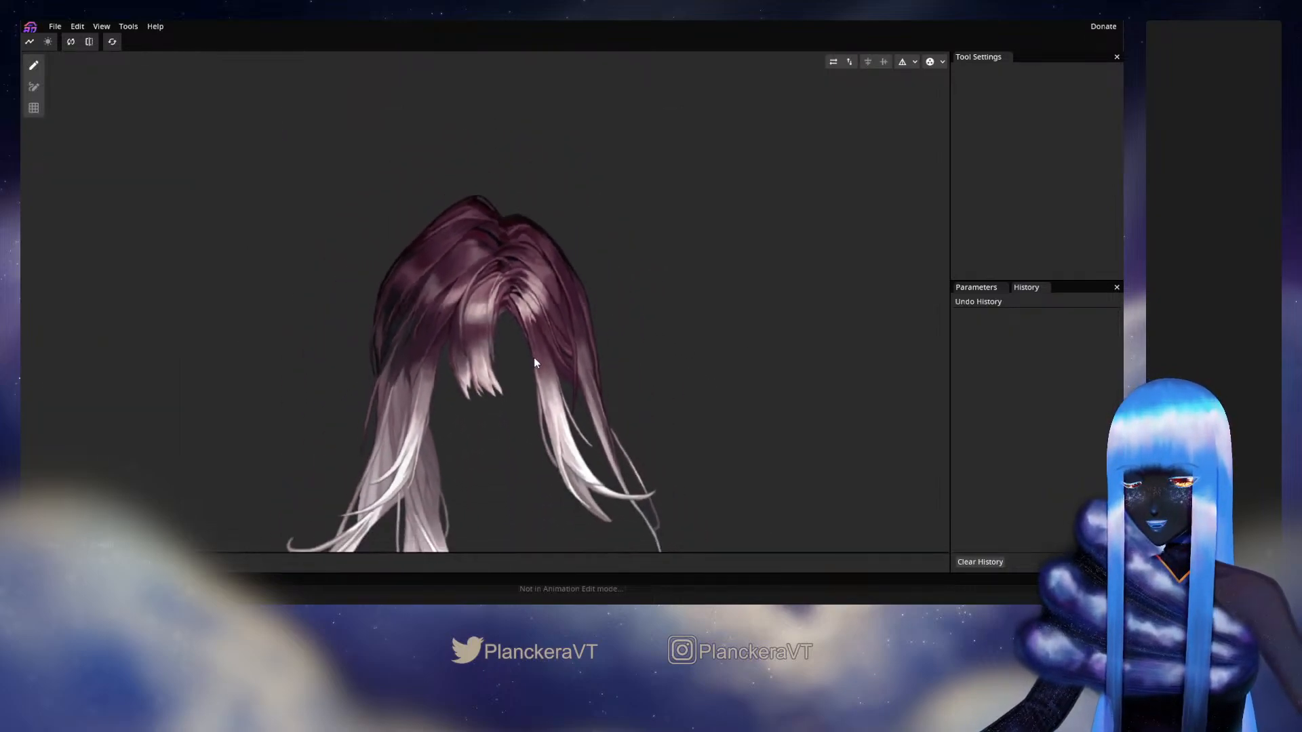
Step: Place the first three mesh vertices at the notch on top of the hair, where the parting begins
drag(534, 356, 545, 273)
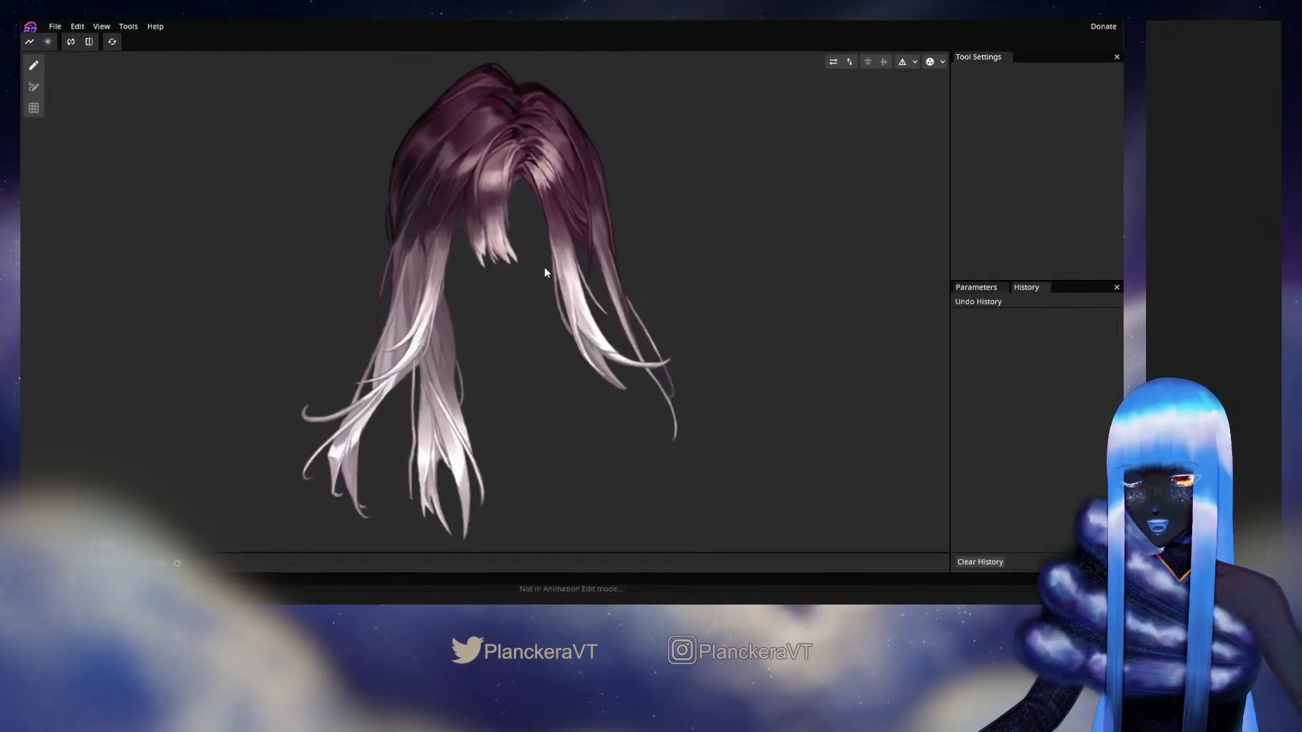
scroll(552, 284, down, 1)
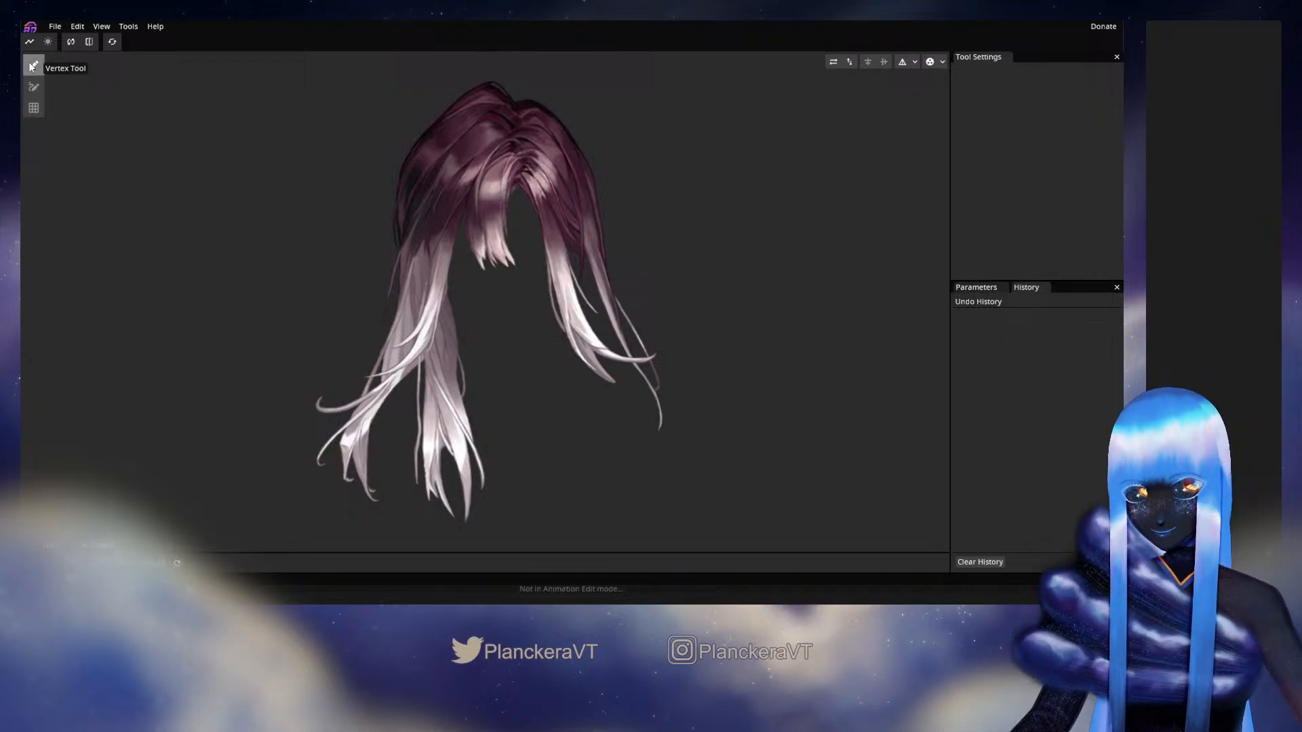
scroll(535, 299, up, 3)
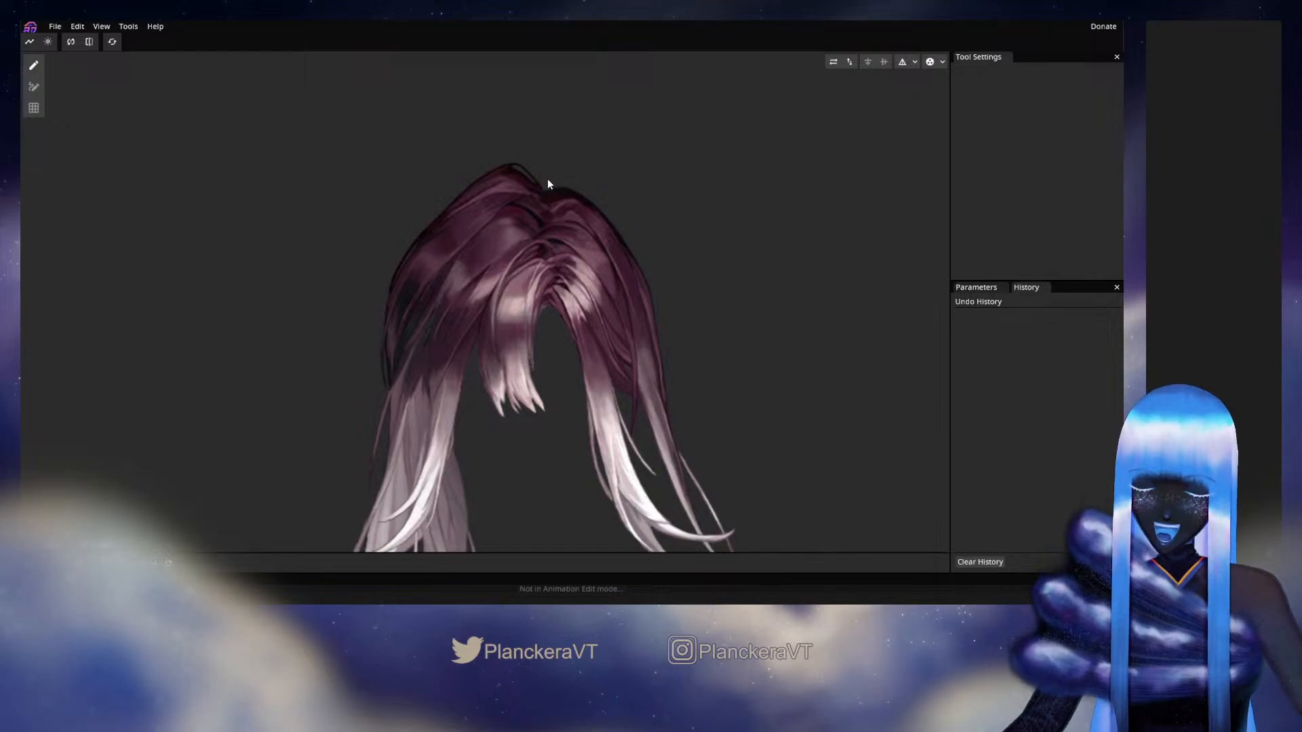
click(547, 177)
click(548, 185)
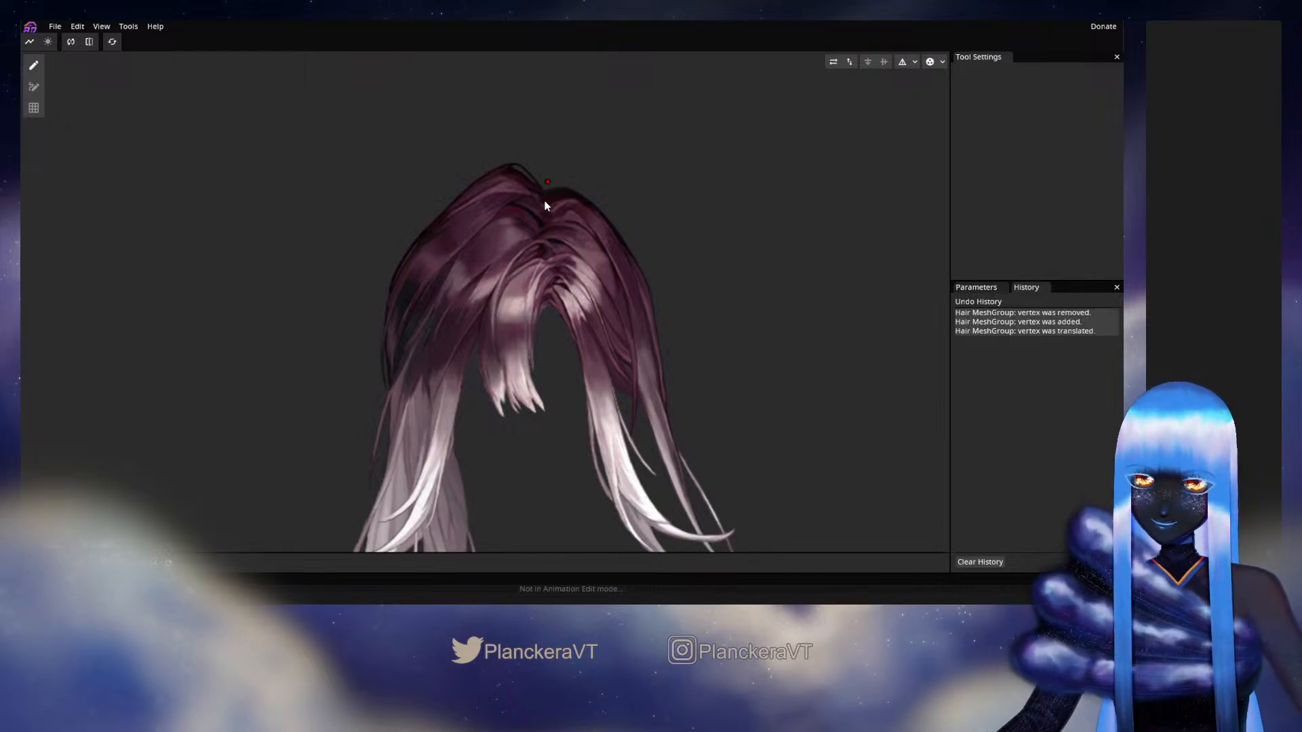
click(539, 195)
click(547, 203)
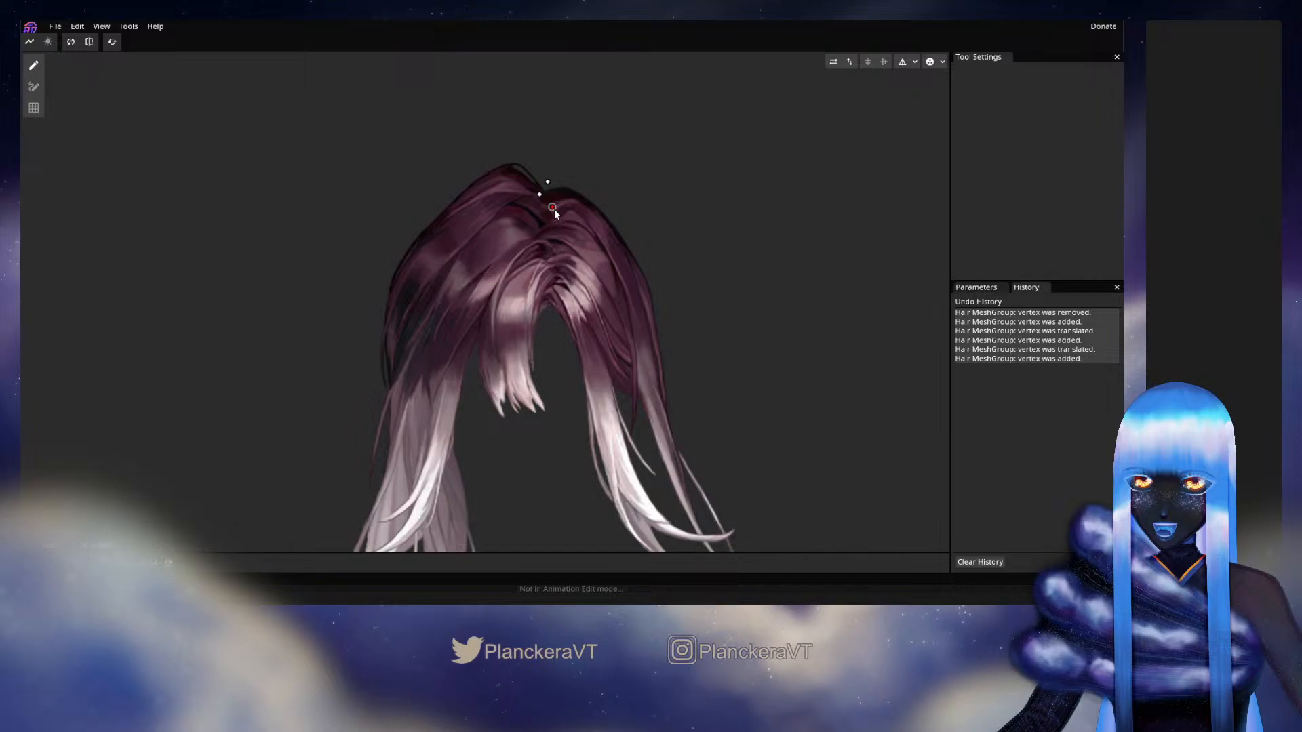
drag(554, 210, 553, 209)
Step: Reposition the third vertex closer to the first two and add two more vertices down the upper parting
drag(554, 209, 515, 307)
scroll(515, 307, up, 4)
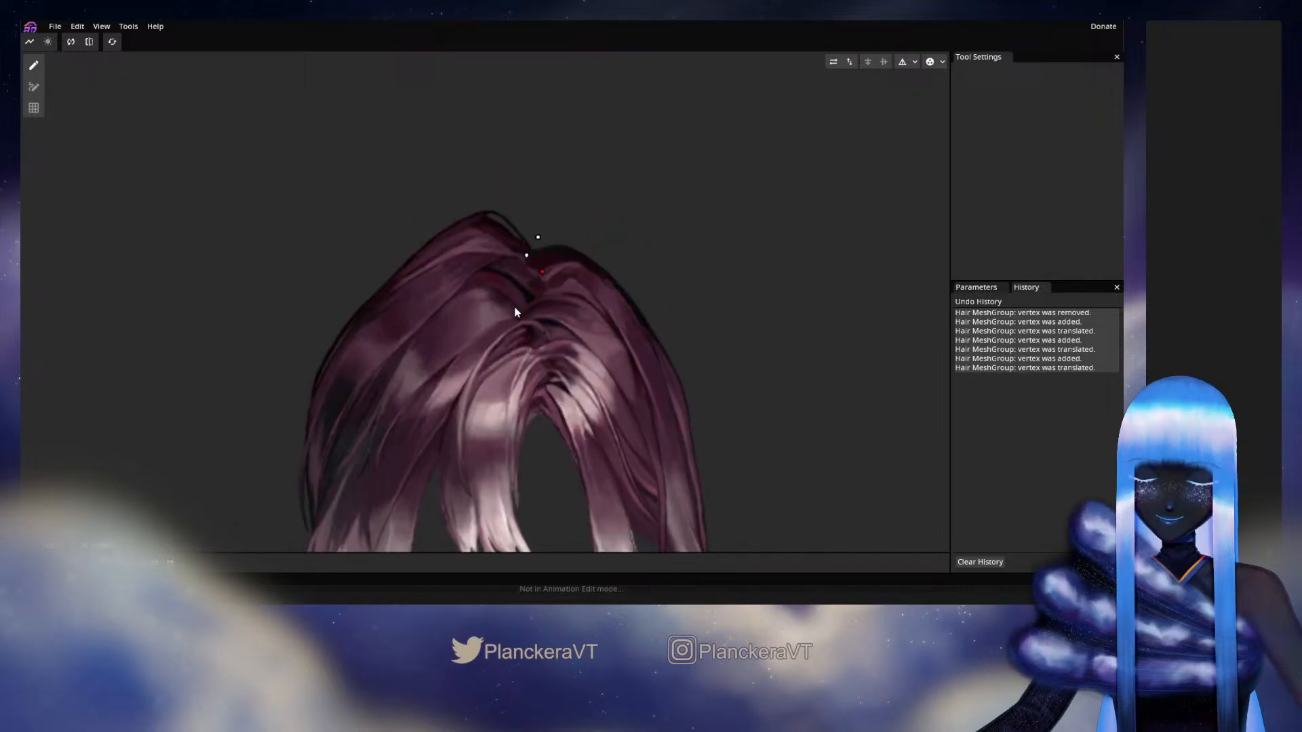
click(537, 245)
click(556, 265)
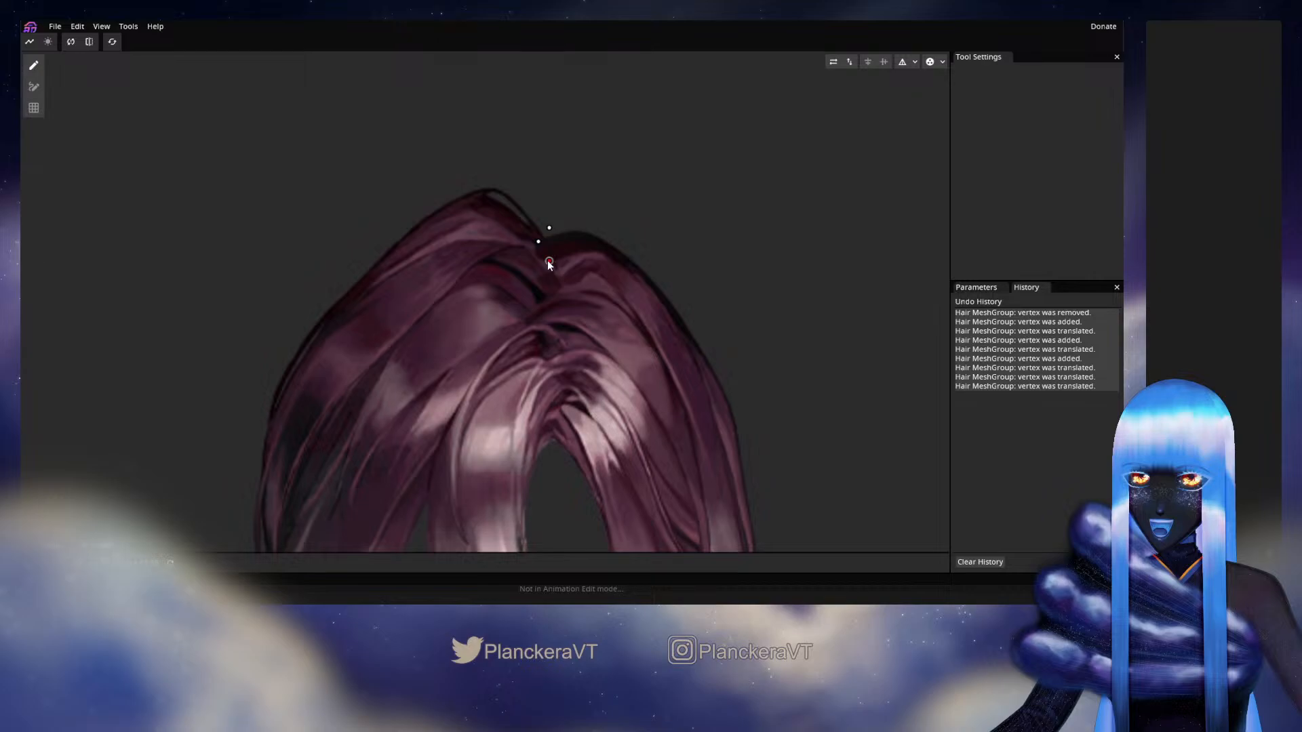
drag(549, 262, 543, 254)
double_click(556, 267)
double_click(564, 282)
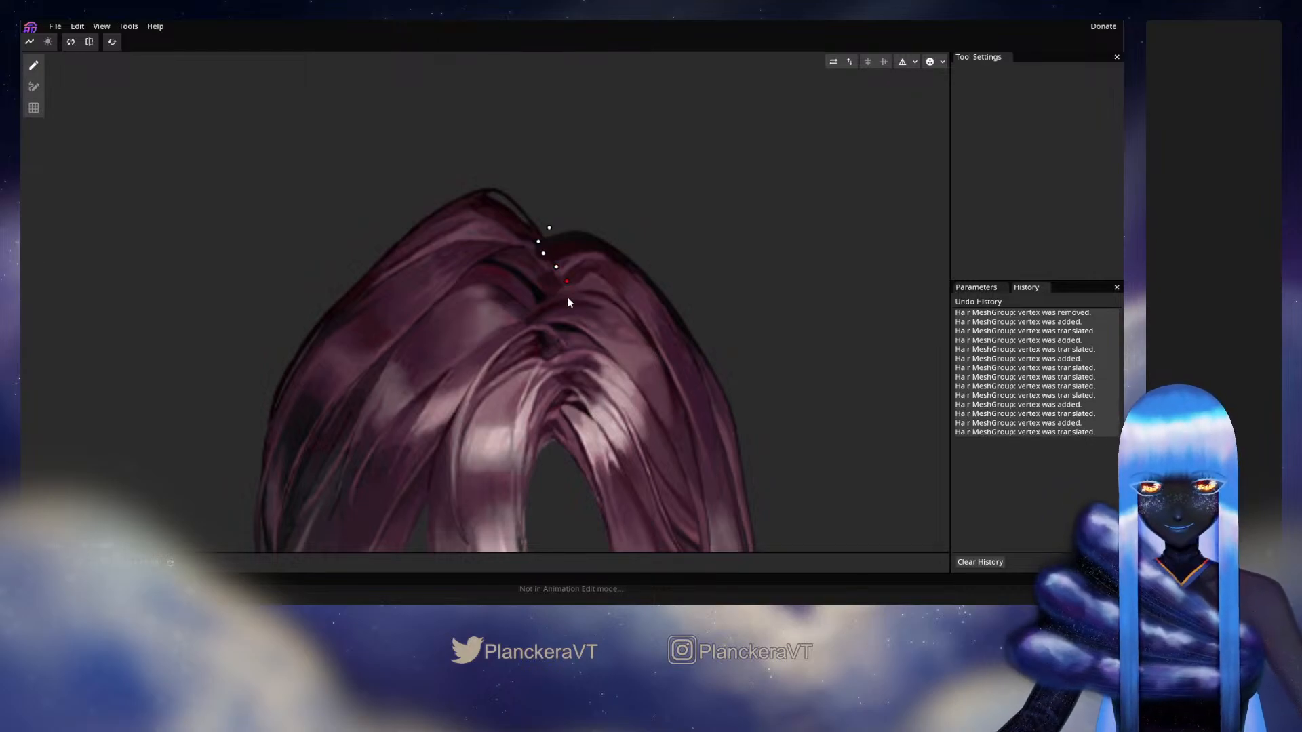
Step: Add four mesh vertices around the parting's bend, following it diagonally down toward the hair's left side
double_click(566, 296)
double_click(552, 308)
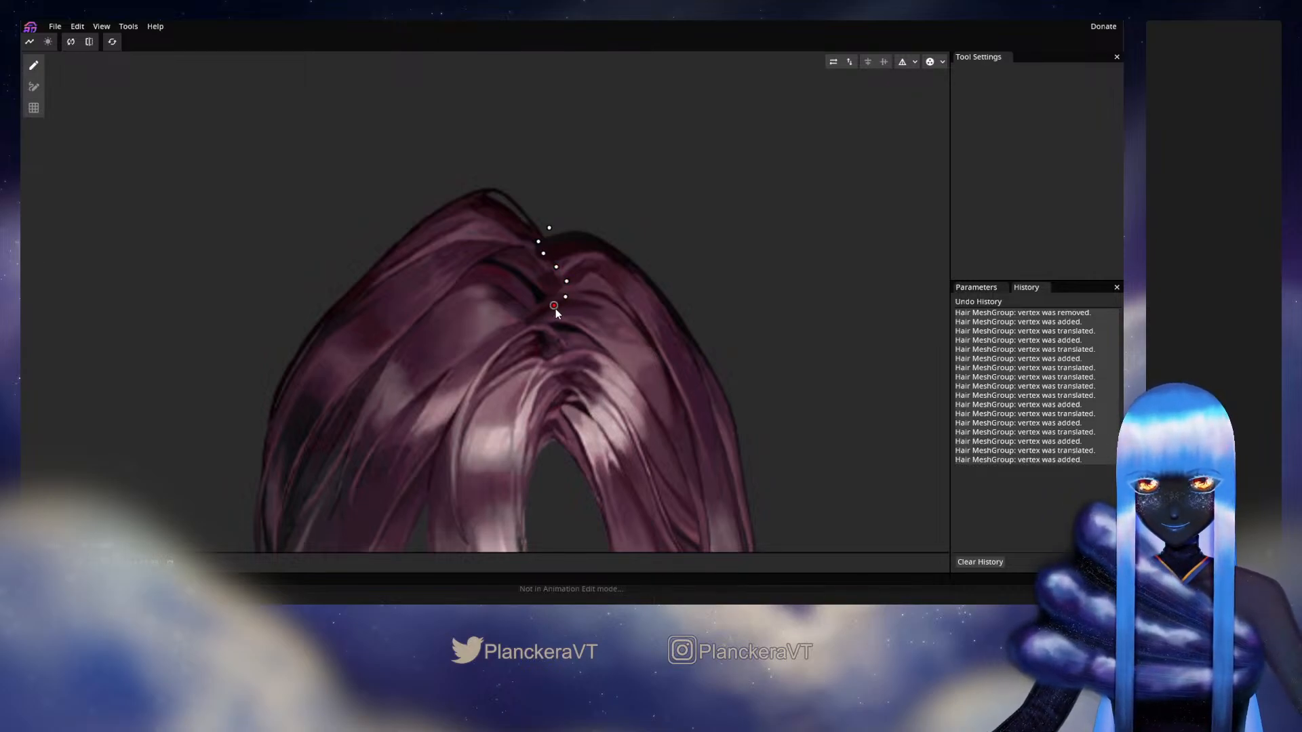
click(556, 309)
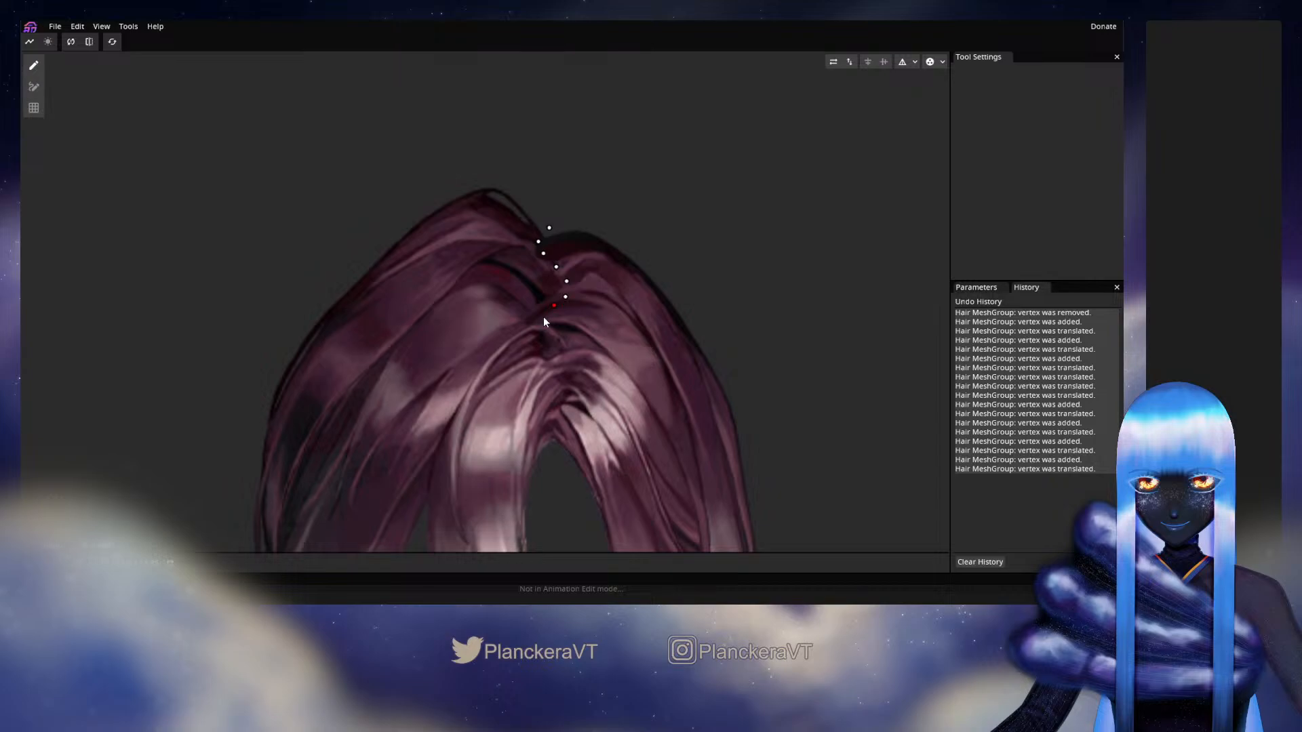
double_click(542, 316)
double_click(528, 325)
Step: Continue the vertex chain from the bend down the lower parting to the opening between the front strands
double_click(550, 329)
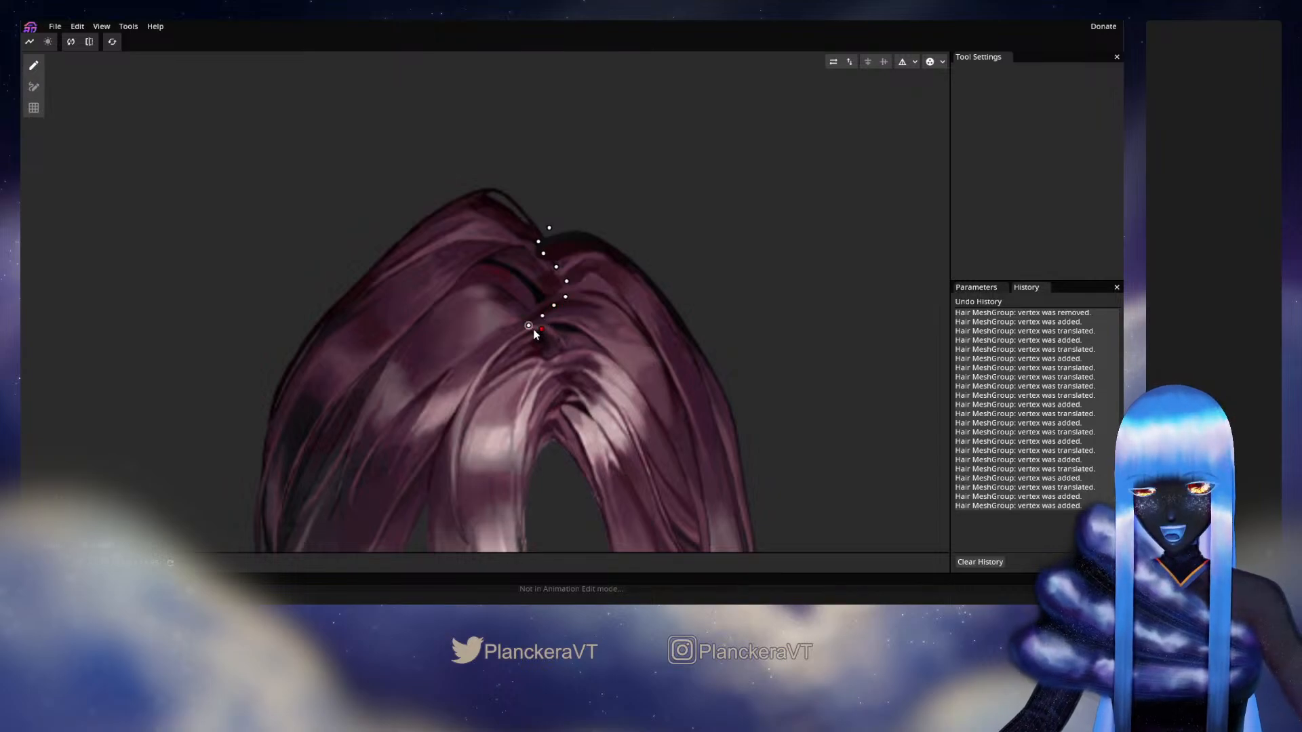
click(541, 329)
double_click(543, 348)
click(541, 348)
double_click(543, 360)
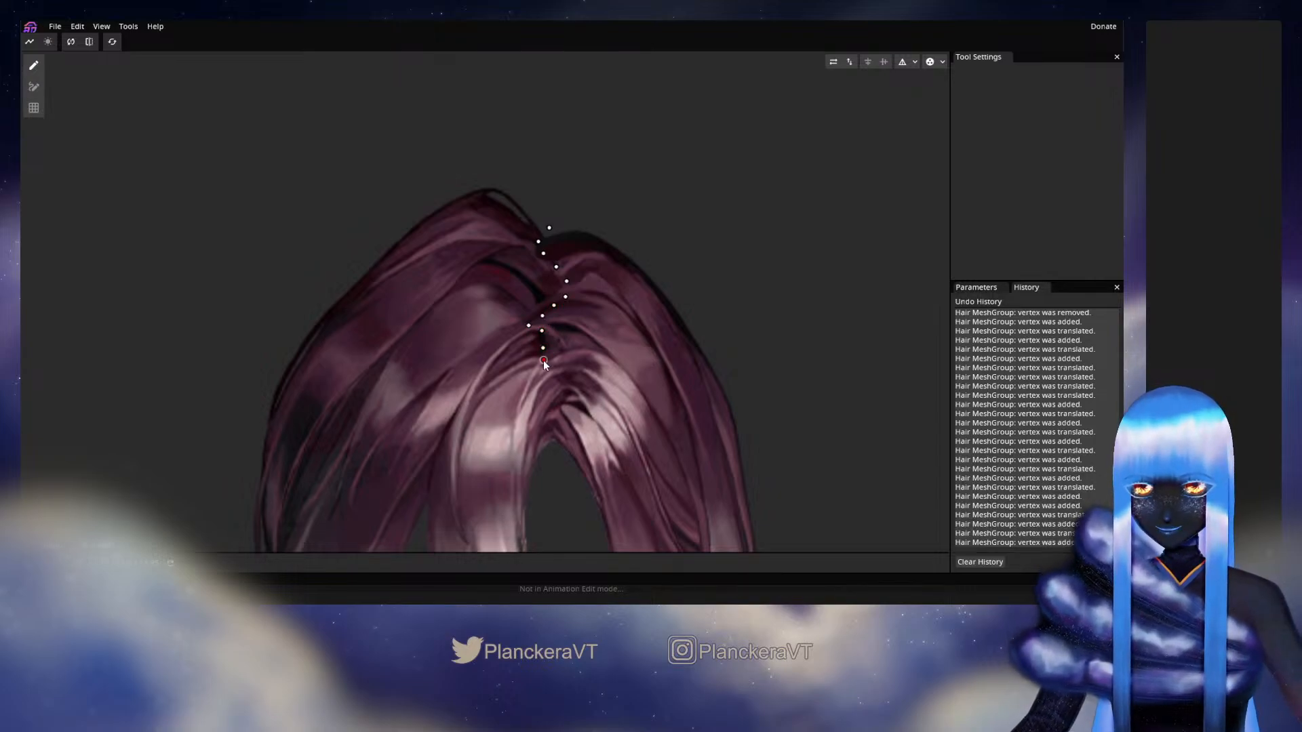
click(550, 361)
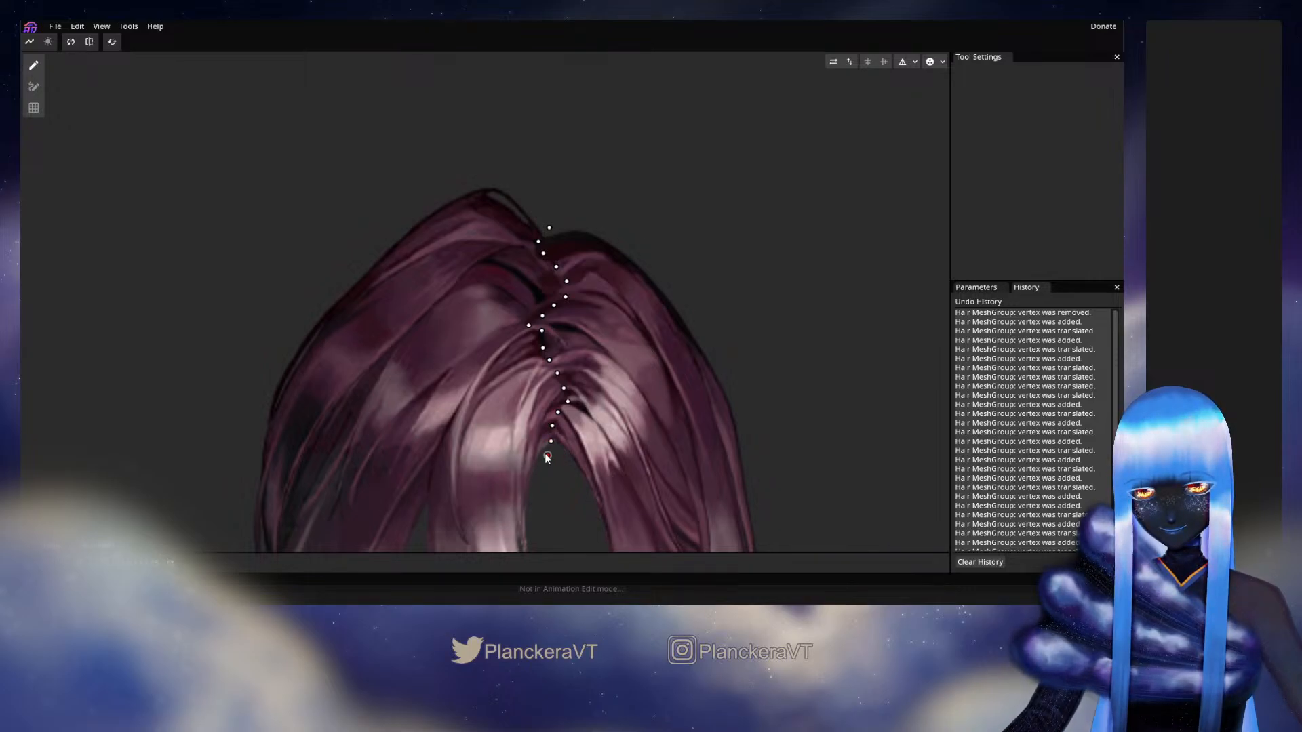
Step: Add an arc of vertices from the parting over the dark gap and onto the upper edge of the left hair section
scroll(569, 407, down, 1)
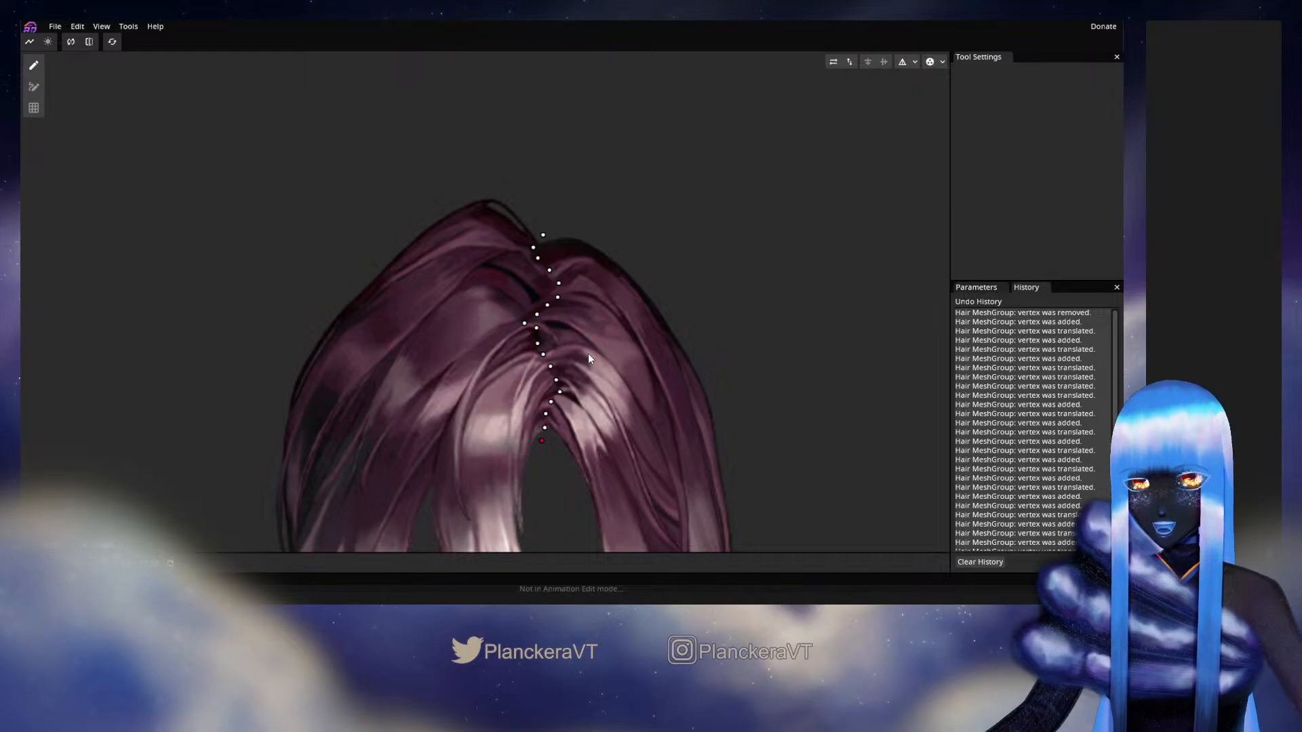
scroll(588, 359, down, 1)
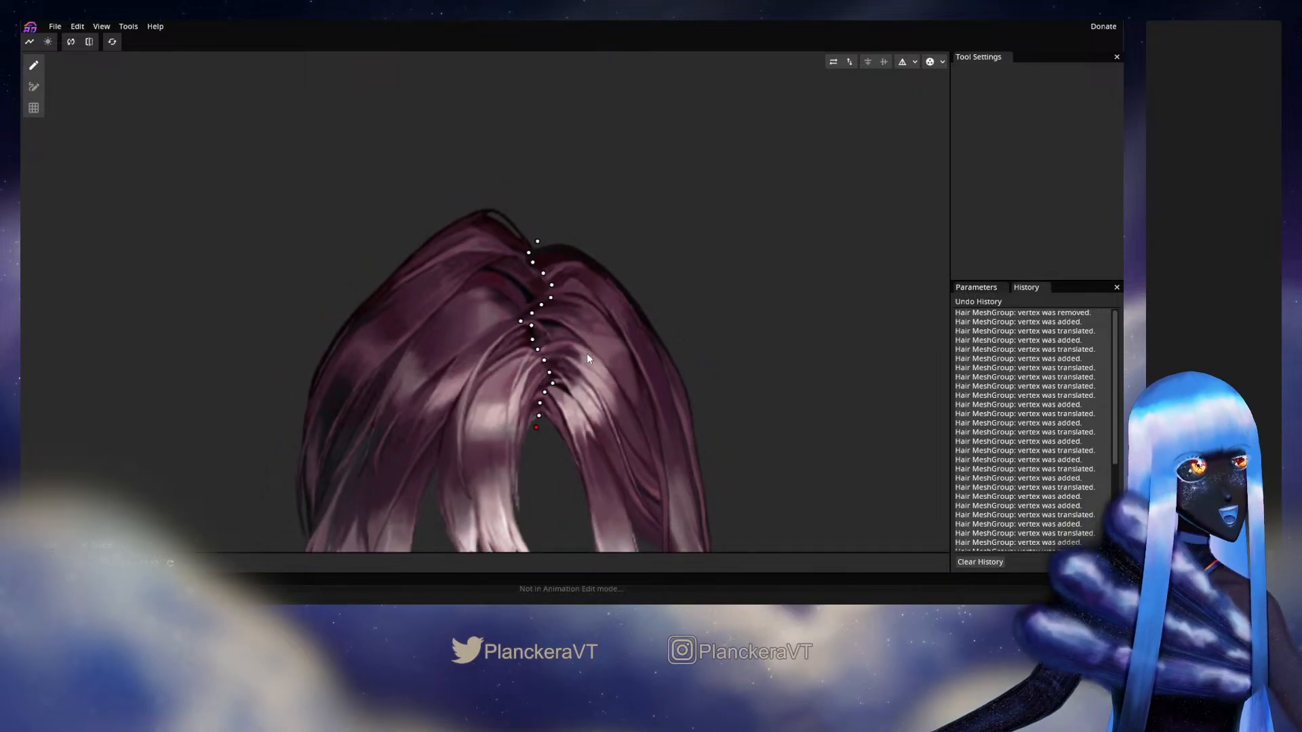
scroll(476, 353, up, 1)
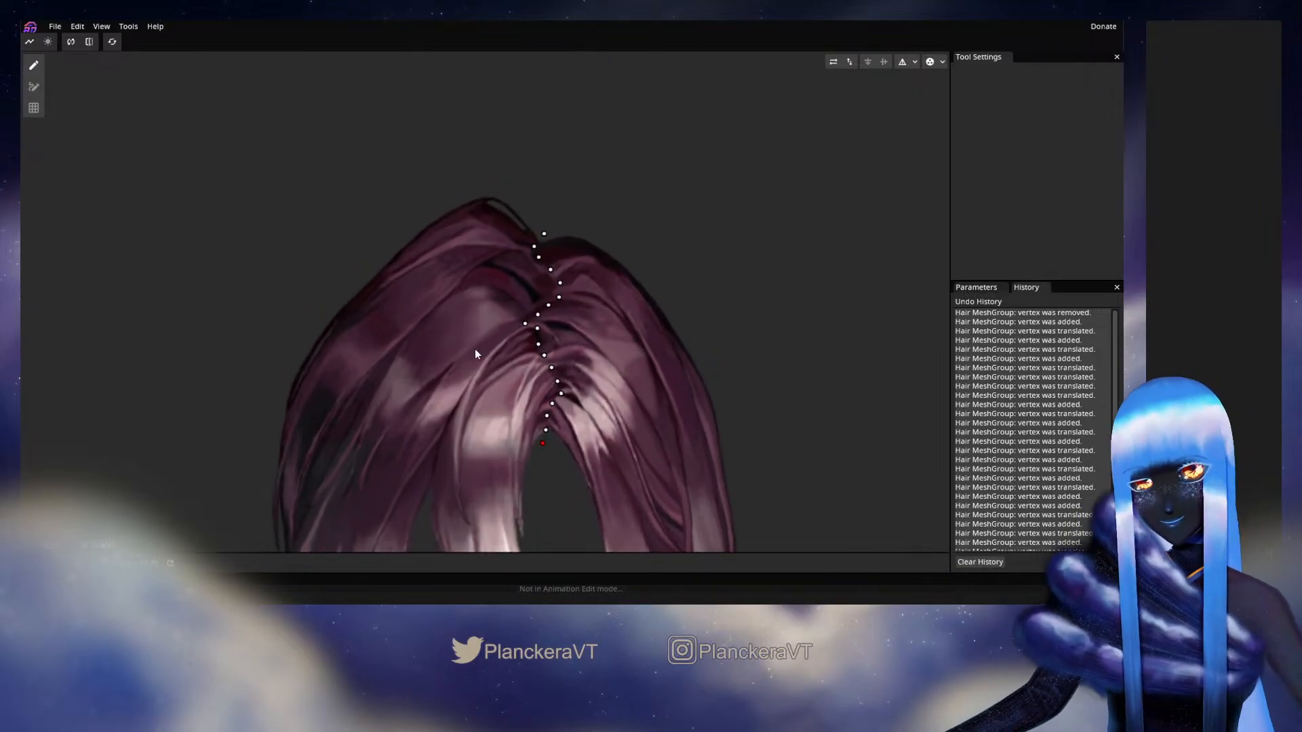
scroll(478, 347, up, 1)
drag(543, 299, 555, 337)
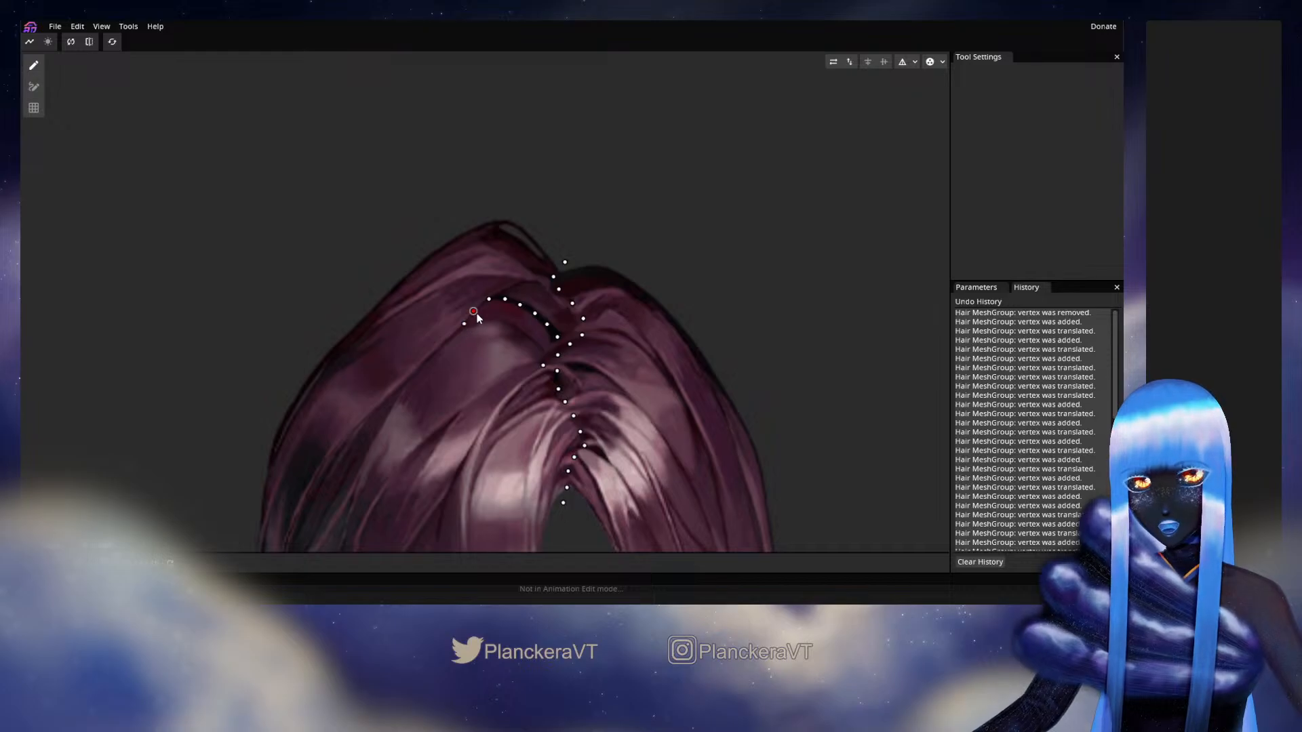
click(451, 335)
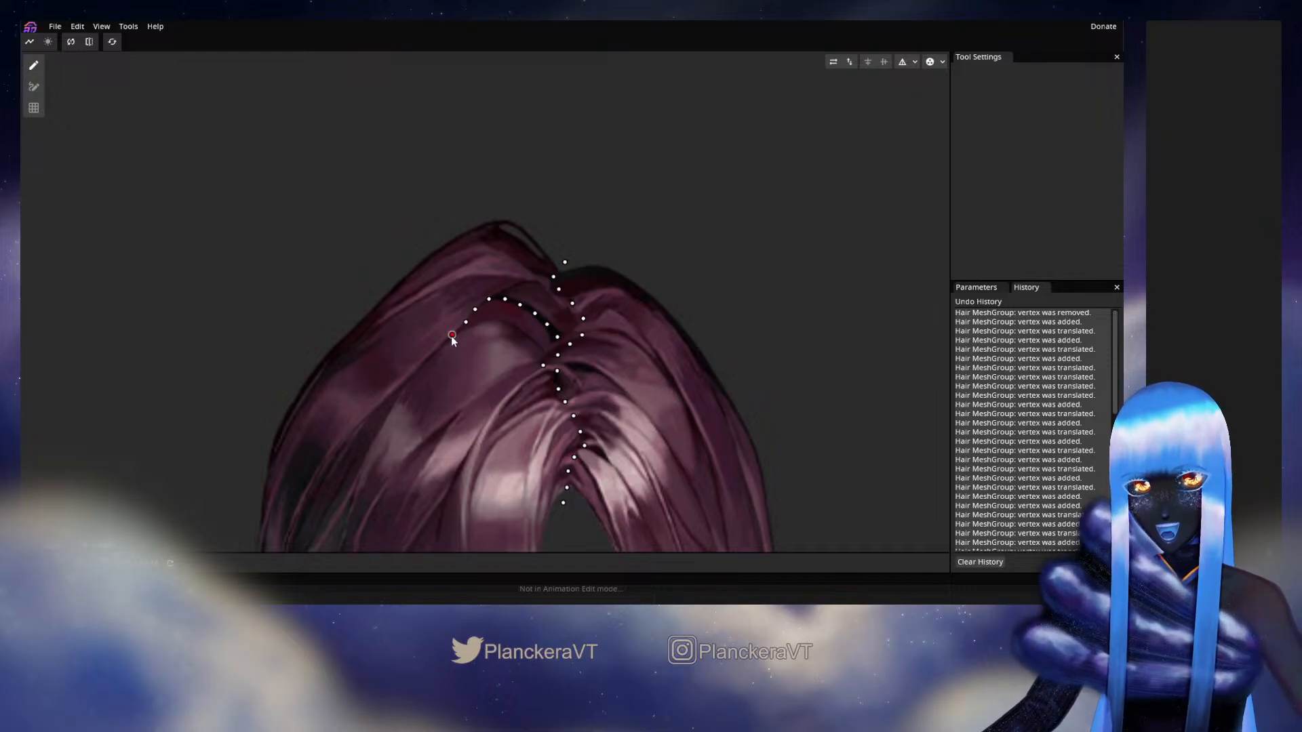
drag(463, 363, 492, 302)
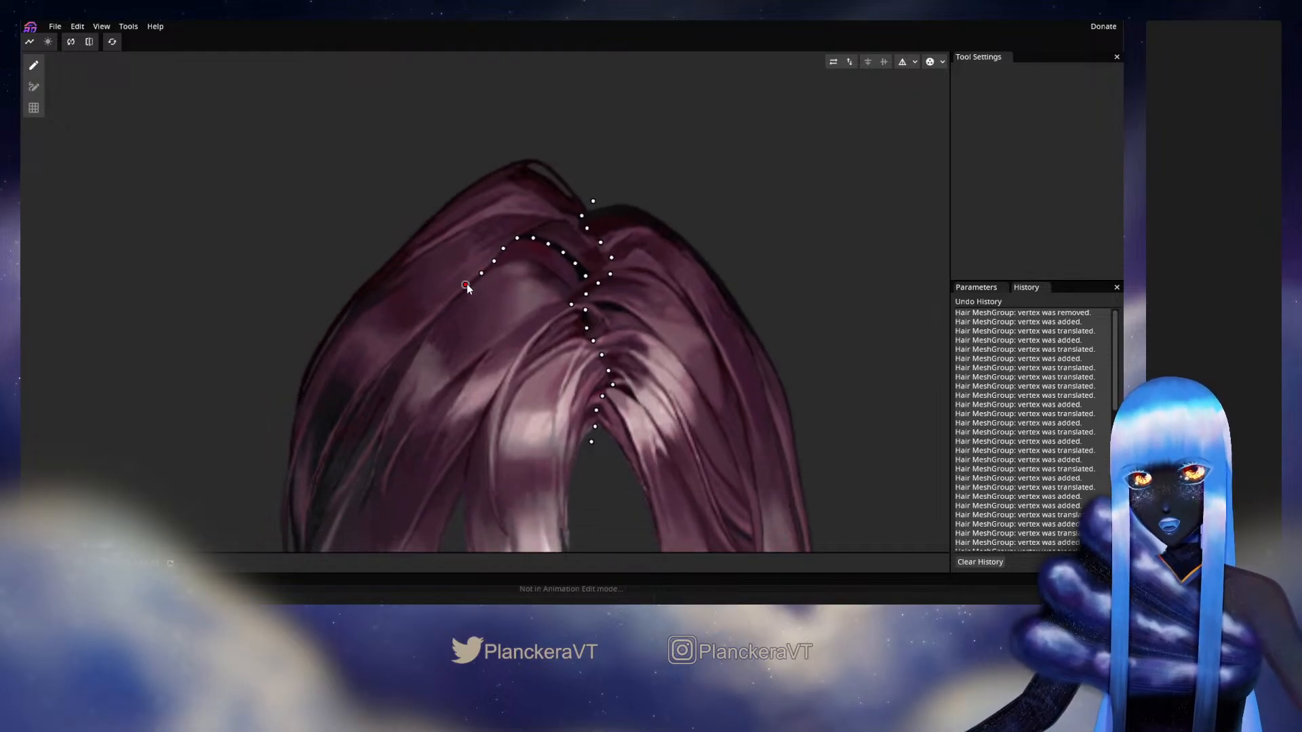
double_click(469, 284)
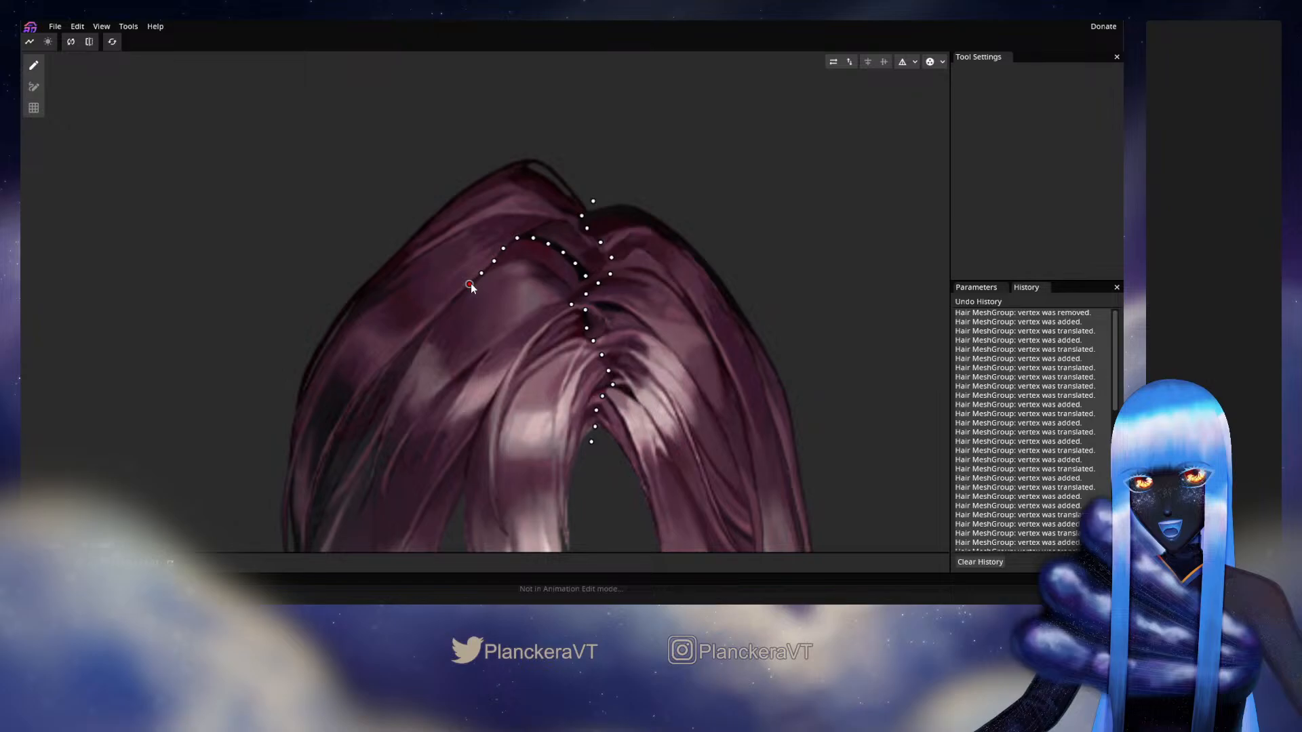
Step: Extend the vertex row diagonally down the left hair section's edge with evenly spaced points, adjusting the newest vertex onto the line
click(453, 301)
click(441, 314)
click(424, 329)
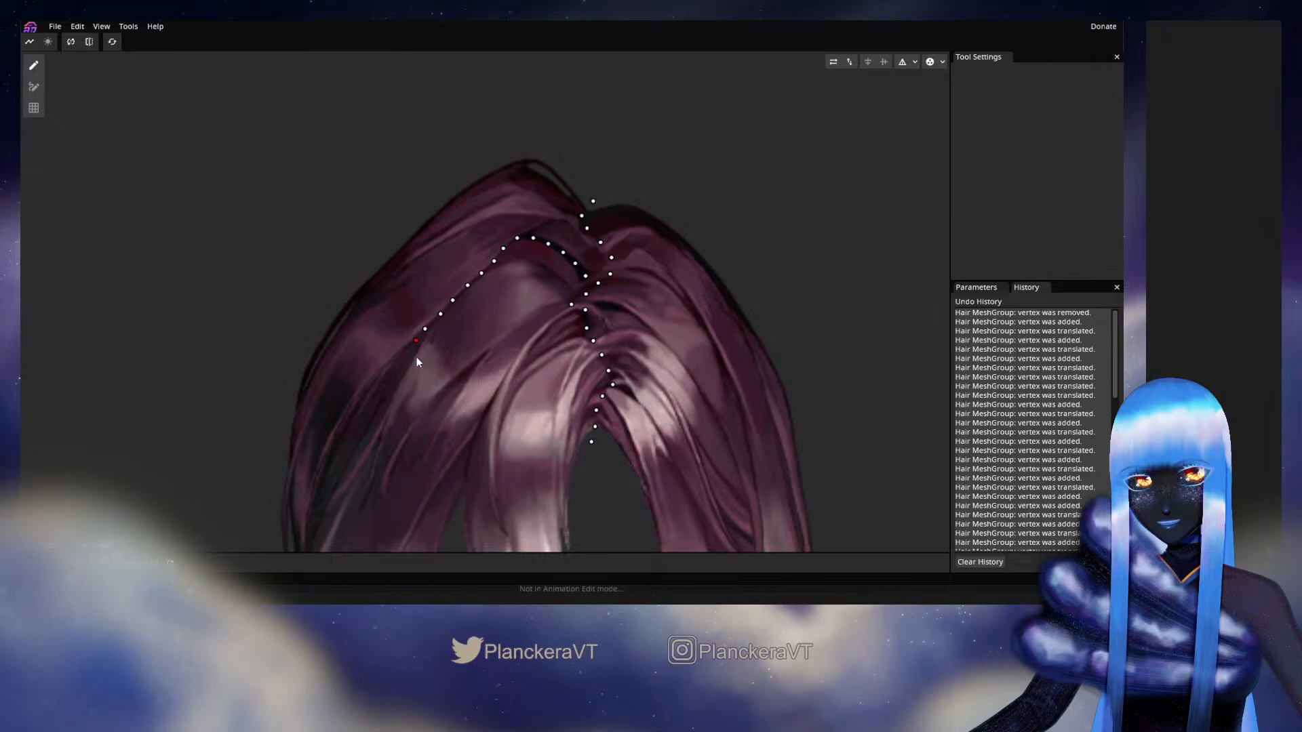
drag(416, 358, 481, 302)
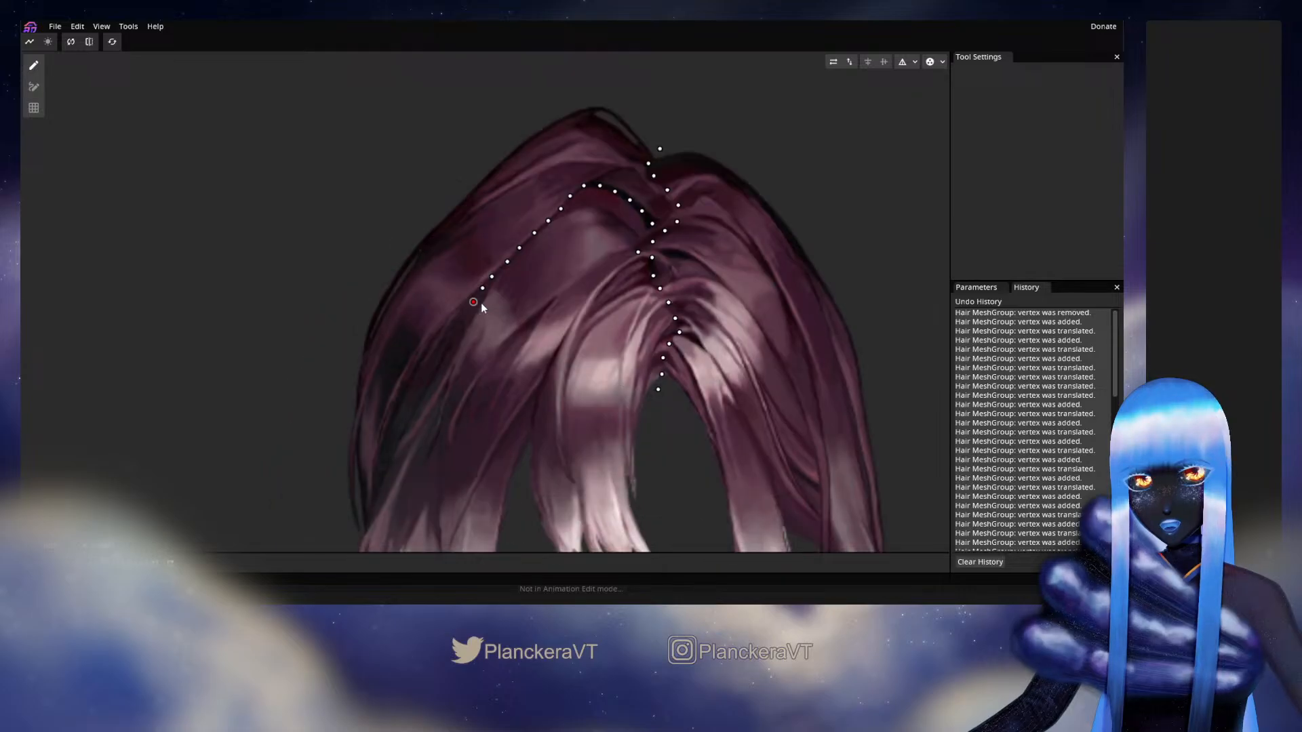
click(452, 326)
click(440, 335)
click(427, 358)
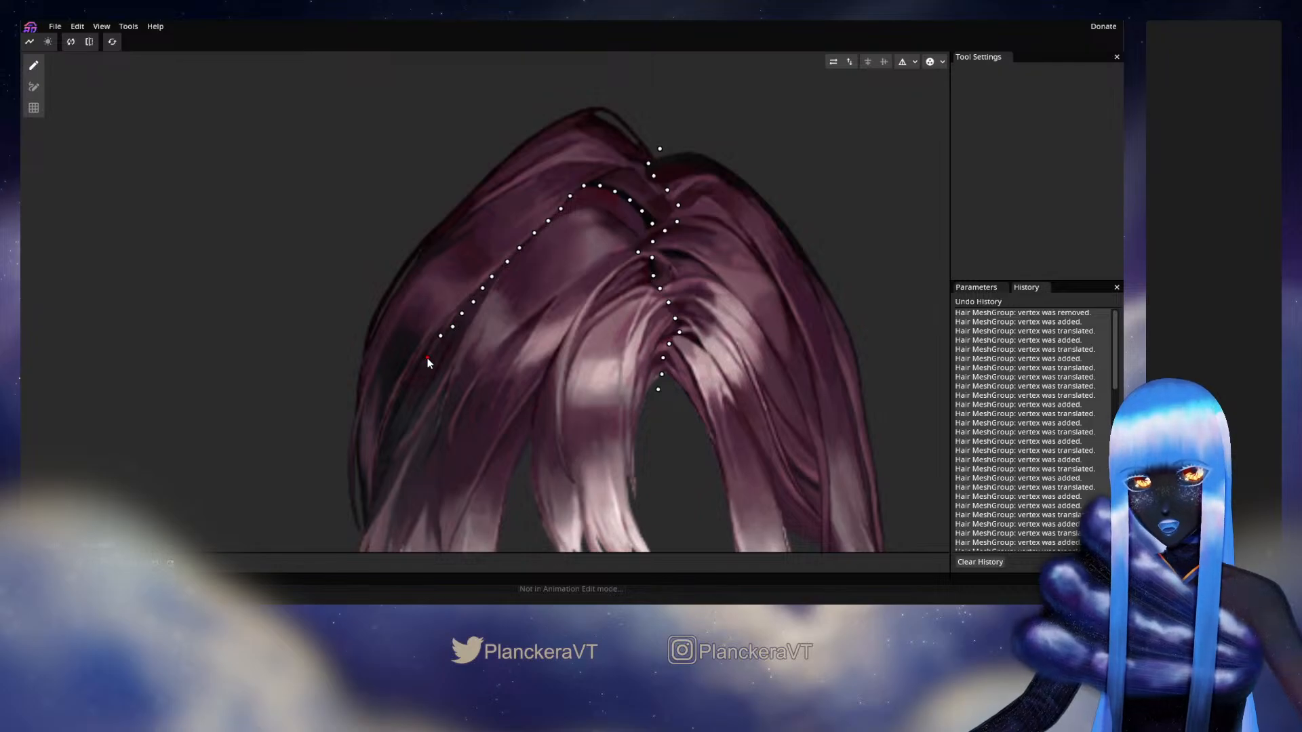
drag(427, 358, 429, 348)
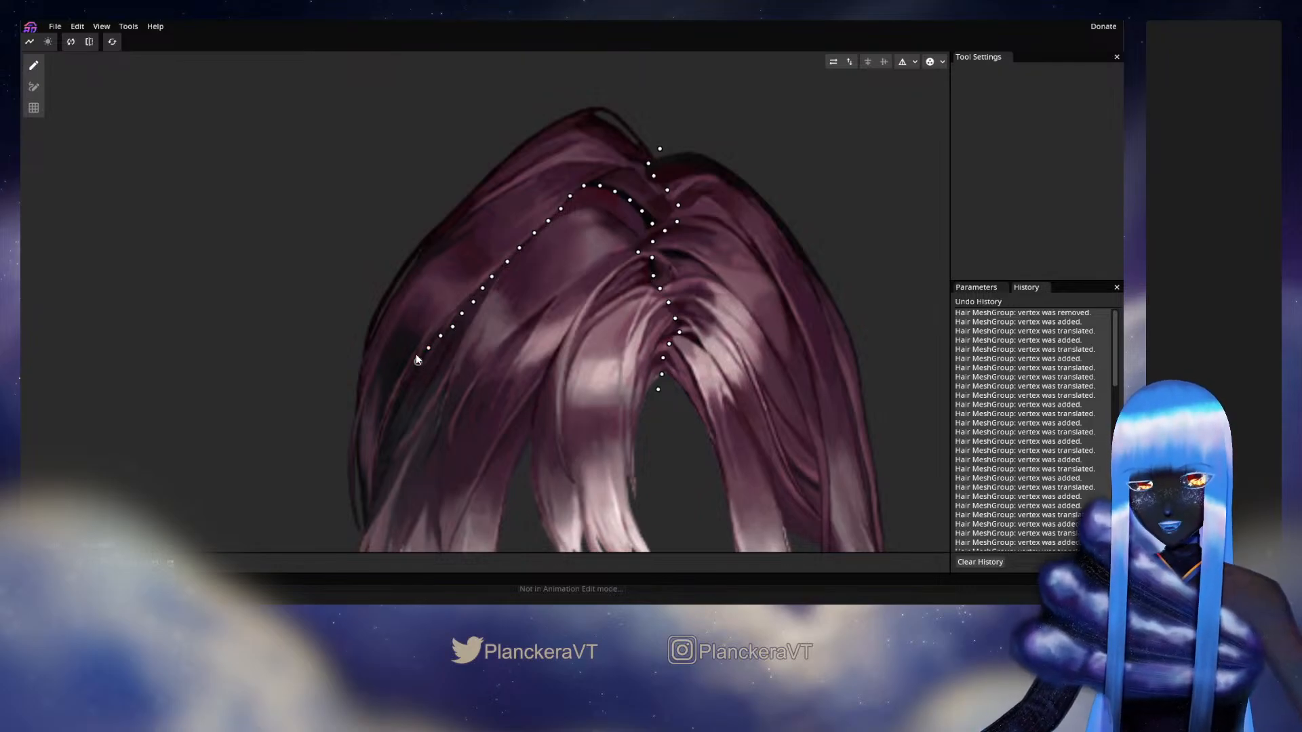
Step: Carry the vertex row down the outer left side of the hair to where the side locks begin
click(418, 362)
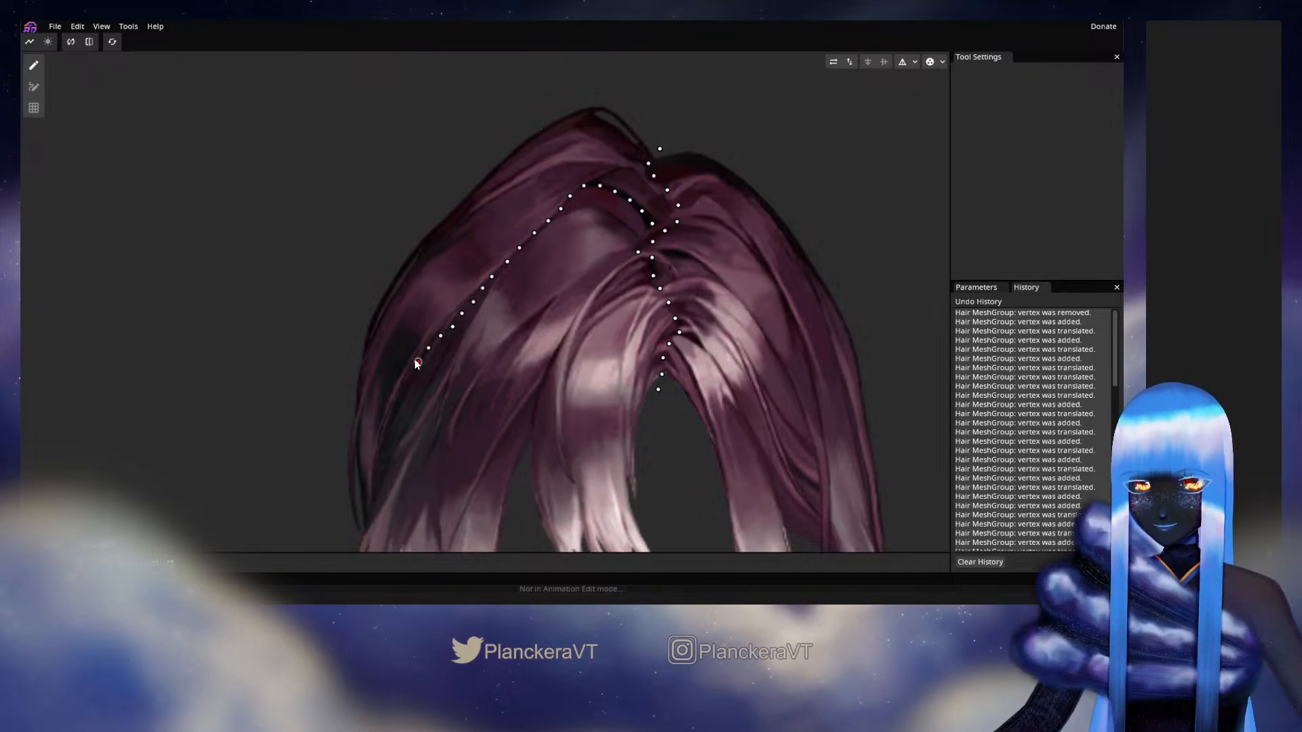
click(411, 376)
drag(427, 399, 459, 367)
click(434, 358)
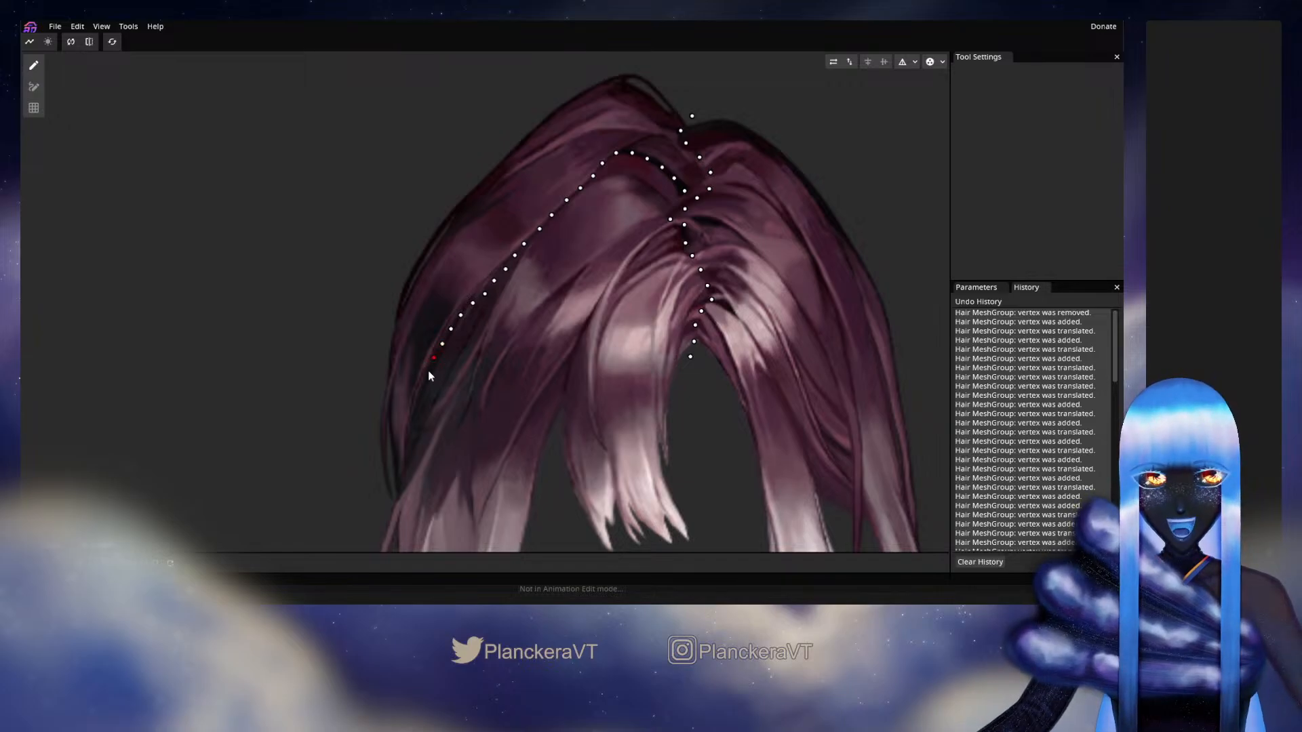
drag(429, 370, 462, 305)
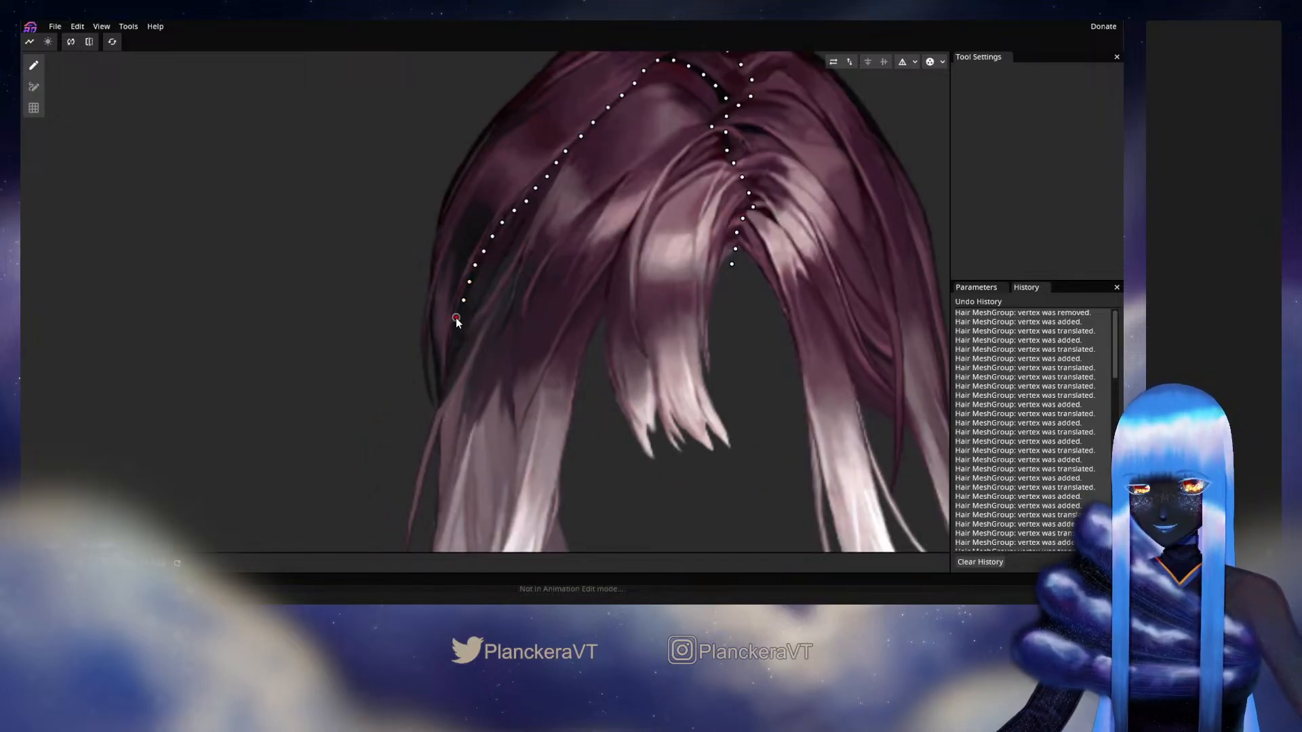
click(452, 334)
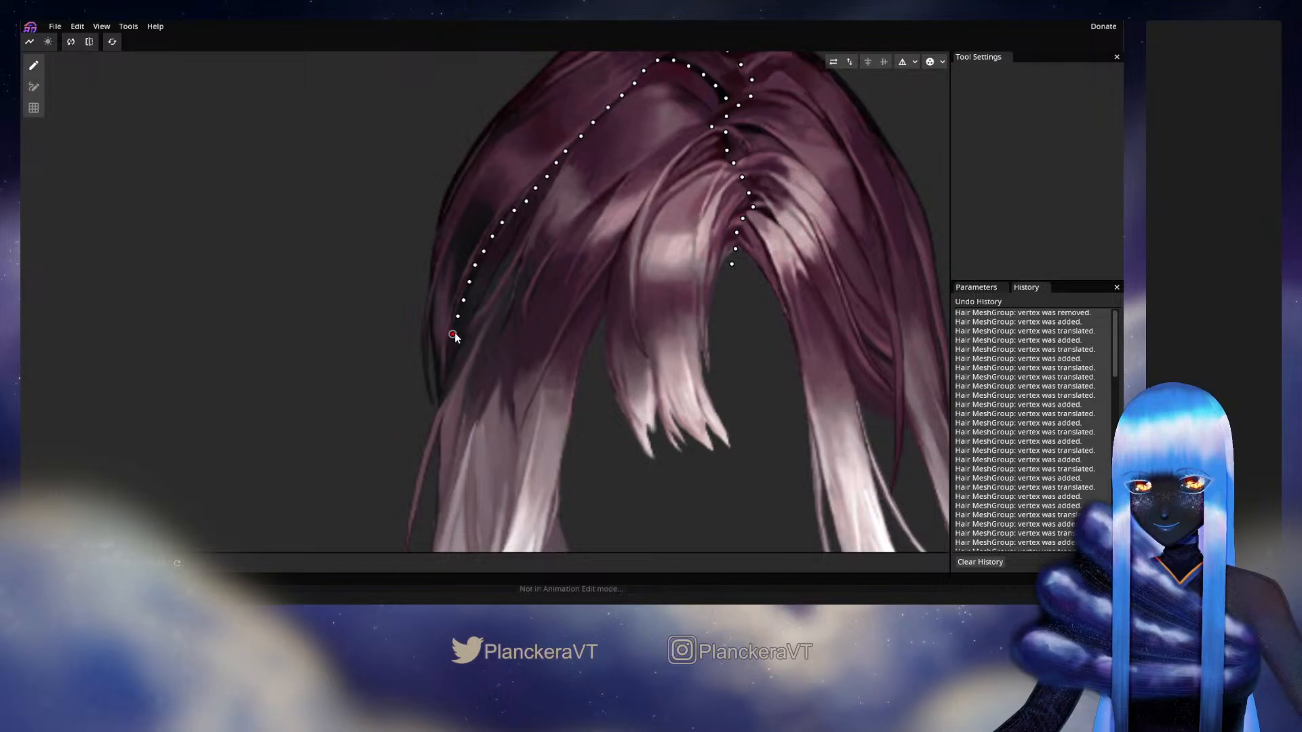
click(448, 351)
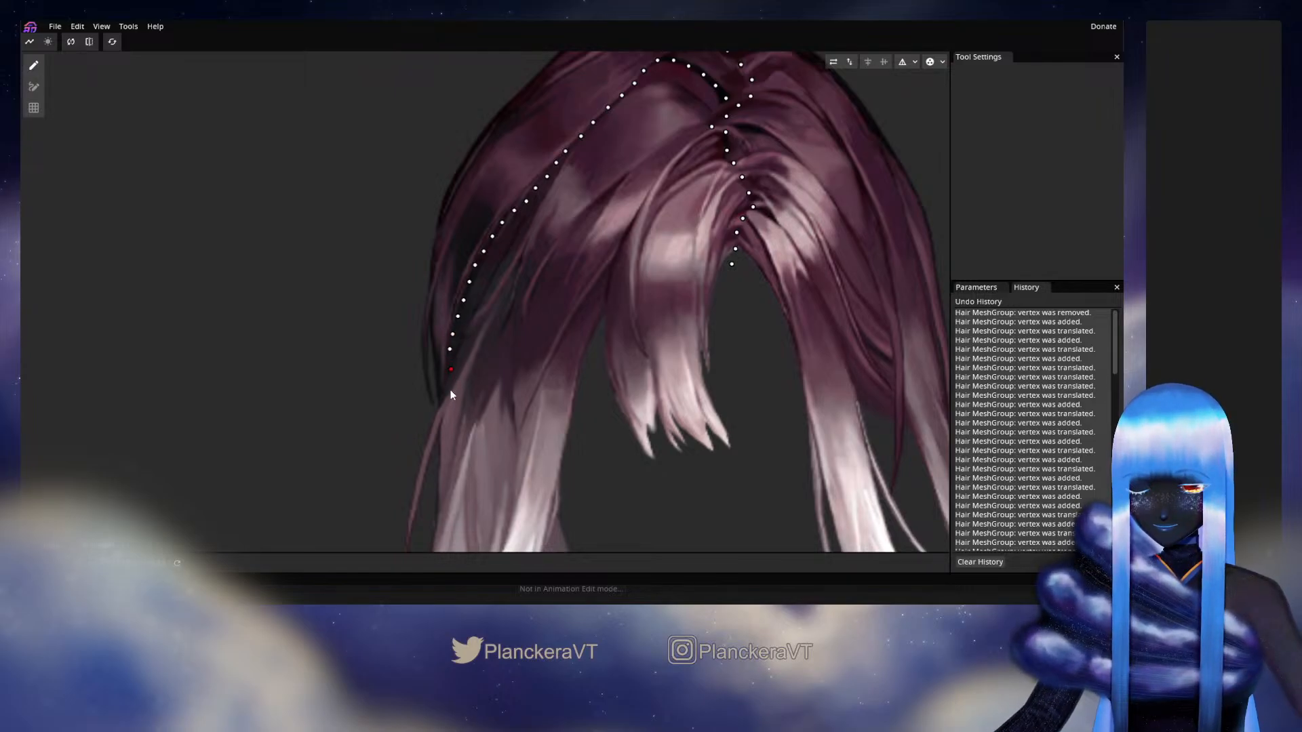
Step: Add a second arc of vertices from the parting along the lower edge of the dark gap, adjusting points to follow its curve
scroll(596, 354, up, 2)
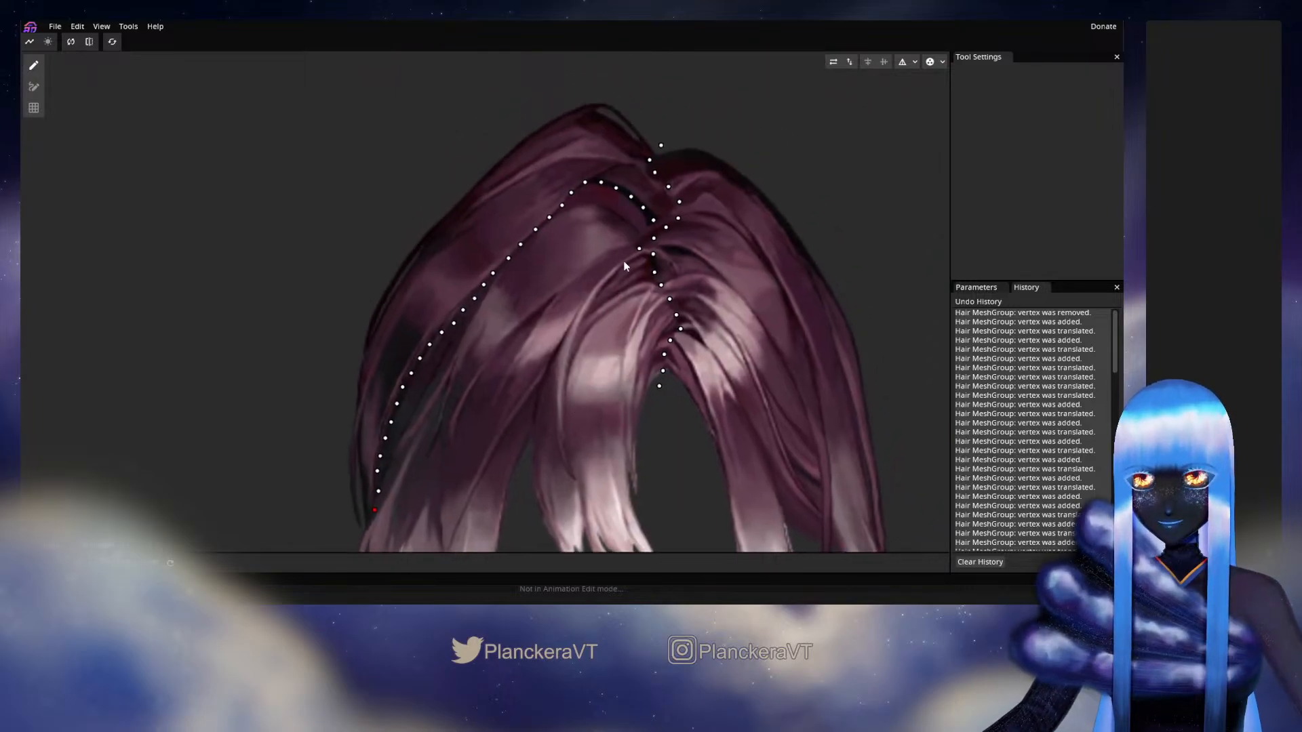
click(640, 229)
click(631, 217)
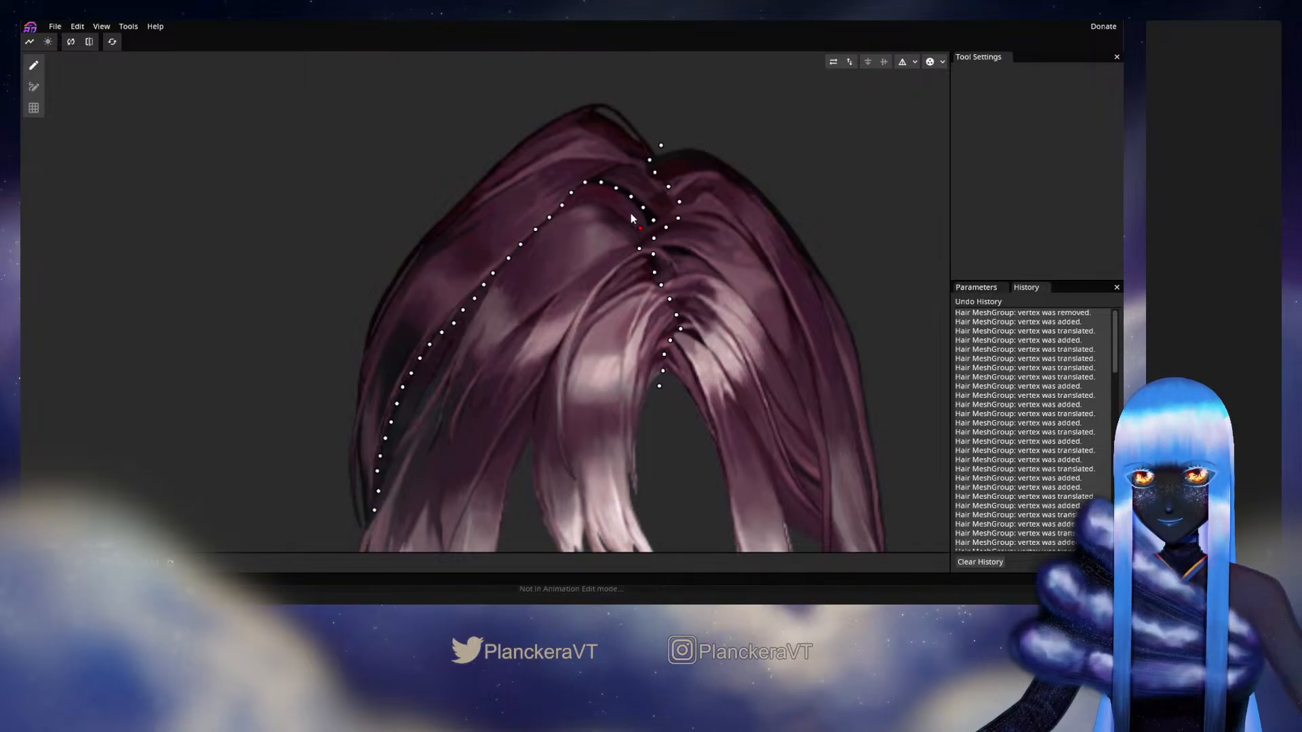
click(616, 202)
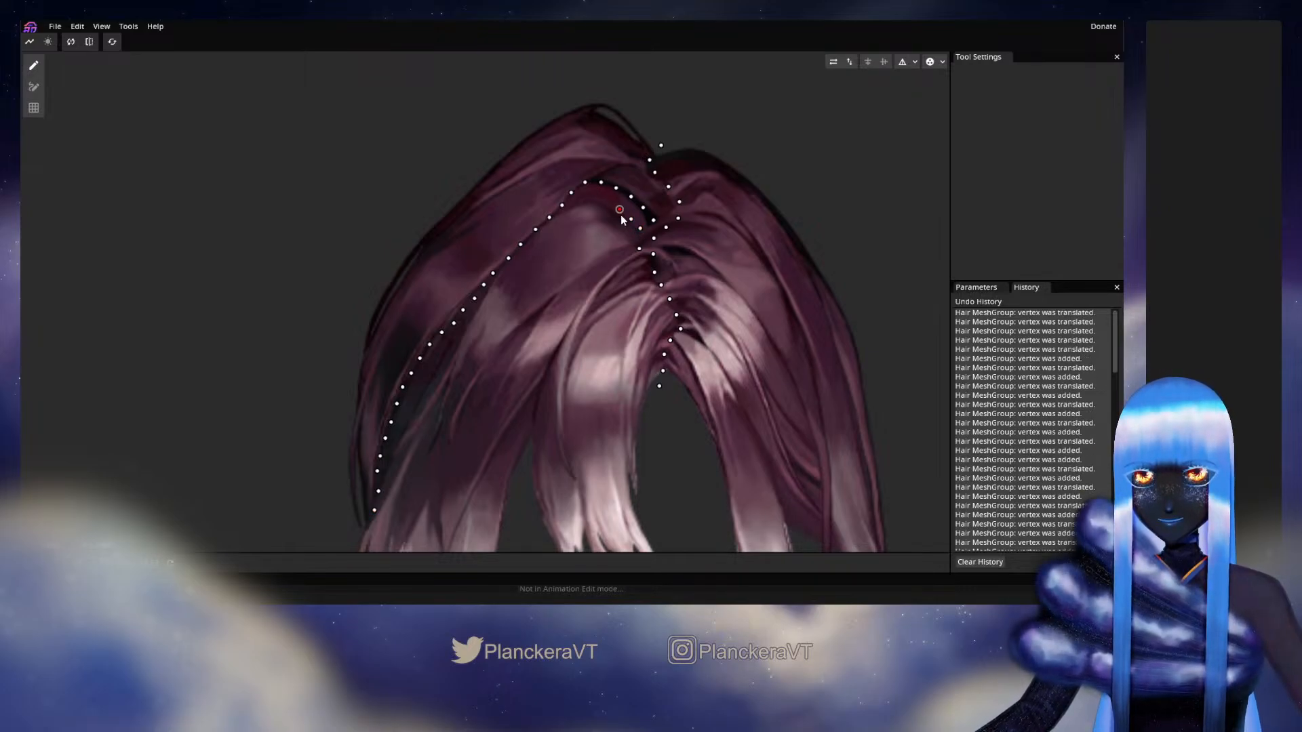
drag(620, 215, 621, 215)
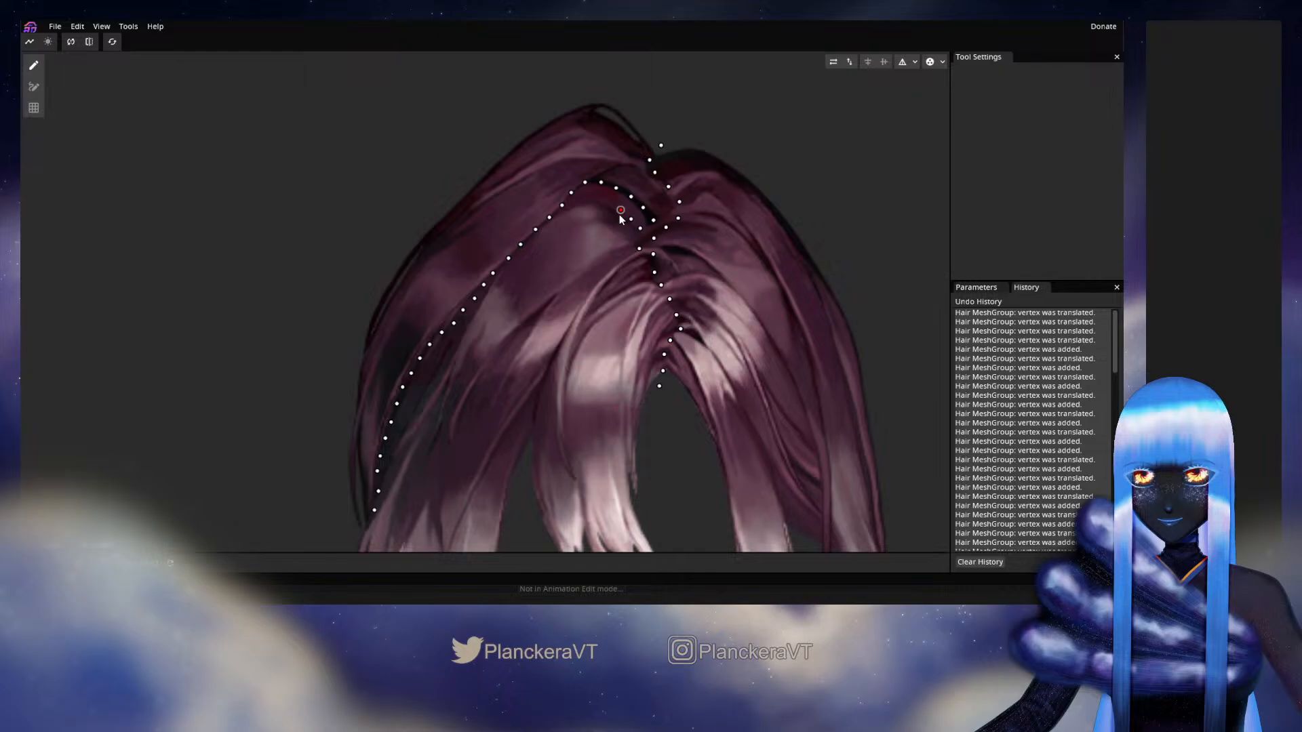
click(608, 203)
click(595, 198)
click(583, 196)
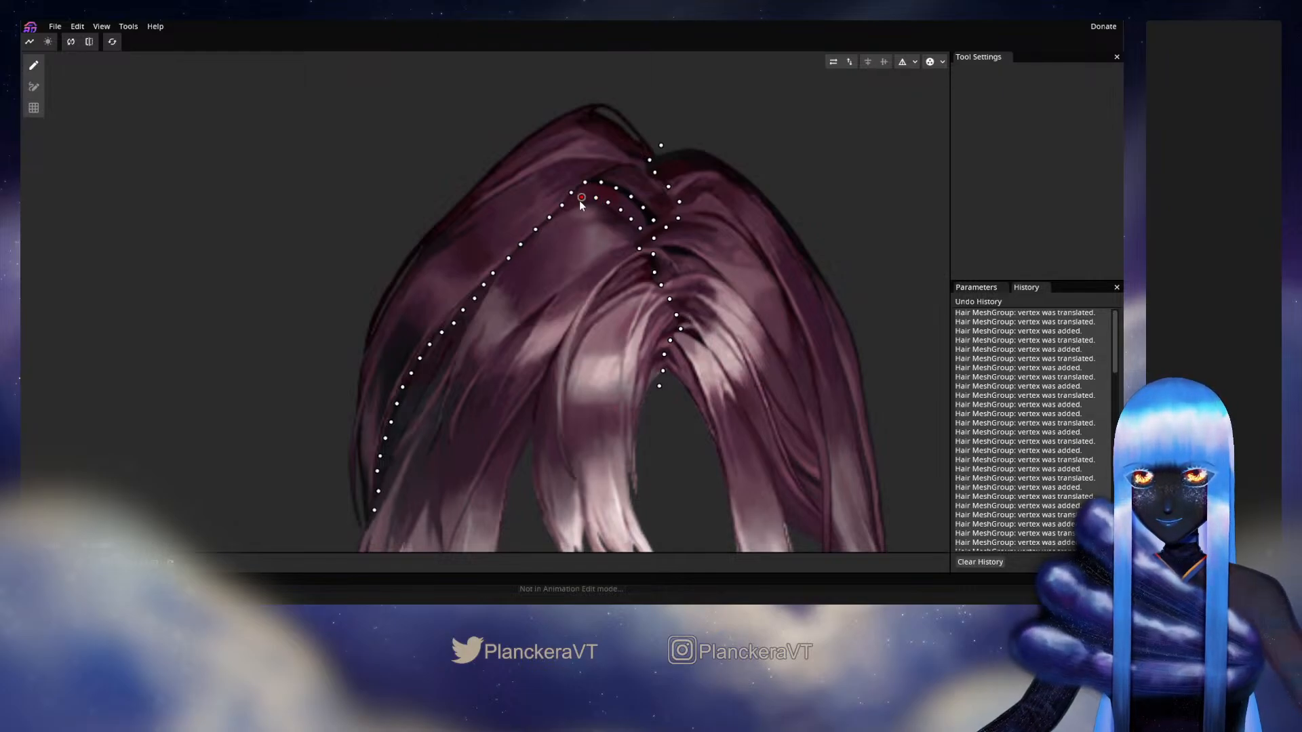
click(580, 201)
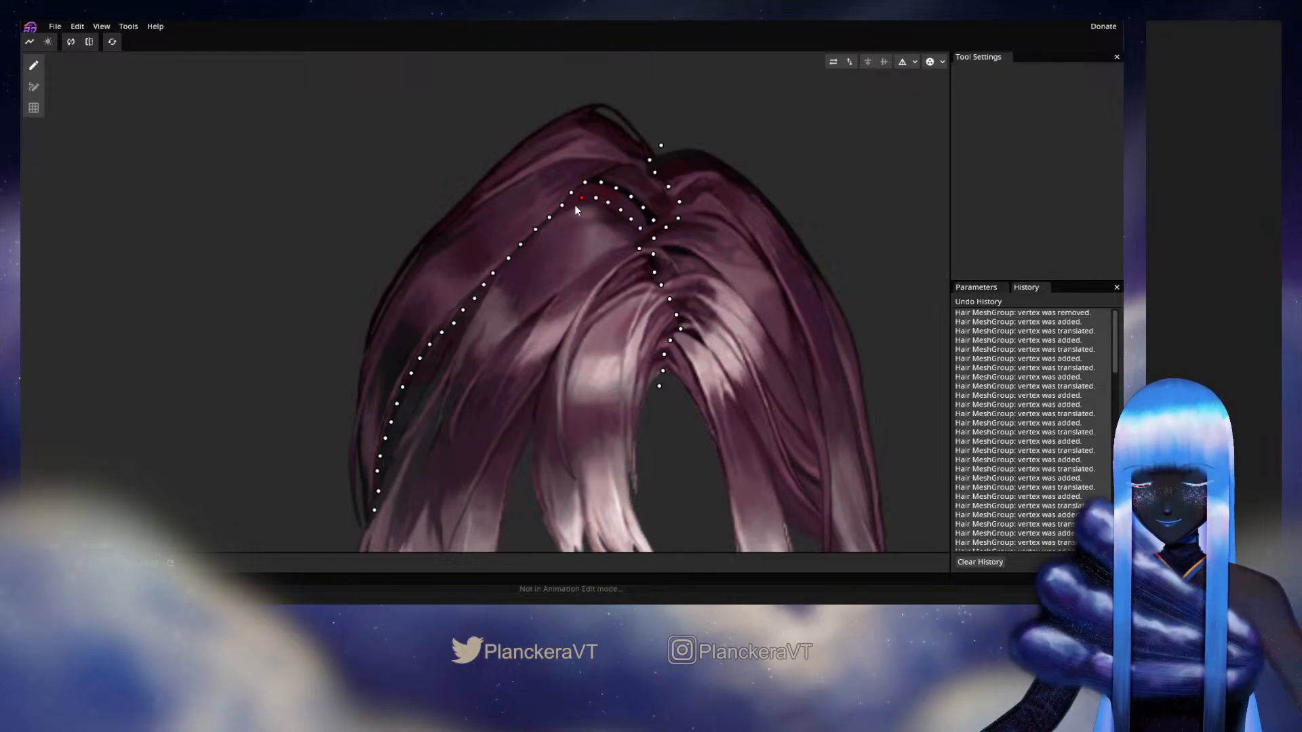
Step: Add a third vertex row just beneath the second arc, curving over its crest and down alongside the existing left diagonal row
scroll(540, 311, up, 1)
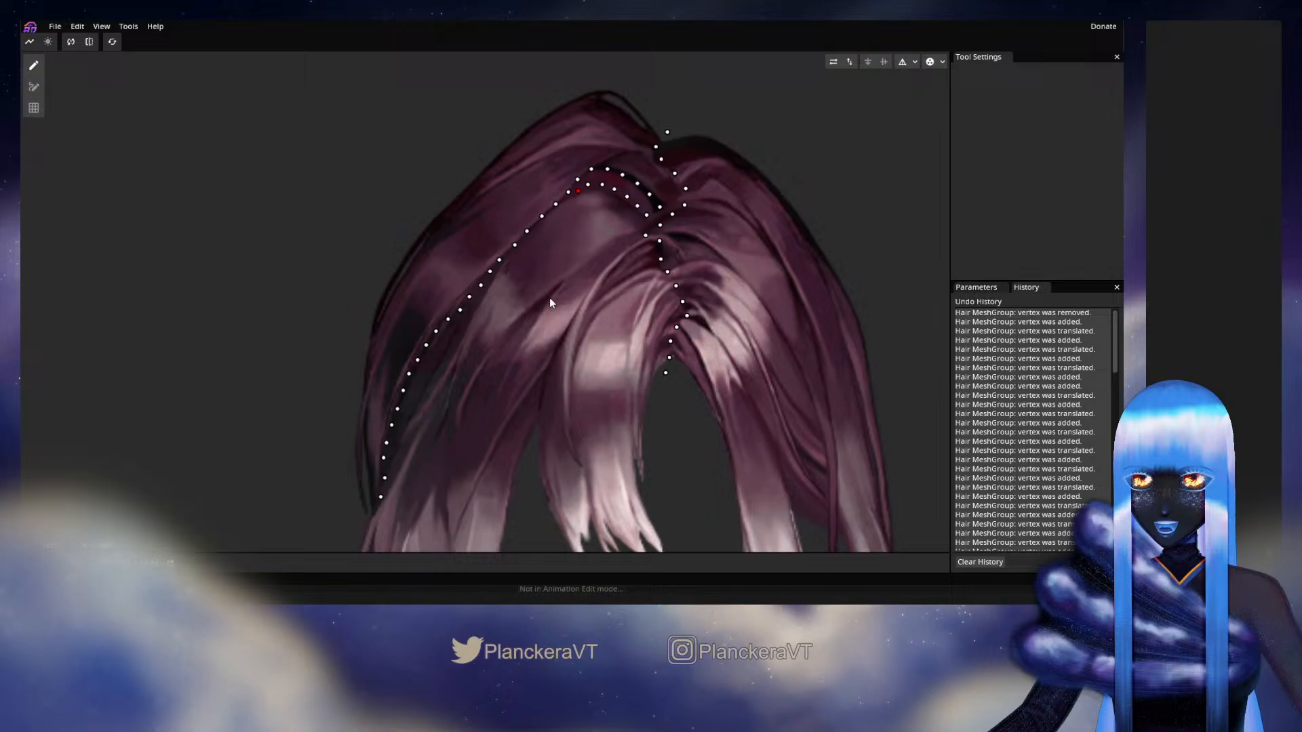
click(628, 210)
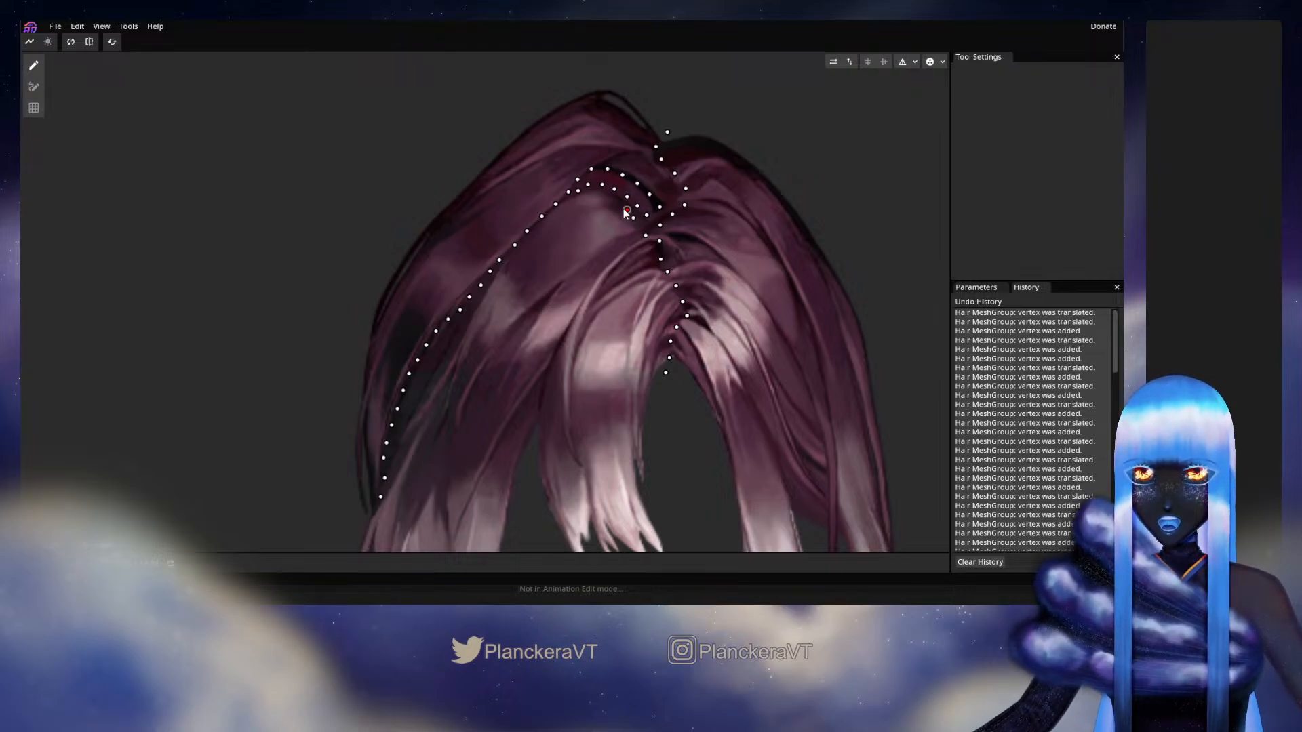
click(613, 203)
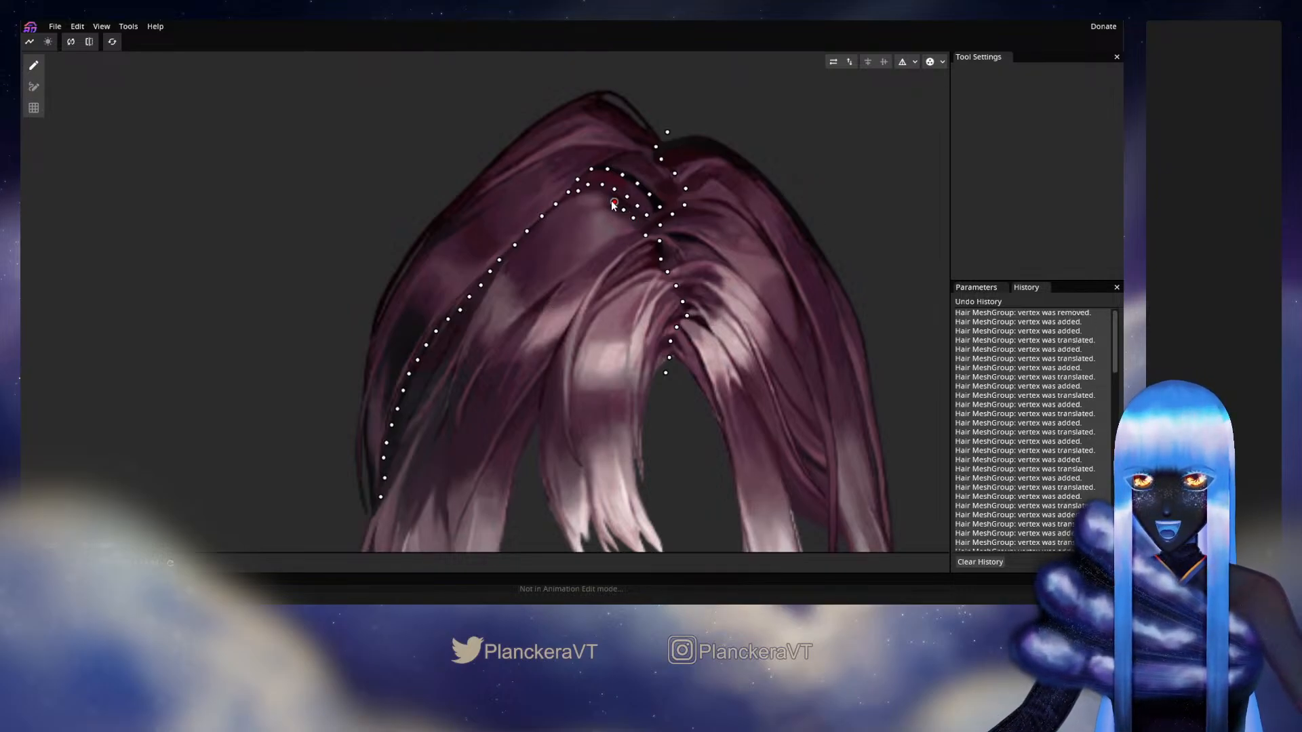
click(600, 198)
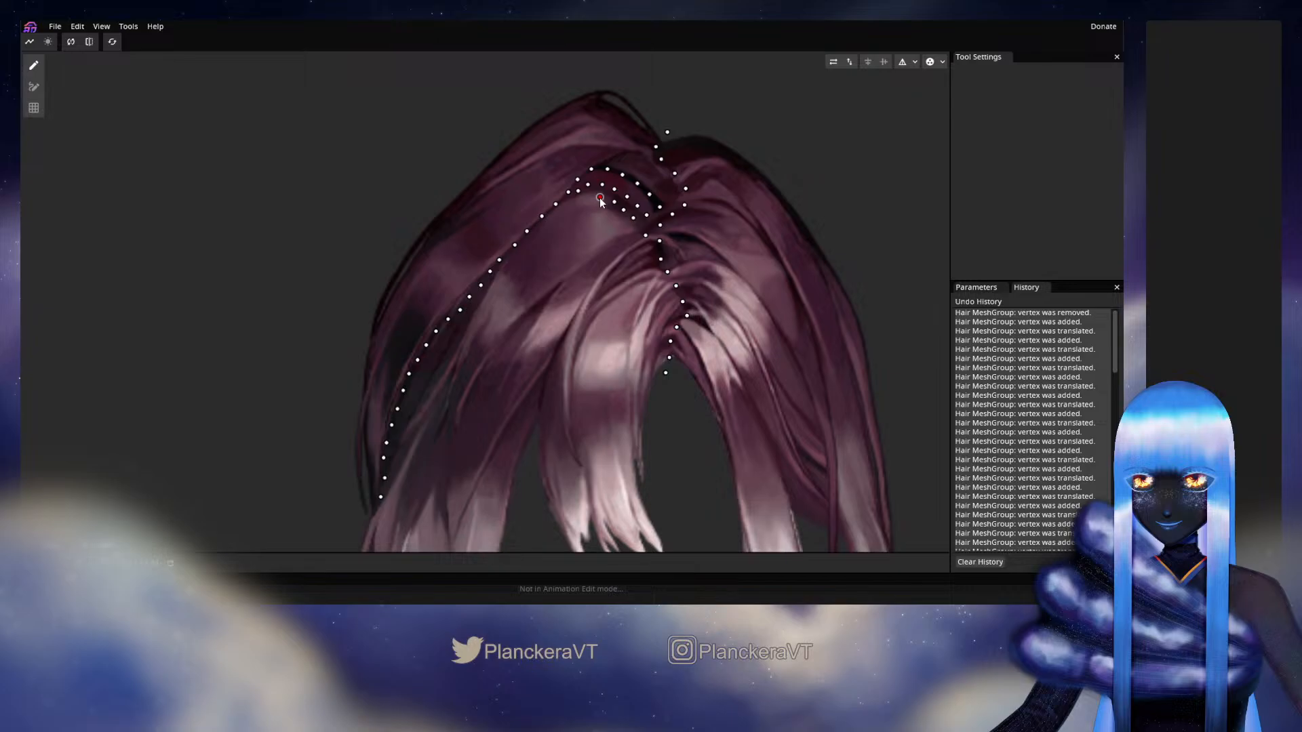
click(594, 193)
click(581, 201)
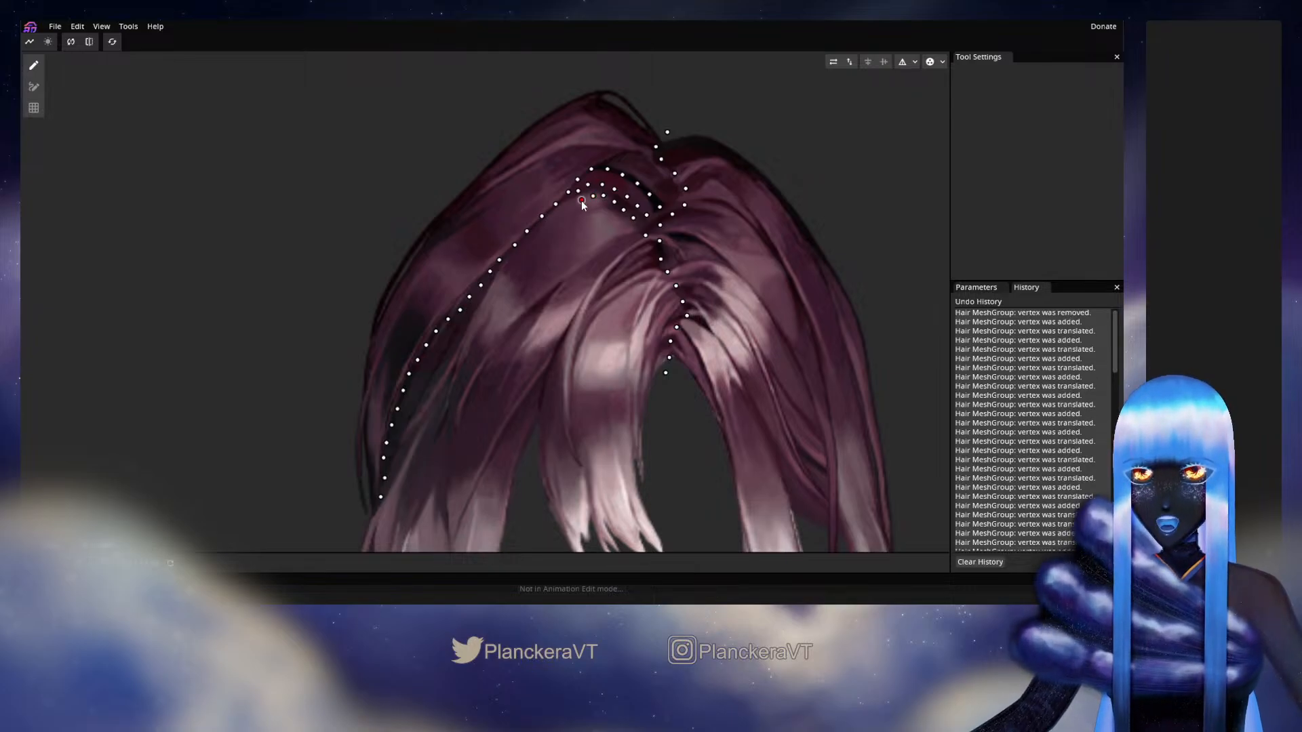
click(555, 217)
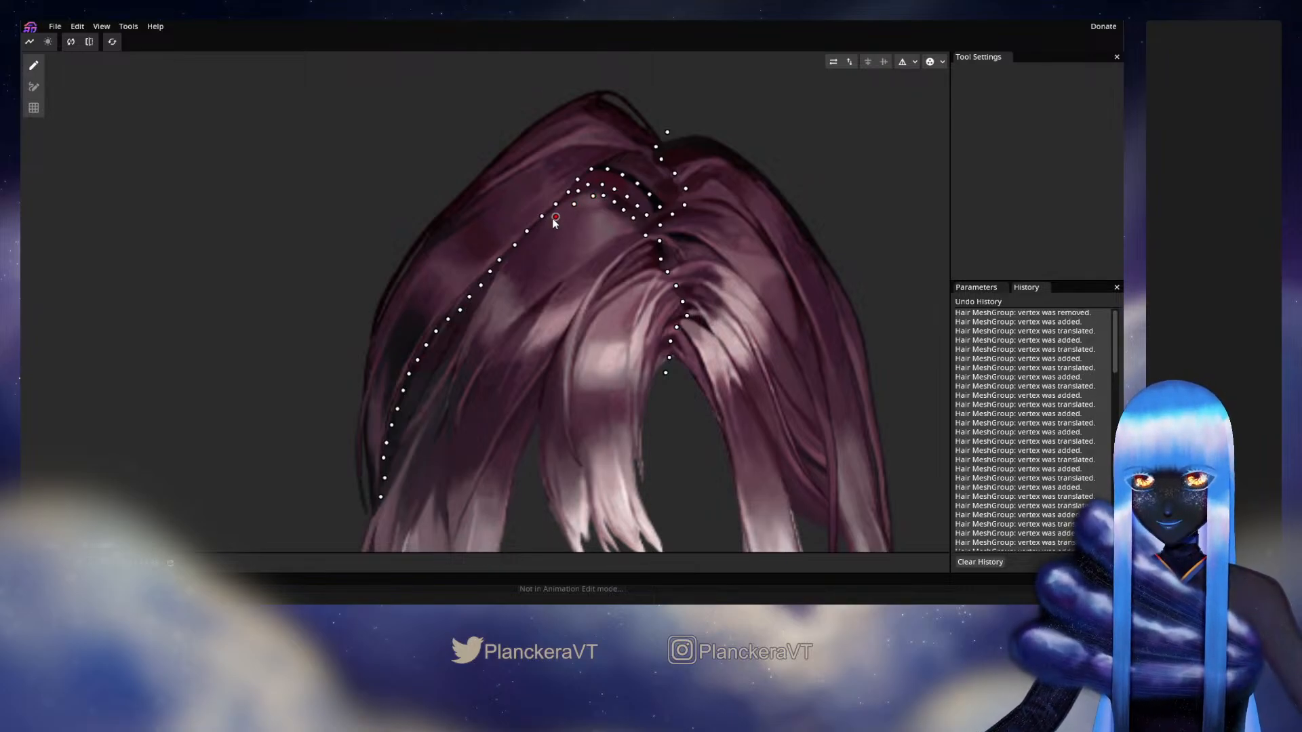
click(541, 229)
click(531, 242)
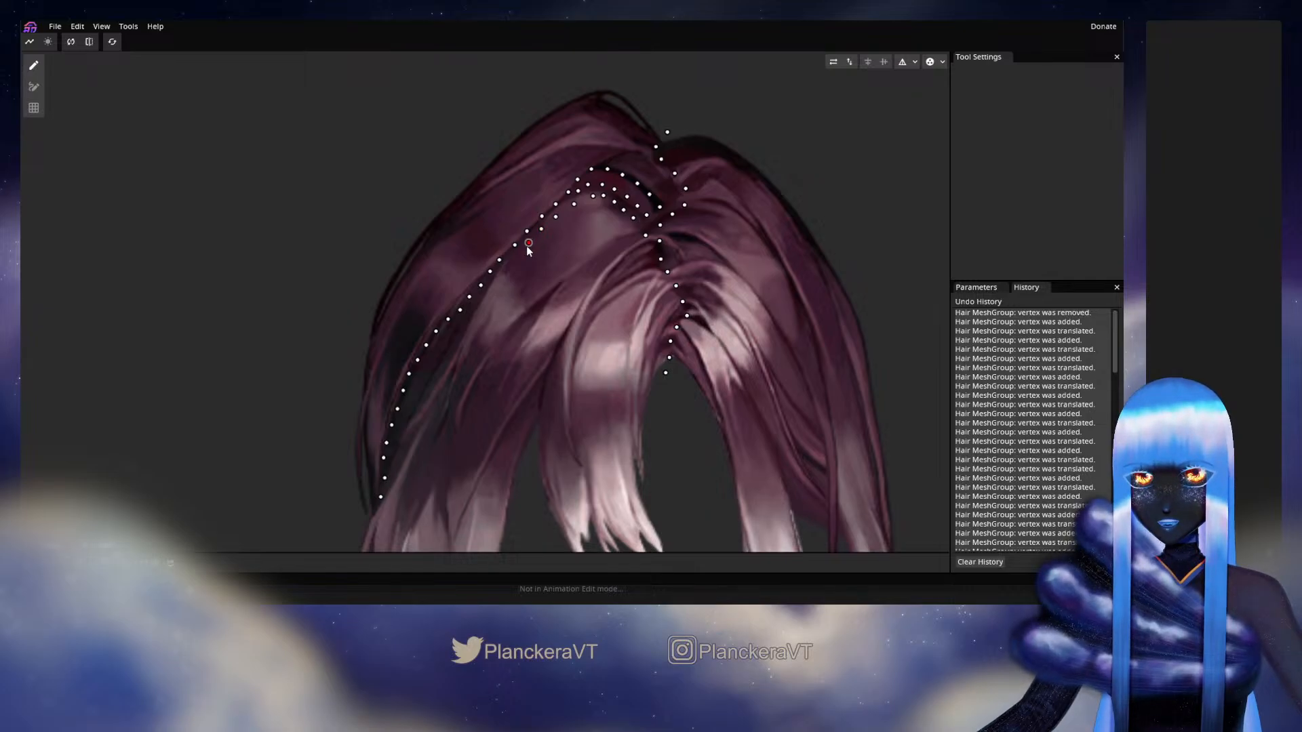
Step: Start a new vertex row at the parting and run it diagonally down-left along the lower boundary of the highlighted left section
drag(630, 228, 617, 230)
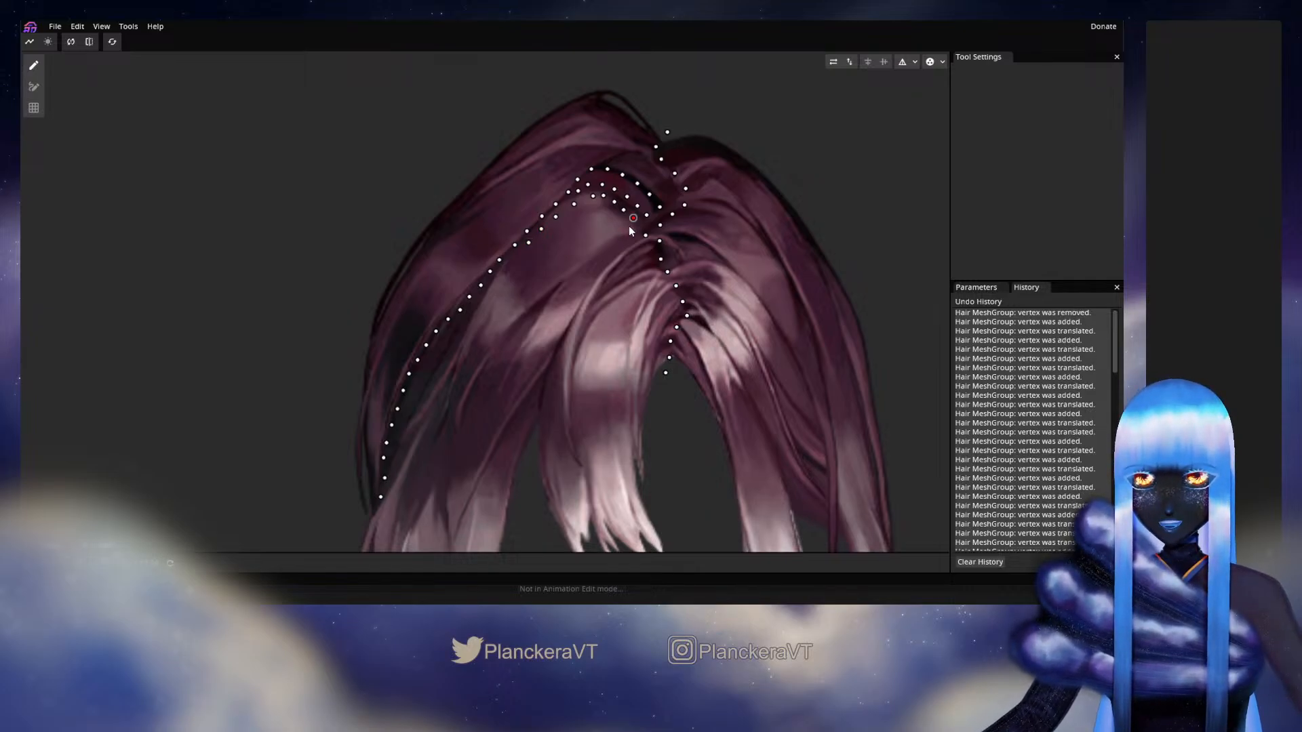
click(620, 229)
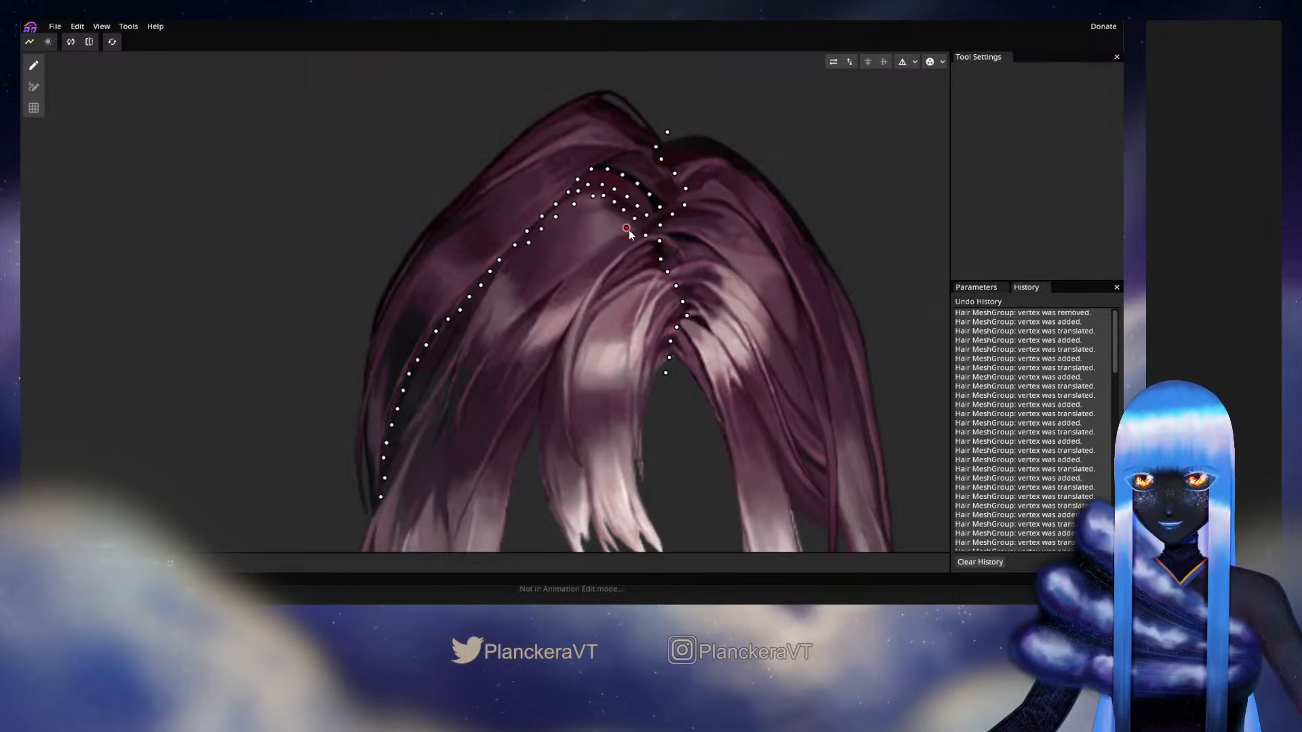
click(615, 232)
click(589, 238)
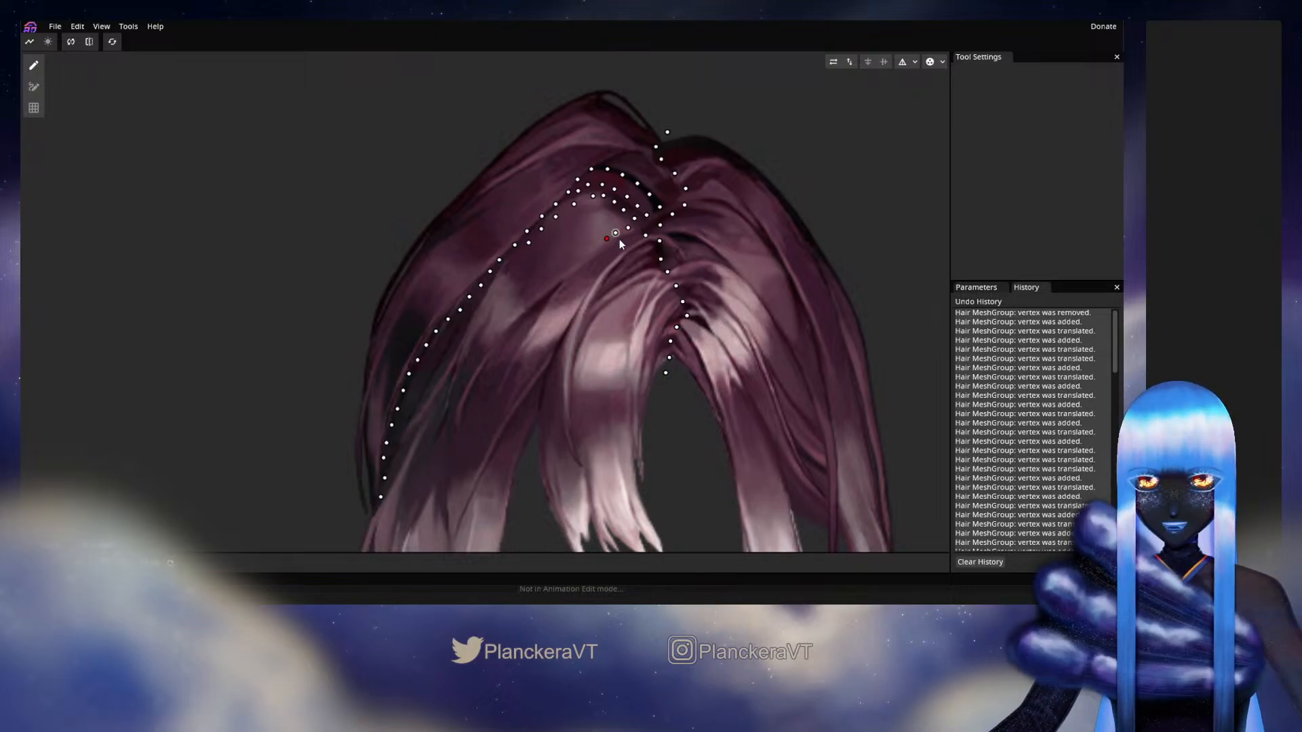
click(594, 246)
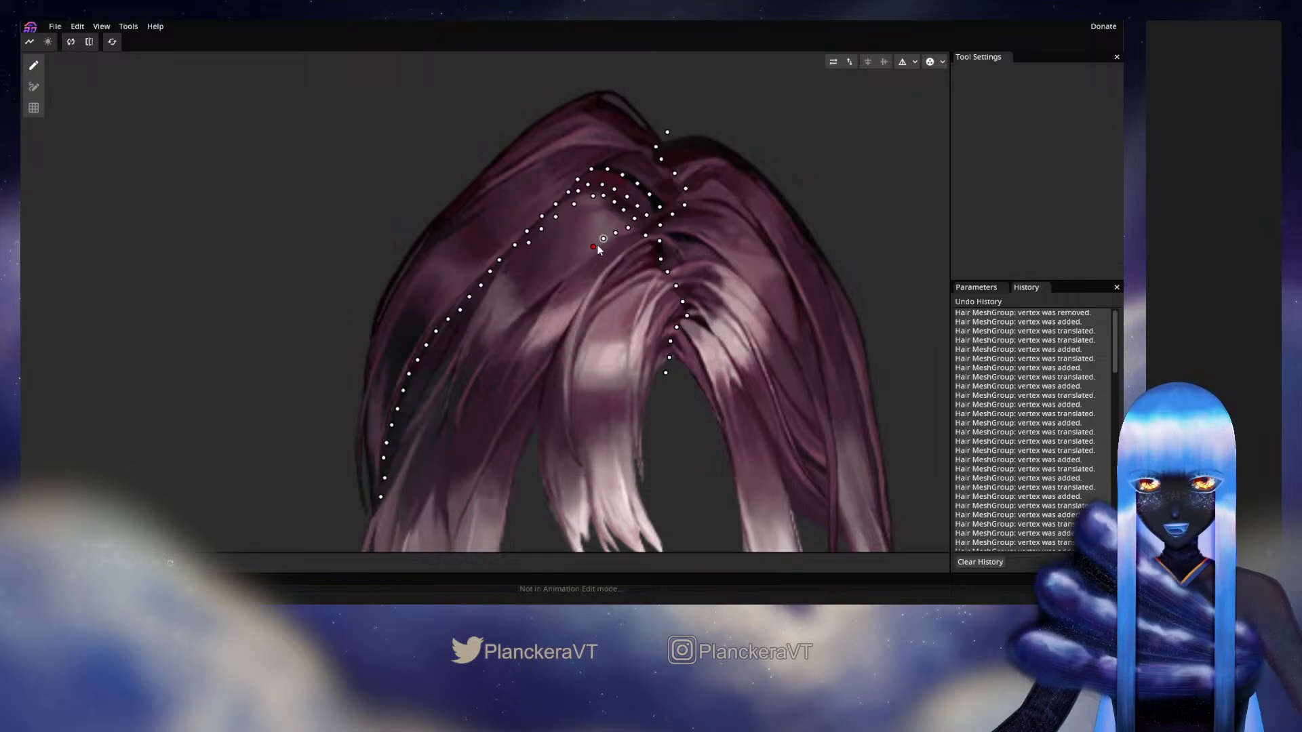
click(581, 256)
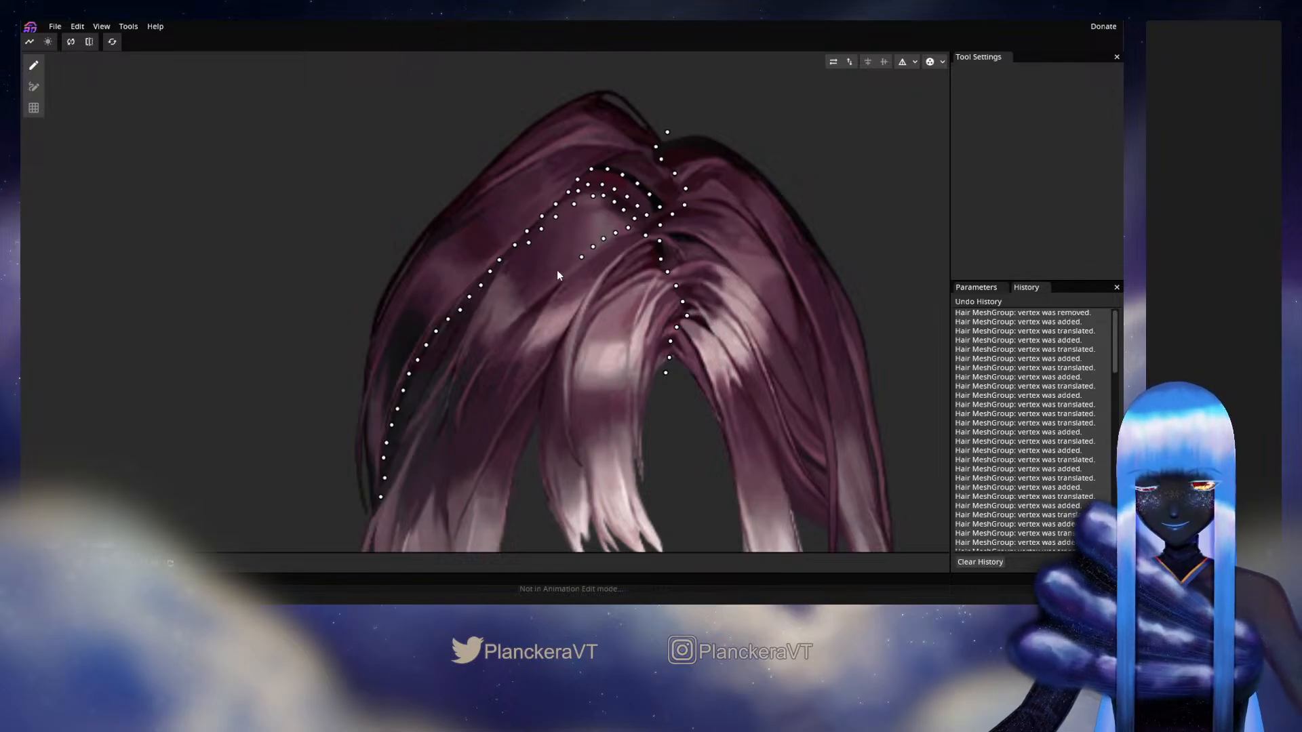
Step: Extend the new diagonal row with evenly spaced vertices to the darker strands on the left, fine-tuning the newest vertex's position
click(567, 266)
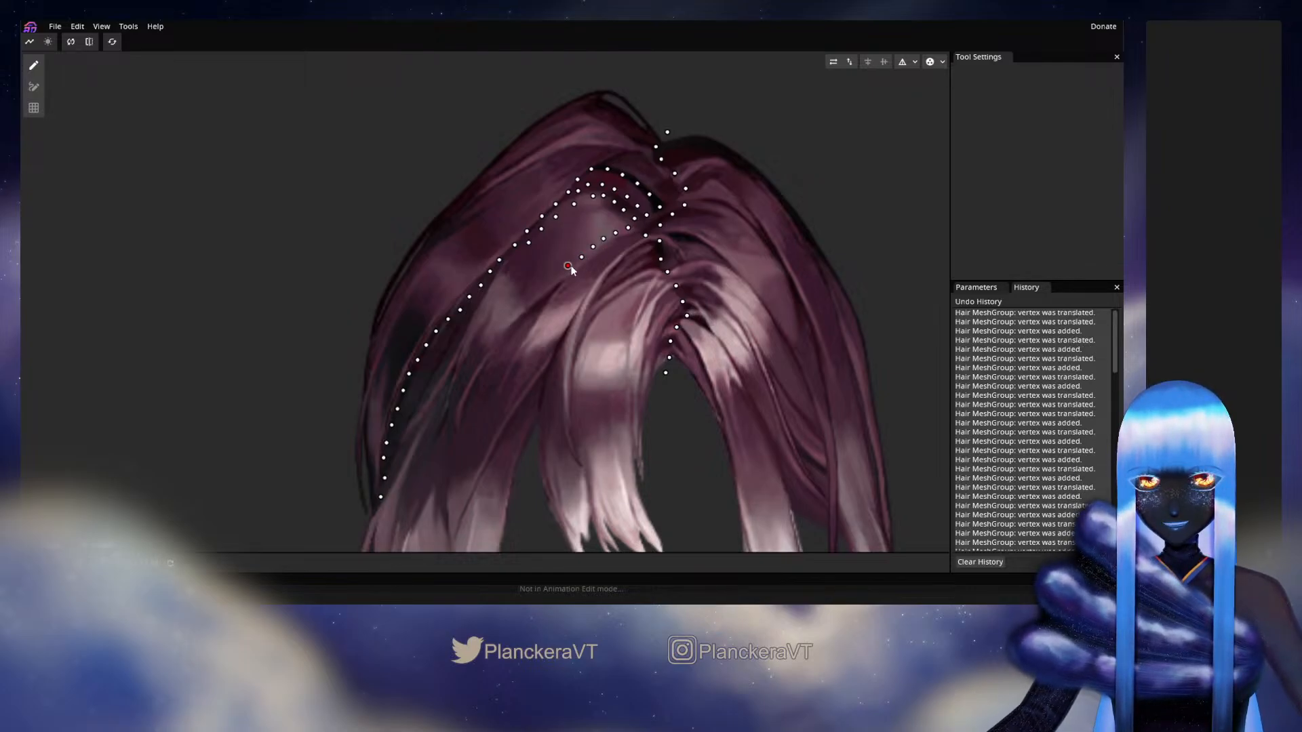
click(551, 277)
click(540, 288)
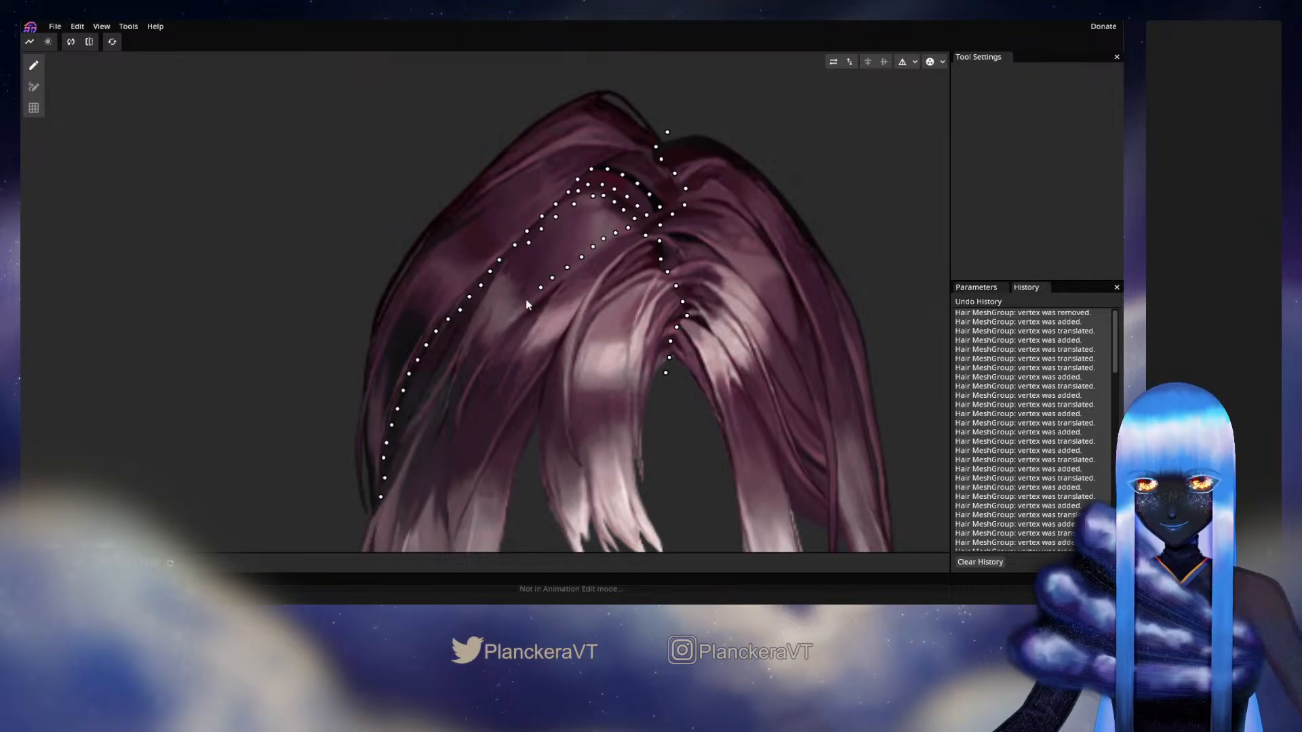
click(530, 297)
click(517, 306)
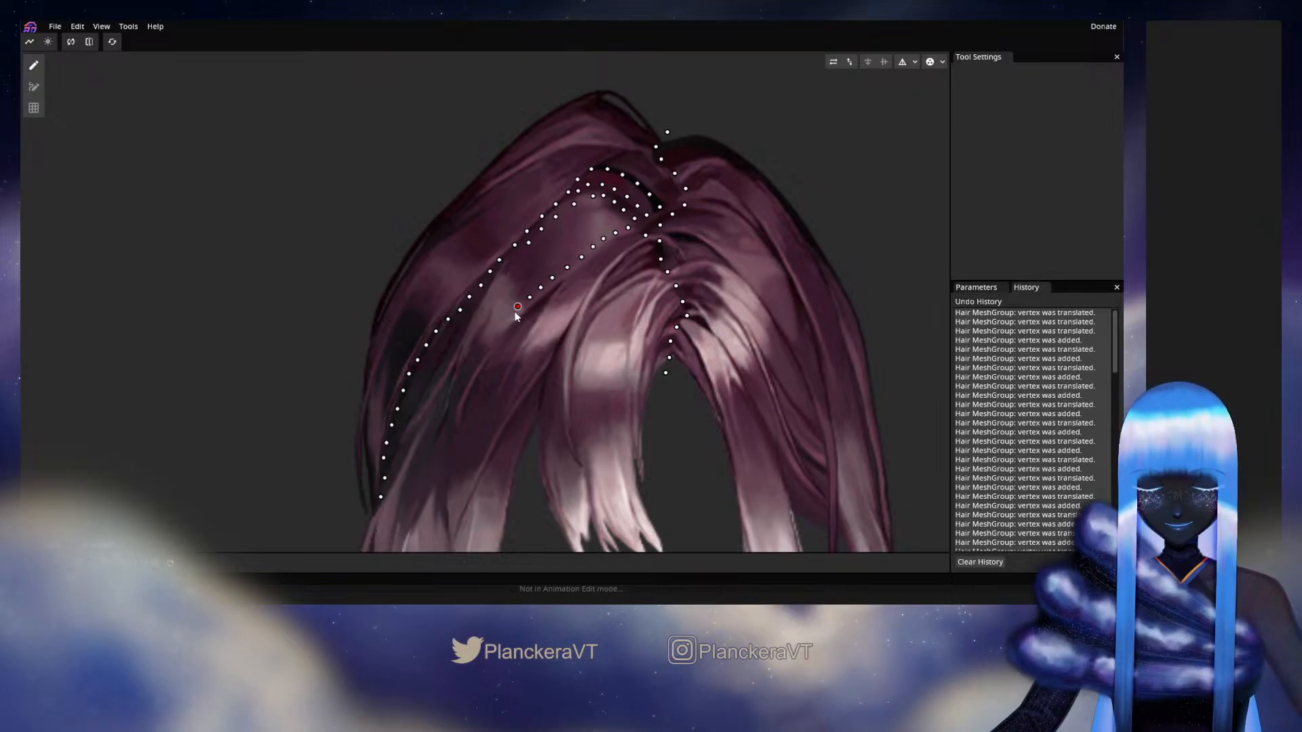
drag(515, 313, 543, 250)
click(536, 257)
click(526, 266)
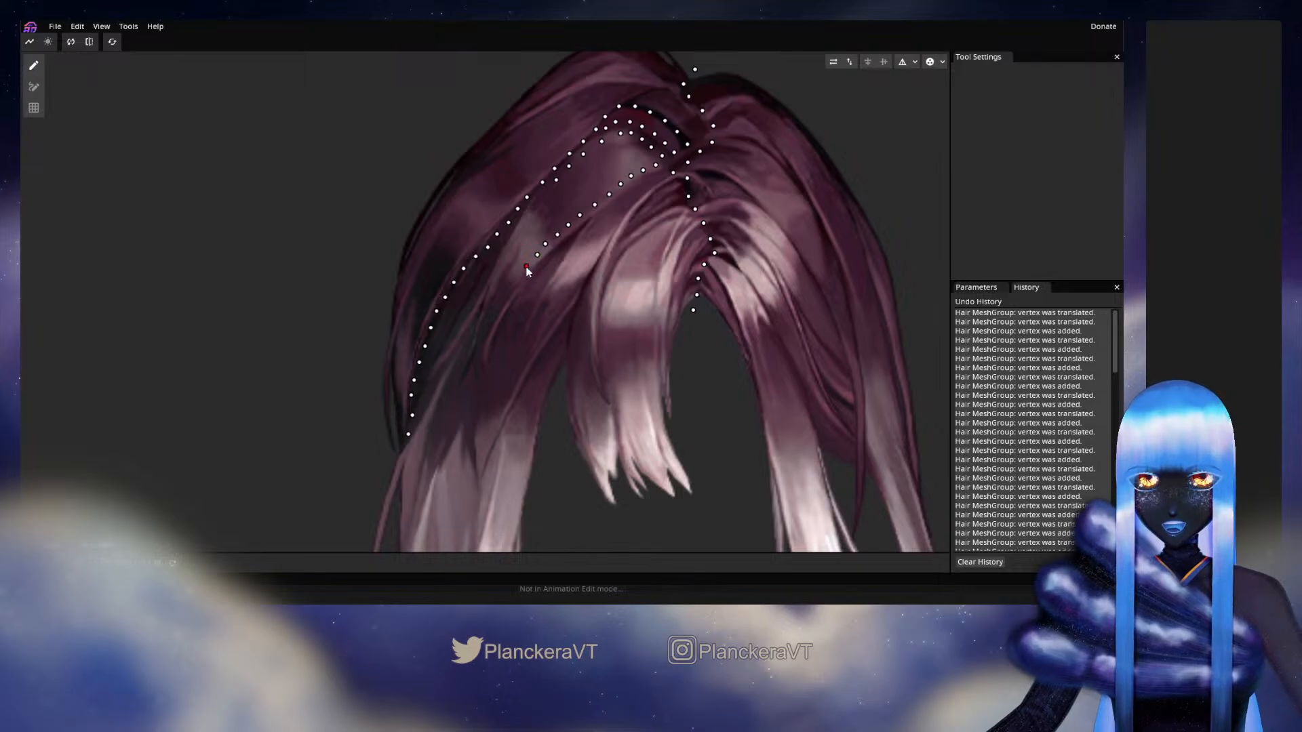
click(516, 275)
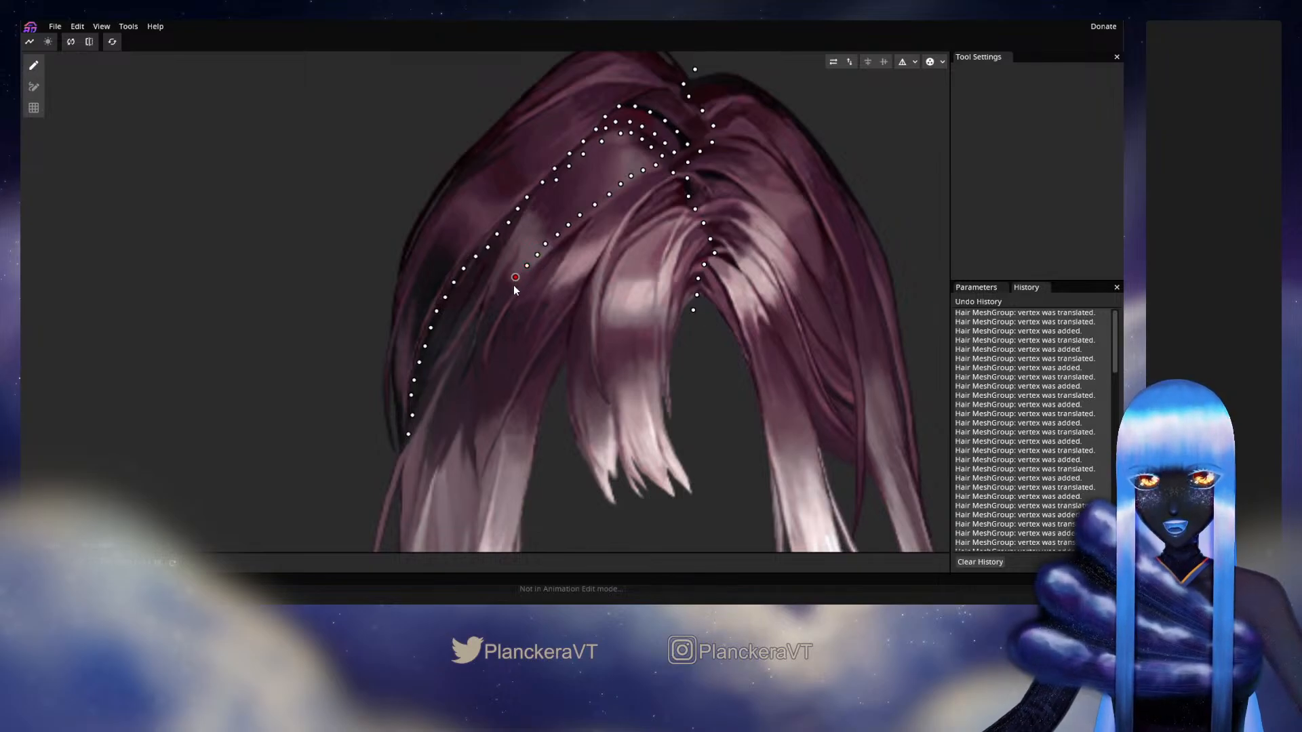
drag(514, 284, 515, 285)
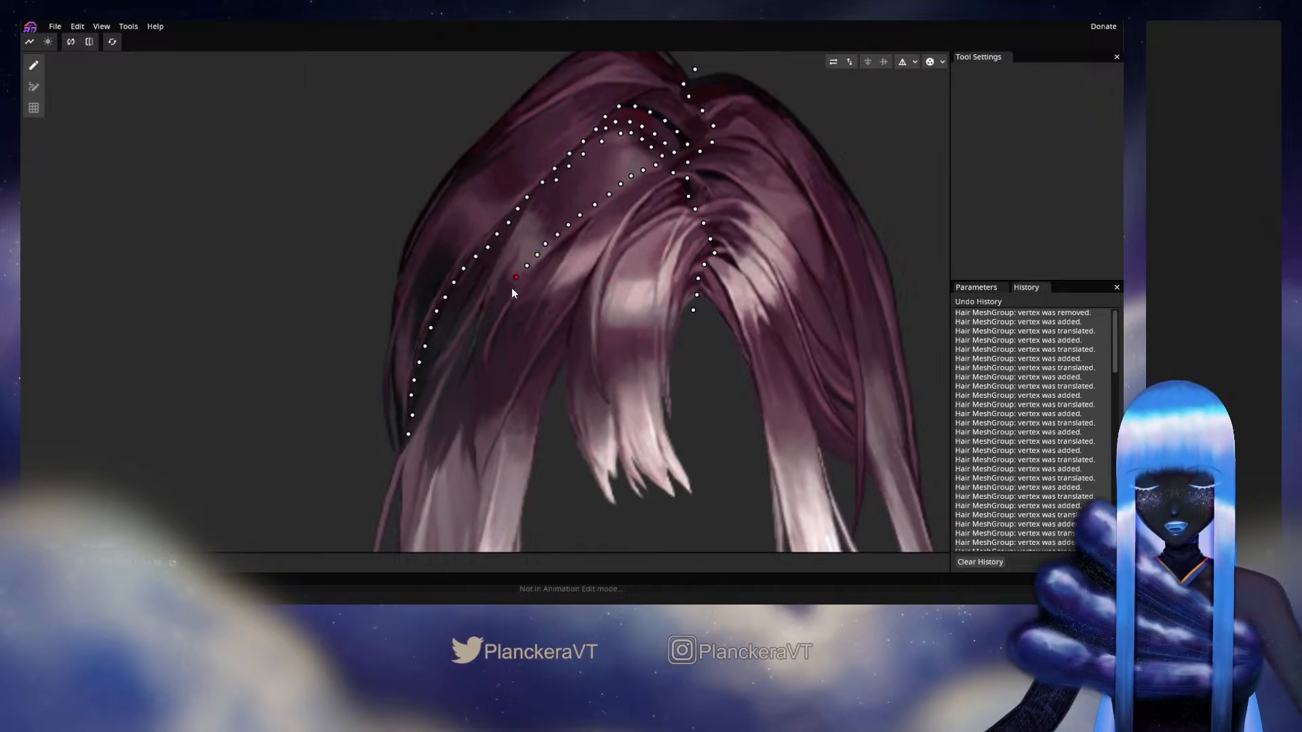
Step: Curve the vertex row downward along the dark strand boundary, parallel to the outer left row
click(506, 290)
click(497, 303)
click(492, 316)
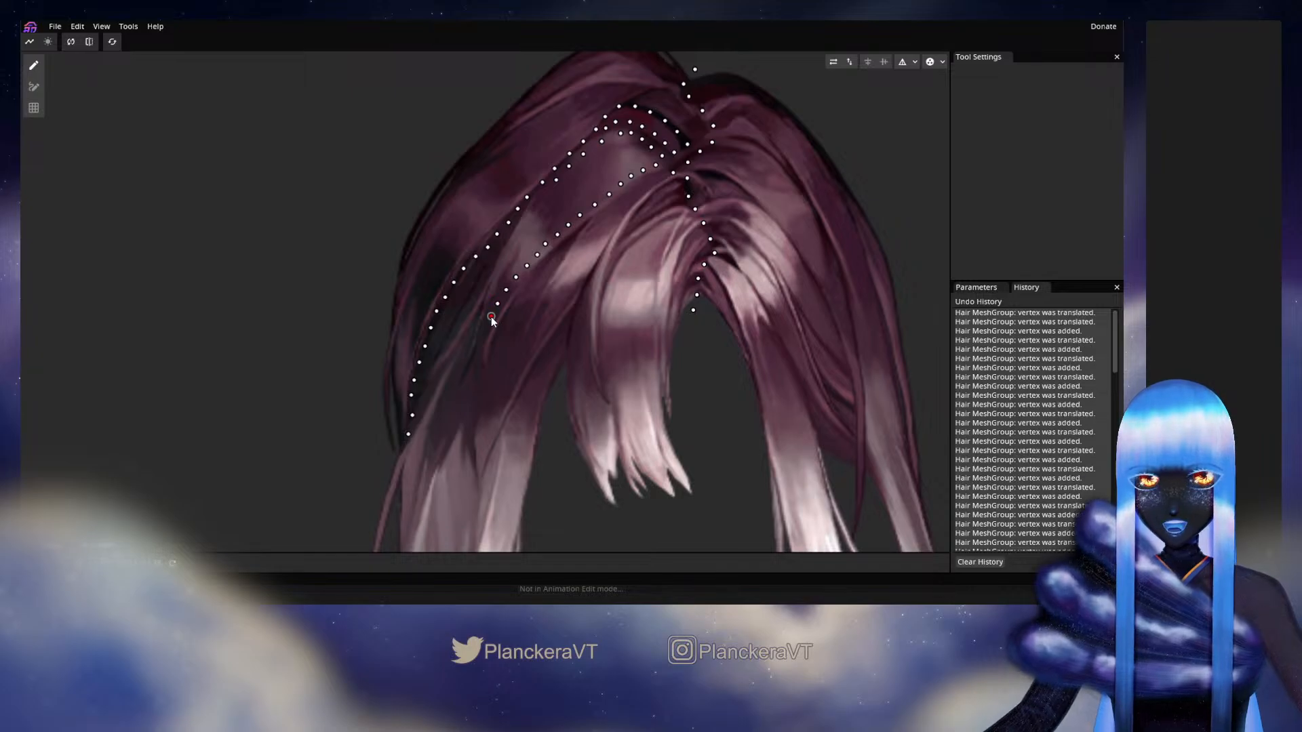
click(481, 333)
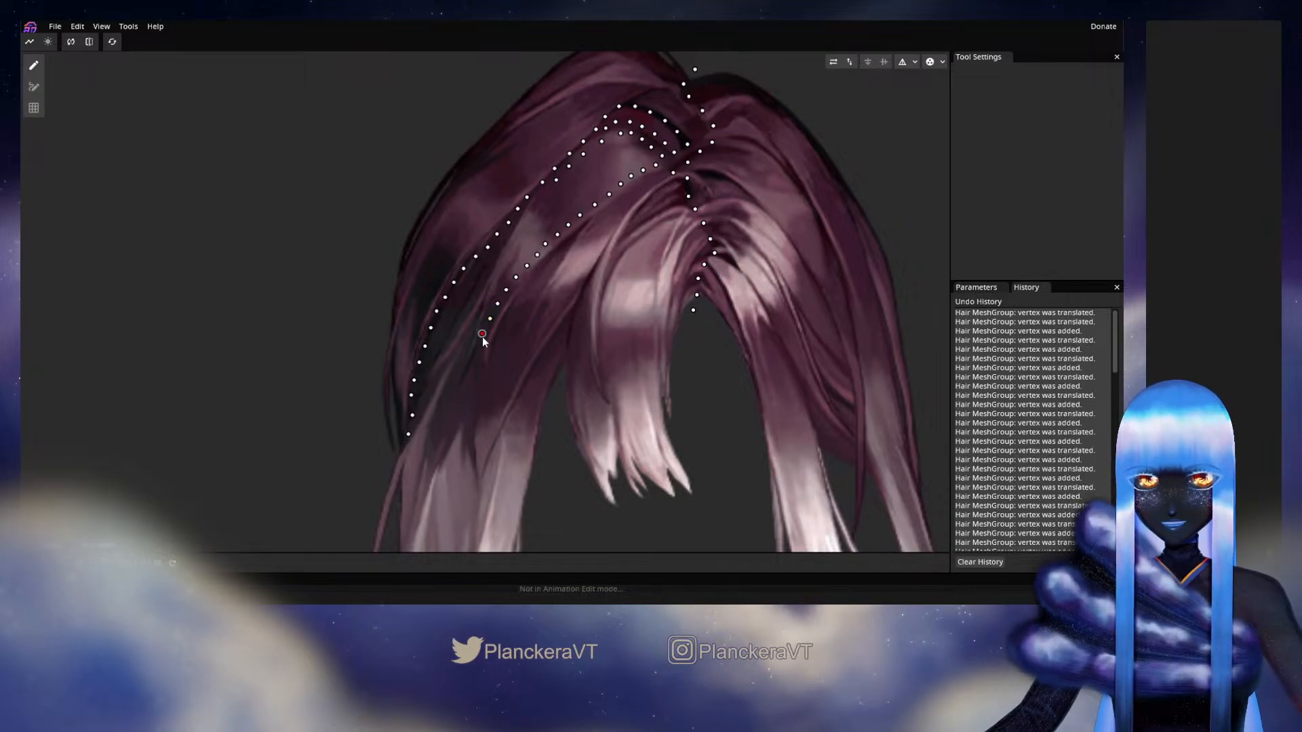
click(476, 350)
click(475, 367)
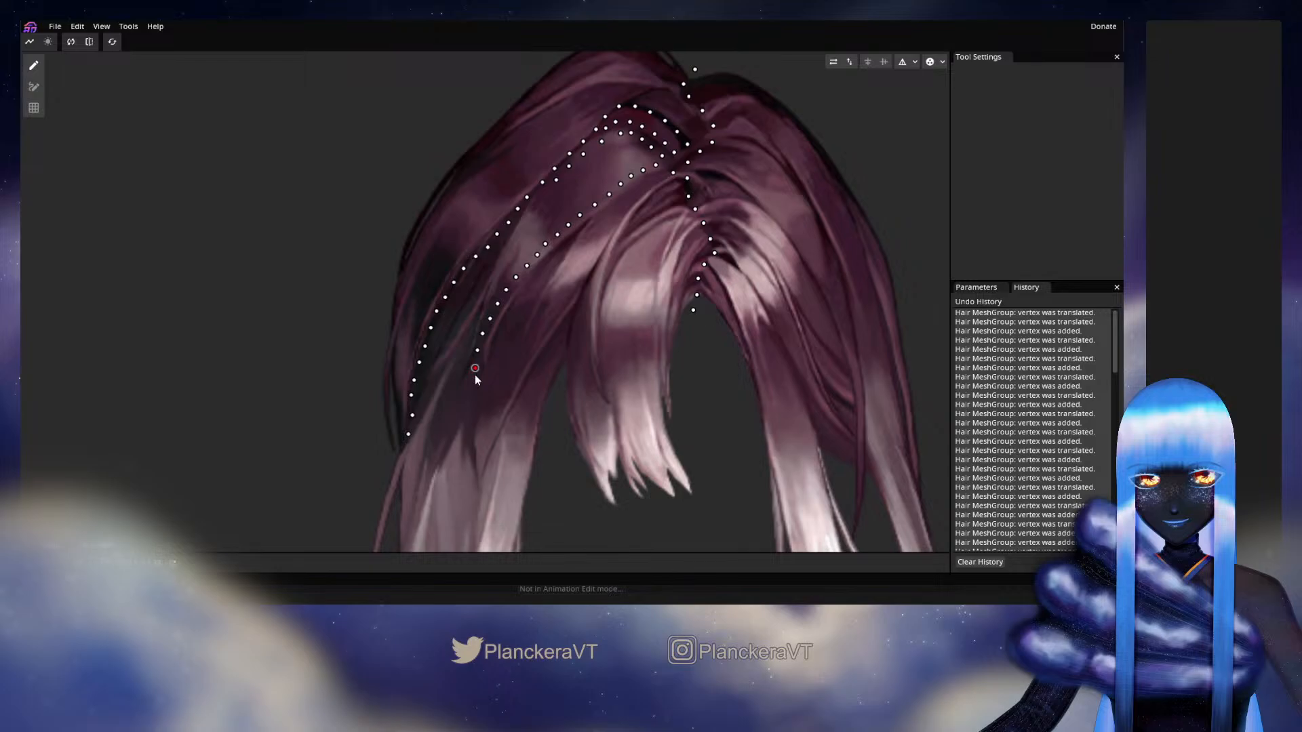
Step: Continue the row straight down to the point where the dark strands split into the pale left side locks
drag(475, 374, 514, 299)
click(511, 294)
click(512, 318)
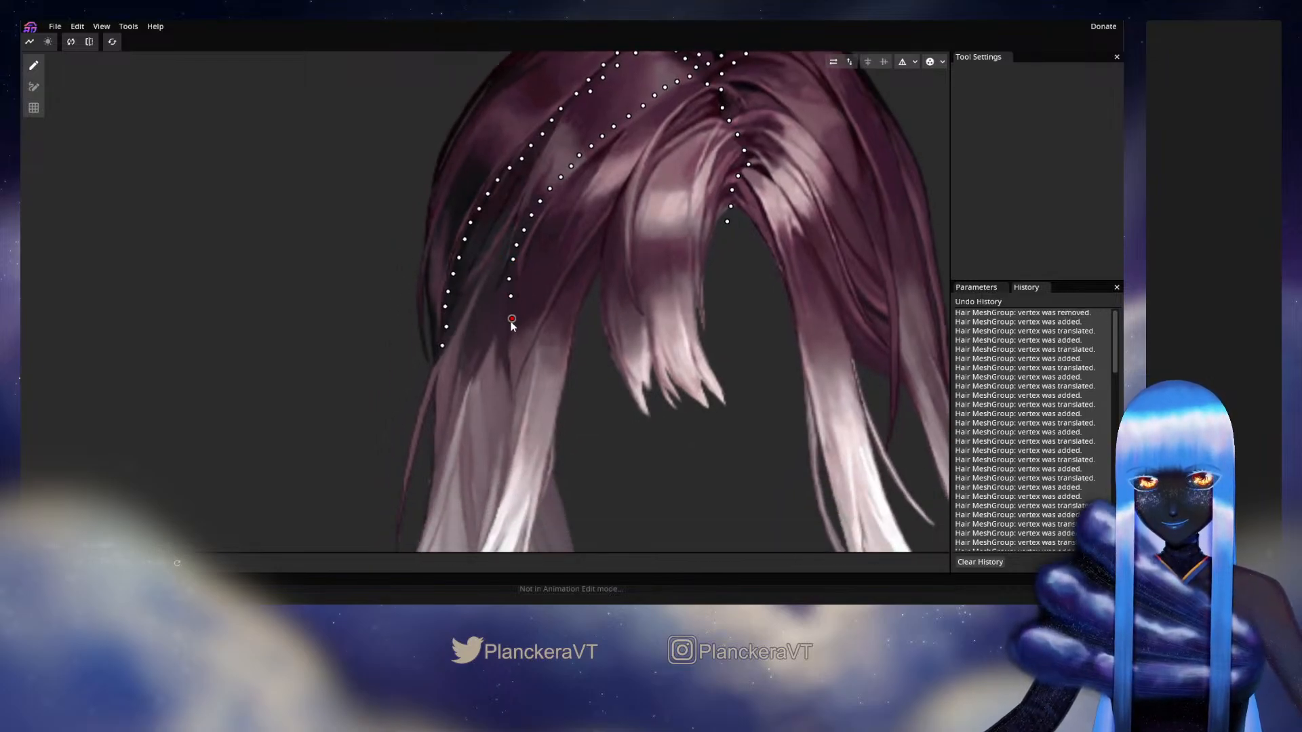
click(512, 329)
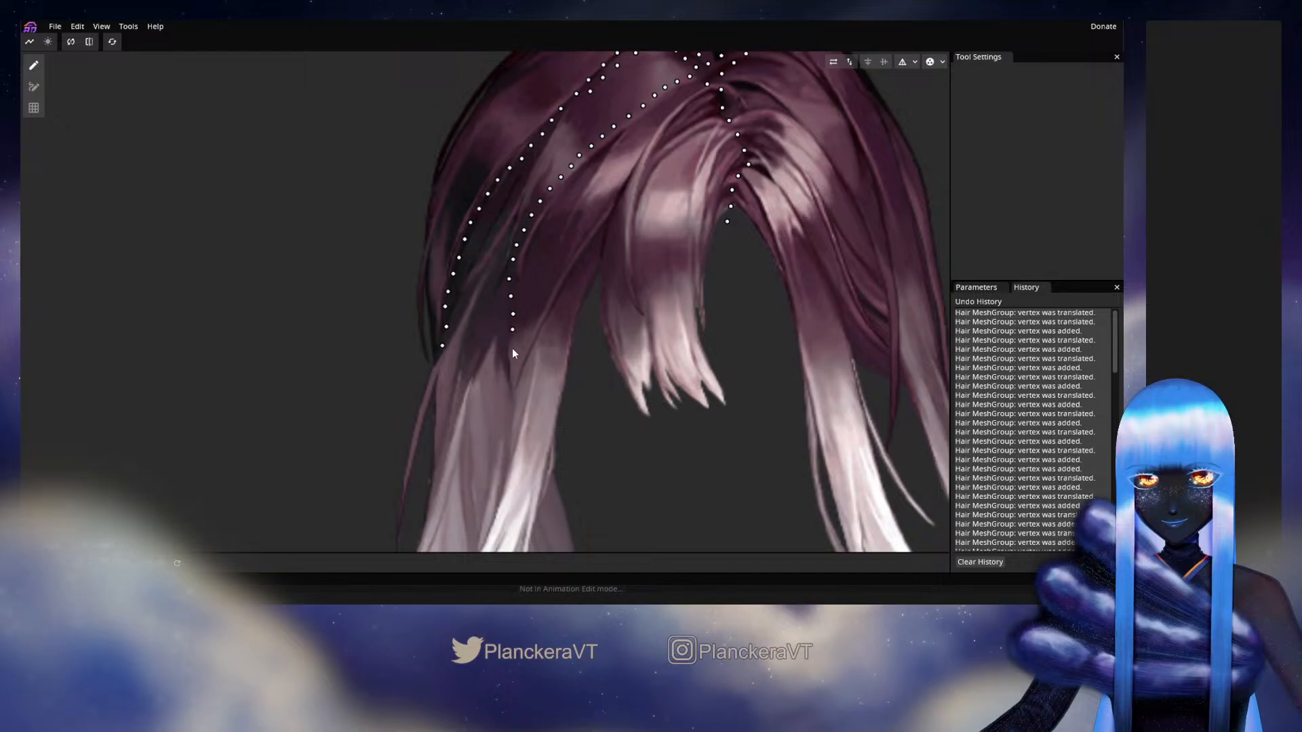
click(513, 348)
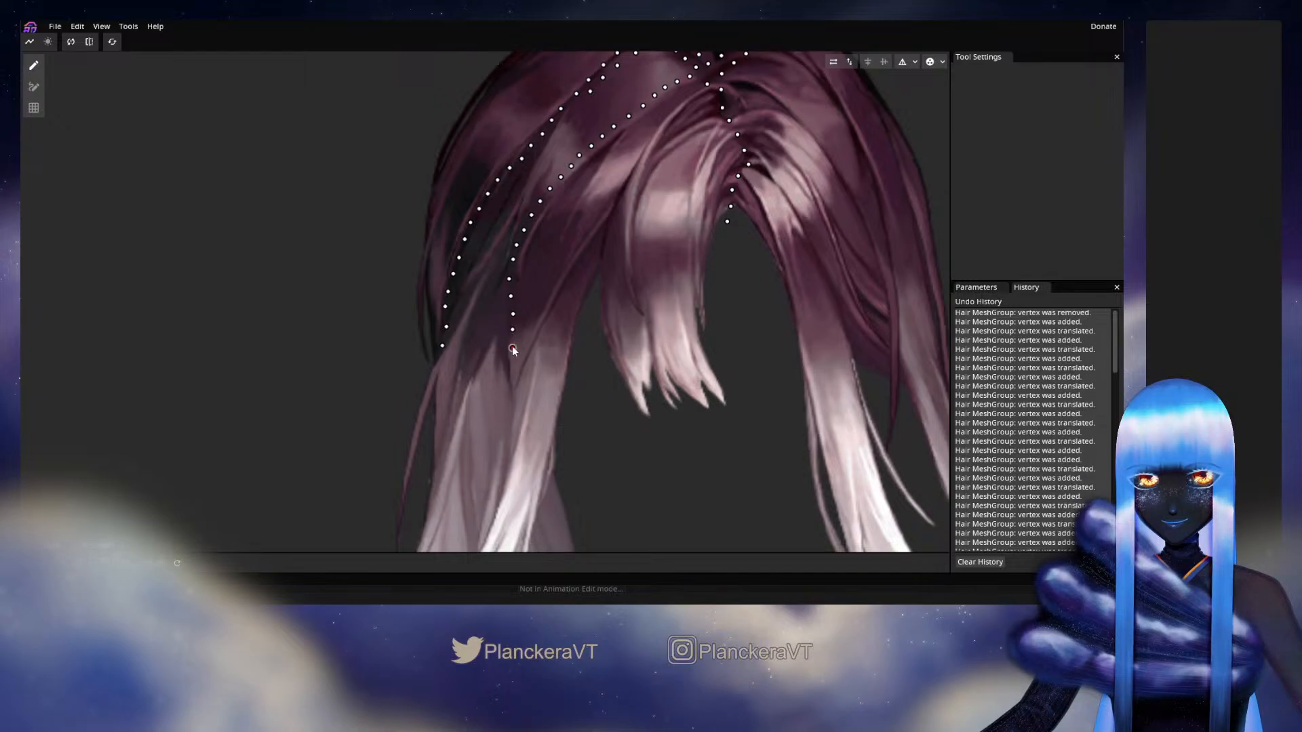
Step: Place vertices down the upper part of the boundary between the two left side locks, nudging the newest ones onto the line
drag(512, 347, 545, 254)
click(547, 272)
click(549, 292)
click(549, 313)
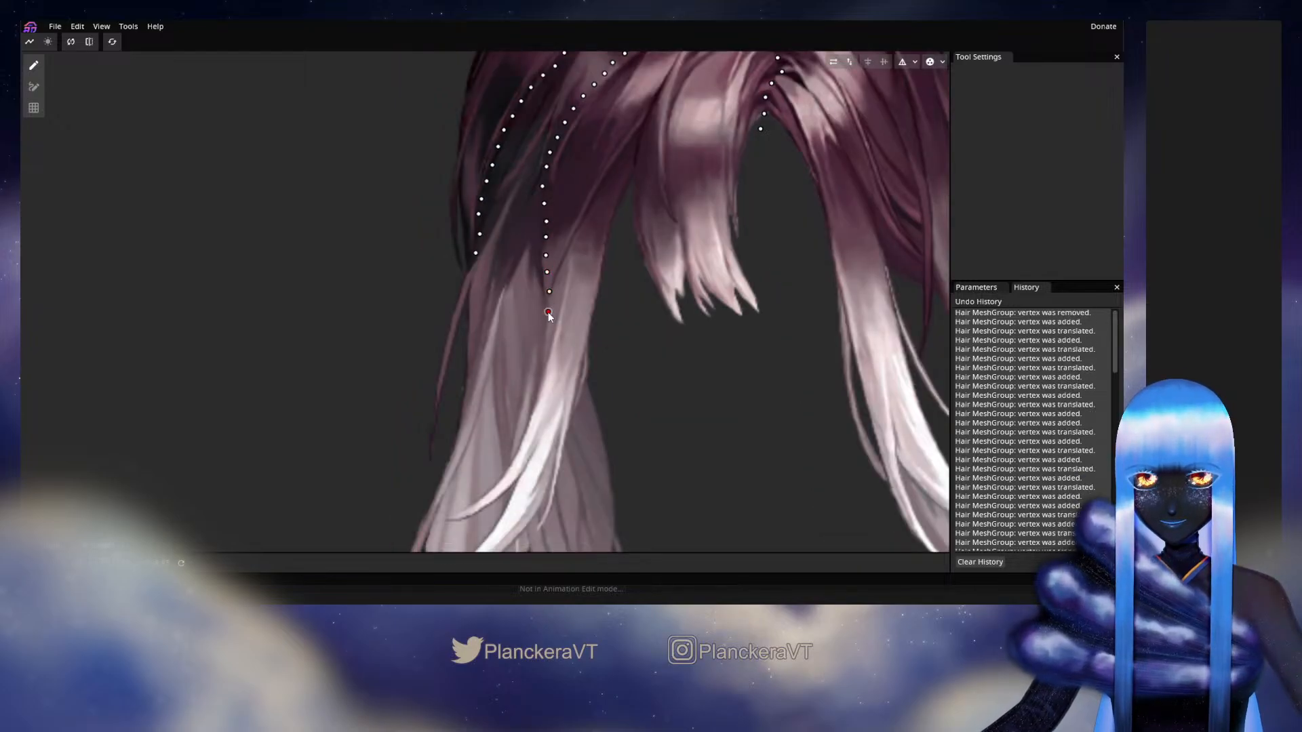
click(550, 333)
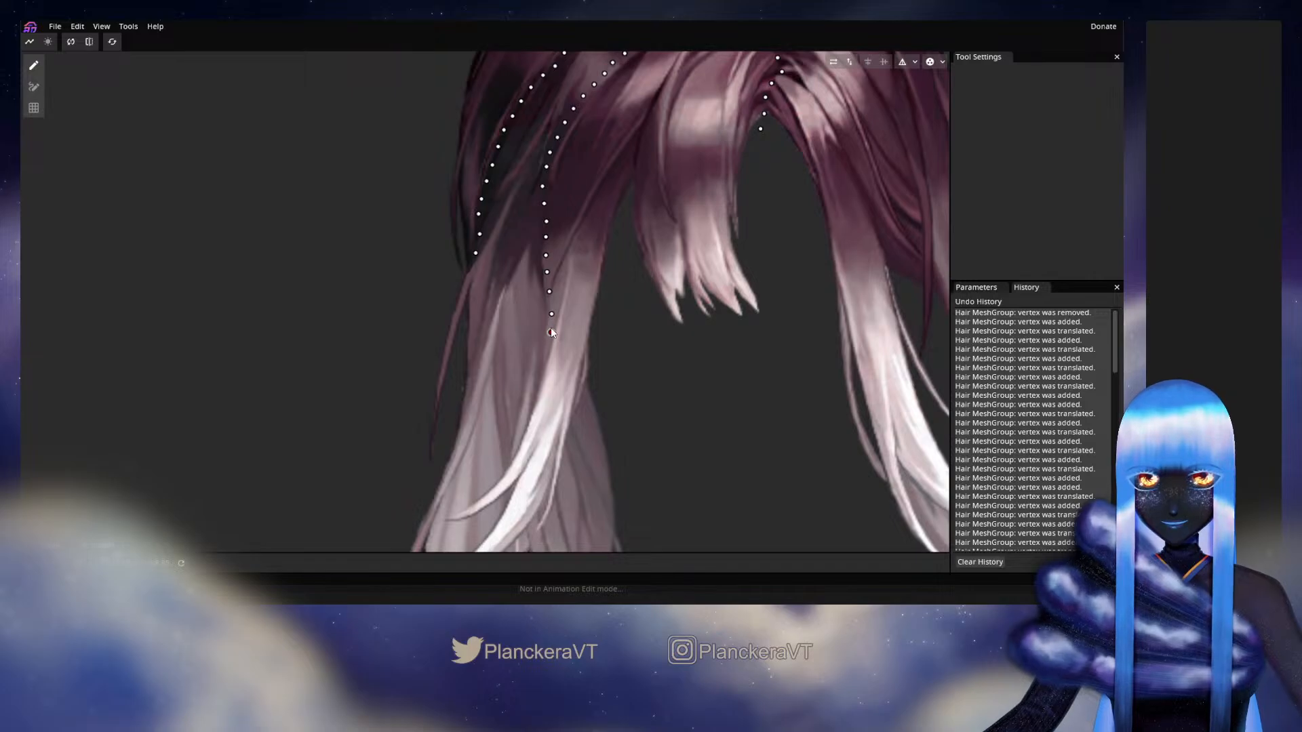
drag(551, 329, 551, 331)
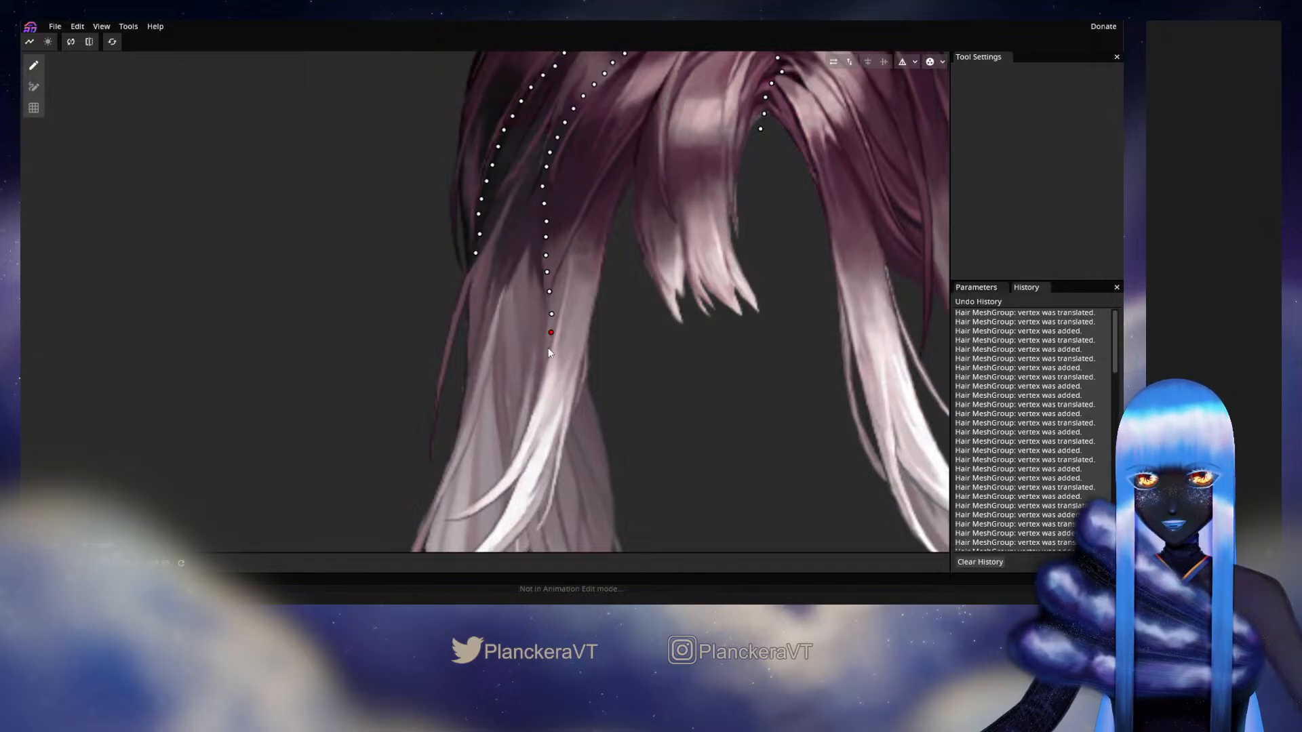
Step: Extend the row down the edge of the bright left side lock to where it starts sweeping outward
click(548, 351)
click(547, 367)
drag(553, 386, 578, 294)
click(568, 297)
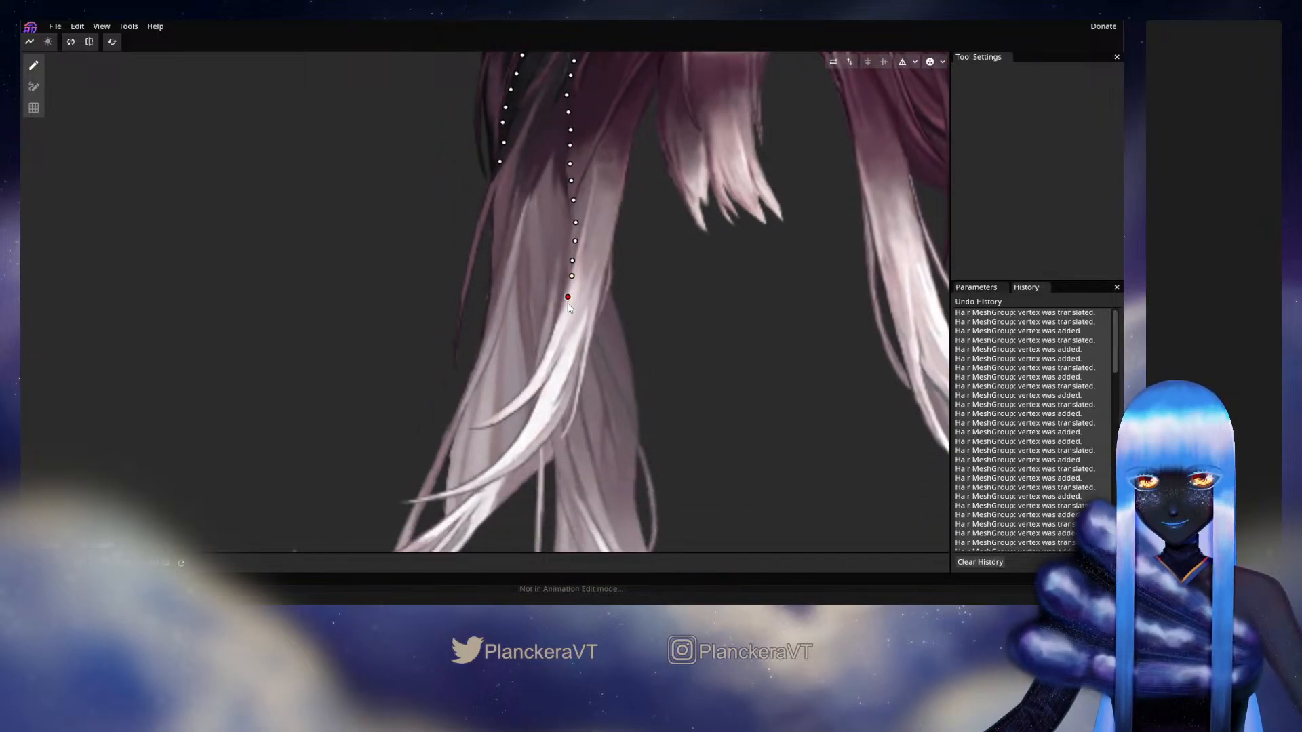
click(564, 317)
click(558, 337)
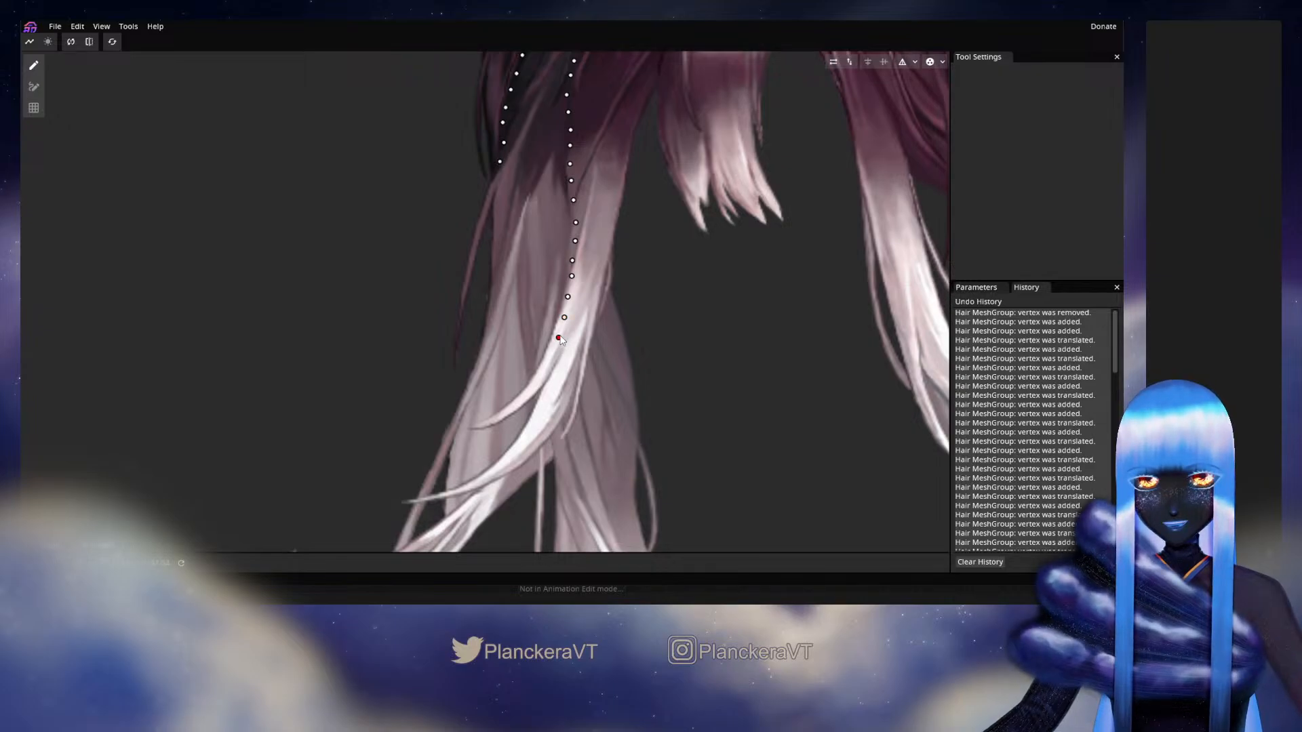
Step: Curve the vertex row outward along the upper bright wisp of the left side lock, out to the wisp's tip
drag(561, 340, 573, 312)
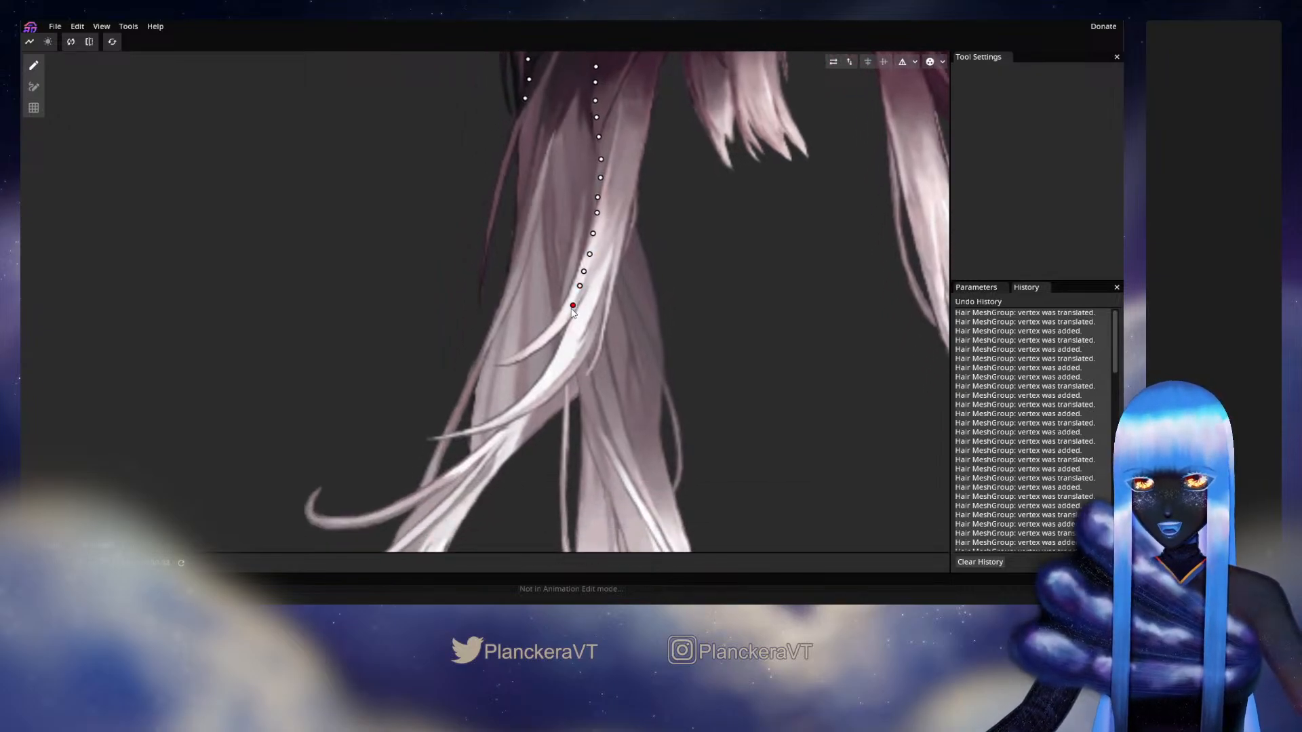
click(562, 316)
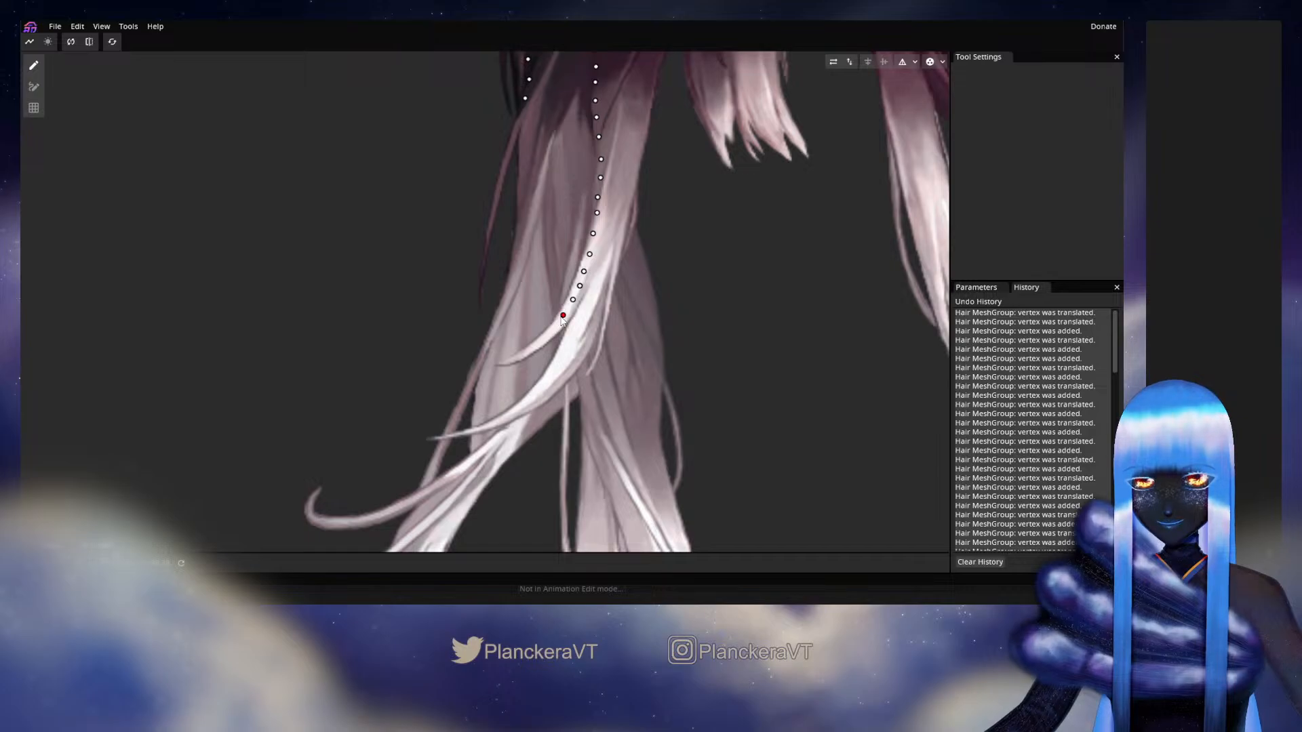
click(550, 326)
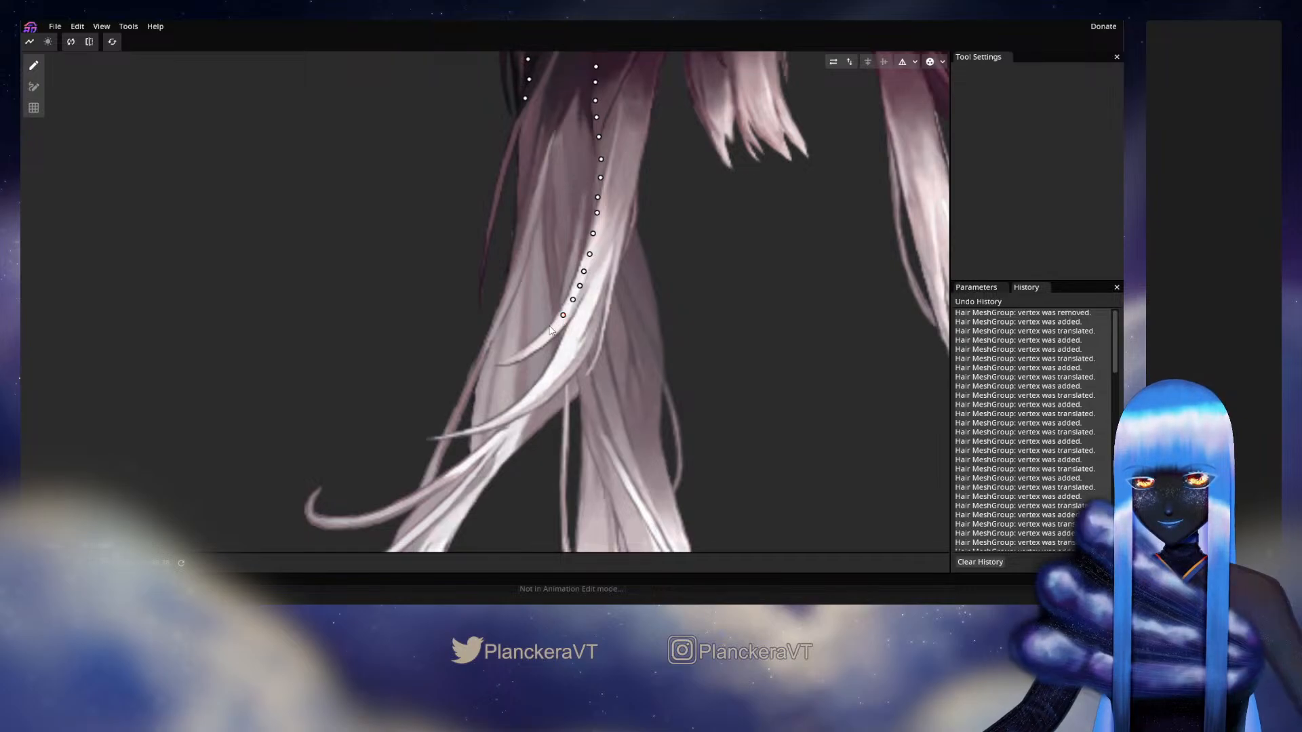
click(555, 328)
click(543, 337)
click(535, 343)
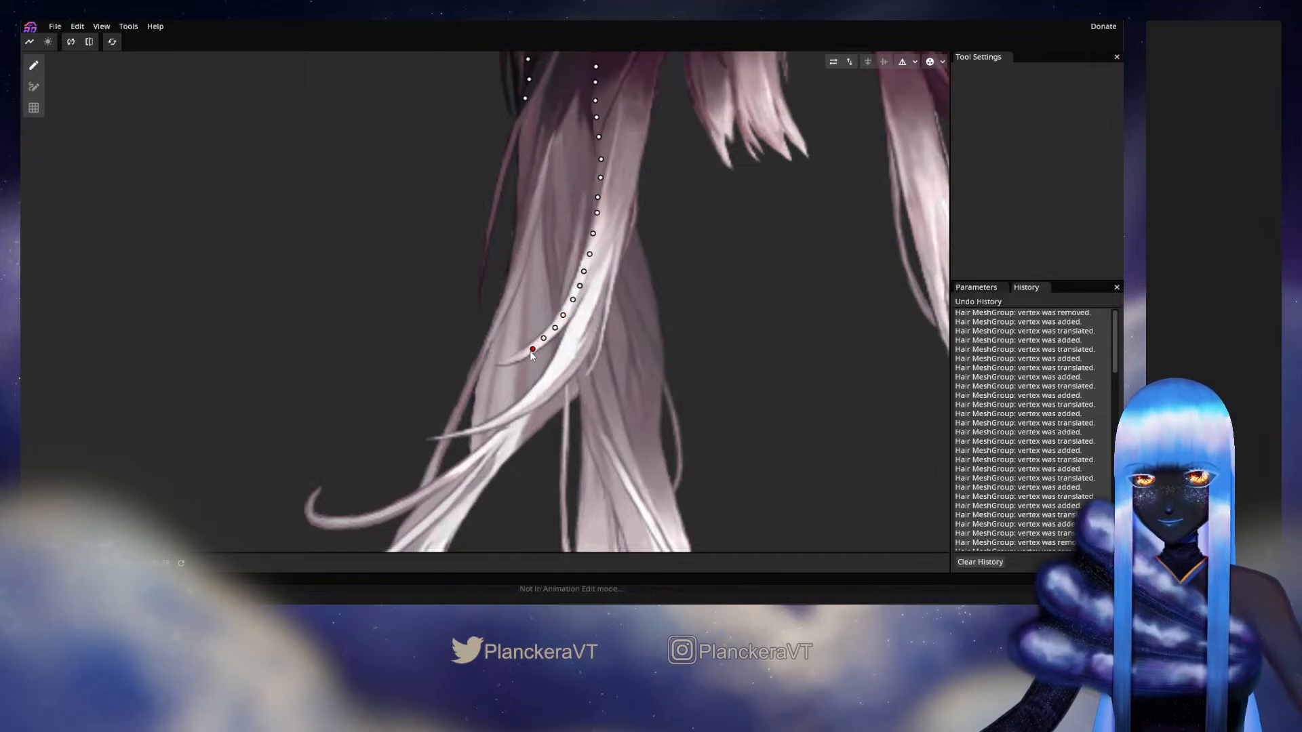
click(518, 357)
click(500, 364)
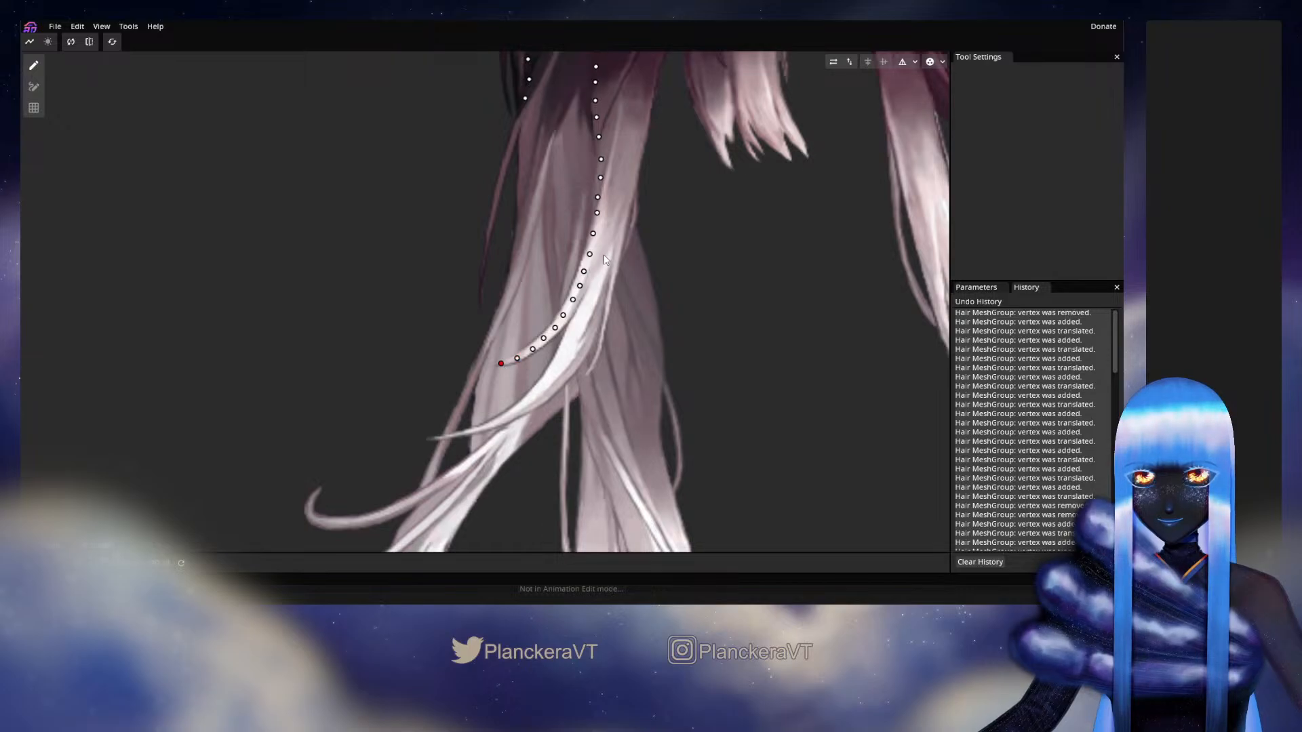
Step: Start a second vertex row just below the upper wisp's branch, following the lower bright strand as it curves down and outward
click(577, 315)
click(571, 334)
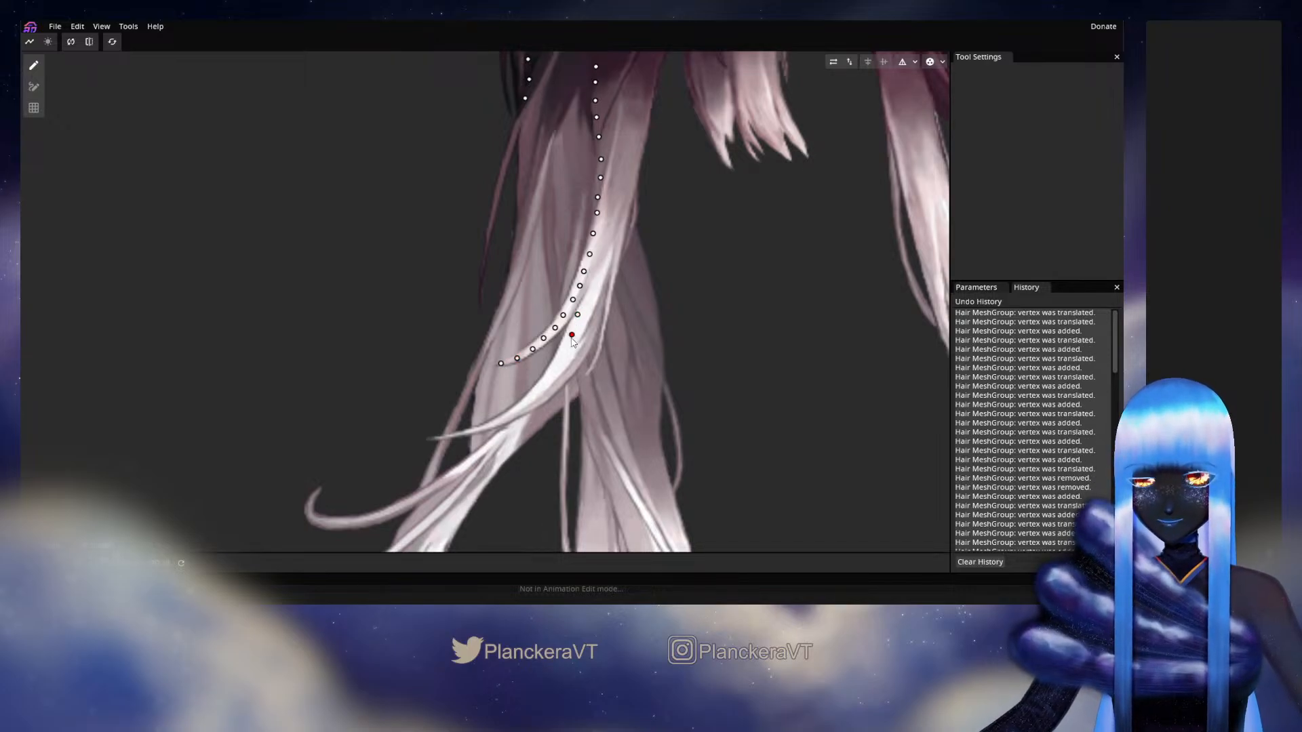
click(565, 353)
click(556, 368)
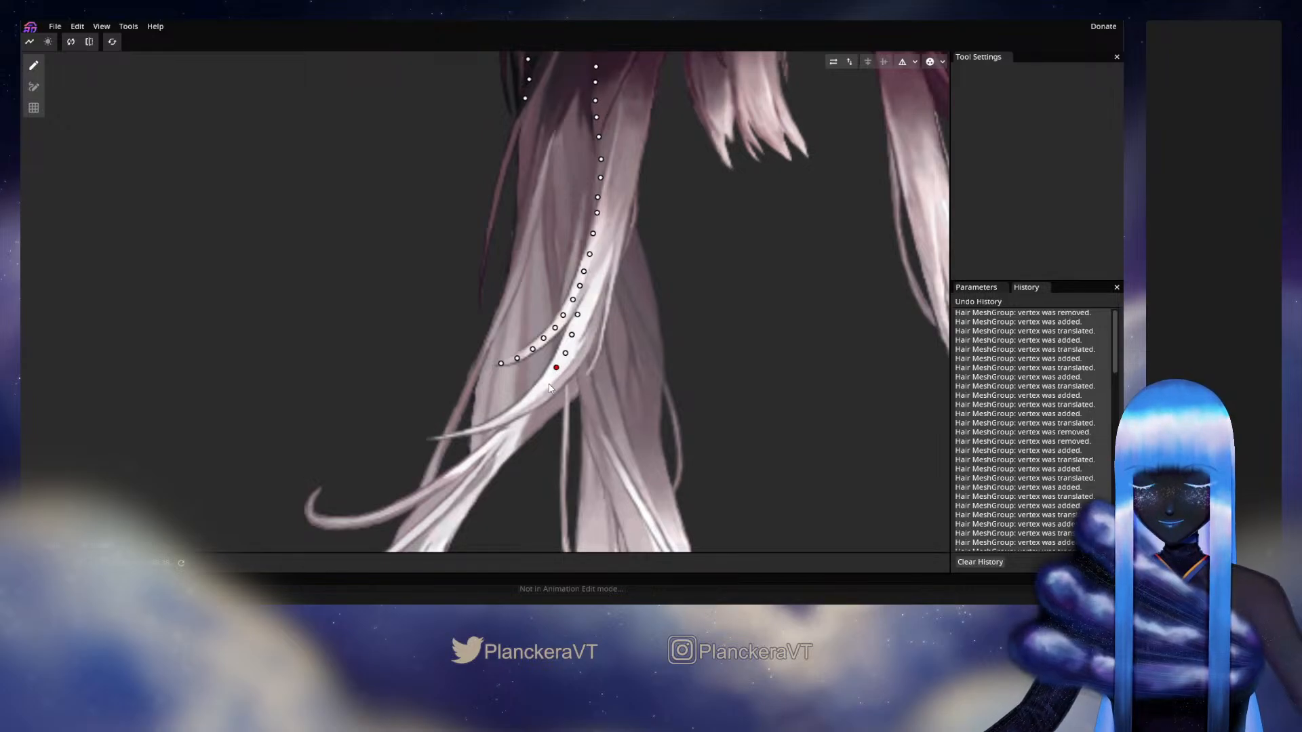
click(547, 383)
click(534, 396)
click(547, 383)
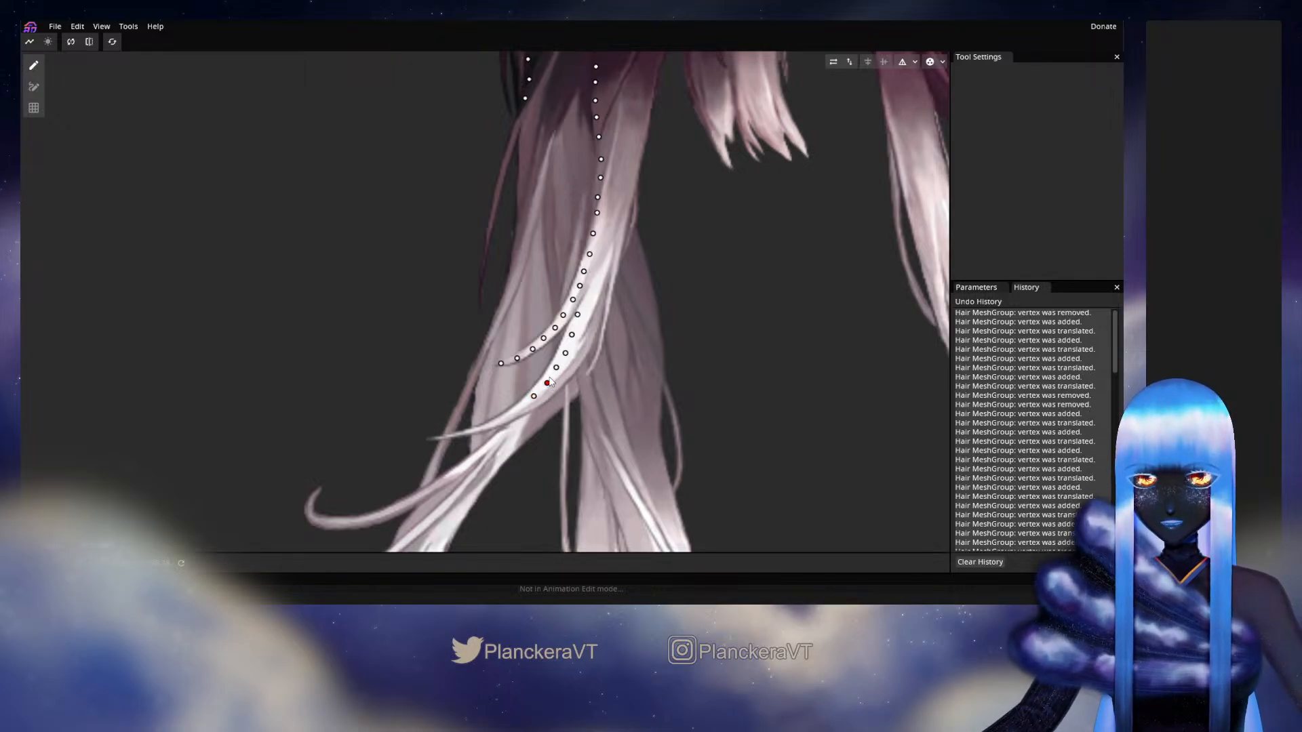
drag(548, 381, 547, 383)
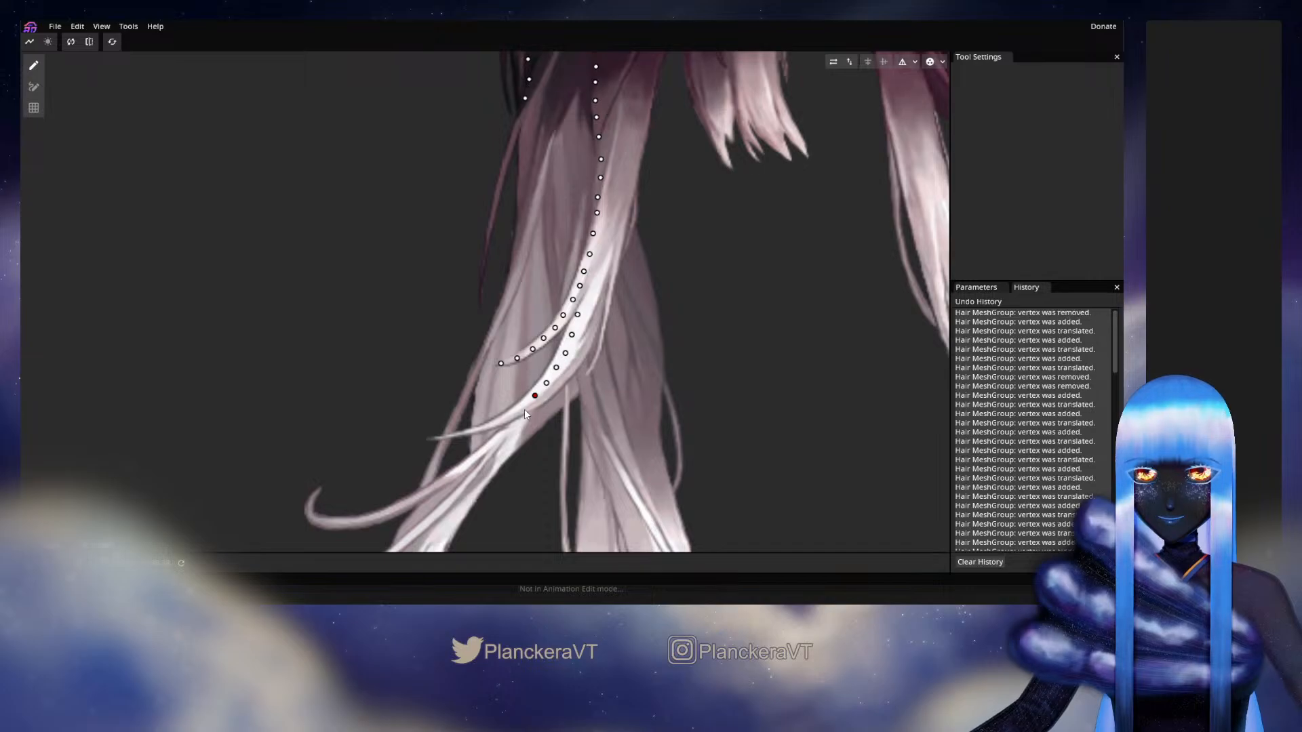
Step: Continue the second row along the lower bright wisp toward its thin tip, adjusting the newest vertices onto the strand
click(523, 406)
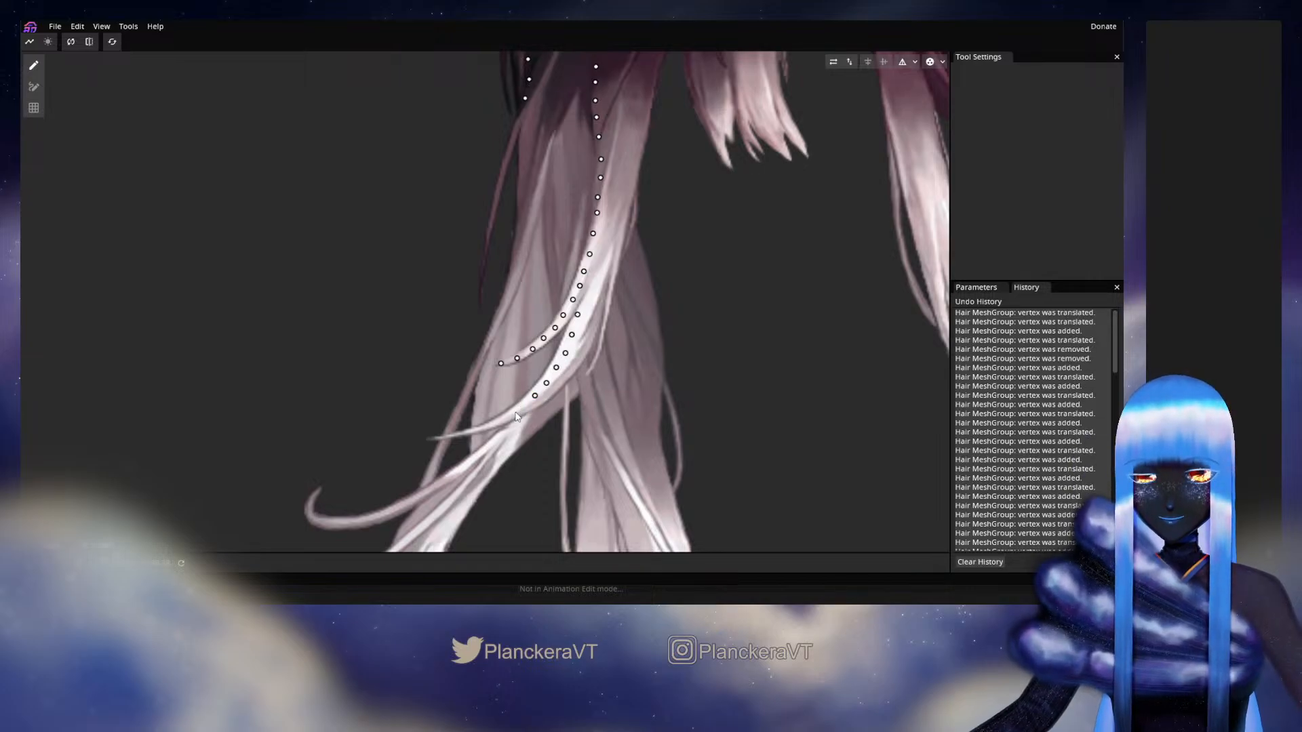
right_click(524, 406)
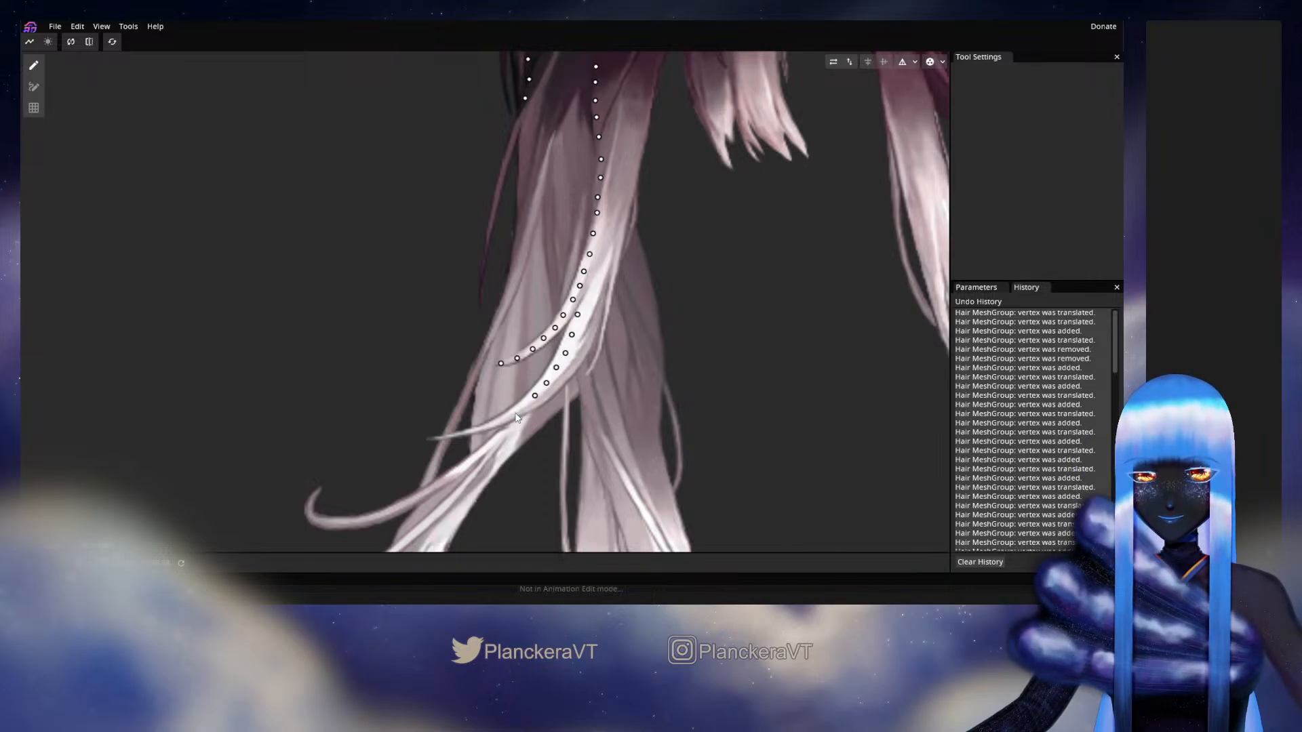
key(ctrl+z)
click(510, 415)
click(495, 419)
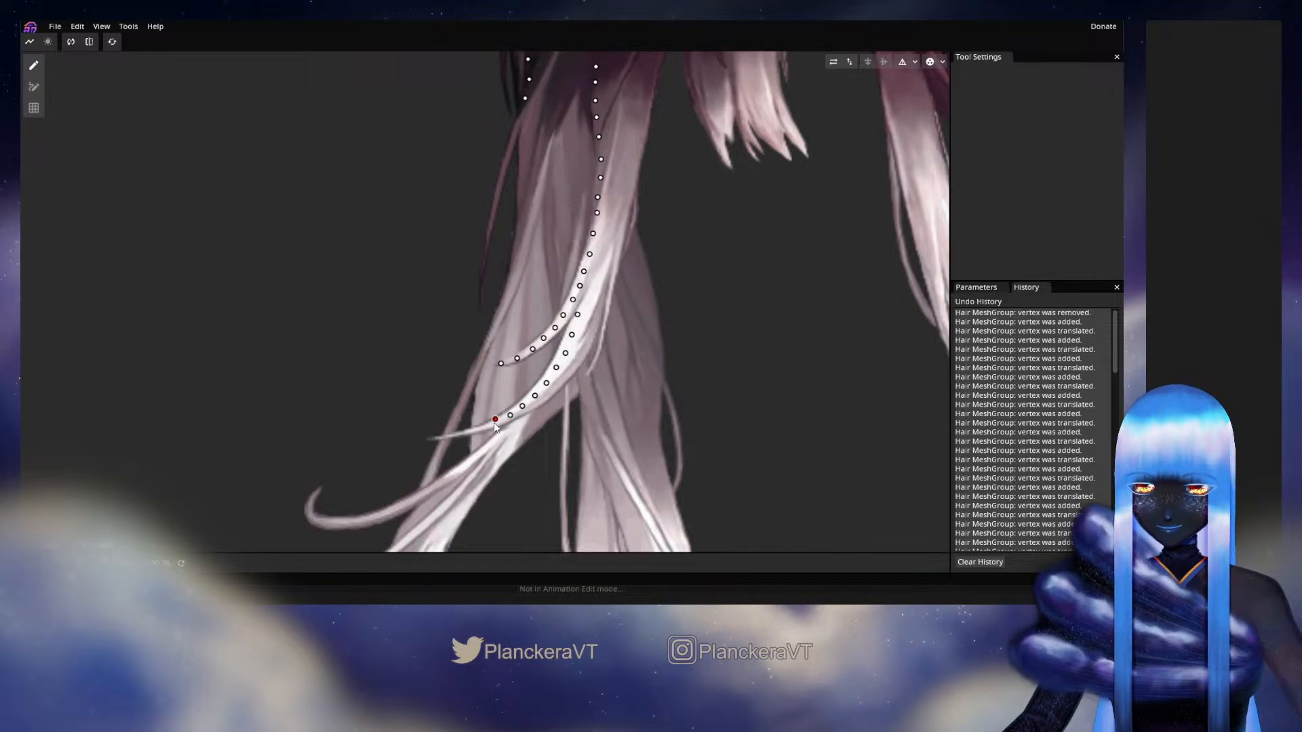
drag(495, 419, 497, 423)
click(471, 427)
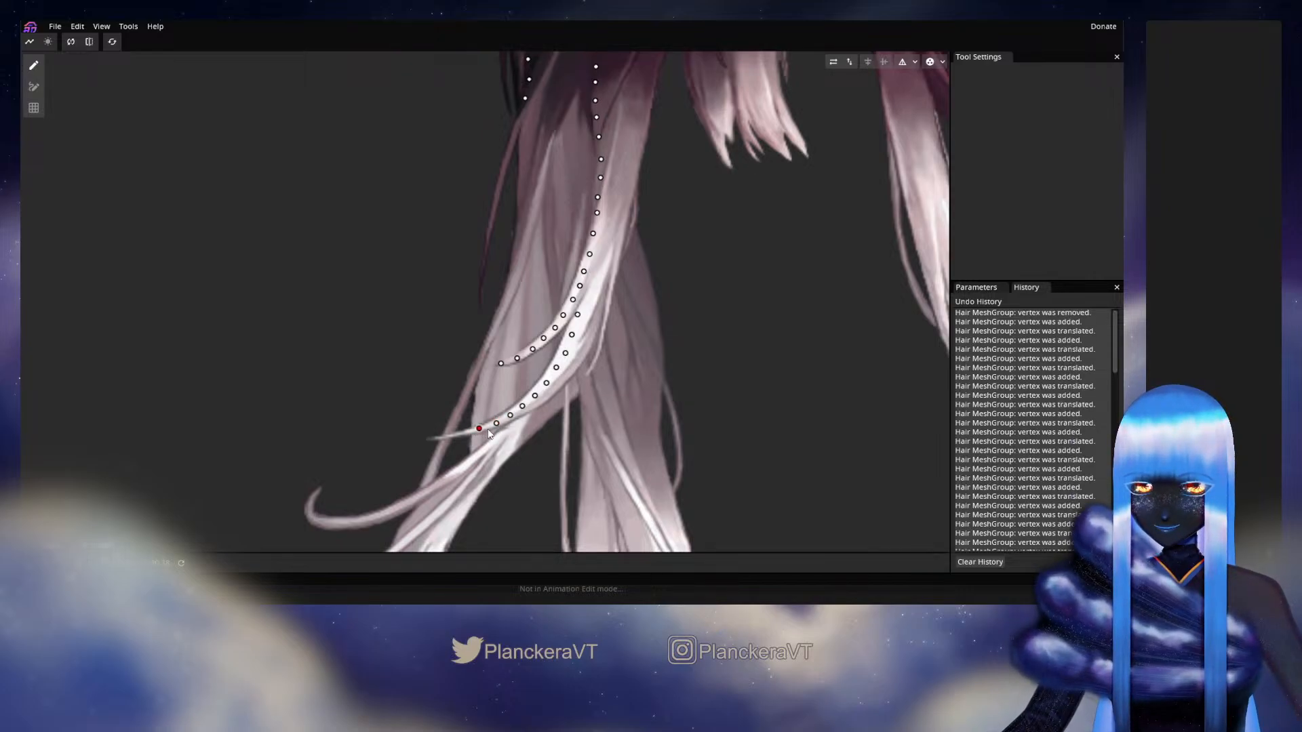
click(469, 432)
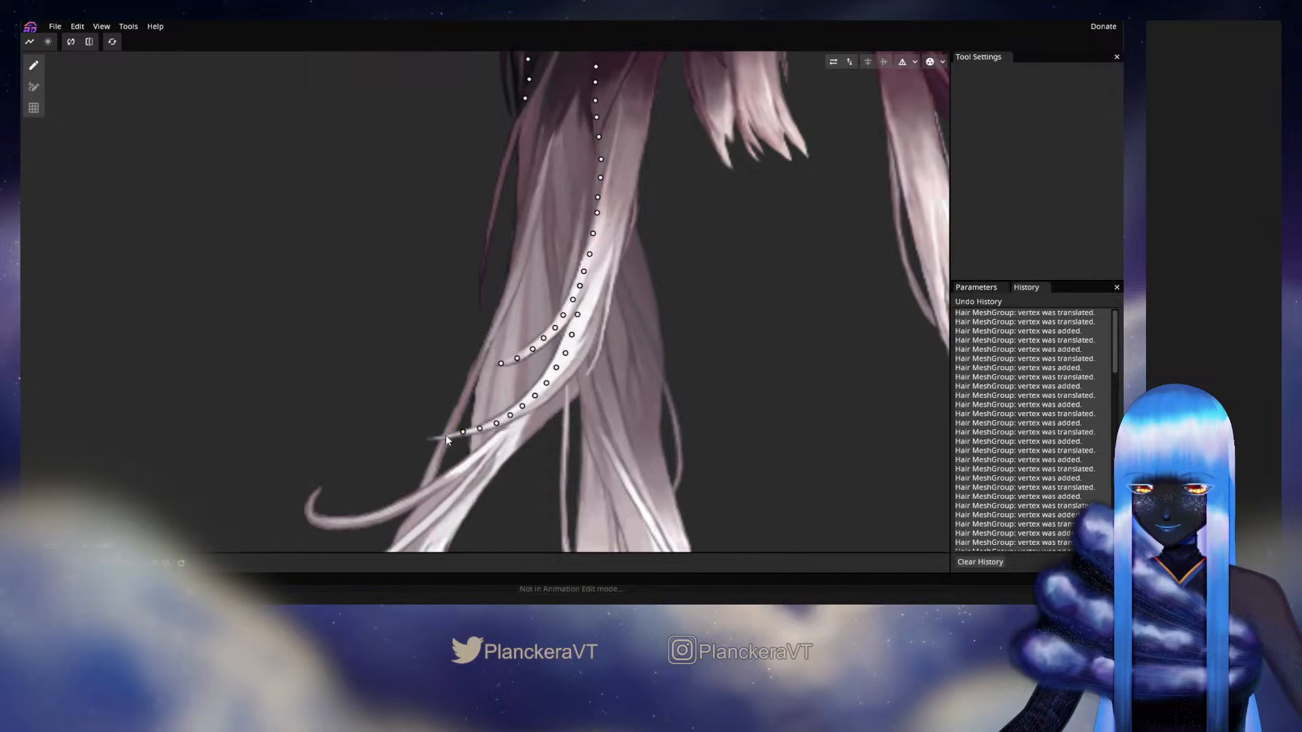
click(446, 436)
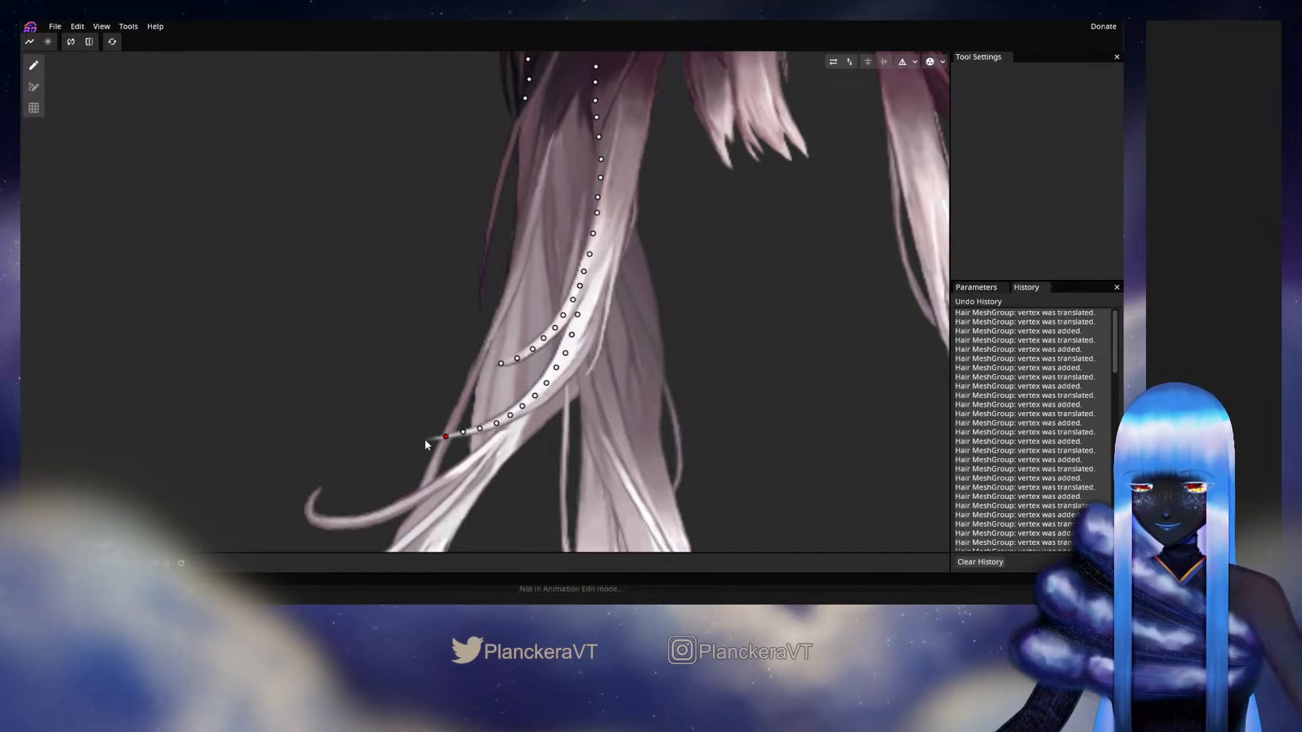
Step: Place a new diagonal vertex row down the strand line between the left fringe and the existing inner left row
scroll(638, 292, up, 10)
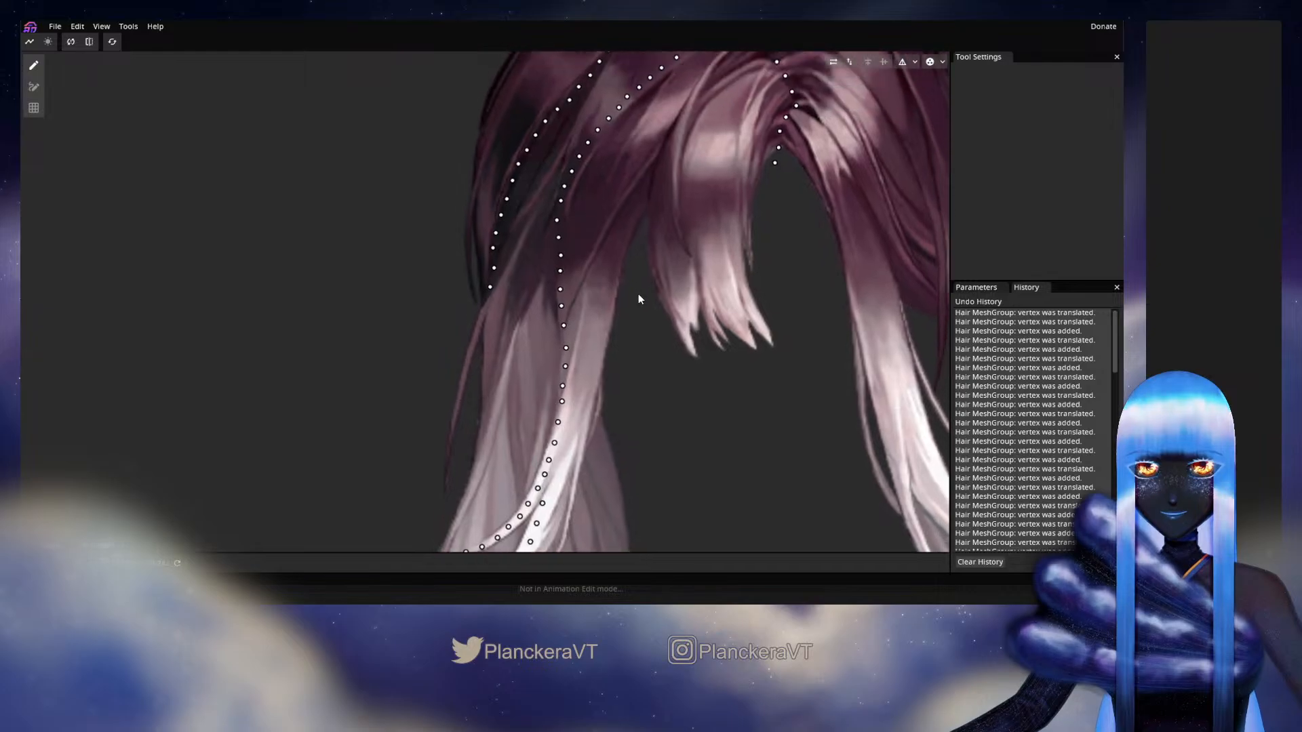
scroll(638, 298, up, 5)
click(632, 270)
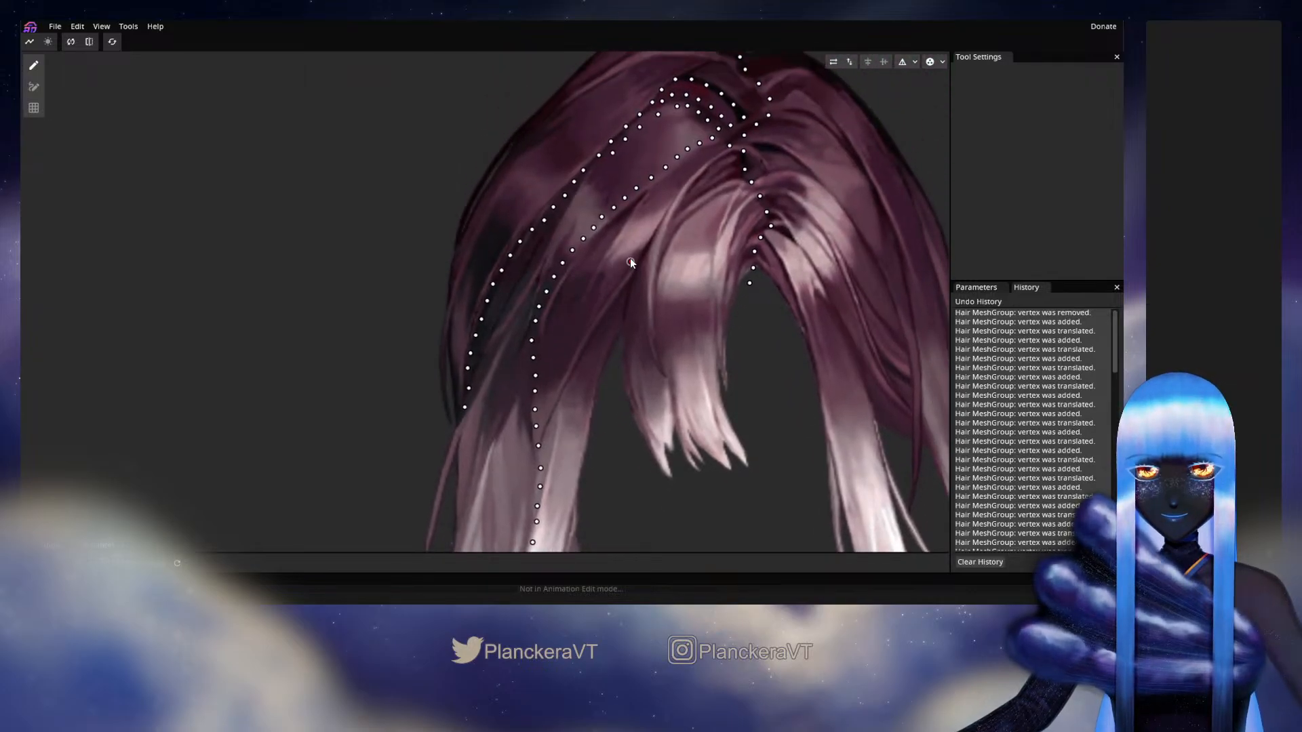
click(613, 278)
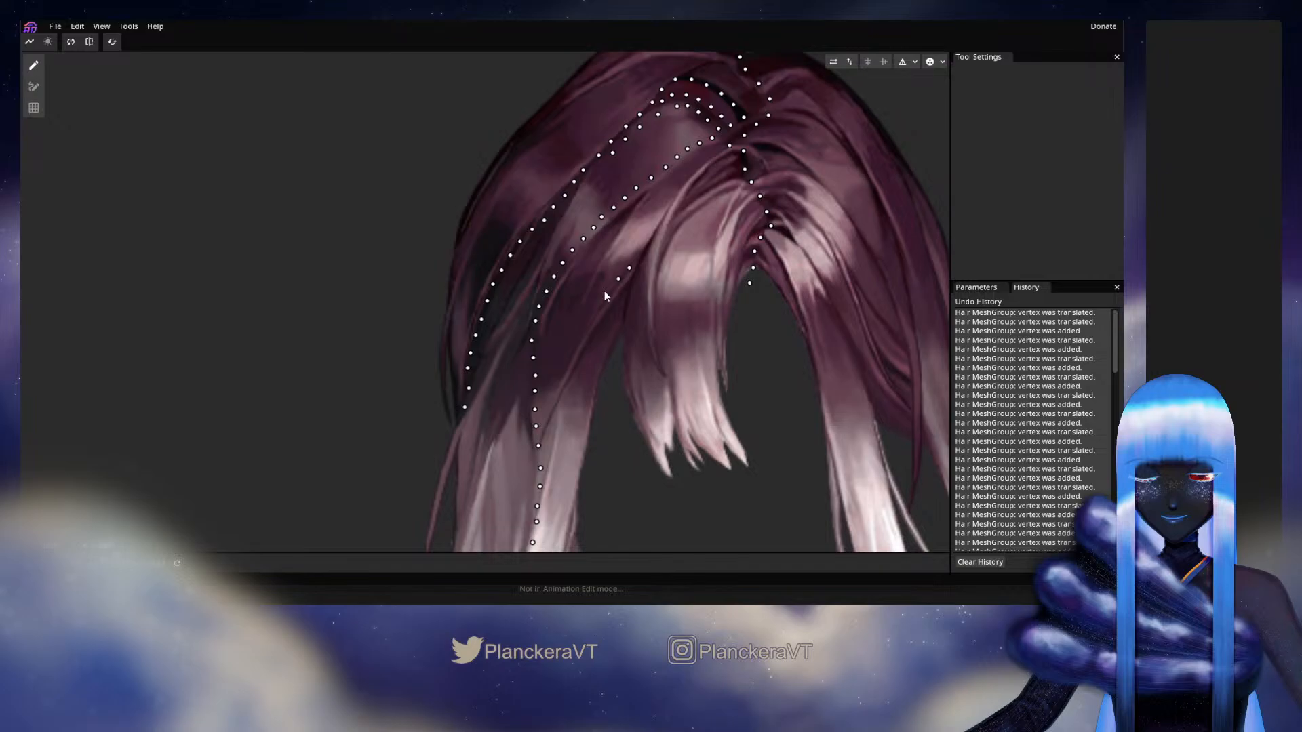
click(607, 291)
click(598, 304)
click(589, 314)
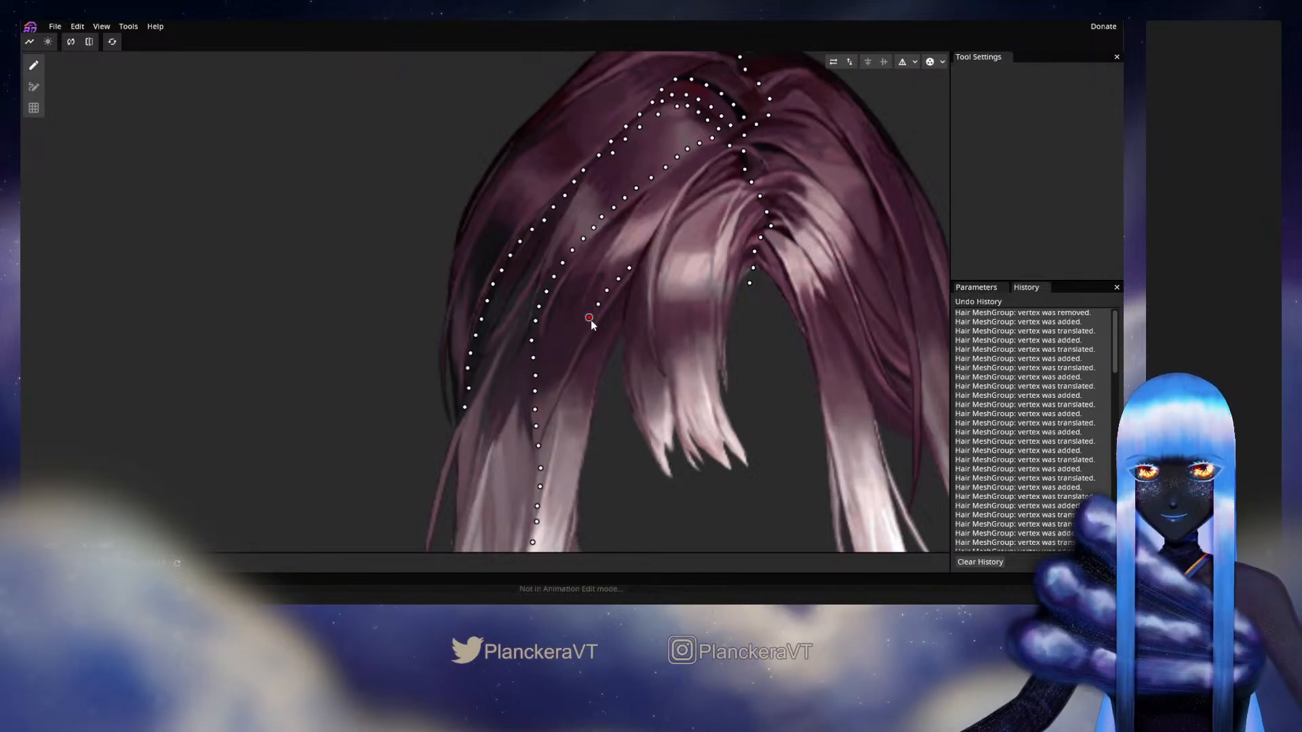
Step: Extend the diagonal row down the dark strand until it nearly meets the inner row above the left side lock
click(582, 331)
click(568, 354)
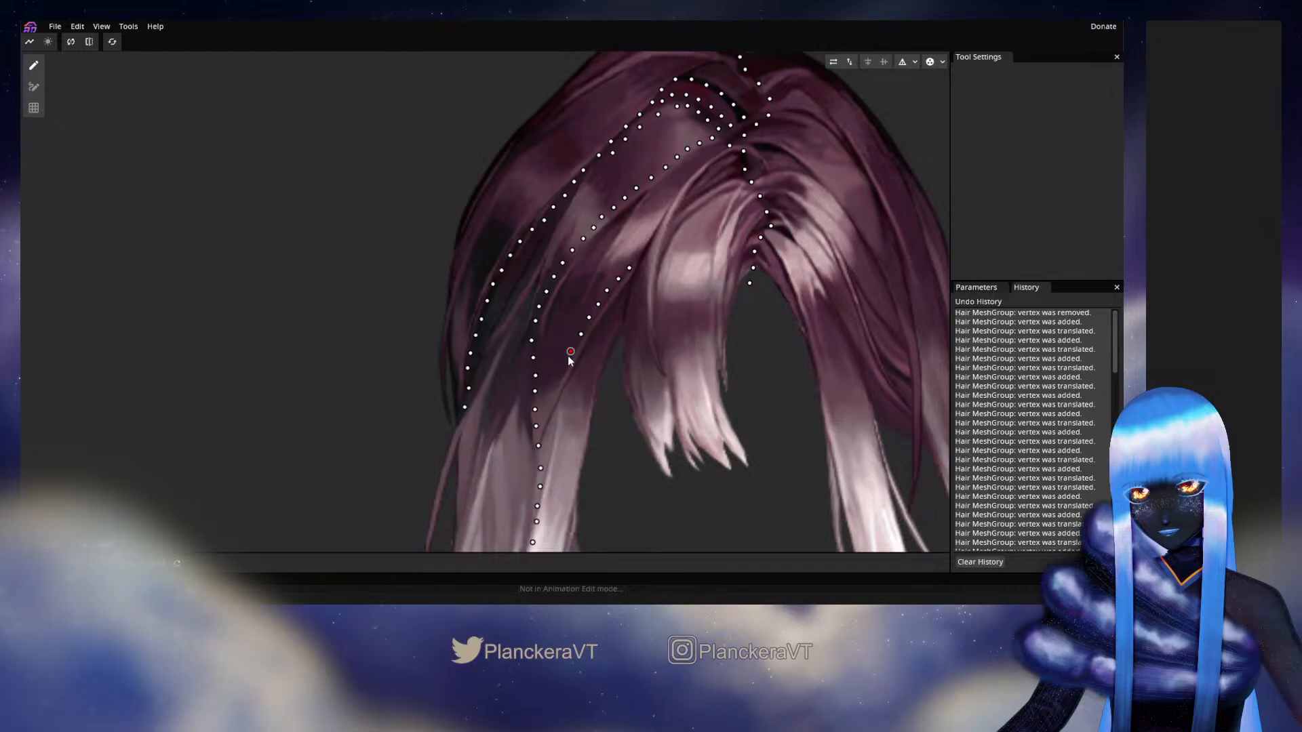
click(566, 364)
click(555, 374)
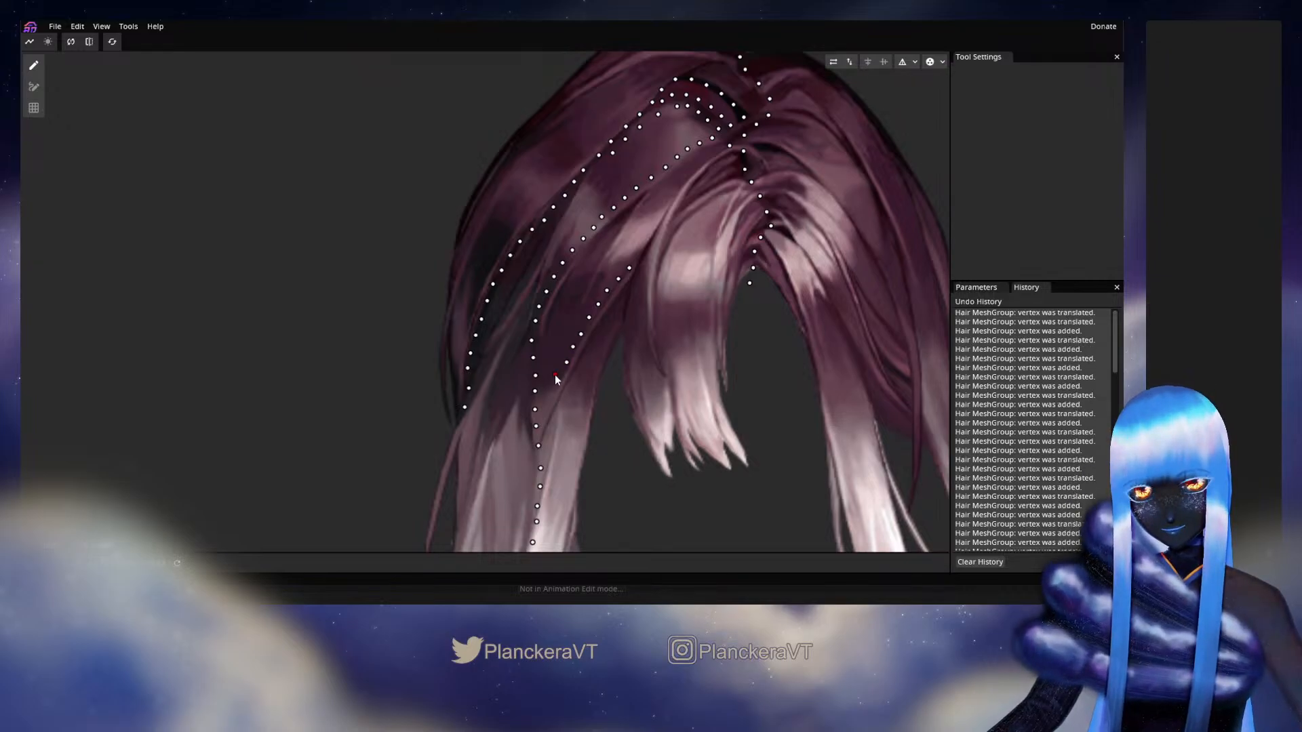
click(554, 392)
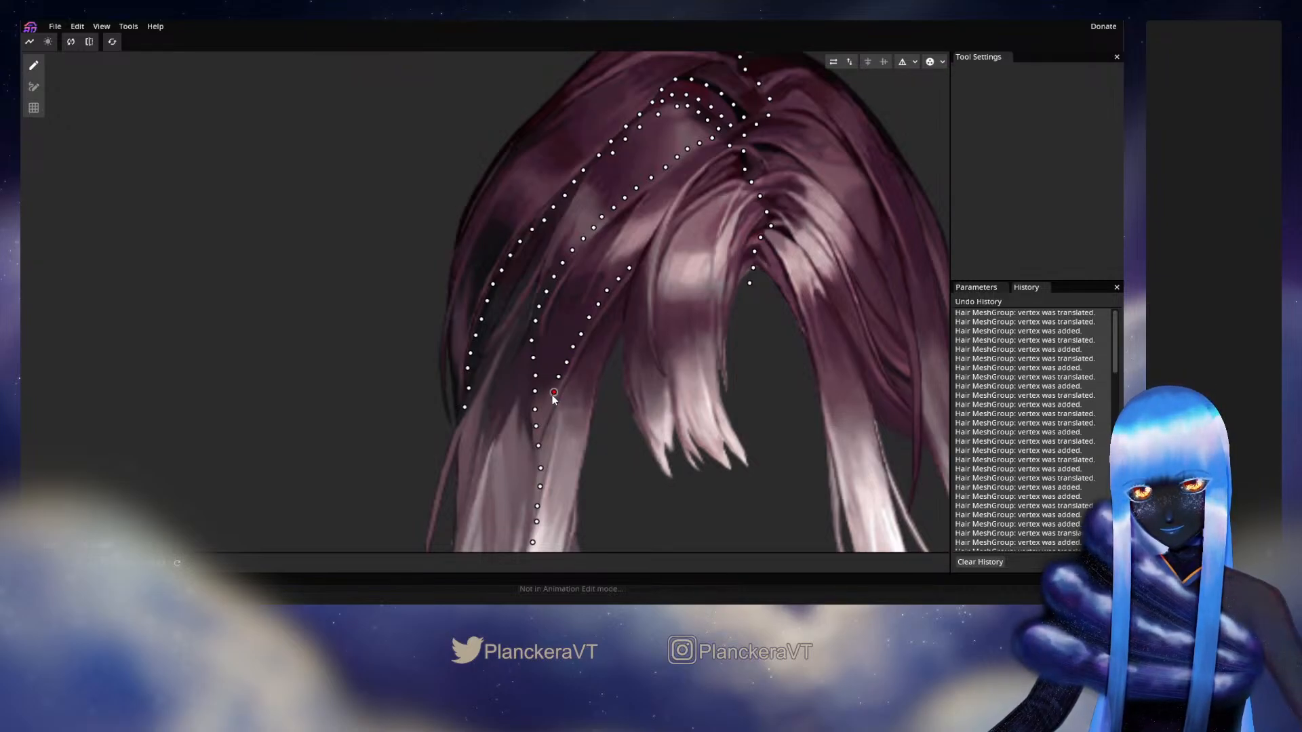
click(548, 412)
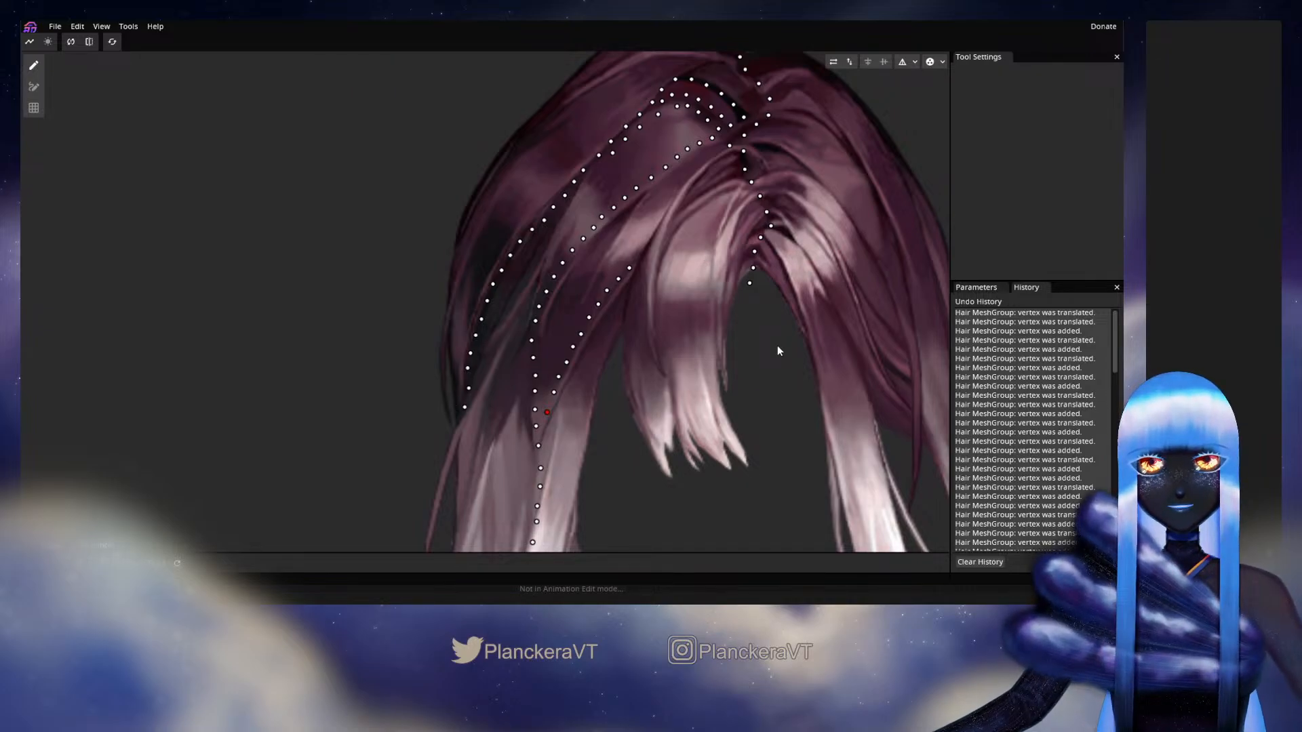
Step: Start a vertex row from the parting near the crown, arching over the left side above the existing rows
drag(752, 316, 711, 508)
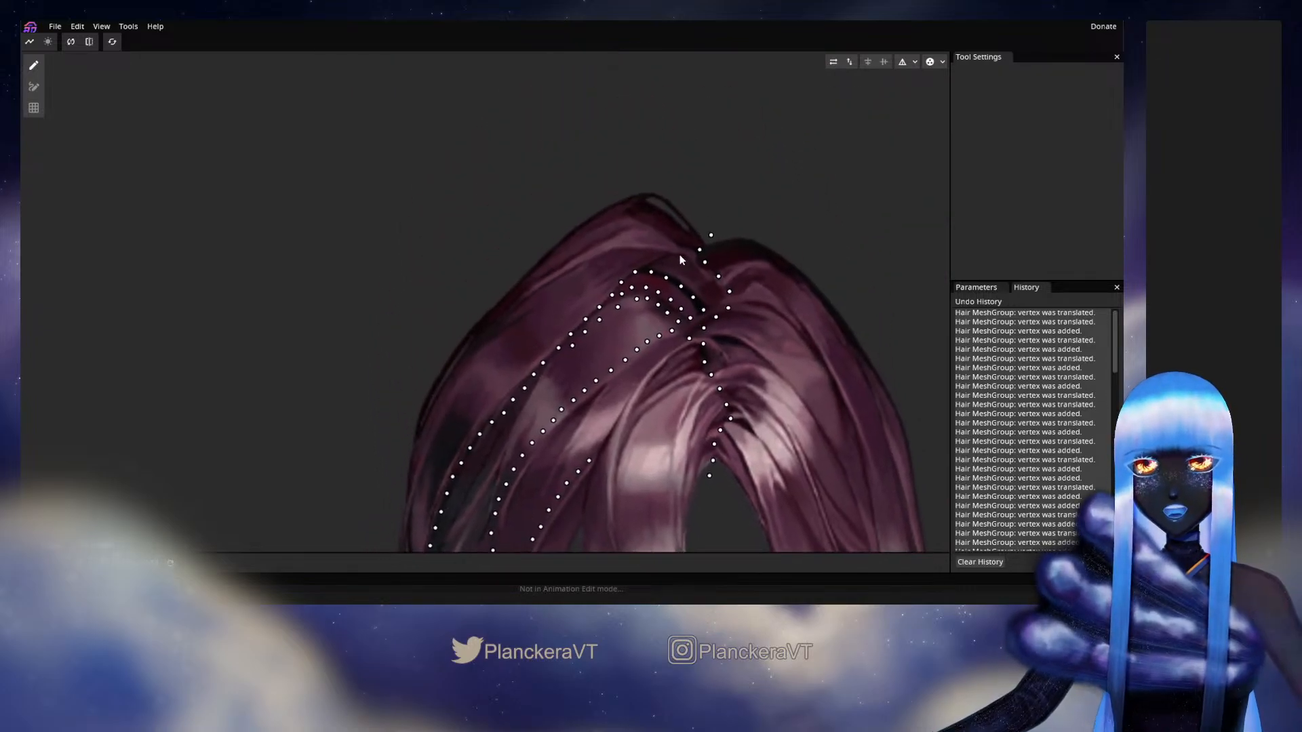
click(687, 265)
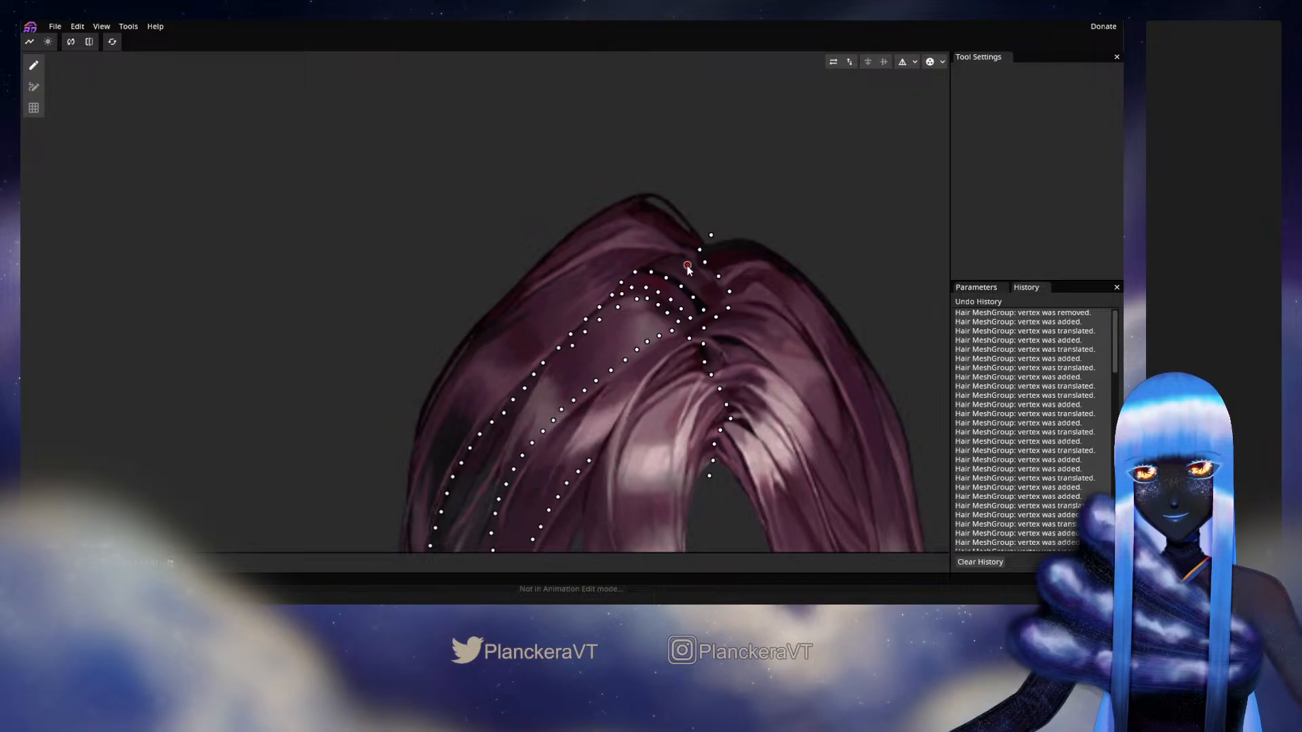
drag(688, 270, 676, 264)
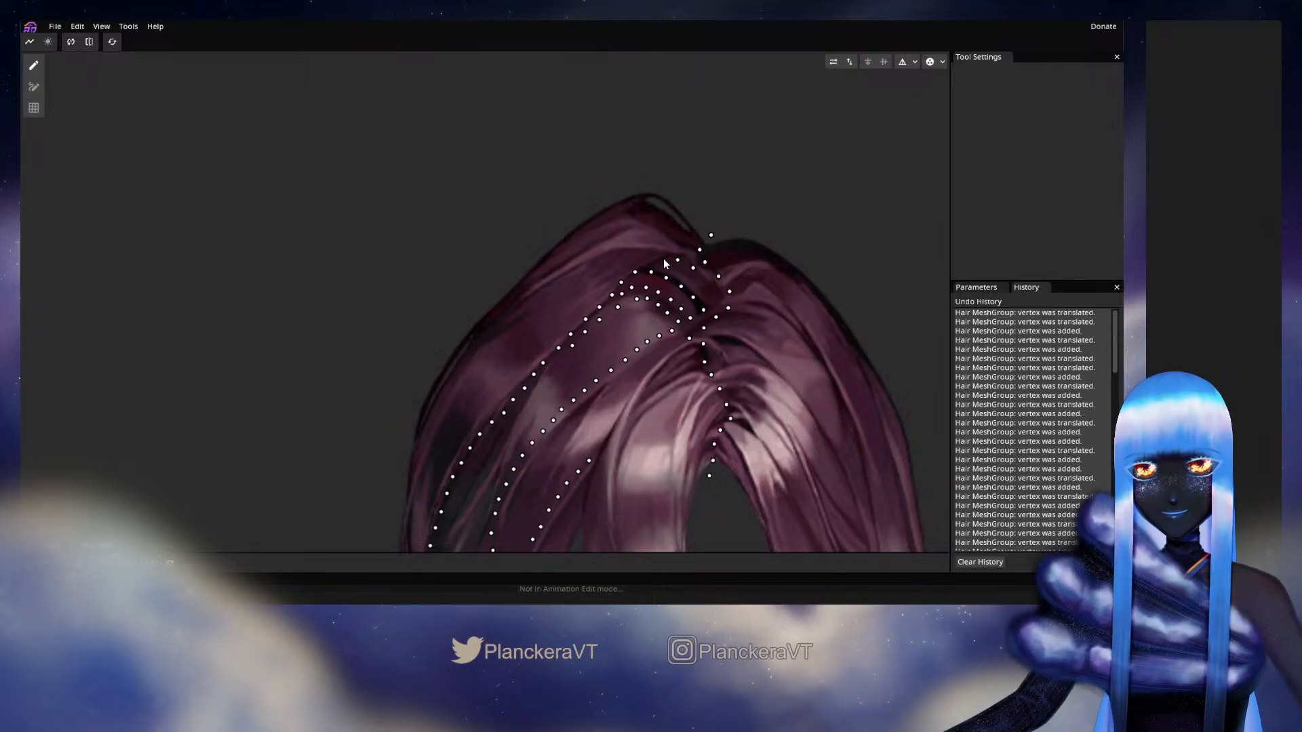
click(659, 256)
click(644, 255)
click(628, 253)
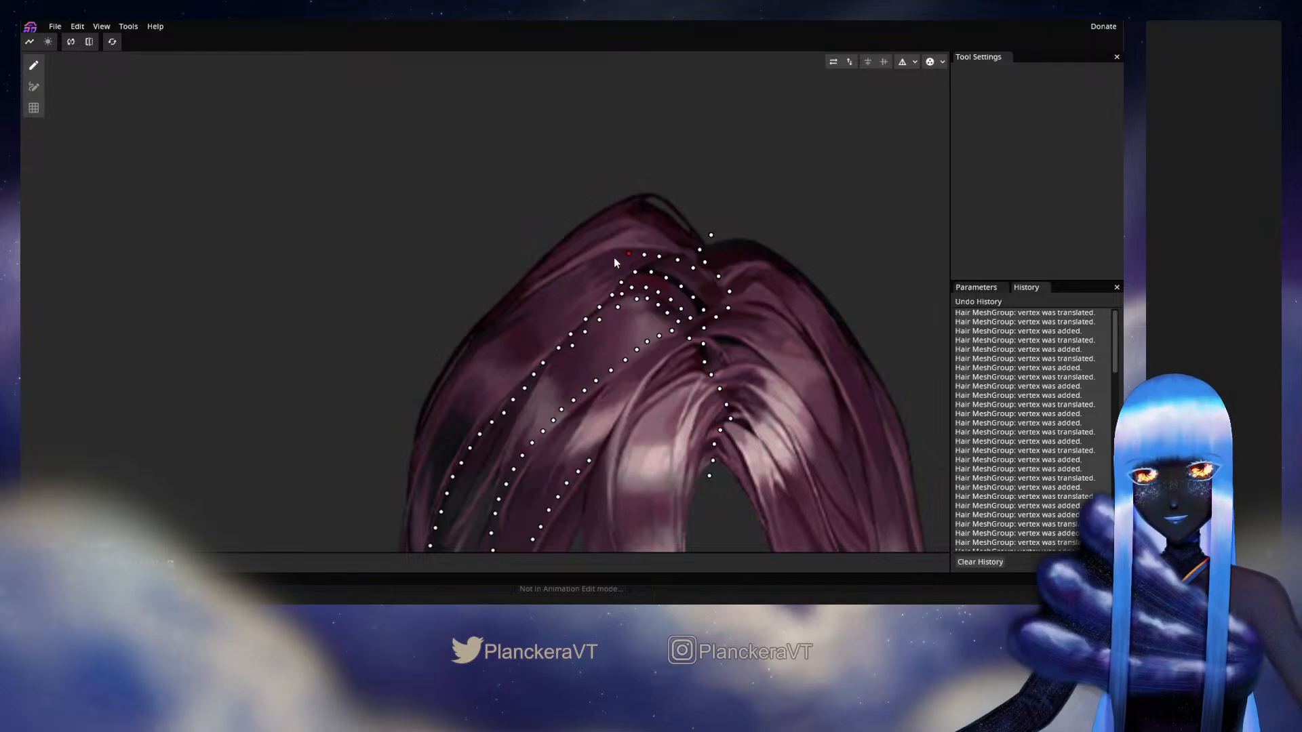
click(613, 256)
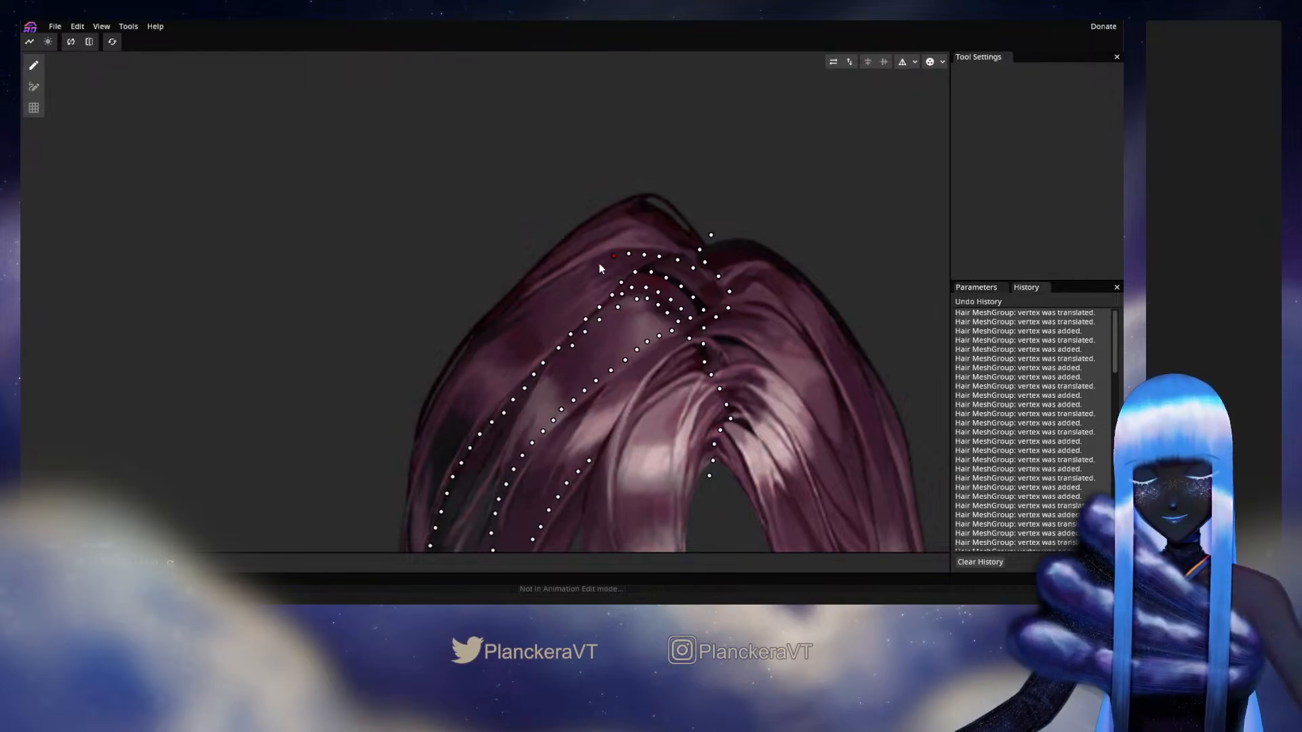
click(599, 263)
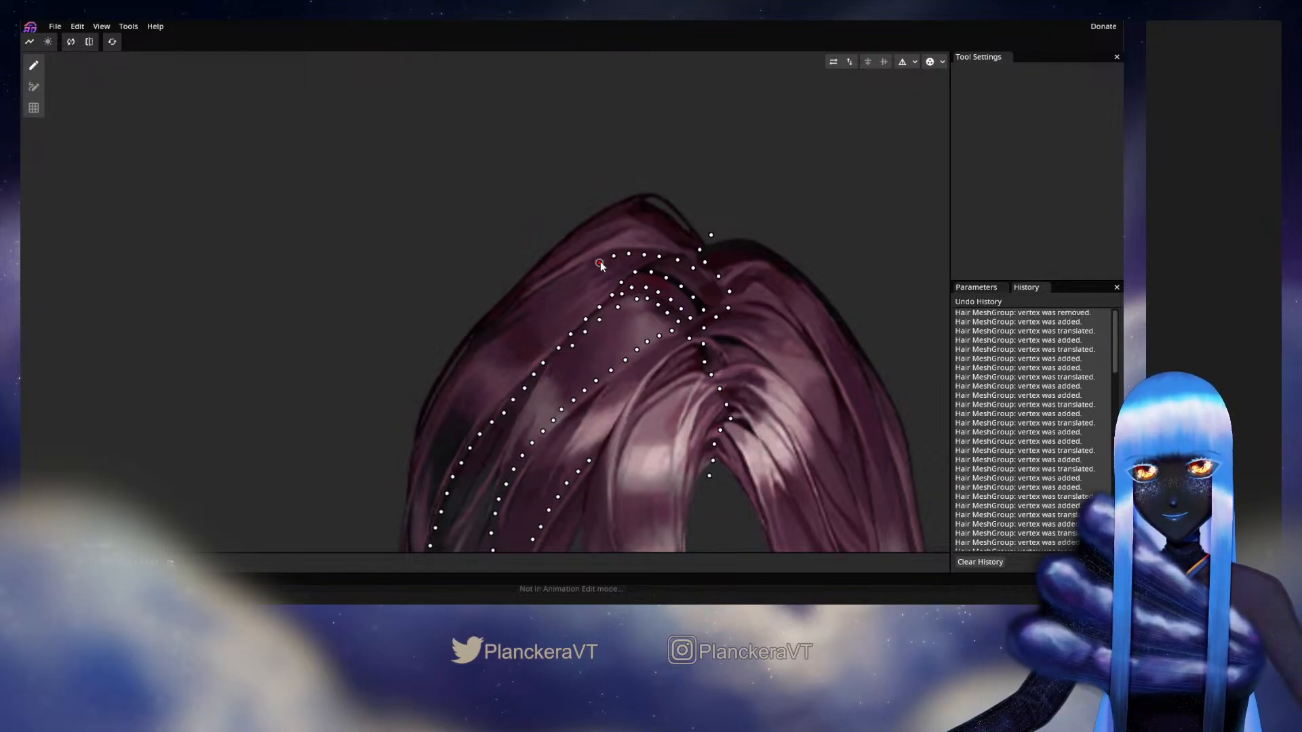
Step: Extend the crown row diagonally down along the strand line on the left side of the head
click(585, 269)
click(572, 275)
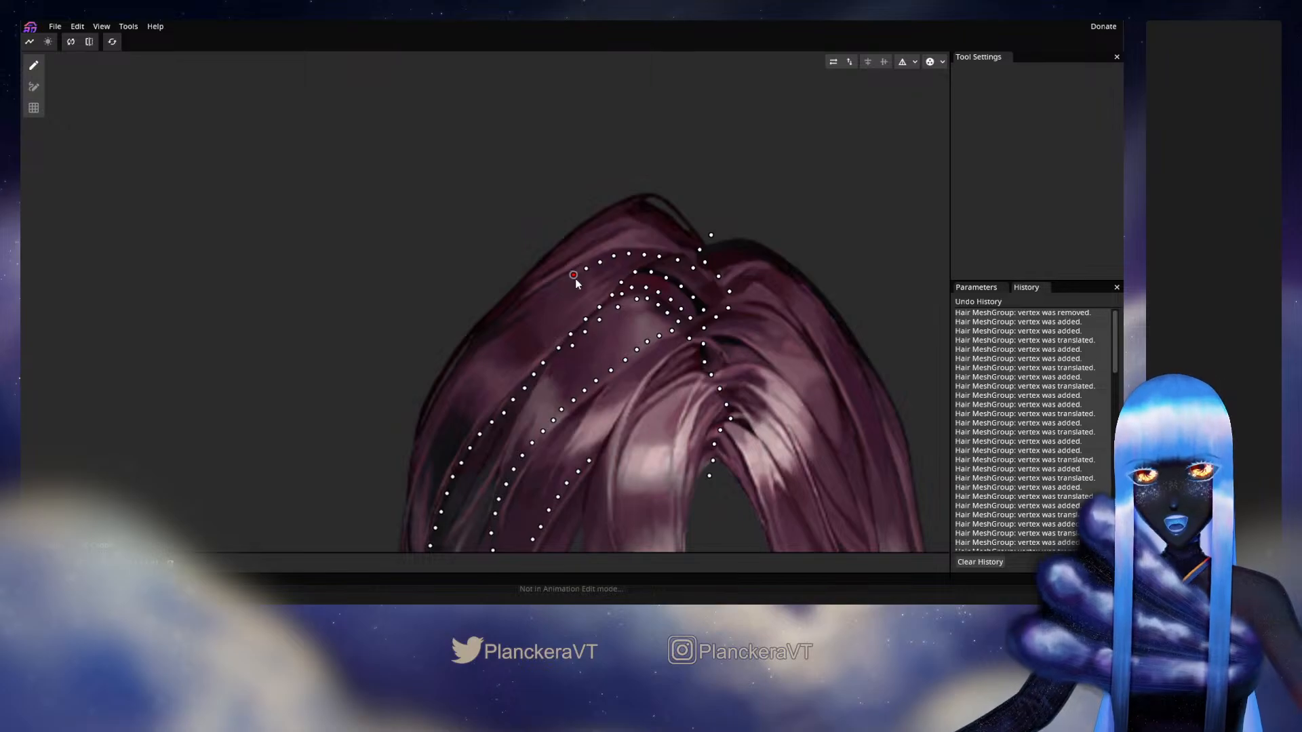
click(559, 286)
click(549, 289)
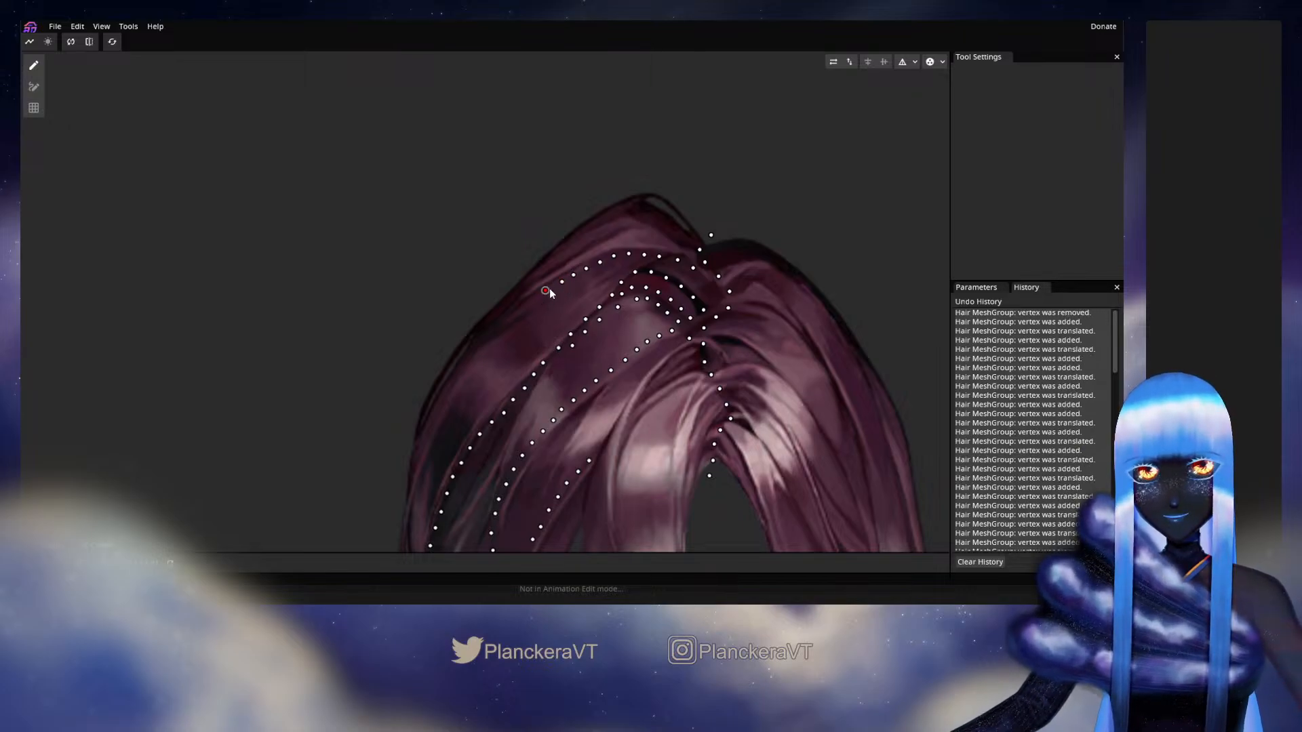
click(534, 296)
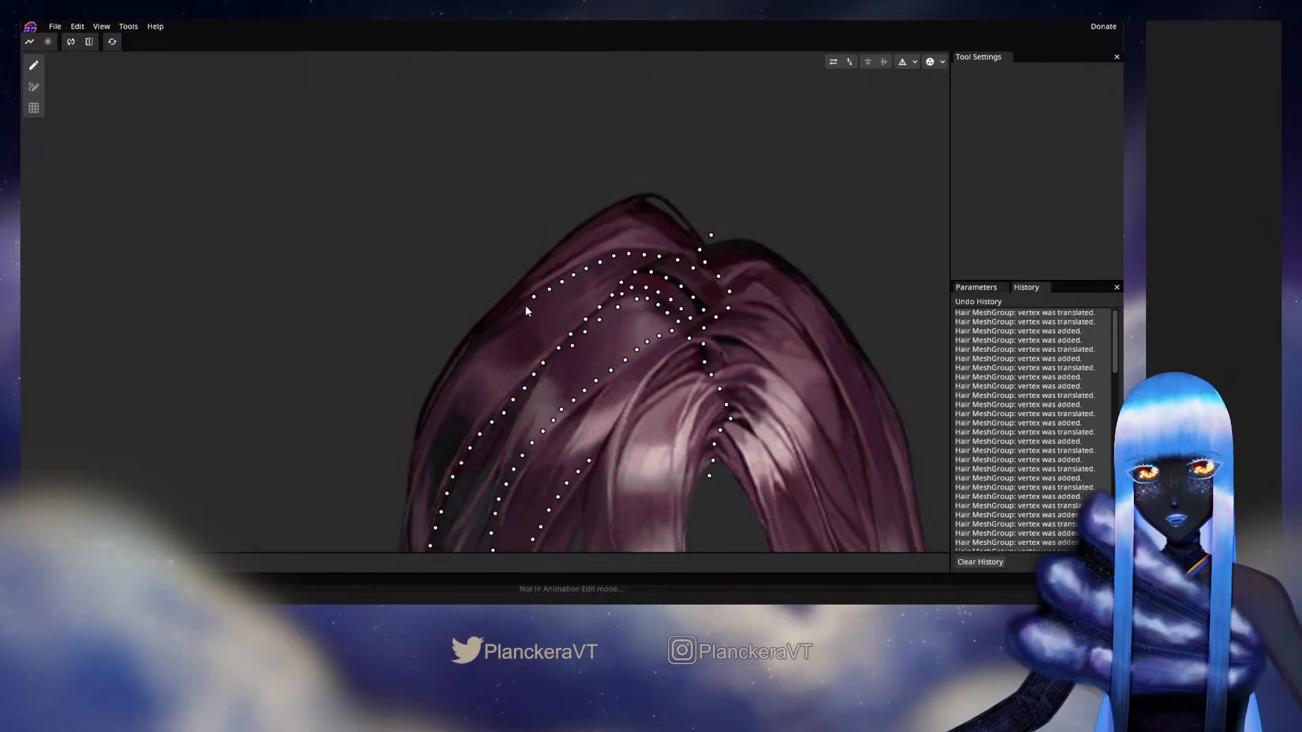
click(524, 306)
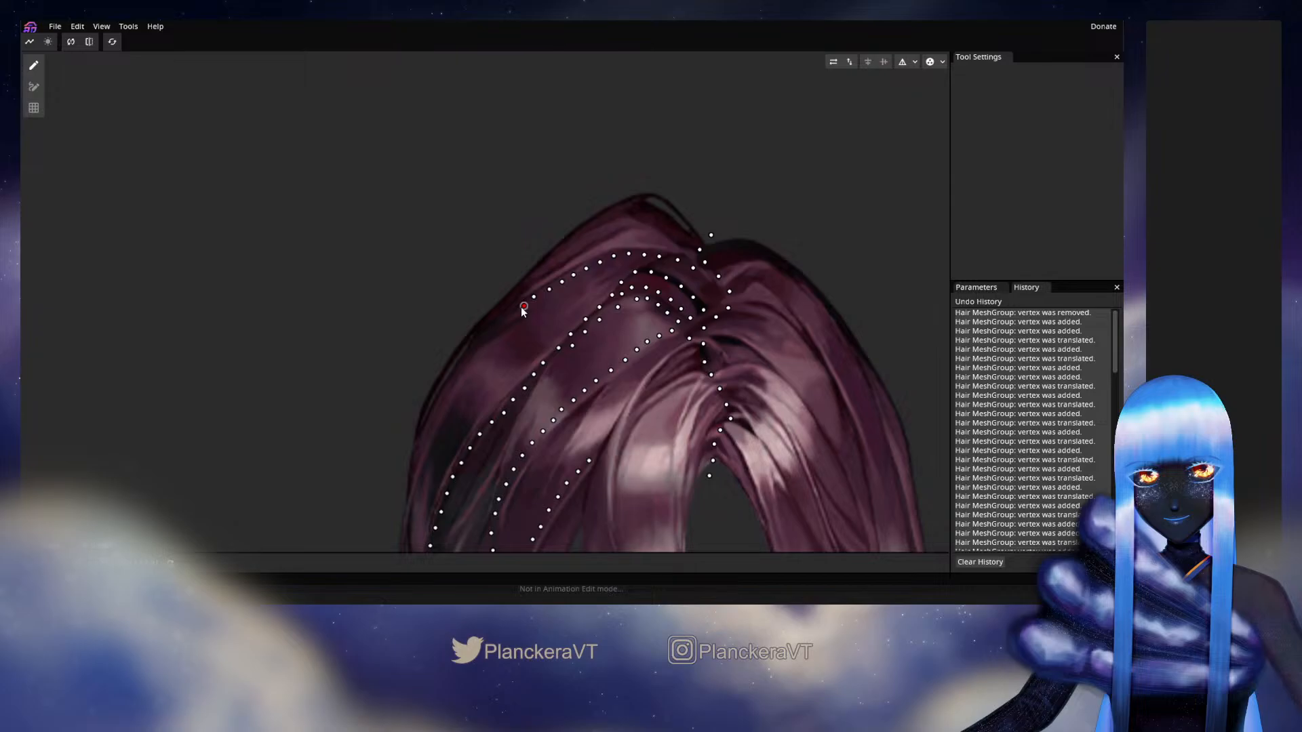
Step: Continue the crown row down to the hair's outer left edge and begin following that outline downward
click(512, 316)
click(494, 327)
click(487, 335)
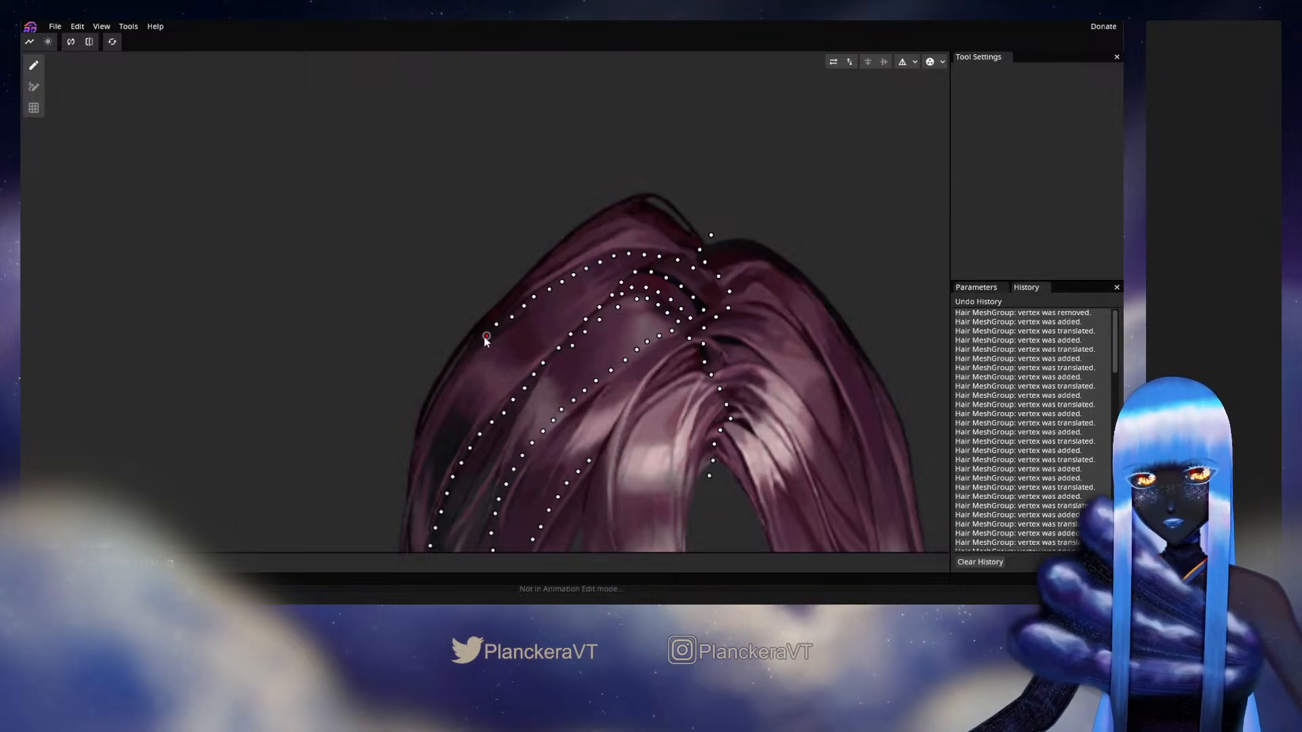
click(471, 354)
drag(459, 371, 547, 307)
click(550, 298)
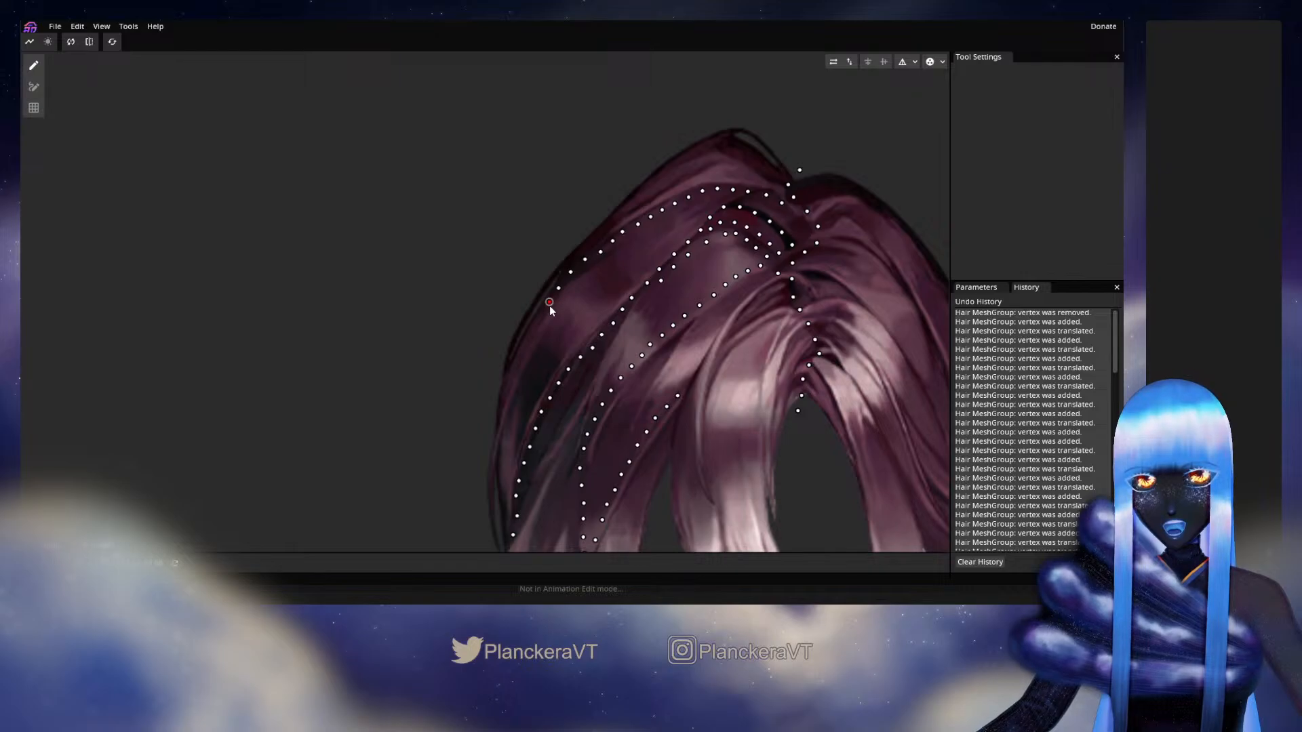
Step: Continue the crown row's evenly spaced vertices down the hair's outer left outline to the upper side of the head
click(558, 289)
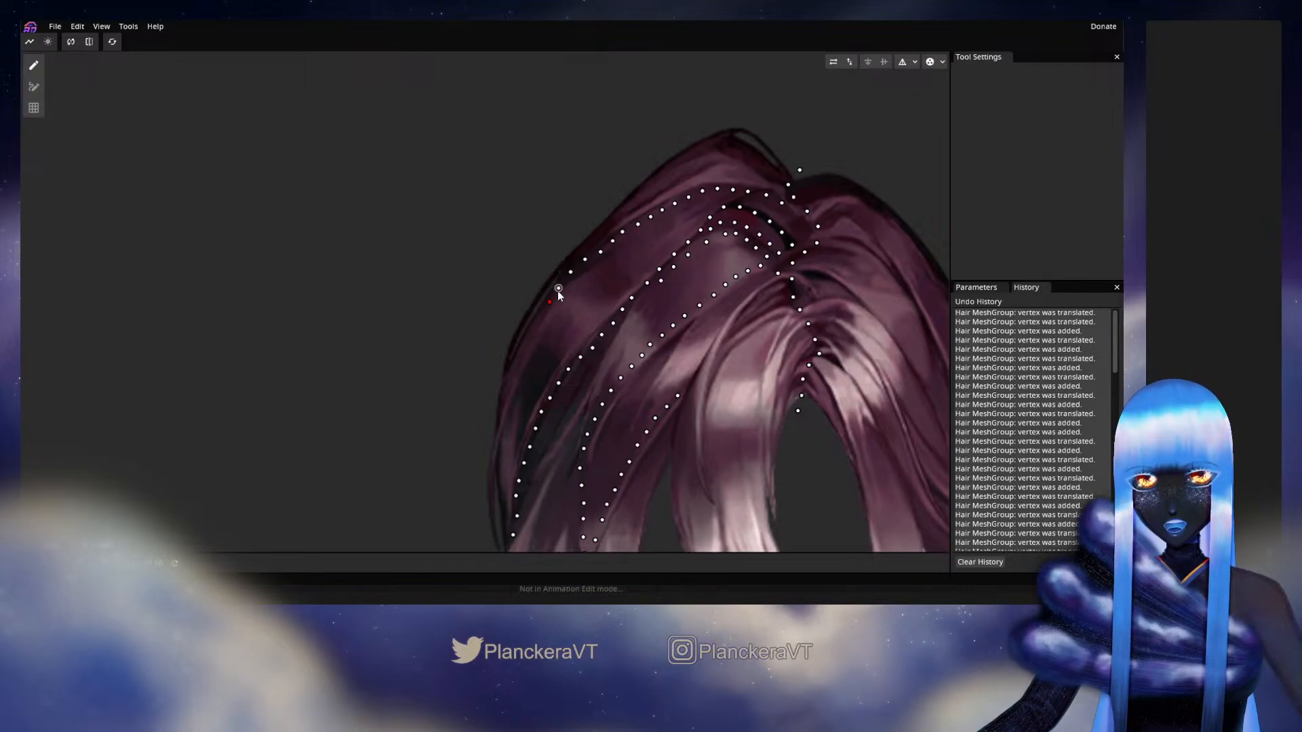
click(546, 311)
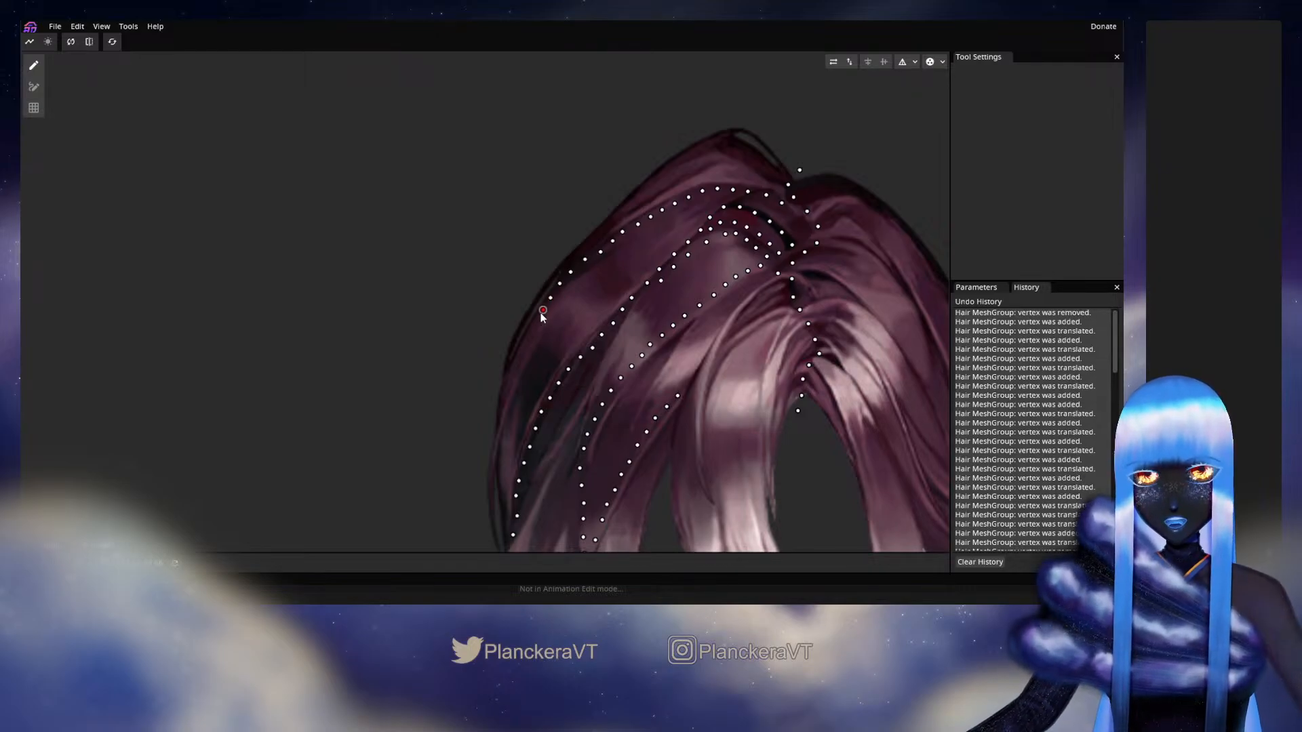
click(538, 328)
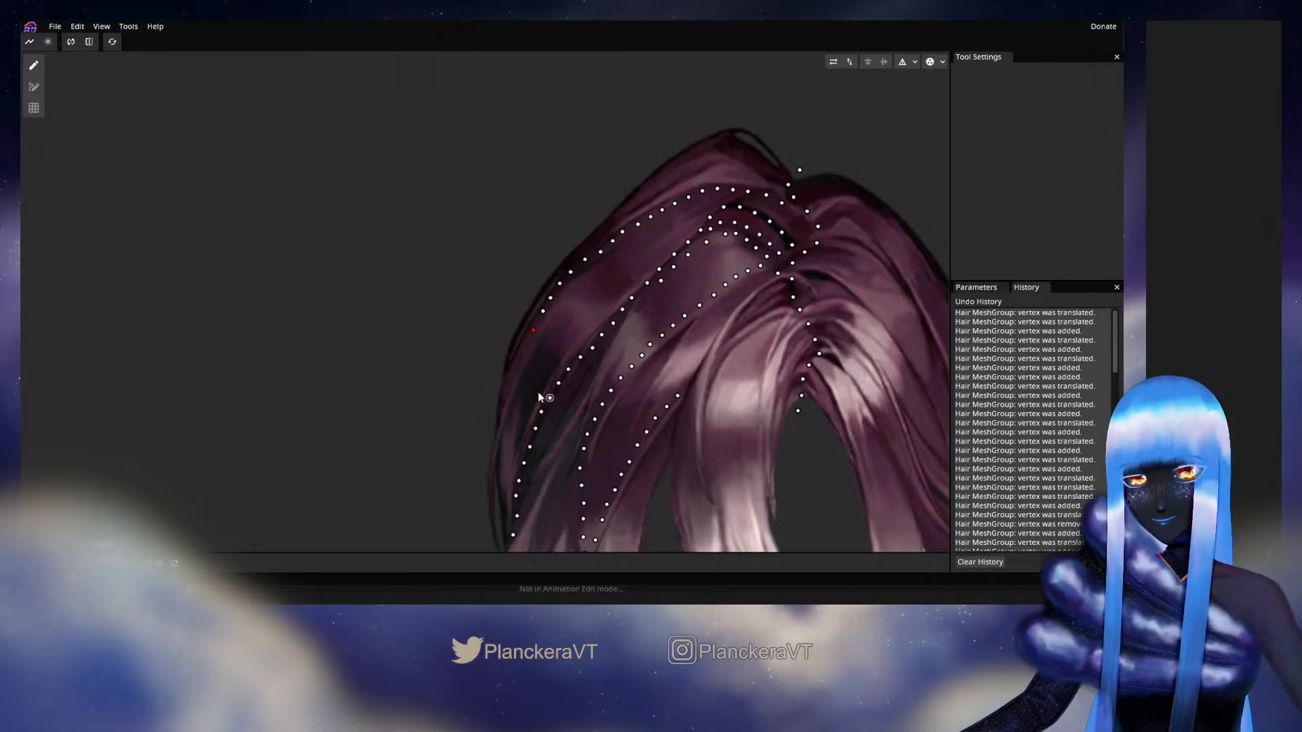
click(526, 347)
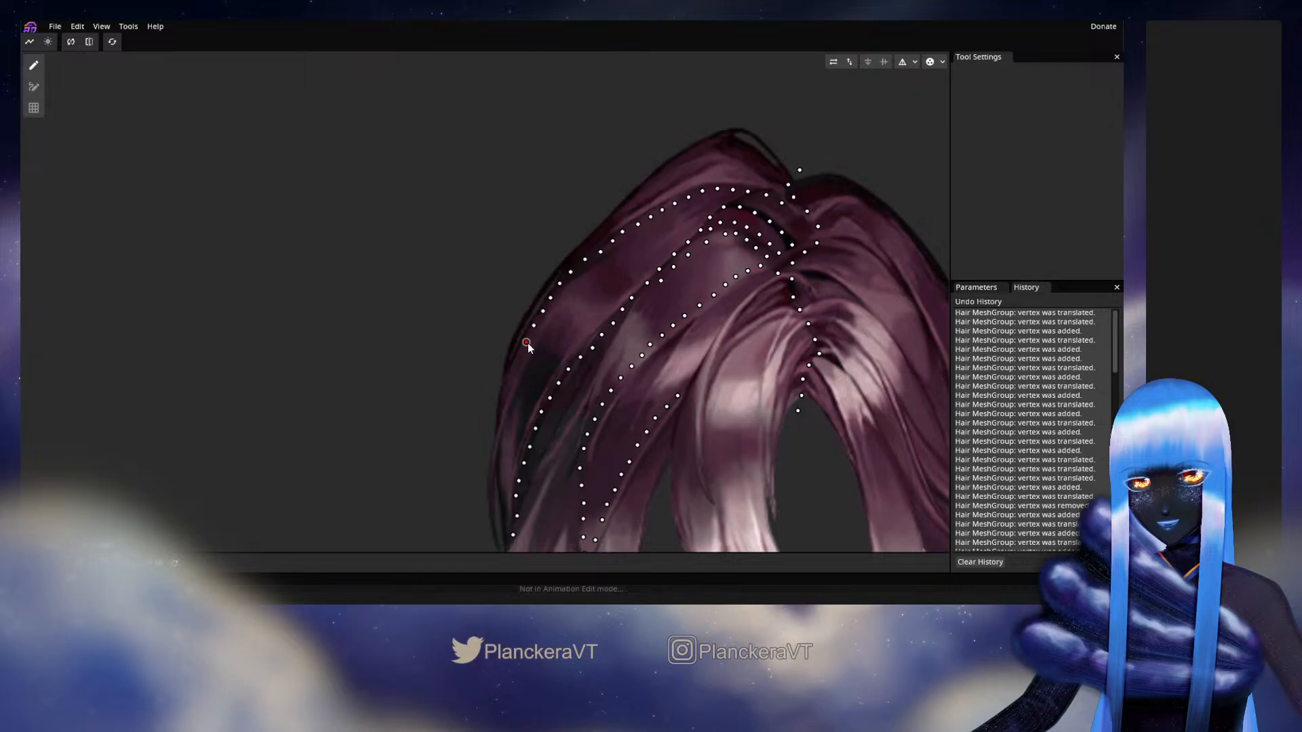
click(520, 355)
click(514, 372)
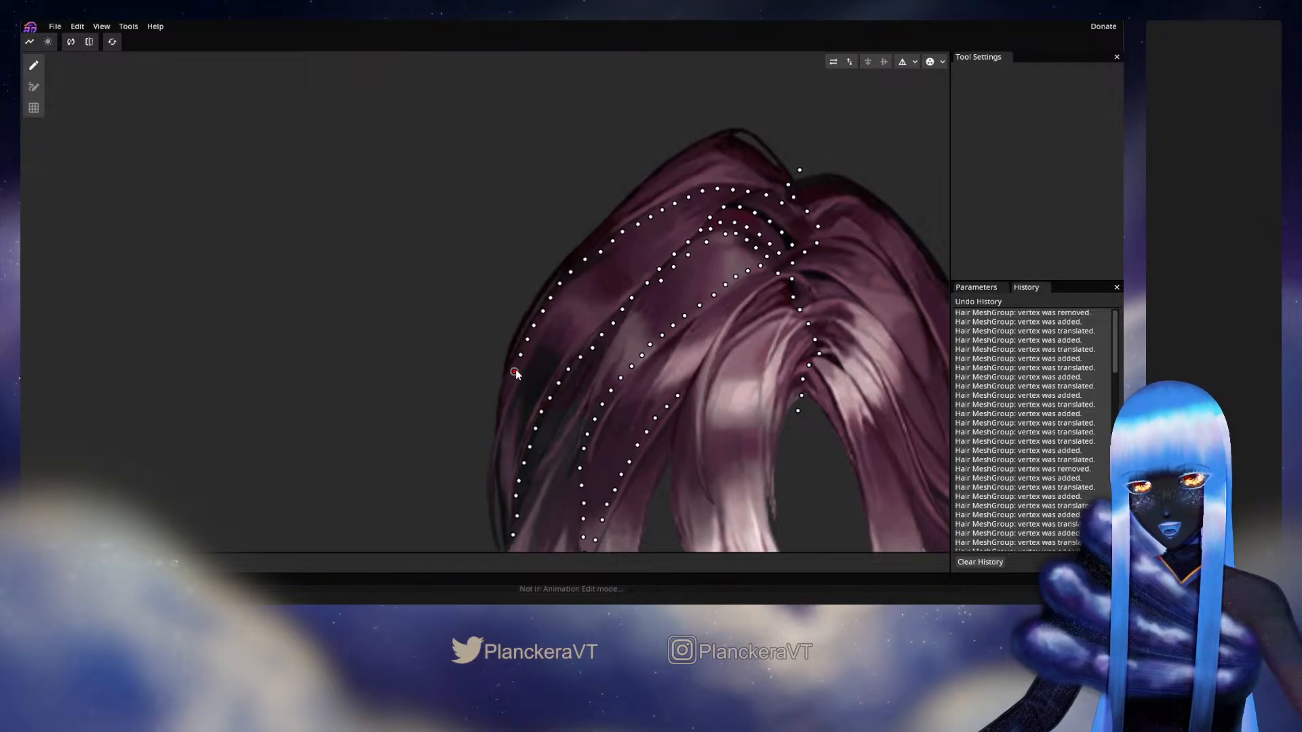
click(505, 385)
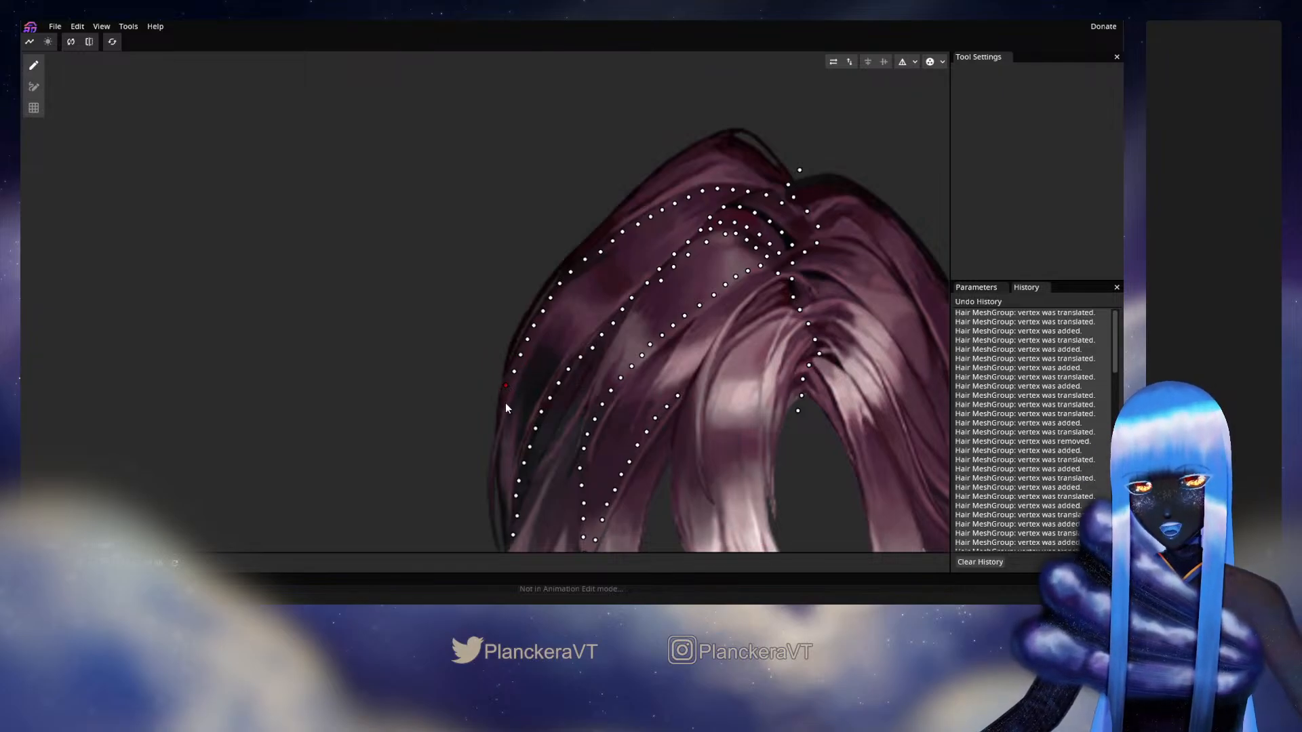
click(504, 403)
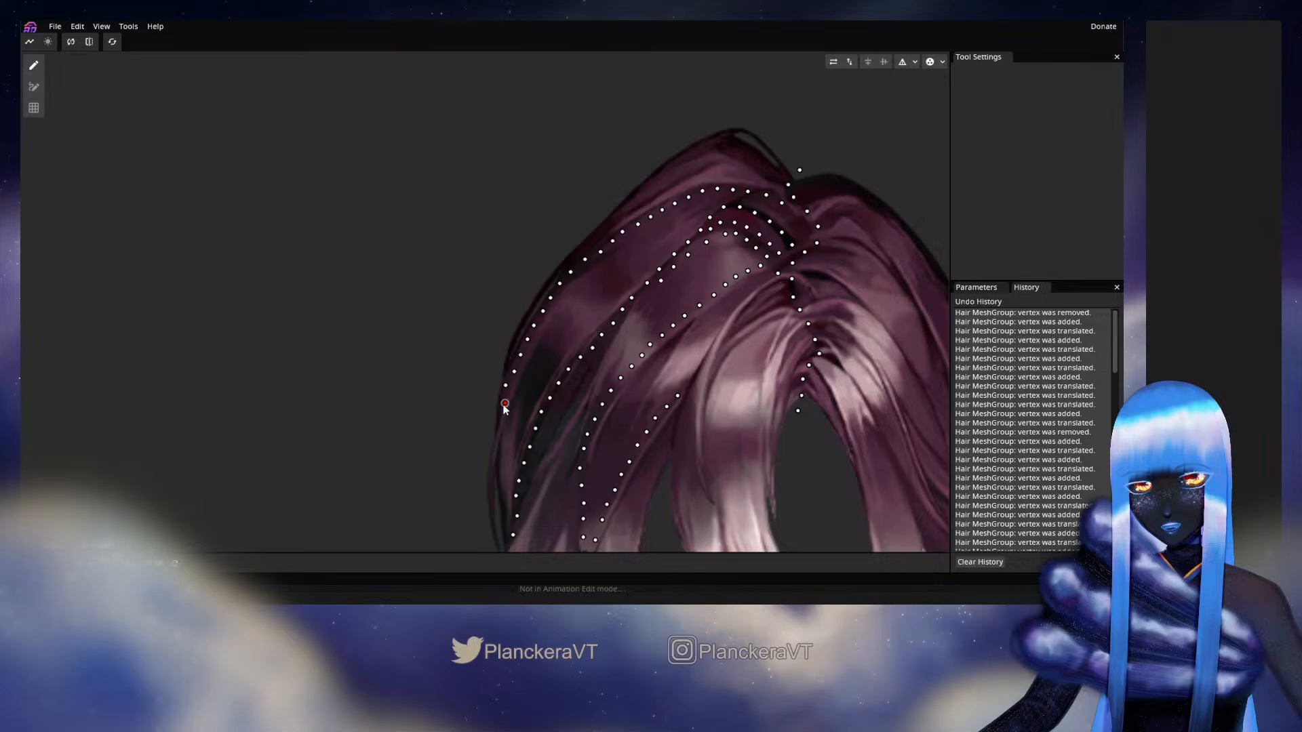
Step: Extend the outline row down the left edge until it meets the neighbouring inner row at the strand's lower tip
drag(503, 408, 539, 386)
click(534, 347)
click(533, 370)
click(530, 381)
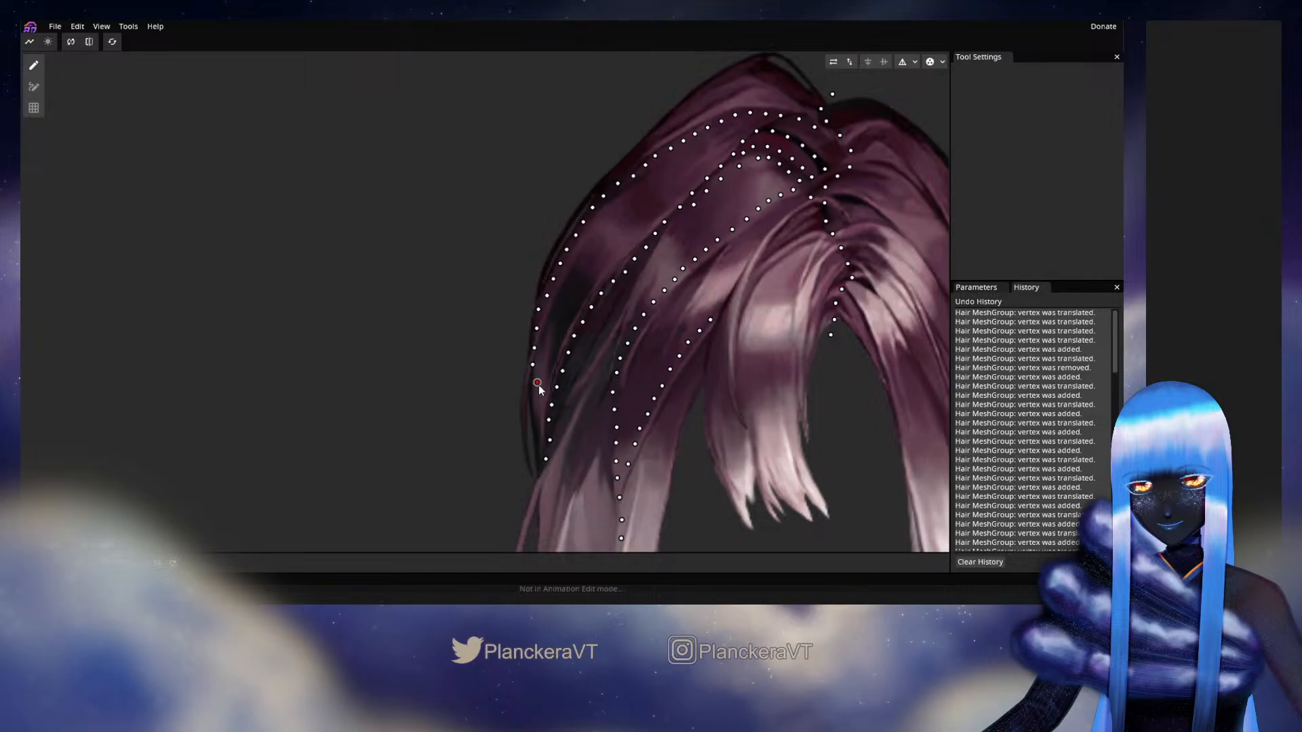
click(537, 412)
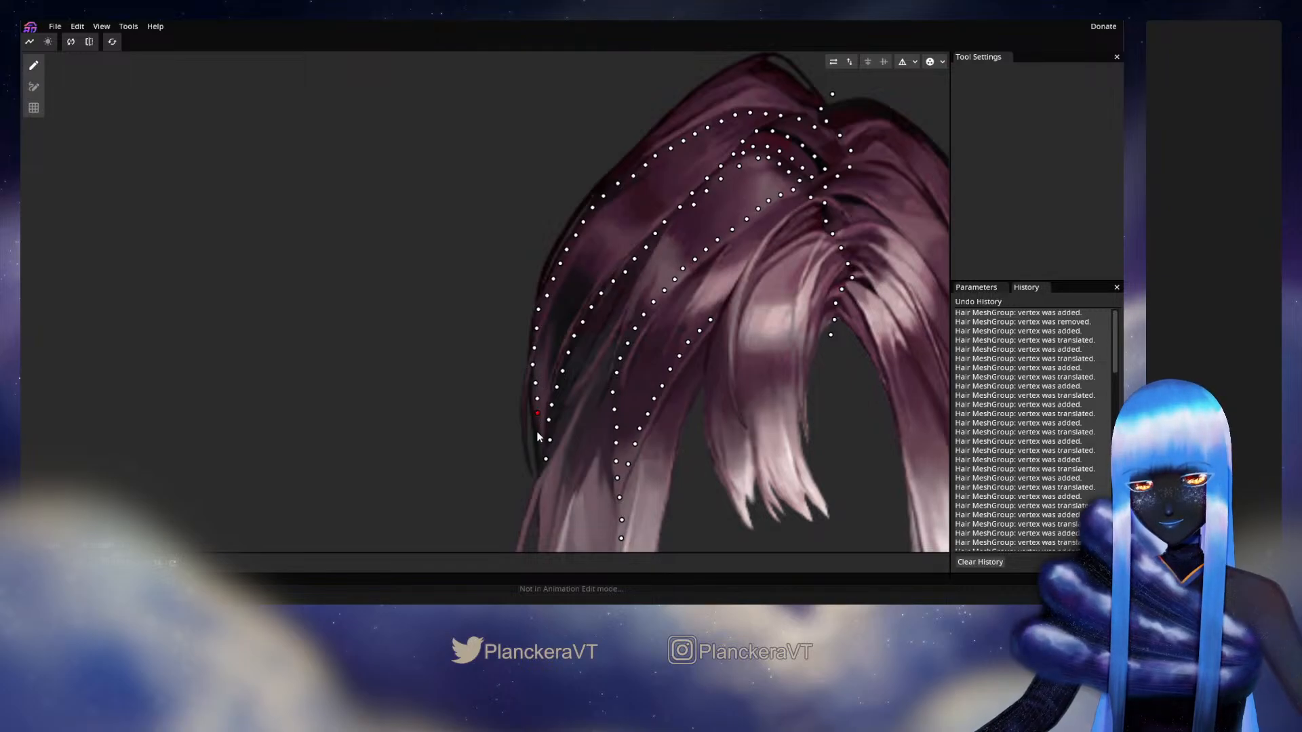
click(536, 433)
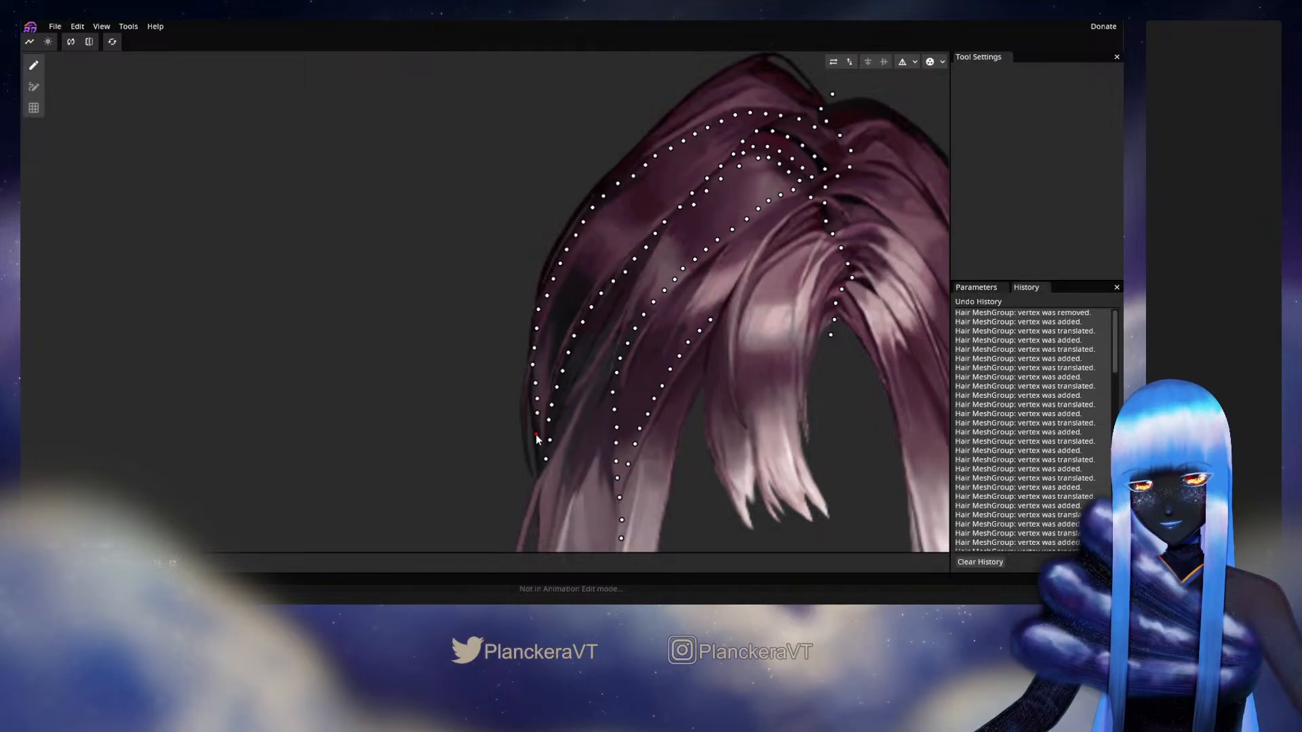
click(541, 448)
click(541, 475)
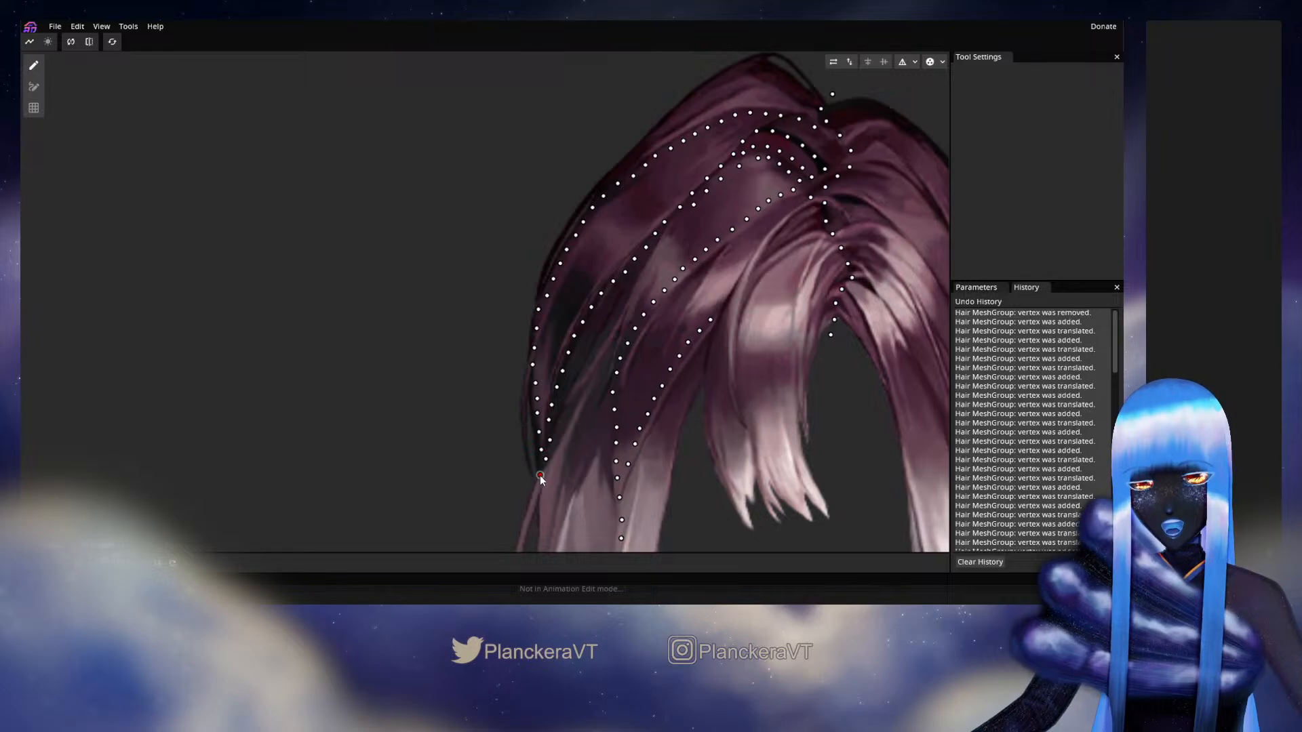
Step: Place a short vertex row down the thin dark wisp outside the left edge of the hair
click(525, 376)
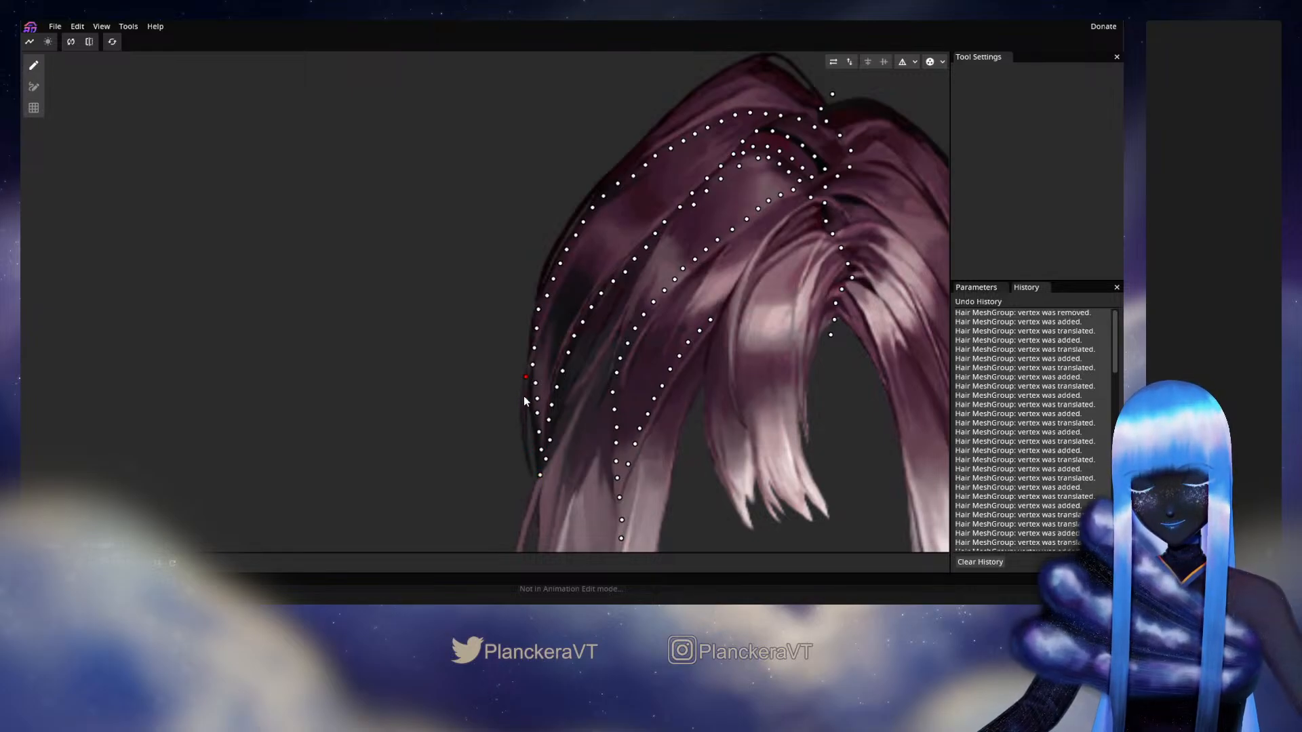
click(524, 396)
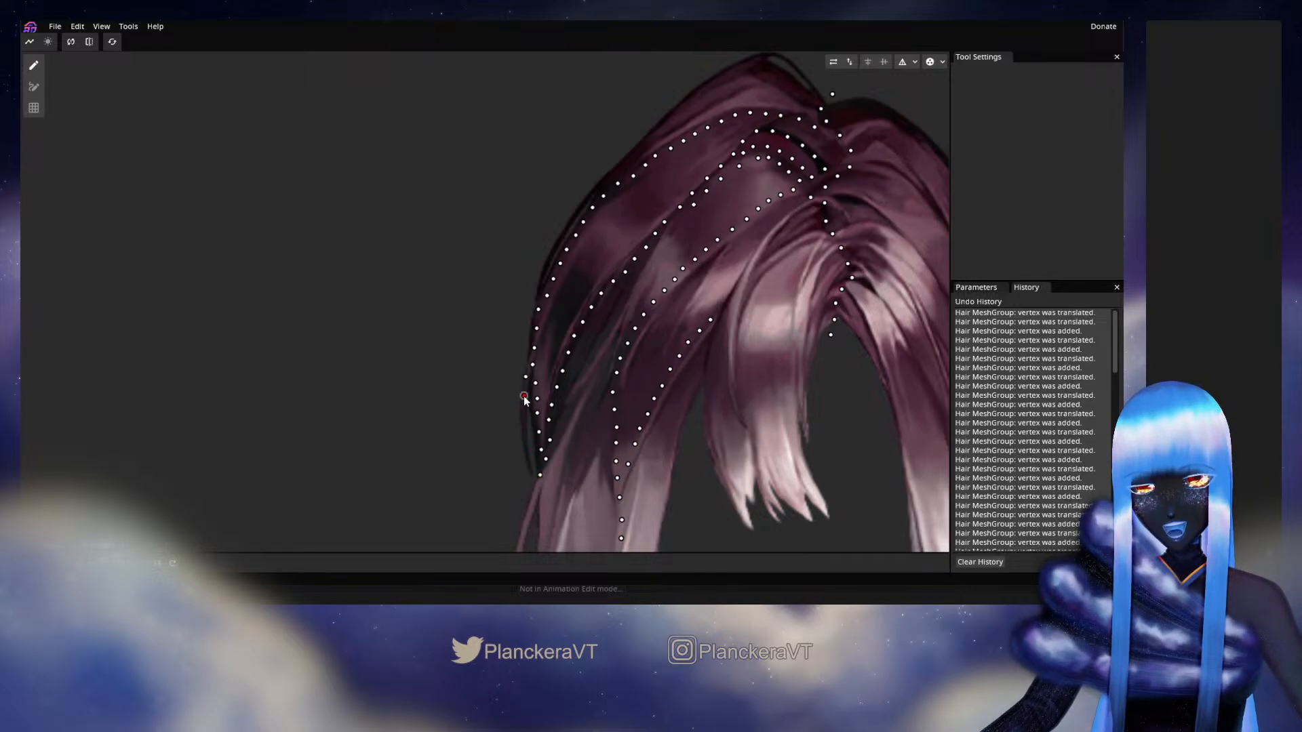
click(522, 409)
click(524, 427)
click(526, 446)
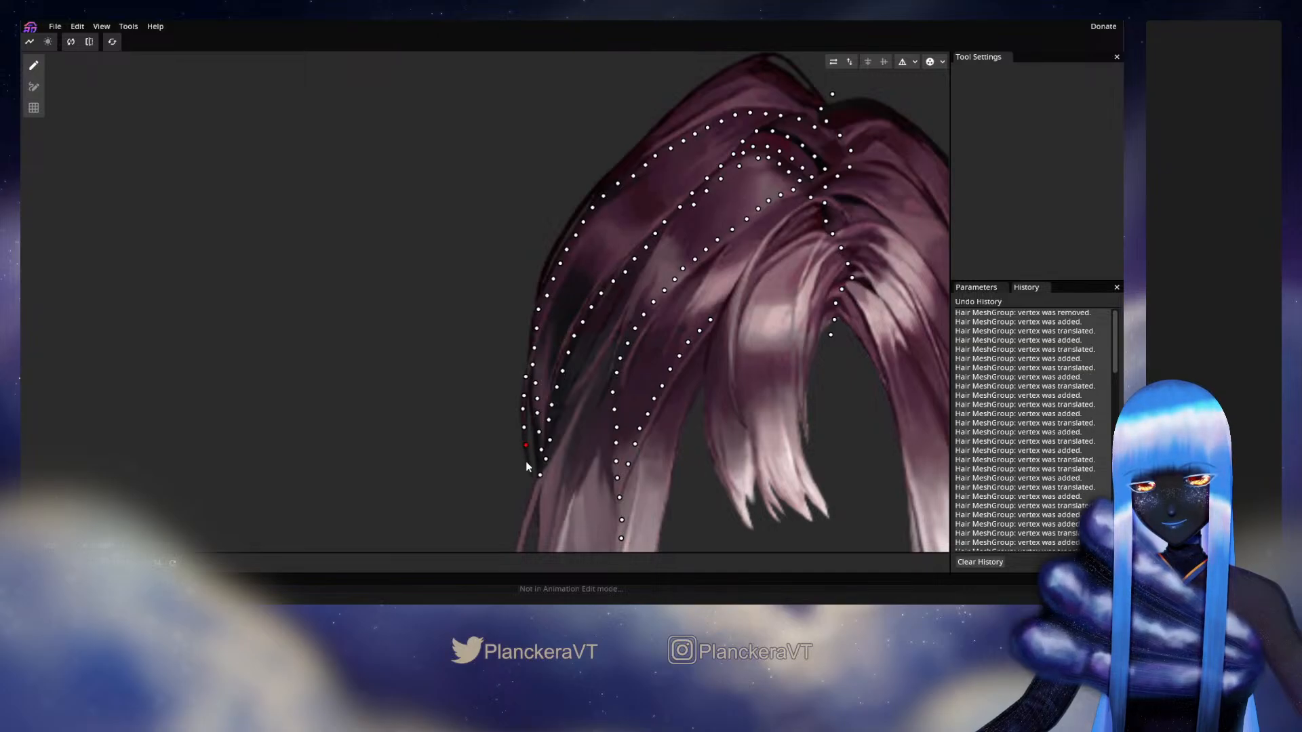
Step: Add a diagonal vertex row down the strand line between the two middle rows on the left side, adjusting vertices to follow it
drag(706, 246, 611, 264)
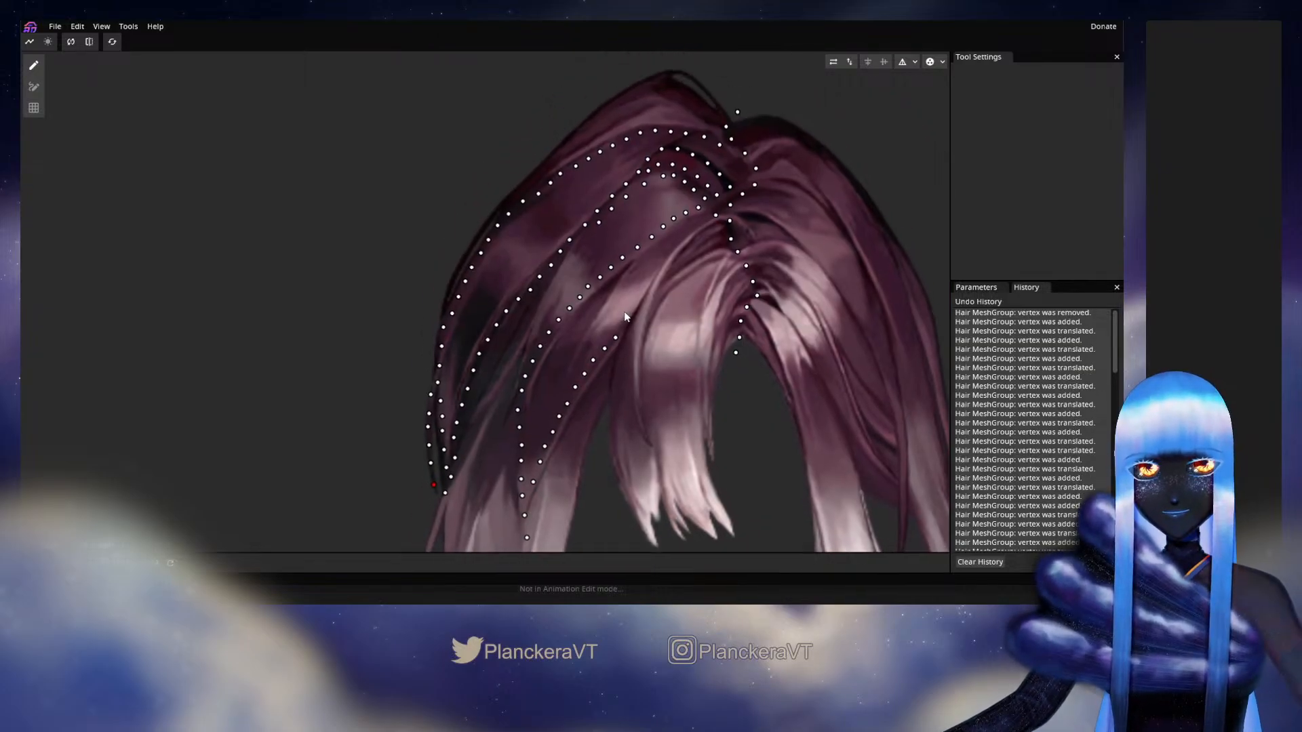
drag(624, 317, 673, 347)
click(630, 277)
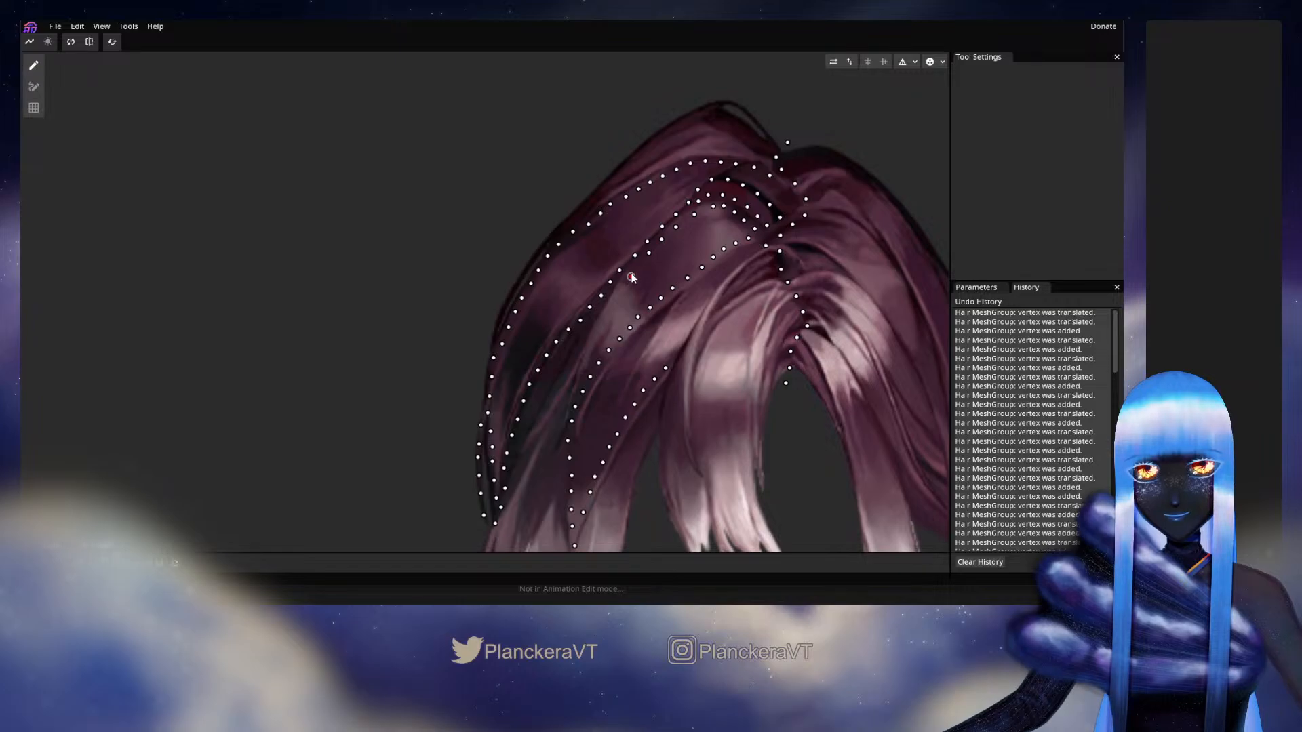
drag(631, 278, 625, 288)
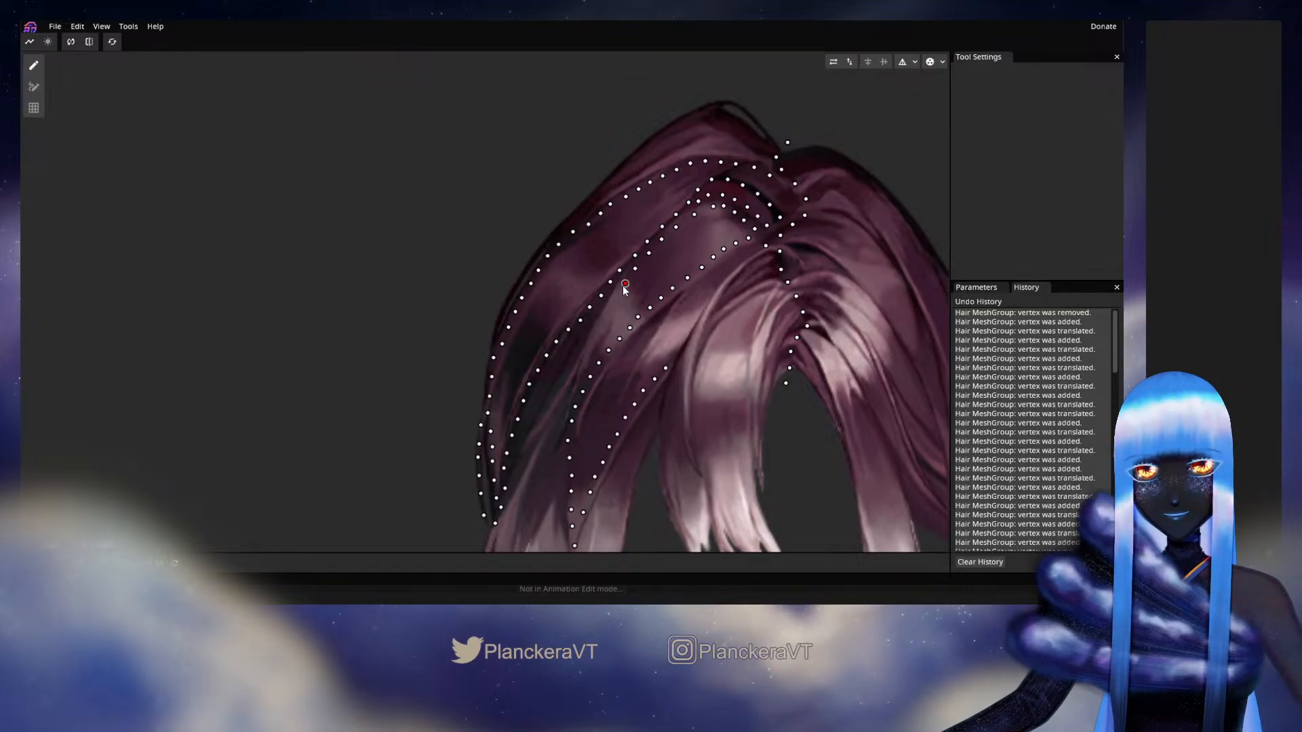
click(616, 297)
click(606, 314)
click(598, 328)
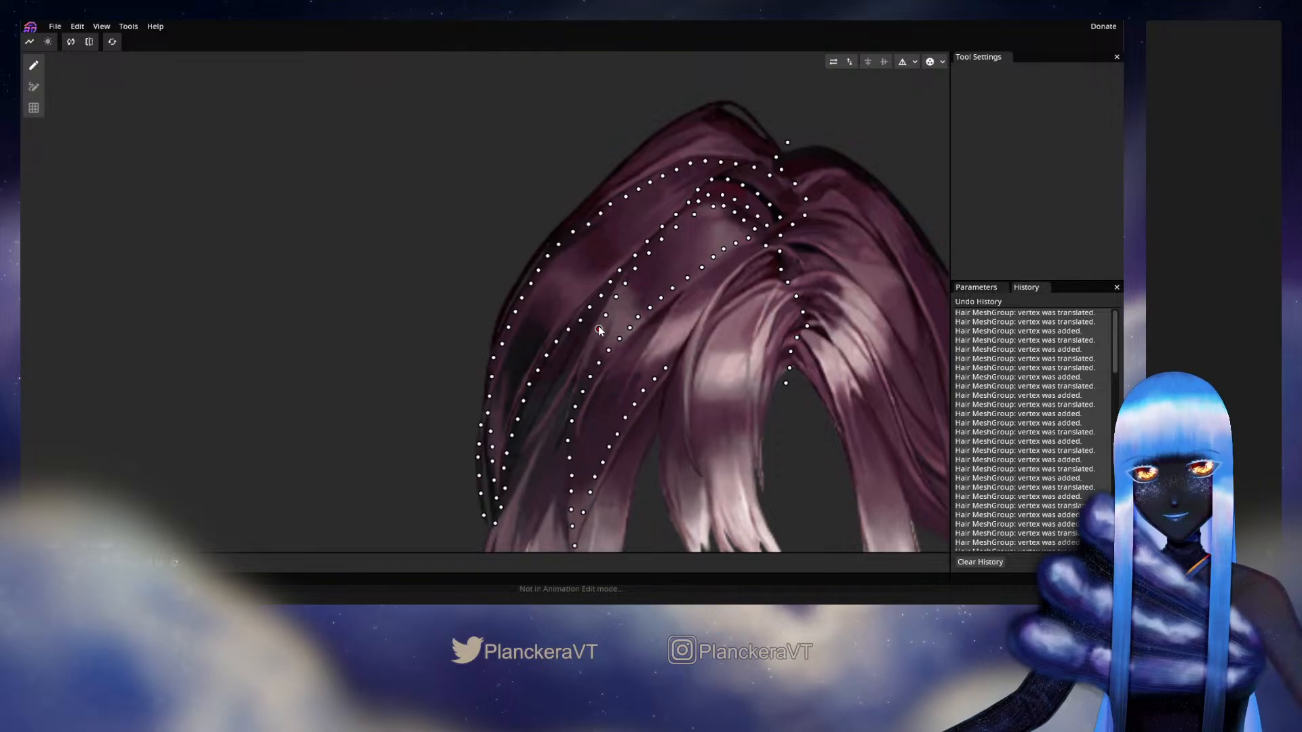
click(589, 347)
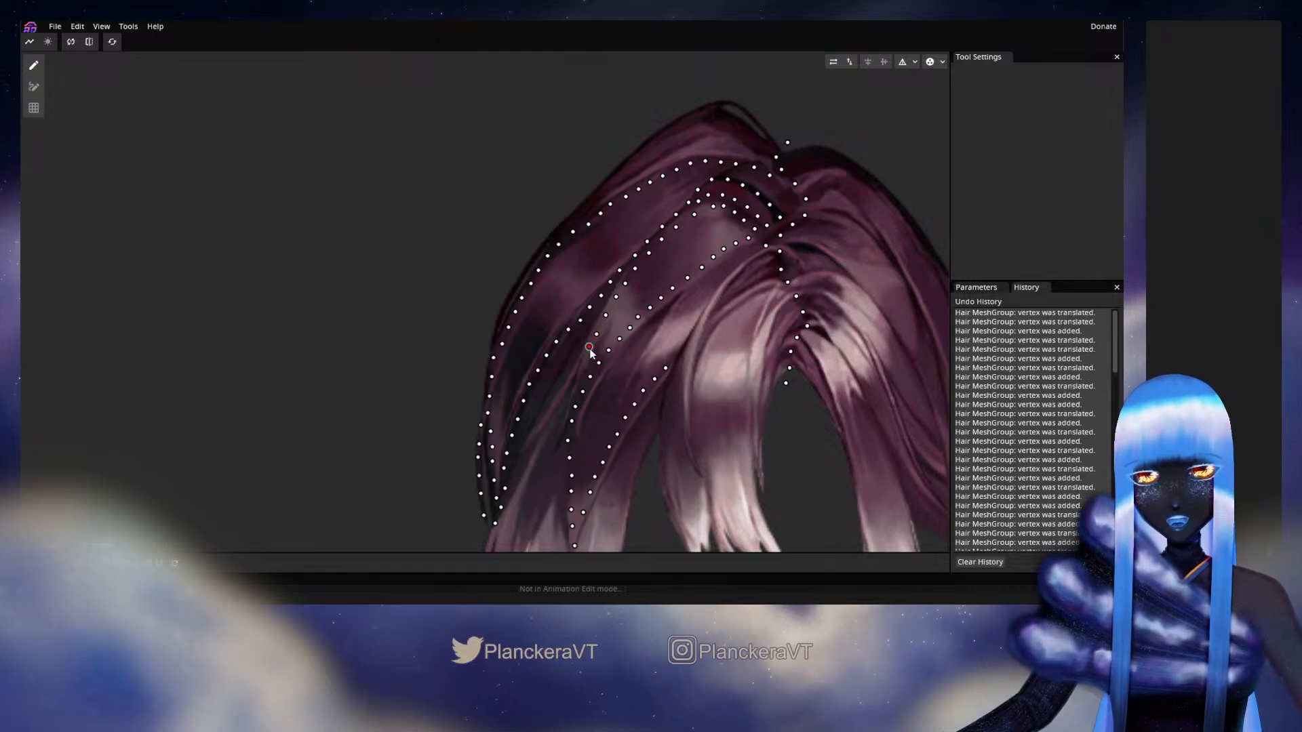
drag(589, 347, 591, 349)
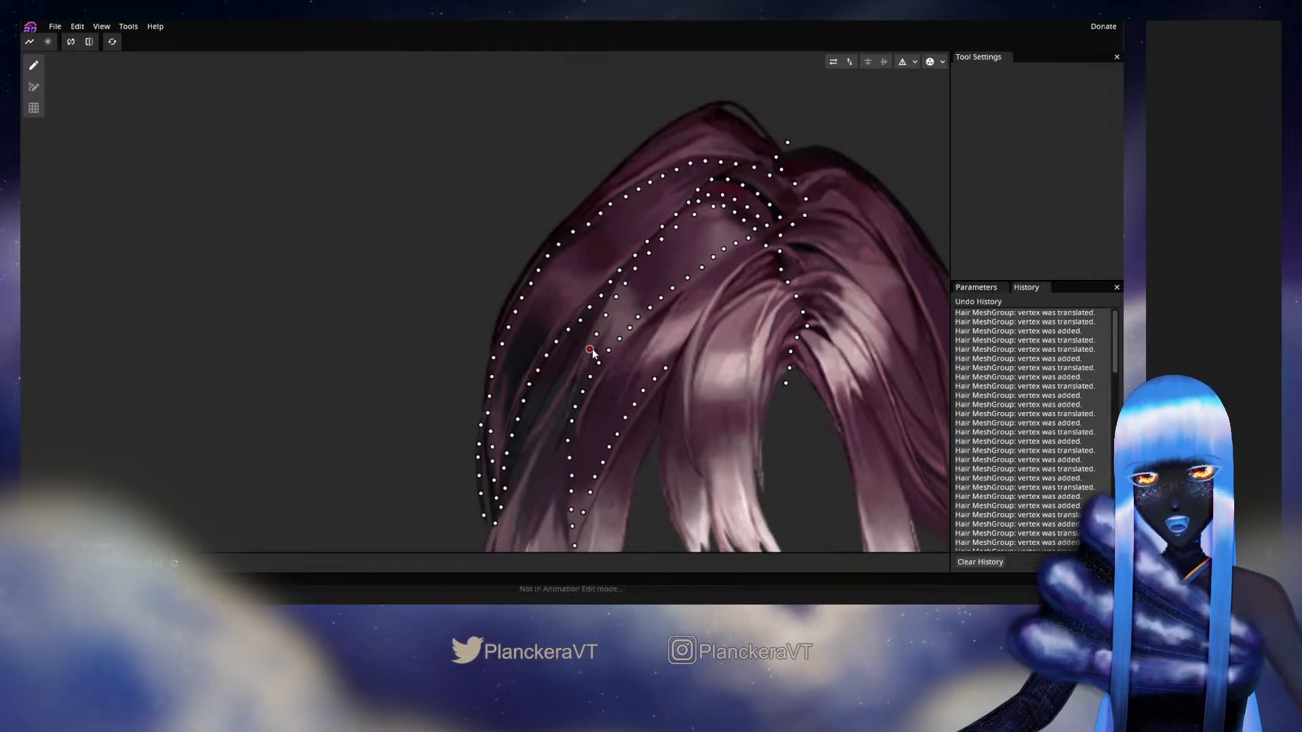
right_click(591, 349)
click(579, 377)
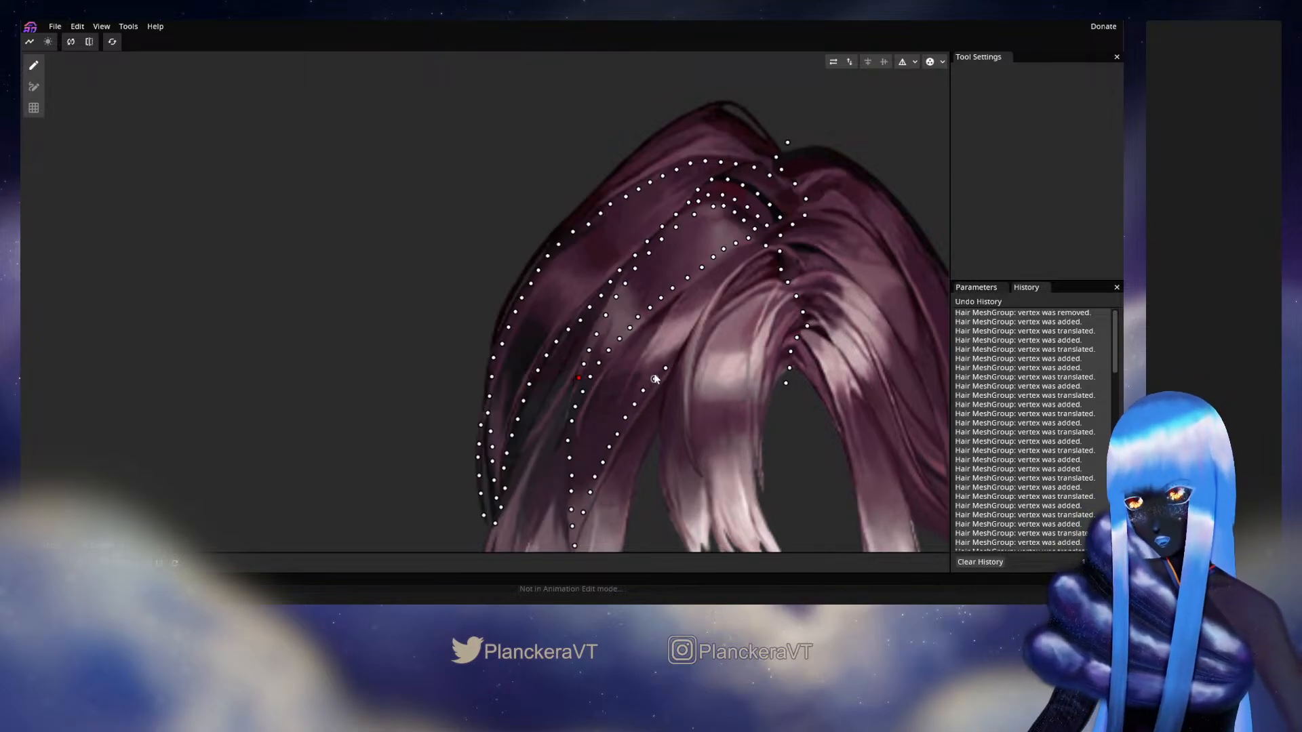
Step: Start a vertex row above the crown row, following the upper left outline of the hair toward the peak
drag(771, 277, 725, 417)
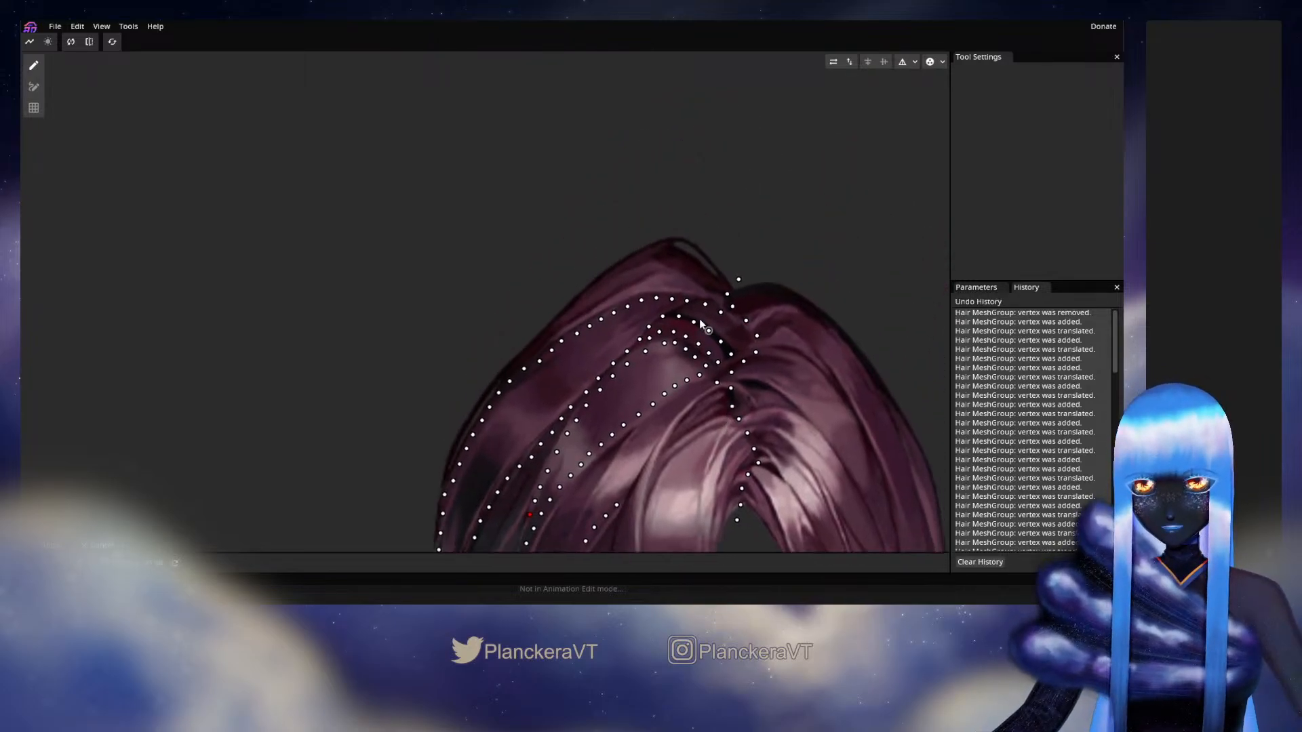
click(556, 324)
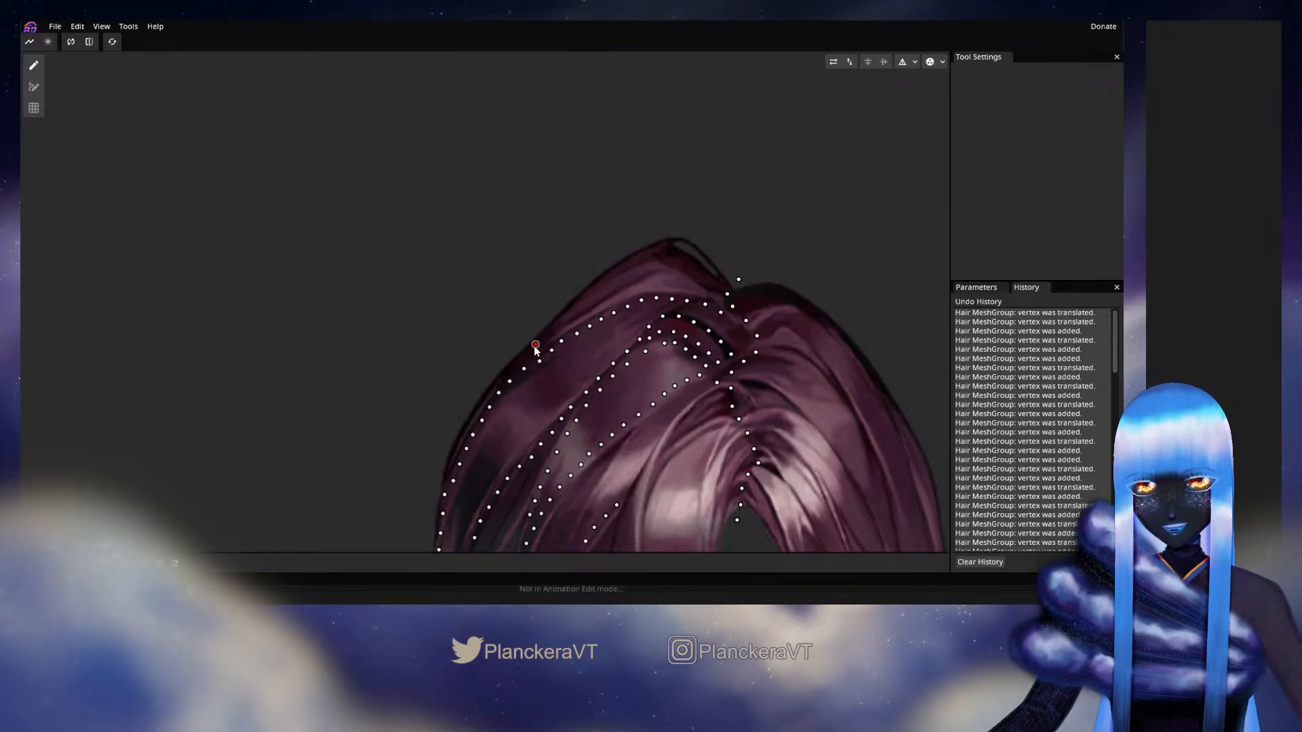
click(549, 331)
click(564, 318)
click(577, 309)
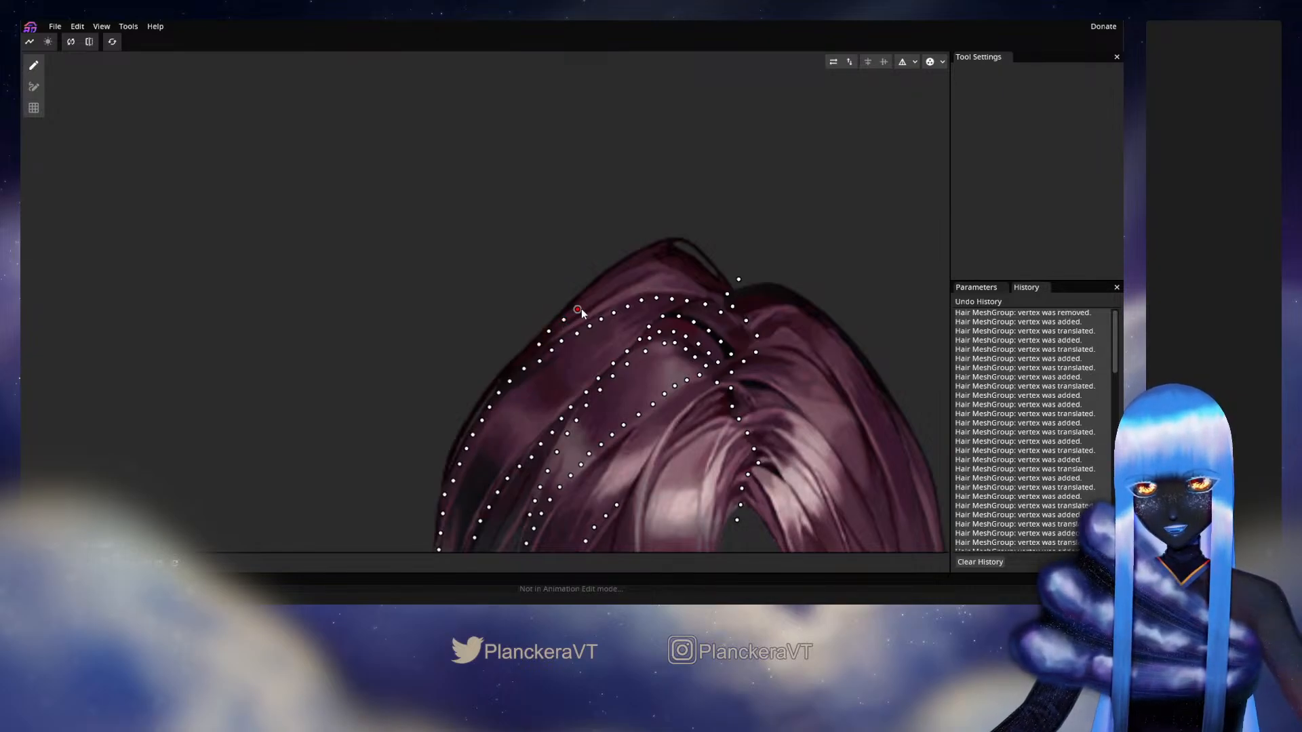
click(591, 300)
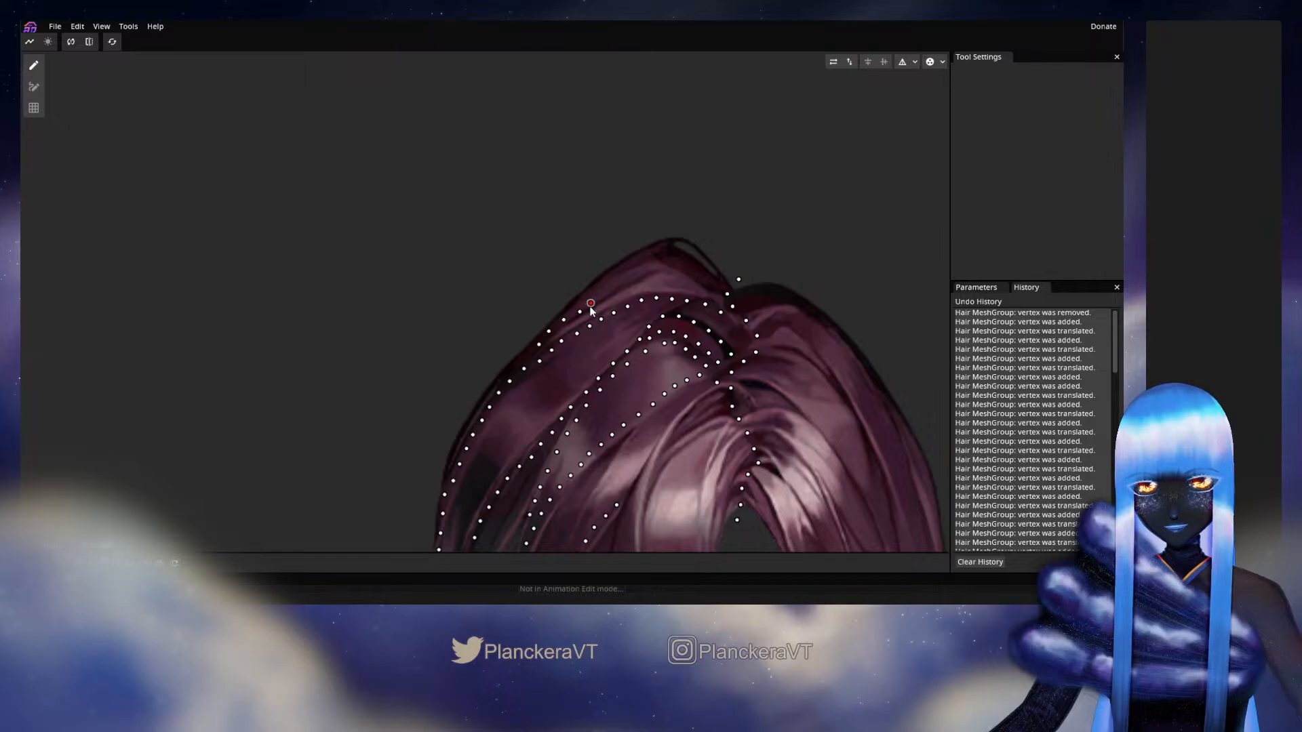
click(590, 307)
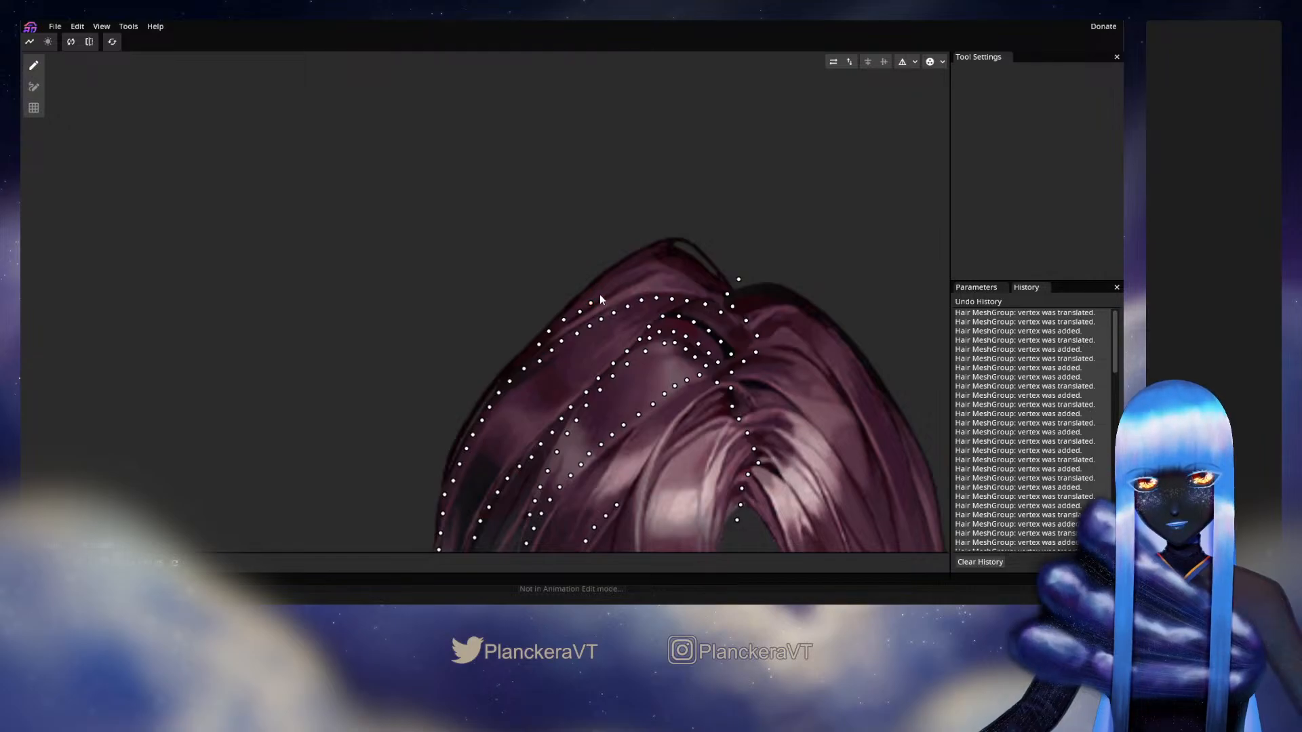
Step: Continue the upper outline row over the peak of the hair and down toward the parting
click(615, 289)
click(630, 283)
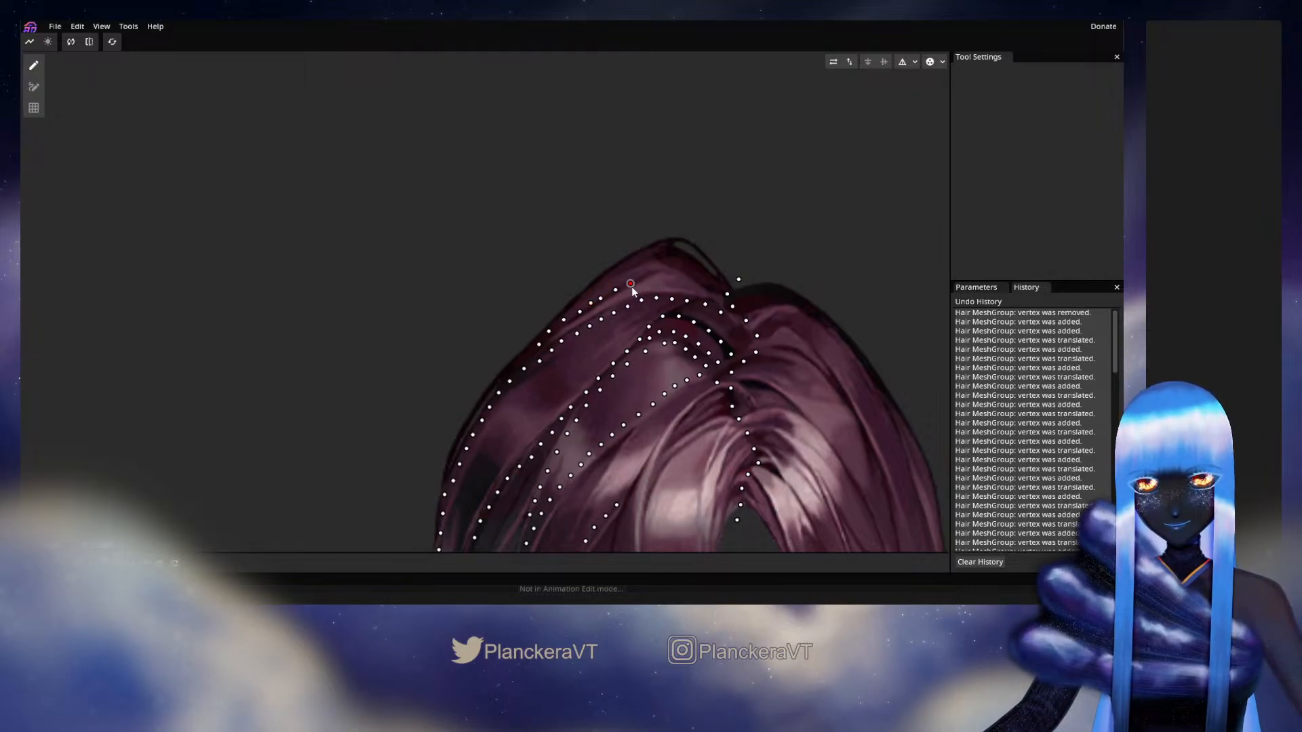
drag(629, 282, 676, 275)
click(658, 266)
click(670, 267)
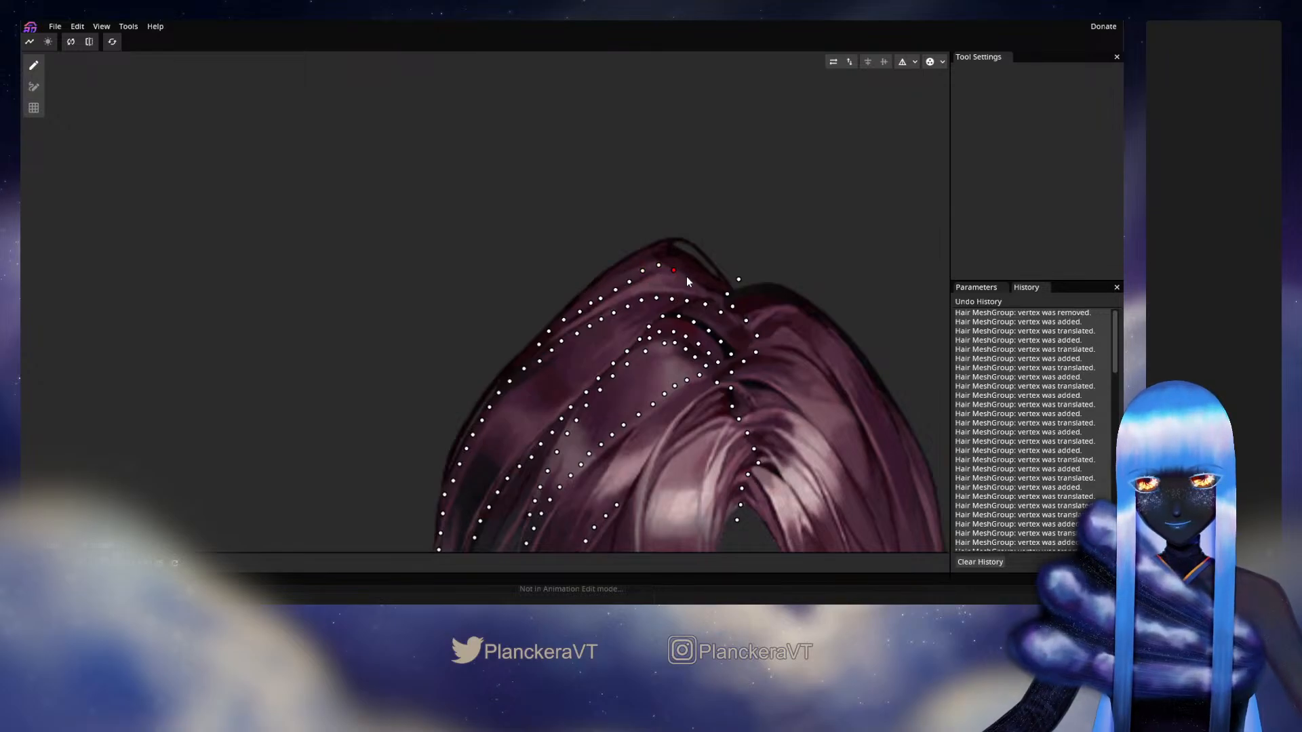
click(688, 278)
click(704, 289)
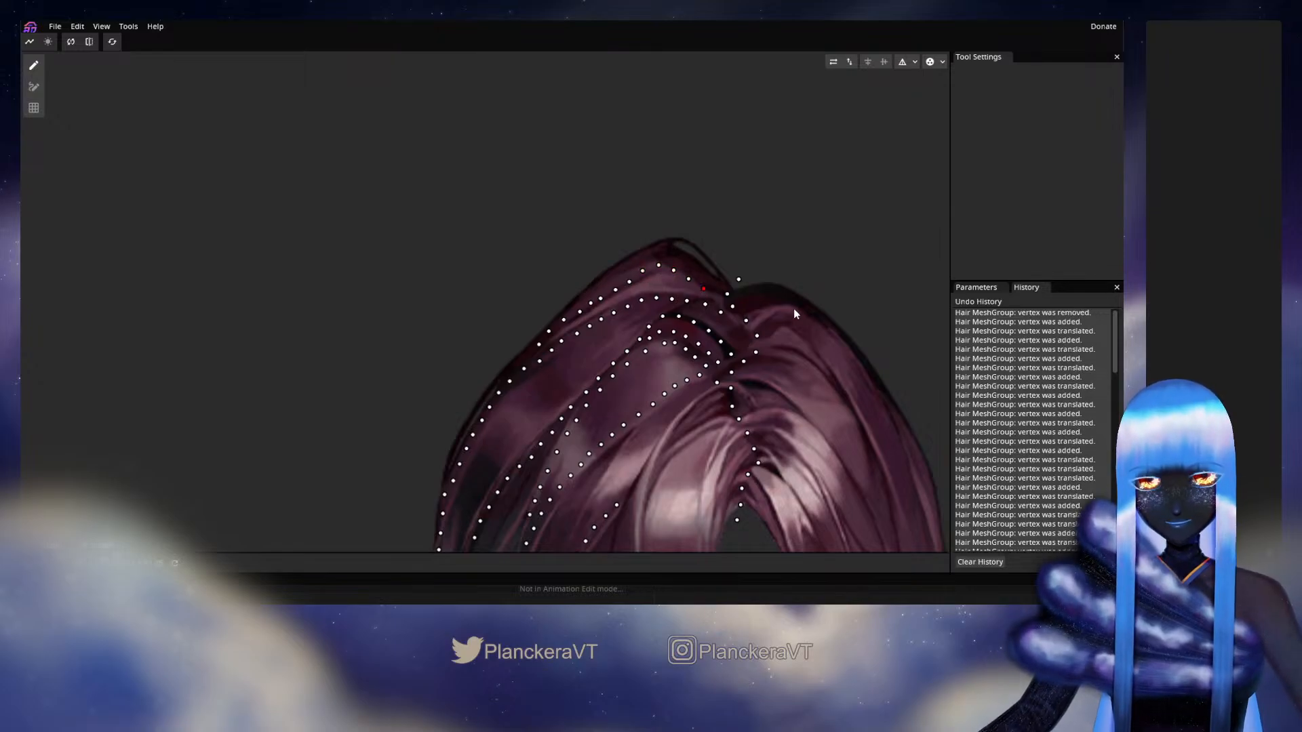
Step: Extend the lower end of the upper outline row down the hair's left edge beside the crown row
click(526, 353)
click(511, 364)
drag(514, 371, 557, 314)
click(552, 311)
Step: Extend the inner left vertex row up the strand line beside the center fringe toward the parting
drag(754, 398, 581, 245)
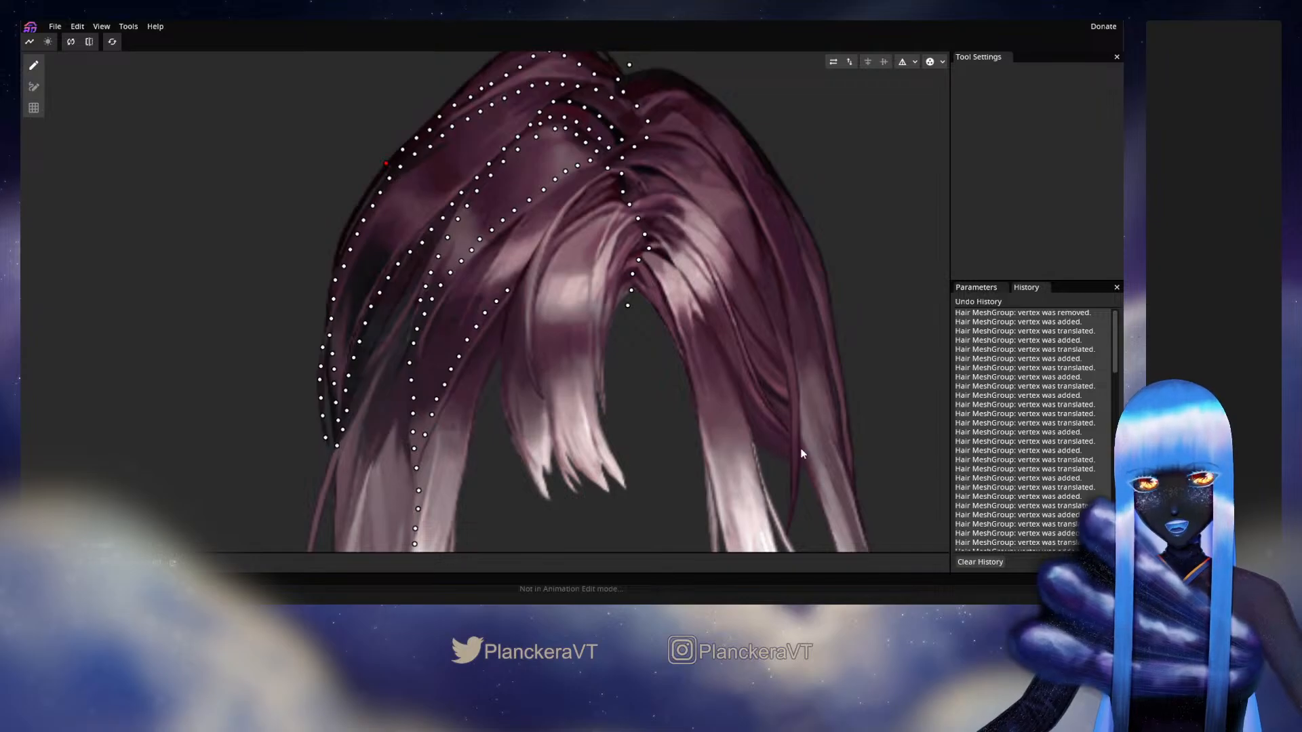
drag(676, 461, 744, 265)
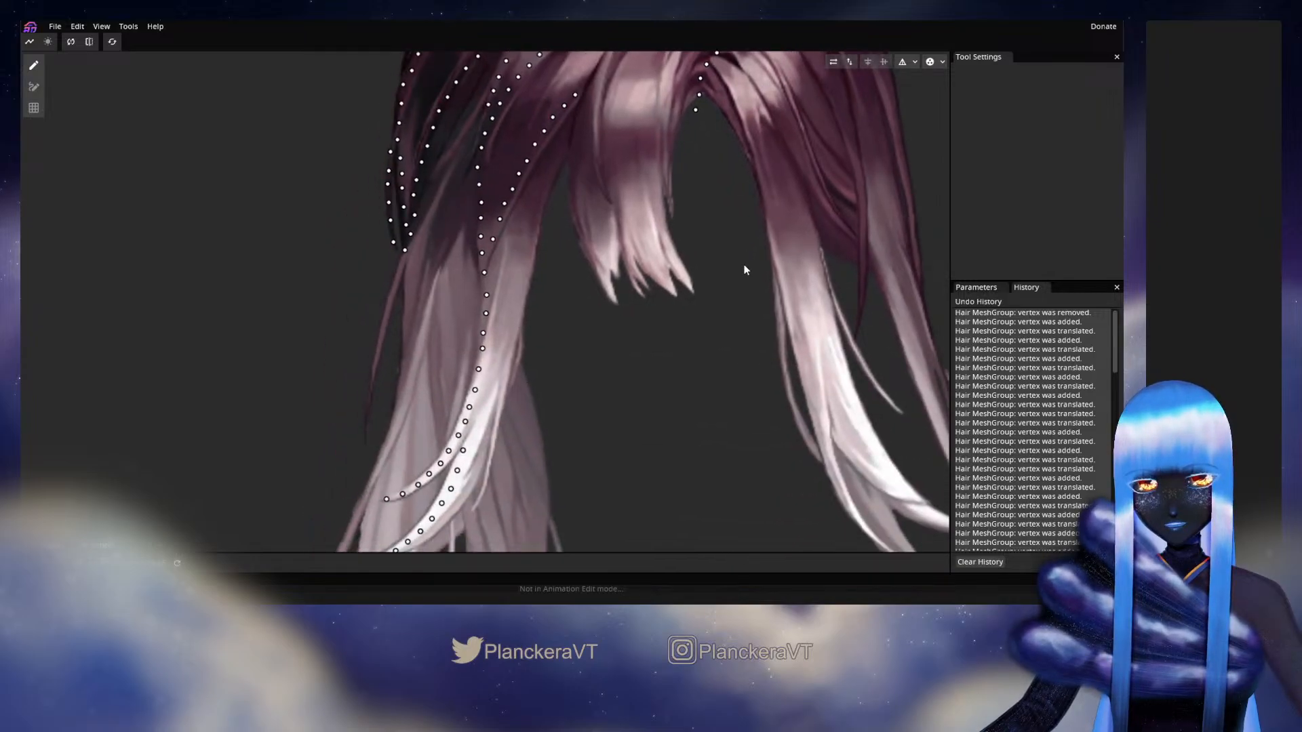
drag(660, 303, 674, 401)
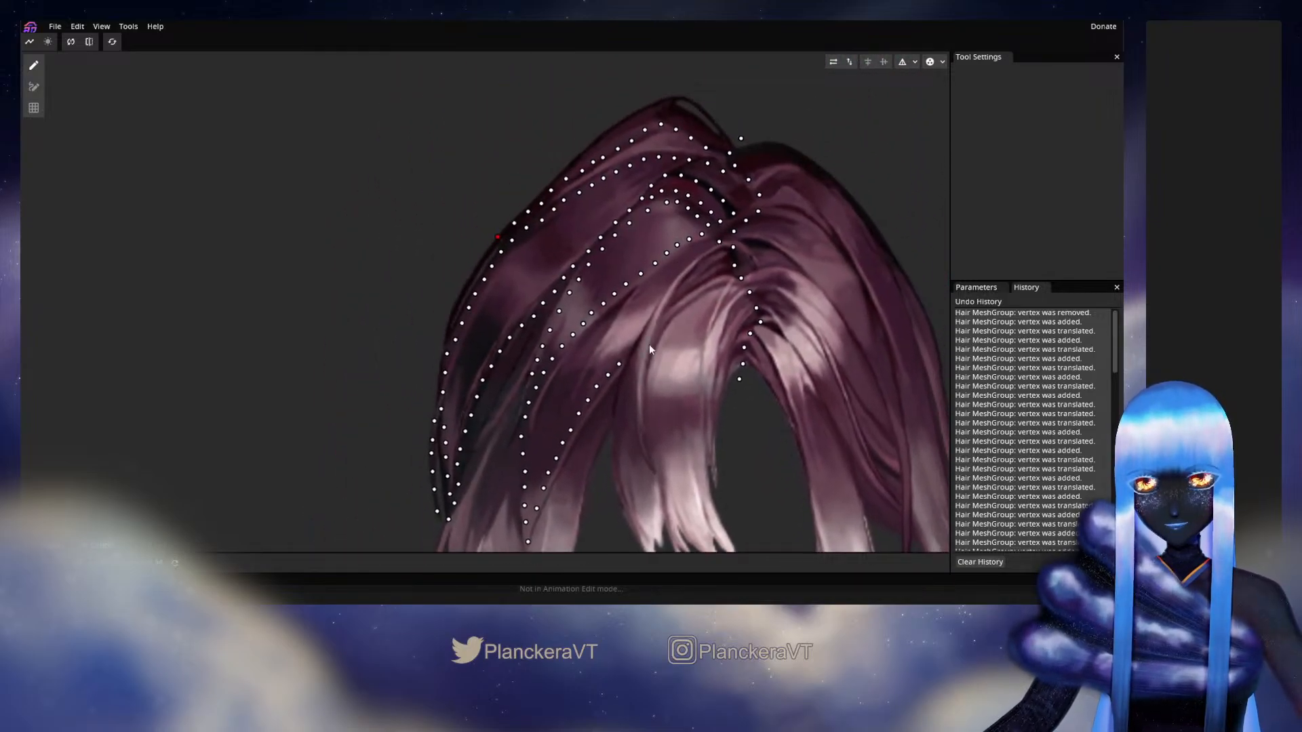
click(625, 341)
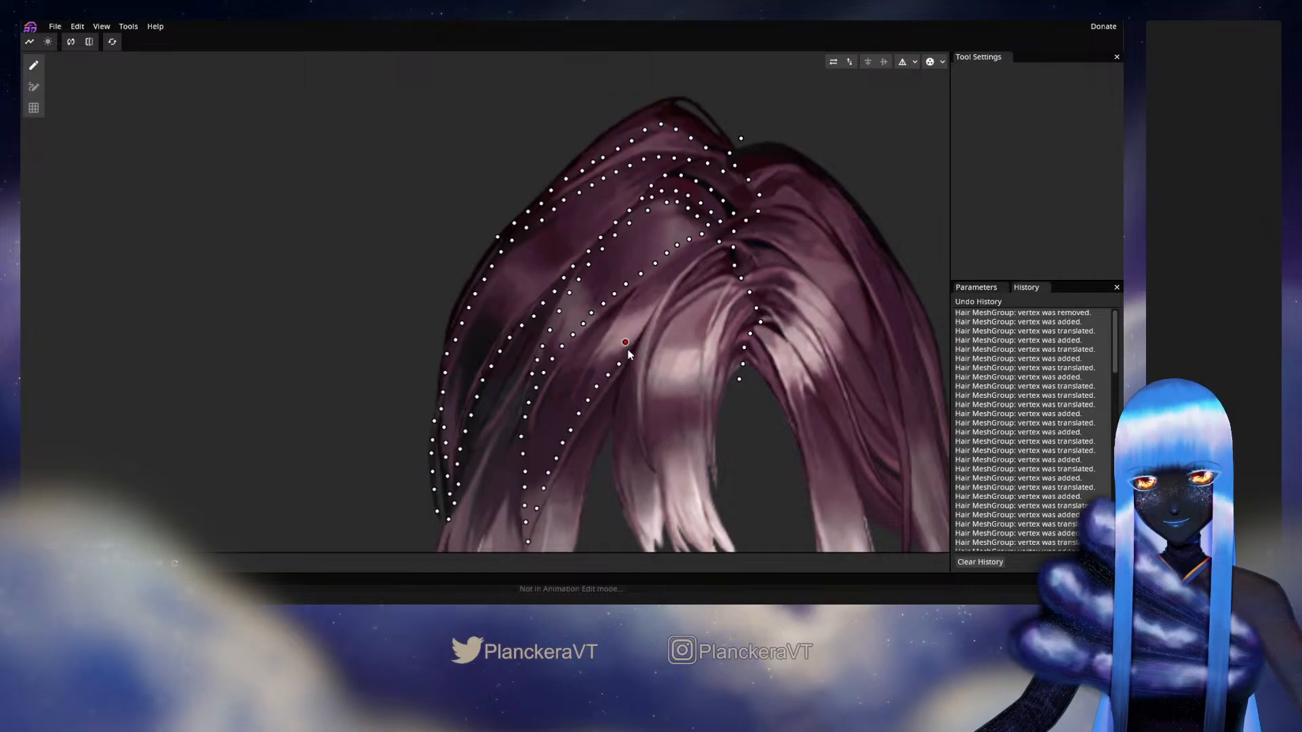
click(638, 327)
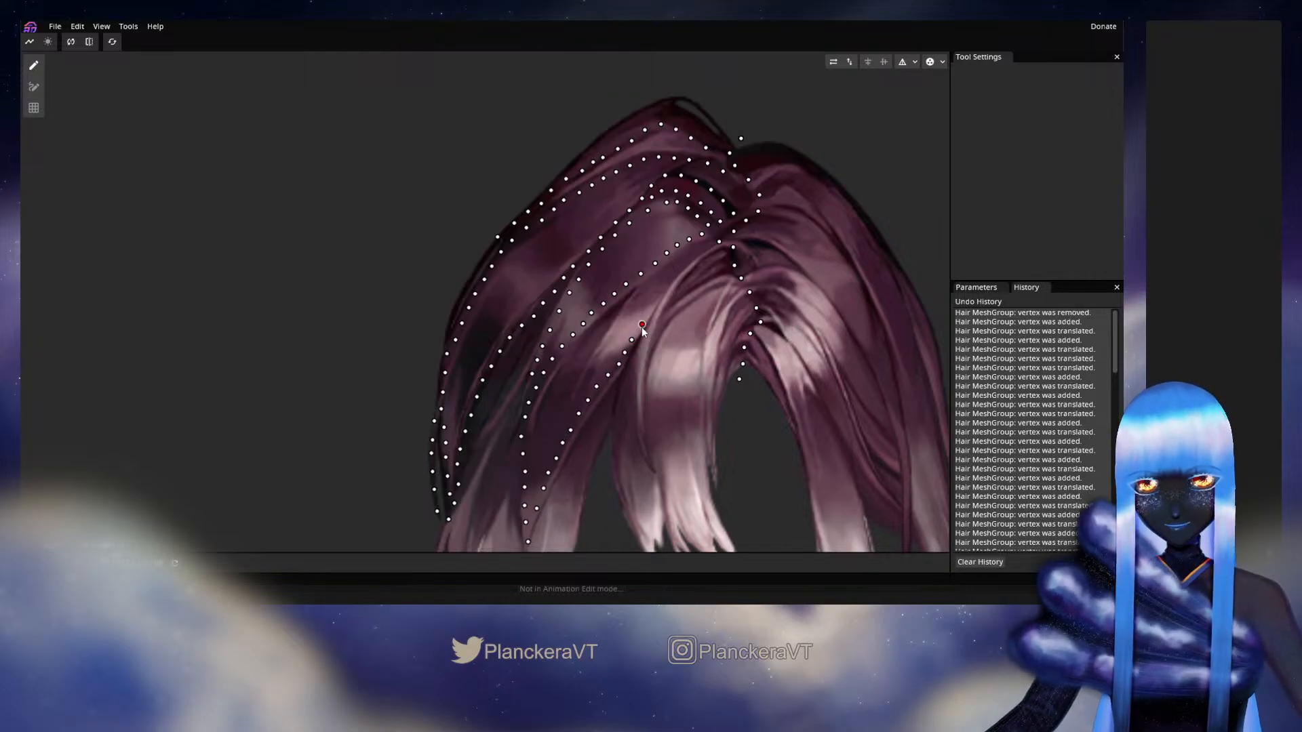
click(649, 304)
click(655, 297)
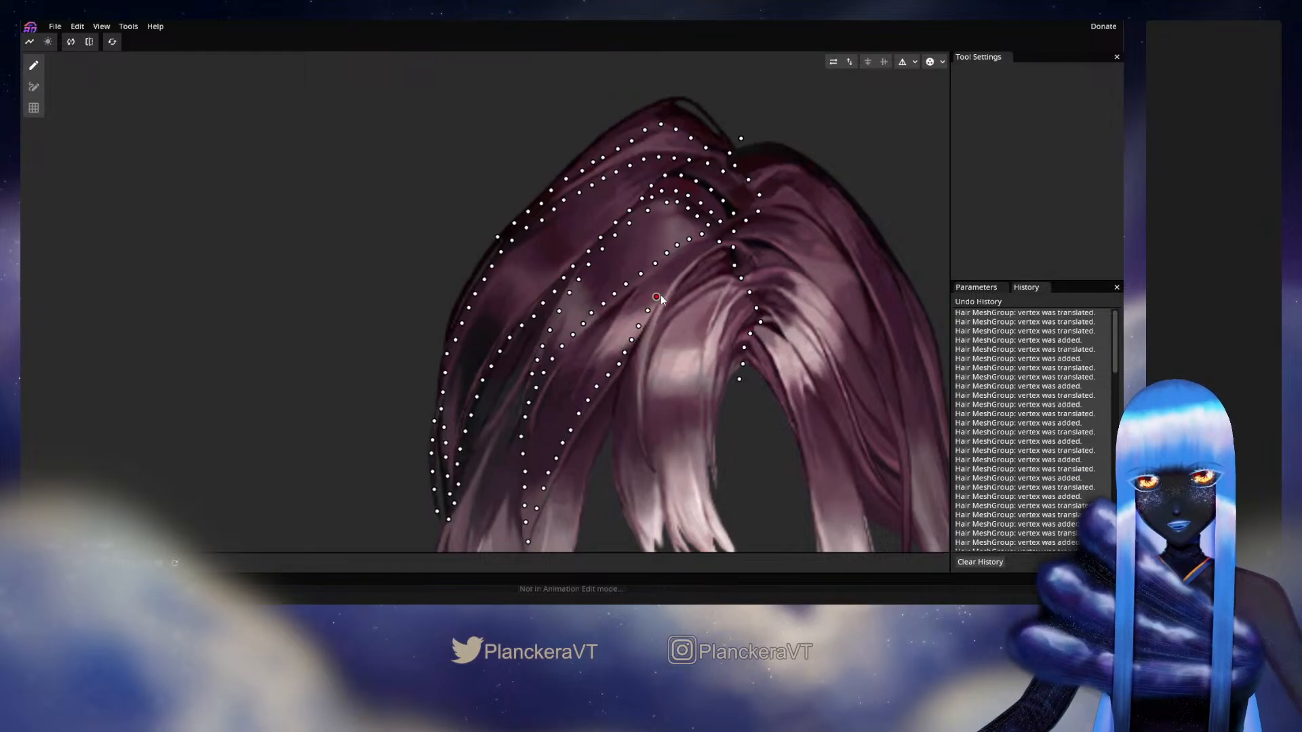
click(667, 285)
click(676, 272)
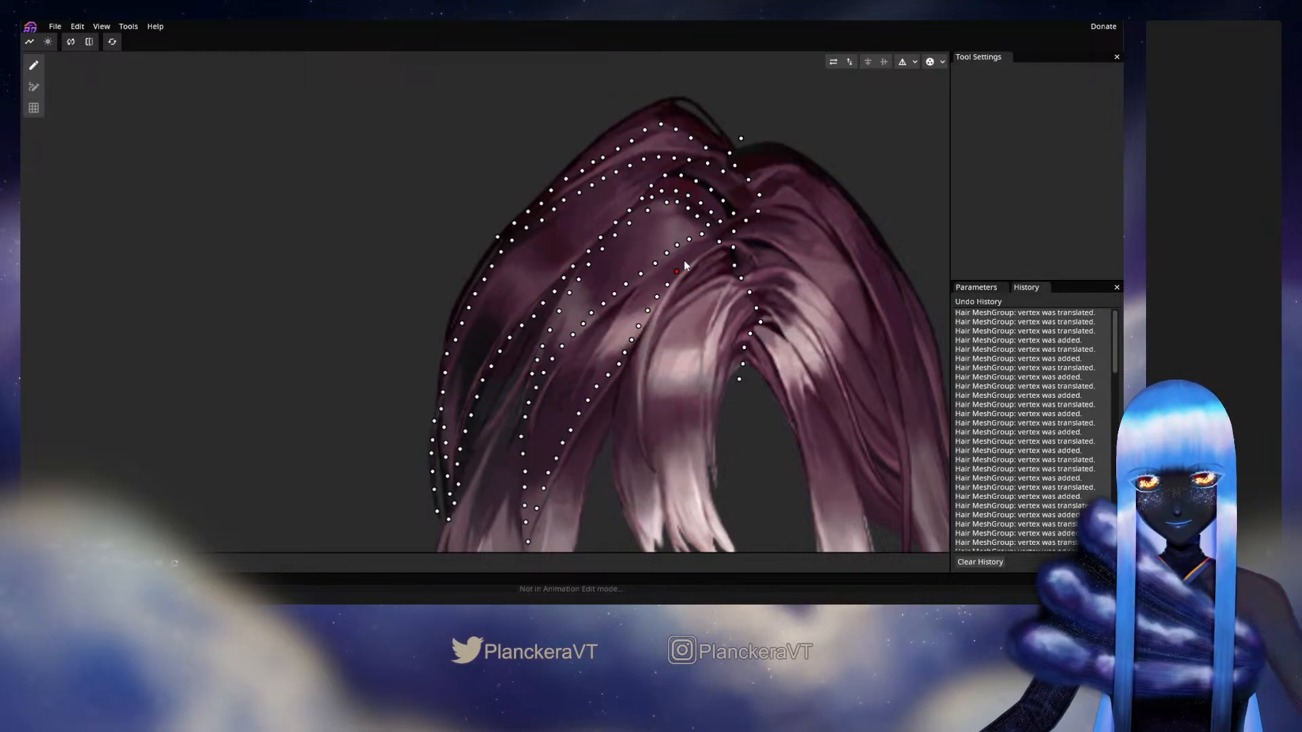
click(690, 258)
click(701, 247)
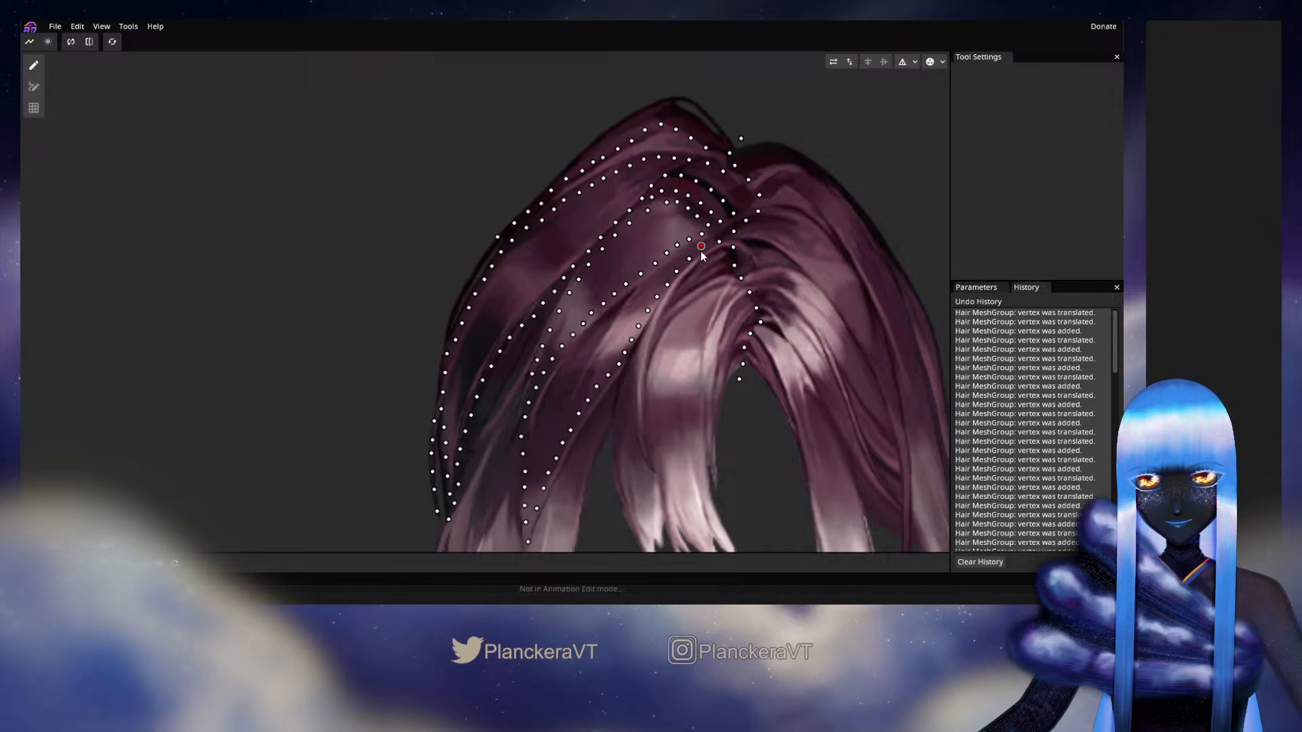
drag(701, 251, 702, 253)
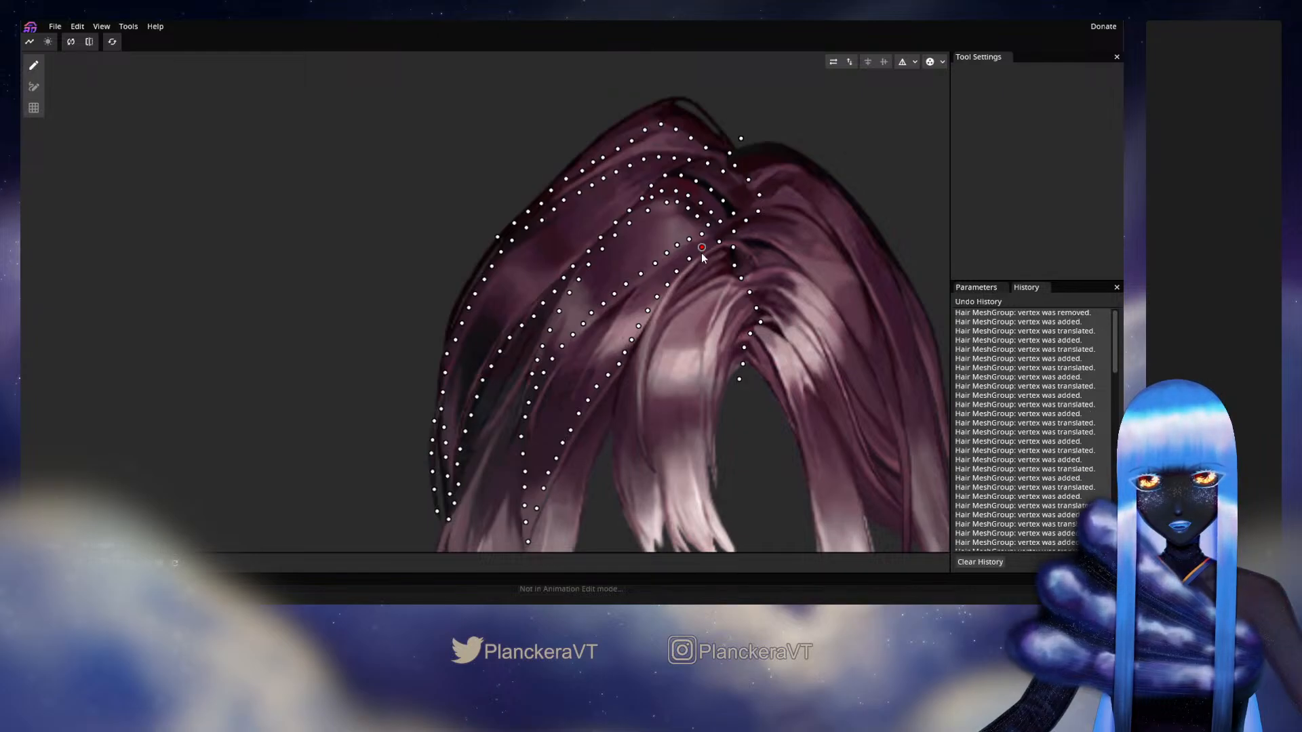
Step: Continue the outermost vertex row down the curved upper left edge of the hair
click(488, 252)
click(475, 266)
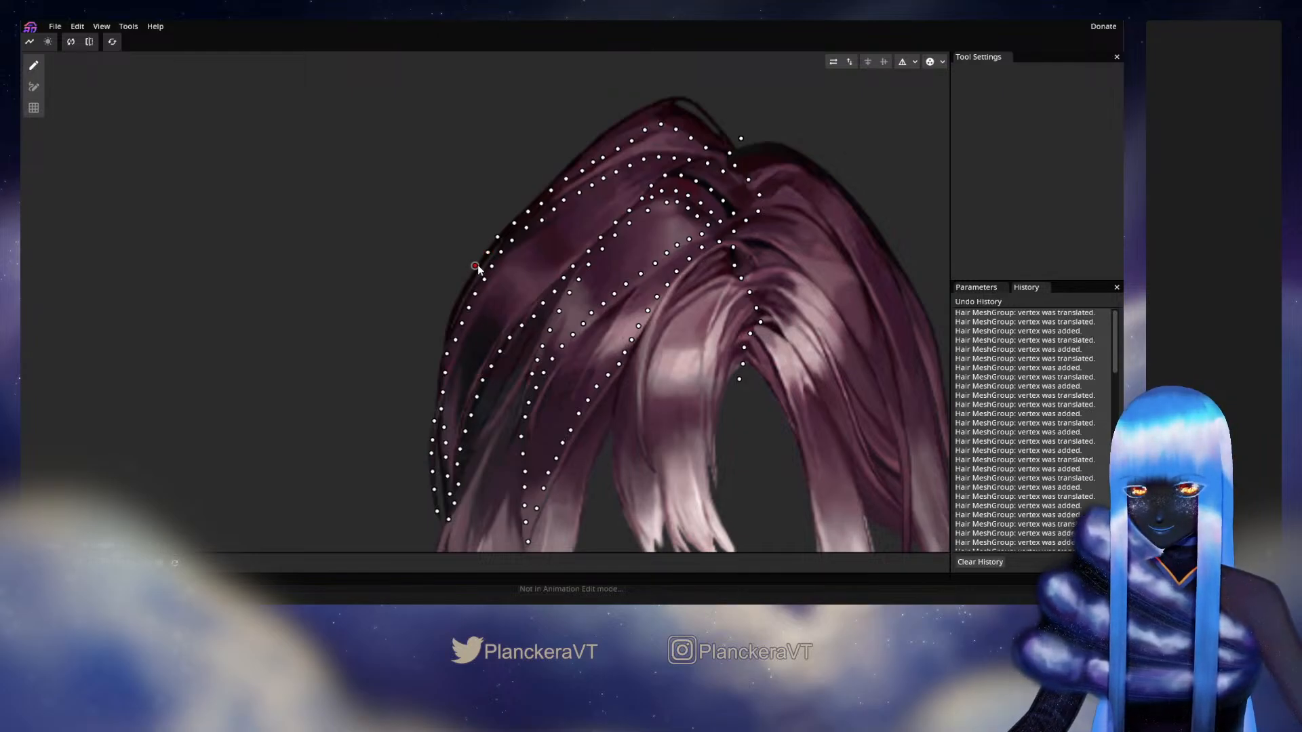
drag(477, 267, 470, 279)
click(469, 282)
click(462, 295)
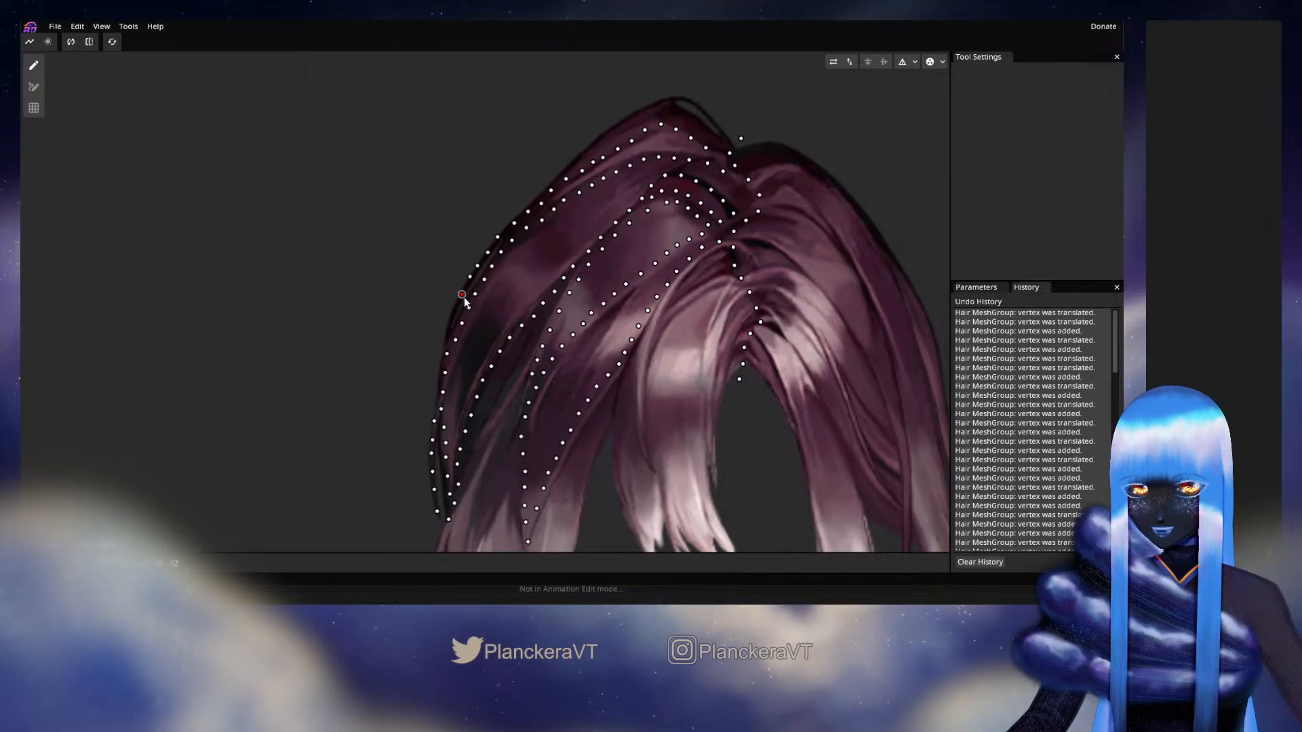
click(448, 329)
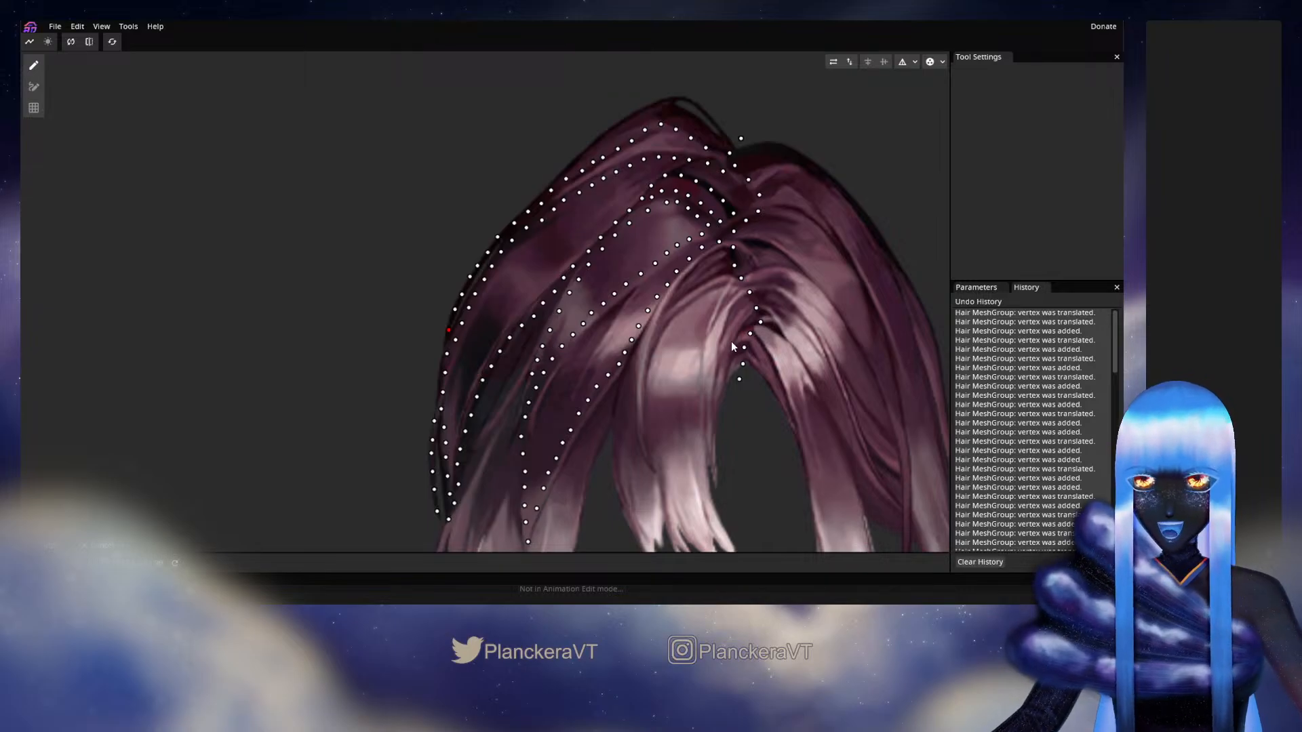
Step: Add vertices along the hair's outer edge from the top of the parting up and over the peak
scroll(731, 341, up, 3)
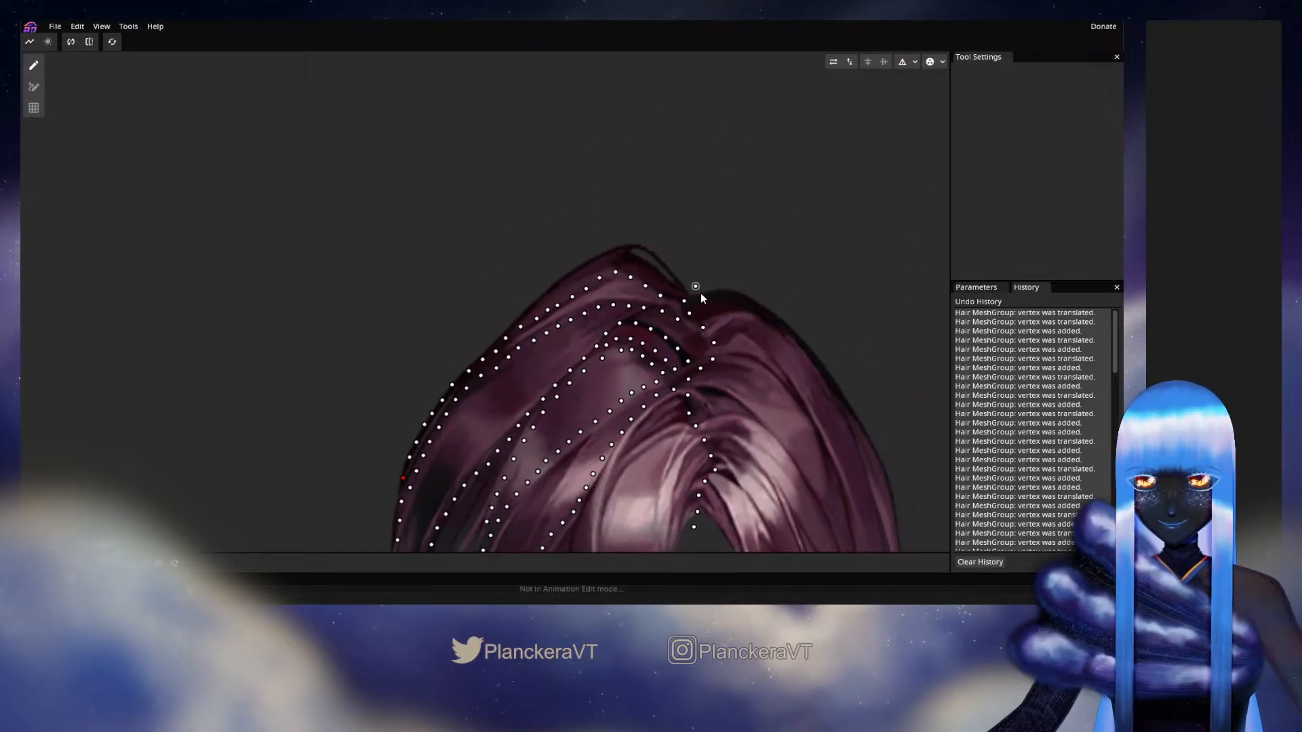
click(680, 287)
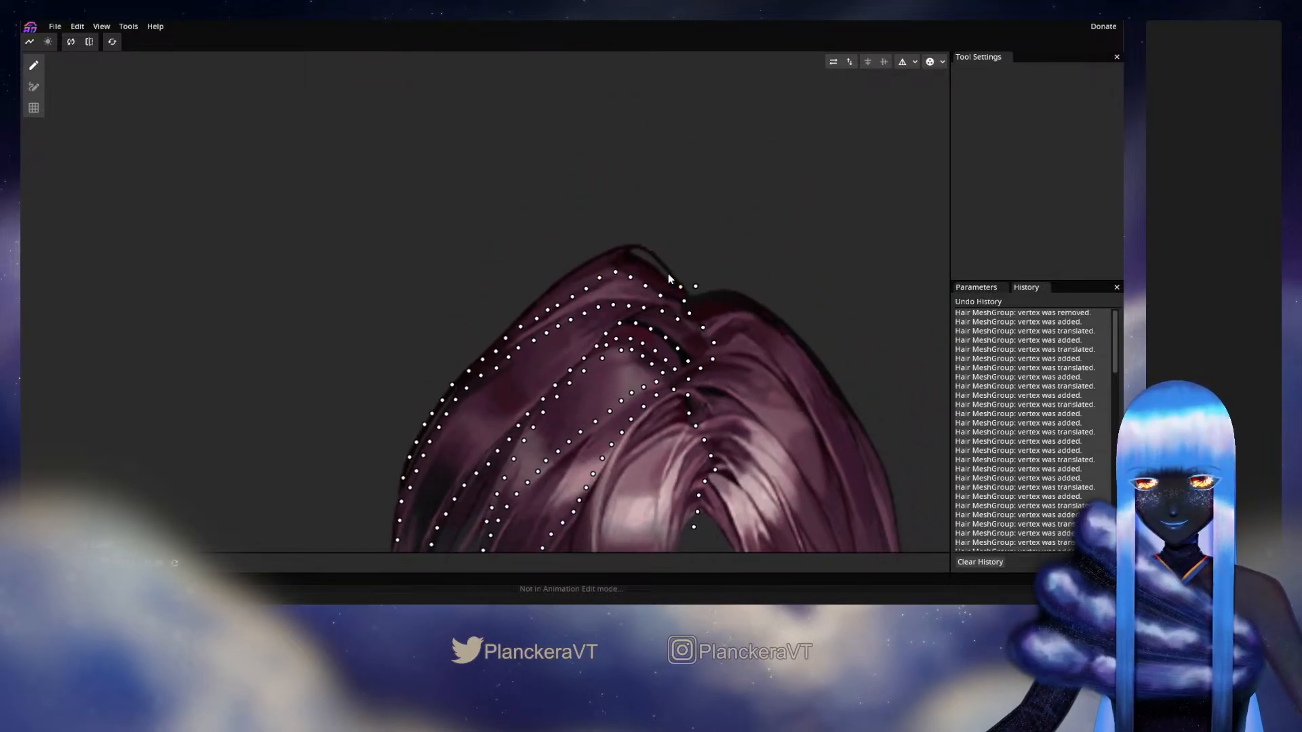
click(671, 275)
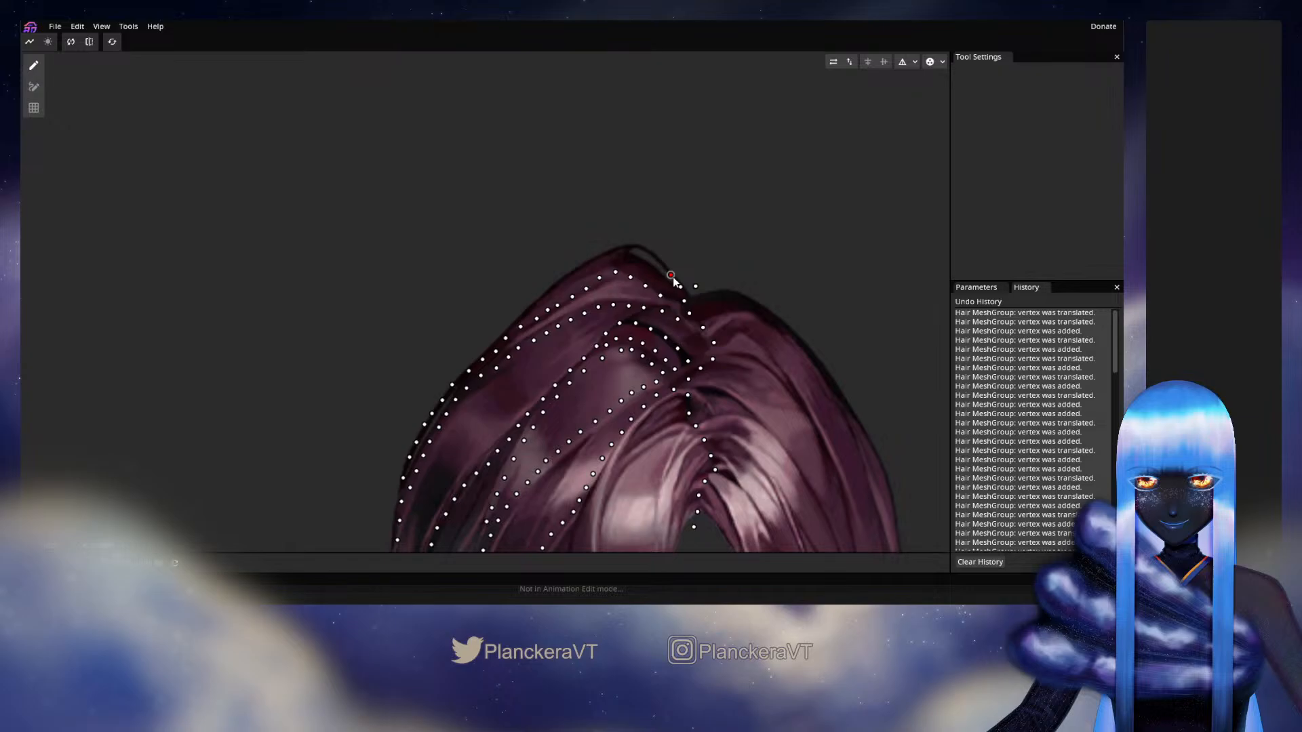
click(650, 254)
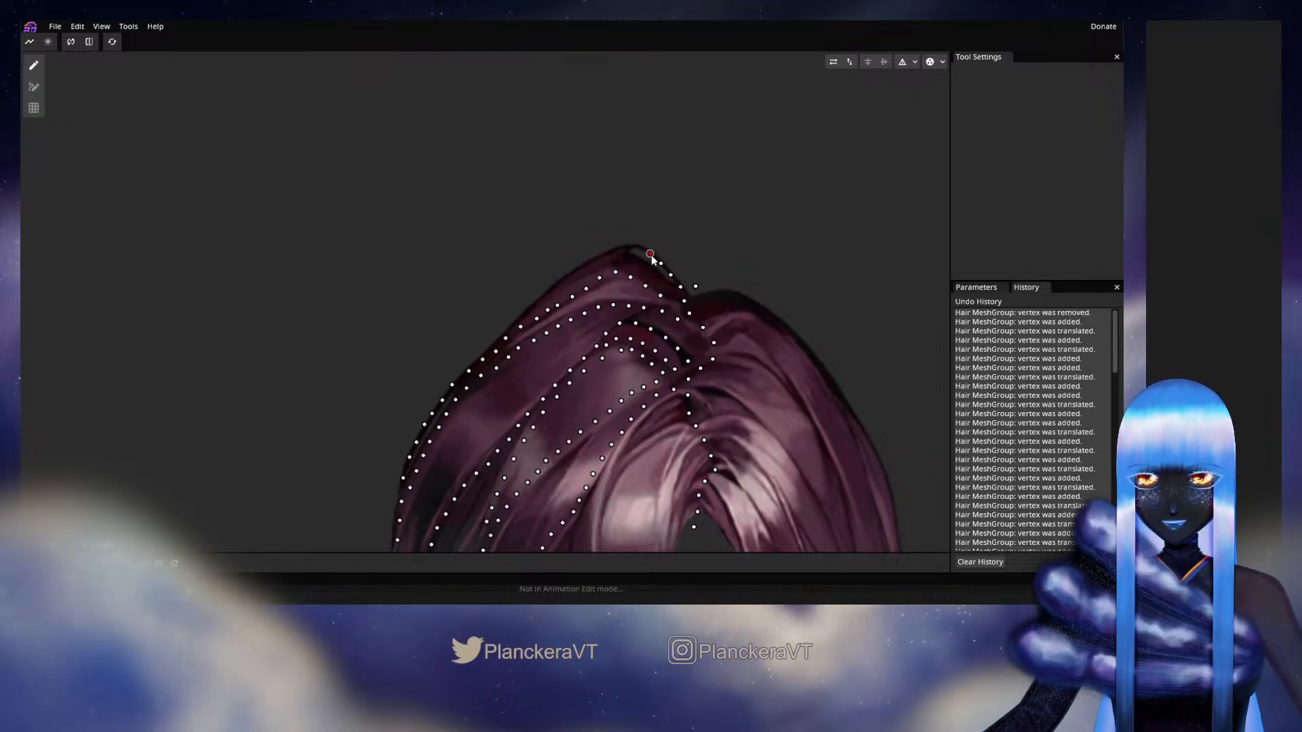
click(641, 245)
click(611, 251)
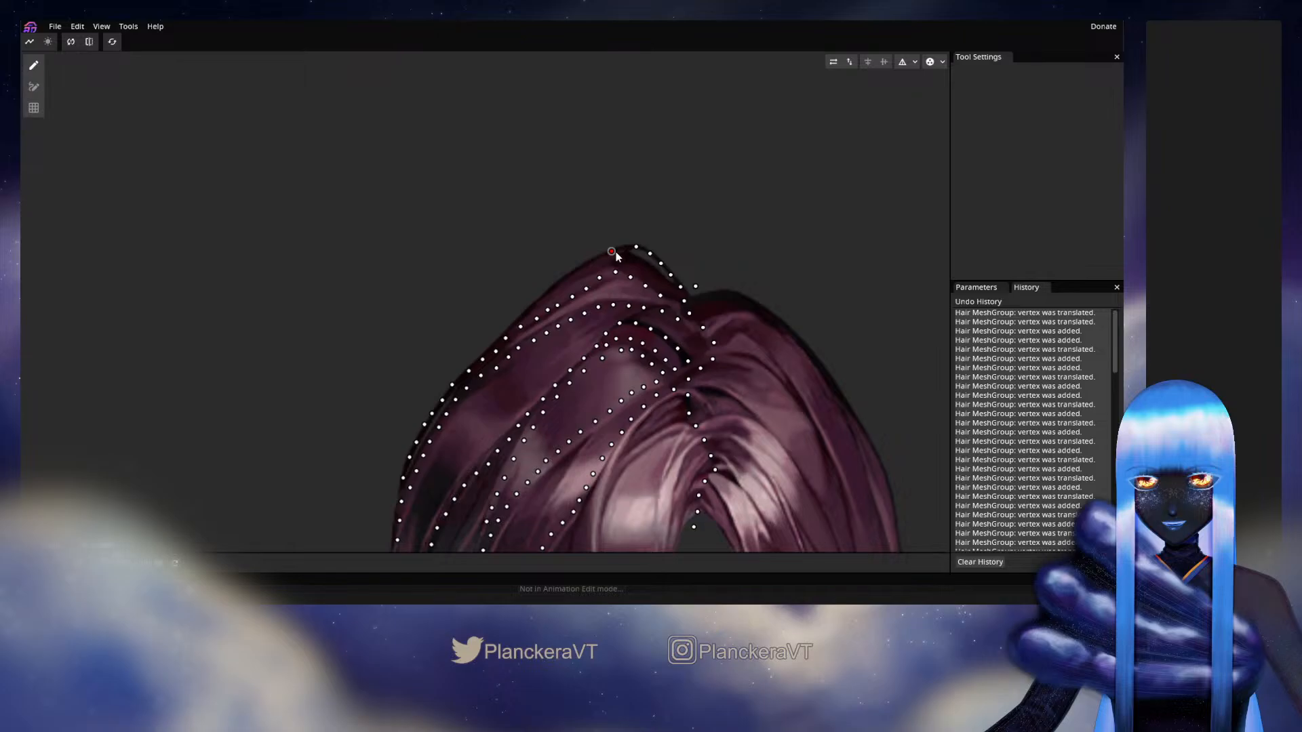
Step: Continue the outer edge vertices from the peak down the upper left slope to meet the existing outline row
click(604, 260)
click(589, 265)
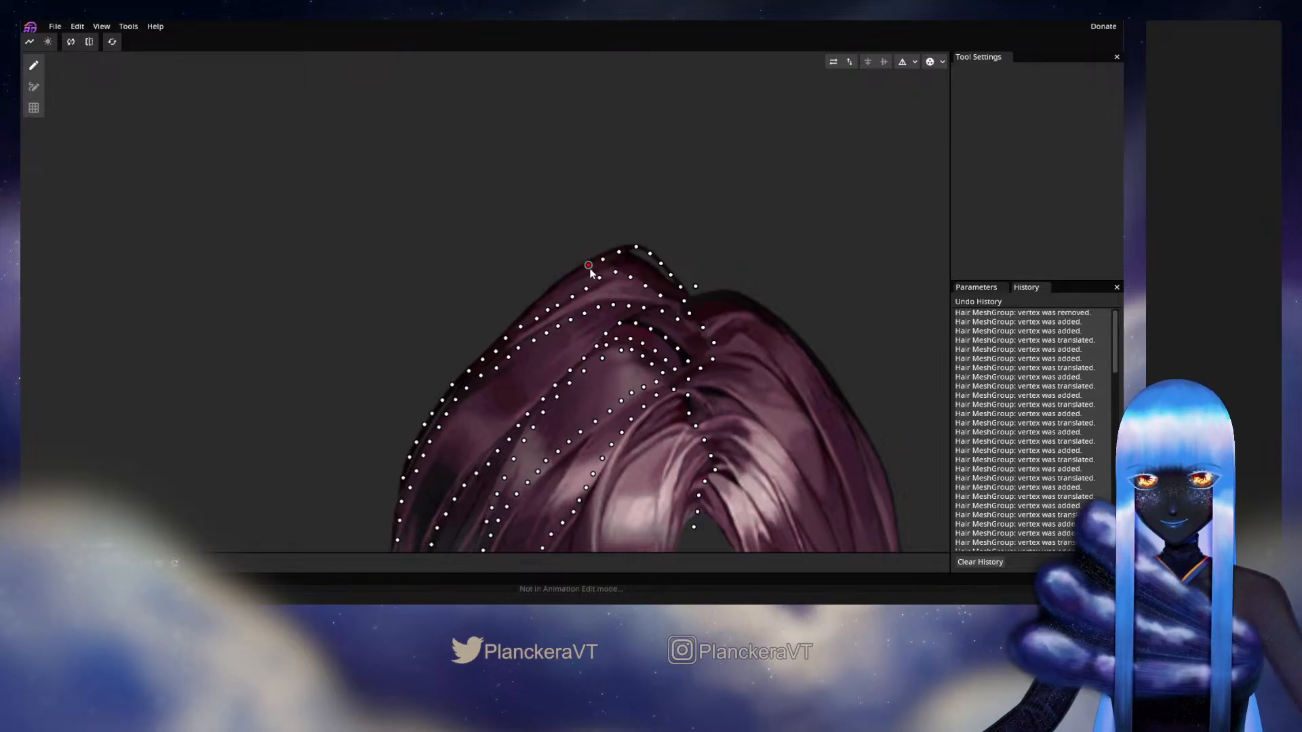
double_click(558, 285)
drag(558, 284, 556, 287)
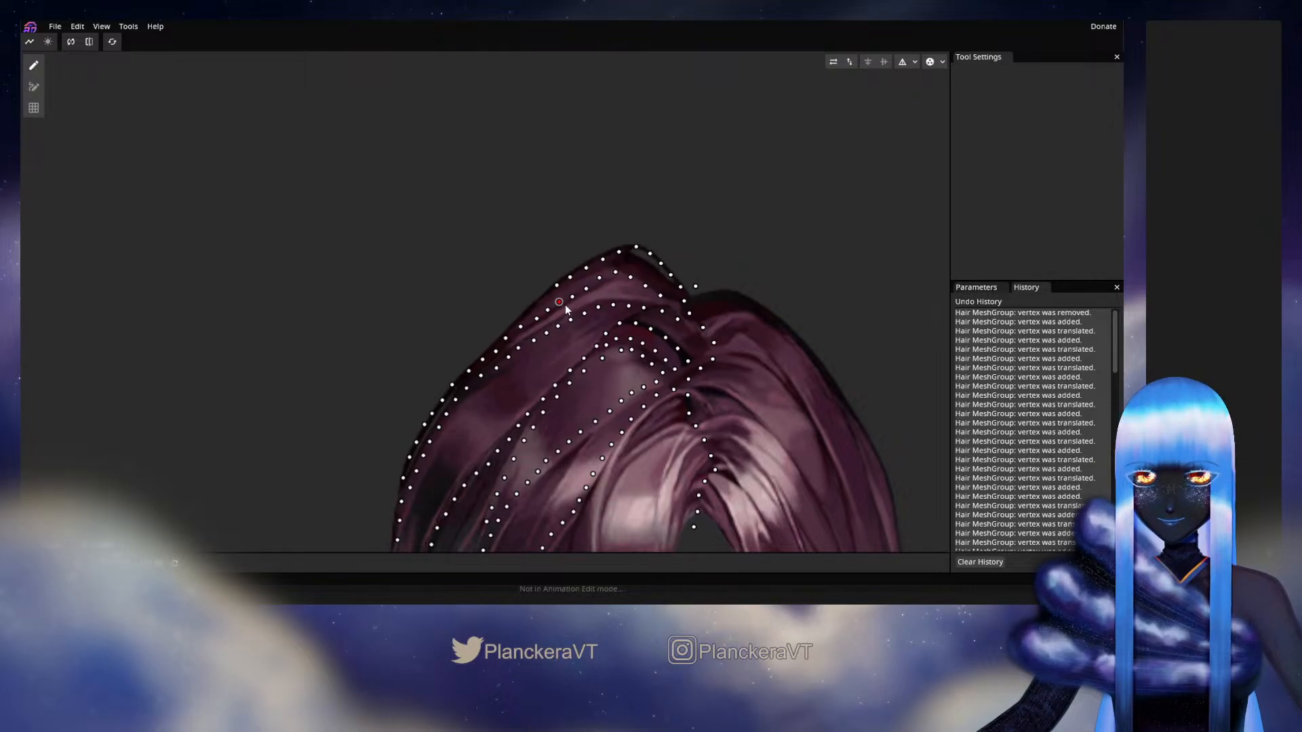
drag(559, 302, 526, 317)
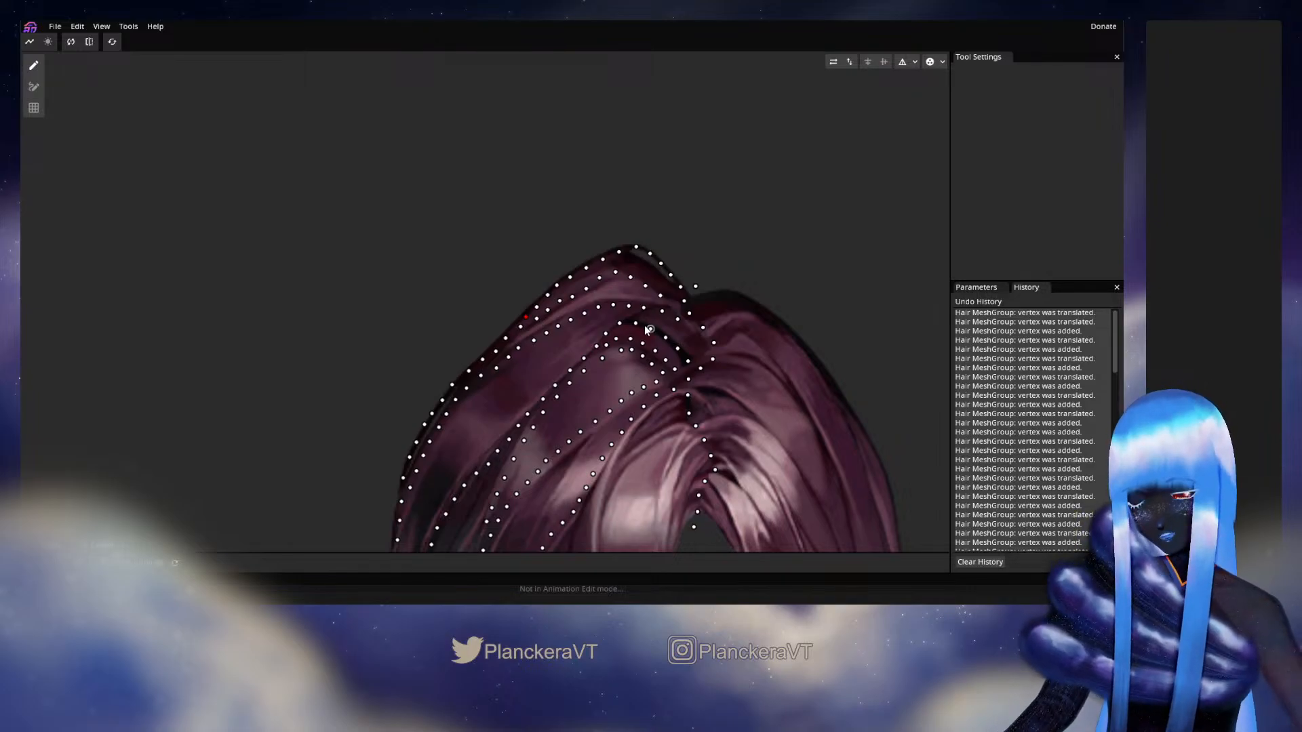
Step: Add a vertex row from the parting down the curved strand line along the upper left side of the center fringe
drag(669, 548, 614, 355)
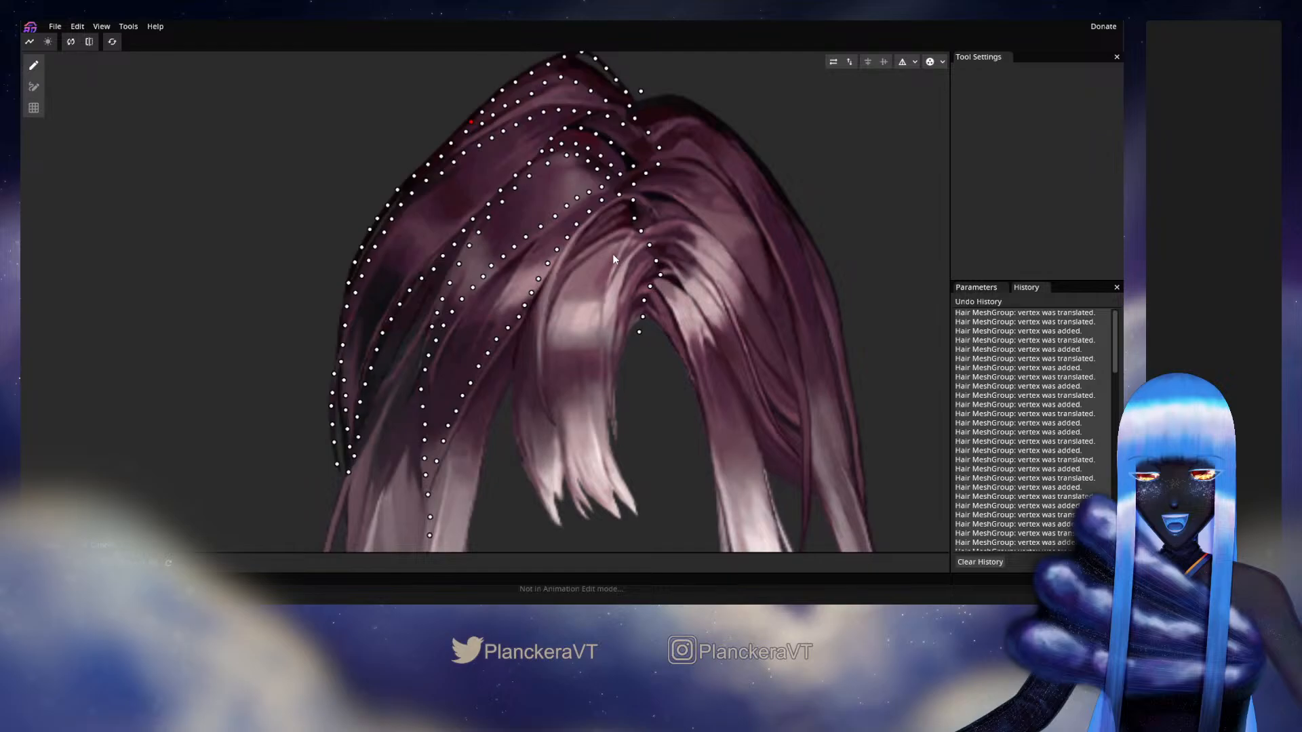
right_click(625, 210)
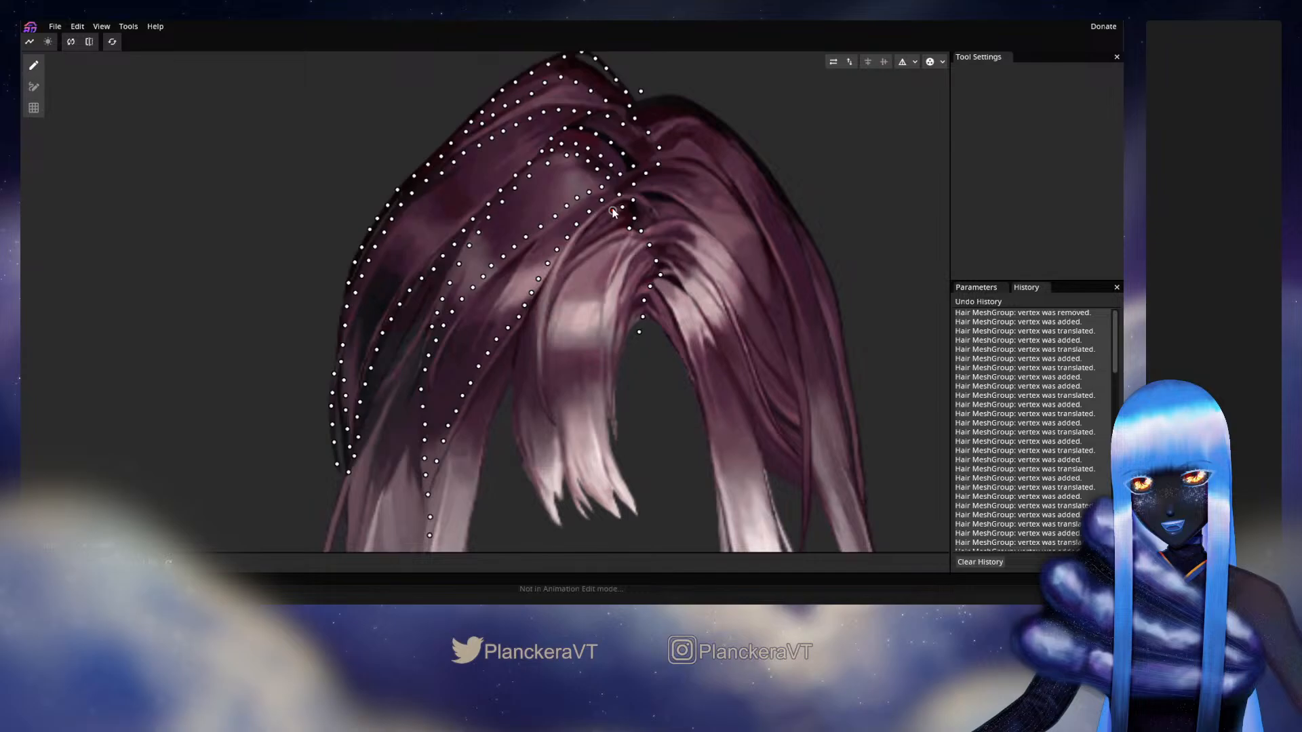
click(613, 212)
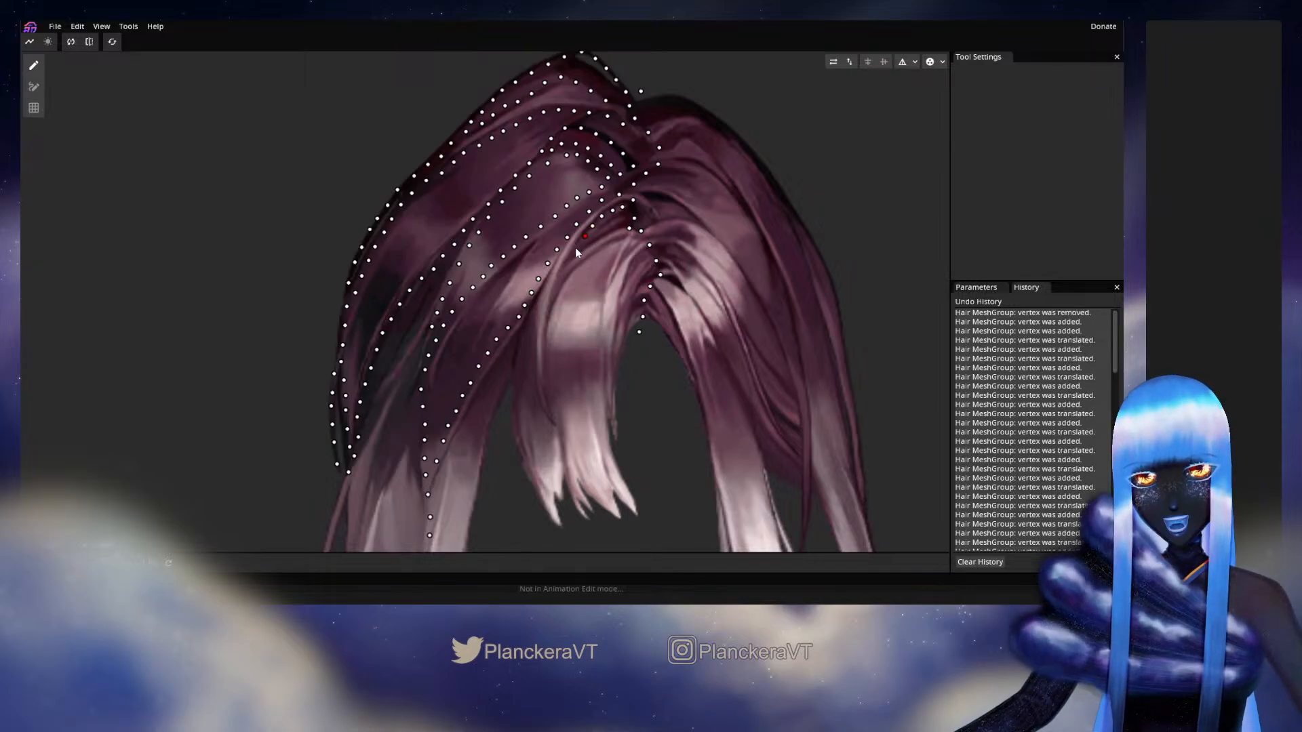
drag(576, 249, 564, 270)
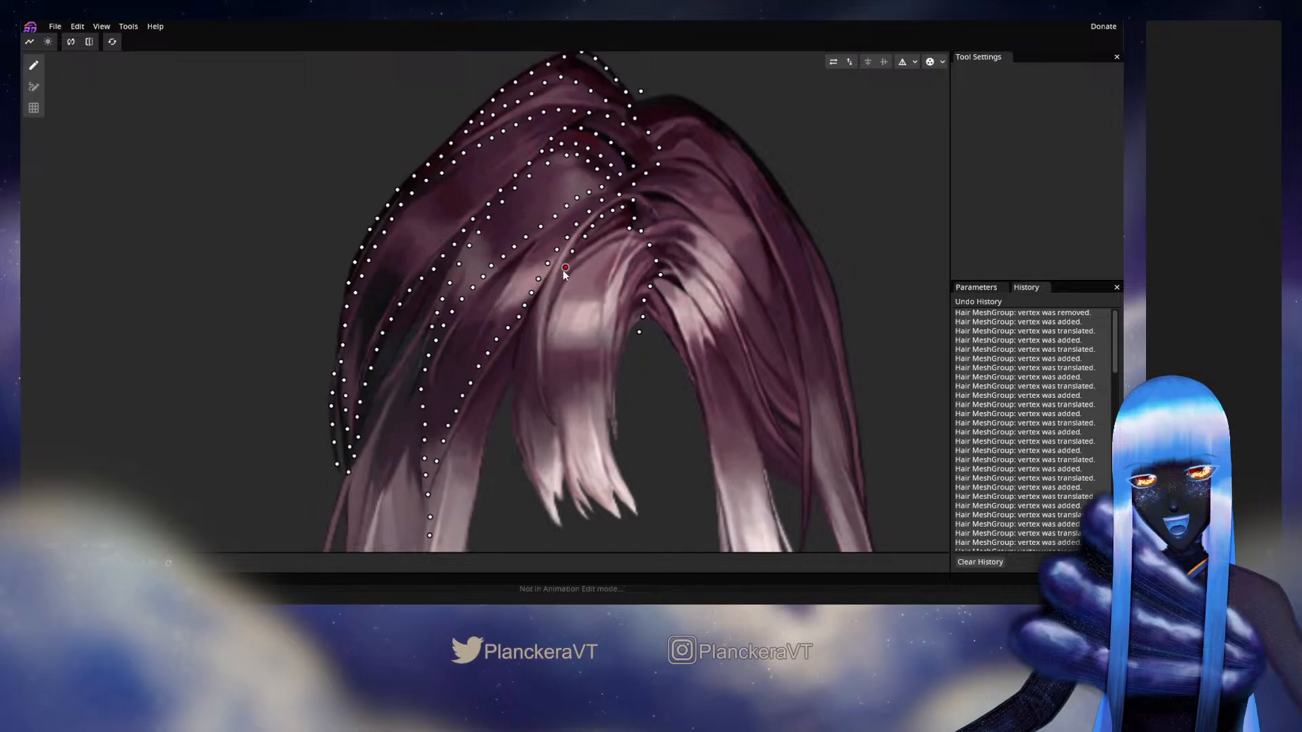
click(559, 277)
click(556, 290)
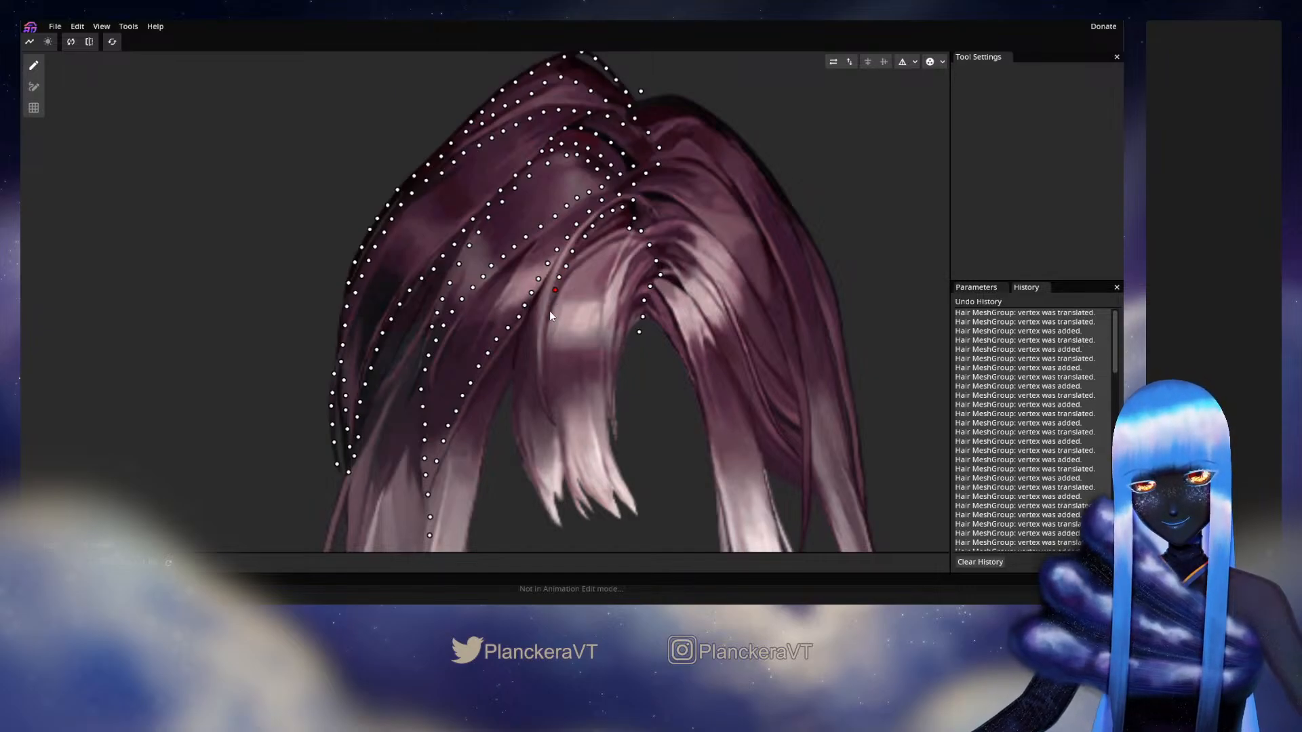
Step: Add a vertex row down the outer left edge of the center fringe, adjusting the starting vertex to follow the edge
double_click(532, 319)
drag(533, 319, 536, 305)
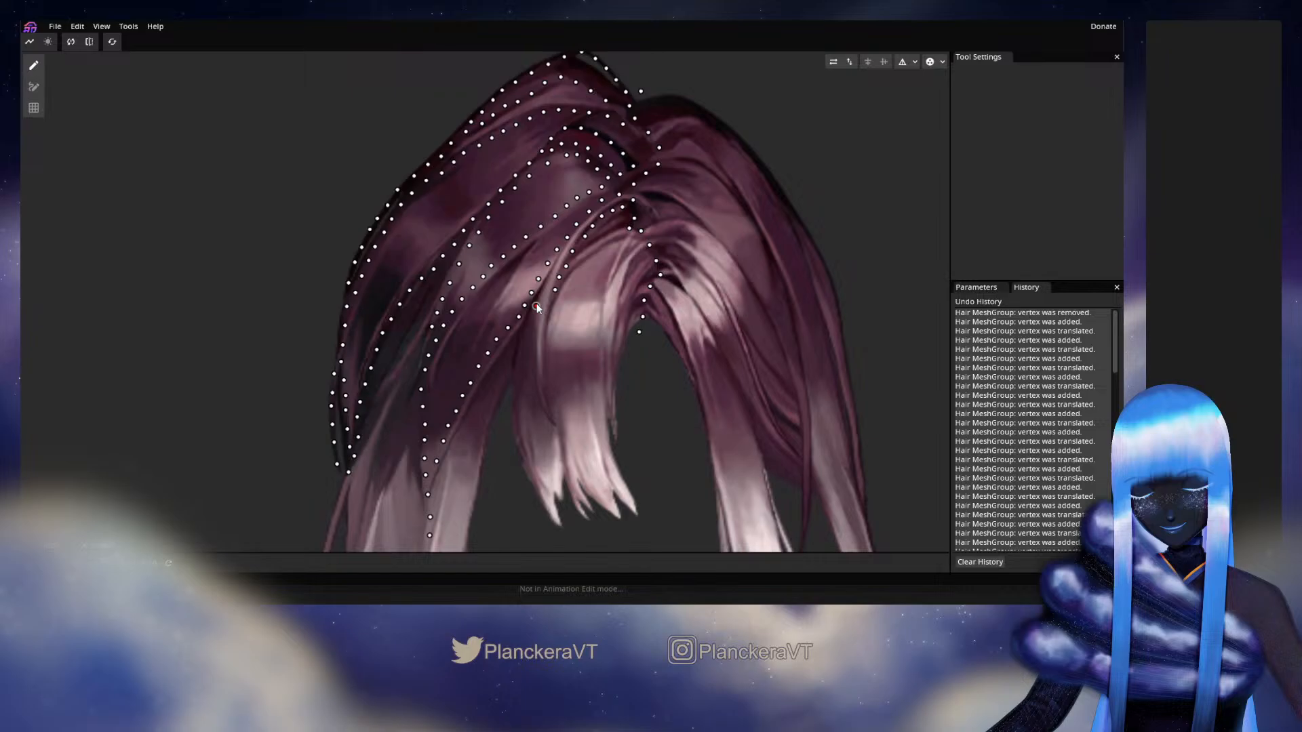
click(524, 348)
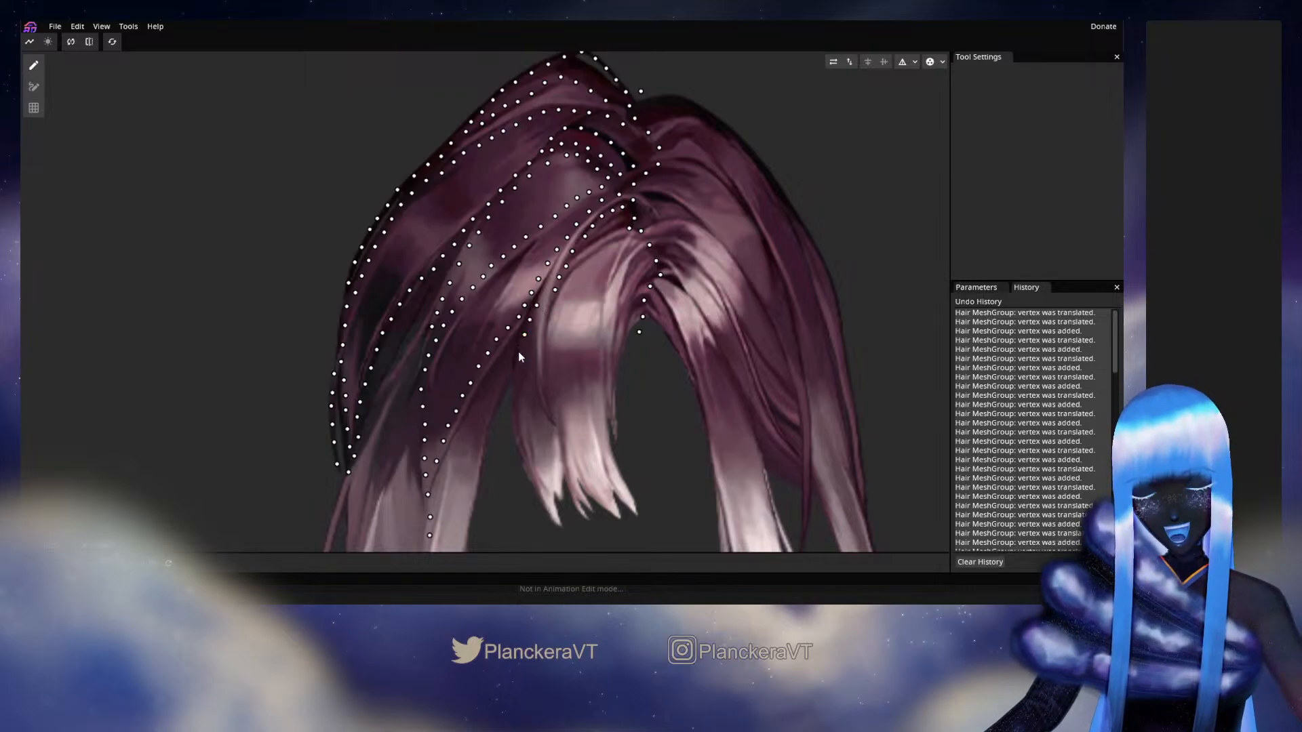
click(519, 367)
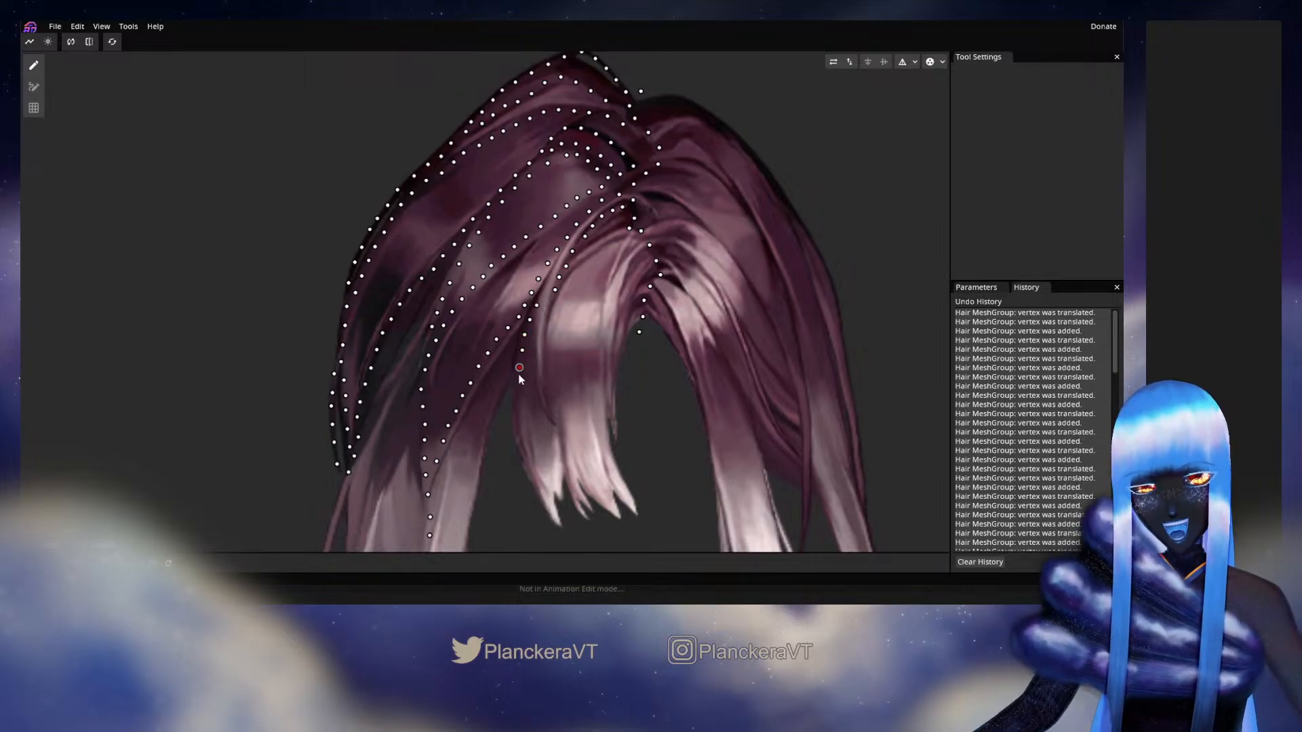
click(522, 390)
click(518, 399)
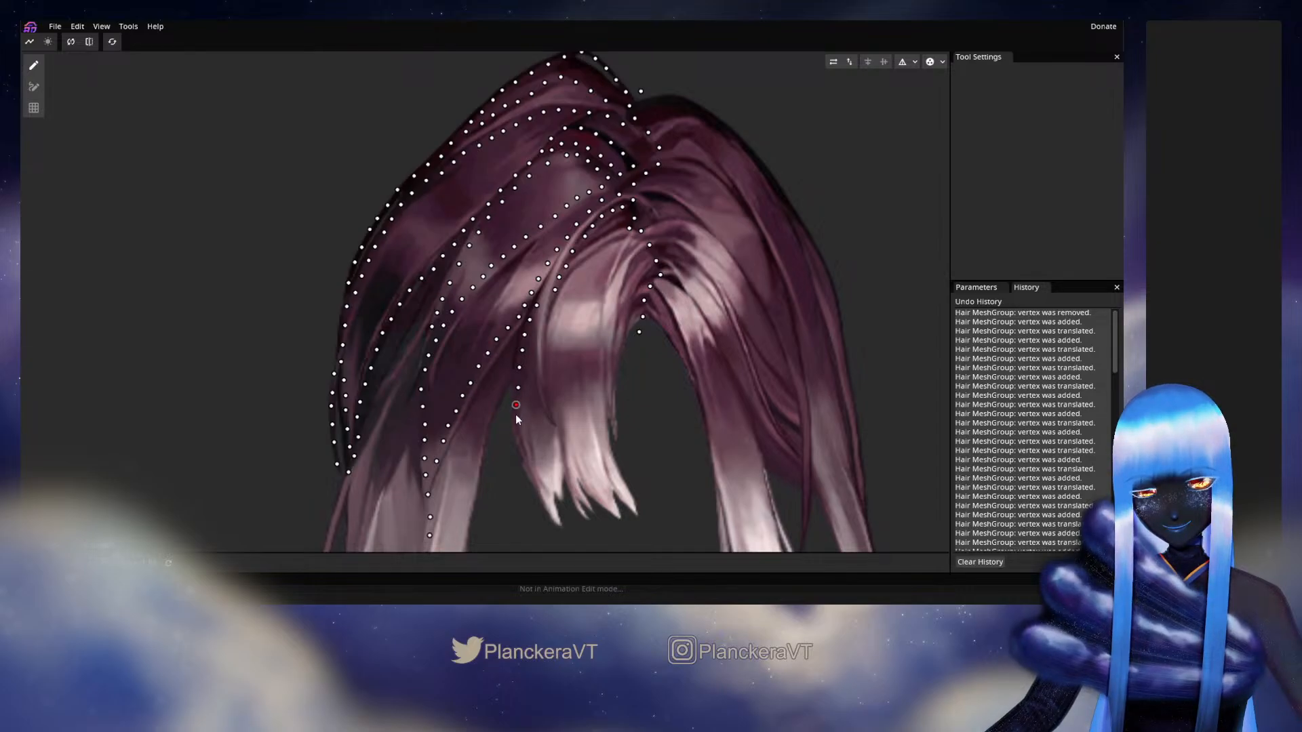
click(525, 427)
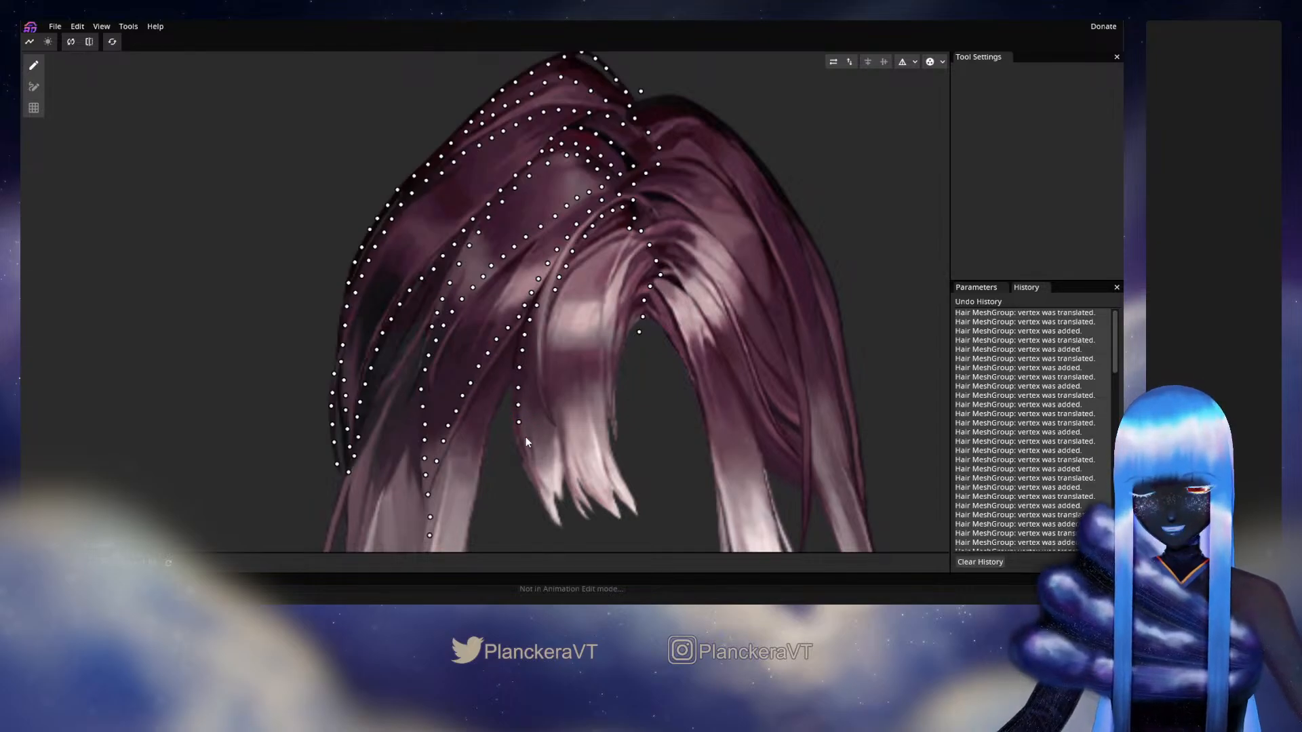
click(526, 437)
Step: Extend the fringe's left edge row down to the tip of its leftmost strand, adjusting the spacing of the last vertices
drag(527, 436, 522, 380)
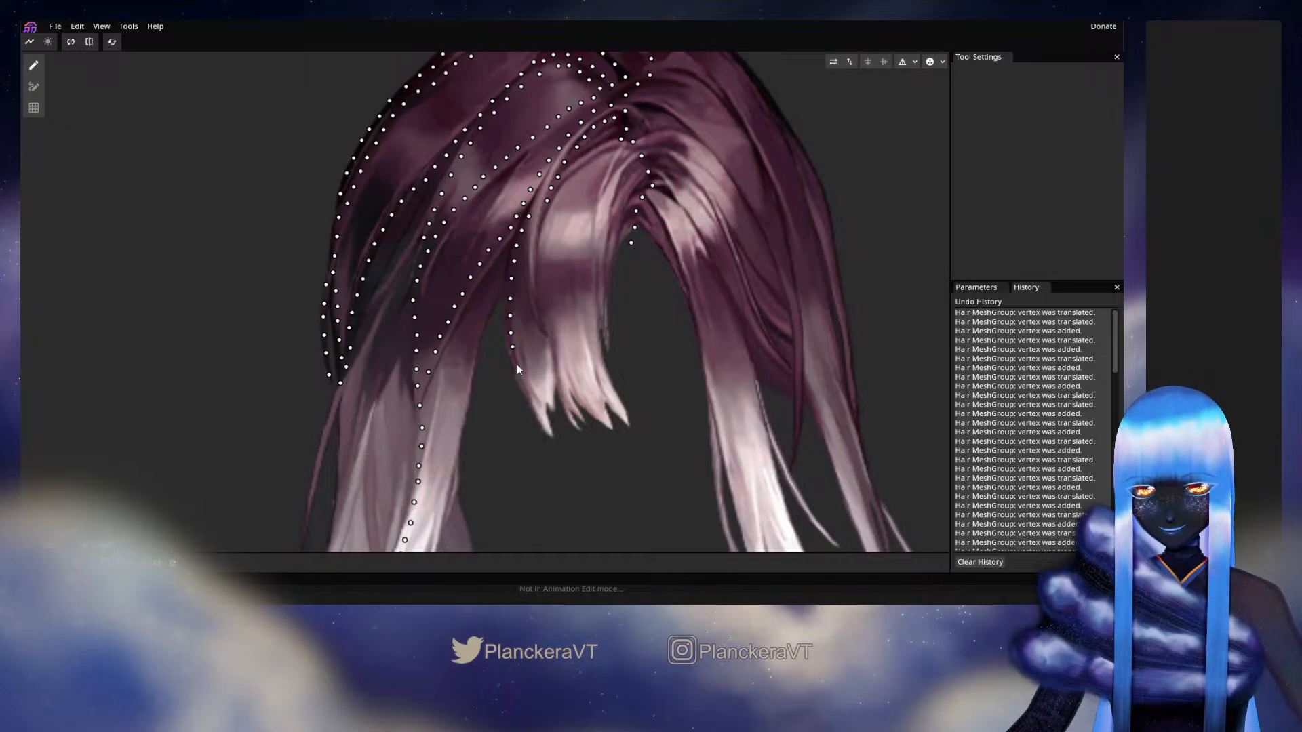
click(515, 365)
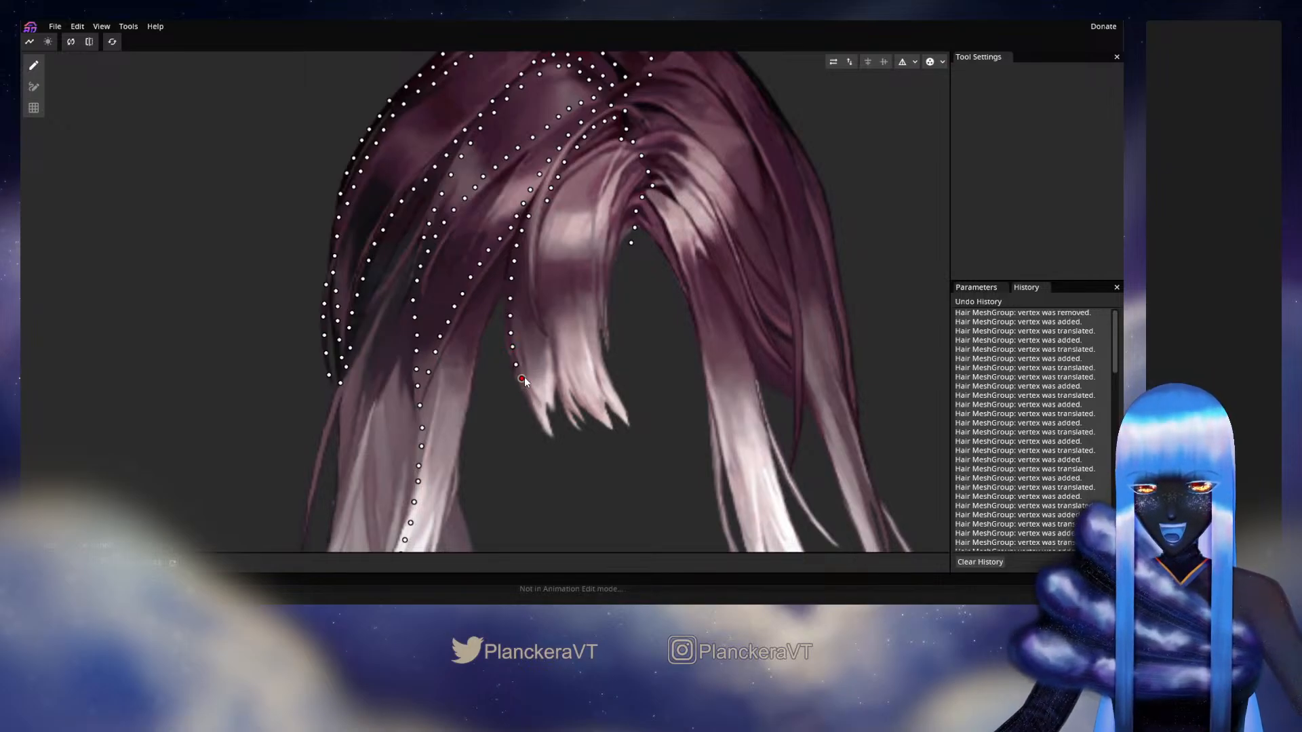
click(522, 380)
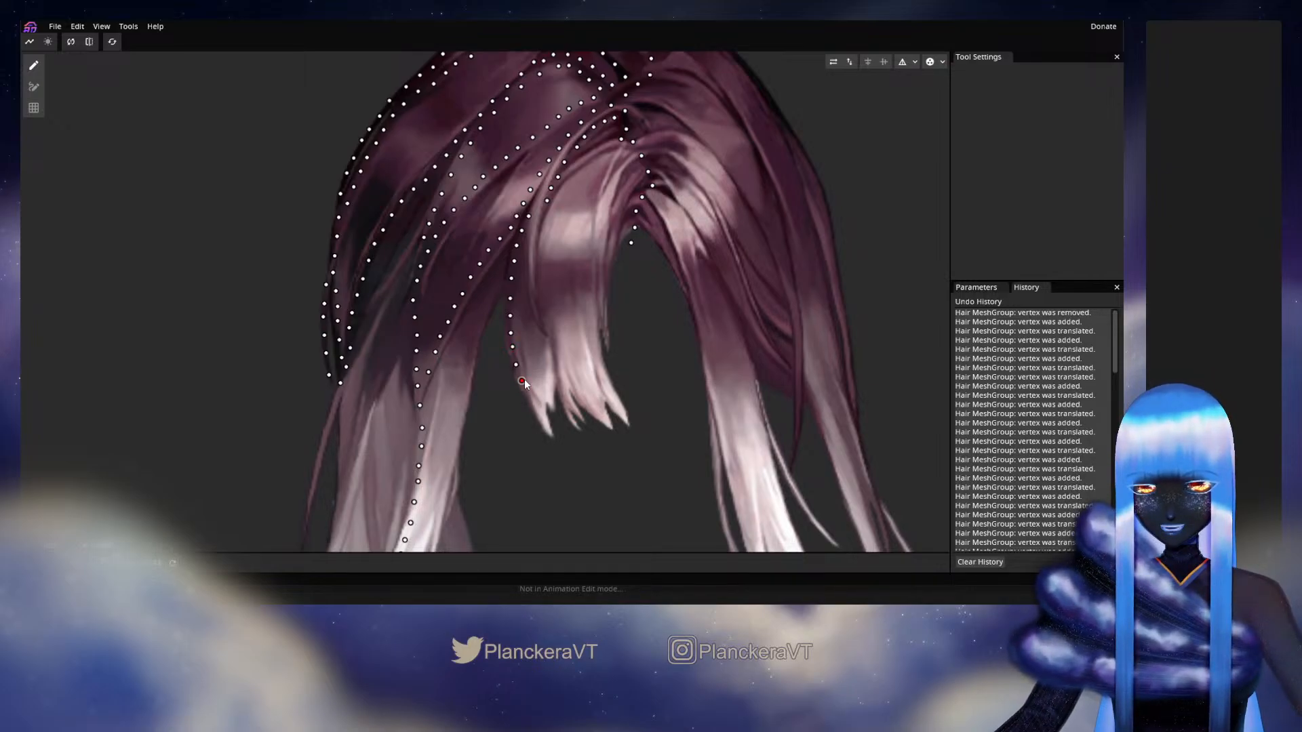
click(530, 394)
click(535, 407)
click(542, 419)
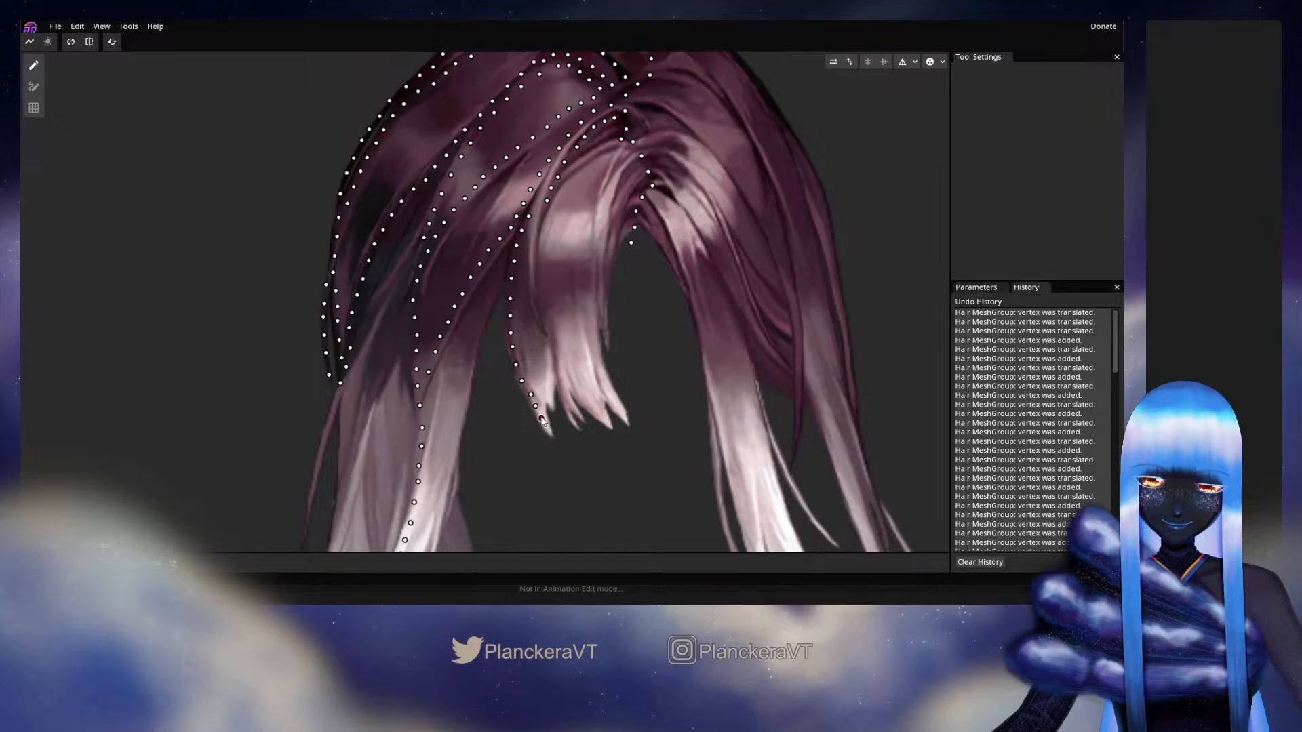
drag(541, 418, 535, 408)
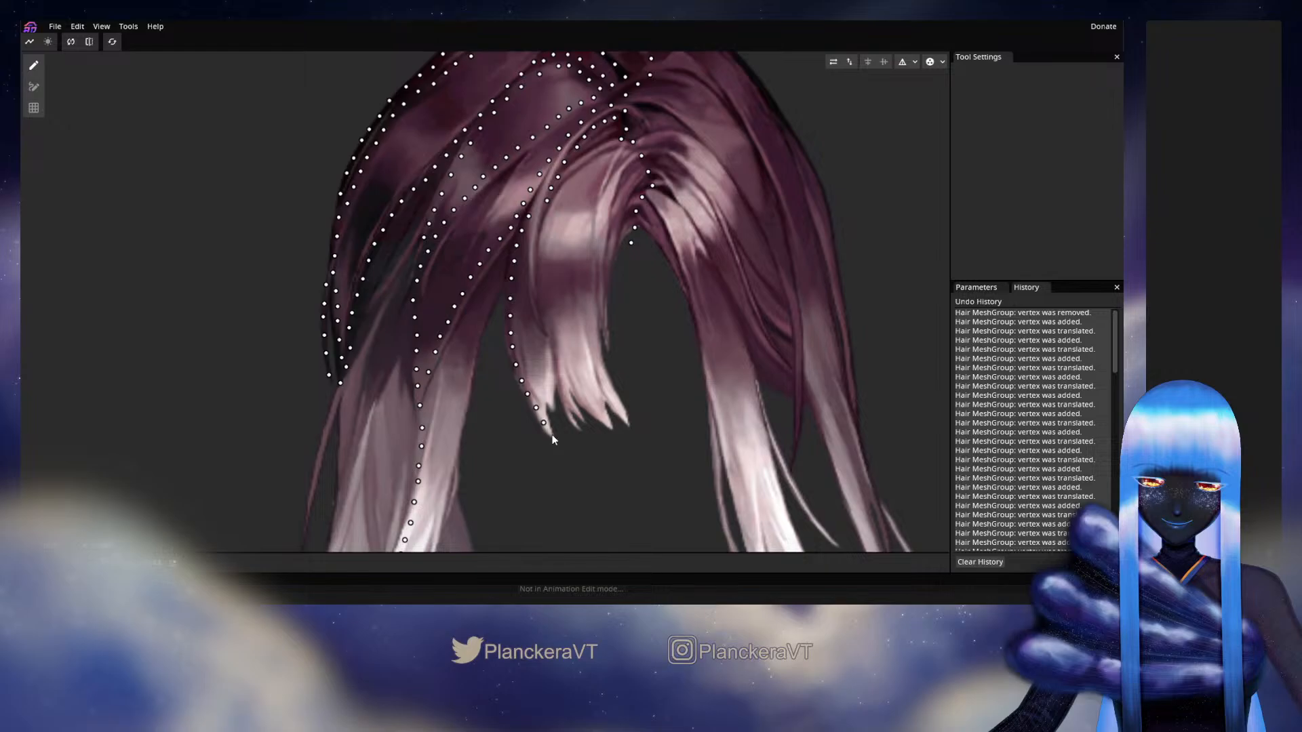
Step: Place the last vertex at the tip of the fringe's leftmost strand and add a vertex row down the fringe's inner right edge
click(551, 434)
scroll(608, 269, up, 2)
click(610, 267)
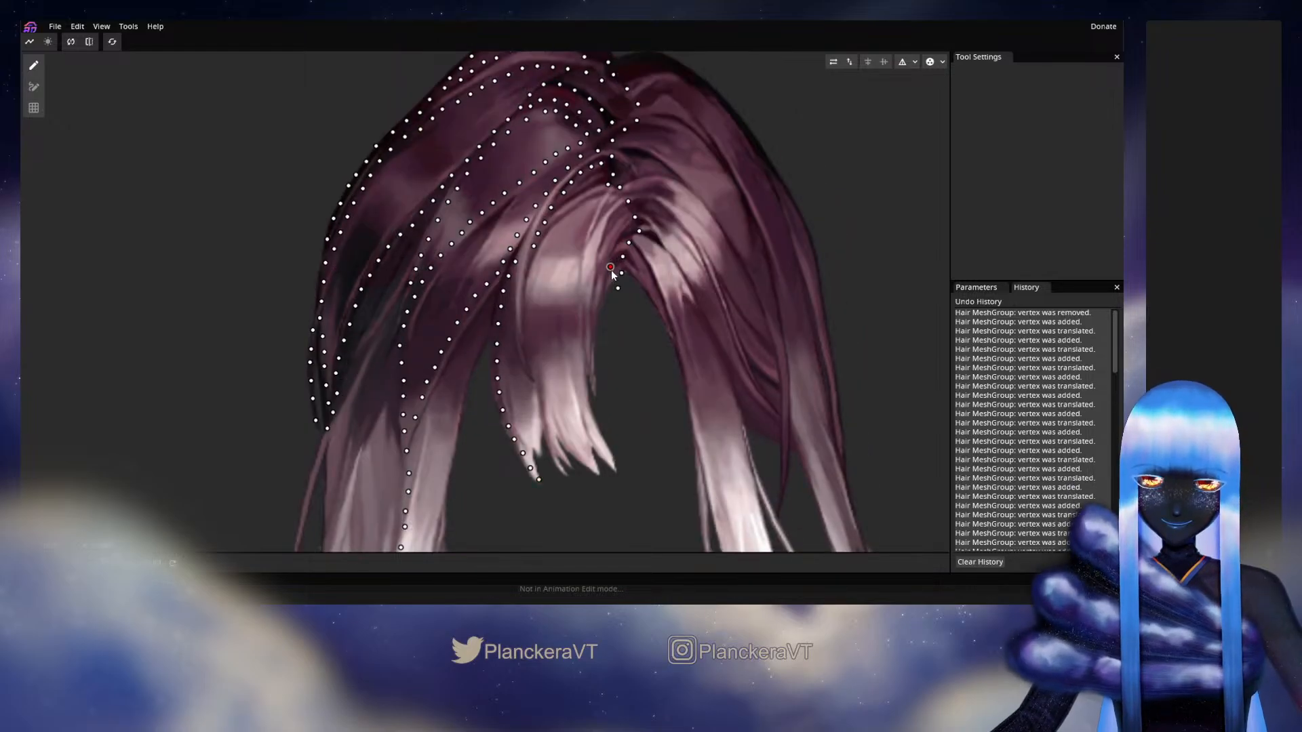
click(602, 287)
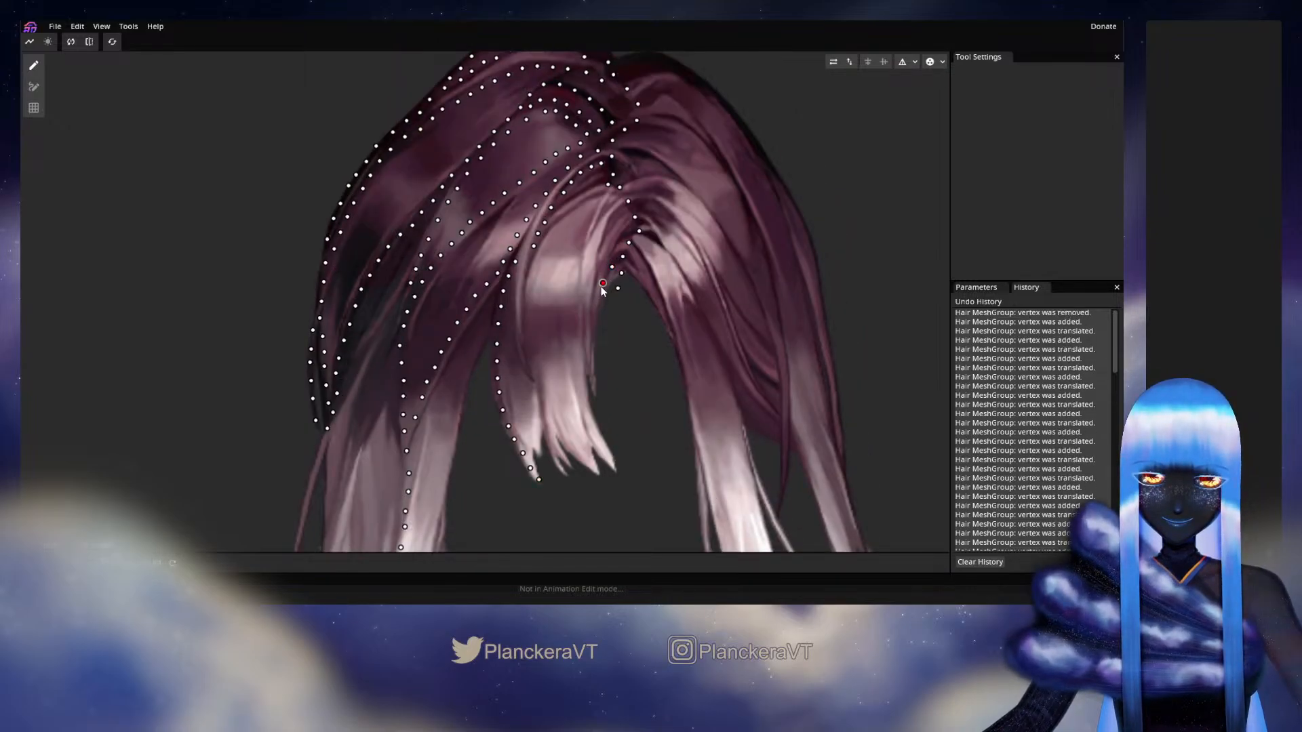
click(596, 300)
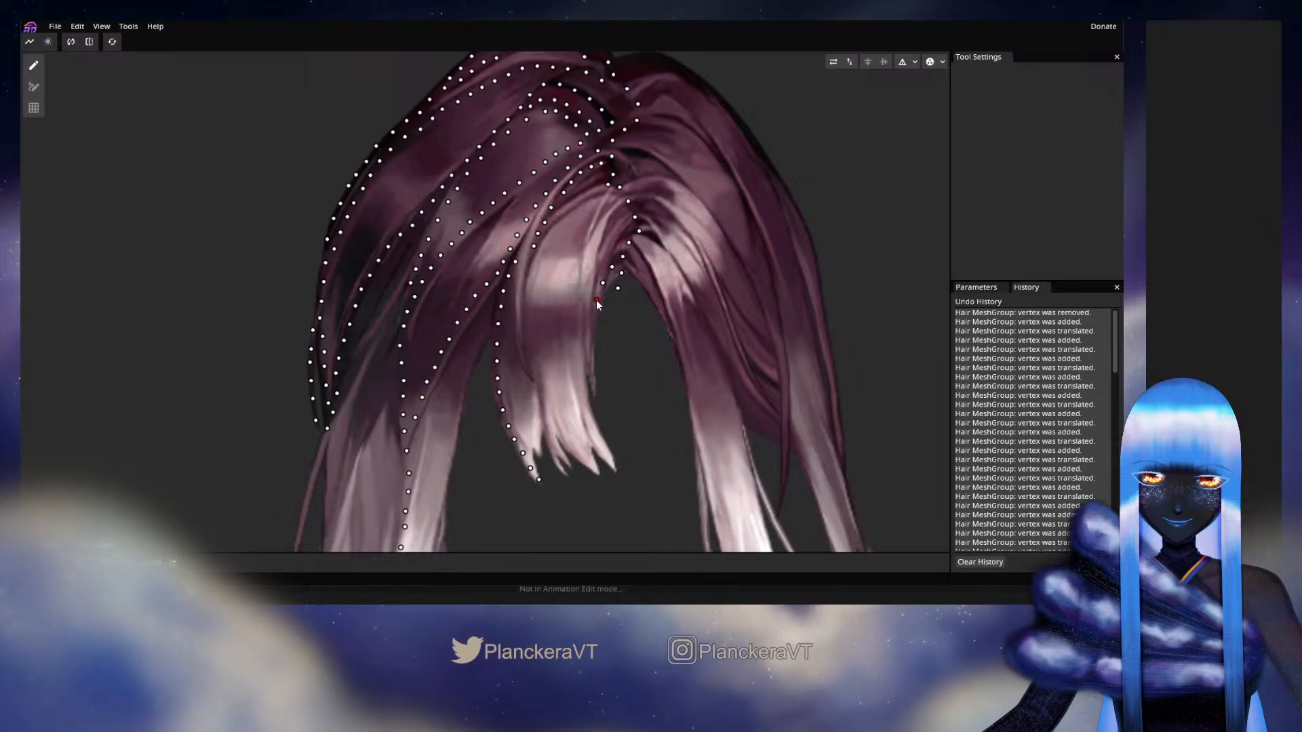
click(594, 316)
click(590, 331)
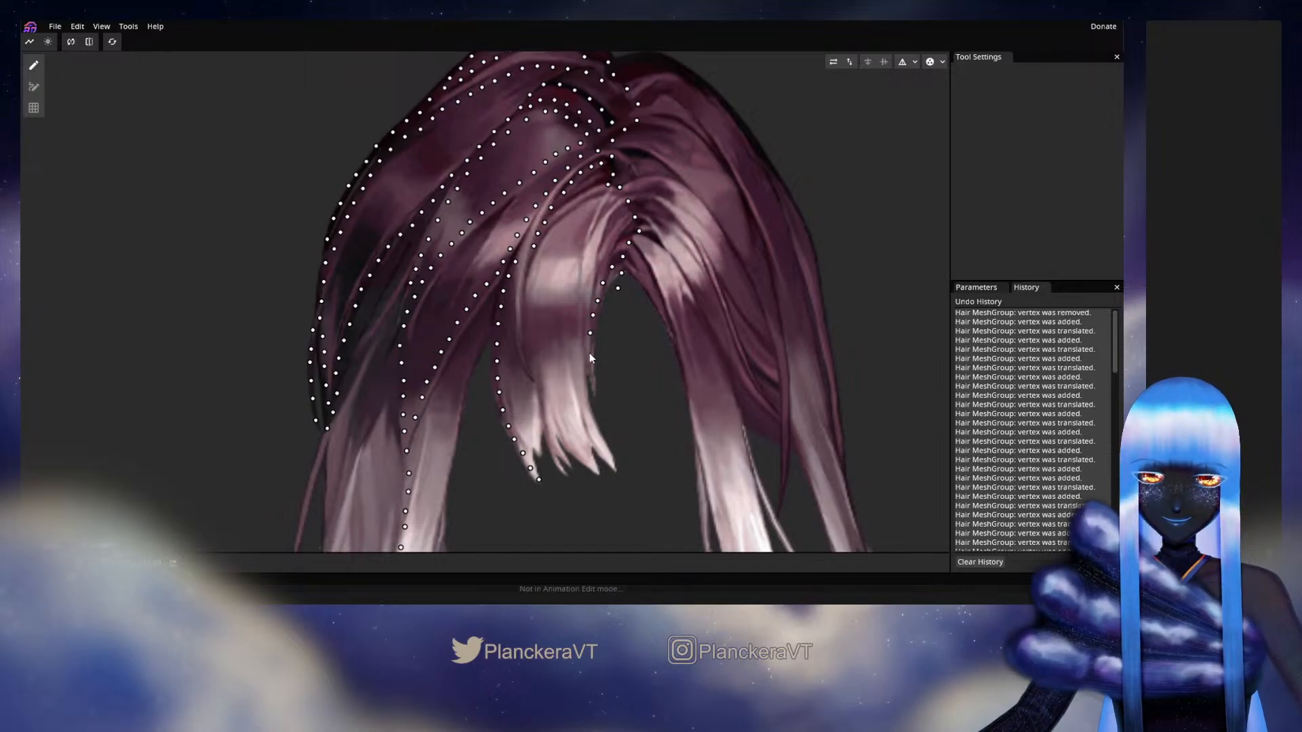
click(589, 352)
click(590, 370)
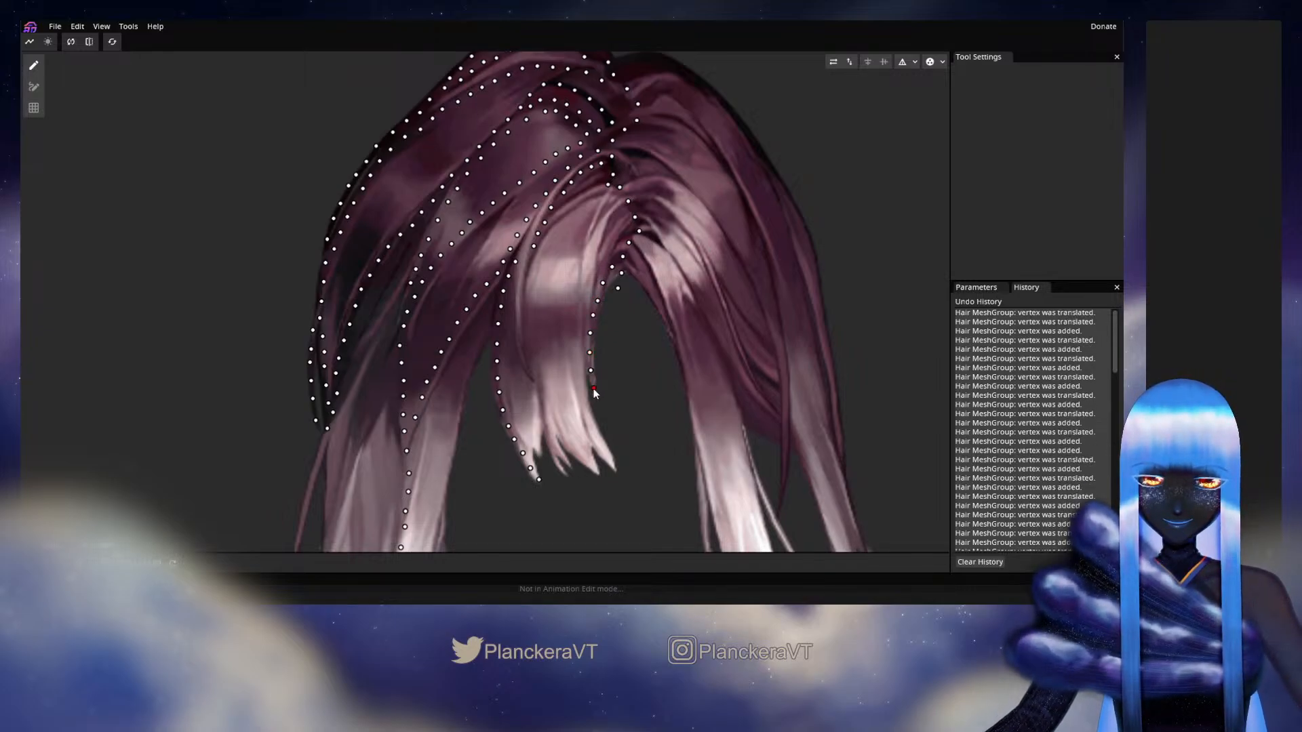
click(594, 388)
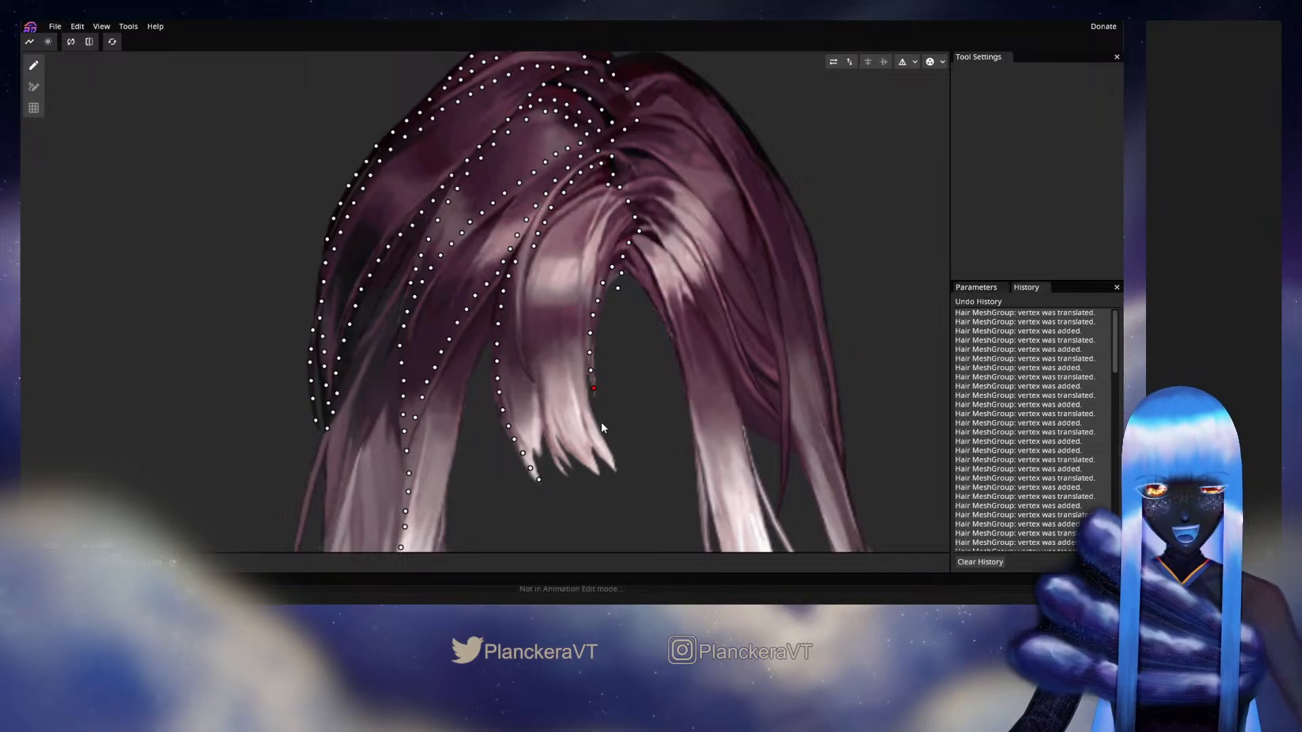
Step: Add vertices from below the parting along the upper left curve of the center fringe, adjusting the starting vertex to follow the strand
click(597, 181)
drag(596, 184, 585, 186)
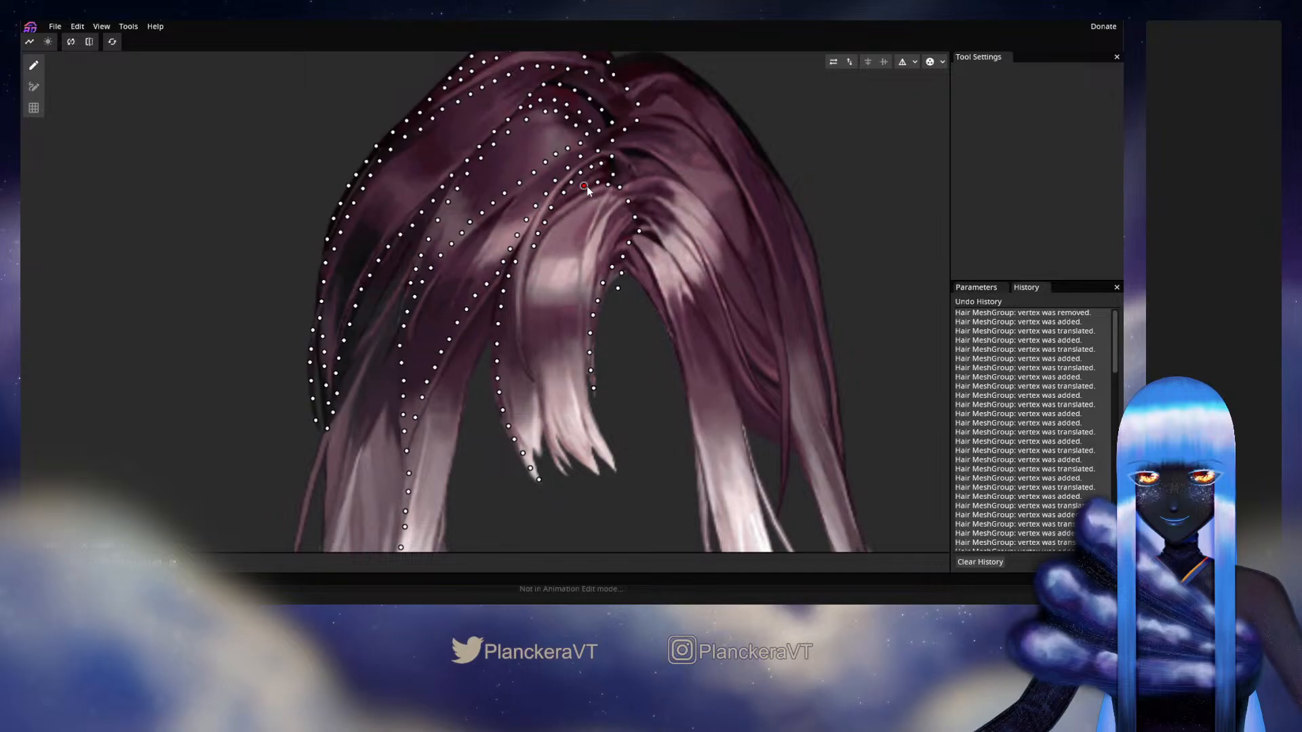
drag(587, 186, 593, 188)
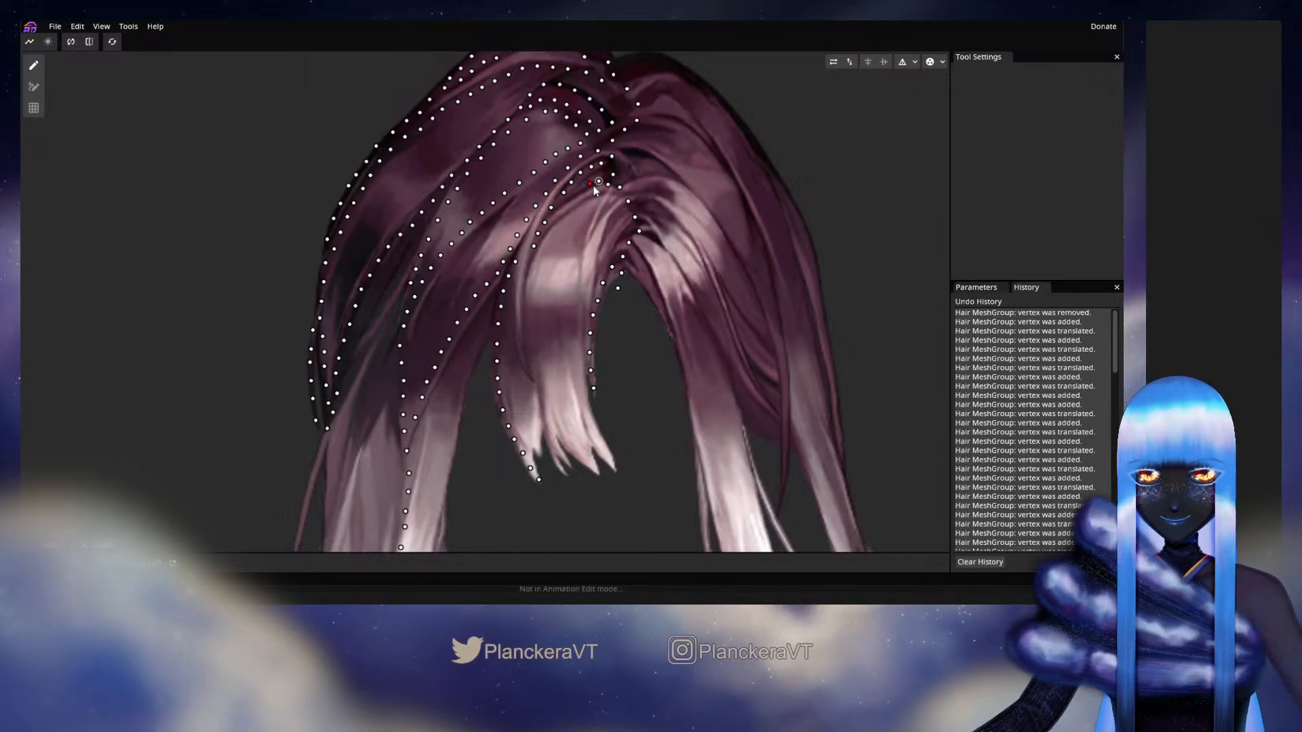
click(594, 190)
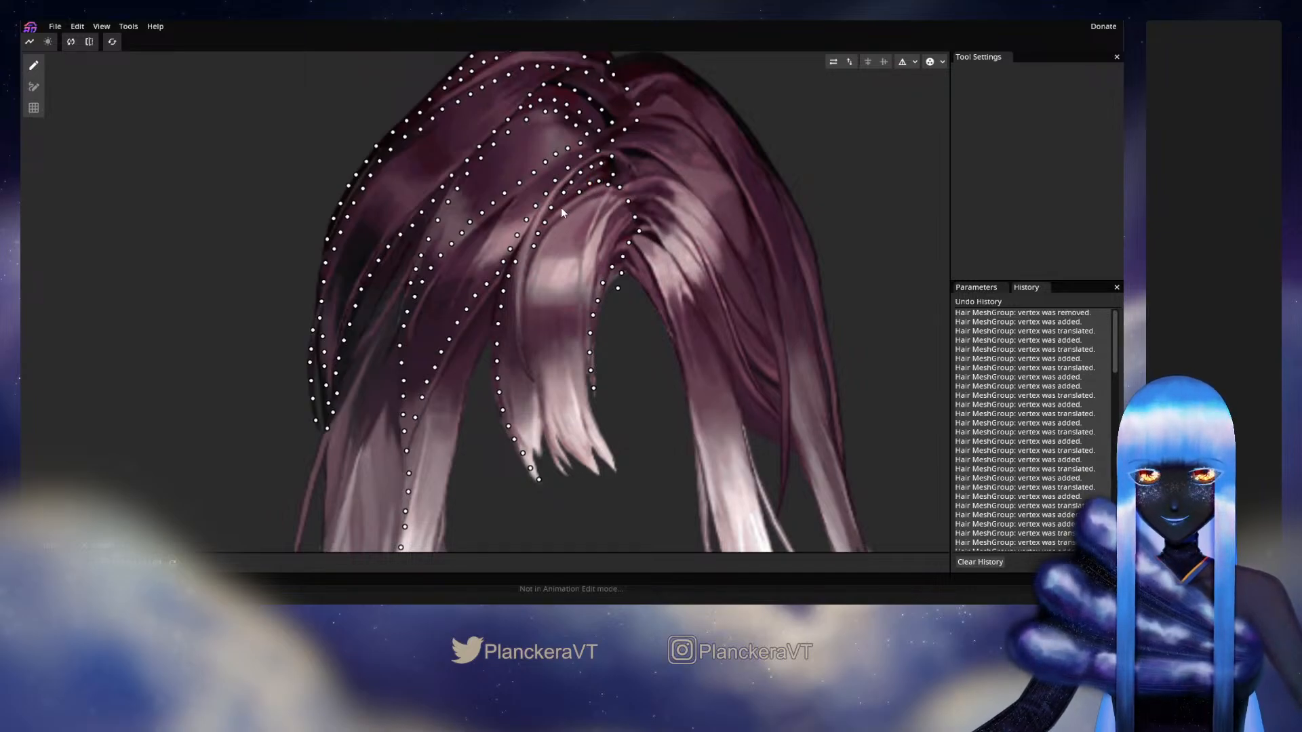
click(561, 208)
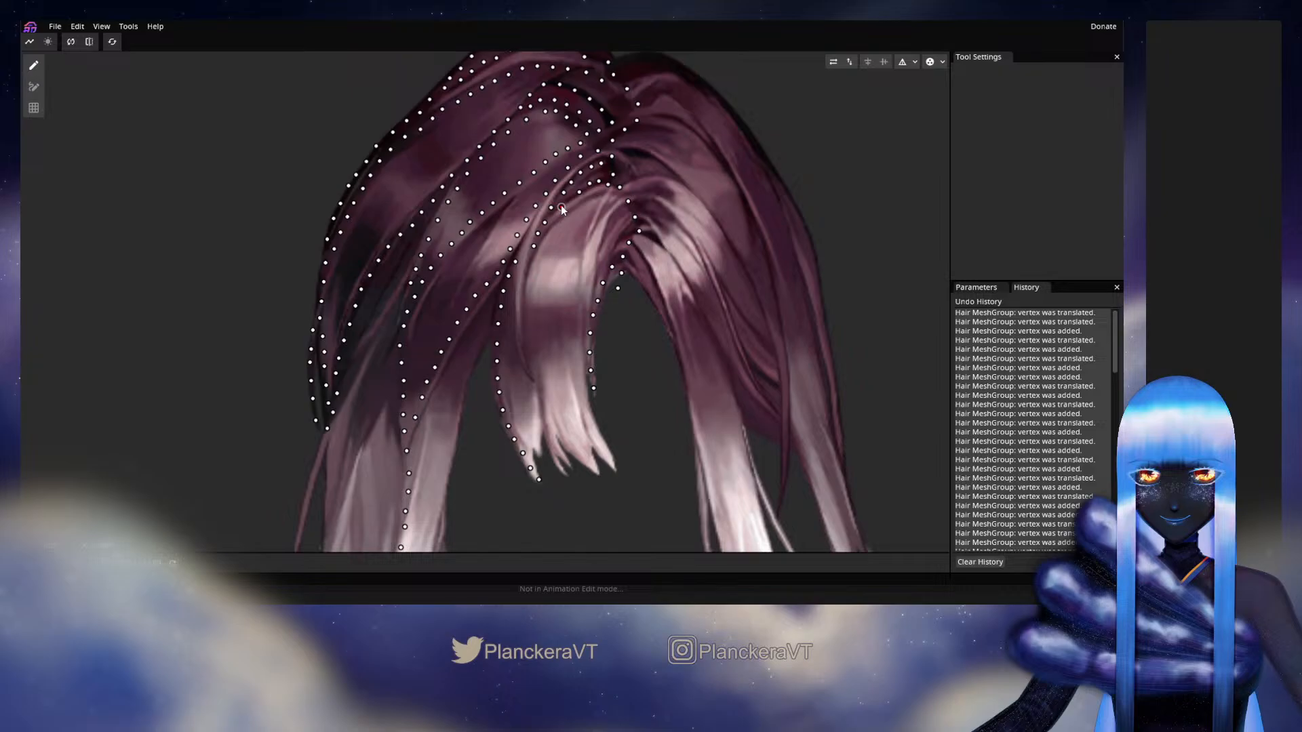
click(550, 236)
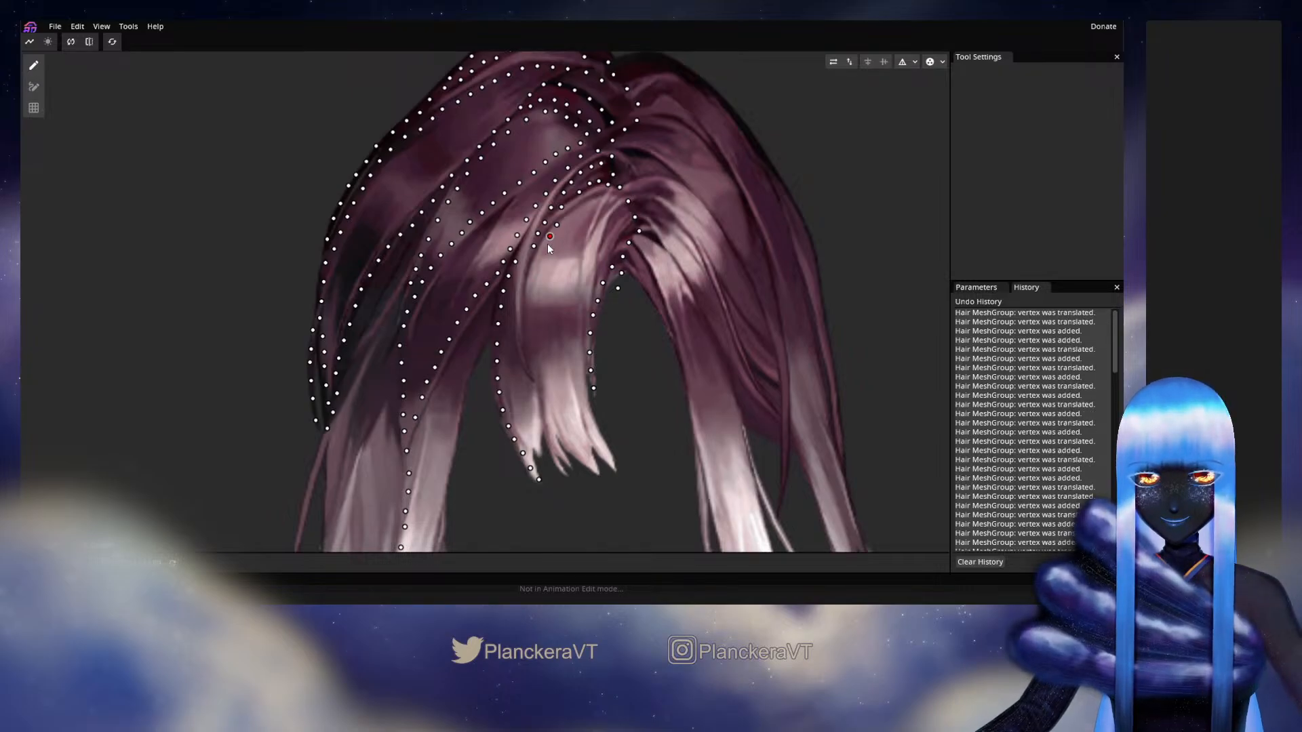
click(545, 245)
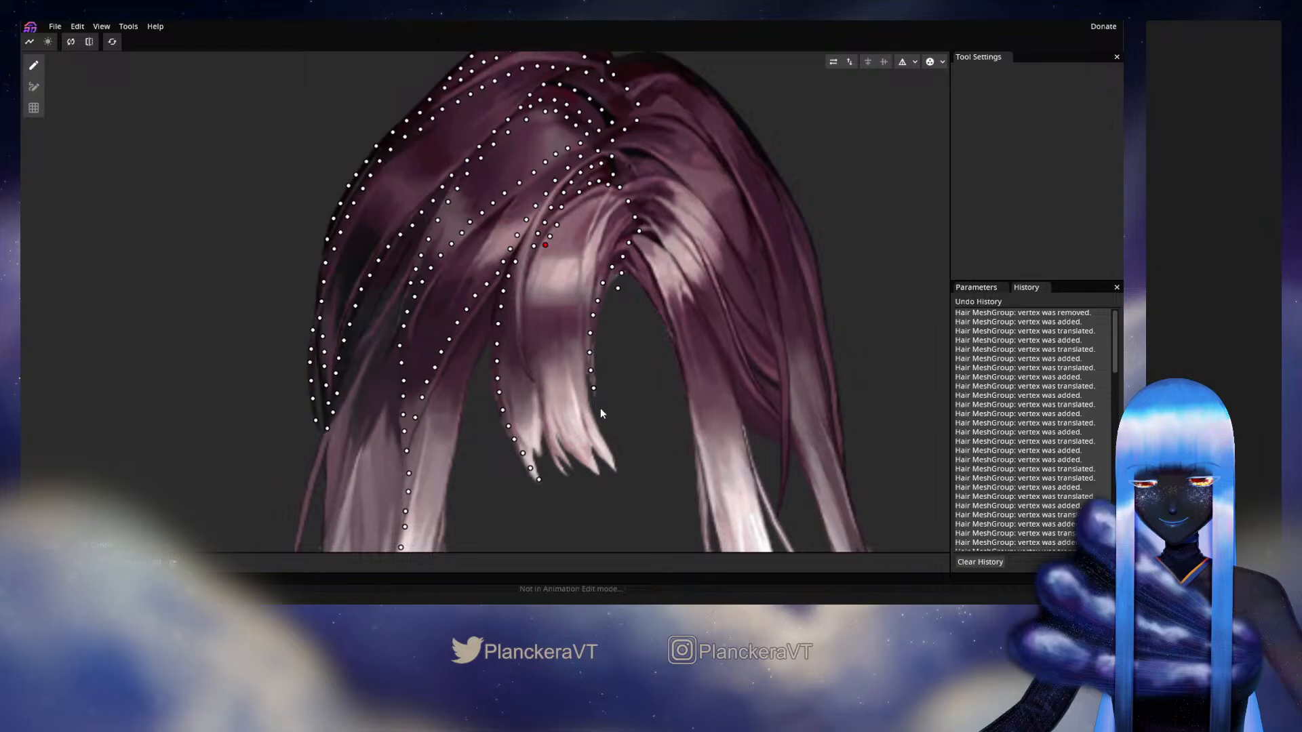
Step: Start a vertex row at the parting and run it over the crest of the large strand on the hair's right side
scroll(600, 408, down, 5)
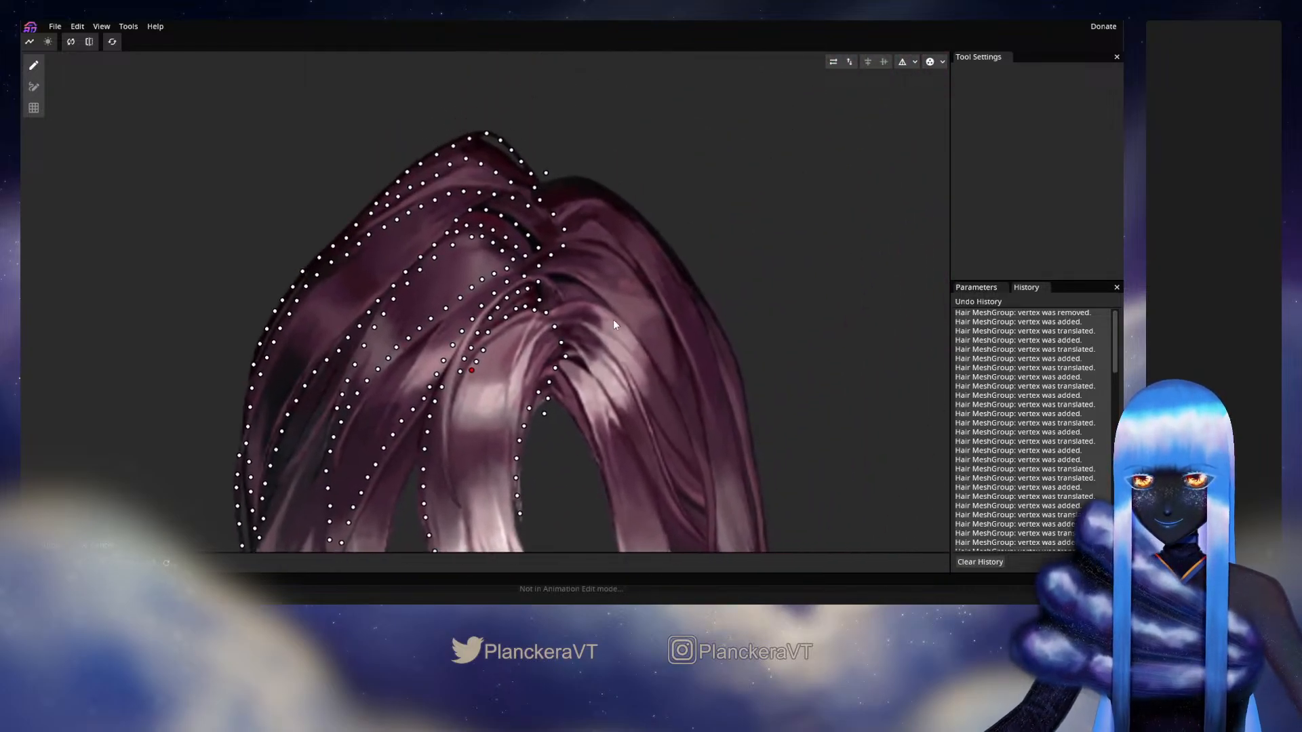
click(553, 302)
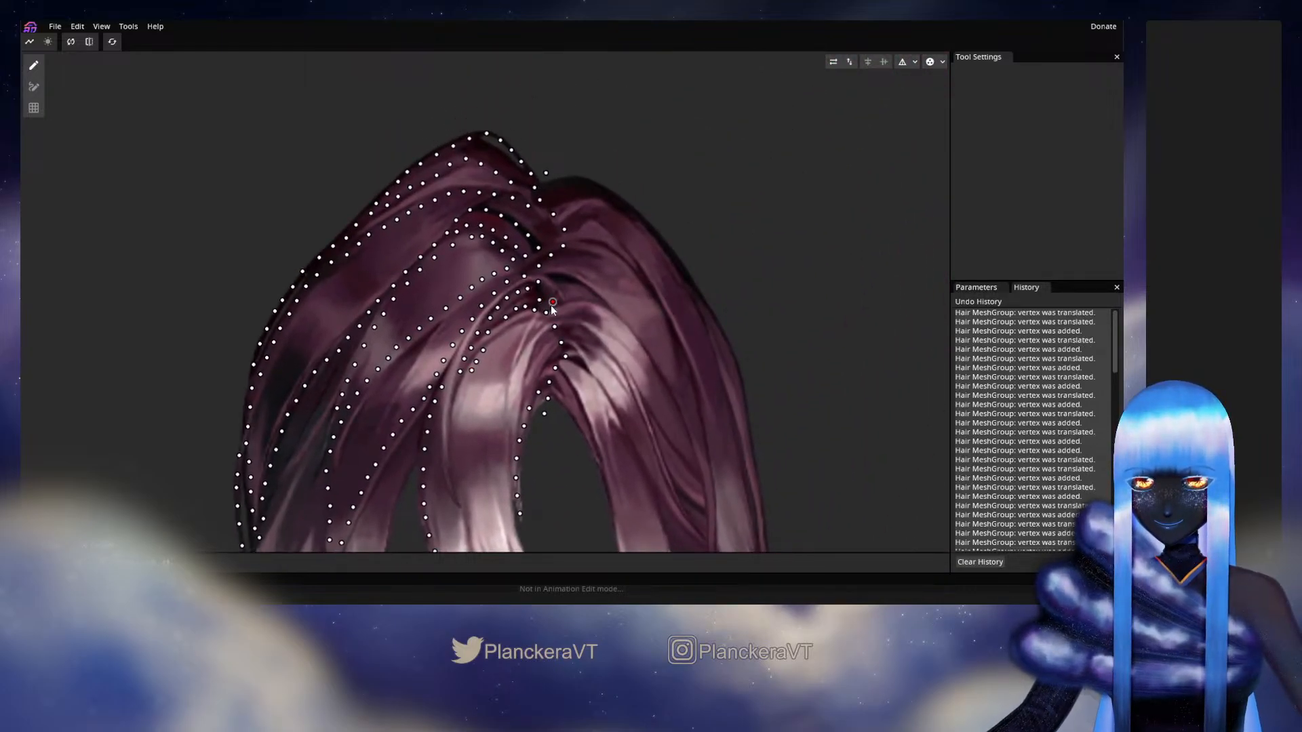
right_click(553, 302)
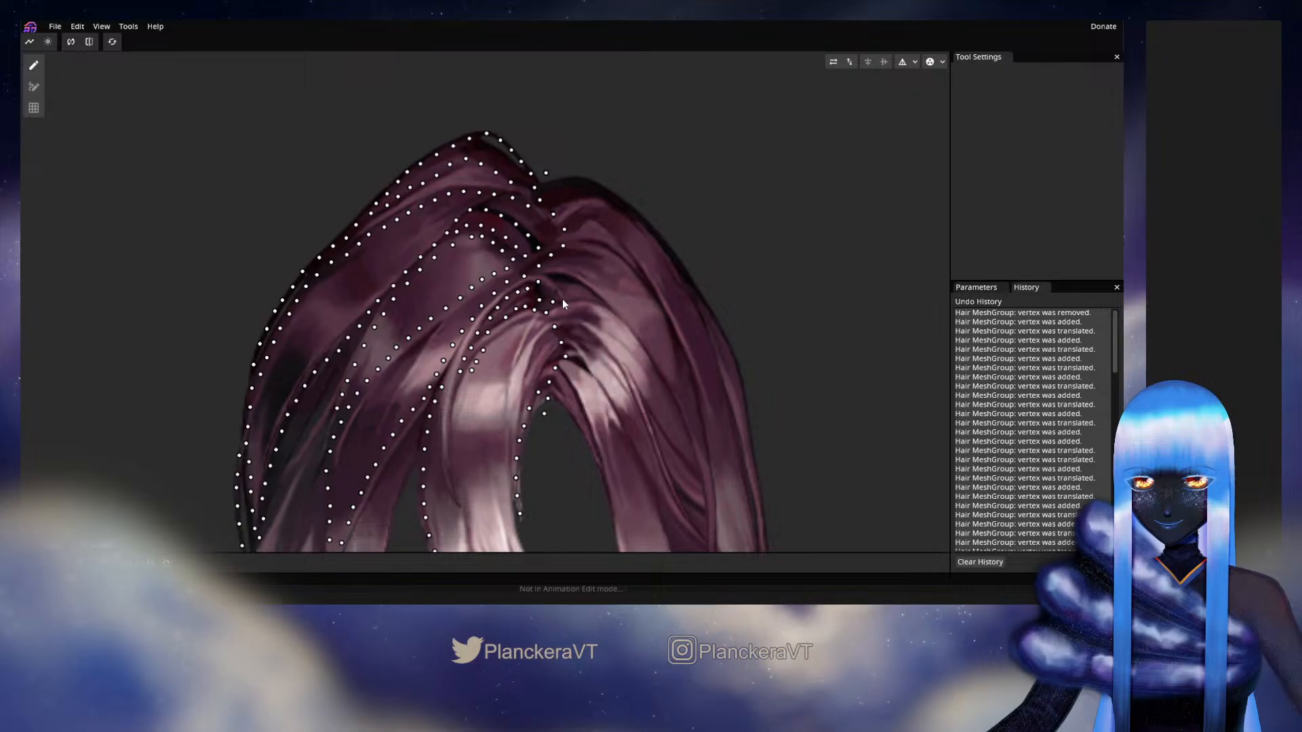
click(566, 299)
click(580, 296)
click(595, 296)
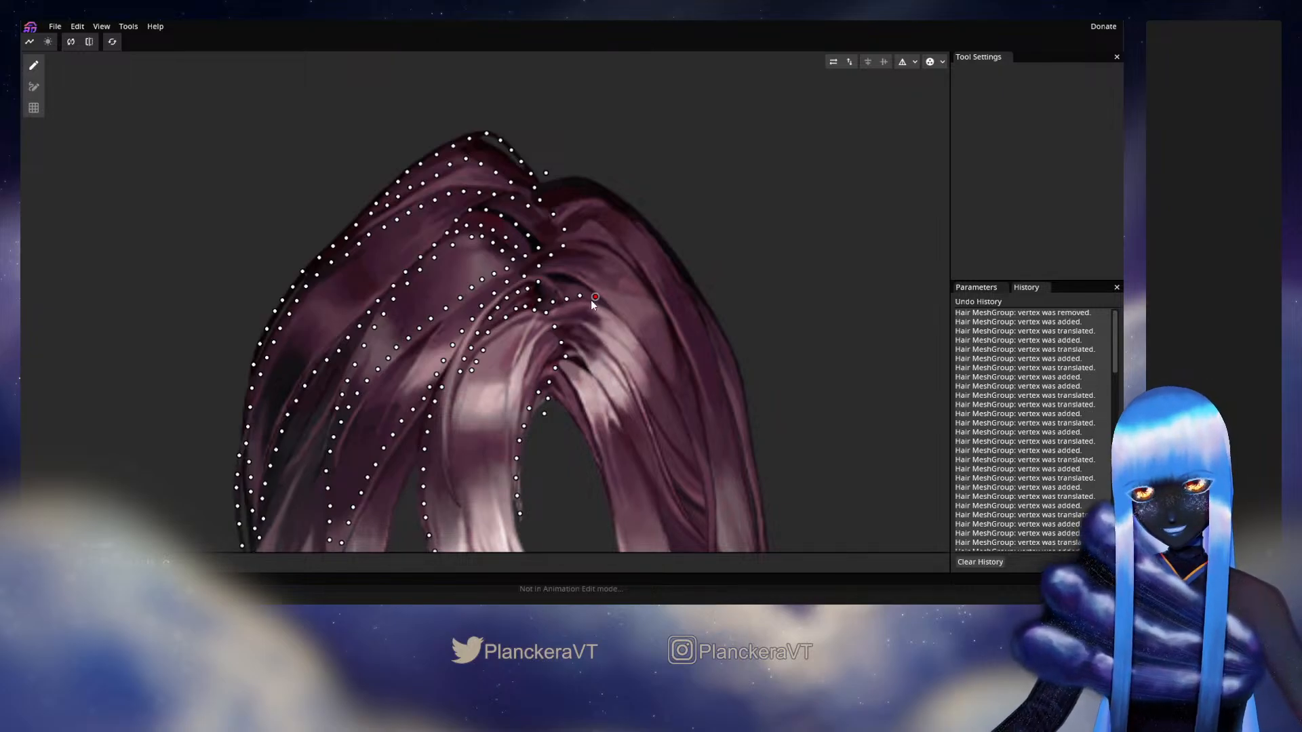
click(611, 301)
click(620, 312)
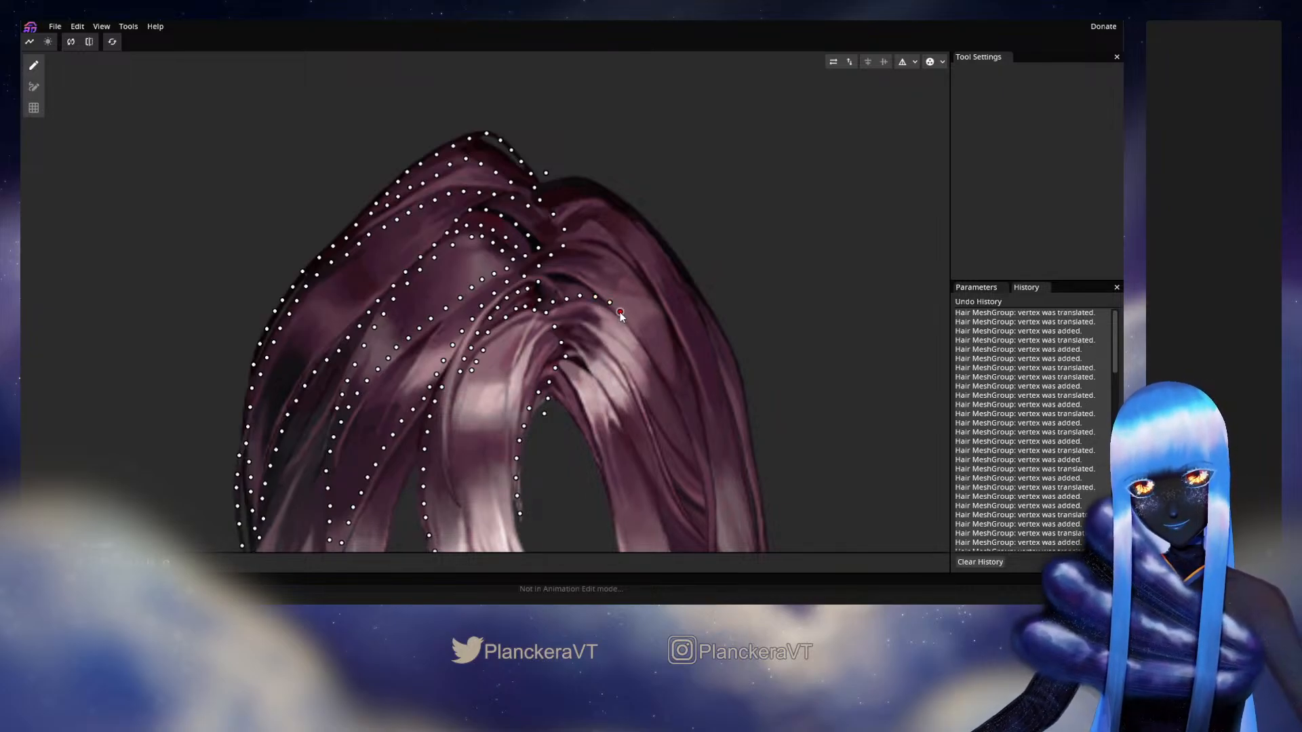
Step: Continue the right side's strand row down its curved slope, following the boundary with the darker outer hair
click(635, 324)
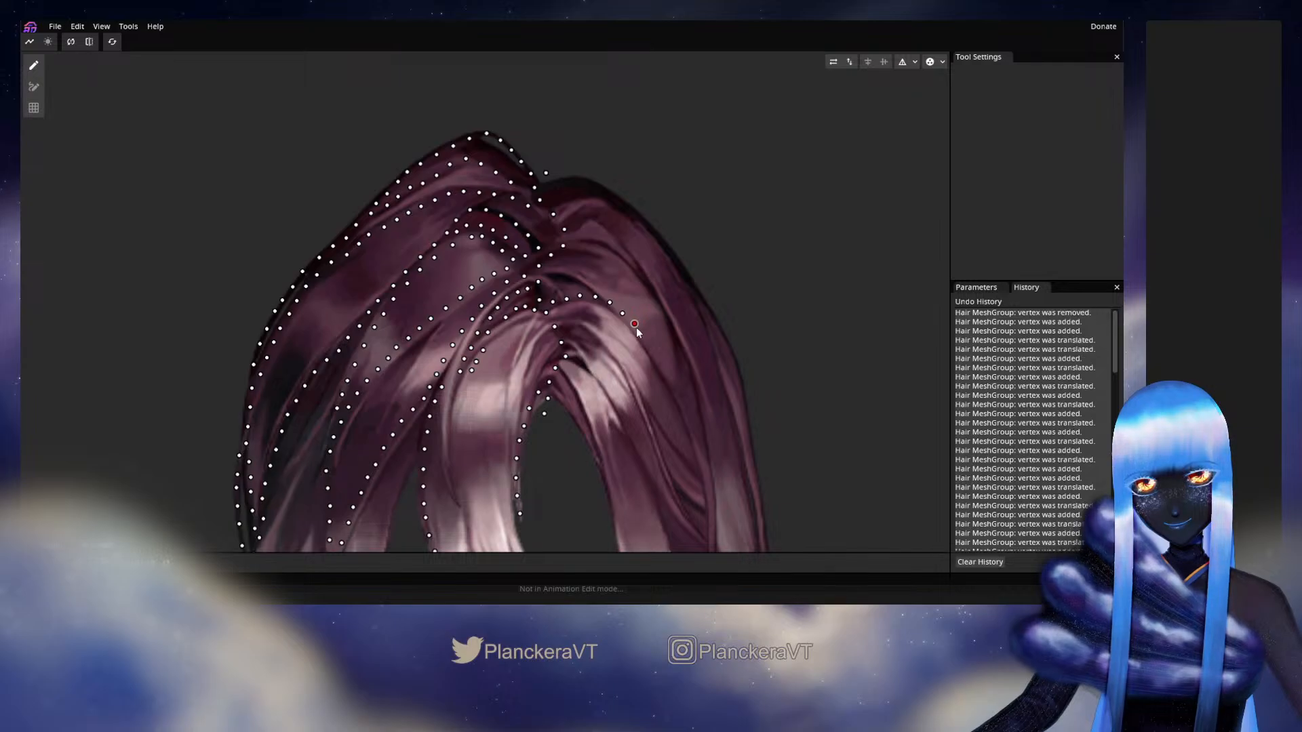
click(642, 335)
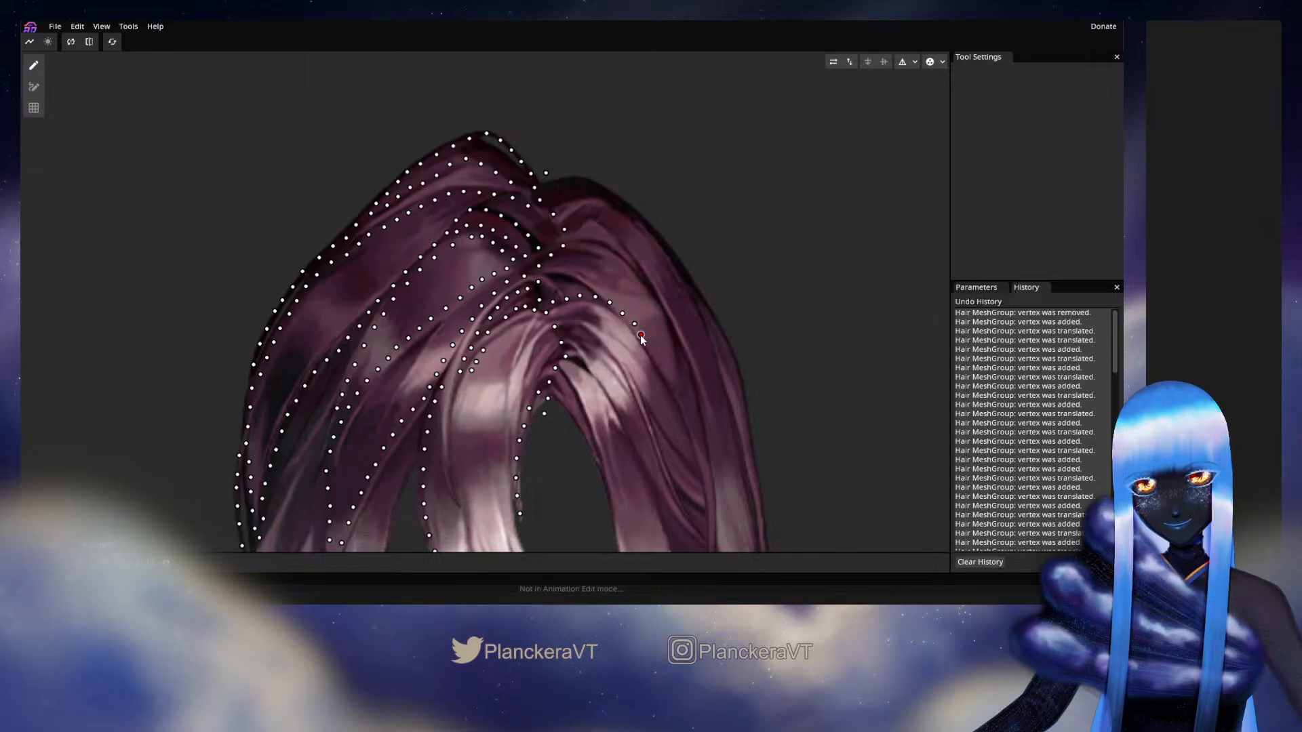
click(655, 353)
click(661, 363)
click(675, 384)
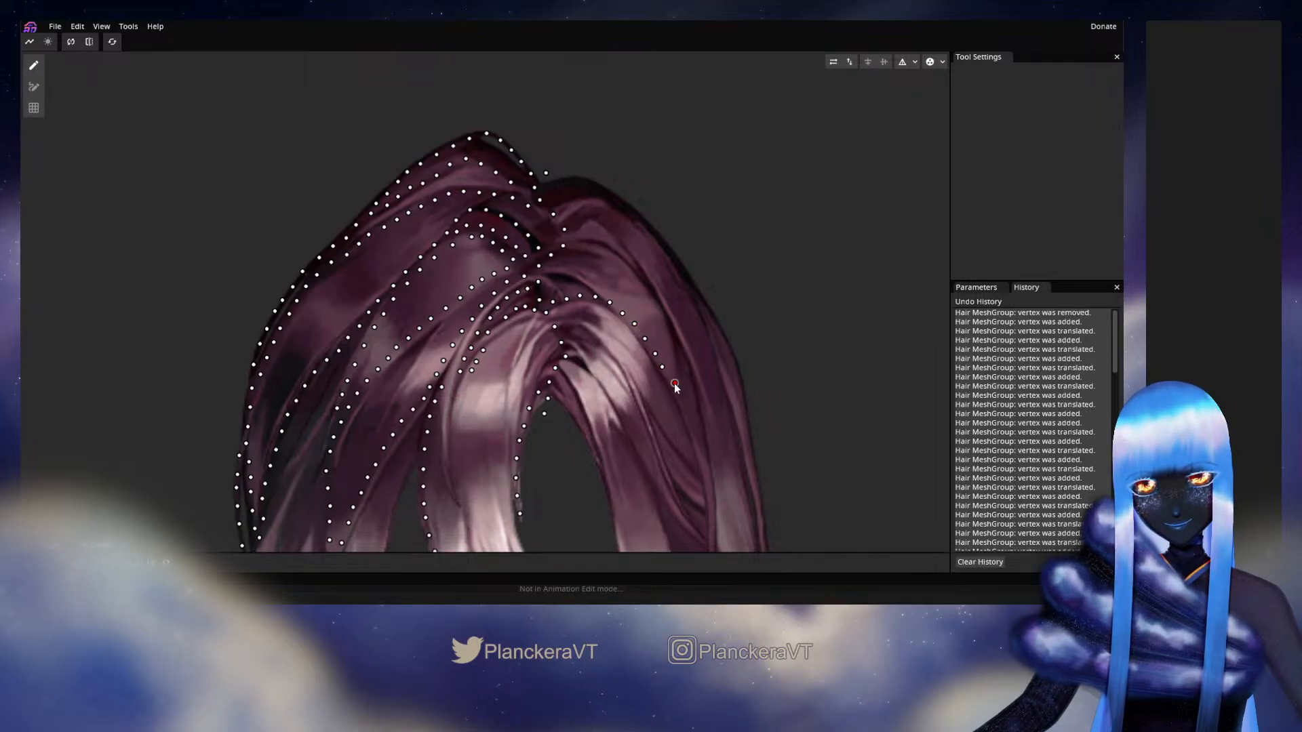
drag(668, 384, 655, 323)
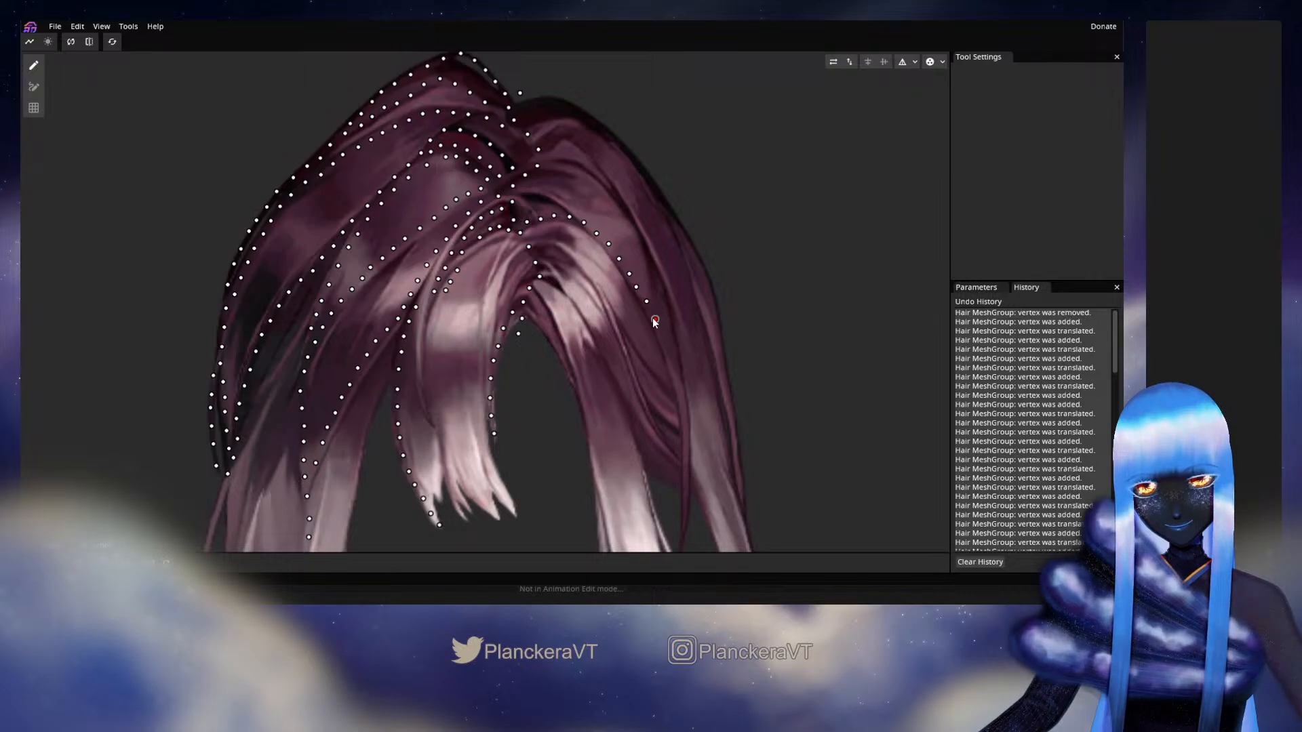
click(660, 334)
click(668, 351)
click(674, 367)
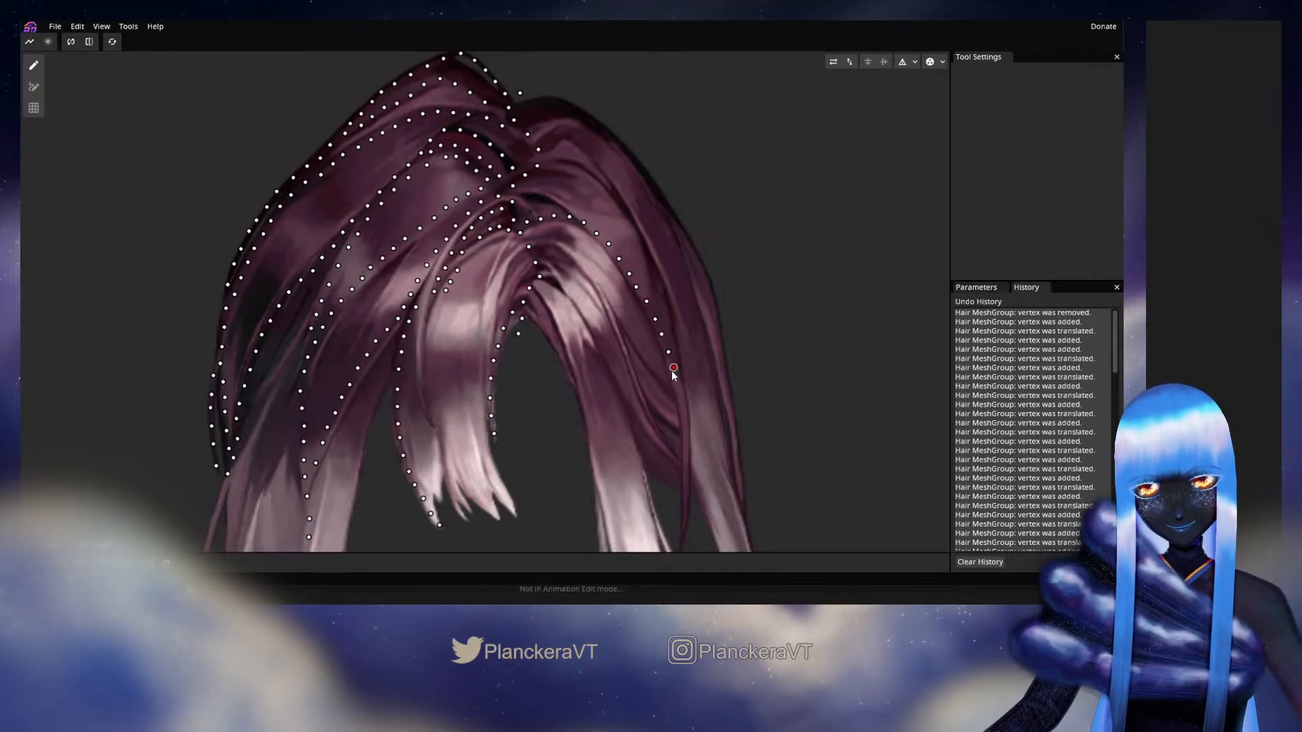
Step: Extend the right side's strand row down to the tip of the thin dark wisp
drag(672, 374, 665, 311)
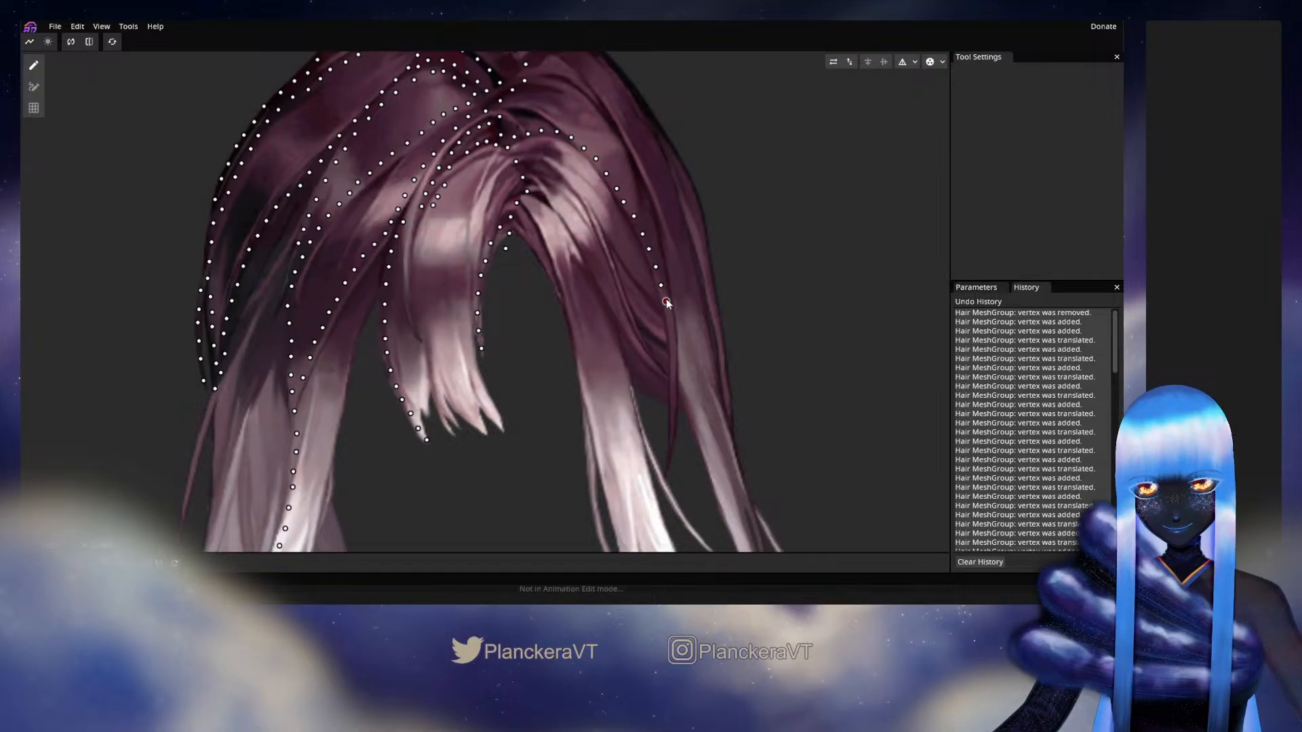
click(669, 324)
click(672, 343)
click(671, 360)
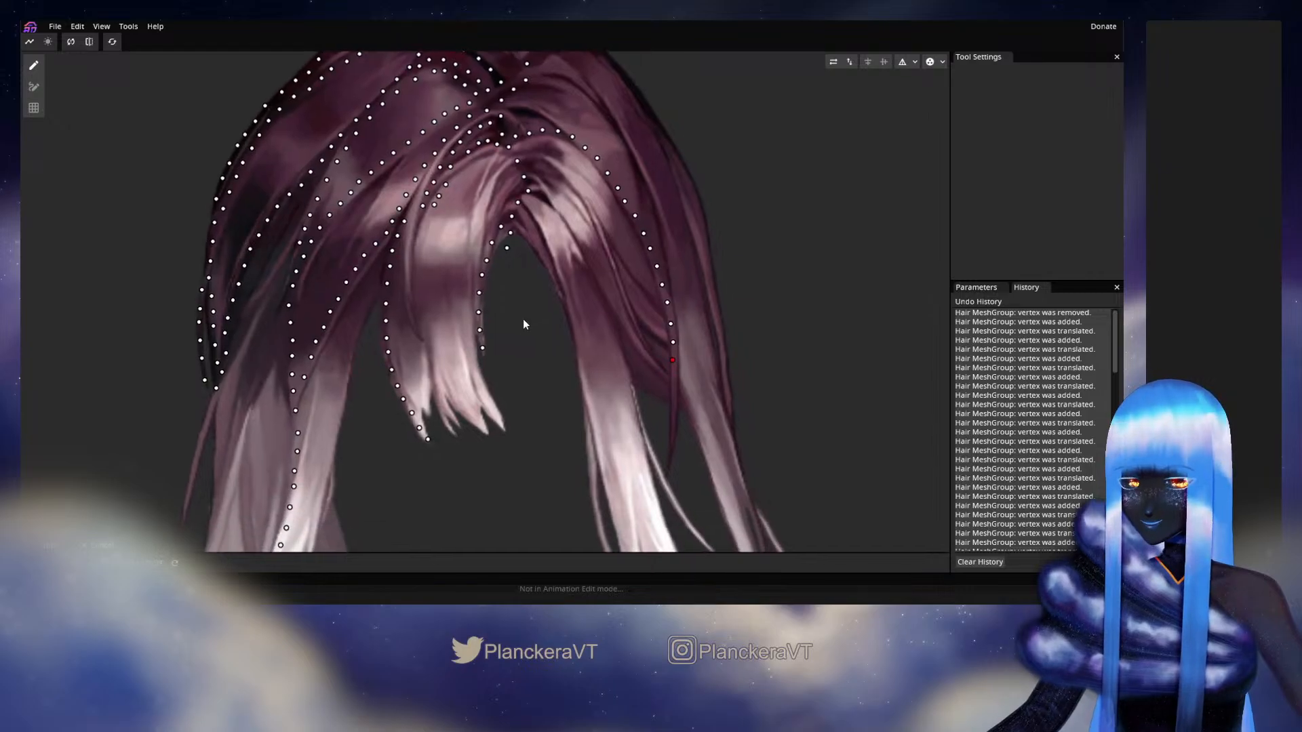
drag(523, 324, 625, 350)
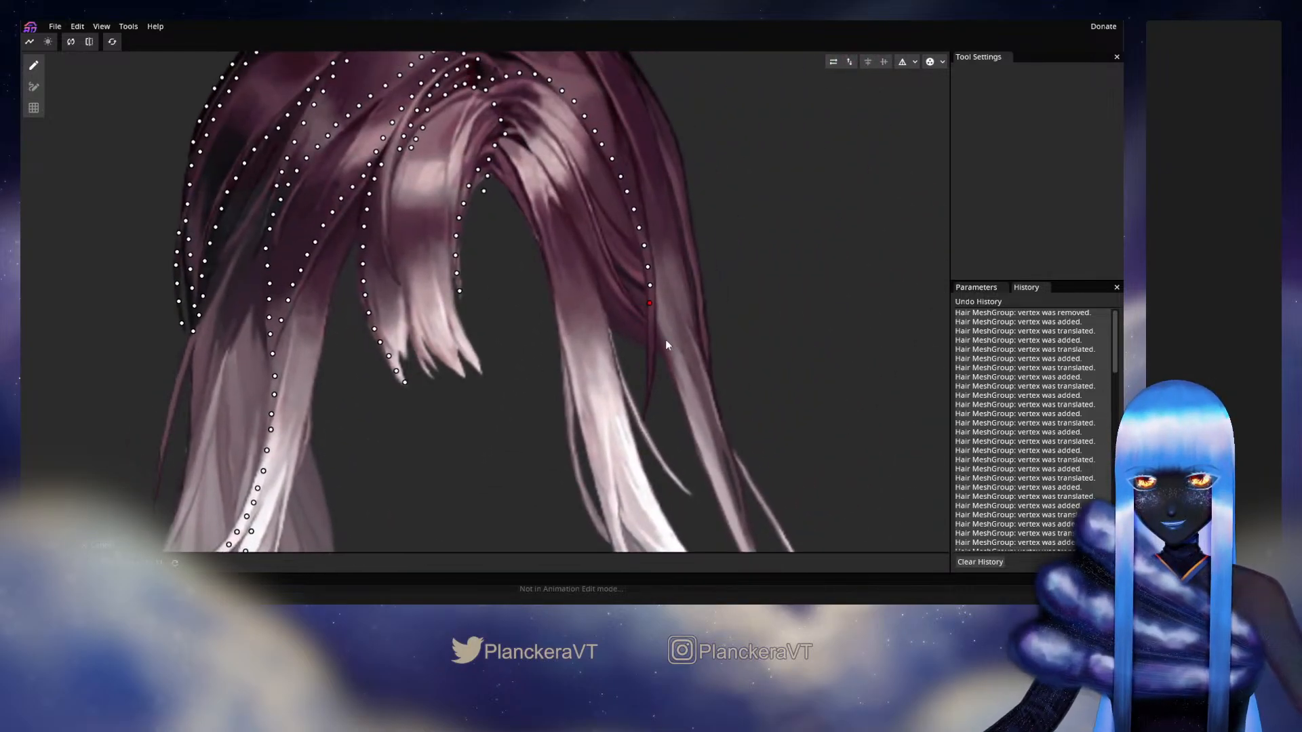
click(649, 321)
click(650, 342)
click(652, 363)
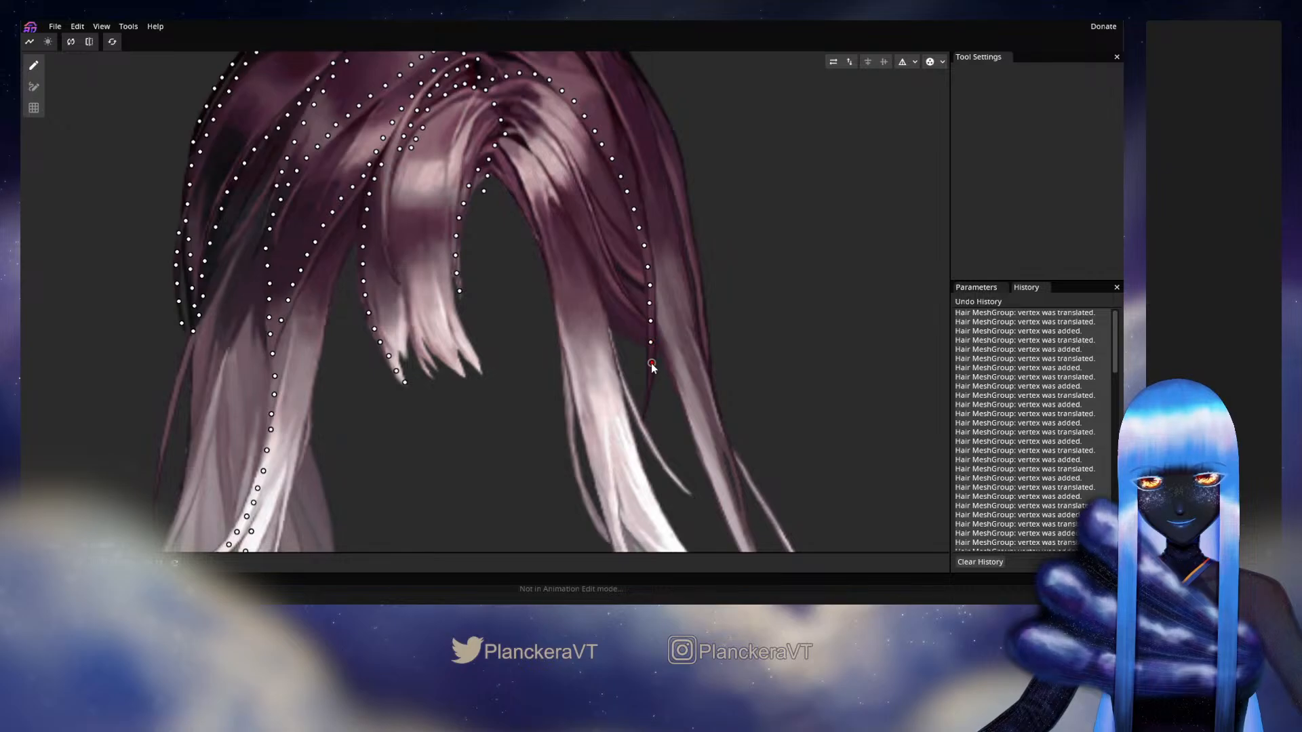
click(649, 384)
click(647, 404)
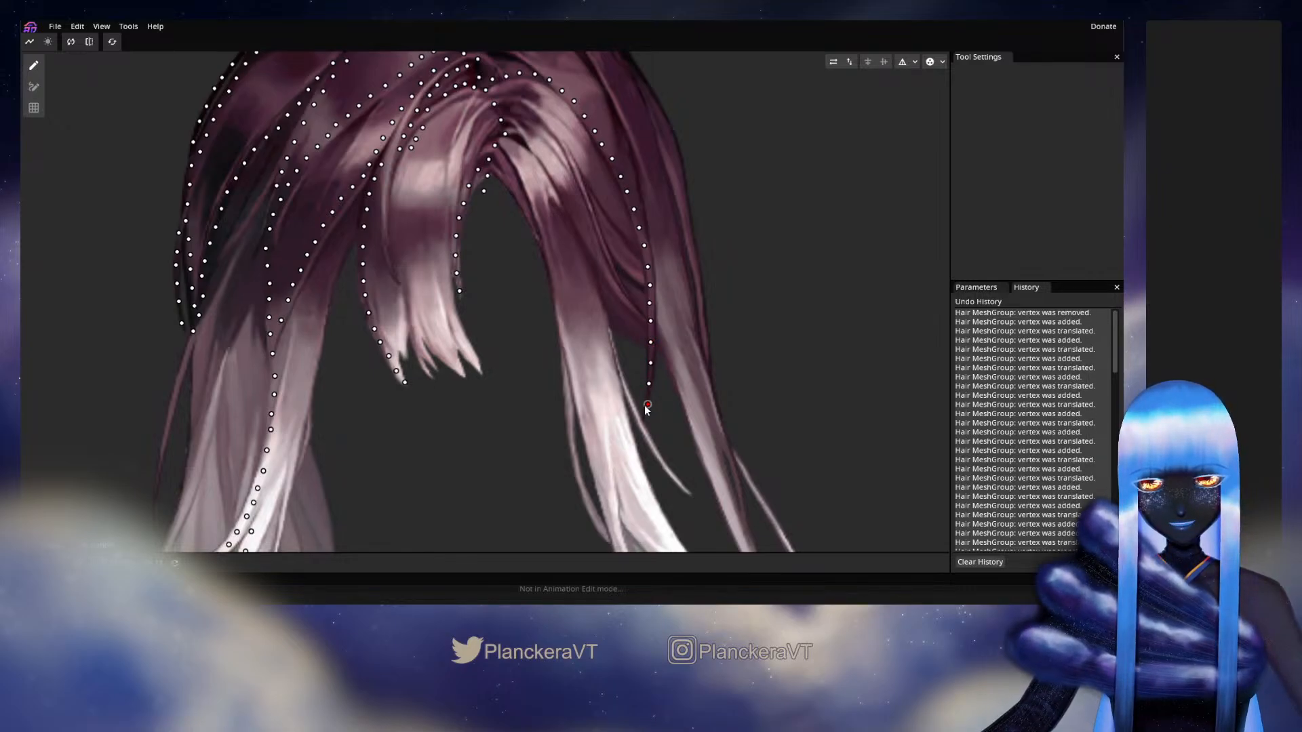
Step: Add a vertex row from the top of the forehead opening down the right lock's inner edge, adjusting the first vertices
drag(535, 285, 573, 367)
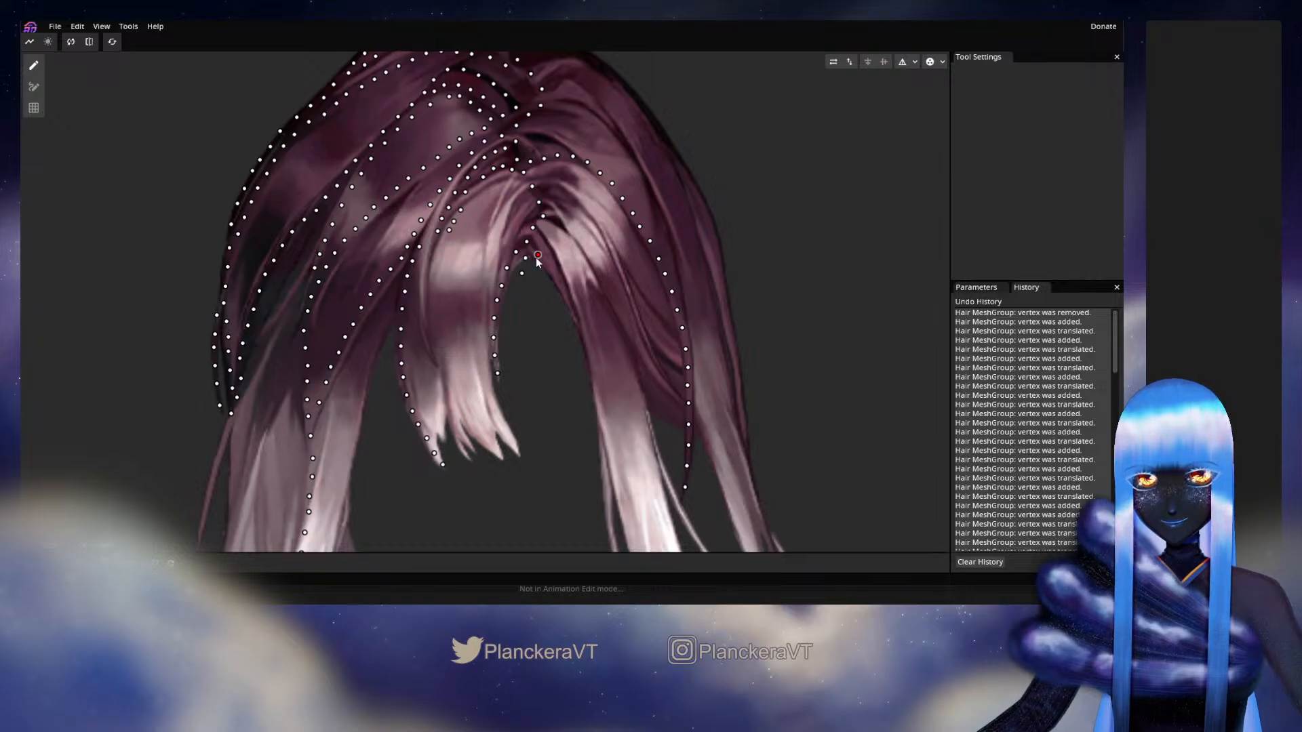
click(550, 267)
click(559, 279)
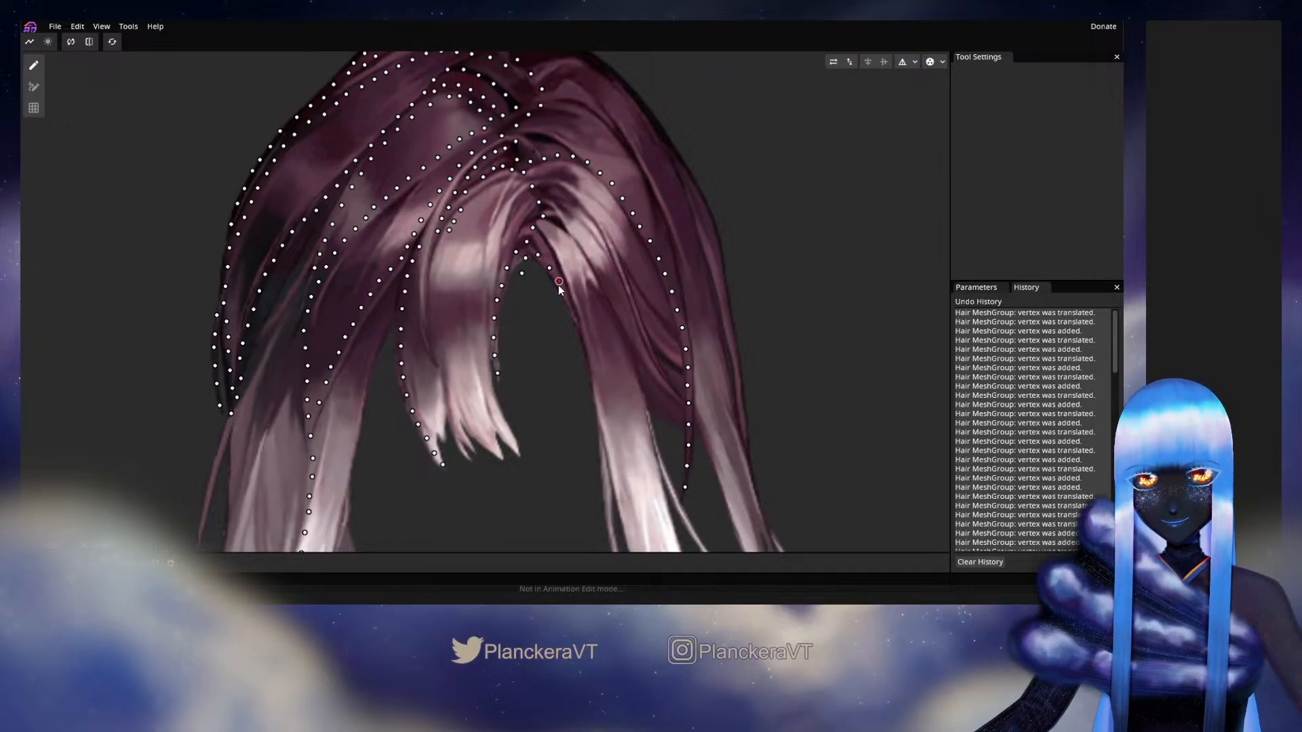
click(548, 266)
right_click(558, 282)
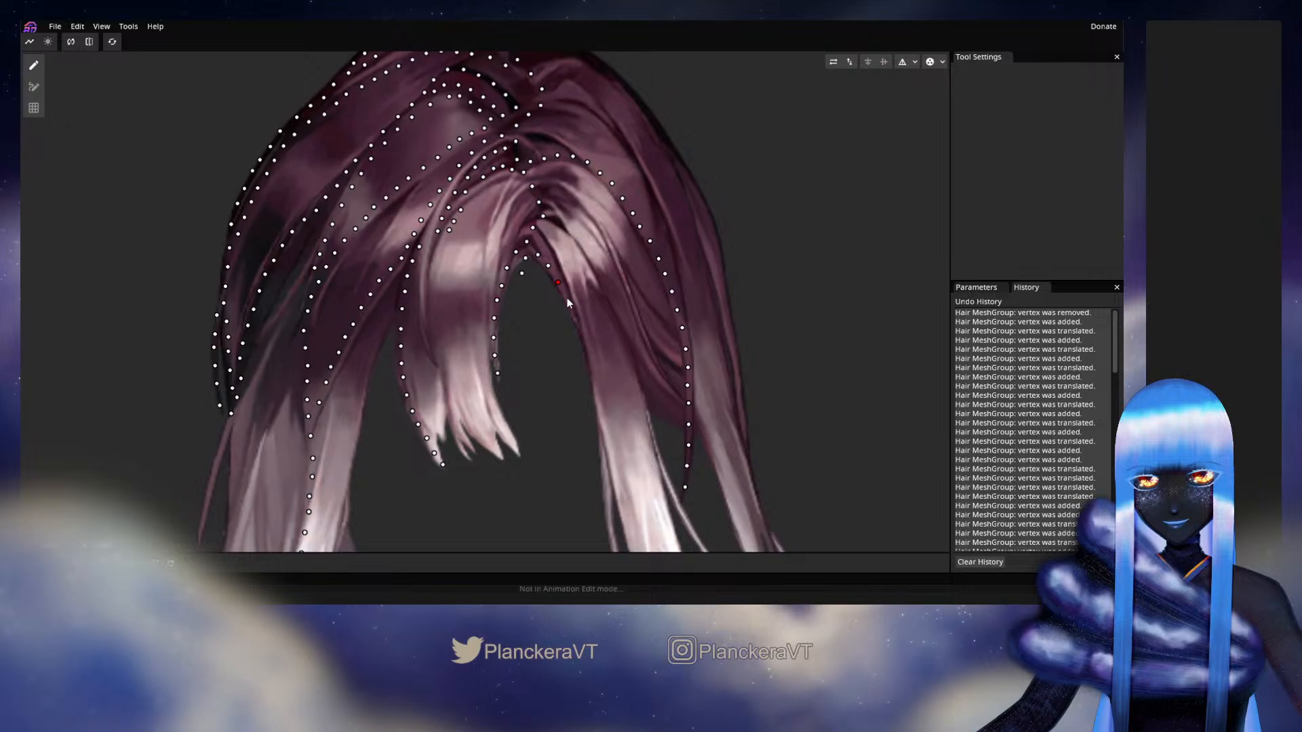
click(568, 300)
click(581, 321)
click(587, 341)
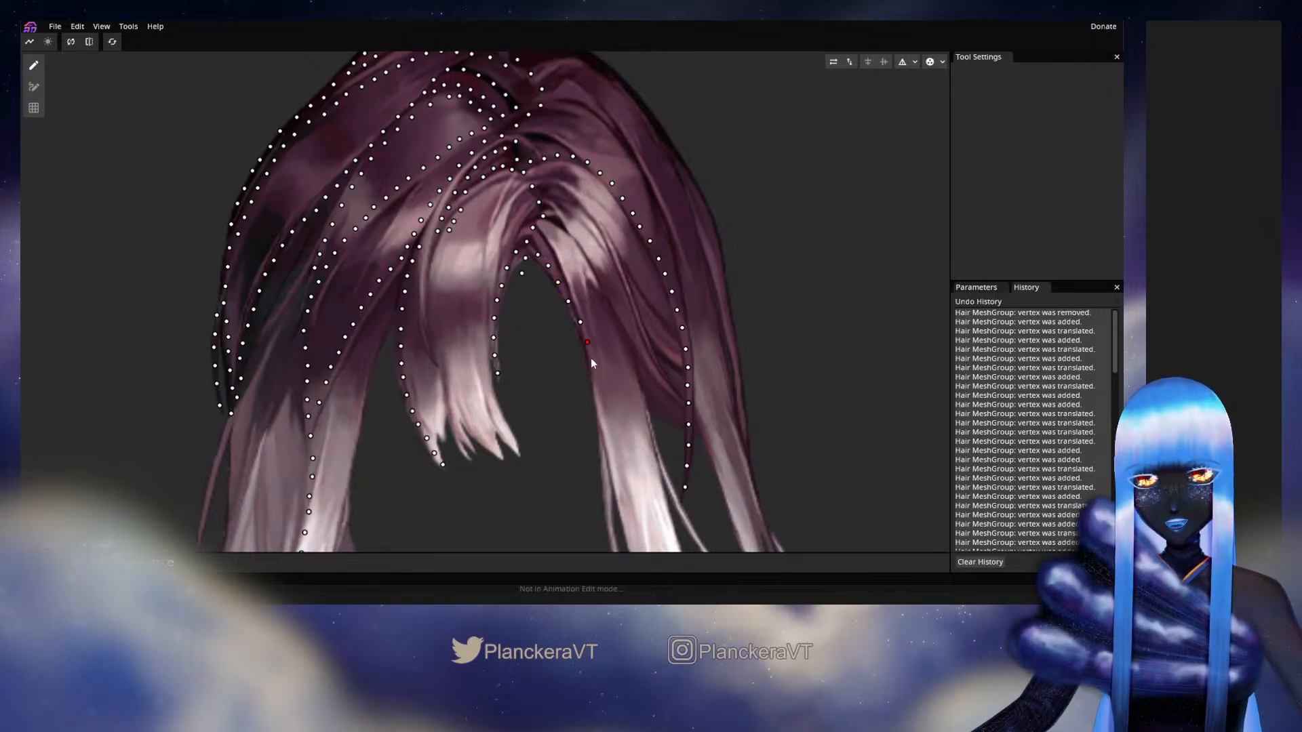
click(593, 359)
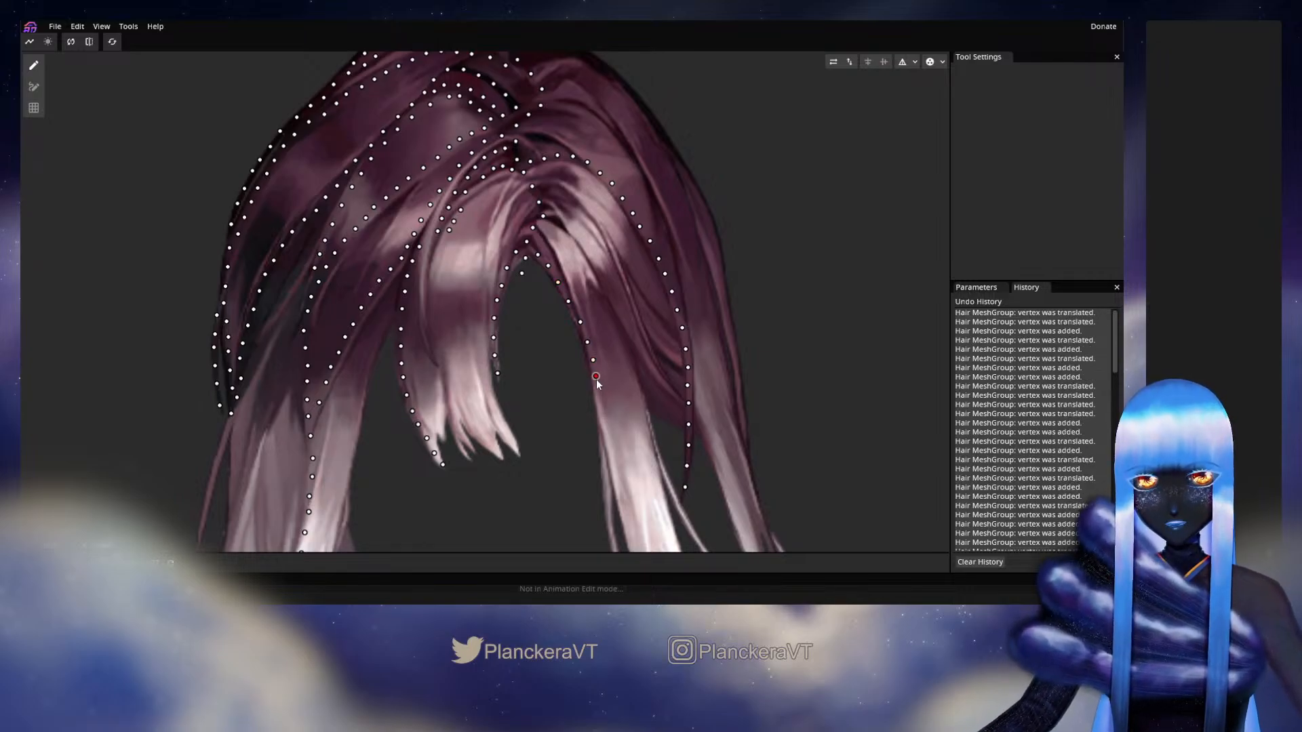
Step: Continue the vertex row down the right lock's inner edge to where the thin outlying strand begins
drag(601, 406, 613, 309)
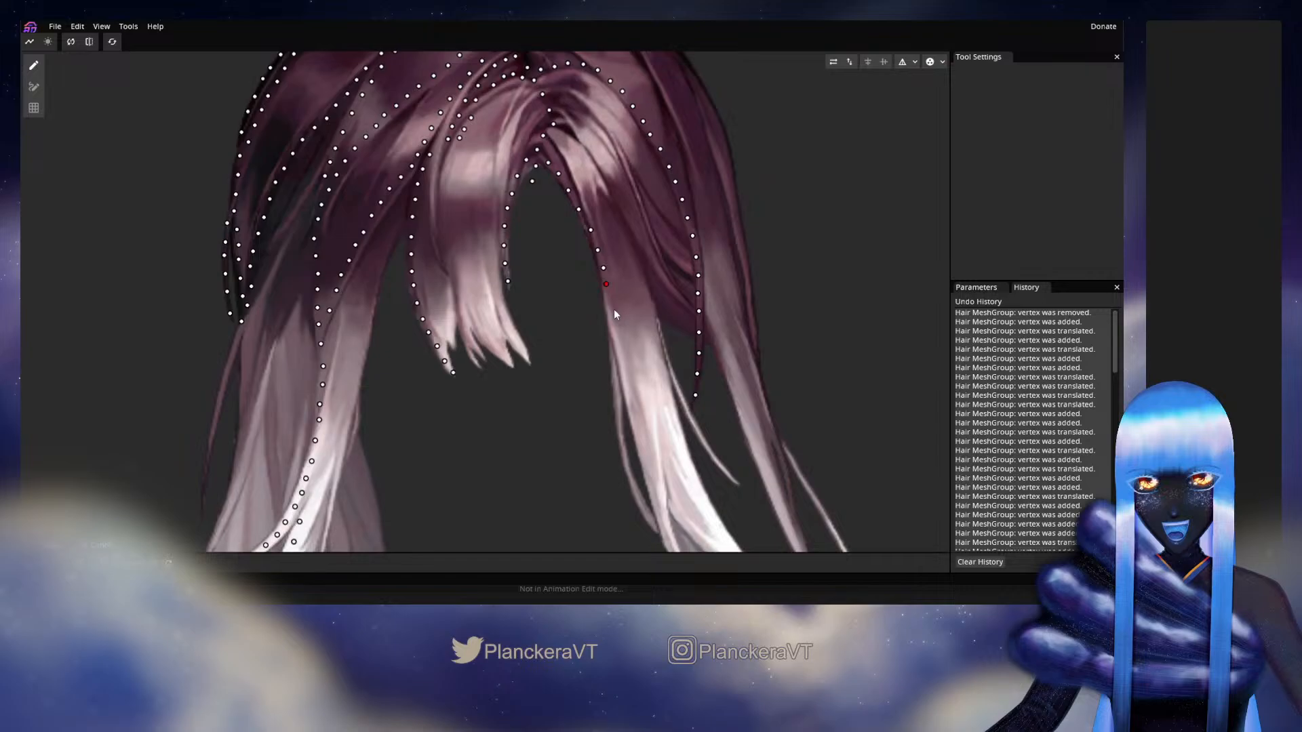
click(609, 304)
click(612, 320)
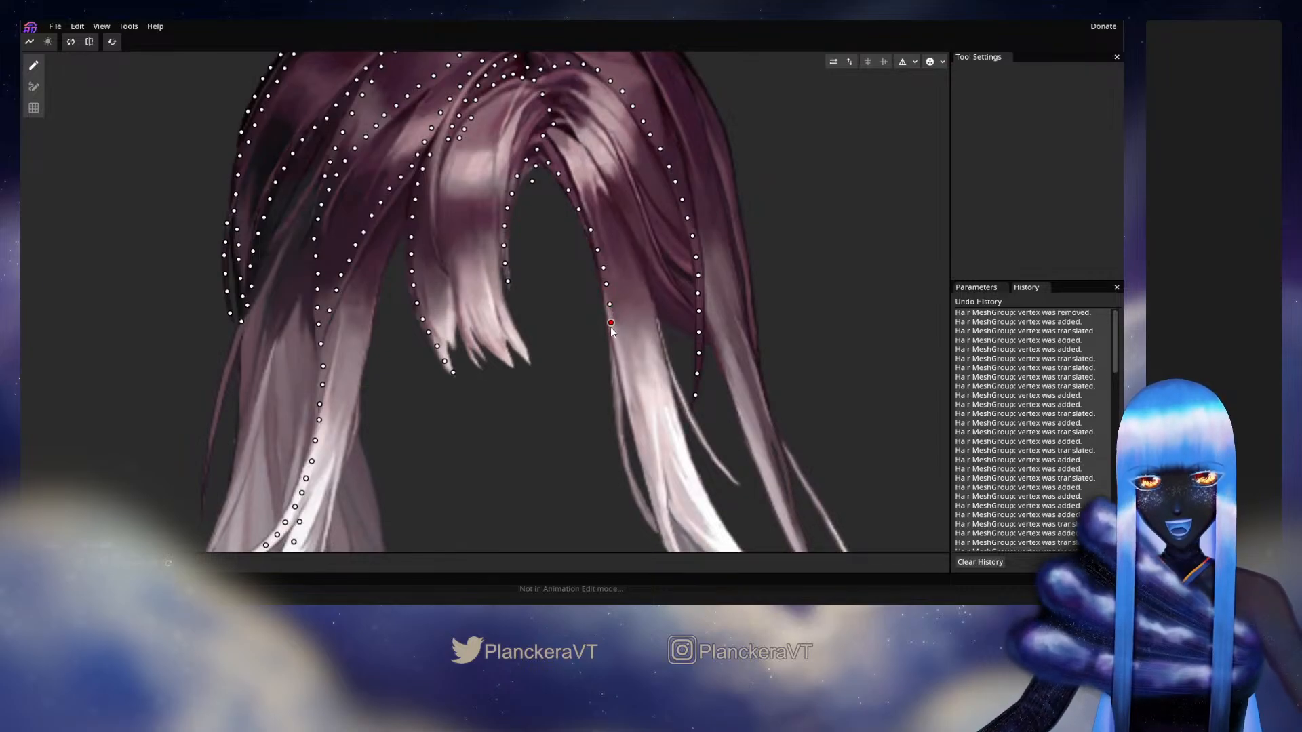
click(617, 345)
click(616, 362)
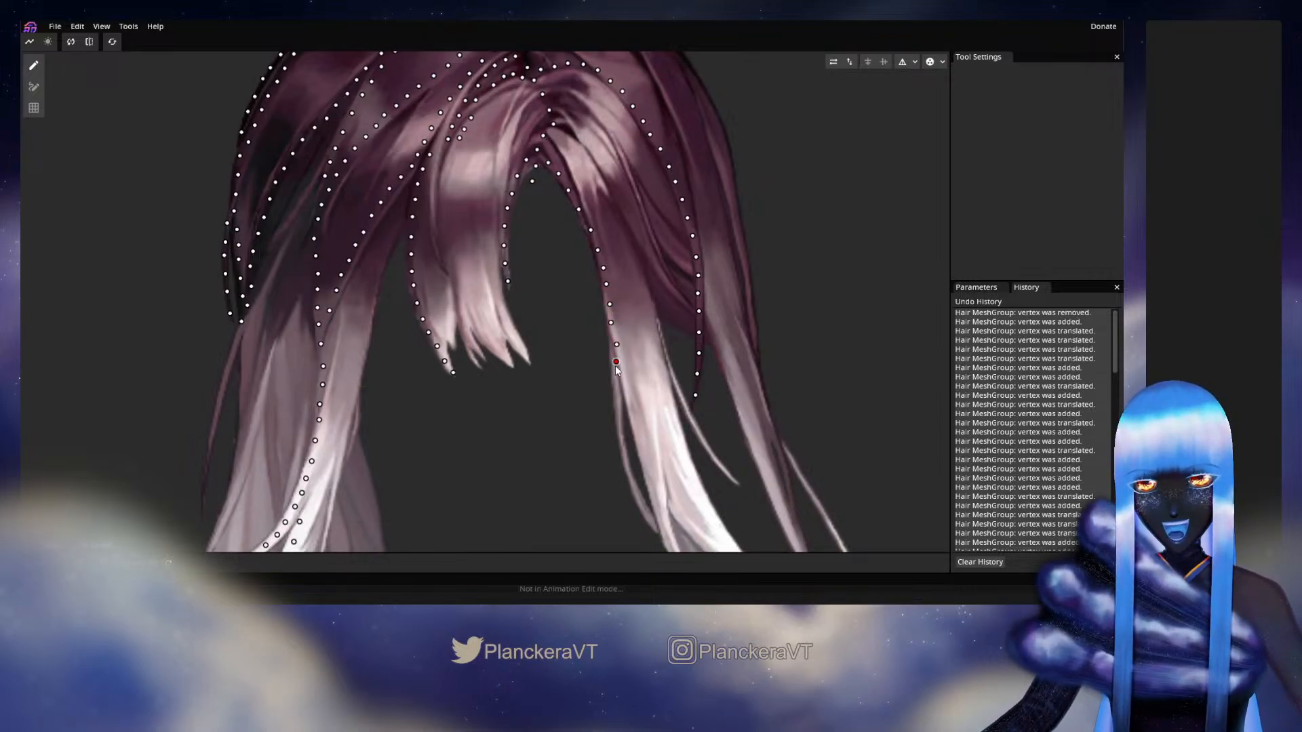
click(614, 386)
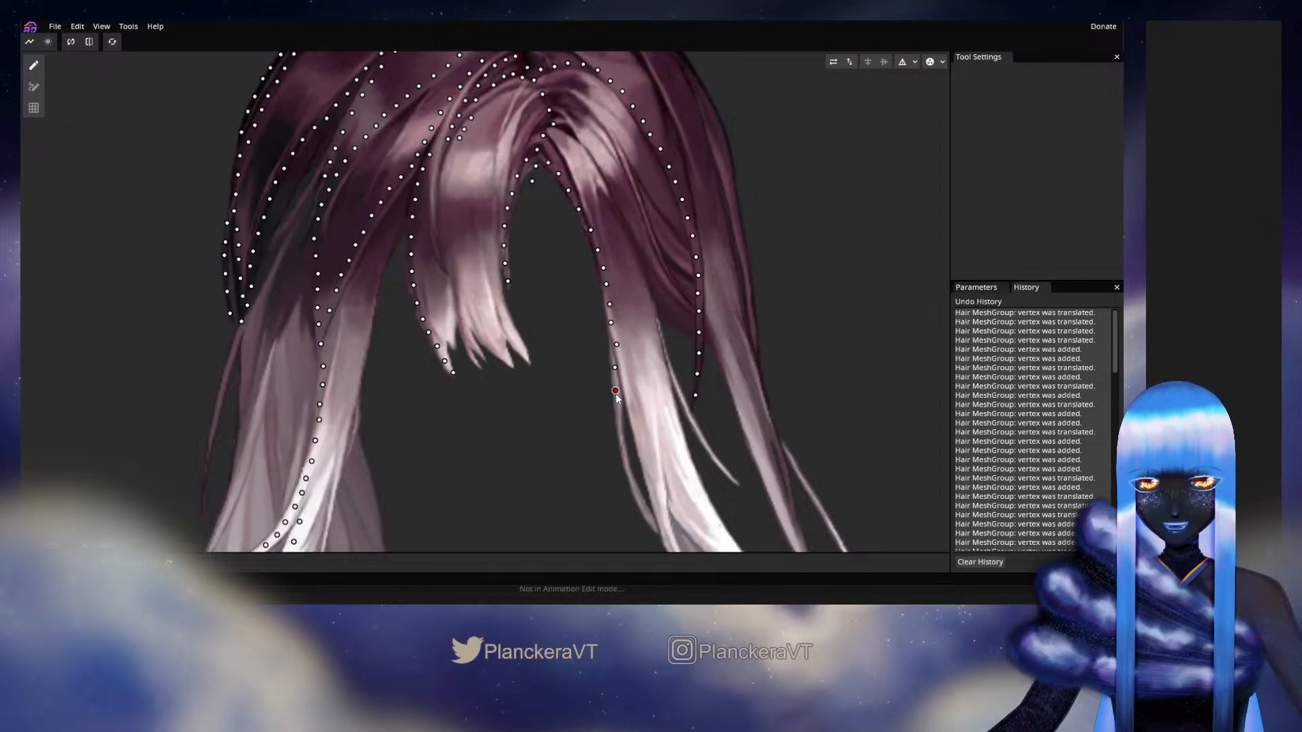
Step: Extend the inner-edge vertex row down the curve of the right lock's thin outlying strand to its end
drag(616, 394, 617, 296)
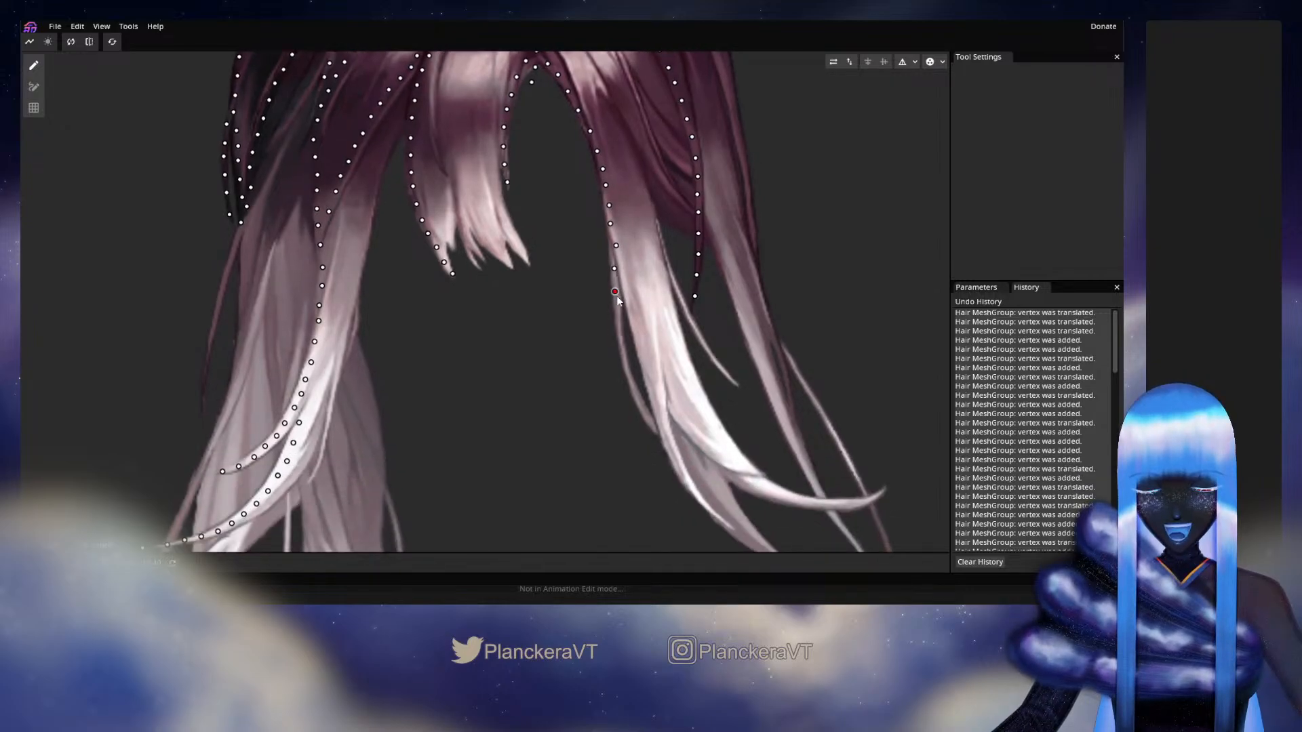
click(615, 313)
click(618, 335)
click(621, 354)
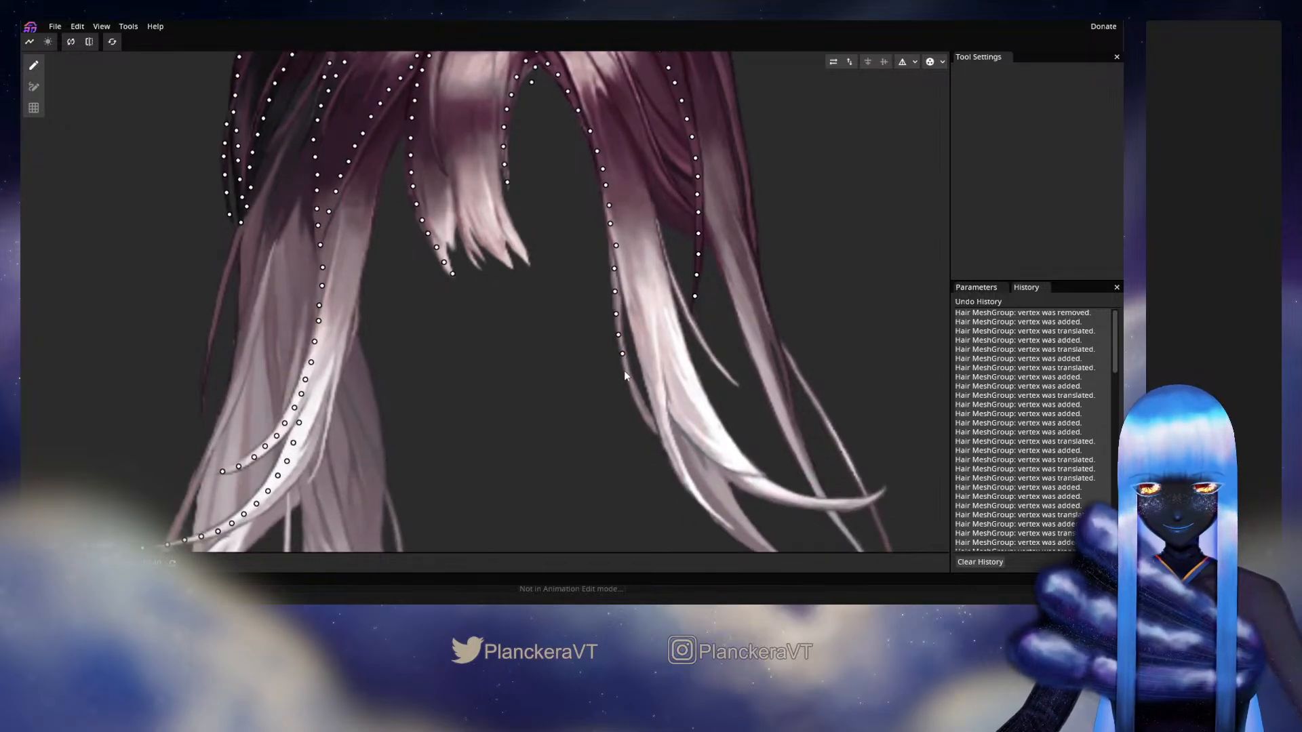
click(626, 370)
click(632, 387)
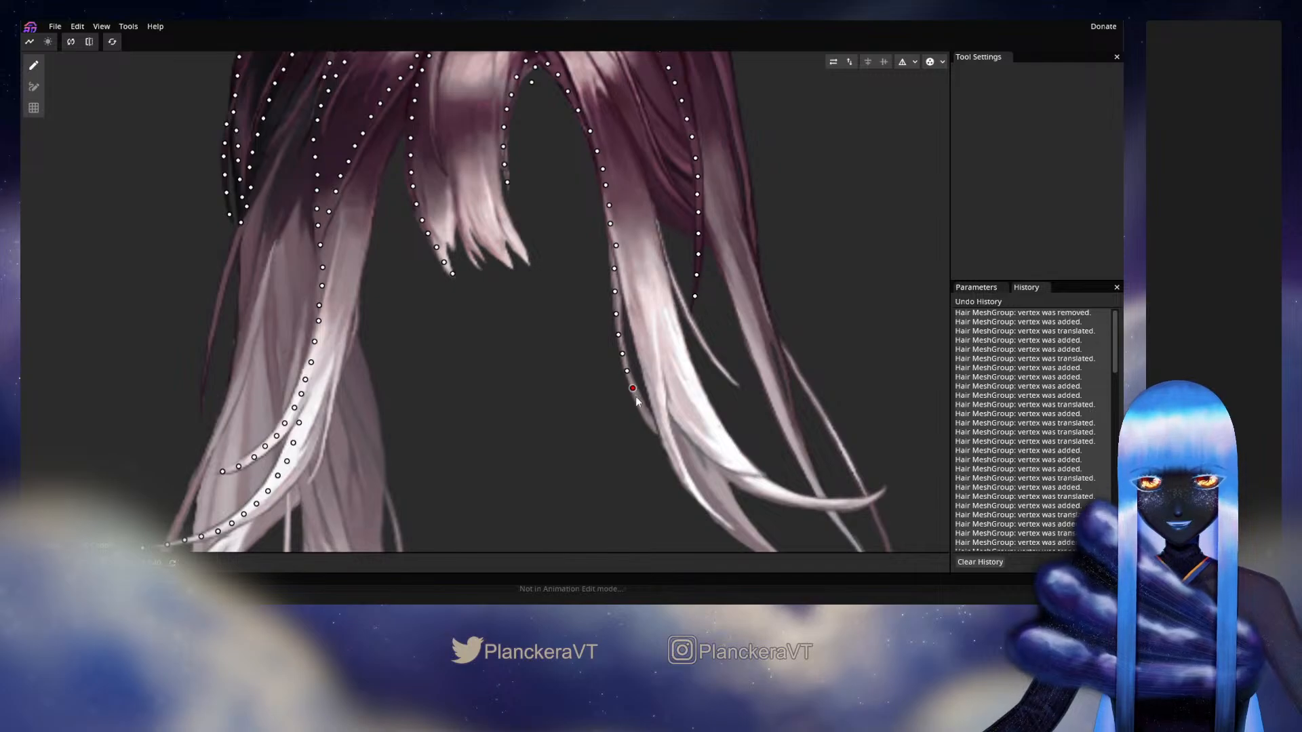
click(640, 407)
click(650, 423)
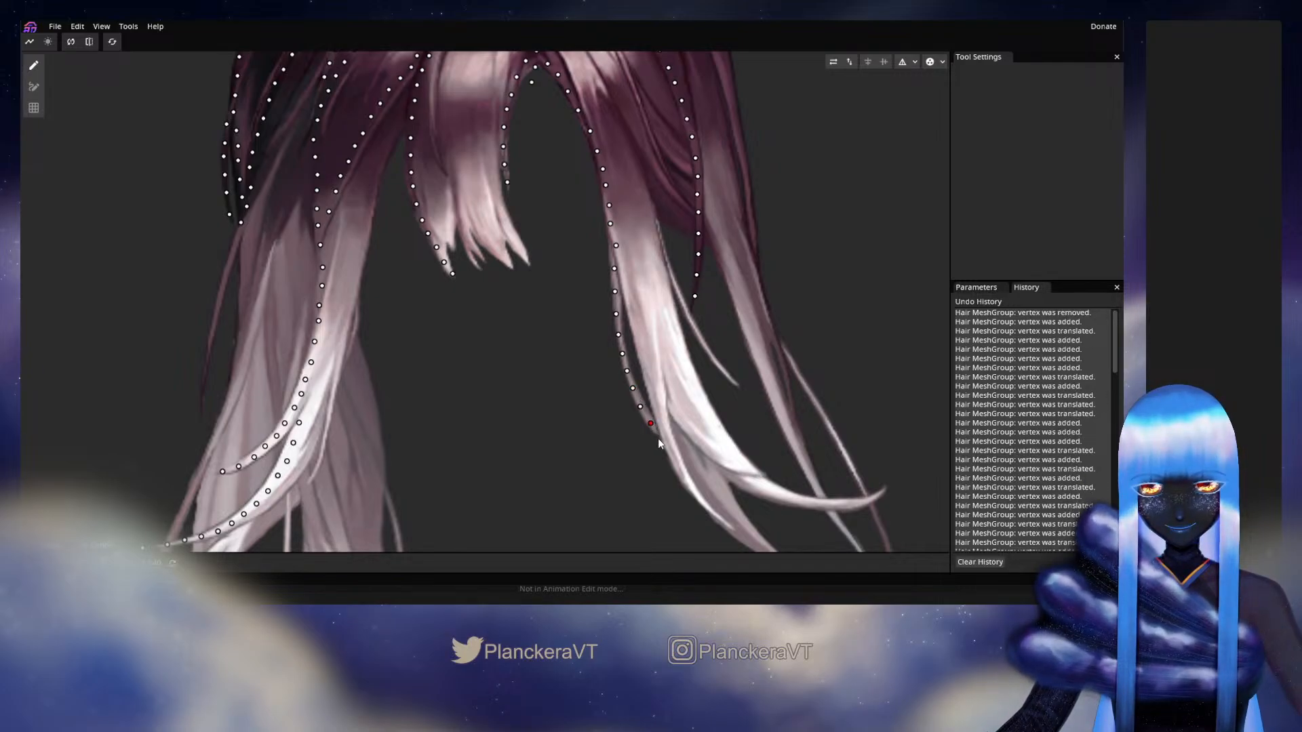
Step: Run the vertex row along the lower edge of the right lock's curved strand to its pointed tip, saving the project along the way
drag(658, 438, 635, 324)
click(642, 322)
click(650, 345)
click(660, 366)
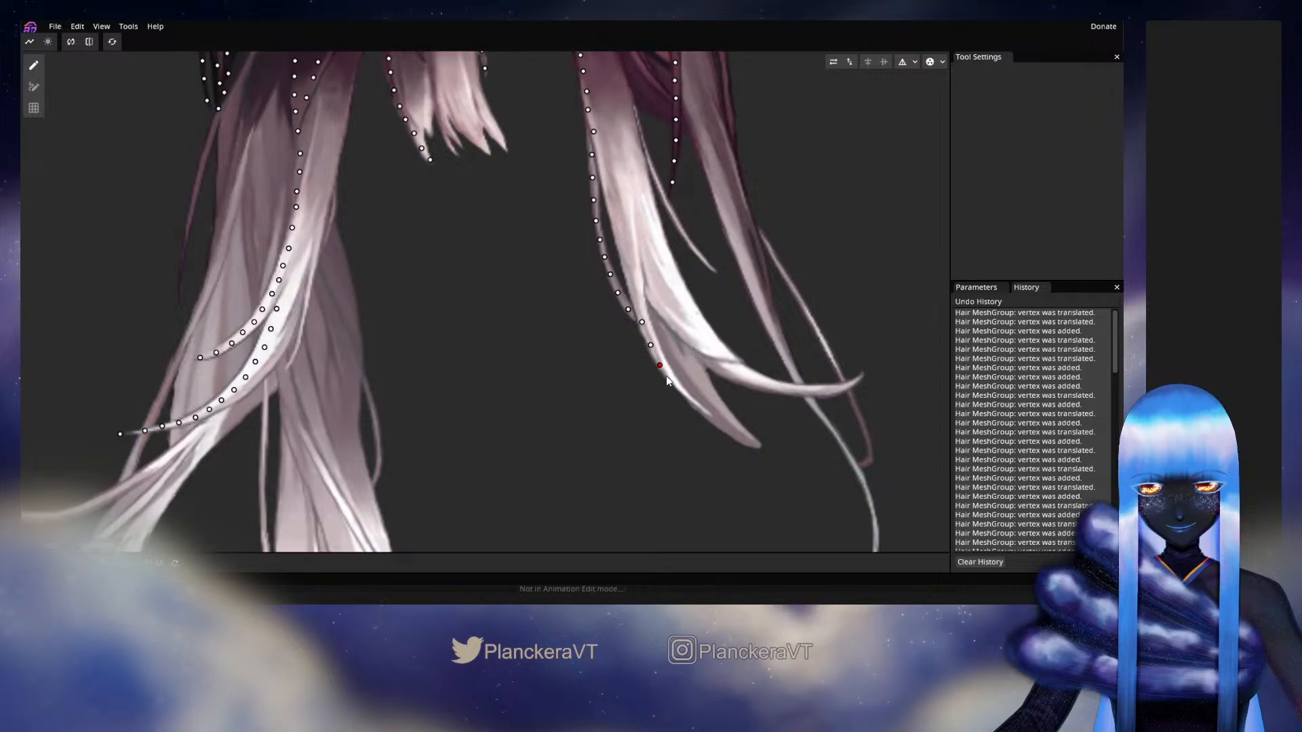
click(670, 378)
click(681, 391)
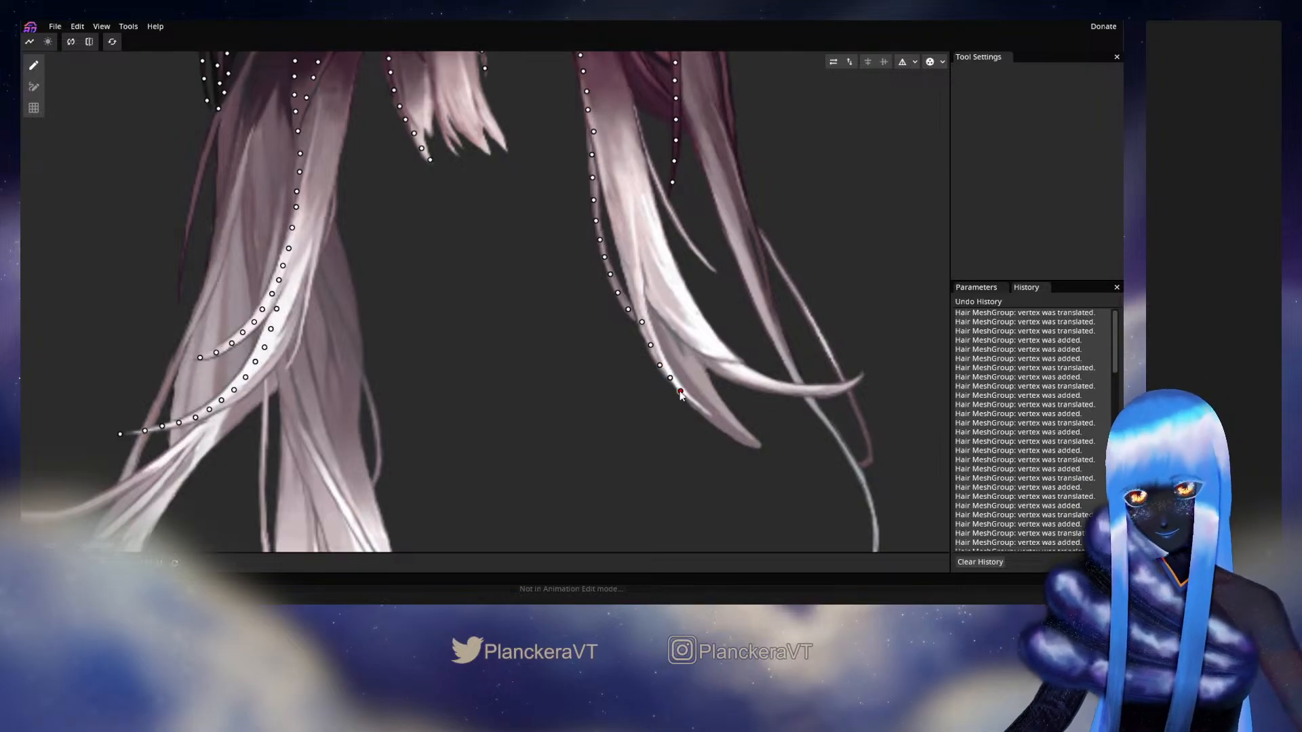
click(693, 402)
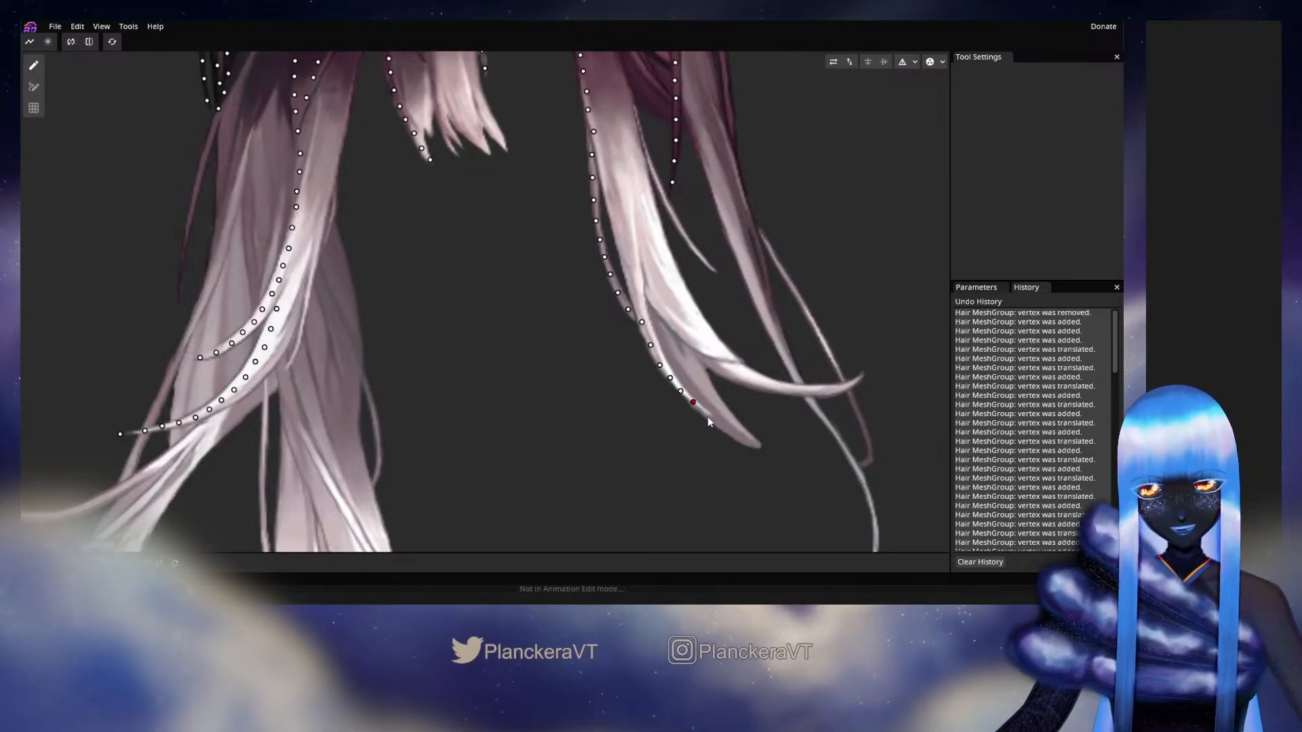
click(708, 416)
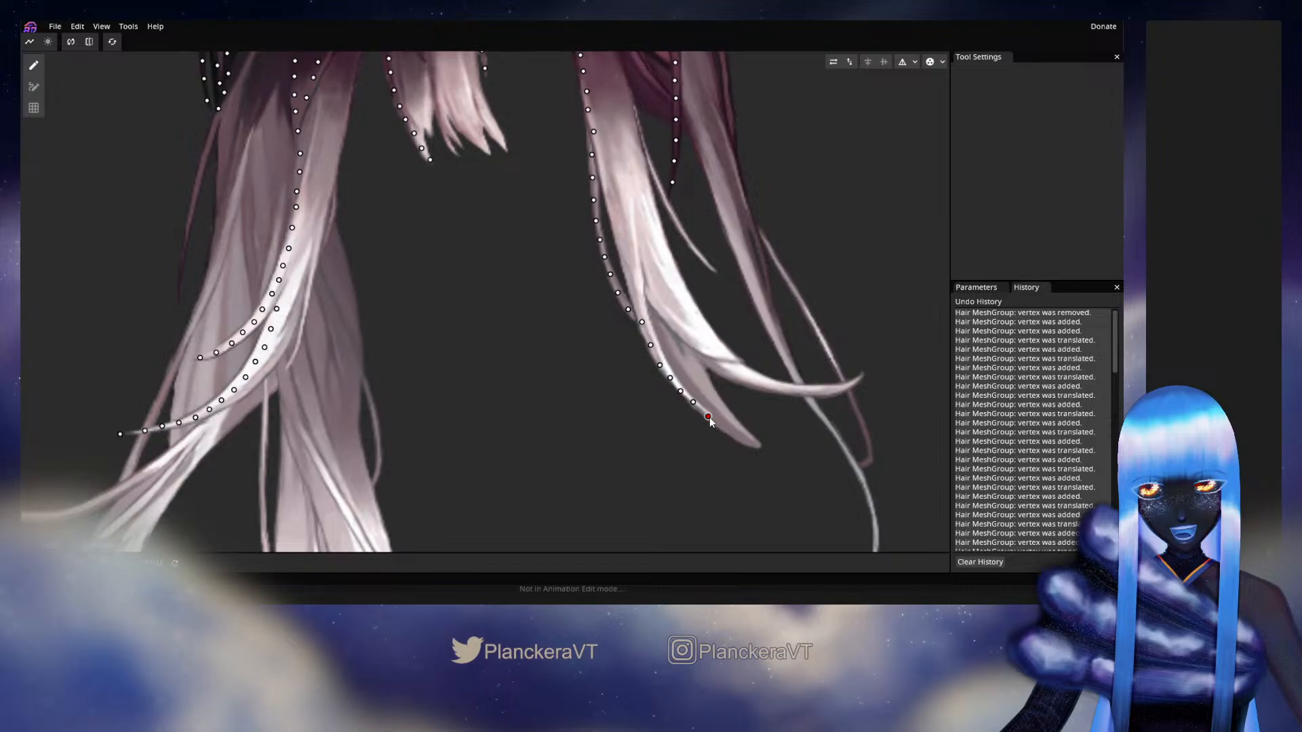
key(ctrl+s)
click(723, 427)
click(738, 437)
click(753, 442)
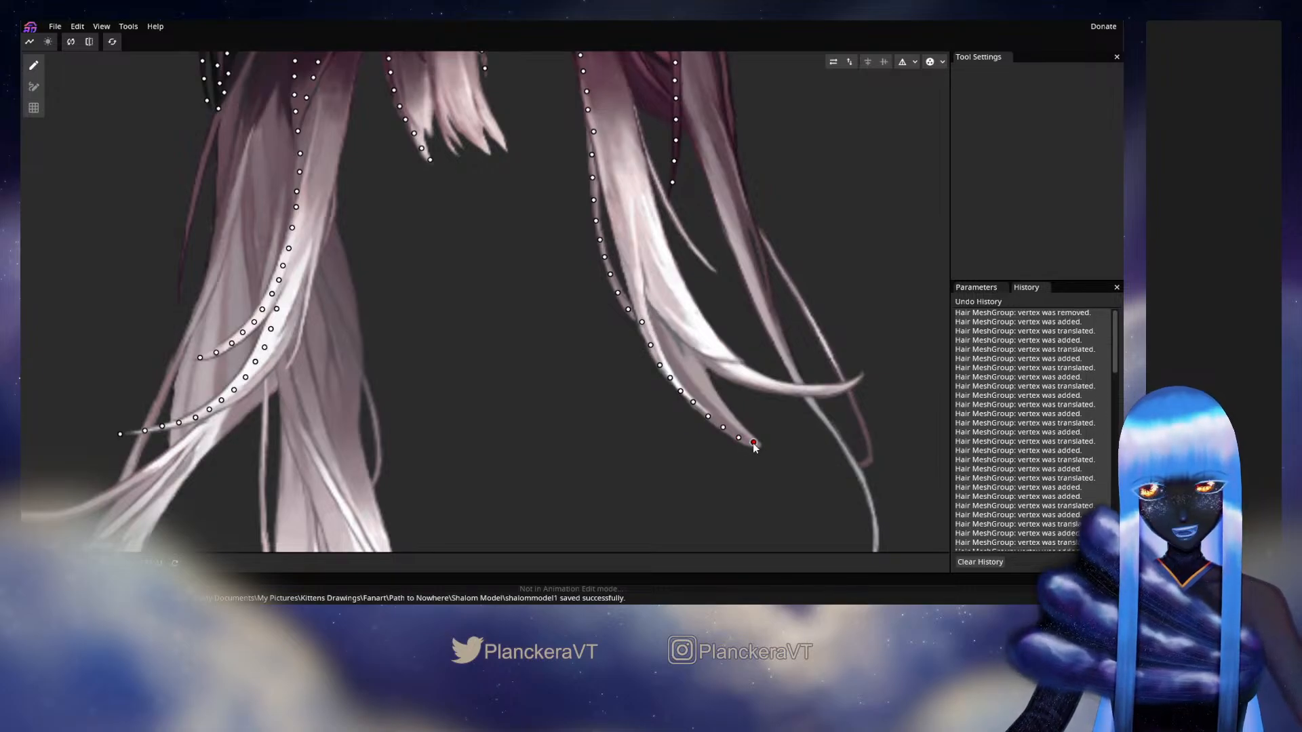
Step: Fill the gap in the vertex row at the top of the forehead opening's right side, repositioning the vertices along the hair edge
drag(657, 288, 678, 441)
drag(617, 181, 635, 338)
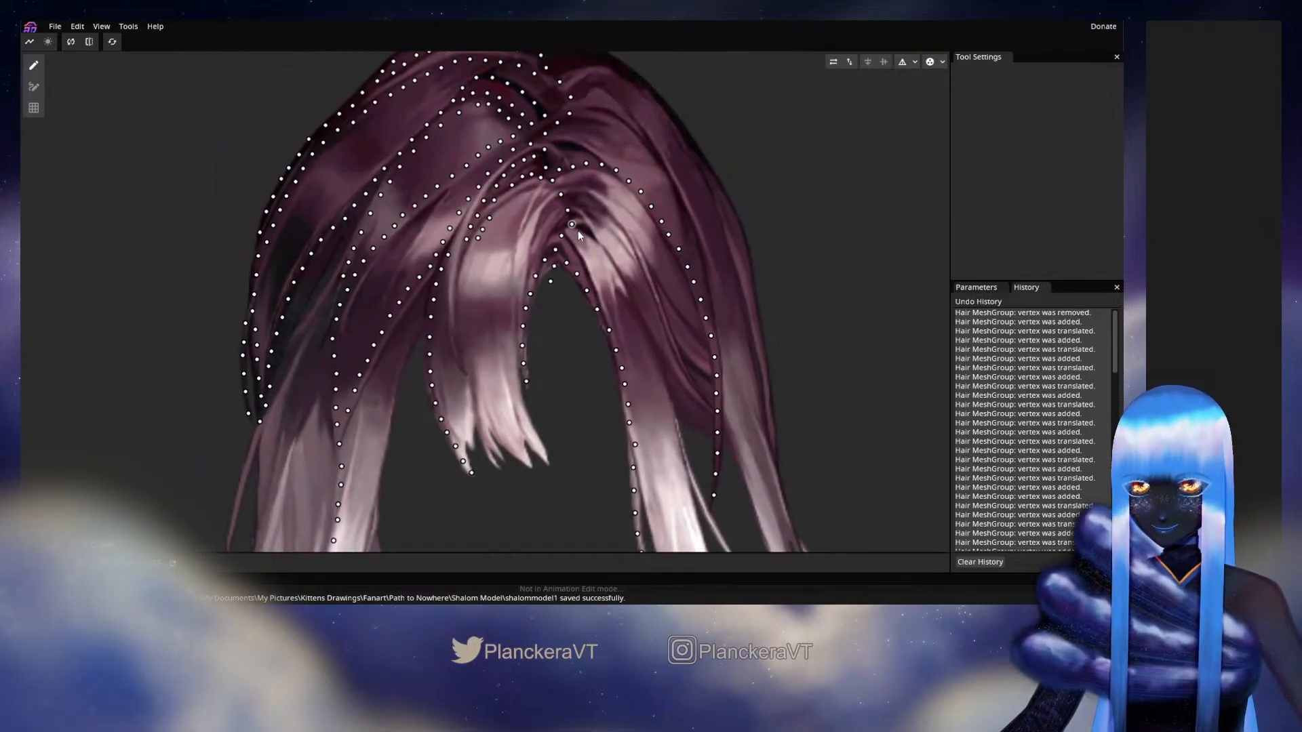
click(566, 263)
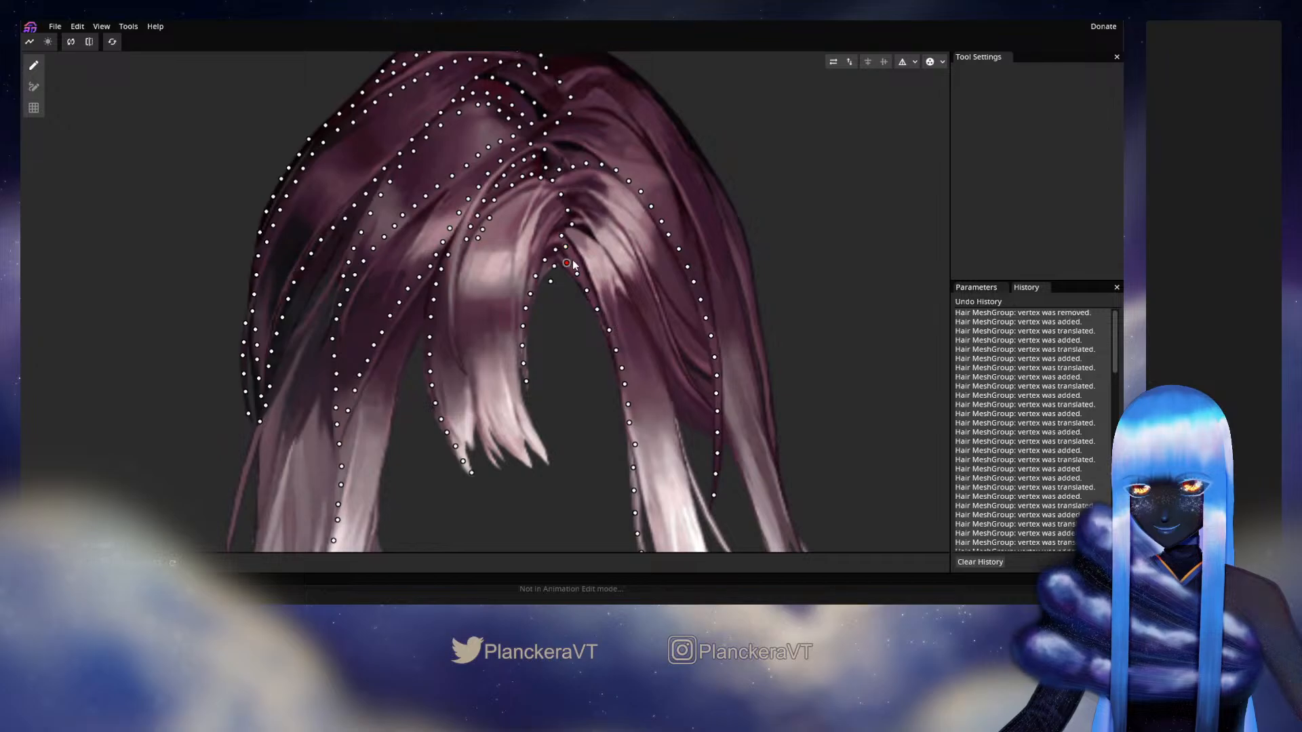
key(ctrl+z)
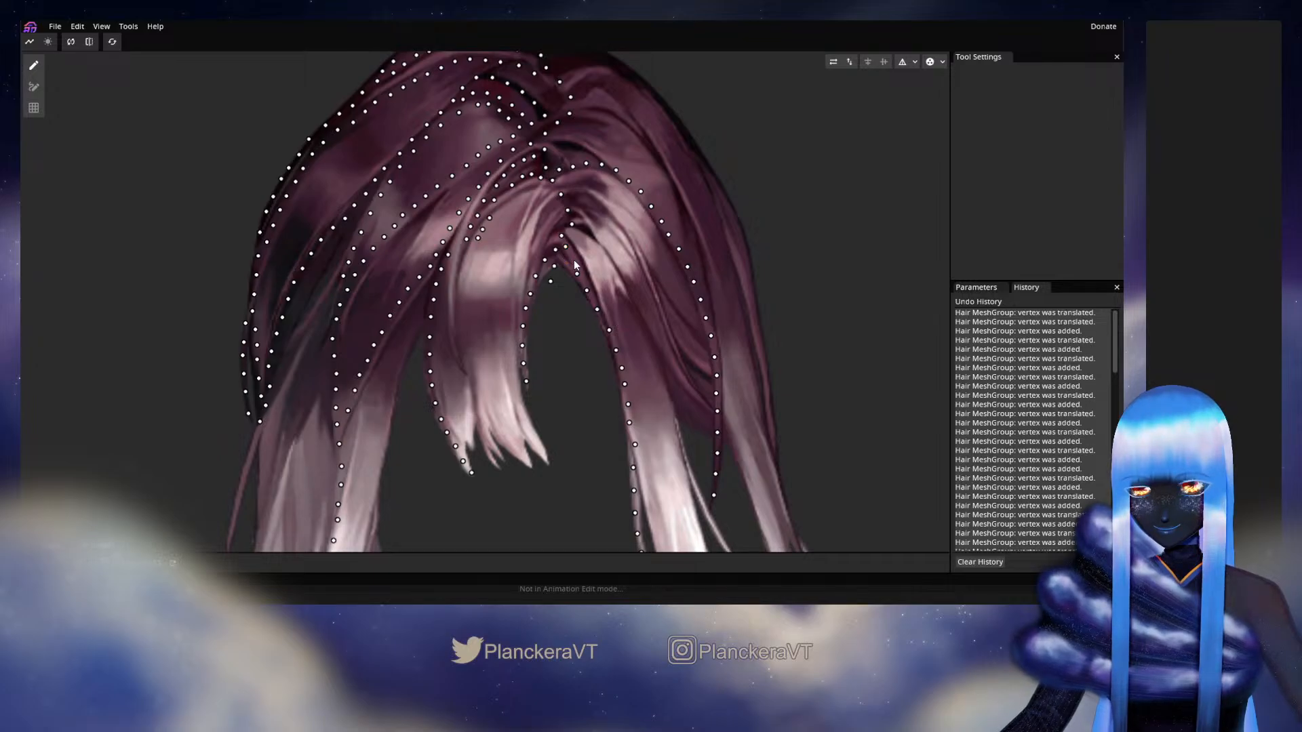
double_click(568, 266)
drag(576, 273, 577, 277)
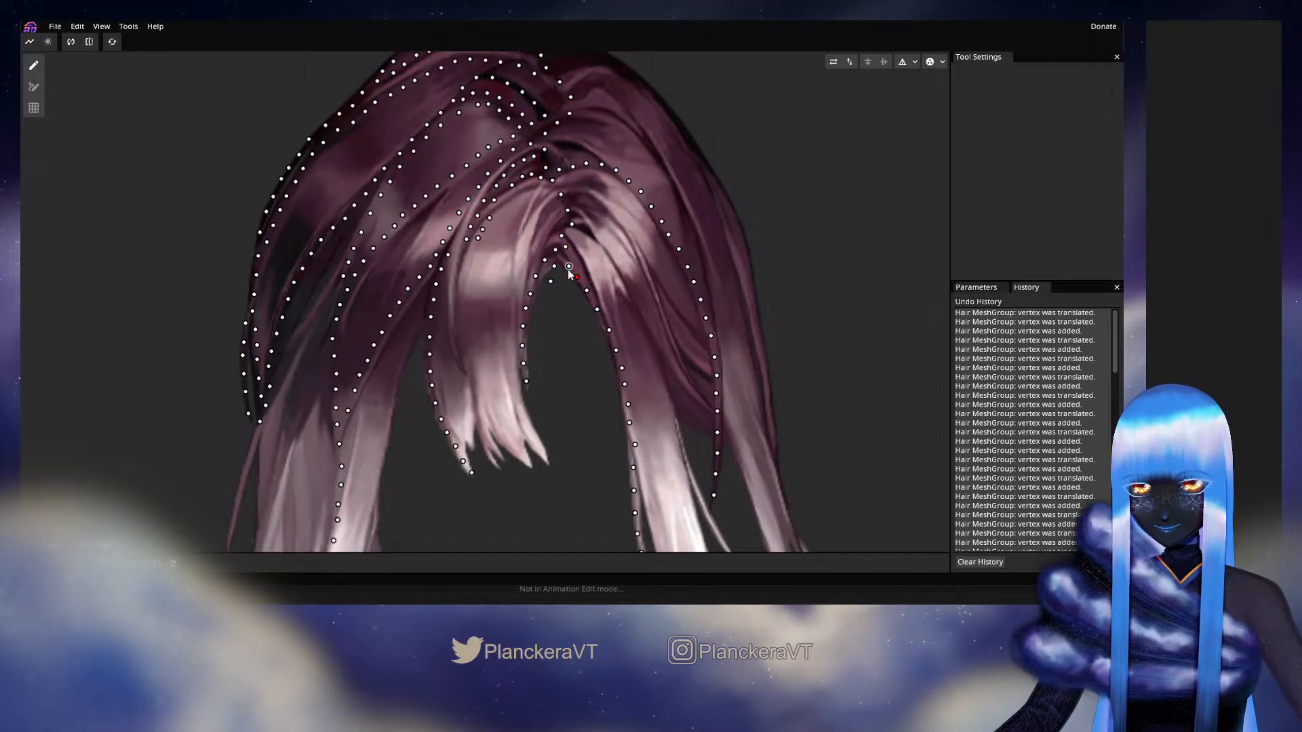
double_click(569, 267)
double_click(566, 262)
double_click(574, 256)
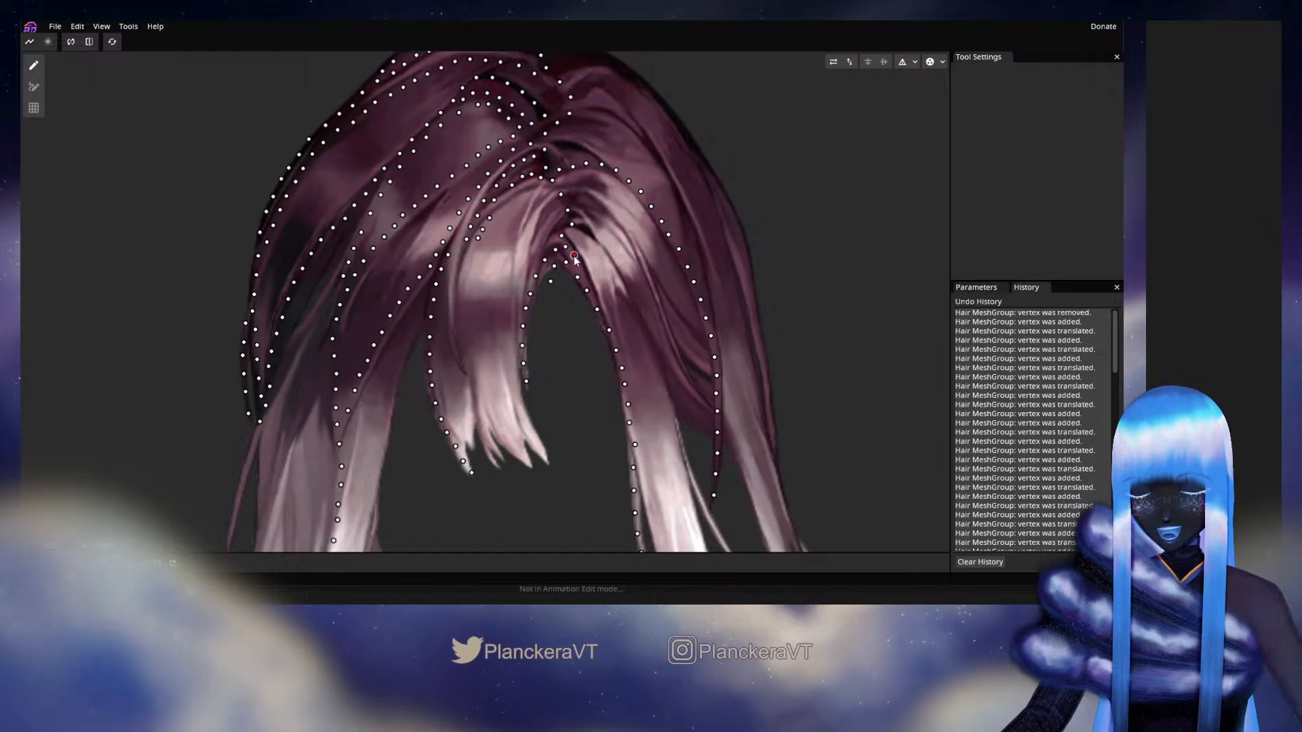
drag(574, 257, 571, 270)
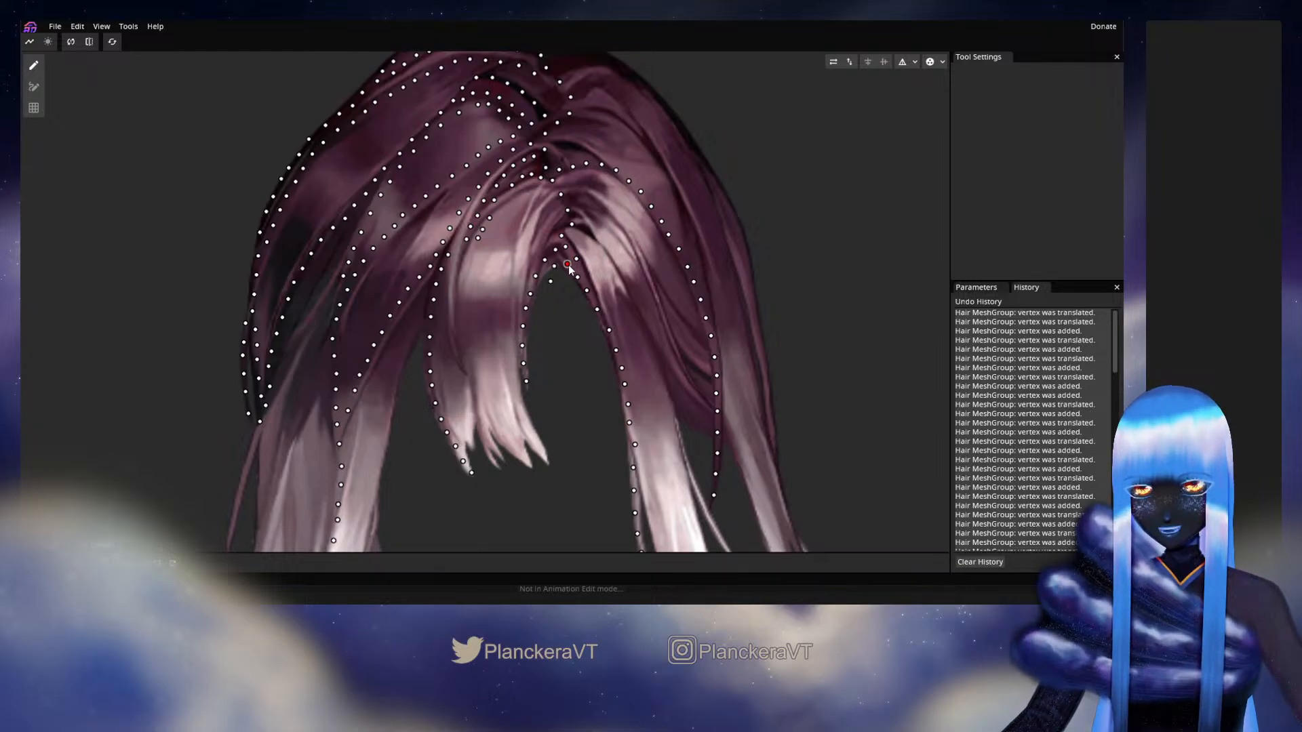
double_click(577, 277)
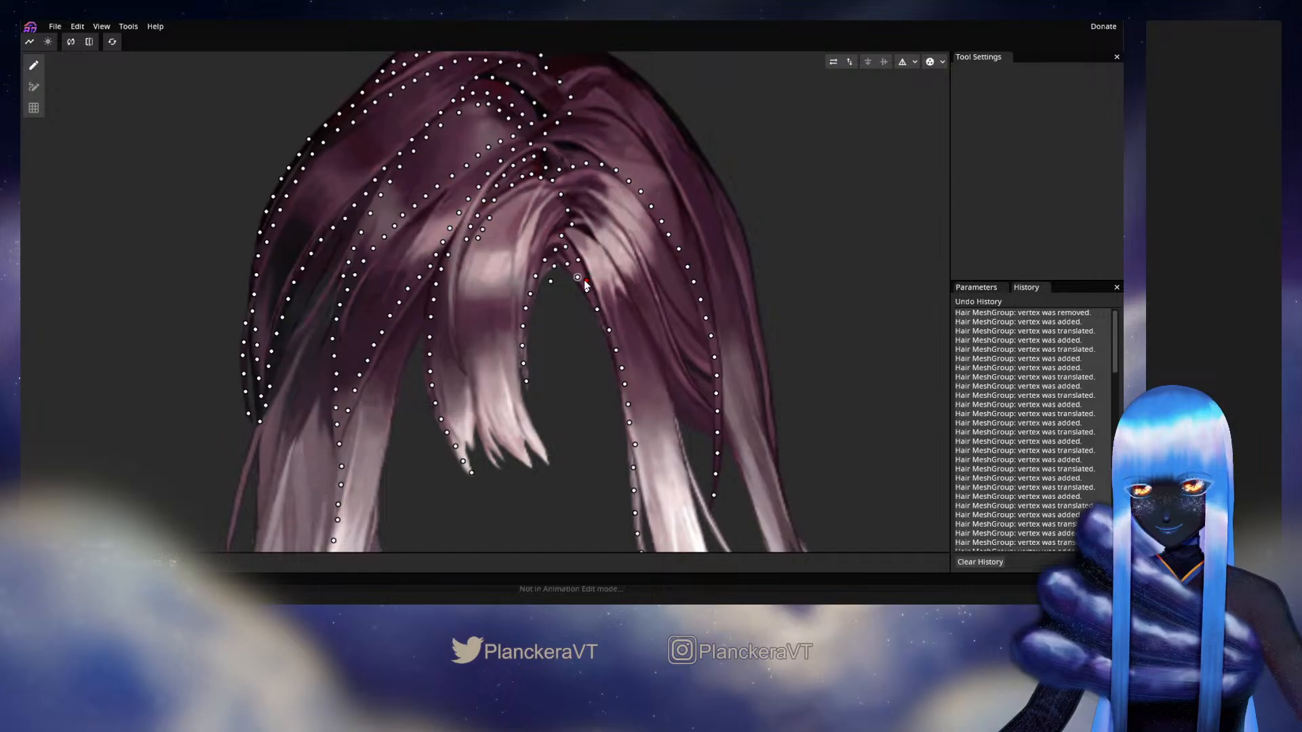
click(586, 282)
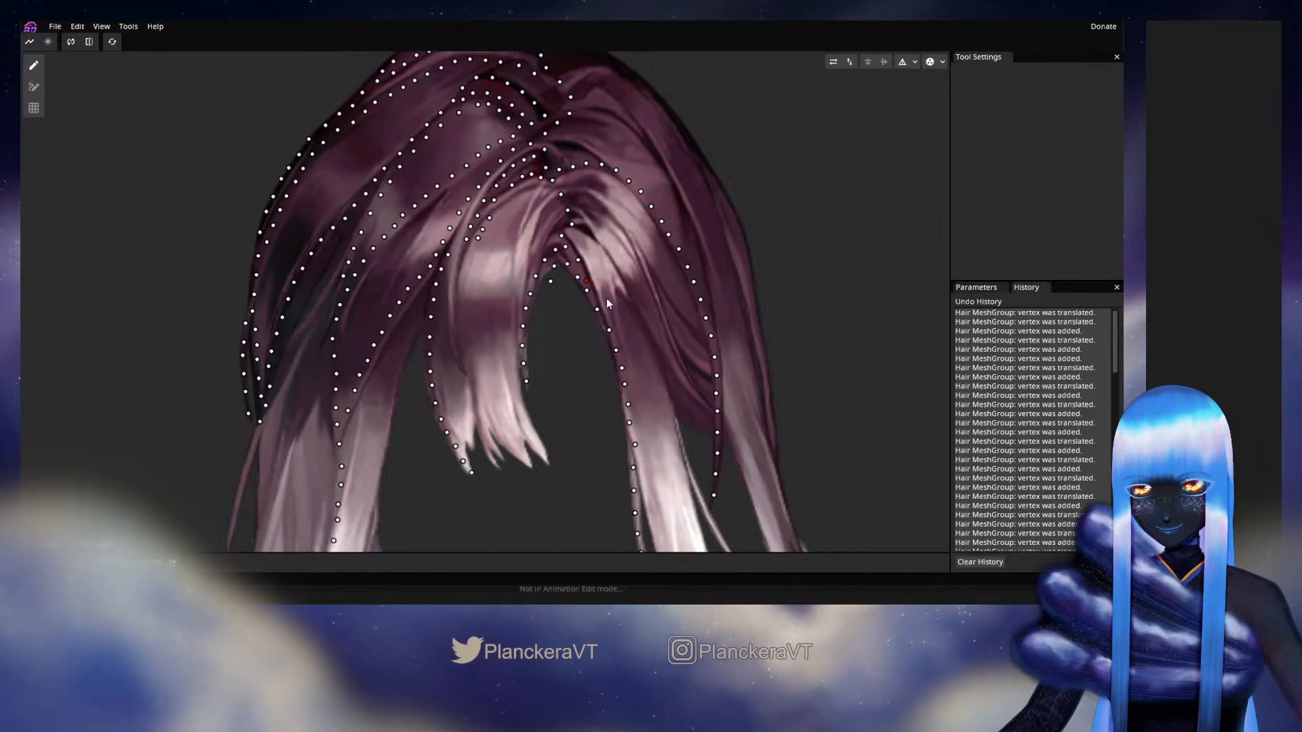
Step: Add a second vertex row from the base of the parting down the right lock, just outside the forehead opening's edge row
click(571, 225)
double_click(573, 235)
double_click(586, 246)
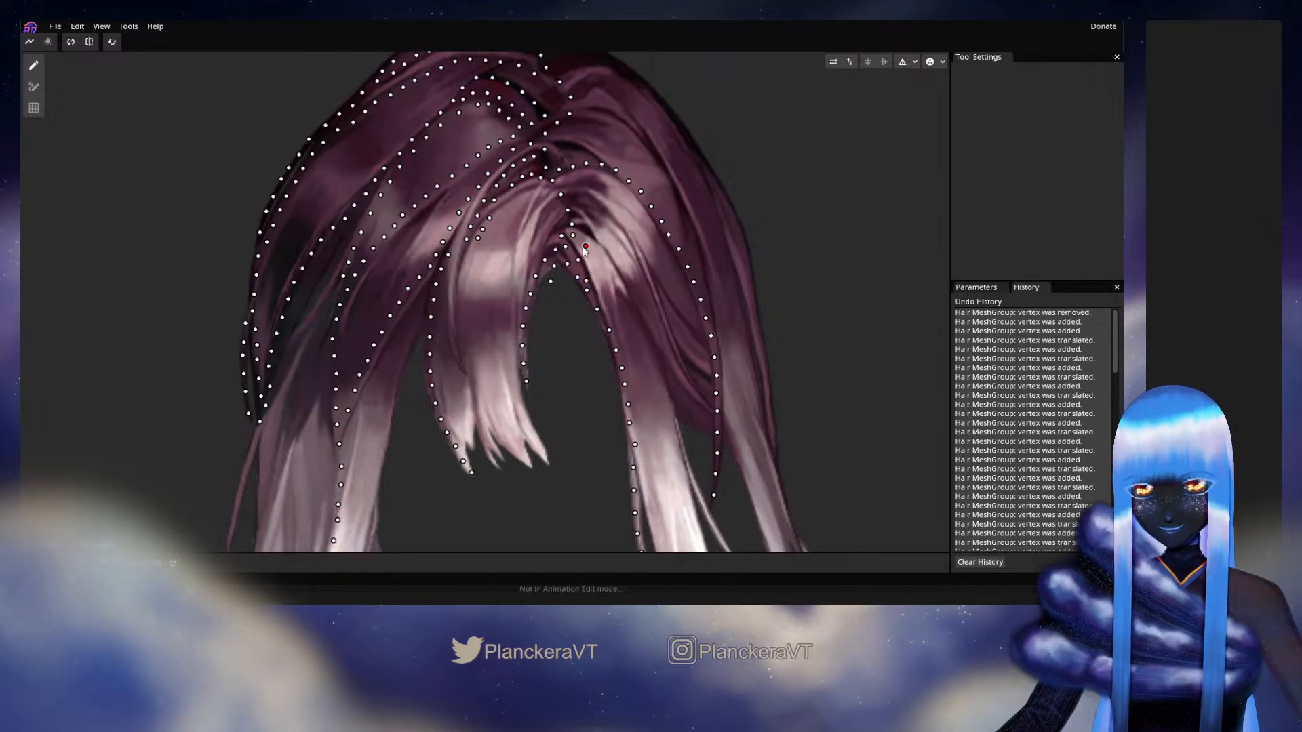
drag(586, 247, 592, 260)
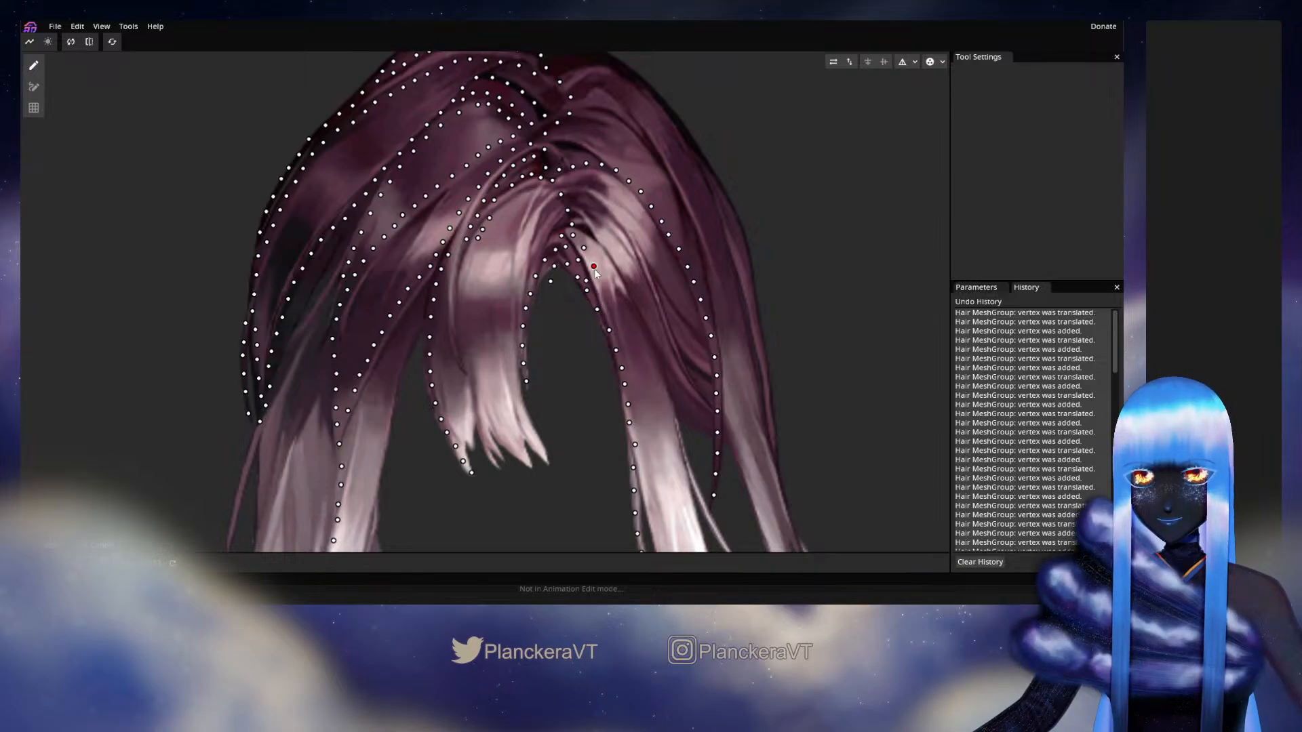
double_click(601, 284)
double_click(608, 301)
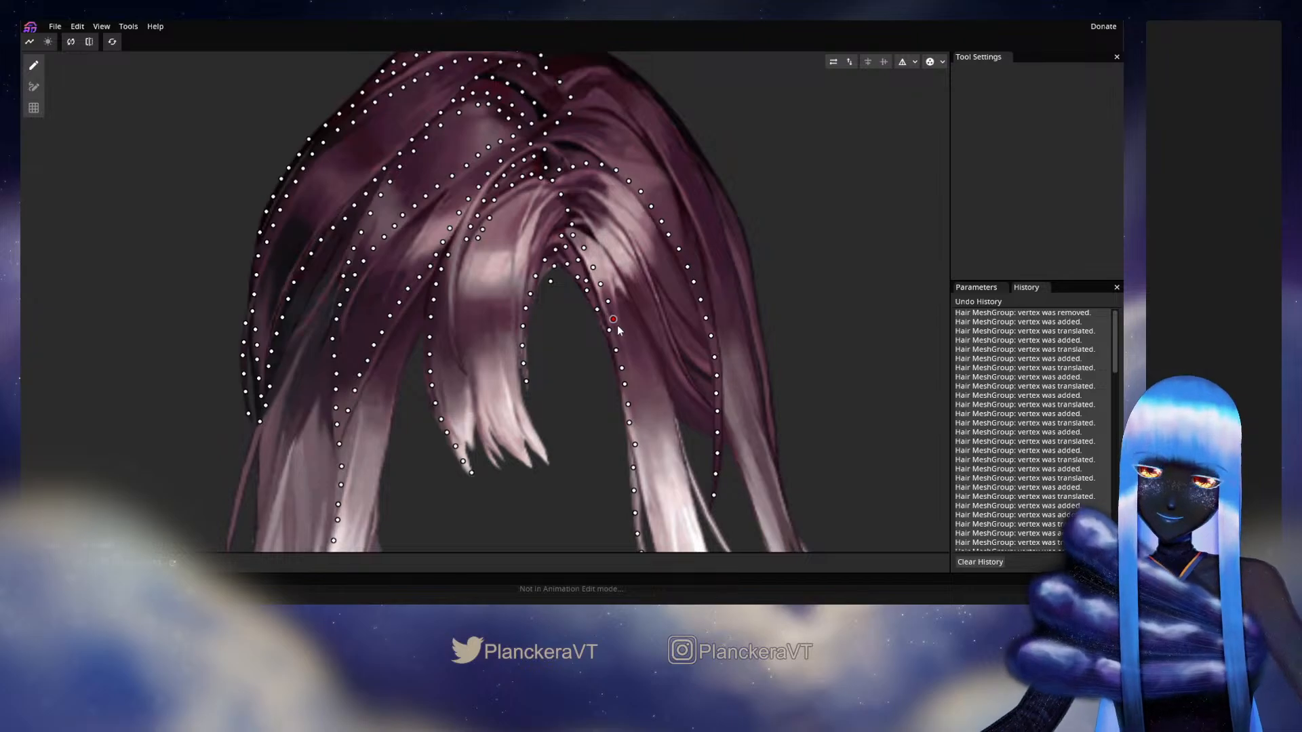
double_click(612, 315)
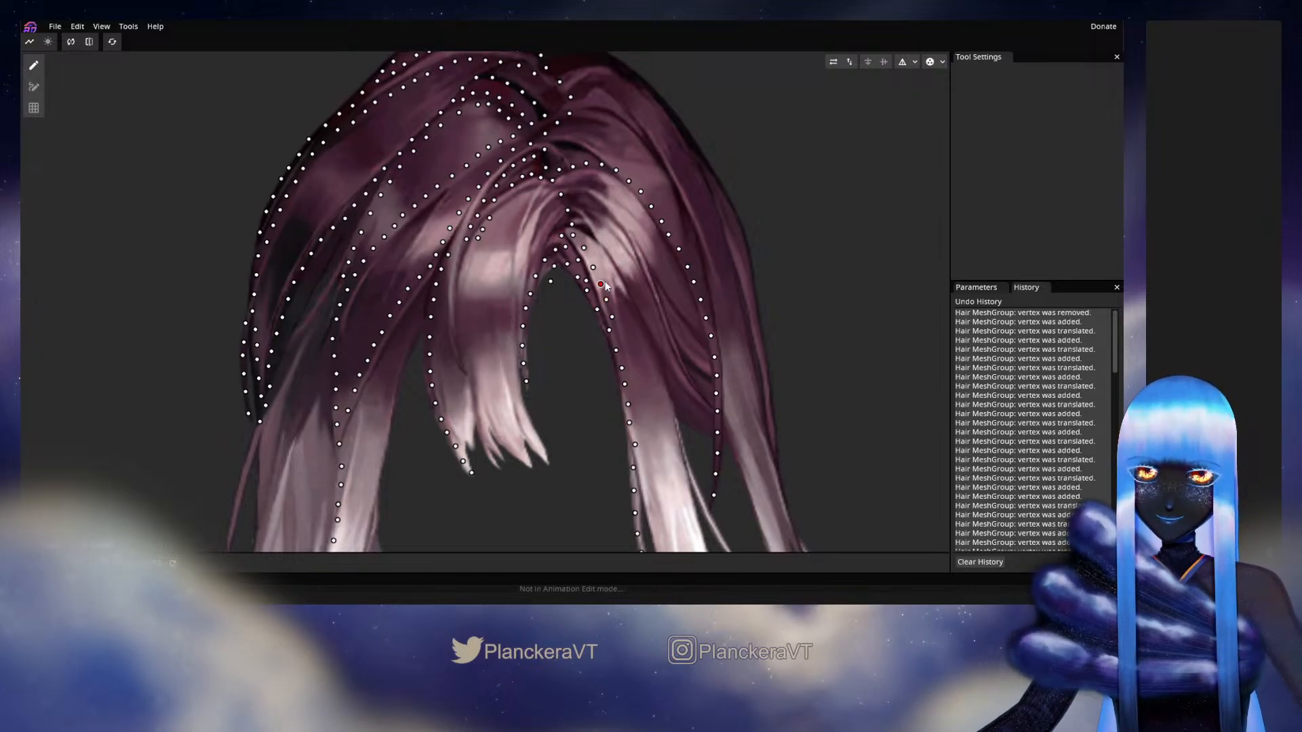
click(601, 281)
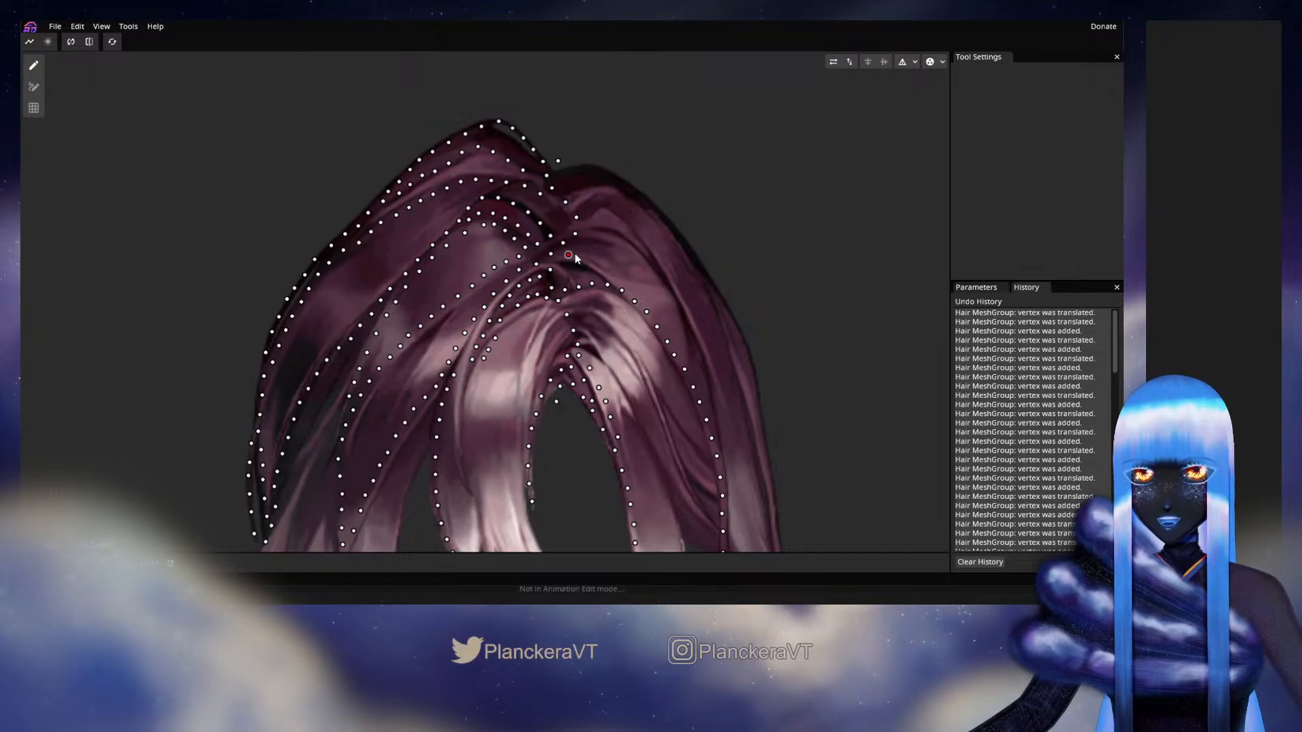
Step: Place vertices from the parting over the small arched strands on the right side, along the crest and just beneath it
double_click(589, 257)
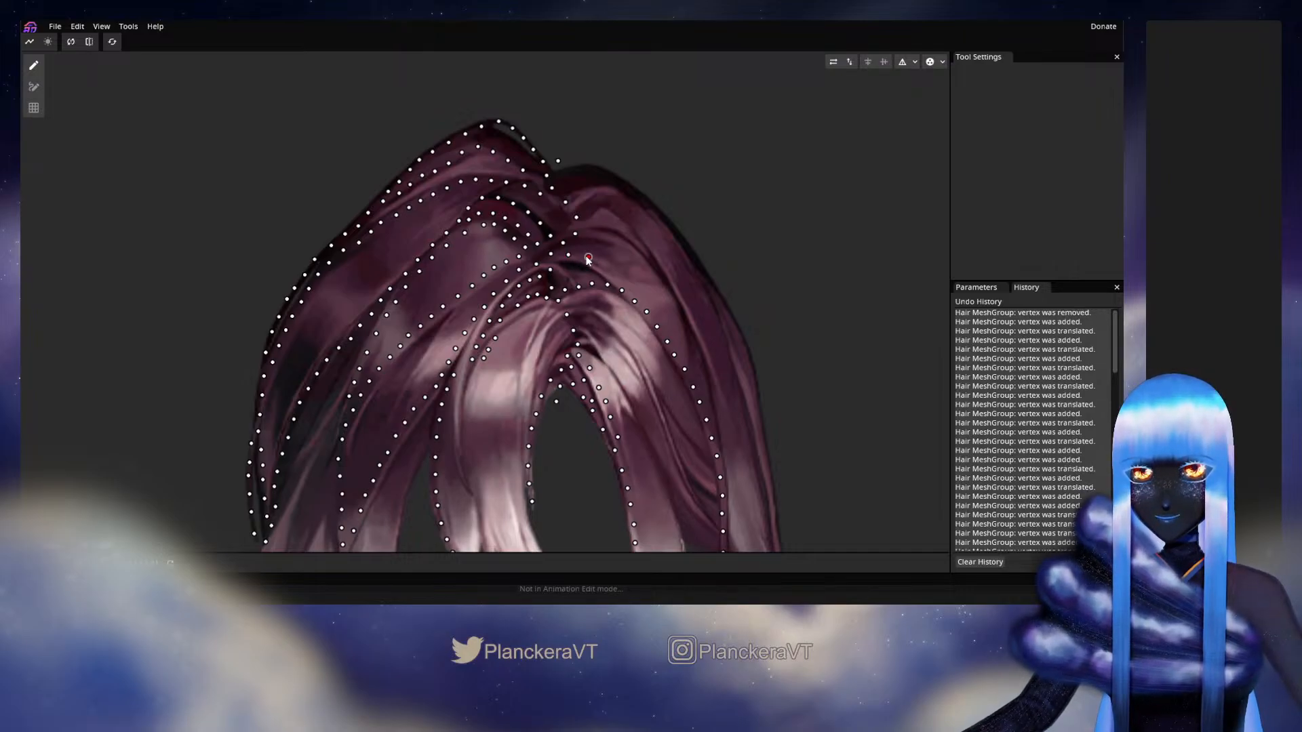
double_click(576, 268)
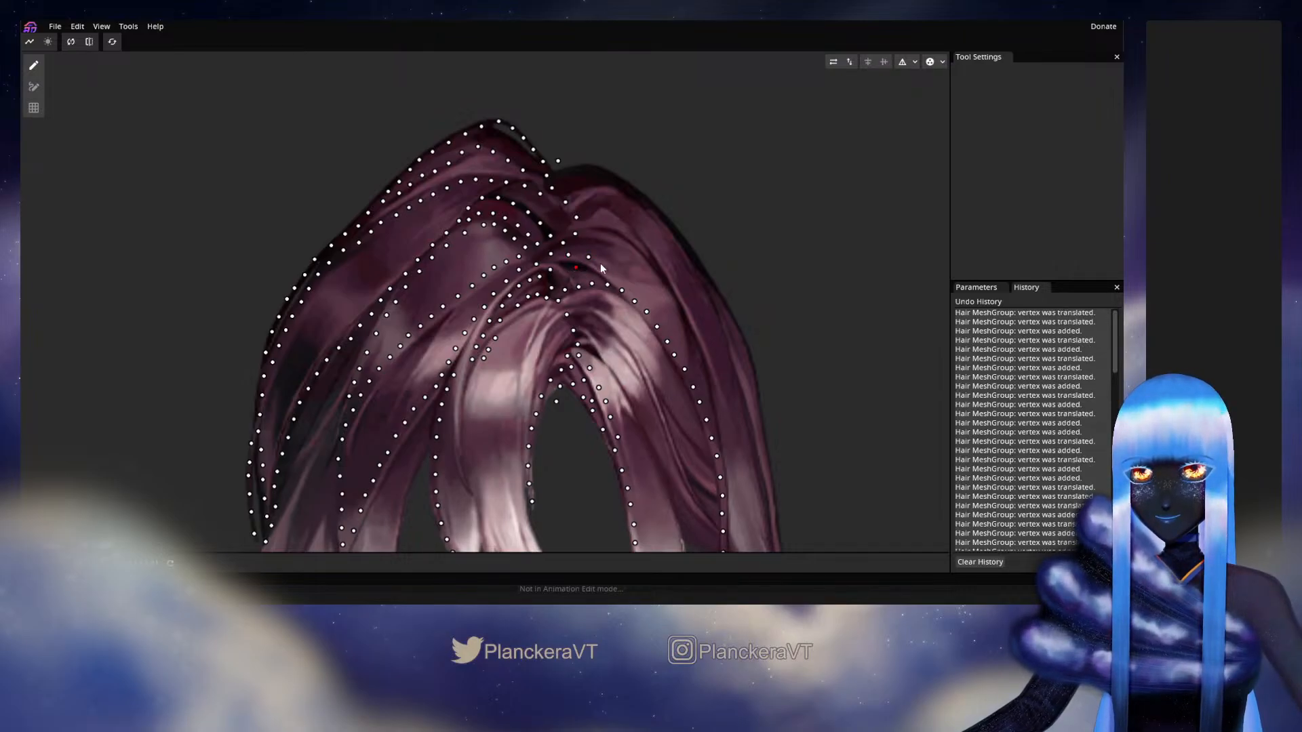
double_click(600, 264)
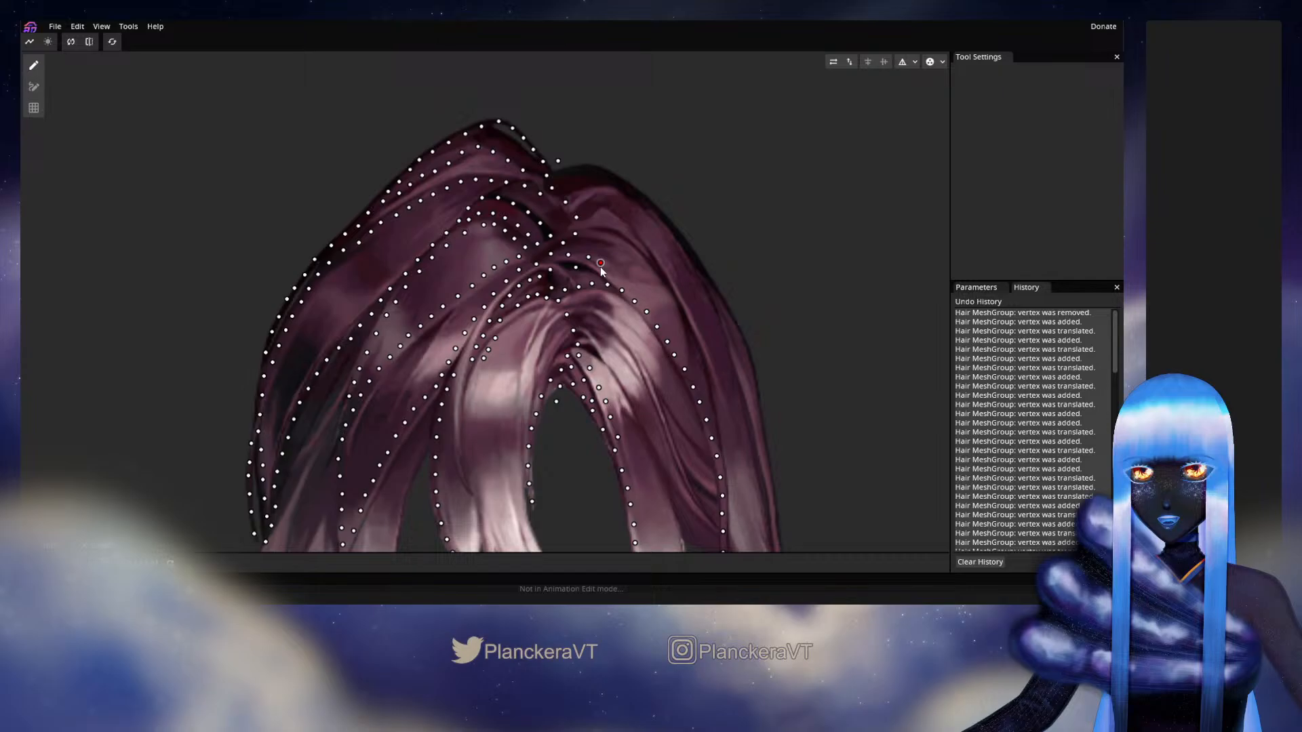
double_click(617, 279)
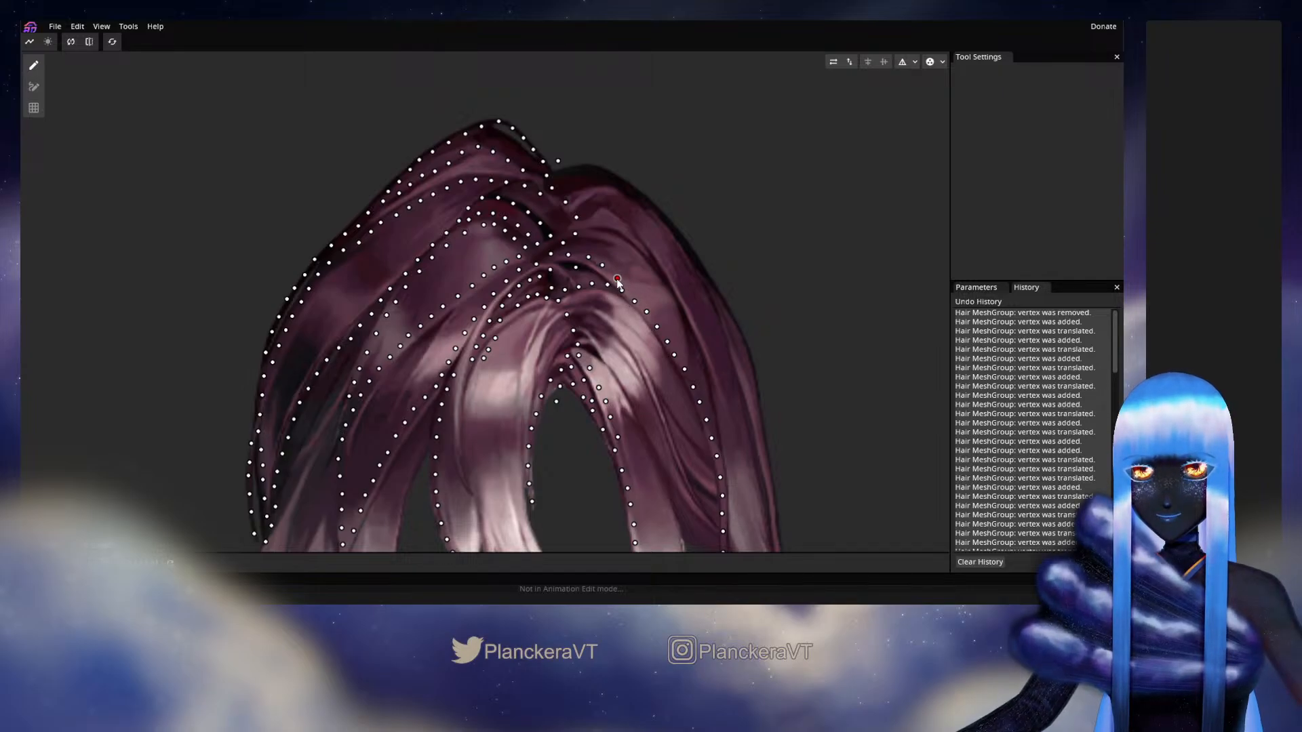
double_click(592, 271)
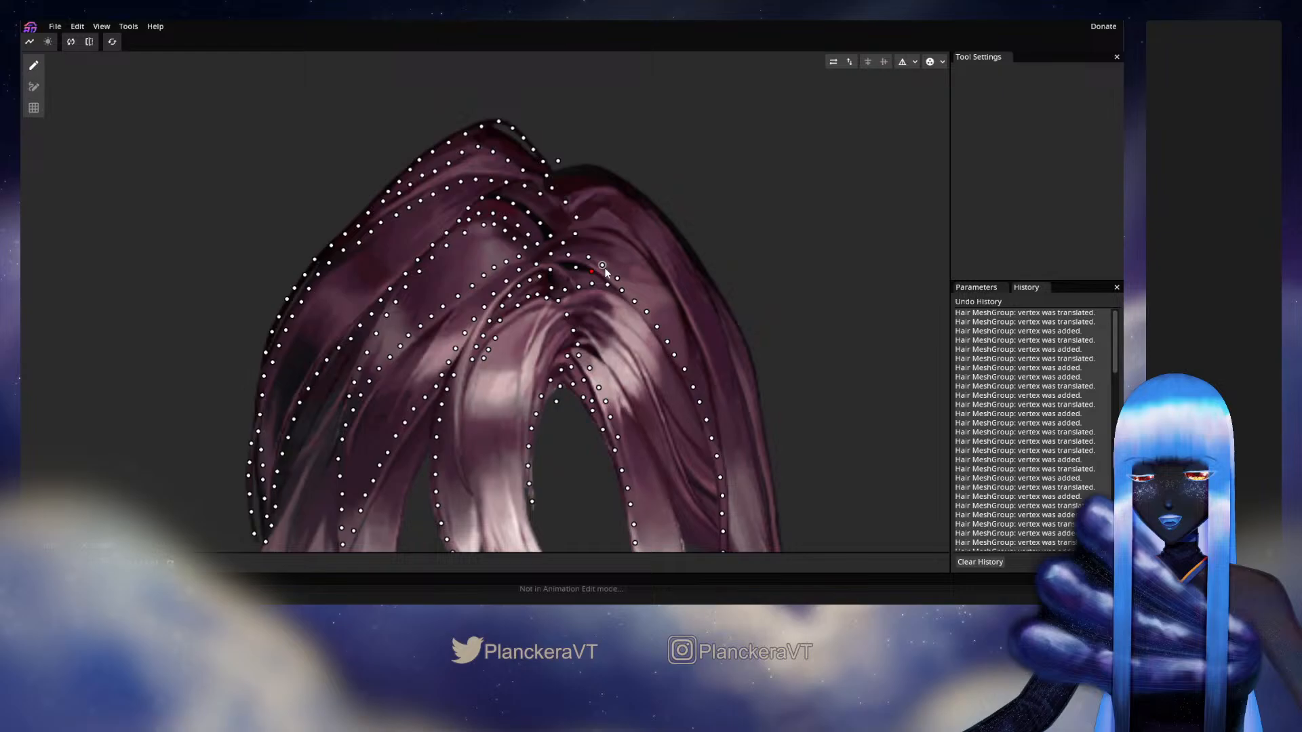
Step: Place a vertex row from the parting over the next arched strand on the right side, following its curve outward
click(590, 236)
click(606, 234)
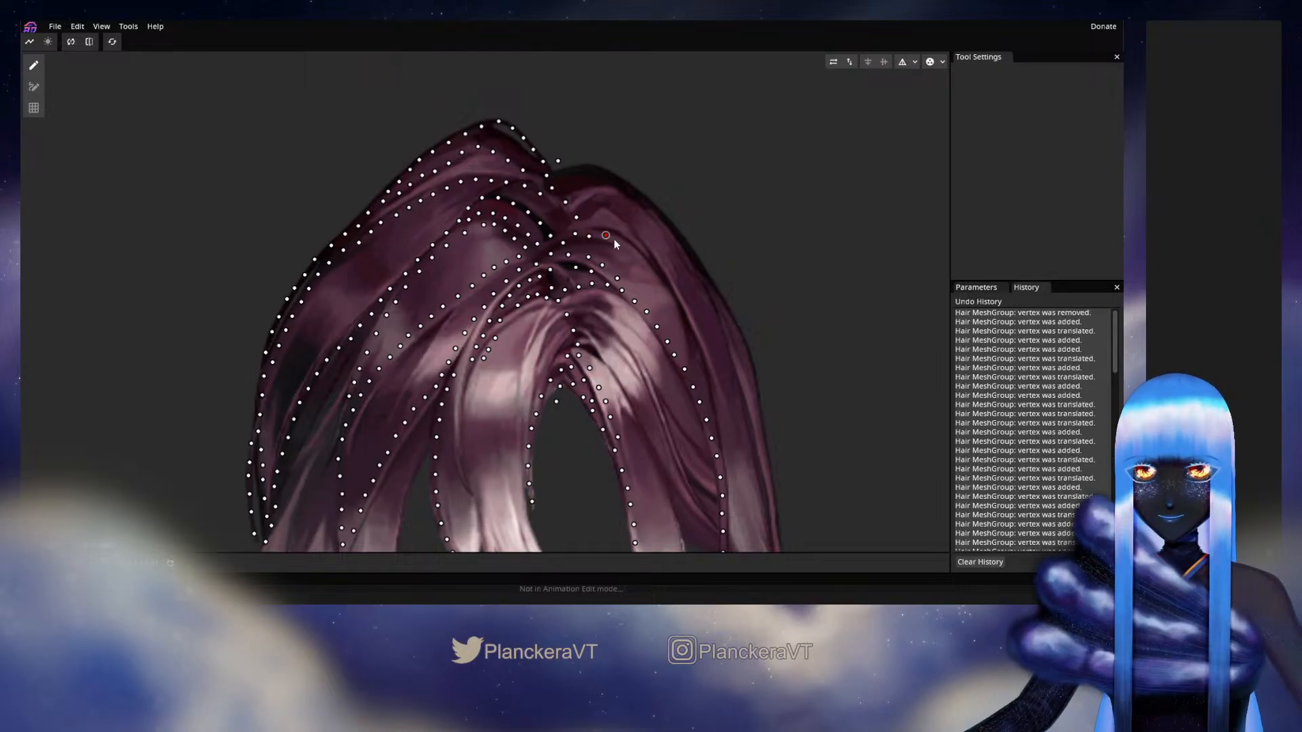
click(624, 243)
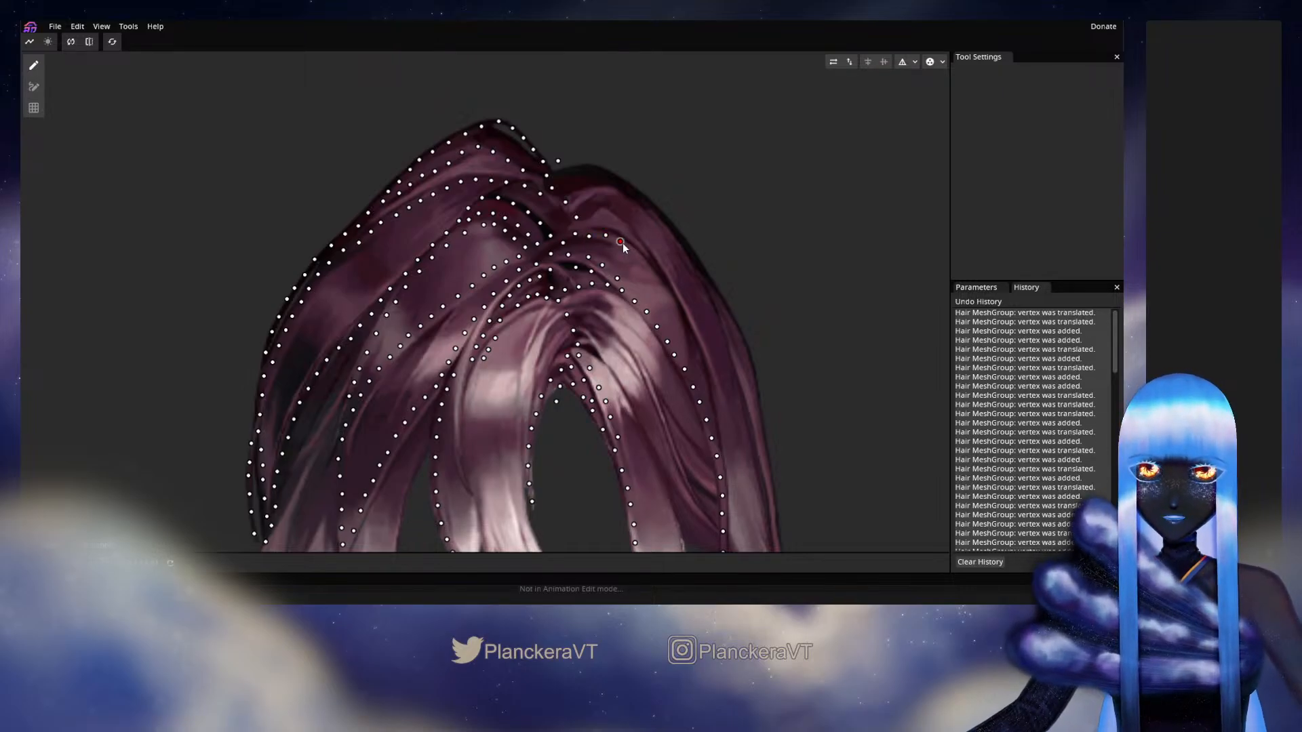
right_click(622, 242)
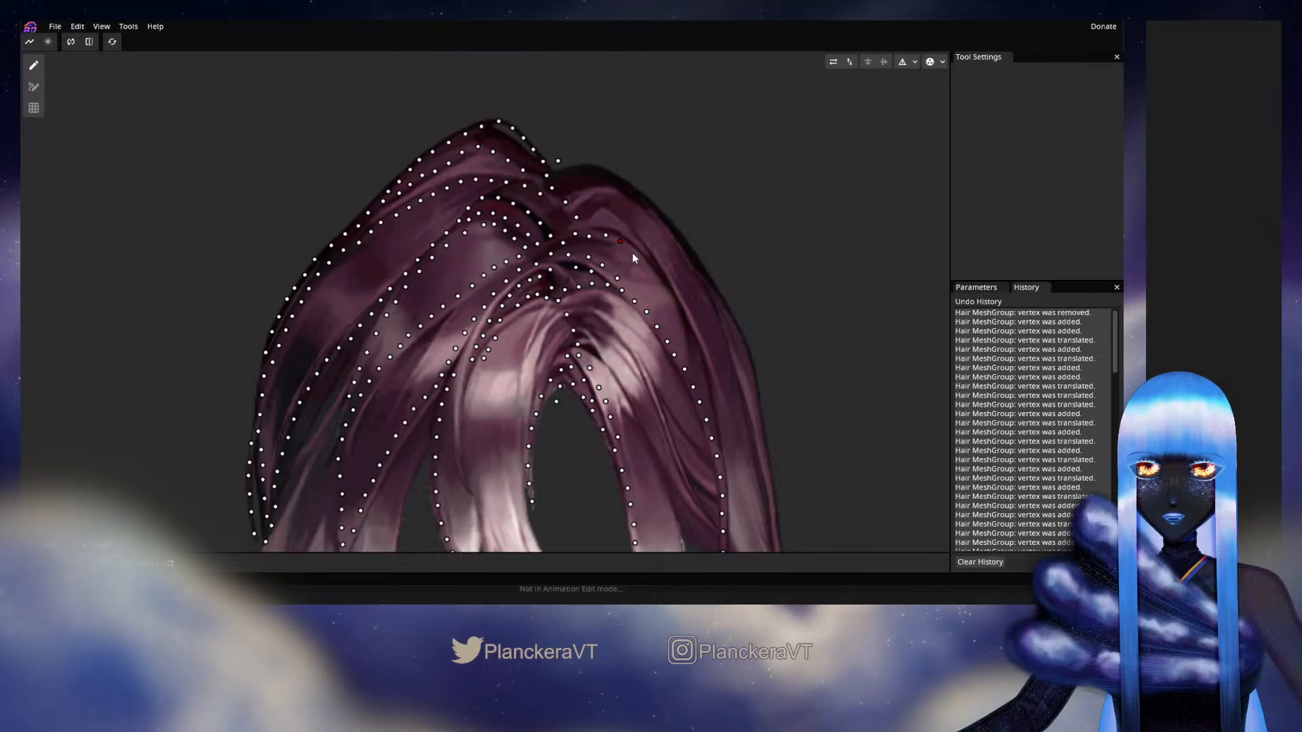
click(633, 253)
click(641, 264)
click(652, 277)
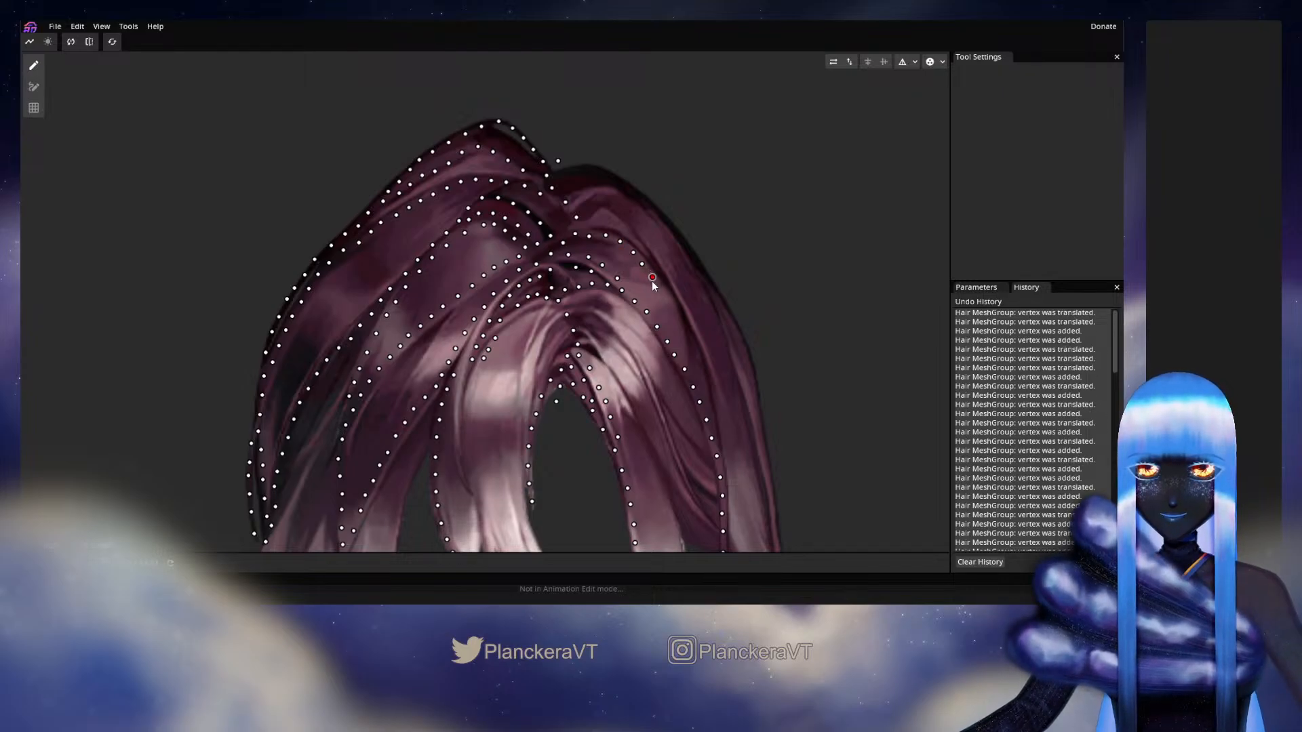
click(664, 292)
click(666, 299)
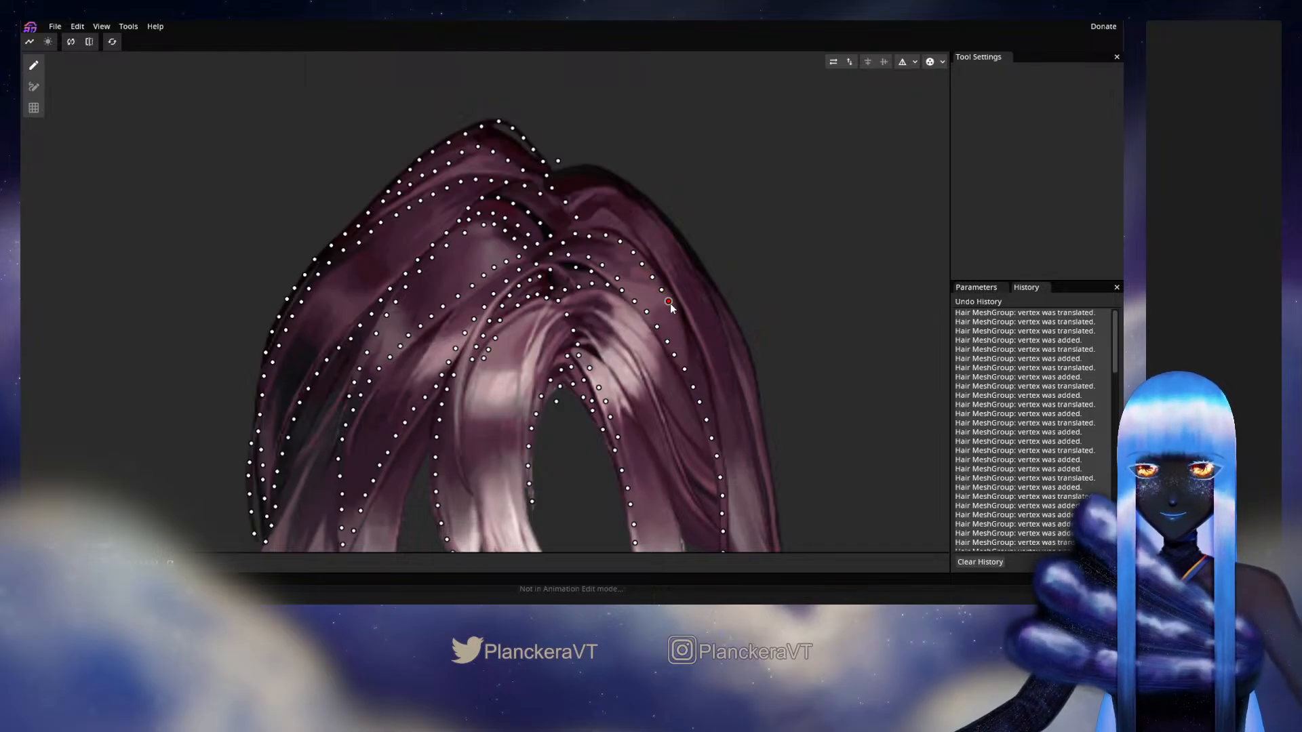
click(670, 302)
click(675, 314)
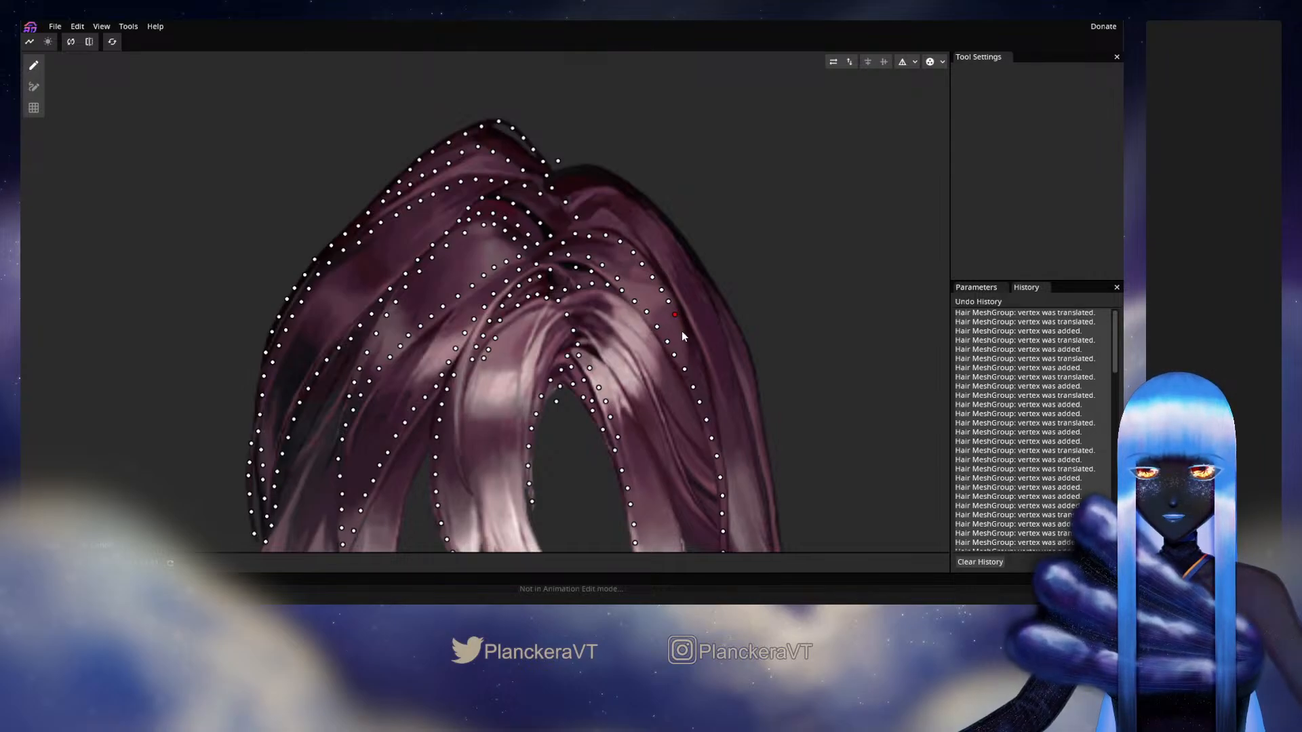
Step: Extend the arched strand's vertex row down the right side until it meets the side lock's existing row
click(684, 332)
click(691, 351)
click(700, 367)
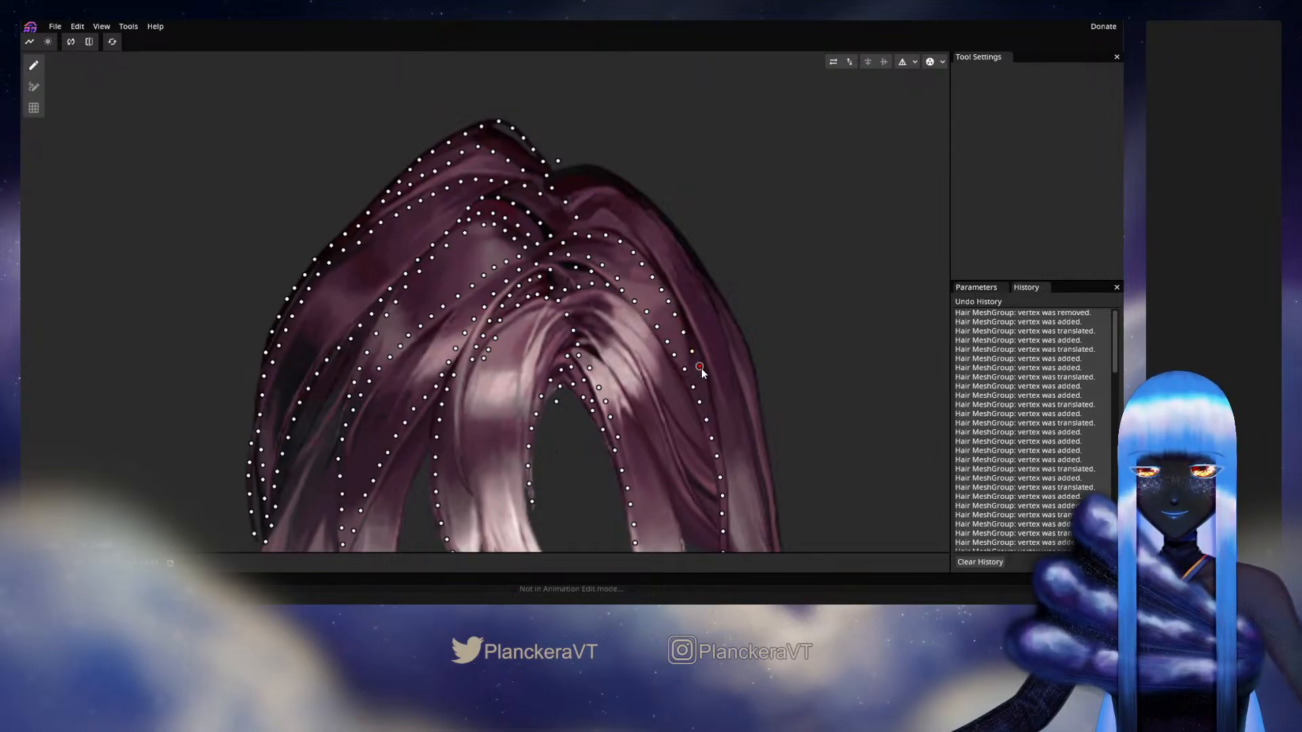
mouse_move(701, 368)
mouse_down()
mouse_move(696, 329)
mouse_move(702, 350)
mouse_up()
click(699, 342)
click(706, 370)
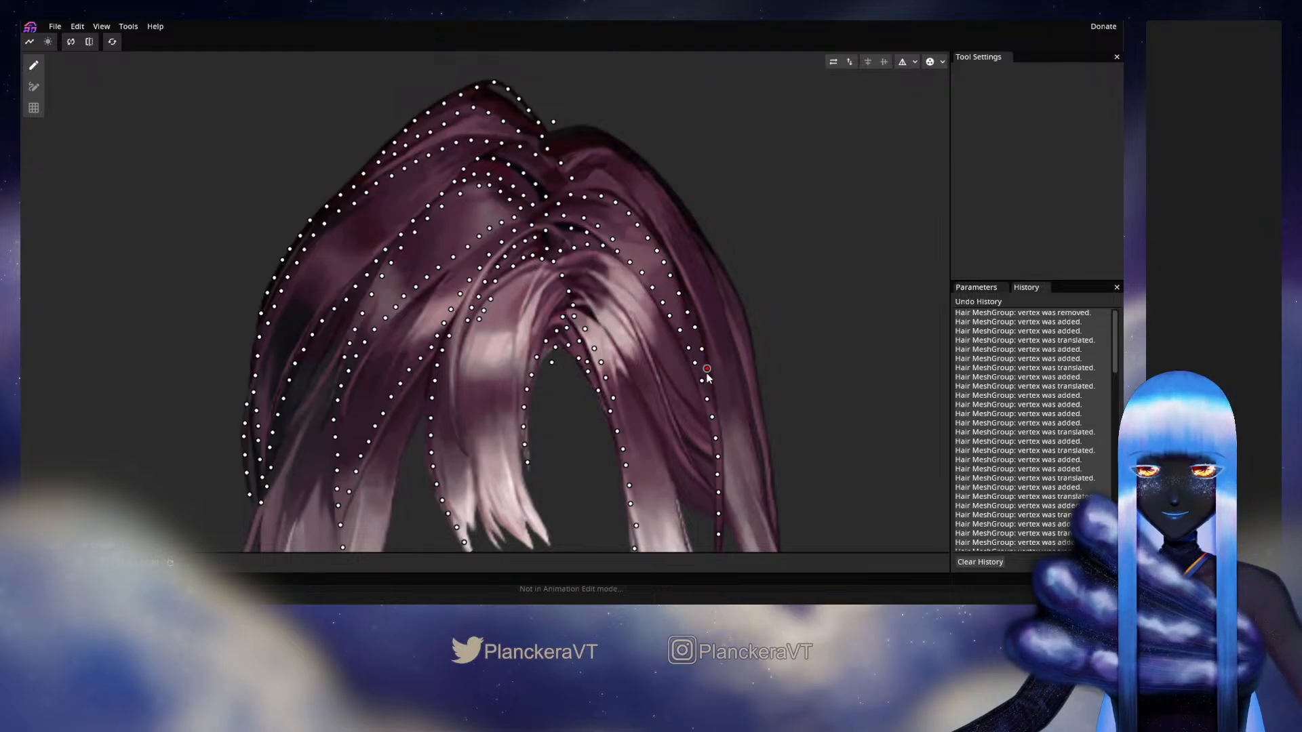
click(701, 380)
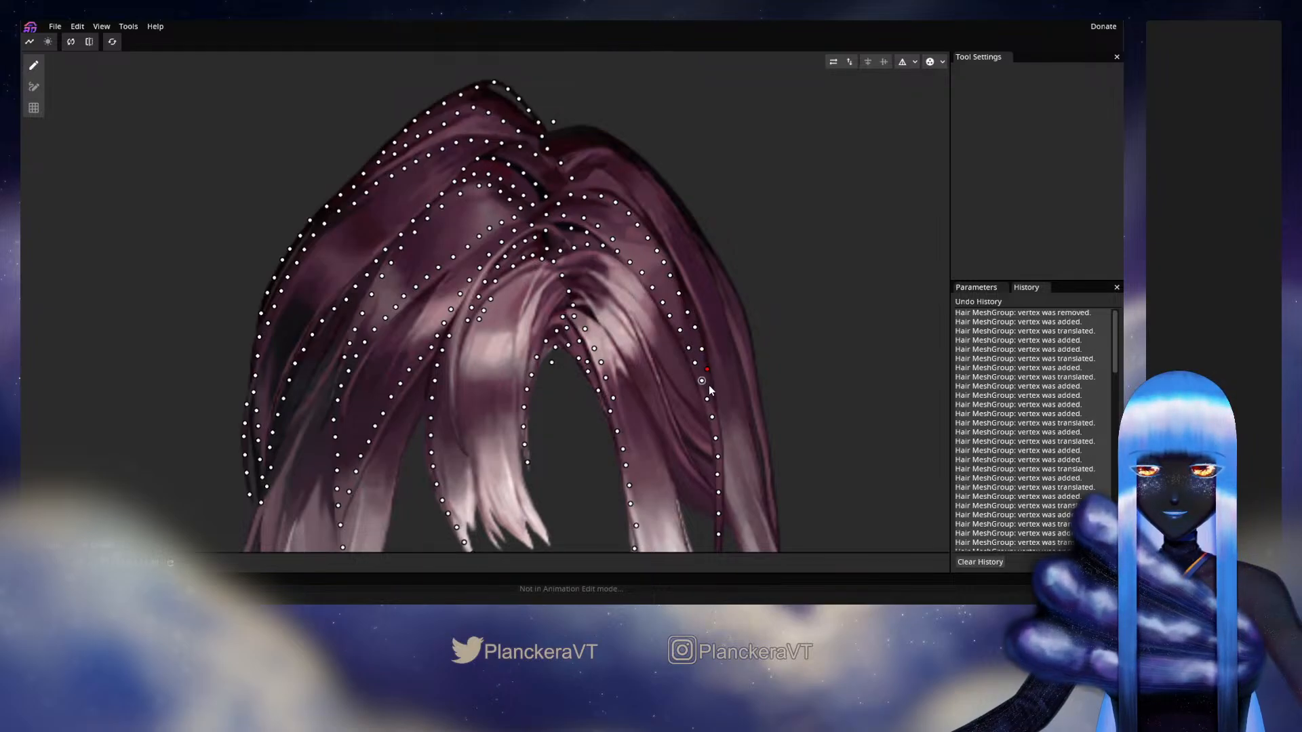
Step: Add a vertex row from the parting along the topmost arched strand, between the previous row and the right crown edge
drag(635, 220, 642, 307)
click(610, 317)
click(621, 299)
click(645, 304)
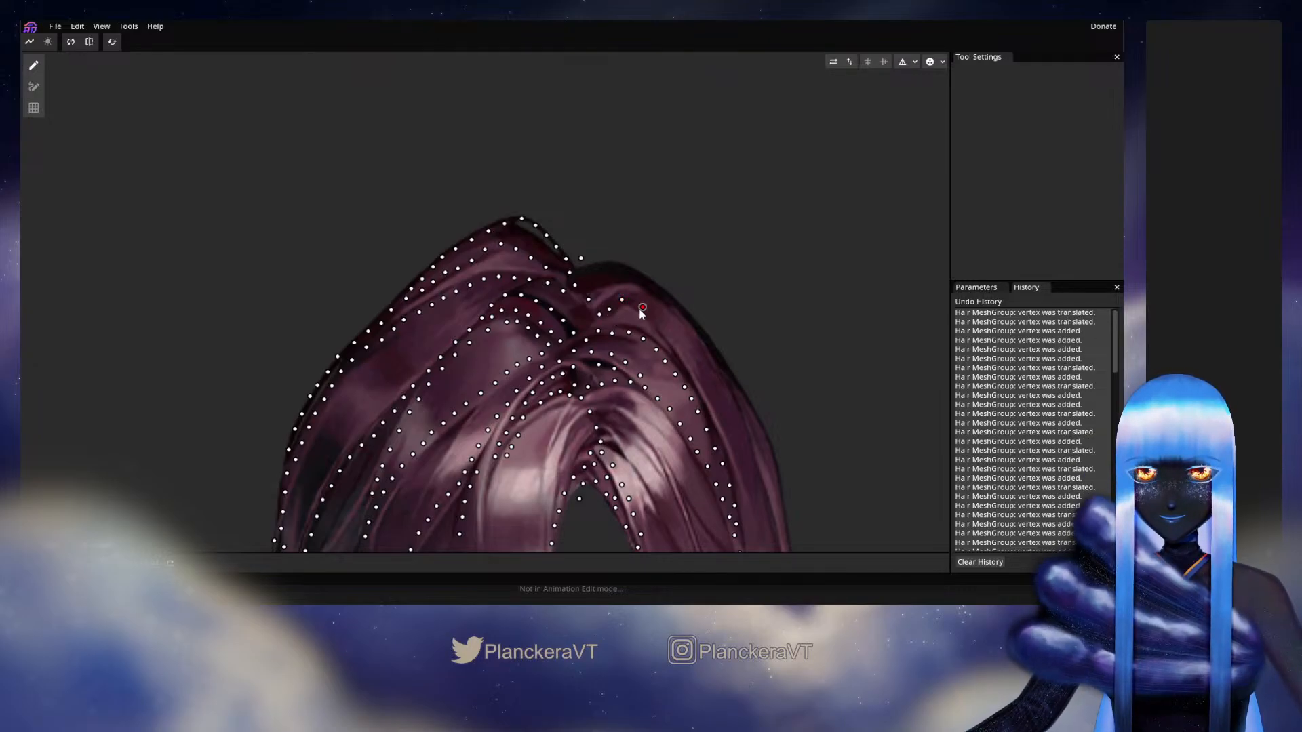
click(654, 318)
click(671, 333)
click(678, 344)
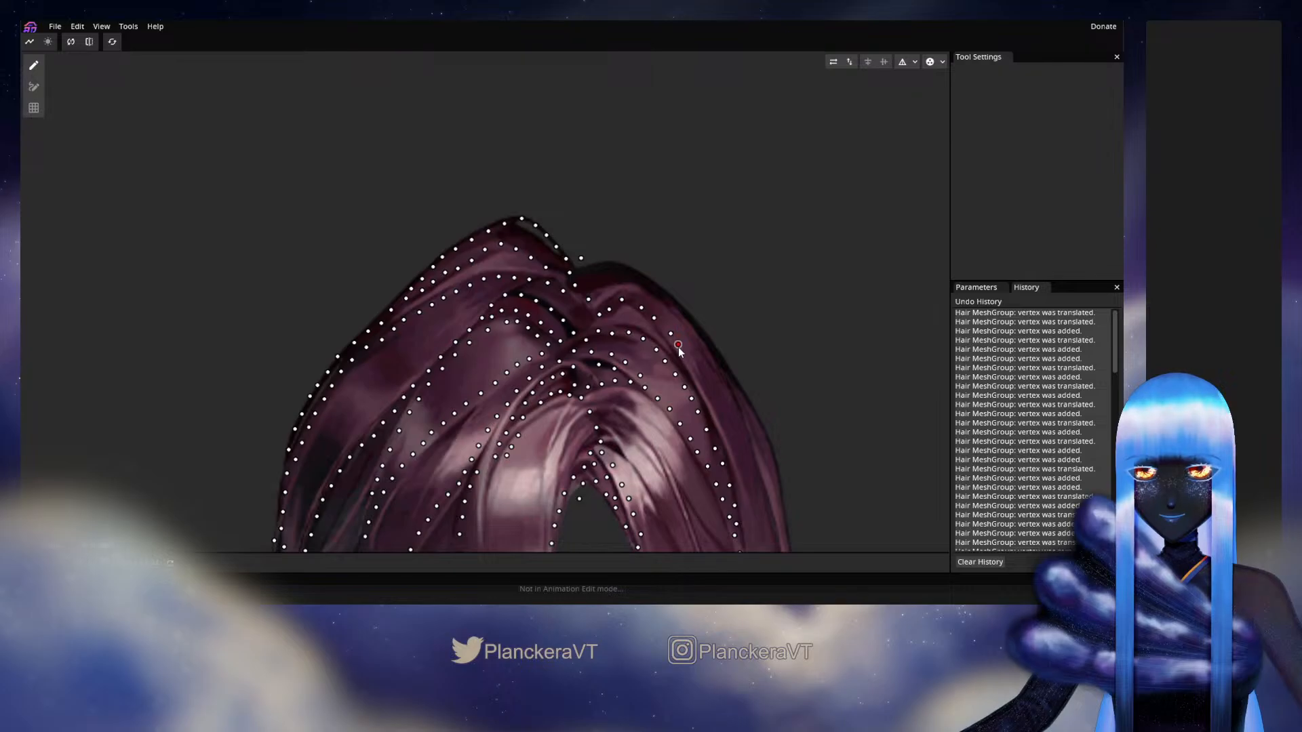
drag(678, 345, 678, 347)
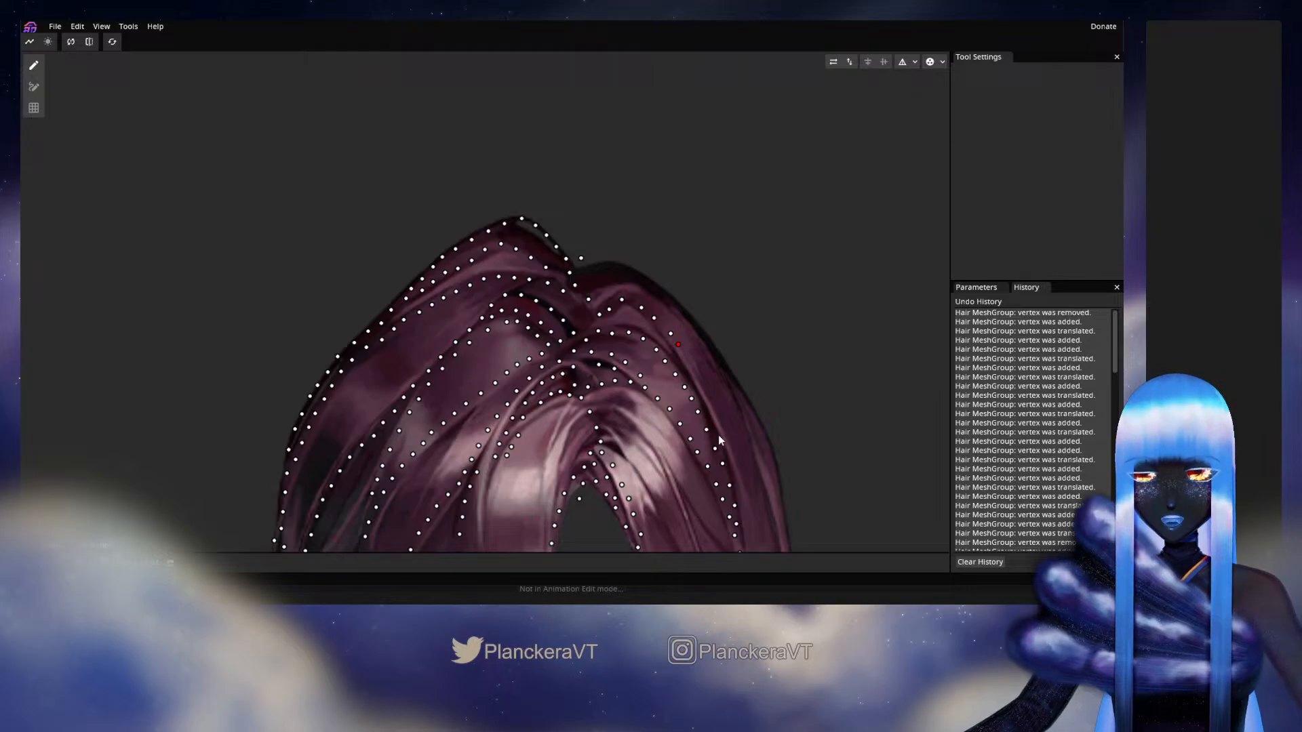
Step: Outline the right crown's outer edge with vertices, from the parting notch over the top and down its slope
click(596, 268)
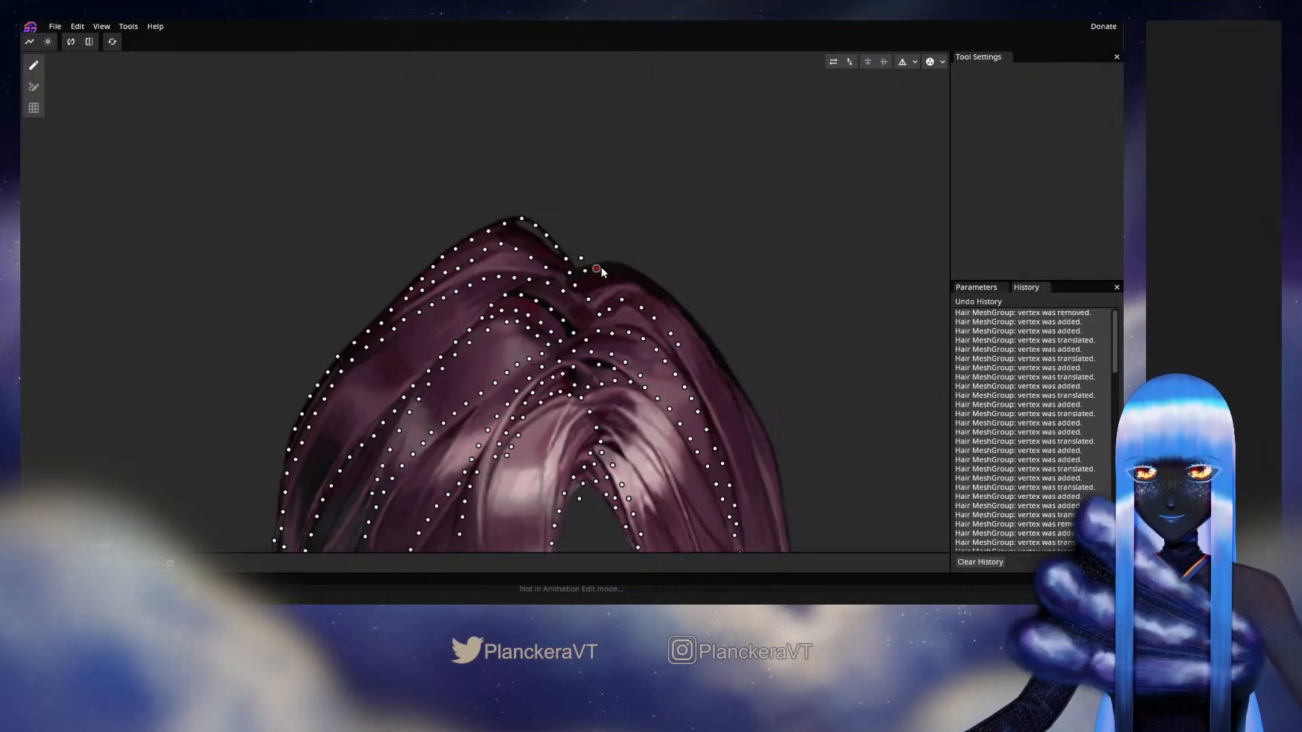
drag(601, 270, 597, 269)
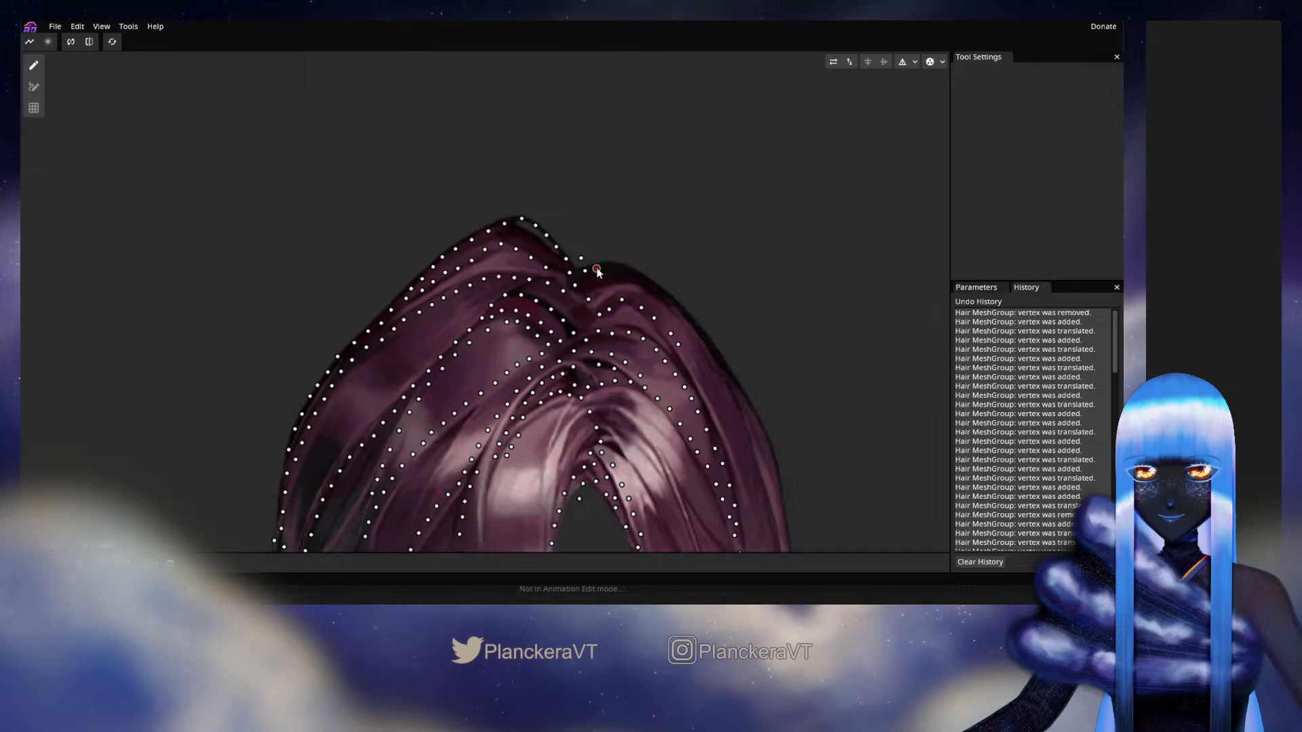
click(629, 275)
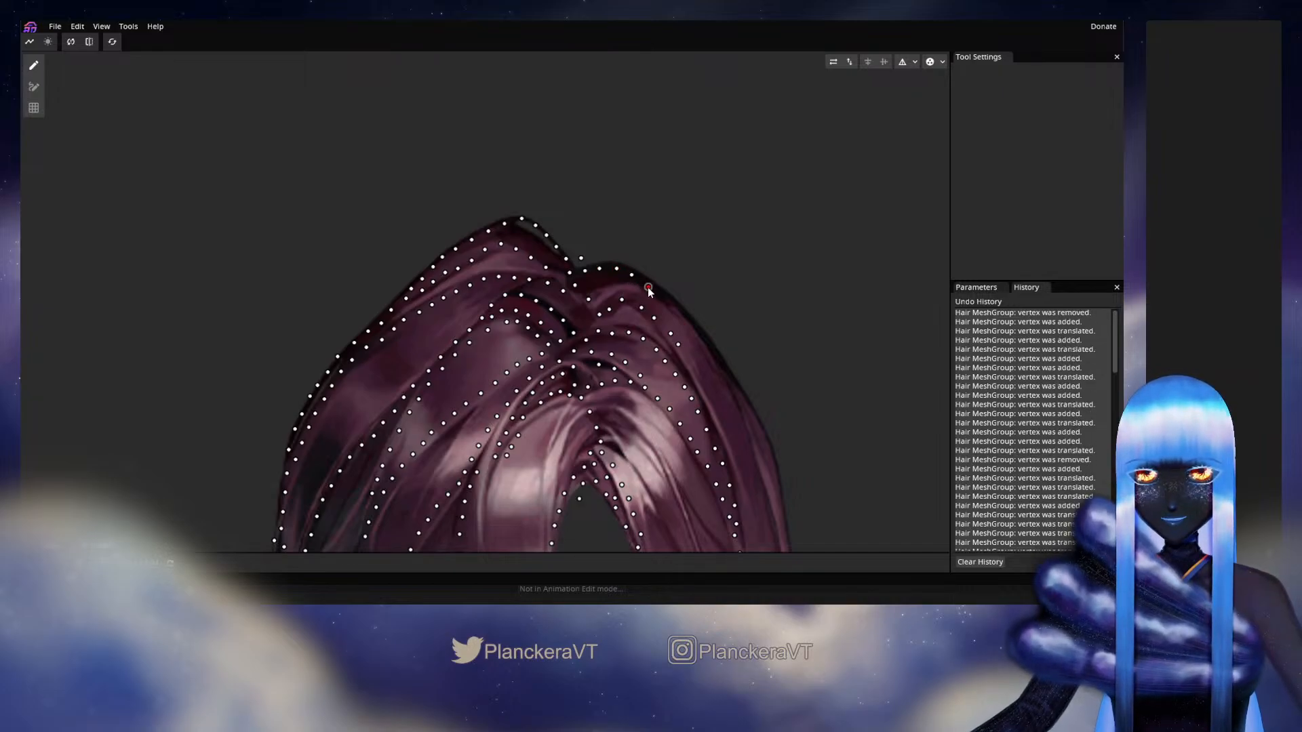
click(648, 286)
click(662, 296)
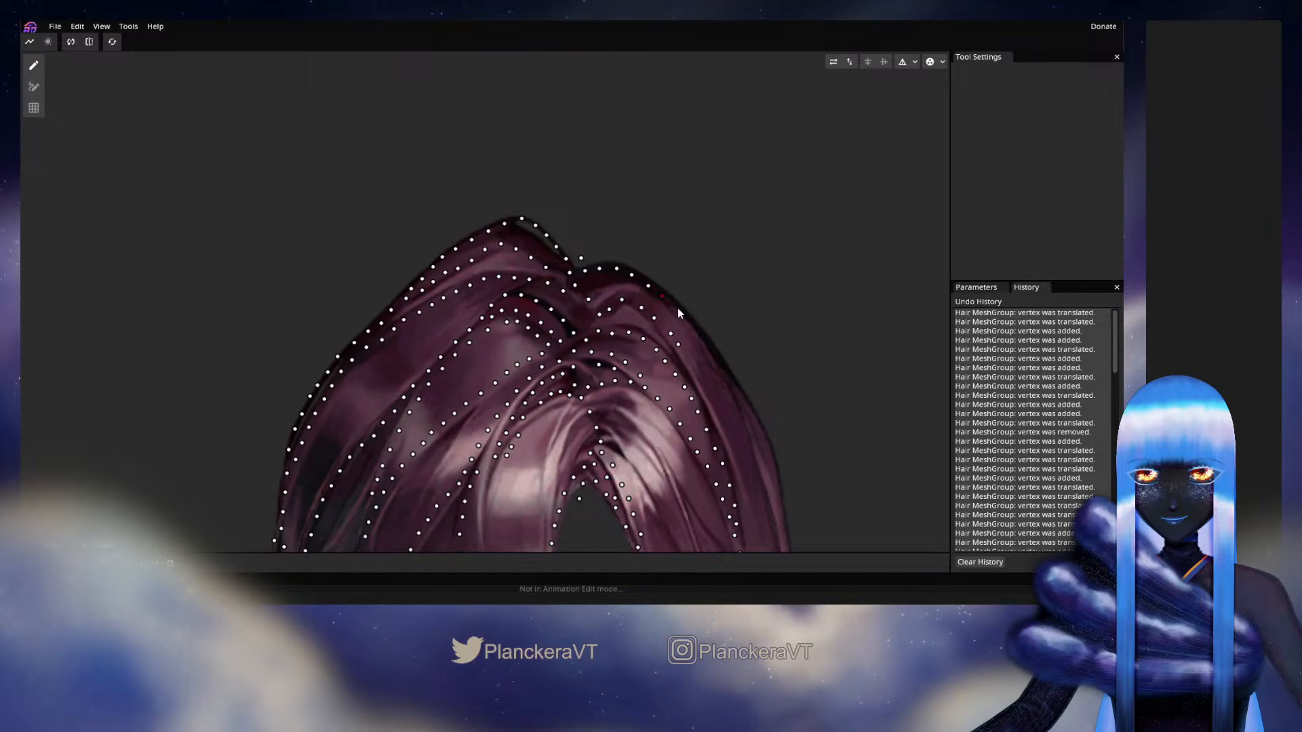
click(676, 309)
click(688, 323)
click(701, 336)
click(707, 349)
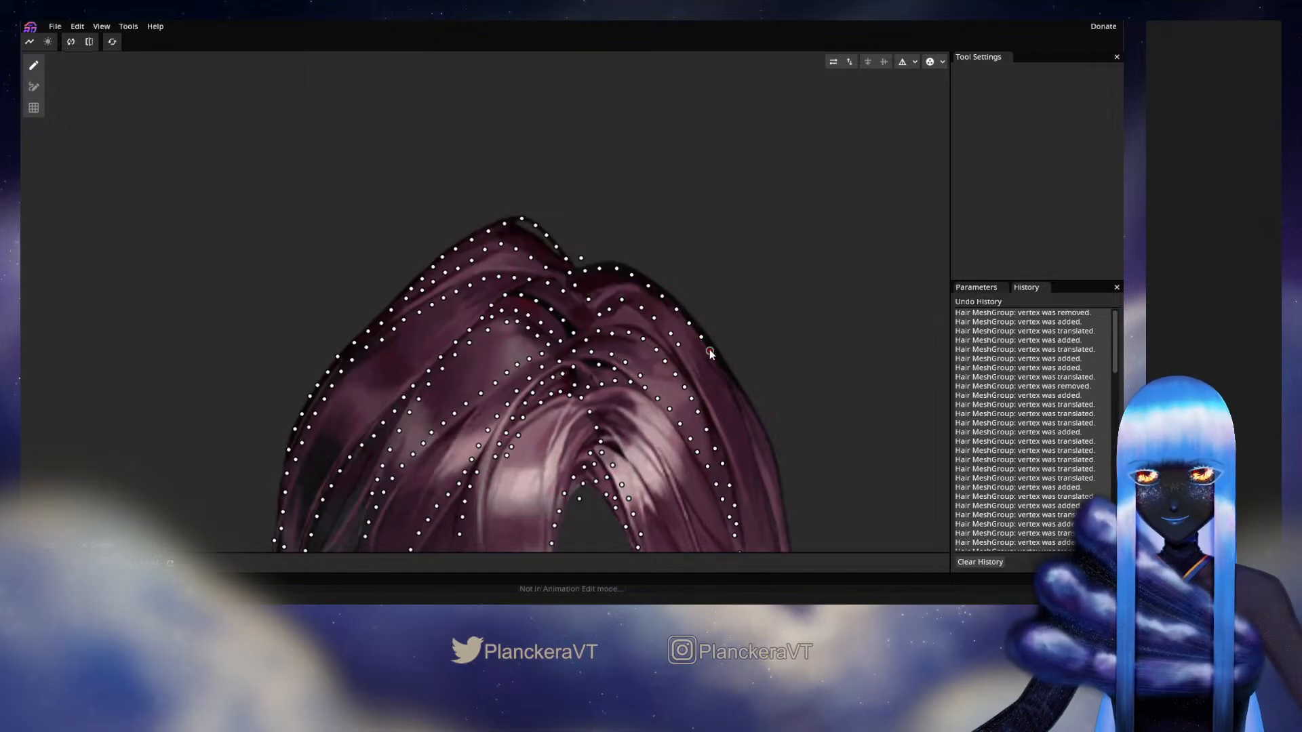
Step: Continue the outer-edge vertex row down the right side of the head, below the crown's slope
drag(734, 370, 687, 288)
click(676, 285)
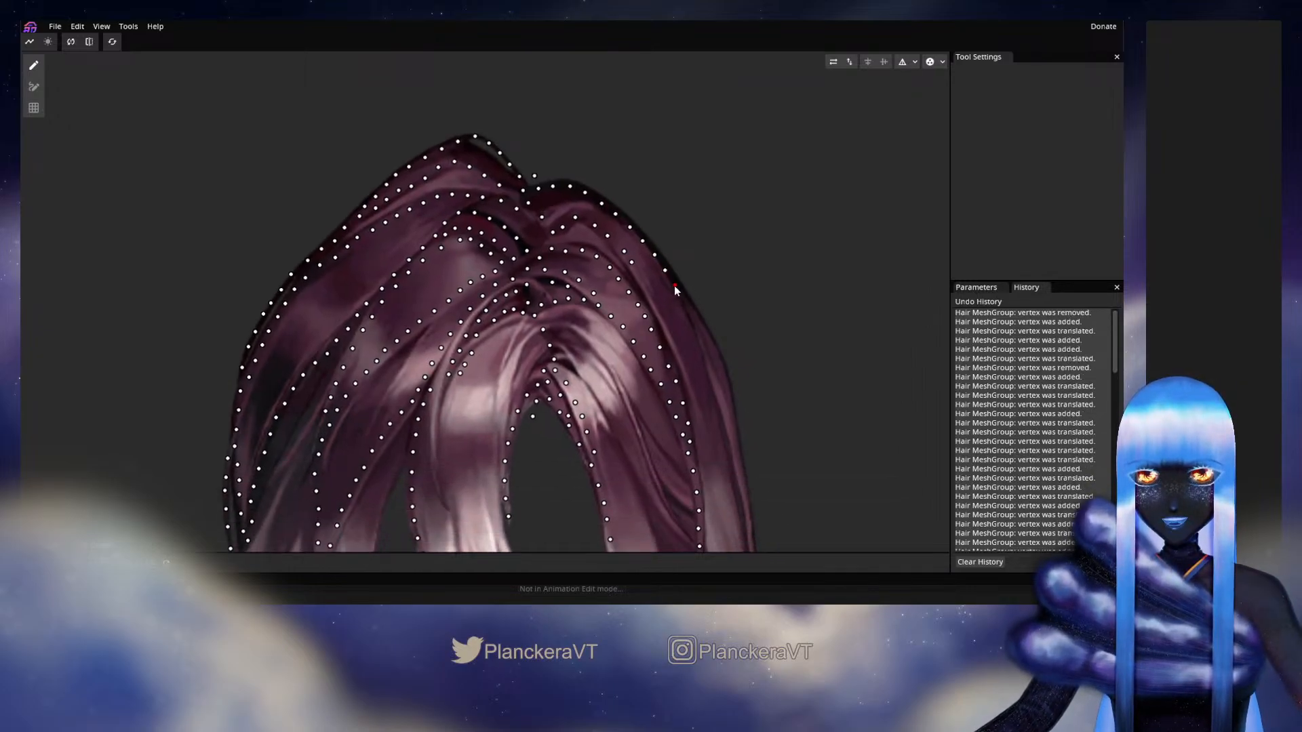
click(686, 300)
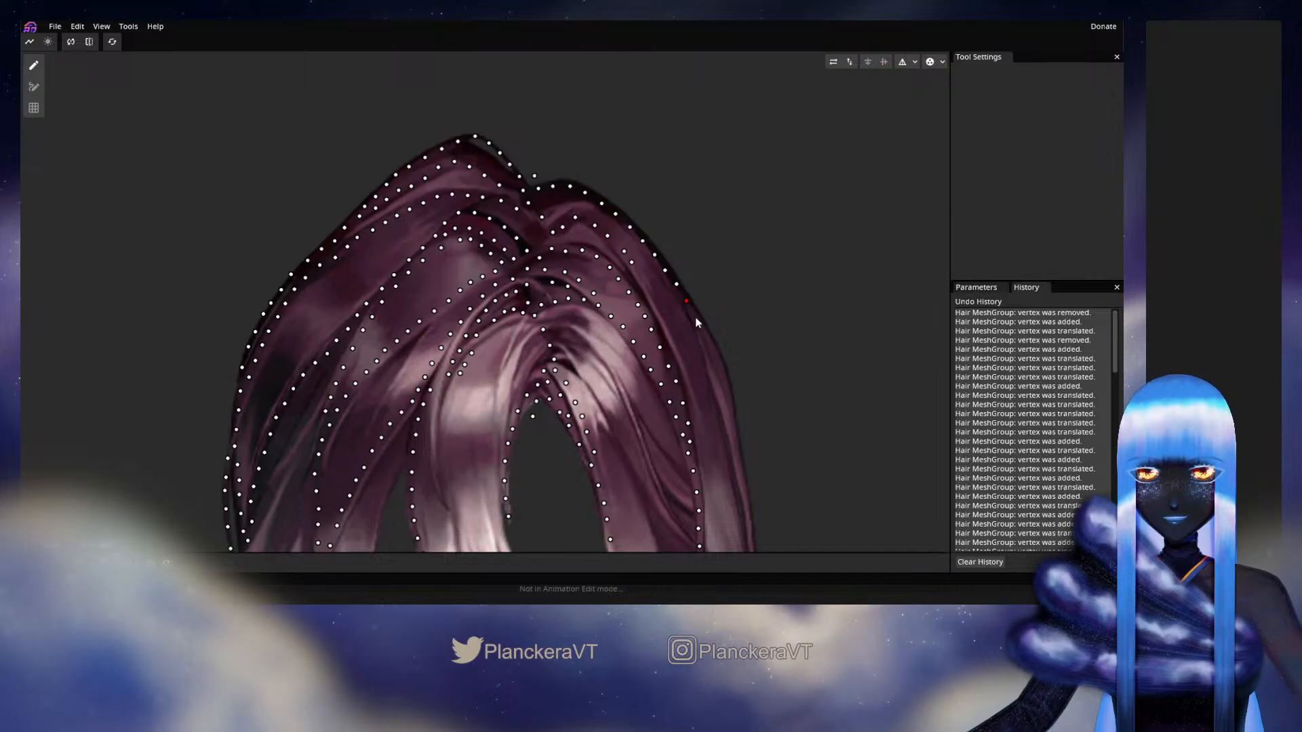
click(698, 319)
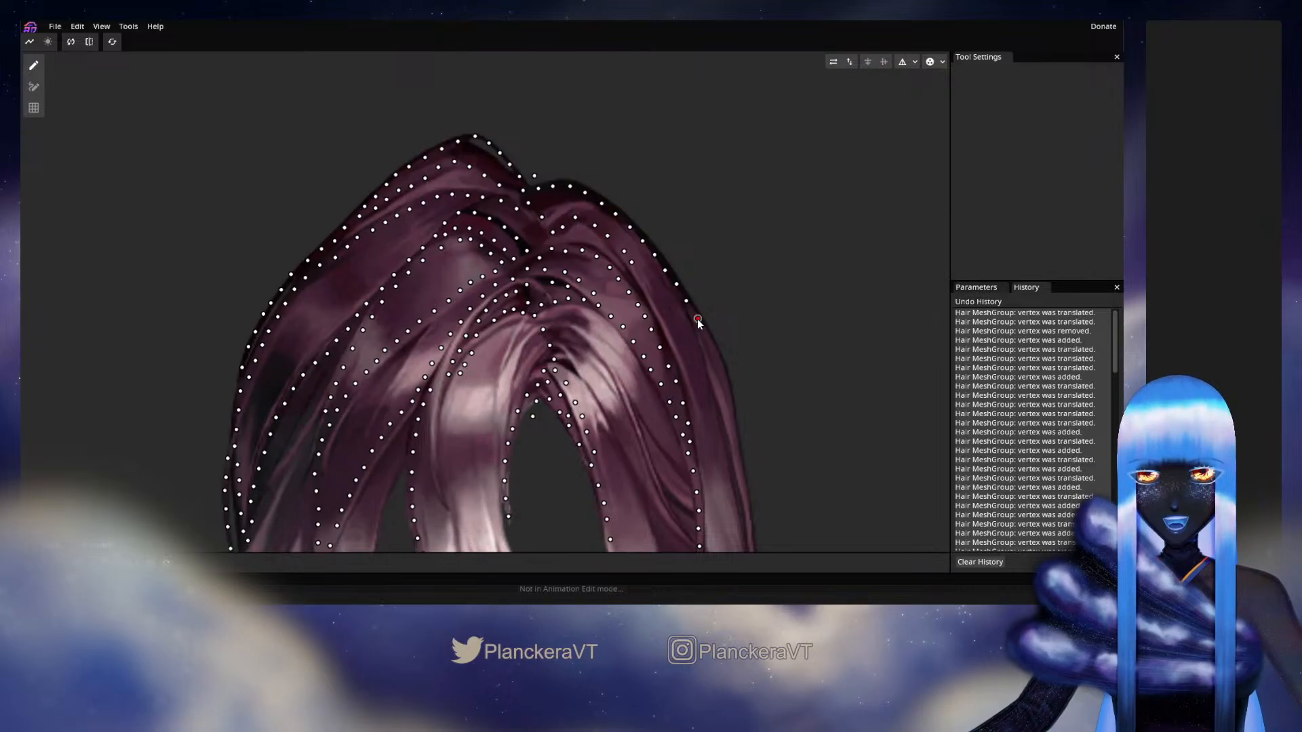
click(704, 332)
click(712, 348)
click(719, 366)
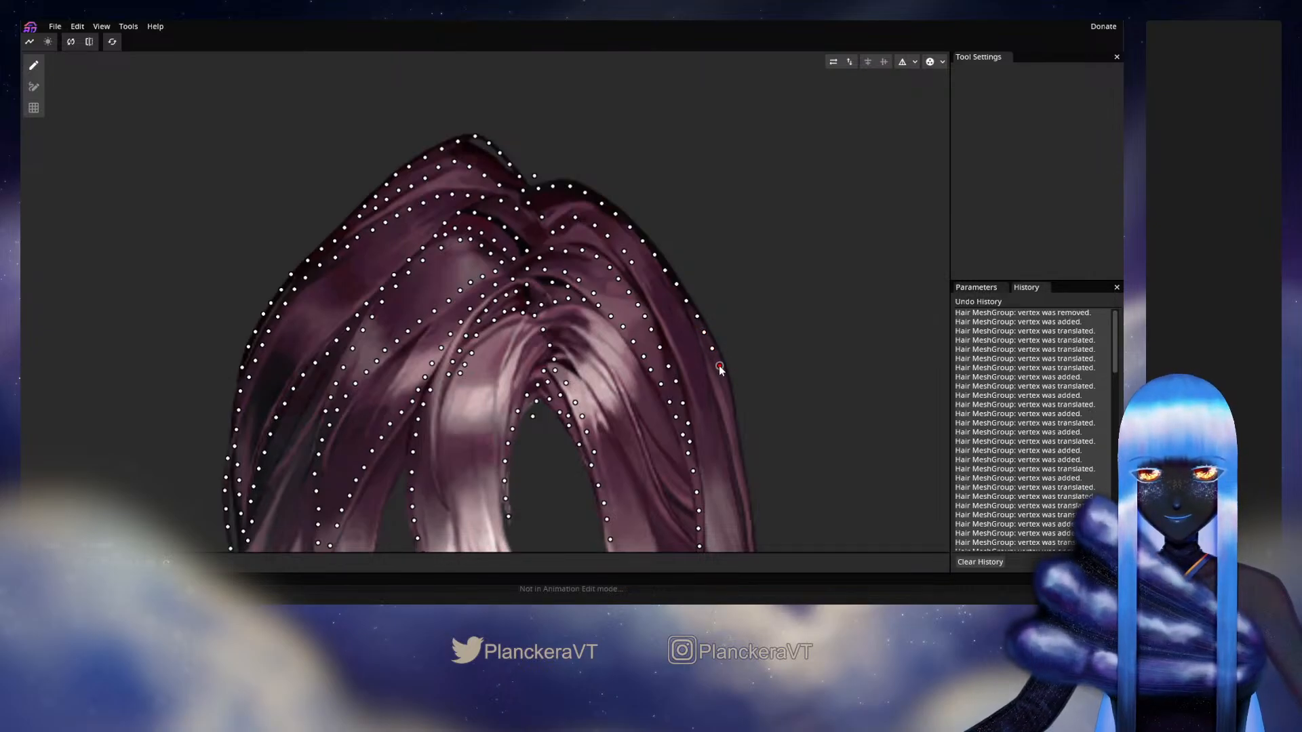
Step: Carry the outer-edge vertices from the side of the head onto the upper part of the right outer lock
drag(718, 365, 668, 233)
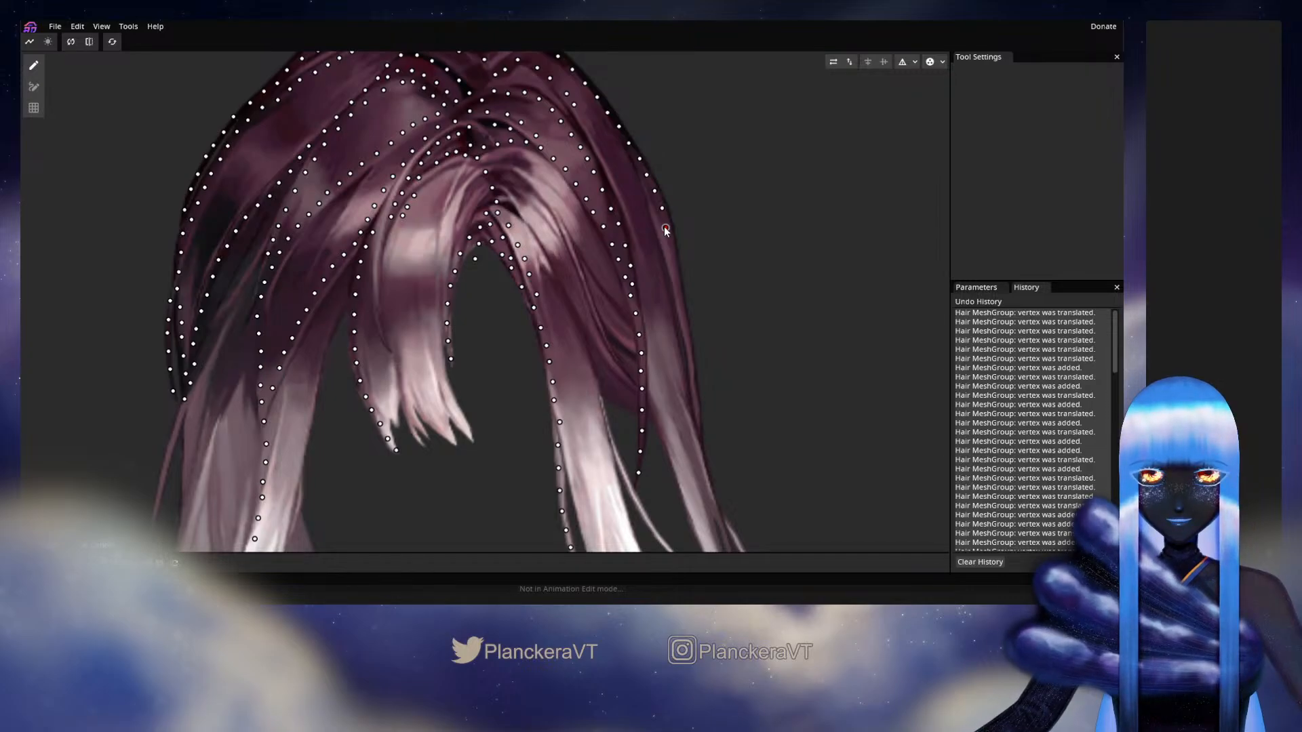
click(669, 244)
click(671, 261)
click(676, 282)
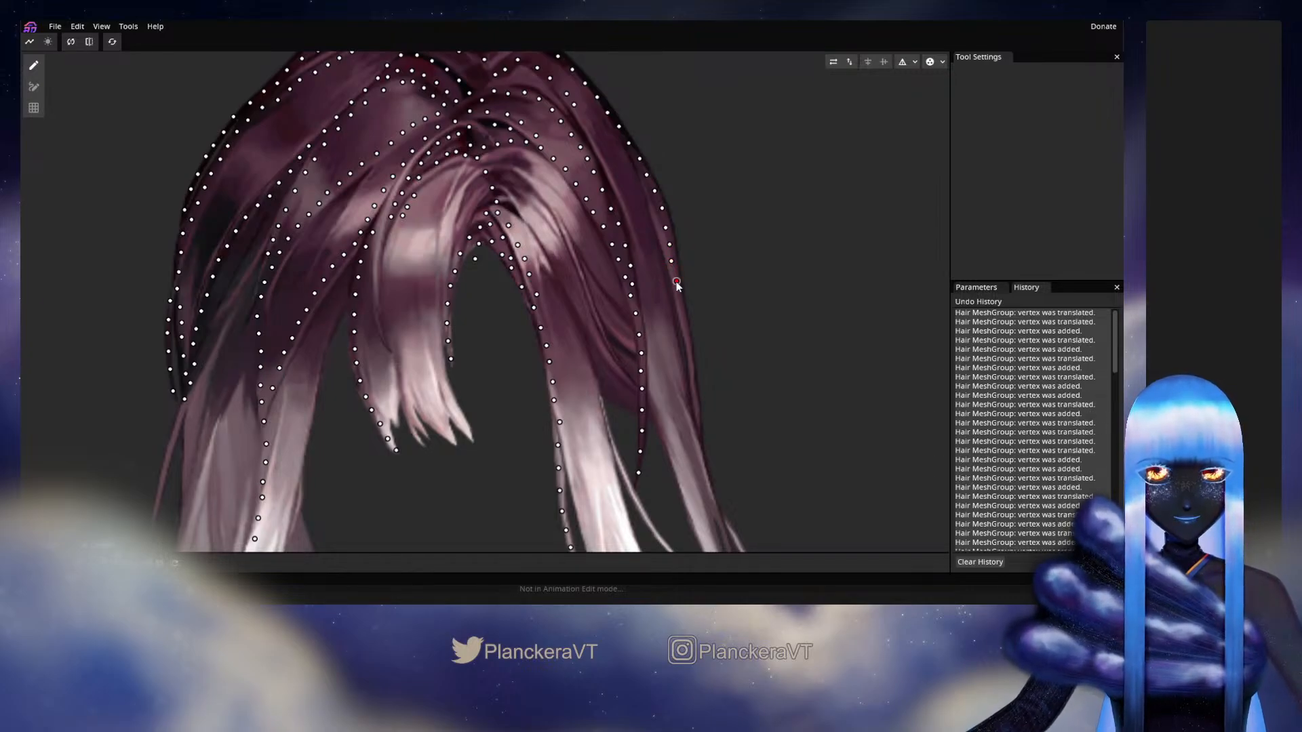
click(678, 291)
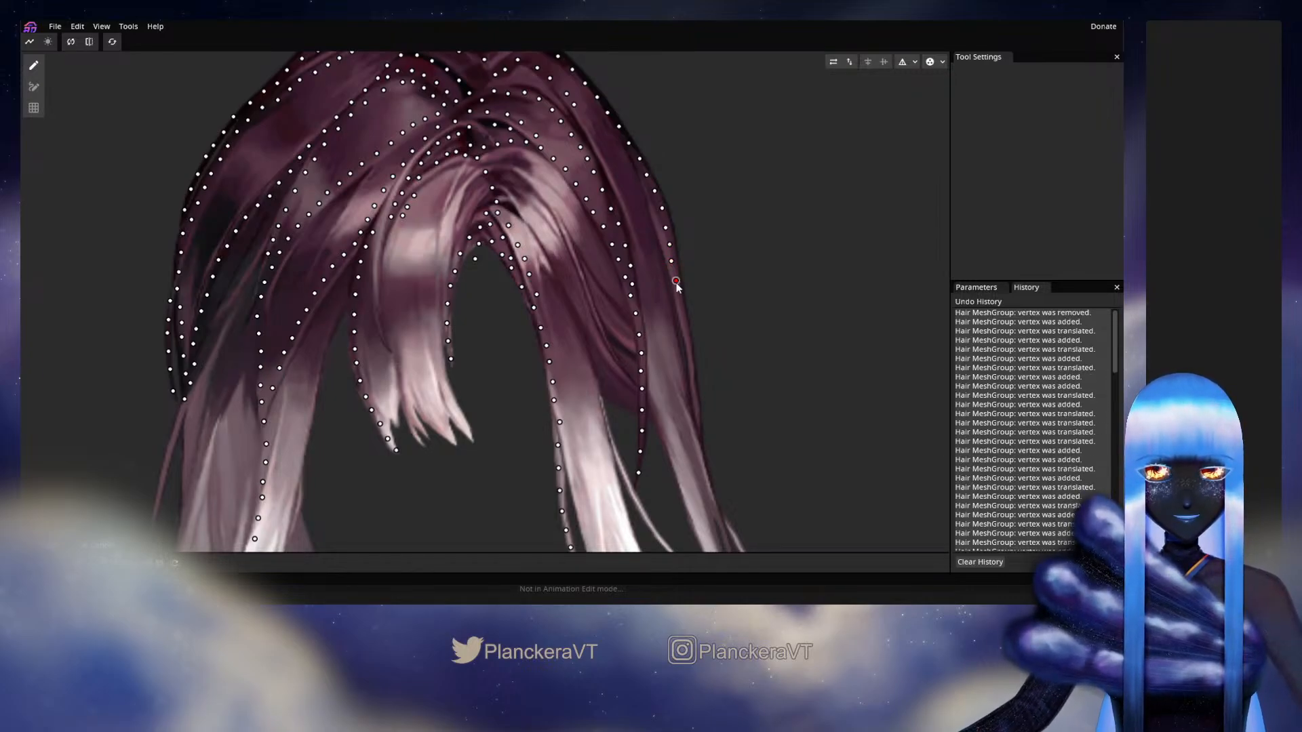
drag(680, 303, 679, 309)
click(682, 317)
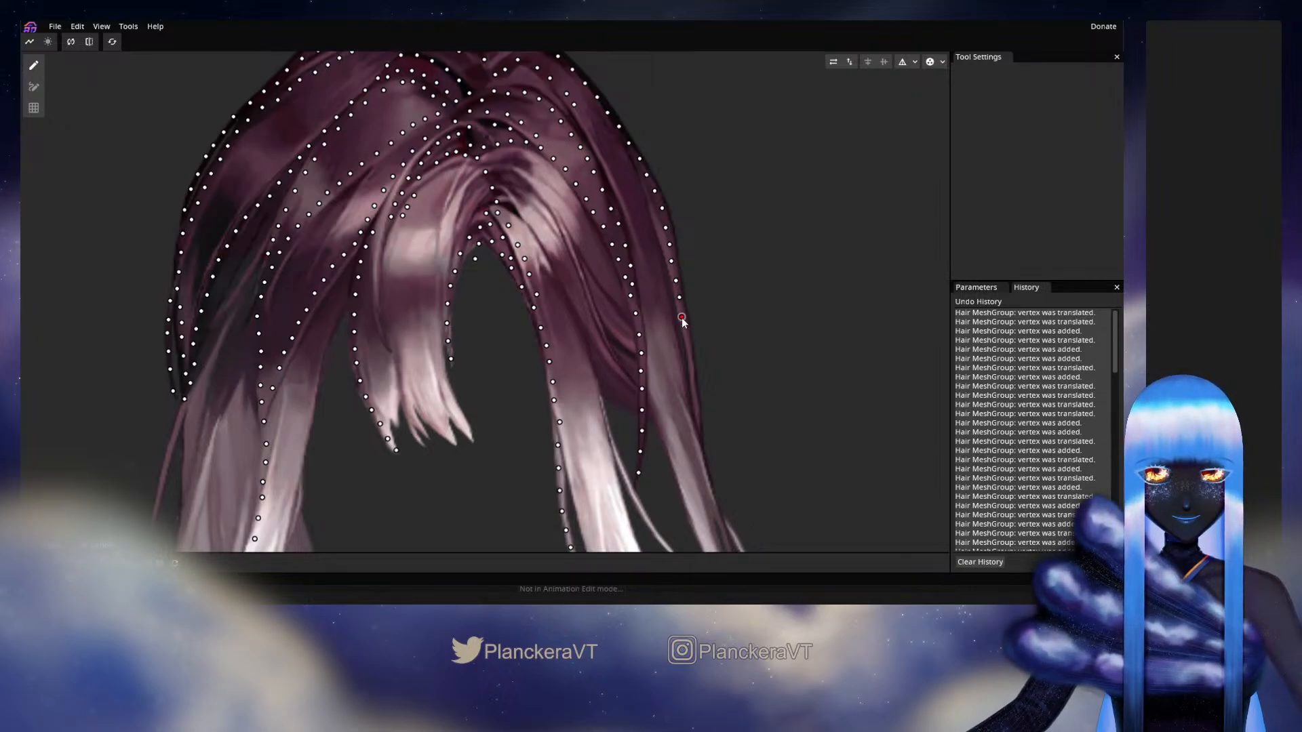
Step: Run the edge vertices down the middle of the right outer lock, following its outer side
drag(688, 339, 678, 275)
double_click(676, 271)
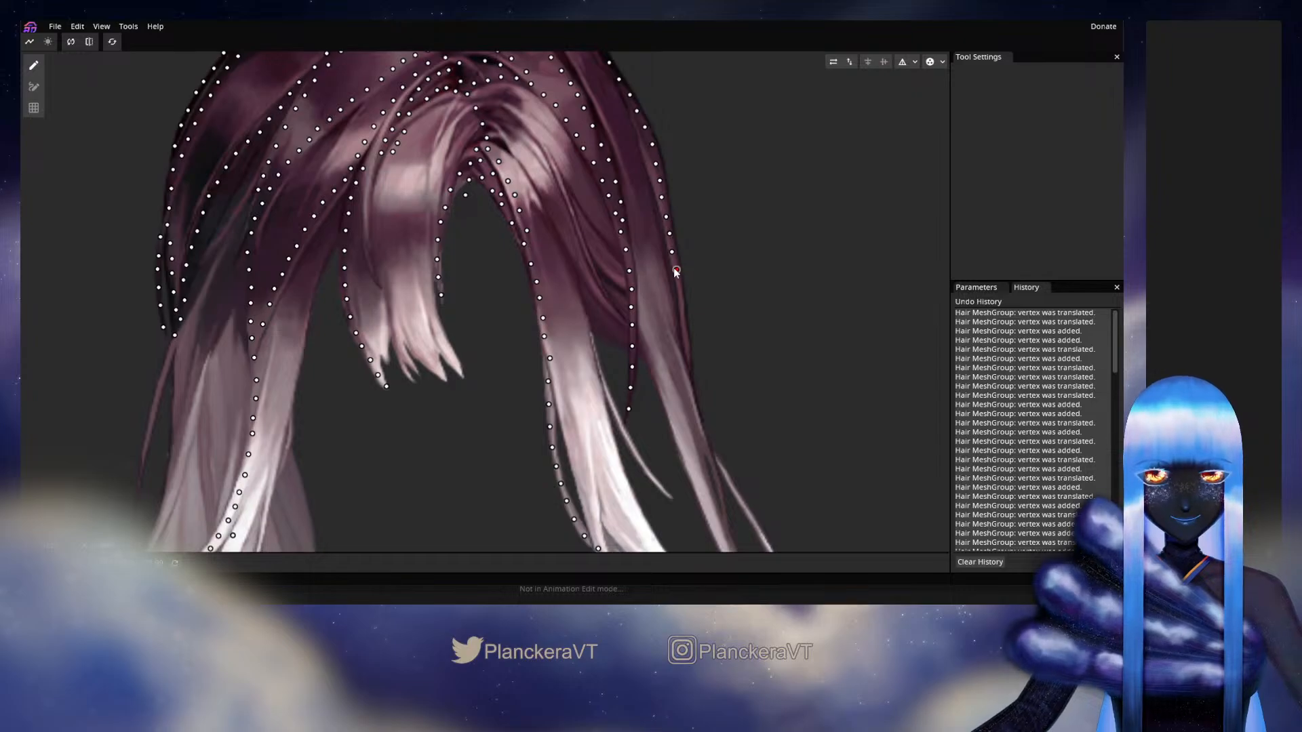
click(679, 289)
click(684, 308)
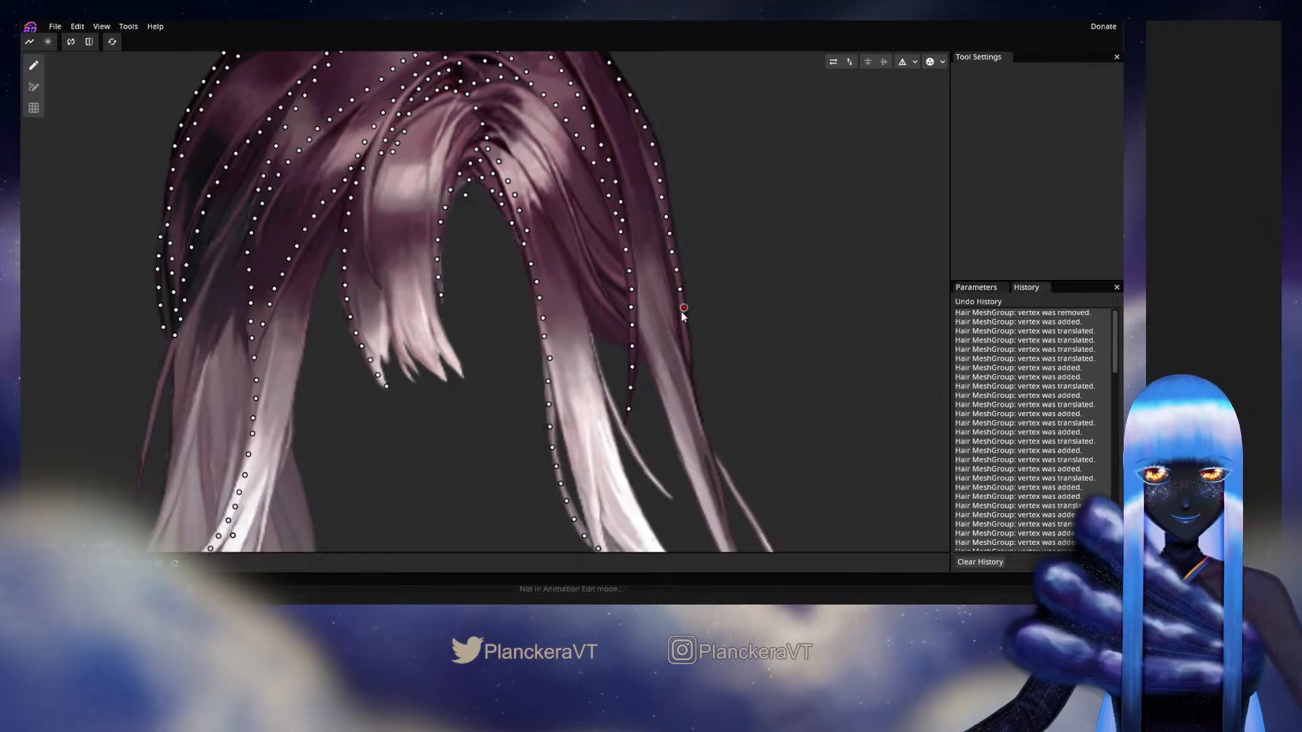
drag(684, 308, 681, 280)
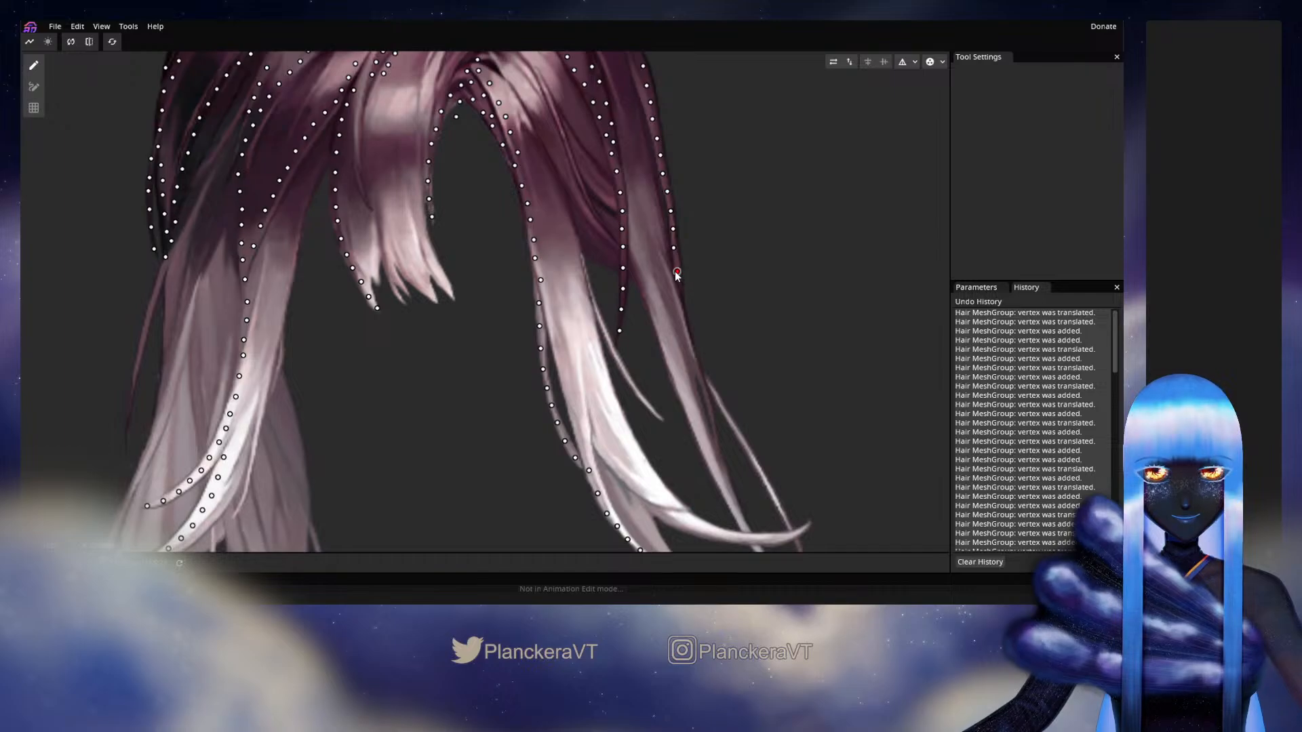
click(675, 296)
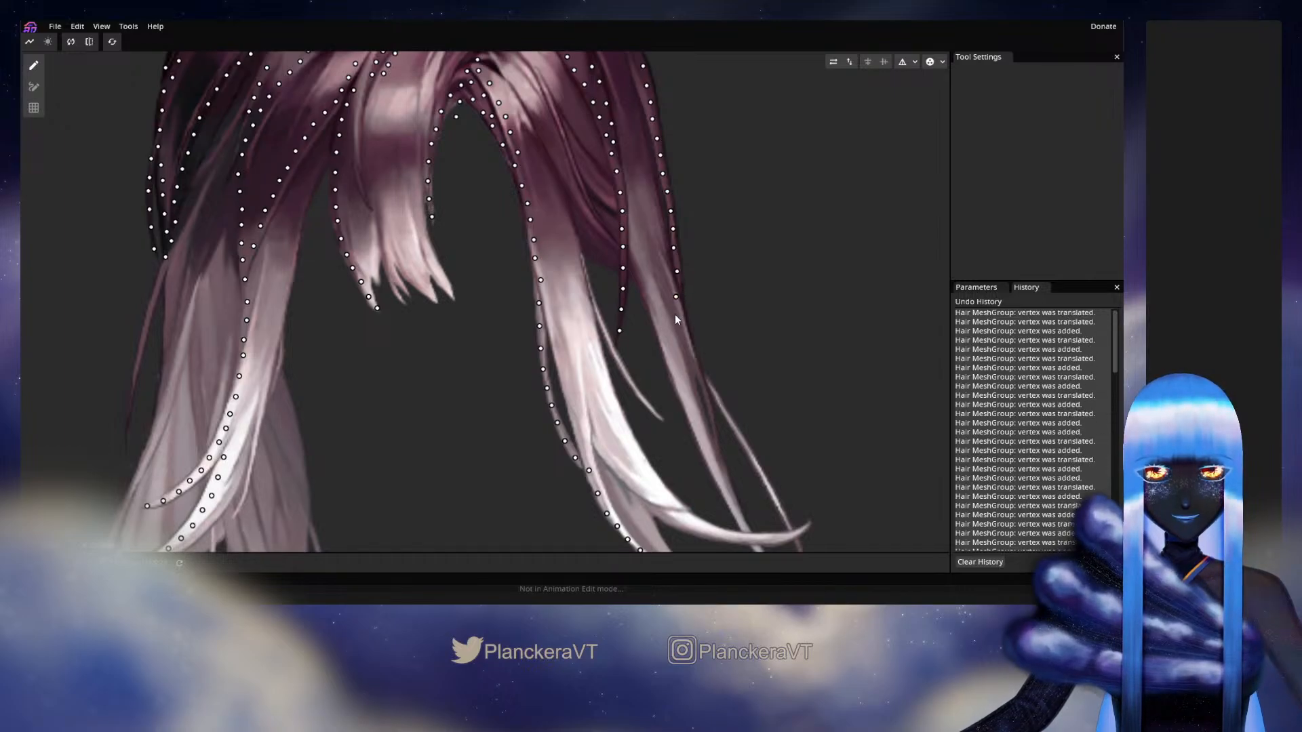
click(680, 320)
click(684, 335)
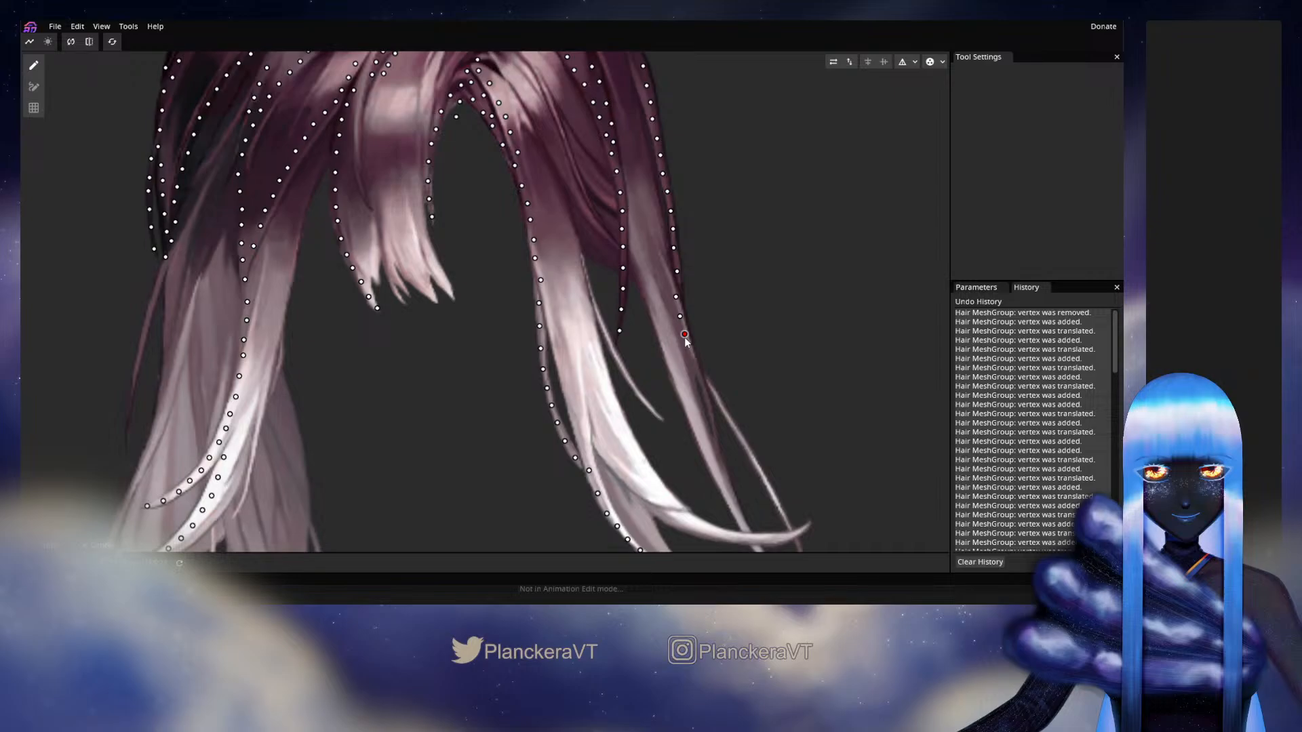
Step: Extend the right outer lock's edge row to the point where the thin wisp branches off
drag(685, 341, 649, 249)
click(655, 260)
click(661, 278)
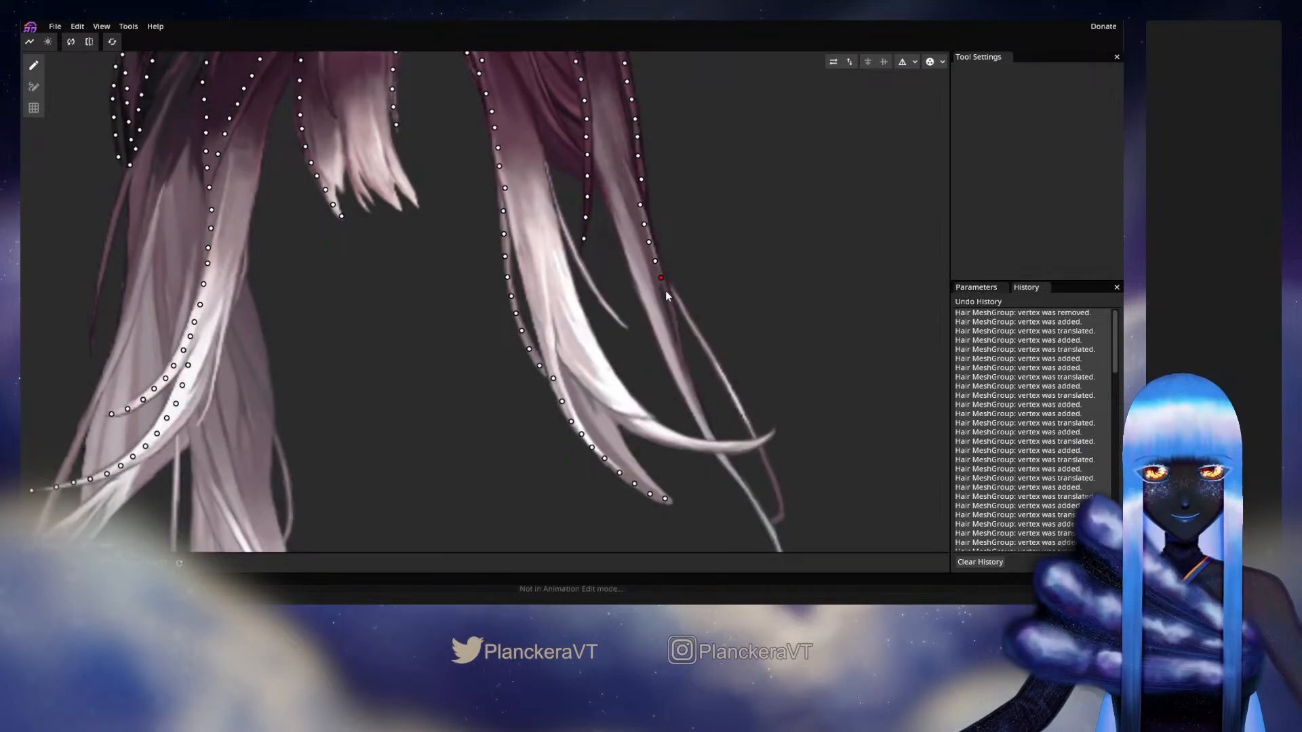
click(668, 293)
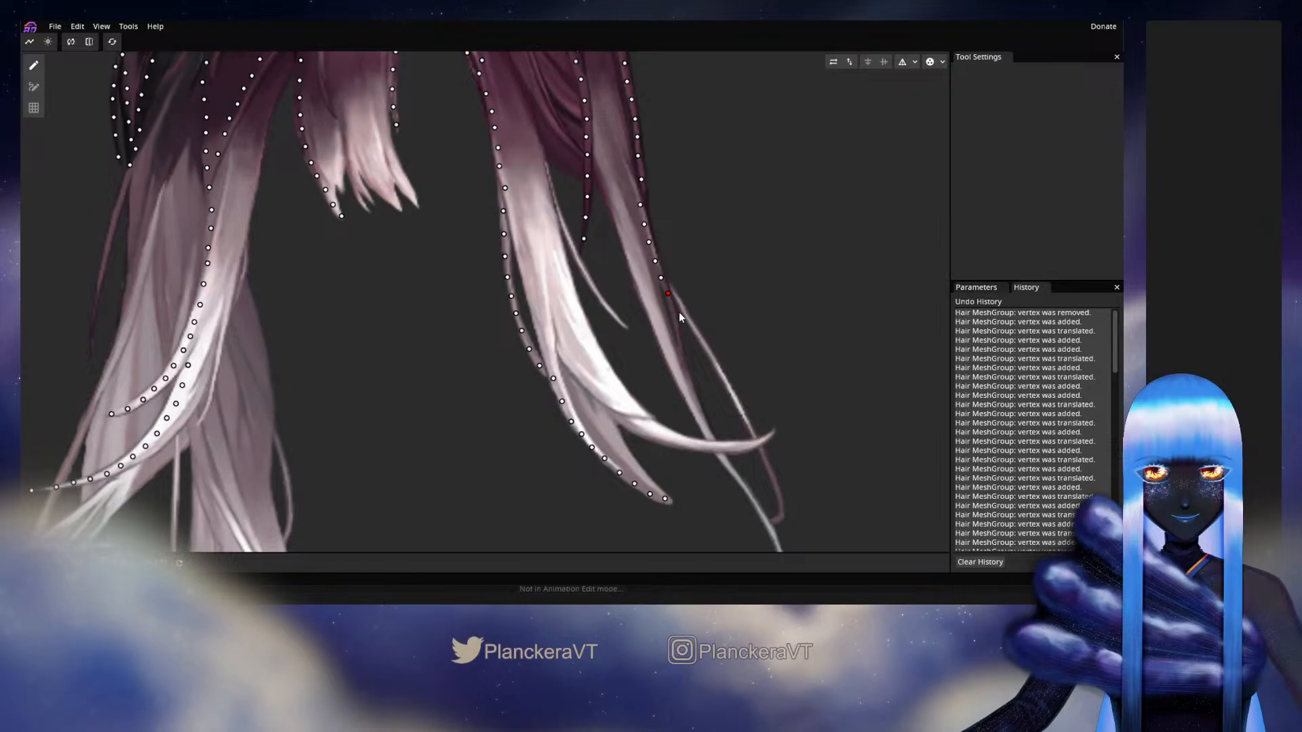
Step: Place staggered vertices on both sides of the thin wisp where it branches off the right outer lock
click(679, 316)
click(673, 277)
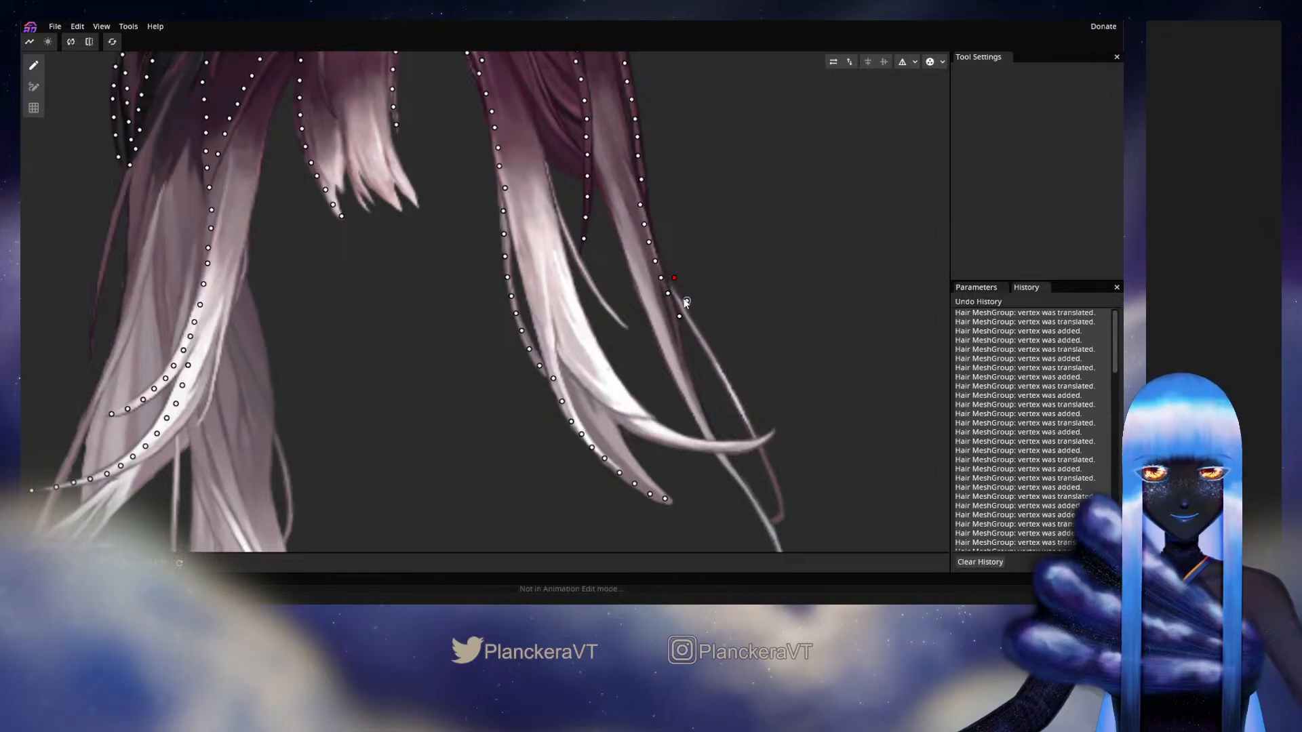
click(683, 297)
click(696, 315)
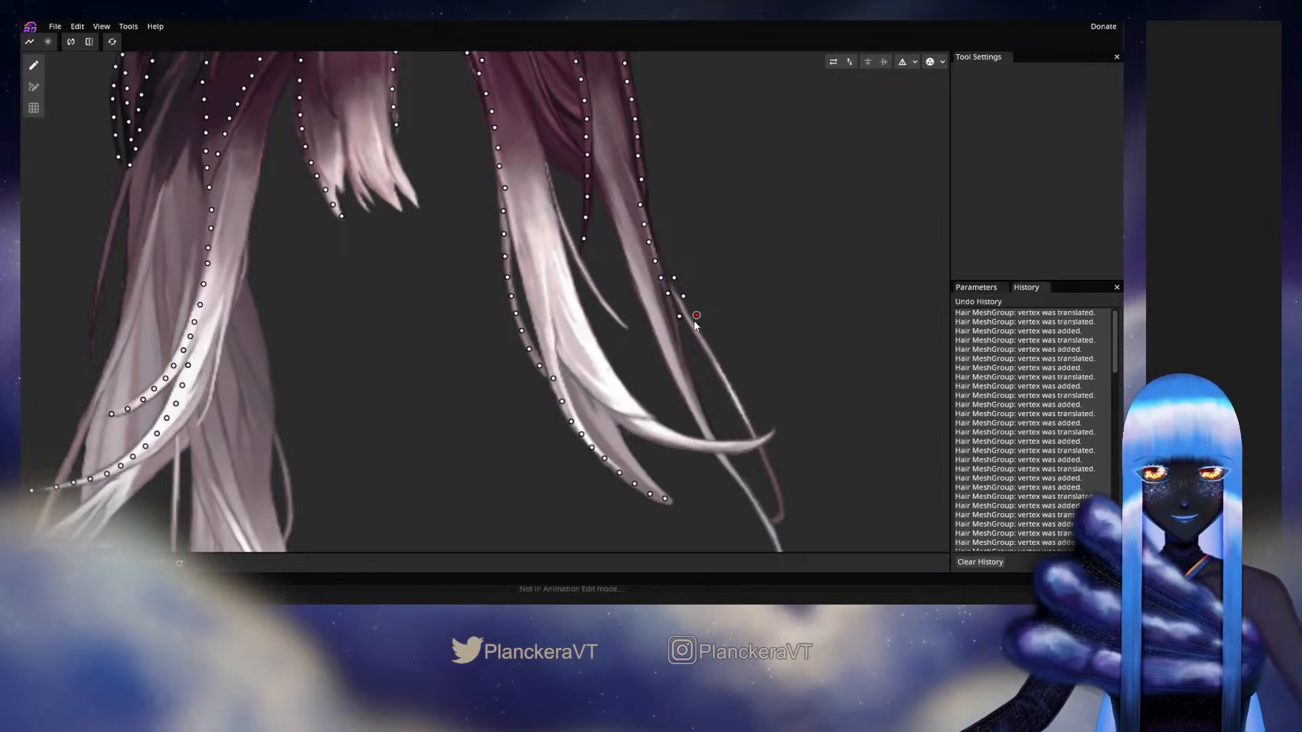
click(693, 332)
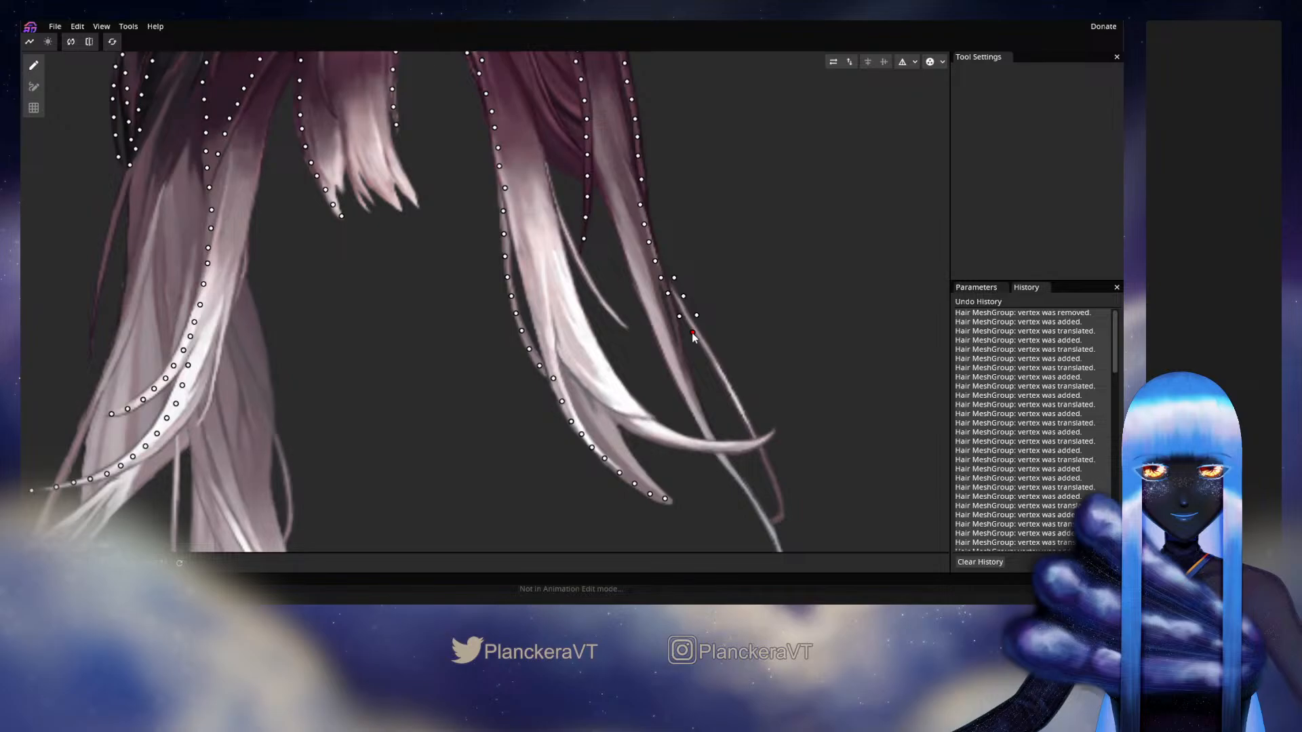
Step: Start a vertex row along the upper highlighted front strand on the right side of the parting
scroll(691, 333, down, 6)
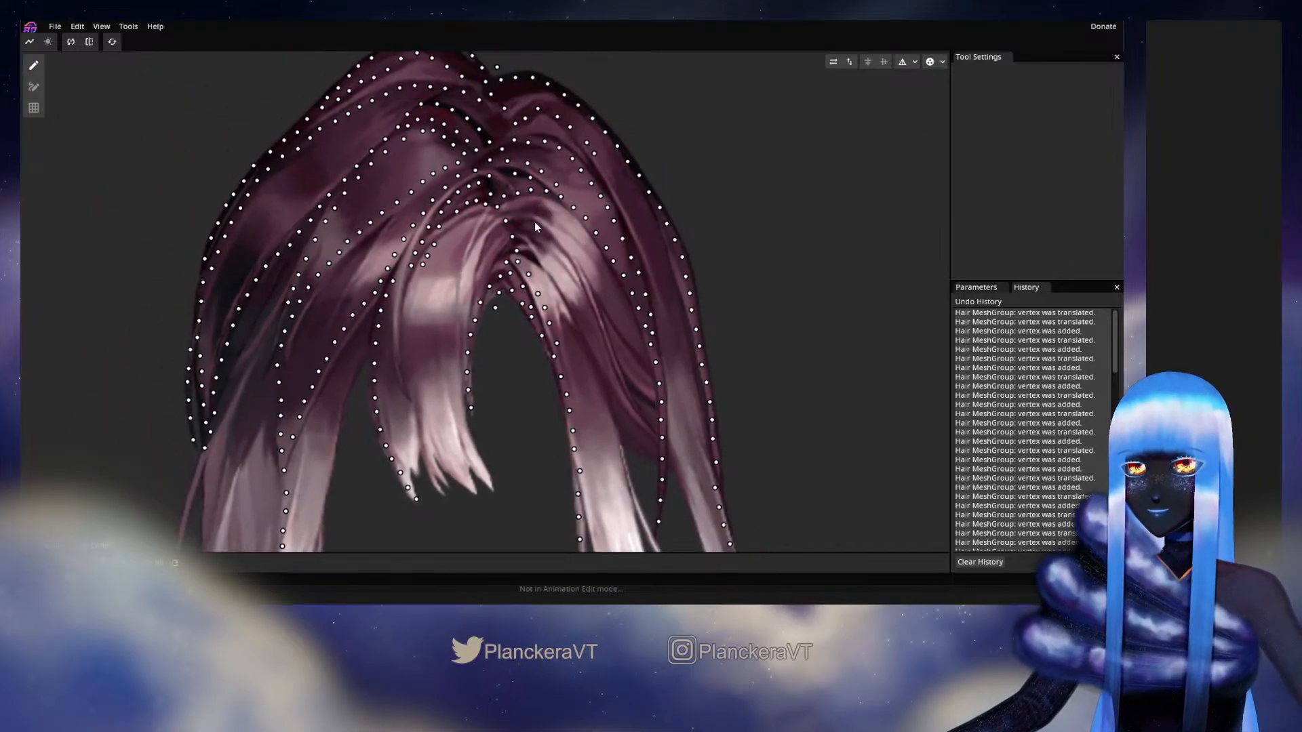
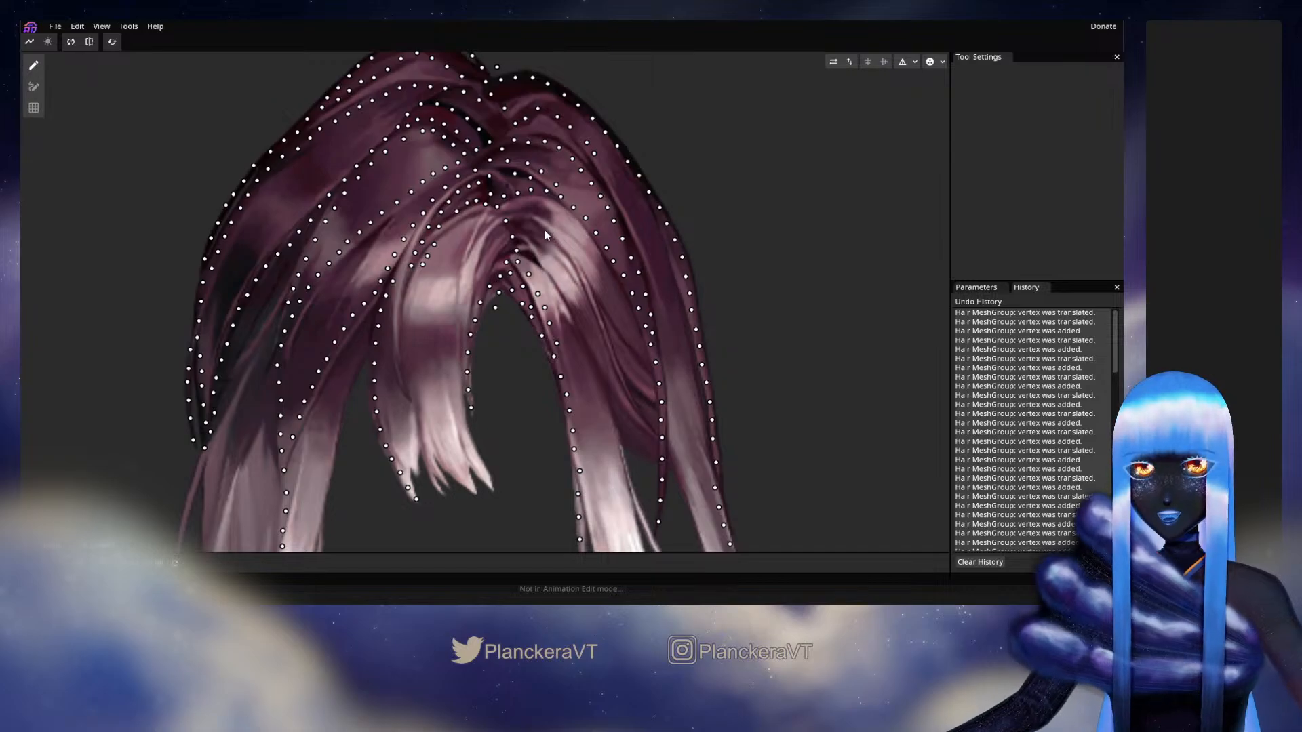
click(523, 224)
drag(525, 224, 556, 261)
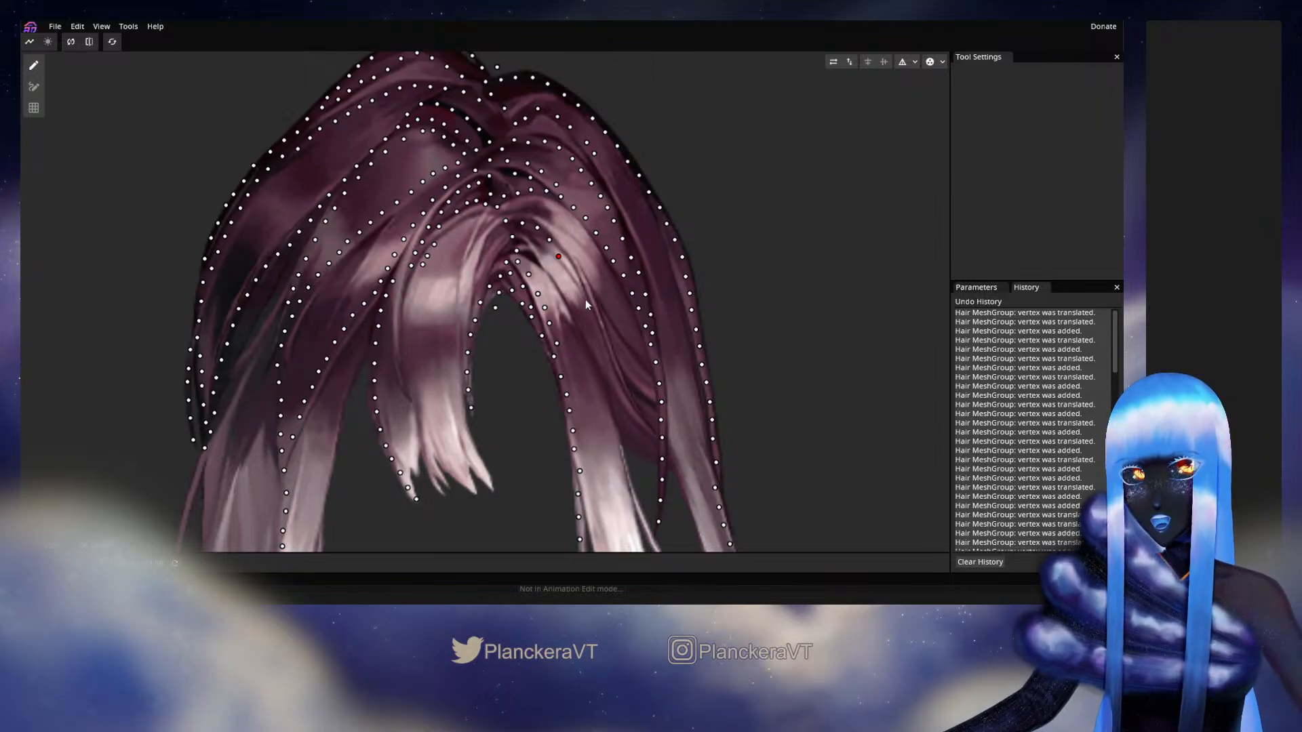
click(567, 269)
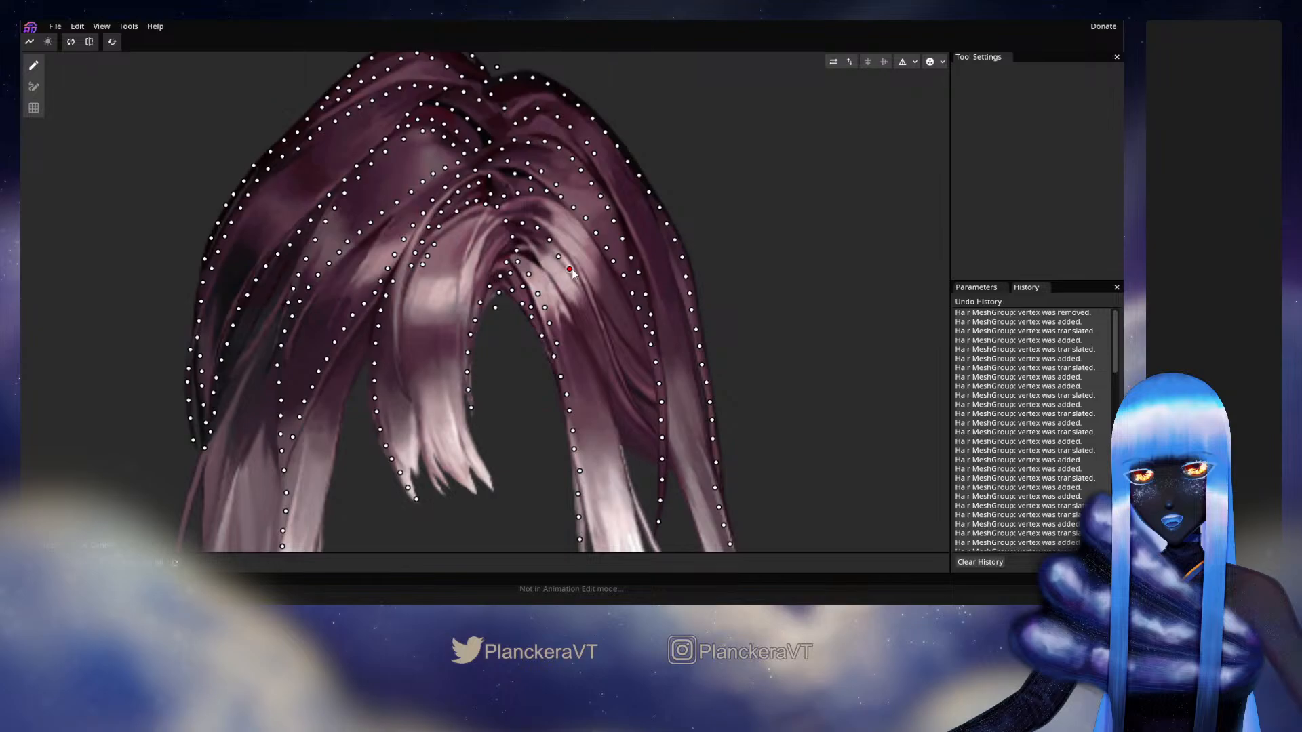
click(579, 286)
click(580, 304)
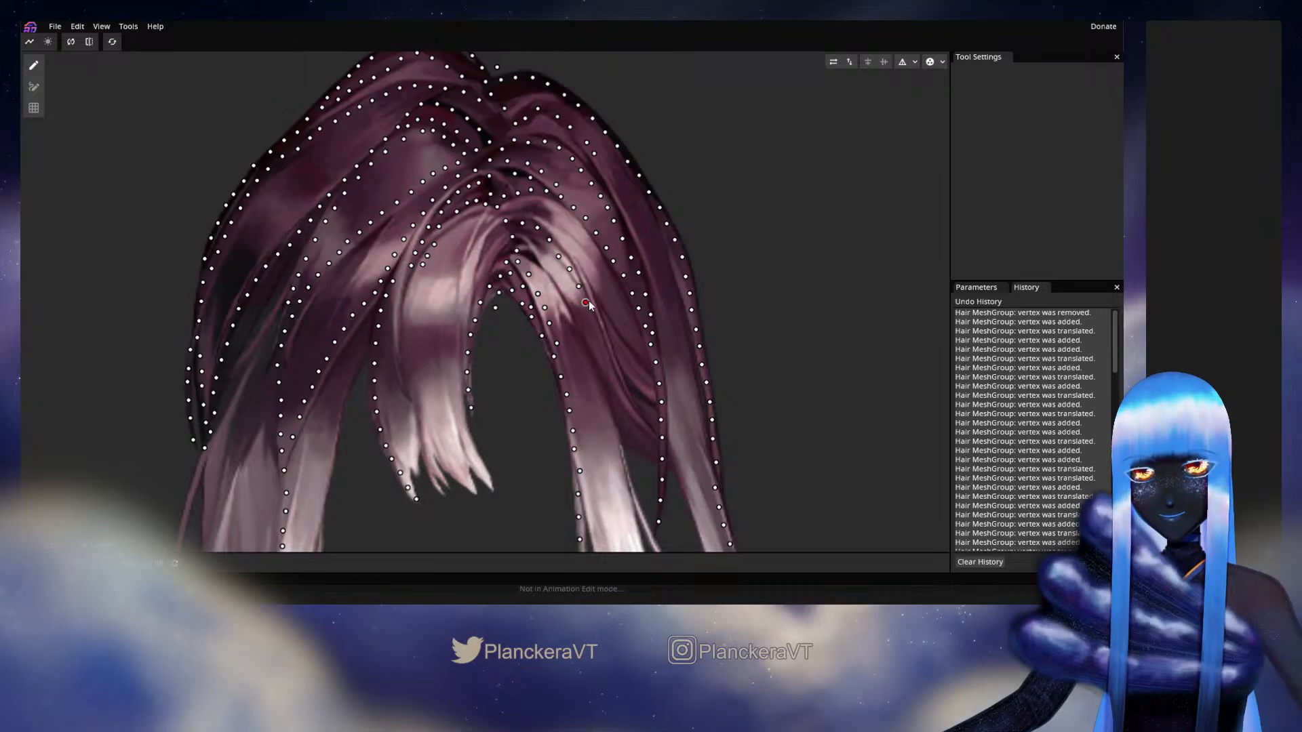
Step: Continue the upper front strand's row down through the dark hair to meet the row on the right side strand
click(604, 321)
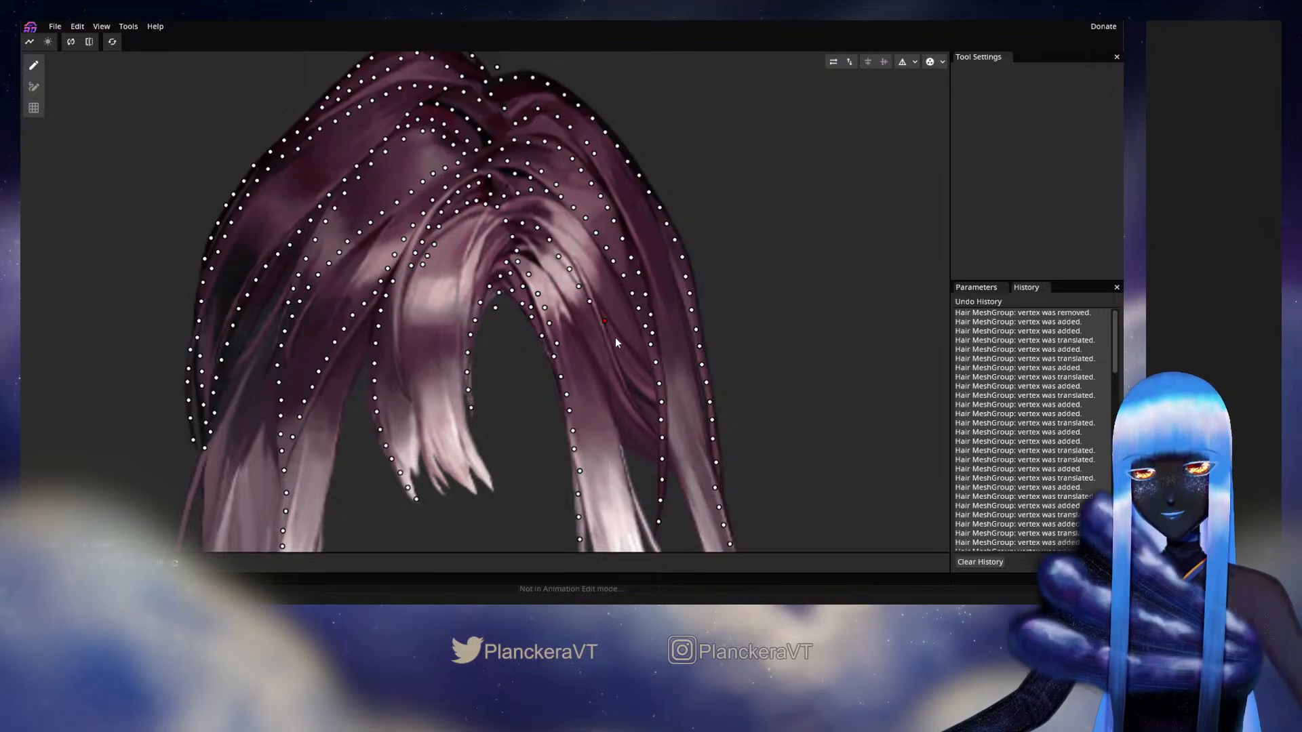
click(619, 343)
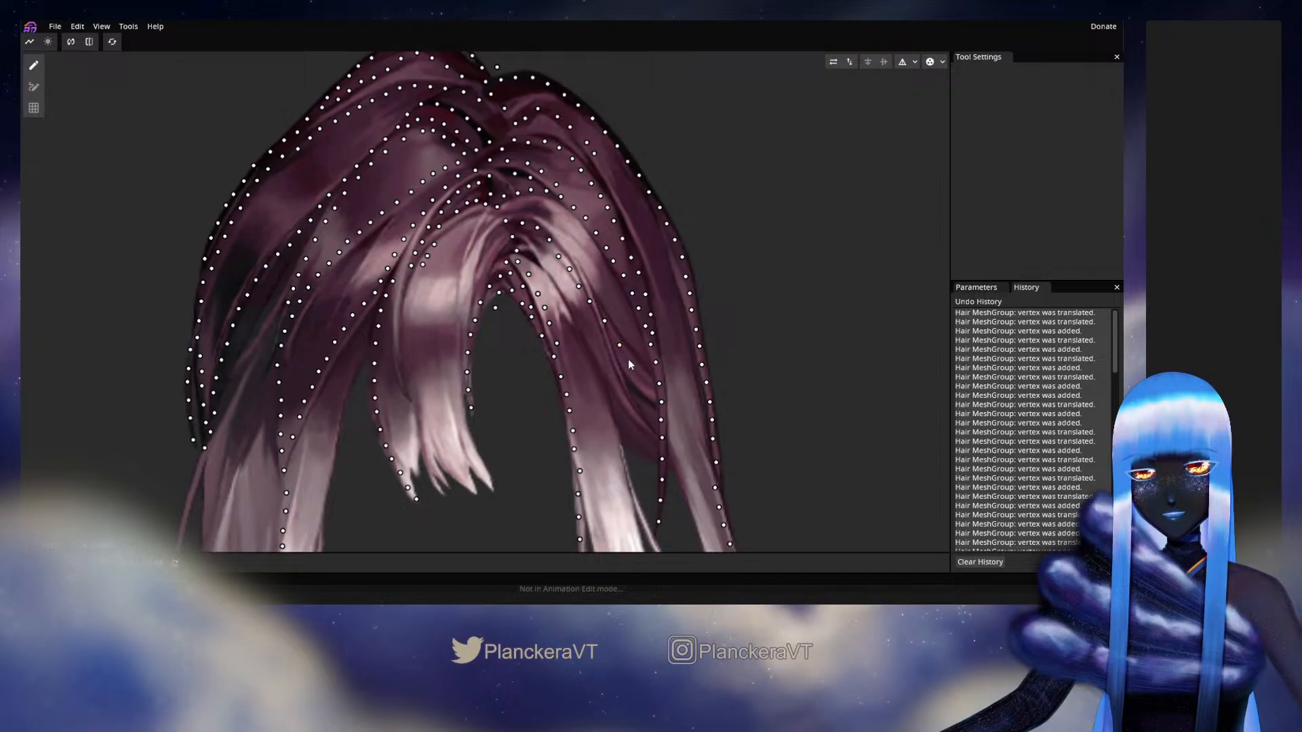
click(630, 360)
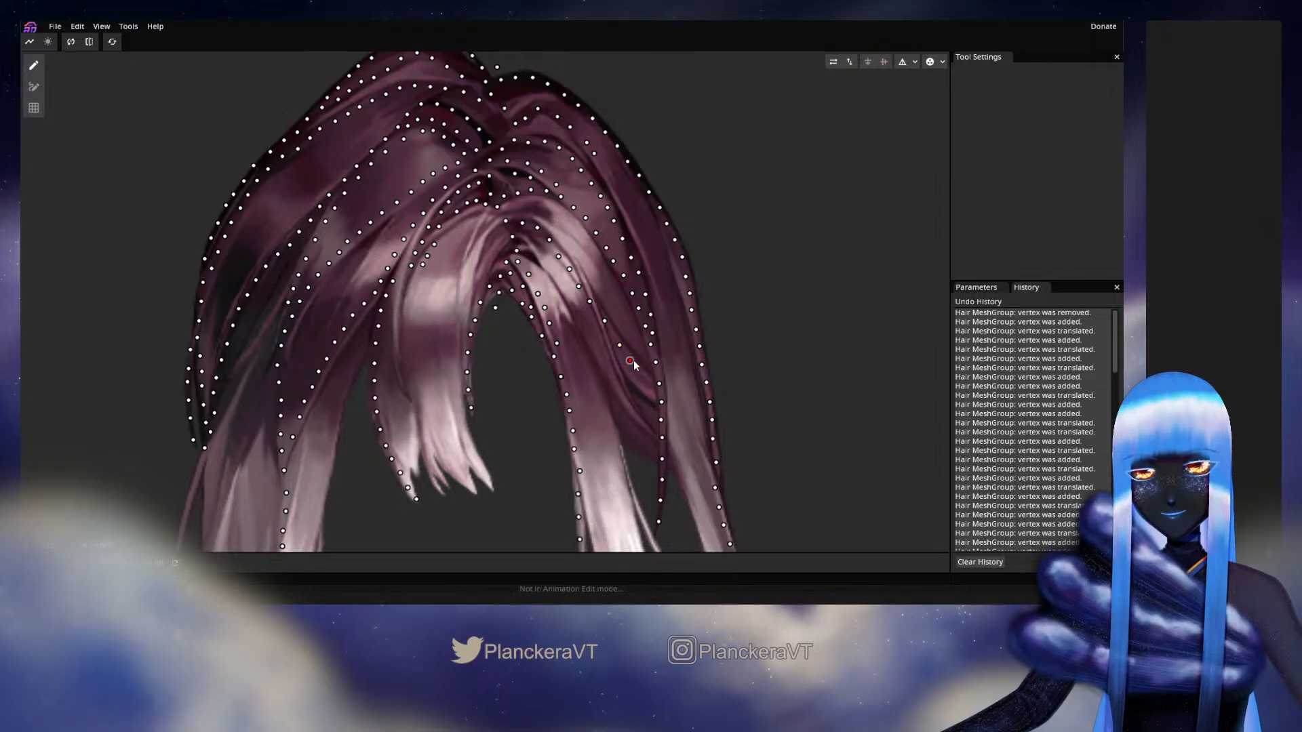
click(642, 374)
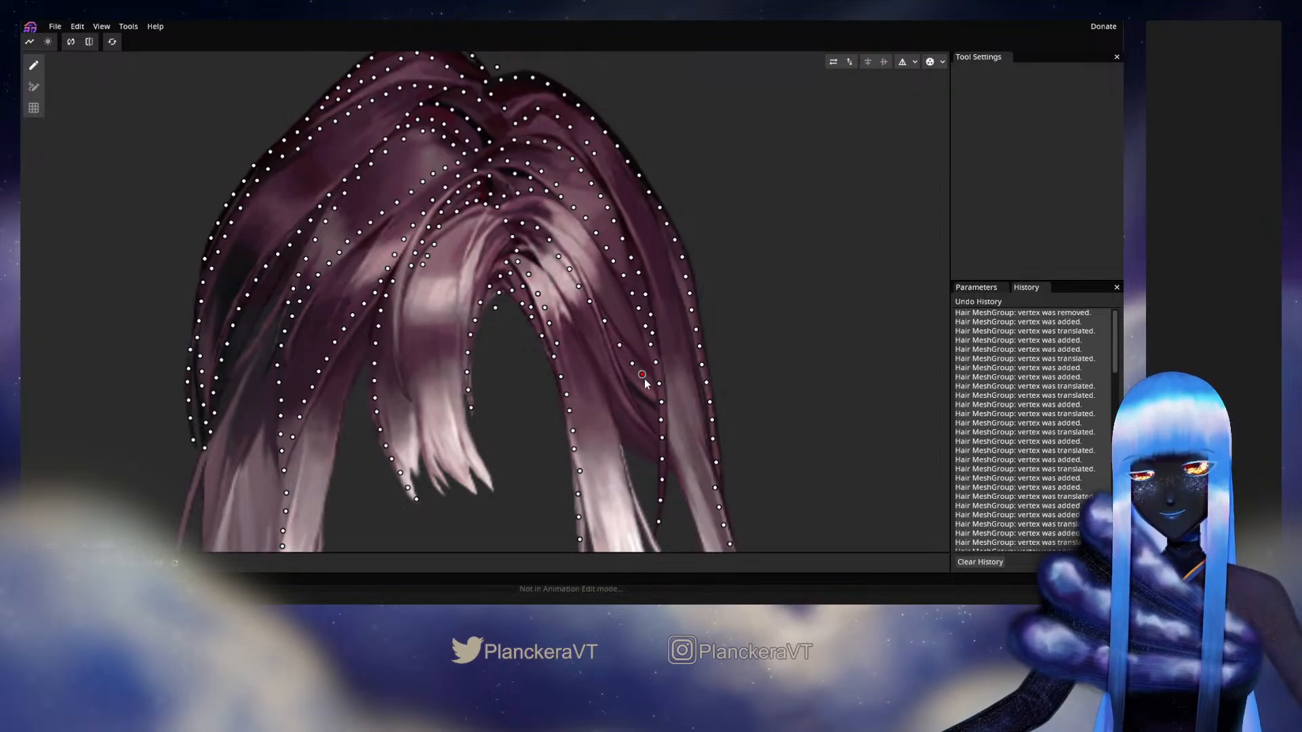
drag(645, 380, 648, 383)
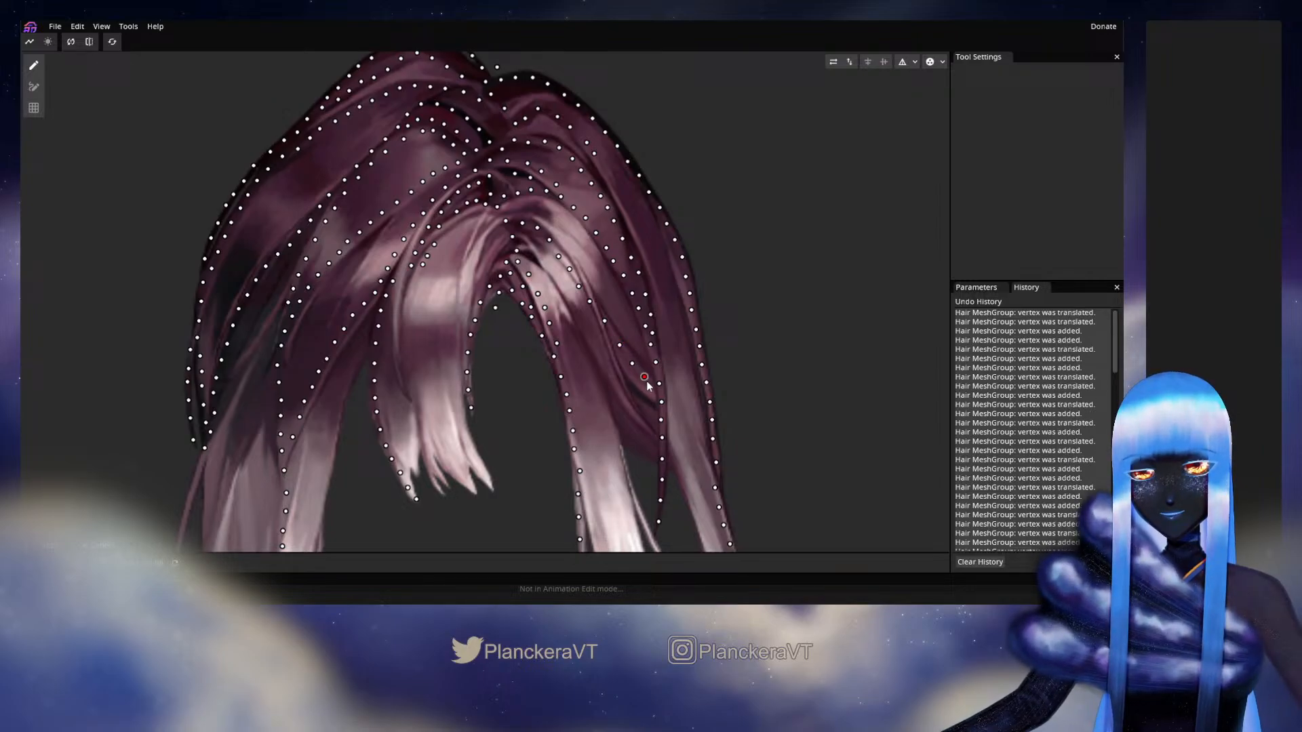
Step: Place a second vertex row along the lower highlighted front strand, between the inner face edge and the upper row
click(531, 259)
click(544, 280)
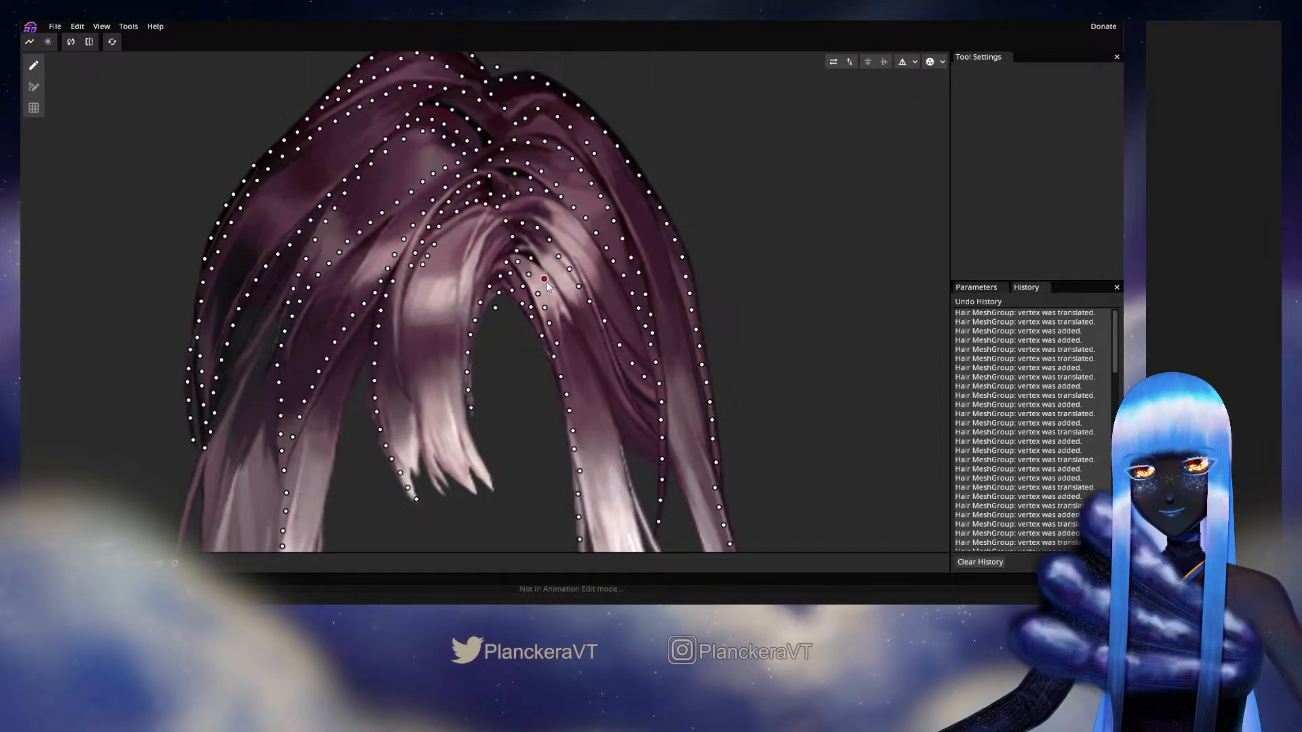
click(556, 297)
click(564, 314)
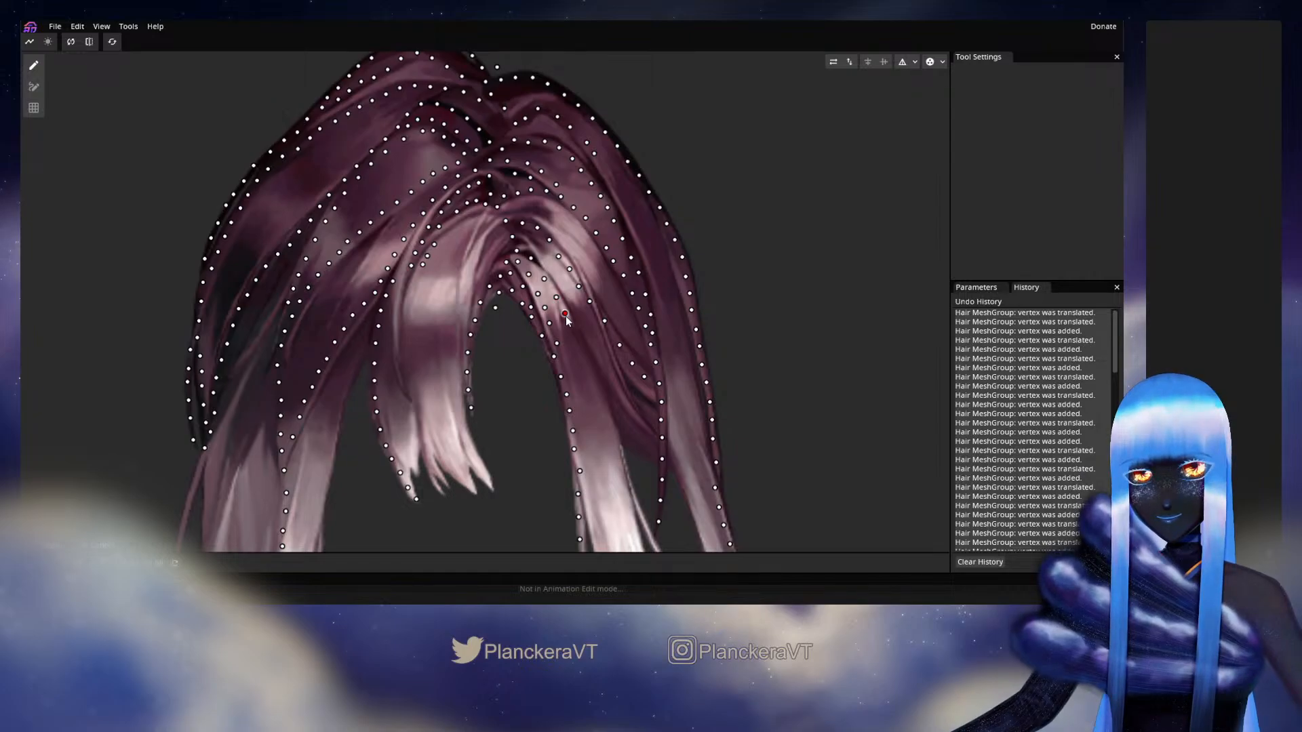
click(570, 329)
click(581, 345)
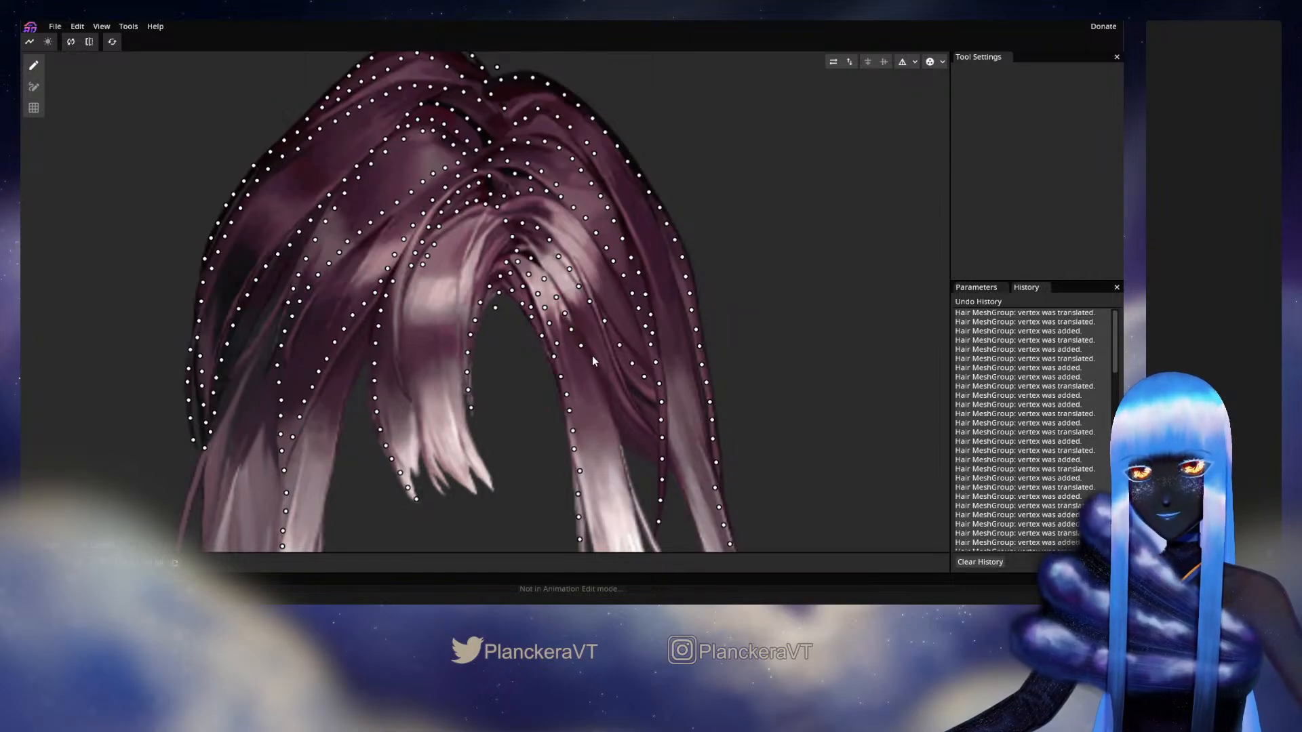
Step: Extend the lower front strand's row diagonally through the dark section to the bottom of the shadowed hair on the right
click(591, 362)
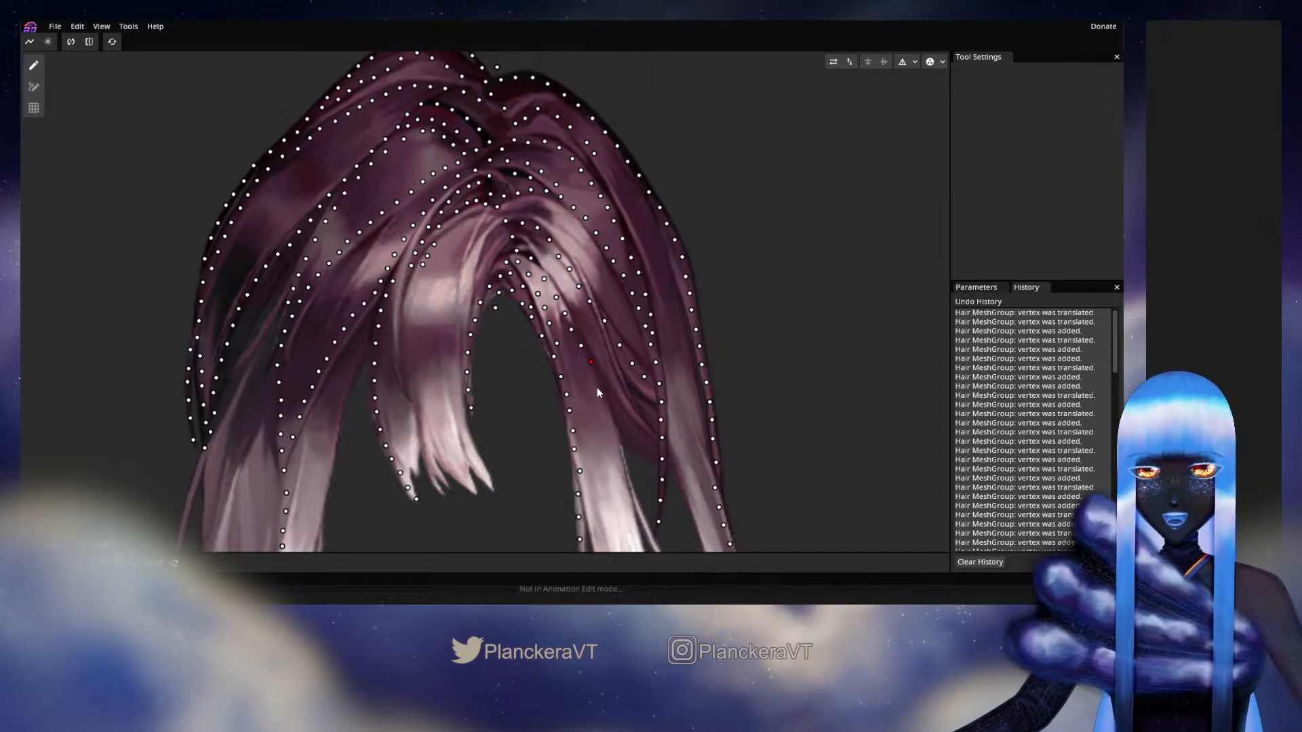
click(597, 379)
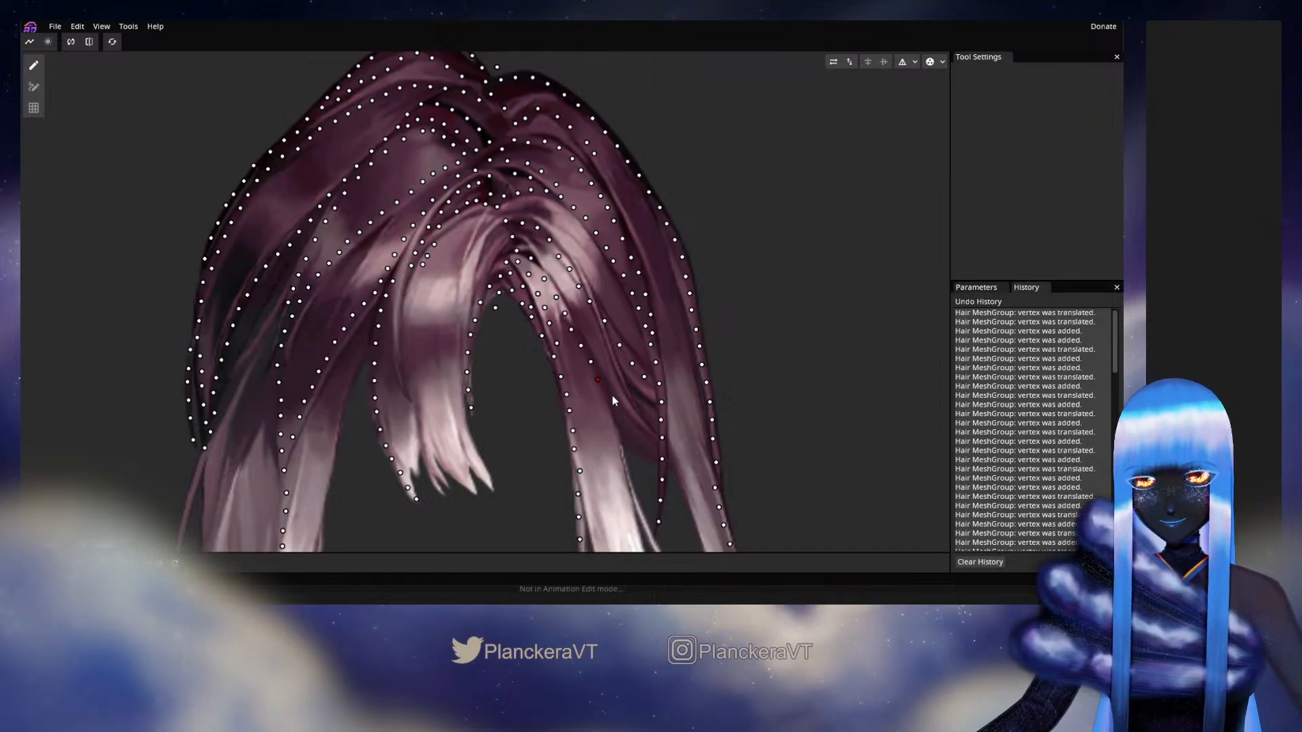
click(611, 398)
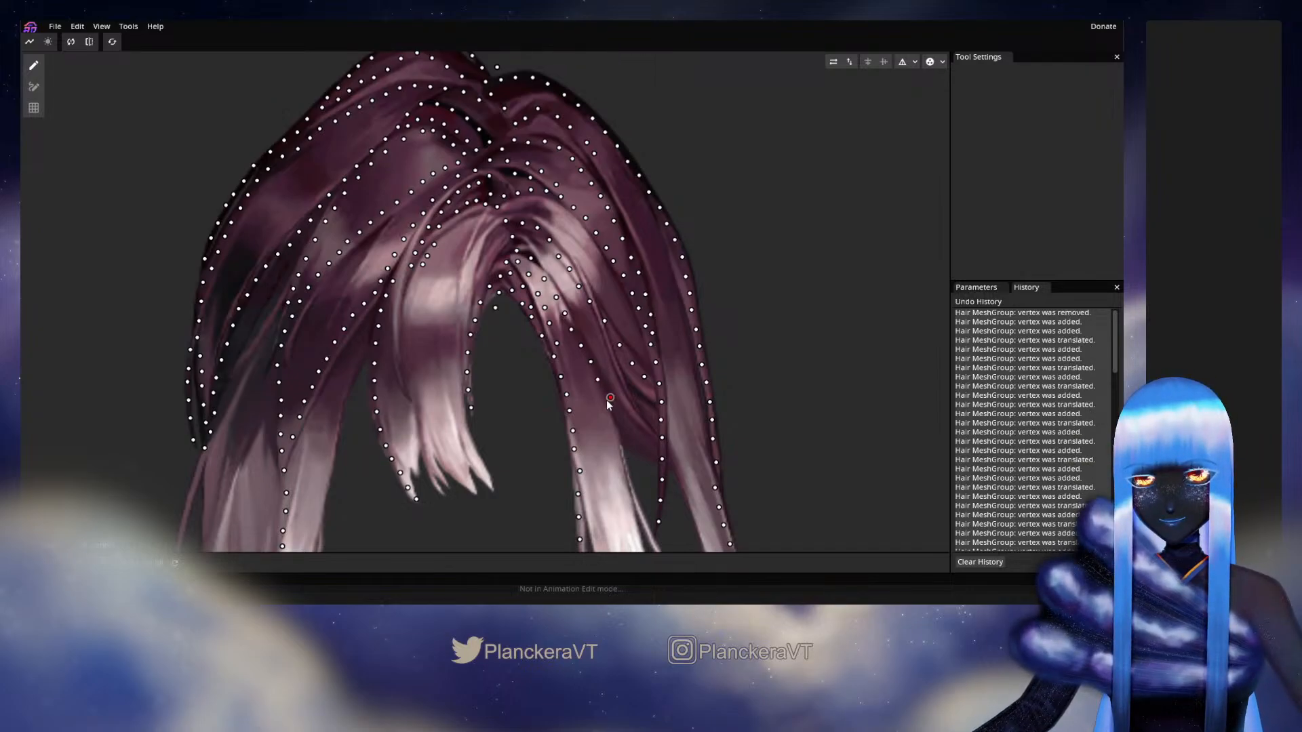
click(619, 415)
click(630, 428)
click(640, 439)
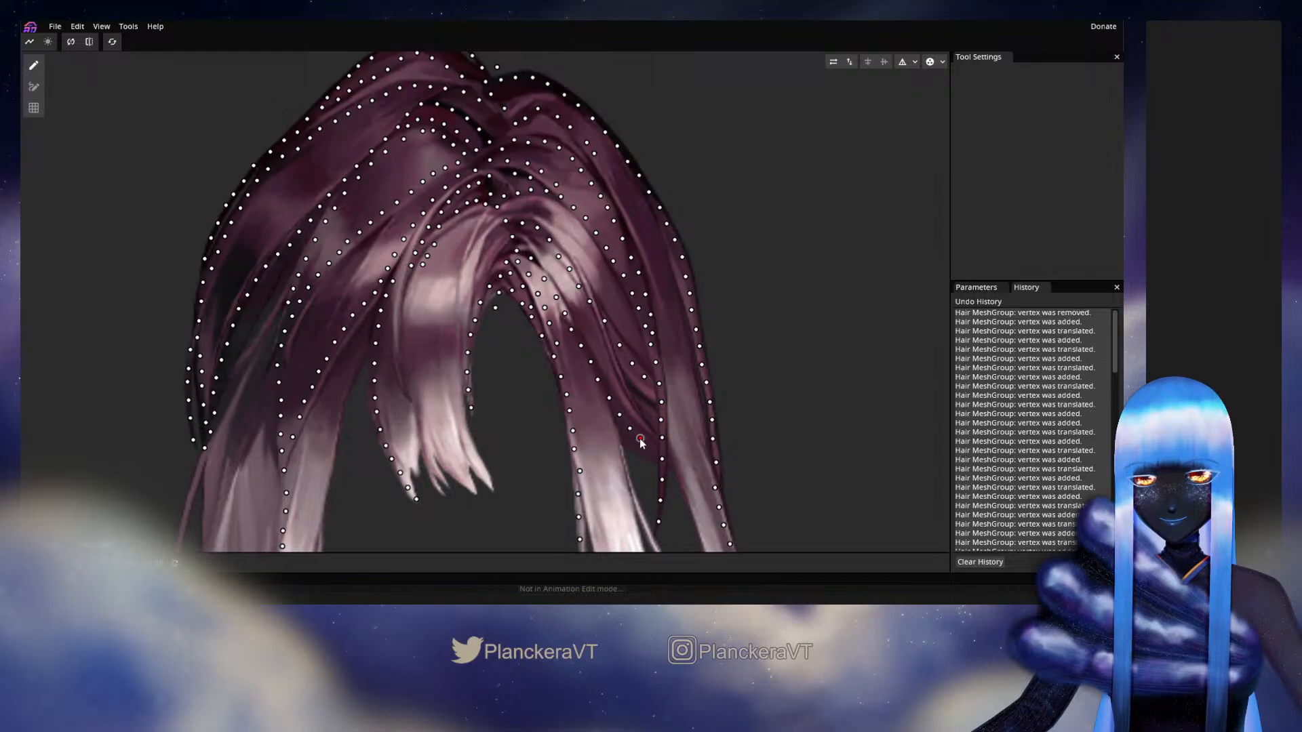
Step: Begin a branching vertex row down the outer edge of the right front lock, where its color turns pale
drag(640, 439, 578, 307)
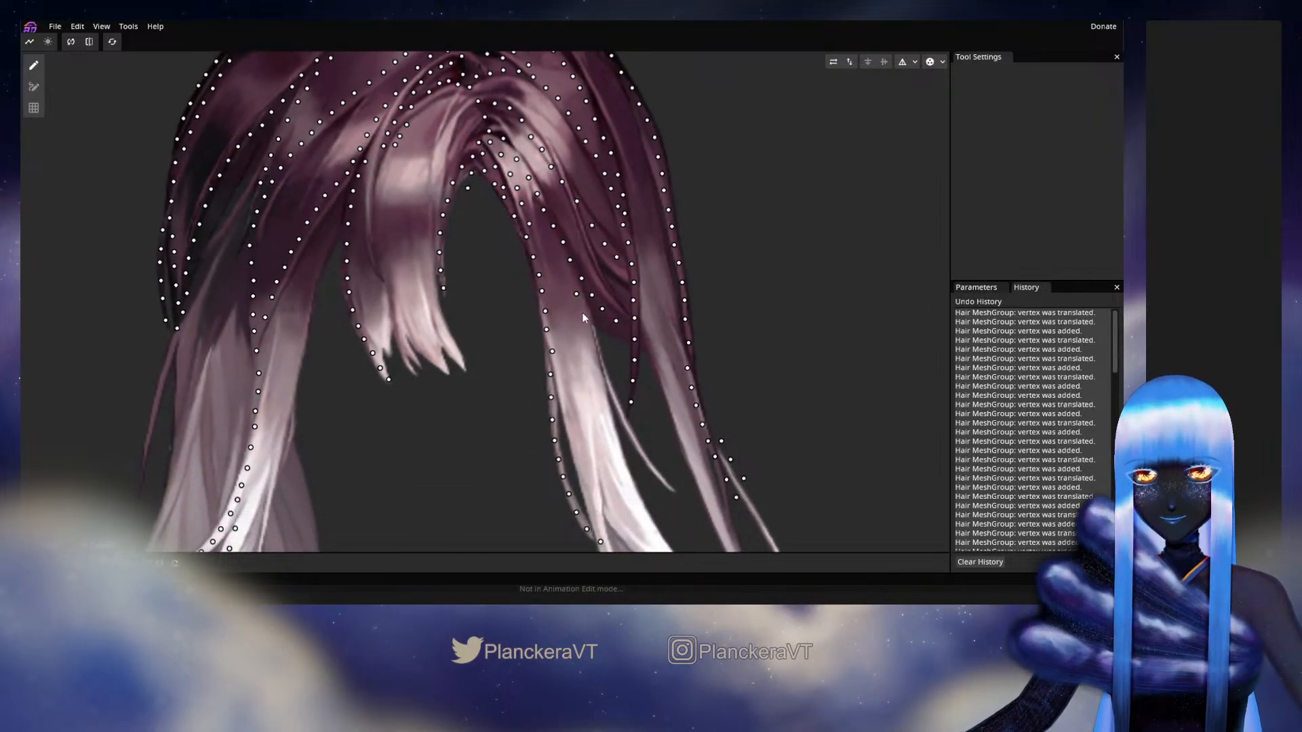
right_click(583, 314)
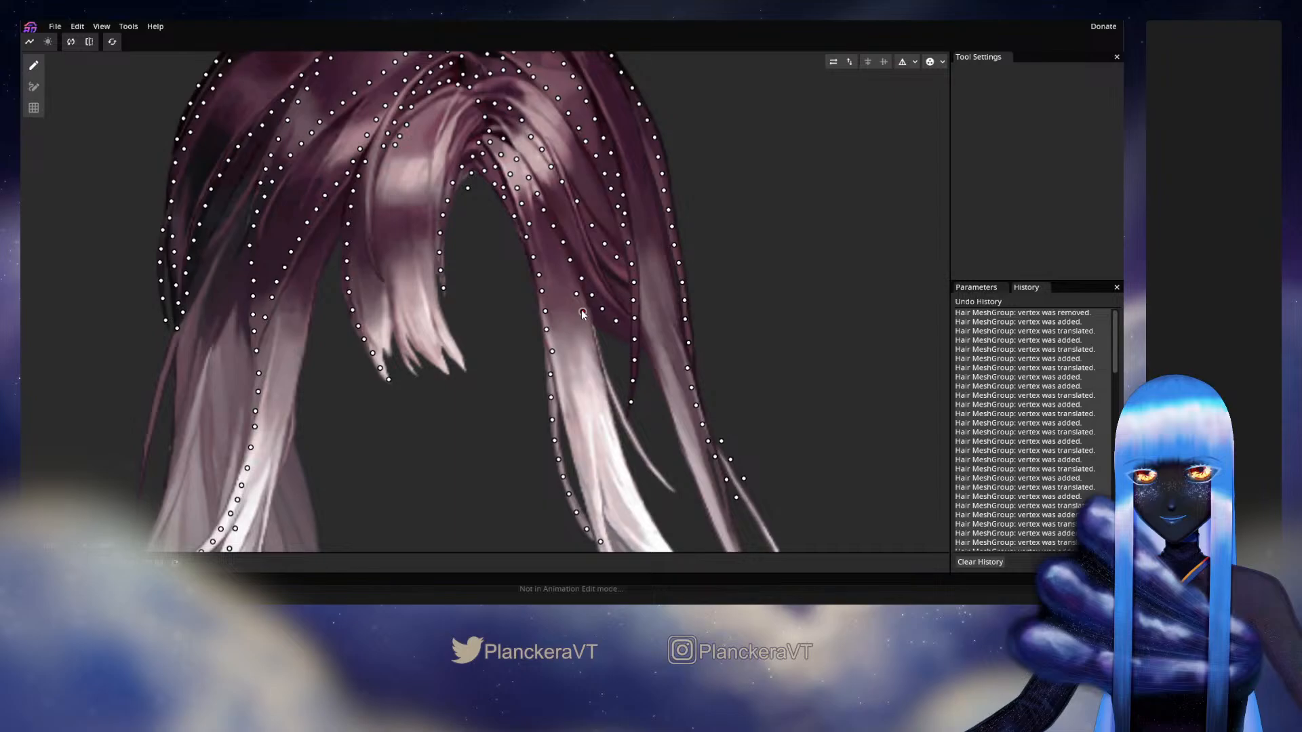
click(596, 359)
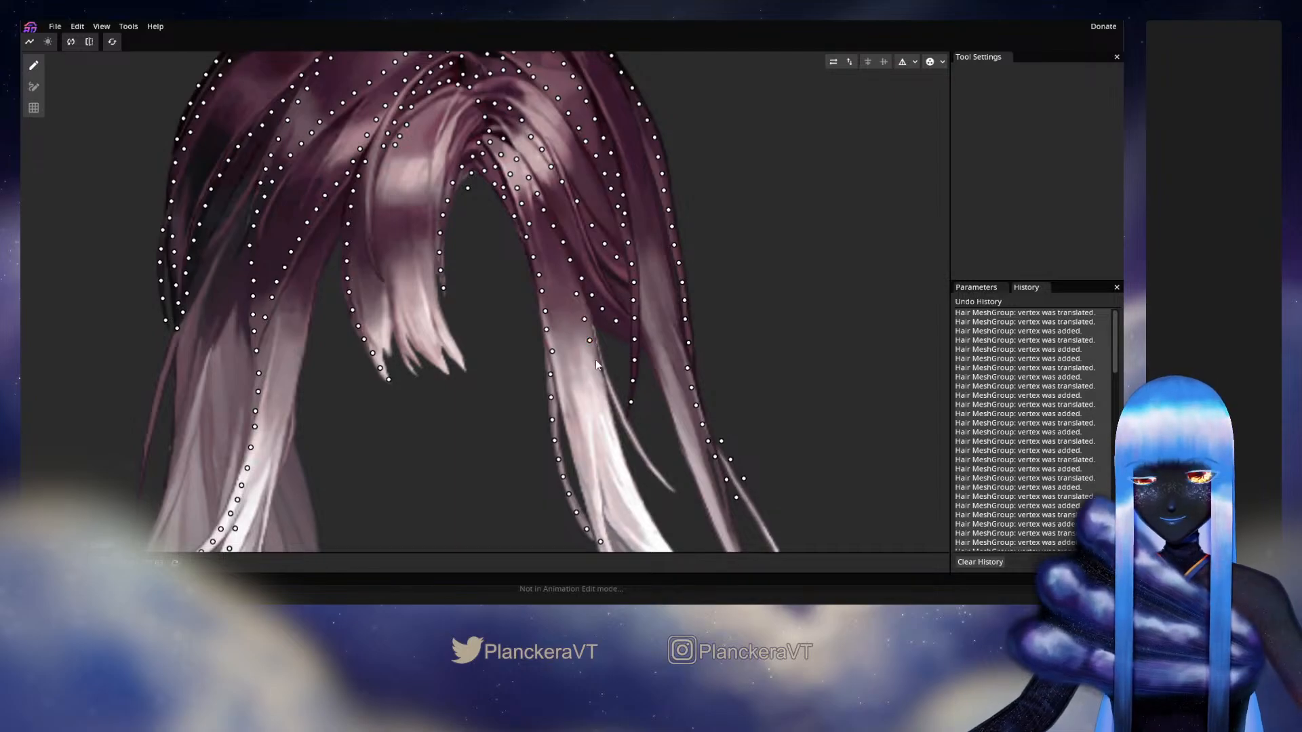
click(600, 379)
Step: Continue the right front lock's outer-edge row down past the point where the short wisp separates
scroll(600, 383, down, 4)
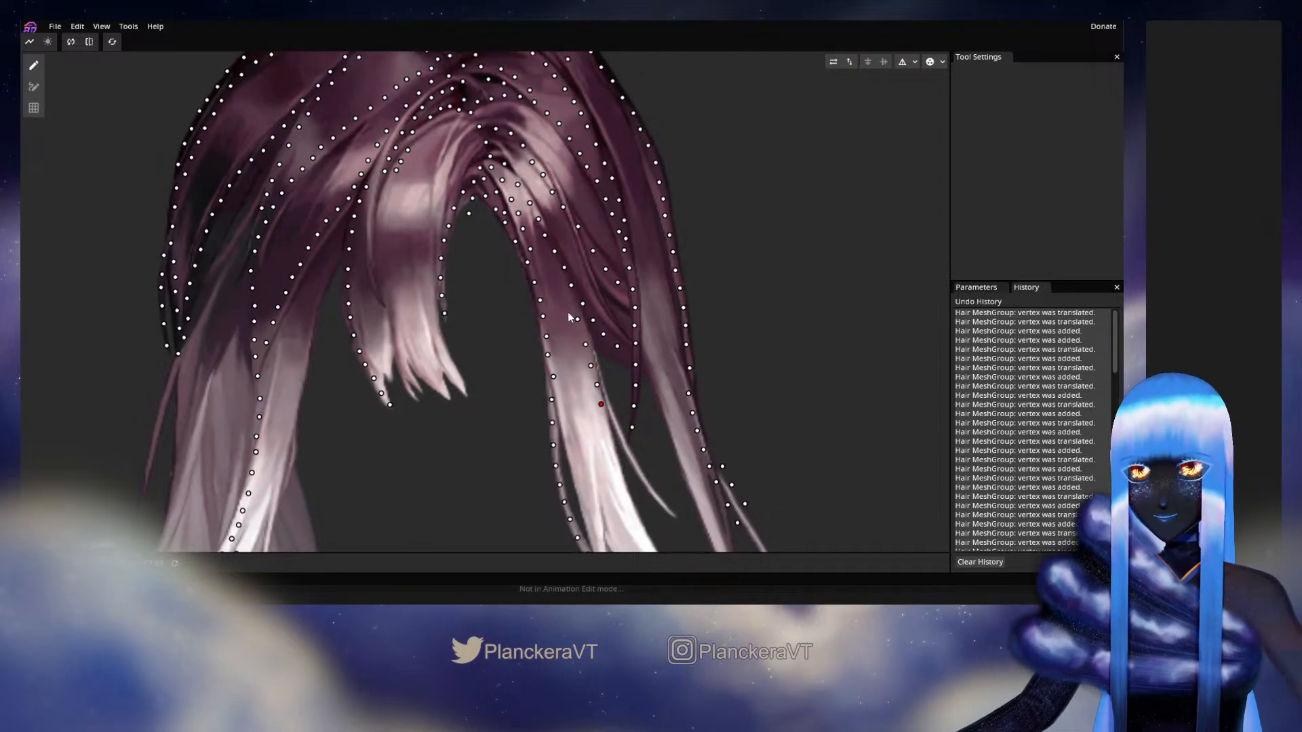
scroll(575, 433, up, 5)
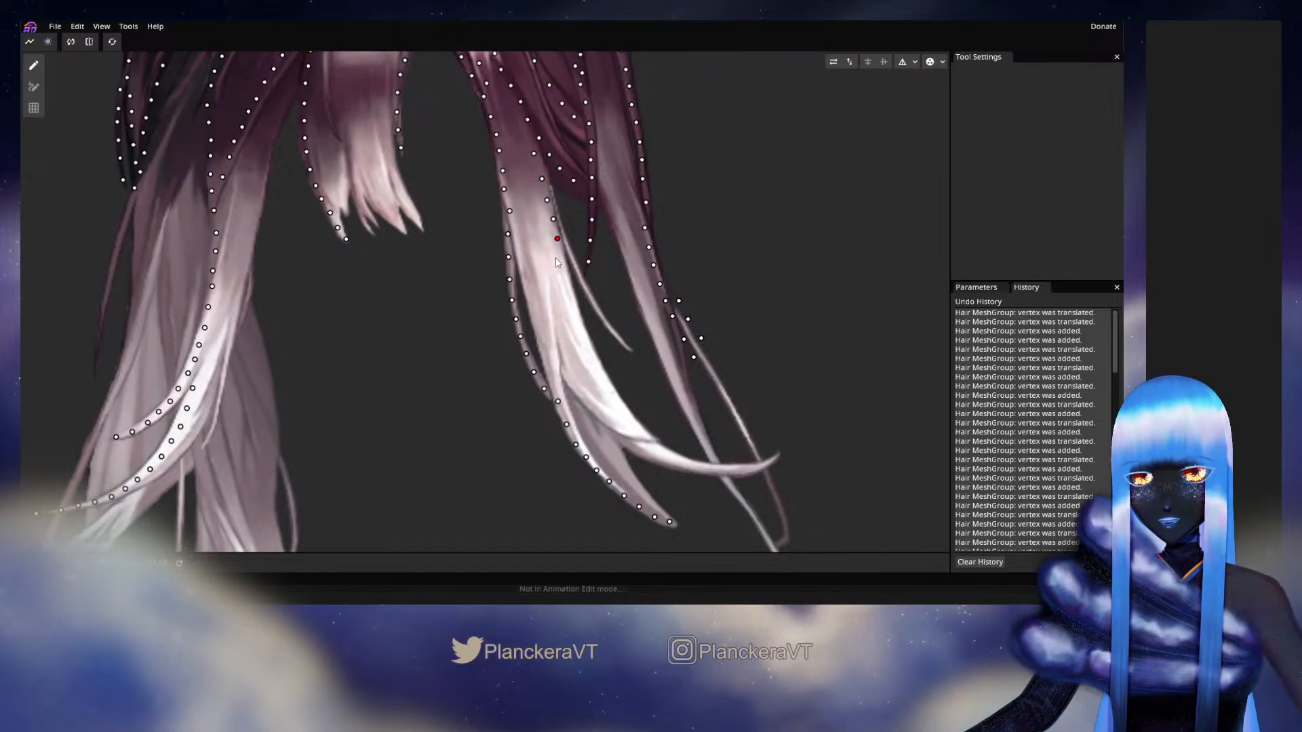
click(560, 256)
click(564, 273)
click(563, 291)
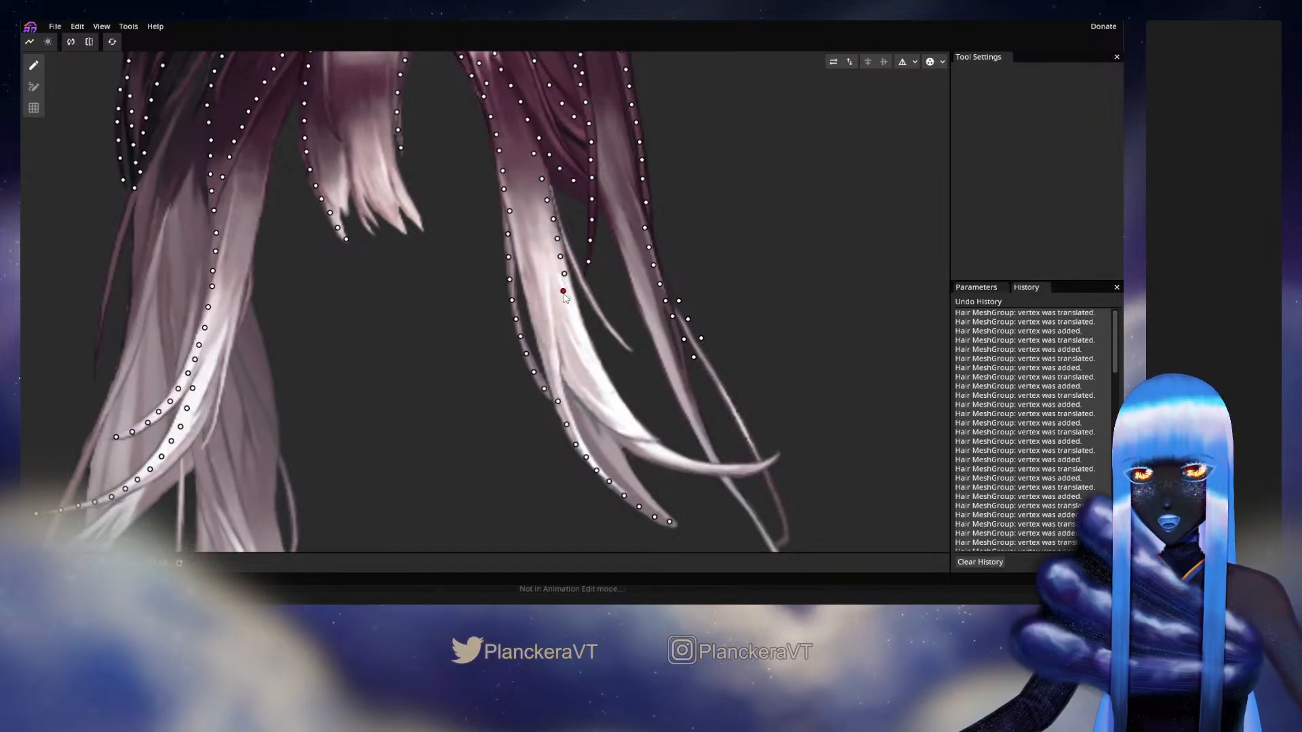
click(574, 308)
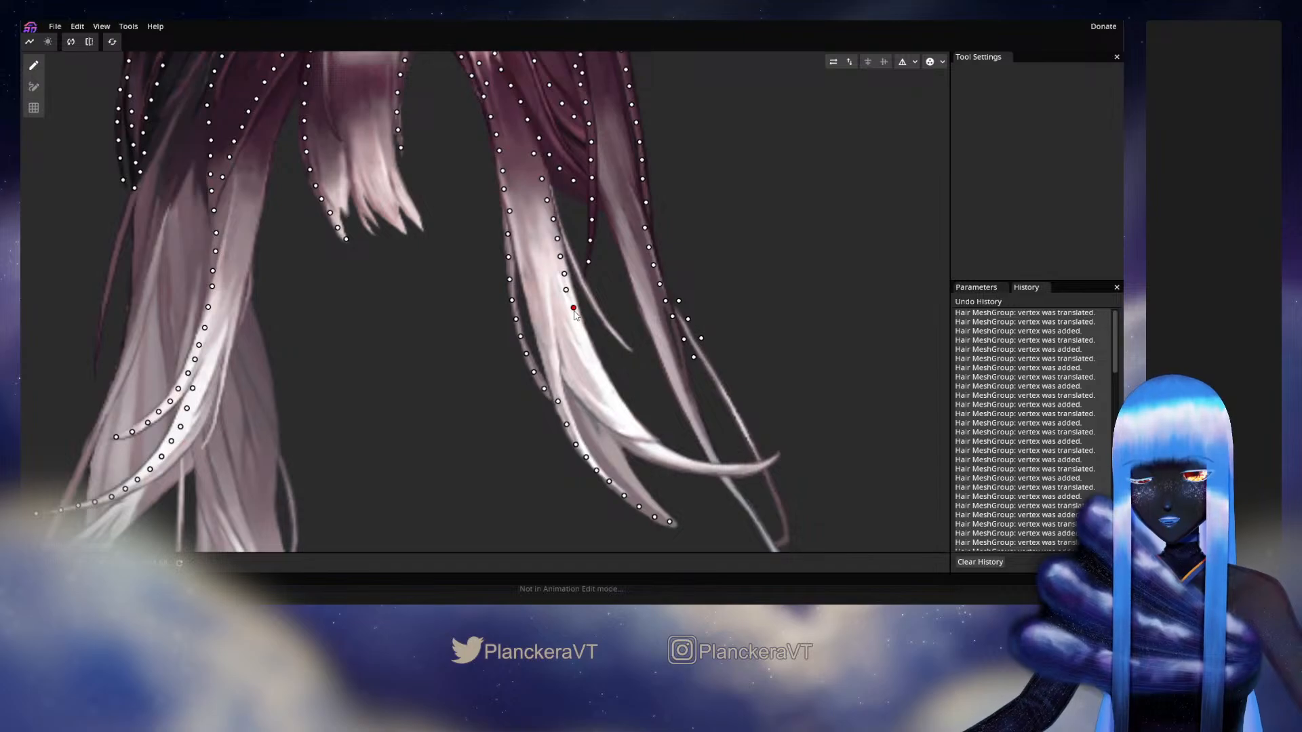
Step: Run the outer-edge vertices down the middle of the right front lock along its bright curve
click(577, 323)
click(584, 341)
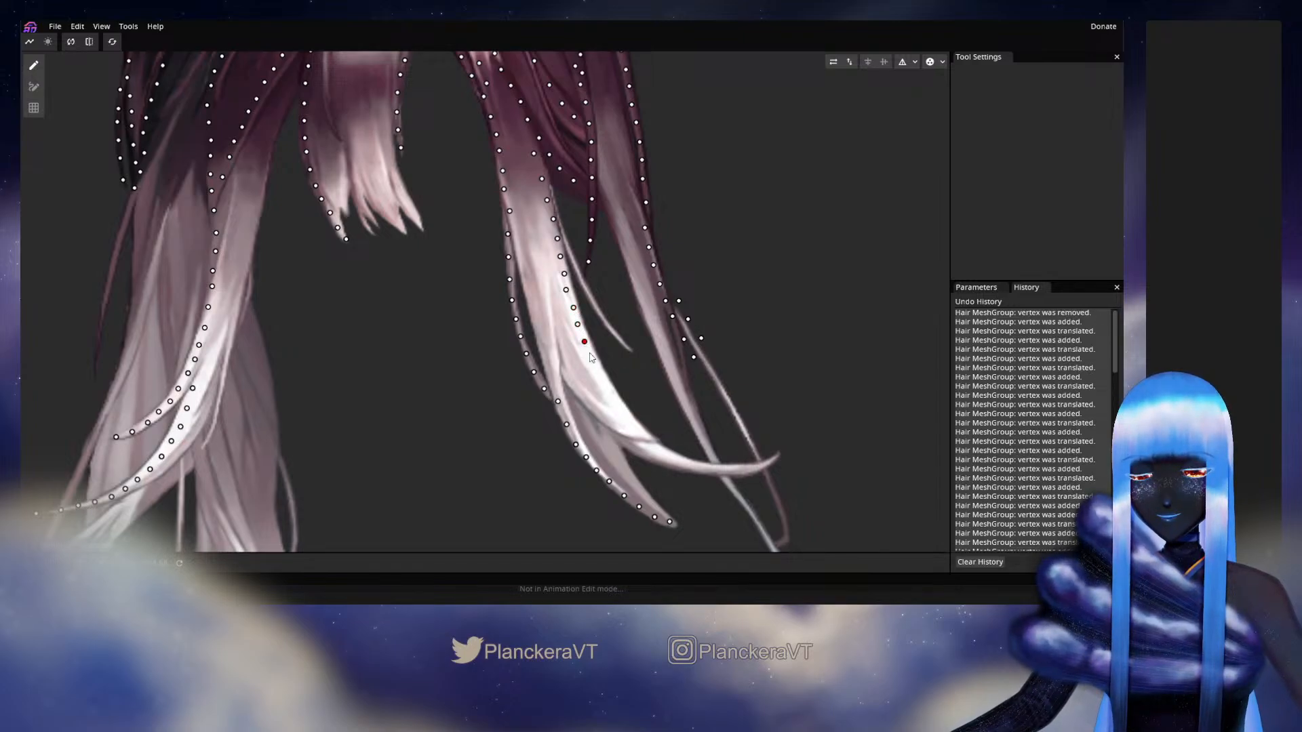
click(591, 356)
click(599, 372)
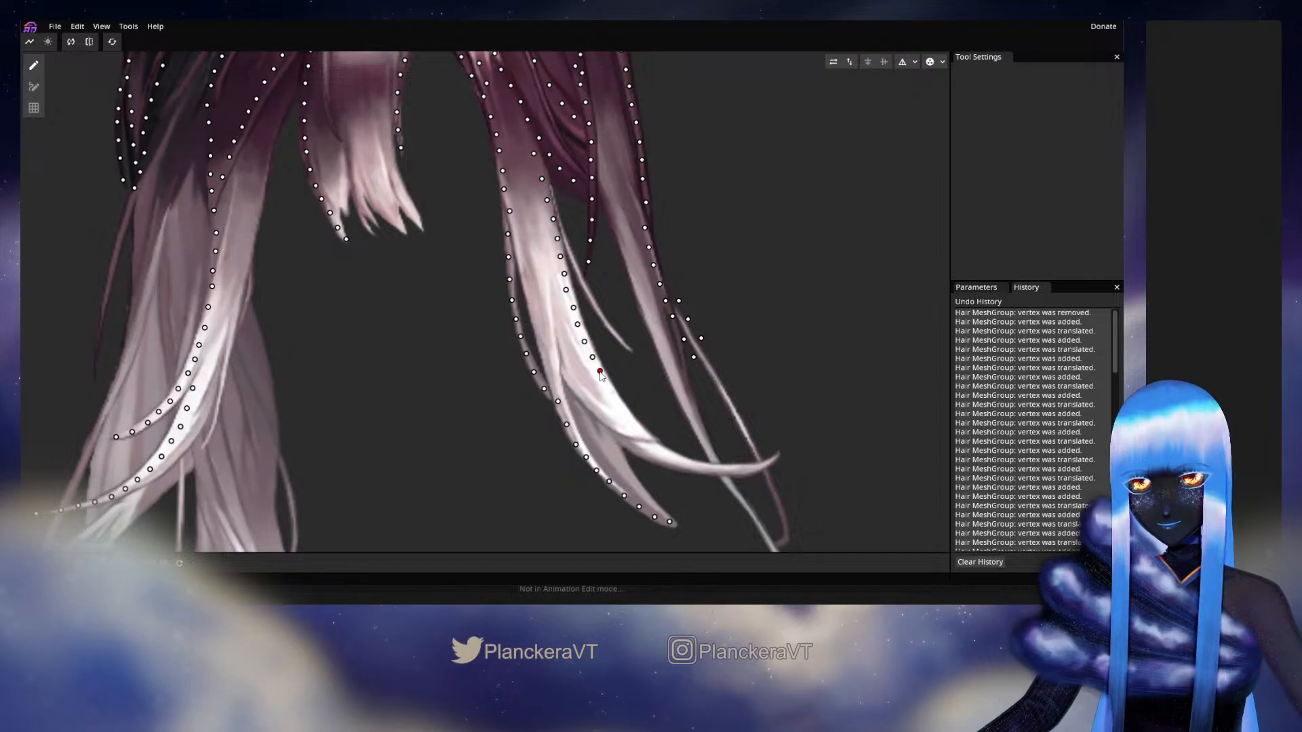
click(607, 387)
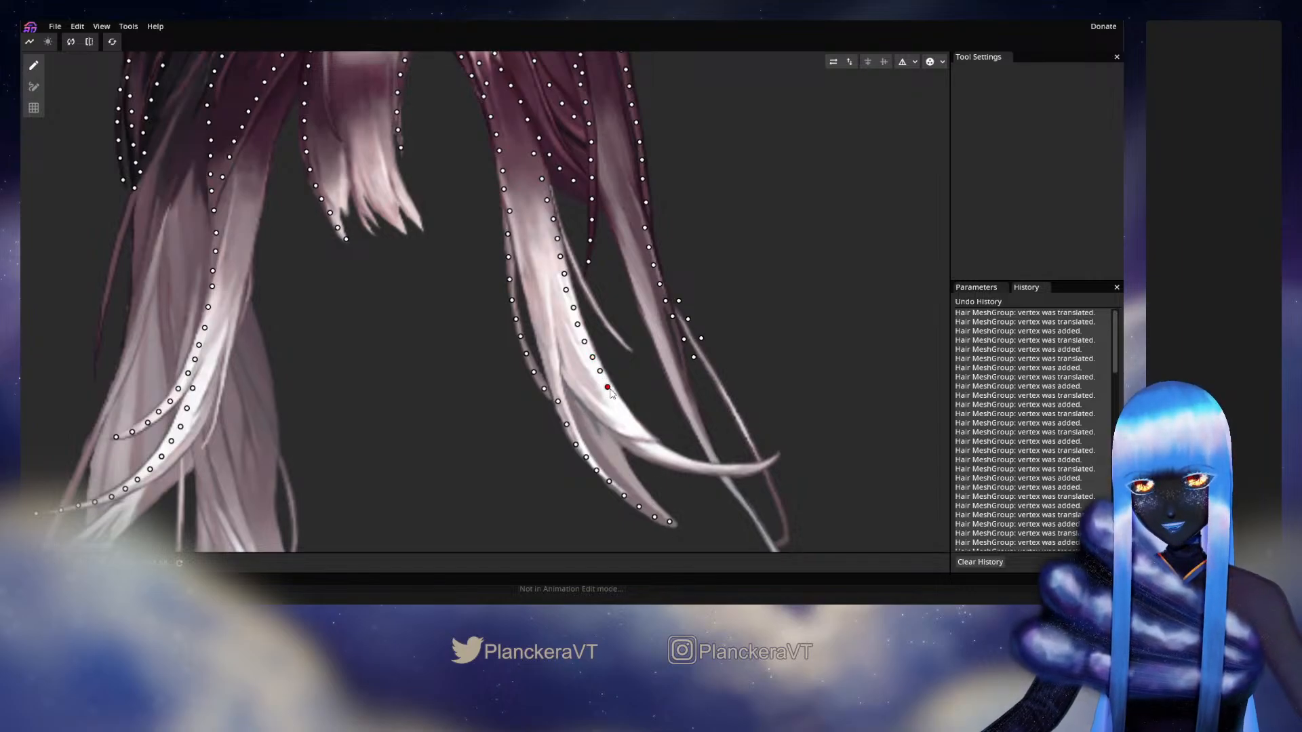
click(615, 405)
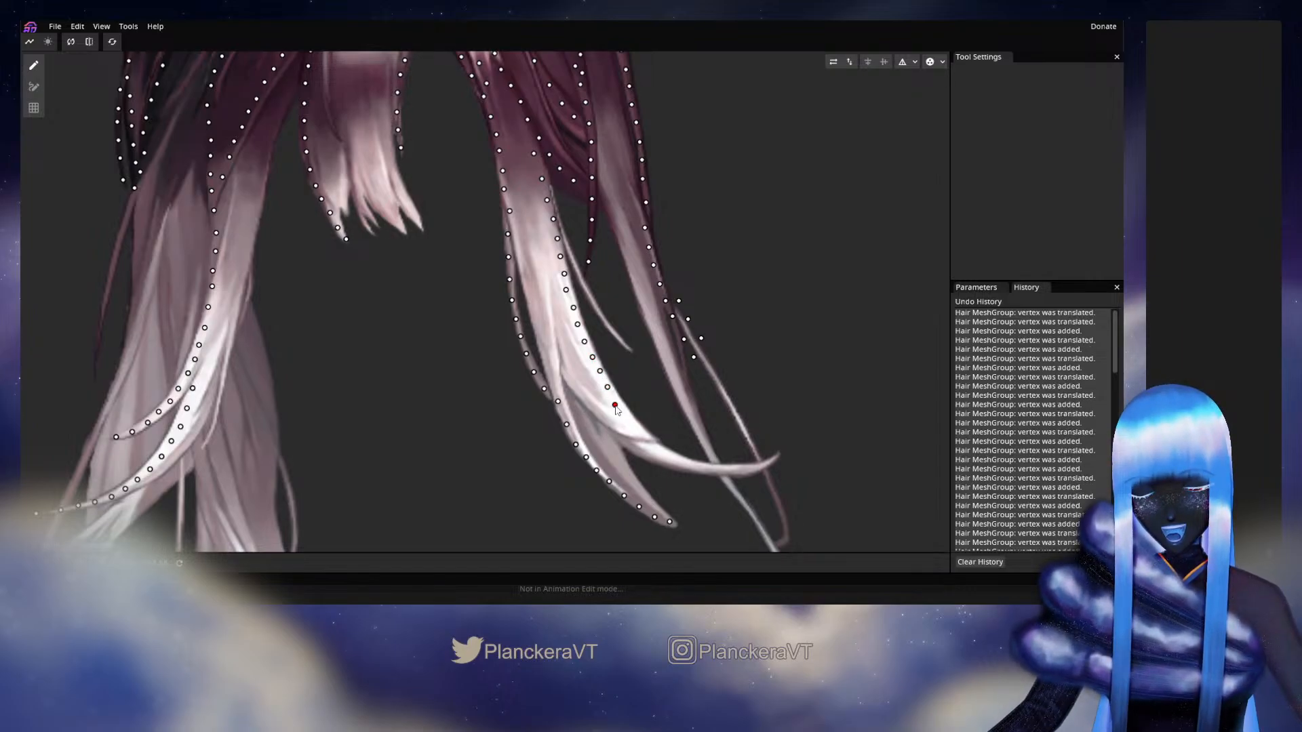
Step: Continue the right front lock's middle vertex row down its bright curve to where the lock narrows into its outward-bending tip
click(625, 414)
click(630, 427)
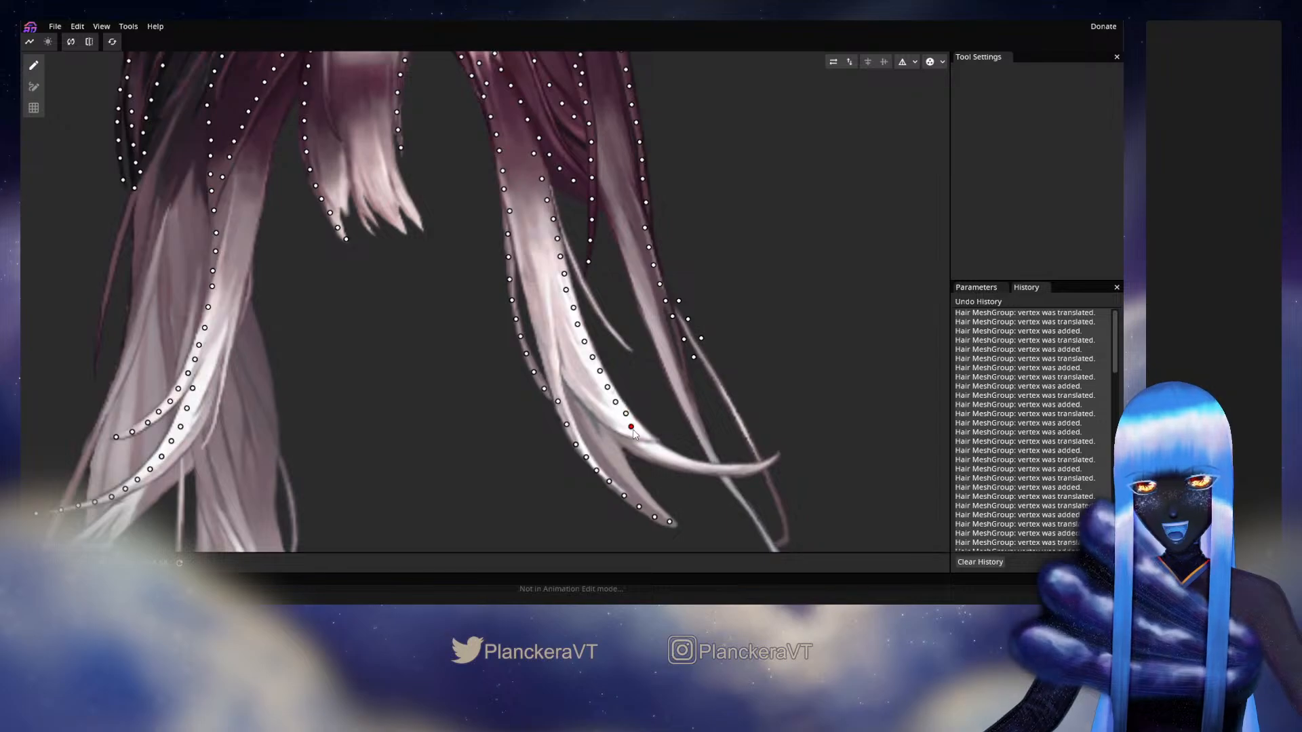
click(645, 437)
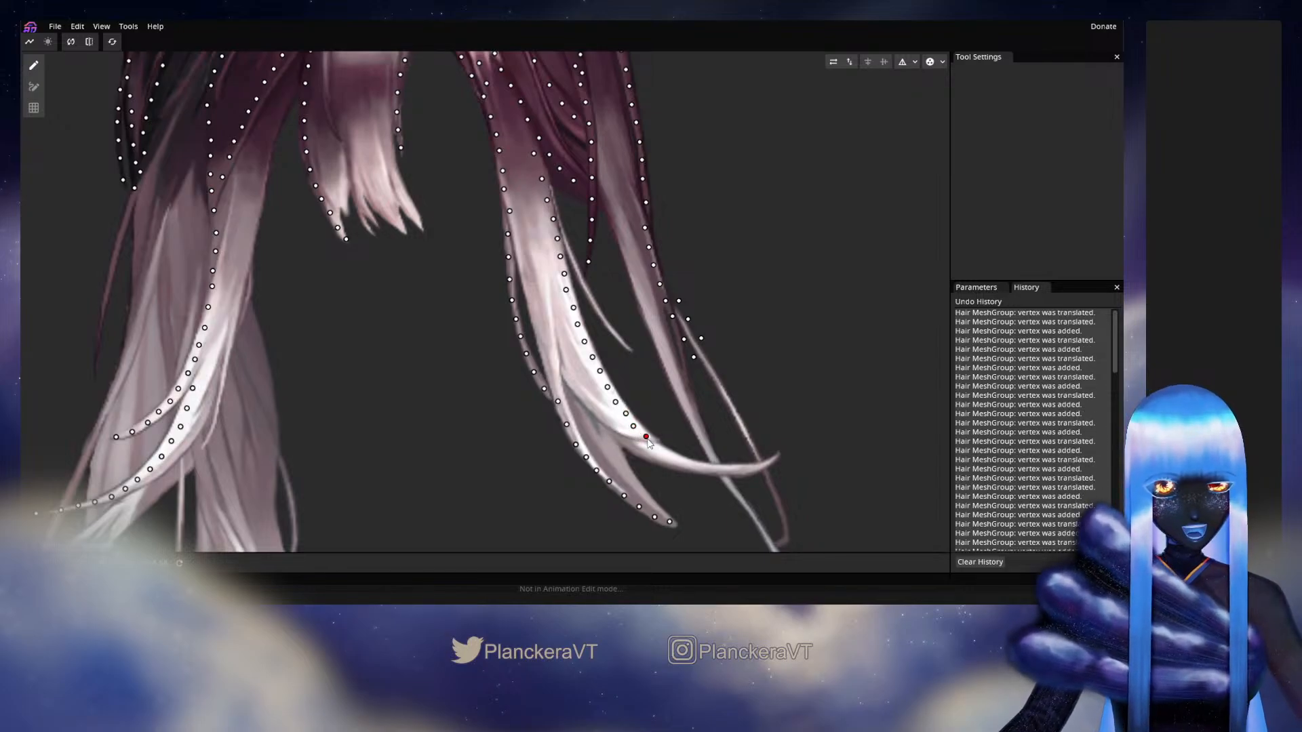
click(653, 448)
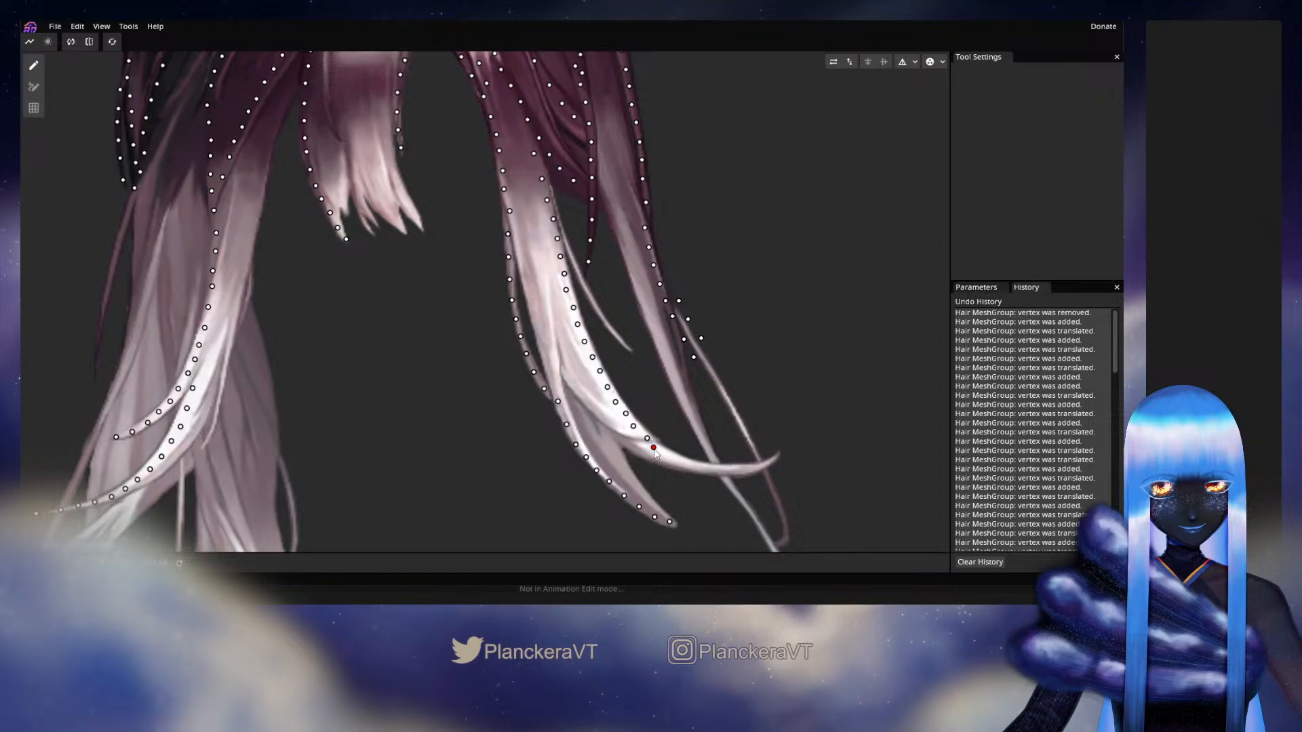
drag(653, 448, 660, 450)
click(674, 456)
click(688, 463)
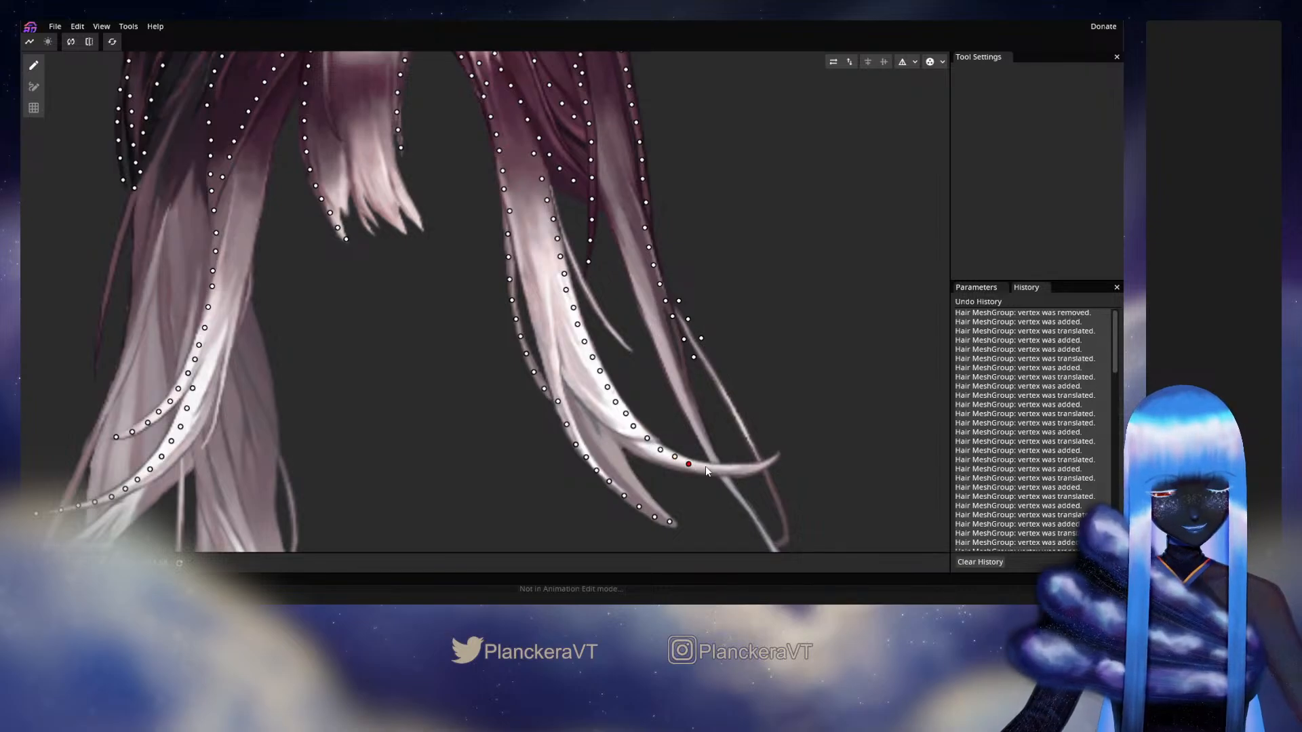
Step: Extend the row along the right front lock's thin, upturned tip almost to its end
click(704, 469)
click(722, 469)
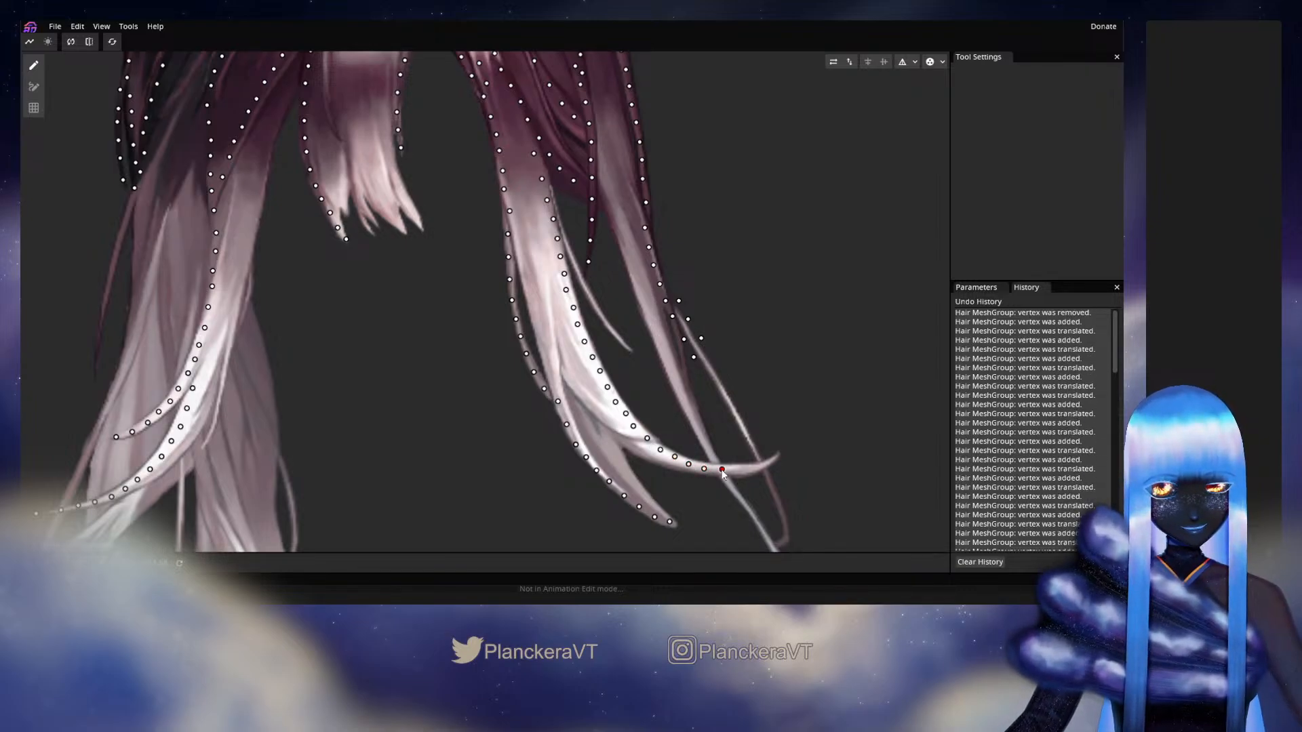
click(738, 470)
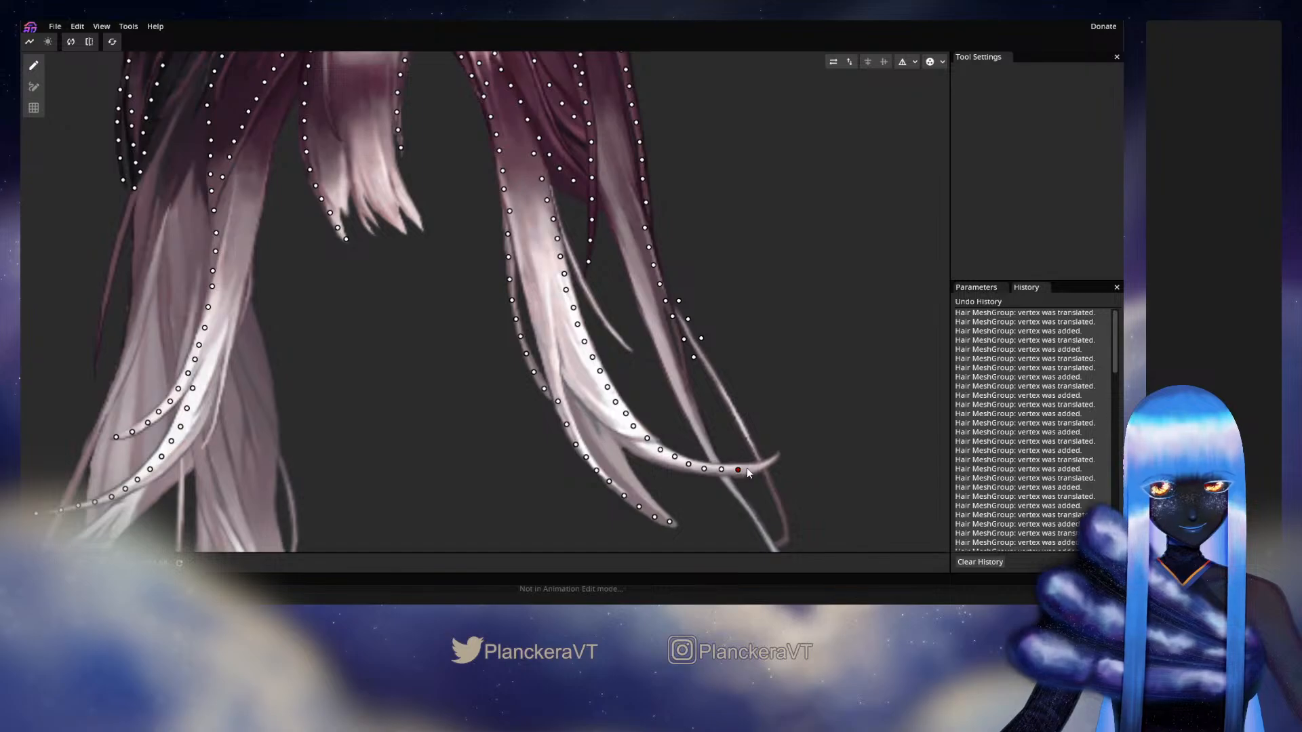
click(747, 468)
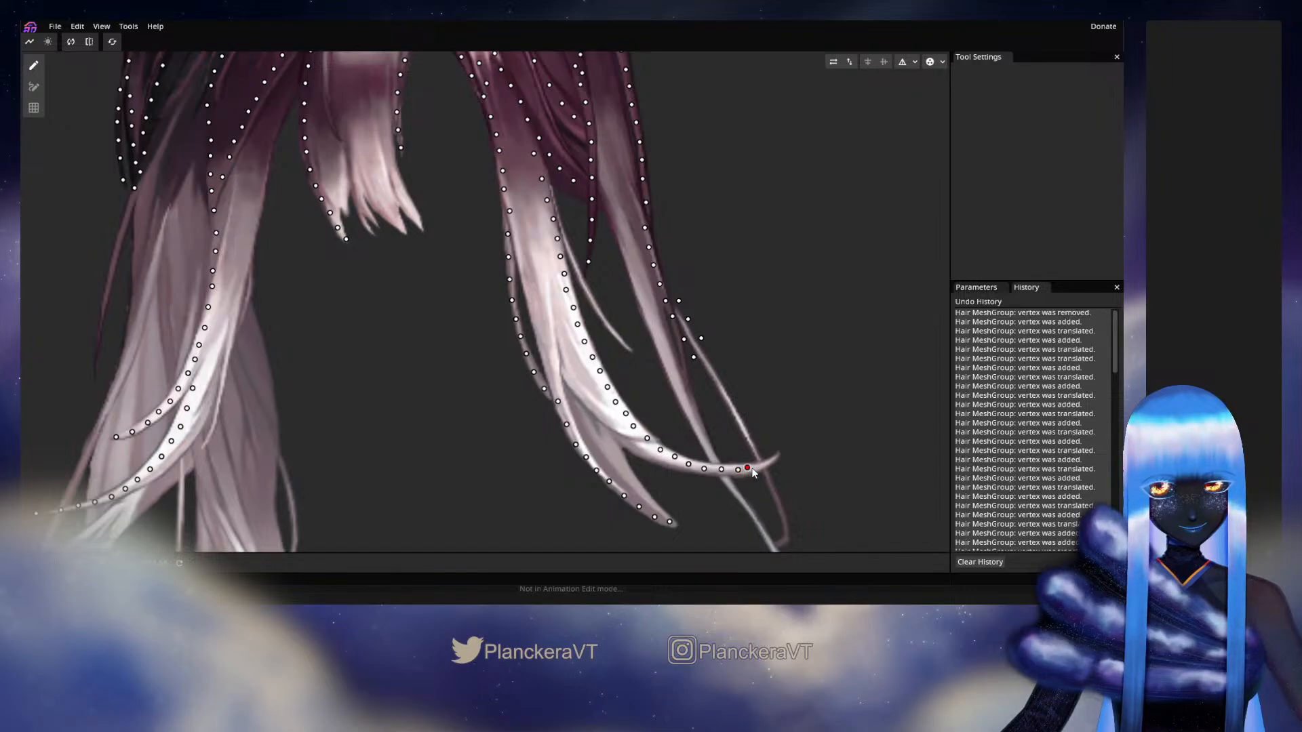
click(766, 464)
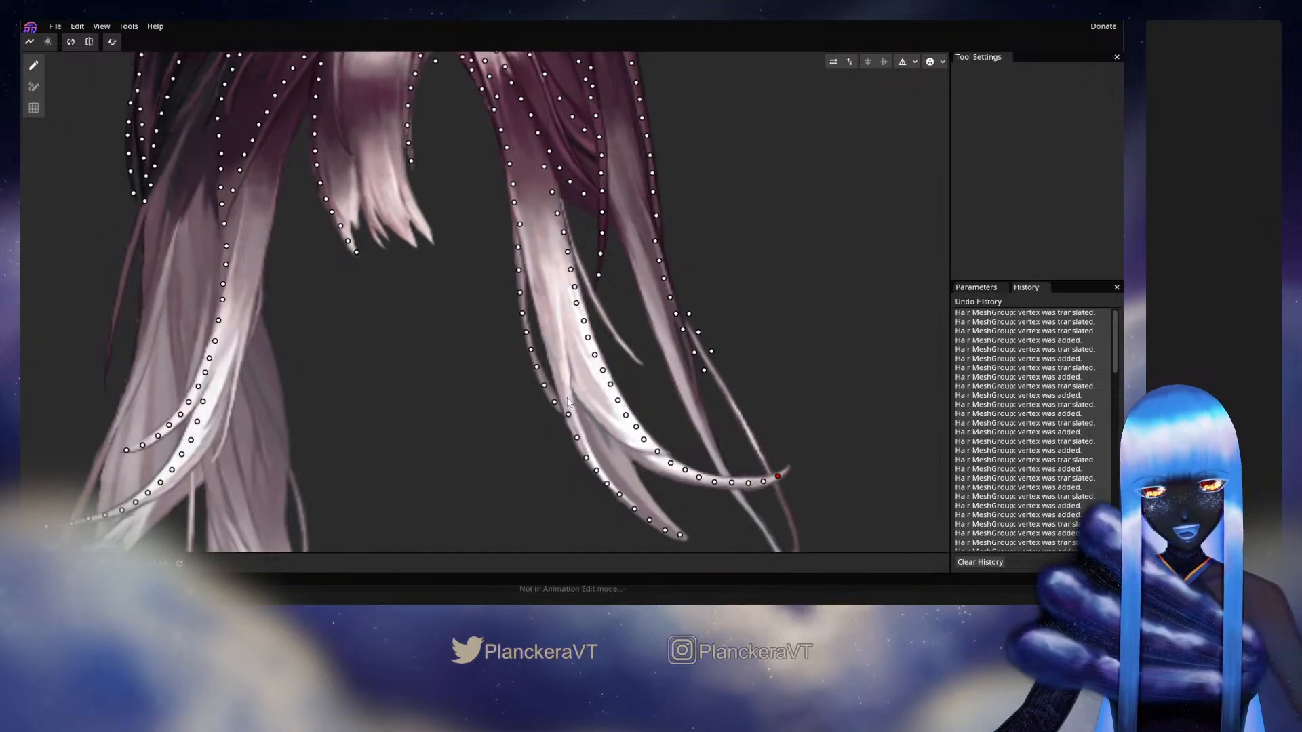
Step: Place vertices up the inner edge of the right front lock's lower pointed tip to the notch below the curved tip
click(685, 503)
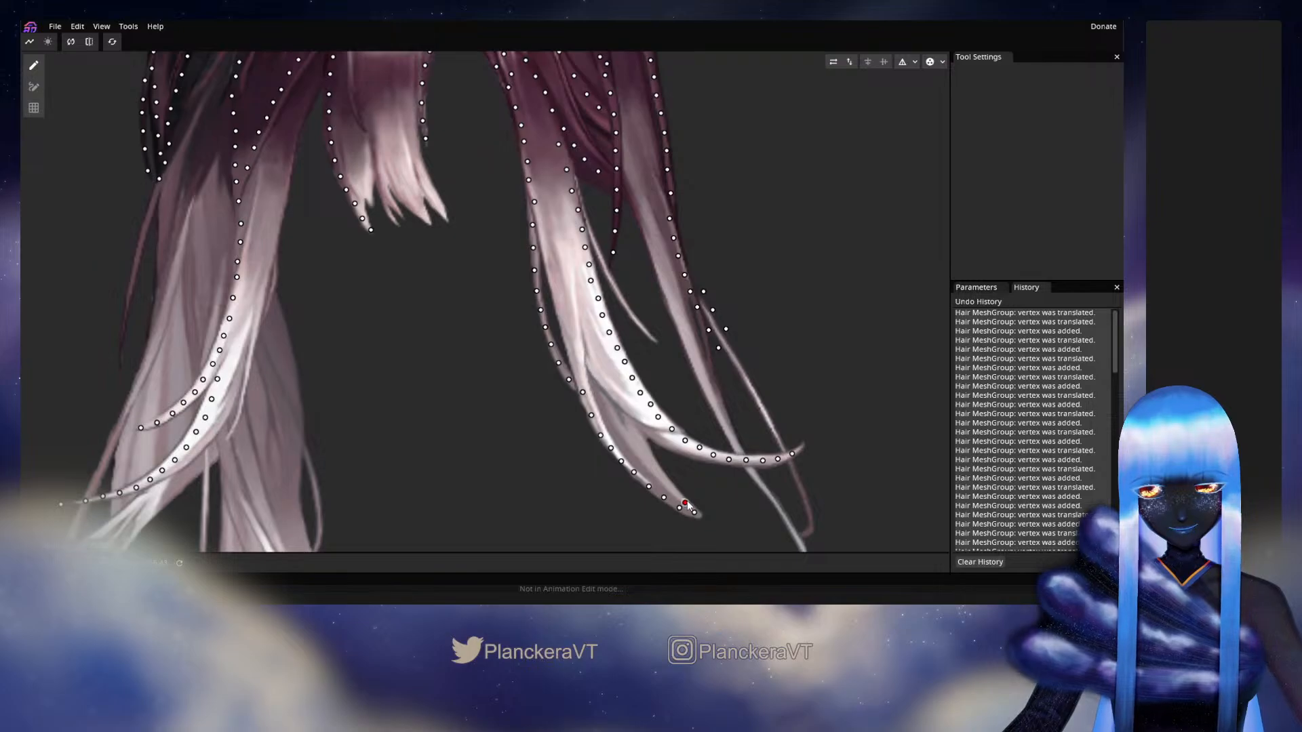
click(665, 485)
right_click(672, 494)
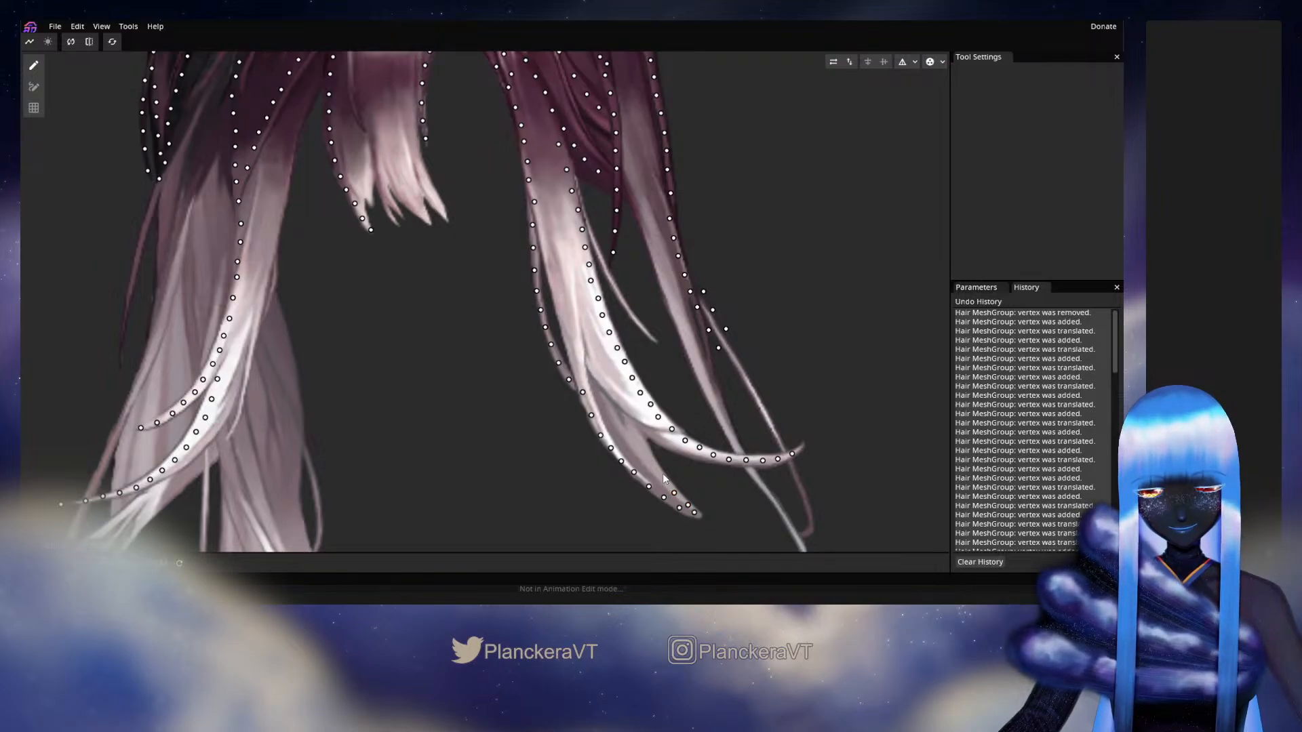
click(663, 477)
click(652, 461)
click(643, 446)
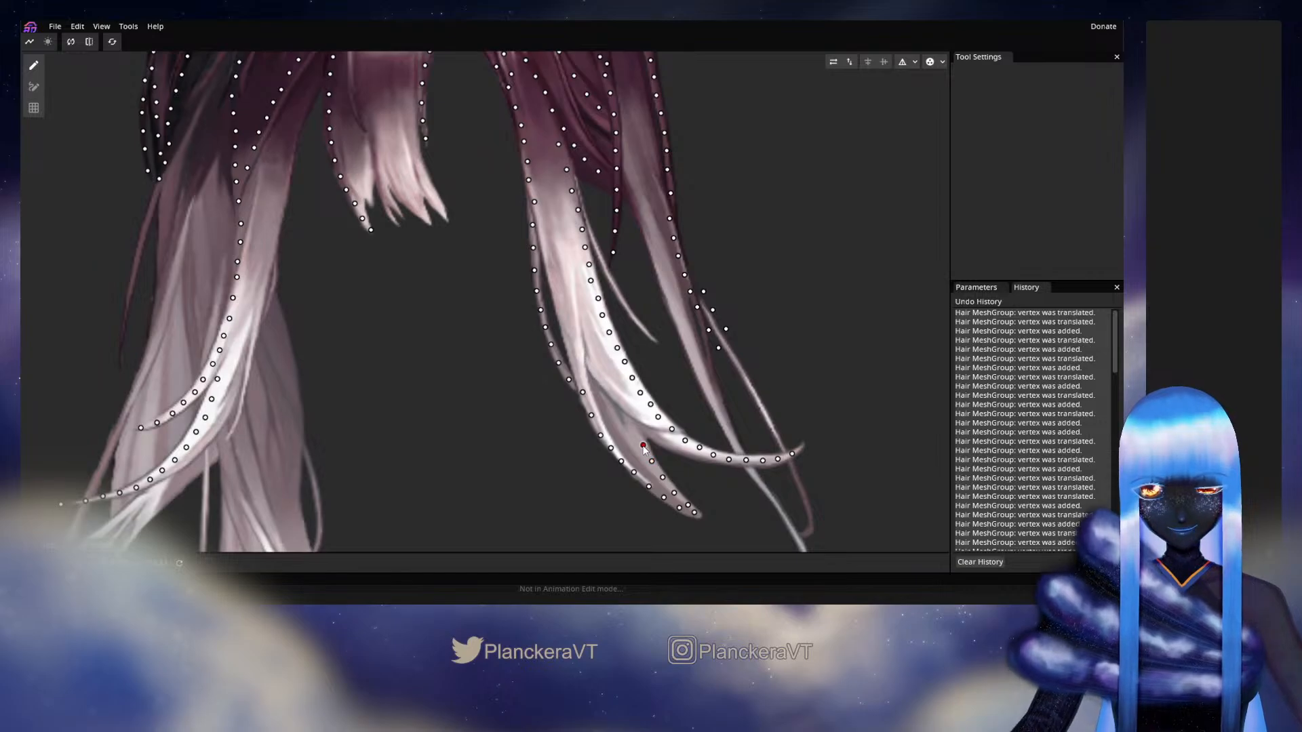
click(643, 431)
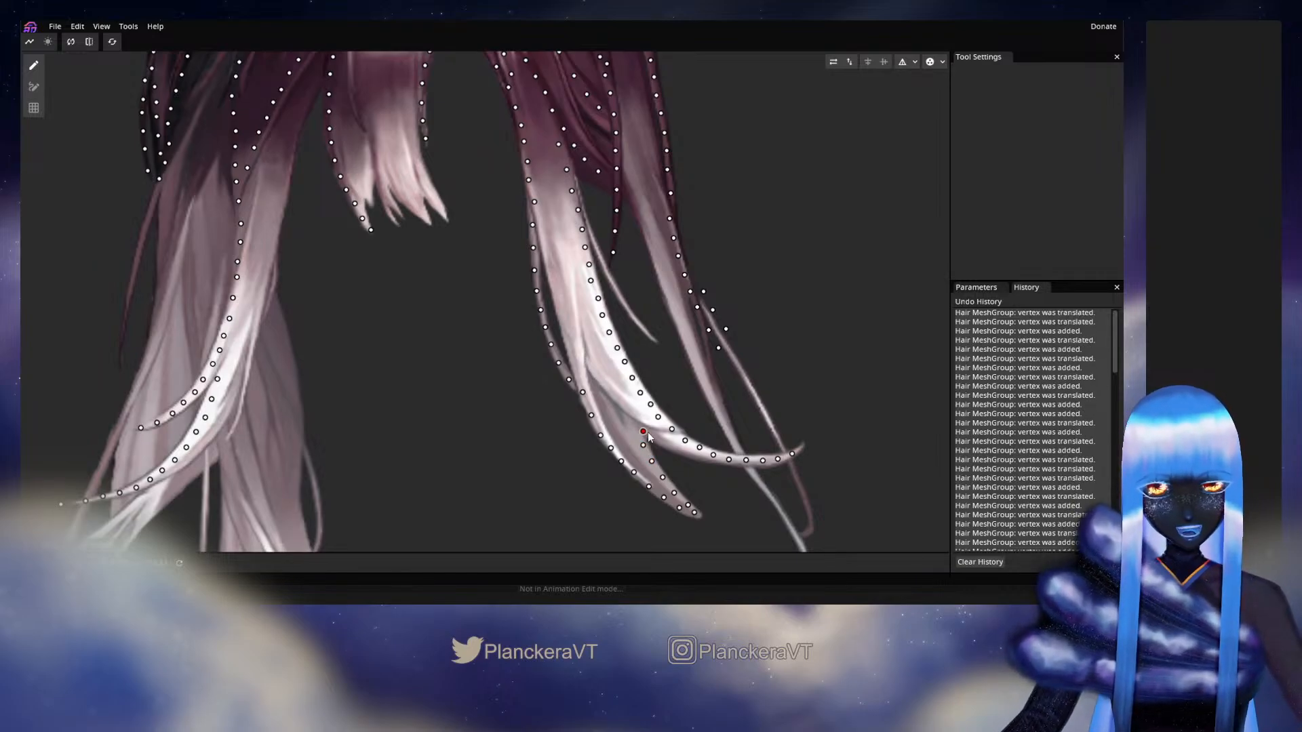
Step: Line the underside of the curved tip with vertices from the notch outward, joining its upper row
click(658, 434)
drag(659, 434, 659, 439)
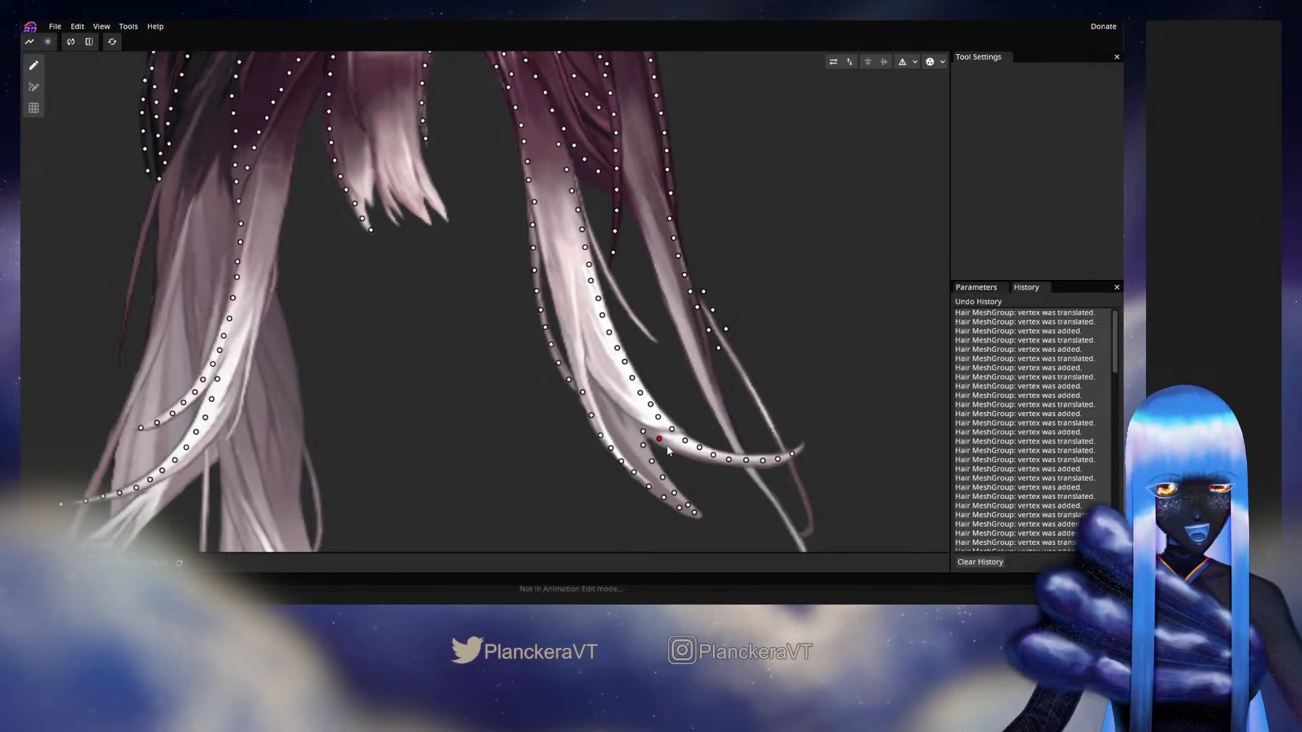
click(670, 445)
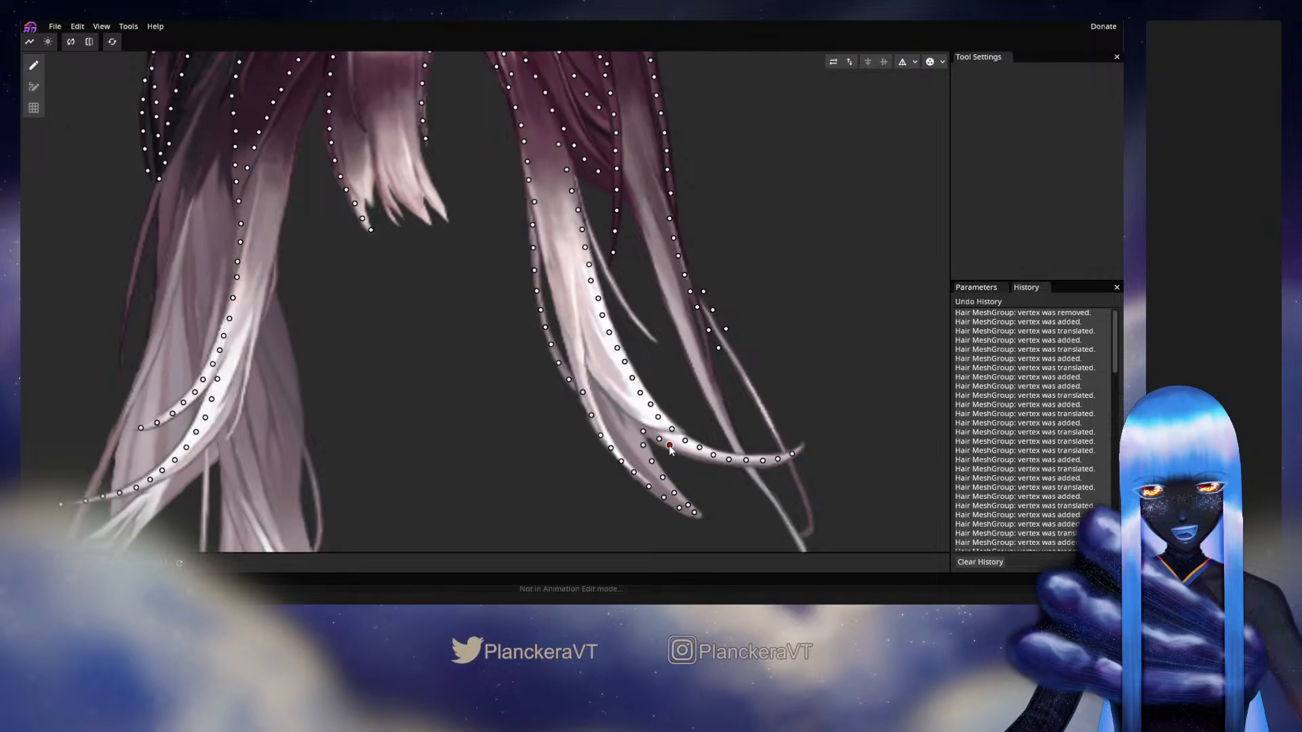
click(687, 454)
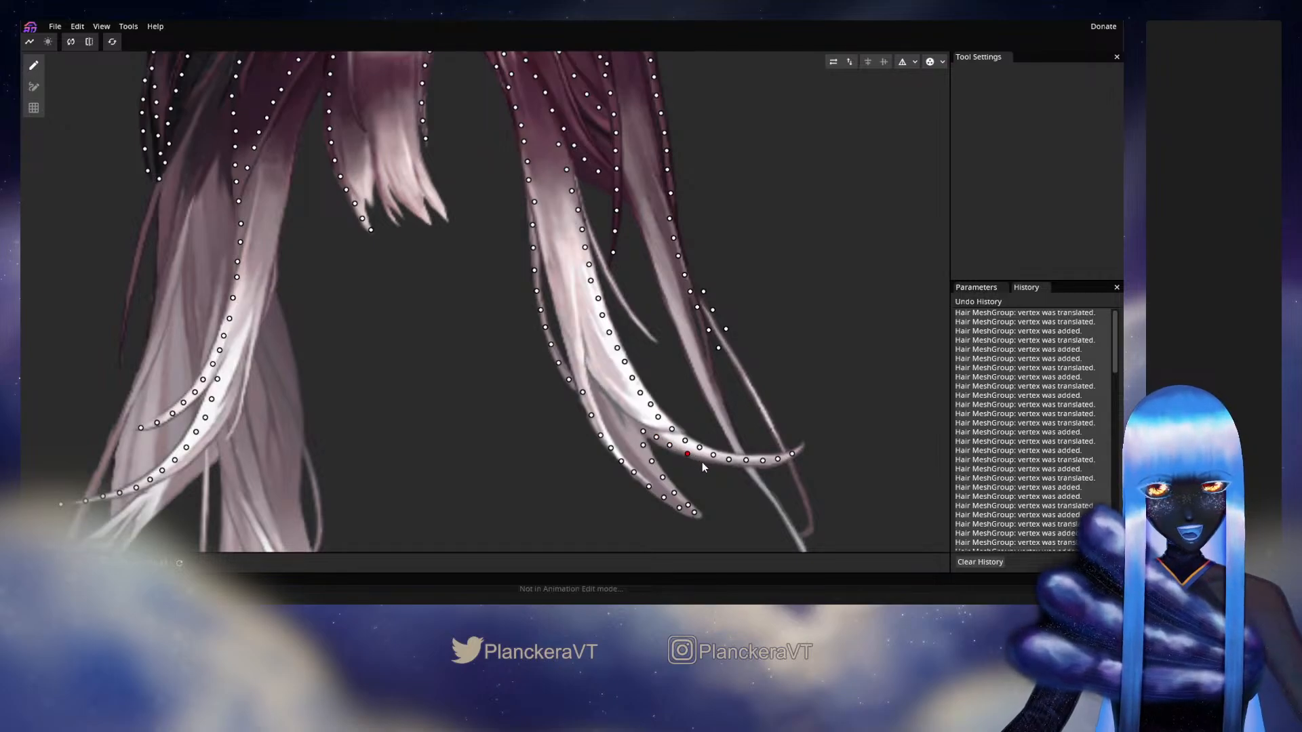
click(701, 459)
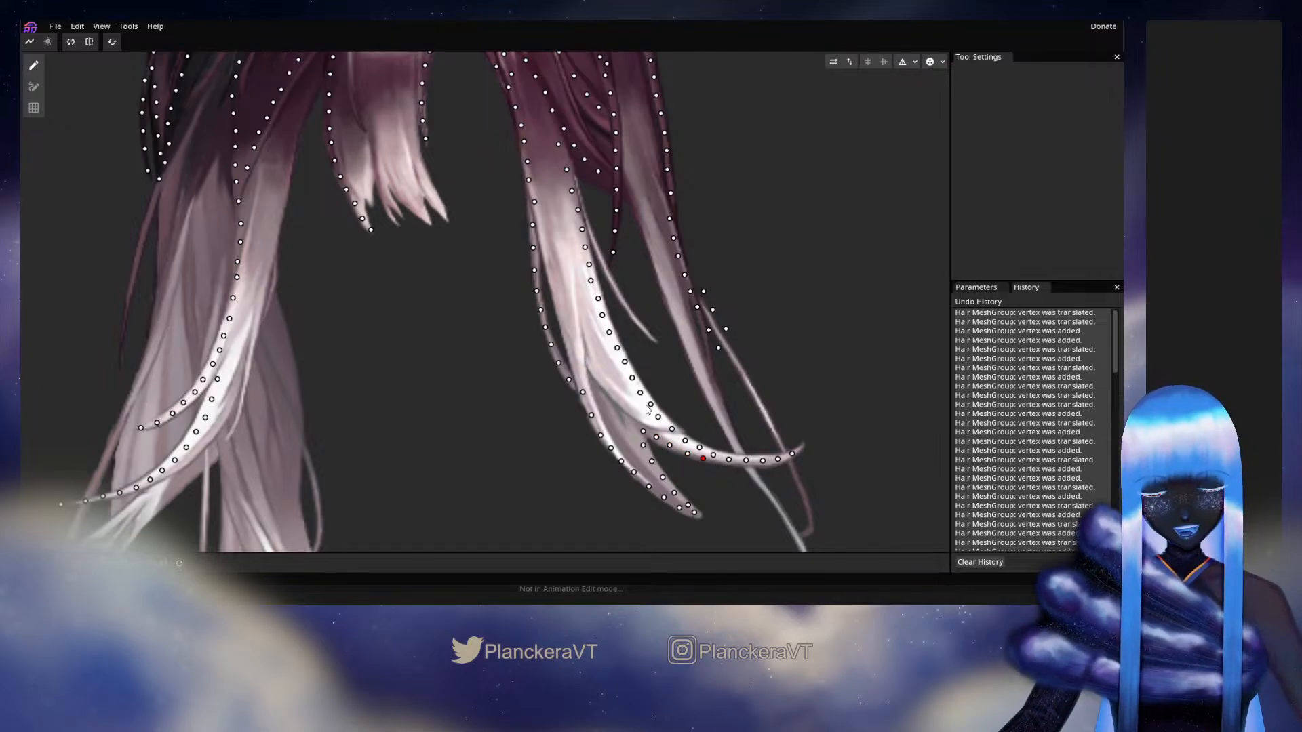
Step: Add vertices around the root of the short wisp, between the right front lock and the shadowed hair
drag(679, 337, 734, 459)
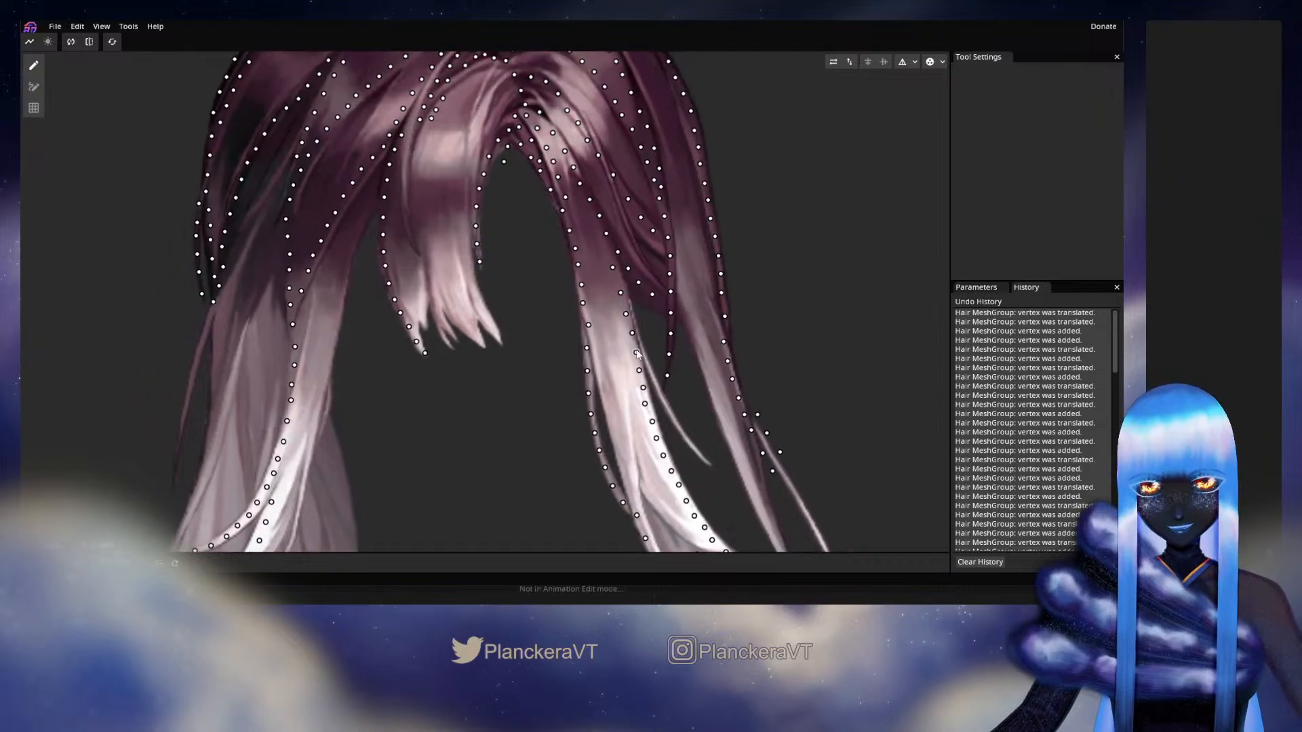
click(642, 335)
drag(642, 341, 642, 357)
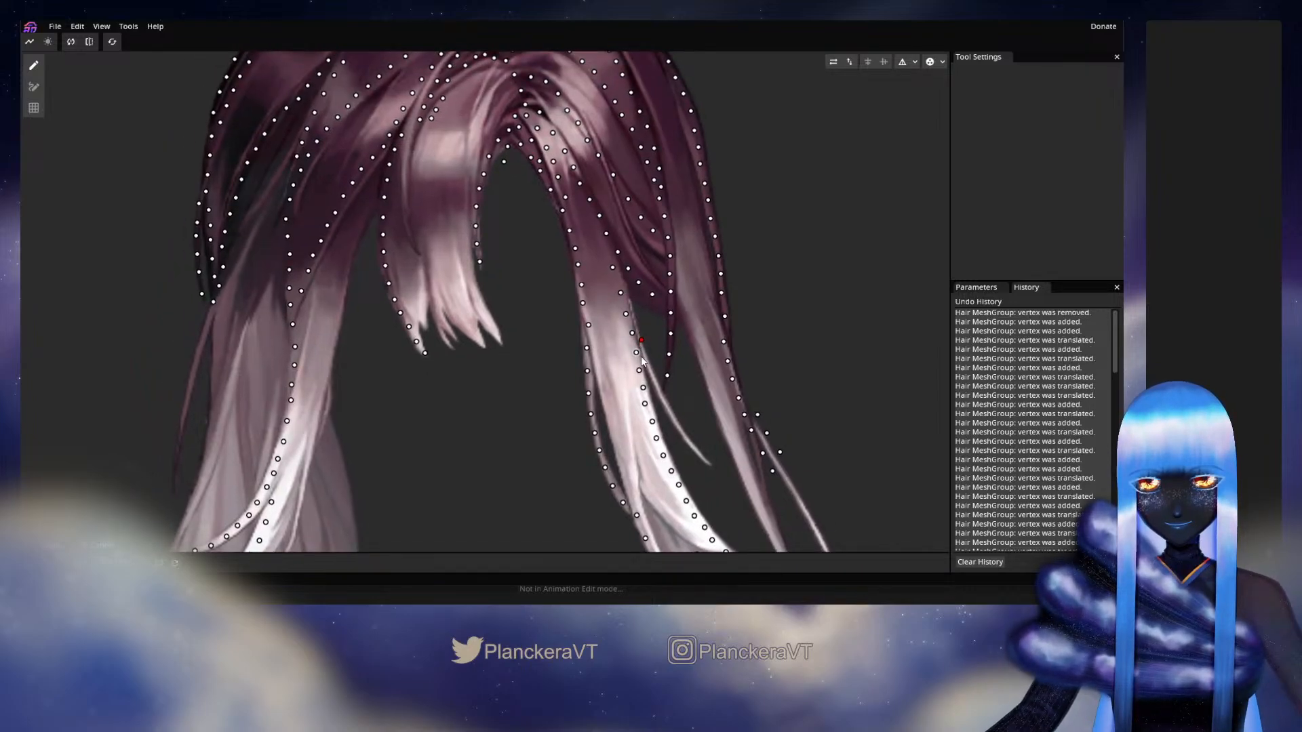
click(648, 306)
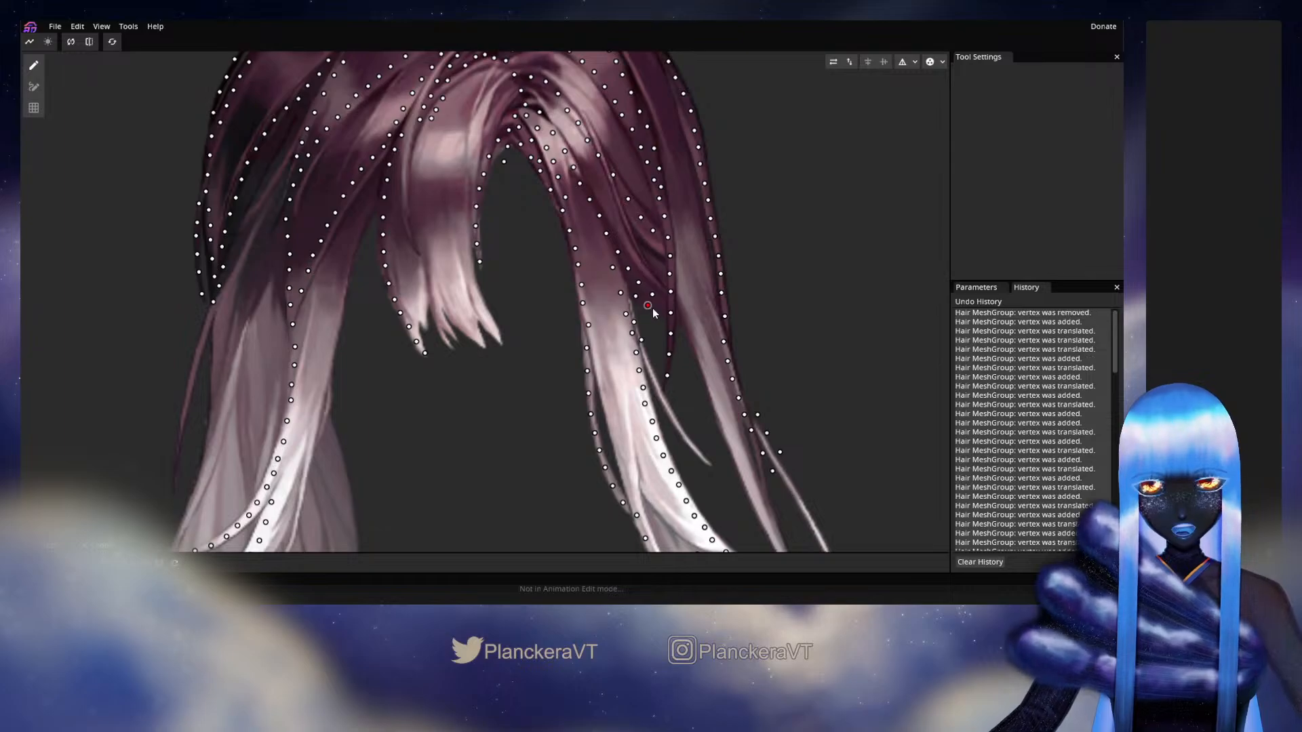
Step: Begin a vertex row down the inner edge of the long outer right strand, from where it leaves the dark hair
drag(651, 307, 688, 326)
double_click(682, 317)
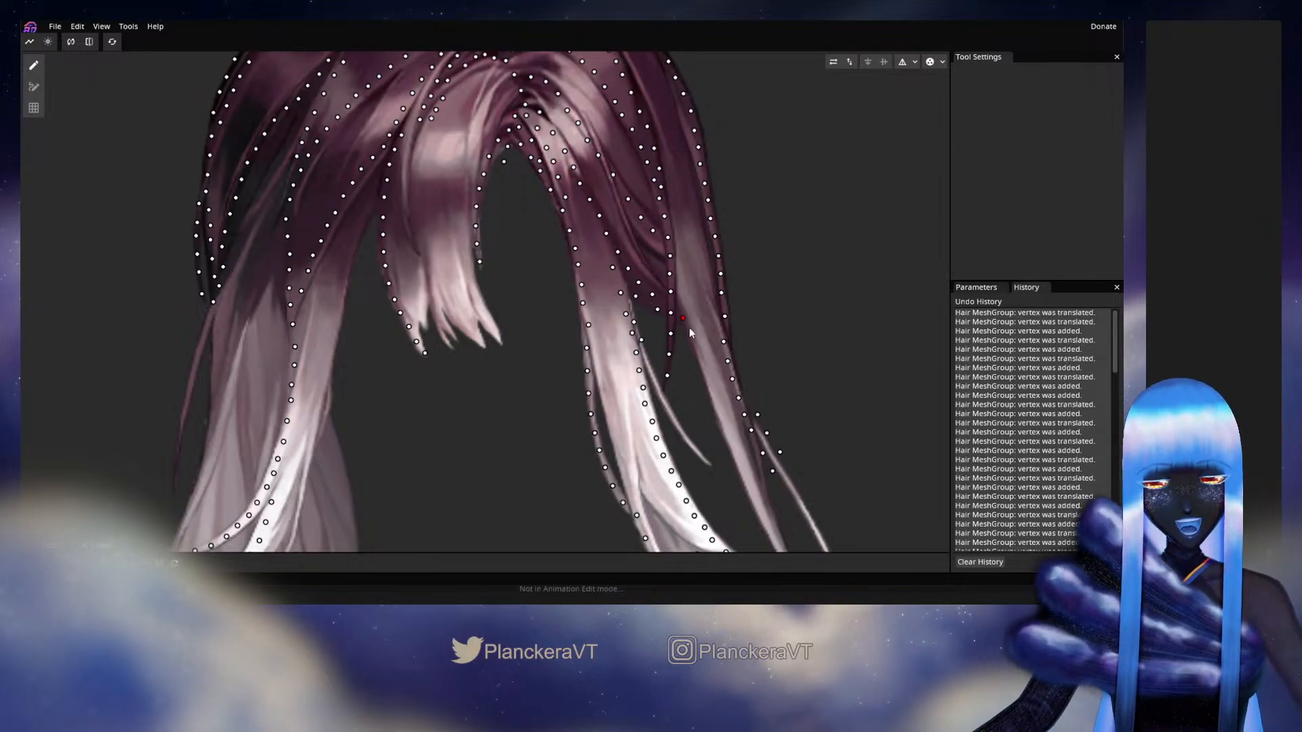
click(691, 332)
click(698, 350)
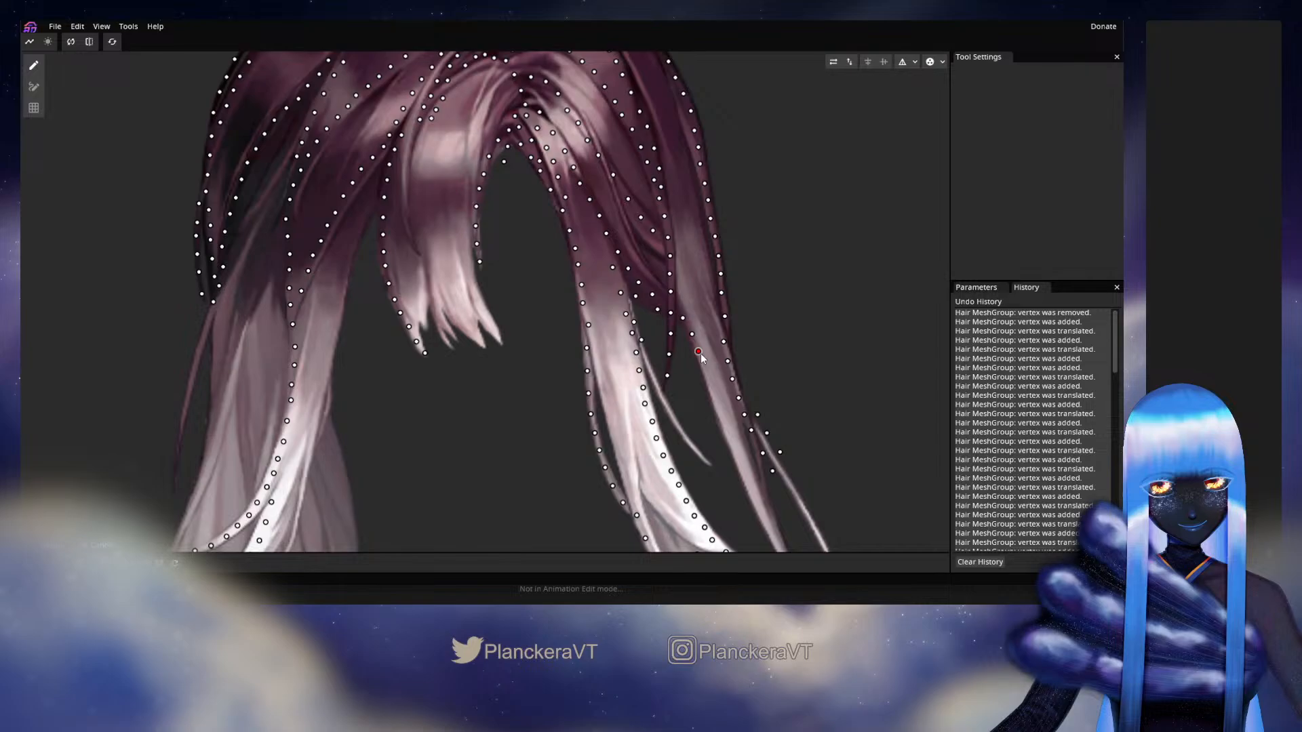
double_click(705, 368)
double_click(710, 387)
Step: Continue the long outer strand's inner-edge row down past the level where the thin outer wisp branches off
drag(712, 394, 699, 331)
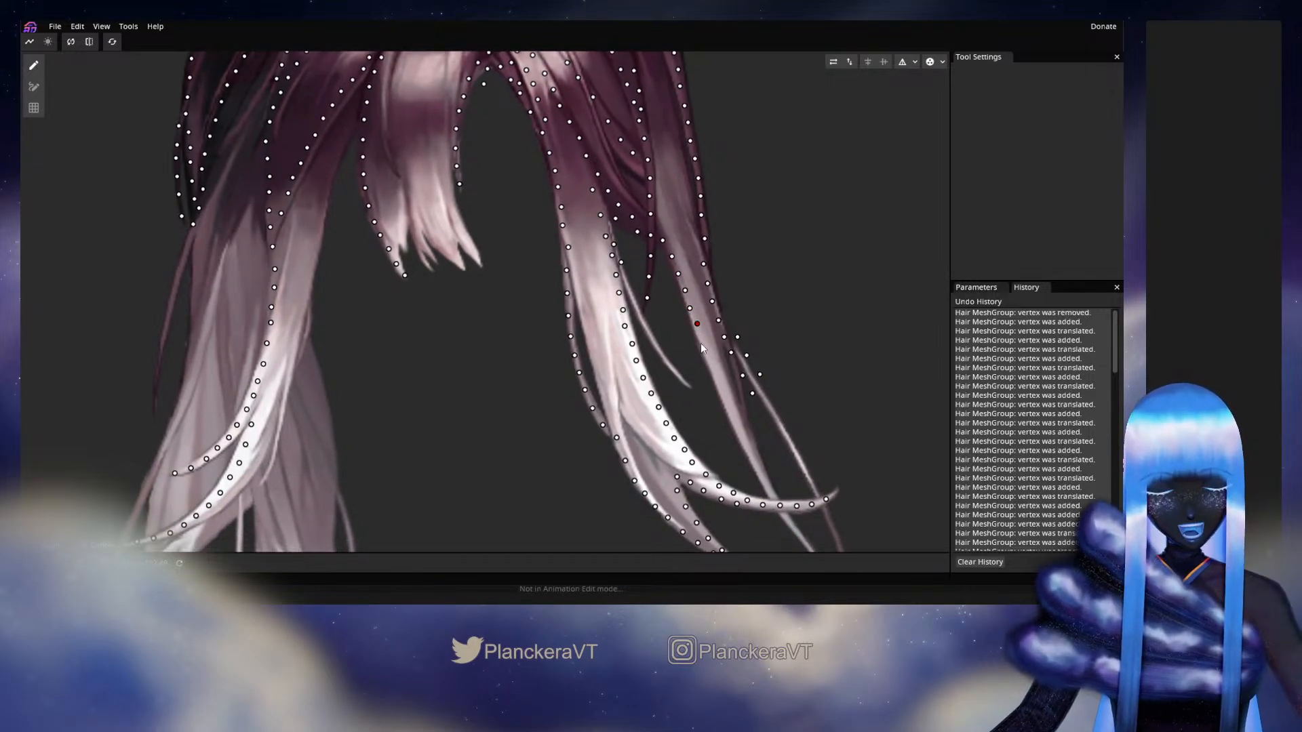
click(701, 344)
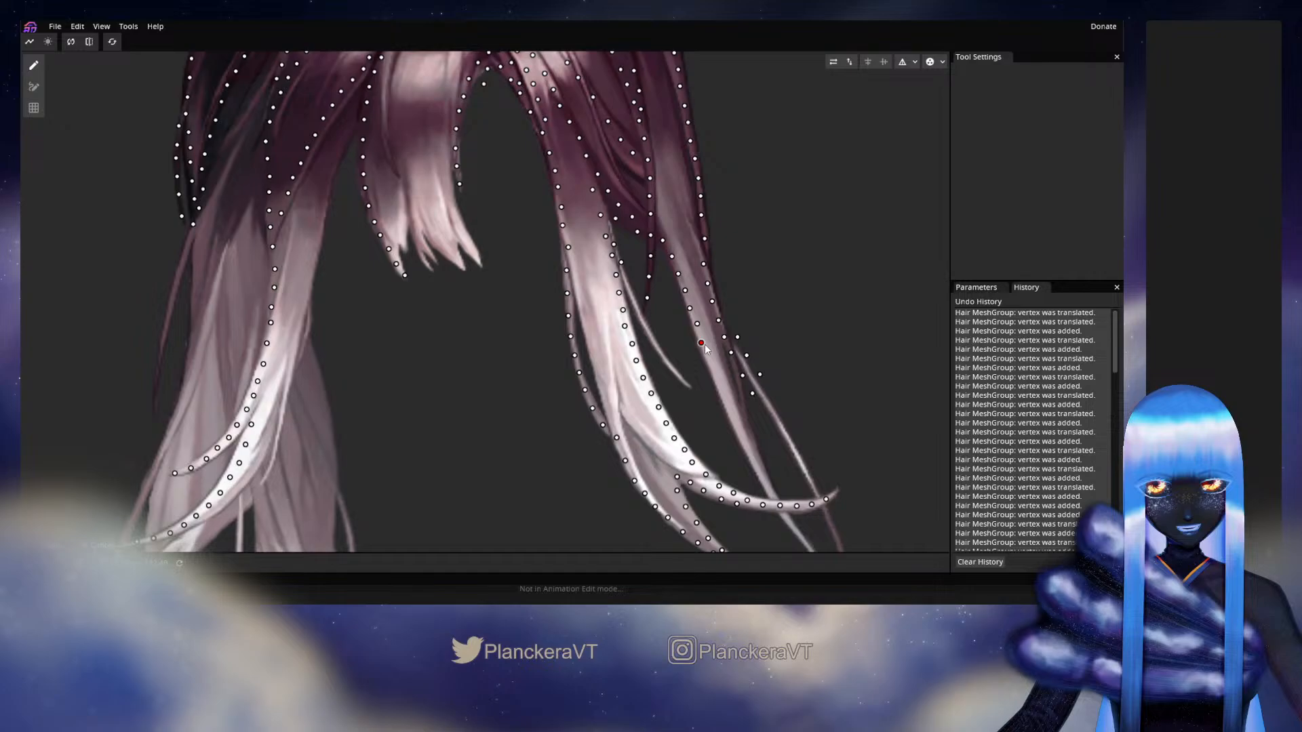
click(714, 373)
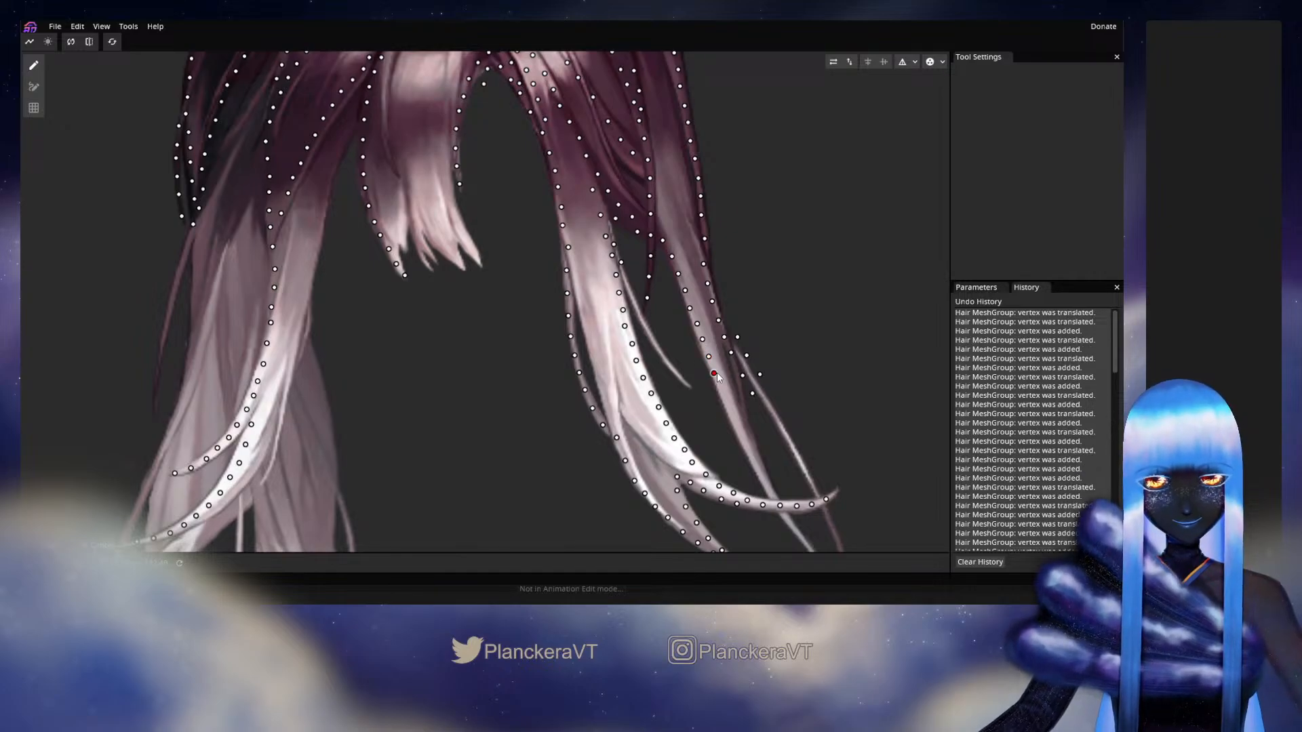
click(720, 391)
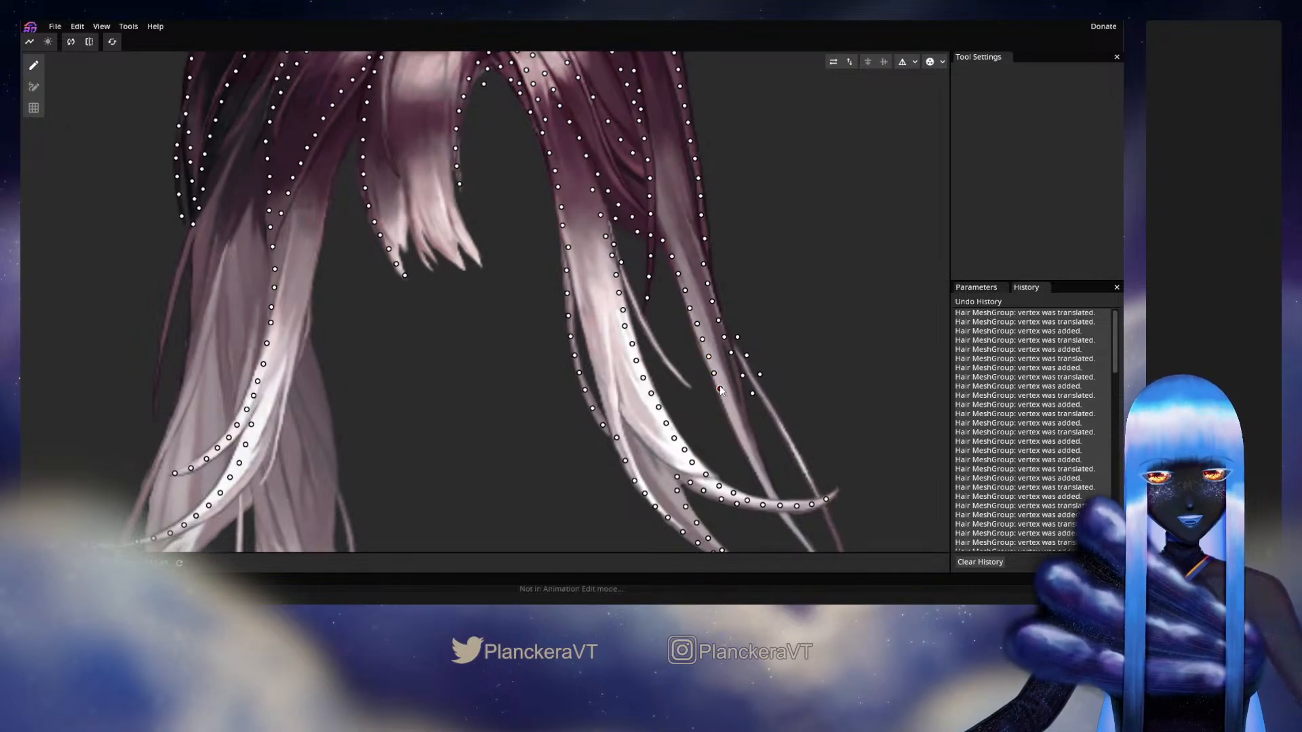
drag(723, 395, 705, 356)
Step: Extend the long outer strand's inner-edge row down to where it crosses the front lock's curved tip
click(703, 358)
click(714, 377)
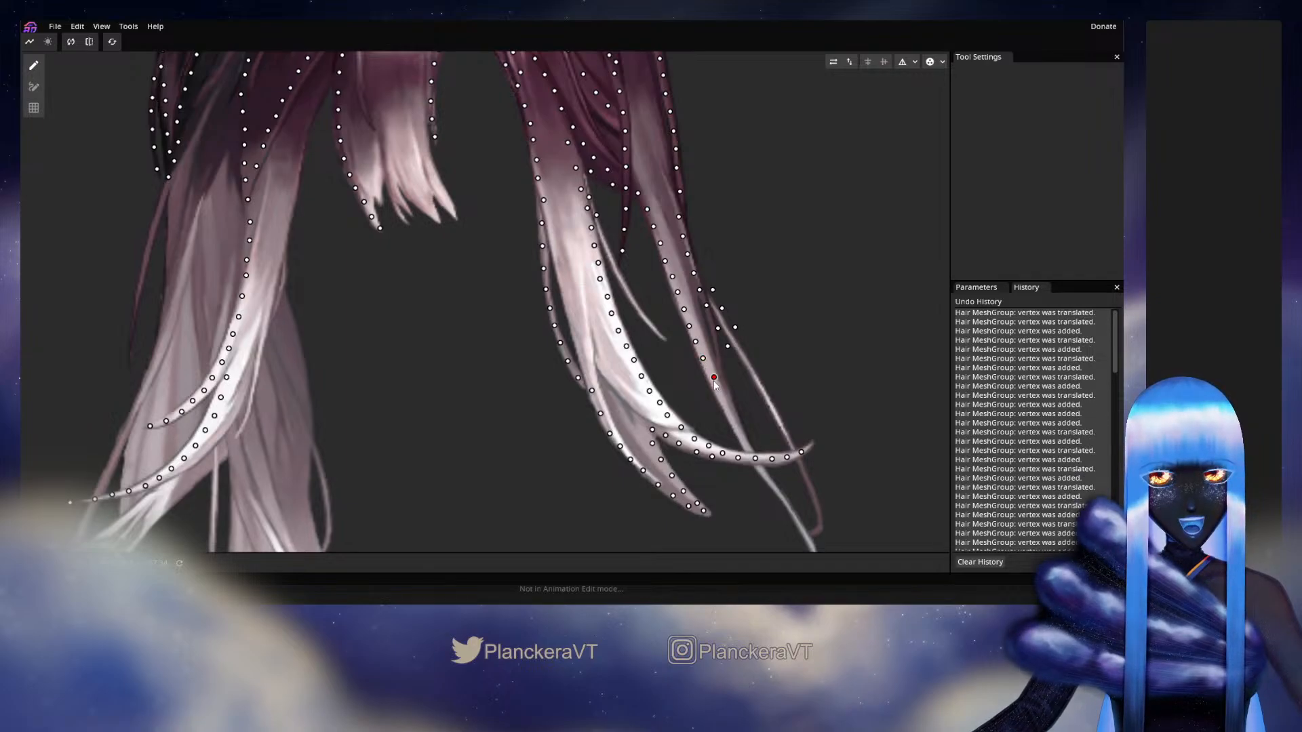
click(718, 391)
click(724, 405)
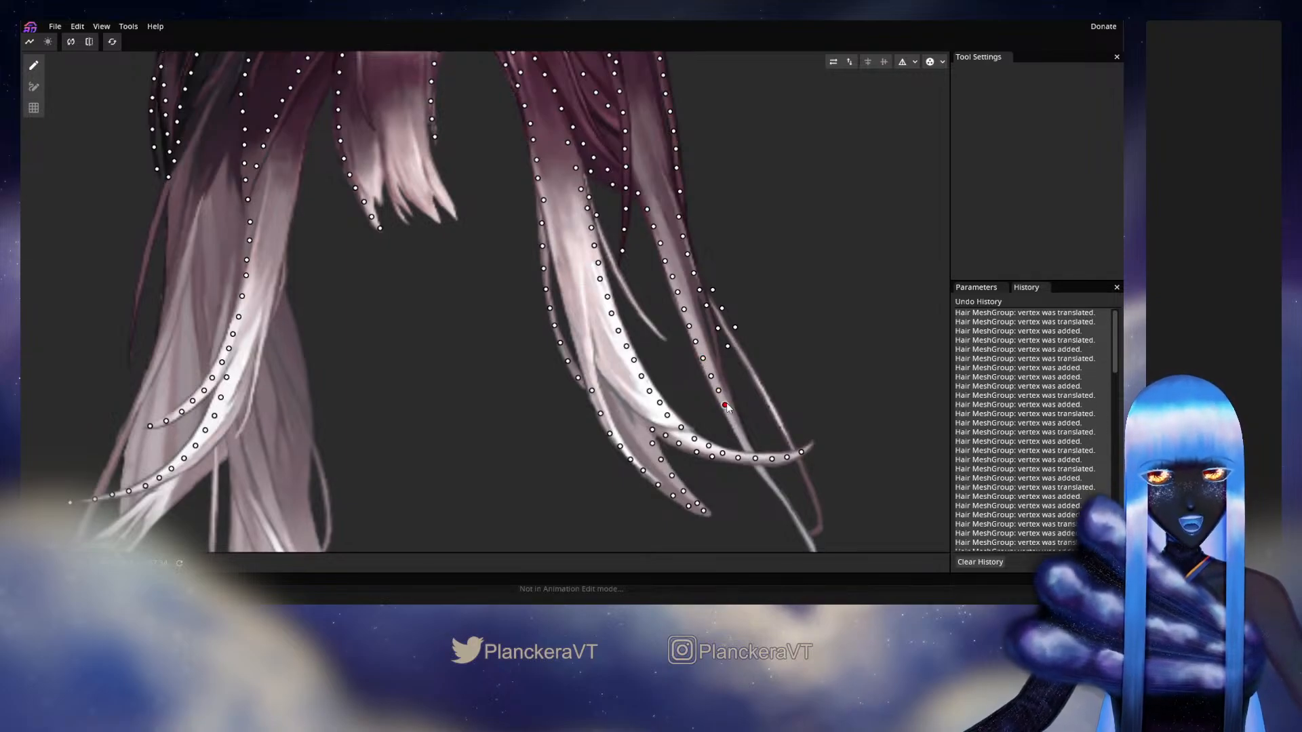
click(732, 422)
click(737, 437)
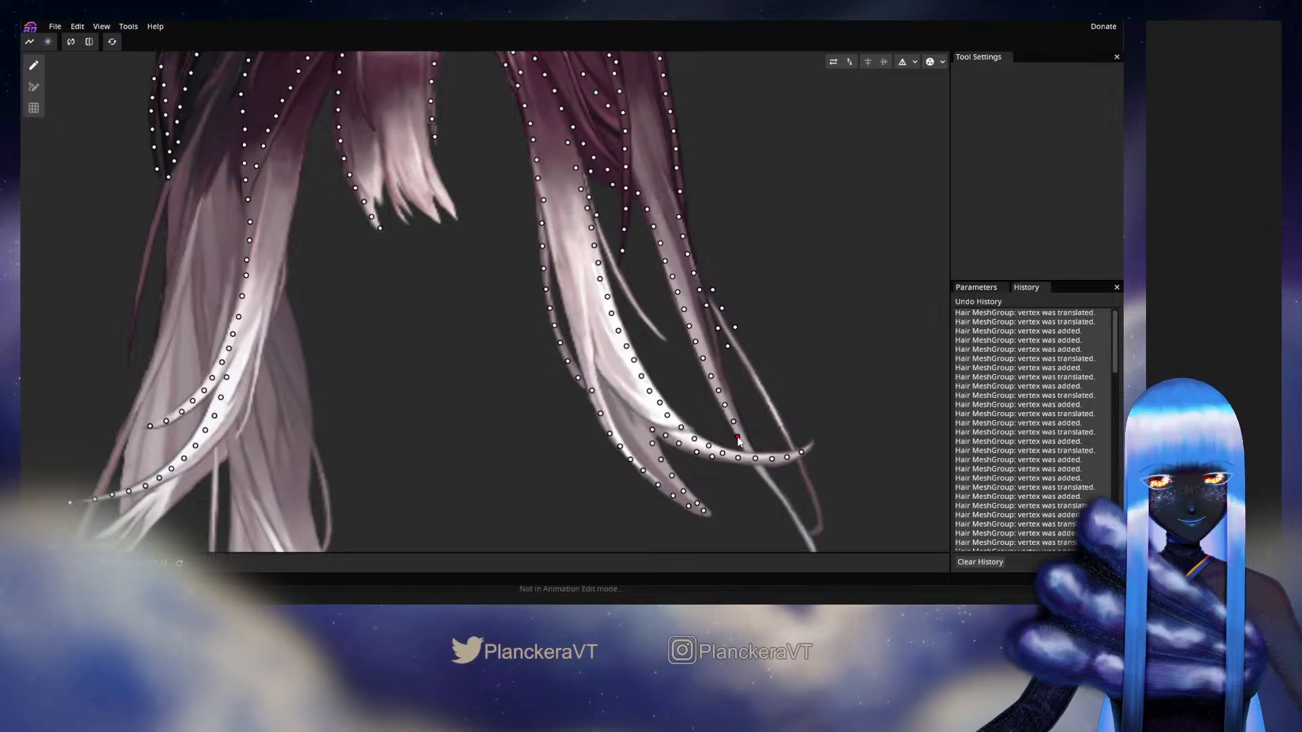
drag(739, 439, 746, 441)
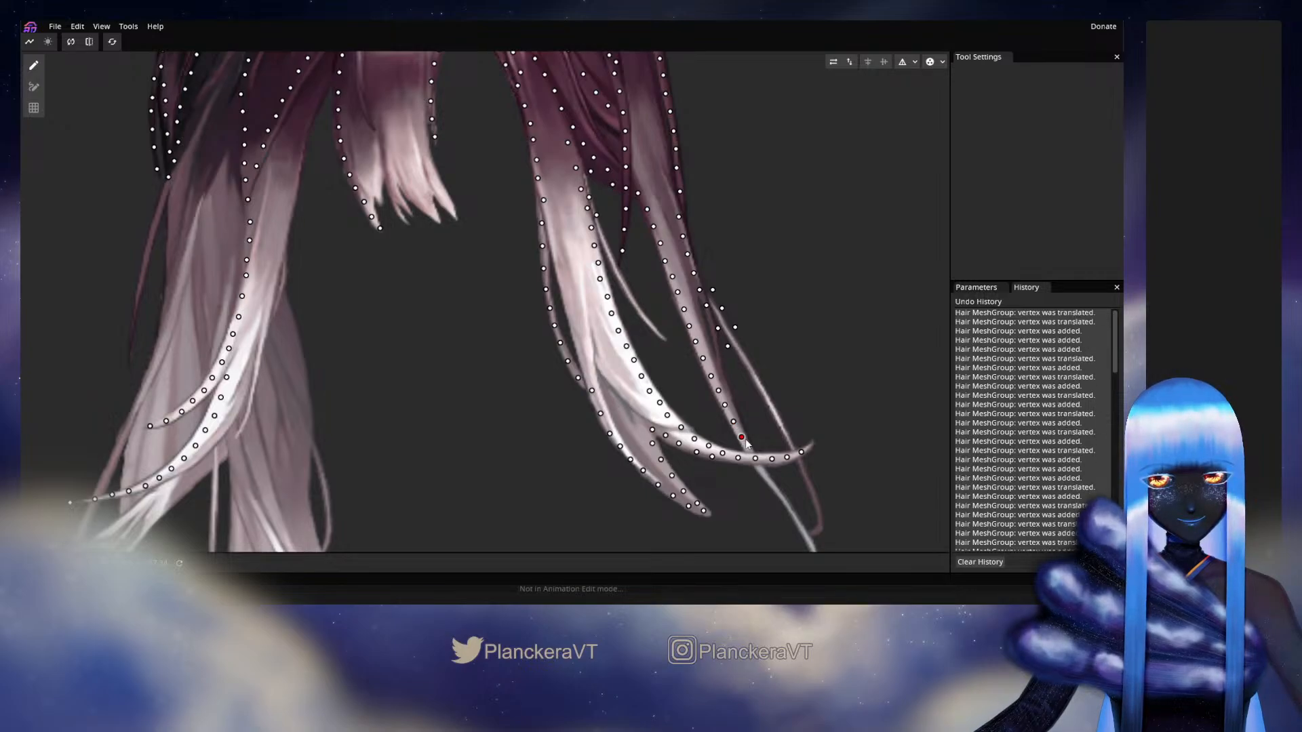
click(721, 384)
click(732, 408)
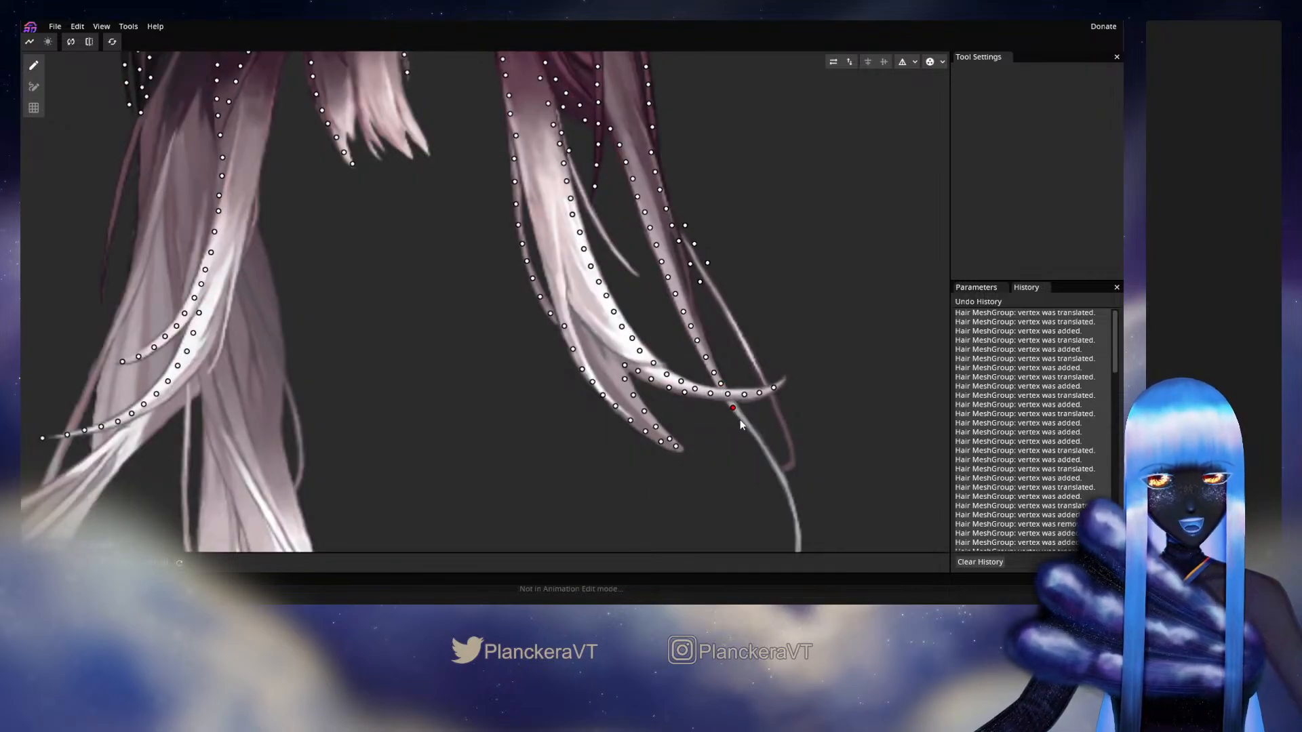
click(743, 418)
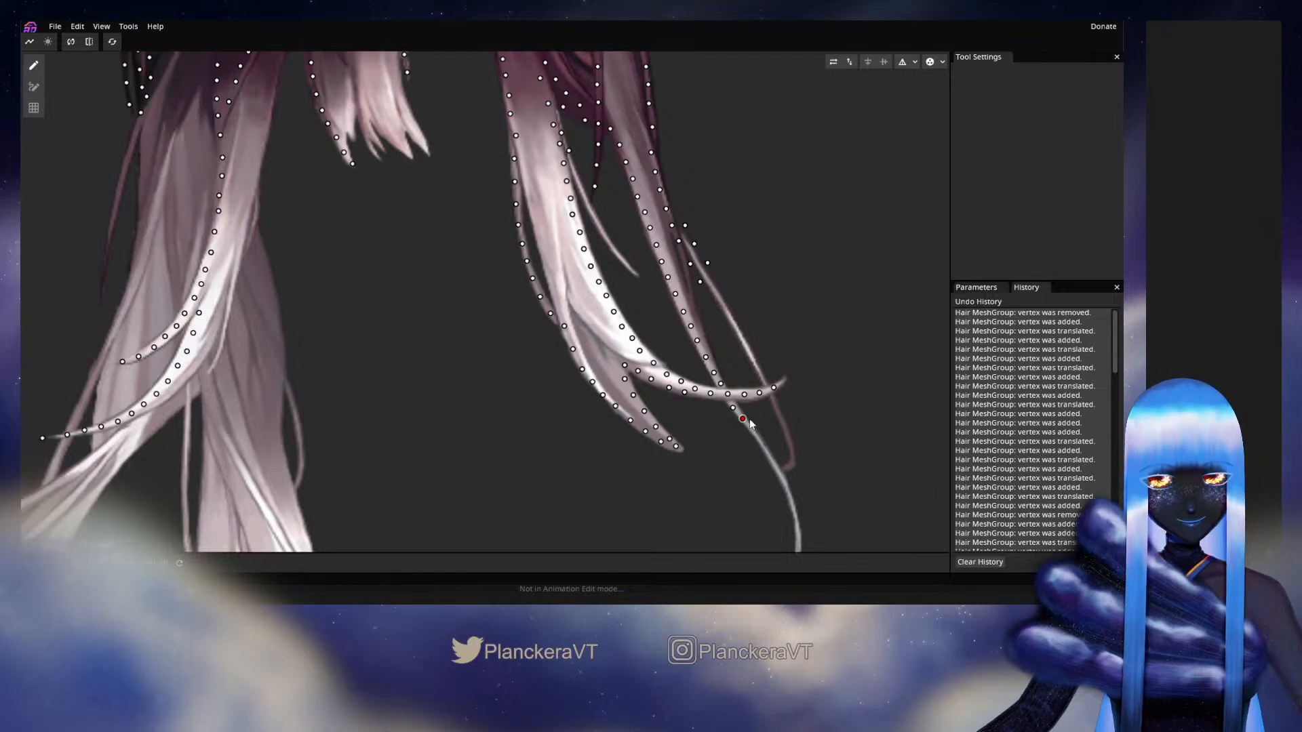
click(756, 431)
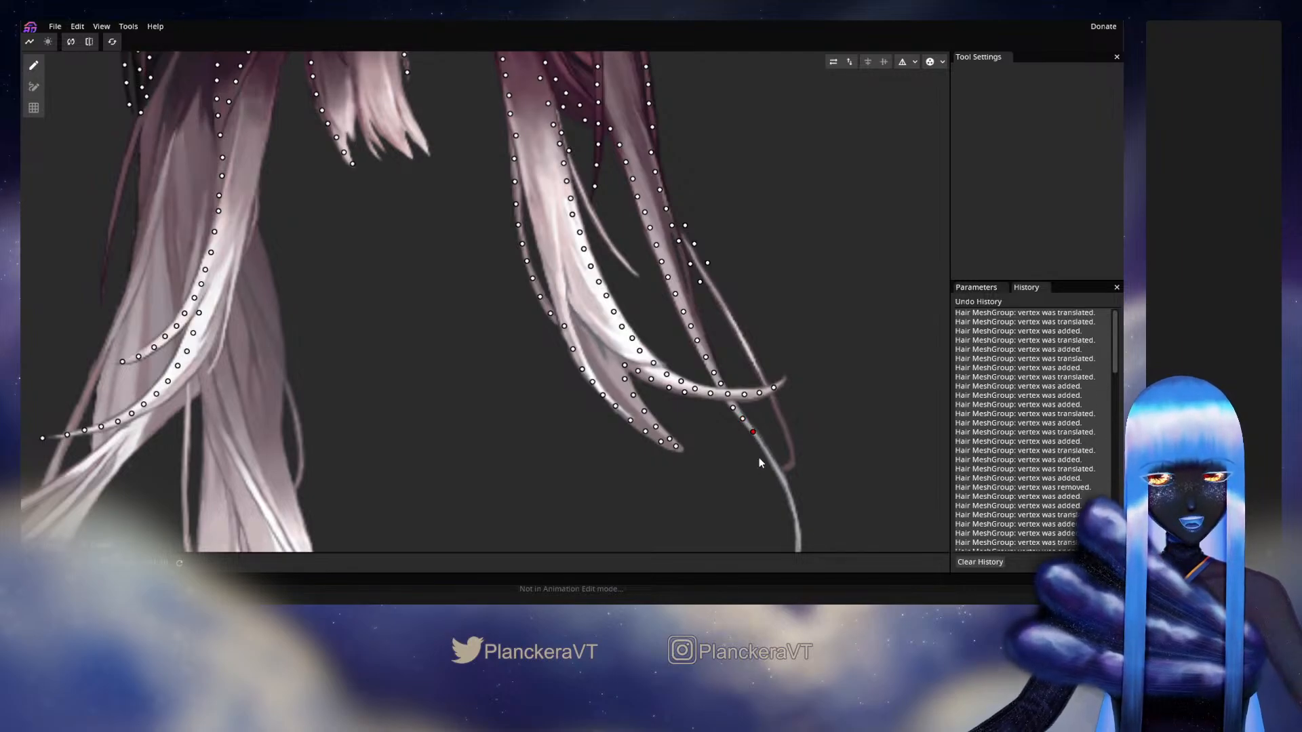
drag(759, 457, 722, 351)
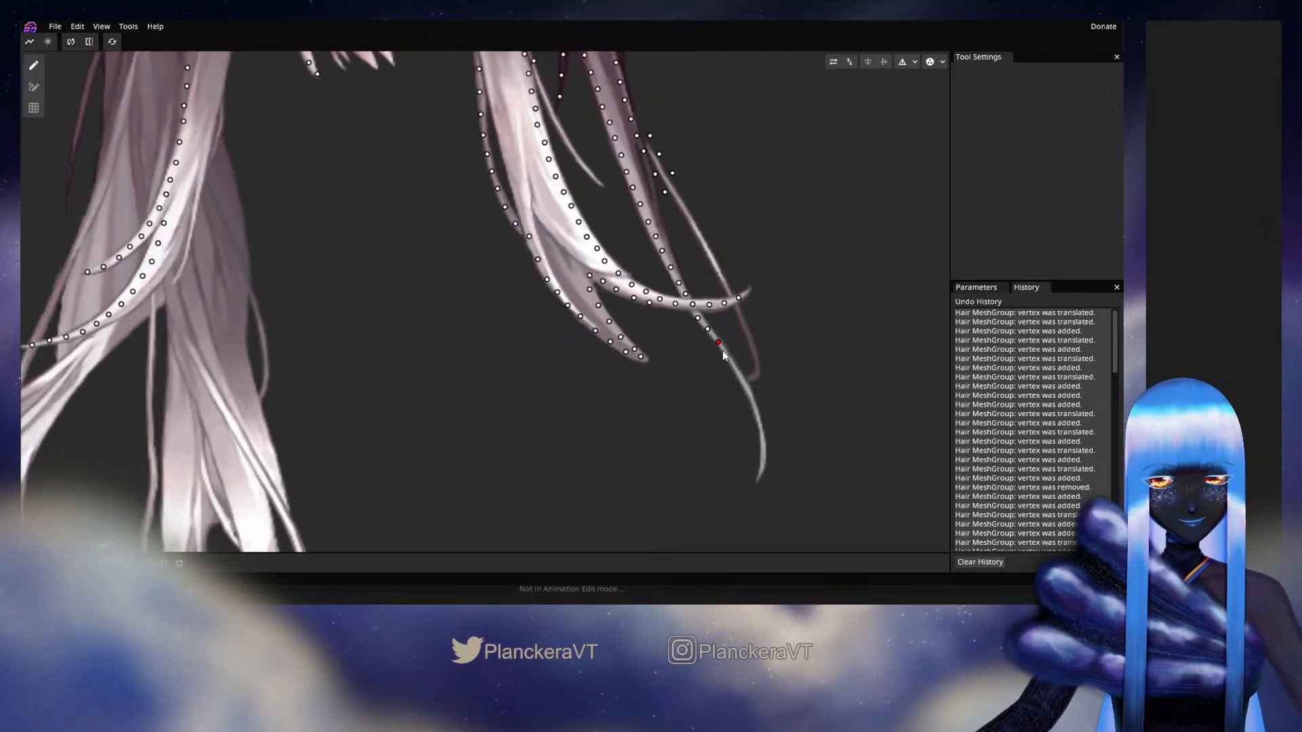
key(ctrl+z)
key(ctrl+z)
key(ctrl+z)
key(ctrl+z)
Step: Rework the long outer strand's vertices just below the front lock's curved tip, placing a pair on either side of the strand
double_click(694, 319)
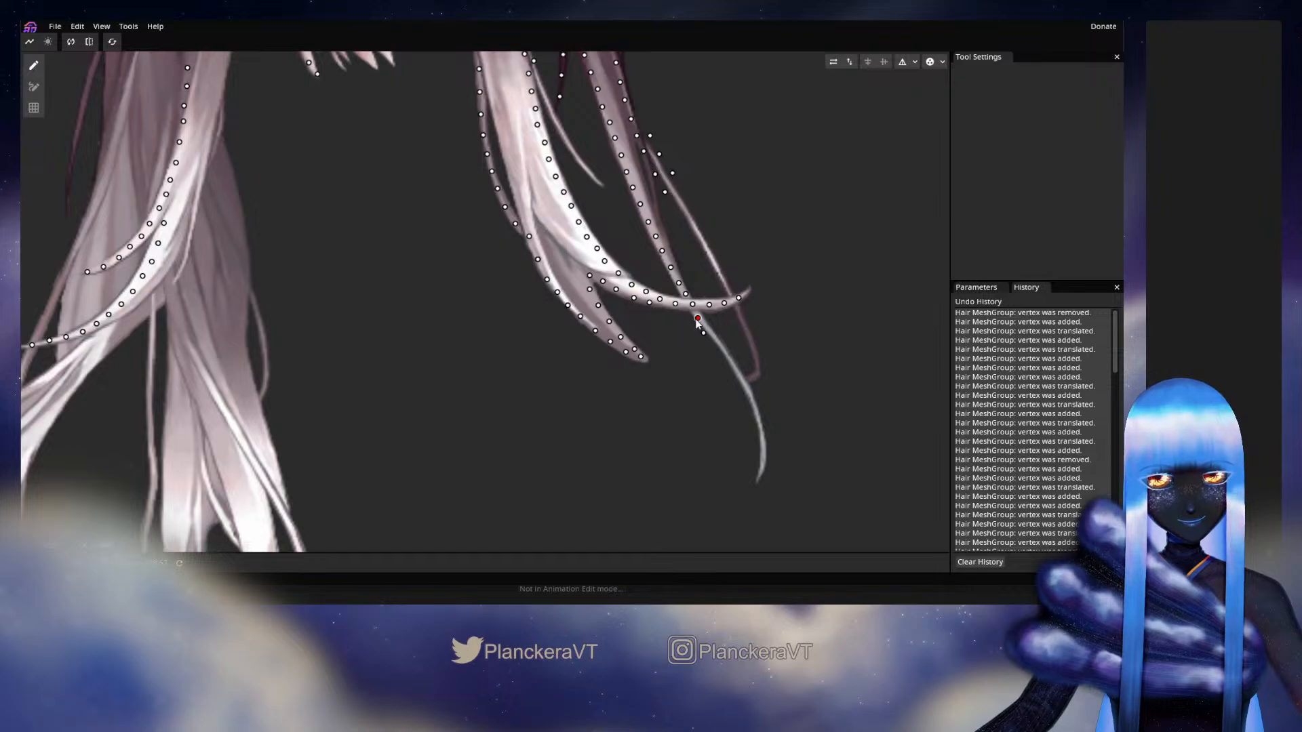
double_click(719, 320)
drag(719, 320, 720, 333)
click(701, 333)
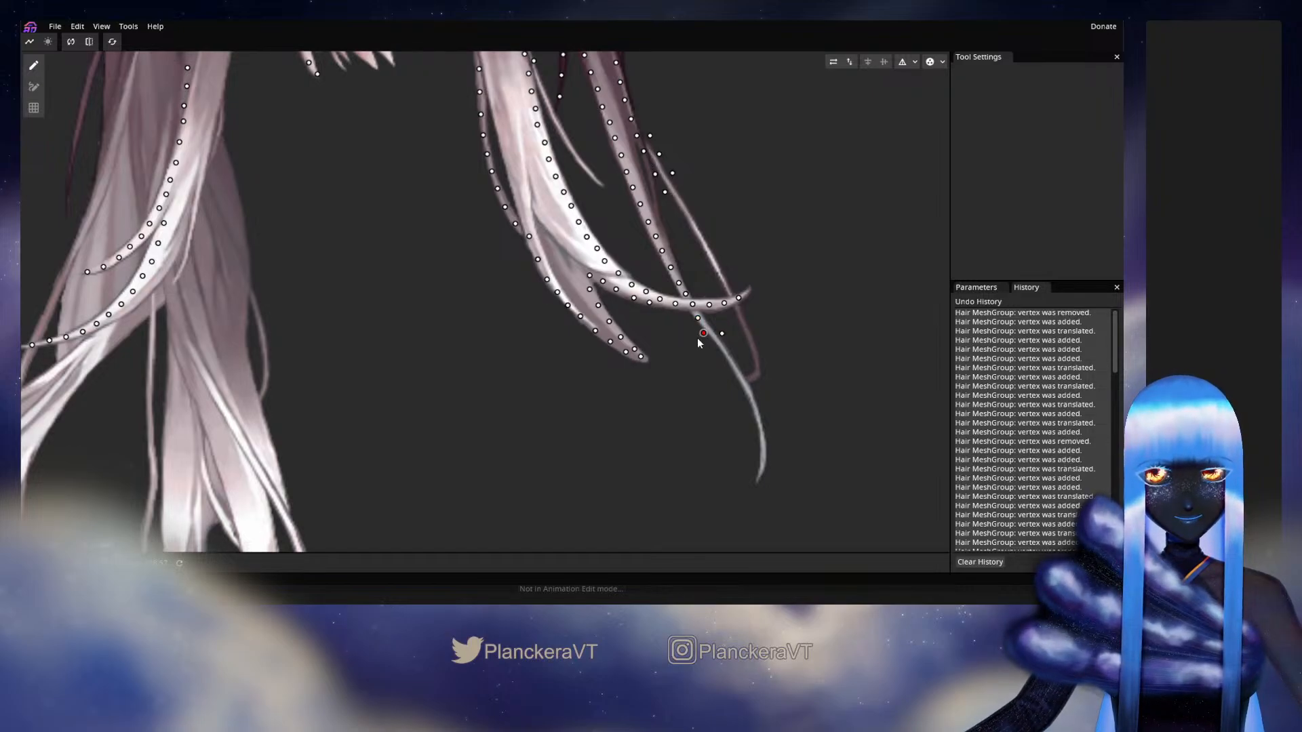
double_click(698, 339)
double_click(696, 334)
Step: Add a vertex row up the lower edge of the right front lock's bright curved section, from near its fork to the lock's middle
drag(678, 177, 714, 323)
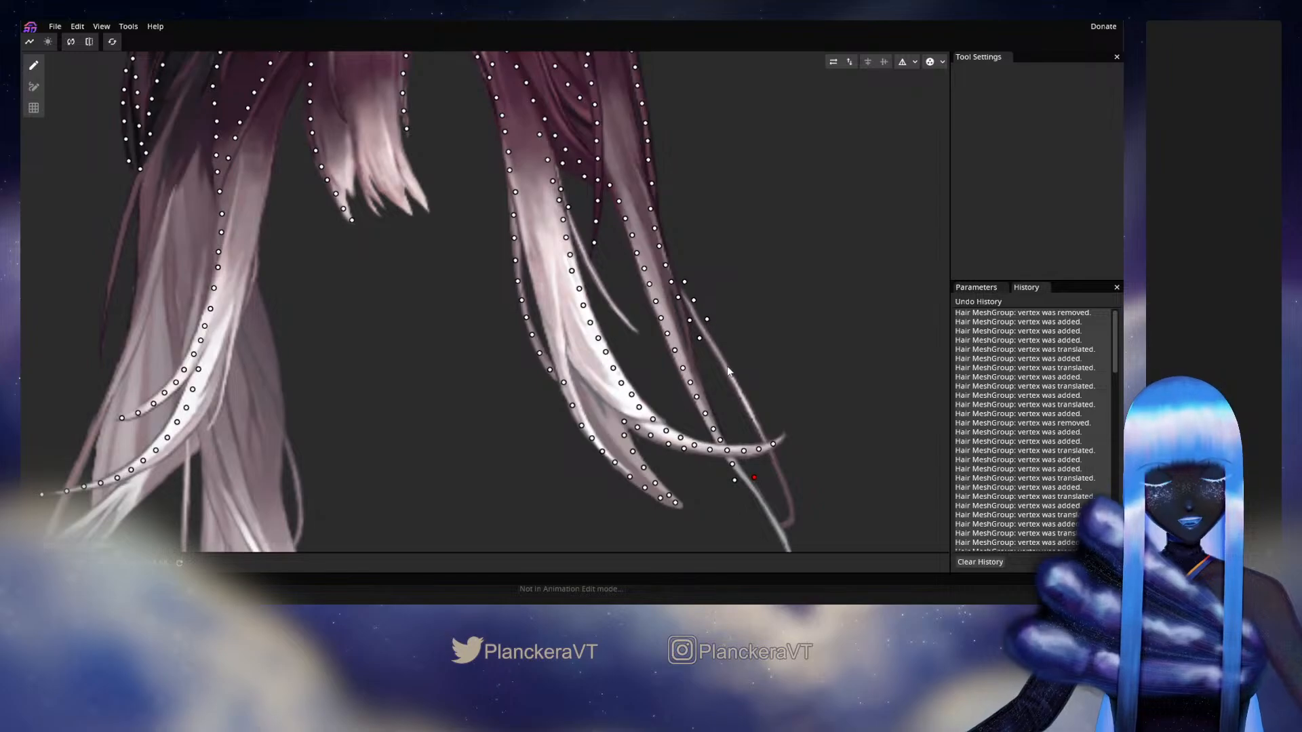
drag(641, 341, 734, 405)
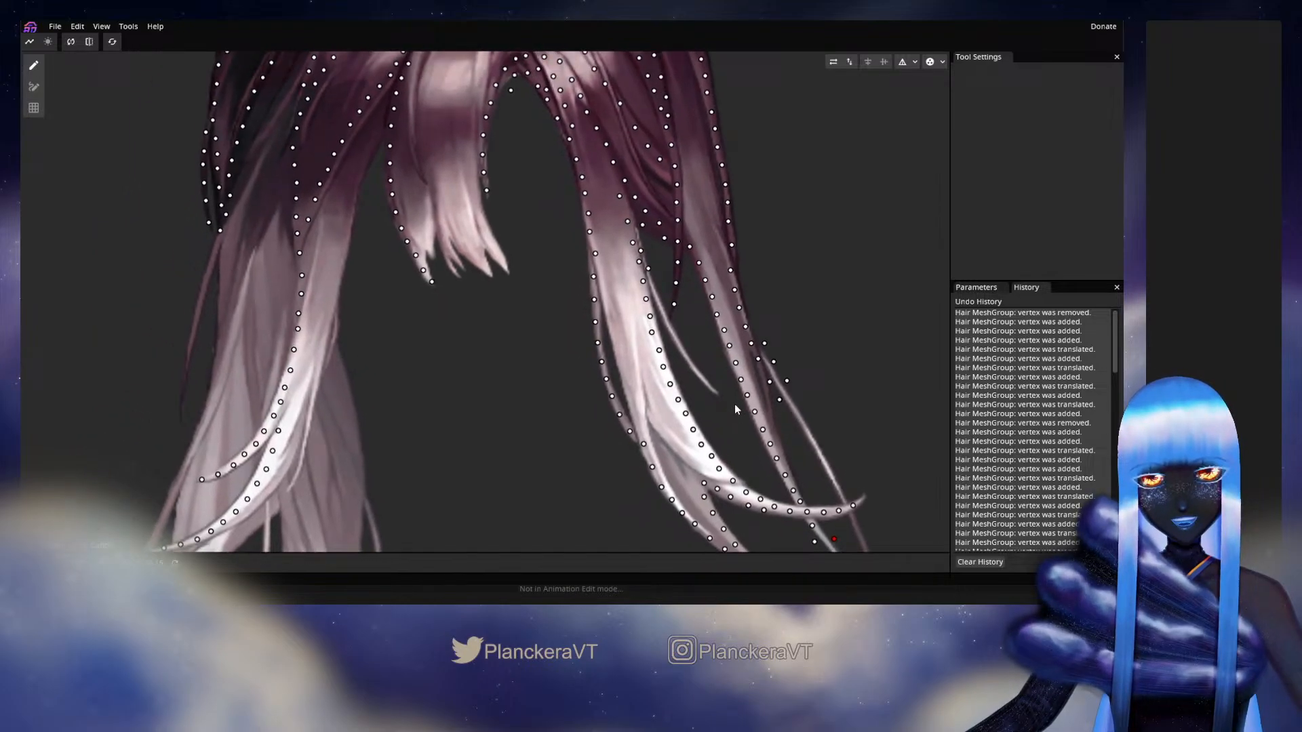
double_click(694, 461)
double_click(680, 450)
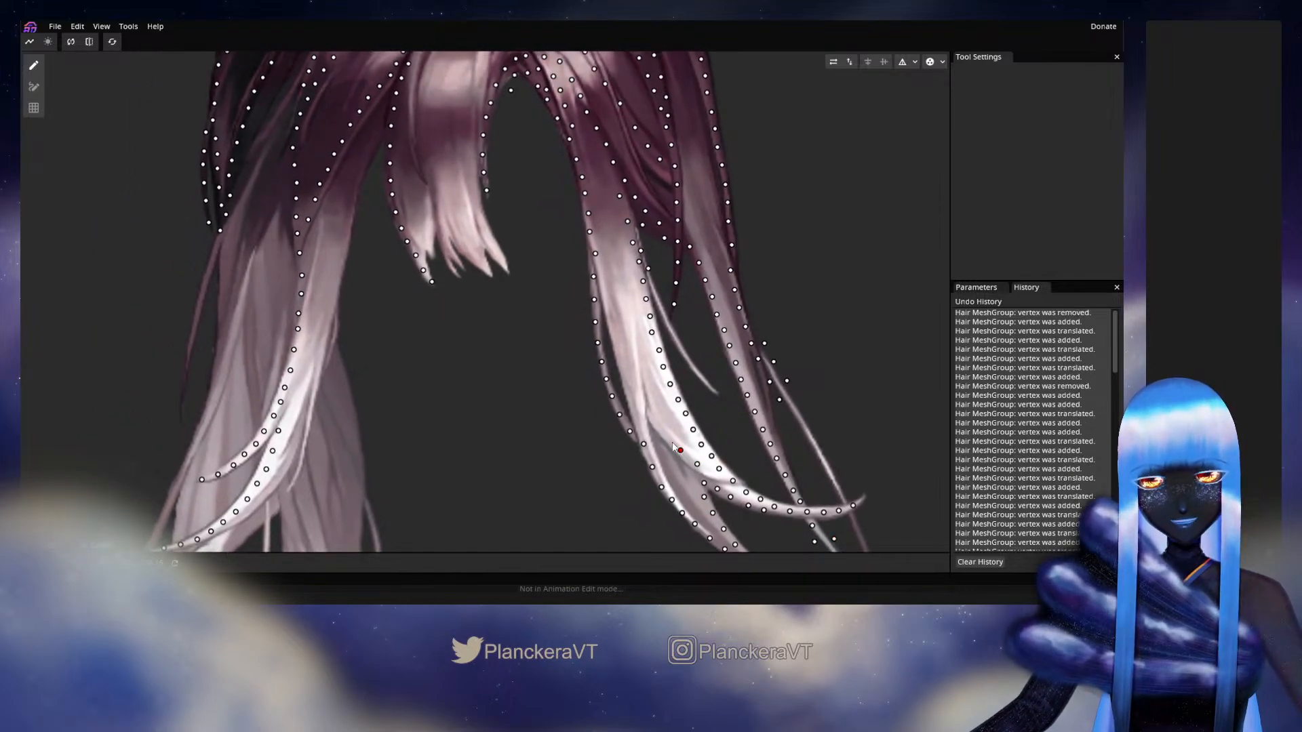
double_click(667, 435)
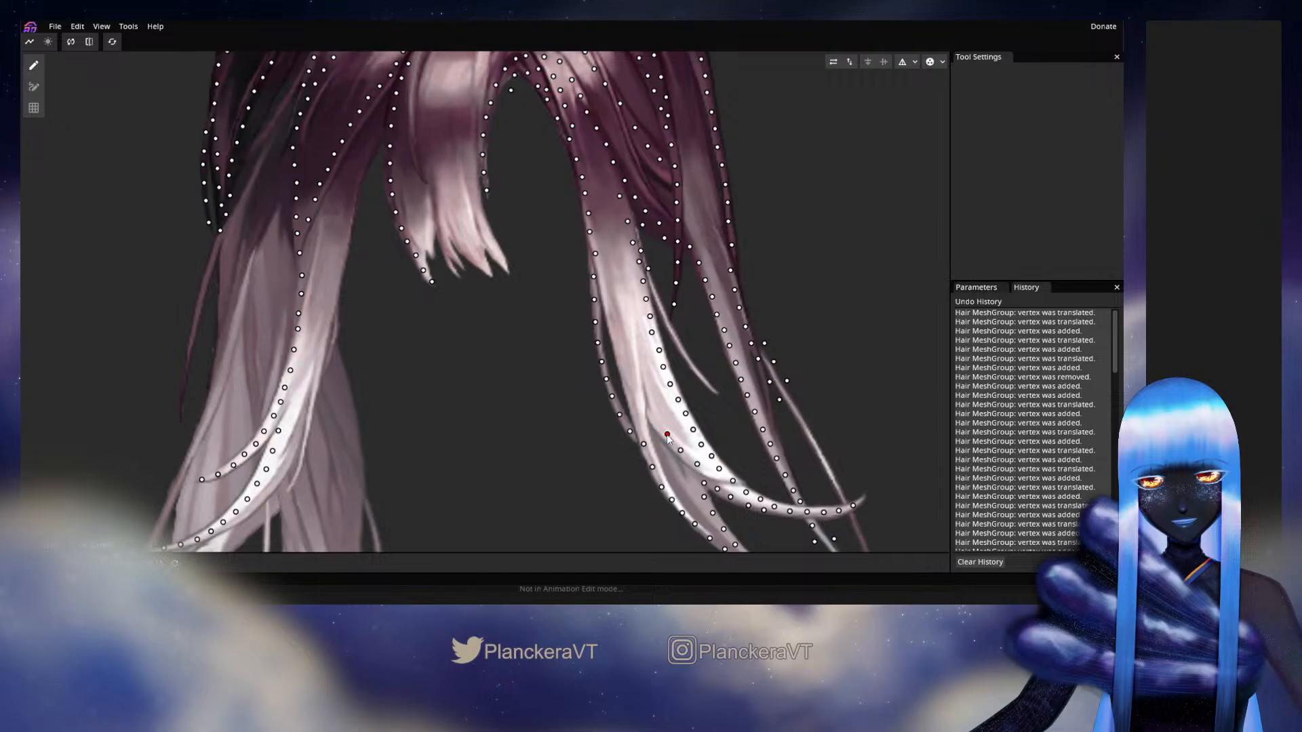
double_click(658, 425)
double_click(650, 412)
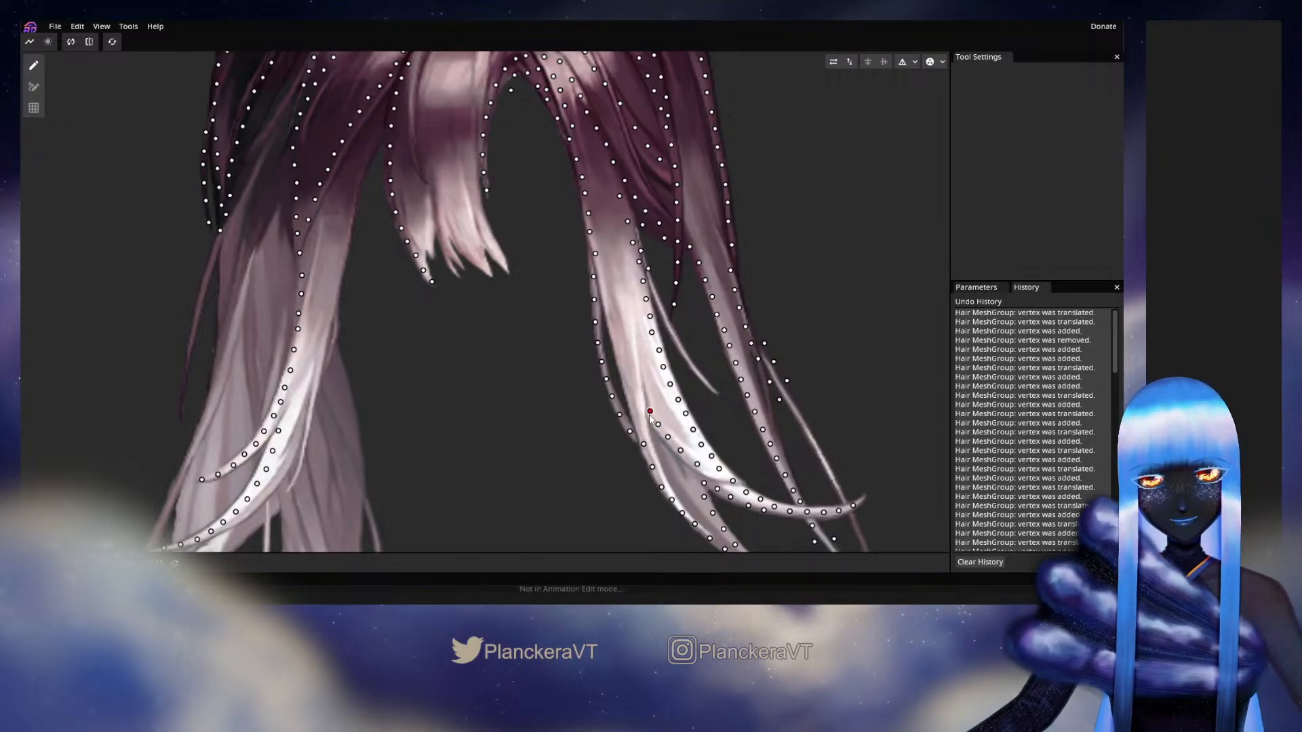
Step: Extend the row by two vertices up the middle of the right front lock and remove the extra vertex placed above them
double_click(648, 387)
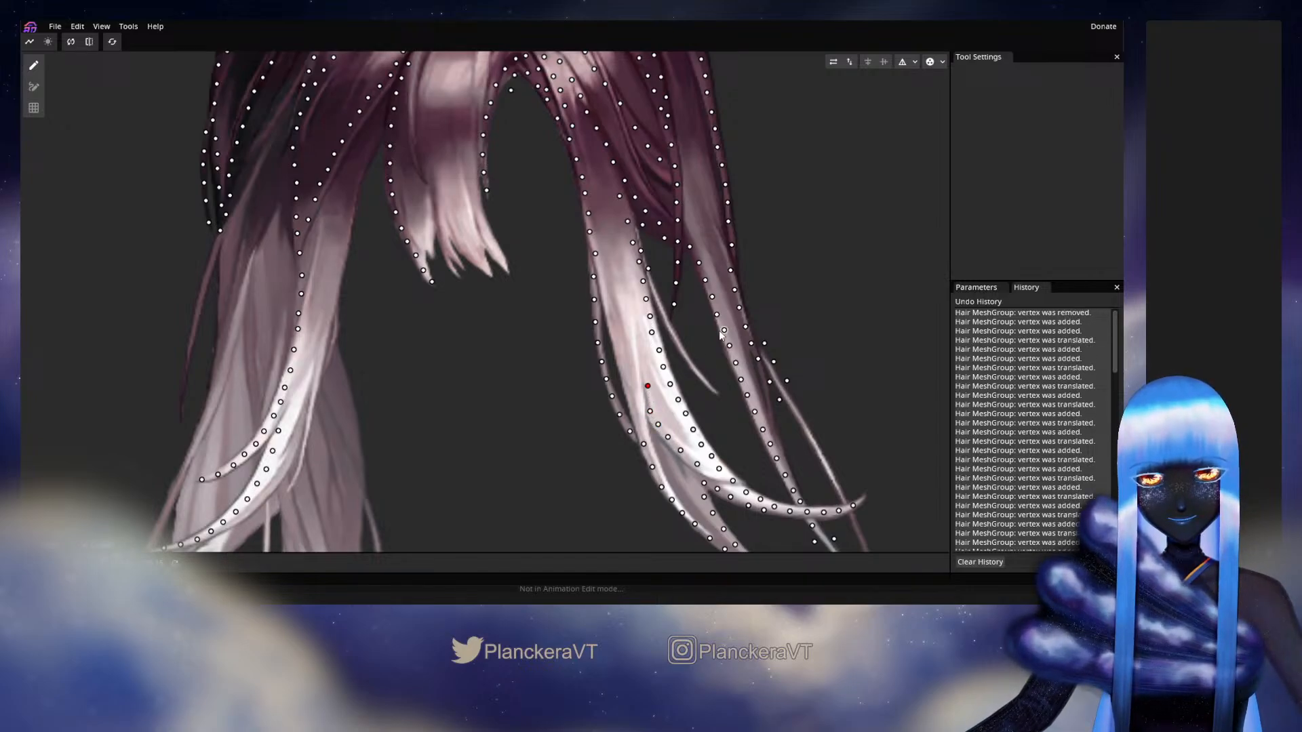
double_click(644, 365)
double_click(644, 346)
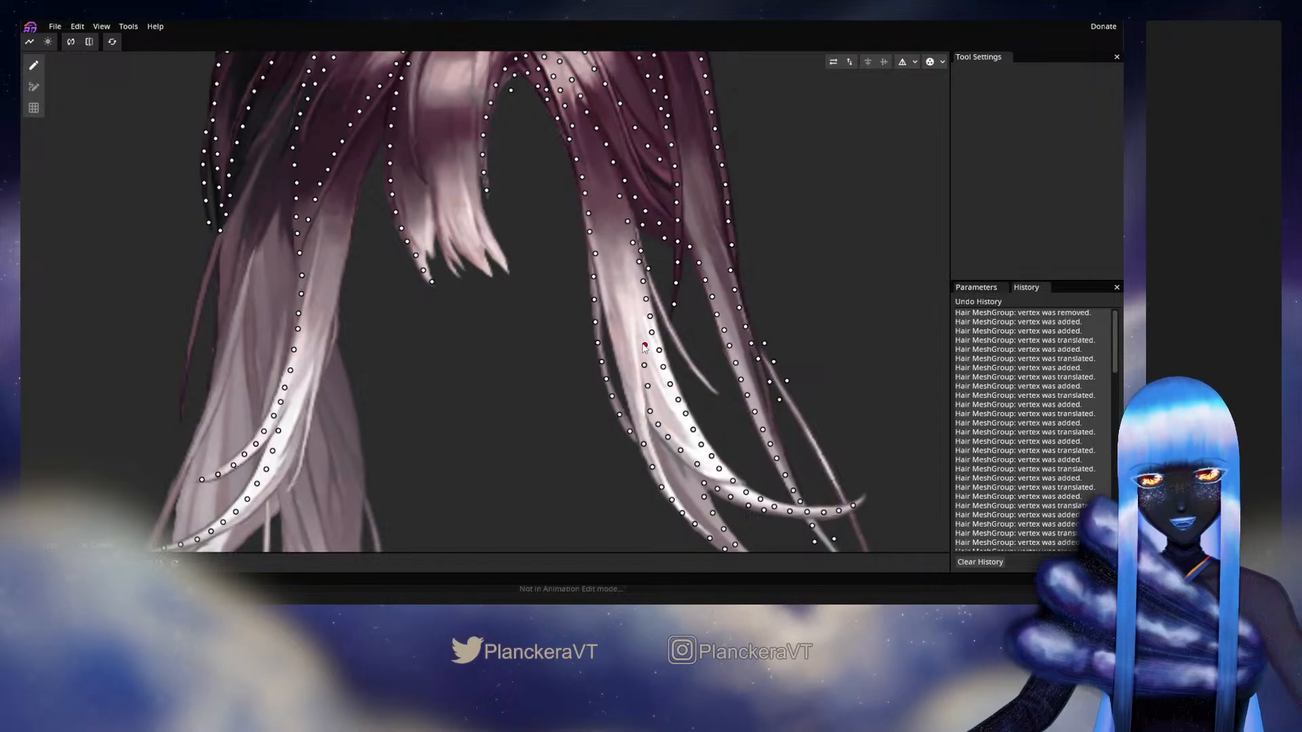
double_click(644, 347)
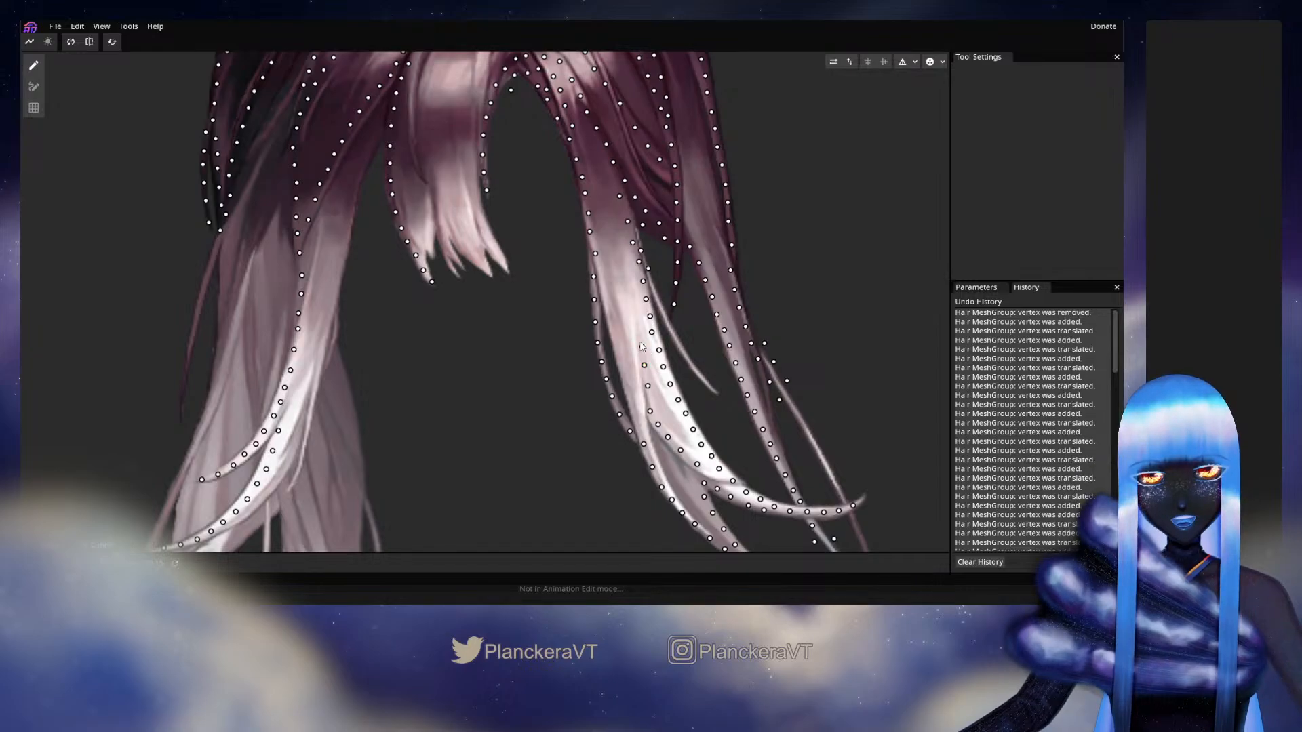
Step: Add mesh vertices around the leftmost pointed tip of the central fringe and adjust their spacing
scroll(641, 348, up, 5)
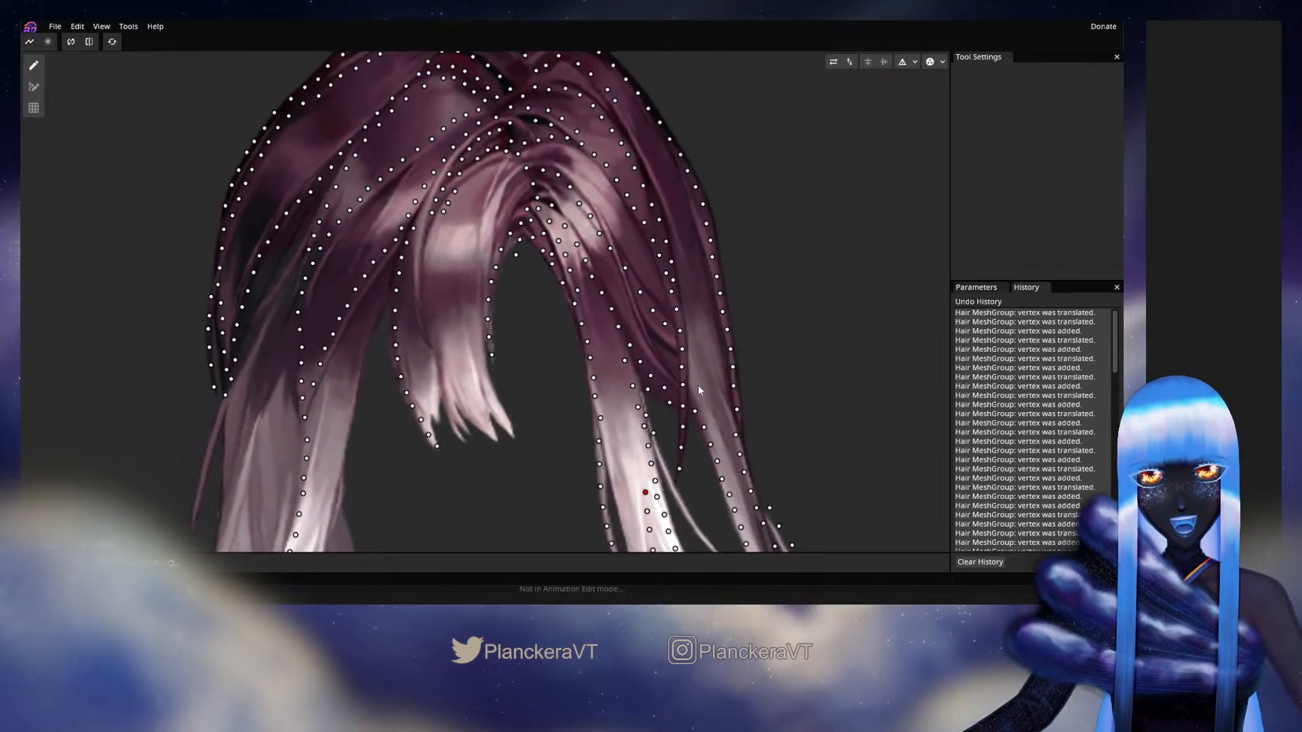
scroll(698, 385, up, 3)
scroll(689, 353, left, 4)
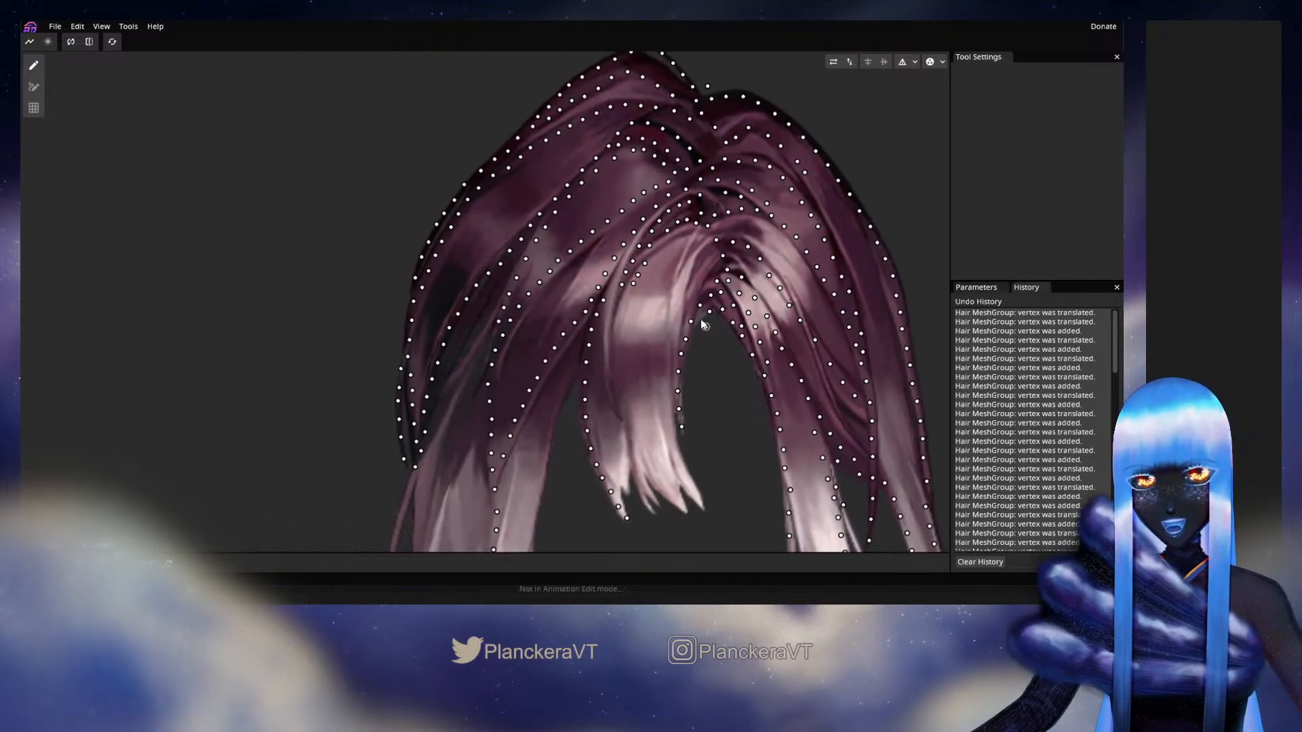
scroll(703, 326, down, 4)
click(607, 336)
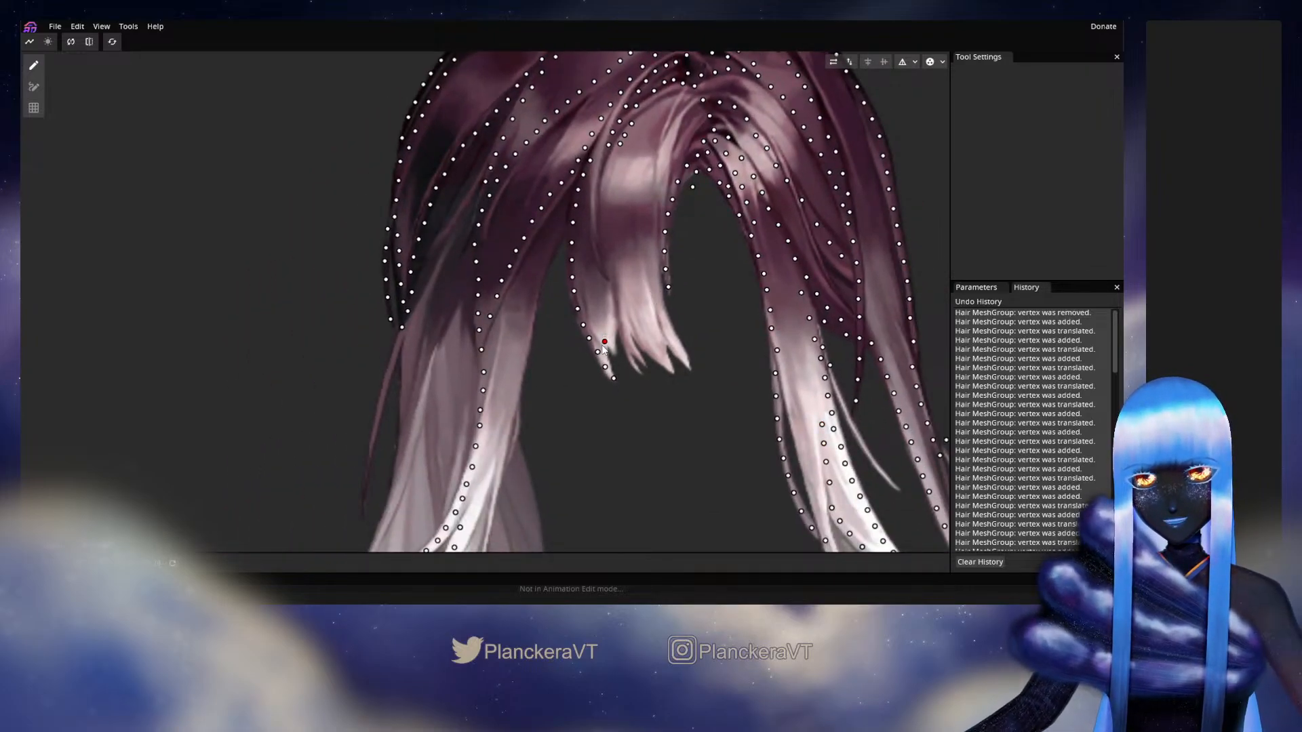
drag(603, 346, 605, 360)
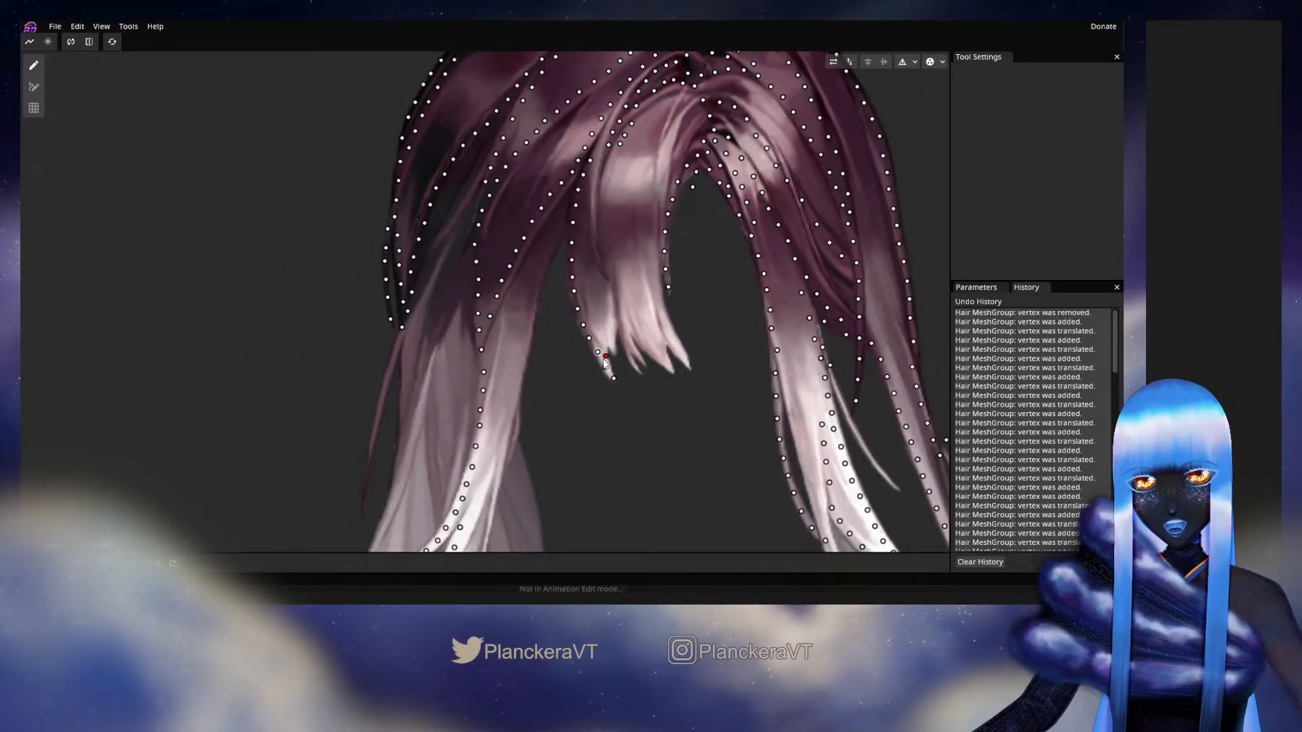
click(606, 342)
click(613, 346)
Step: Continue the vertices upward along the inner edge of the central fringe's leftmost strand, to where it joins the next strand
click(615, 323)
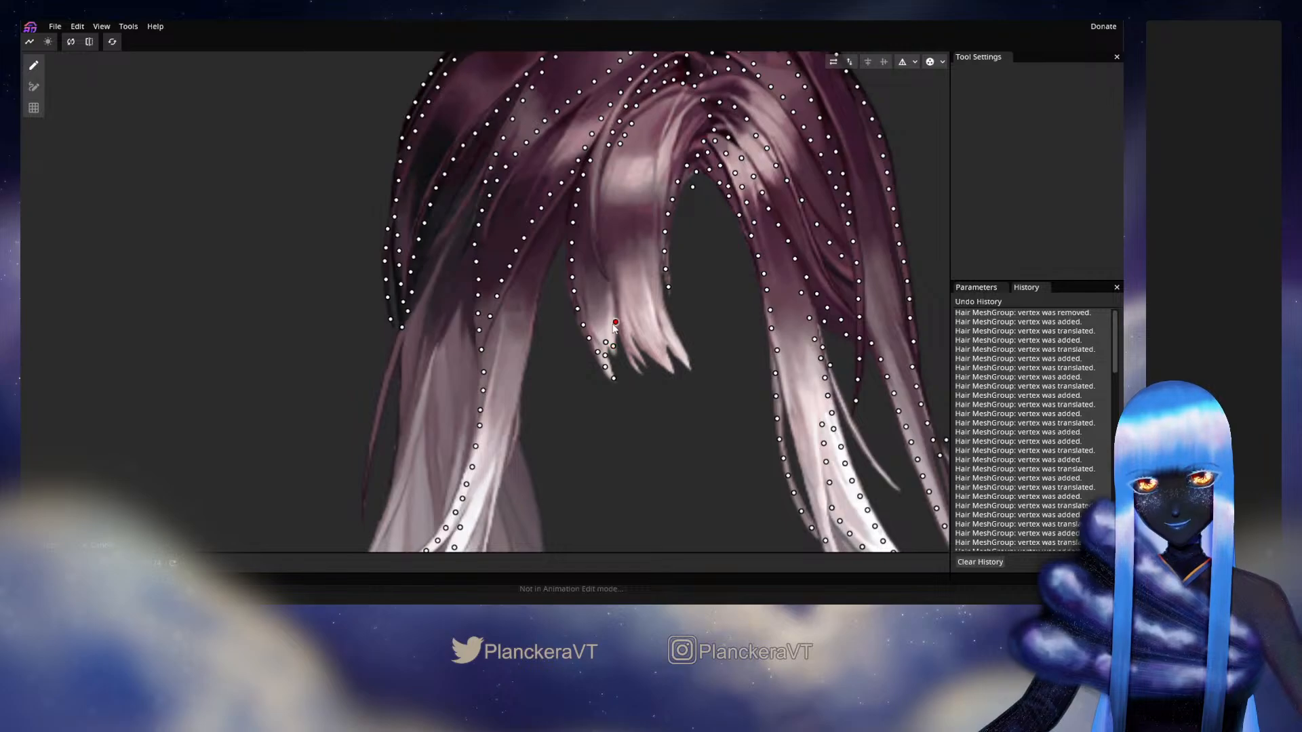
click(612, 310)
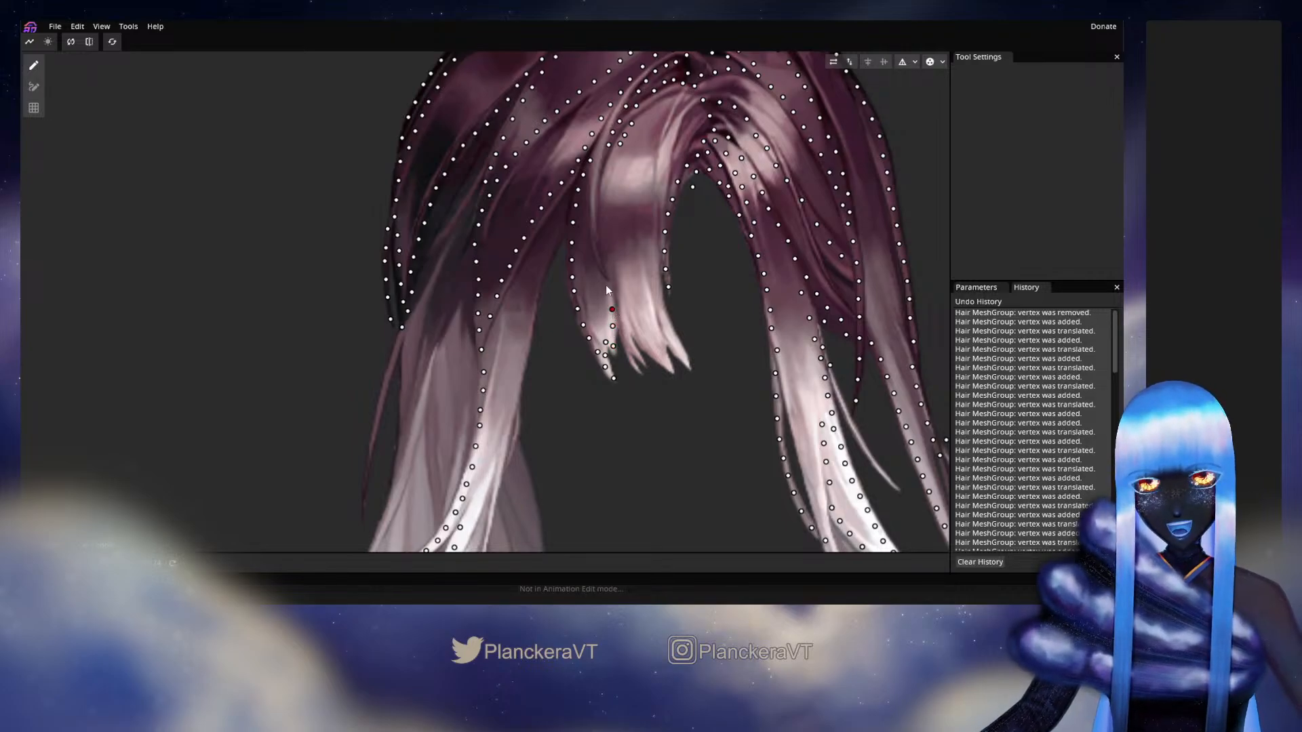
click(608, 289)
click(609, 268)
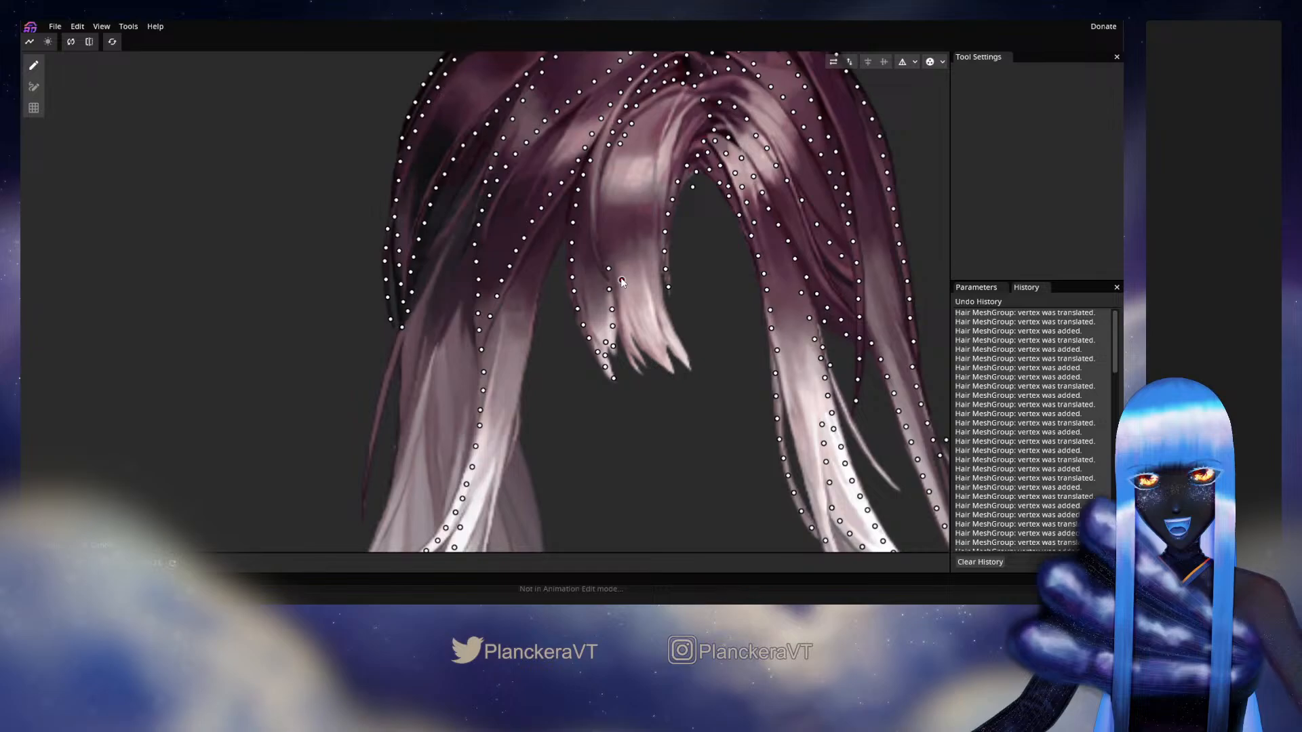
Step: Place a row of vertices down the left edge of the fringe's second strand to its tip
click(625, 303)
click(625, 314)
click(625, 334)
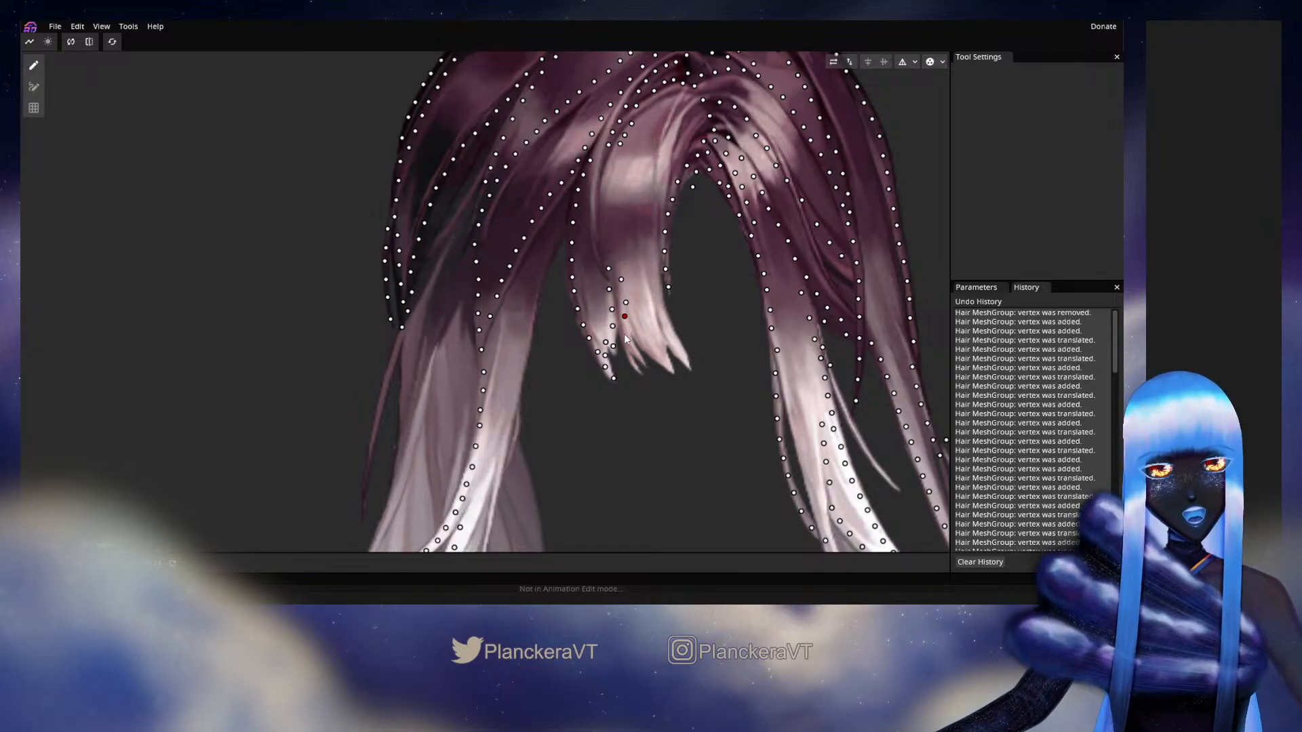
click(628, 348)
click(631, 367)
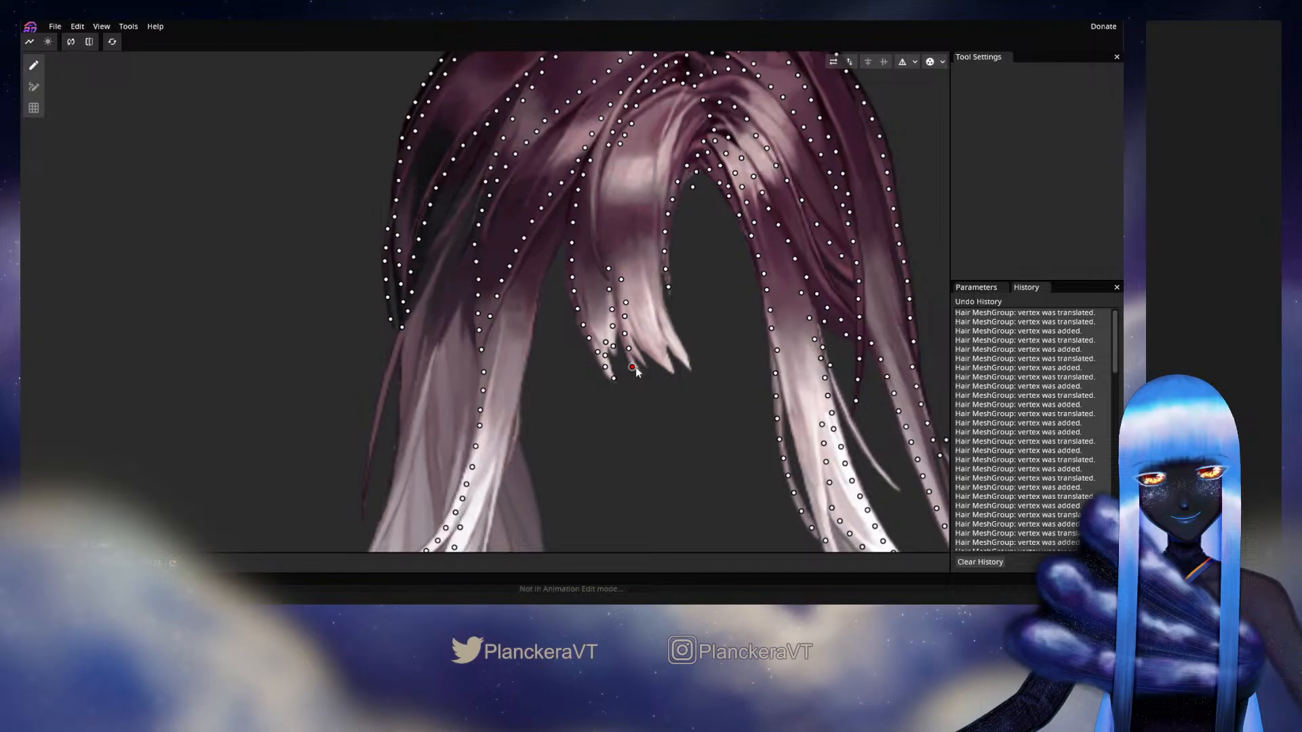
Step: Outline the third pointed tip of the central fringe with mesh vertices
click(649, 350)
click(659, 357)
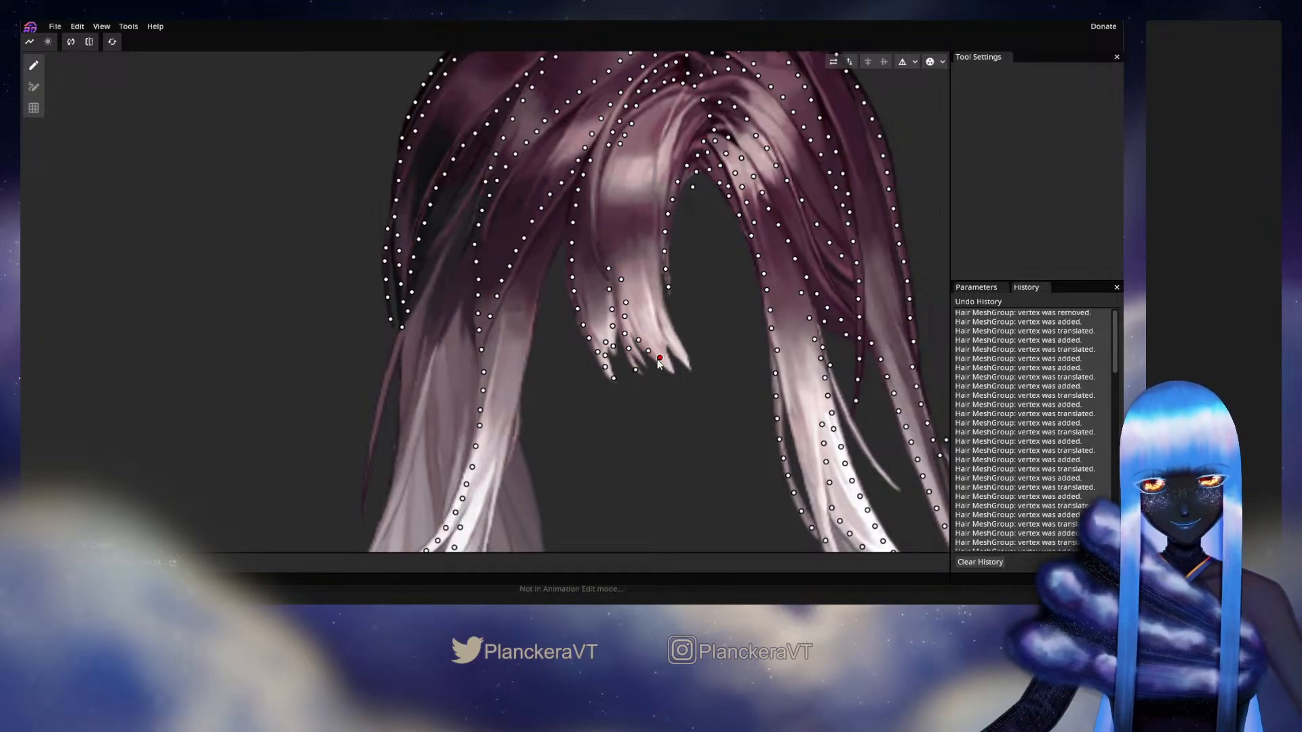
click(669, 367)
click(666, 341)
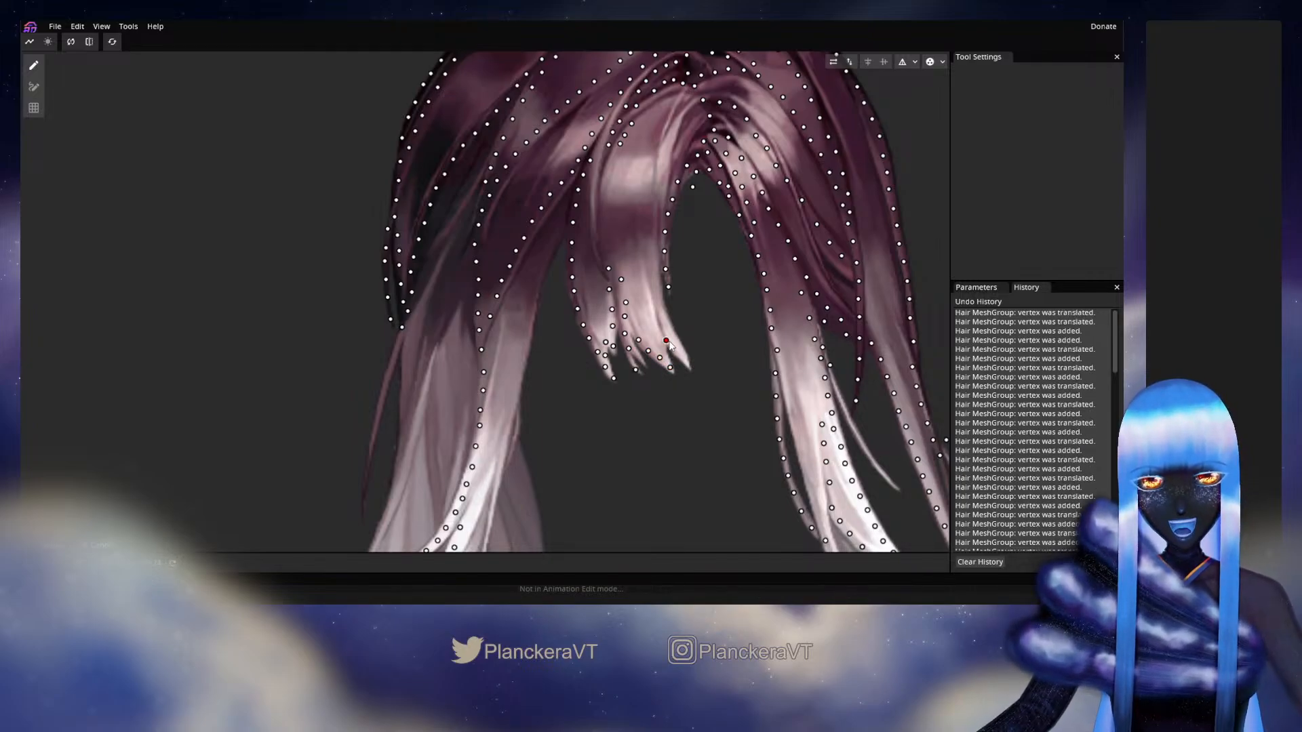
drag(666, 341, 668, 344)
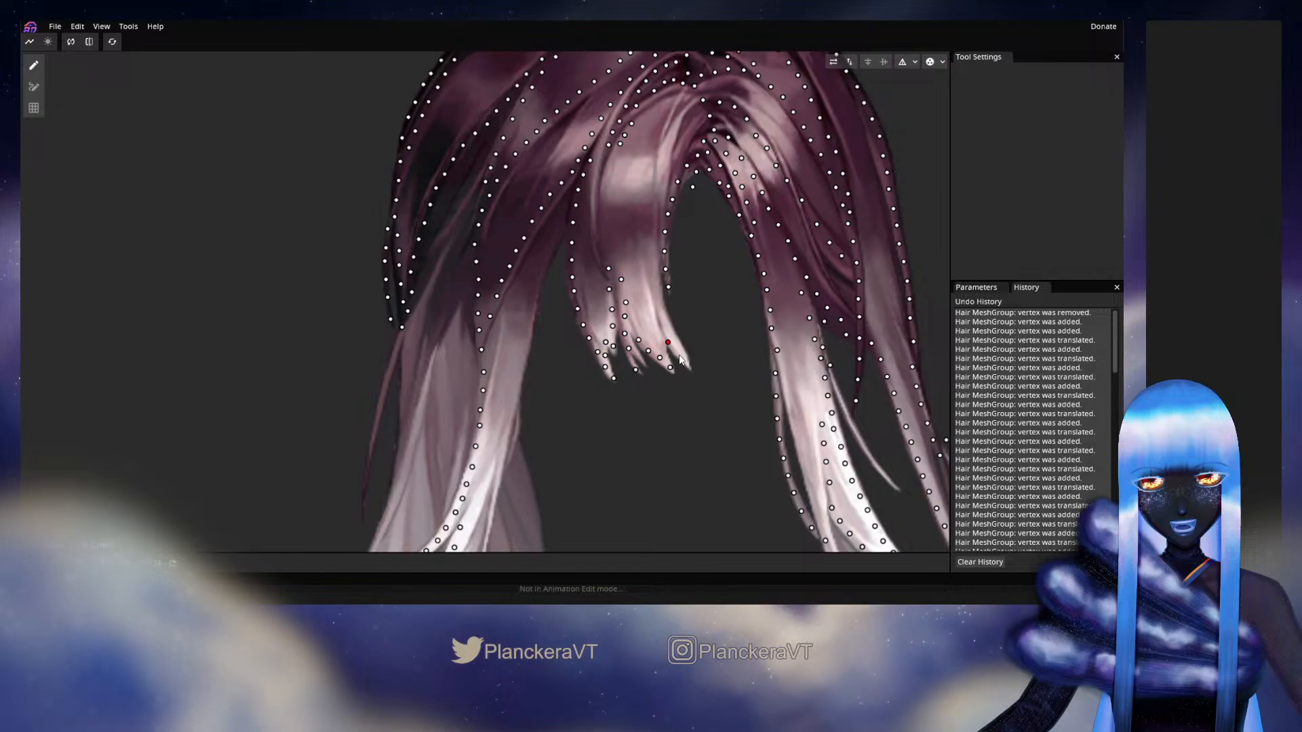
Step: Add vertices around the fringe's rightmost tip and back up through the strand above it
click(687, 364)
click(679, 353)
click(678, 342)
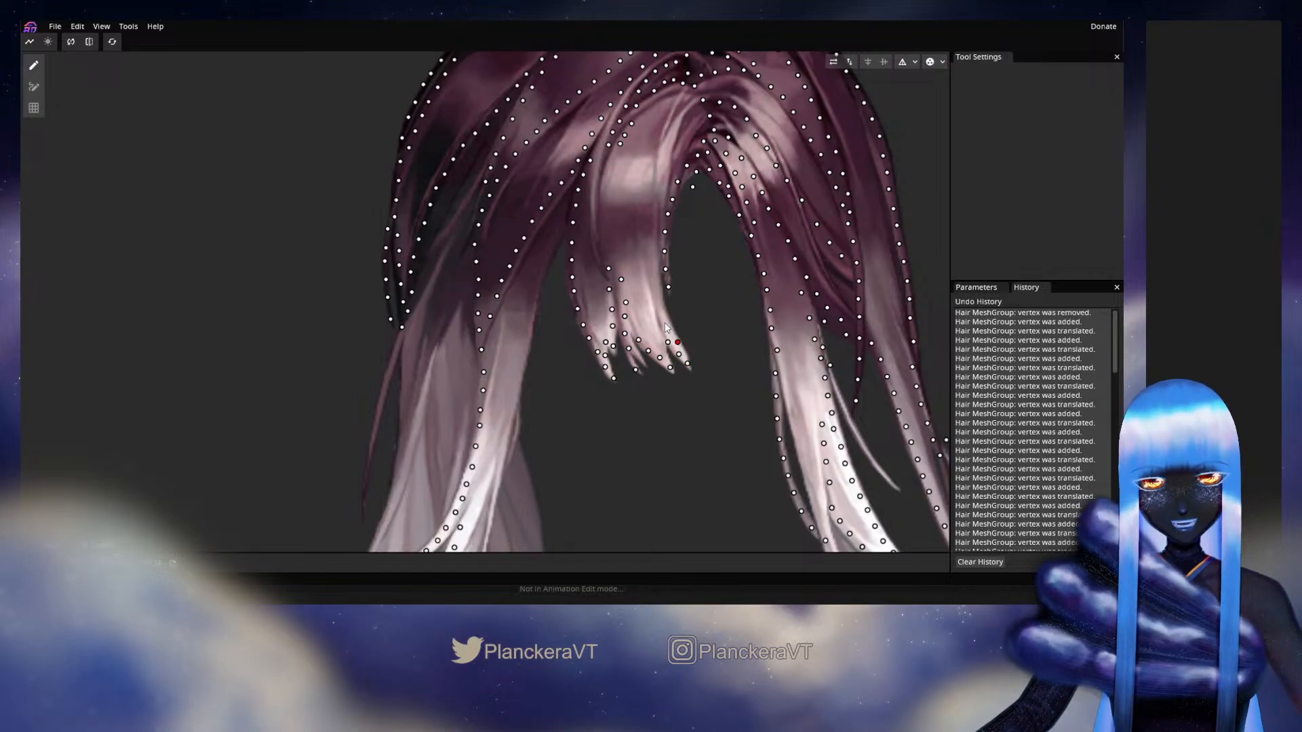
click(661, 309)
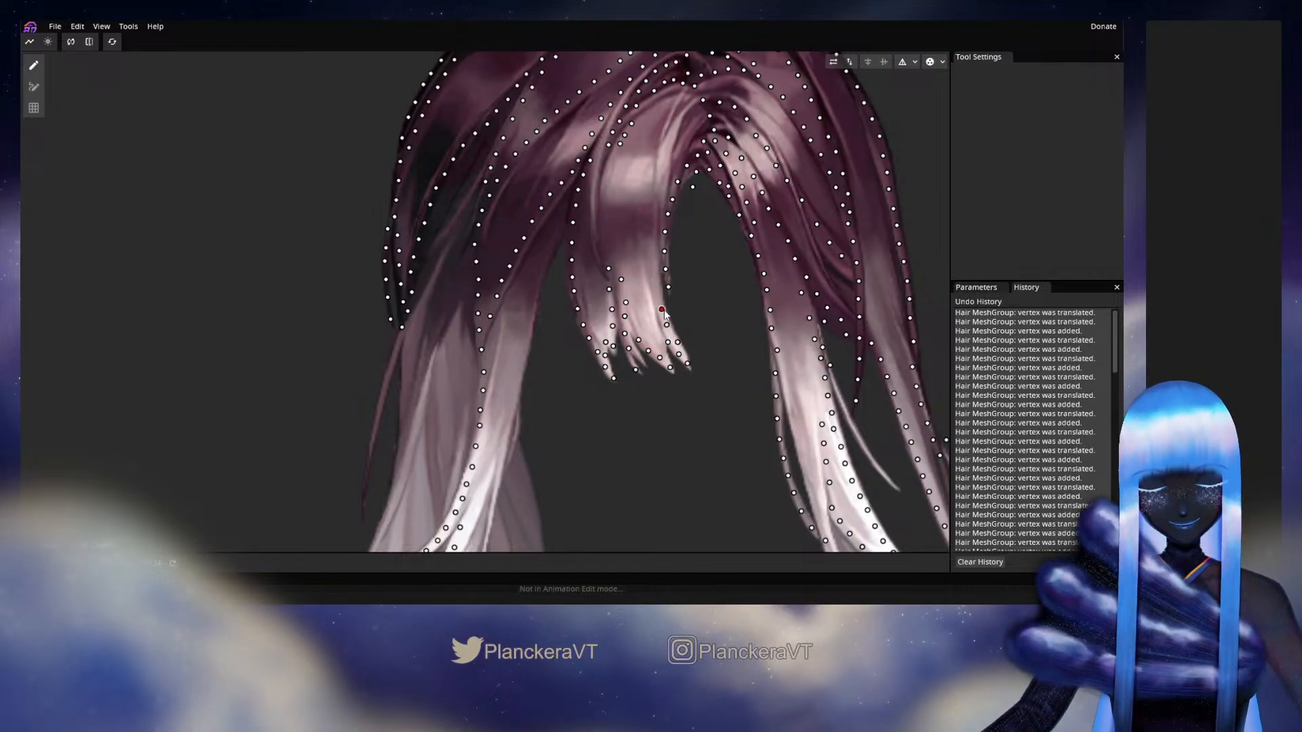
click(656, 295)
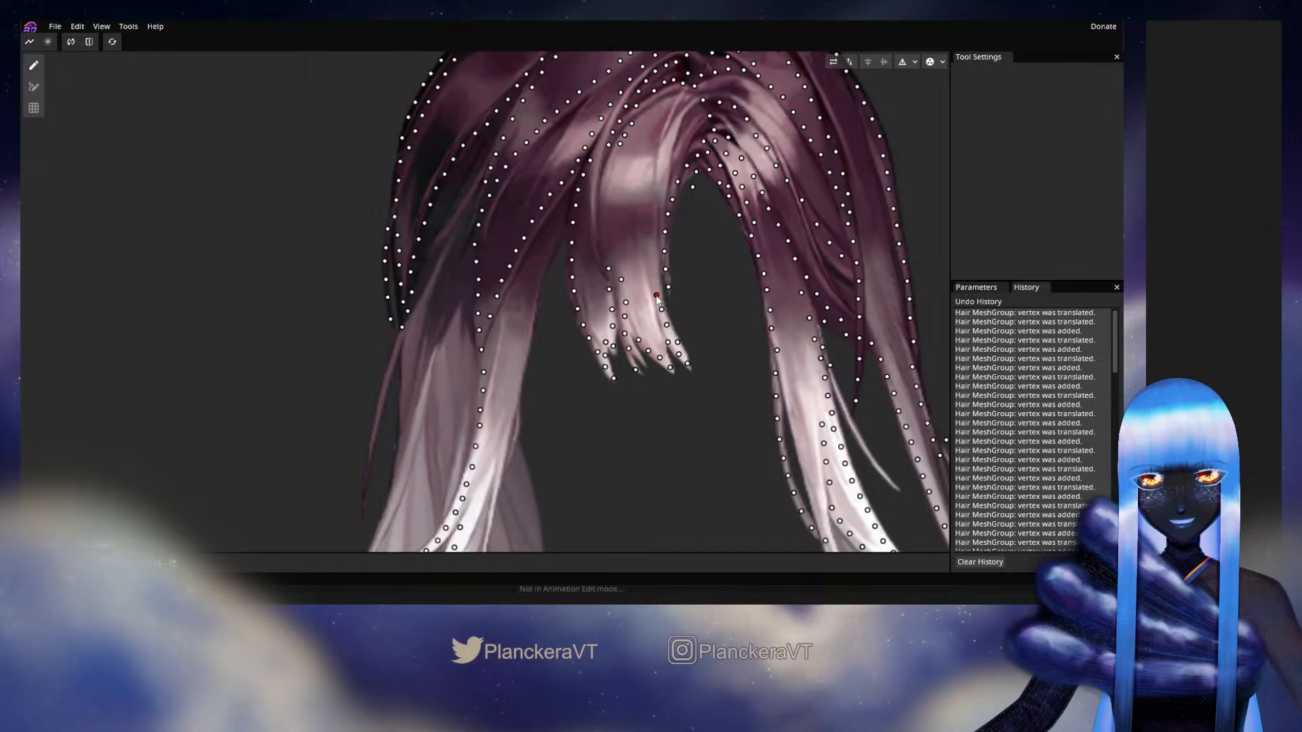
click(656, 280)
Step: Add mesh vertices down the upper inner edge of the long left side lock, starting beside the fringe
drag(558, 265, 677, 303)
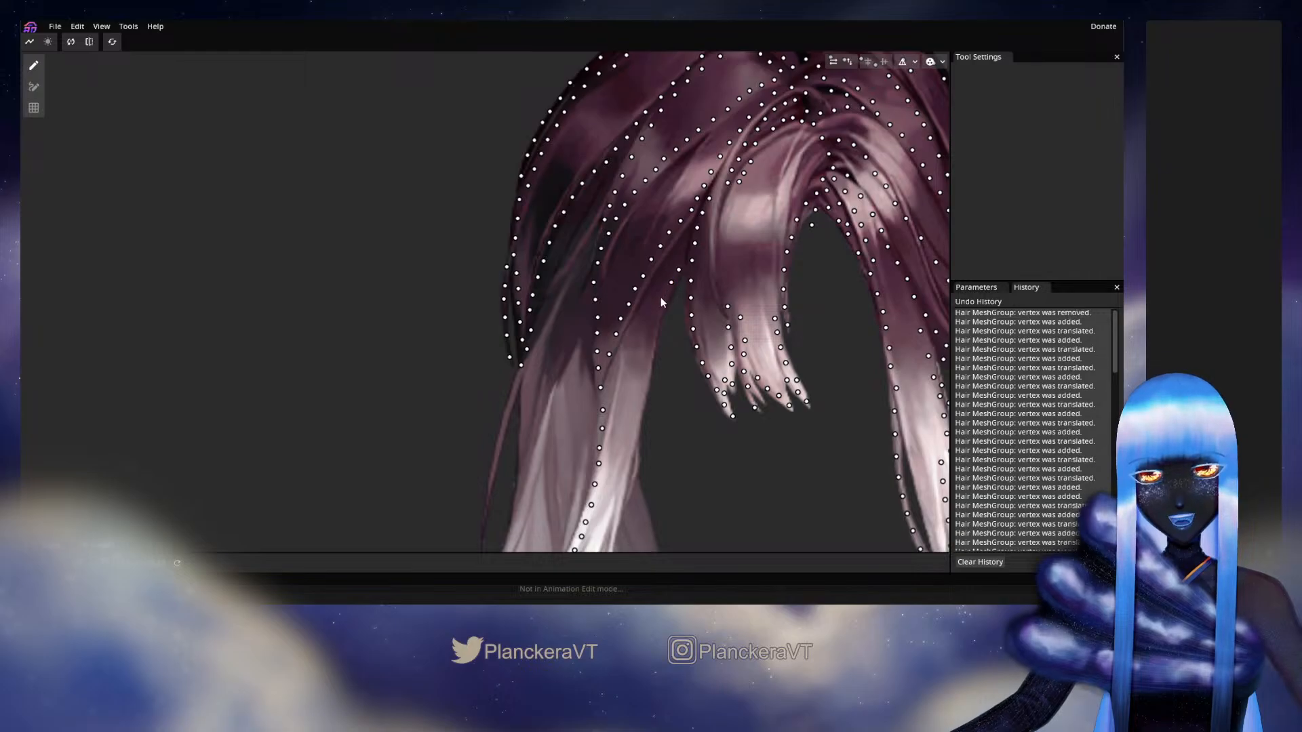
click(661, 297)
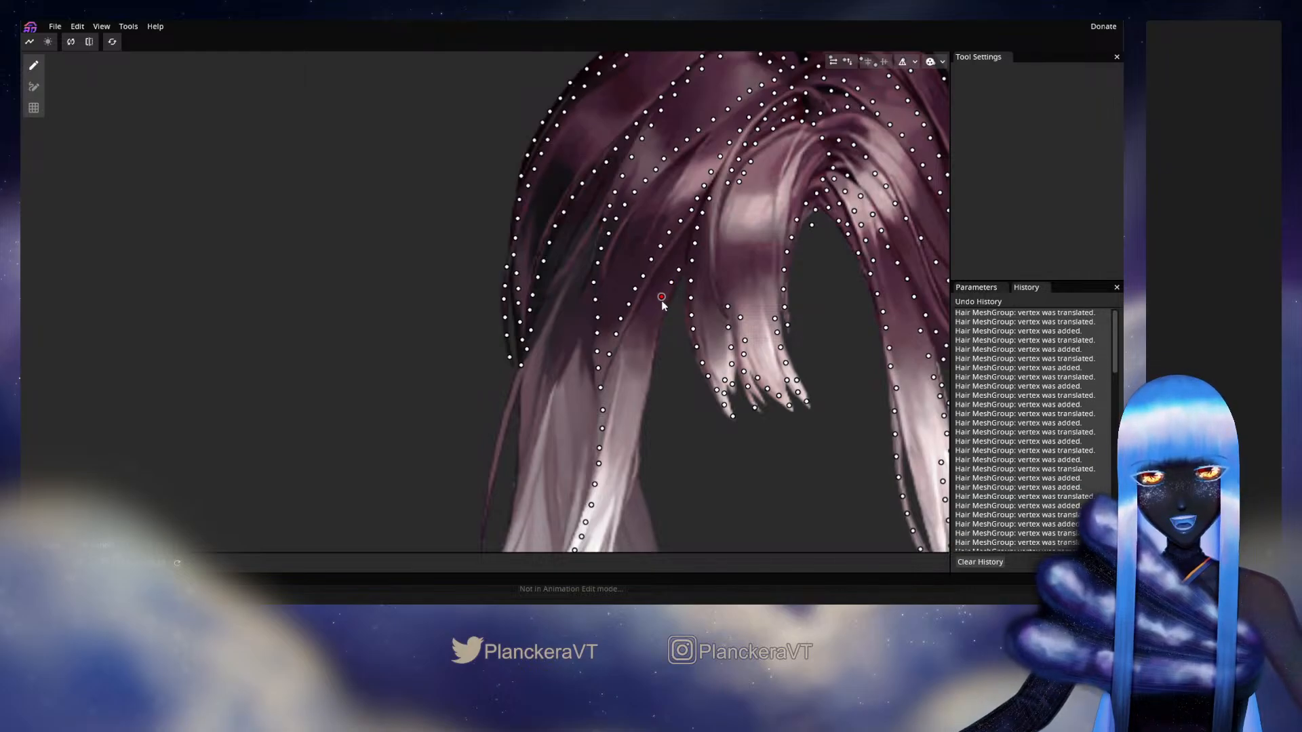
click(652, 329)
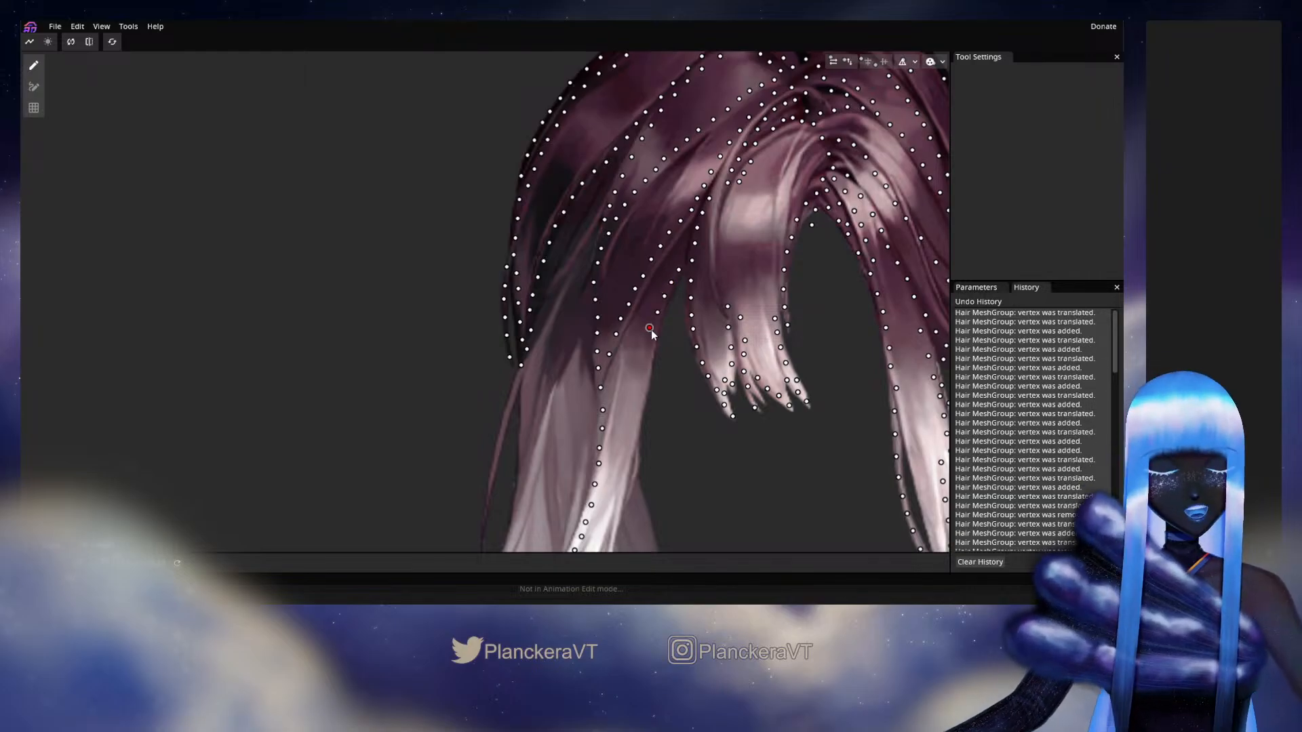
drag(654, 334, 675, 275)
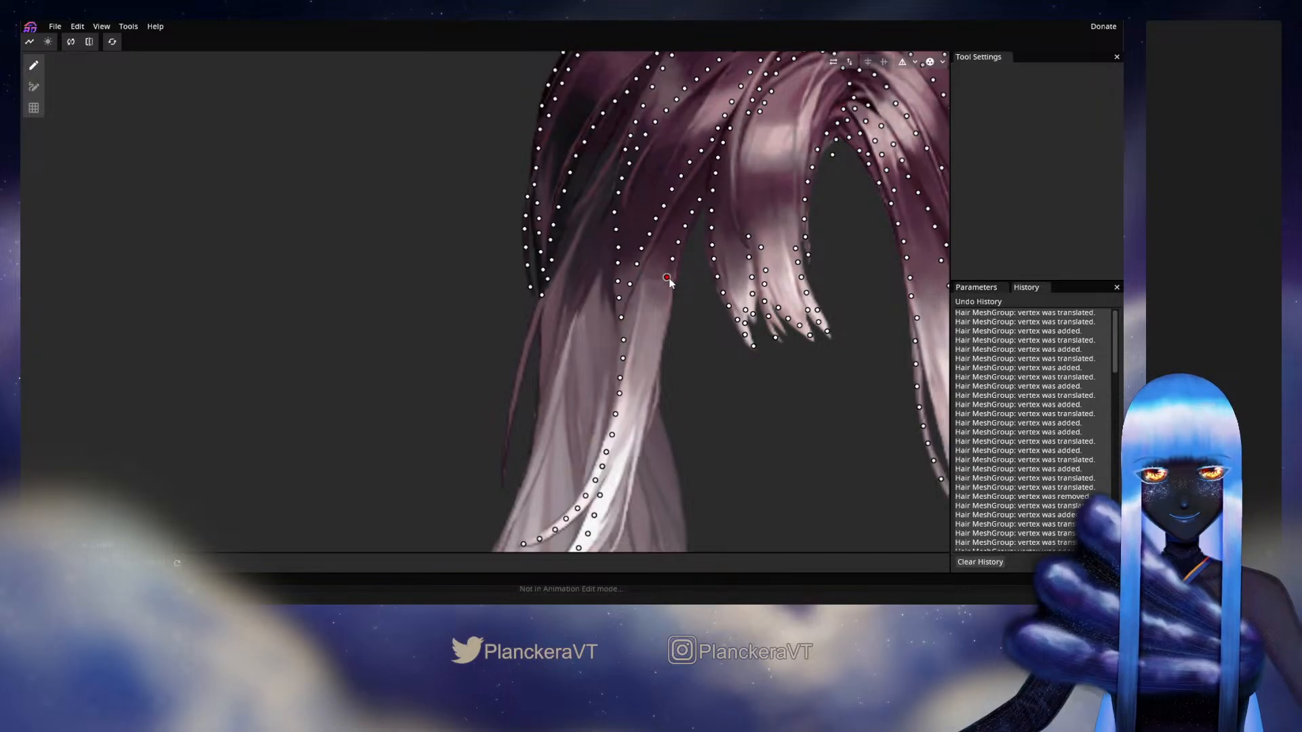
click(663, 293)
click(662, 312)
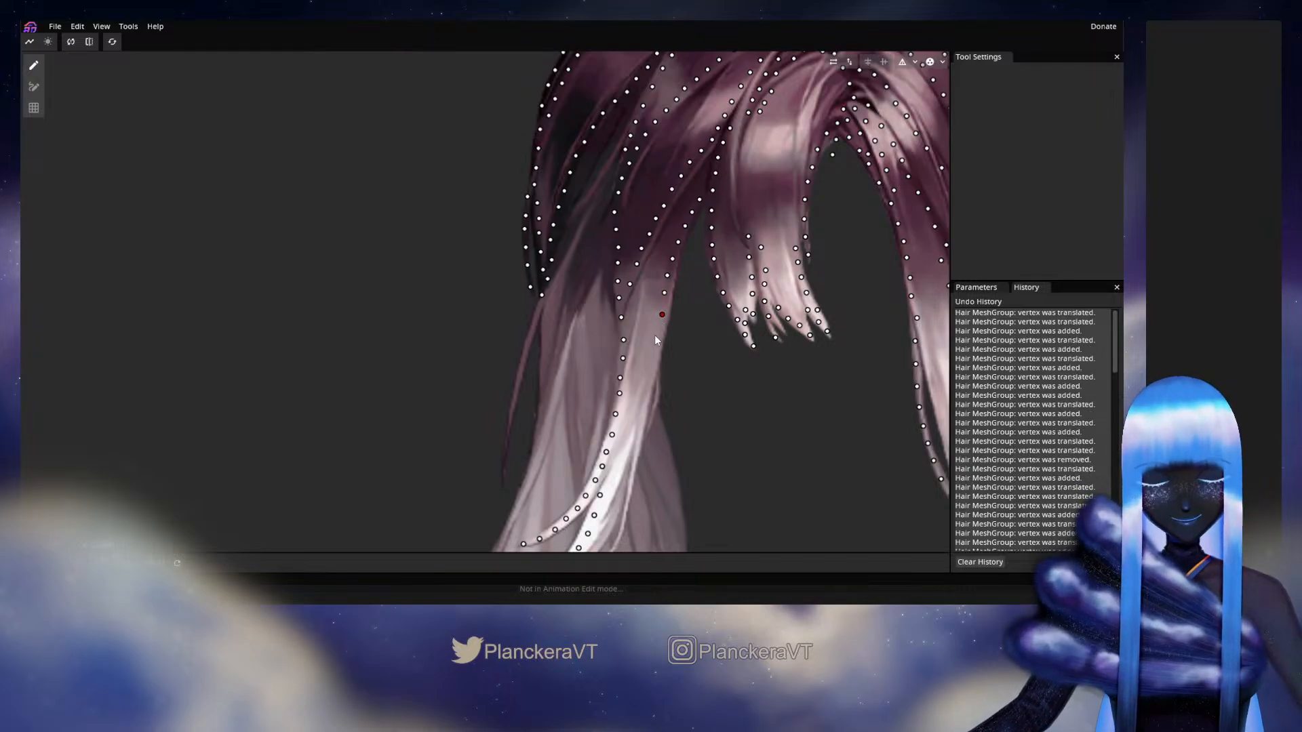
click(657, 334)
Step: Continue the vertex row down the middle stretch of the left side lock's inner edge
drag(668, 352, 676, 279)
click(669, 299)
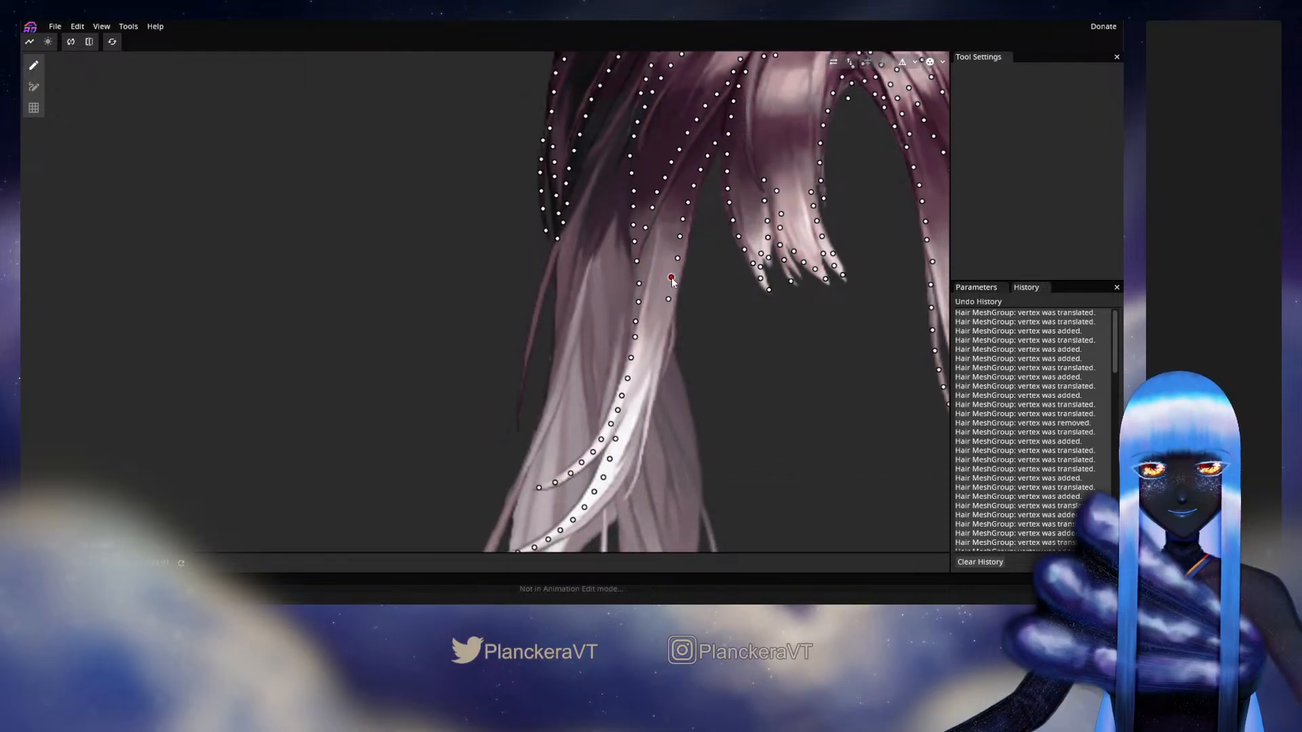
click(666, 314)
click(659, 334)
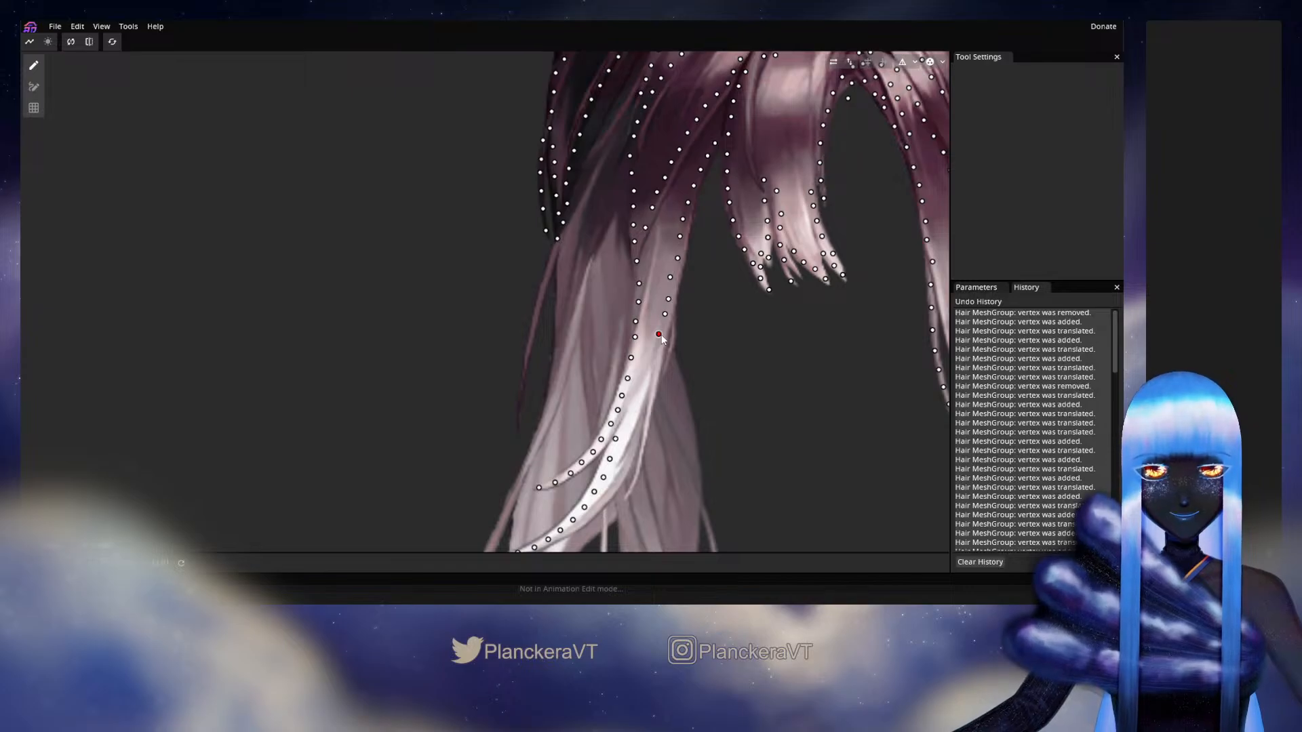
click(657, 350)
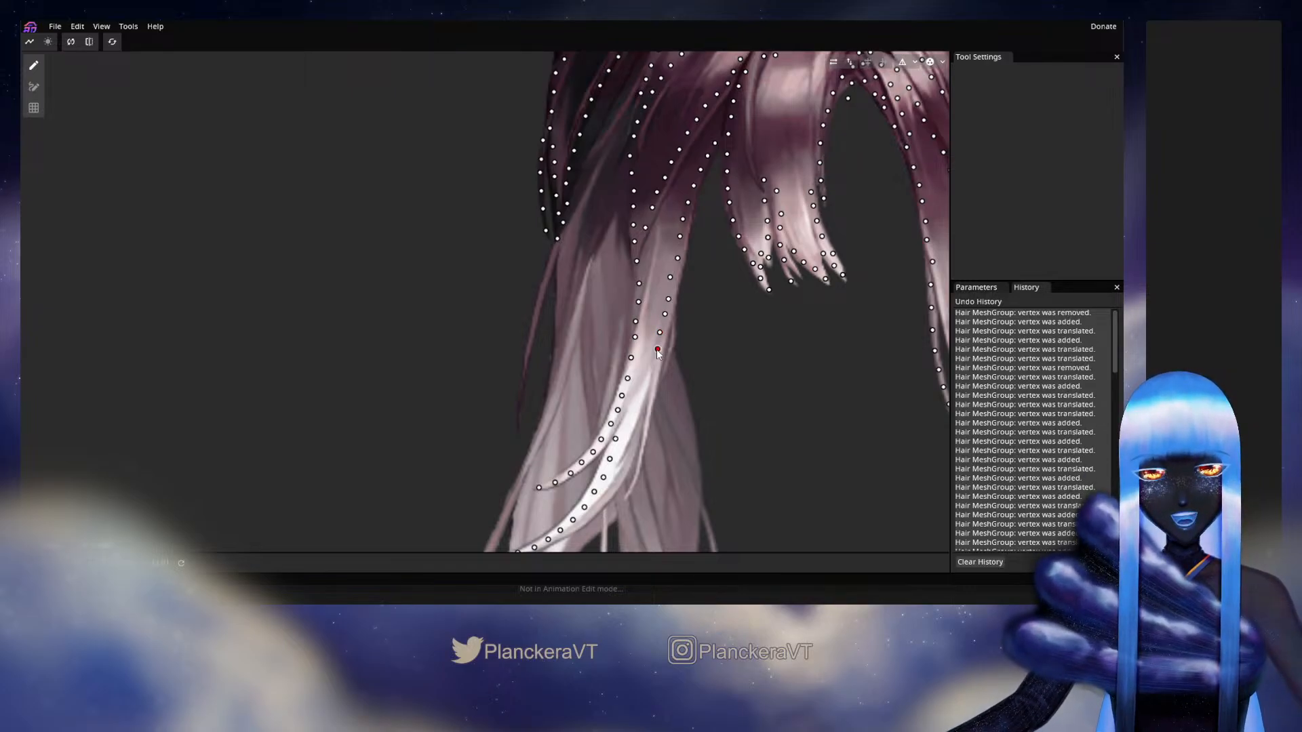
double_click(654, 369)
Step: Extend the inner-edge vertices down the left side lock to where it begins curving outward
drag(658, 362, 671, 283)
double_click(666, 310)
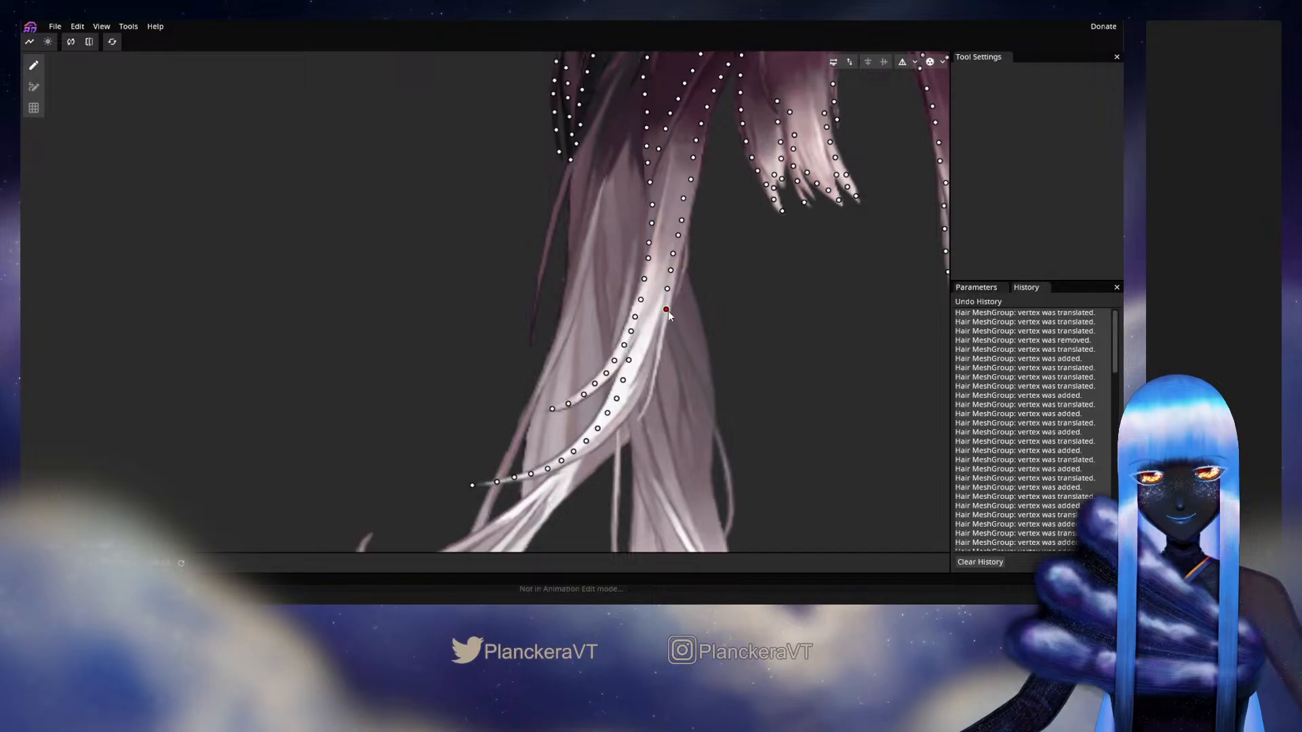
double_click(659, 328)
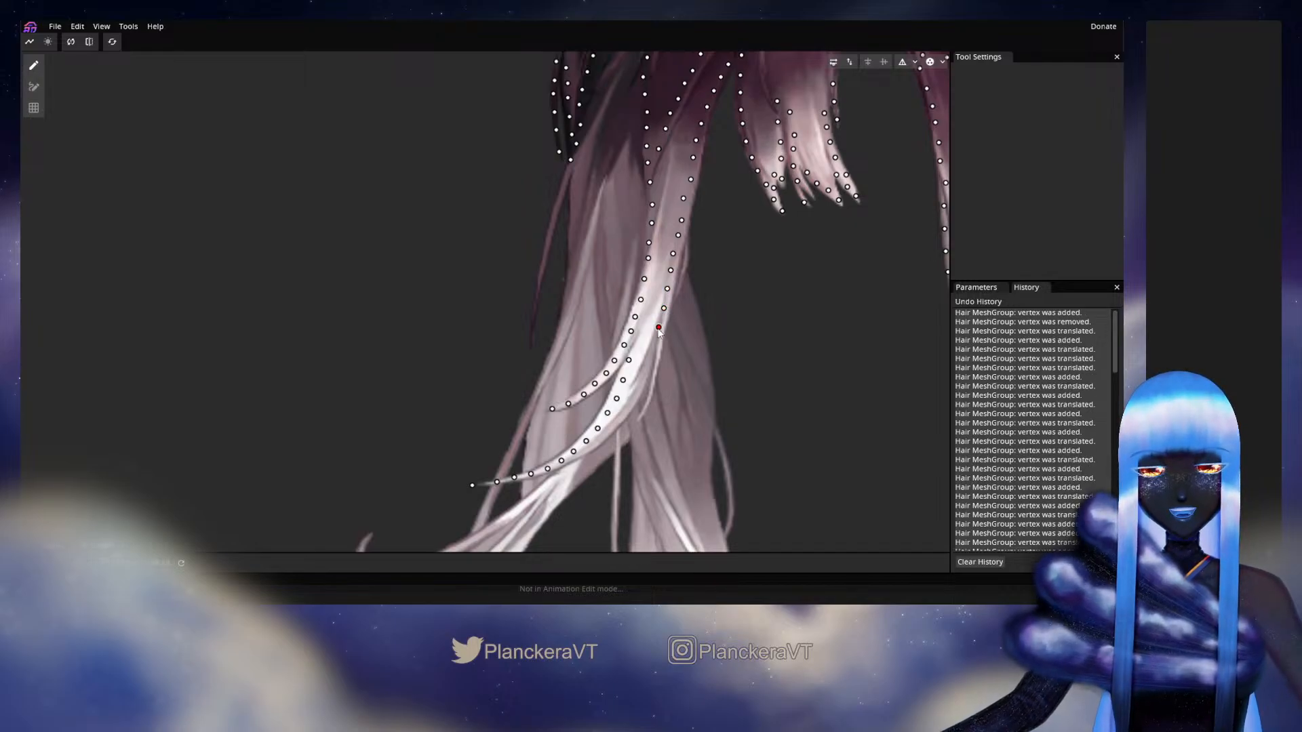
double_click(653, 349)
double_click(647, 372)
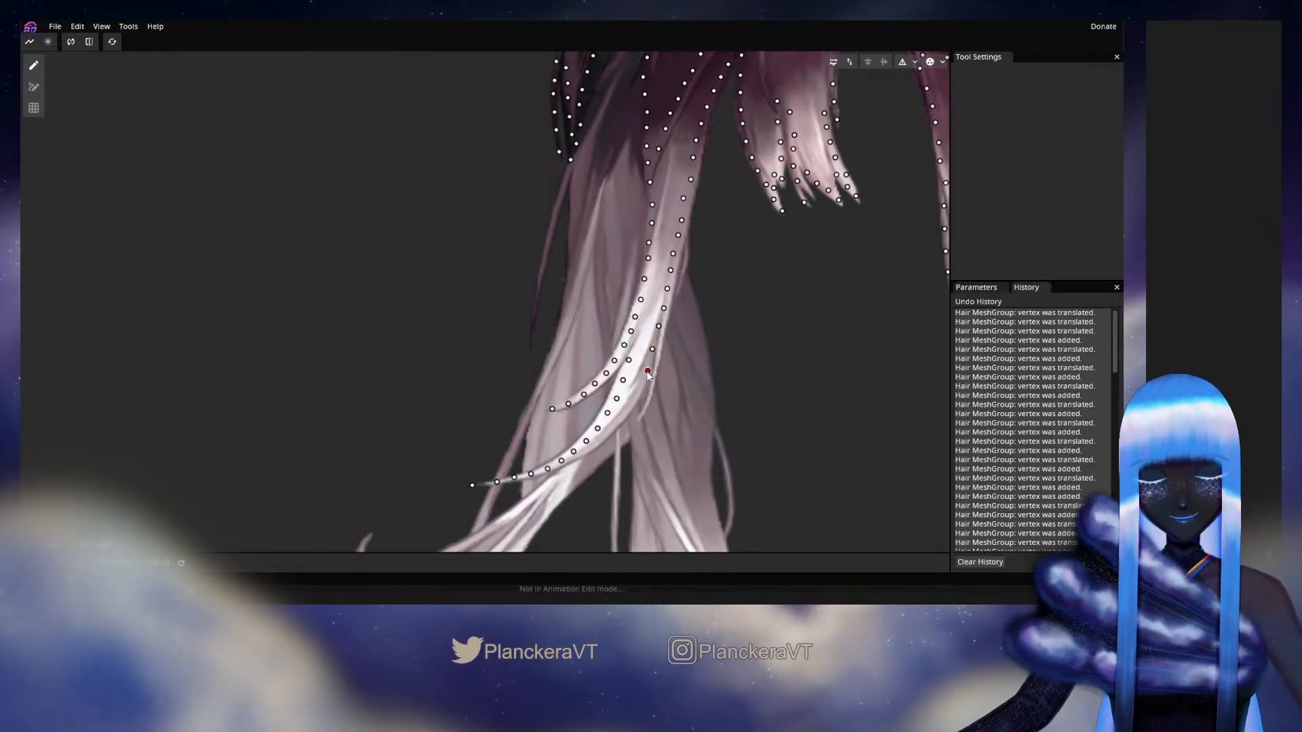
drag(649, 372, 646, 373)
double_click(639, 392)
Step: Fill the middle of the left side lock with vertices above the split between its two curled ends
double_click(641, 343)
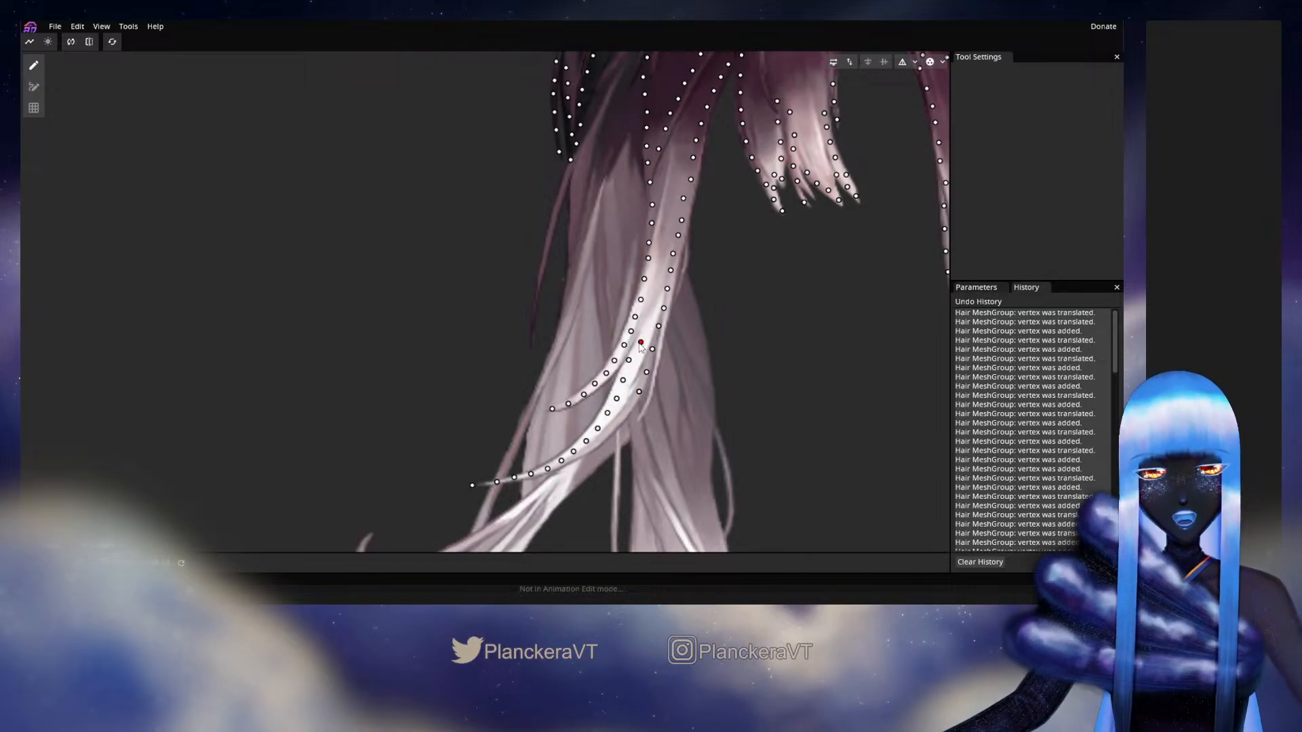
double_click(647, 327)
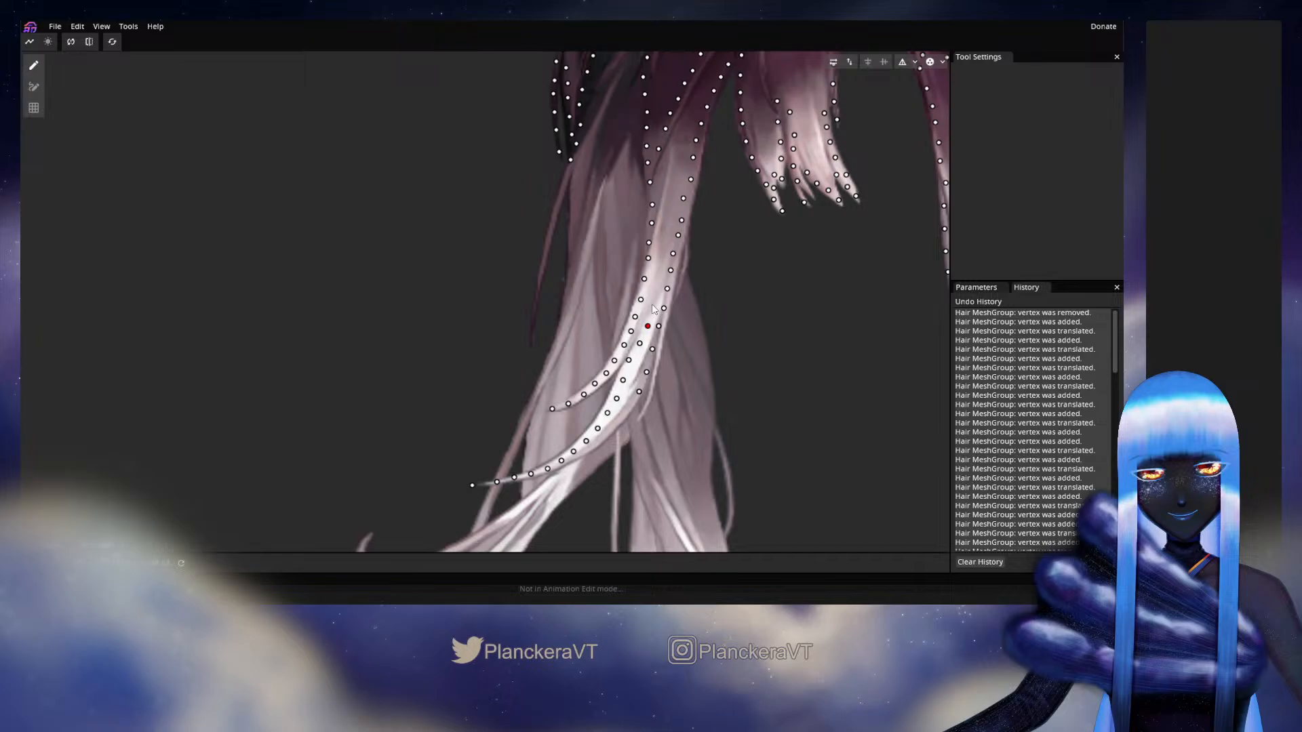
double_click(652, 309)
Step: Extend the vertex row around the bend and along the underside of the left side lock's lower curl
drag(628, 407, 652, 327)
double_click(652, 326)
double_click(659, 315)
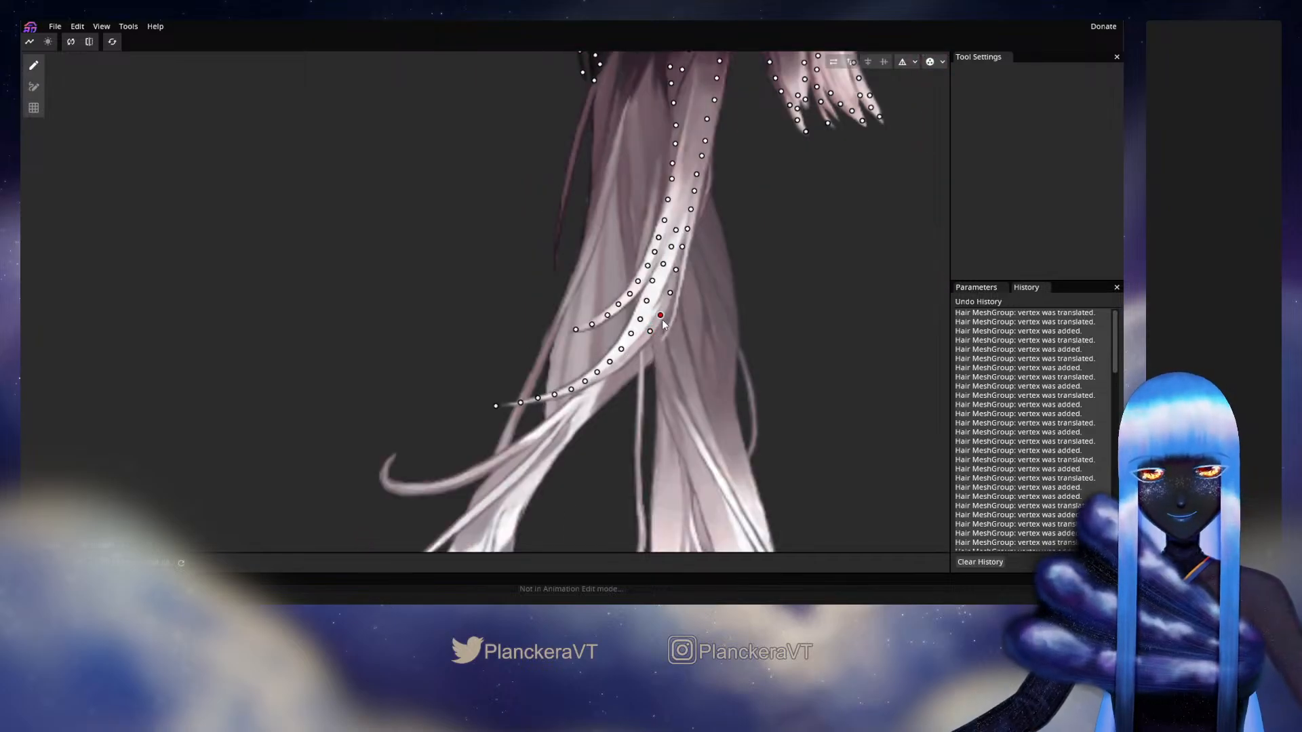
double_click(636, 347)
double_click(623, 362)
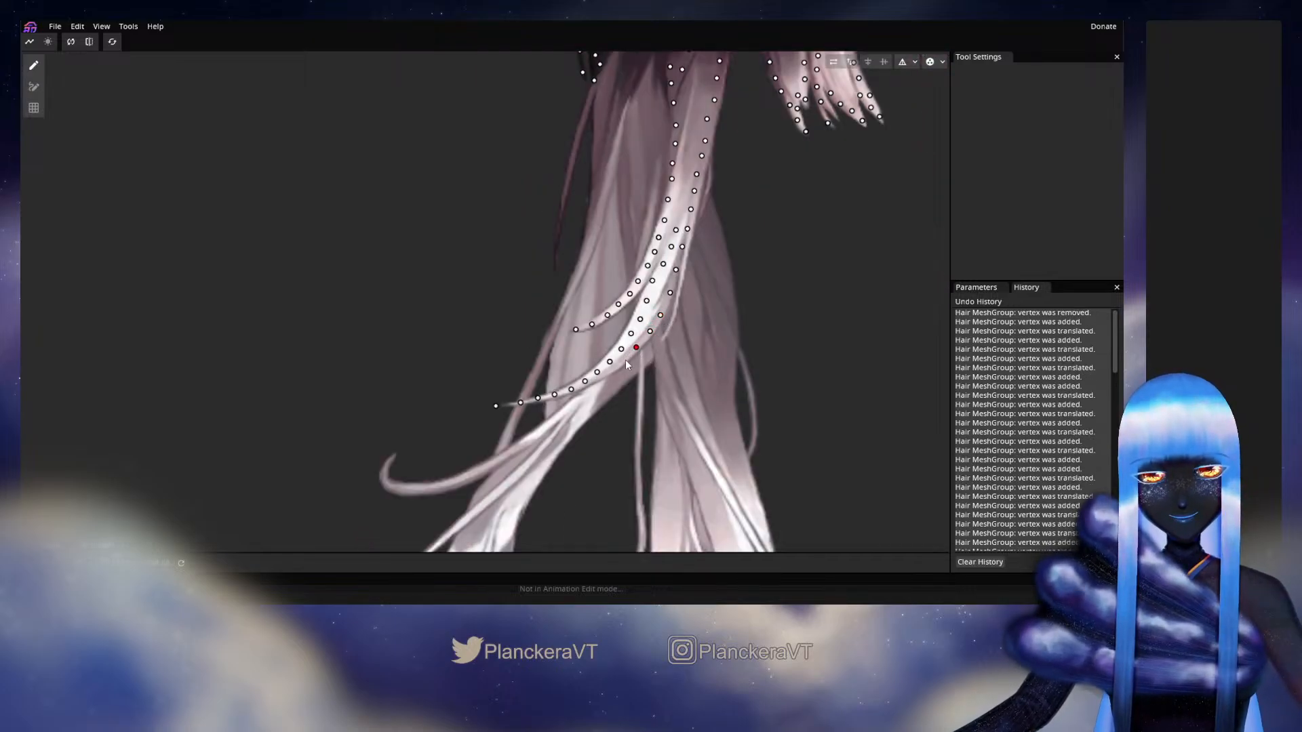
Step: Adjust the vertices on the lower curl and add more along its underside toward the tapering tip
click(613, 360)
mouse_move(614, 359)
mouse_down()
mouse_move(622, 346)
mouse_move(619, 363)
mouse_up()
click(623, 361)
double_click(608, 371)
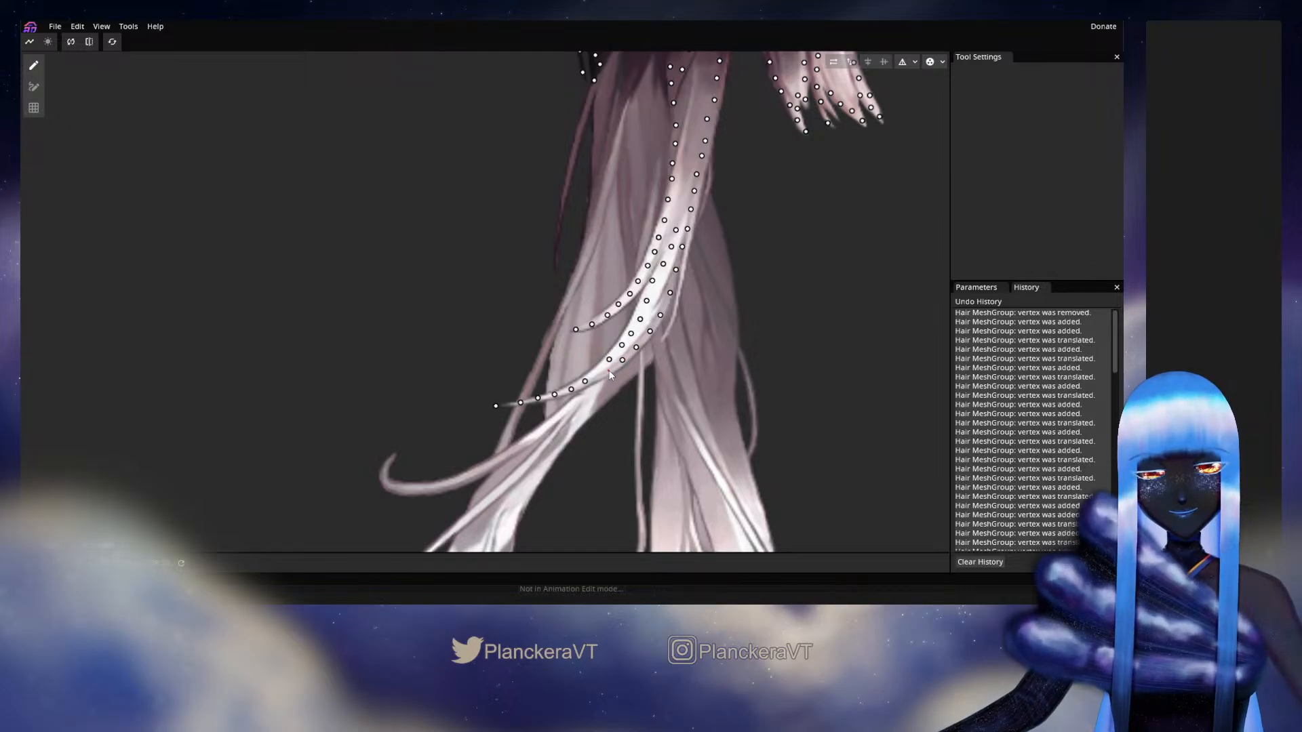
click(596, 371)
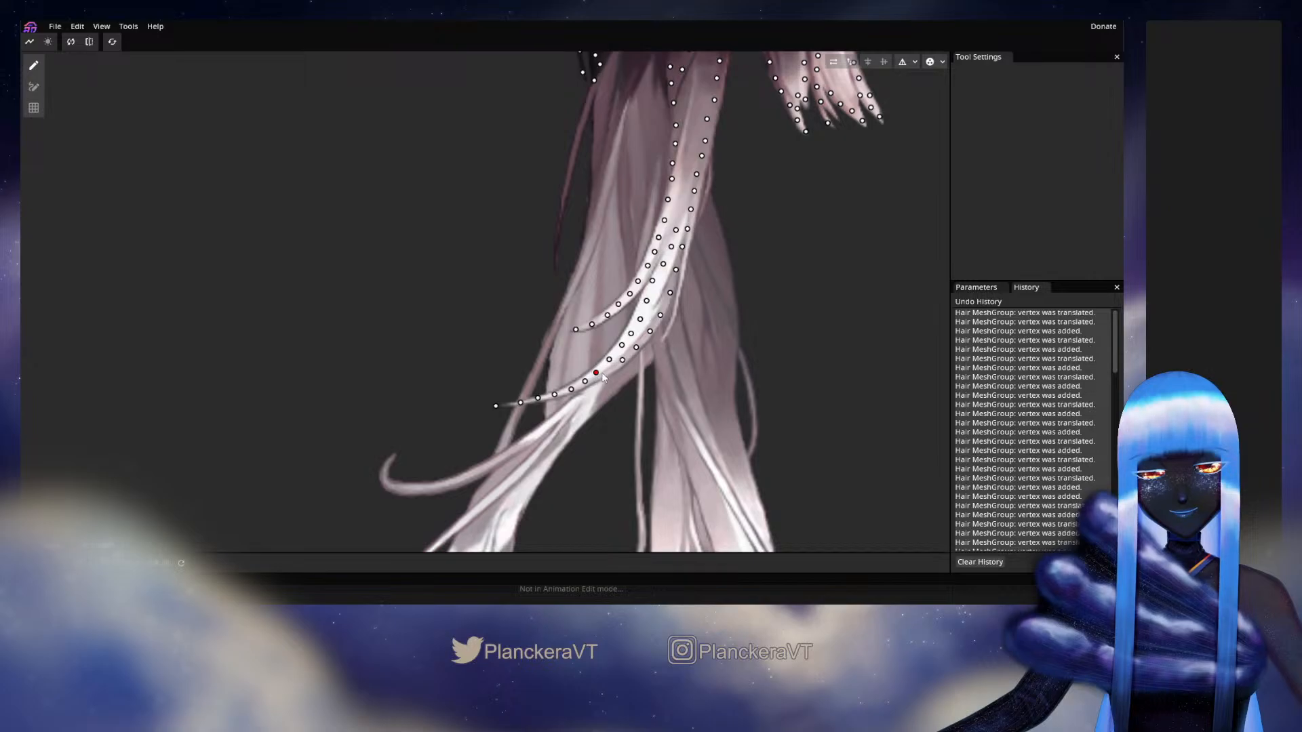
click(607, 372)
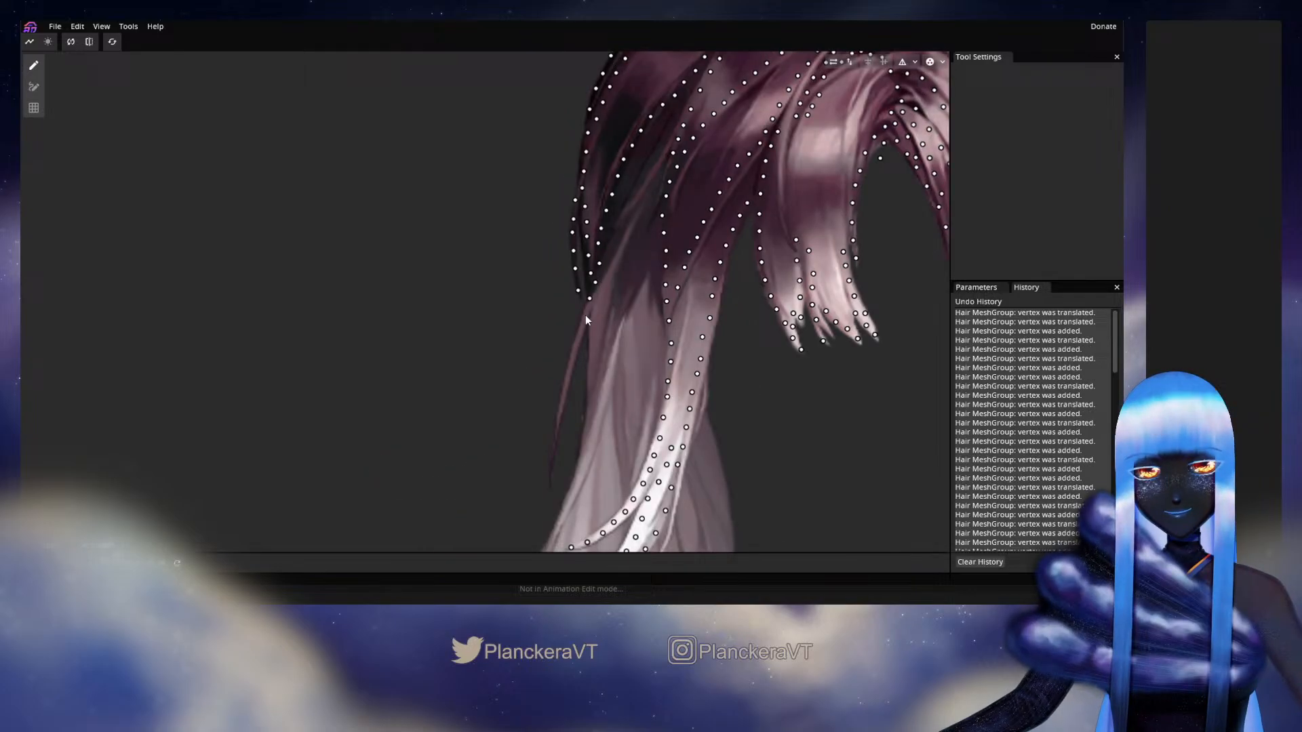
Step: Place vertices around the root of the thin stray strand, just below the tips of the short dark outer lock
double_click(585, 315)
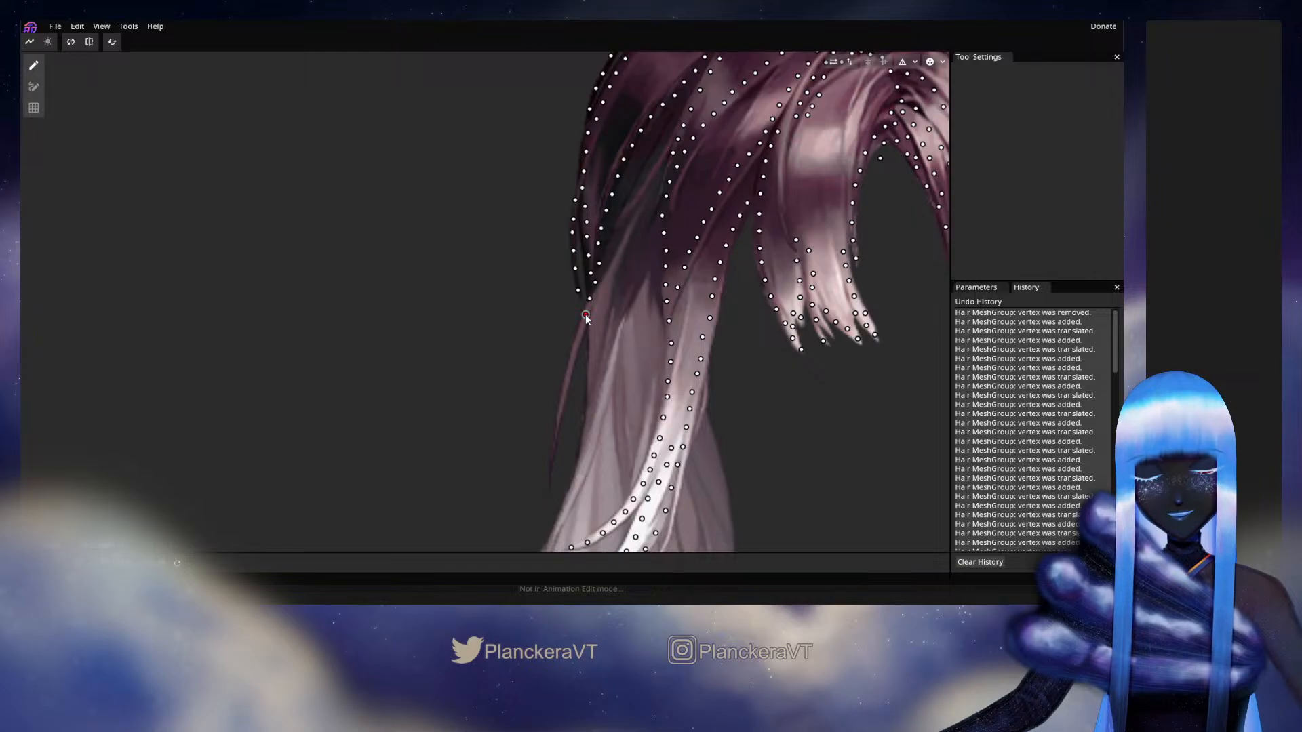
click(569, 321)
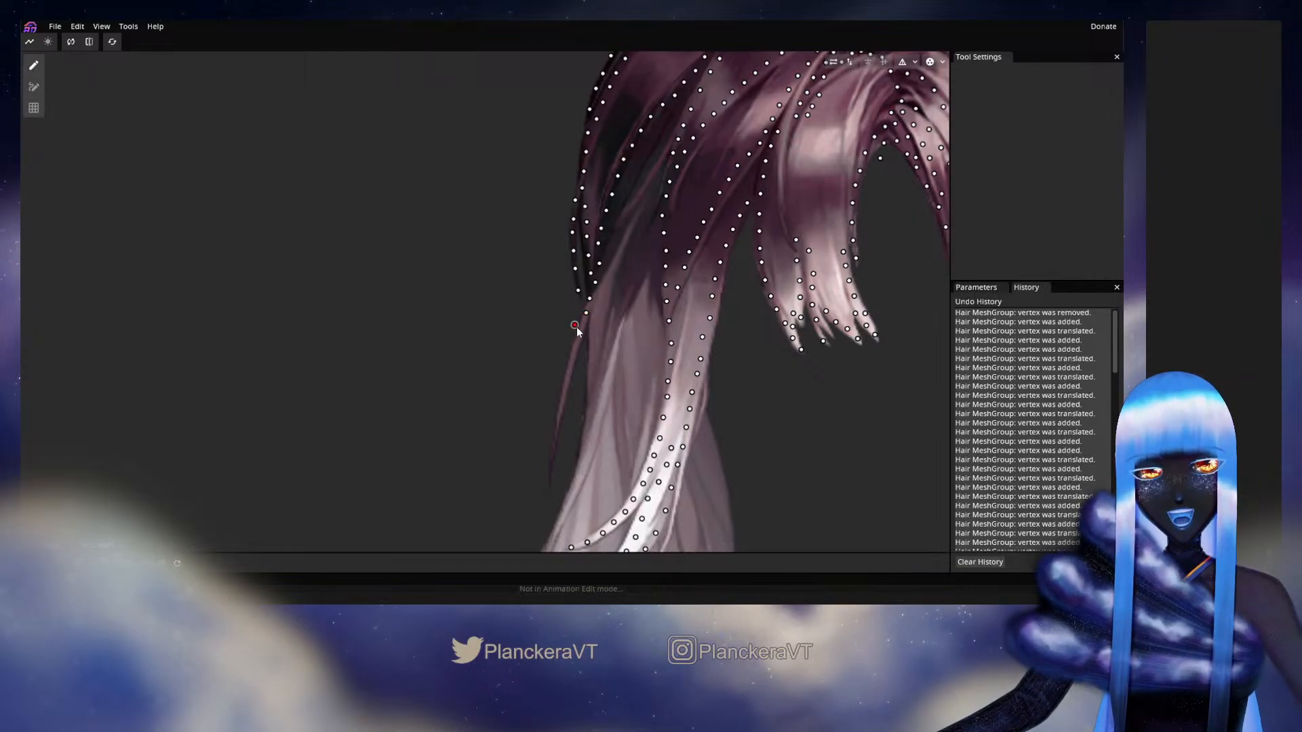
click(570, 333)
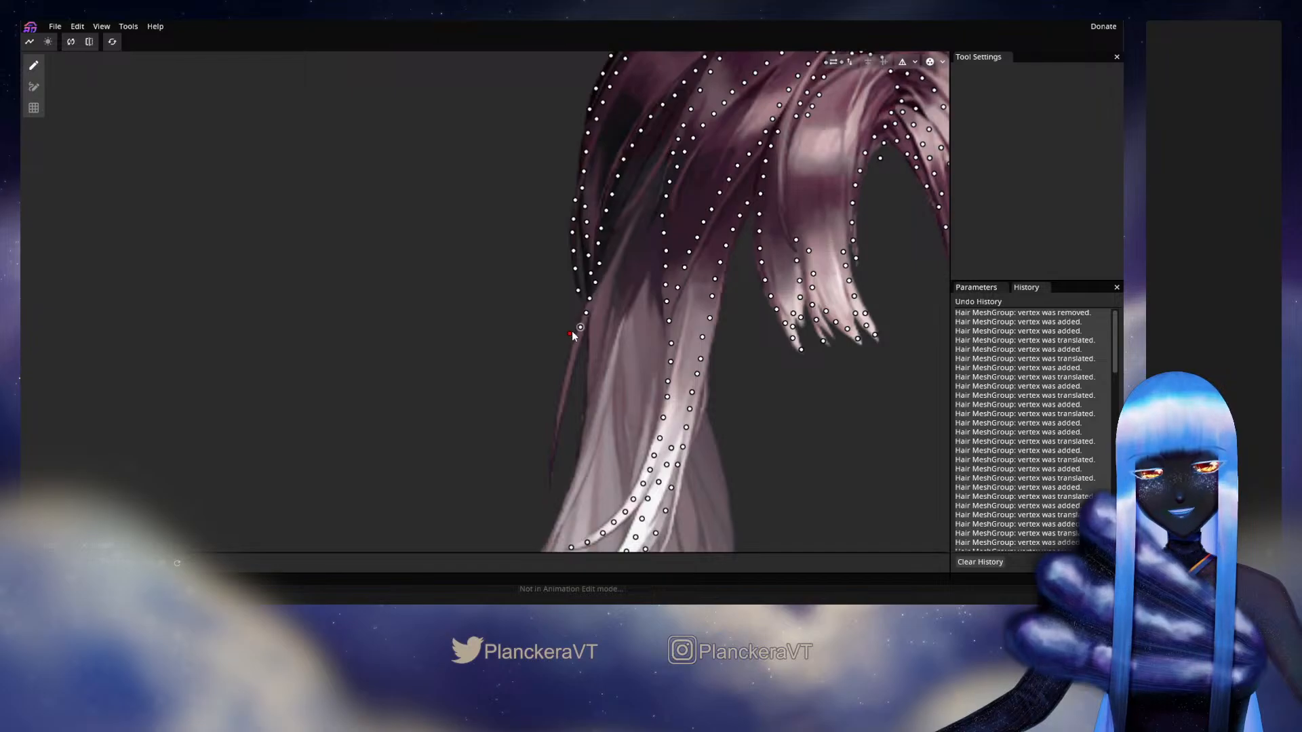
click(583, 348)
click(559, 355)
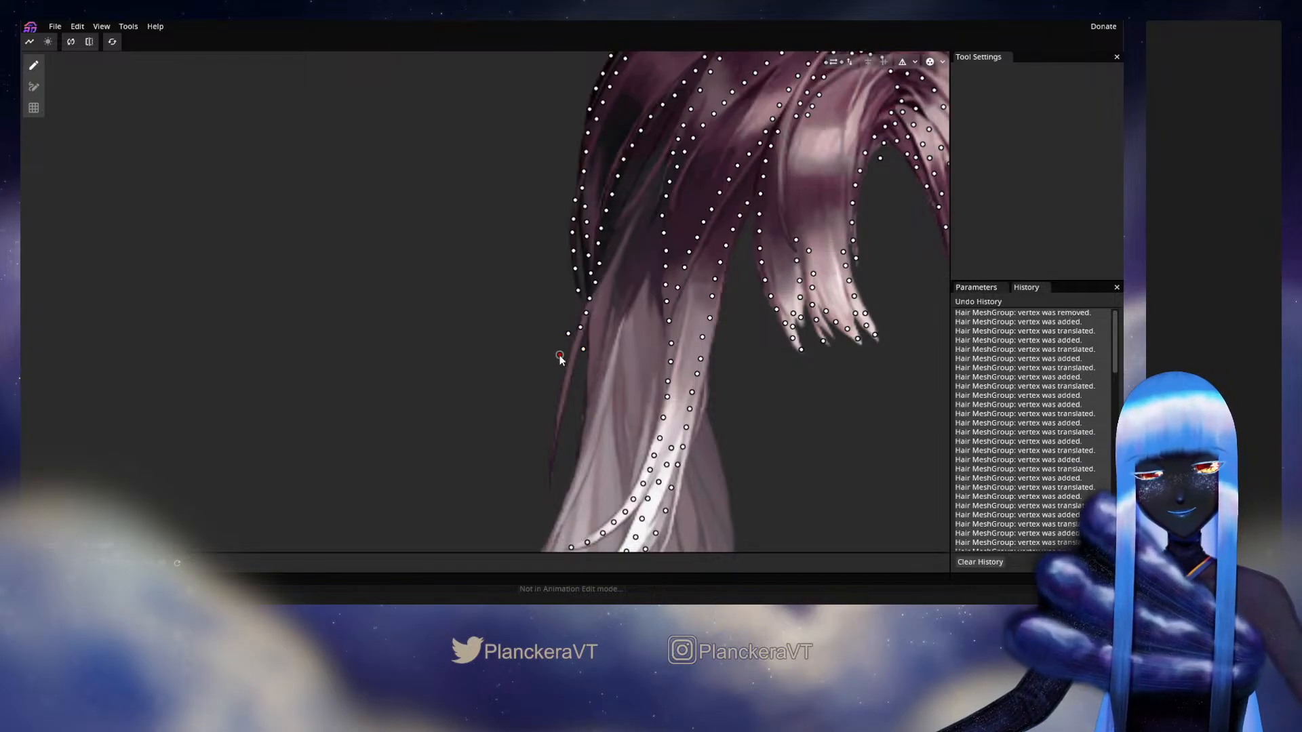
click(595, 328)
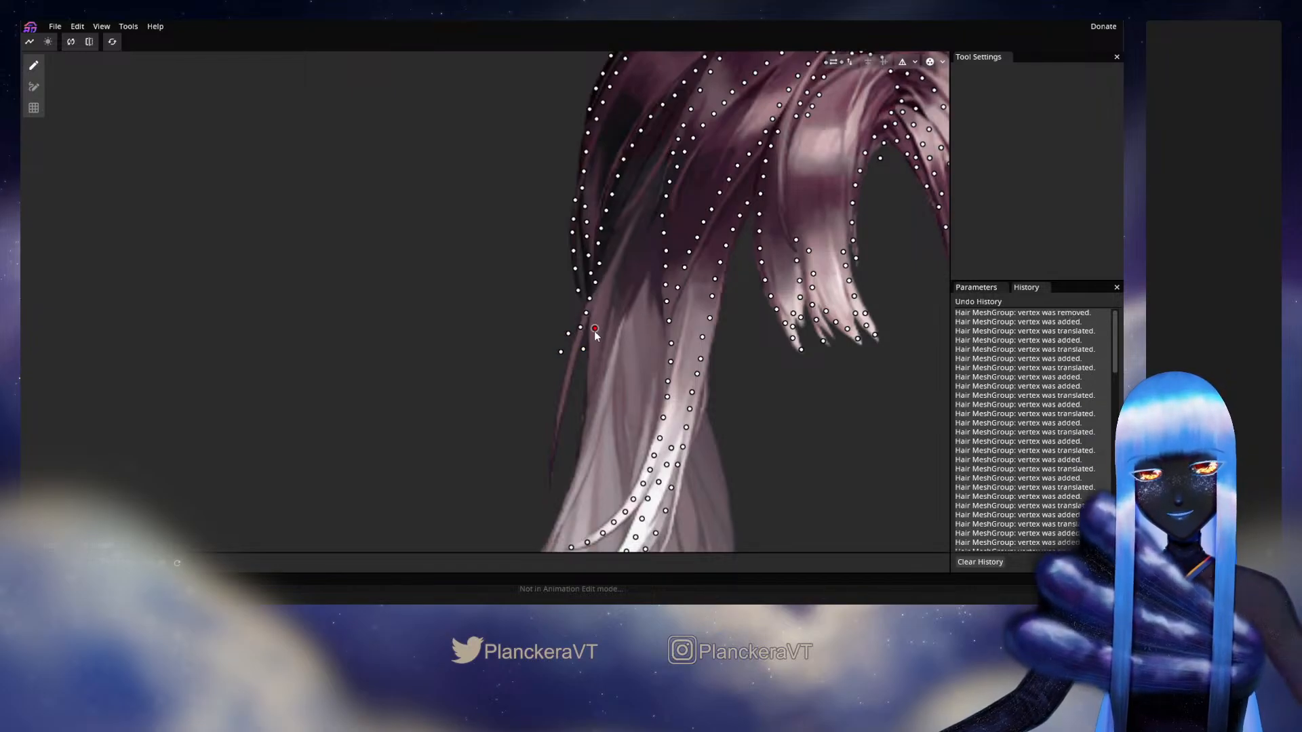
drag(595, 333, 593, 339)
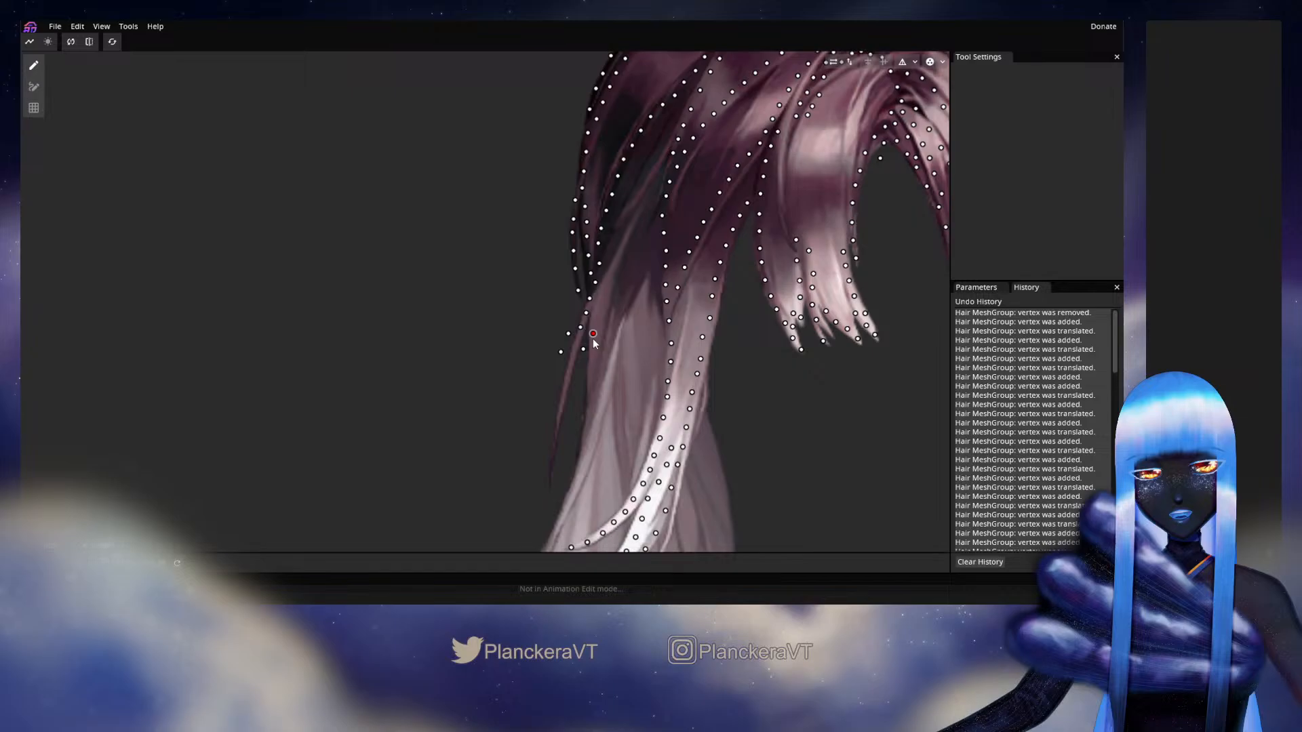
Step: Add a row of vertices down the outer edge of the long back hair, alongside the thin stray strand
scroll(593, 339, down, 3)
click(592, 284)
click(590, 301)
click(591, 316)
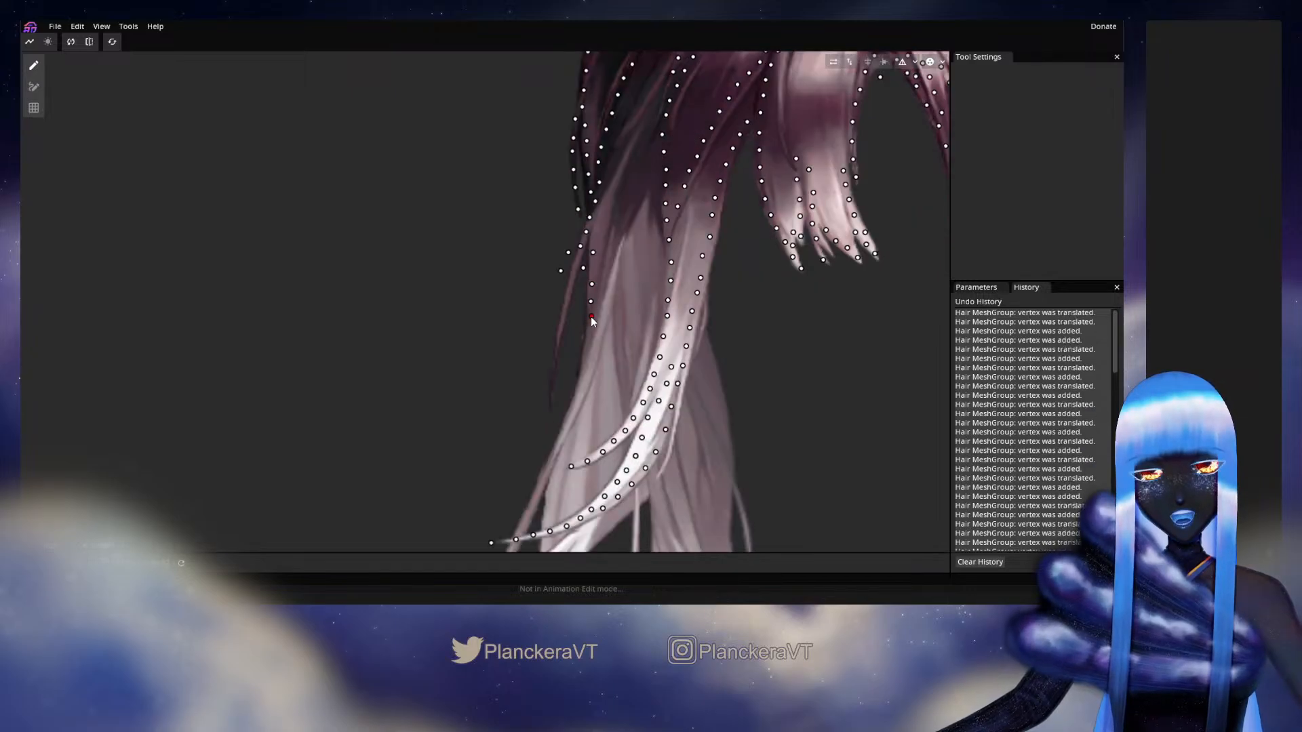
click(590, 335)
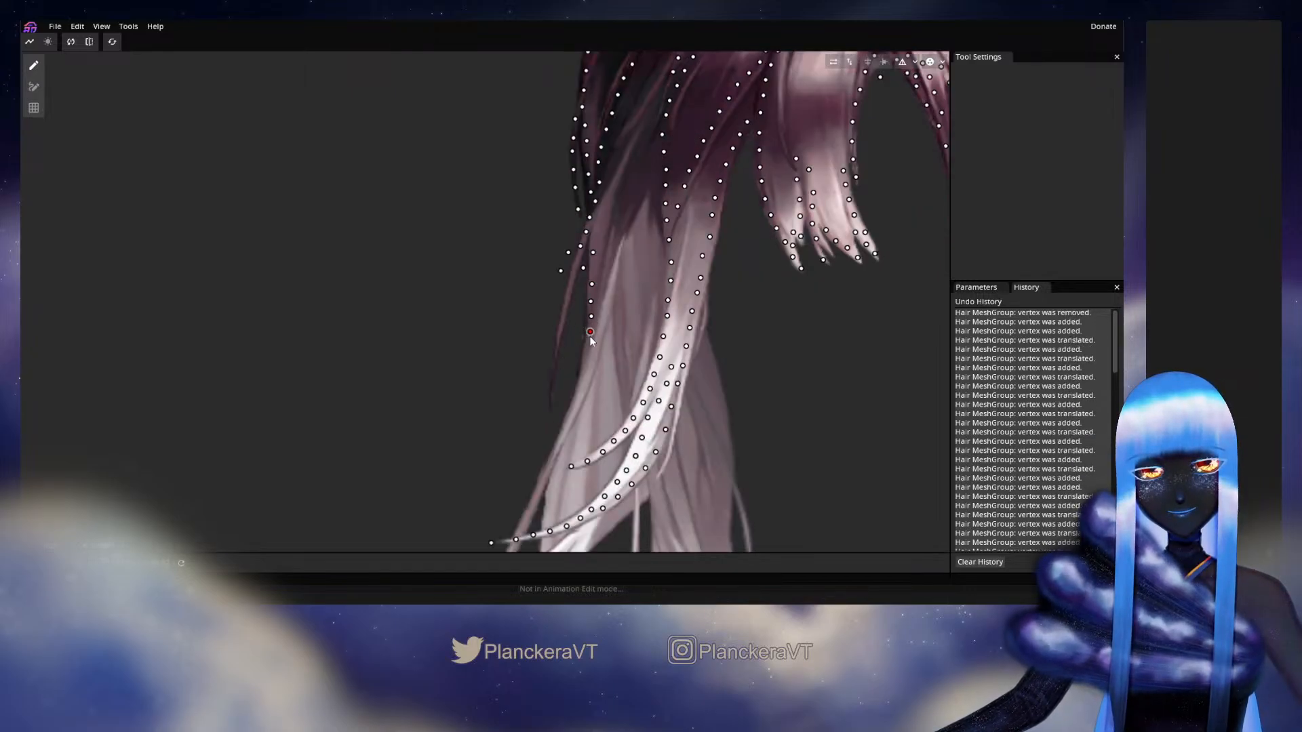
click(588, 356)
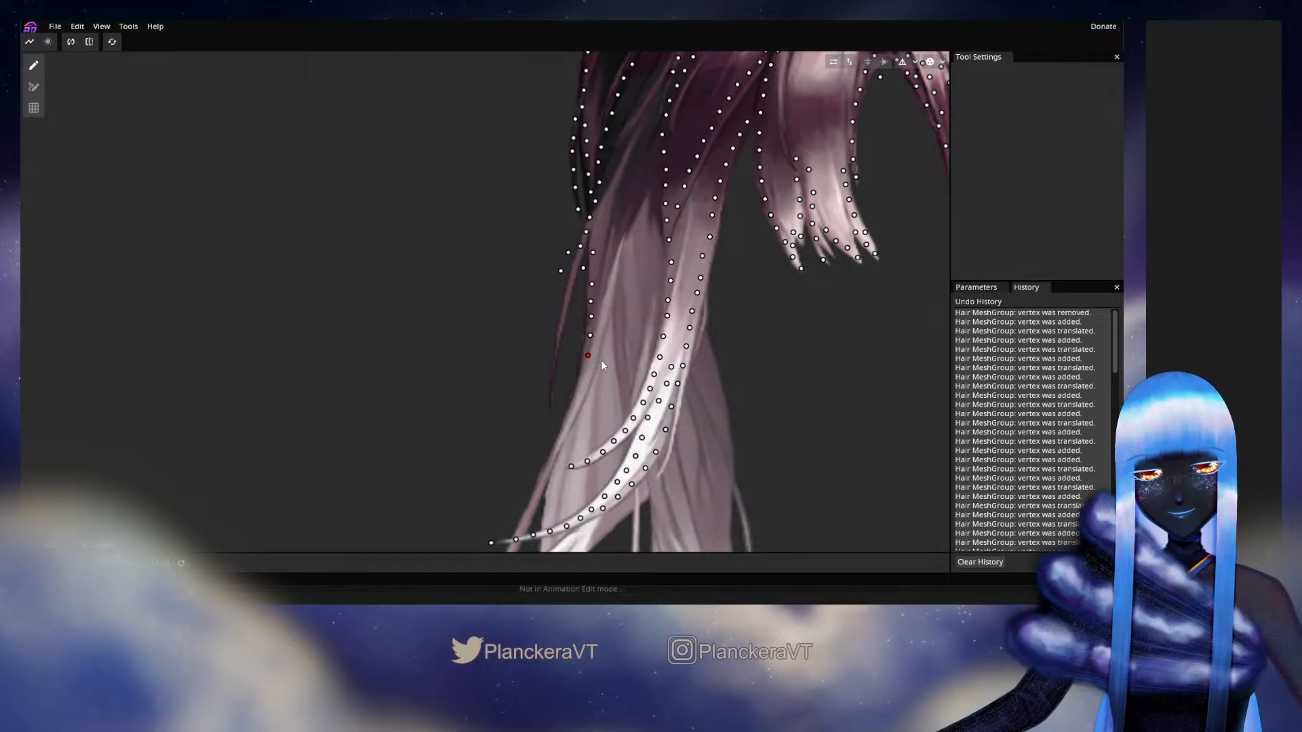
Step: Continue the outer-edge vertices from beside the stray strand's tip to just above the side lock's upper curl tip
drag(601, 360, 646, 290)
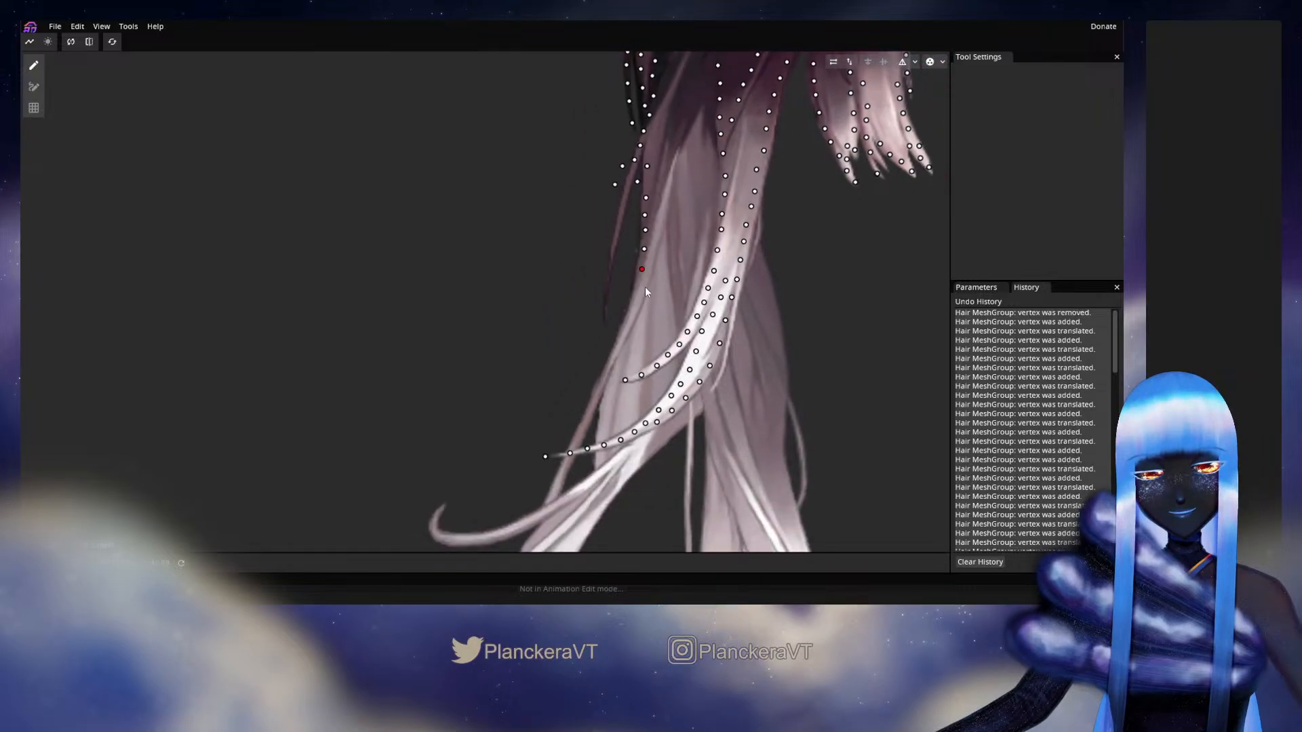
click(638, 286)
click(635, 303)
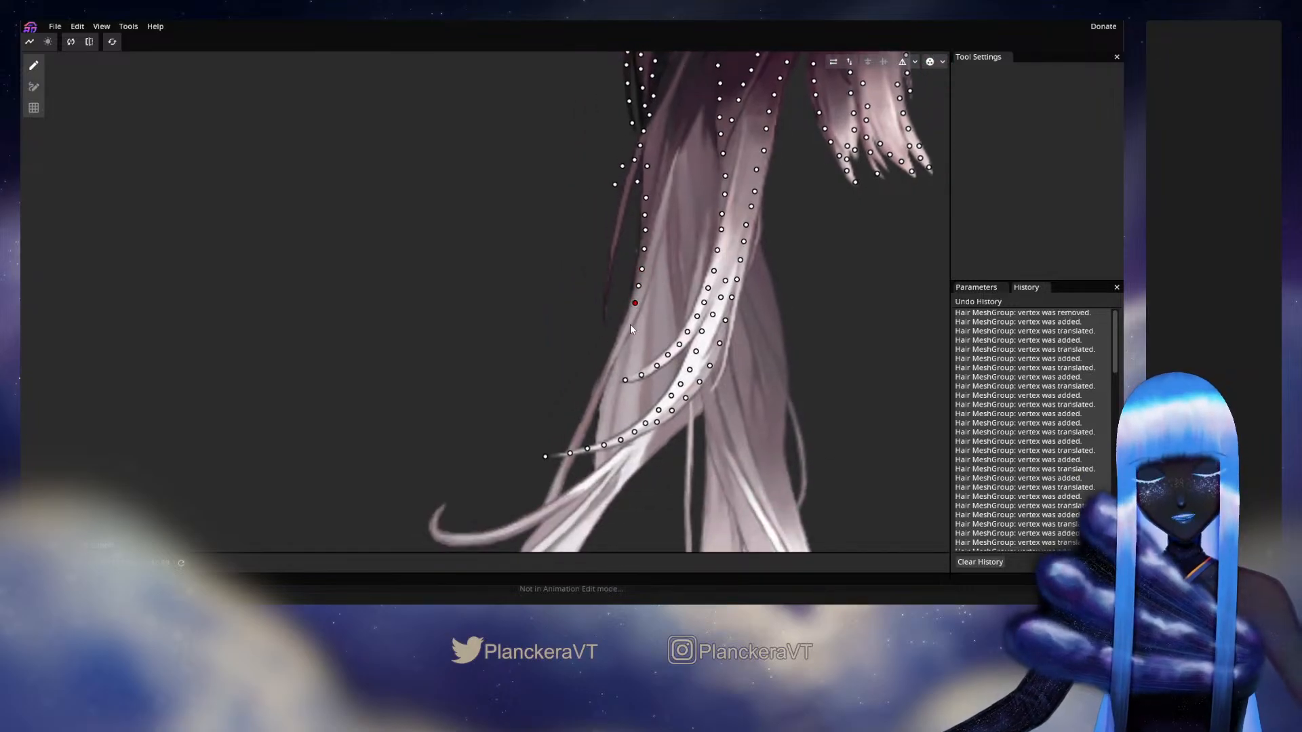
click(629, 319)
click(621, 335)
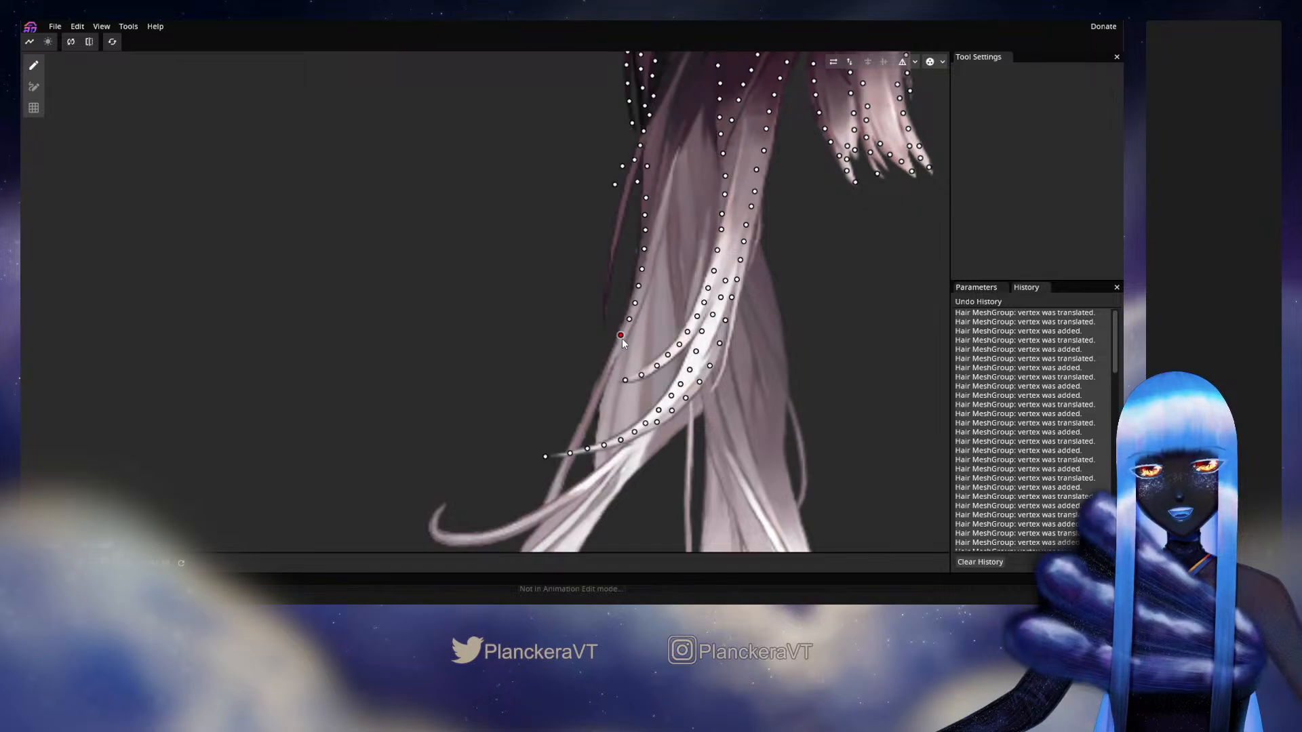
Step: Extend the outer-edge vertices down the long hair until they pass below the side lock's lower curl
drag(621, 339, 636, 297)
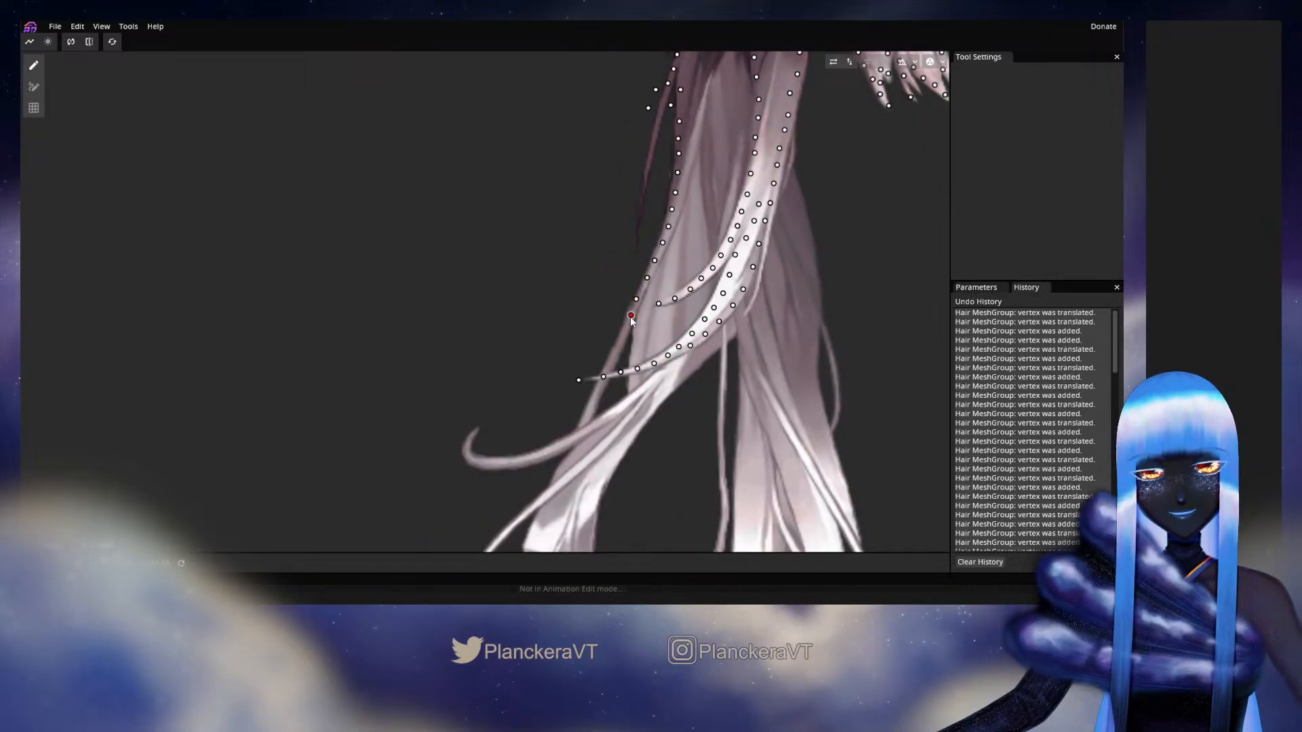
click(630, 317)
click(621, 336)
drag(620, 336, 624, 334)
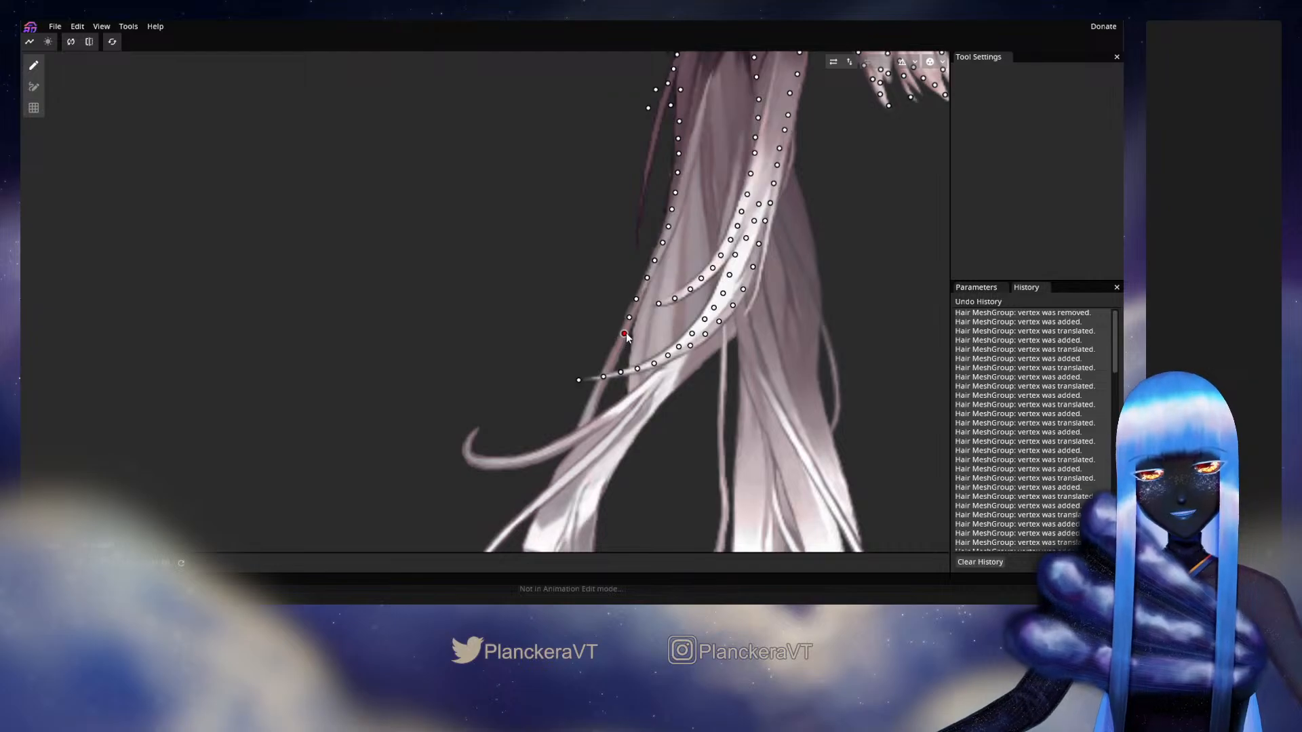
click(615, 350)
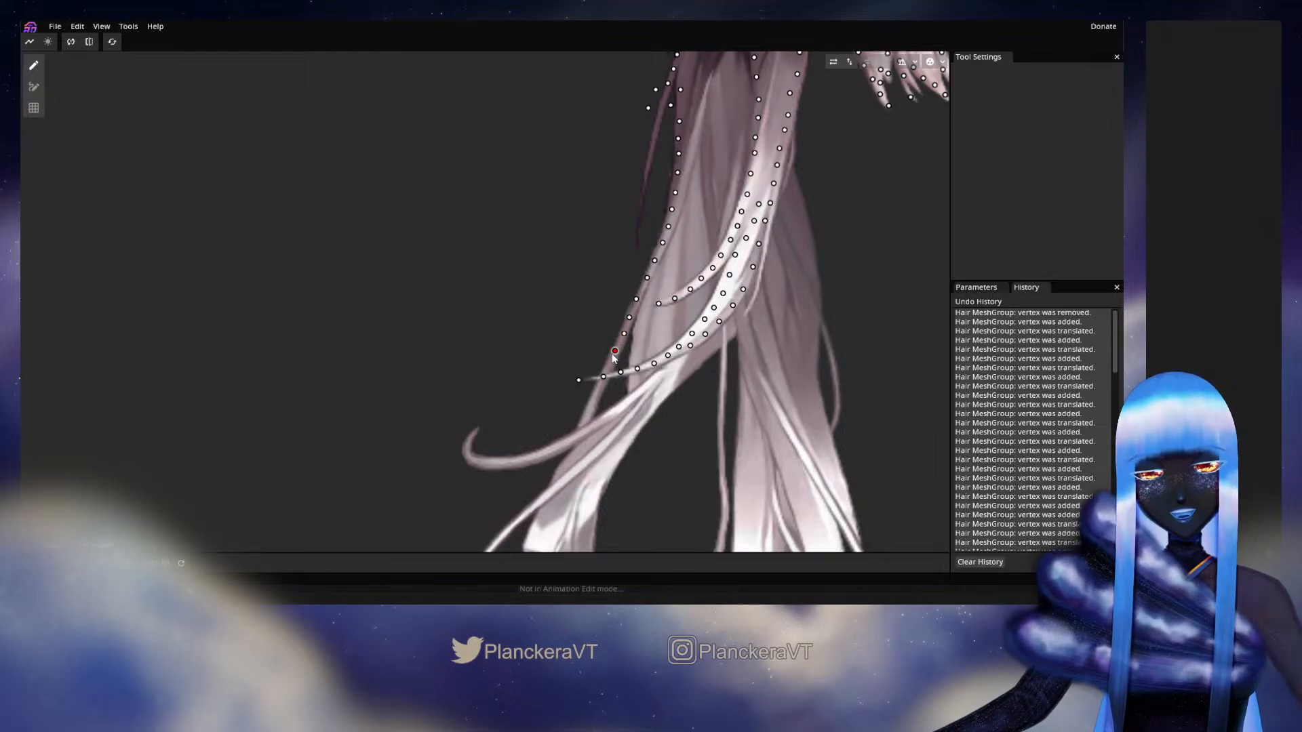
click(597, 397)
Step: Carry the vertex row across the bases of the two thin strands that curl outward near the hair's lower end
drag(596, 397, 655, 275)
click(638, 302)
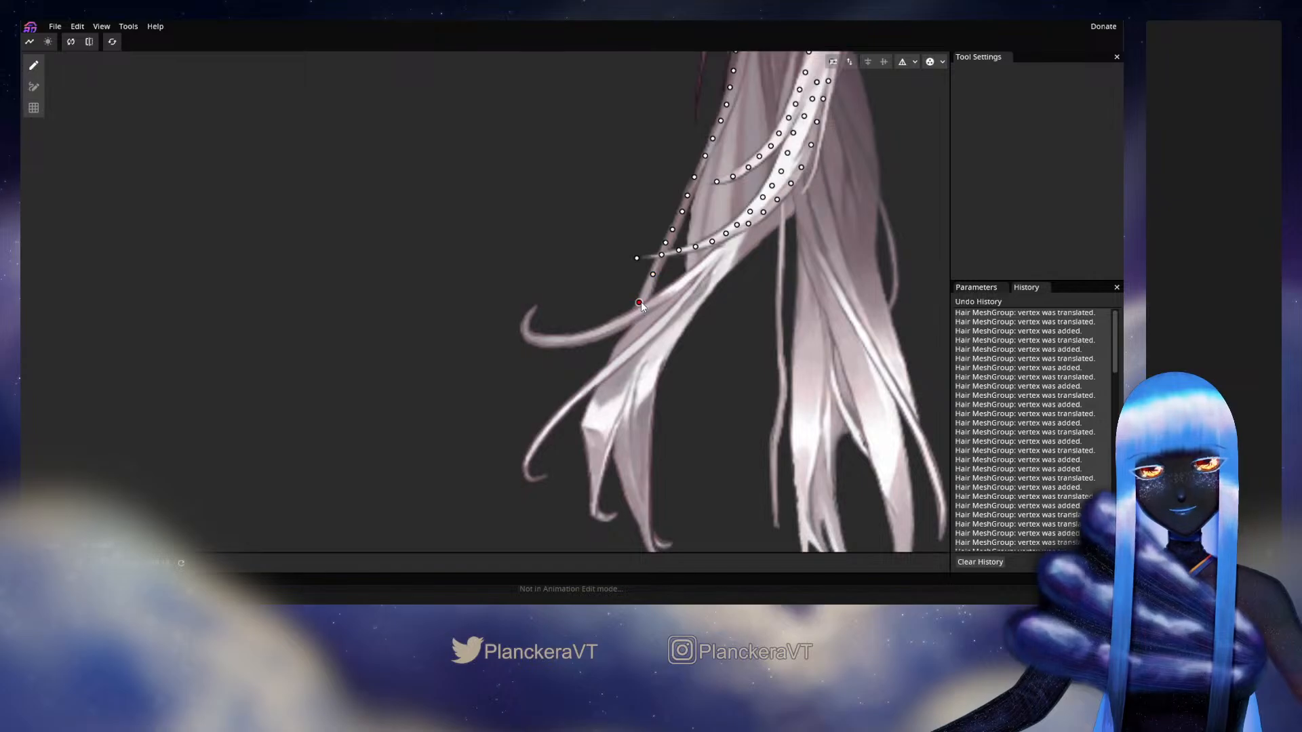
drag(636, 335, 652, 278)
click(652, 270)
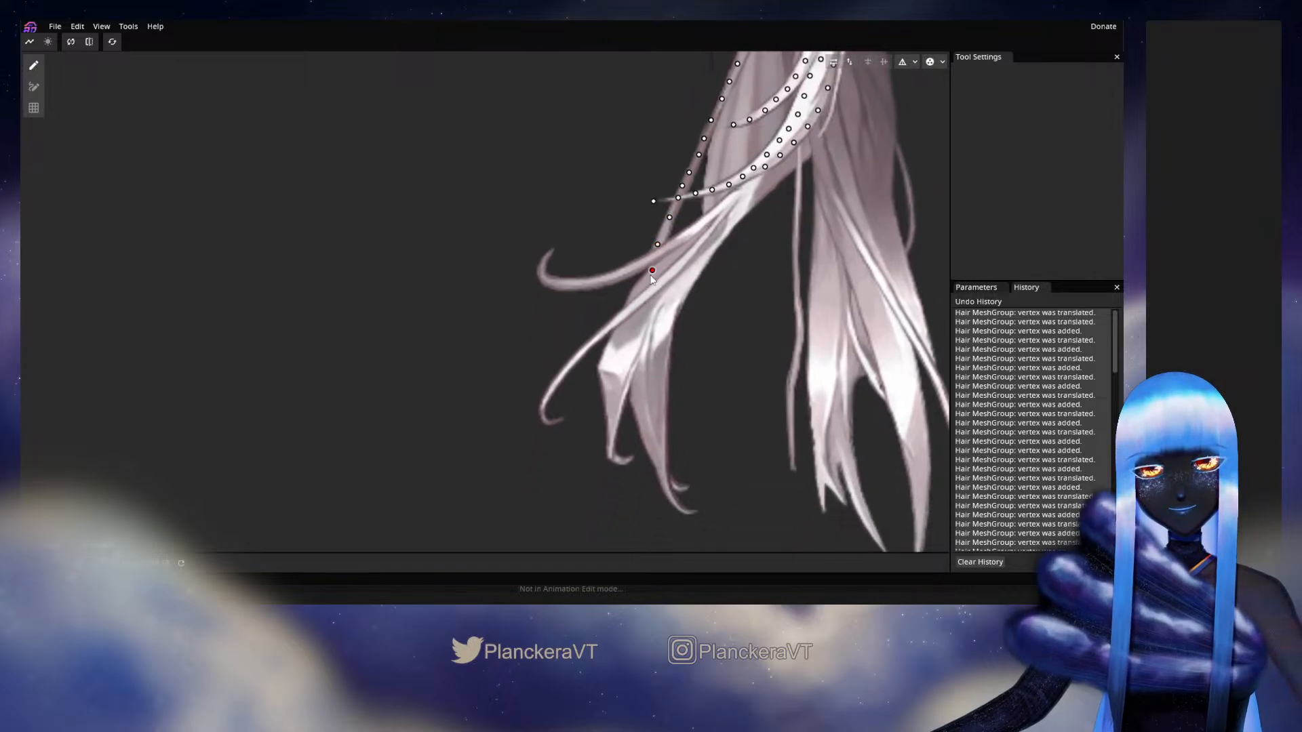
click(639, 291)
click(627, 307)
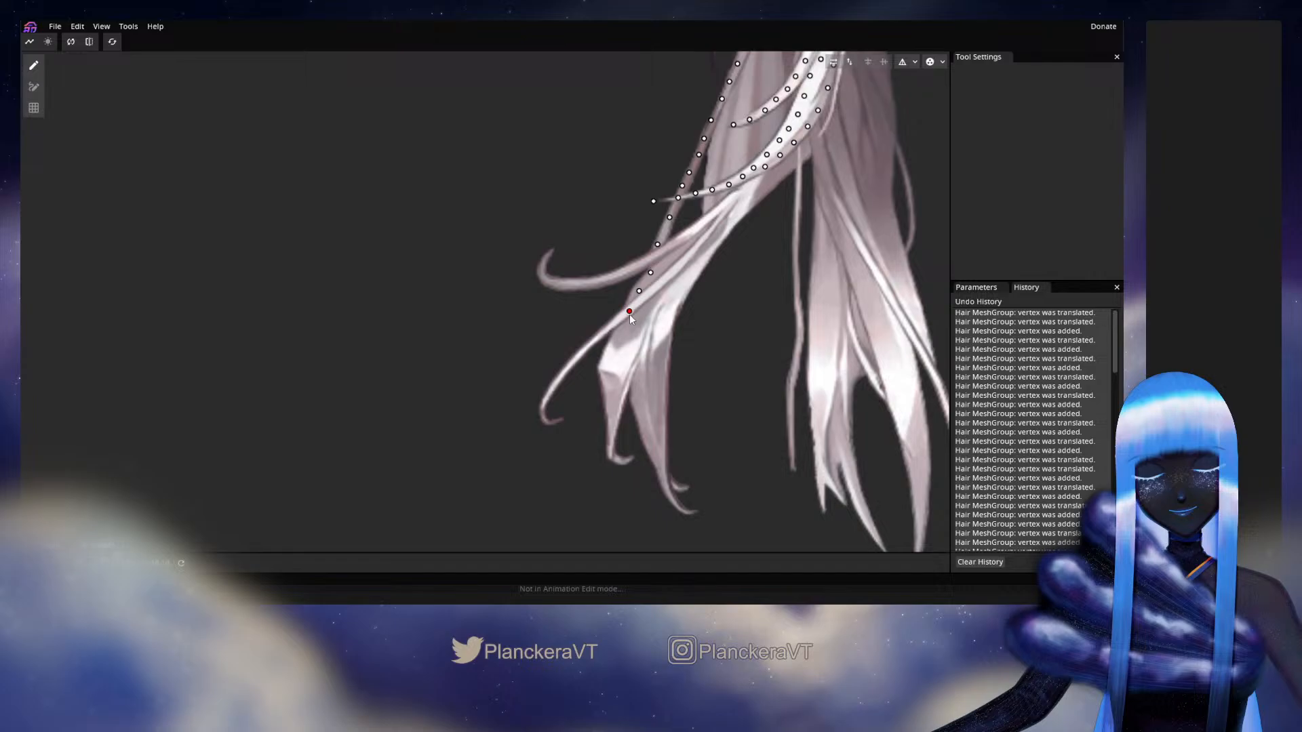
Step: Add vertices along the outer edge down to the angular bend above the small hooked tip, adjusting their spacing there
click(620, 330)
click(612, 344)
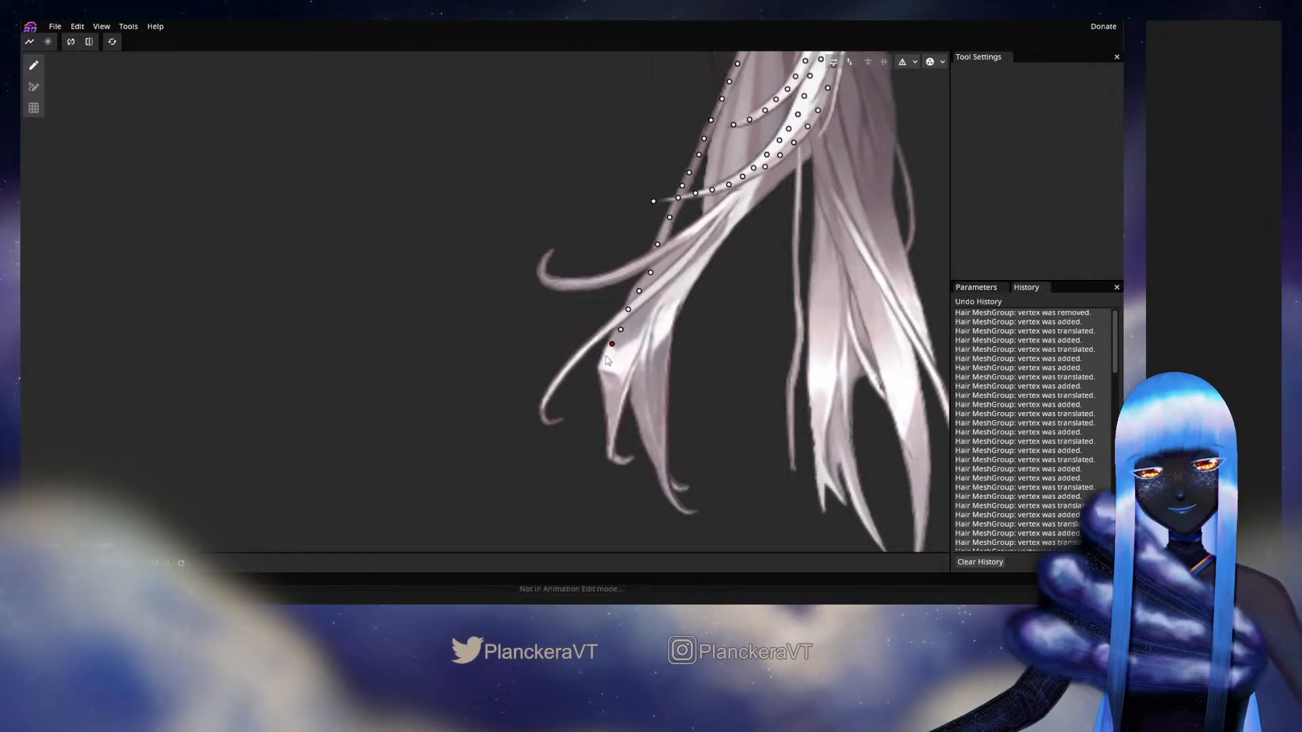
click(606, 358)
click(603, 377)
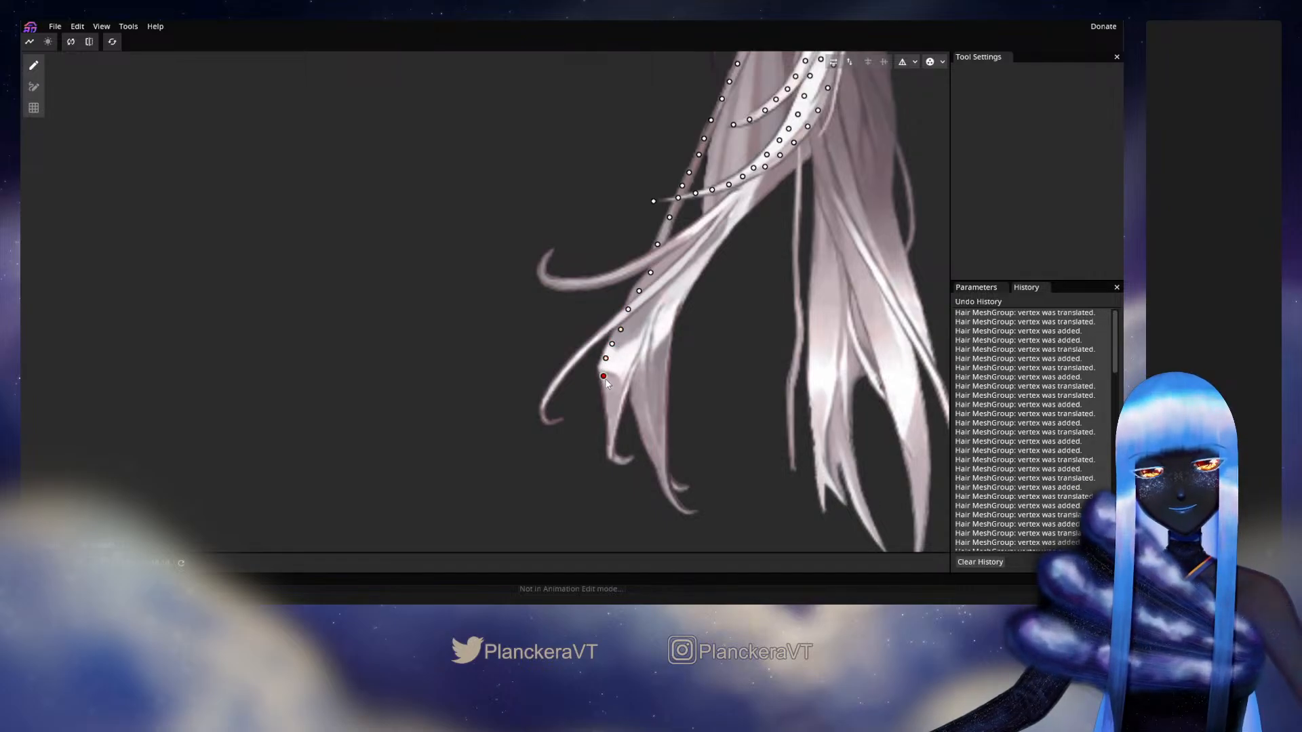
right_click(604, 376)
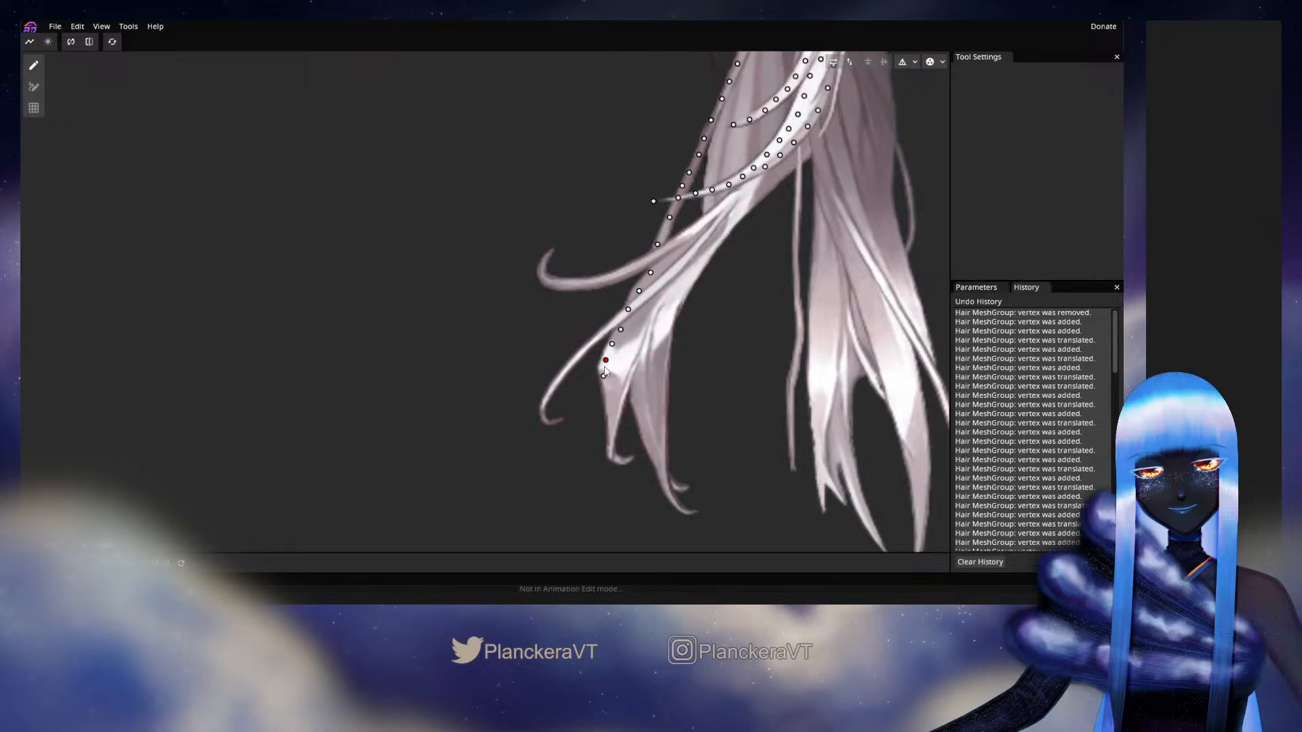
Step: Line the narrow end strand with vertices from the bend down and around its small hooked tip
scroll(605, 372, down, 2)
click(606, 333)
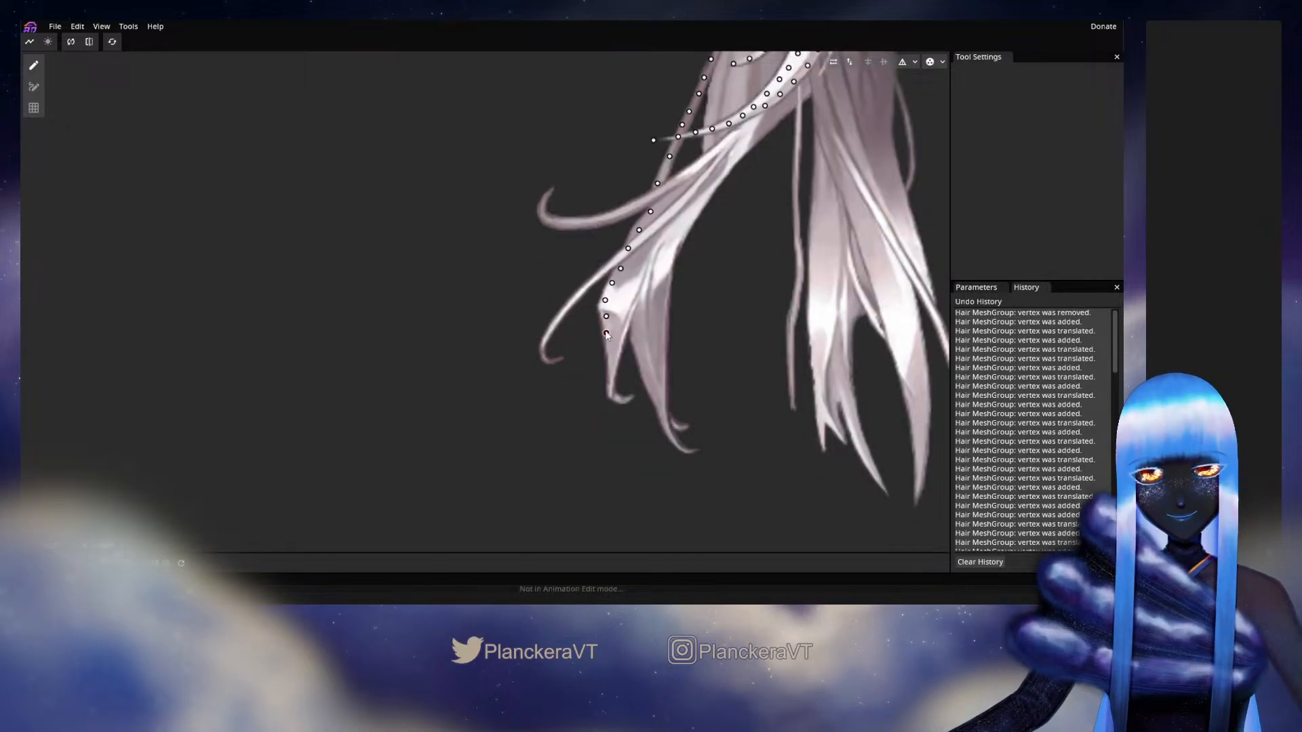
click(610, 348)
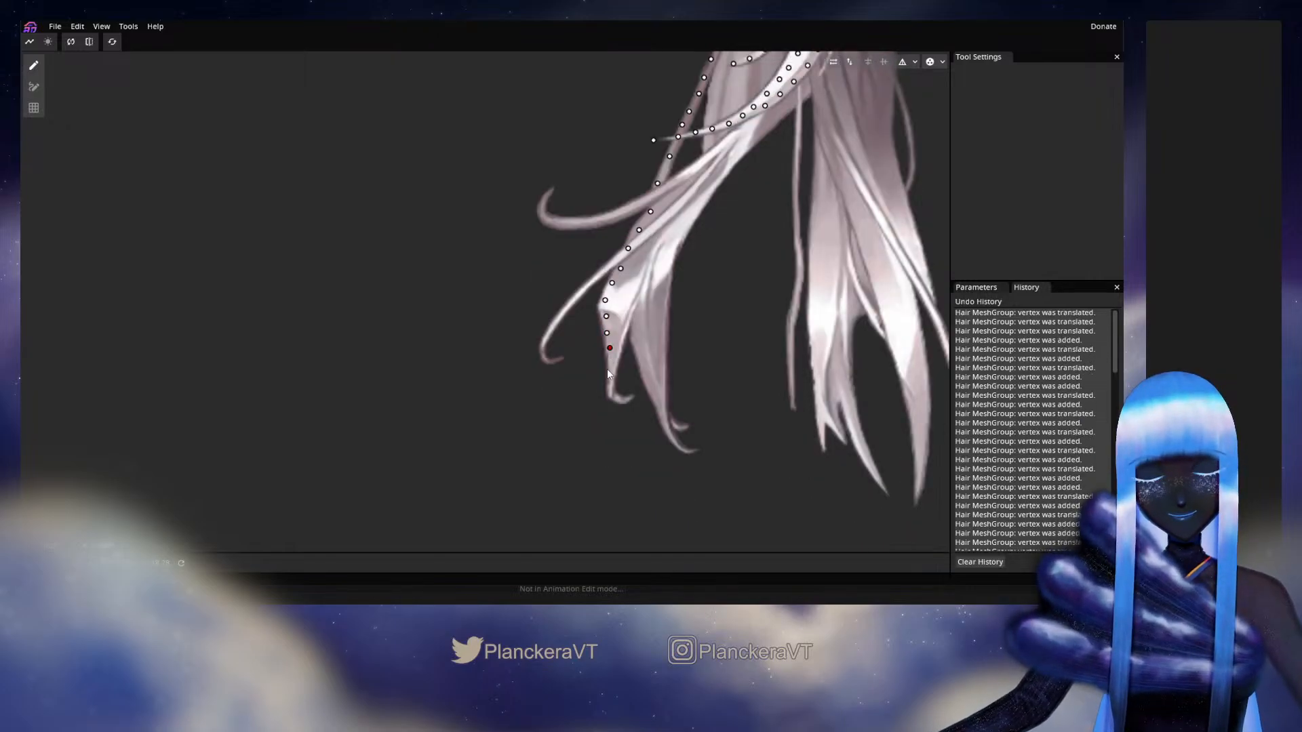
click(608, 368)
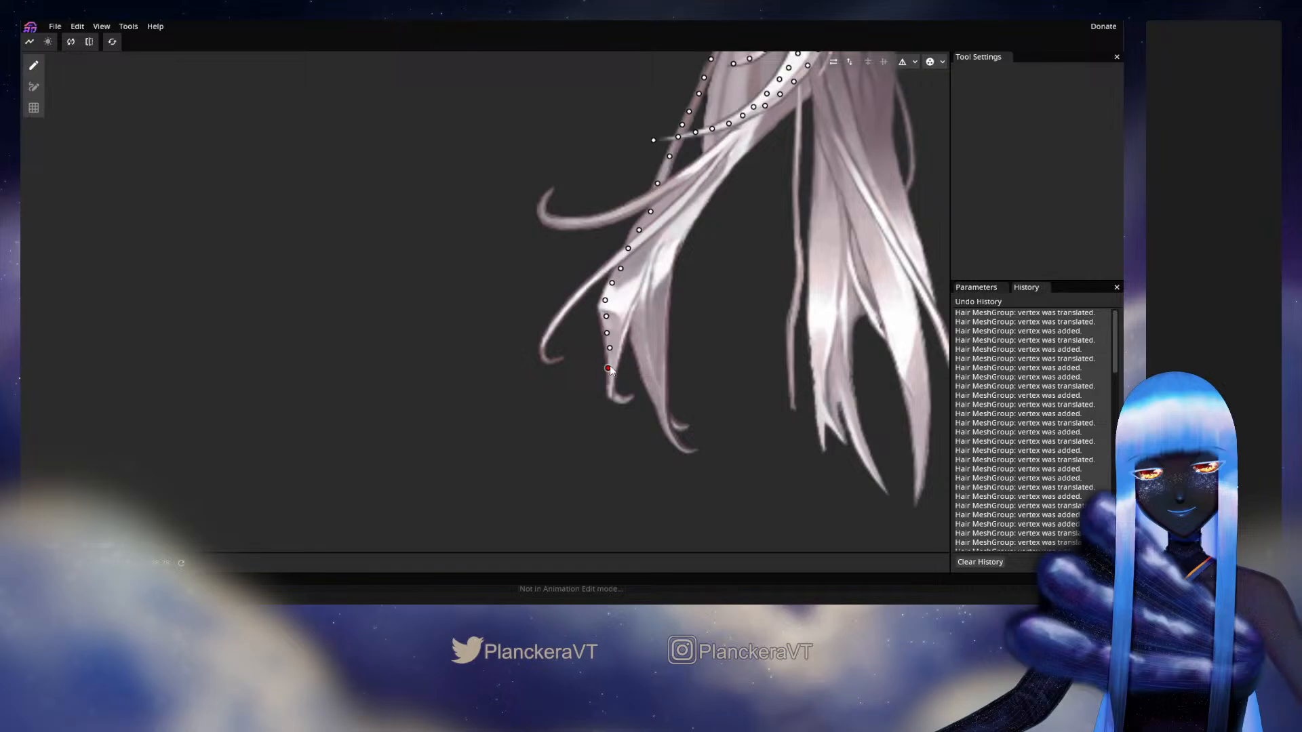
drag(608, 368, 611, 364)
click(608, 381)
click(609, 395)
click(617, 400)
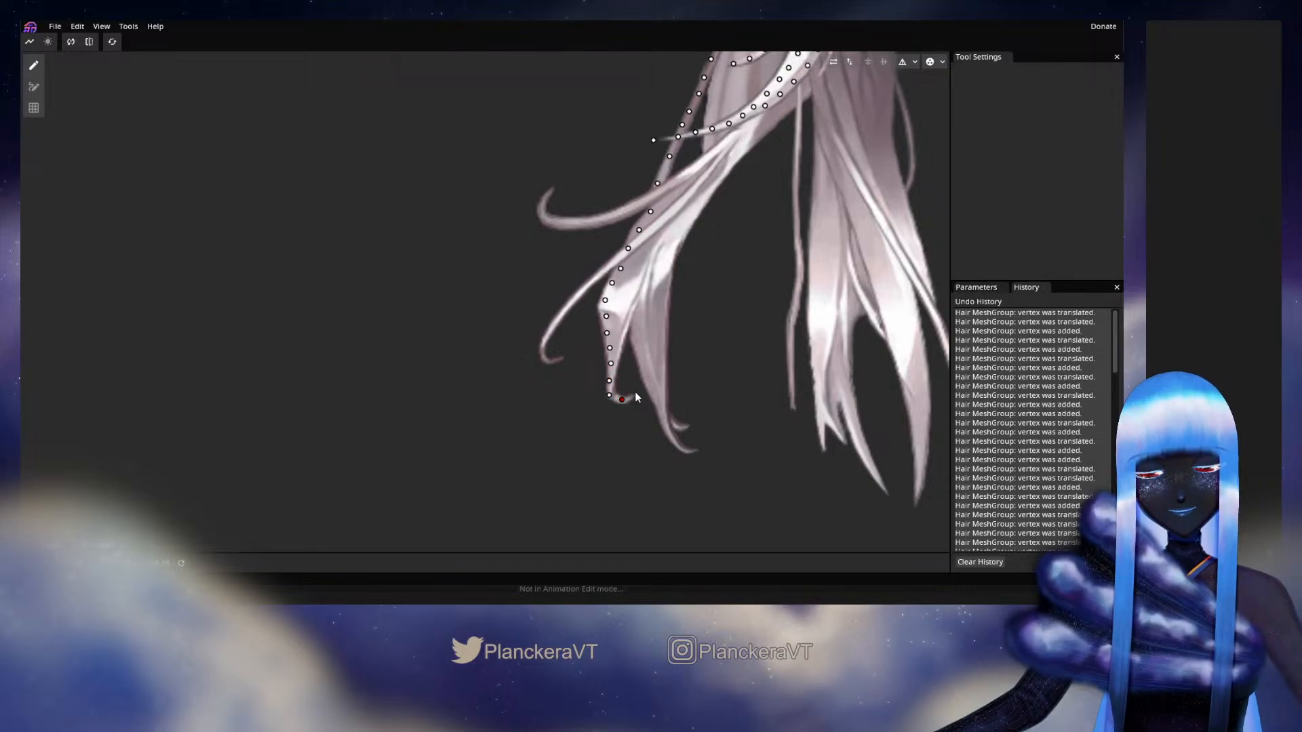
click(635, 393)
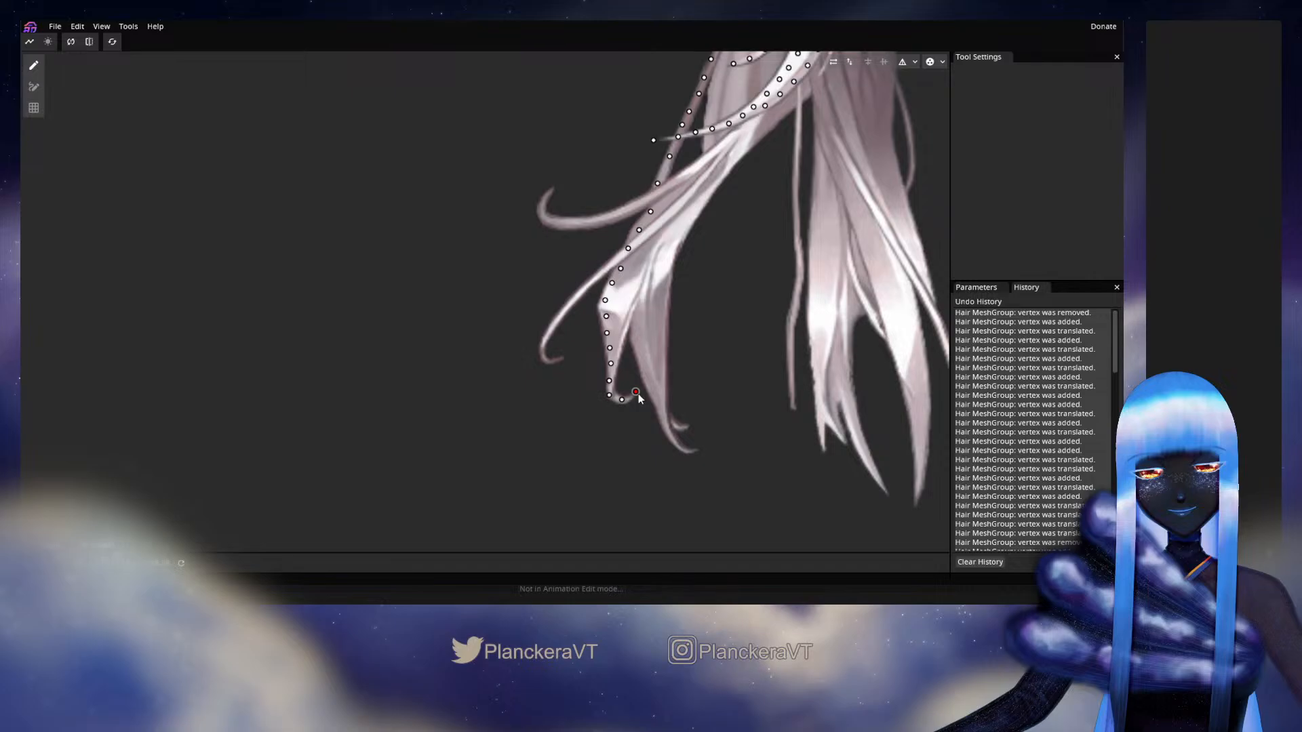
Step: Place vertices upward along the inner edge of the outermost long strand, beside the pale back-hair section
drag(840, 81, 649, 406)
drag(602, 336, 644, 369)
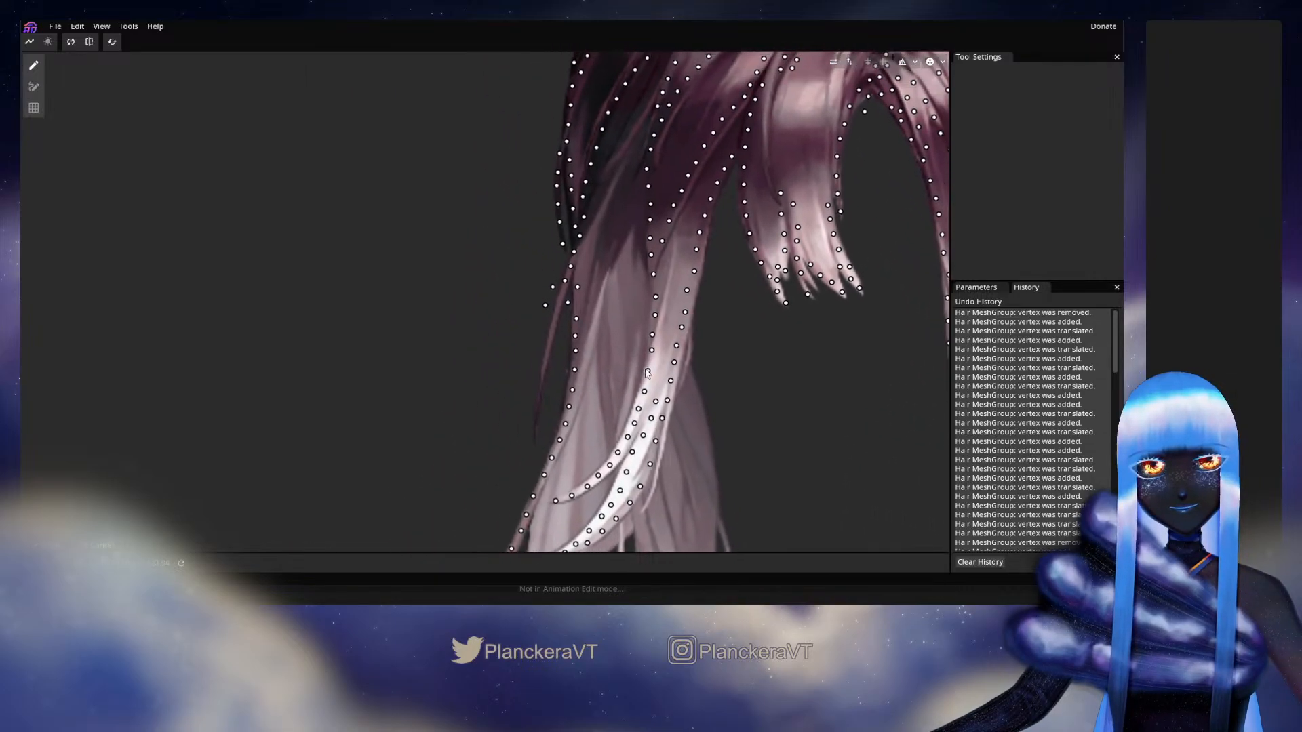
drag(625, 249, 640, 277)
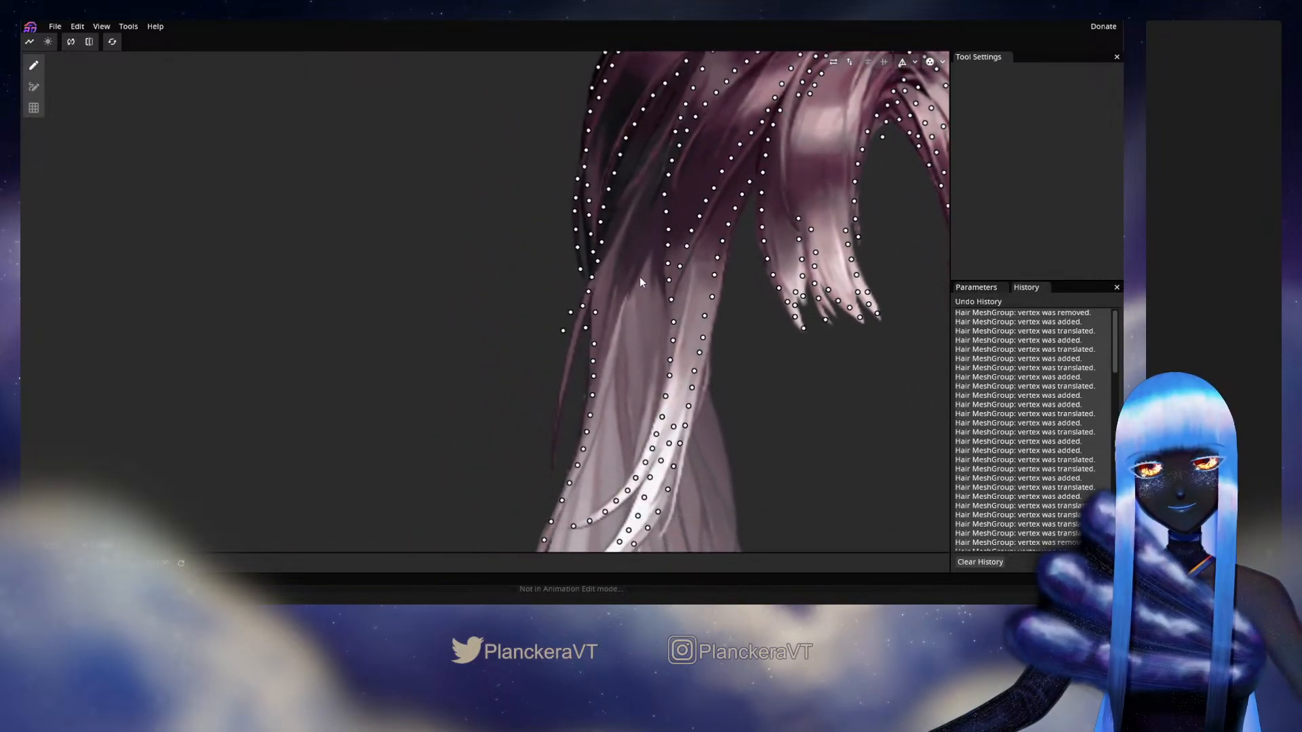
click(608, 329)
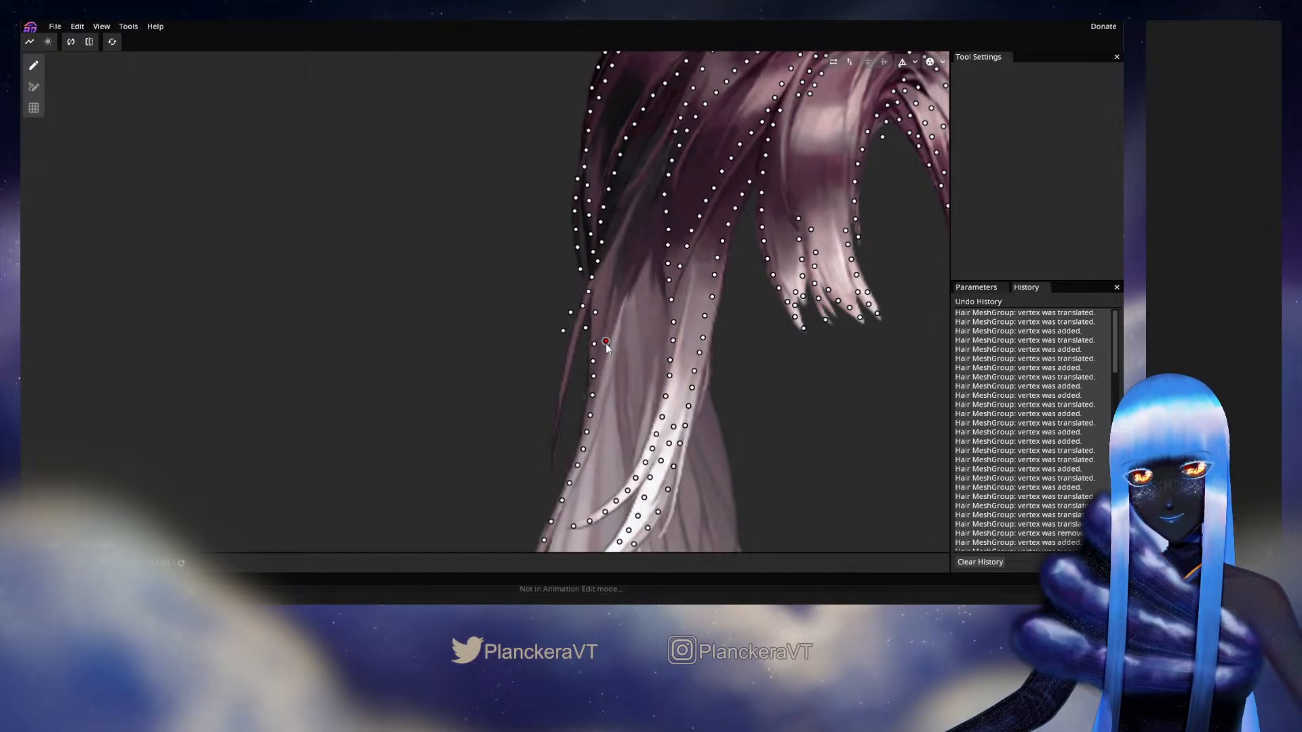
drag(605, 343, 607, 341)
double_click(613, 323)
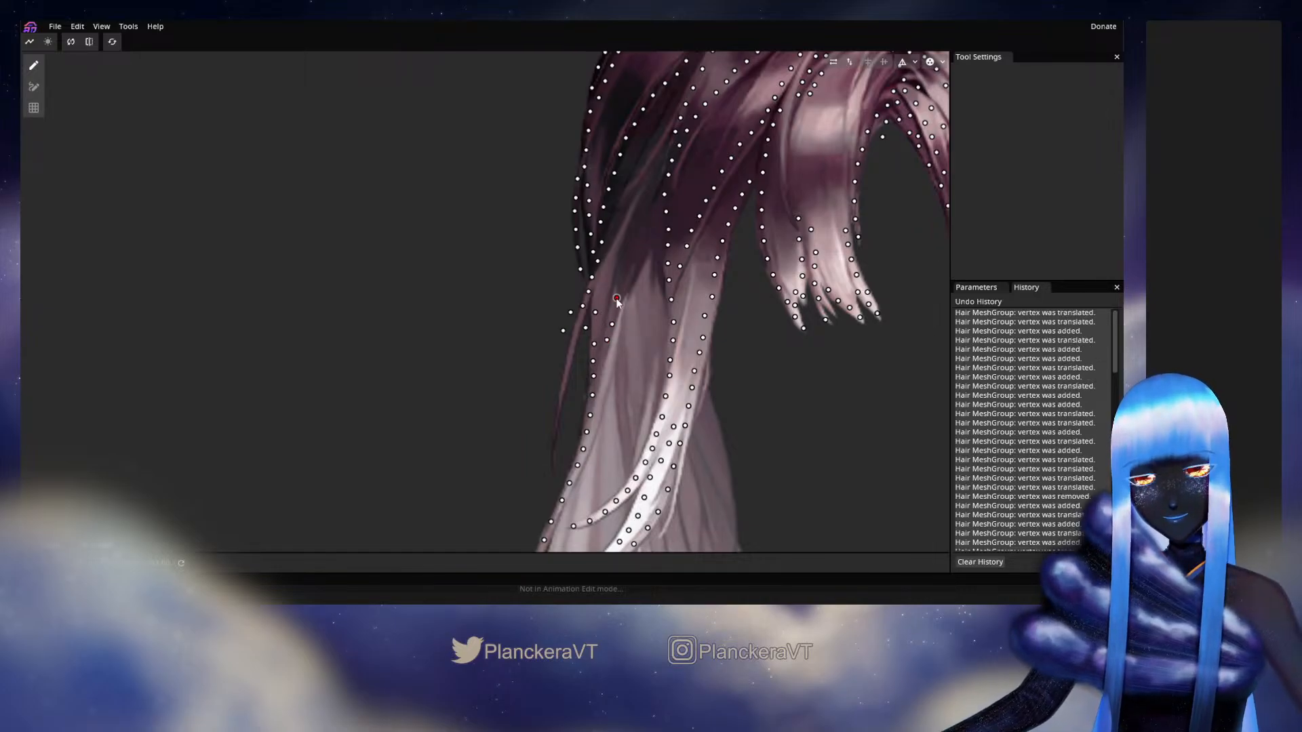
click(615, 307)
click(621, 292)
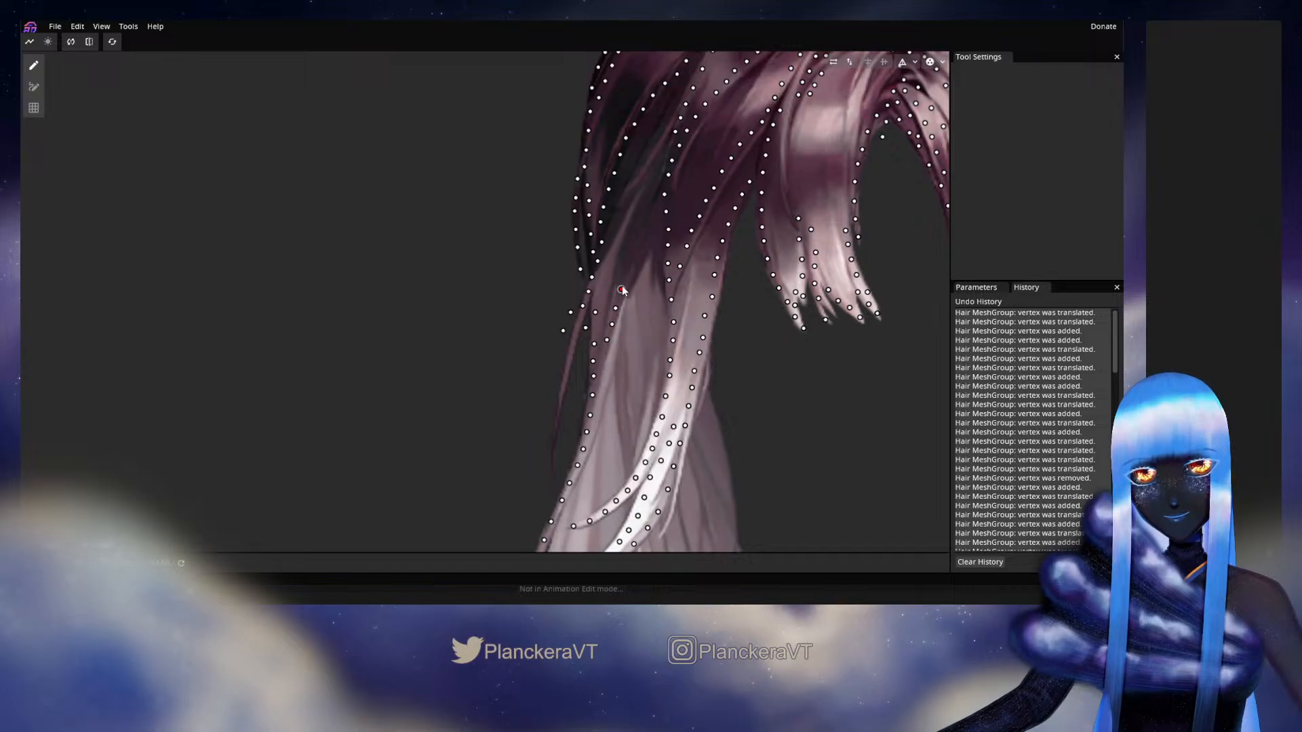
click(621, 292)
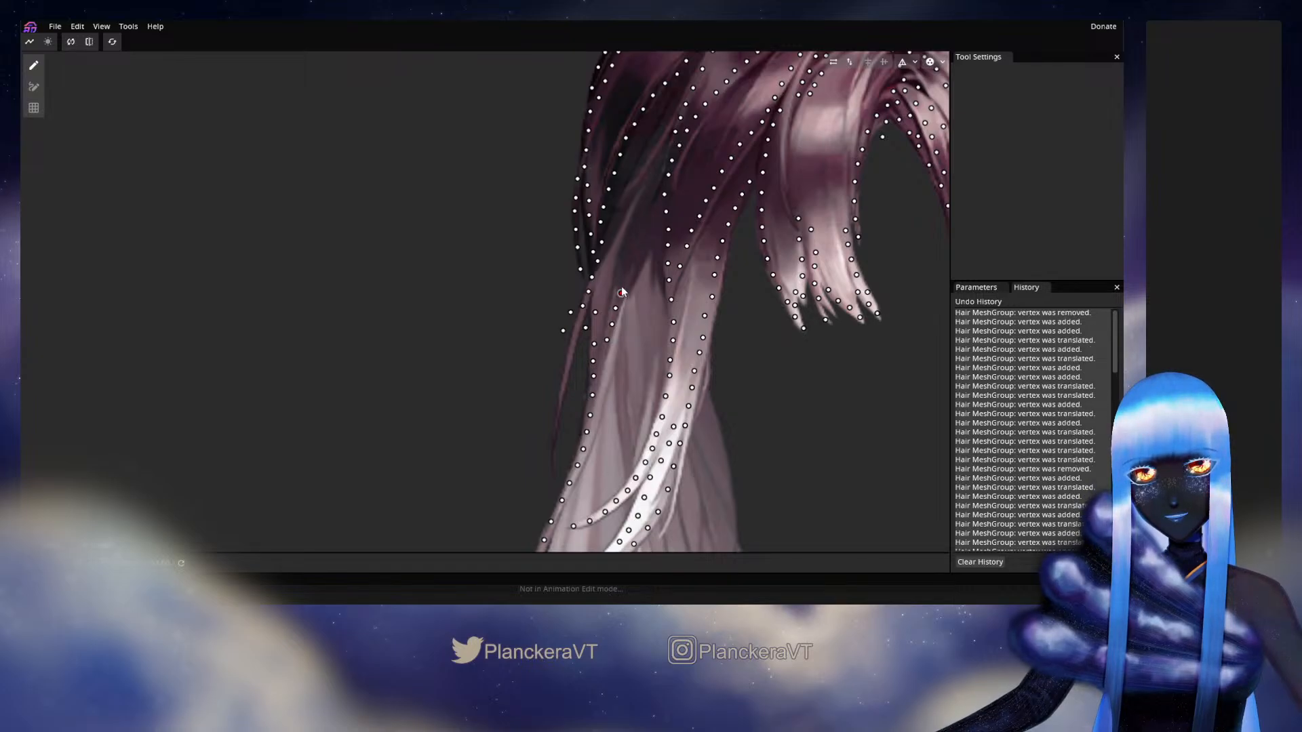
Step: Extend the inner strand's vertex row up through the dark hair toward the existing vertices beneath the bangs
click(627, 274)
click(632, 259)
click(636, 237)
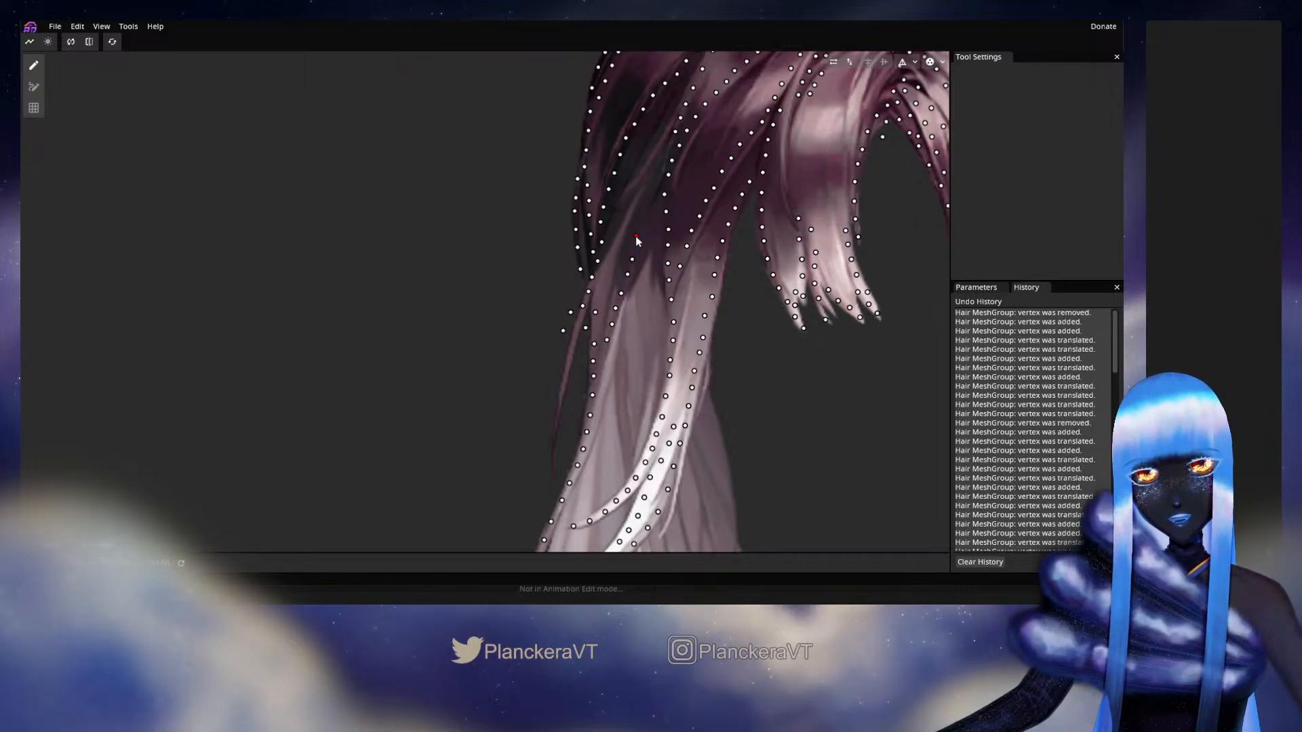
click(644, 220)
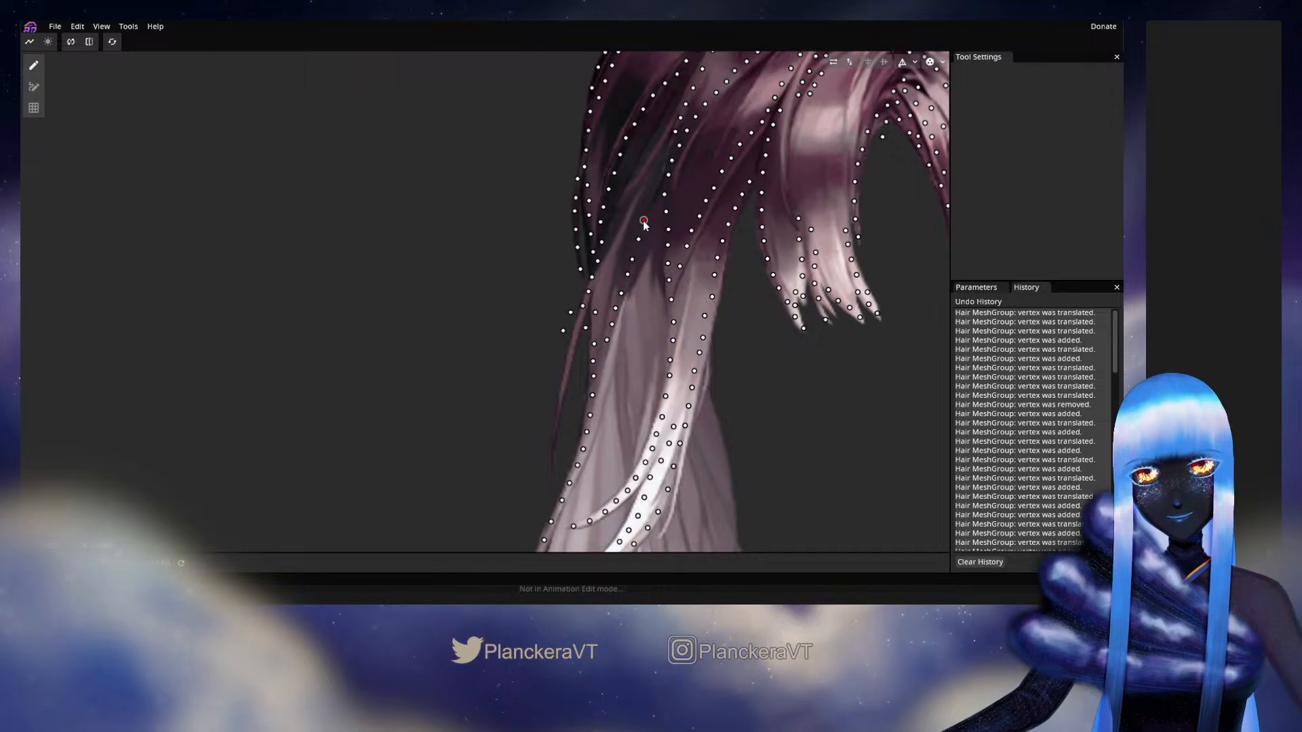
click(649, 202)
click(649, 183)
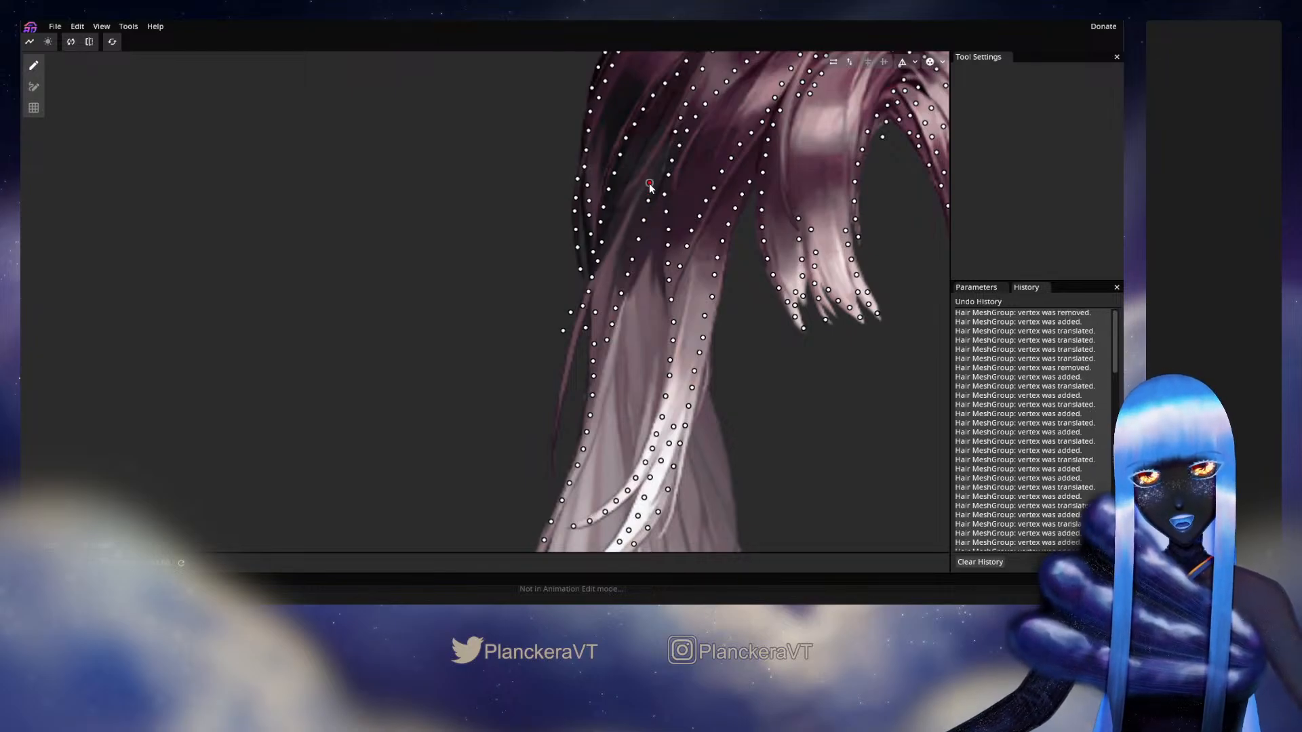
Step: Nudge the topmost inner-row vertex in the dark hair and start a vertex row down the outer edge of the rear back-hair section
drag(649, 184, 656, 184)
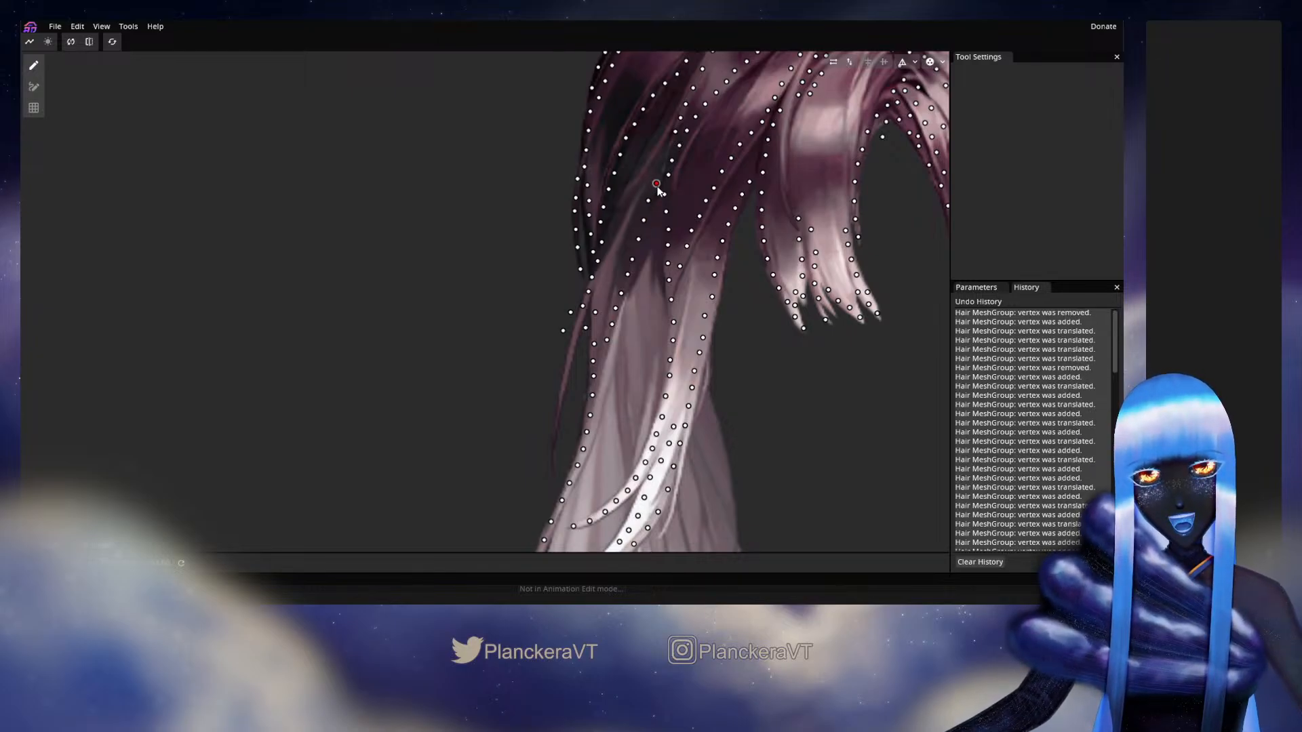
scroll(661, 319, down, 3)
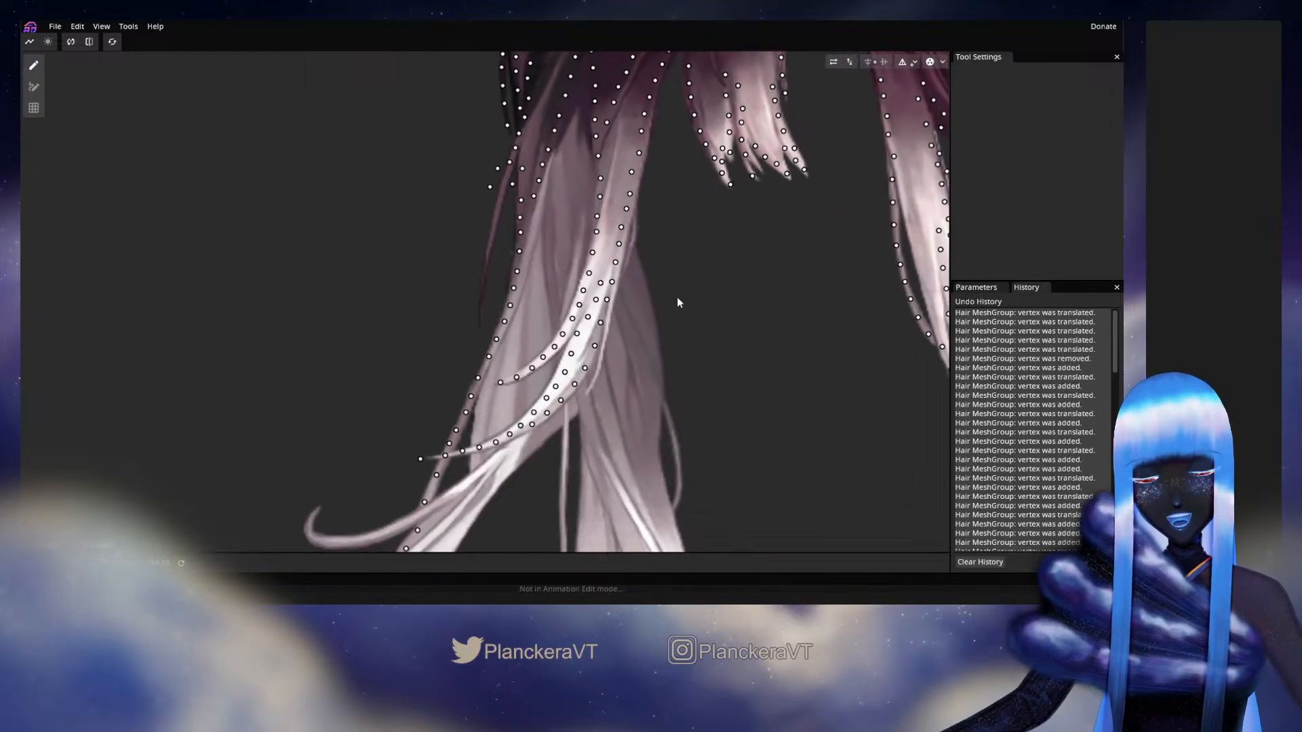
click(636, 253)
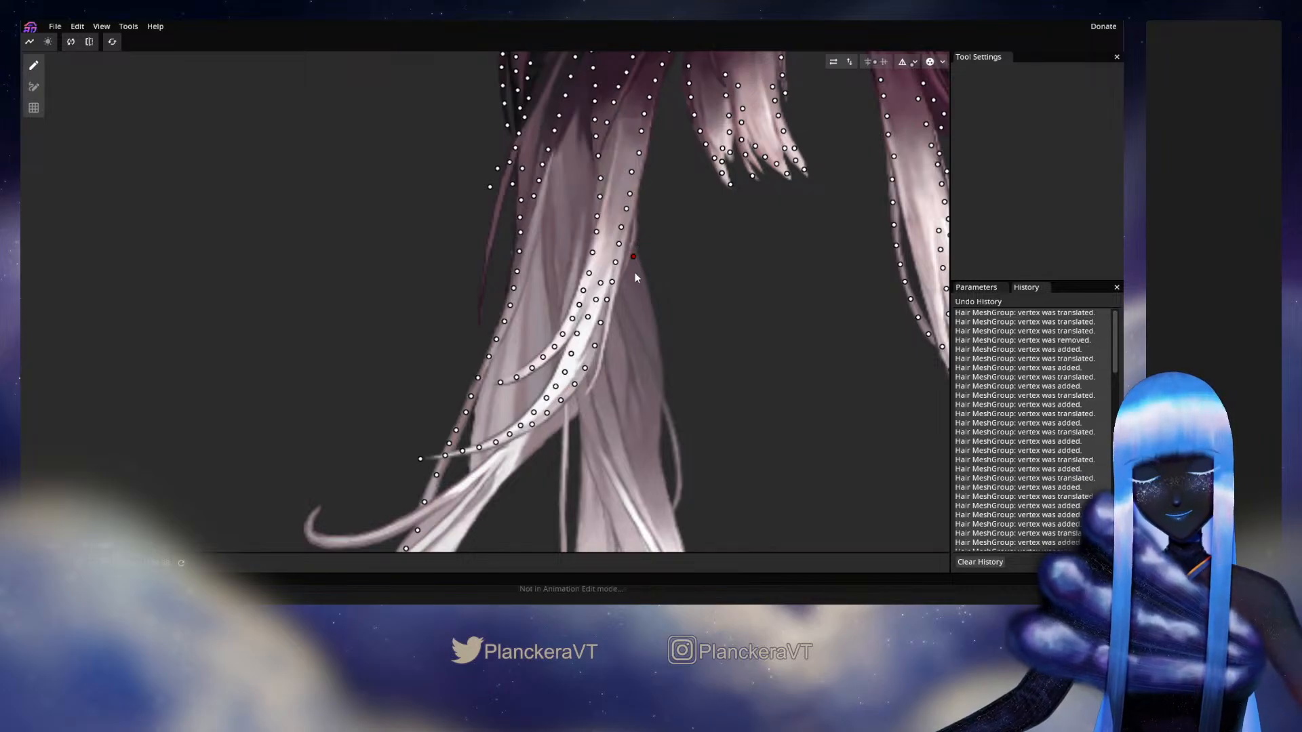
click(635, 269)
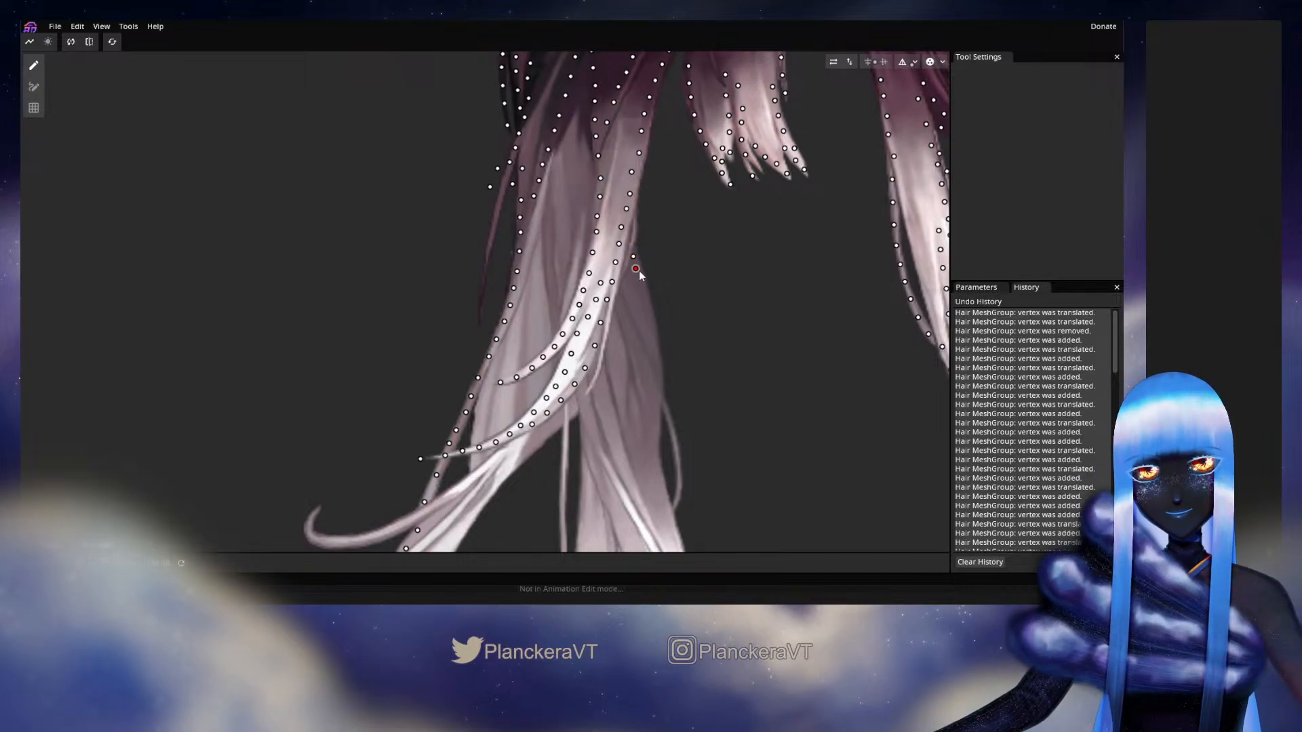
click(639, 282)
click(646, 299)
click(643, 318)
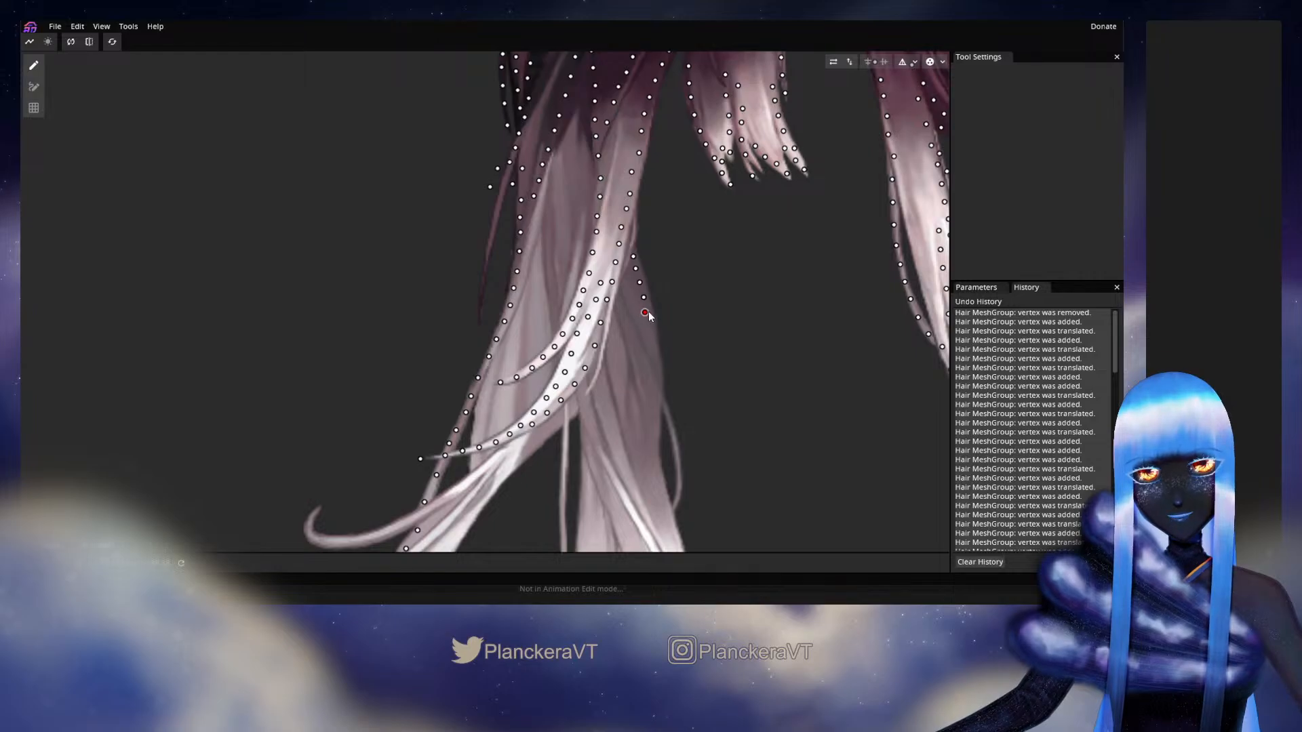
click(649, 328)
click(654, 347)
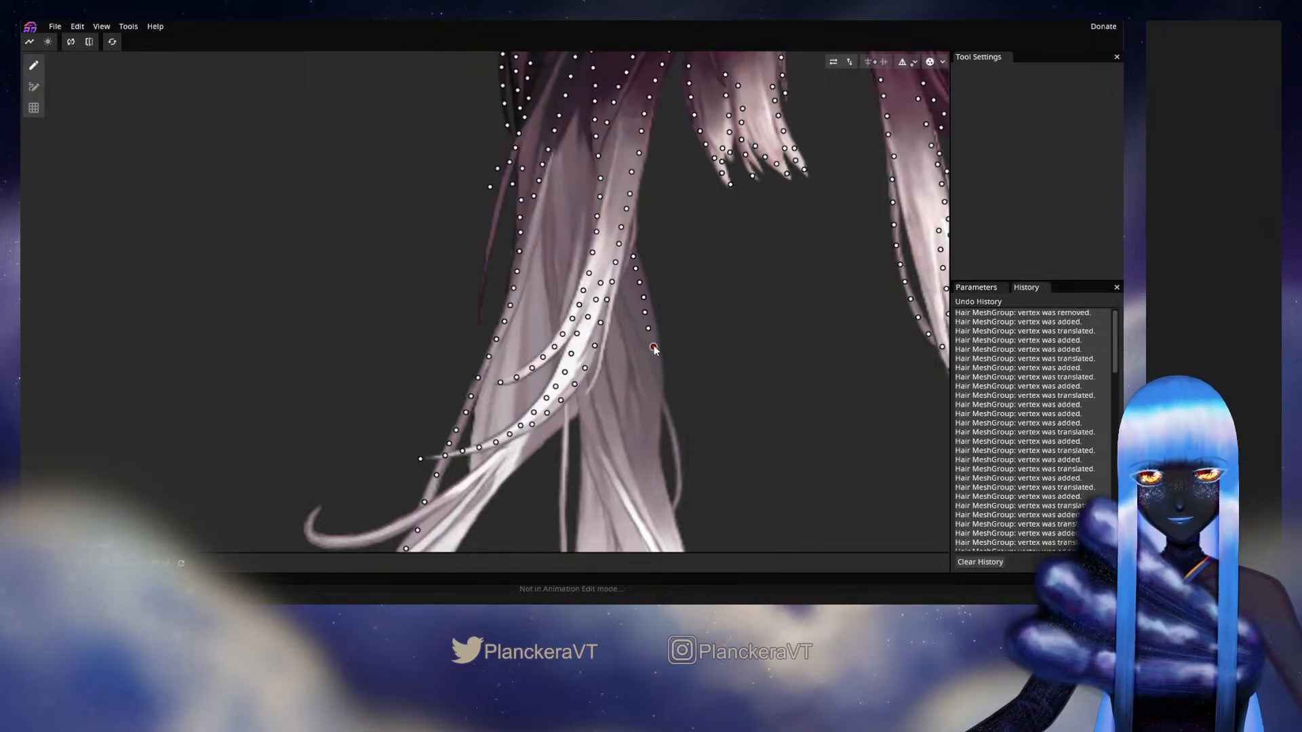
Step: Continue the rear section's outer vertex row down past the thin loose wisp, keeping the vertices just inside the wisp
drag(654, 348, 647, 266)
click(647, 284)
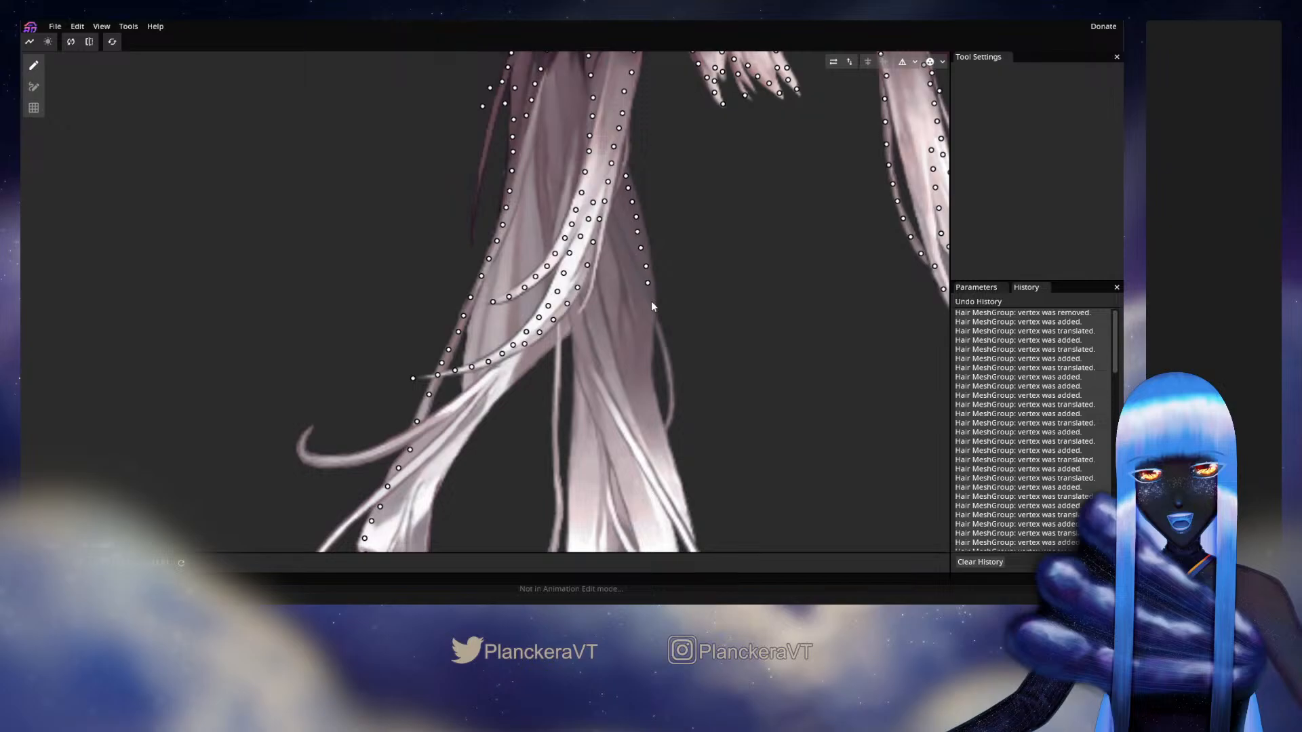
click(651, 302)
click(648, 325)
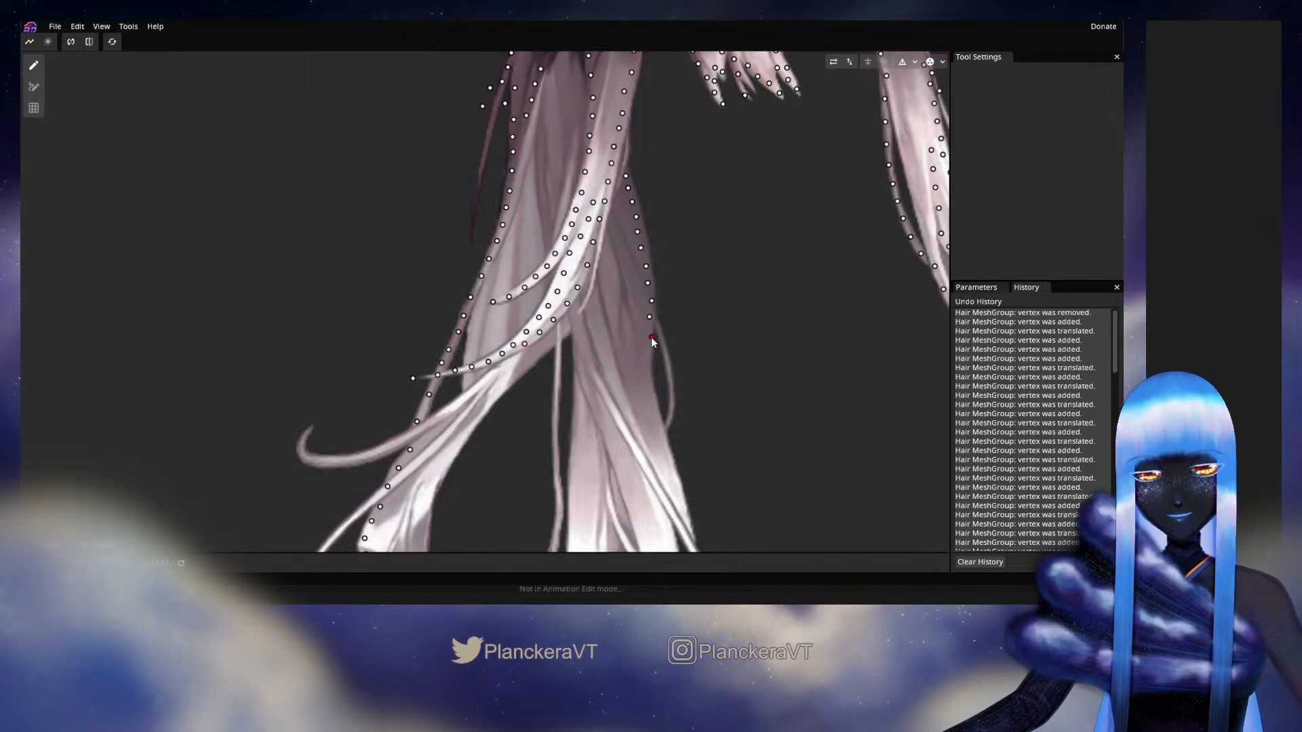
click(646, 332)
click(643, 350)
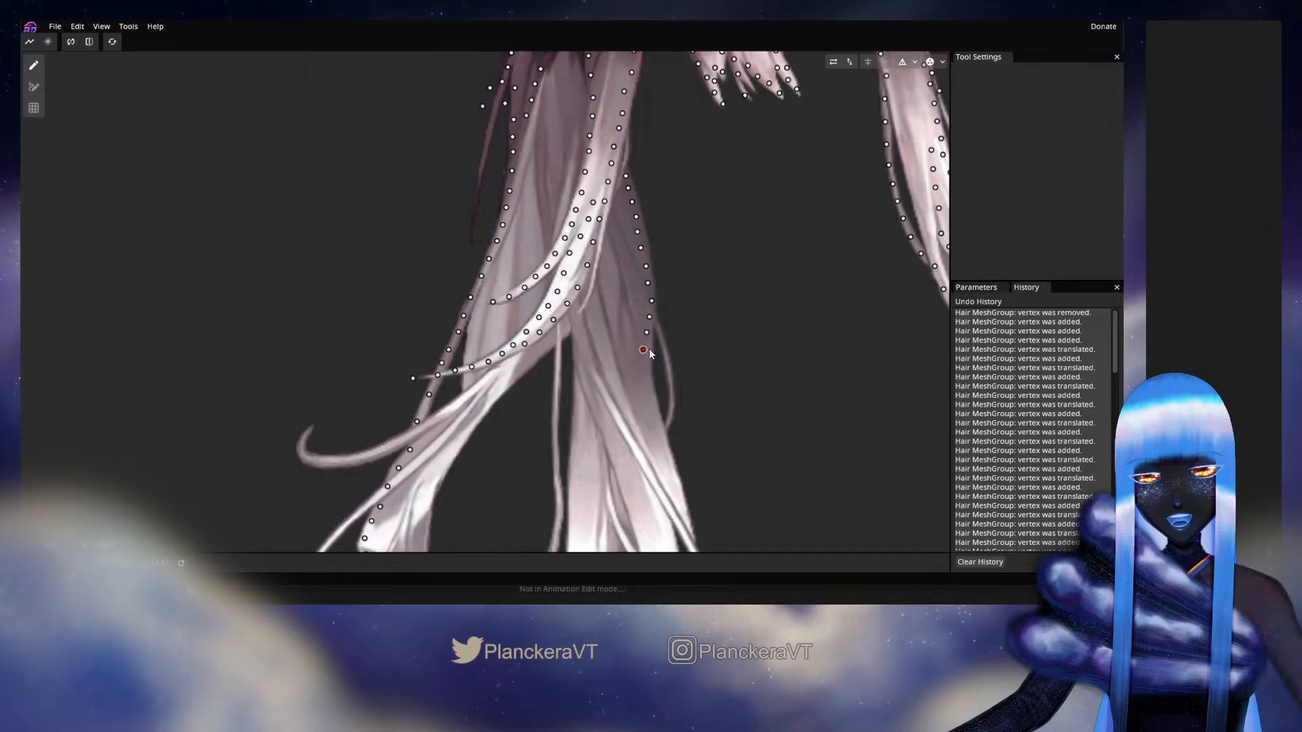
drag(643, 350, 657, 282)
click(643, 374)
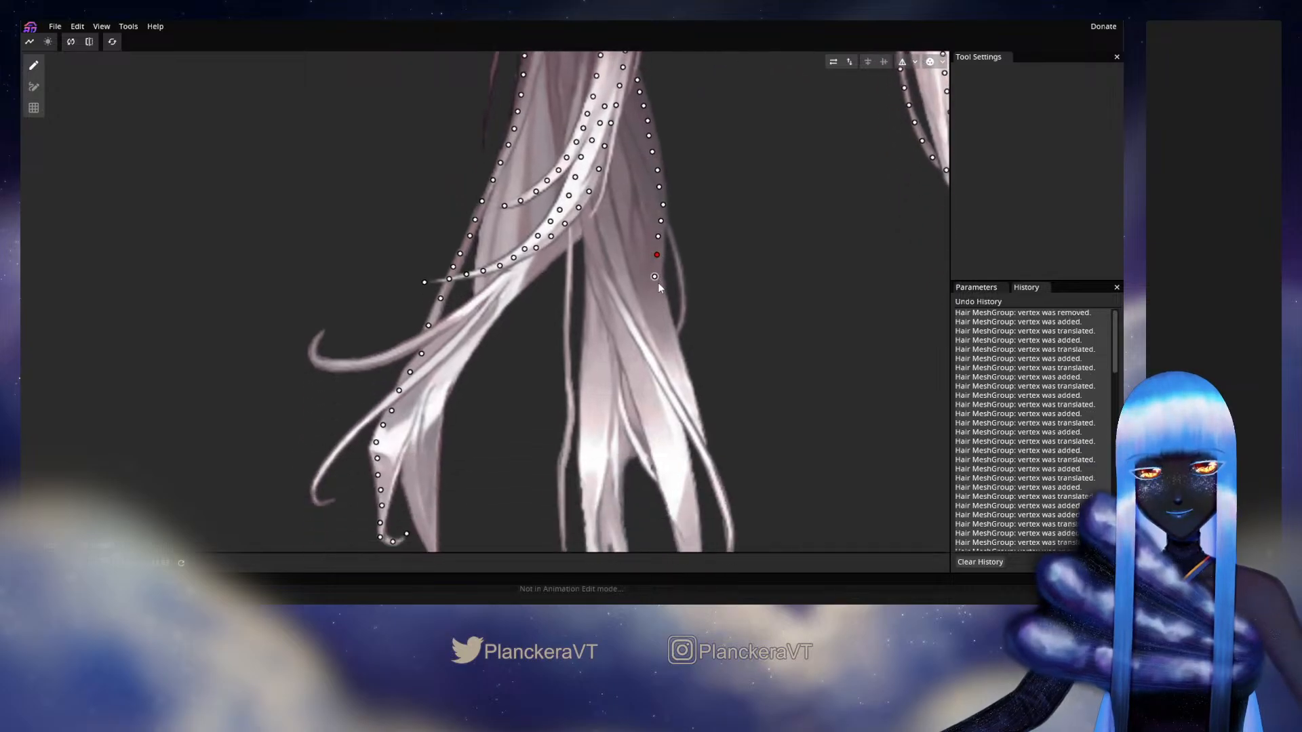
click(656, 296)
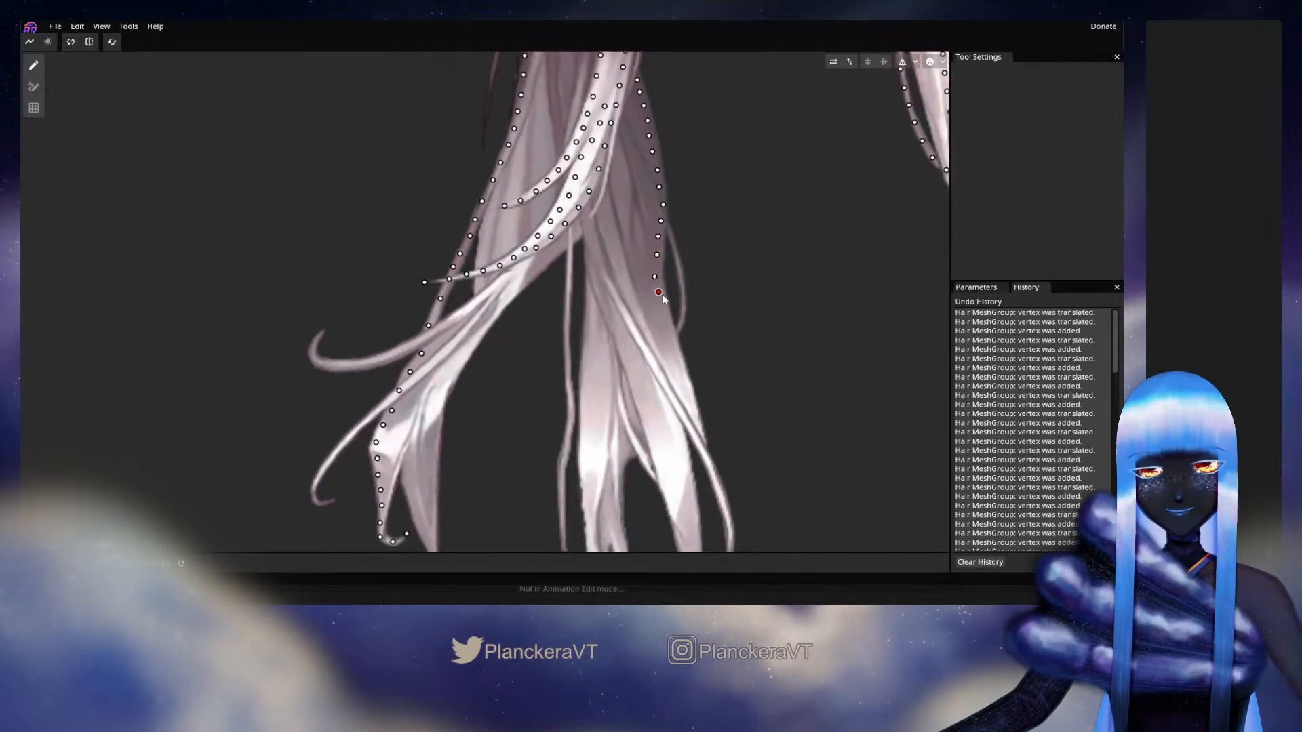
Step: Extend the outer-edge vertices from the wisp's tip down to where the narrow end strand splits off, fine-tuning their positions
click(662, 314)
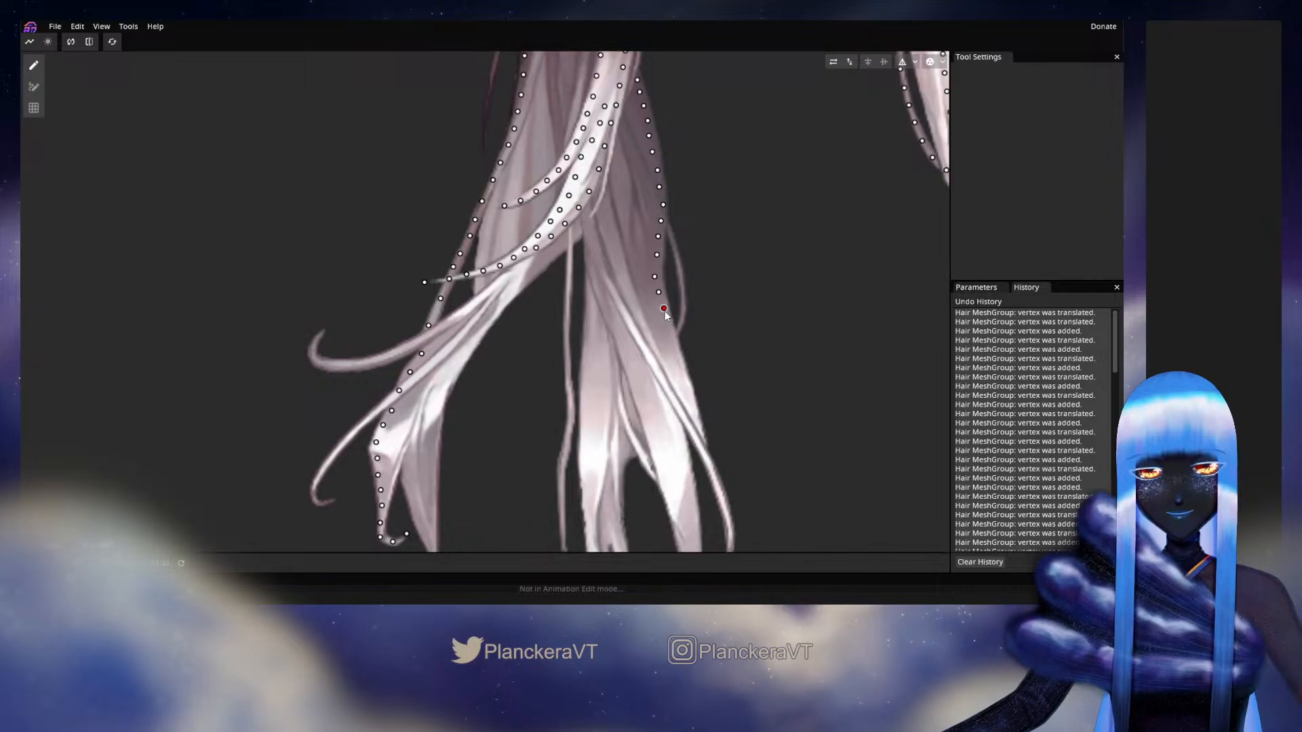
drag(665, 311, 662, 310)
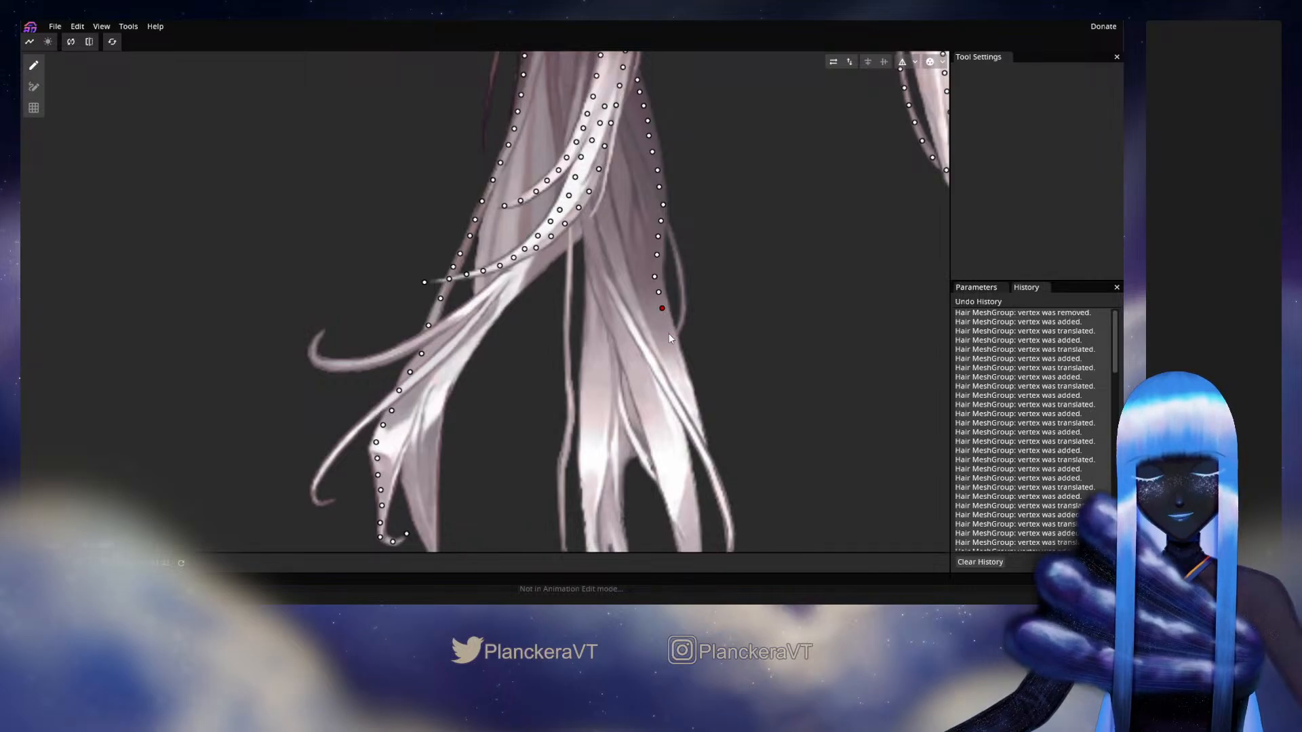
click(670, 335)
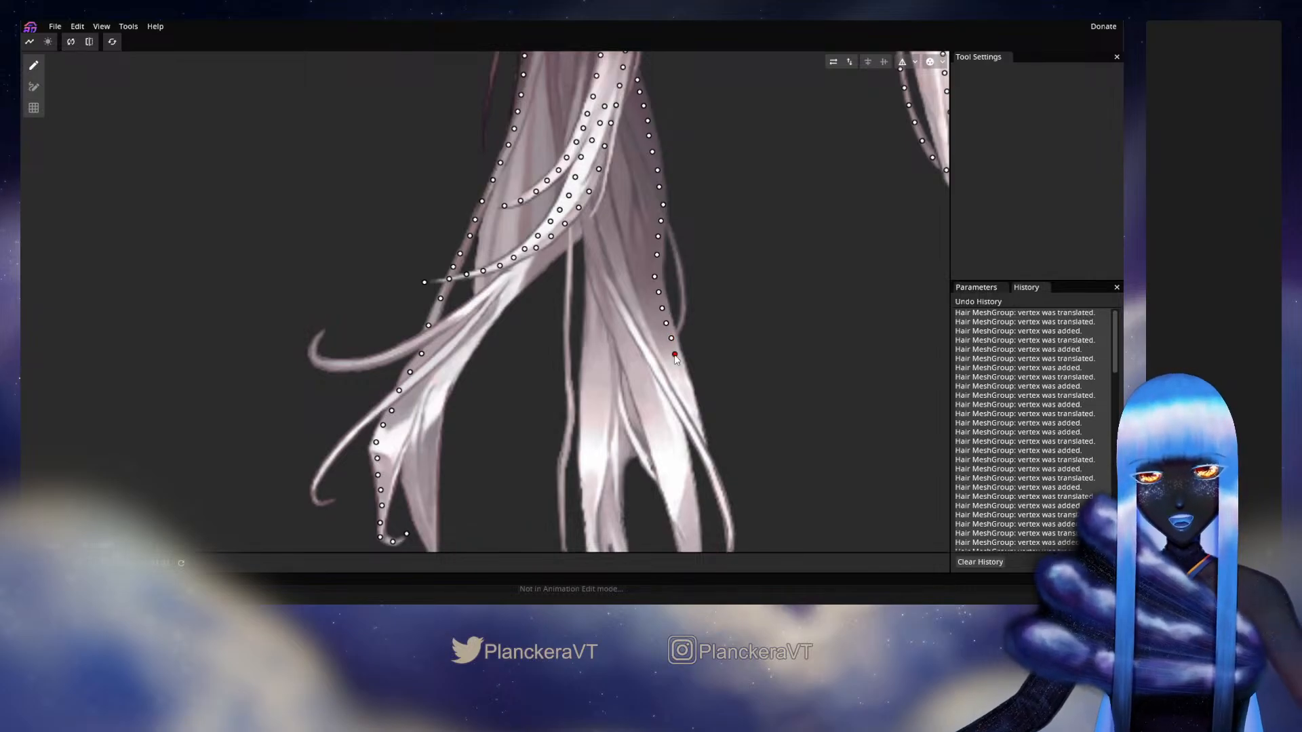
click(675, 353)
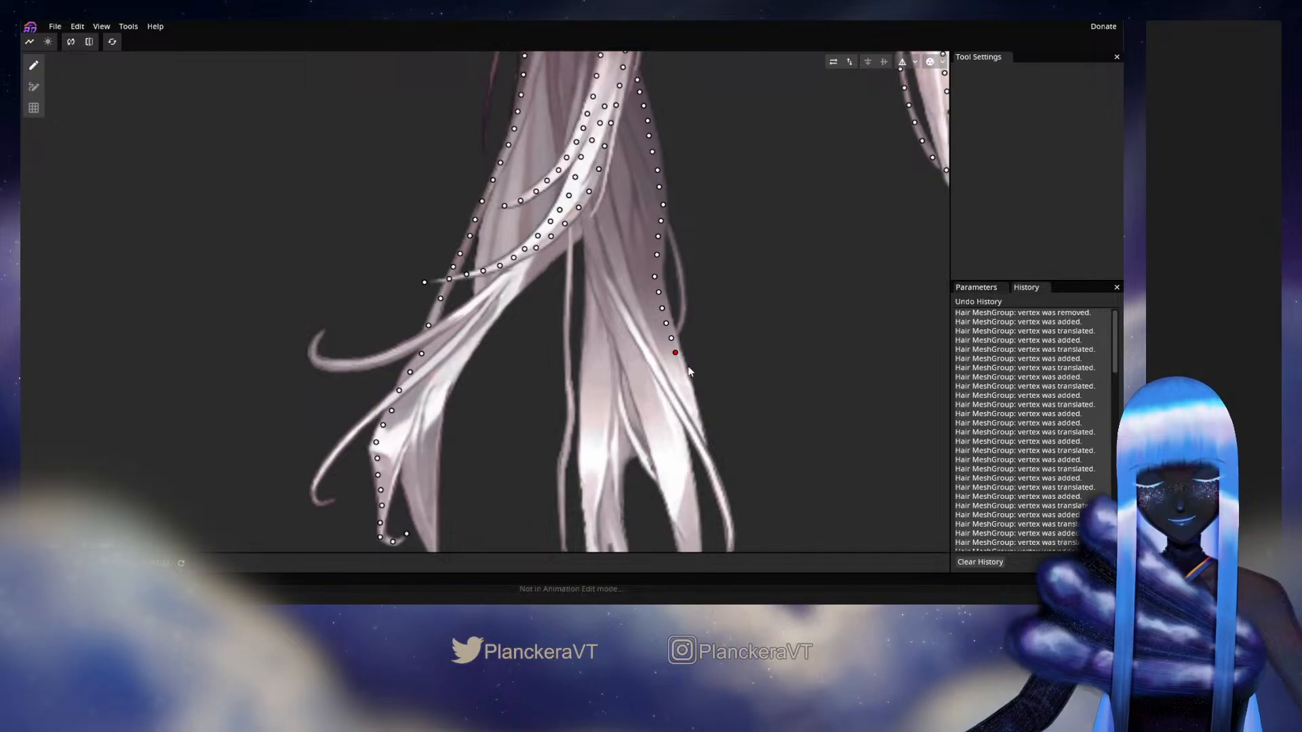
drag(677, 356, 667, 277)
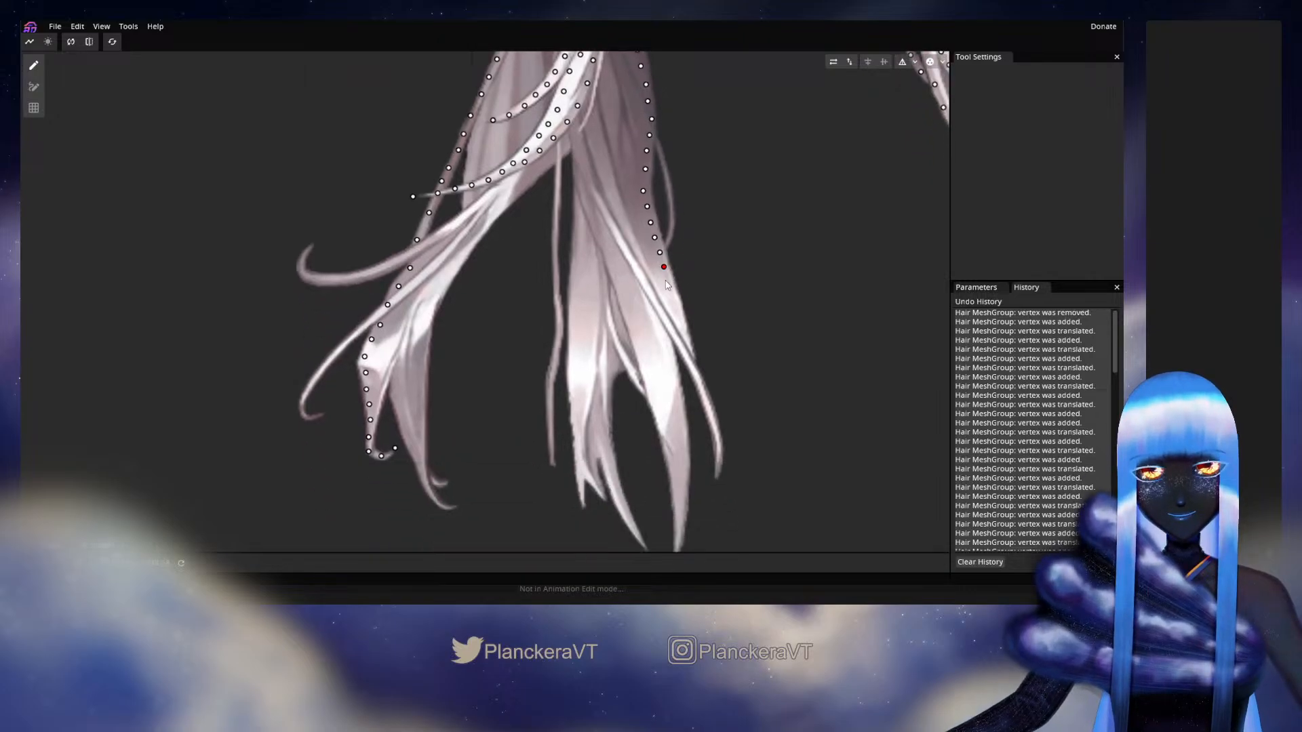
click(669, 281)
click(672, 296)
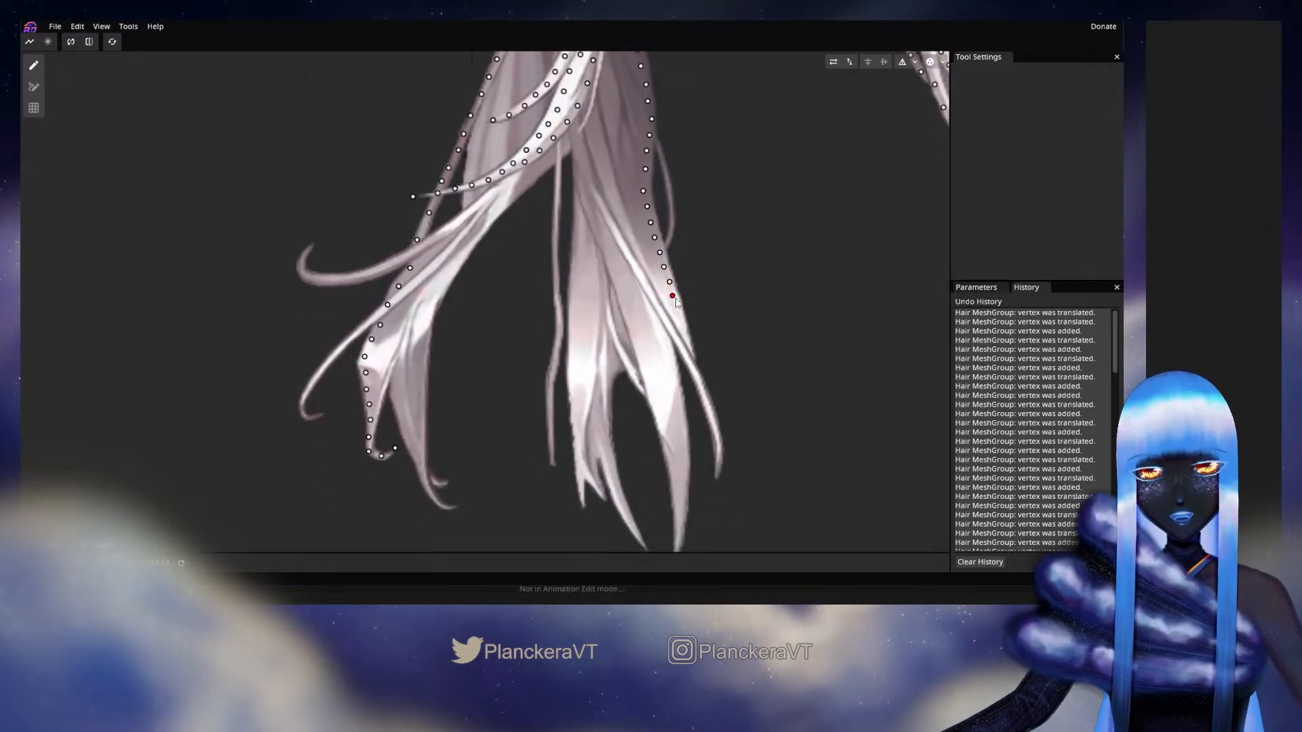
click(678, 315)
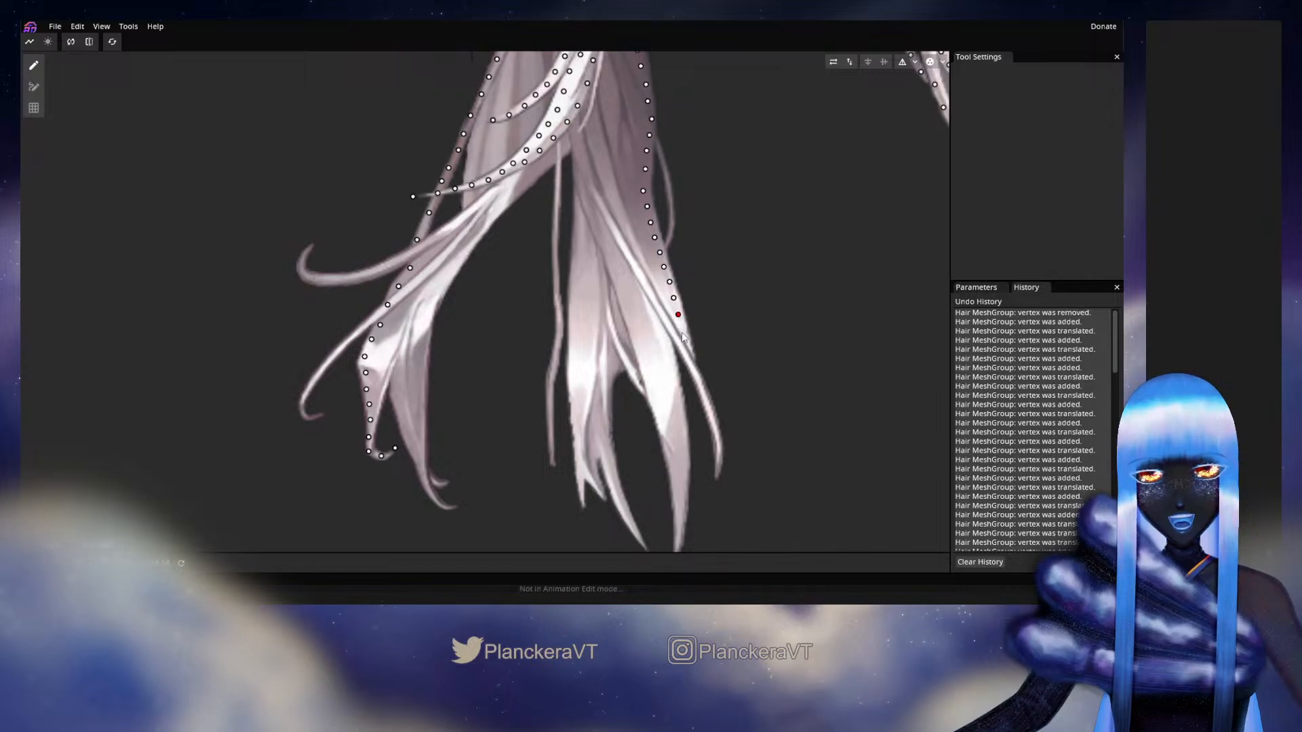
click(682, 331)
click(688, 348)
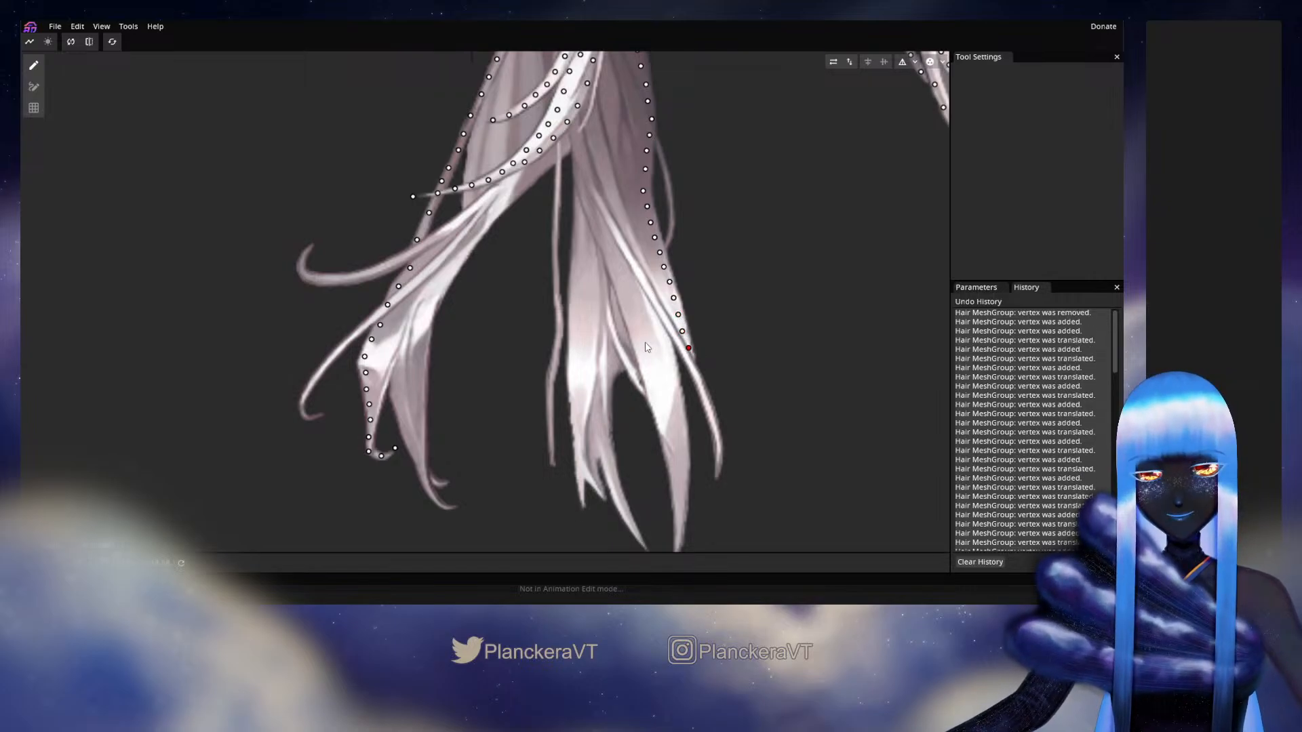
Step: Place a short inner row of vertices down the upper rear section, from beside the bright front strand to the outer row
scroll(628, 426, up, 3)
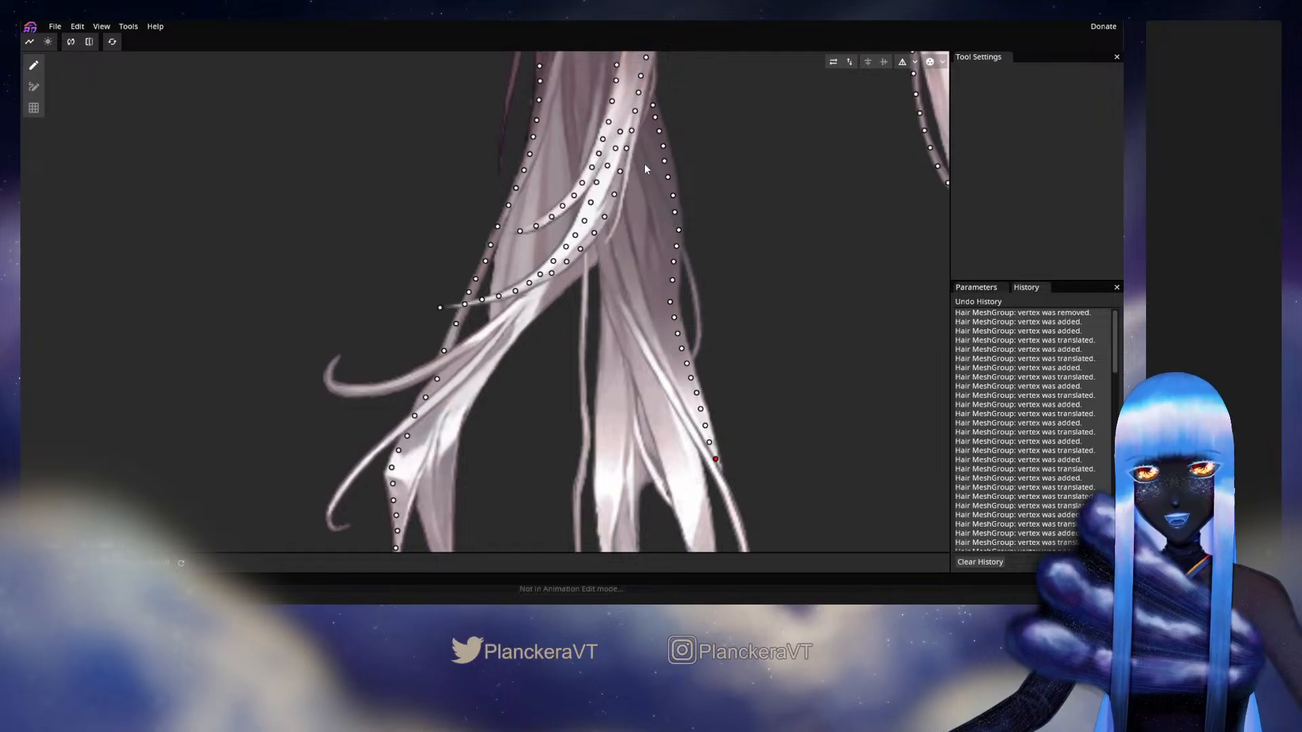
click(639, 153)
click(646, 169)
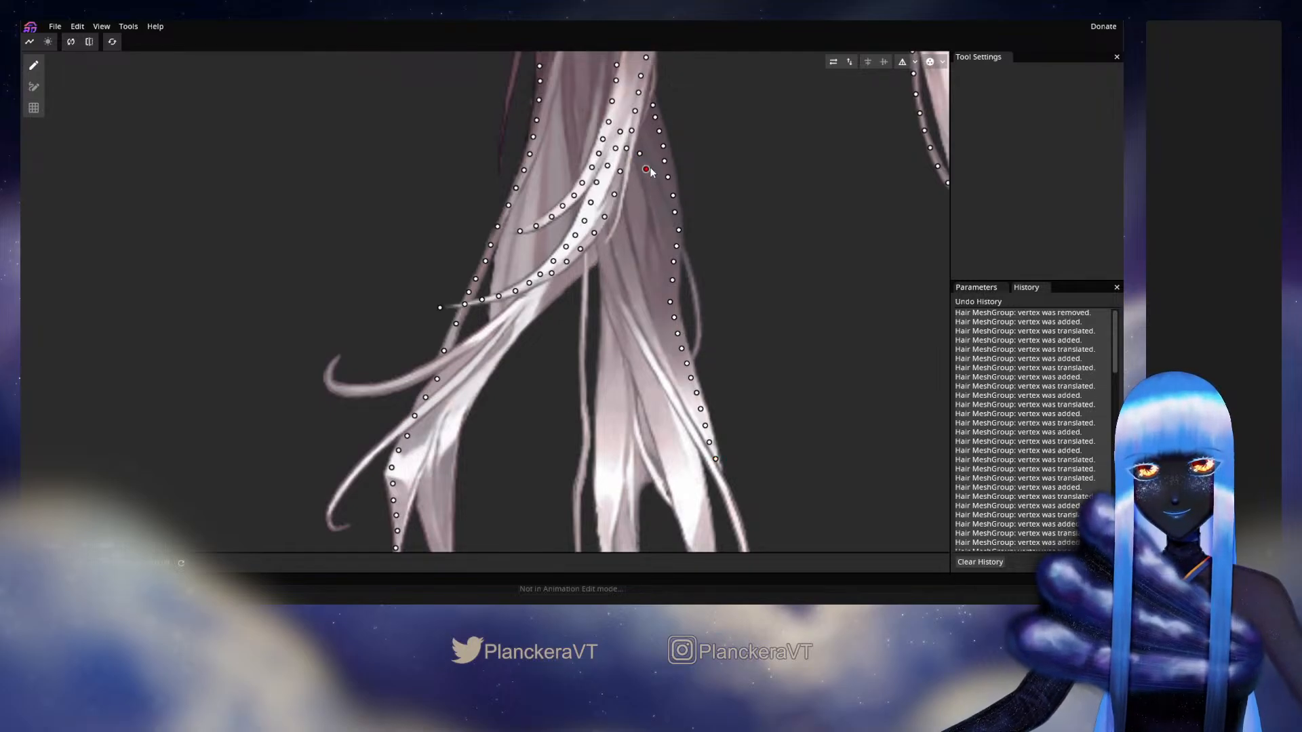
drag(650, 170, 647, 170)
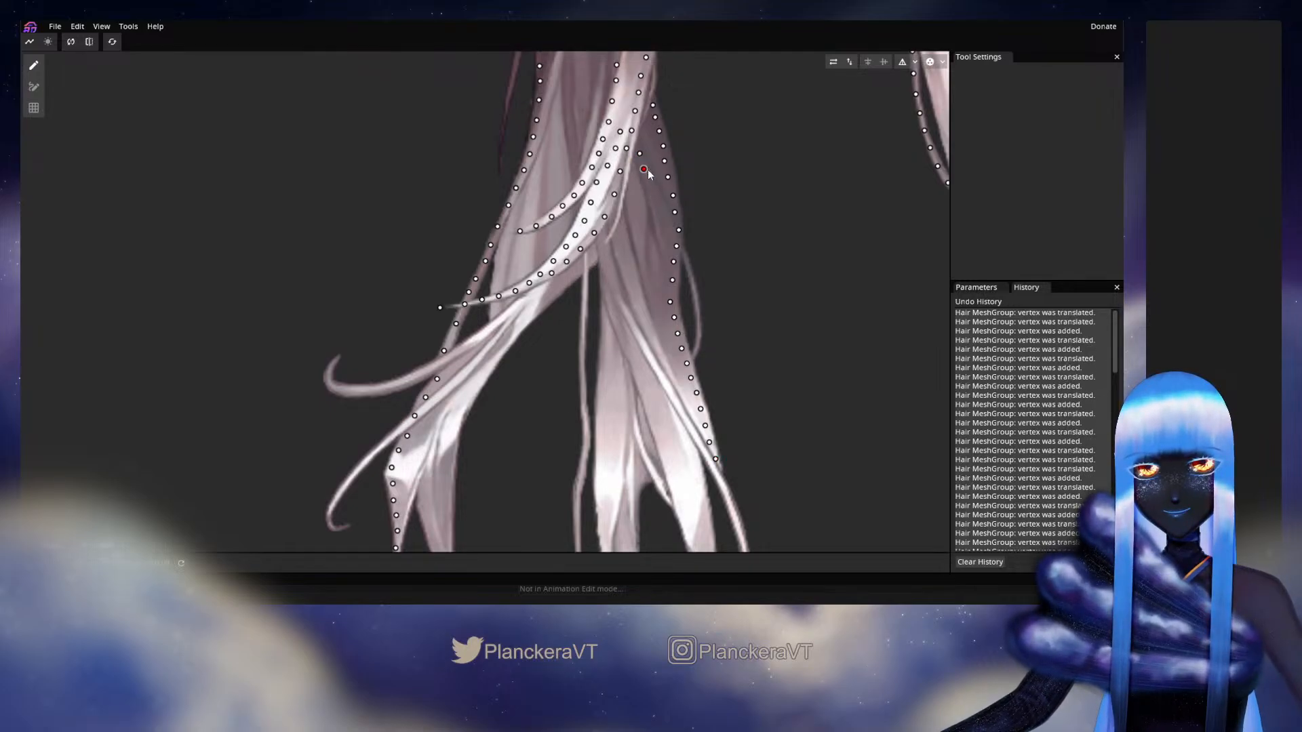
click(653, 184)
click(661, 205)
click(667, 224)
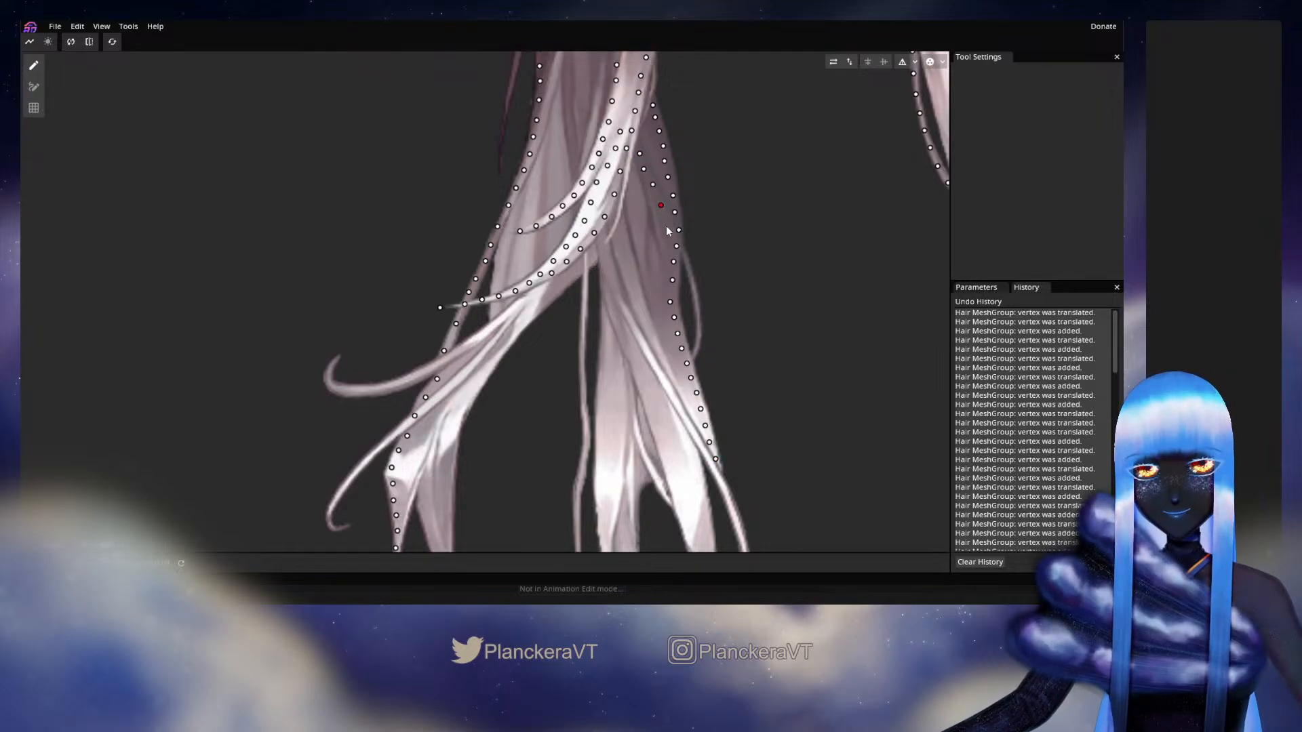
Step: Add a second inner vertex row from the bright front strand's edge down to the start of the highlighted strand
click(616, 210)
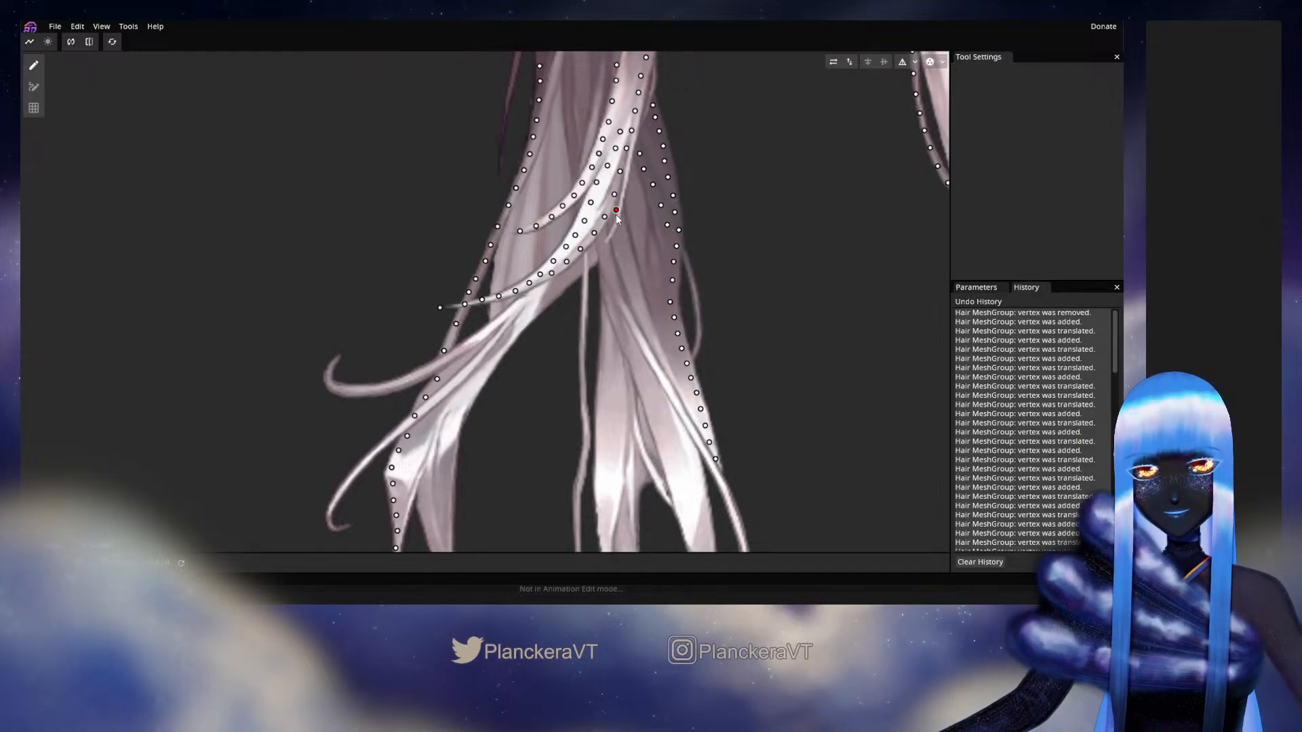
click(621, 230)
click(627, 248)
click(631, 265)
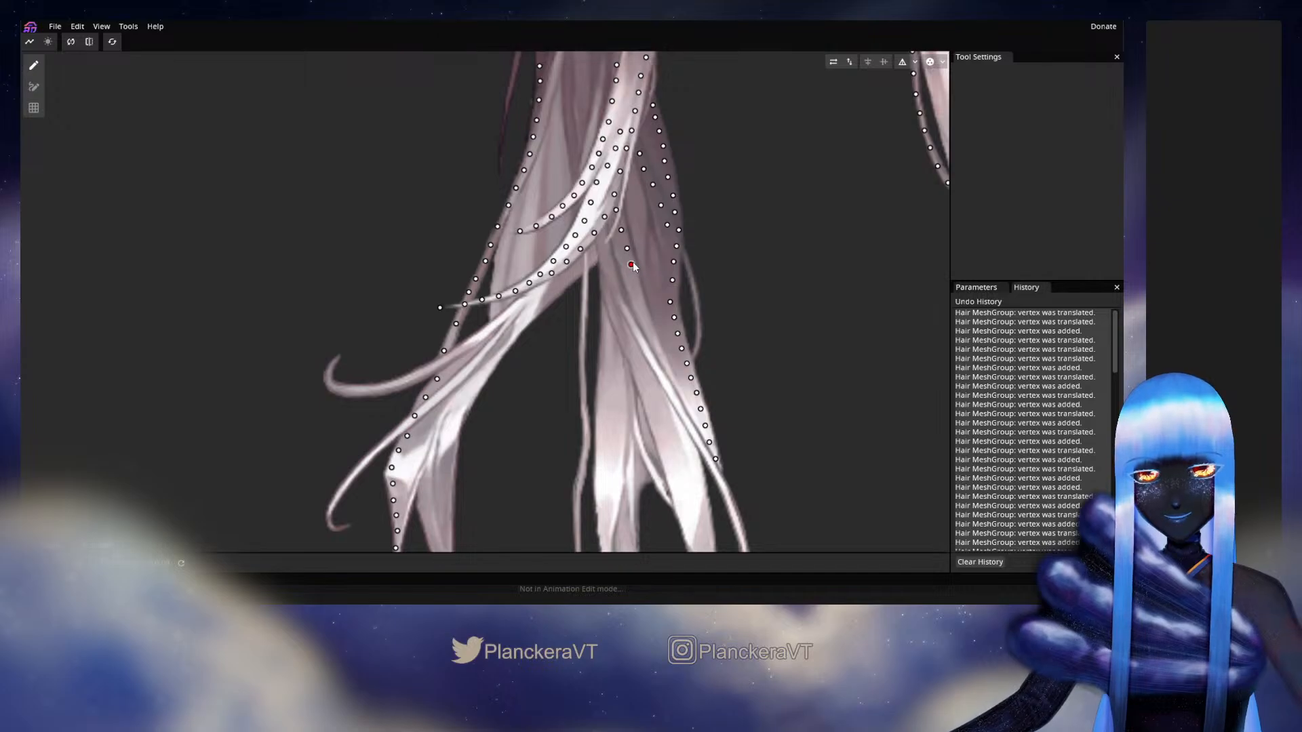
click(635, 284)
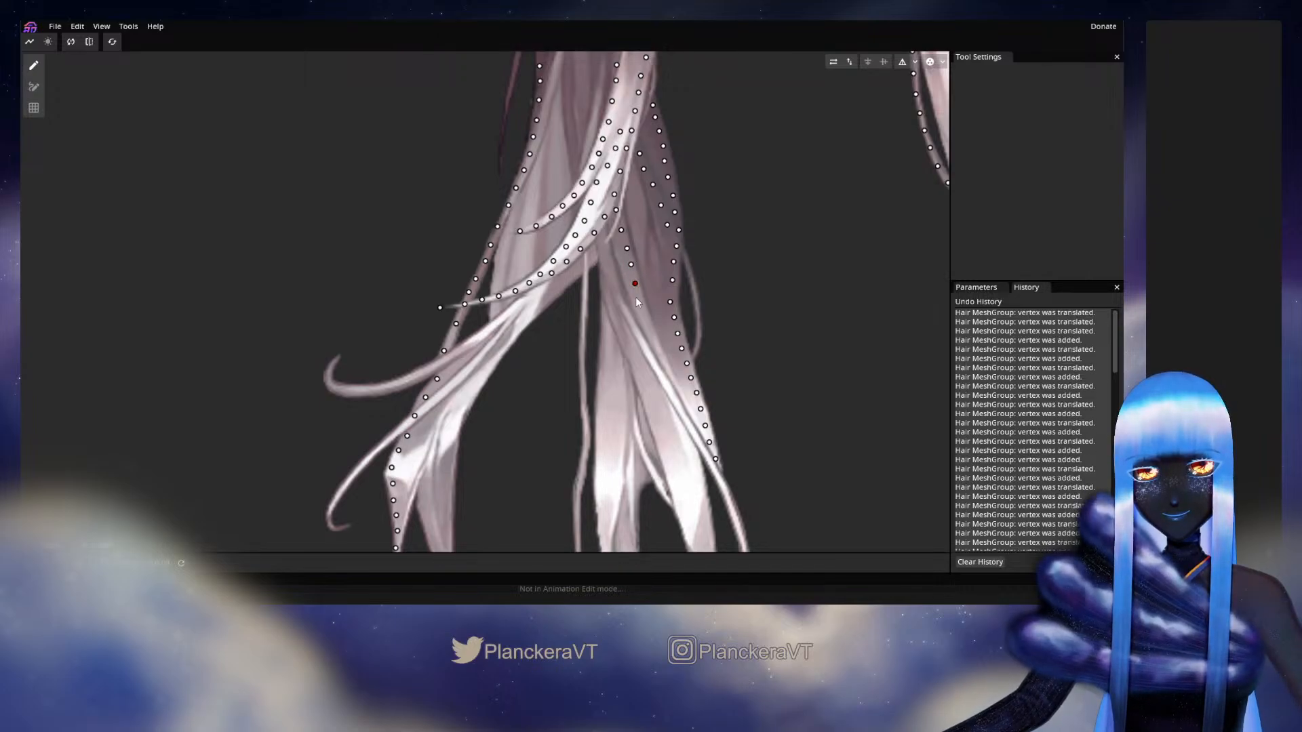
click(640, 303)
click(643, 318)
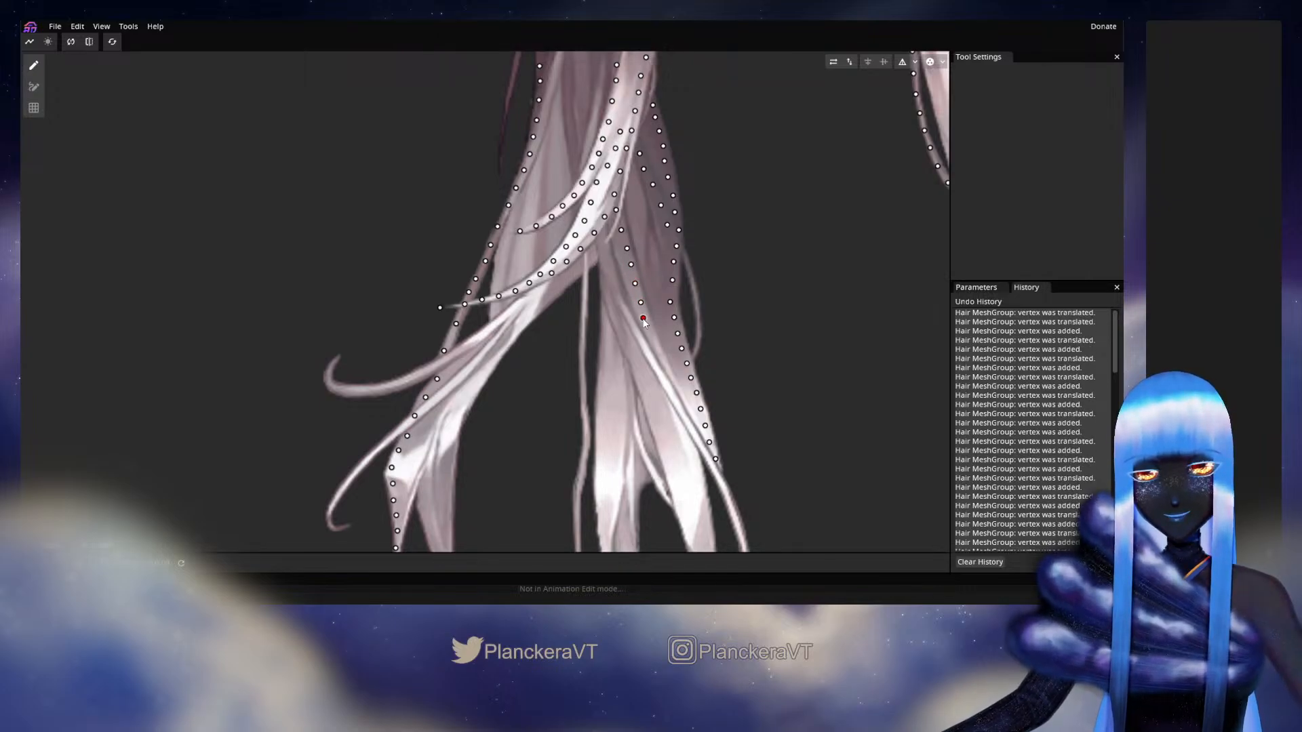
drag(644, 319, 646, 322)
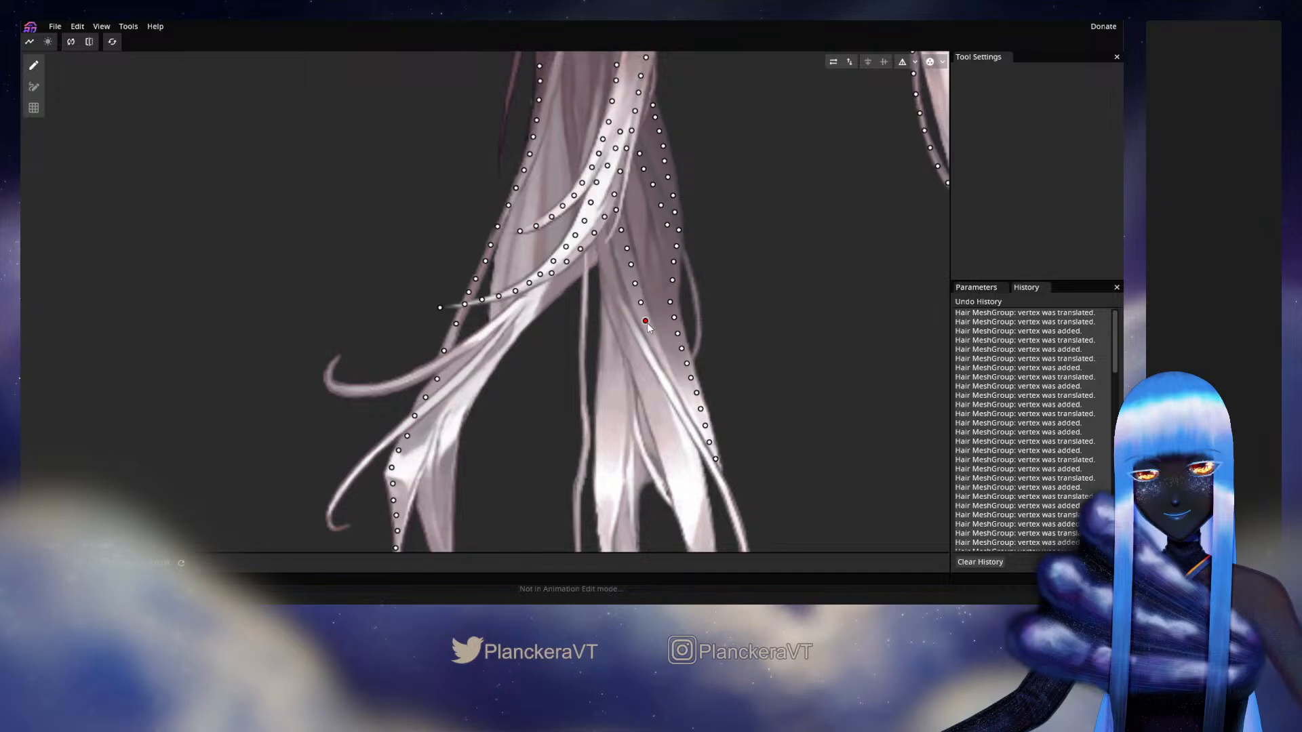
Step: Continue the second inner row down along the highlighted strand until it meets the outer-edge vertices, adjusting the final vertex
click(663, 361)
drag(673, 386, 647, 290)
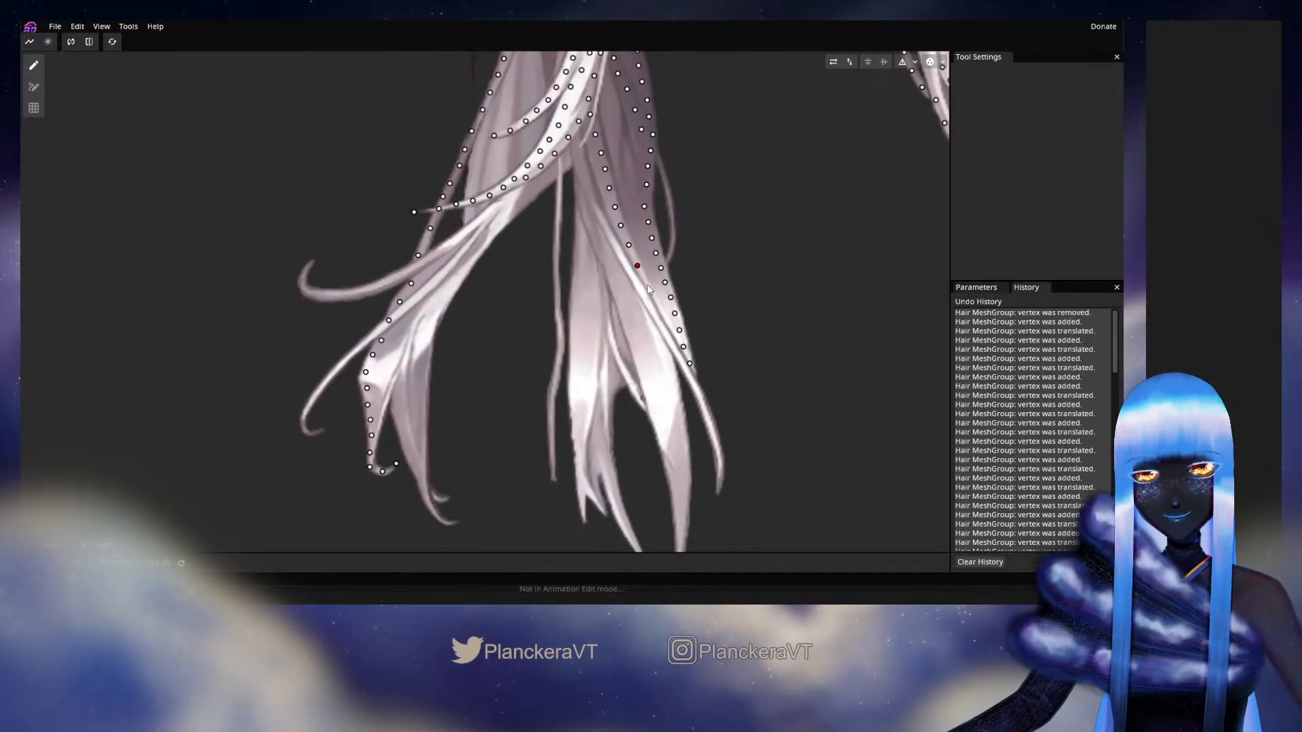
click(647, 283)
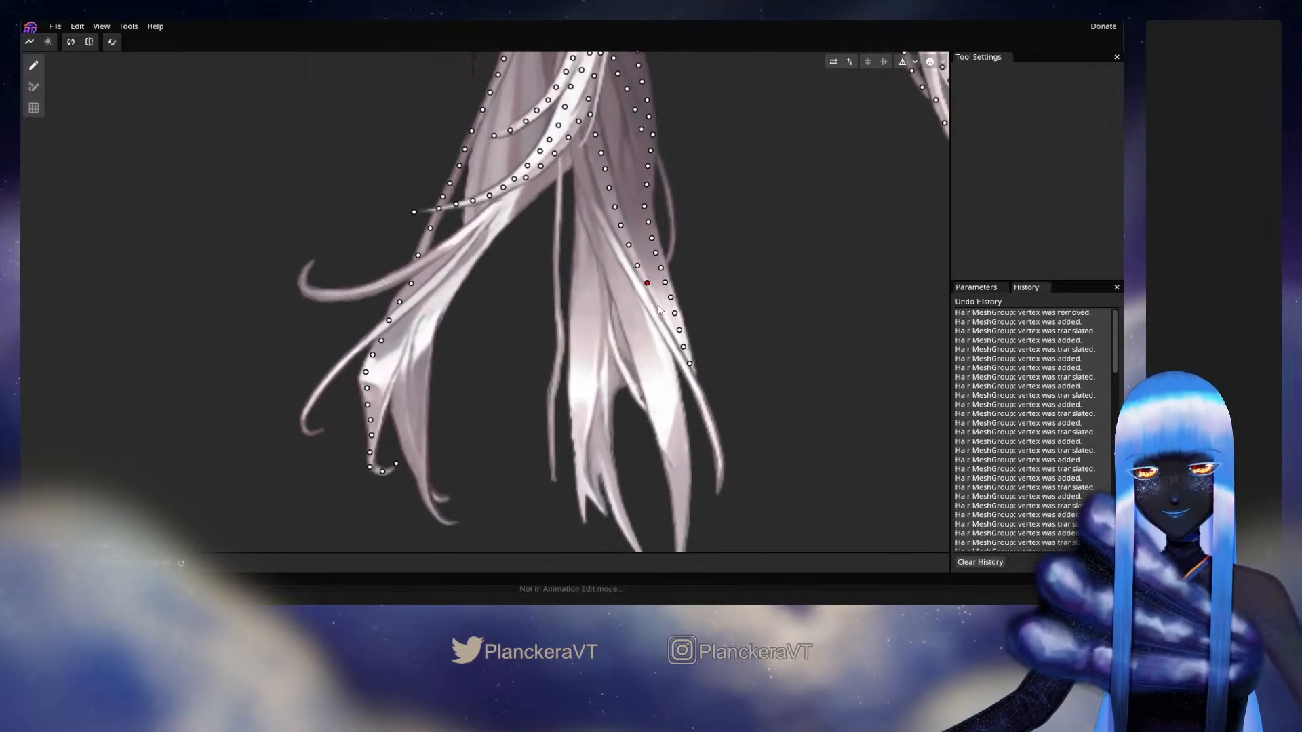
click(658, 305)
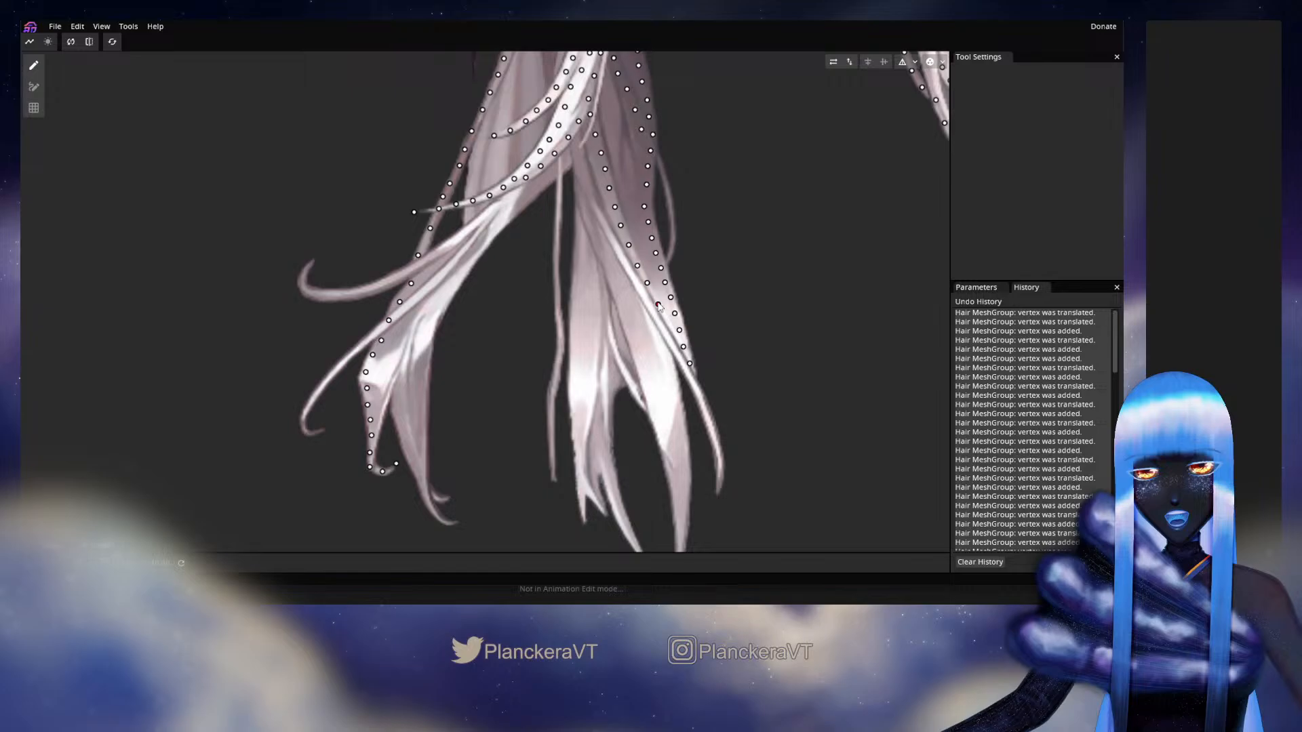
click(664, 311)
click(669, 326)
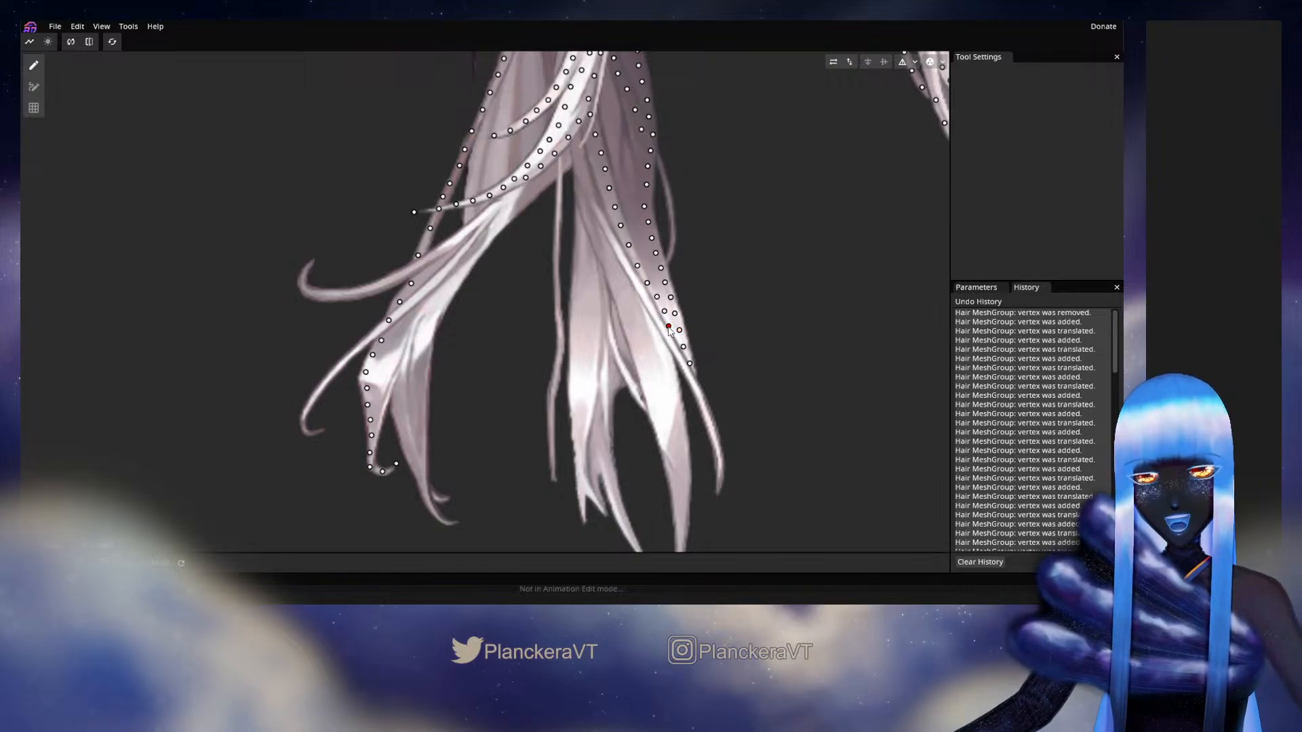
drag(669, 328, 672, 325)
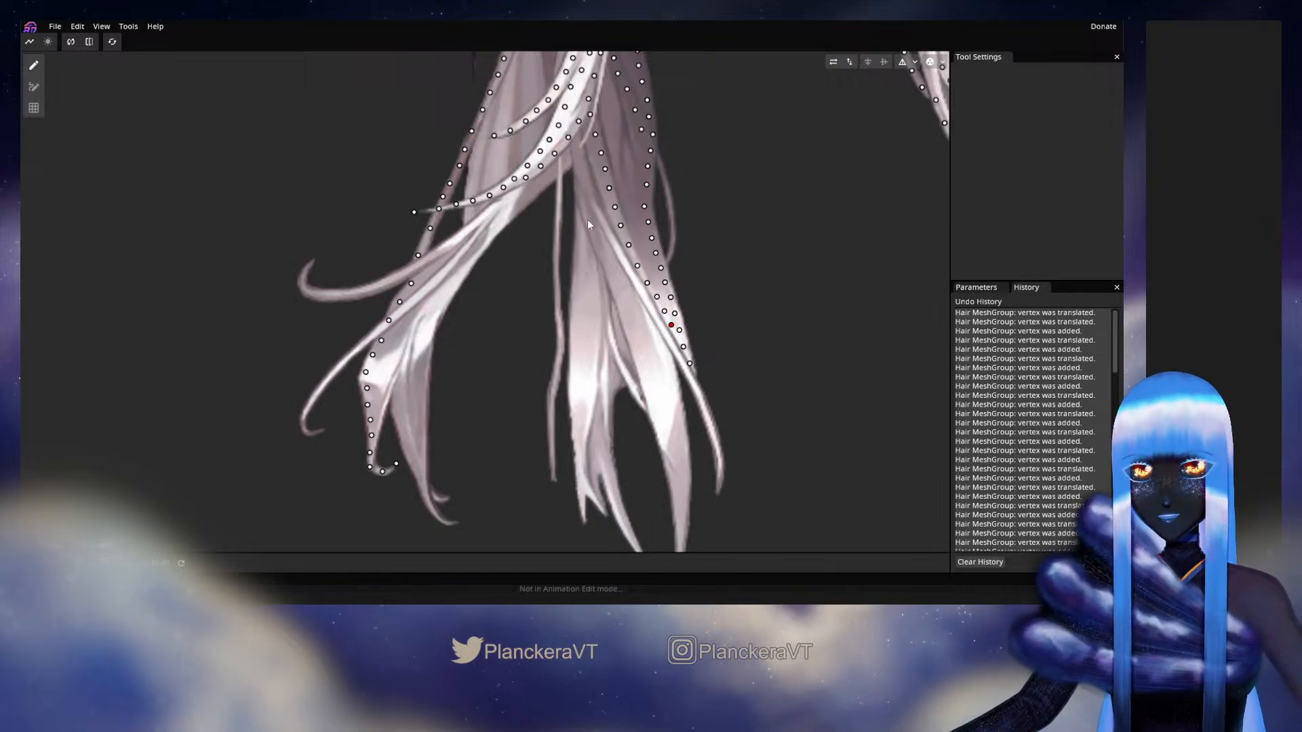
Step: Place another inner vertex row from beneath the bright front strand's crossing down the inner side of the long highlighted strand
click(575, 145)
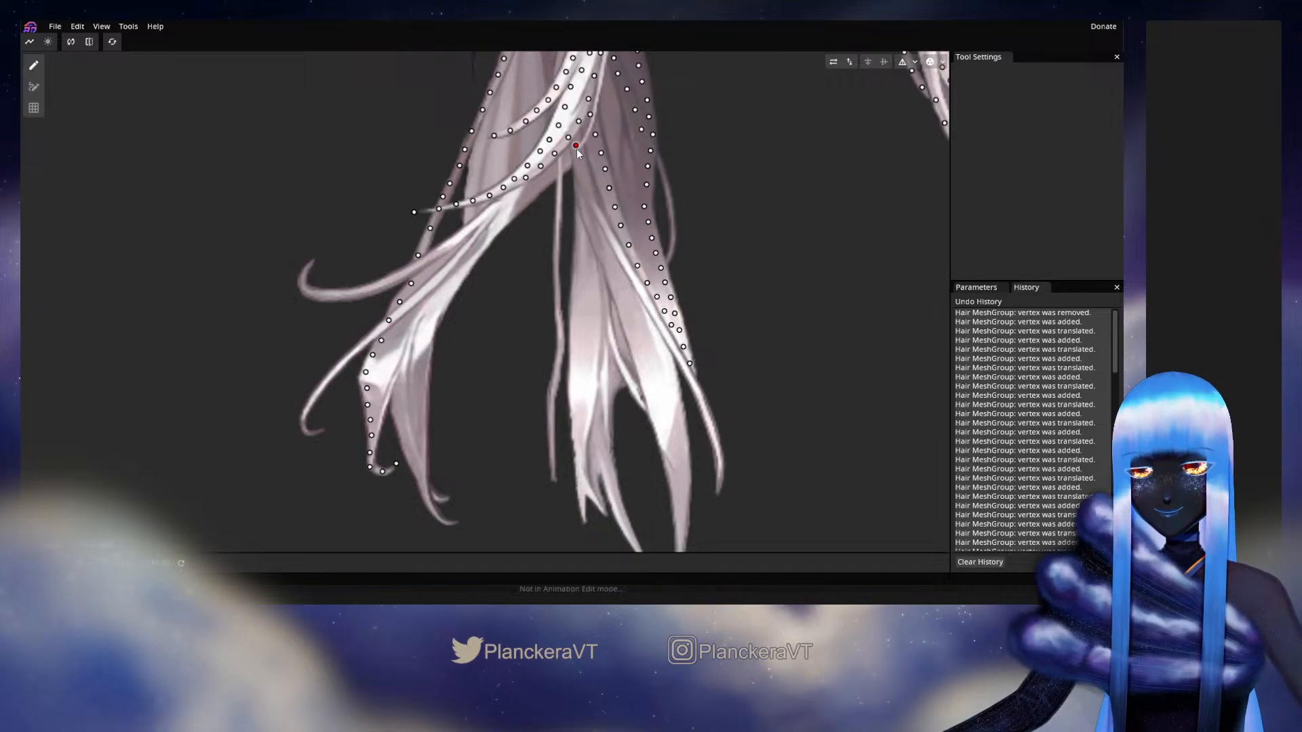
click(580, 163)
click(583, 180)
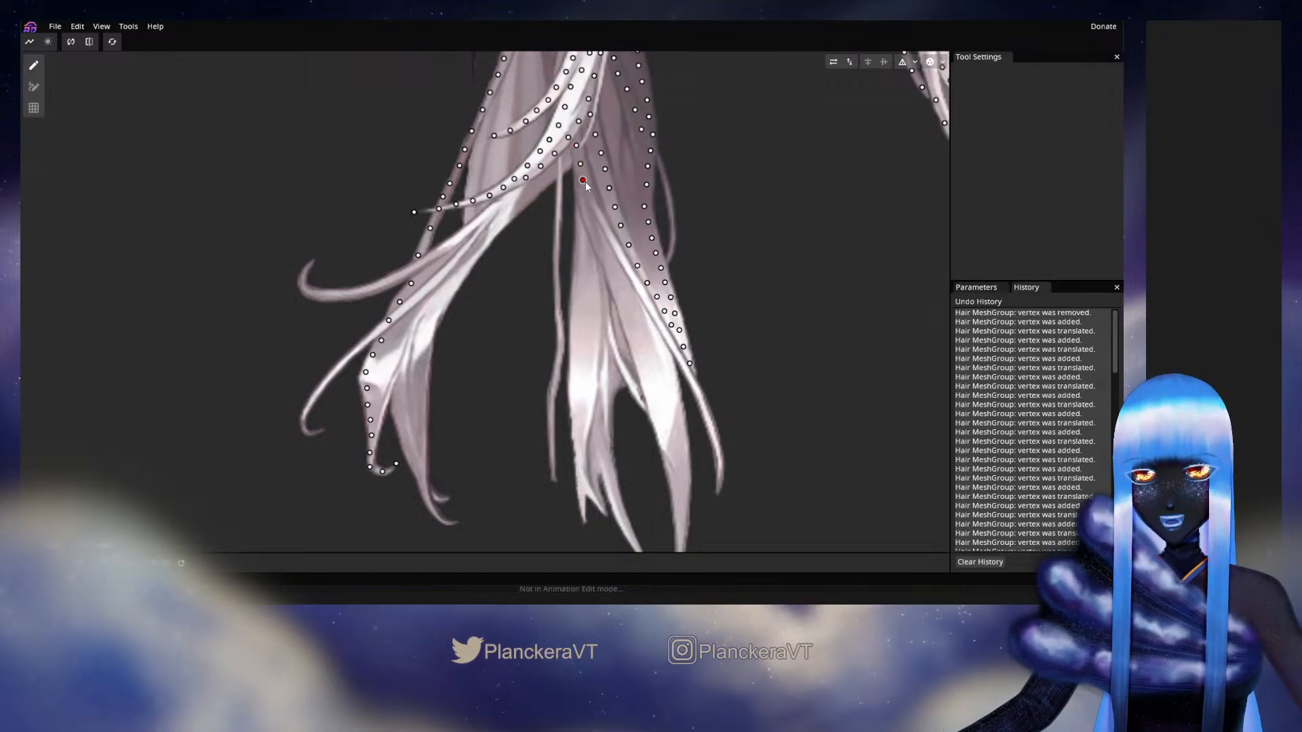
click(591, 198)
click(600, 213)
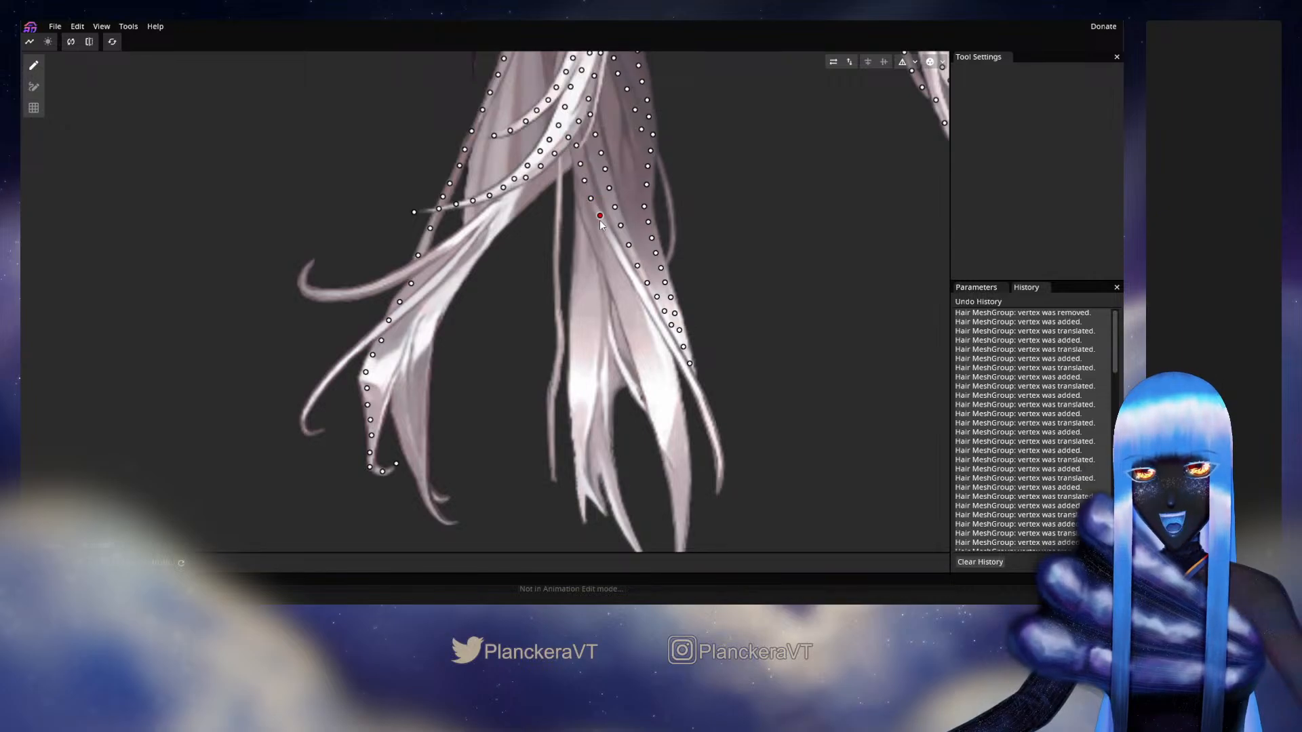
click(613, 241)
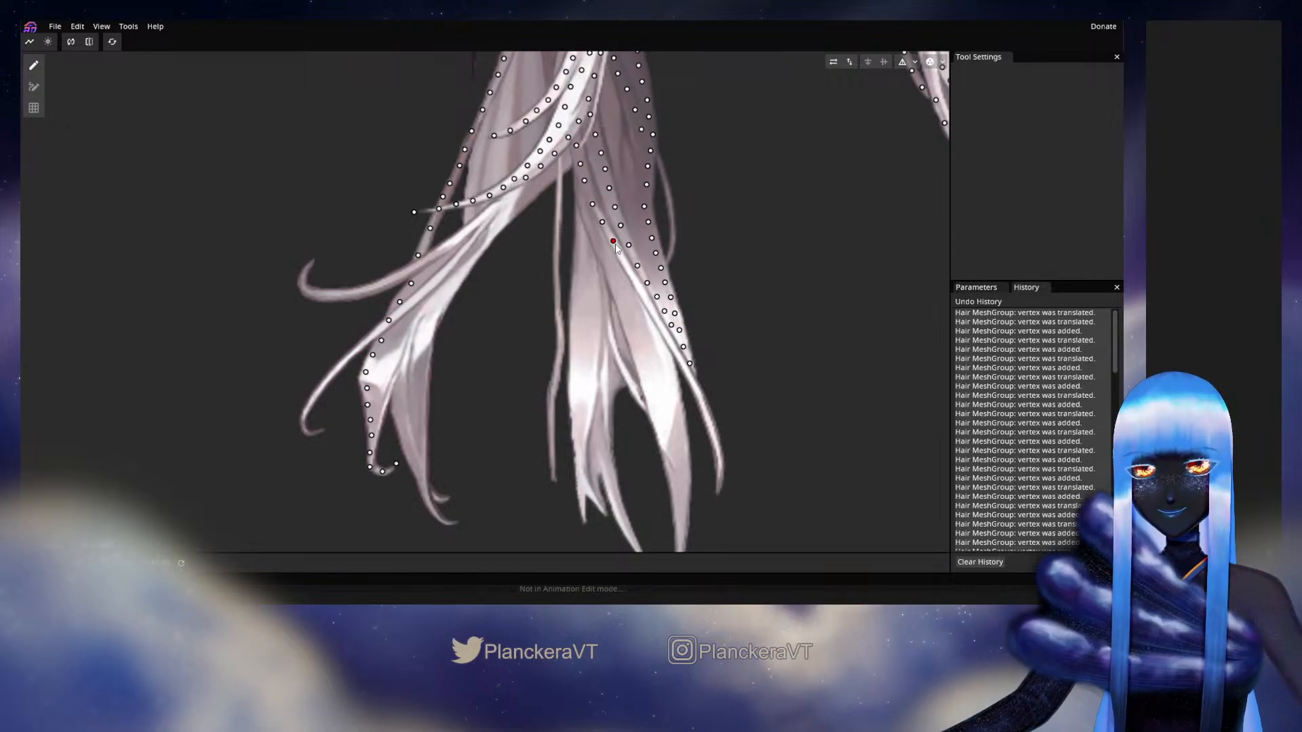
click(623, 260)
click(636, 279)
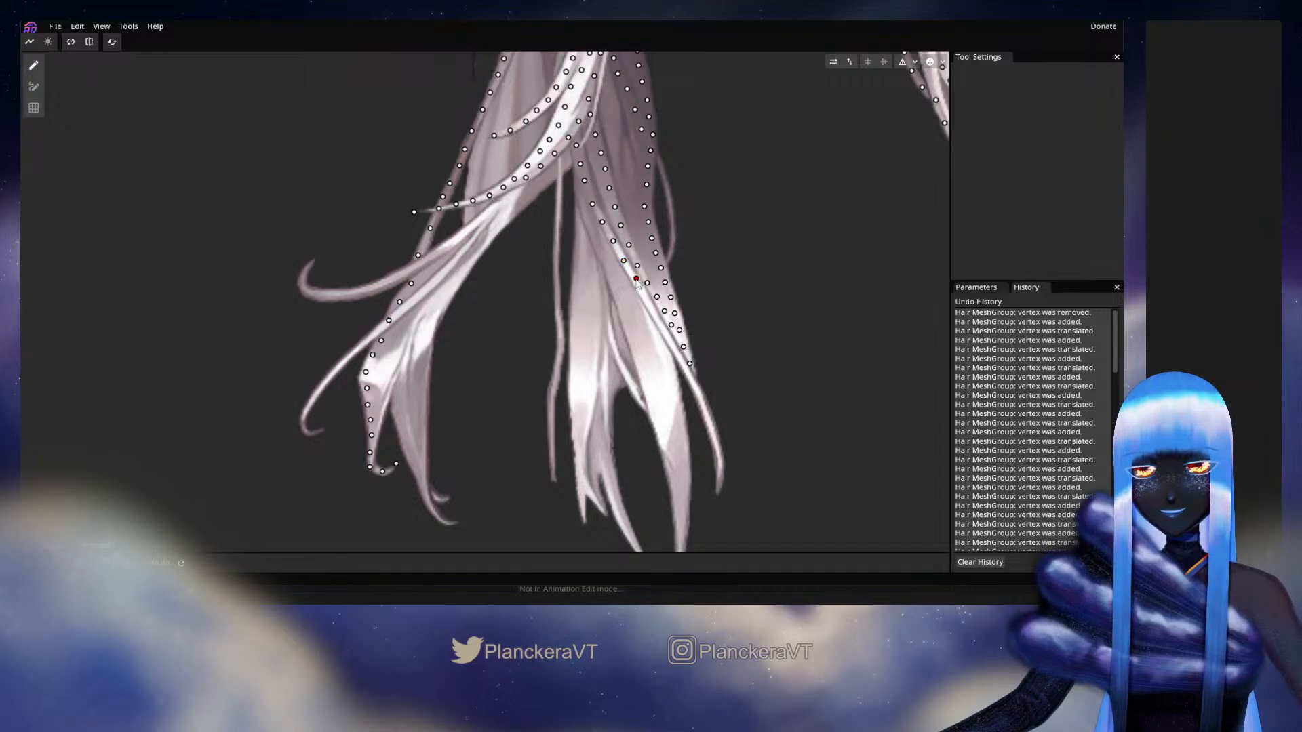
Step: Continue that row down the highlighted strand's lower half to where the narrow end strand splits off
click(643, 296)
click(652, 314)
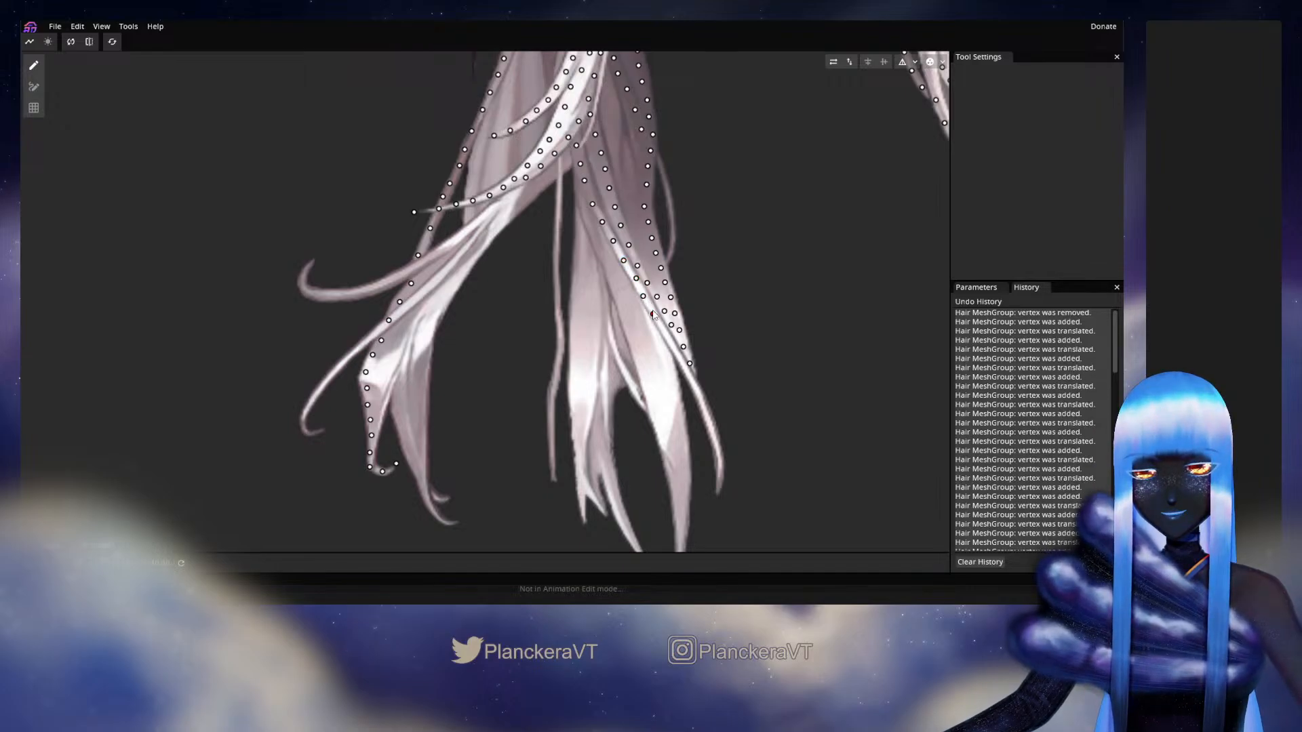
click(657, 324)
click(667, 338)
click(679, 357)
click(691, 379)
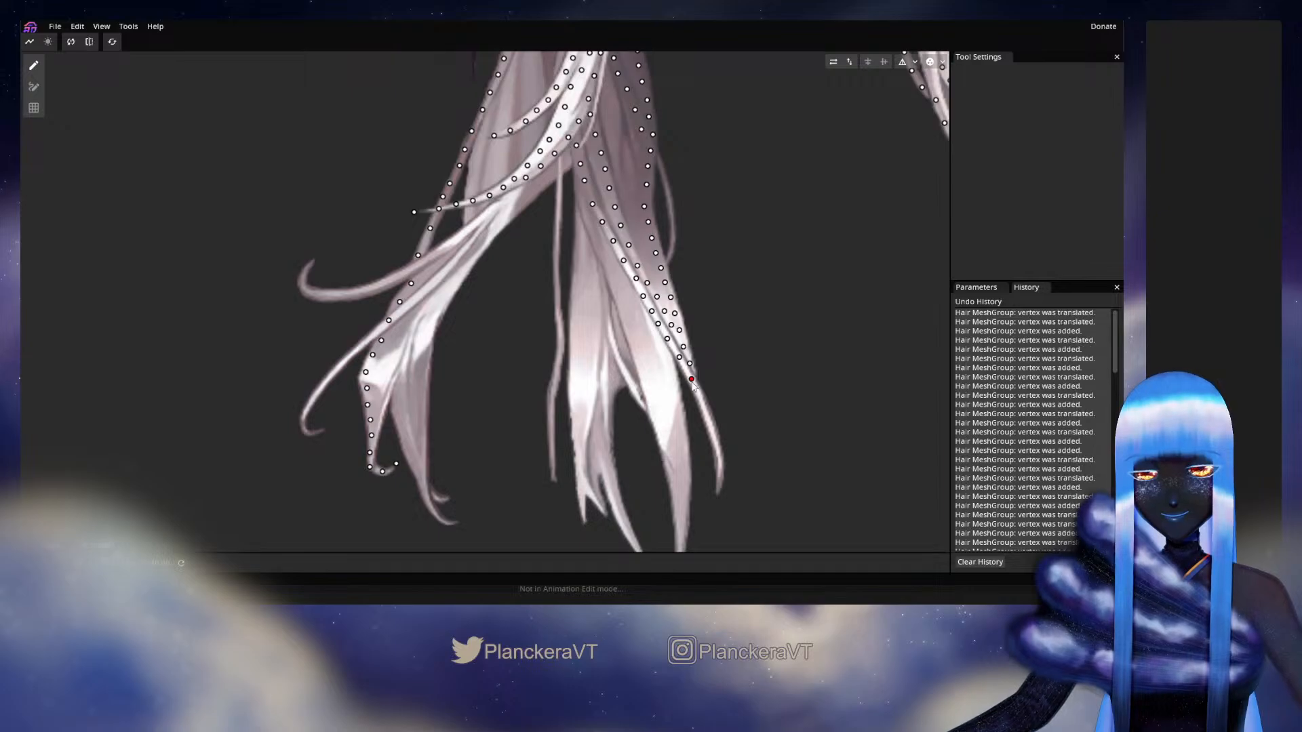
Step: Extend the vertices down the narrow end strand to its tip, adjusting the last ones onto the hair
click(699, 398)
drag(714, 390, 688, 340)
click(684, 326)
click(689, 344)
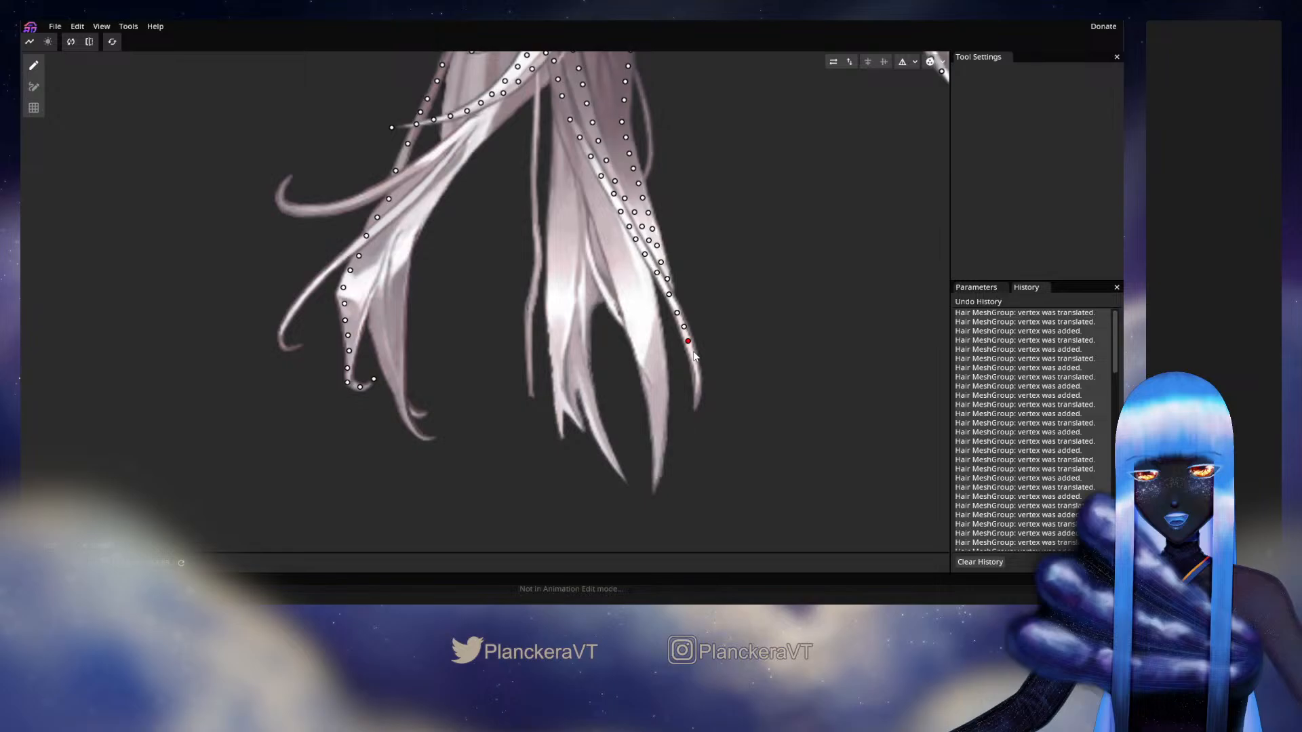
click(693, 358)
click(696, 373)
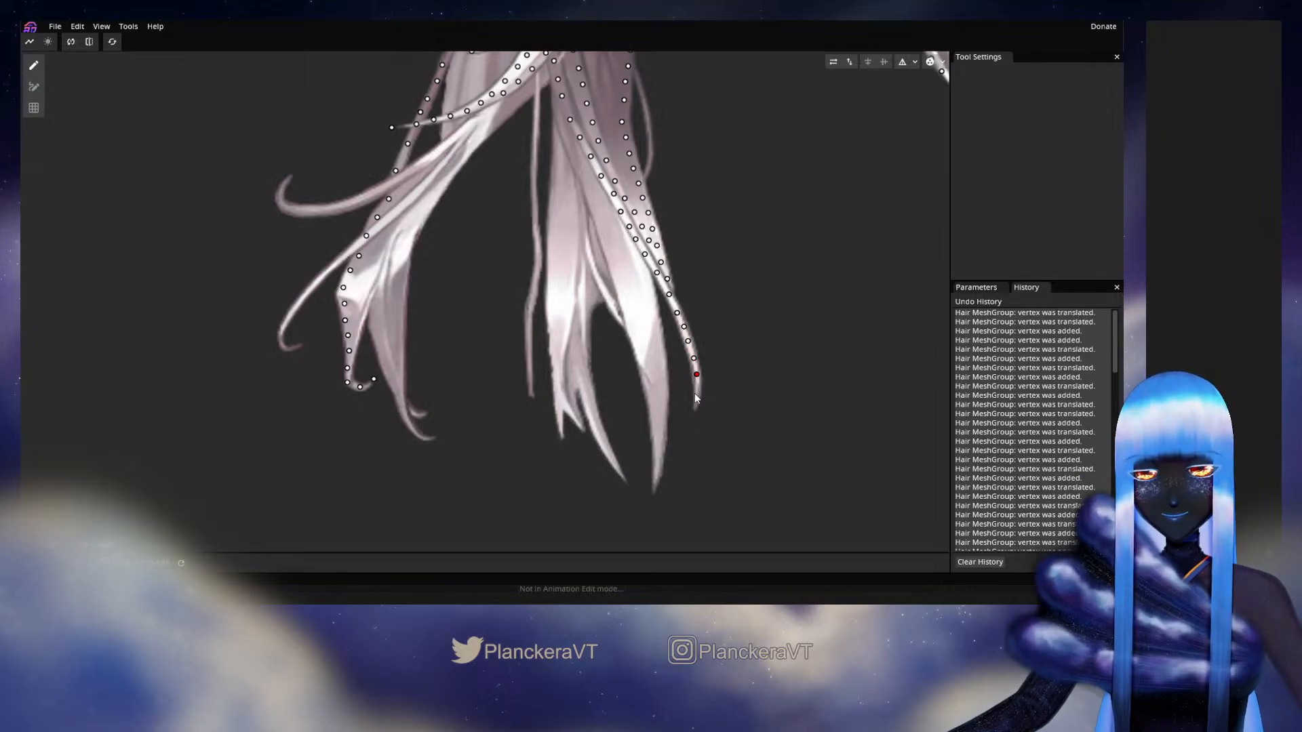
click(694, 394)
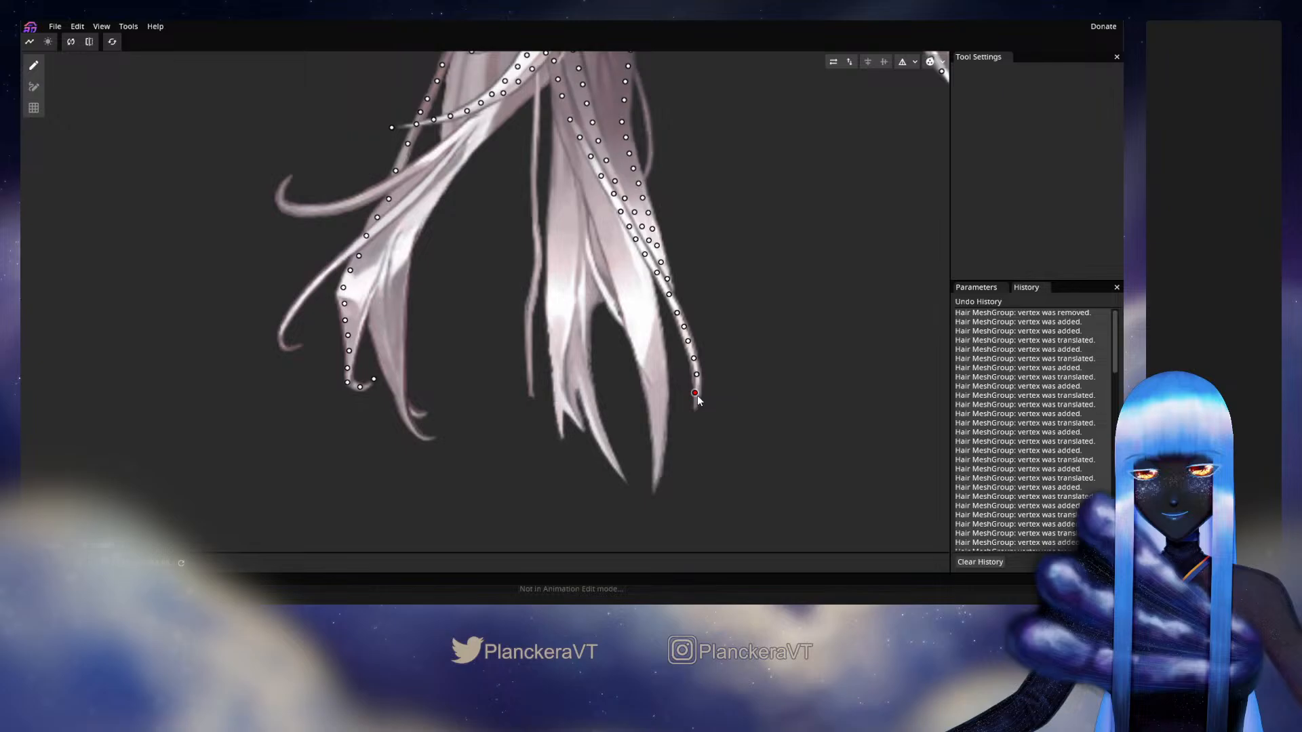
click(690, 416)
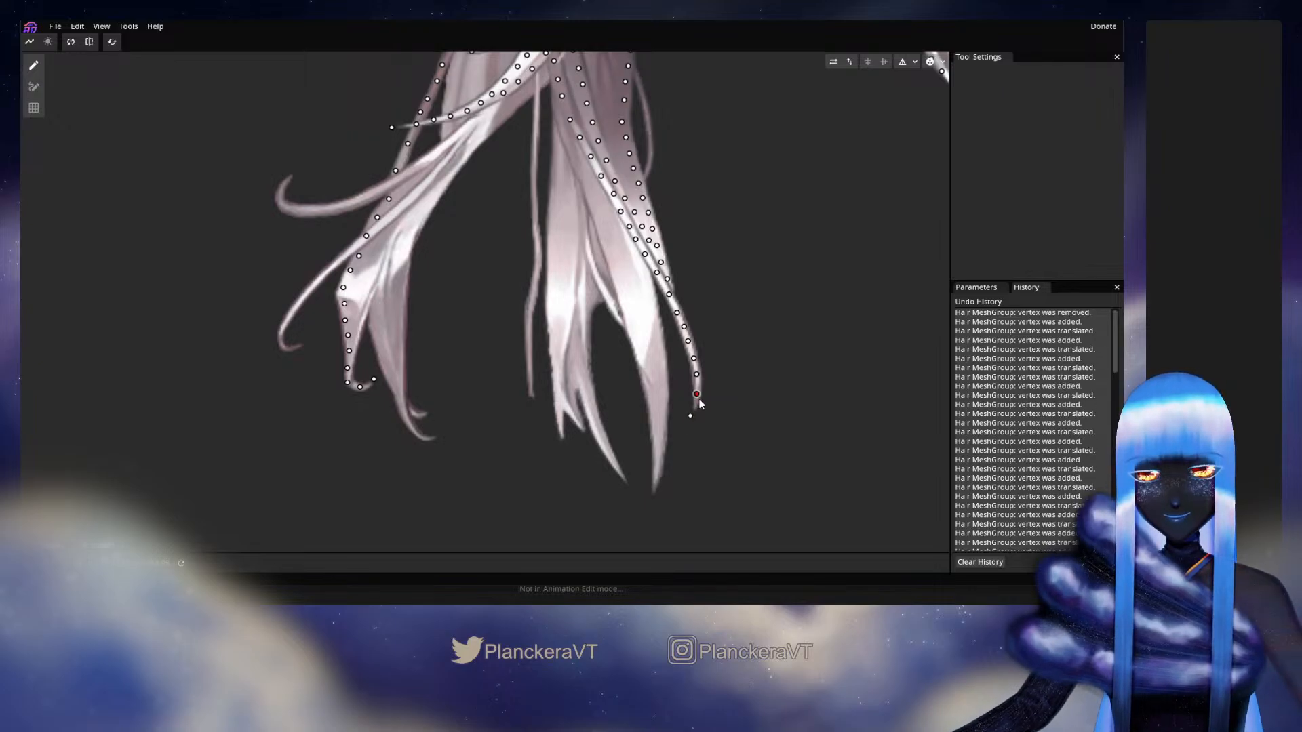
drag(693, 418, 698, 421)
Step: Start a vertex row down the inner edge of the central hanging section below the strand crossing, replacing the misplaced first vertex
drag(582, 193, 609, 272)
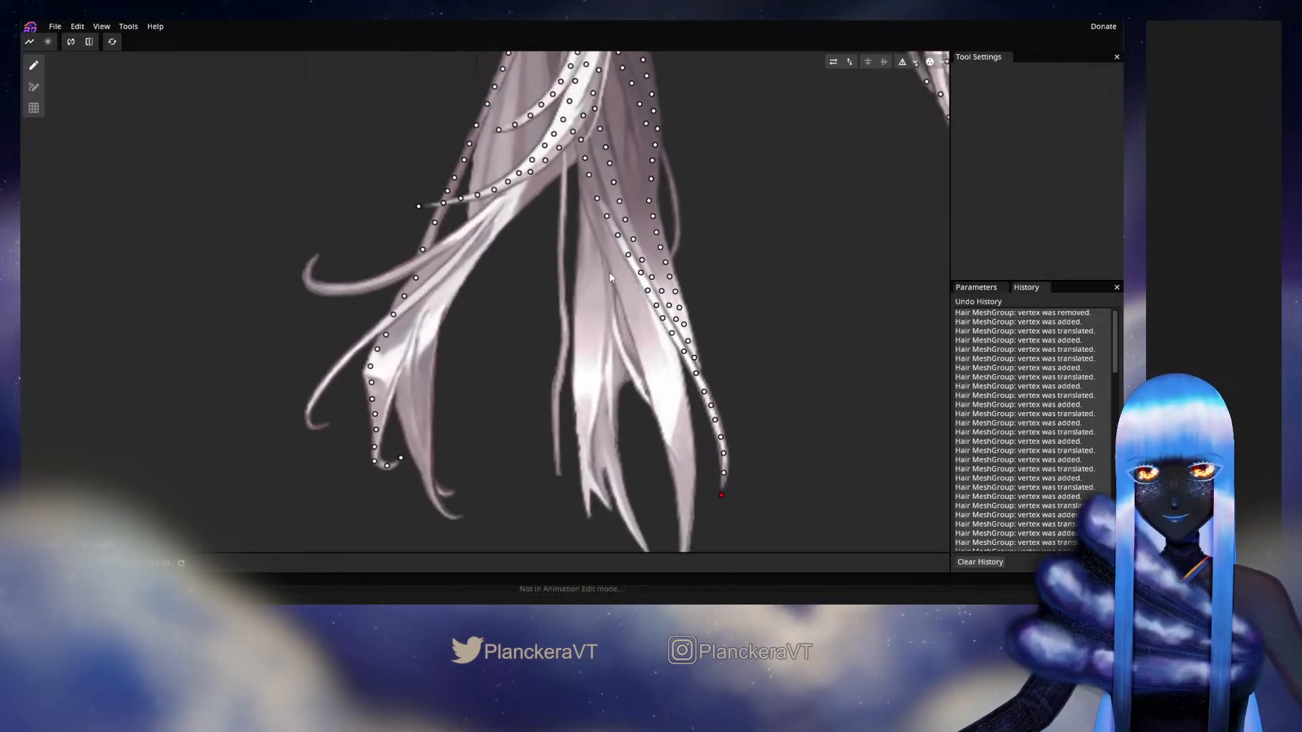
click(573, 184)
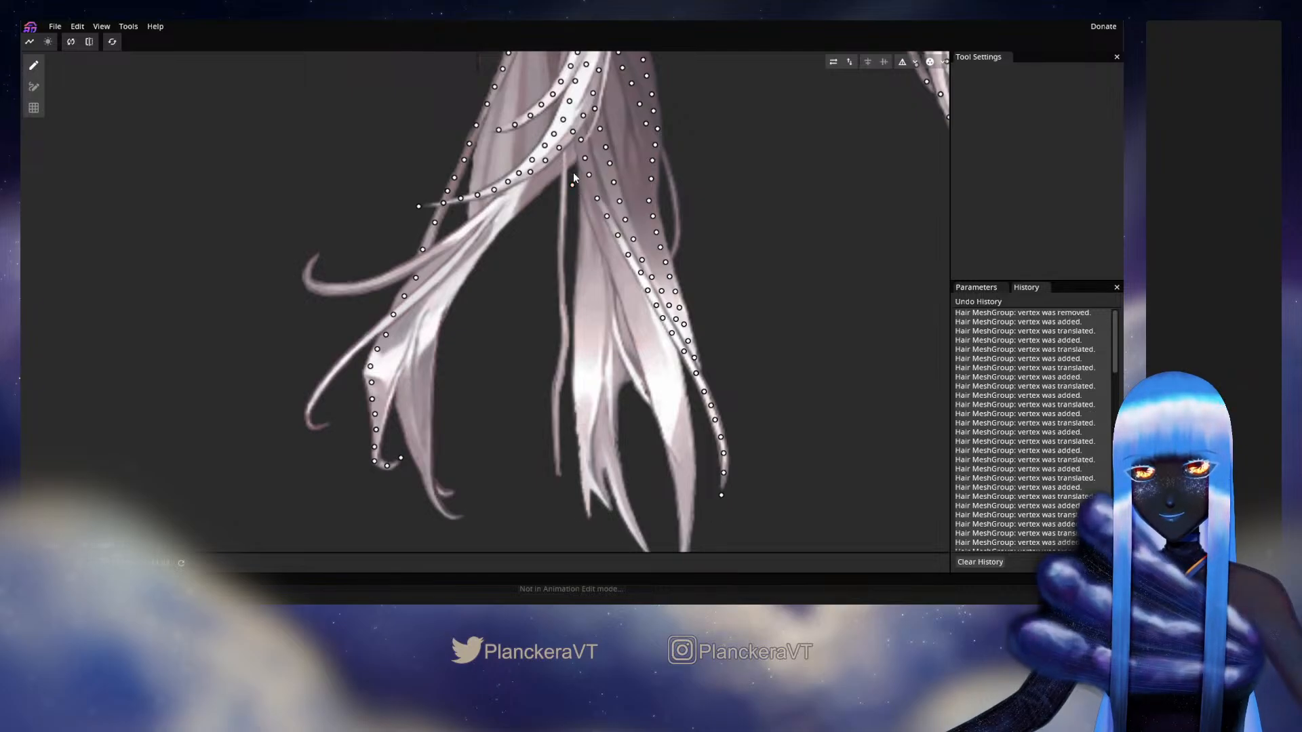
drag(573, 186, 577, 166)
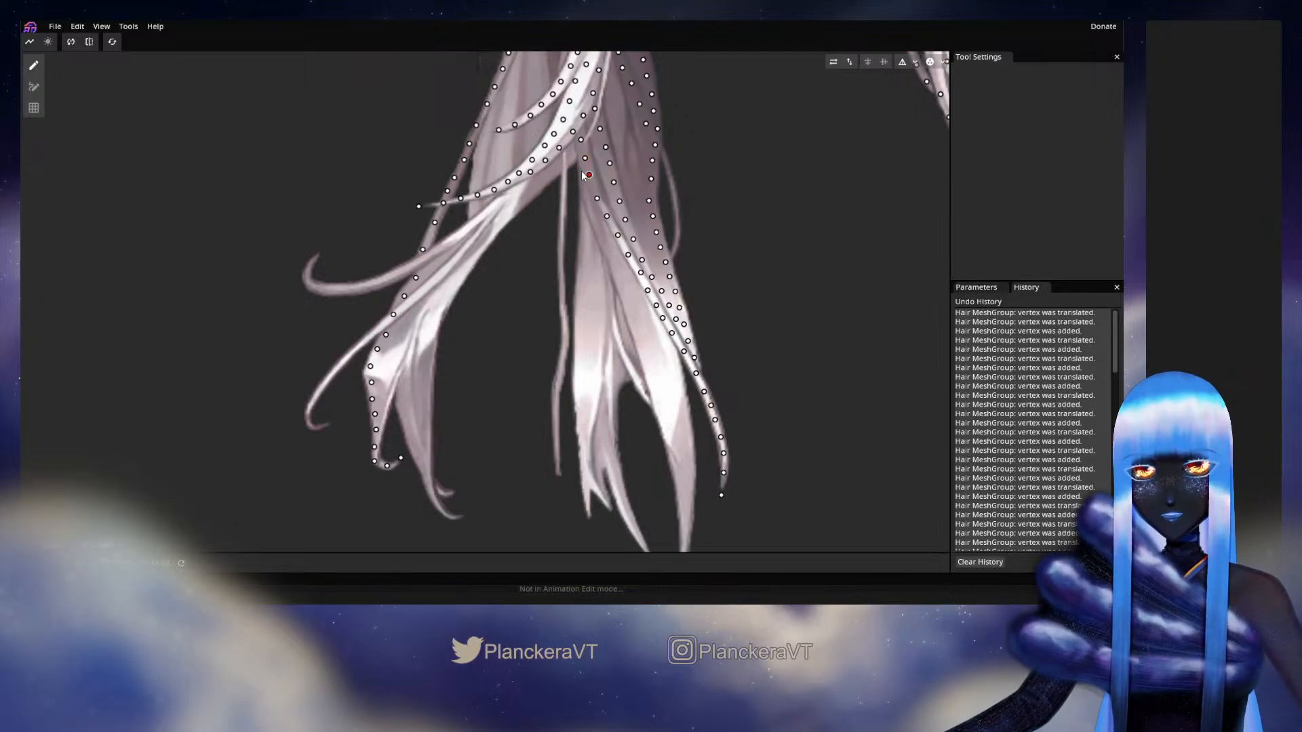
right_click(582, 172)
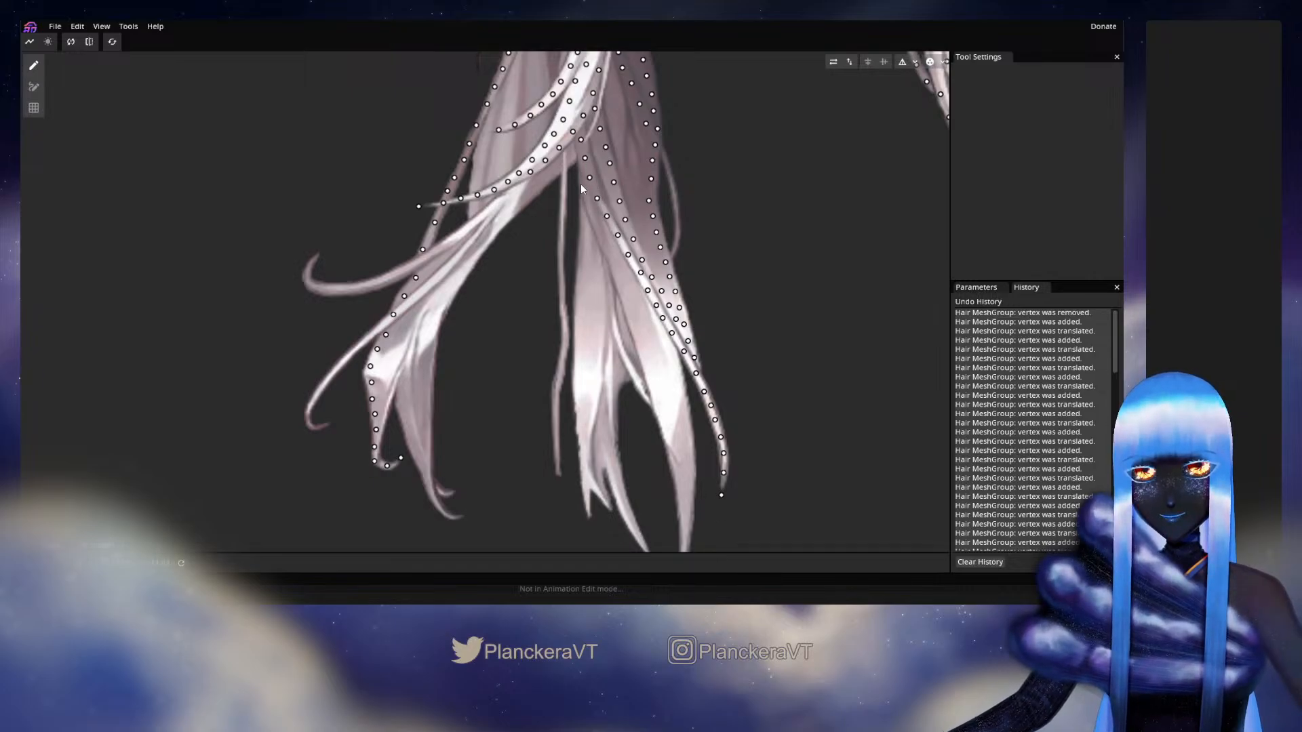
click(583, 187)
drag(583, 190, 584, 192)
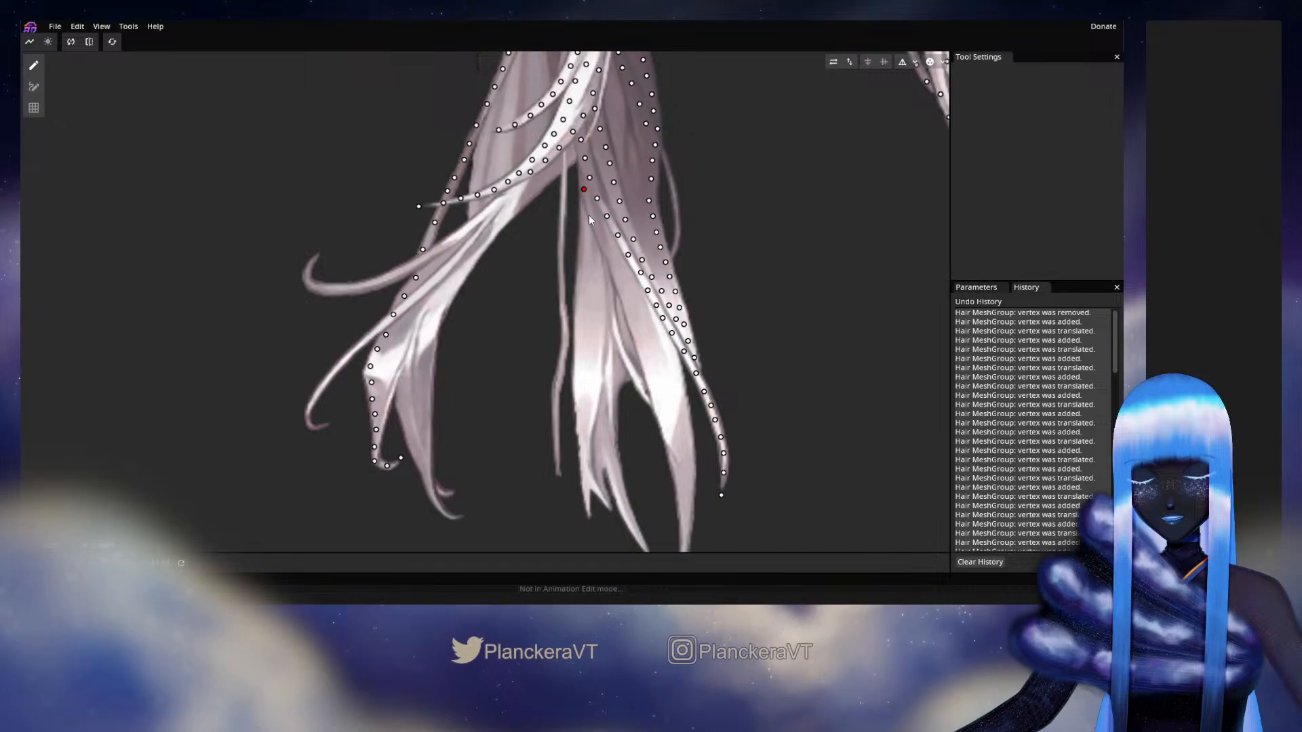
click(581, 210)
click(581, 226)
click(583, 249)
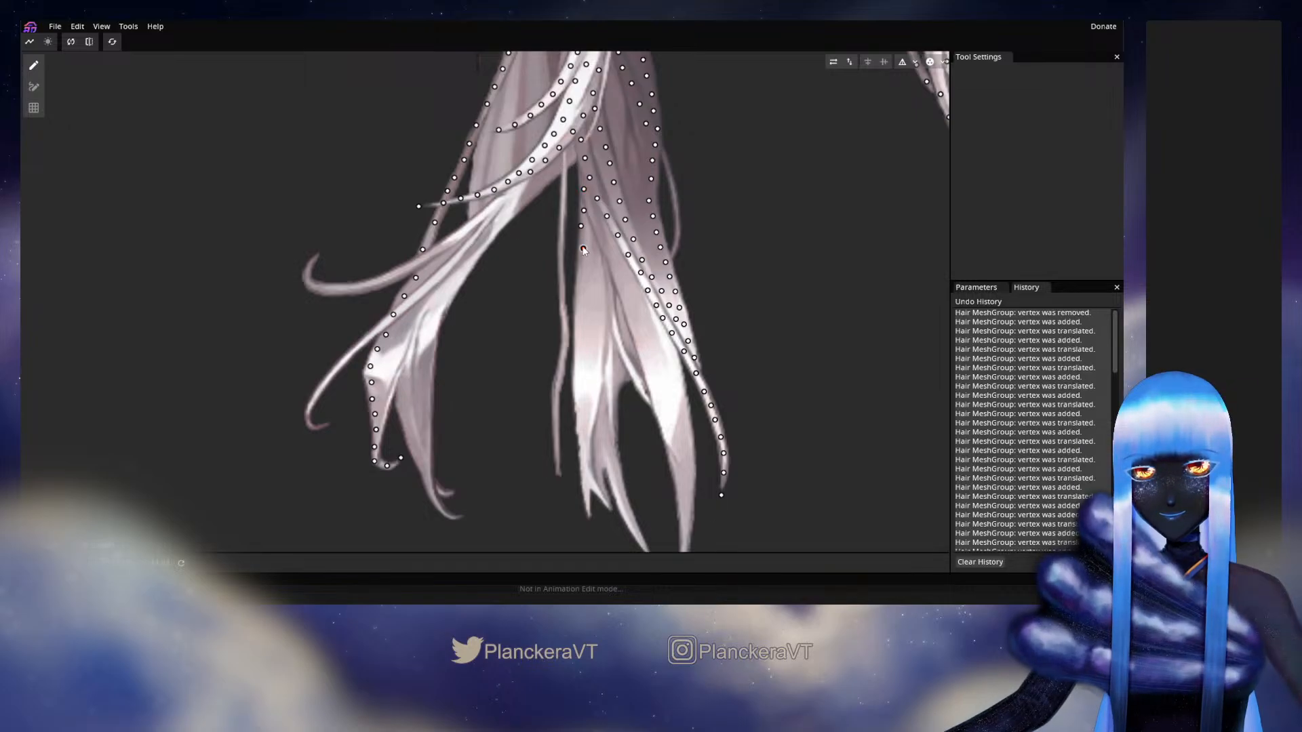
drag(583, 248, 583, 255)
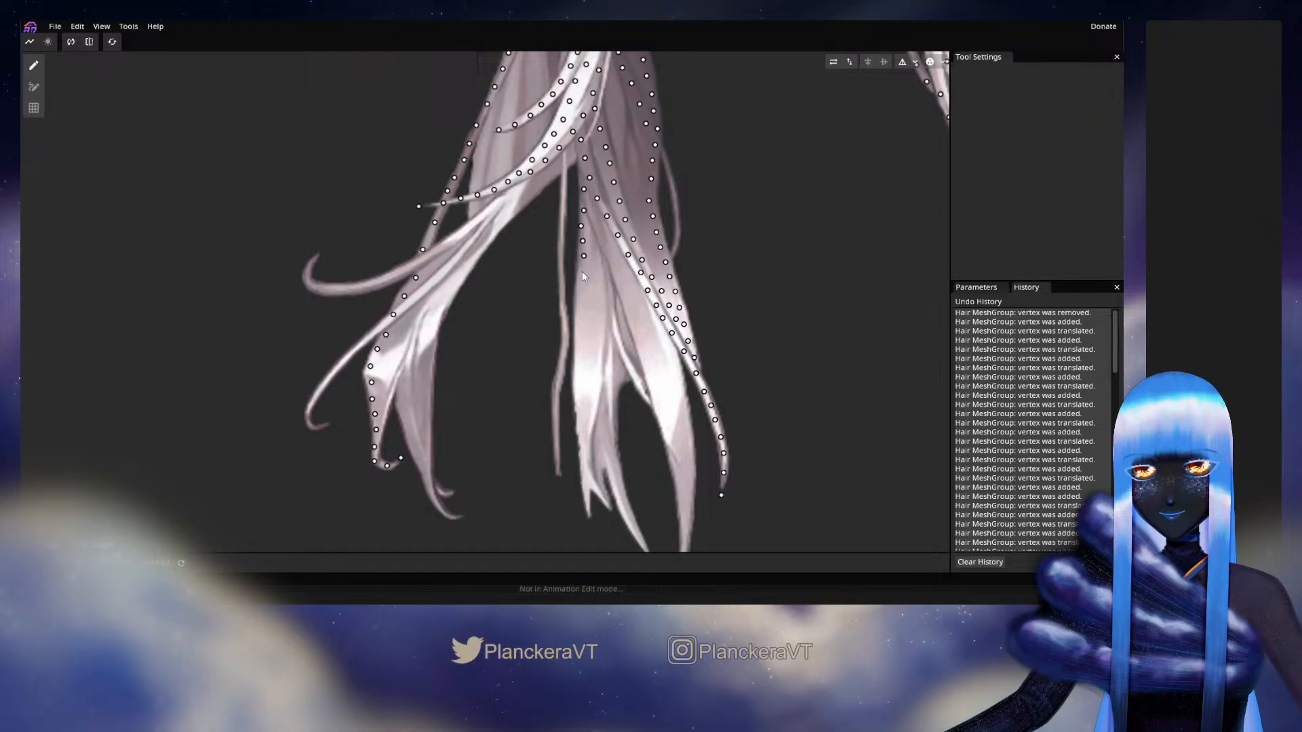
Step: Continue the inner-edge vertices of the central hanging section down into its bright highlight, repositioning one of them
click(582, 276)
click(581, 293)
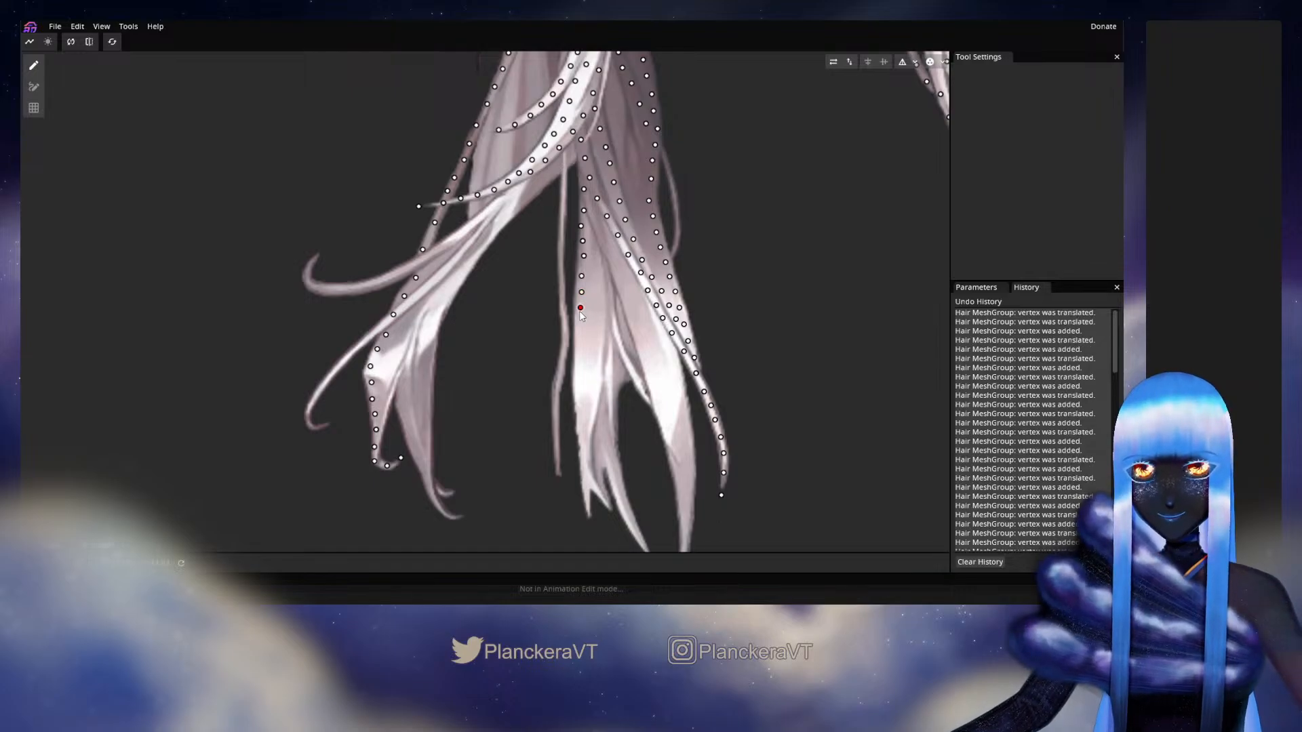
click(580, 308)
click(579, 323)
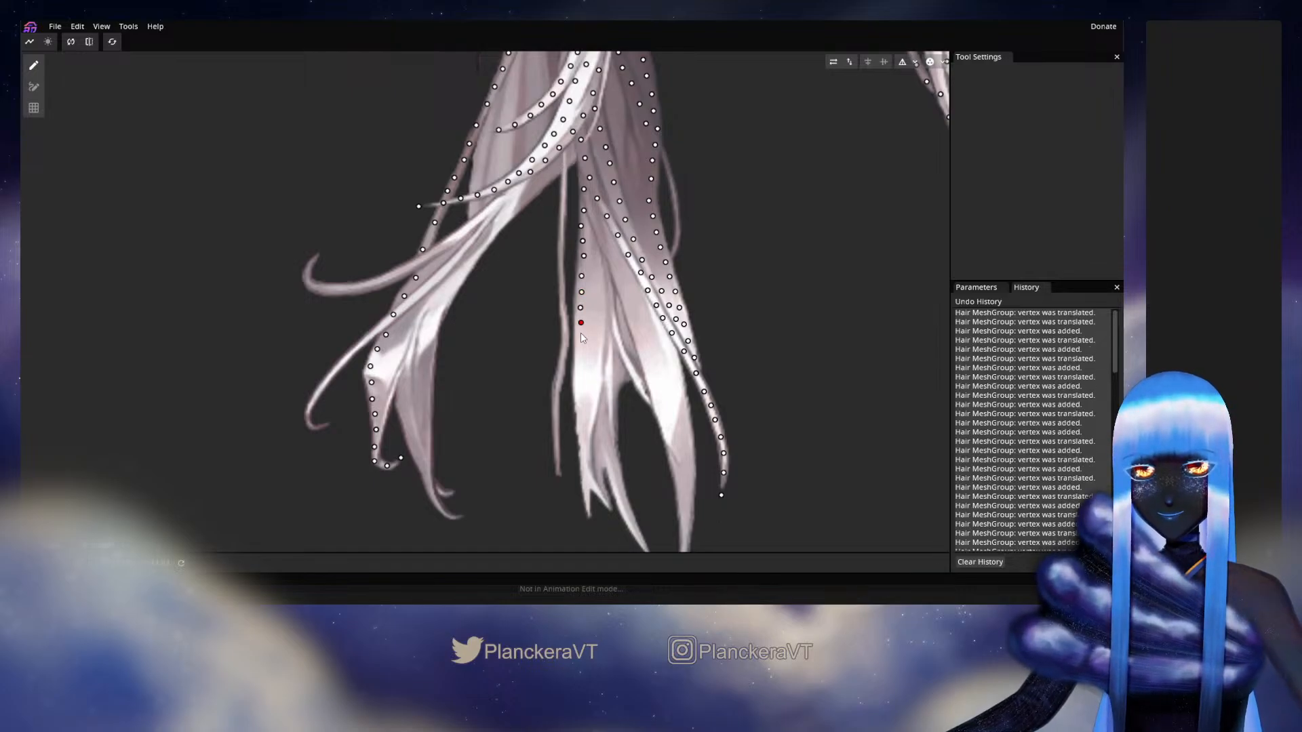
click(580, 349)
drag(582, 348, 579, 341)
click(580, 354)
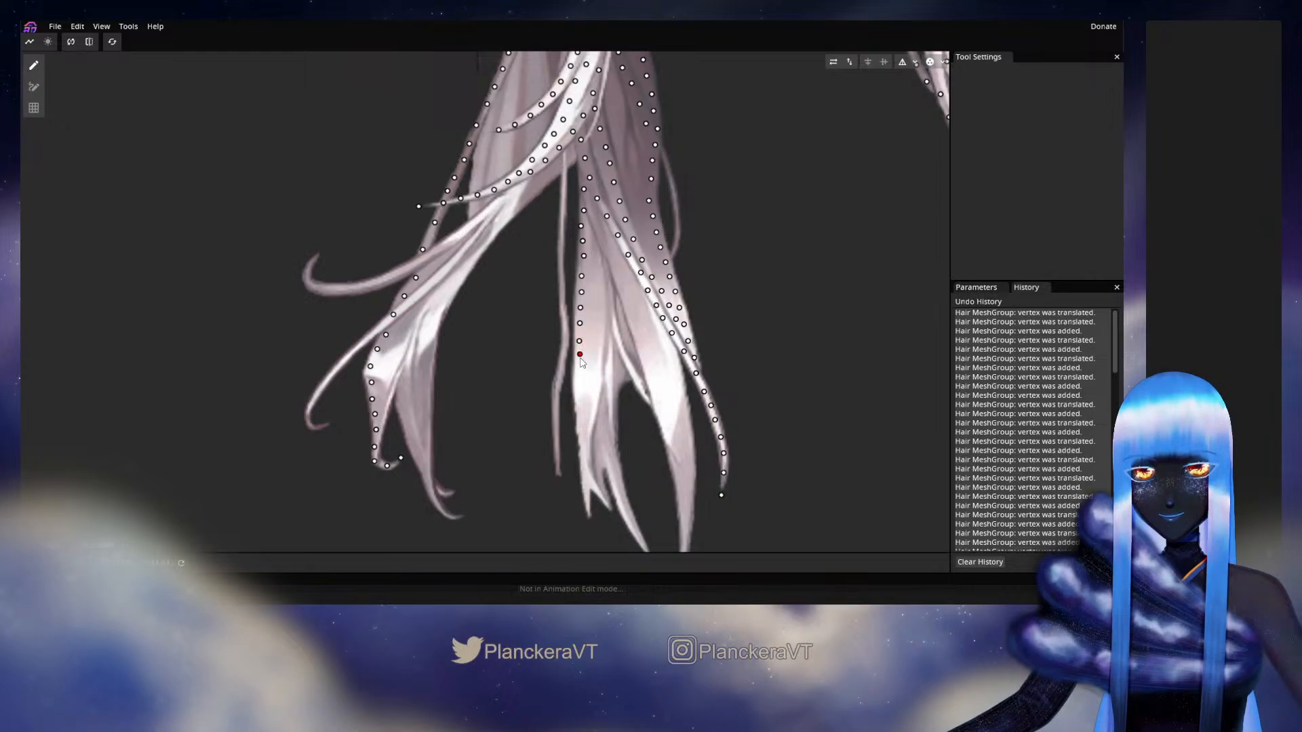
click(580, 376)
click(579, 395)
Step: Finish the inner-edge vertex row down to the tip of the first short pointed lock, replacing one misplaced vertex
drag(581, 402, 617, 299)
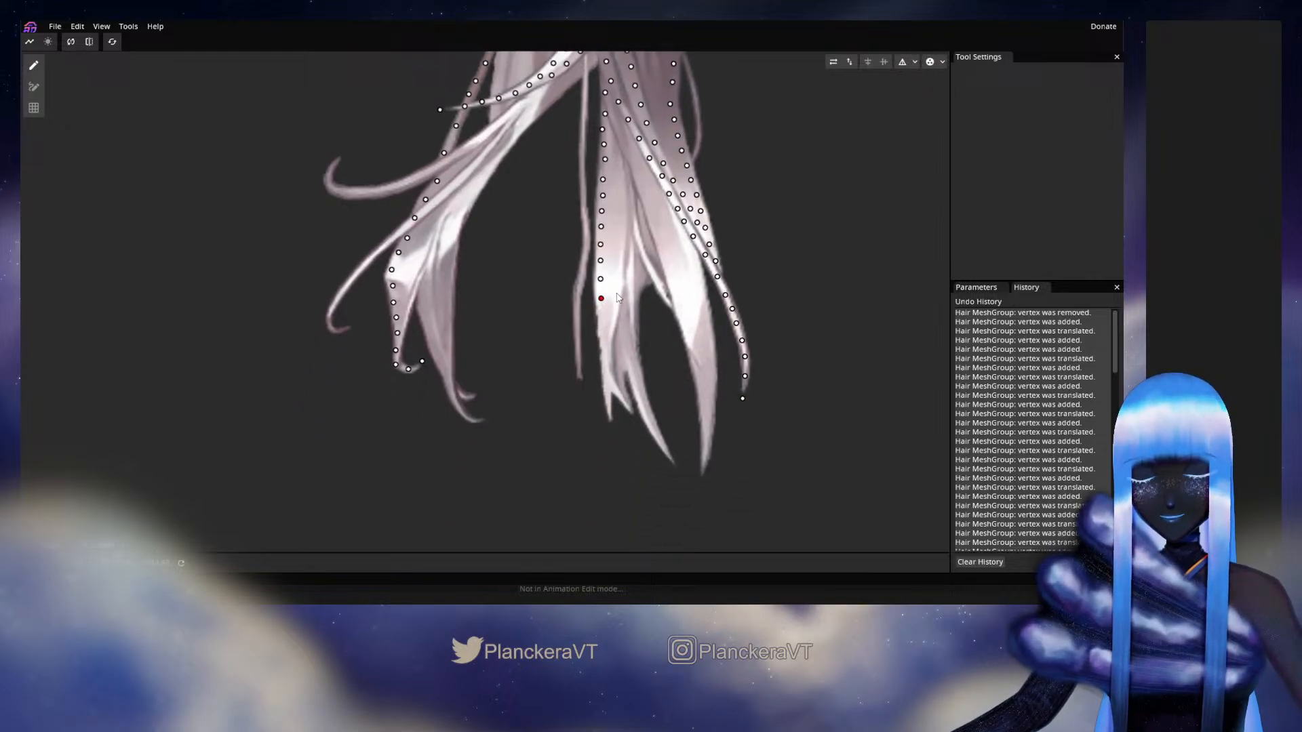
click(602, 327)
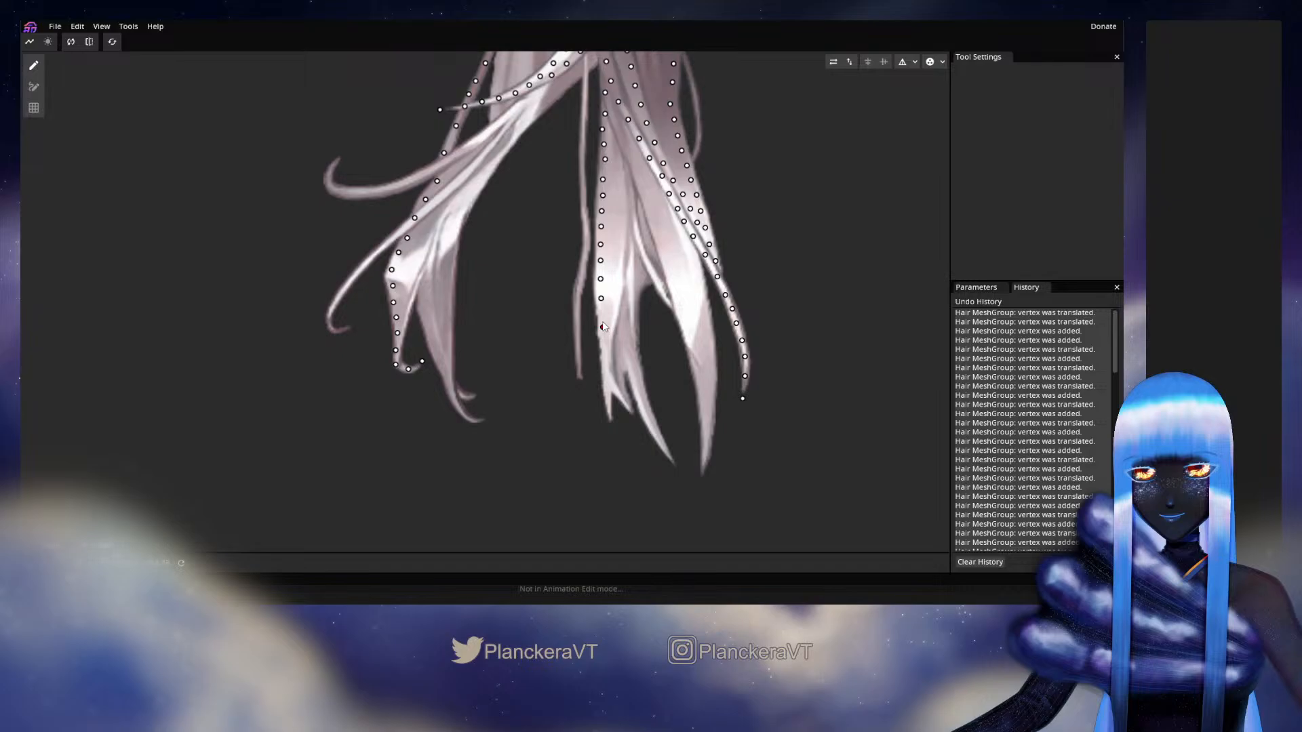
right_click(602, 327)
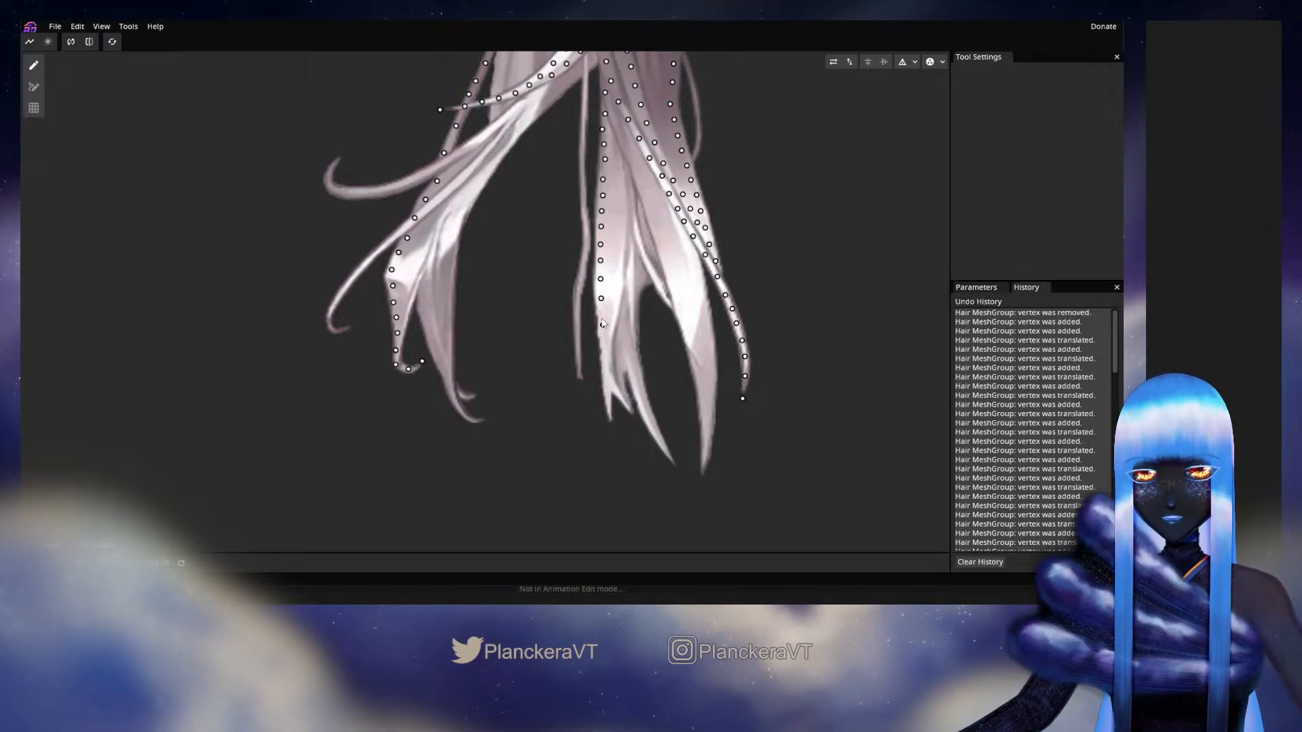
click(602, 317)
click(604, 335)
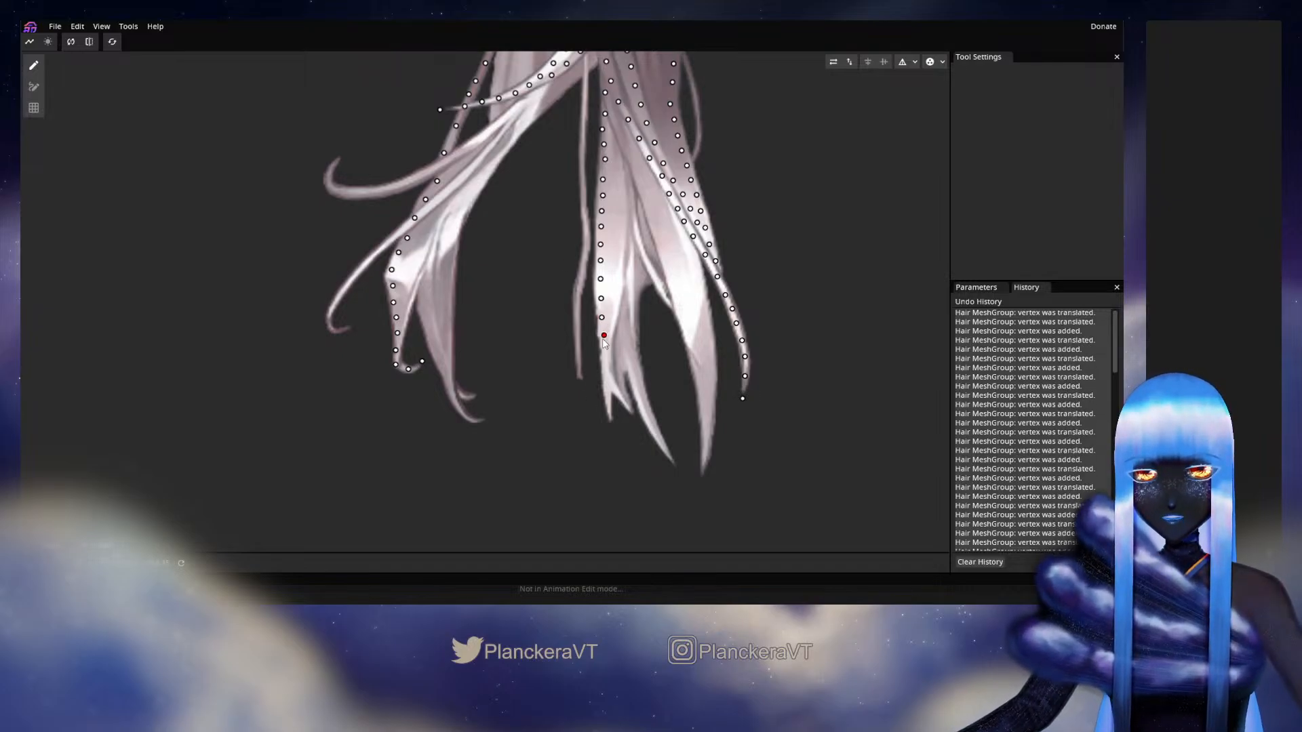
click(604, 360)
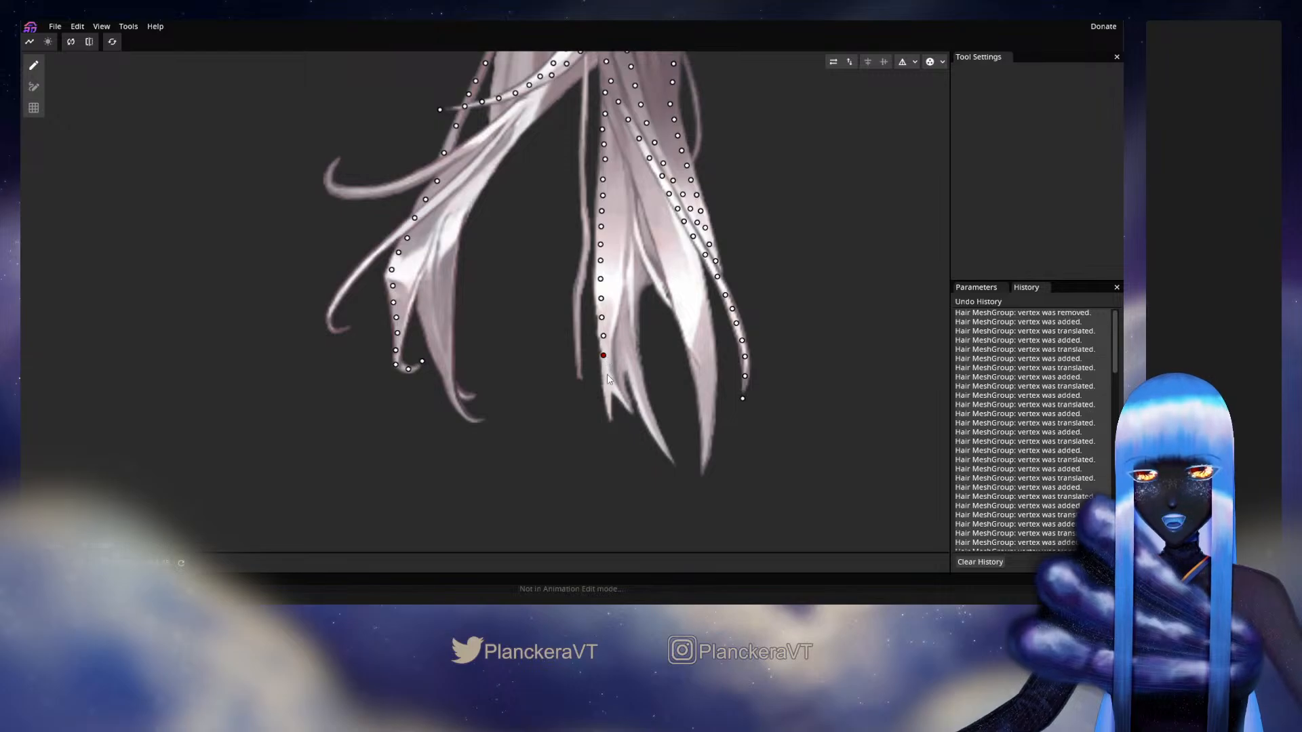
click(608, 375)
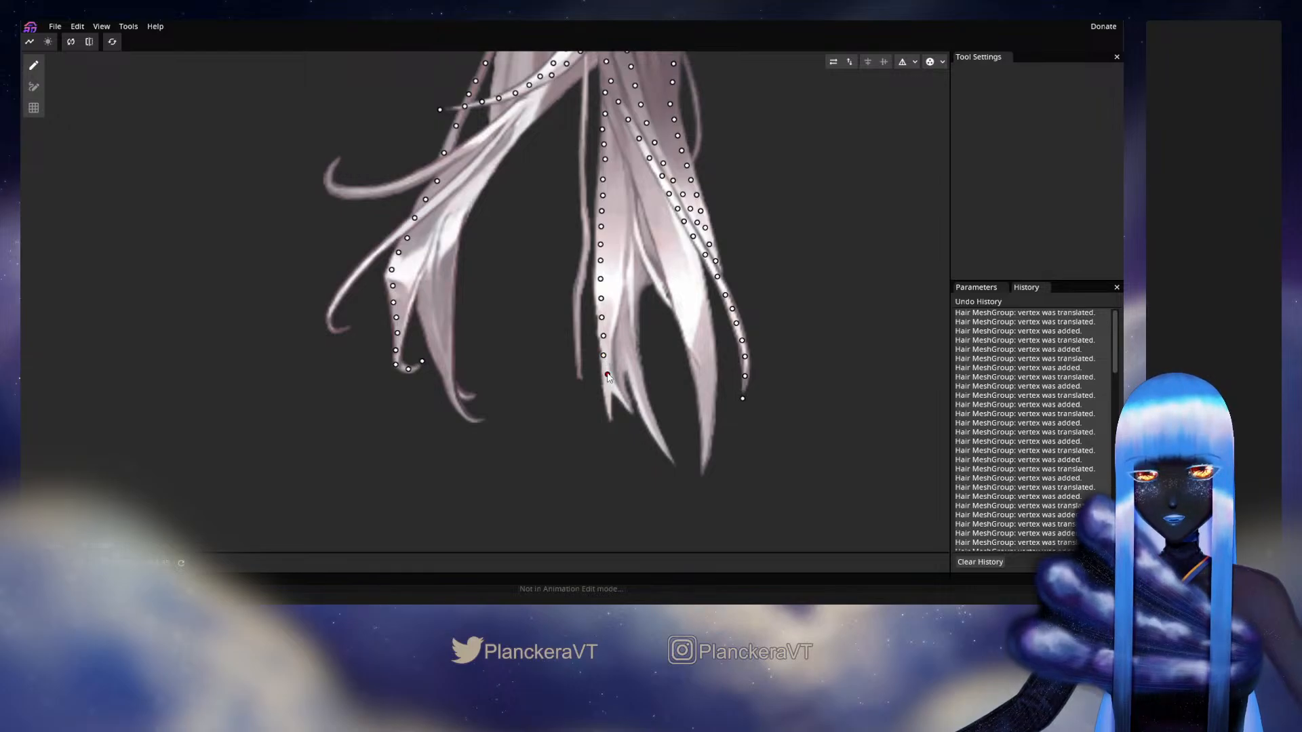
click(606, 394)
click(608, 412)
Step: Add two vertices to the small spike beside the first pointed lock, nudging the upper one into place
click(618, 391)
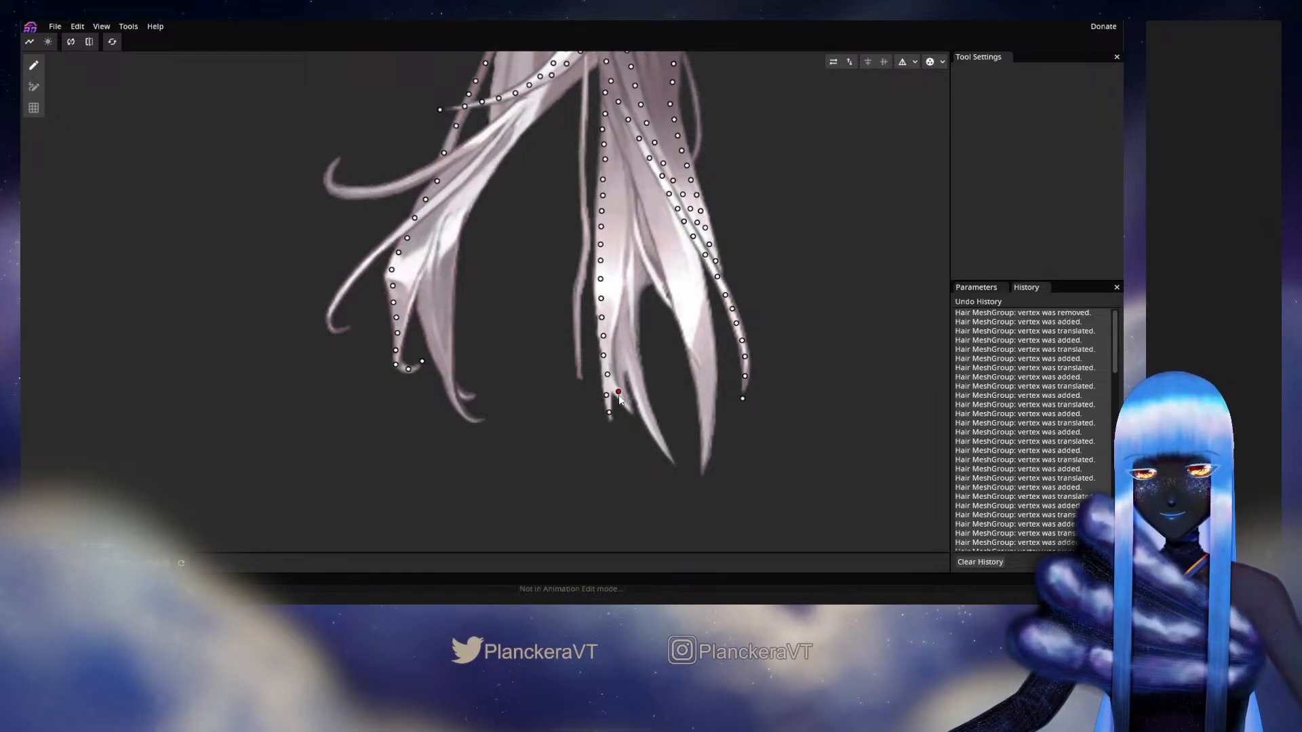
drag(619, 396, 617, 391)
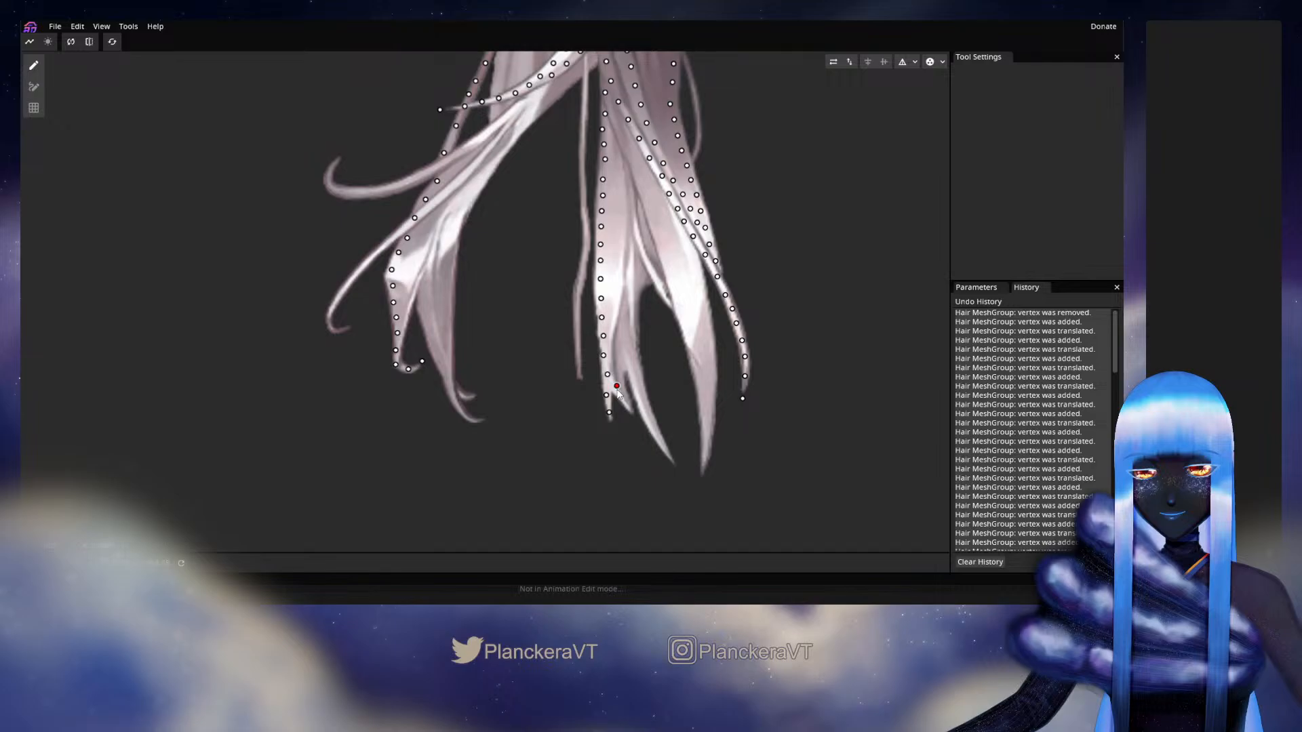
click(621, 400)
Step: Place a vertex row down the curved middle lock from the notch beside the small spike to just past its tip
click(630, 362)
click(634, 384)
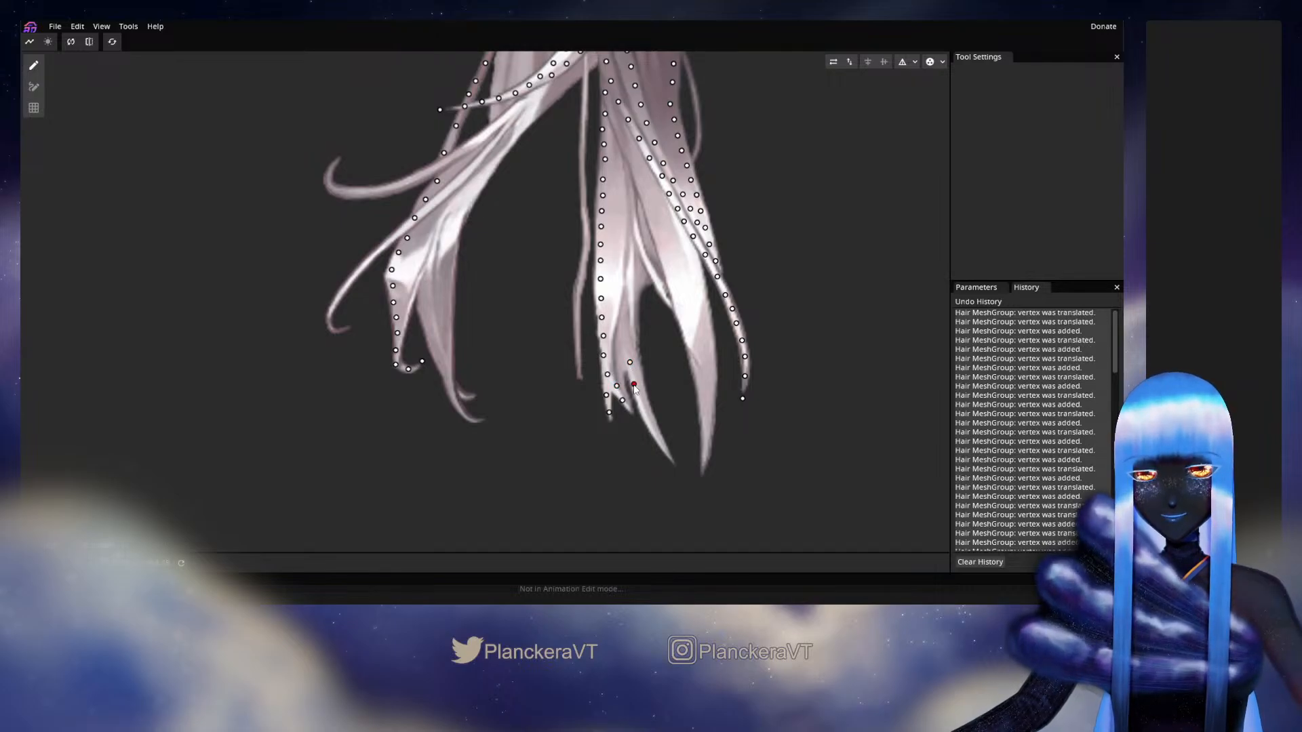
click(640, 399)
click(646, 413)
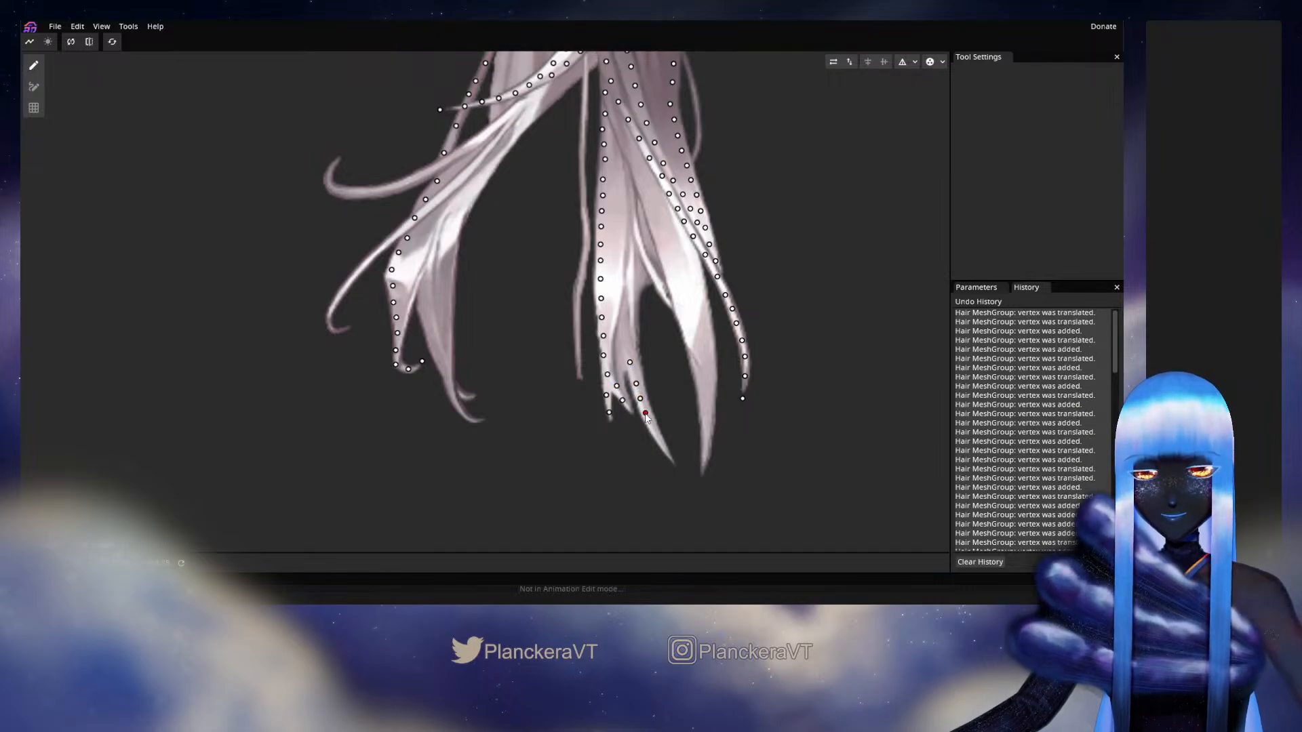
click(653, 432)
click(662, 448)
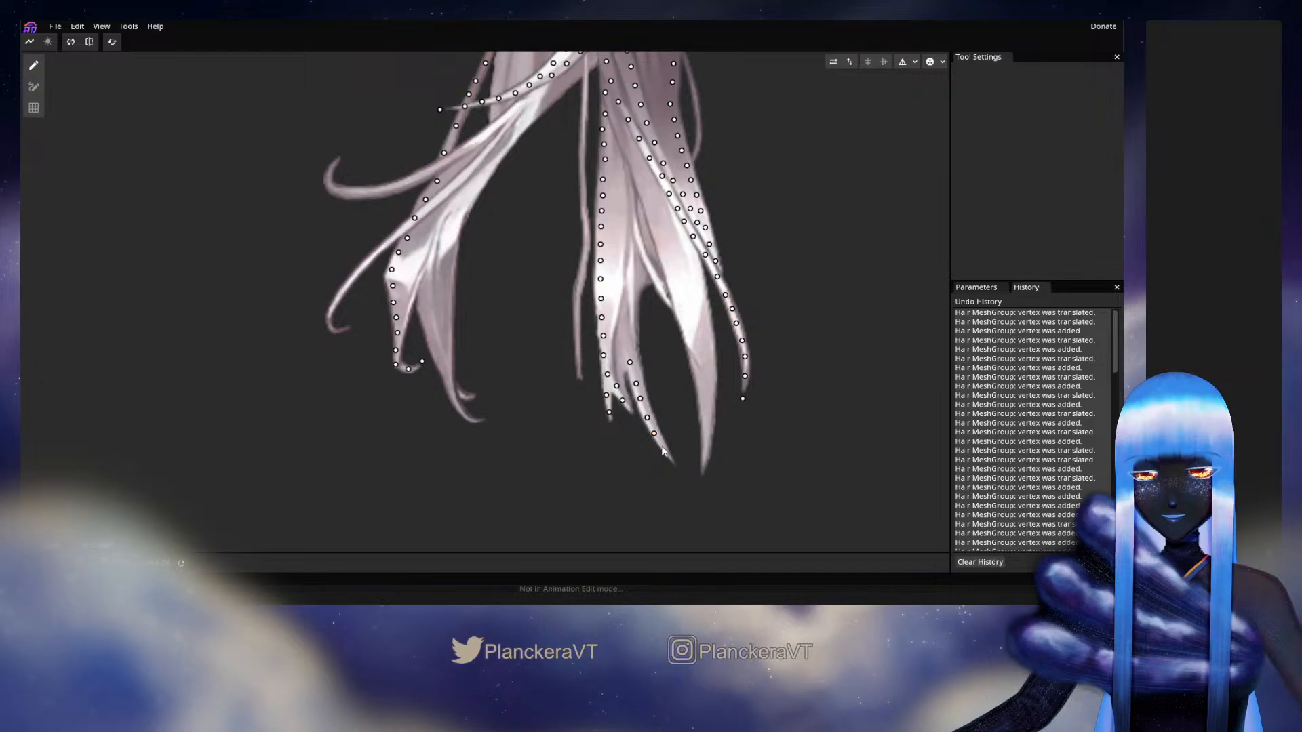
click(662, 447)
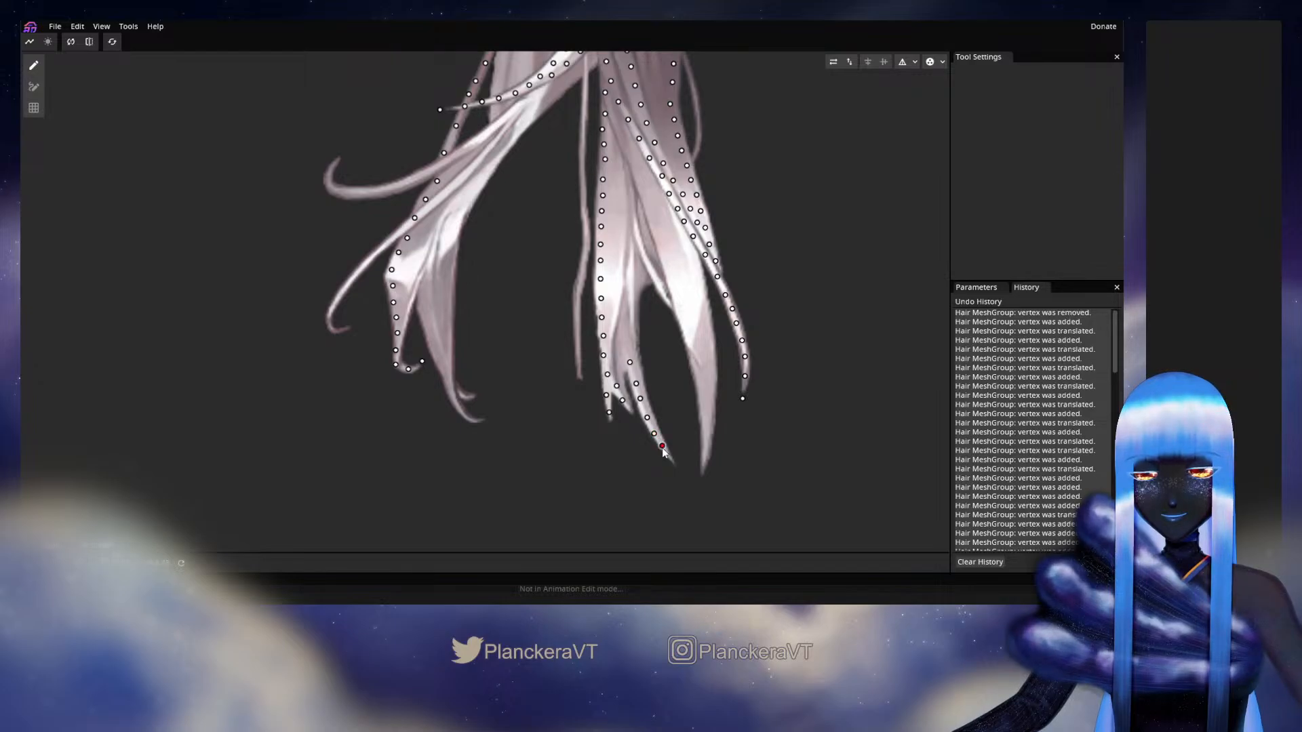
click(672, 462)
click(678, 470)
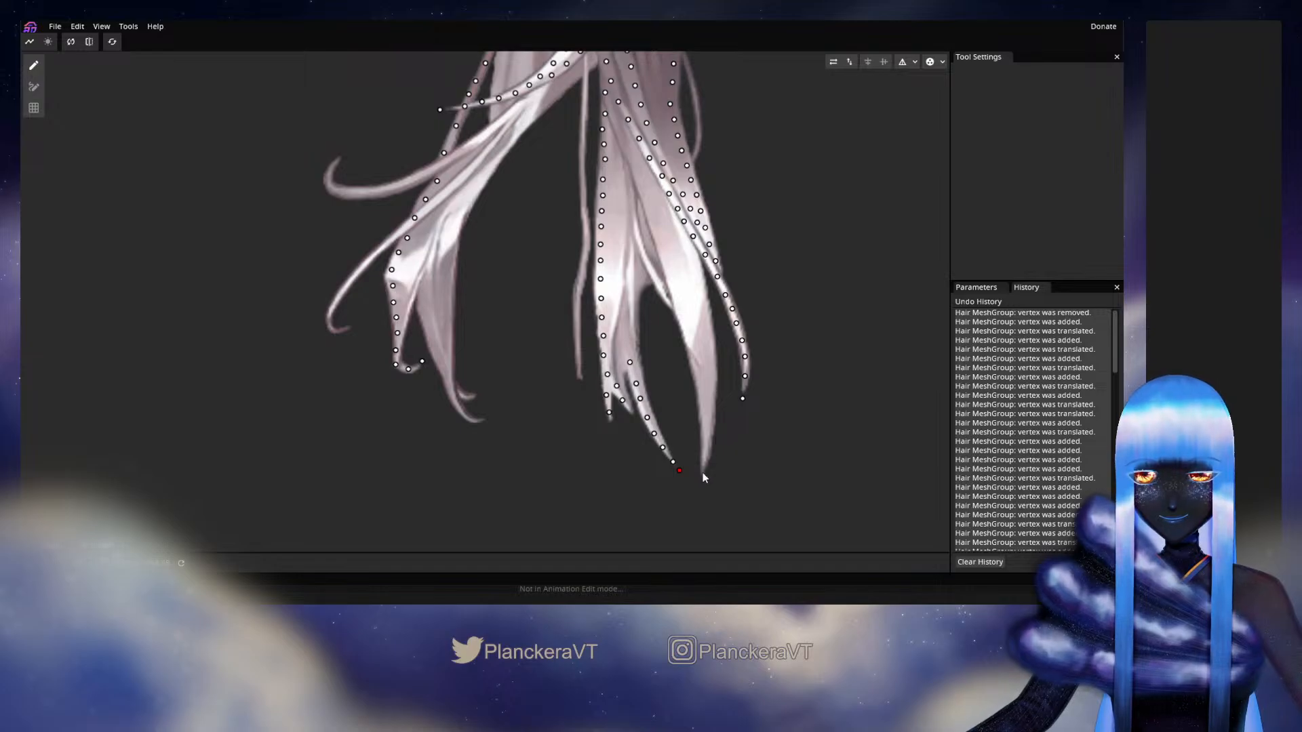
Step: Place a vertex row down the outer edge of the longest pointed lock, from its crossing strand to mid-length, repositioning vertices to fit the edge
click(684, 276)
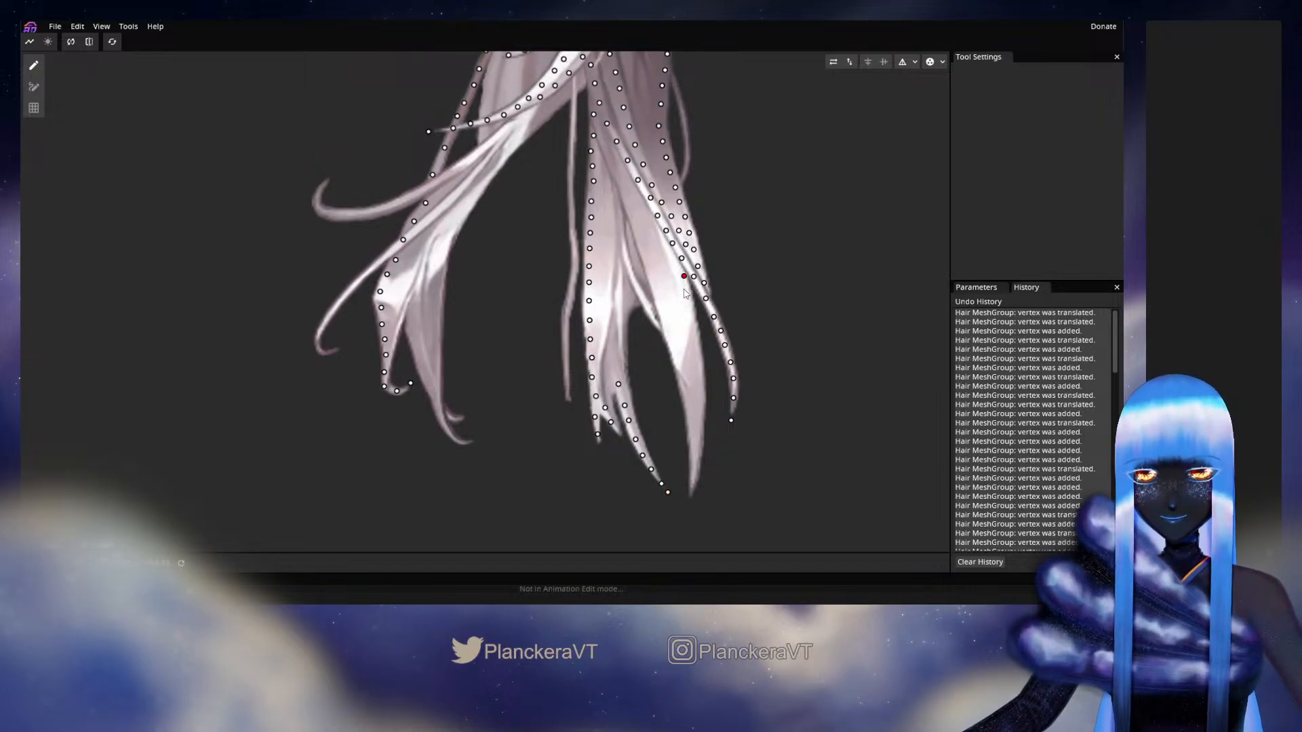
drag(684, 290, 681, 298)
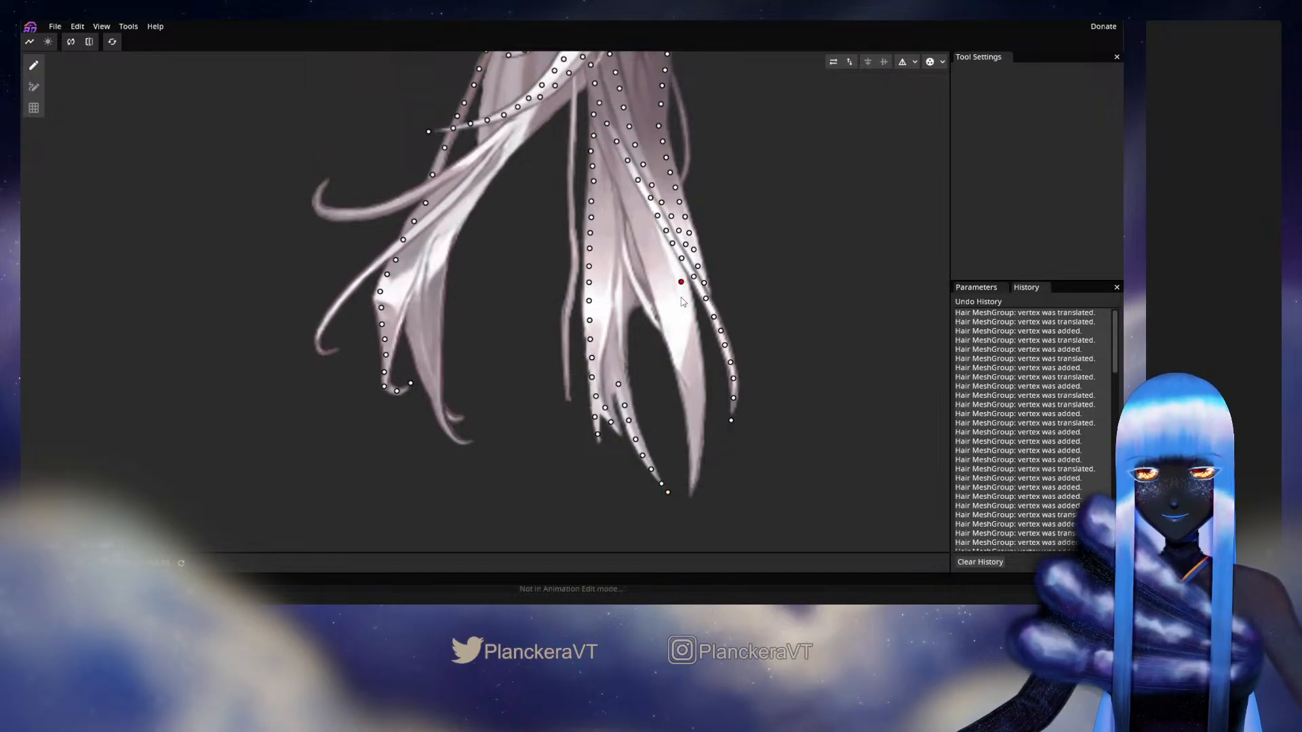
click(687, 297)
click(690, 313)
click(696, 327)
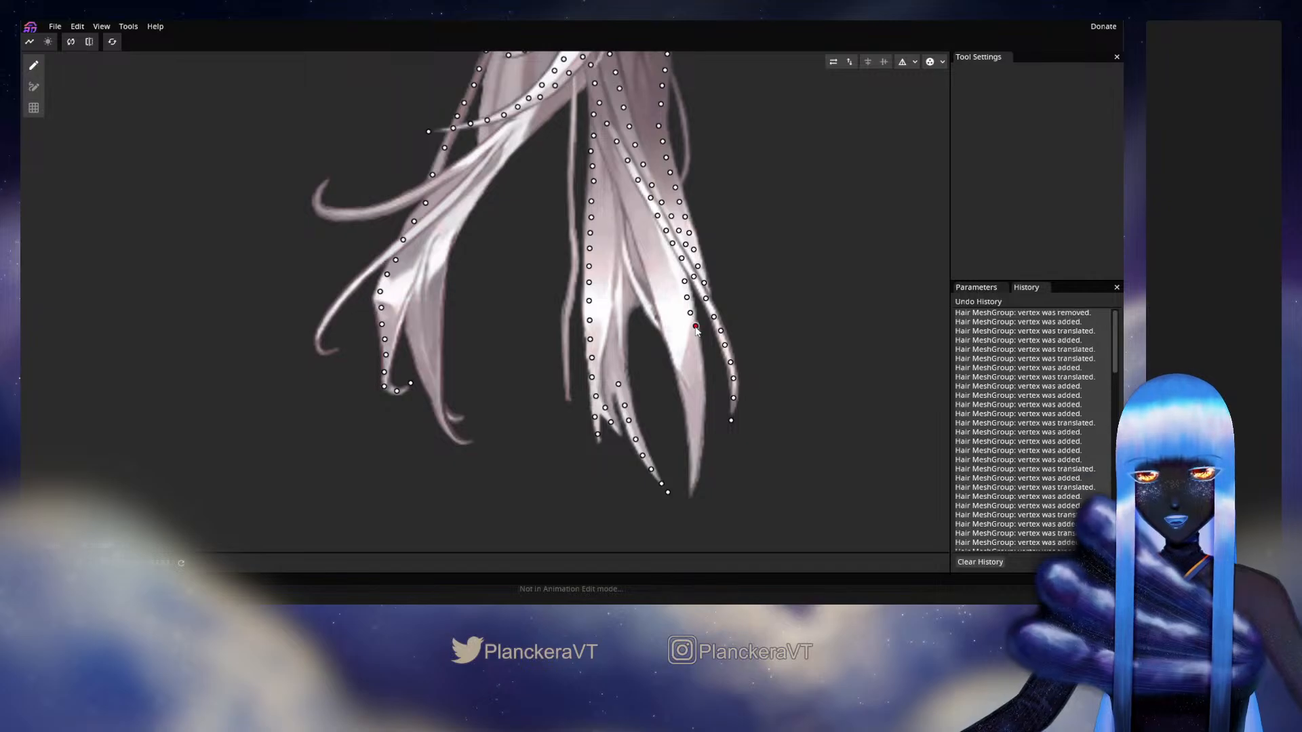
click(697, 350)
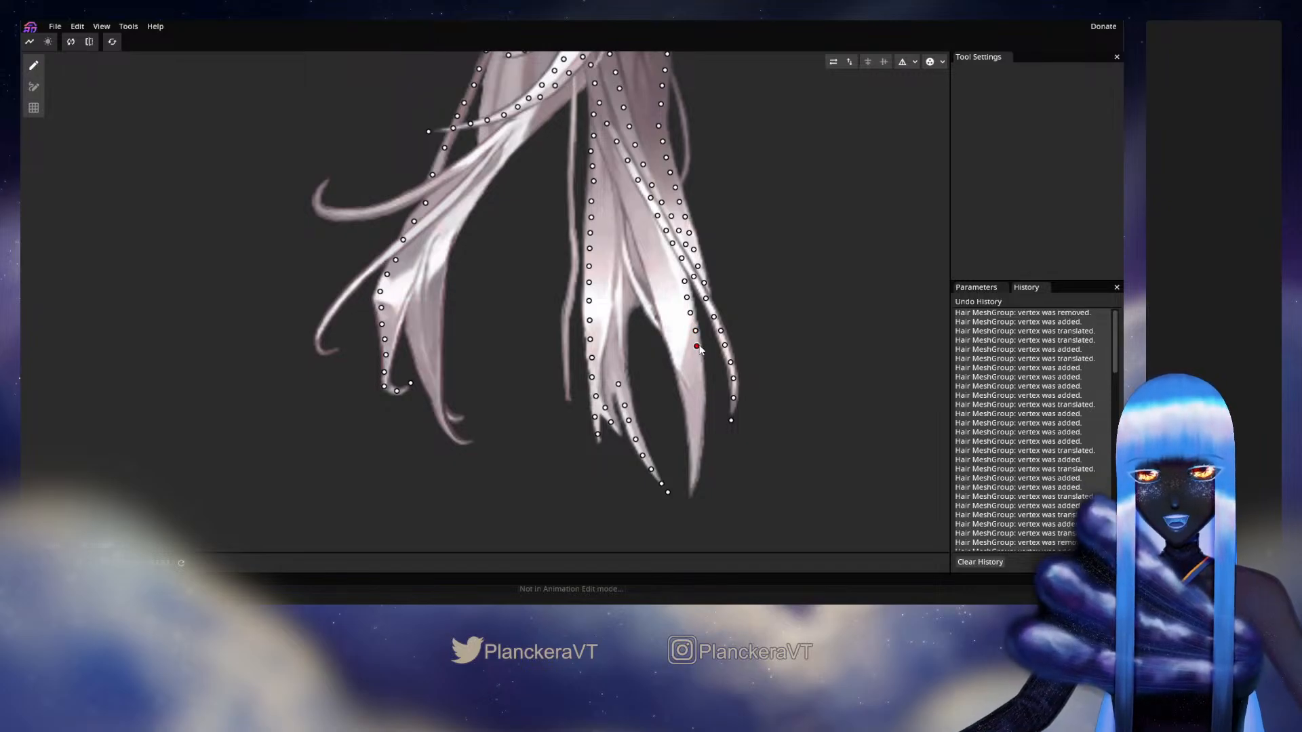
click(700, 366)
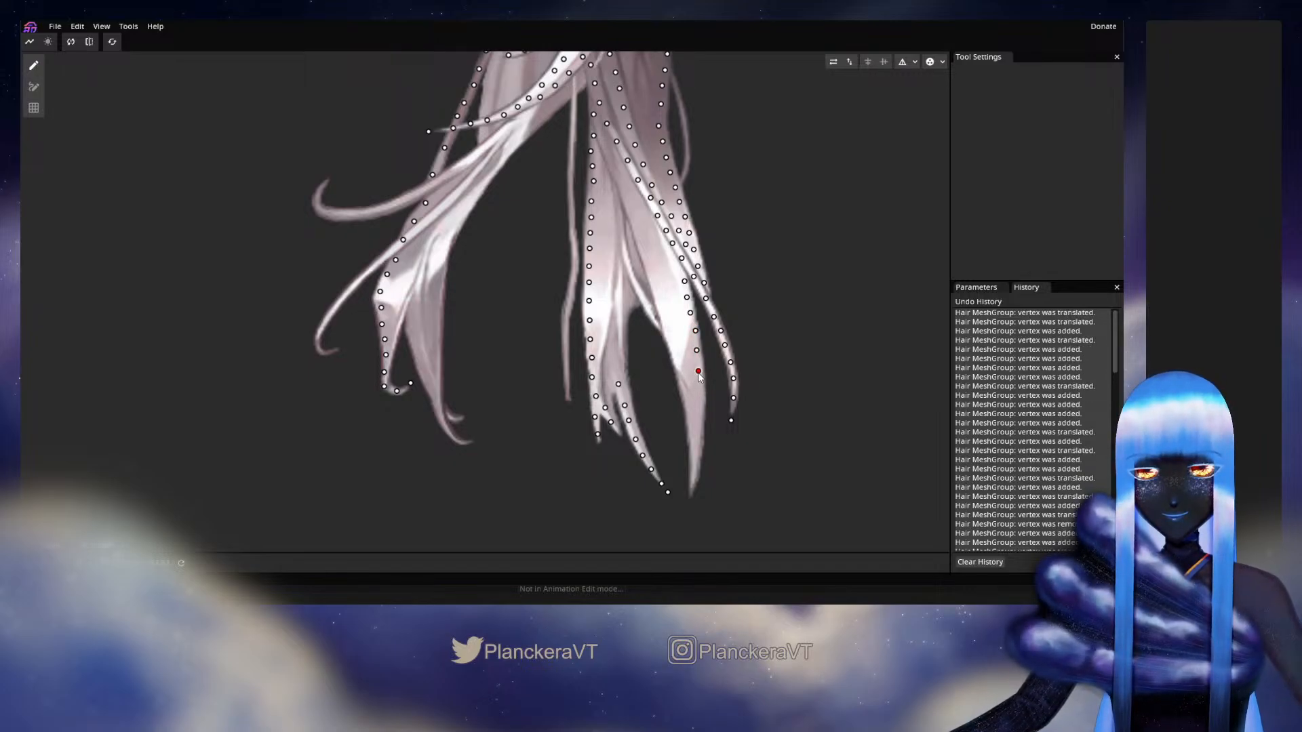
drag(698, 373, 699, 367)
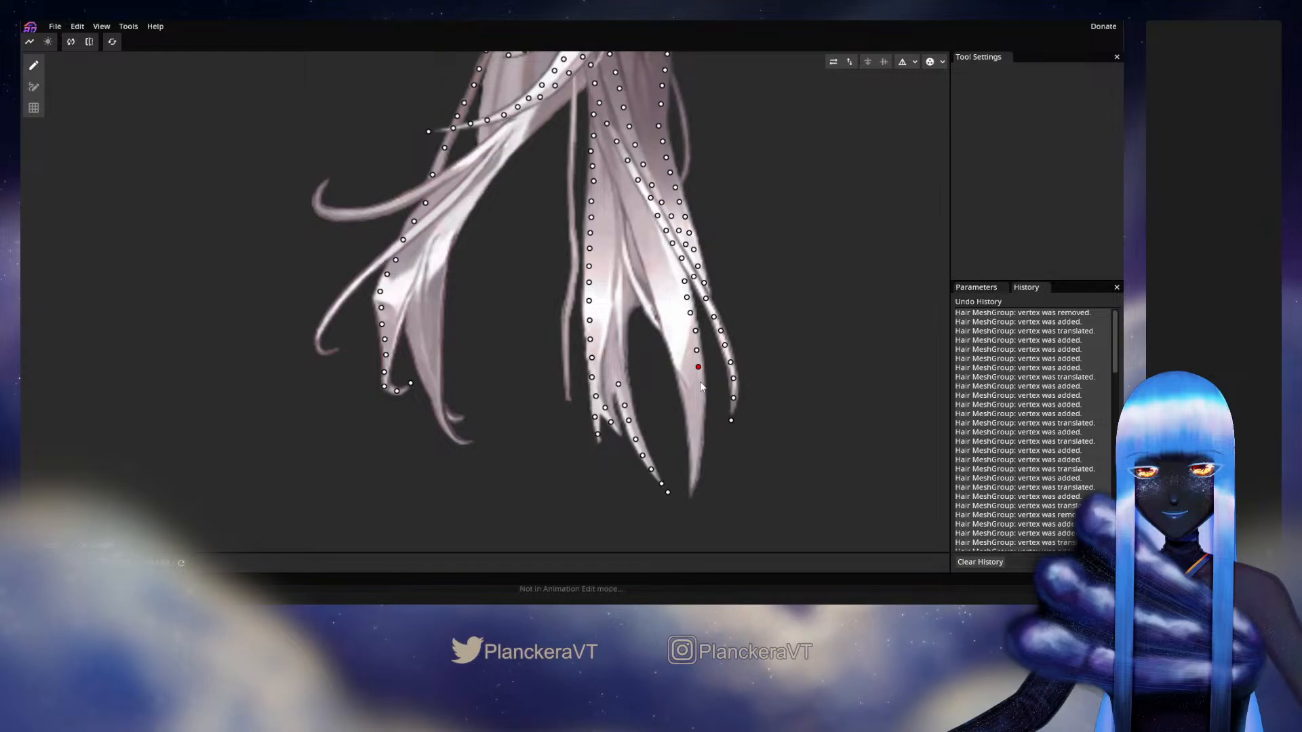
Step: Finish the longest pointed lock's outer-edge vertex row down to just past its tip, nudging misplaced vertices onto the edge
click(701, 387)
click(702, 408)
drag(701, 407, 702, 411)
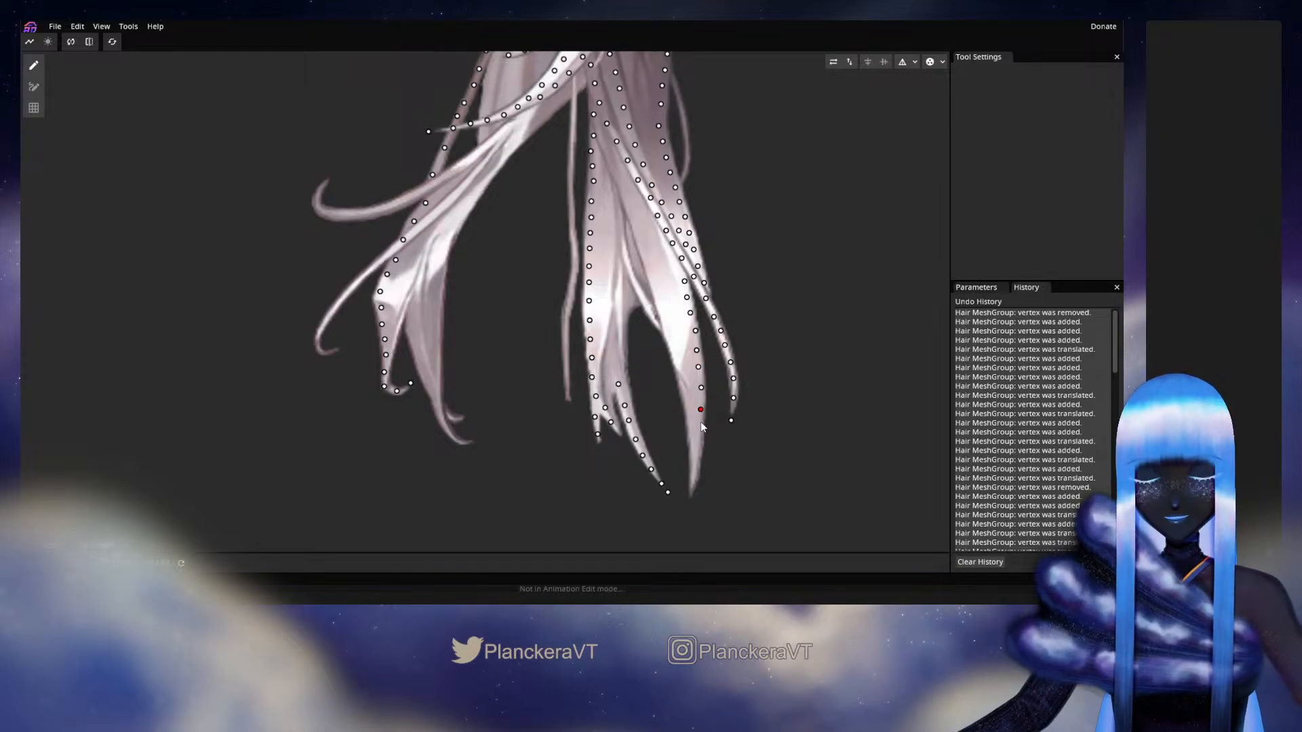
click(701, 427)
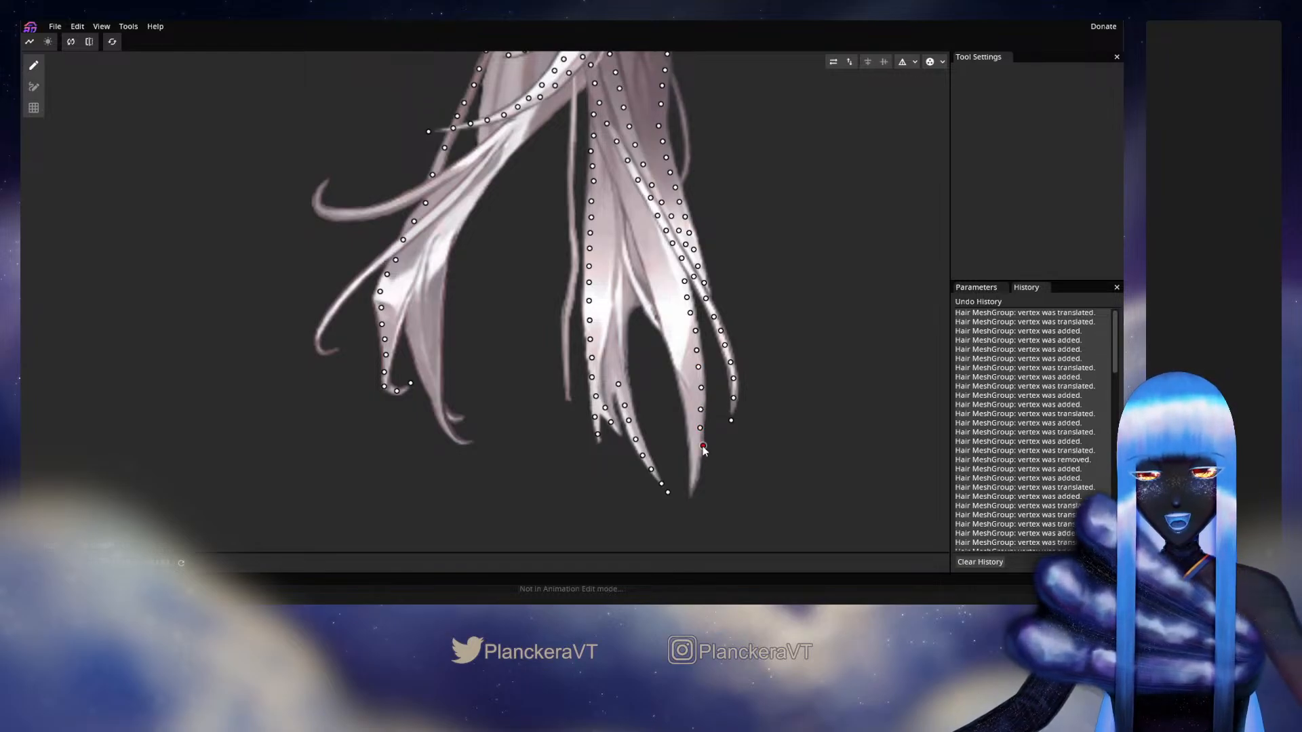
click(702, 445)
drag(702, 446, 697, 448)
click(696, 466)
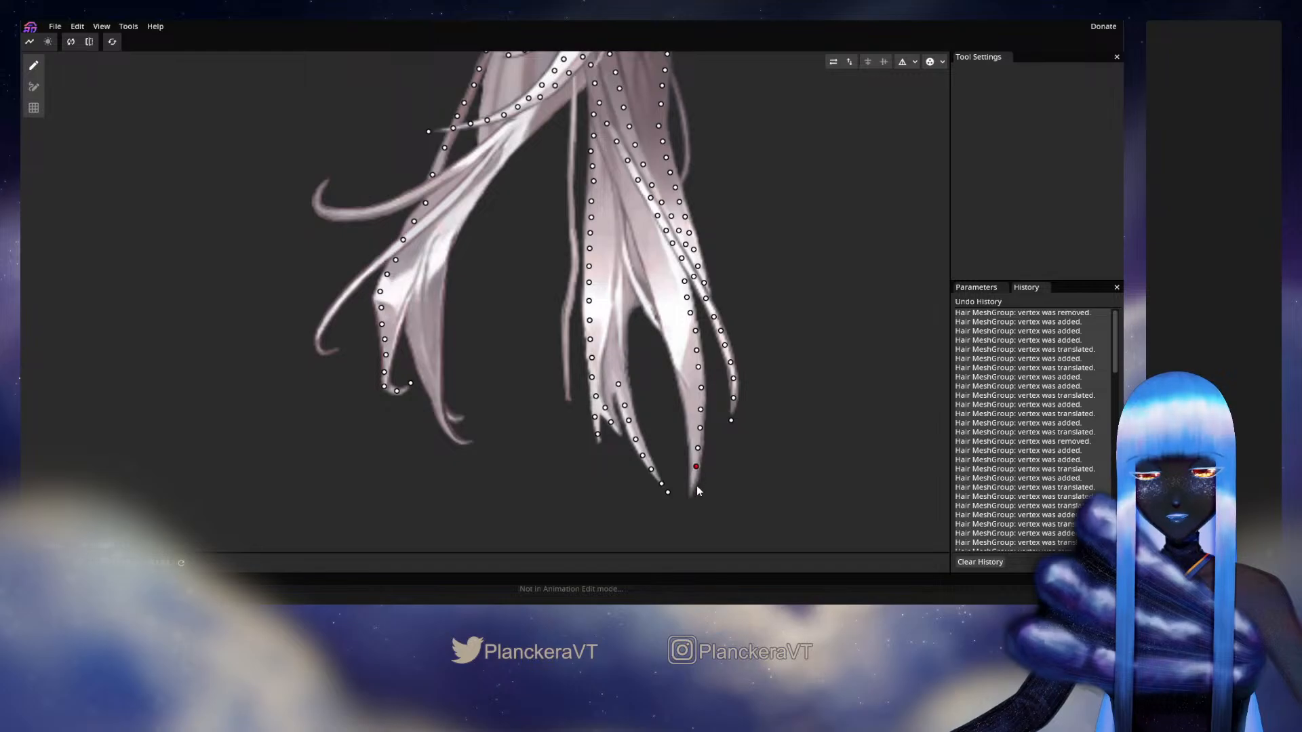
click(698, 485)
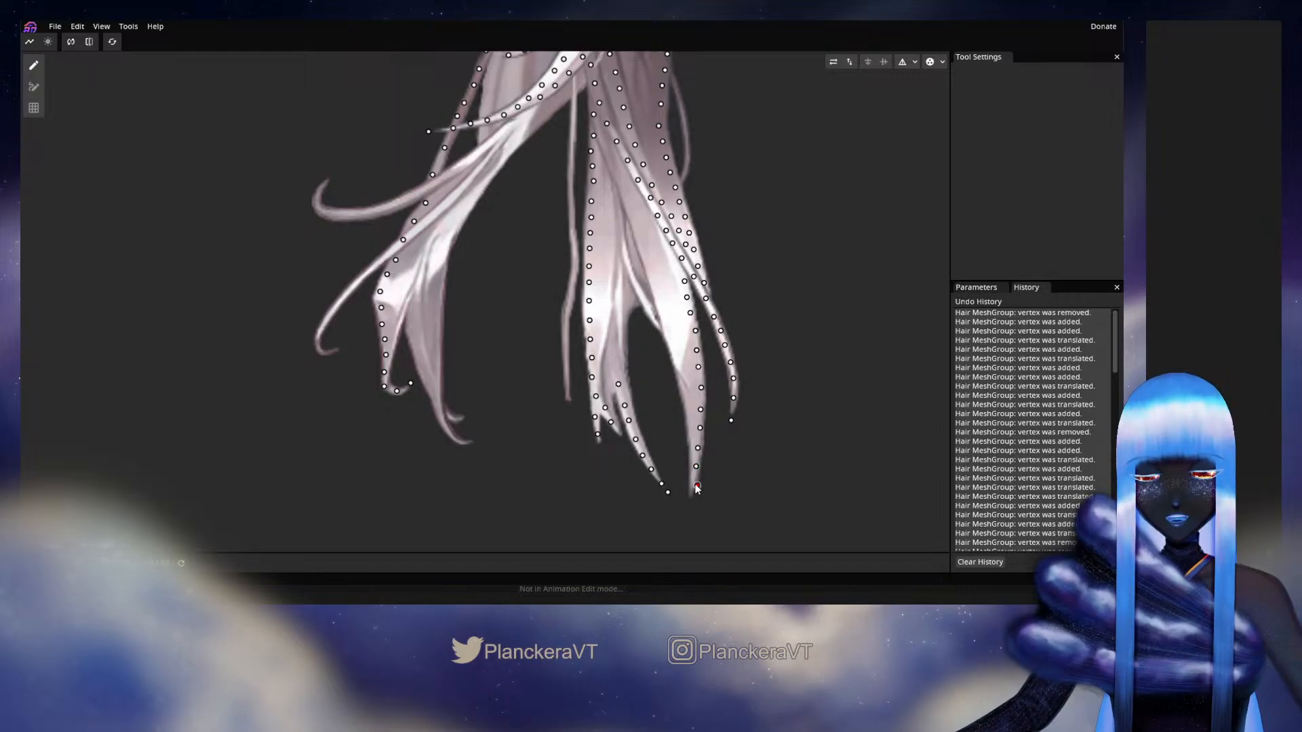
drag(697, 486, 692, 486)
click(686, 505)
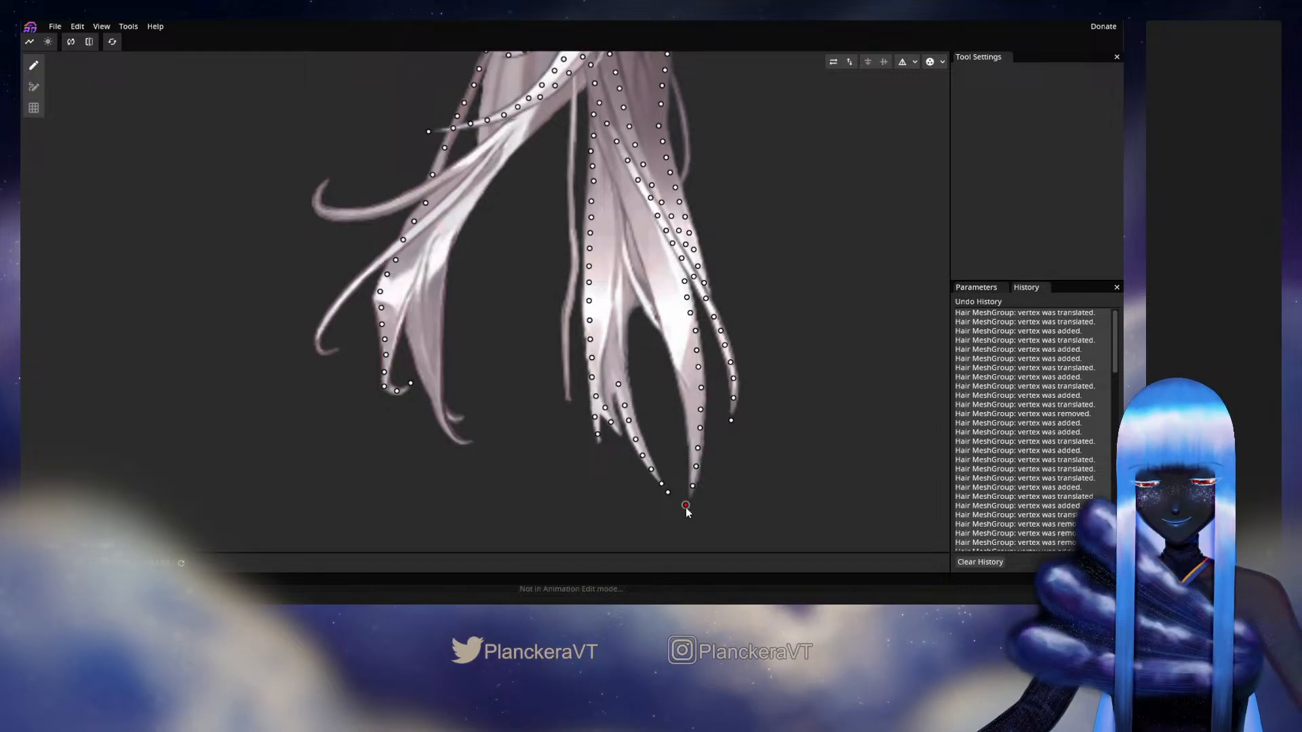
Step: Place a vertex row up the inner edge of the longest pointed lock, from near its tip into its bright highlight
click(691, 456)
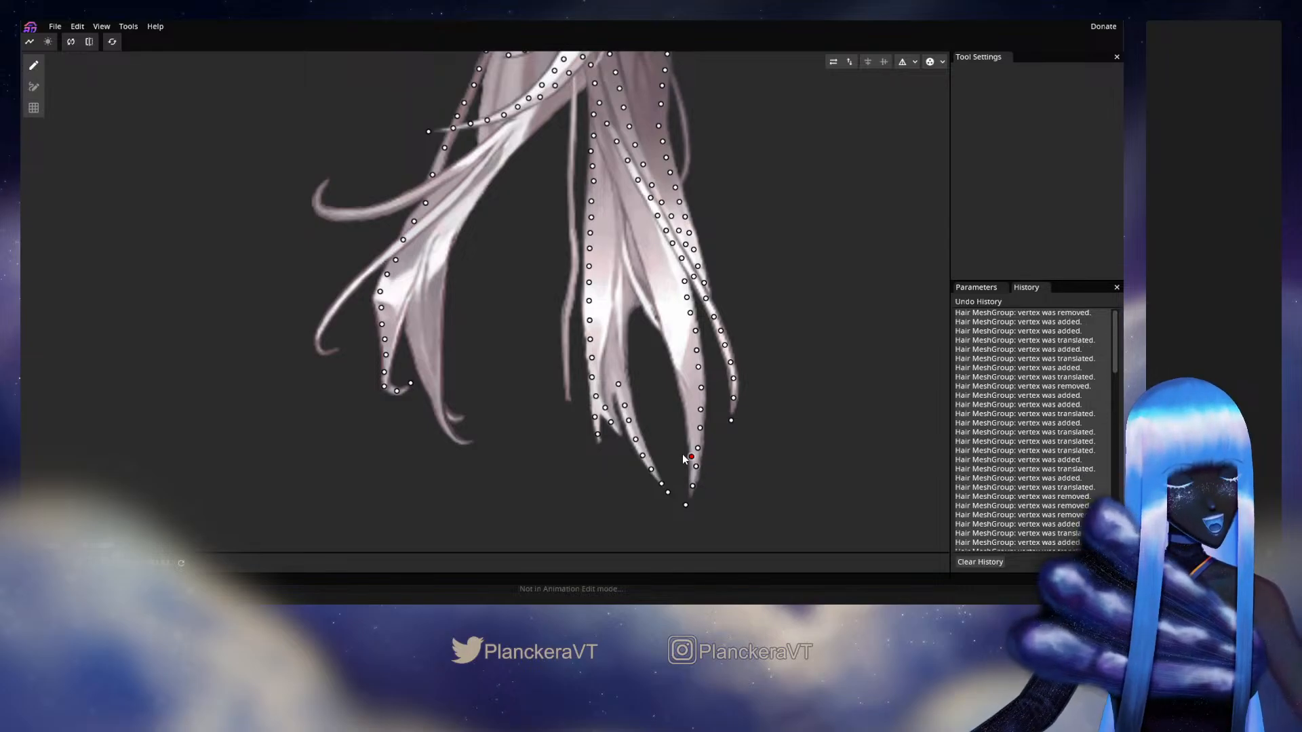
click(690, 435)
click(686, 414)
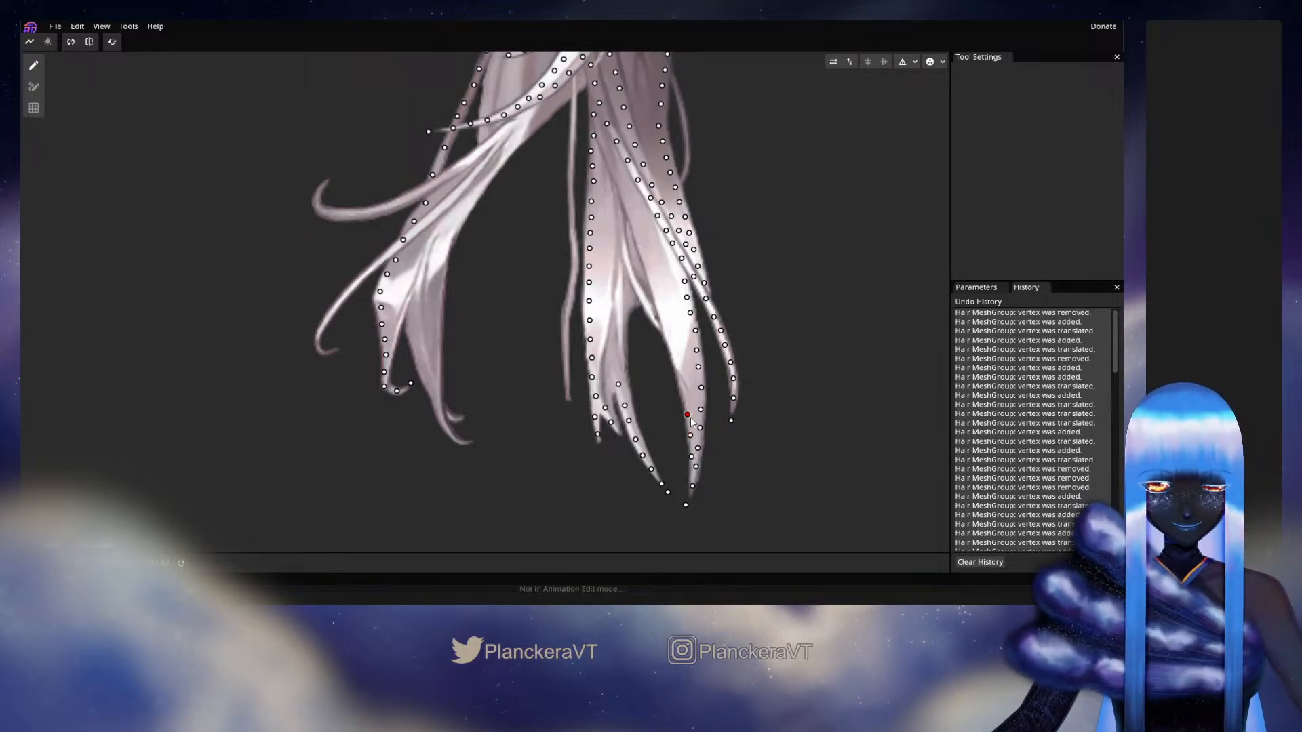
click(686, 394)
click(679, 373)
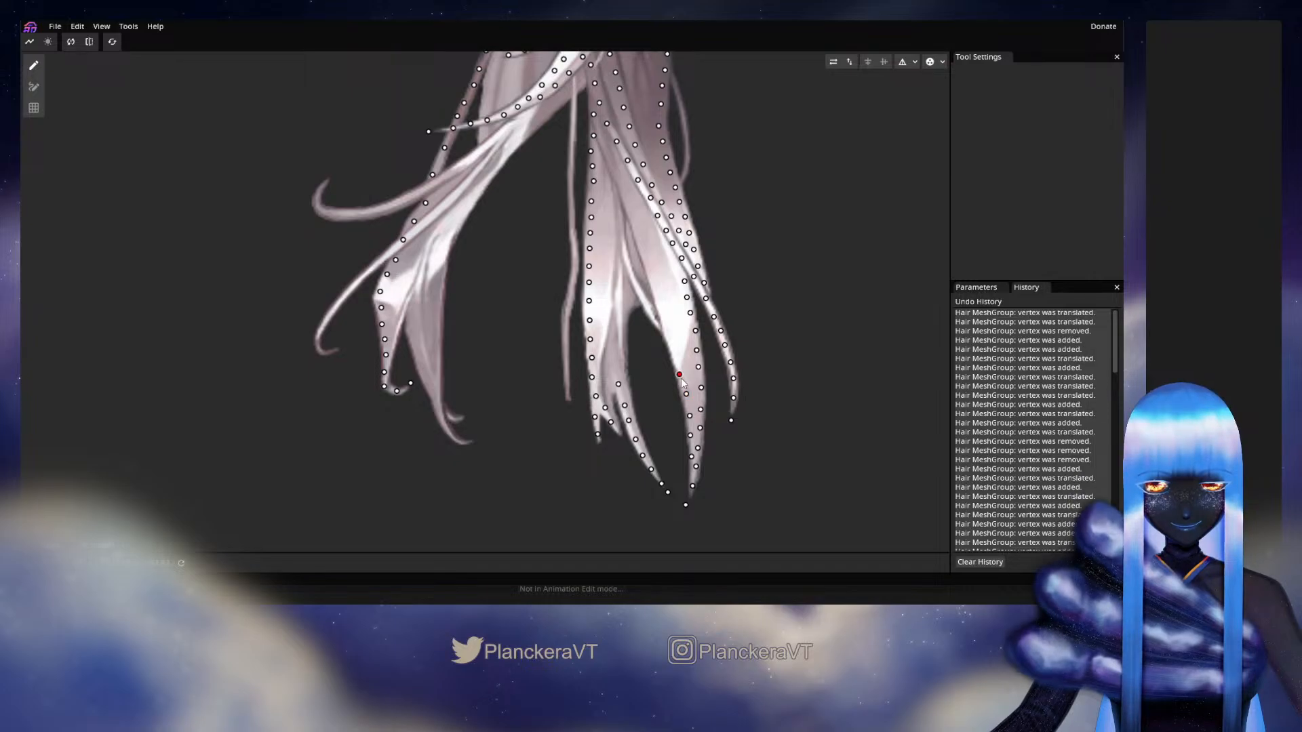
click(676, 359)
click(672, 342)
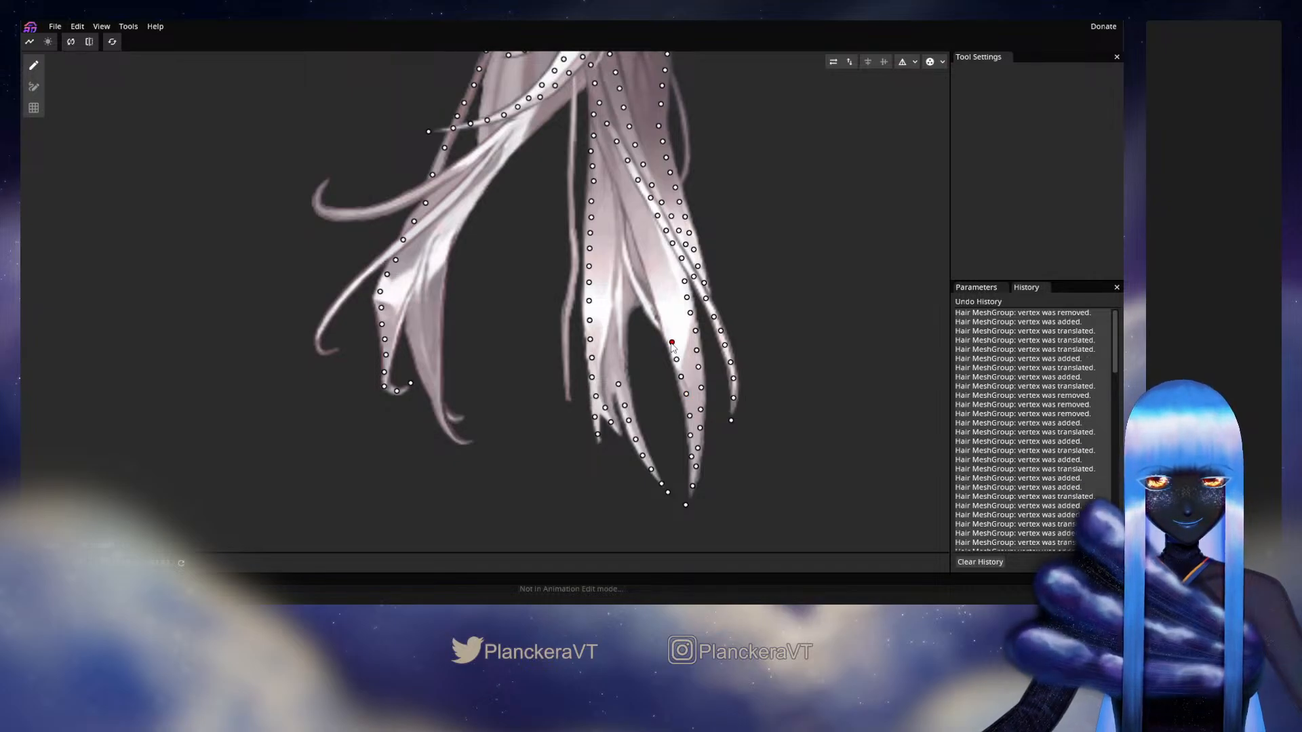
click(667, 329)
click(661, 306)
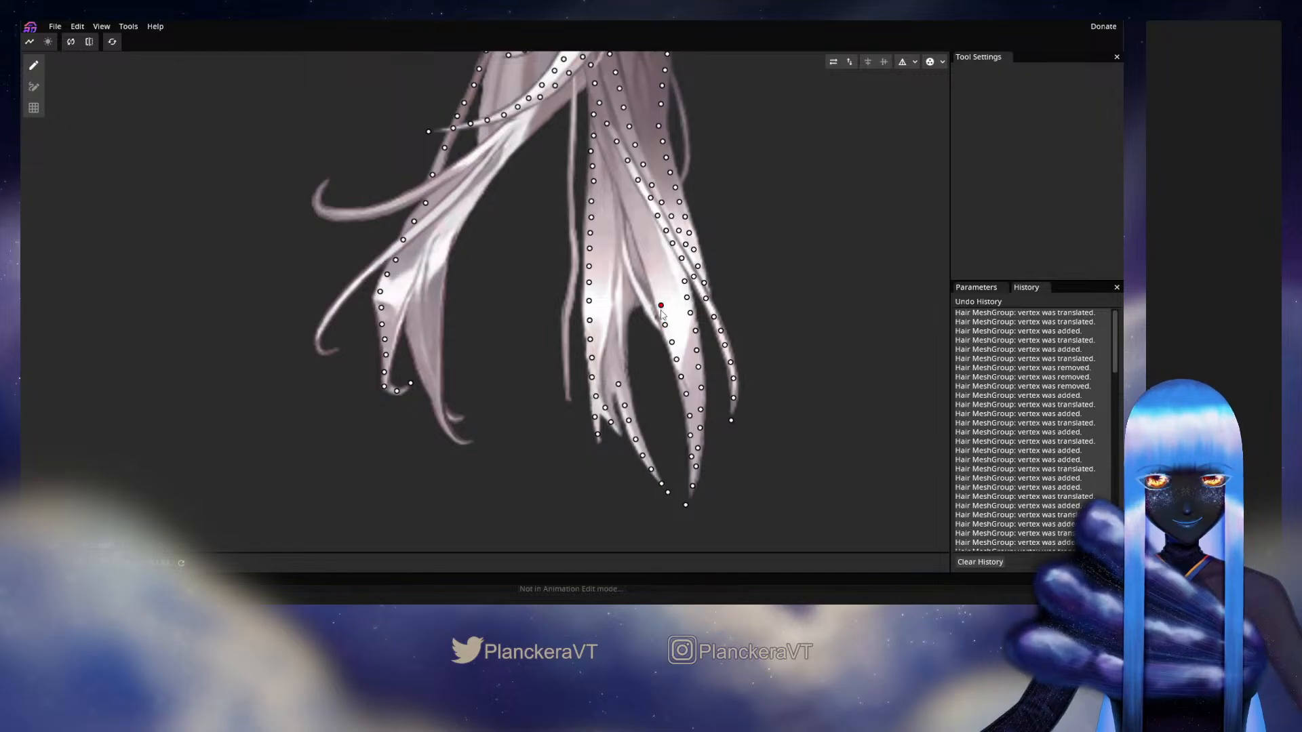
Step: Continue the vertex row from the long lock's highlight up the dark inner strand to the upper part of the central hanging section
click(658, 290)
click(650, 274)
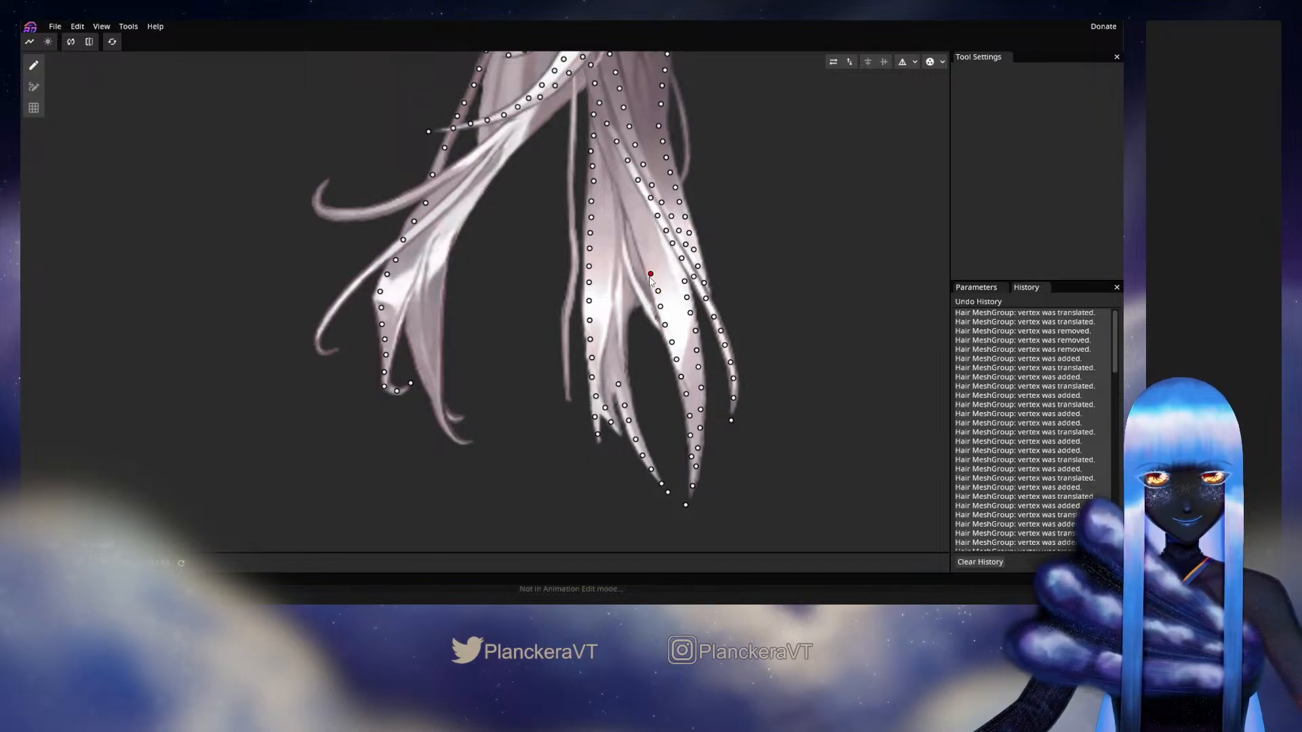
click(645, 256)
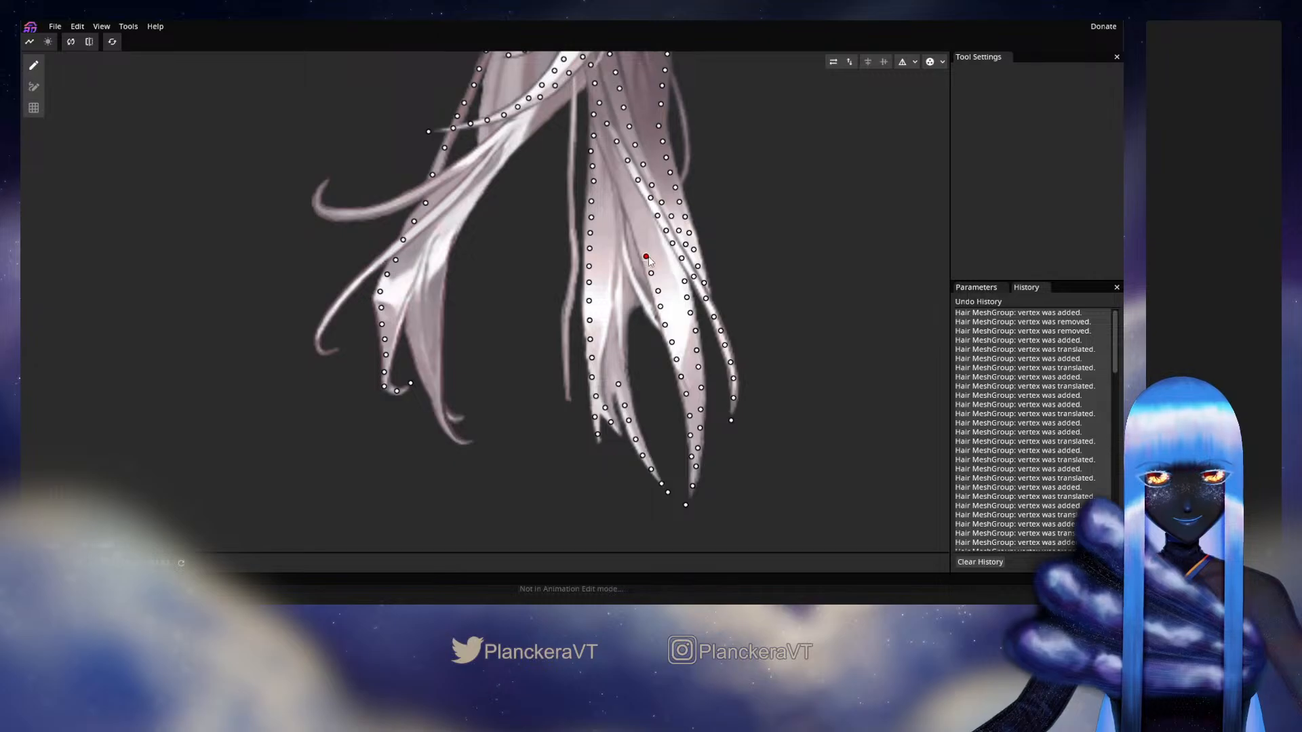
right_click(645, 255)
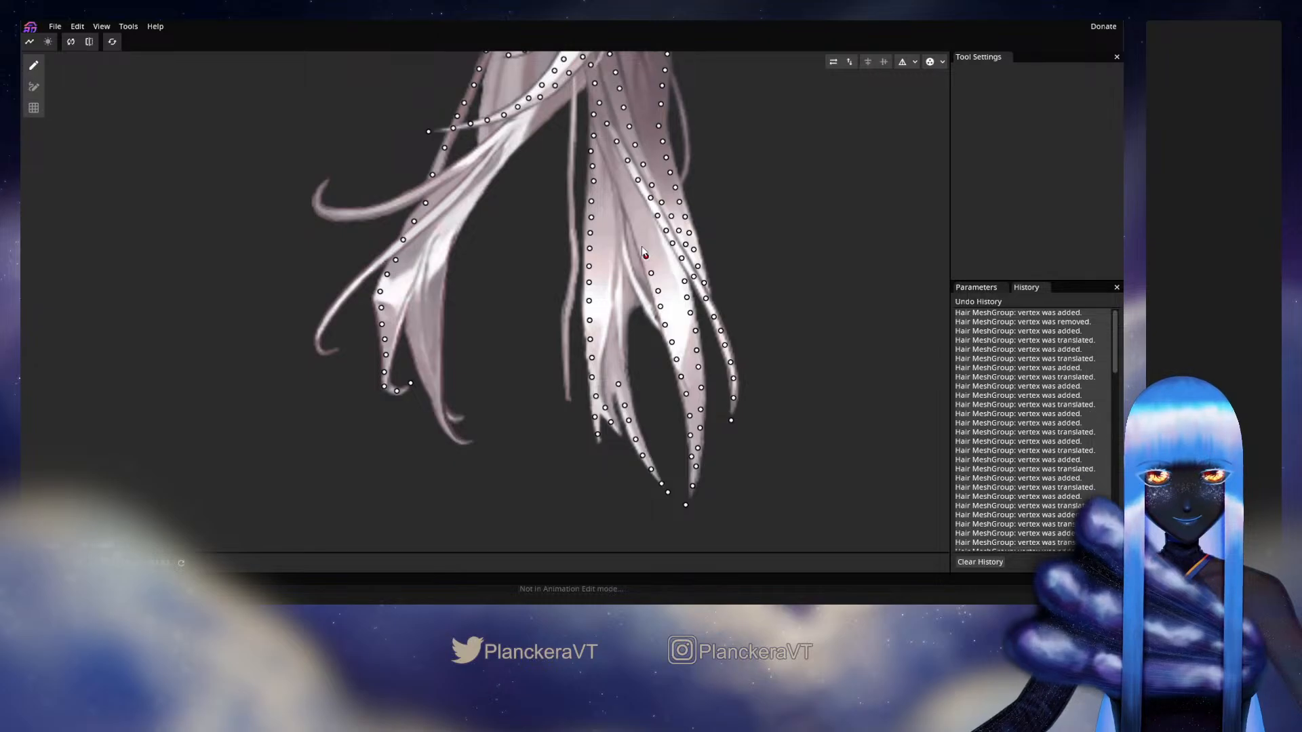
click(639, 240)
click(634, 222)
click(629, 204)
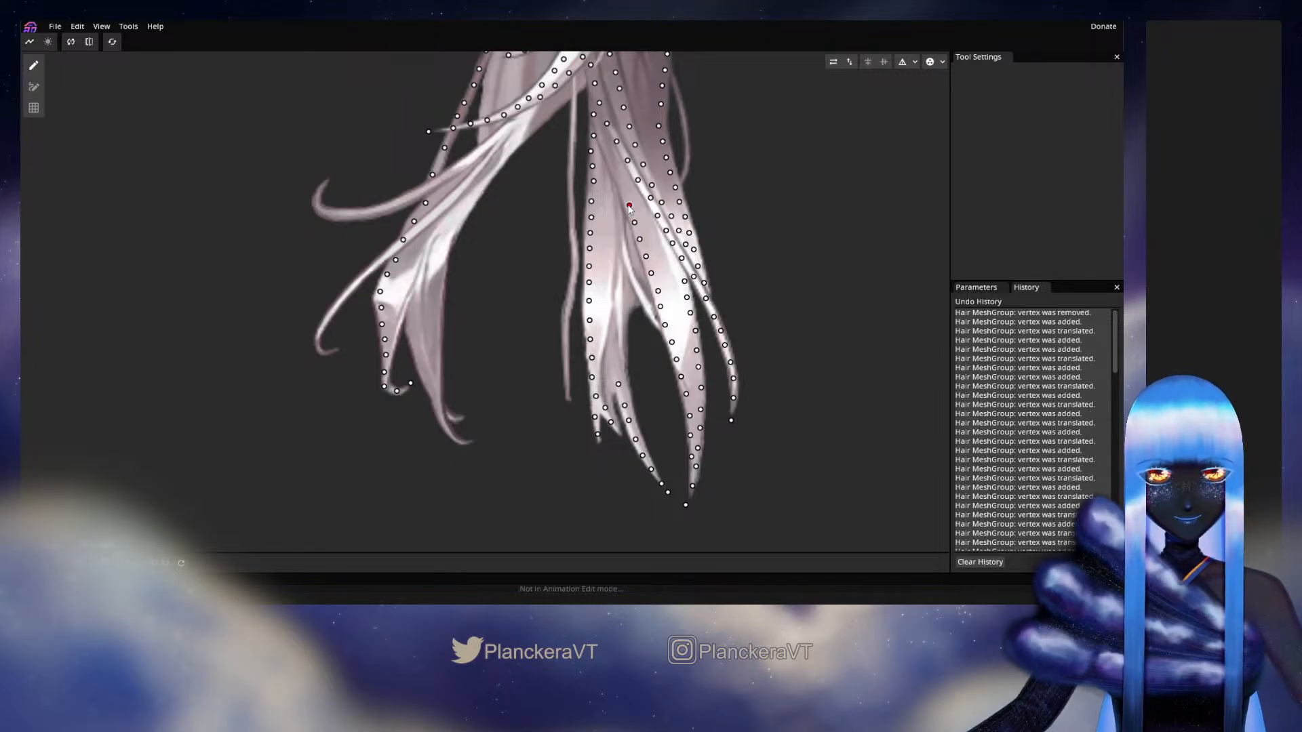
click(620, 190)
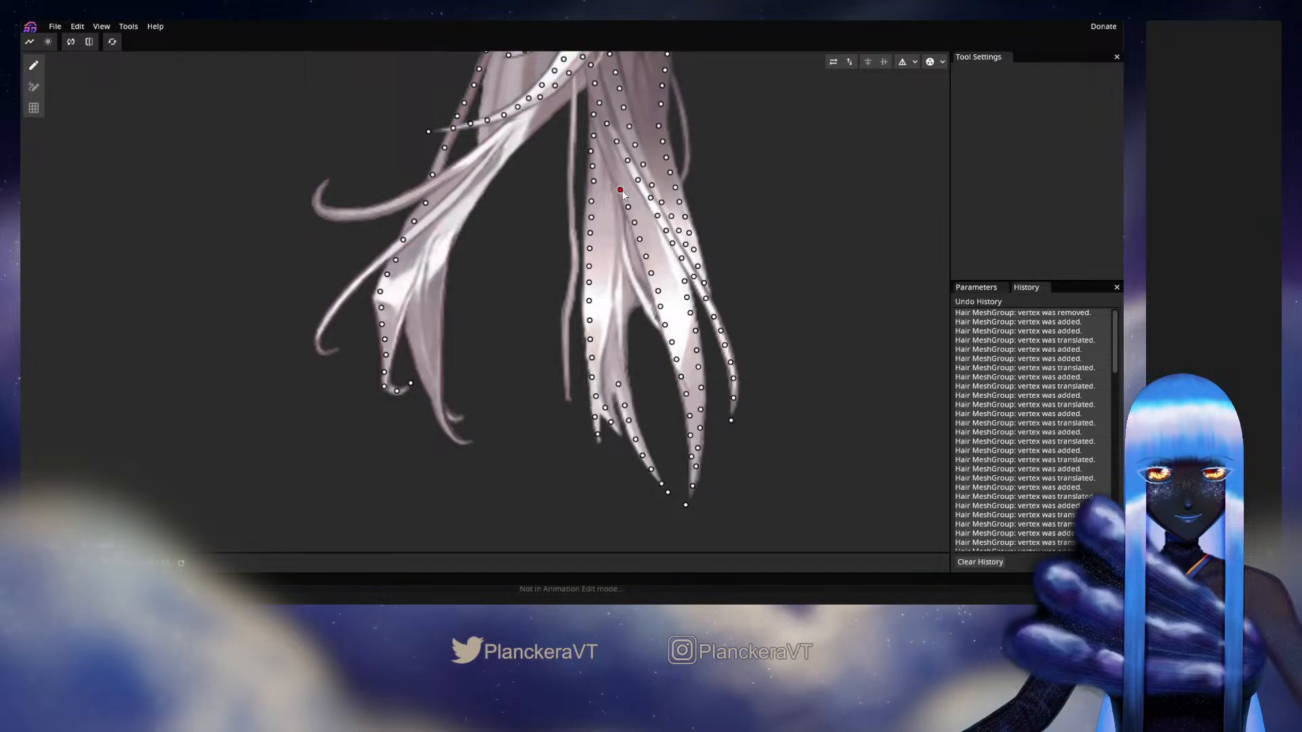
drag(620, 190, 620, 187)
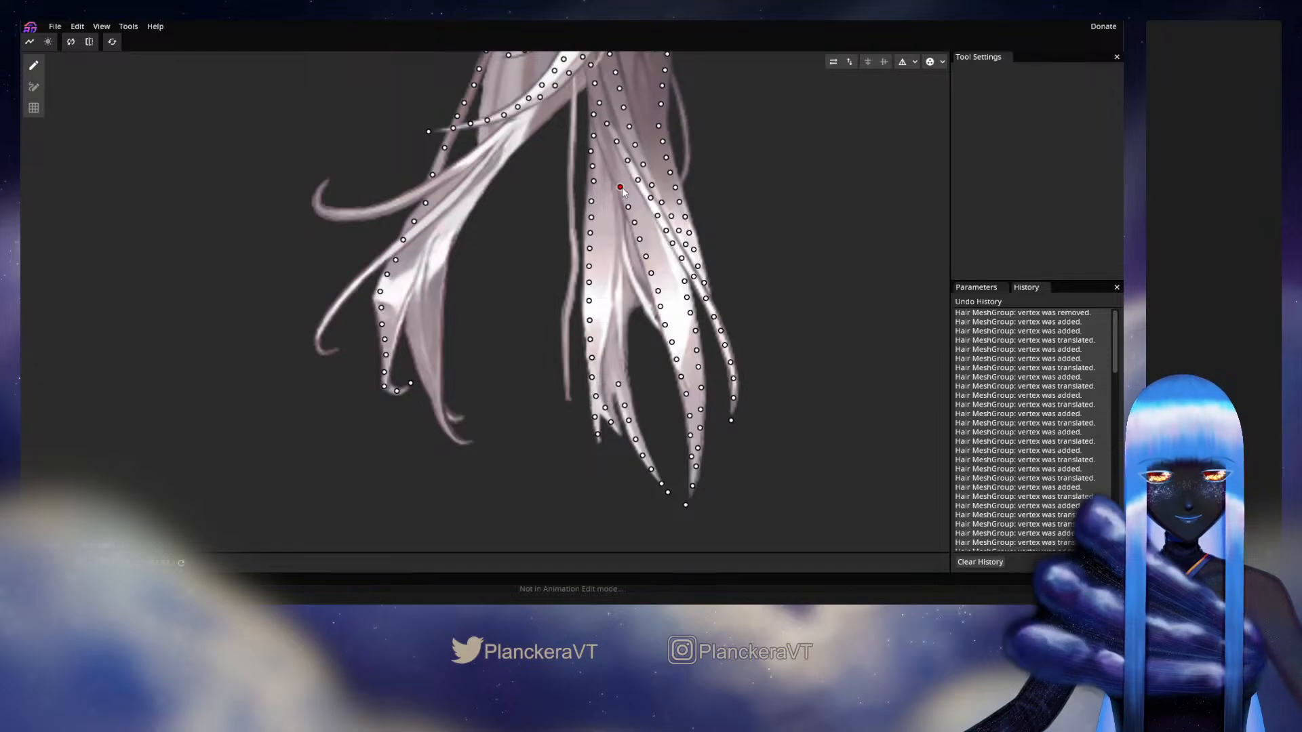
click(610, 164)
click(606, 146)
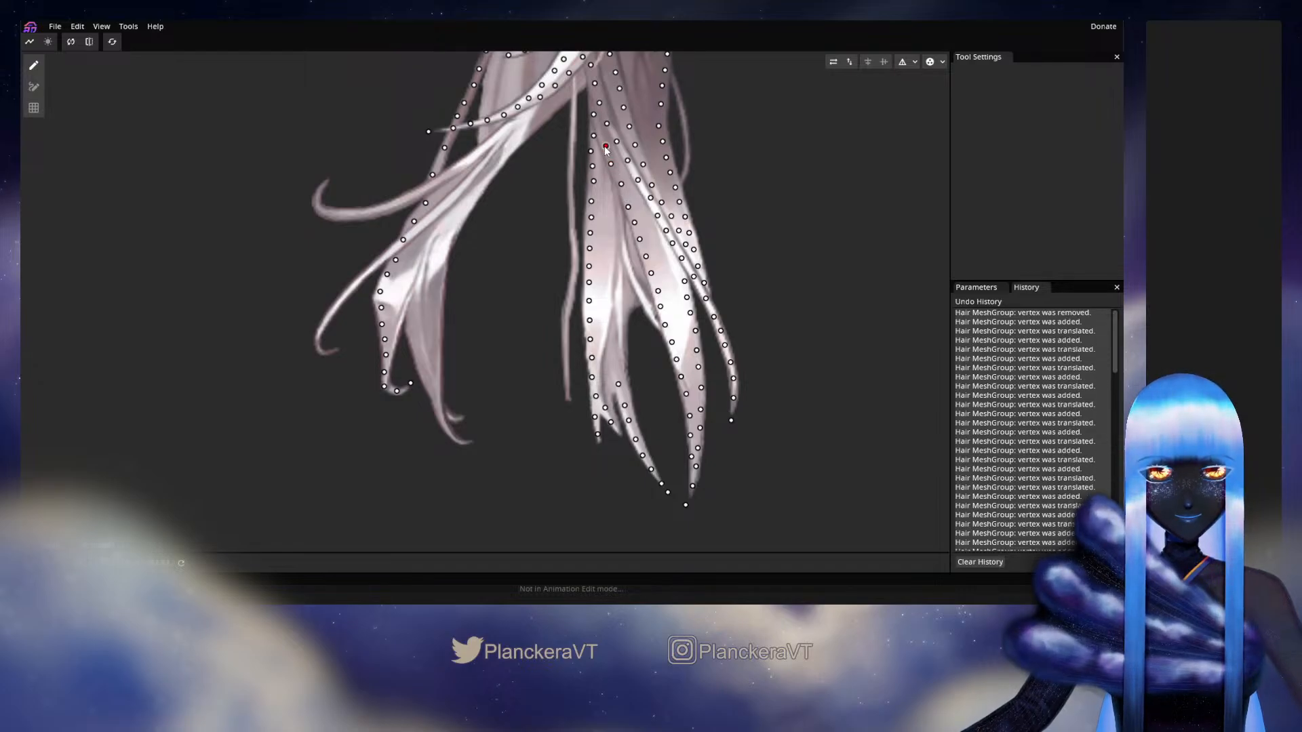
Step: Add vertices up the curved middle lock's inner edge and around the arched top of the gap beside the longest lock
click(621, 368)
click(621, 338)
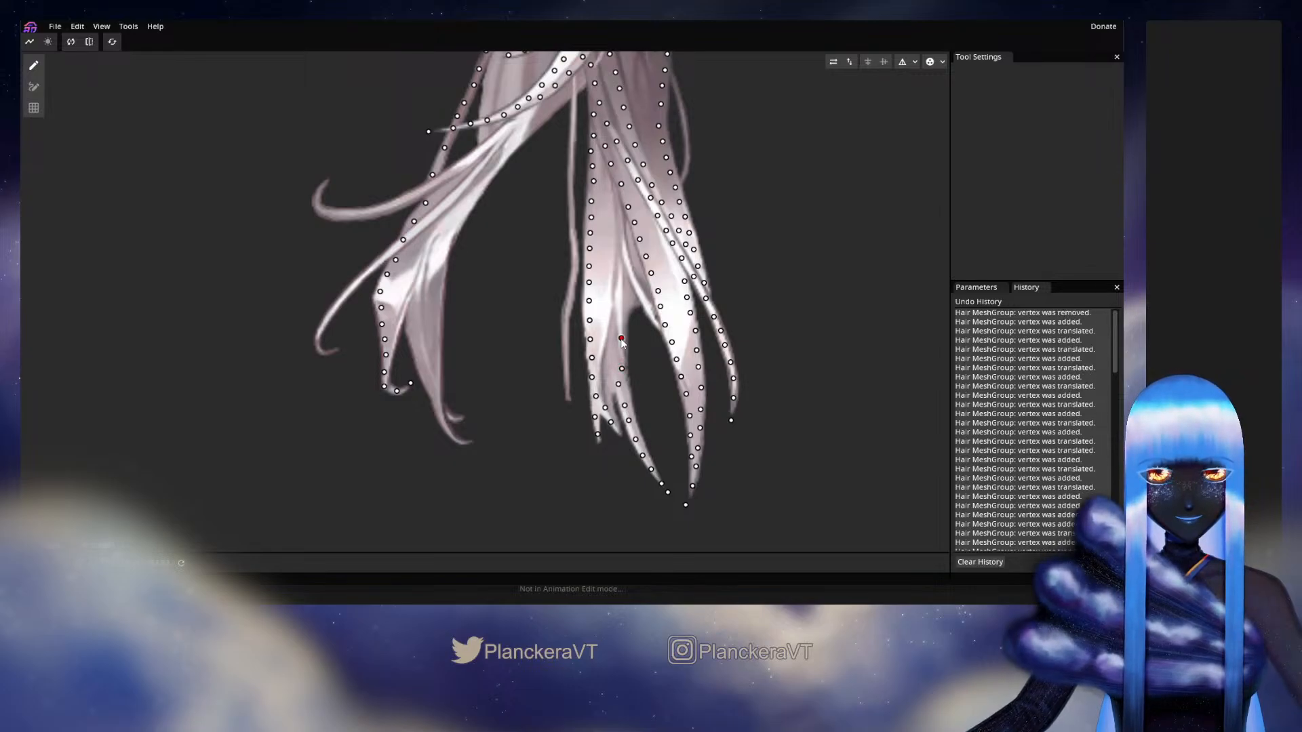
drag(621, 339, 622, 346)
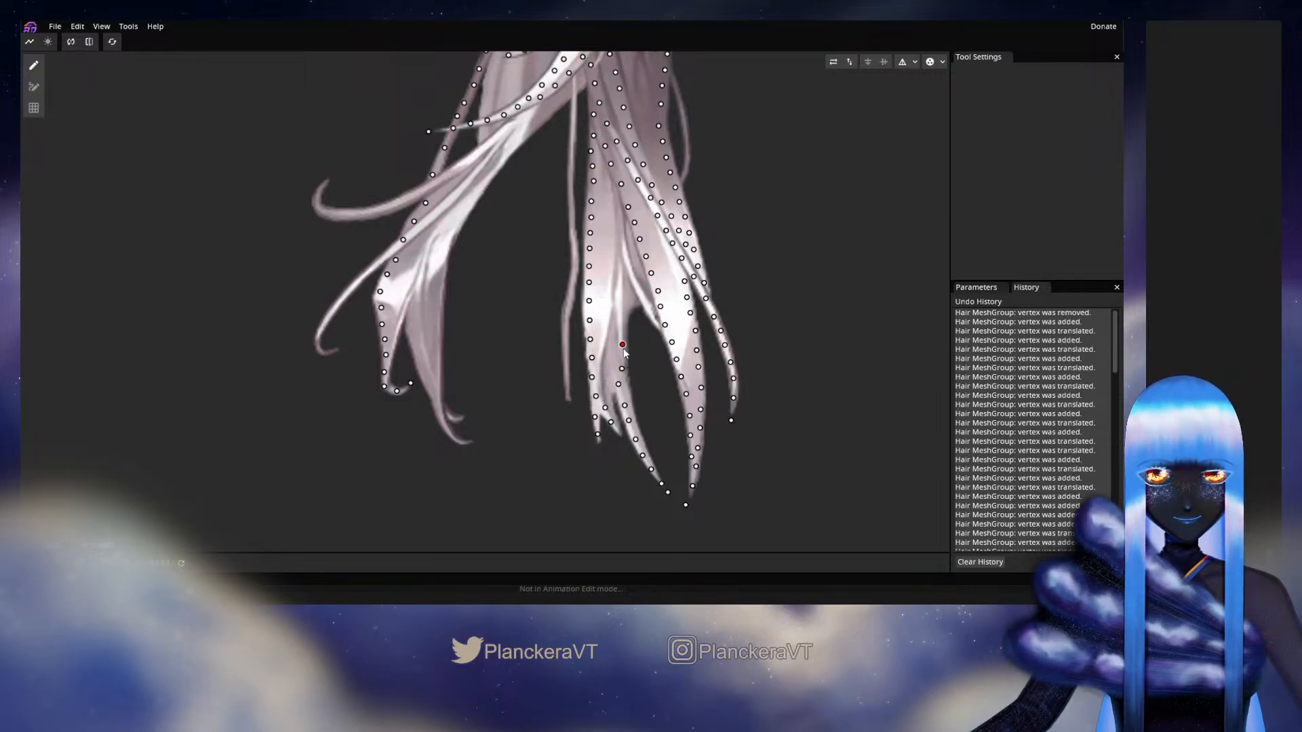
click(622, 329)
click(624, 314)
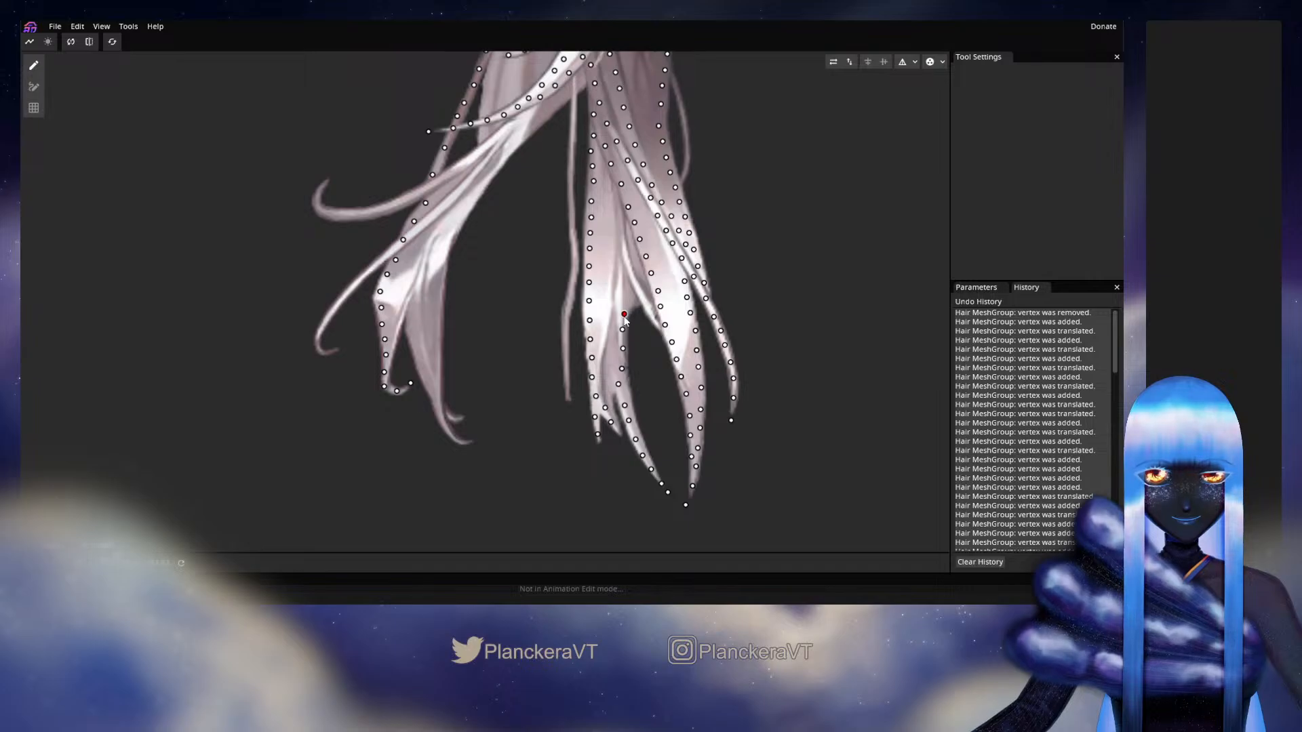
click(629, 300)
click(641, 292)
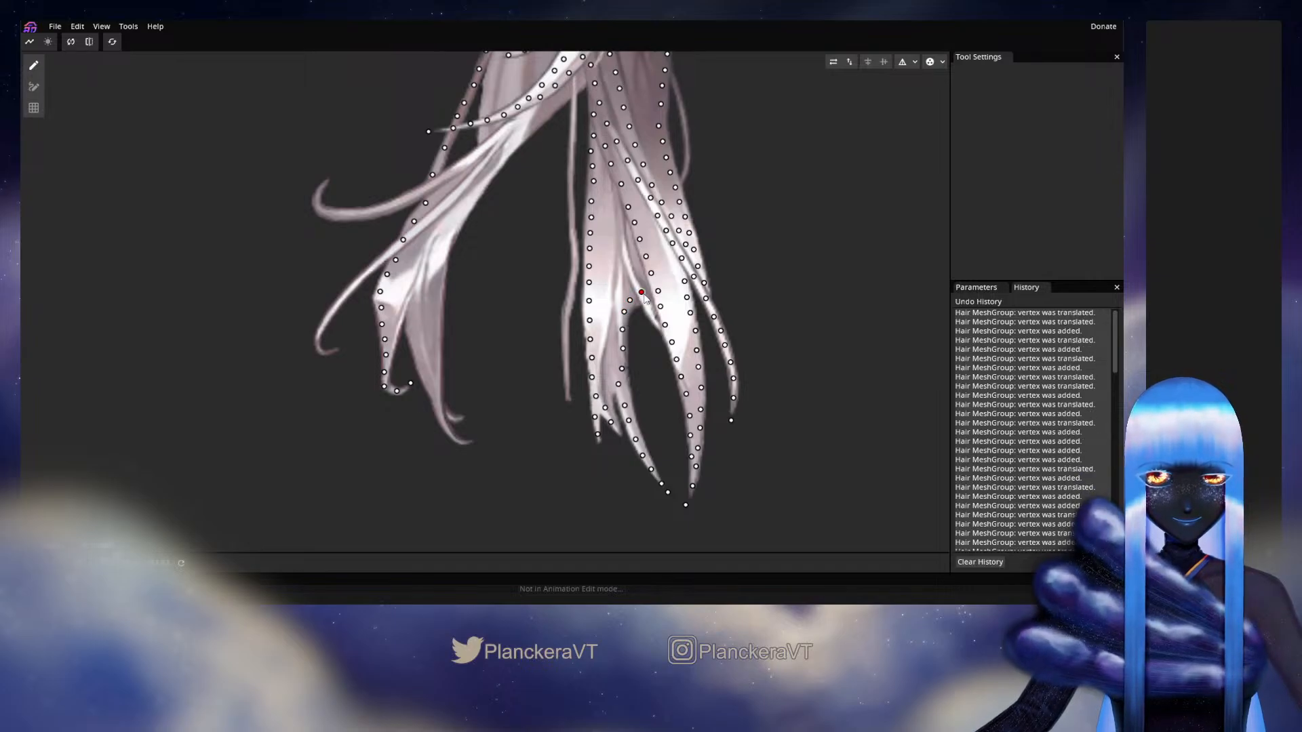
click(648, 306)
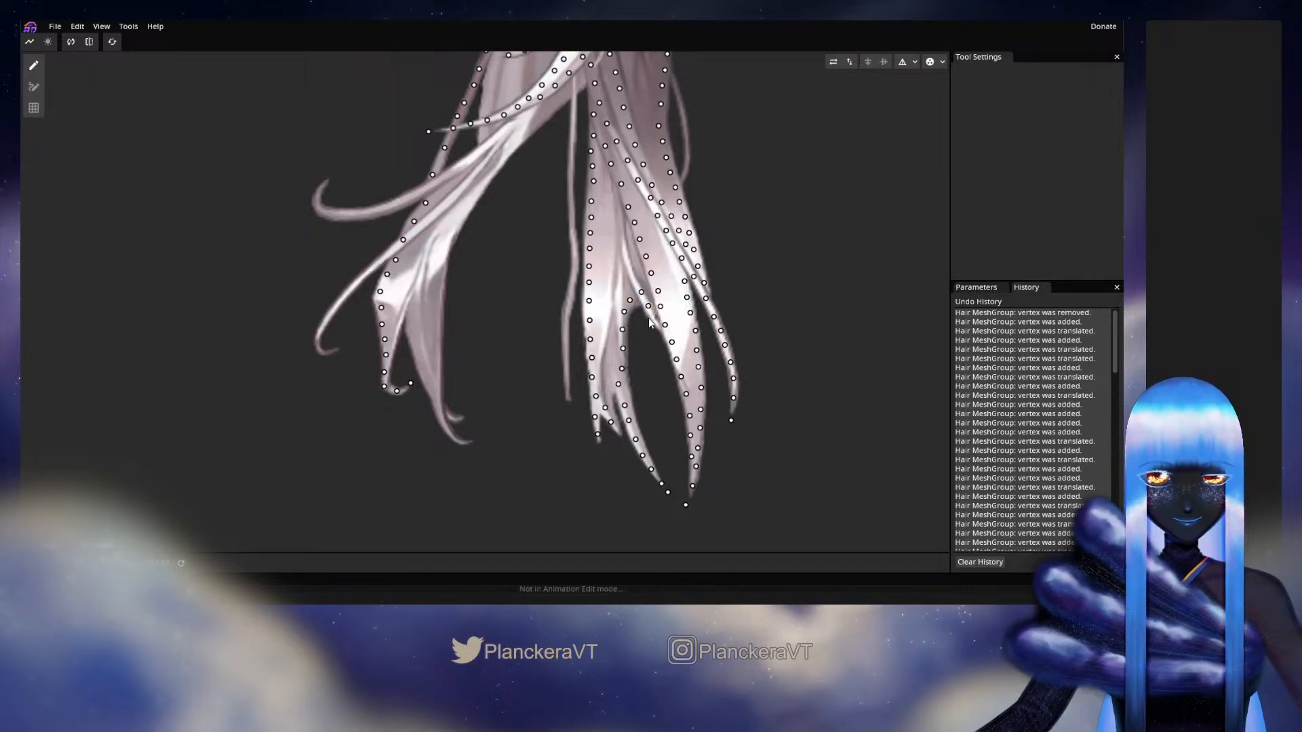
click(647, 320)
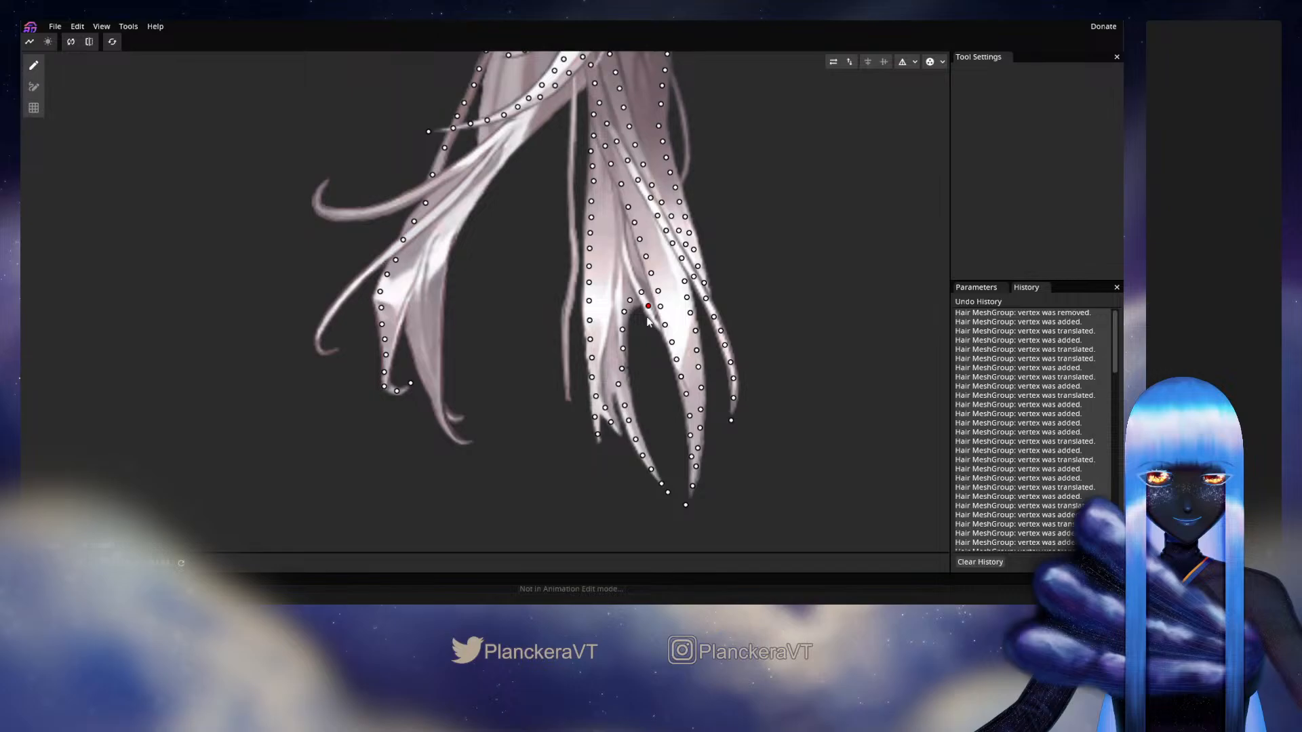
Step: Place a vertex row from the top of the wide gap down the lower edge of the left sweeping hair section
drag(552, 264, 587, 372)
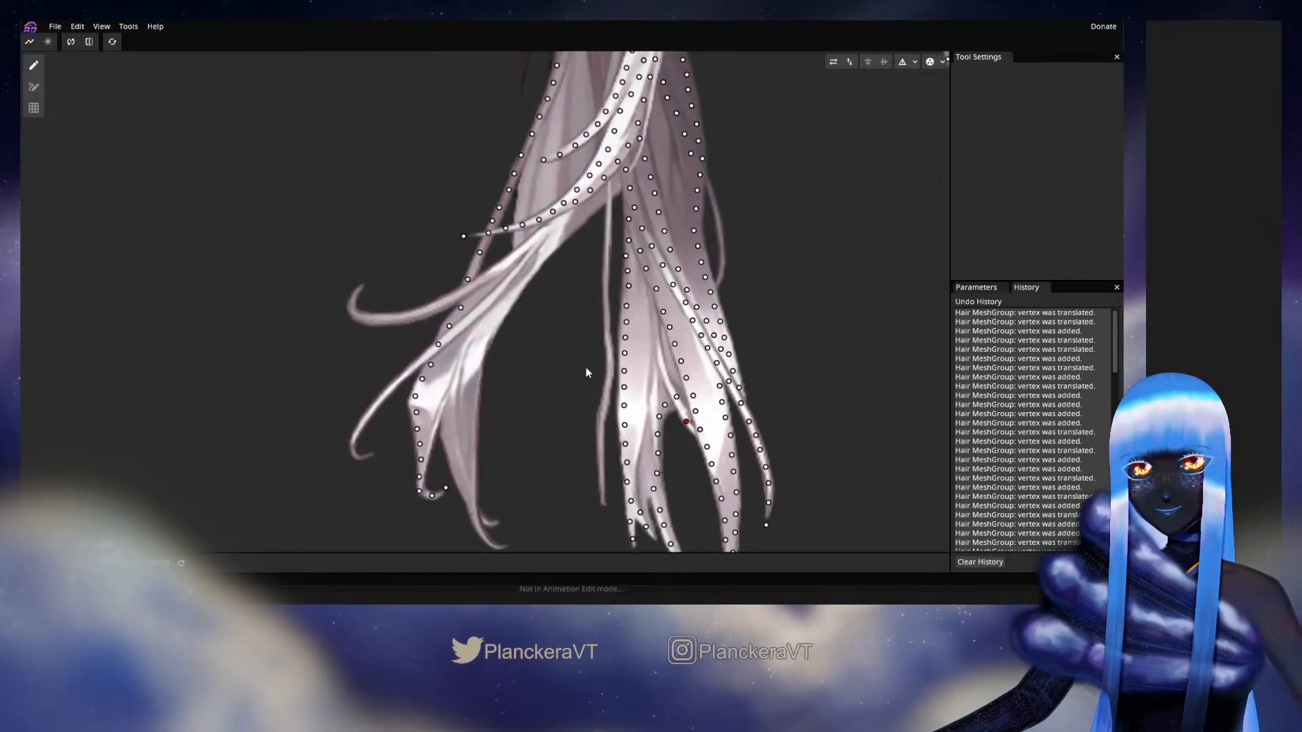
click(617, 186)
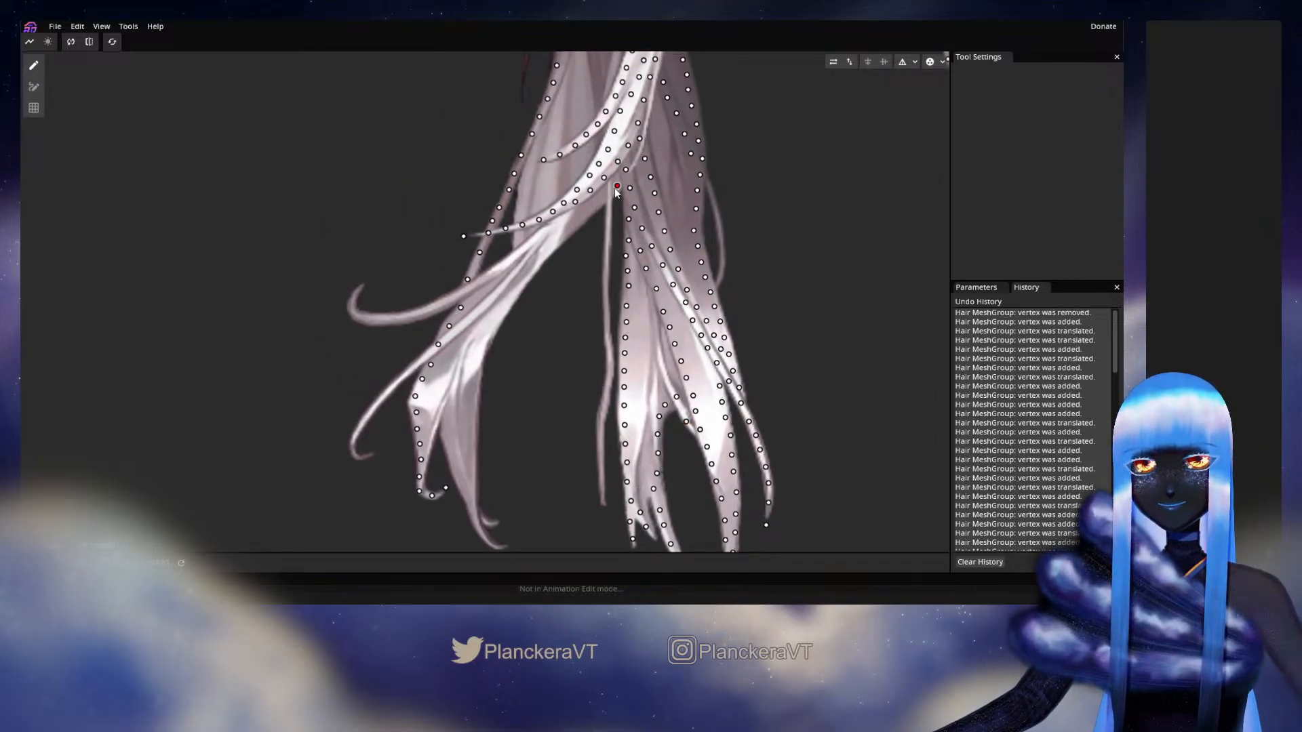
click(587, 207)
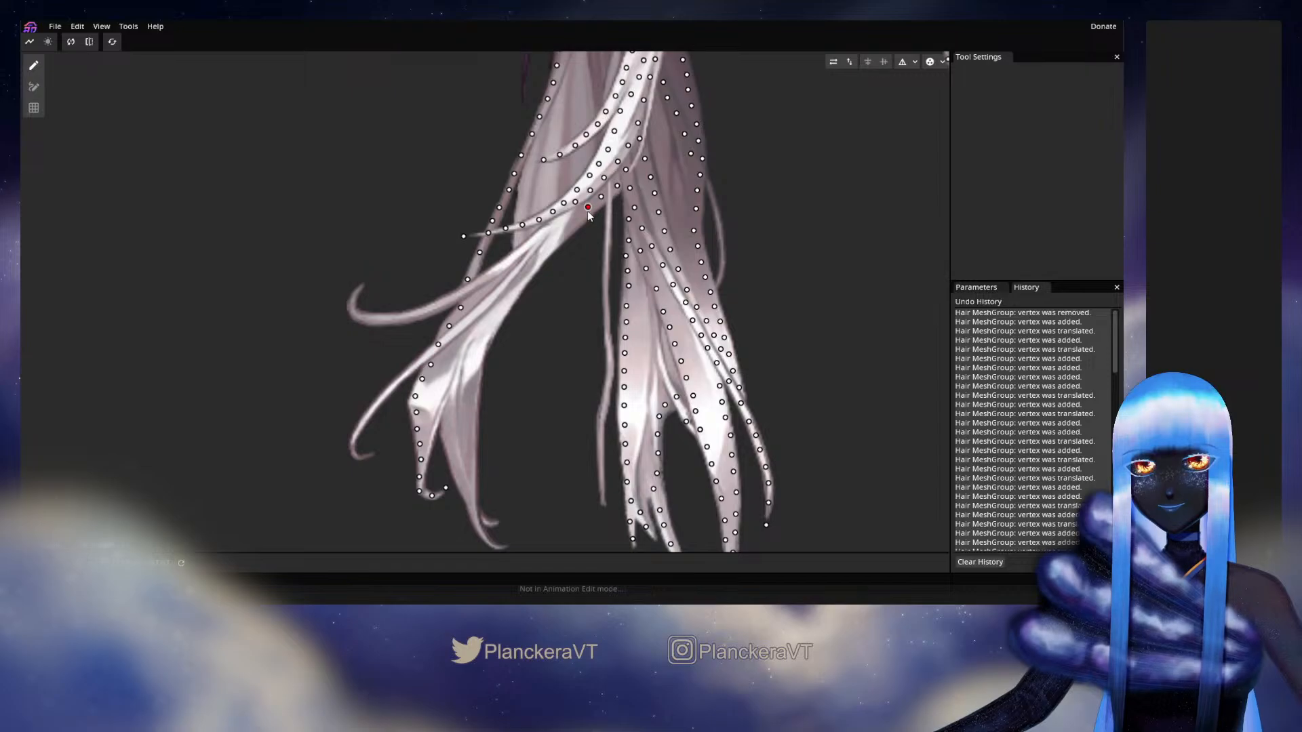
drag(587, 206, 589, 207)
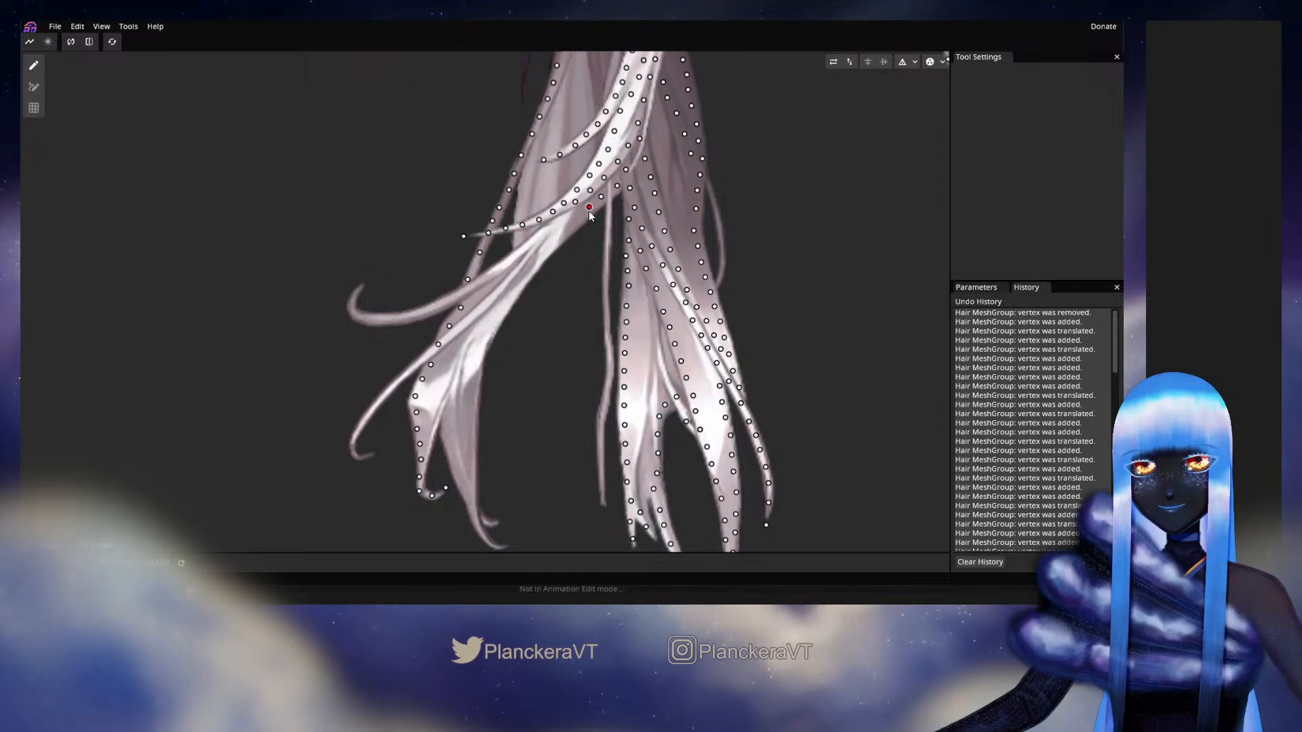
click(574, 221)
click(560, 235)
click(549, 251)
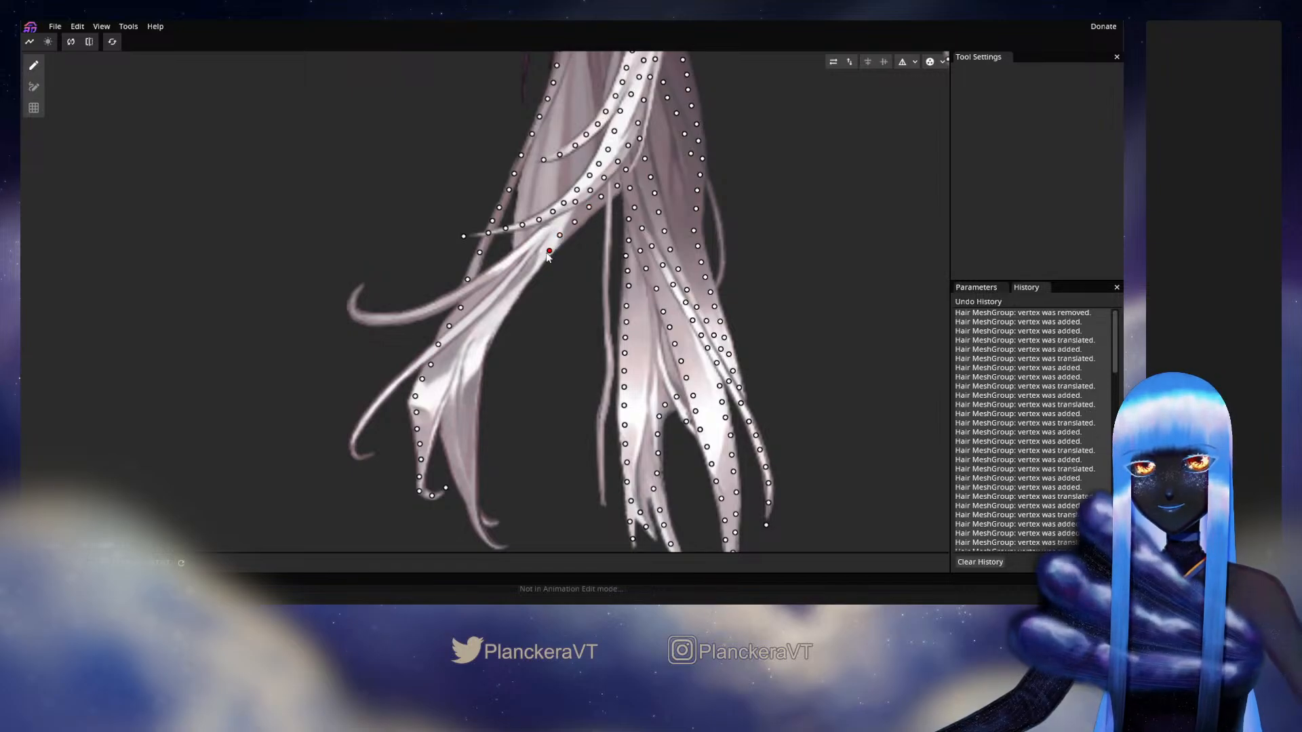
Step: Continue the vertex row along the sweeping section's gap-side edge down to its bright highlight
drag(550, 251, 535, 263)
click(536, 259)
click(524, 280)
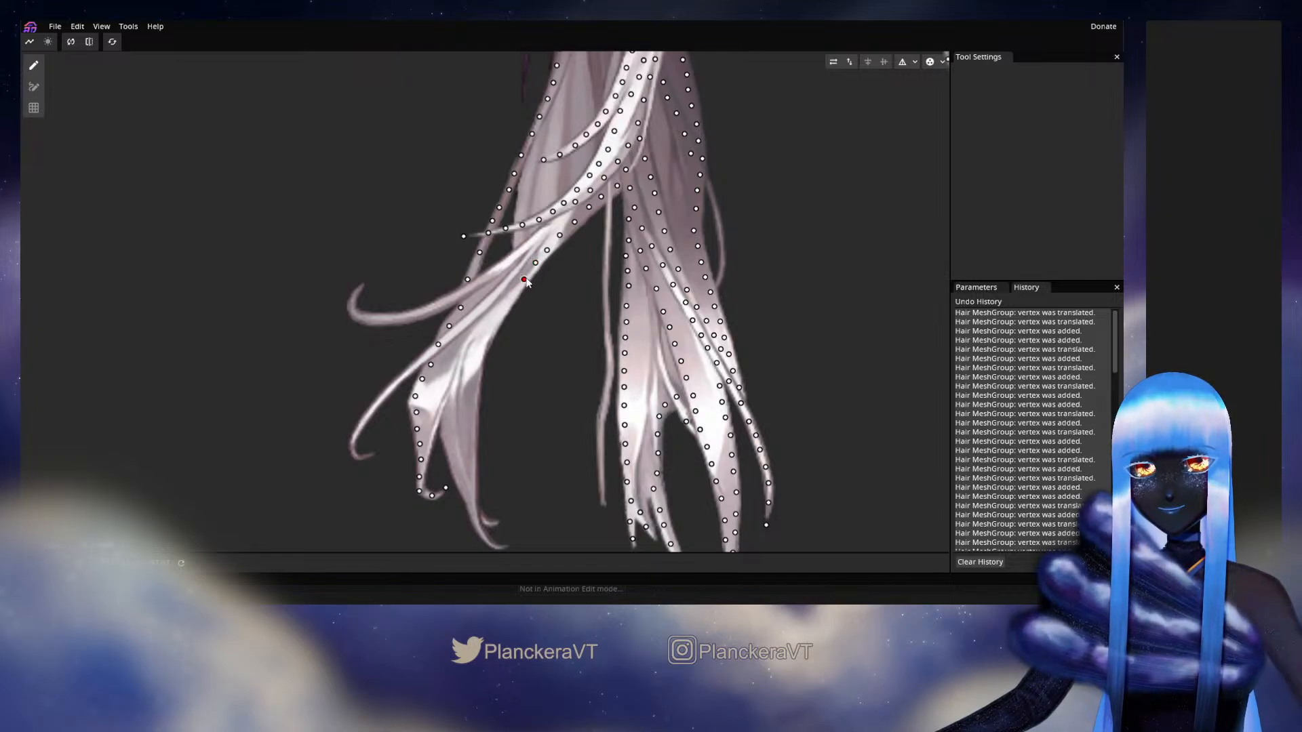
click(513, 290)
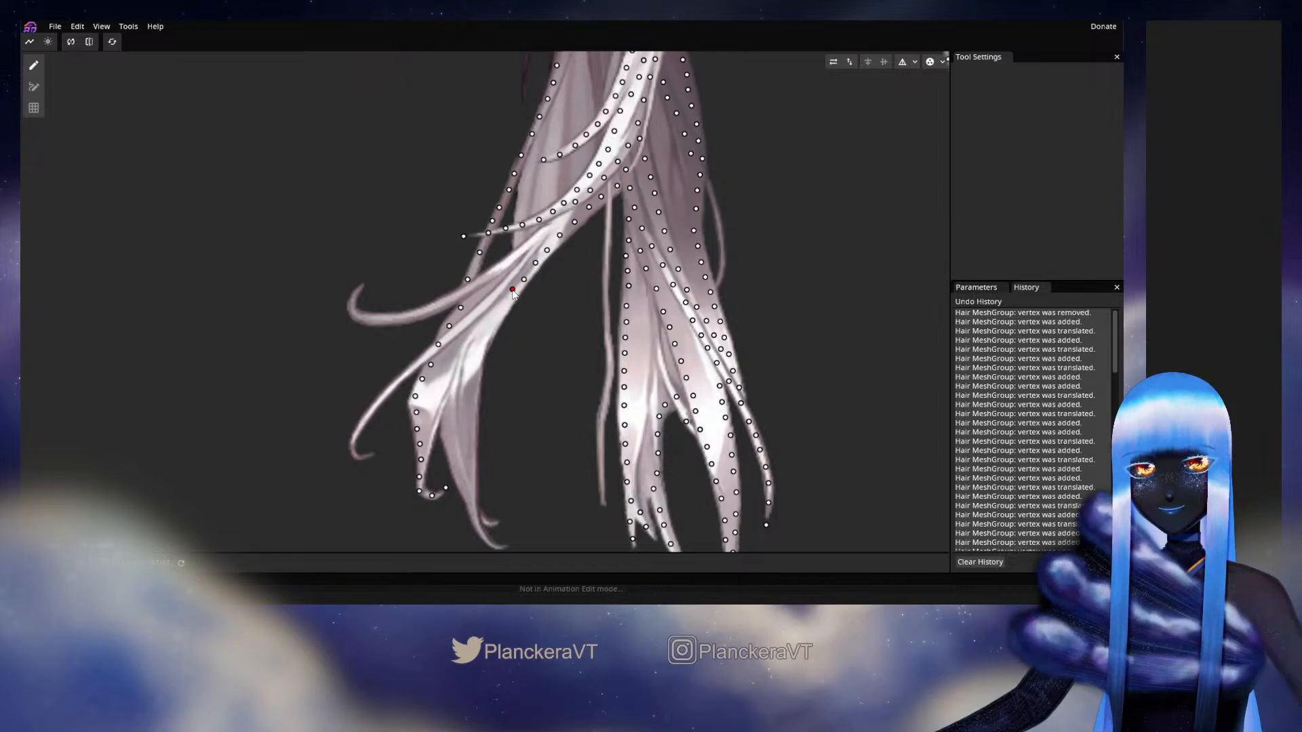
click(503, 307)
drag(513, 290, 487, 334)
click(495, 324)
click(488, 334)
click(478, 351)
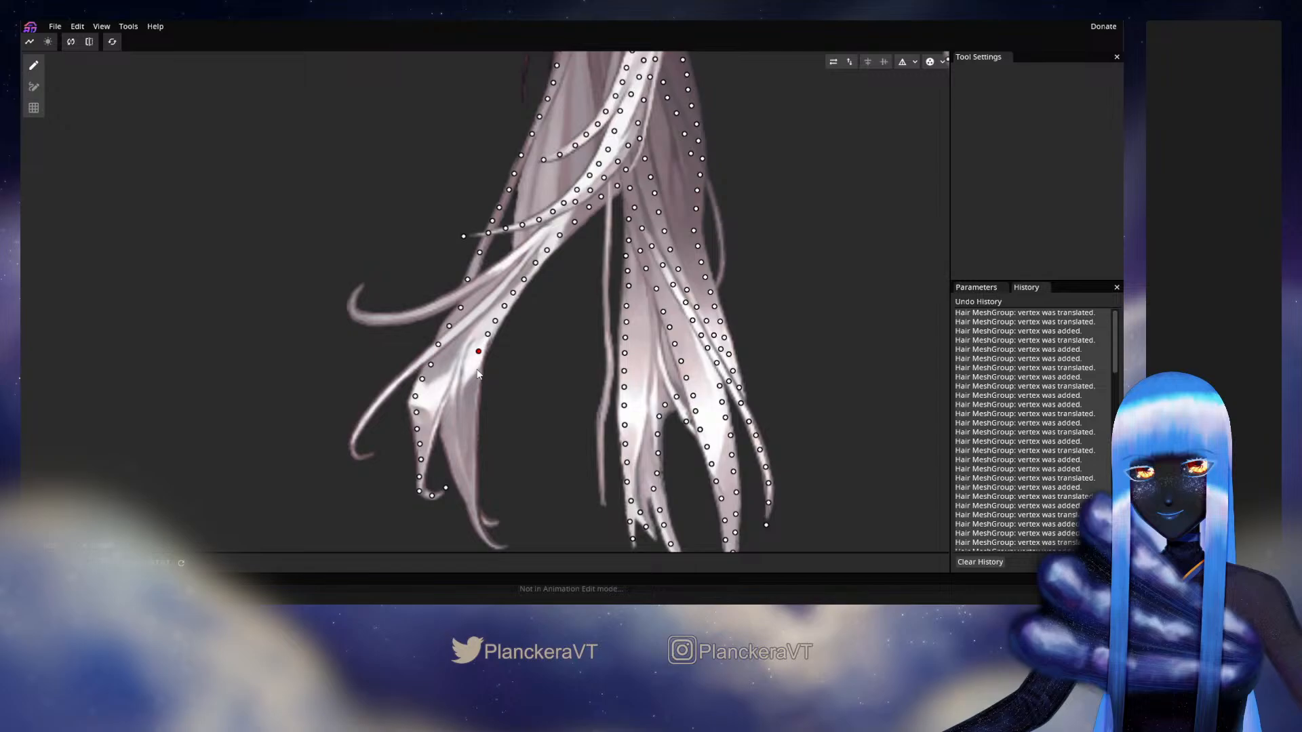
Step: Extend the vertex row down the outer edge of the lower hooked lock to the start of its curled end, correcting misplaced vertices
drag(478, 371, 513, 271)
click(508, 309)
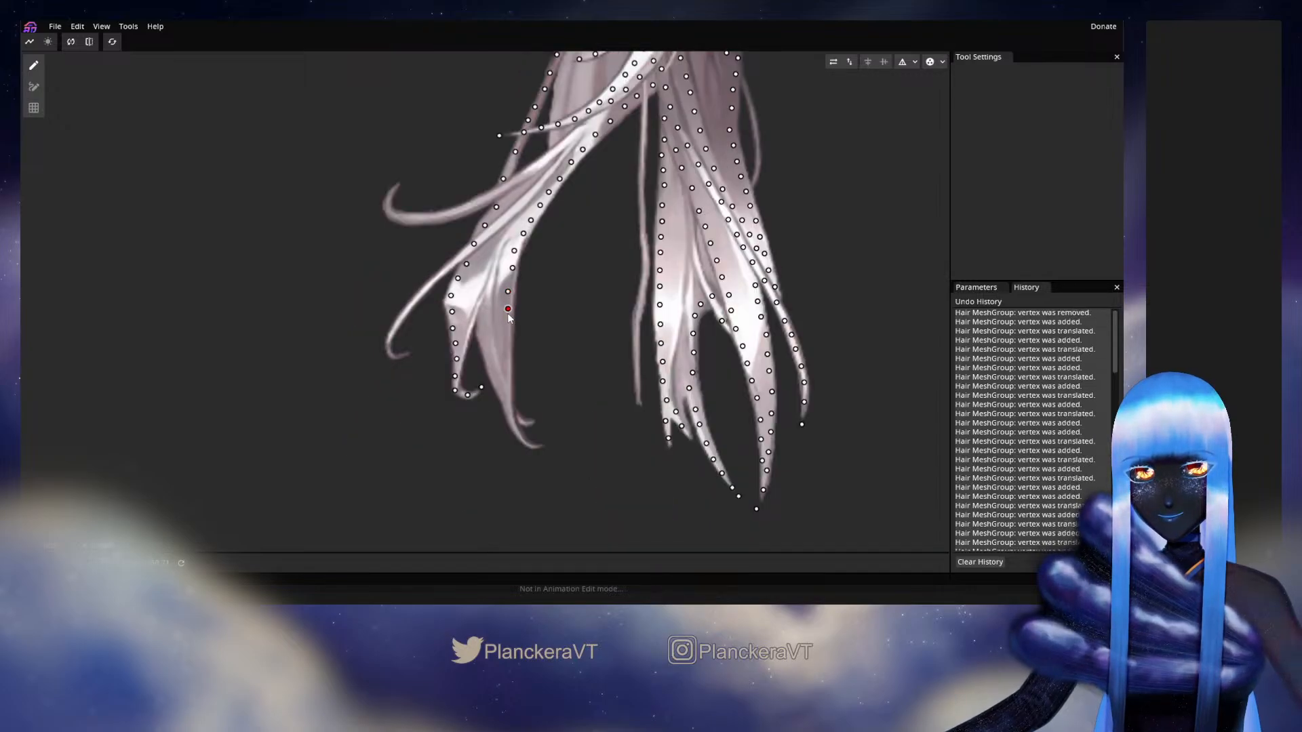
click(506, 327)
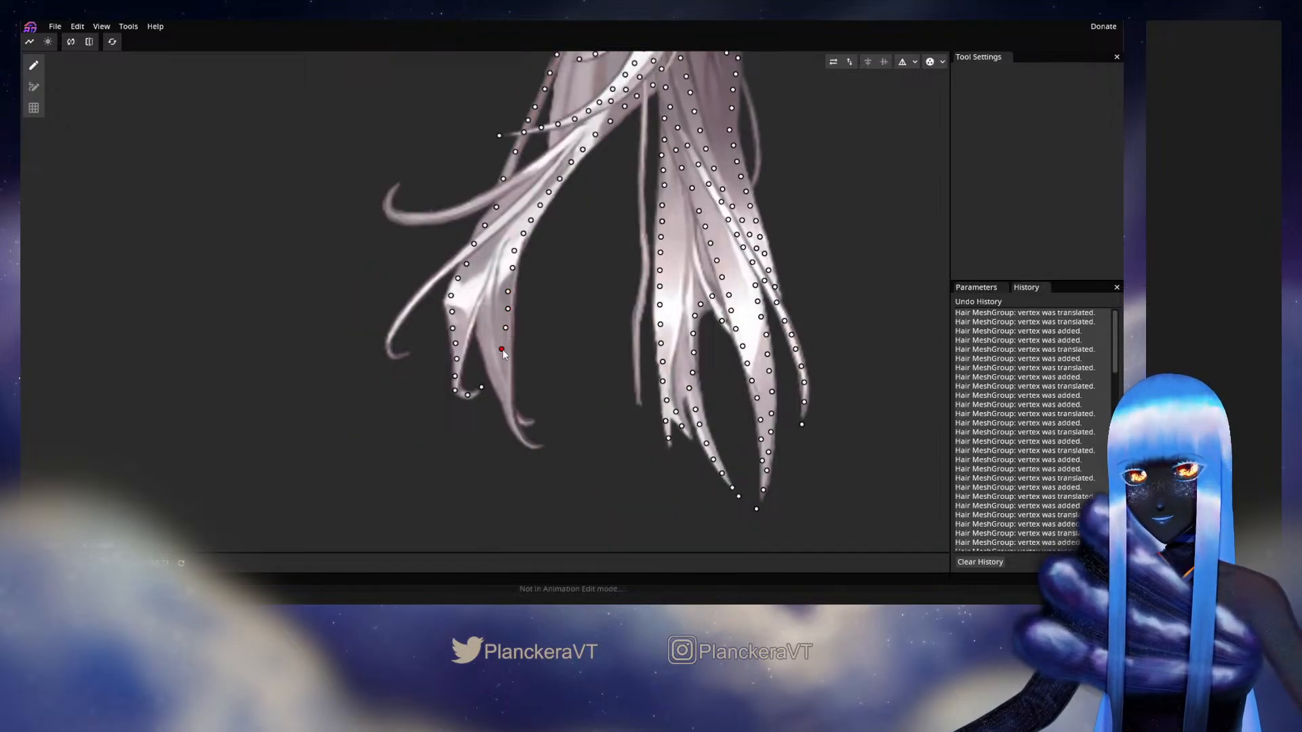
click(505, 351)
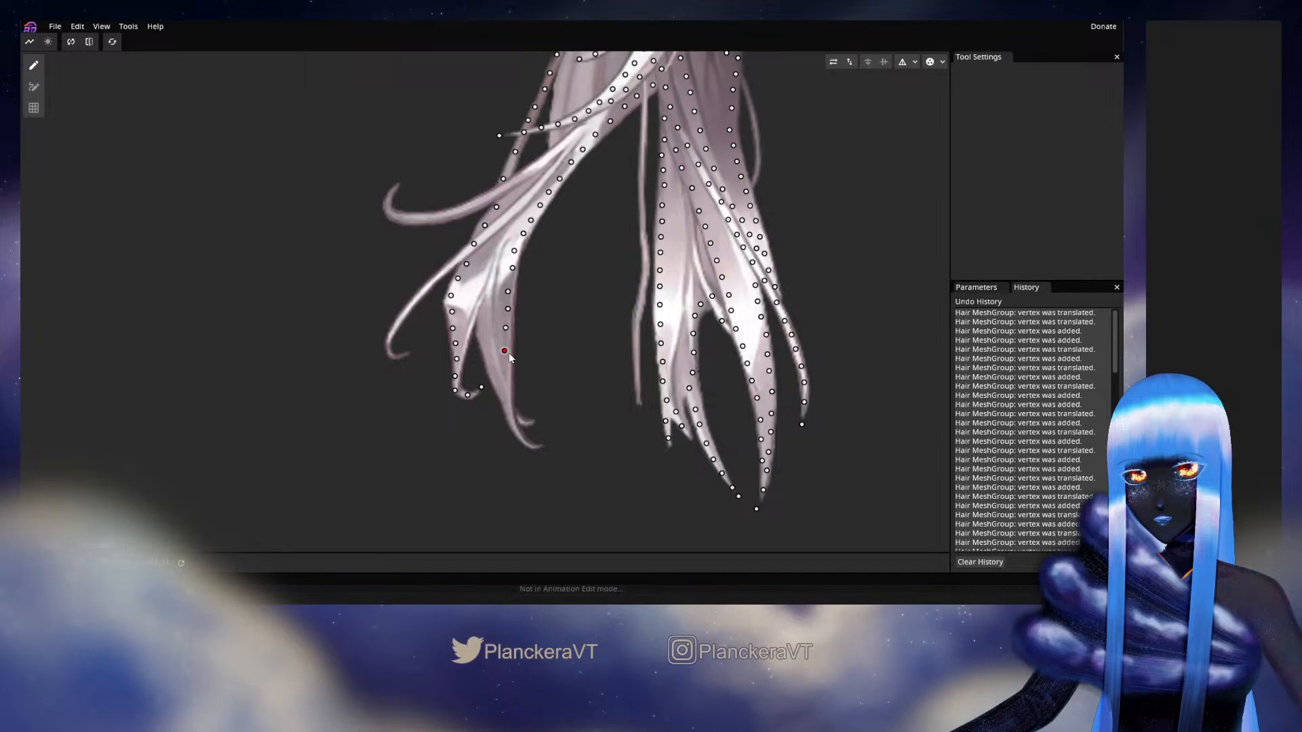
click(505, 366)
click(504, 384)
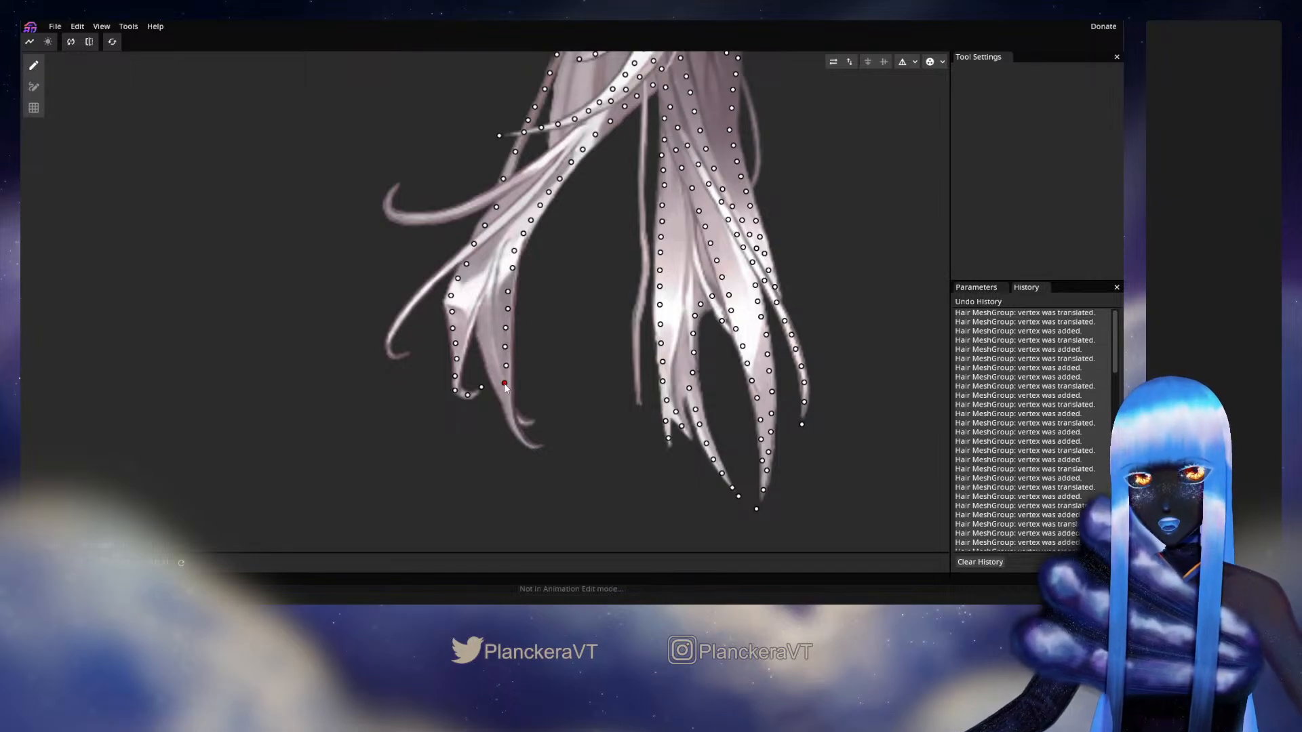
click(507, 406)
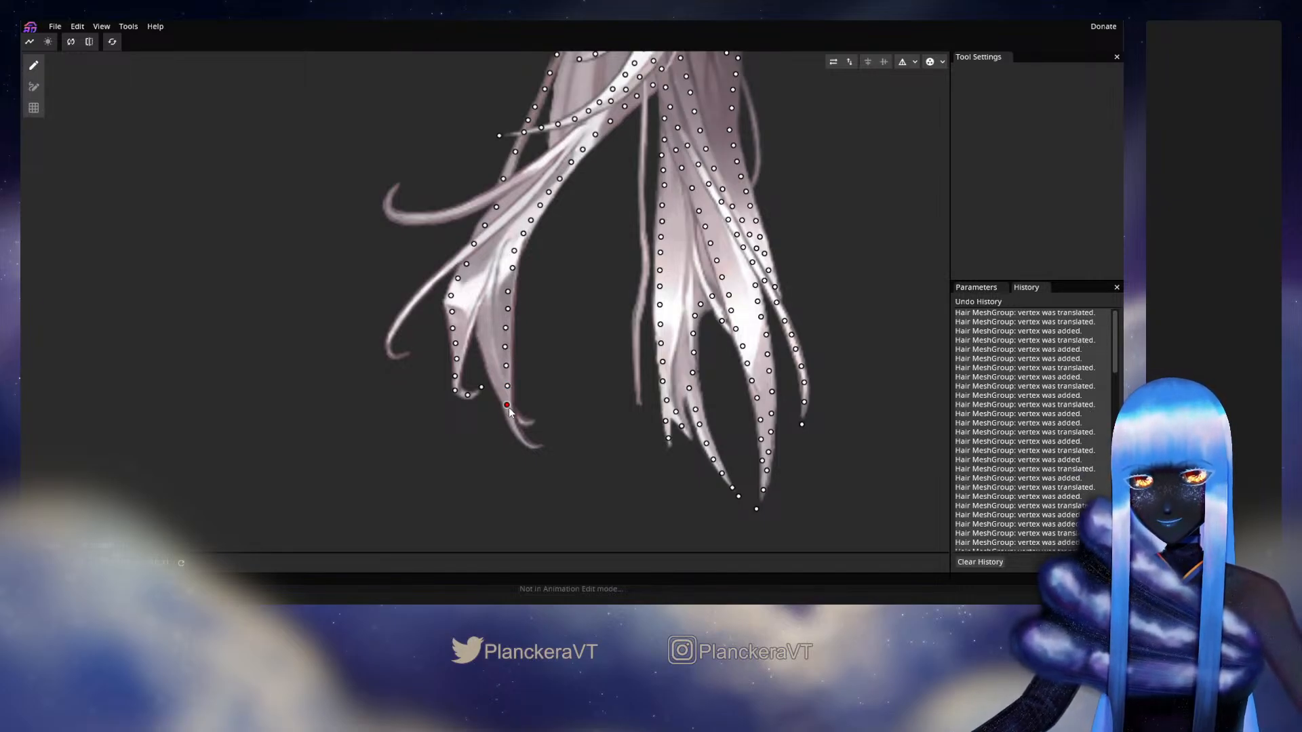
click(509, 421)
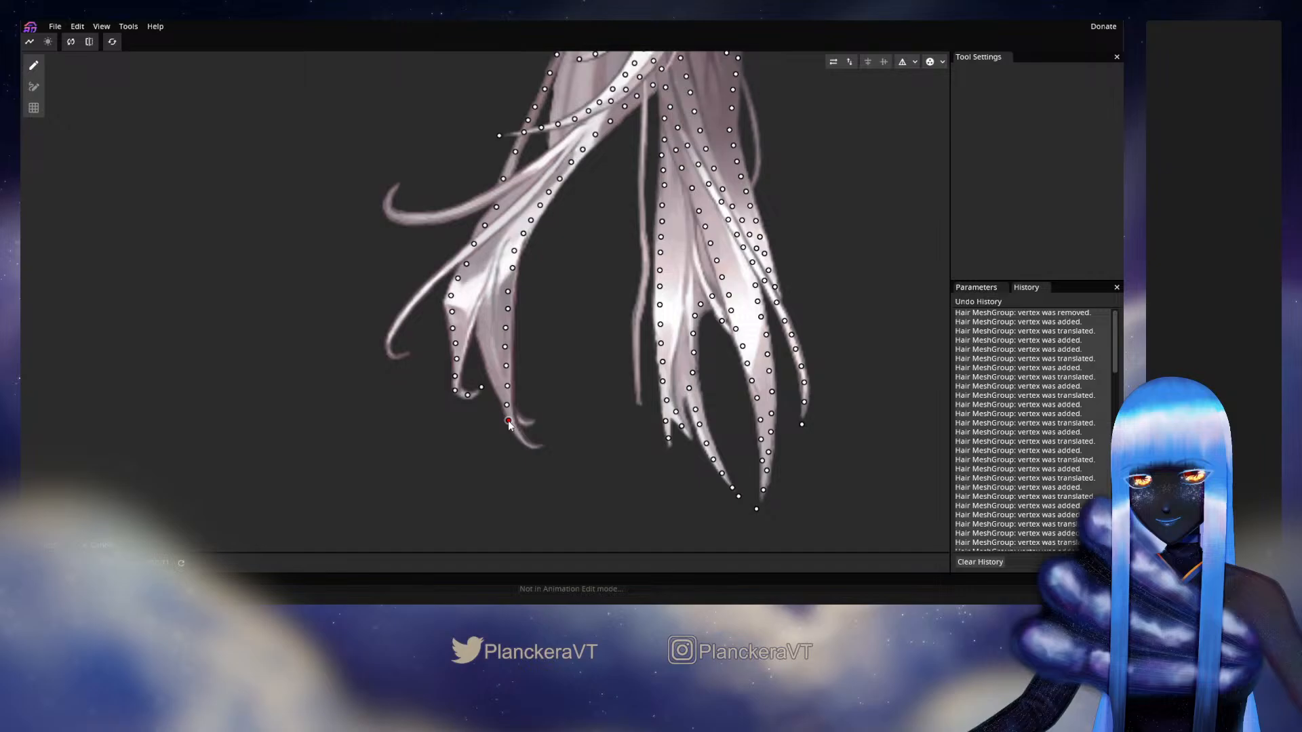
Step: Add vertices along the hooked lock's two curled tips, ending just past each point
click(522, 439)
click(535, 448)
click(552, 443)
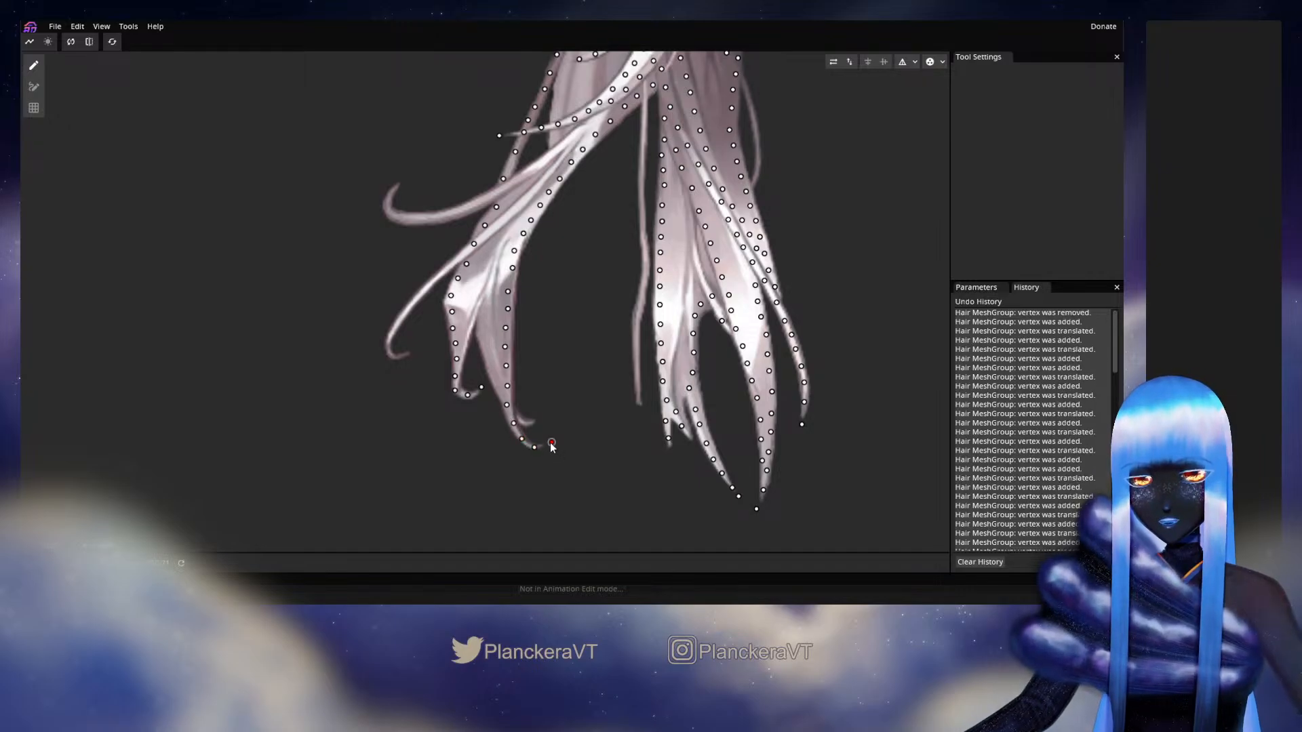
click(522, 418)
click(545, 417)
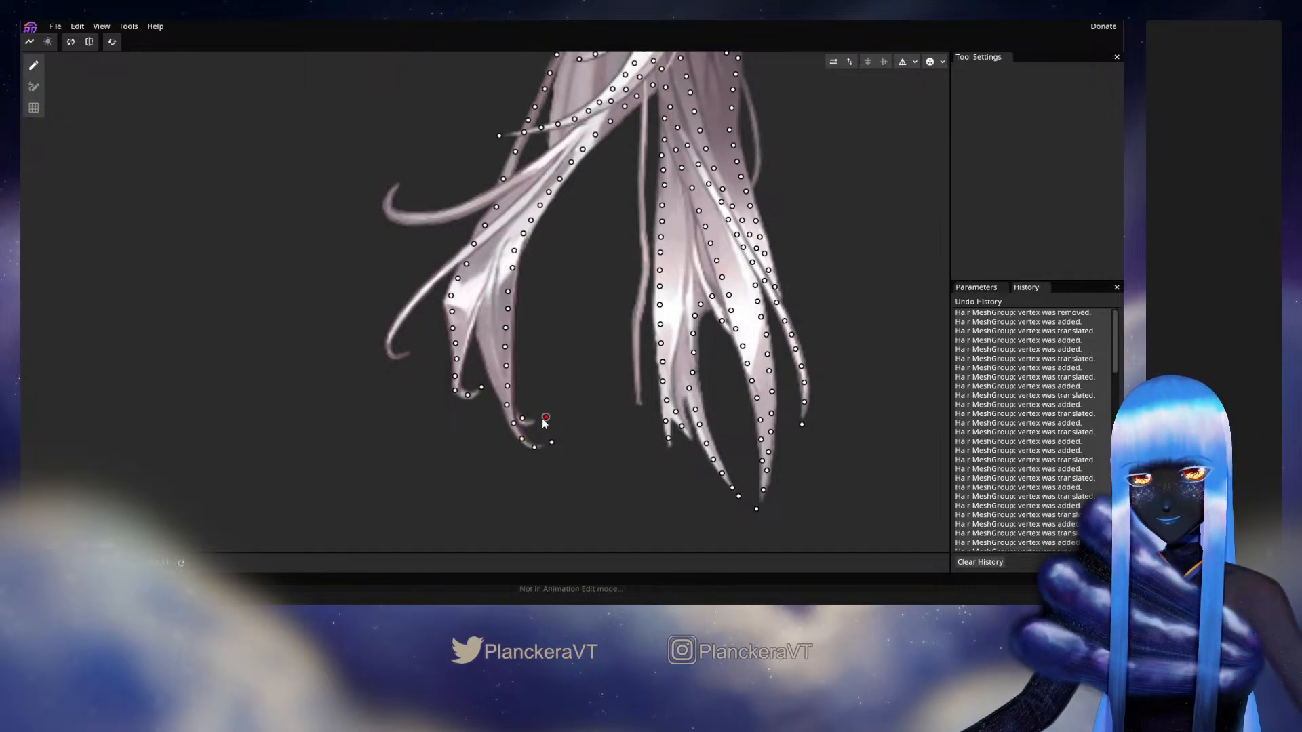
drag(545, 418, 542, 420)
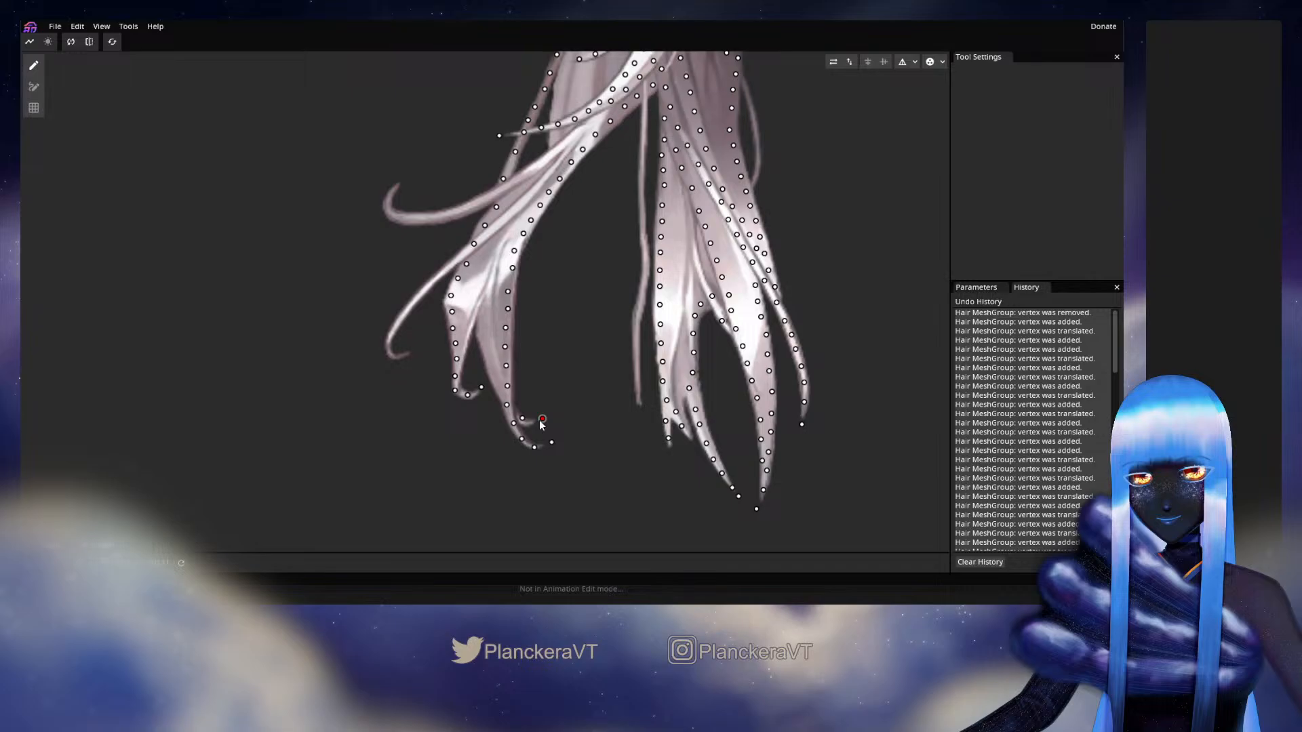
Step: Add vertices up the hooked lock's inner edge into the highlight, plus two on the neighboring small lock's inner edge
click(498, 388)
click(490, 373)
click(487, 352)
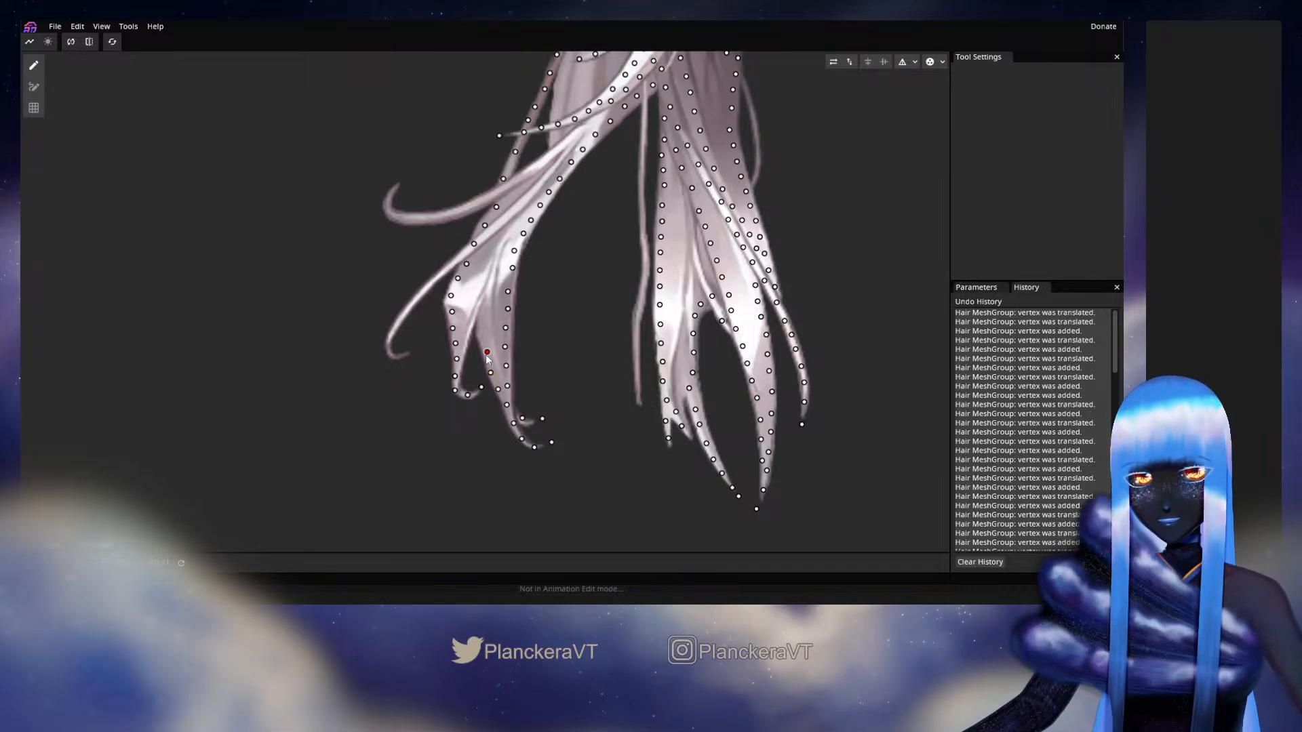
click(482, 336)
click(480, 318)
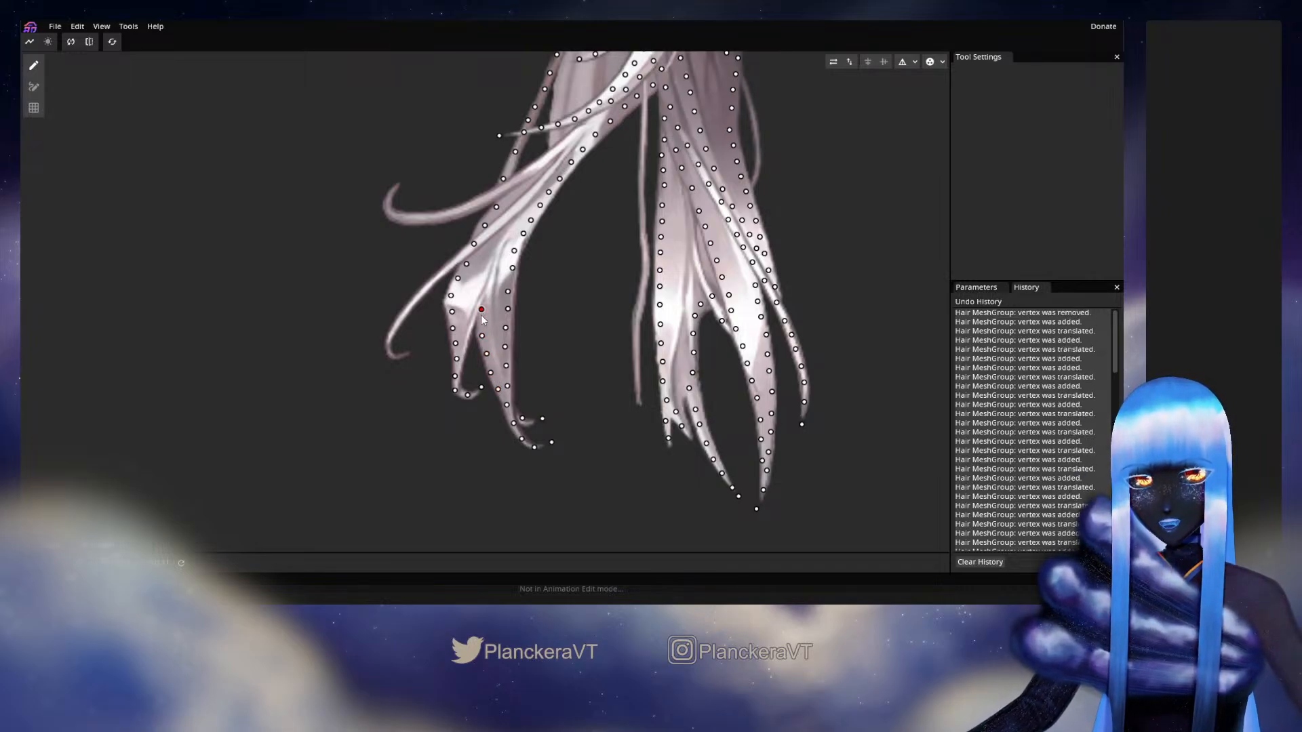
click(486, 298)
click(490, 282)
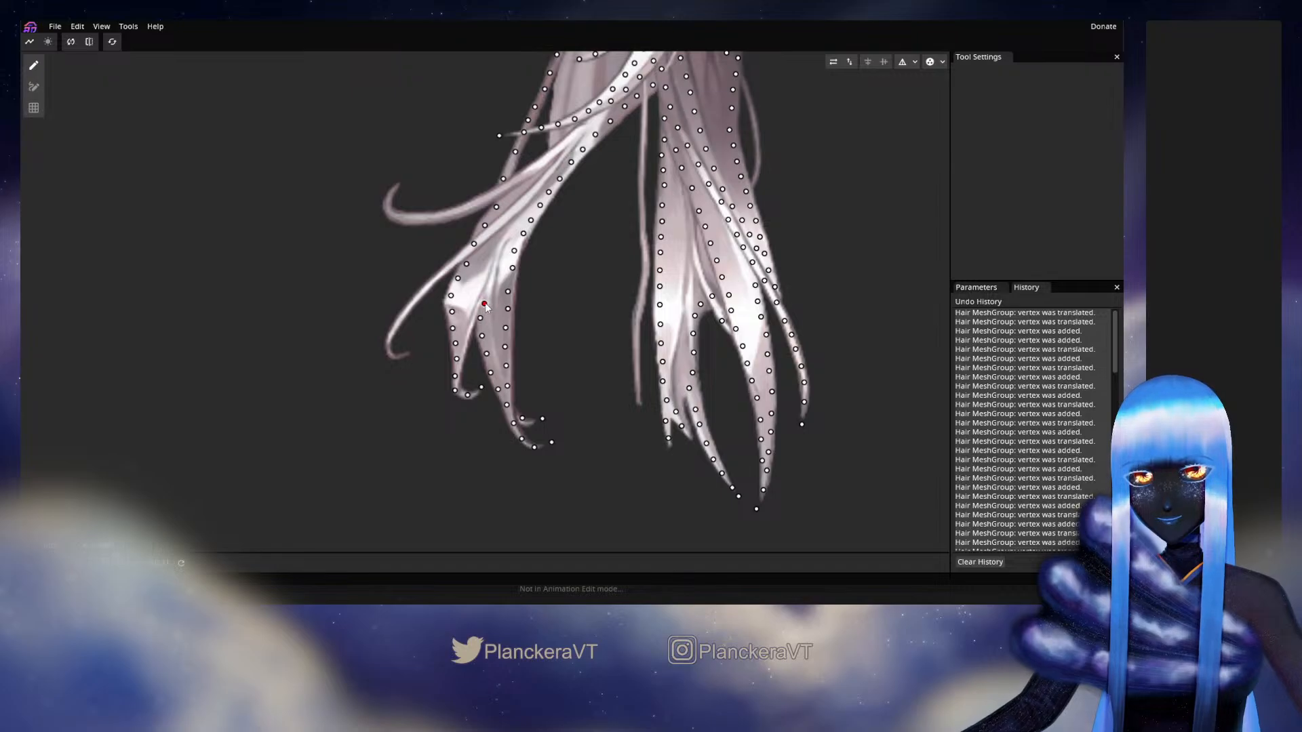
click(495, 265)
click(500, 248)
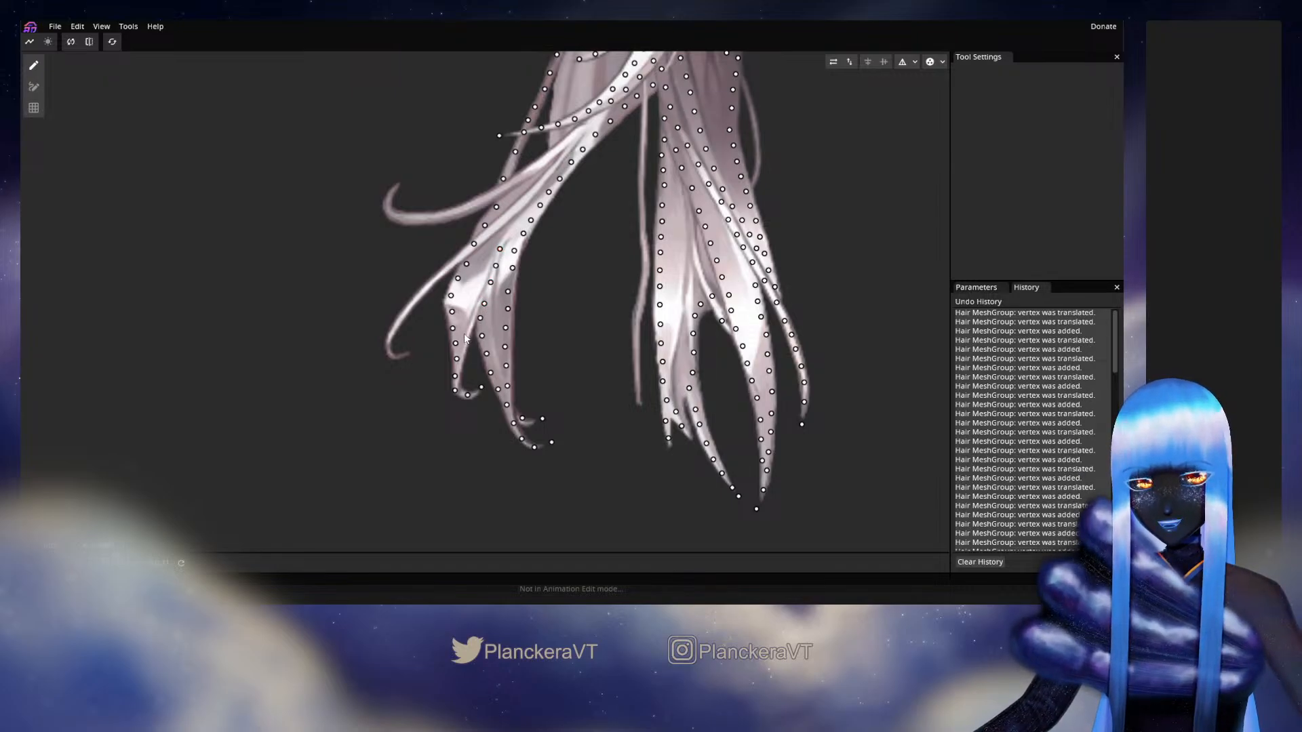
double_click(463, 332)
double_click(469, 313)
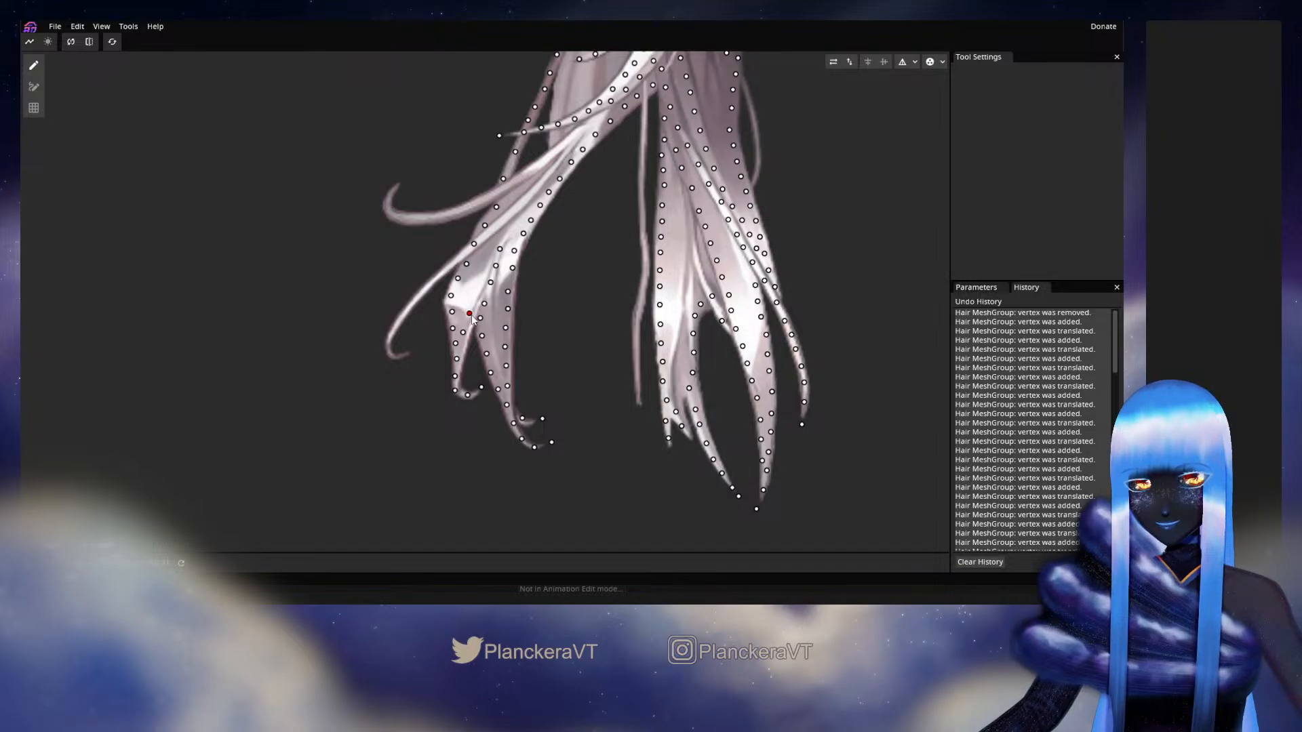
Step: Triangulate the Hair MeshGroup's vertices to preview the mesh lines over the whole hair
drag(592, 219, 555, 377)
drag(750, 273, 626, 462)
drag(676, 254, 490, 278)
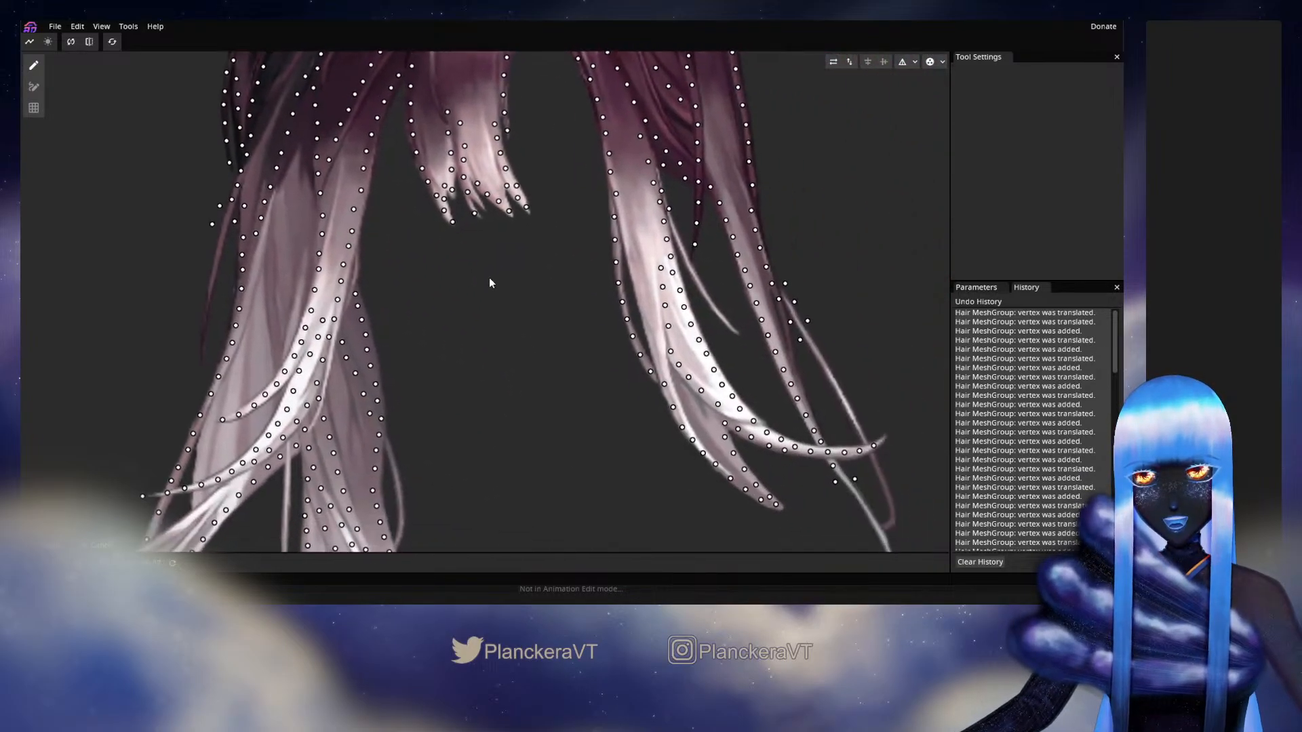
scroll(489, 278, down, 5)
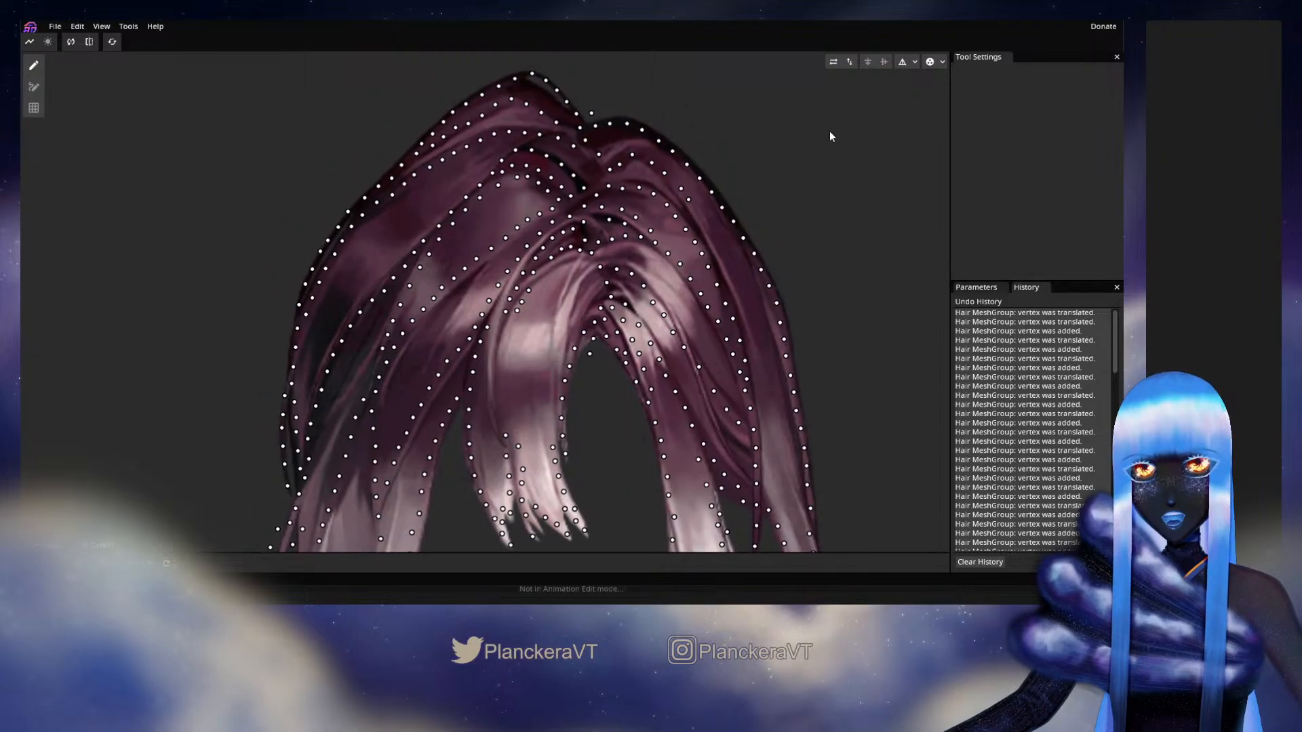
click(902, 62)
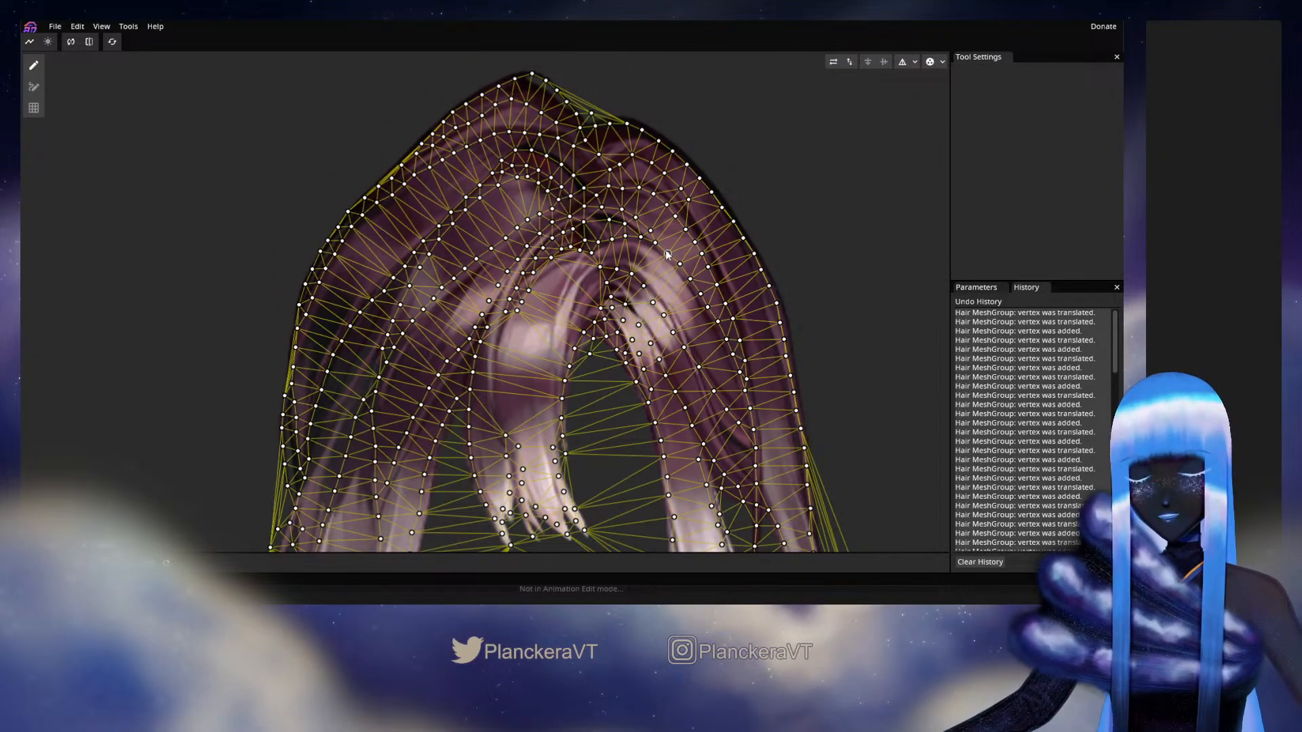
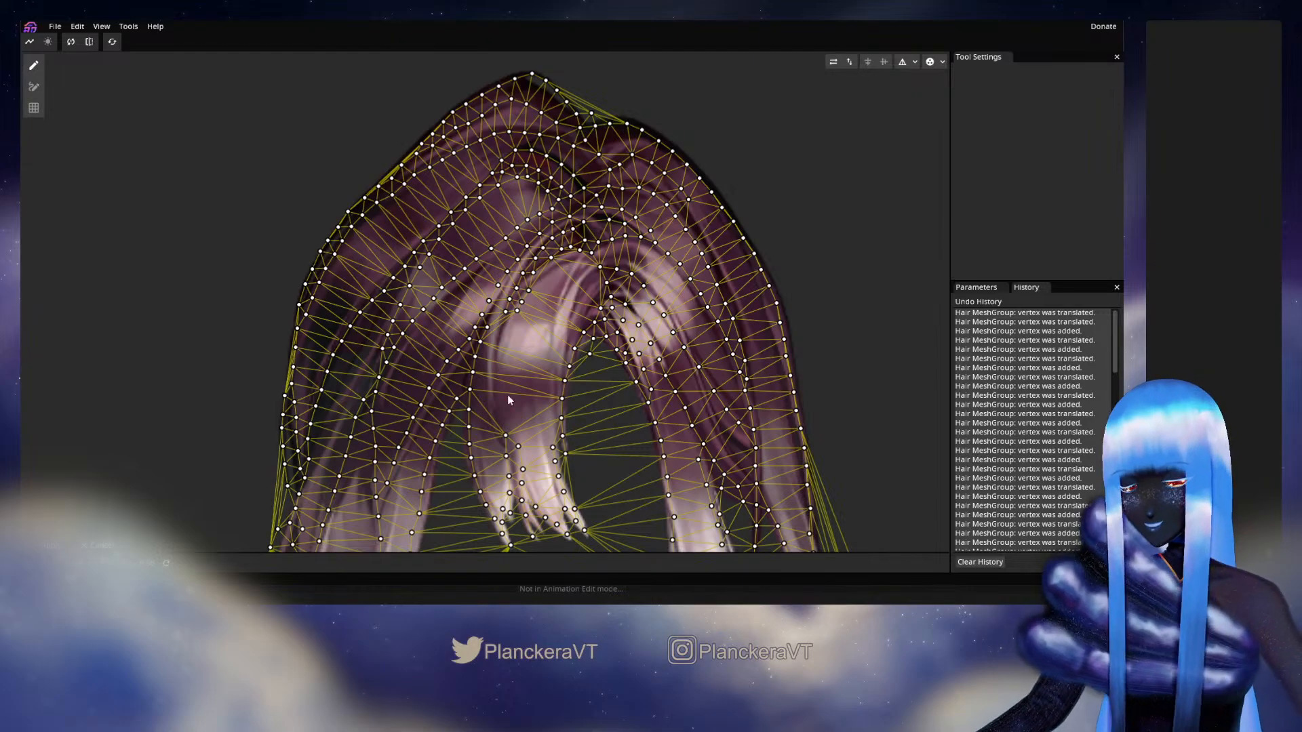
Step: Add vertices inside the narrow upper end of the gap between the fringe and the left side lock
scroll(510, 400, up, 6)
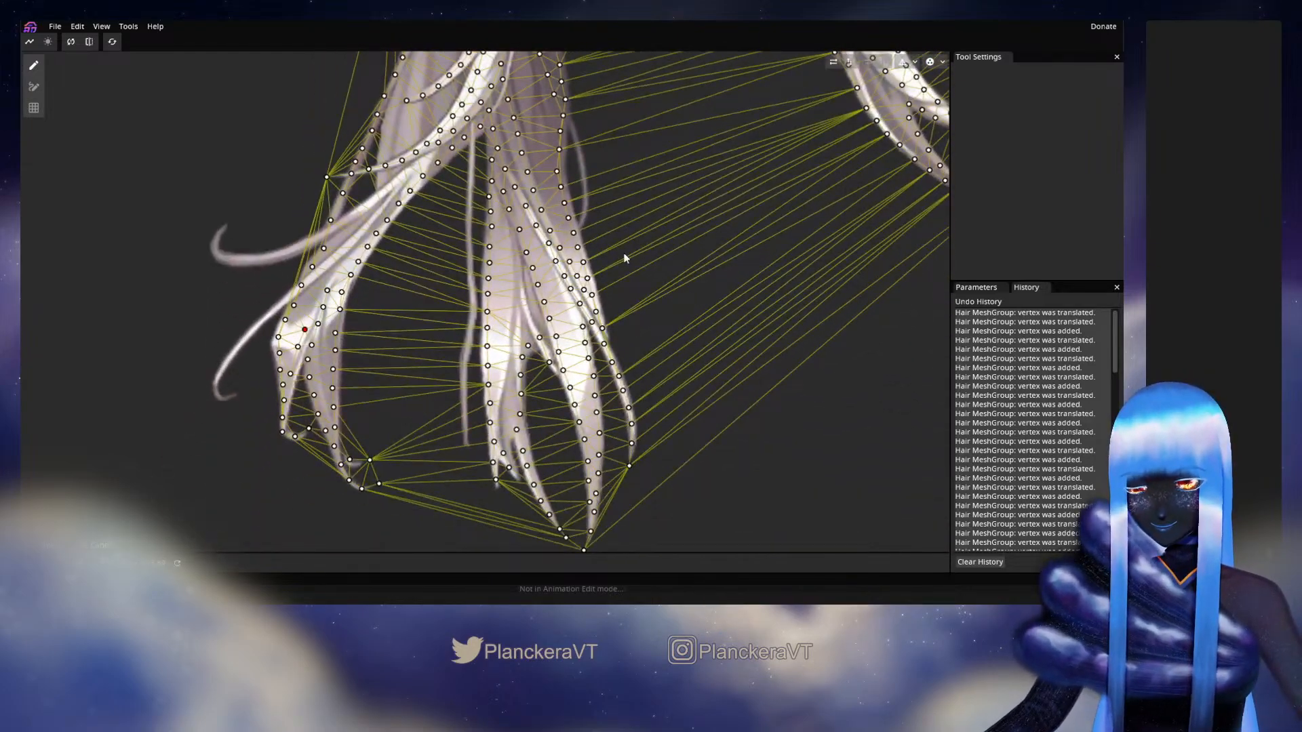
drag(623, 254, 584, 445)
drag(590, 156, 586, 464)
scroll(551, 396, up, 2)
double_click(545, 269)
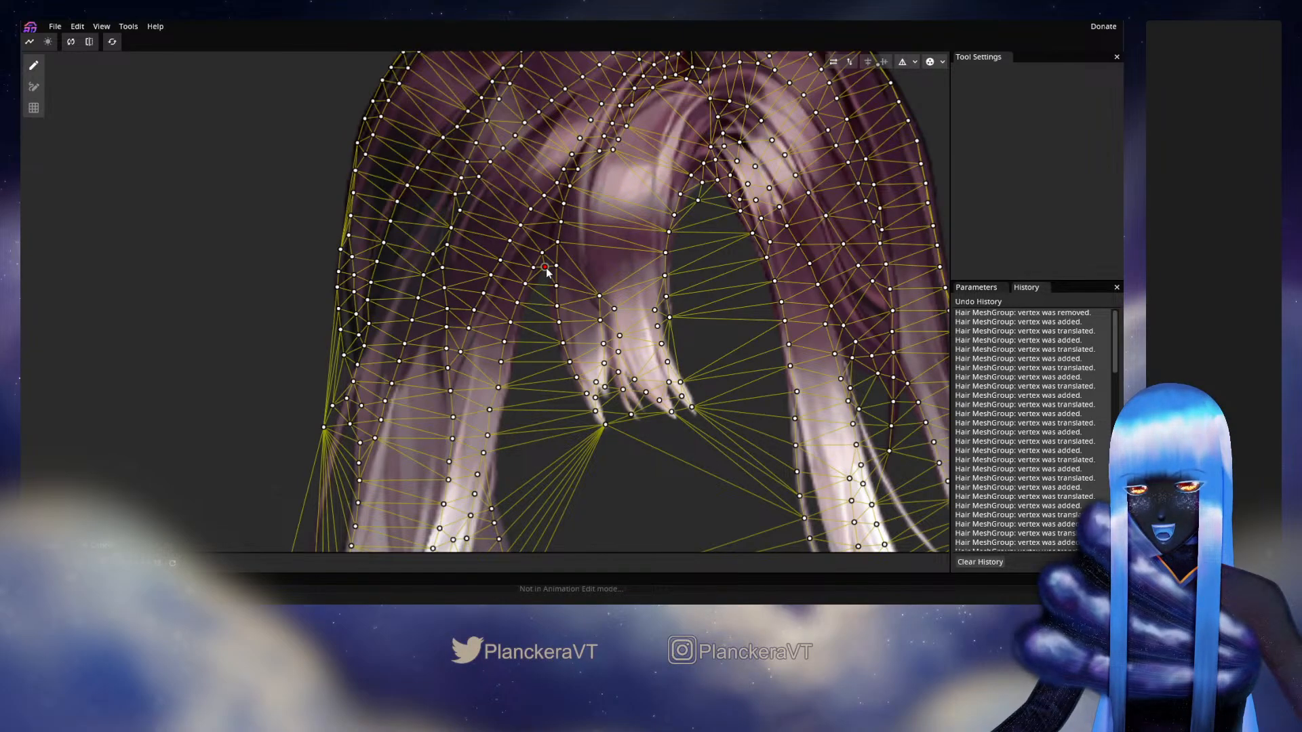
drag(547, 272, 539, 288)
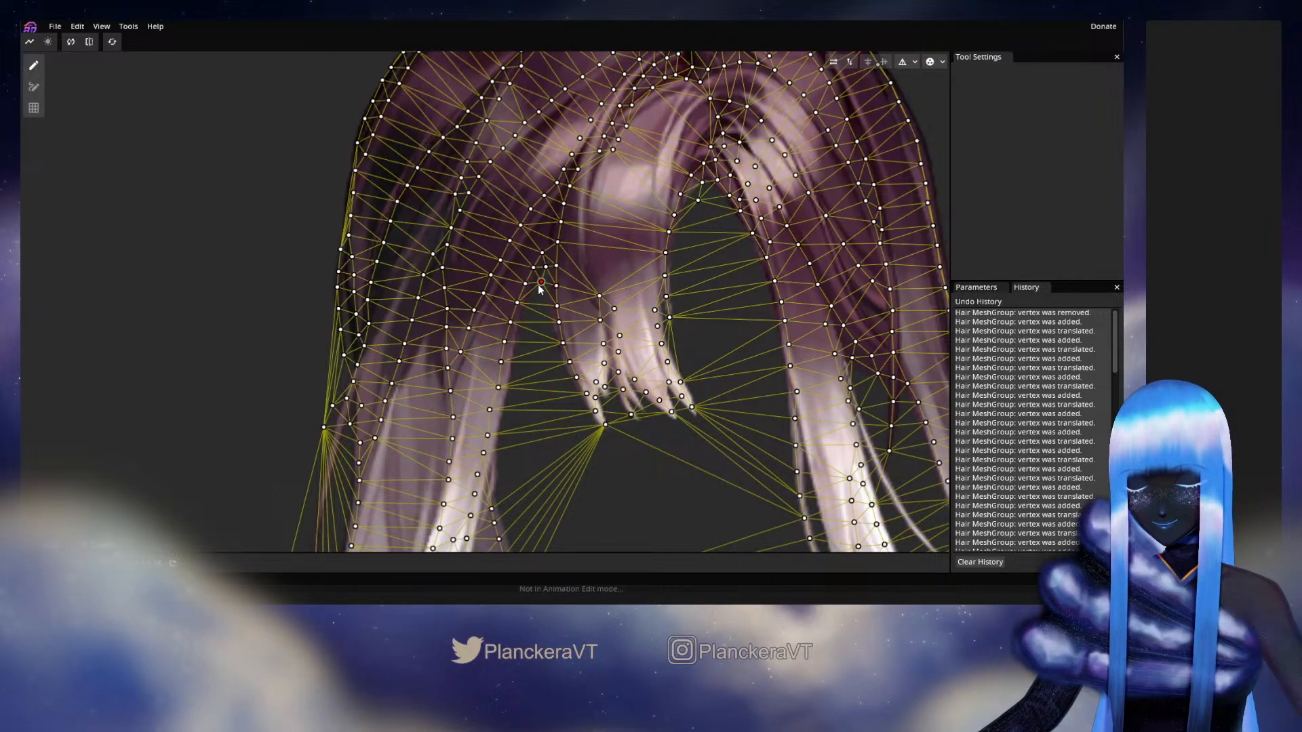
drag(540, 290, 547, 307)
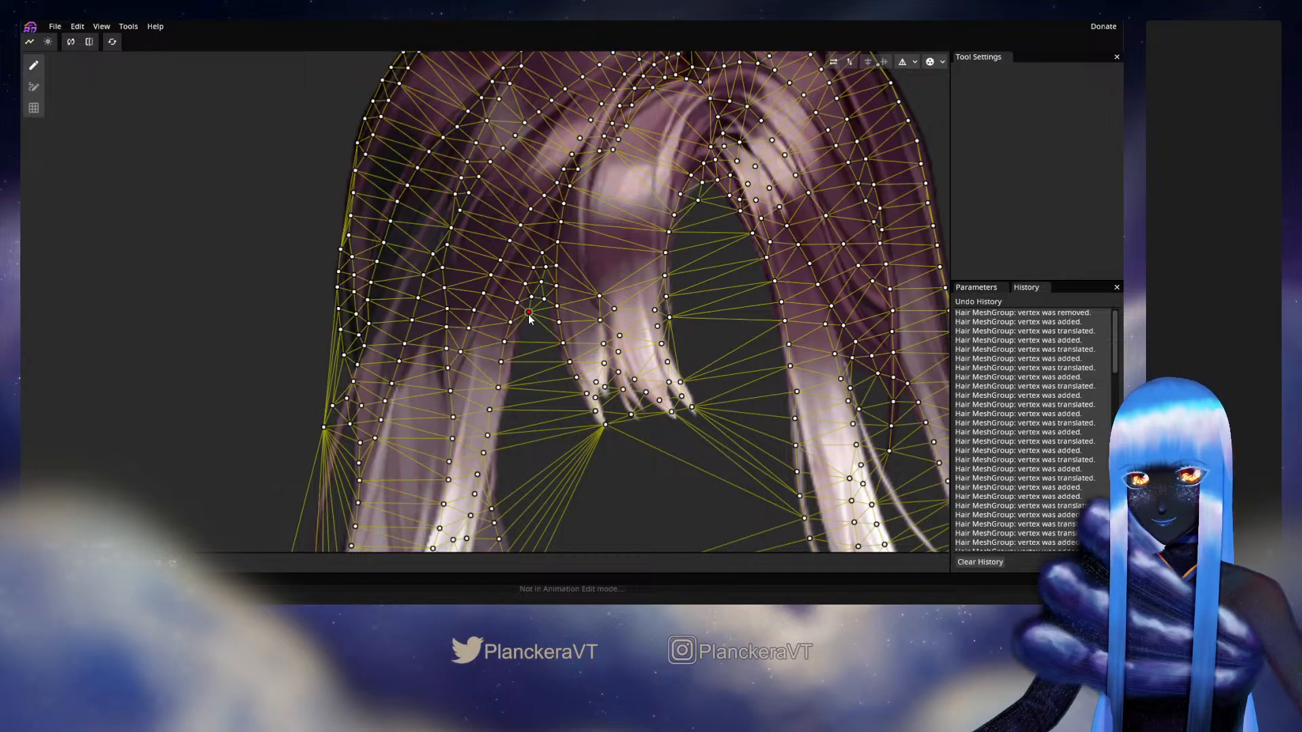
Step: Add and adjust vertices down the left side lock's inner edge, just below the narrow end of the fringe gap
click(527, 314)
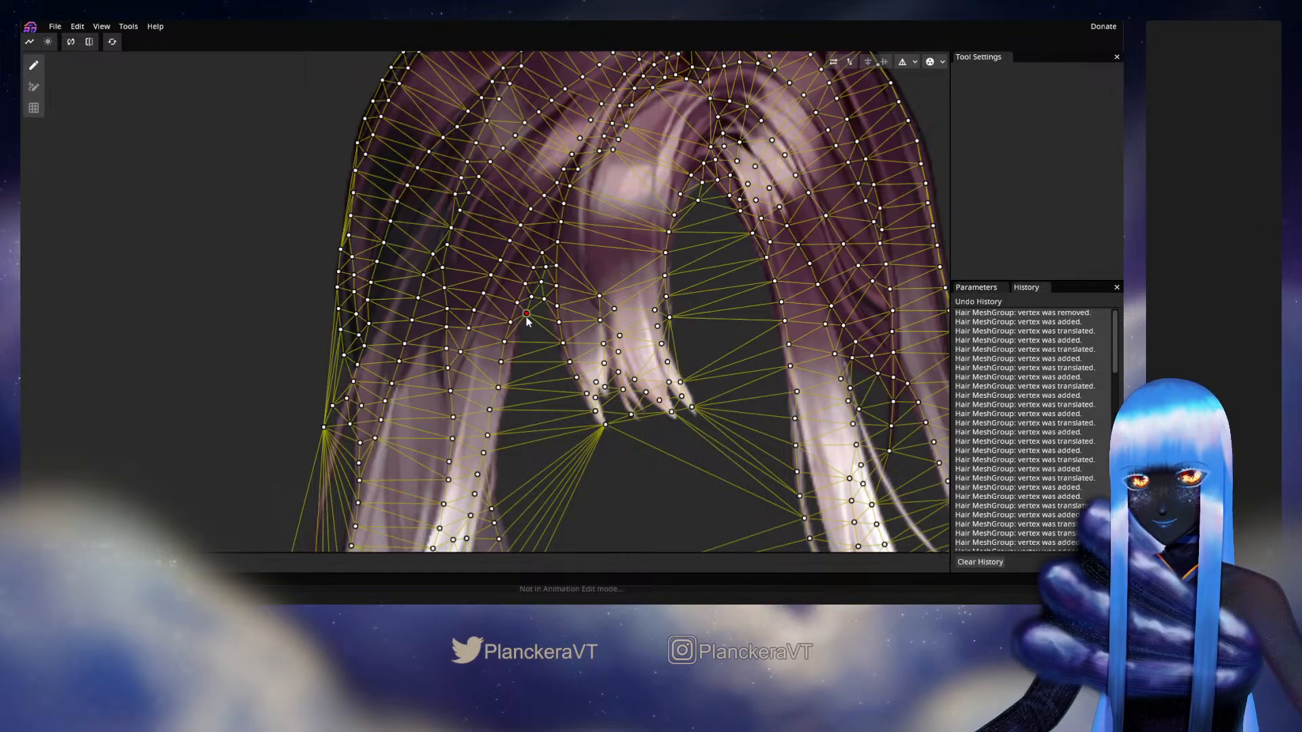
click(544, 313)
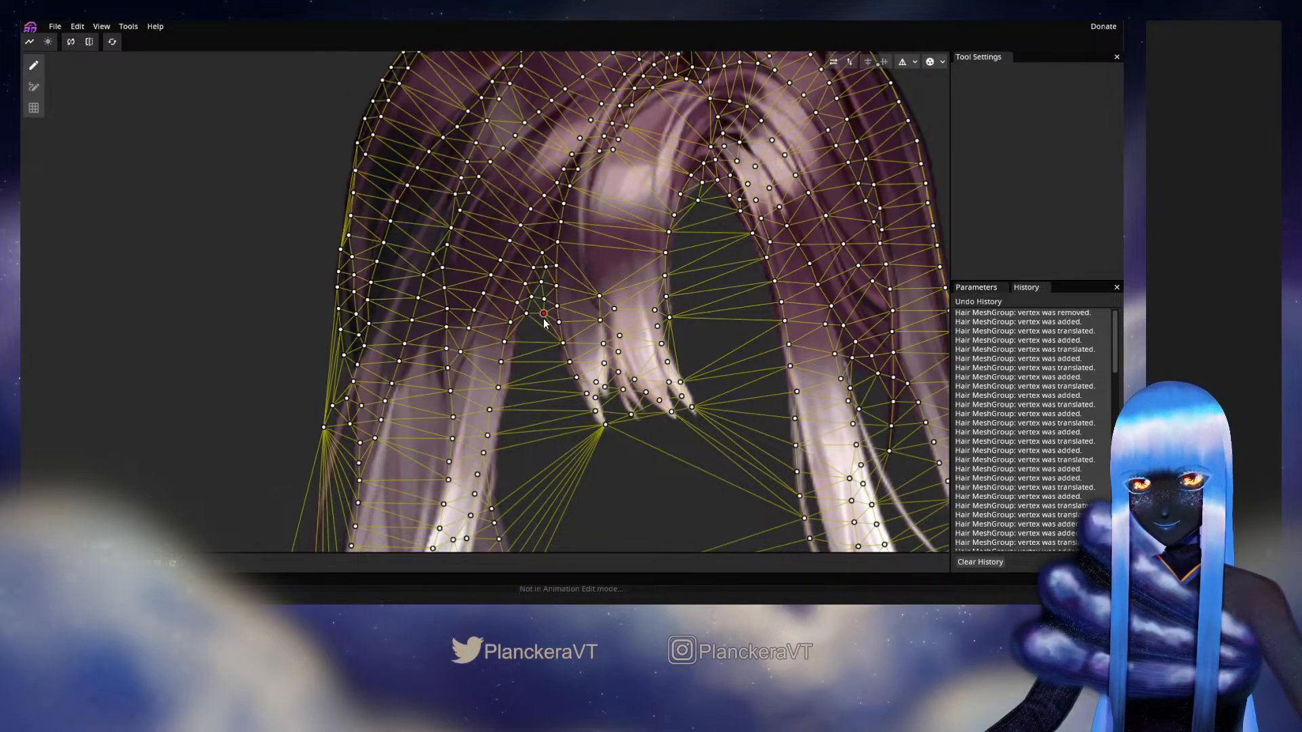
click(521, 333)
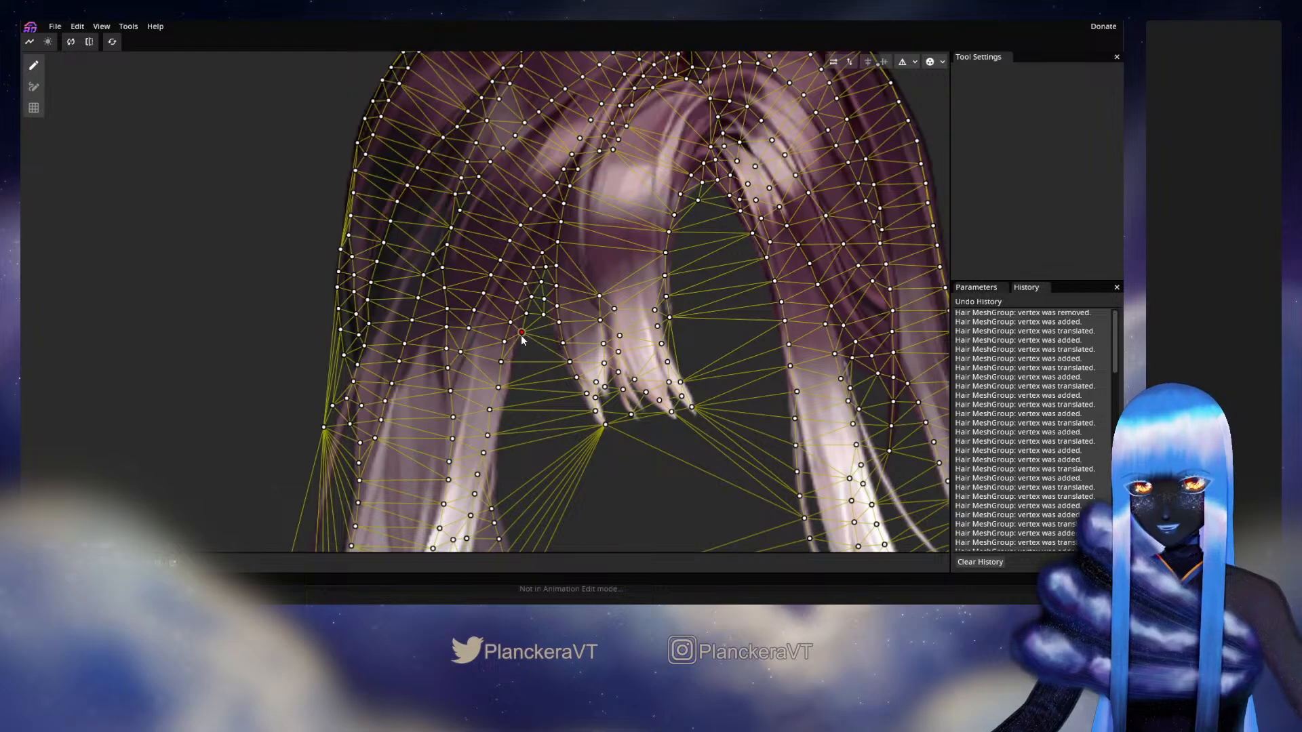
click(511, 323)
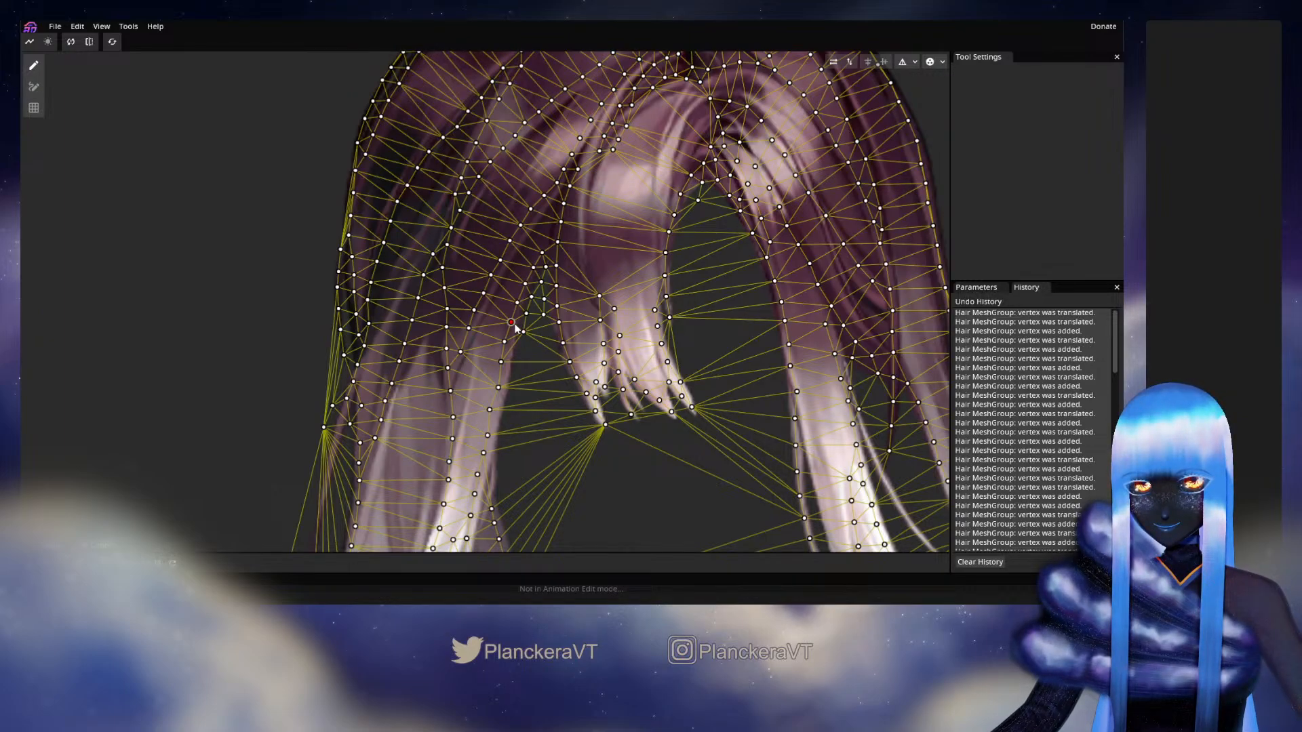
drag(506, 343, 507, 387)
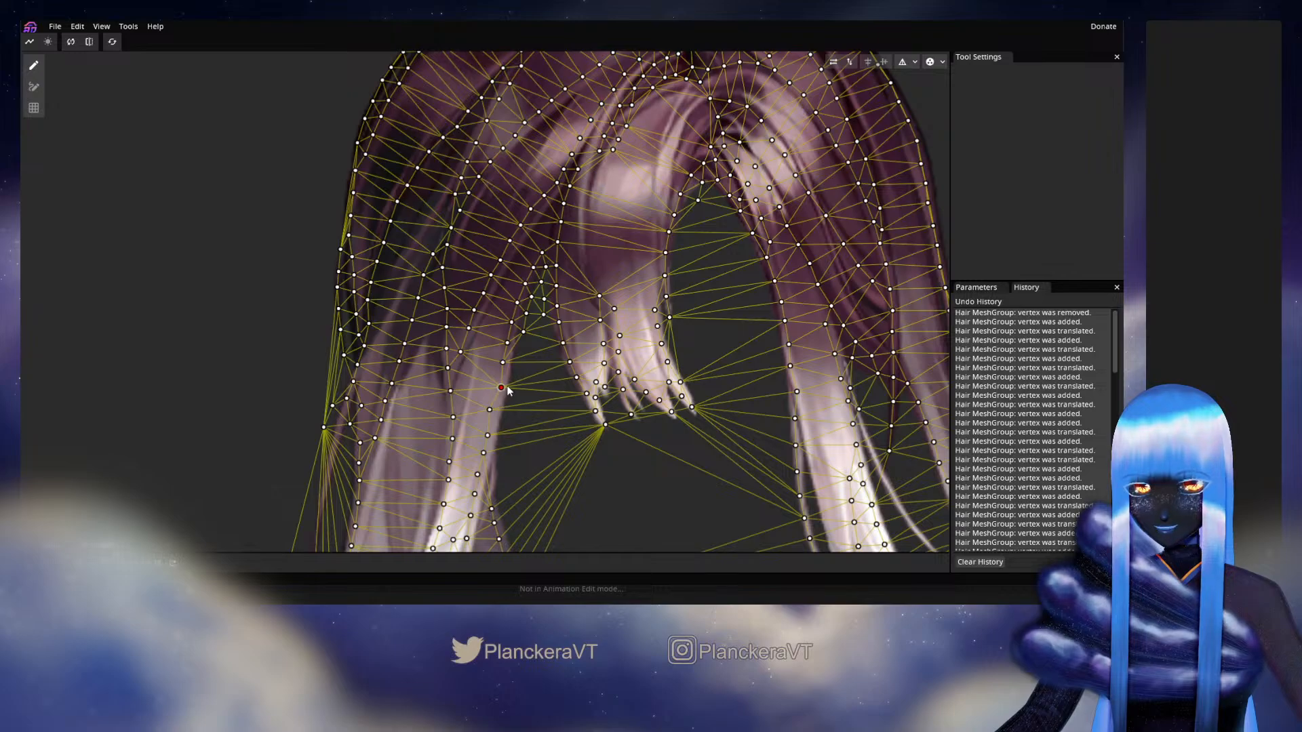
Step: Add vertices down the widening gap, mainly just outside the fringe's left edge, with one beside the left side lock
click(550, 334)
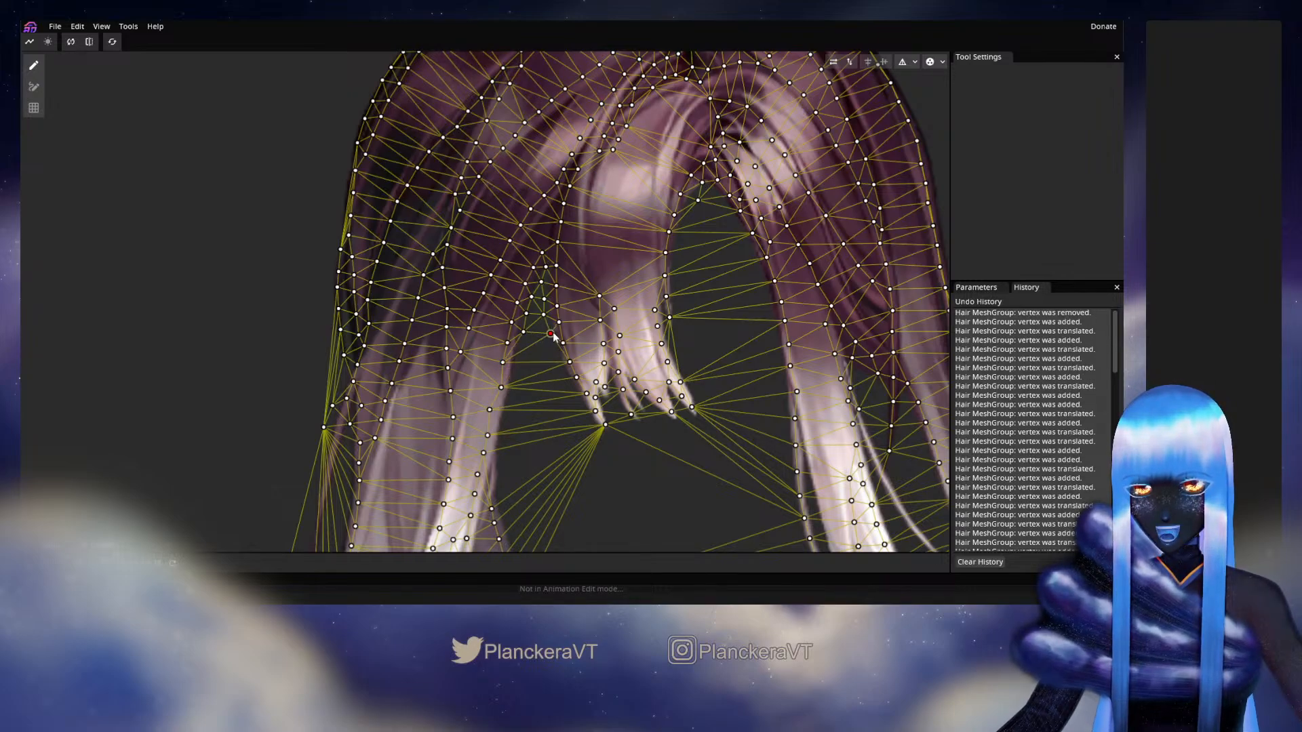
drag(552, 333, 557, 363)
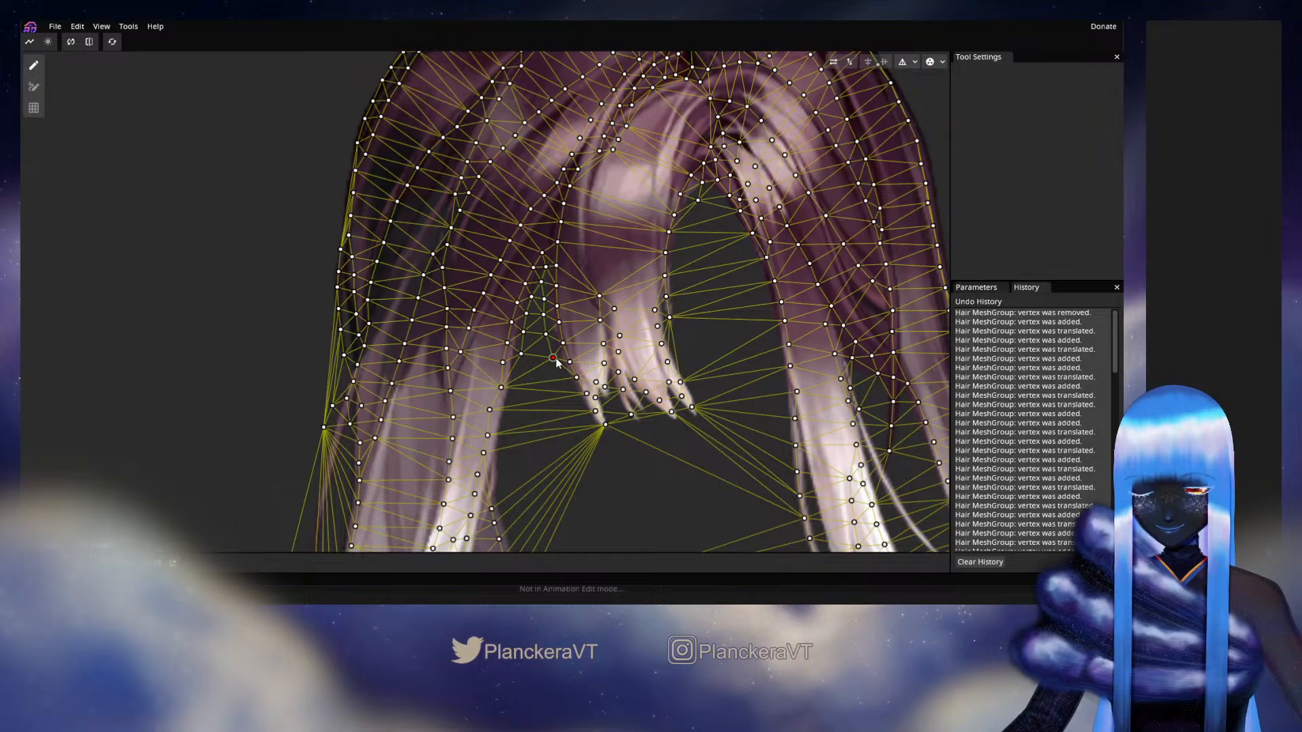
click(517, 373)
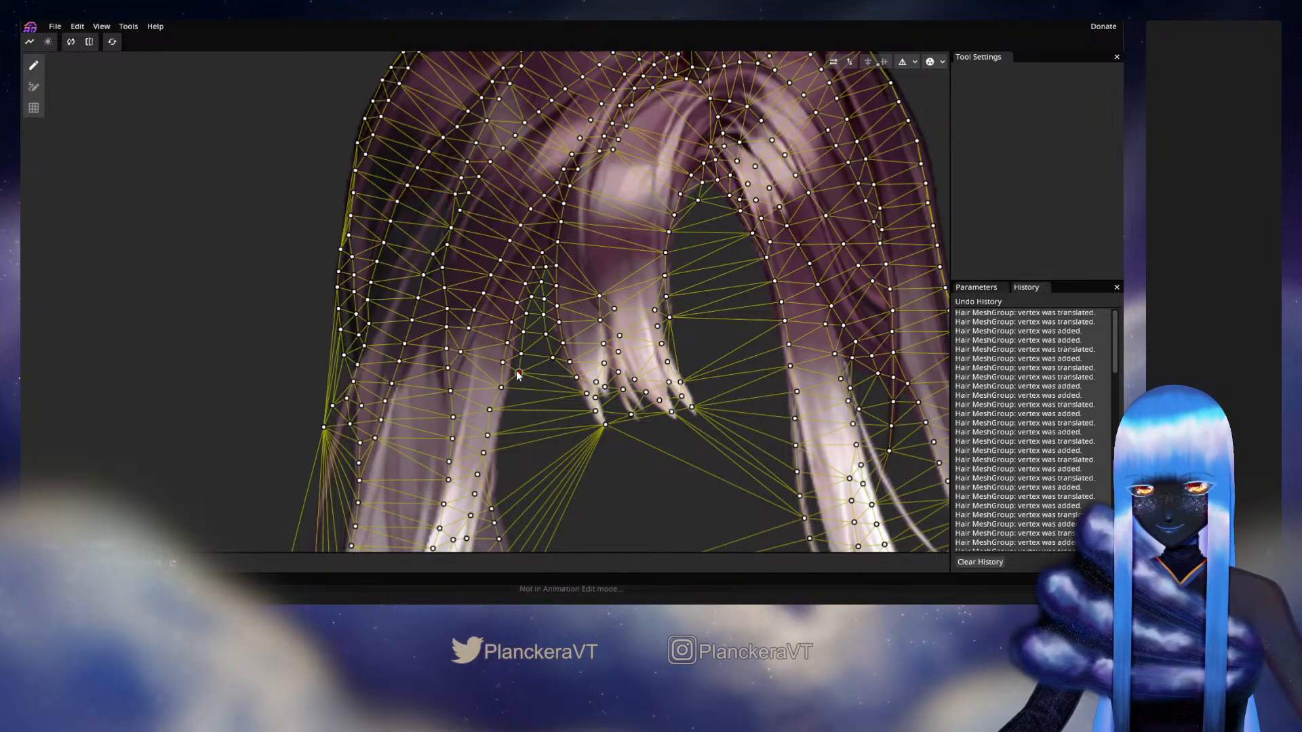
click(562, 375)
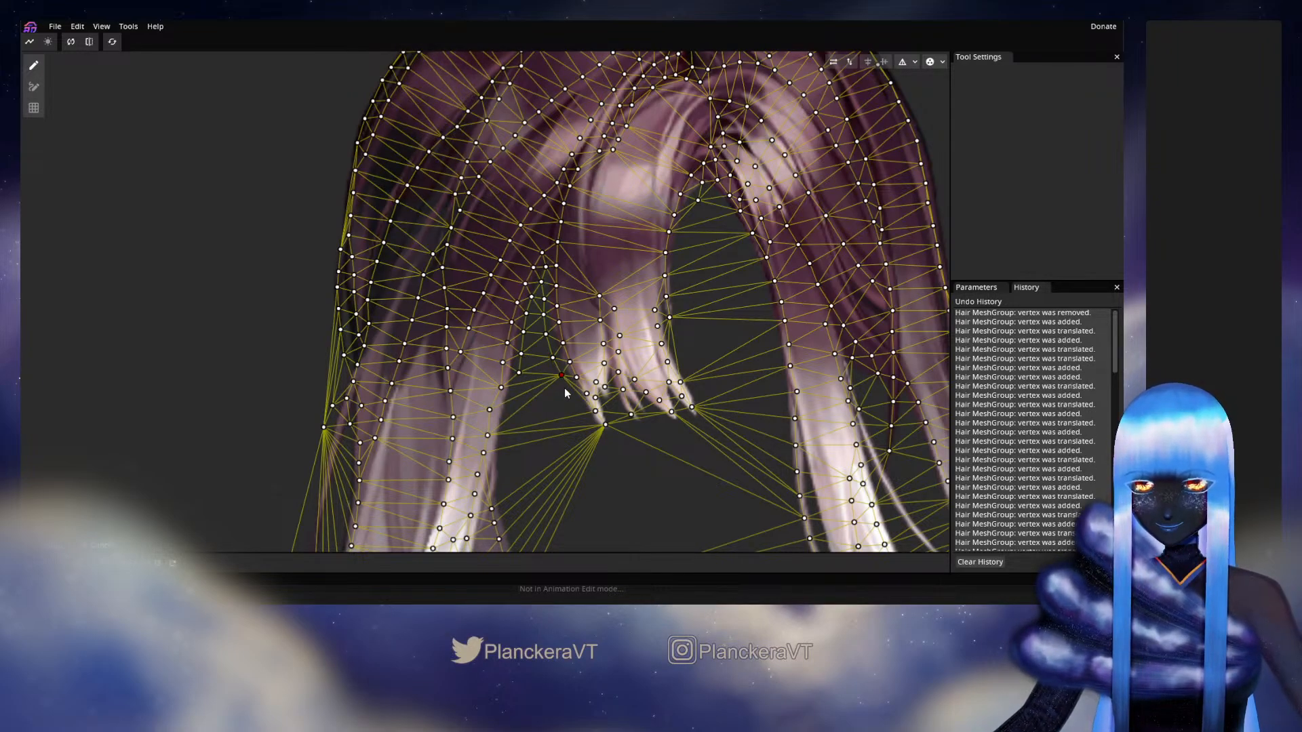
drag(562, 375, 567, 390)
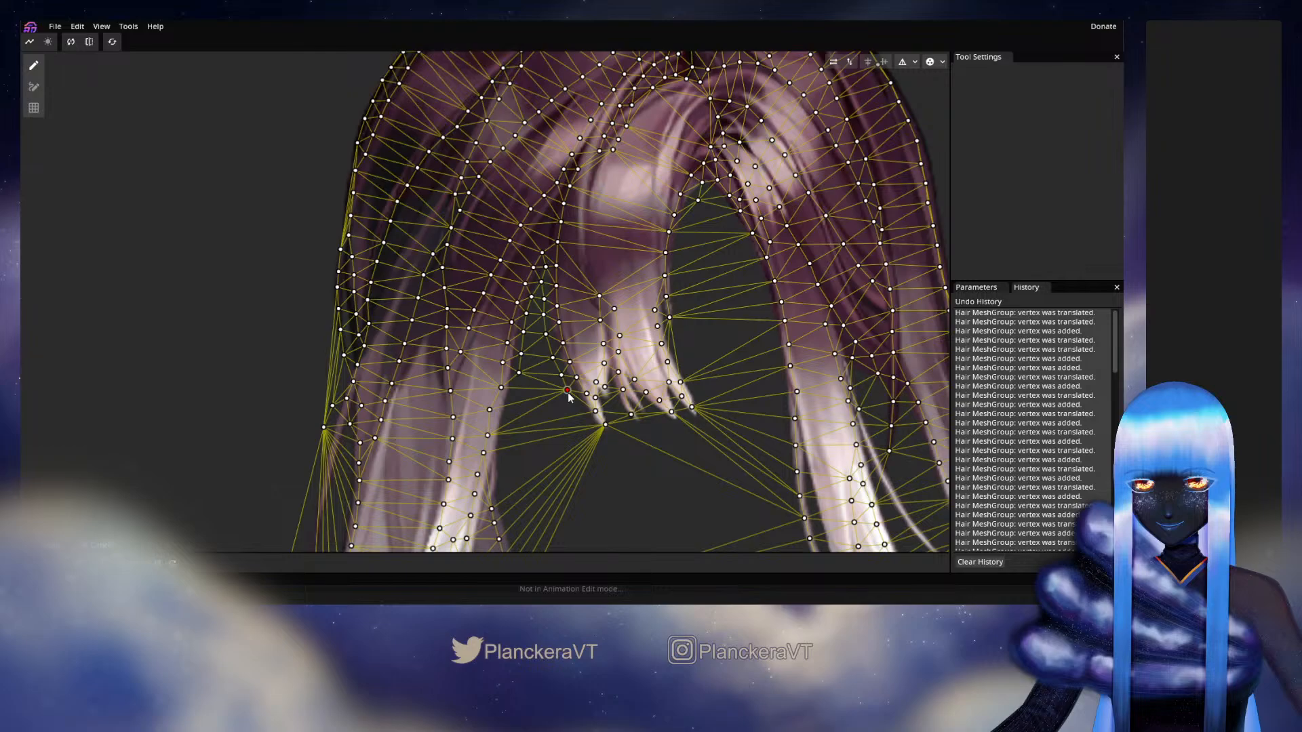
Step: Add vertices around the fringe's leftmost pointed tip and along the notch and underside toward the middle tips
click(576, 408)
click(584, 423)
drag(585, 422, 587, 425)
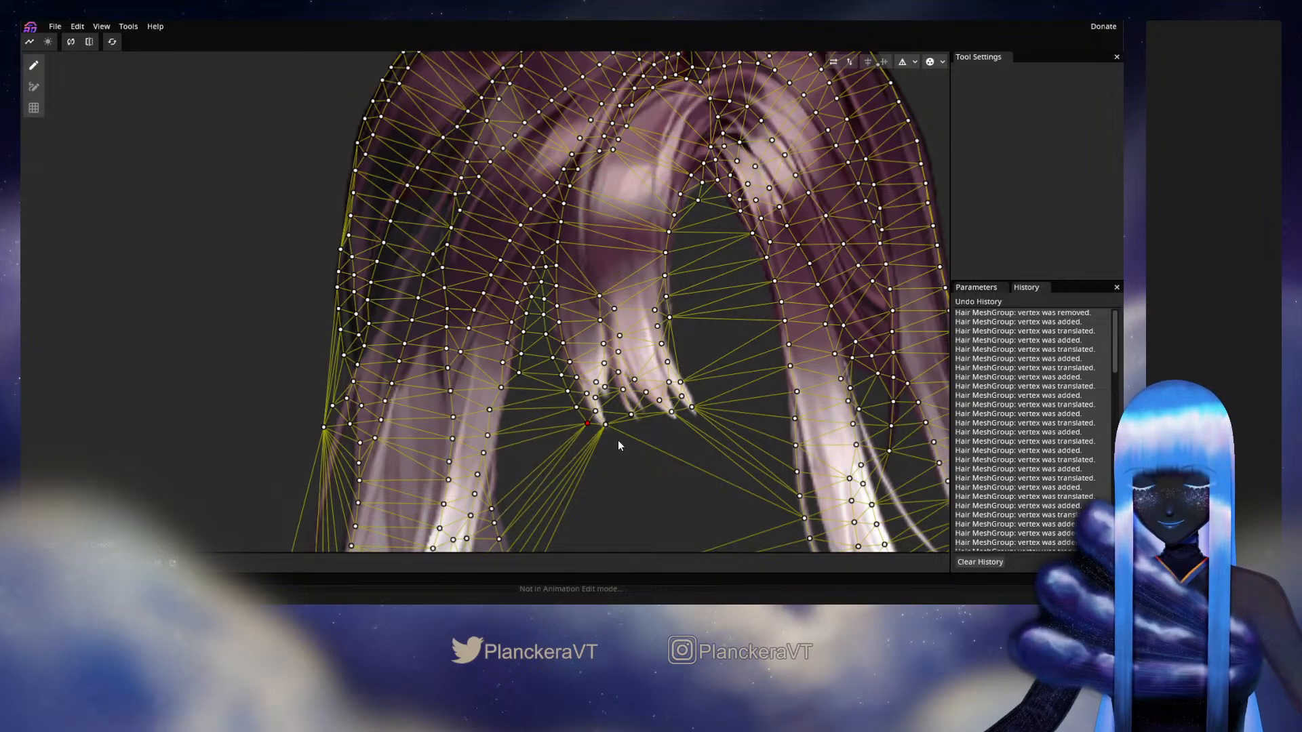
click(609, 439)
click(610, 402)
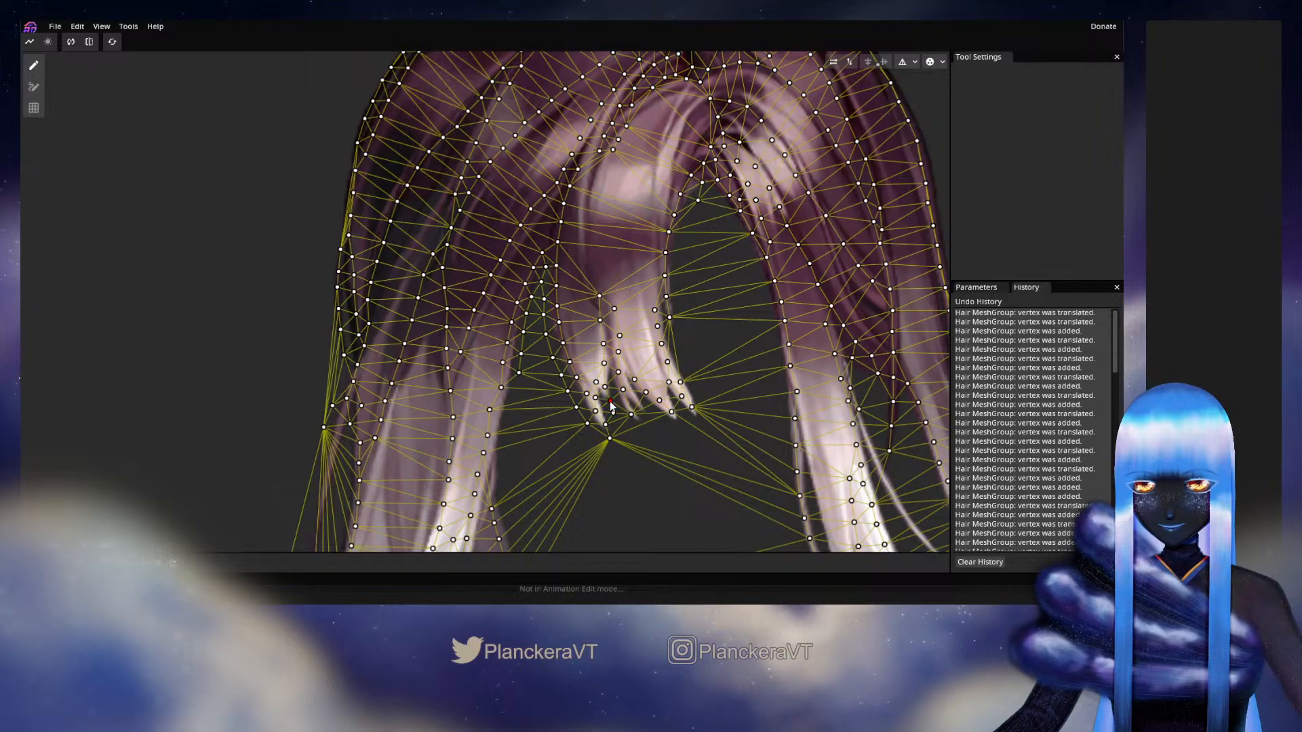
drag(610, 402, 610, 404)
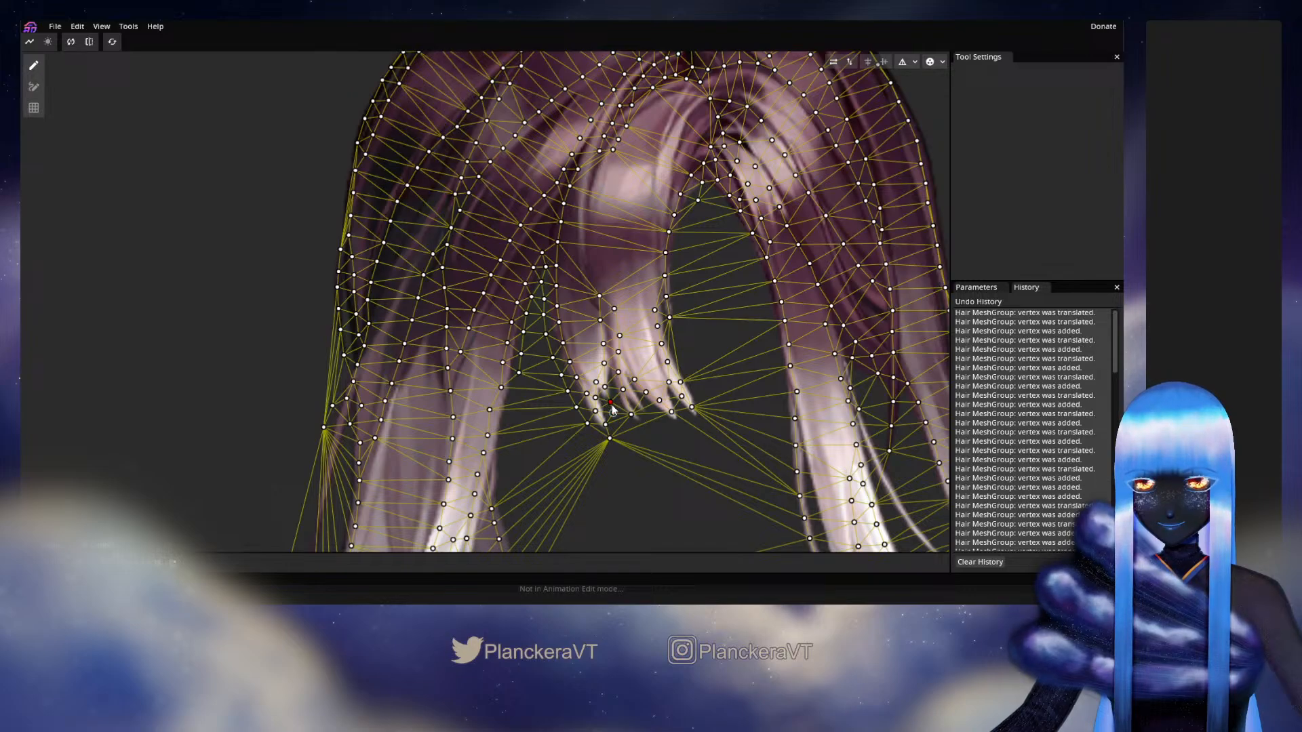
click(642, 425)
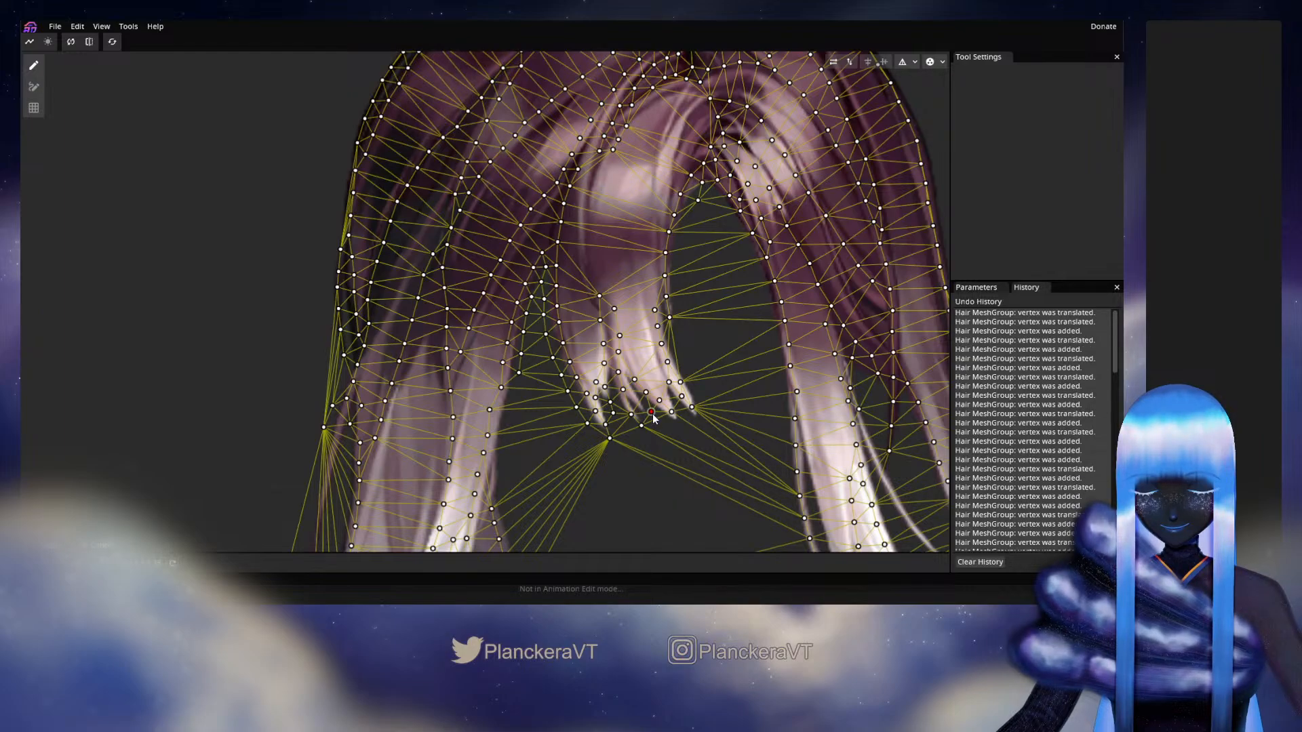
Step: Place vertices just outside the fringe's rightmost tip, wrapping from its underside to its outer side
drag(651, 412, 704, 417)
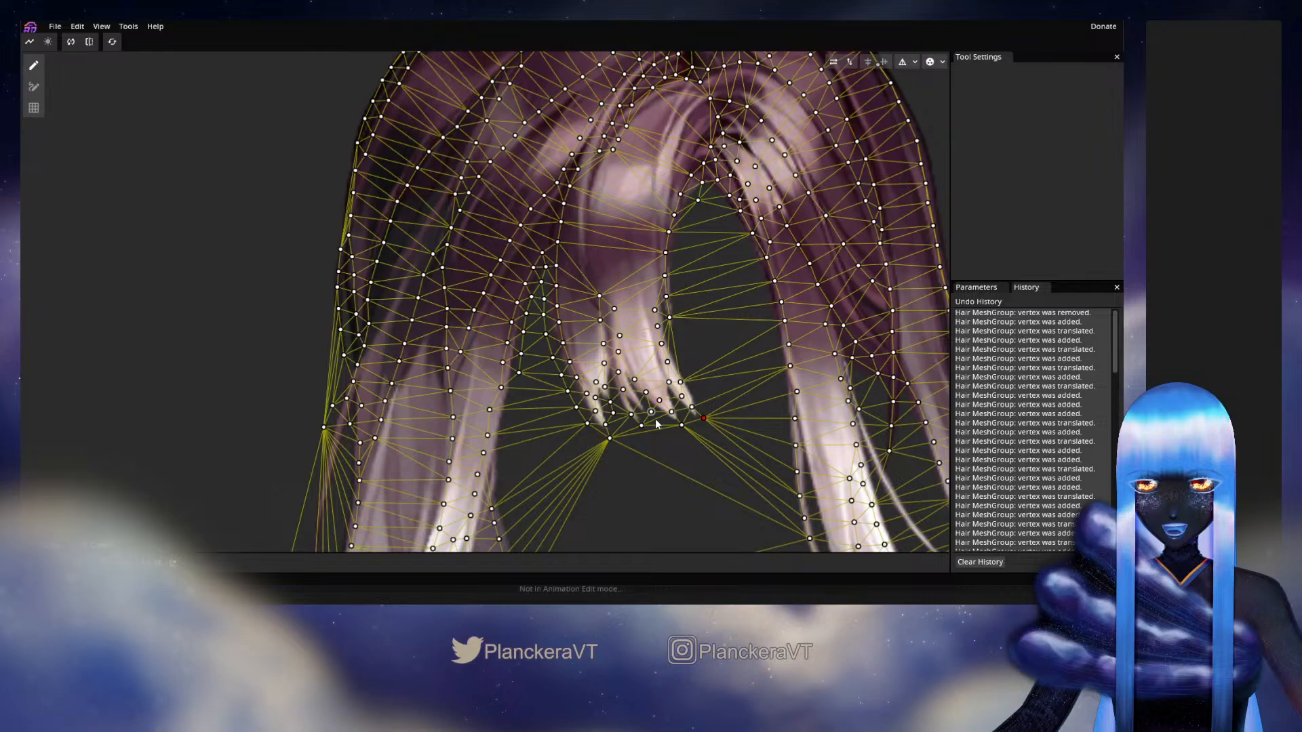
click(706, 399)
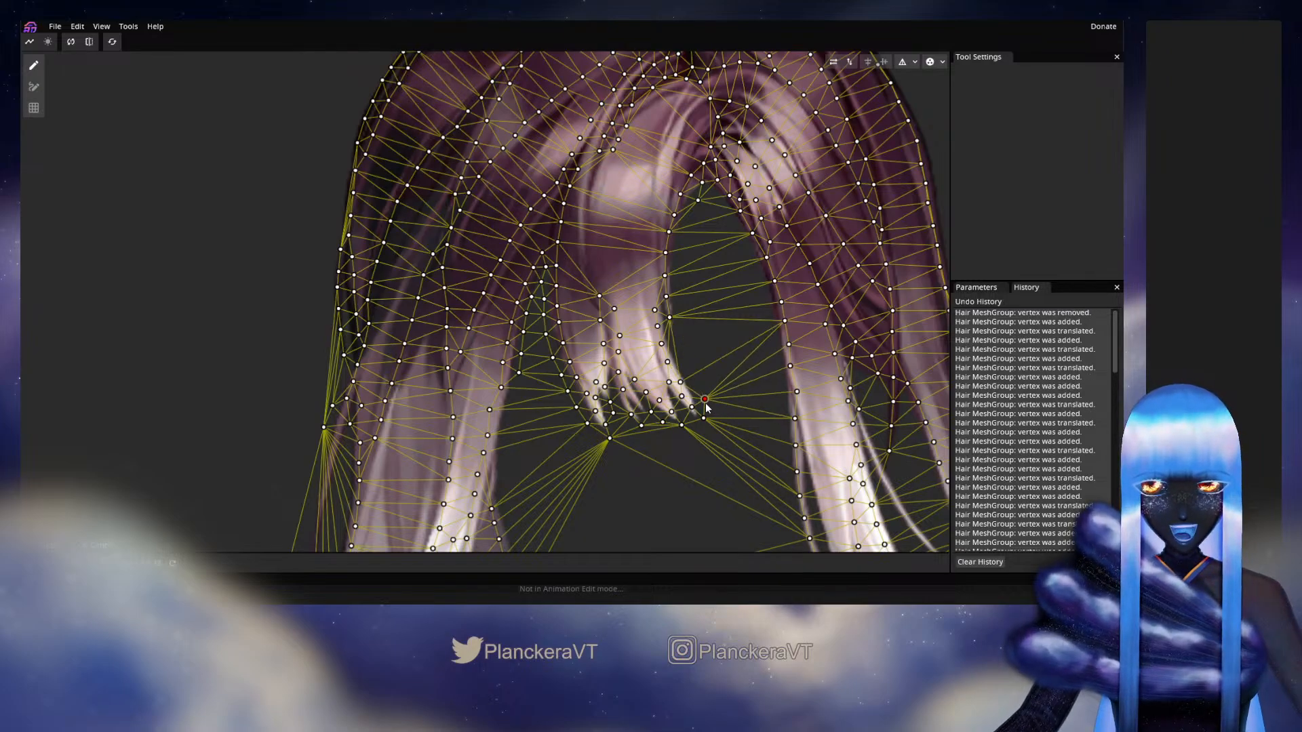
drag(705, 401, 702, 394)
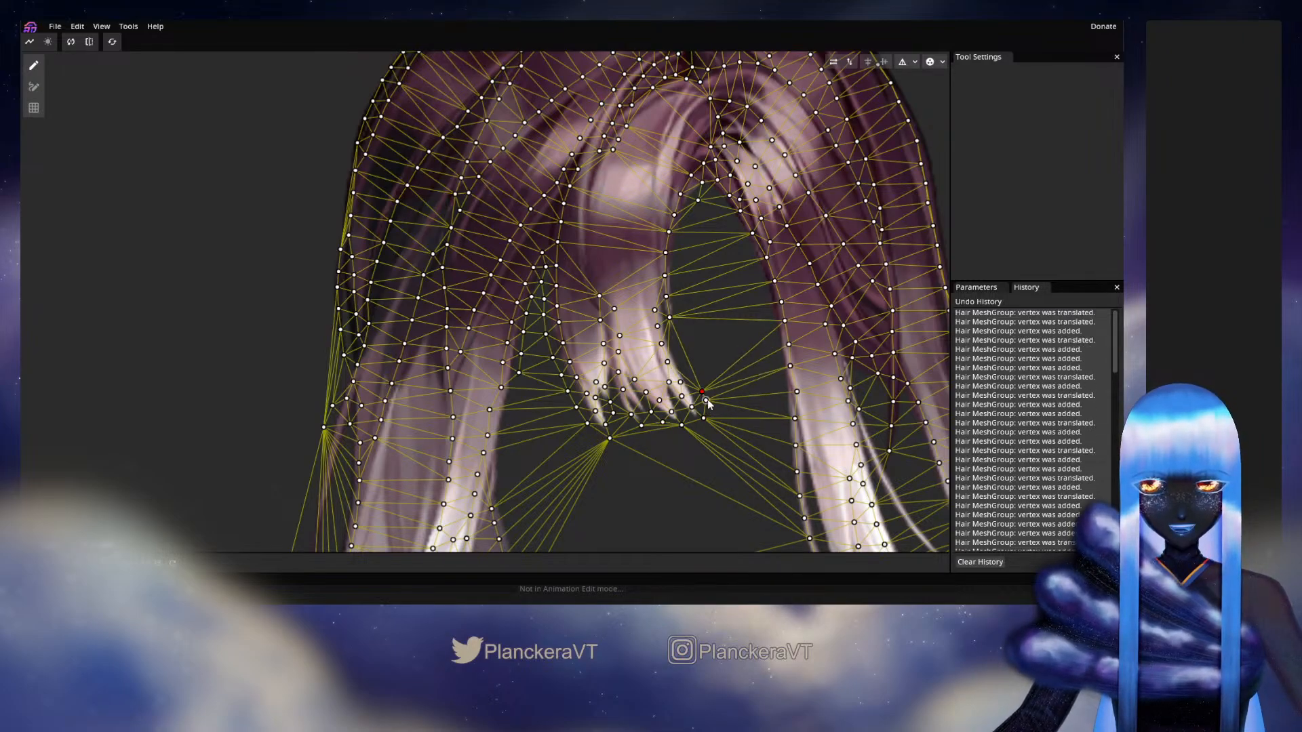
drag(704, 397, 701, 397)
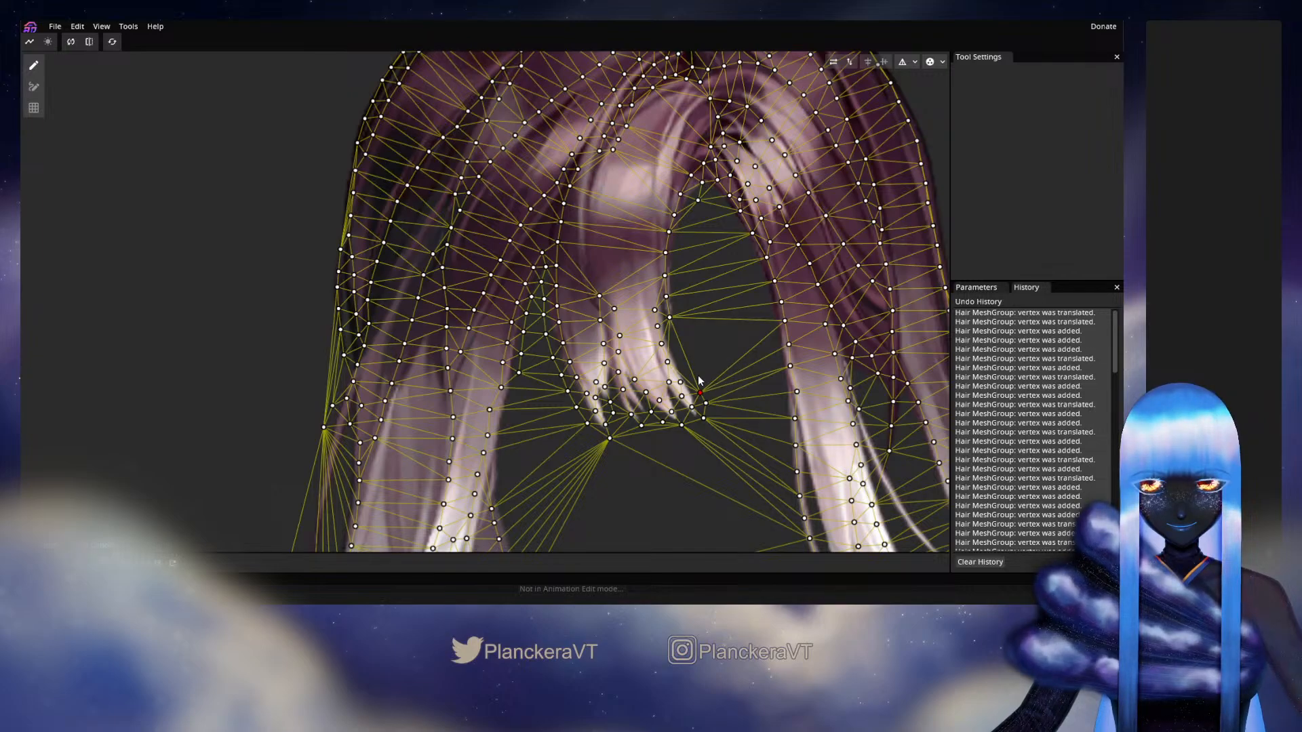
Step: Add vertices up the fringe's right edge, just inside the large face opening, and remove the misplaced one near the tip
click(685, 366)
drag(685, 368, 679, 265)
double_click(699, 381)
right_click(700, 393)
double_click(680, 351)
double_click(679, 334)
double_click(681, 318)
double_click(681, 285)
double_click(679, 266)
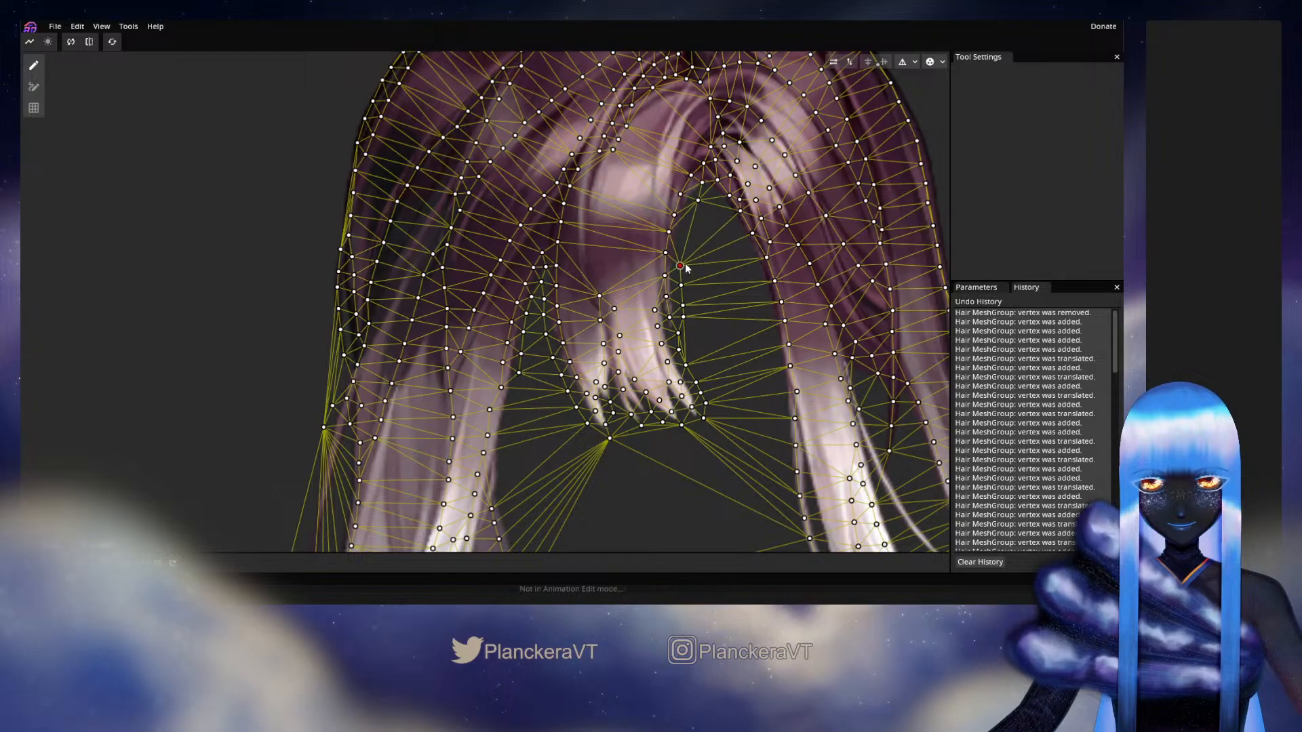
Step: Add vertices around the arched top of the face opening, replacing the one at its upper left curve
double_click(683, 245)
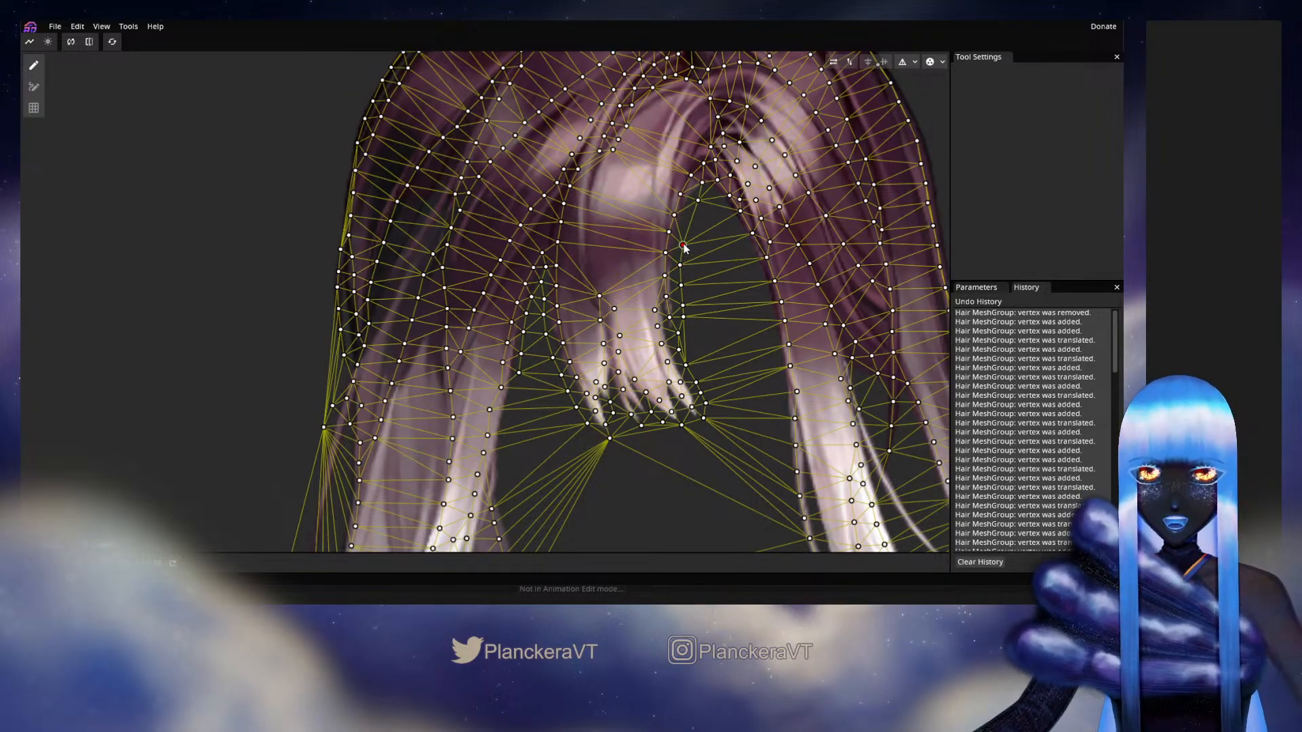
double_click(698, 201)
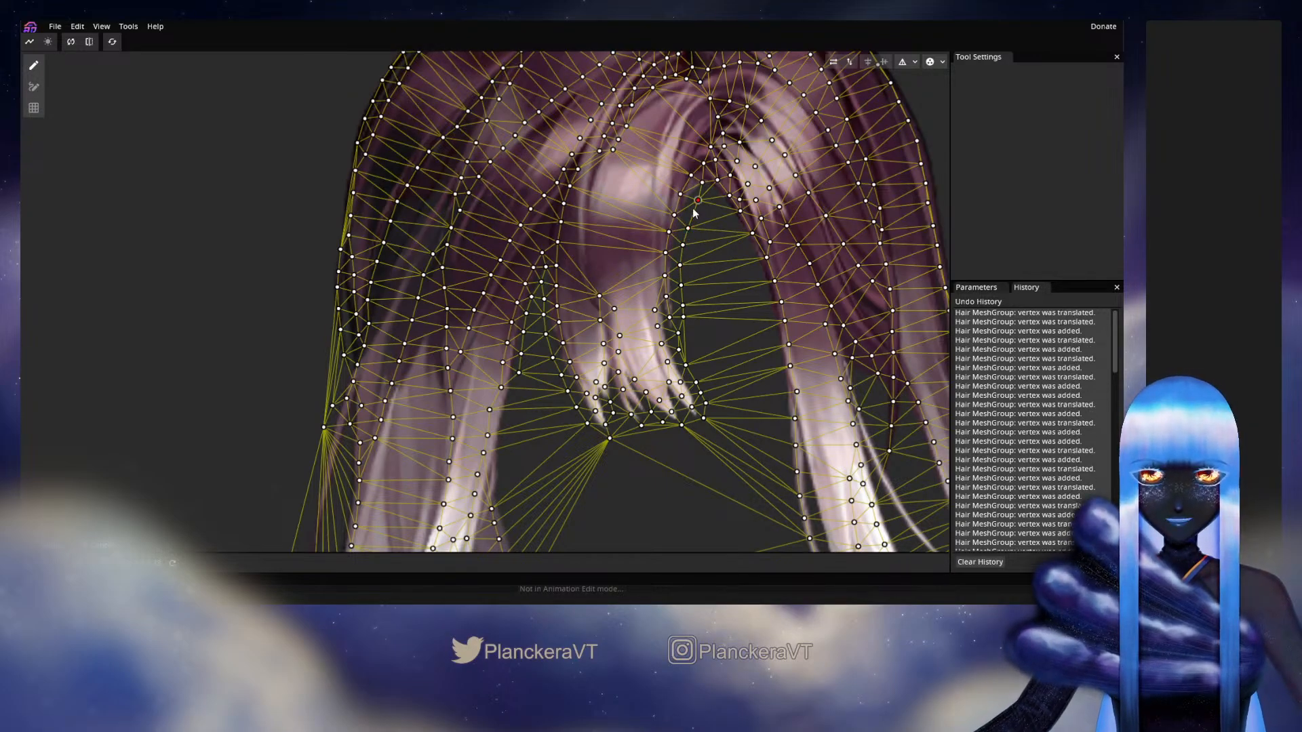
right_click(693, 213)
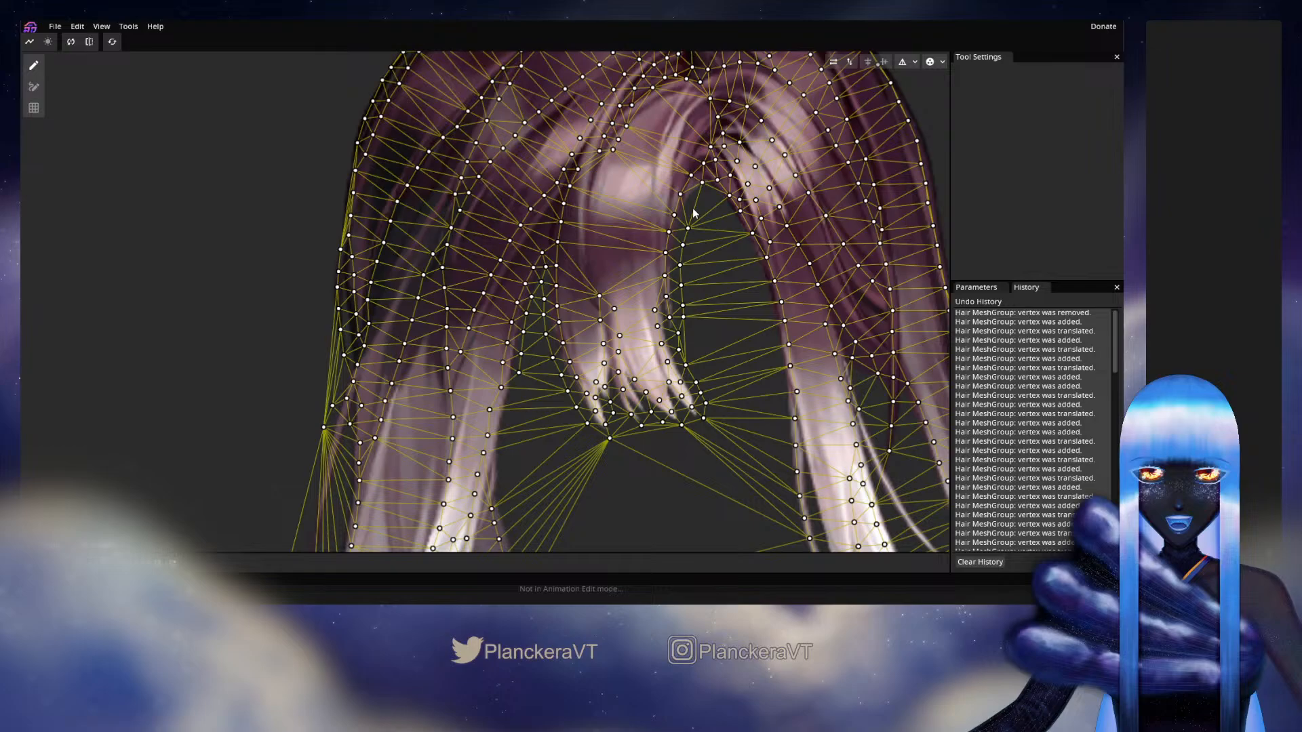
double_click(692, 208)
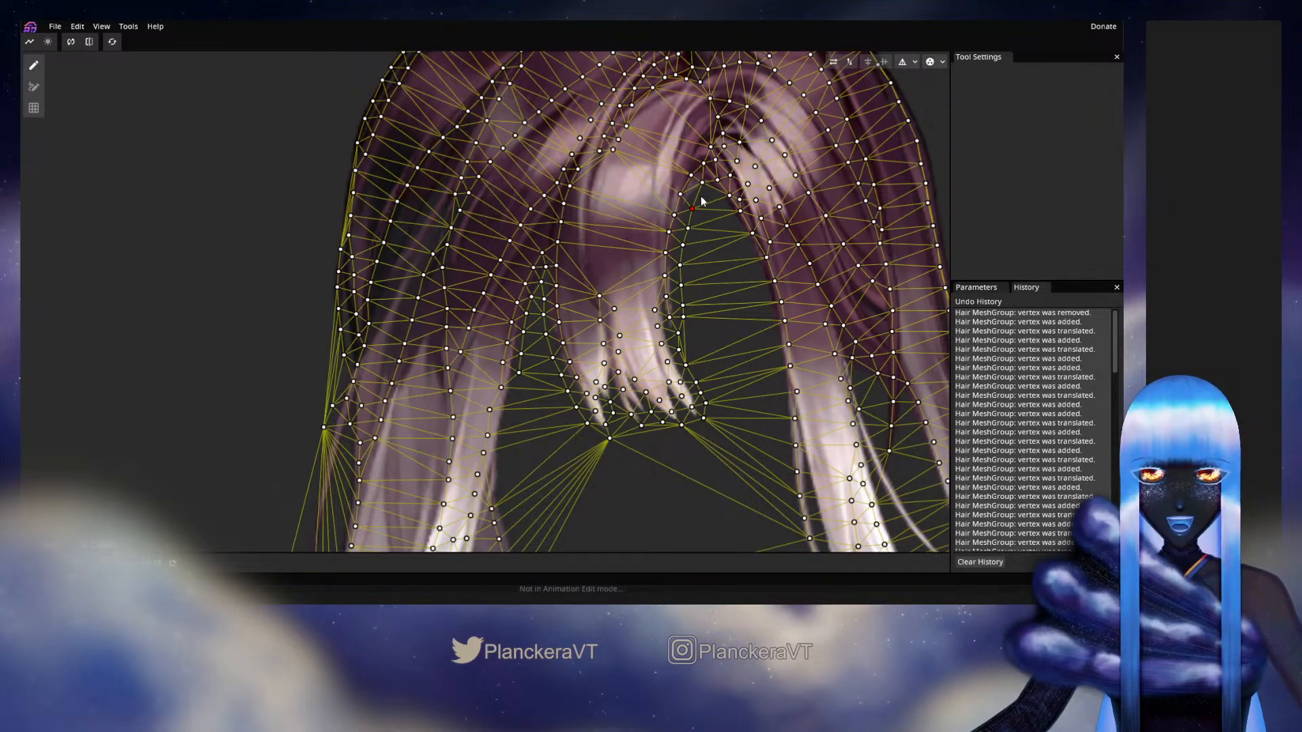
drag(702, 197, 734, 236)
double_click(714, 197)
double_click(723, 208)
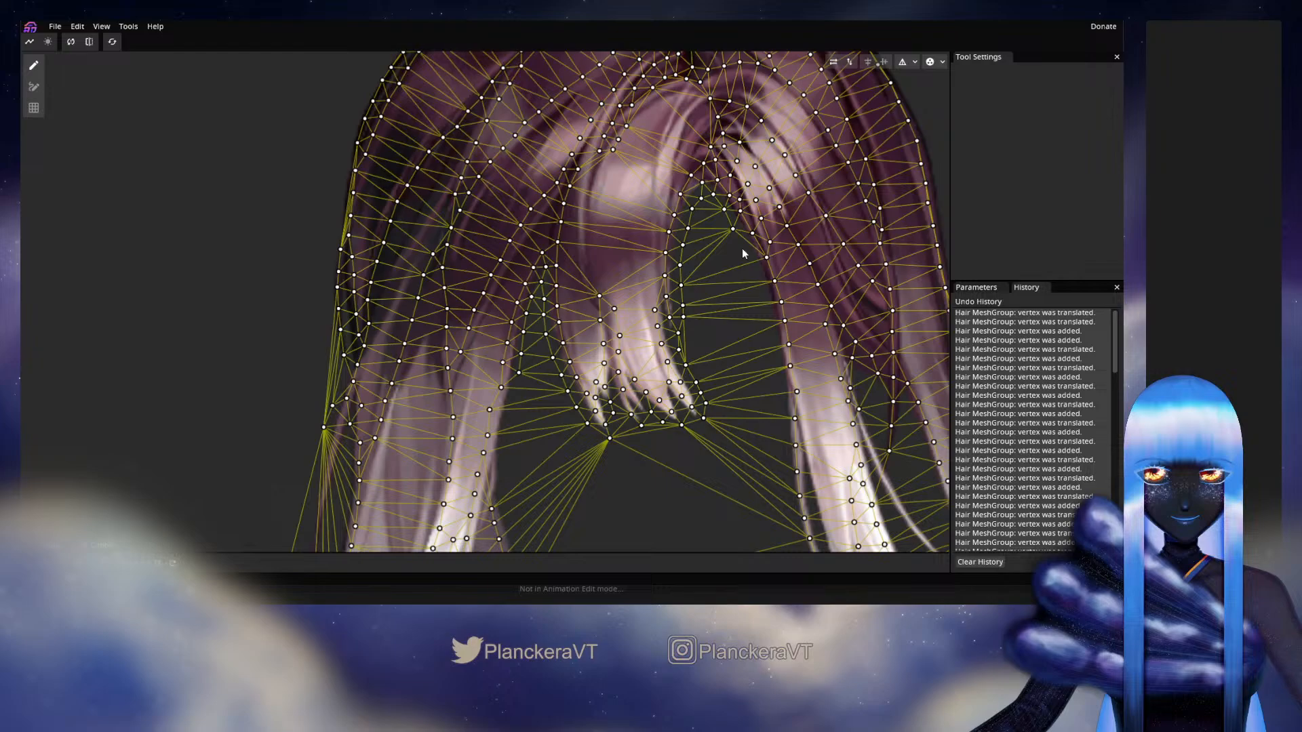
Step: Add vertices down the right side lock's inner edge along the face opening, and save the model
double_click(756, 276)
double_click(764, 297)
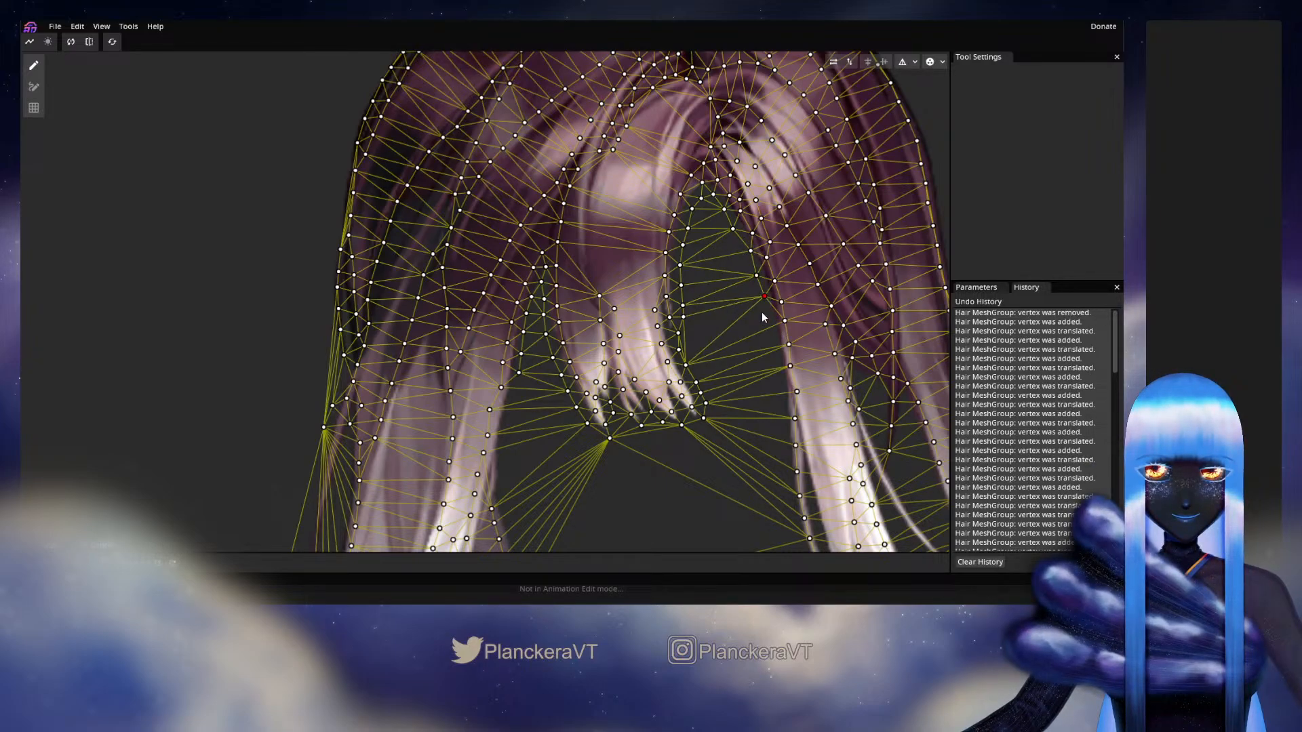
drag(762, 312, 710, 251)
double_click(721, 254)
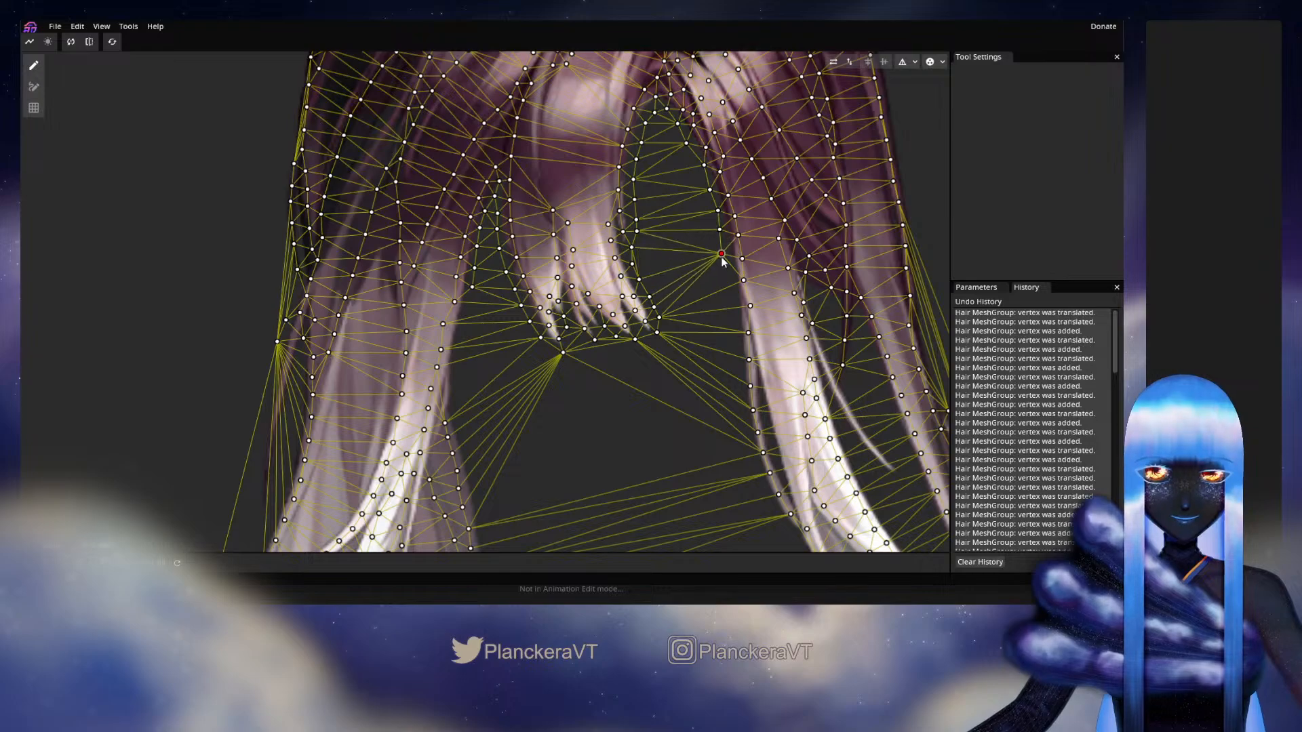
double_click(725, 272)
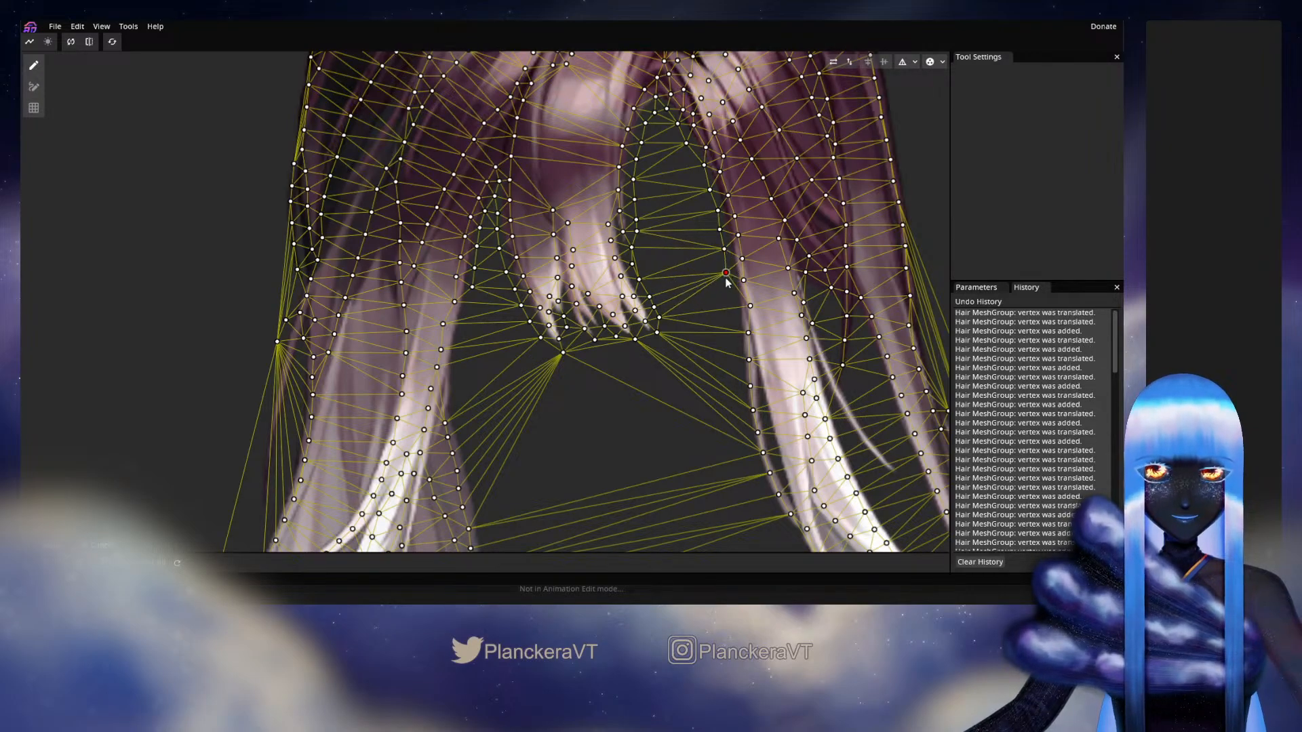
drag(726, 278, 687, 317)
key(ctrl+s)
Step: Extend the vertex line down the right side lock's inner edge to the start of its outward curve, adjusting the lowest vertex
double_click(731, 346)
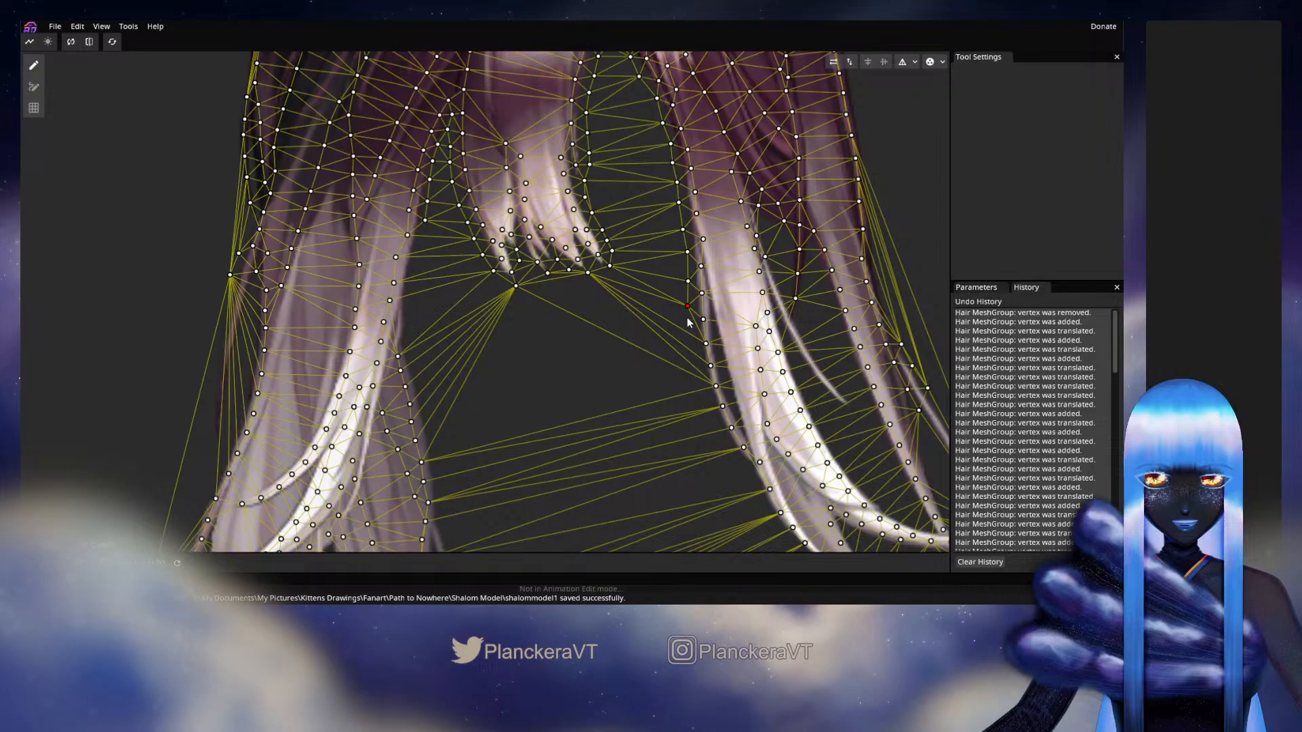
double_click(690, 331)
double_click(694, 358)
double_click(693, 375)
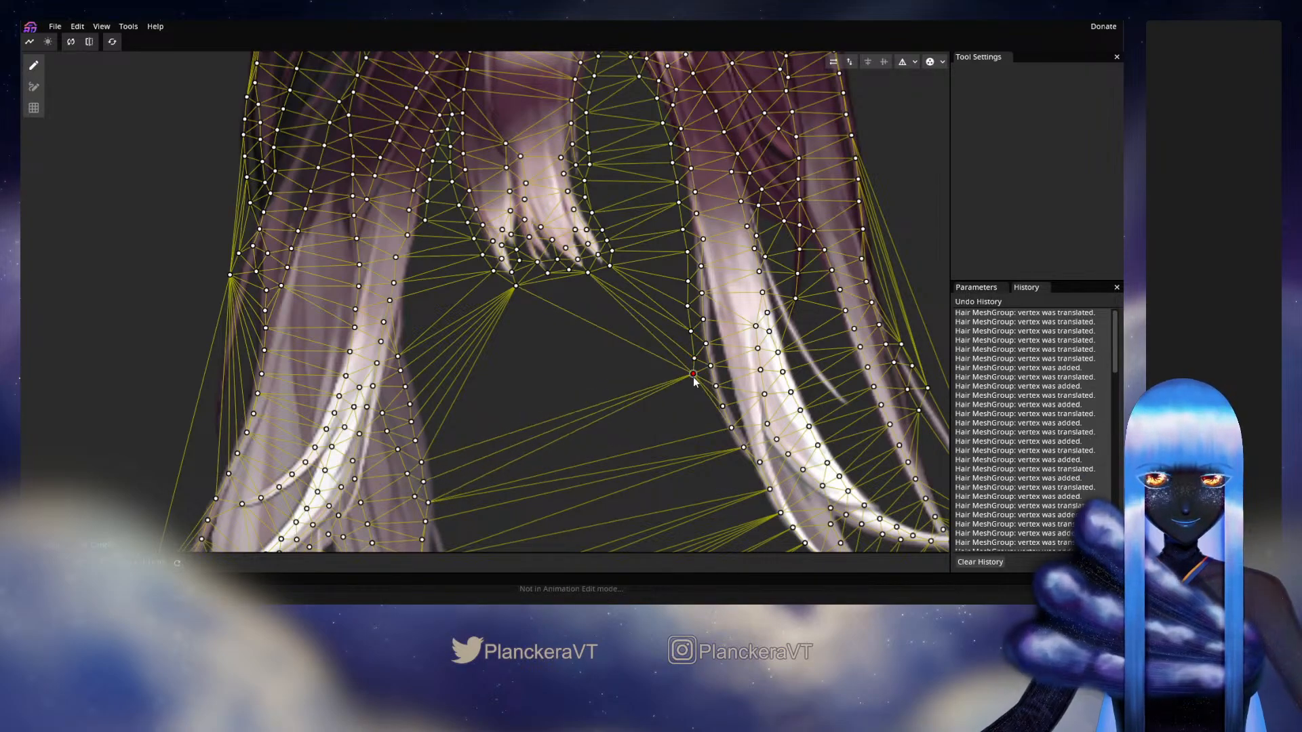
drag(693, 377, 699, 383)
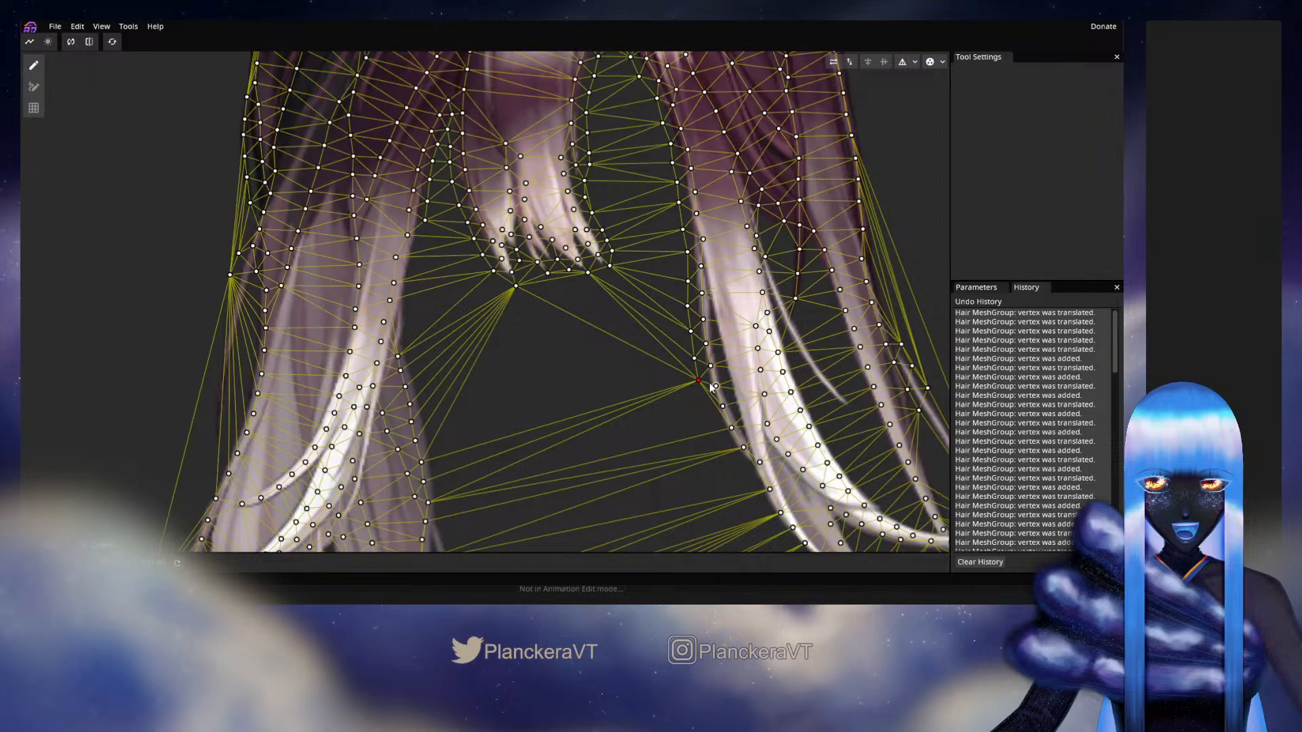
mouse_move(698, 381)
mouse_down()
mouse_move(697, 358)
mouse_move(738, 467)
mouse_move(687, 359)
mouse_move(695, 368)
mouse_up()
Step: Add vertices just outside the right side lock's edge where it curves outward below the face opening
double_click(702, 401)
double_click(709, 421)
double_click(720, 445)
double_click(733, 461)
double_click(700, 369)
click(702, 390)
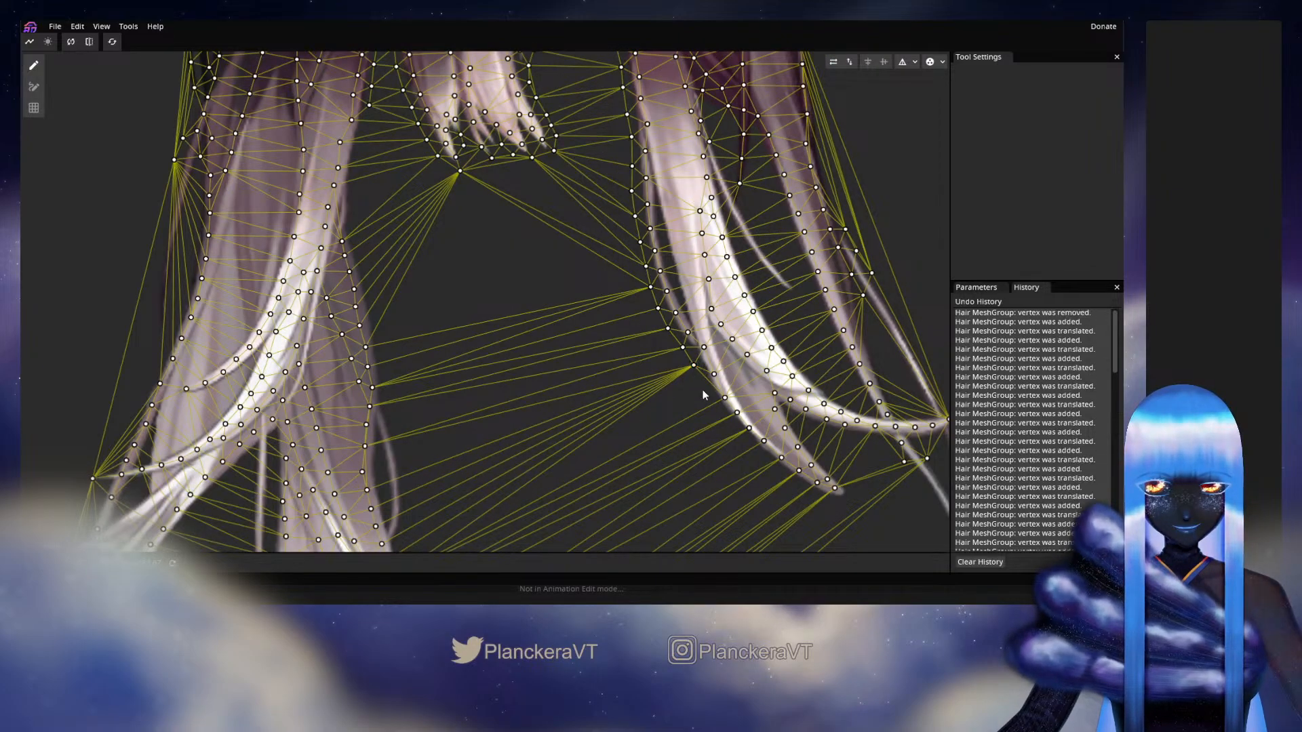
Step: Add vertices just outside the lower edge of the right side lock's pointed strand, down towards its tip
double_click(705, 393)
double_click(719, 413)
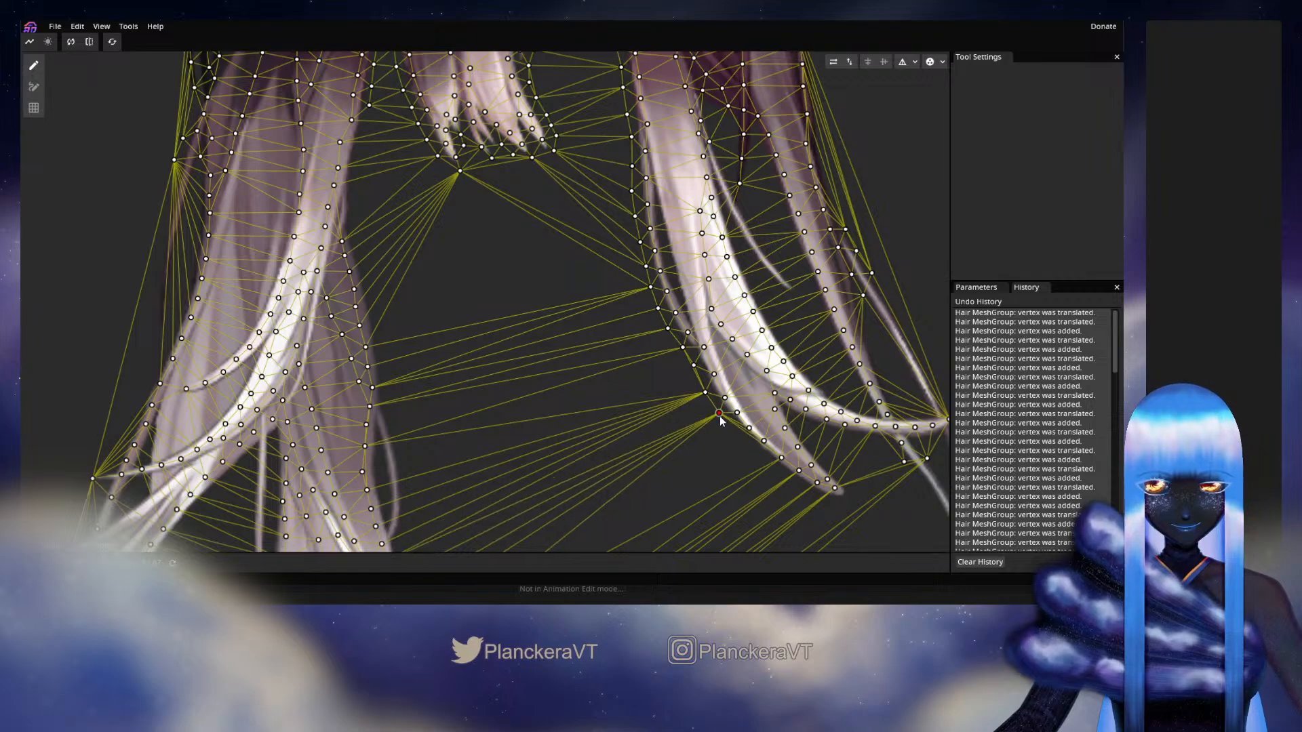
double_click(732, 430)
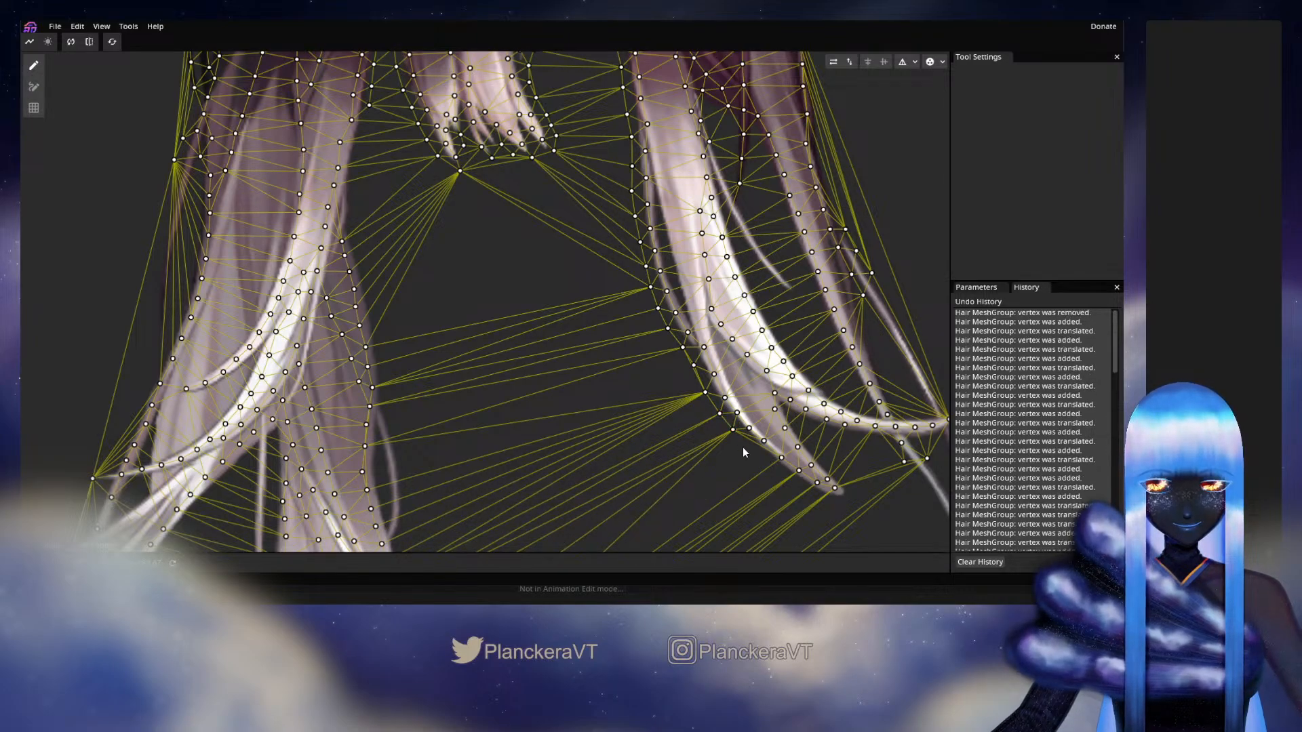
double_click(742, 446)
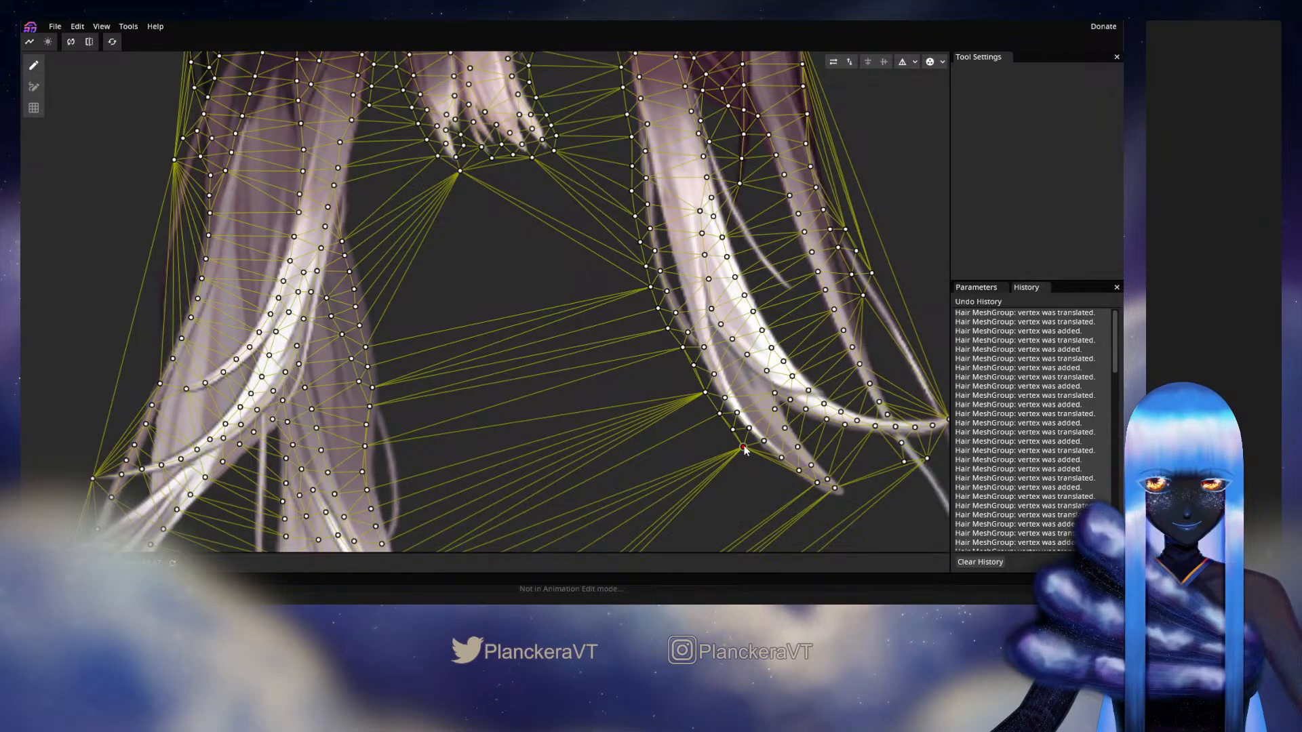
double_click(764, 459)
drag(781, 483, 714, 408)
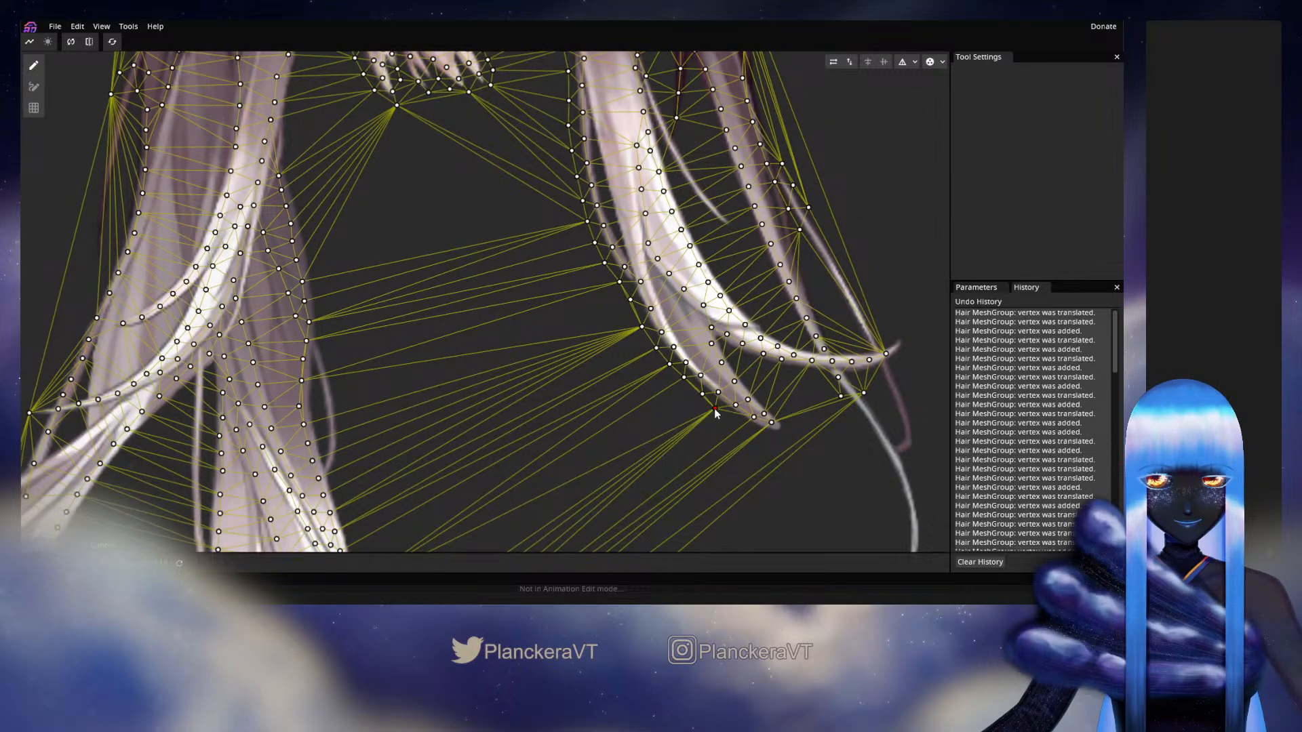
Step: Extend the vertices to the end of the pointed strand and outline its tip on both sides
double_click(736, 422)
double_click(752, 430)
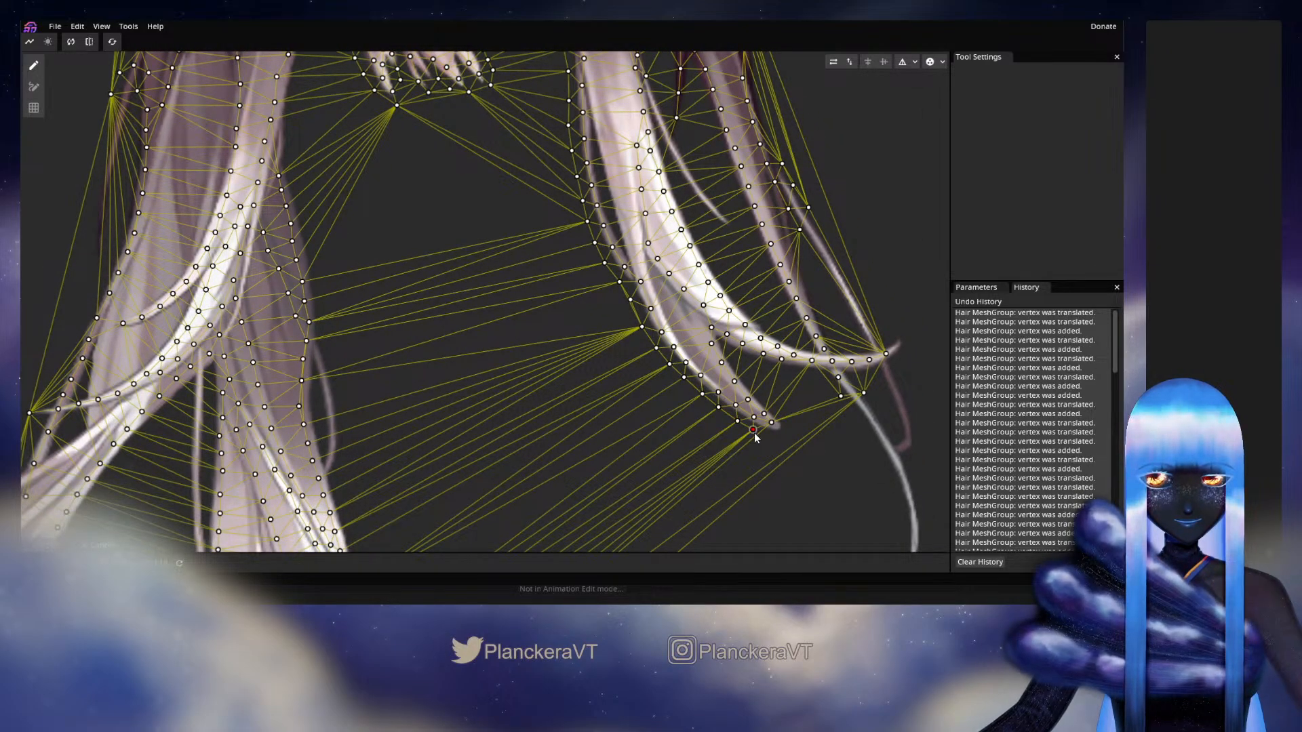
double_click(788, 430)
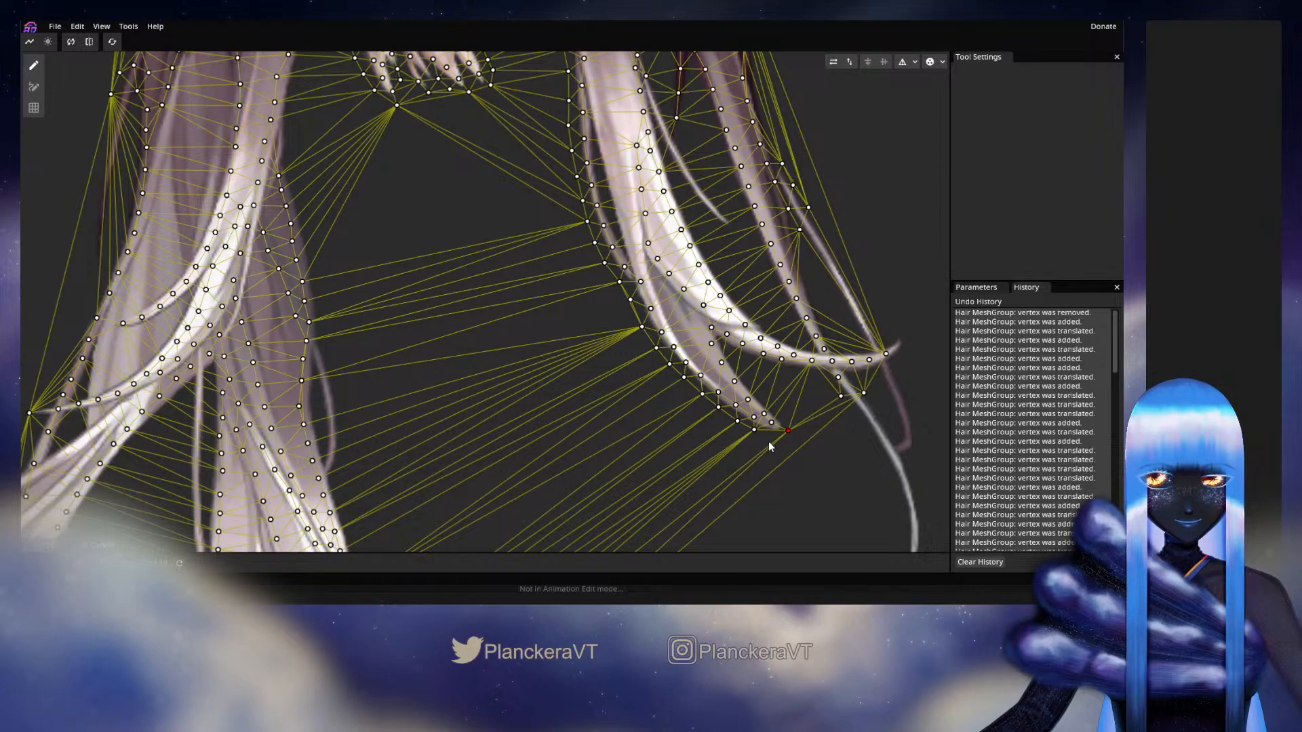
double_click(767, 436)
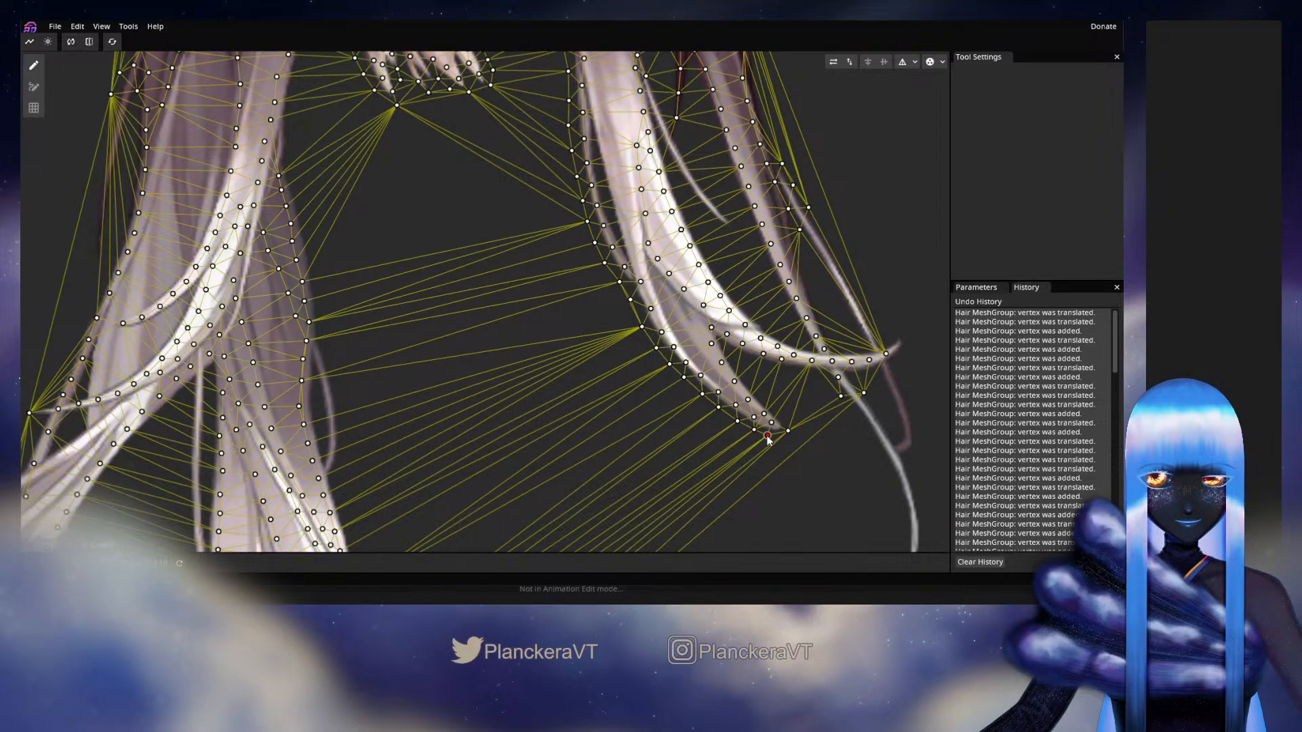
drag(767, 436, 786, 423)
double_click(790, 416)
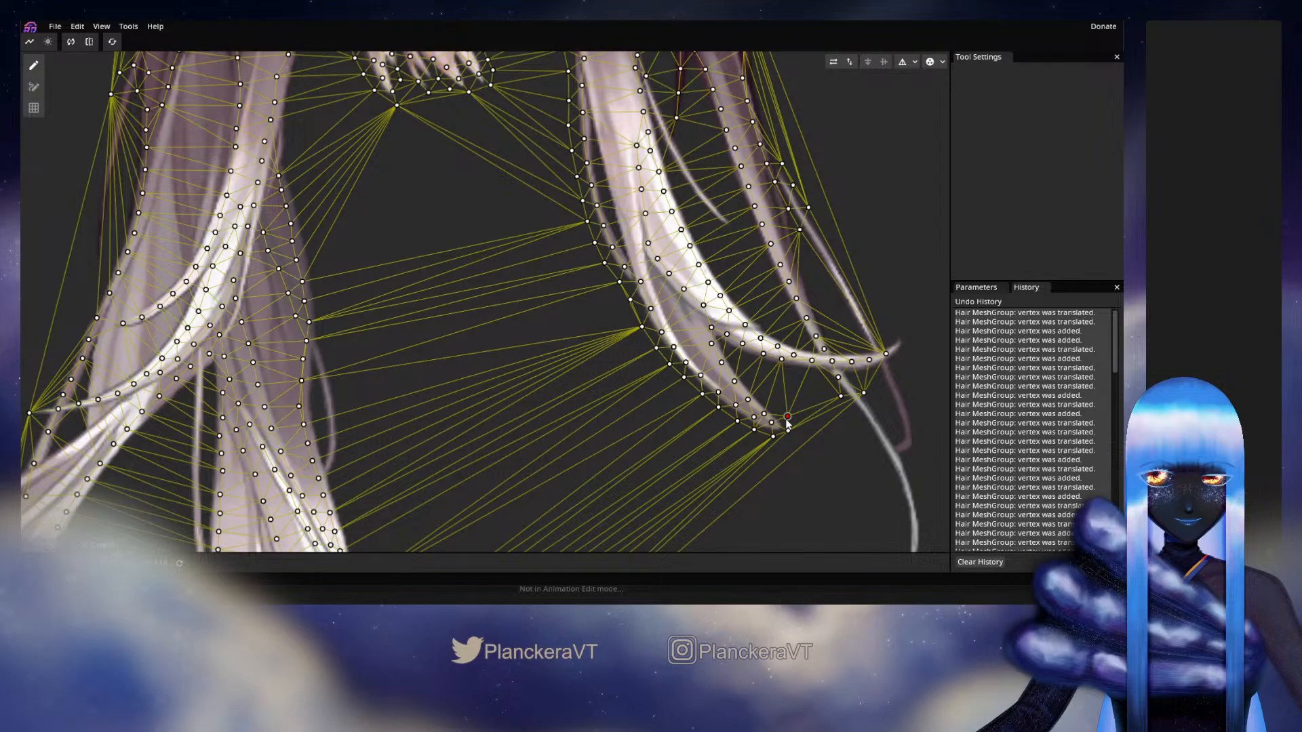
Step: Add vertices up the pointed strand's inner edge to where it meets the curled strand, adjusting the uppermost one
double_click(765, 401)
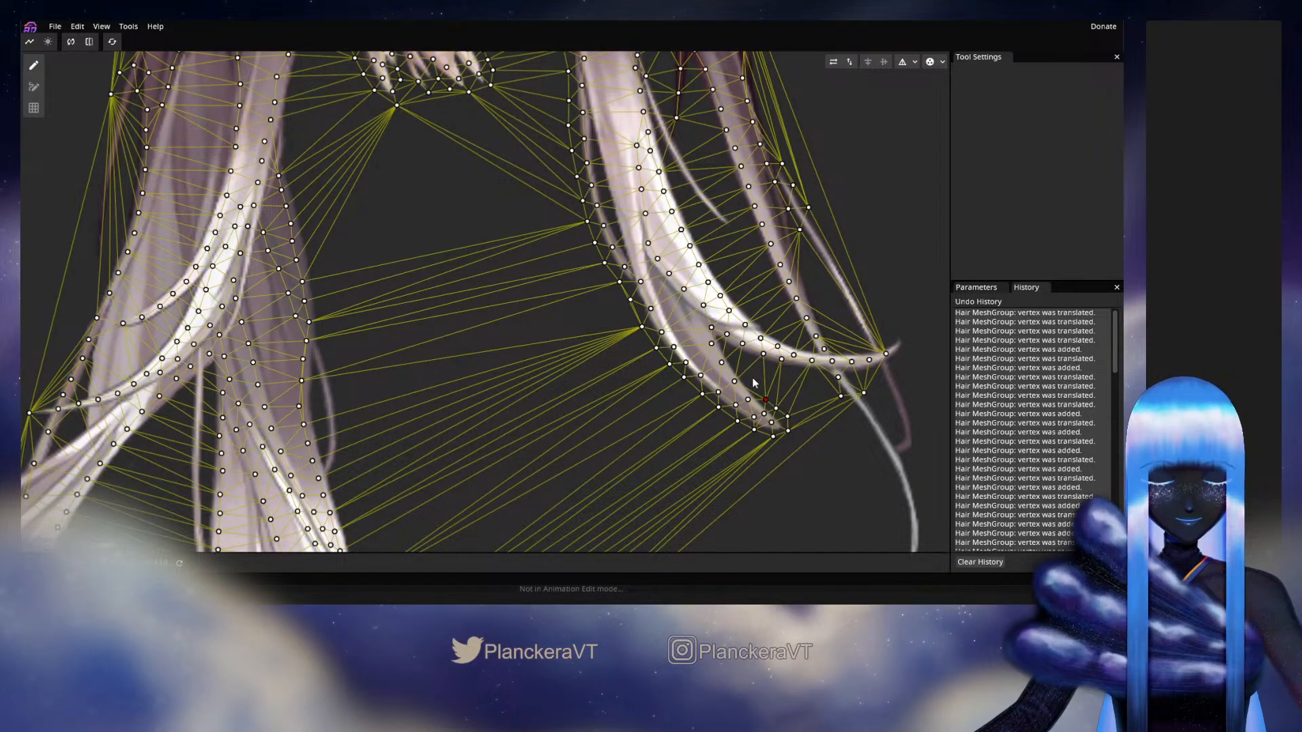
double_click(752, 378)
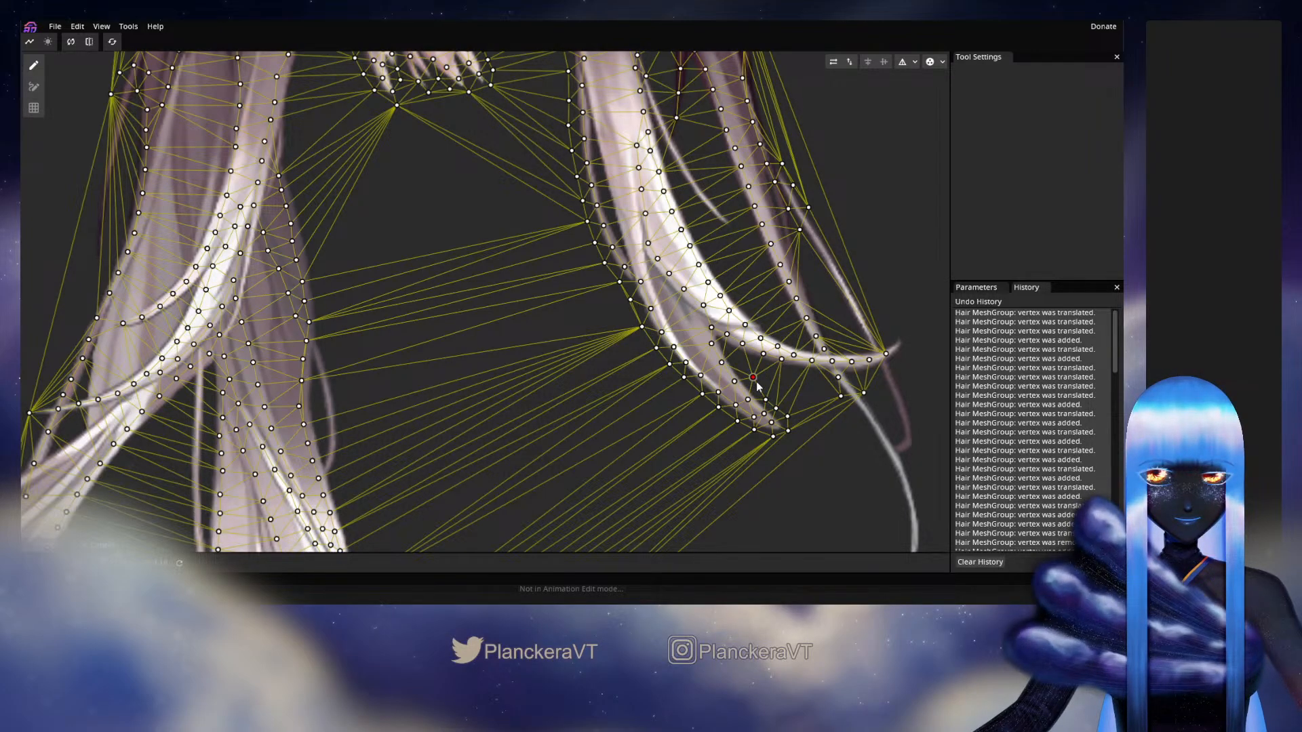
double_click(730, 348)
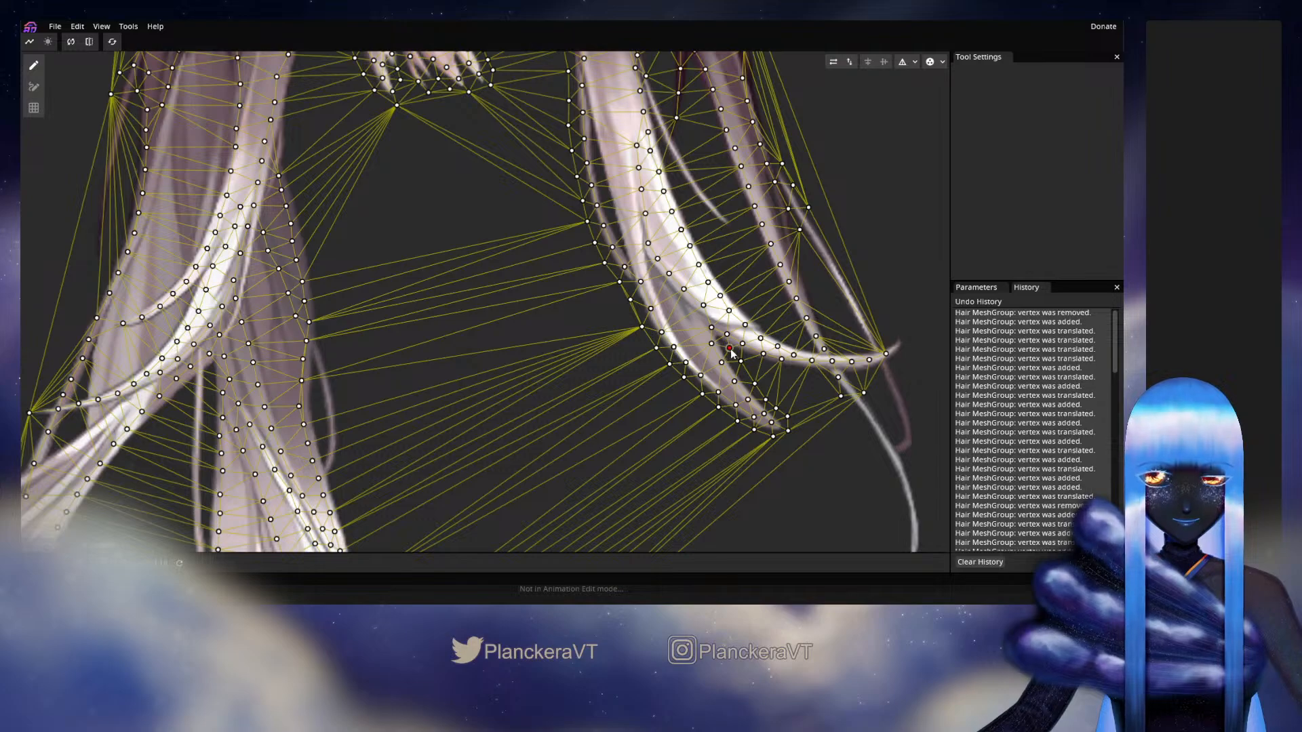
drag(729, 348, 726, 346)
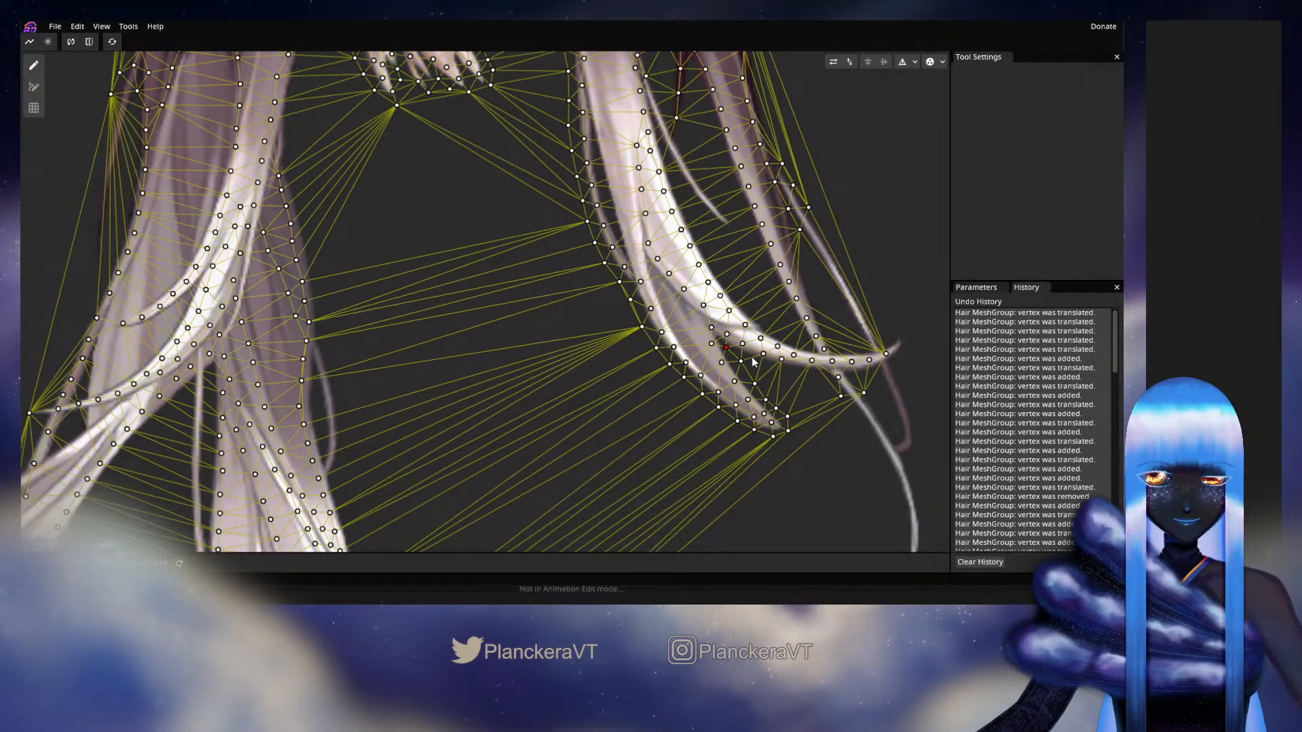
Step: Add vertices just below the curled strand's lower edge, from its junction with the pointed strand to near its upturned tip
double_click(770, 372)
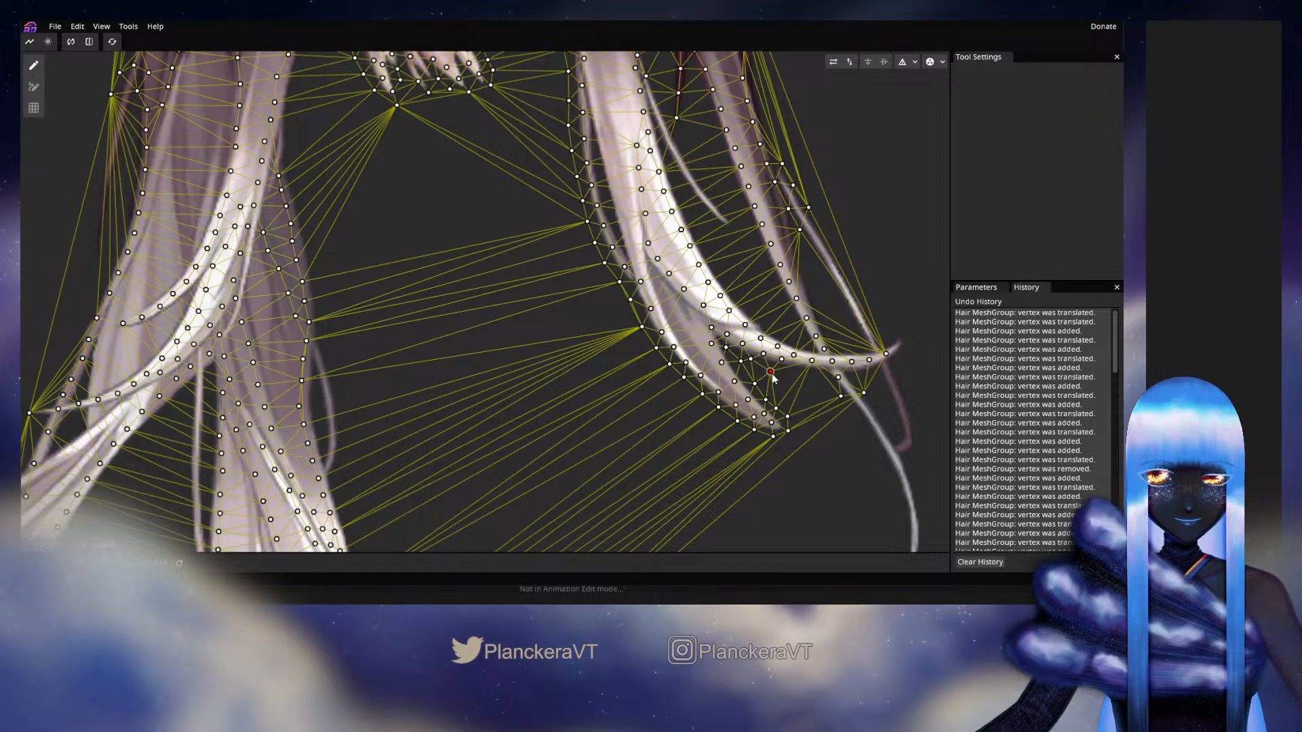
double_click(795, 372)
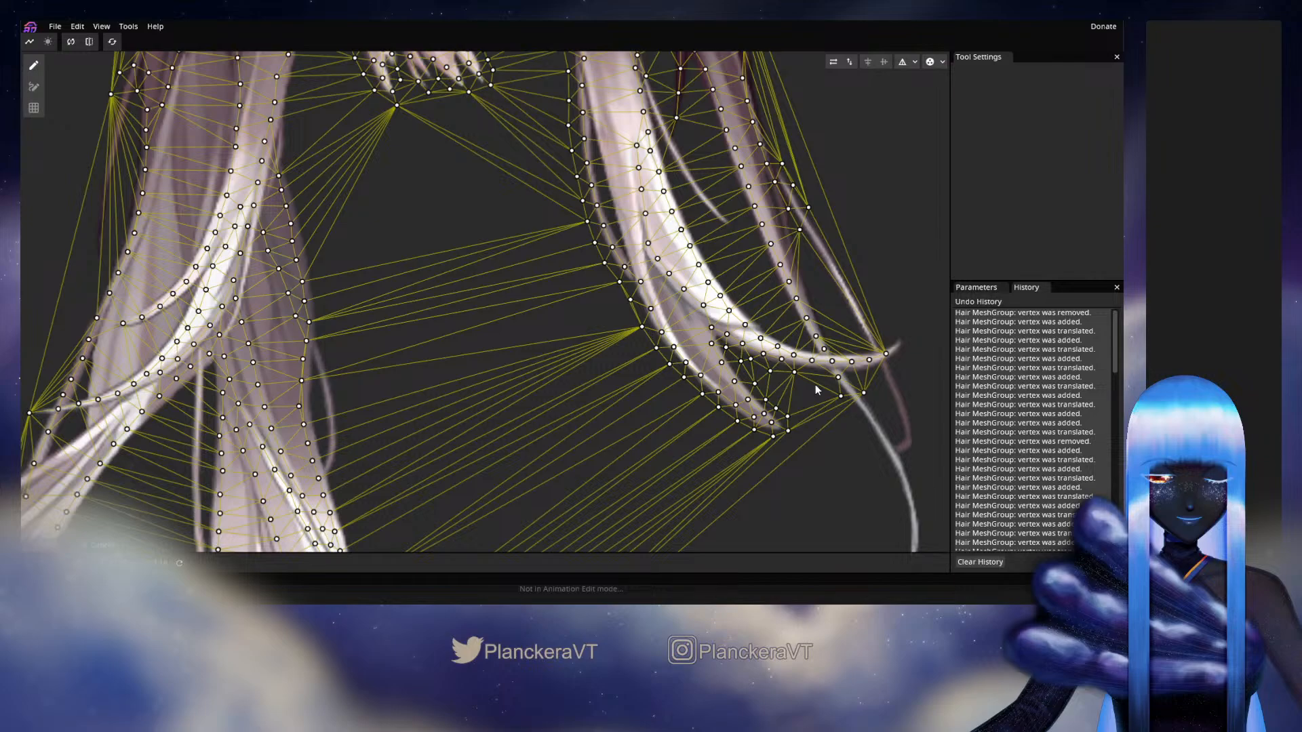
drag(815, 384, 673, 389)
click(751, 358)
scroll(757, 363, up, 2)
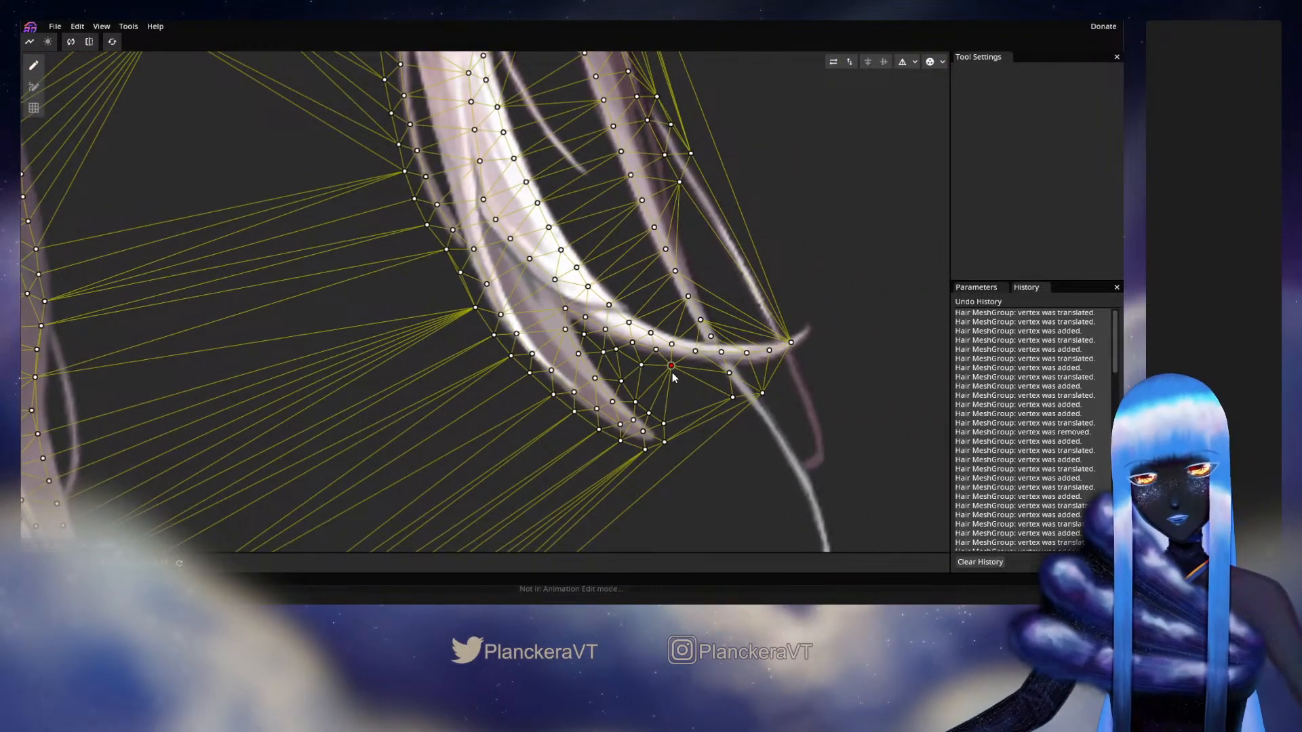
click(672, 371)
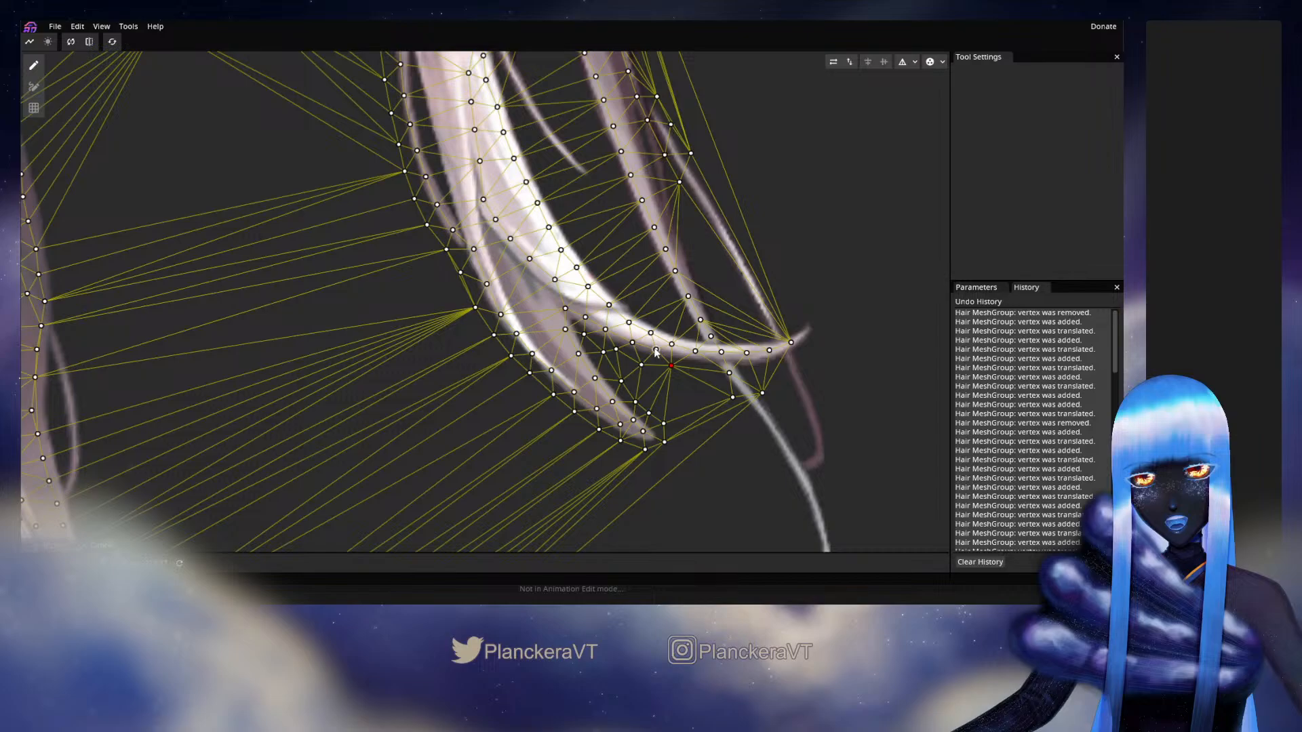
click(709, 367)
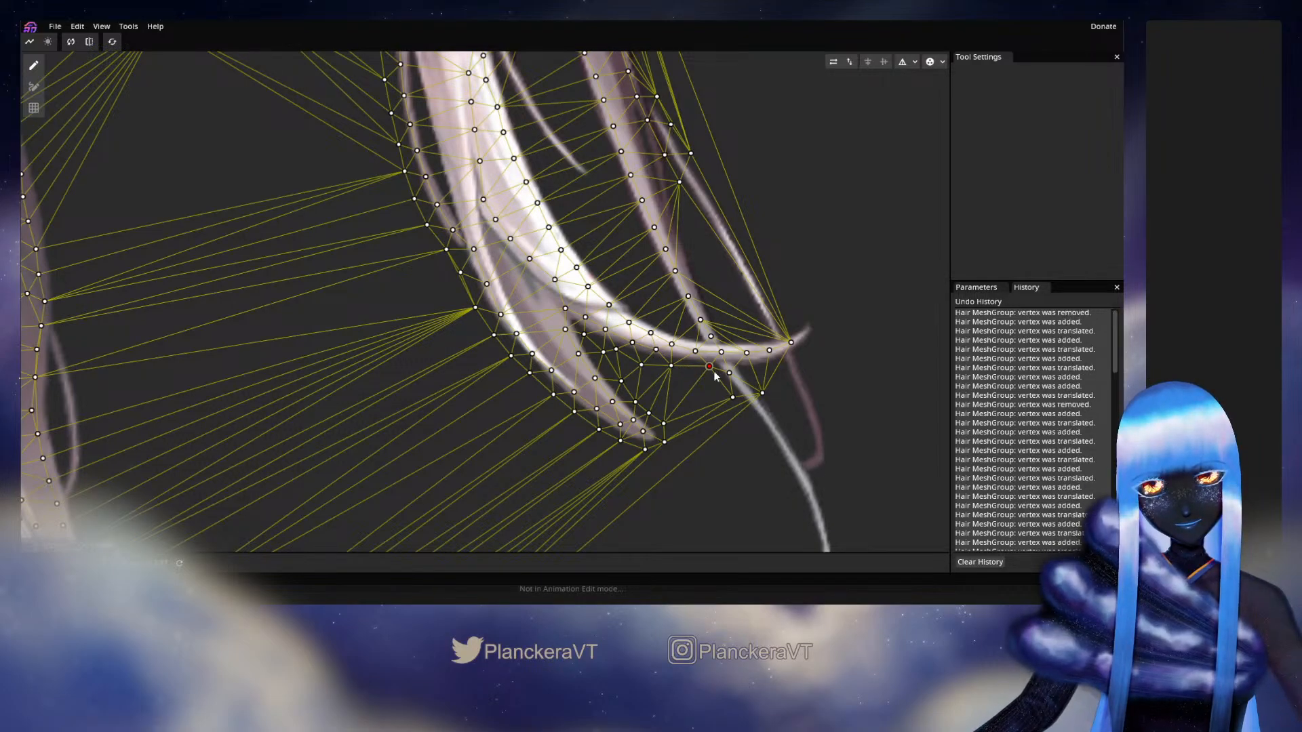
click(747, 371)
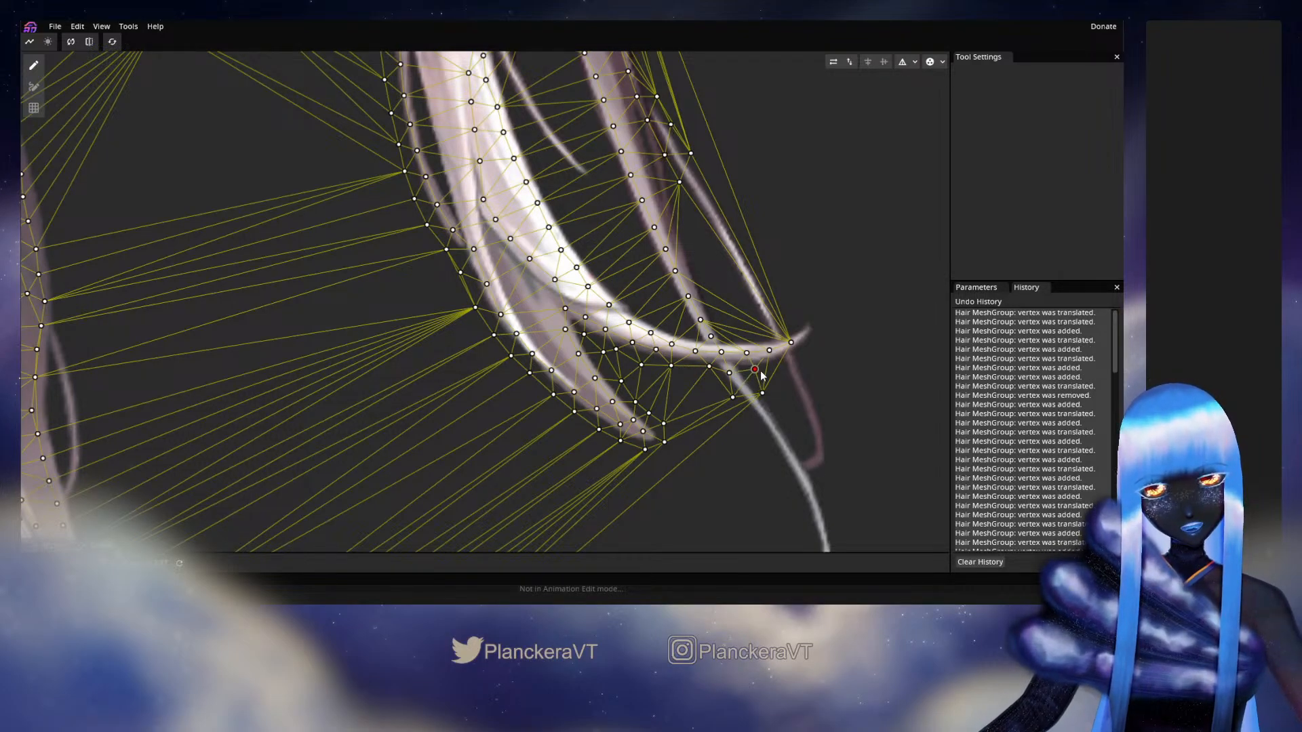
drag(750, 371, 783, 362)
click(780, 365)
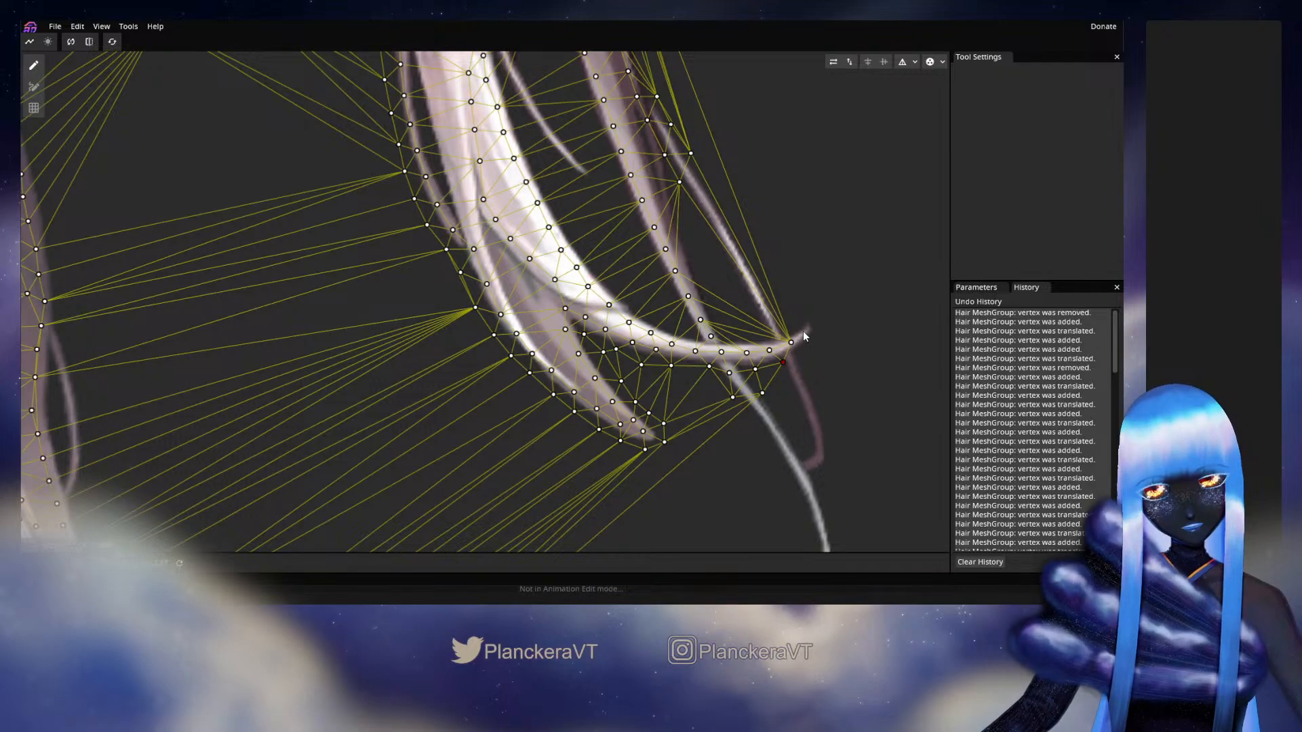
Step: Outline the curled strand's upturned tip with vertices below, beyond and above it
click(806, 333)
click(820, 312)
click(807, 353)
click(827, 329)
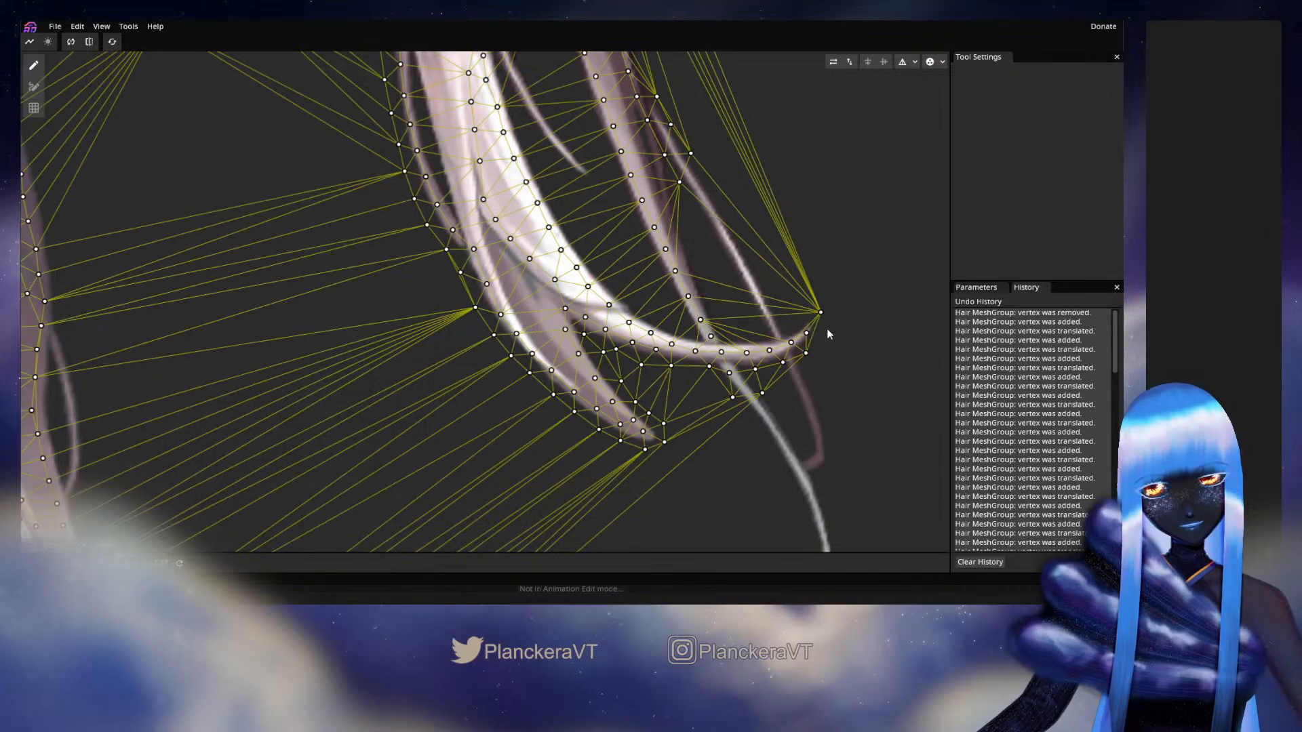
click(821, 334)
click(803, 314)
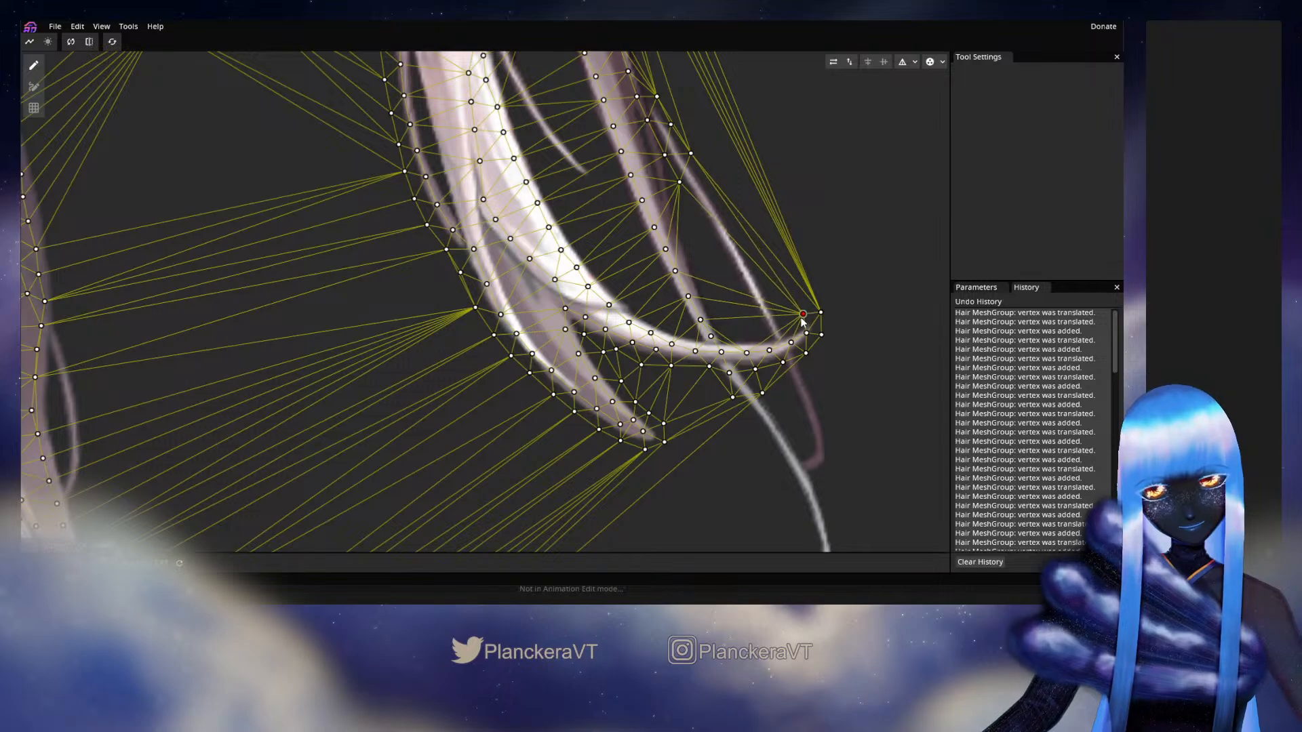
Step: Add vertices back along the curled strand's upper edge, from its tip to the crossing strand, adjusting their spacing
click(791, 324)
click(780, 329)
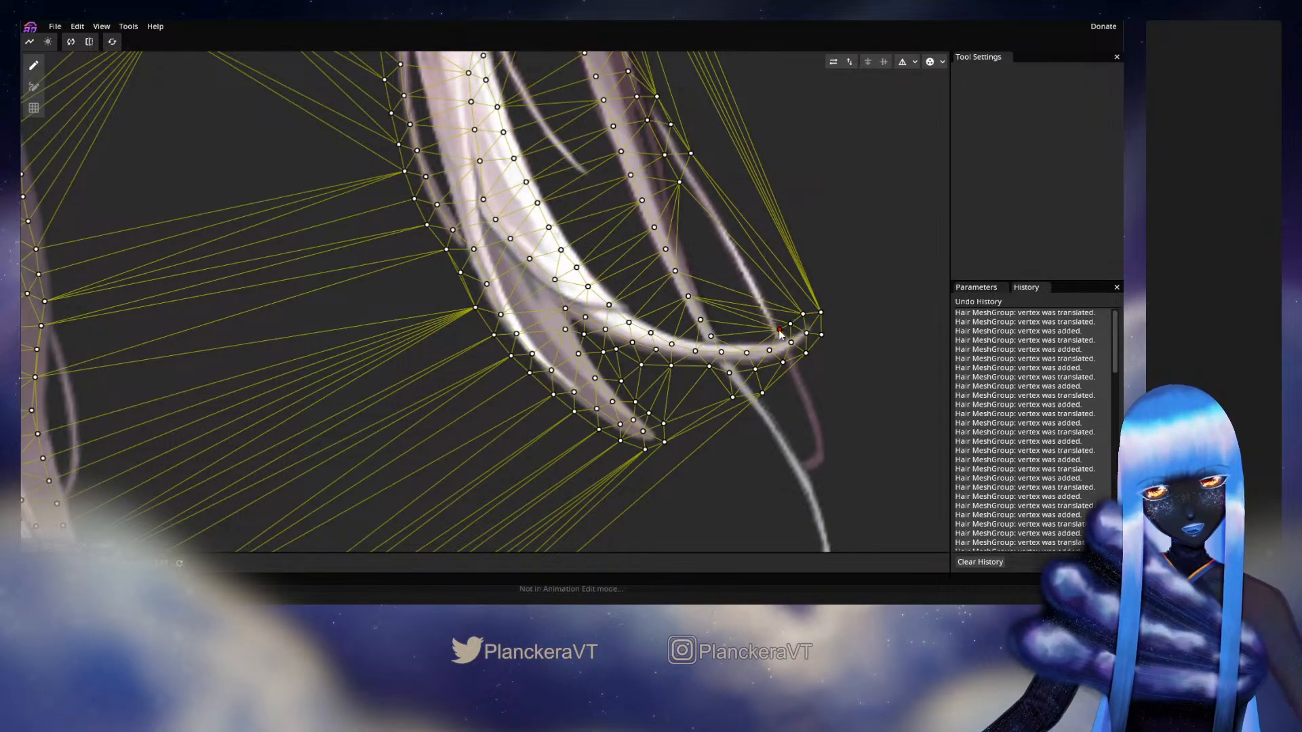
drag(780, 330, 778, 332)
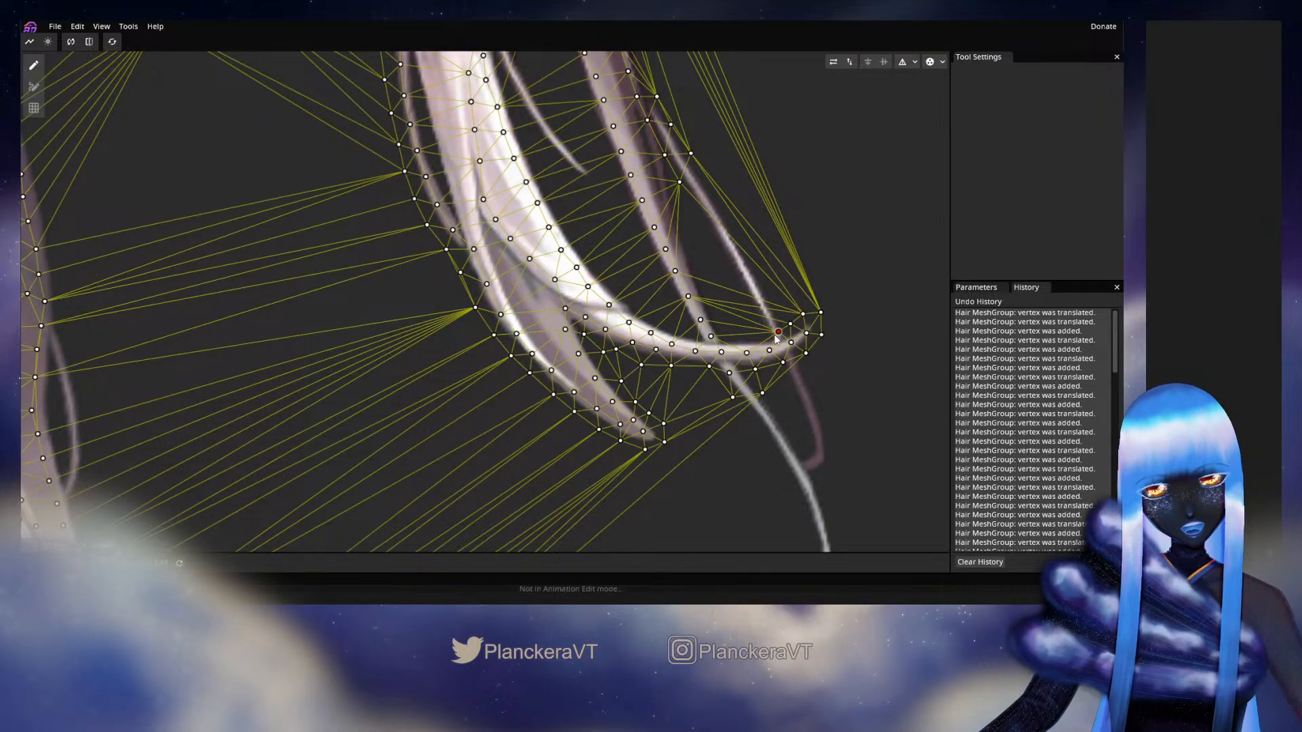
click(756, 334)
click(738, 332)
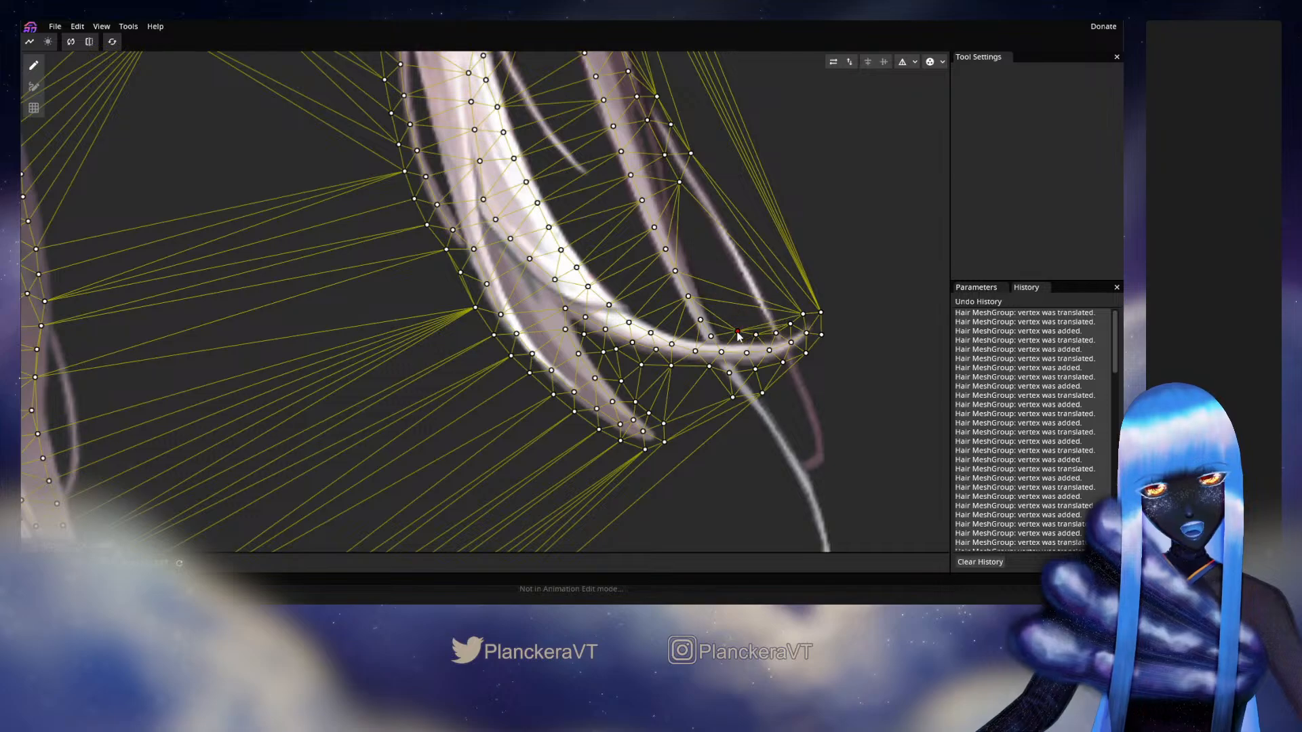
click(721, 322)
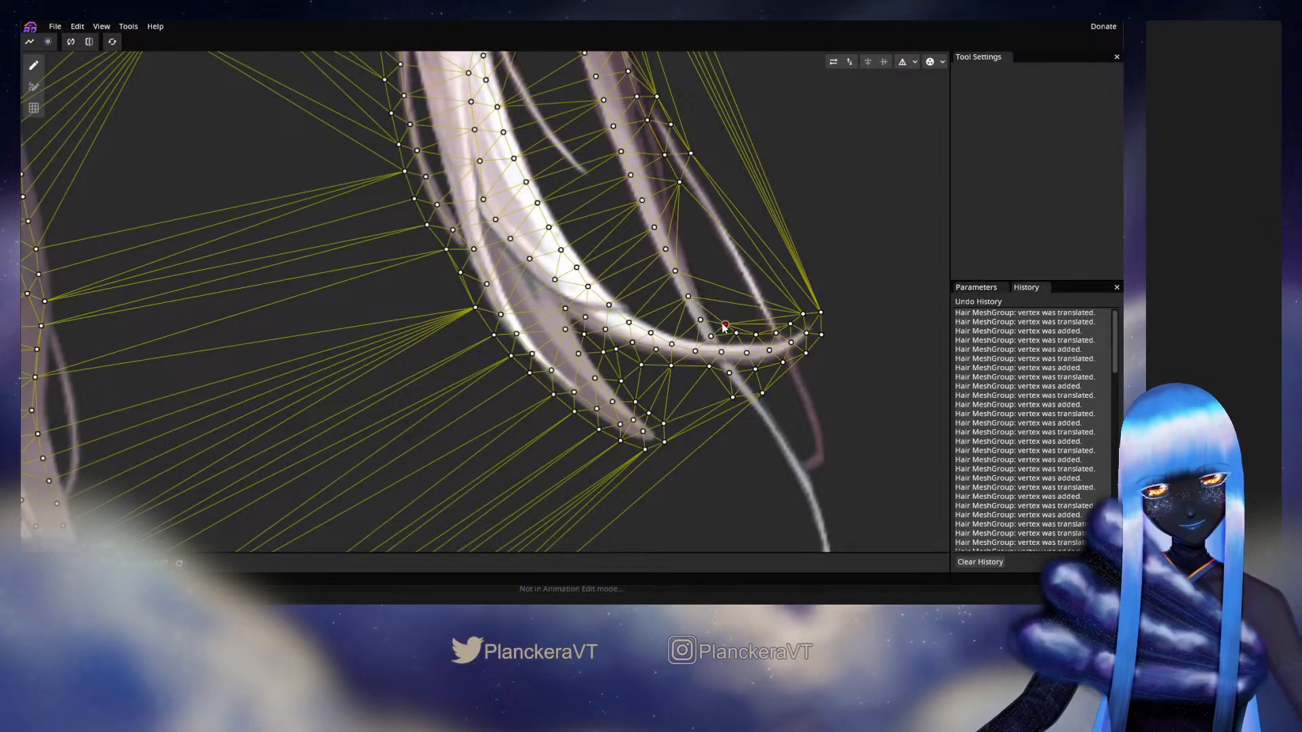
Step: Add paired vertices down both sides of the thin strand hanging below the curled strand, to its crossing with the darker strand's end
drag(757, 361, 691, 281)
click(681, 329)
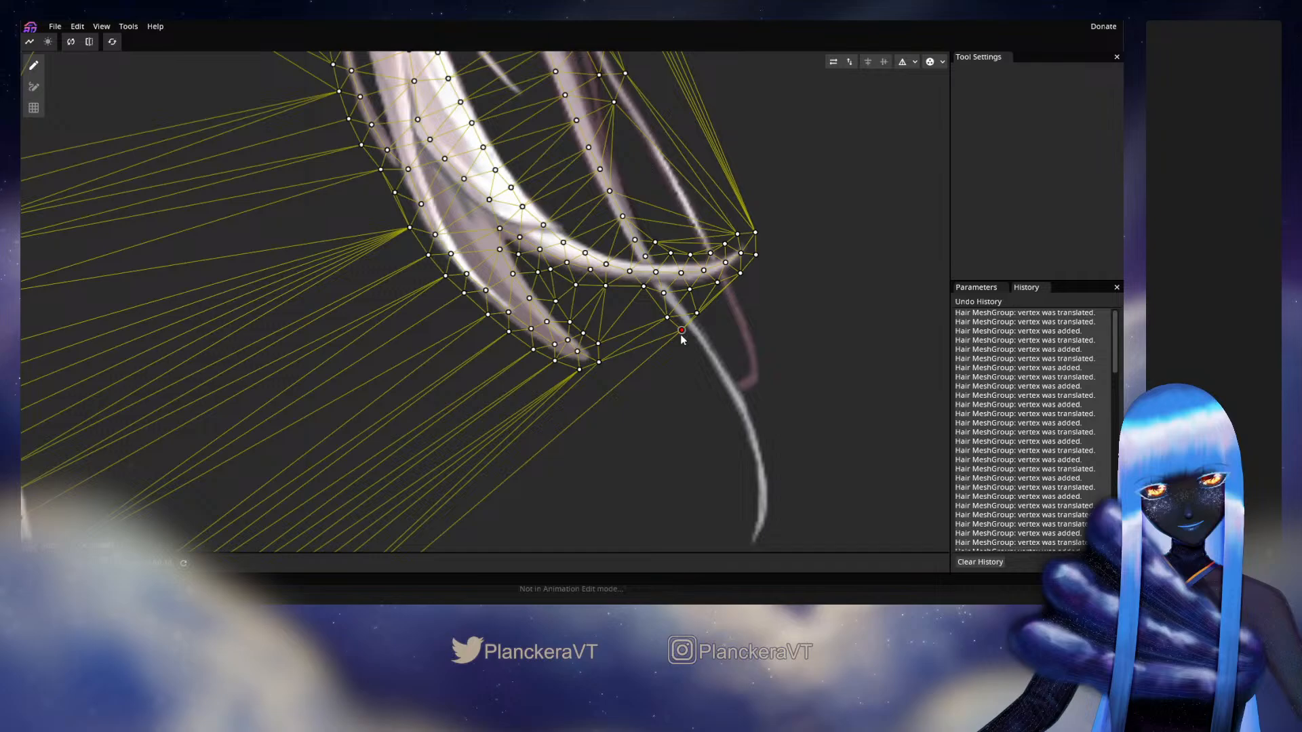
click(709, 328)
drag(692, 335, 695, 348)
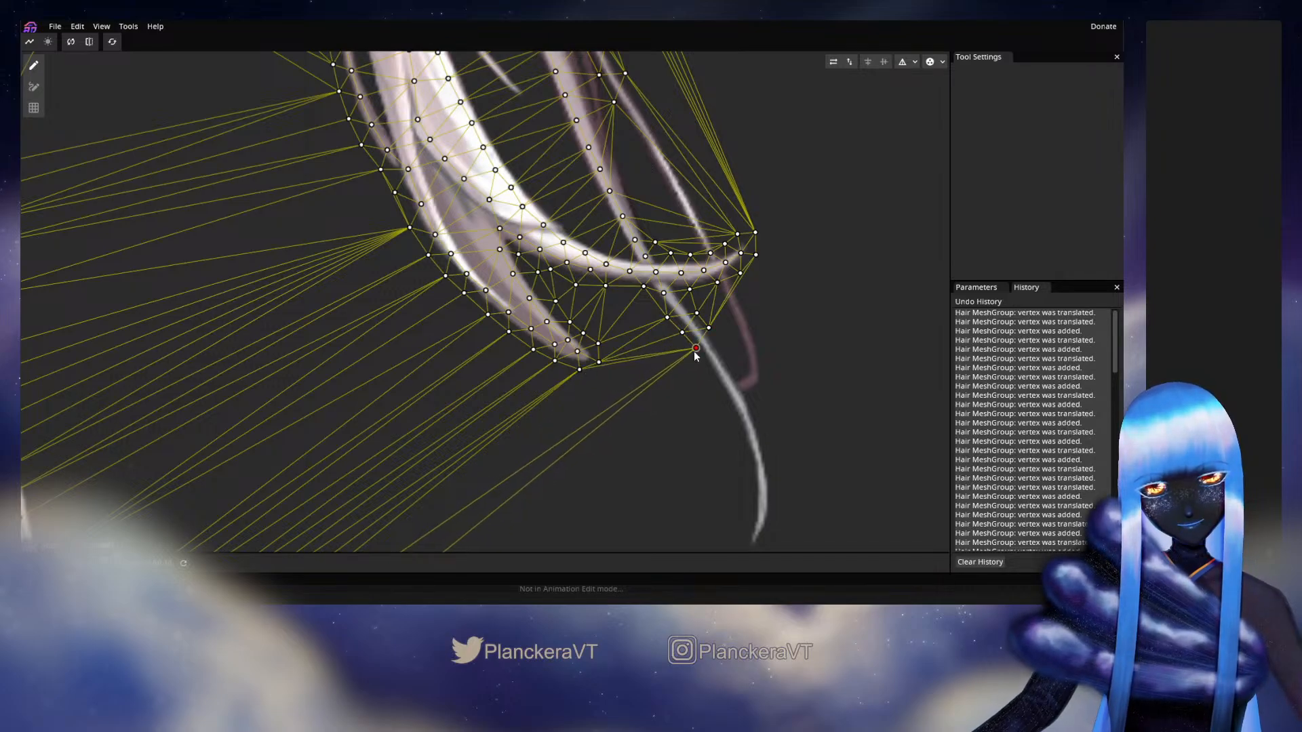
click(720, 345)
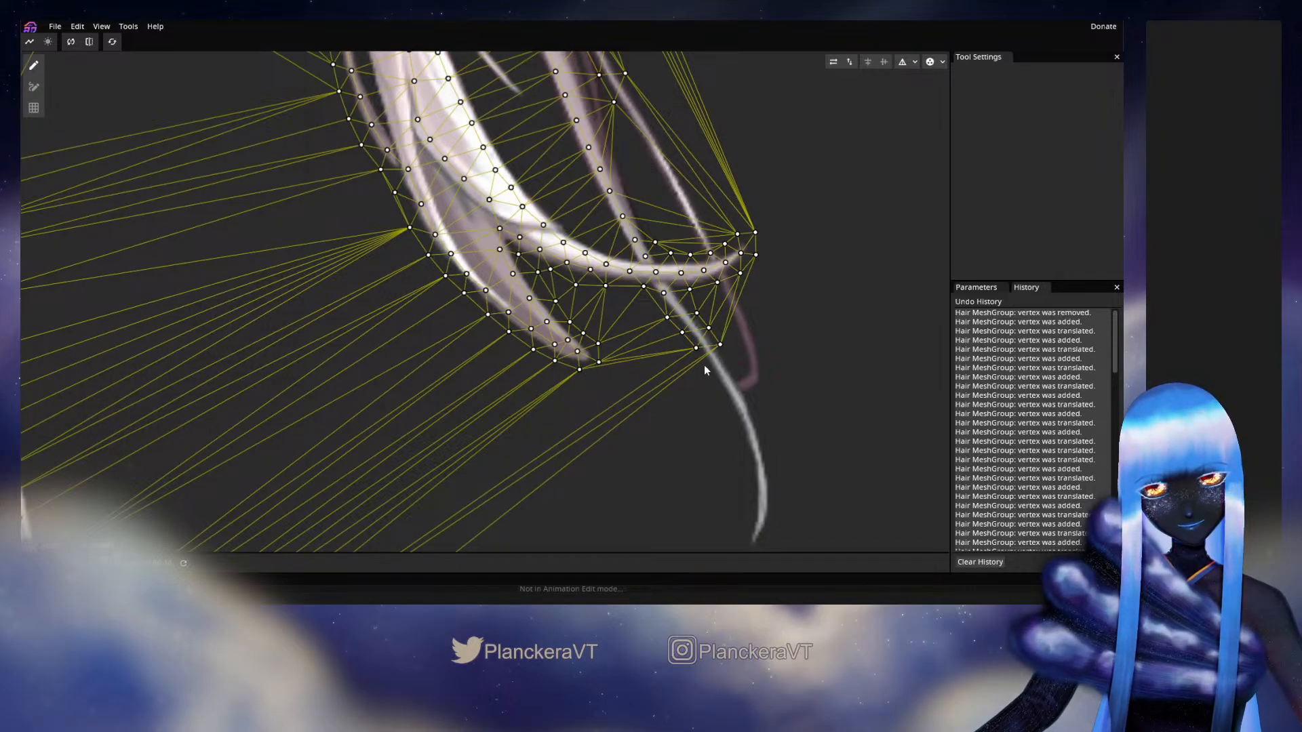
click(703, 364)
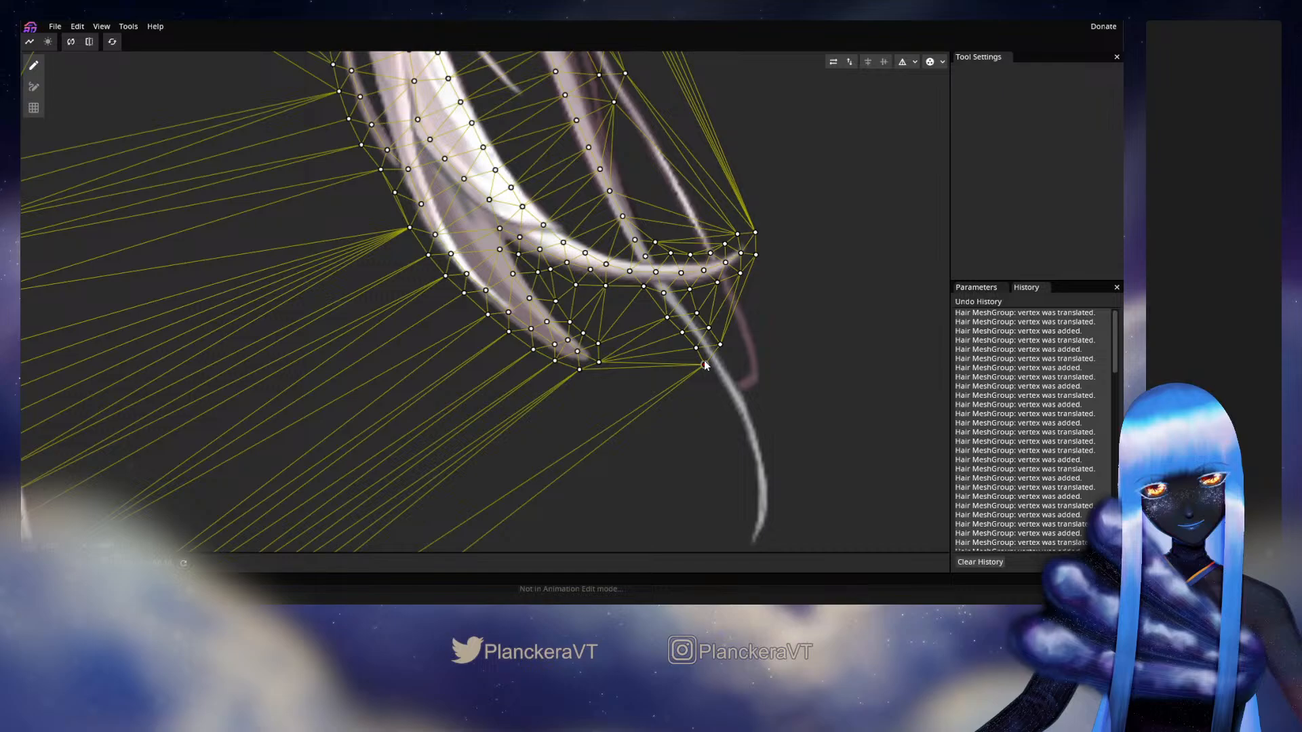
click(730, 363)
click(717, 389)
drag(717, 389, 743, 382)
click(744, 370)
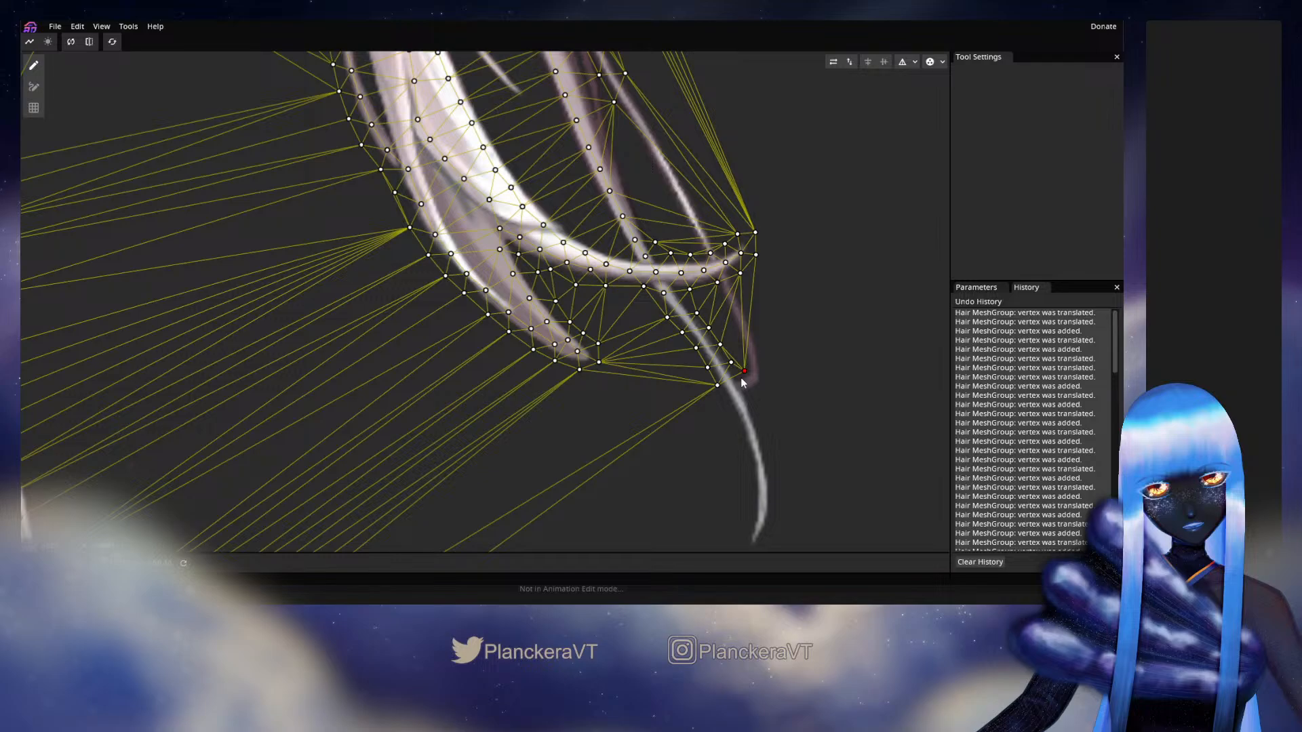
Step: Place and fine-tune a vertex on the thin strand's outer edge, just beneath the curled strand
click(687, 298)
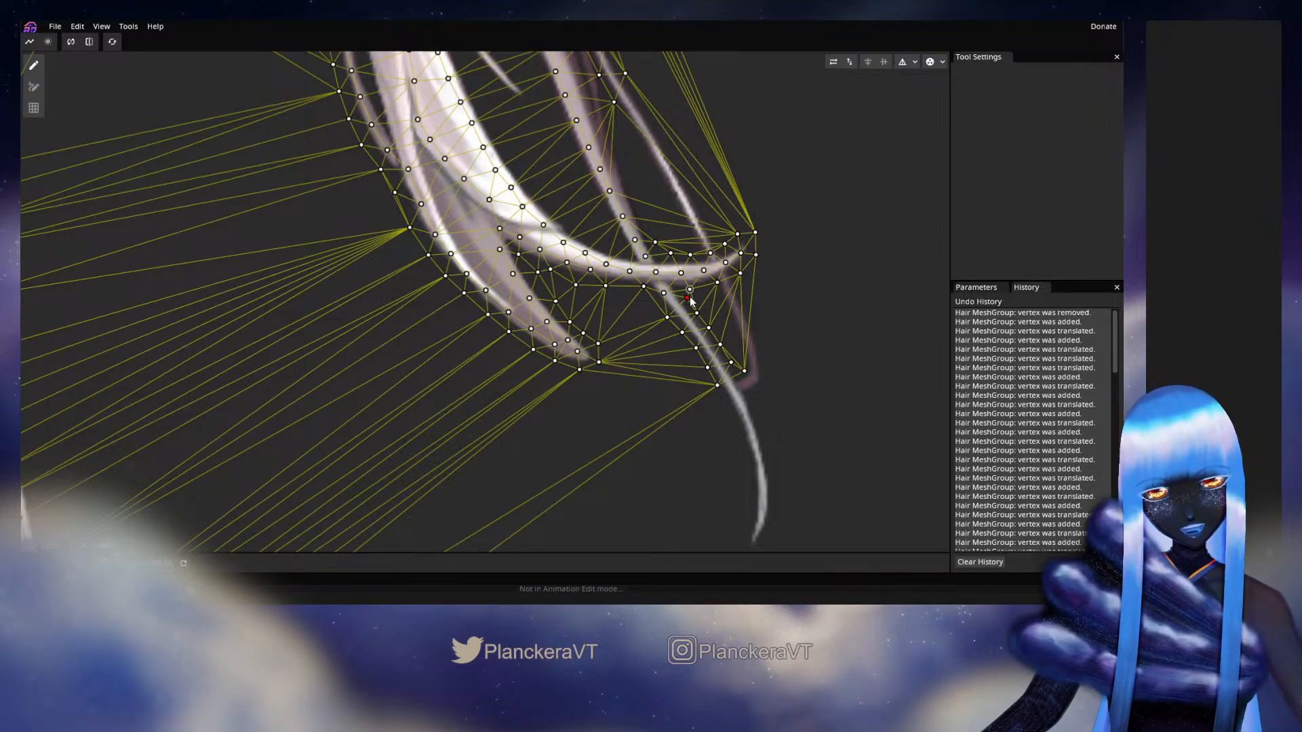
drag(690, 300, 688, 301)
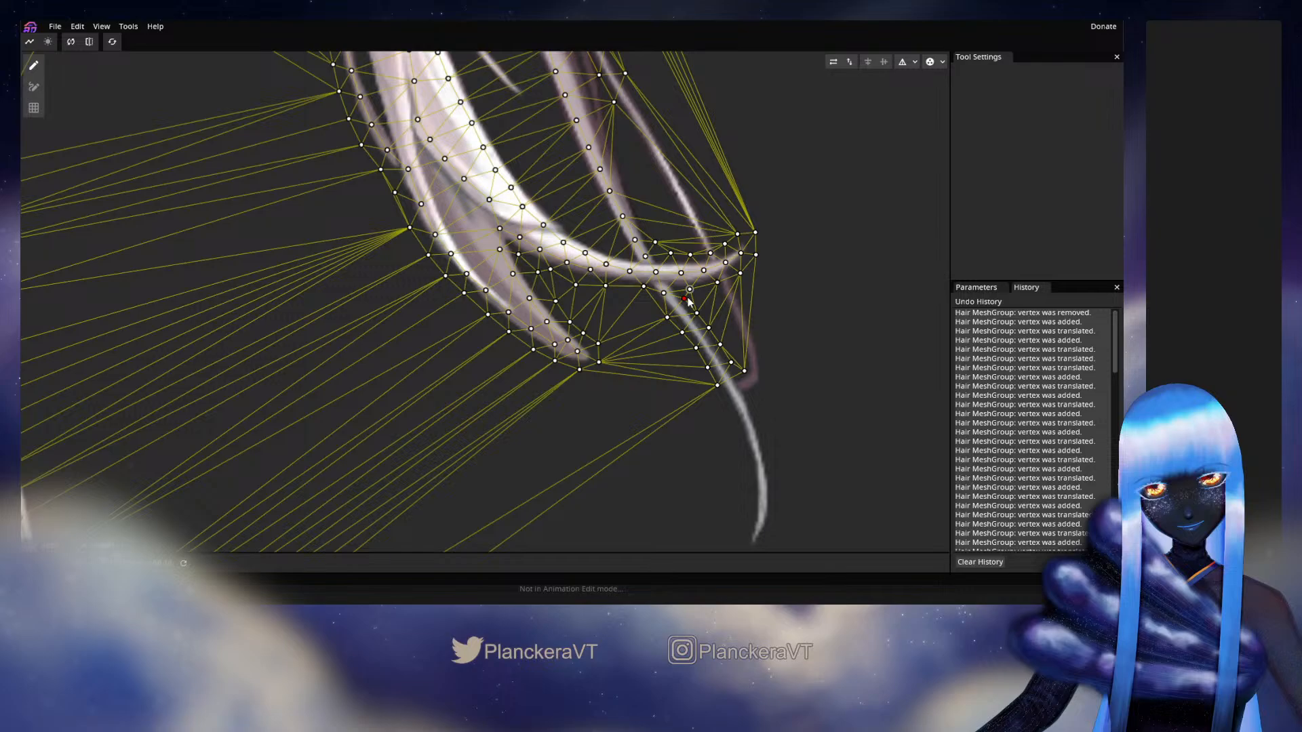
drag(688, 299, 687, 299)
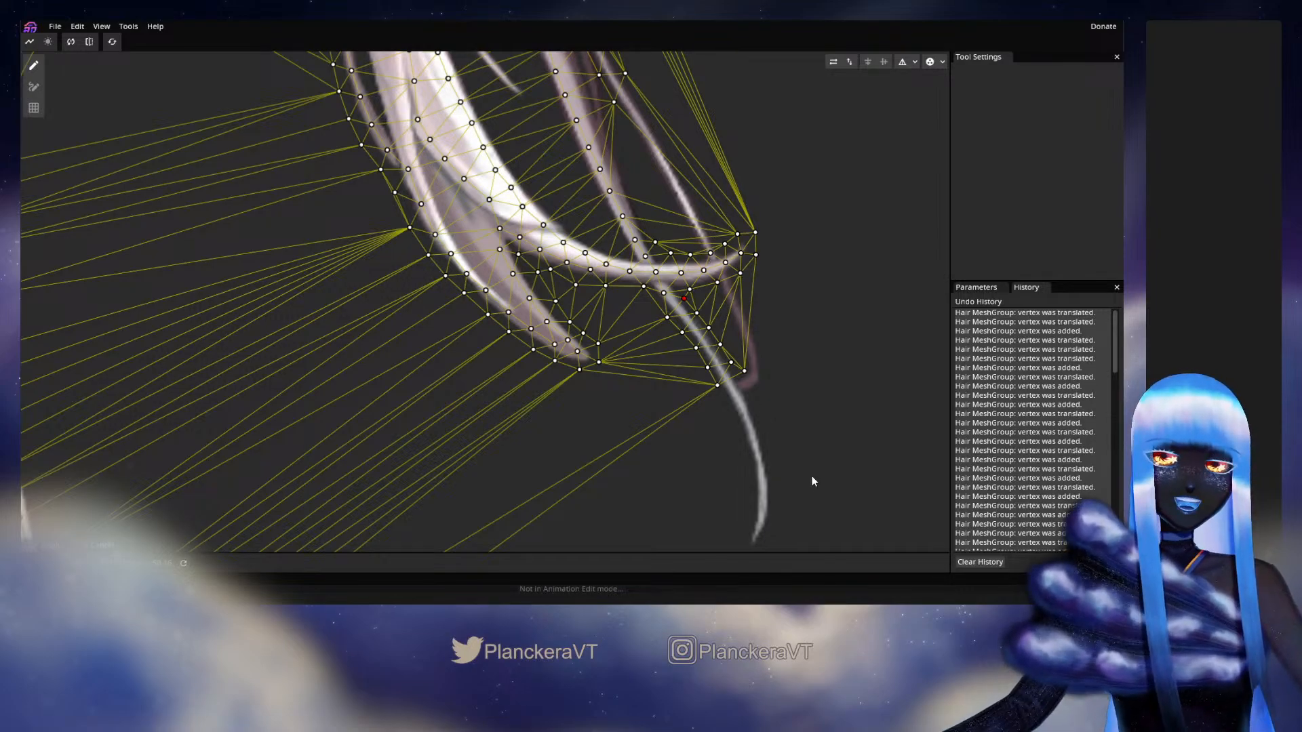
Step: Add and reposition vertices on both sides of the hanging thin strand where it crosses the darker strand's end
click(747, 385)
drag(739, 375, 735, 377)
click(747, 388)
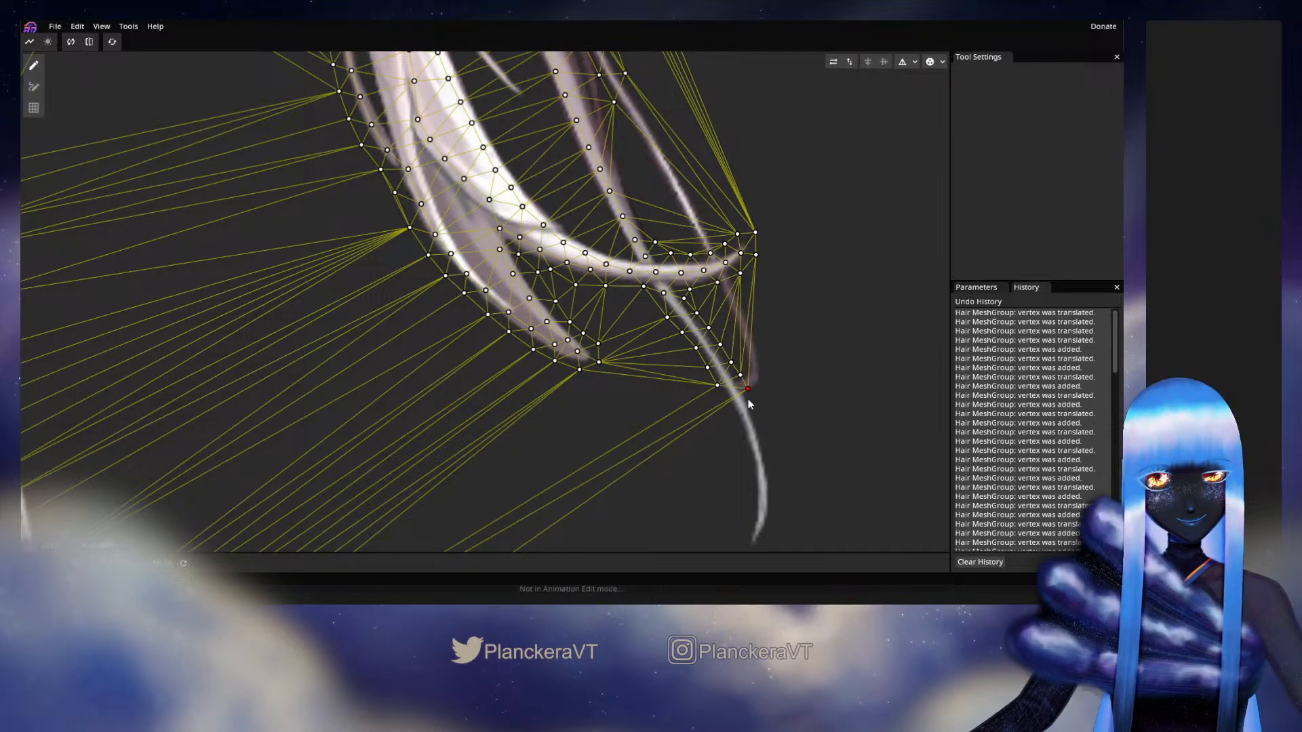
click(729, 402)
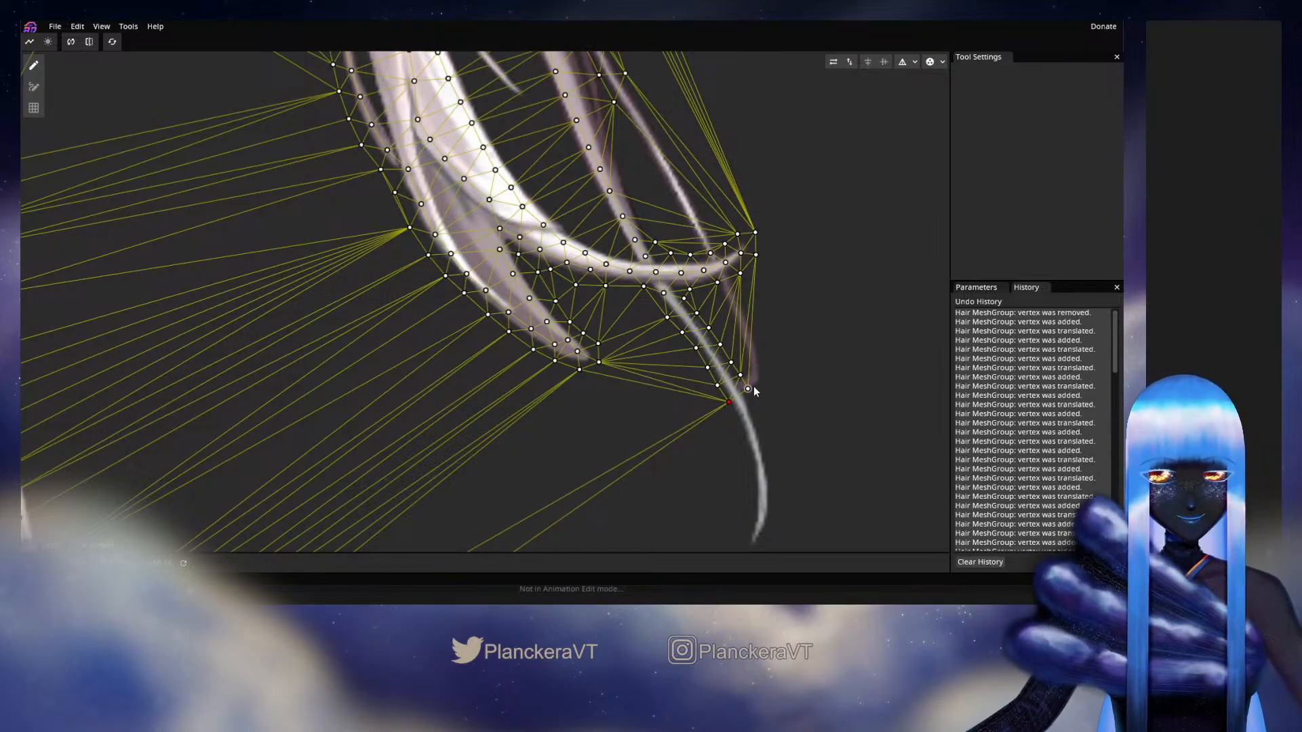
drag(748, 389, 743, 382)
click(732, 363)
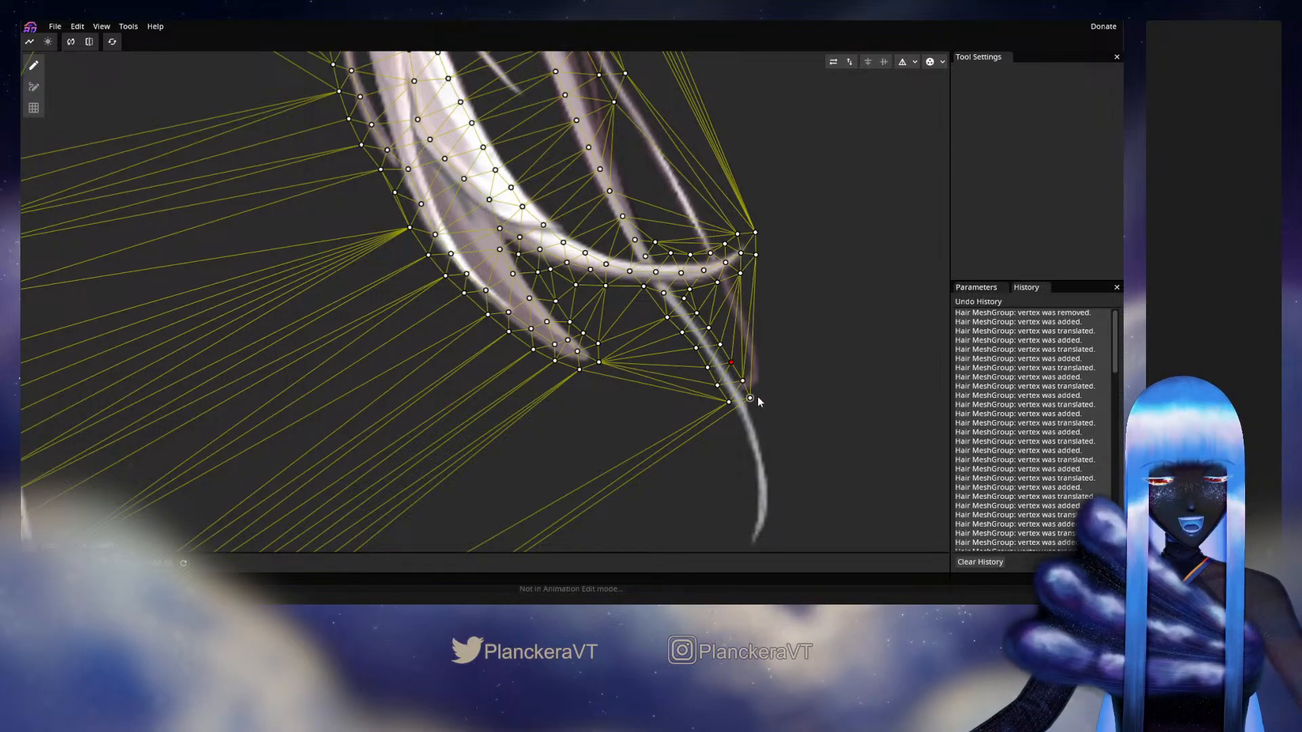
Step: Extend the vertex pairs down the hanging thin strand just below the crossing, evening out the spacing on its outer edge
click(734, 419)
click(760, 418)
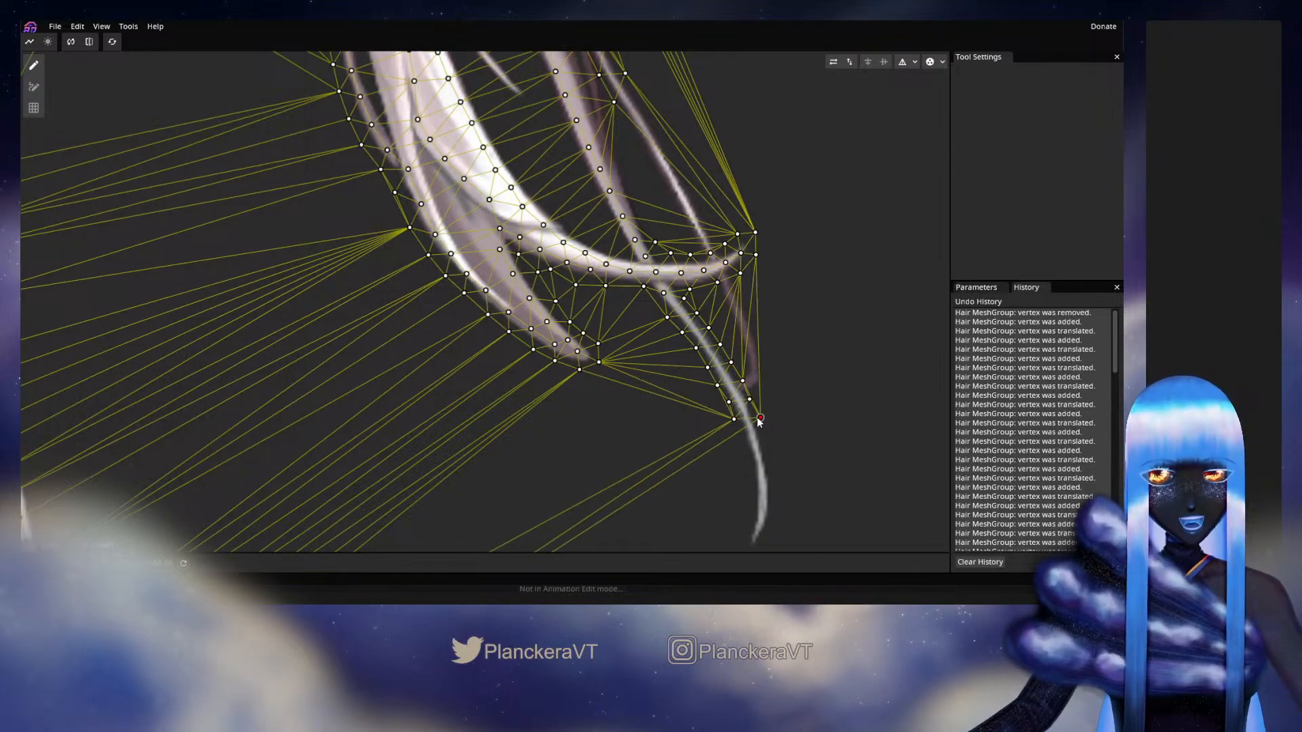
drag(760, 421, 751, 403)
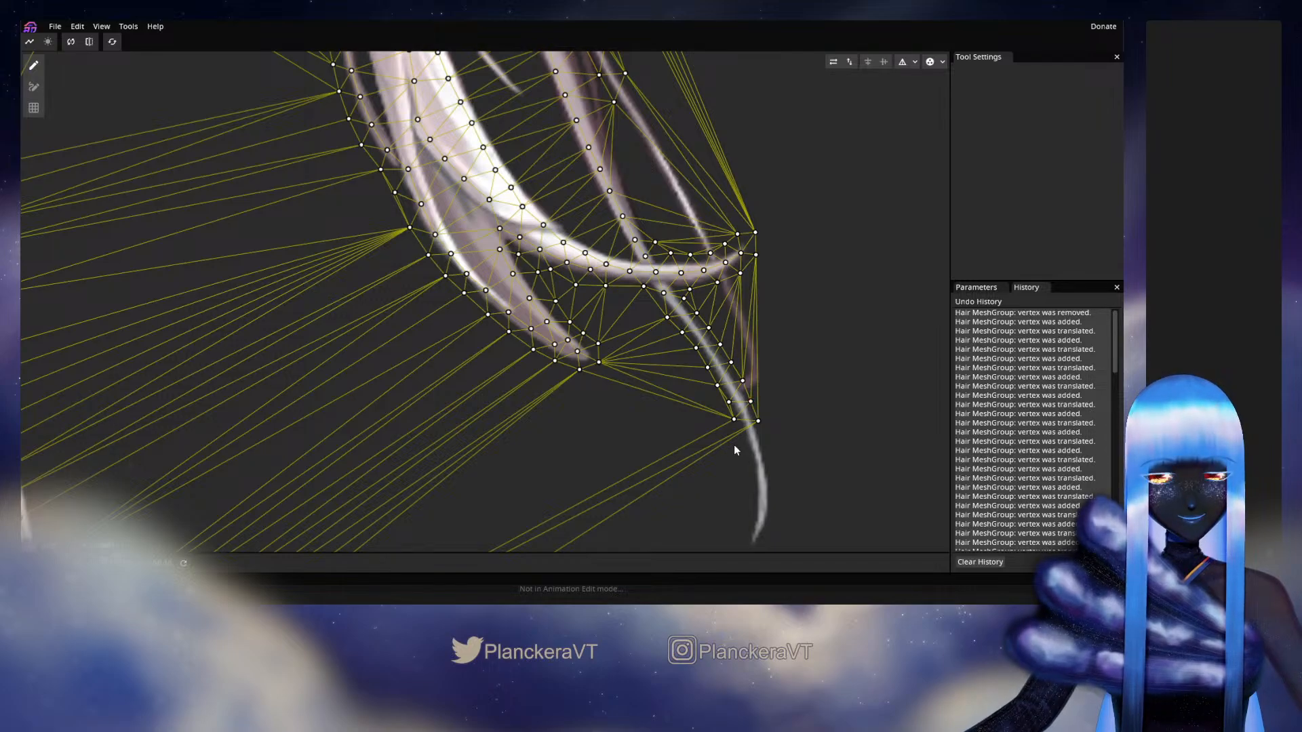
click(742, 437)
click(765, 439)
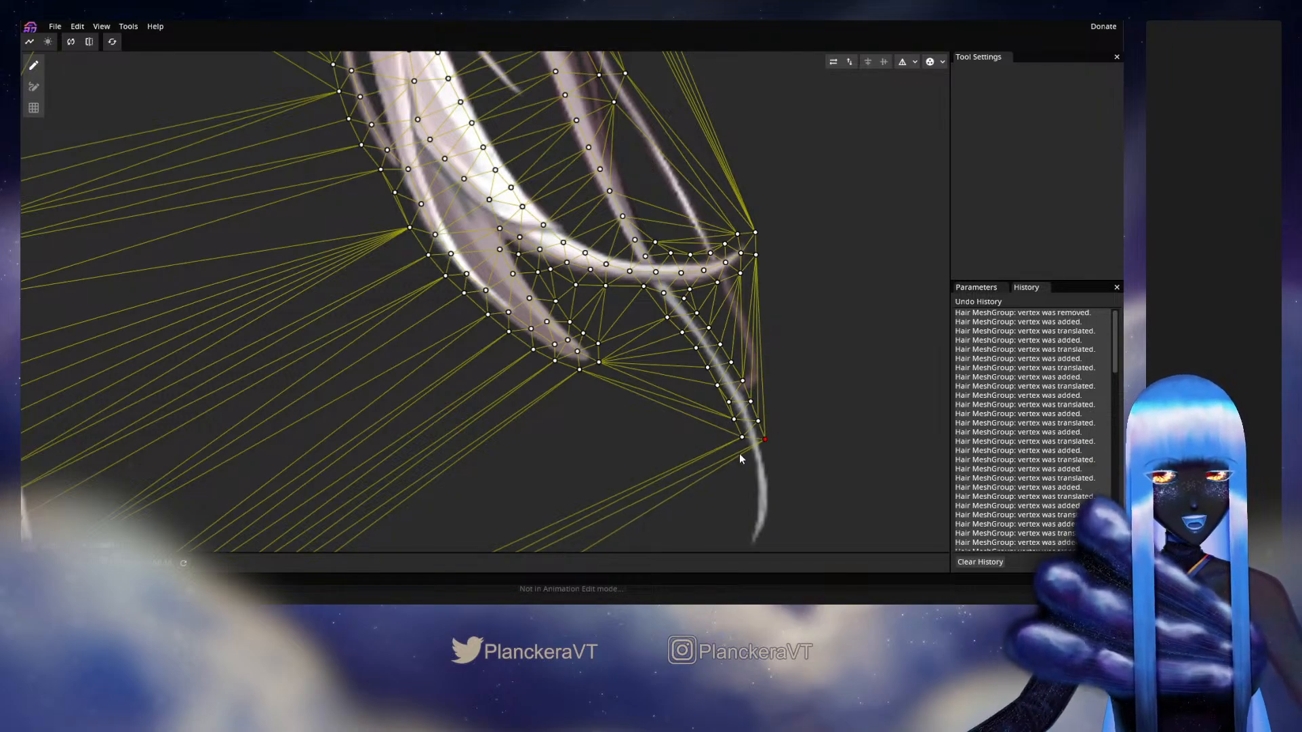
Step: Continue the vertices down both sides of the thin strand's lower part and close off its tip with a vertex just beyond it
drag(740, 457, 773, 361)
click(773, 449)
click(771, 462)
drag(715, 366, 722, 373)
click(741, 374)
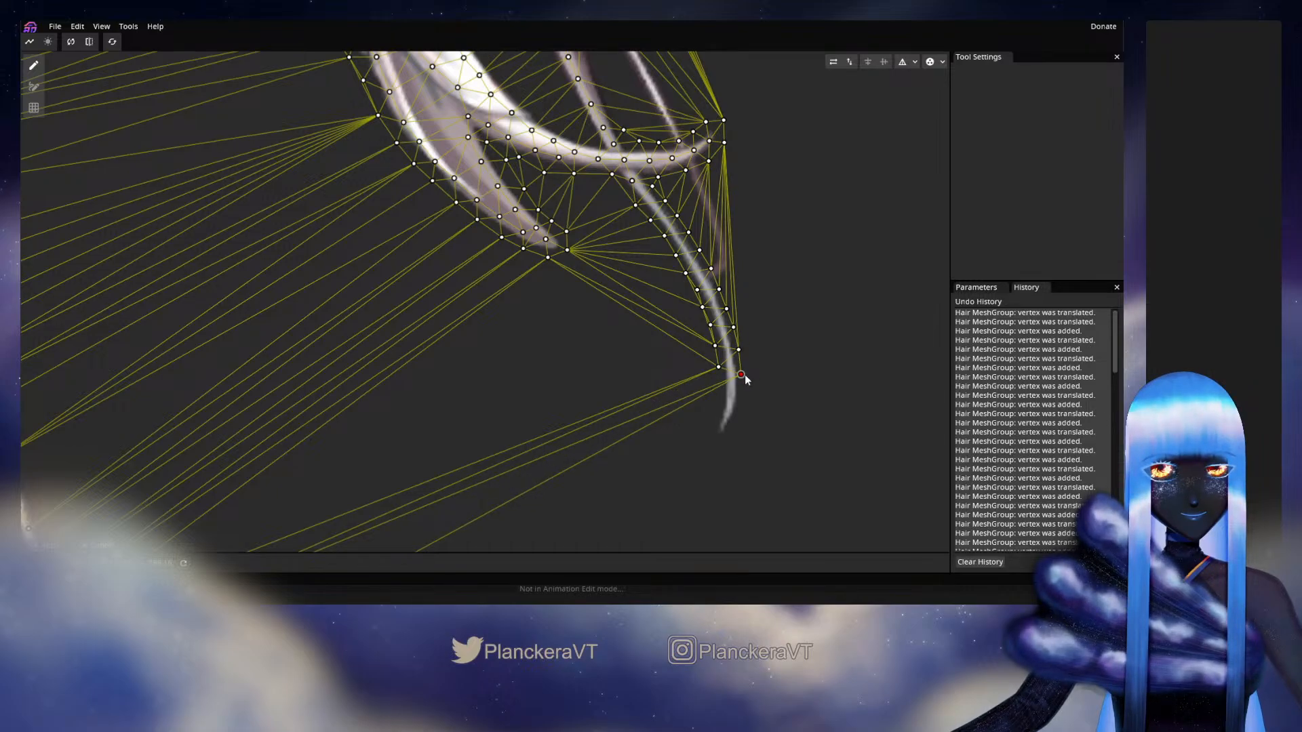
double_click(719, 388)
drag(742, 374, 734, 428)
double_click(747, 398)
double_click(713, 404)
double_click(742, 421)
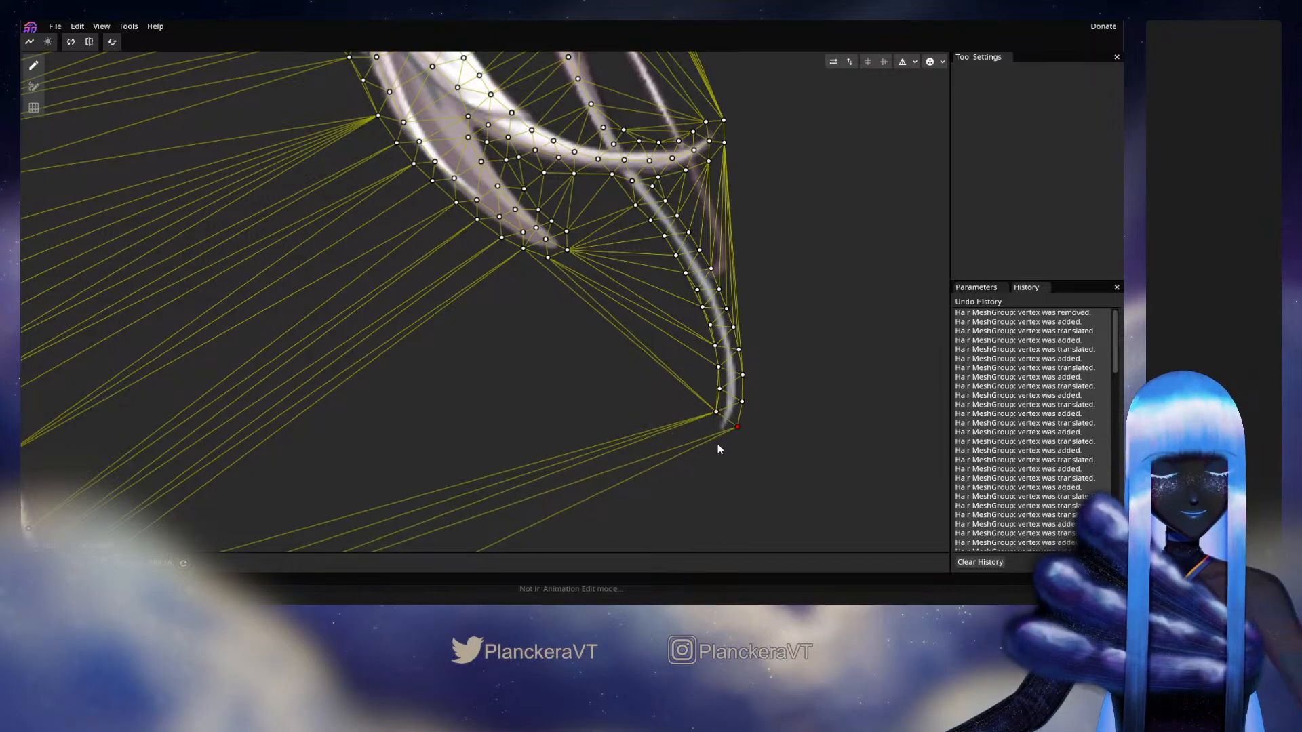
double_click(717, 444)
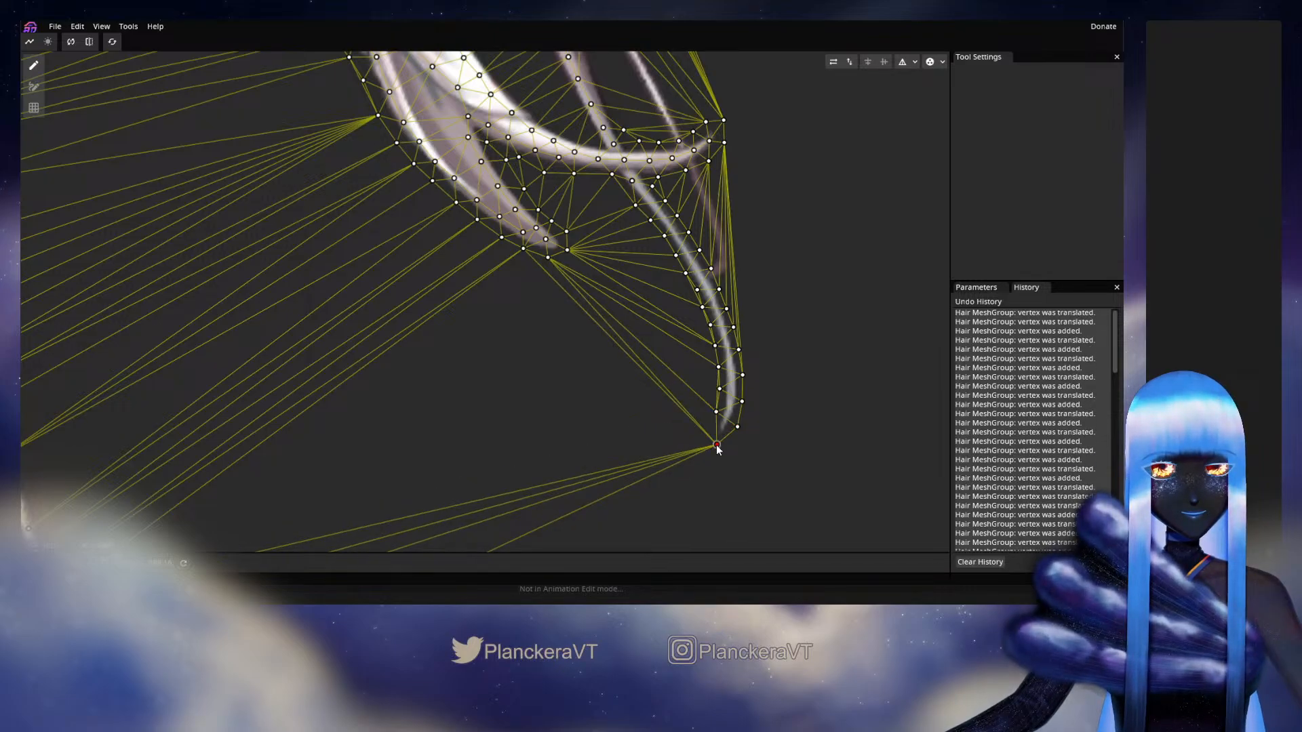
Step: Add paired vertices down both sides of the thin outer strand above the curled strand's tip, along its upper half
drag(764, 323, 771, 408)
mouse_move(762, 258)
mouse_down()
mouse_move(770, 359)
mouse_move(821, 502)
mouse_up()
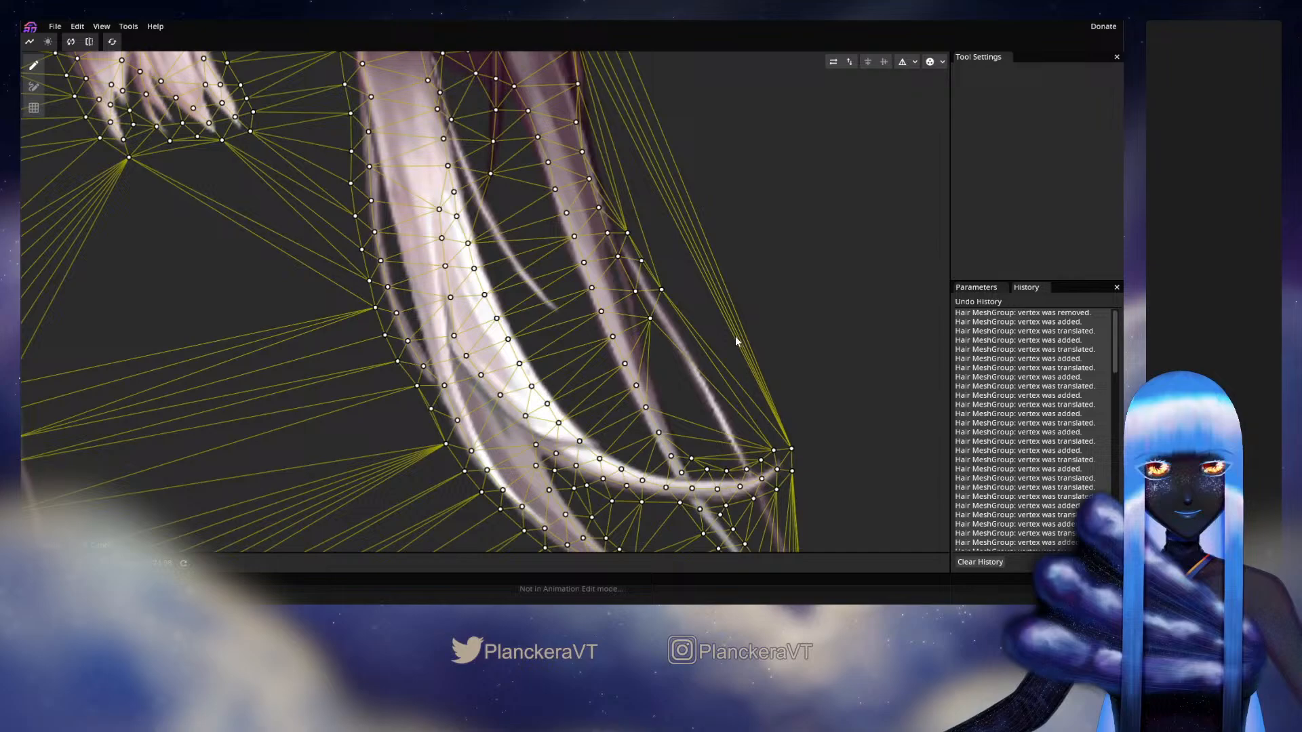
double_click(675, 314)
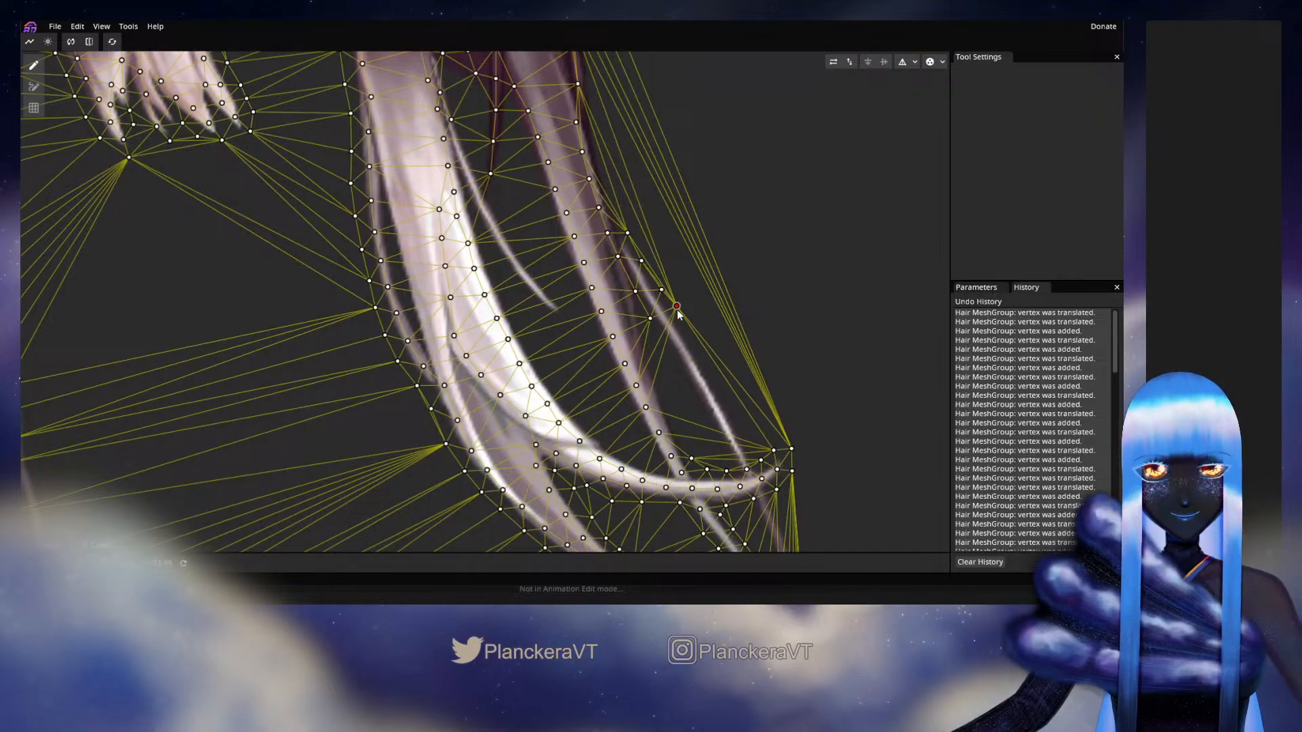
double_click(659, 342)
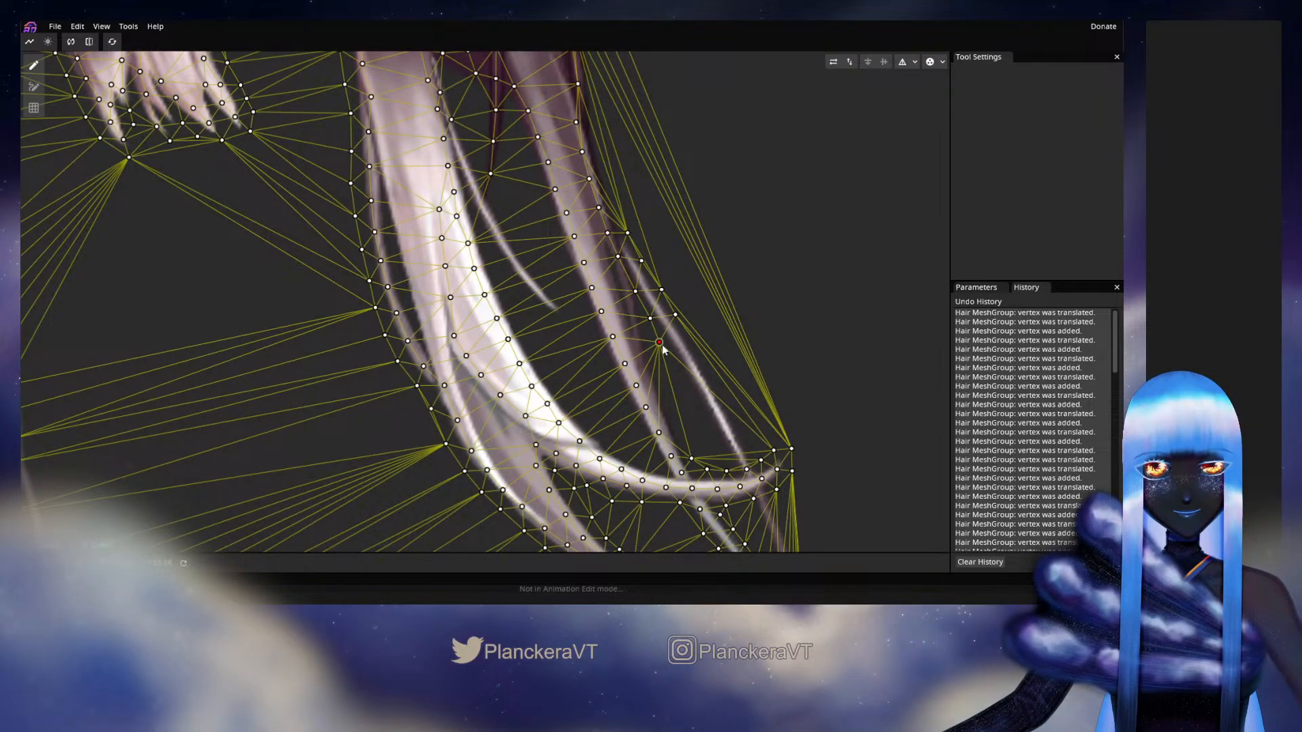
double_click(689, 335)
double_click(675, 359)
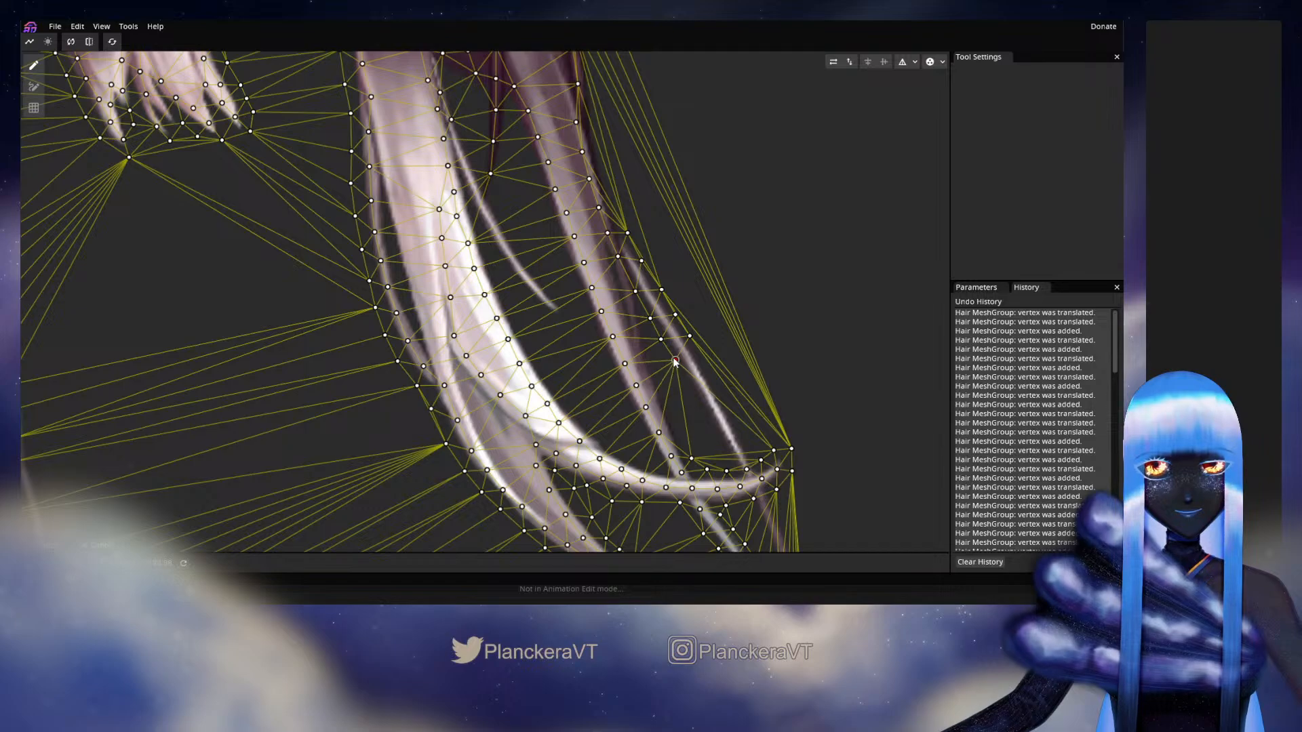
double_click(702, 359)
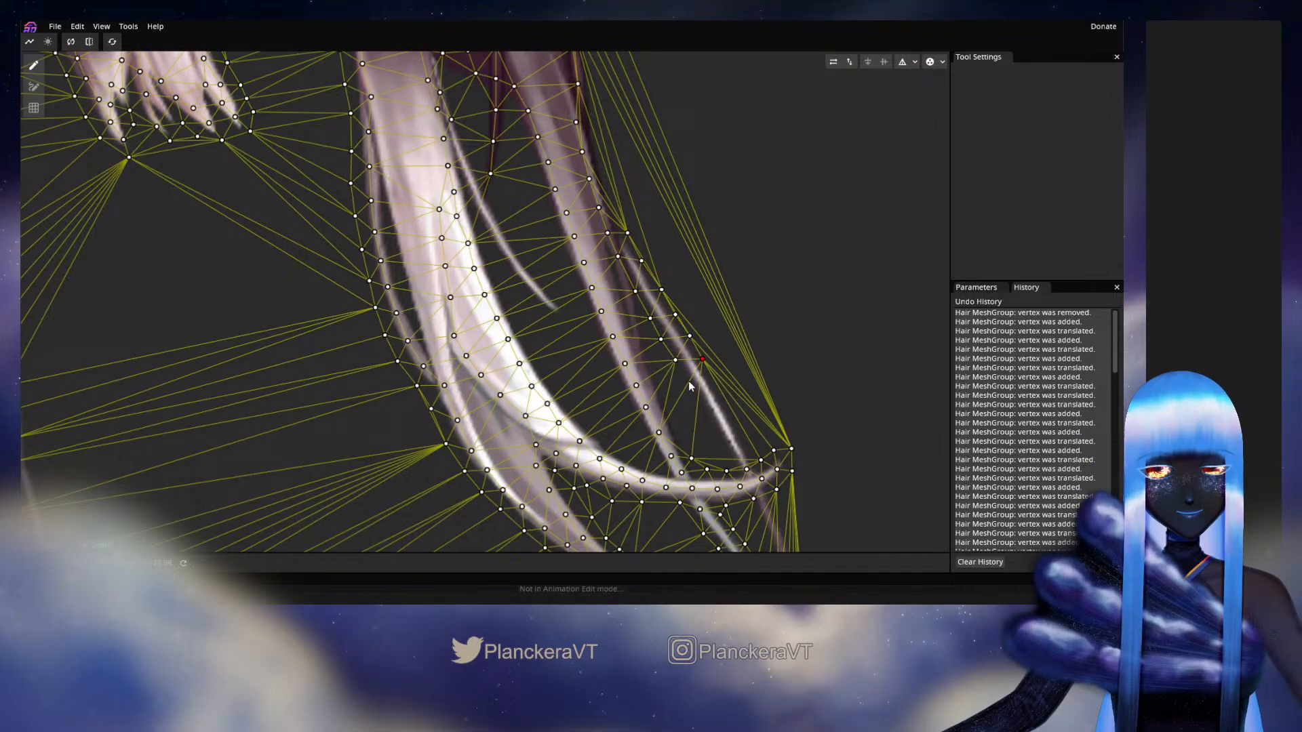
double_click(687, 383)
double_click(716, 383)
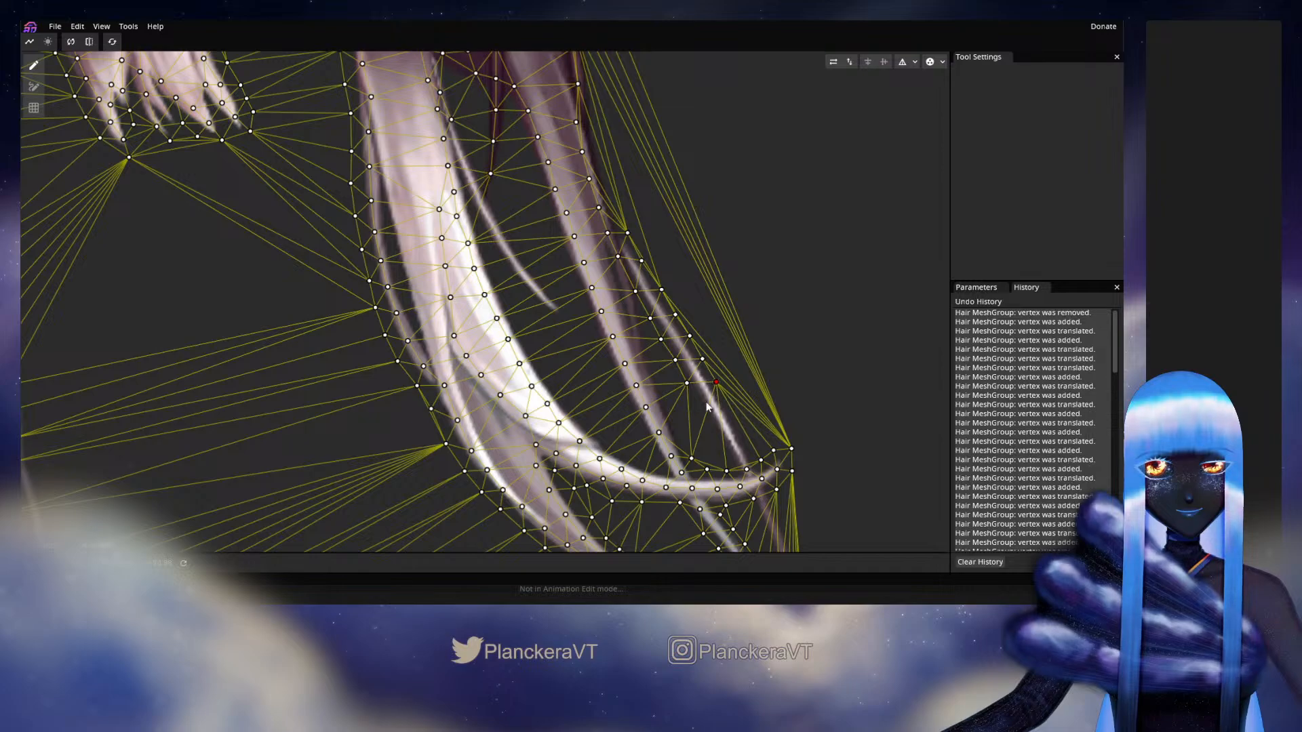
Step: Continue the vertex pairs along the thin outer strand's lower half until it meets the curled strand, nudging one inner vertex into line
double_click(701, 412)
double_click(727, 400)
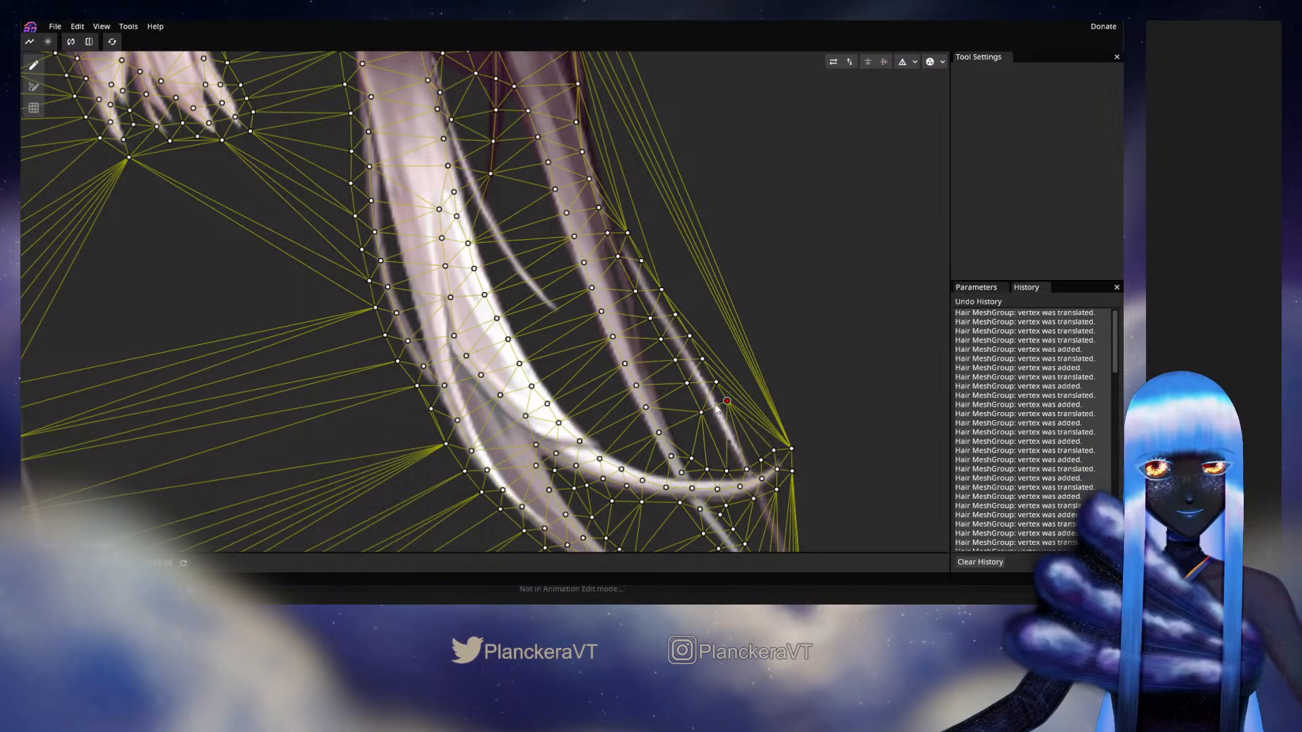
click(701, 412)
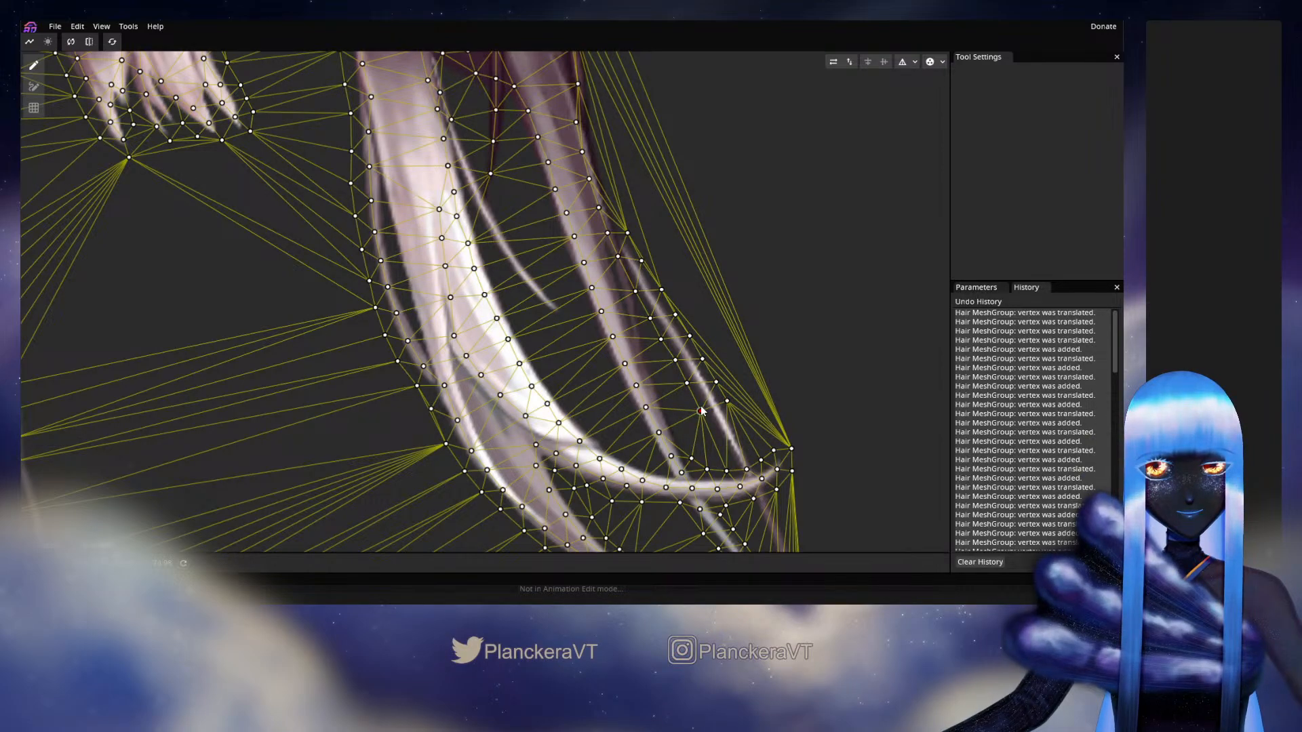
double_click(712, 431)
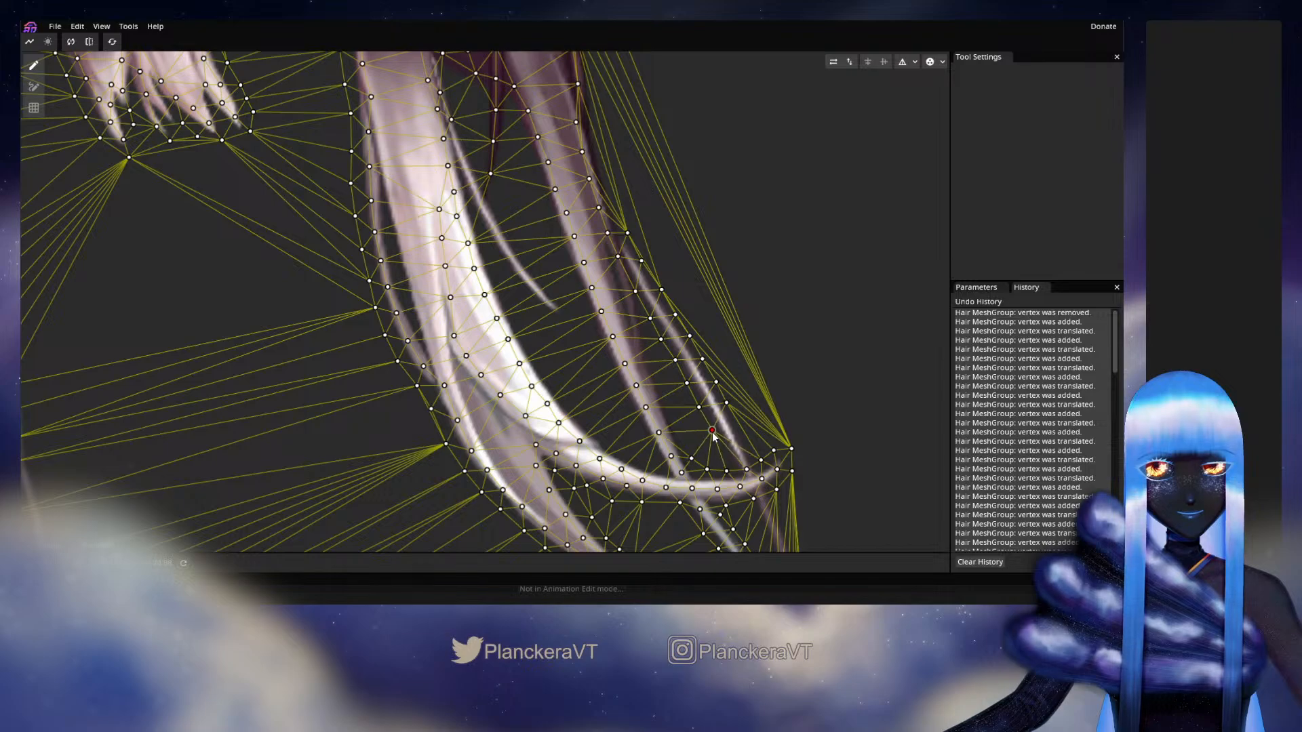
drag(713, 434, 716, 434)
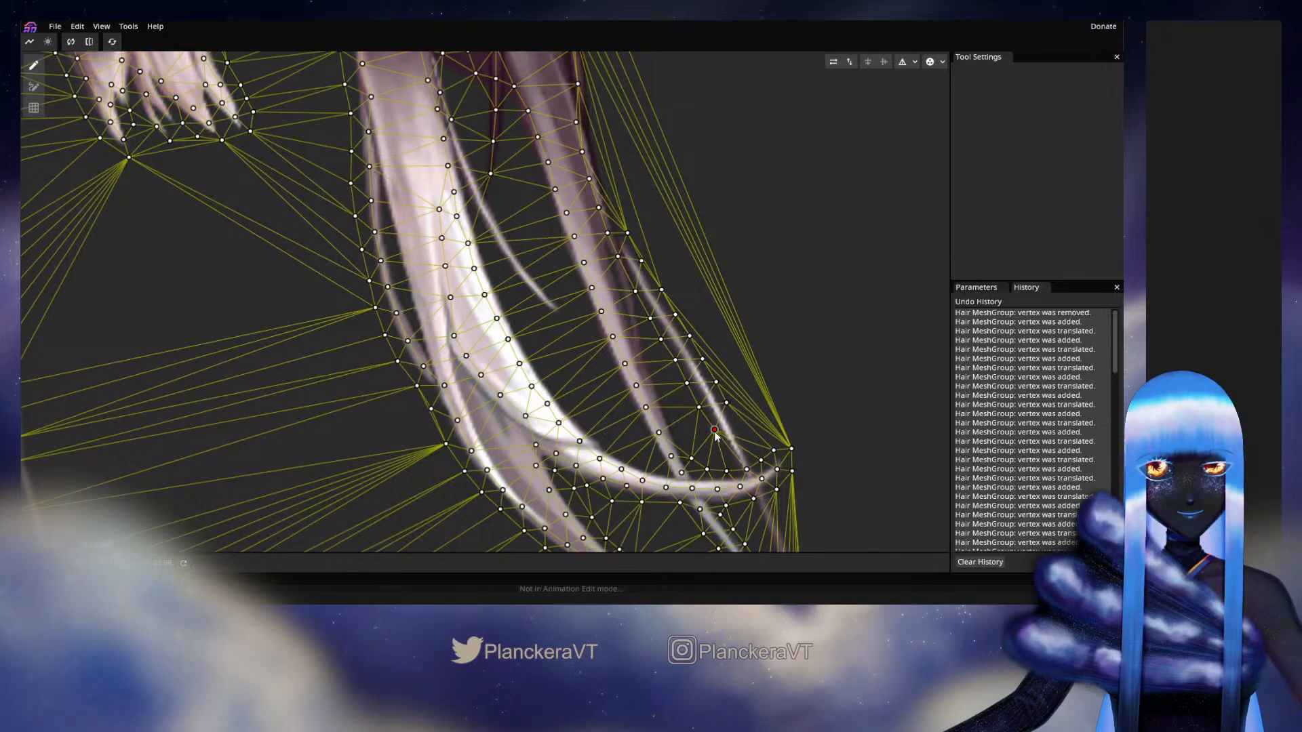
double_click(738, 428)
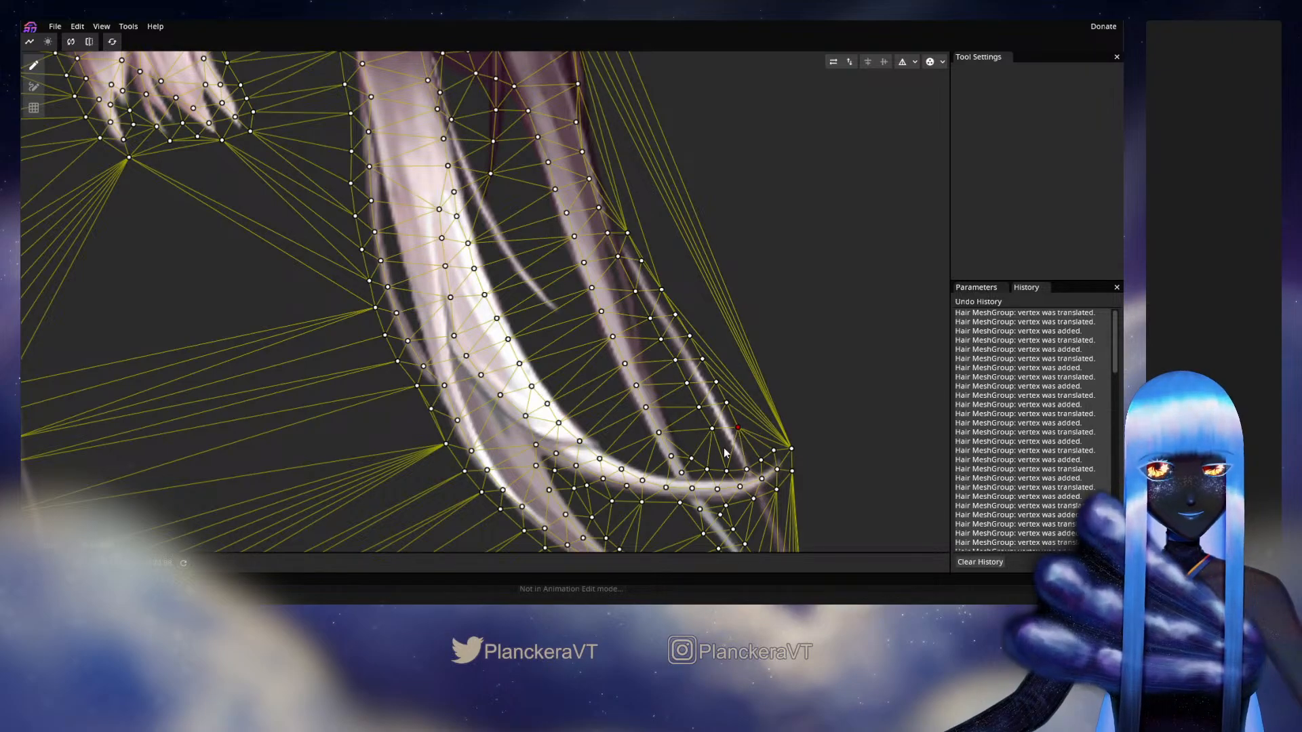
double_click(723, 451)
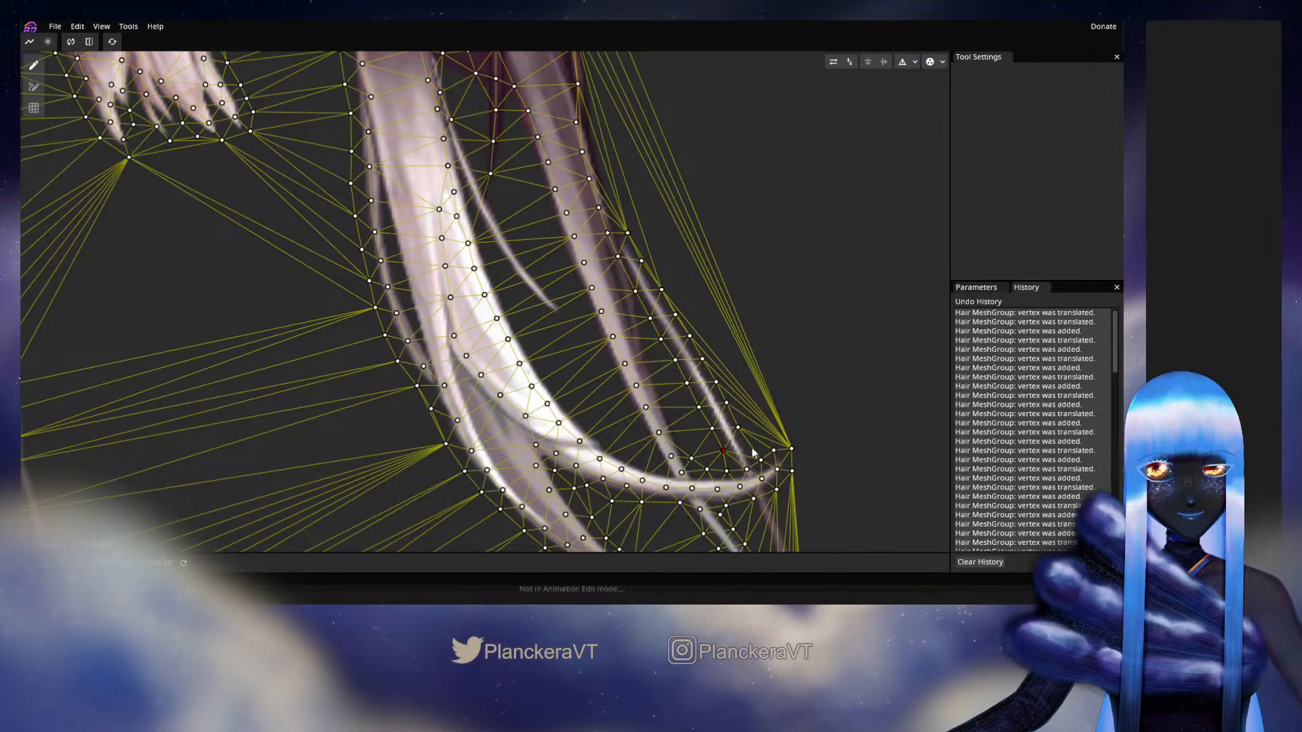
double_click(752, 448)
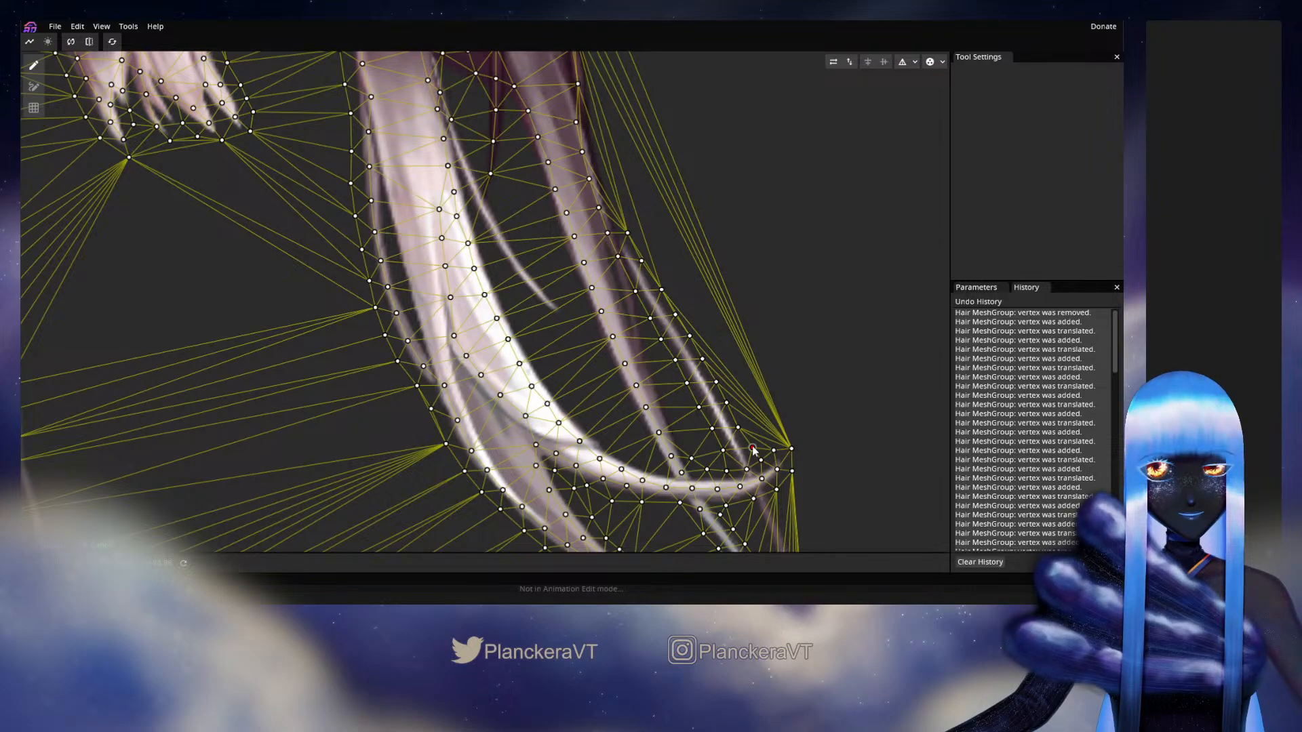
Step: Place vertices along the outer edge of the darker strand just beneath the curled strand's tip, moving the uppermost one closer to it
drag(754, 450, 678, 388)
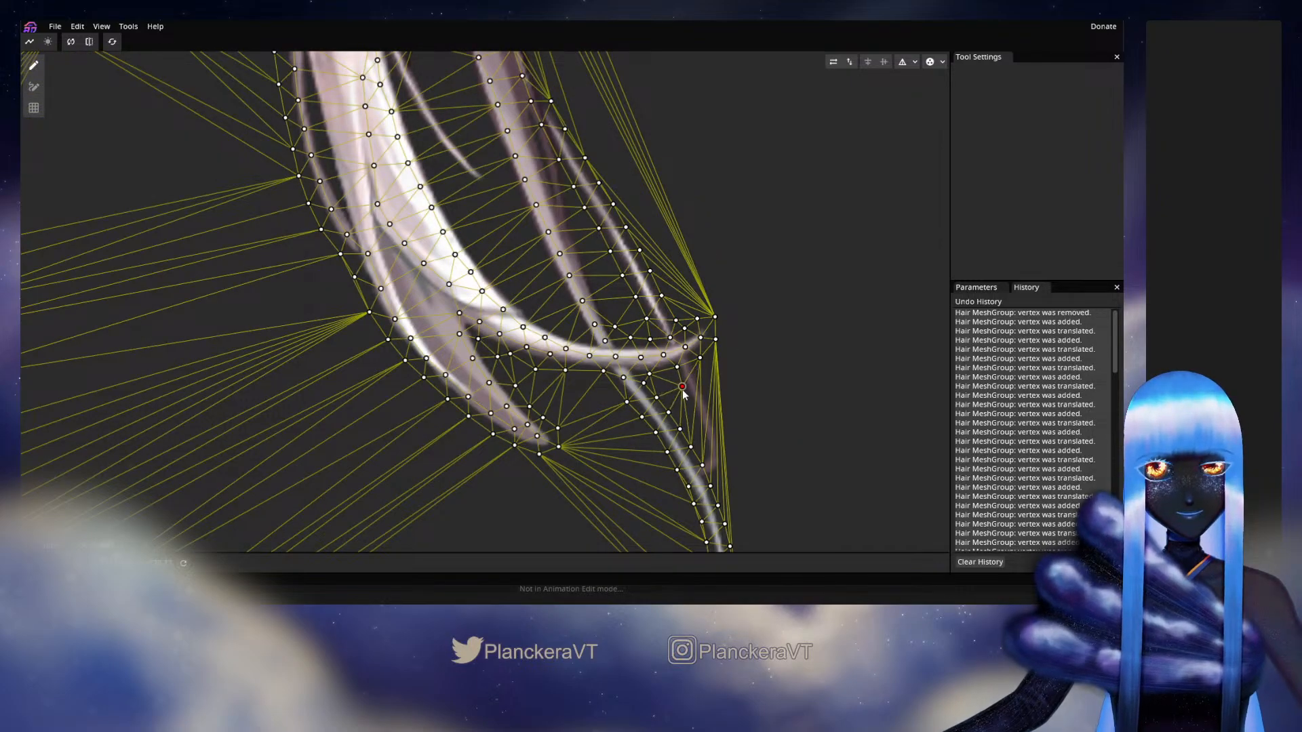
double_click(705, 378)
drag(705, 379, 705, 381)
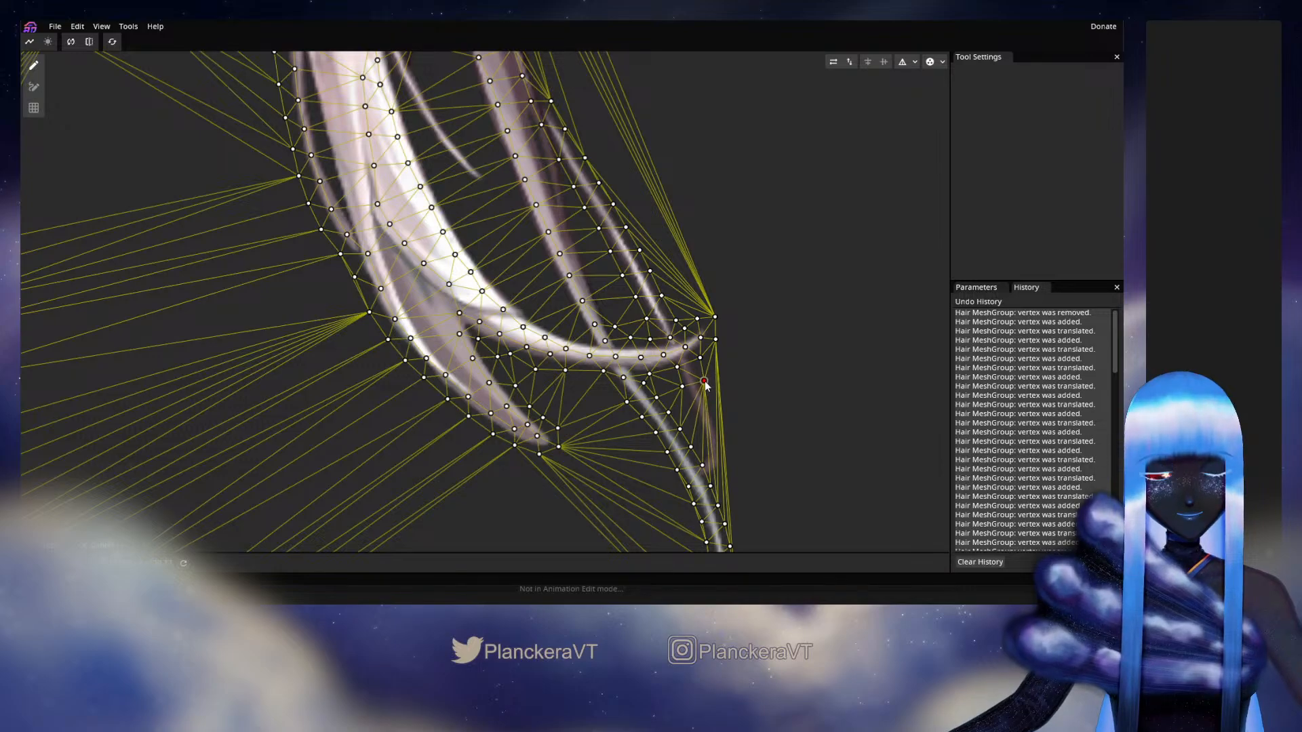
double_click(714, 405)
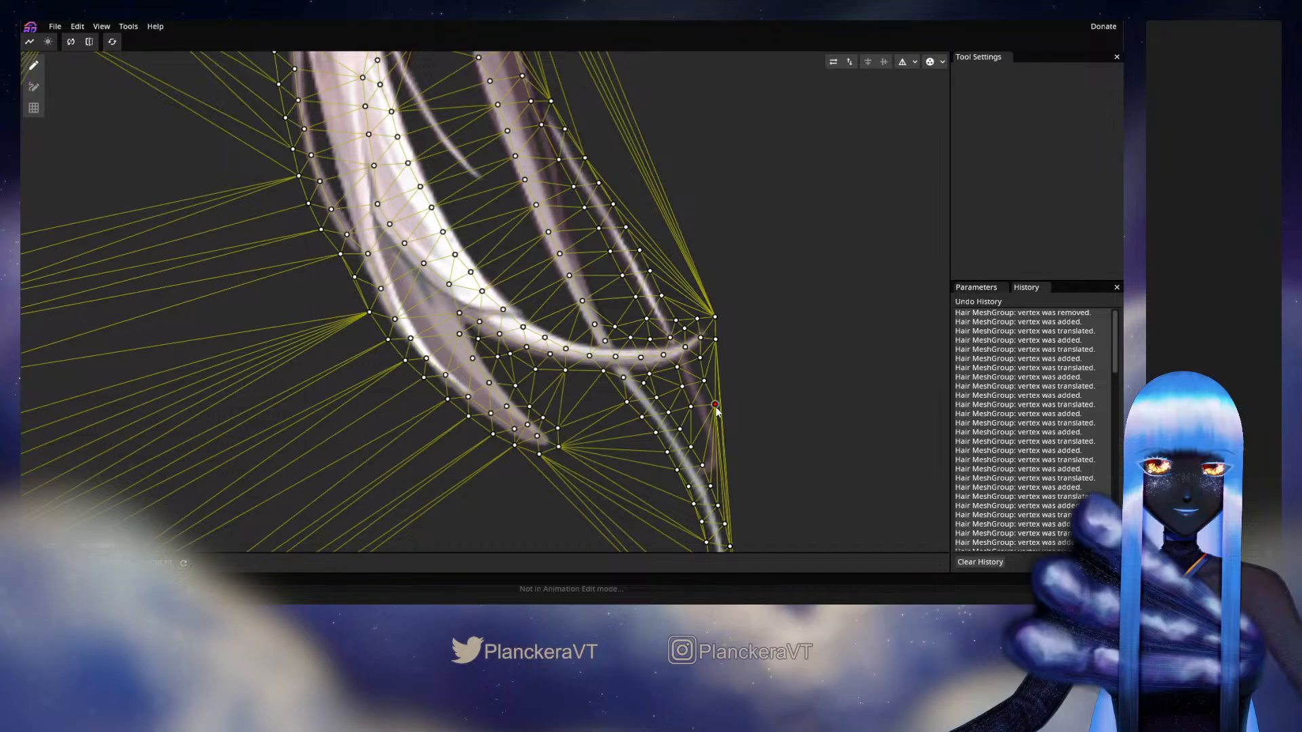
drag(704, 381, 704, 374)
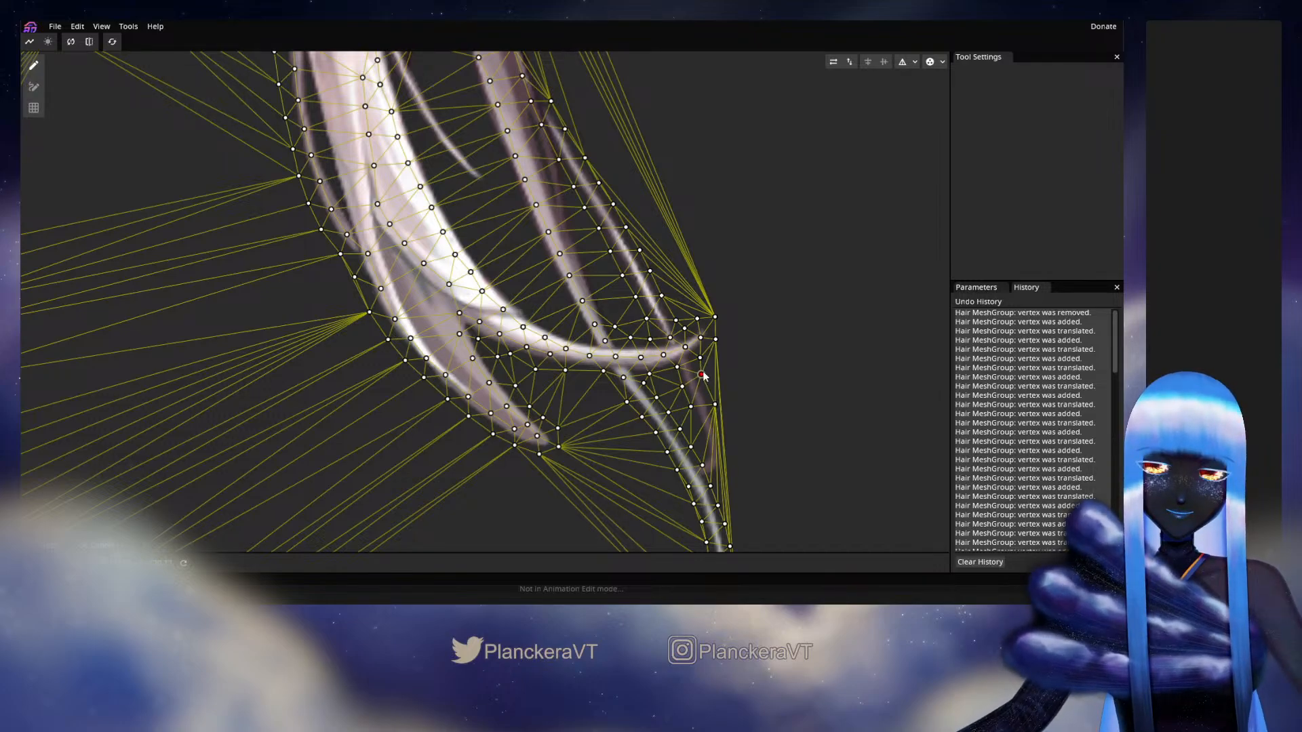
Step: Rework the vertices on both edges of the darker strand's upper part, shifting the inner and outer ones up toward the curled strand
click(684, 400)
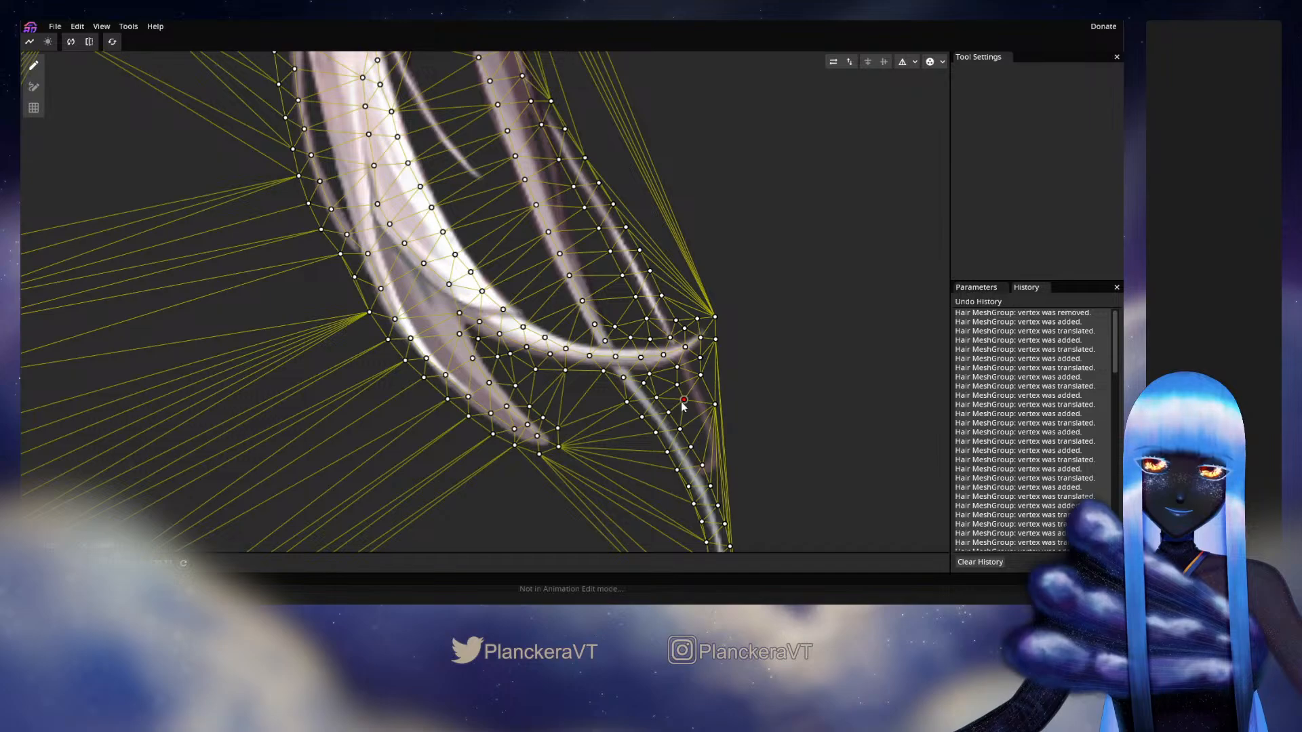
click(714, 403)
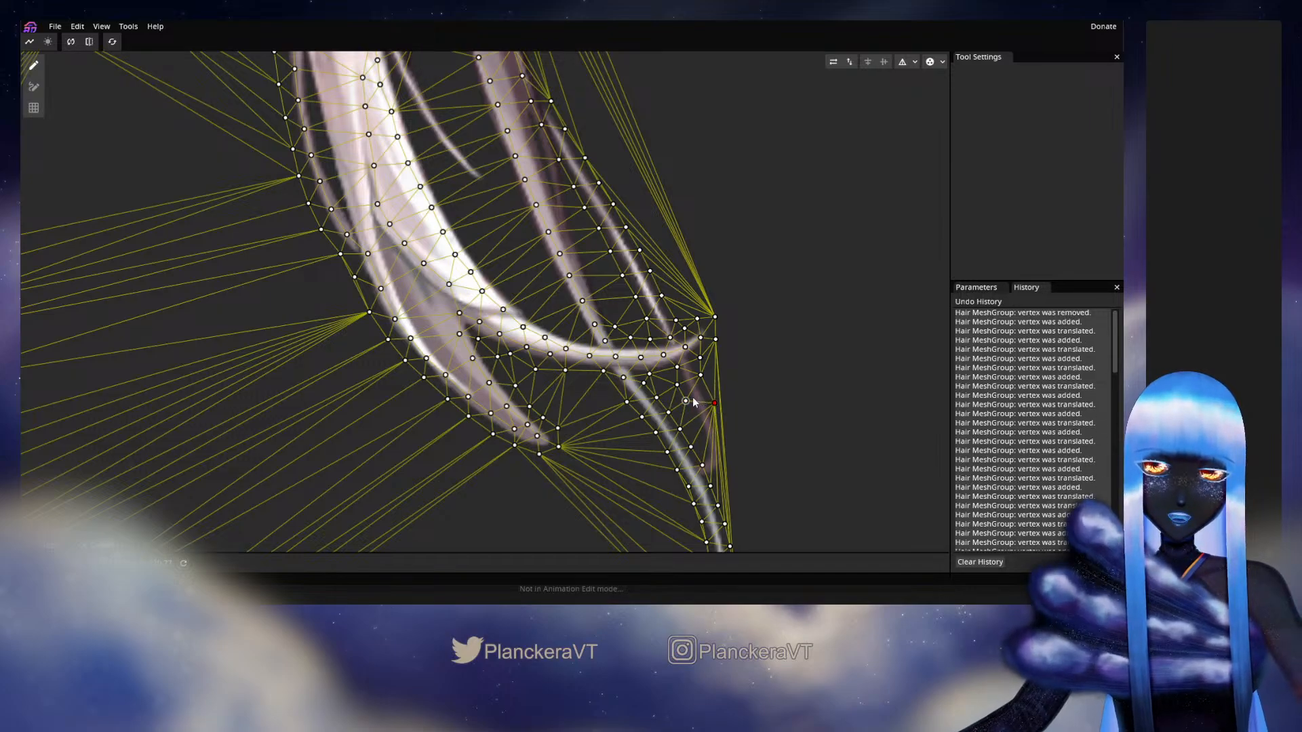
click(686, 400)
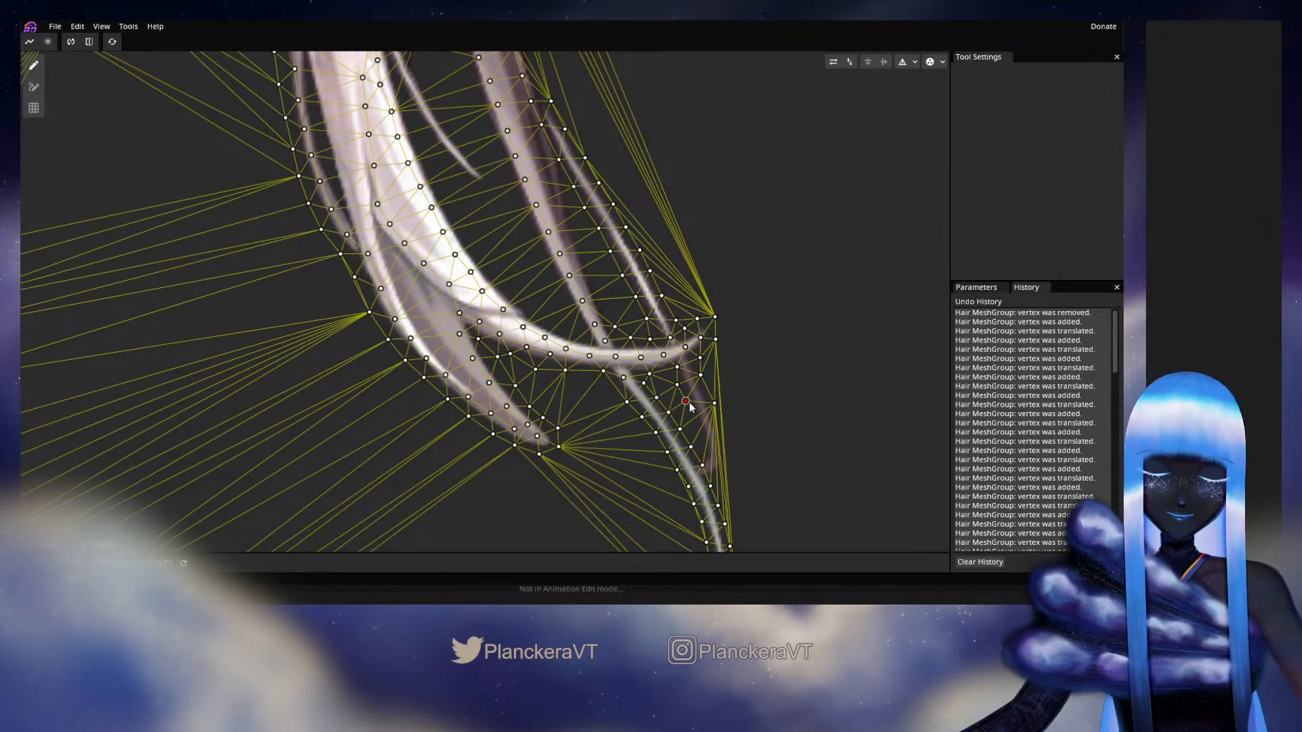
double_click(678, 386)
double_click(686, 401)
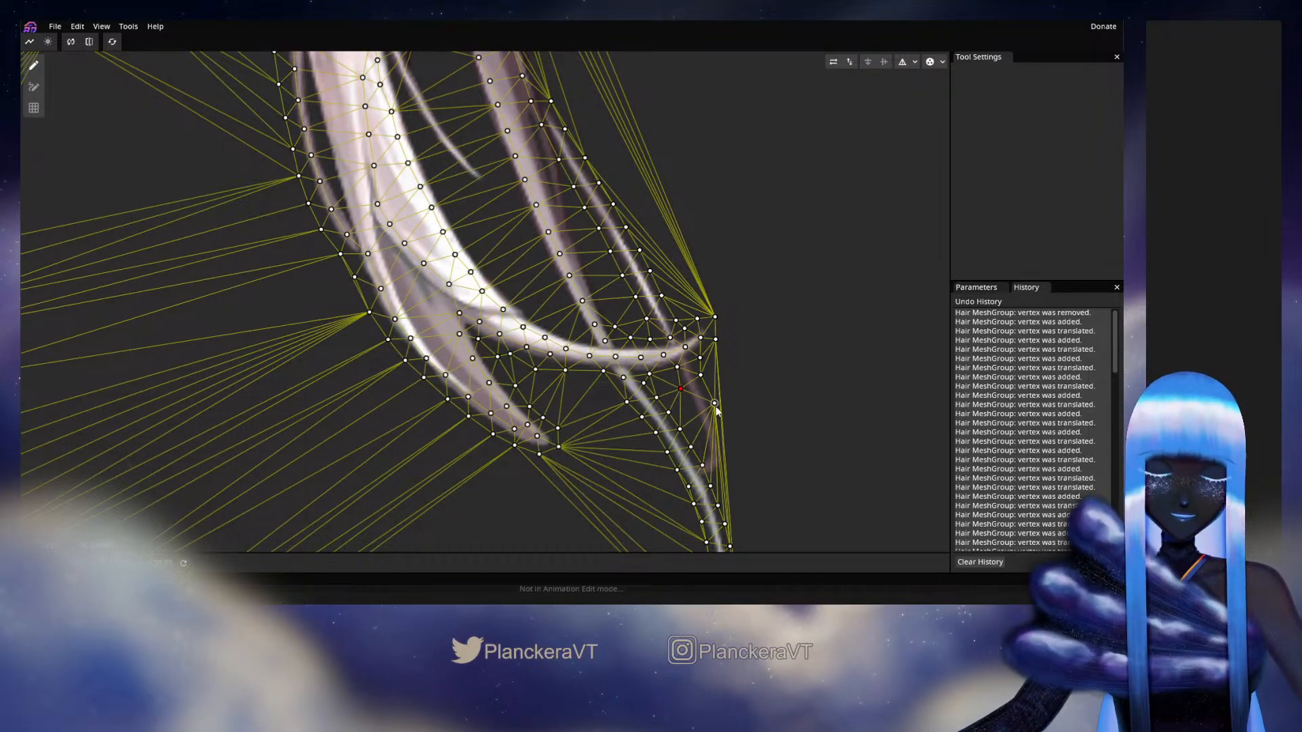
drag(715, 404, 711, 396)
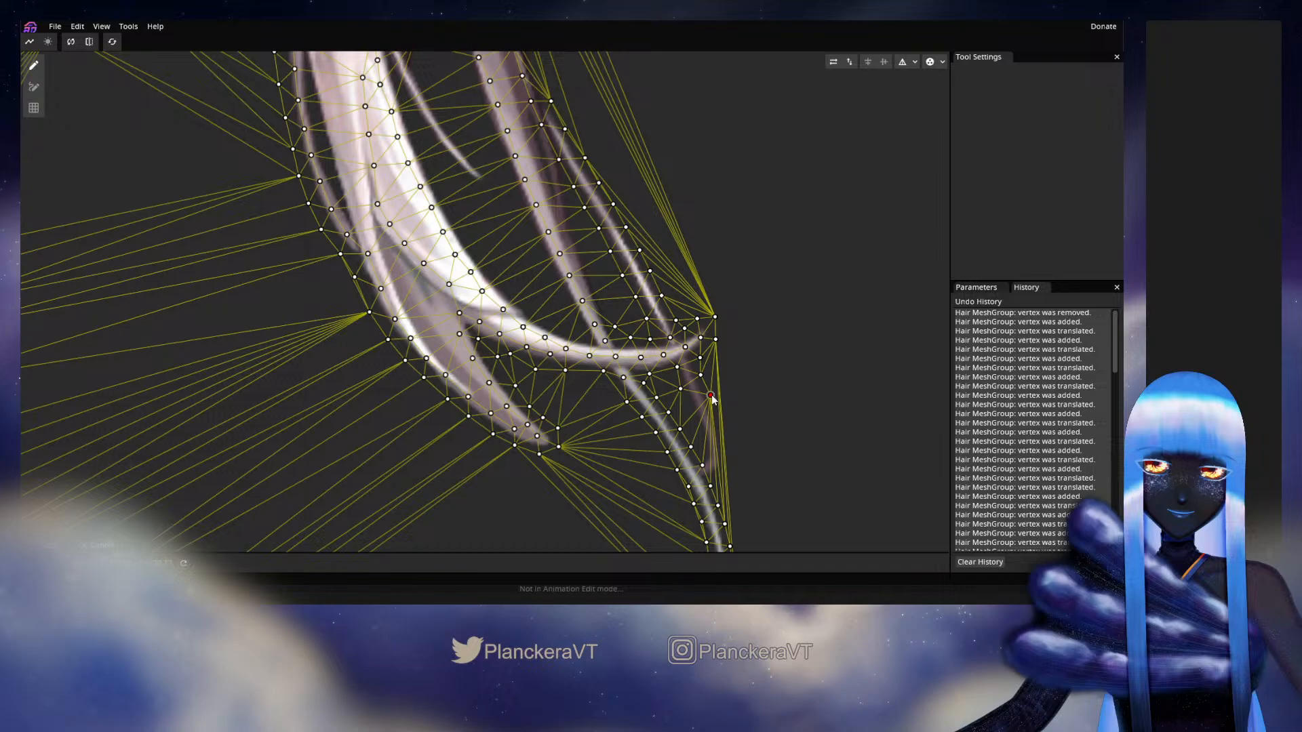
Step: Add the remaining vertices down both edges of the darker strand to its end beside the hanging thin strand
click(720, 418)
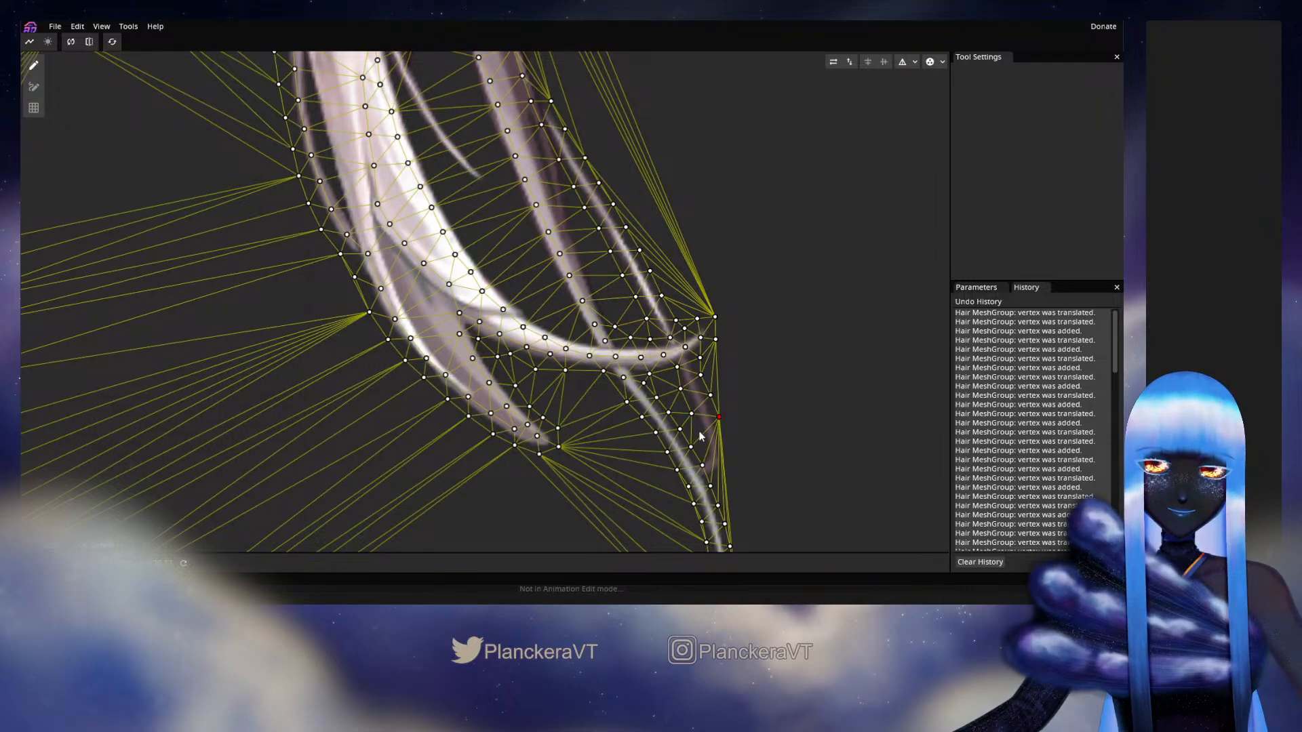
double_click(699, 435)
drag(732, 439, 695, 351)
double_click(701, 349)
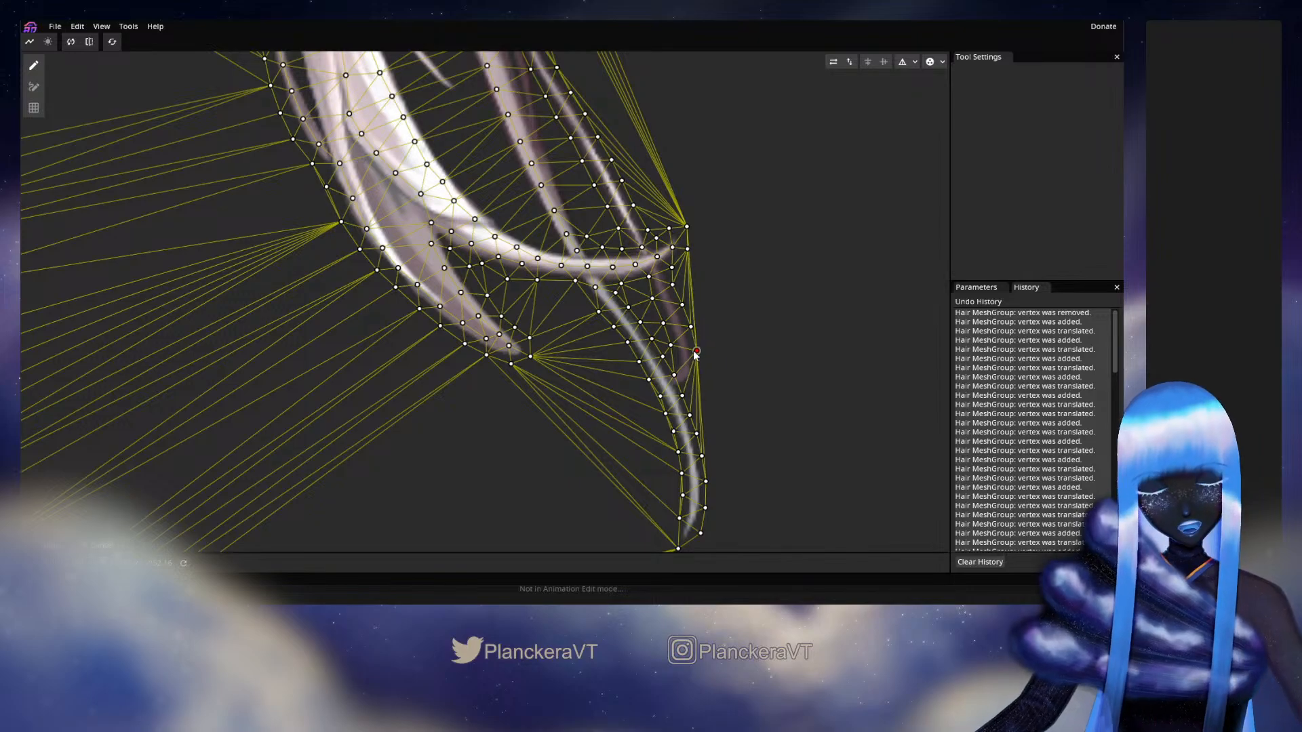
double_click(697, 375)
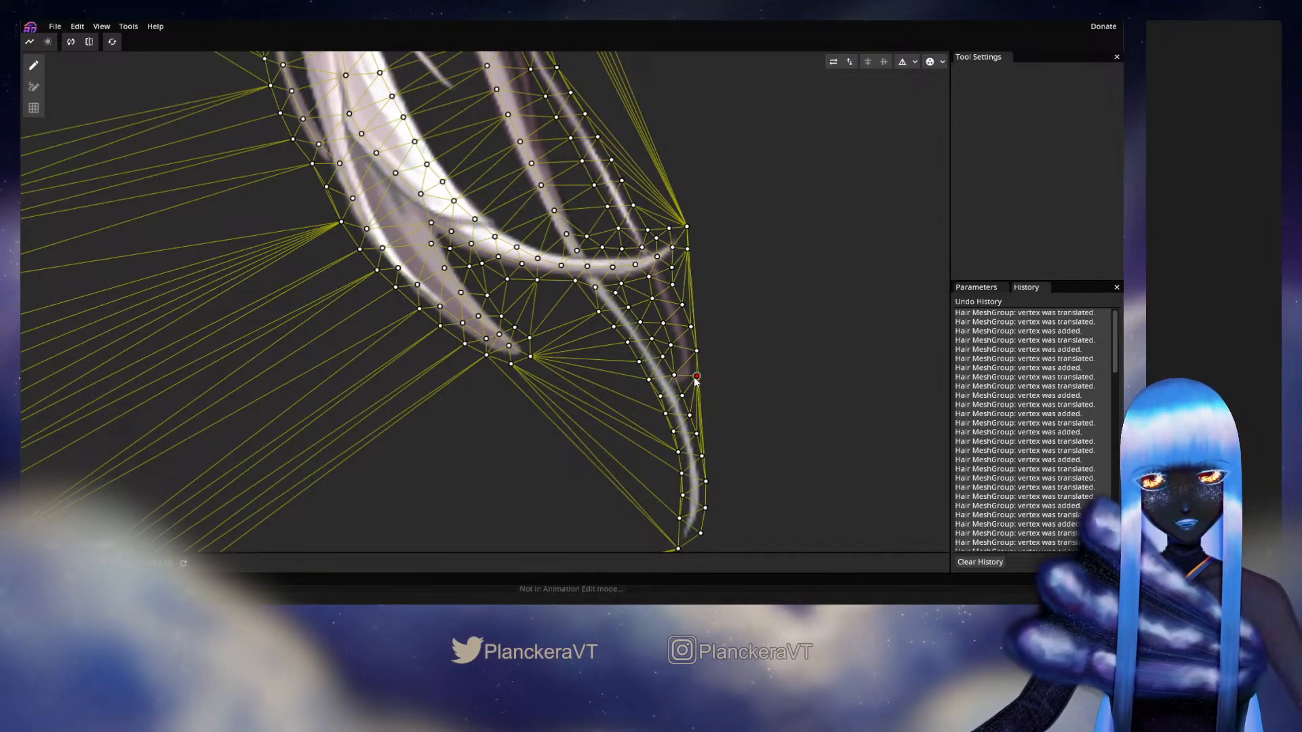
scroll(715, 393, up, 5)
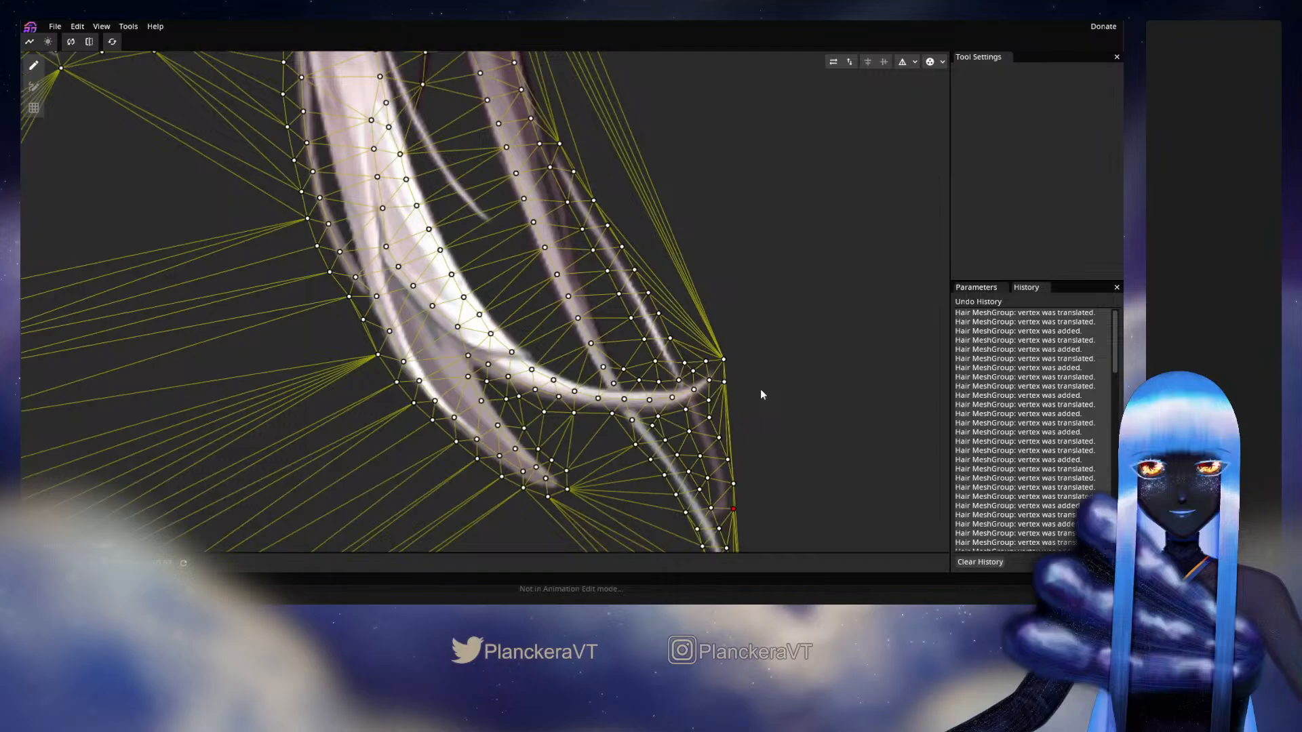
Step: Add vertices up the gap between the broad darker lock and the thin outer strand, starting above the curled strand
scroll(759, 389, up, 3)
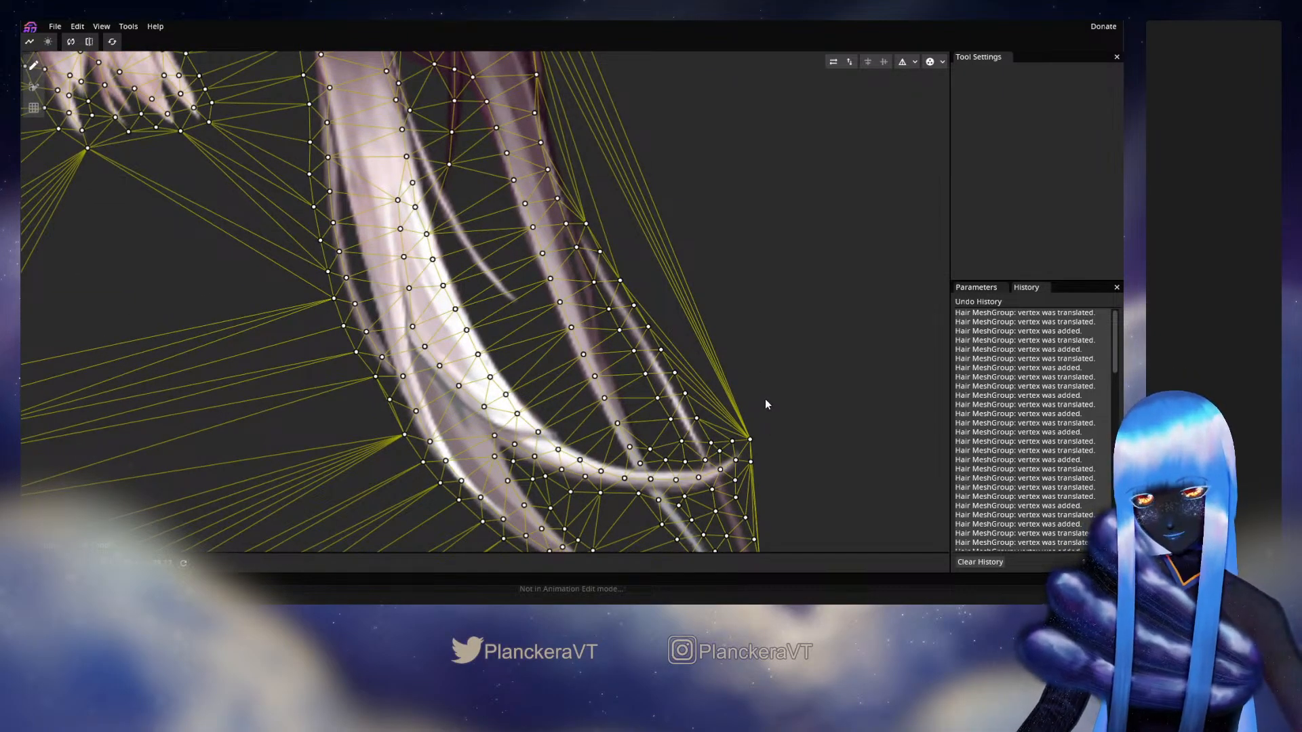
scroll(755, 377, up, 1)
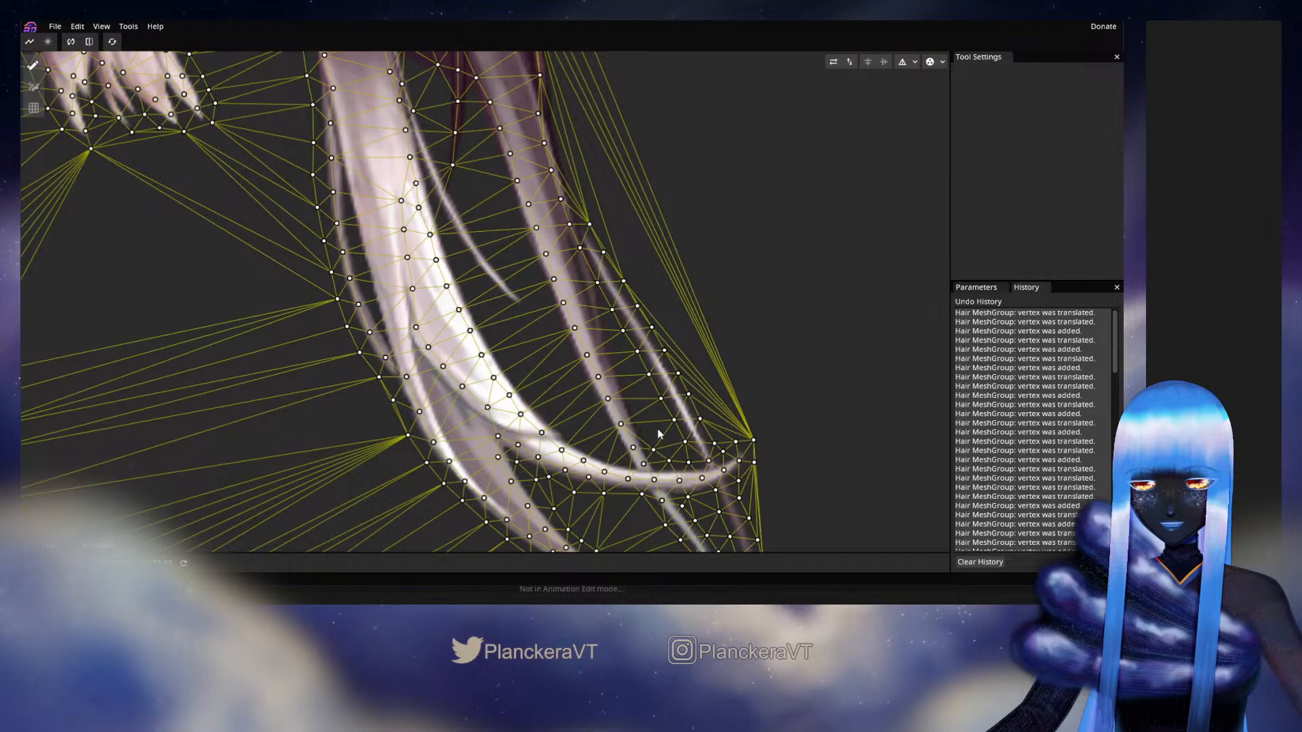
click(631, 399)
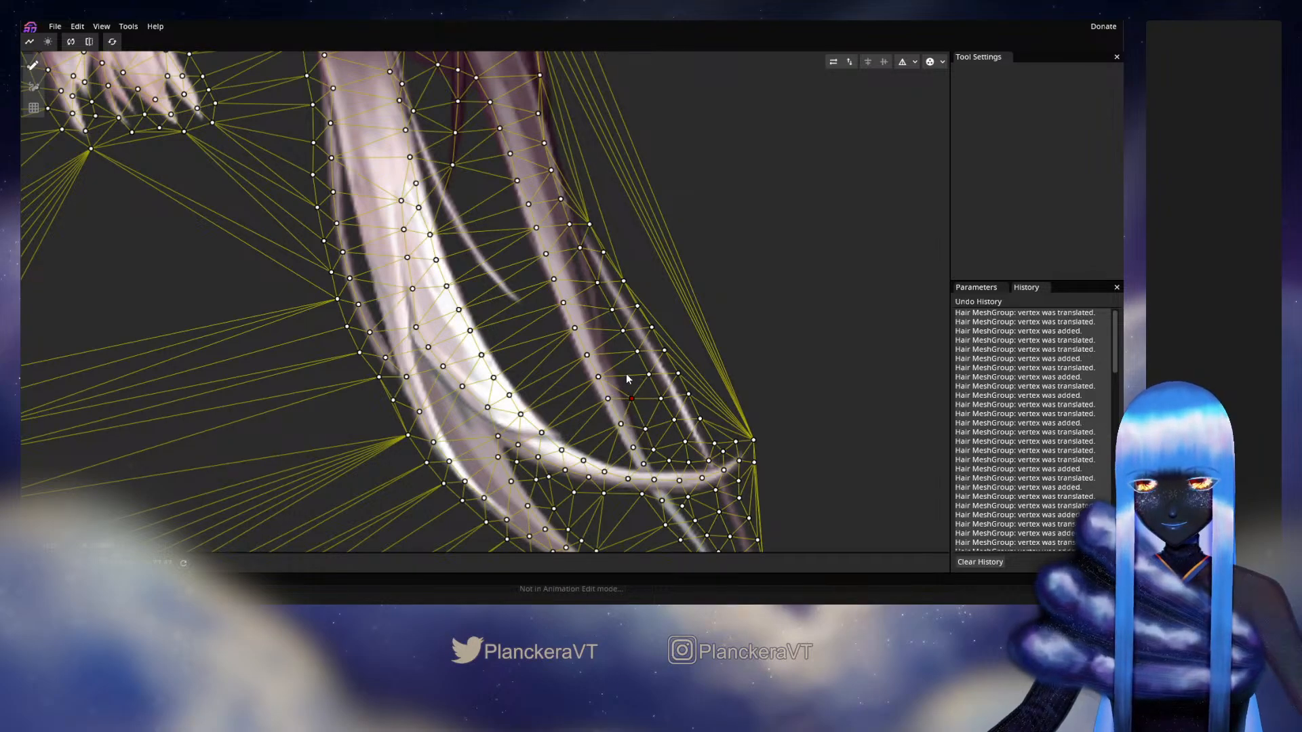
ctrl+click(627, 376)
drag(627, 376, 617, 357)
ctrl+click(619, 353)
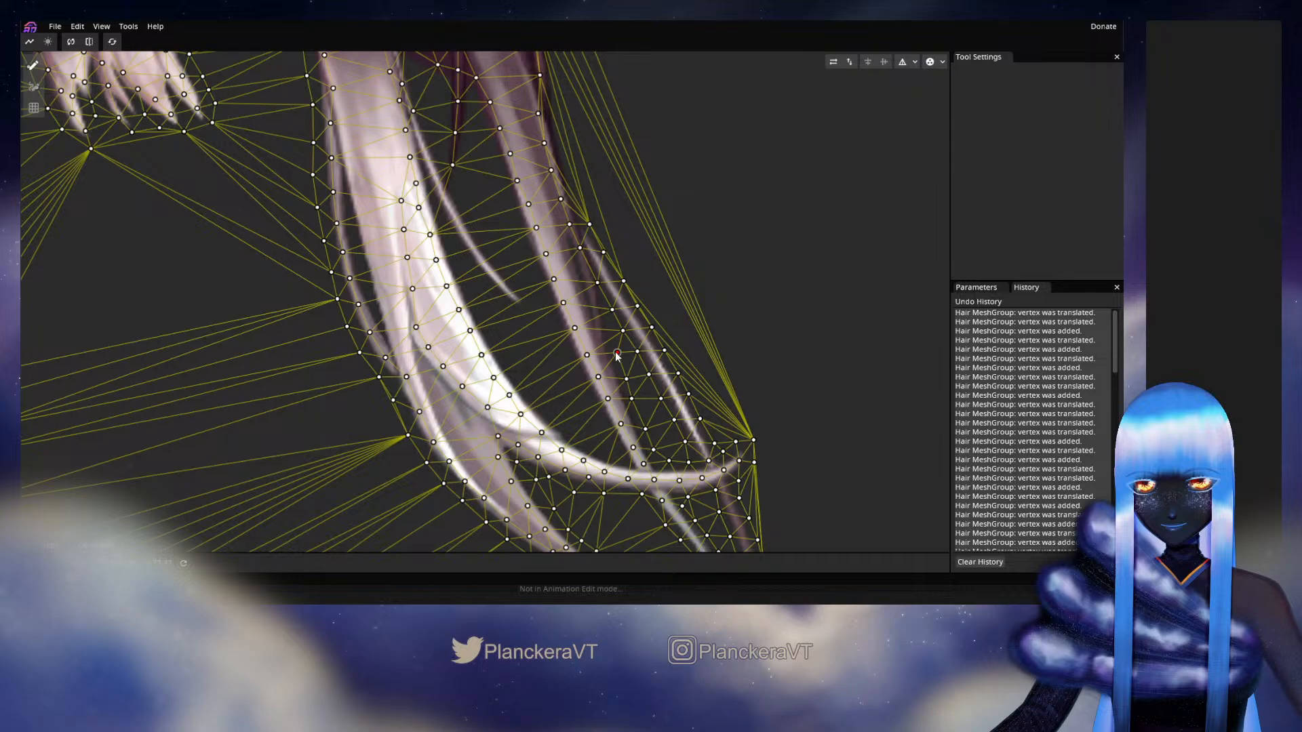
ctrl+click(611, 331)
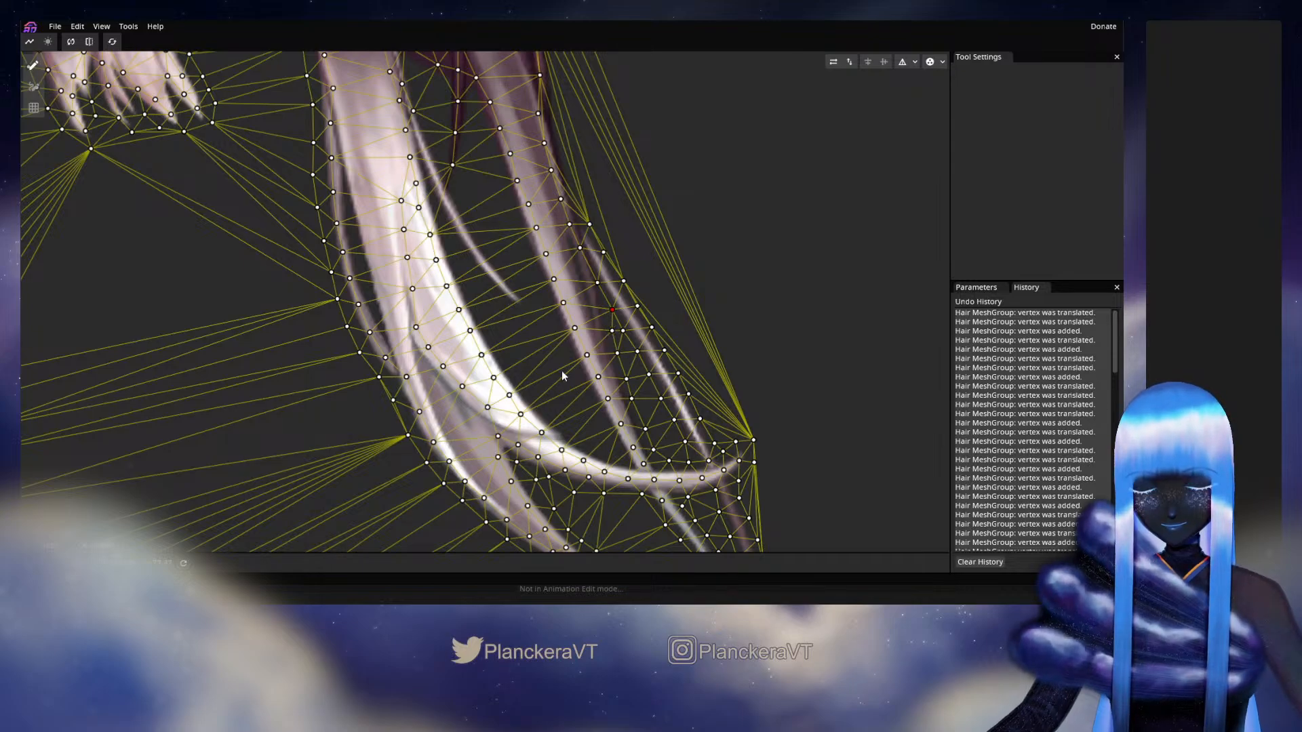
Step: Place vertices along the inner edge of the broad darker lock's lower part, working upward from the curled strand
ctrl+click(607, 443)
drag(606, 443, 578, 374)
ctrl+click(596, 416)
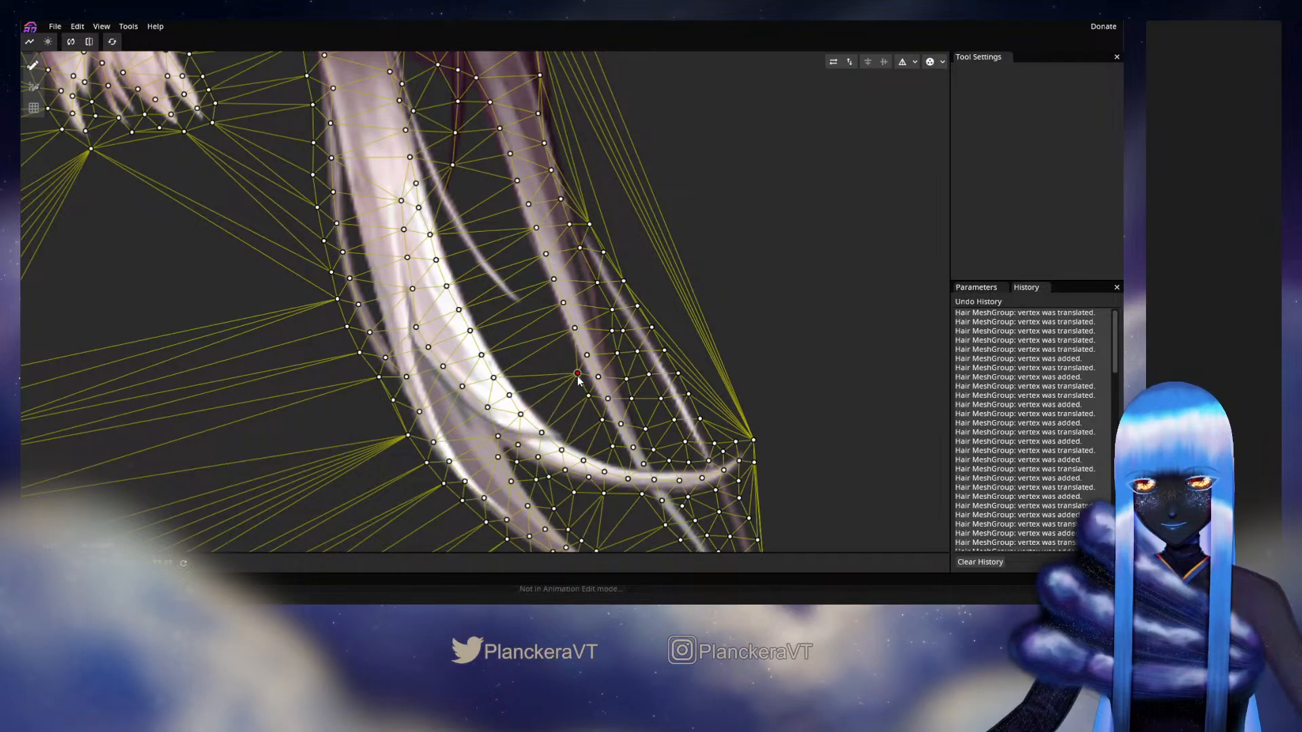
ctrl+click(562, 350)
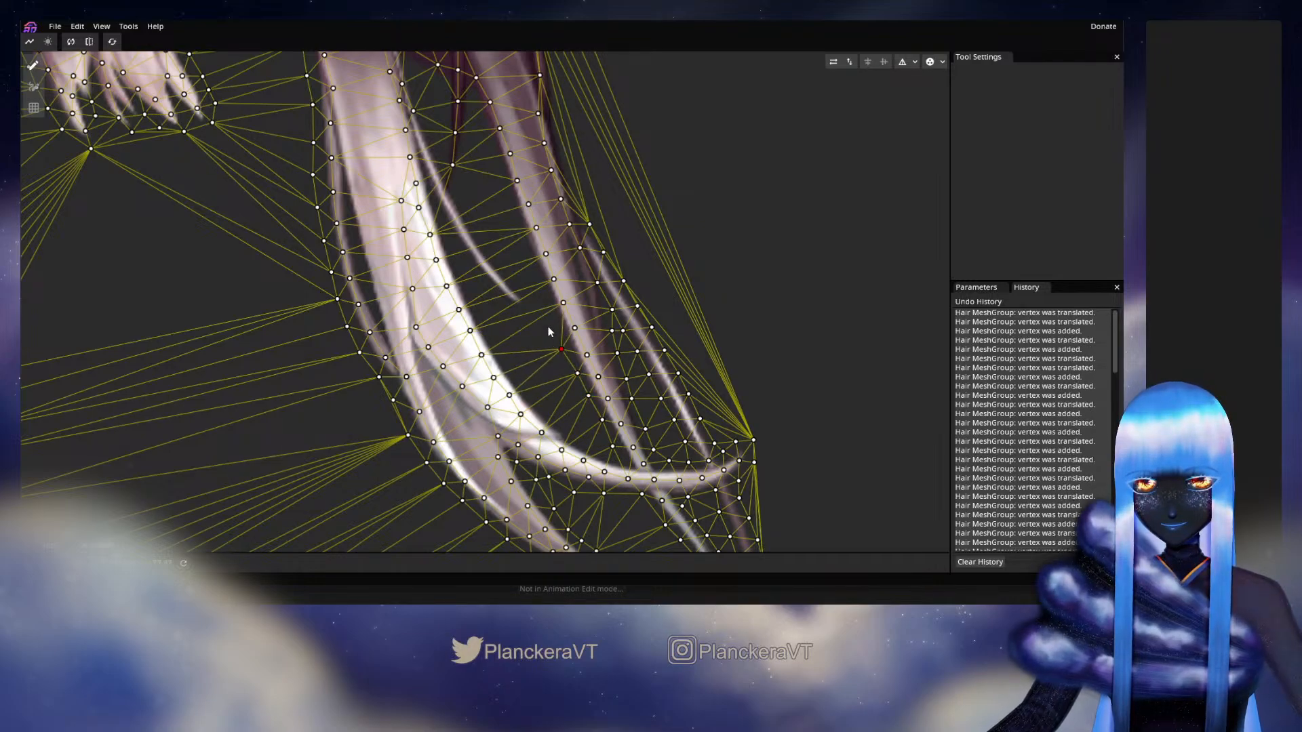
key(Delete)
ctrl+click(548, 327)
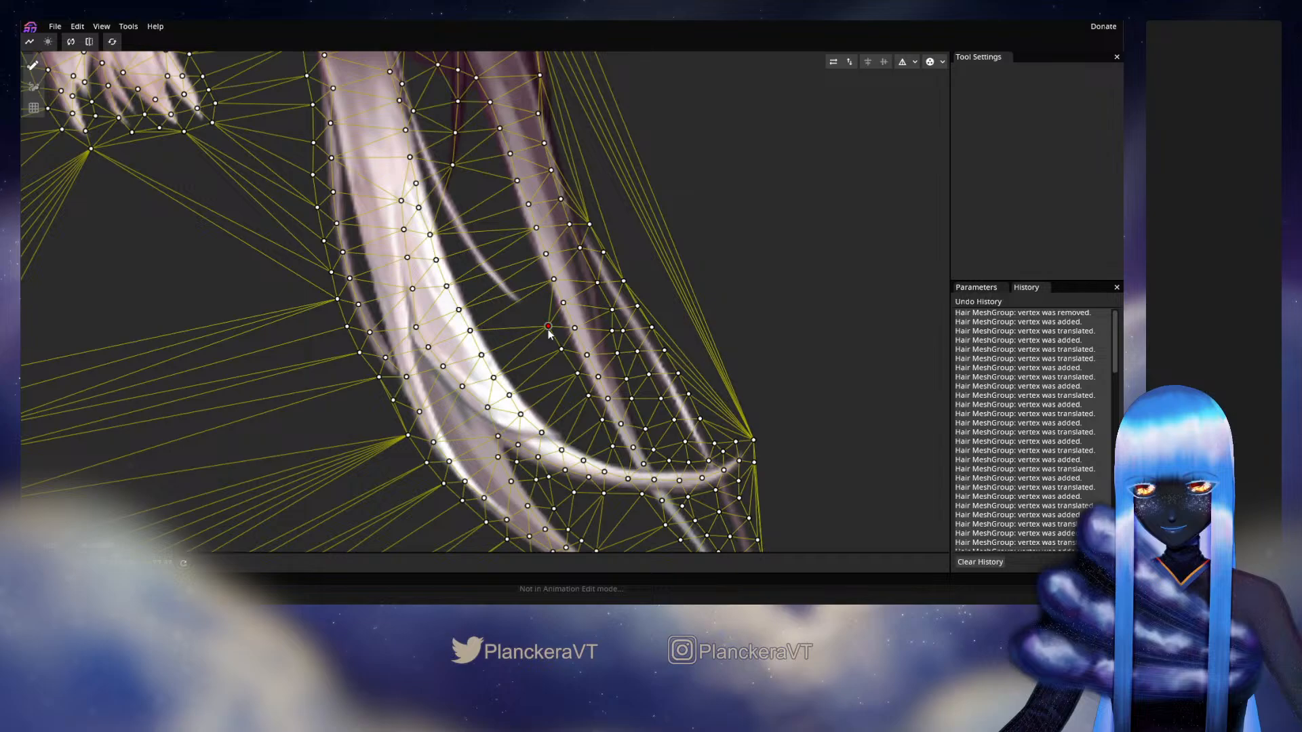
drag(548, 327, 608, 404)
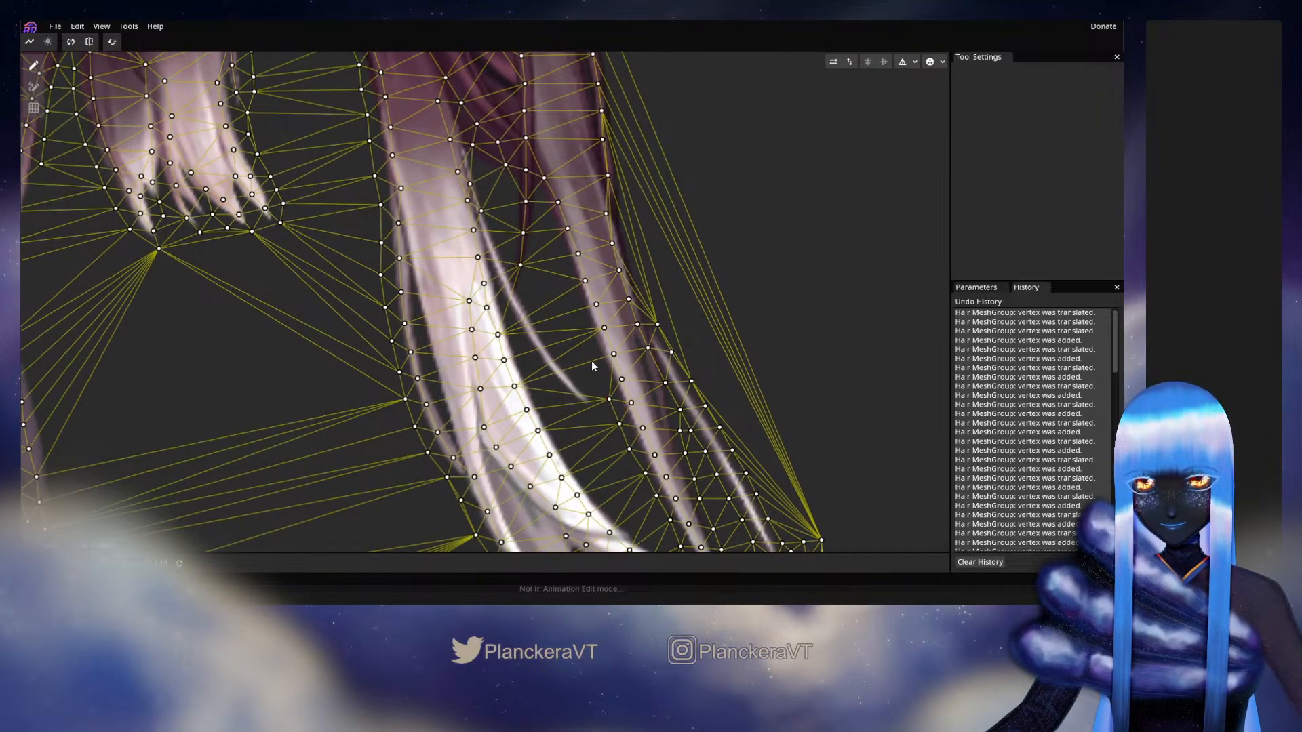
Step: Continue the inner-edge vertices up the broad darker lock until they meet the base of the dark pointed strand
ctrl+click(597, 370)
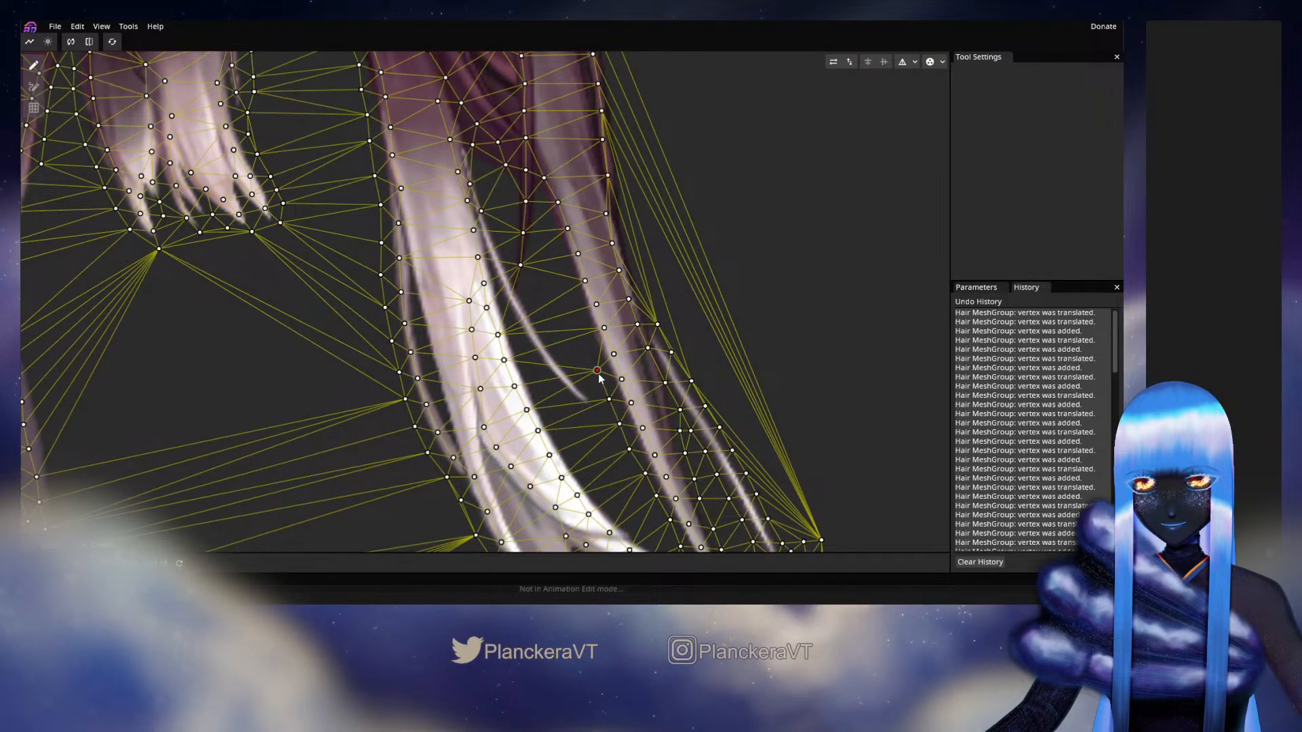
drag(597, 371, 587, 347)
ctrl+click(577, 321)
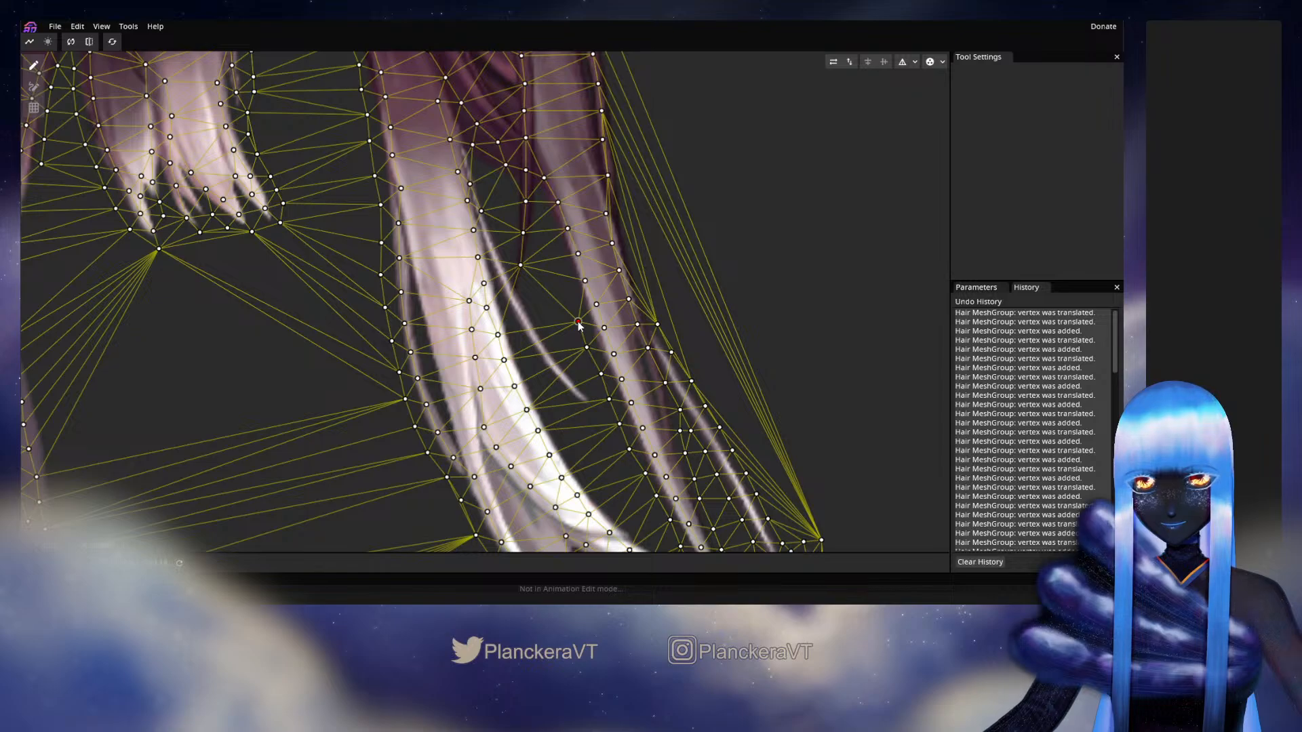
ctrl+click(571, 301)
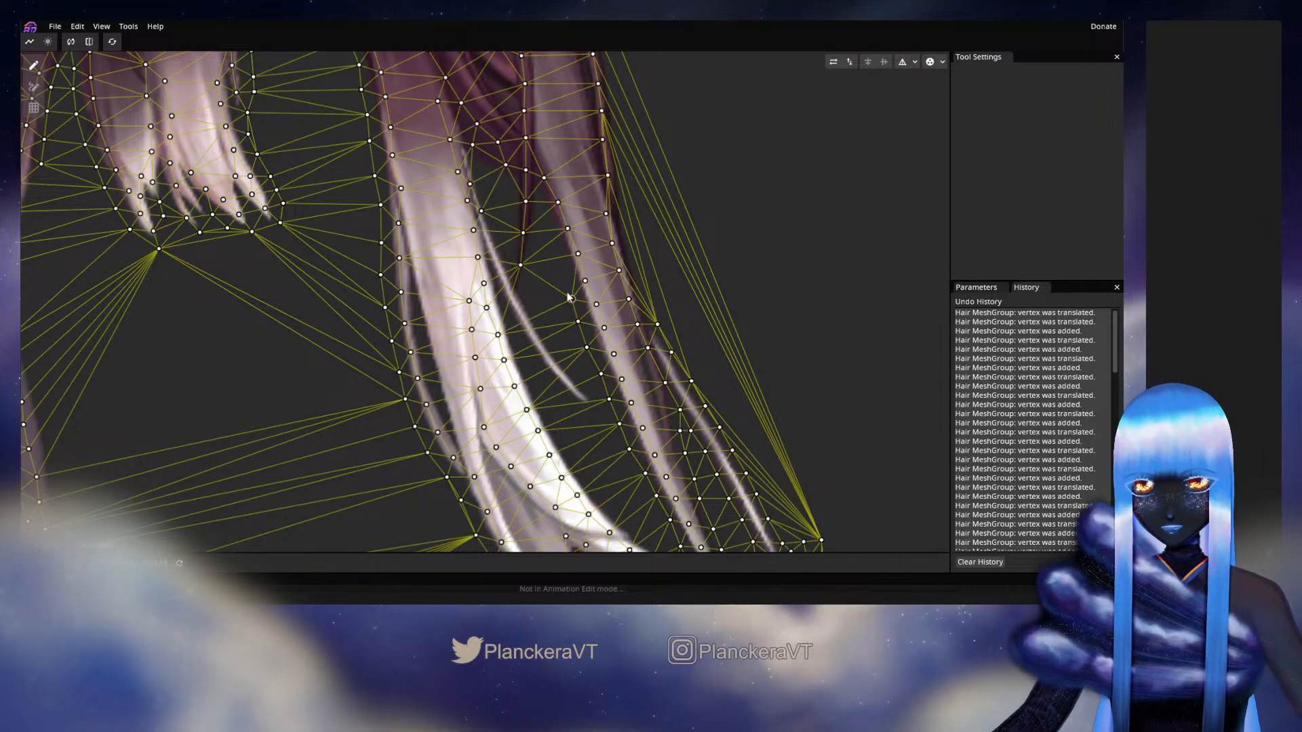
ctrl+click(560, 274)
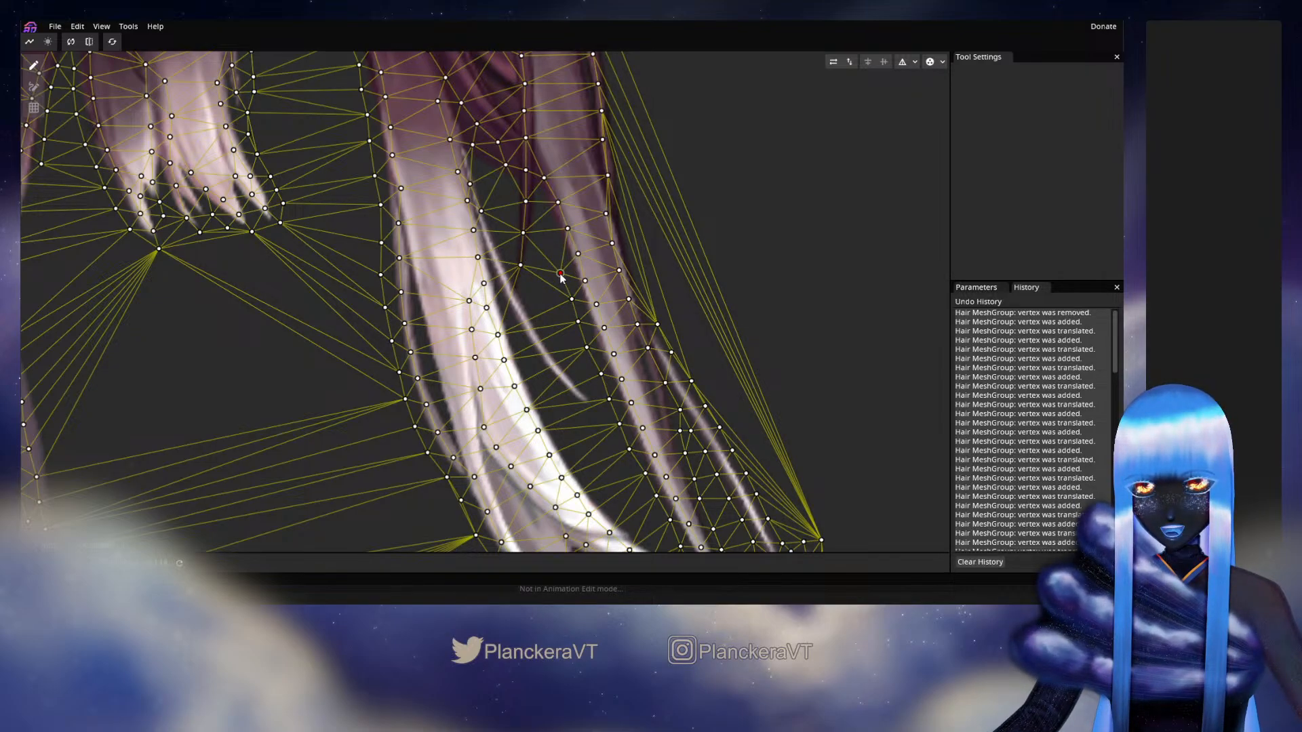
ctrl+click(556, 249)
ctrl+click(544, 224)
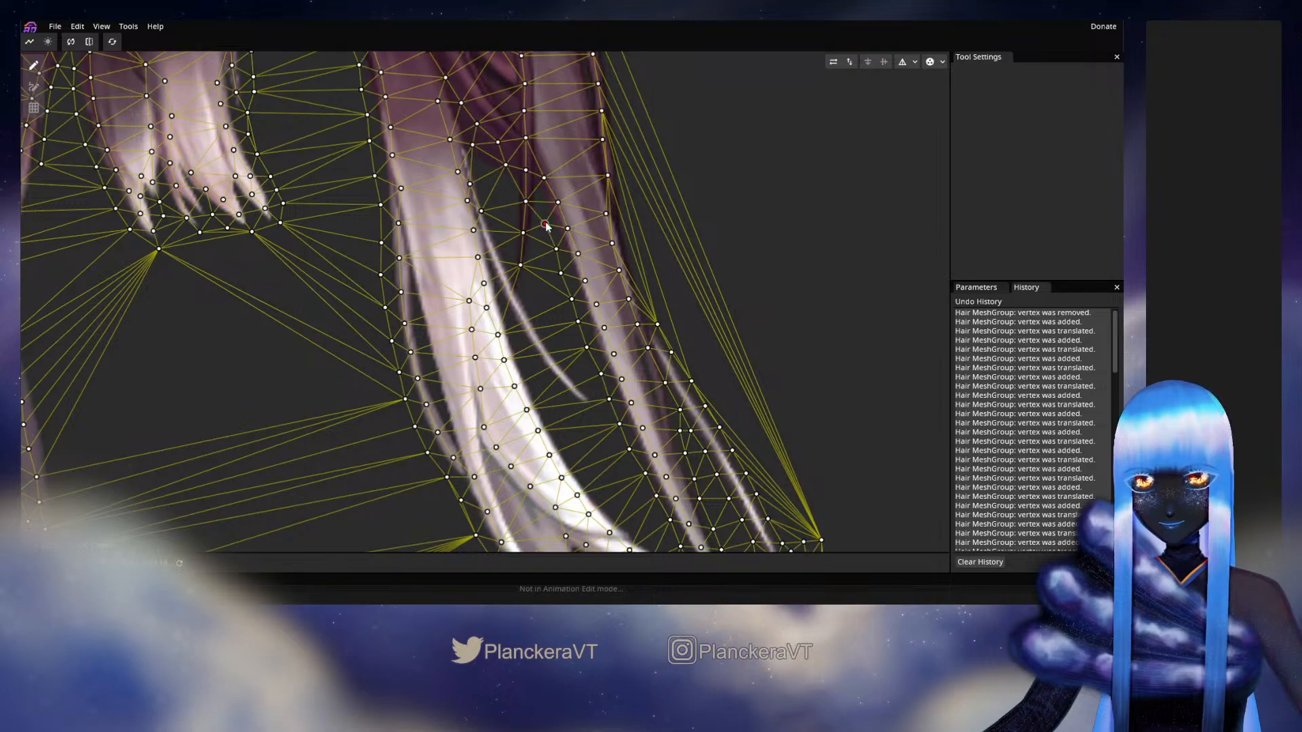
ctrl+click(539, 204)
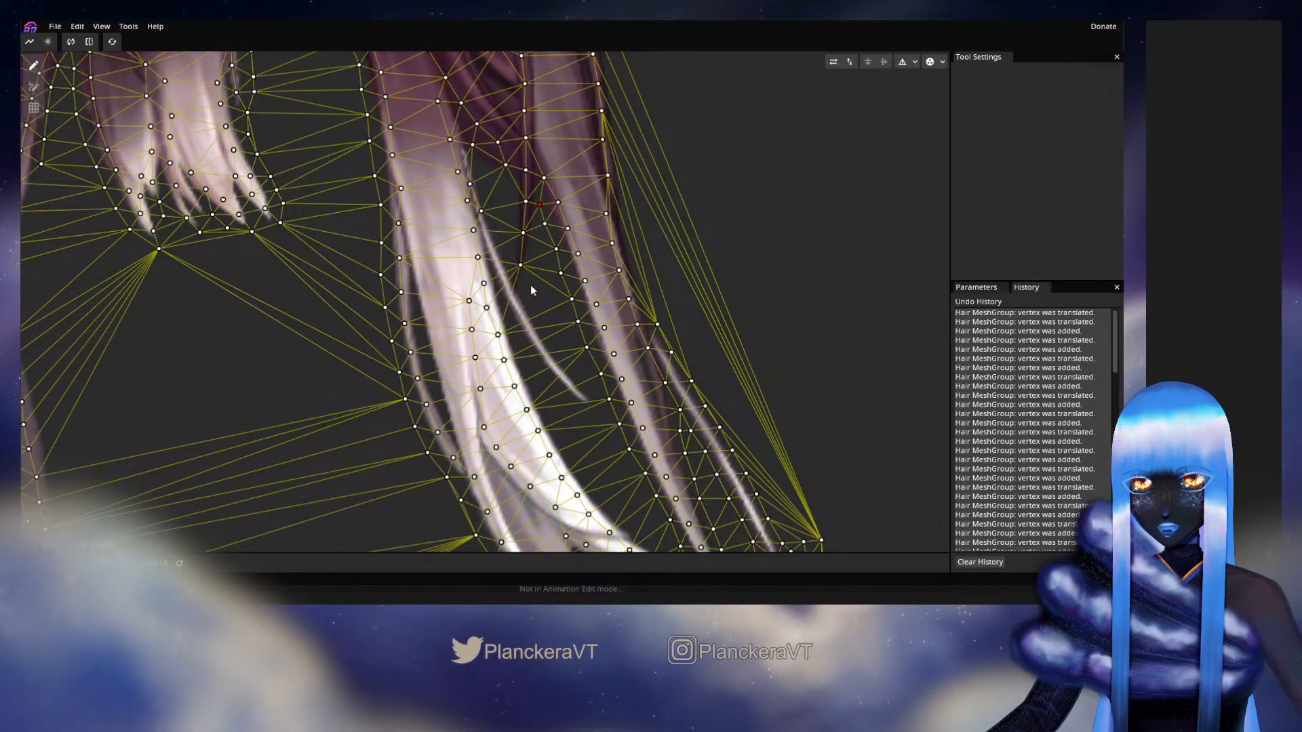
Step: Outline the dark pointed strand with vertices down both sides and below its tip, nudging the upper inner one into line
scroll(531, 289, down, 3)
scroll(573, 281, up, 3)
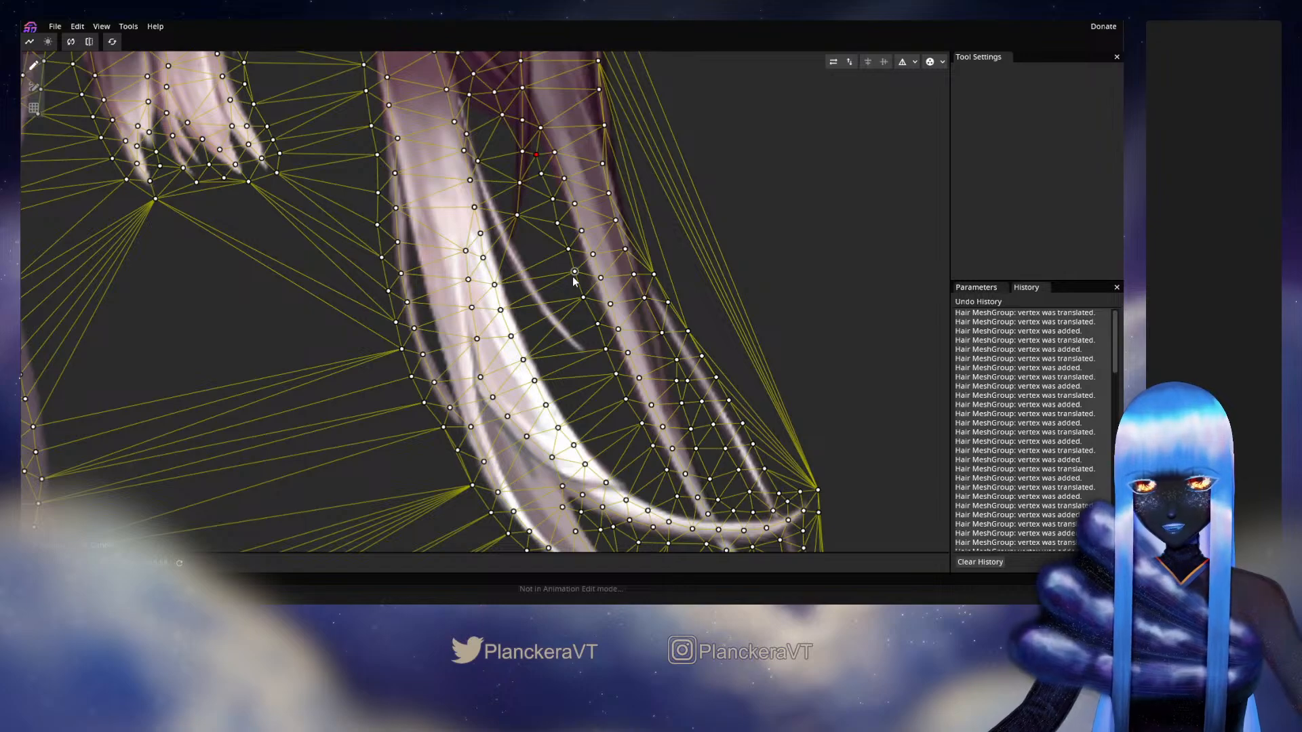
scroll(573, 281, down, 3)
scroll(550, 344, up, 3)
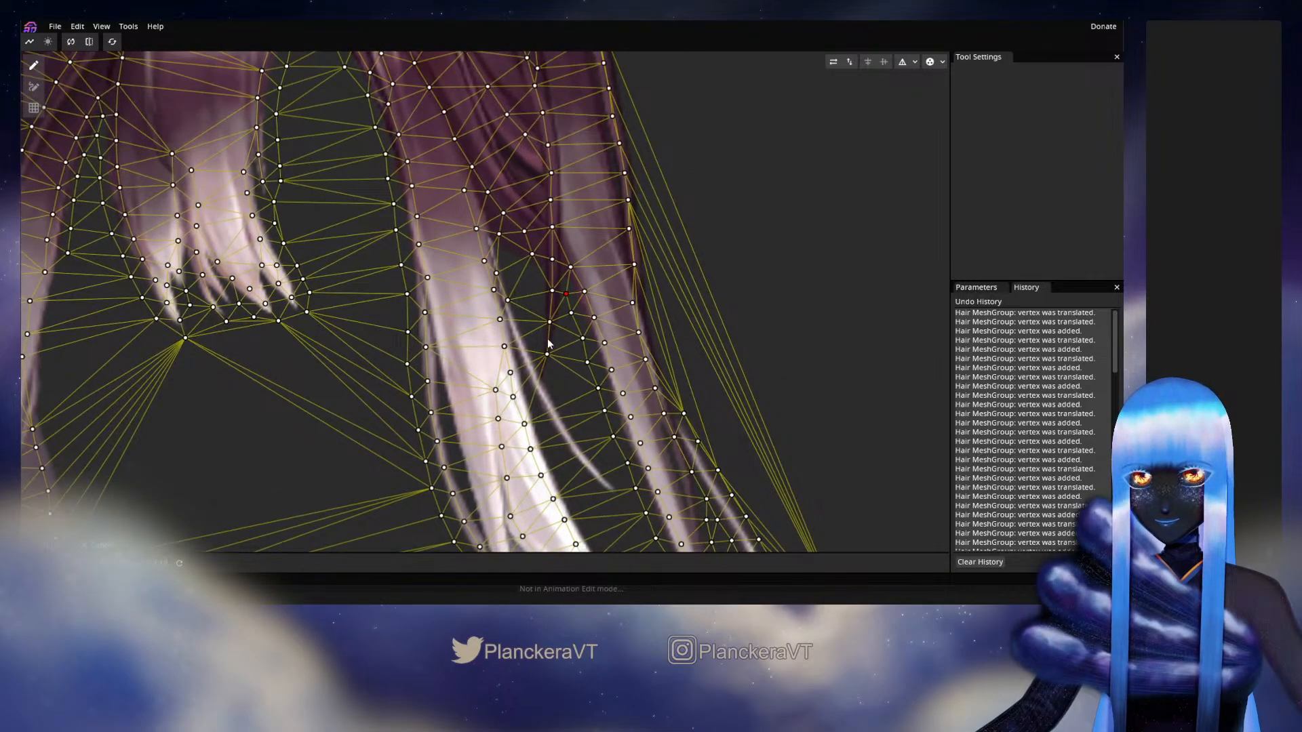
ctrl+click(536, 269)
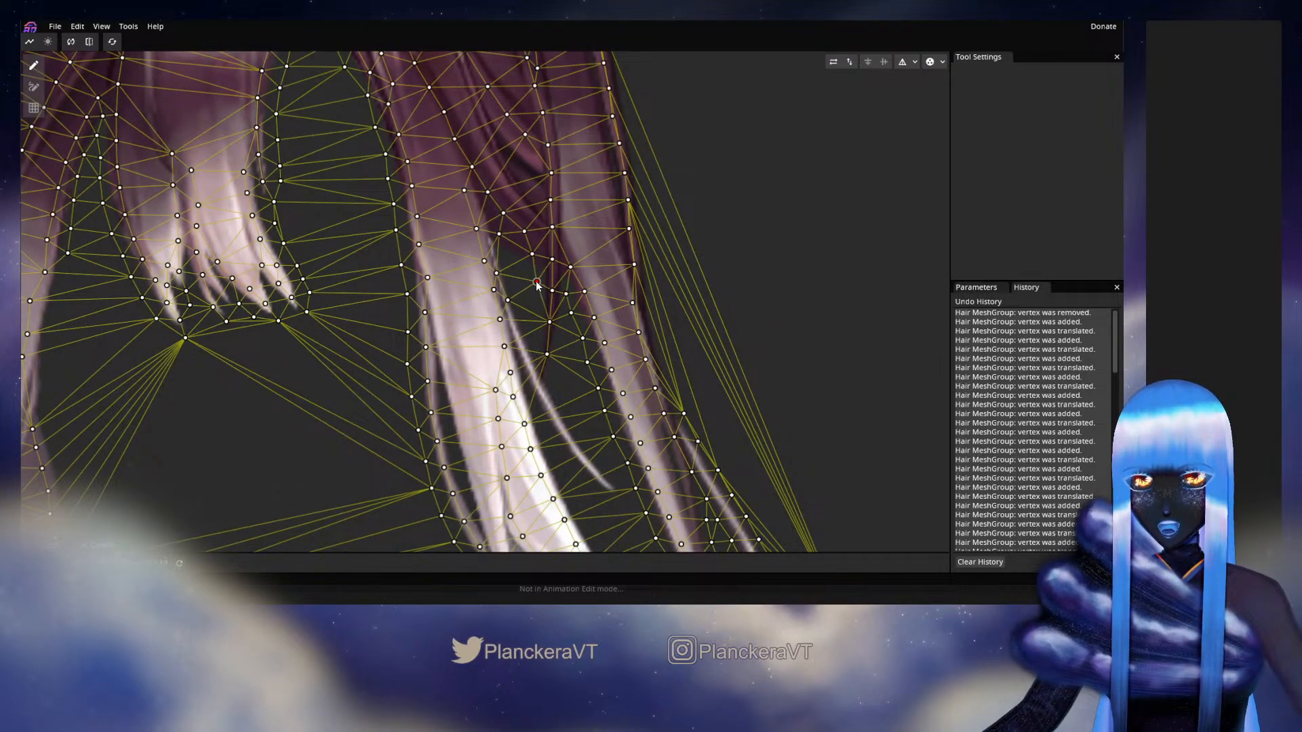
drag(537, 281, 535, 275)
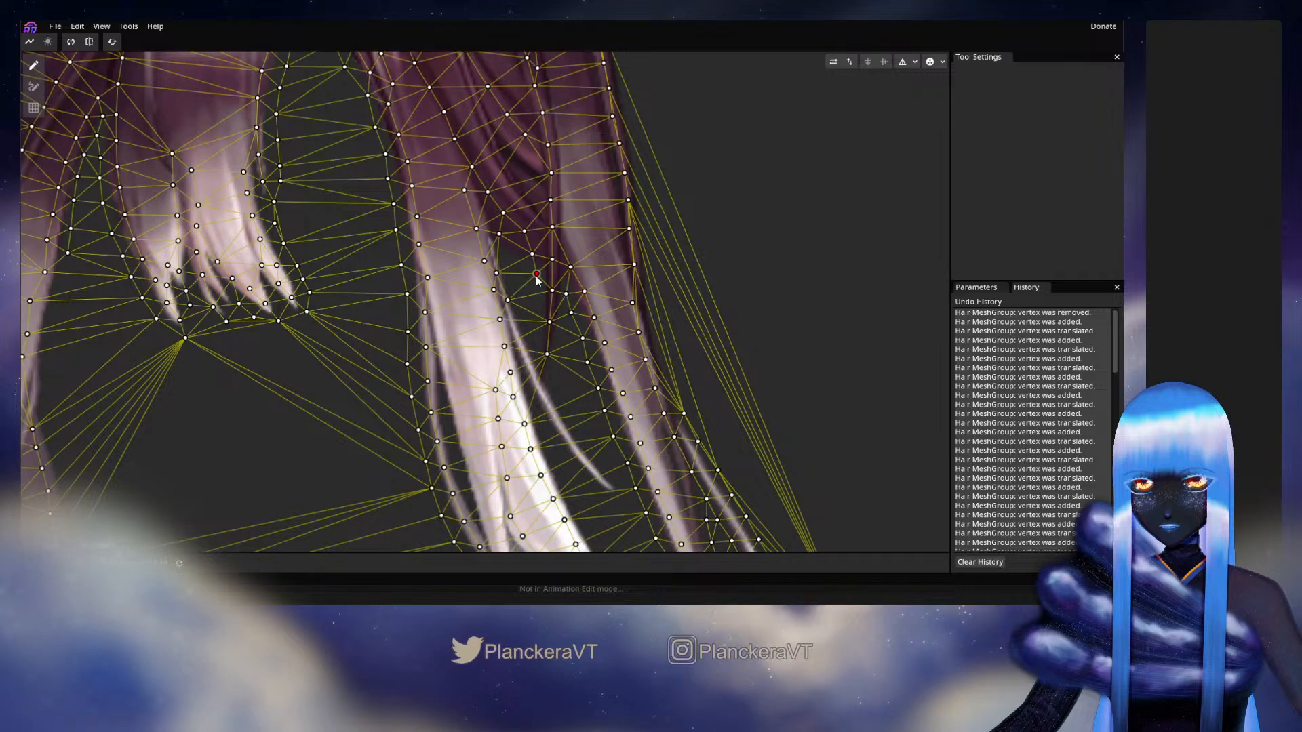
ctrl+click(531, 302)
ctrl+click(566, 343)
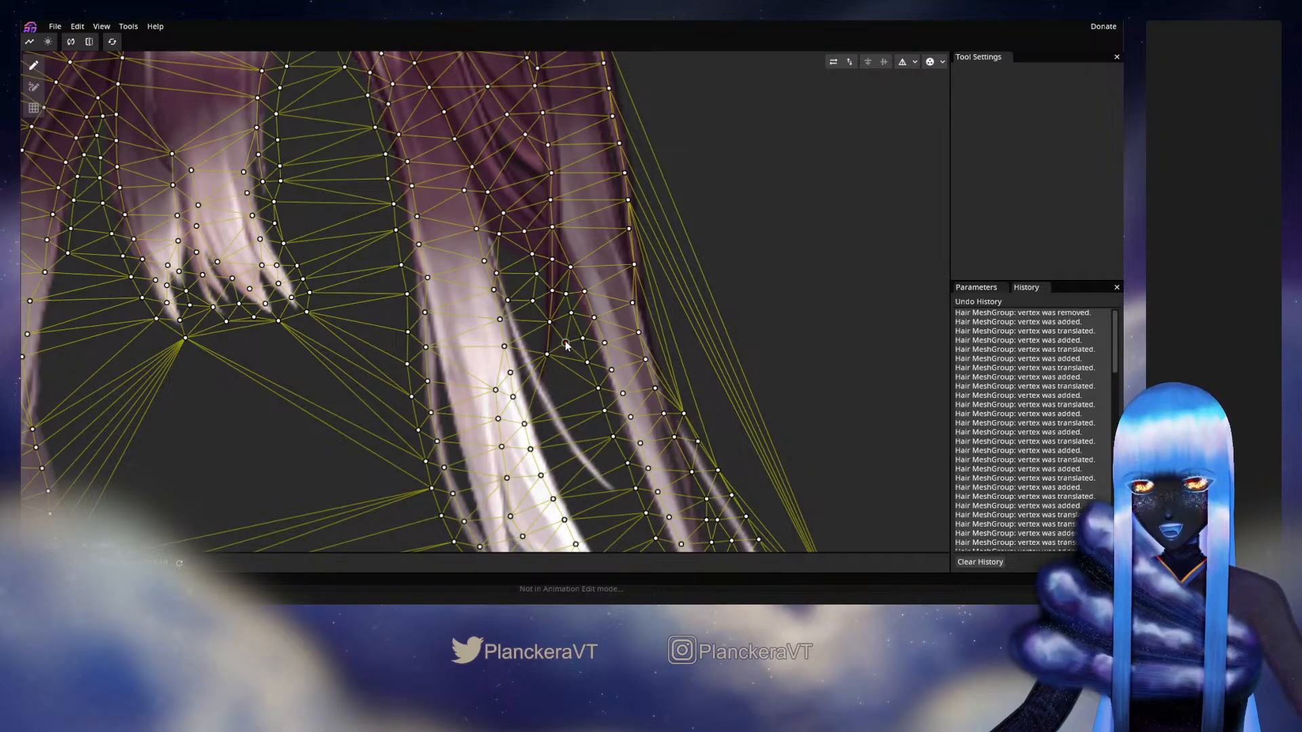
ctrl+click(535, 337)
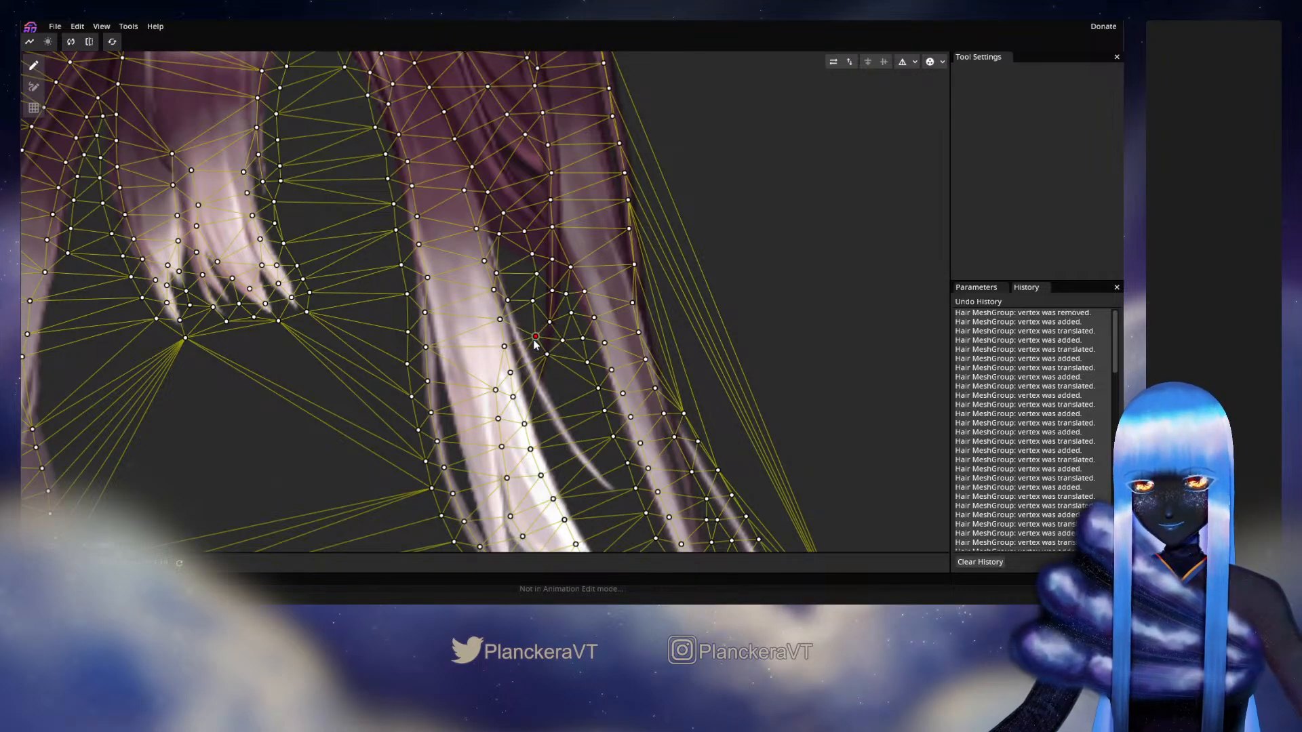
ctrl+click(556, 375)
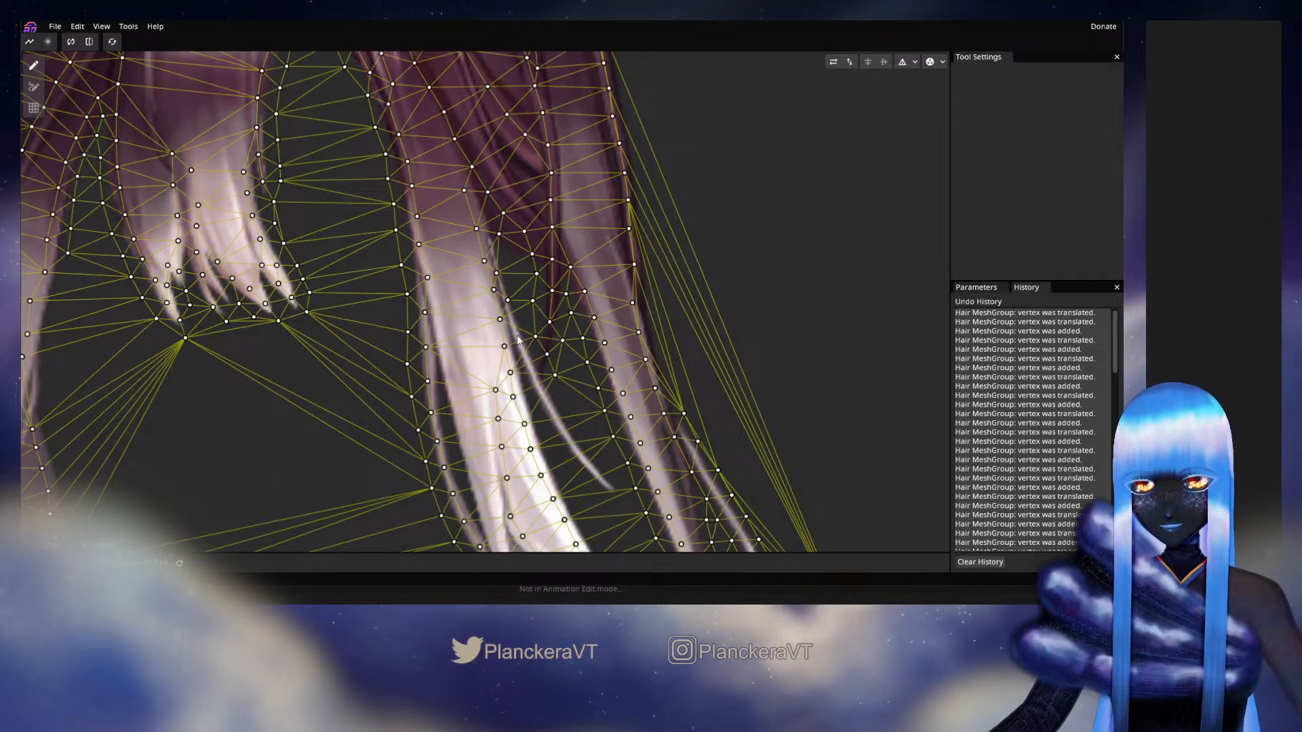
Step: Add vertices on both sides of the thin pale strand's upper half, beside the large pale lock, adjusting those that sit off its edge
ctrl+click(518, 335)
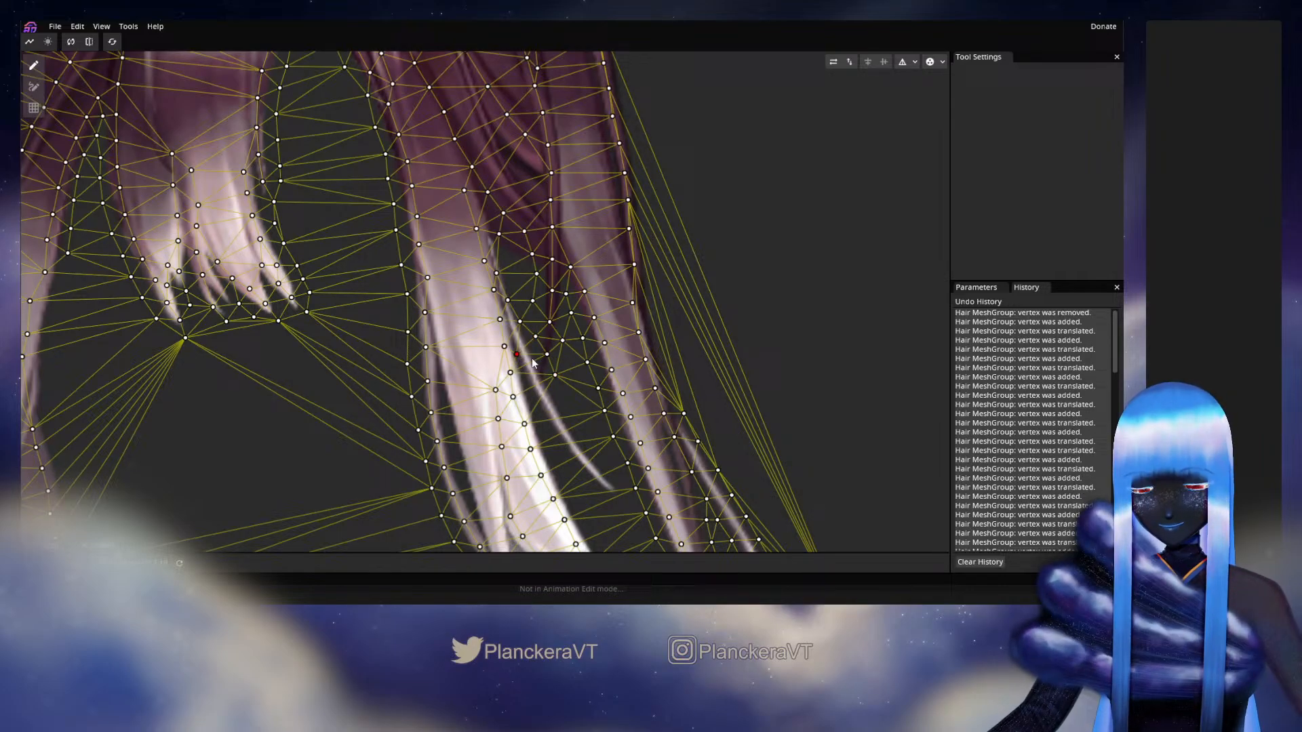
ctrl+click(536, 361)
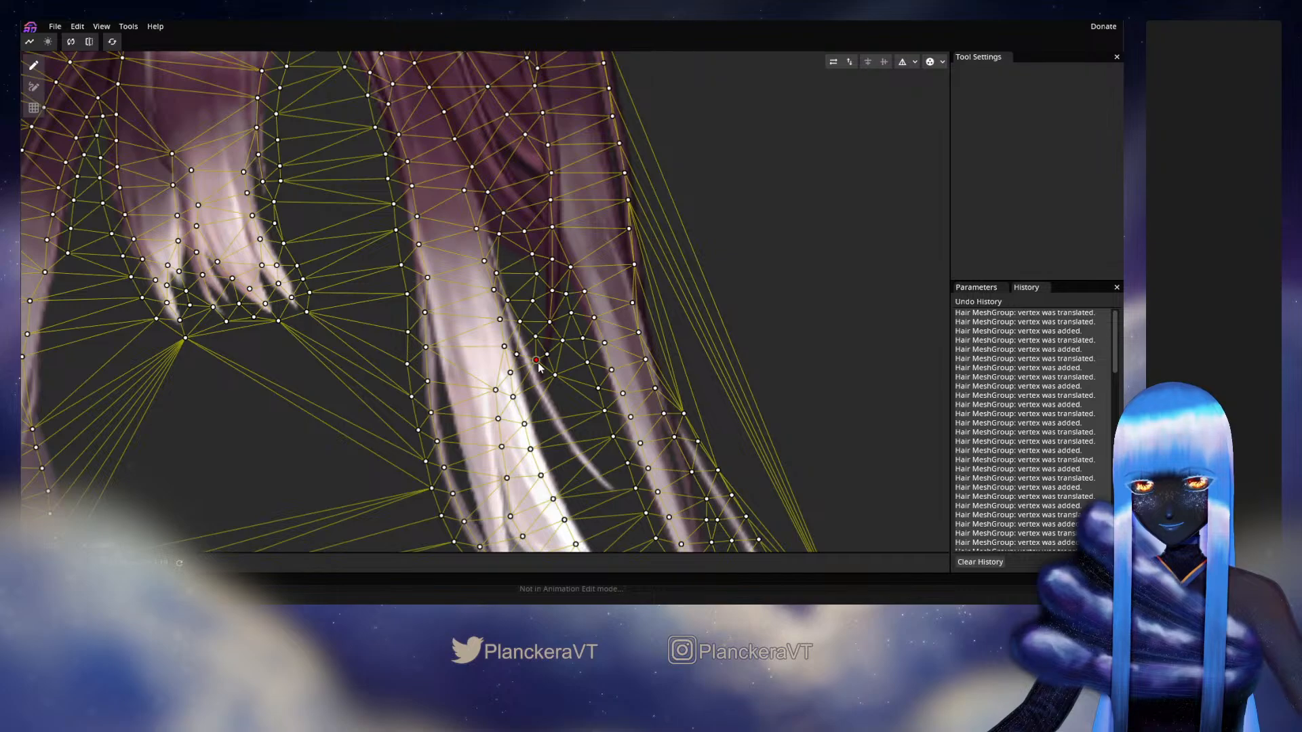
drag(538, 363, 538, 361)
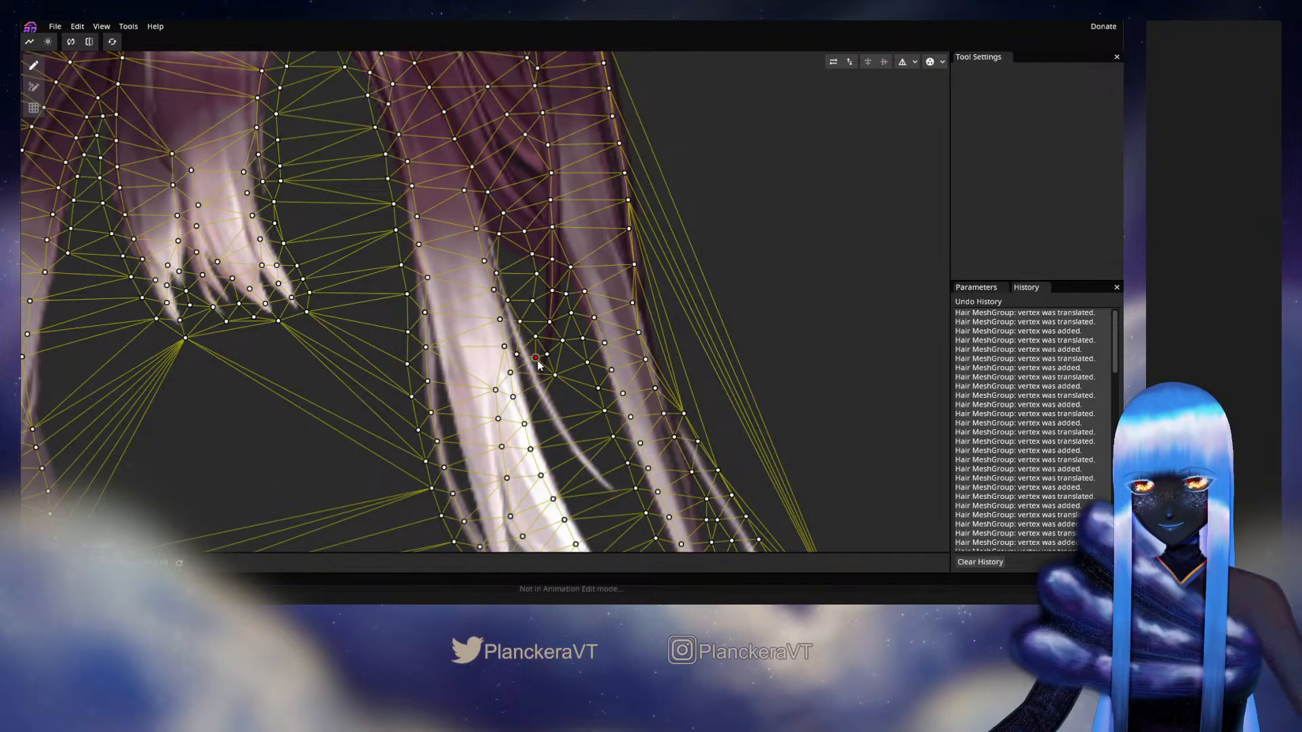
ctrl+click(549, 387)
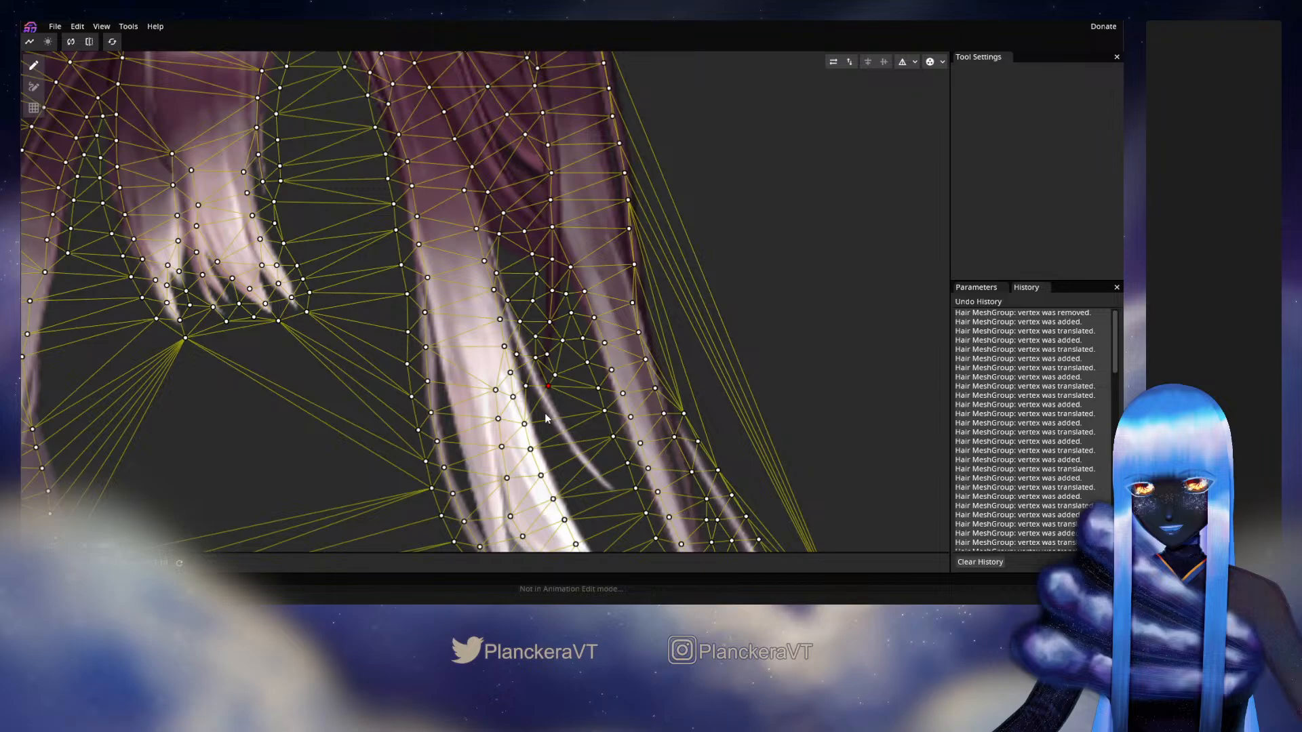
ctrl+click(536, 409)
ctrl+click(562, 400)
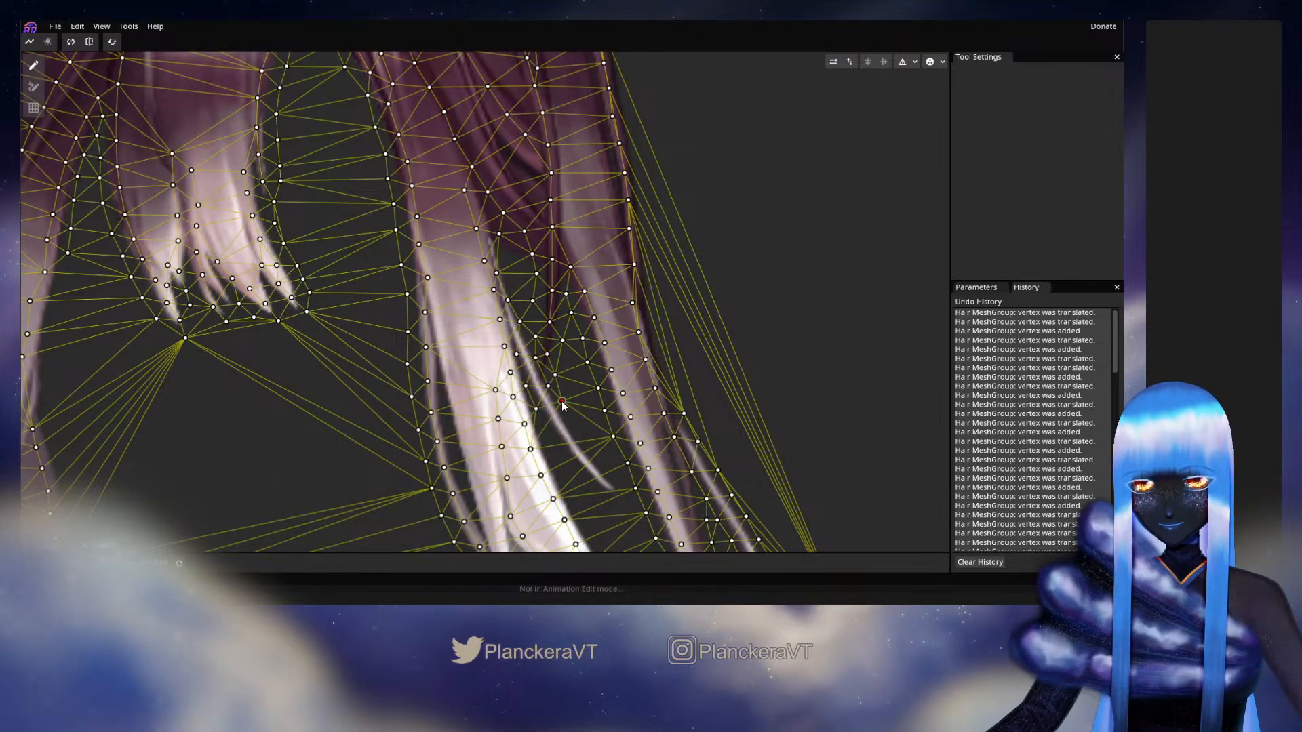
ctrl+click(548, 428)
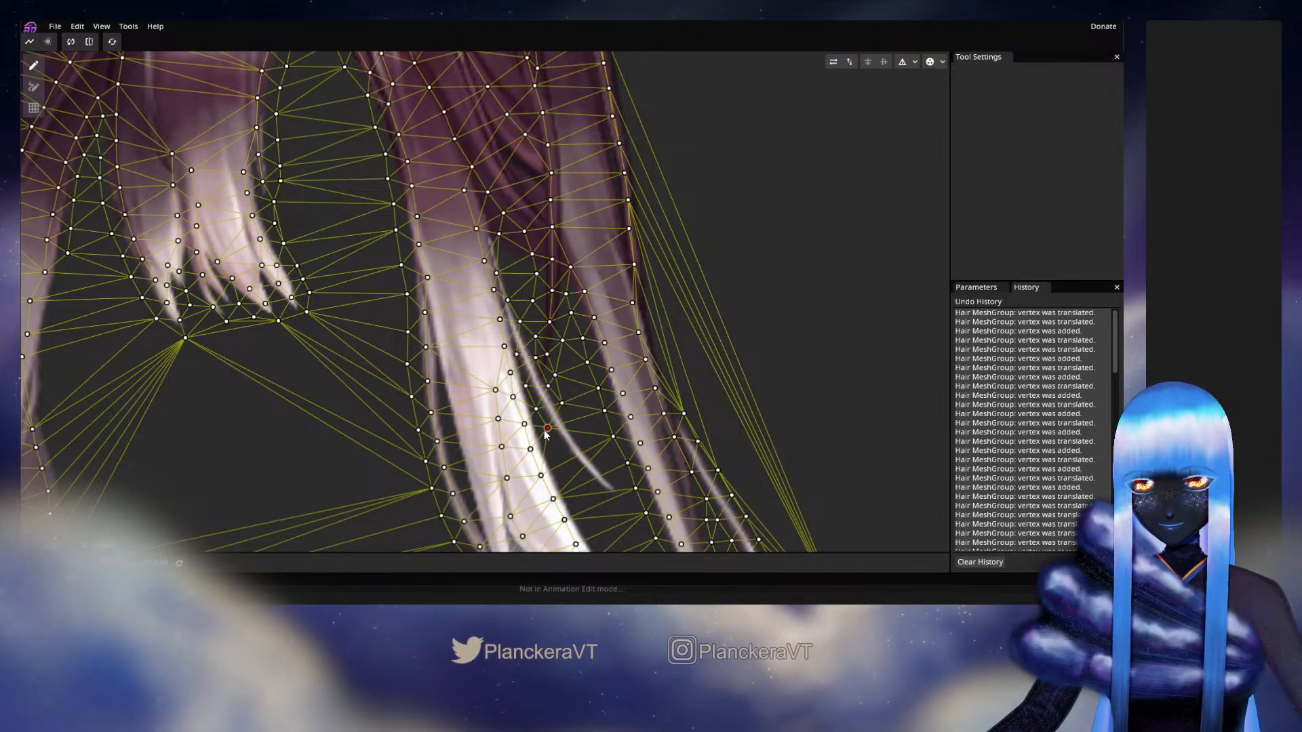
ctrl+click(574, 420)
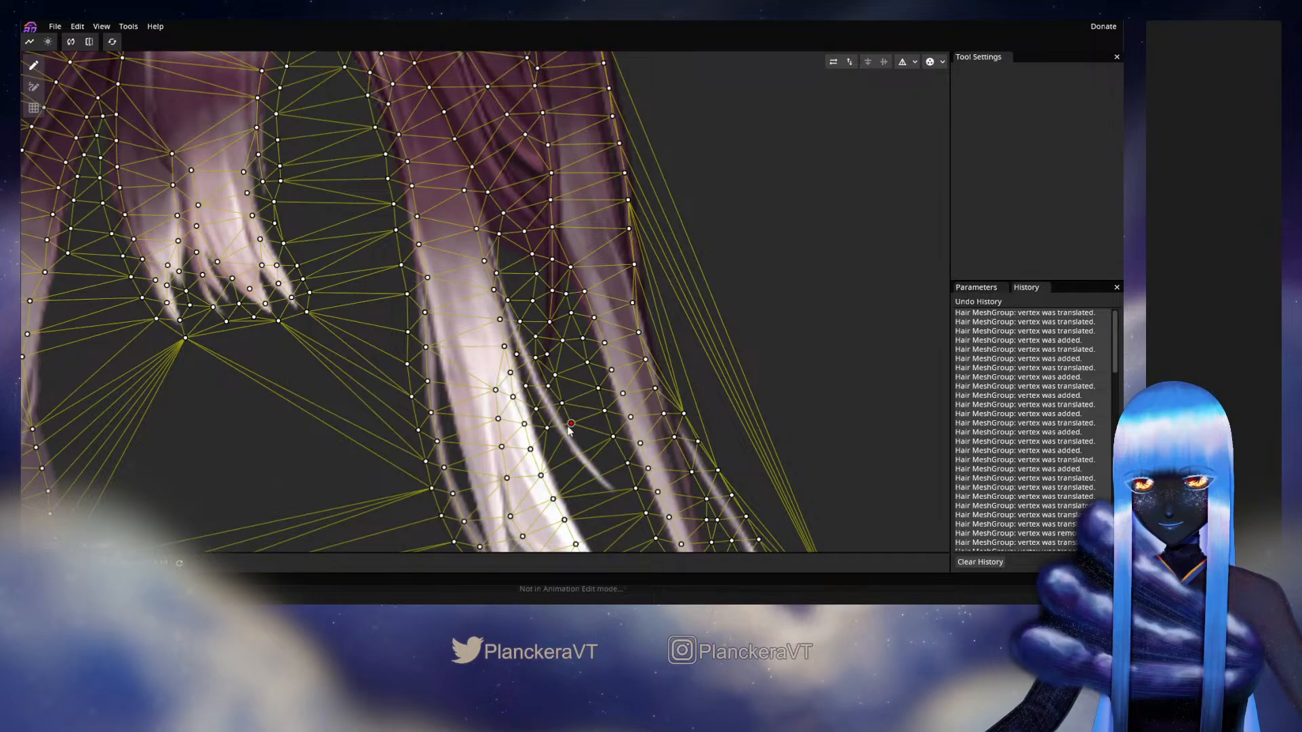
drag(568, 429, 568, 434)
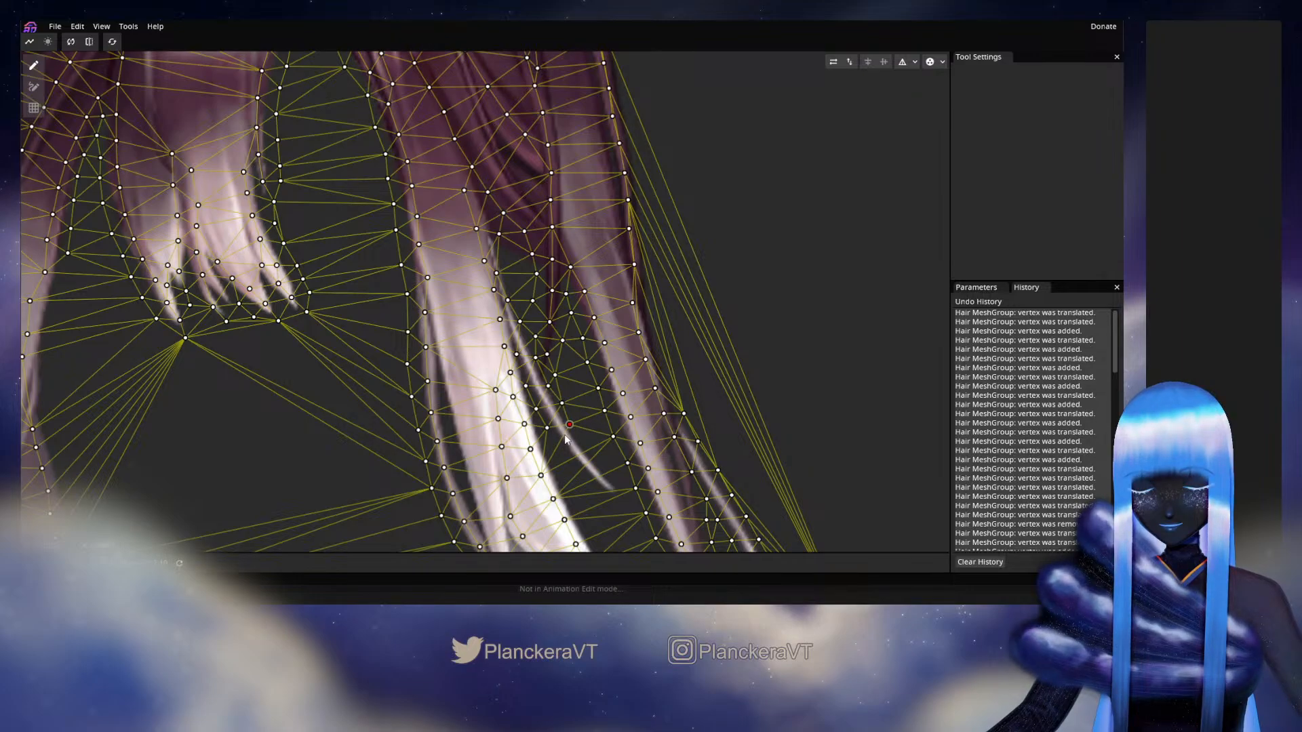
Step: Continue the vertices down both sides of the thin pale strand and around its tip, nudging the lower inner ones into line
ctrl+click(584, 439)
ctrl+click(561, 447)
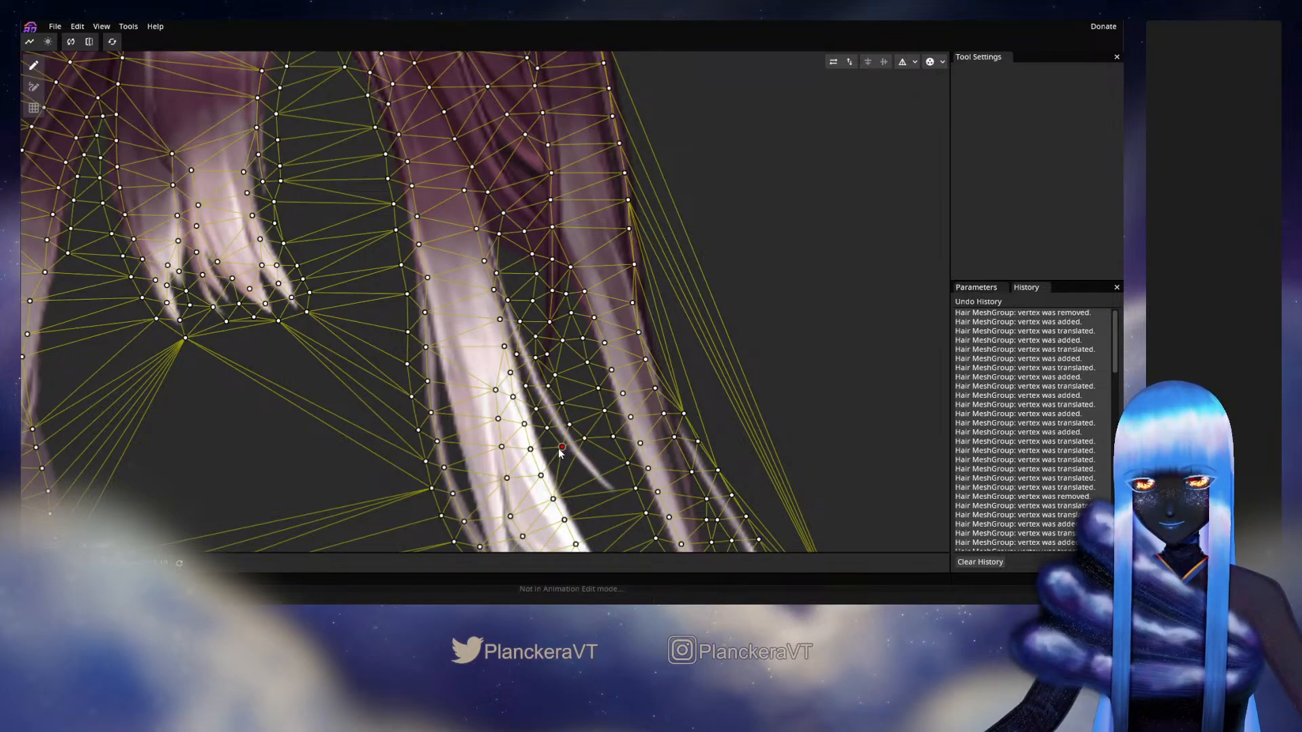
ctrl+click(573, 463)
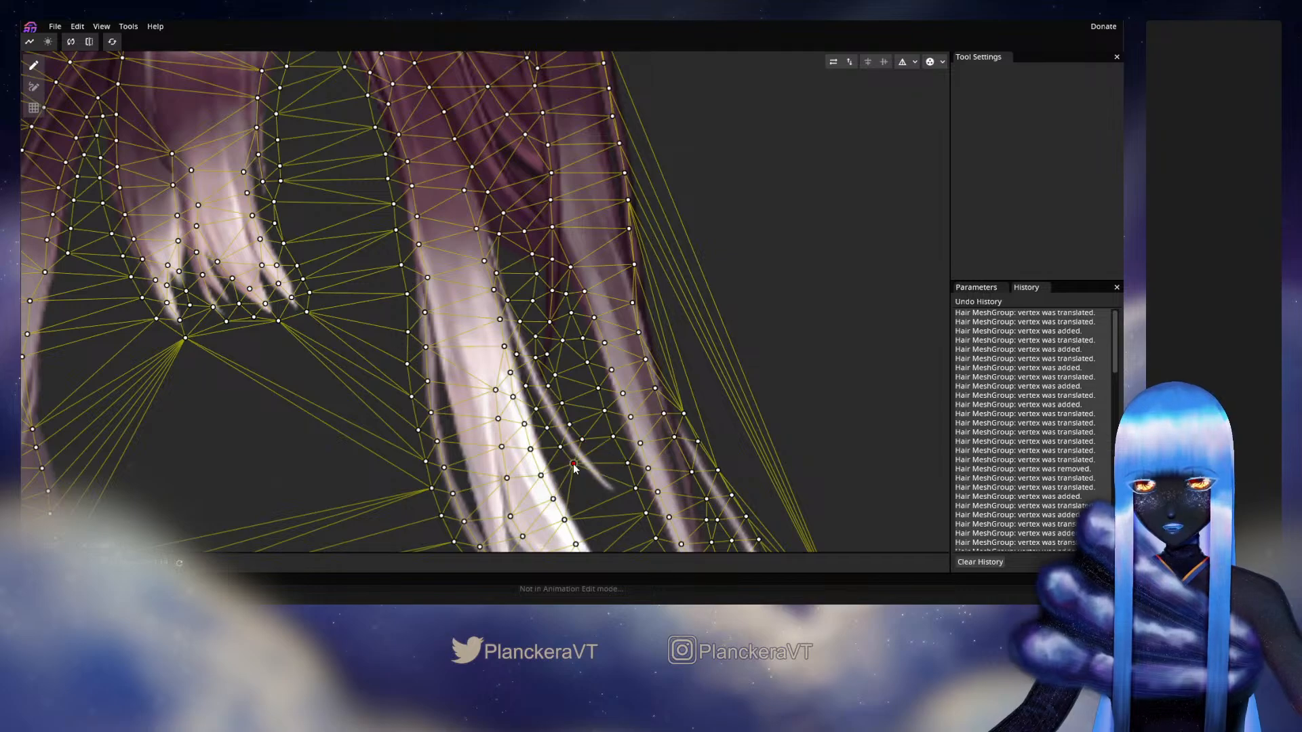
drag(575, 467, 569, 471)
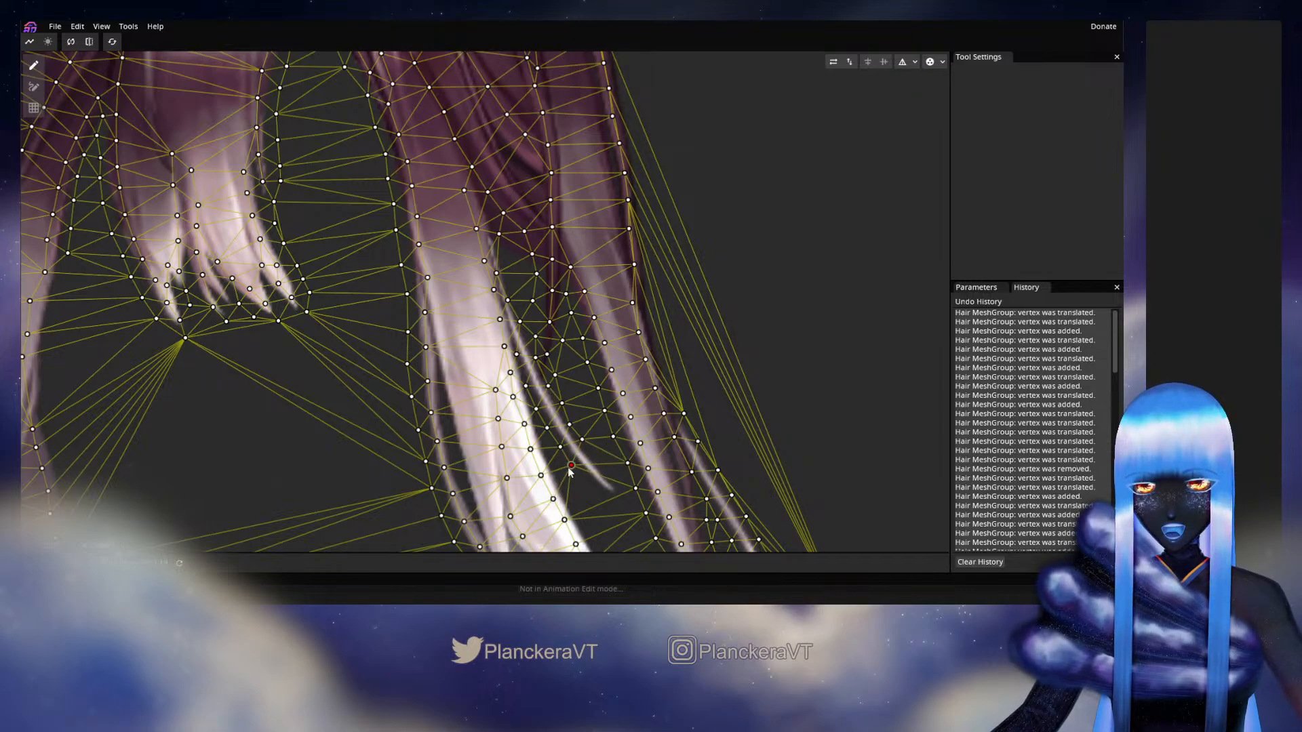
ctrl+click(592, 456)
ctrl+click(584, 479)
drag(585, 481, 589, 482)
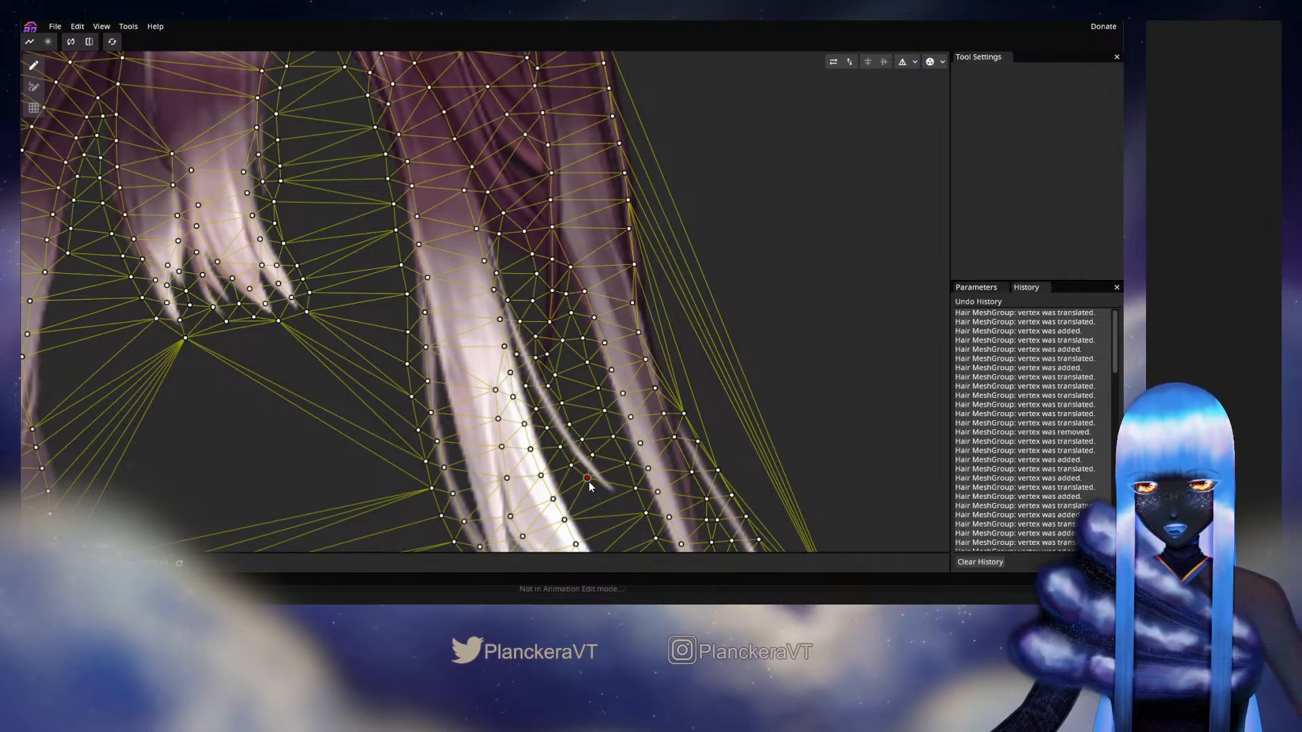
ctrl+click(609, 473)
ctrl+click(599, 491)
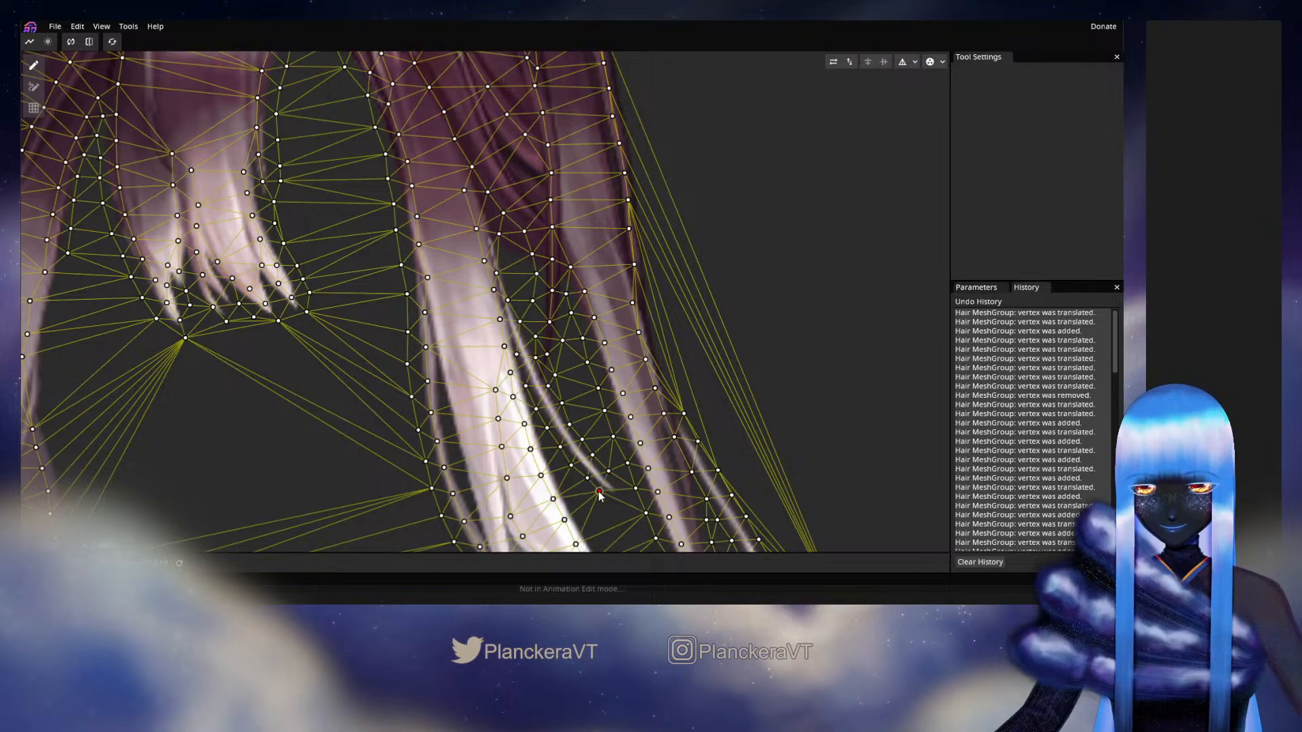
drag(595, 492, 568, 459)
ctrl+click(623, 495)
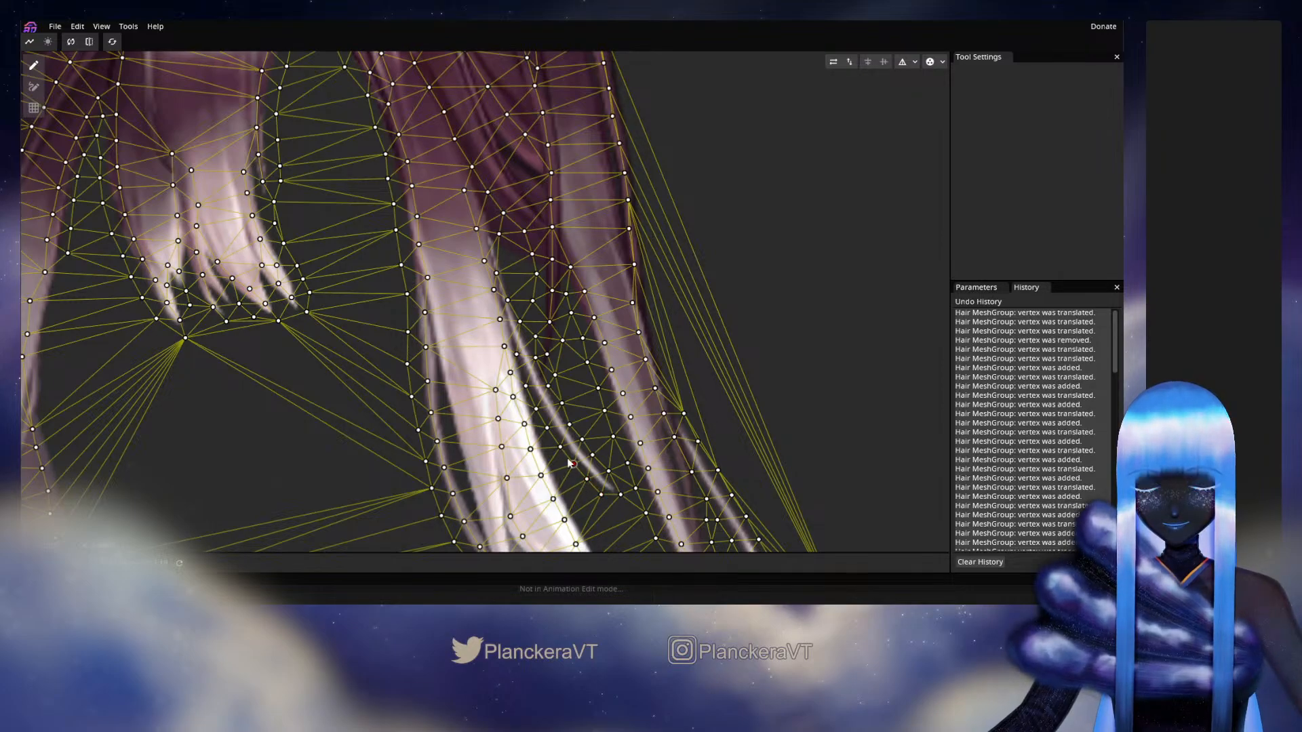
click(560, 447)
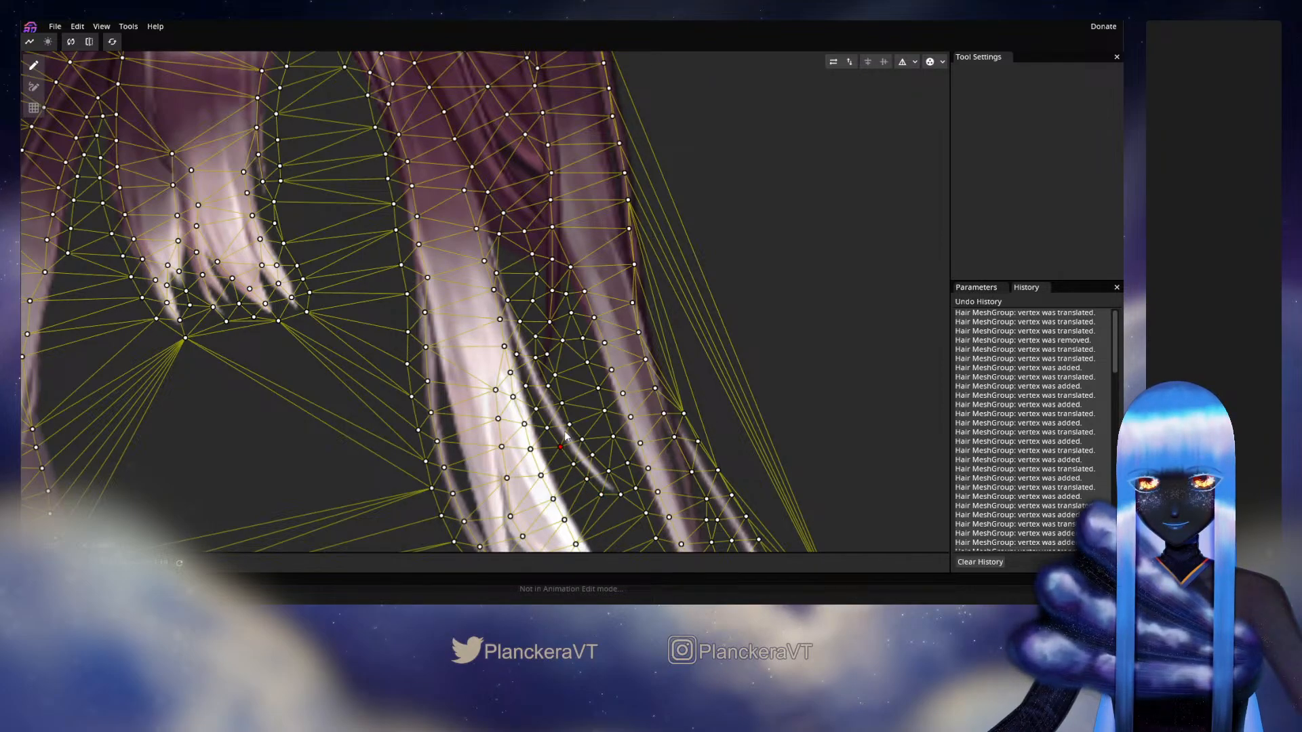
Step: Add a vertex in the gap's upper end between the large pale lock and the dark pointed strand, and shift it slightly down
drag(565, 294, 616, 358)
ctrl+click(567, 323)
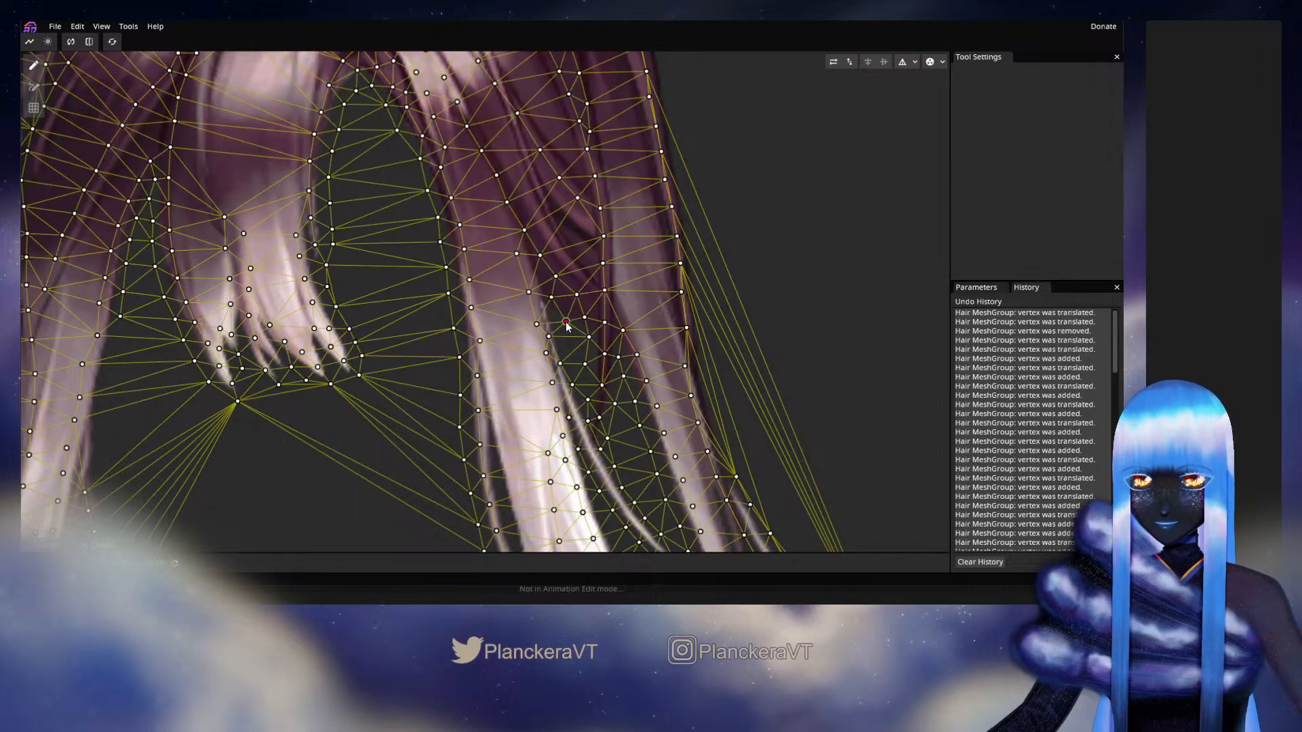
mouse_move(564, 324)
mouse_down()
mouse_move(552, 325)
mouse_move(573, 341)
mouse_up()
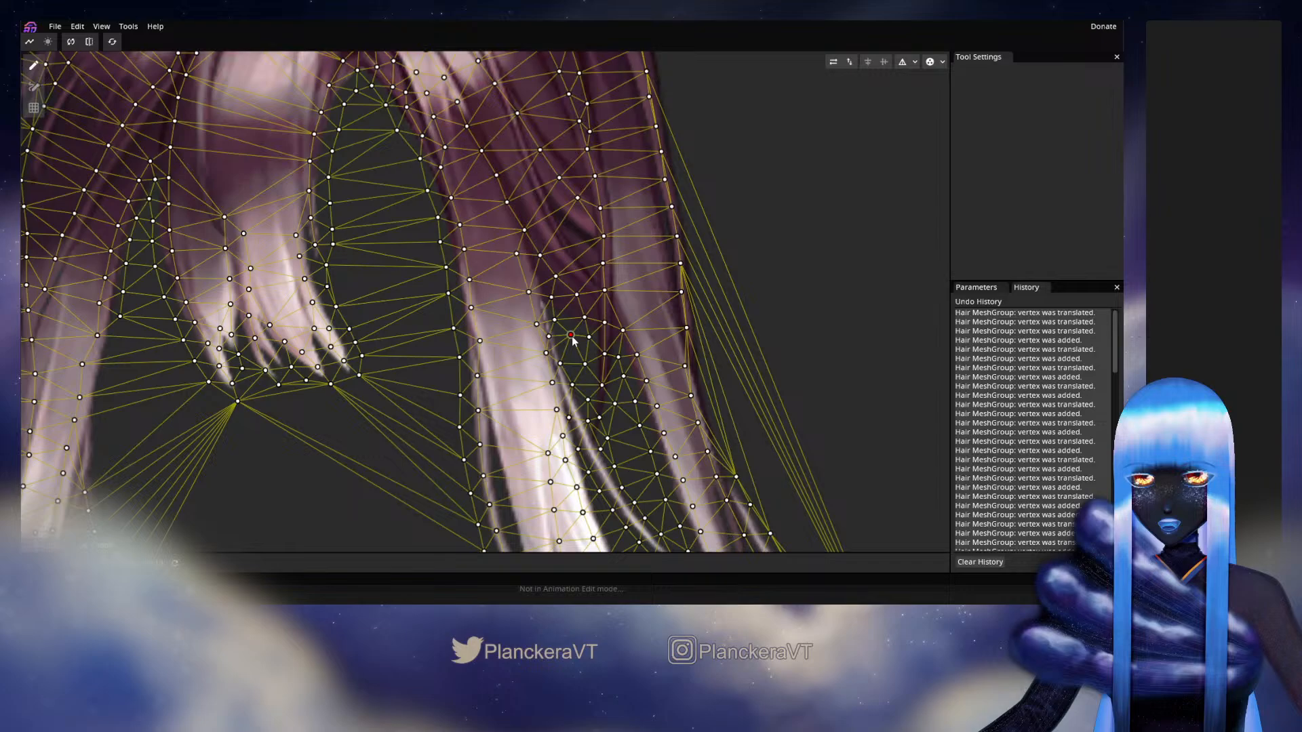
Step: Add Hair MeshGroup vertices just outside the edge of the long right-hand lock, working upward from its lower part
drag(790, 361, 718, 217)
drag(781, 423, 709, 256)
mouse_move(722, 310)
mouse_down()
mouse_move(699, 223)
mouse_move(686, 294)
mouse_move(710, 410)
mouse_move(634, 407)
mouse_up()
click(634, 390)
click(627, 382)
click(623, 352)
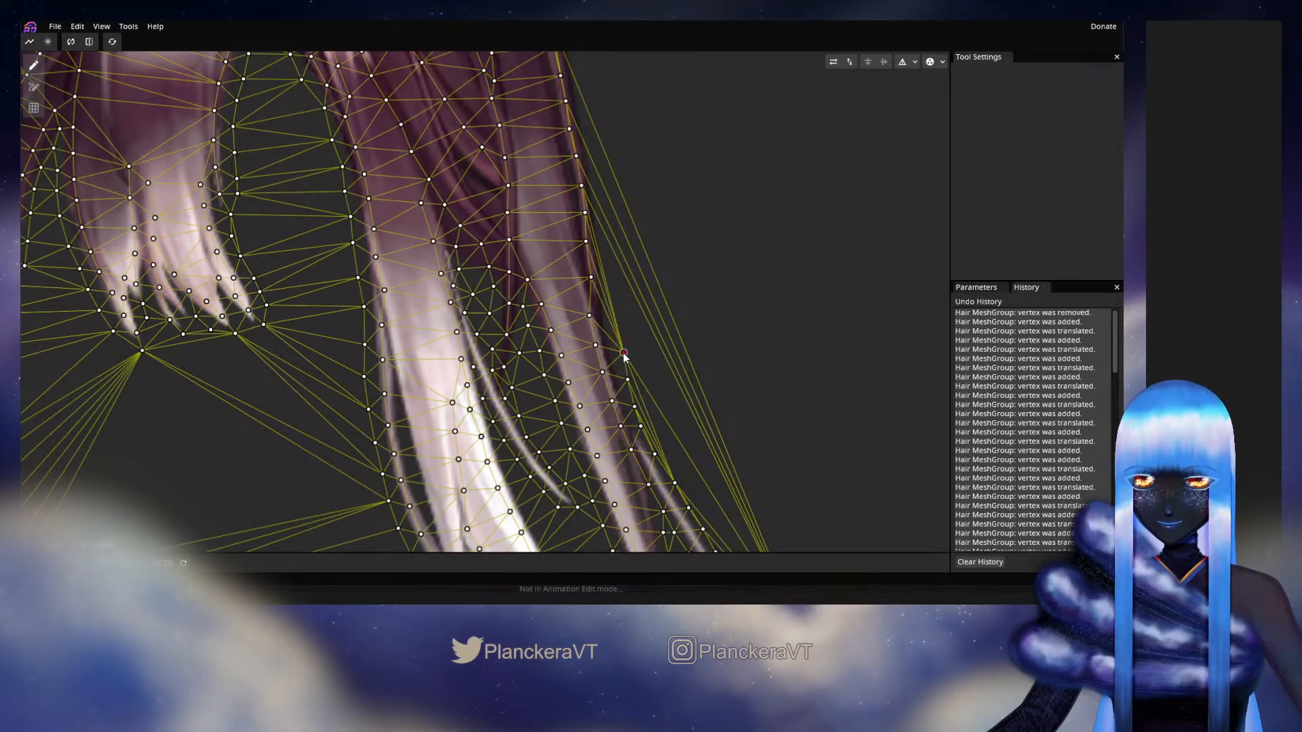
click(613, 327)
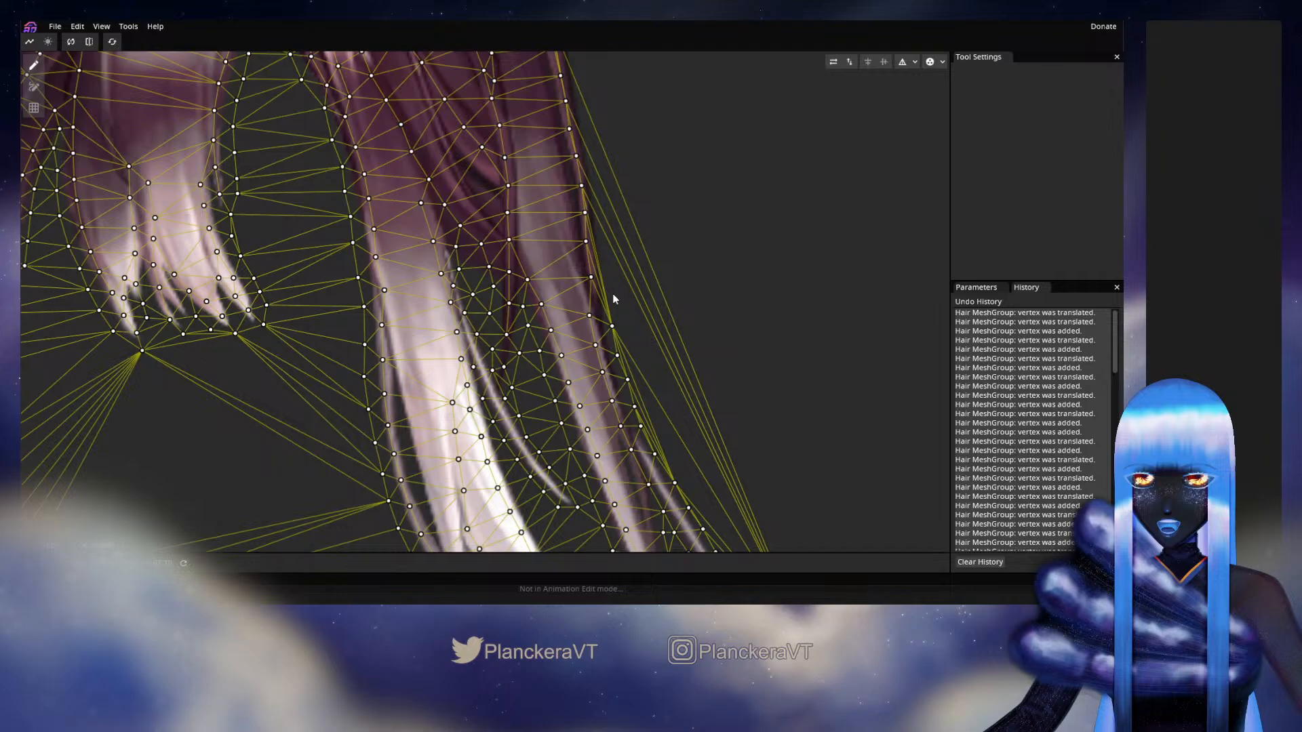
Step: Extend the outer row of vertices up the middle of the right-hand hair lock and adjust their positions
click(612, 294)
drag(590, 316, 594, 314)
drag(609, 293, 623, 366)
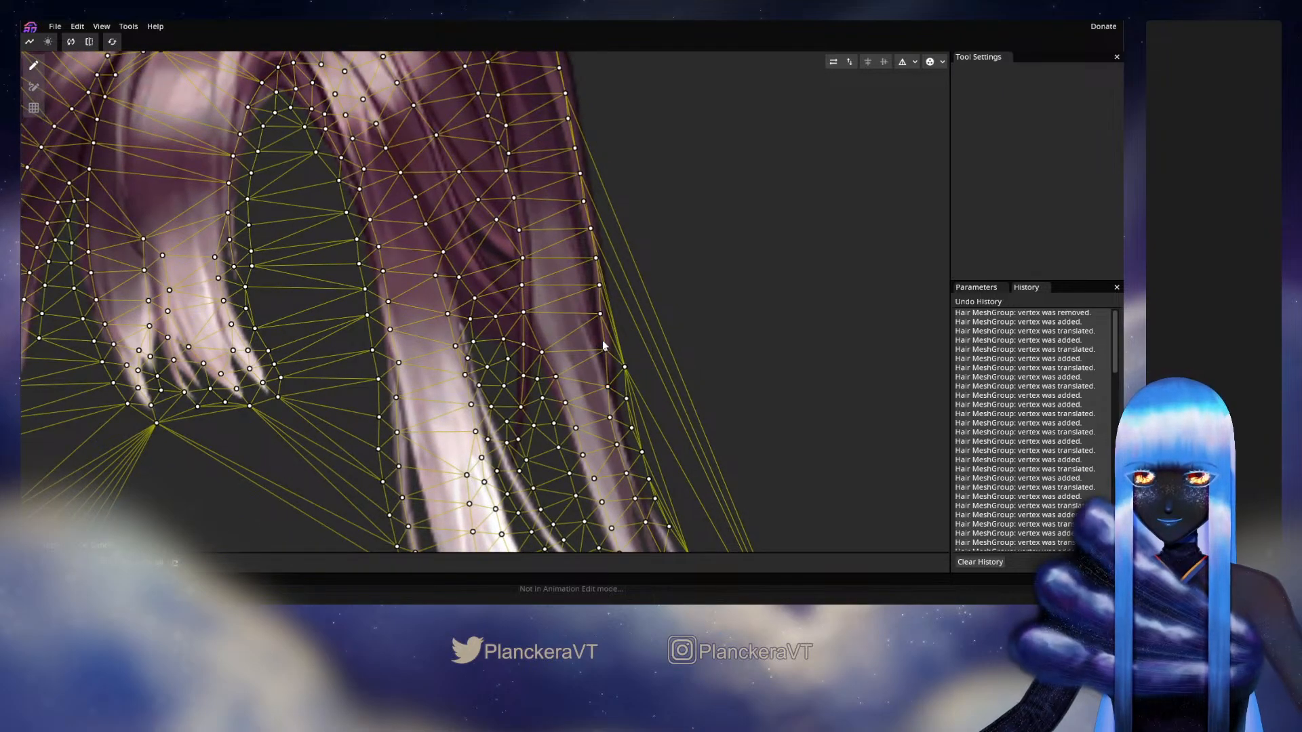
click(619, 332)
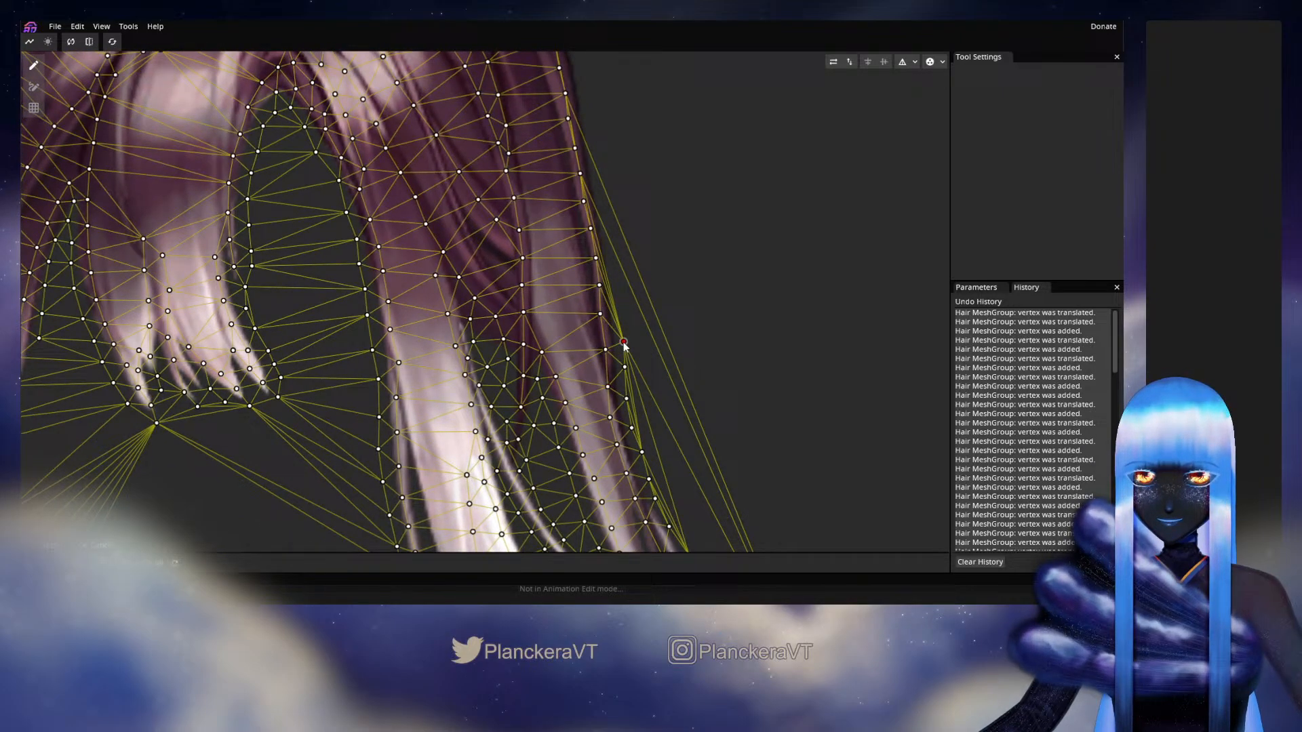
click(623, 303)
drag(613, 297, 613, 300)
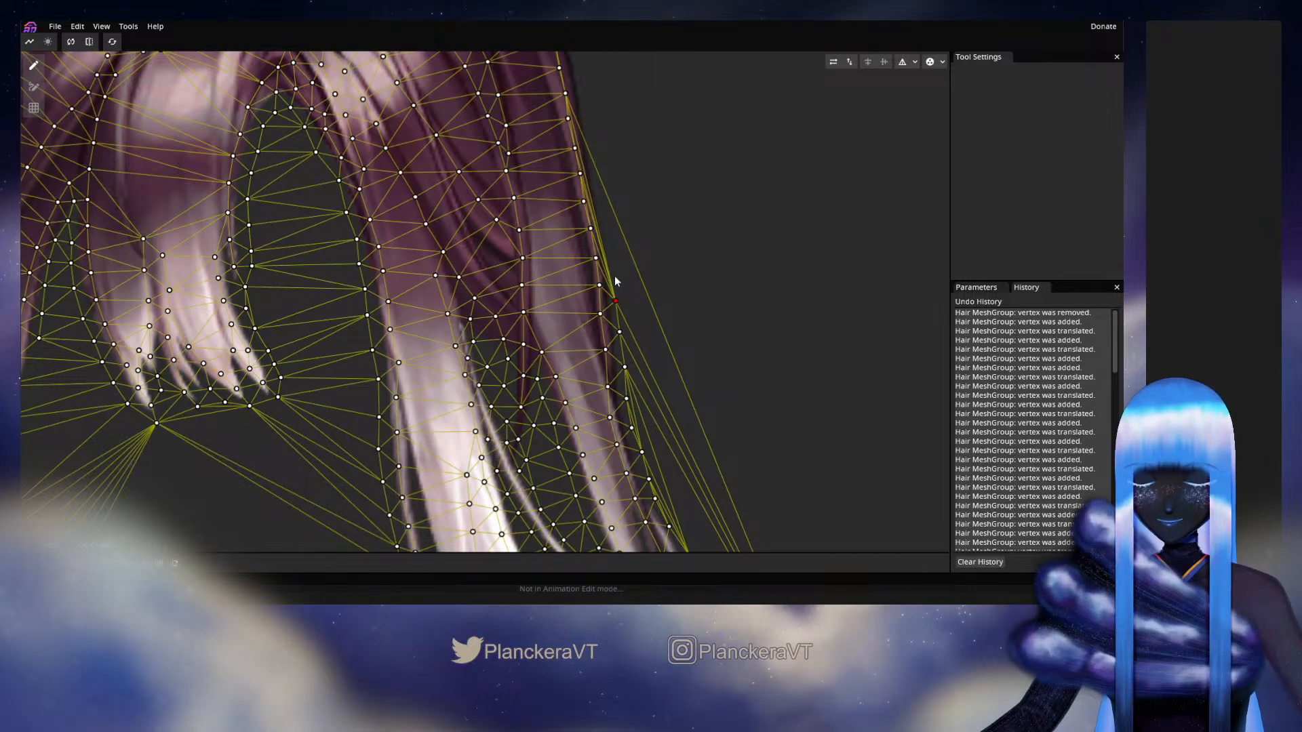
Step: Continue adding outer vertices along the upper part of the right-hand lock, up to where the hair starts curving inward
double_click(615, 275)
double_click(616, 246)
drag(616, 246, 639, 357)
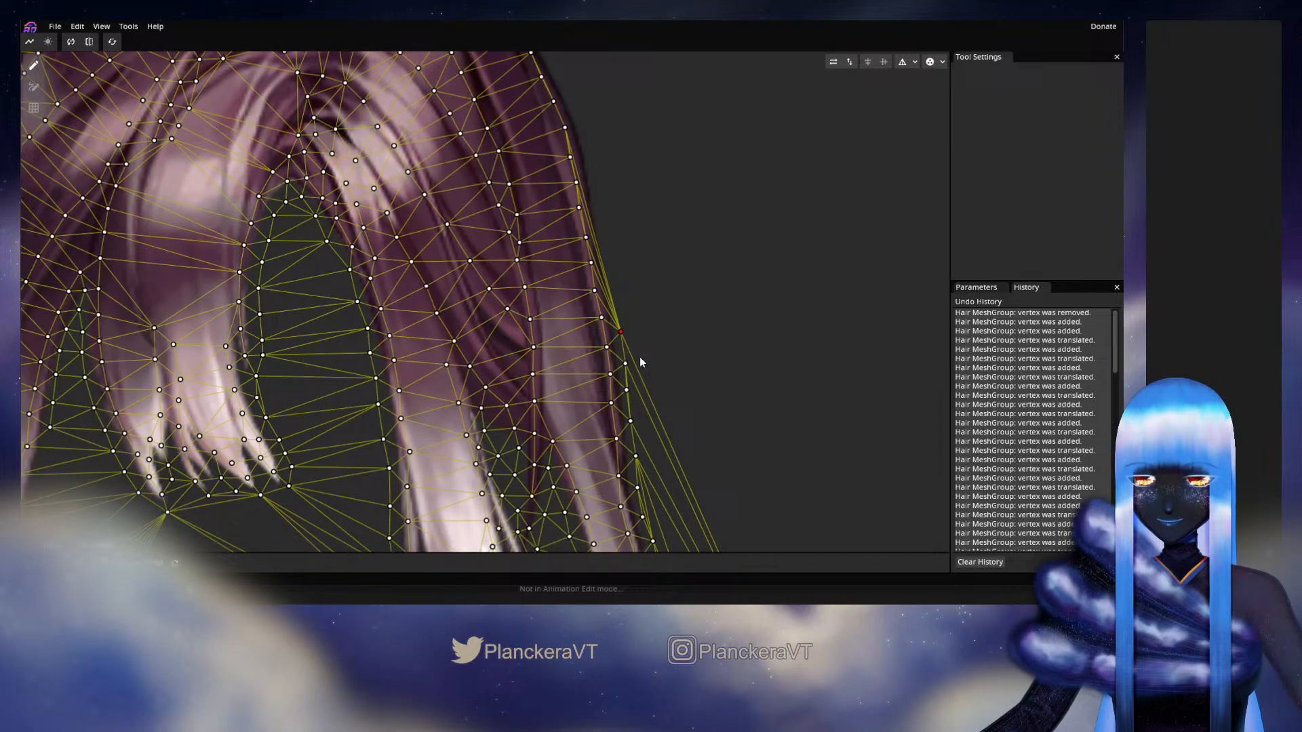
double_click(615, 305)
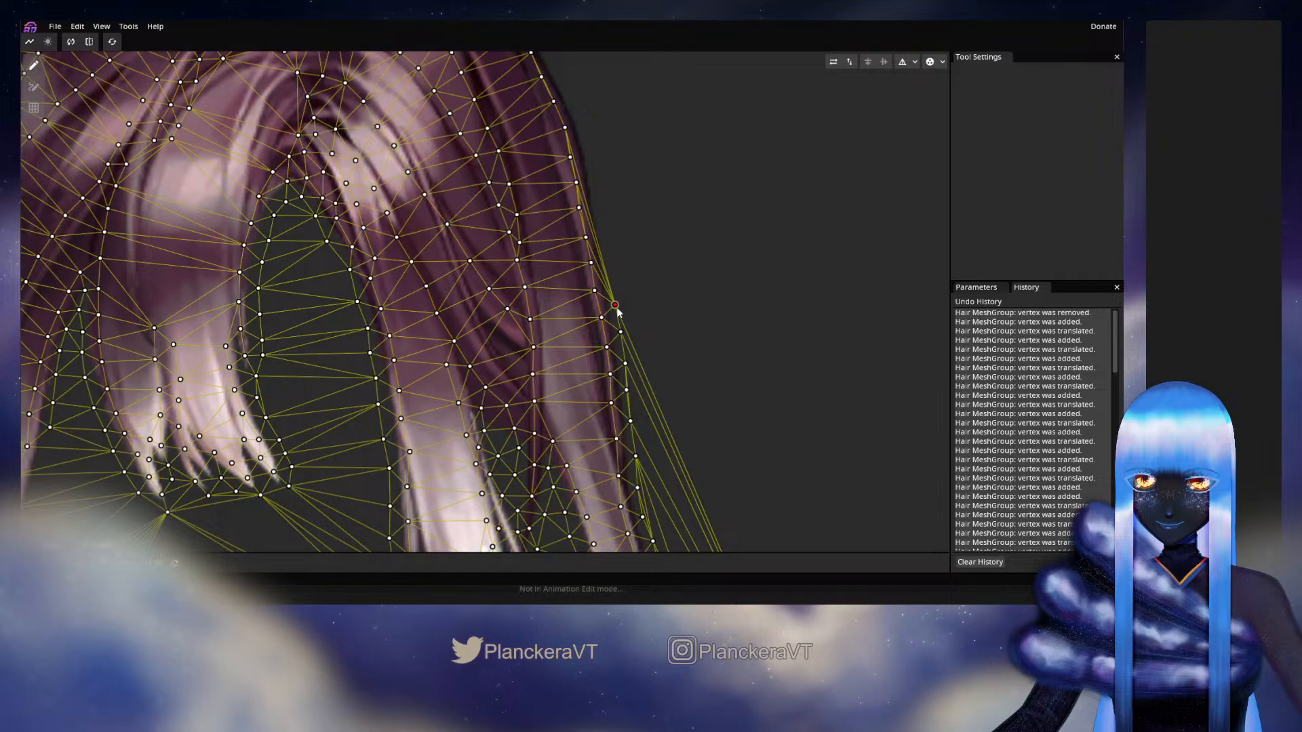
drag(616, 307, 661, 347)
double_click(610, 252)
double_click(647, 322)
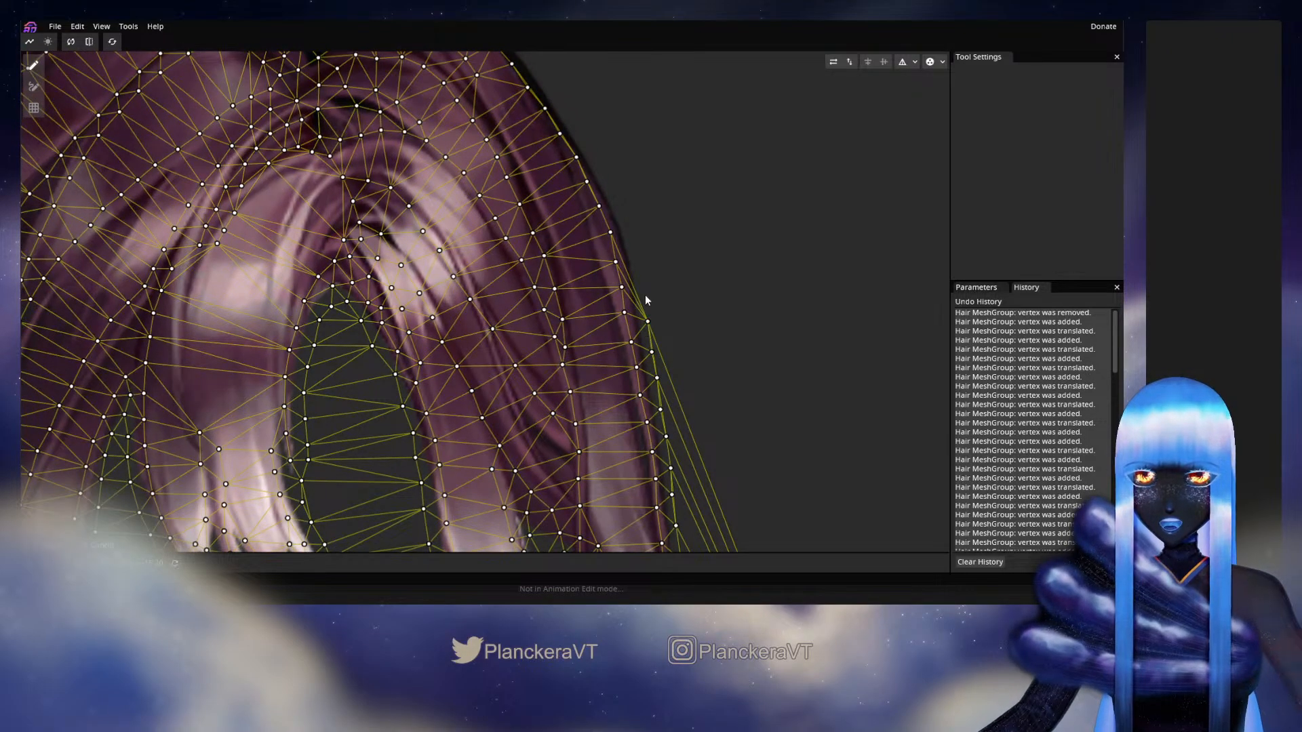
Step: Place and adjust outer vertices around the right shoulder of the hair, following its curve toward the crown
double_click(645, 296)
drag(645, 297, 635, 247)
double_click(642, 268)
double_click(637, 249)
mouse_move(644, 252)
mouse_down()
mouse_move(698, 355)
mouse_move(648, 262)
mouse_up()
double_click(682, 315)
double_click(671, 287)
double_click(651, 263)
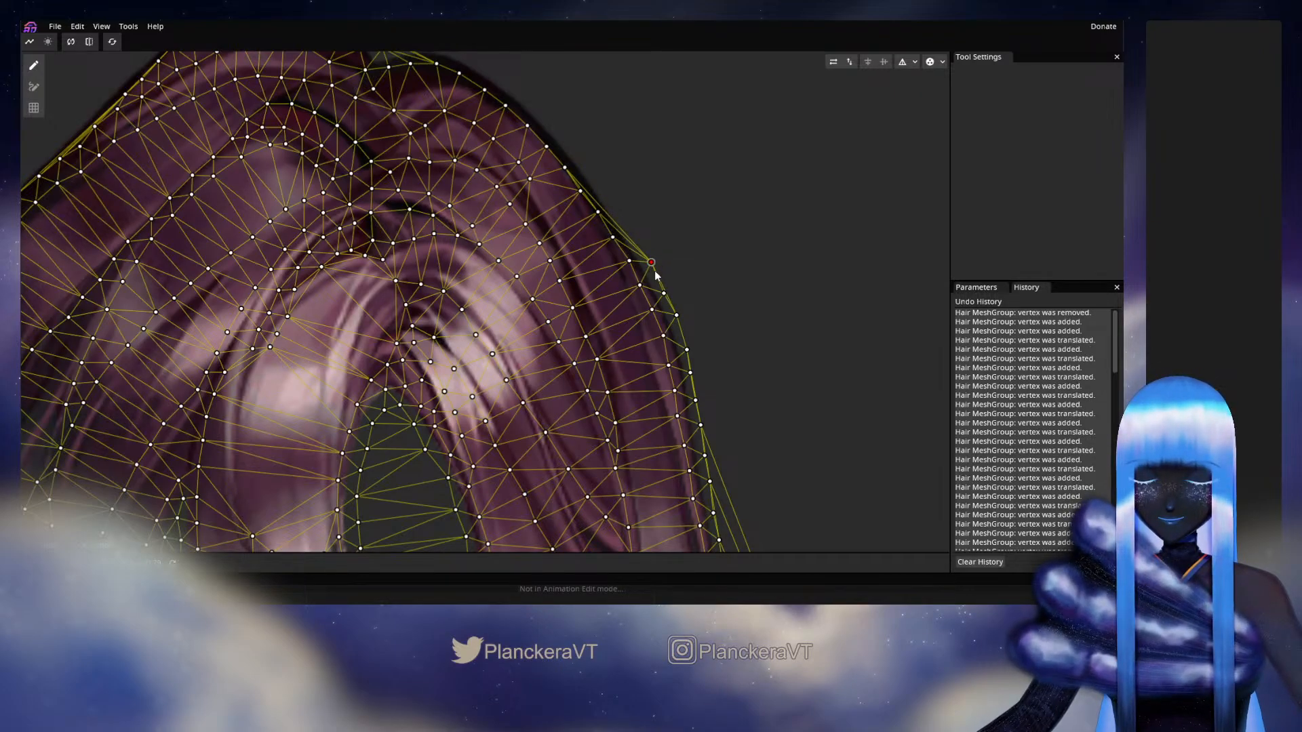
double_click(623, 217)
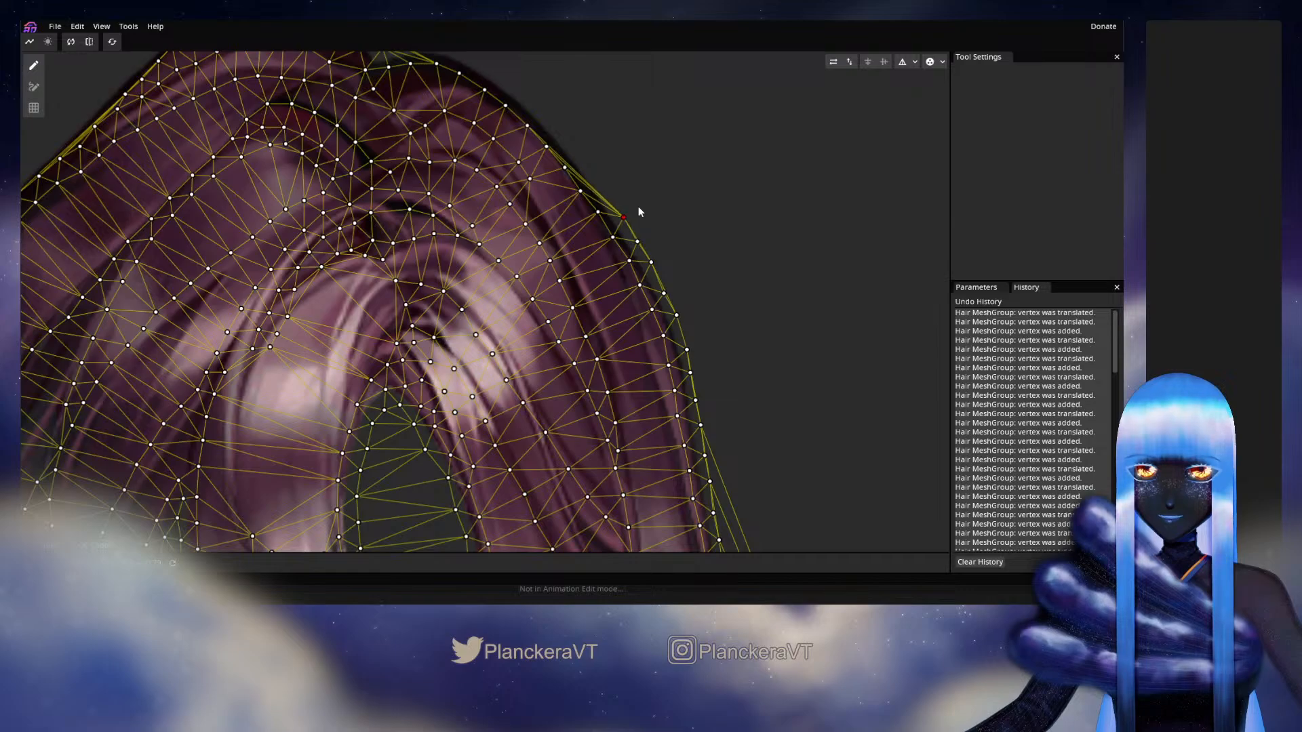
Step: Add outer vertices along the crown's right slope, leading up to the smaller right-hand peak
drag(639, 213, 737, 320)
double_click(691, 307)
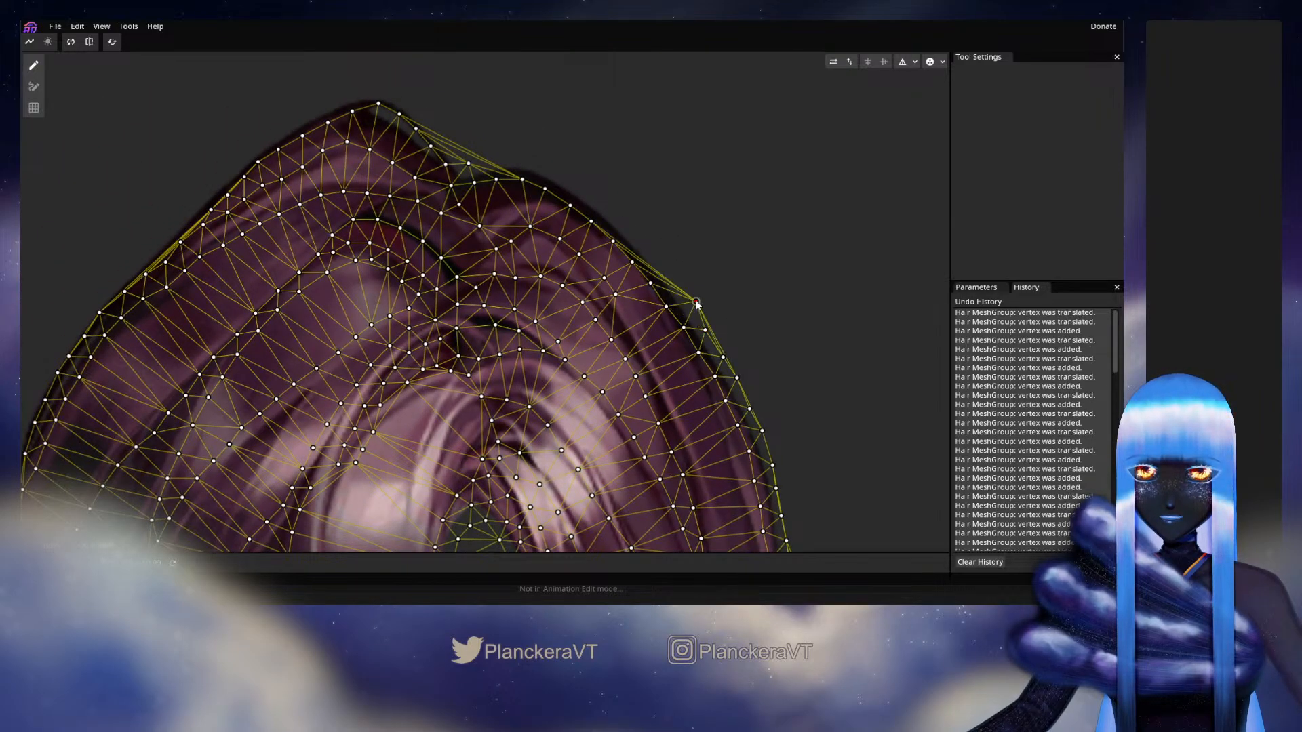
double_click(676, 288)
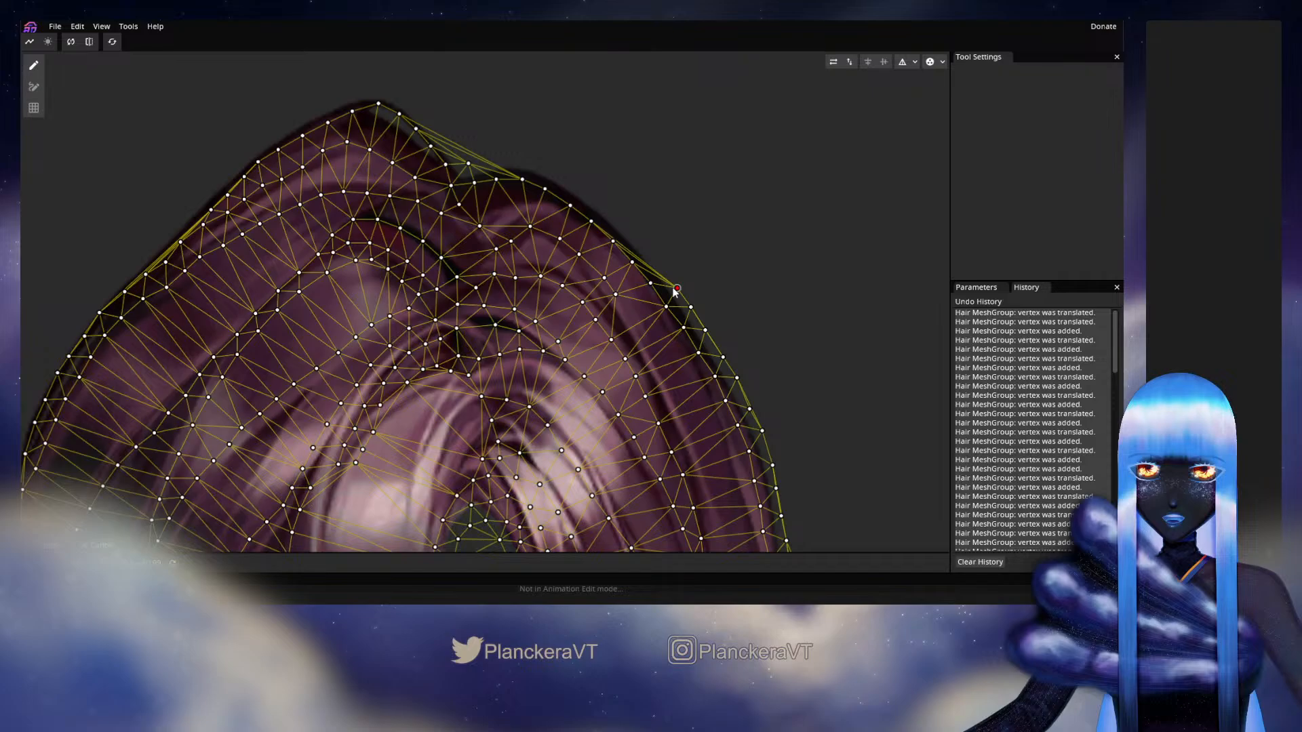
double_click(646, 240)
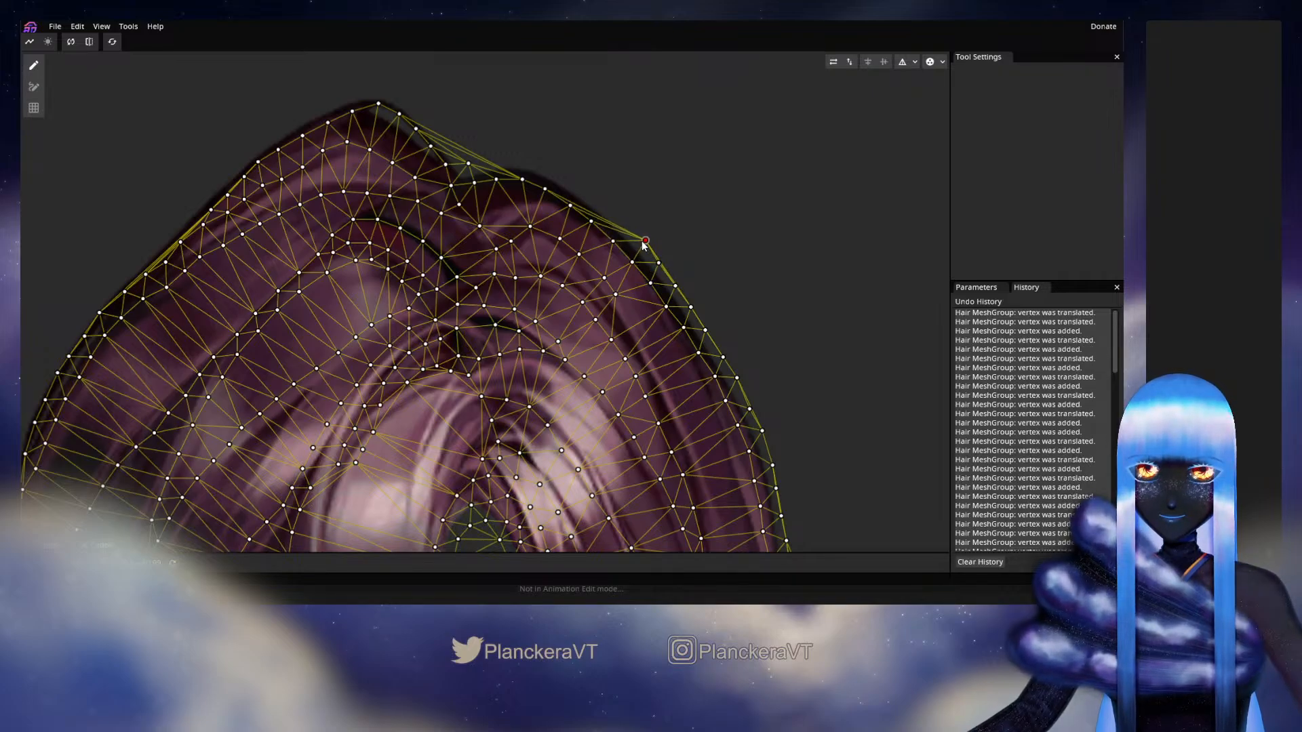
drag(644, 242, 586, 233)
double_click(647, 257)
double_click(630, 246)
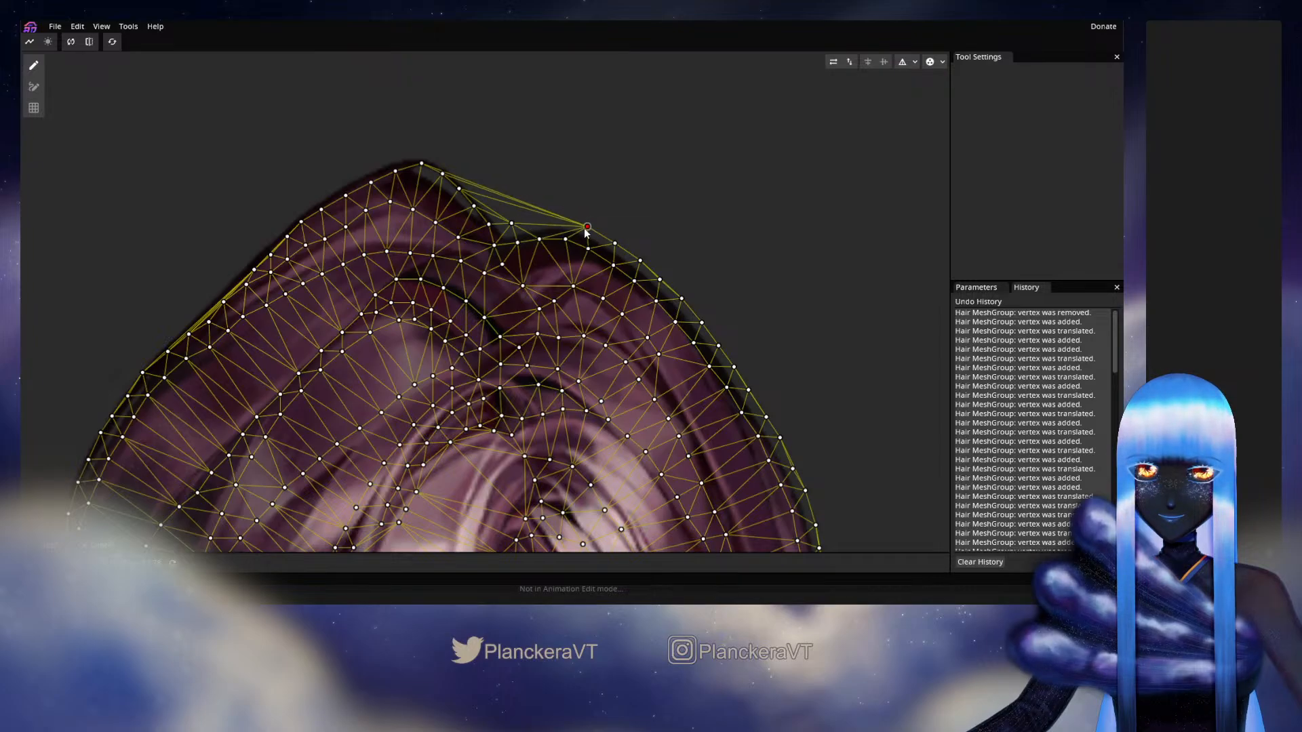
Step: Add outer mesh vertices over the smaller right-hand peak and along the notch between the two crown peaks
click(555, 221)
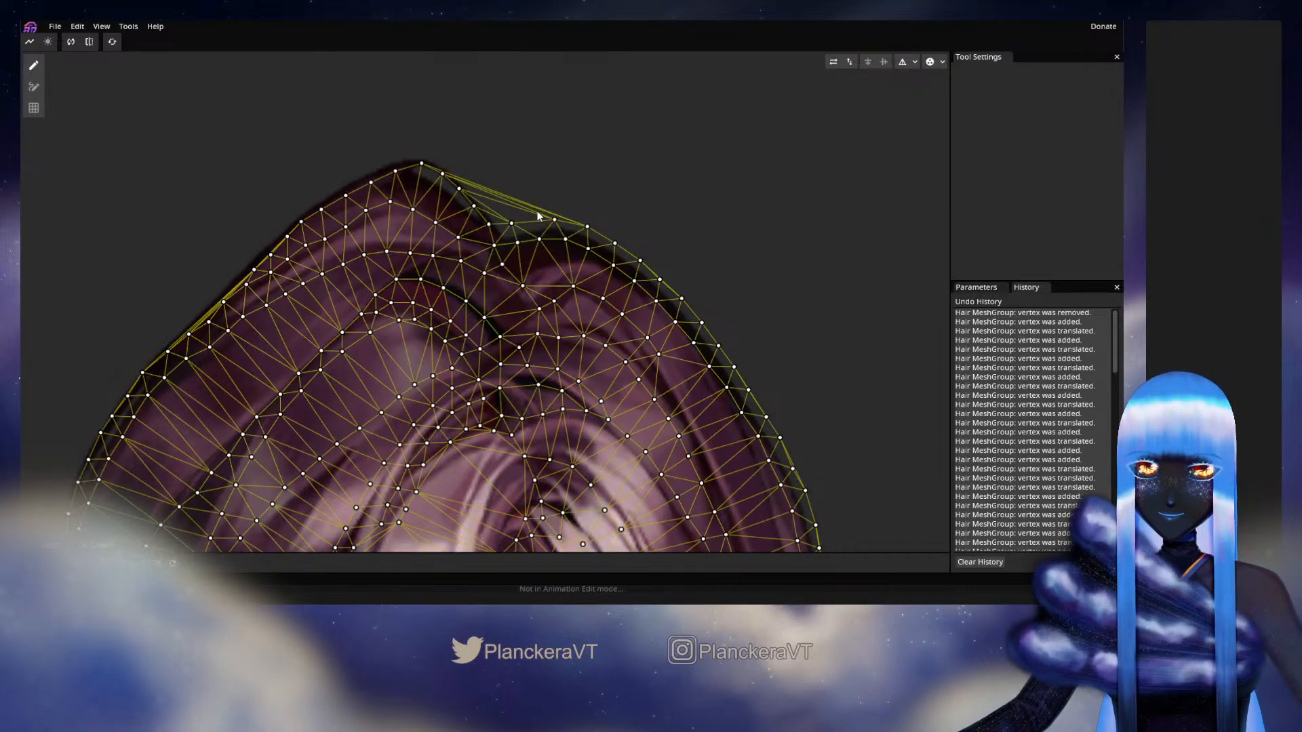
double_click(536, 214)
double_click(535, 214)
drag(528, 236, 614, 319)
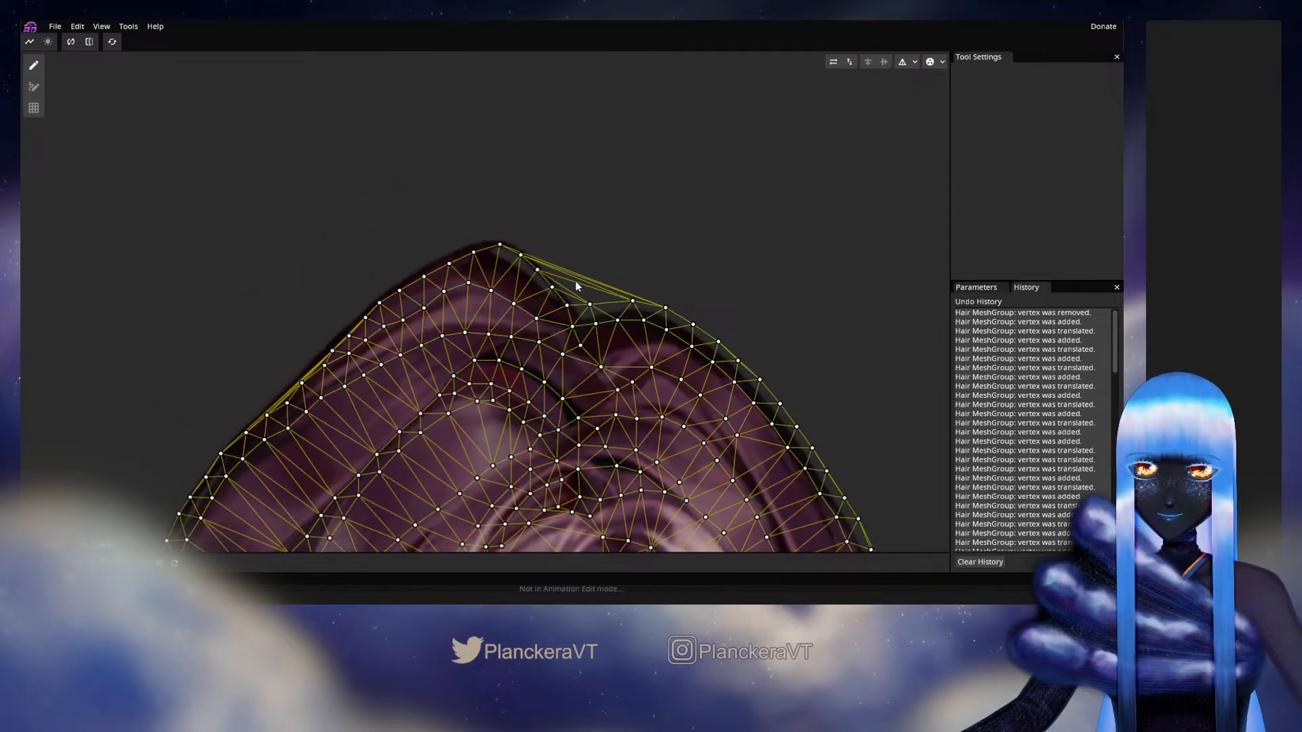
click(557, 272)
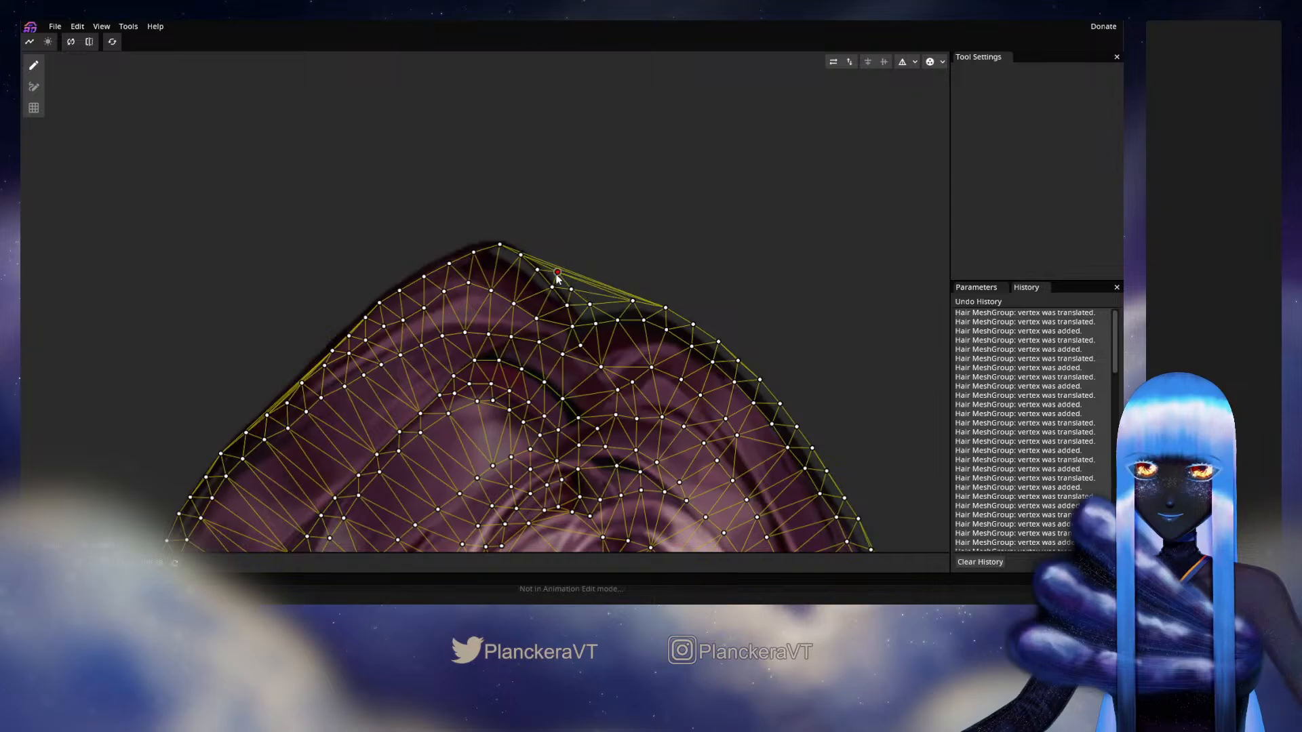
drag(558, 272, 541, 253)
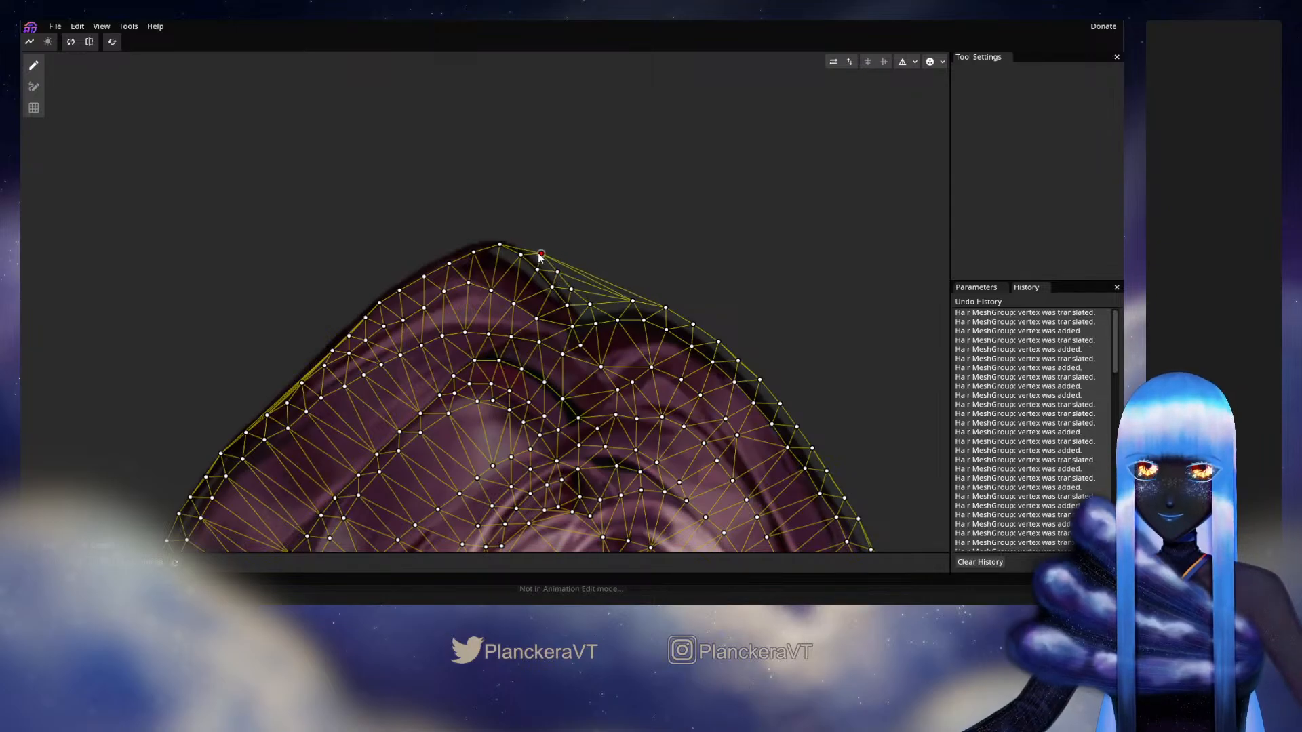
Step: Surround the tip of the taller crown peak with outer vertices, continuing onto the start of its left slope
click(532, 242)
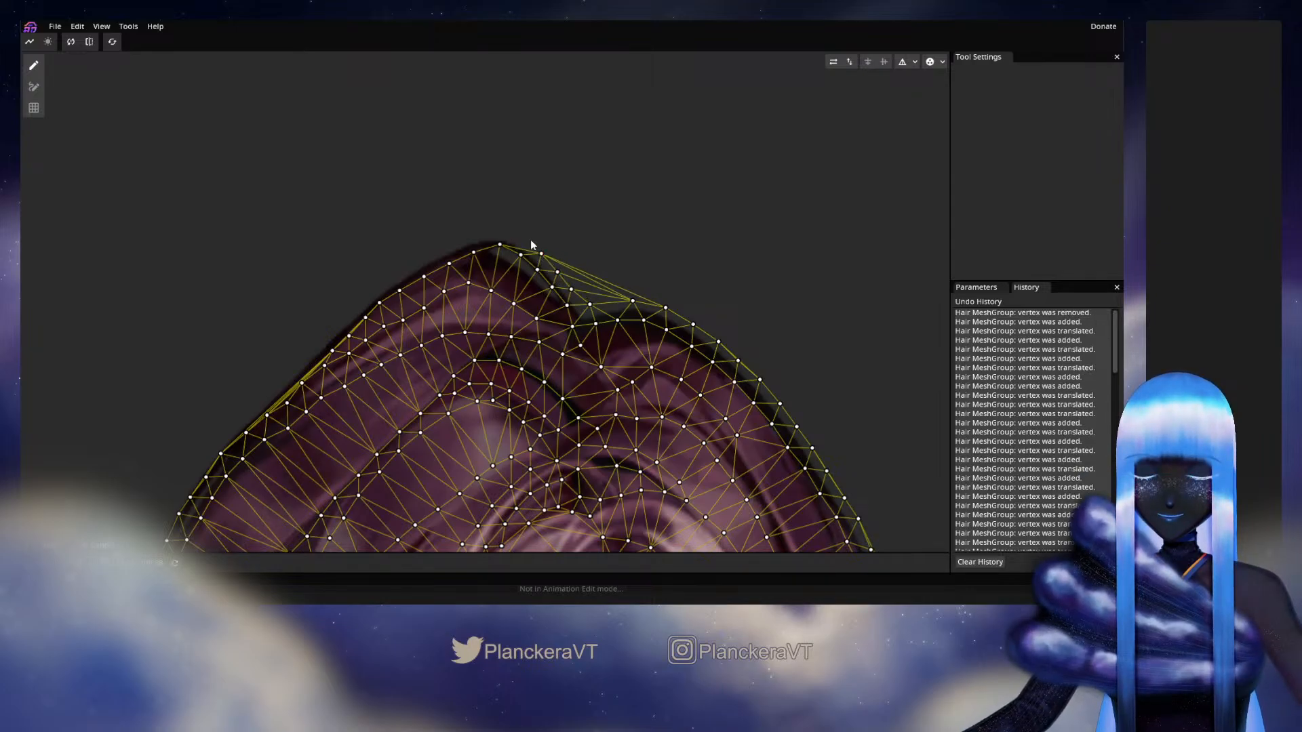
click(517, 236)
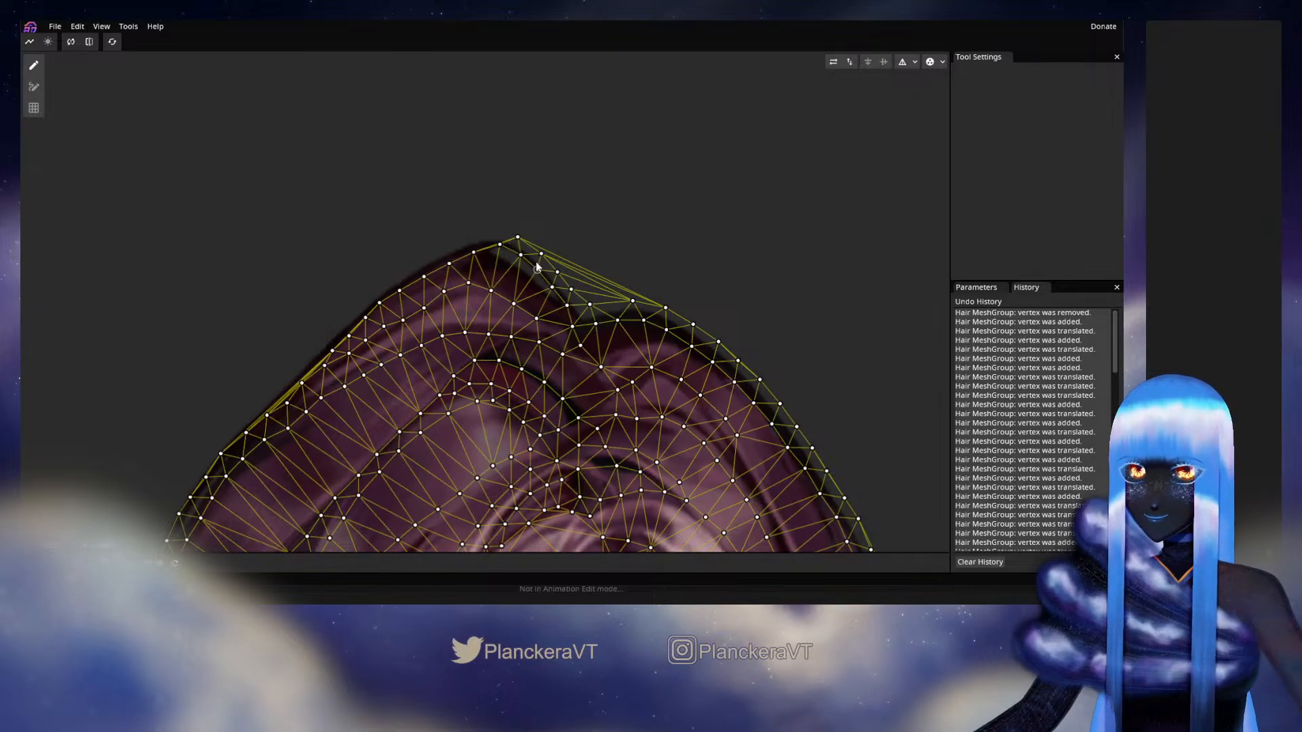
click(476, 236)
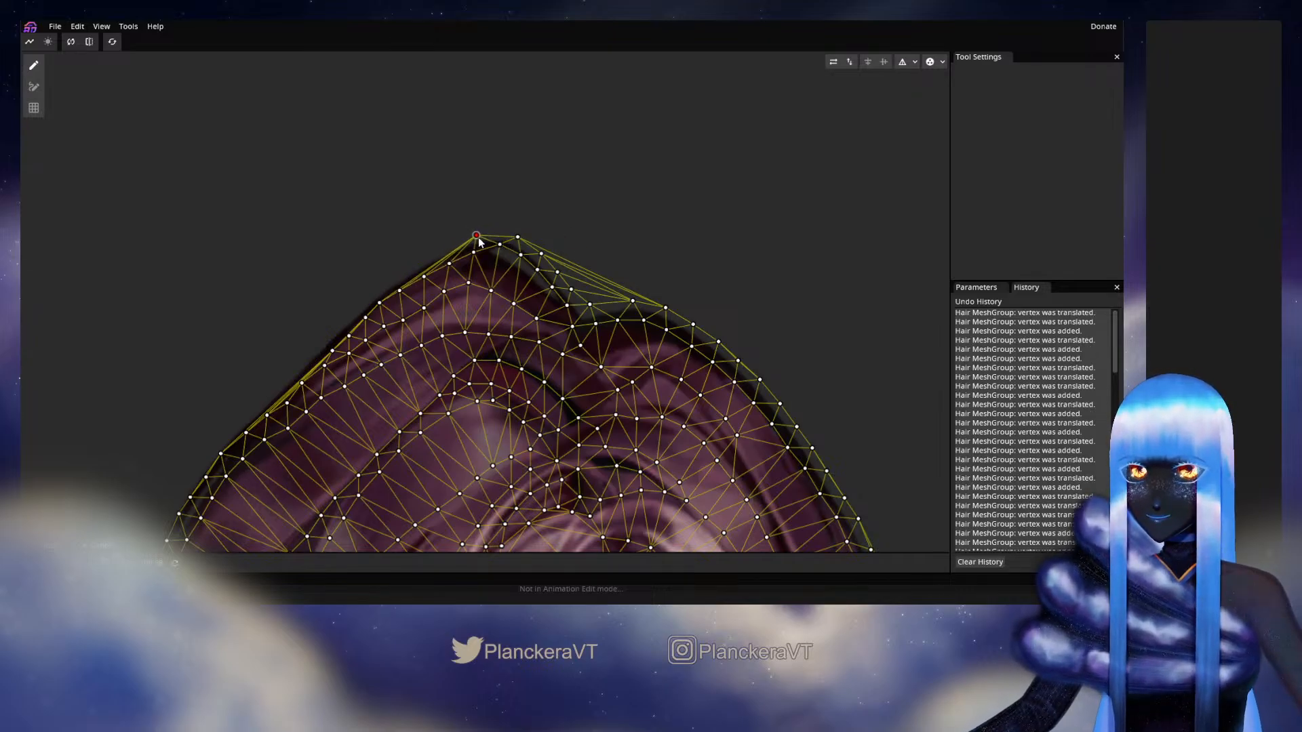
click(452, 239)
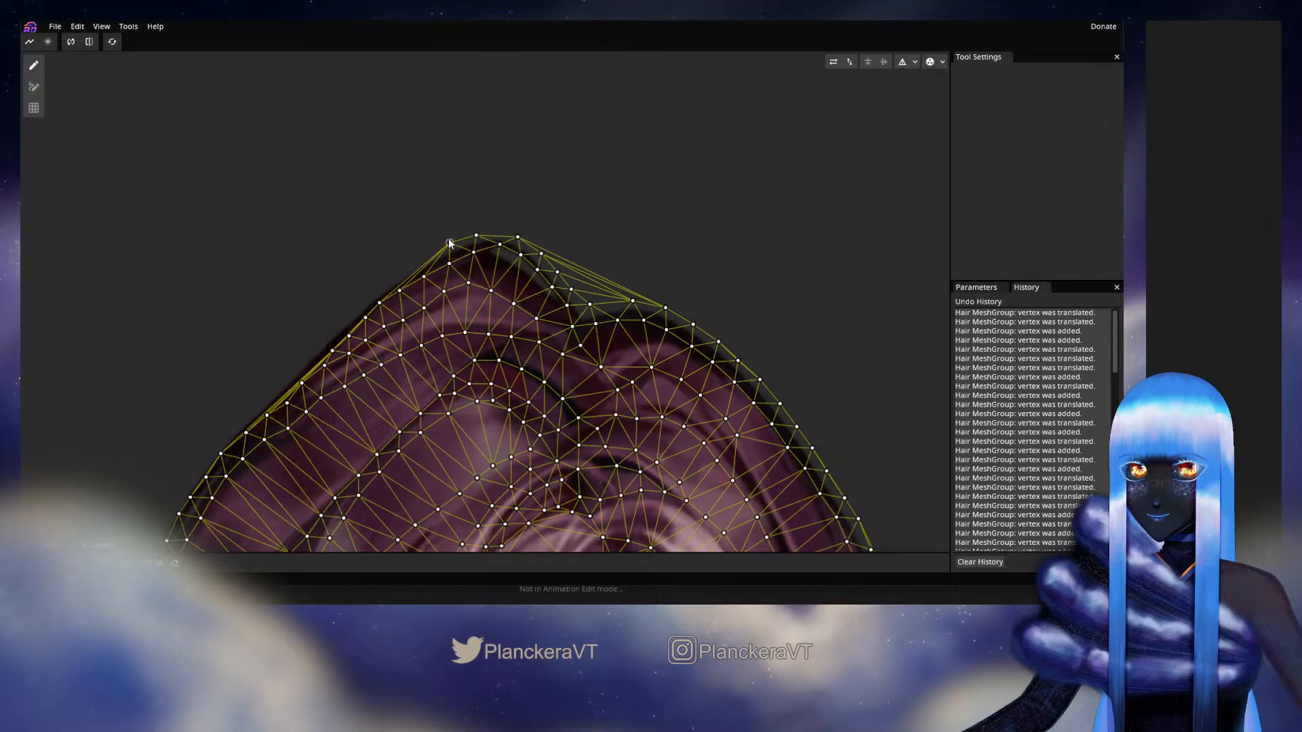
click(505, 250)
drag(450, 244, 509, 247)
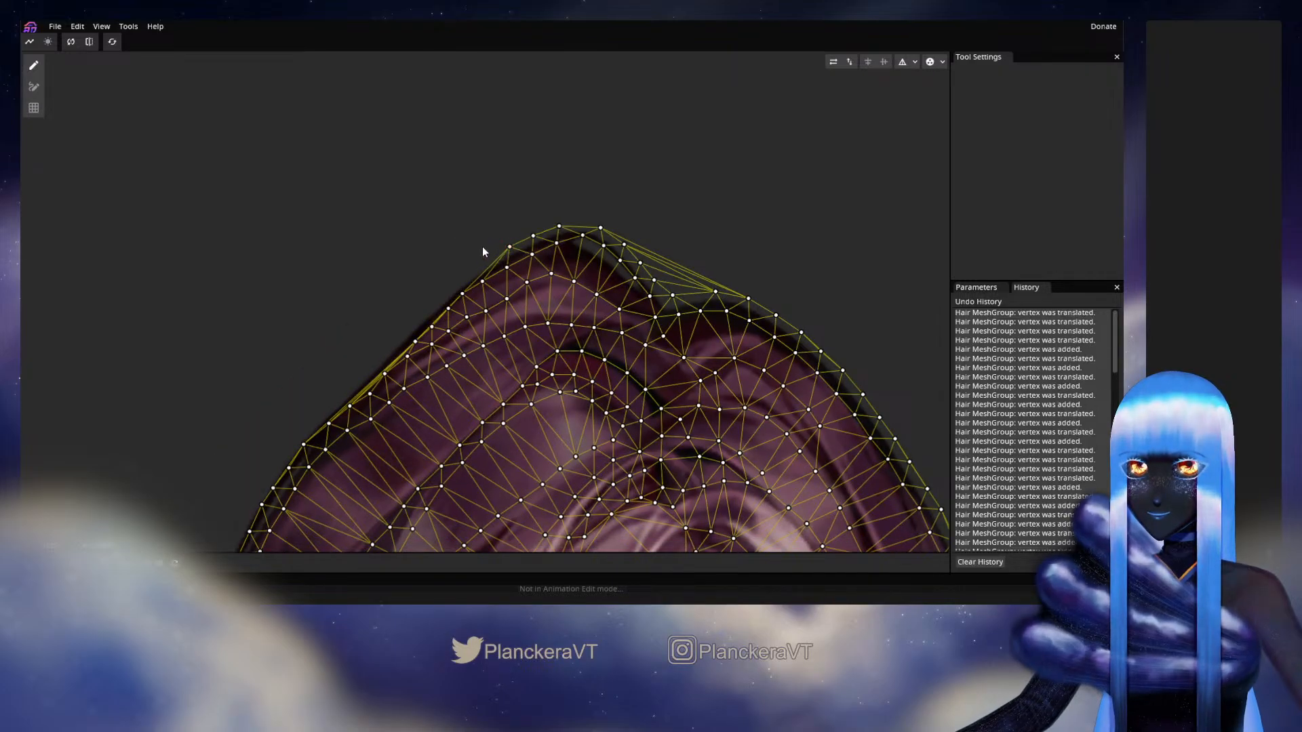
click(485, 258)
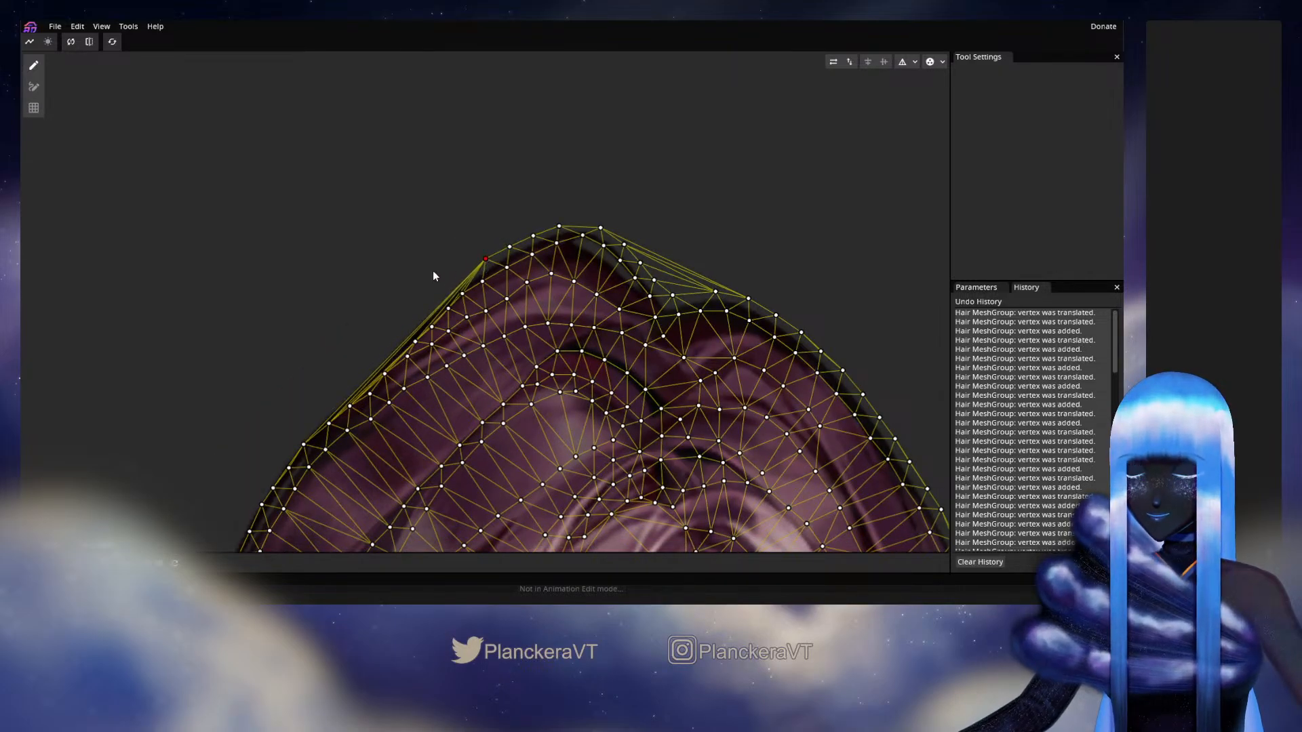
Step: Add and position outer vertices down the left slope of the crown, spaced evenly just outside the hair edge
drag(433, 275, 496, 250)
click(524, 250)
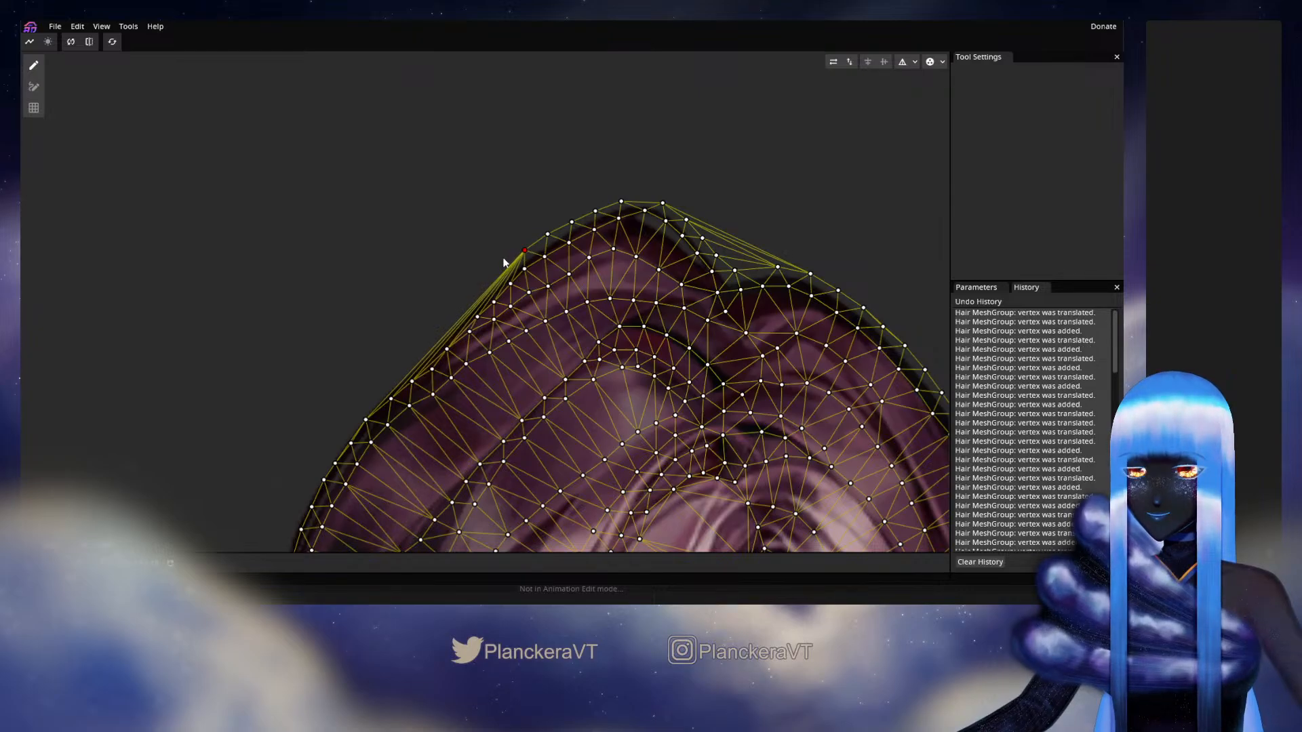
click(488, 282)
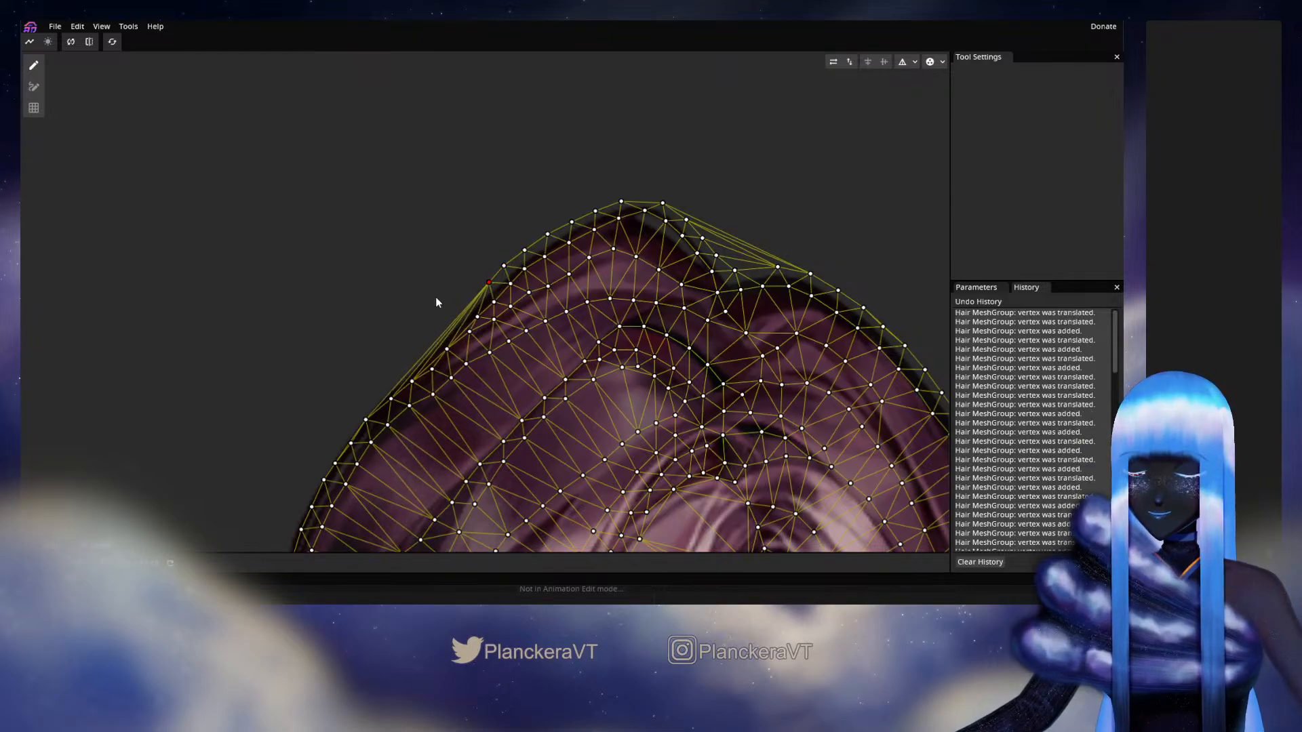
drag(436, 302, 535, 259)
click(560, 249)
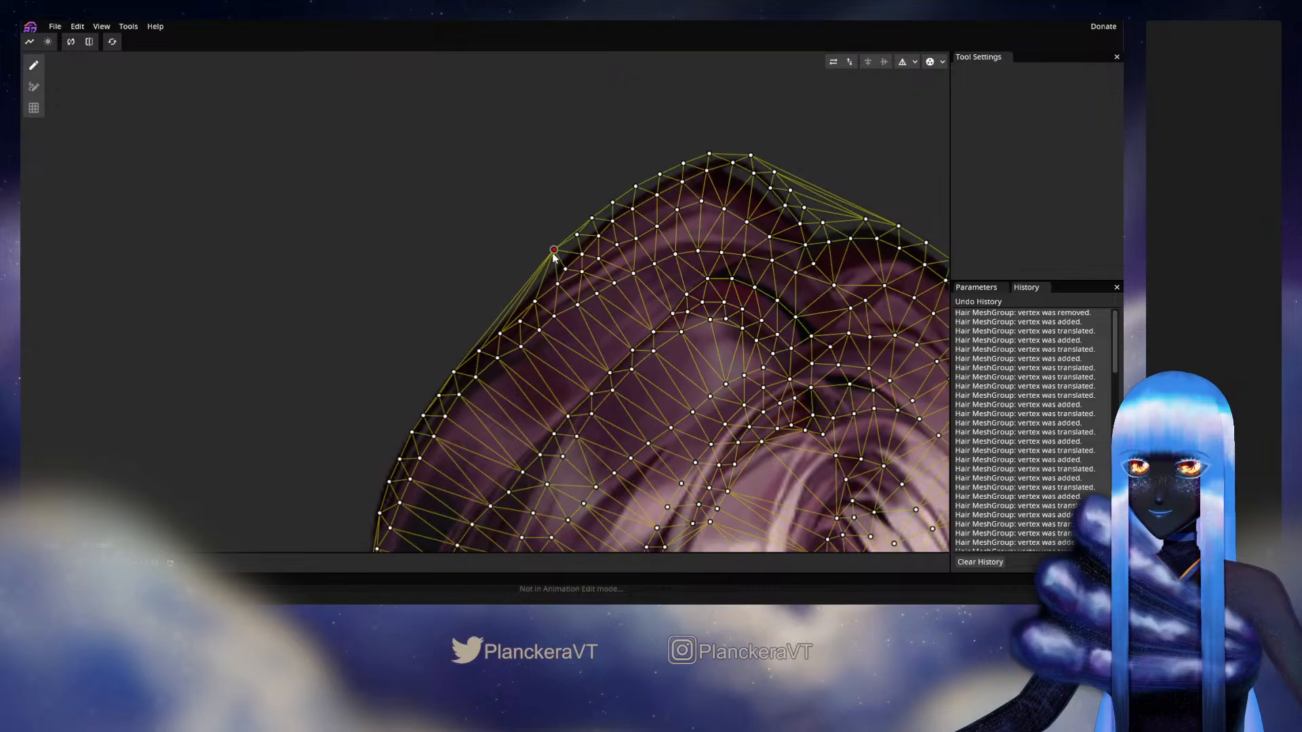
click(544, 265)
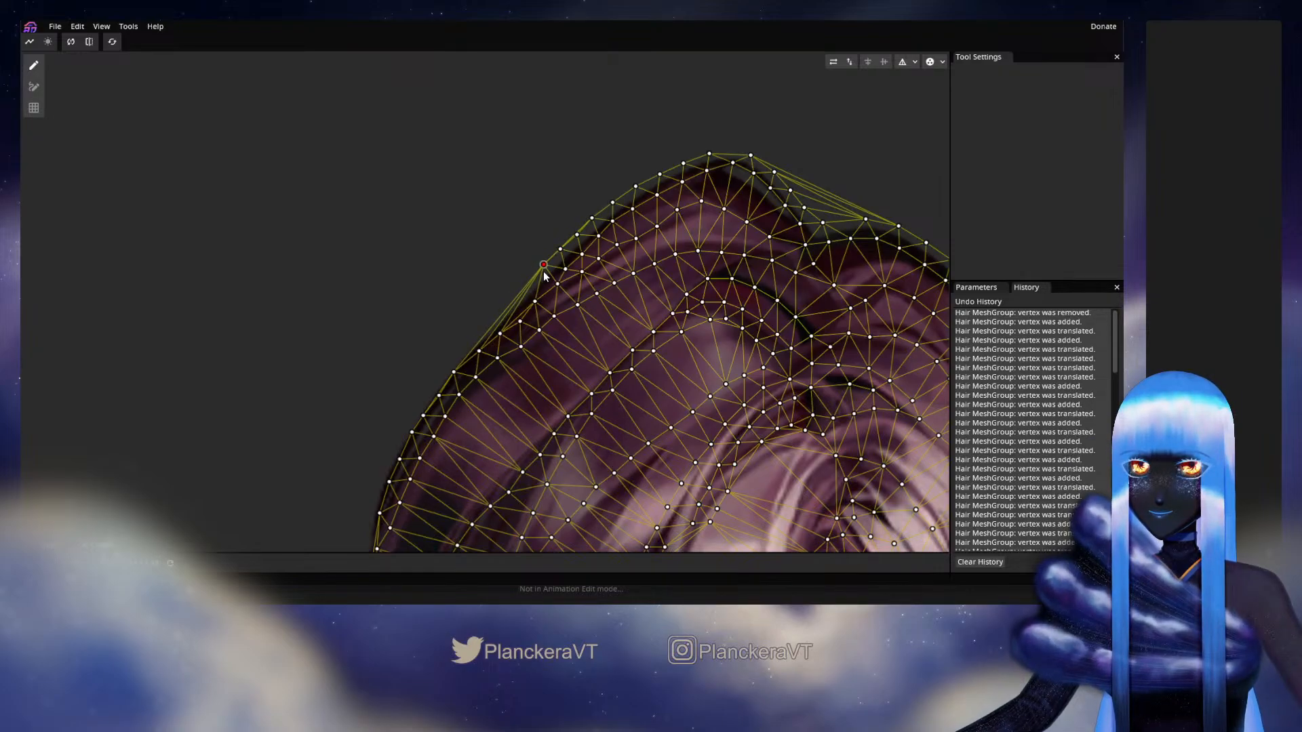
click(512, 301)
Step: Continue the outer vertex row around the hair's upper-left curve to where the side begins to fall steeply
drag(478, 321, 575, 263)
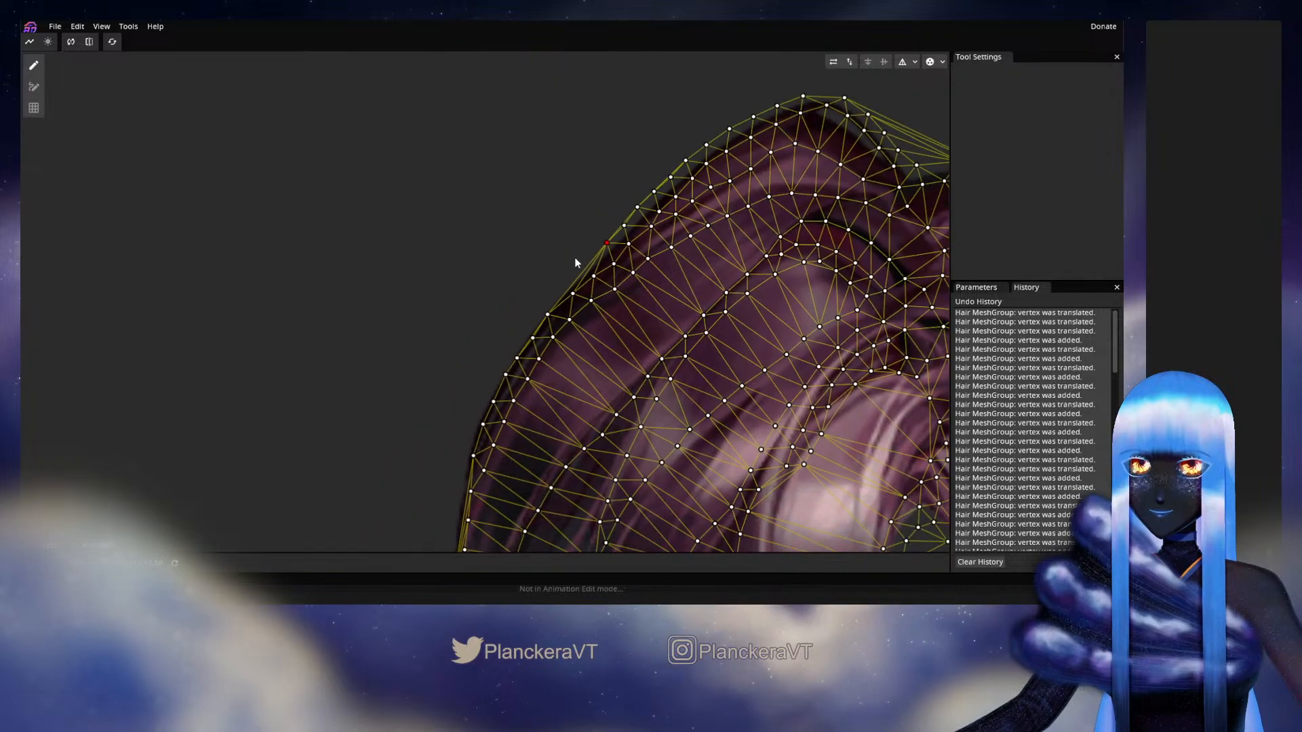
click(575, 264)
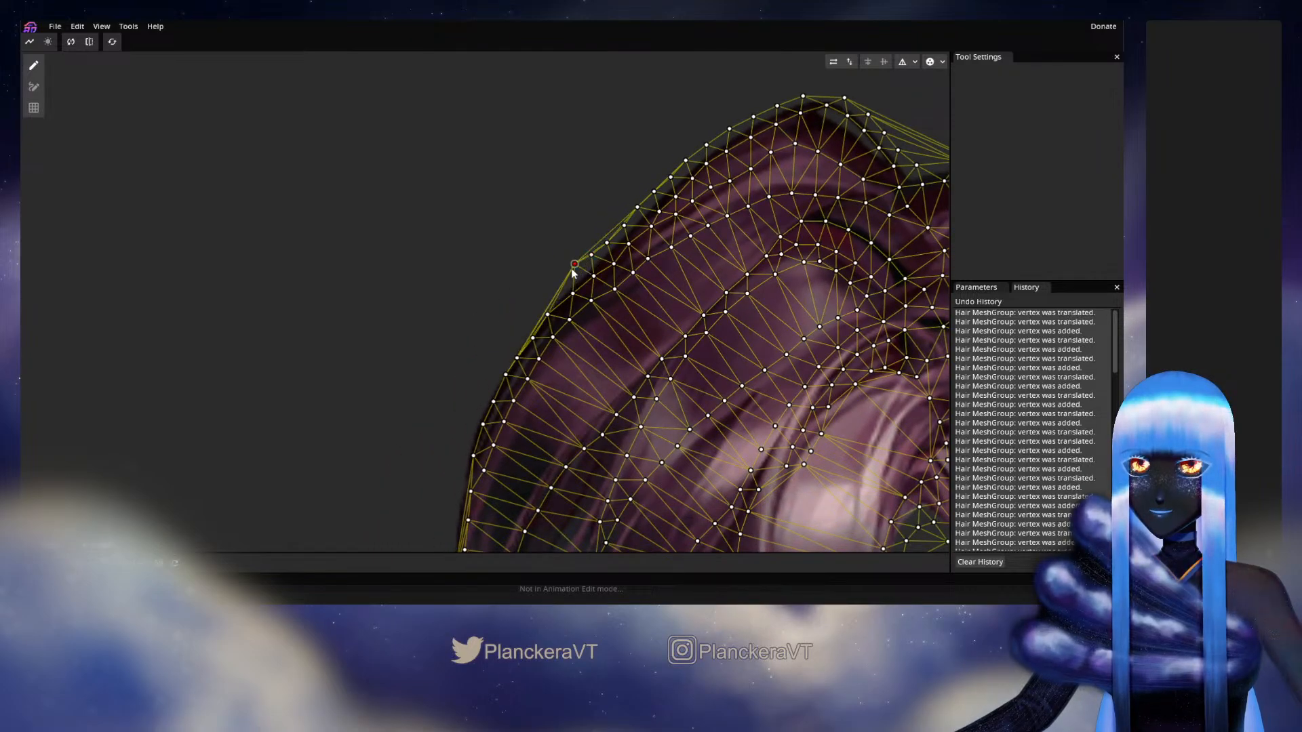
click(554, 285)
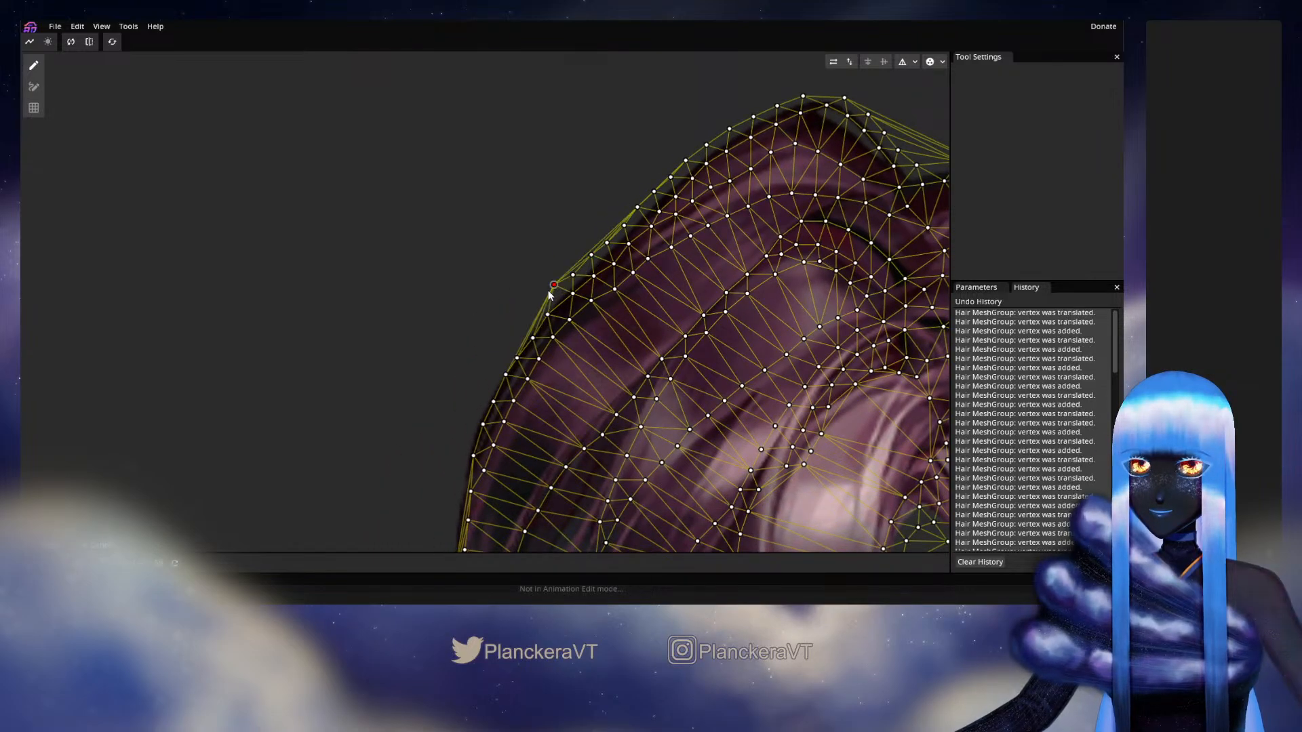
drag(550, 294, 545, 302)
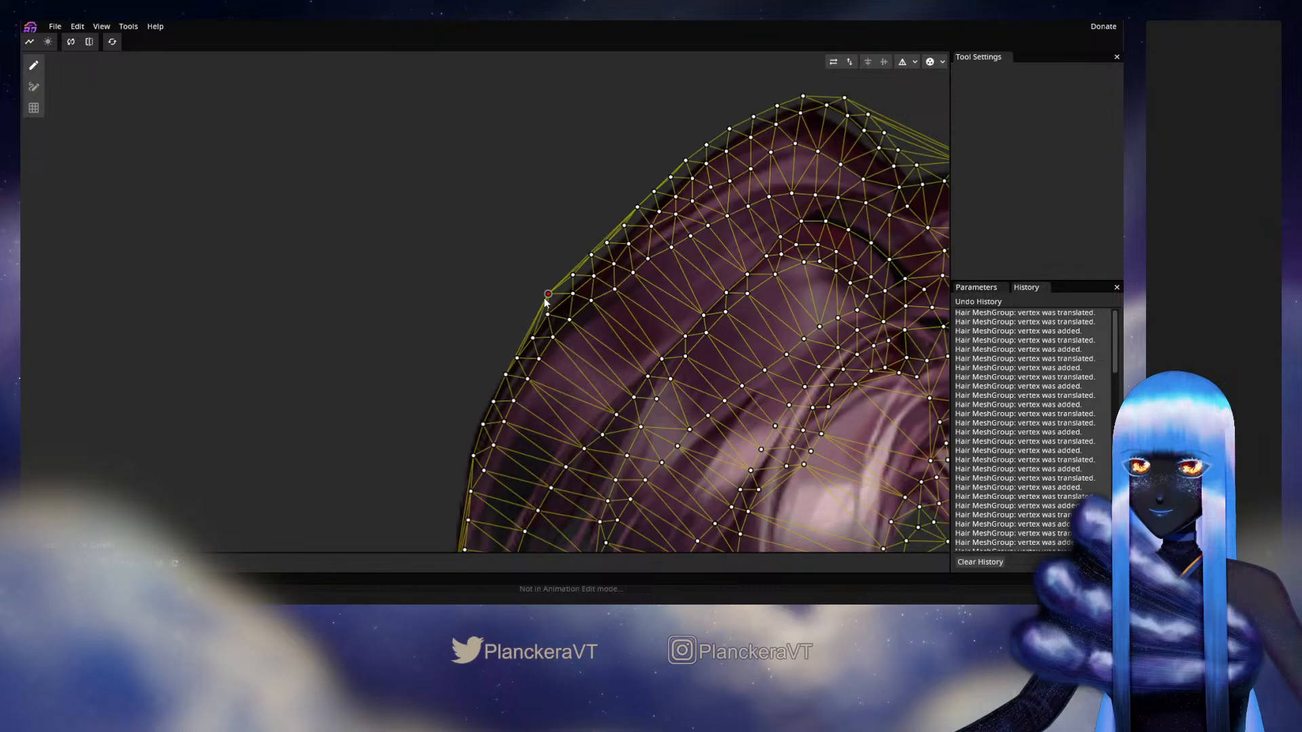
scroll(575, 276, up, 2)
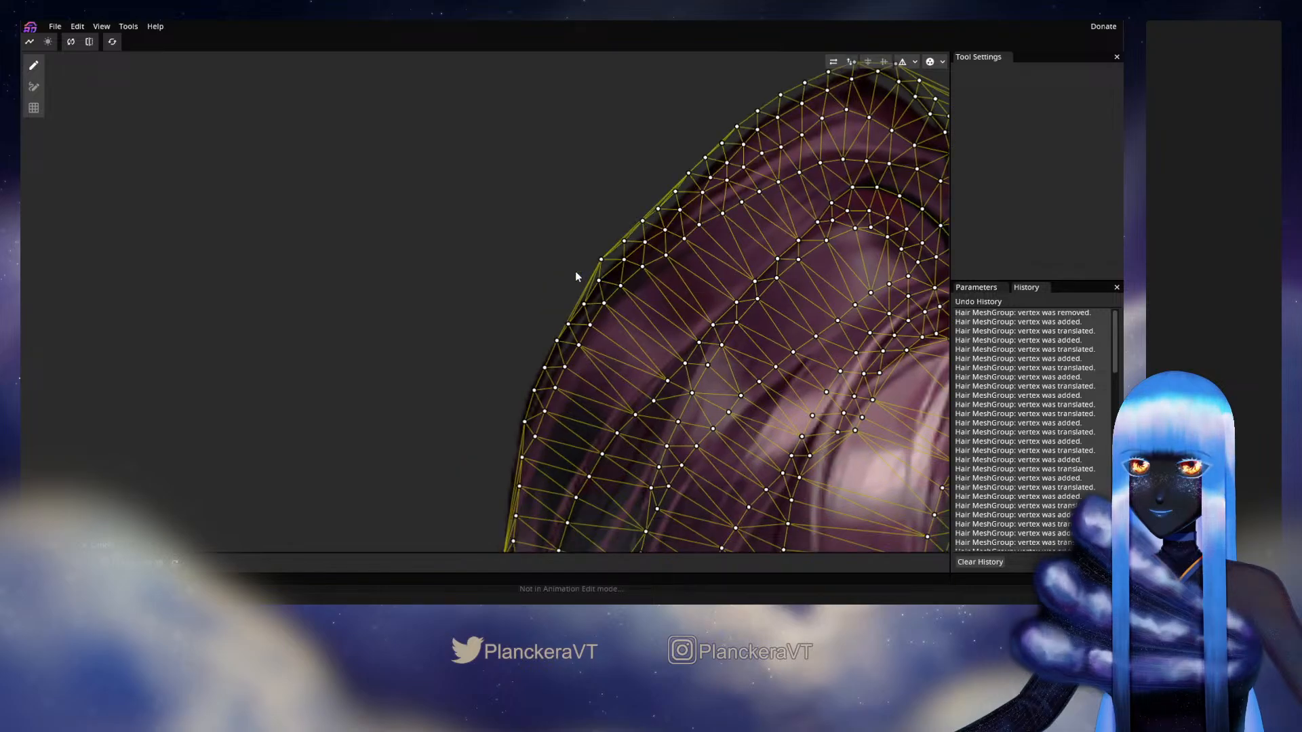
click(560, 302)
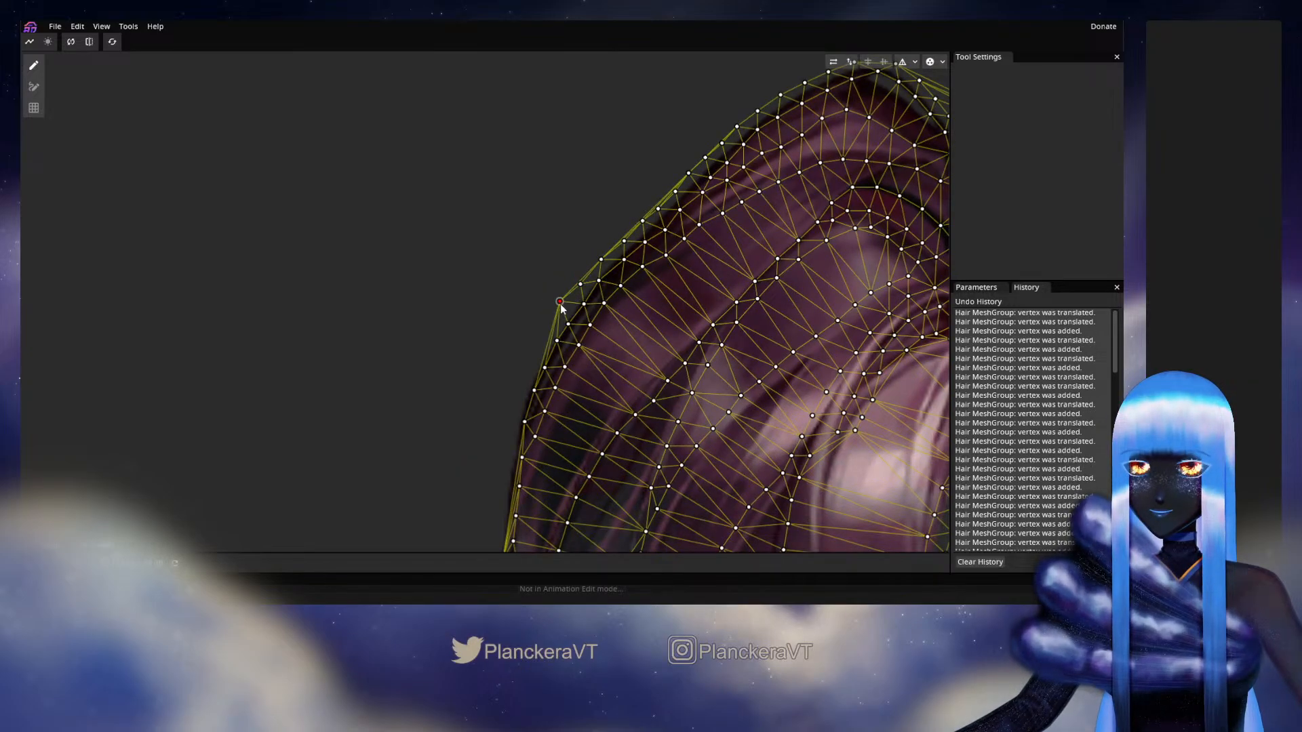
scroll(576, 295, down, 1)
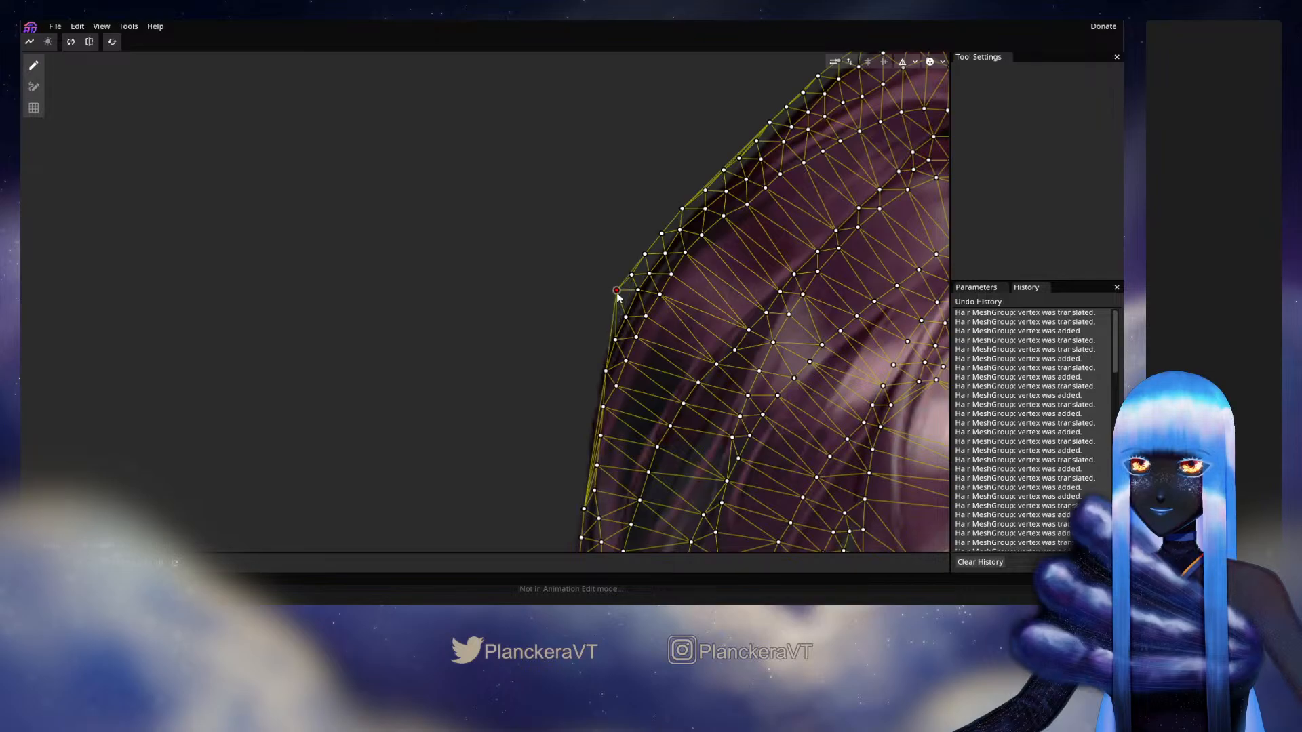
Step: Continue the outer vertex row around the hair's upper-left bend and onto the start of its steep left side
click(619, 295)
click(605, 319)
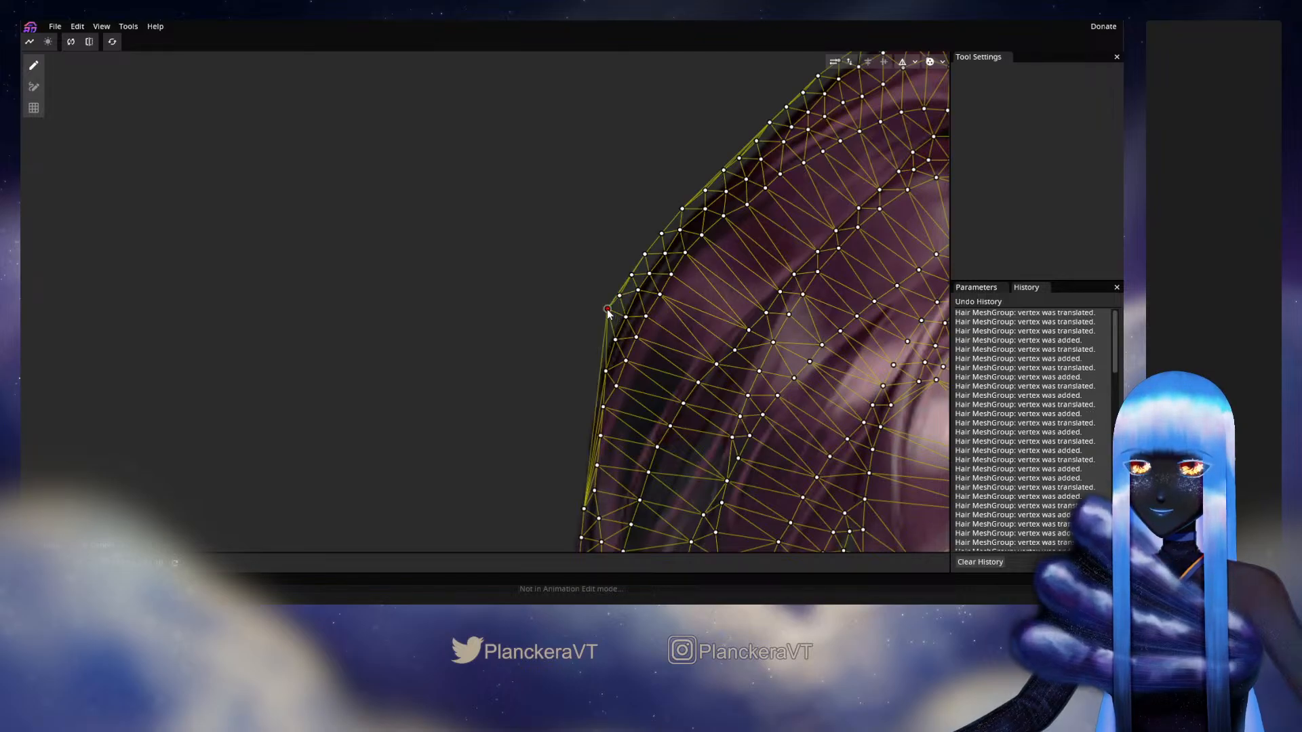
click(597, 347)
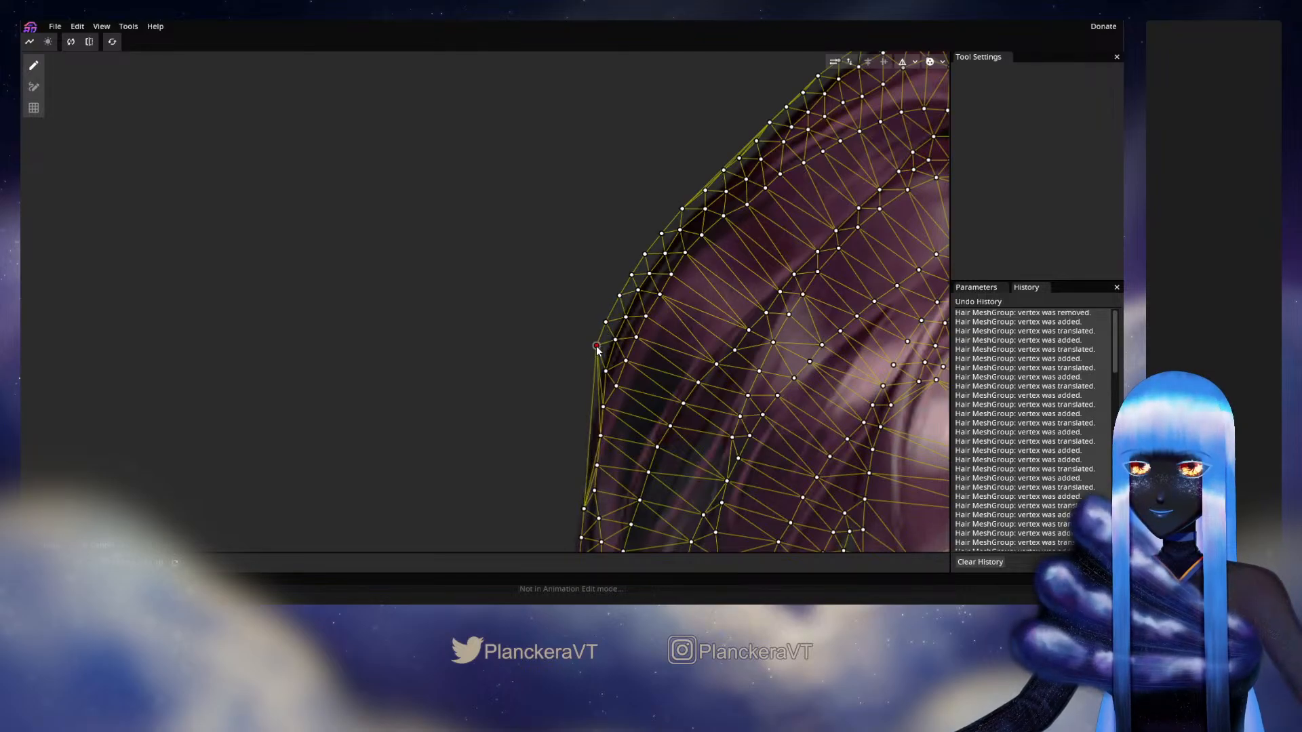
drag(598, 350, 630, 318)
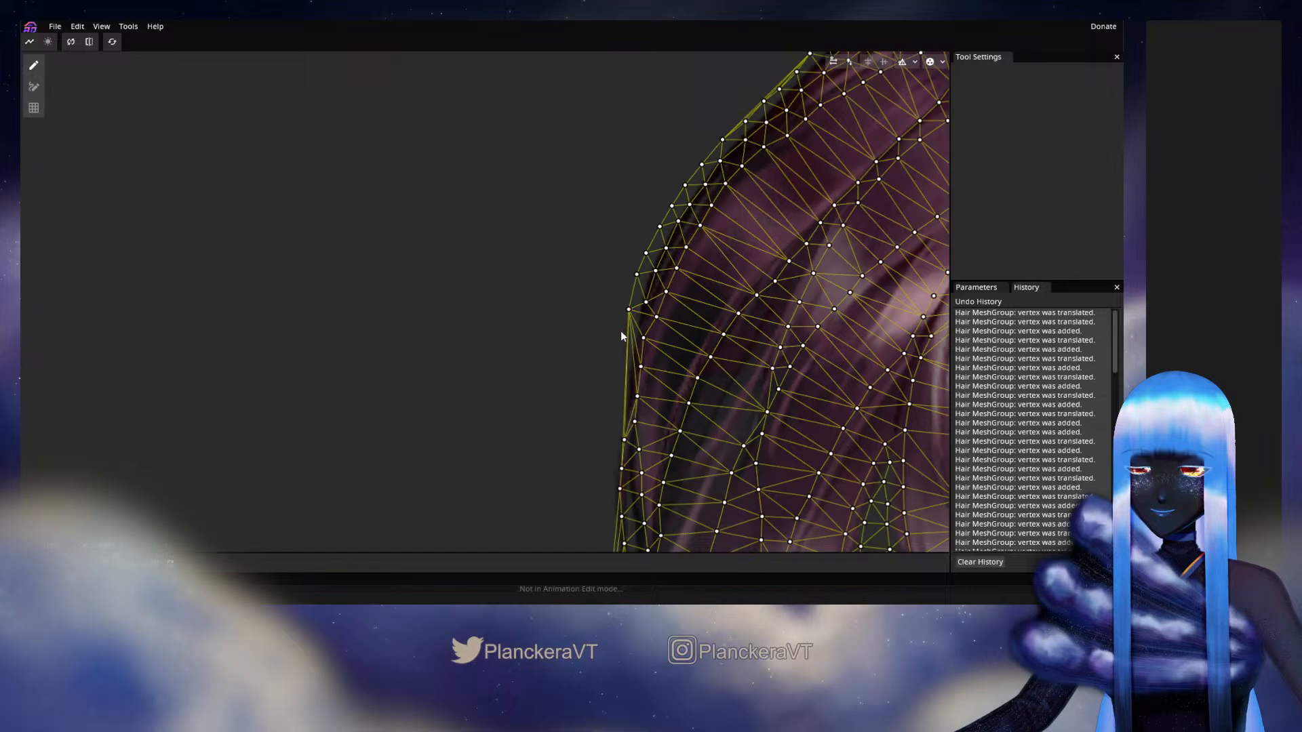
click(624, 341)
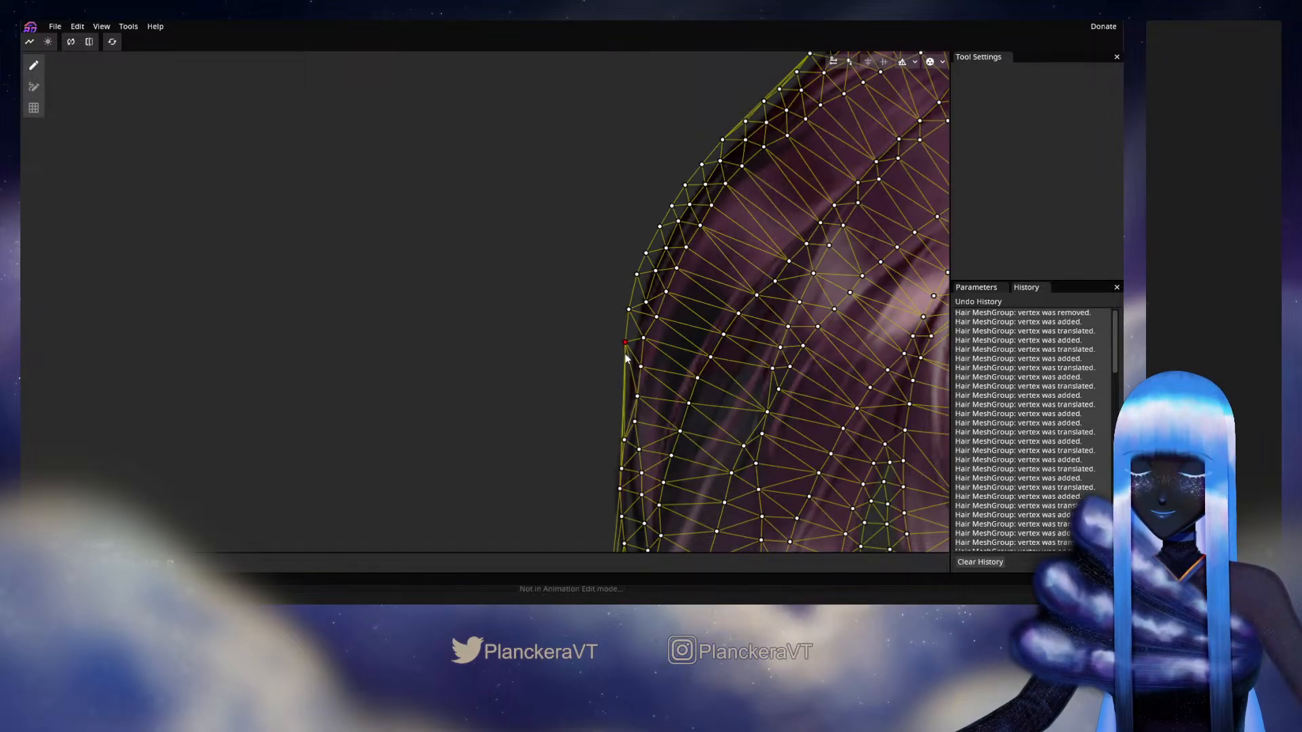
drag(596, 400, 628, 305)
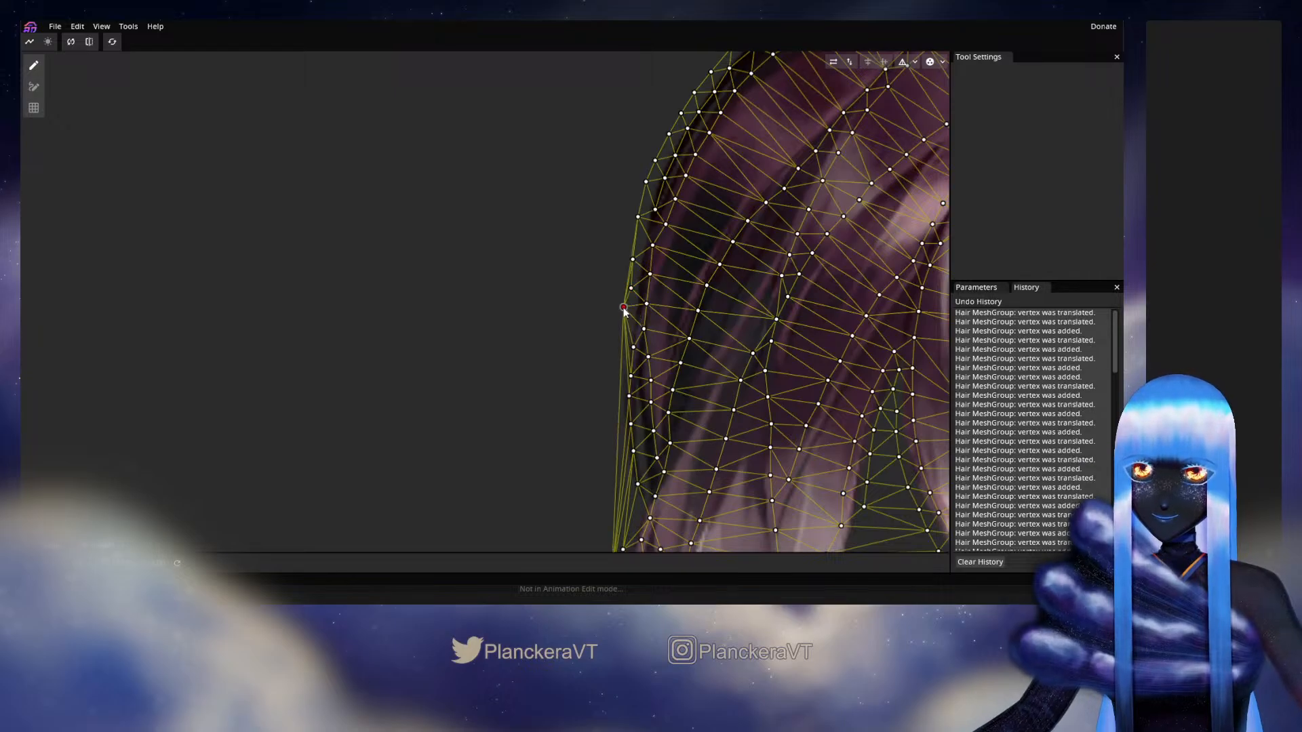
Step: Add and position evenly spaced outer vertices down the nearly vertical left side of the hair
right_click(623, 308)
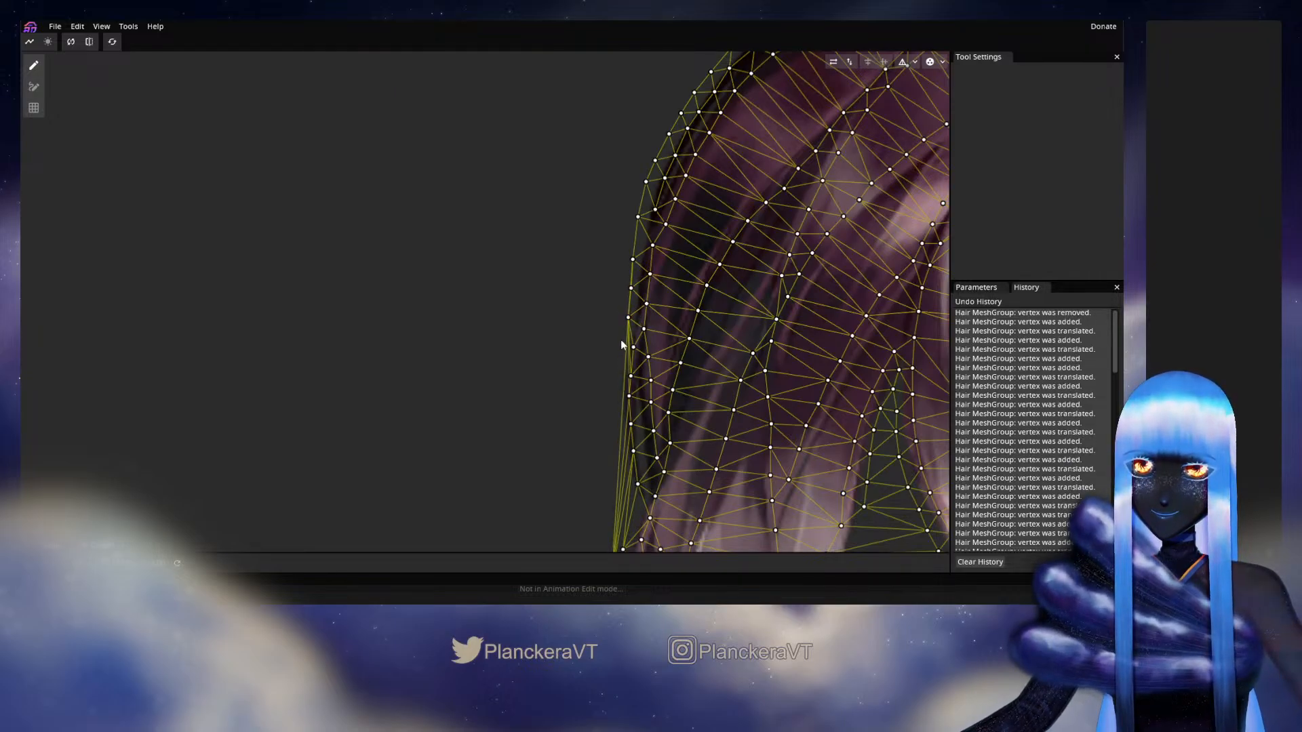
click(619, 351)
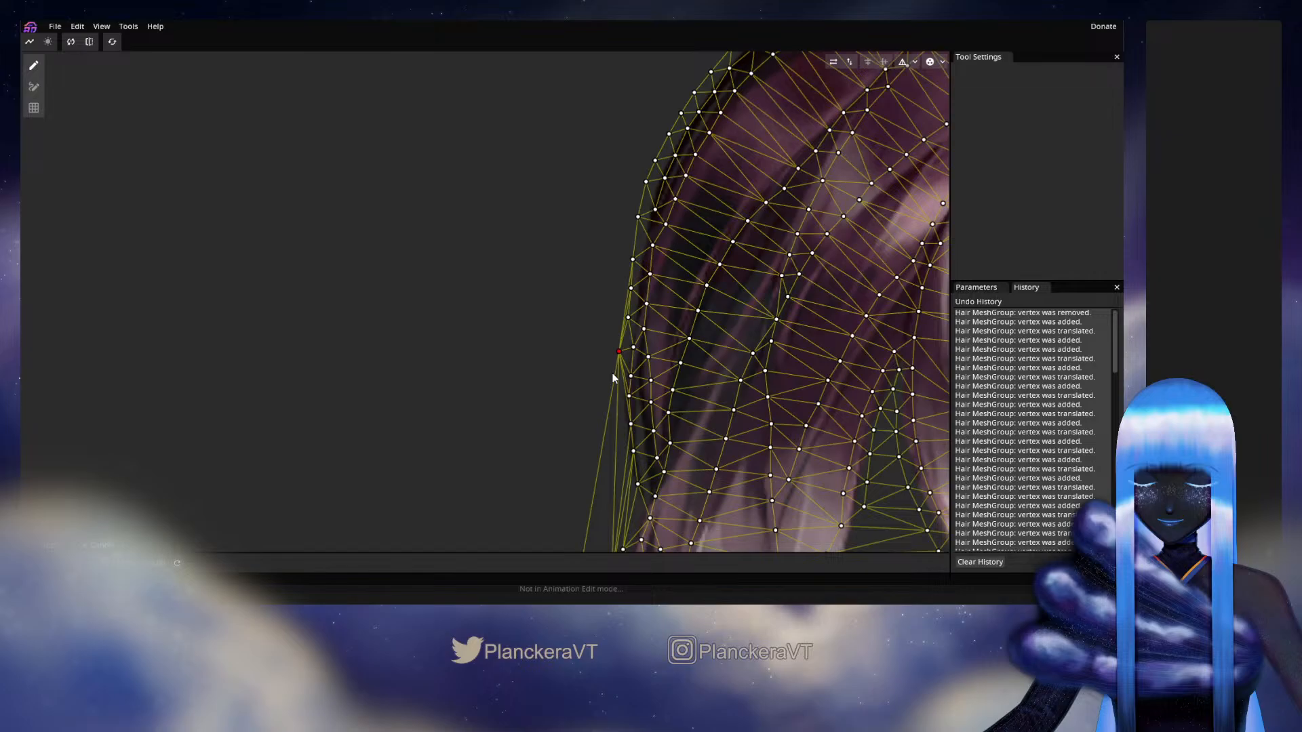
click(617, 385)
click(614, 411)
click(619, 430)
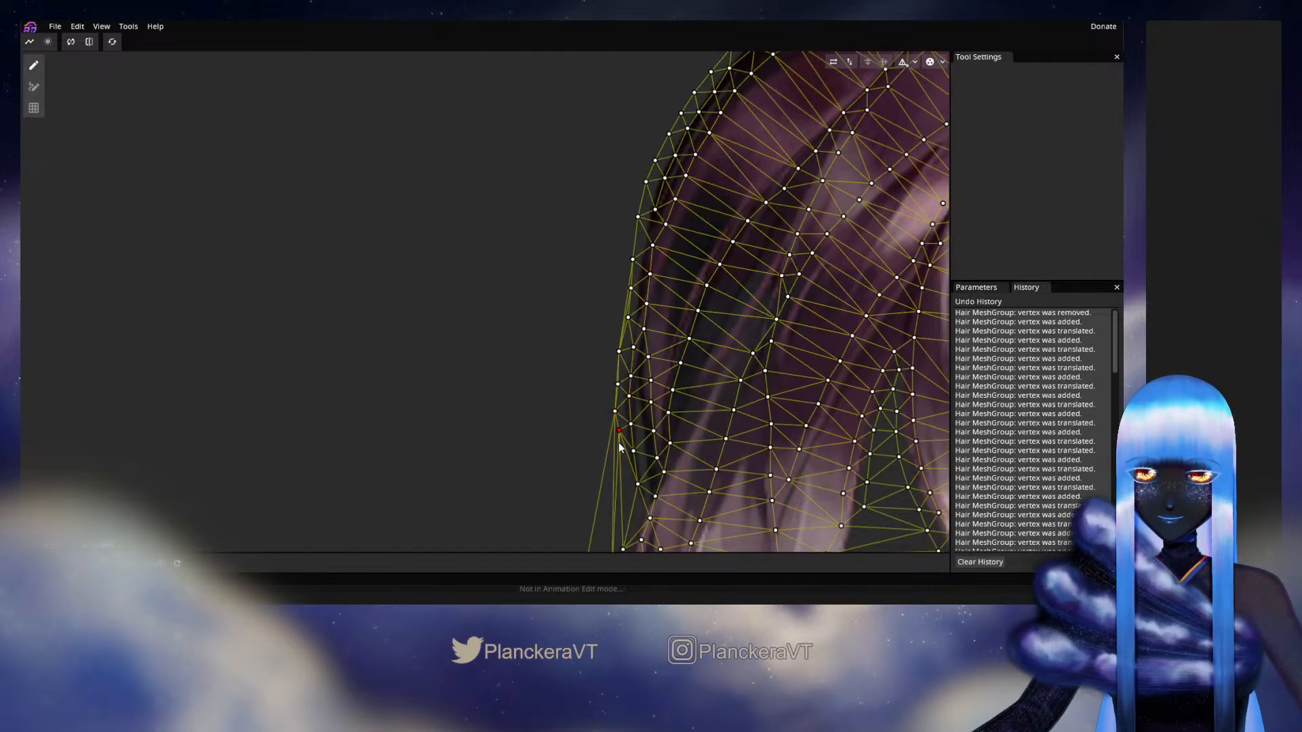
drag(619, 442, 612, 340)
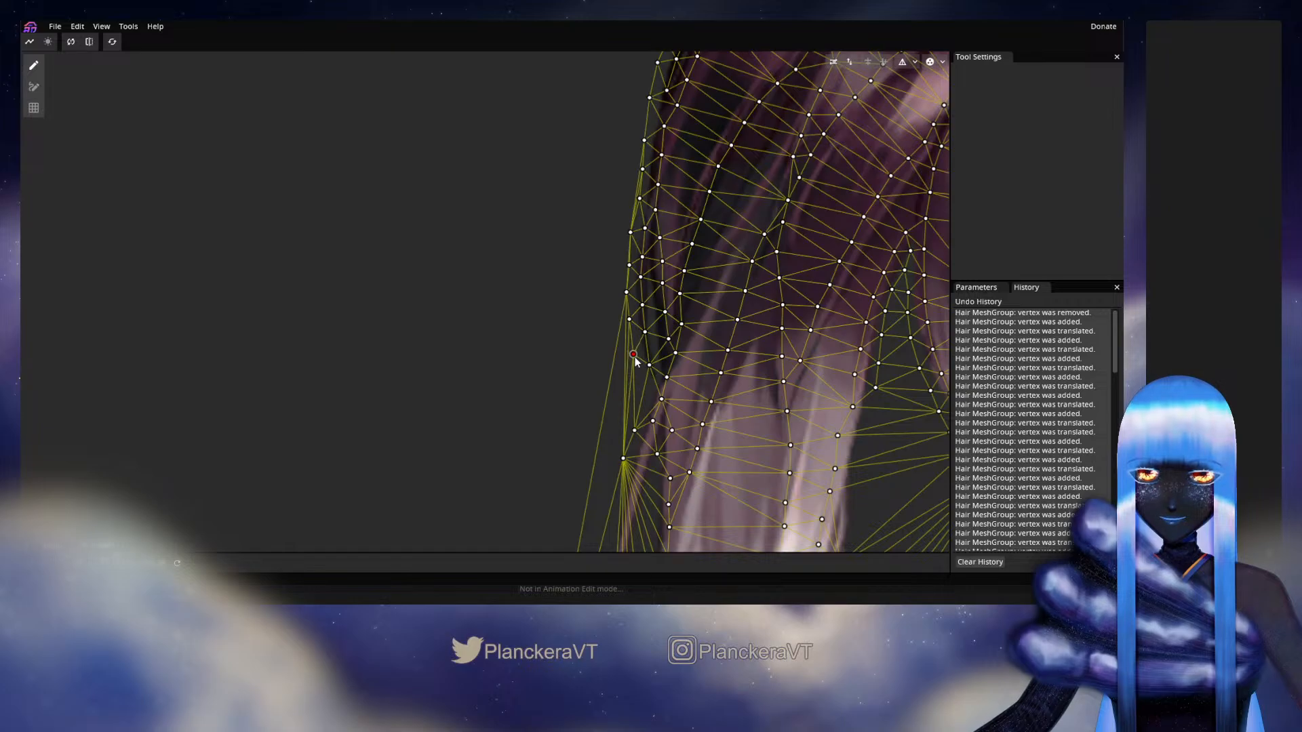
Step: Bridge the outer row to the start of the thin dark side strand, shifting the vertices there closer to its edge
drag(636, 386, 626, 250)
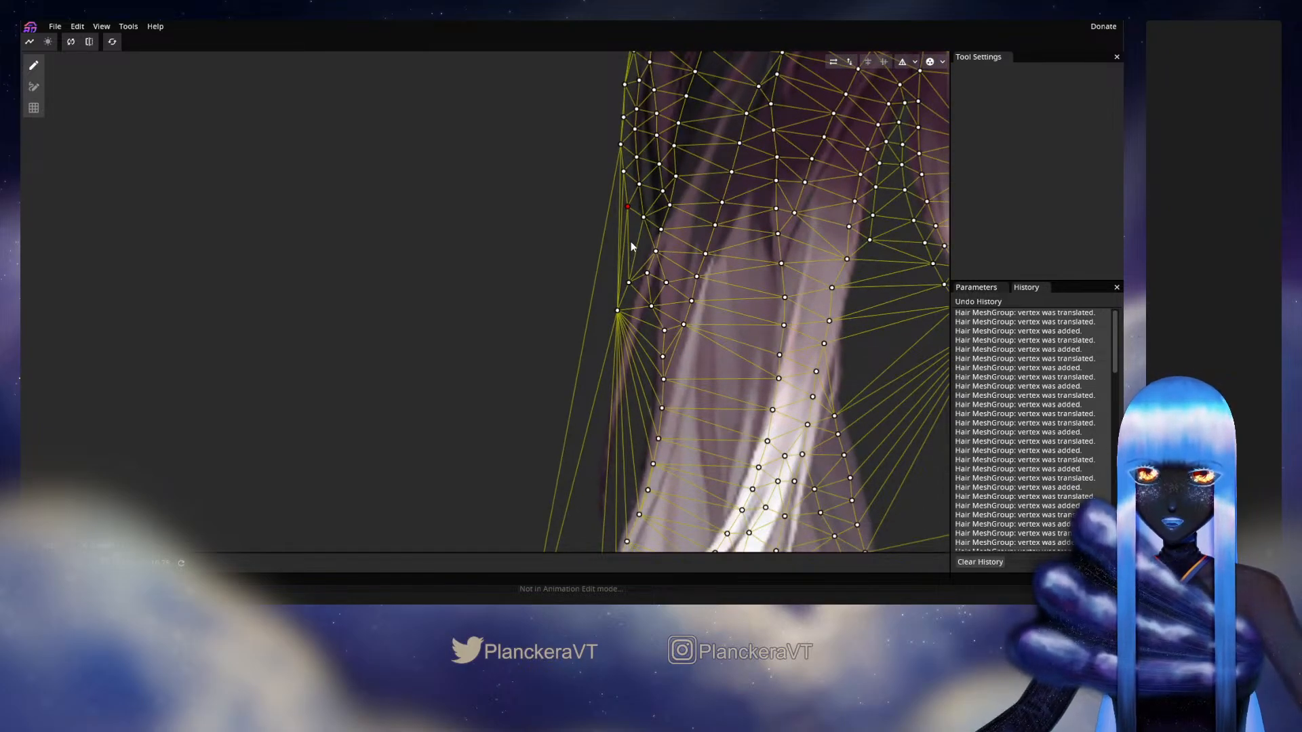
click(640, 242)
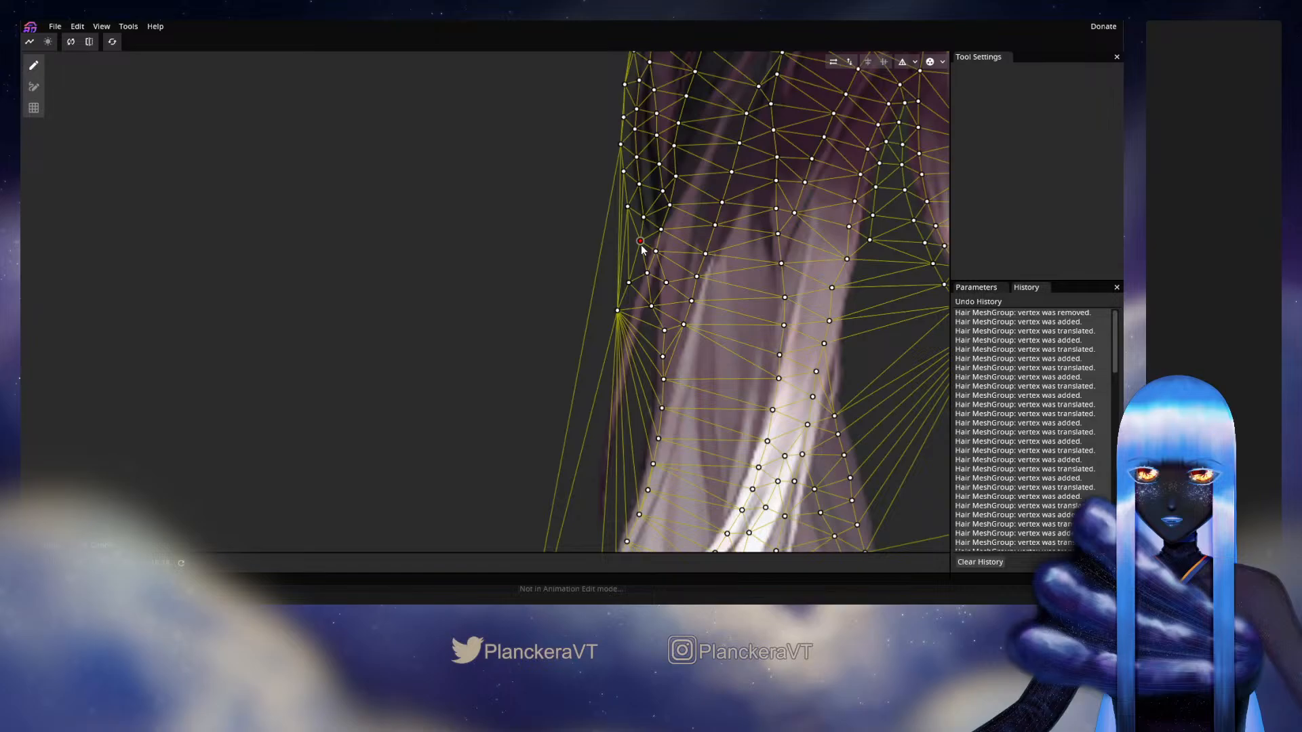
drag(640, 242, 636, 255)
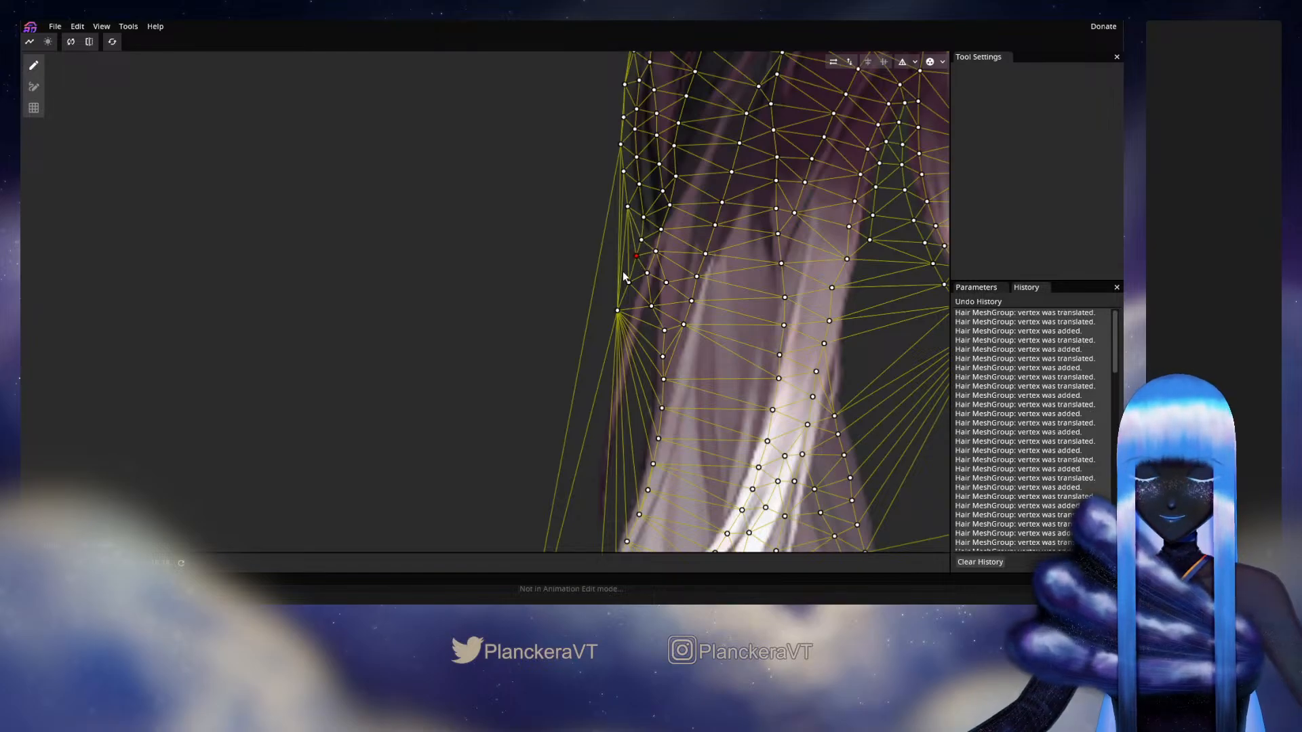
mouse_move(617, 310)
mouse_down()
mouse_move(631, 284)
mouse_move(625, 306)
mouse_up()
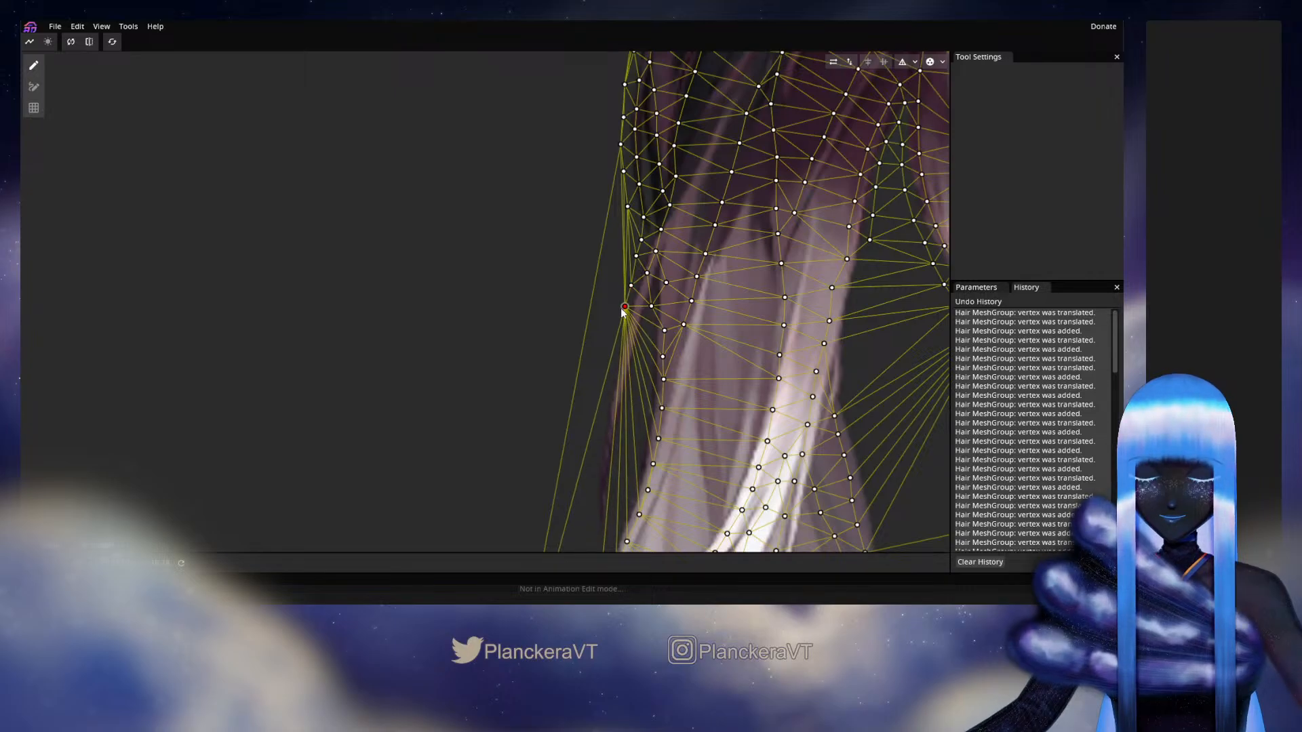
Step: Place vertices along both edges of the thin dark strand's upper part and align them with the strand
double_click(645, 331)
double_click(615, 337)
drag(616, 337, 618, 333)
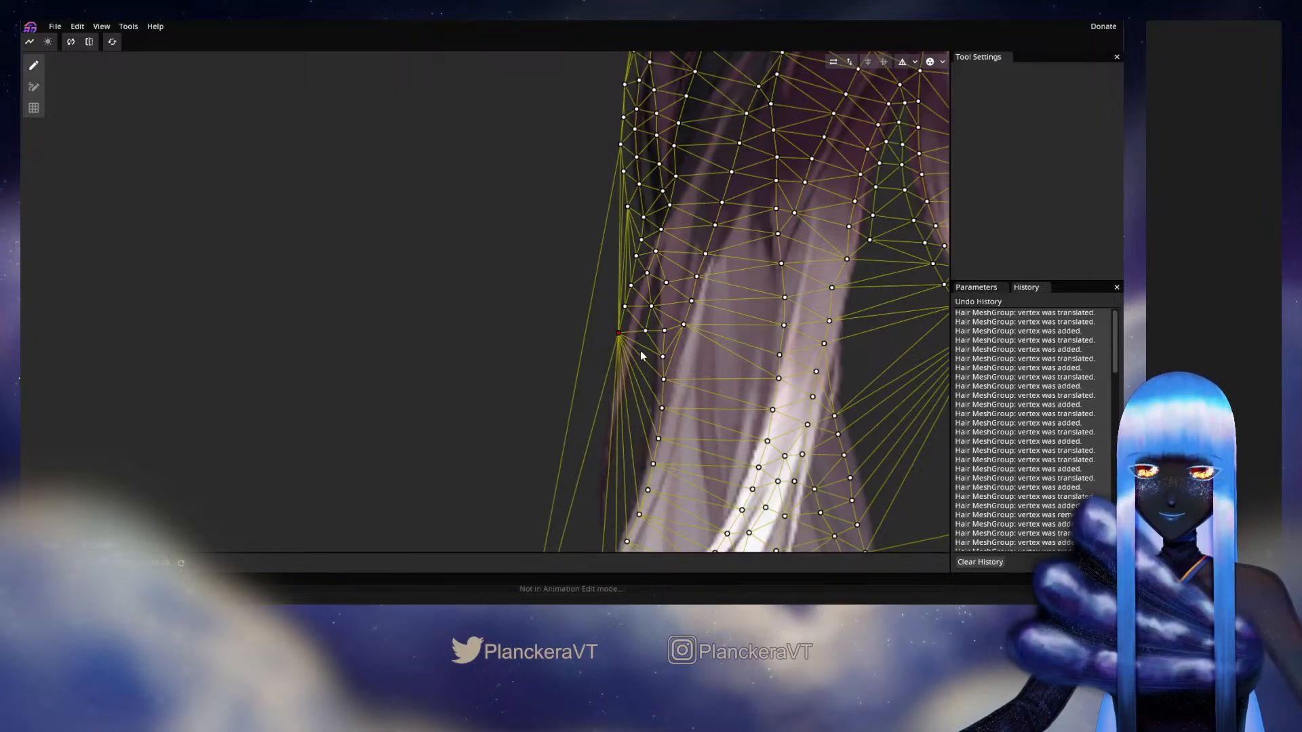
double_click(640, 351)
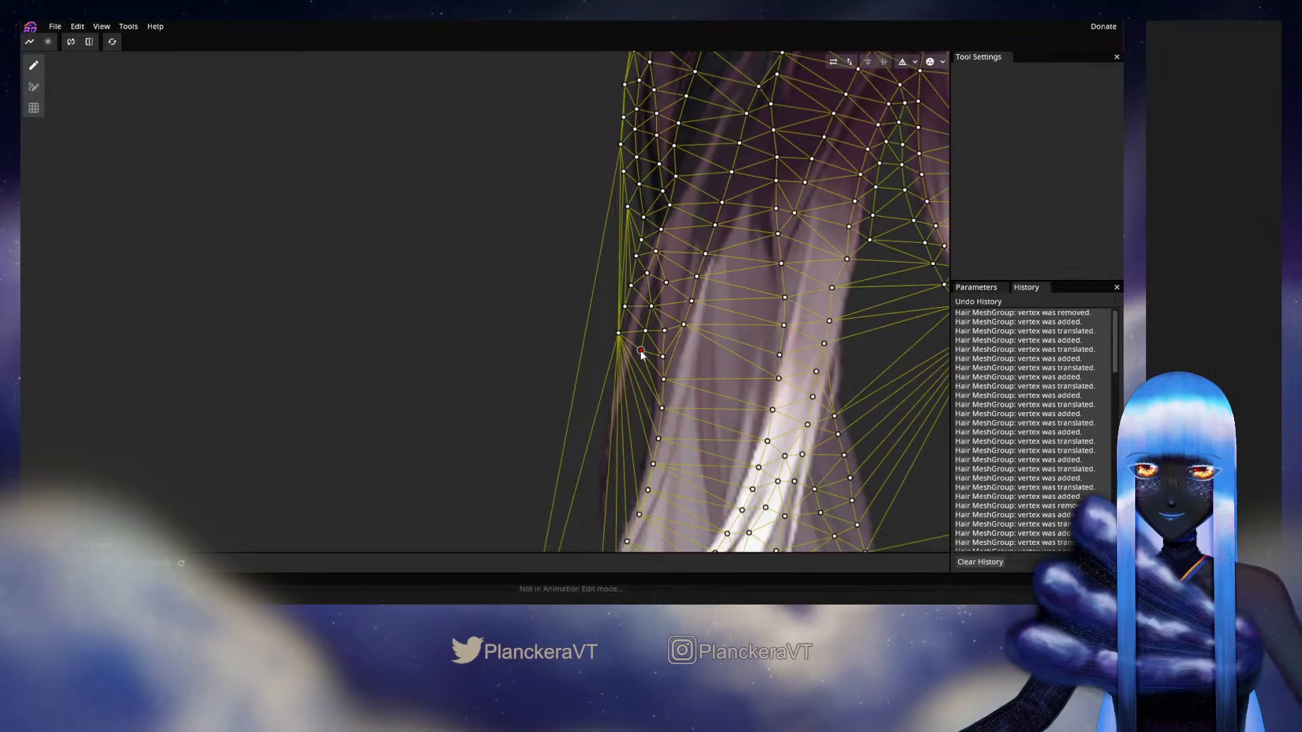
drag(641, 350, 635, 354)
double_click(621, 299)
drag(594, 369, 647, 289)
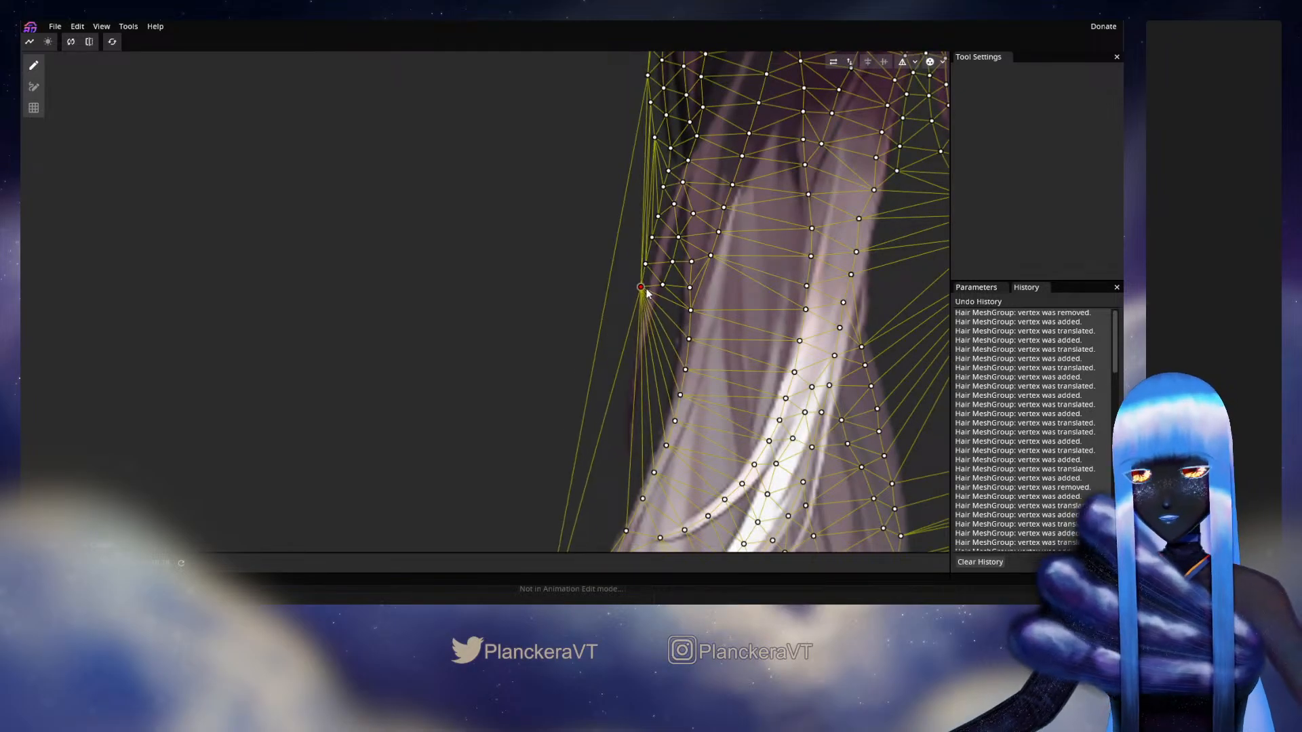
Step: Extend the paired vertices along both edges of the thin dark strand through its middle part
double_click(661, 309)
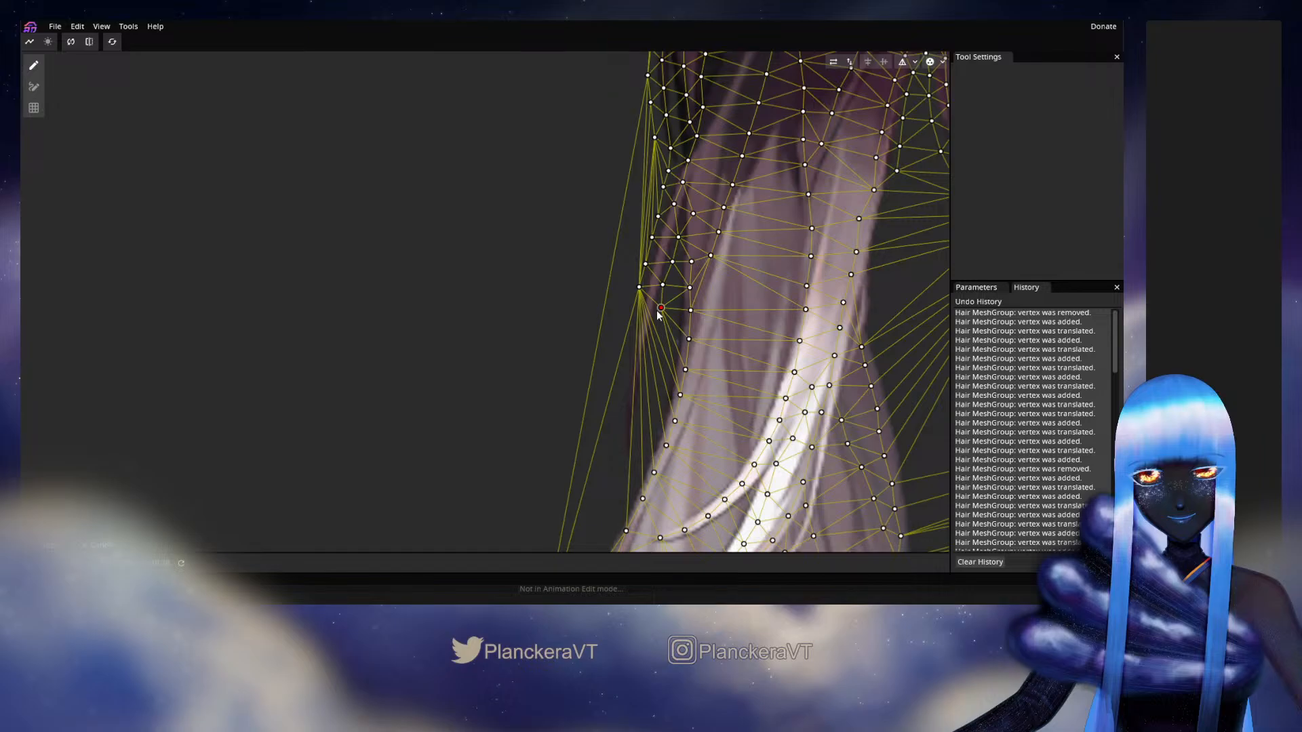
double_click(634, 319)
drag(659, 308, 630, 340)
click(639, 288)
double_click(655, 346)
double_click(621, 337)
click(653, 354)
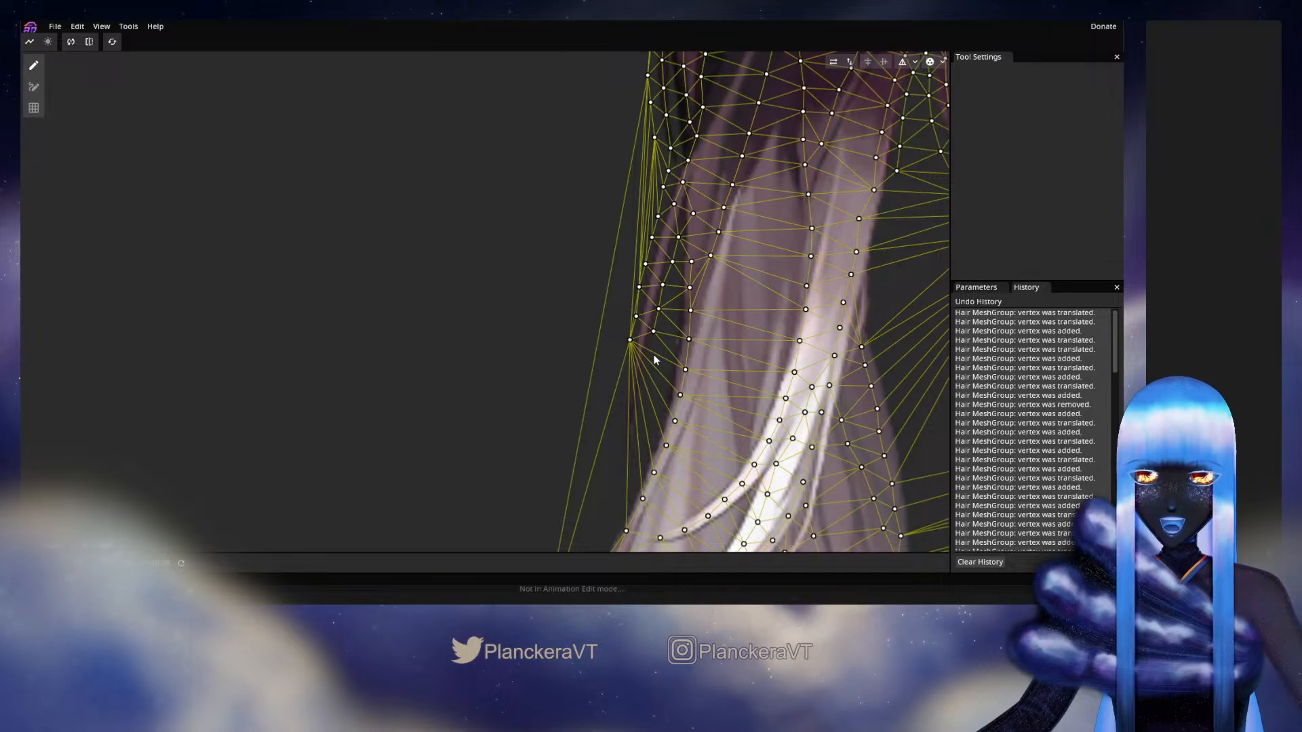
Step: Carry the paired edge vertices down the thin dark strand's lower part to its tip
double_click(654, 355)
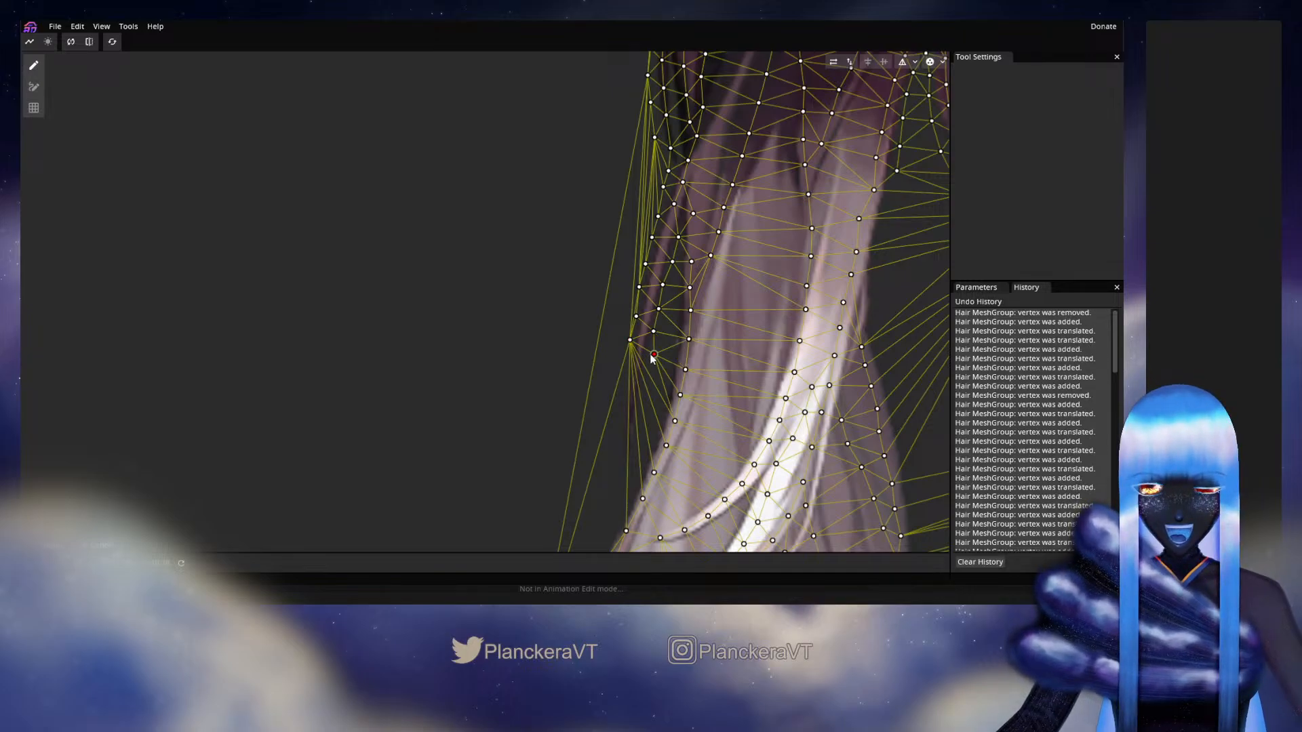
drag(651, 355, 624, 391)
double_click(618, 360)
double_click(649, 376)
double_click(613, 383)
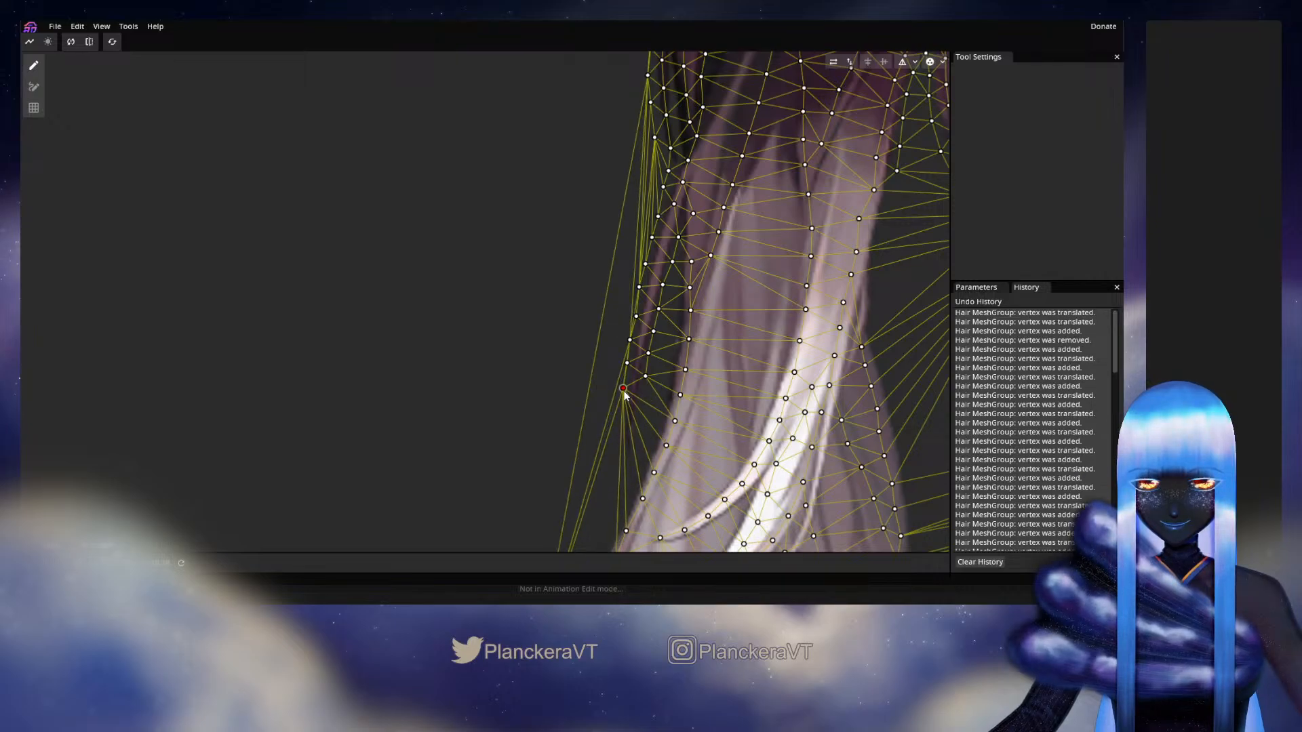
double_click(641, 400)
double_click(615, 411)
drag(615, 411, 619, 415)
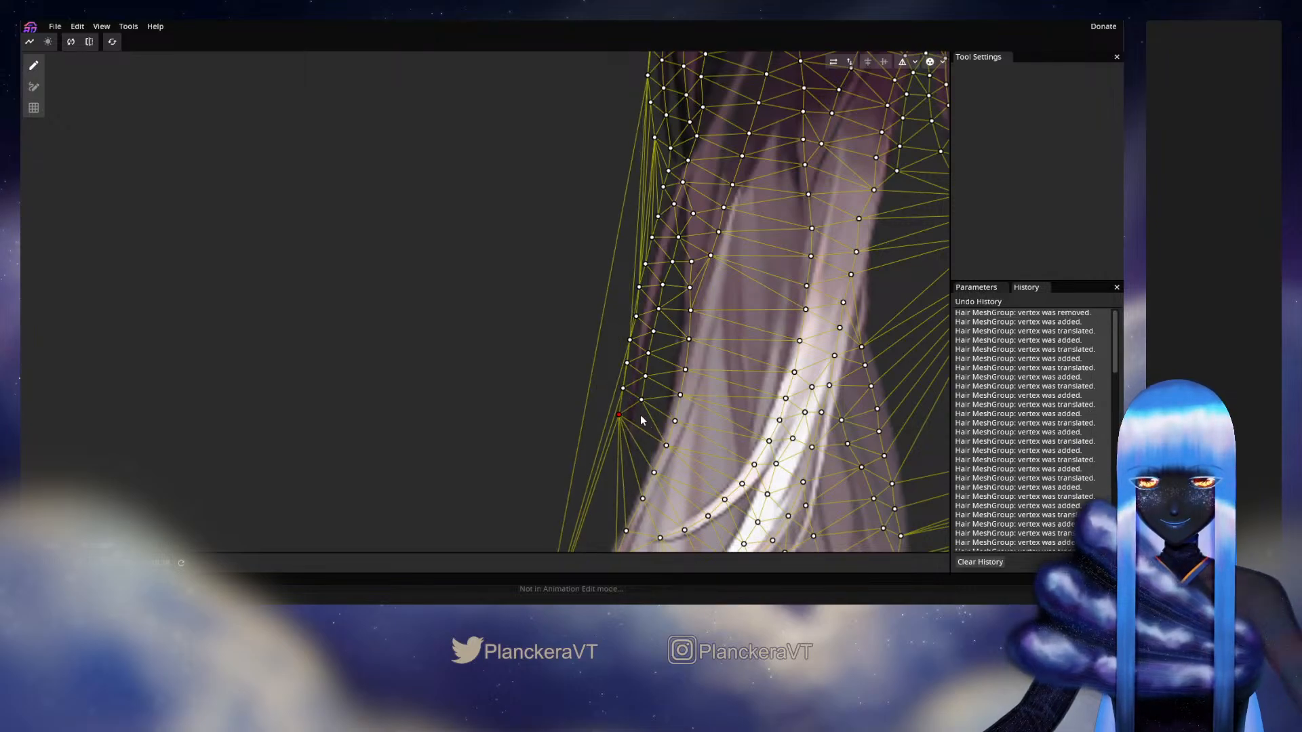
double_click(637, 425)
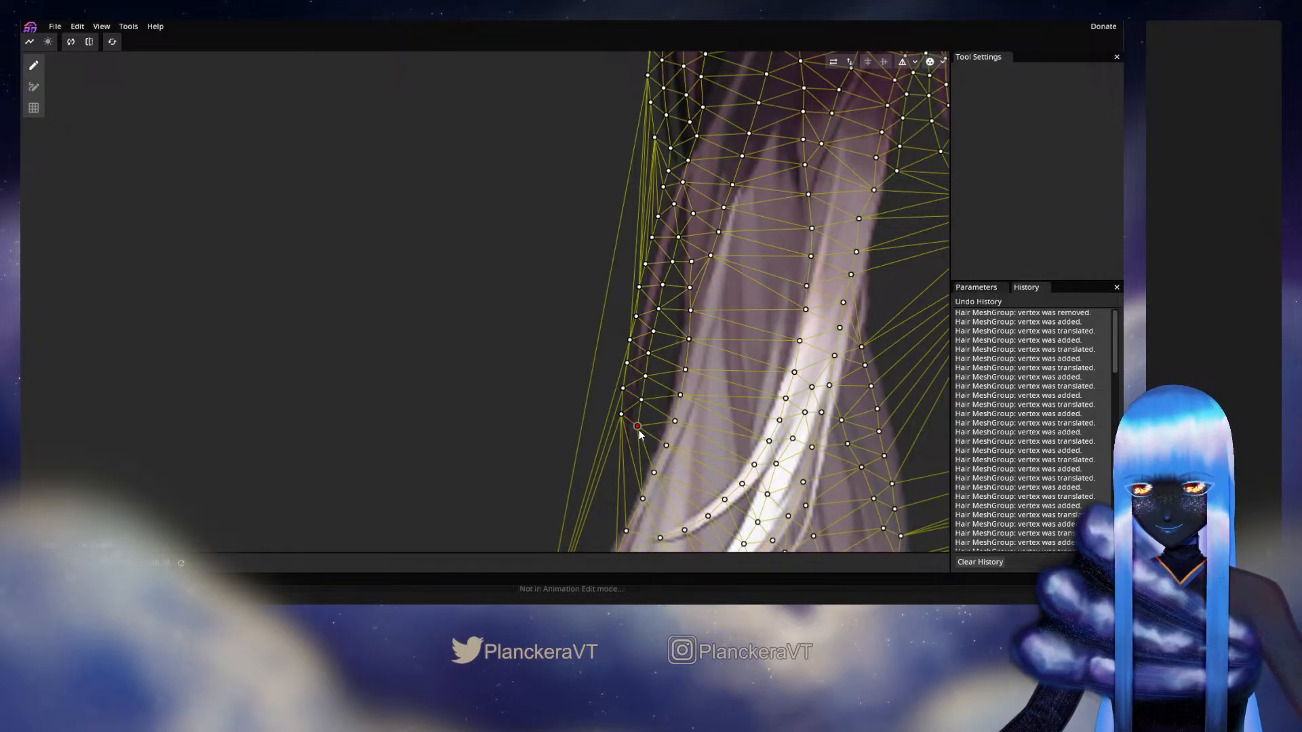
drag(639, 430, 654, 478)
Step: Add a middle row of vertices in the gap between the thin dark strand and the adjacent pale lock
double_click(636, 335)
double_click(658, 348)
double_click(670, 290)
click(668, 312)
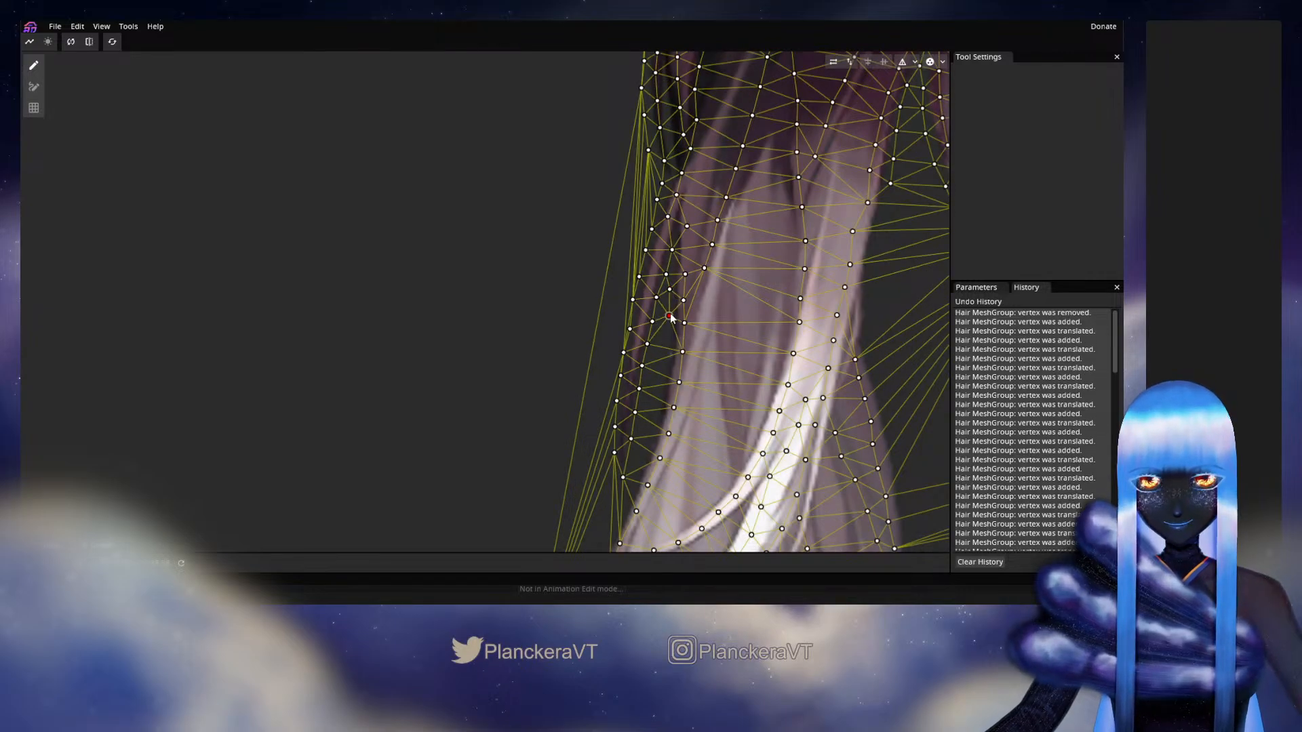
click(667, 332)
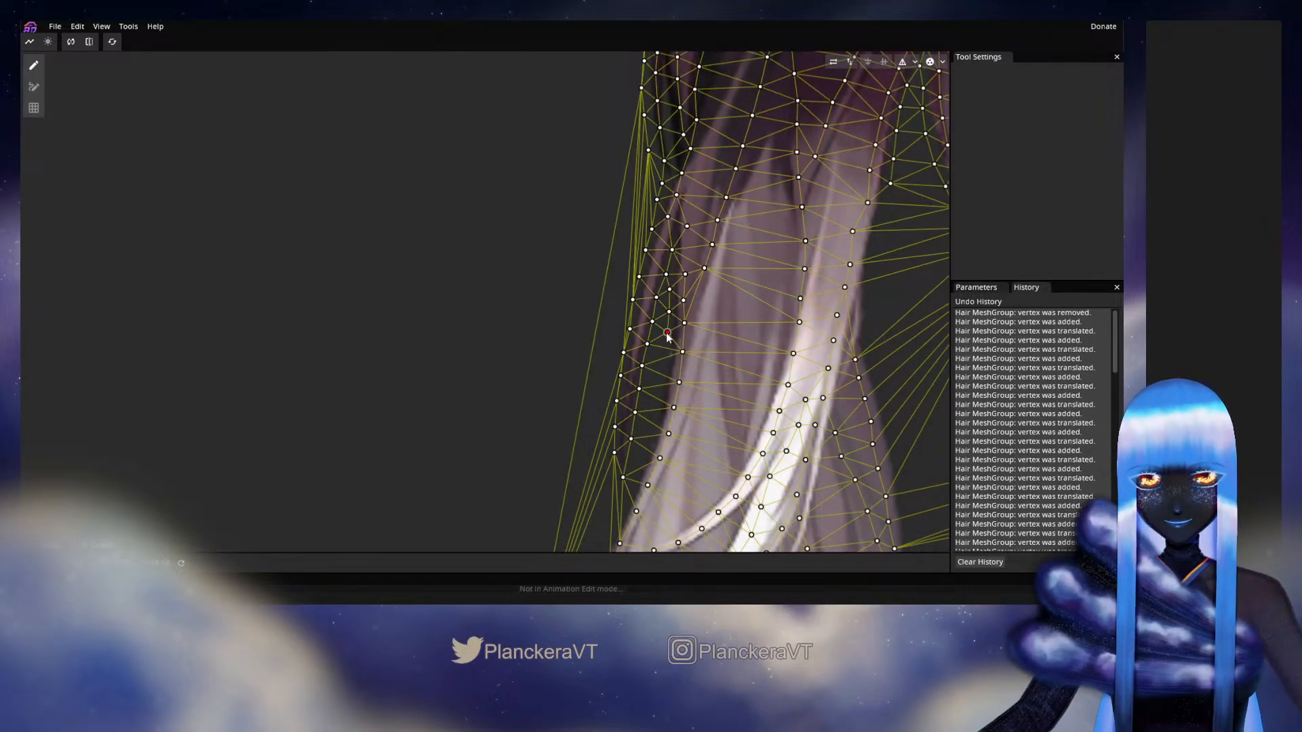
click(661, 368)
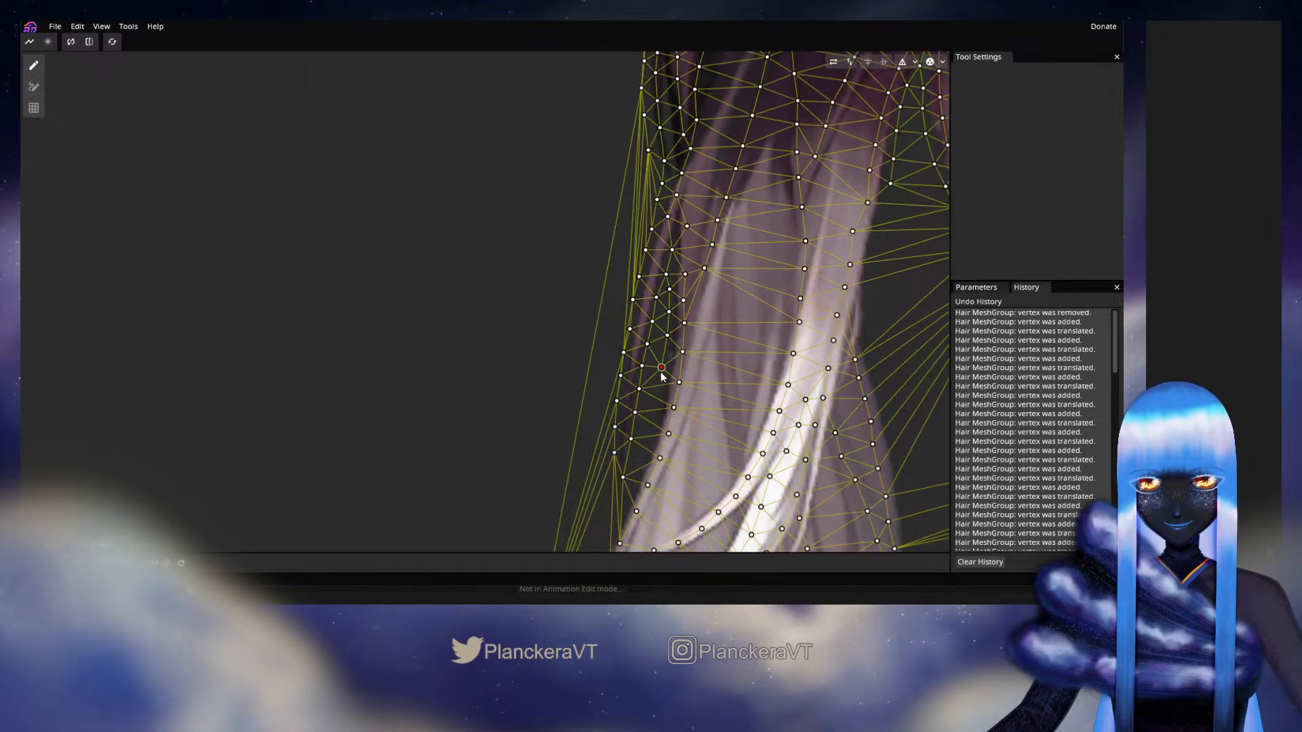
drag(661, 376, 666, 315)
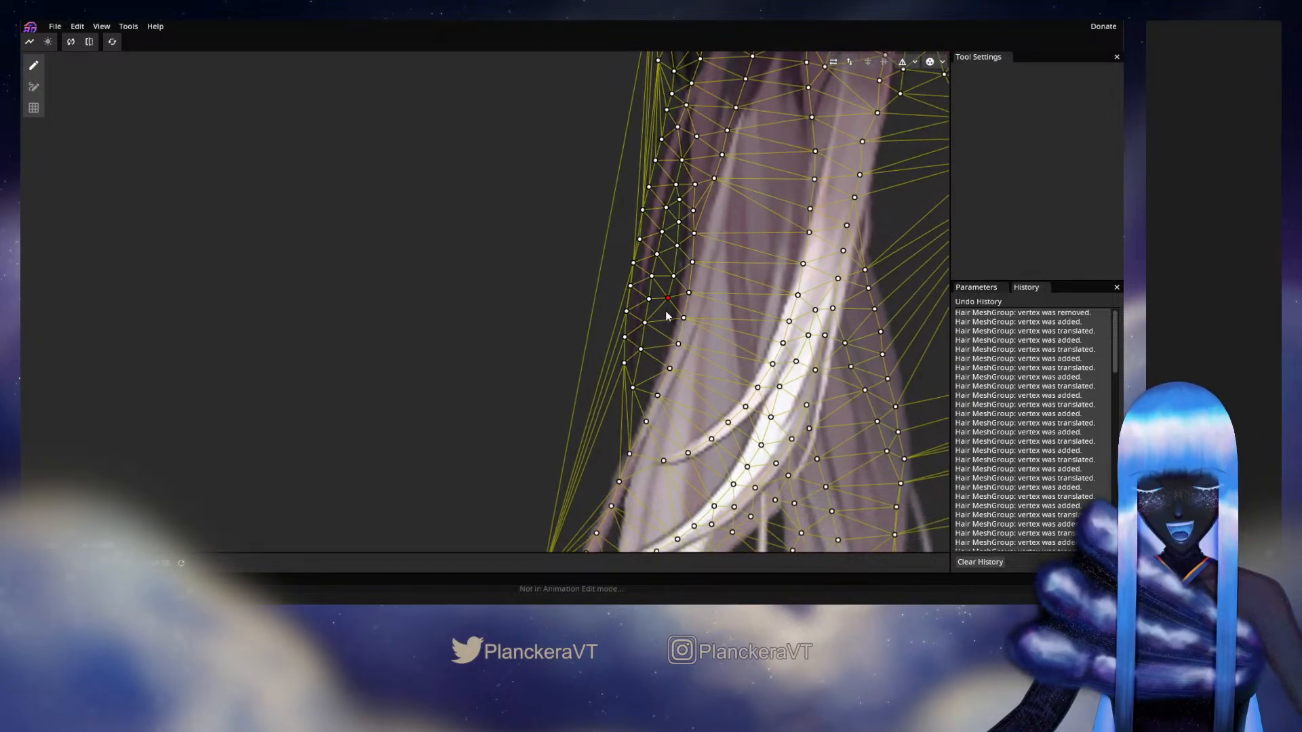
Step: Continue the gap's vertex row down past the dark strand's tip, following the pale lock's left edge
click(662, 326)
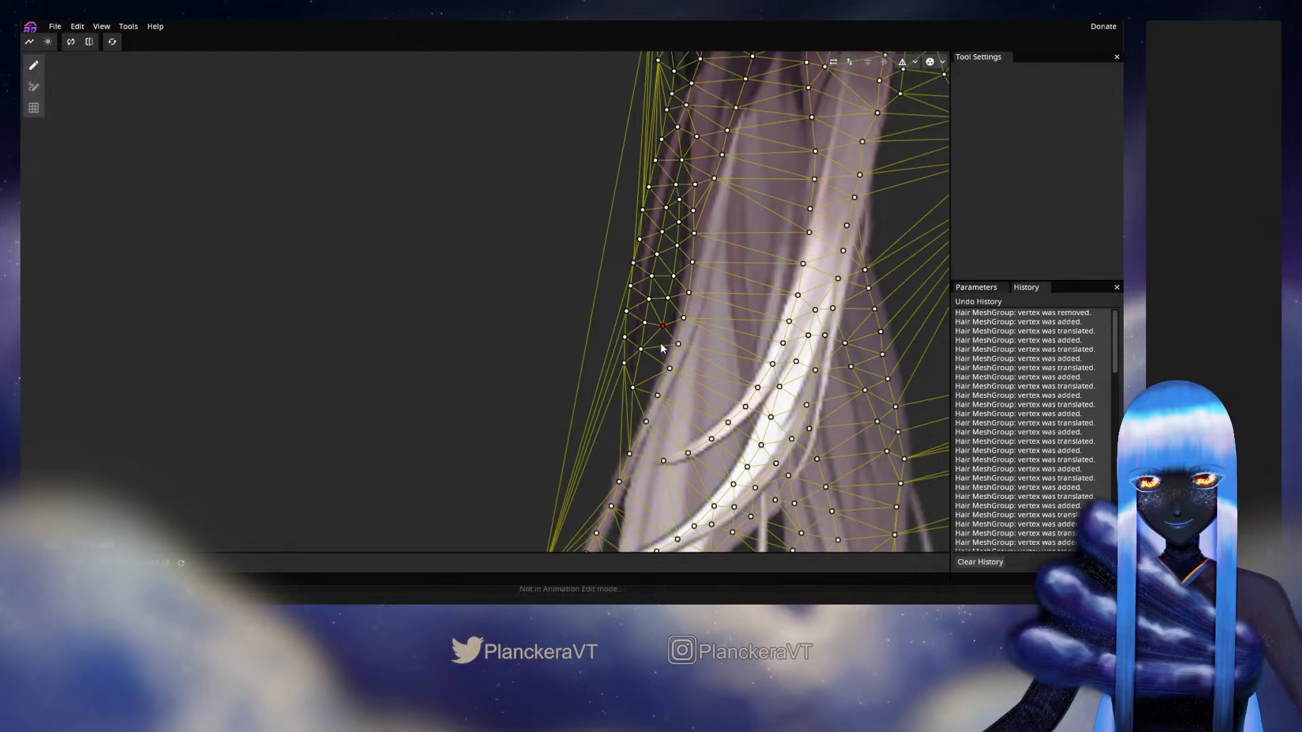
click(655, 351)
right_click(654, 354)
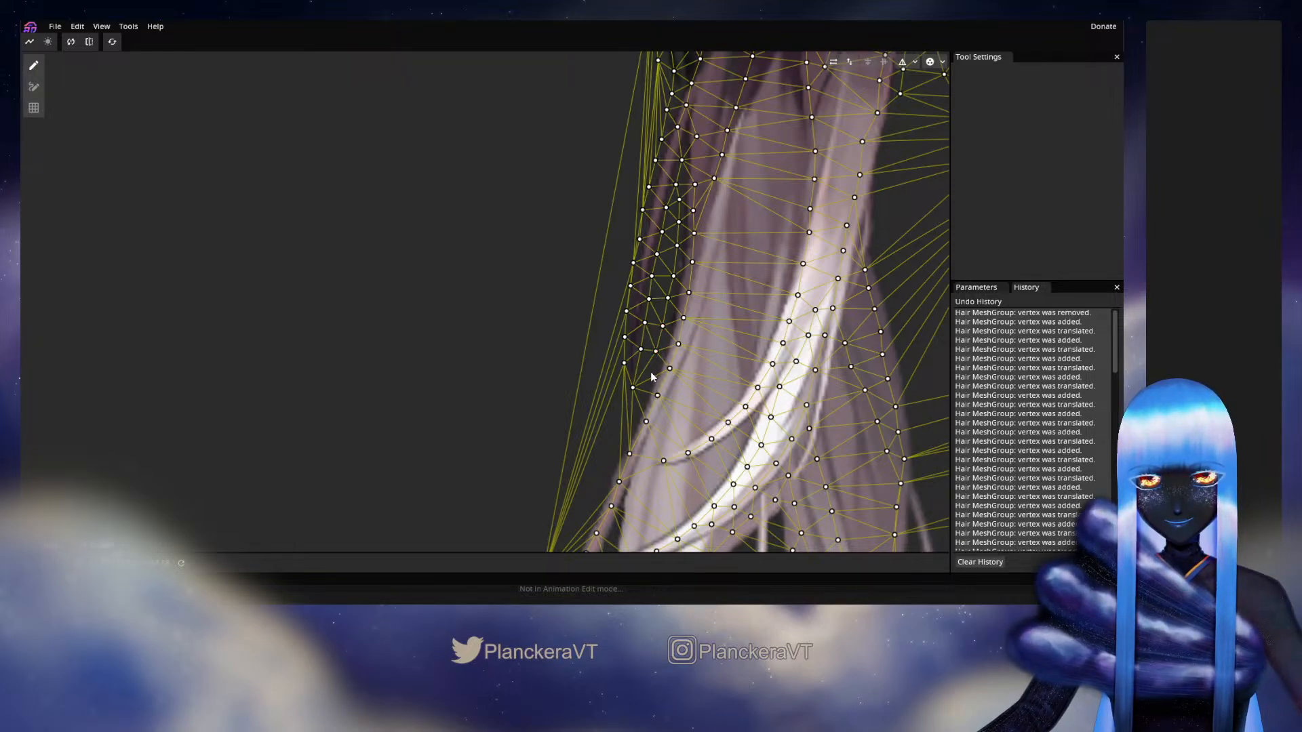
click(649, 371)
click(642, 393)
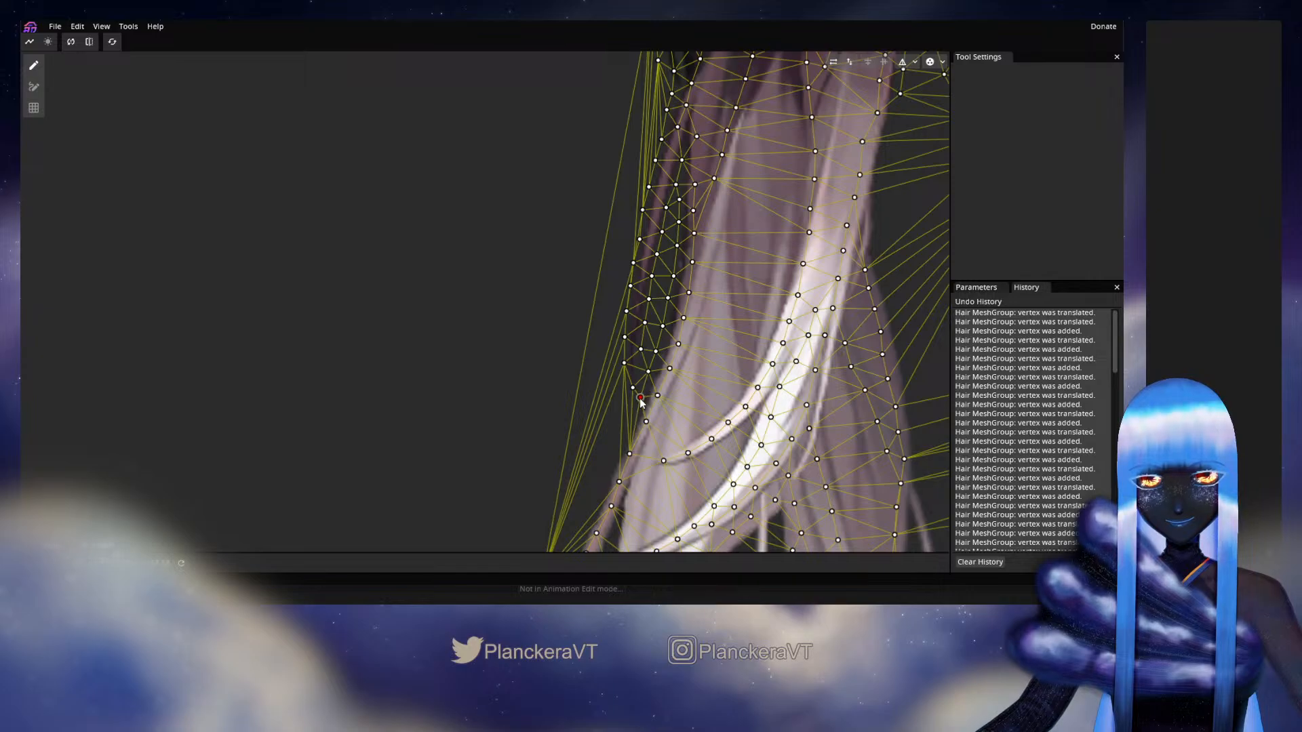
drag(640, 400, 652, 341)
Step: Add outer vertices along the pale lock's left edge below the dark strand's tip
click(653, 330)
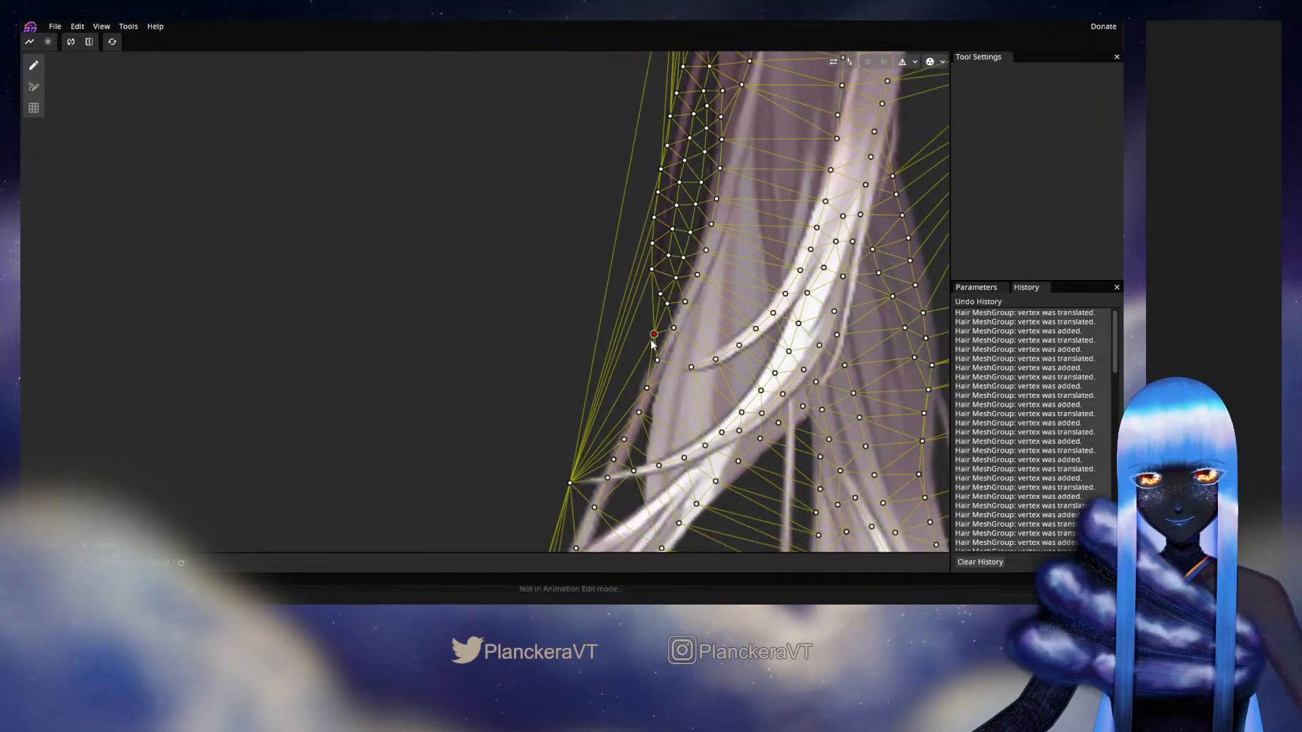
click(640, 362)
click(630, 394)
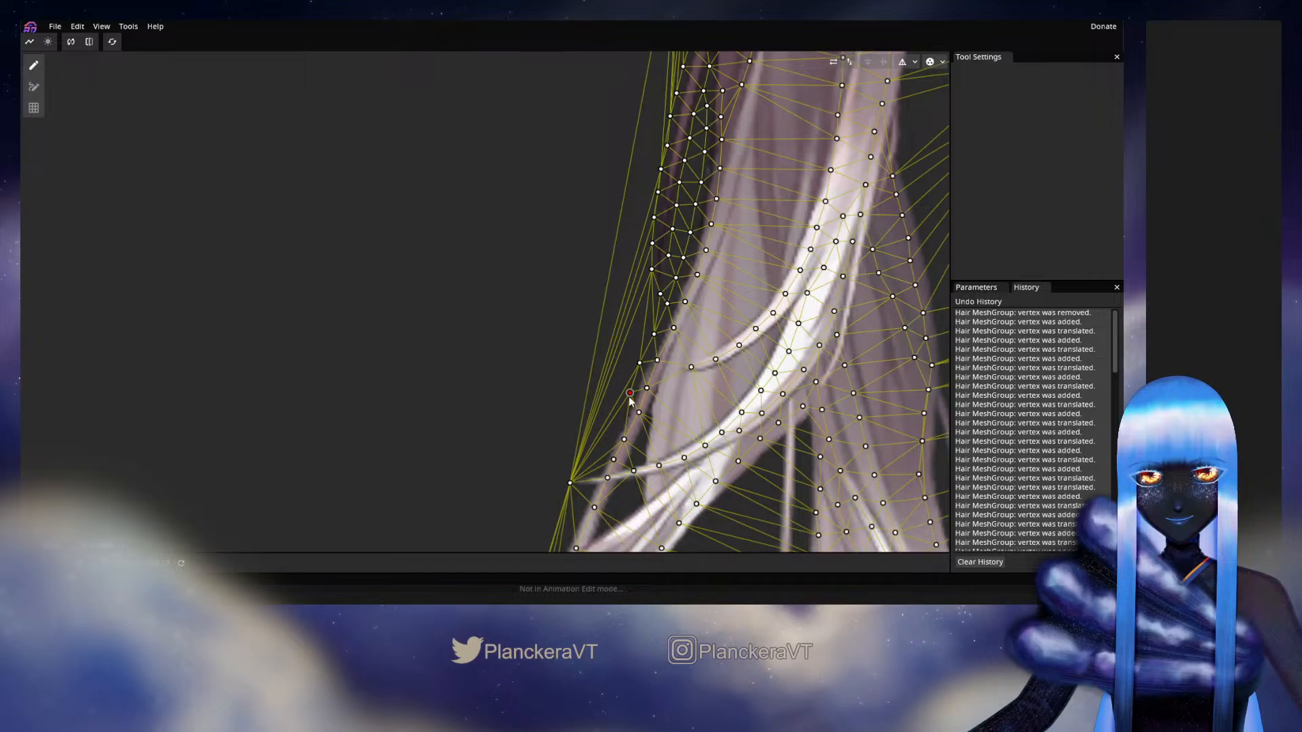
drag(629, 396, 664, 302)
Step: Extend the outer vertices down the pale lock's left edge and over the short thin wisp toward its tip
click(649, 325)
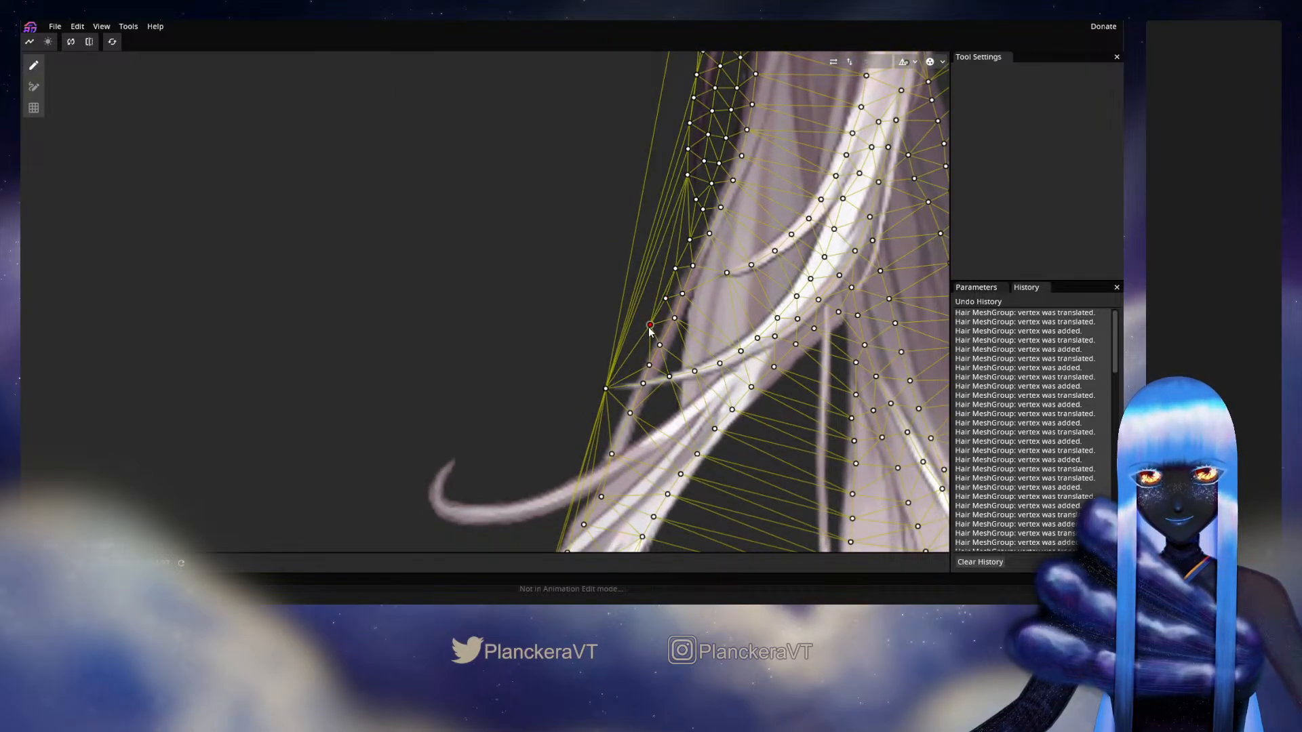
click(641, 332)
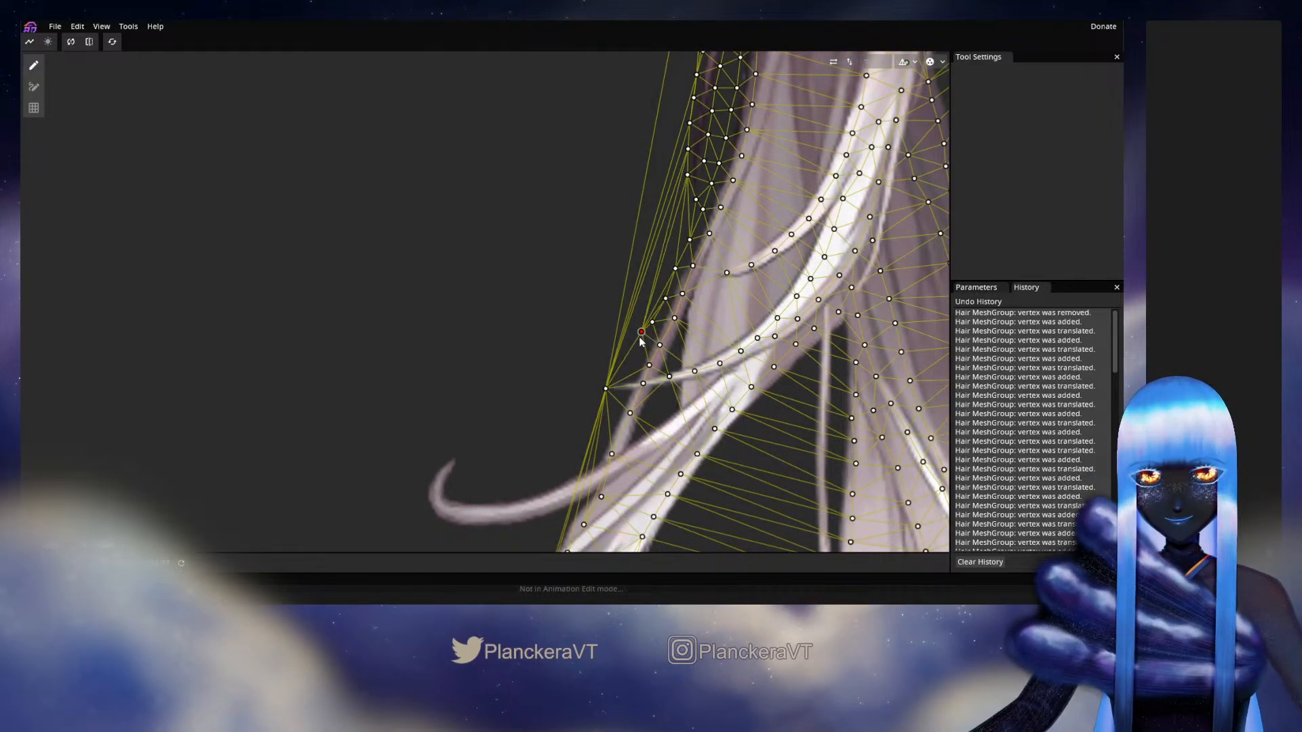
drag(640, 339, 638, 353)
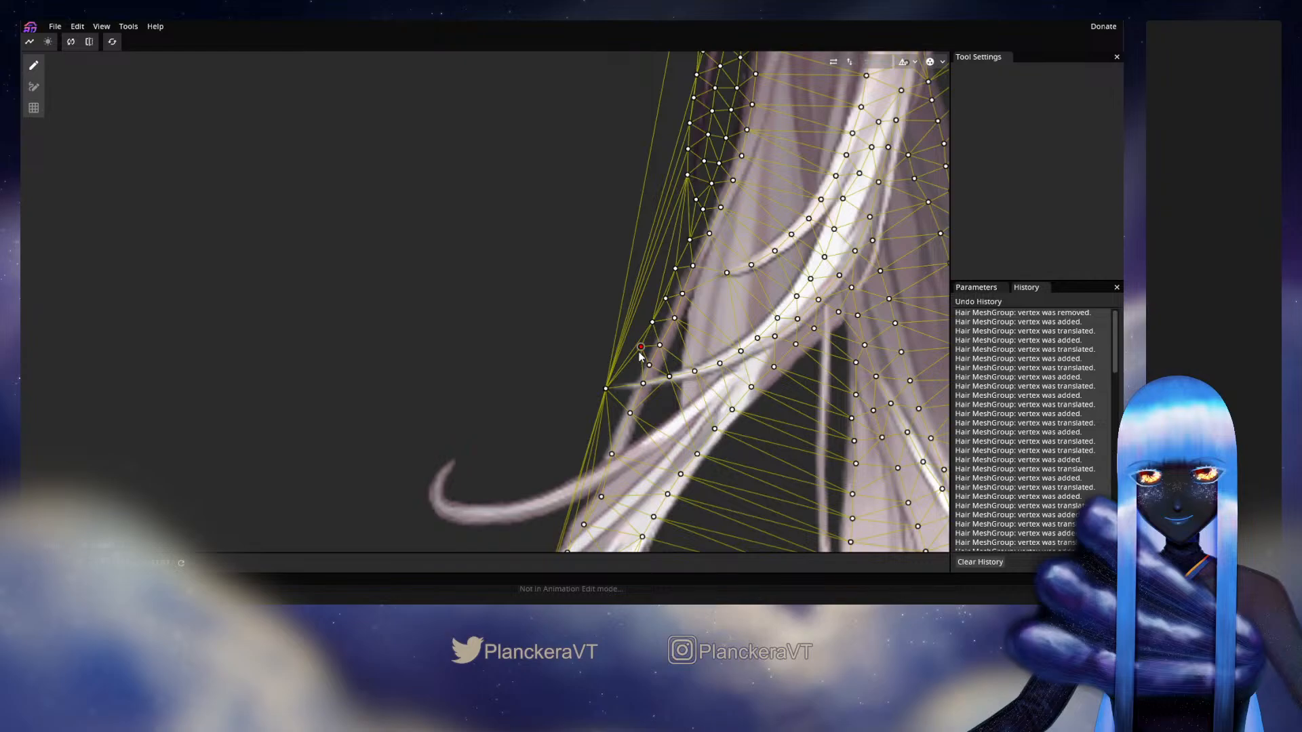
click(629, 369)
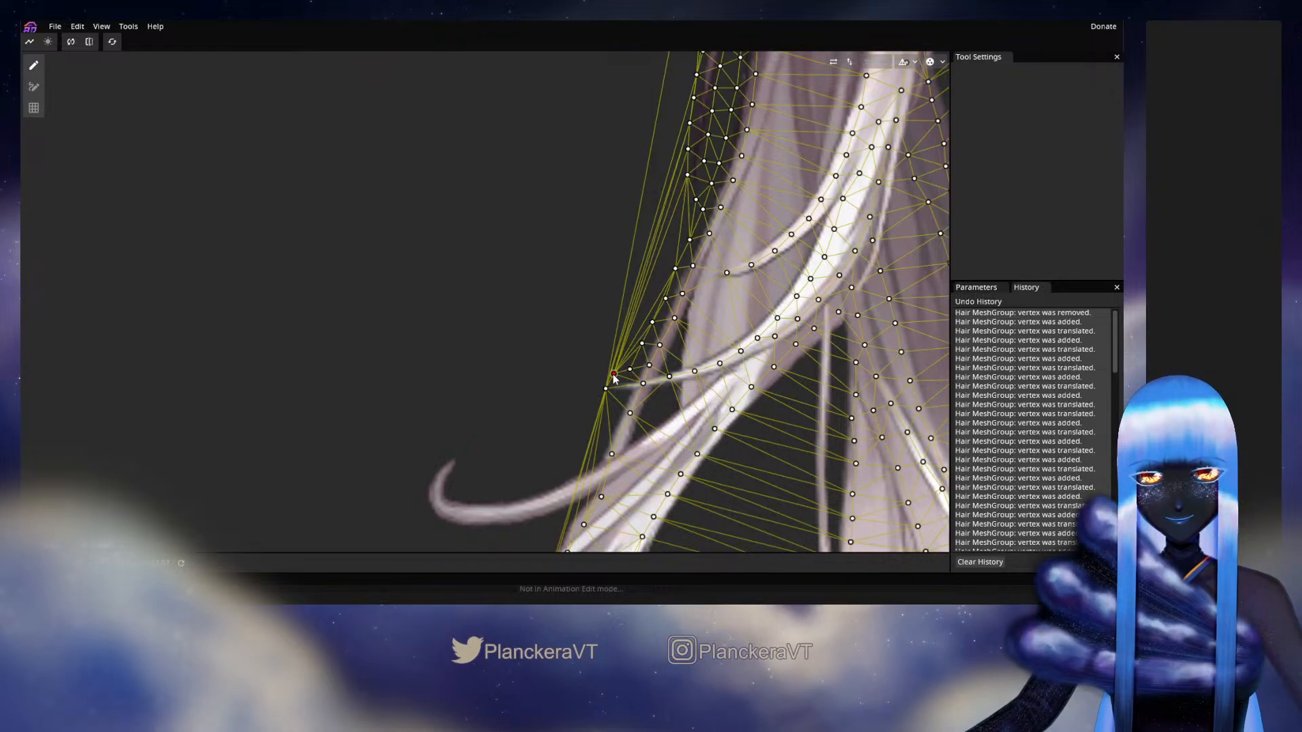
Step: Add outer vertices down the pale lock's left edge from below the short wisp's tip to the long curled strand
drag(614, 378, 629, 285)
click(650, 309)
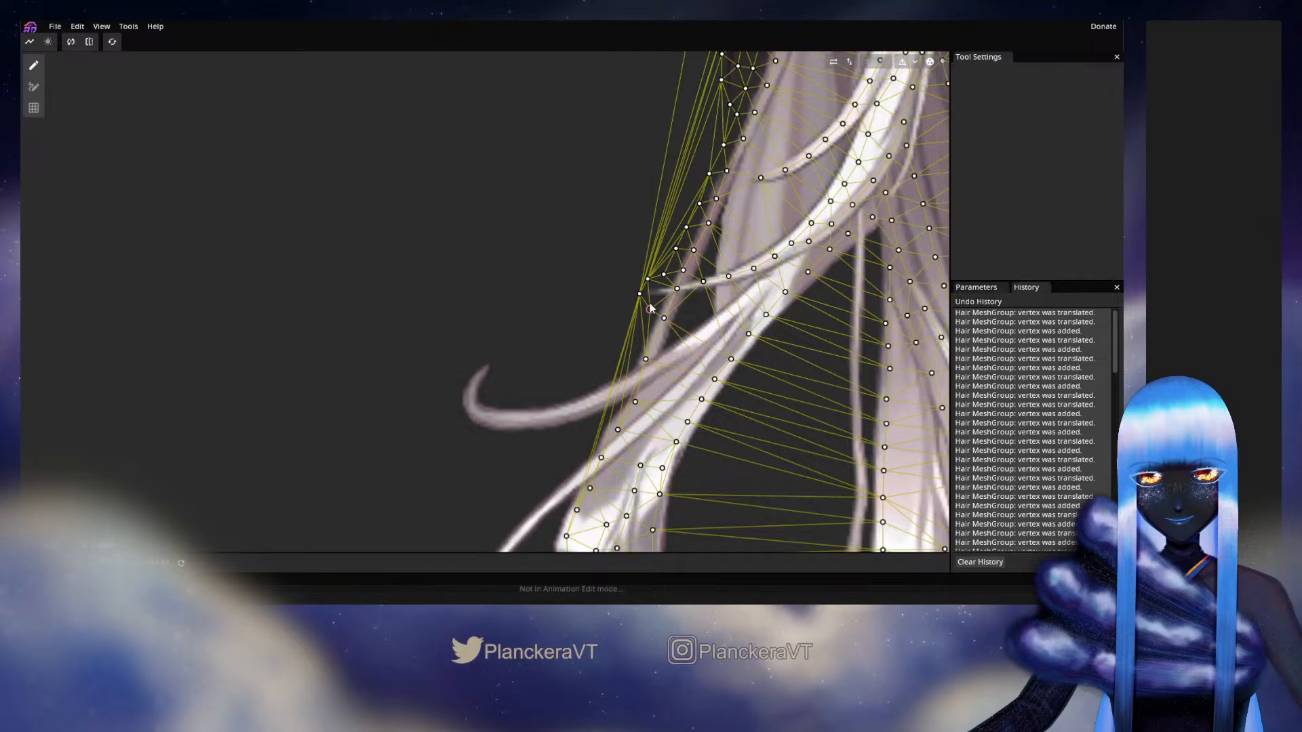
click(626, 358)
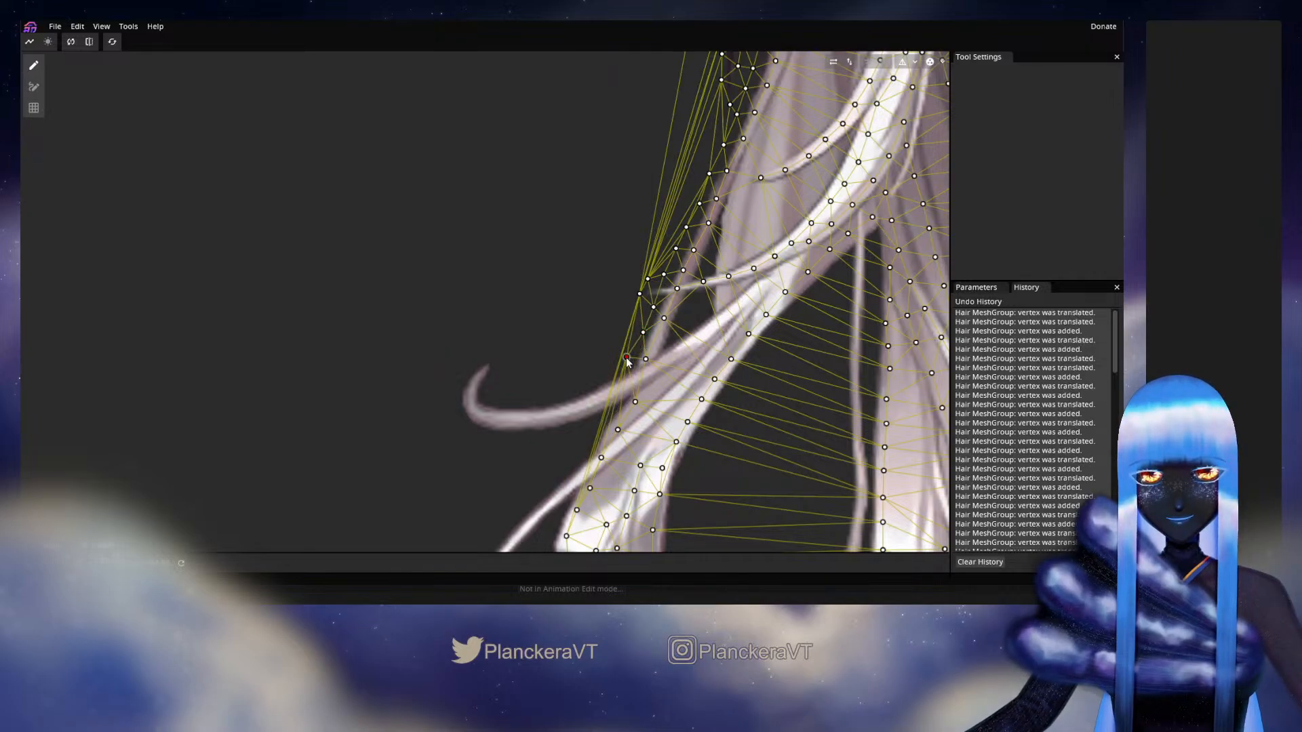
drag(626, 358, 626, 370)
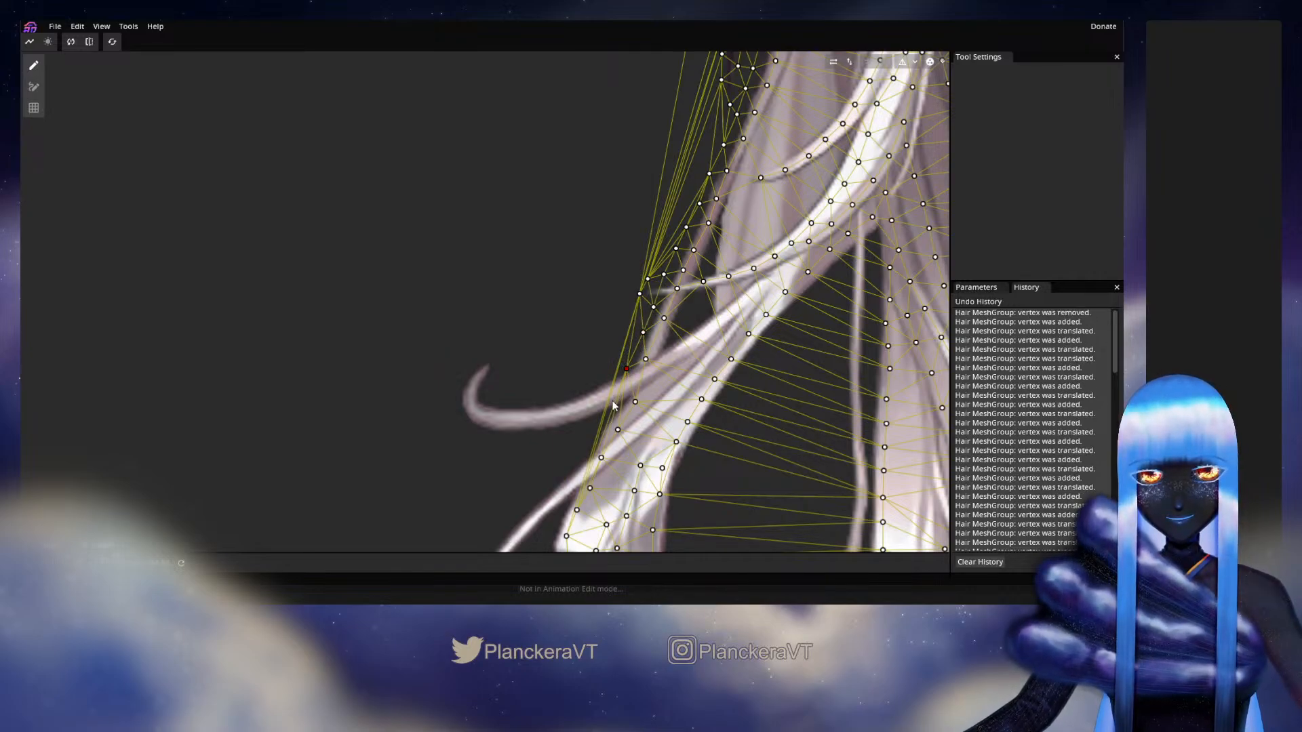
click(612, 411)
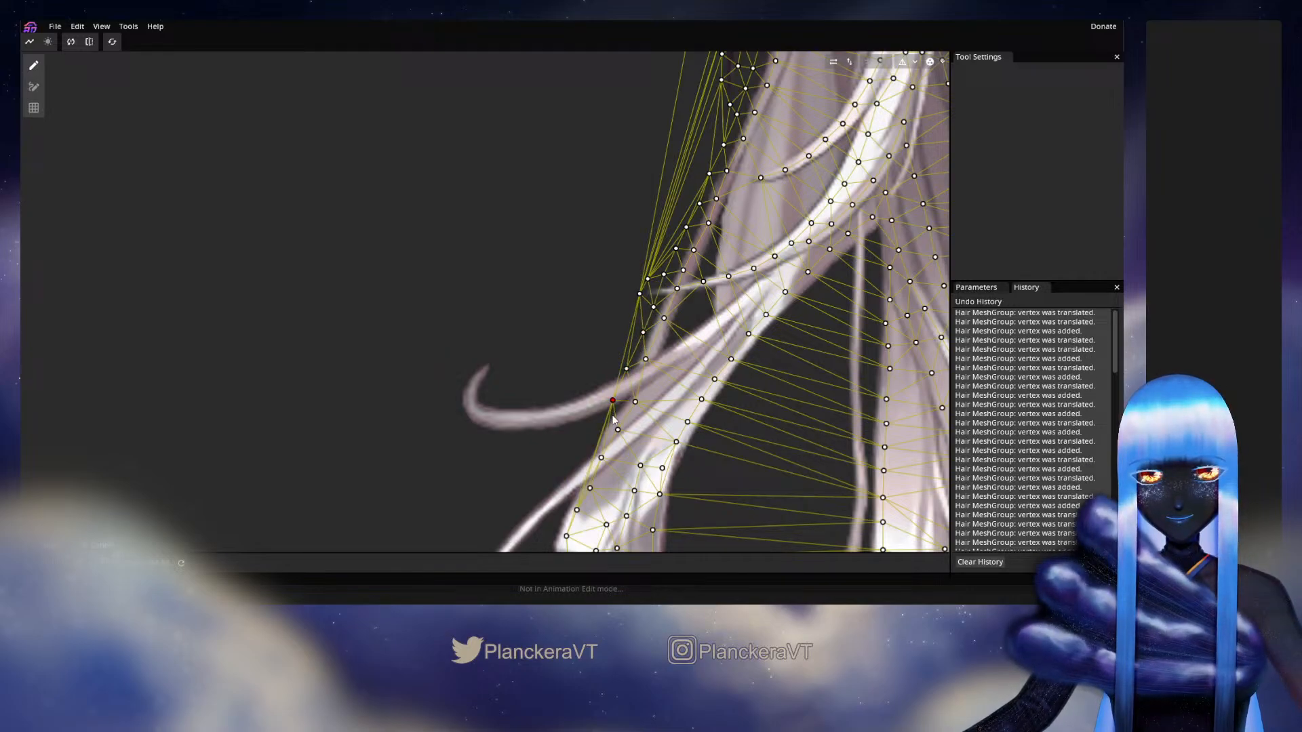
Step: Place and adjust the first vertices above and below the long curled strand where it leaves the pale lock
click(606, 377)
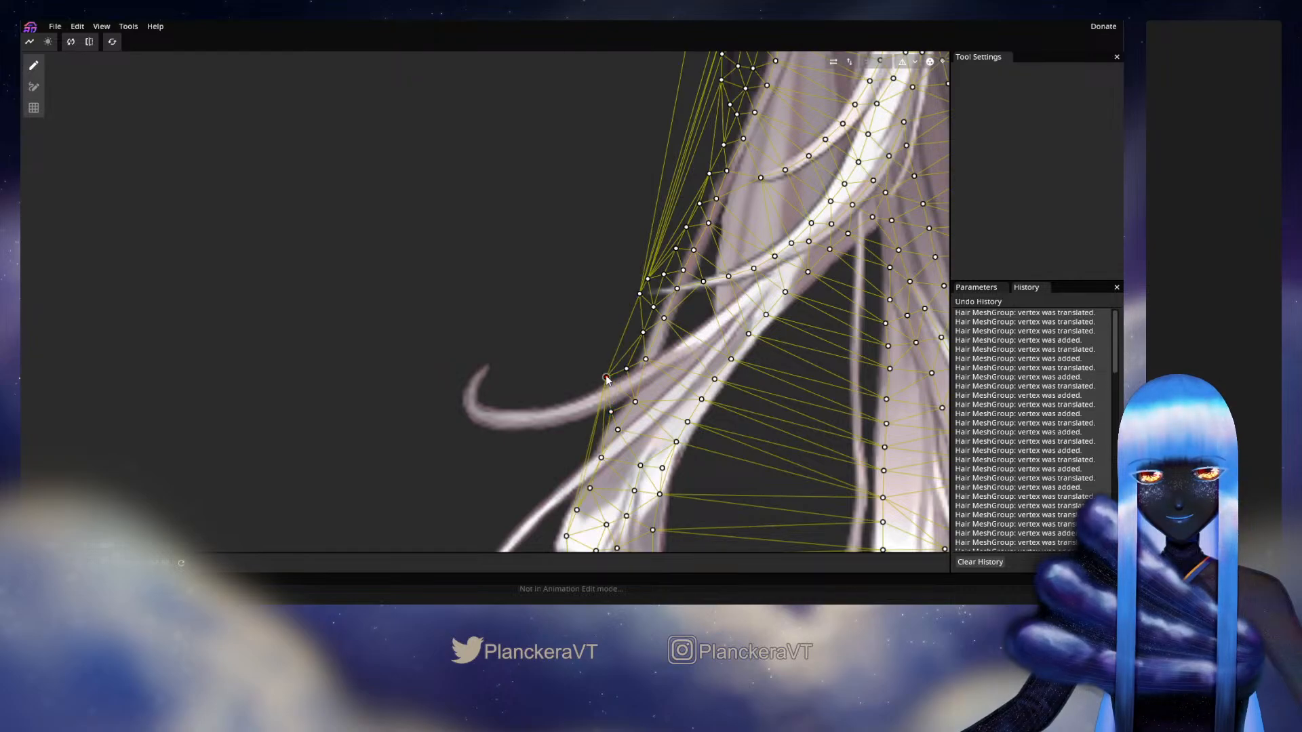
click(595, 420)
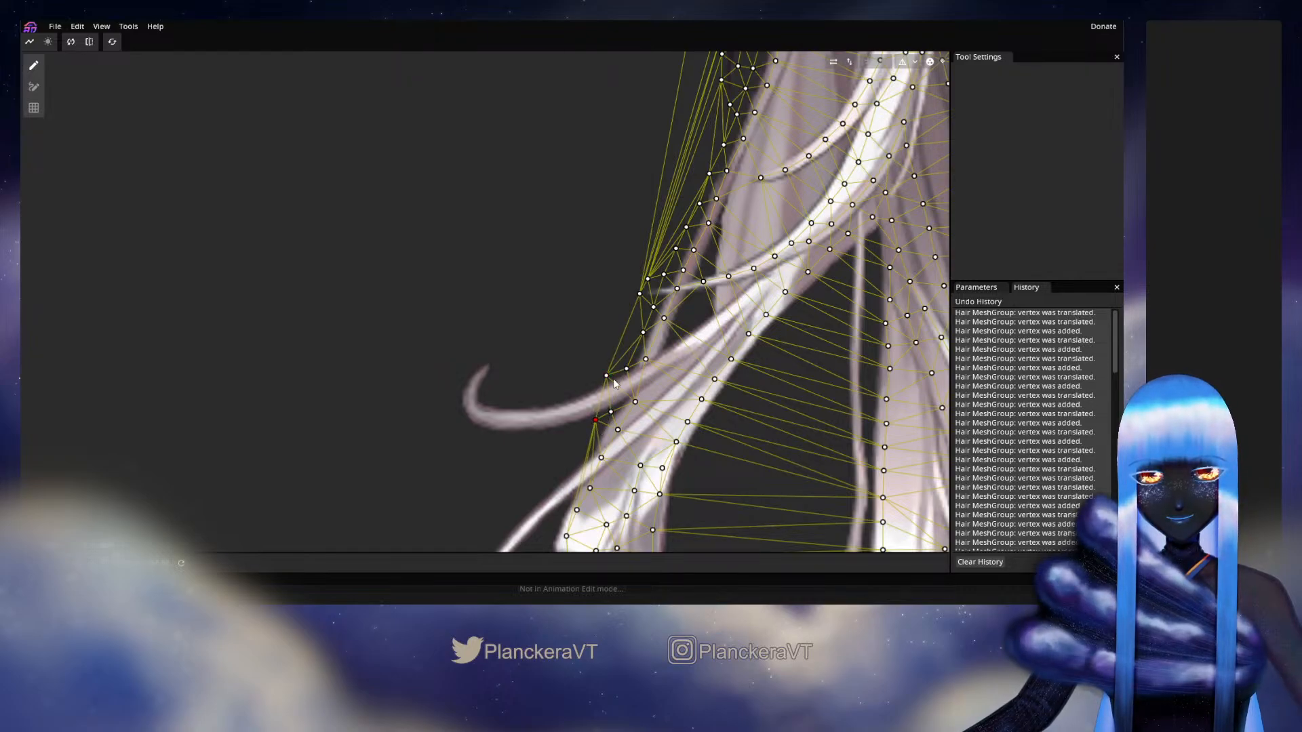
drag(606, 377, 597, 380)
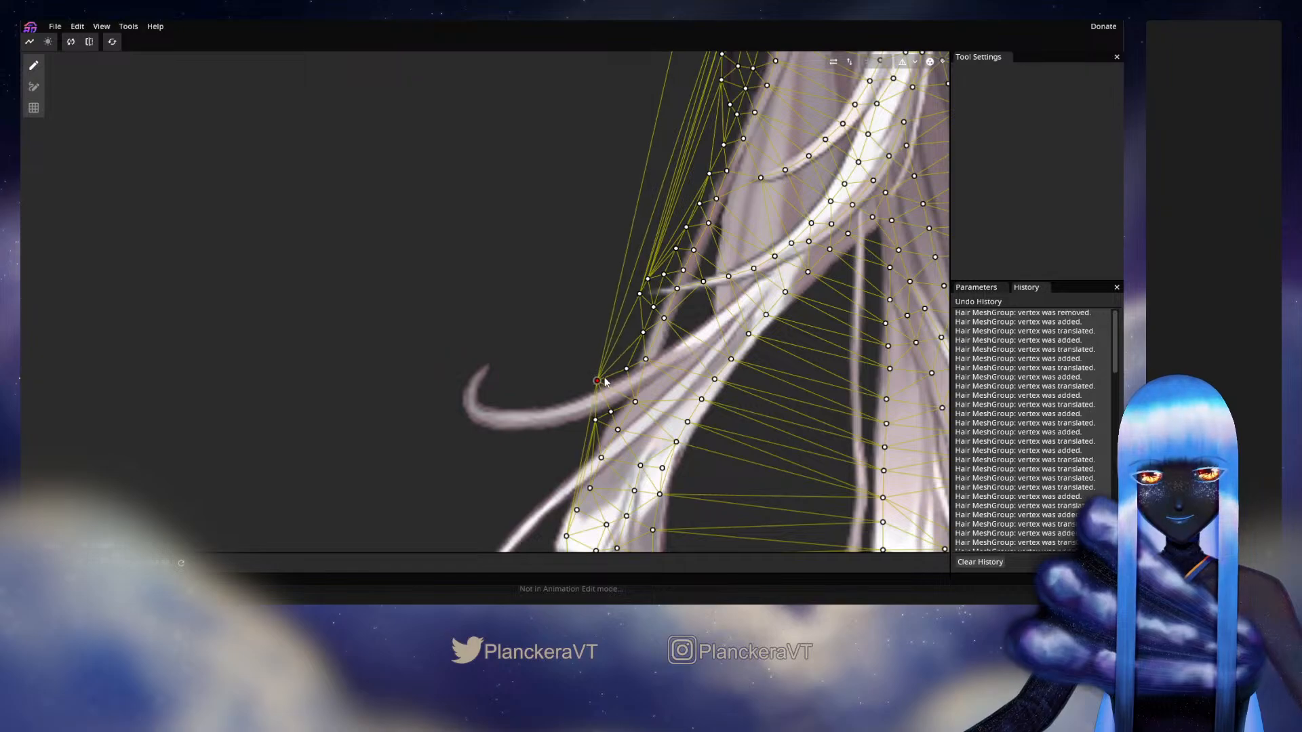
right_click(603, 382)
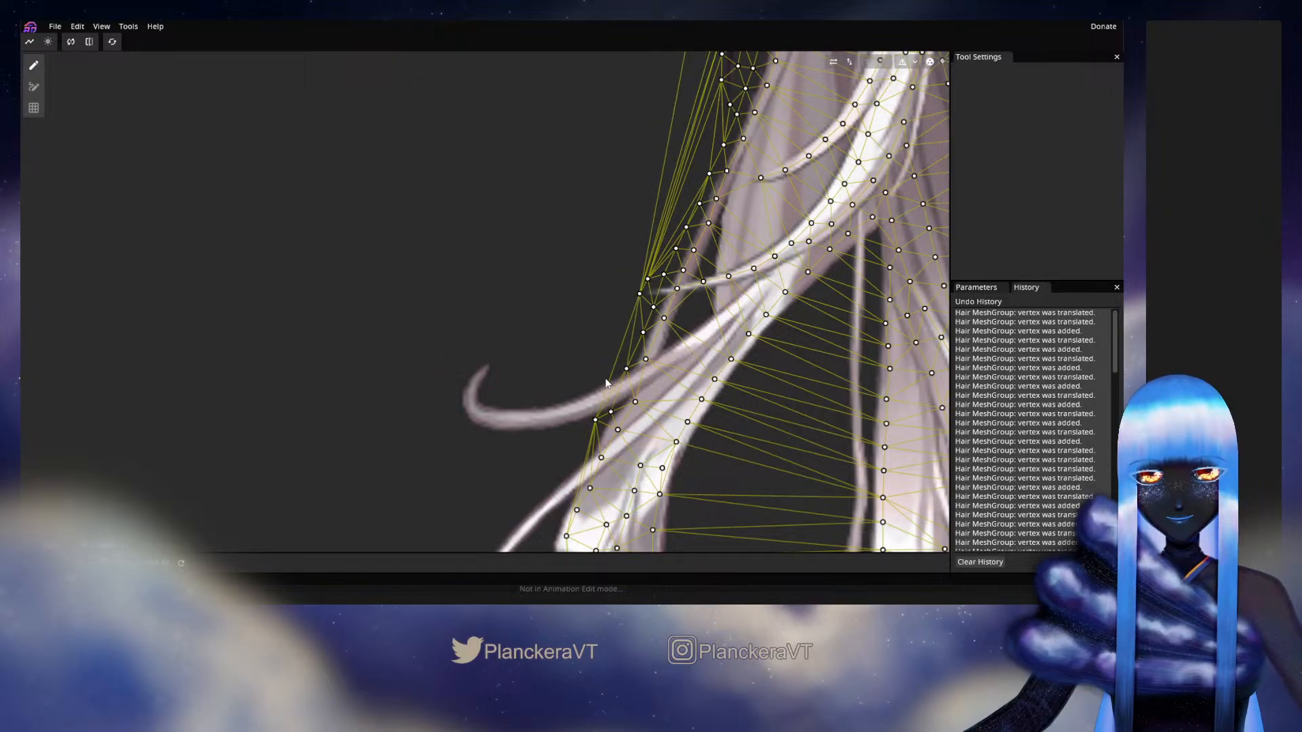
click(620, 371)
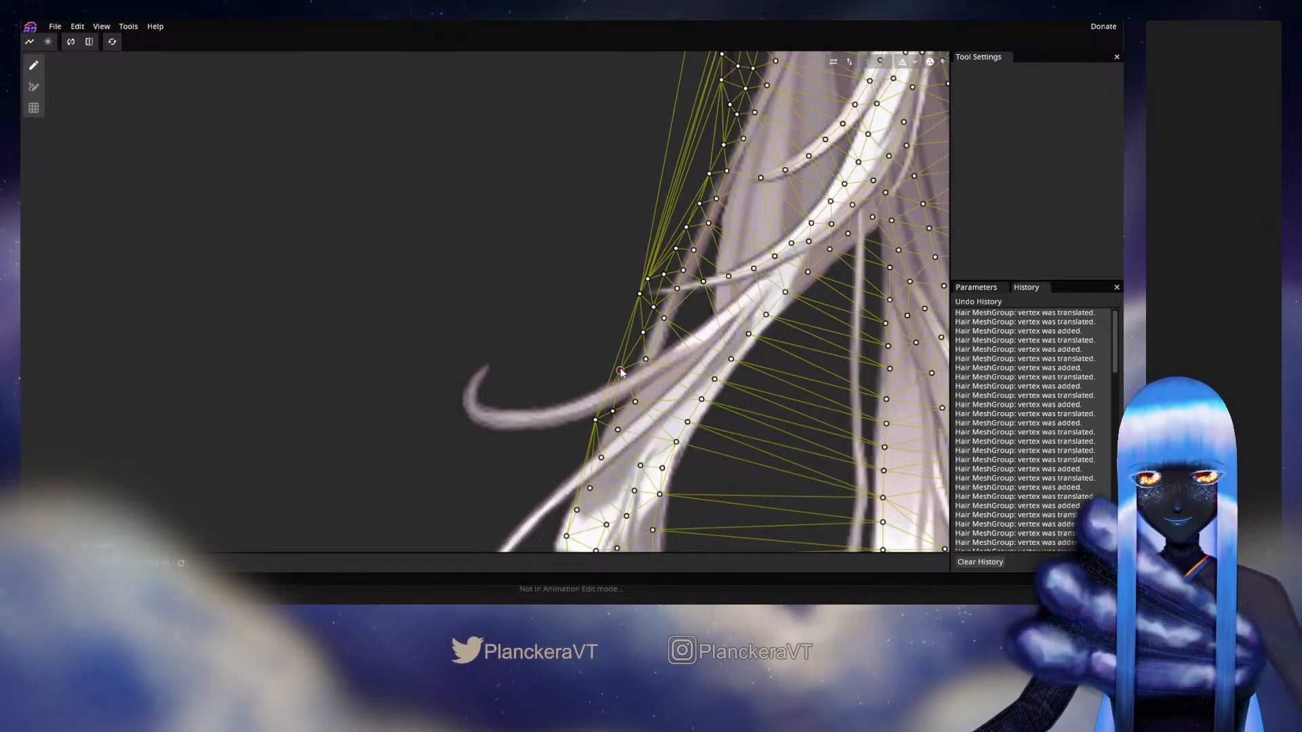
click(594, 383)
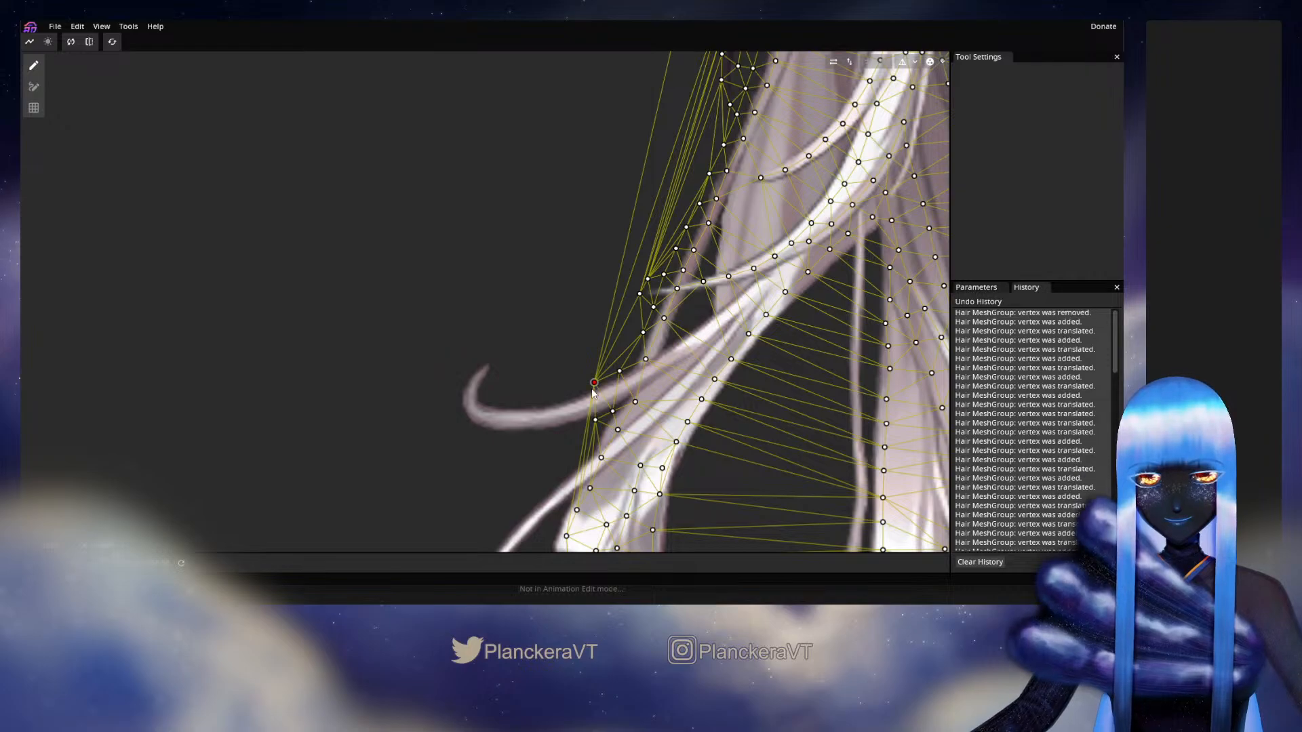
click(593, 421)
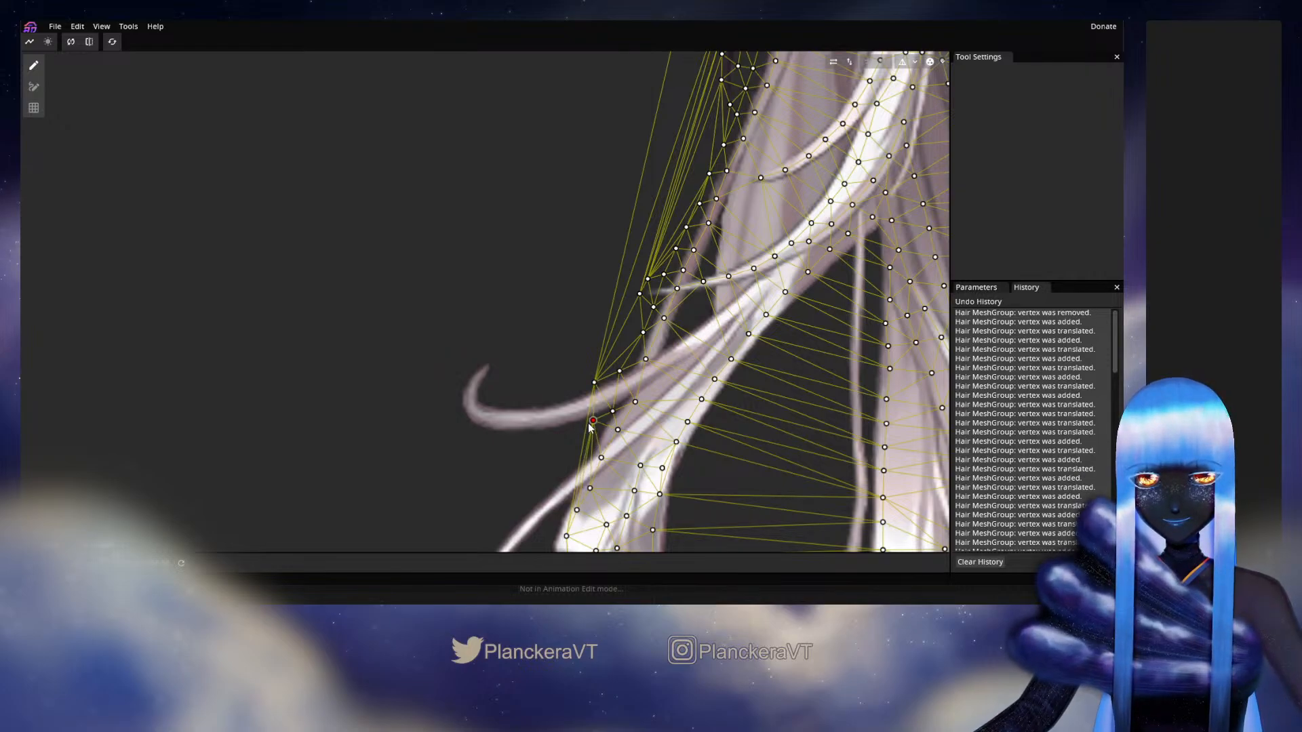
Step: Extend the paired vertices along both sides of the long curled strand toward its middle
click(575, 429)
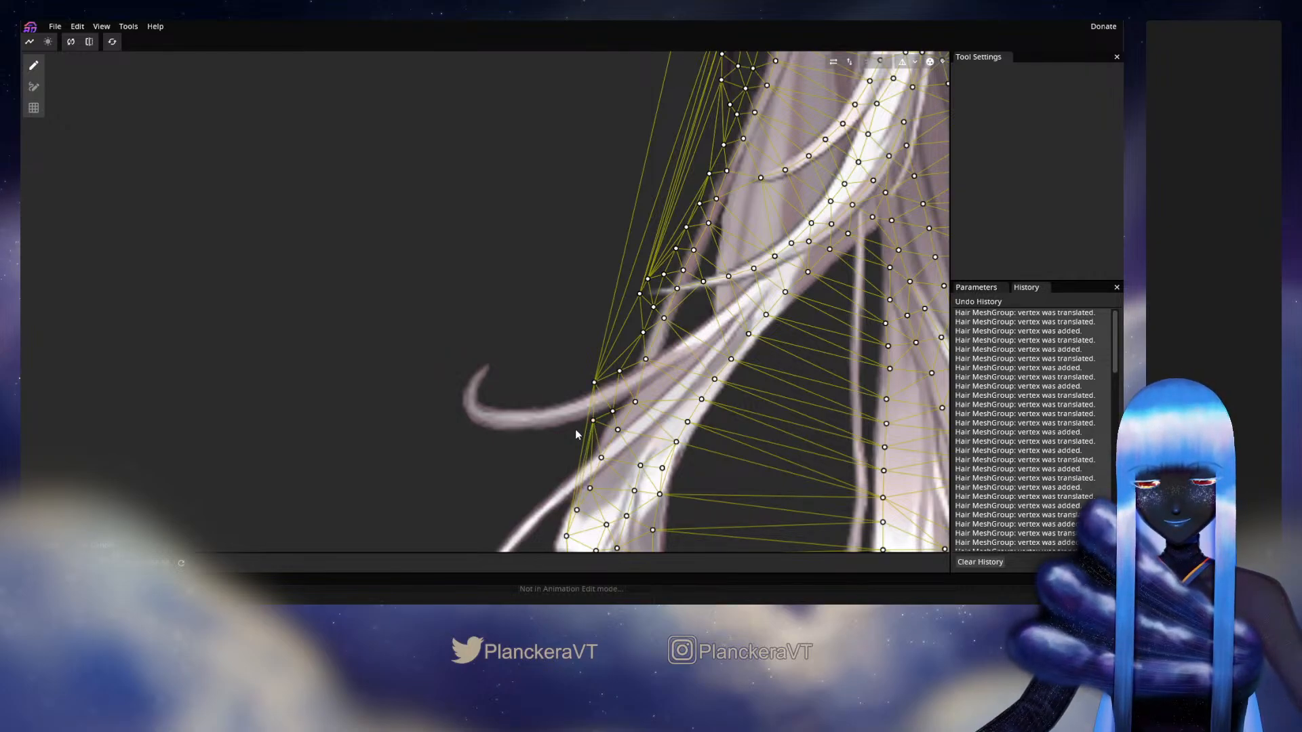
click(576, 392)
click(572, 429)
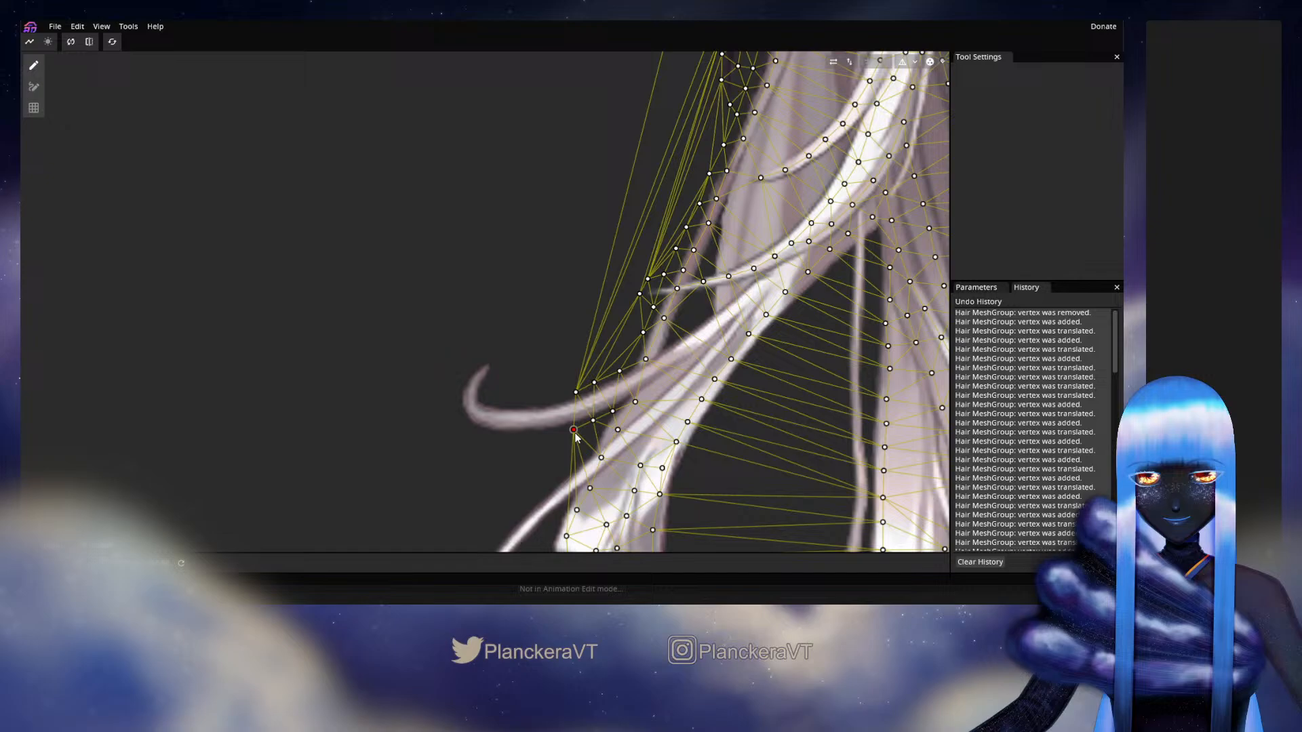
click(560, 398)
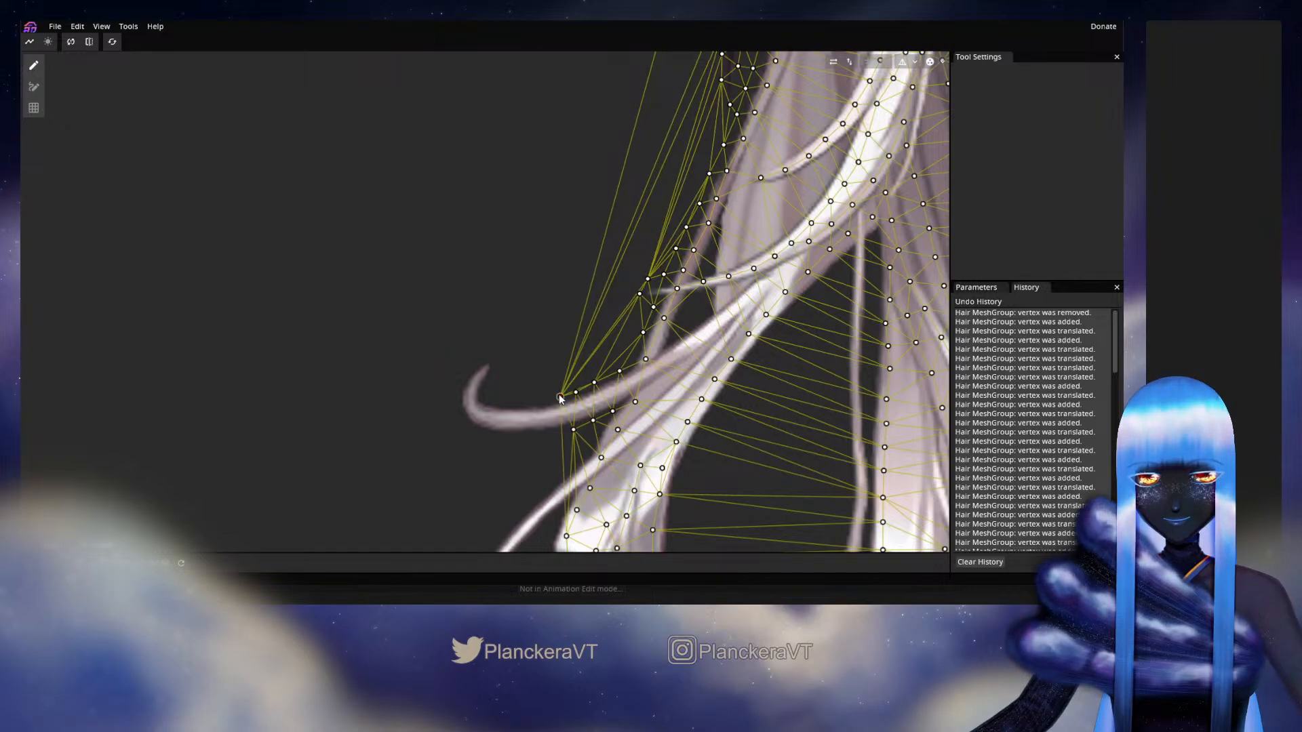
drag(559, 396, 551, 433)
click(555, 434)
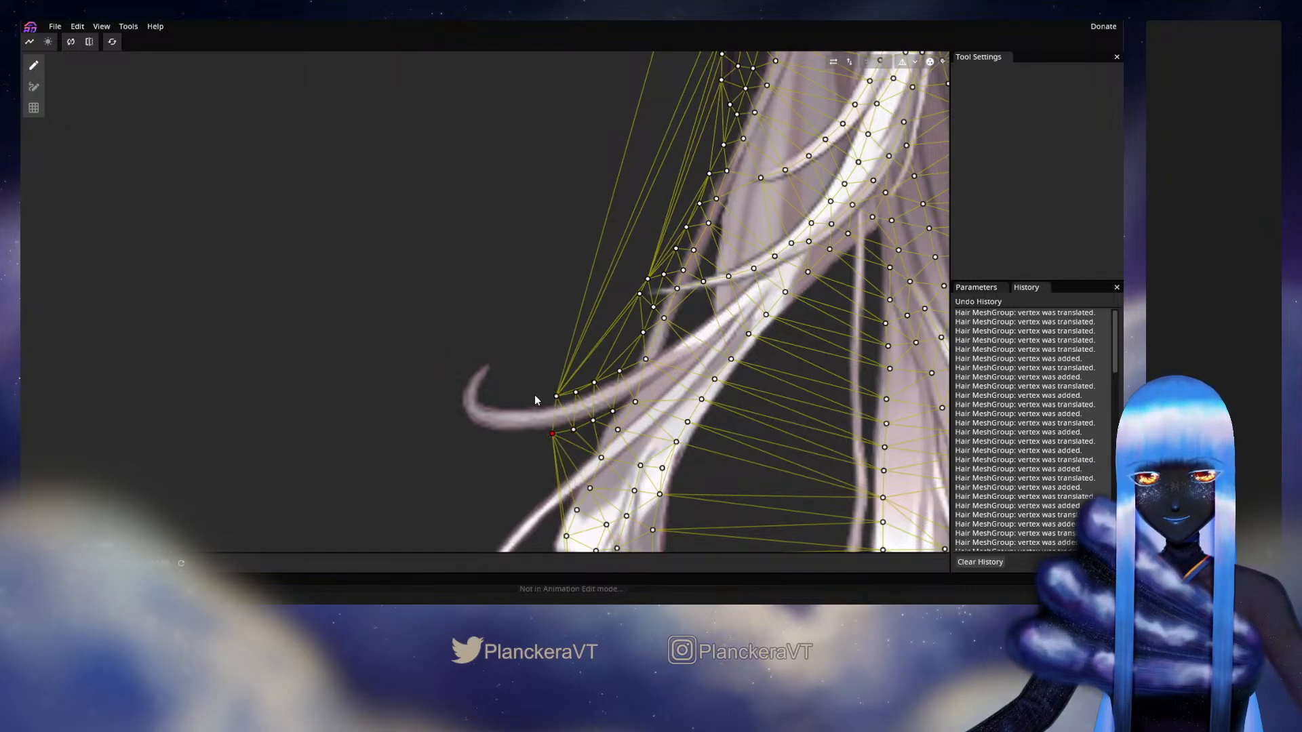
Step: Continue the paired vertices along the strand's upper and lower edges up to the start of its curl
click(536, 402)
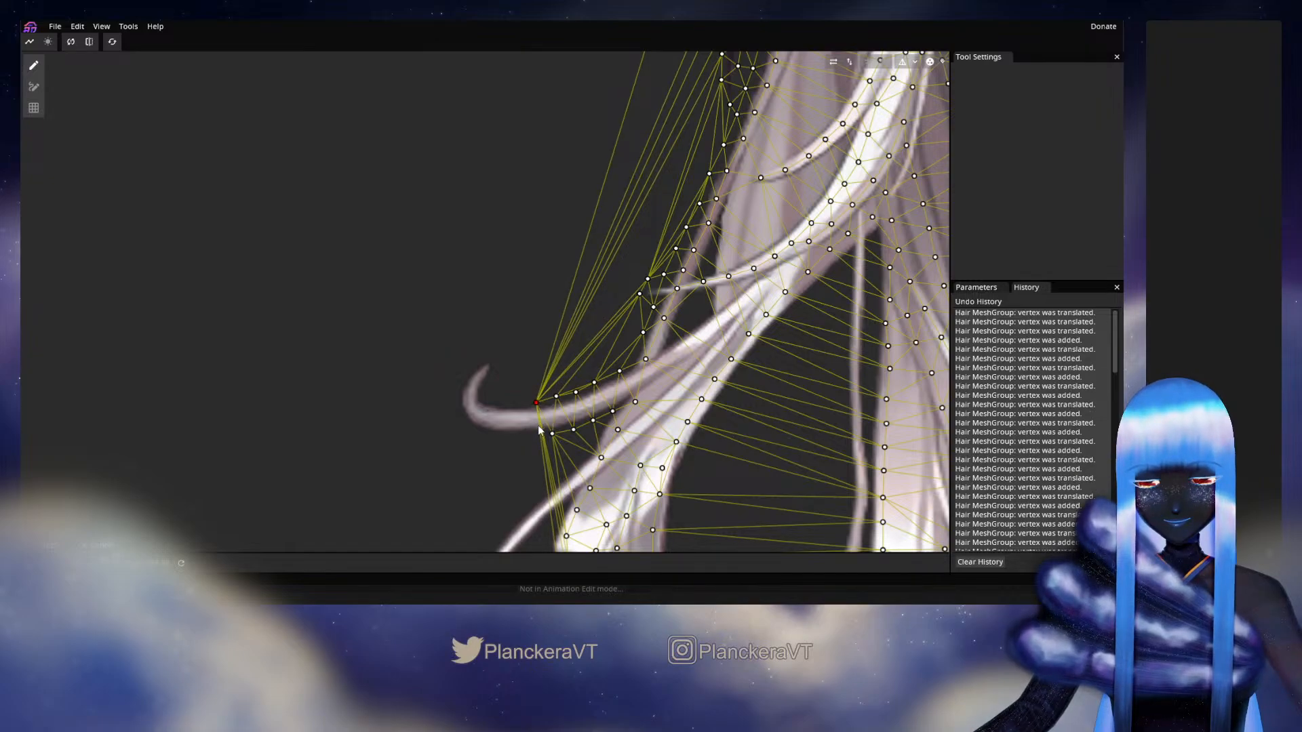
click(527, 437)
click(517, 402)
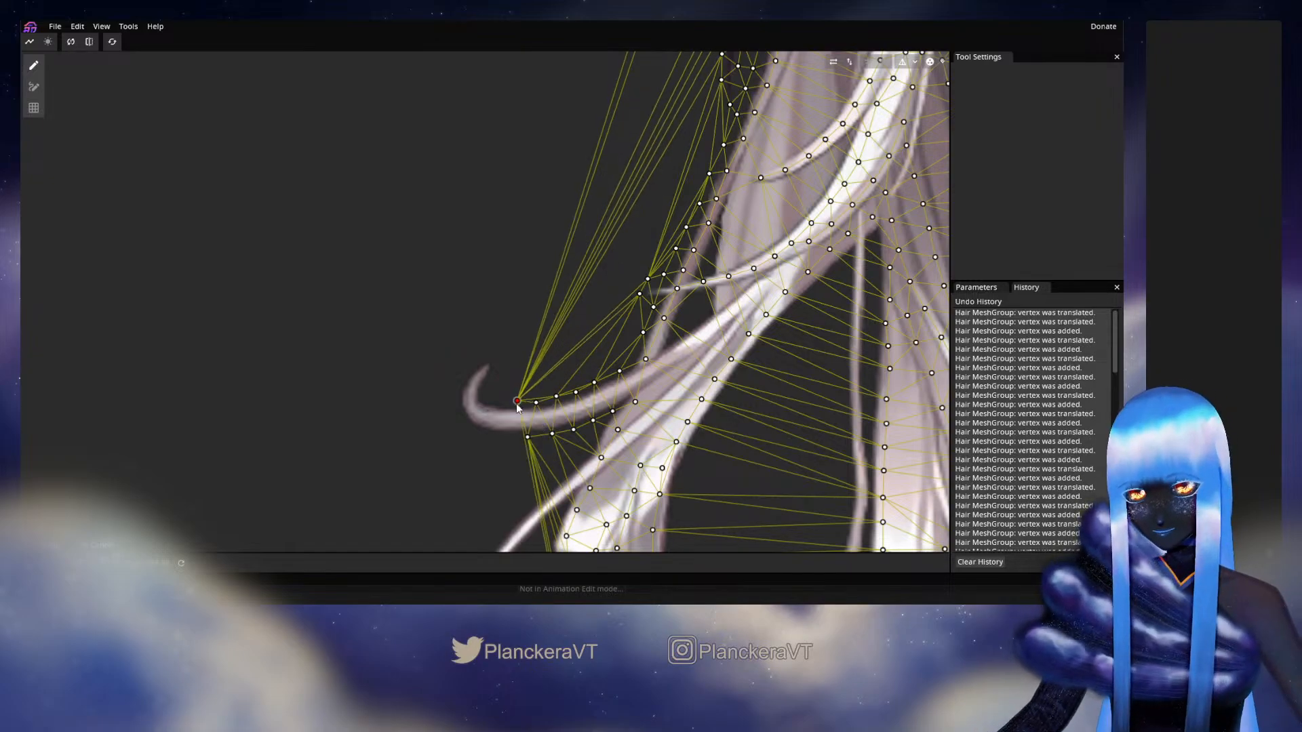
click(501, 437)
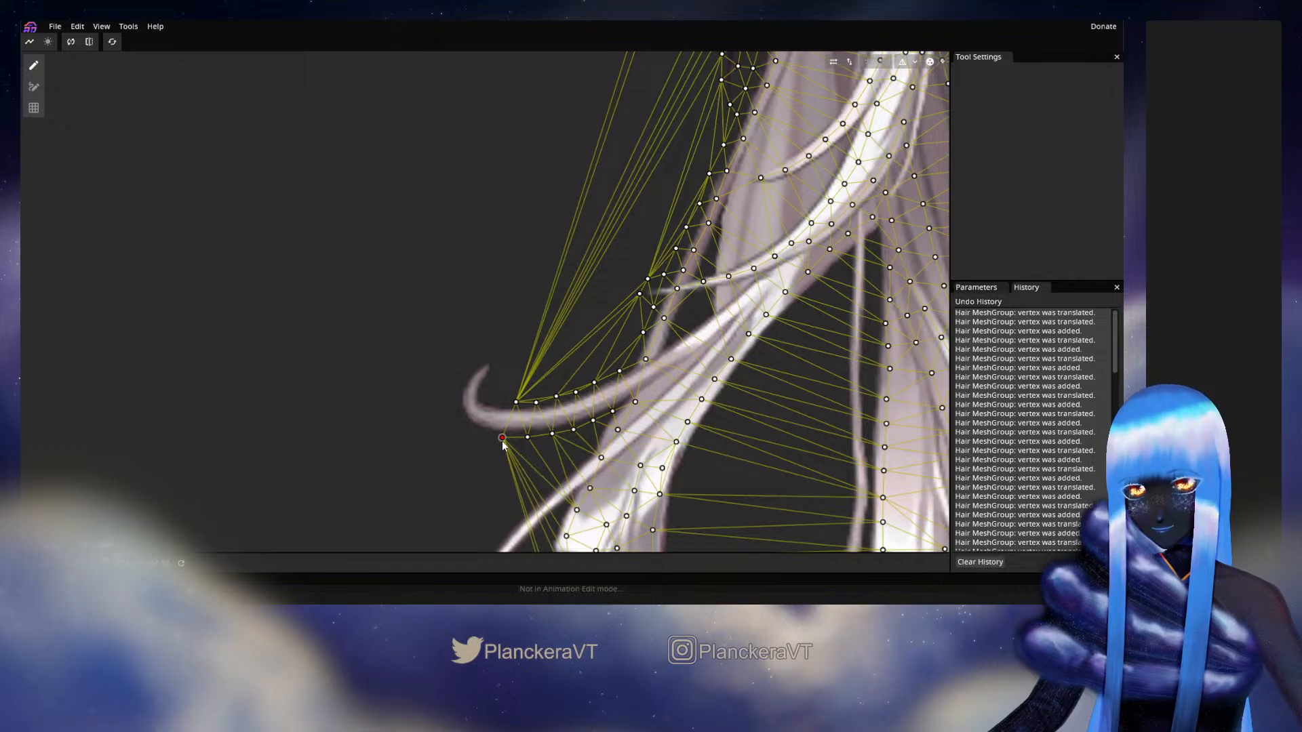
click(496, 403)
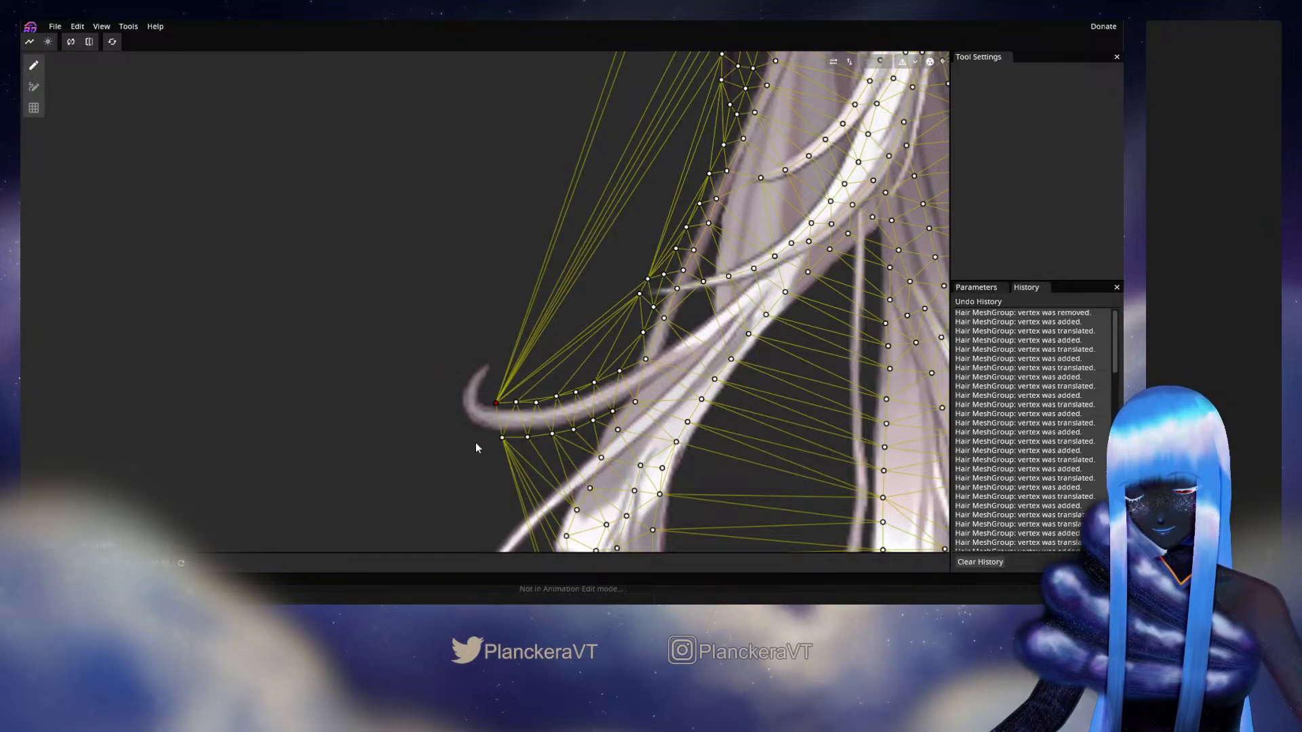
click(479, 434)
click(481, 394)
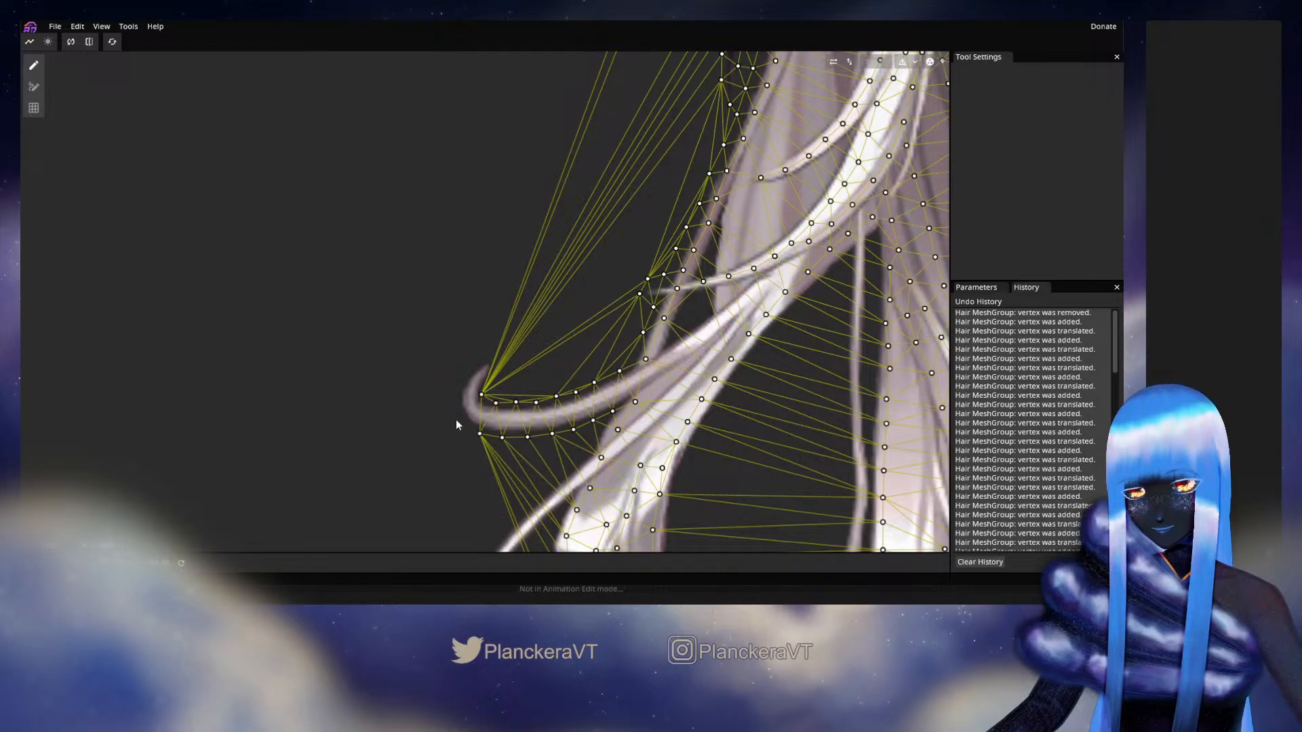
Step: Wrap outer vertices around the outside of the curl and over the strand's upturned tip
click(458, 414)
click(460, 381)
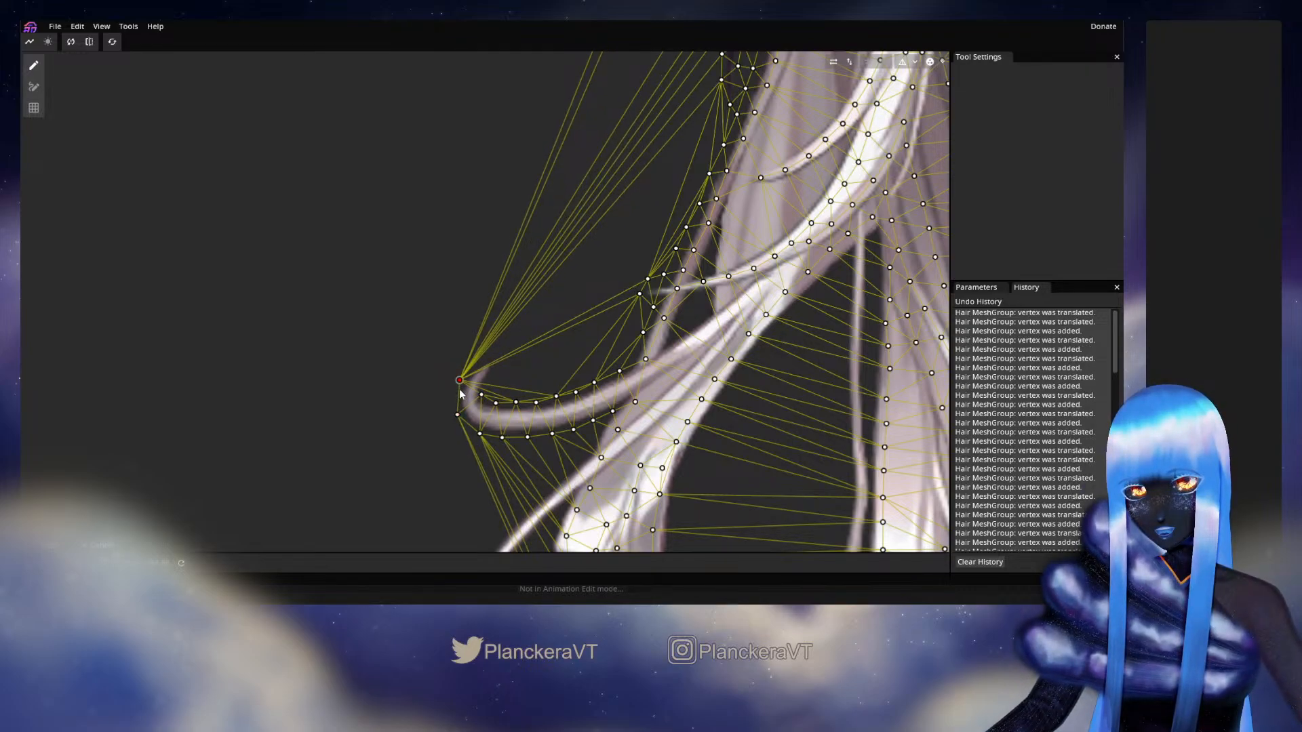
click(477, 359)
drag(485, 364, 555, 258)
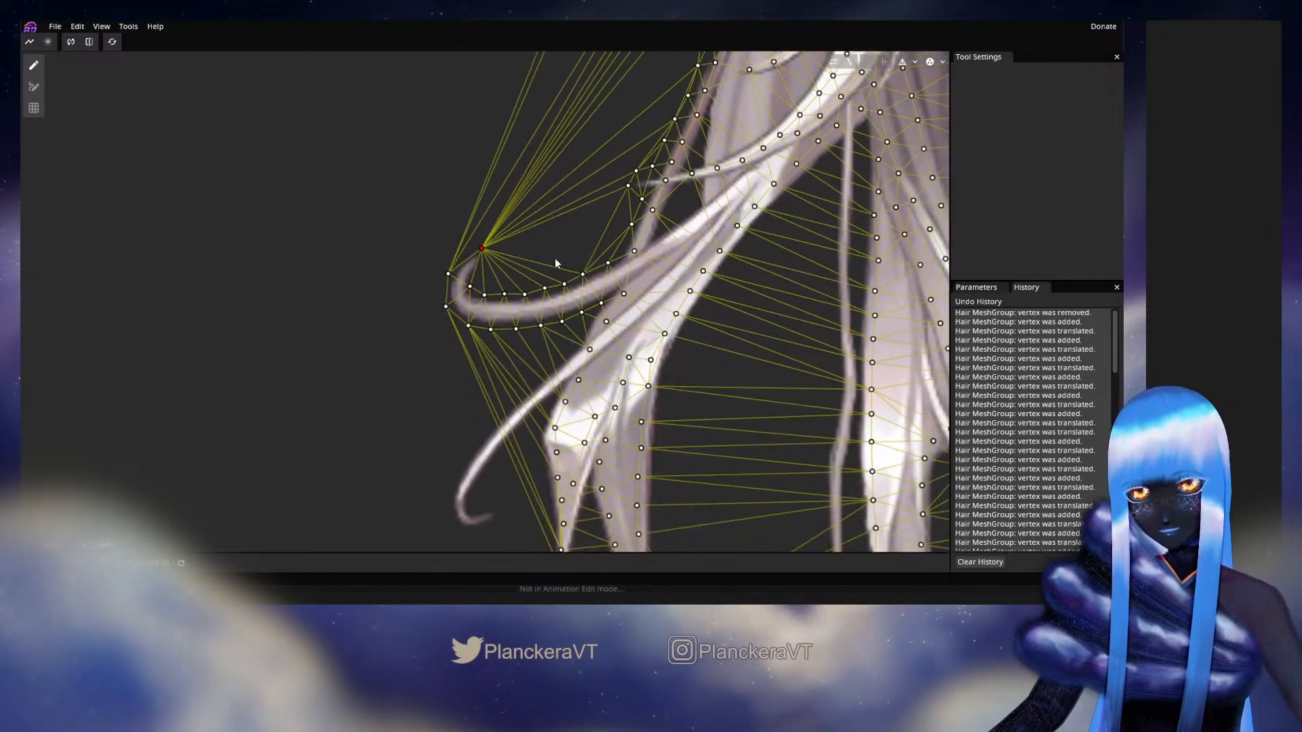
Step: Add outer vertices along the upper edge of the lower thin strand where it branches off the pale lock
click(569, 347)
drag(562, 354, 565, 351)
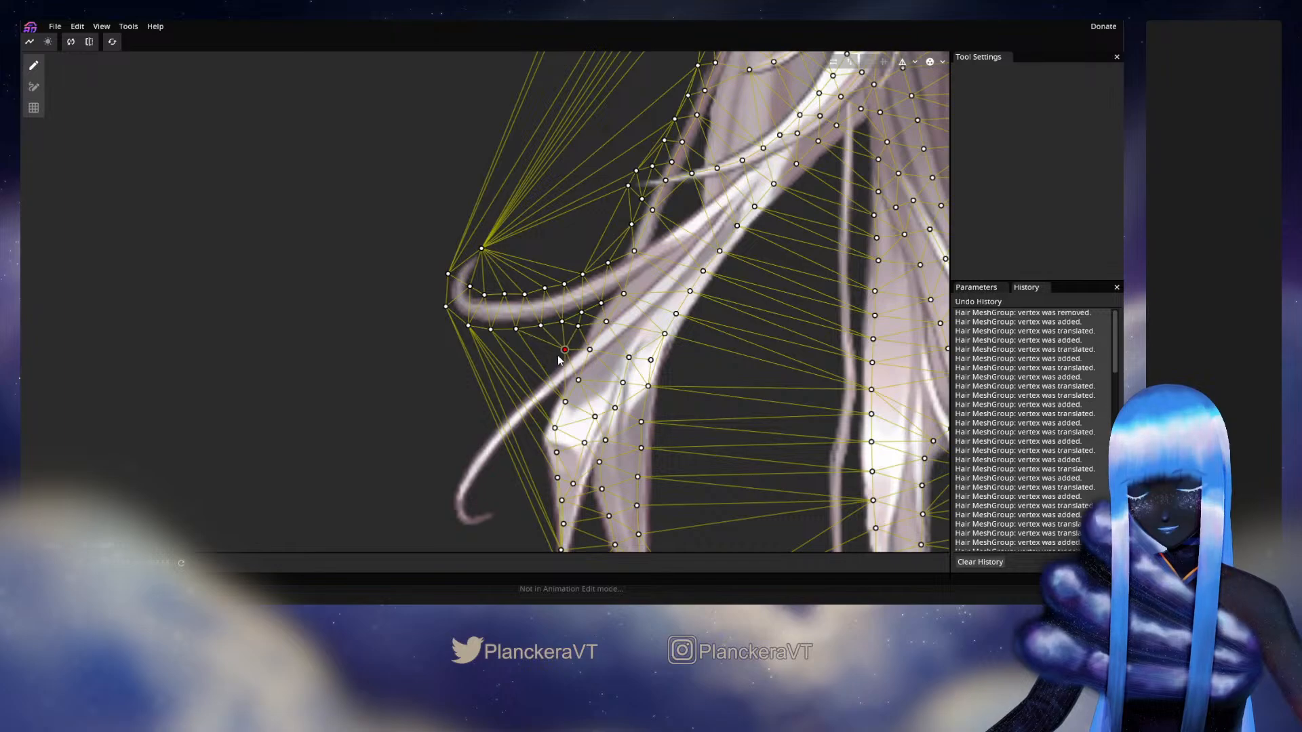
click(547, 364)
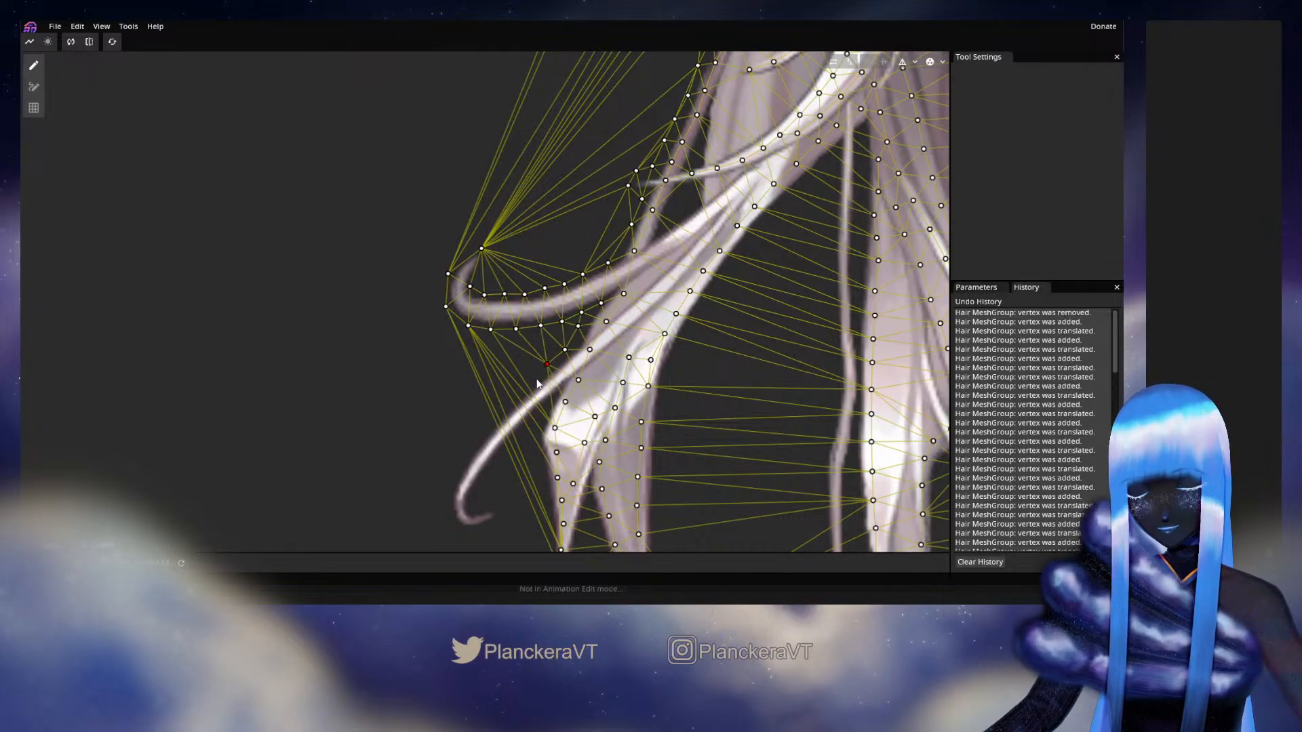
click(536, 378)
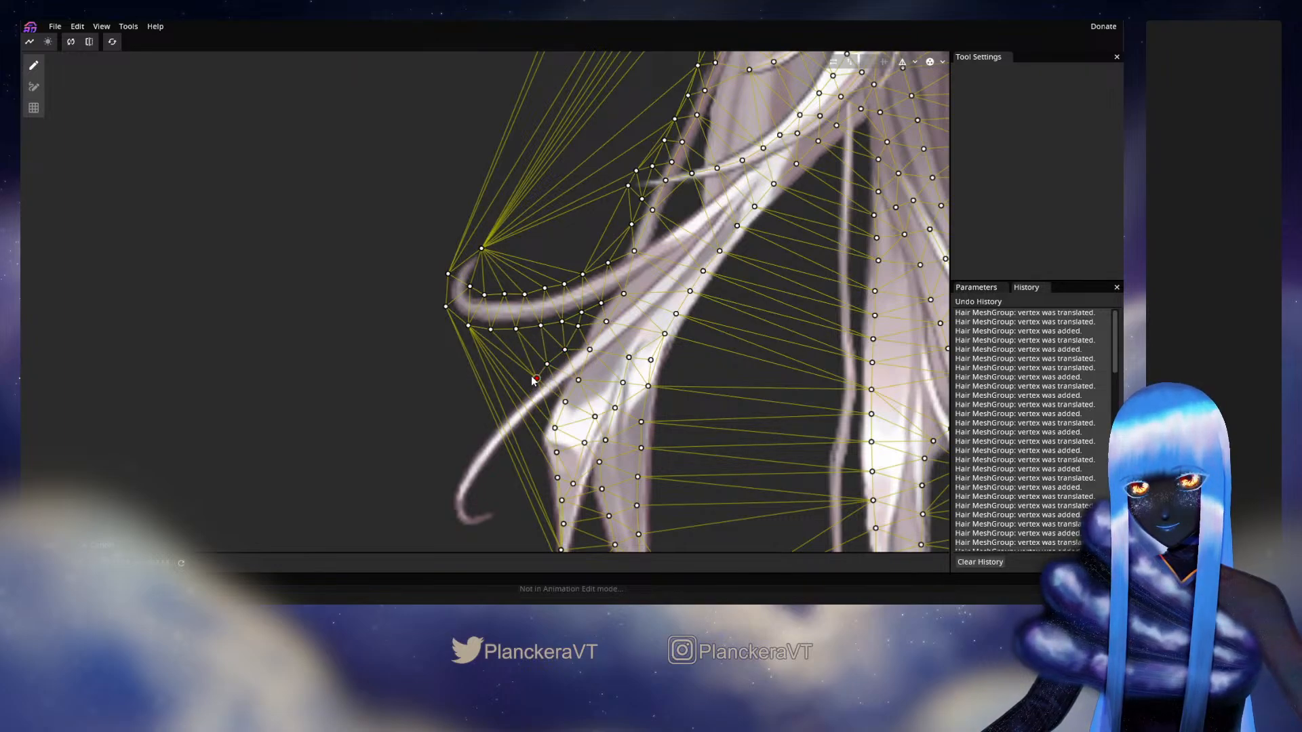
drag(532, 377, 581, 295)
Step: Place a vertex beneath the lower thin strand's base and even out the spacing of the vertices around it
click(602, 271)
click(588, 322)
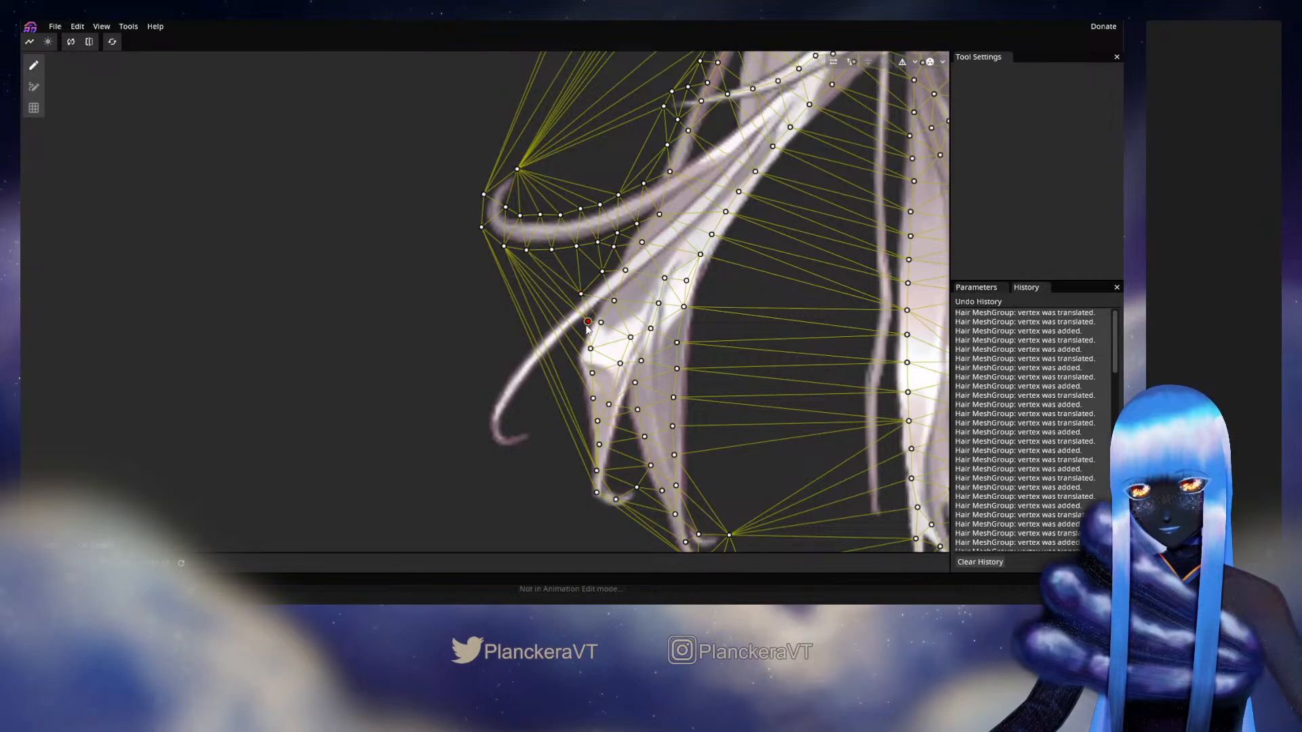
drag(587, 330, 595, 310)
mouse_move(581, 295)
mouse_down()
mouse_move(595, 309)
mouse_move(582, 286)
mouse_up()
click(577, 297)
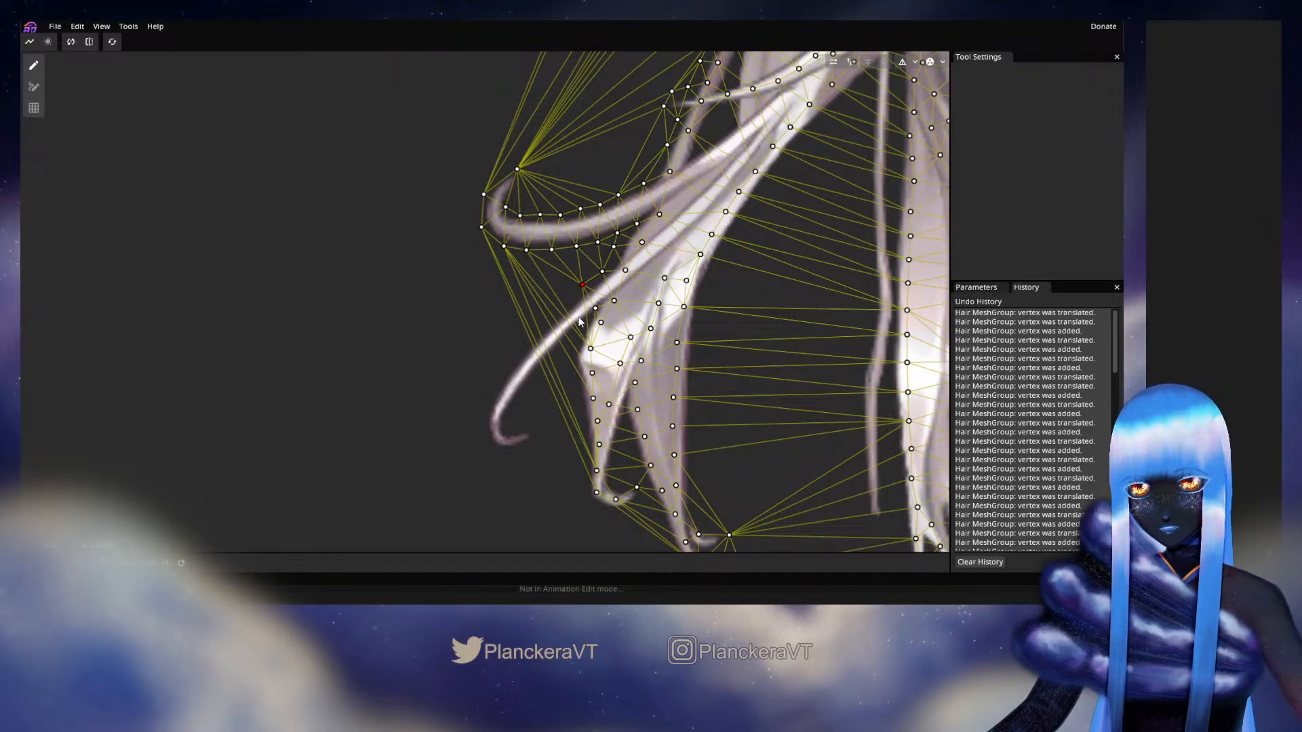
Step: Add paired vertices along both sides of the lower thin strand just past its base, re-placing the last lower one
click(569, 306)
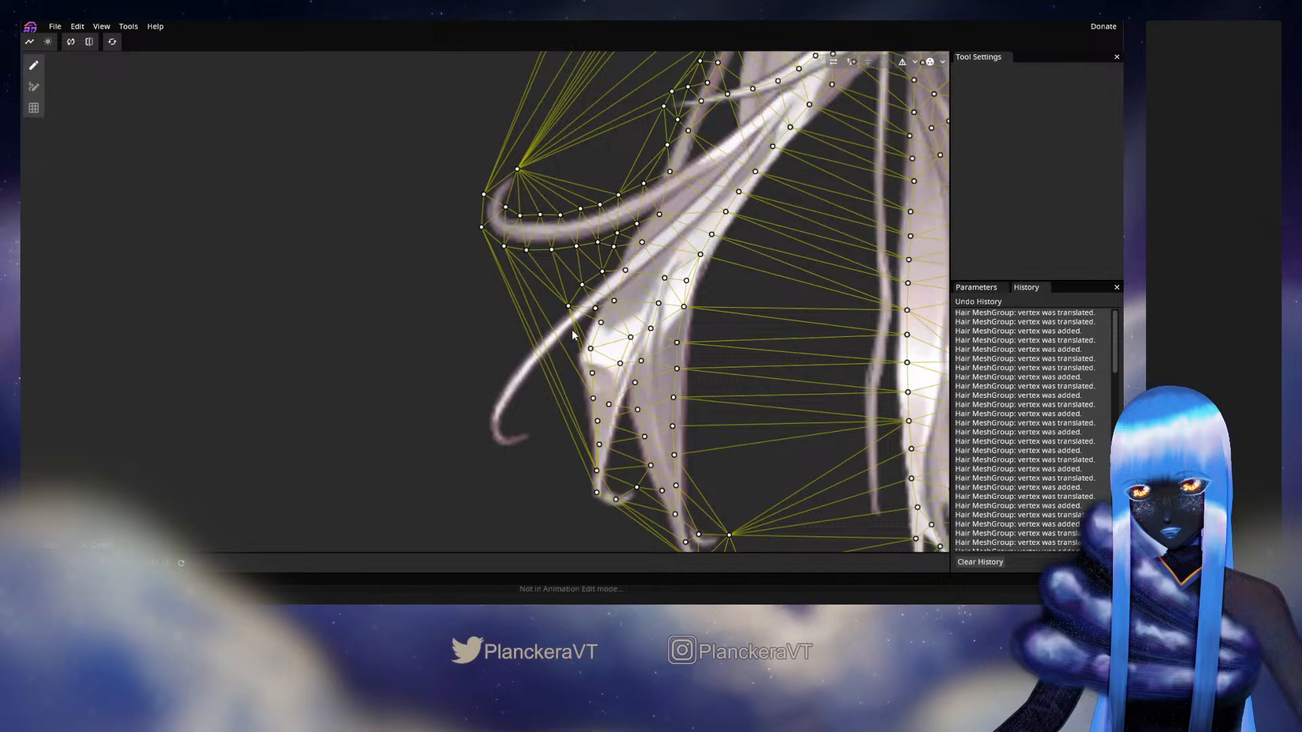
click(574, 333)
click(550, 320)
click(560, 350)
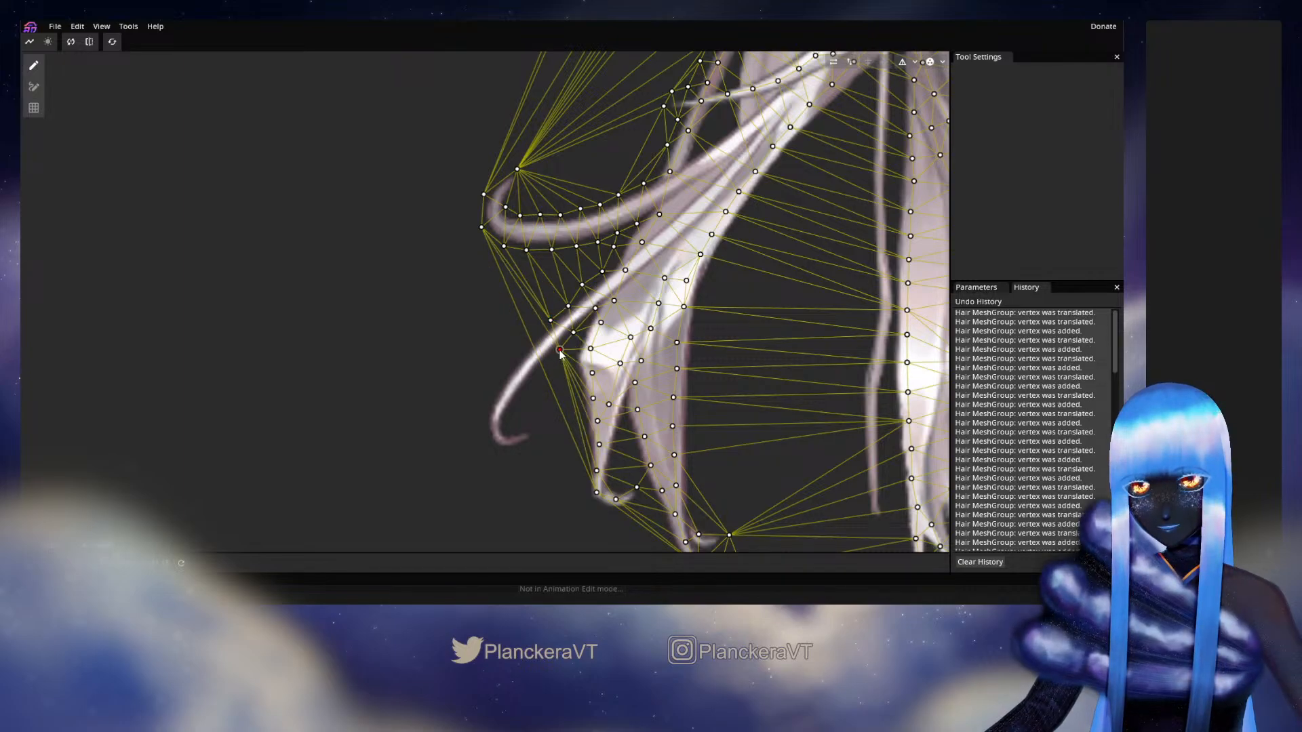
right_click(561, 350)
click(558, 347)
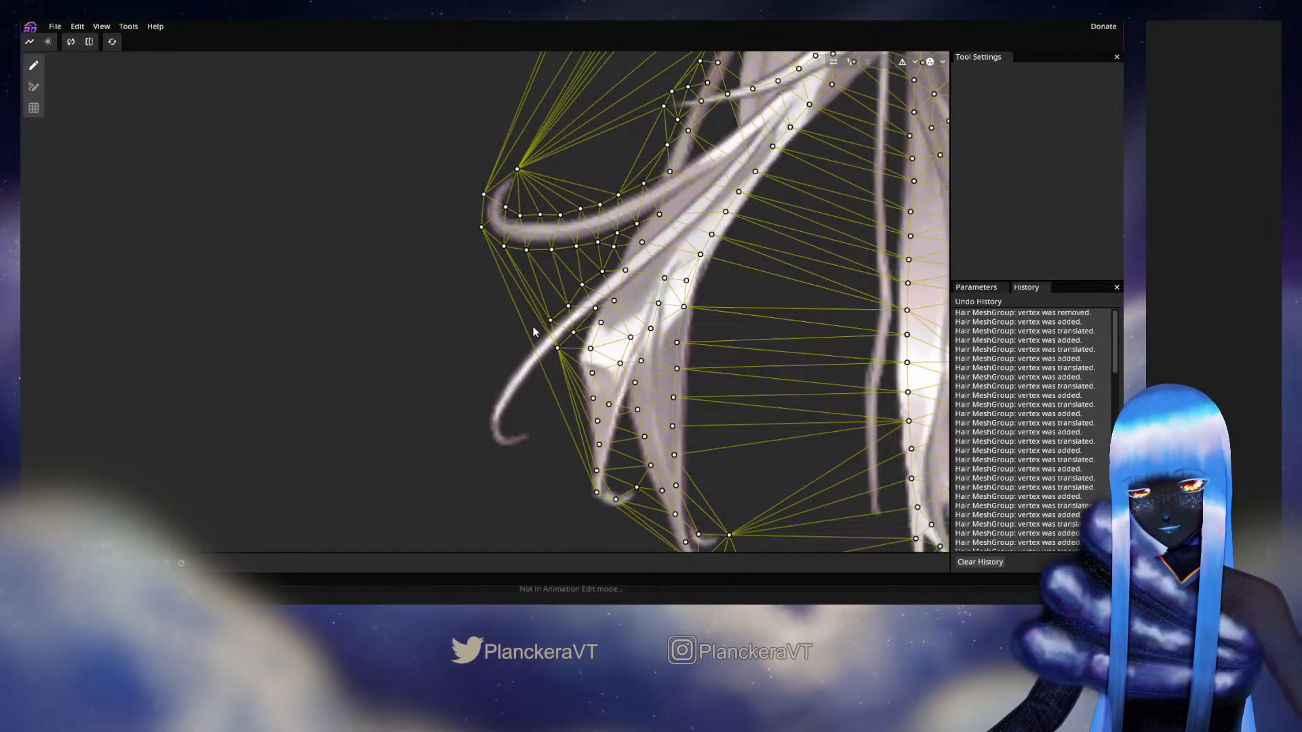
Step: Extend the paired vertices along both edges of the lower thin strand through its middle stretch
click(534, 327)
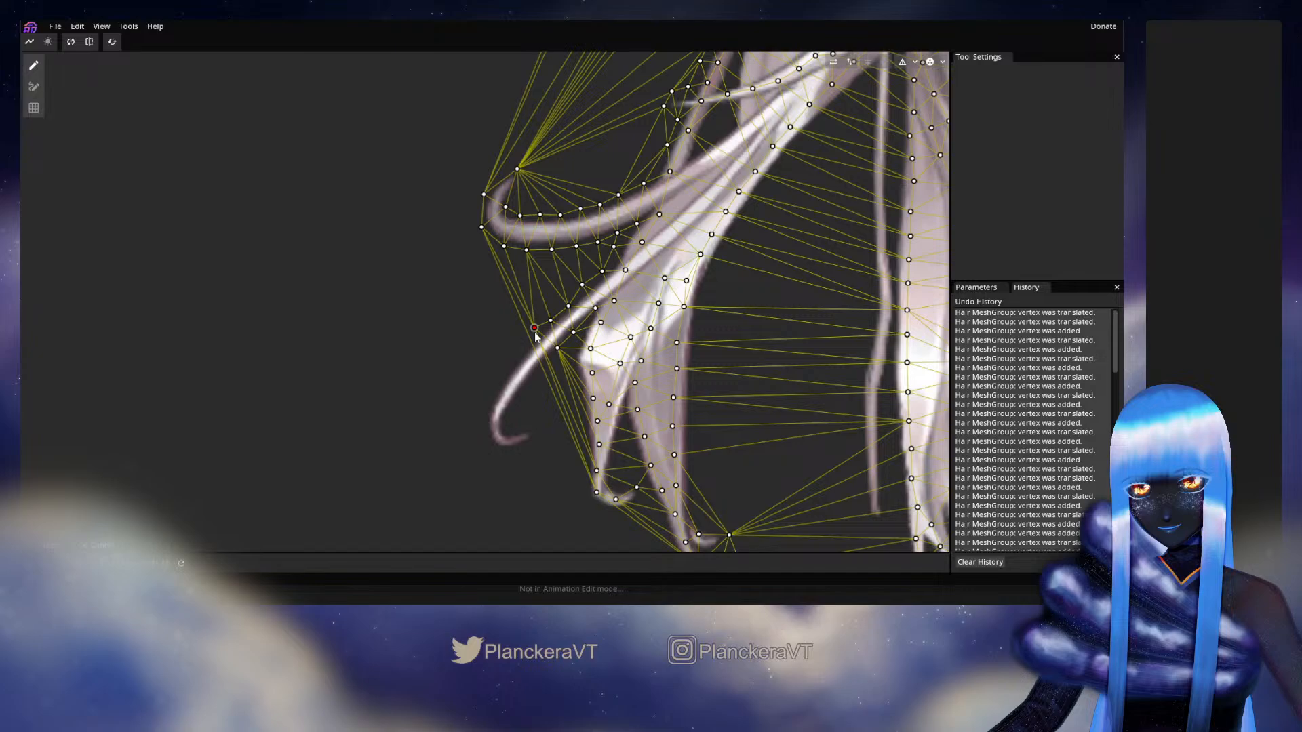
drag(534, 328, 534, 334)
click(541, 366)
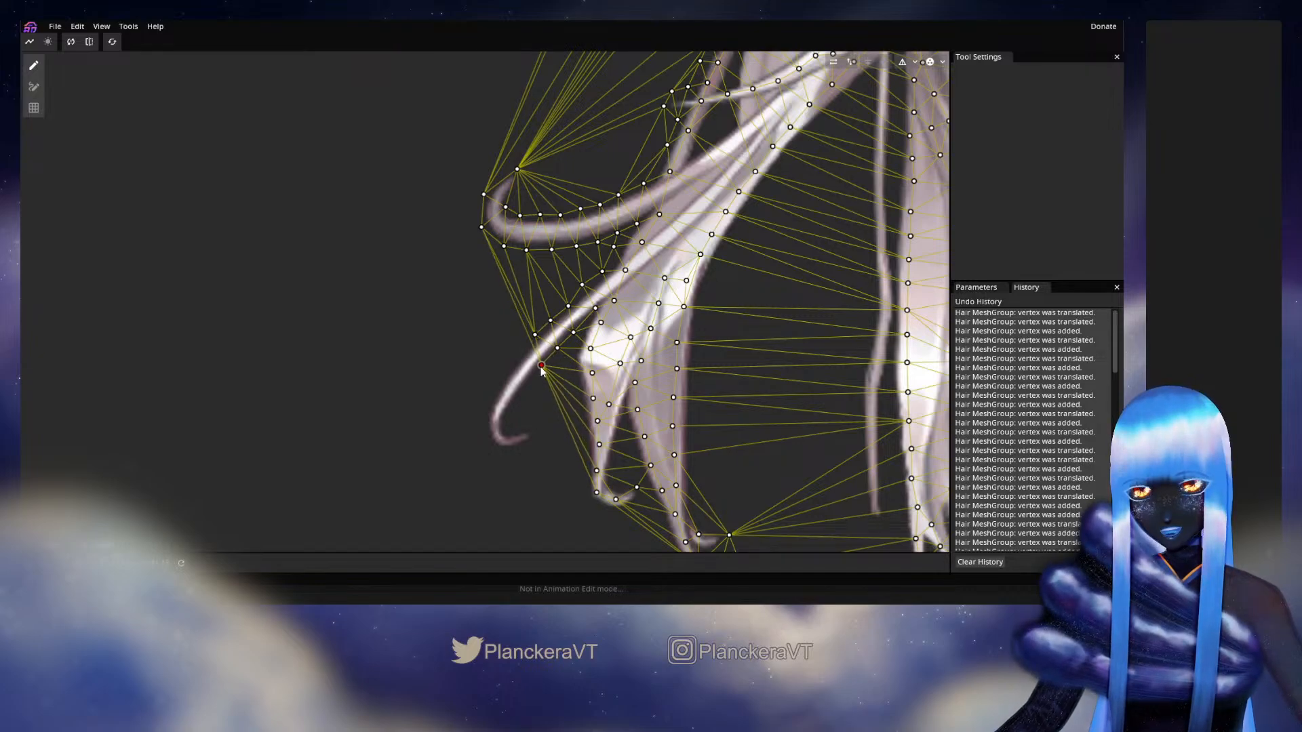
click(520, 355)
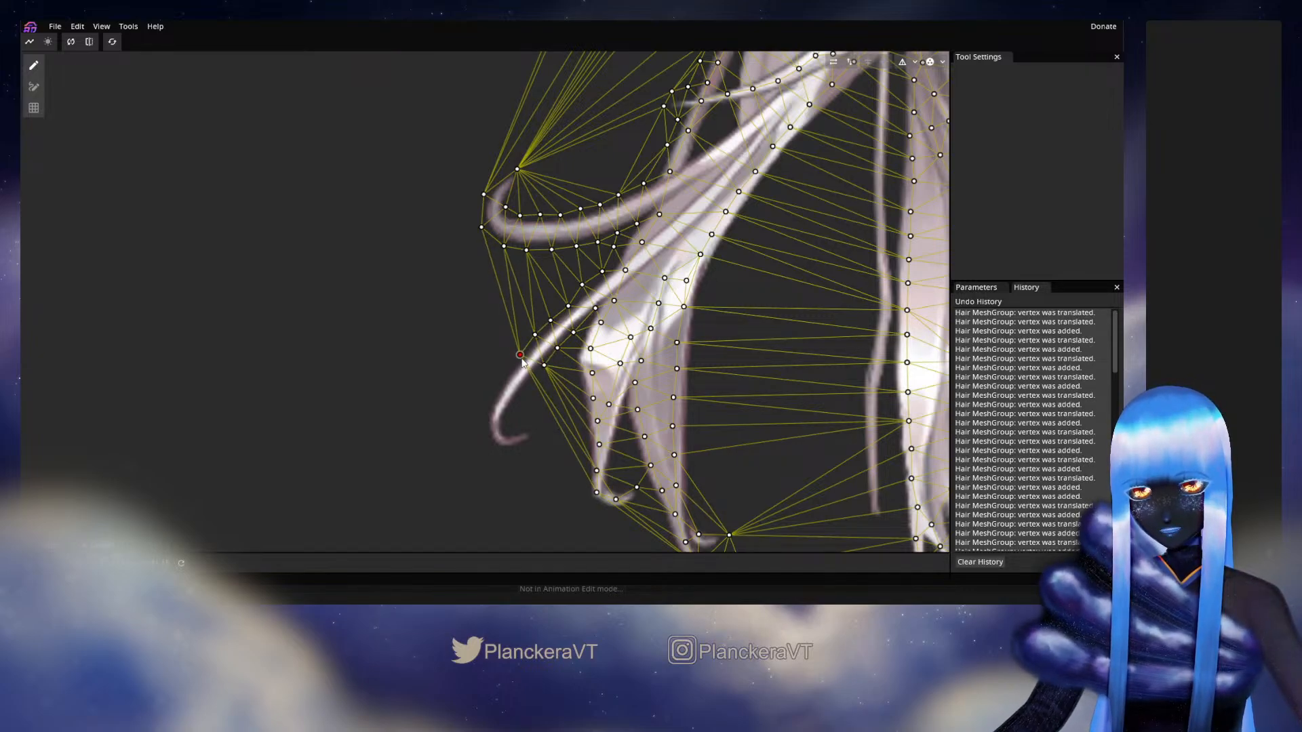
click(532, 383)
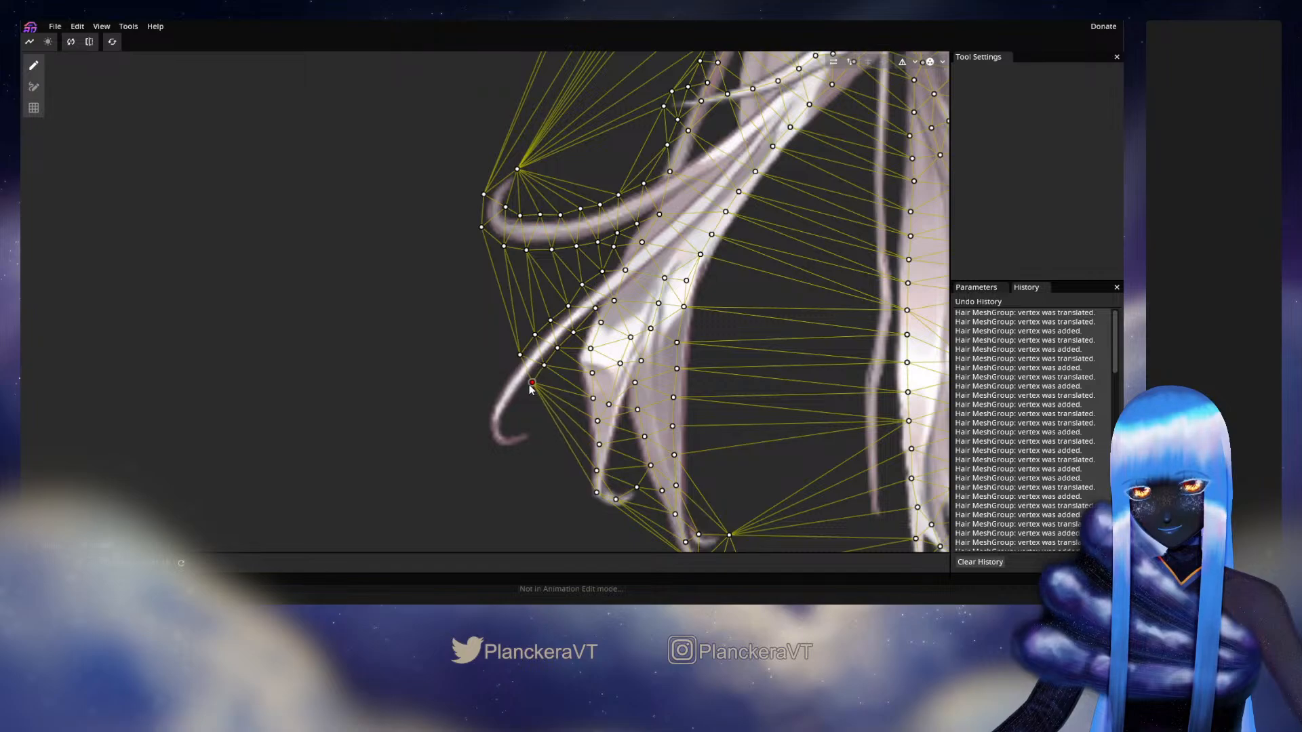
right_click(519, 355)
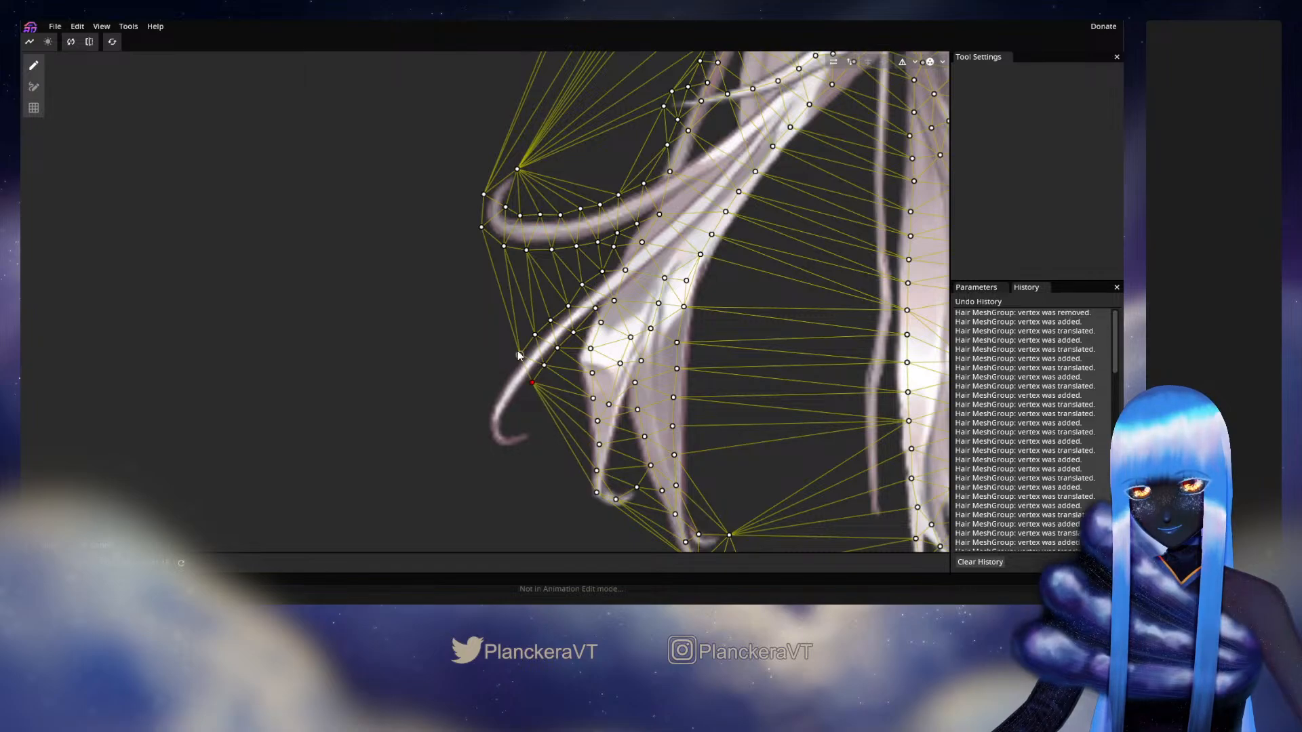
Step: Continue the paired vertices down the lower thin strand to the start of its curl, evening out their spacing
click(502, 373)
click(522, 407)
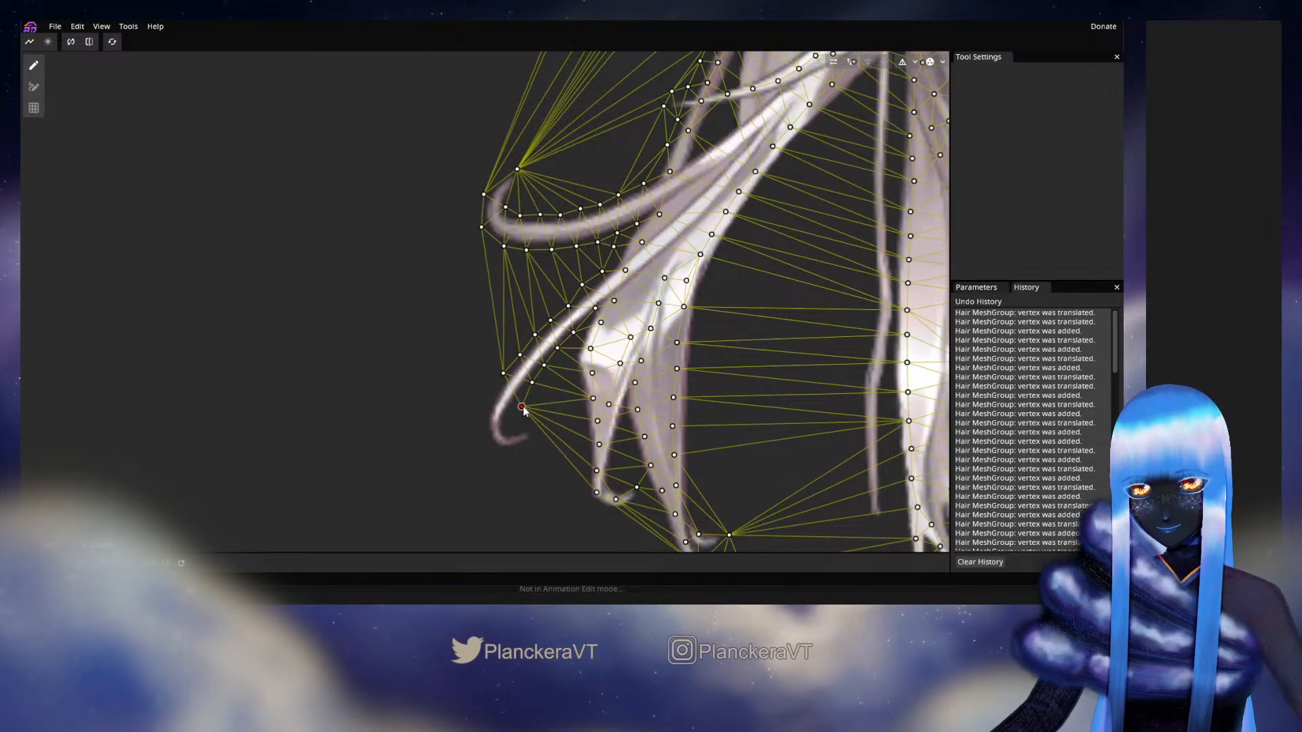
drag(522, 407, 489, 392)
click(479, 392)
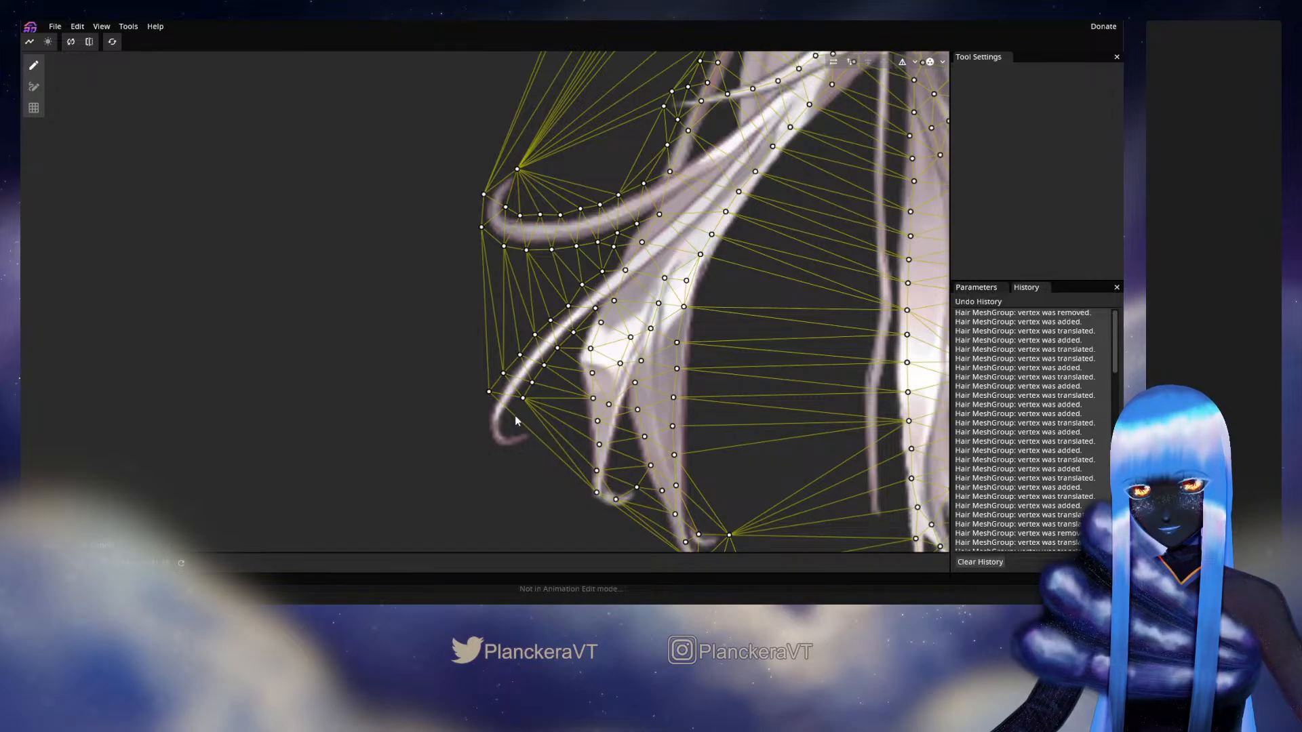
click(513, 416)
click(484, 414)
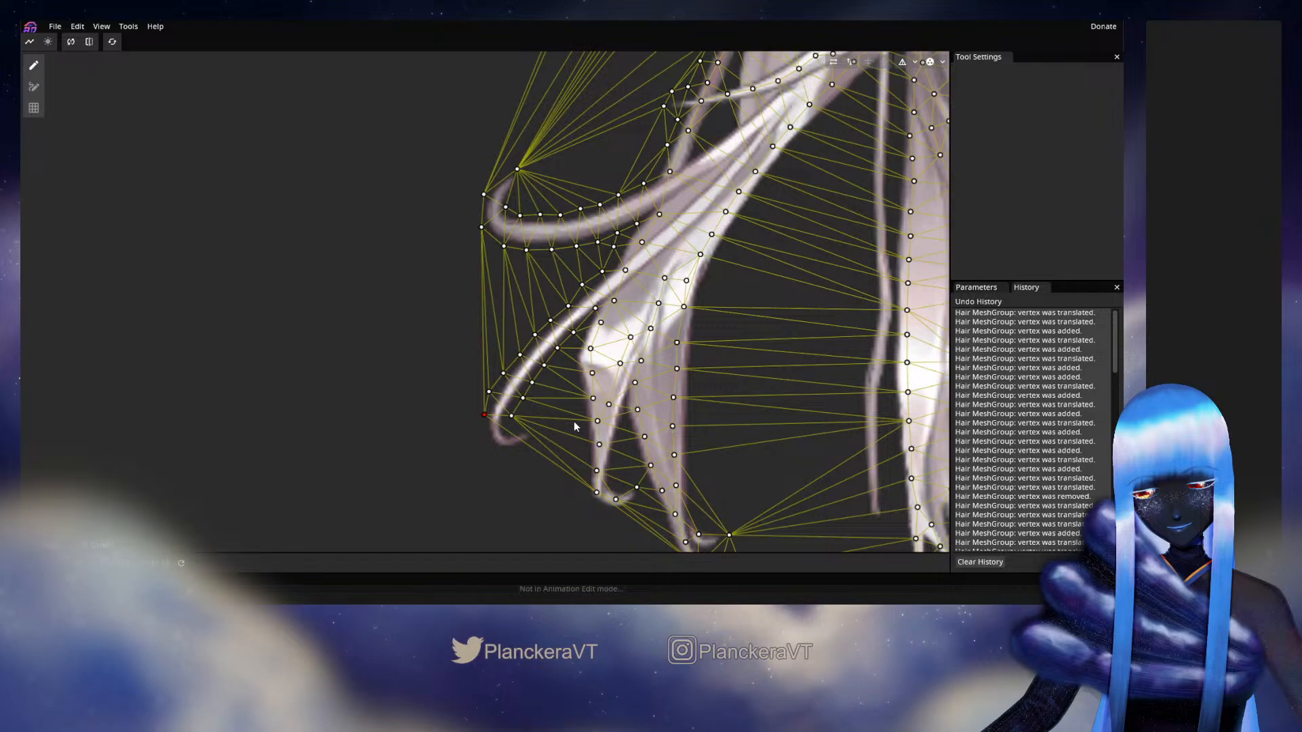
Step: Surround the lower thin strand's curl with vertices on its inside, around its outer bend, and just past its tip
drag(511, 416, 508, 430)
click(514, 413)
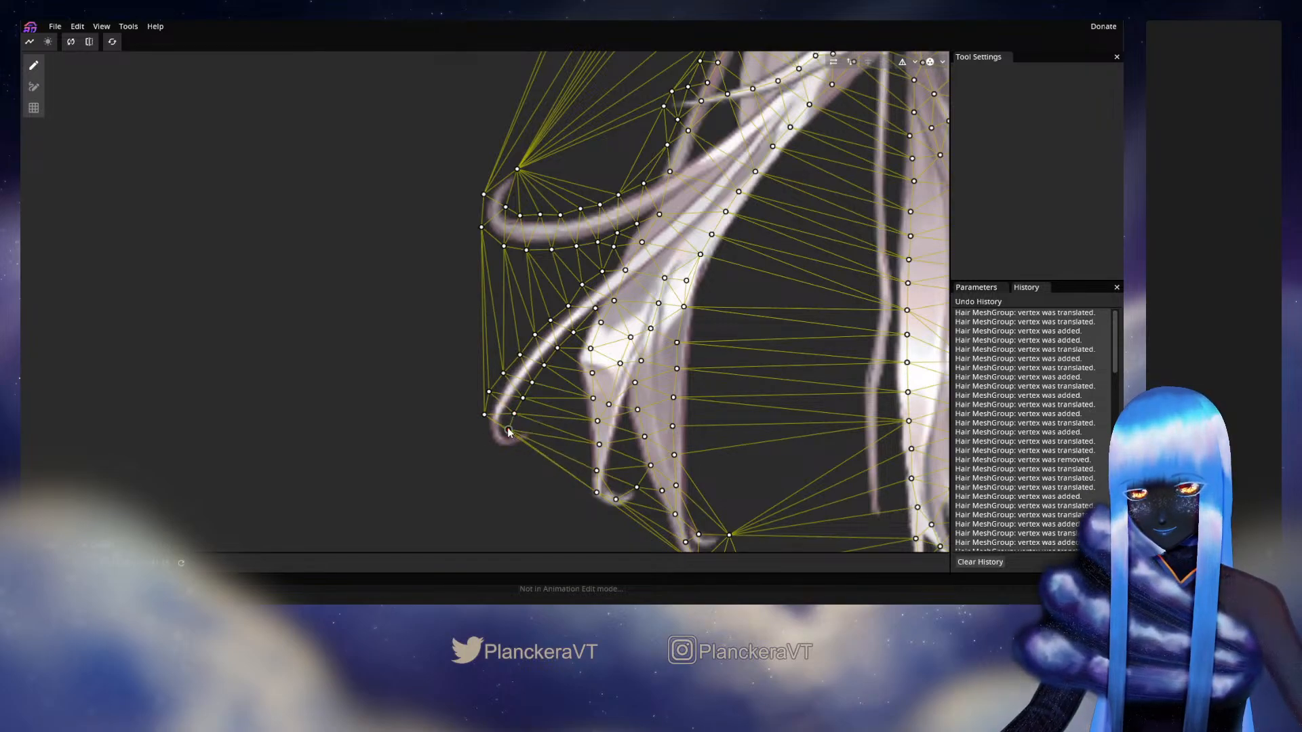
click(510, 432)
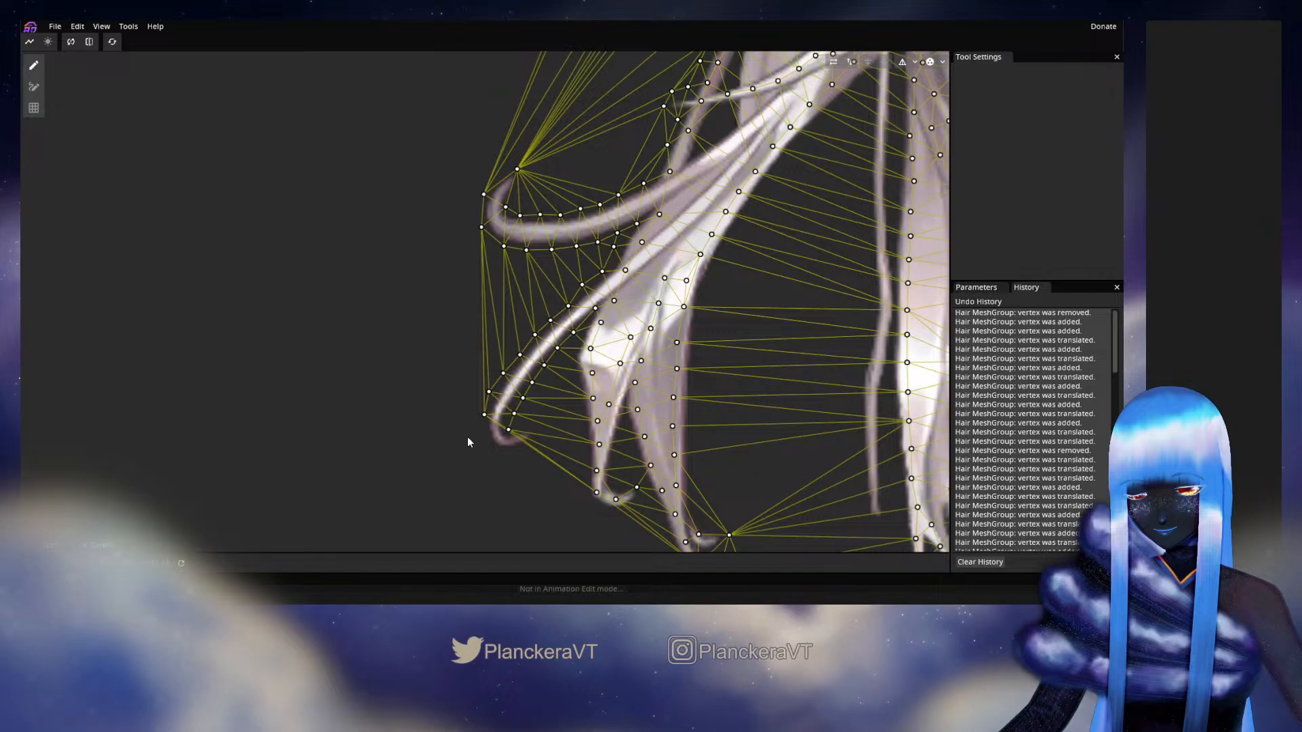
ctrl+click(486, 438)
ctrl+click(506, 453)
ctrl+click(538, 438)
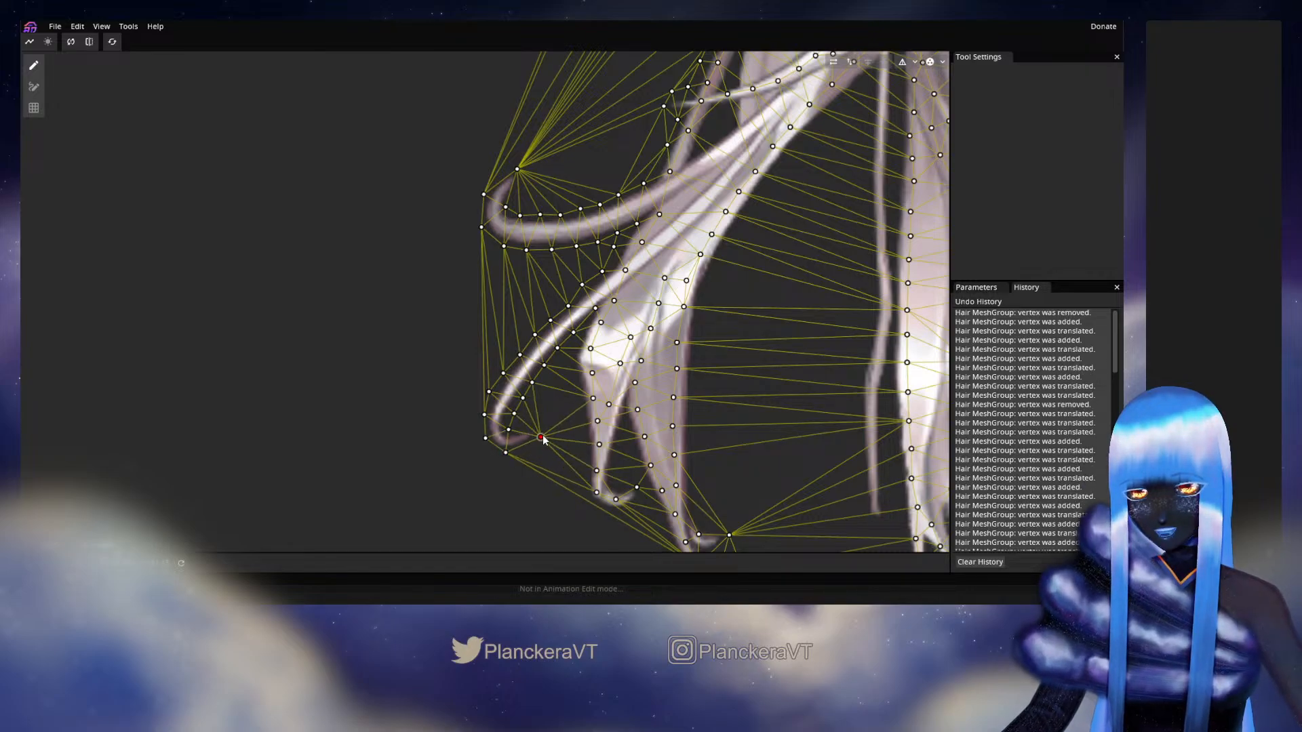
click(543, 437)
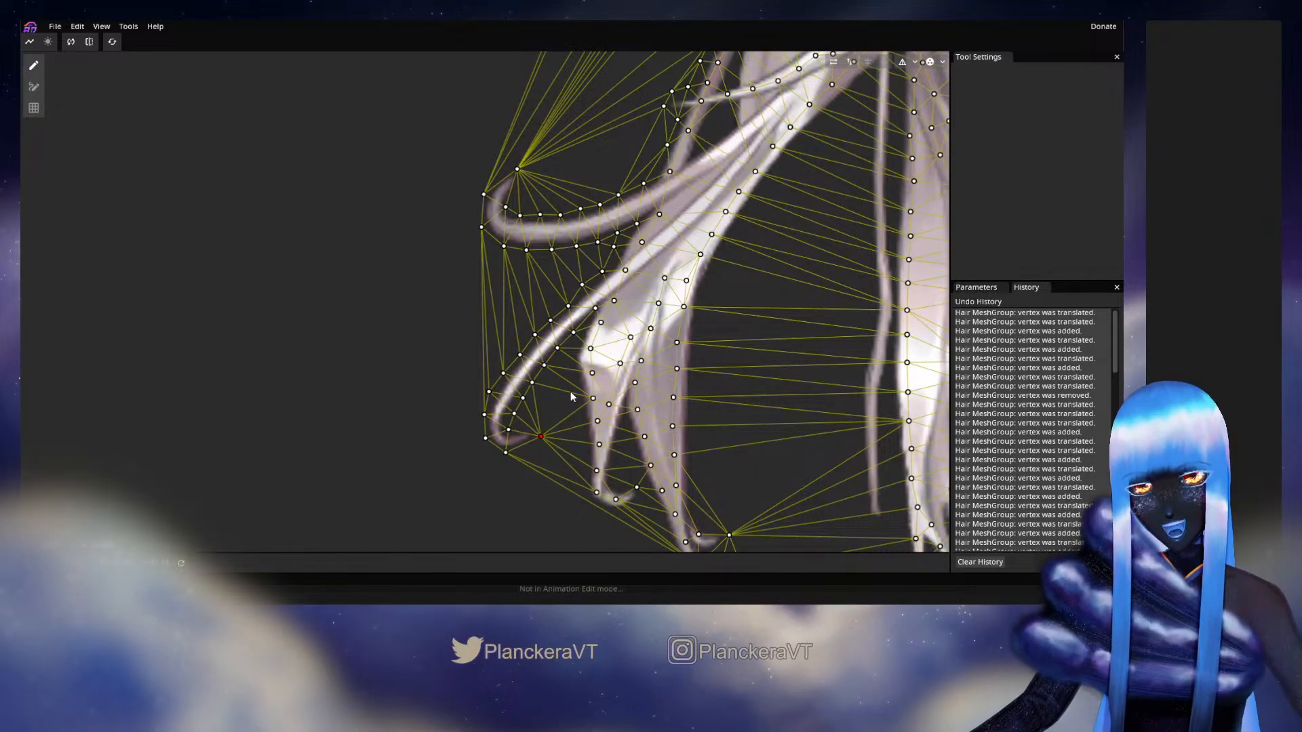
Step: Add a column of evenly spaced outer vertices down the pale lock's outer edge, from the thin strand's base toward the hooked point
ctrl+click(575, 339)
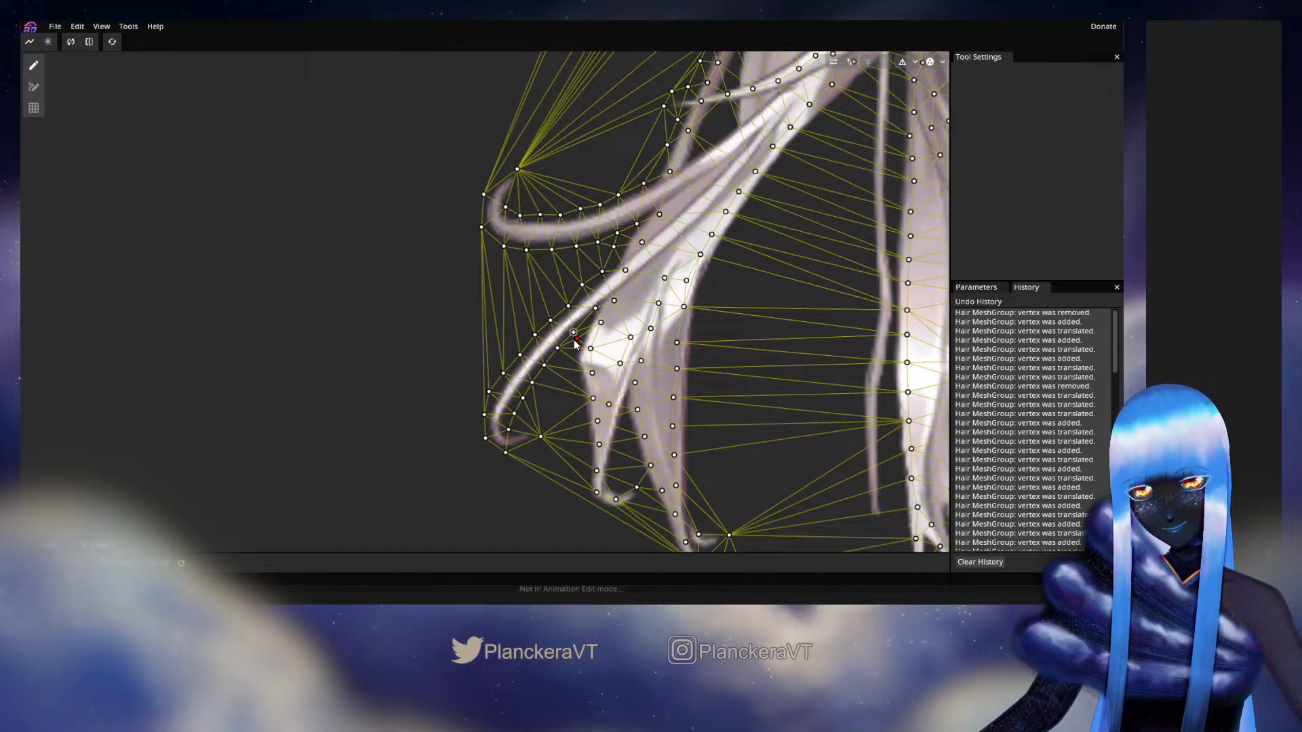
ctrl+click(566, 363)
drag(591, 349, 580, 482)
click(592, 375)
ctrl+click(567, 391)
ctrl+click(576, 415)
ctrl+click(579, 435)
ctrl+click(581, 459)
ctrl+click(578, 480)
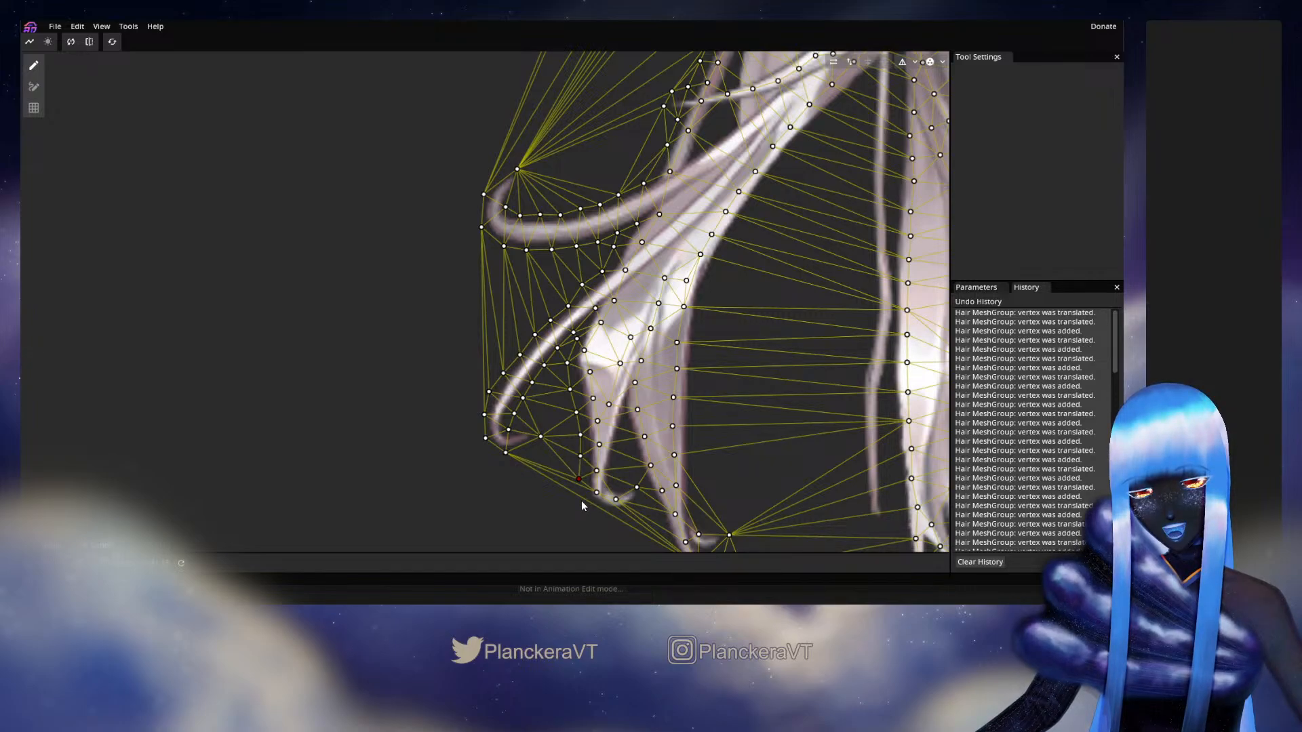
Step: Wrap outer vertices around the underside of the pale lock's shorter hooked point
ctrl+click(586, 508)
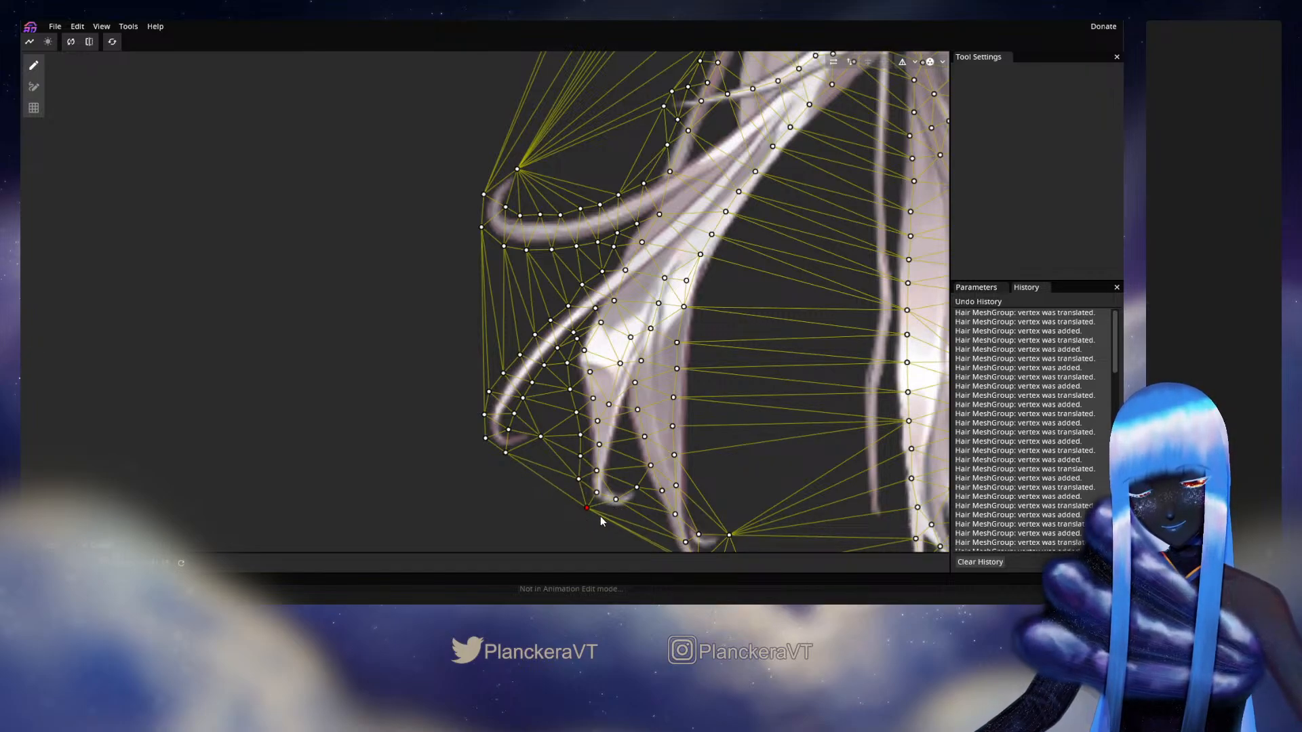
drag(587, 508, 573, 493)
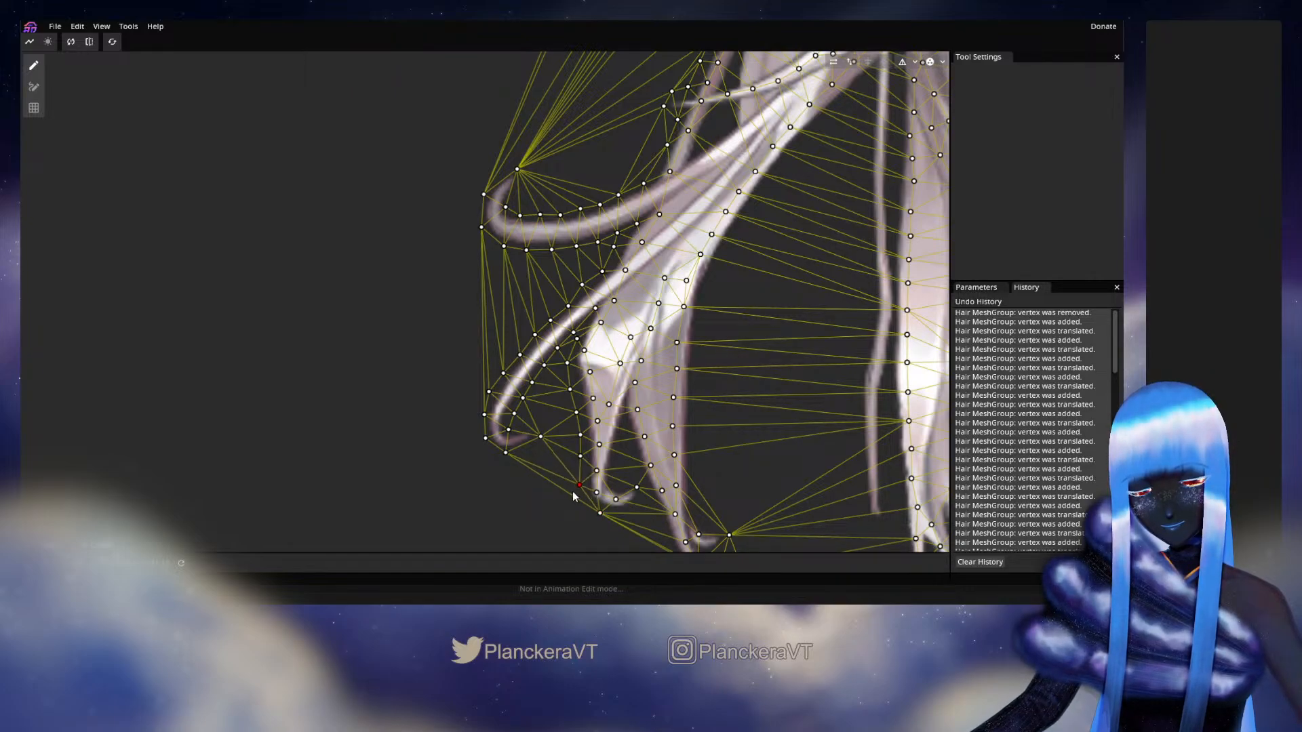
ctrl+click(633, 515)
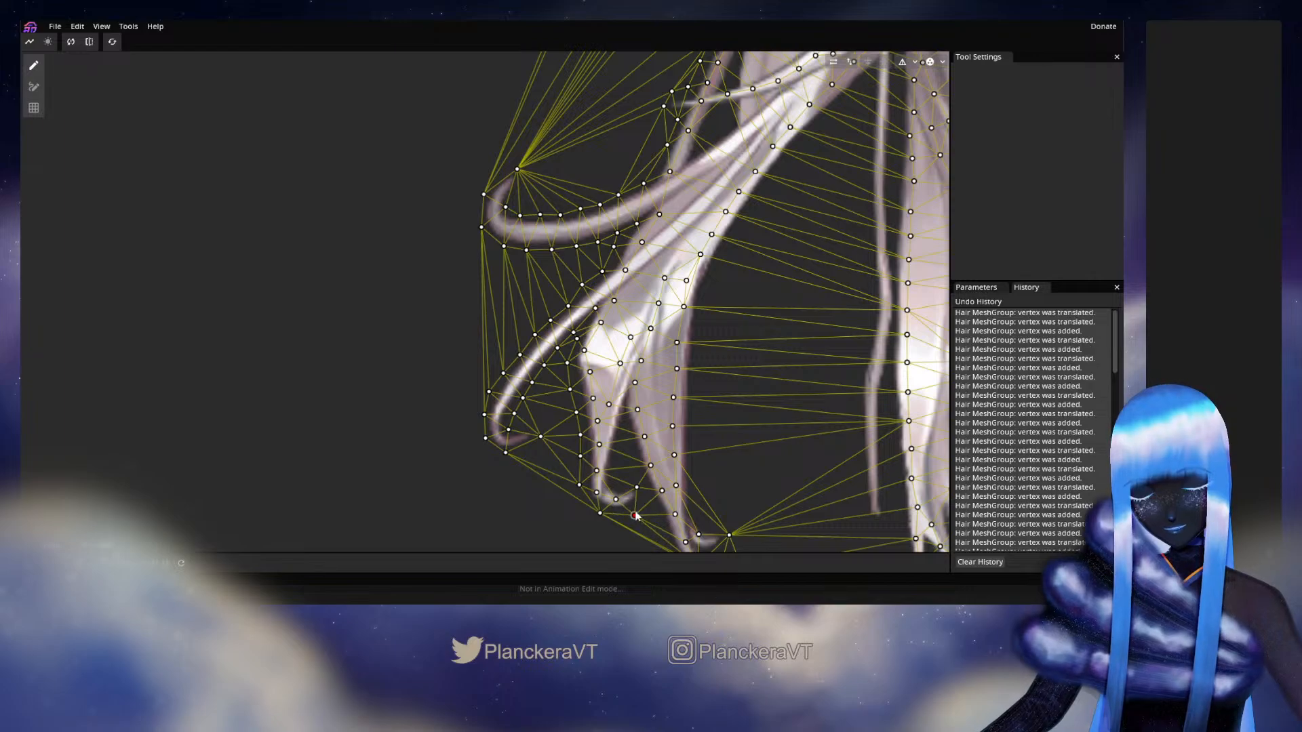
Step: Fill the narrow gap between the pale lock's two lower points with vertices
ctrl+click(617, 482)
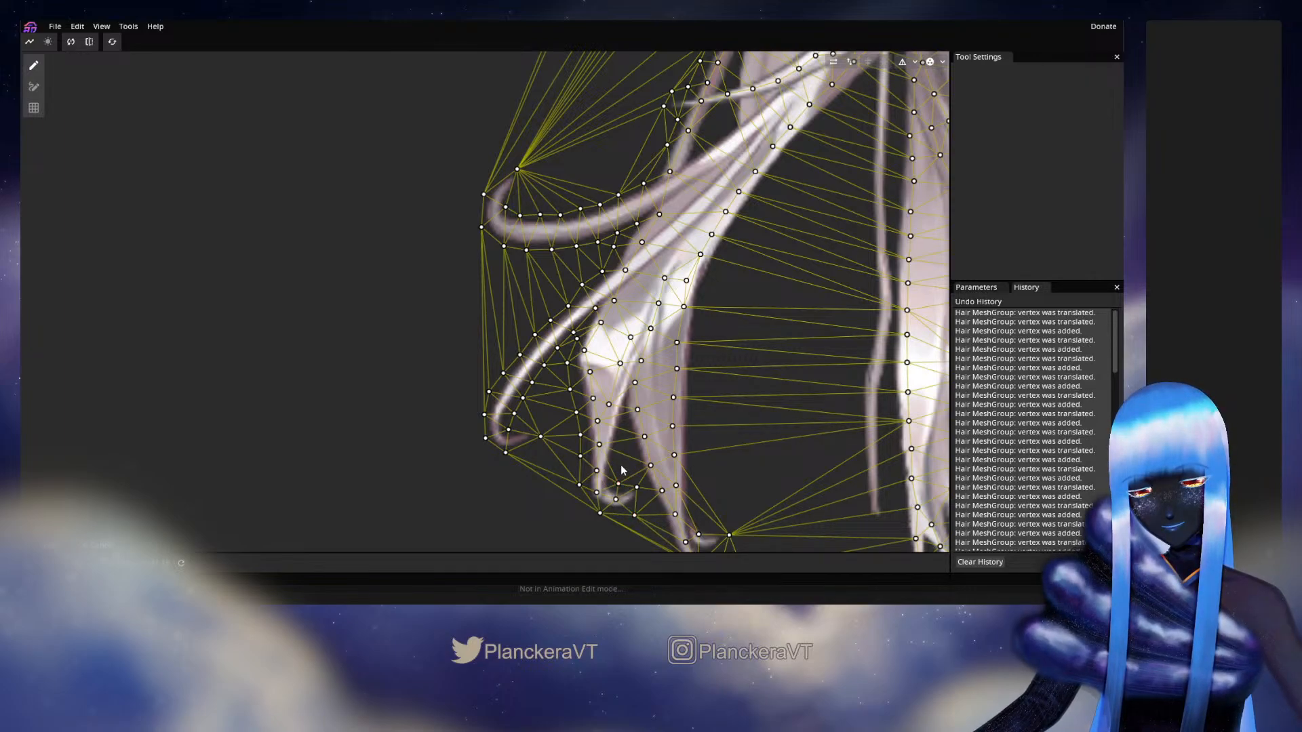
ctrl+click(622, 435)
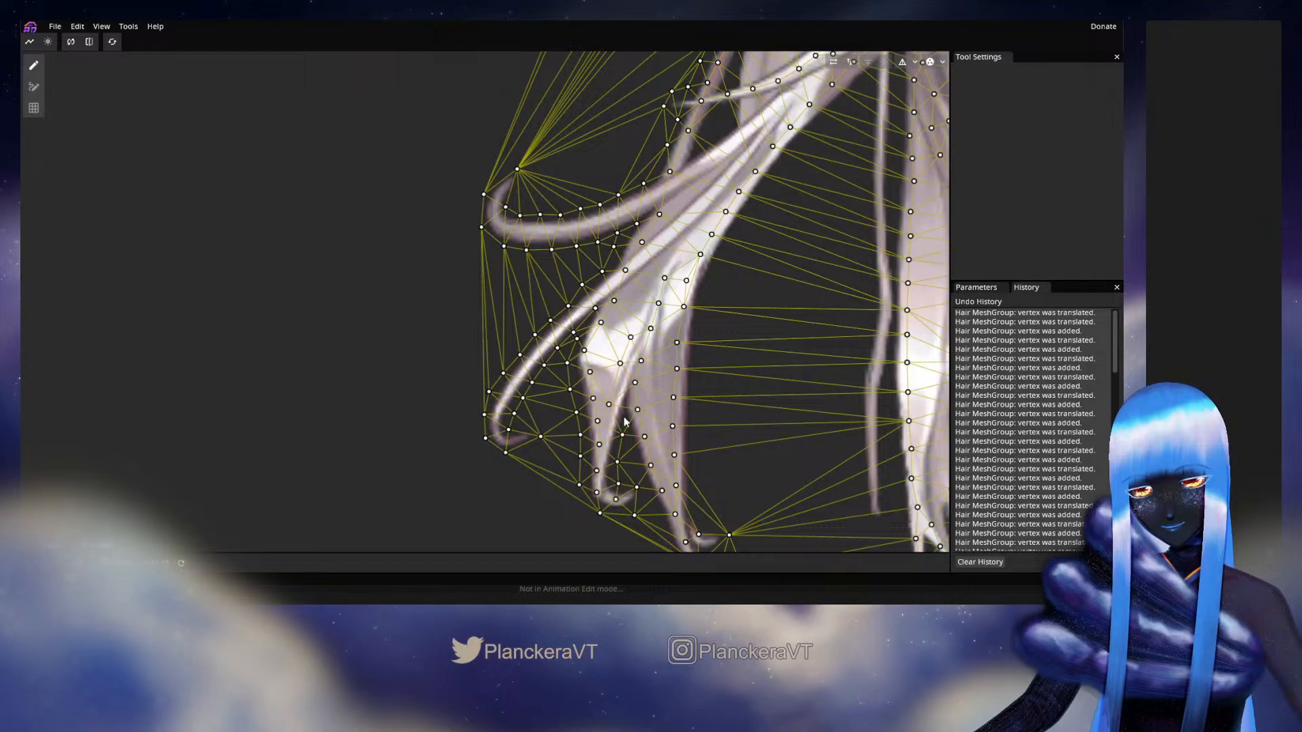
ctrl+click(624, 415)
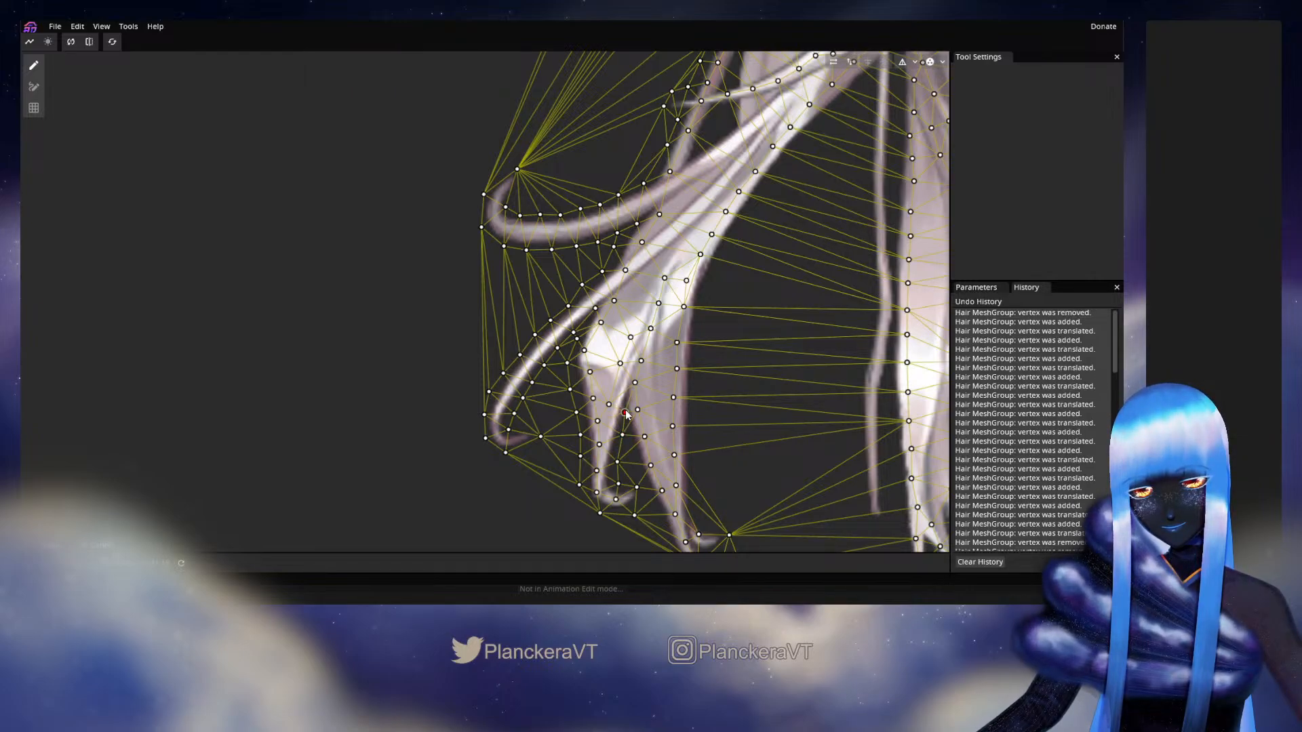
ctrl+click(633, 455)
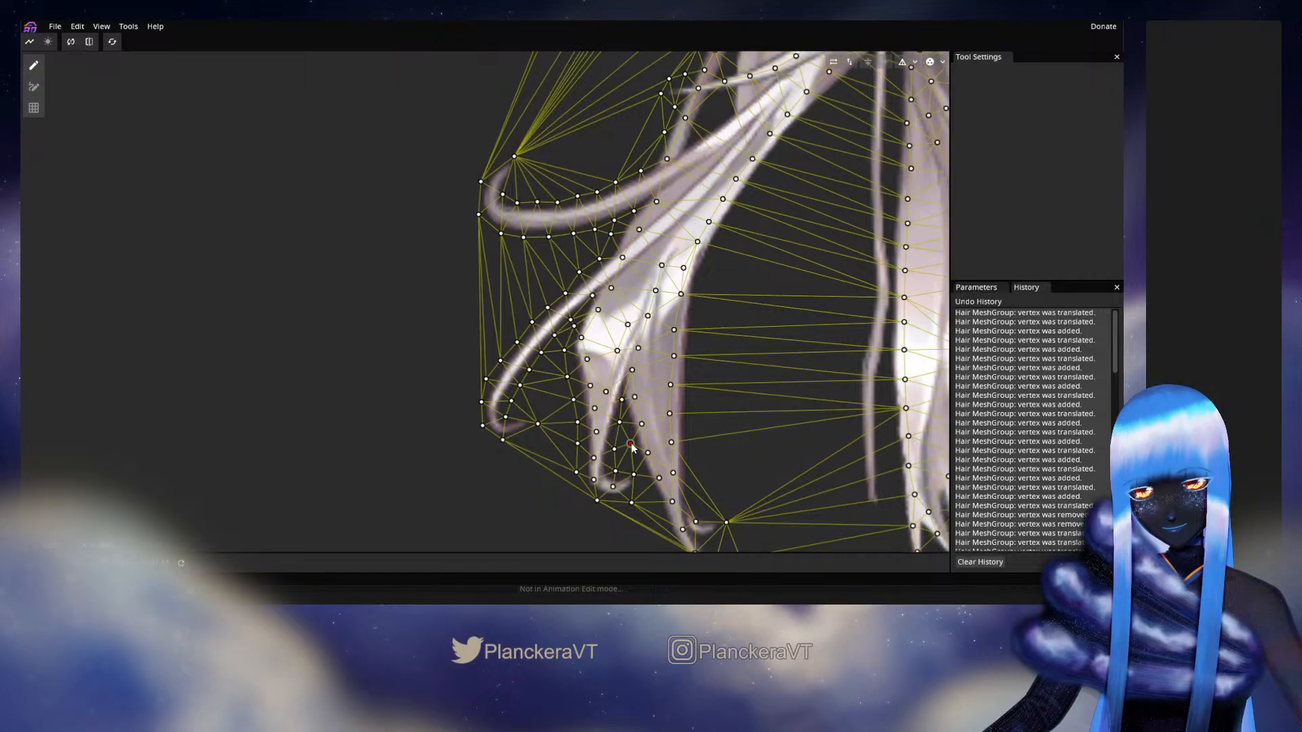
drag(631, 444, 618, 391)
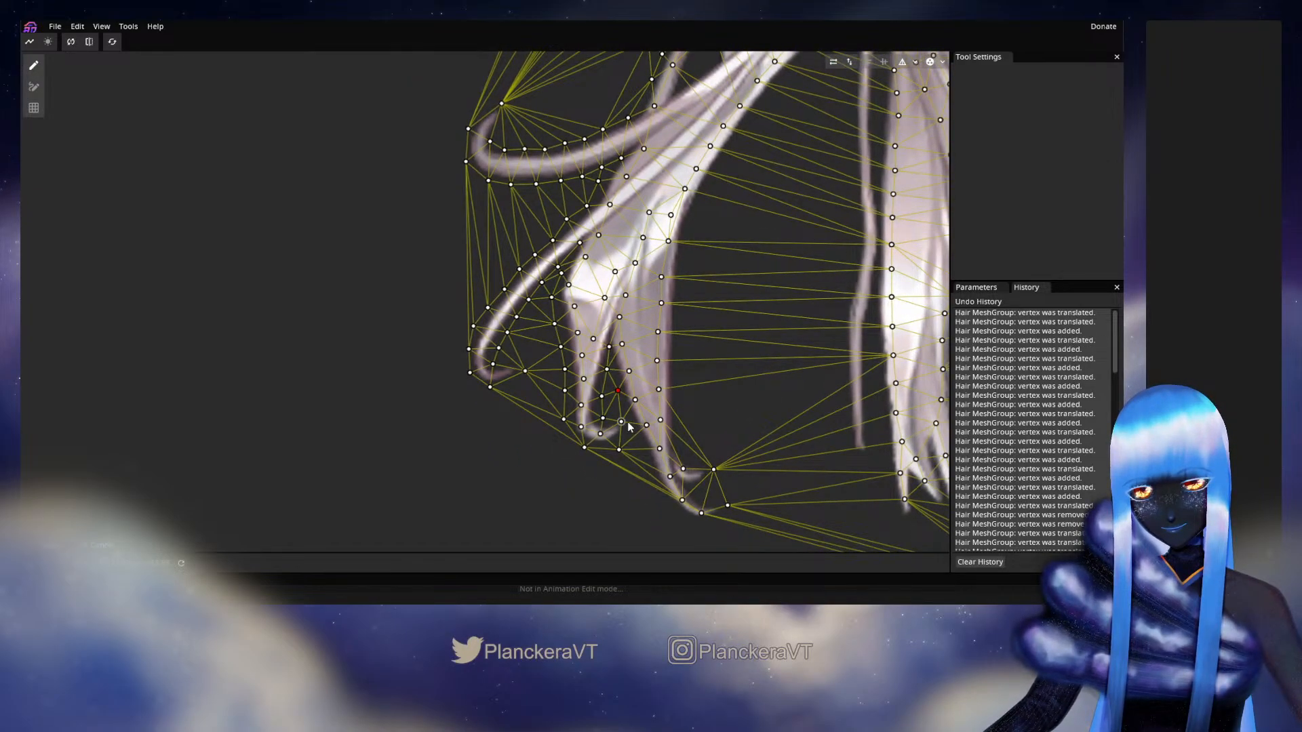
Step: Add outer vertices along the near edge of the pale lock's longer point, below the gap
ctrl+click(637, 446)
ctrl+click(640, 468)
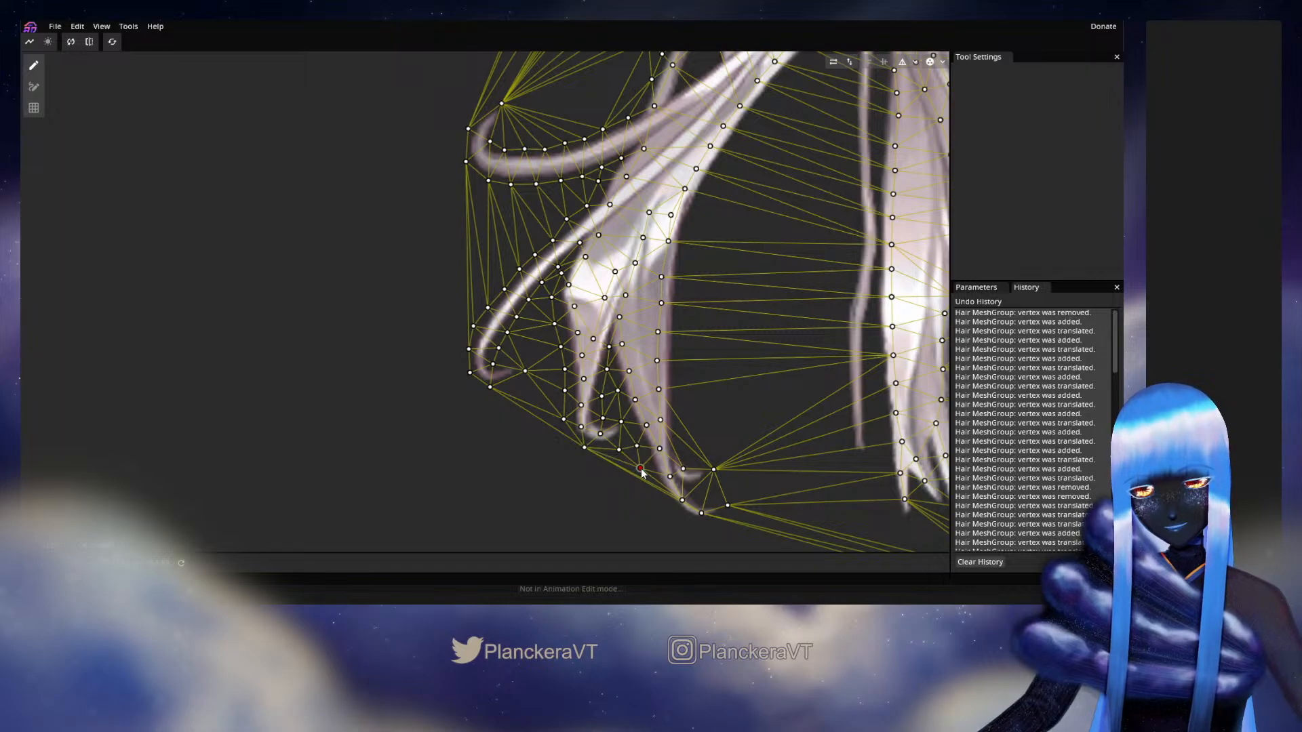
drag(642, 472, 647, 475)
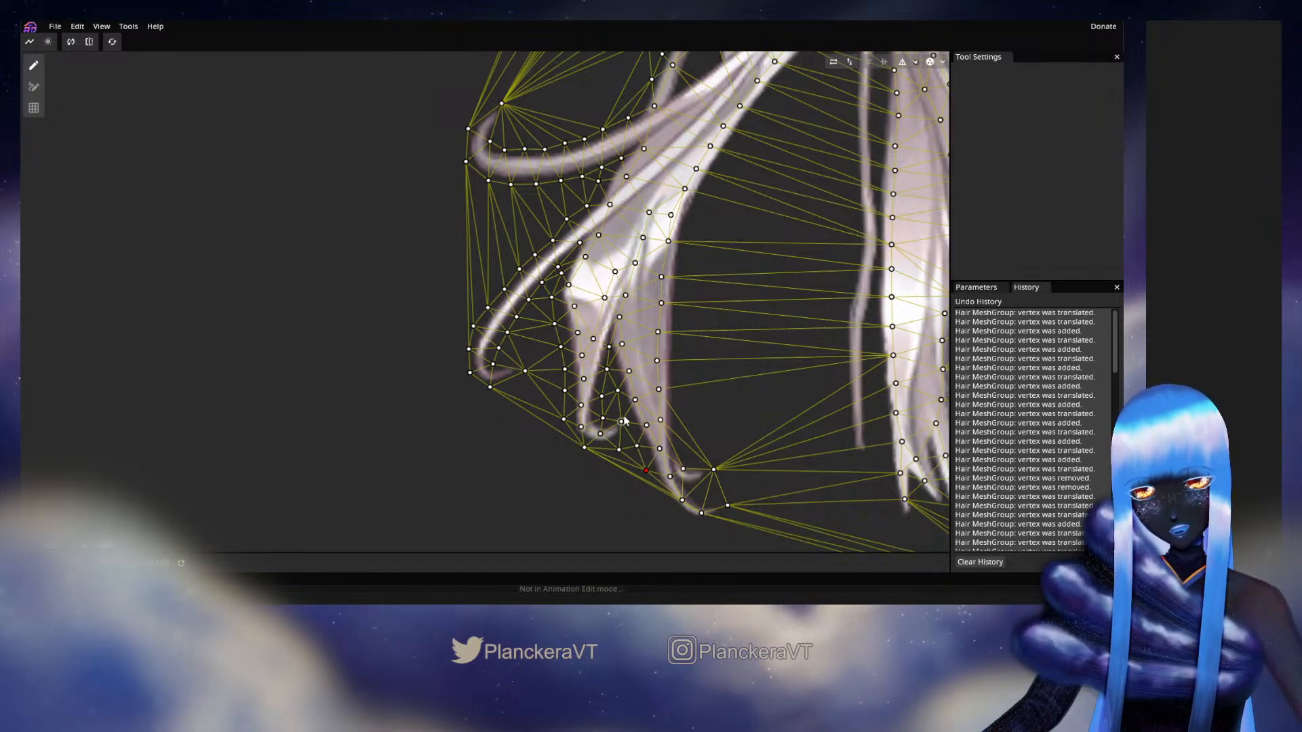
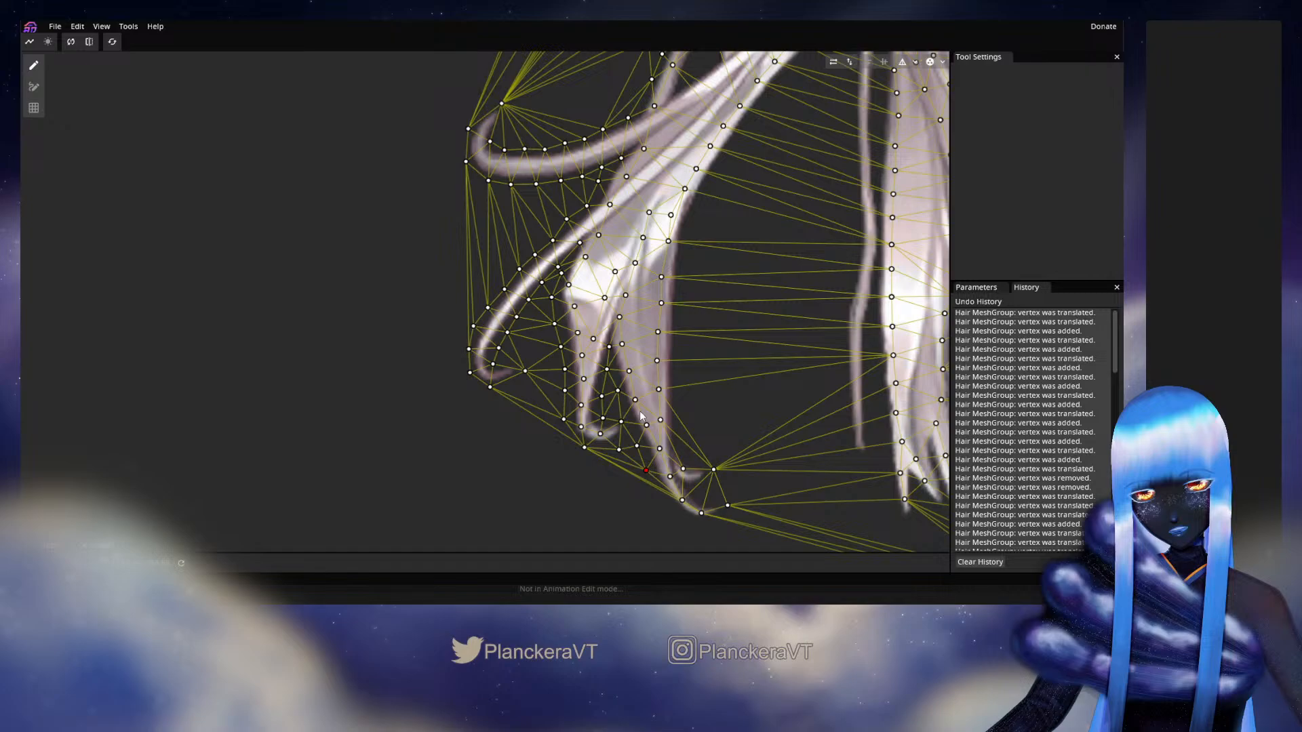
Step: Wrap vertices around the forked tip of the pale lock's longer point and start up its inner edge
drag(660, 497, 658, 396)
double_click(638, 450)
double_click(647, 469)
double_click(700, 480)
double_click(691, 448)
double_click(674, 446)
double_click(675, 411)
double_click(657, 394)
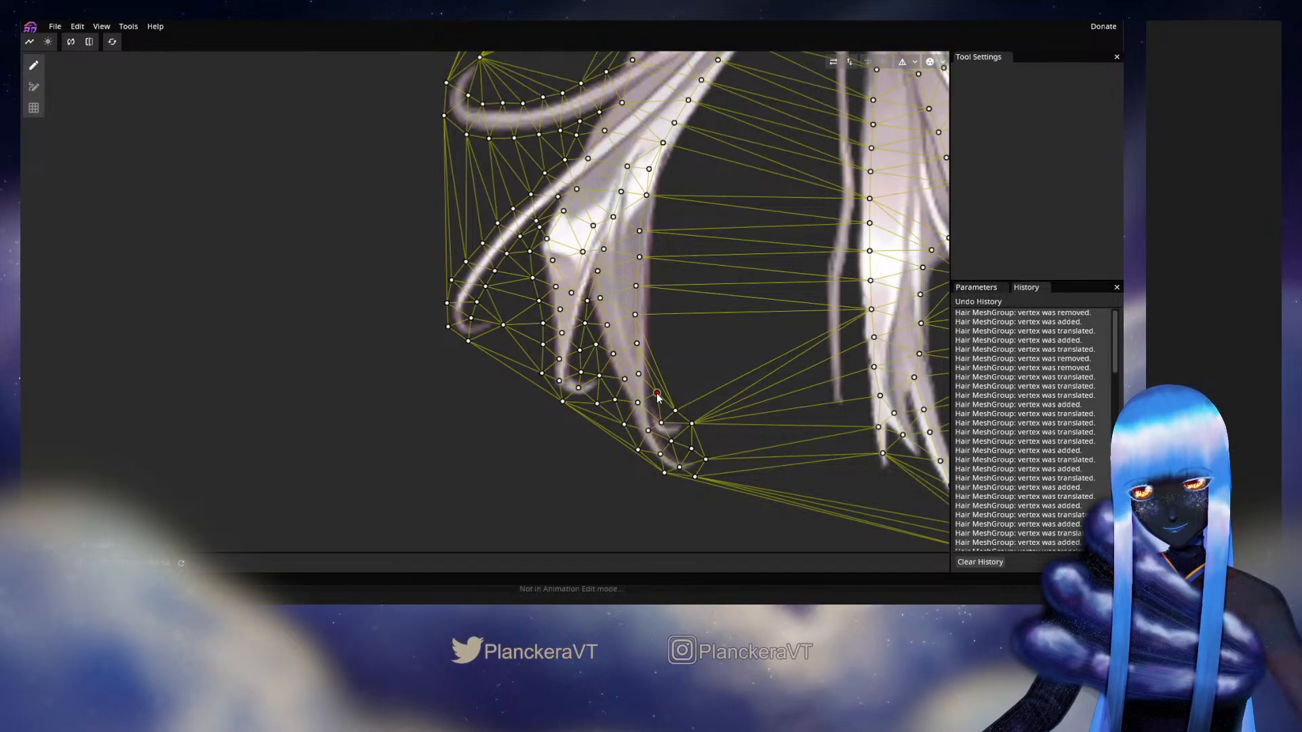
Step: Add evenly spaced outer vertices up the inner edge of the pale lock's longer point
drag(693, 347, 621, 398)
double_click(628, 433)
double_click(623, 402)
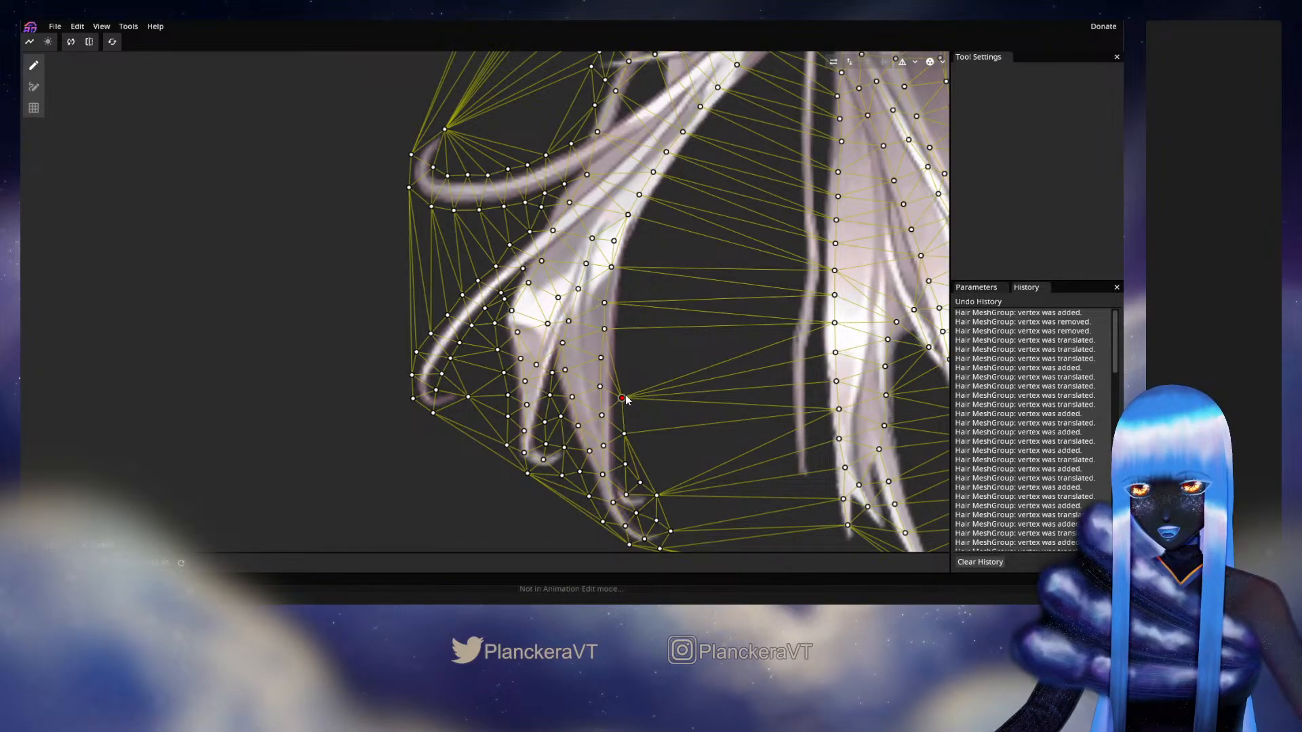
double_click(632, 351)
drag(632, 351, 629, 318)
double_click(636, 332)
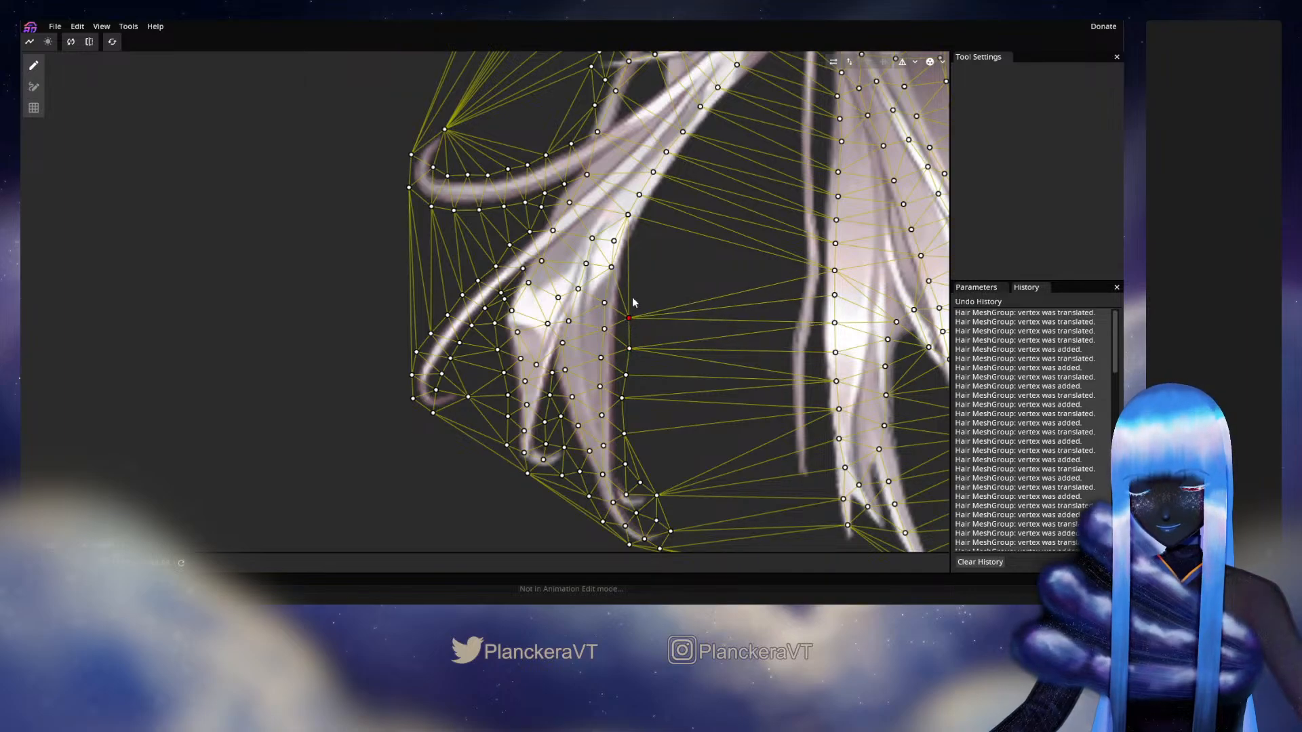
double_click(633, 285)
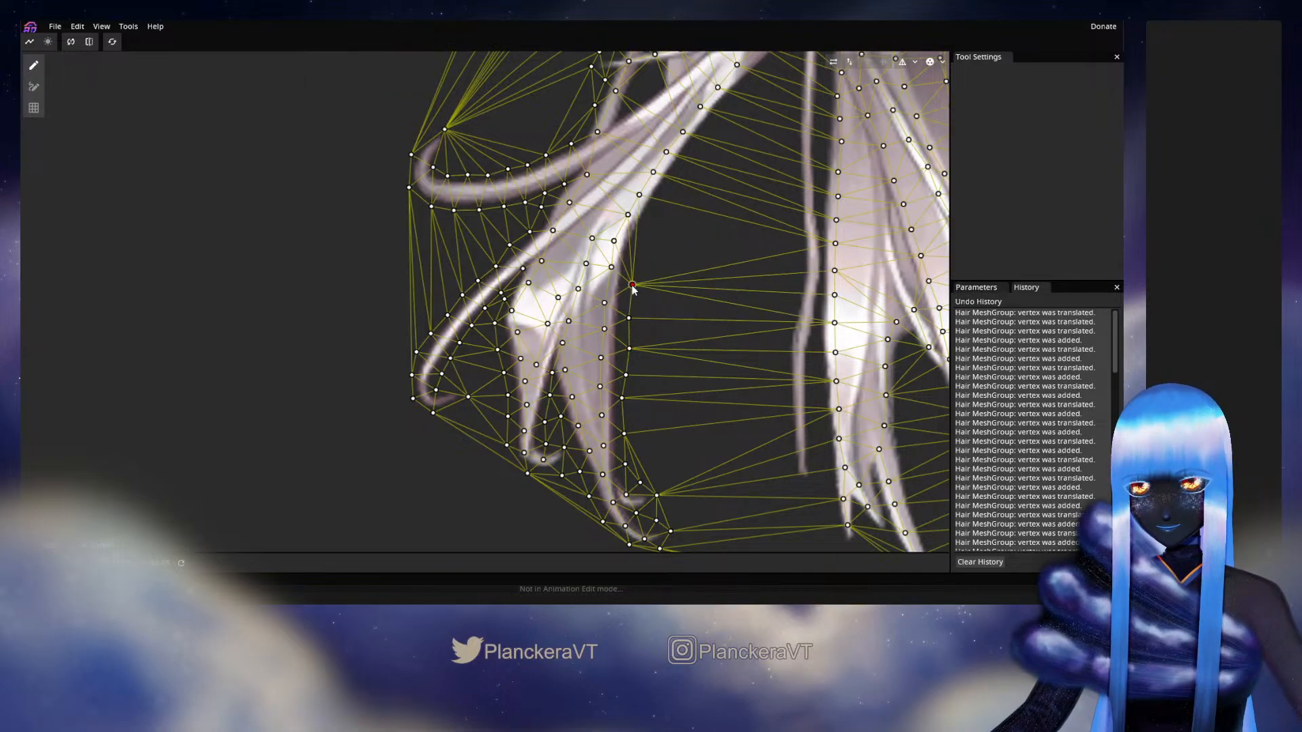
Step: Continue the outer vertices up the pale lock's slanted inner edge, above where it splits into points
mouse_move(633, 289)
mouse_down()
mouse_move(576, 362)
mouse_move(617, 275)
mouse_up()
double_click(589, 341)
double_click(597, 319)
double_click(619, 277)
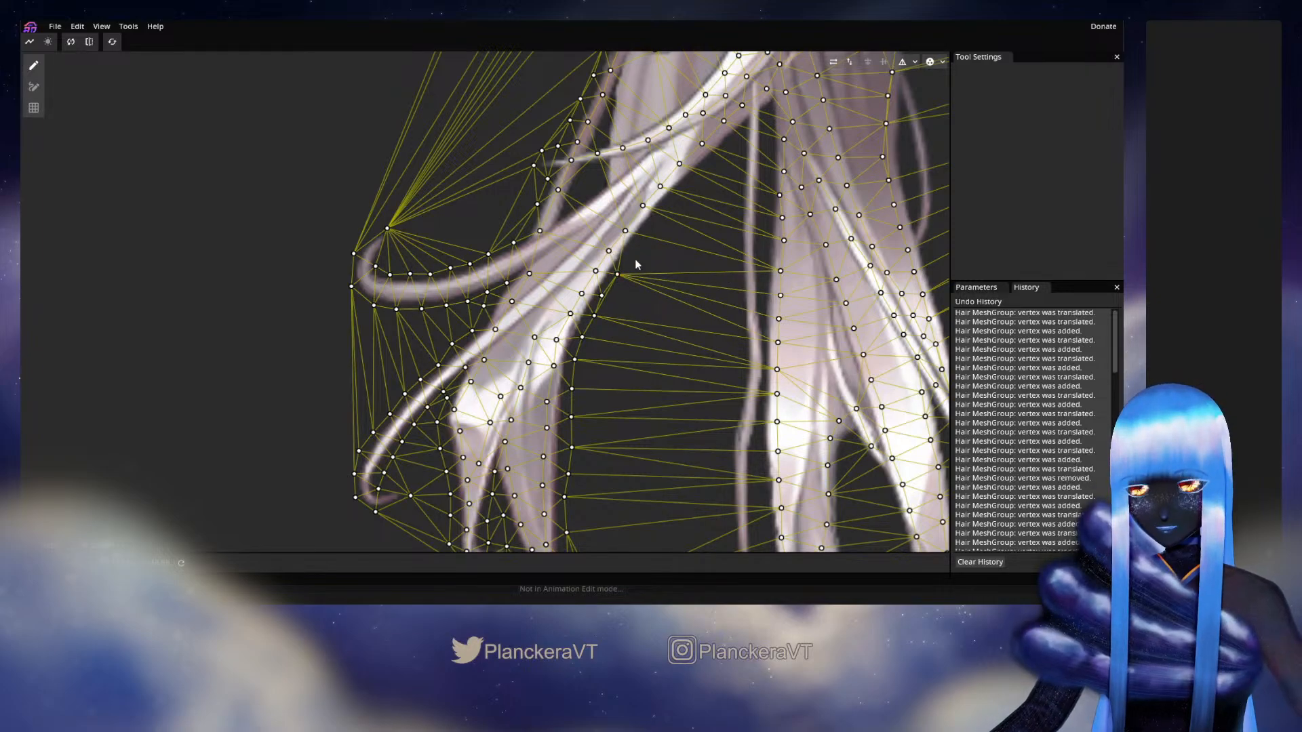
double_click(636, 258)
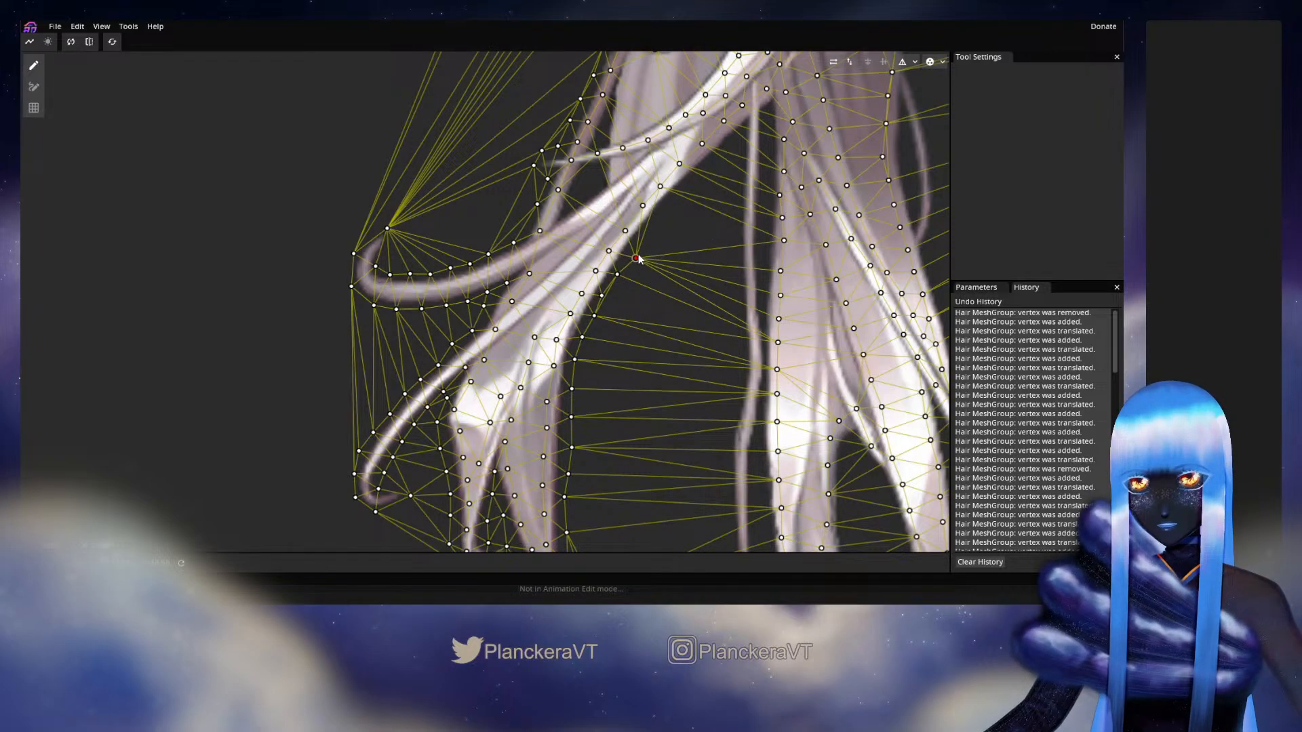
drag(637, 258, 635, 255)
Step: Carry the outer vertices along the pale lock's upper inner edge to the base of the thin hanging strand
double_click(622, 329)
drag(635, 255, 654, 284)
double_click(634, 311)
double_click(654, 286)
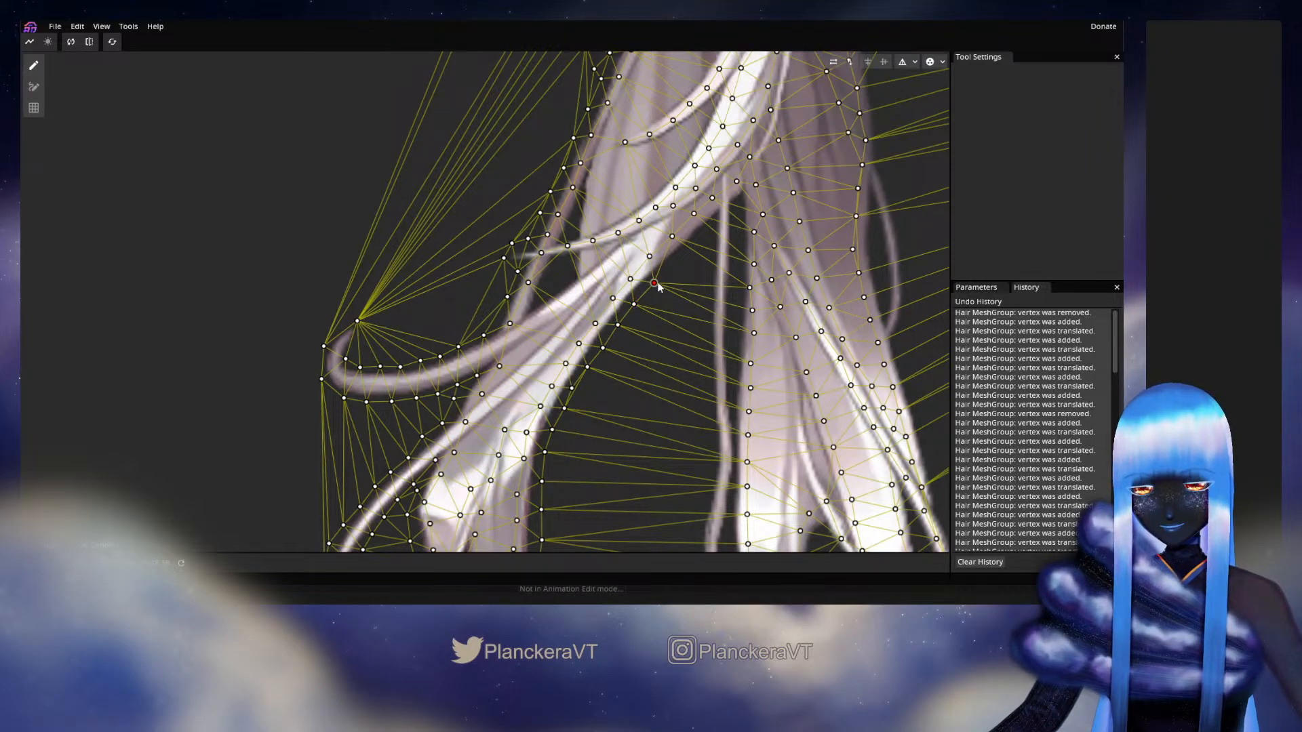
double_click(677, 264)
double_click(698, 242)
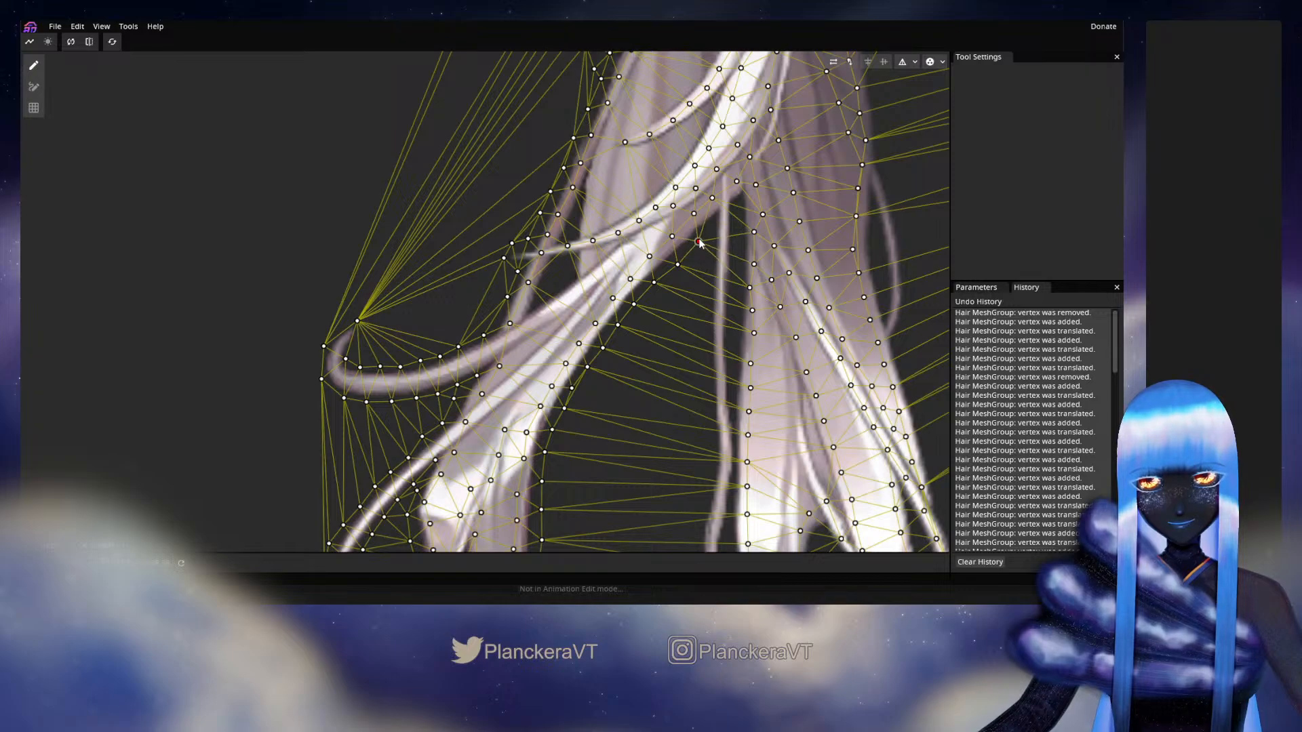
drag(699, 243, 699, 241)
double_click(713, 224)
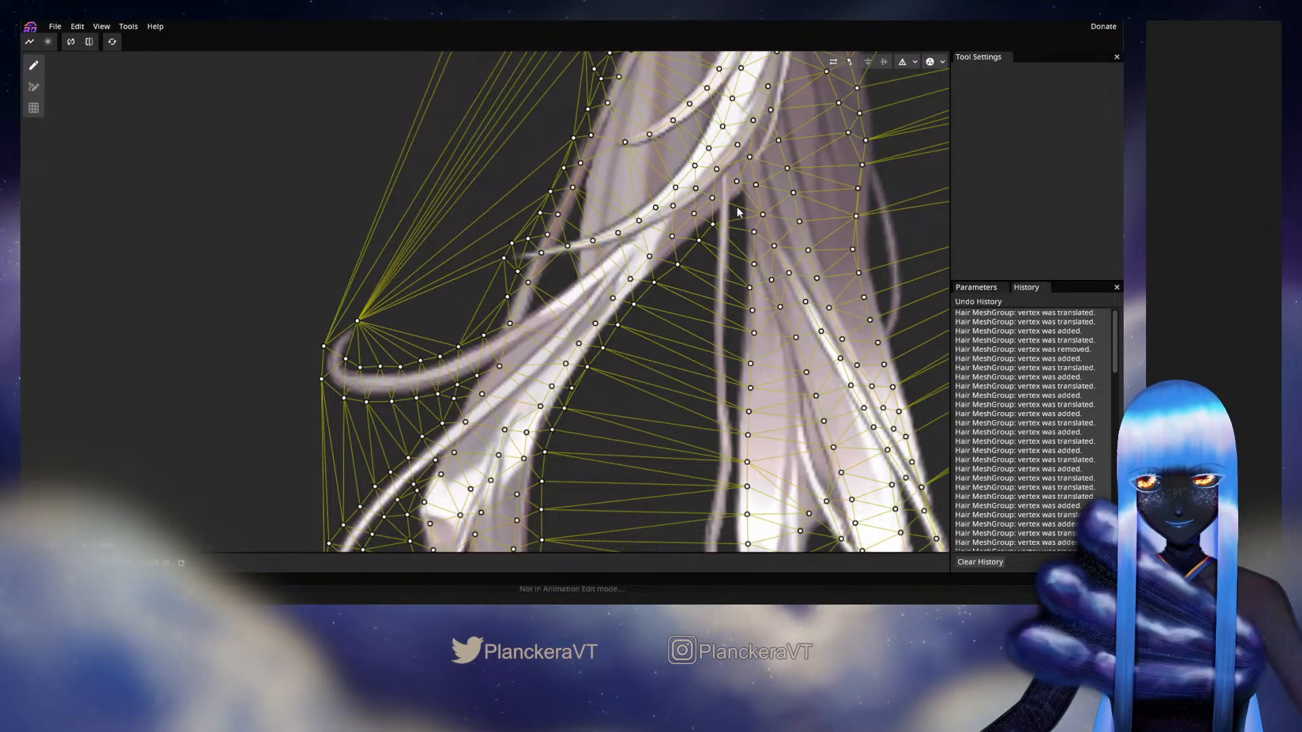
Step: Add evenly spaced vertices down the upper gap between the thin hanging strand and the broad lock, plus one on the strand's other side
double_click(739, 222)
double_click(738, 241)
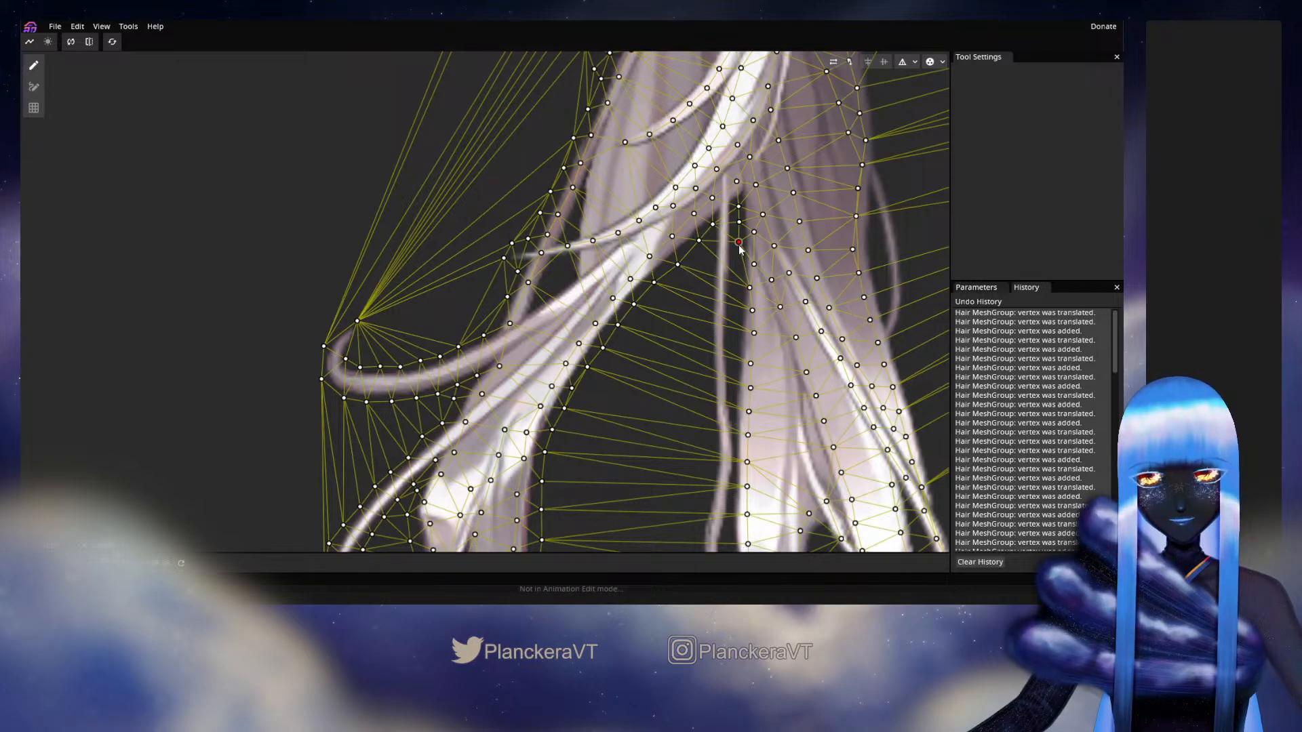
double_click(710, 246)
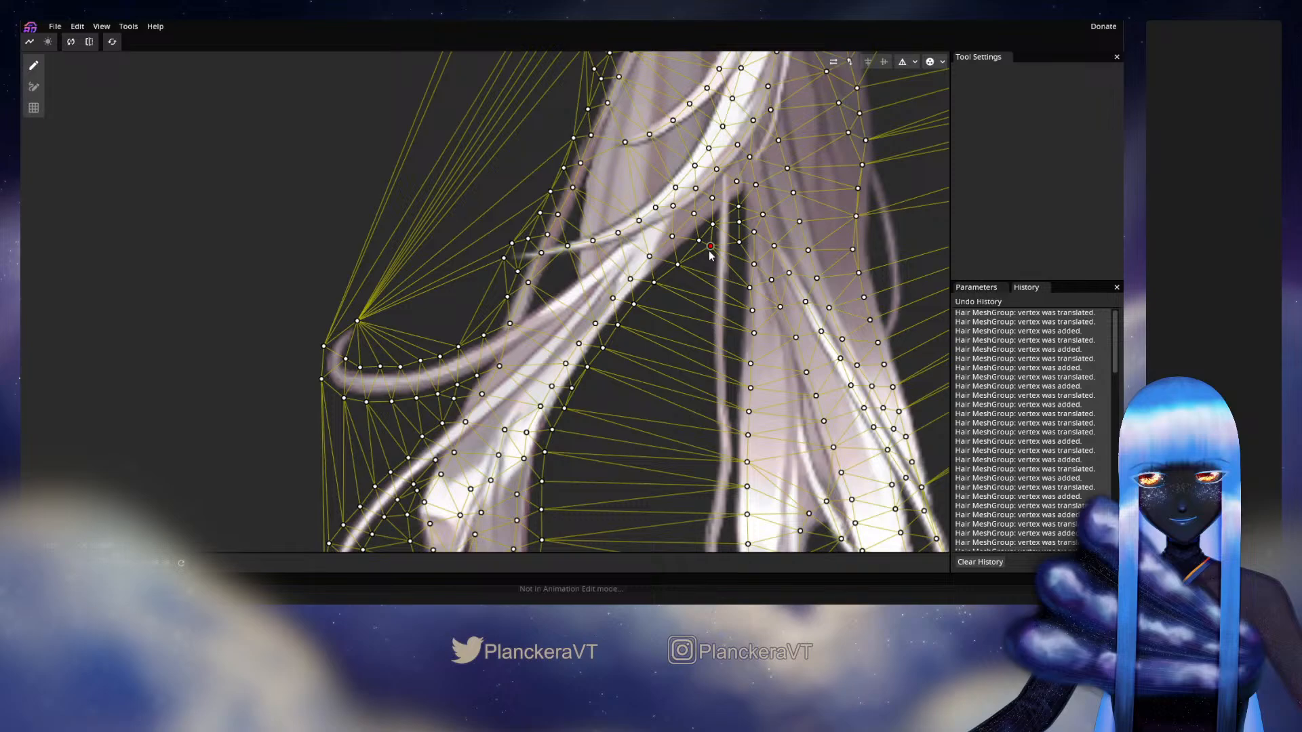
double_click(739, 272)
double_click(738, 300)
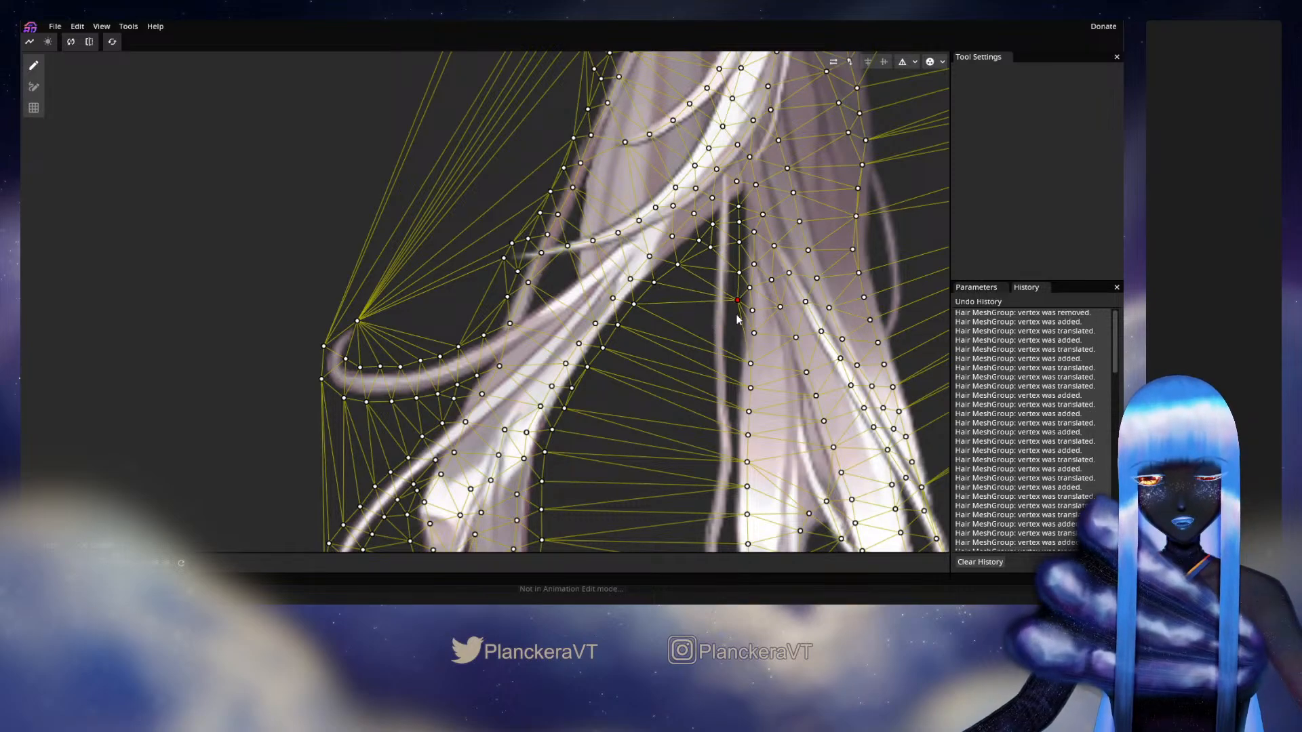
double_click(738, 317)
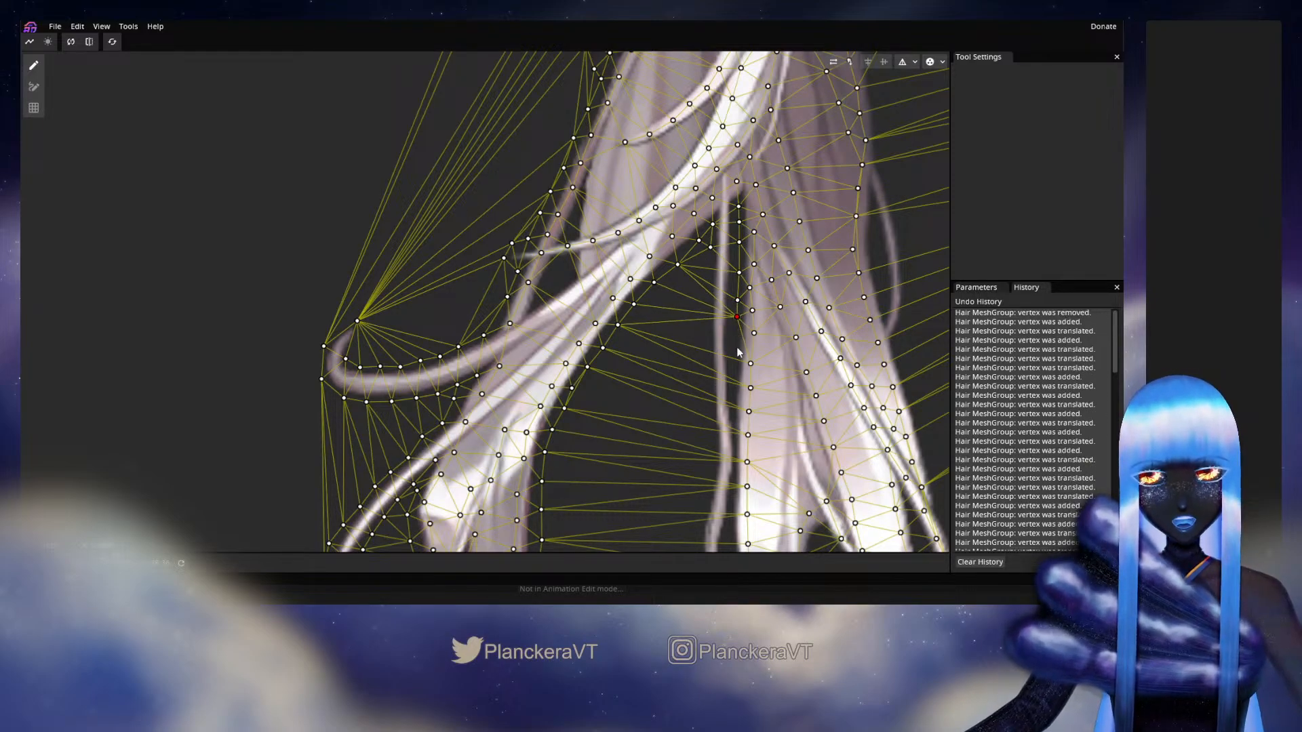
double_click(738, 347)
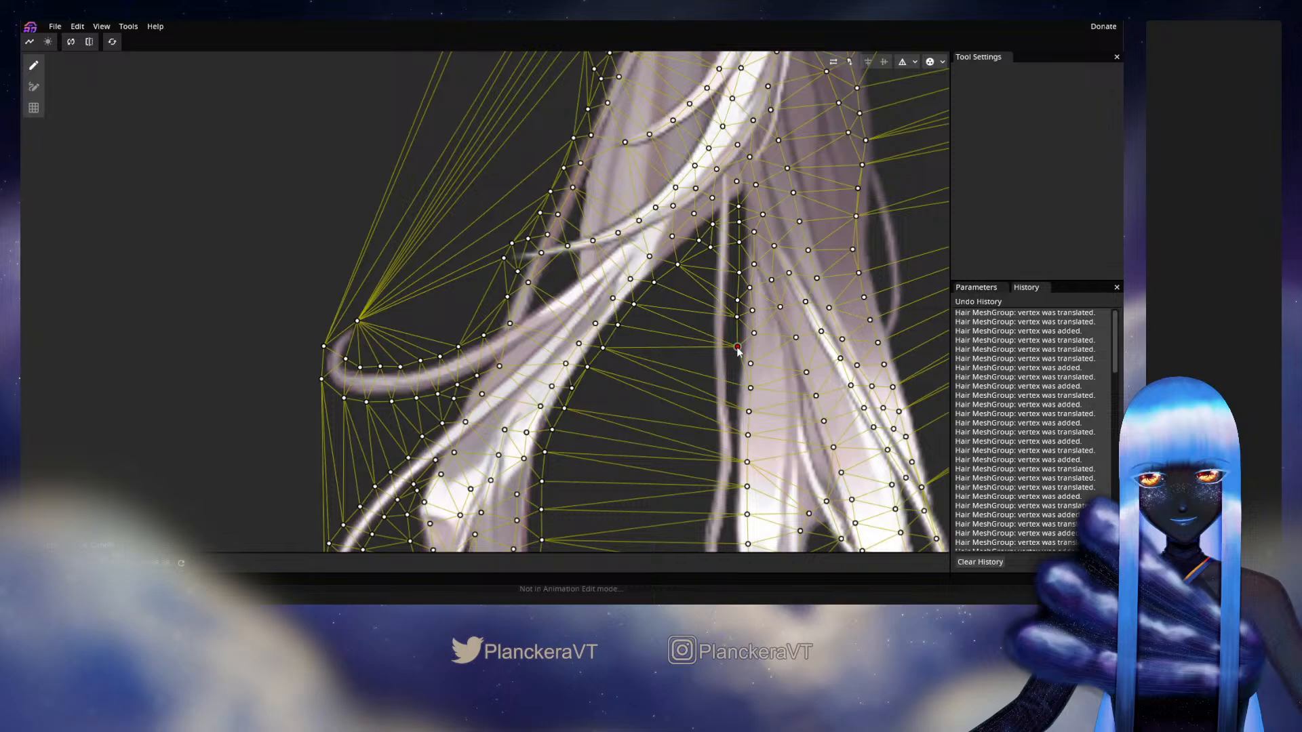
double_click(733, 372)
Step: Continue the vertices down the middle of the gap between the thin hanging strand and the broad lock
drag(732, 387, 721, 315)
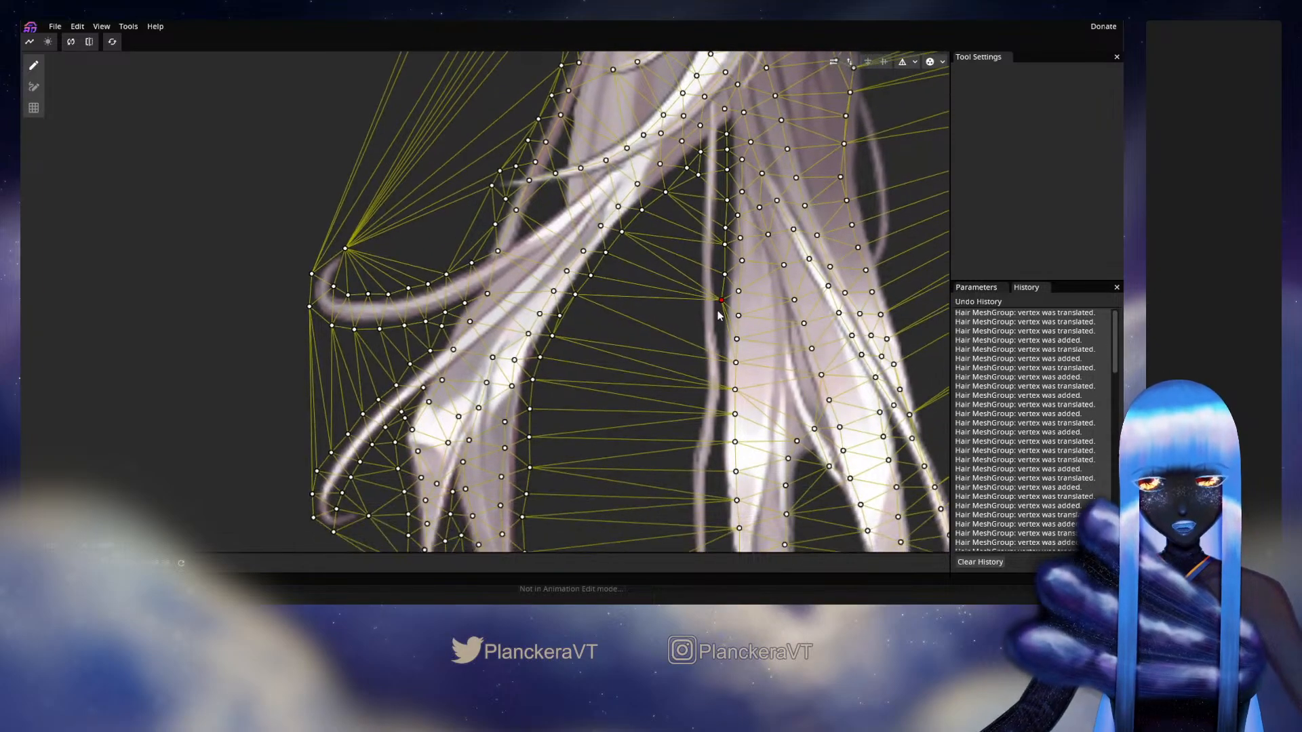
double_click(720, 324)
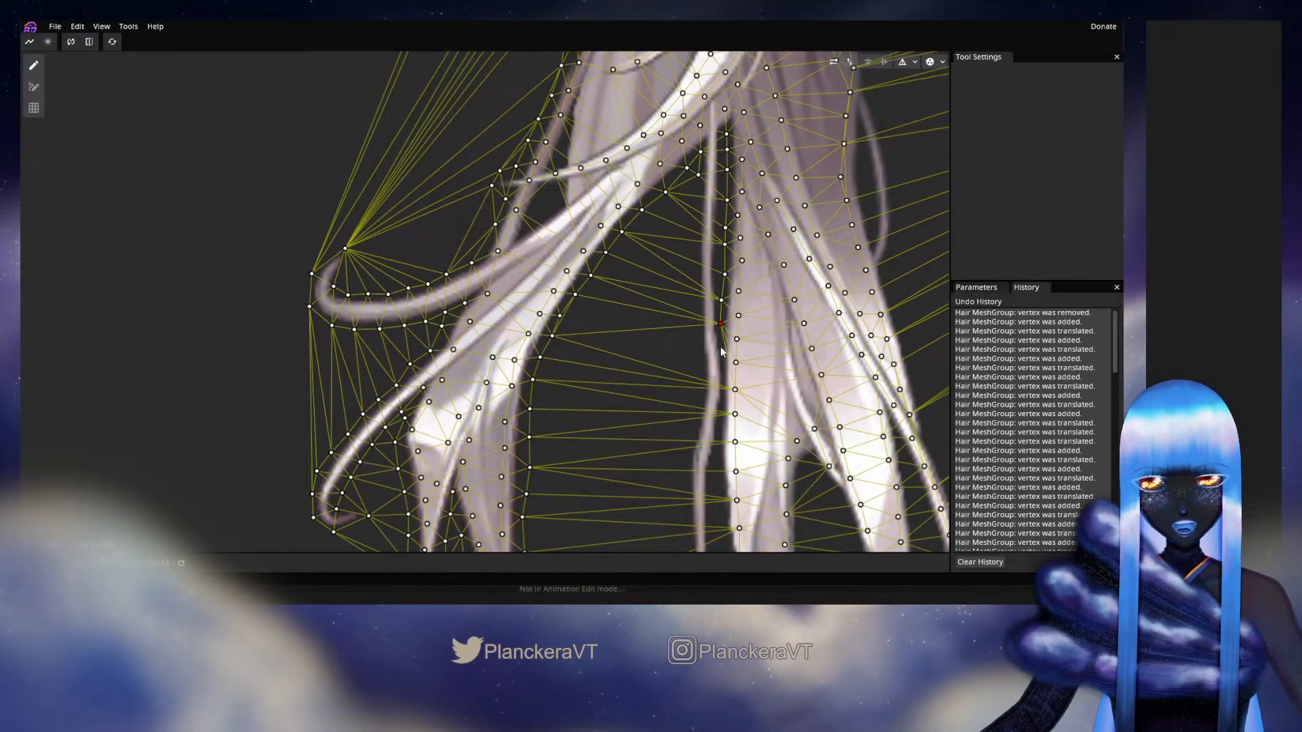
double_click(720, 348)
double_click(723, 370)
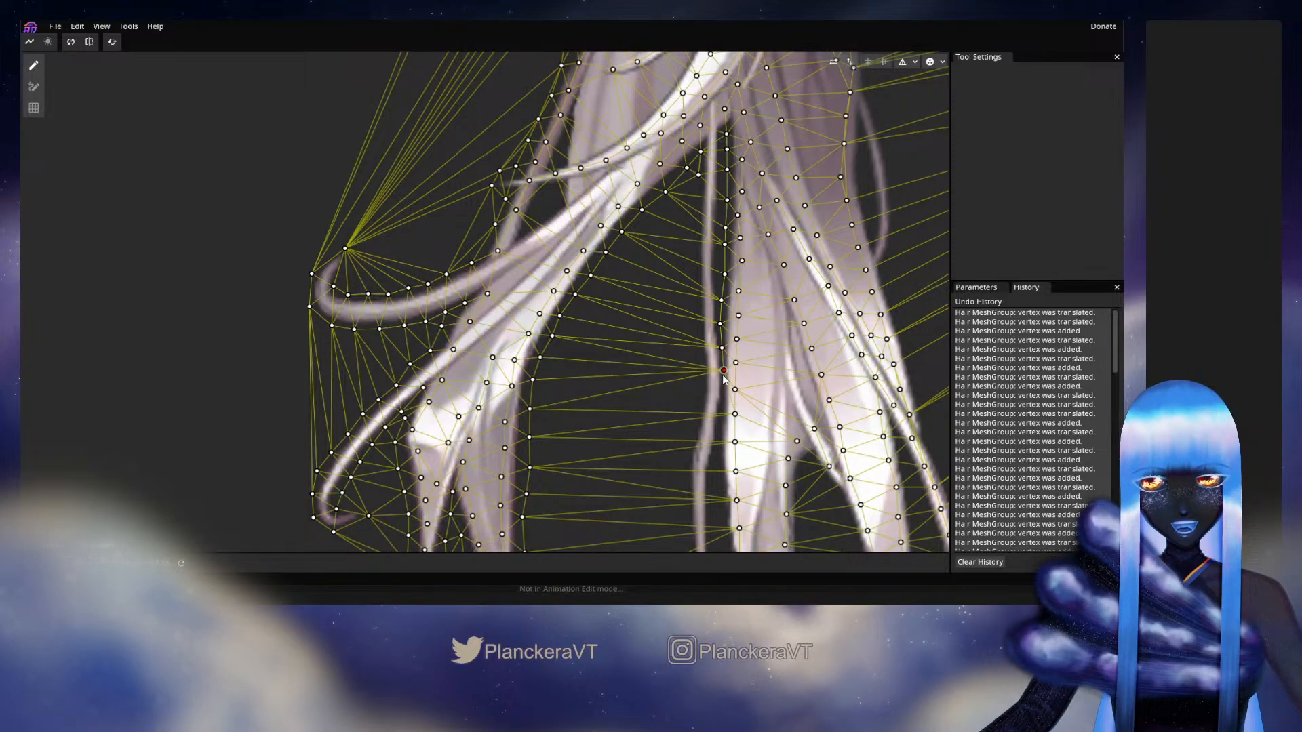
double_click(720, 402)
double_click(720, 424)
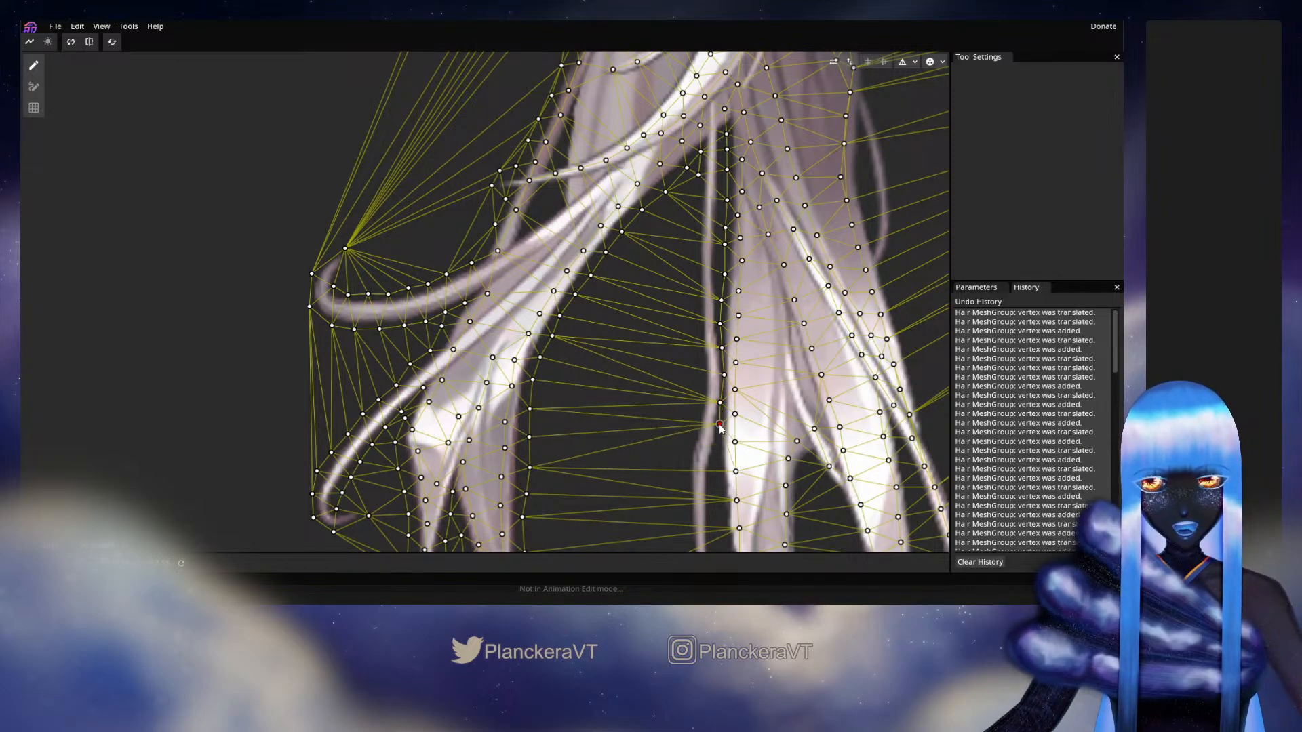
Step: Extend the vertex row along the broad lock's lower edge, where the thin strand bends away from it
drag(720, 424, 713, 391)
double_click(715, 384)
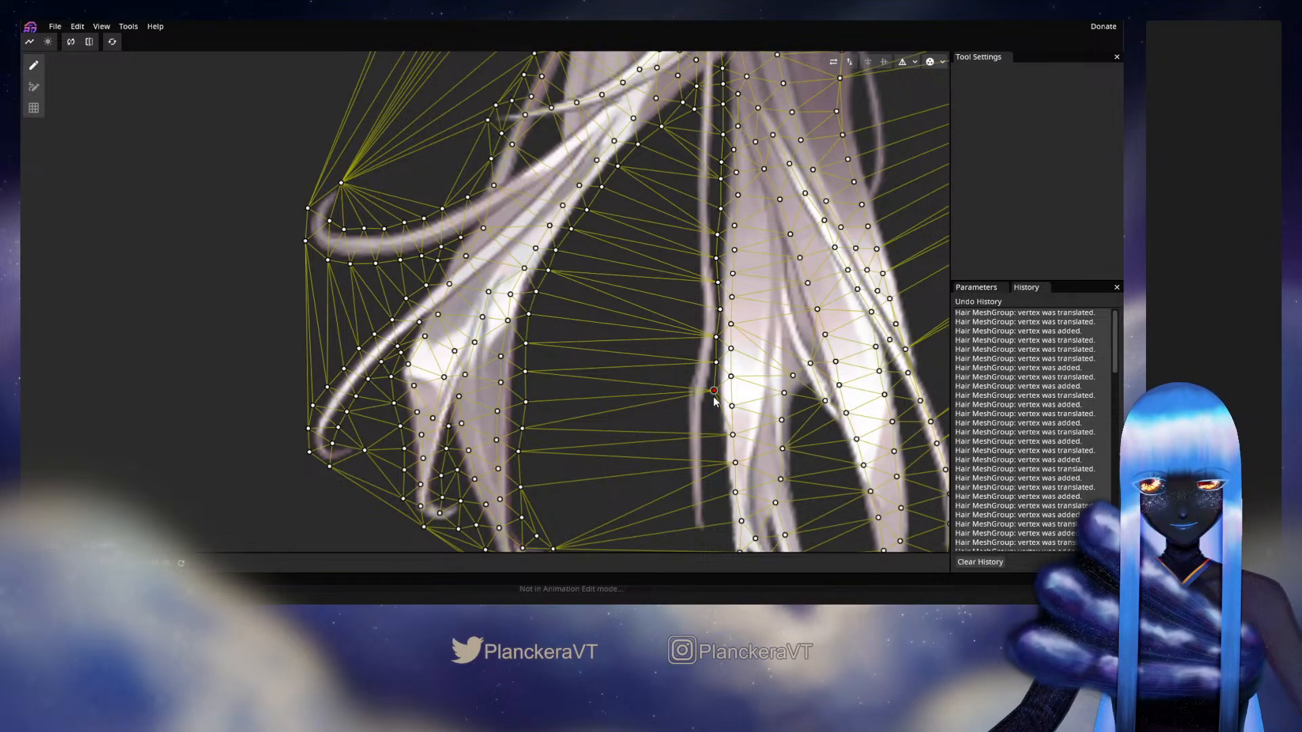
double_click(716, 417)
drag(715, 417, 716, 423)
double_click(715, 420)
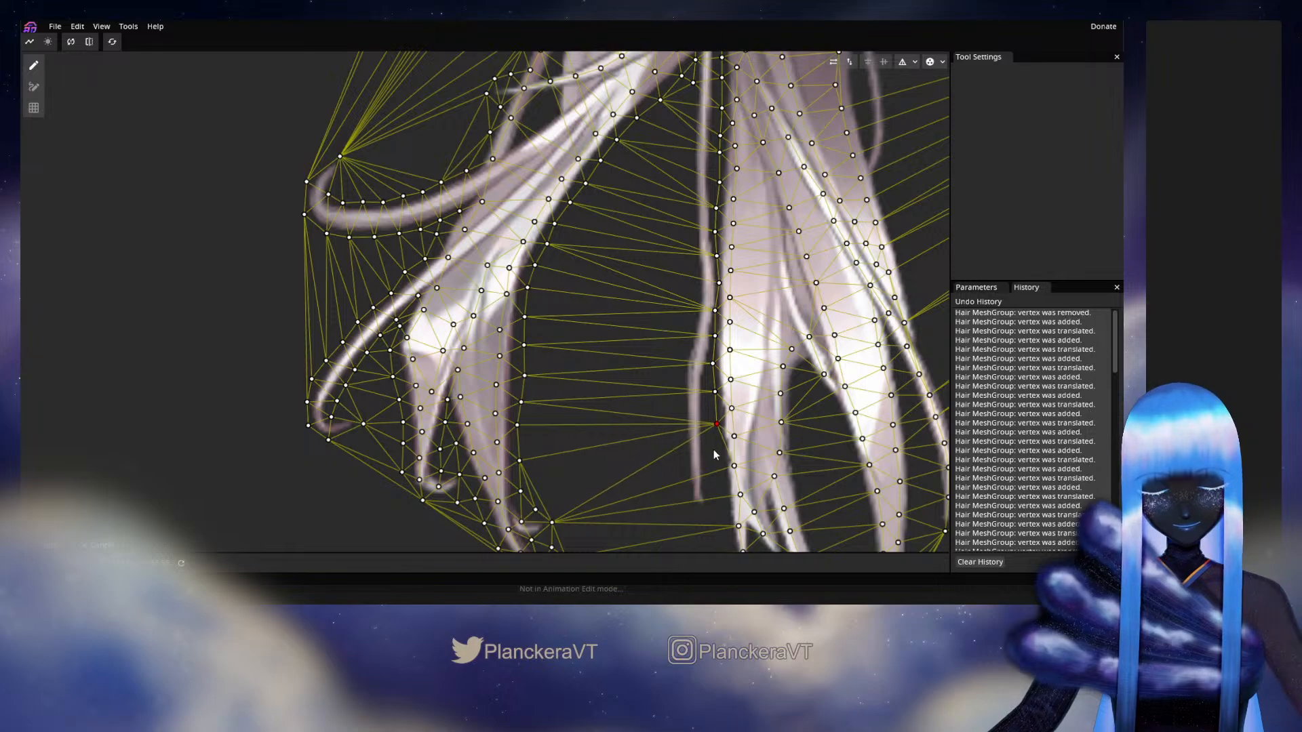
double_click(714, 449)
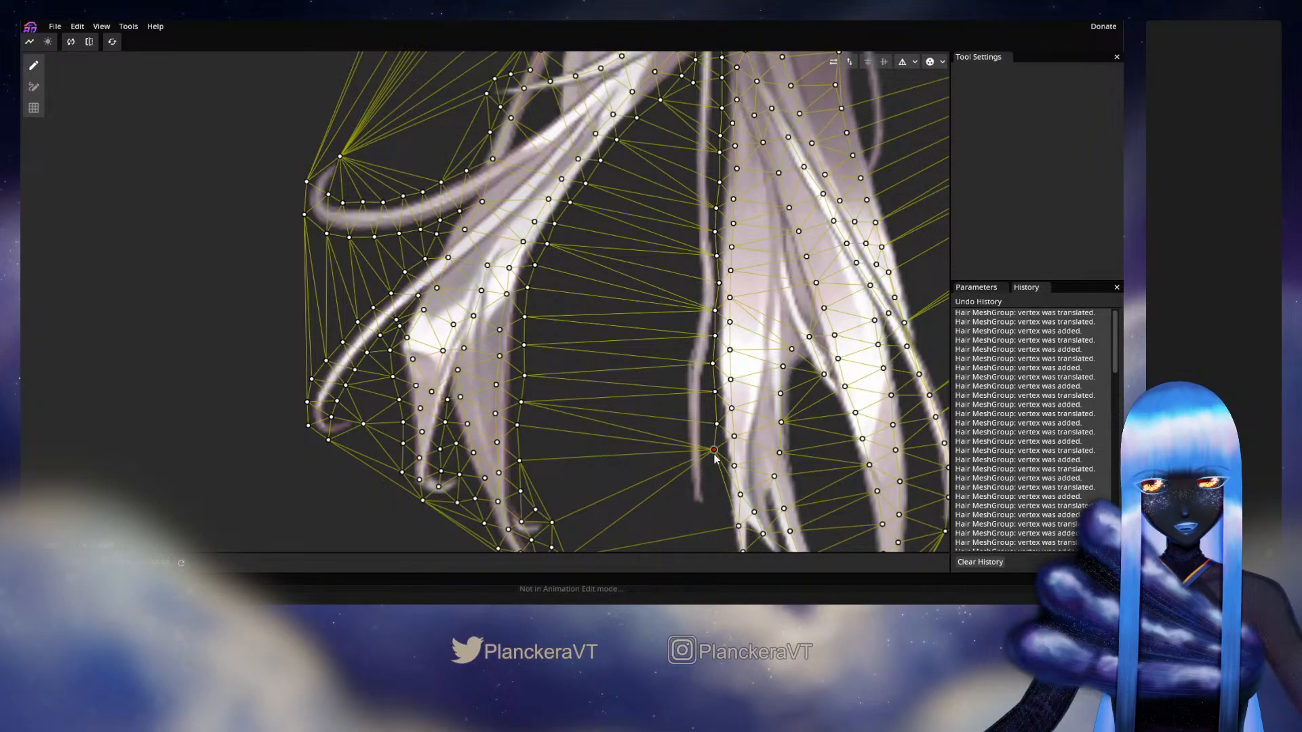
drag(714, 451, 718, 454)
Step: Carry the vertices past the thin strand's end to the short forked tip of the broad lock
drag(718, 454, 730, 399)
double_click(733, 428)
double_click(733, 453)
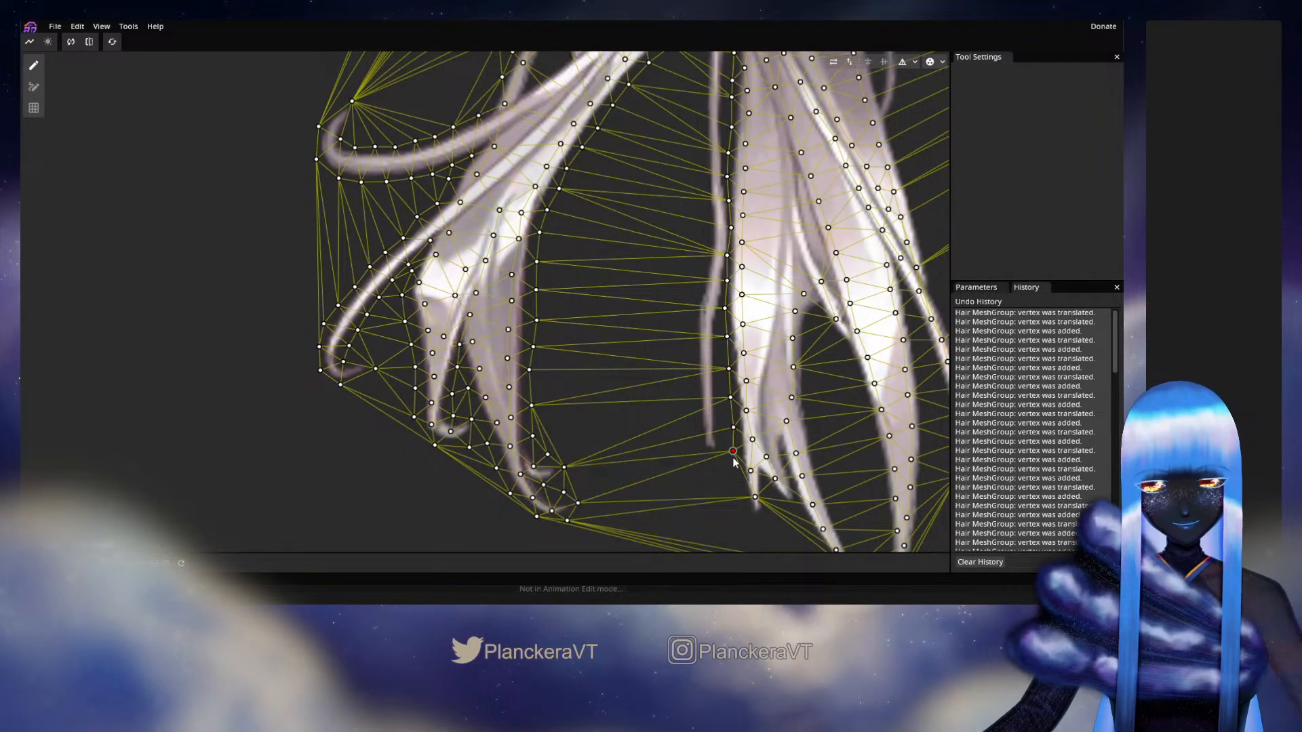
drag(733, 458, 734, 463)
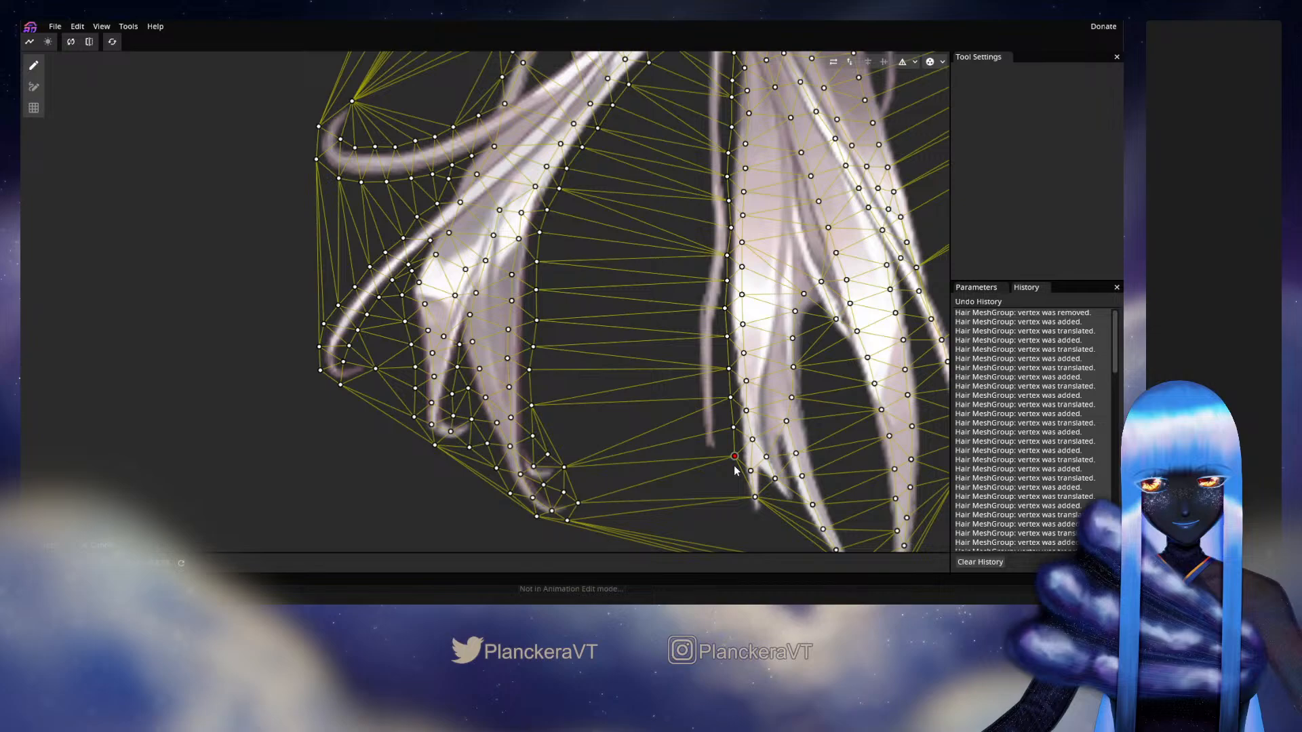
double_click(737, 487)
Step: Add evenly spaced outer vertices down the upper half of the thin hanging strand's free edge, starting at its base
drag(652, 282, 640, 466)
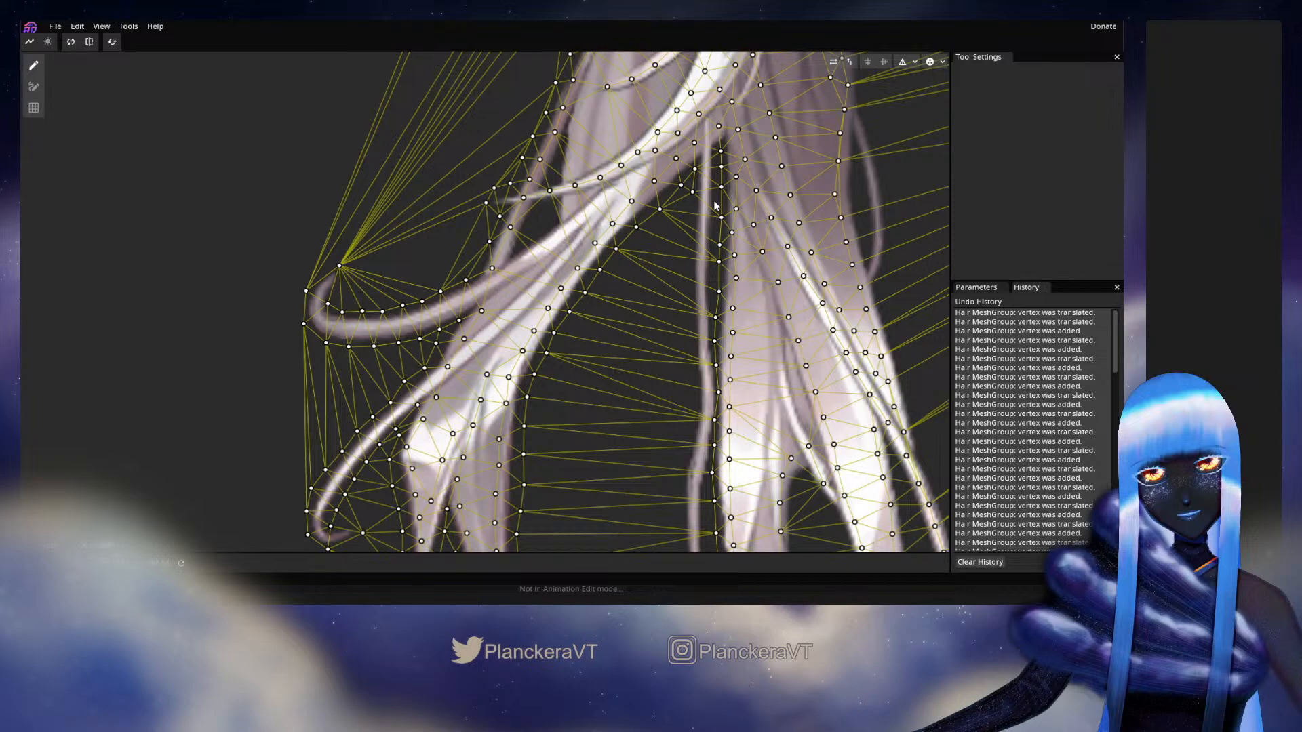
double_click(687, 200)
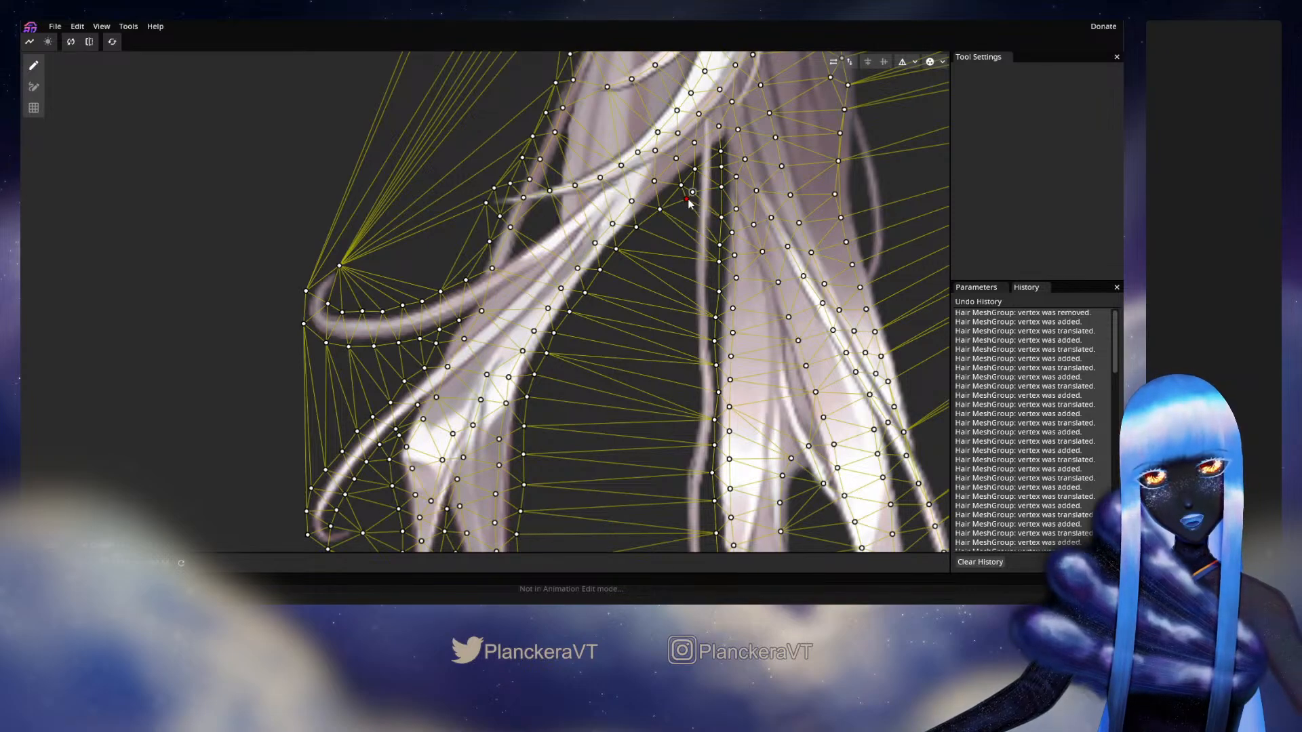
drag(689, 202, 687, 283)
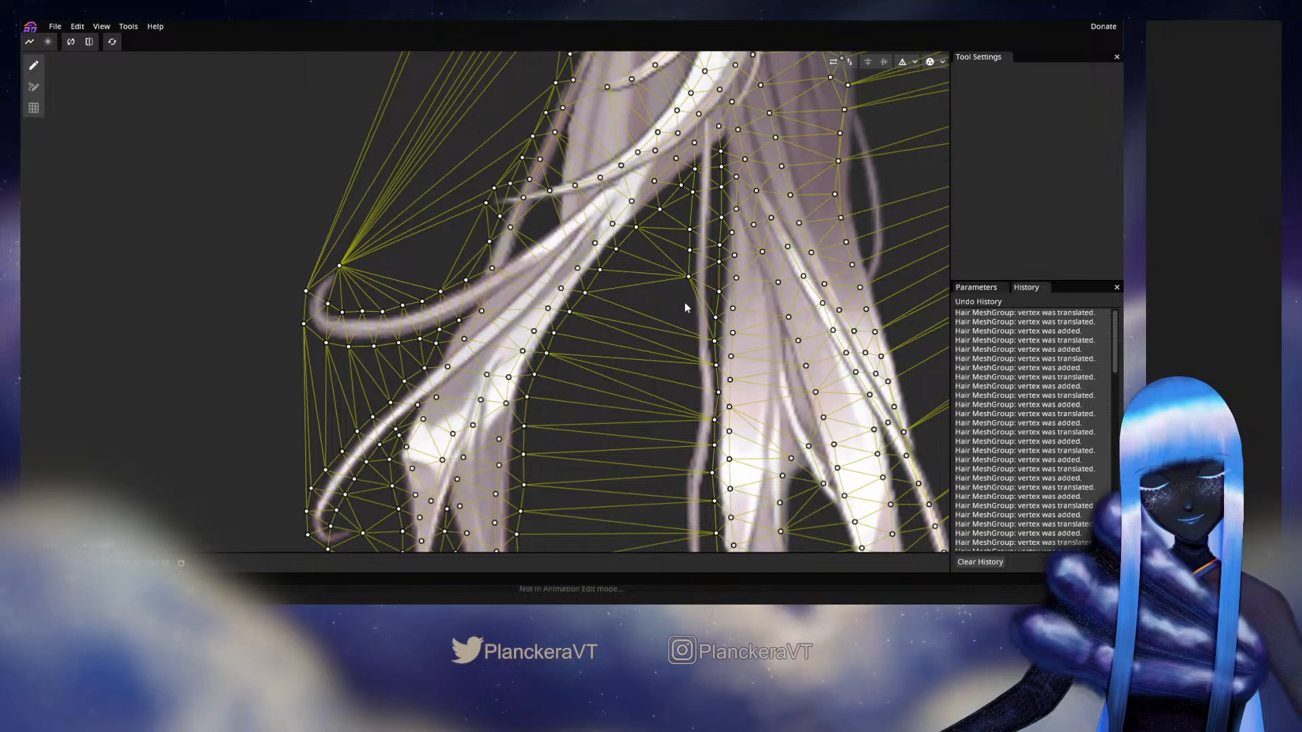
click(687, 300)
click(687, 324)
click(685, 350)
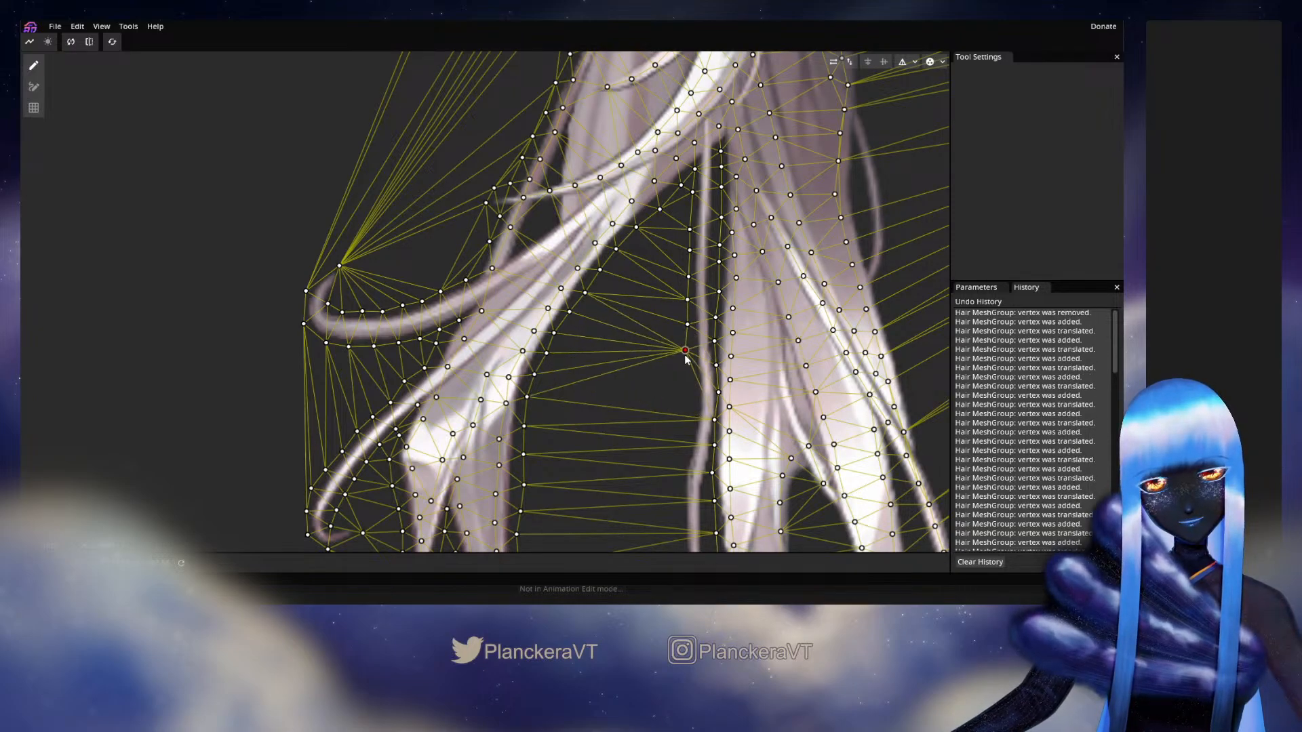
drag(685, 355, 680, 358)
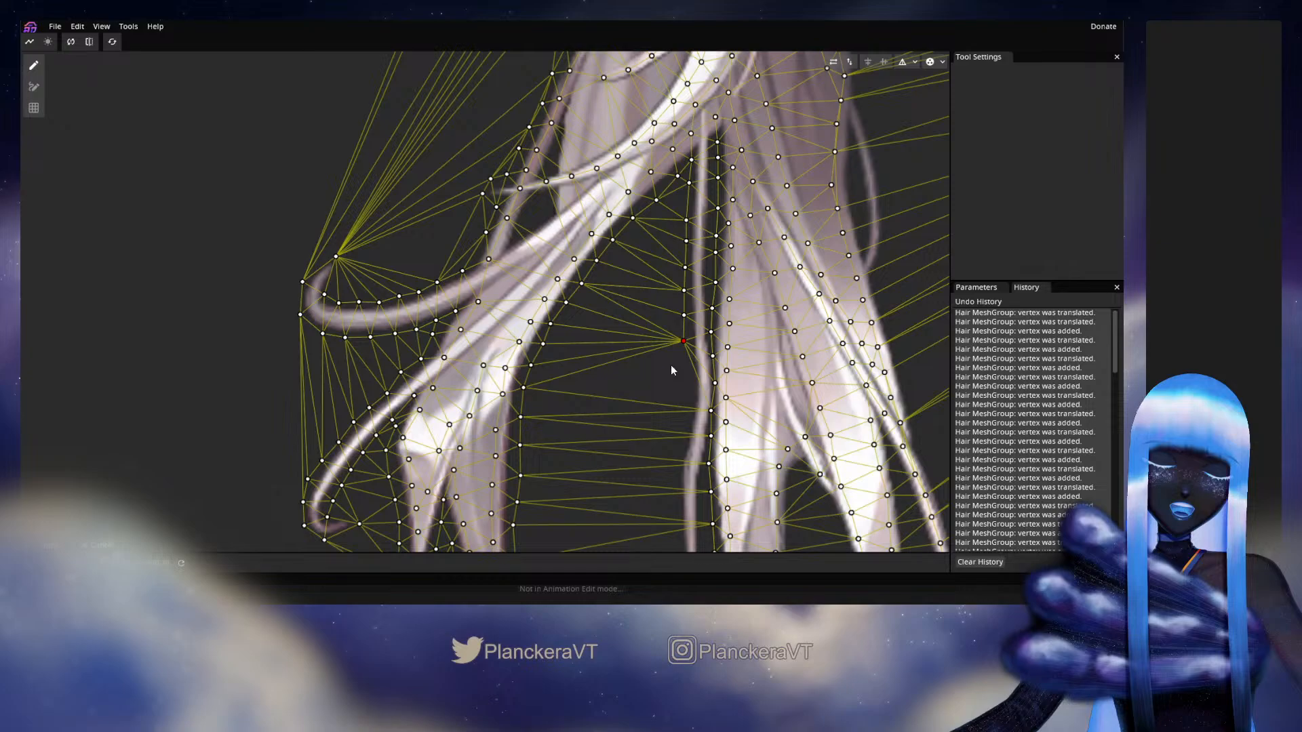
Step: Continue the outer vertices along the thin strand's middle bend and realign the vertex just above it
double_click(687, 365)
drag(684, 341, 686, 341)
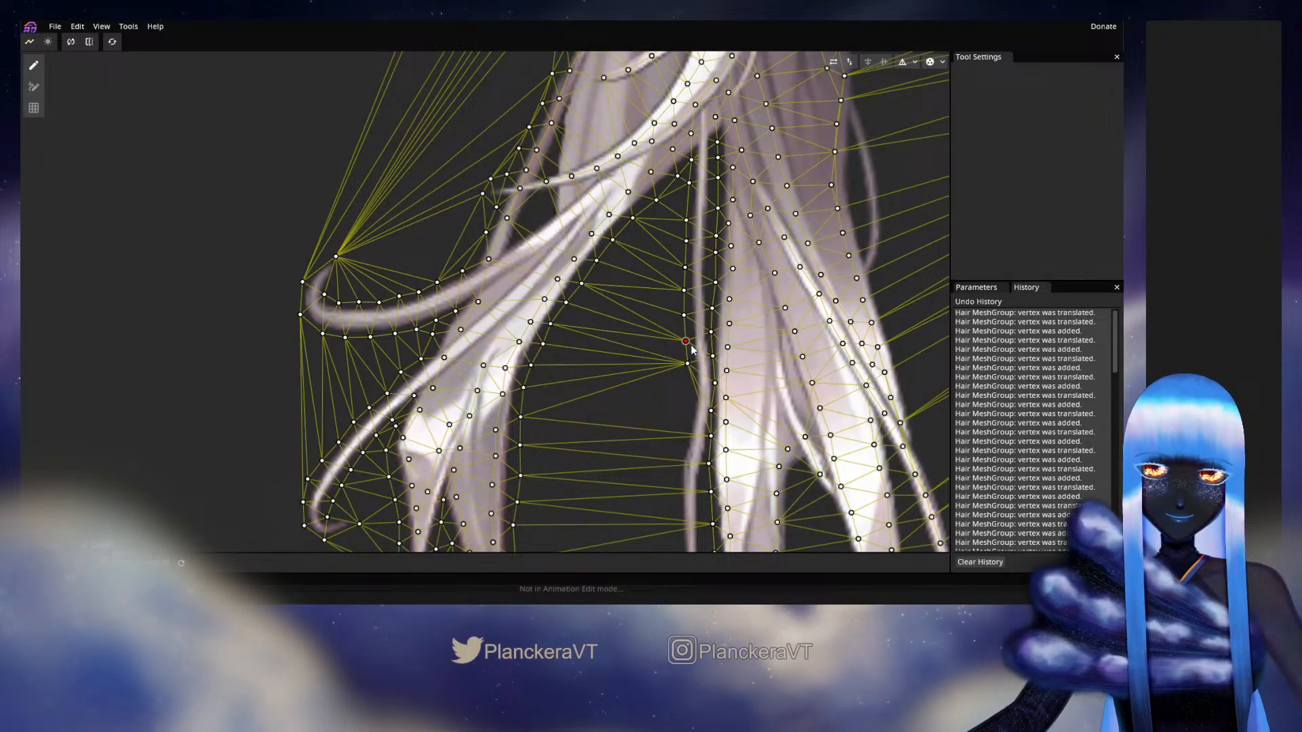
click(685, 389)
drag(685, 390, 675, 343)
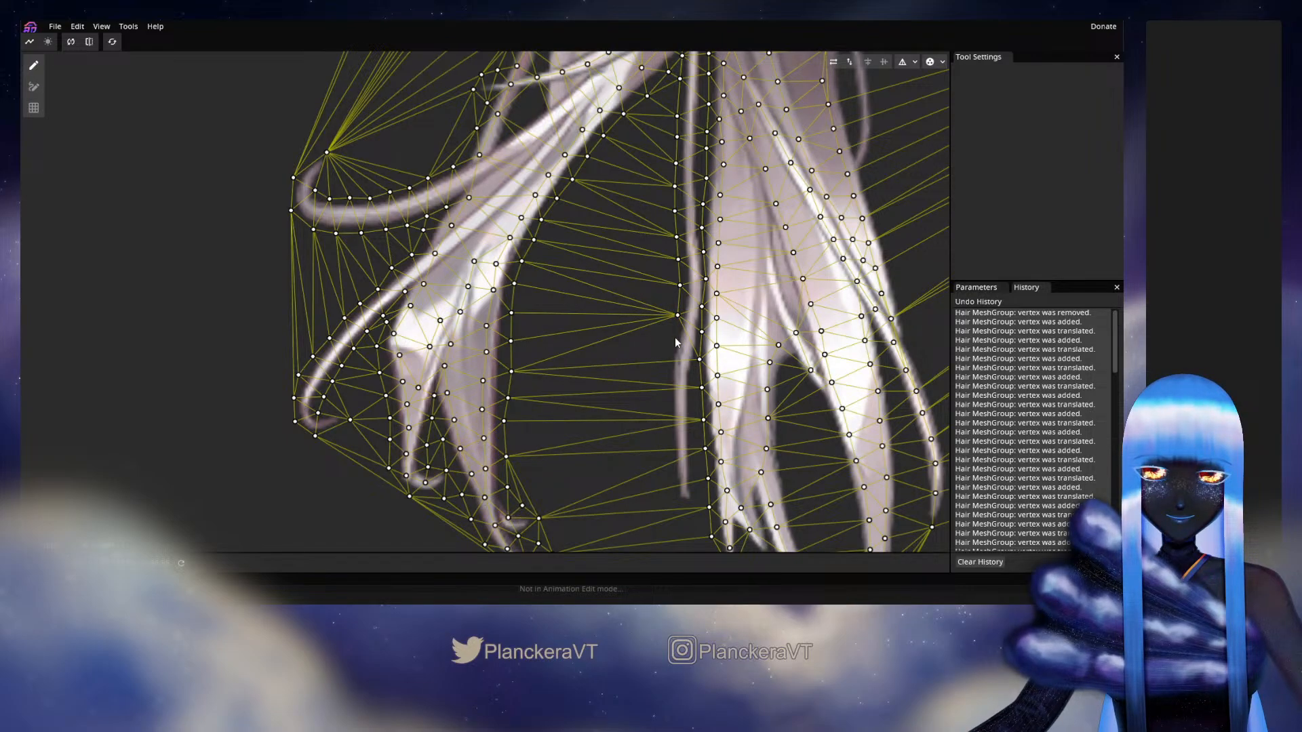
Step: Add evenly spaced outer vertices down the free edge of the thin strand's lower half, nudging them to follow its curve
click(670, 337)
click(668, 370)
click(665, 394)
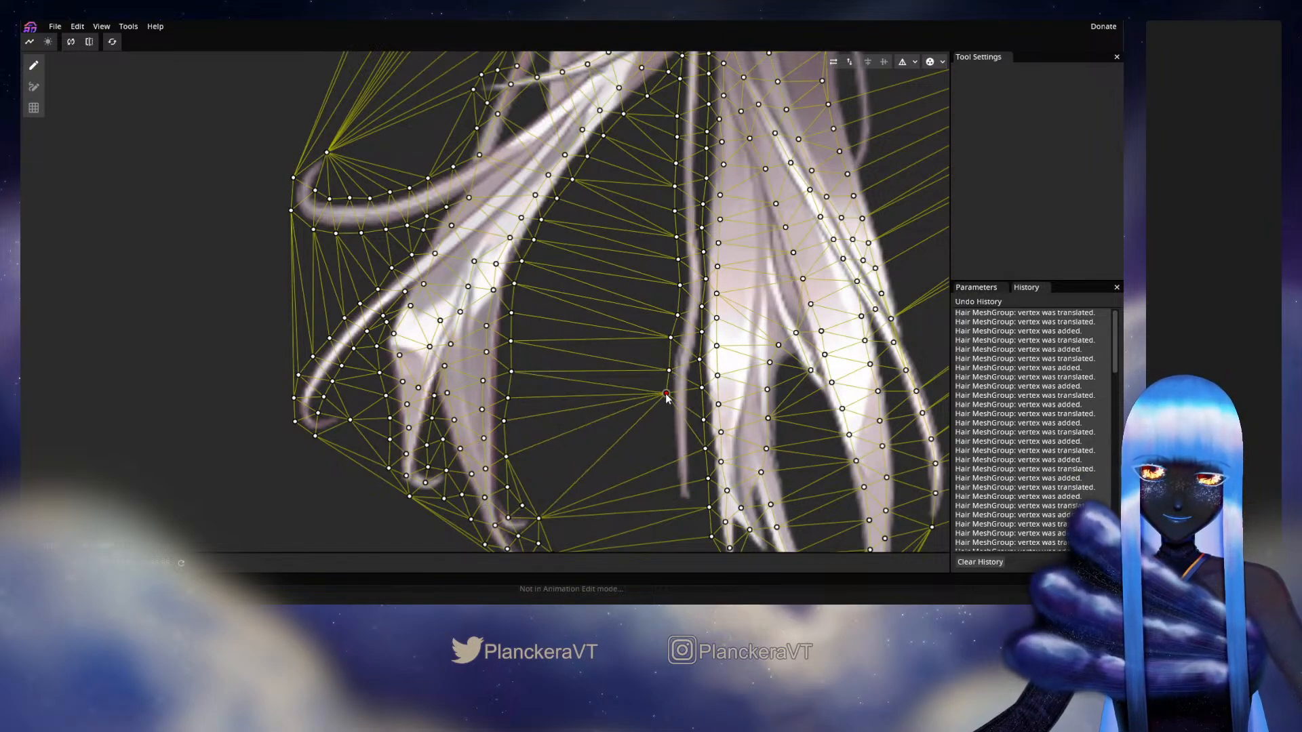
drag(666, 395, 667, 404)
click(666, 428)
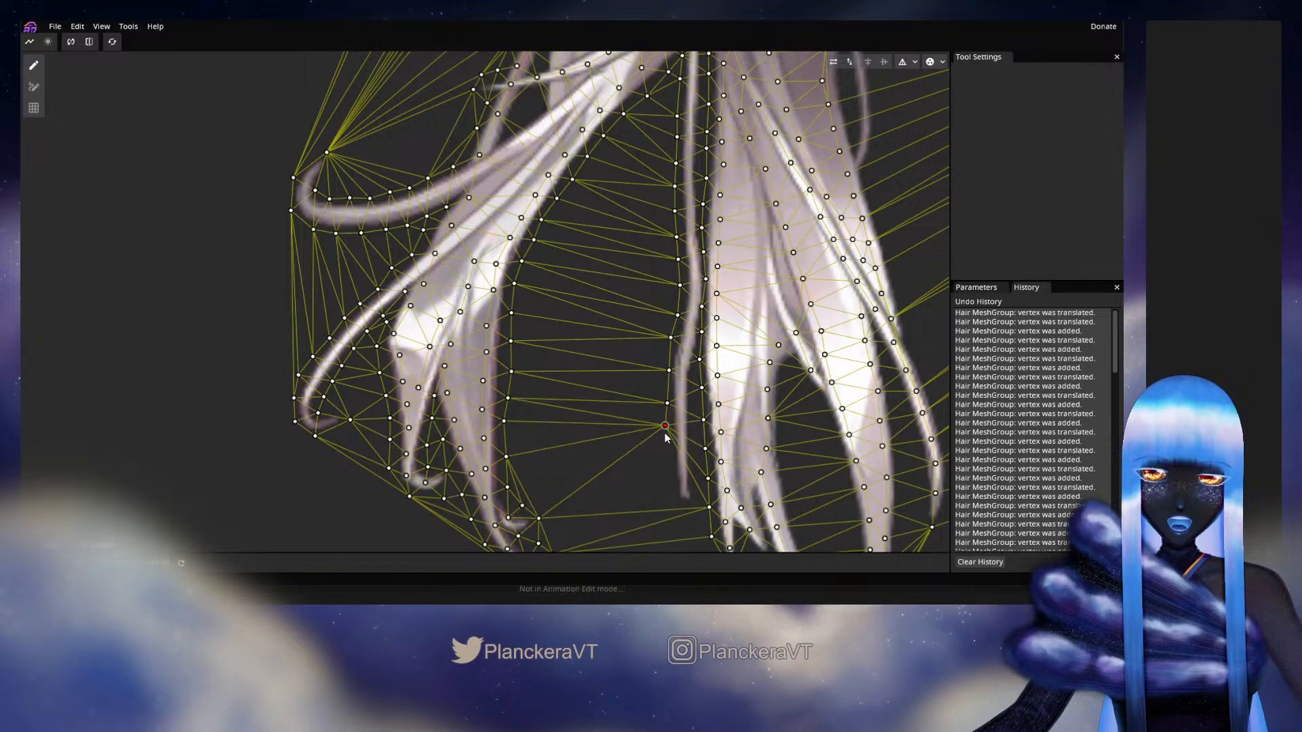
click(667, 461)
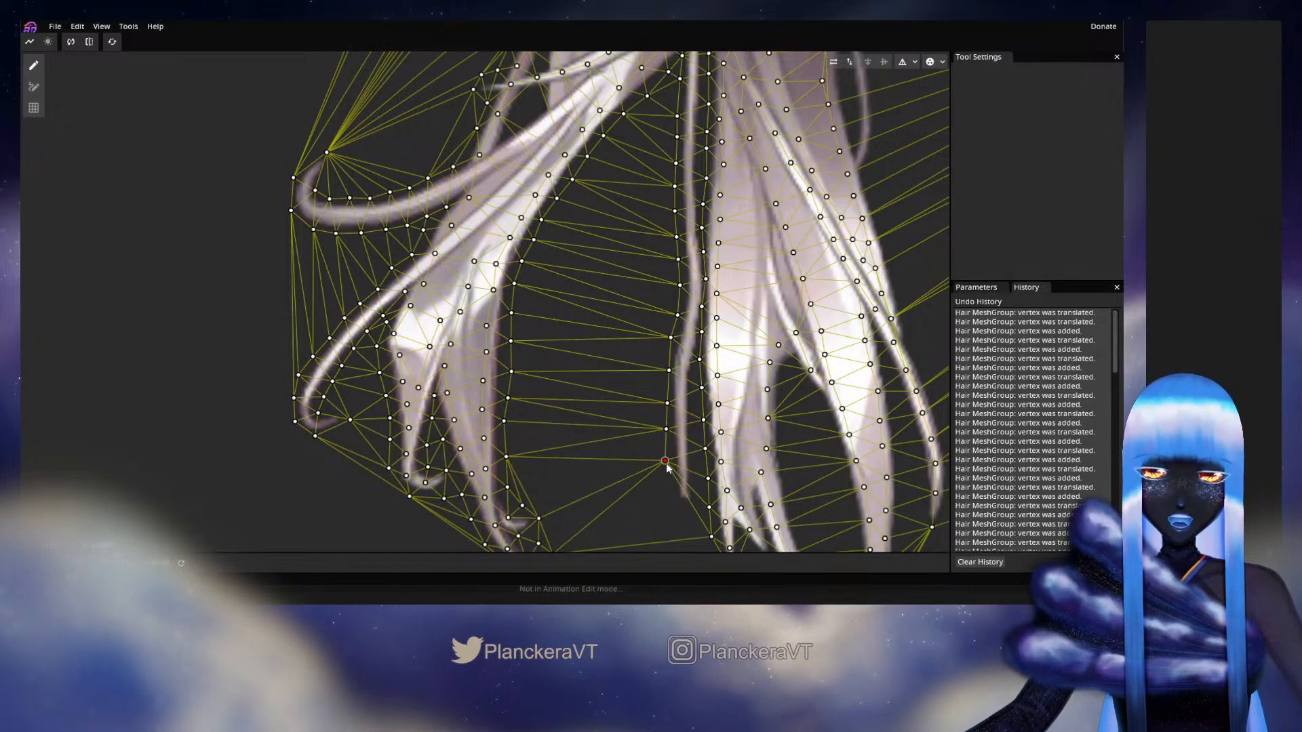
drag(668, 467, 670, 467)
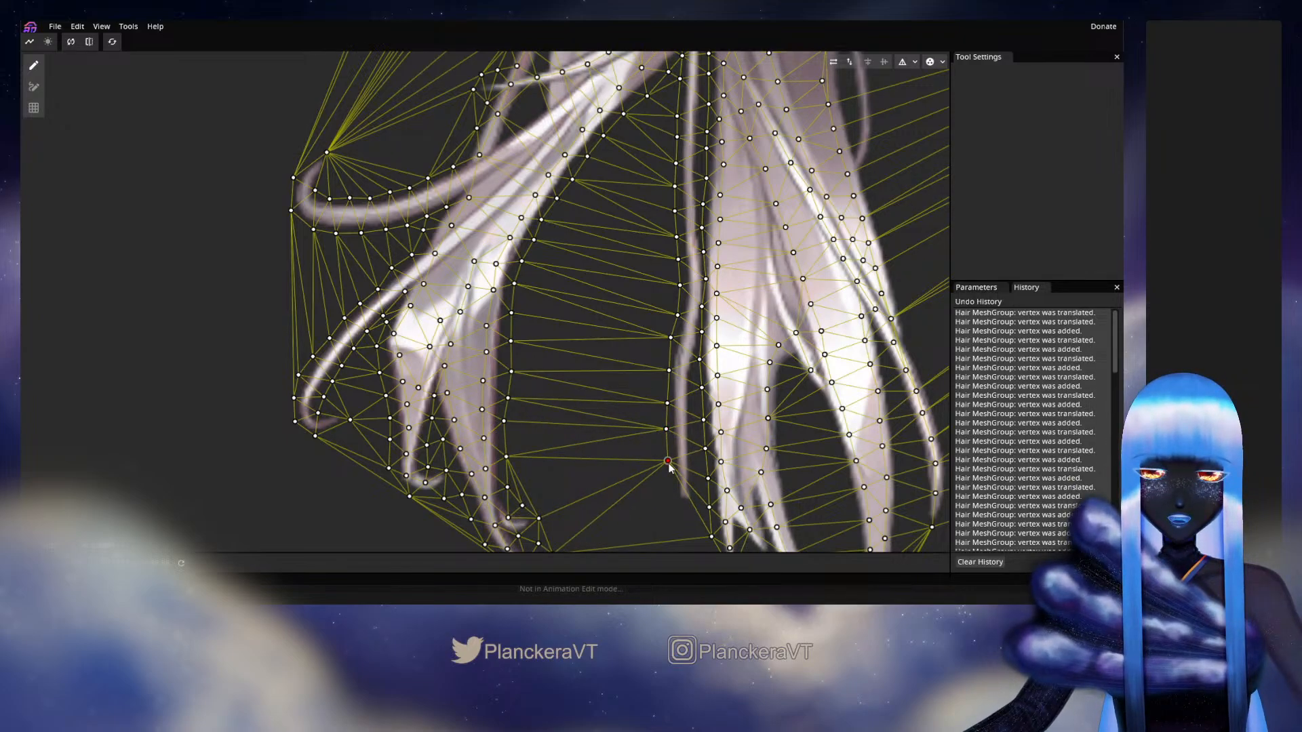
right_click(670, 467)
Step: Close the outline around the thin strand's tip with a single vertex just below its end, removing the extra one beside it
scroll(678, 406, down, 3)
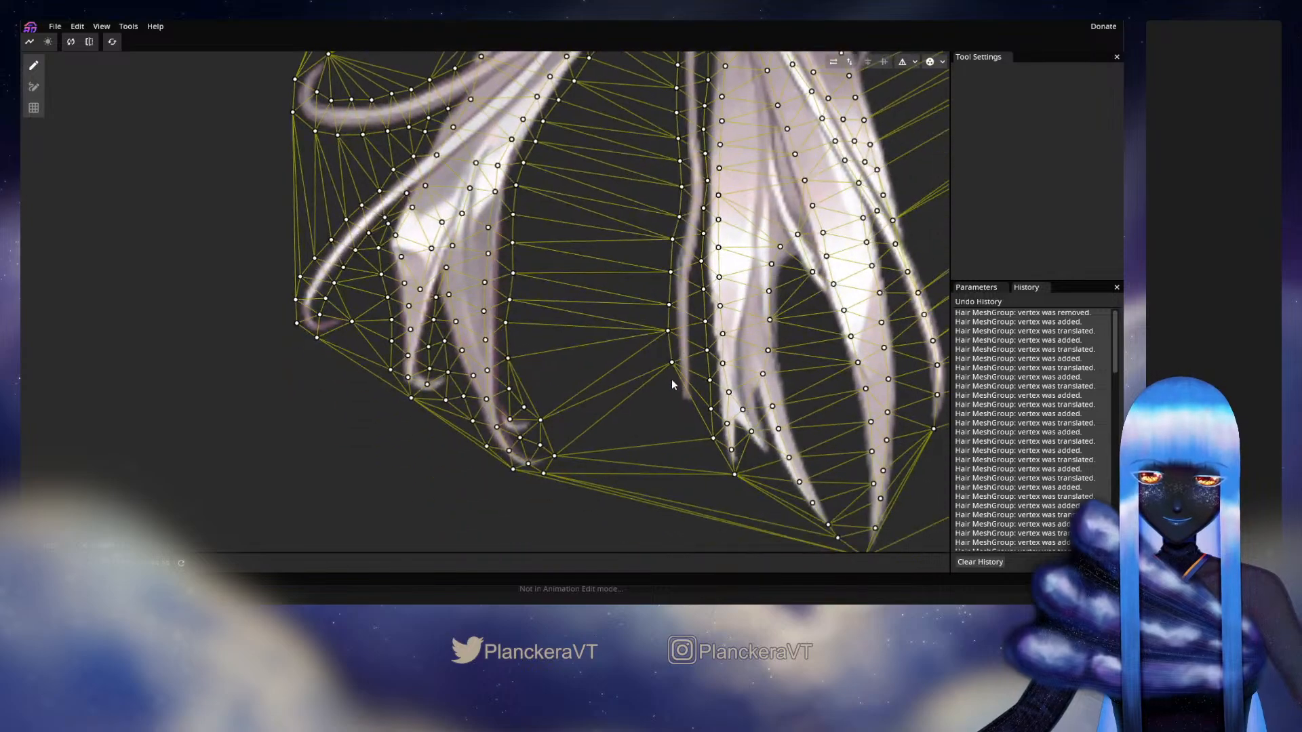
click(675, 402)
right_click(675, 402)
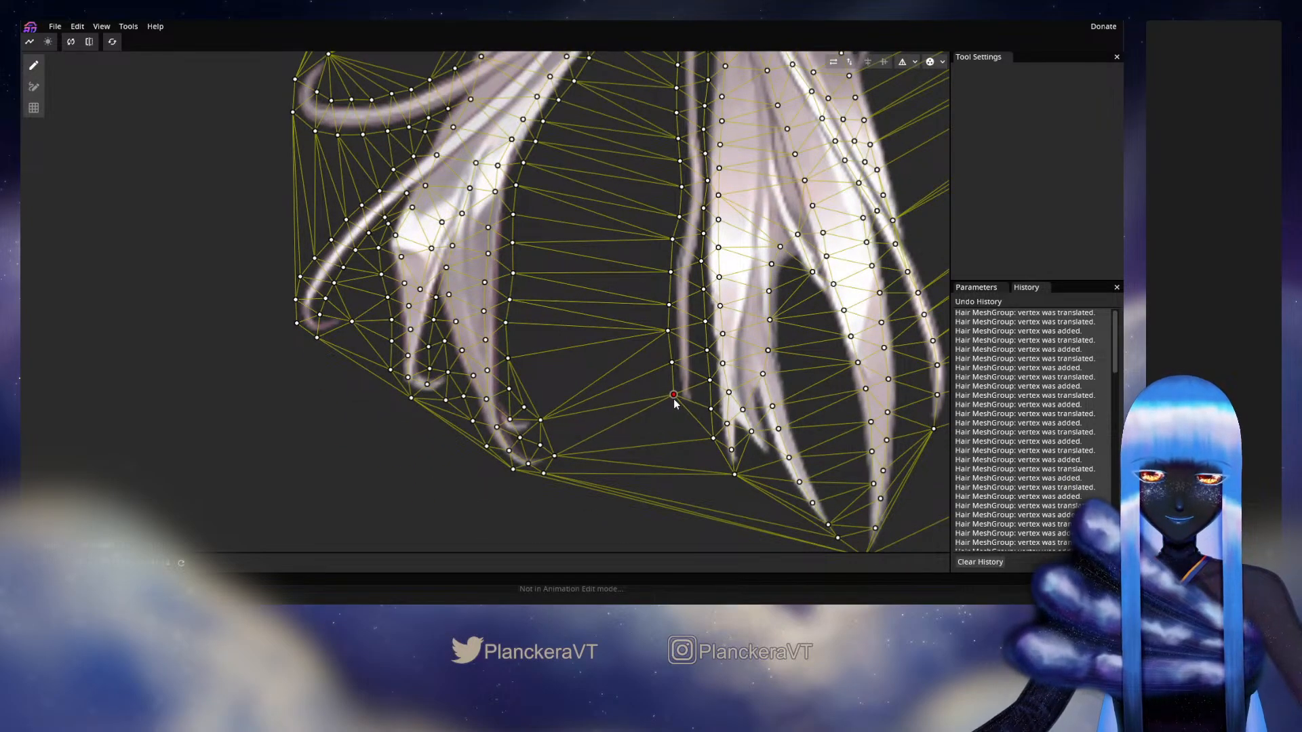
click(675, 401)
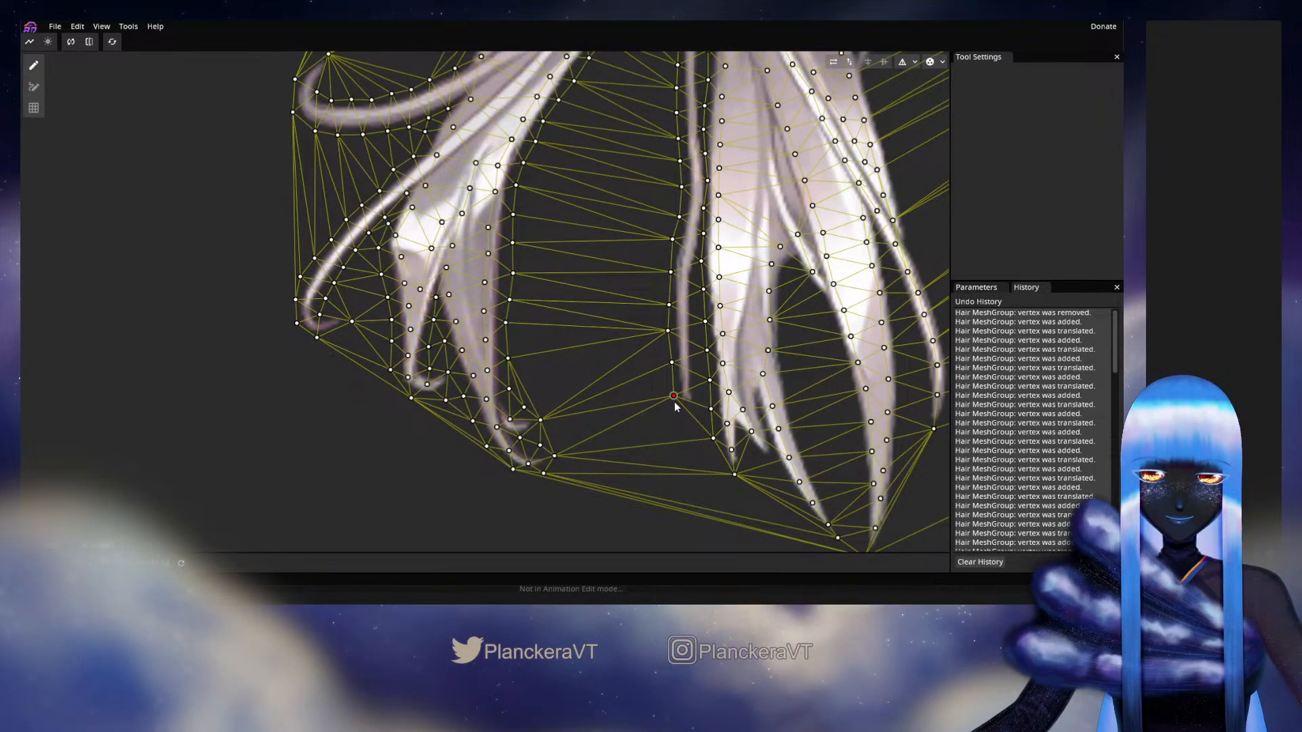
right_click(674, 403)
click(675, 404)
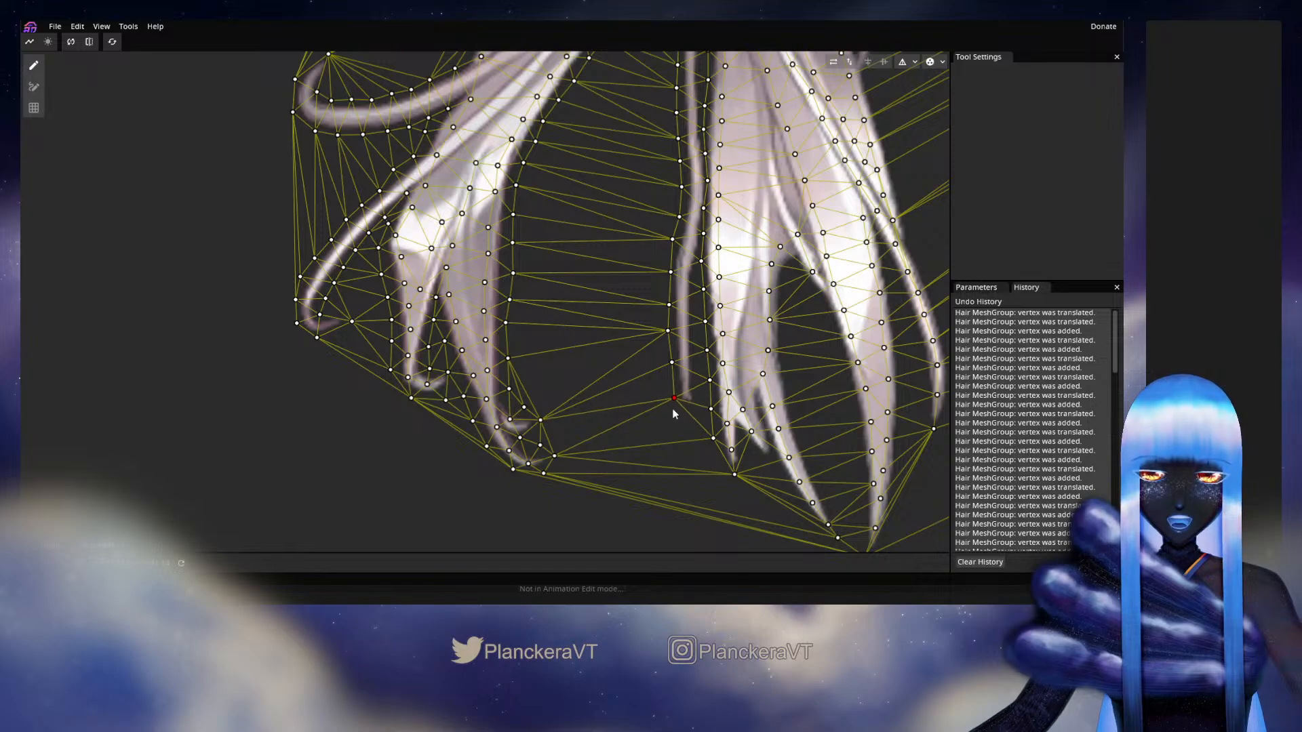
right_click(674, 409)
click(669, 404)
click(690, 411)
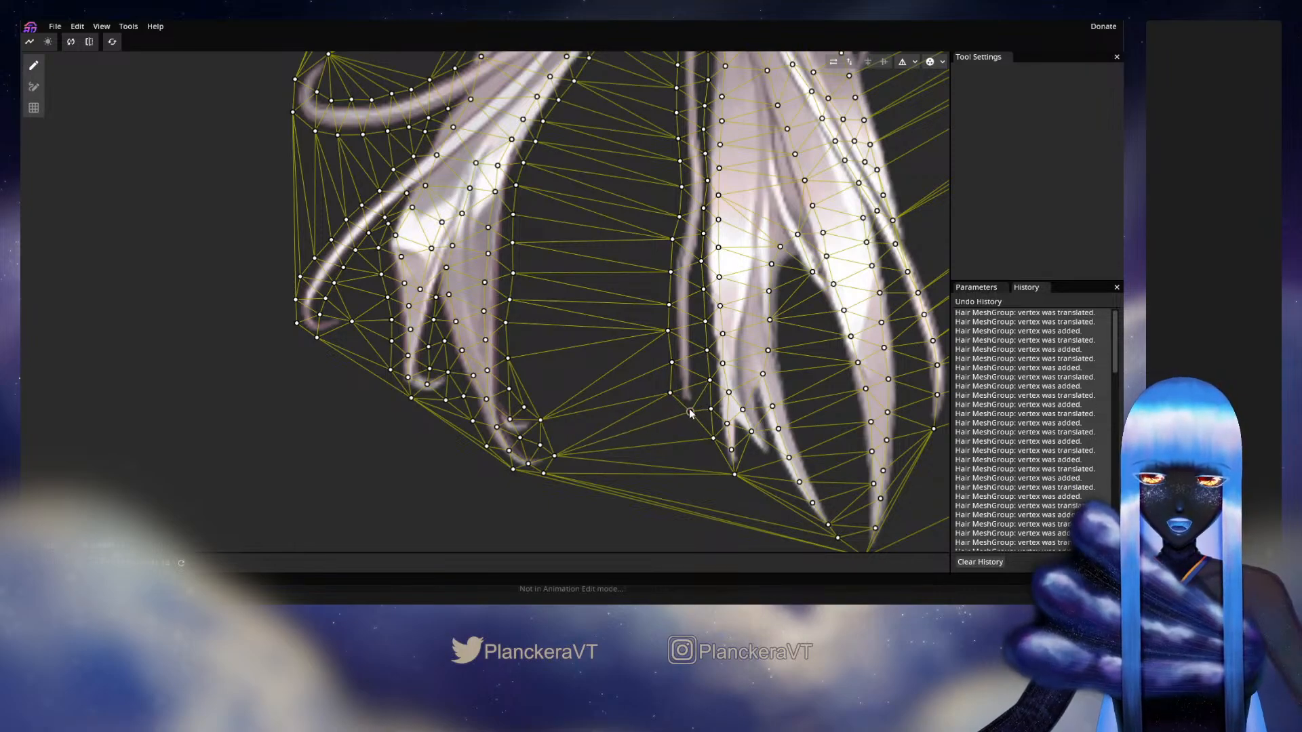
right_click(689, 412)
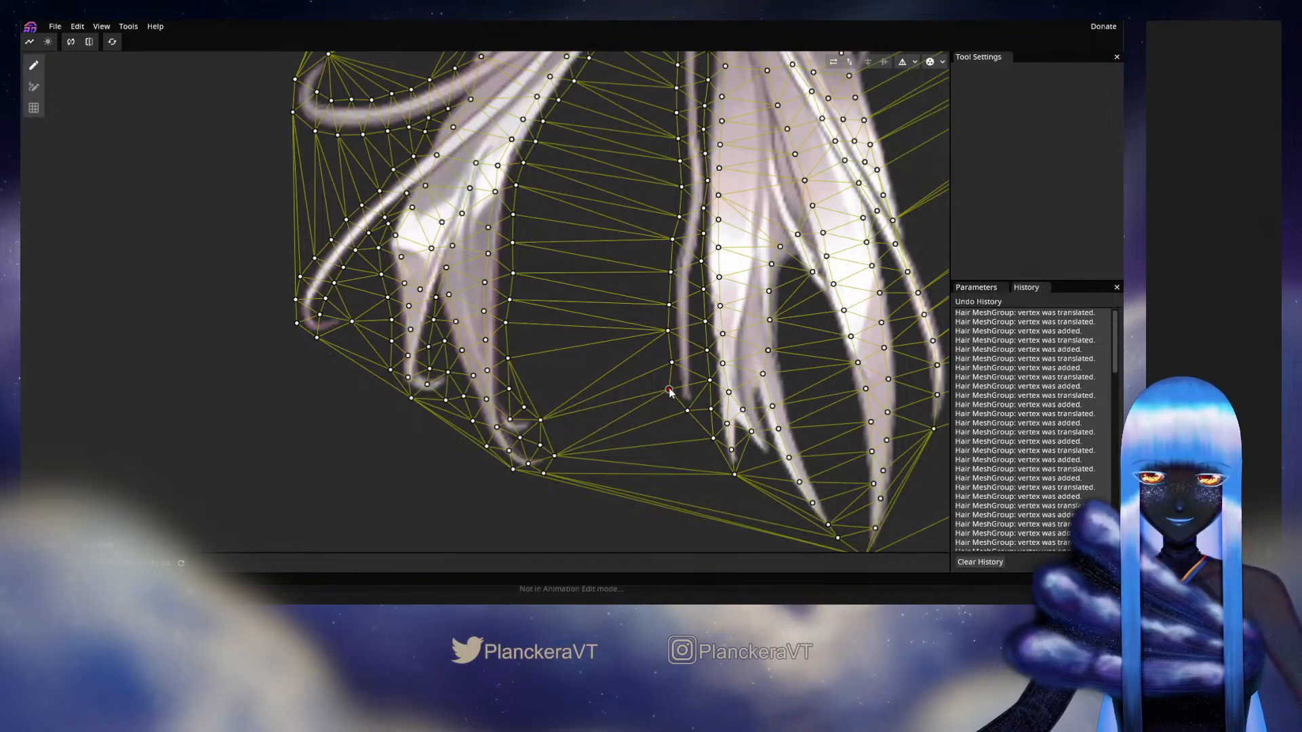
click(686, 411)
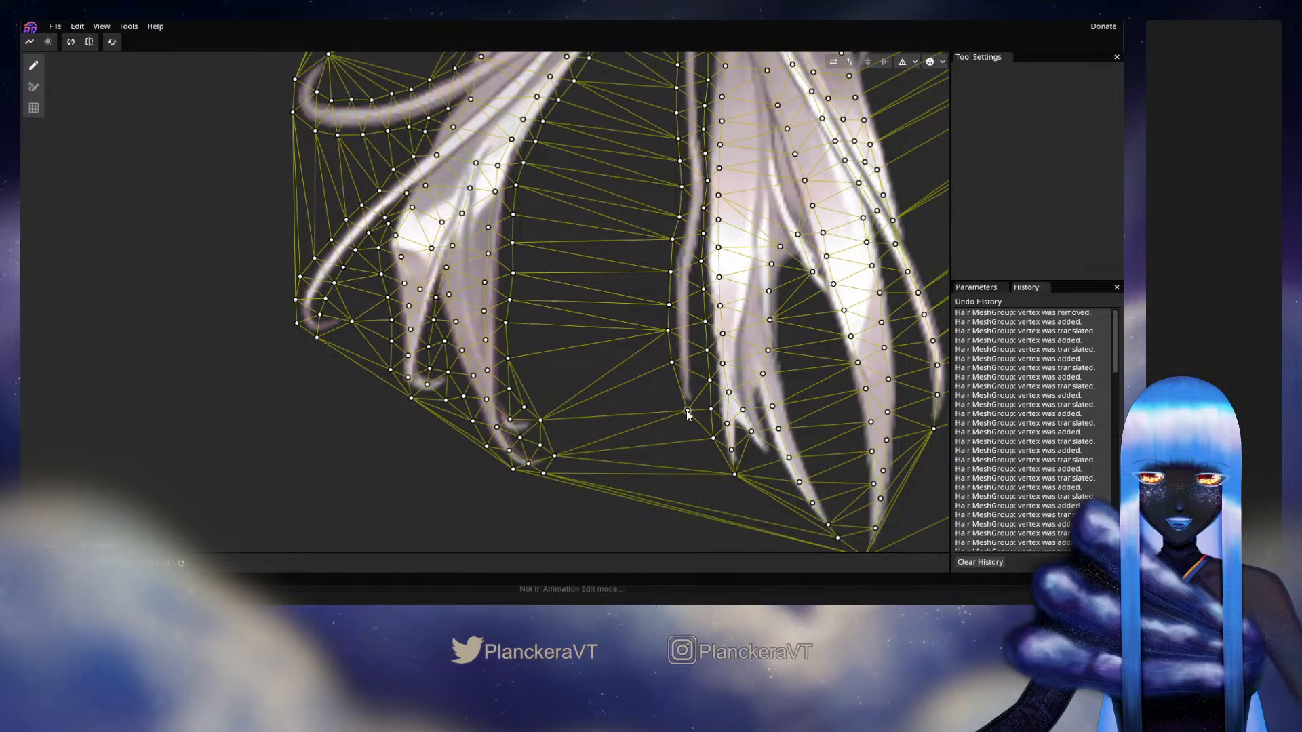
drag(687, 411, 663, 421)
Step: Add evenly spaced outer vertices from the notch beside the small split tips down the adjoining long lock's lower edge to its tip
drag(725, 468, 642, 451)
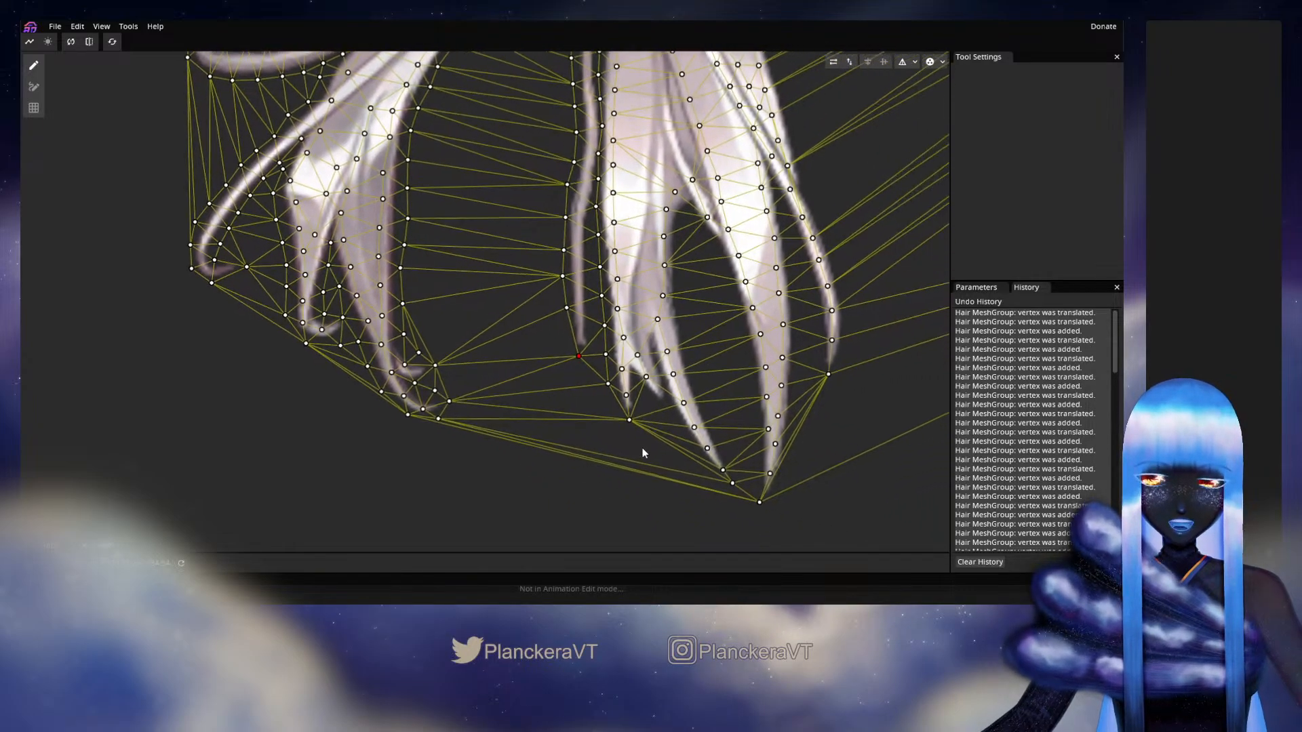
drag(705, 415, 714, 456)
click(719, 455)
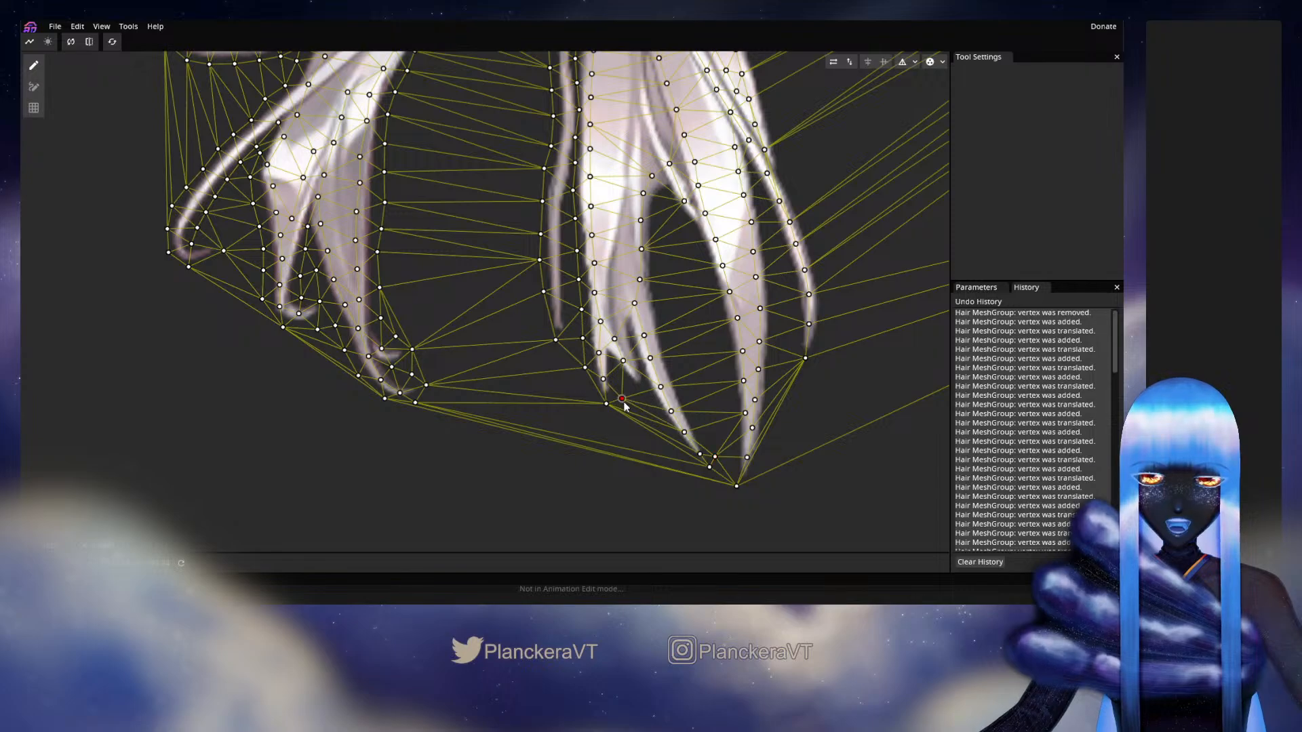
click(618, 380)
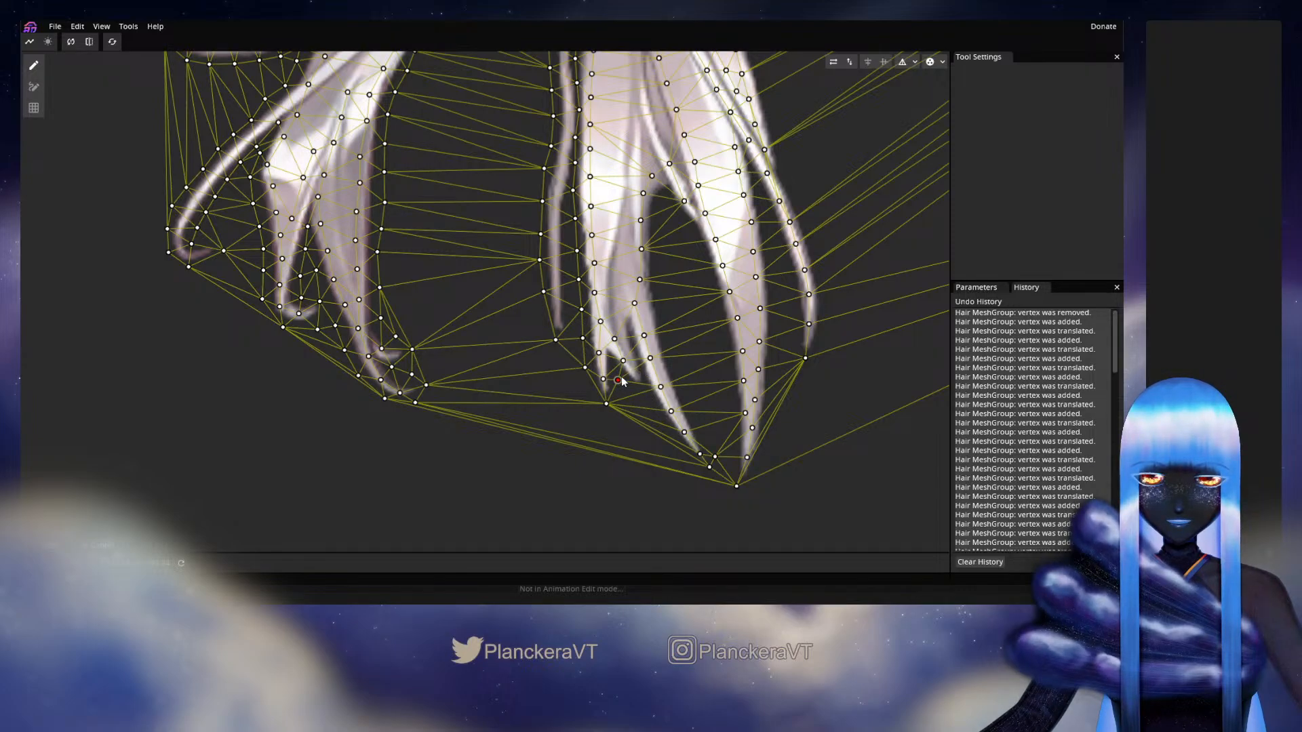
drag(619, 380, 639, 388)
click(651, 405)
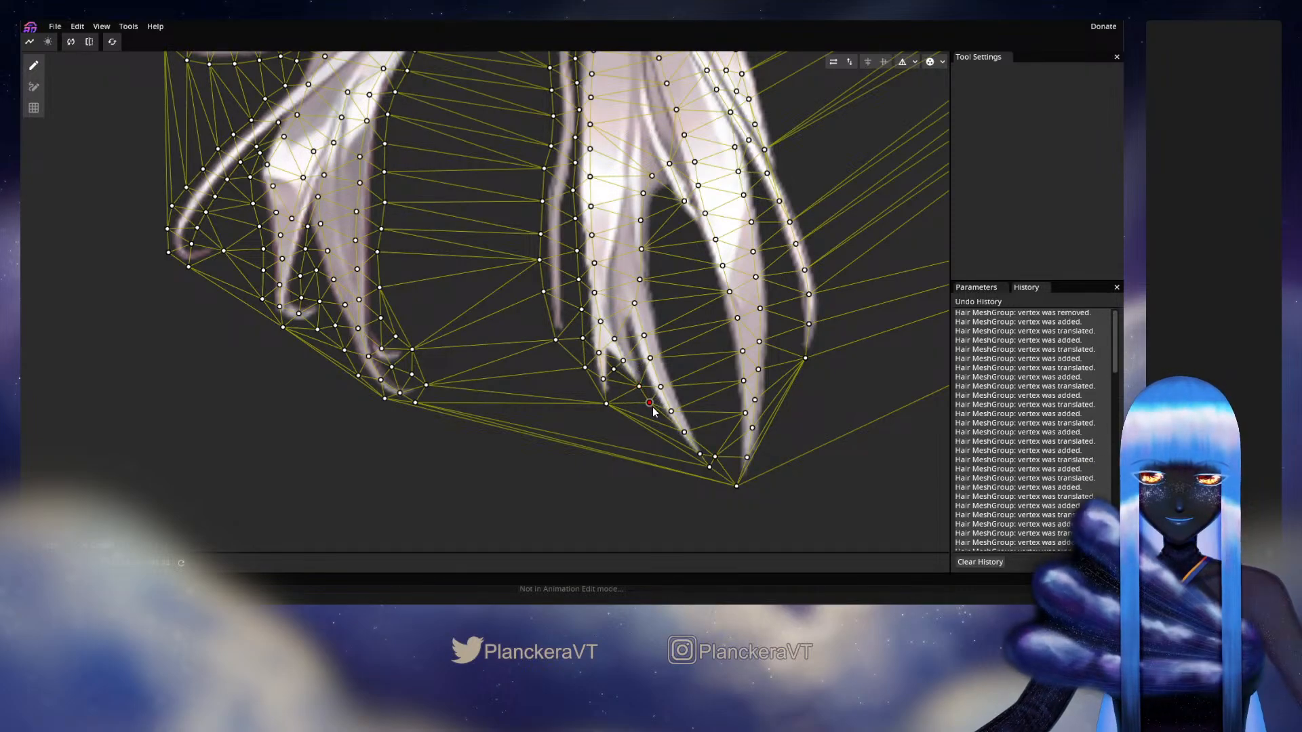
click(659, 425)
drag(659, 426, 664, 430)
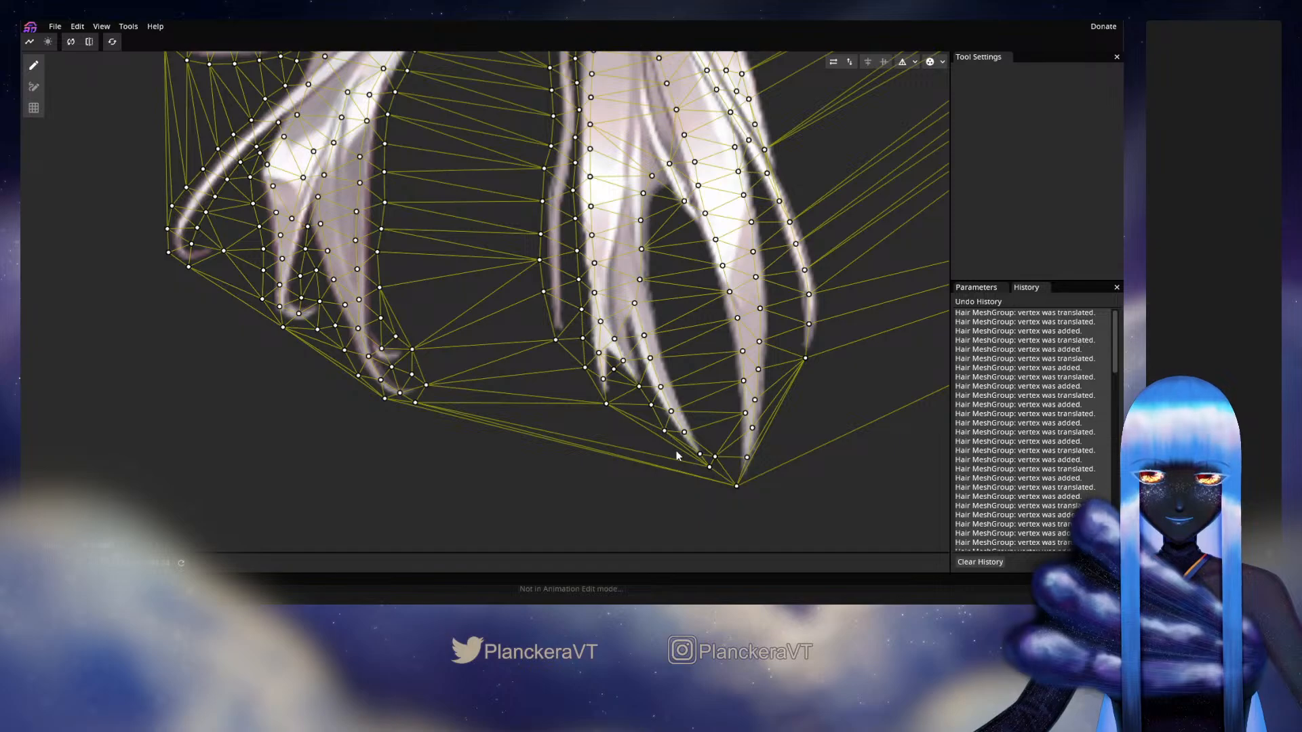
click(677, 452)
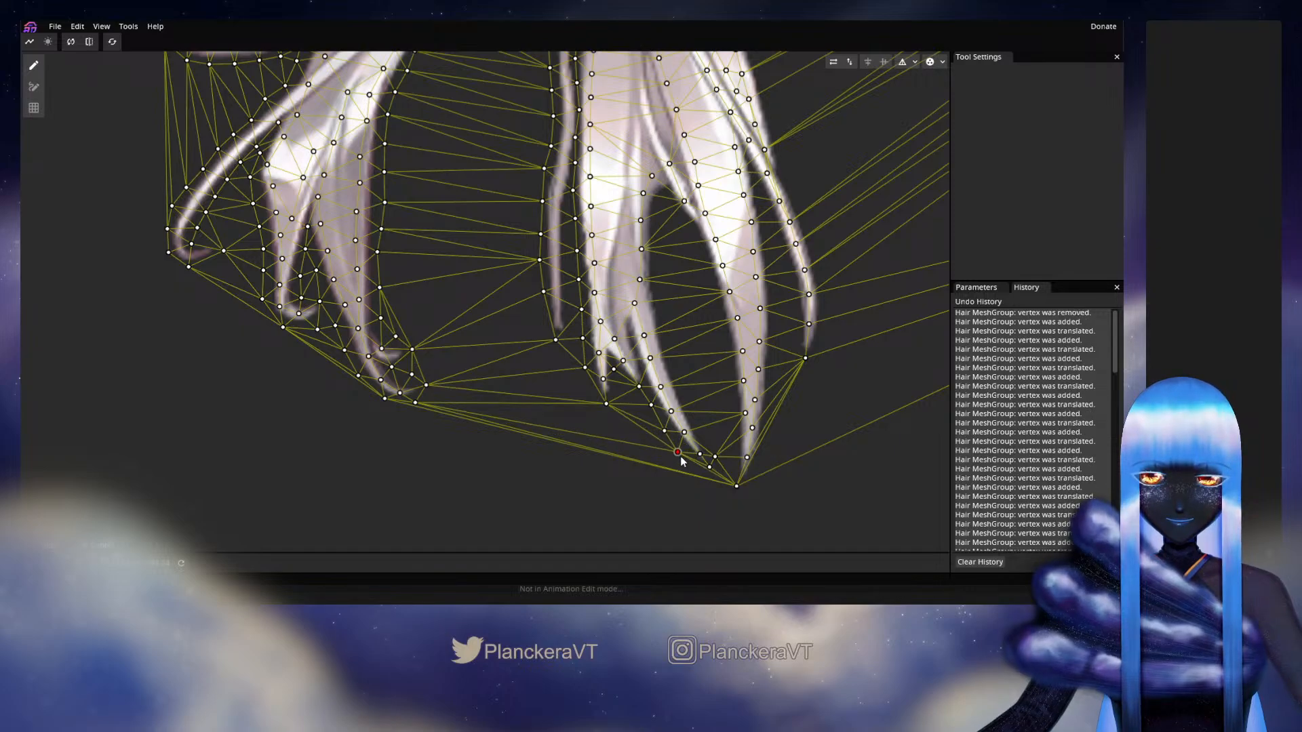
Step: Add vertices inside the gap between the two long locks, from its fork down the upper half of the shorter lock's edge
scroll(681, 461, up, 3)
click(668, 252)
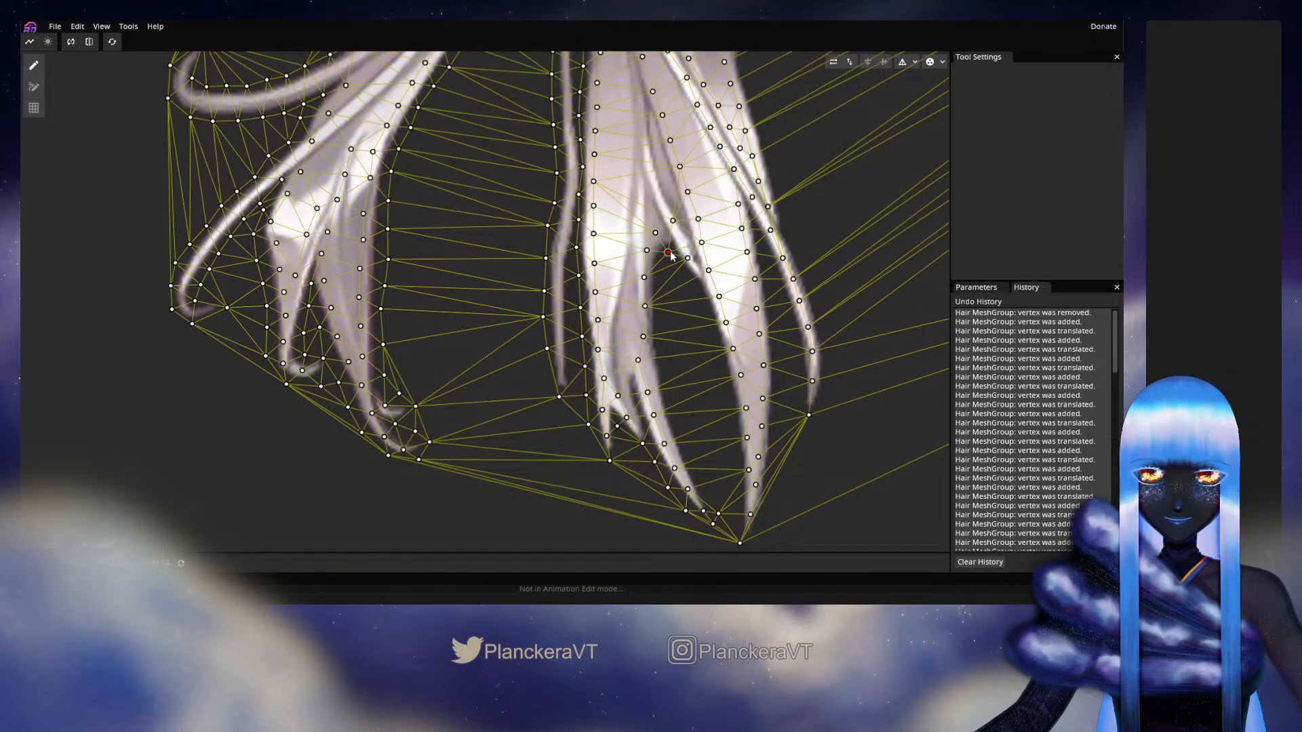
click(662, 265)
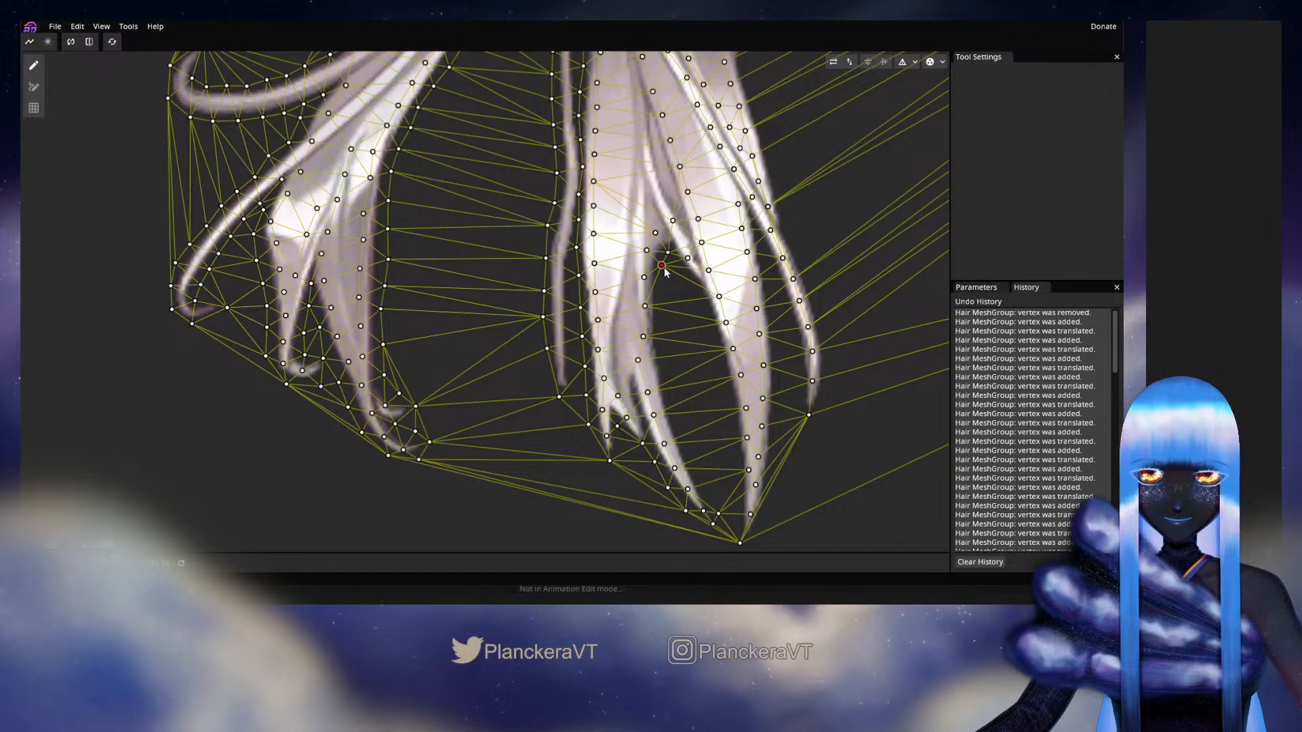
click(660, 290)
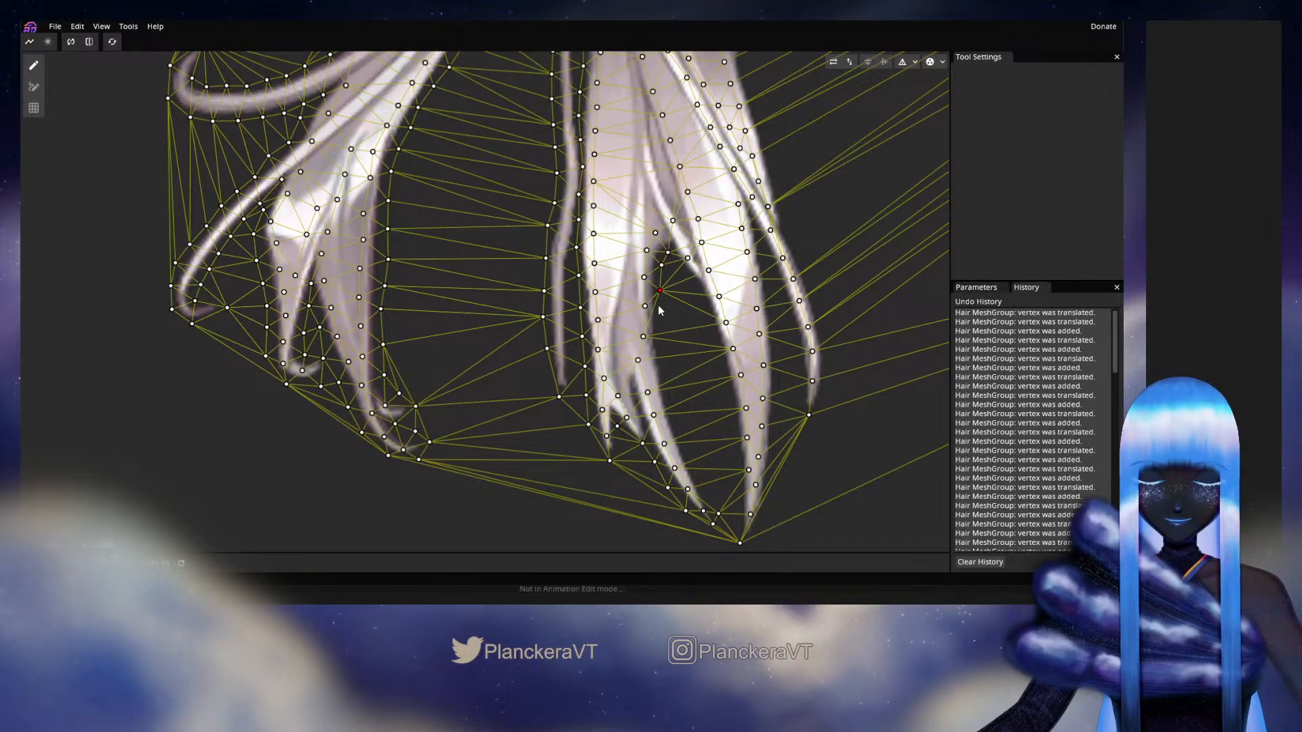
click(661, 310)
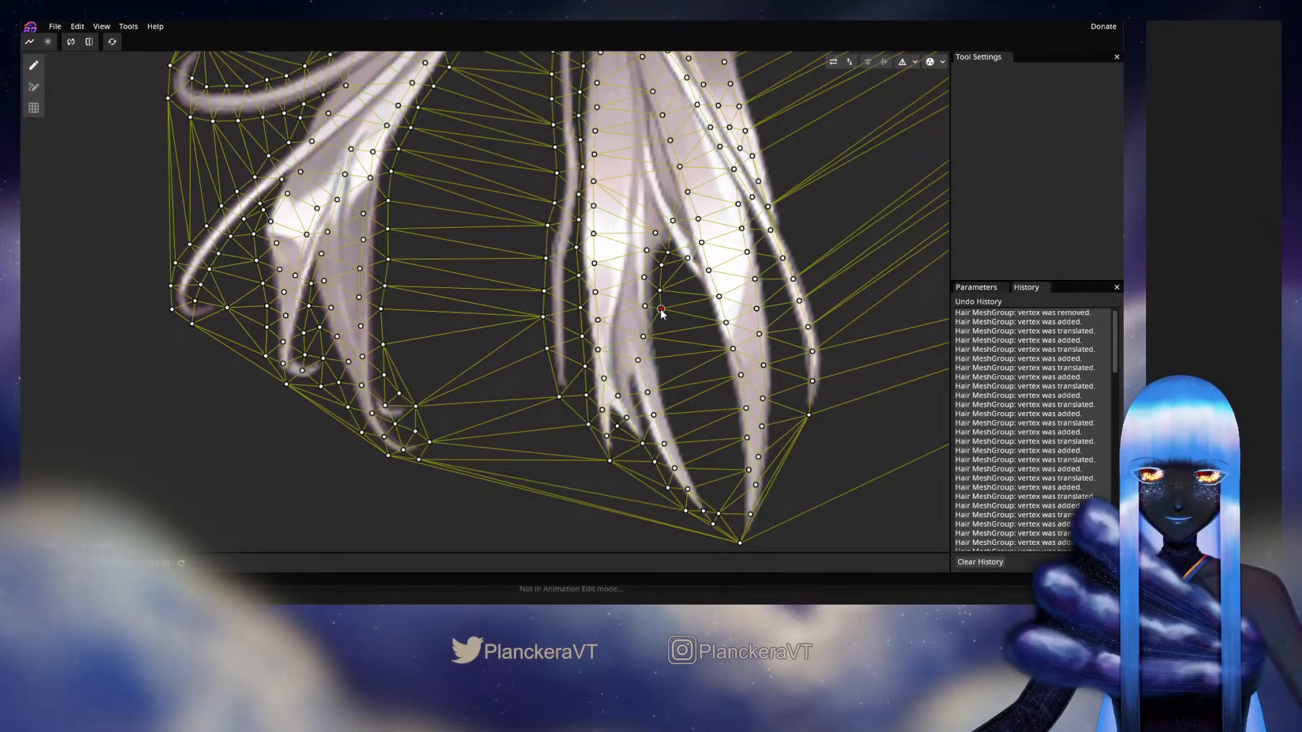
click(661, 345)
drag(665, 349, 665, 353)
Step: Continue the vertices along the shorter lock's gap-side edge down to just above its tip
click(667, 366)
click(665, 374)
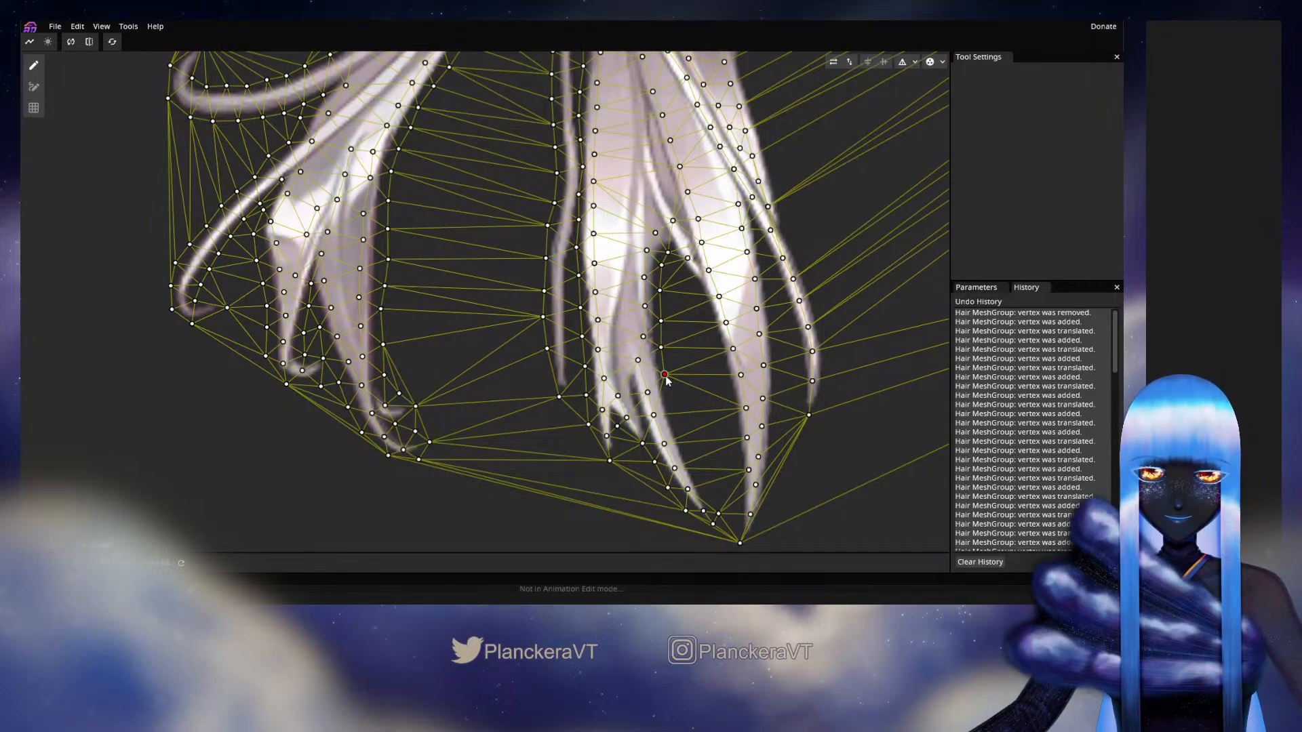
click(669, 395)
drag(676, 417, 695, 386)
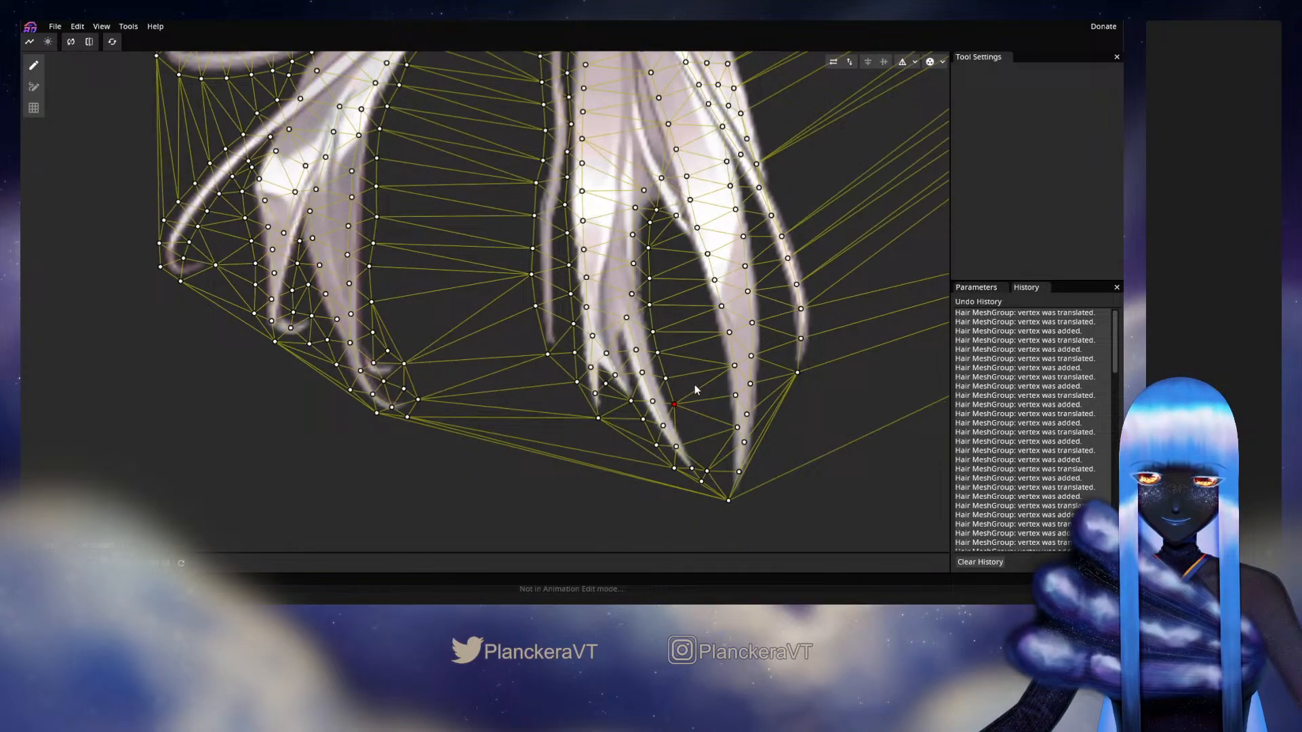
click(684, 426)
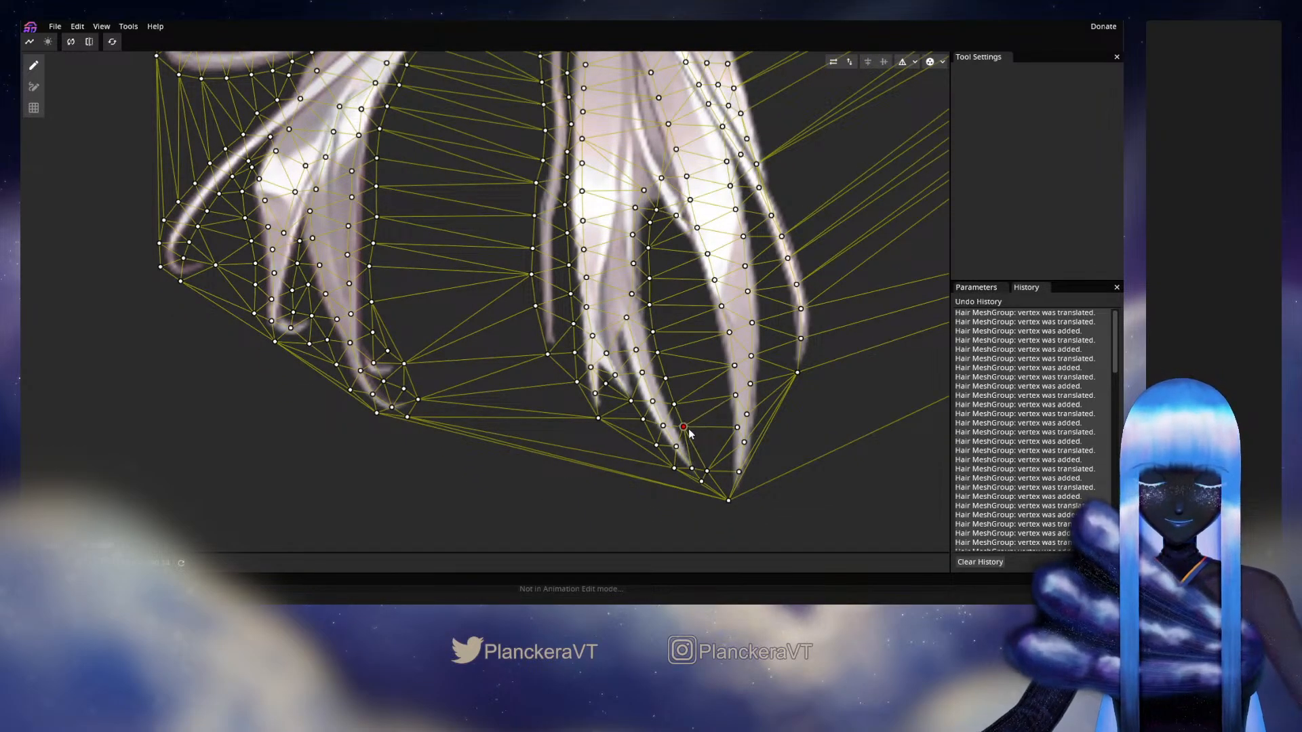
click(697, 443)
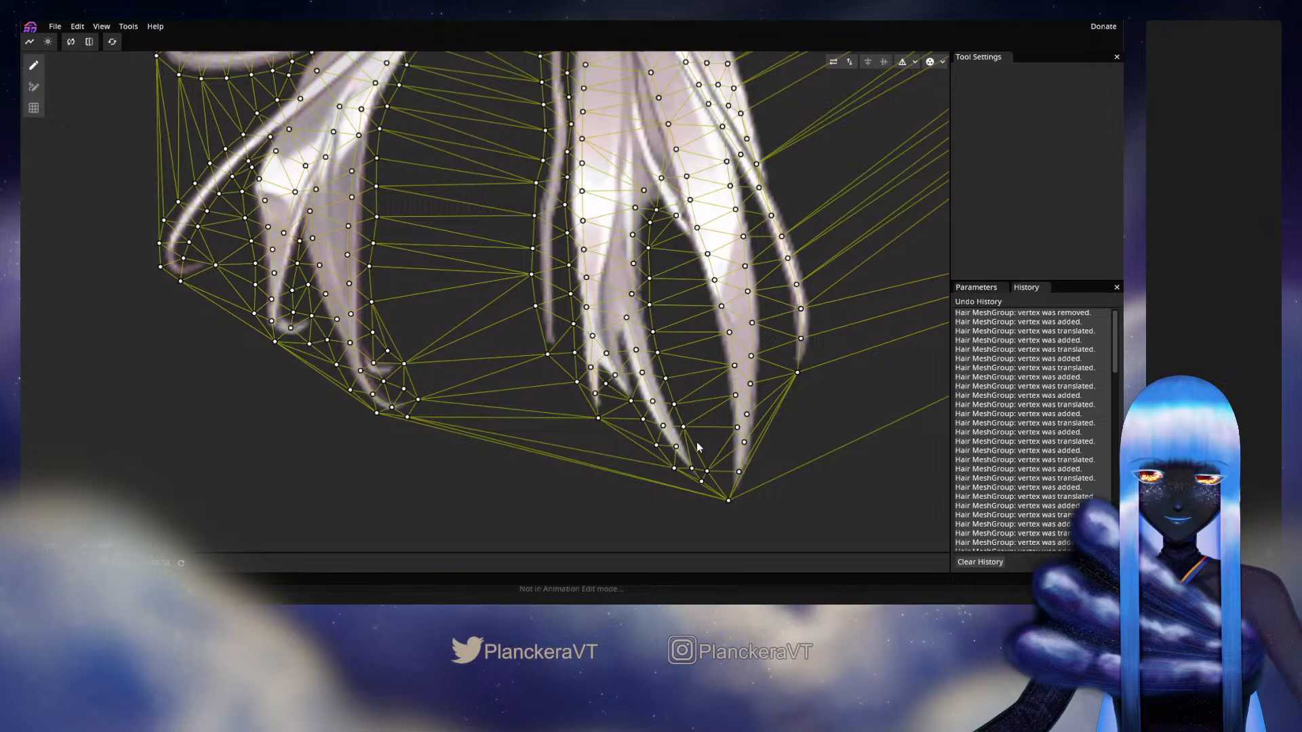
click(695, 452)
Step: Add evenly spaced vertices down the upper half of the gap's opposite edge, beside the longest lock, and save the project
double_click(676, 231)
drag(675, 232, 665, 222)
click(677, 239)
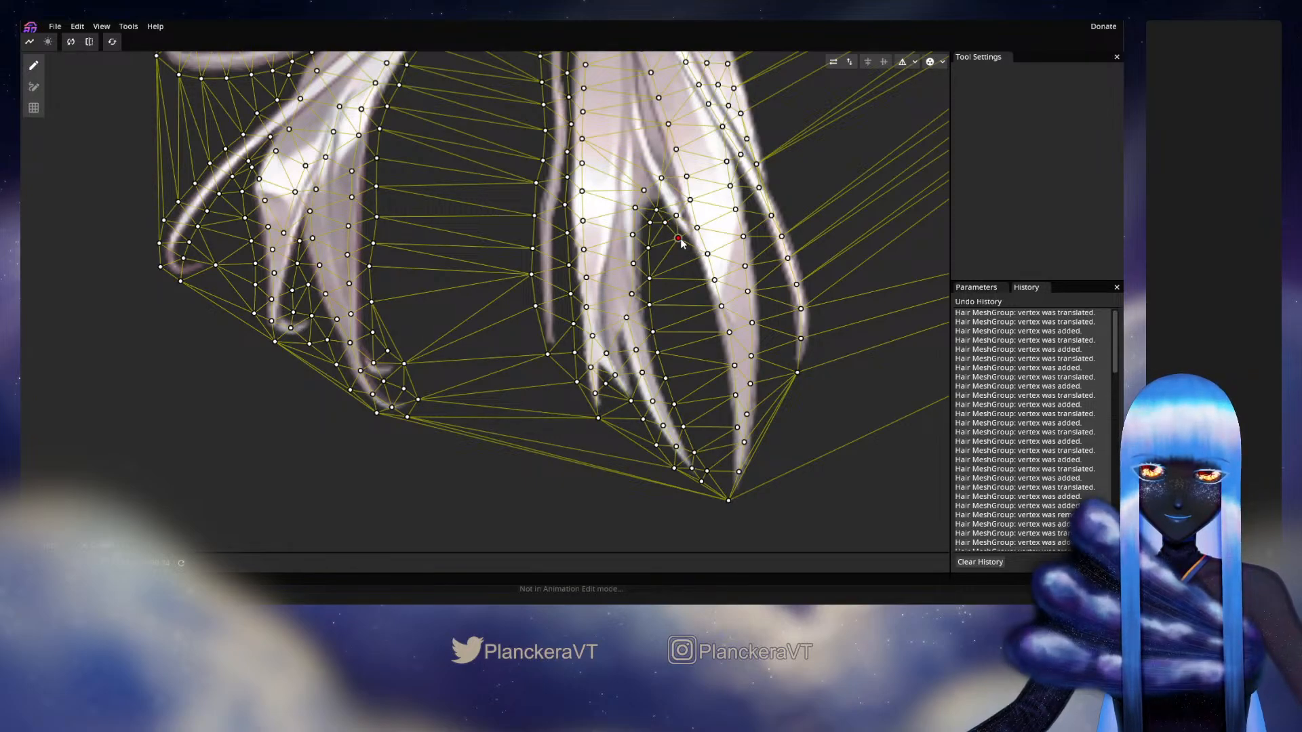
drag(677, 240, 693, 273)
double_click(684, 254)
double_click(695, 275)
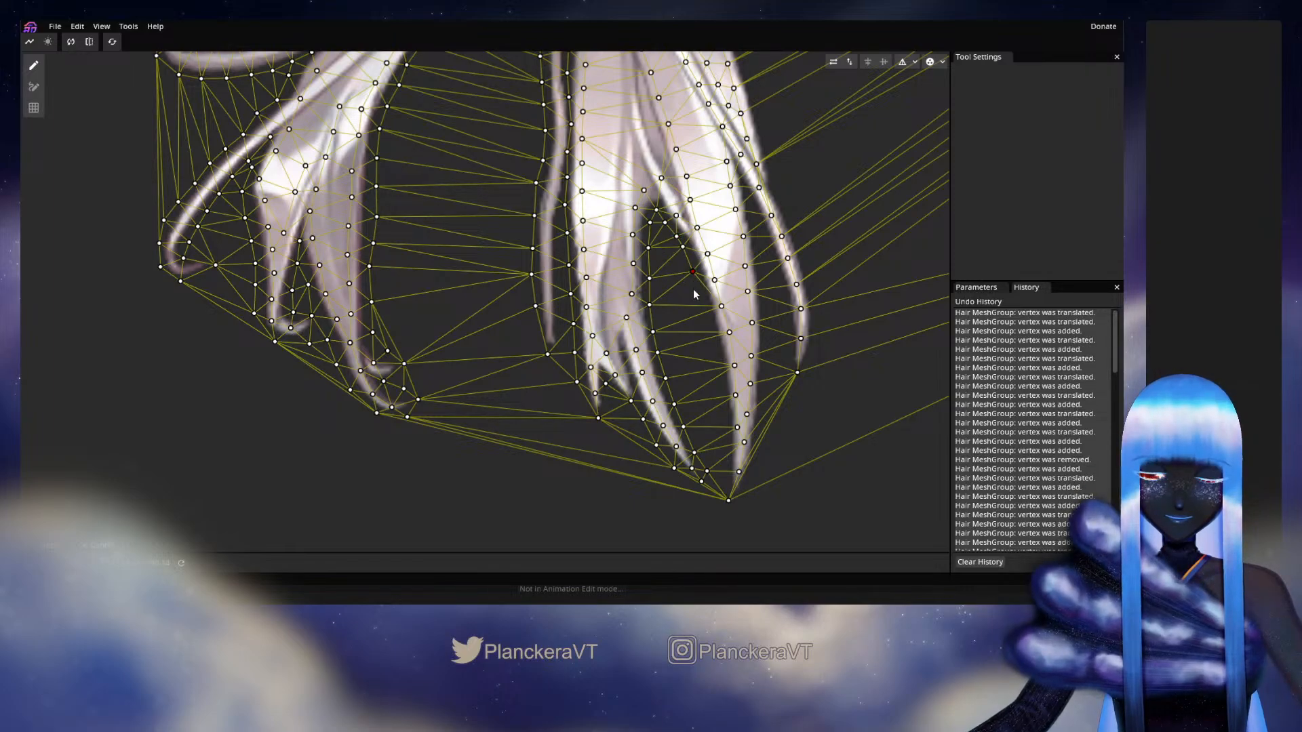
double_click(700, 299)
double_click(699, 322)
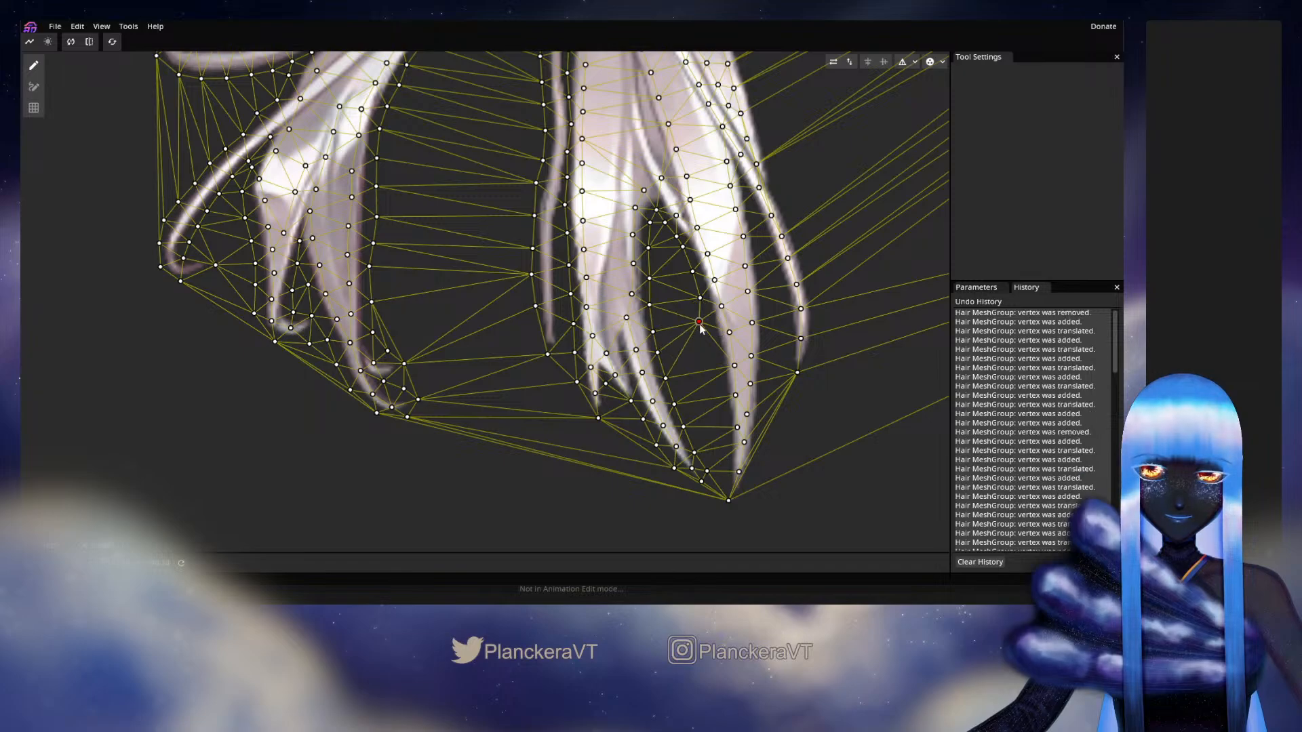
drag(700, 323, 708, 326)
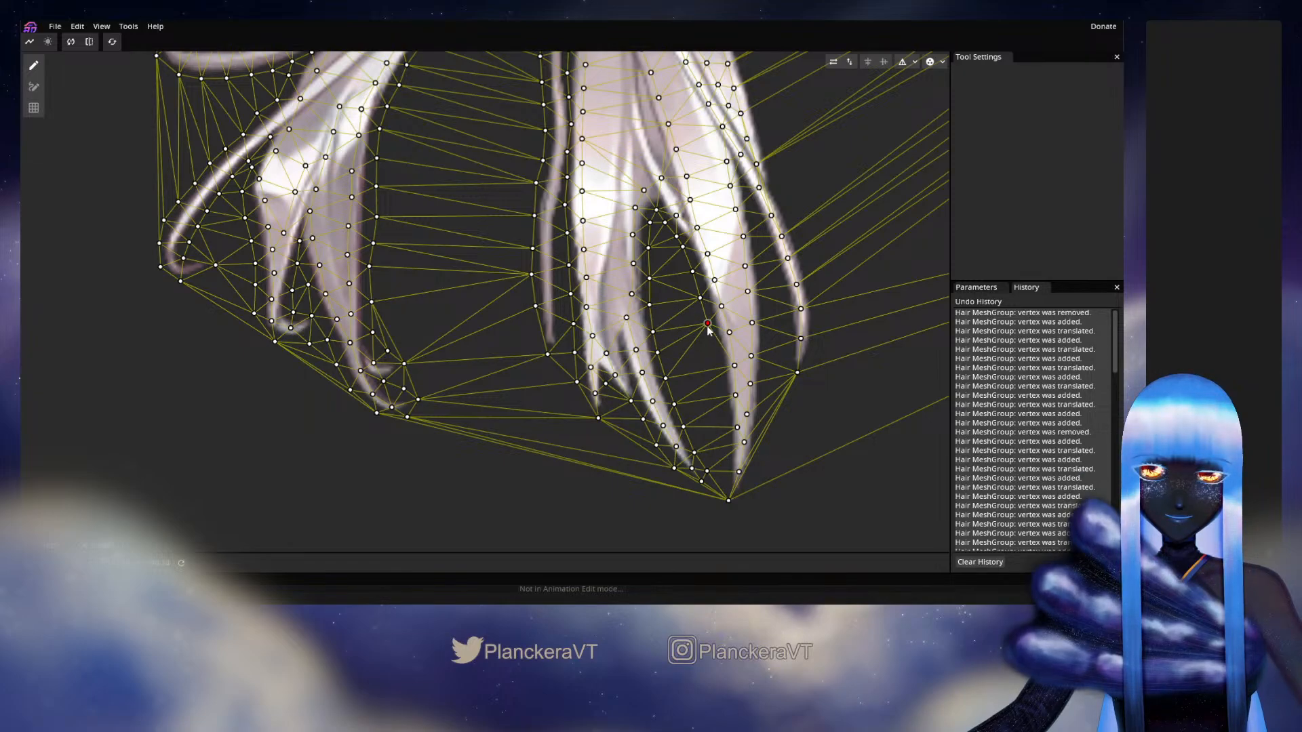
key(ctrl+s)
Step: Continue the vertices down the longest lock's gap-side edge to its tip, nudging them to follow the curve
double_click(714, 350)
double_click(715, 372)
mouse_move(715, 372)
mouse_down()
mouse_move(719, 383)
mouse_move(709, 330)
mouse_move(709, 376)
mouse_up()
double_click(708, 330)
double_click(711, 355)
double_click(710, 373)
double_click(706, 399)
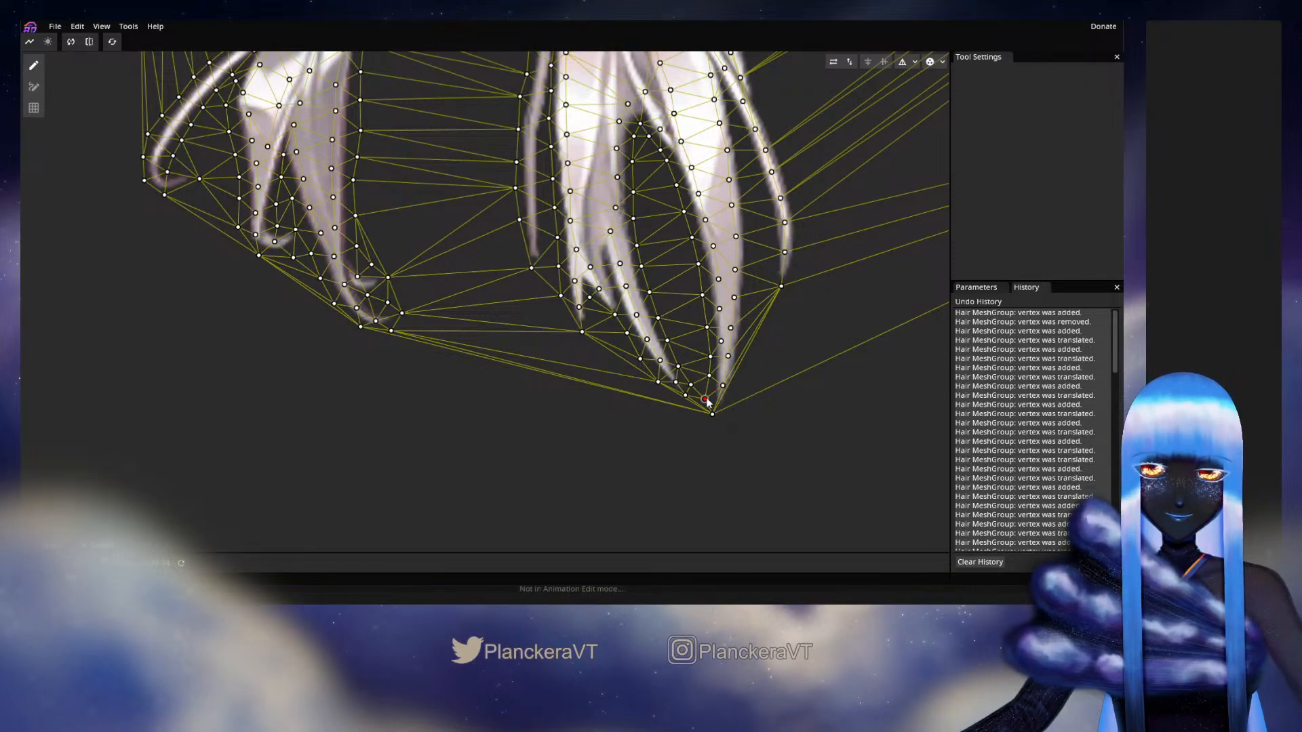
Step: Add outer vertices around the longest lock's tip and up the first stretch of its other edge
drag(749, 338, 688, 531)
double_click(705, 500)
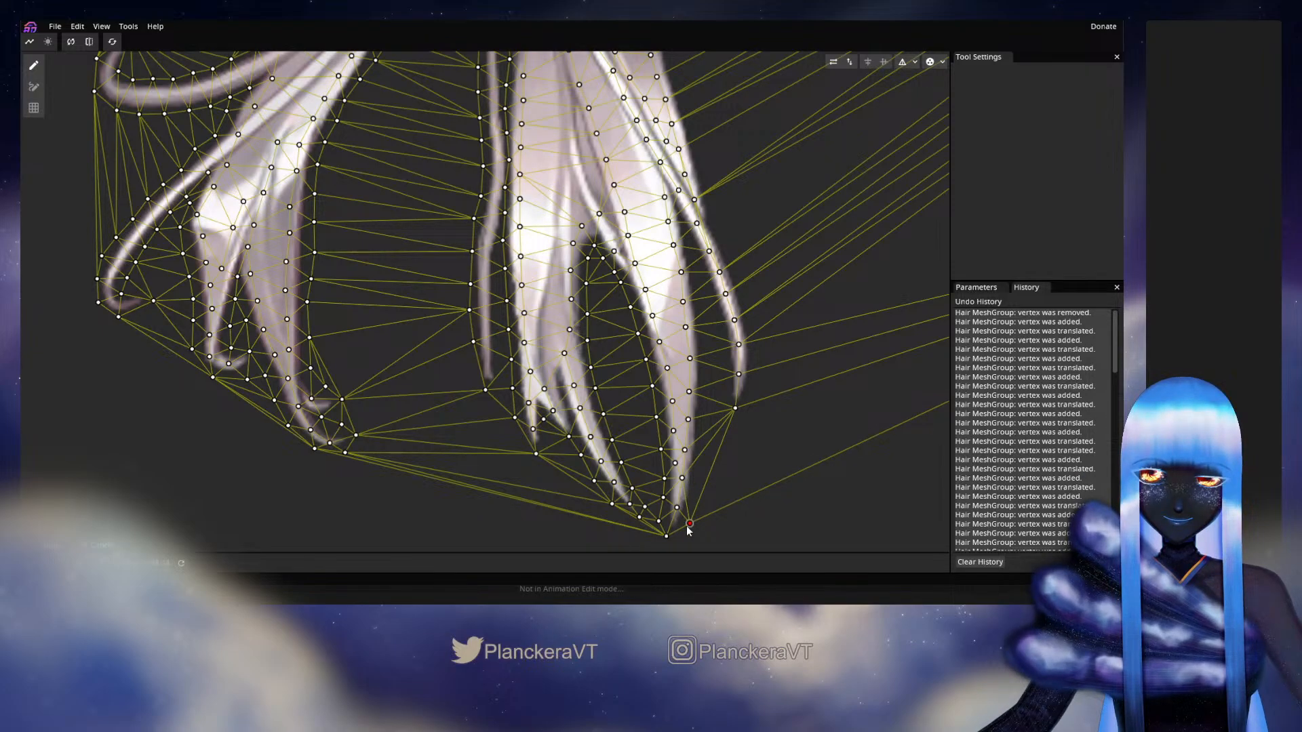
double_click(697, 495)
double_click(702, 463)
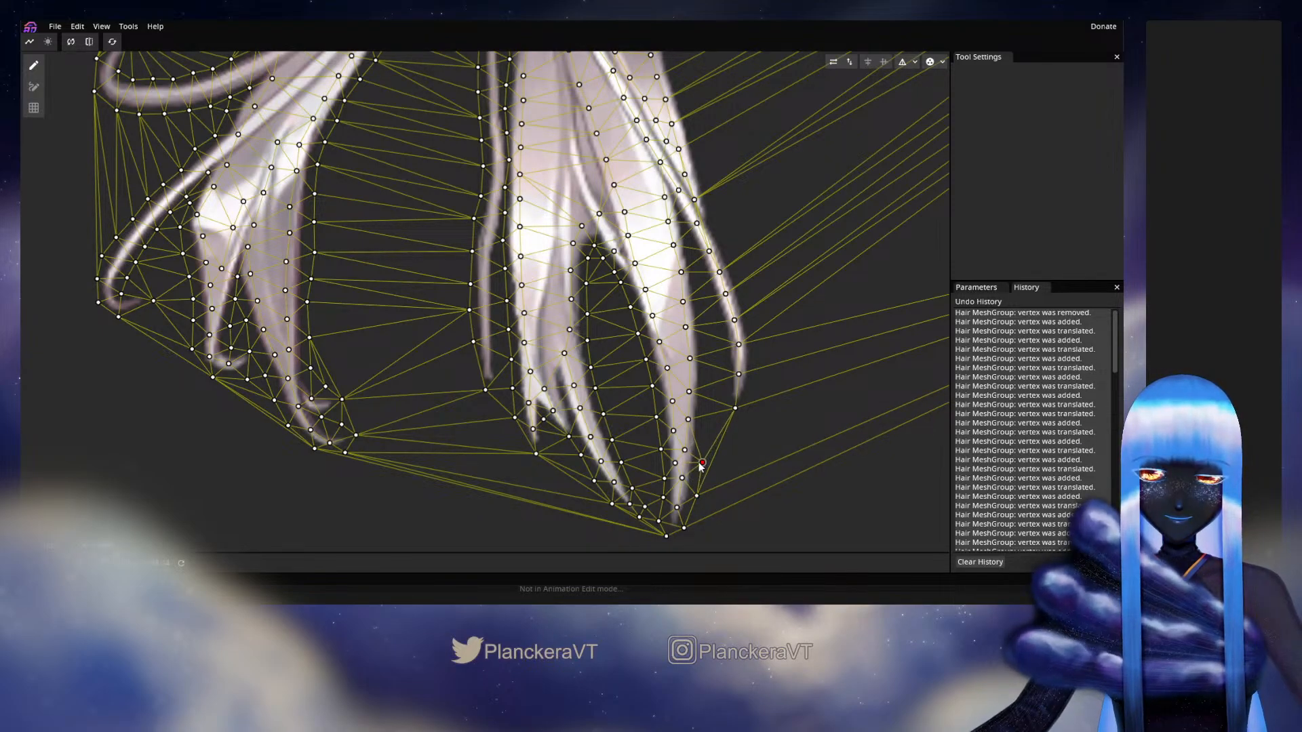
drag(701, 467, 698, 470)
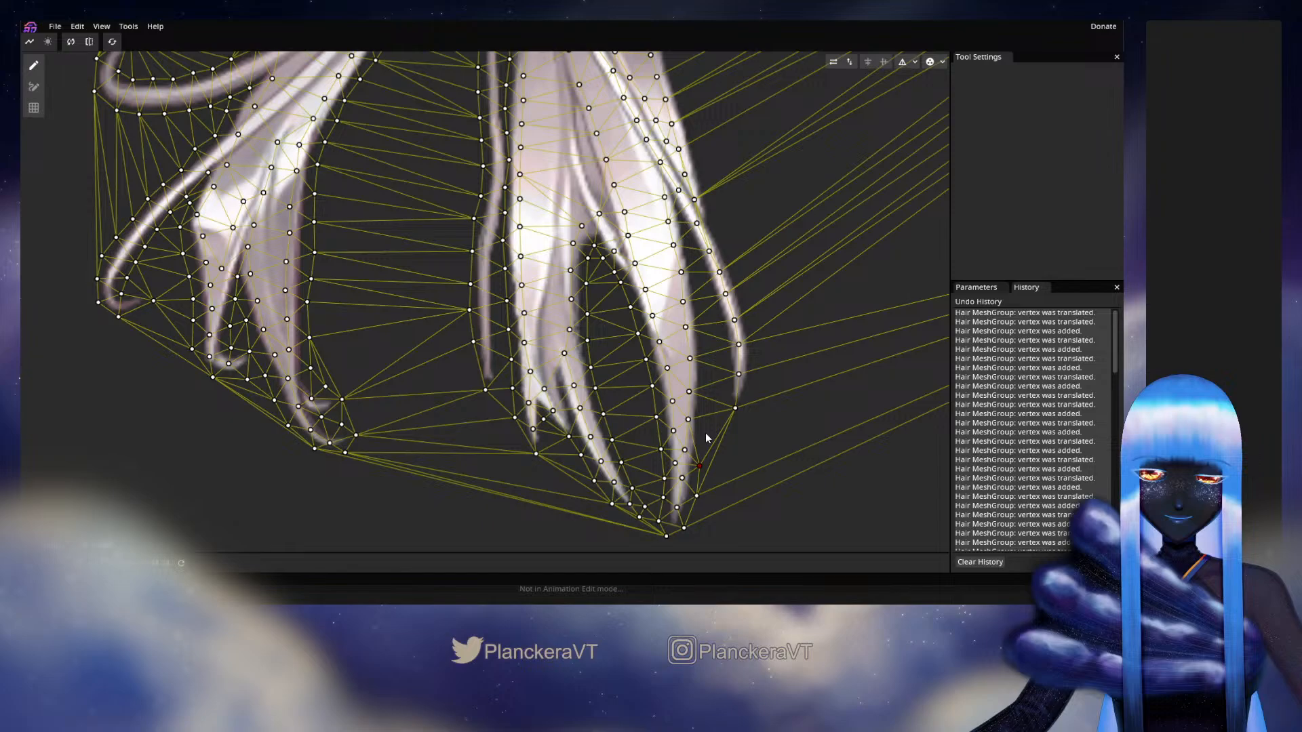
Step: Continue evenly spaced vertices up the longest lock's edge into the narrow gap beside the thin outer strand
double_click(703, 435)
double_click(706, 401)
drag(706, 405, 705, 400)
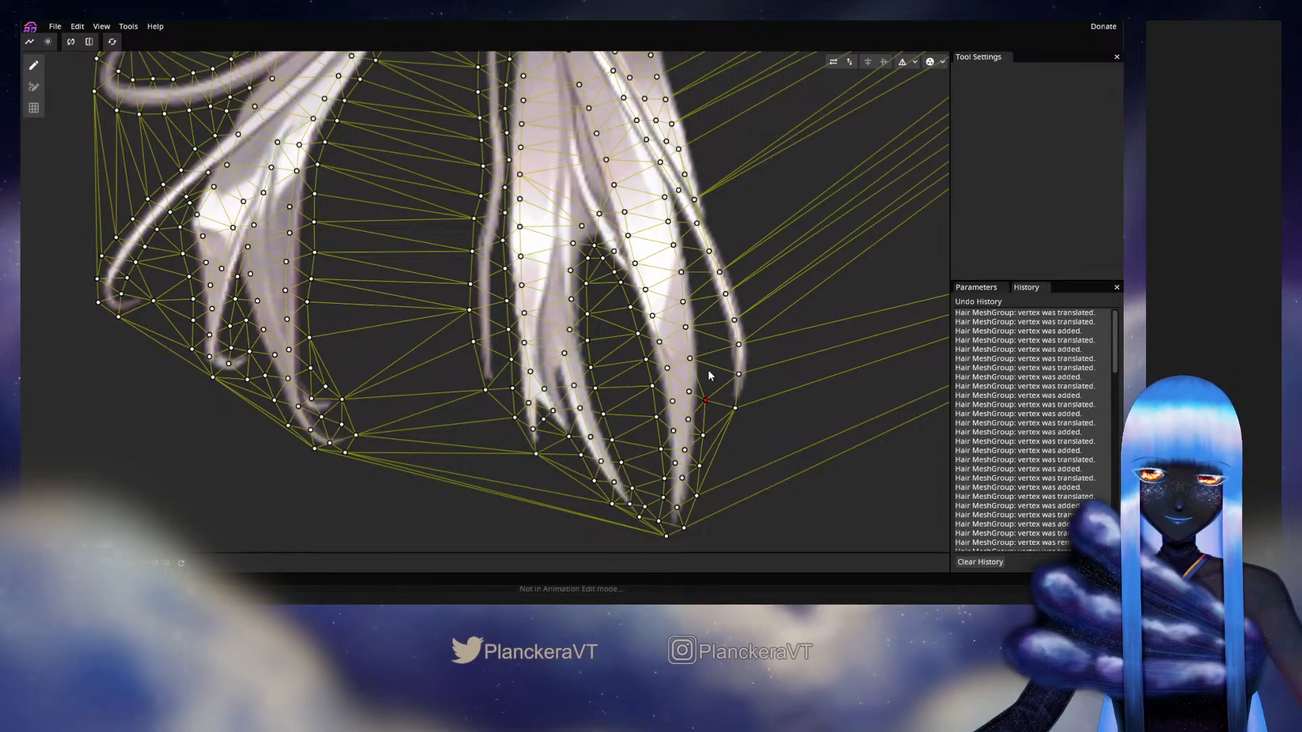
double_click(709, 372)
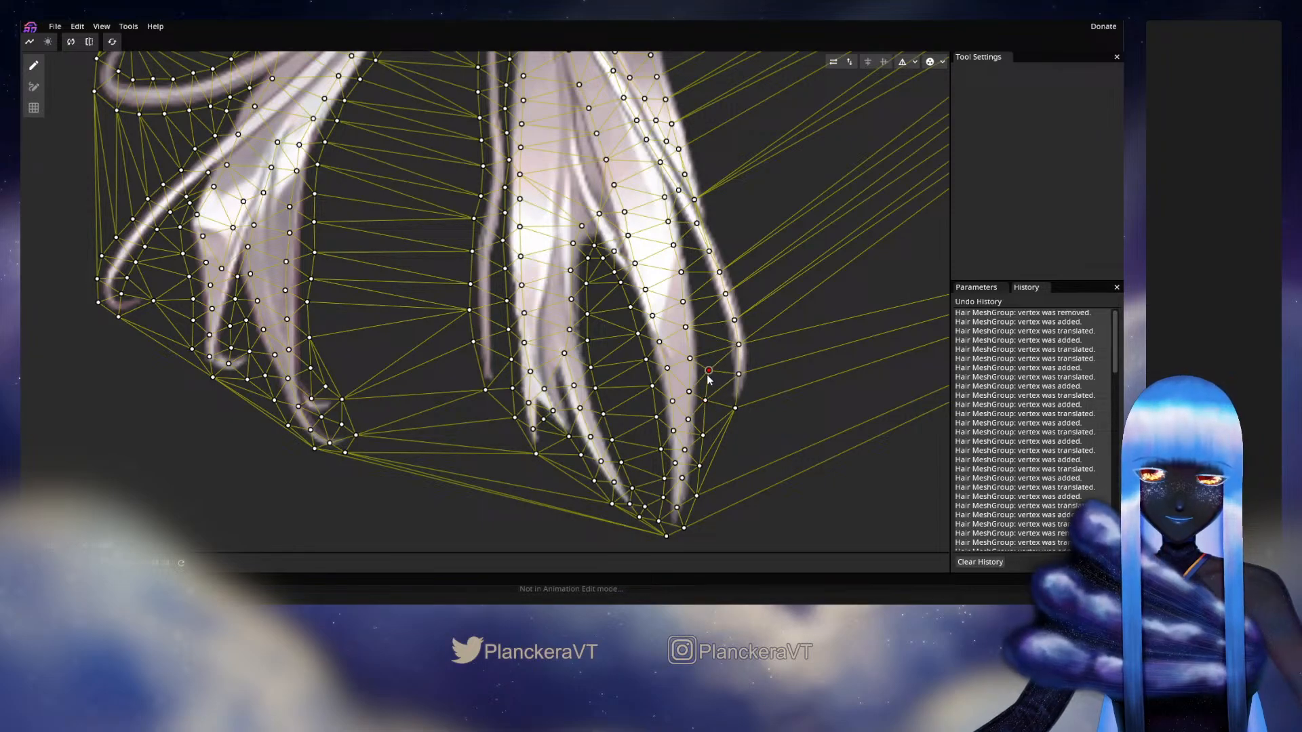
double_click(709, 336)
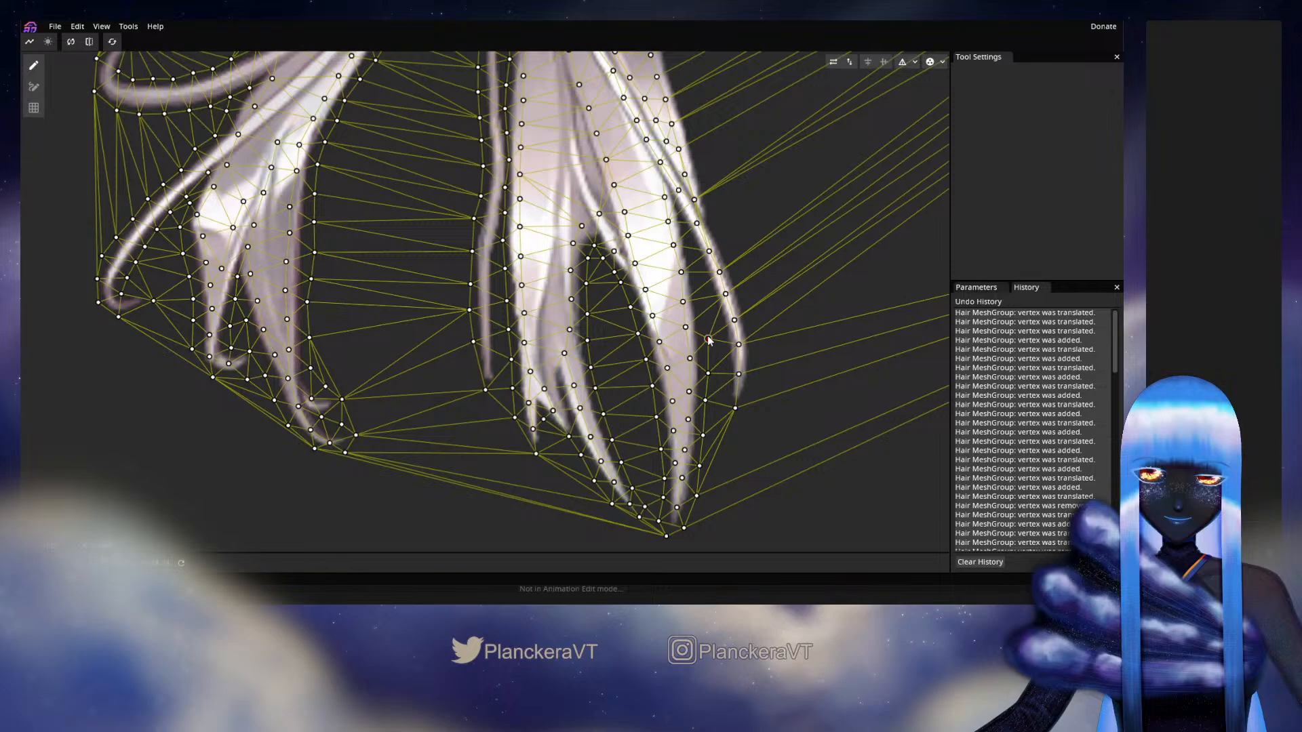
double_click(702, 280)
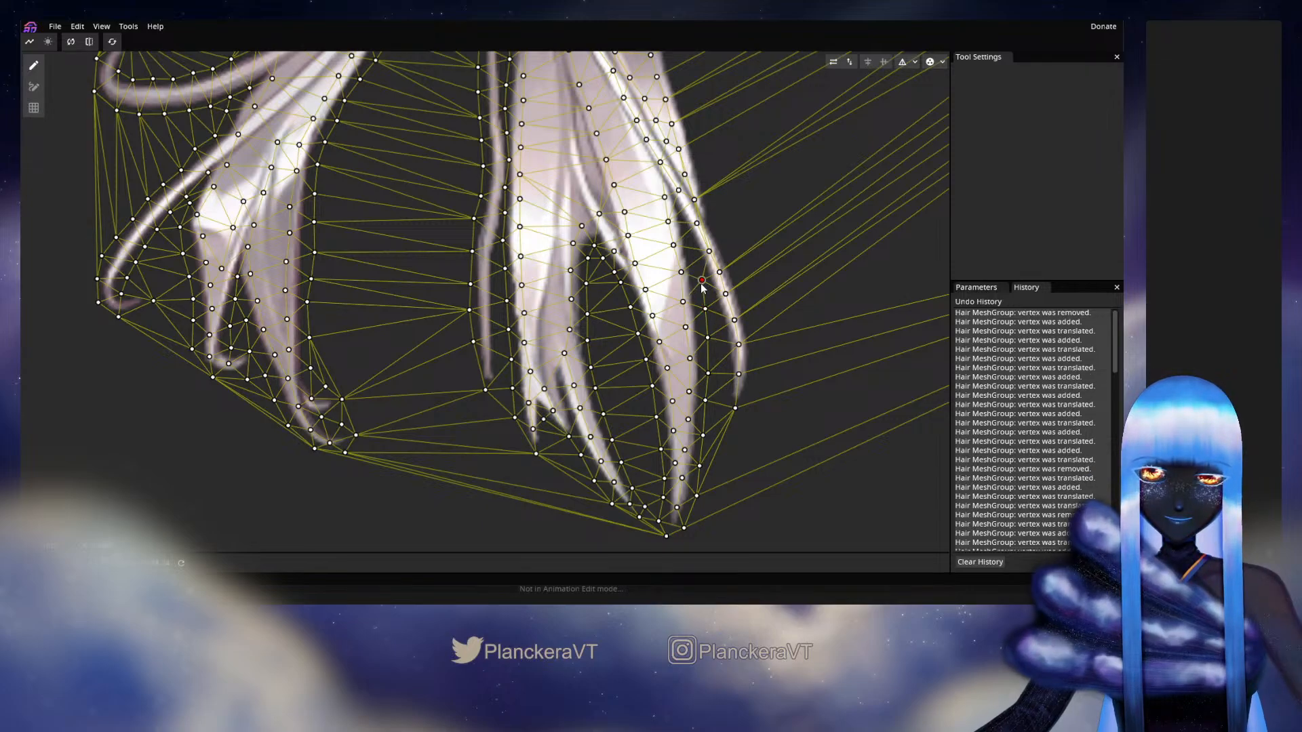
double_click(696, 254)
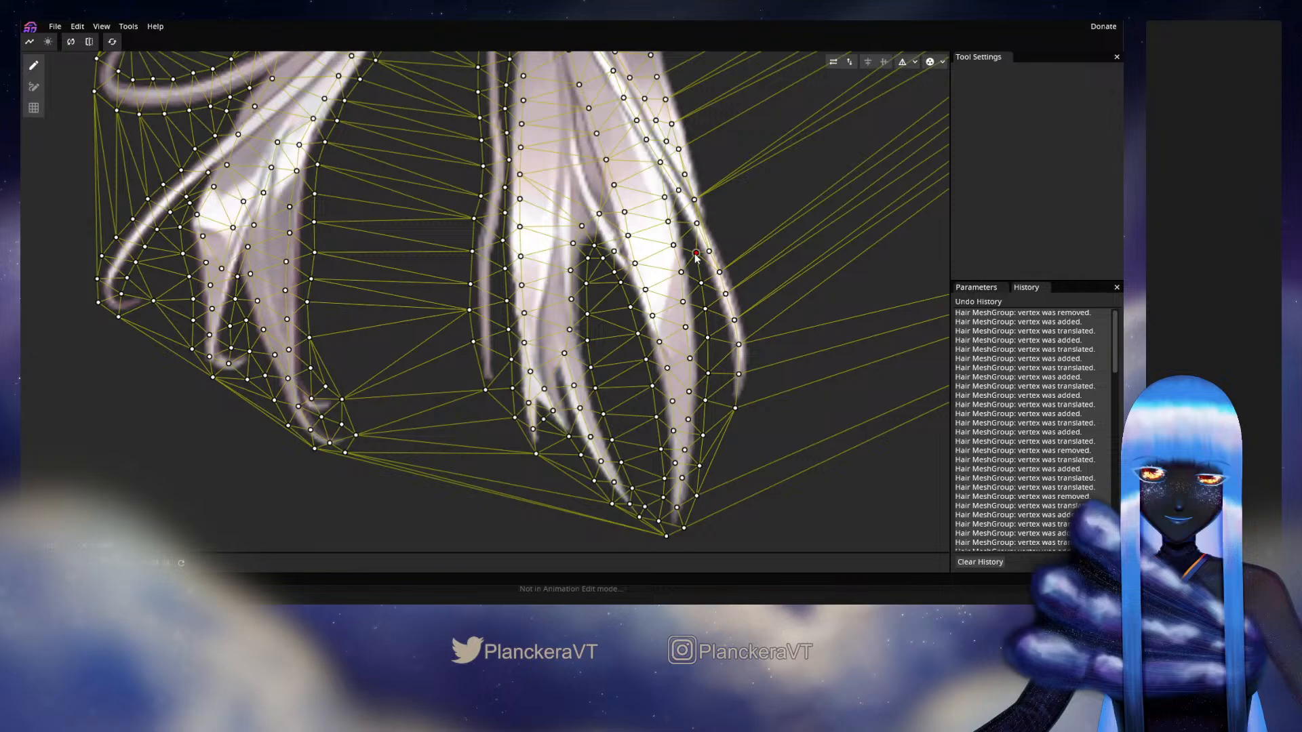
Step: Place a vertex at the top of the narrow gap and realign the vertices below it closer to the longest lock's edge
drag(697, 254, 678, 206)
double_click(683, 214)
drag(776, 367, 774, 359)
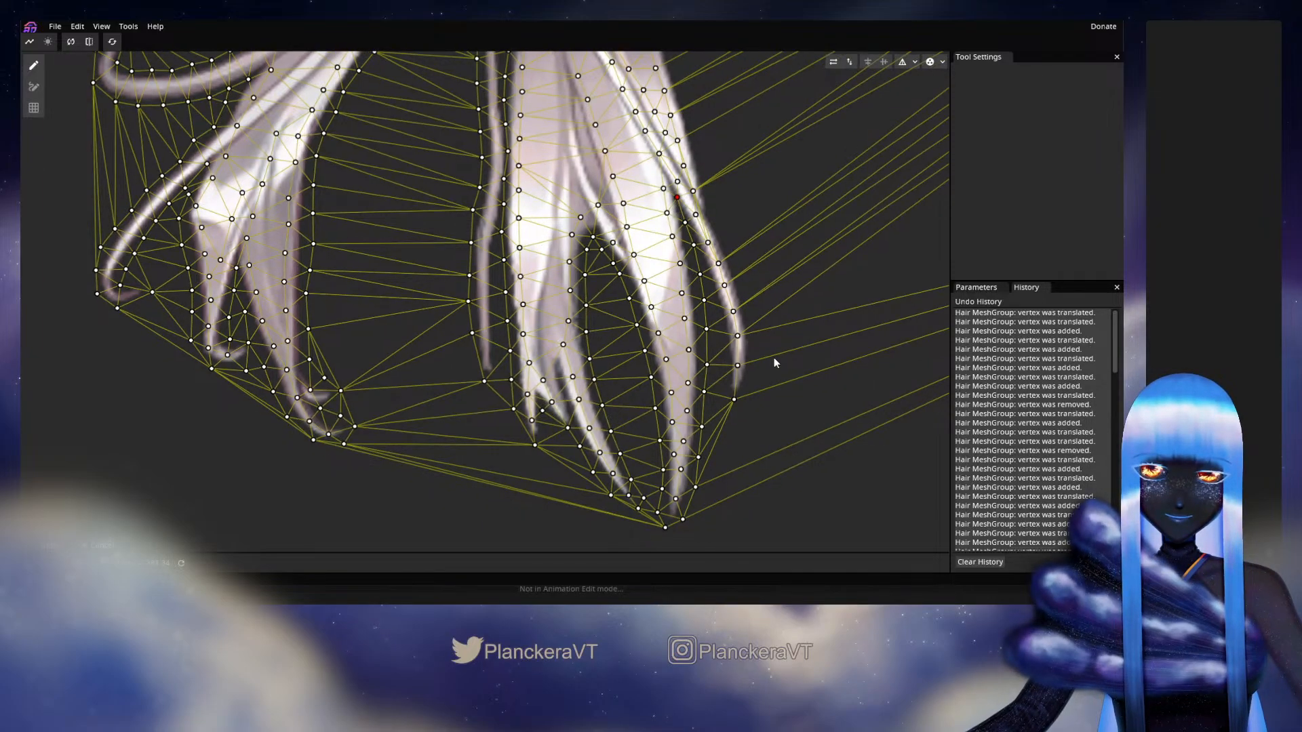
click(702, 263)
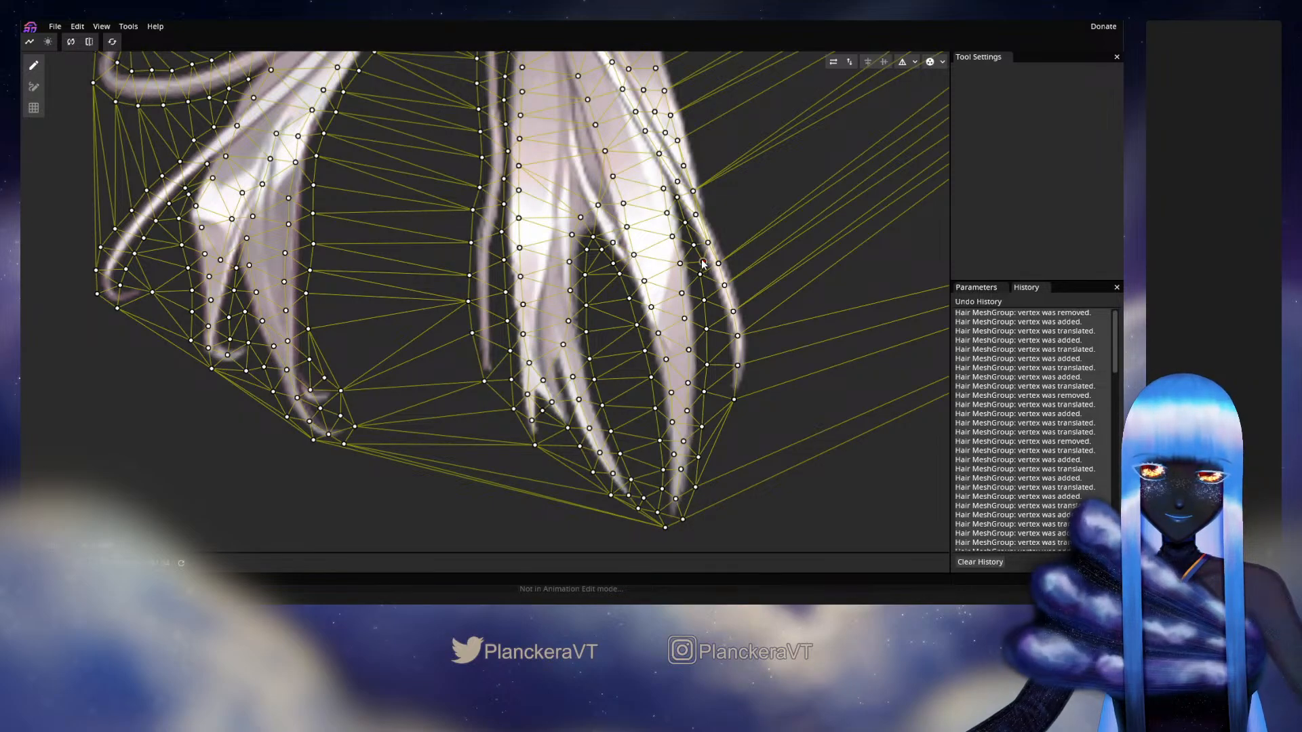
drag(703, 263, 692, 245)
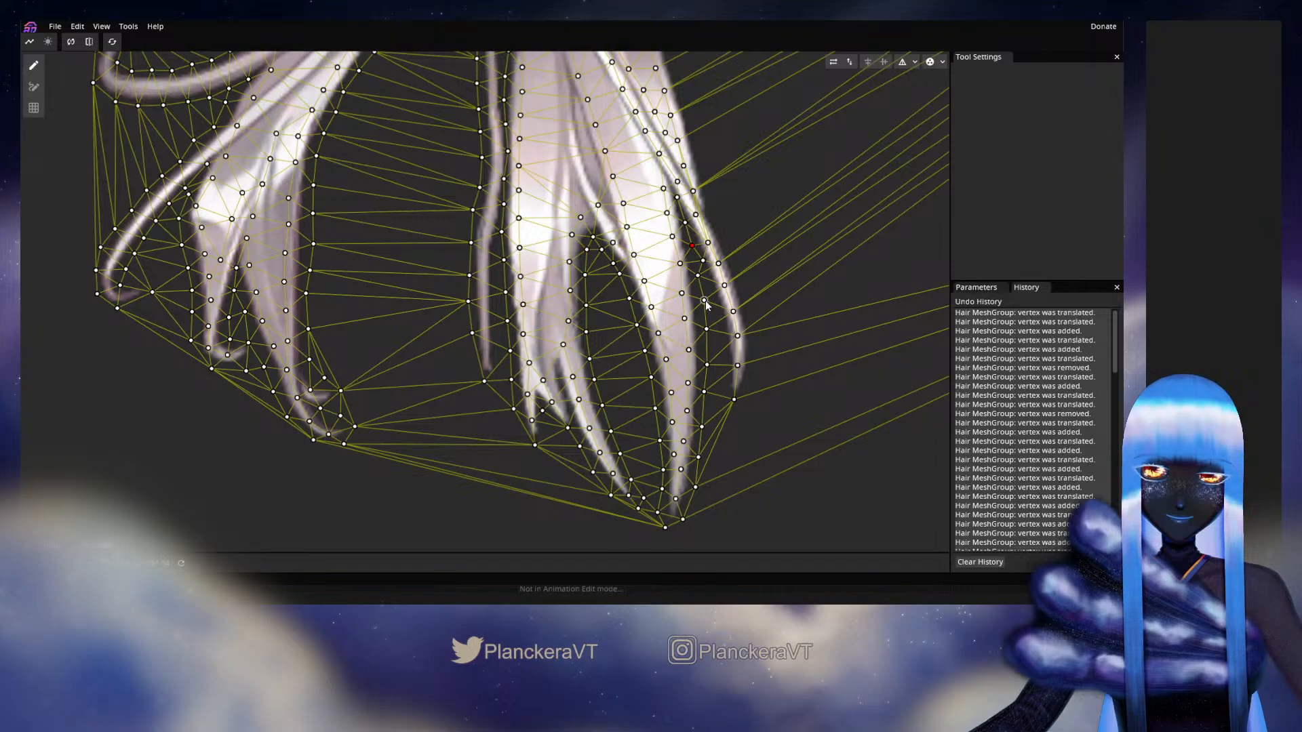
click(696, 277)
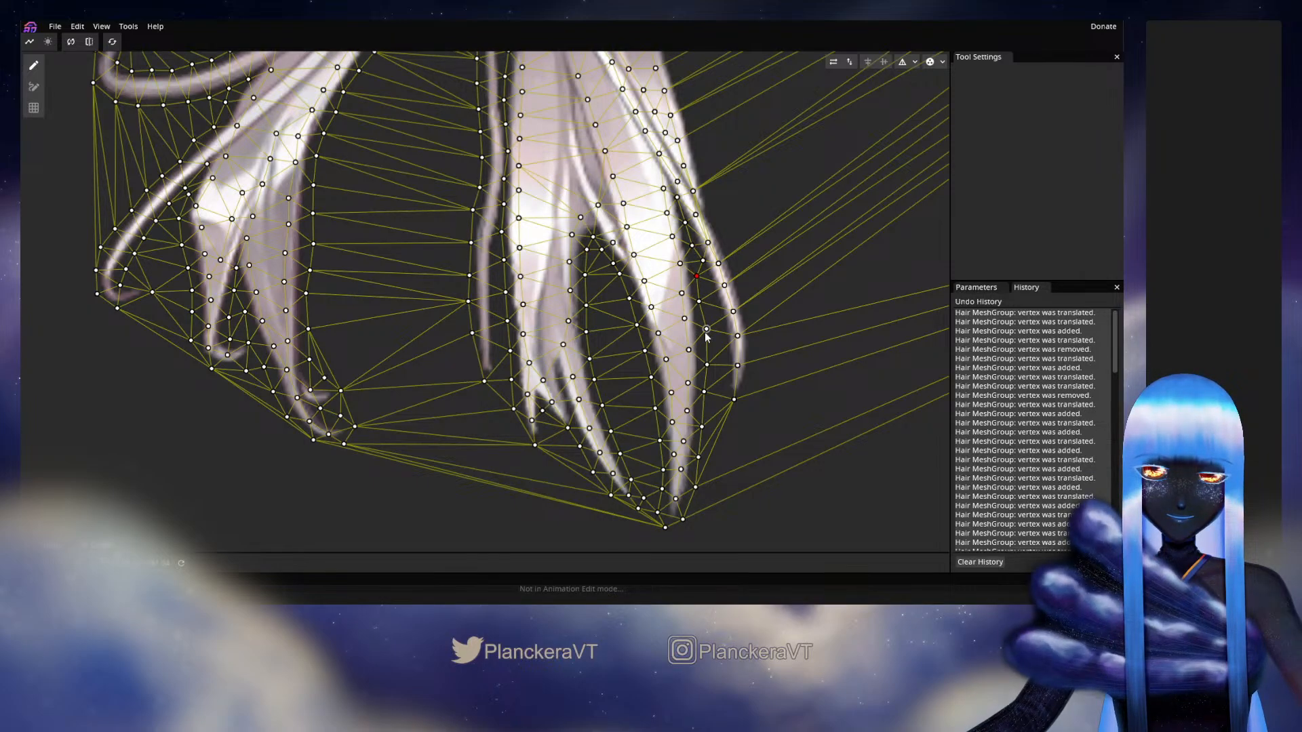
drag(707, 329, 703, 364)
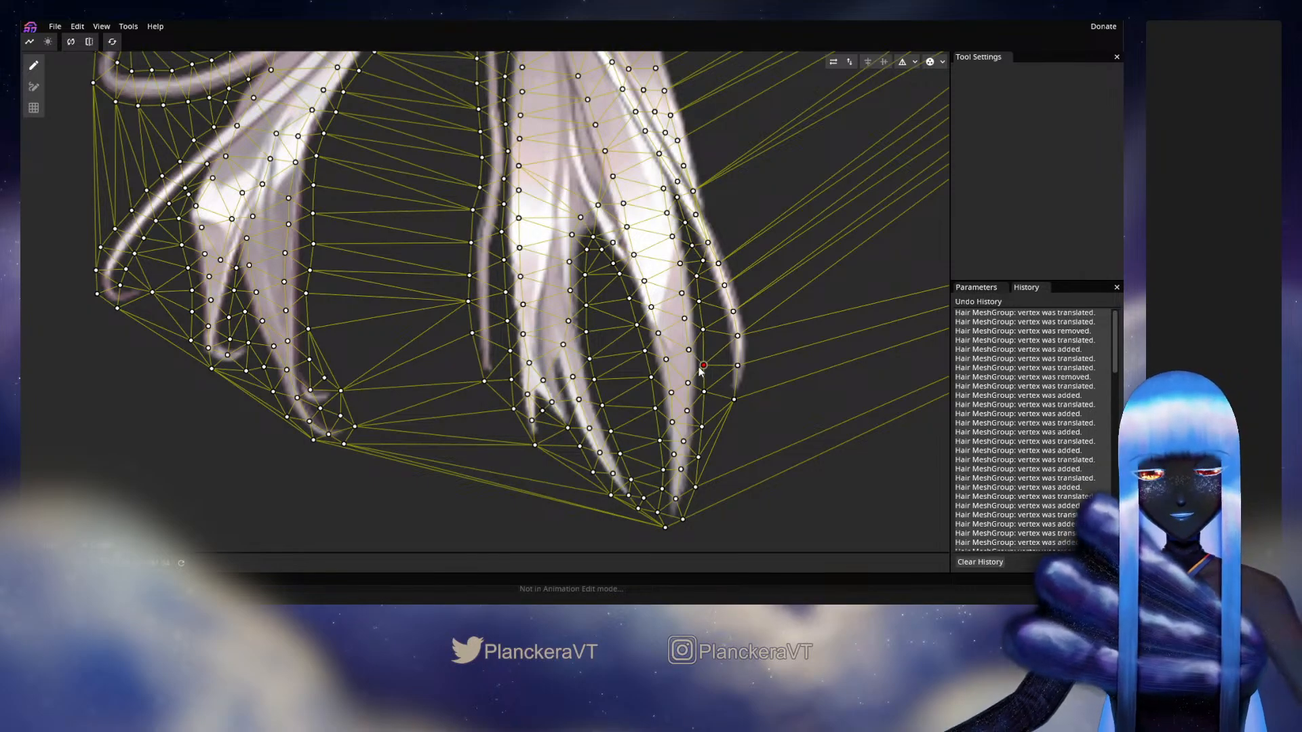
Step: Add evenly spaced vertices down the gap-side edge of the thin outer strand to its tip
click(707, 281)
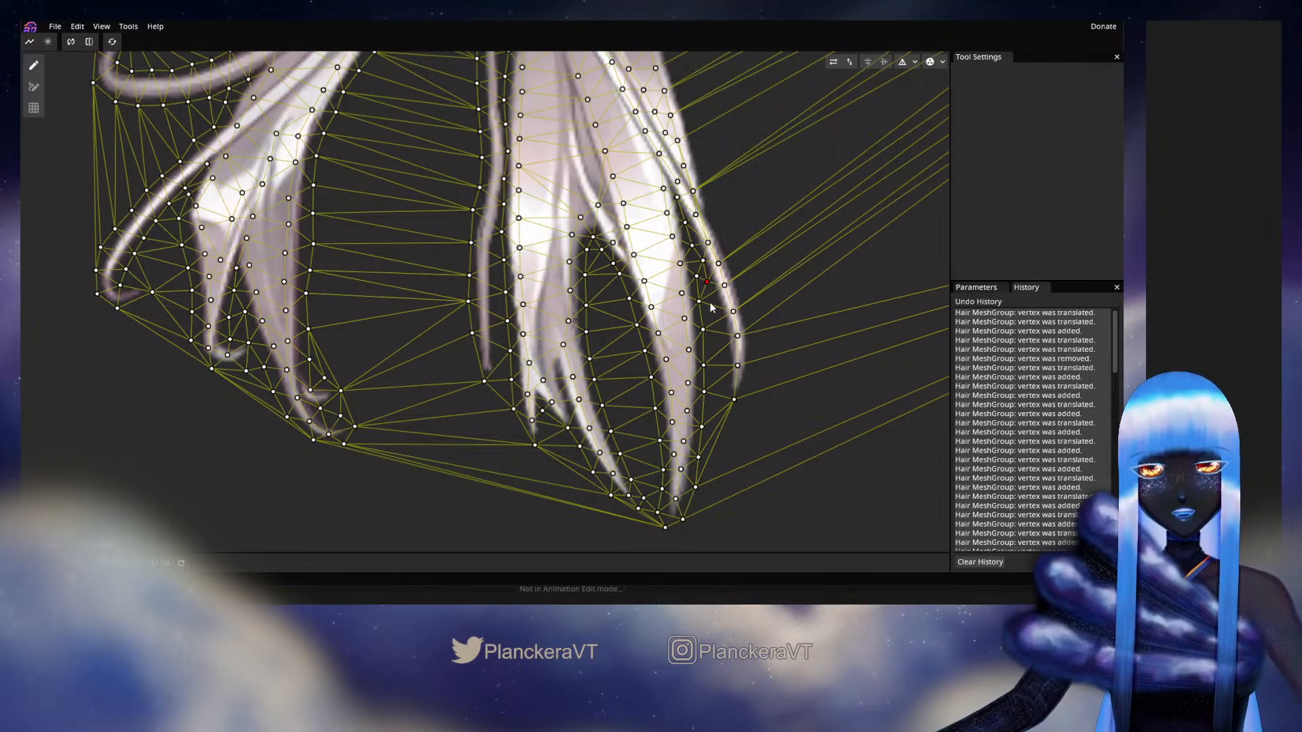
click(710, 303)
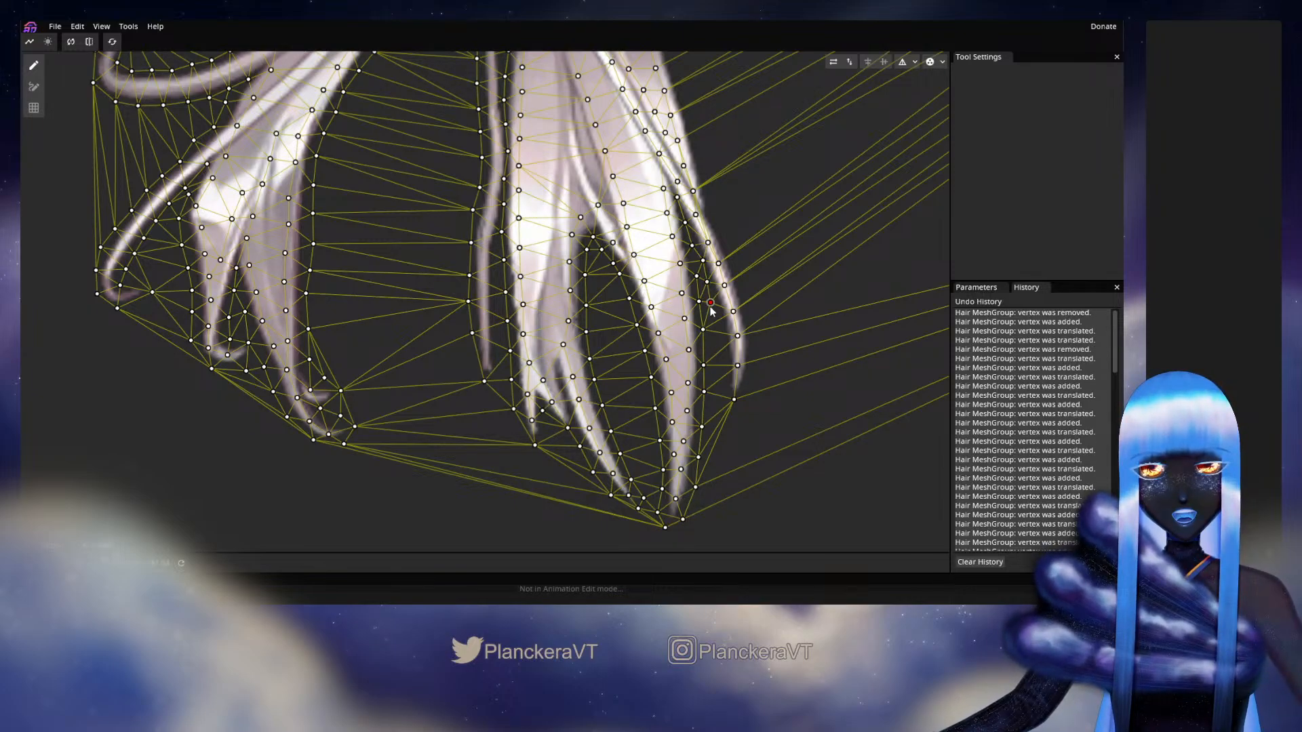
click(717, 328)
click(721, 356)
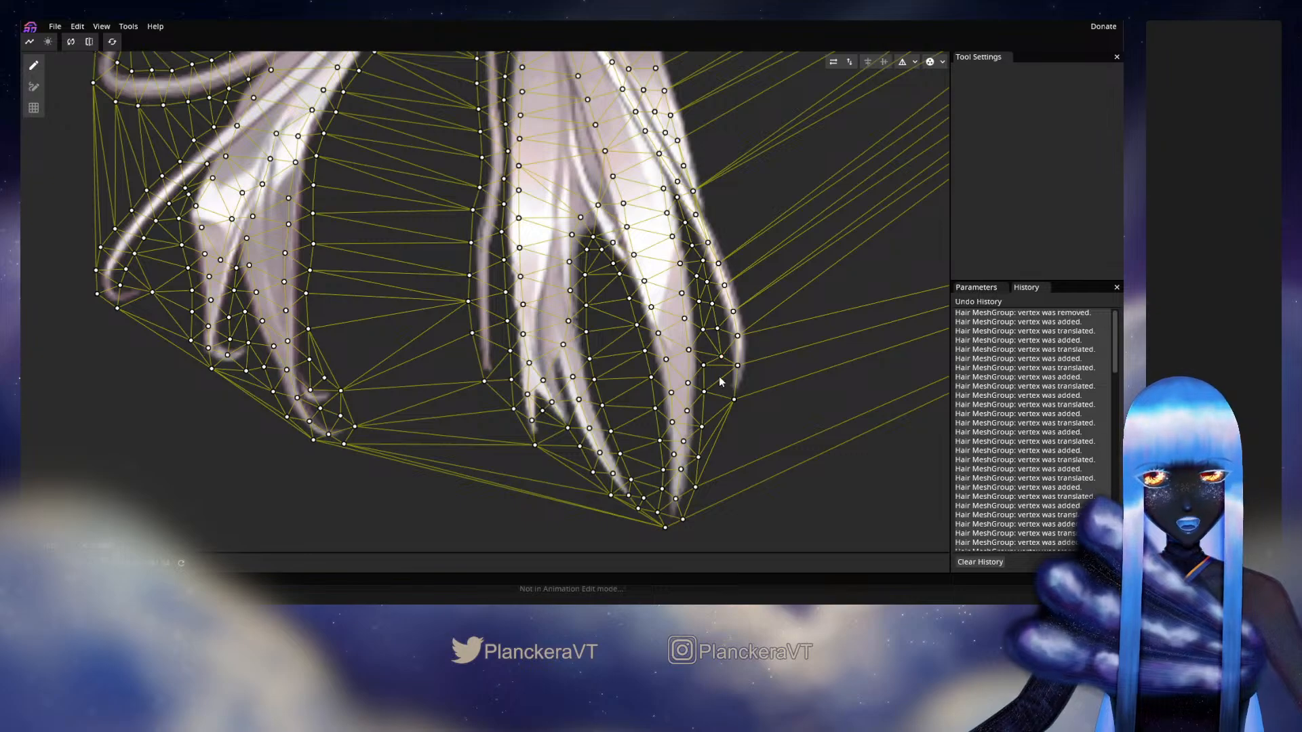
click(722, 384)
Step: Add outer vertices around the thin outer strand's tip and up the first stretch of its outer edge
click(751, 384)
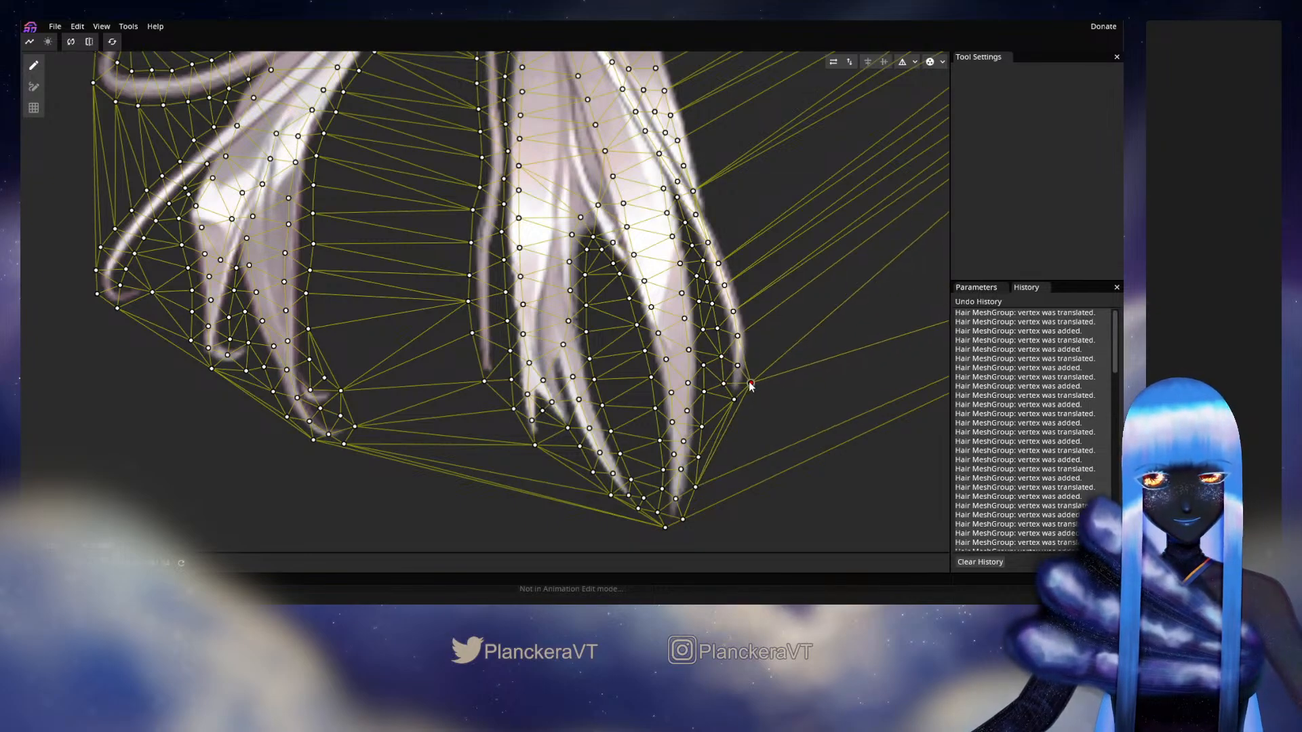
click(754, 350)
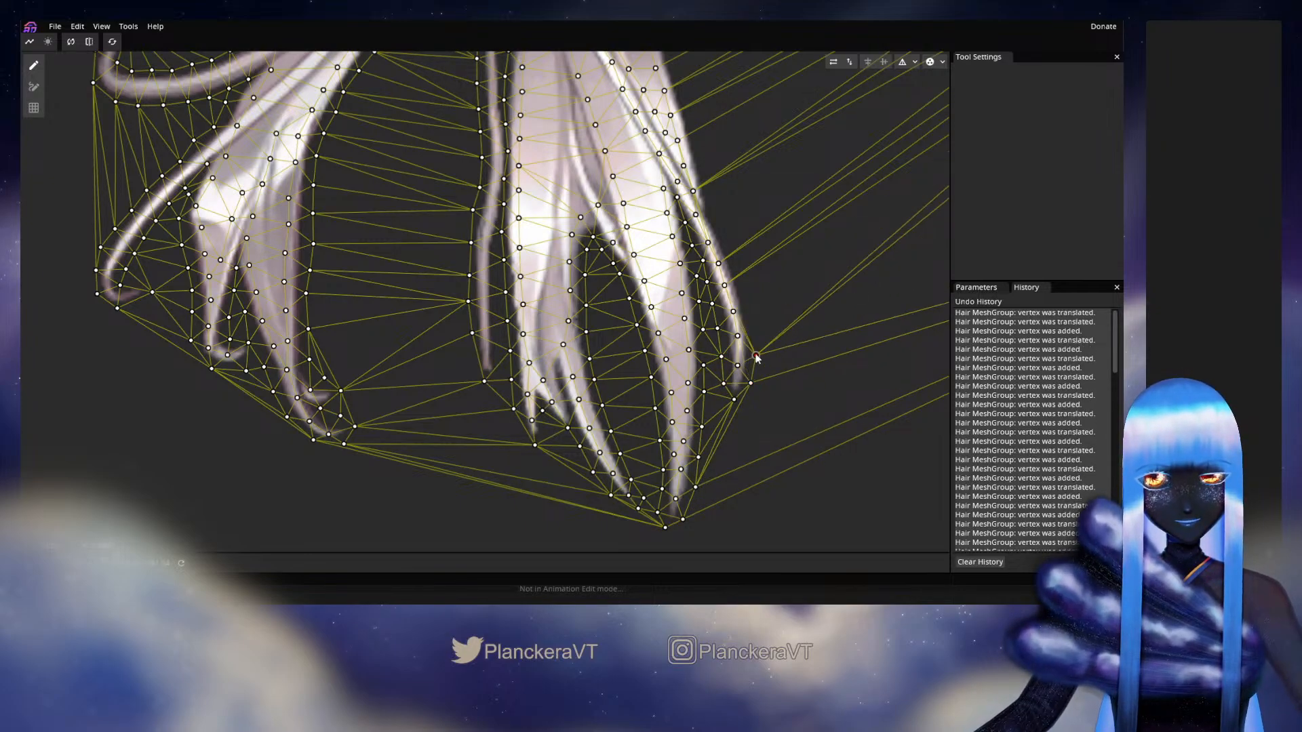
click(753, 316)
click(746, 291)
click(743, 266)
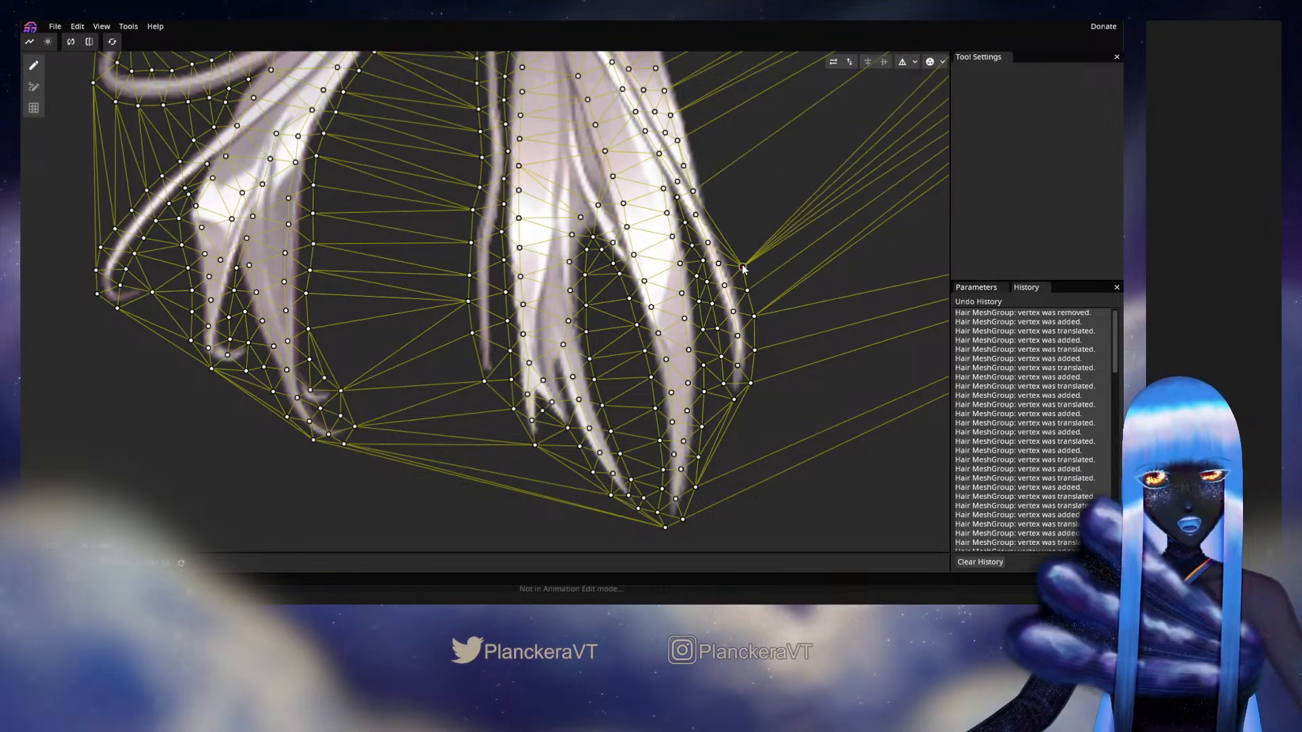
click(736, 242)
Step: Continue the vertices up the thin outer strand's outer edge to just below the small curved strand's tip
drag(735, 242, 729, 377)
double_click(723, 332)
drag(723, 332, 718, 331)
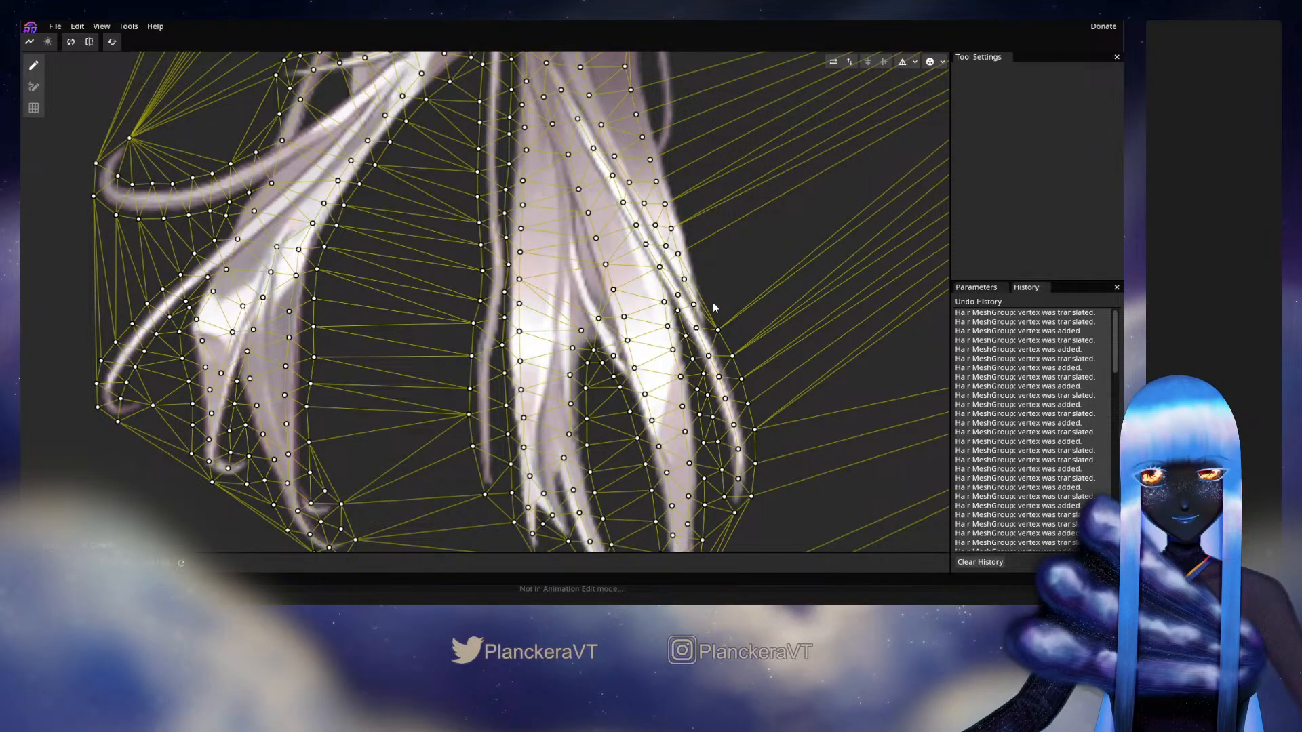
click(709, 258)
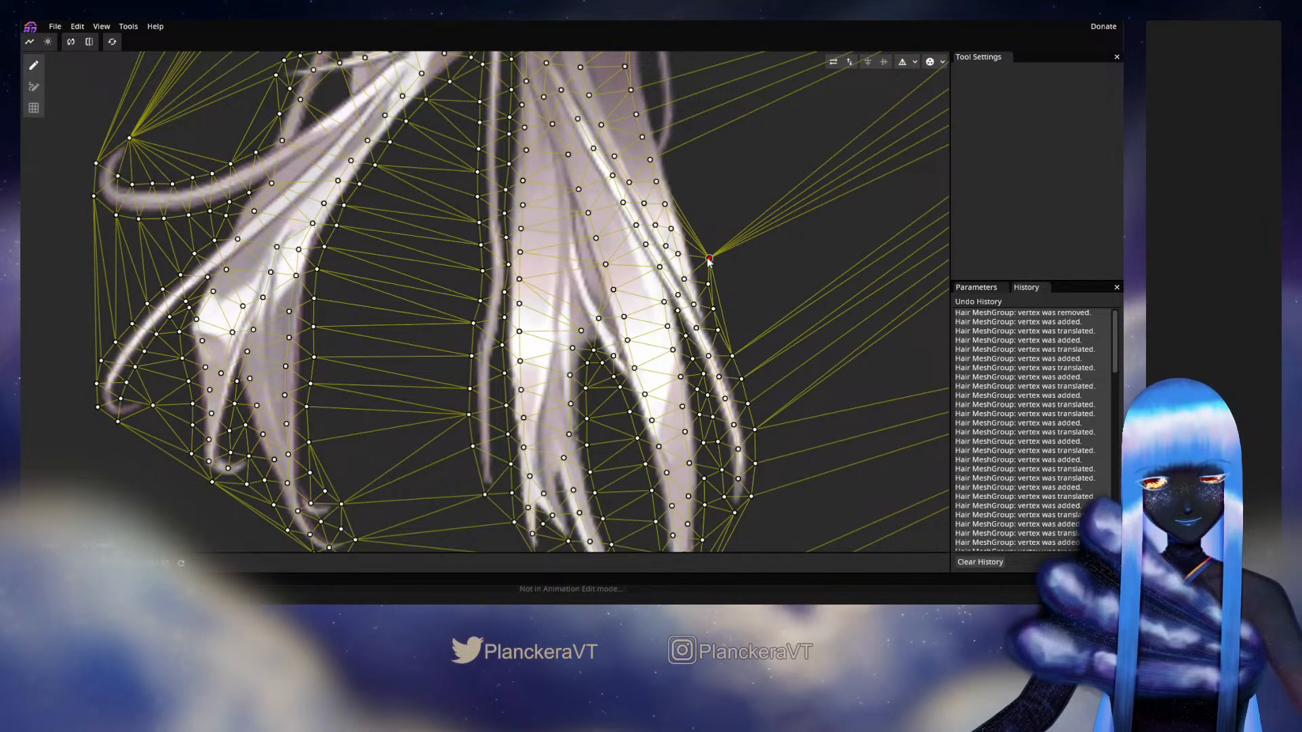
drag(709, 260, 704, 357)
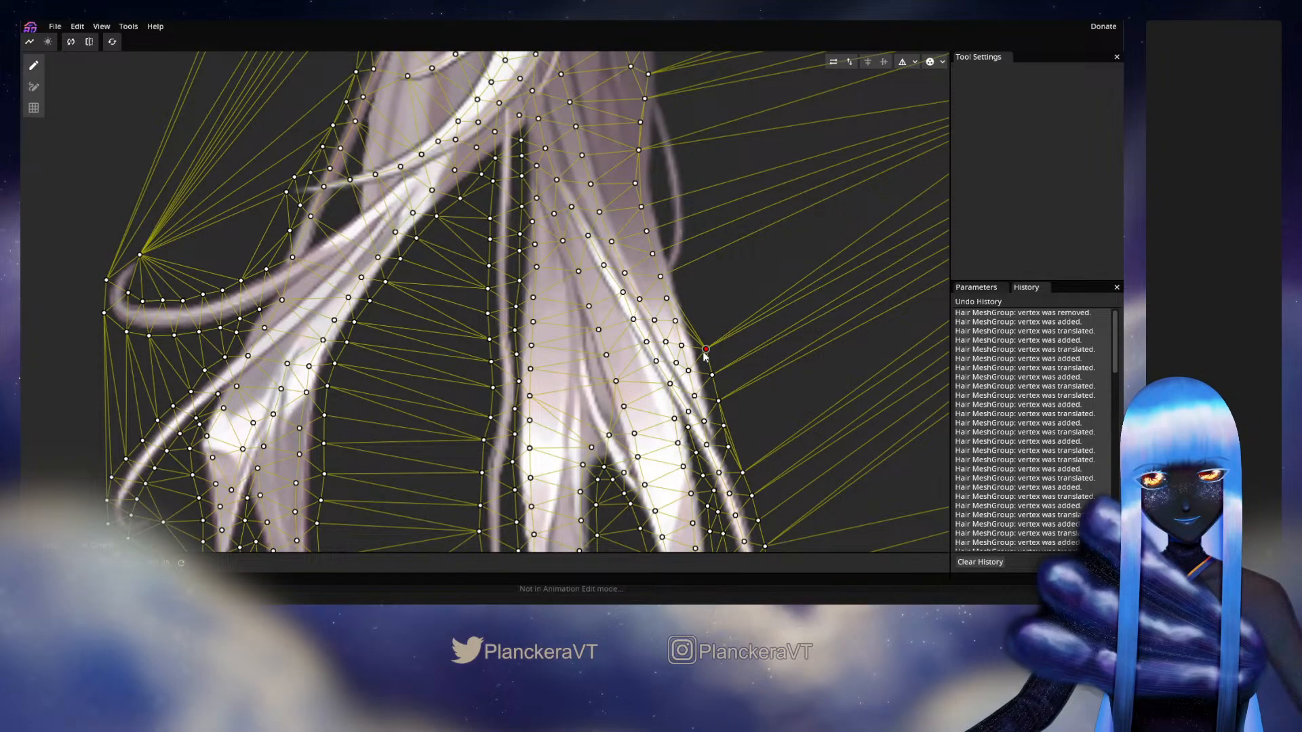
double_click(698, 328)
double_click(697, 297)
drag(697, 297, 691, 353)
double_click(687, 278)
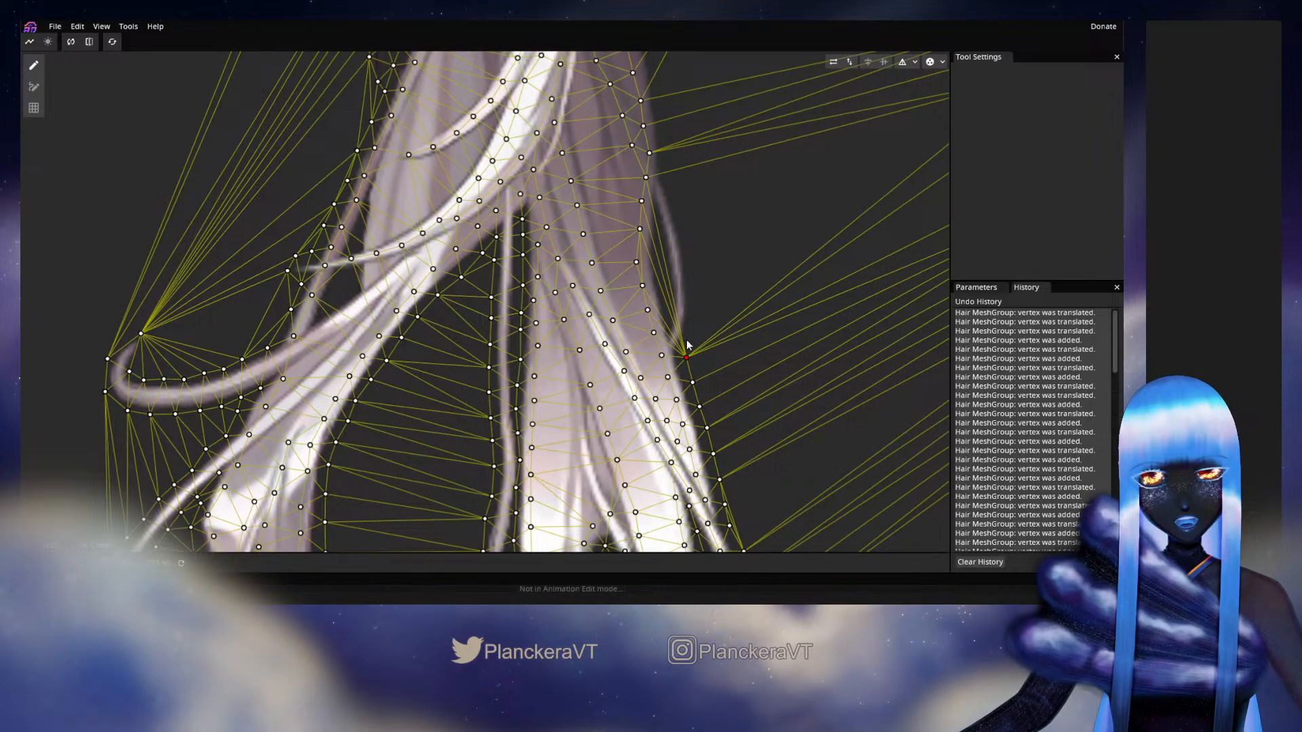
Step: Place vertices along the main hair edge inside the small curved strand, nudging them to follow the narrow gap
double_click(668, 330)
double_click(666, 297)
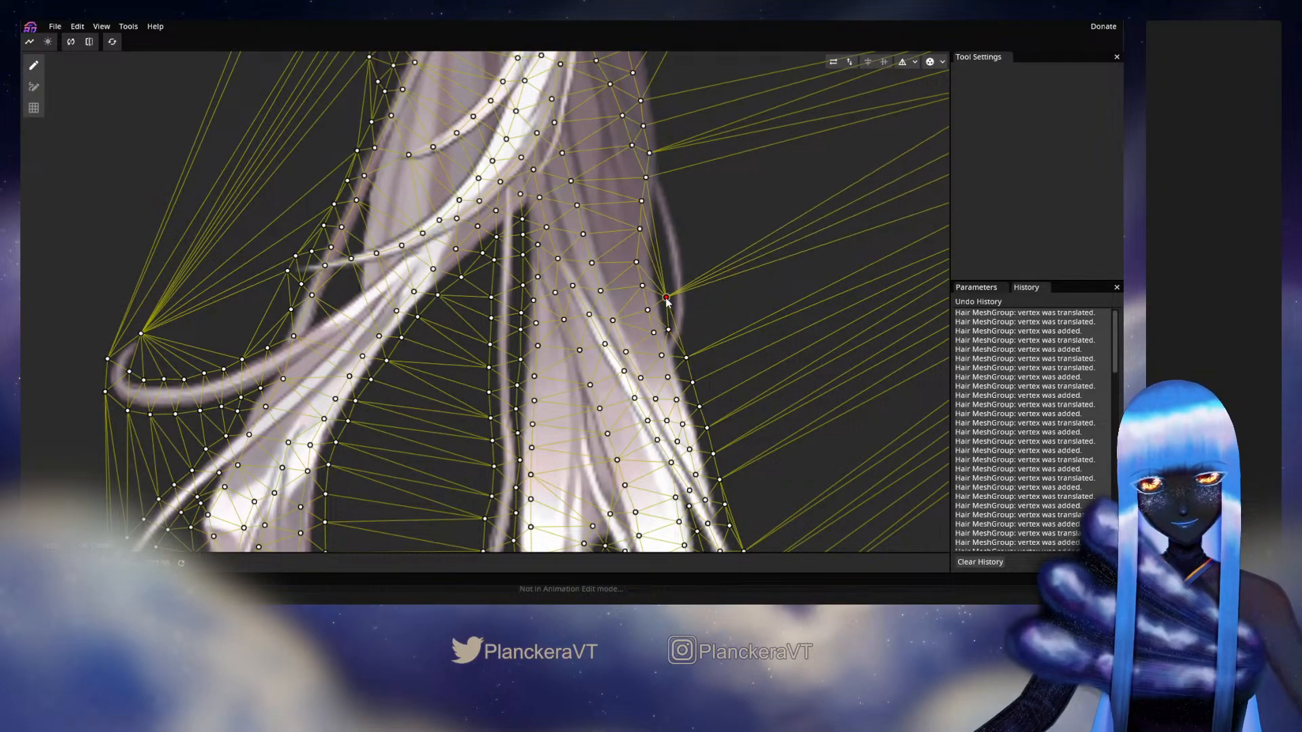
drag(666, 299, 667, 314)
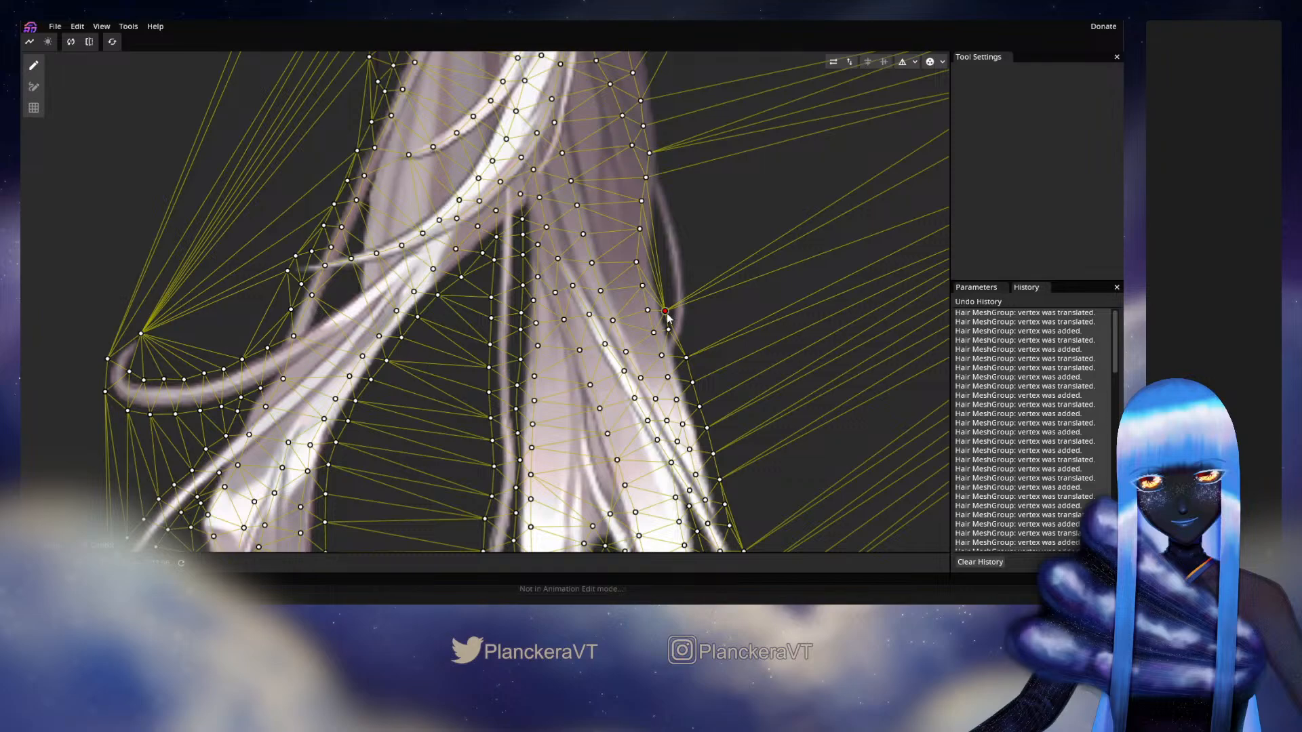
double_click(668, 299)
drag(668, 298, 663, 293)
double_click(661, 267)
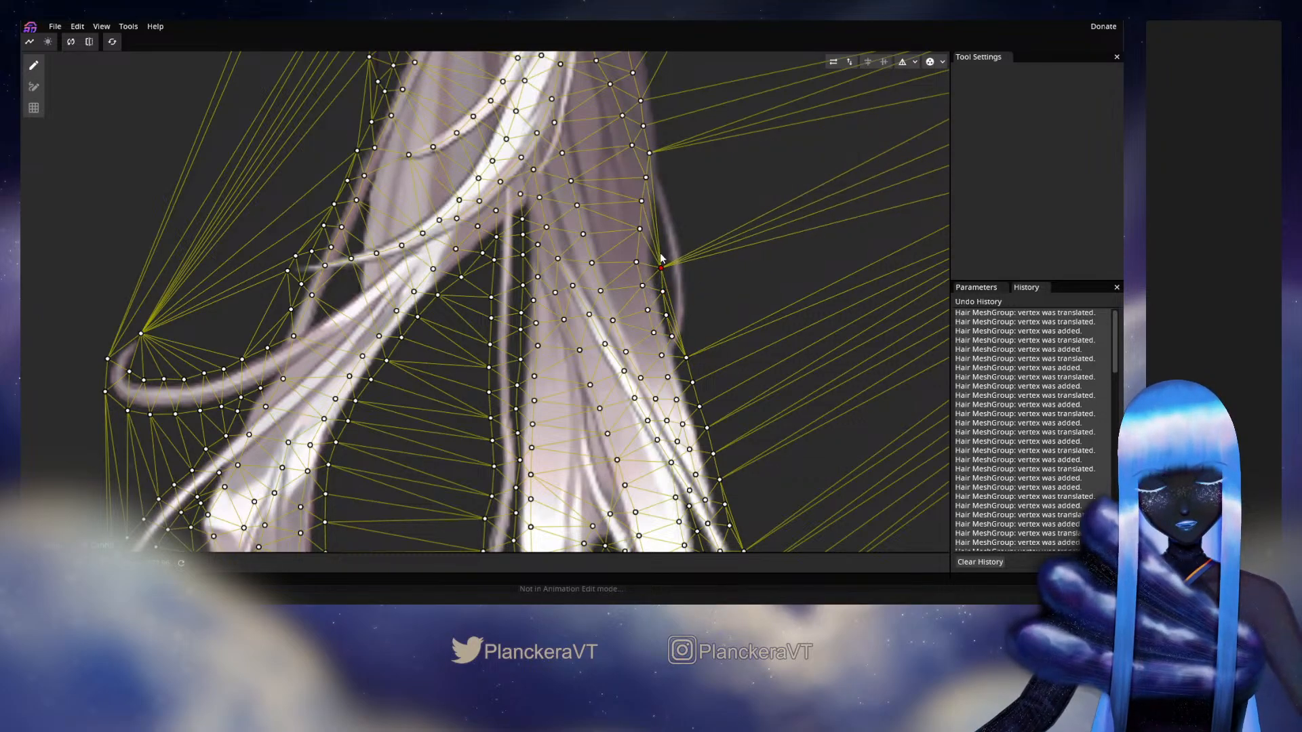
Step: Continue the vertices up the main hair edge past the root of the small curved strand
double_click(658, 249)
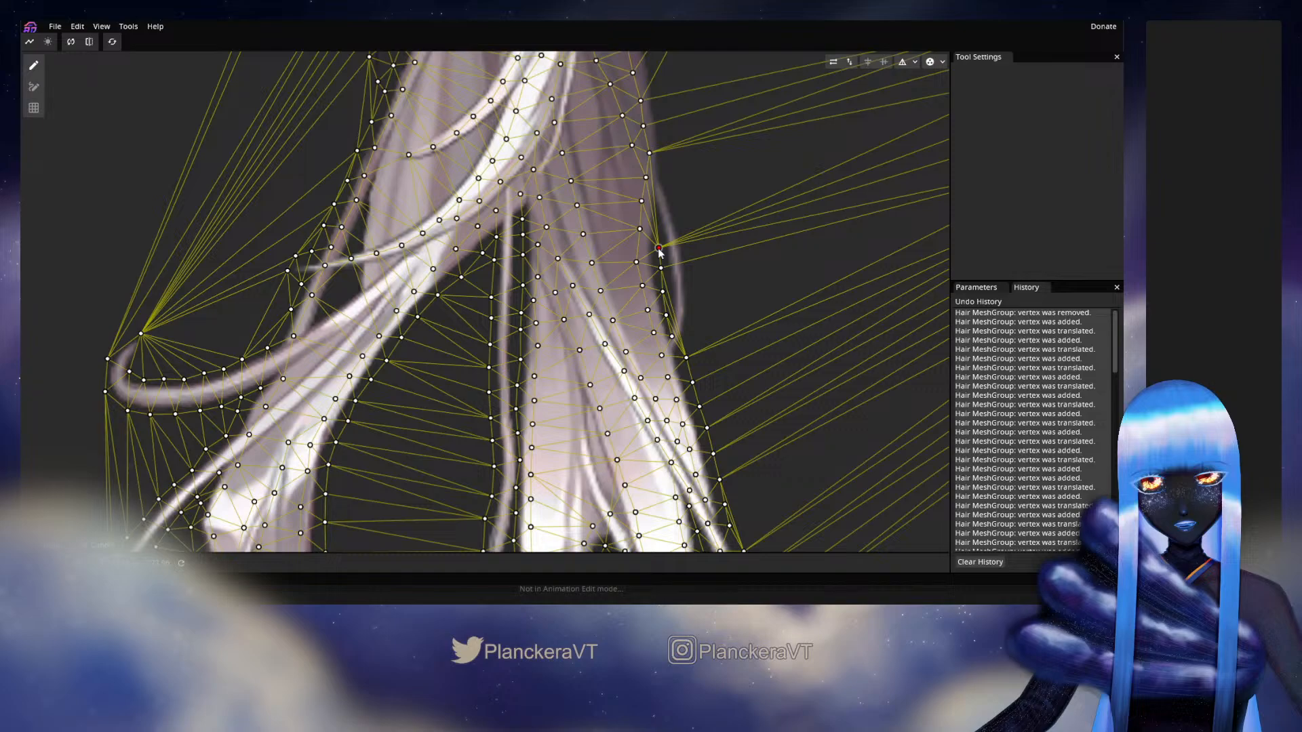
double_click(659, 223)
double_click(655, 201)
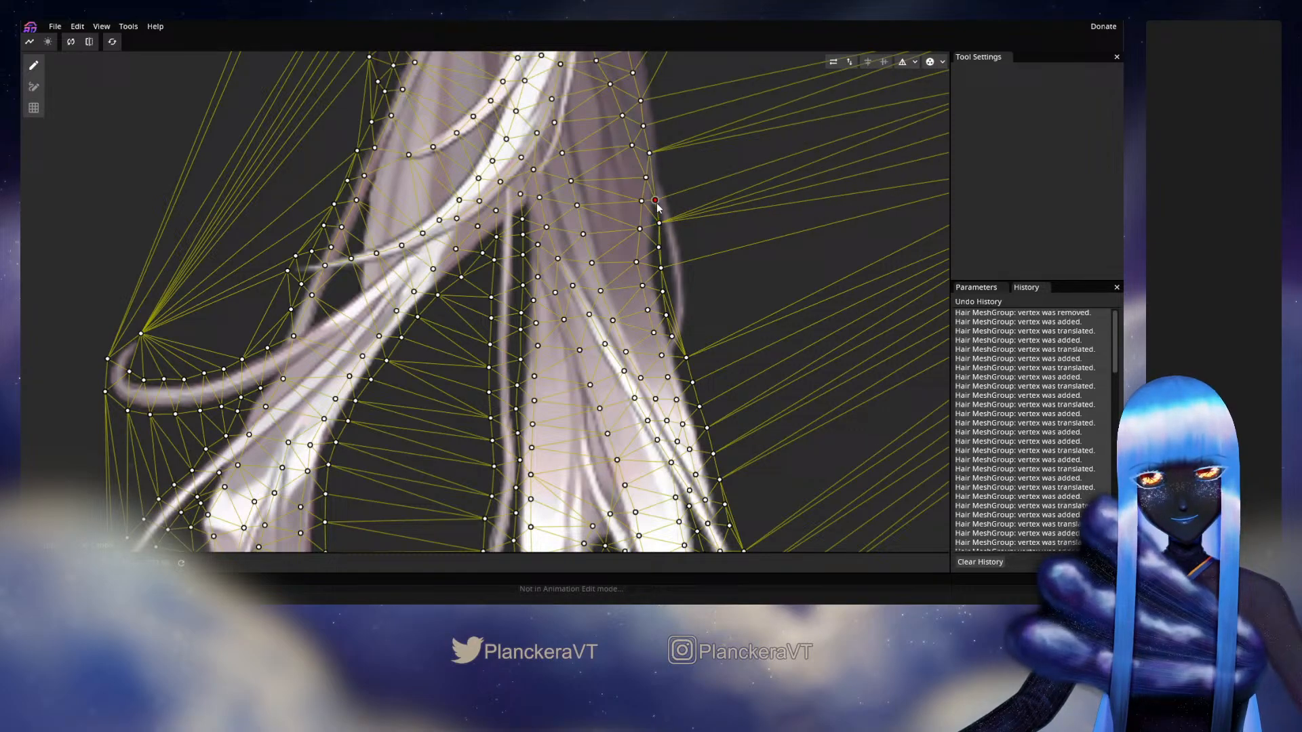
double_click(662, 169)
drag(662, 168, 659, 296)
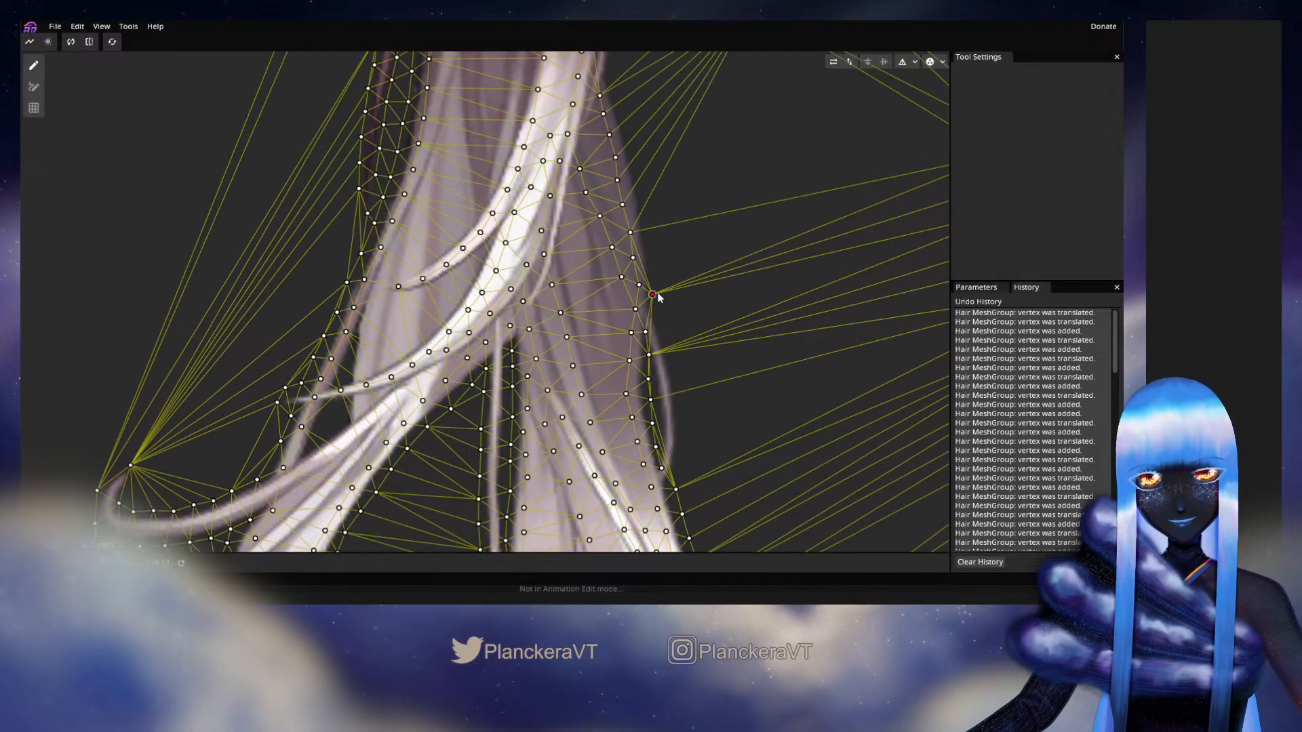
double_click(653, 264)
Step: Add vertices around the small curved strand's tip and up its outer edge, adjusting them for even spacing
scroll(671, 292, down, 3)
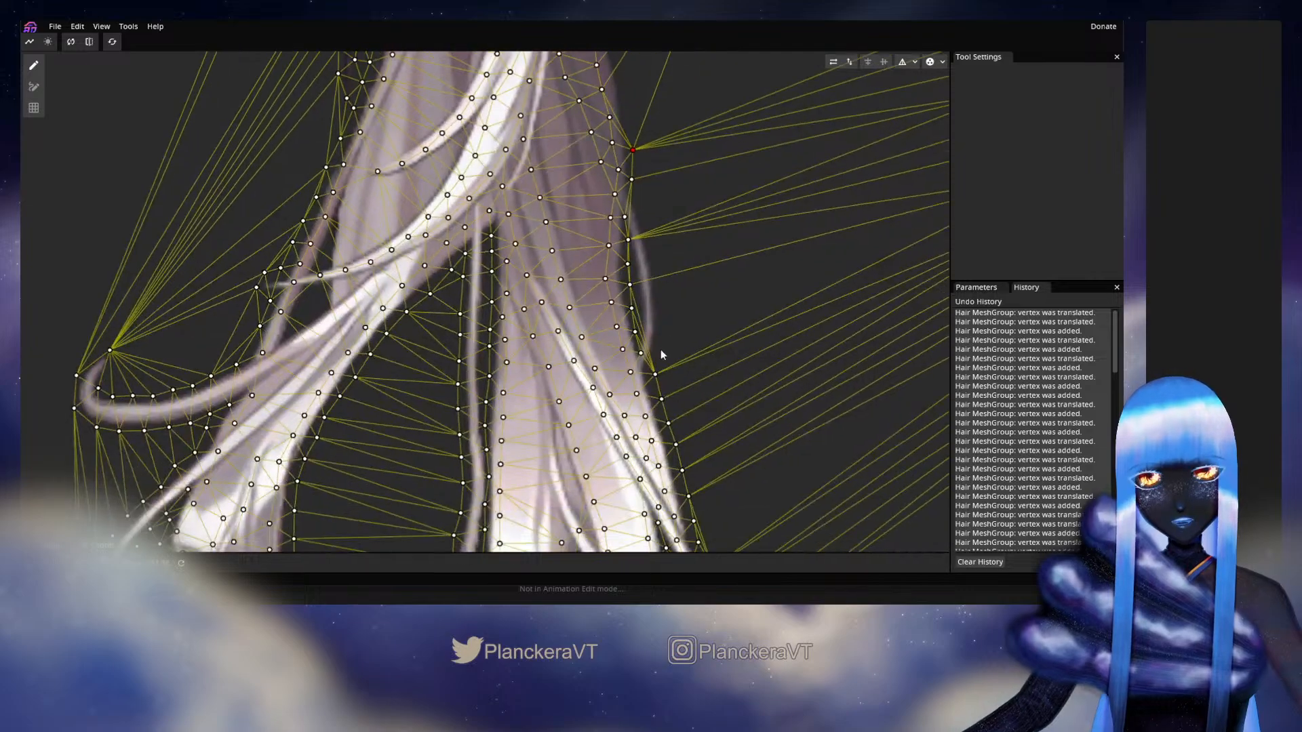
double_click(658, 352)
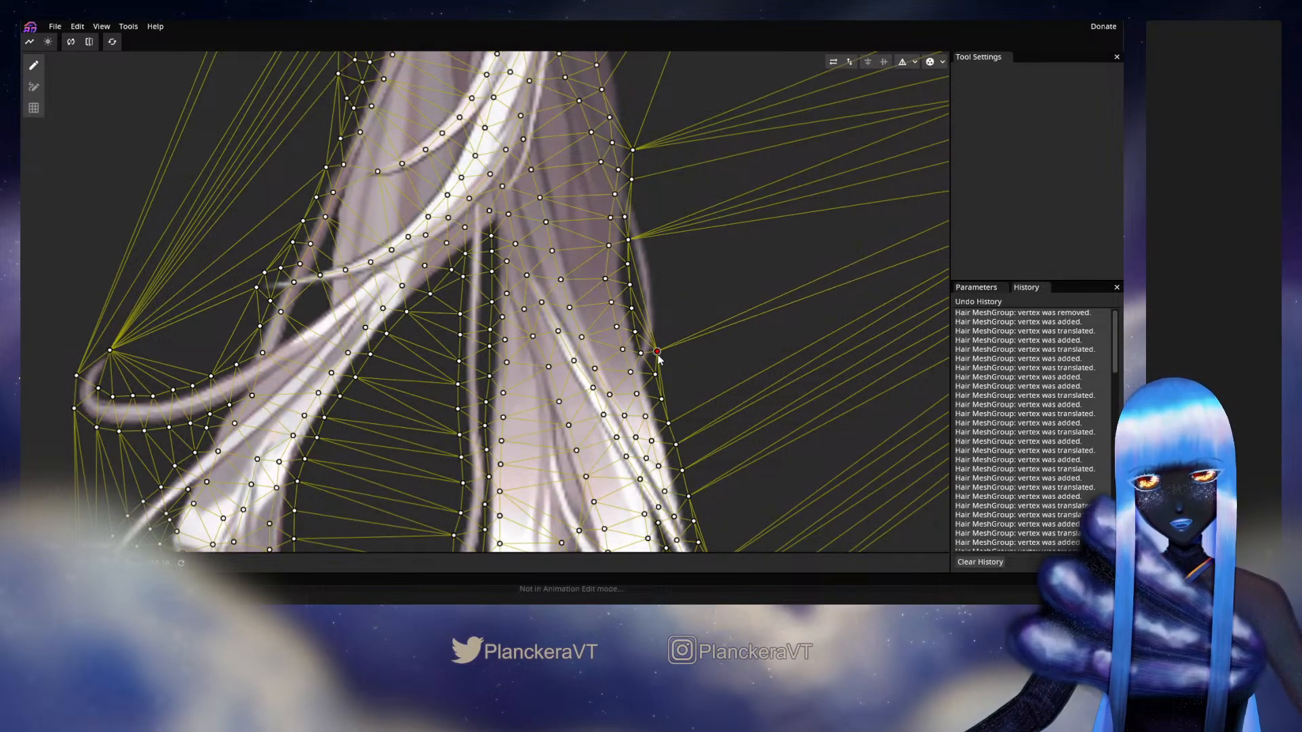
click(657, 351)
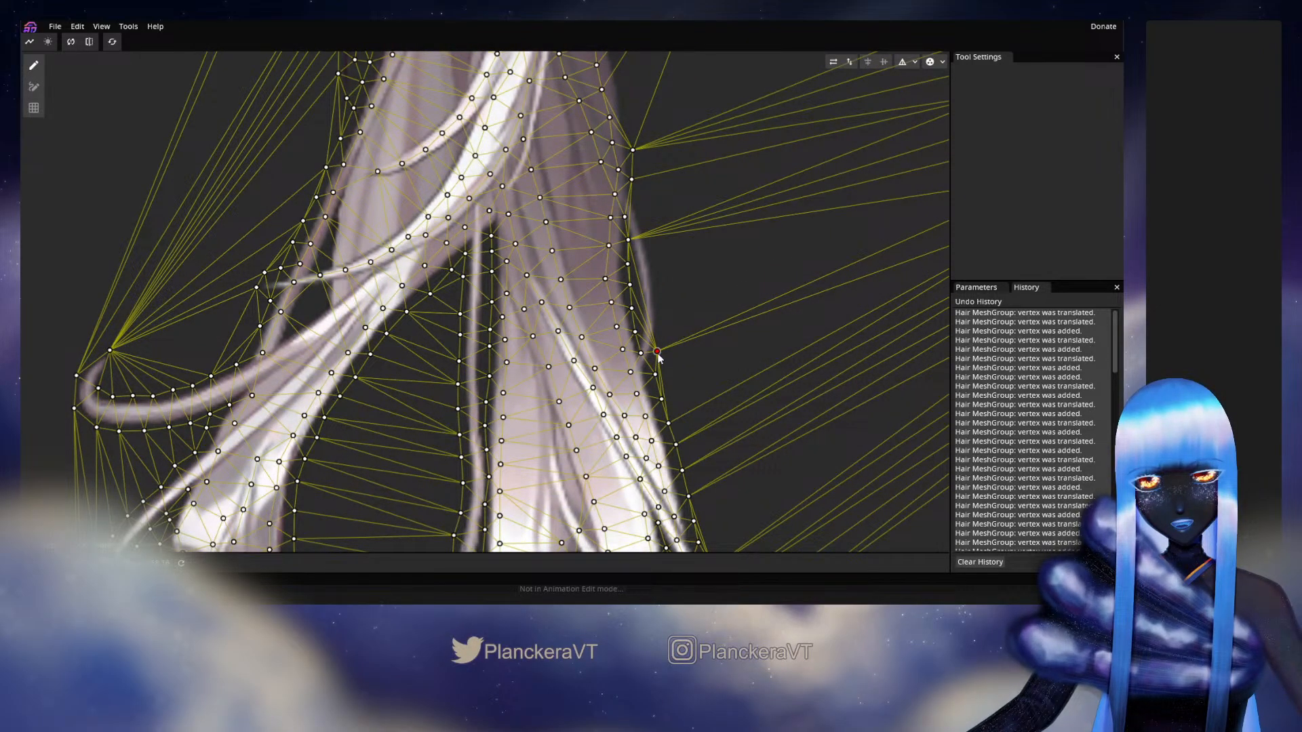
double_click(659, 318)
drag(657, 351, 659, 341)
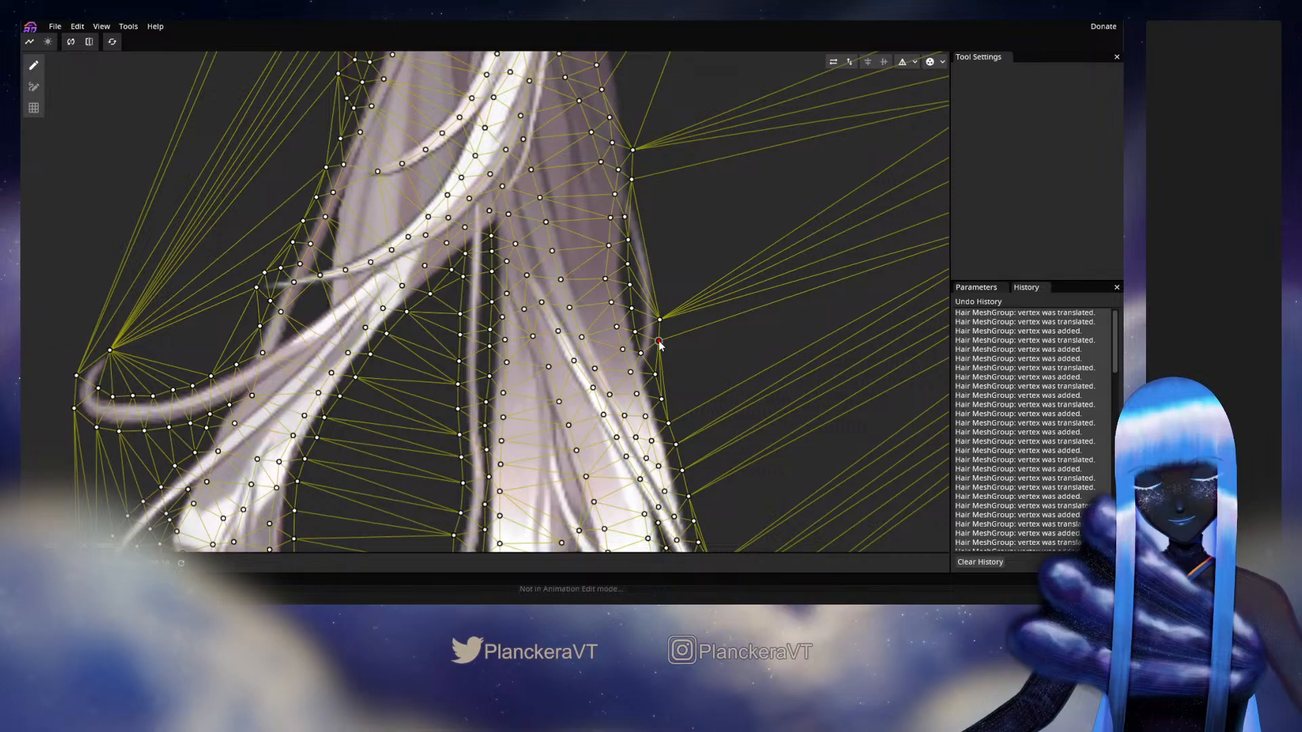
double_click(665, 292)
drag(666, 293, 661, 291)
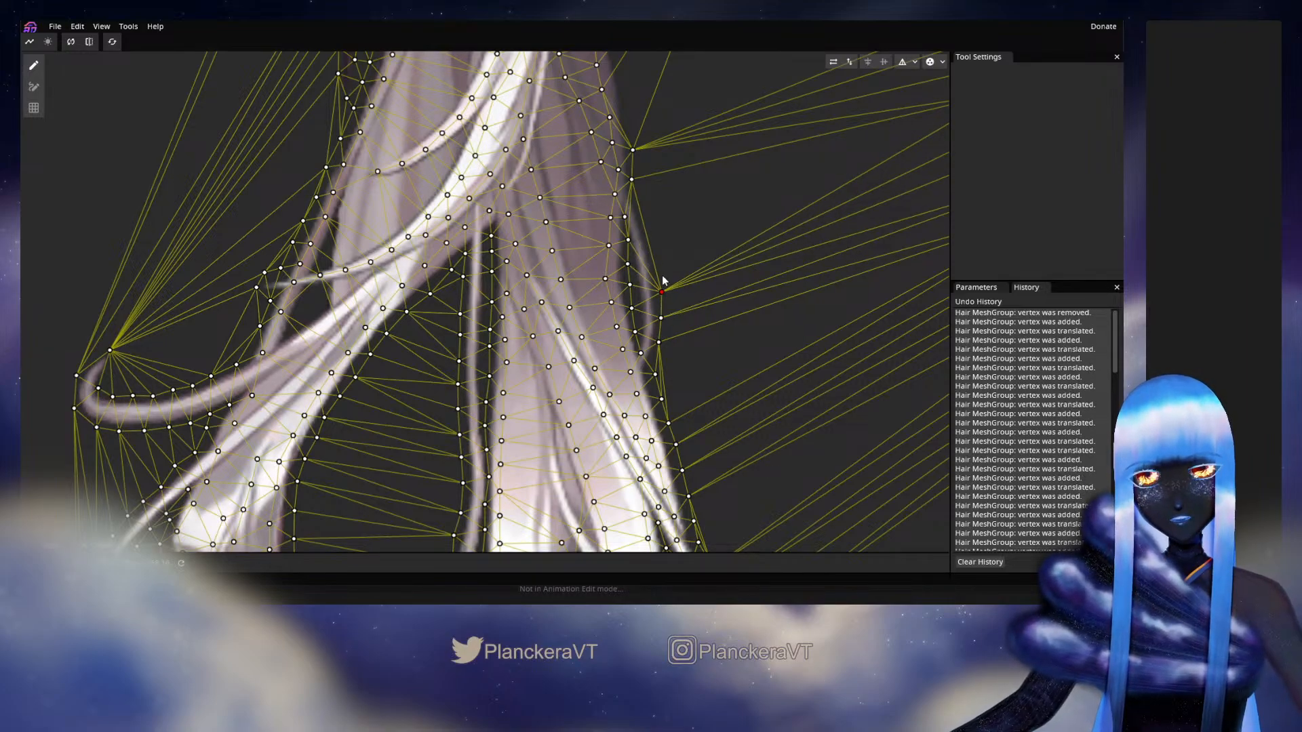
double_click(657, 266)
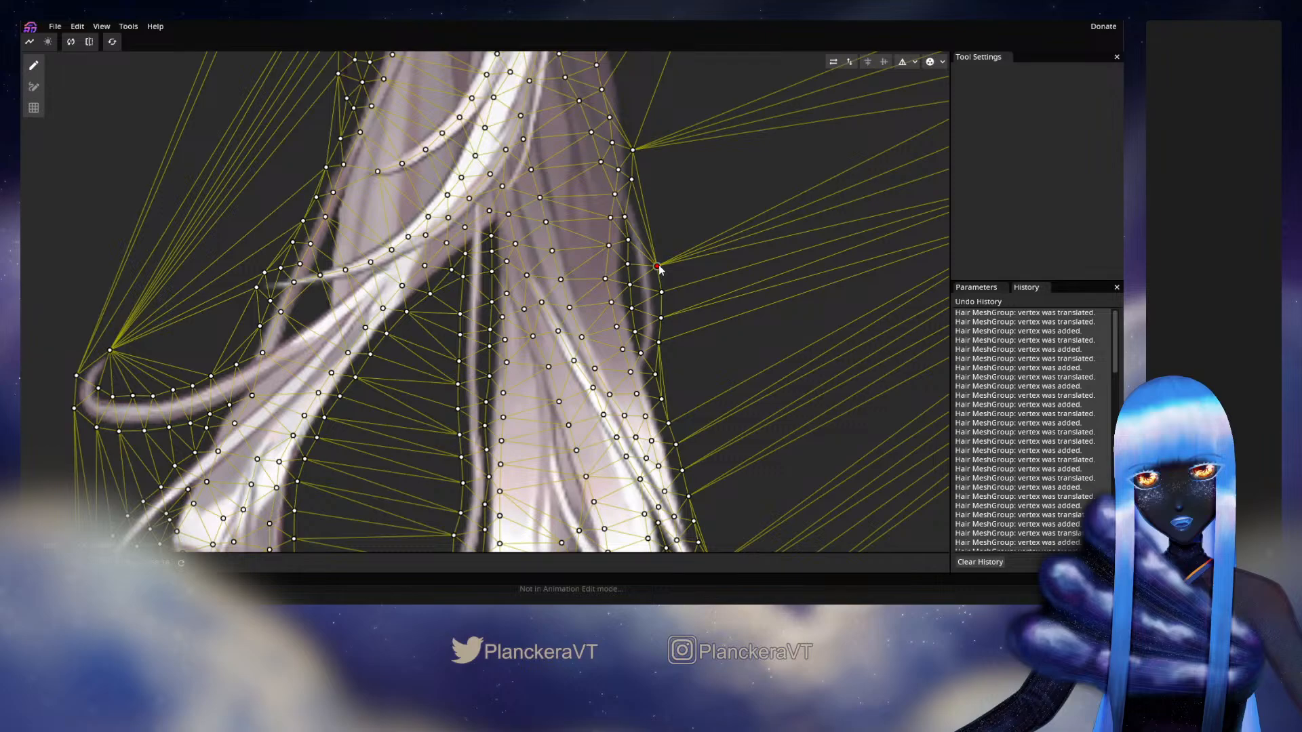
Step: Finish the vertices around the top of the small curved strand and realign those where it meets the main hair
double_click(655, 238)
drag(656, 238, 661, 371)
double_click(652, 217)
double_click(638, 311)
mouse_move(638, 314)
mouse_down()
mouse_move(639, 326)
mouse_move(628, 307)
mouse_move(639, 316)
mouse_up()
mouse_move(665, 306)
mouse_down()
mouse_move(673, 359)
mouse_move(638, 330)
mouse_move(636, 308)
mouse_up()
double_click(639, 333)
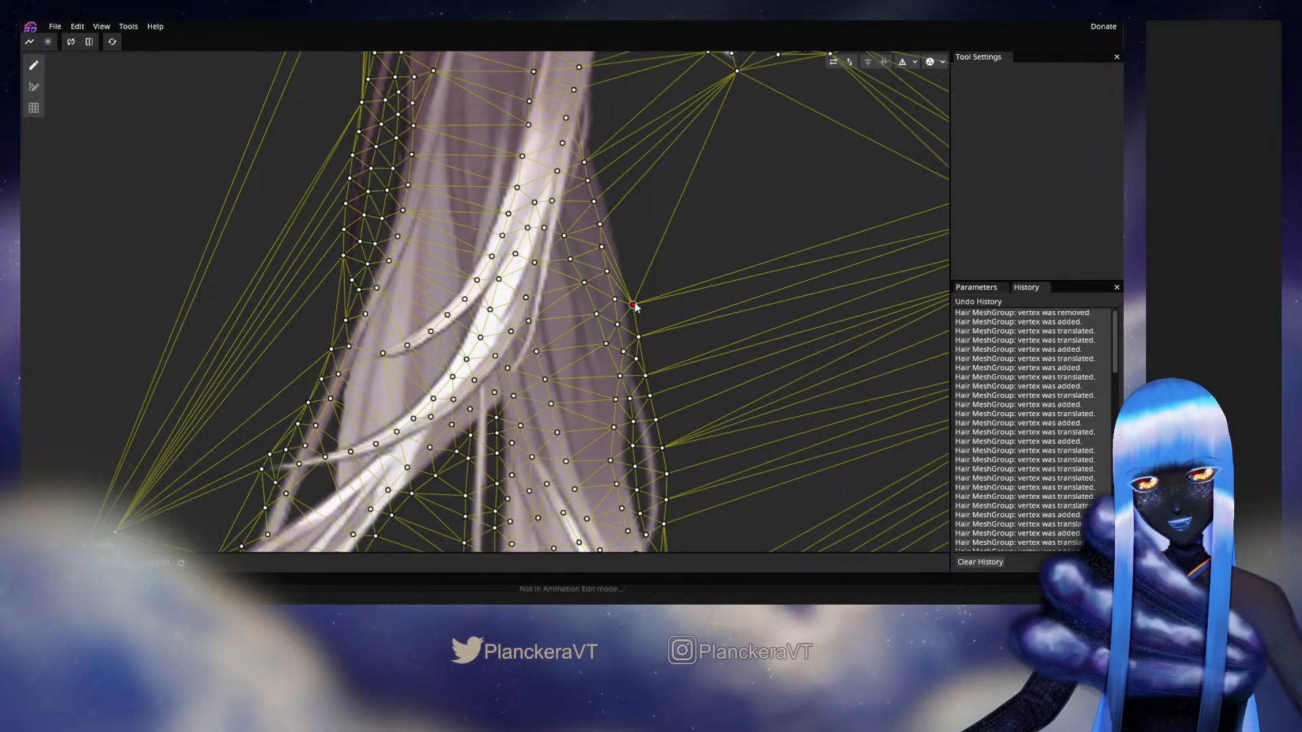
Step: Continue evenly spaced outer vertices up the main hair edge to where it narrows beneath the bangs
double_click(631, 276)
double_click(628, 250)
double_click(623, 233)
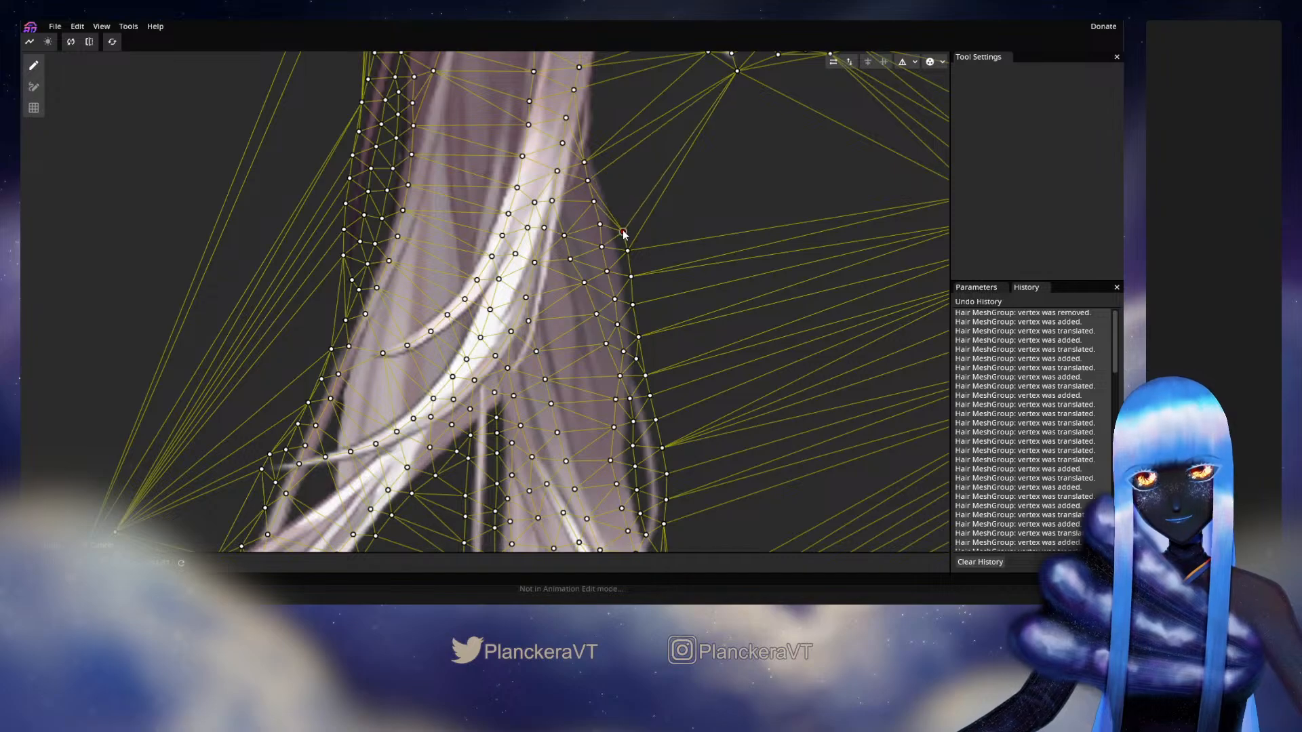
double_click(617, 211)
drag(637, 245, 657, 352)
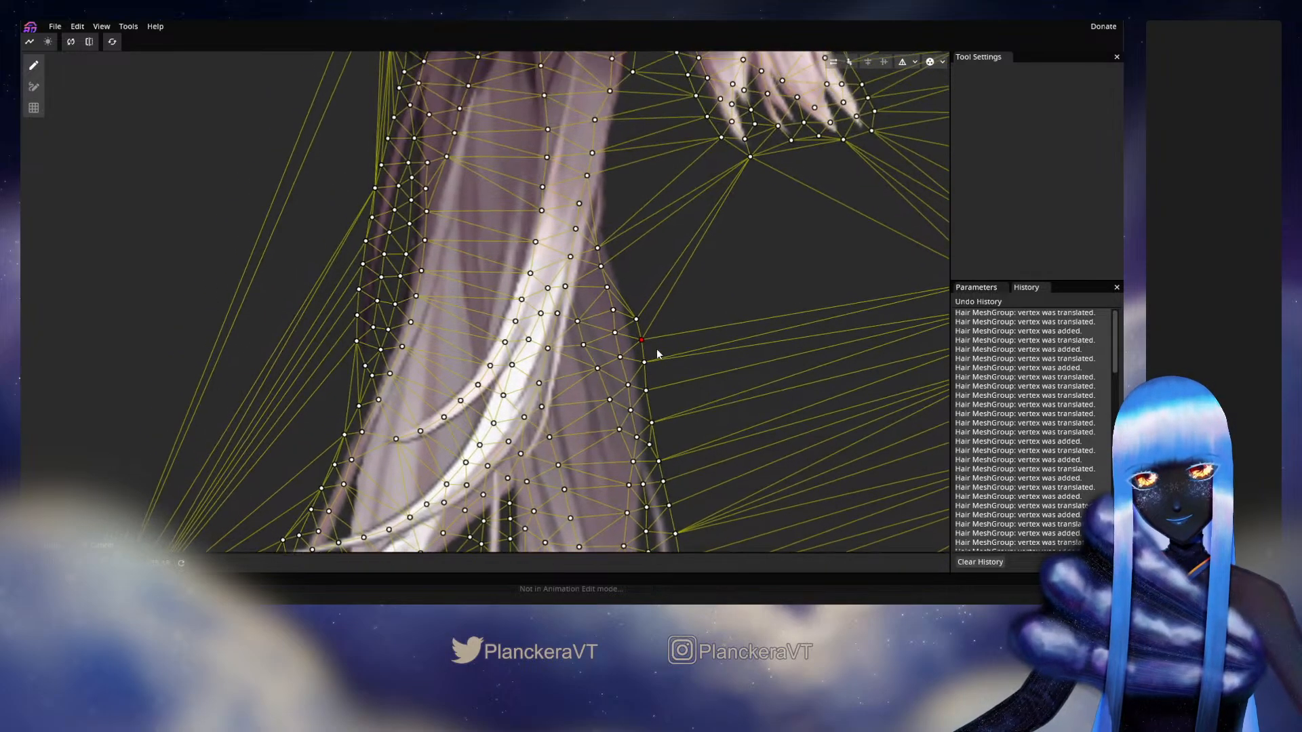
double_click(633, 294)
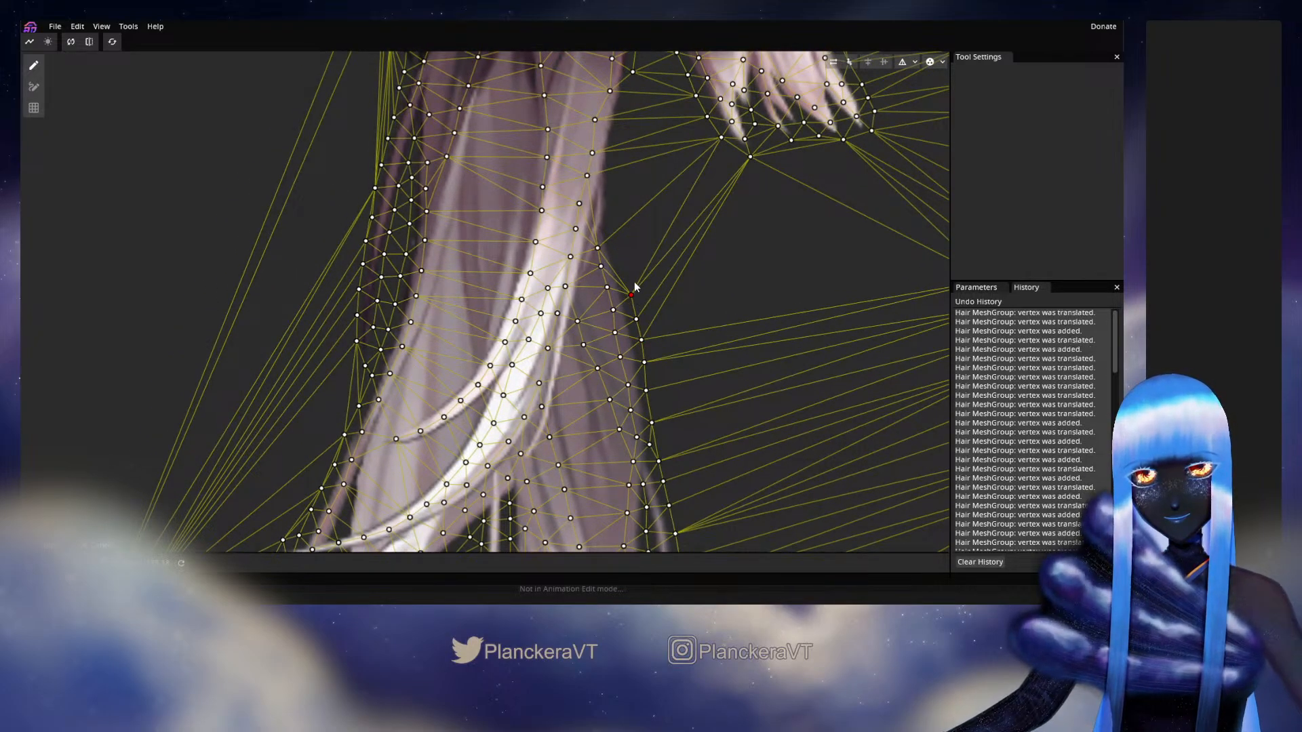
double_click(633, 268)
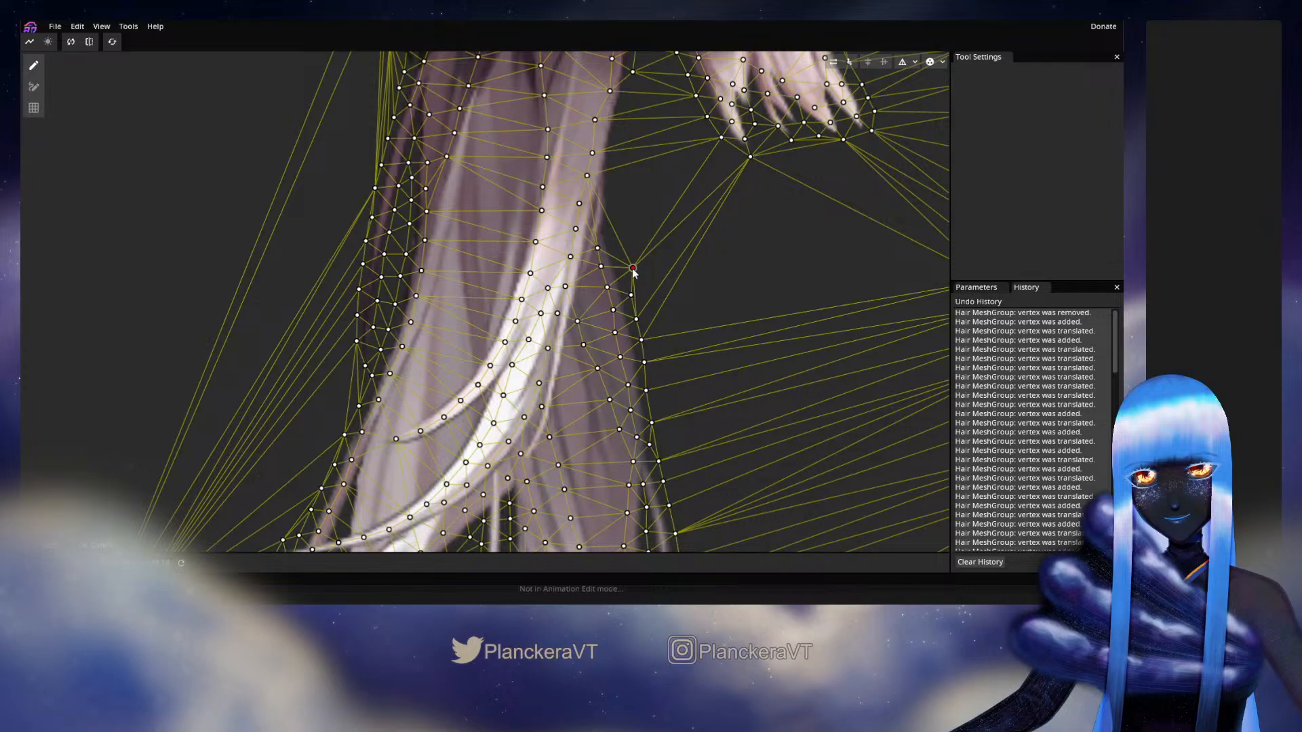
drag(632, 269, 644, 313)
Step: Extend the outer vertices up the side hair's inner edge to the existing vertices beside the bangs
double_click(610, 222)
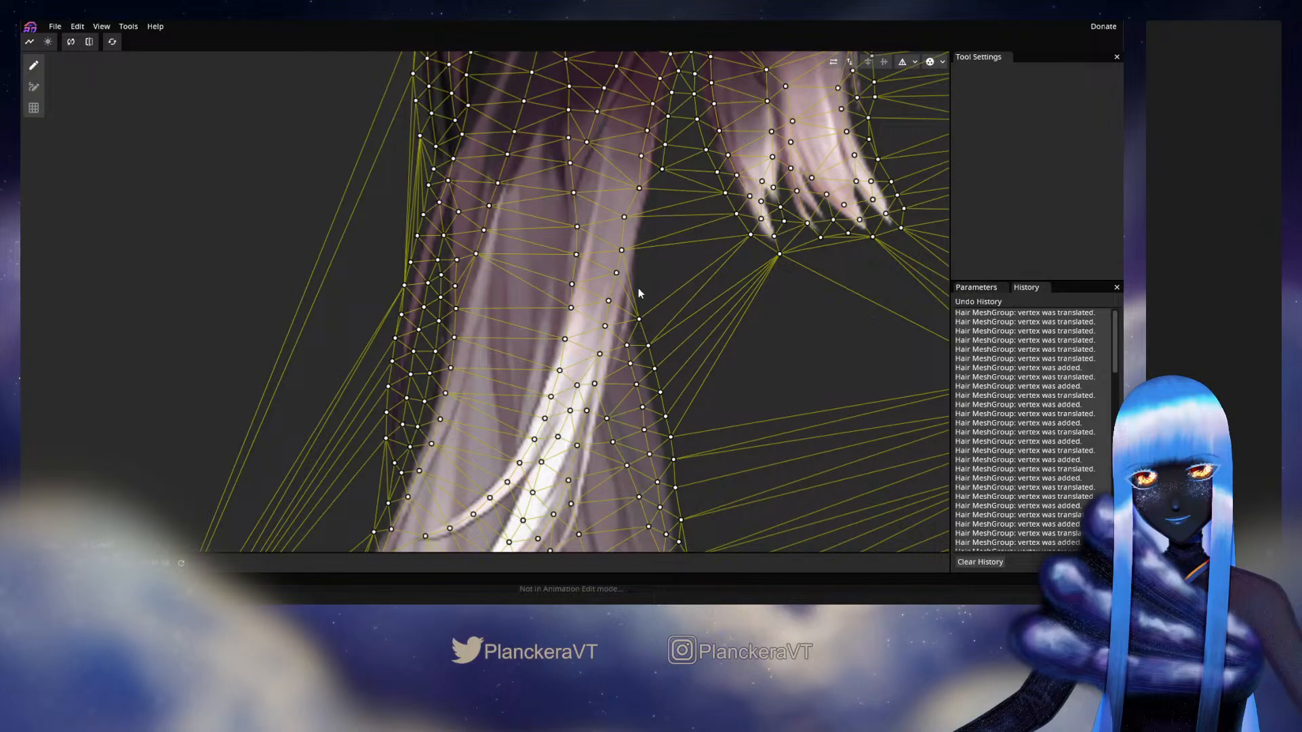
double_click(637, 292)
double_click(640, 266)
double_click(645, 242)
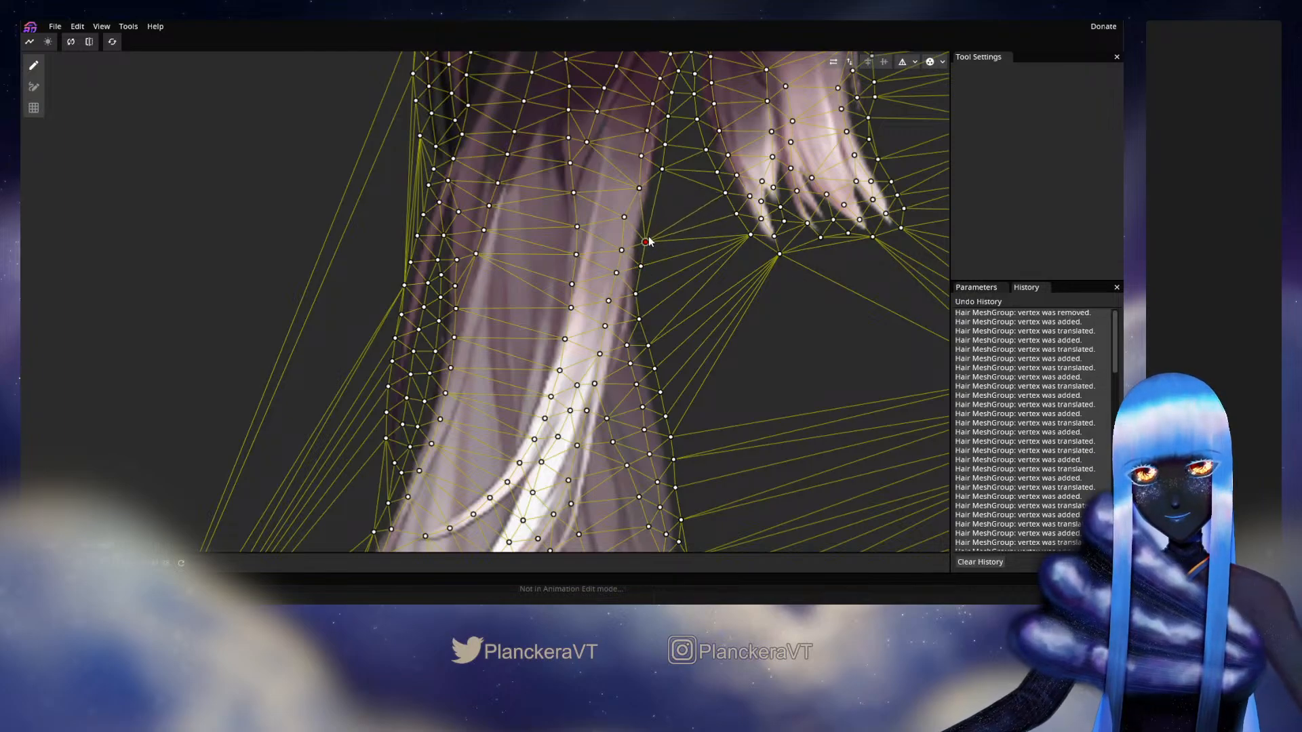
double_click(653, 215)
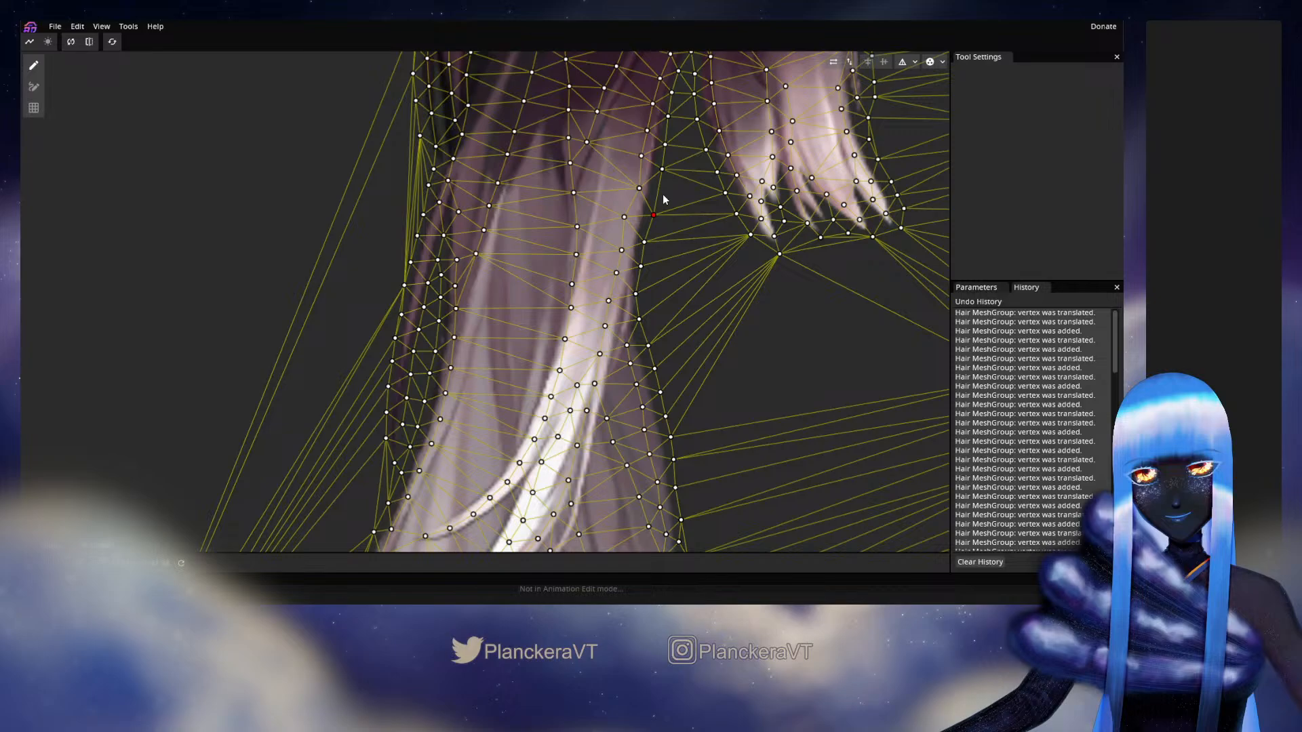
Step: Examine the mesh coverage from the bangs up to the crown of the hair
drag(664, 199, 599, 352)
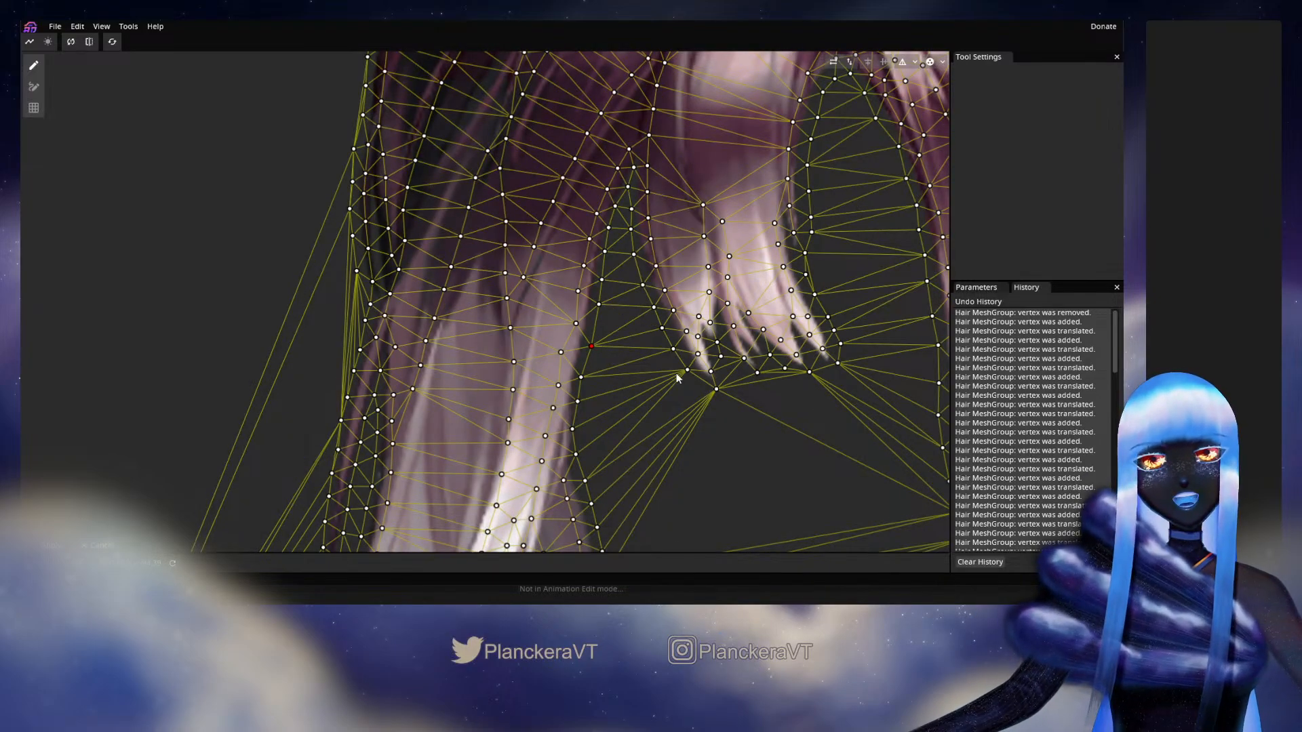
scroll(676, 372, down, 2)
drag(678, 385, 609, 452)
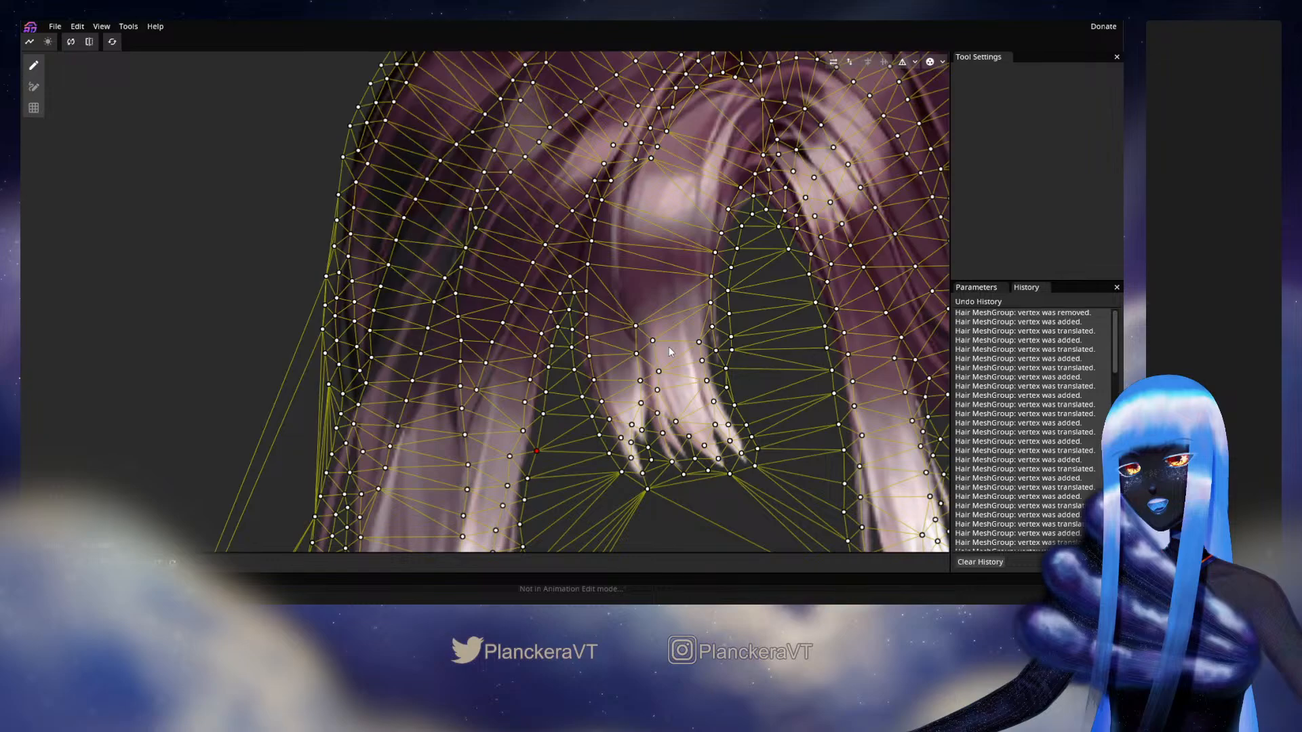
scroll(670, 352, down, 5)
drag(688, 308, 663, 412)
scroll(663, 412, up, 1)
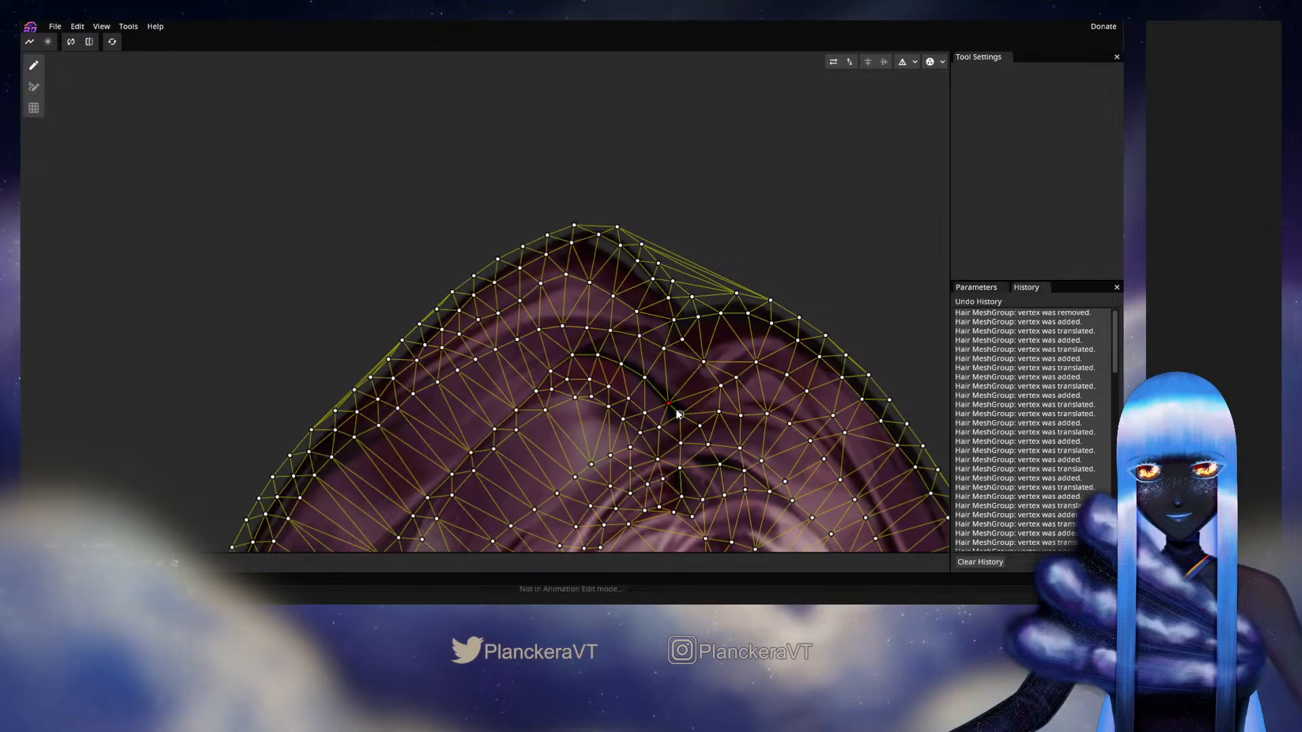
drag(677, 412, 608, 388)
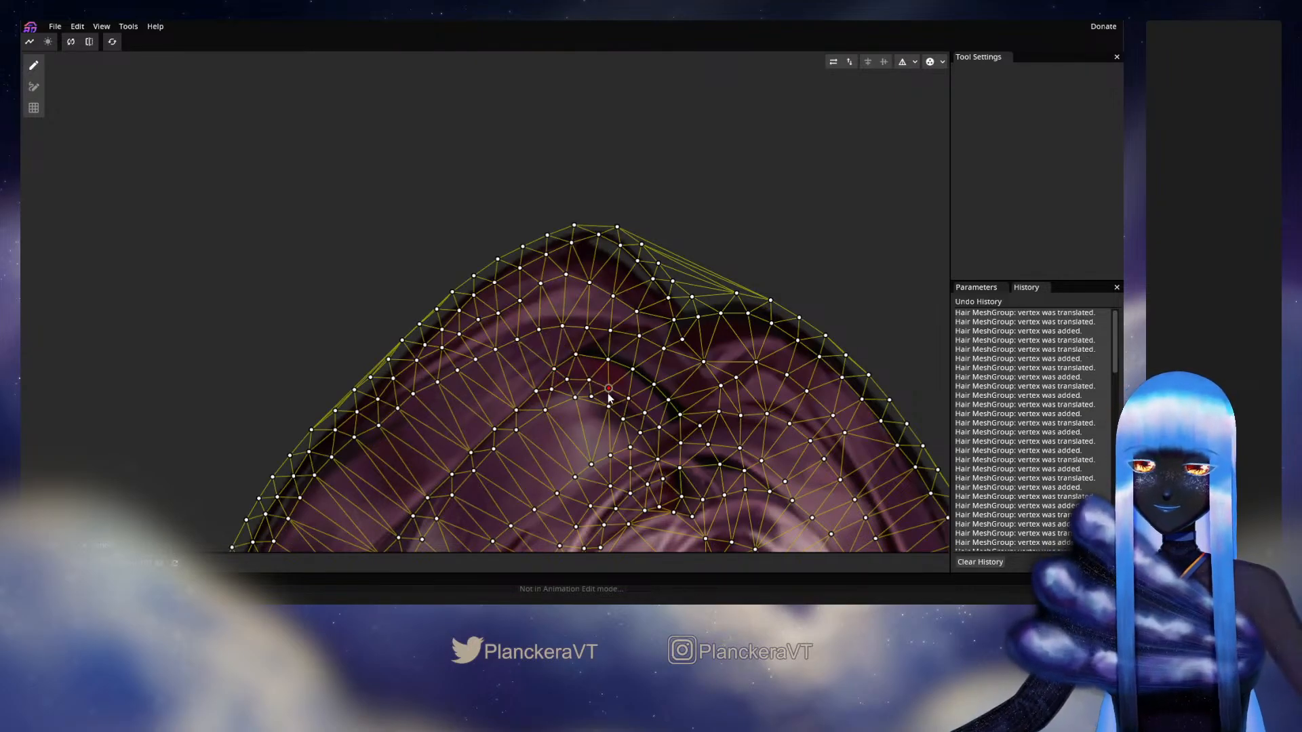
click(680, 414)
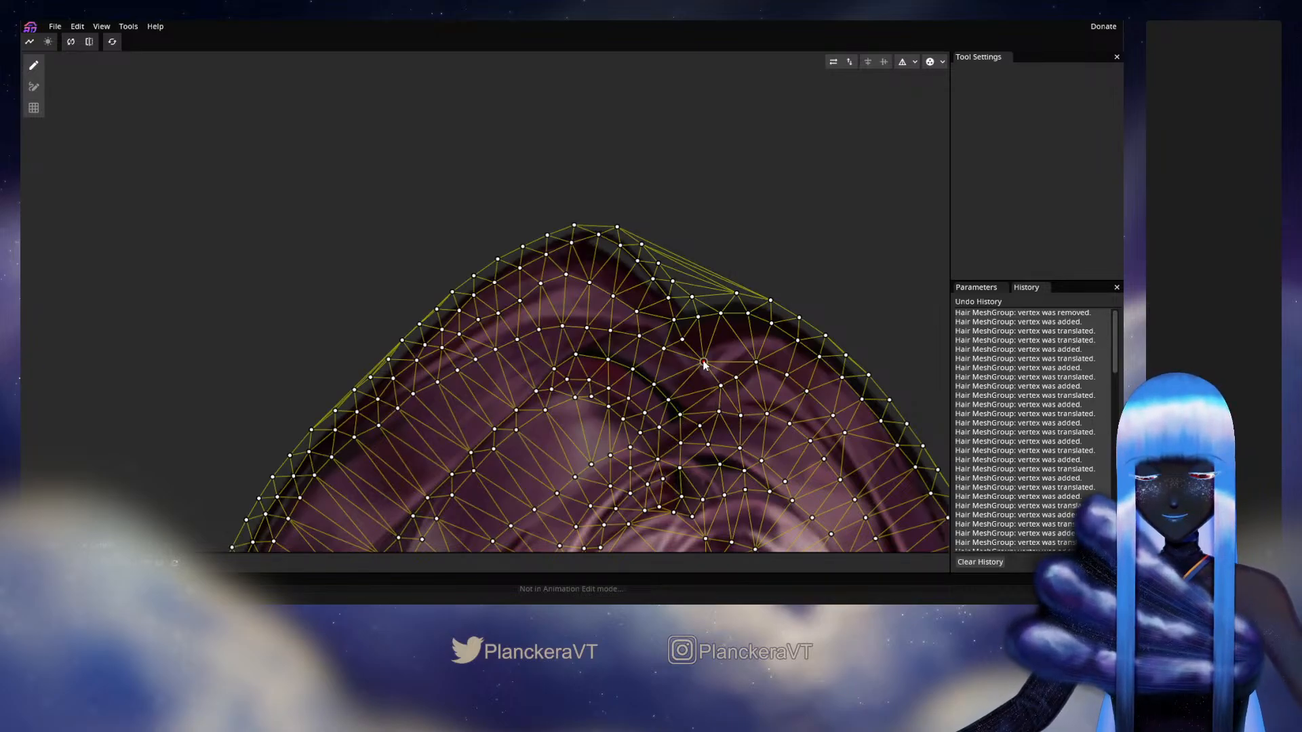
Step: Reposition the interior vertices across the crown beside the parting so the row follows the hair strands
drag(703, 363, 664, 352)
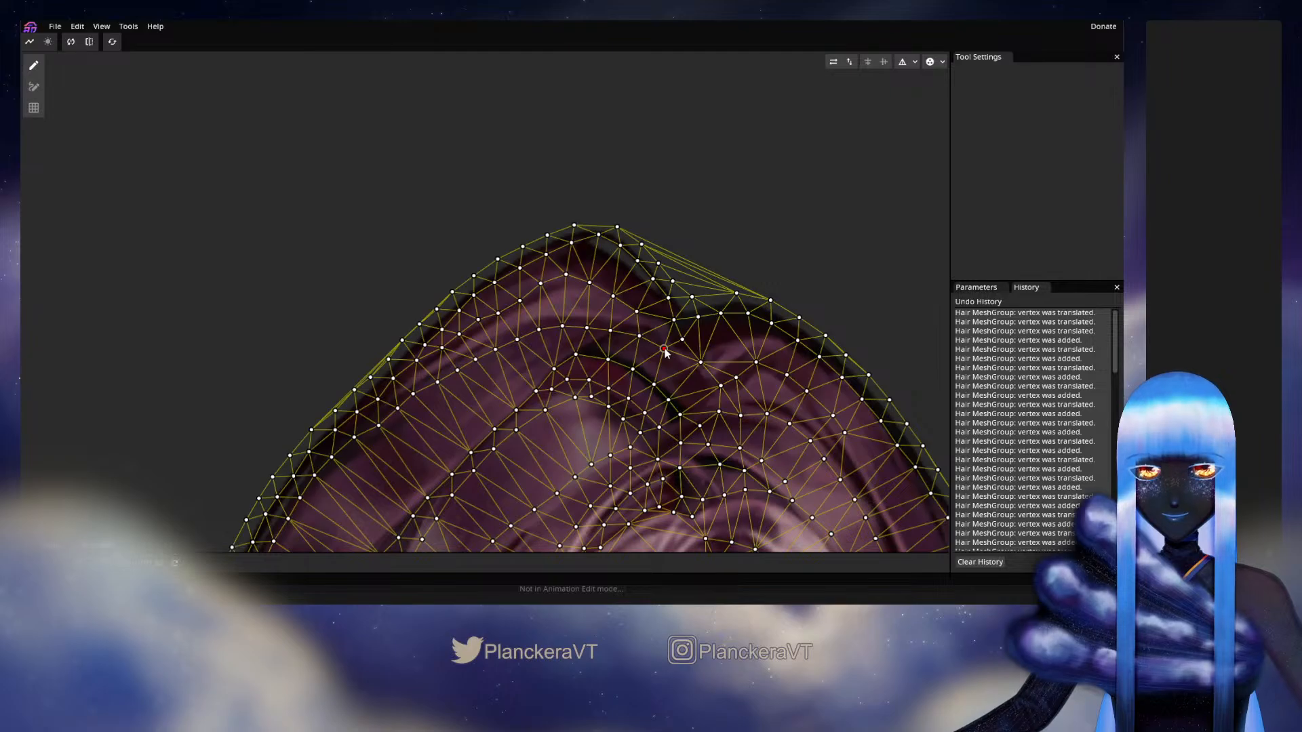
drag(665, 351, 569, 326)
click(566, 326)
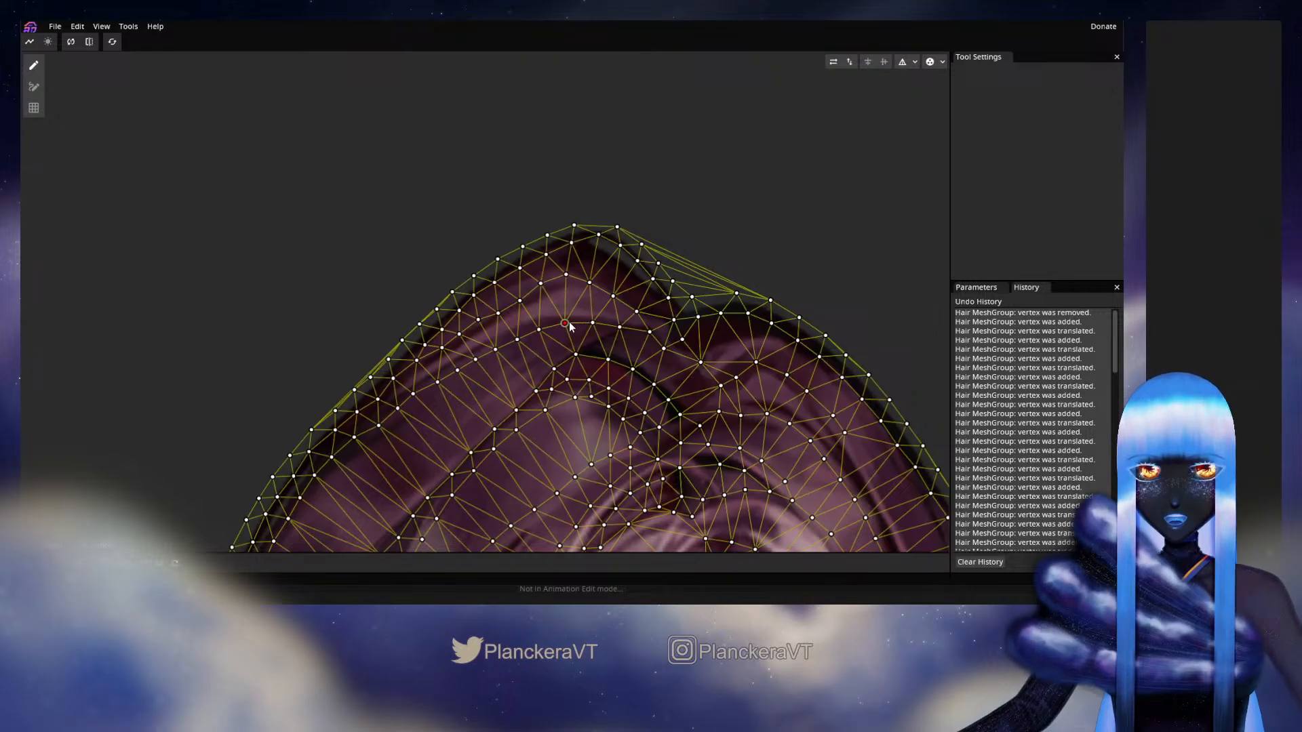
click(691, 384)
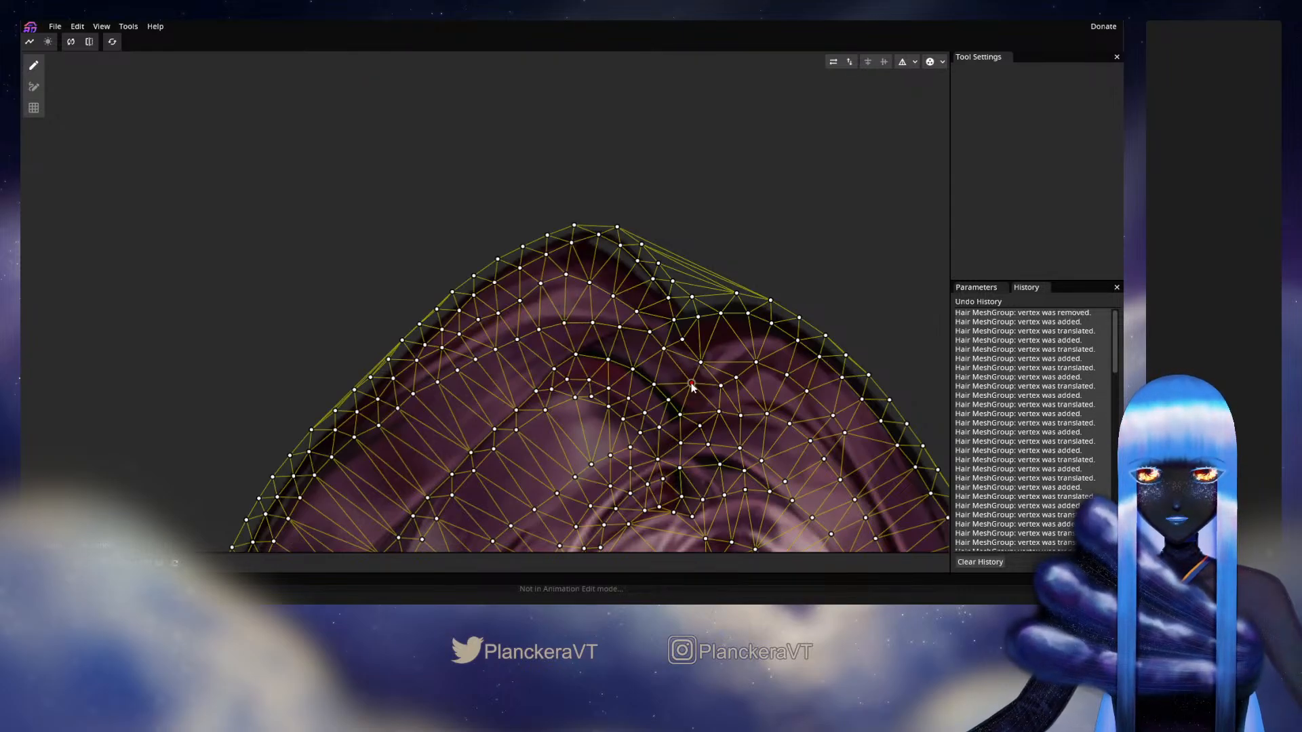
double_click(674, 368)
drag(691, 384, 671, 366)
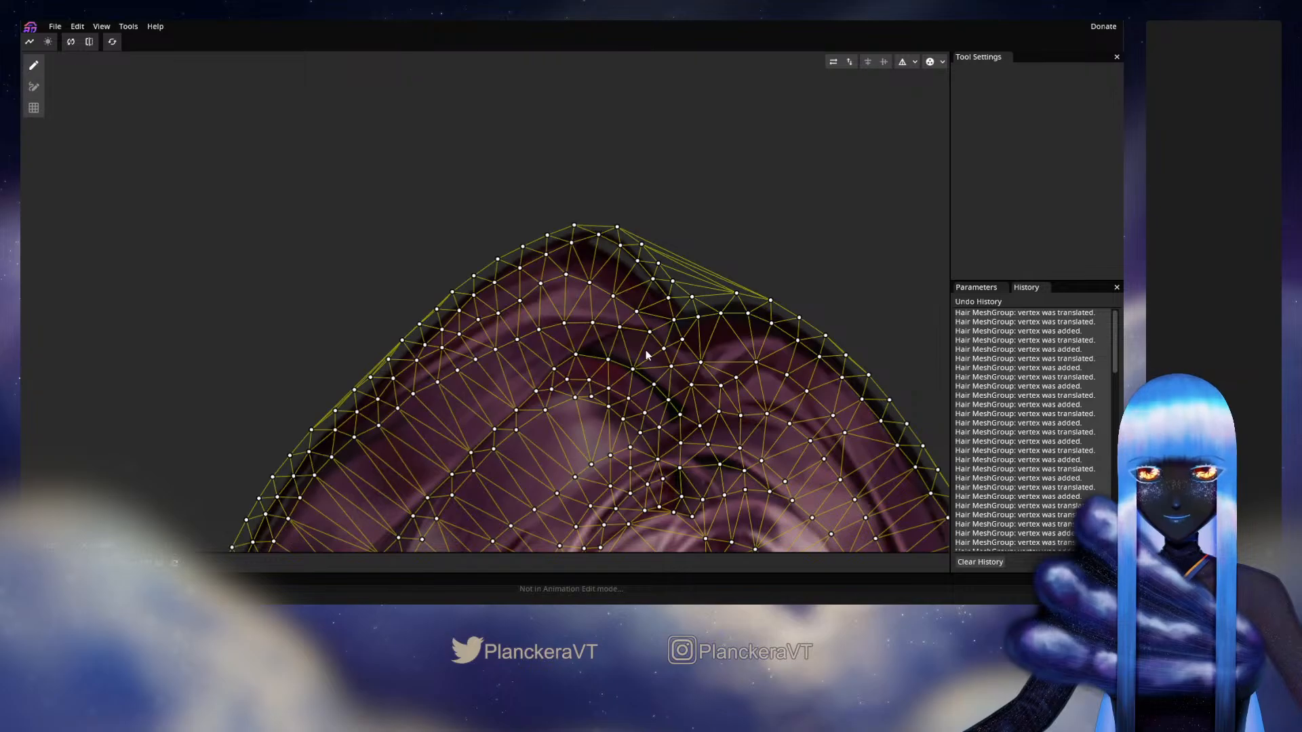
Step: Add spaced vertices just above the dark fold under the crown and align those where it meets the parting
click(646, 354)
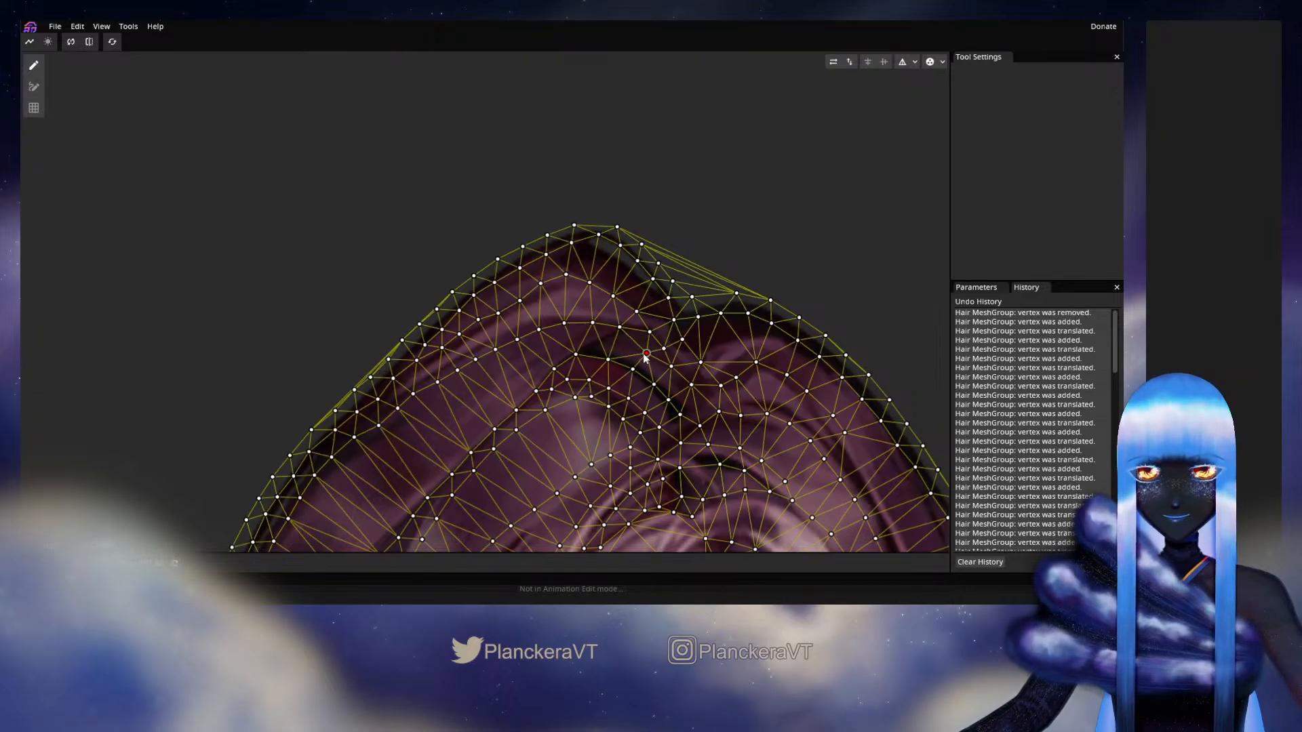
drag(644, 354, 645, 354)
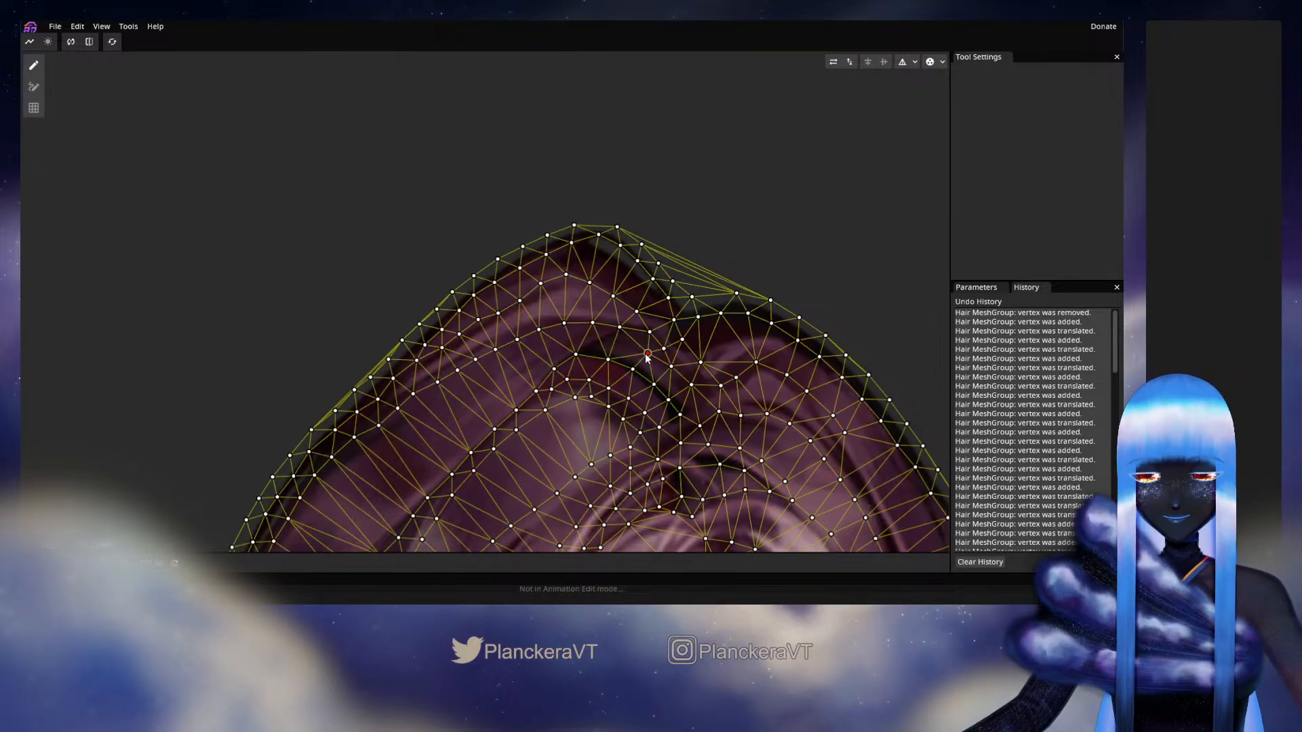
click(602, 336)
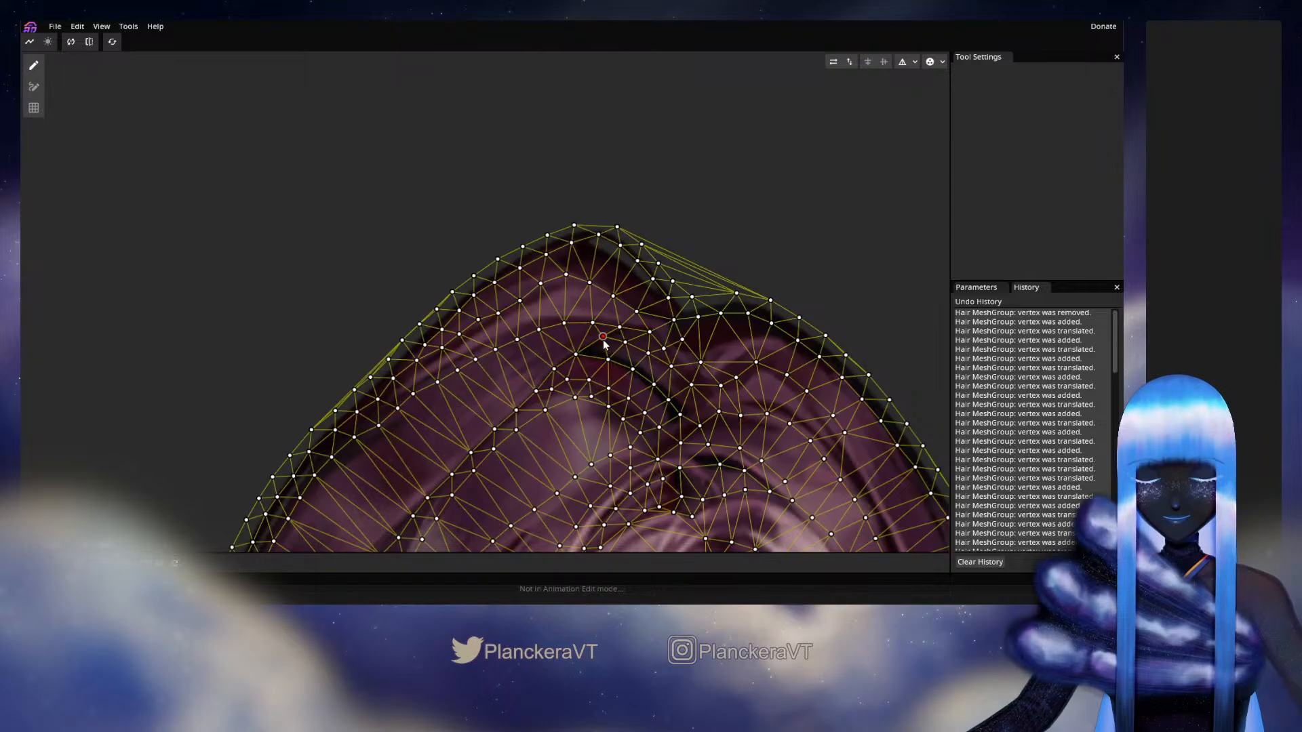
click(673, 371)
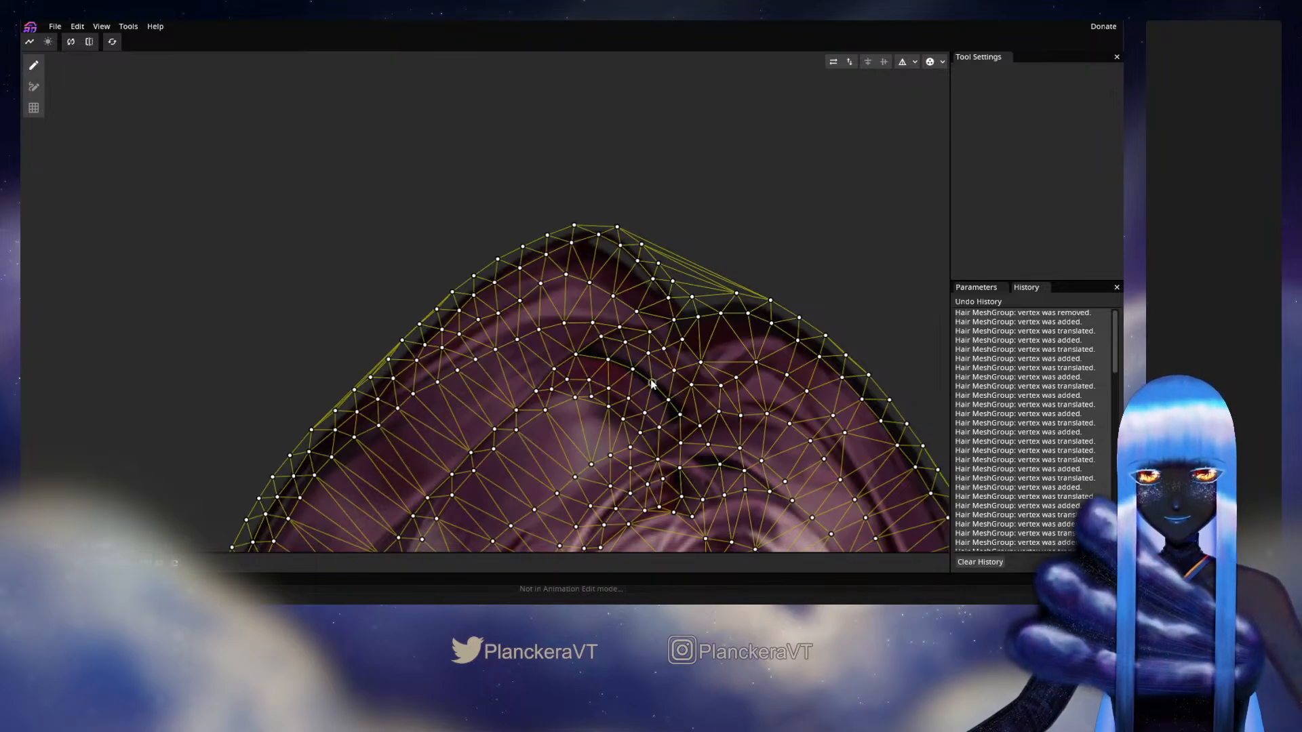
click(652, 382)
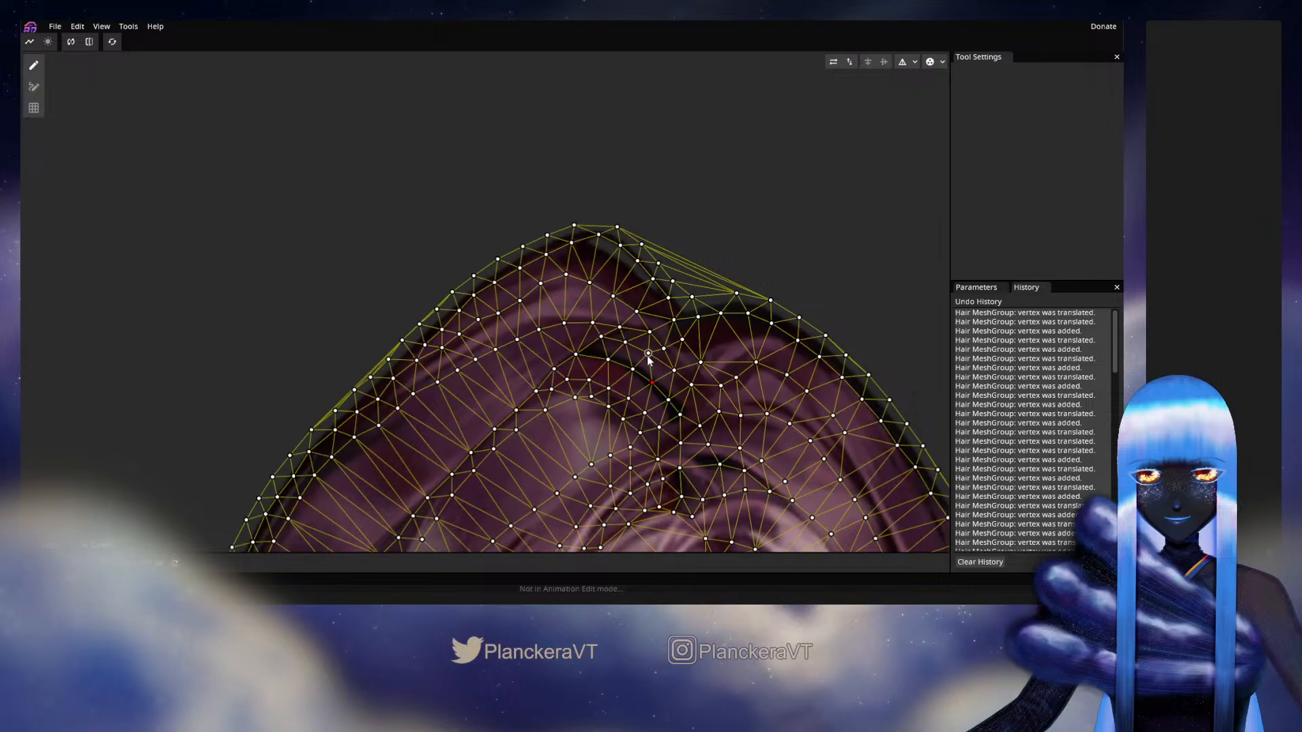
click(648, 354)
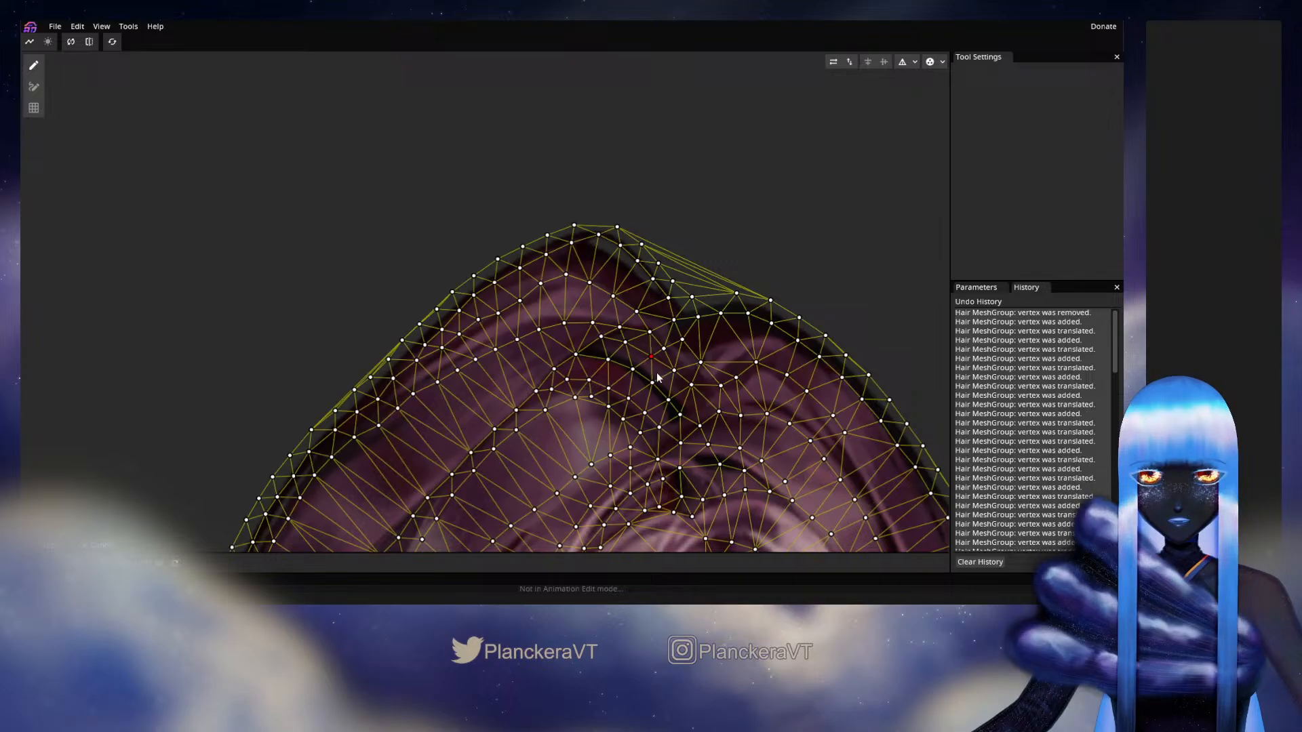
Step: Extend the vertex row past the upper end of the dark fold and even out its spacing
click(560, 343)
drag(567, 351, 580, 348)
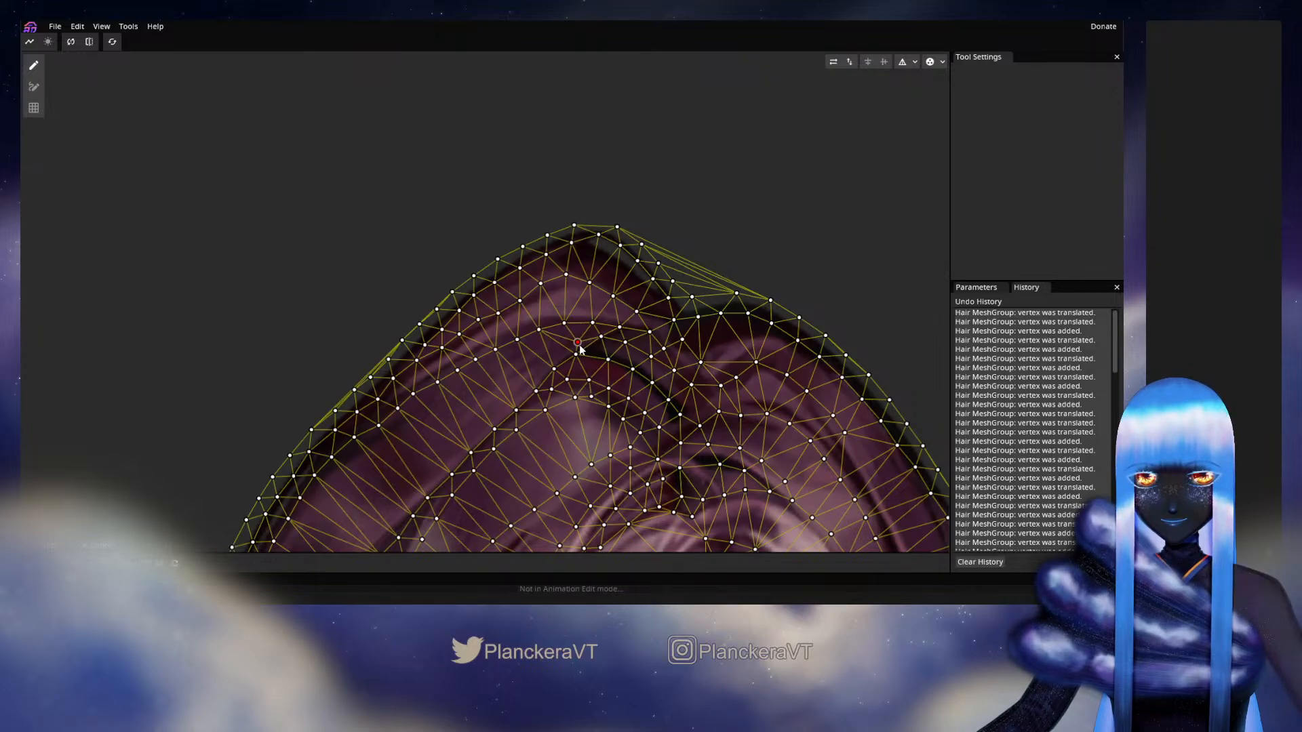
drag(580, 348, 557, 342)
double_click(556, 342)
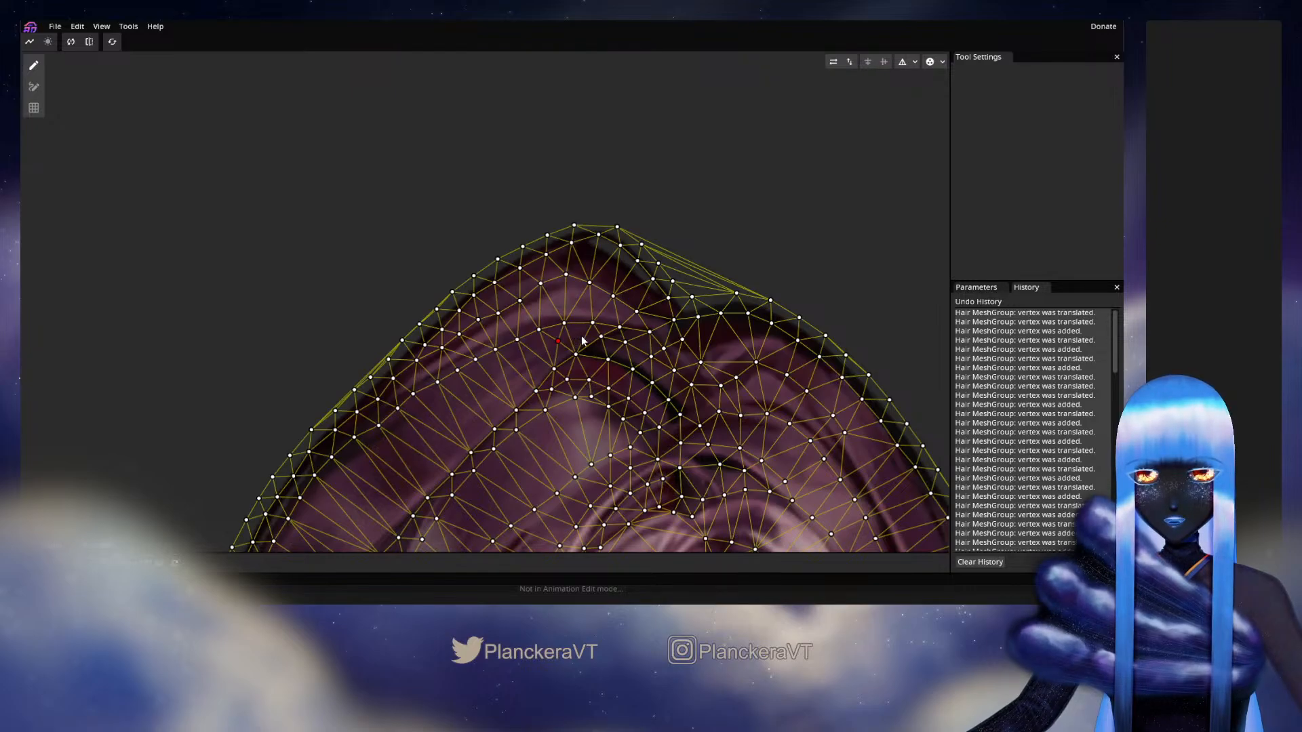
click(580, 337)
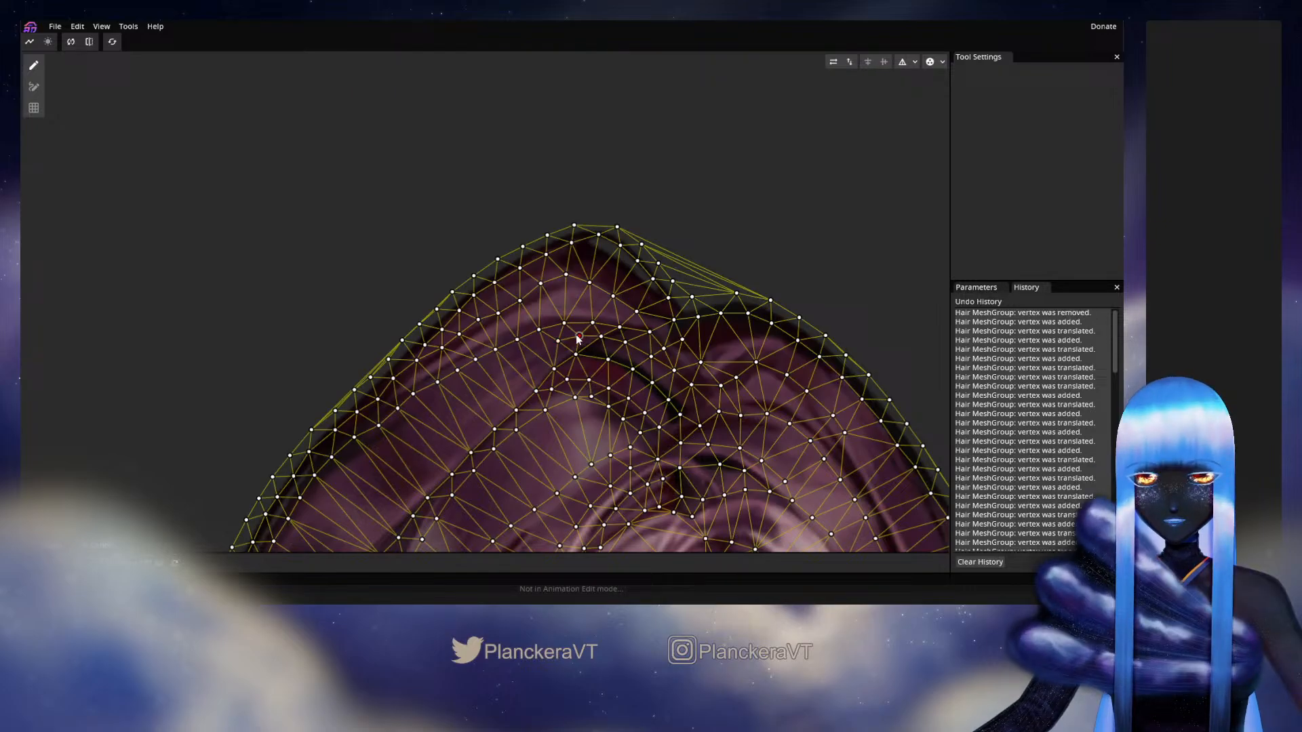
click(544, 350)
double_click(535, 346)
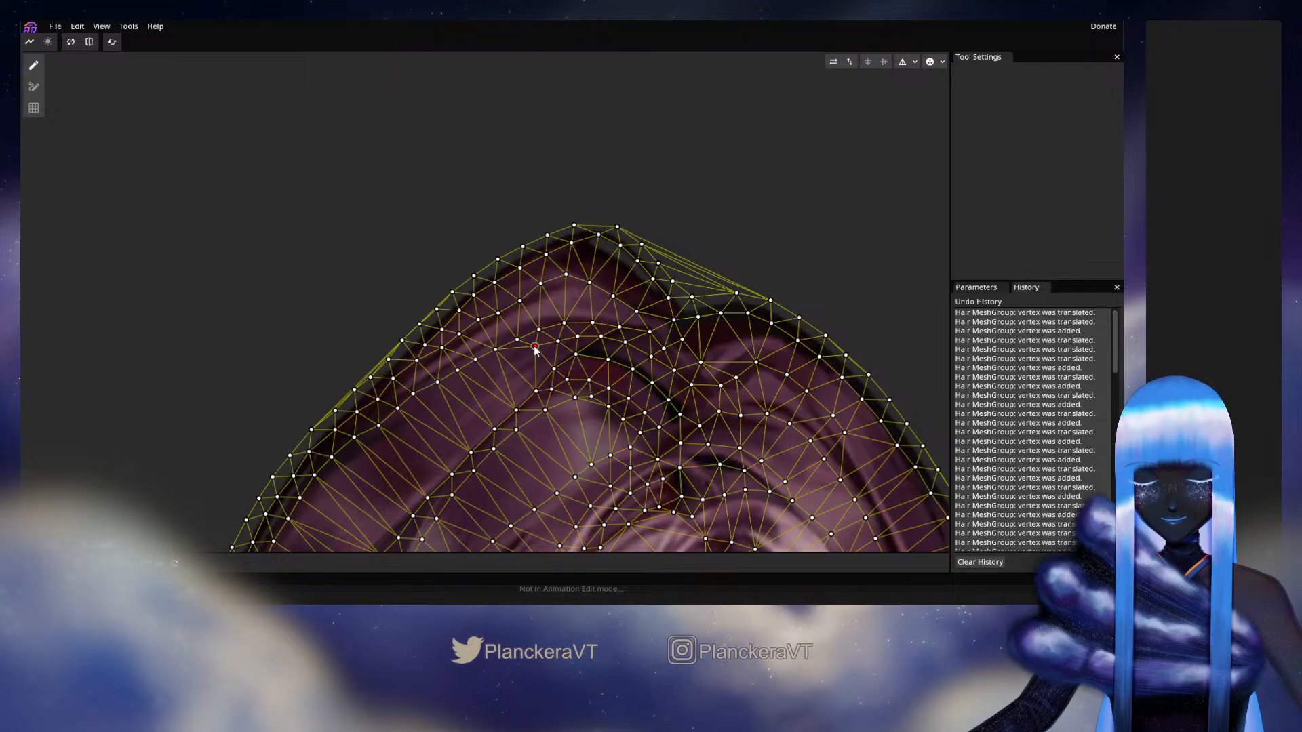
click(557, 341)
drag(557, 343, 595, 335)
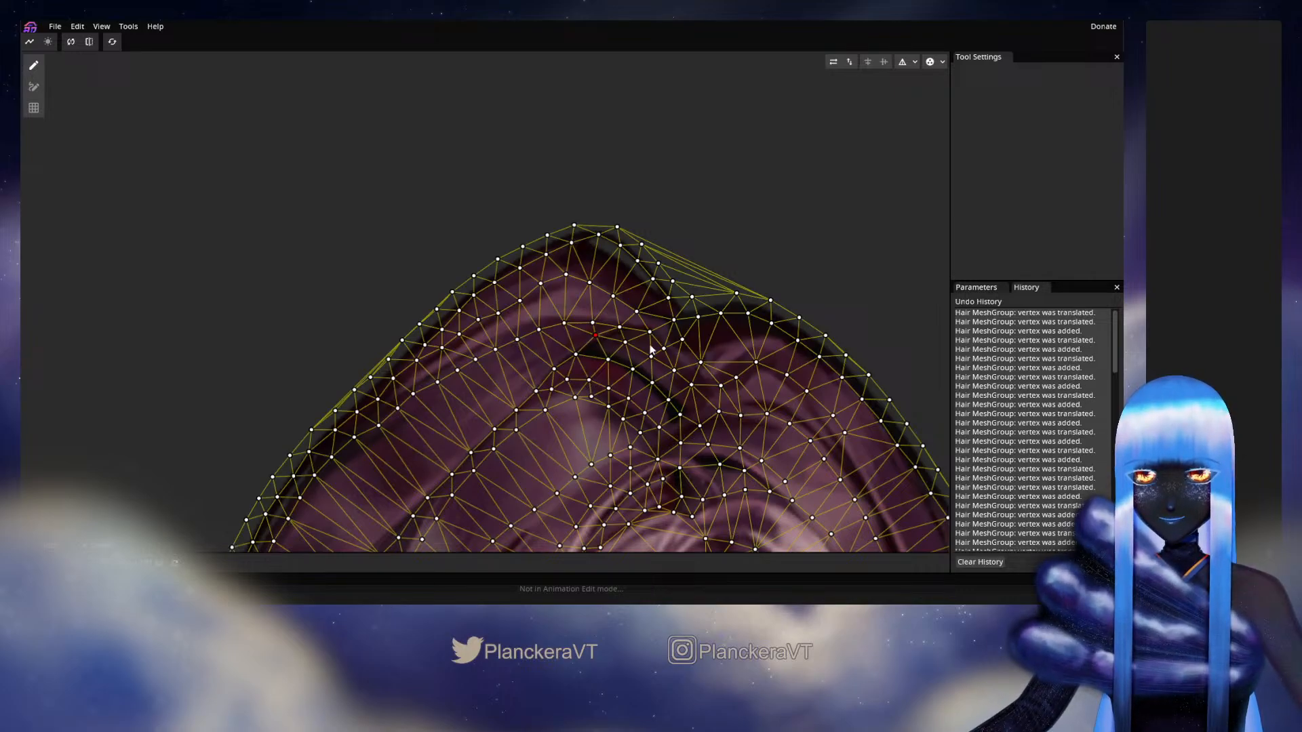
Step: Add an evenly spaced vertex row along the crown's curved highlight, from beside the parting down towards the outer edge
double_click(613, 308)
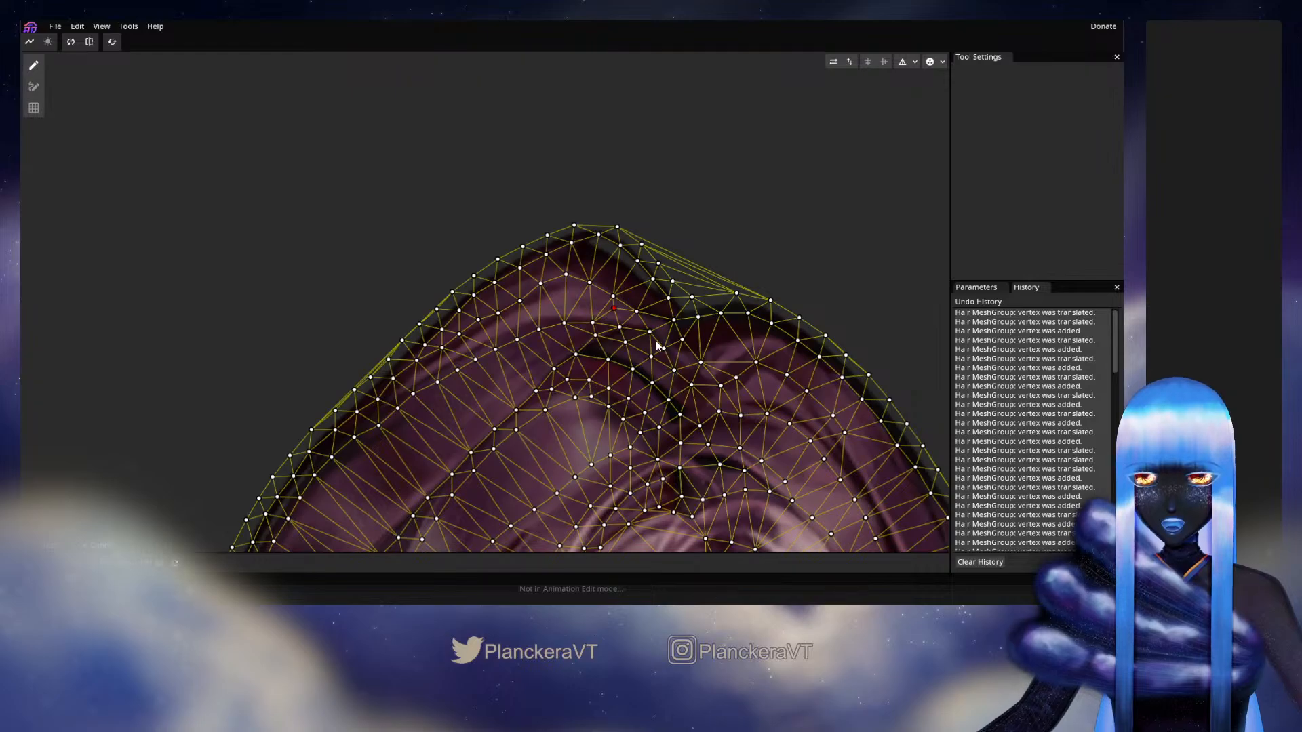
key(Delete)
click(581, 304)
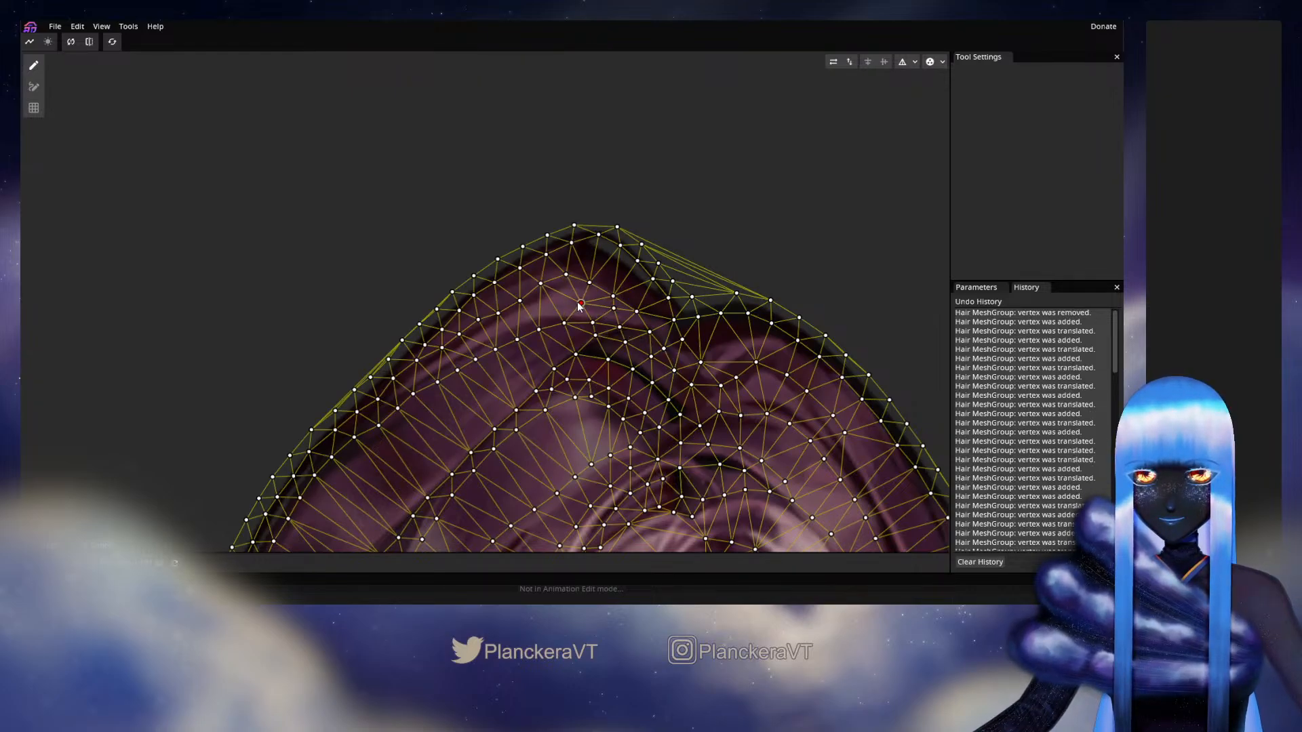
click(520, 314)
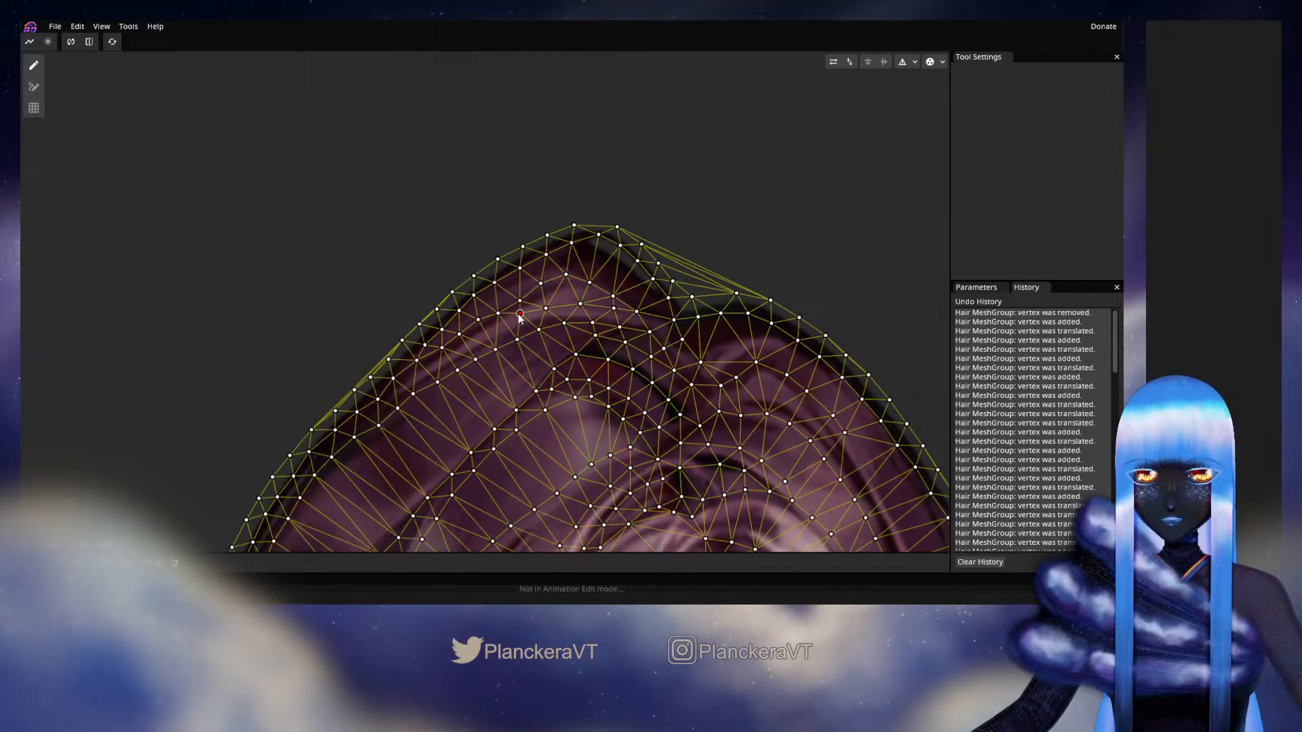
drag(520, 314, 520, 316)
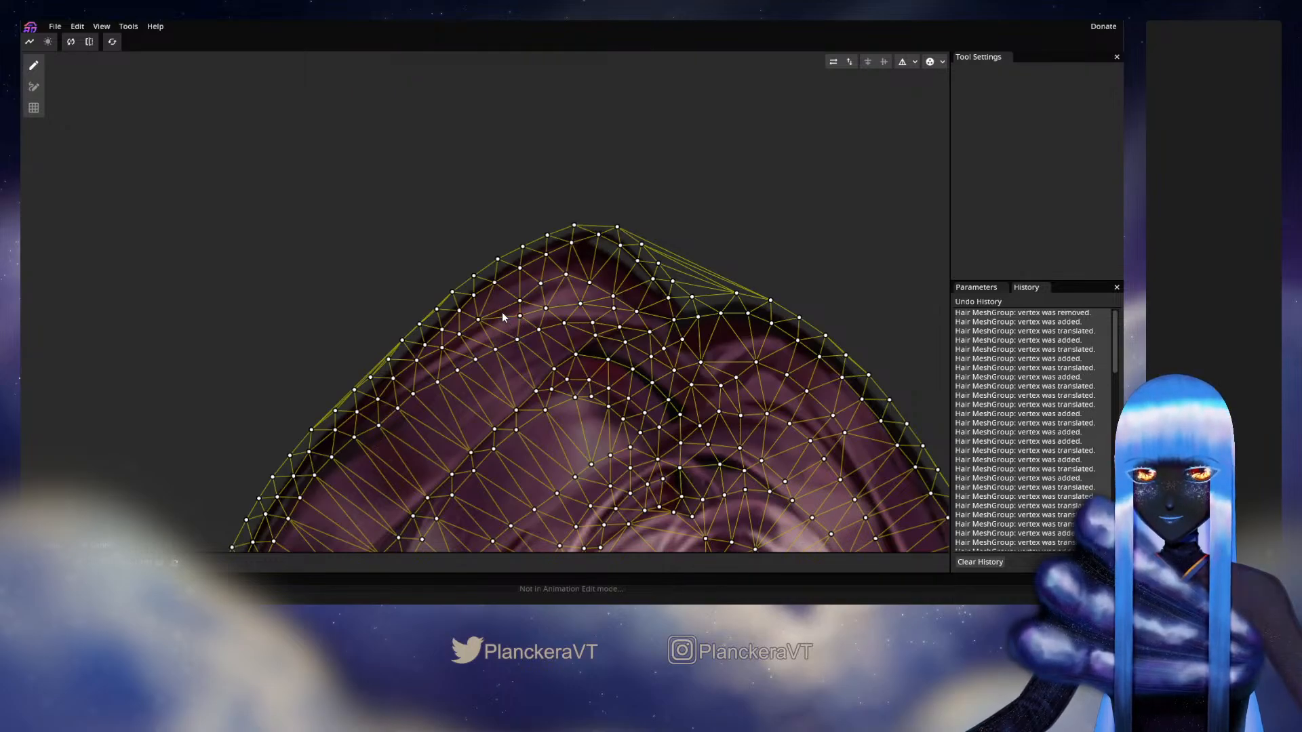
click(501, 311)
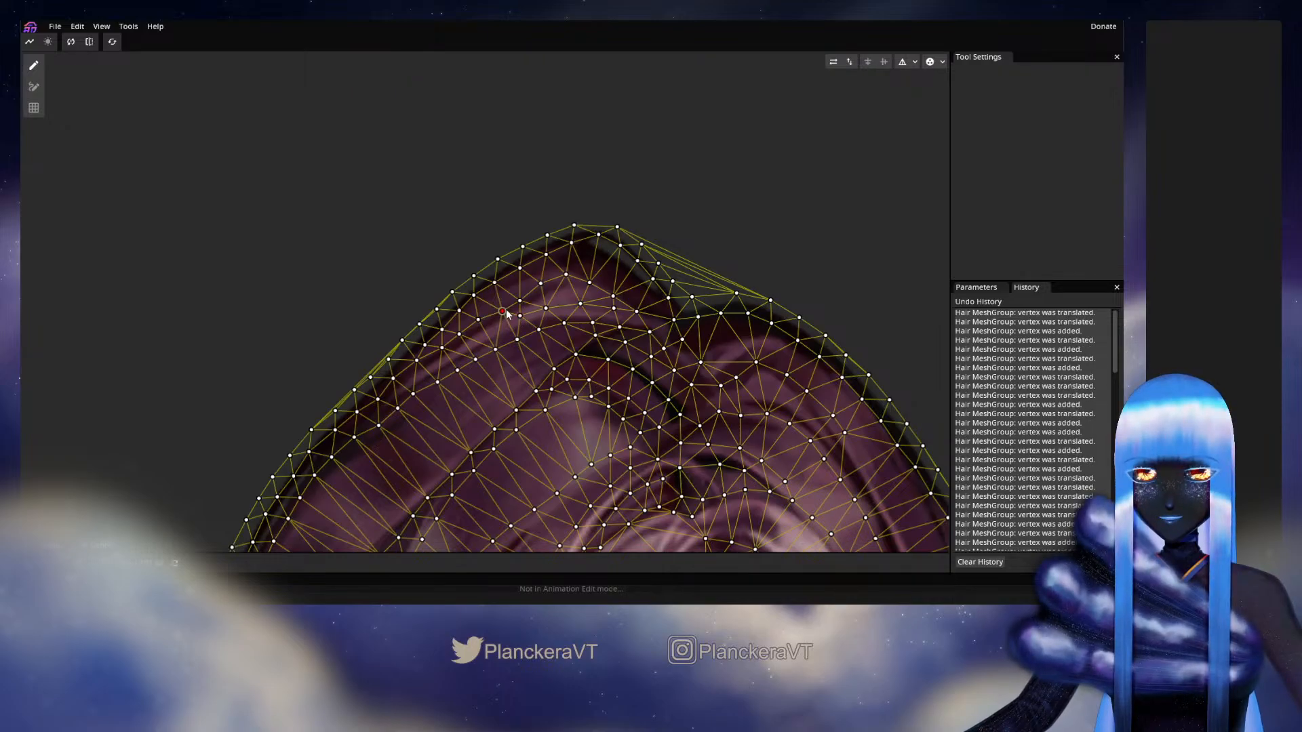
click(476, 337)
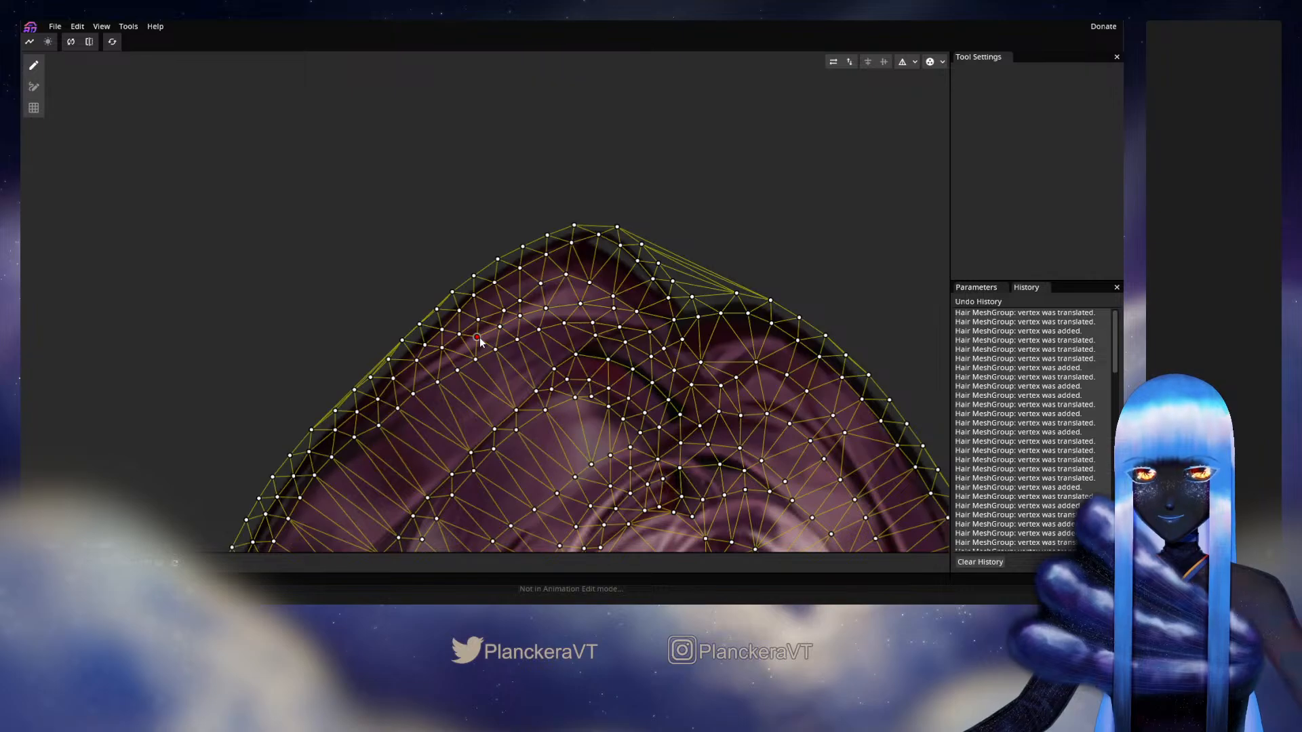
drag(479, 339, 459, 349)
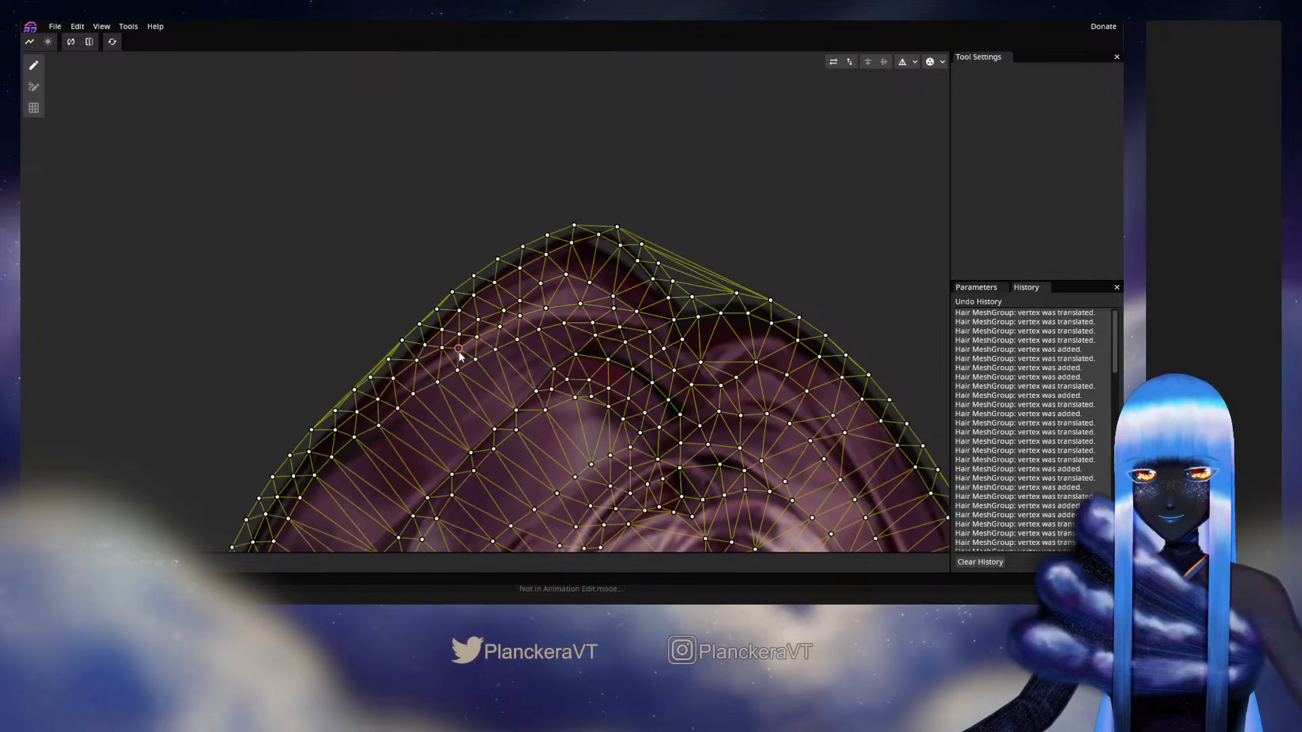
click(416, 376)
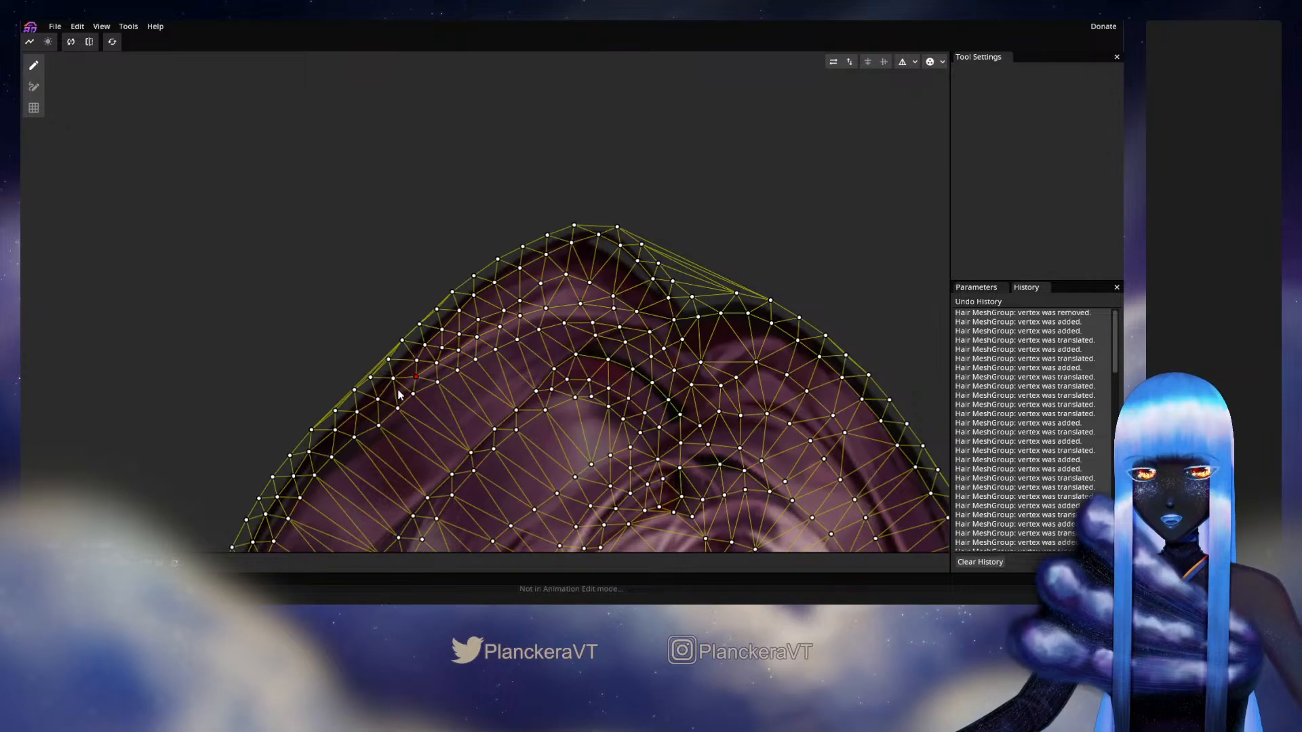
drag(416, 376, 397, 392)
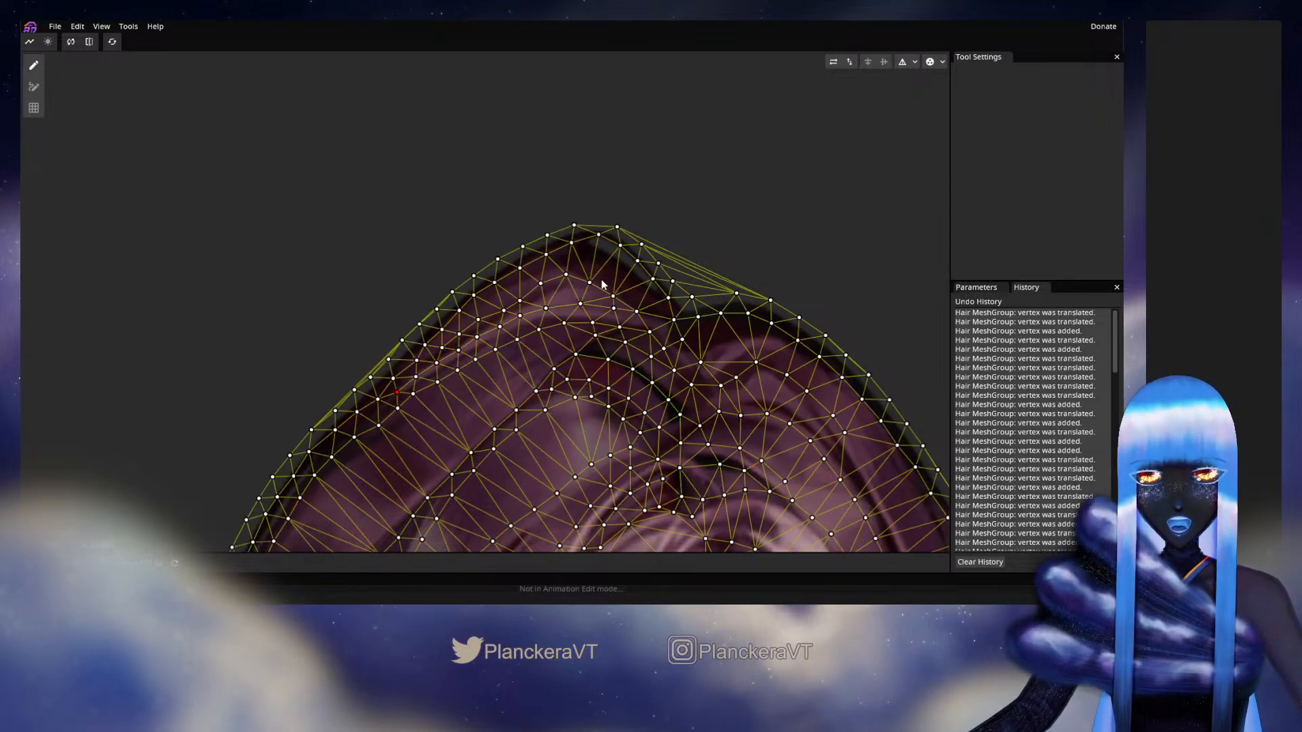
Step: Add a vertex row just inside the crown outline from the peak down to the notch at the parting
double_click(590, 262)
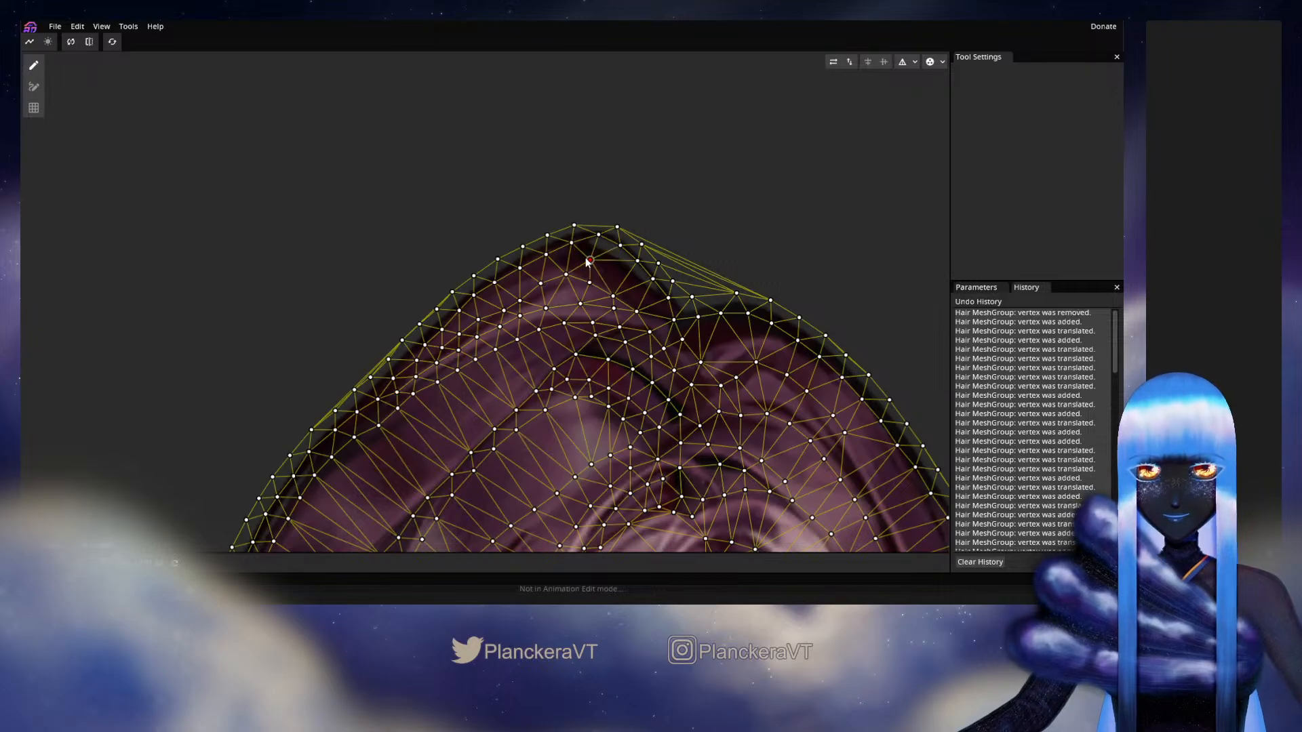
drag(590, 262, 583, 254)
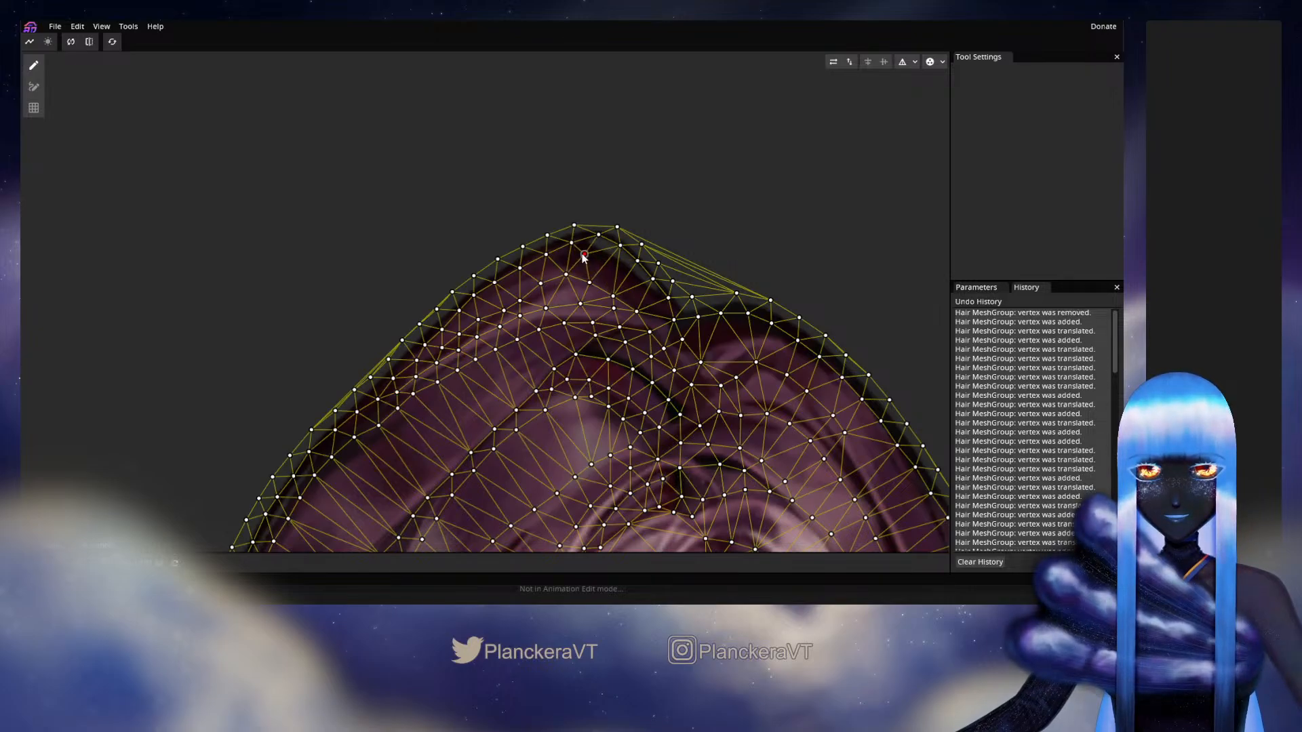
double_click(601, 263)
double_click(614, 272)
drag(613, 272, 639, 289)
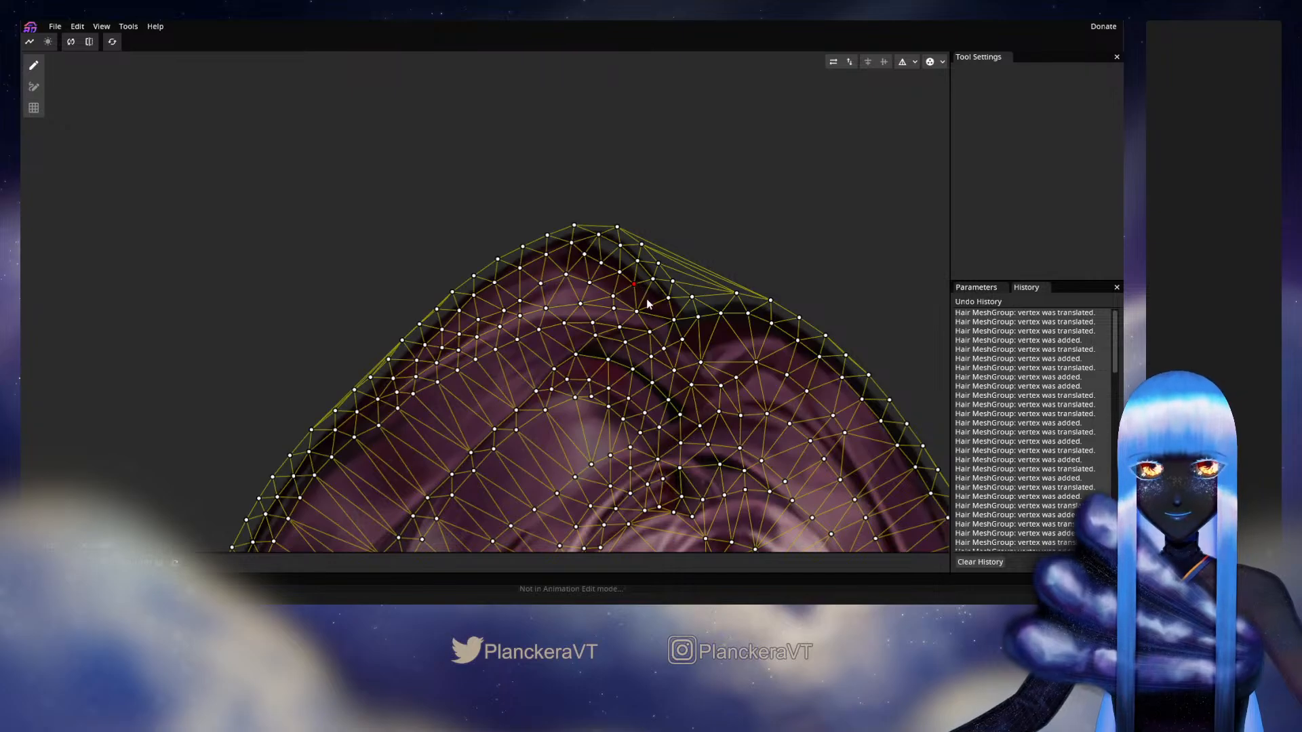
double_click(648, 298)
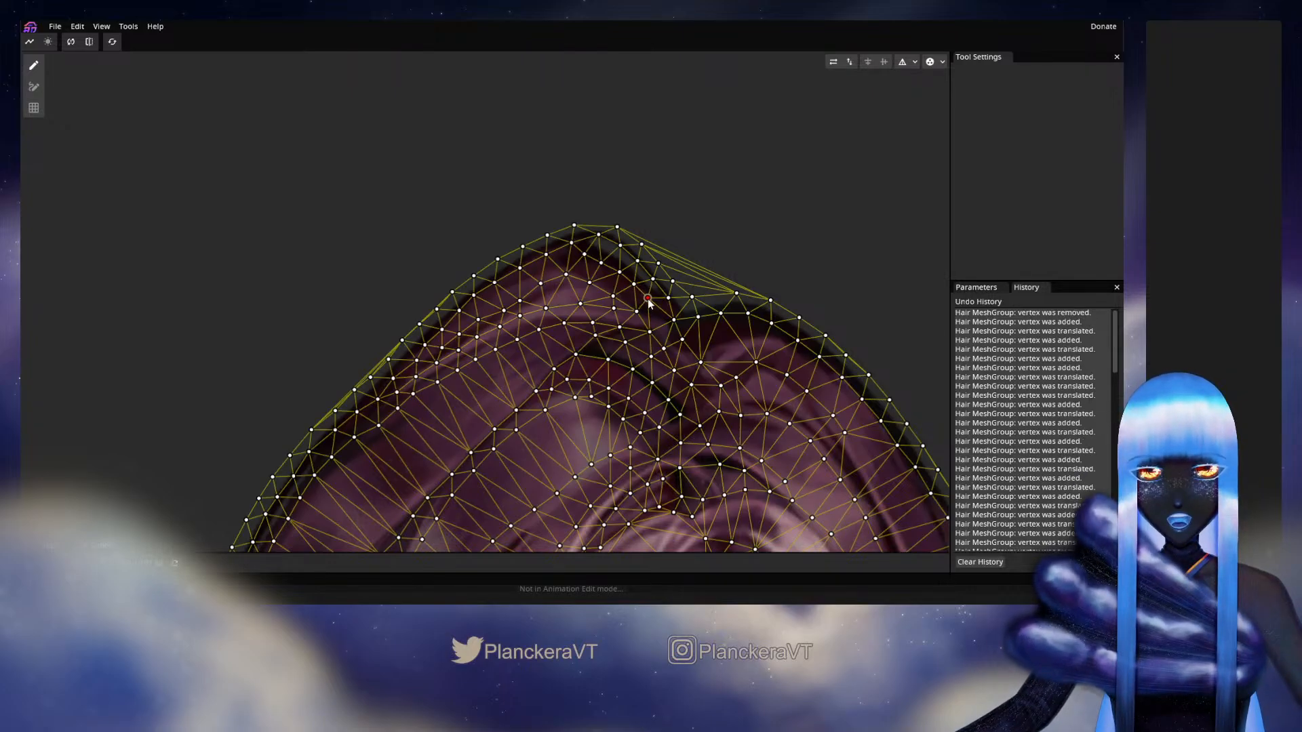
right_click(647, 299)
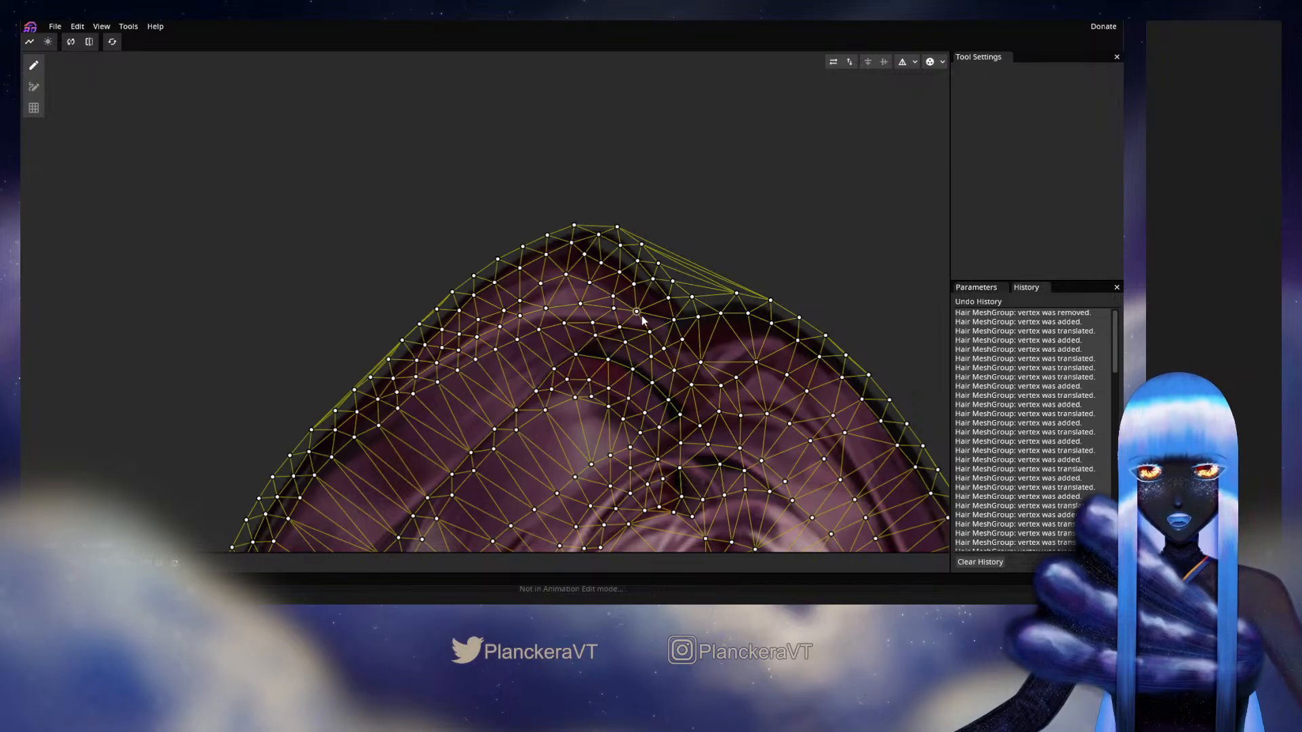
double_click(652, 305)
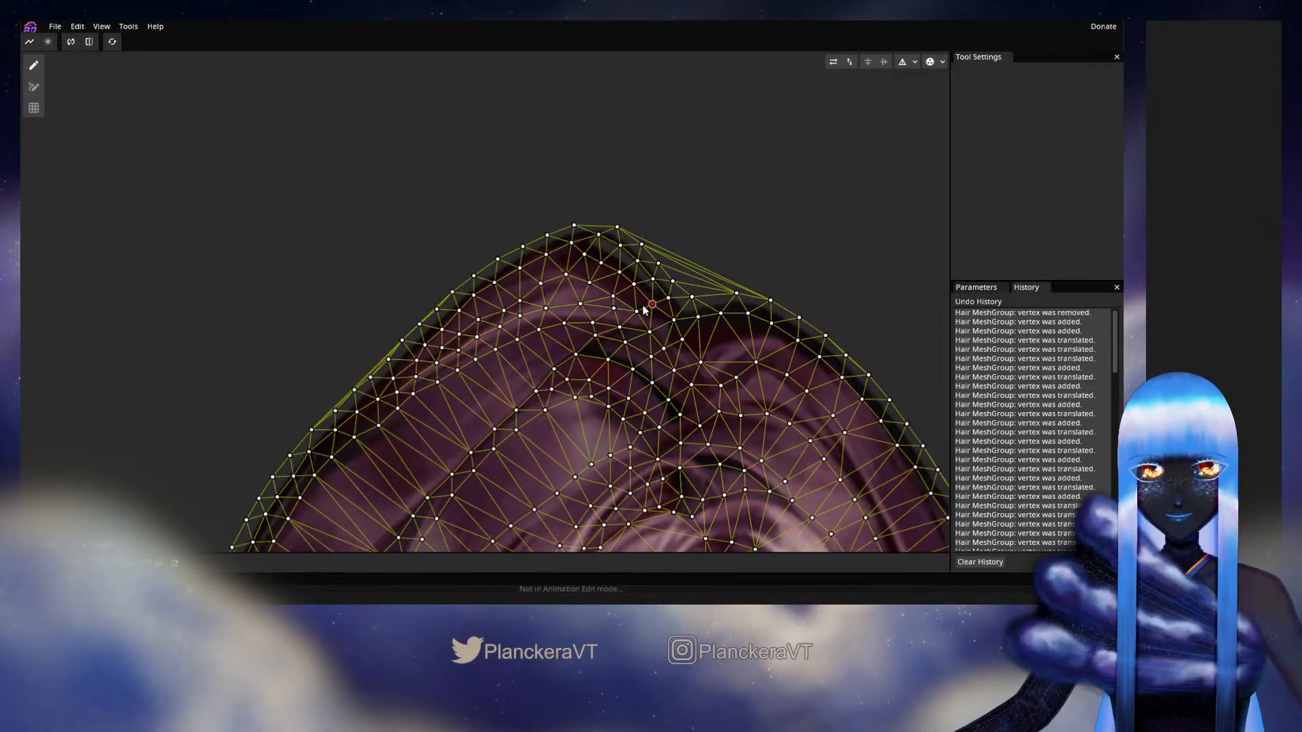
Step: Fill the sparse area between the crown's highlight and the inner strand with spaced vertices, continuing down the side hair
drag(529, 355, 596, 299)
mouse_move(543, 394)
mouse_down()
mouse_move(555, 378)
mouse_move(537, 386)
mouse_up()
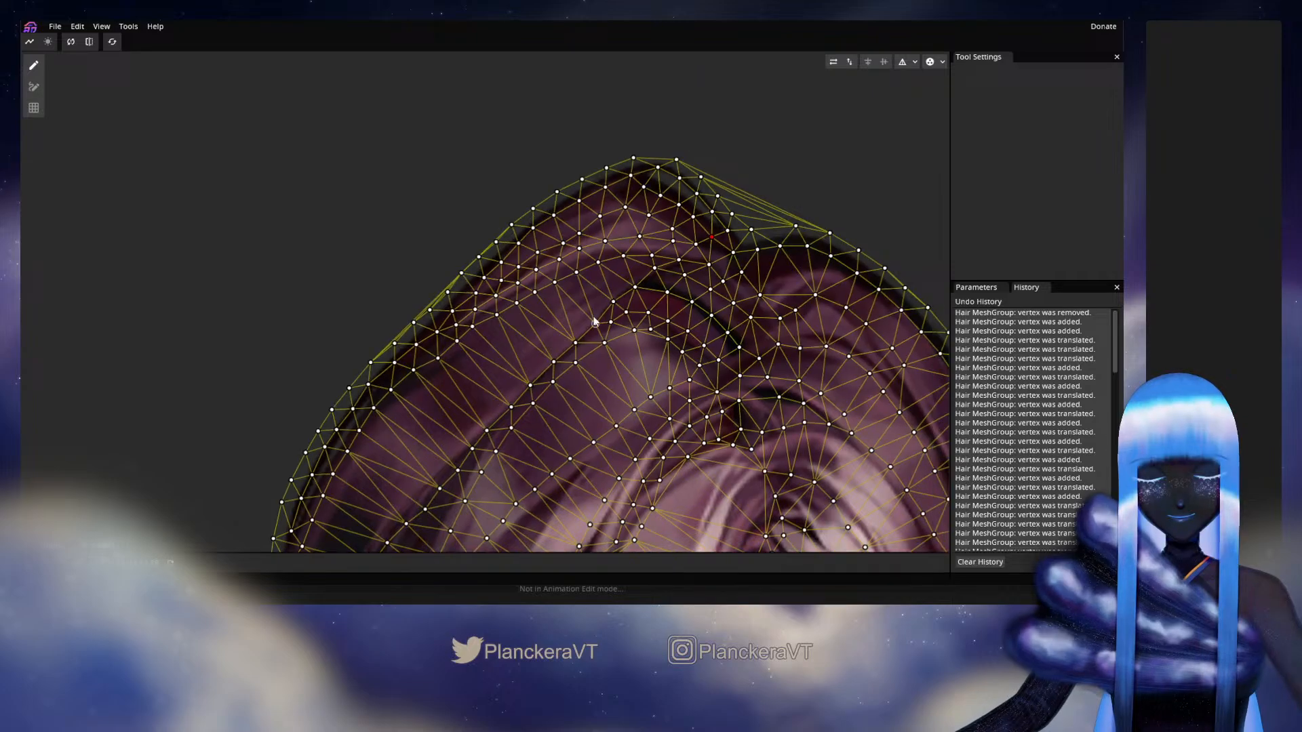
double_click(609, 280)
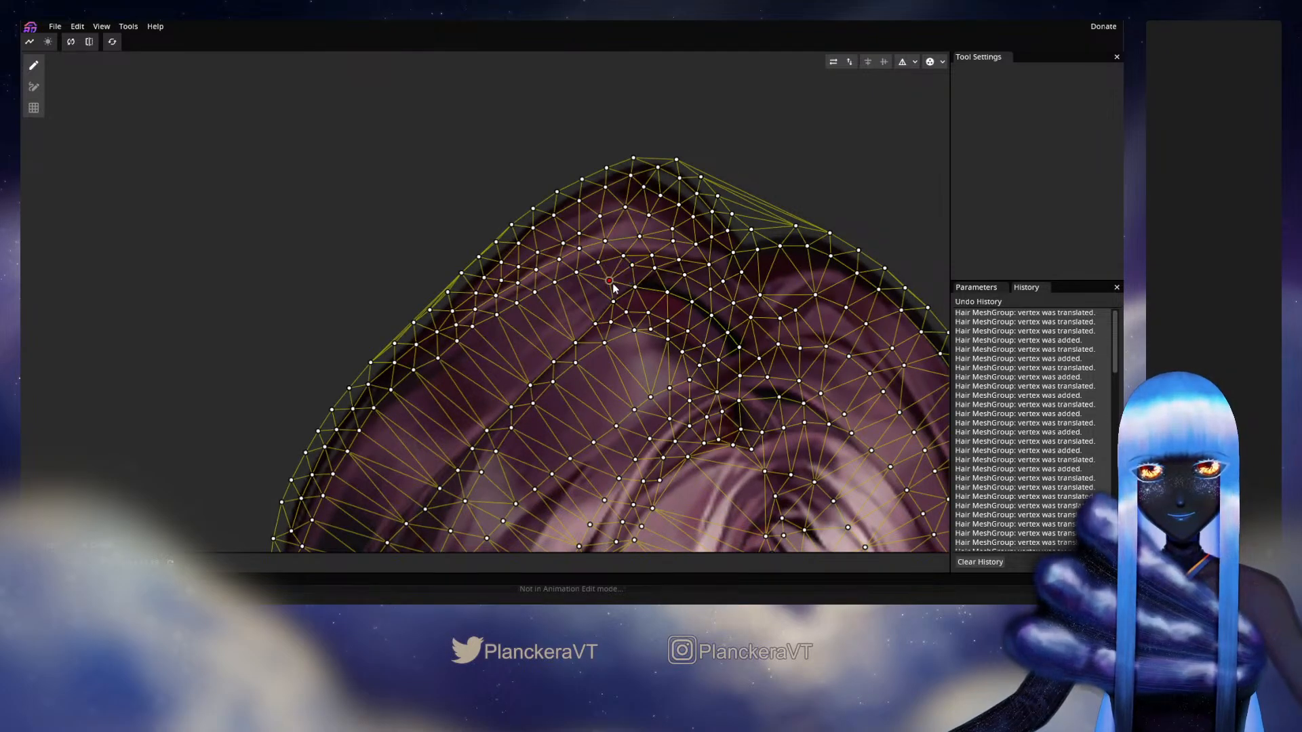
drag(613, 285, 616, 285)
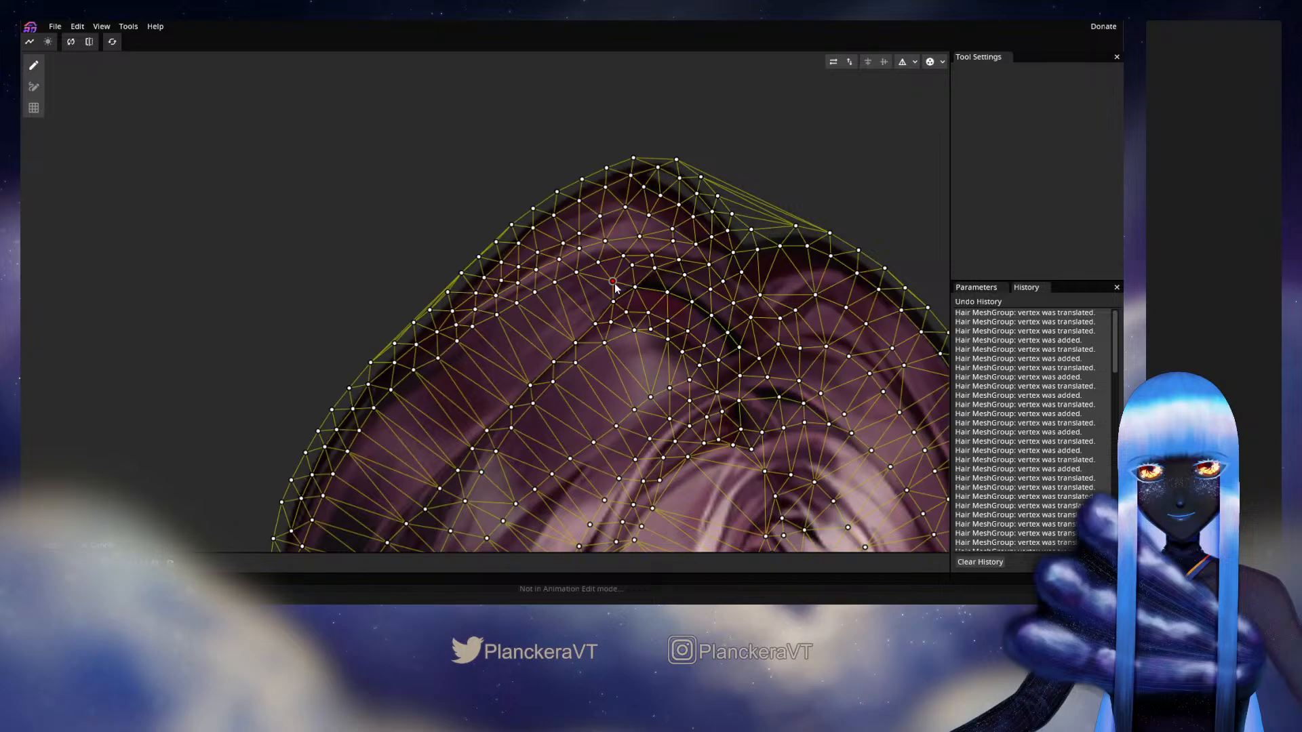
double_click(594, 301)
mouse_move(594, 301)
mouse_down()
mouse_move(552, 346)
mouse_move(629, 259)
mouse_move(609, 297)
mouse_up()
double_click(571, 312)
double_click(631, 273)
double_click(615, 290)
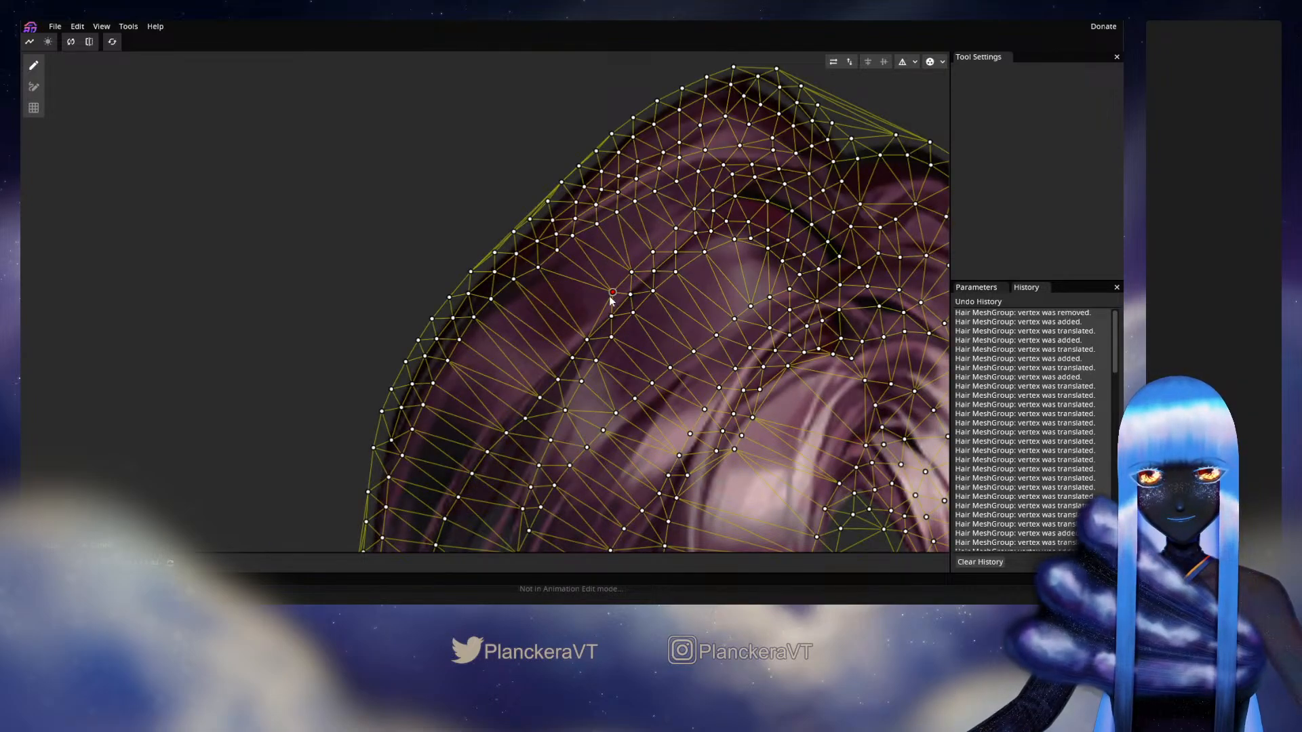
Step: Add a vertex row along the dark strand below the crown, from its upper curve down towards the side hair
double_click(590, 315)
drag(572, 336, 639, 271)
double_click(586, 307)
double_click(570, 326)
double_click(614, 279)
double_click(603, 300)
click(593, 307)
double_click(592, 308)
double_click(571, 330)
double_click(637, 268)
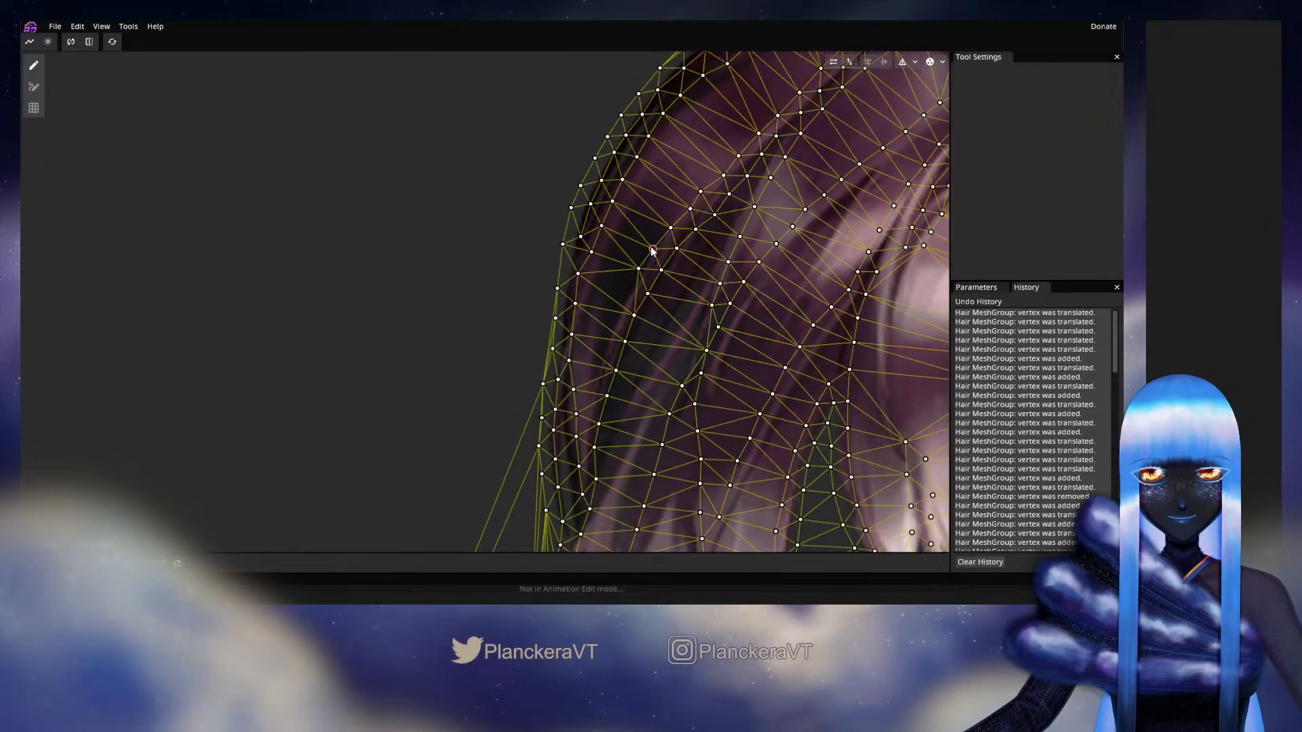
Step: Even out the vertex spacing along the upper part of the new strand row
drag(671, 228, 670, 225)
drag(690, 209, 720, 172)
click(739, 156)
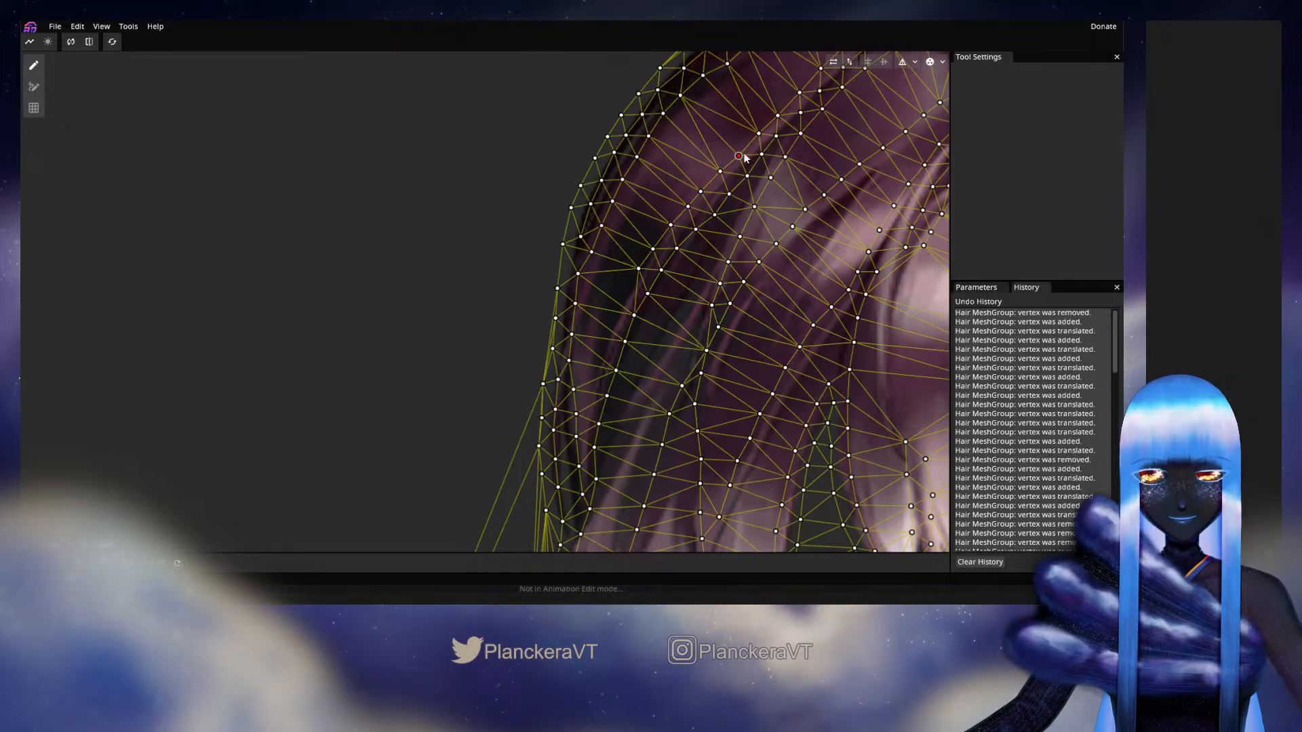
Step: Continue the vertex row down the outer side hair, between the outline vertices and the dark gap
click(625, 293)
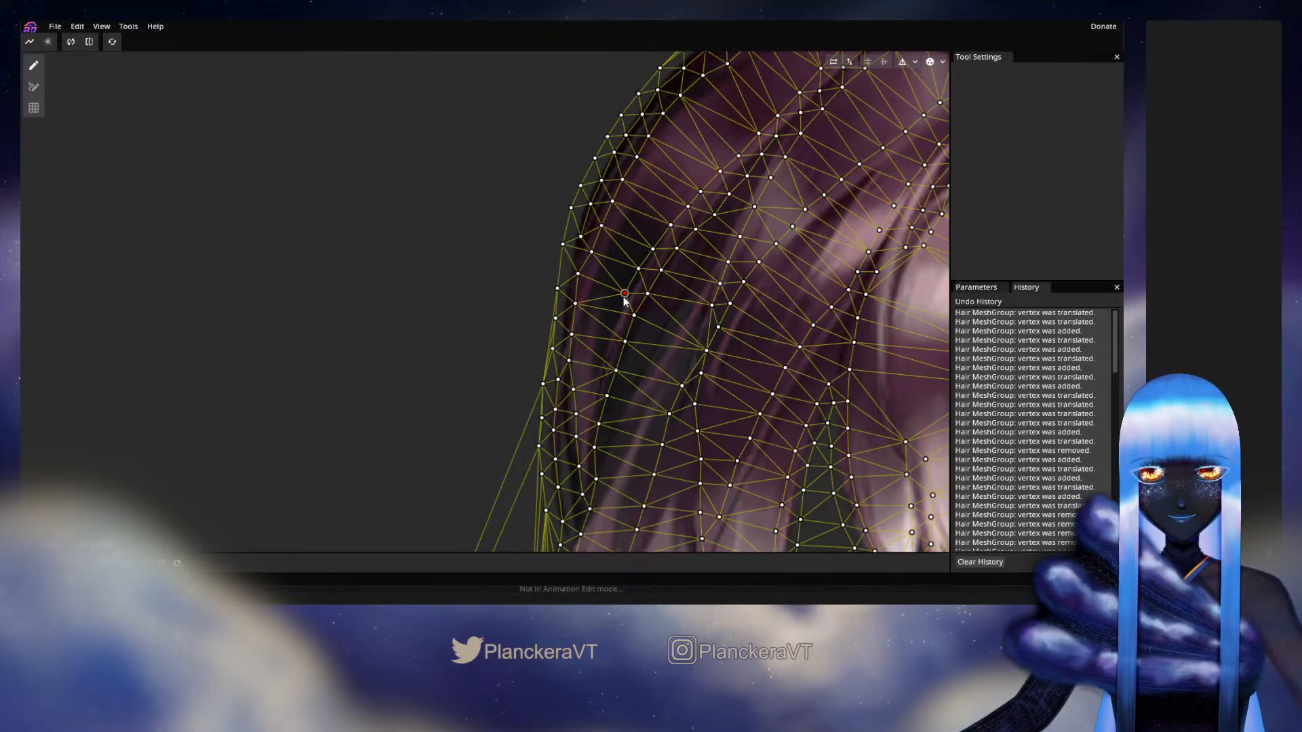
click(610, 318)
click(604, 335)
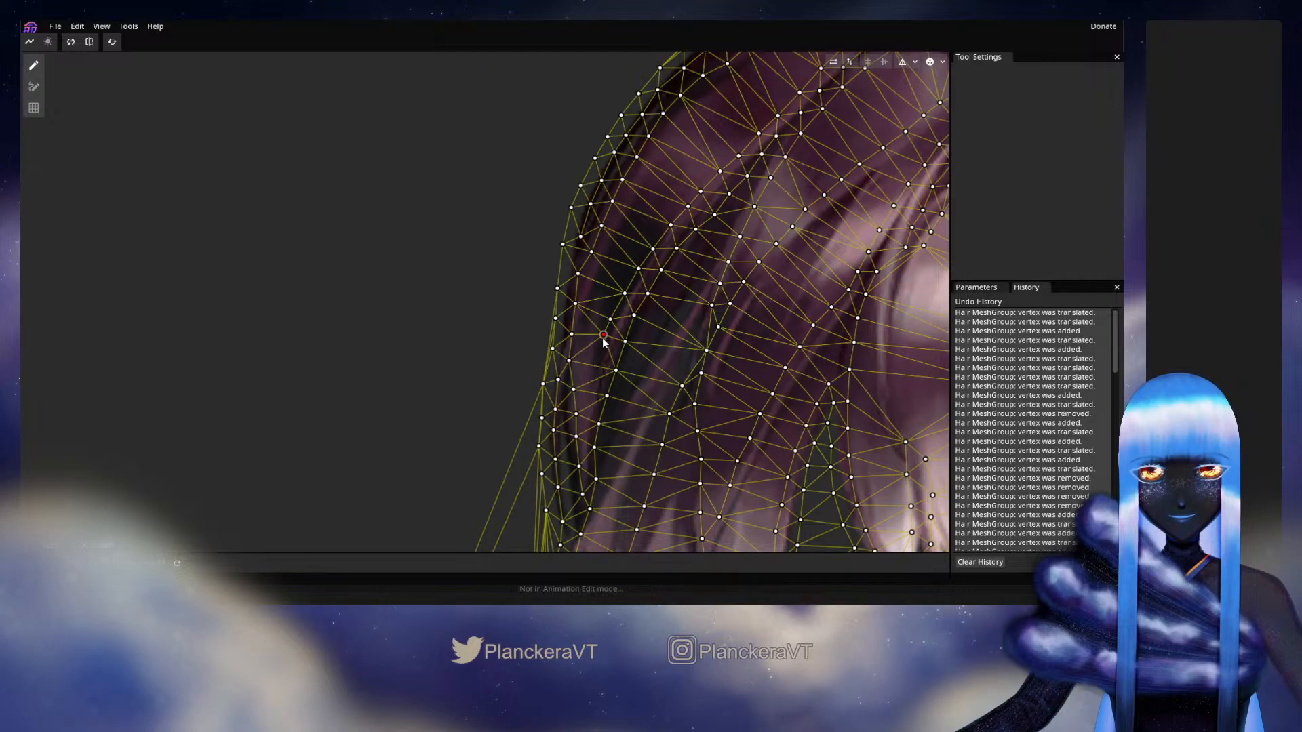
drag(600, 353, 632, 314)
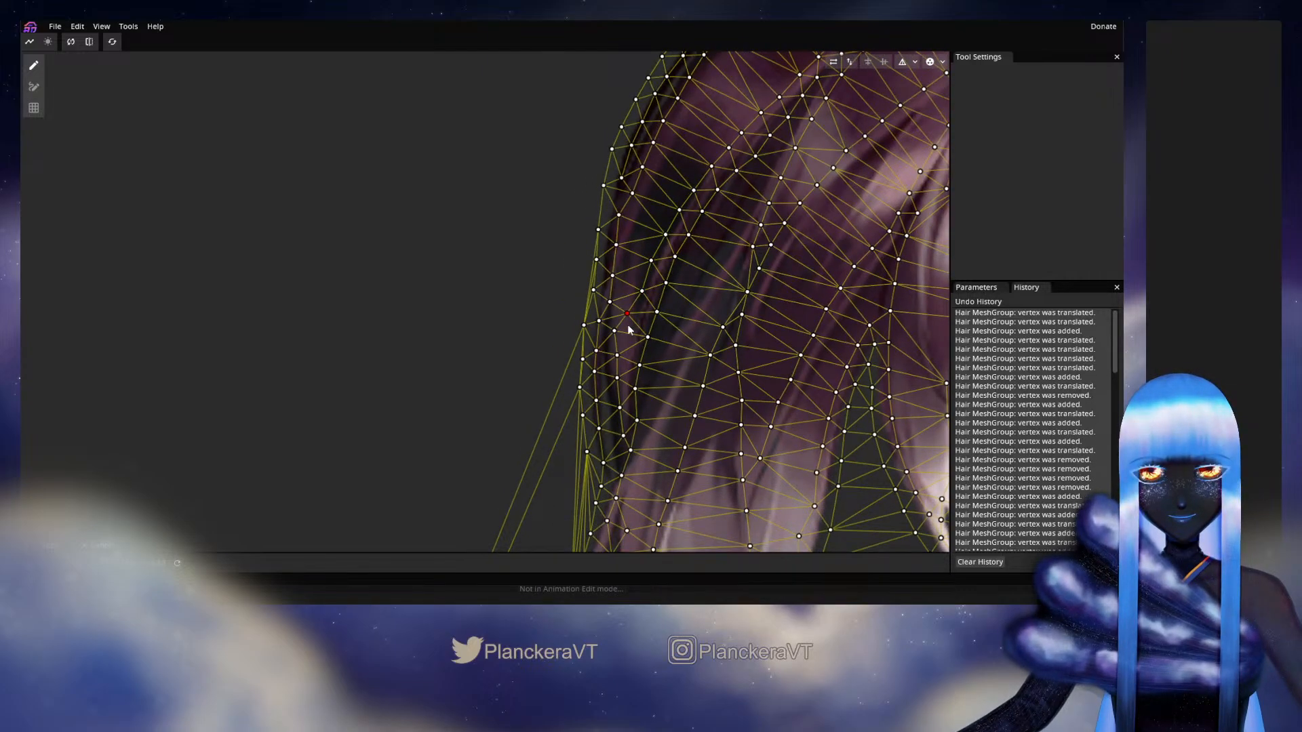
drag(630, 330, 625, 385)
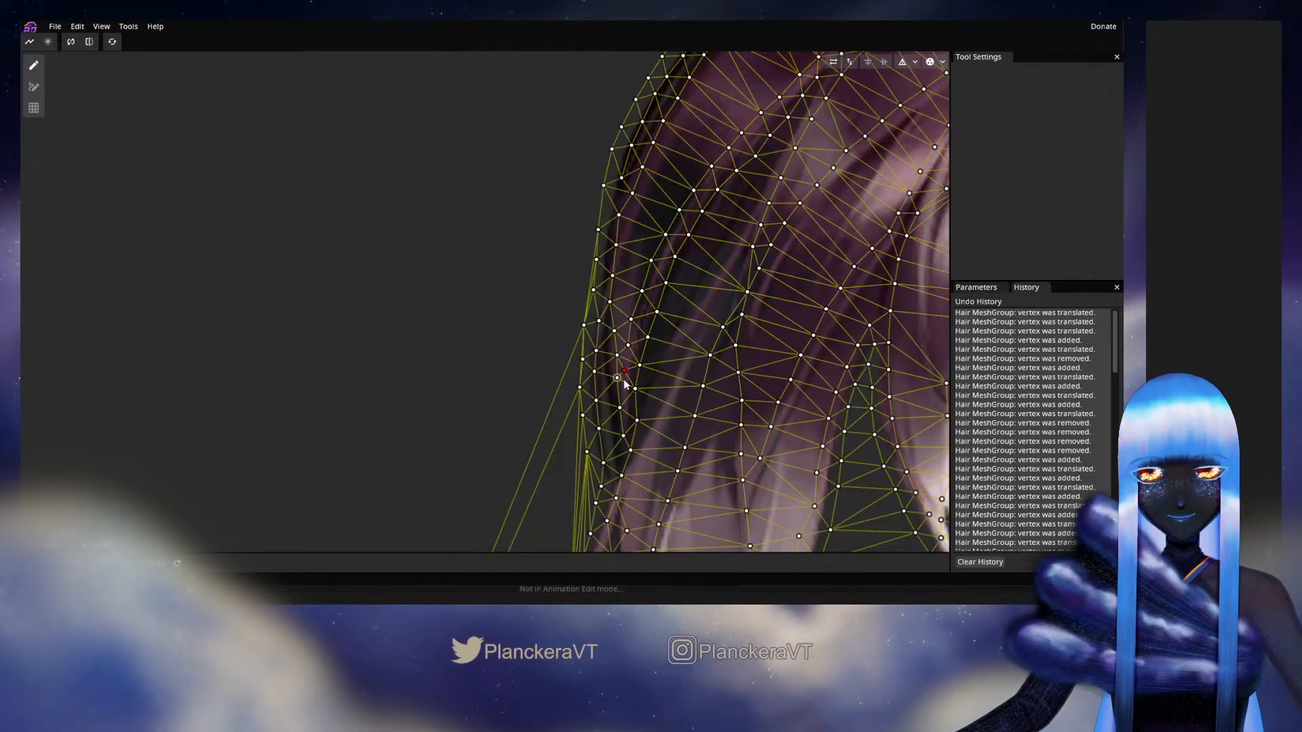
drag(625, 384, 634, 348)
Step: Add a spaced vertex row through the dark area between the two inner strand rows, running down the side hair
drag(678, 212, 624, 322)
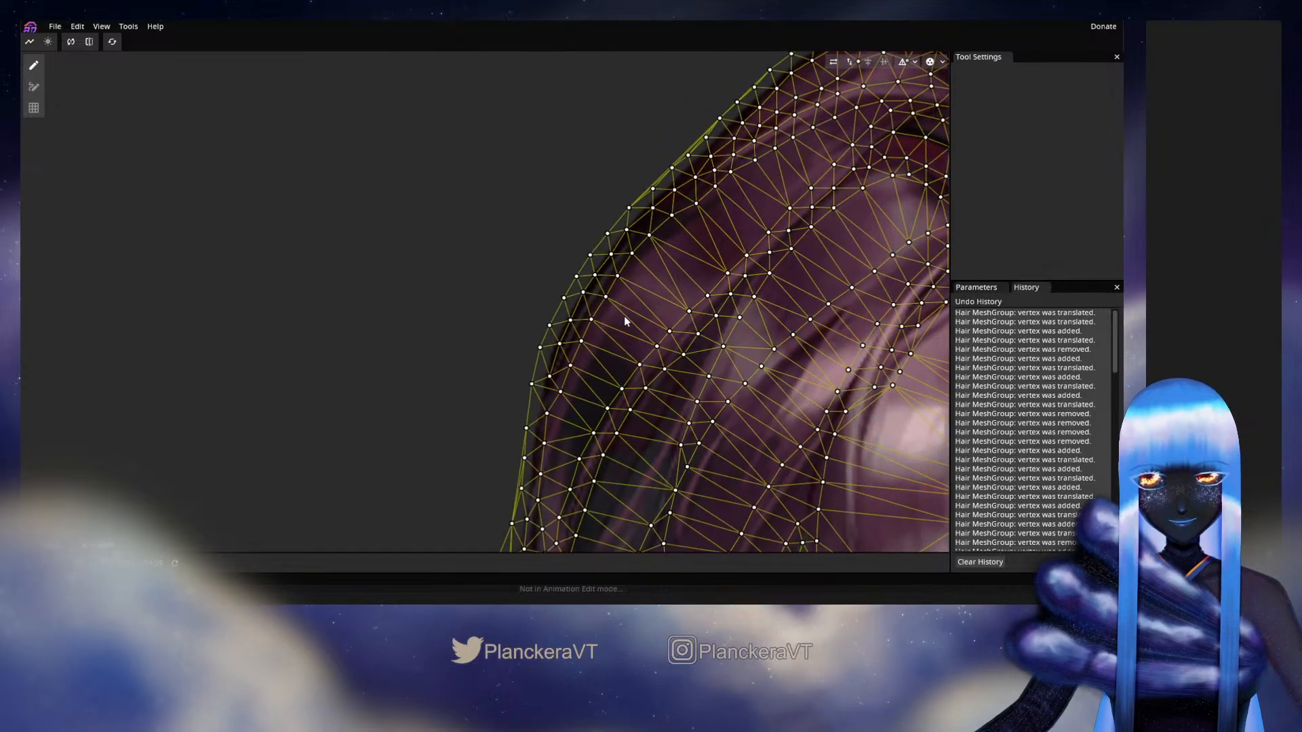
scroll(600, 352, up, 1)
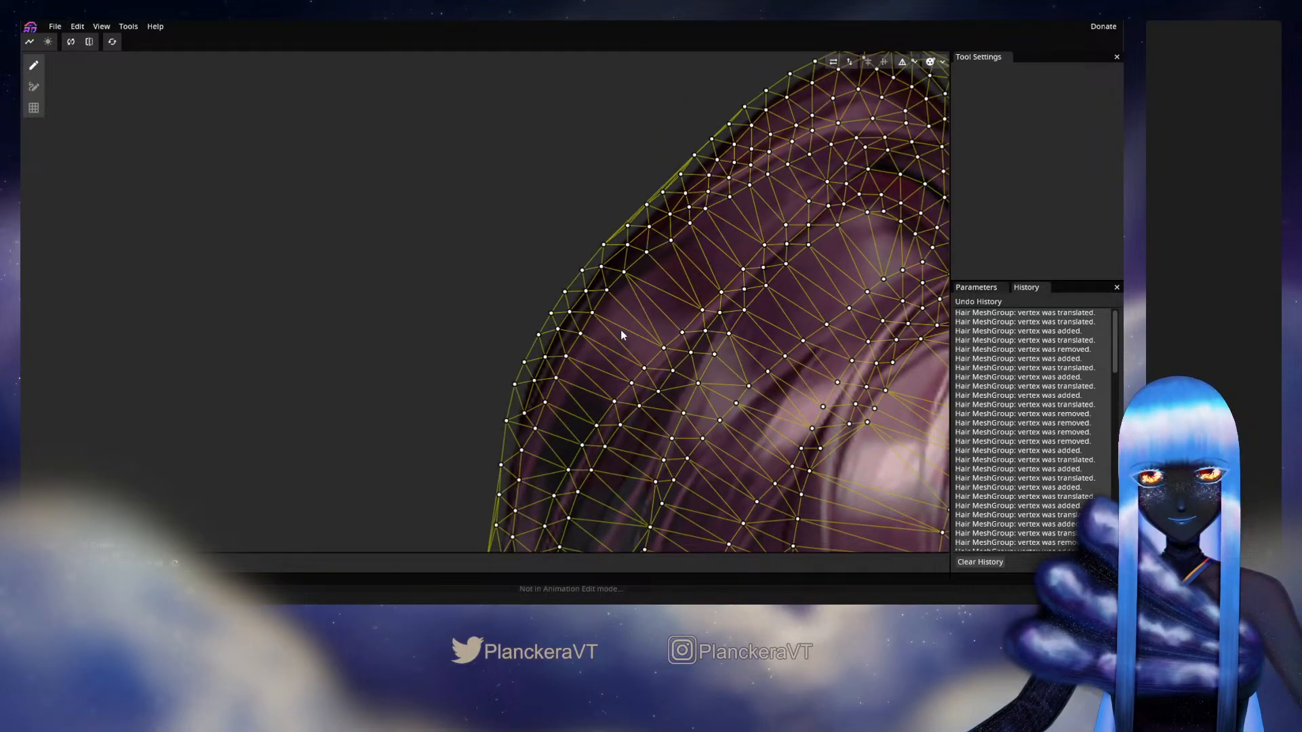
scroll(682, 307, up, 1)
scroll(662, 235, up, 1)
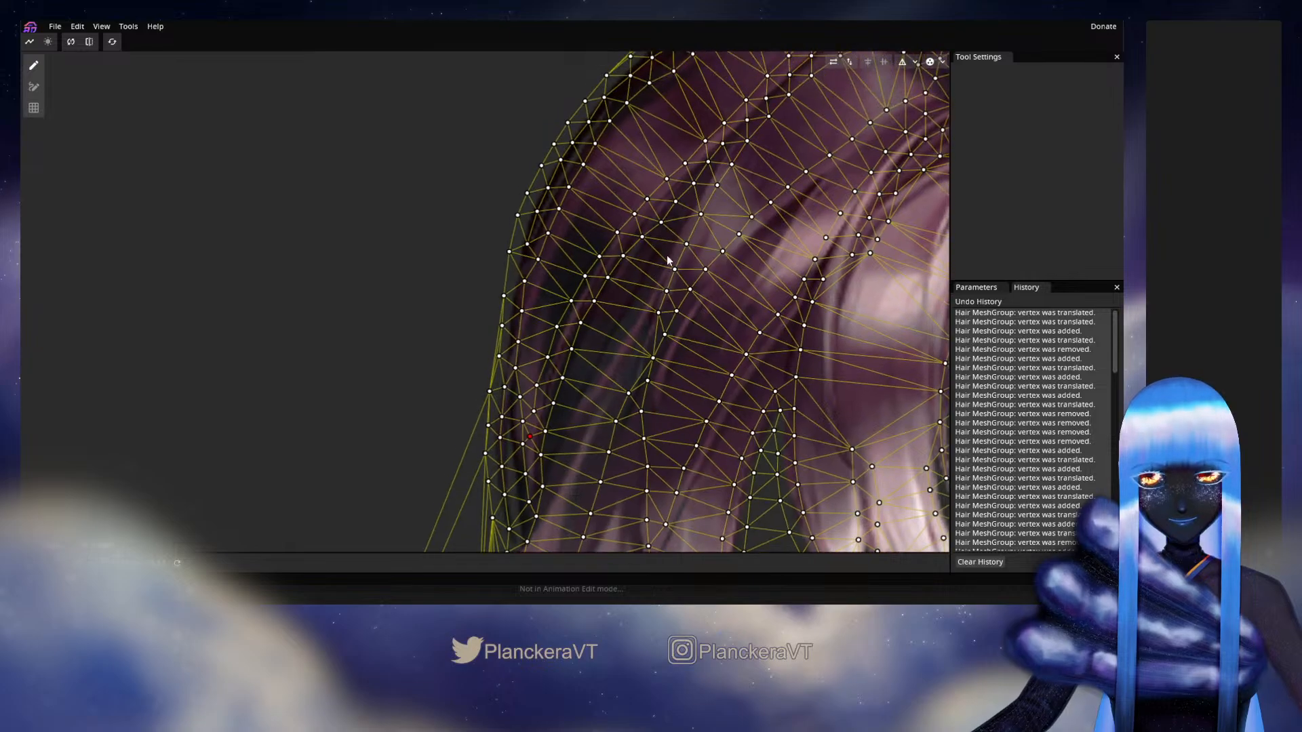
click(680, 221)
drag(680, 220, 679, 218)
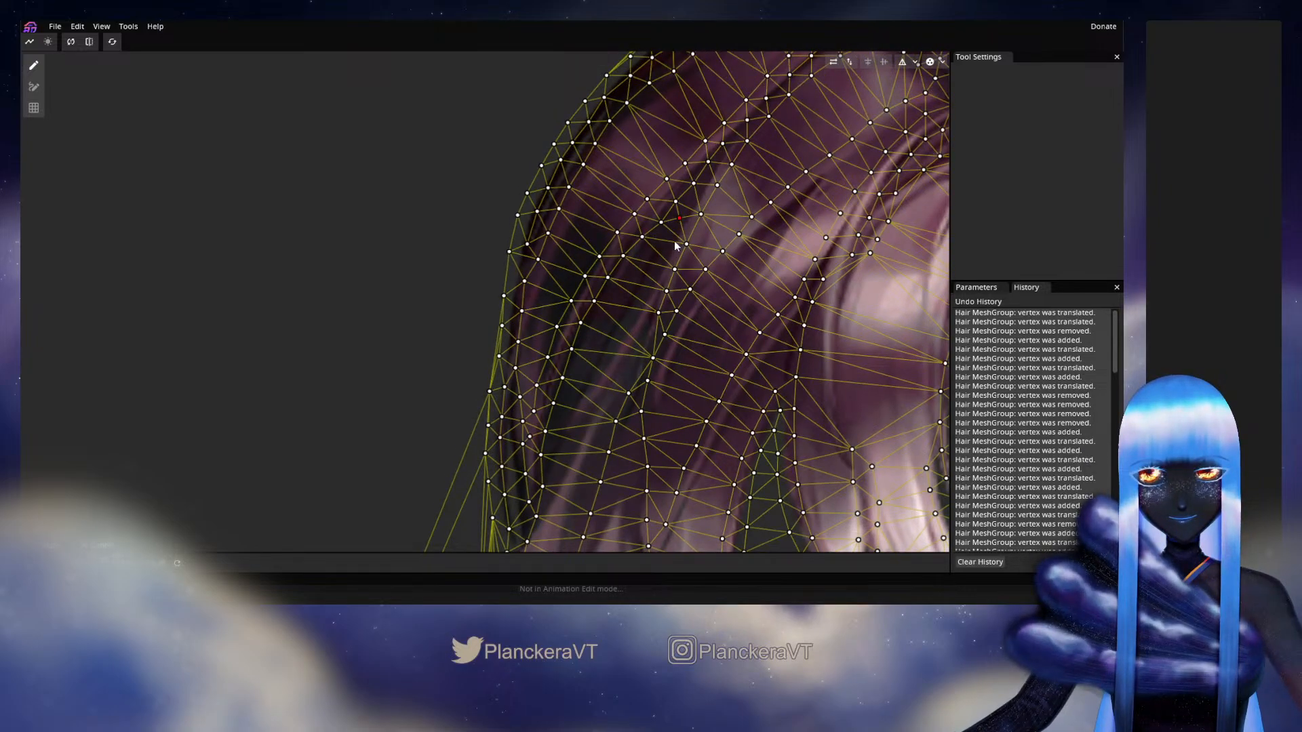
click(651, 270)
drag(651, 272, 629, 312)
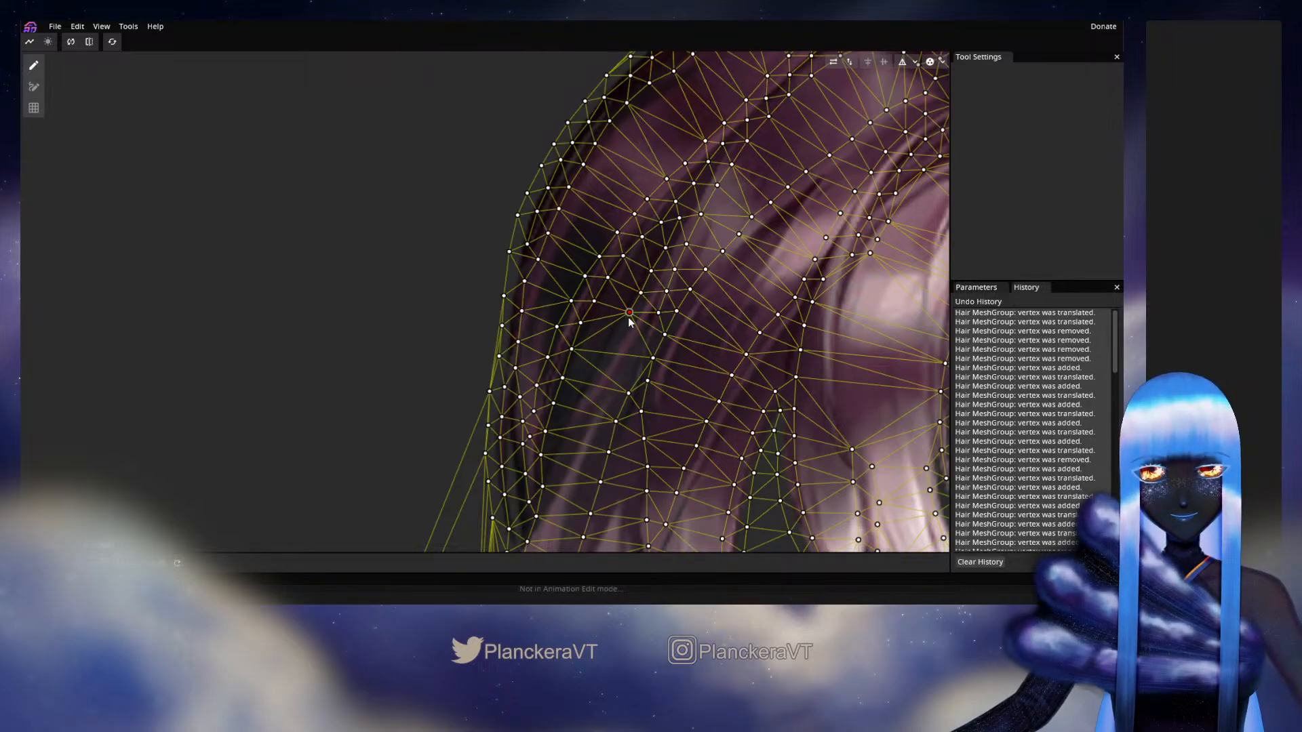
drag(613, 353, 668, 306)
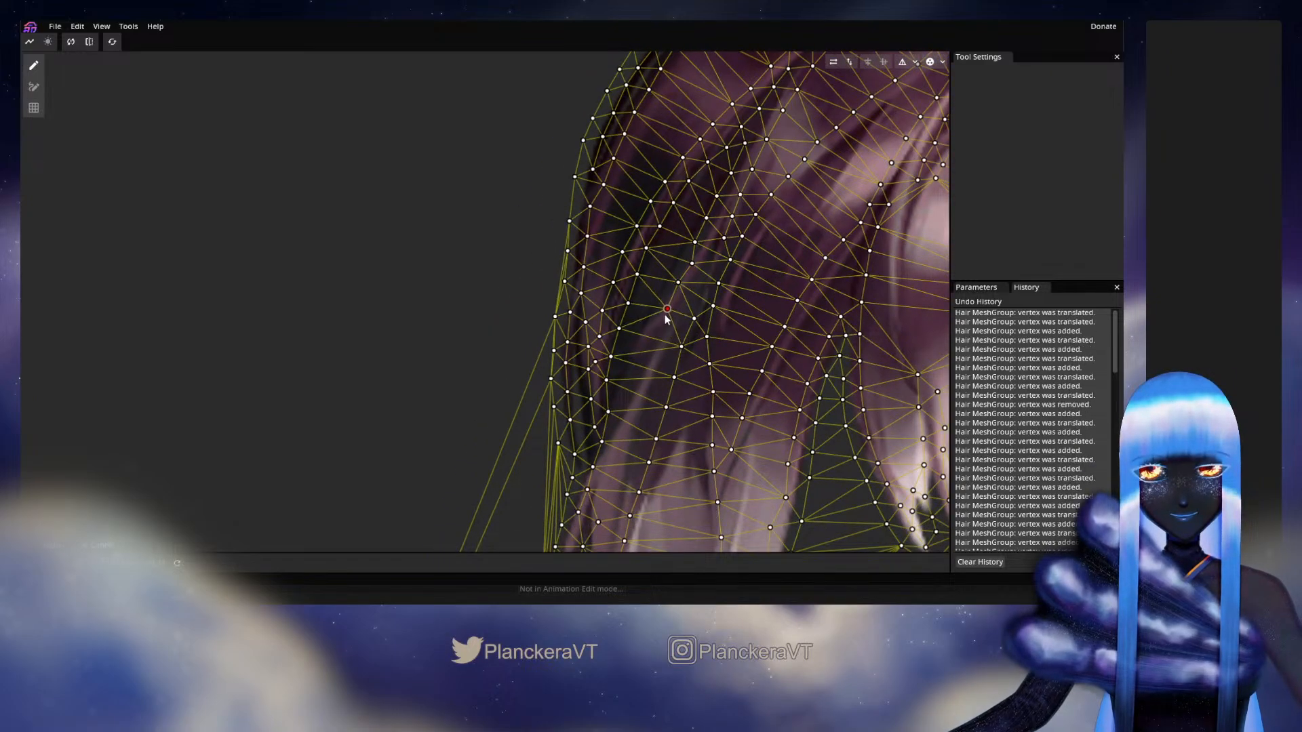
click(653, 331)
click(640, 352)
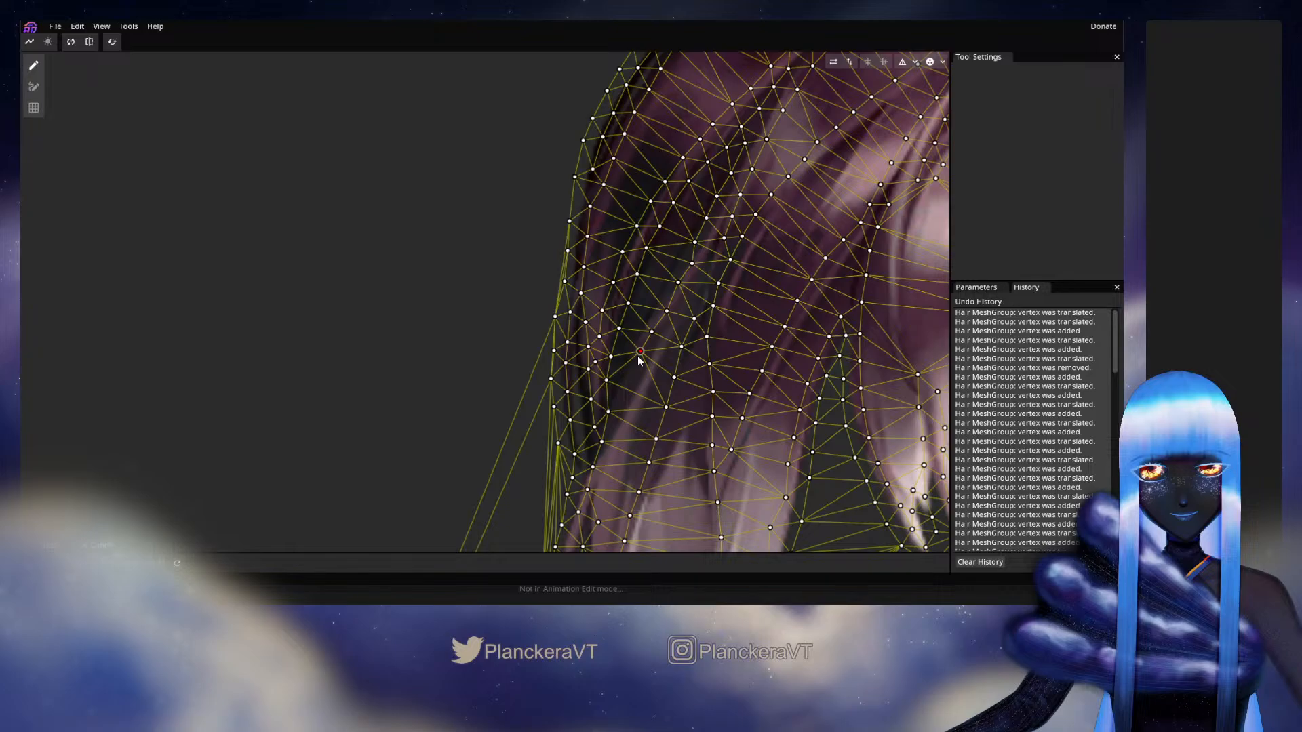
drag(637, 355, 666, 295)
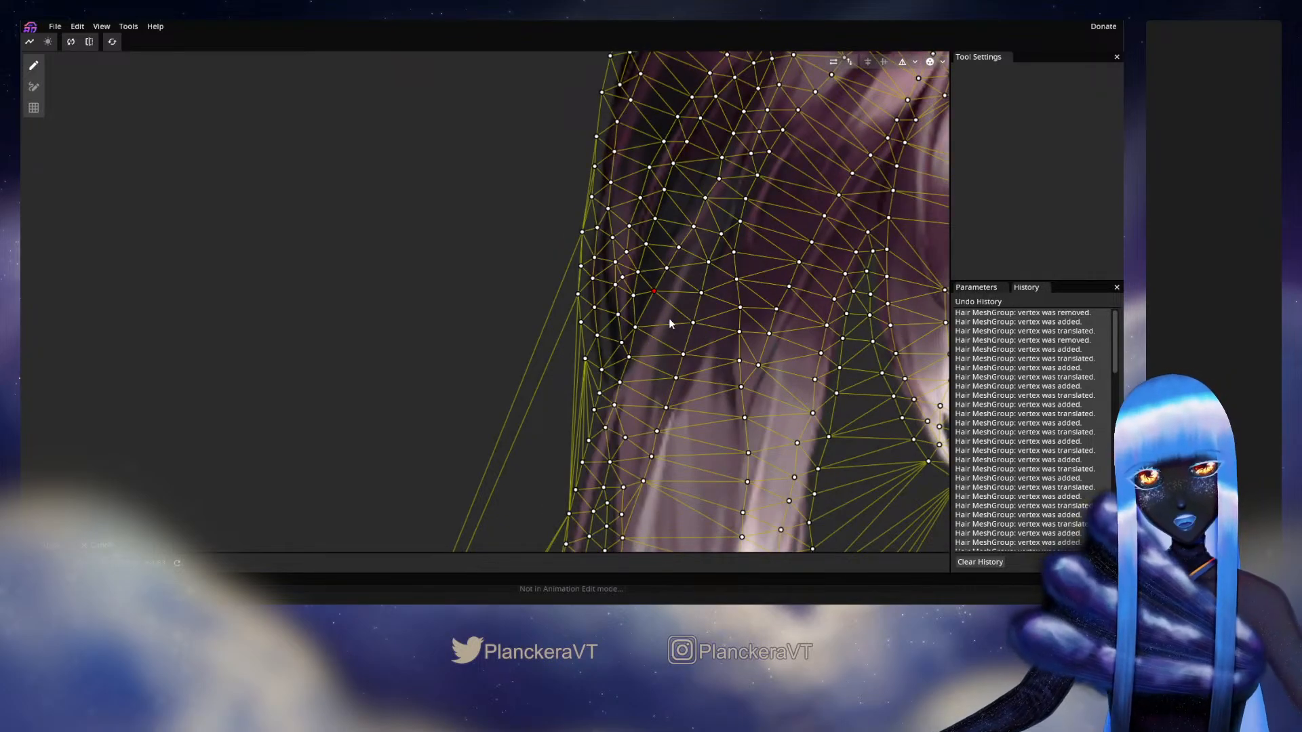
Step: Add an evenly spaced vertex row along the dark fold above the bright inner highlight, continuing down the strand
drag(731, 348, 638, 421)
drag(787, 173, 683, 376)
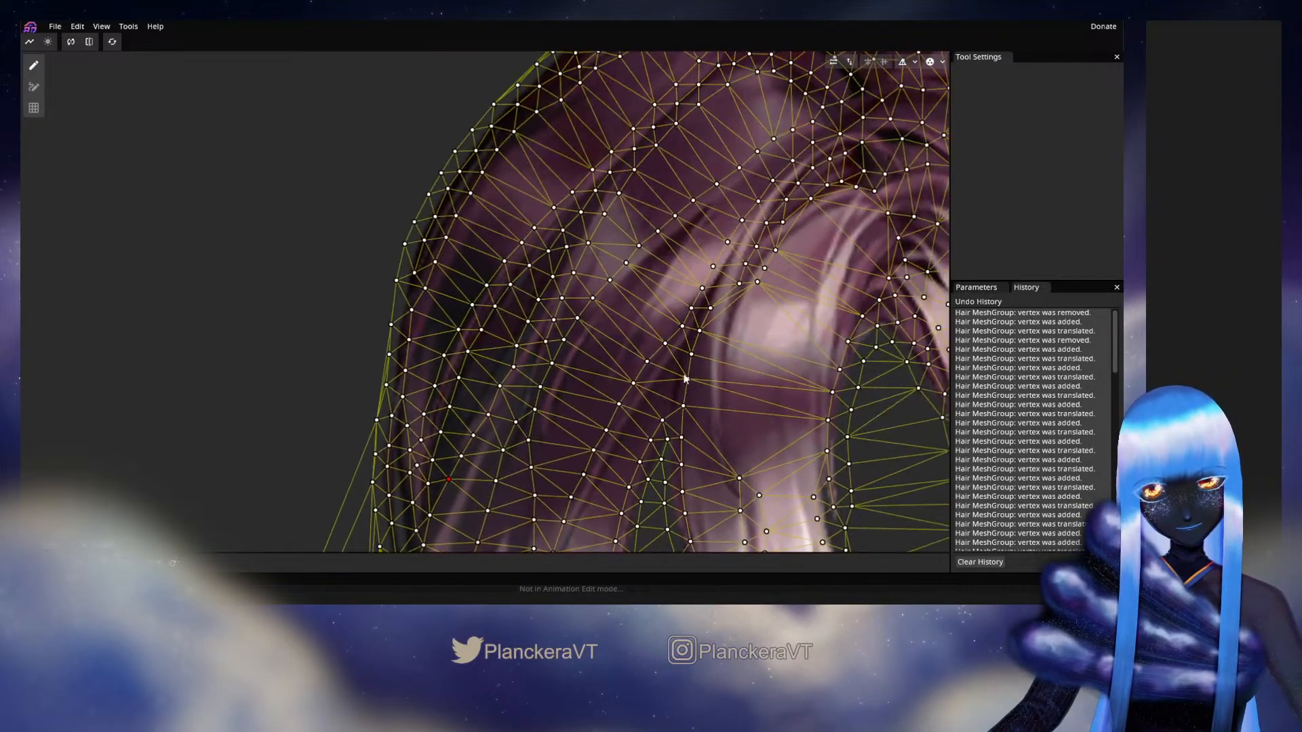
drag(729, 224, 697, 260)
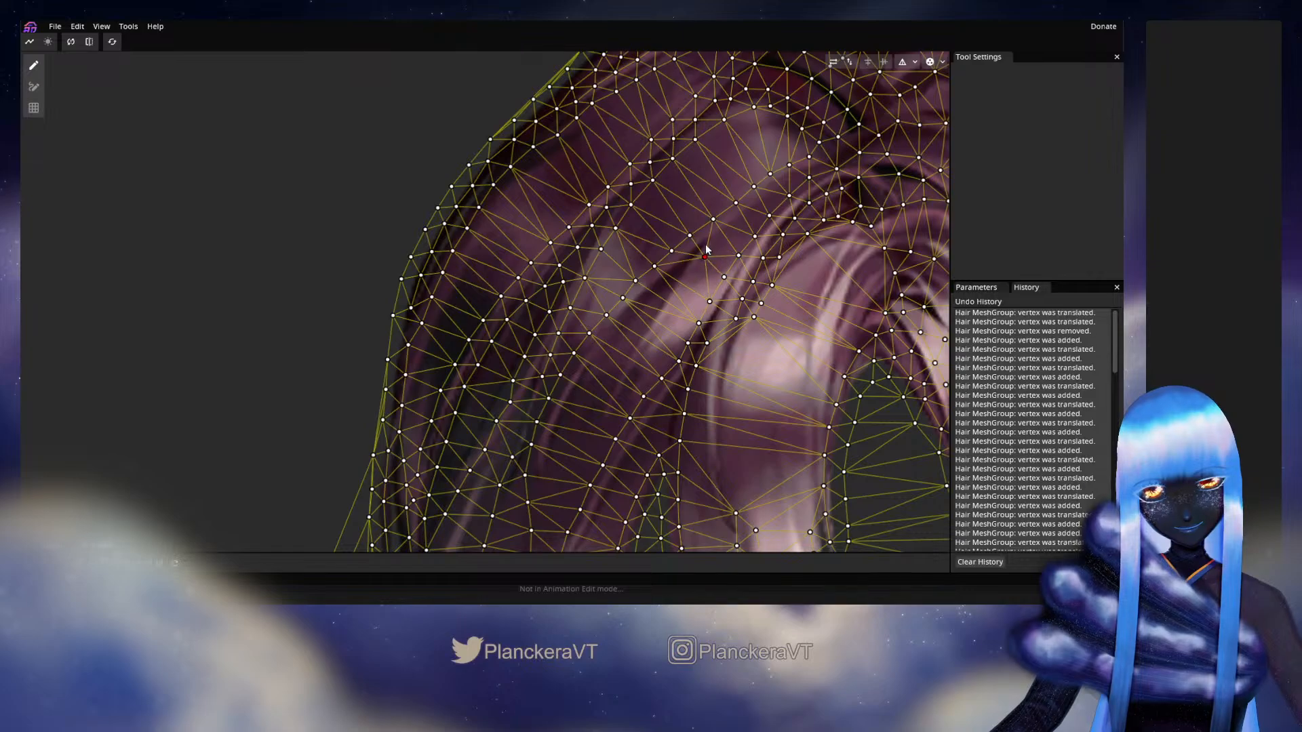
click(715, 237)
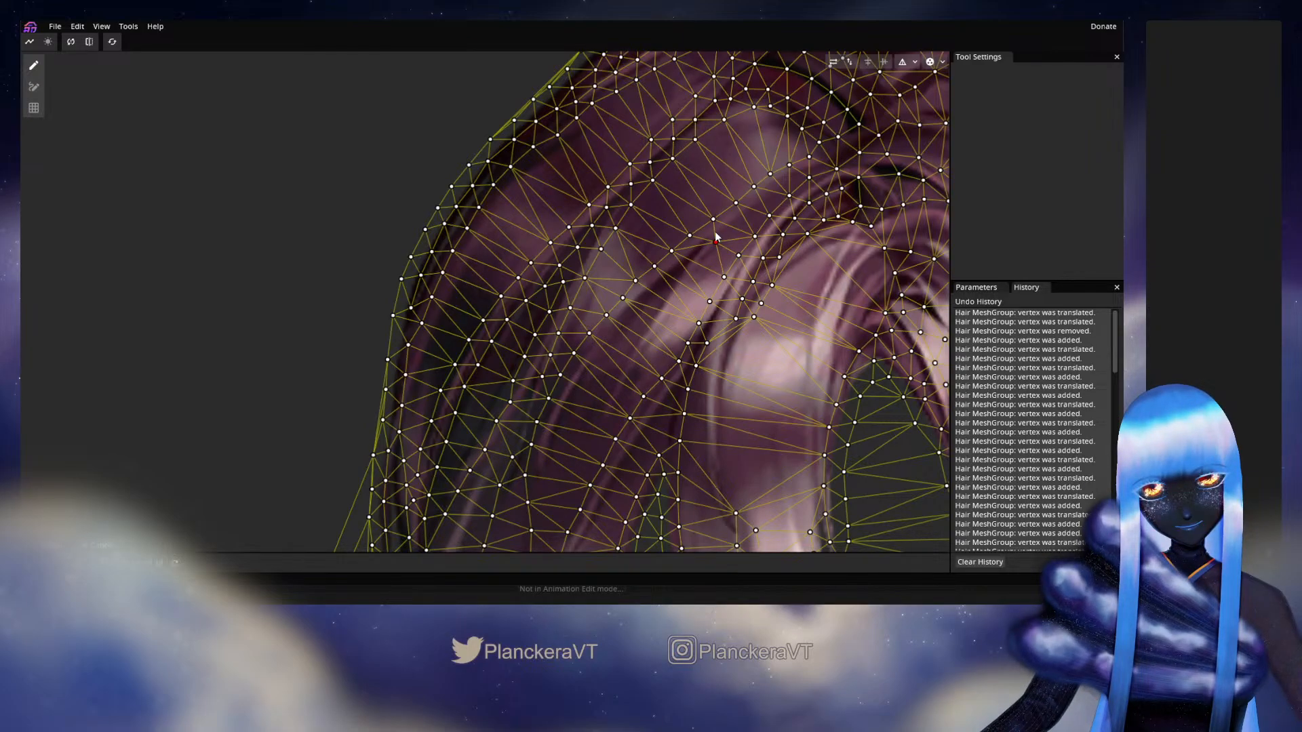
click(698, 257)
click(683, 271)
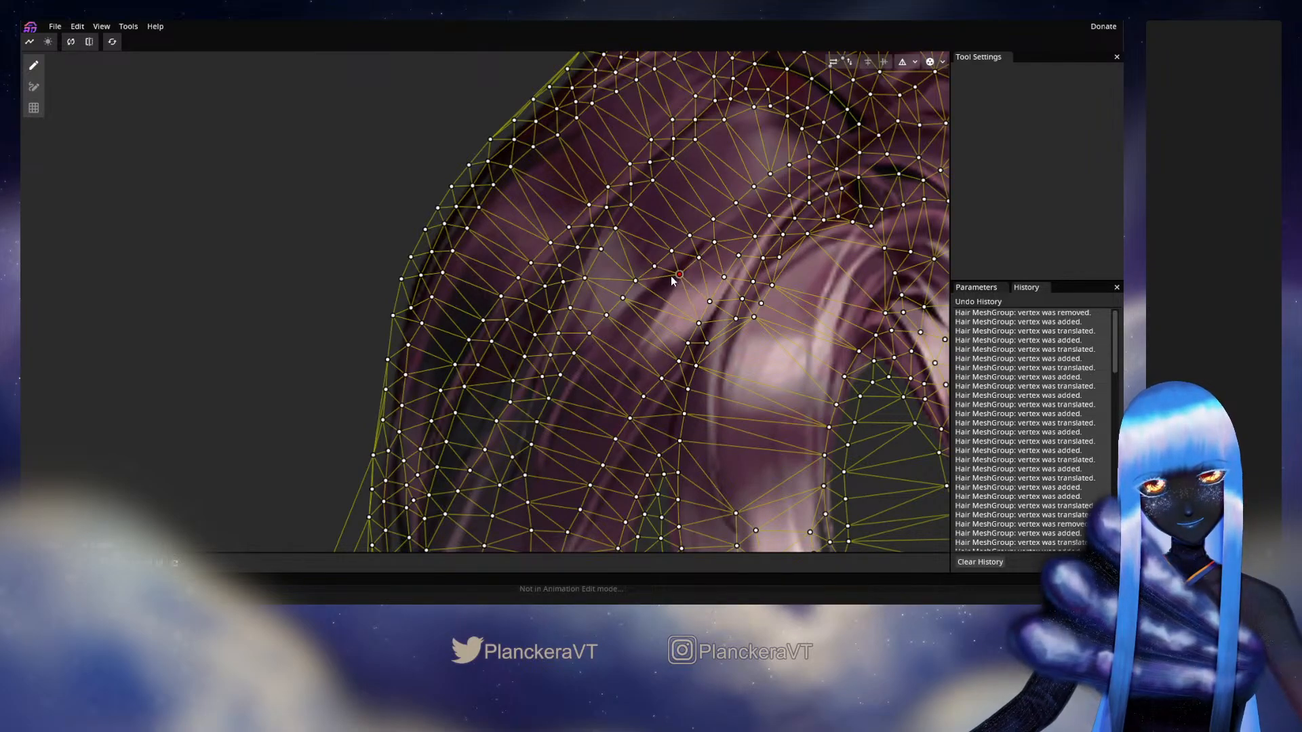
click(699, 258)
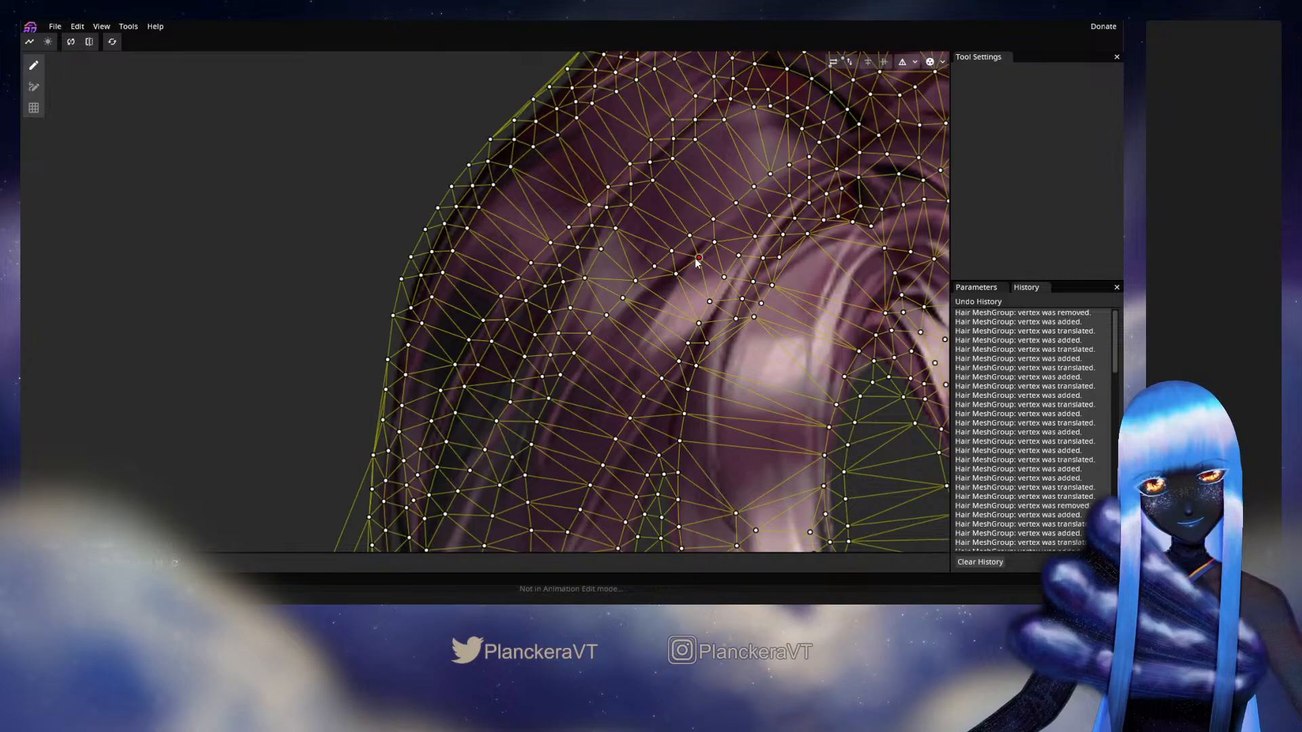
drag(696, 261, 693, 255)
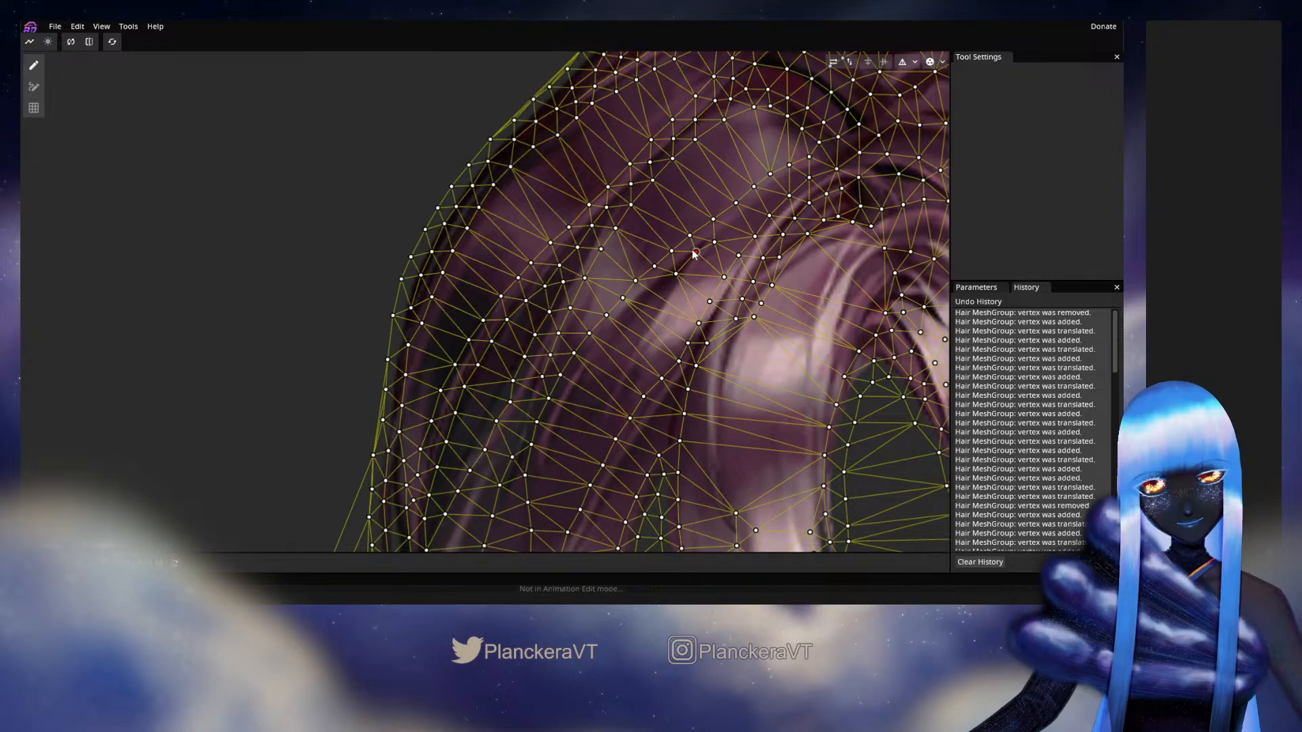
click(664, 288)
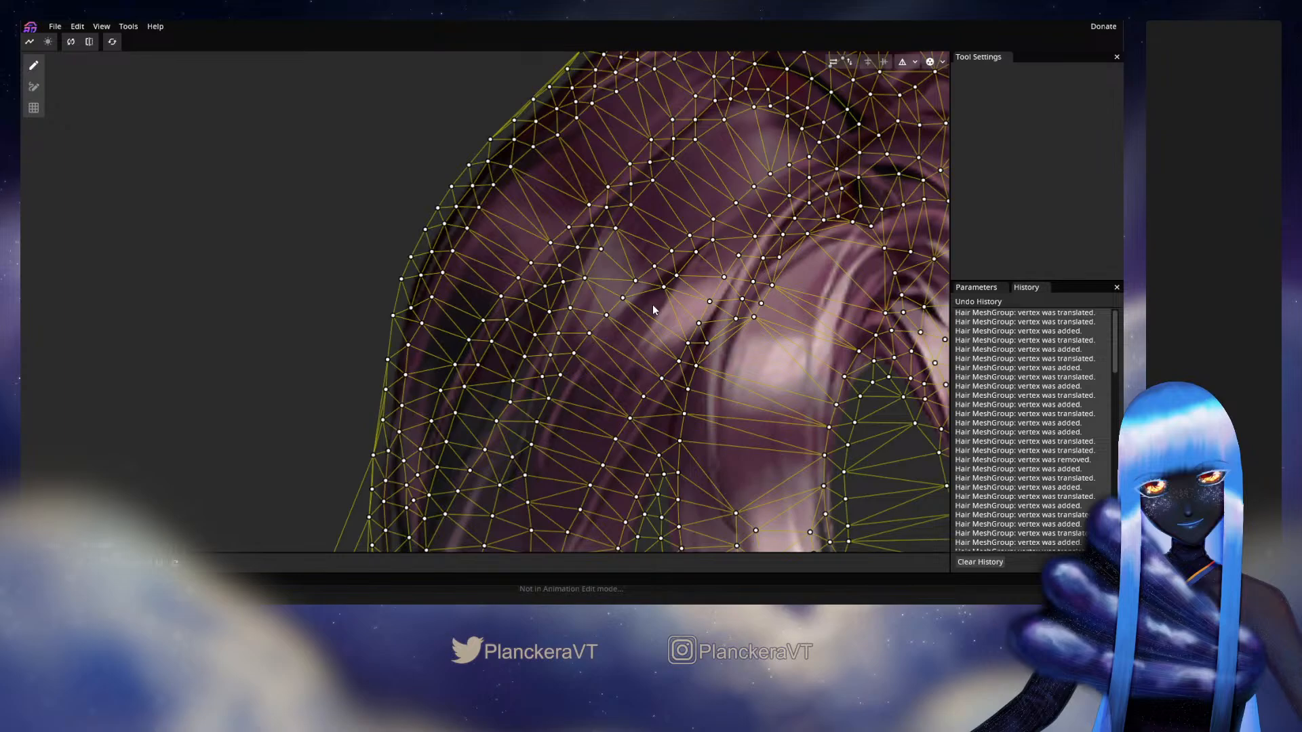
click(634, 321)
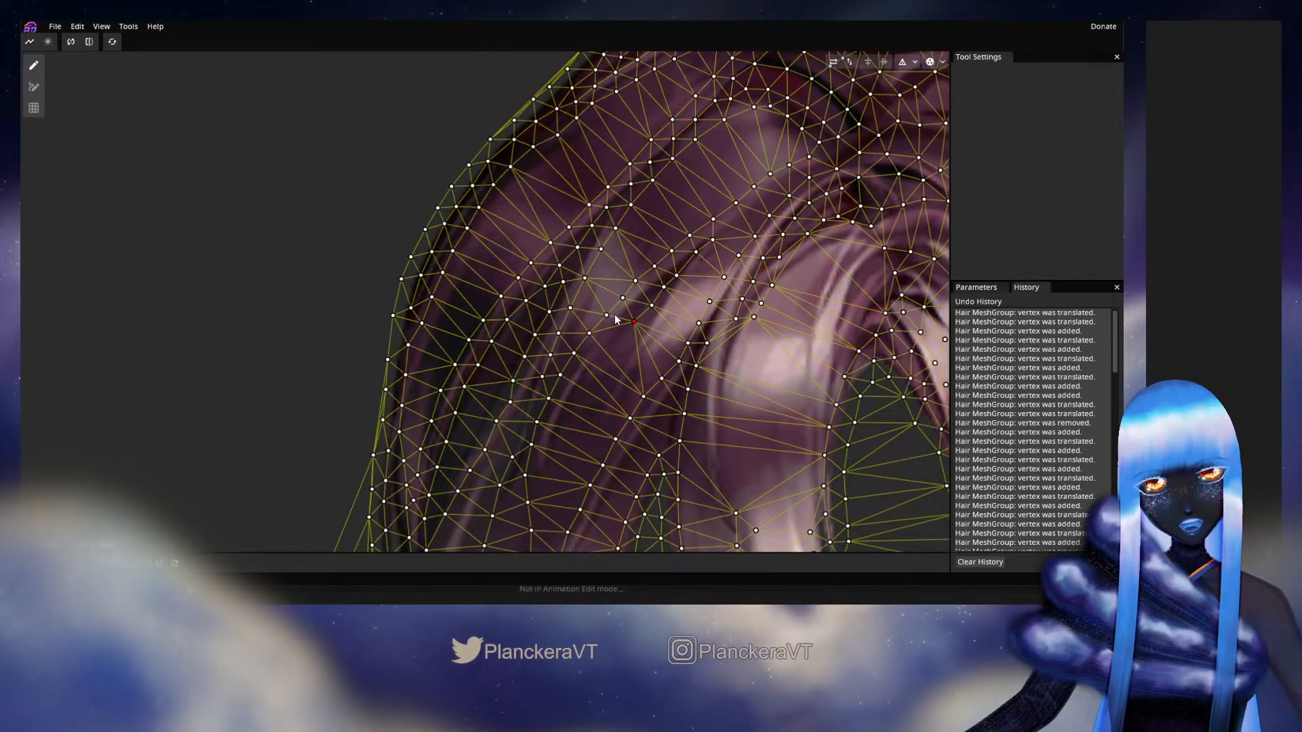
Step: Even out the vertex spacing along the upper part of the row beside the bright inner highlight
drag(615, 316, 674, 244)
click(676, 263)
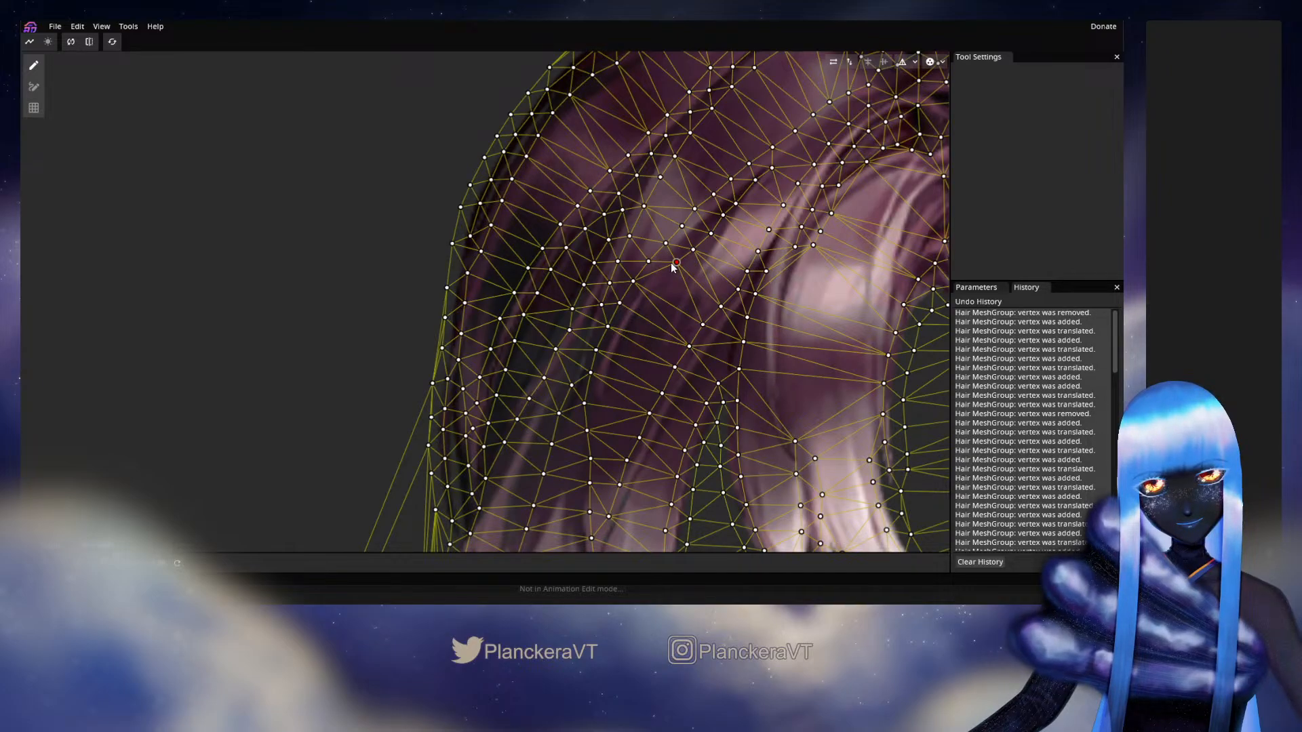
drag(676, 263, 672, 263)
drag(693, 249, 708, 229)
click(722, 215)
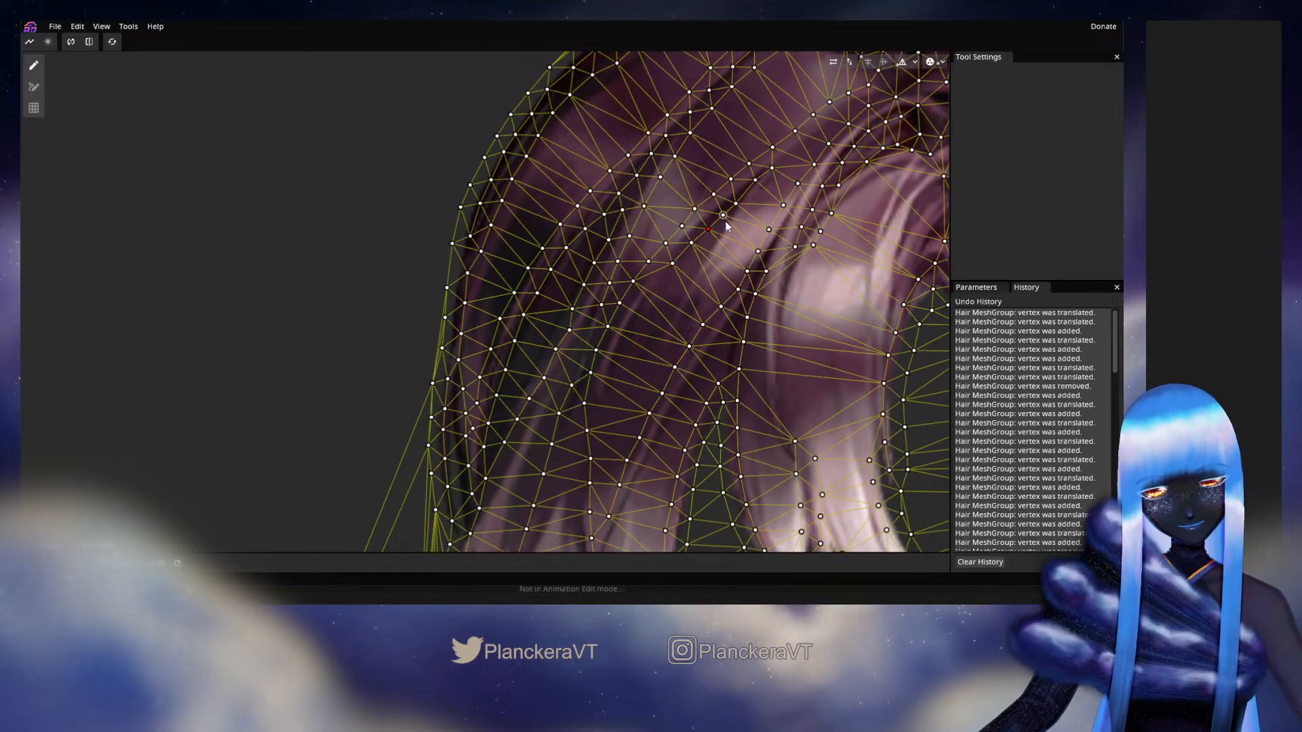
Step: Extend the vertex row down the inner strand, filling the sparse area beside the pointed gap
click(672, 263)
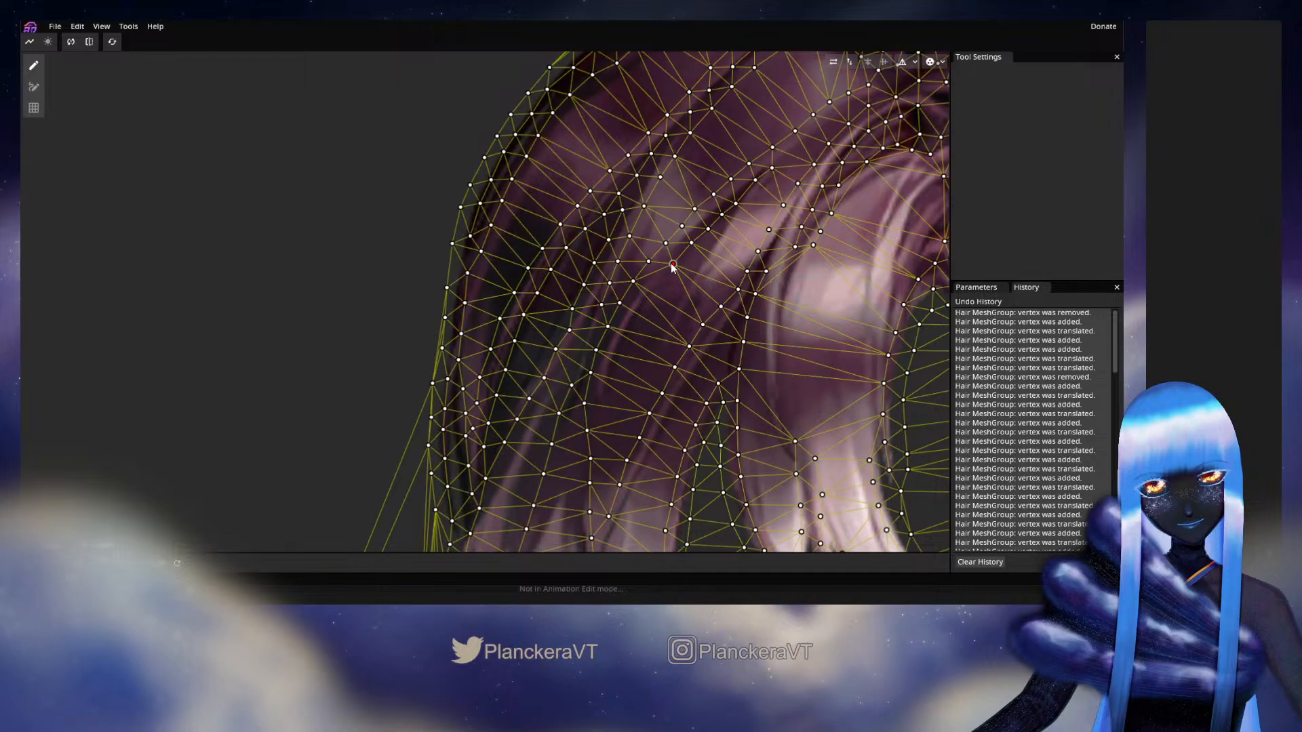
click(661, 276)
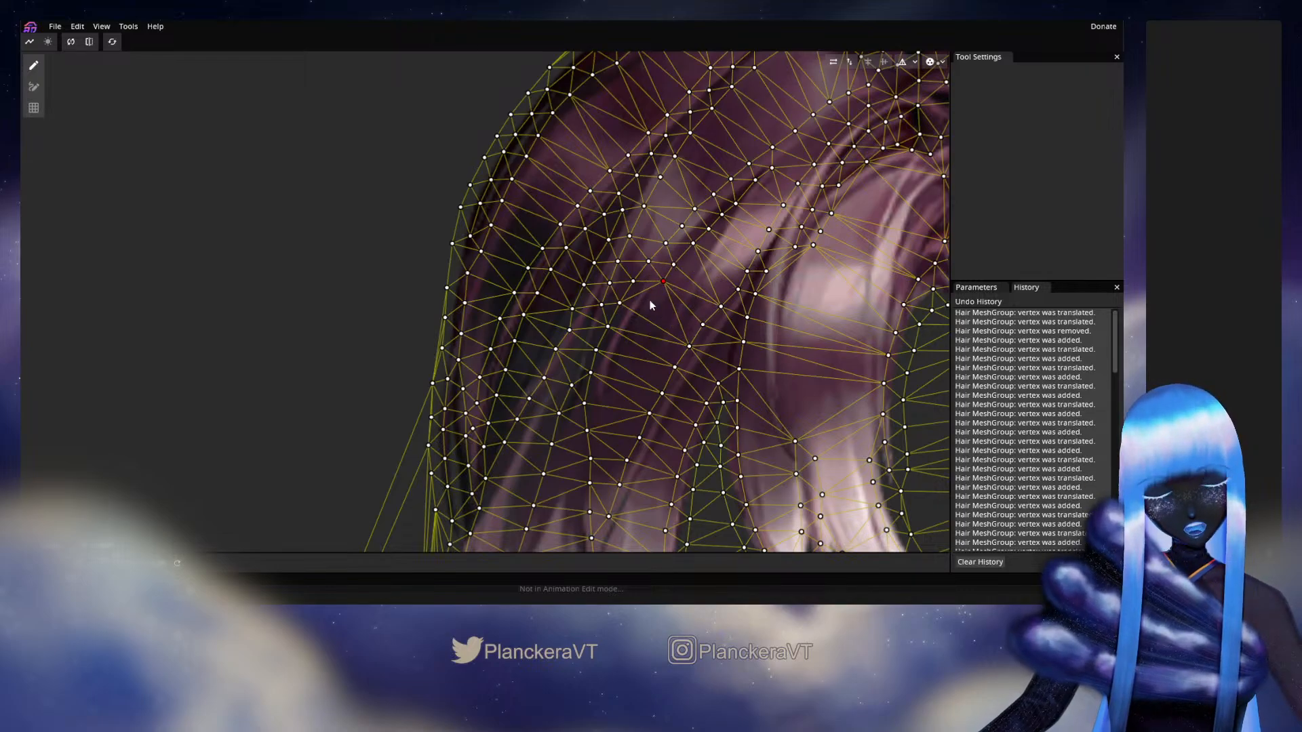
click(650, 299)
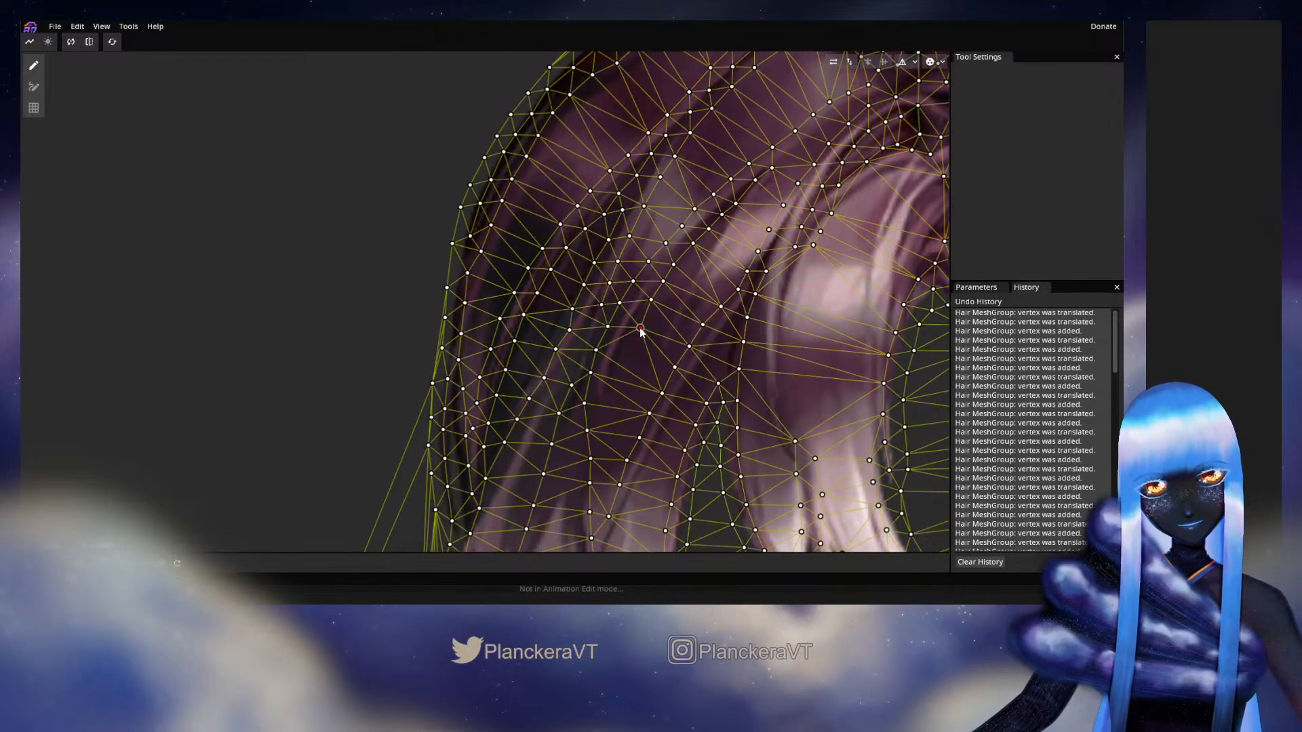
click(639, 327)
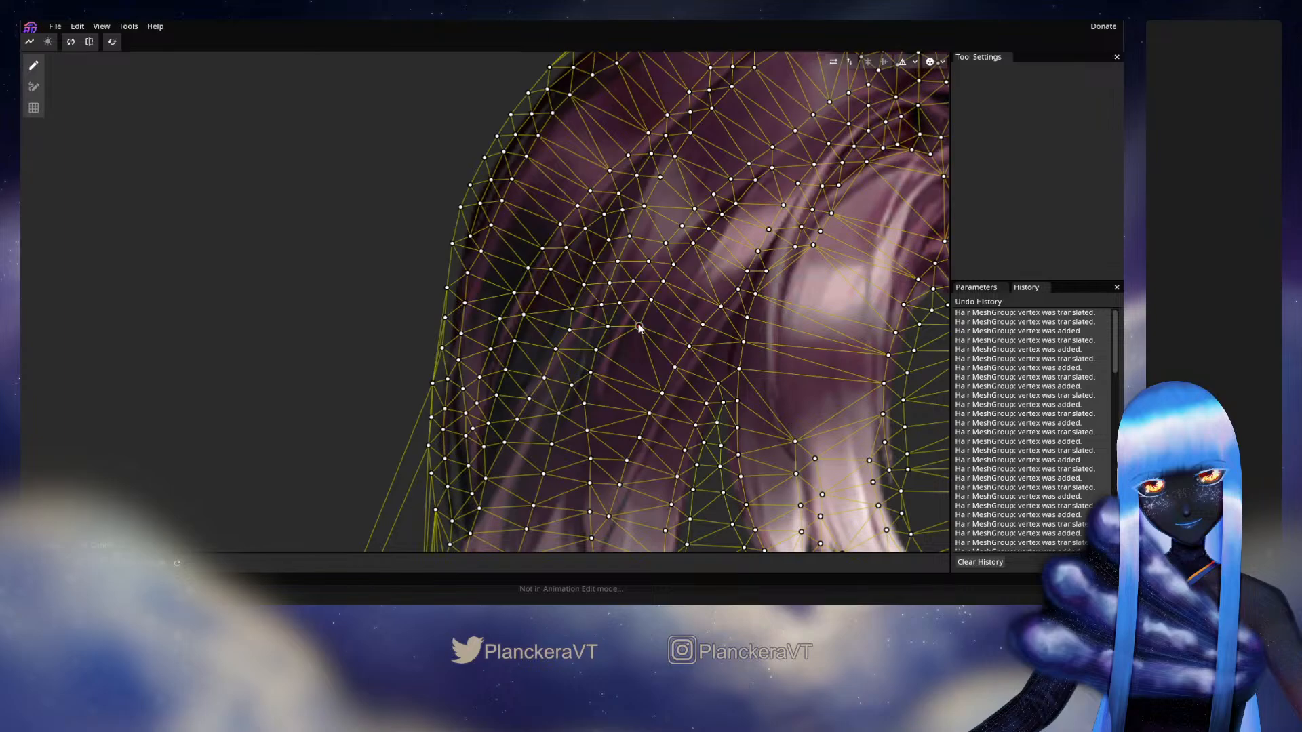
click(612, 394)
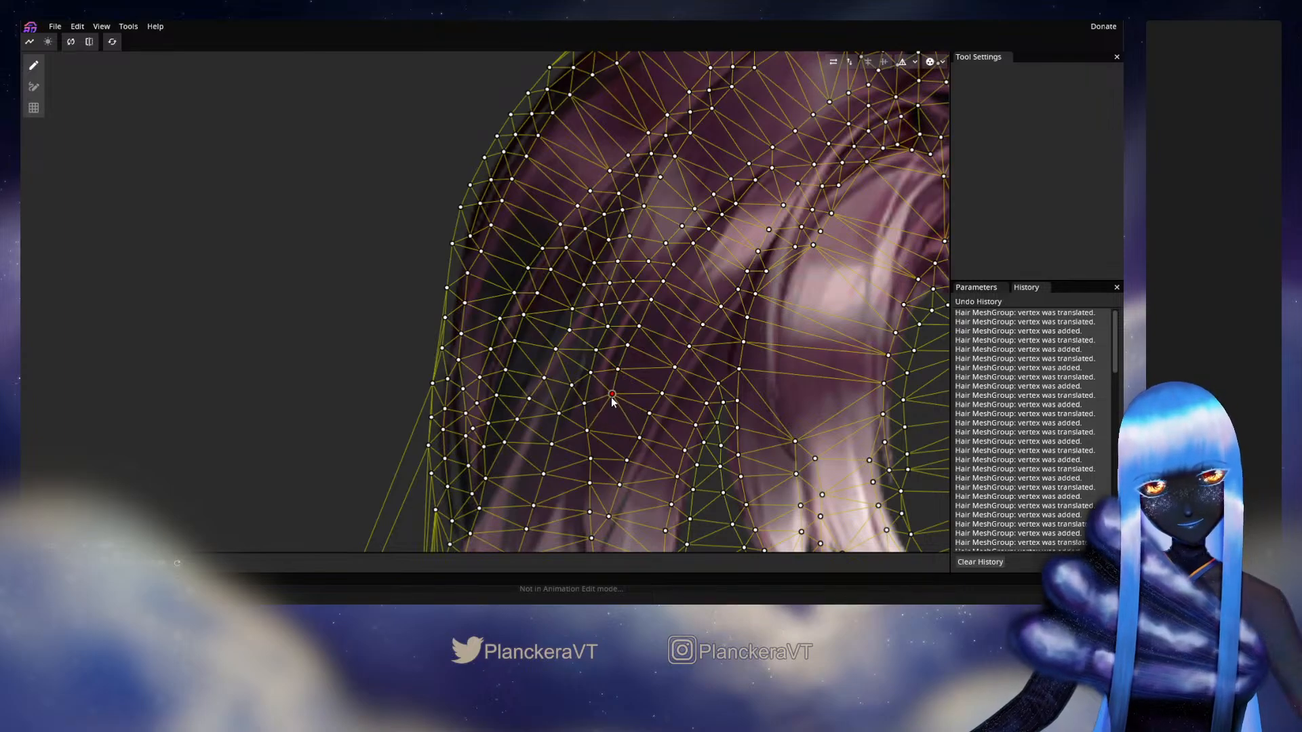
click(606, 421)
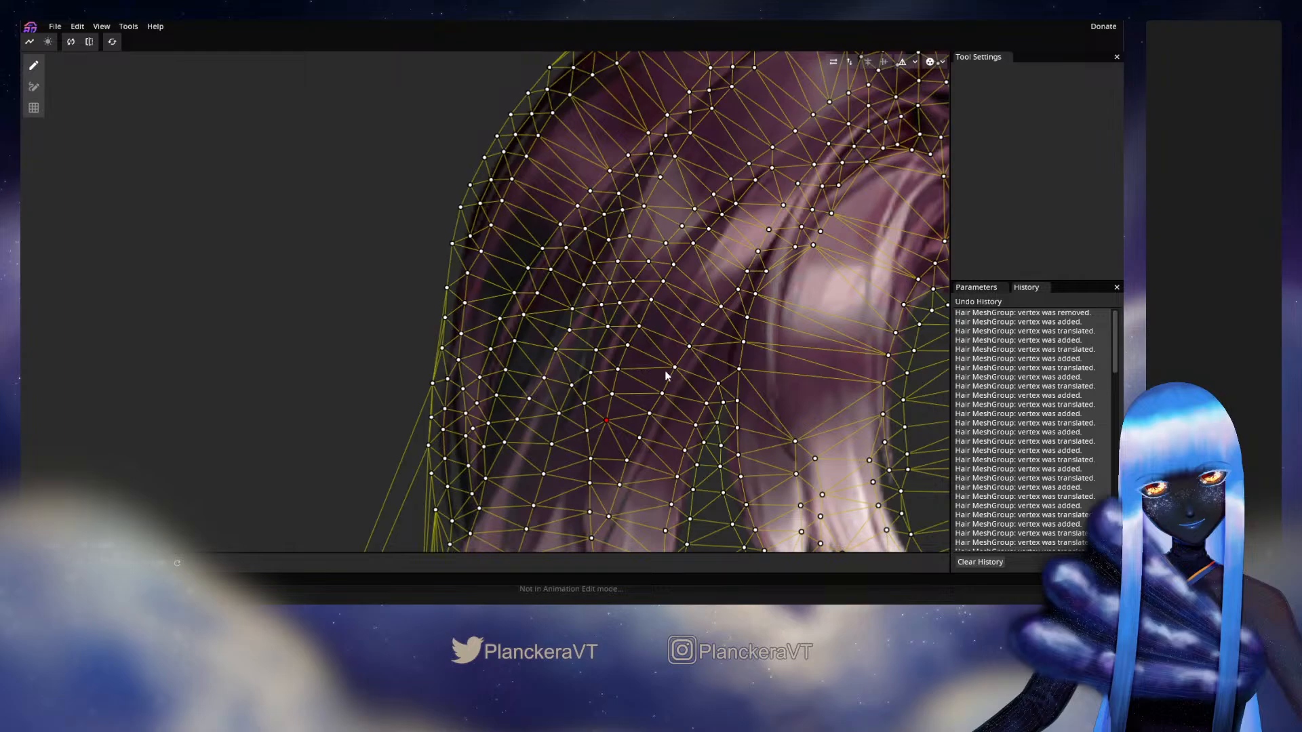
Step: Add an evenly spaced vertex row along the outer side of the bright inner highlight, continuing into the darker hair below it
scroll(666, 372, down, 3)
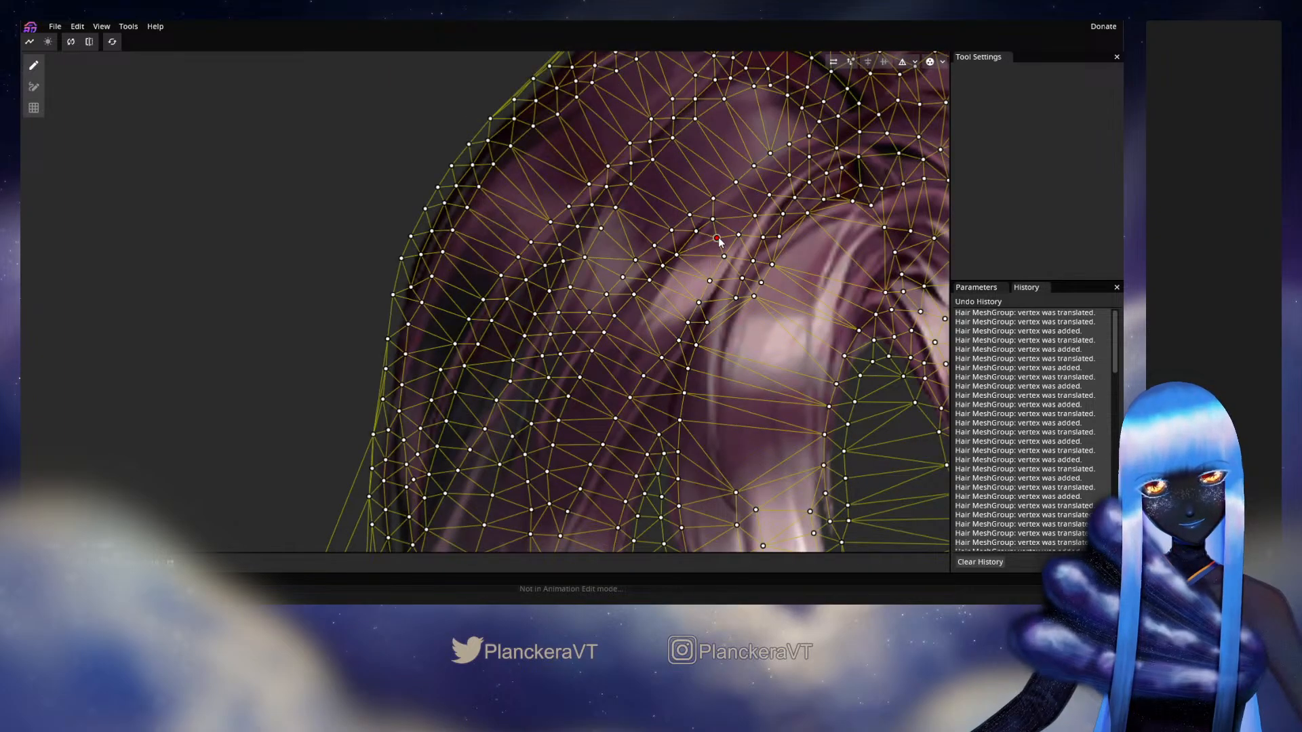
double_click(706, 255)
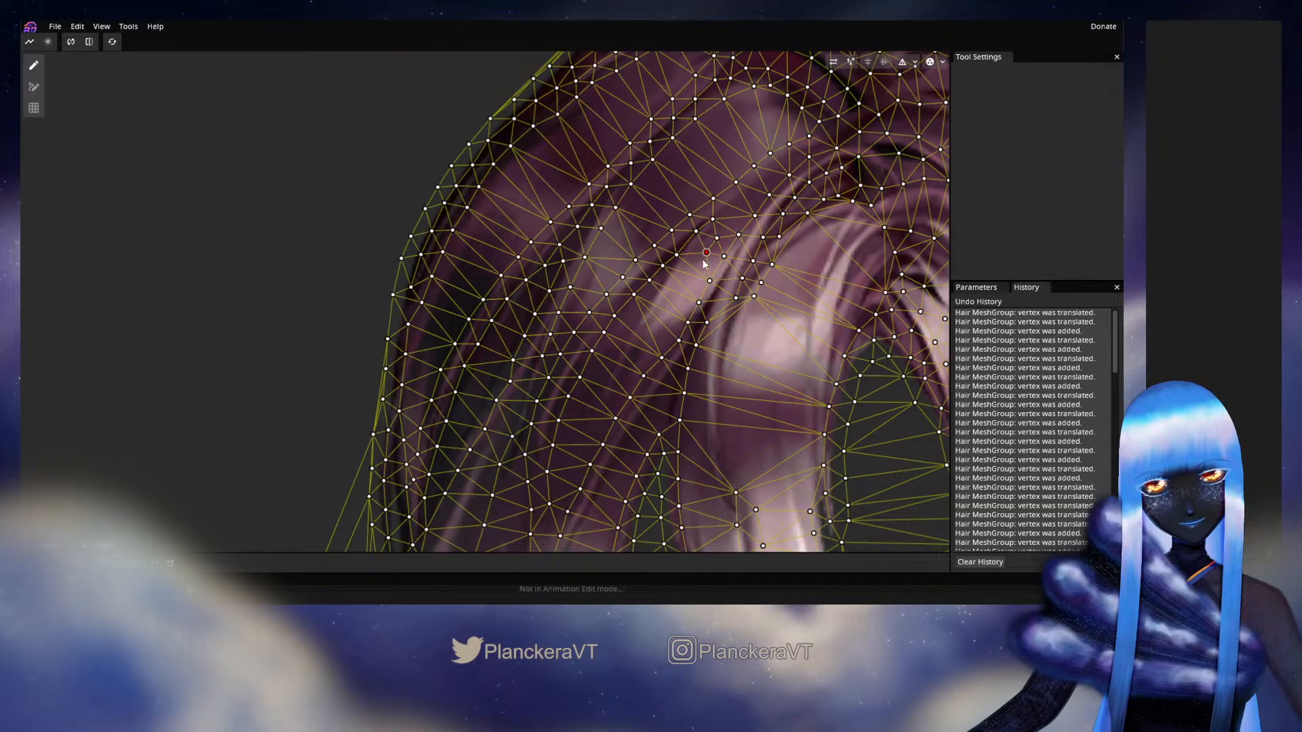
drag(705, 256, 703, 257)
double_click(686, 276)
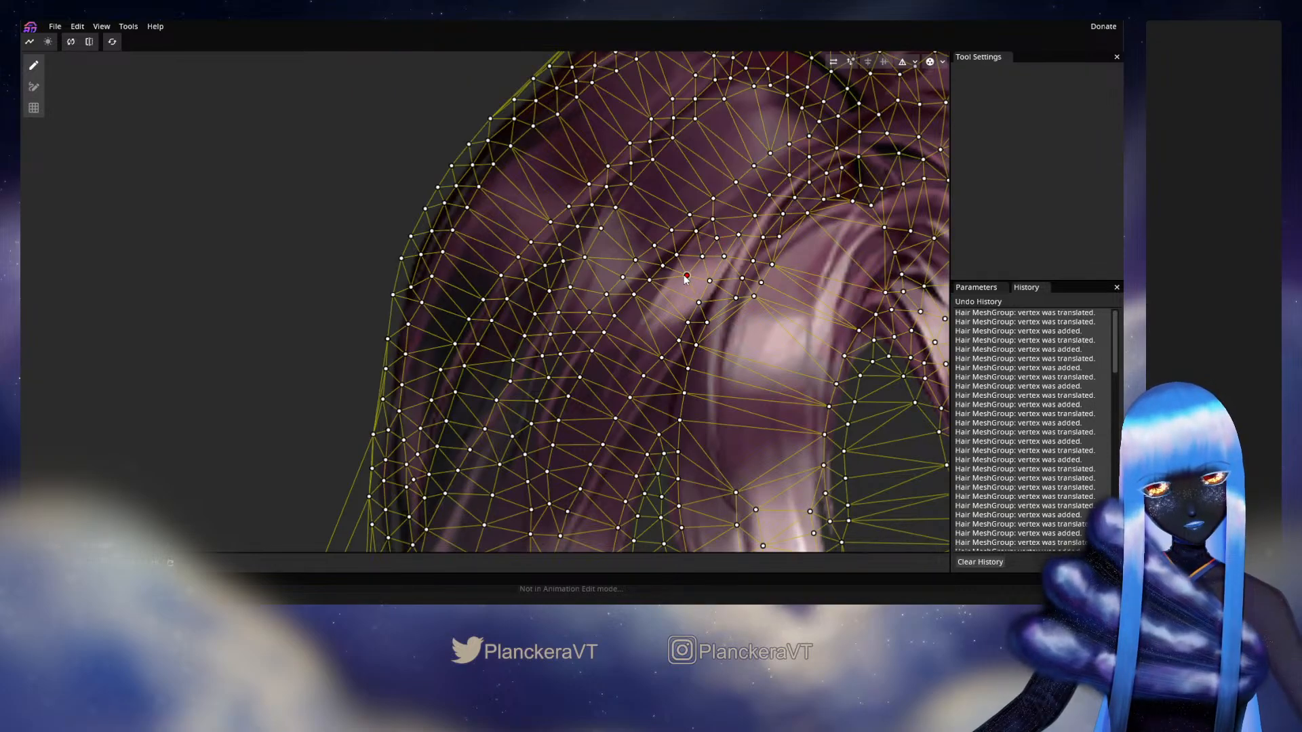
double_click(661, 309)
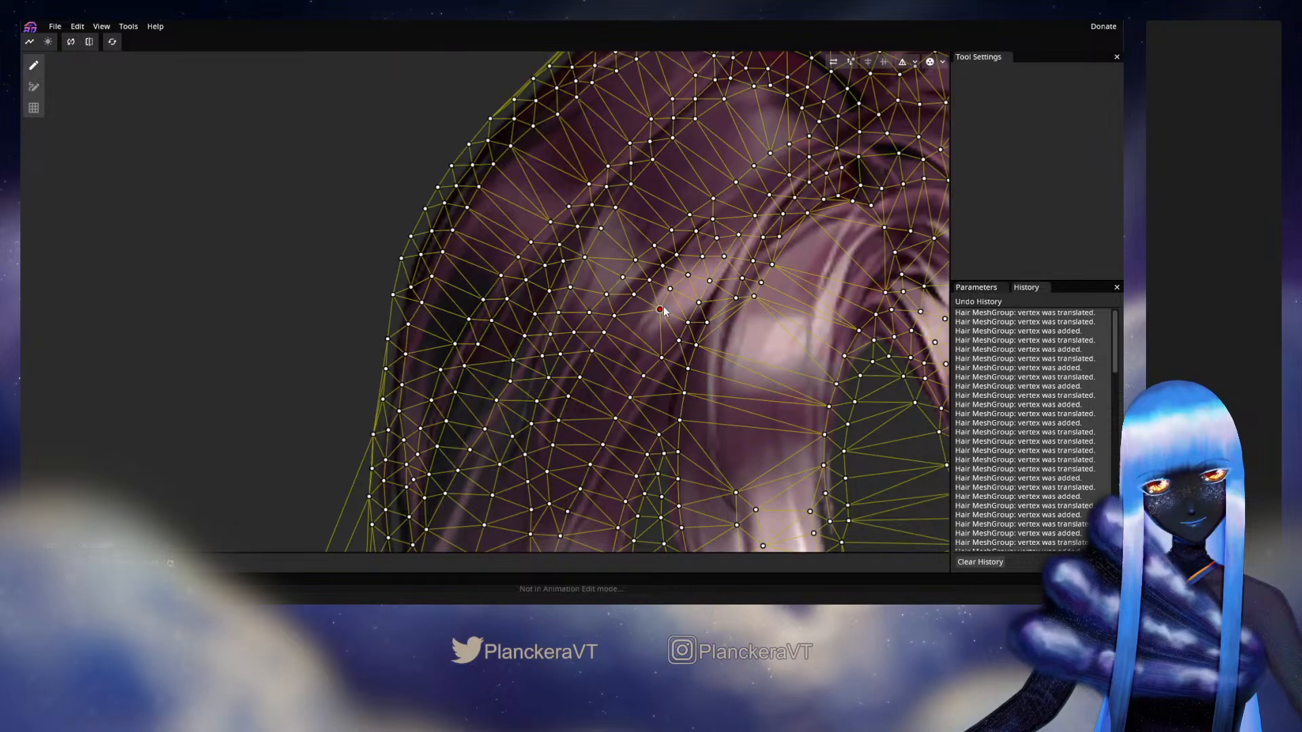
drag(663, 310, 666, 305)
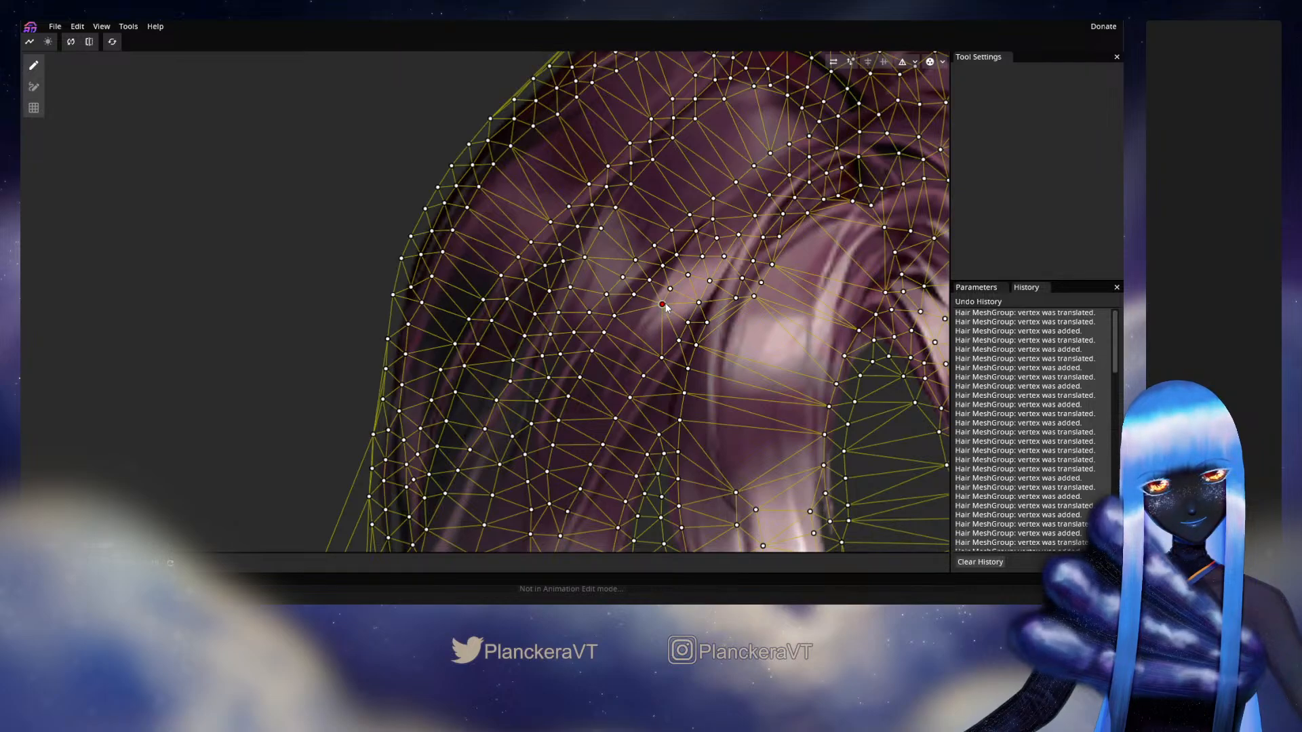
double_click(655, 322)
double_click(648, 329)
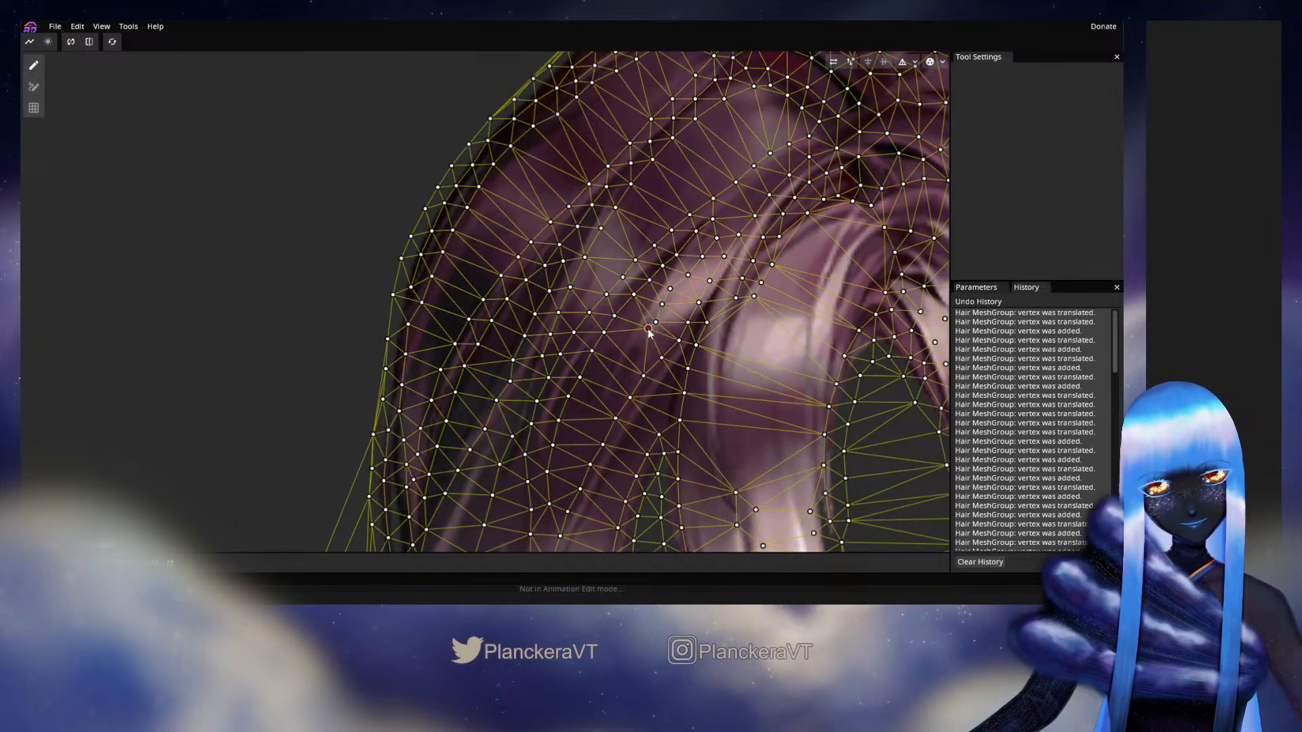
drag(649, 332, 643, 341)
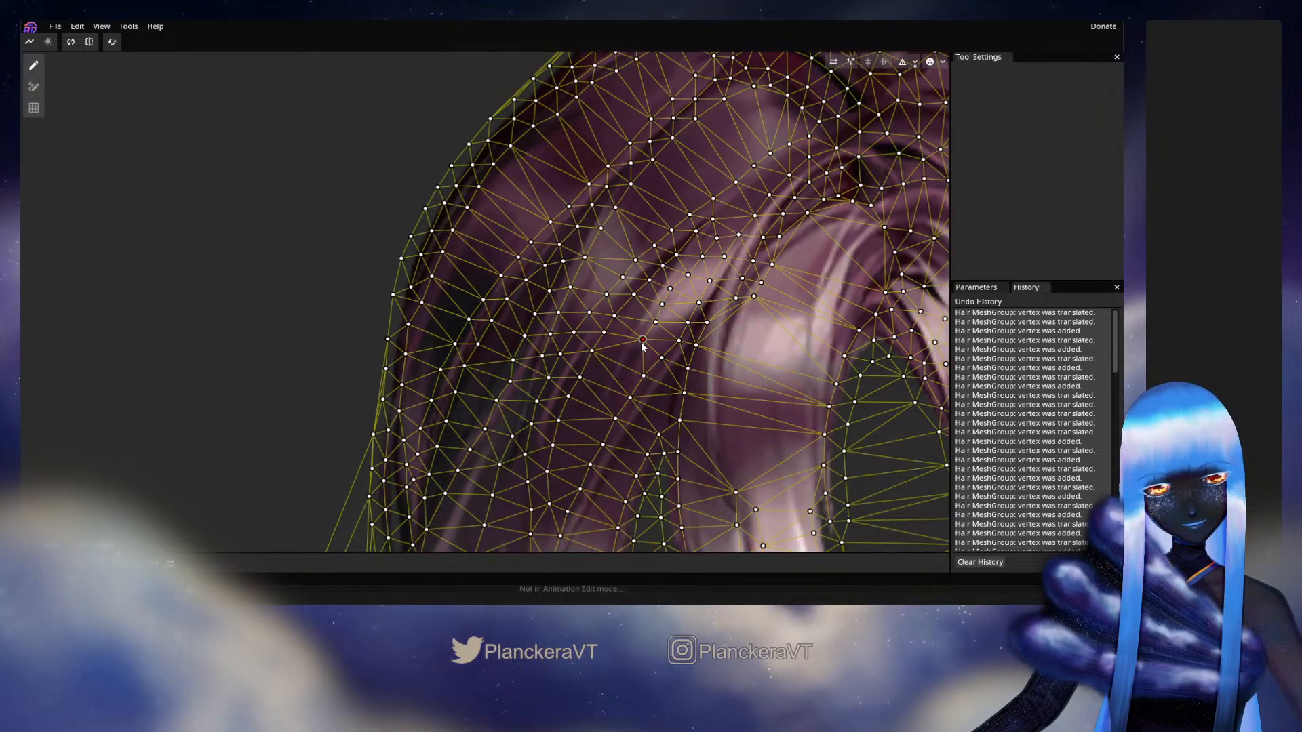
double_click(634, 361)
Step: Extend the highlight's vertex row down through the dark strand toward the start of the pale side lock
drag(634, 361, 638, 313)
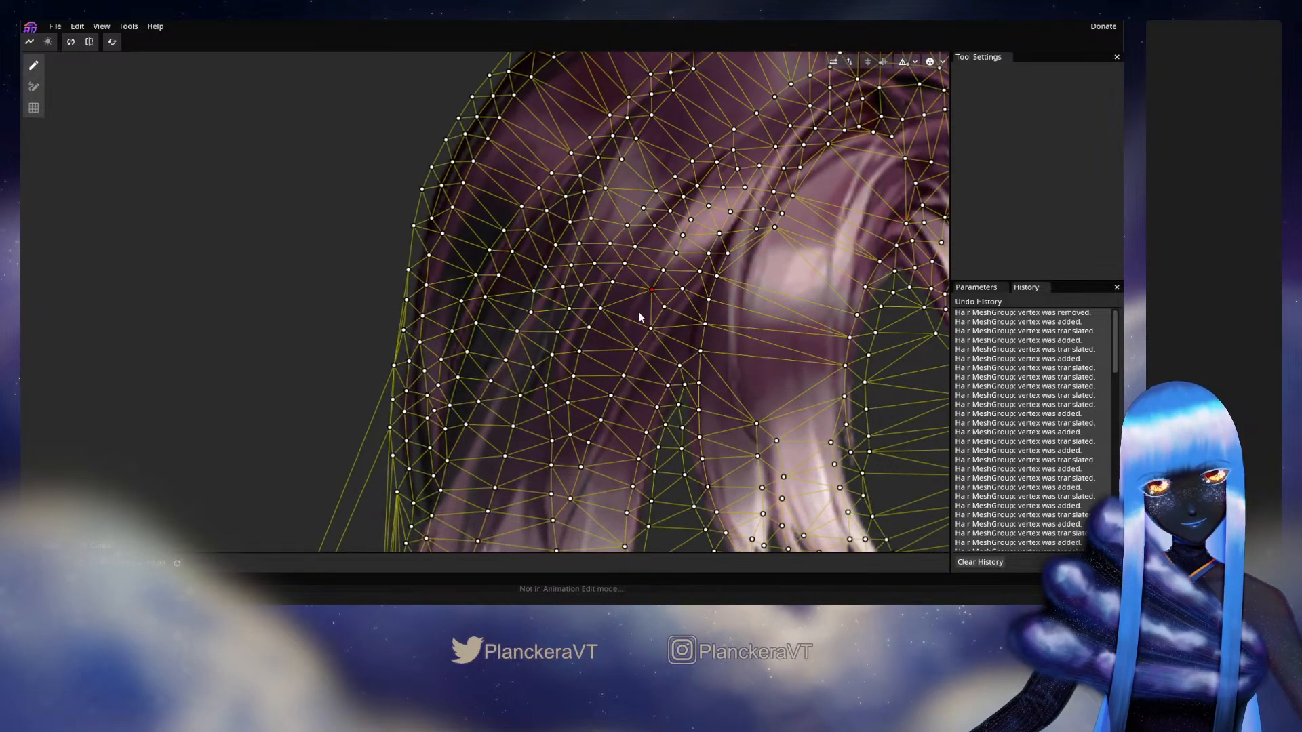
double_click(640, 316)
double_click(623, 340)
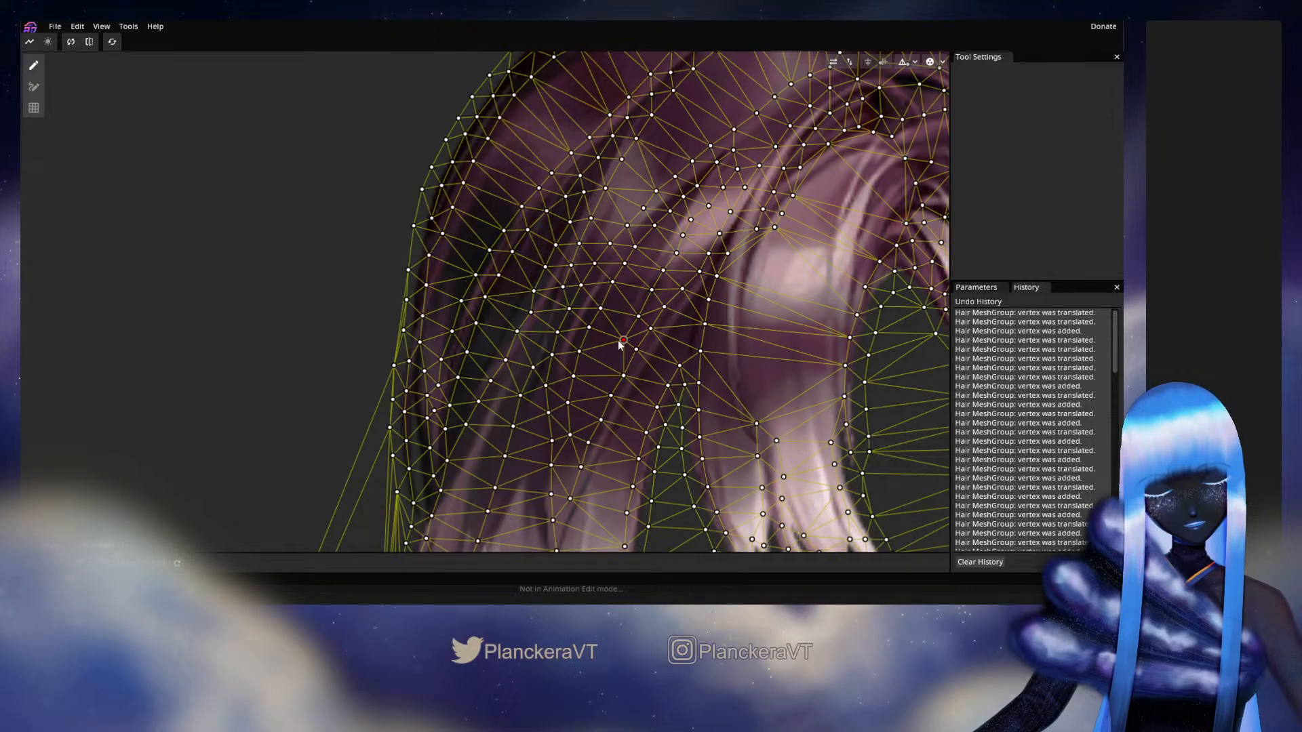
double_click(603, 365)
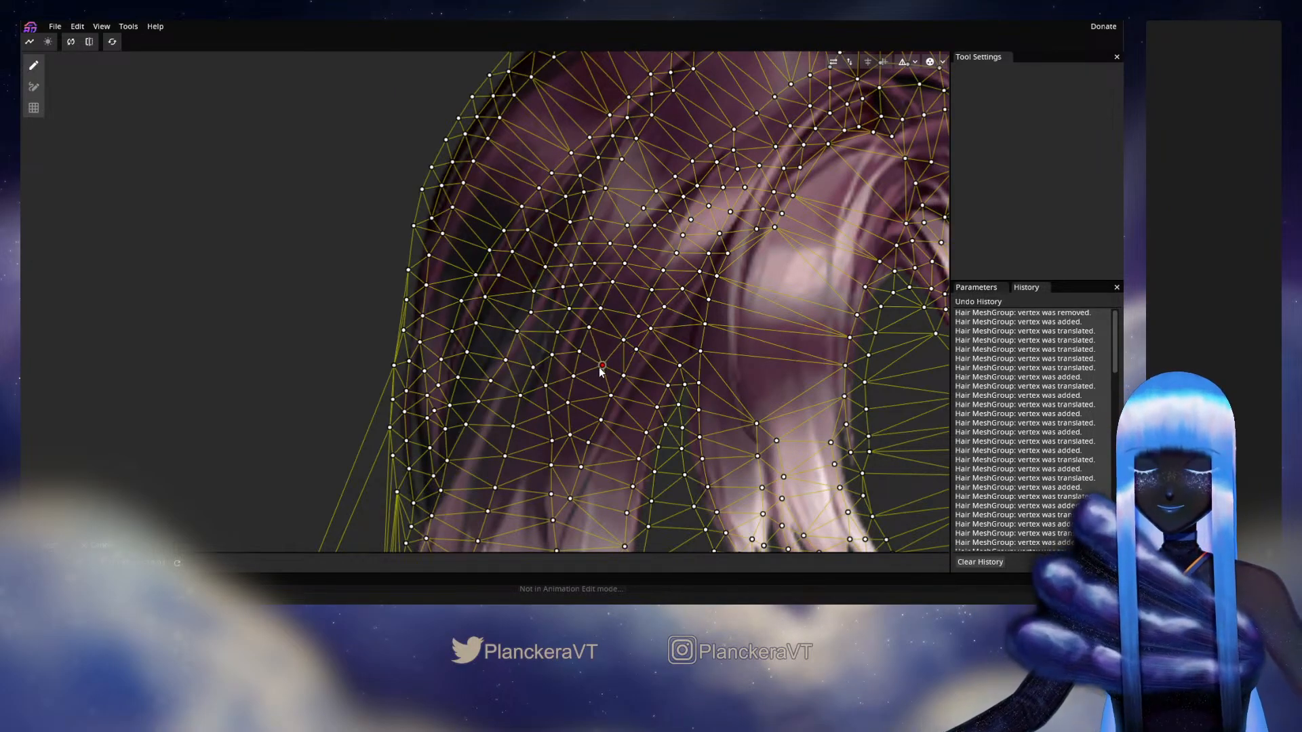
drag(602, 366, 606, 364)
double_click(587, 397)
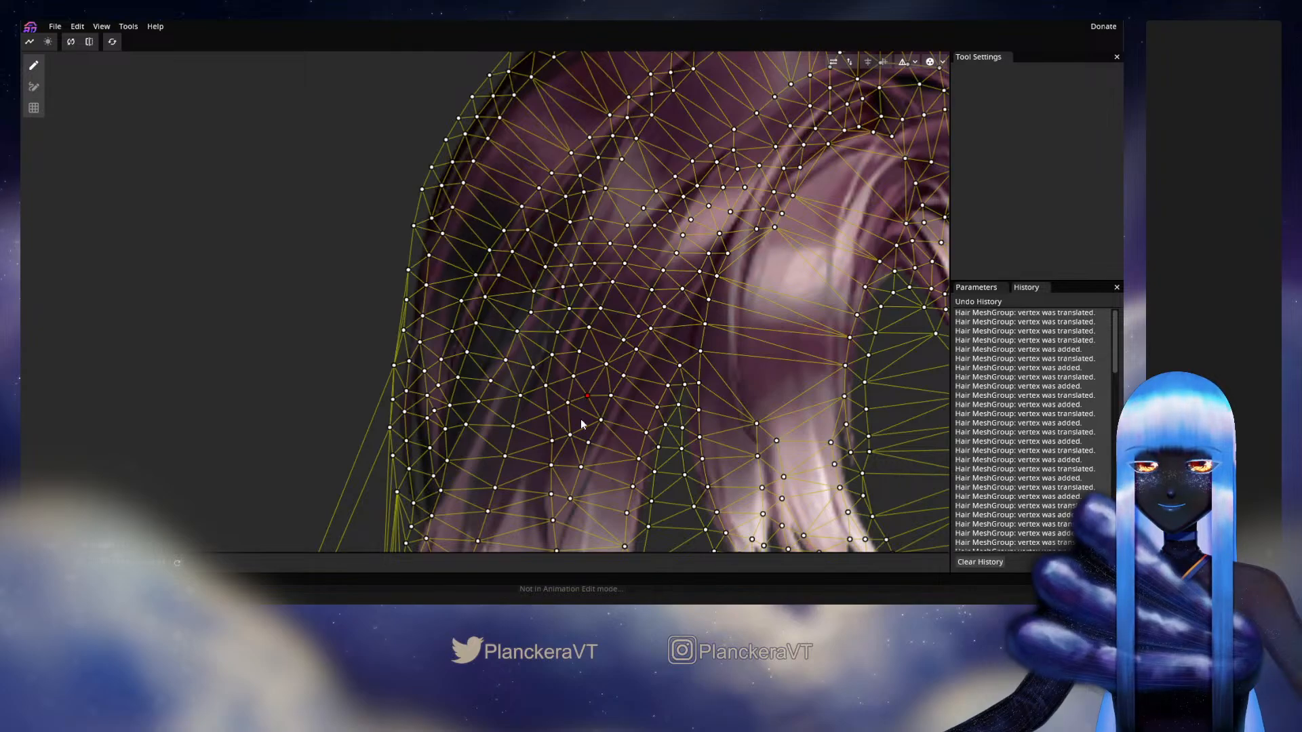
double_click(581, 420)
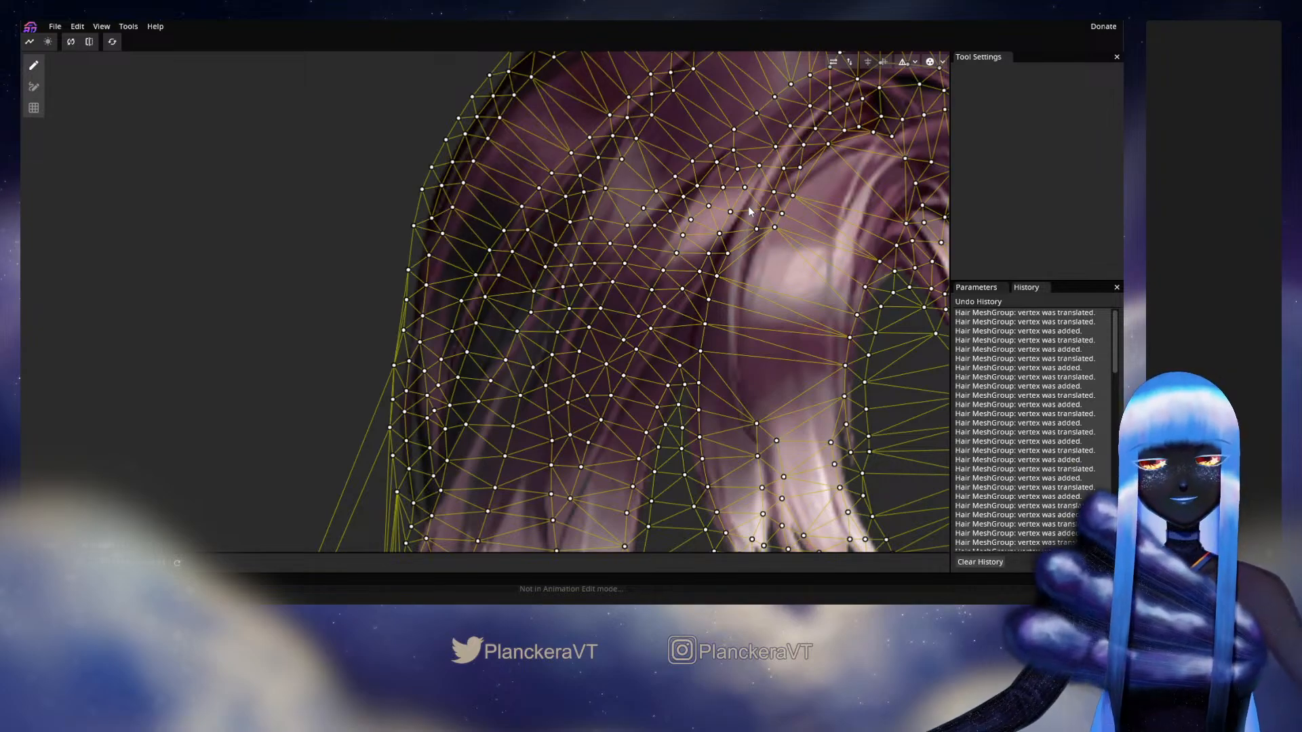
Step: Add spaced vertices along the dark fold beside the tip of the pointed gap
drag(752, 257, 715, 244)
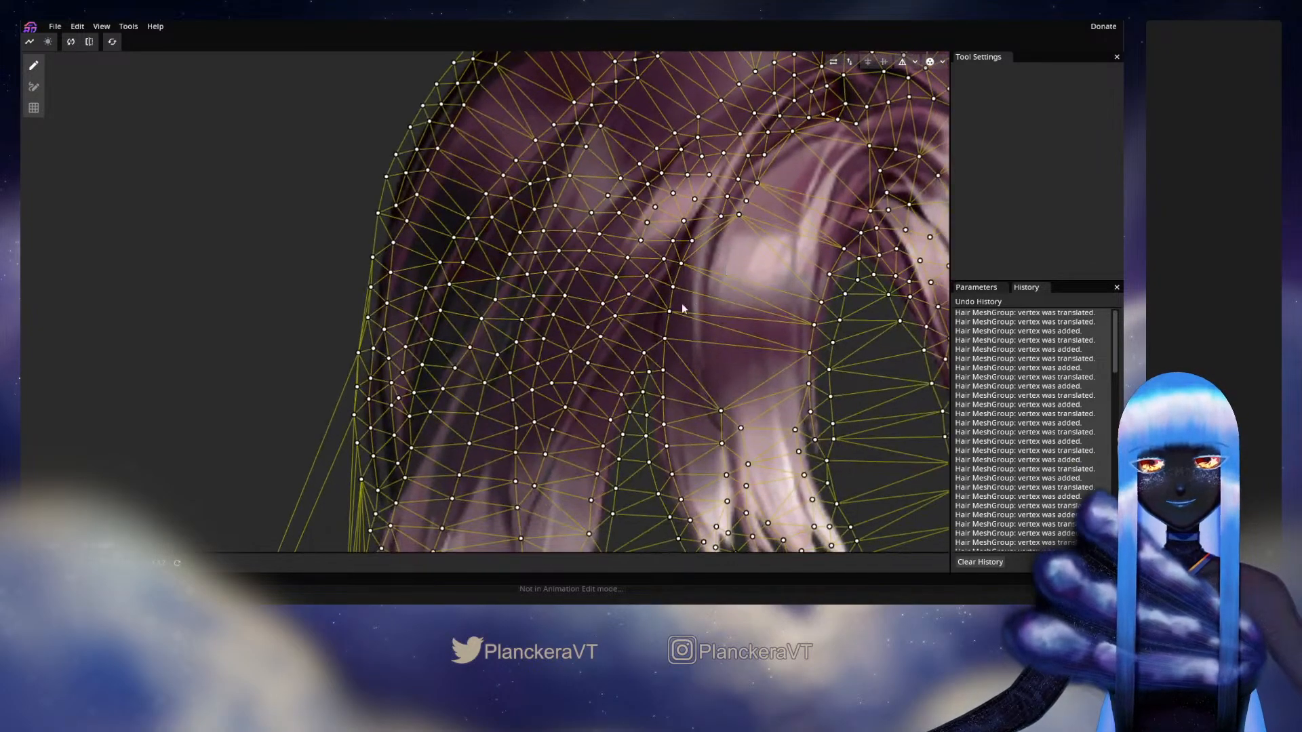
double_click(647, 317)
drag(647, 318, 654, 301)
double_click(642, 319)
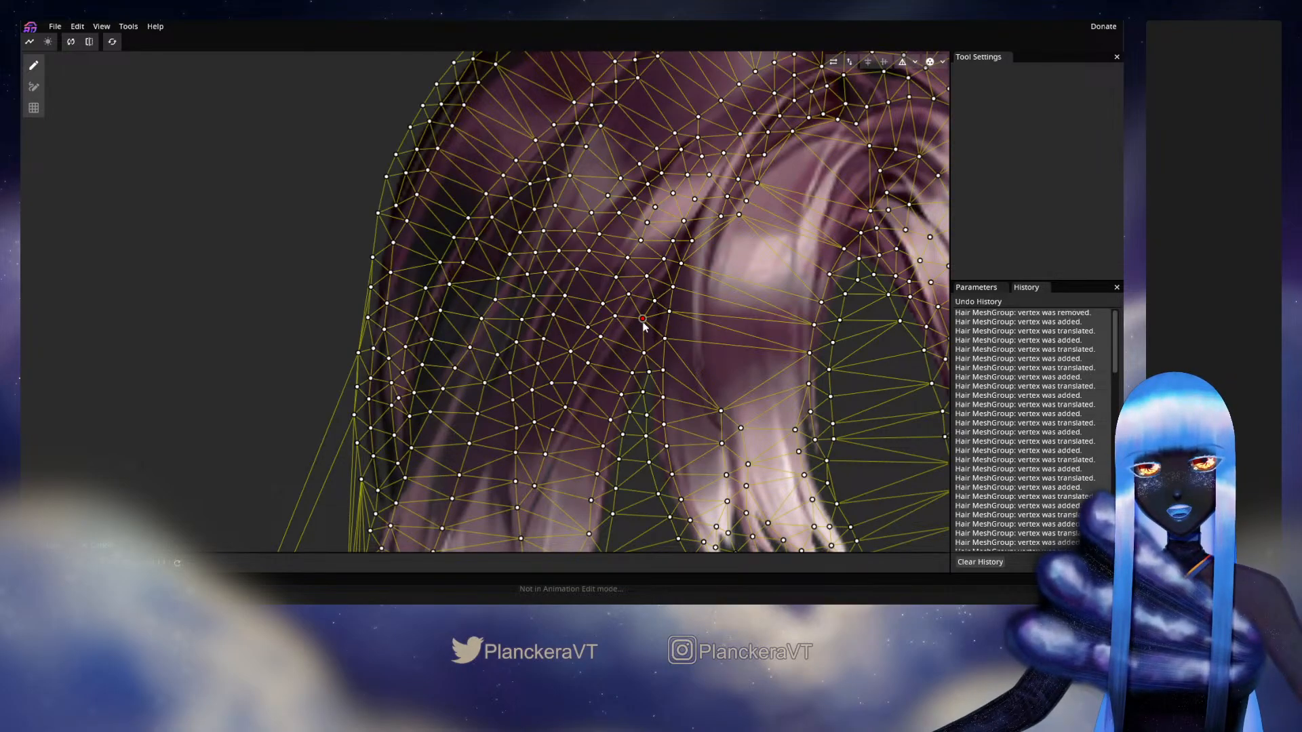
double_click(610, 378)
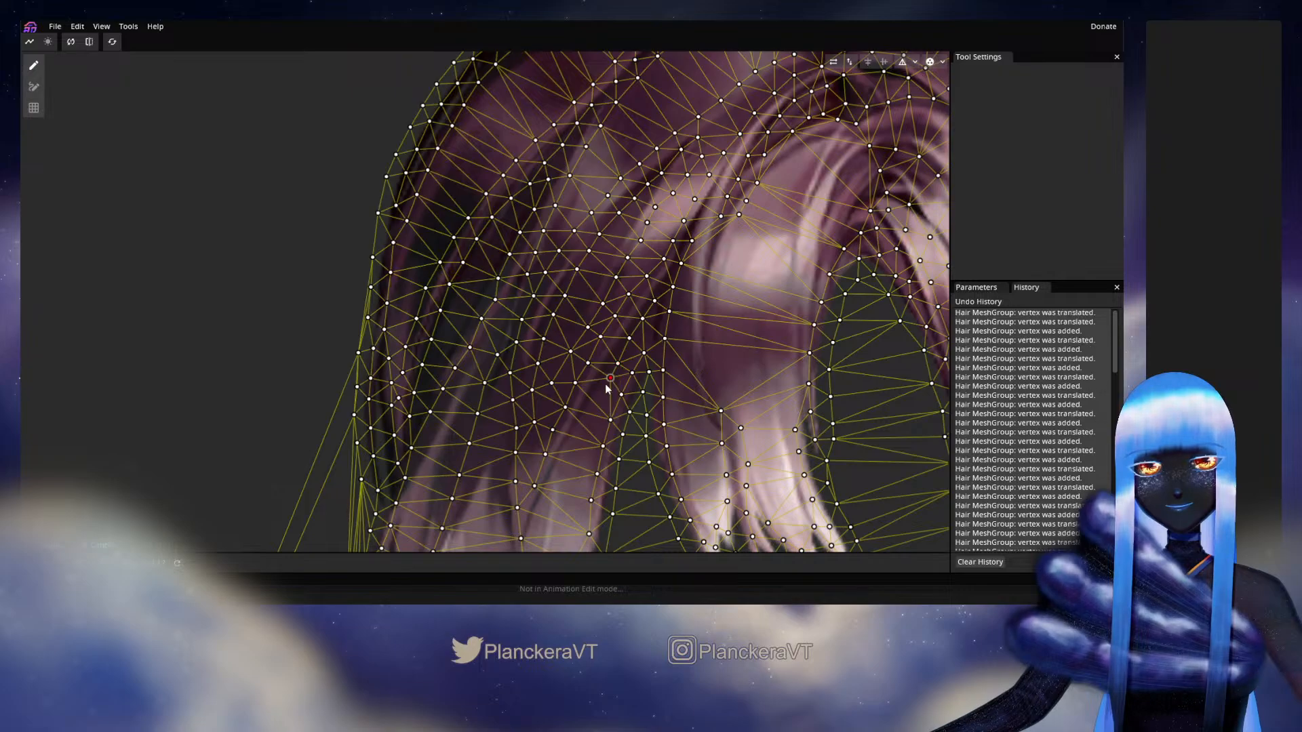
drag(606, 388, 602, 393)
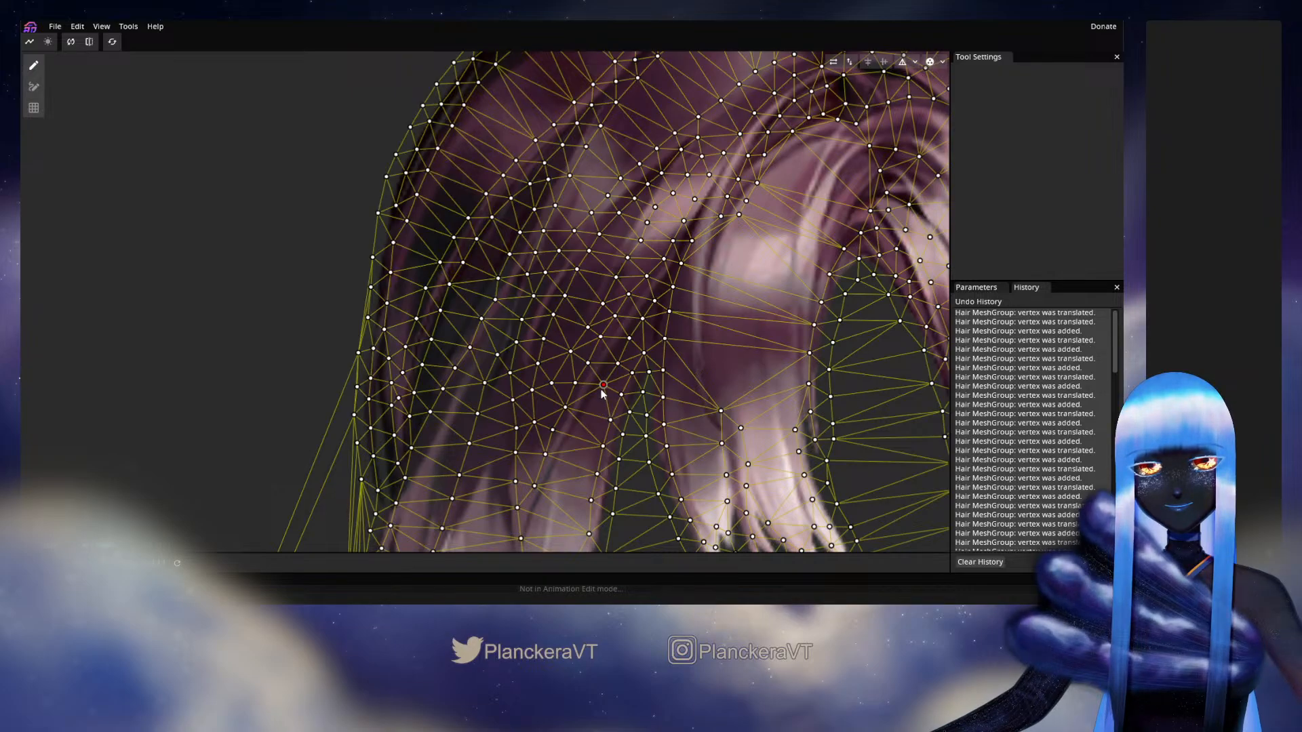
Step: Continue the vertex row from the pointed gap down into the upper part of the pale strand
double_click(579, 435)
double_click(571, 459)
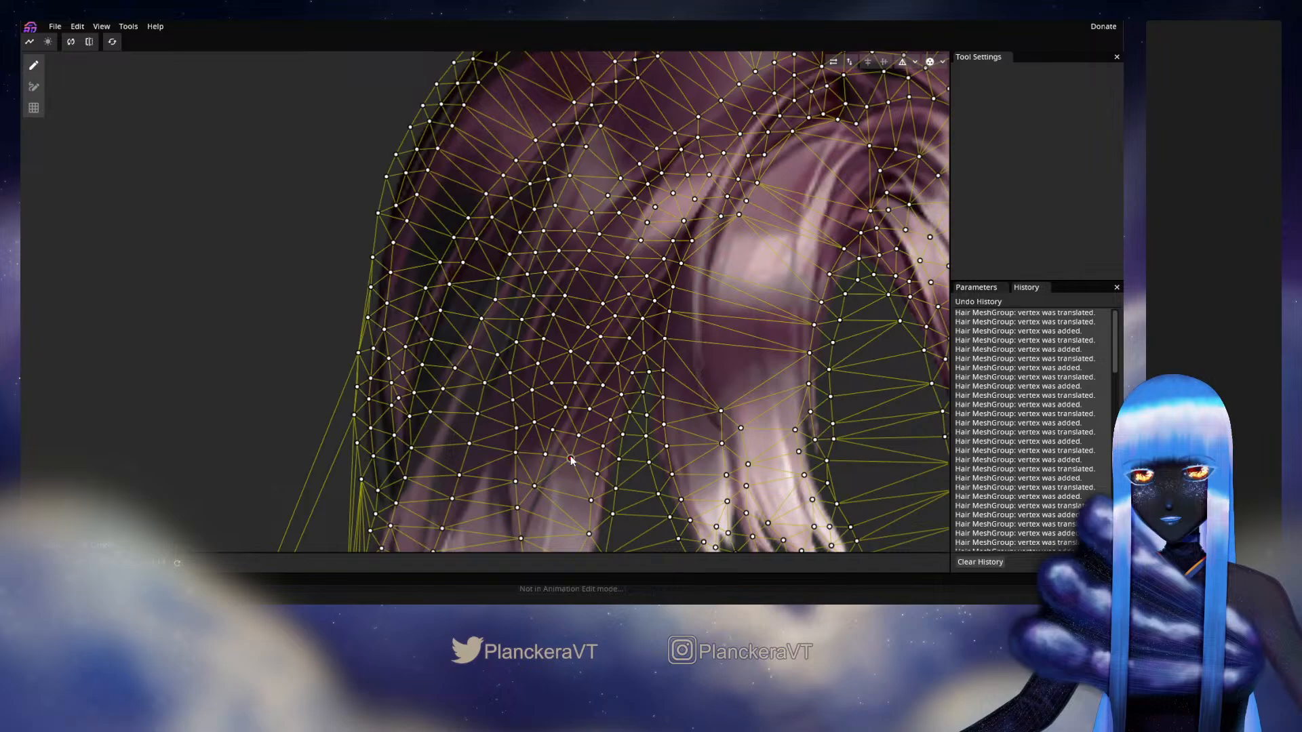
drag(570, 459, 573, 455)
drag(572, 475, 576, 435)
double_click(595, 385)
double_click(587, 413)
double_click(579, 440)
Step: Add a spaced vertex row down the top of the grey side lock, between its outer edge and the central dark fold
drag(619, 305, 628, 404)
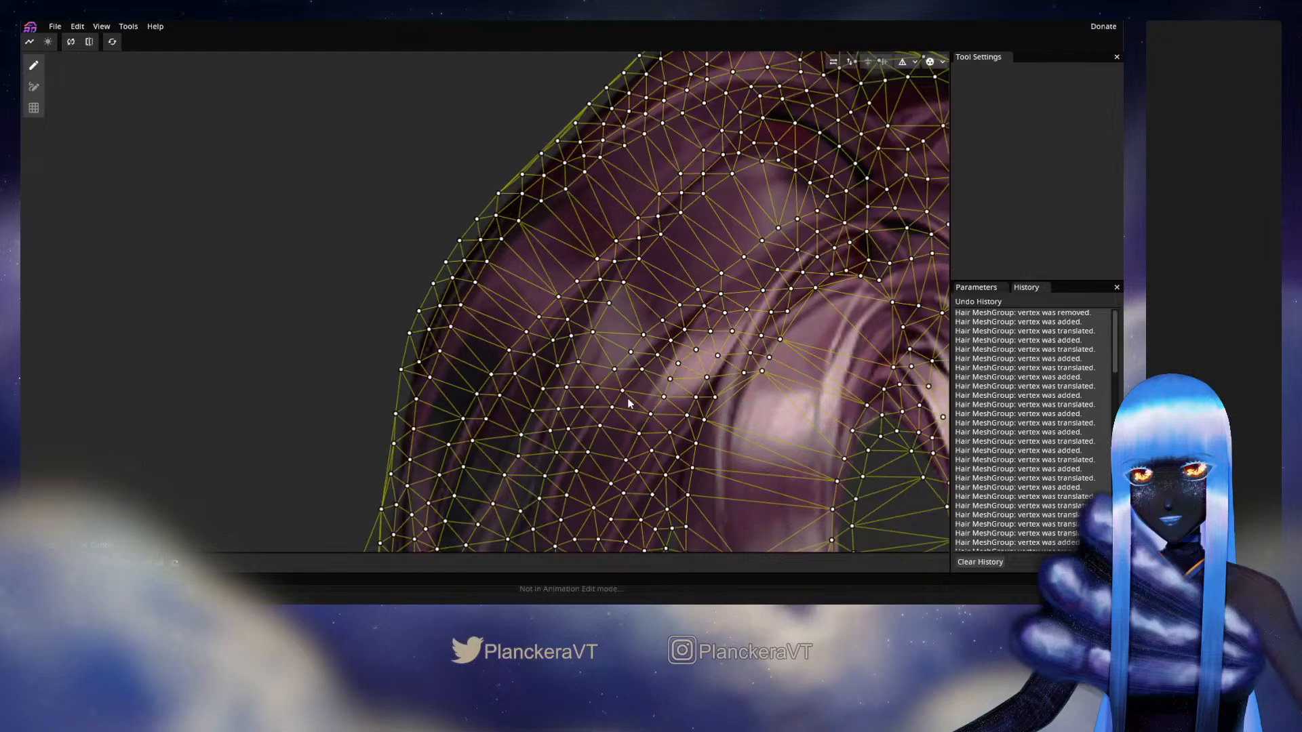
scroll(628, 402, down, 3)
scroll(702, 289, up, 6)
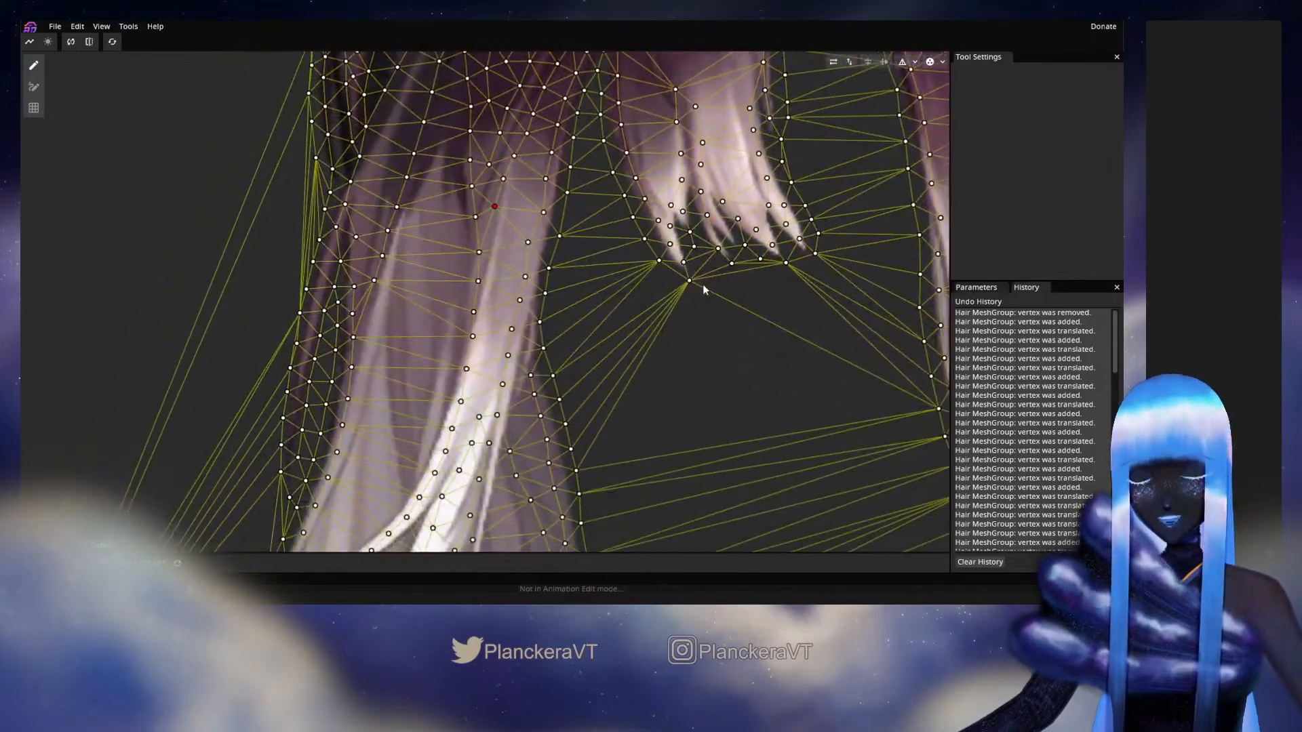
drag(613, 278, 723, 415)
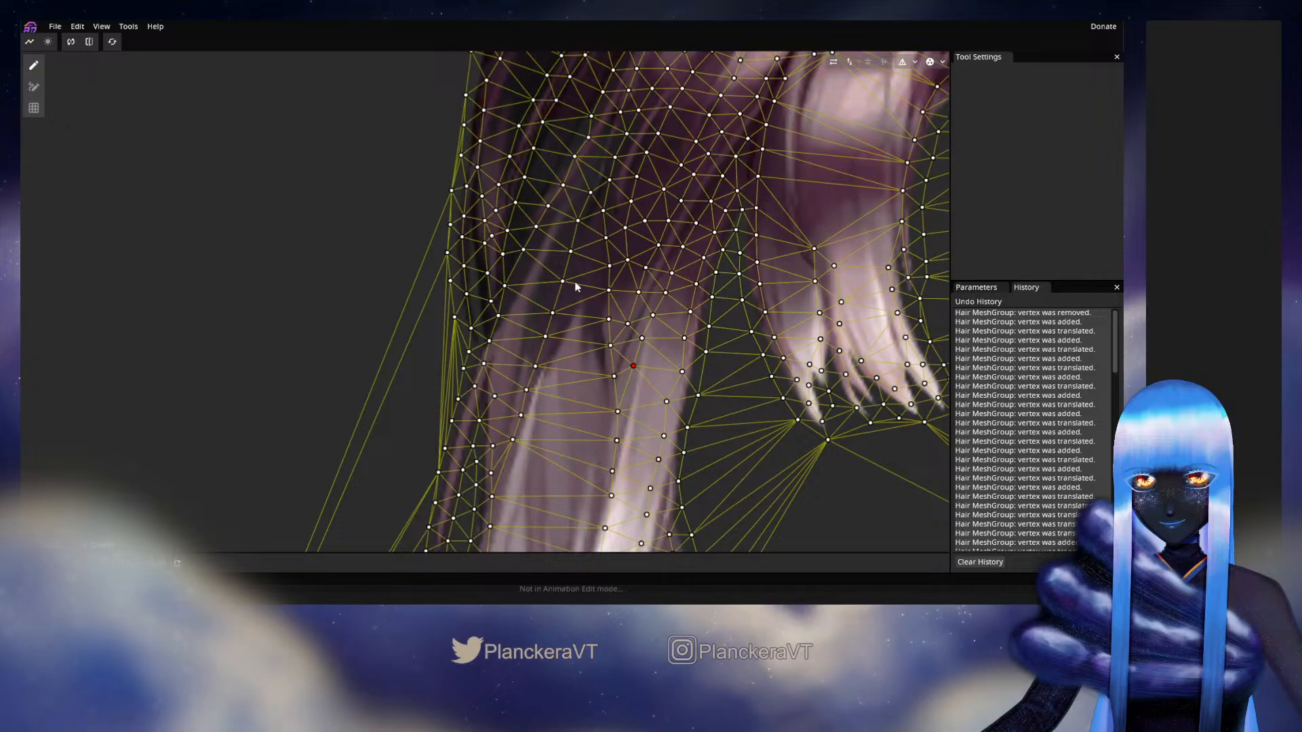
click(583, 300)
click(580, 320)
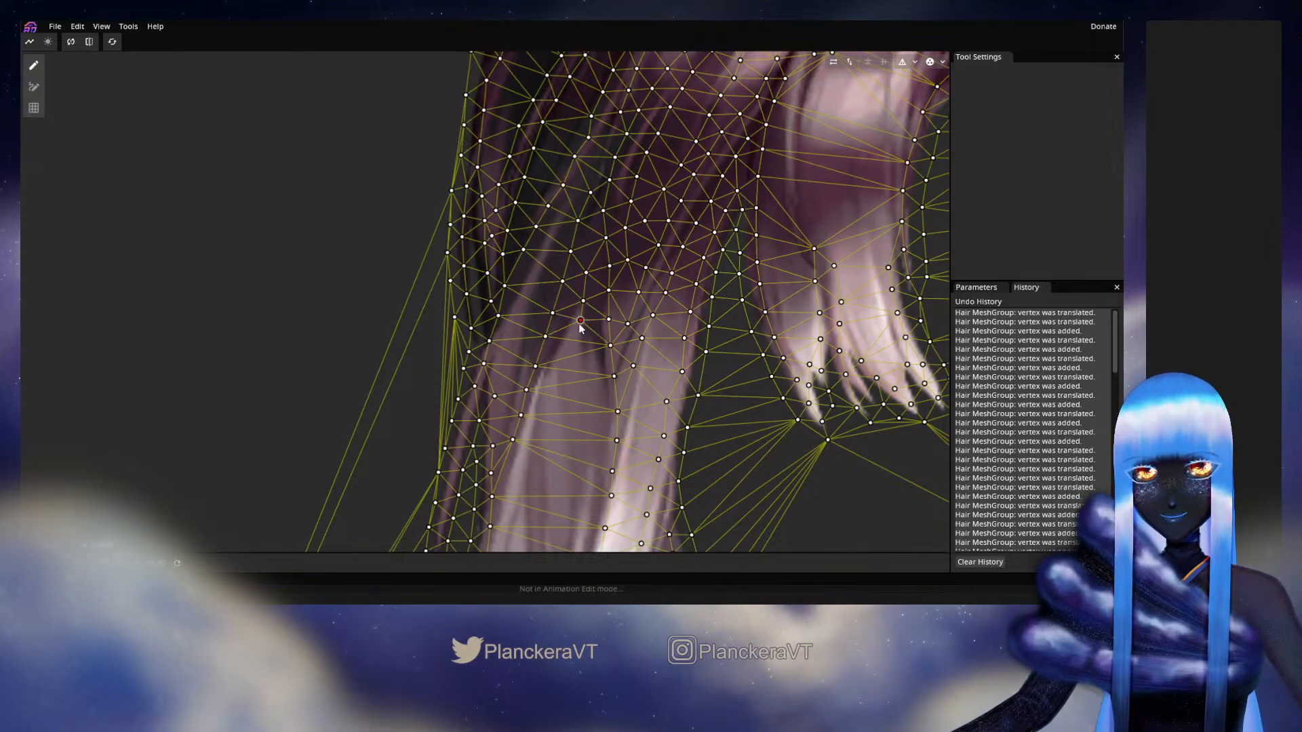
drag(580, 324, 575, 331)
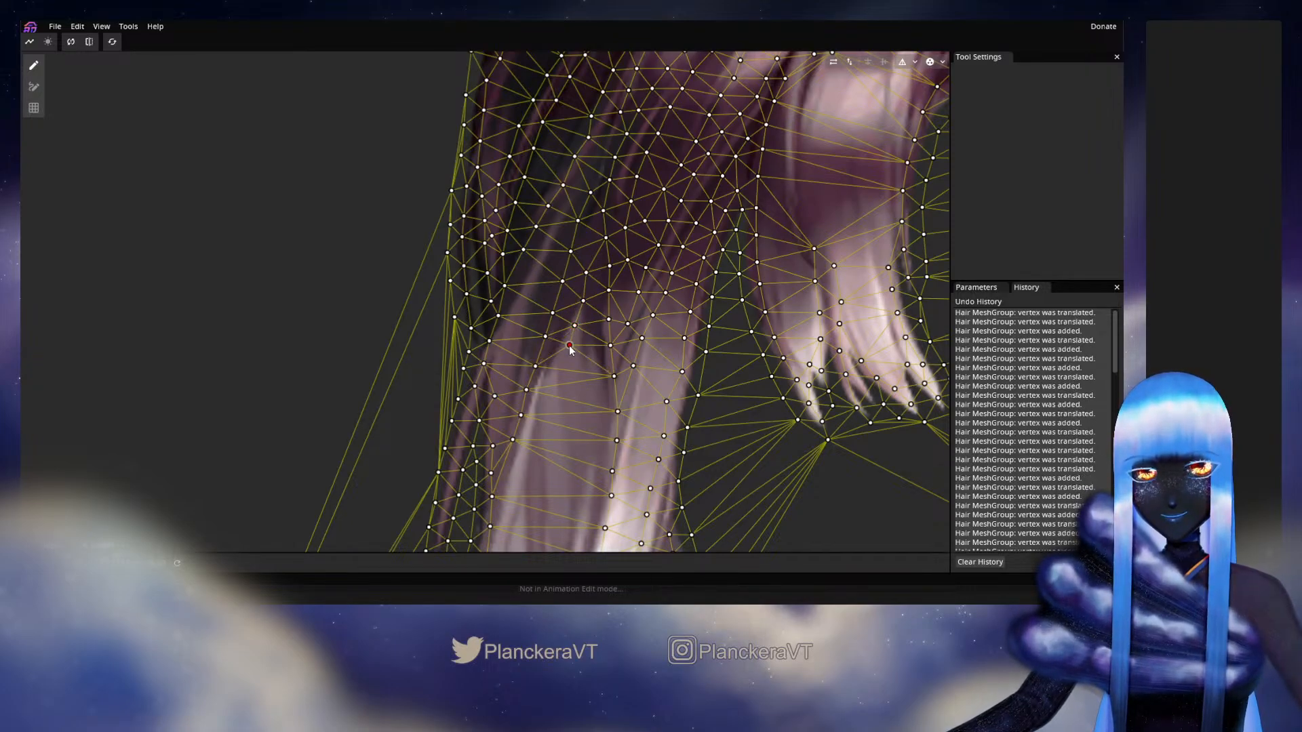
click(564, 350)
click(552, 377)
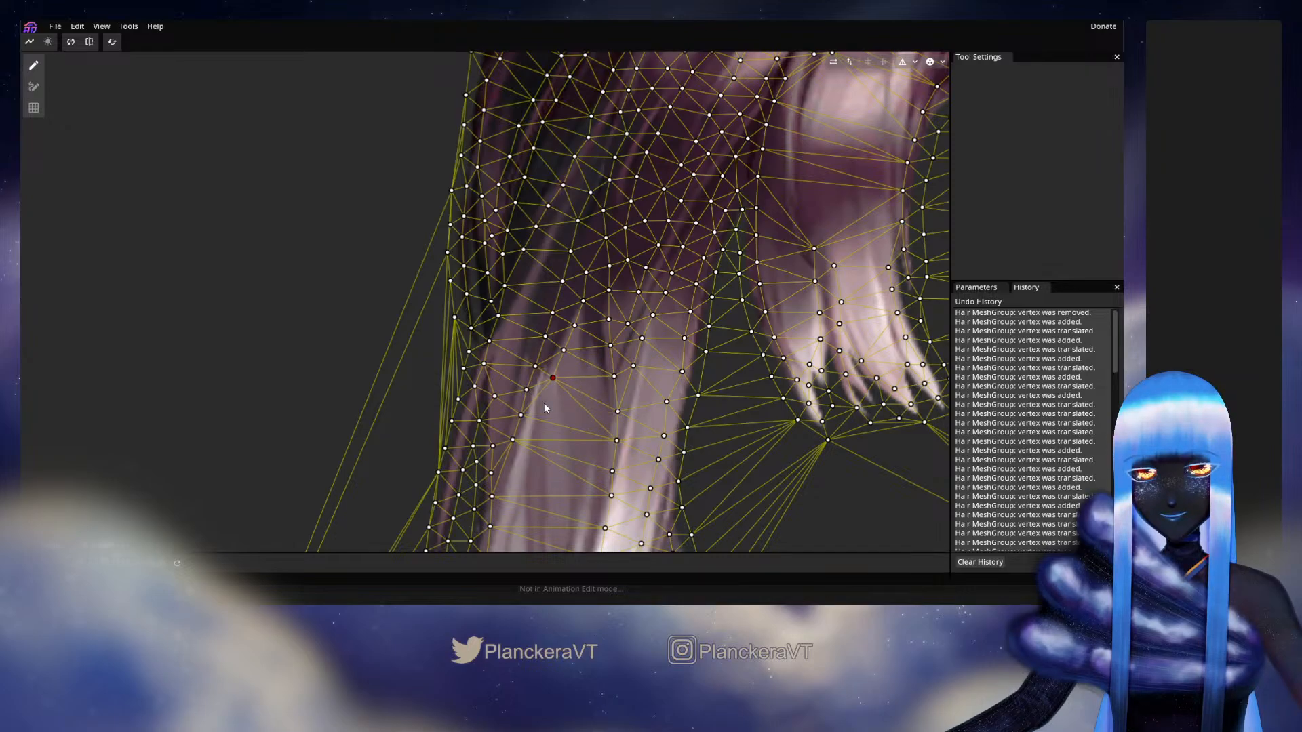
click(542, 406)
Step: Extend the grey lock's vertex row down its interior until it nears the curved bright wisp
drag(542, 406, 567, 328)
click(562, 355)
click(556, 381)
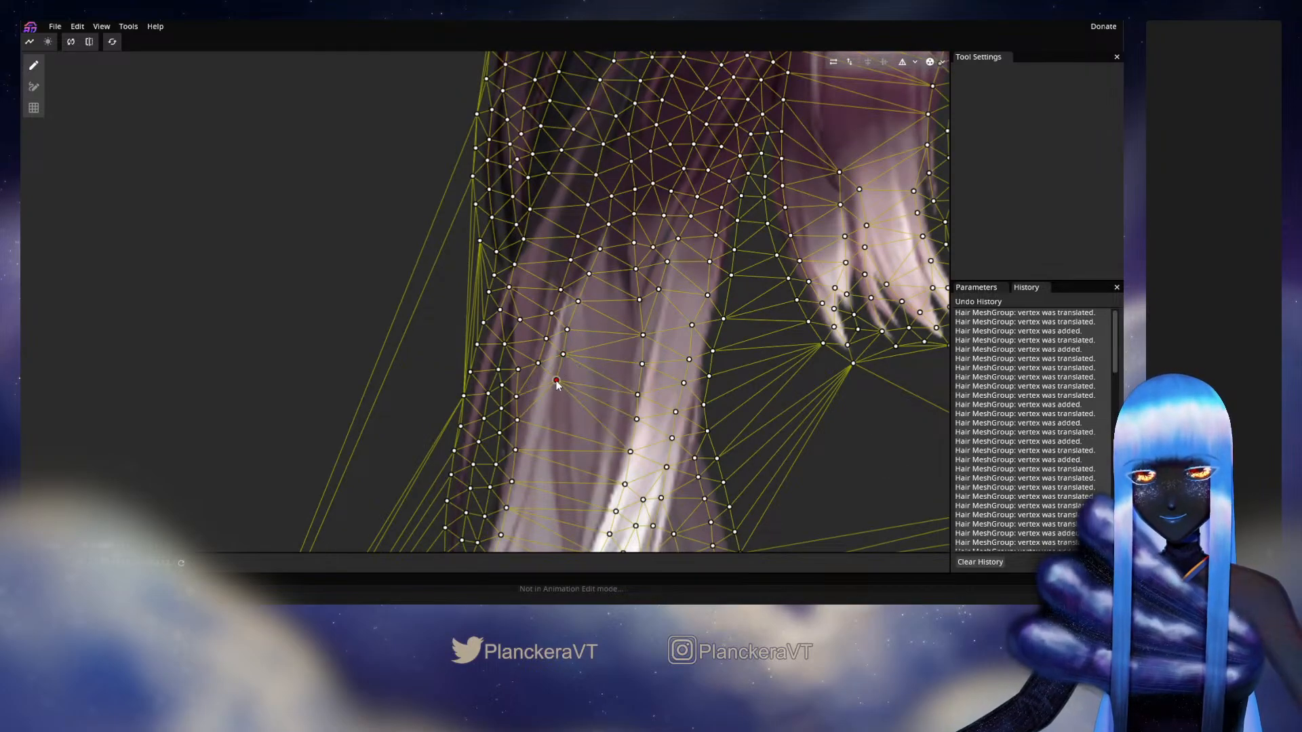
drag(557, 384, 583, 310)
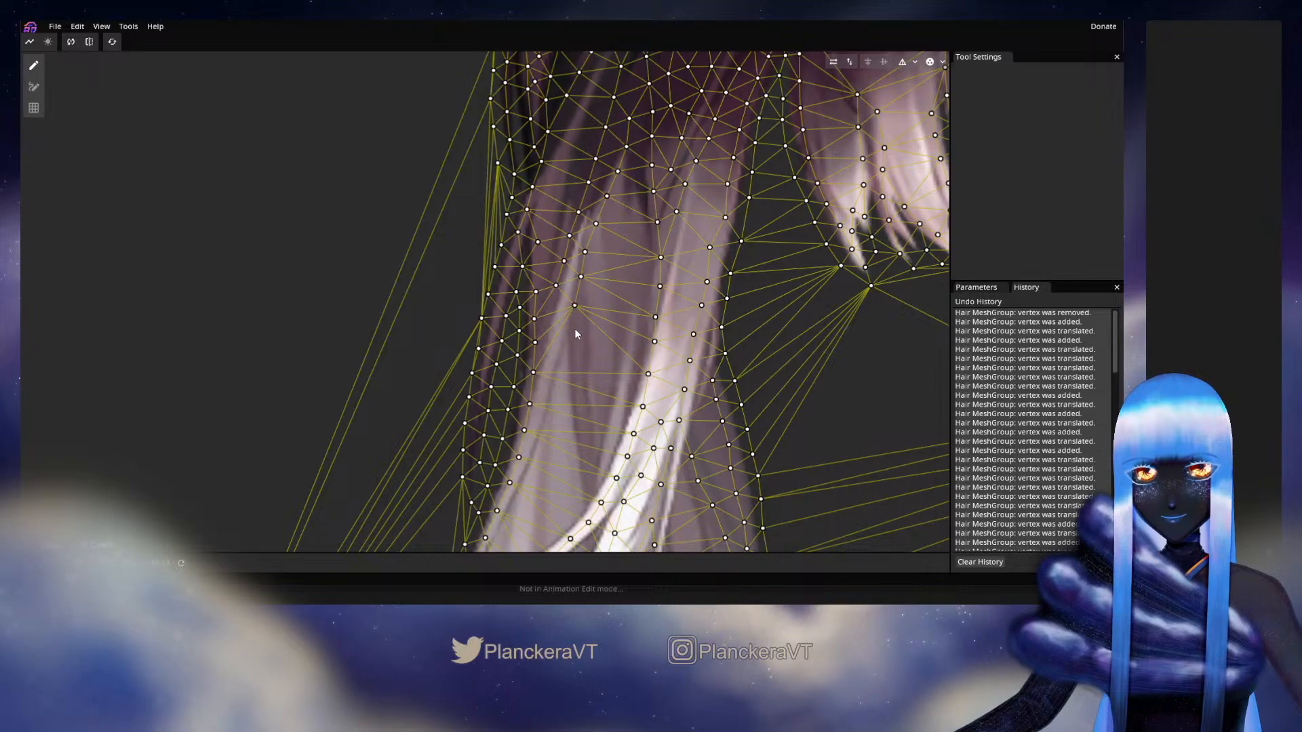
click(573, 333)
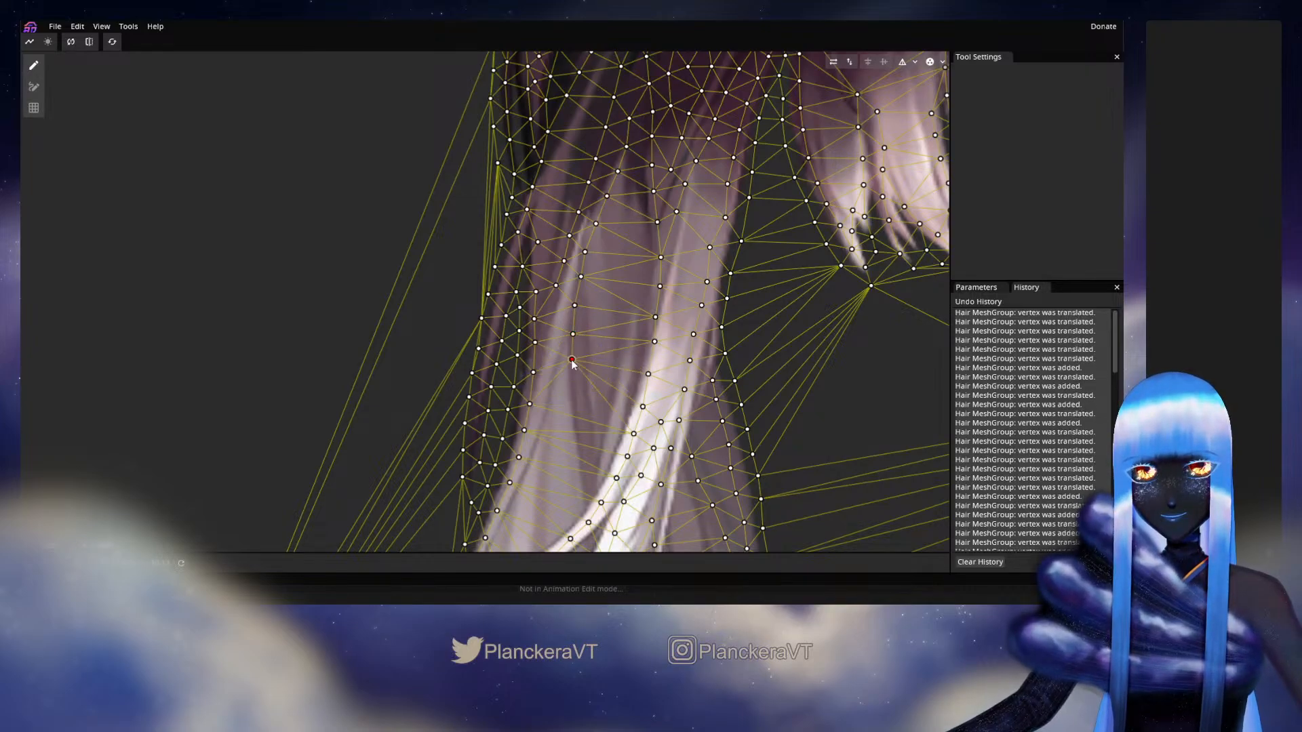
click(573, 358)
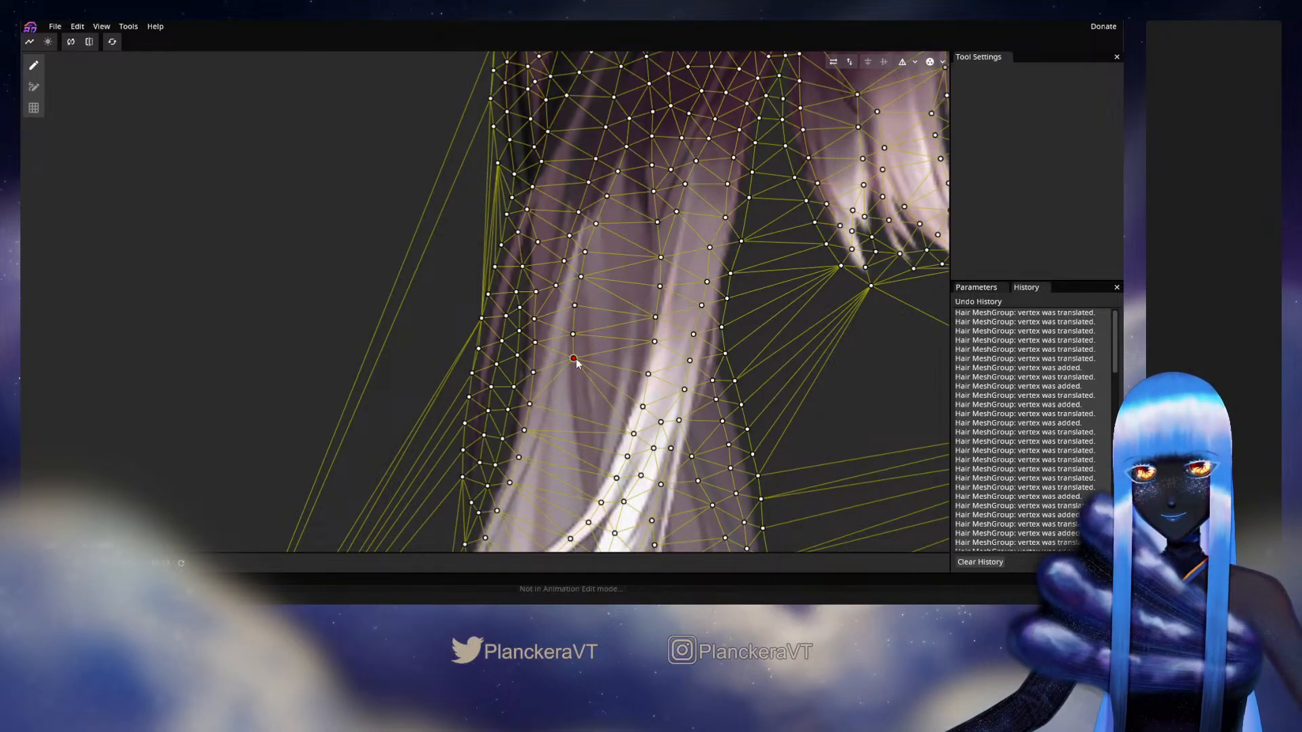
click(576, 384)
click(580, 411)
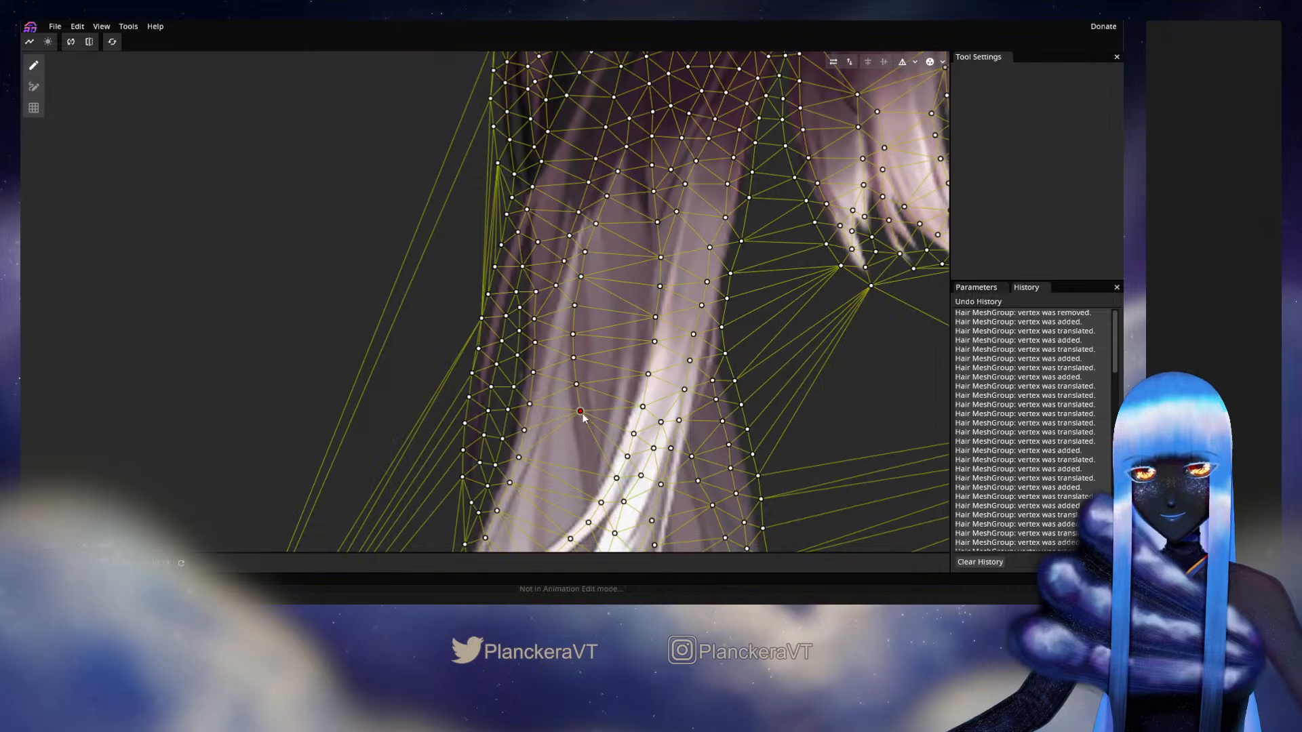
drag(582, 416, 593, 344)
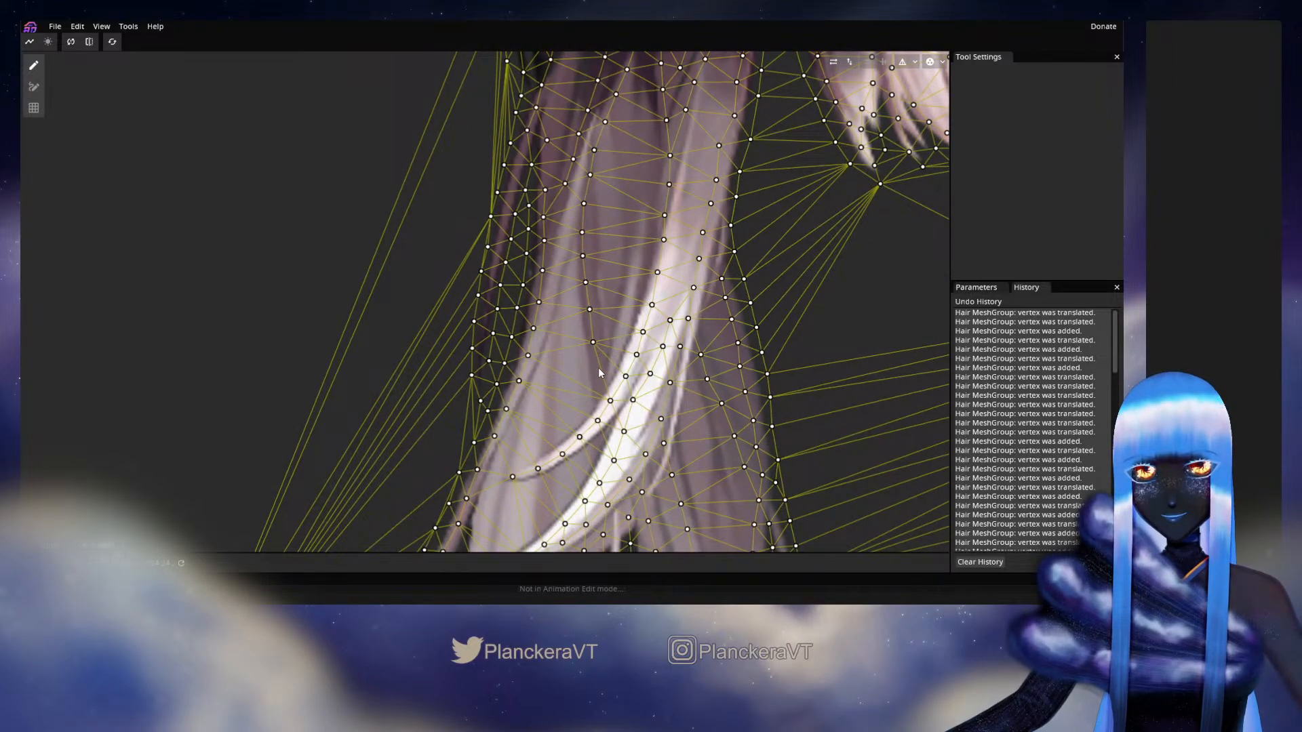
click(596, 370)
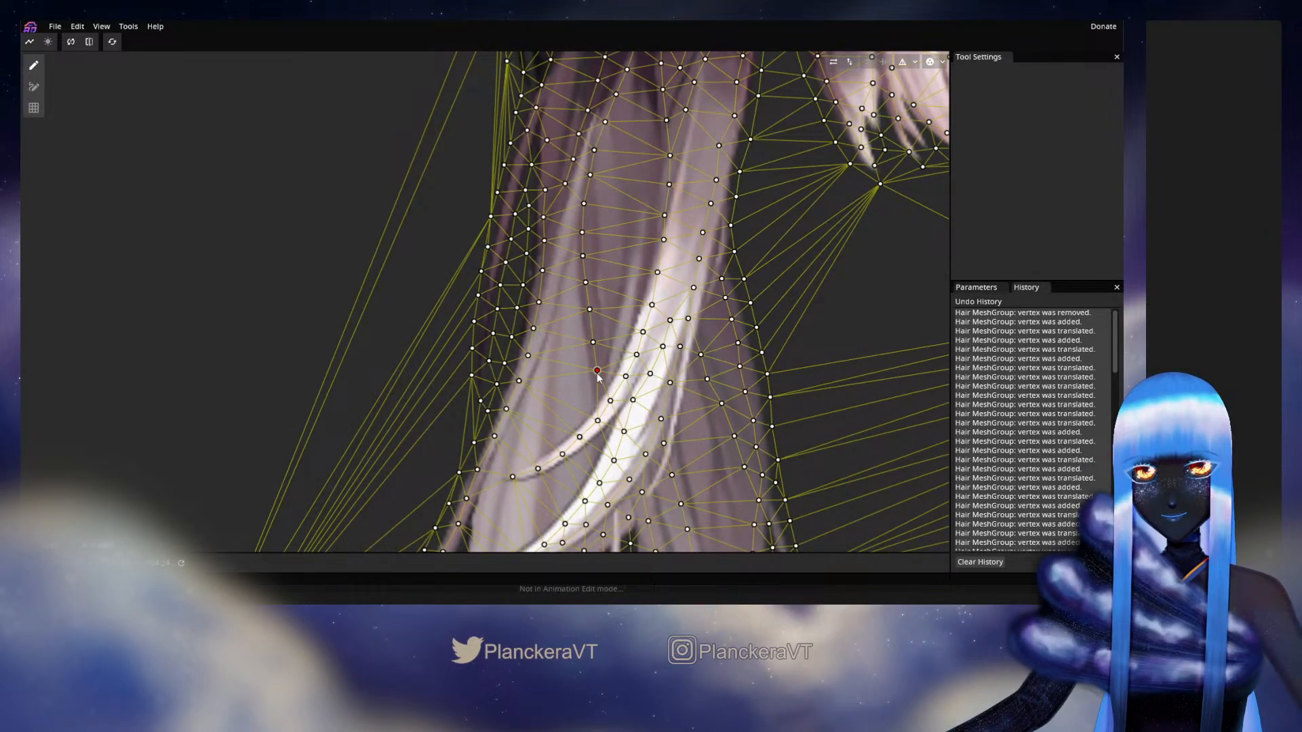
Step: Add a second spaced vertex row in the grey lock, between its outer edge and the new interior row
click(566, 275)
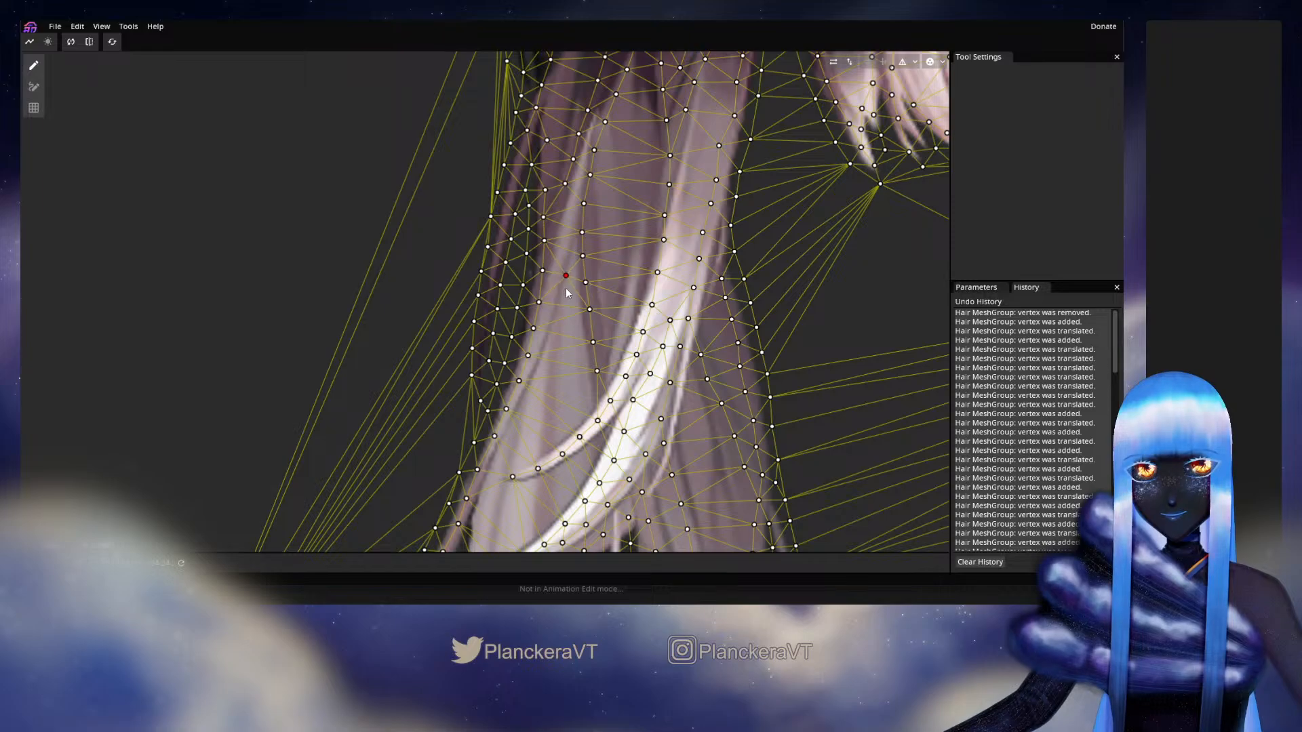
drag(566, 275, 565, 287)
click(563, 288)
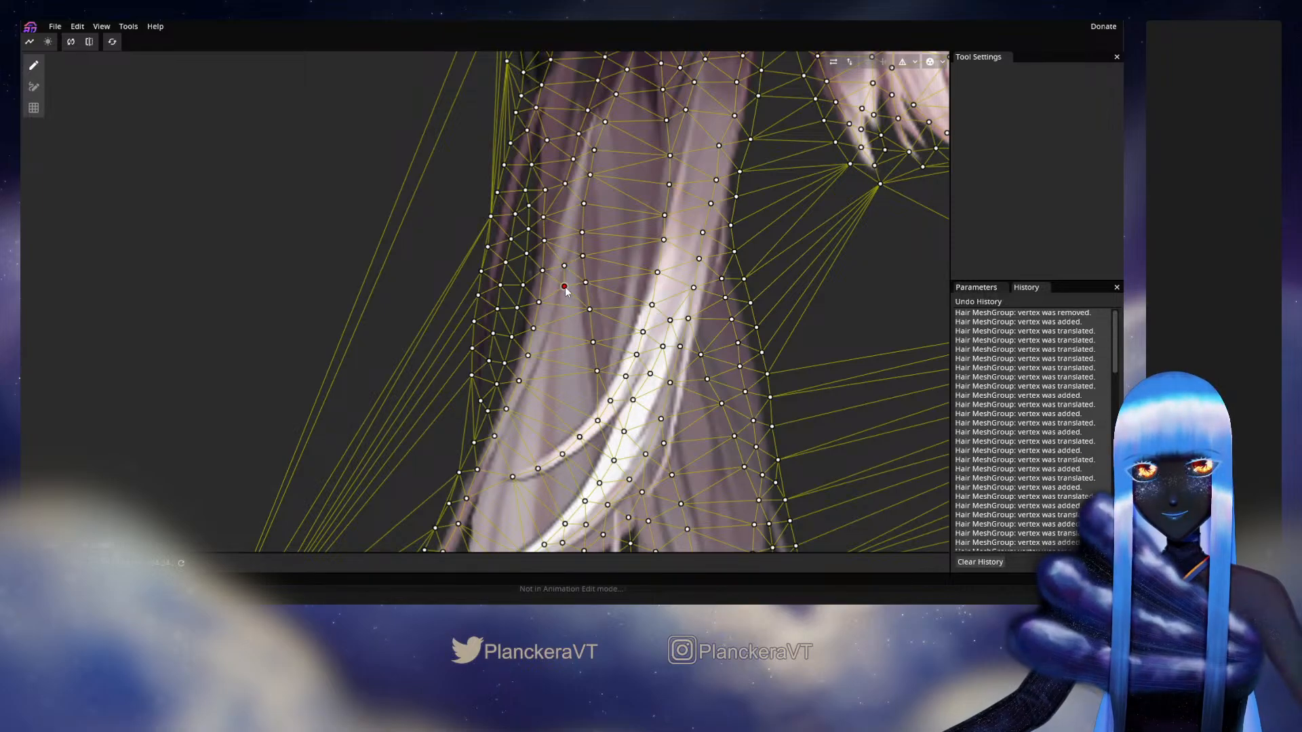
click(561, 317)
click(560, 340)
click(555, 359)
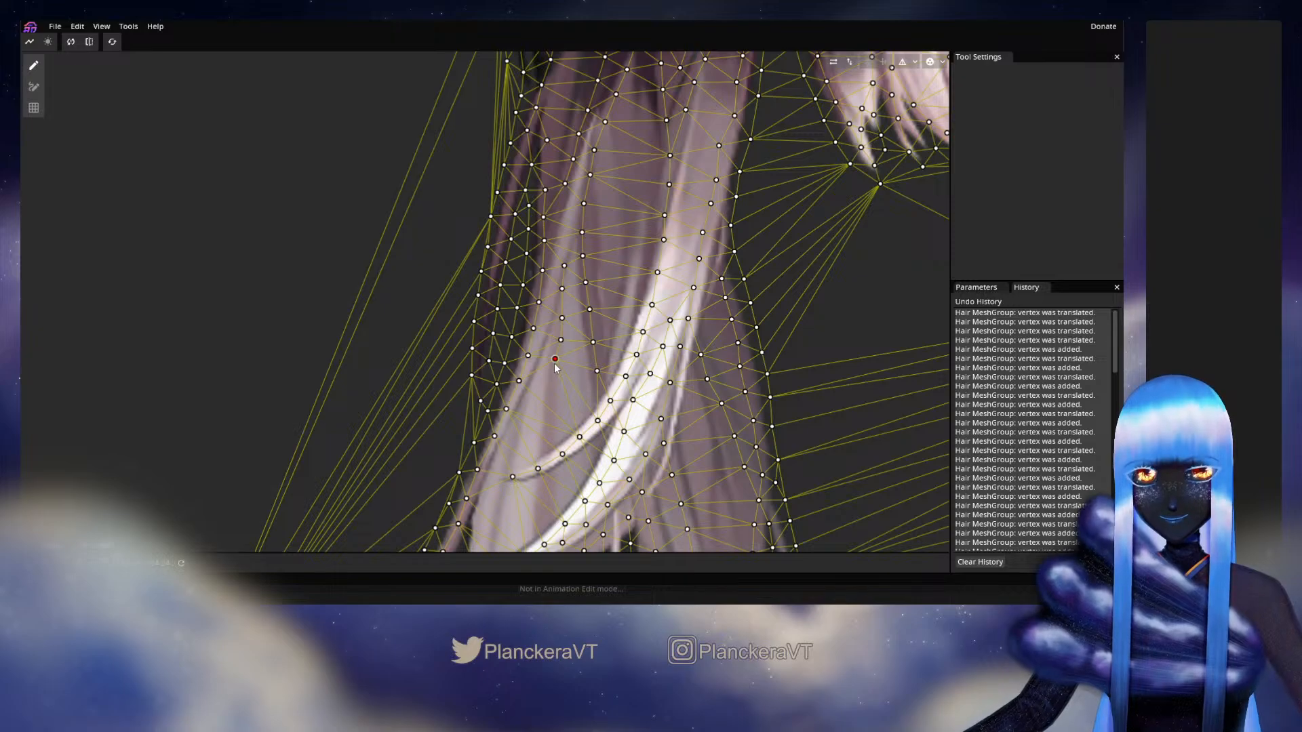
Step: Extend the second row down the grey lock, passing outside the tip of the curved bright wisp
drag(554, 364, 565, 333)
click(565, 324)
drag(576, 329, 607, 264)
drag(565, 339, 545, 371)
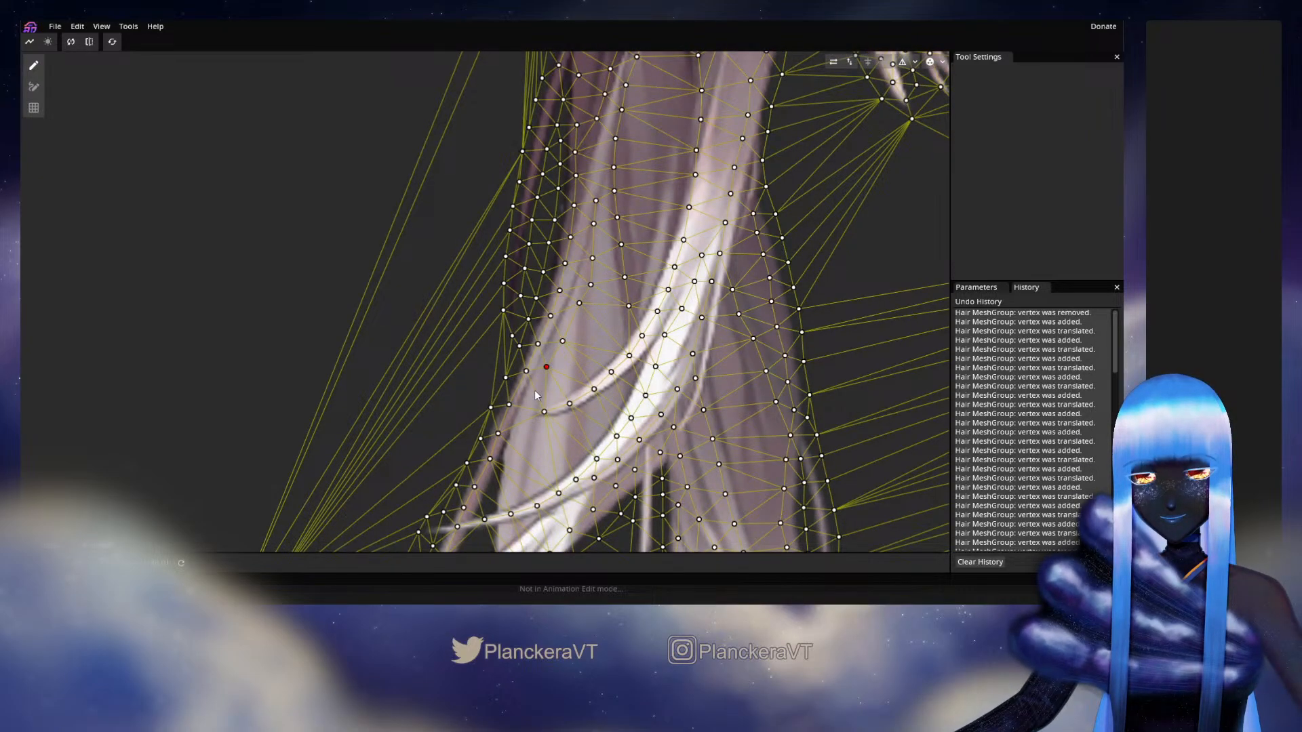
double_click(531, 394)
double_click(523, 424)
drag(526, 427, 585, 354)
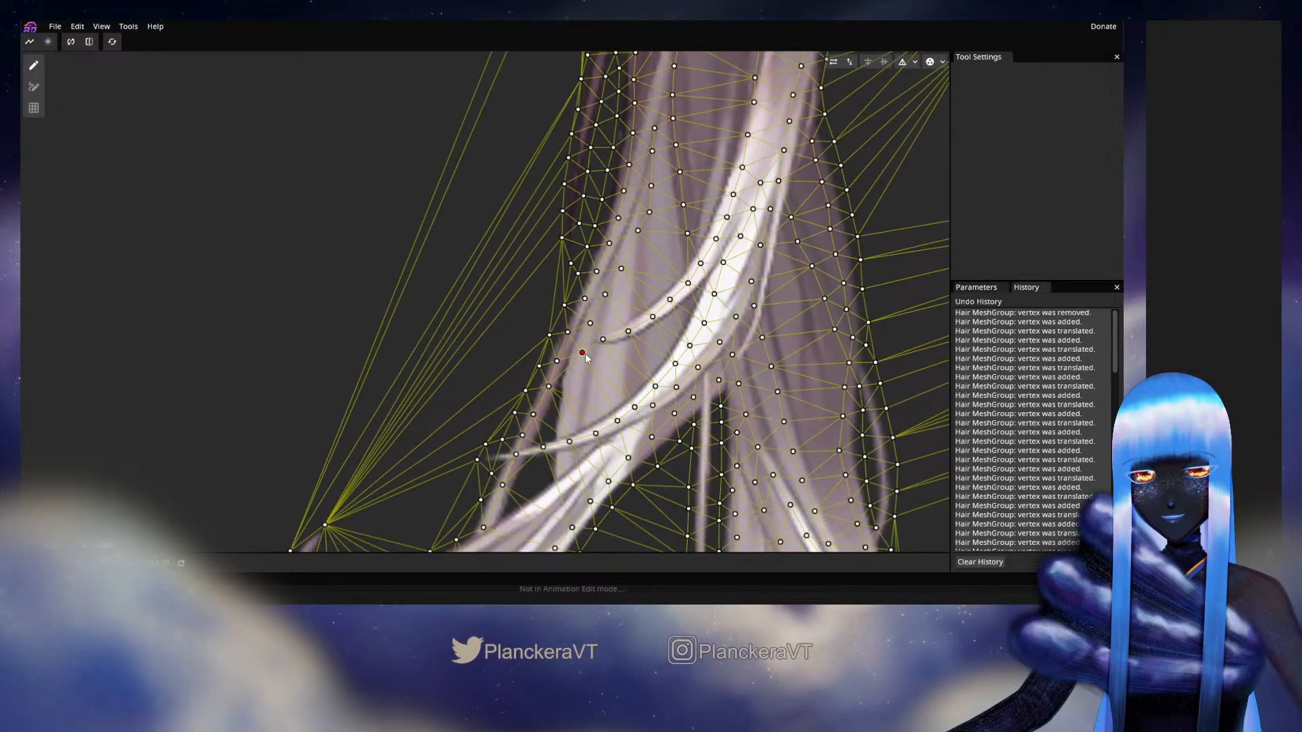
double_click(574, 373)
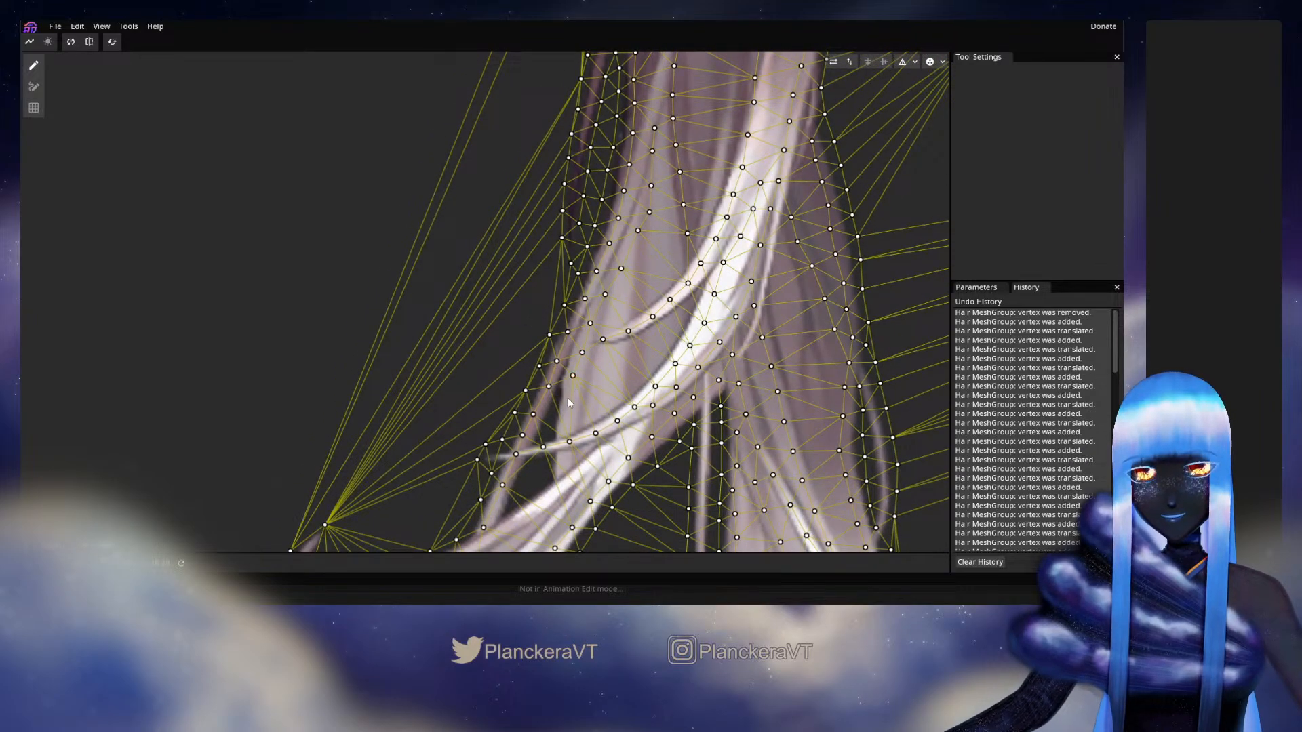
Step: Add and adjust Hair MeshGroup vertices down the pale lock beside the hair's outer edge, above and below the short curved wisp
double_click(568, 398)
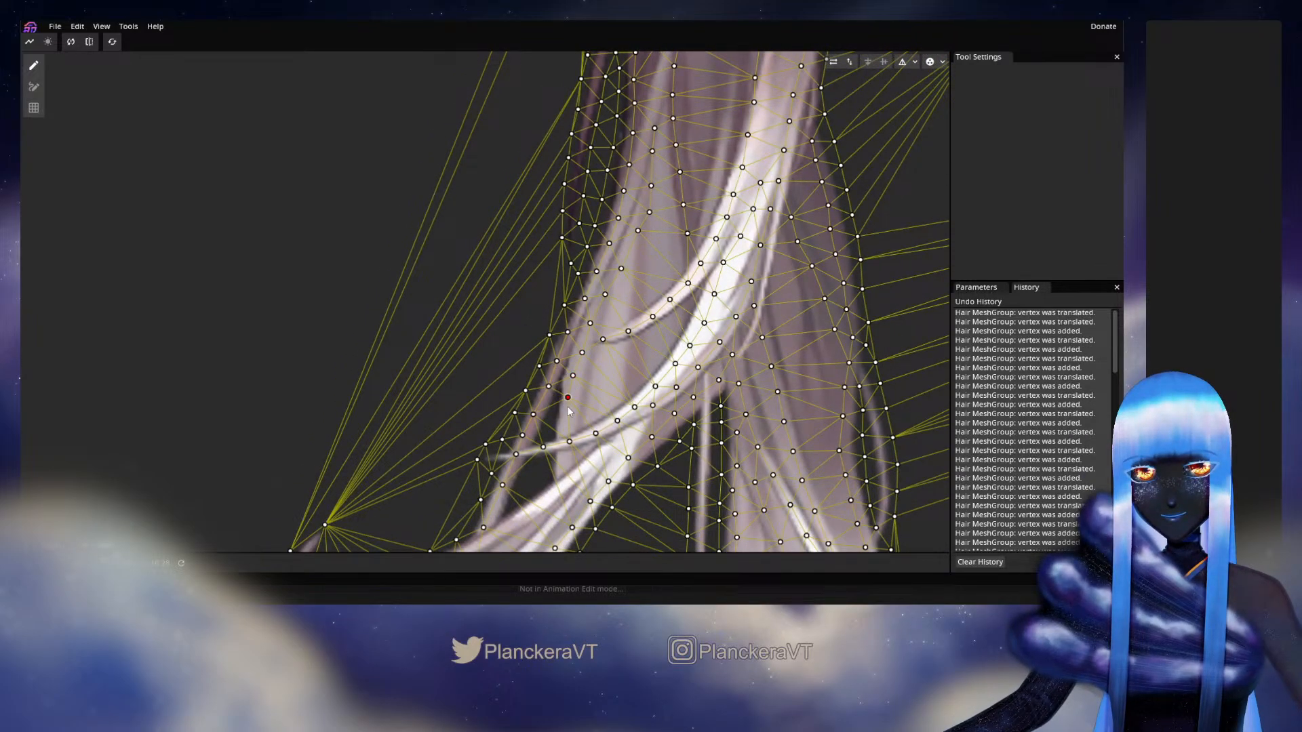
drag(568, 398, 564, 407)
drag(567, 409, 566, 479)
double_click(580, 379)
drag(658, 277, 607, 388)
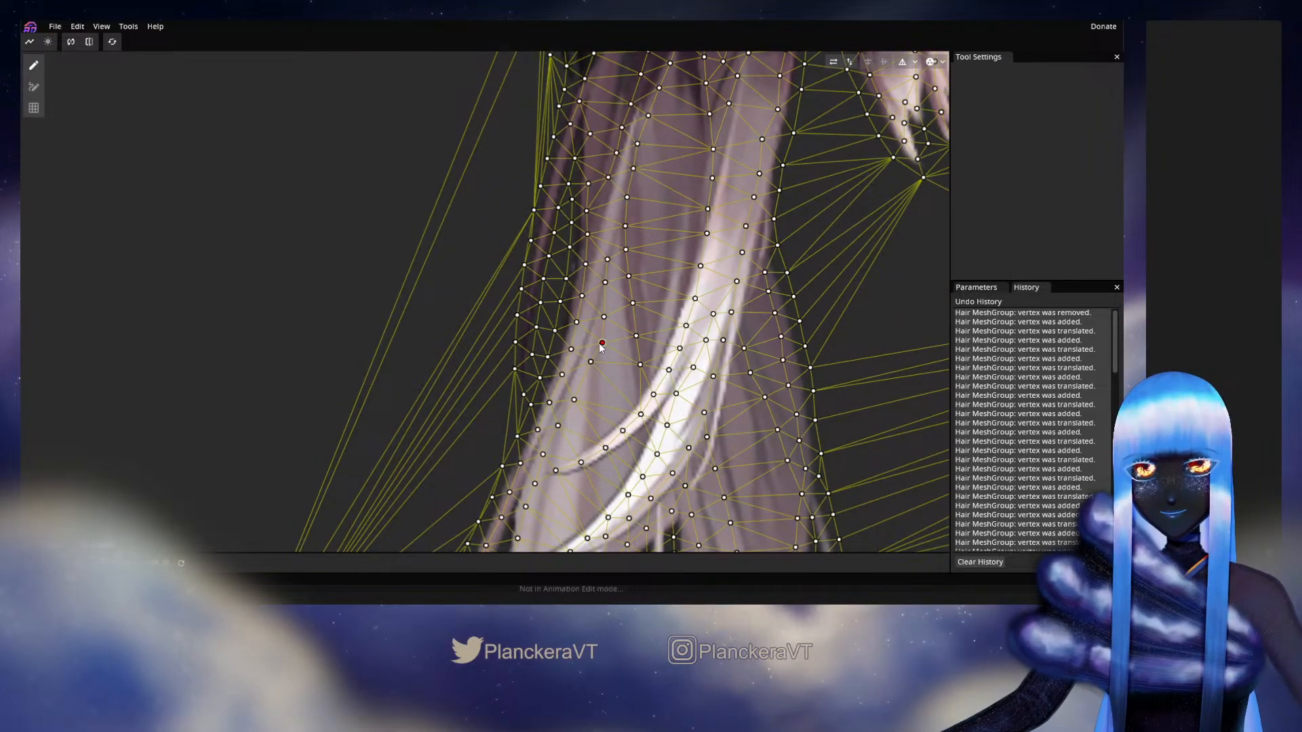
drag(599, 343, 596, 341)
click(573, 399)
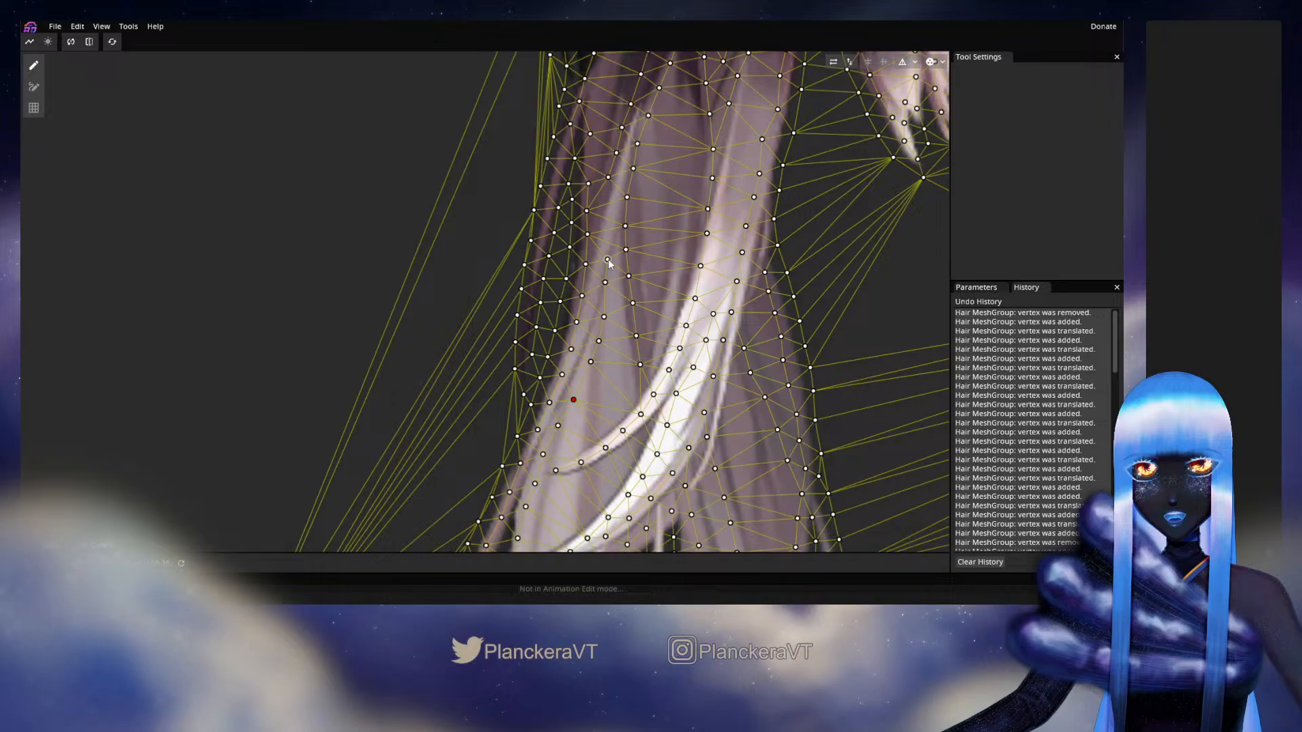
Step: Add a column of mesh vertices down the middle of the grey lock, ending just above the short curved wisp
click(618, 314)
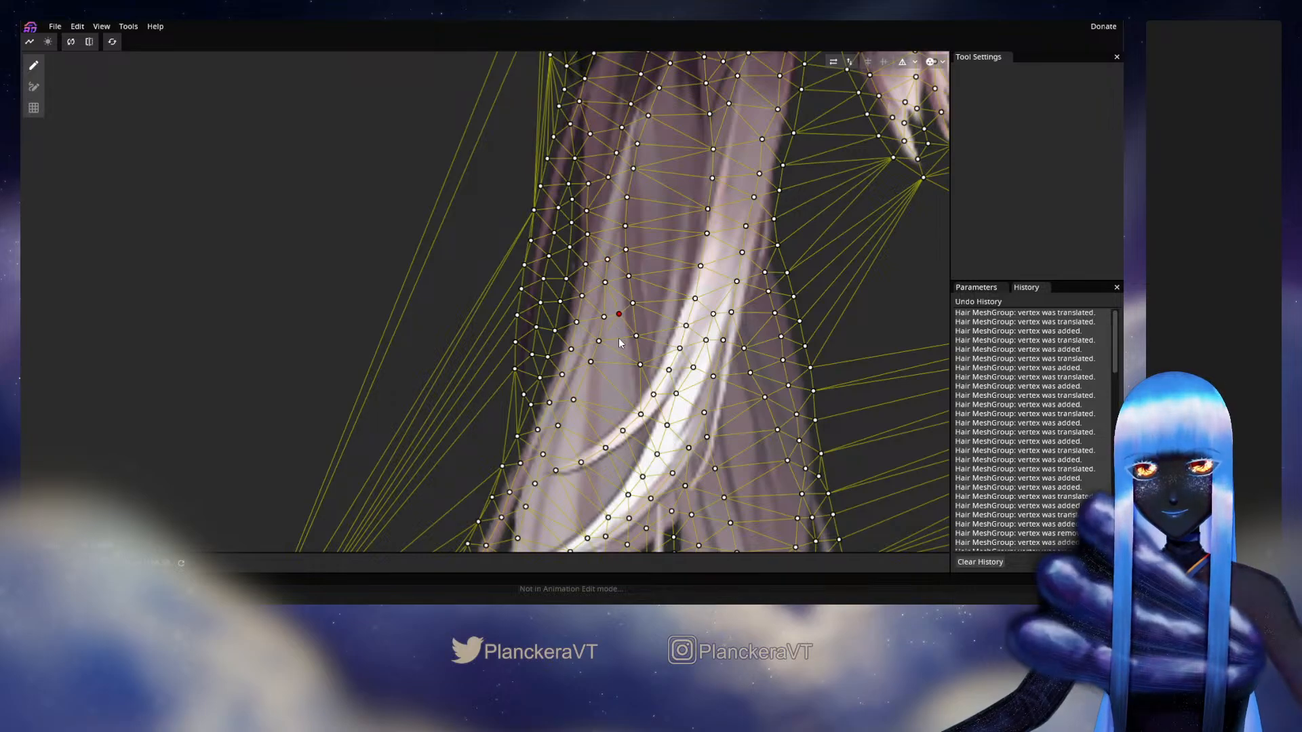
drag(620, 343, 624, 341)
click(620, 286)
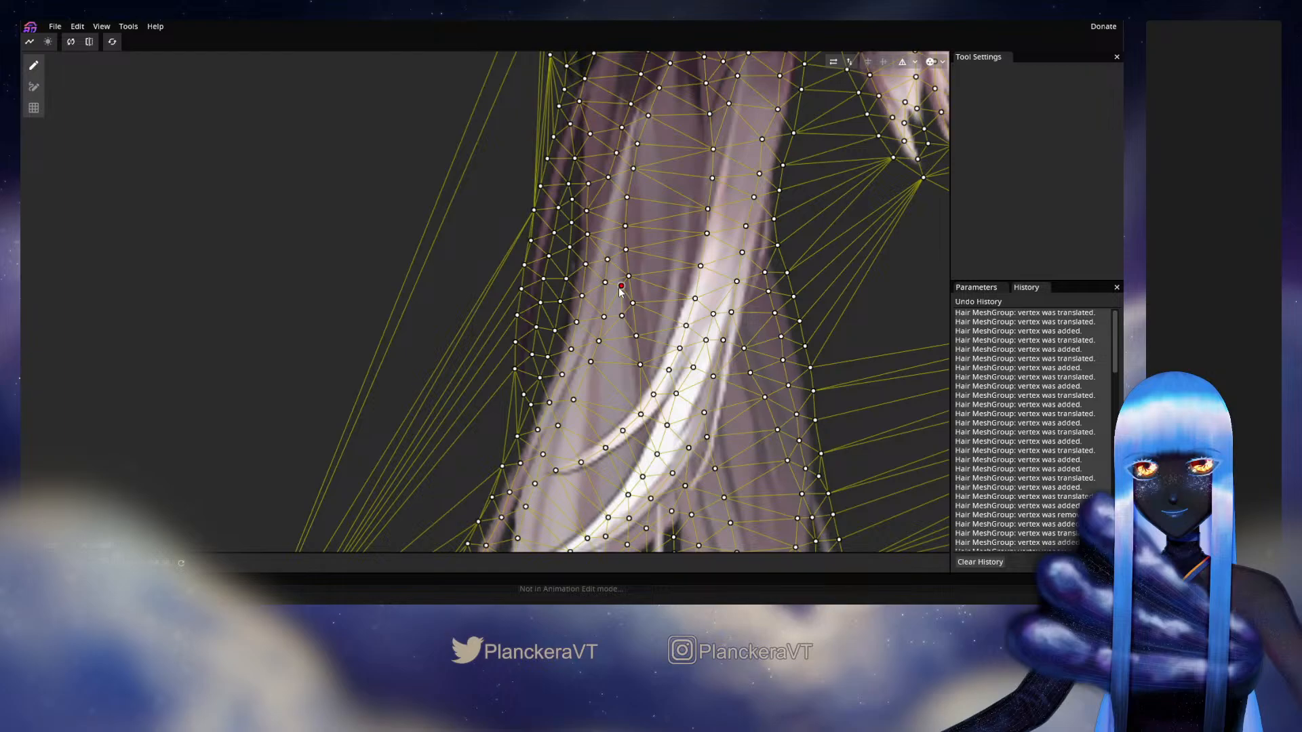
click(626, 355)
click(626, 385)
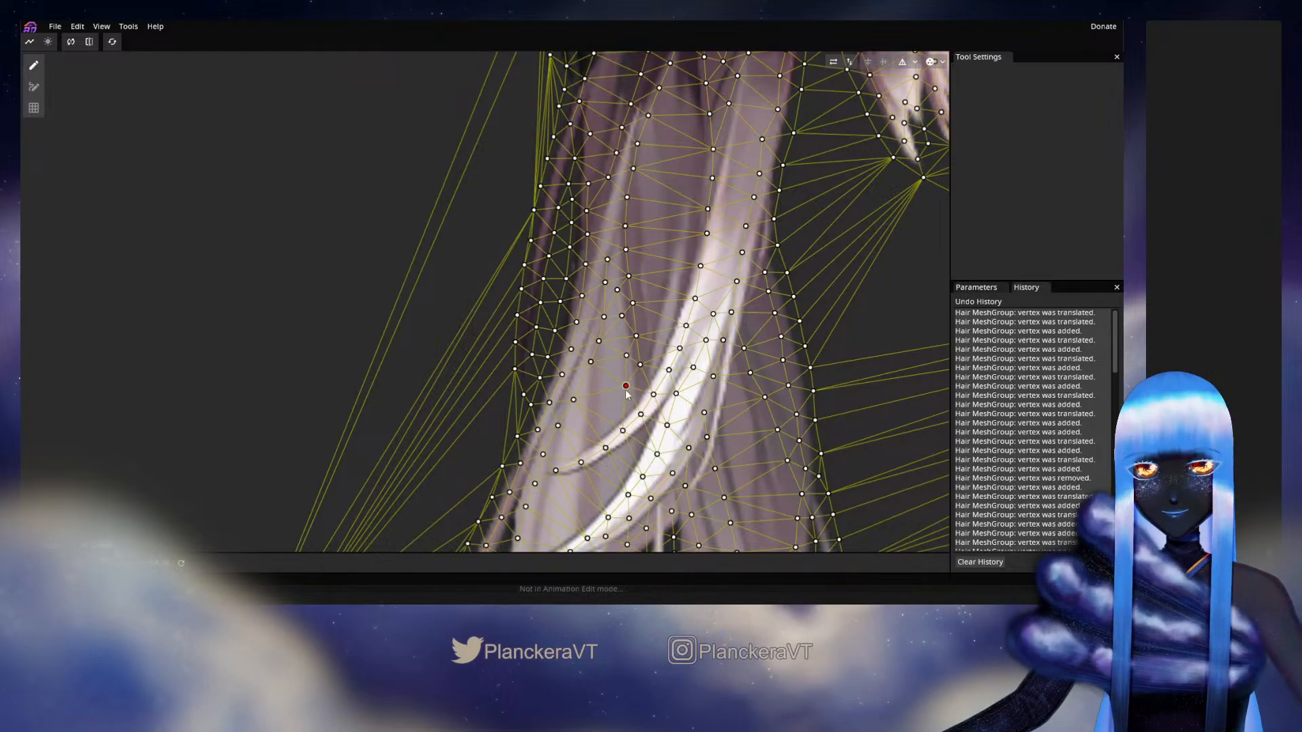
drag(627, 396, 629, 384)
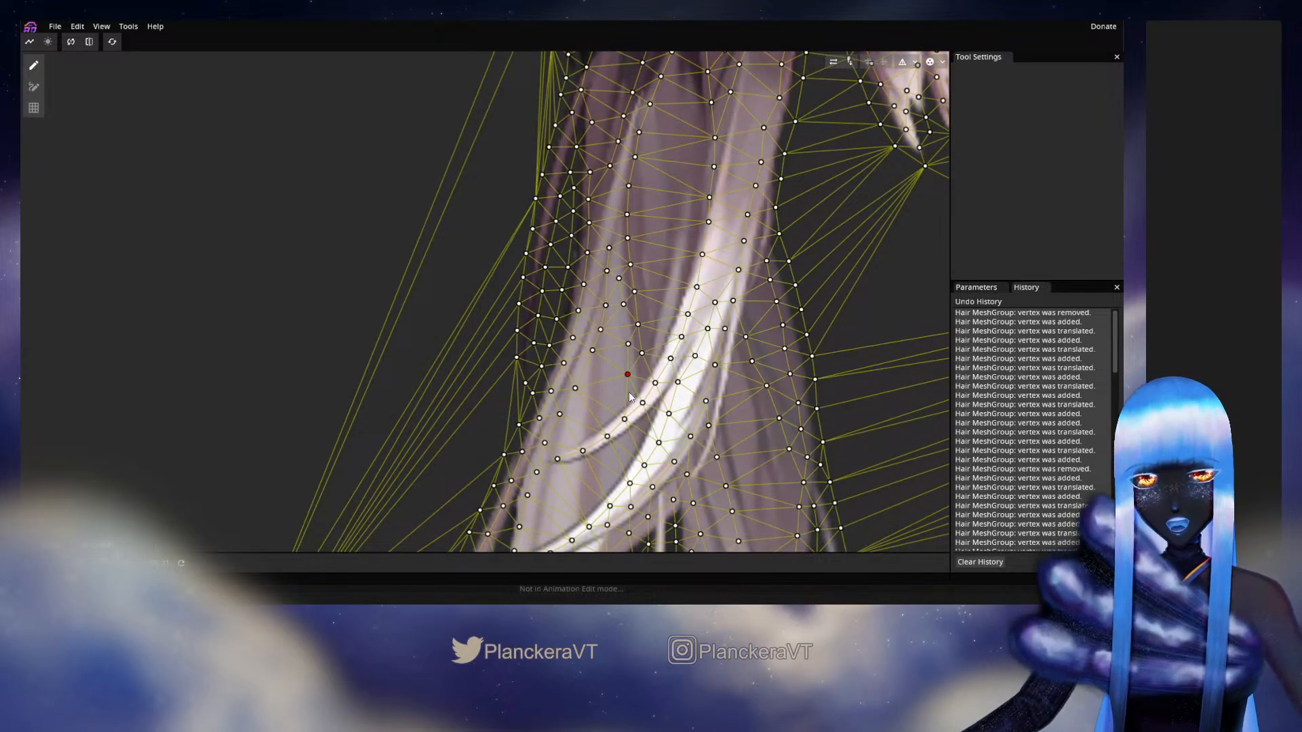
Step: Add mesh vertices along the upper edge of the short curved wisp and nudge the one near its tip into place
key(Escape)
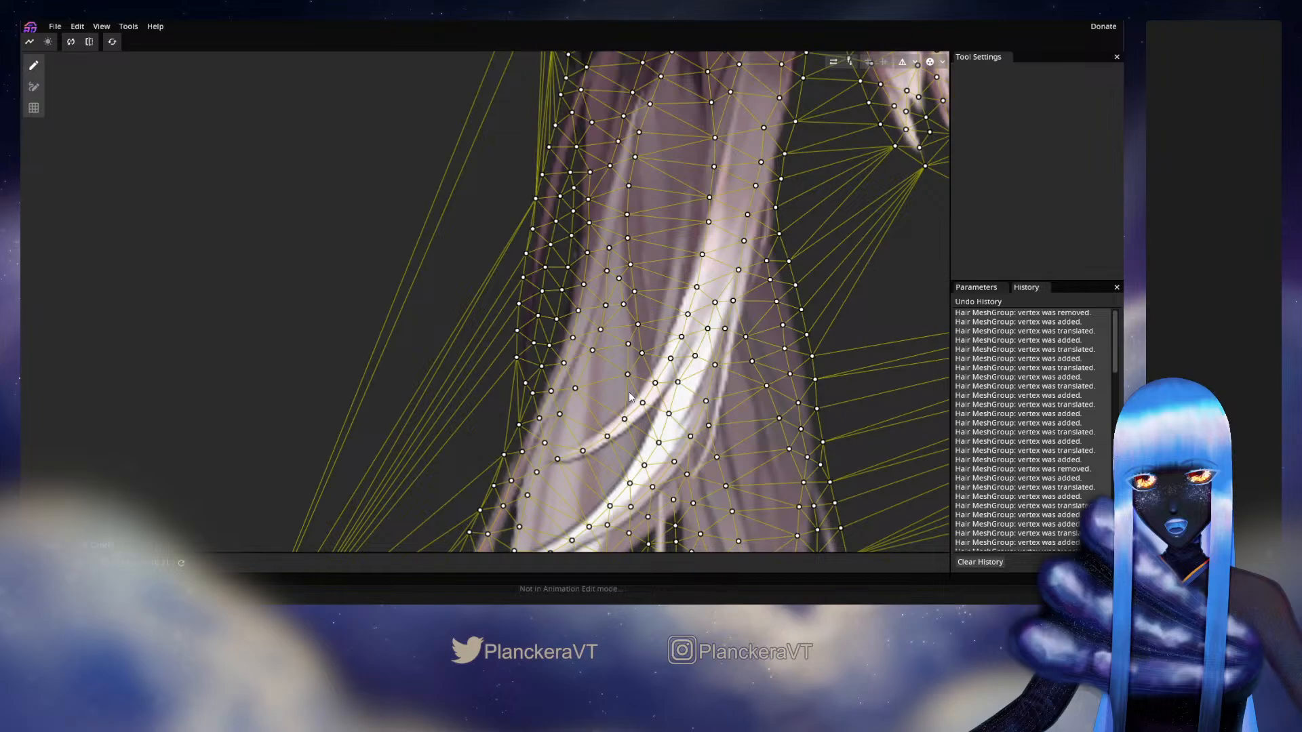
click(605, 413)
click(586, 420)
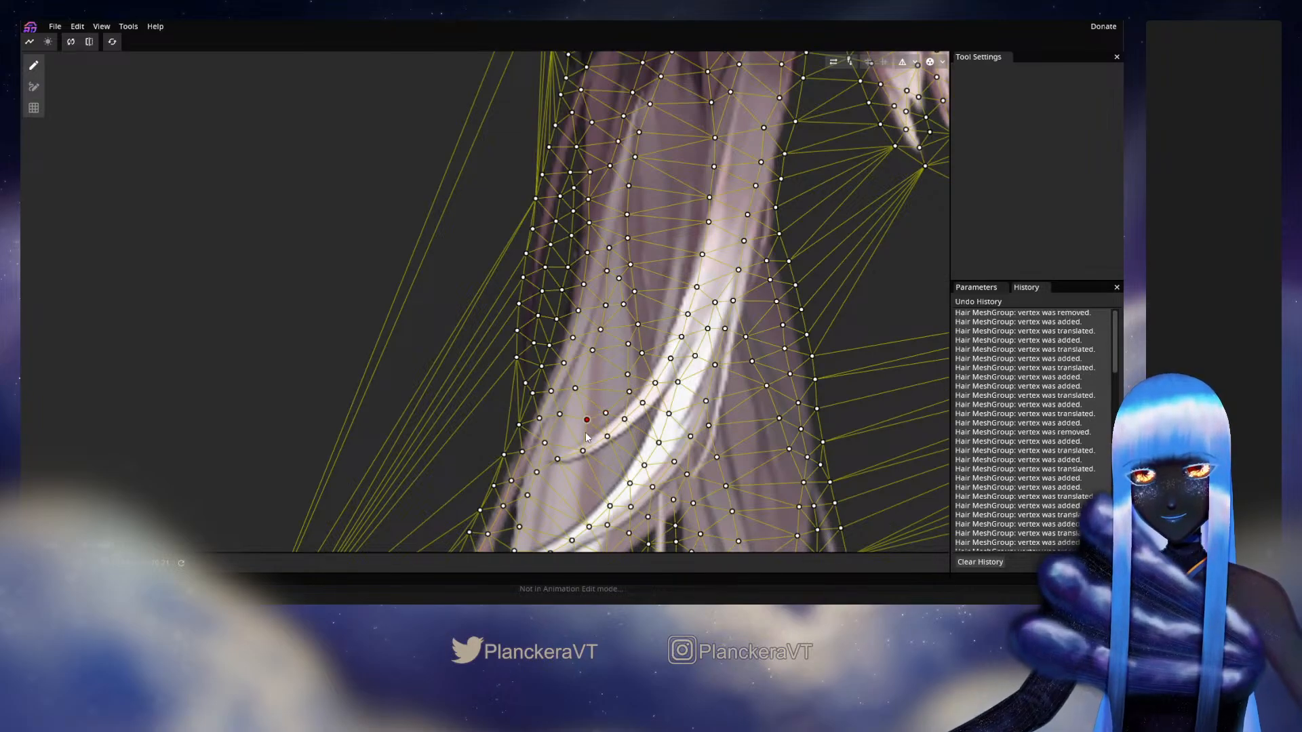
drag(587, 434, 586, 434)
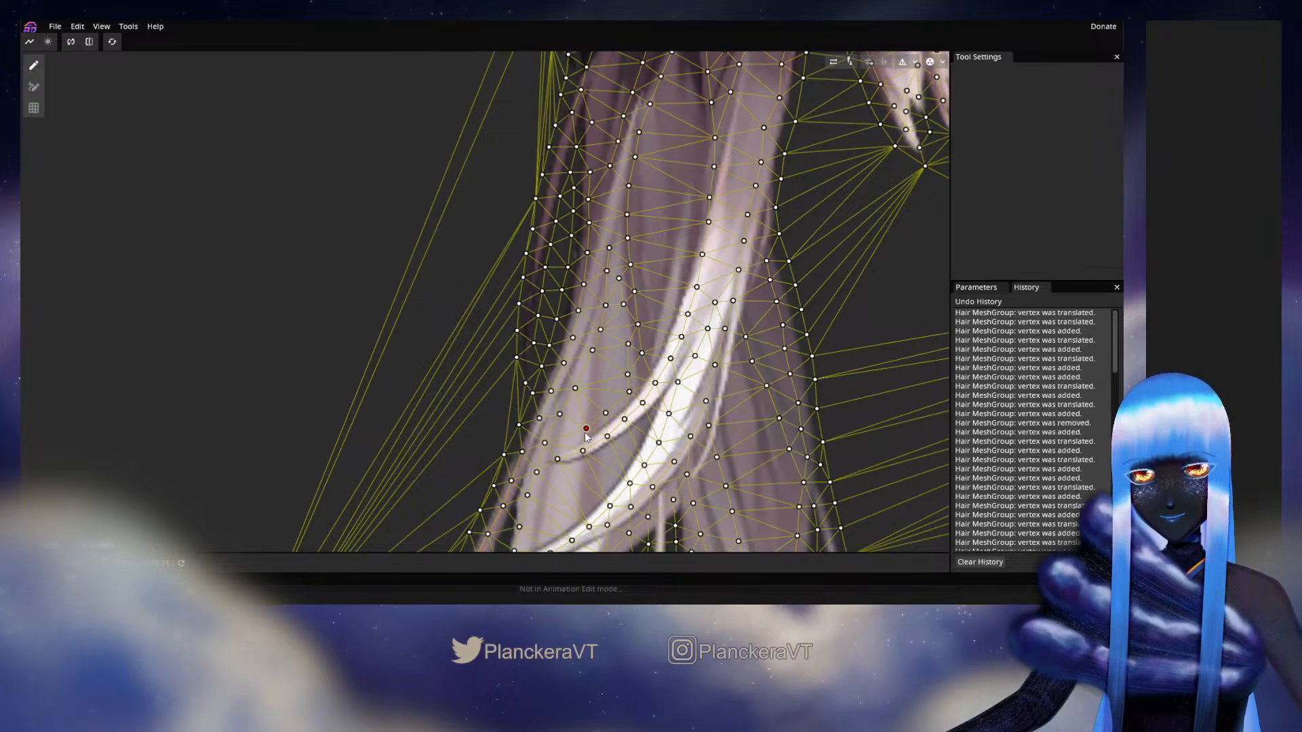
Step: Add mesh vertices along the underside of the short curved wisp, from the bright strand out past the wisp's tip
click(641, 428)
click(625, 441)
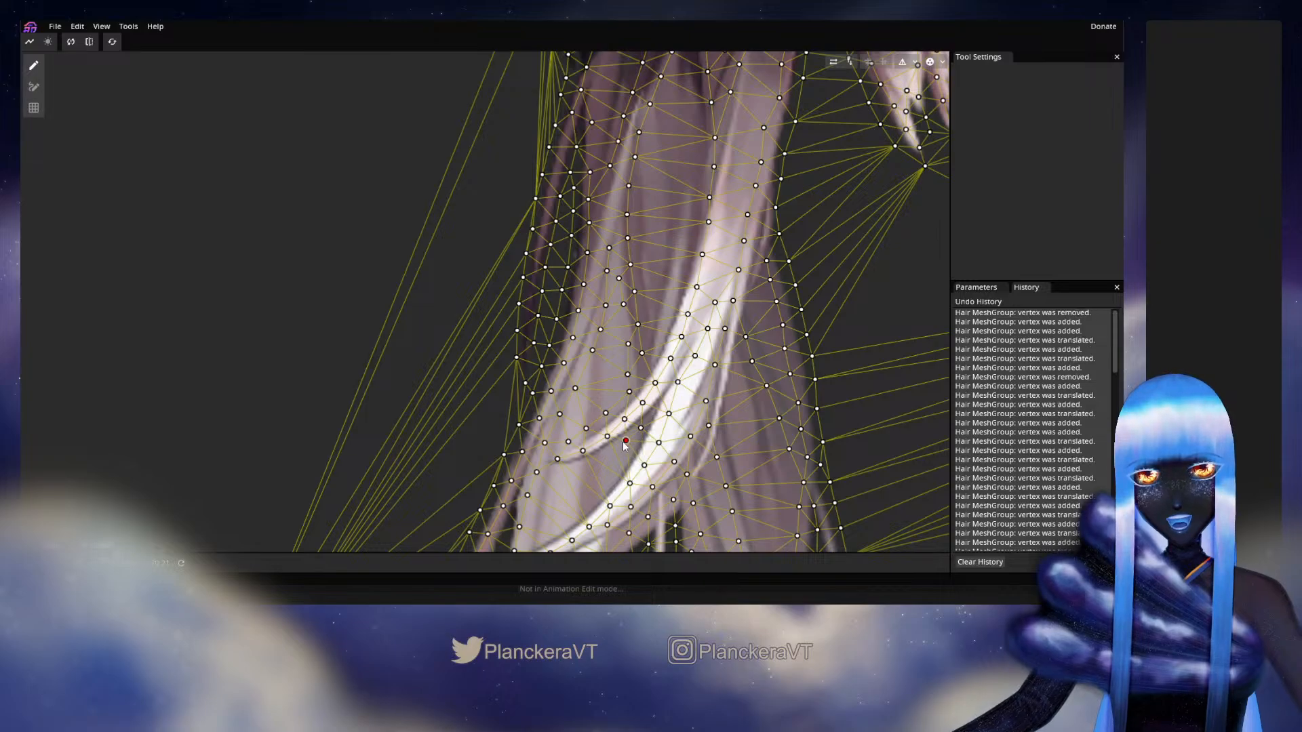
click(604, 457)
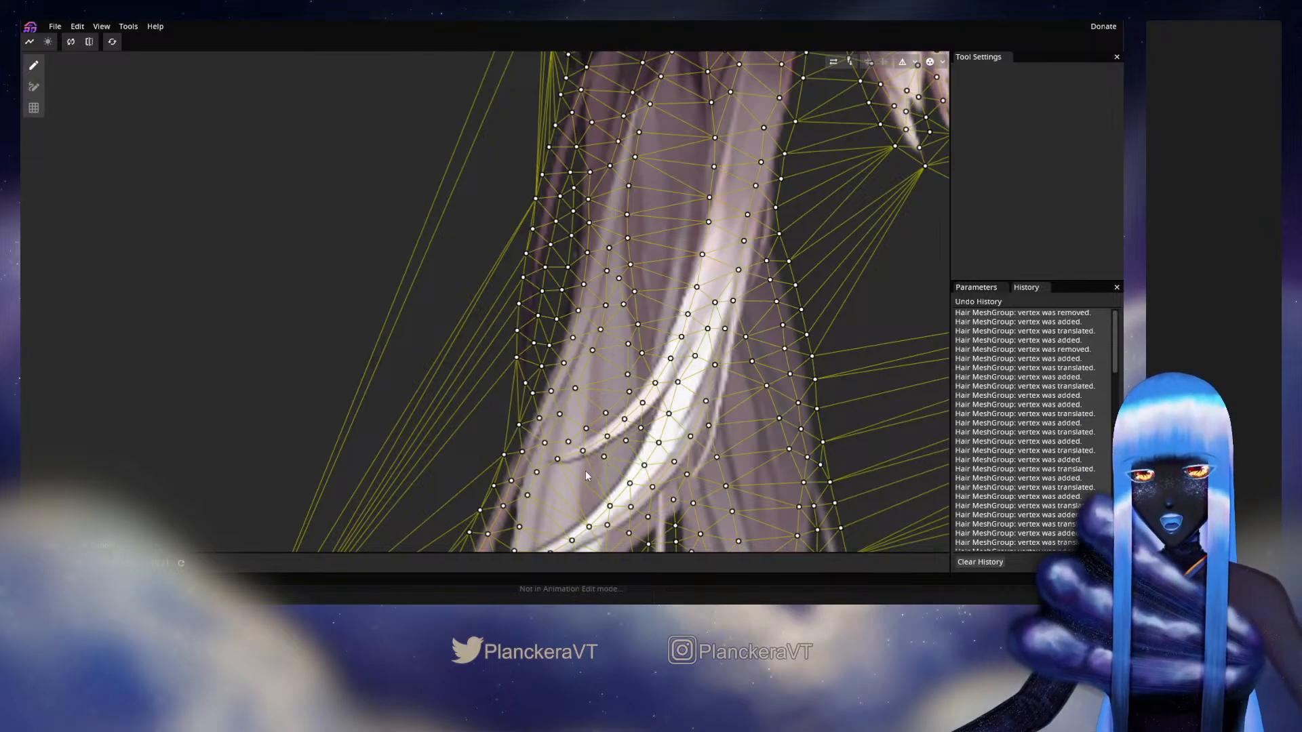
click(585, 471)
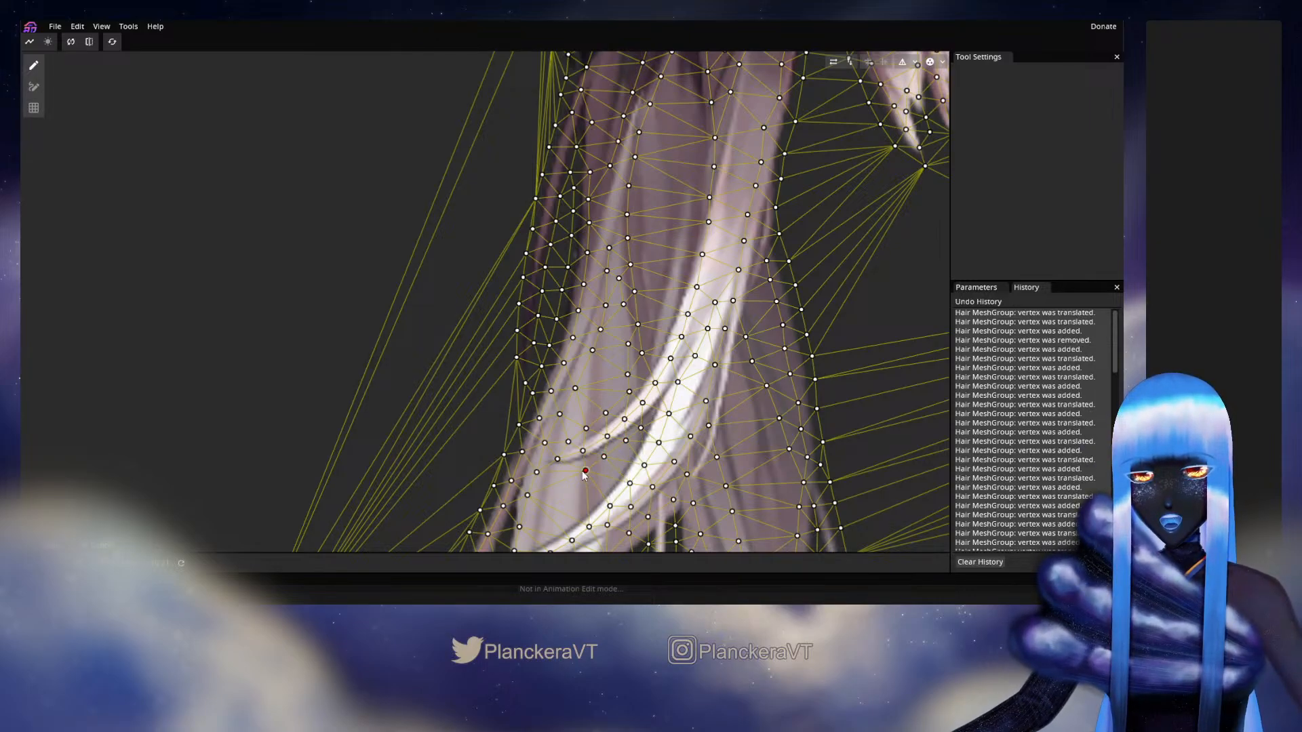
drag(586, 471, 576, 473)
click(553, 476)
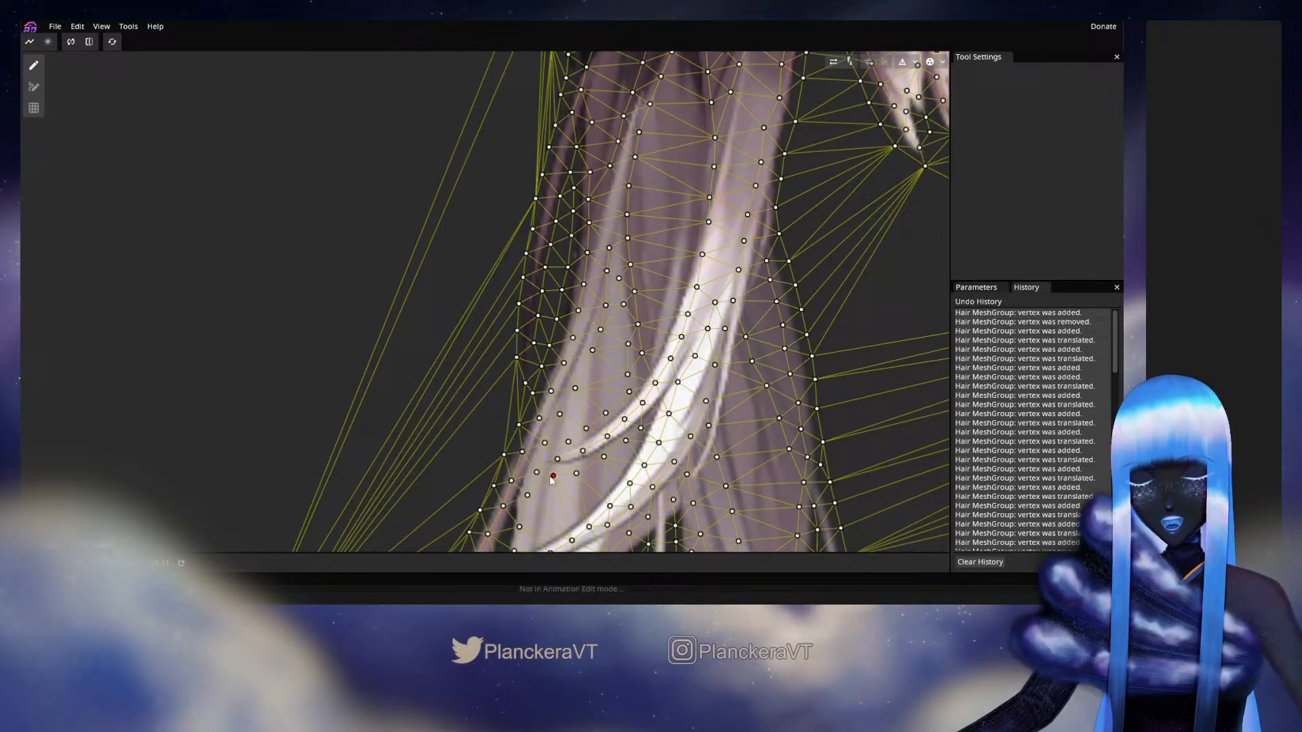
Step: Add single vertices to the open areas of the grey lock above and below the short curved wisp, adjusting the lower one
click(606, 377)
scroll(617, 371, down, 1)
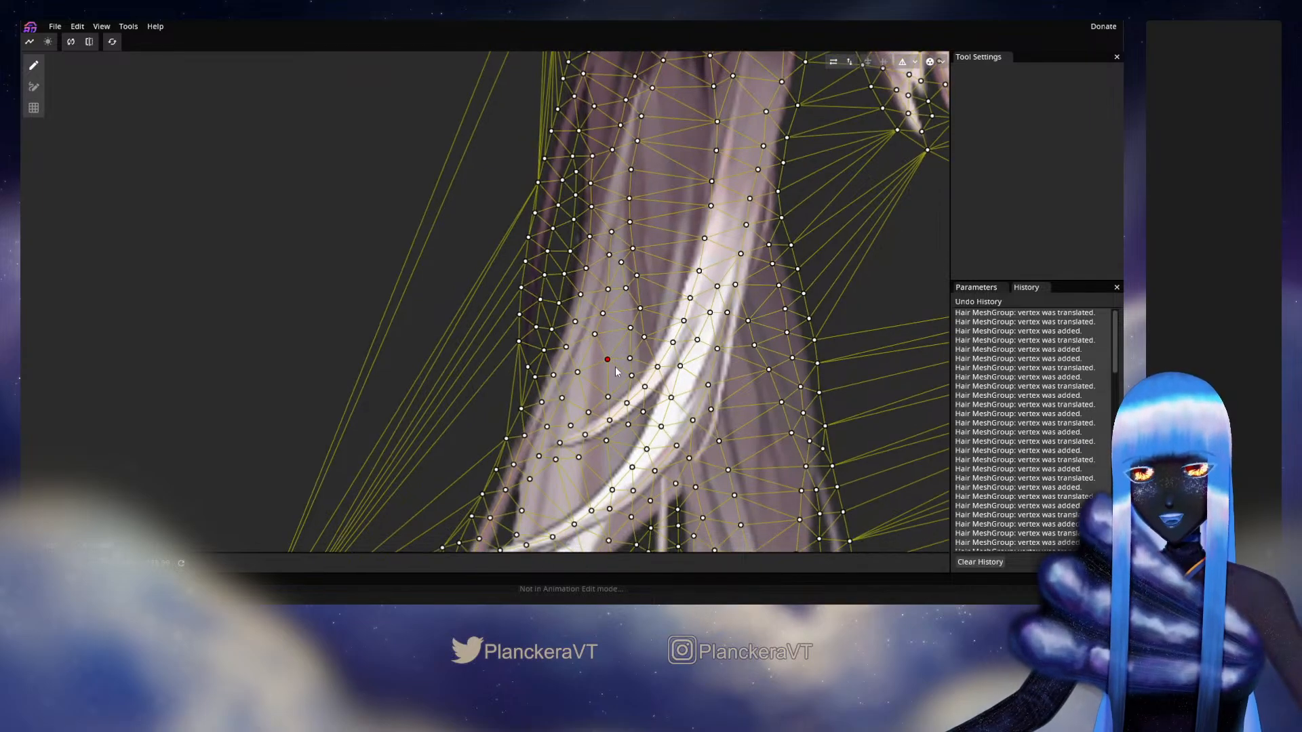
scroll(617, 371, down, 4)
click(572, 386)
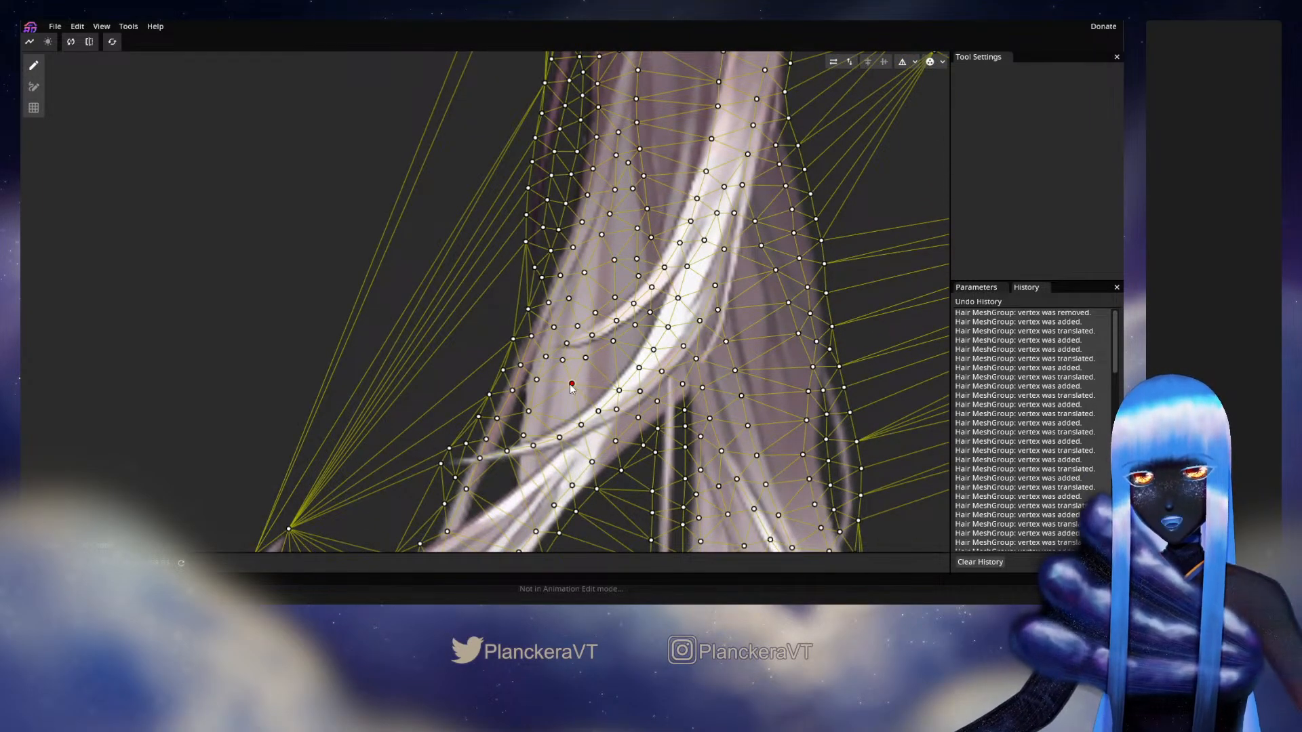
drag(572, 385, 568, 387)
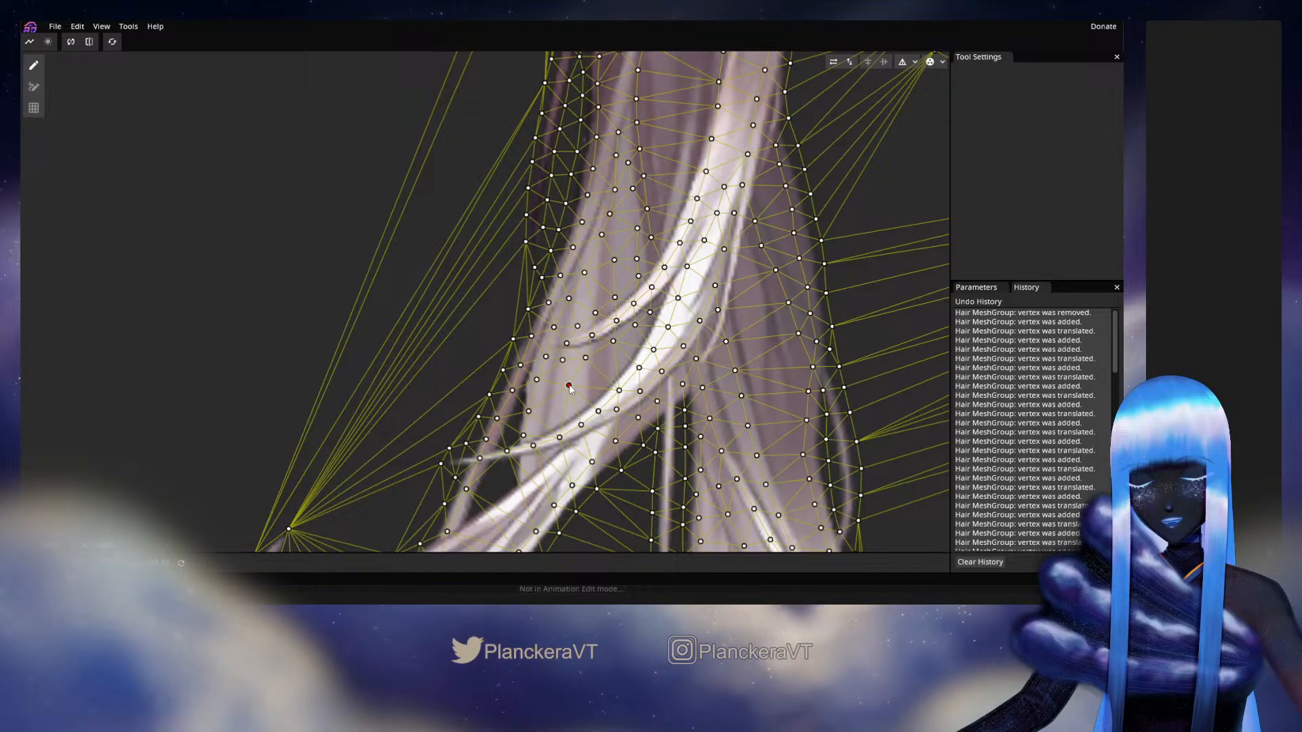
Step: Add a line of mesh vertices up the inner edge of the bright strand, starting where it begins to curve outward
scroll(610, 383, down, 5)
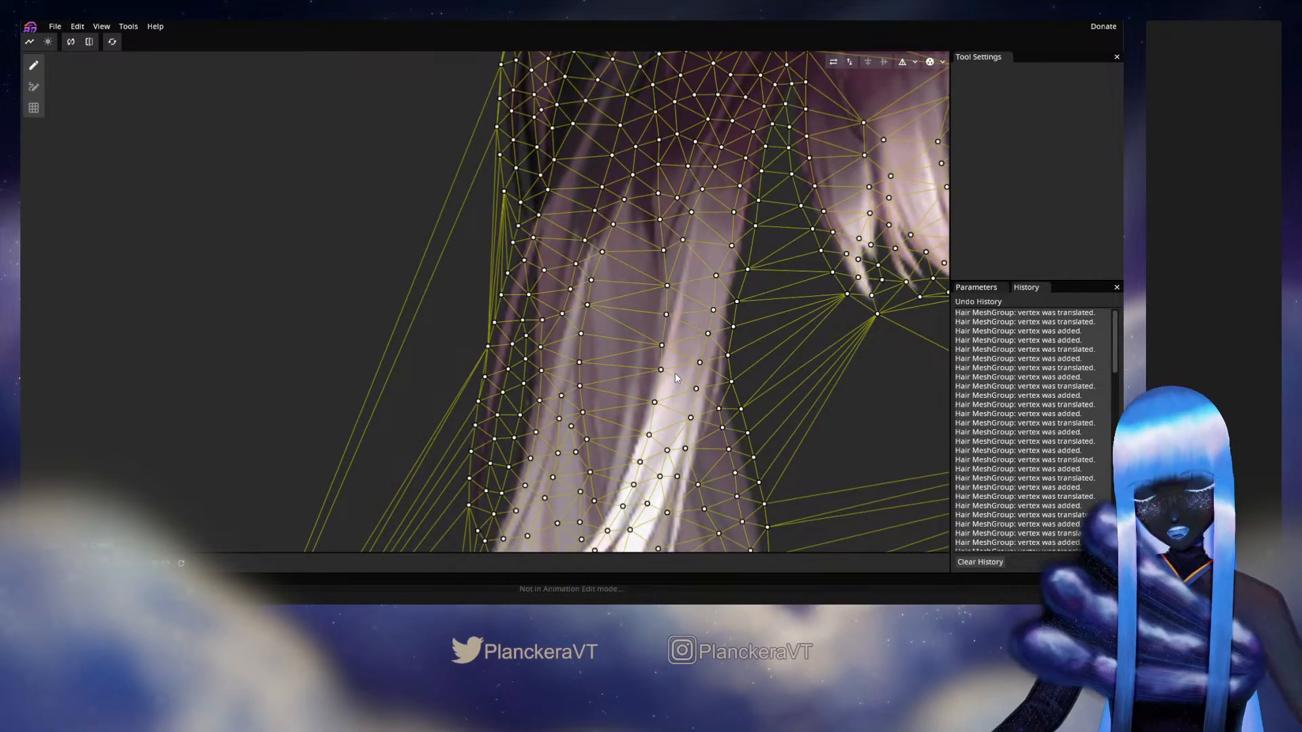
click(611, 487)
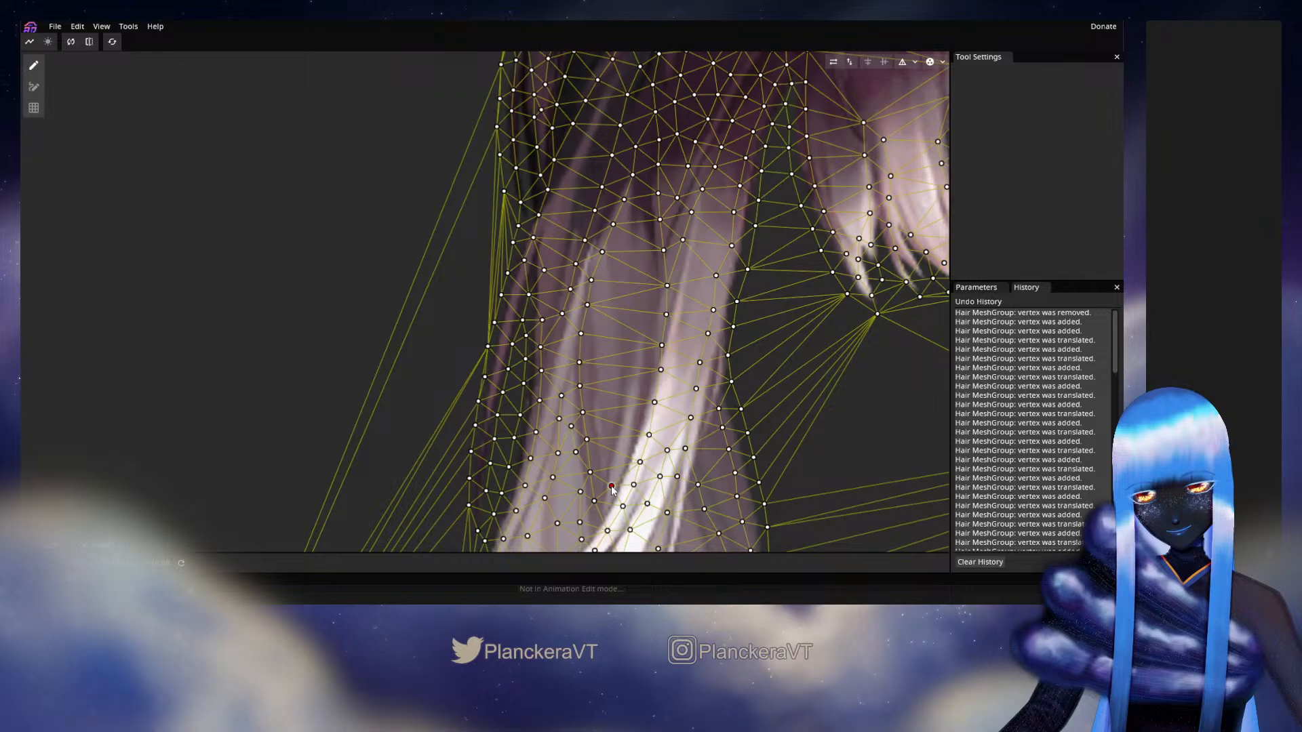
click(617, 469)
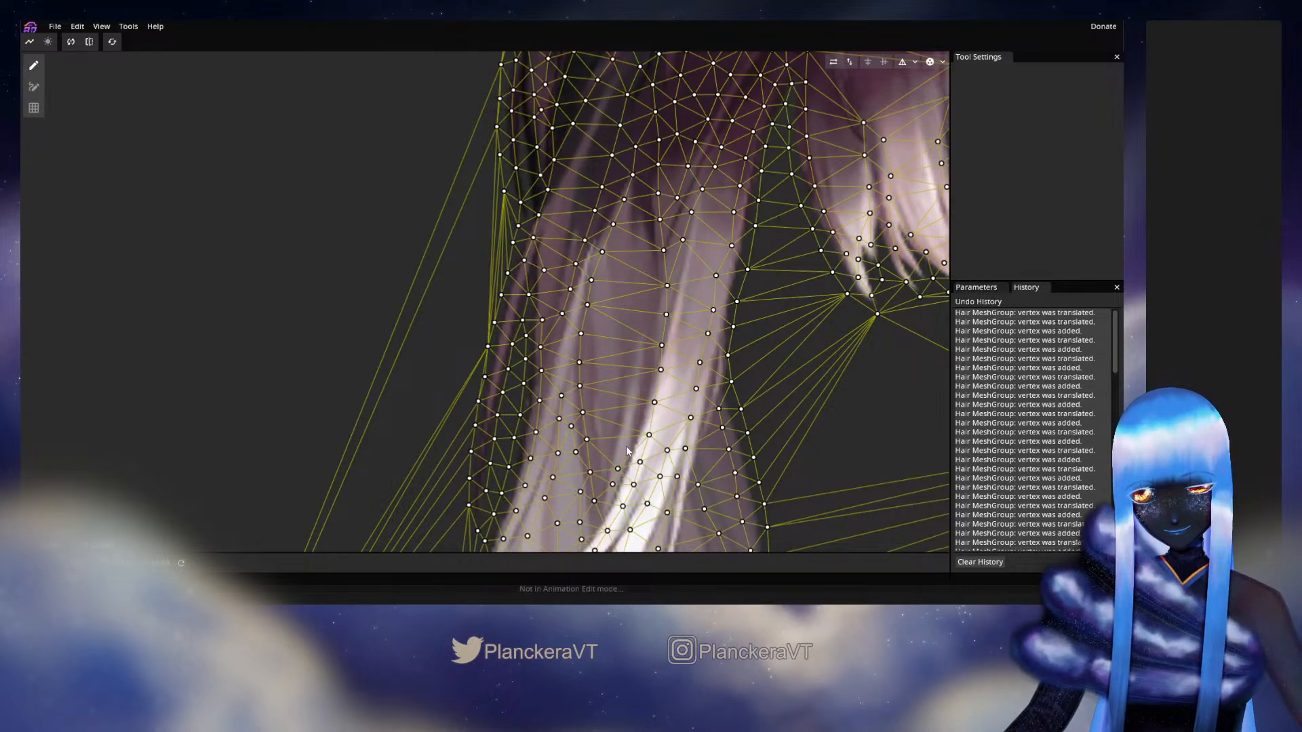
click(627, 448)
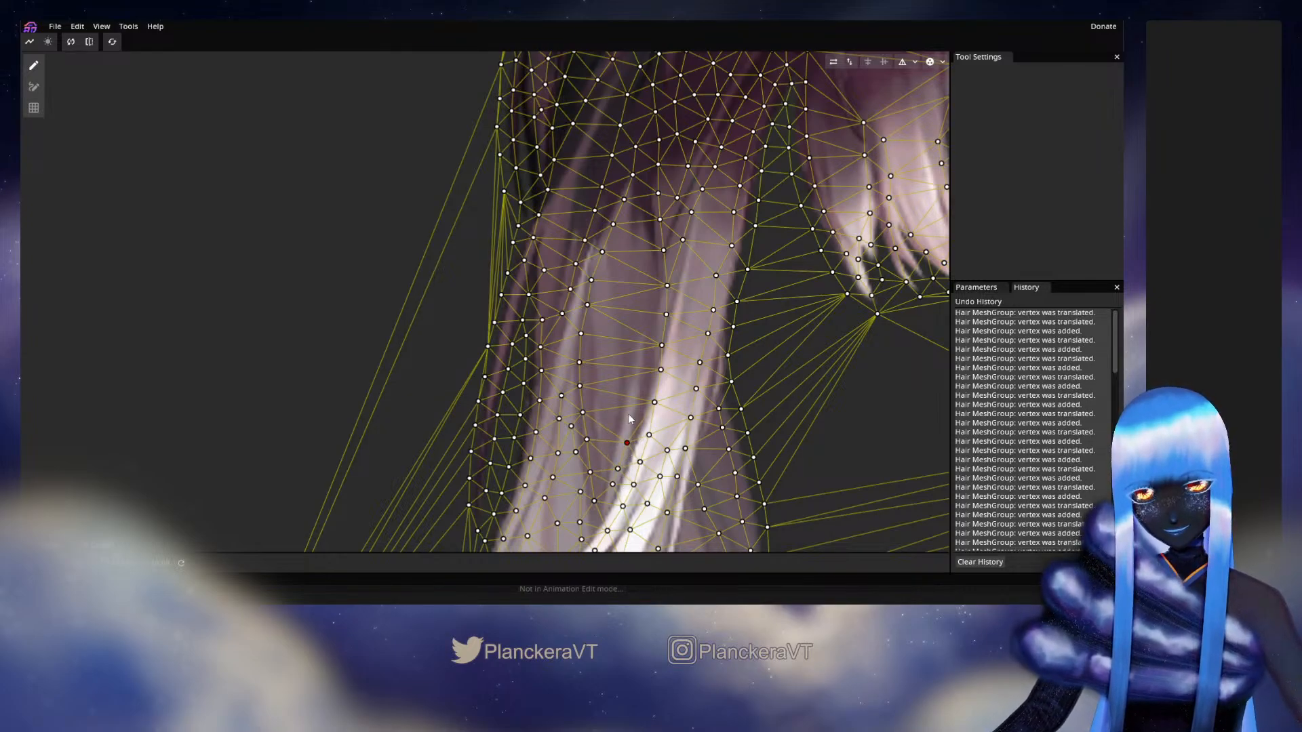
click(629, 413)
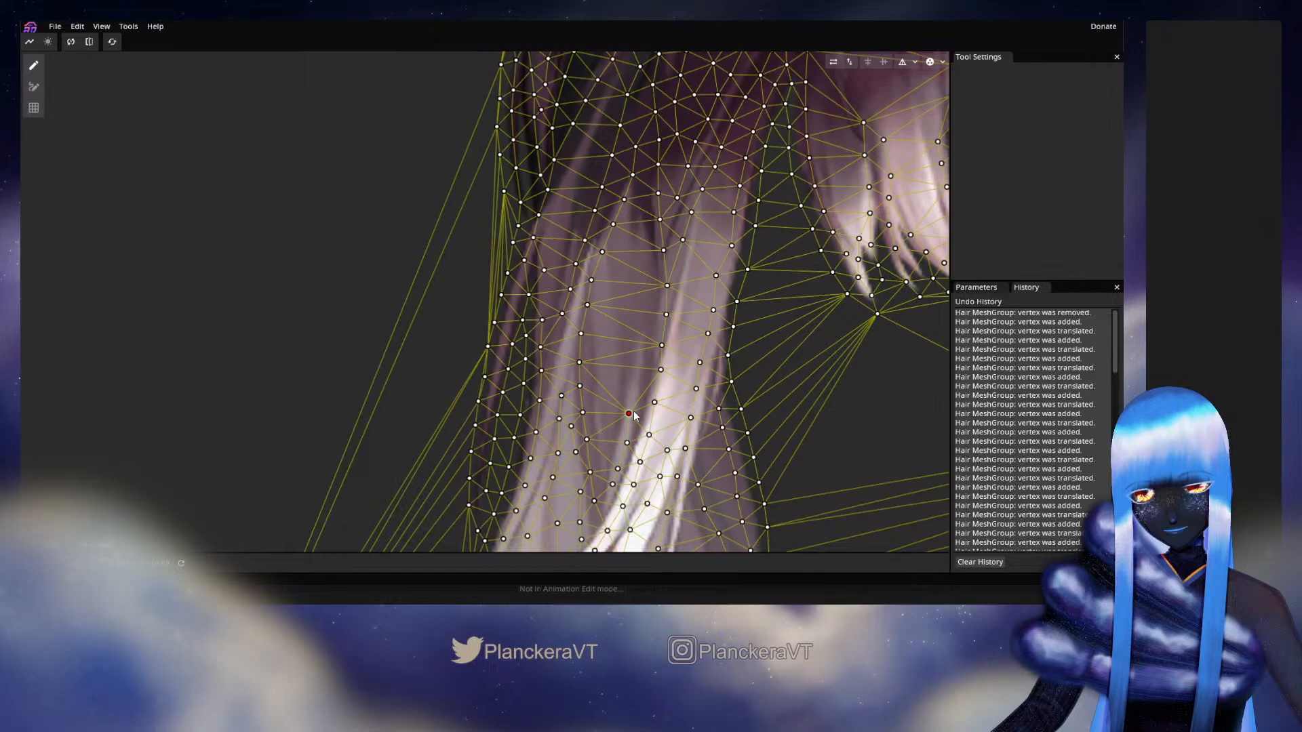
click(642, 377)
click(644, 354)
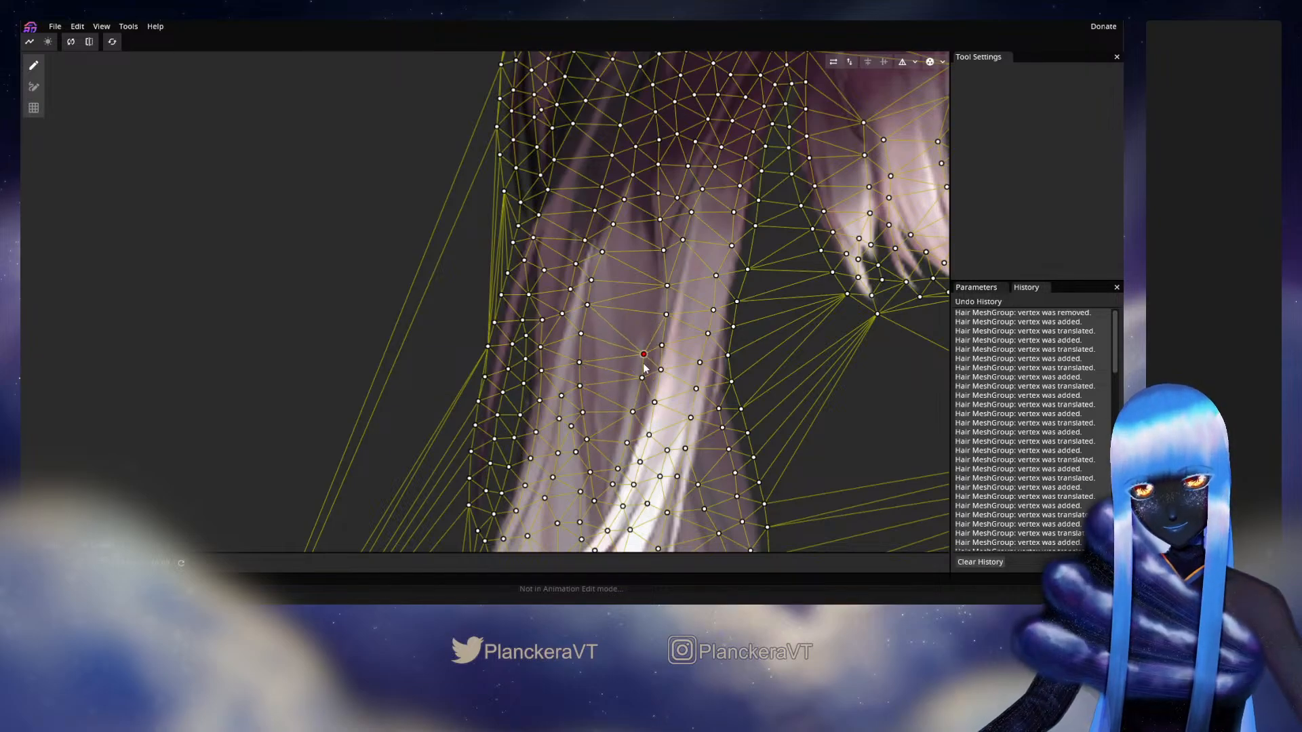
Step: Continue the vertex line beside the upper bright strand up to the dark parting, nudging one vertex closer to the strand
click(644, 328)
click(642, 290)
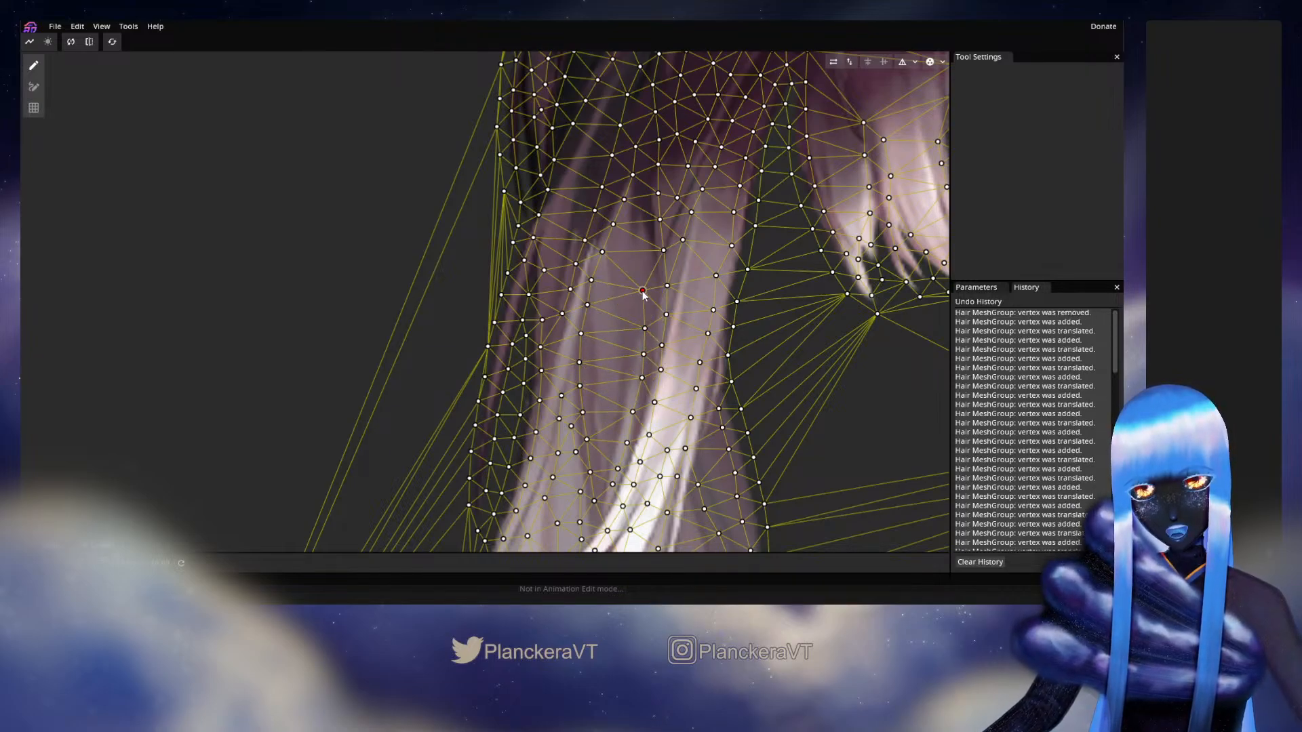
drag(642, 292, 648, 294)
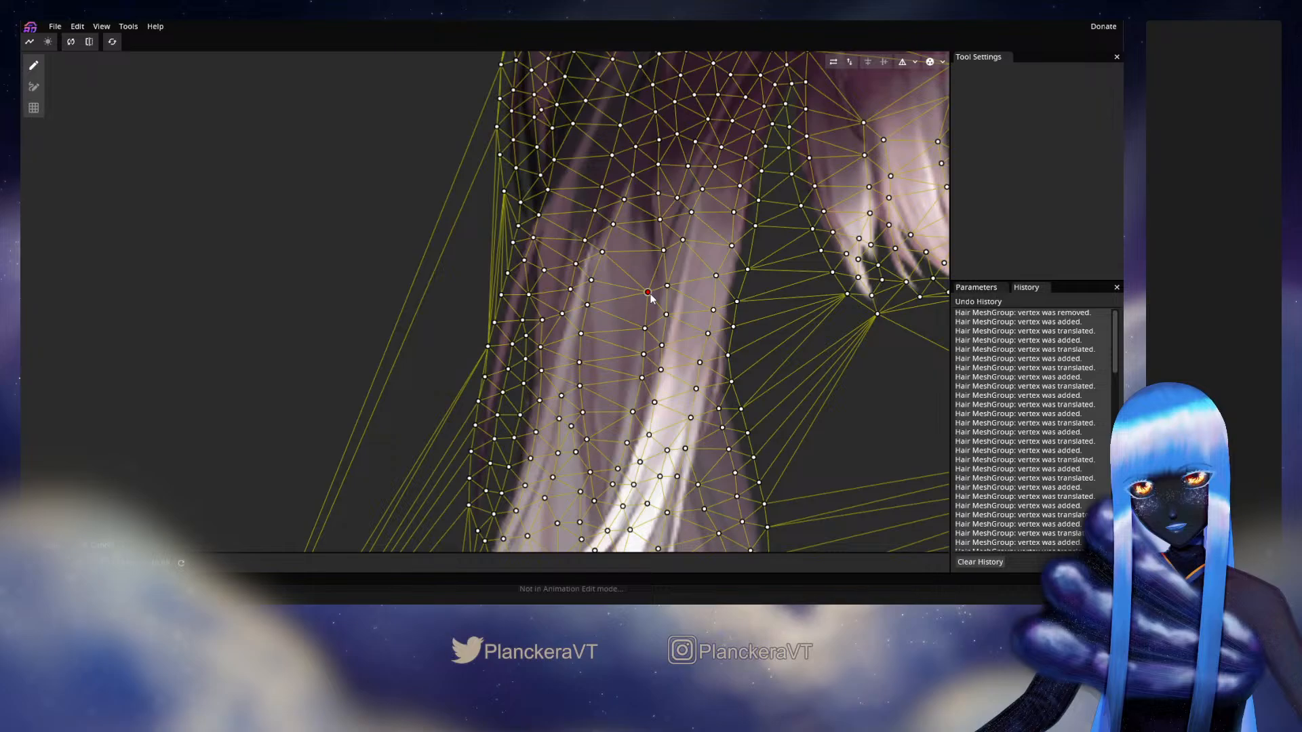
click(648, 269)
click(644, 236)
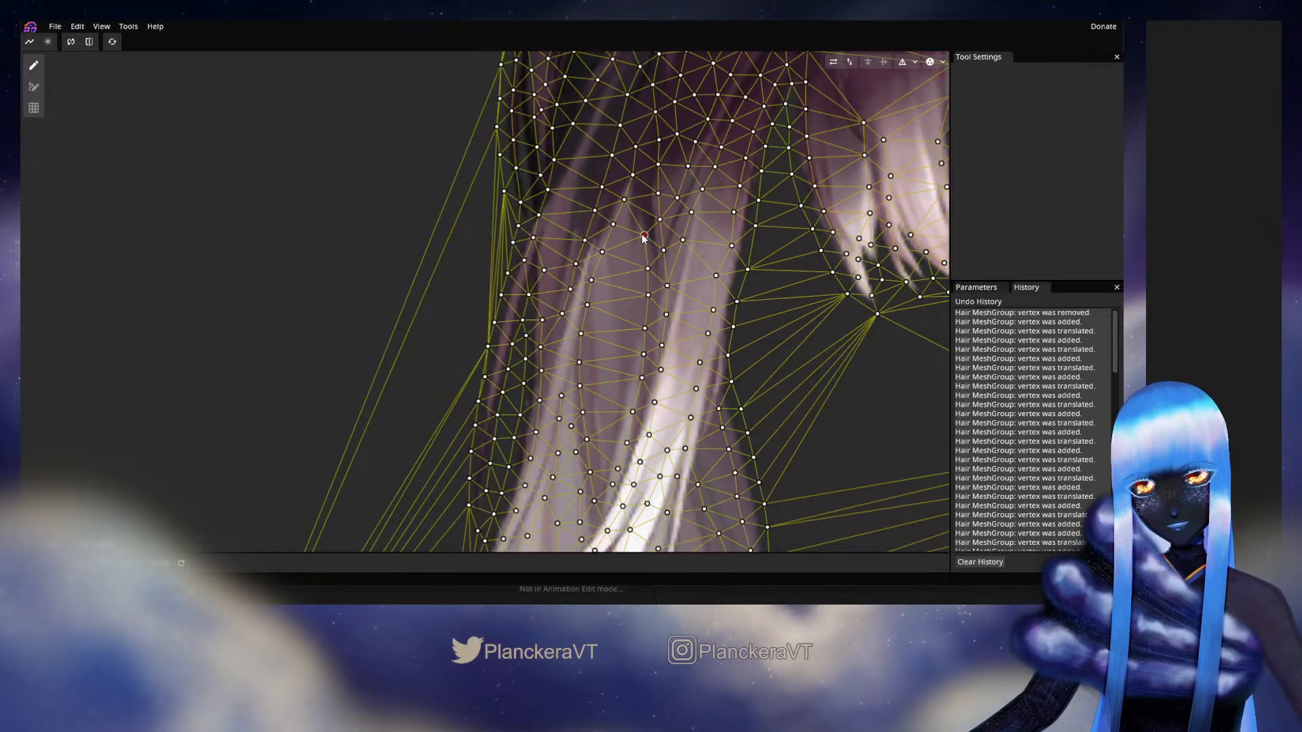
click(642, 202)
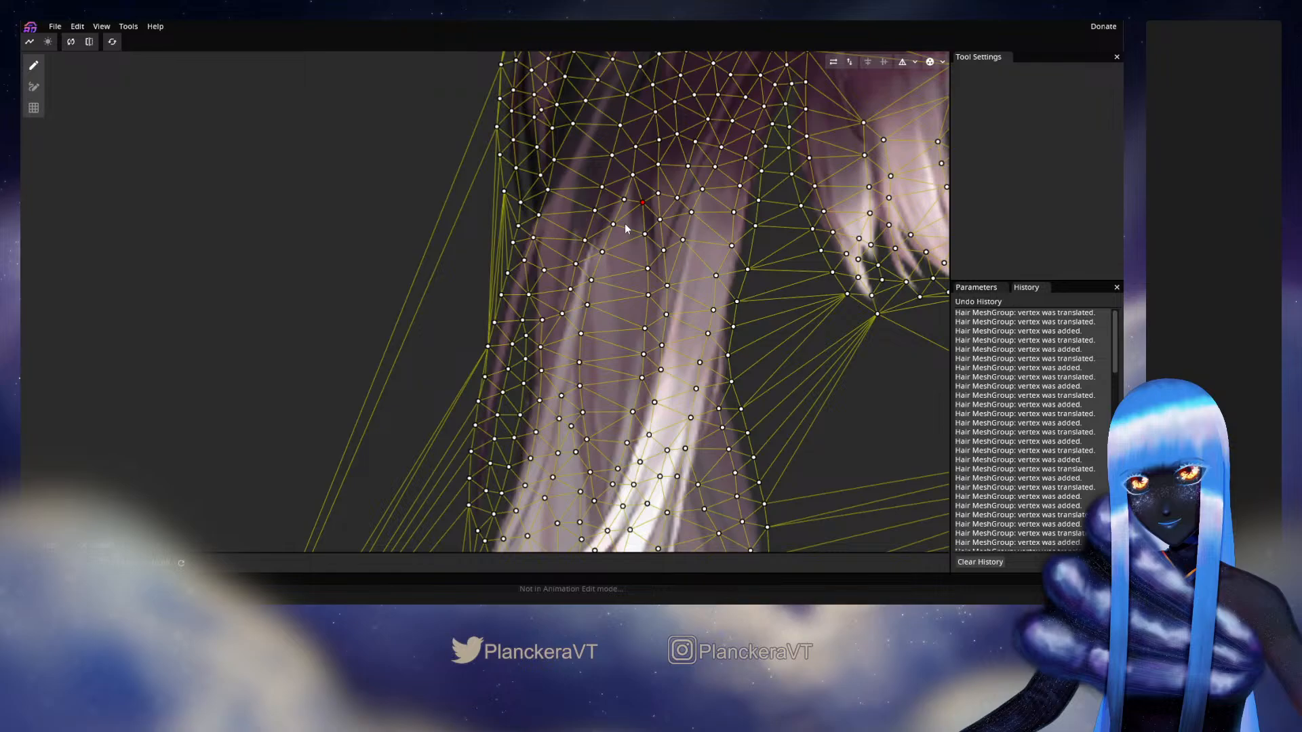
Step: Add mesh vertices along the upper edge of the hooked strand, from the outer lock to where it joins the bright strand
drag(620, 375, 638, 263)
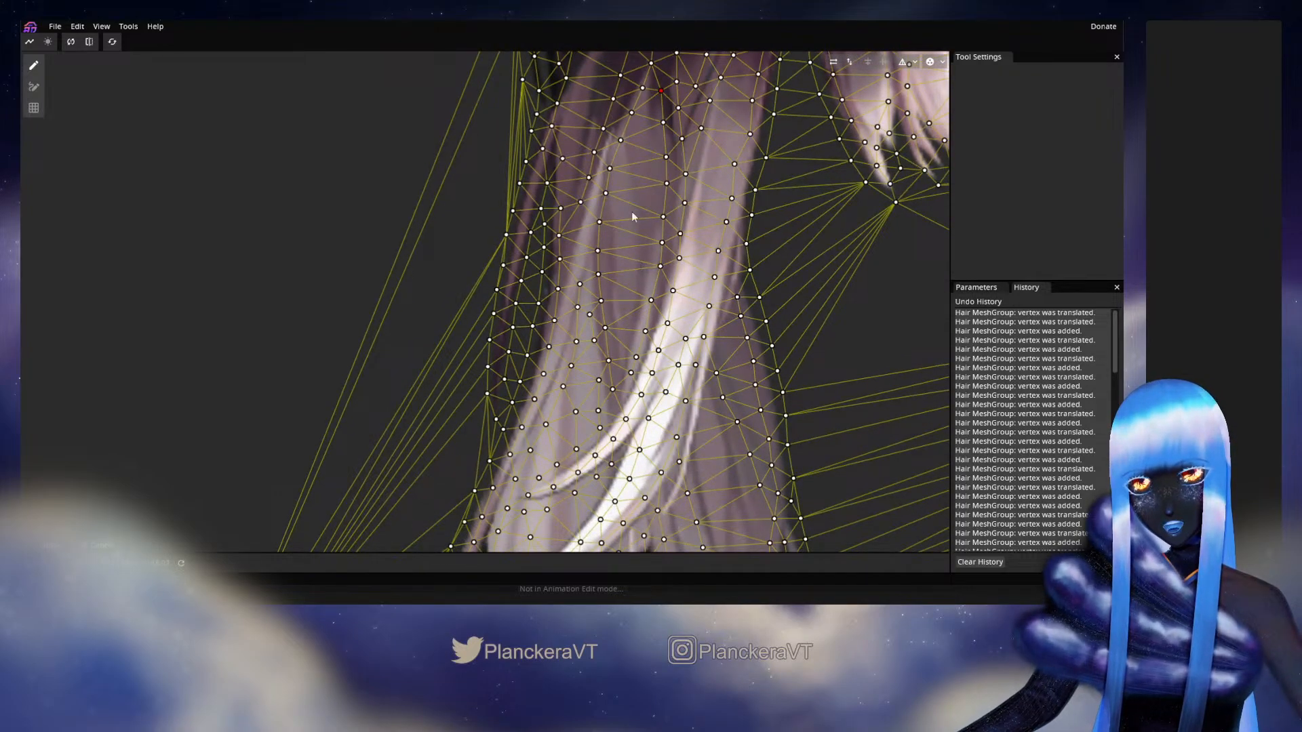
drag(580, 454, 610, 268)
drag(598, 390, 668, 328)
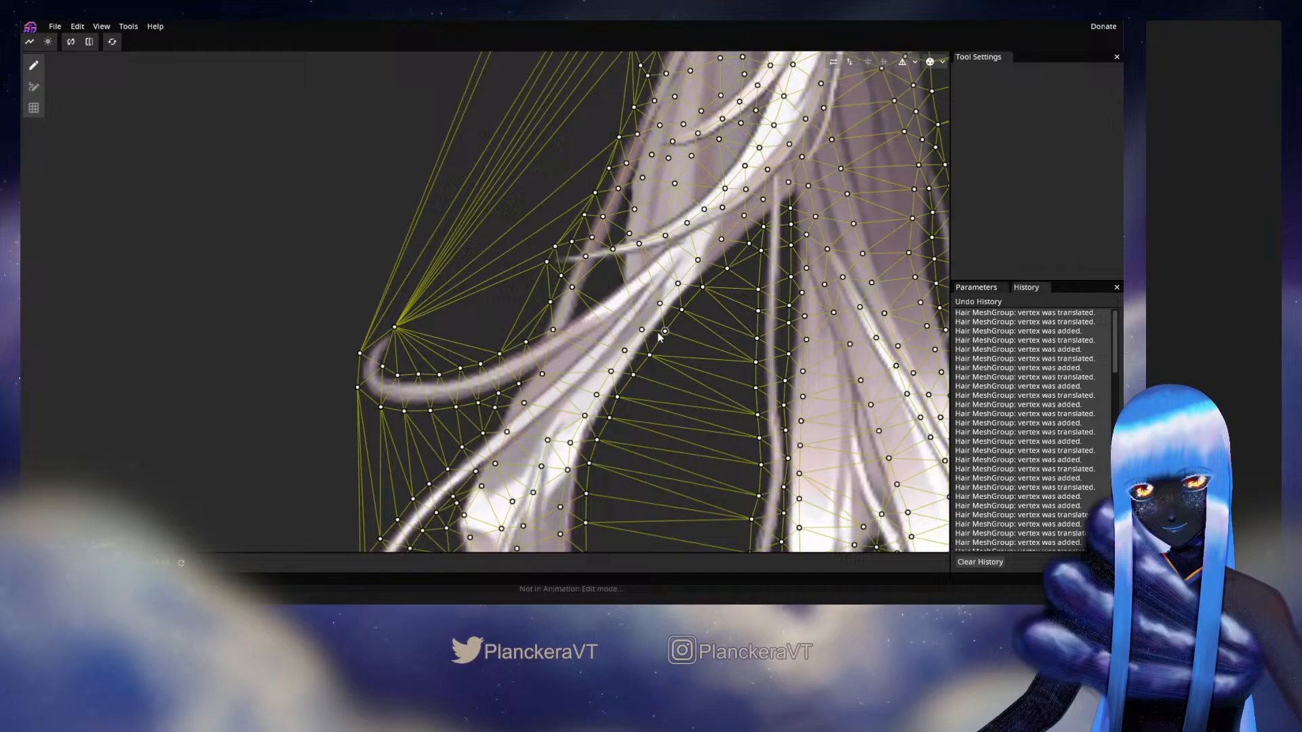
double_click(576, 329)
double_click(597, 311)
double_click(625, 294)
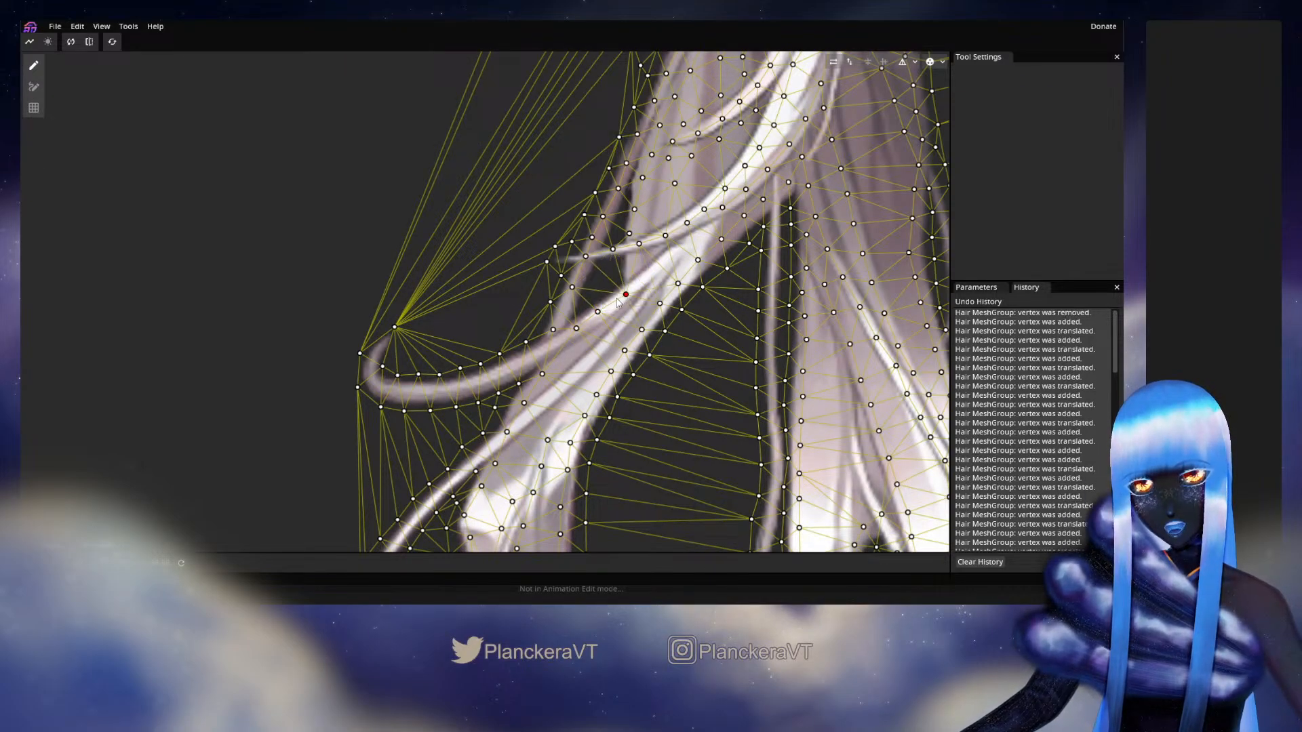
drag(625, 295, 618, 300)
double_click(642, 281)
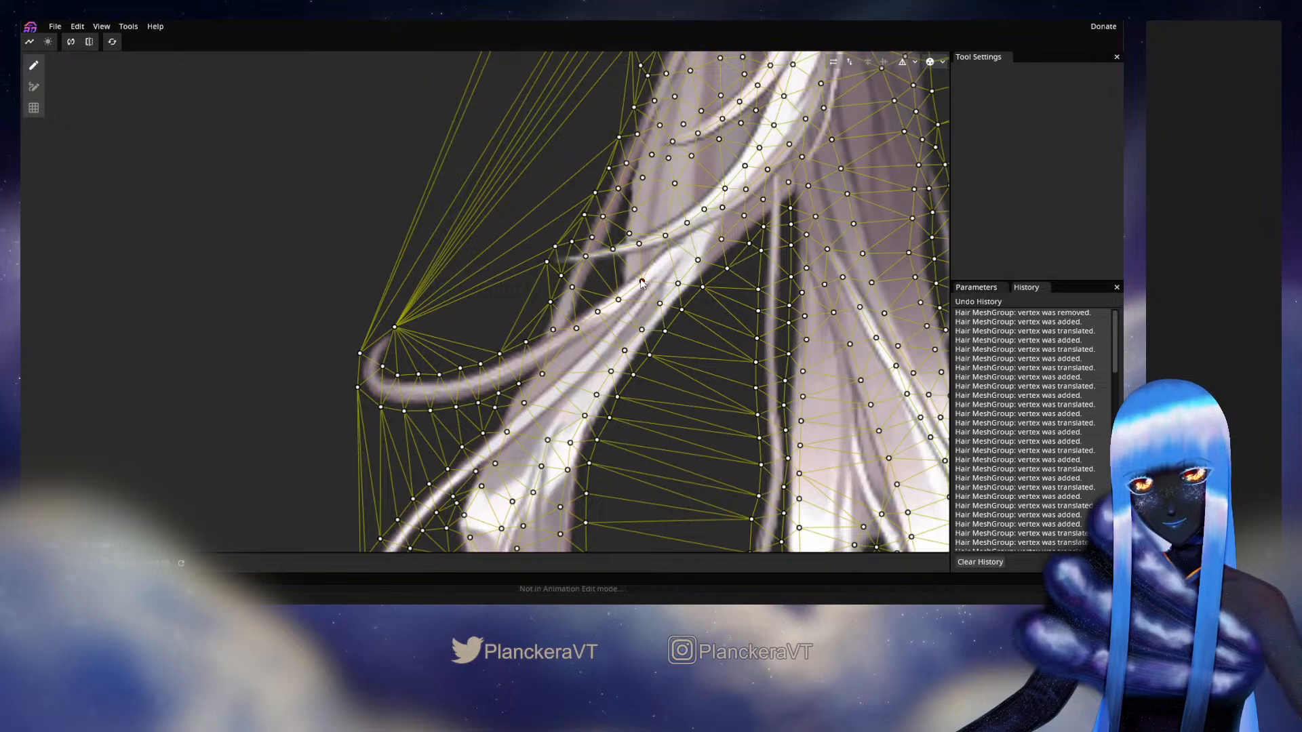
double_click(661, 261)
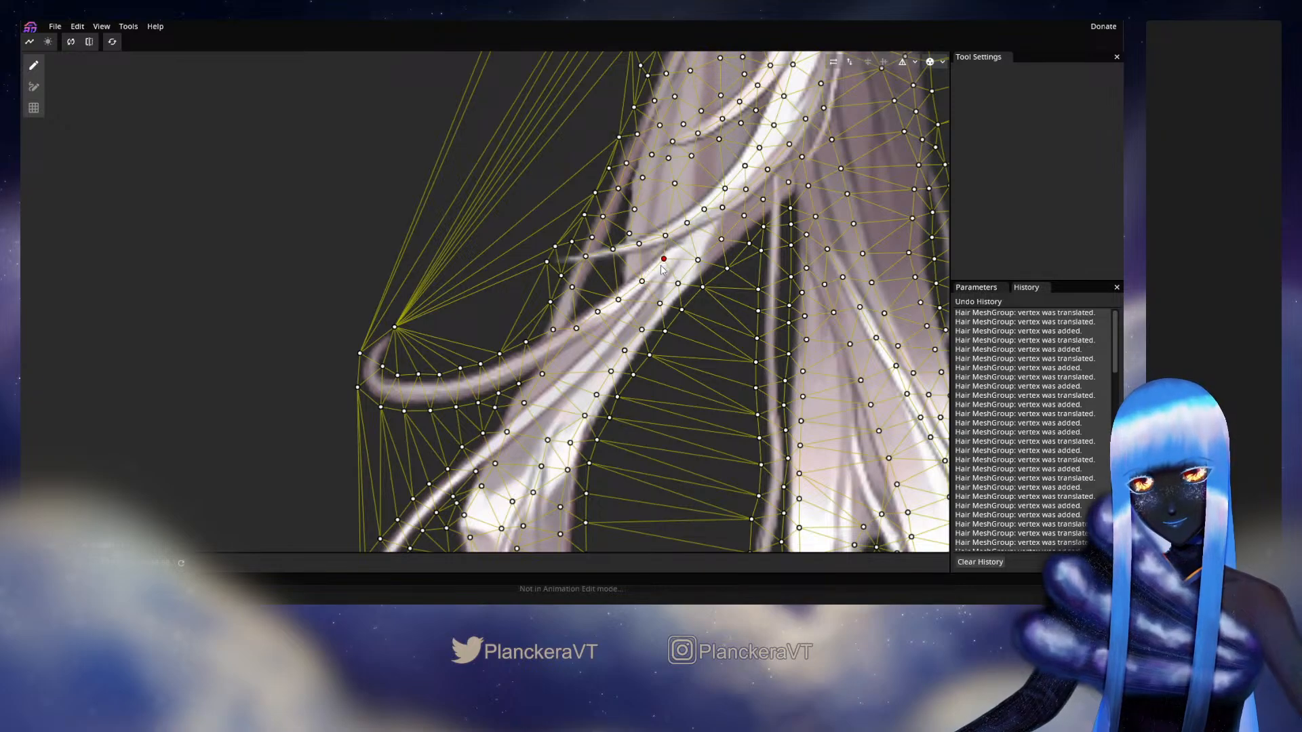
Step: Add mesh vertices inside the small dark gap enclosed by the crossing wisp and the hooked strand
double_click(617, 271)
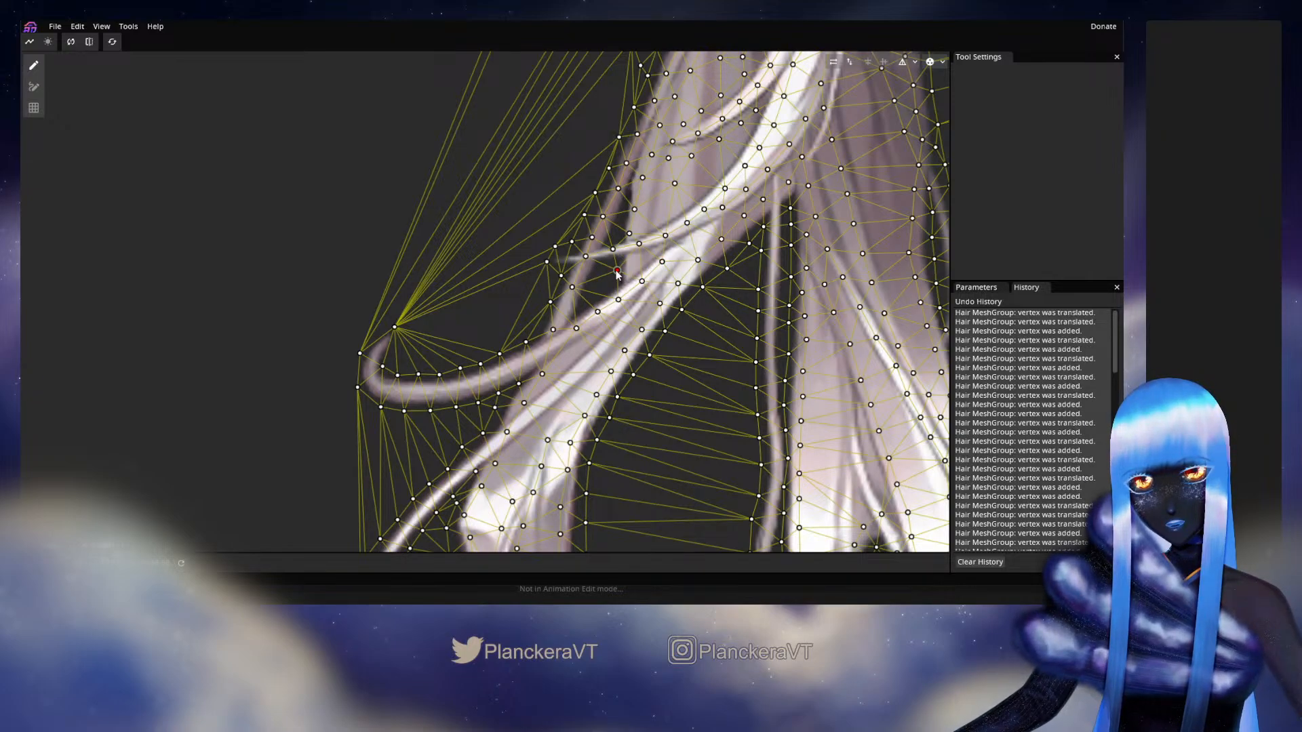
drag(617, 272, 580, 301)
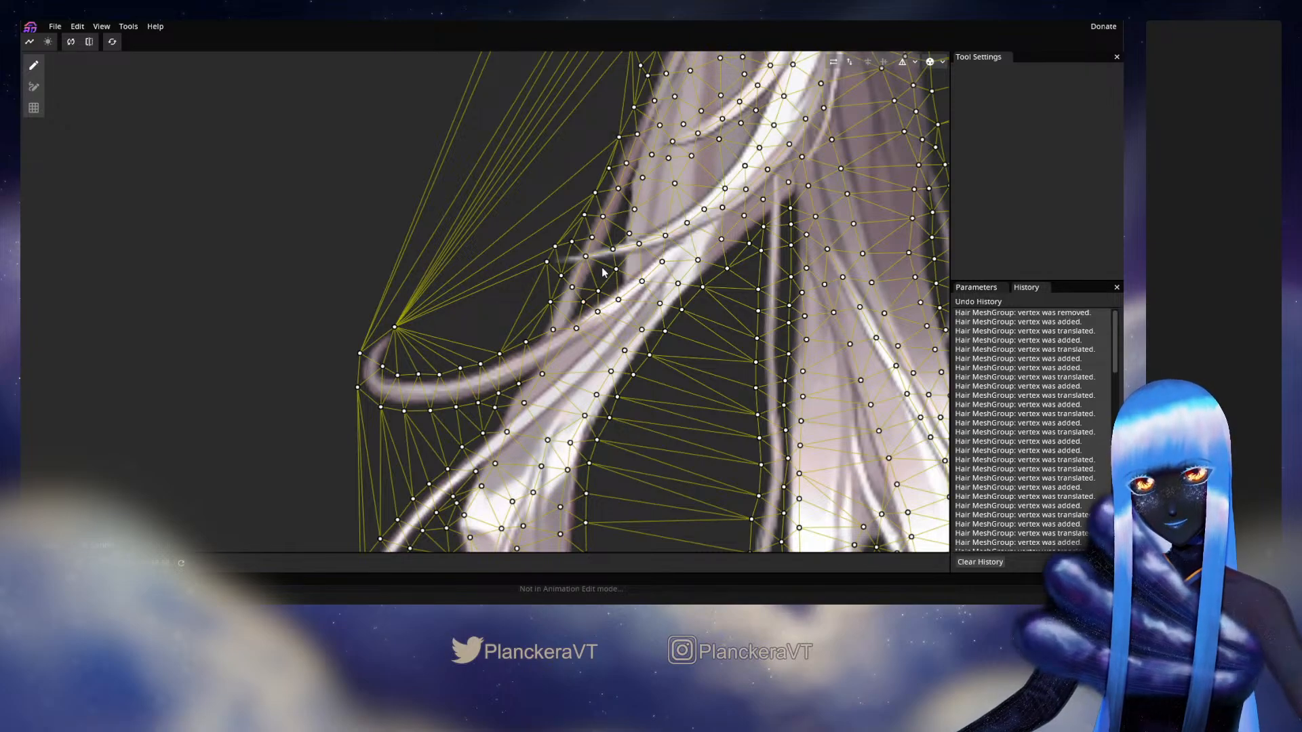
double_click(602, 271)
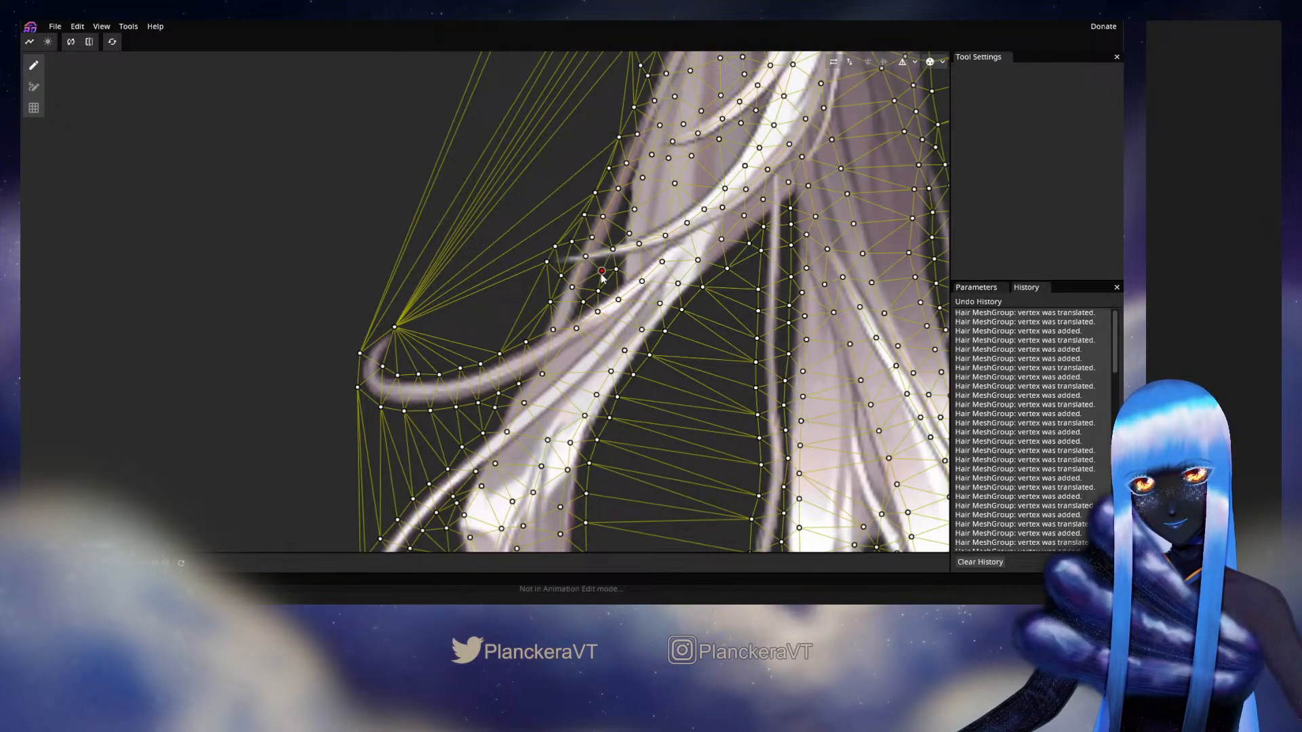
Step: Place mesh vertices along the narrow dark gap between the outer lock and the main strand, just above the crossing wisp
drag(601, 275, 600, 275)
drag(634, 177, 605, 289)
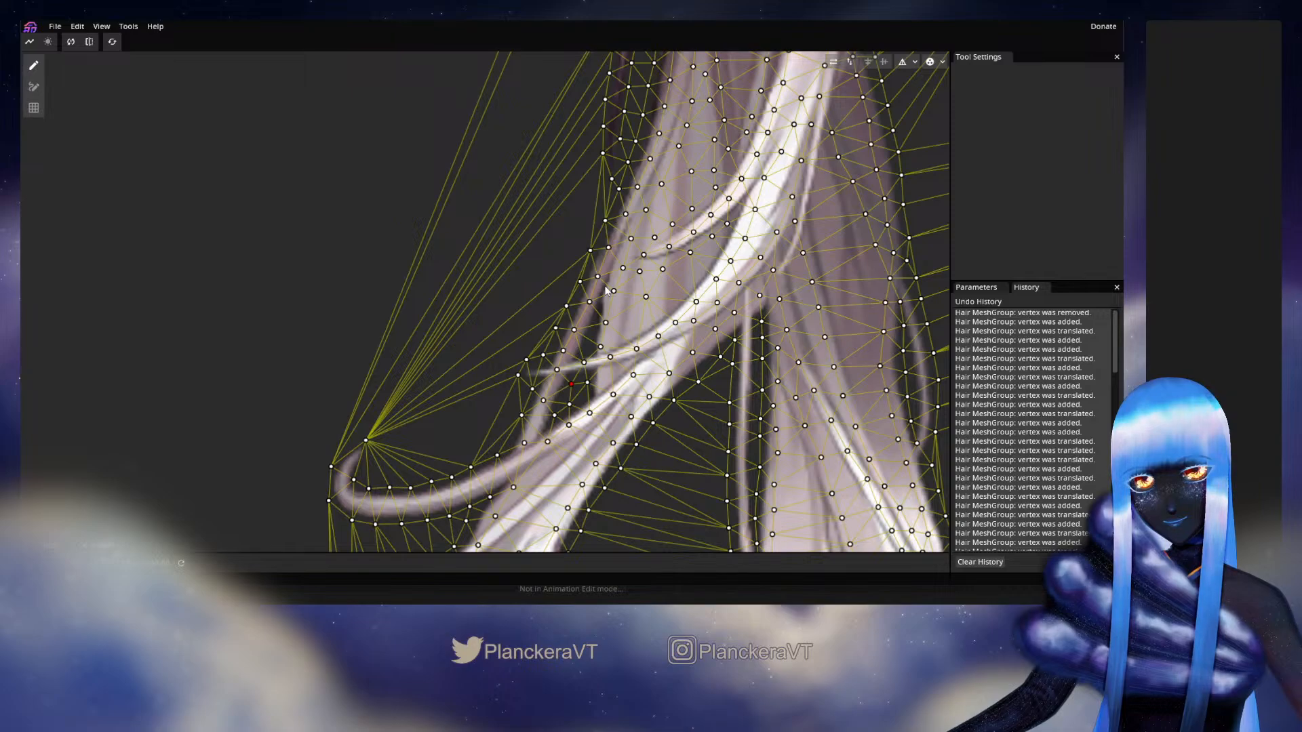
click(593, 332)
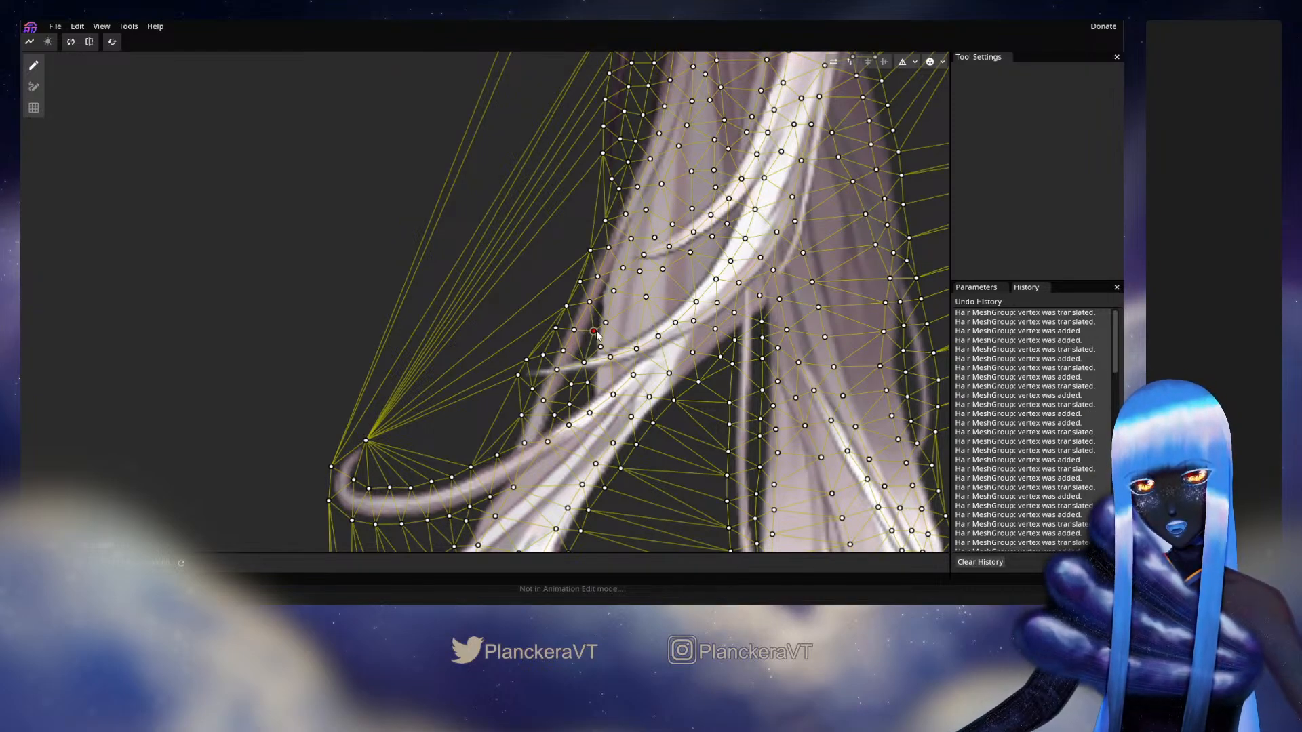
right_click(594, 333)
scroll(673, 418, down, 2)
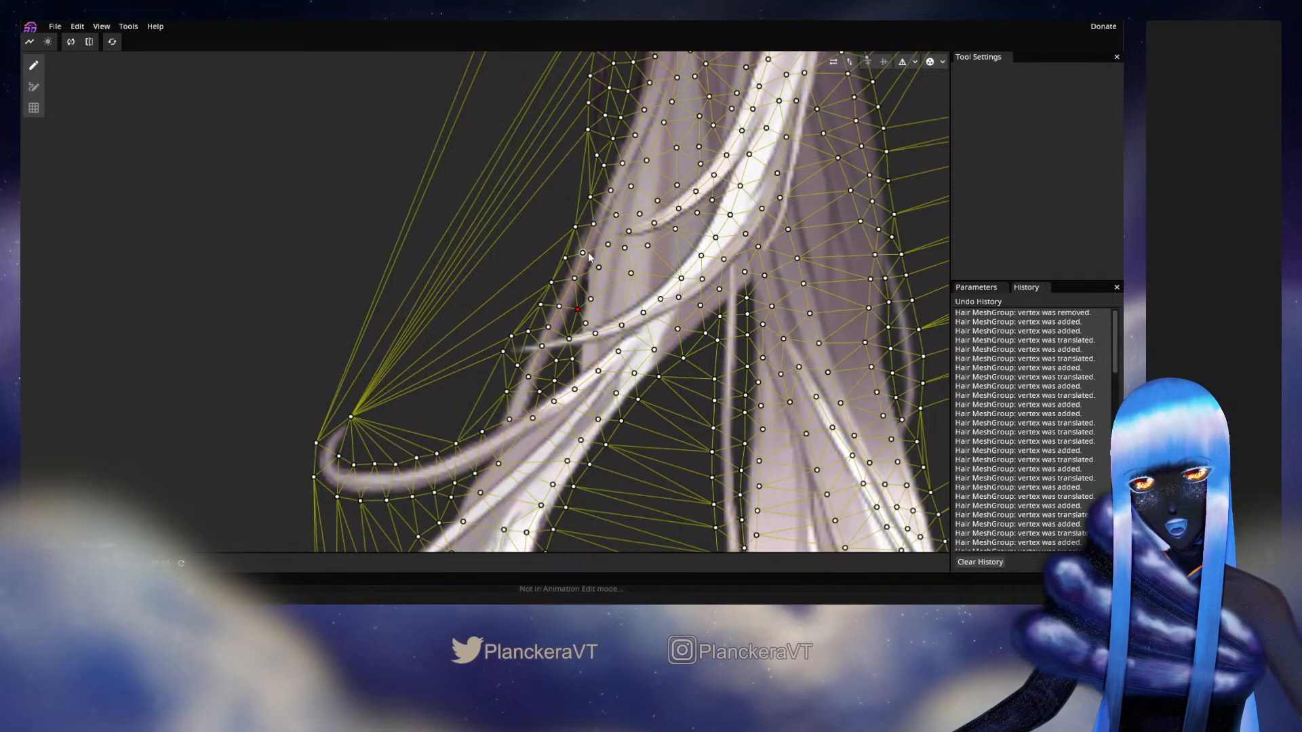
Step: Add staggered mesh vertices up the bright strand below the hooked strand, from its fork to where the two strands merge
drag(615, 543, 605, 461)
drag(622, 403, 709, 386)
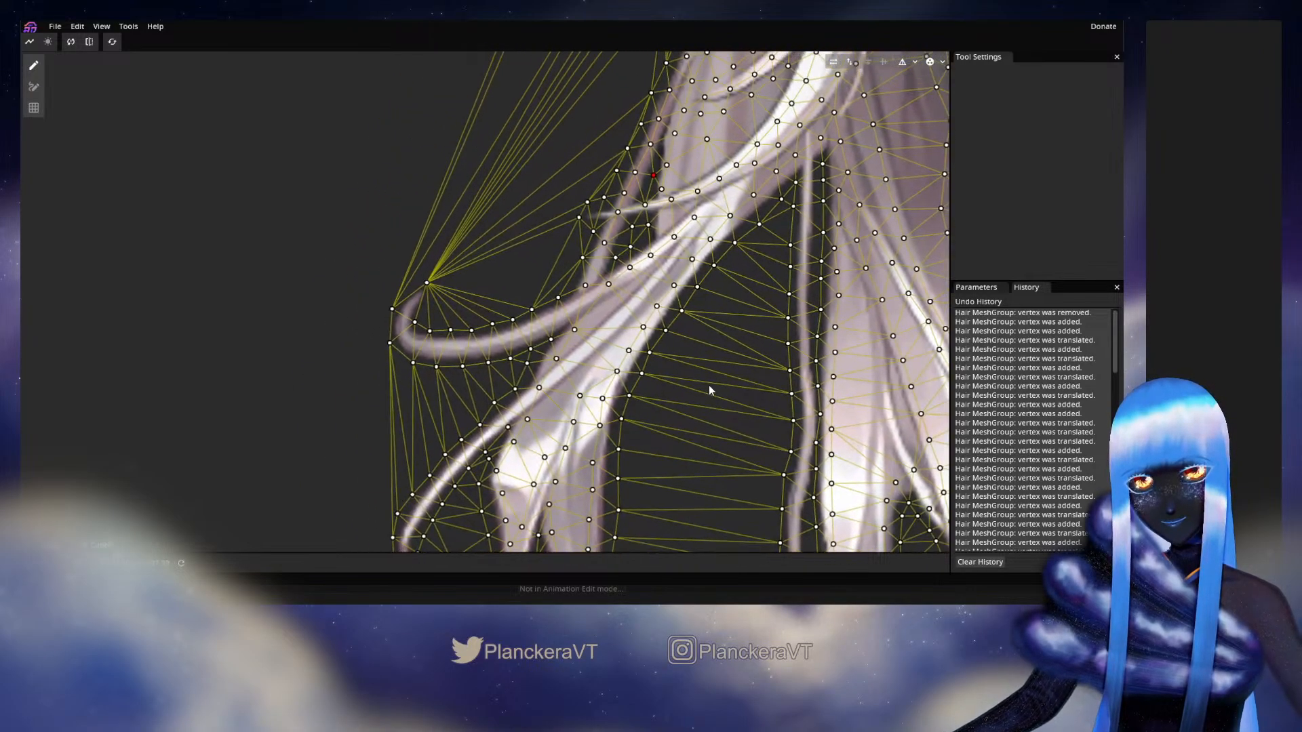
mouse_move(539, 388)
mouse_down()
mouse_move(535, 377)
mouse_move(559, 385)
mouse_up()
double_click(560, 390)
double_click(567, 350)
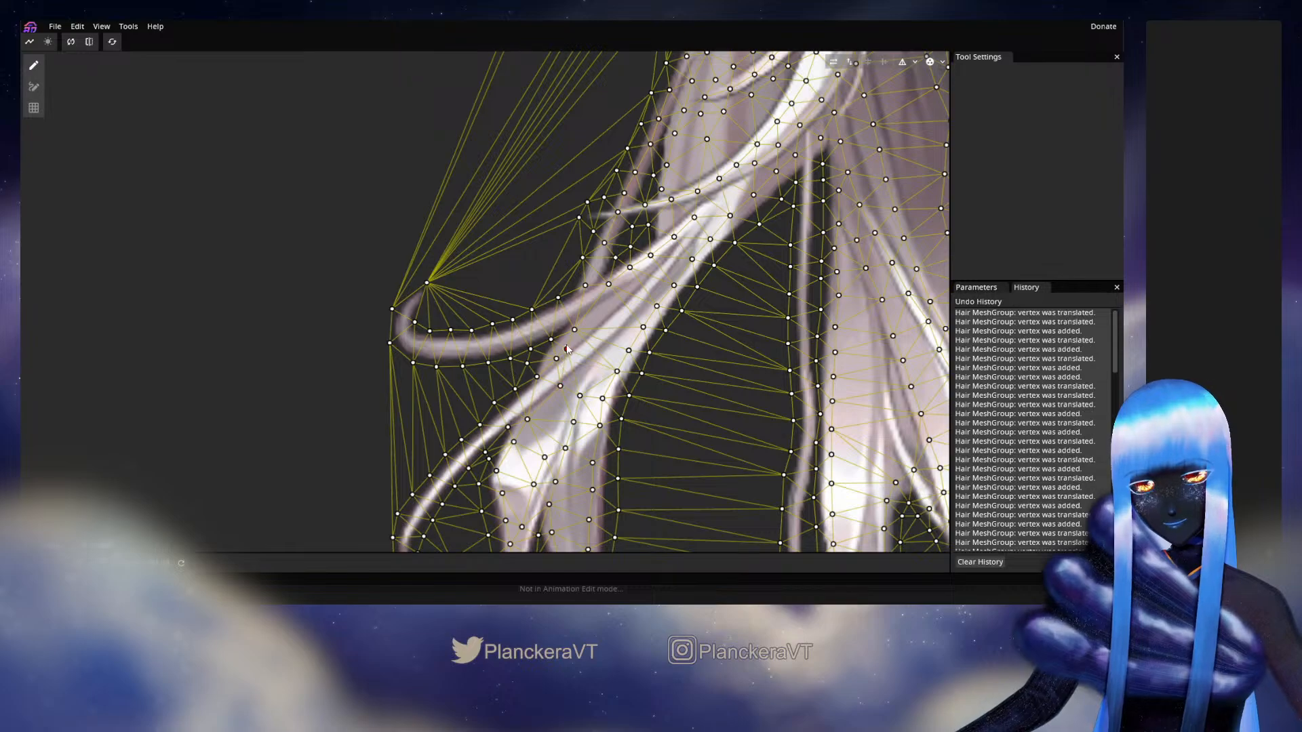
double_click(588, 364)
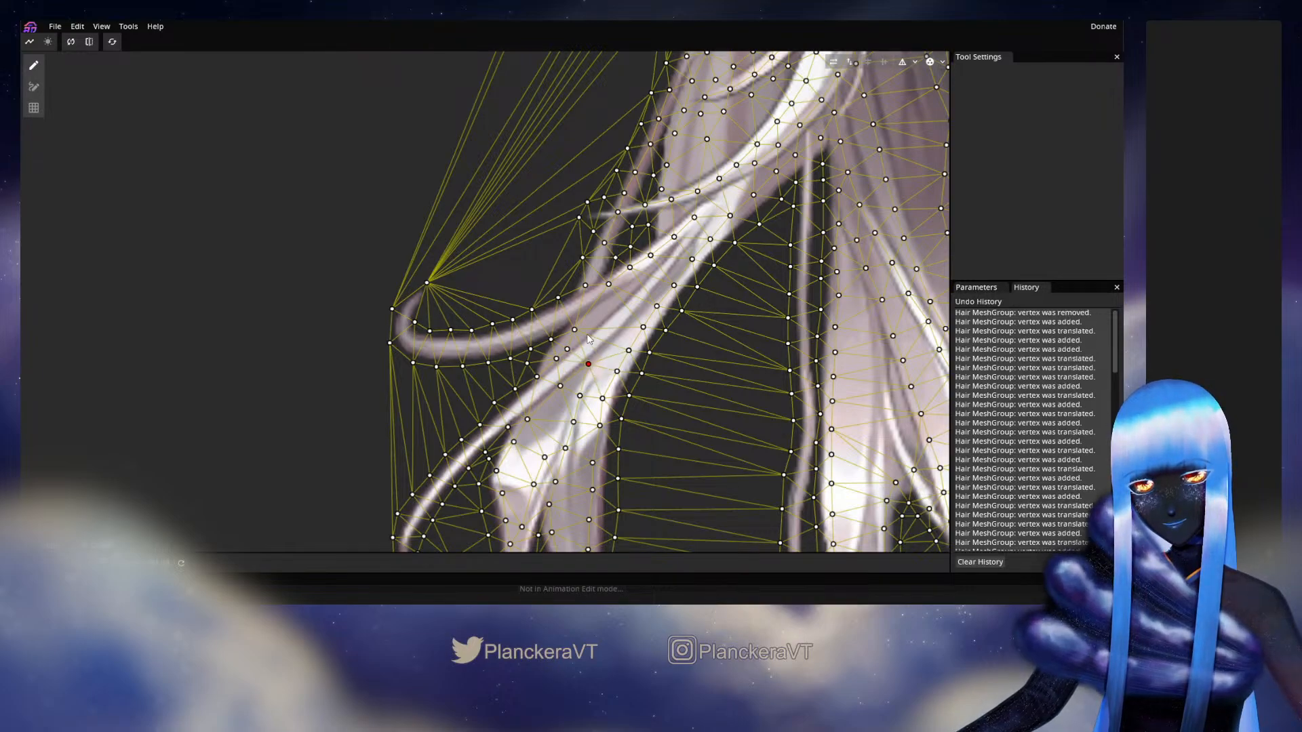
double_click(589, 331)
double_click(617, 335)
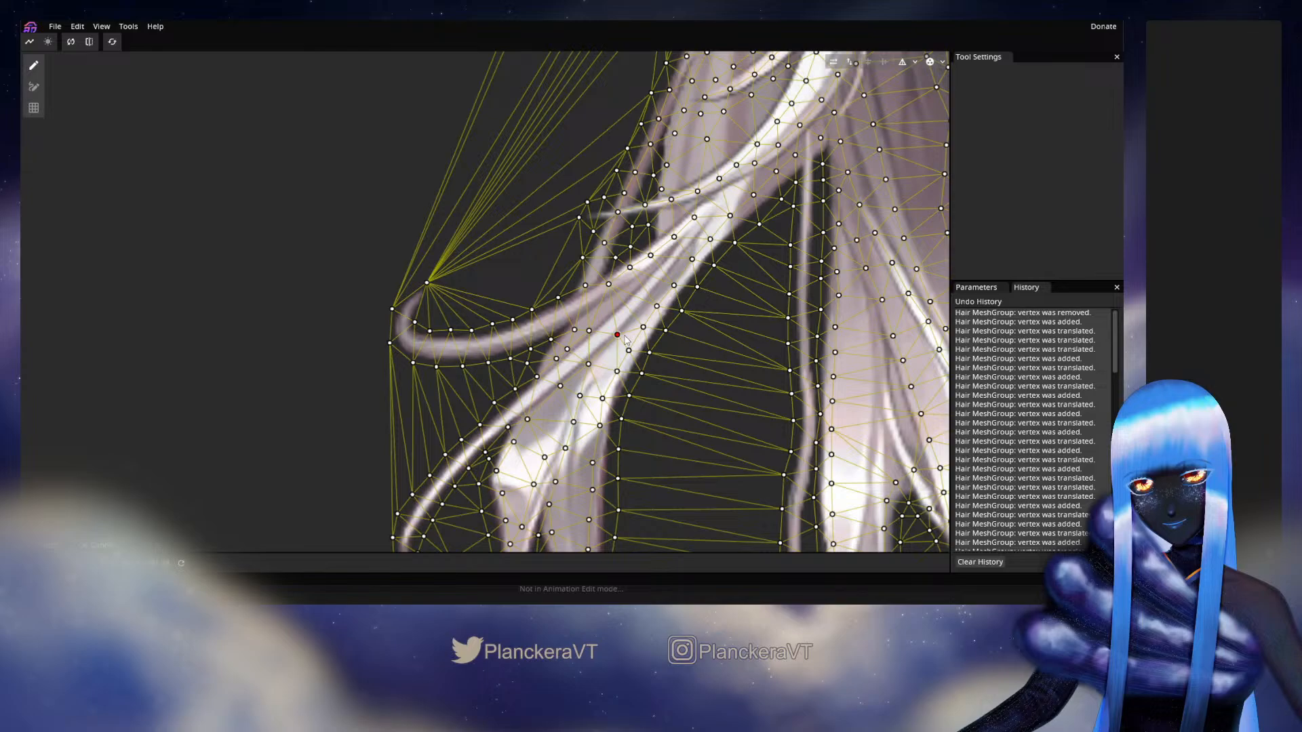
double_click(615, 301)
double_click(659, 291)
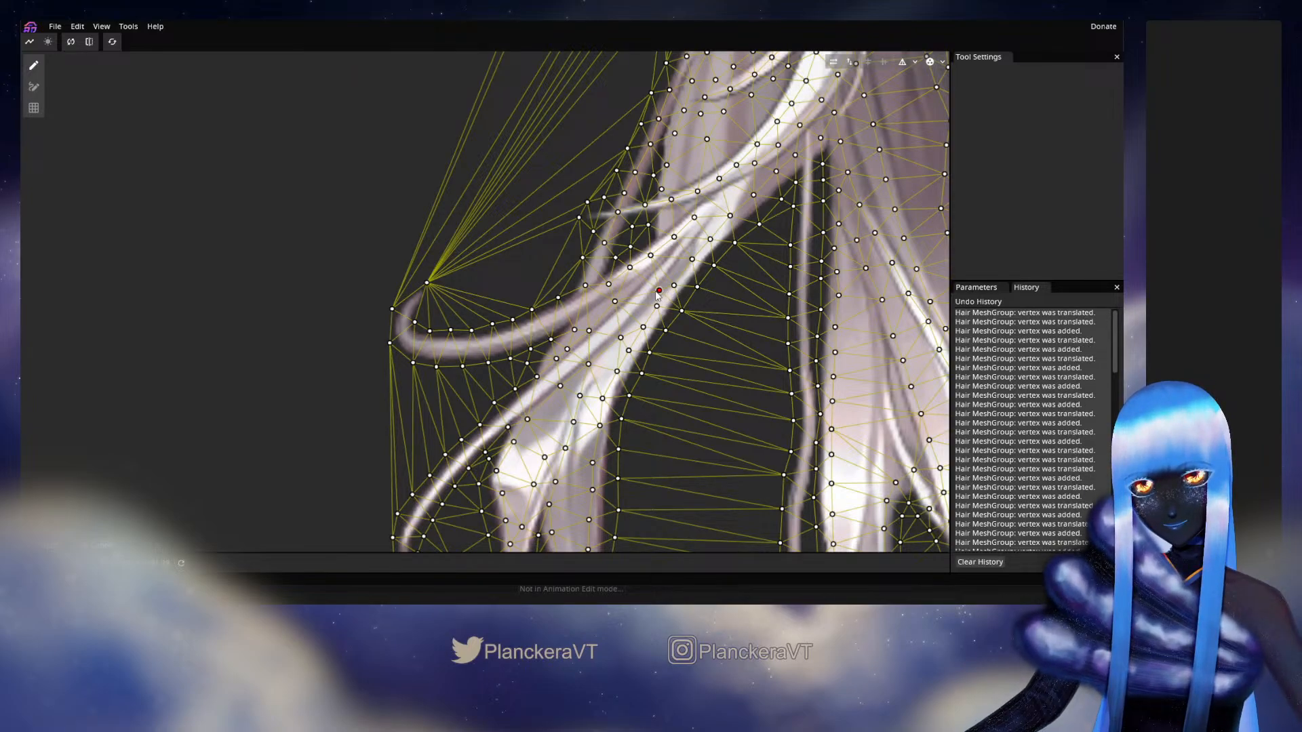
double_click(656, 292)
Step: Add a line of mesh vertices up the inner edge of the diagonal bright streak in the neighbouring long lock
drag(718, 396, 500, 310)
double_click(648, 383)
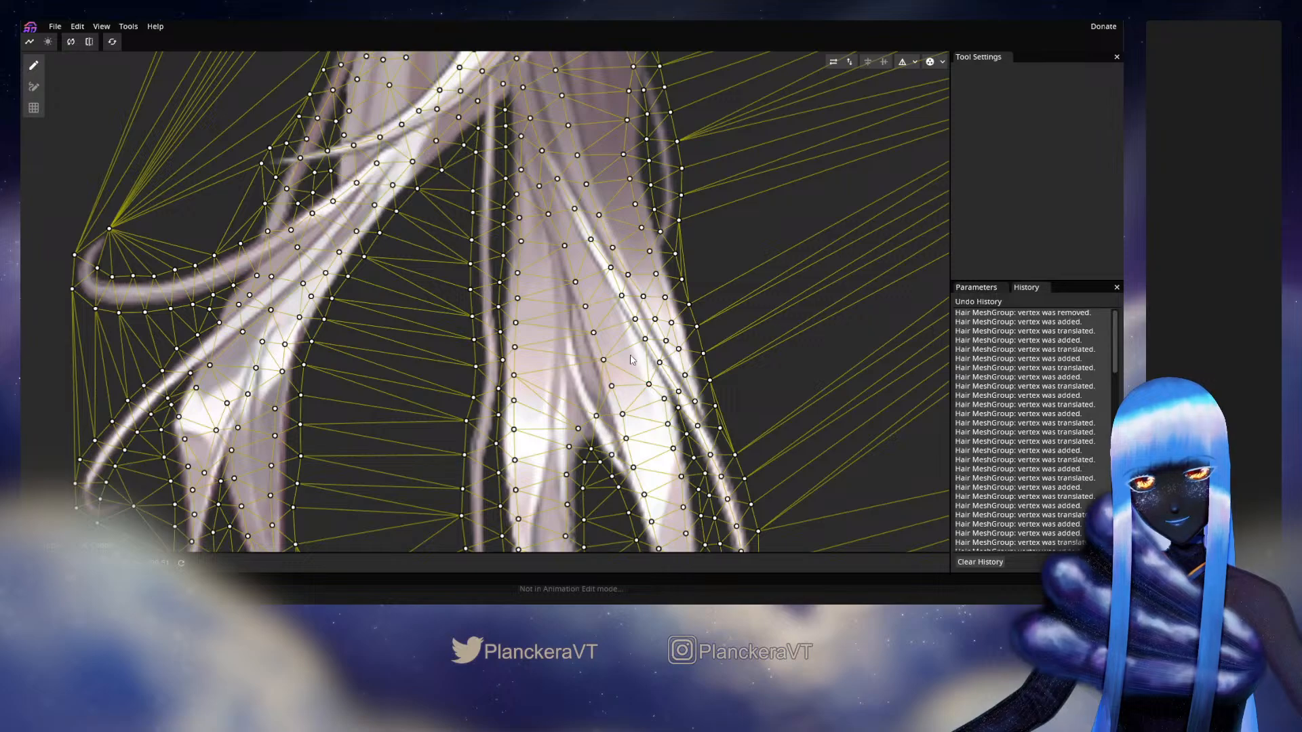
double_click(636, 360)
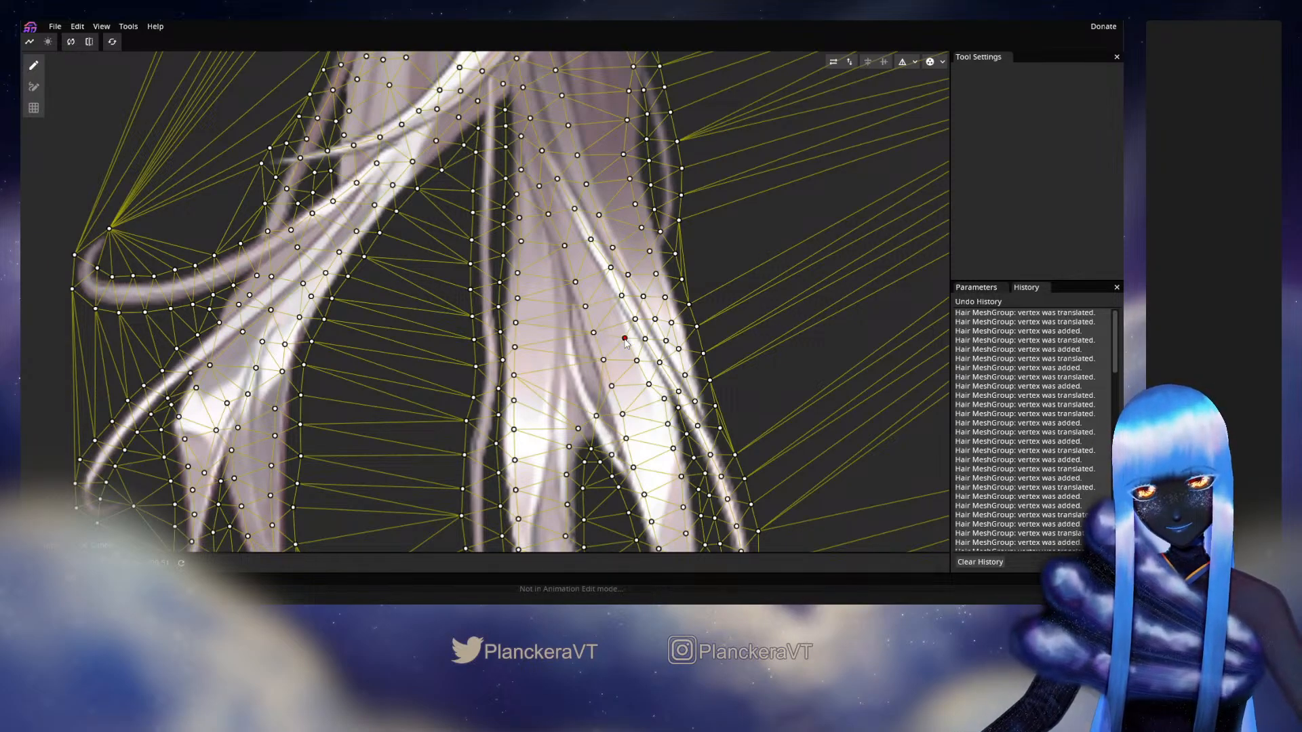
double_click(623, 339)
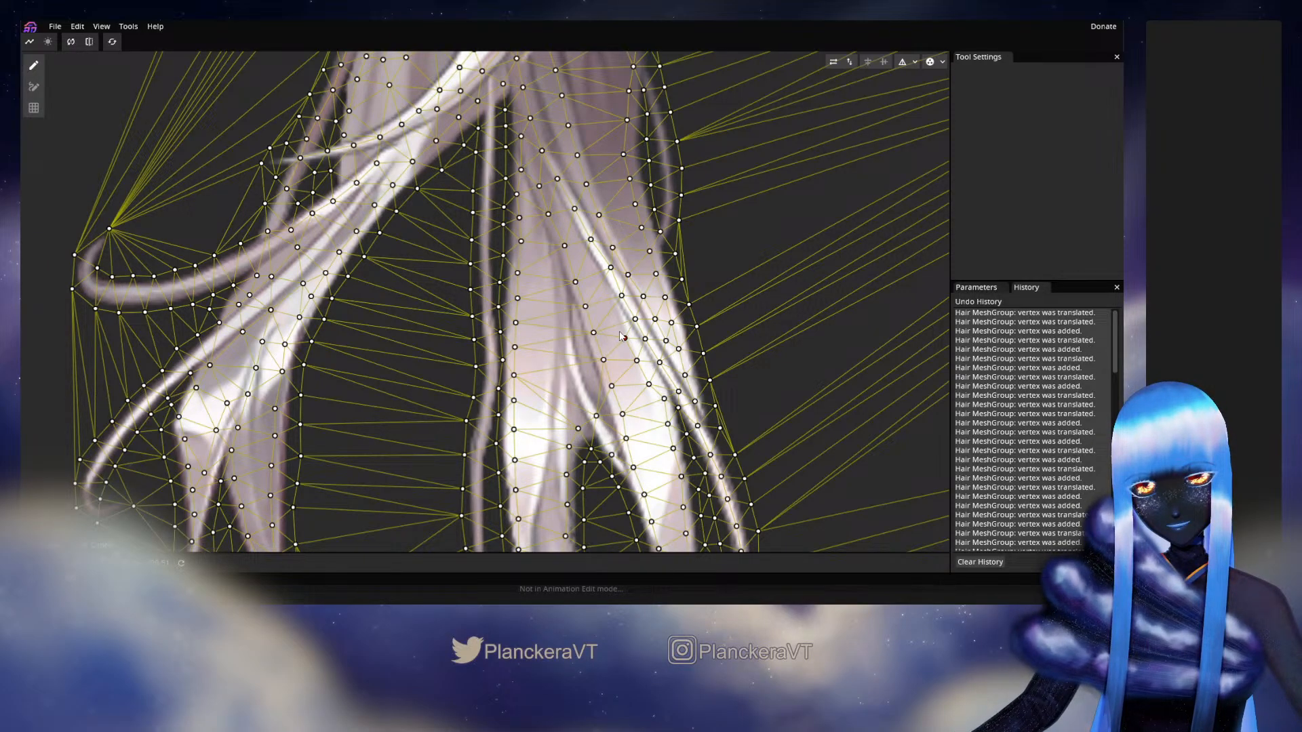
double_click(602, 289)
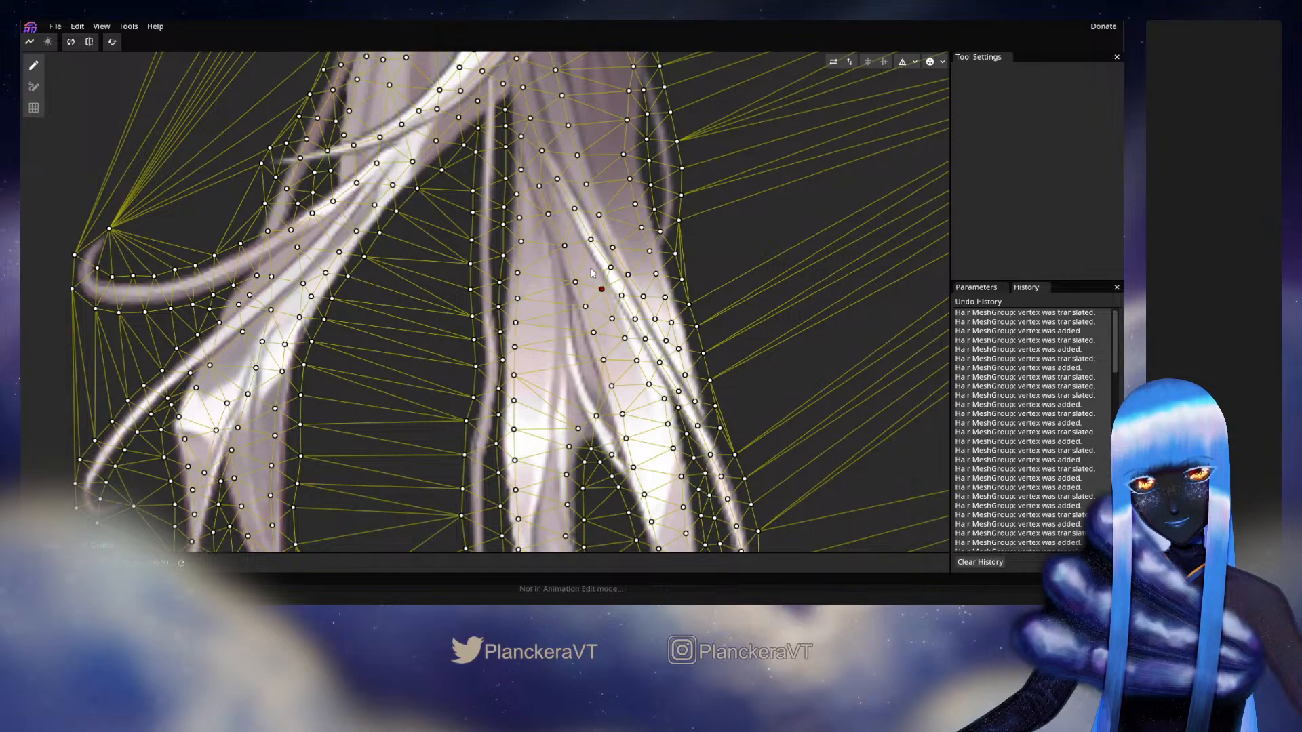
double_click(588, 263)
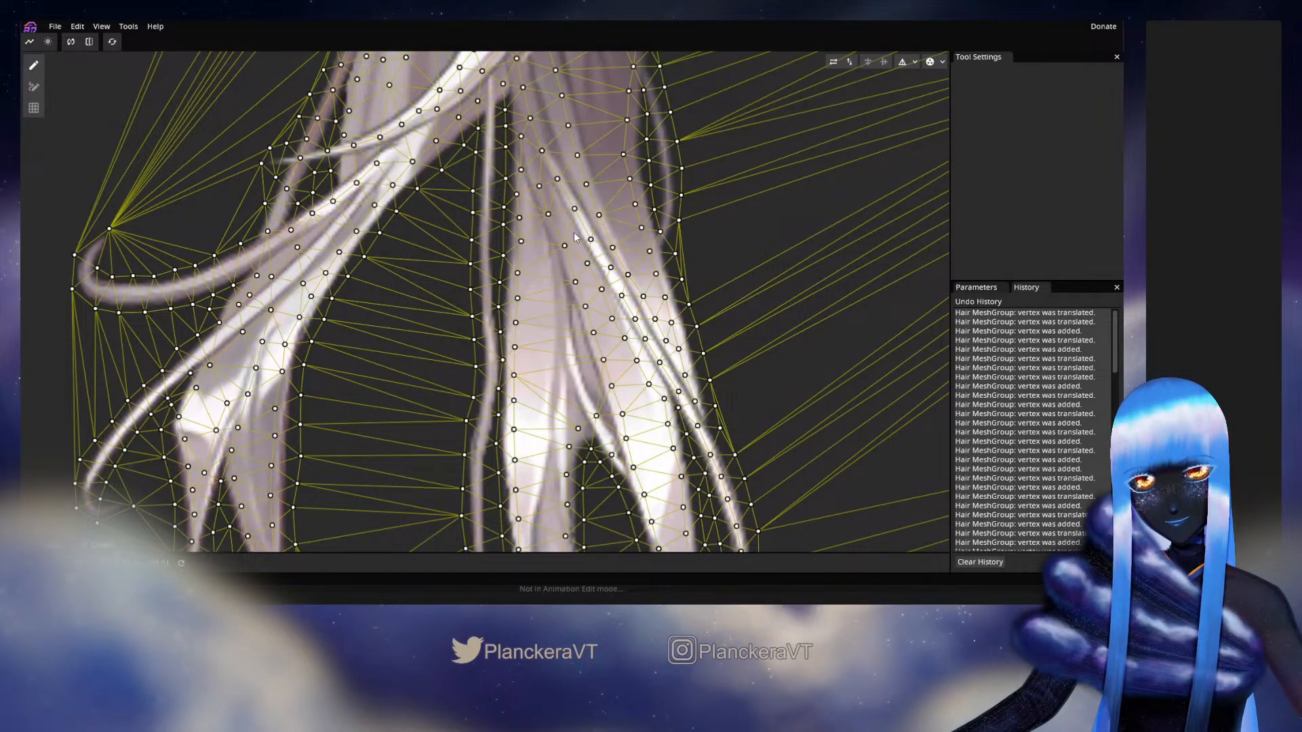
double_click(575, 233)
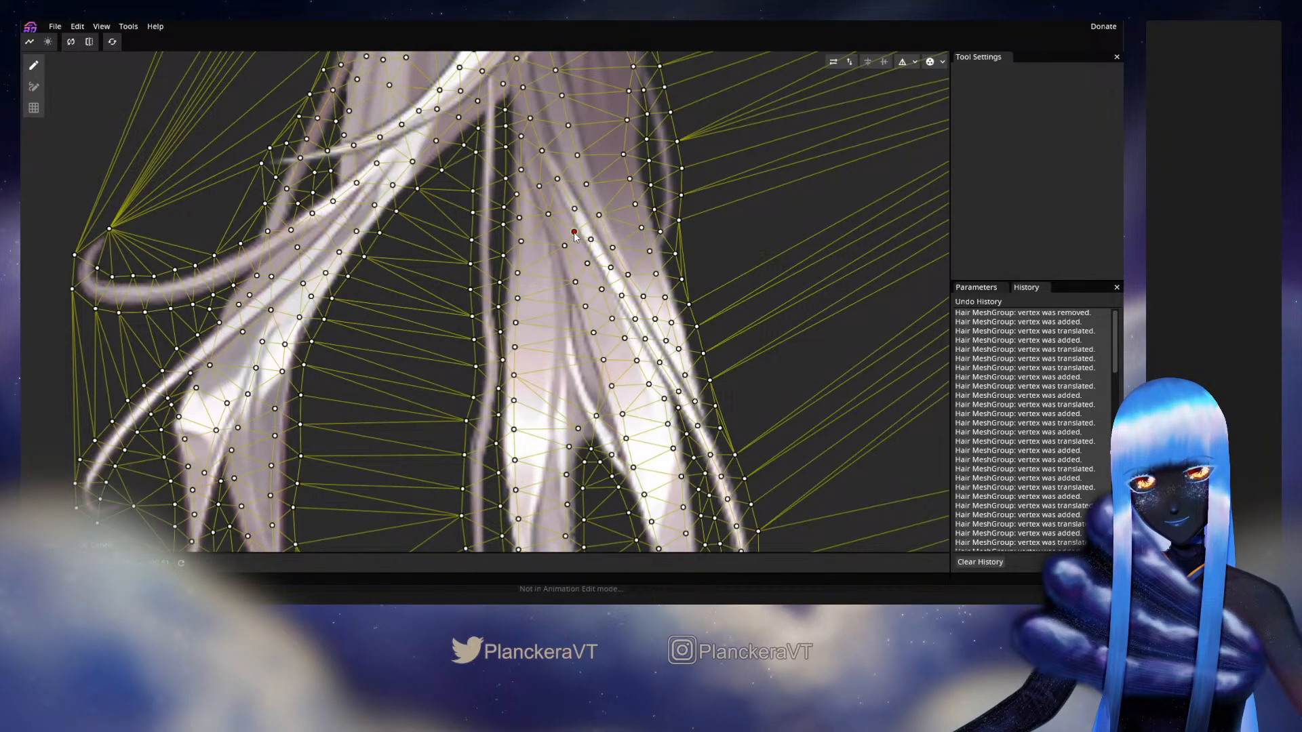
key(ctrl+z)
Step: Add mesh vertices up the middle of the long lock's inner half, from above the split tips to beside the fork
drag(598, 473, 626, 318)
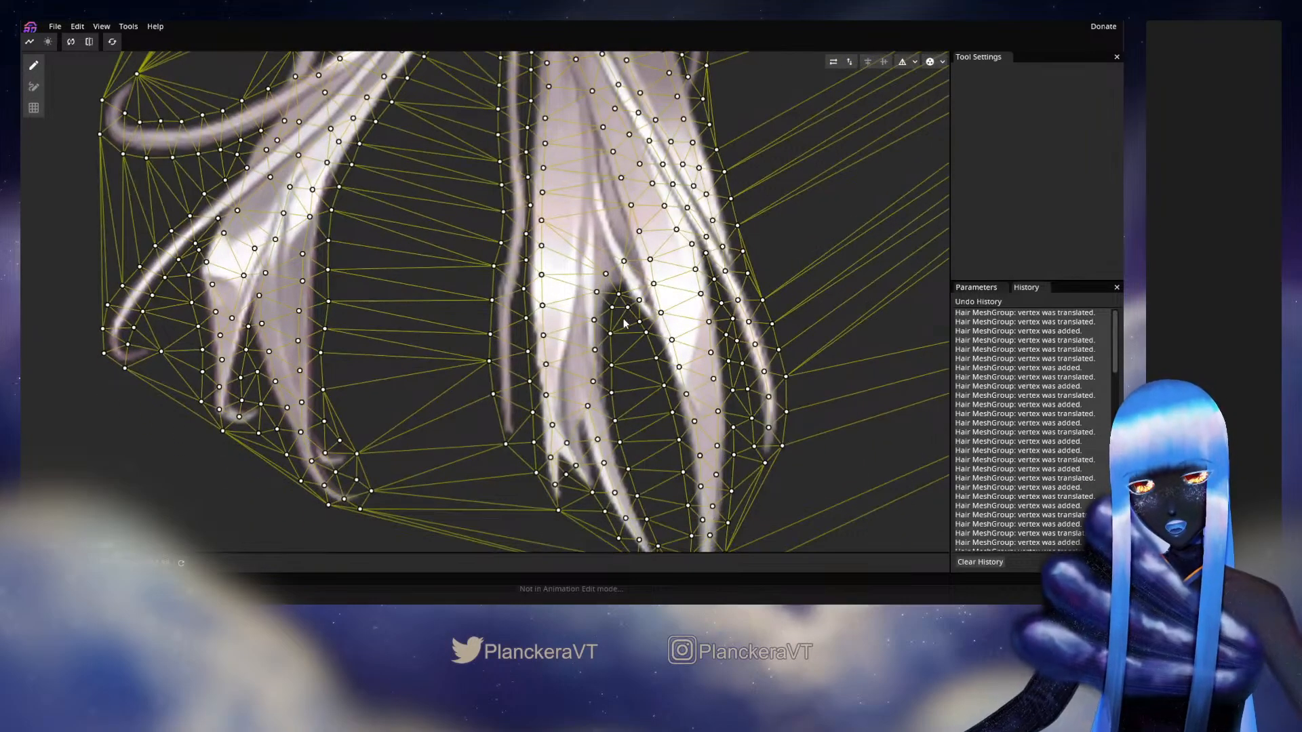
double_click(568, 408)
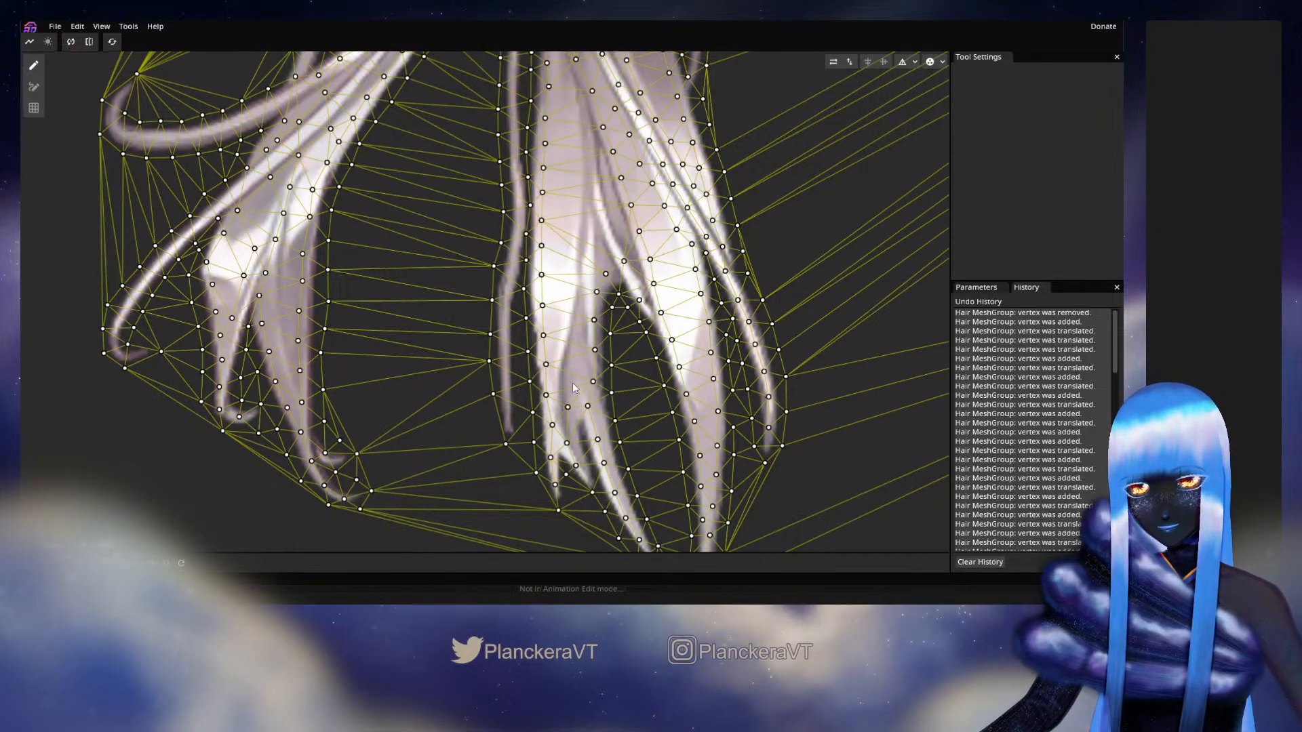
double_click(573, 382)
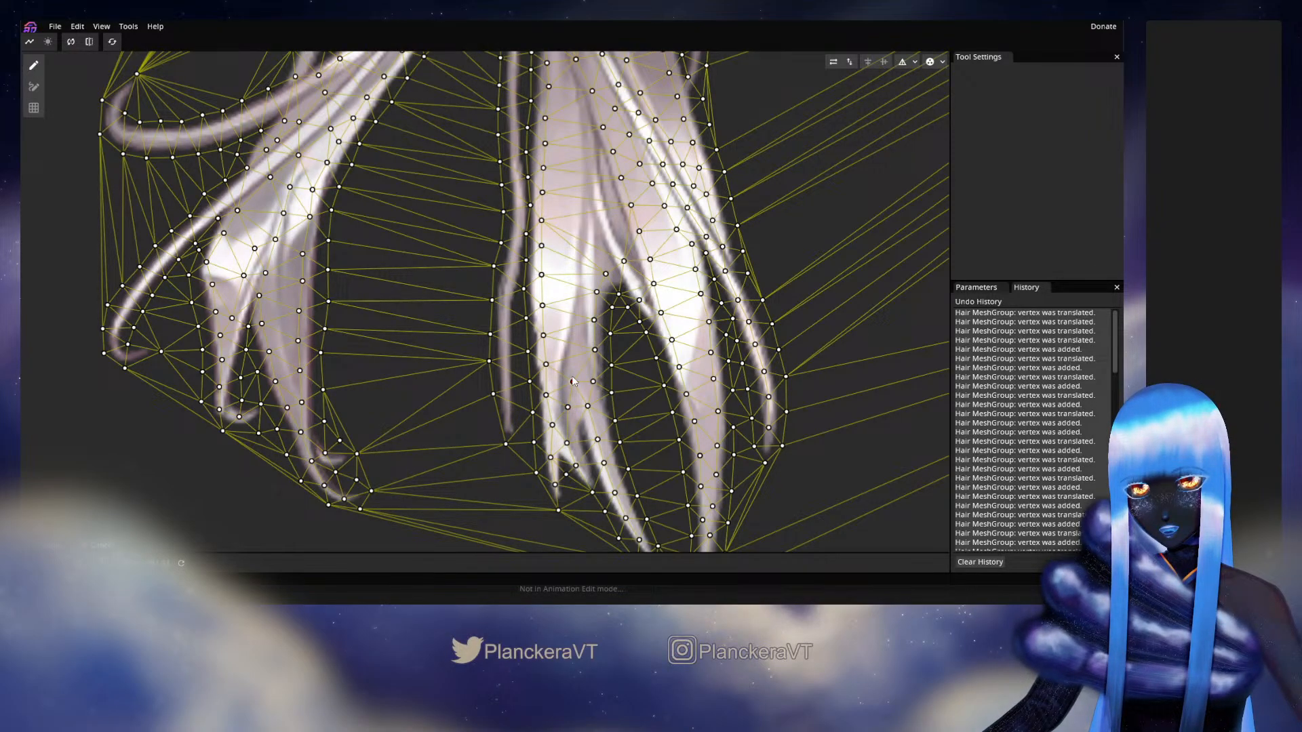
double_click(579, 301)
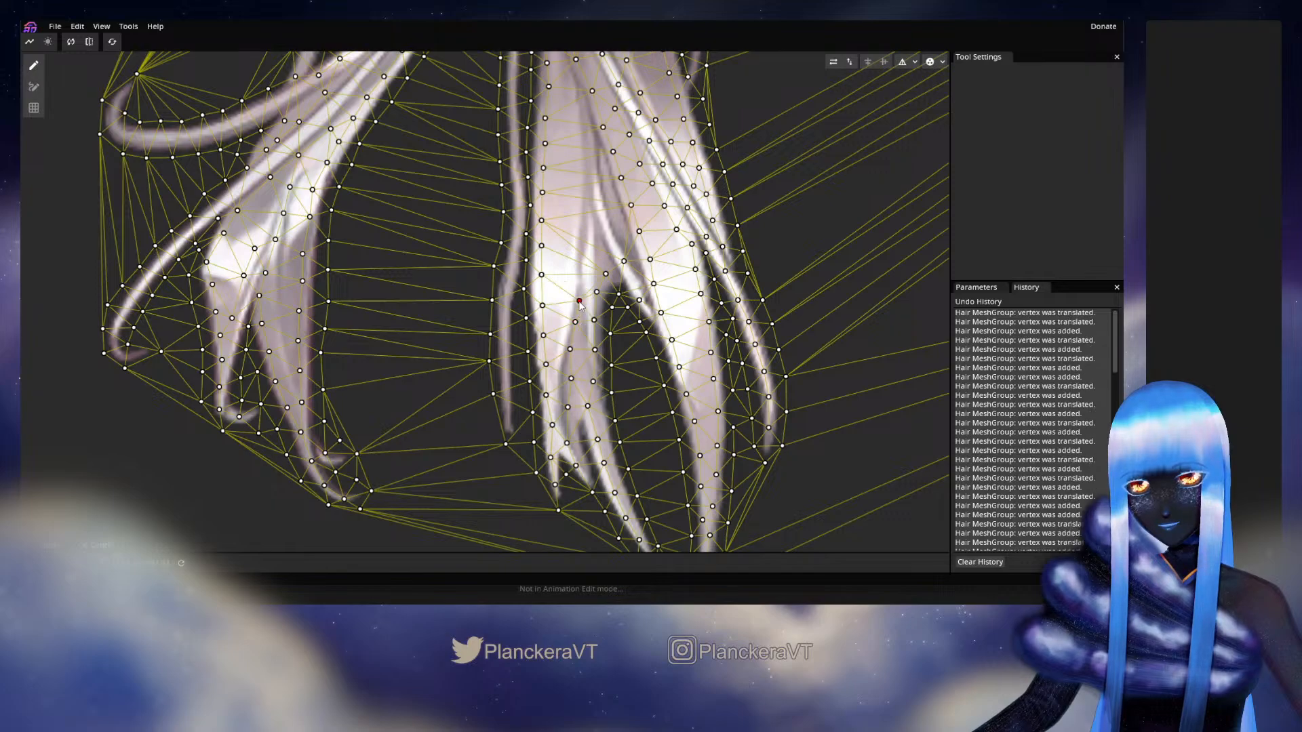
double_click(580, 263)
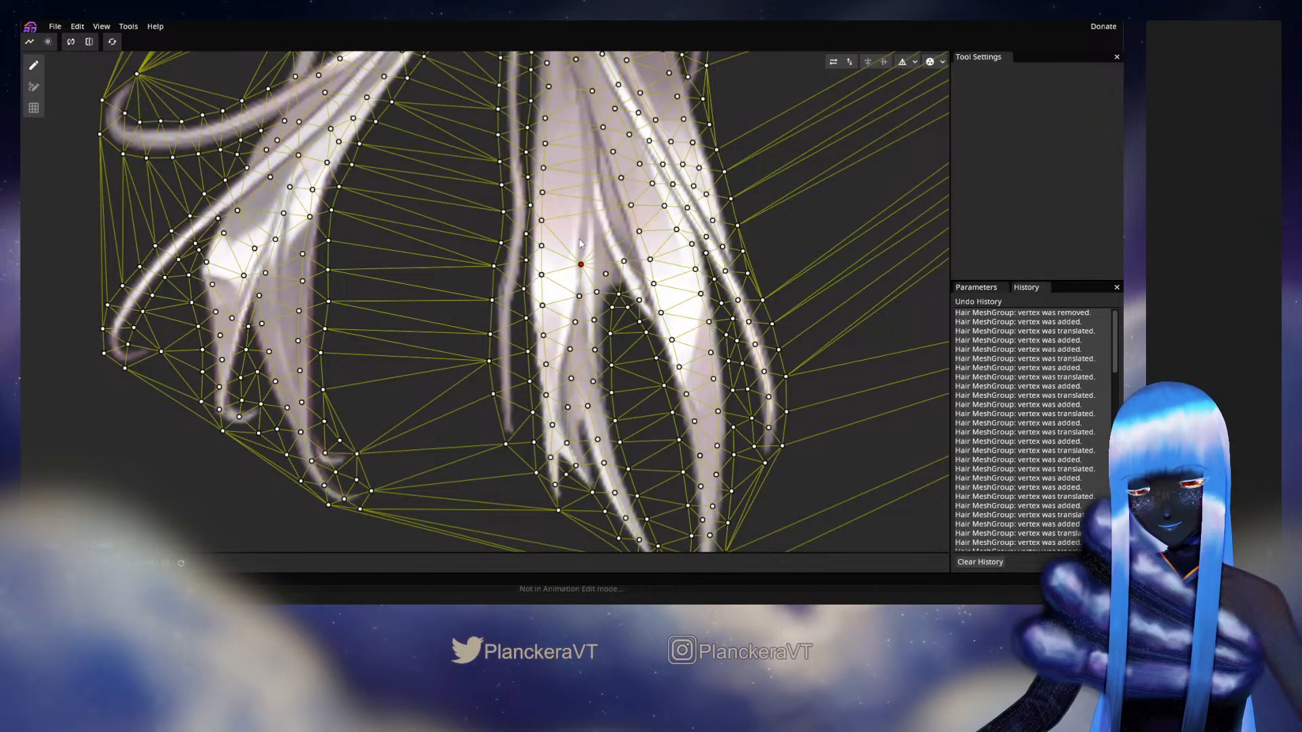
double_click(579, 240)
double_click(580, 207)
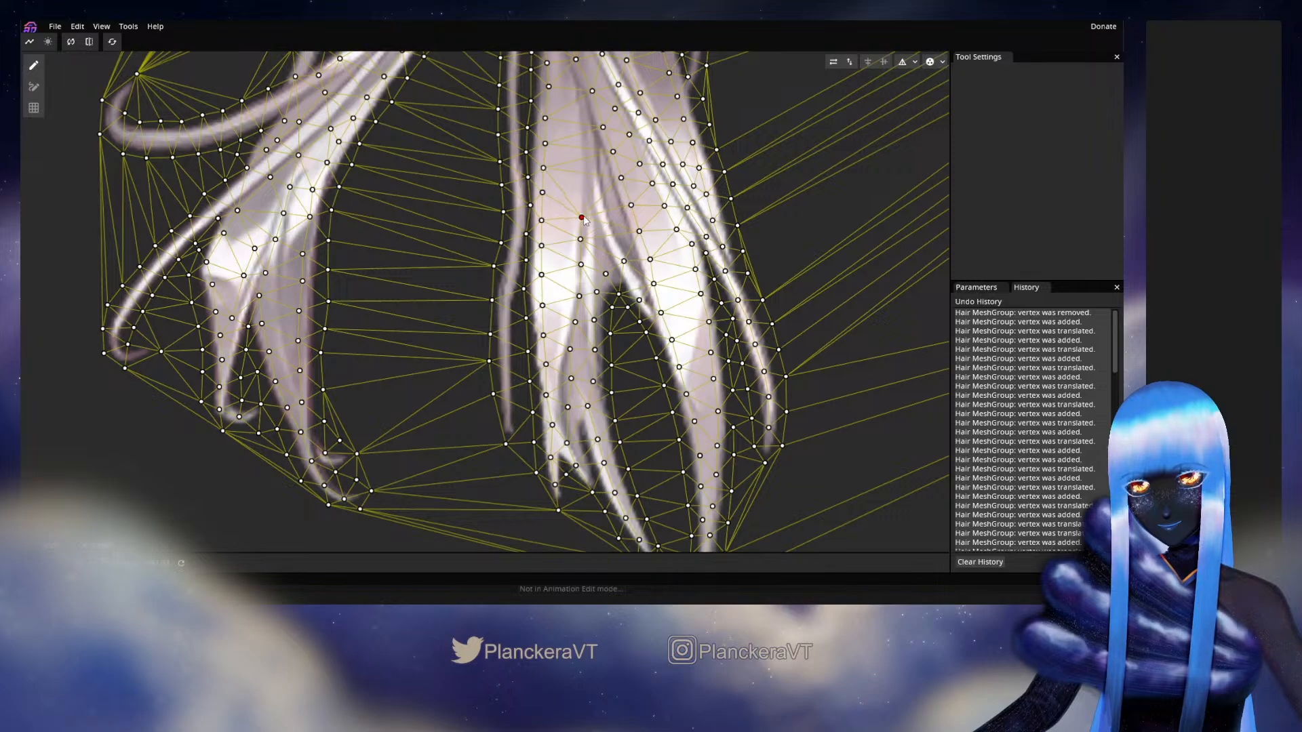
Step: Continue the central vertex line up the long lock, alongside the dark crease toward the start of the bright streak
drag(583, 210, 591, 306)
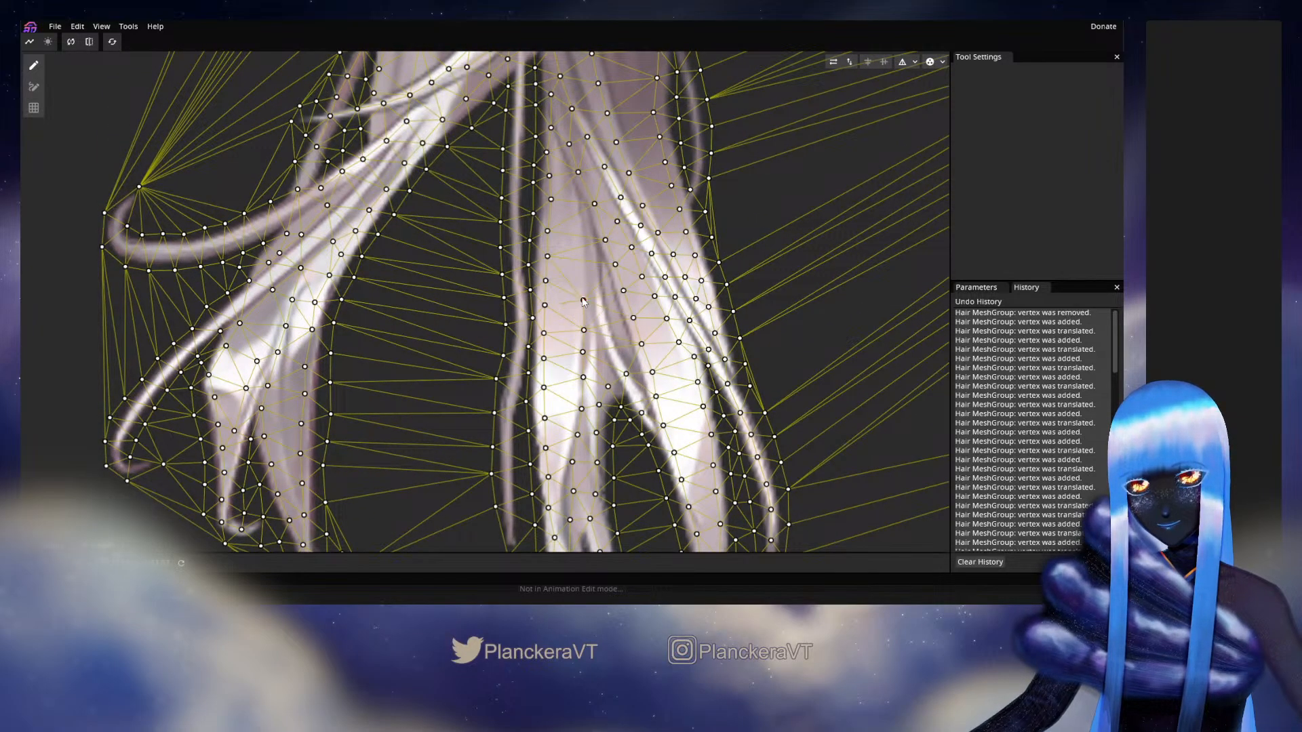
double_click(581, 295)
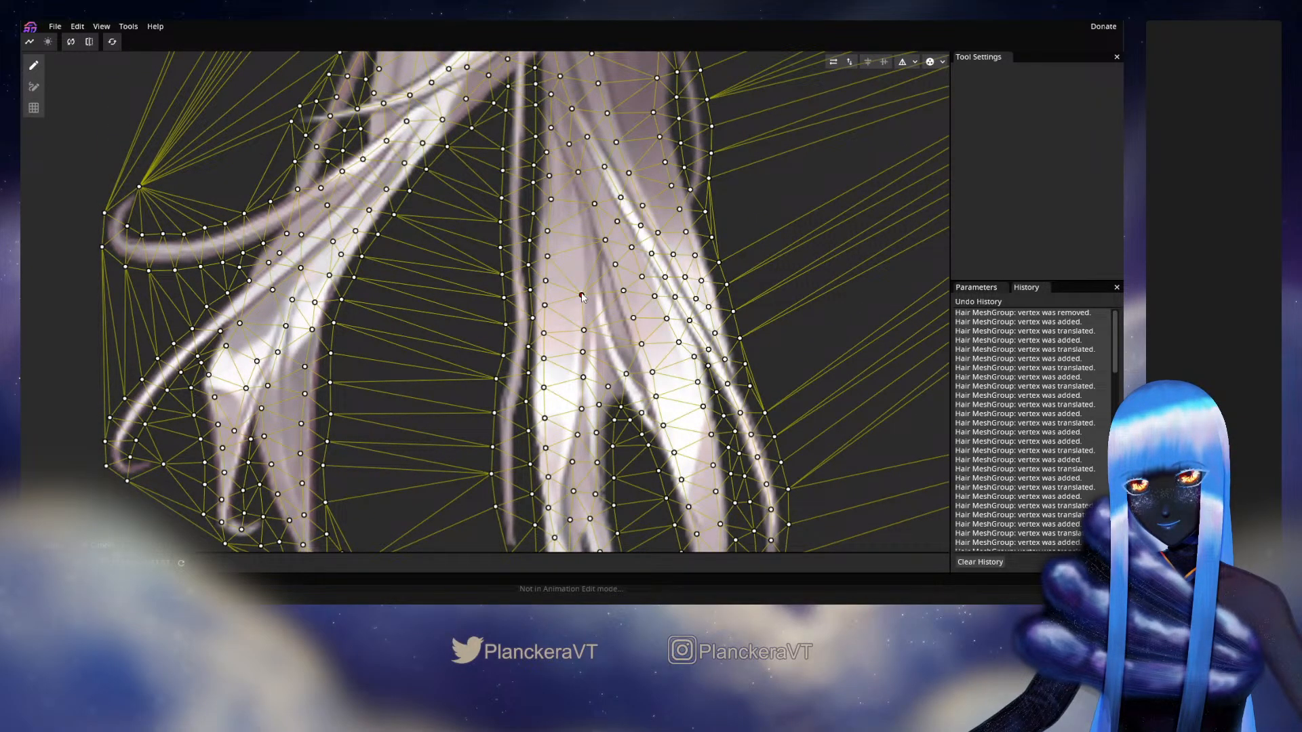
drag(581, 297, 580, 240)
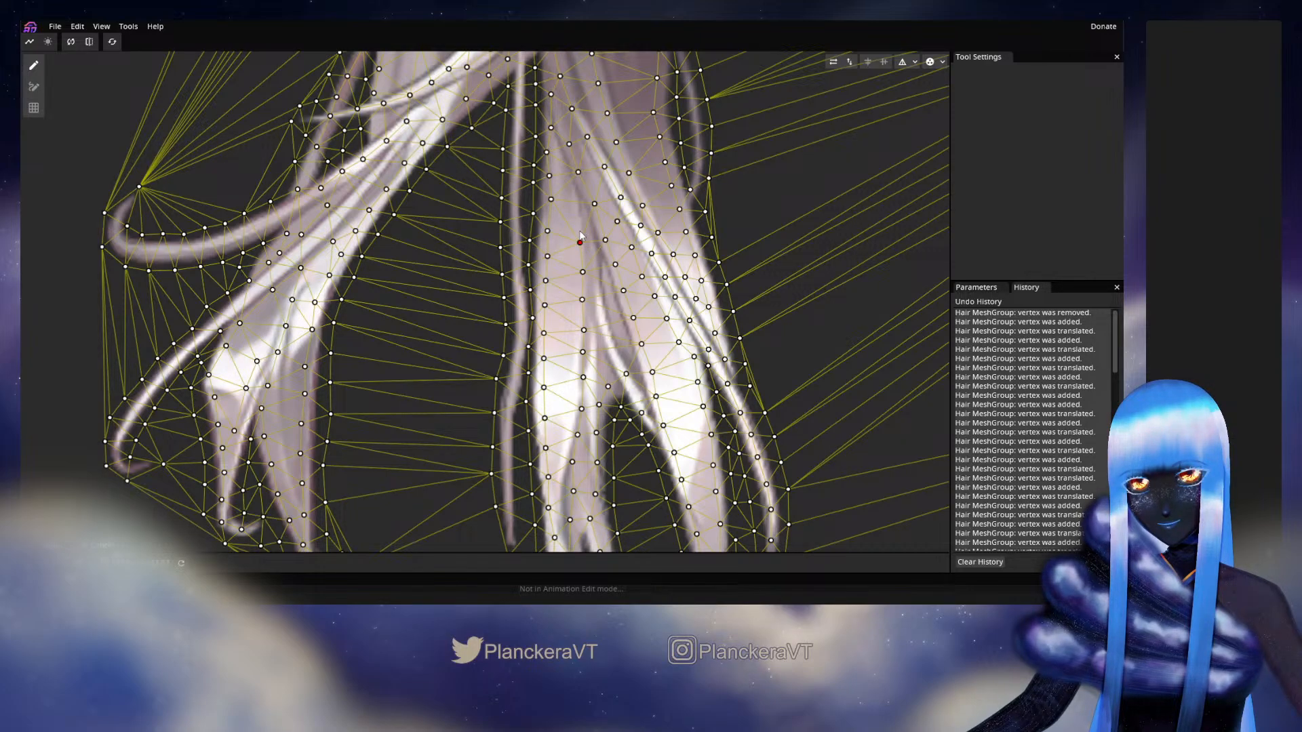
click(575, 209)
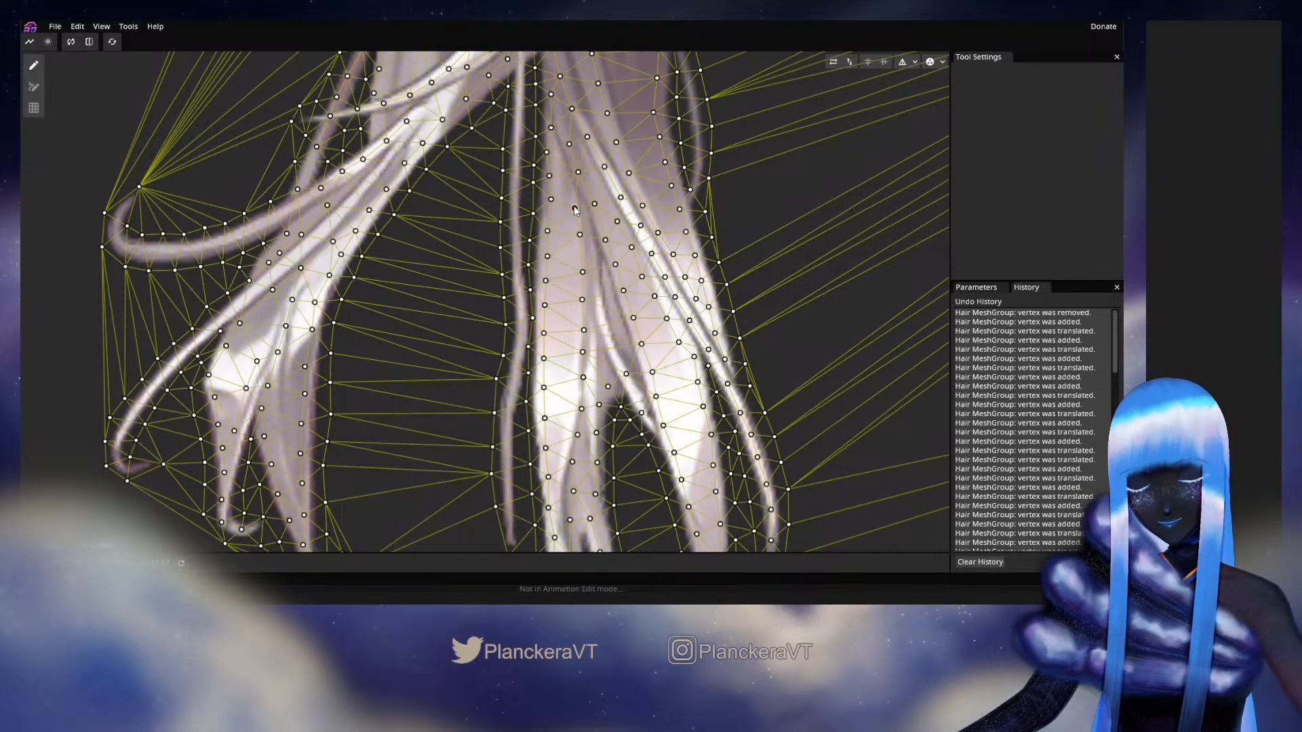
drag(575, 209, 574, 209)
Step: Add mesh vertices along the thin curved wisp above the dark fork in the long lock
drag(727, 345, 703, 328)
click(587, 327)
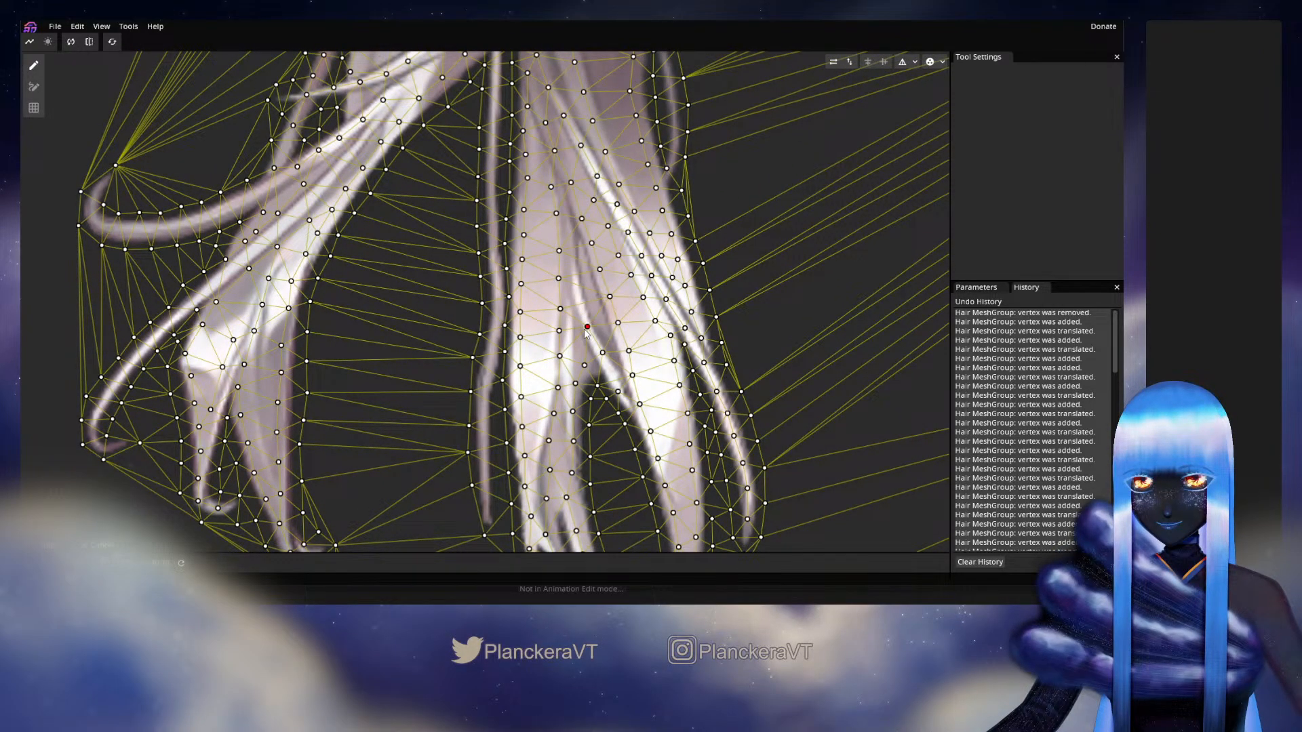
drag(587, 327, 575, 259)
click(577, 291)
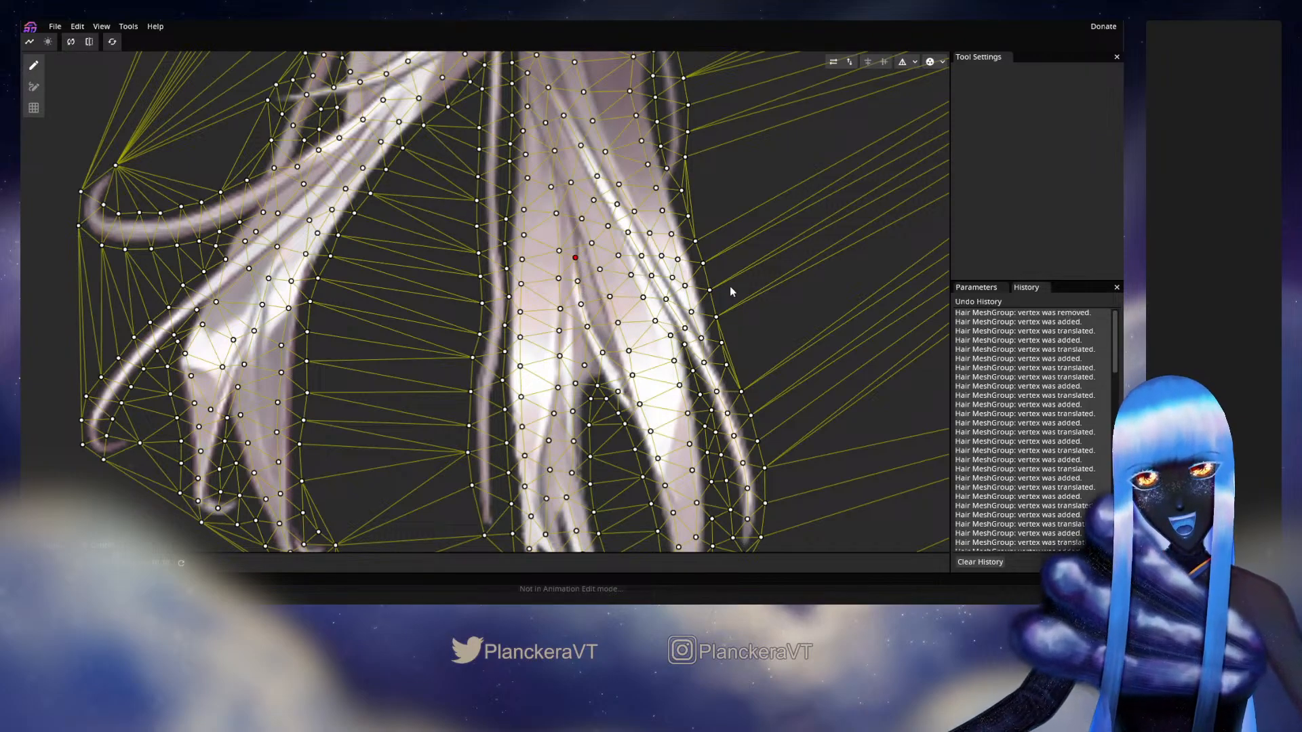
Step: Add a line of mesh vertices up the shaded strand, from beside the diagonal bright streak to beside the upper bright strand
scroll(736, 340, up, 6)
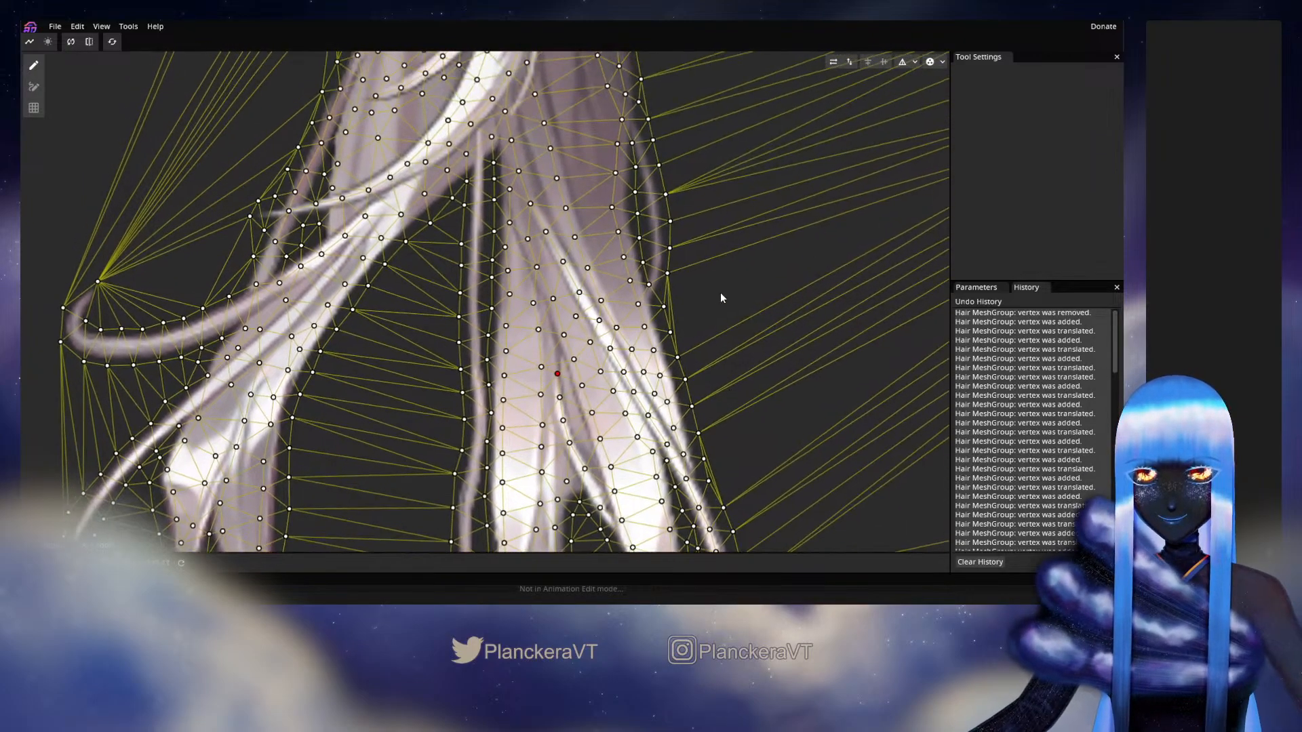
click(624, 381)
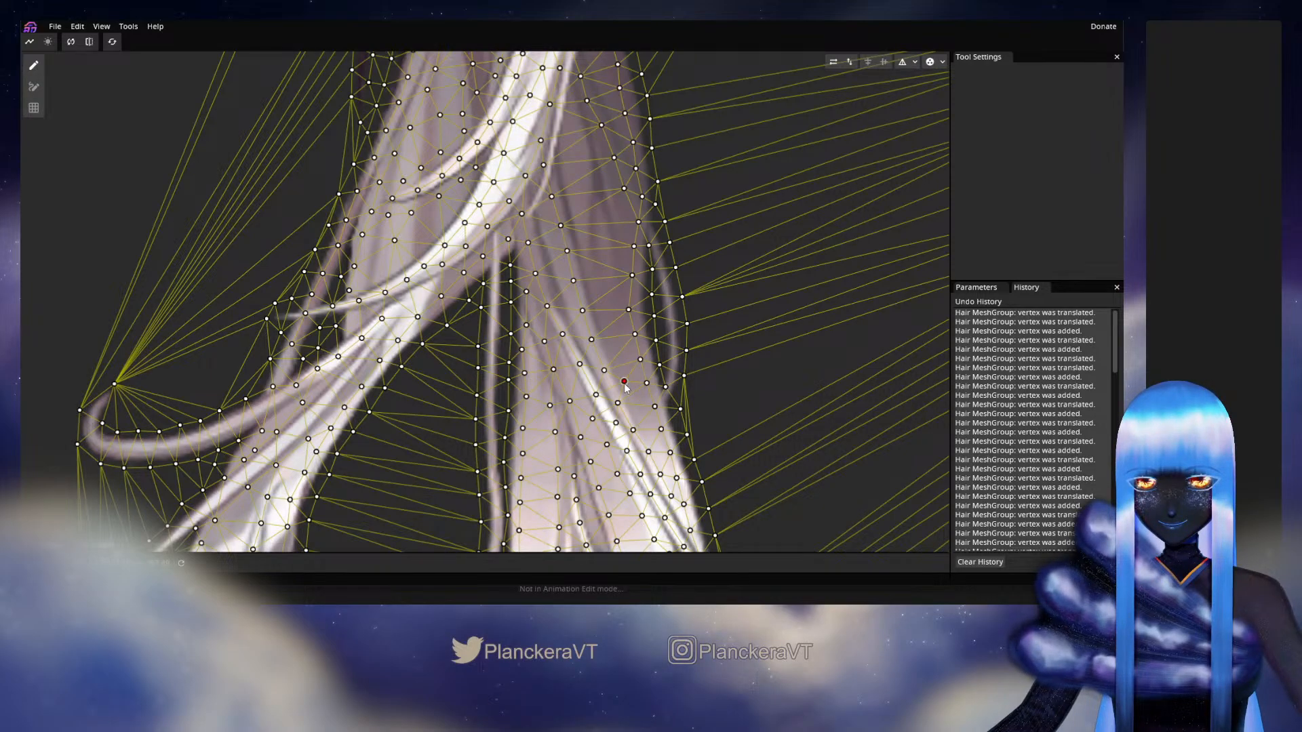
double_click(611, 347)
double_click(607, 315)
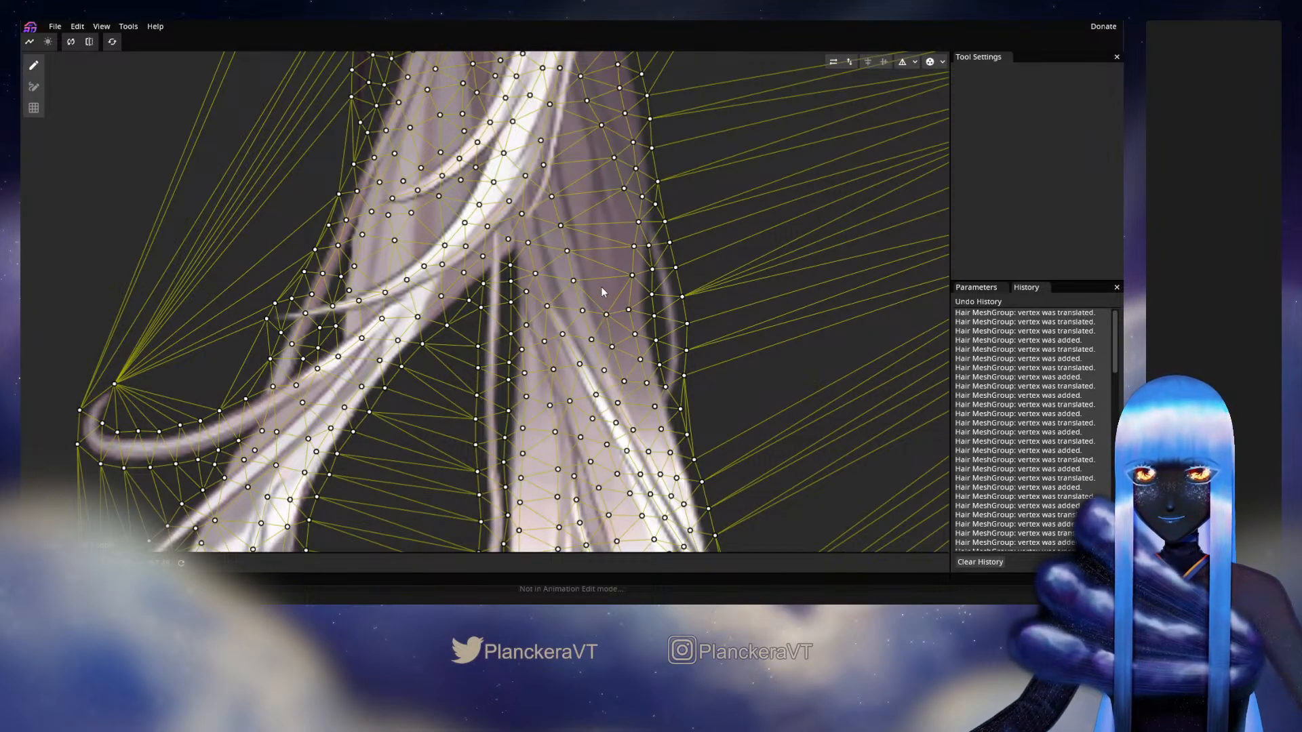
click(601, 287)
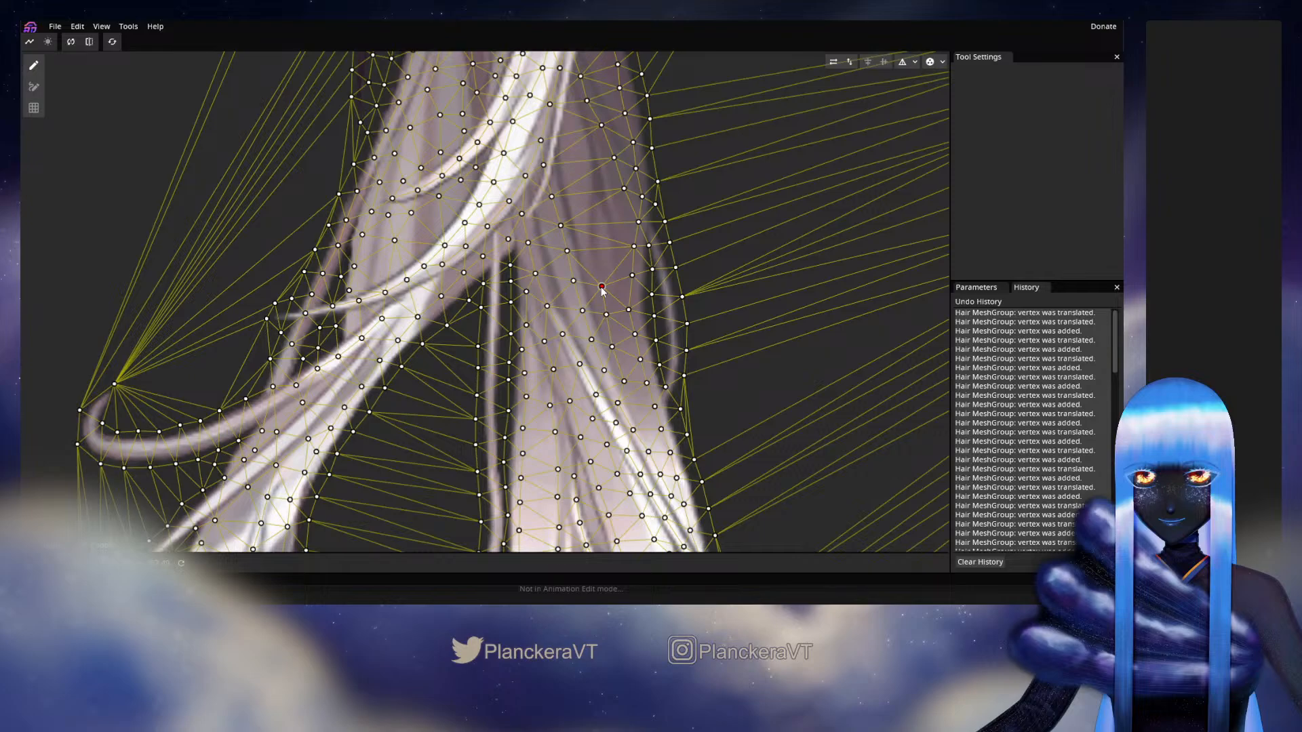
click(591, 265)
click(583, 231)
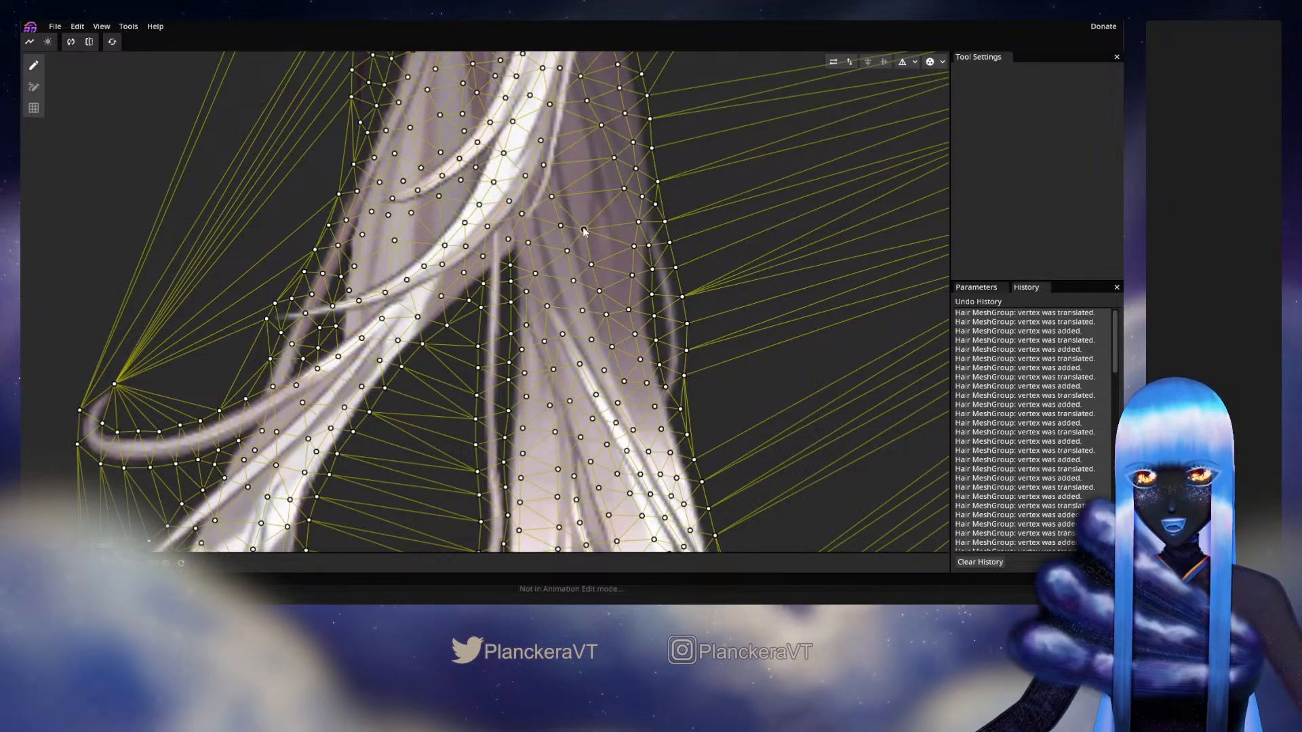
click(584, 230)
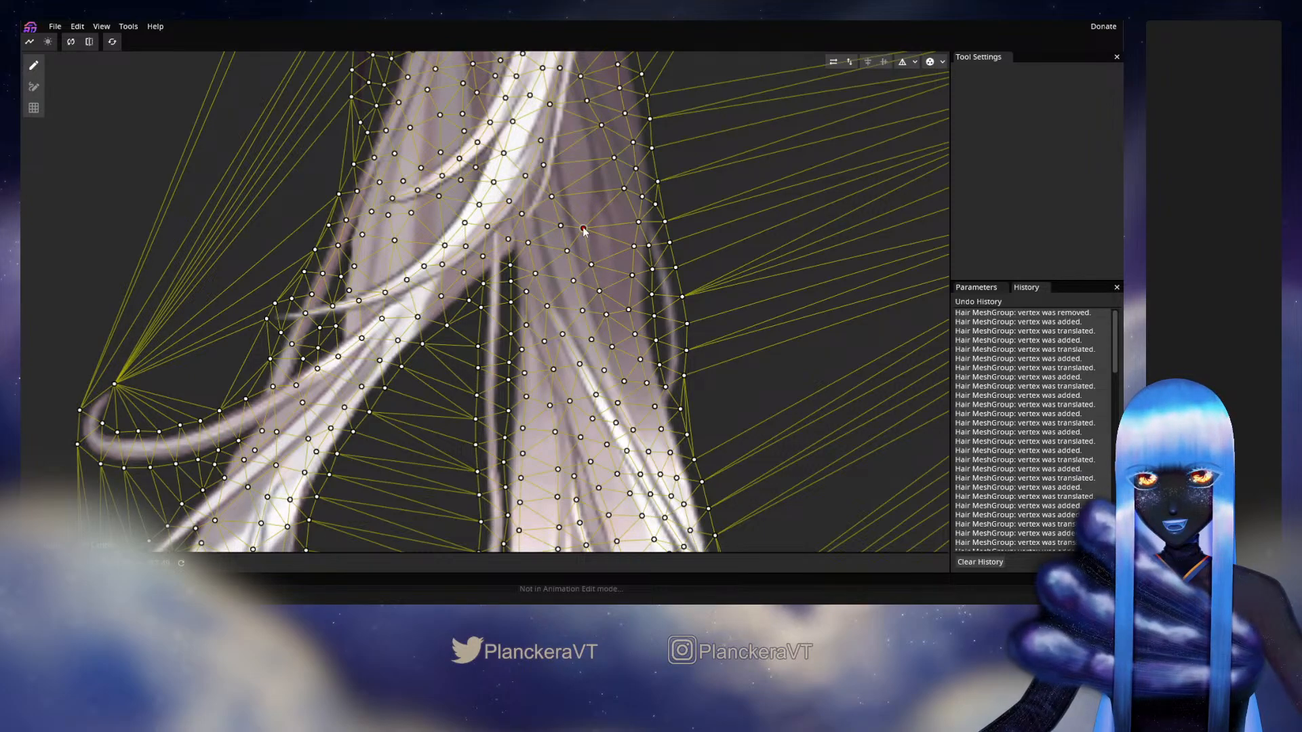
click(580, 204)
click(570, 170)
click(569, 143)
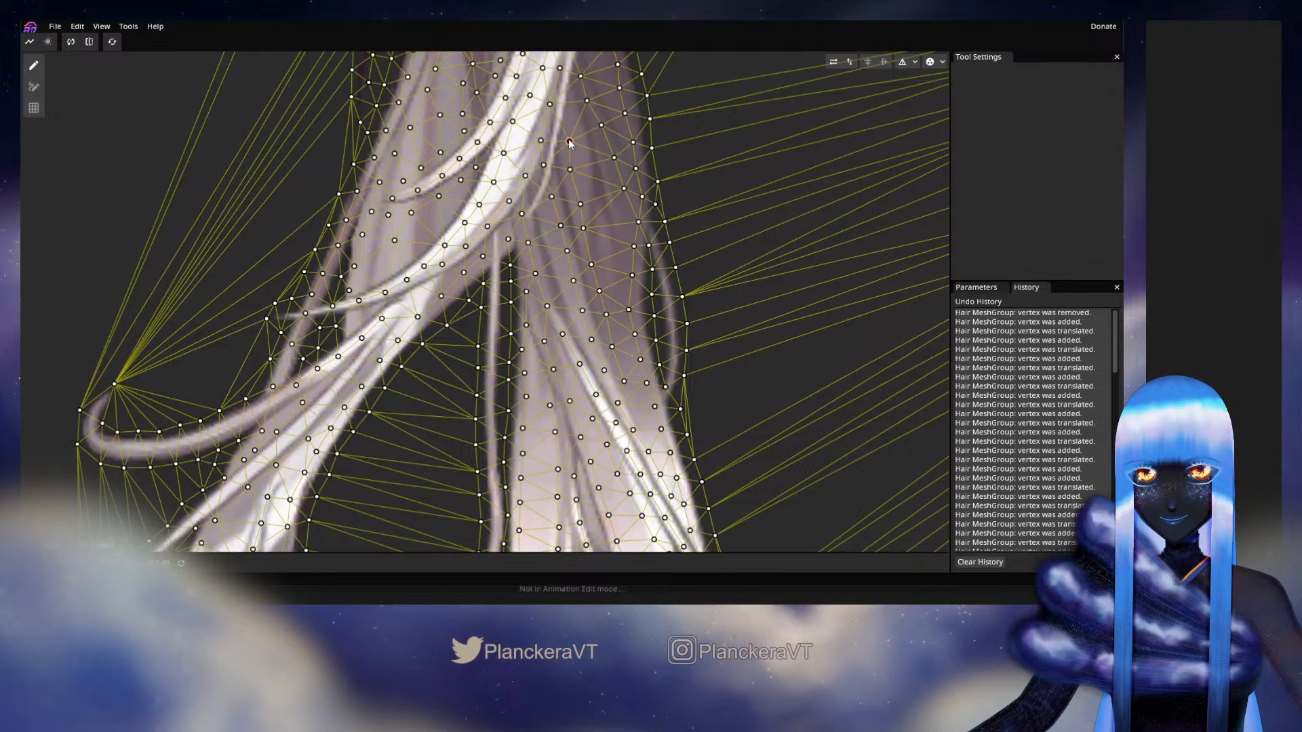
Step: Add and adjust mesh vertices up the long lock's bright streak, from its curved lower part toward the darker roots
drag(570, 142, 573, 349)
drag(750, 220, 706, 404)
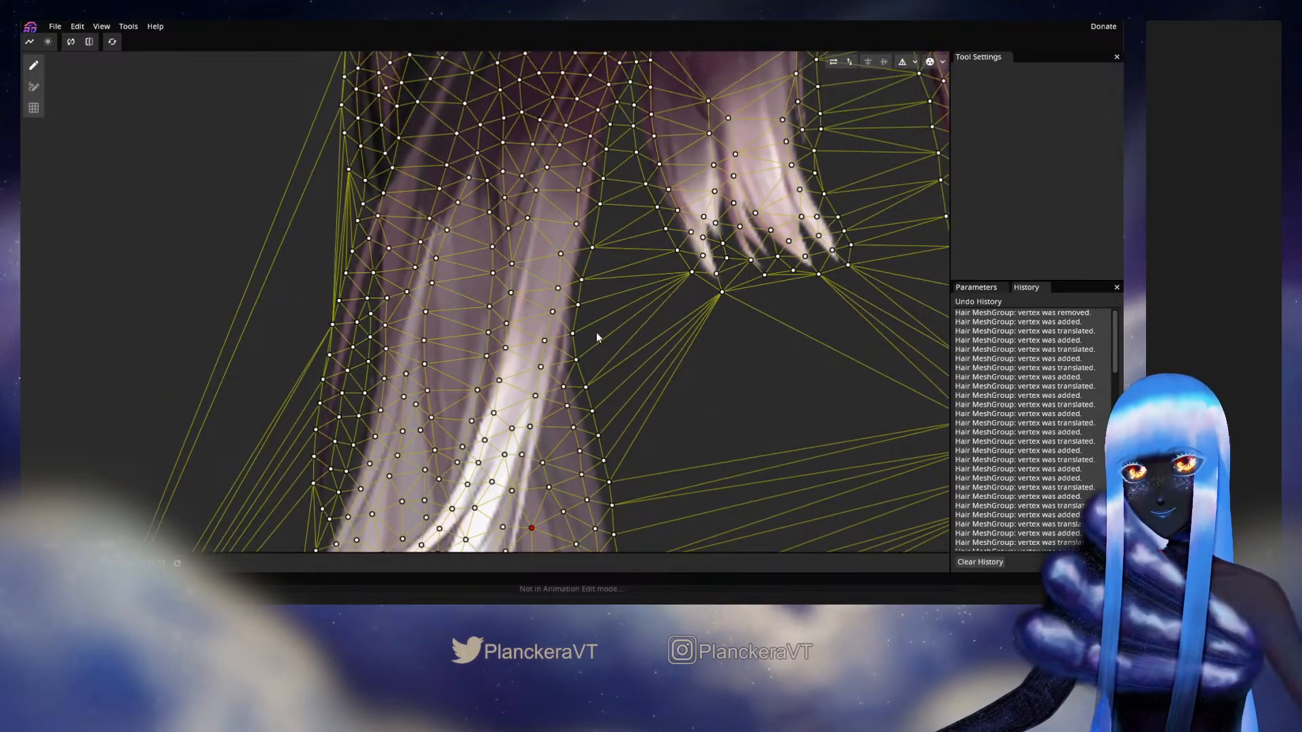
click(522, 335)
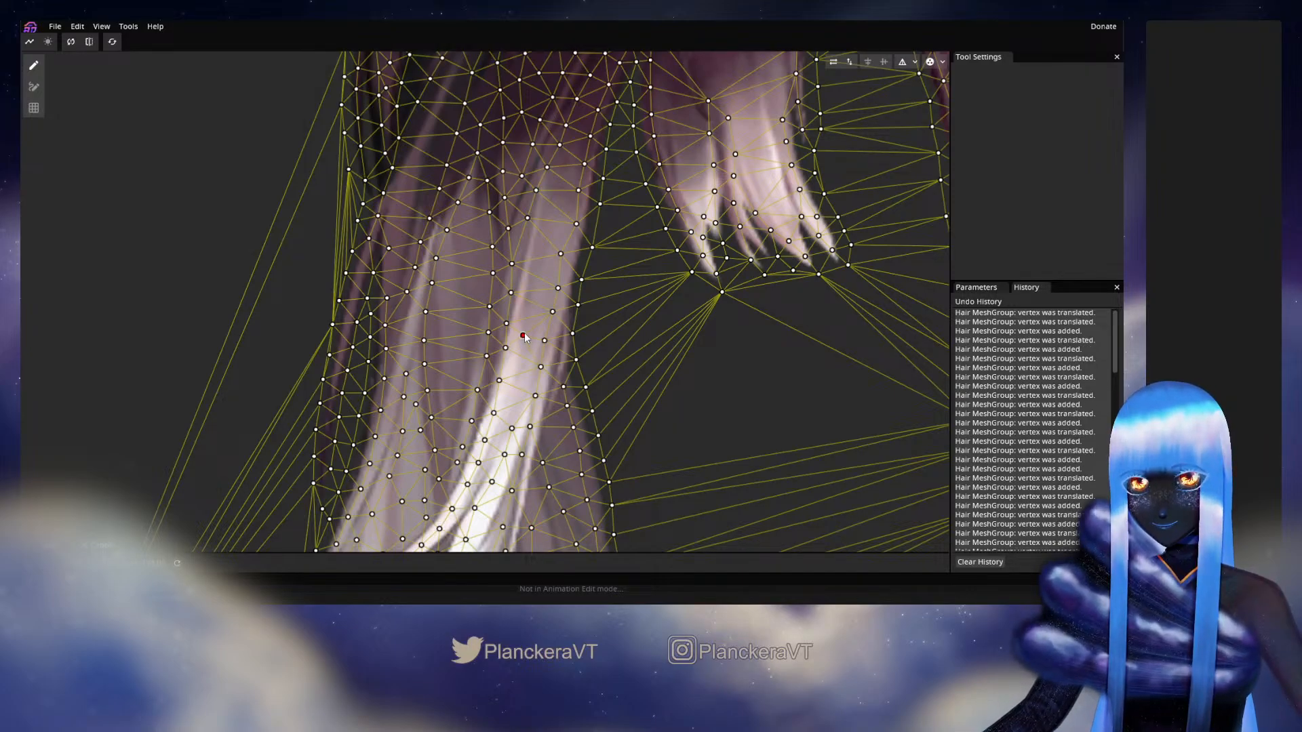
right_click(524, 337)
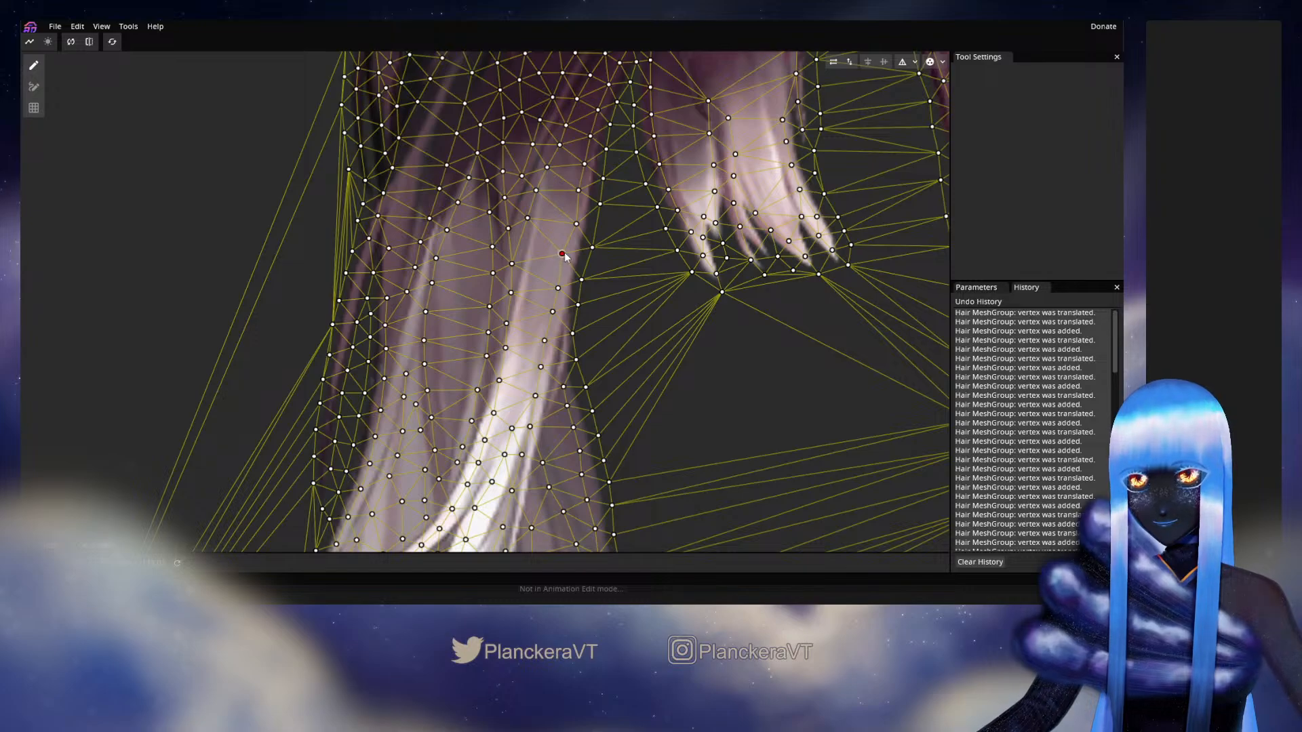
drag(560, 254, 568, 255)
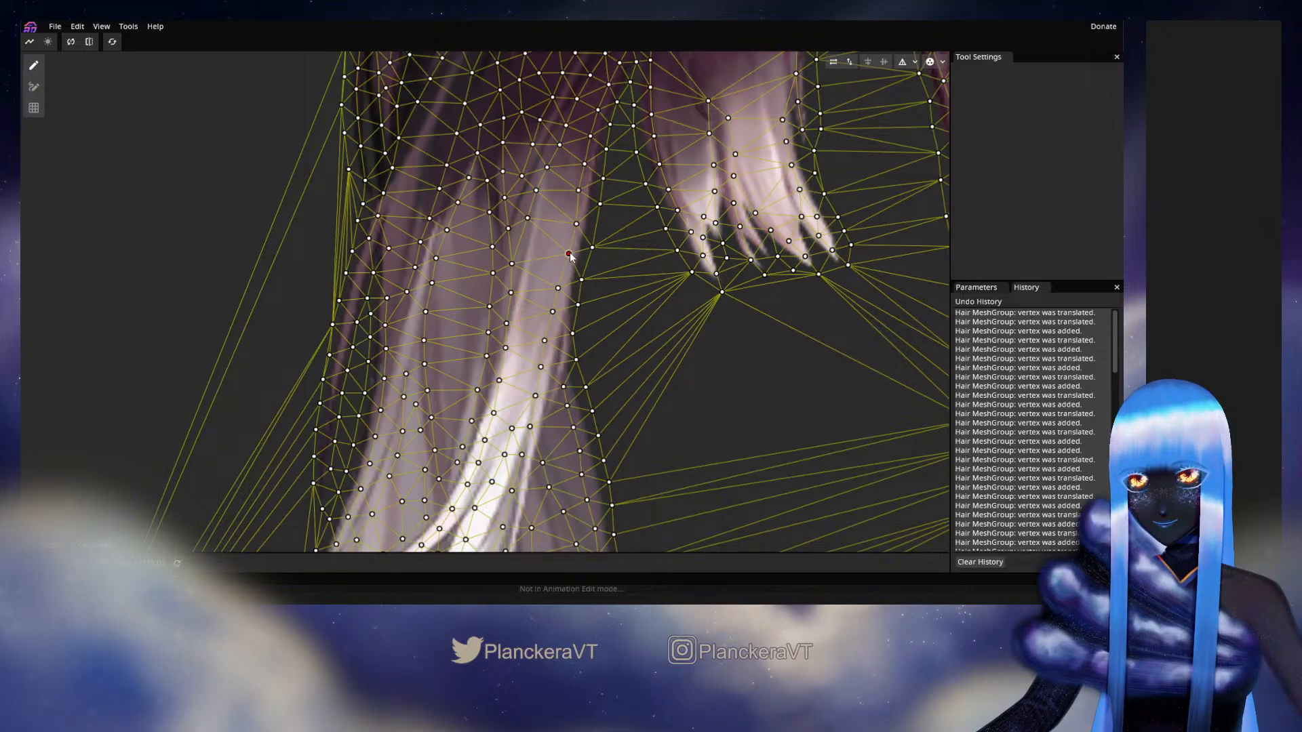
click(552, 313)
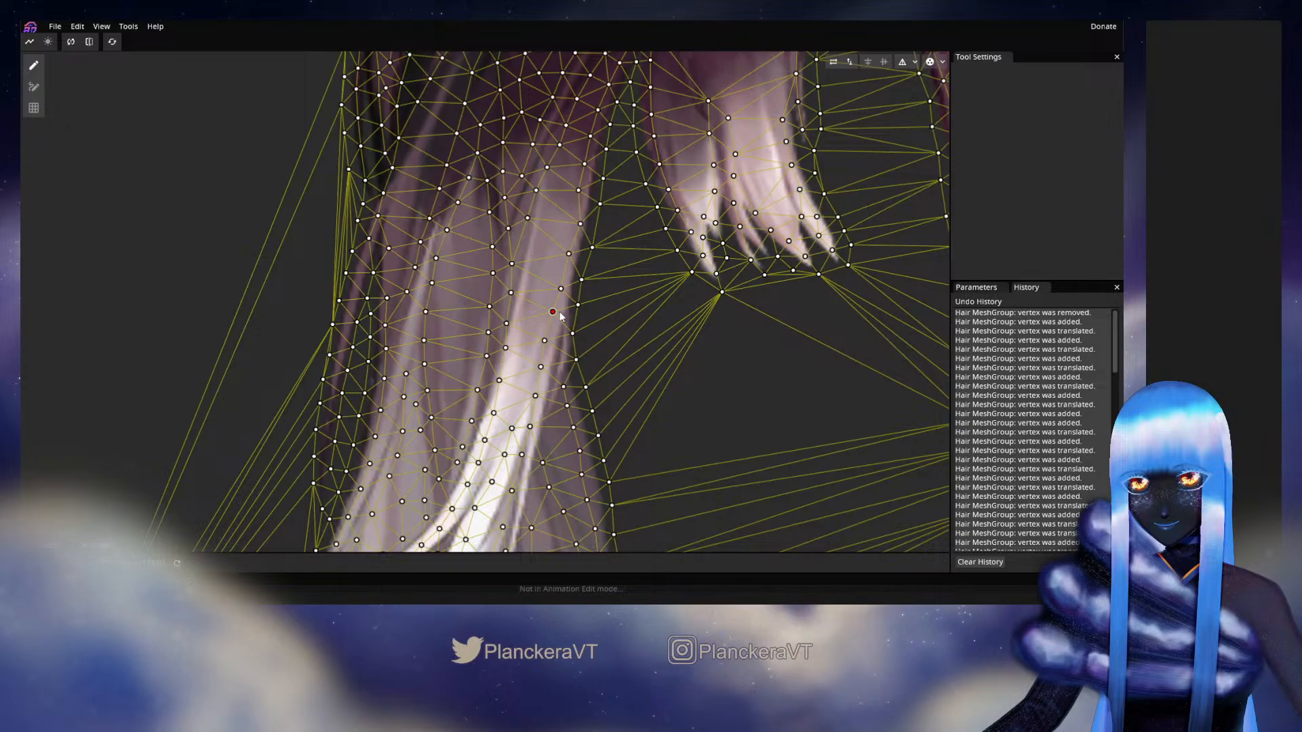
drag(561, 313, 549, 247)
click(523, 315)
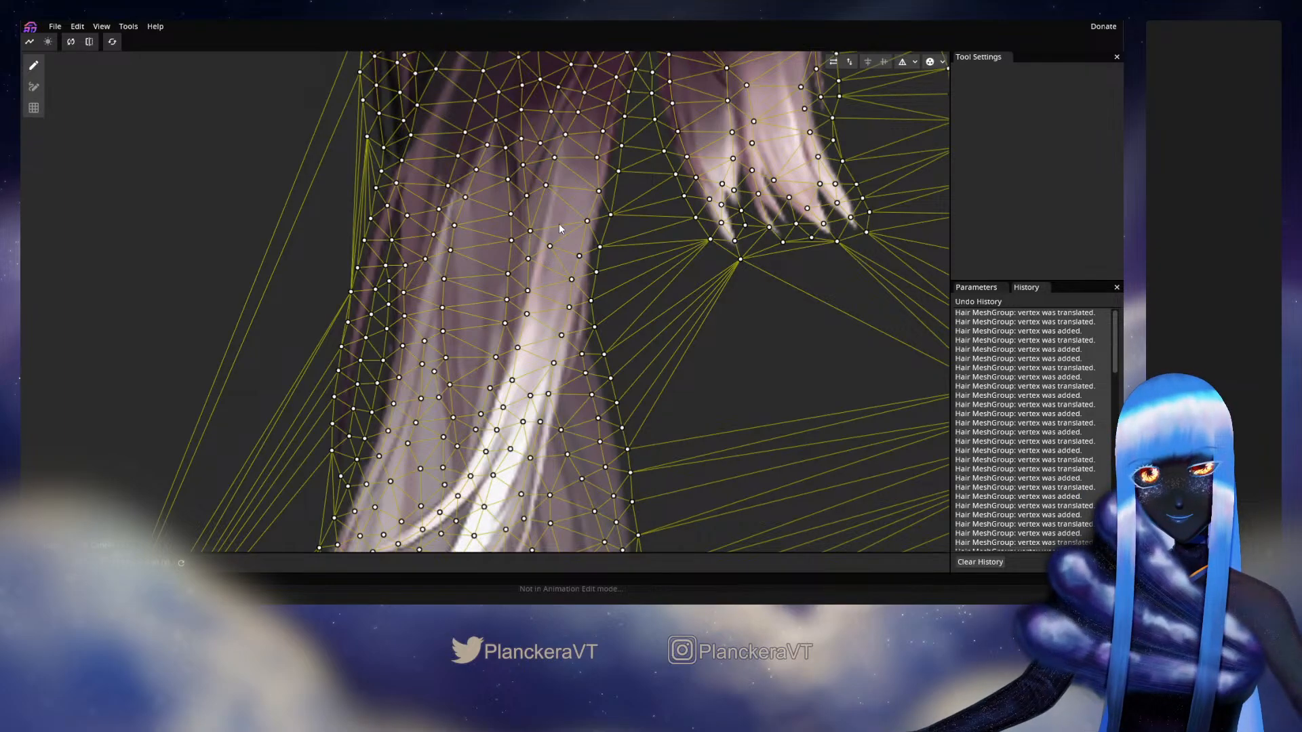
Step: Fill the upper end of the long lock's bright streak with vertices where it fades into the dark hair
click(566, 185)
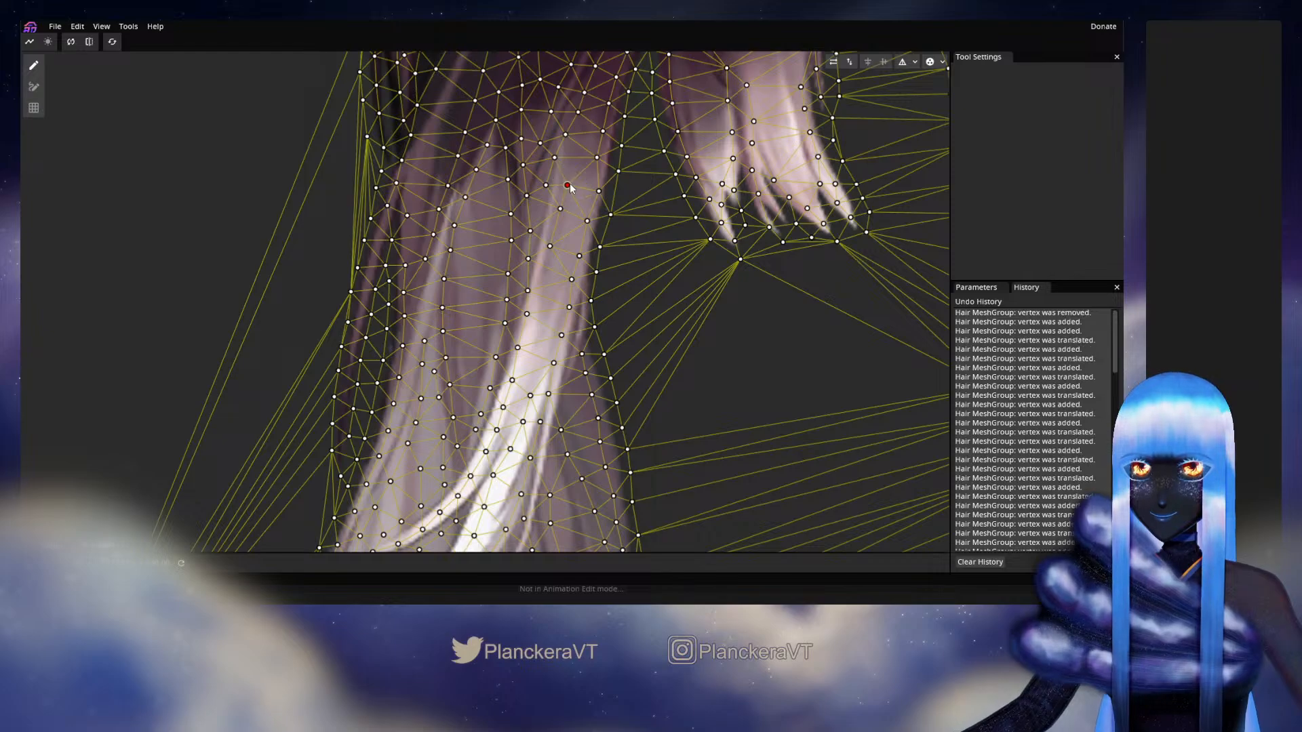
drag(567, 186, 570, 175)
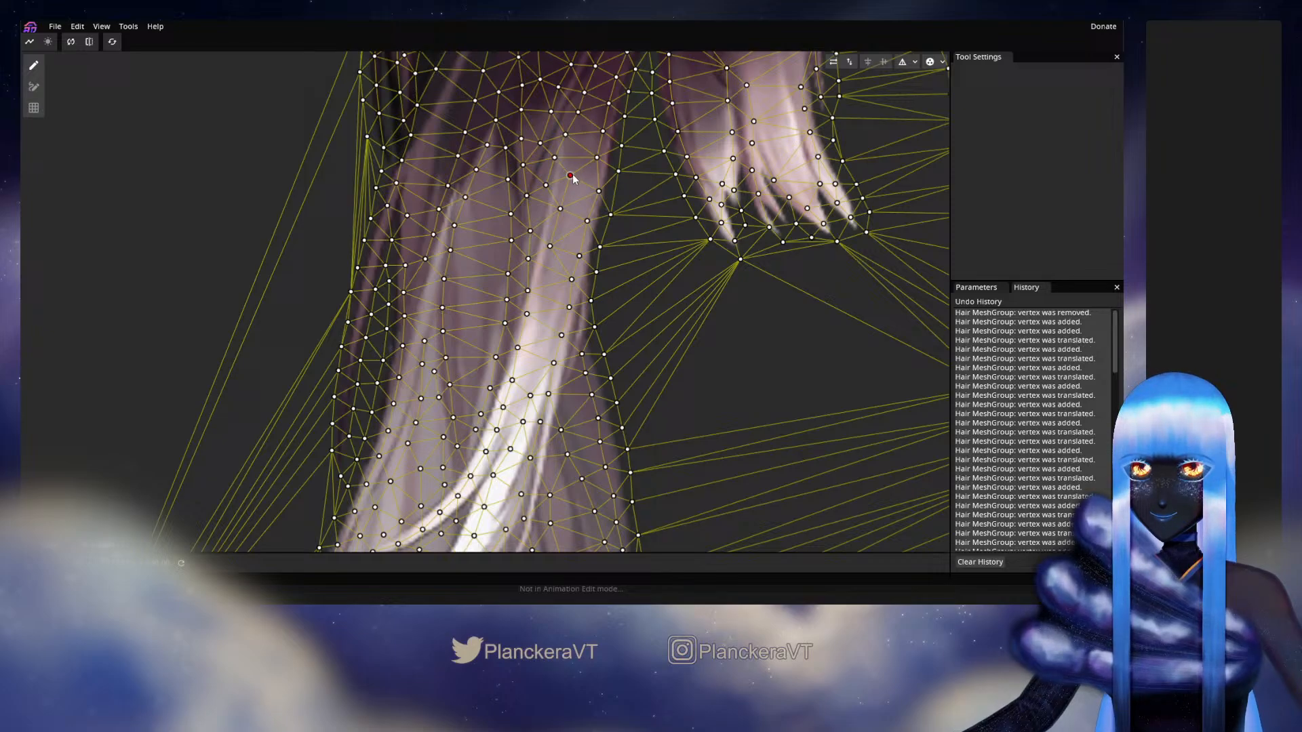
click(552, 274)
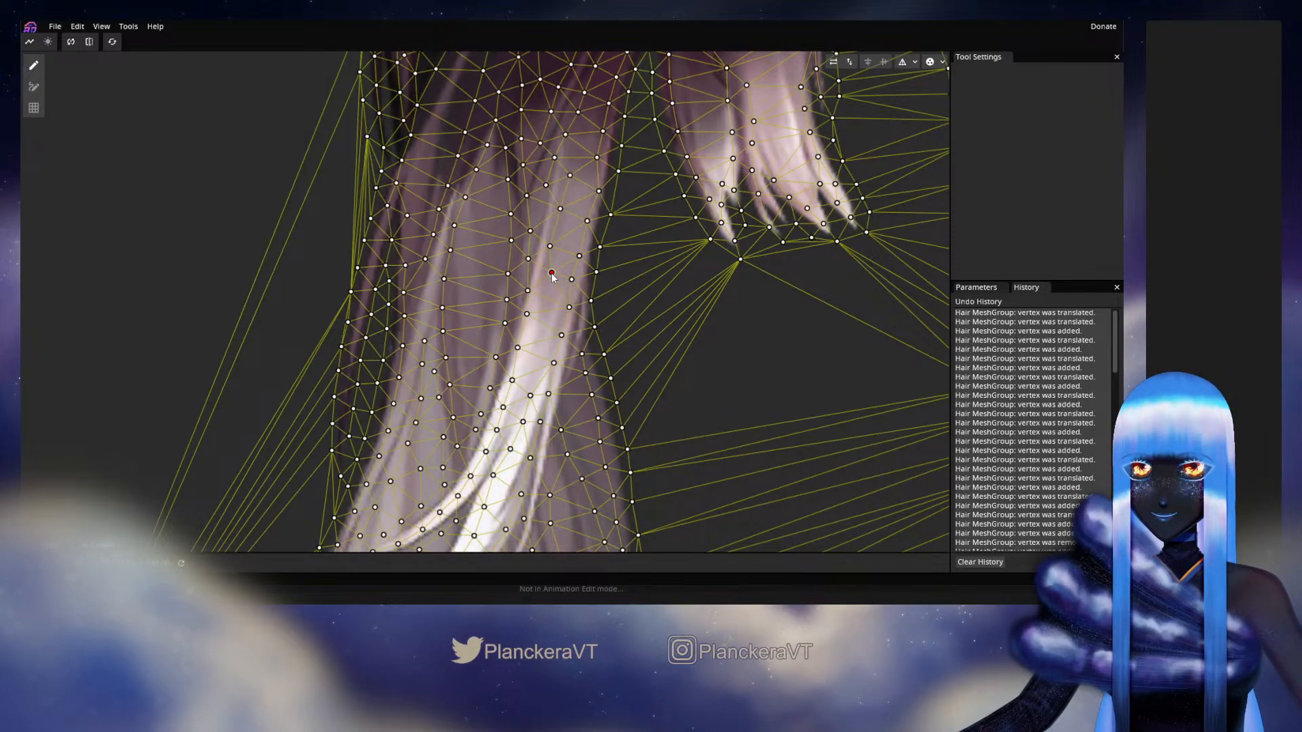
click(537, 334)
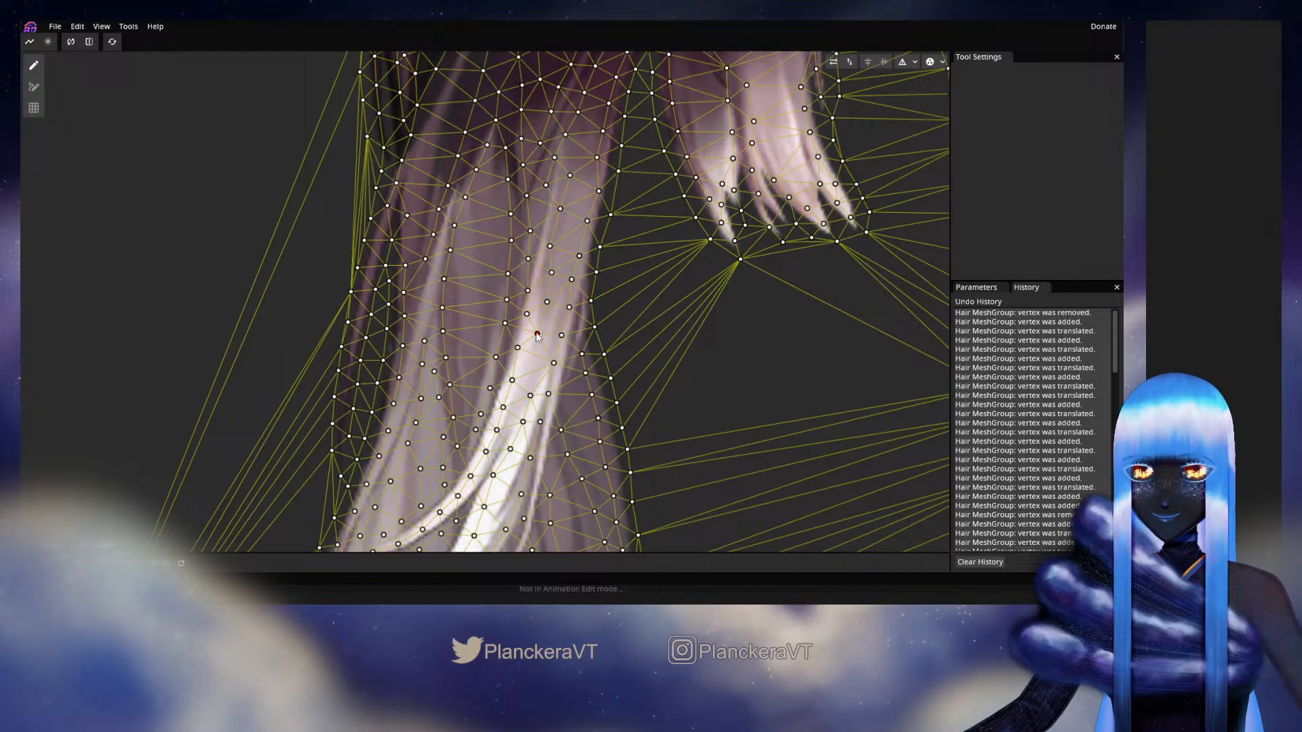
drag(538, 335, 538, 338)
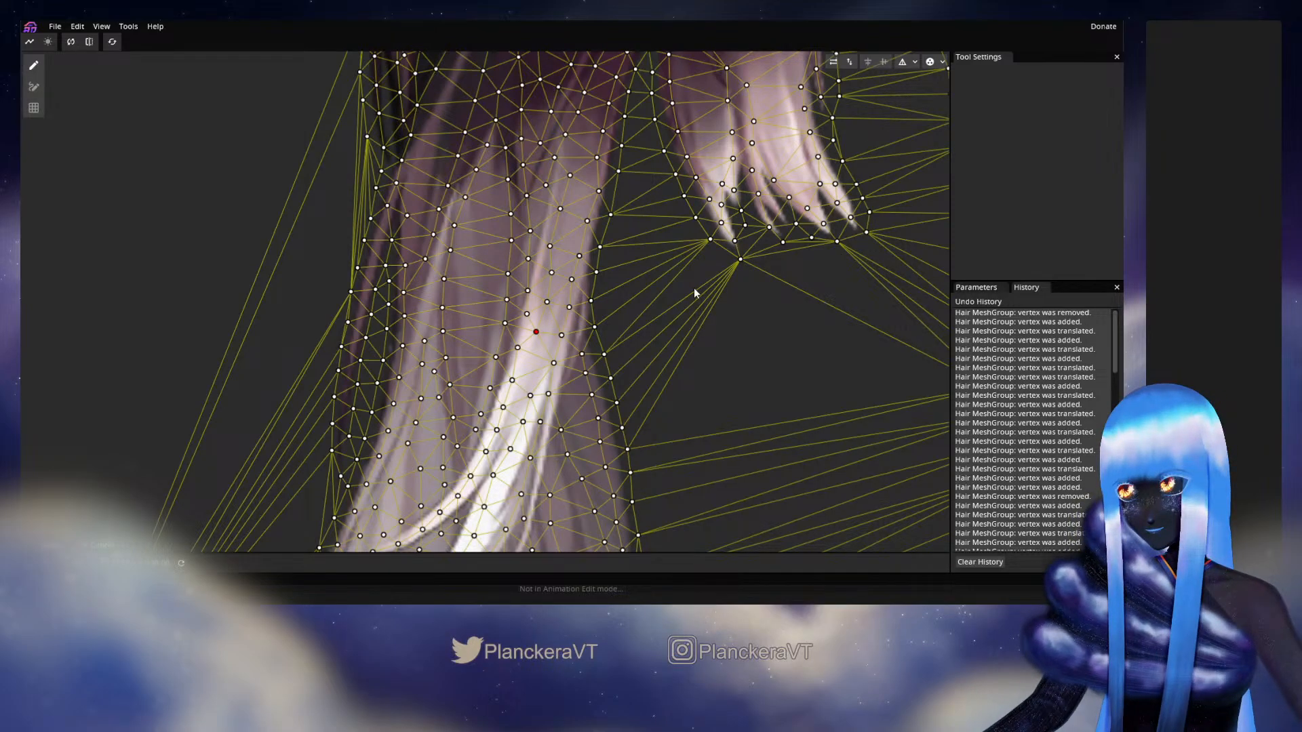
Step: Add a line of mesh vertices up the outer side of the short bang, from above its split tips to beside the highlight
drag(694, 293, 595, 556)
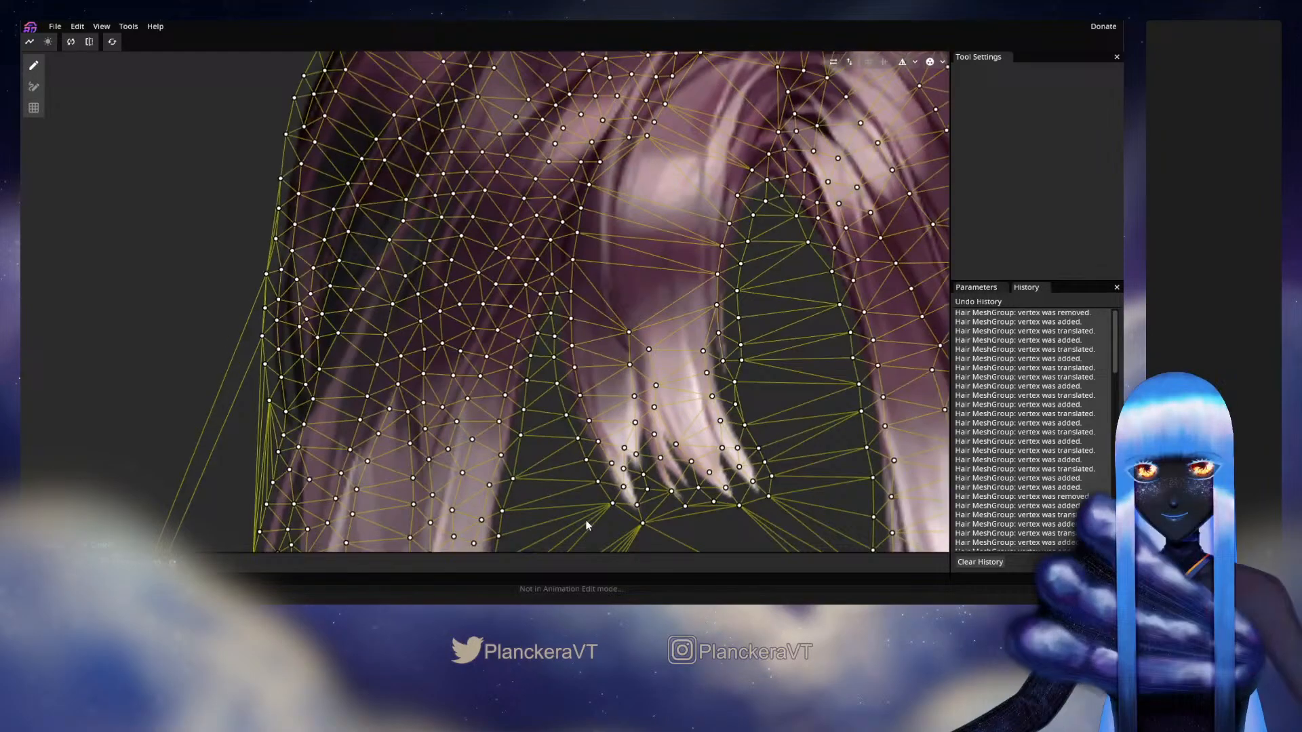
click(611, 405)
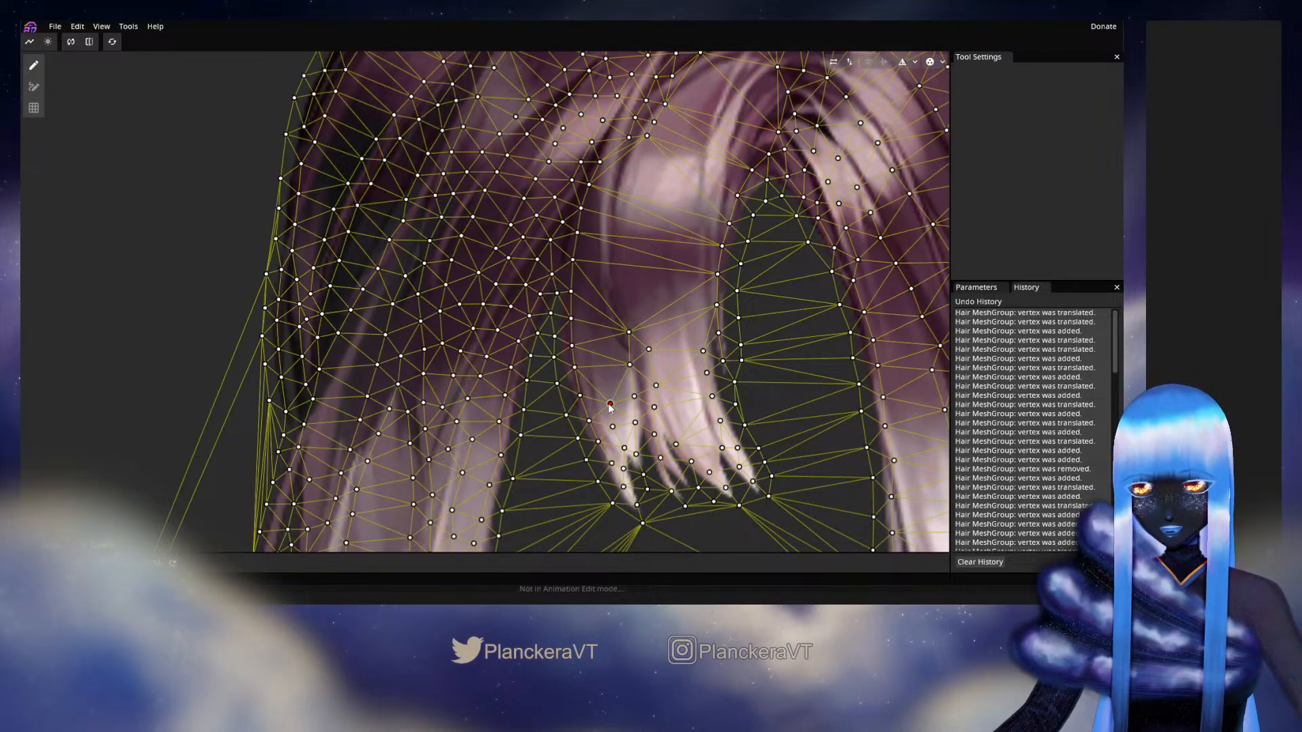
drag(610, 405, 603, 402)
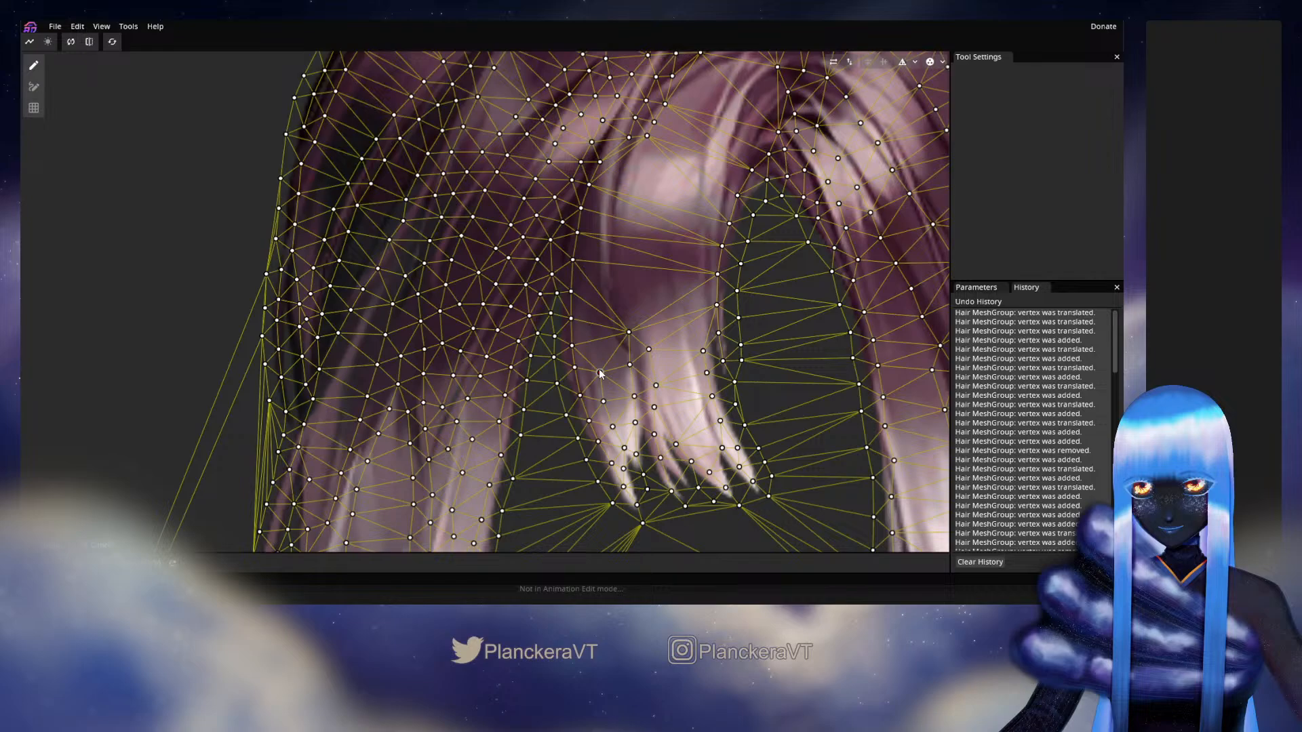
click(597, 345)
click(593, 328)
click(589, 298)
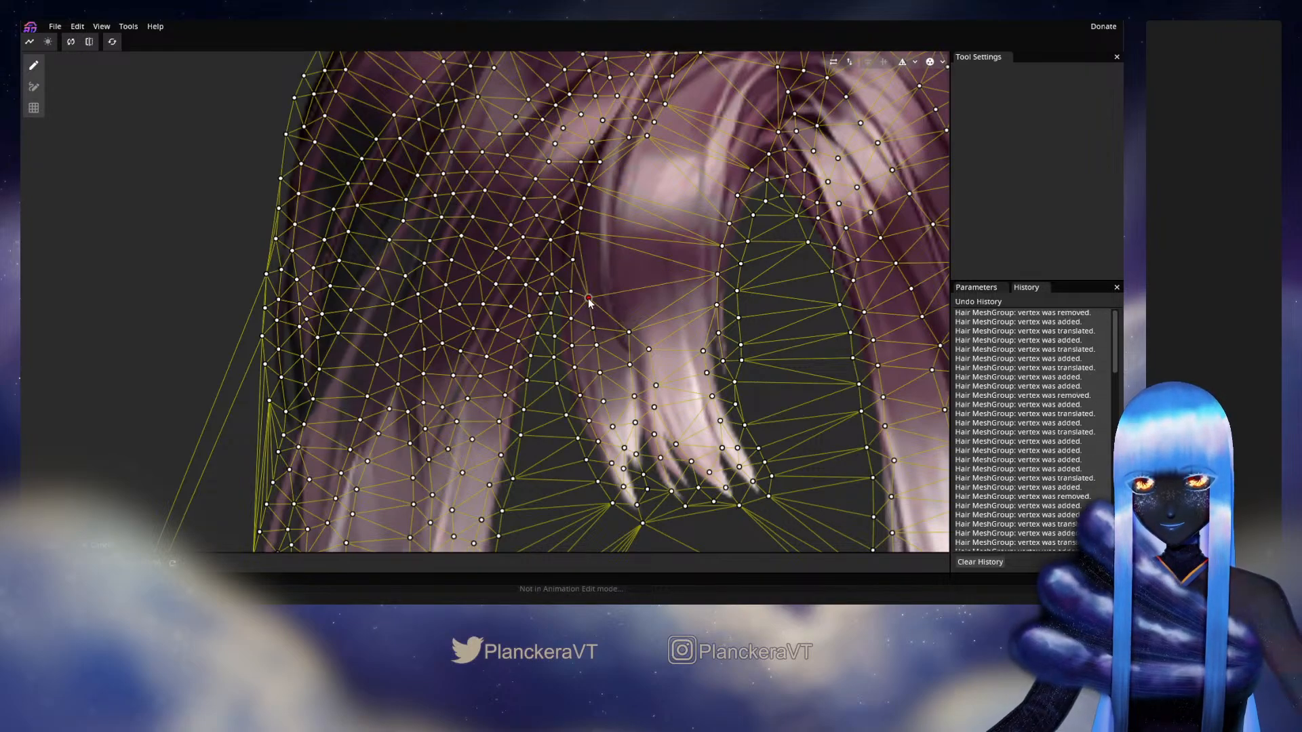
drag(589, 299, 593, 249)
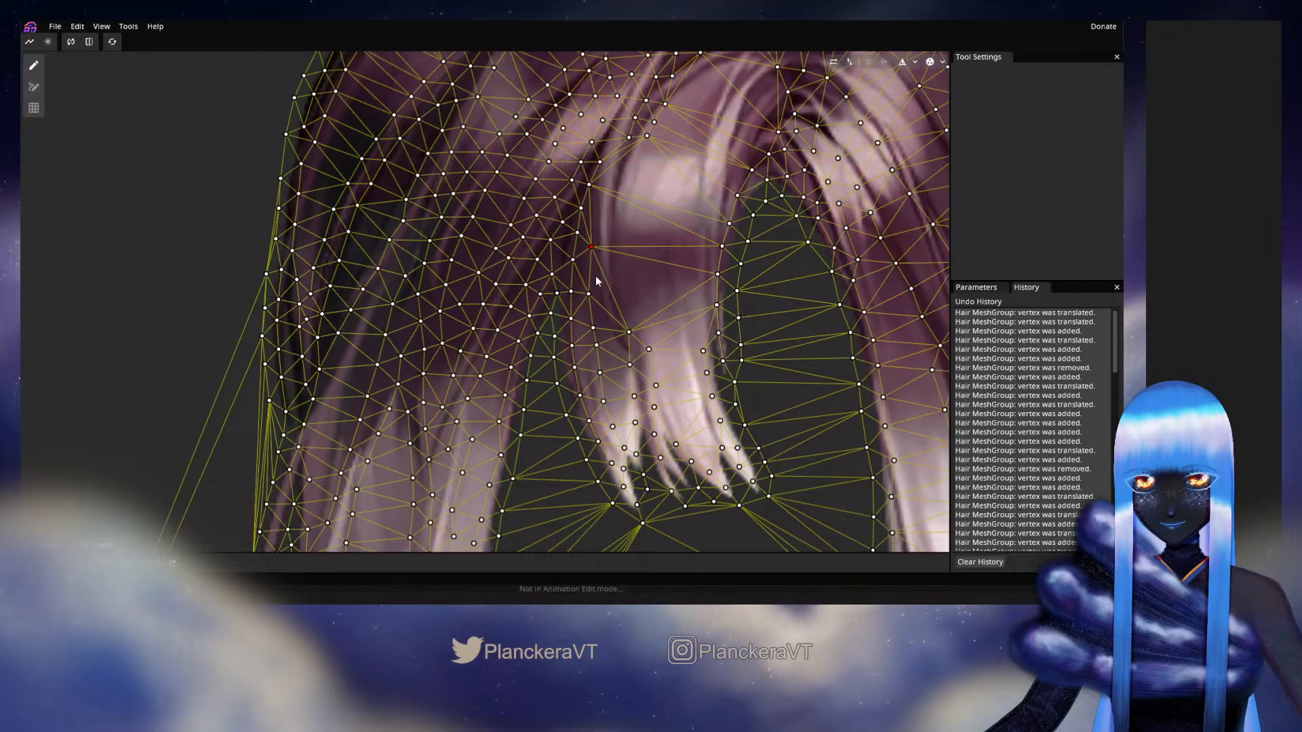
click(596, 277)
drag(592, 246, 596, 245)
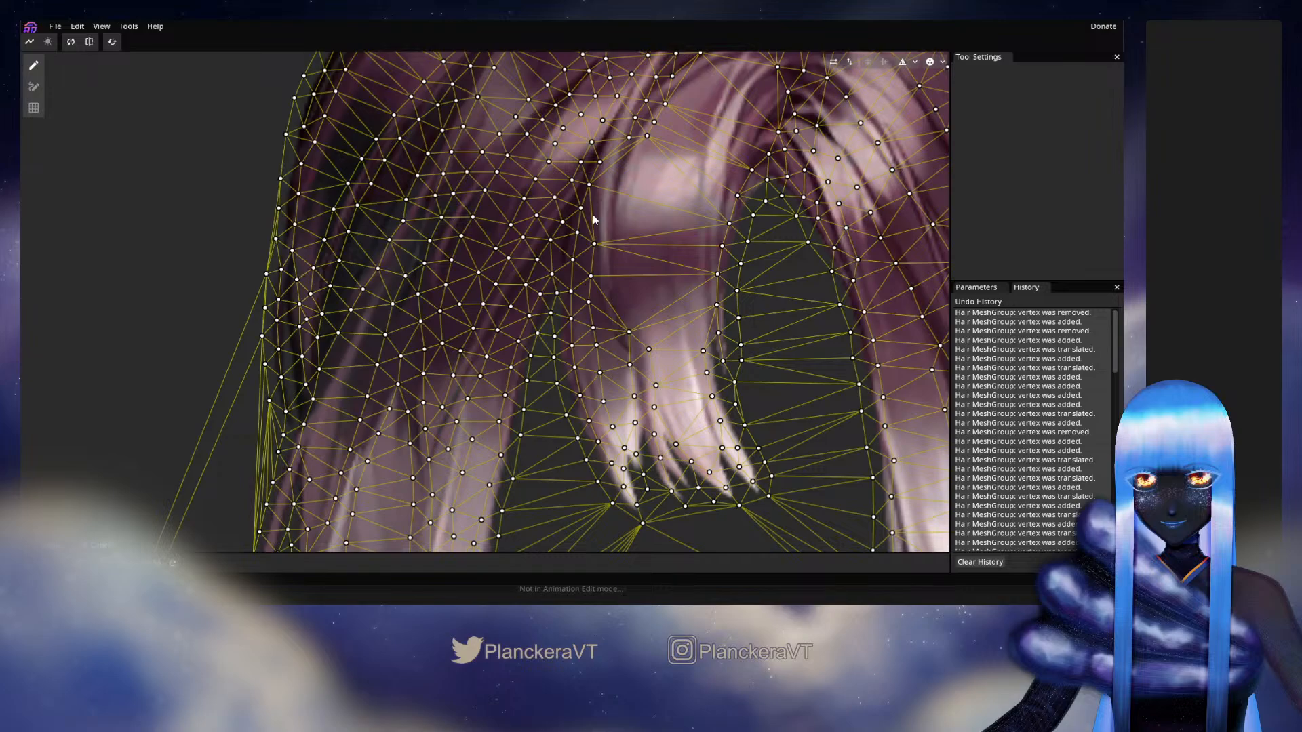
click(592, 214)
drag(592, 214, 597, 196)
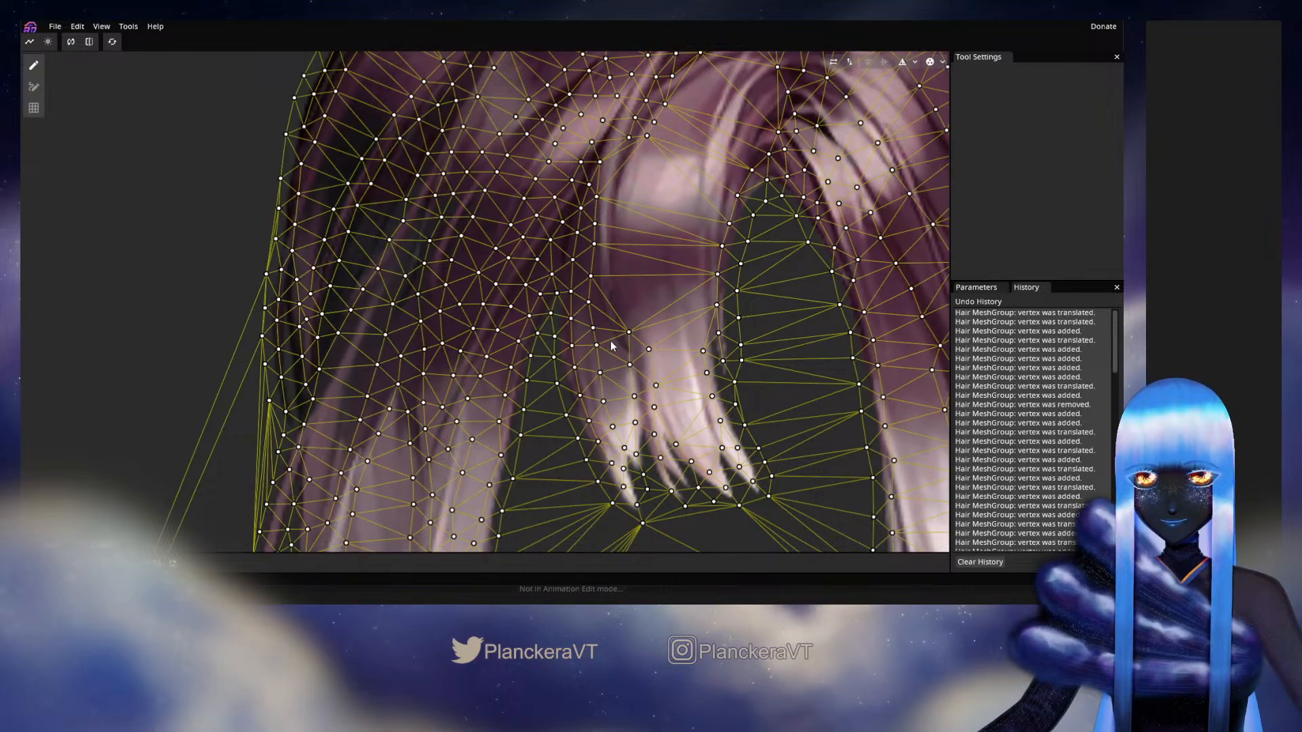
Step: Add a second vertex line up the short bang's dark band, from above the split tips past the highlight's outer side
click(622, 297)
drag(622, 297, 618, 312)
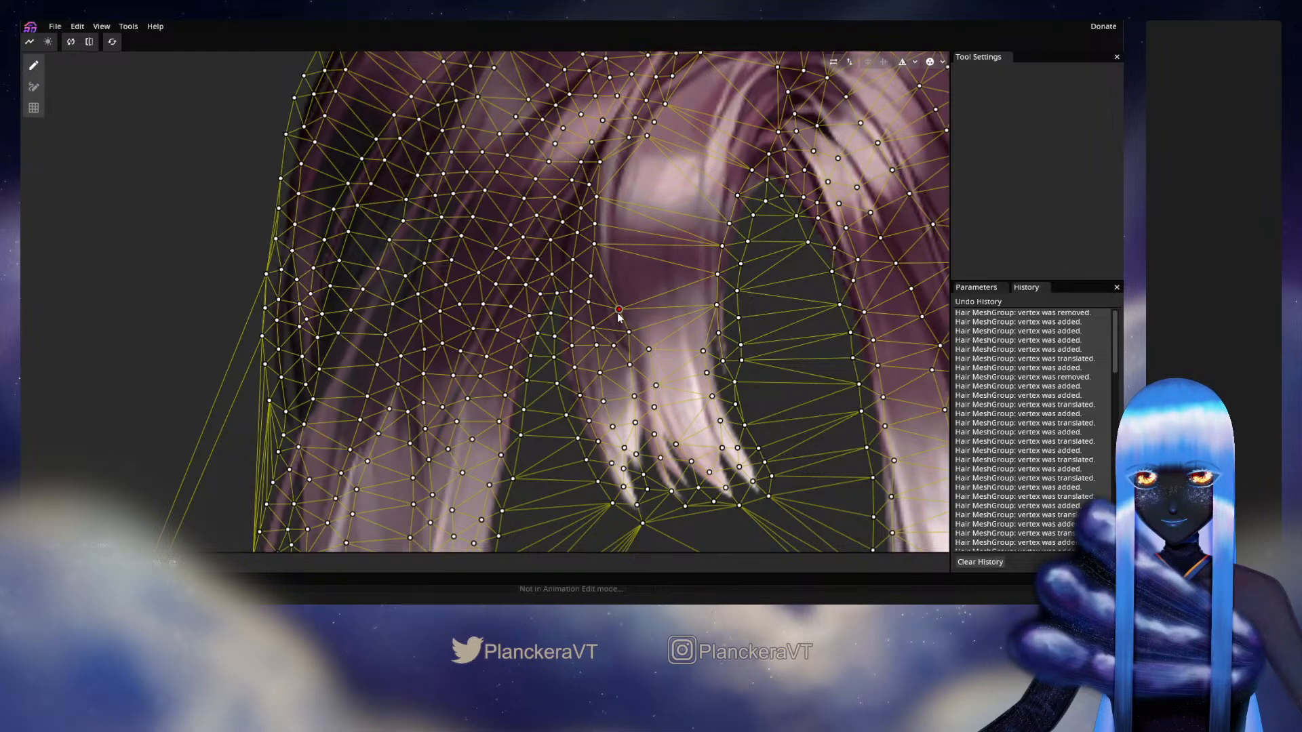
click(619, 285)
click(619, 262)
click(621, 243)
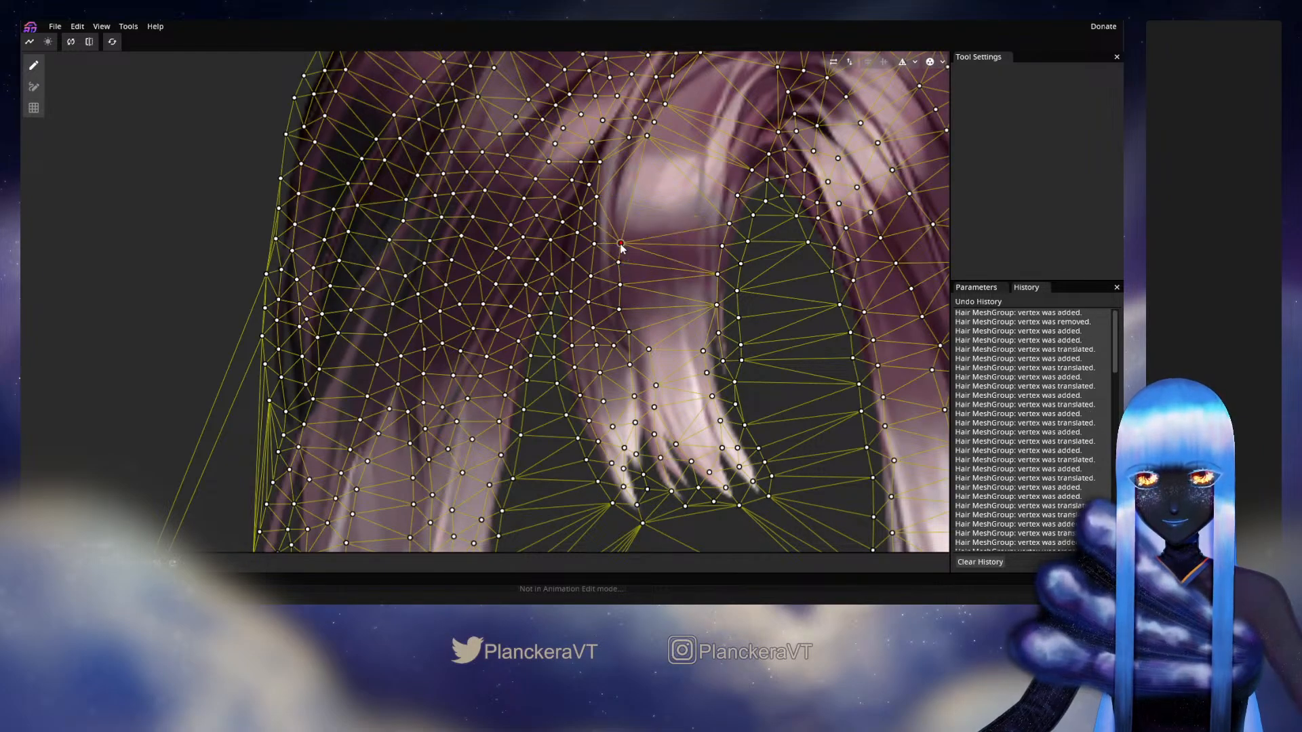
drag(621, 244, 628, 280)
double_click(621, 216)
double_click(622, 301)
double_click(628, 276)
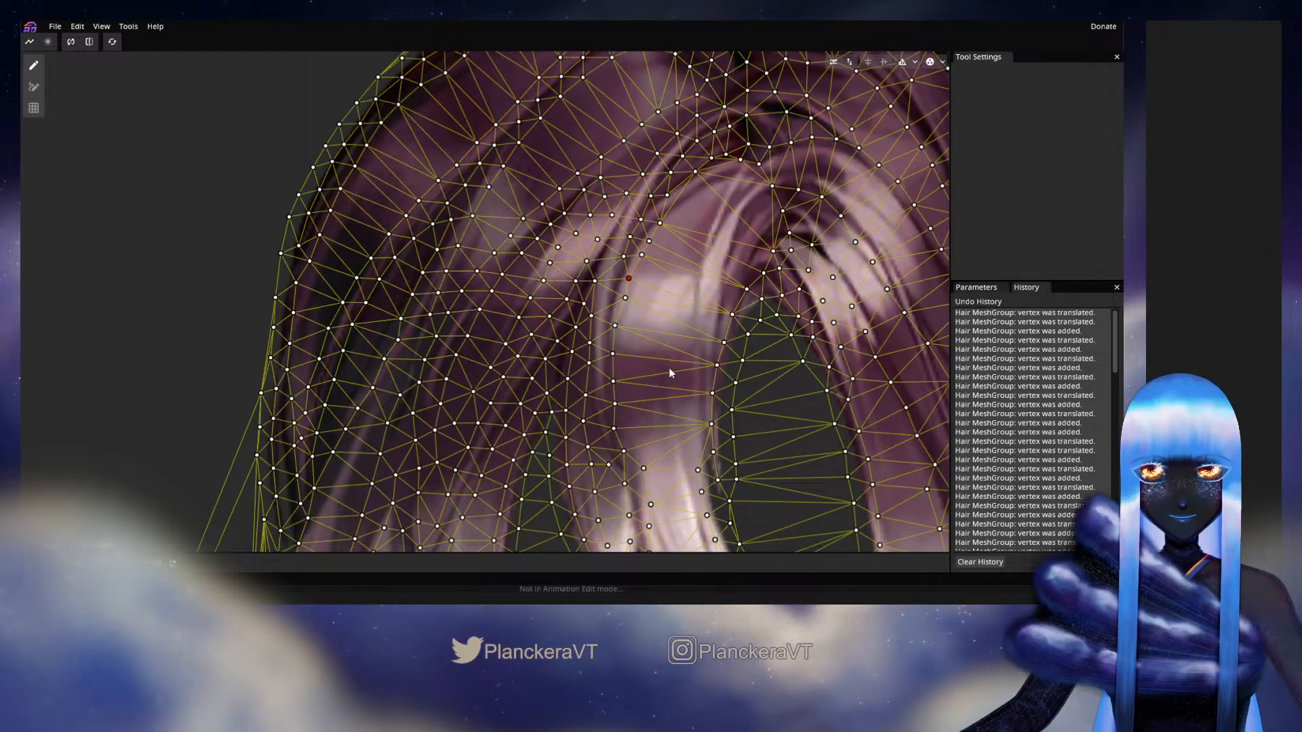
drag(693, 471, 641, 360)
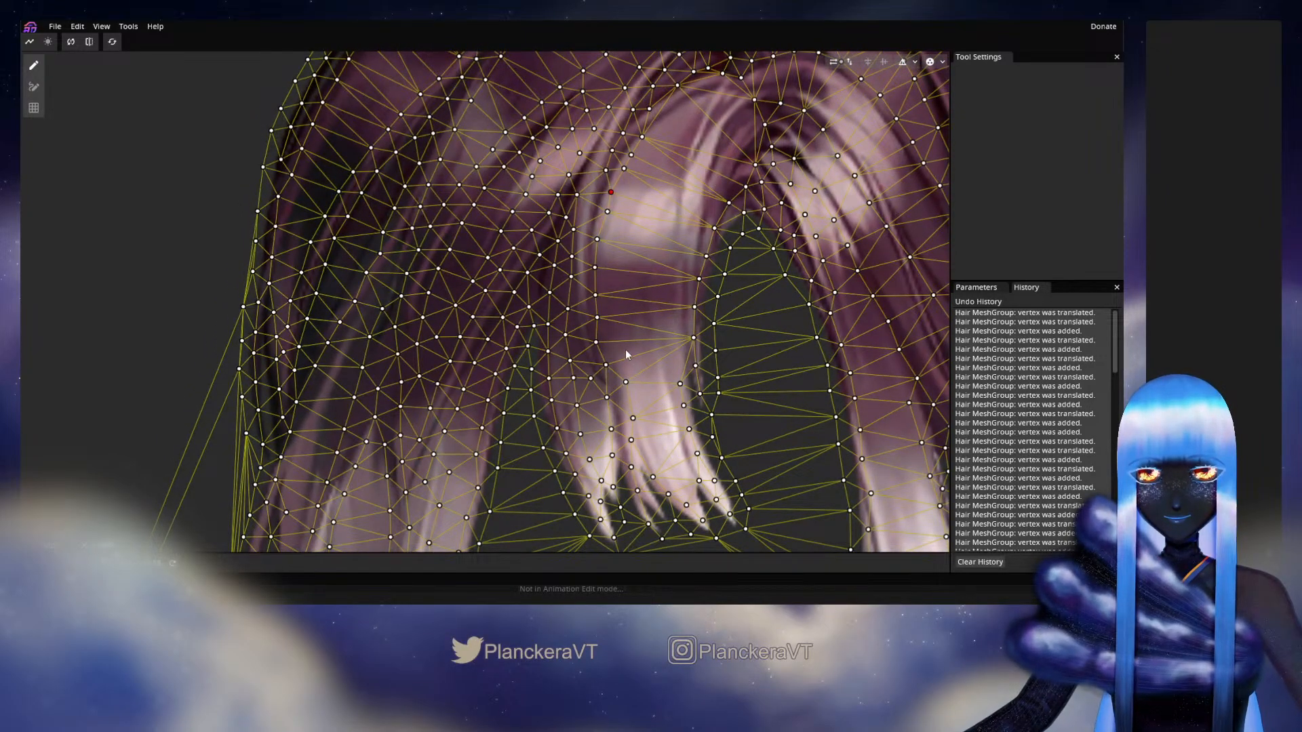
right_click(625, 348)
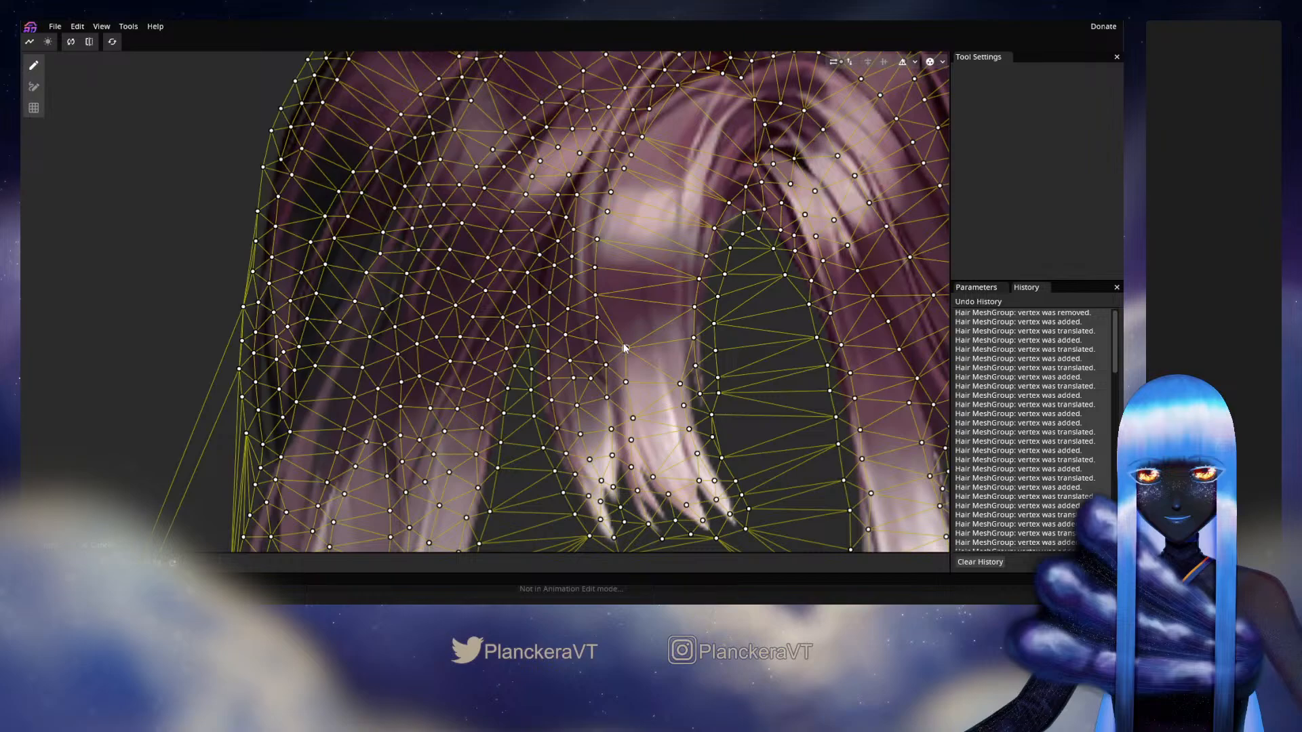
click(619, 345)
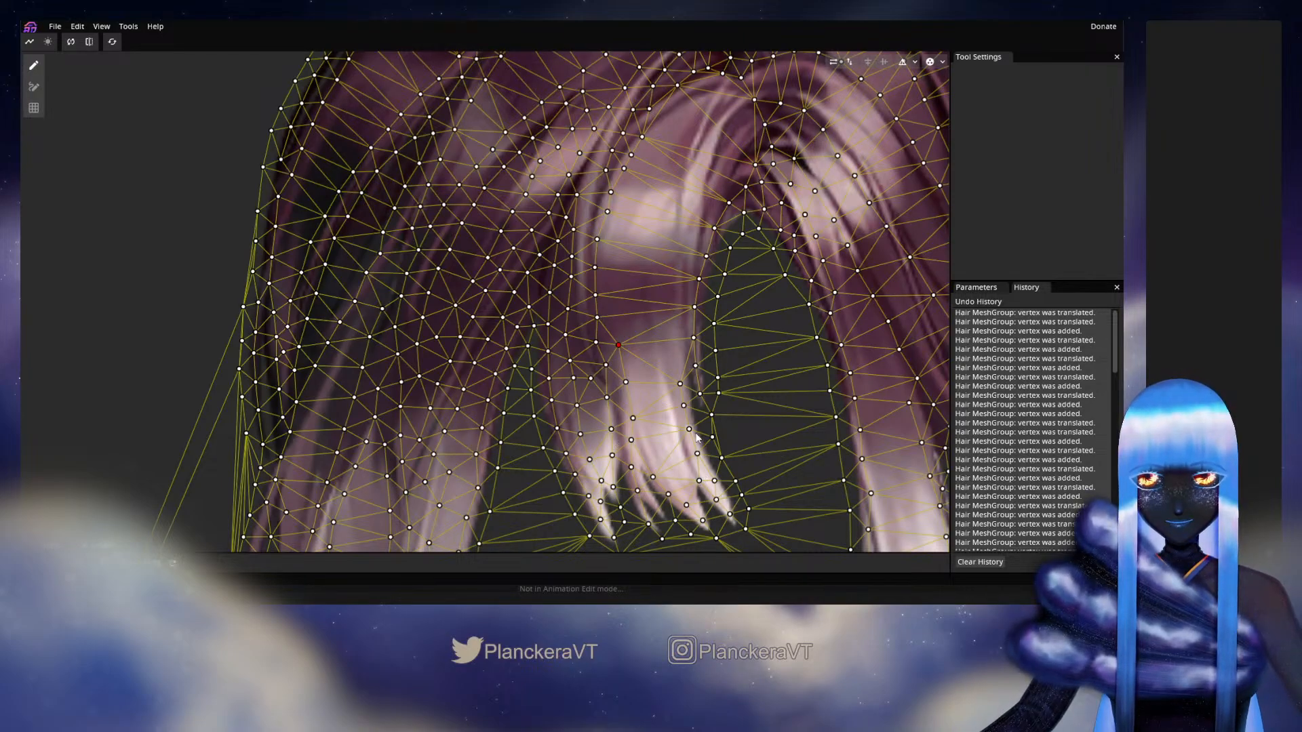
Step: Add a line of mesh vertices up the short bang's inner side, along the bright strand and curving to the parting above the gap
click(676, 324)
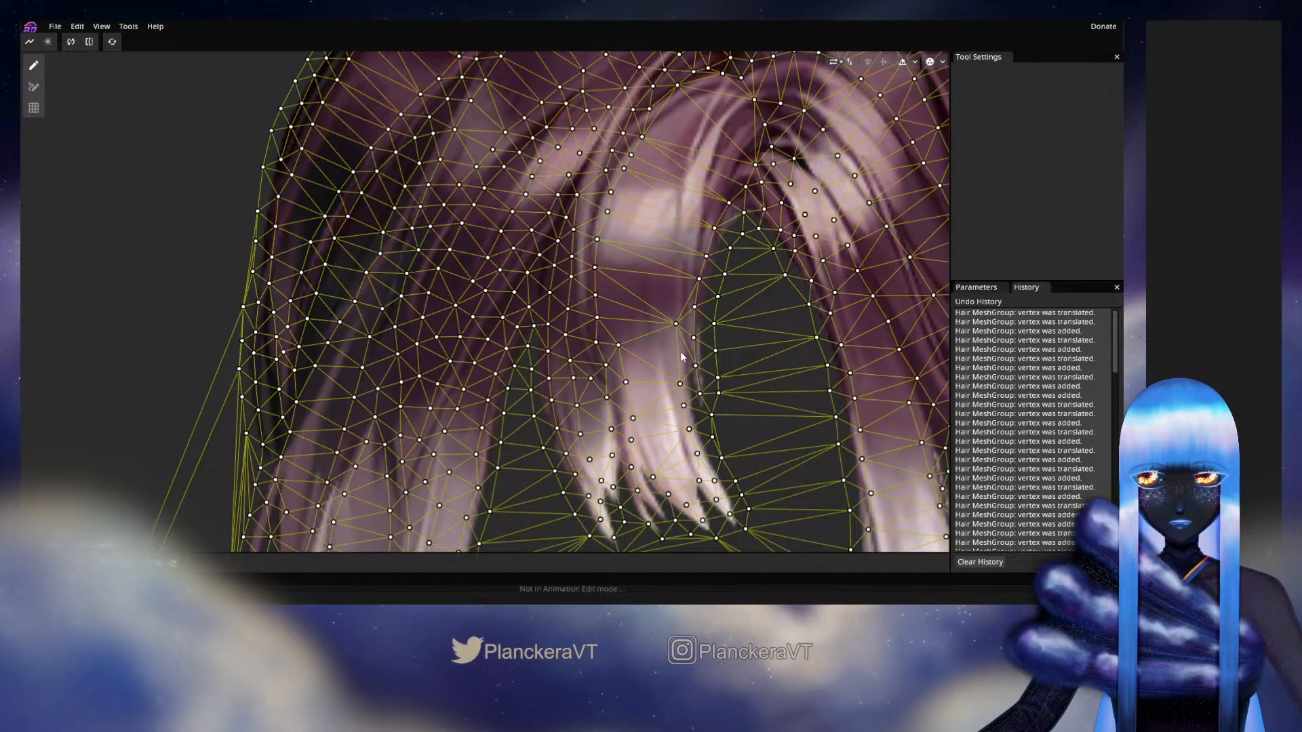
click(677, 353)
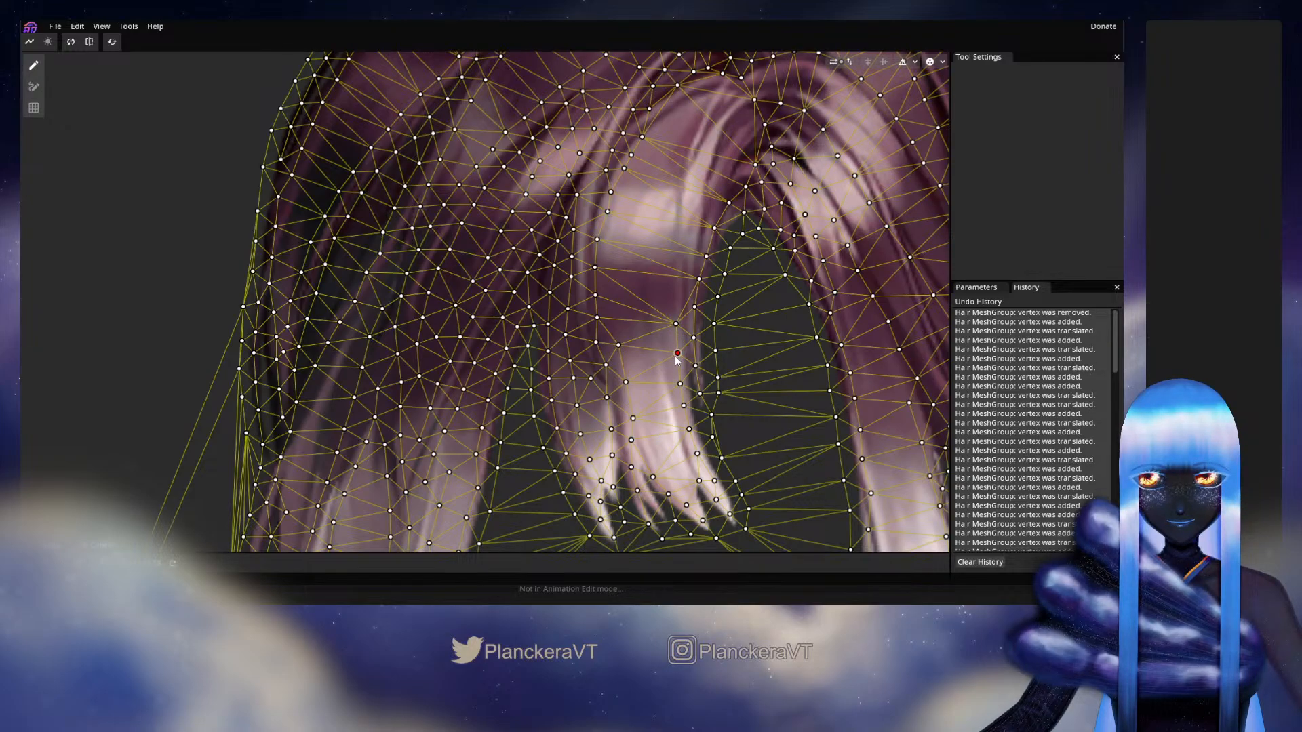
click(679, 291)
drag(678, 298, 666, 375)
click(672, 331)
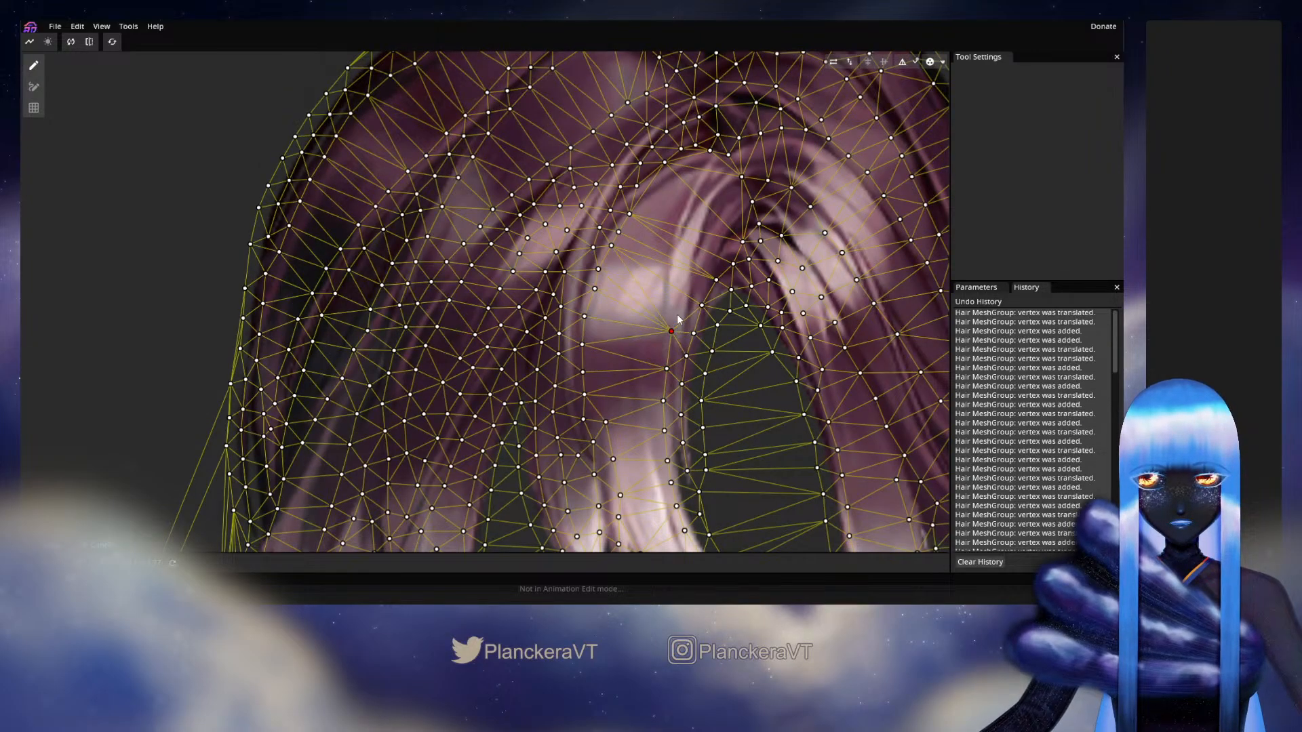
click(679, 306)
click(690, 280)
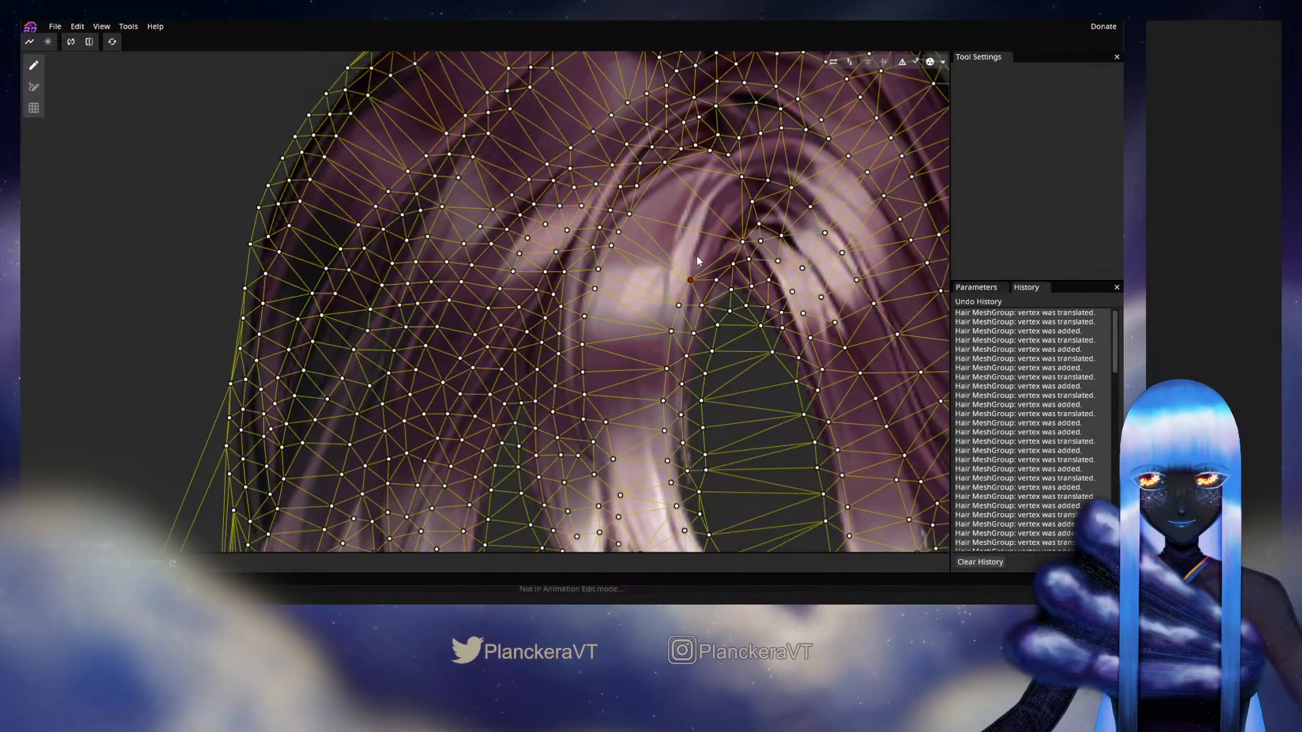
click(704, 258)
click(716, 233)
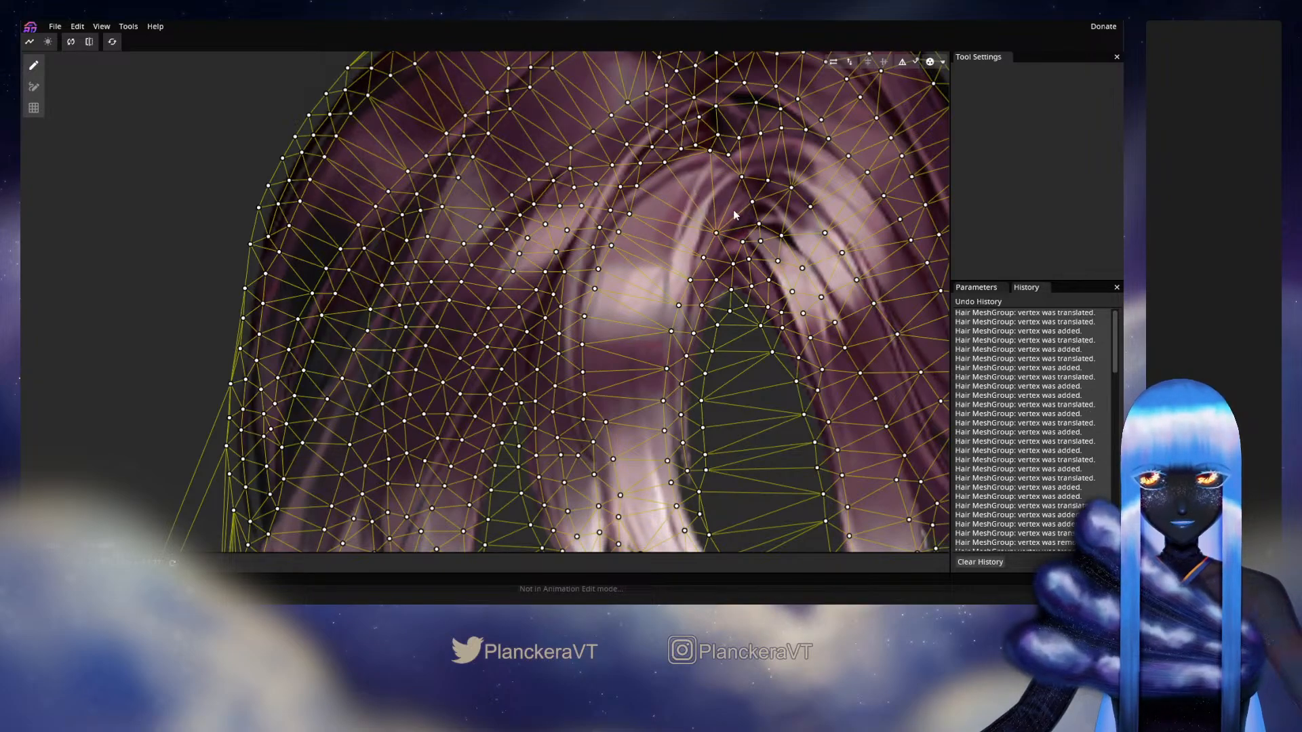
click(732, 212)
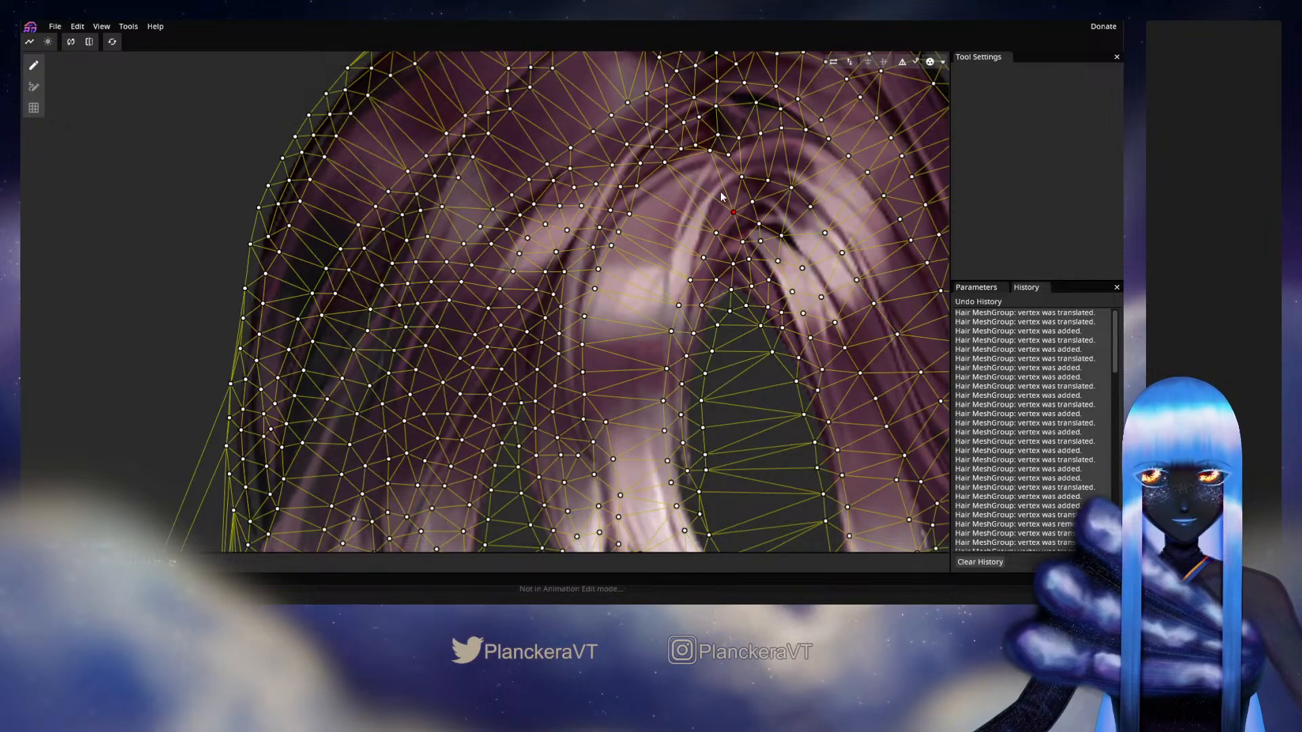
Step: Fill the middle of the short bang with paired vertices, from the dark band up across the highlight
drag(720, 193, 743, 92)
click(621, 256)
click(668, 255)
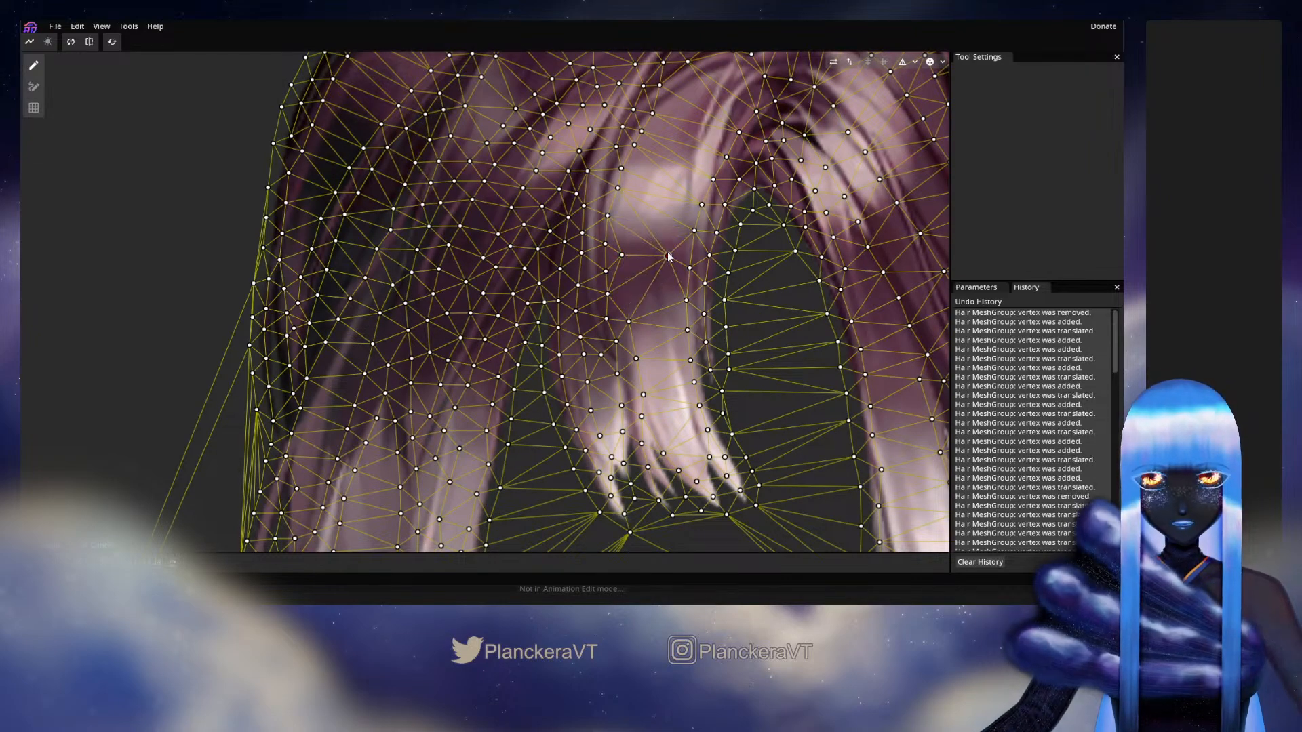
click(641, 223)
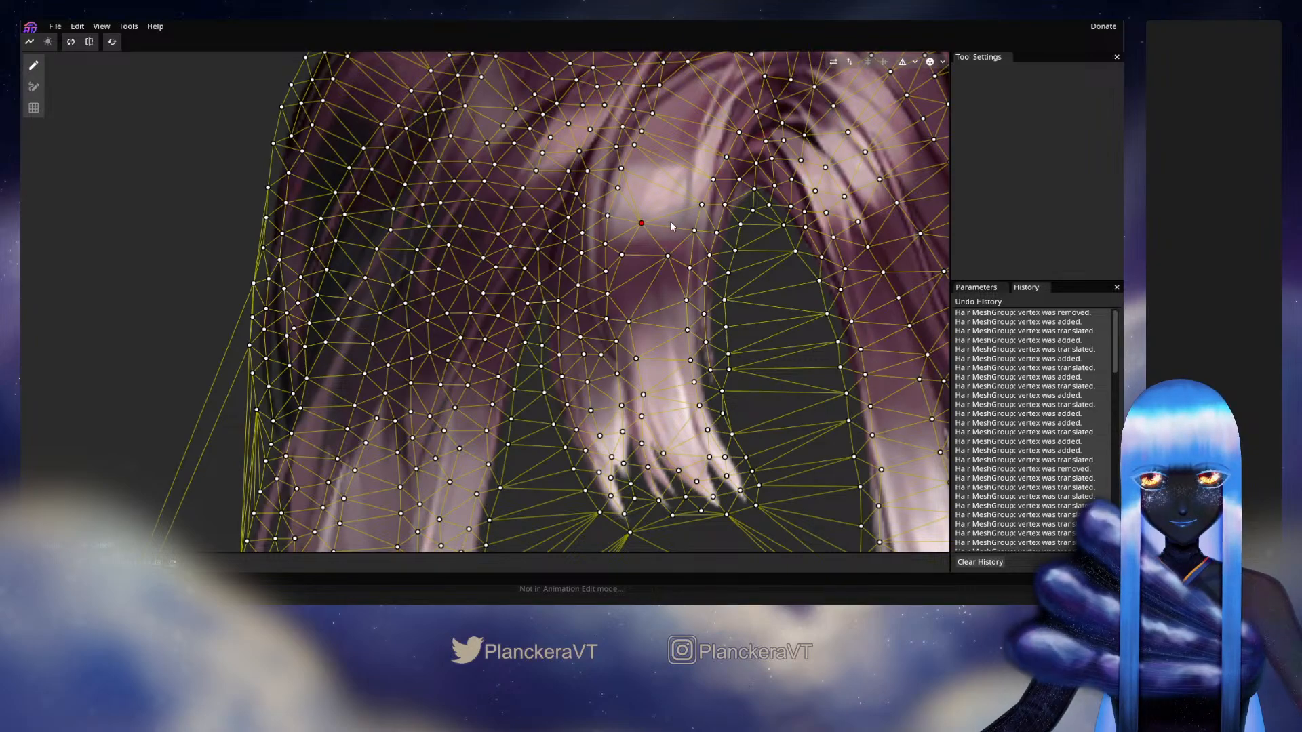
click(673, 222)
click(640, 176)
click(666, 176)
Step: Continue the short bang's inner vertices above the highlight, along the thin bright strand up to the parting
drag(667, 176, 691, 251)
click(661, 152)
click(684, 246)
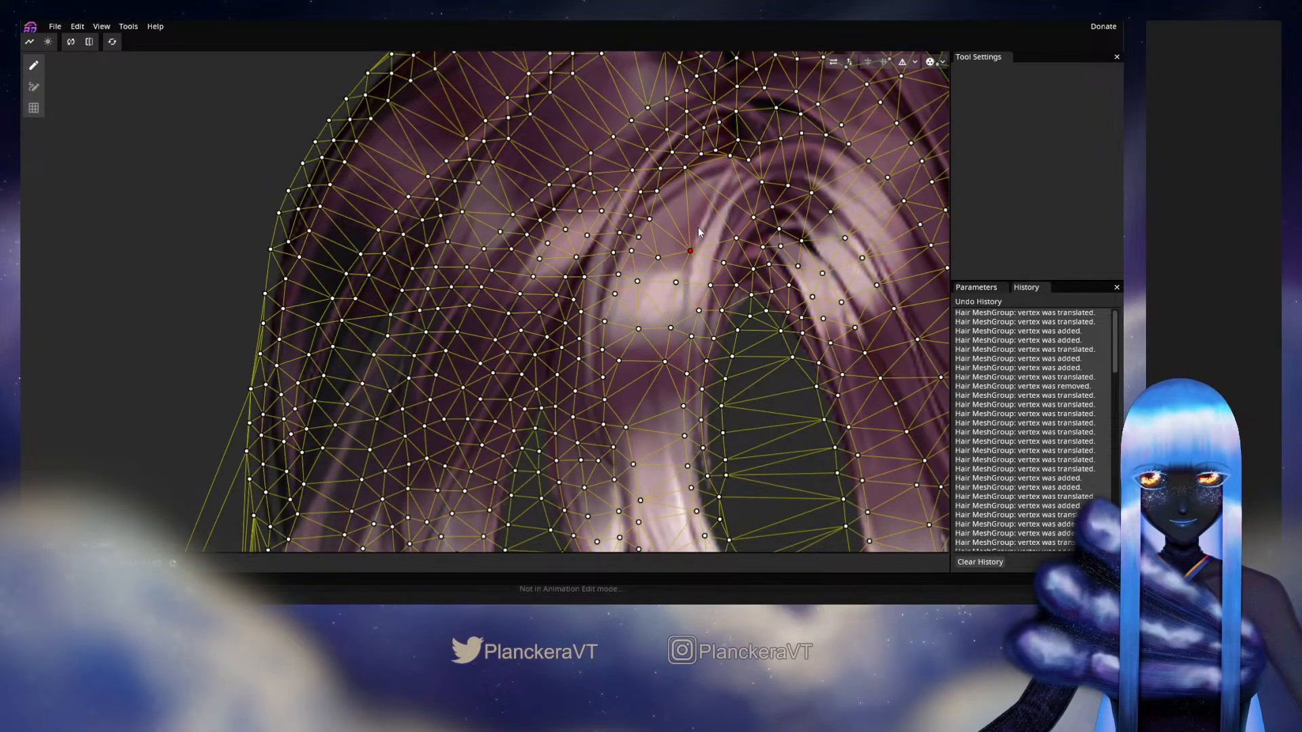
click(700, 226)
click(708, 194)
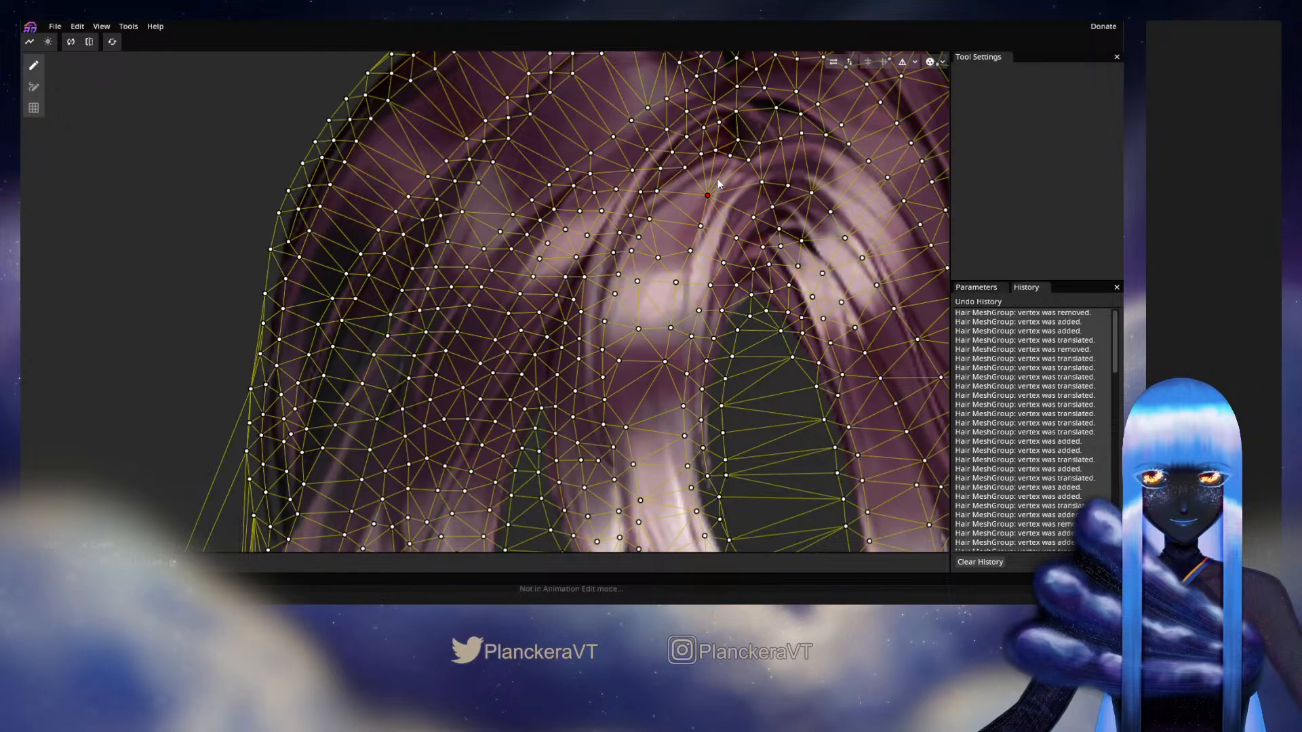
click(718, 180)
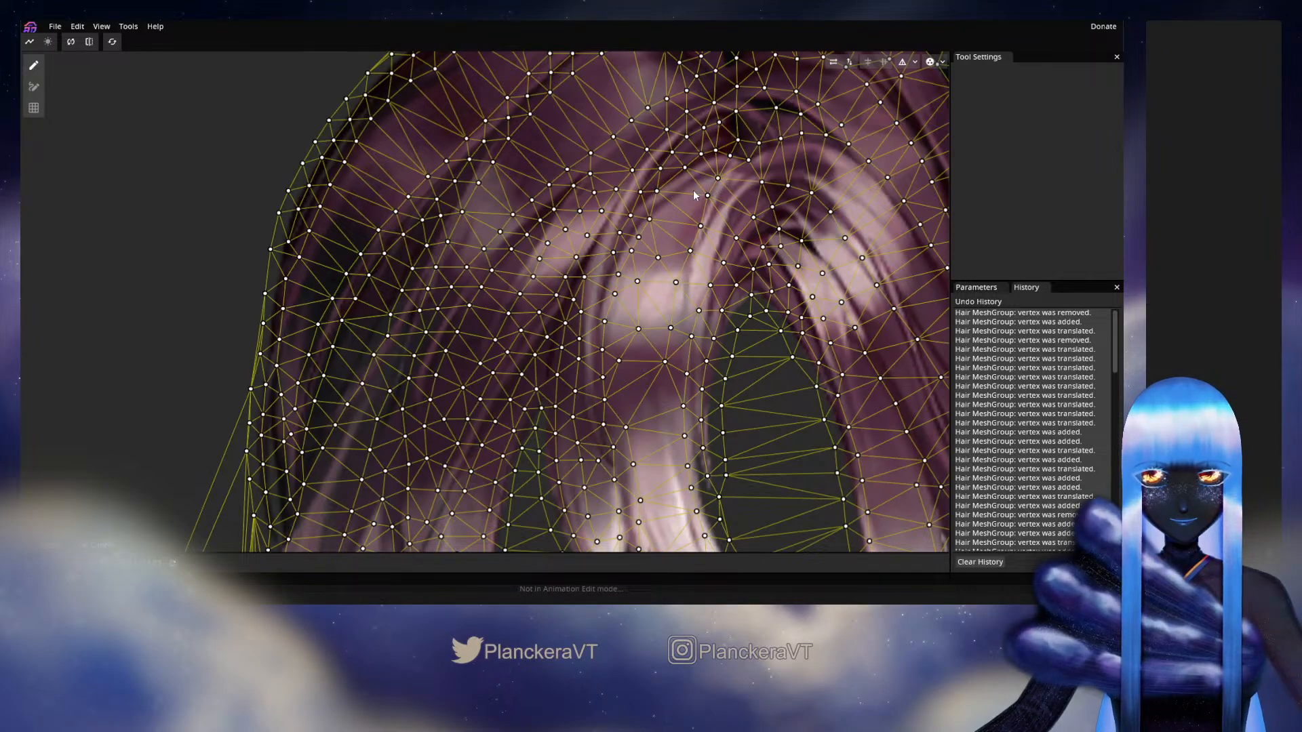
Step: Add the remaining vertices along the short bang's inner edge, from the bright strand near the parting down past the highlight
click(693, 189)
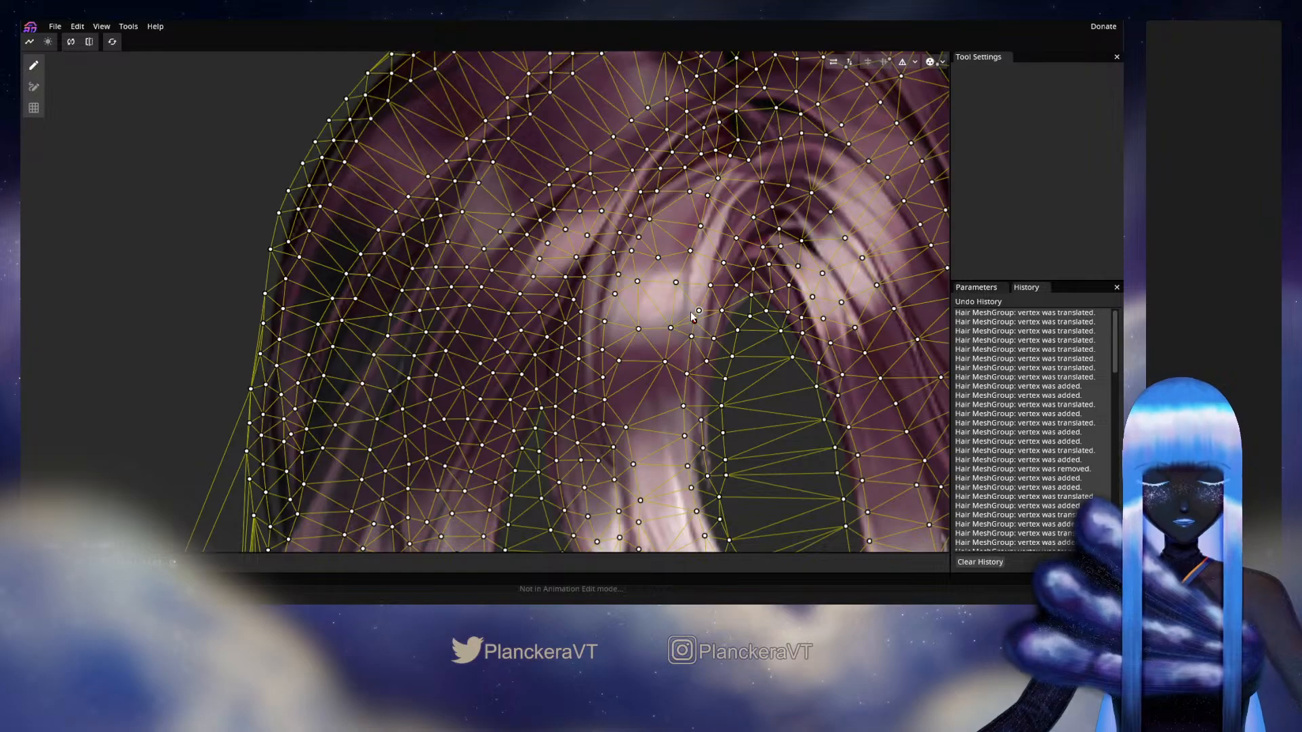
click(702, 389)
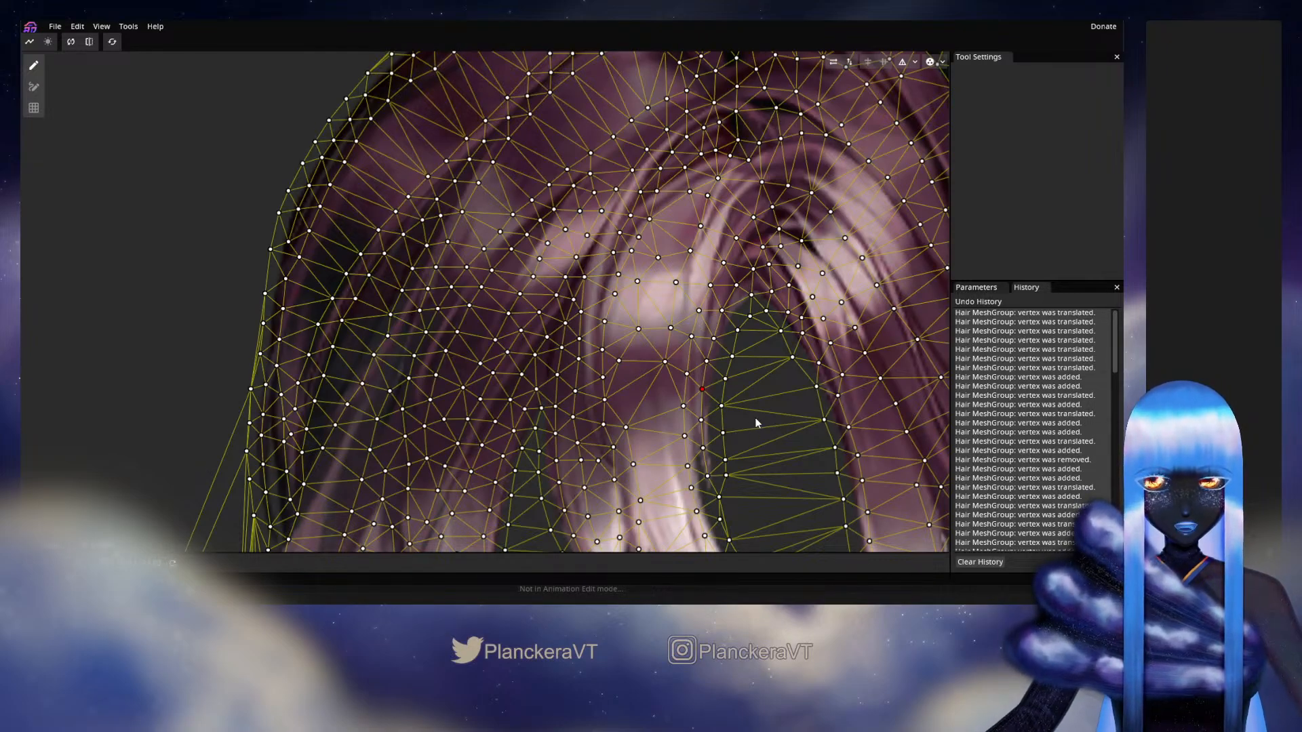
Step: Fill the crown beside the parting notch with vertices, spacing them evenly around the start of the curved strands
drag(757, 423, 751, 362)
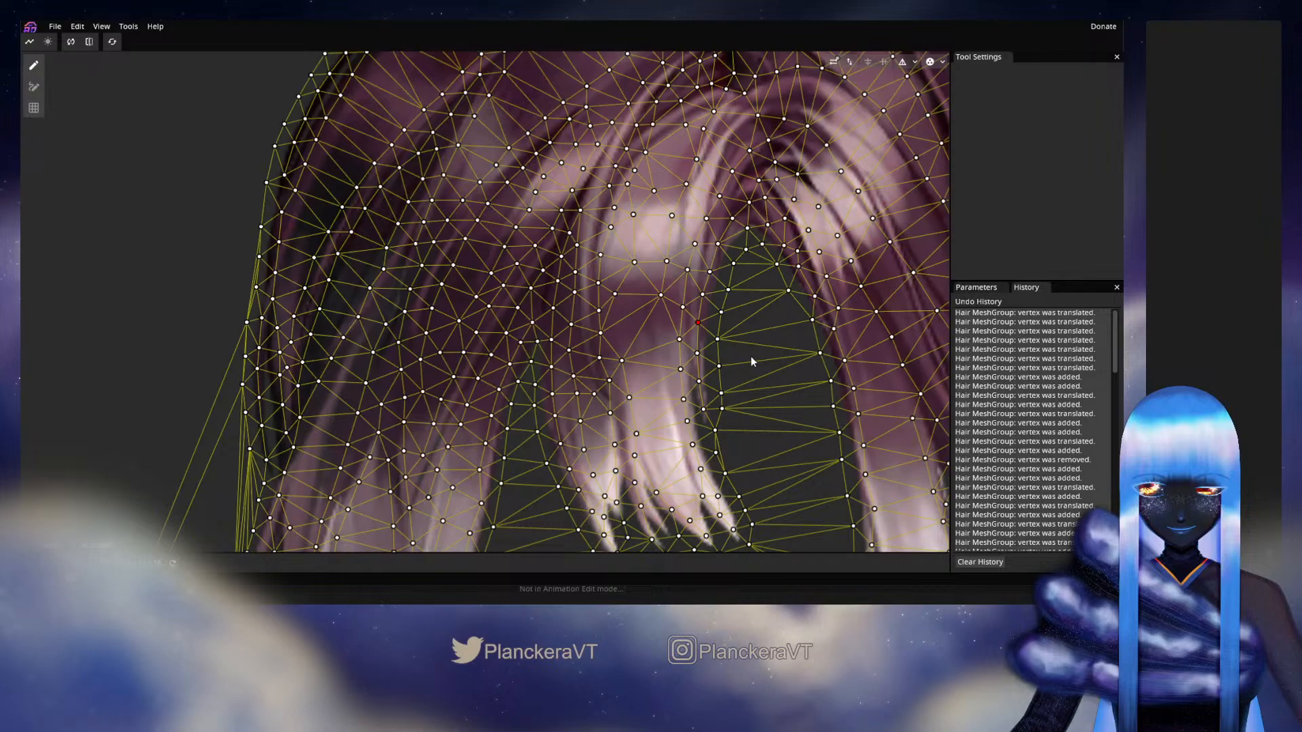
drag(751, 356, 679, 418)
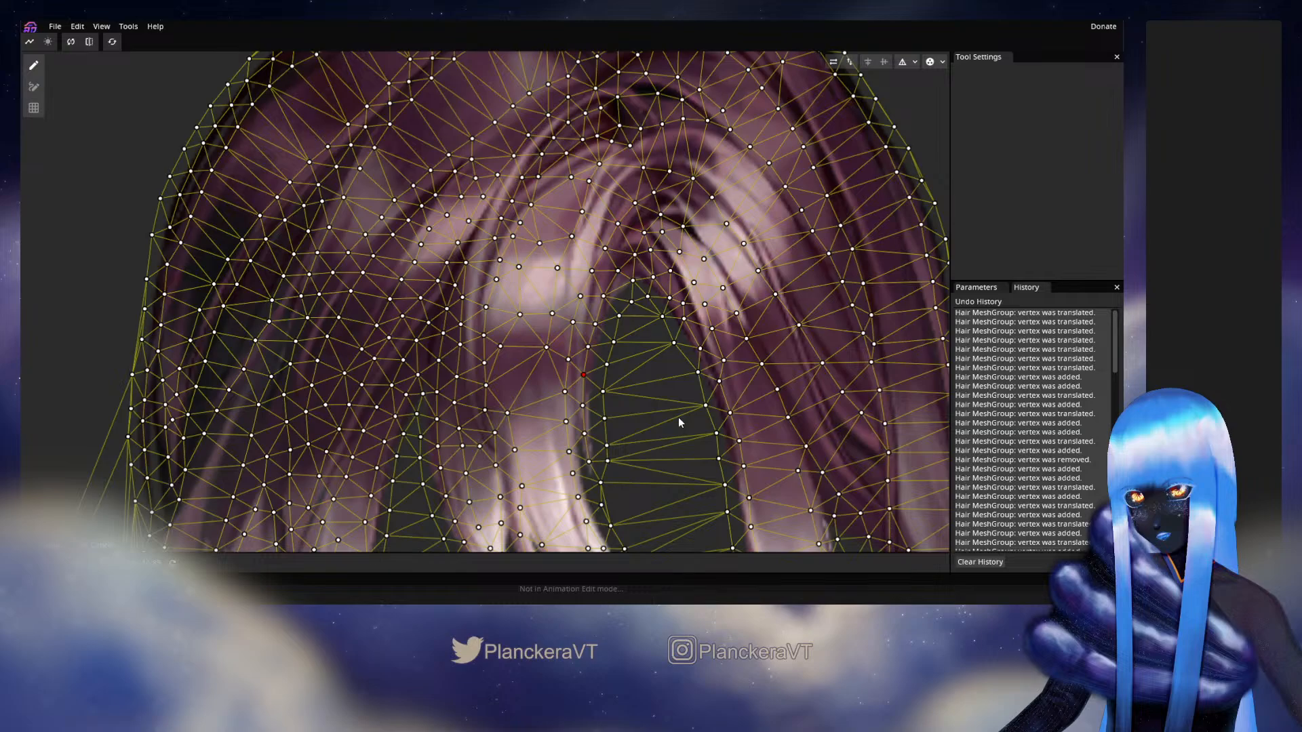
scroll(678, 422, down, 5)
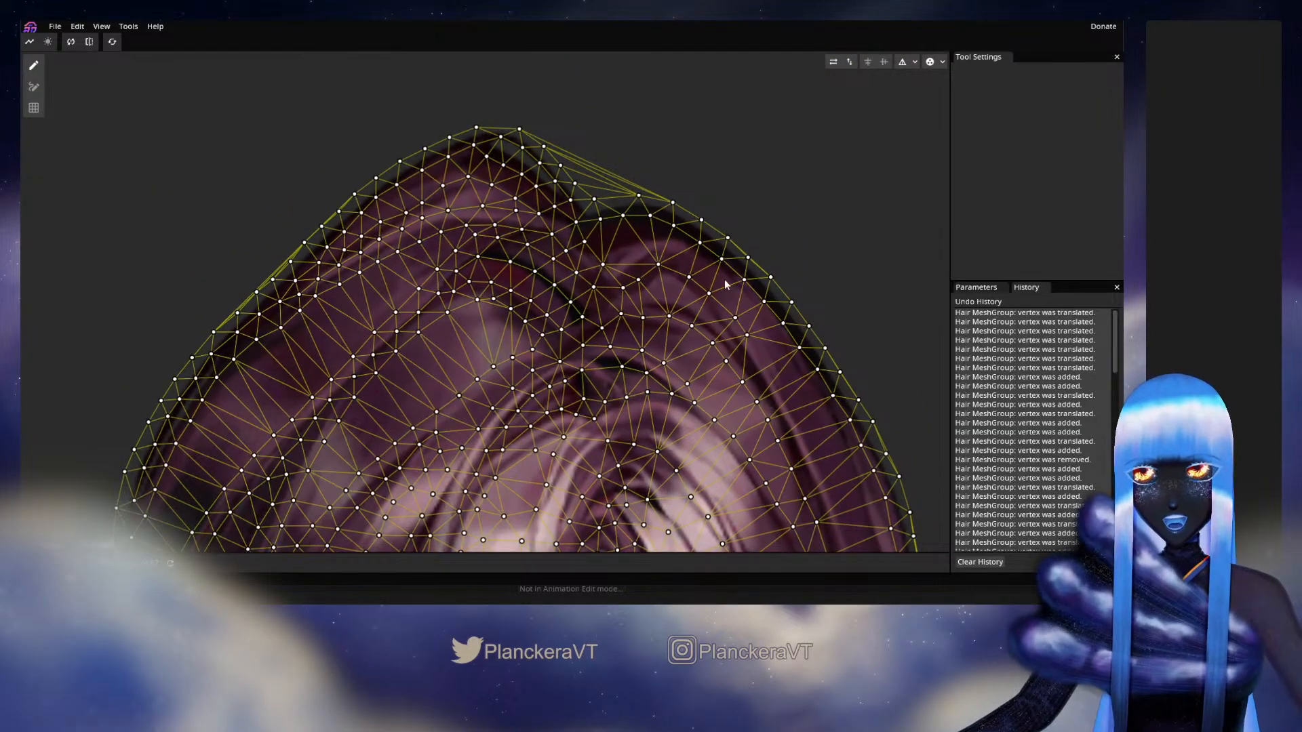
drag(776, 343, 705, 335)
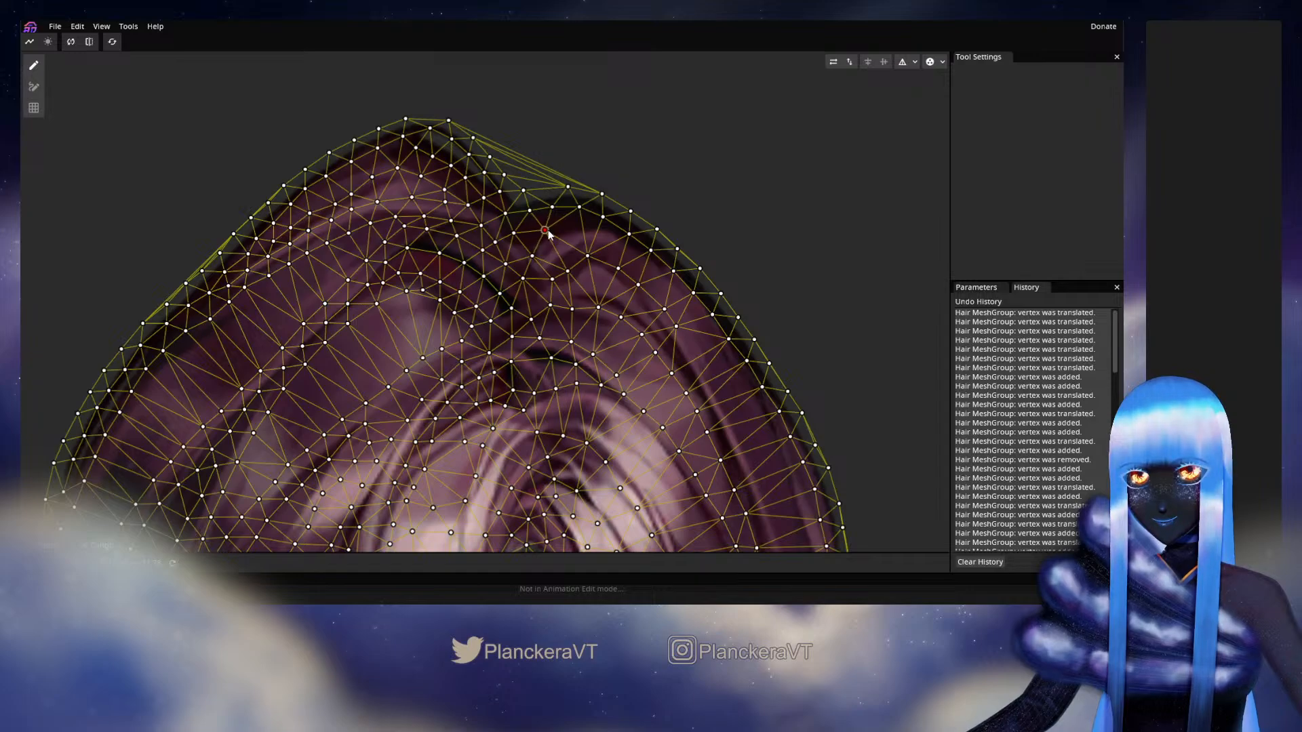
click(543, 231)
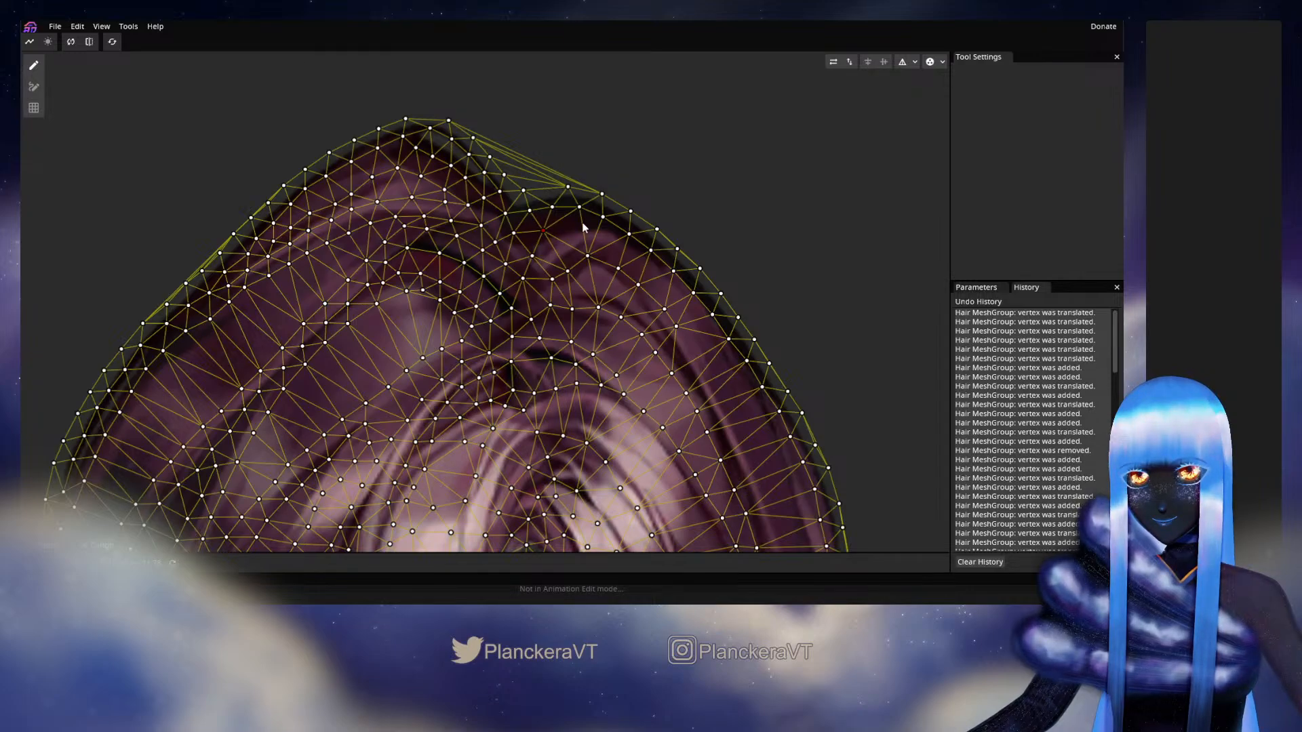
click(573, 228)
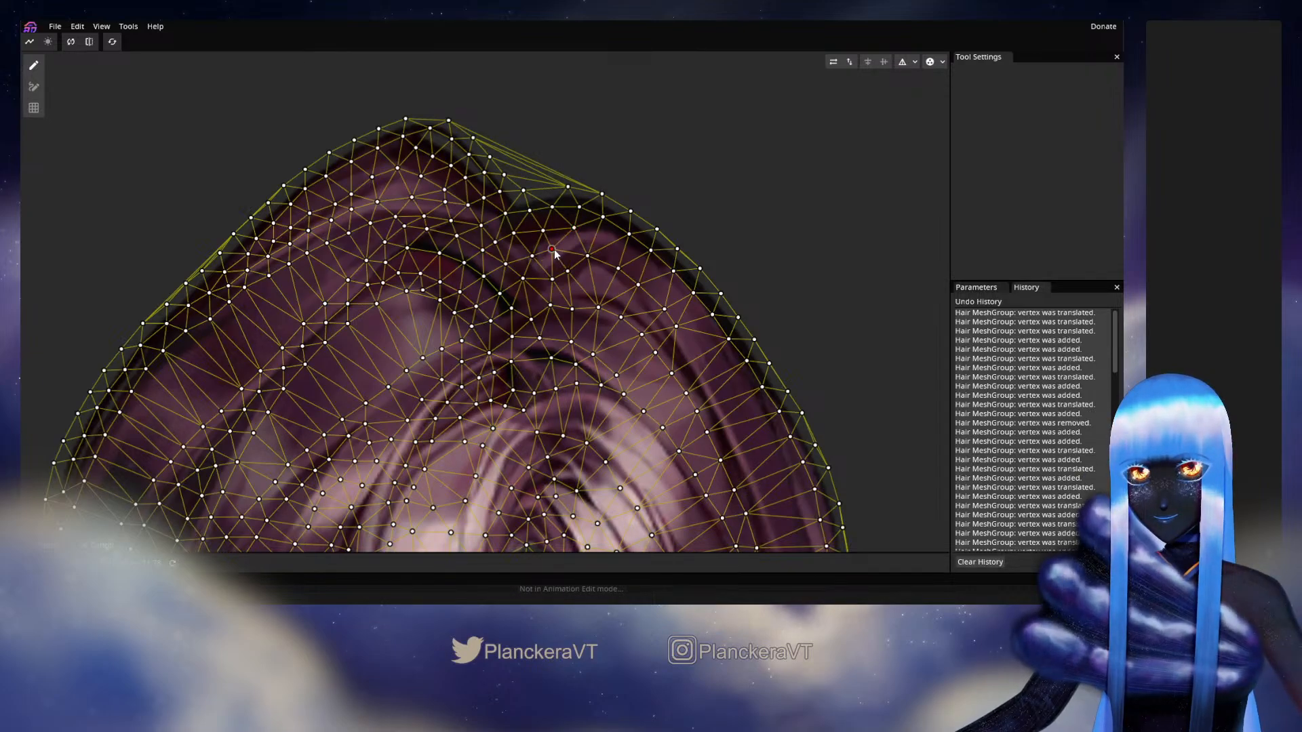
click(556, 252)
drag(556, 252, 567, 247)
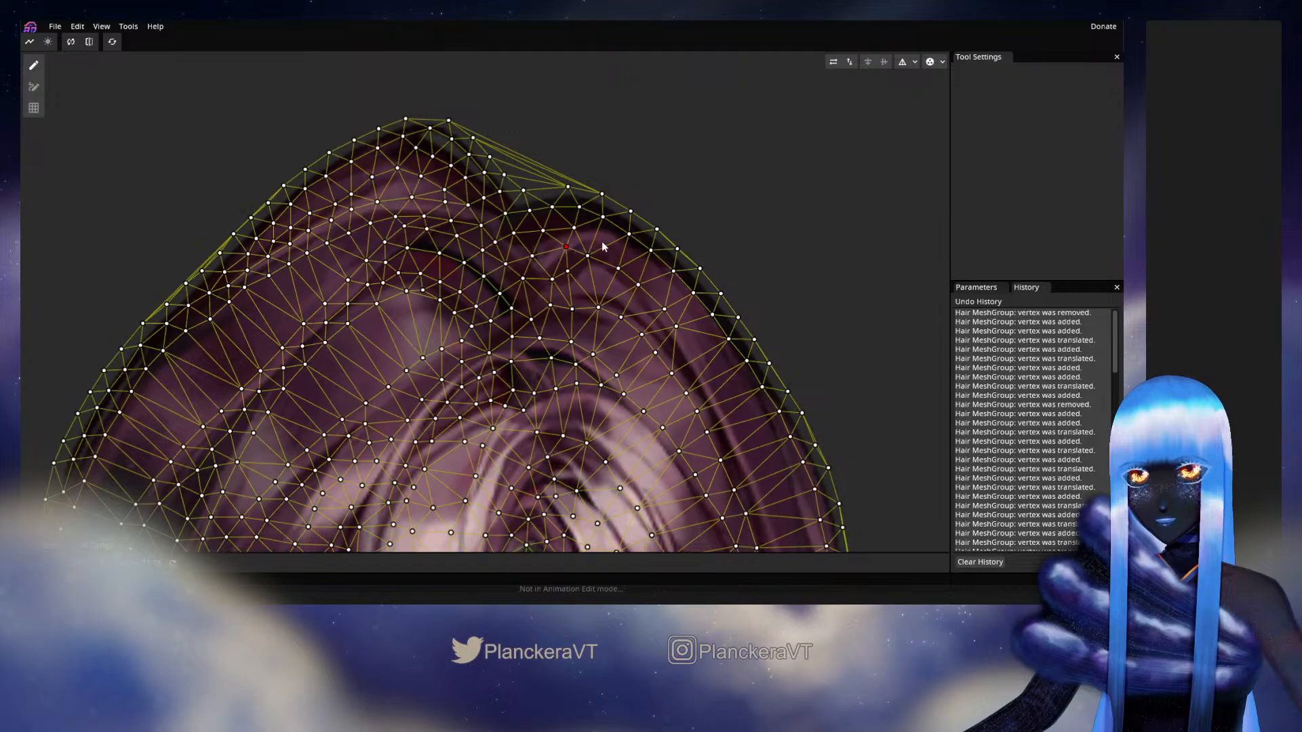
click(595, 236)
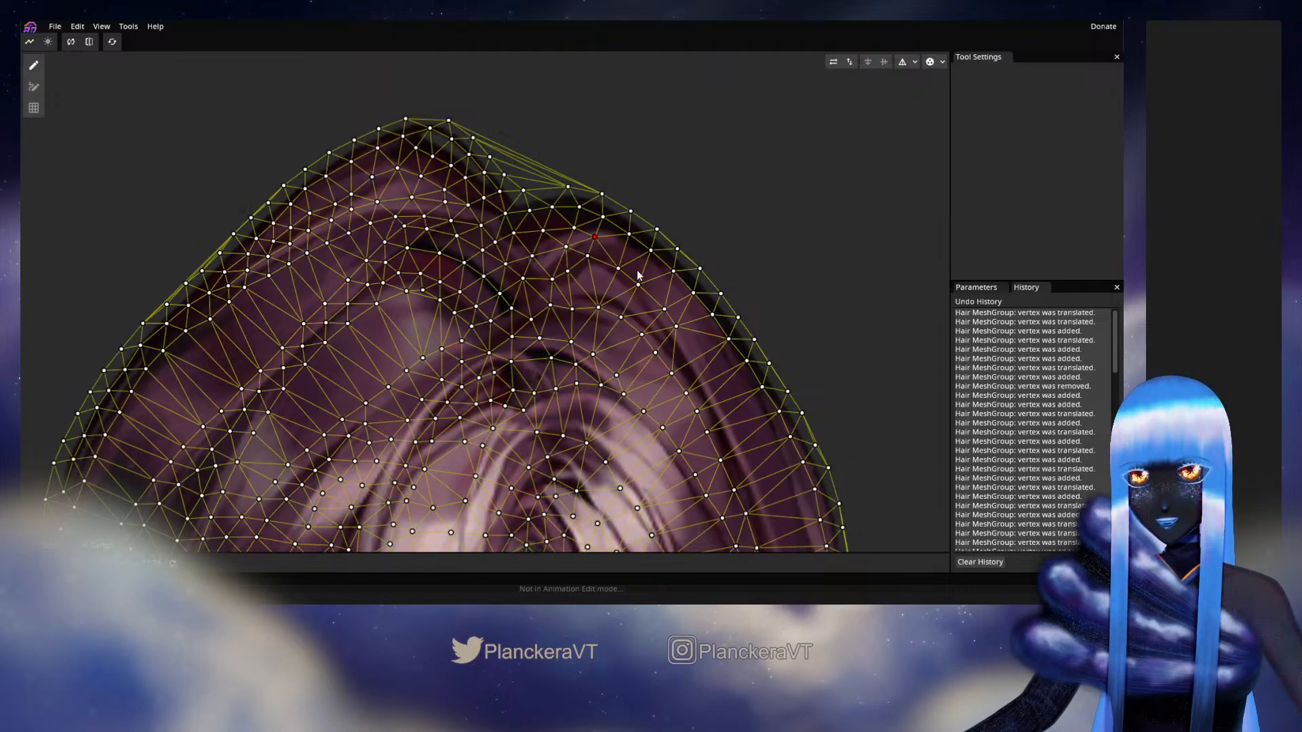
click(590, 286)
drag(590, 286, 589, 280)
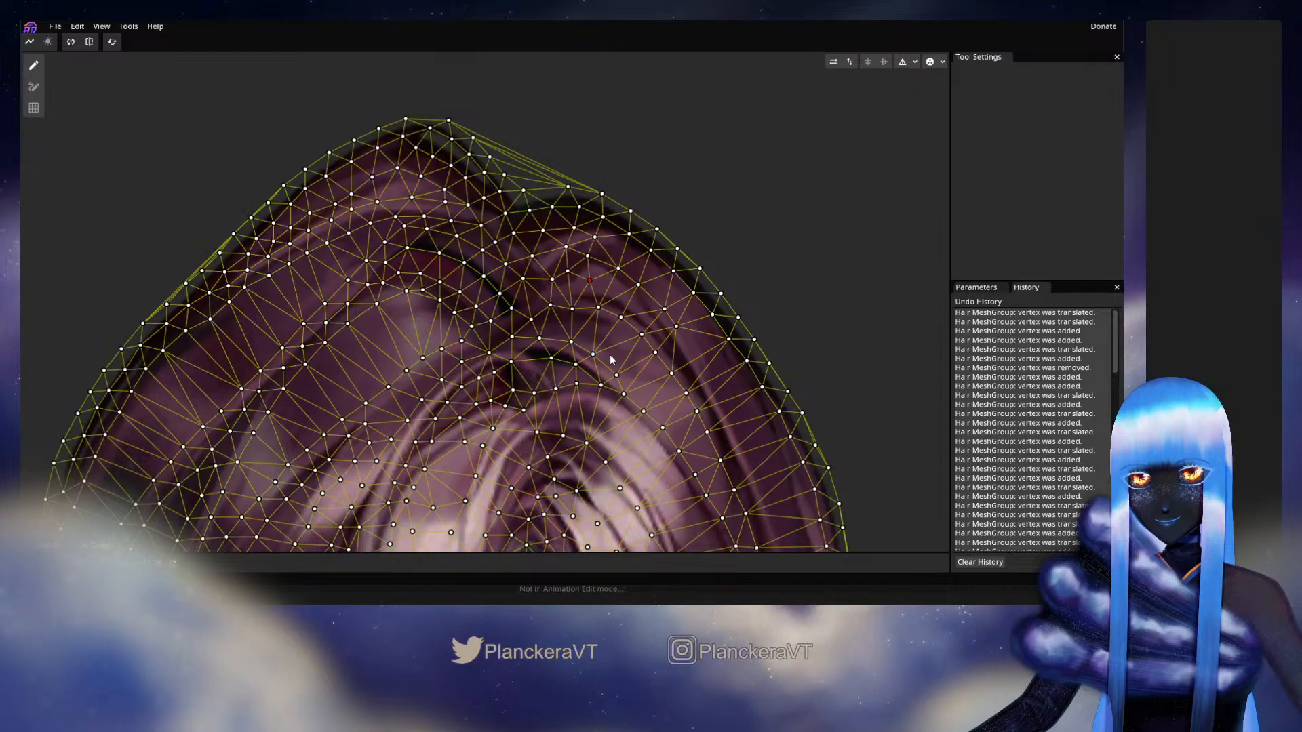
Step: Add a line of vertices along the arched strand from the parting above the gap to the start of the opposite bang's highlight
drag(612, 341, 587, 247)
double_click(527, 318)
drag(527, 317, 566, 310)
double_click(545, 313)
double_click(569, 311)
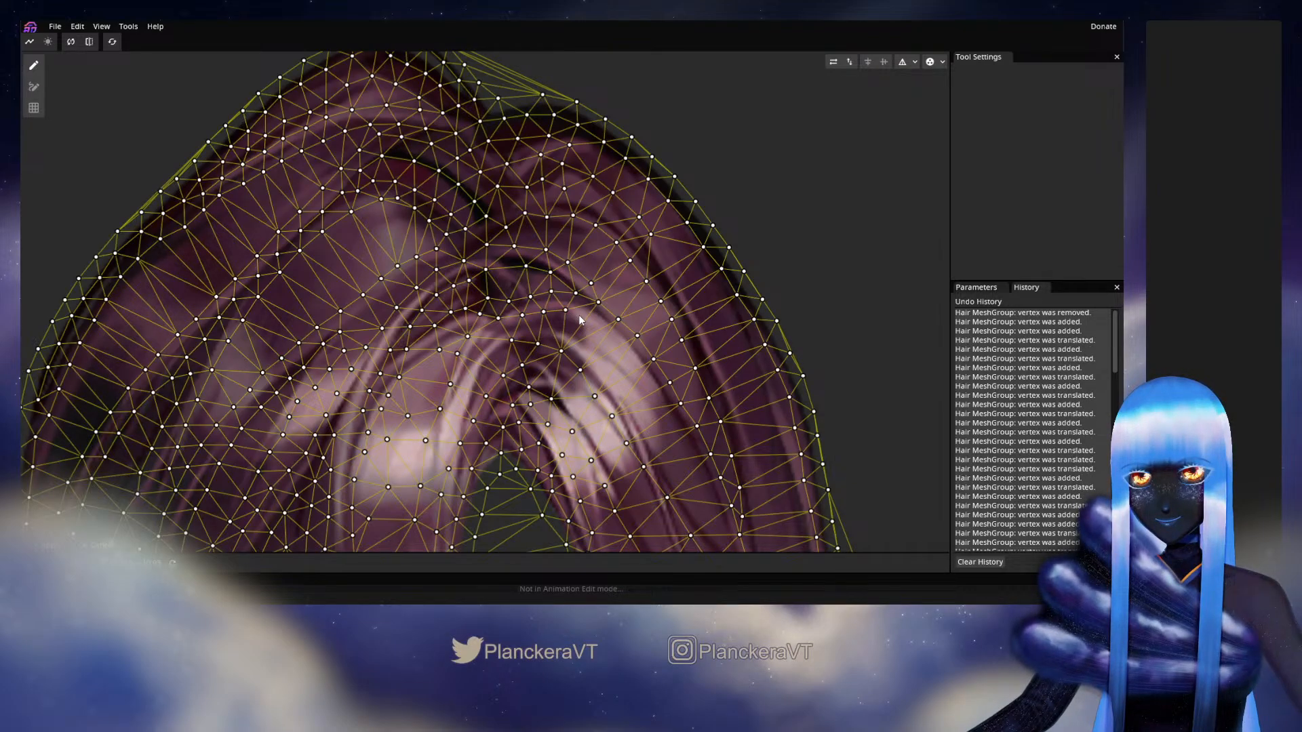
double_click(586, 316)
double_click(600, 328)
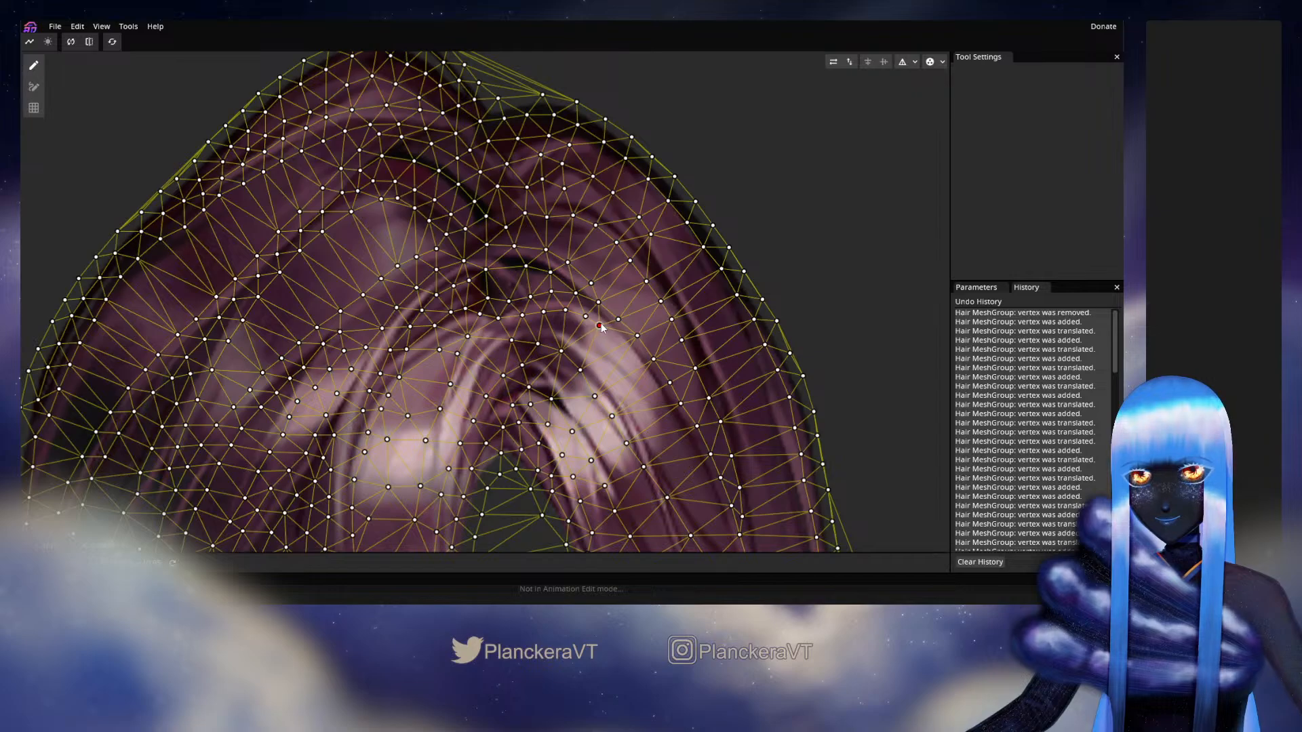
Step: Continue the vertex line down the outer side of the opposite bang's highlight, following the curve of the strand
double_click(617, 341)
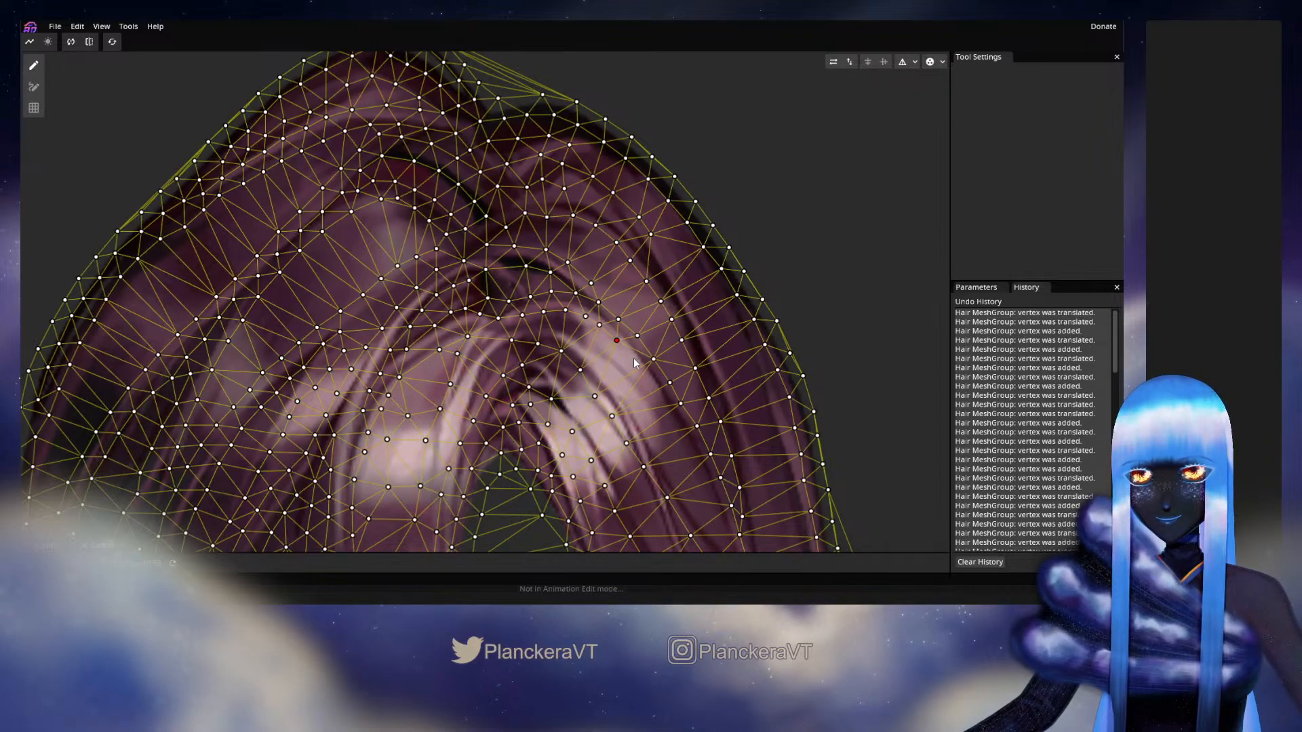
double_click(634, 358)
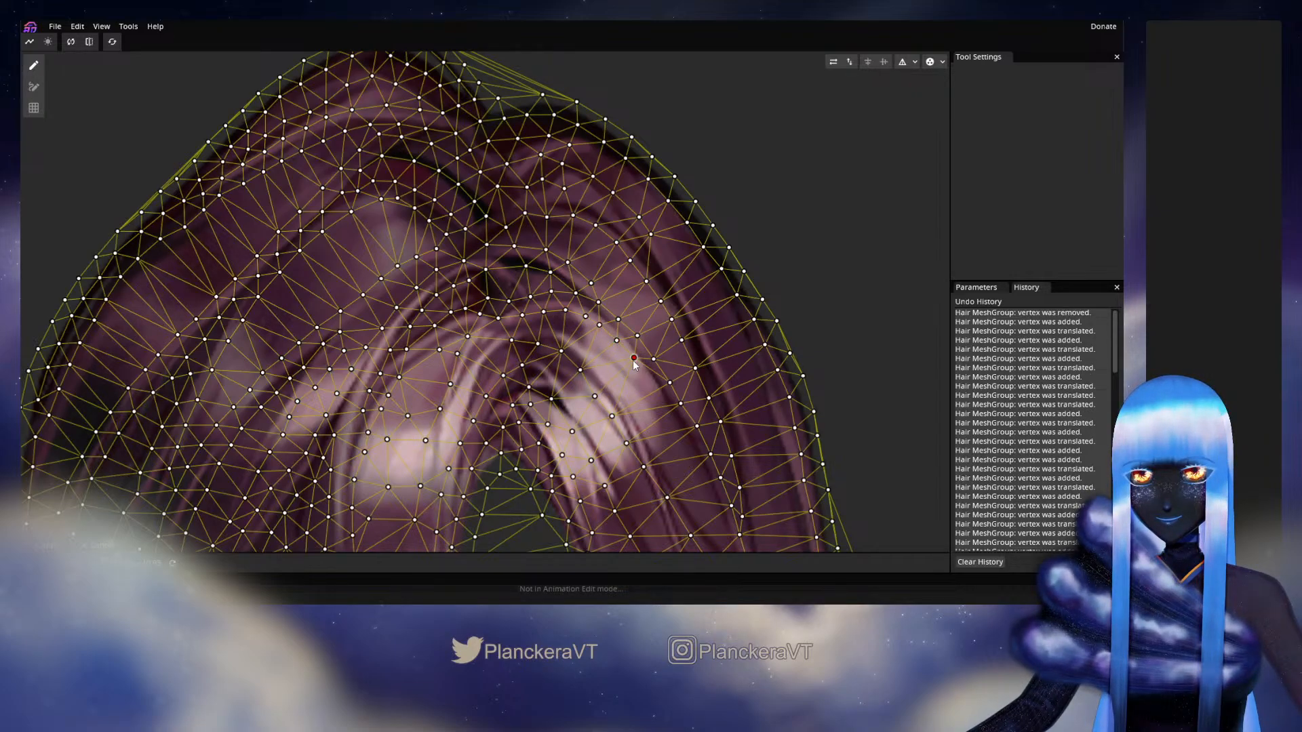
drag(634, 358, 631, 361)
double_click(647, 382)
double_click(656, 403)
Step: Extend the outer vertex line below the highlight, down the dark strands beside the long lock
drag(658, 408, 614, 317)
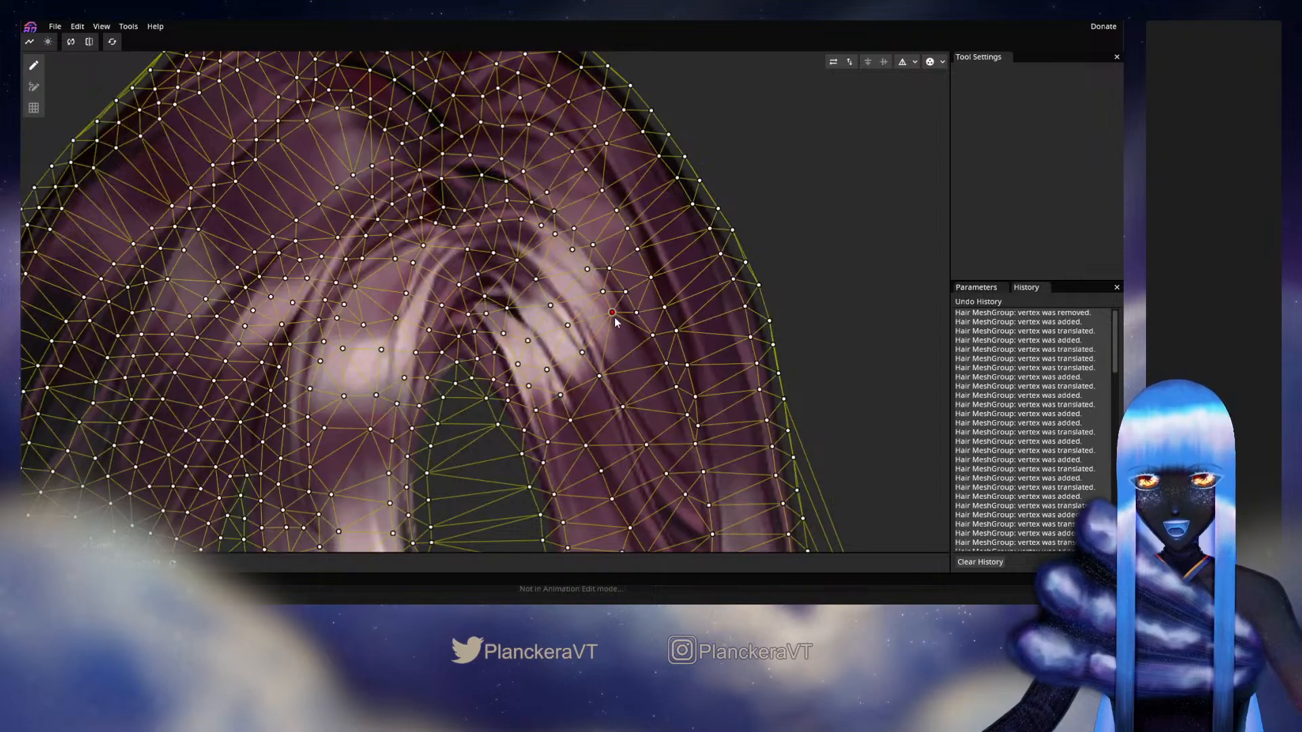
double_click(631, 334)
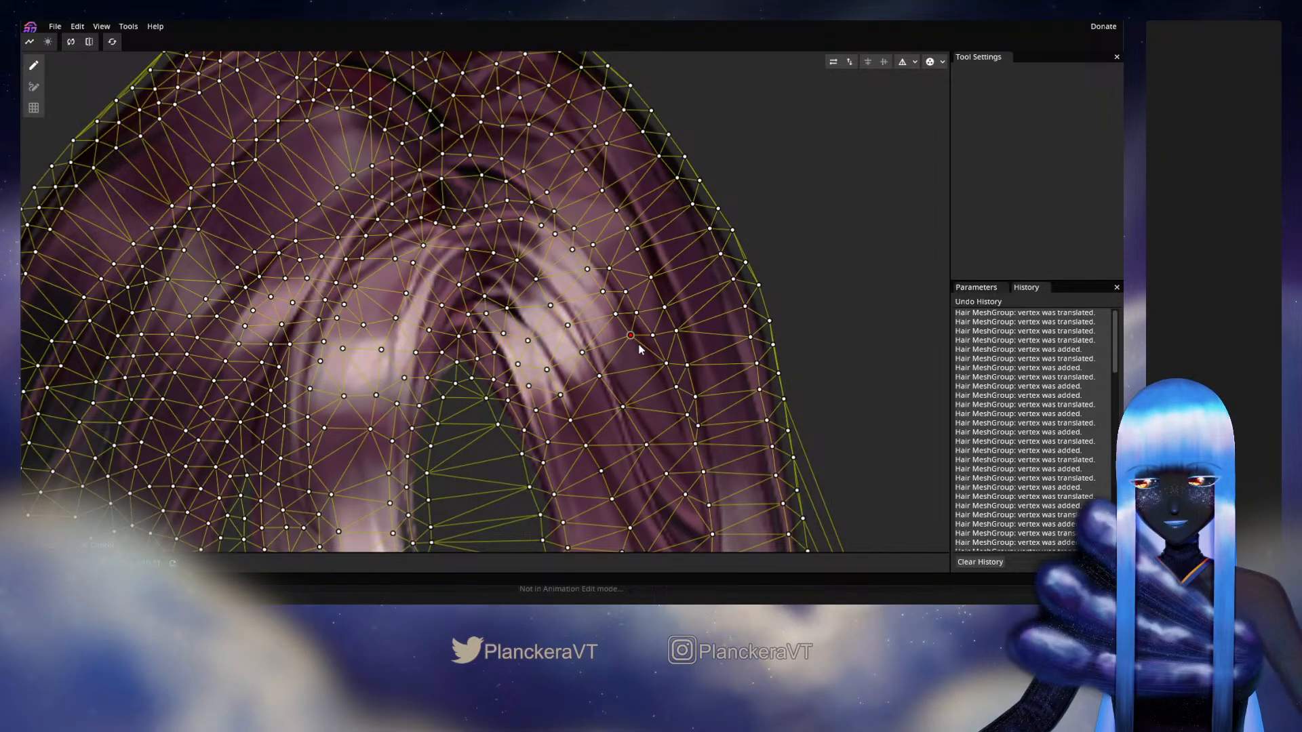
double_click(642, 357)
double_click(652, 378)
double_click(661, 398)
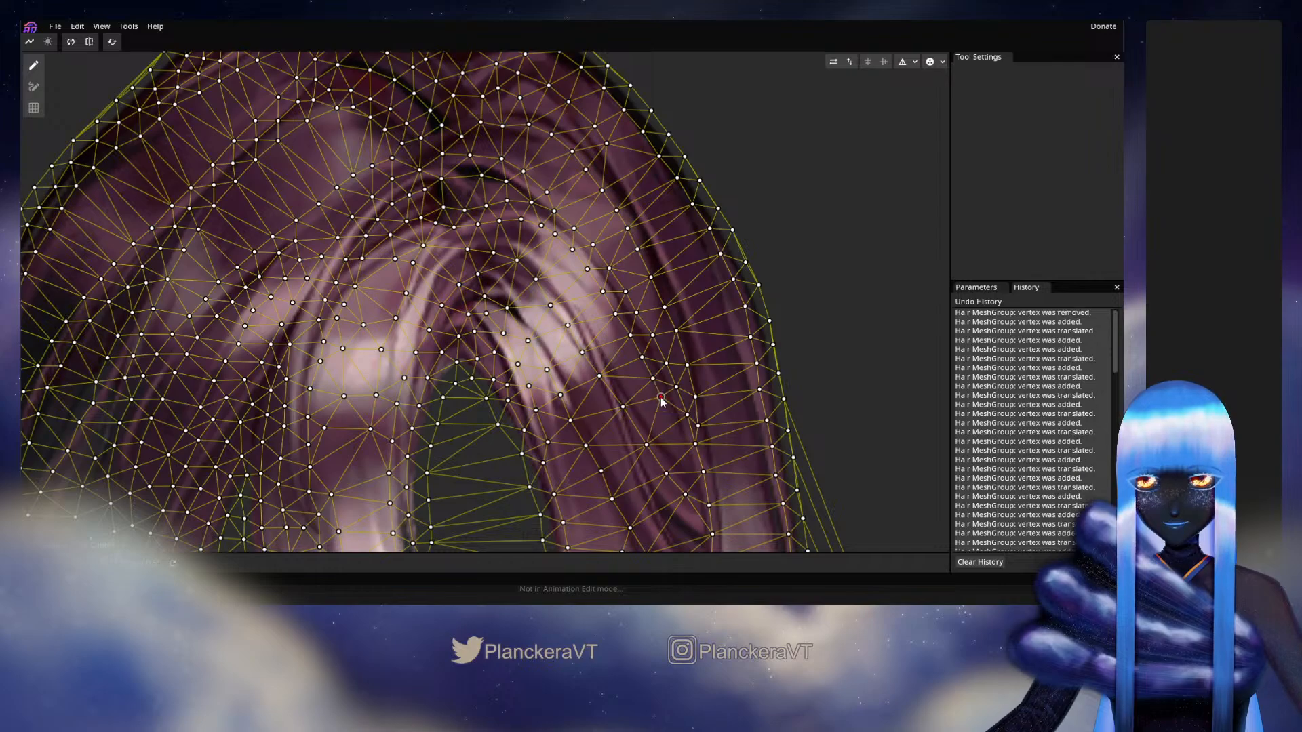
drag(670, 432, 649, 378)
double_click(654, 383)
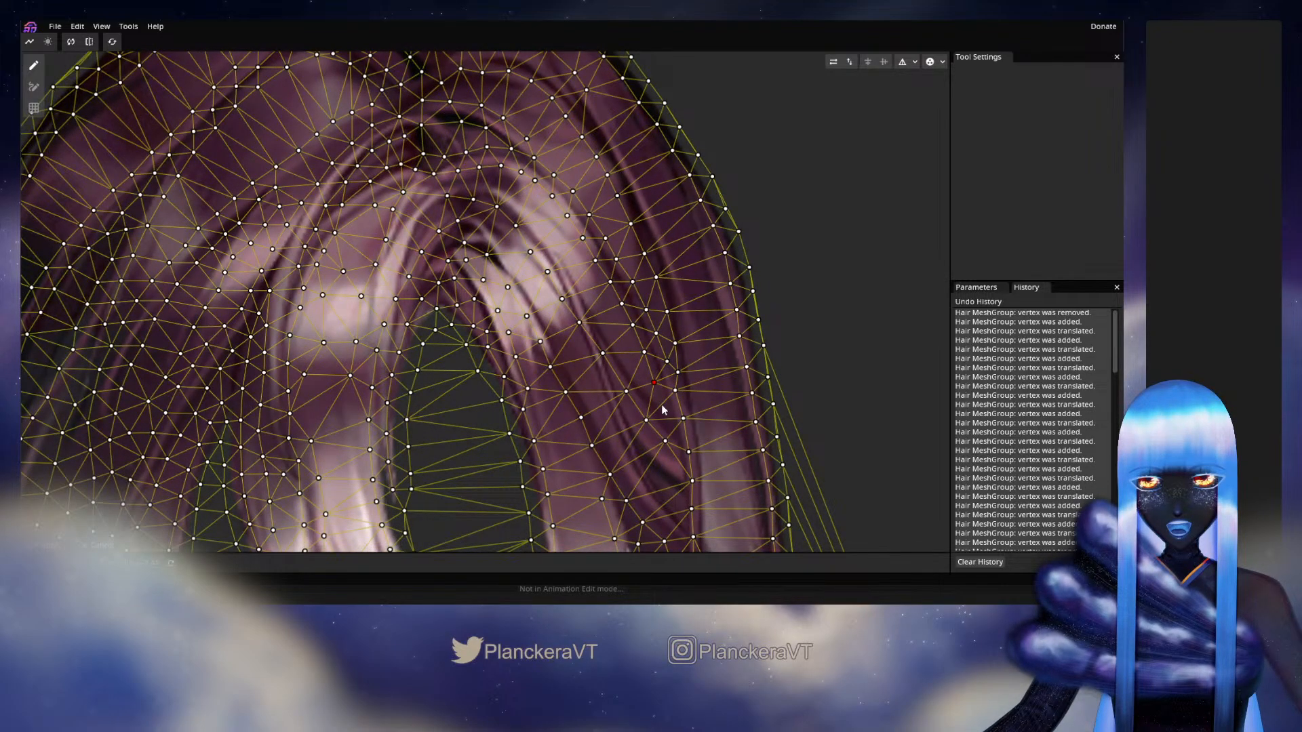
Step: Add a parallel vertex line through the middle of the same highlight and down into the dark strands below it
double_click(513, 187)
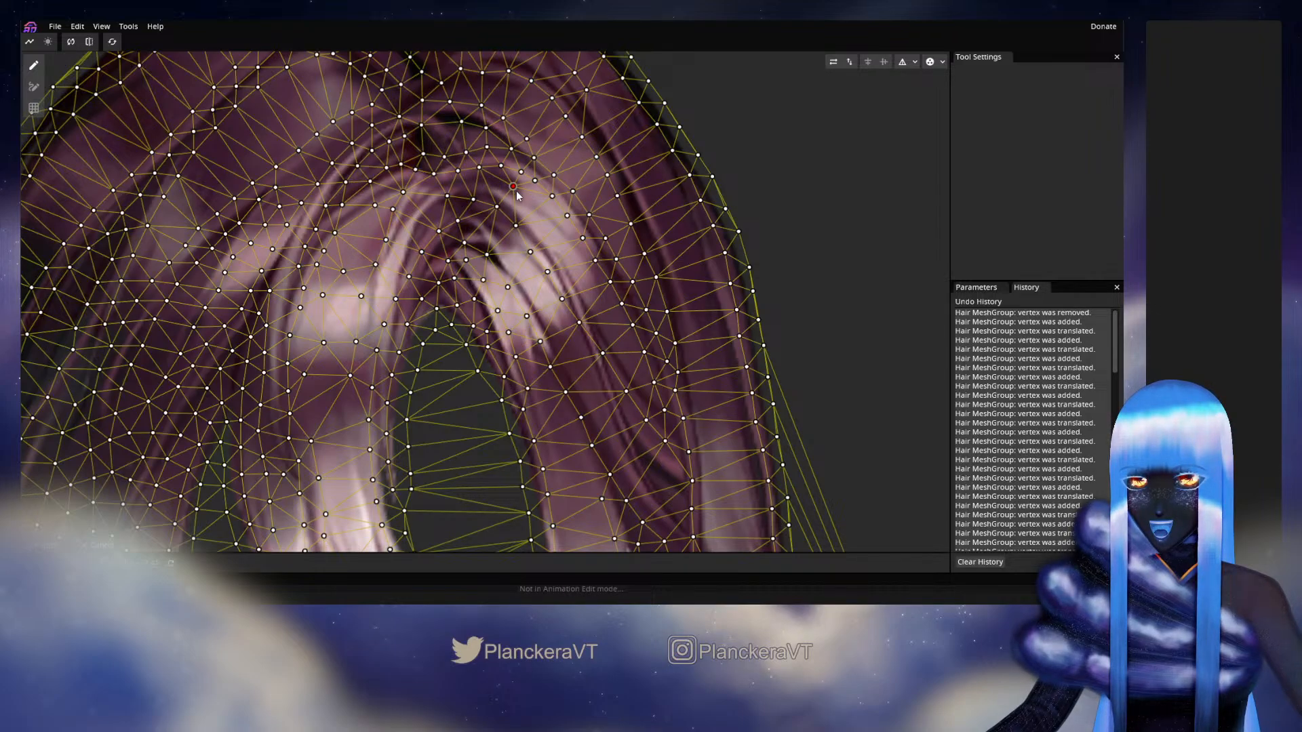
drag(516, 194, 576, 280)
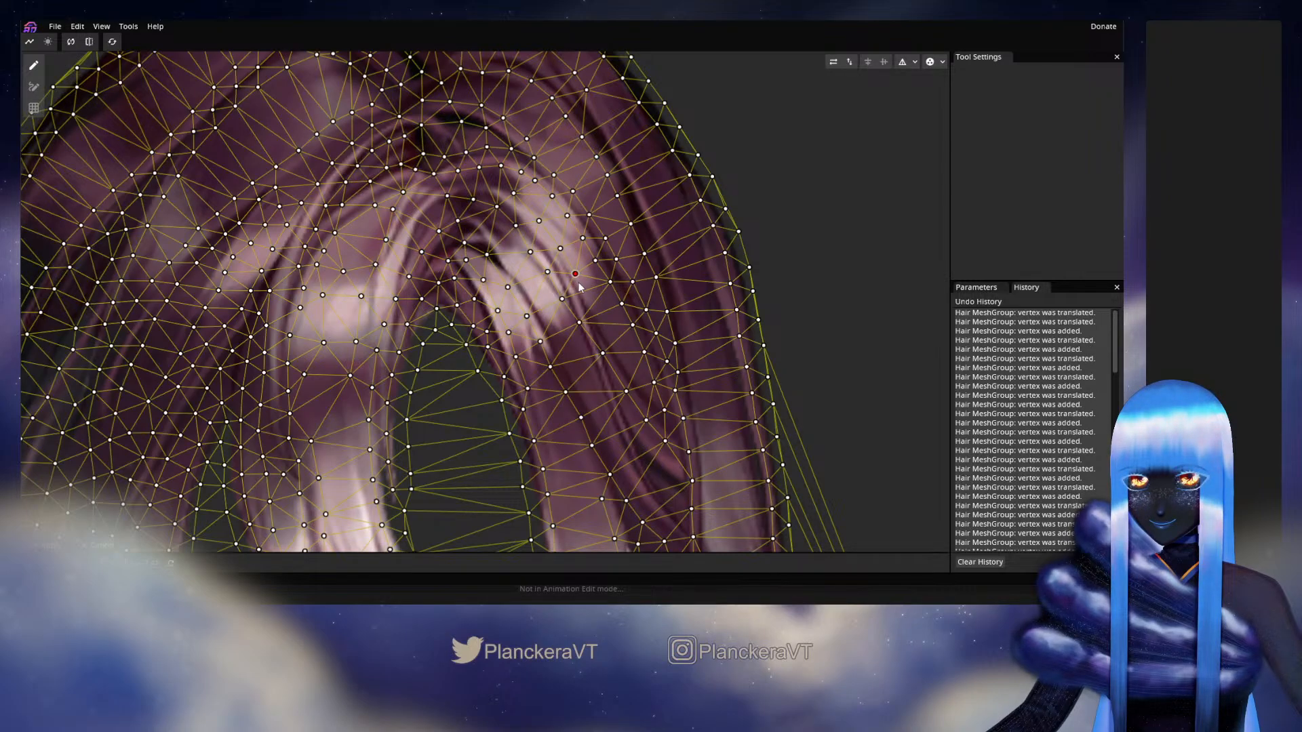
click(617, 350)
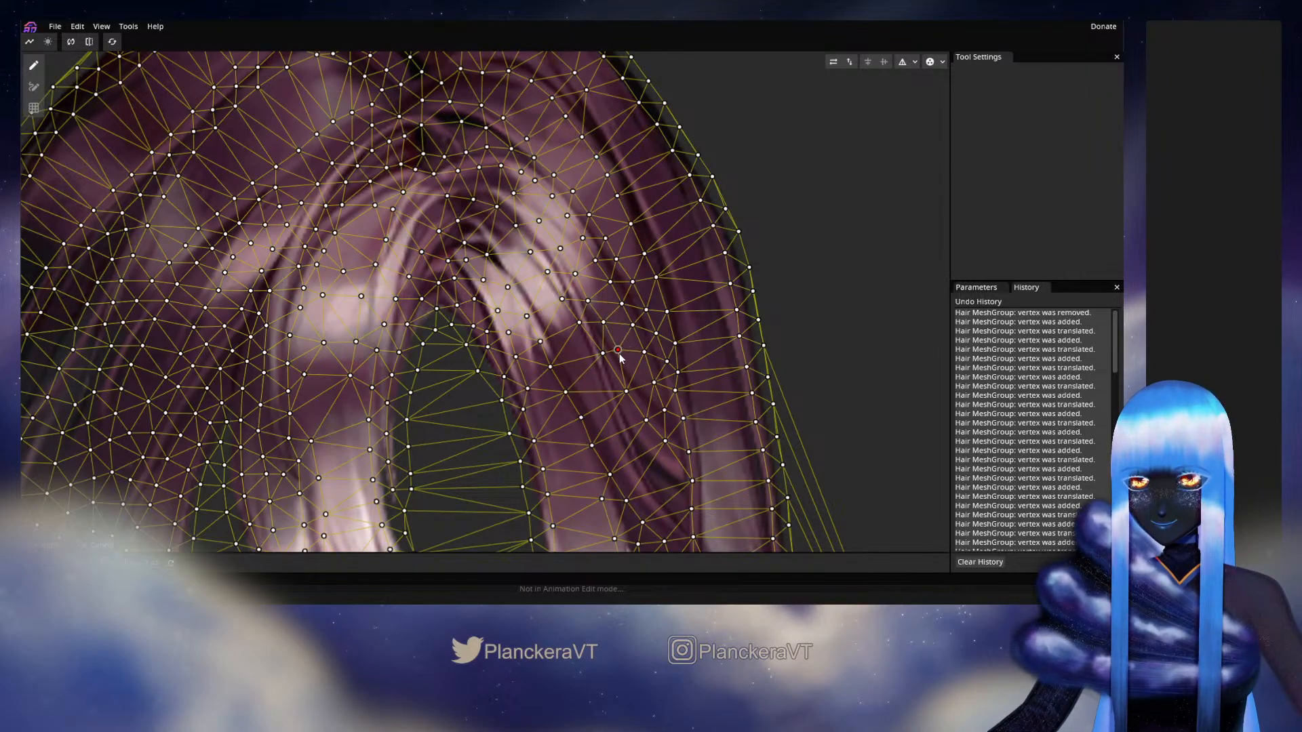
drag(619, 354, 589, 369)
Step: Add another vertex line along the highlight's inner strands to its lower end, and save the model file
double_click(527, 269)
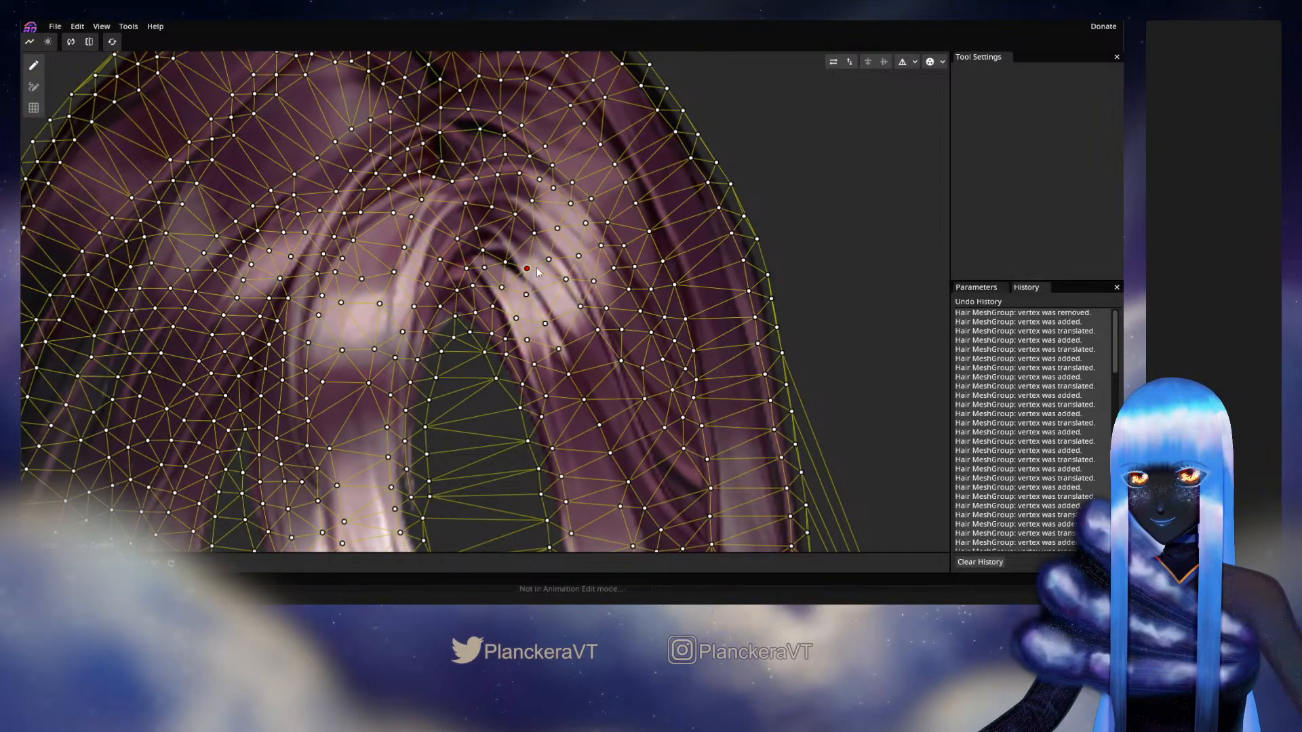
drag(526, 269, 528, 265)
double_click(553, 295)
key(ctrl+s)
double_click(564, 326)
drag(564, 326, 566, 327)
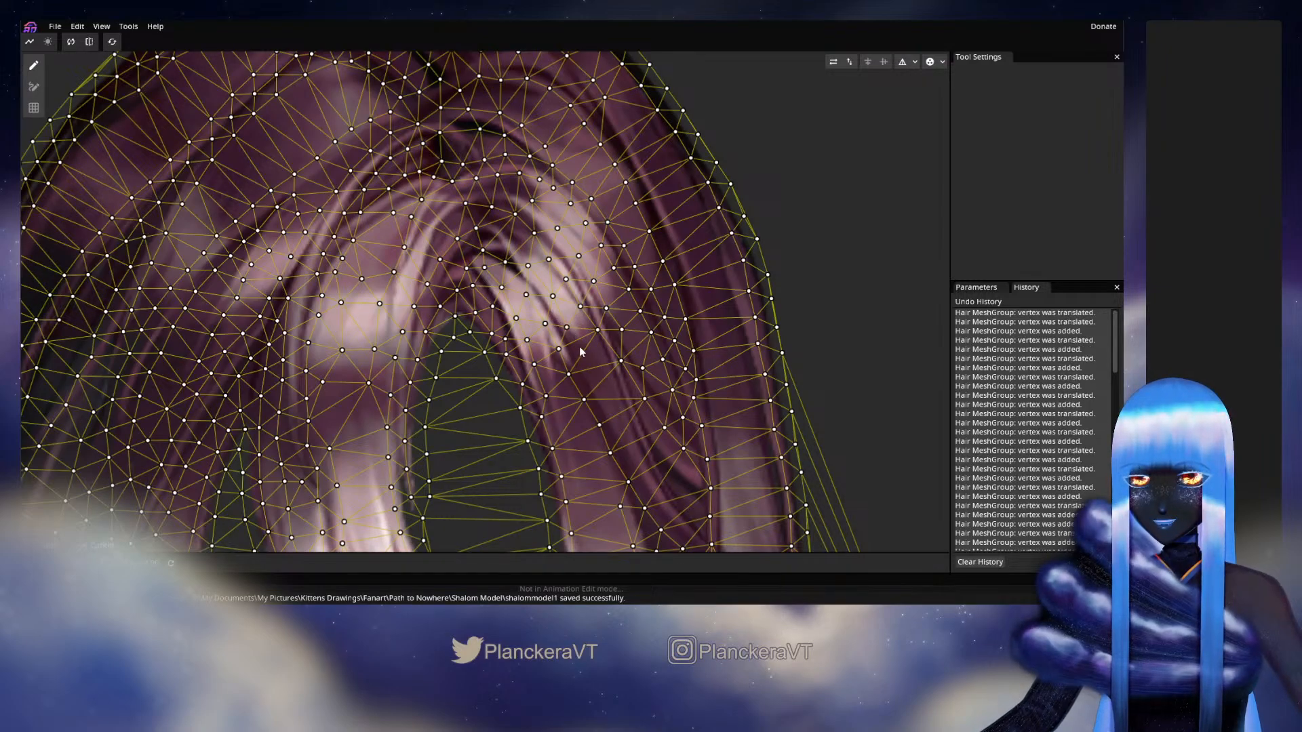
double_click(580, 348)
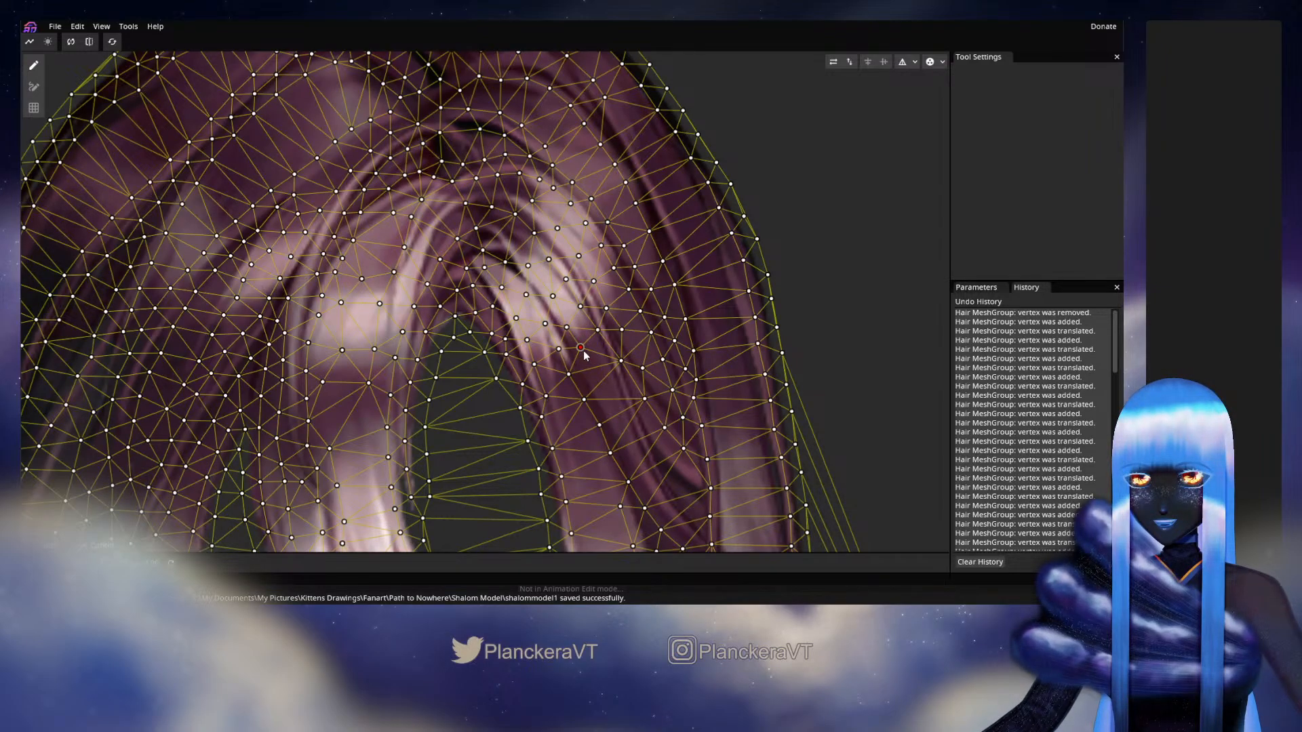
Step: Continue the inner vertex line below the highlight, along the dark strand toward the point where the long lock splits
scroll(584, 354, up, 2)
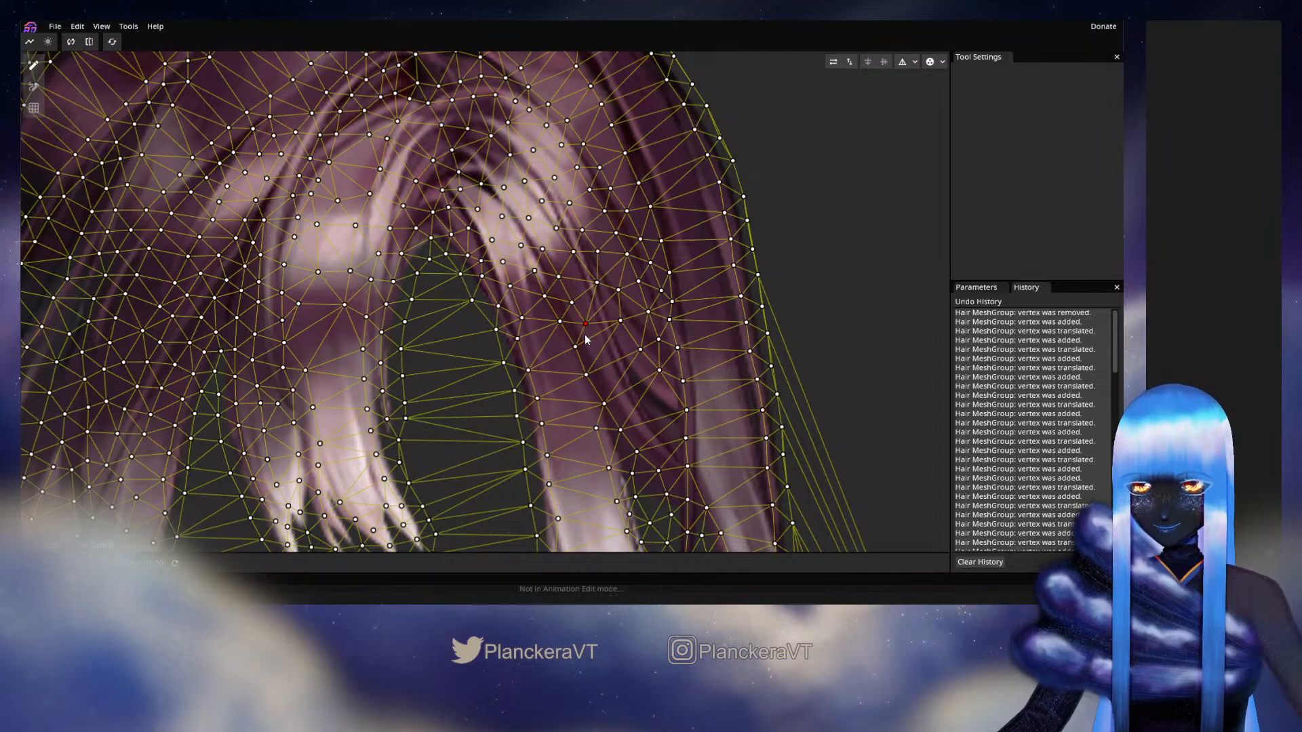
double_click(597, 351)
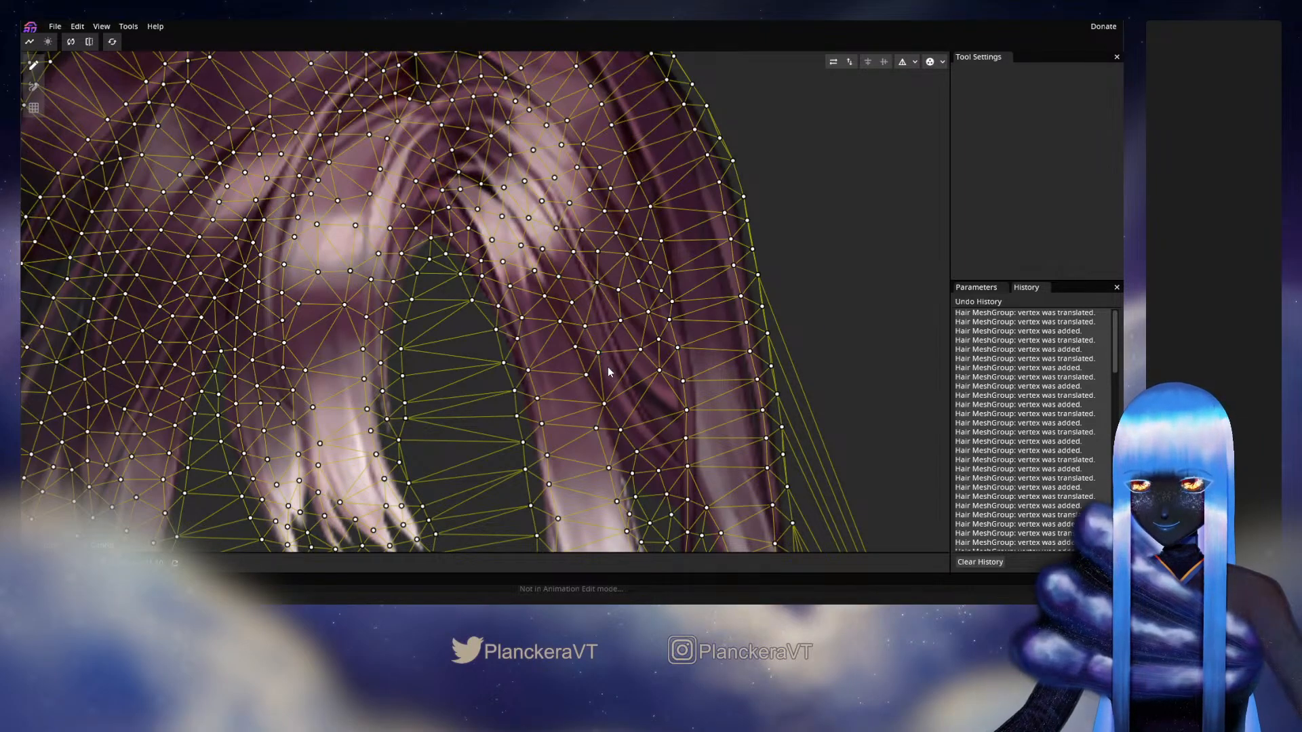
double_click(610, 378)
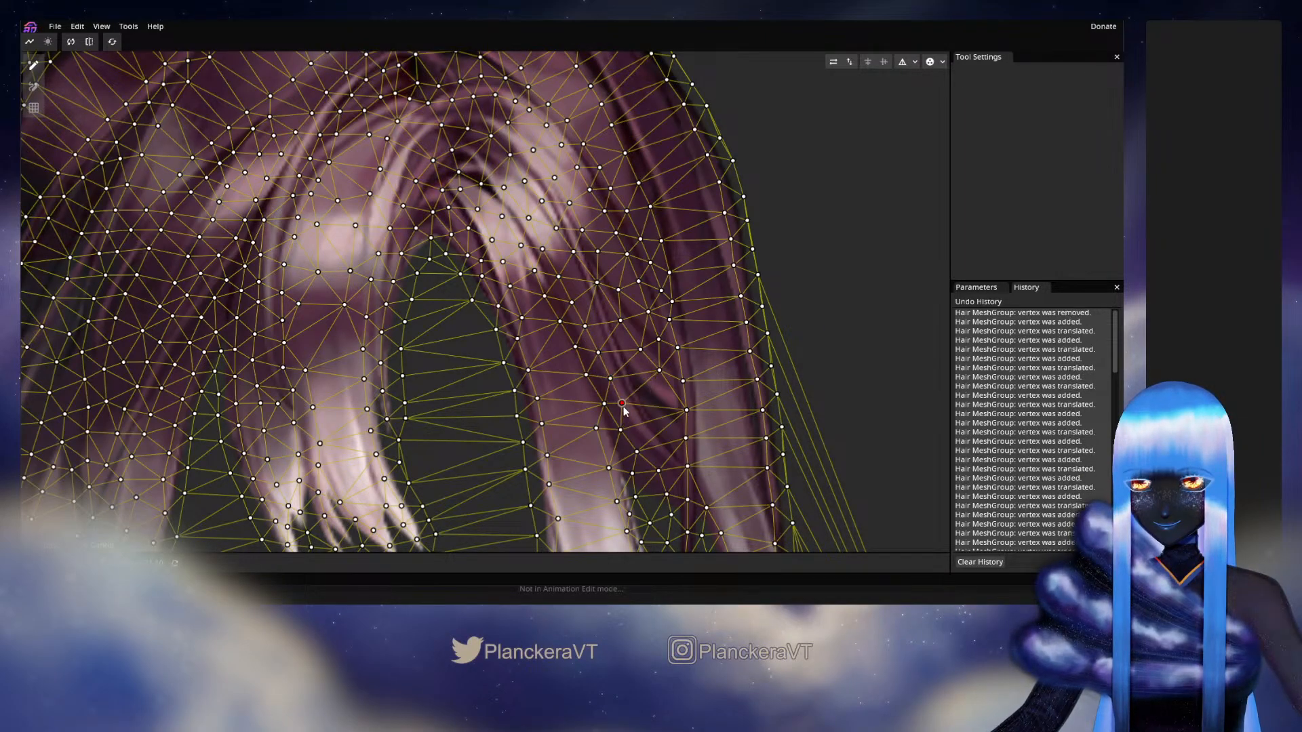
double_click(627, 408)
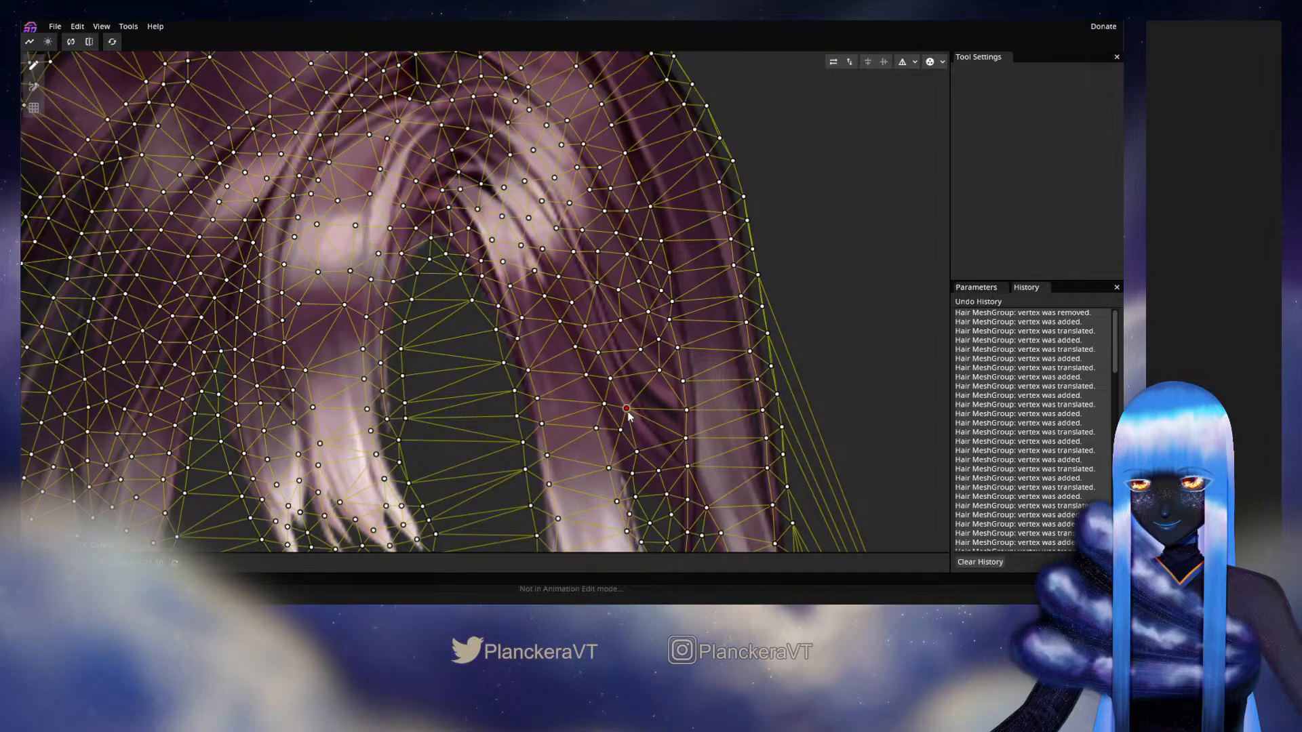
drag(626, 409, 642, 429)
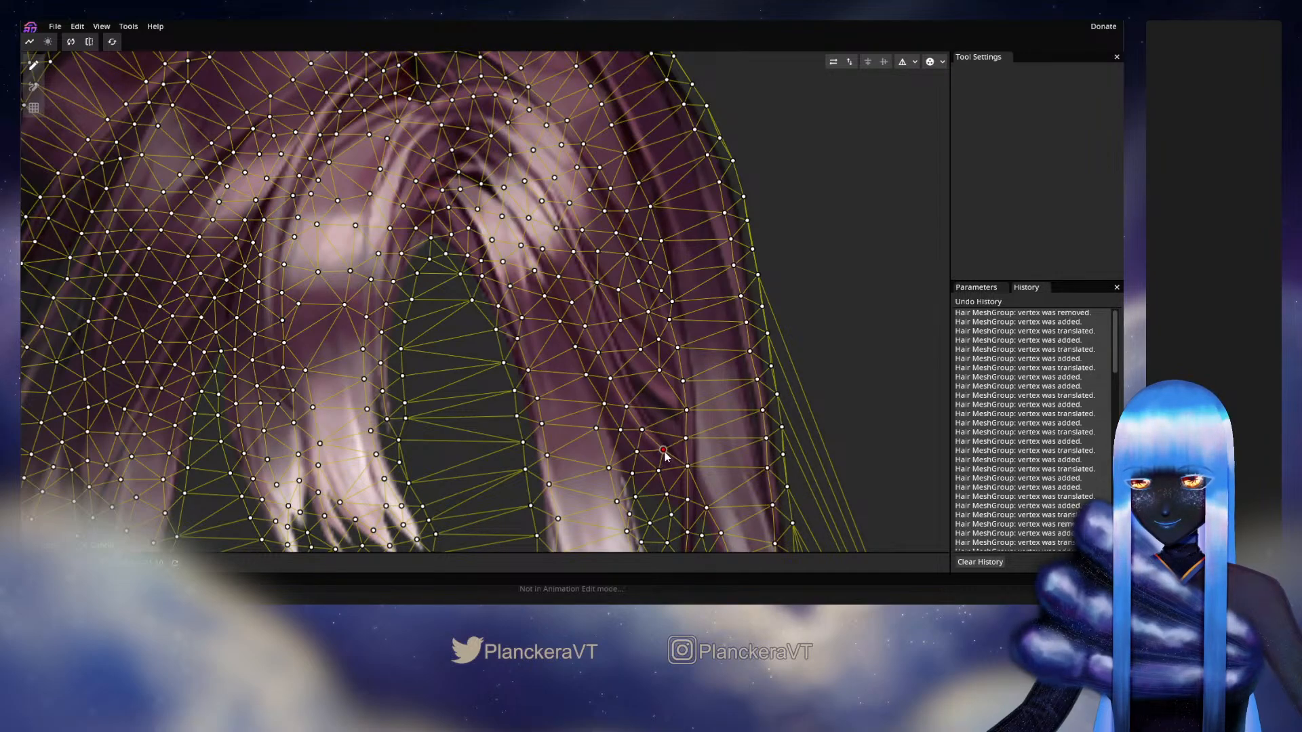
Step: Add a line of vertices up the inner strand of the pale long lock, starting at the point where it splits
scroll(663, 452, down, 3)
scroll(481, 274, down, 5)
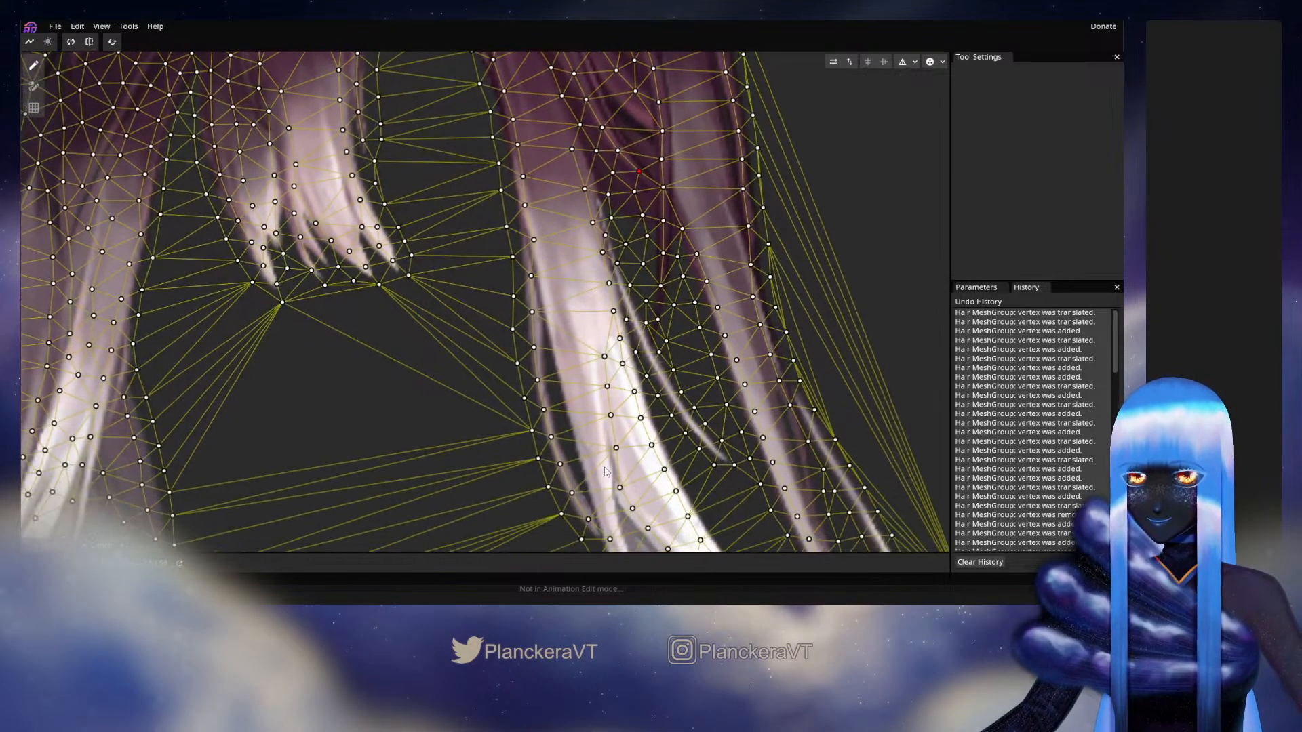
scroll(575, 327, down, 5)
scroll(574, 327, up, 5)
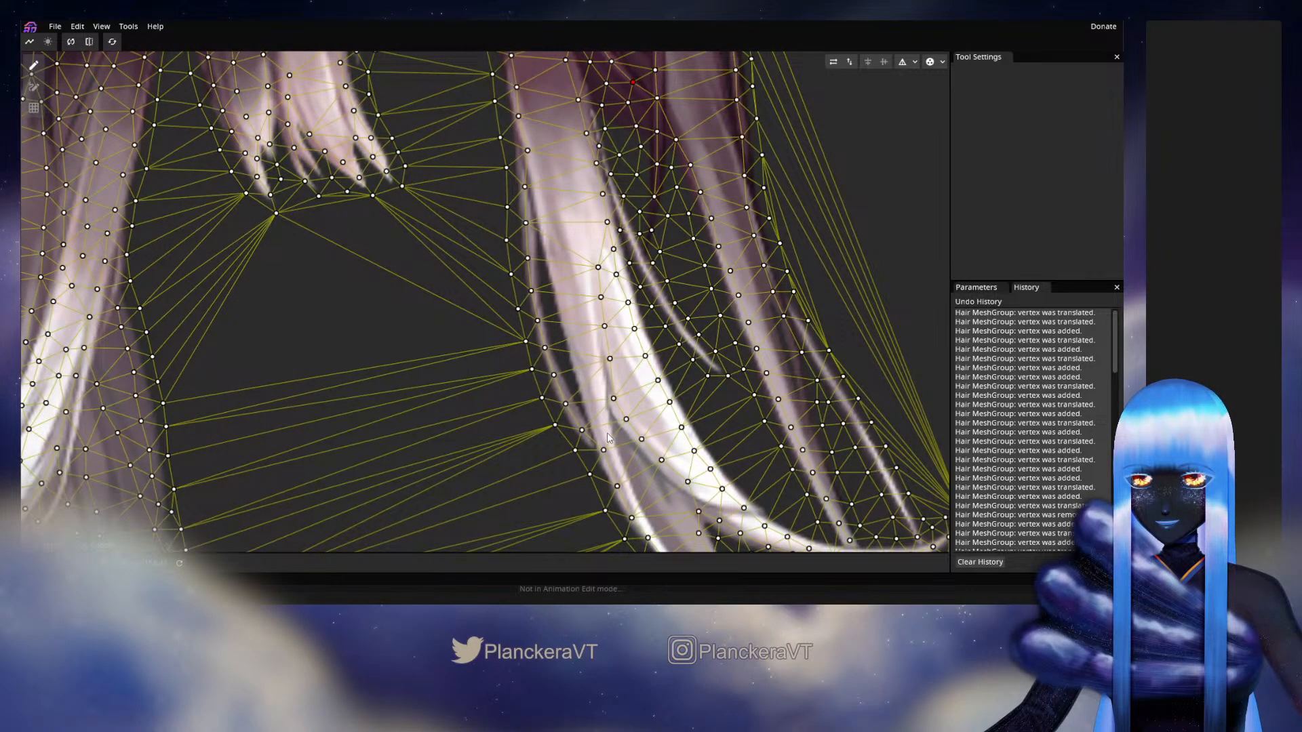
click(587, 400)
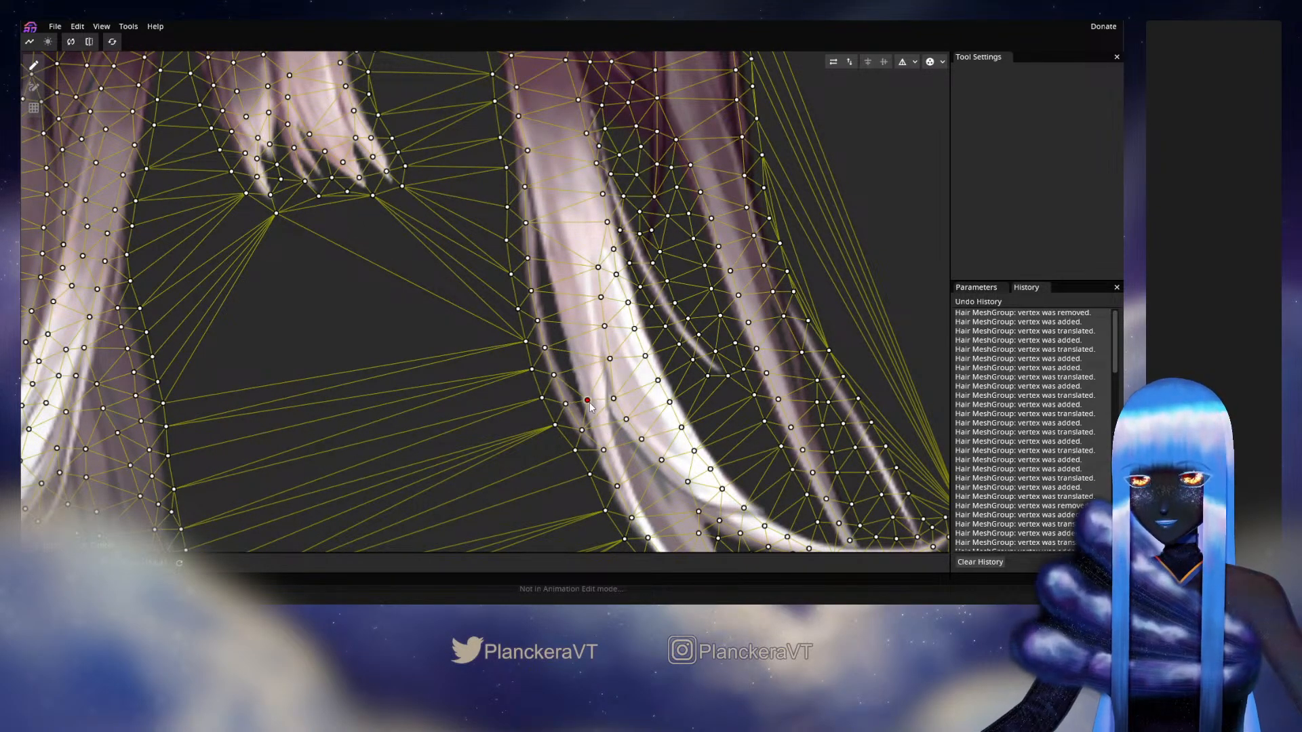
drag(589, 403, 581, 377)
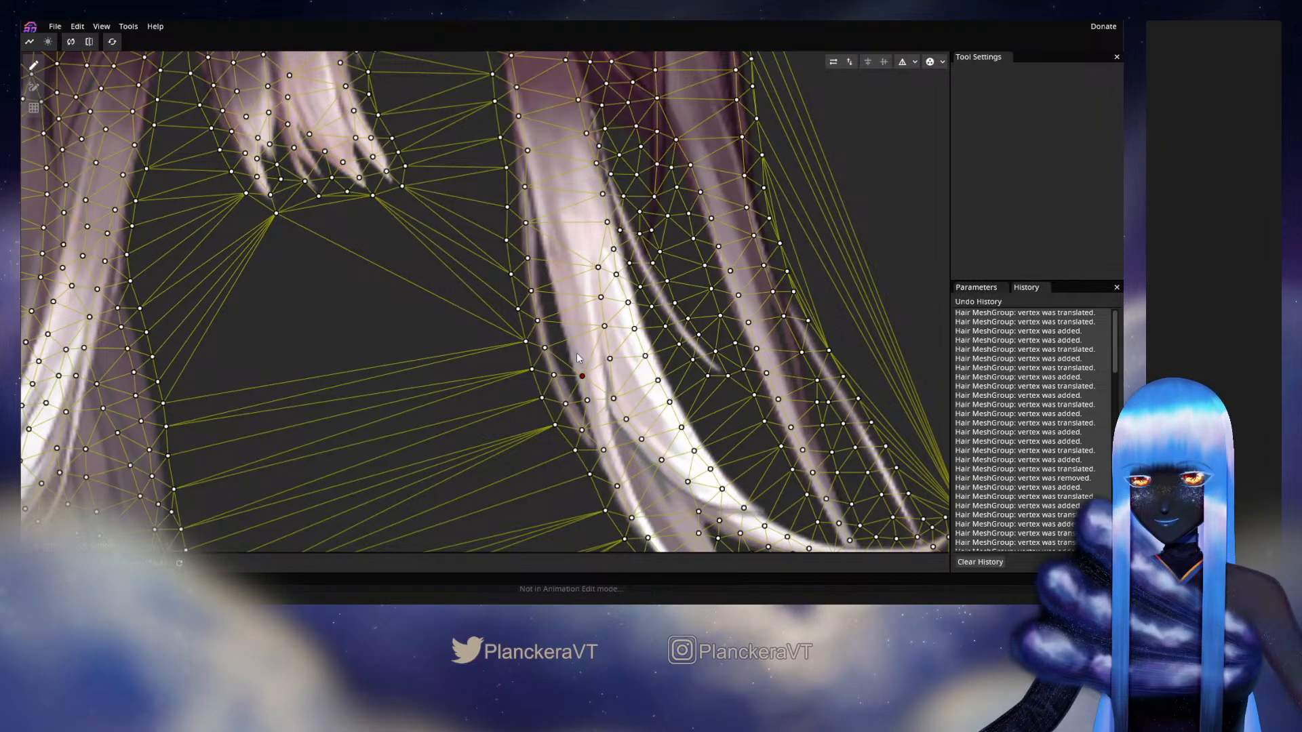
click(576, 349)
click(569, 325)
click(562, 296)
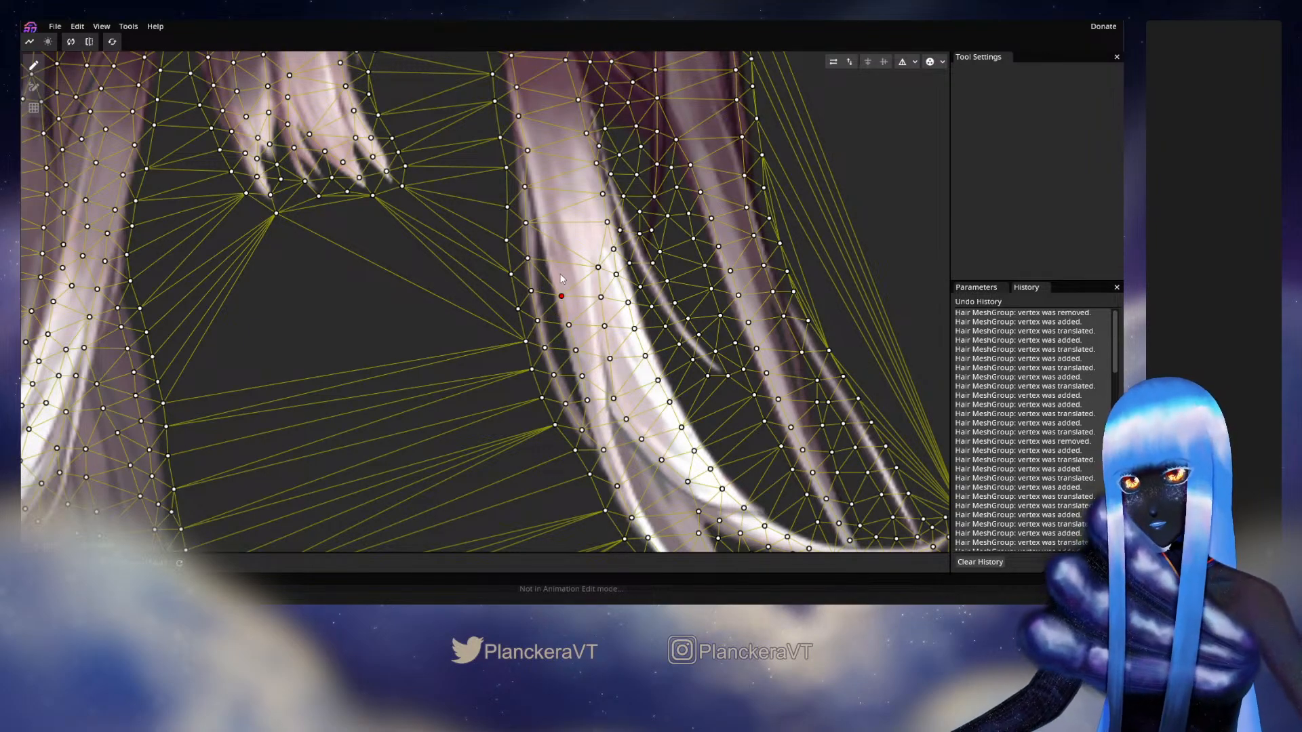
click(556, 272)
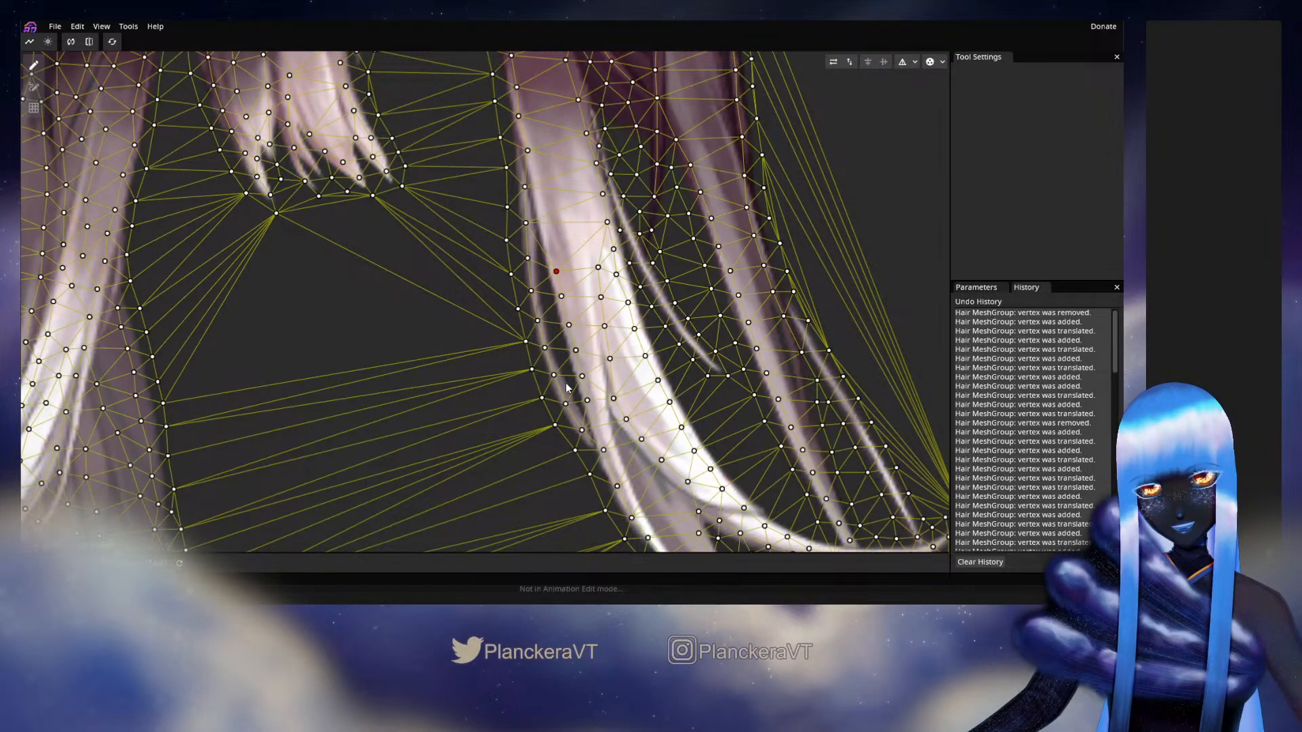
Step: Continue the inner vertex line to the top of the lock's highlight, removing a misplaced vertex on the way
drag(551, 237, 577, 322)
click(573, 296)
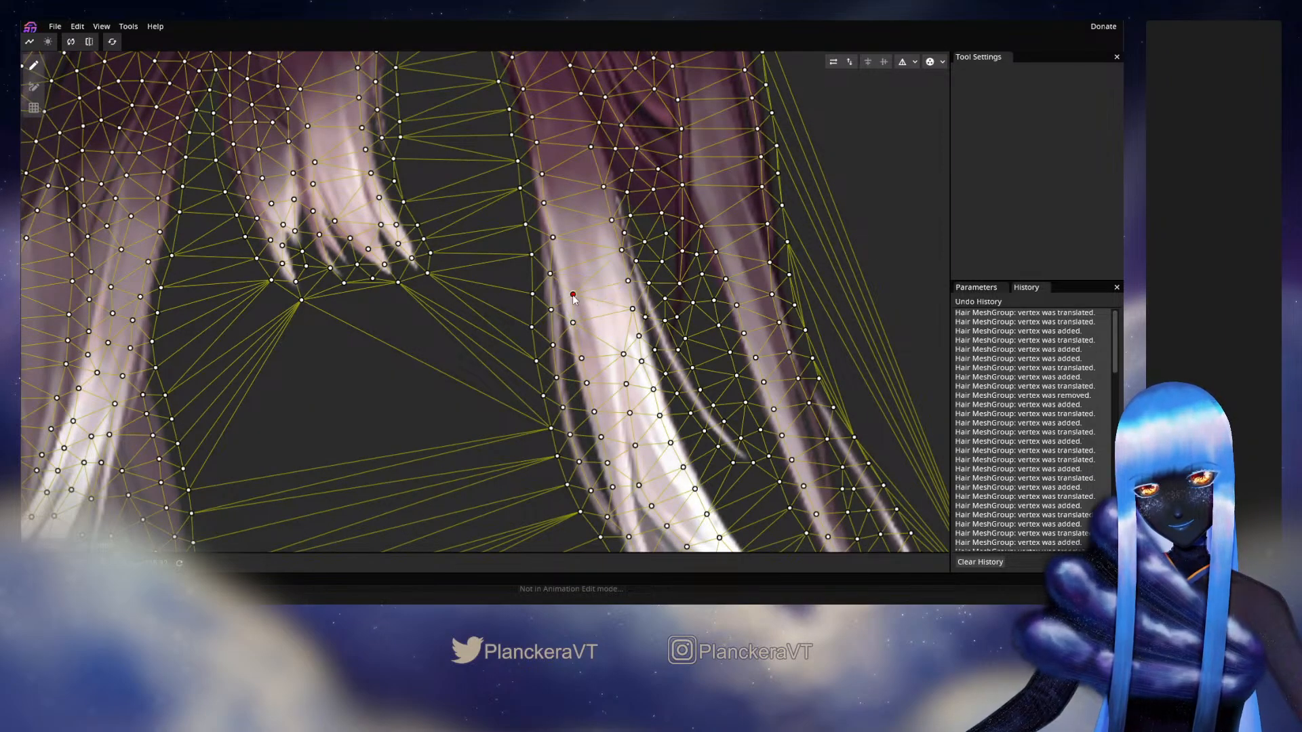
right_click(572, 296)
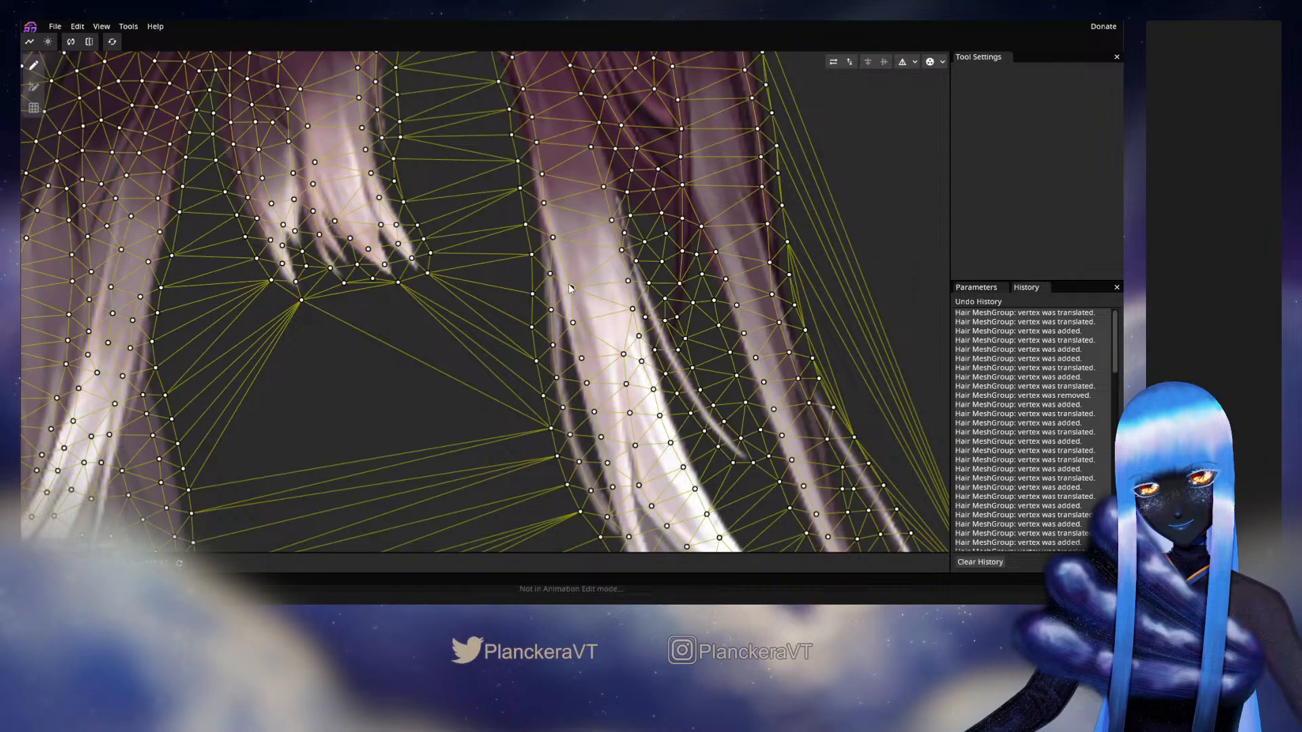
drag(569, 288, 590, 353)
click(591, 353)
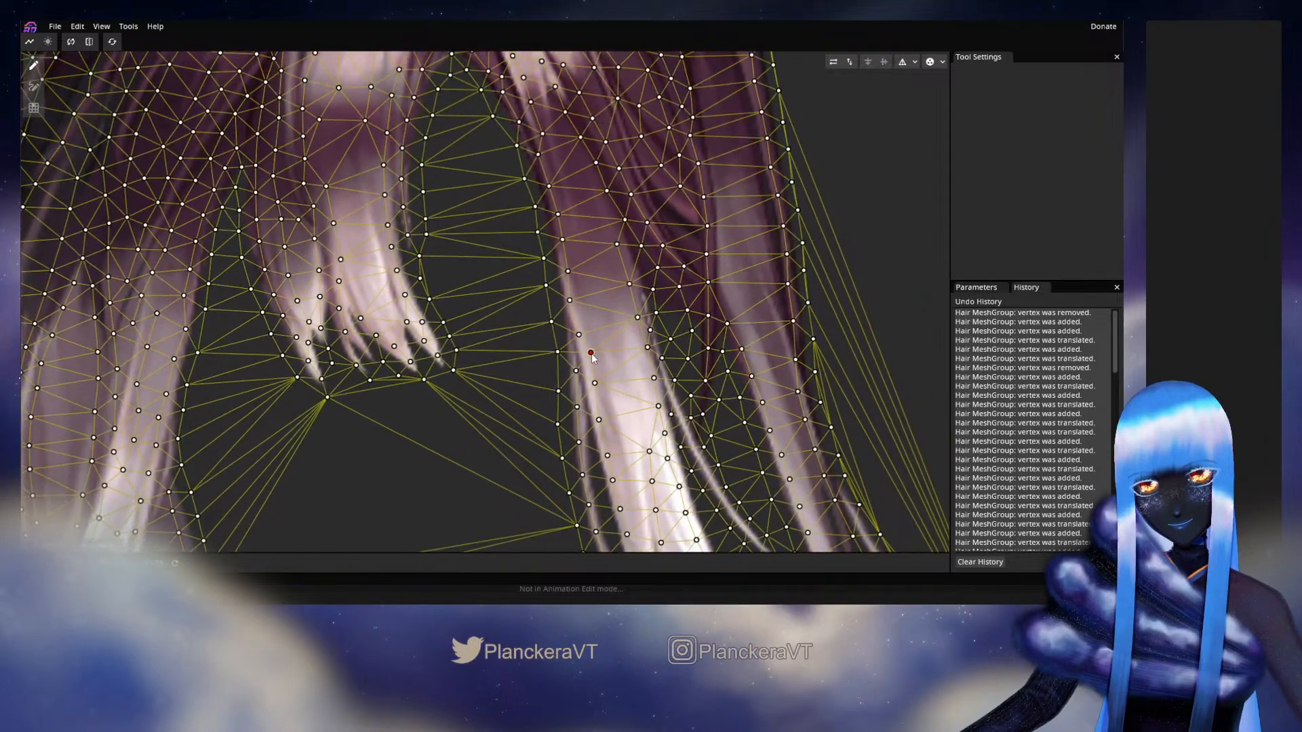
click(590, 316)
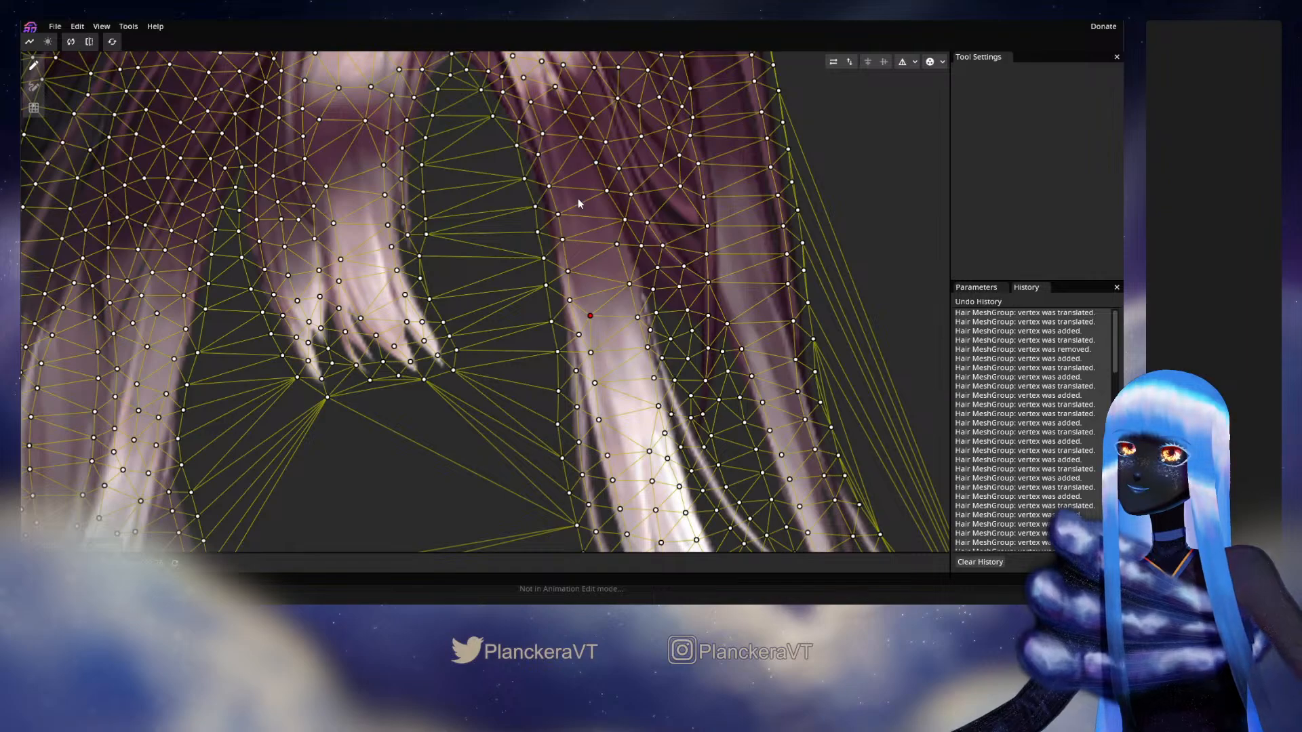
Step: Fill the middle of the lock's highlight with vertices between its inner and outer vertex lines
drag(577, 198, 548, 122)
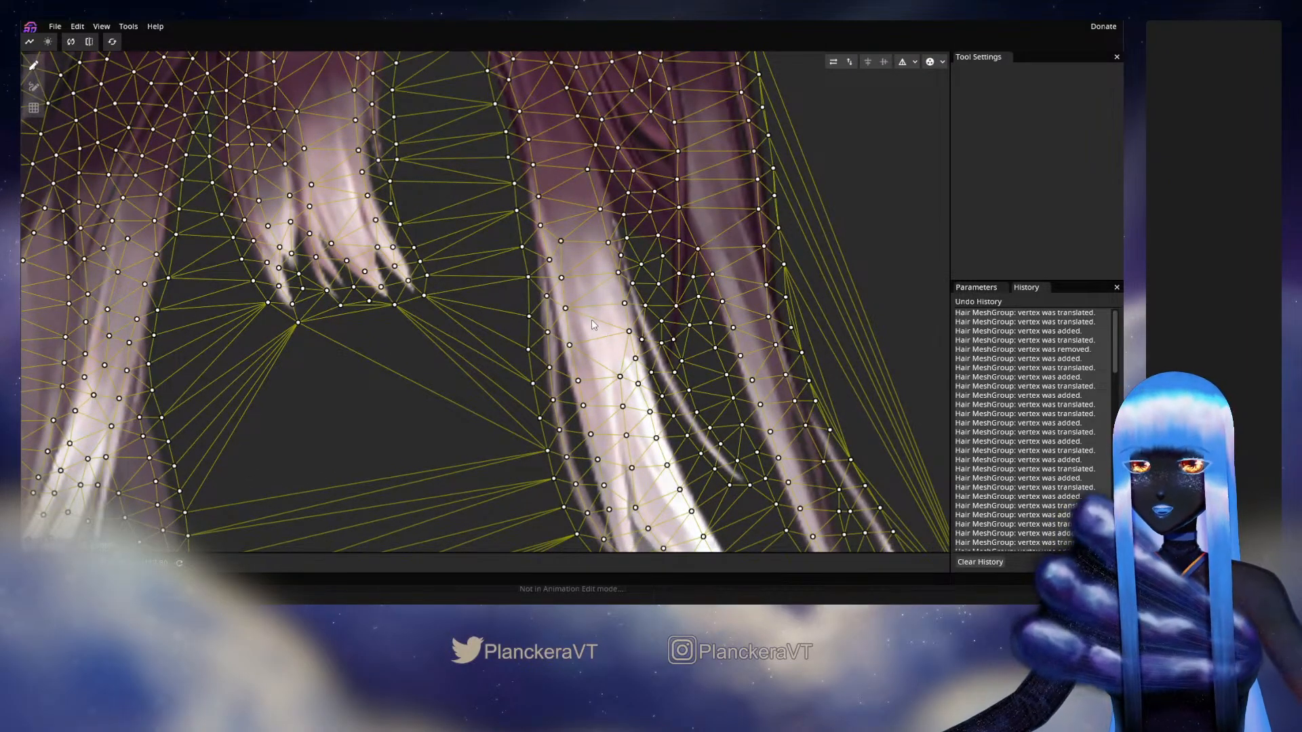
click(591, 319)
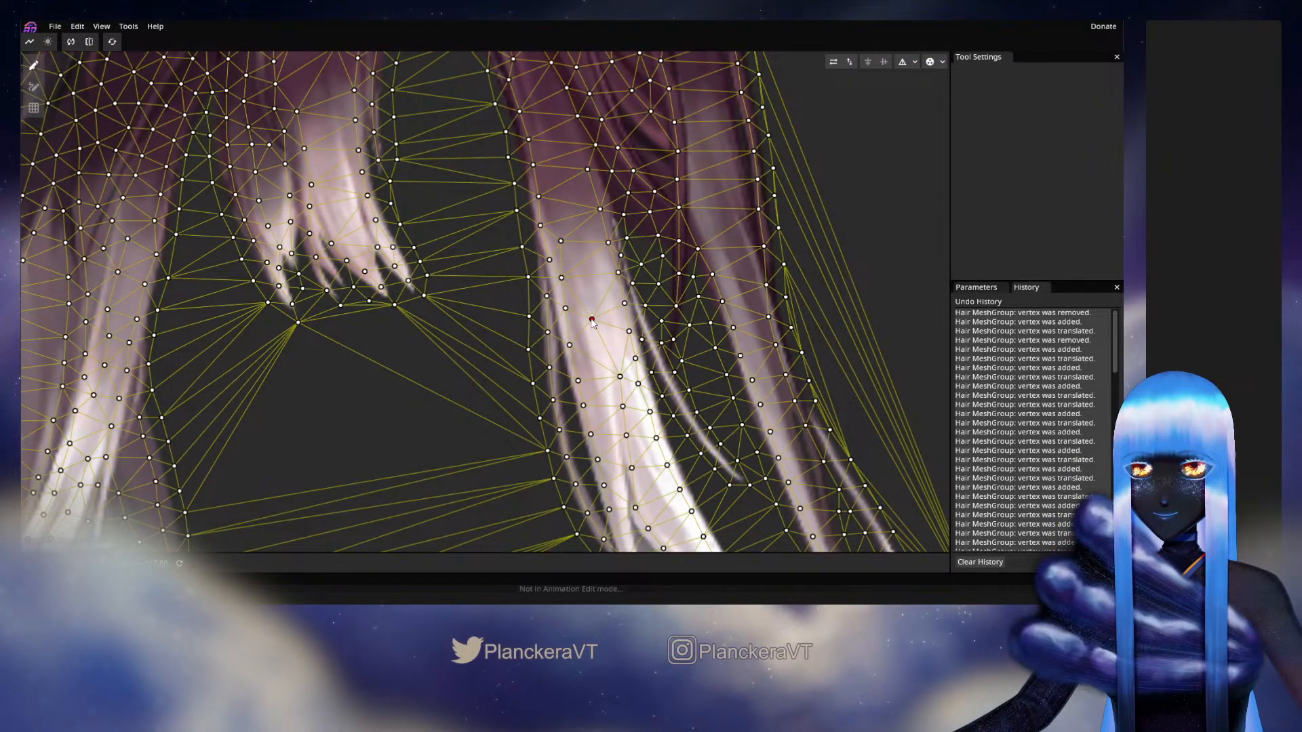
click(581, 259)
drag(616, 358, 599, 291)
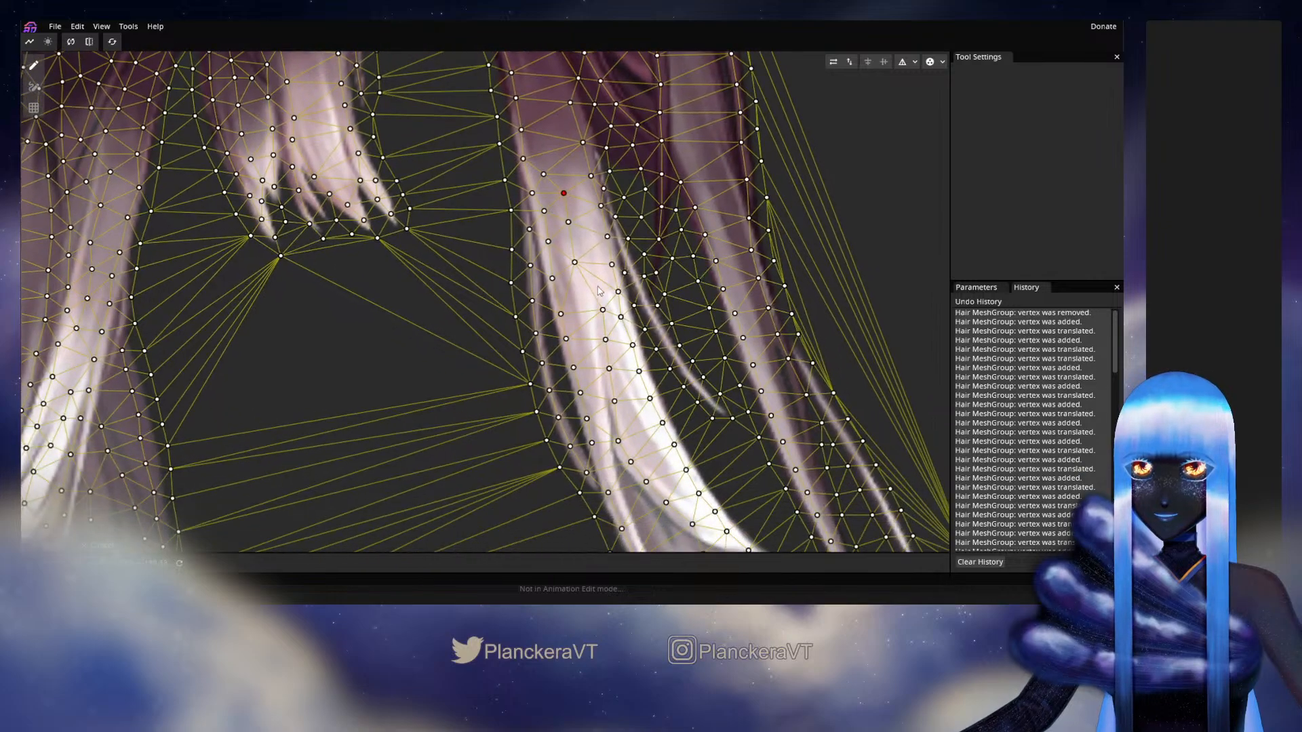
click(580, 288)
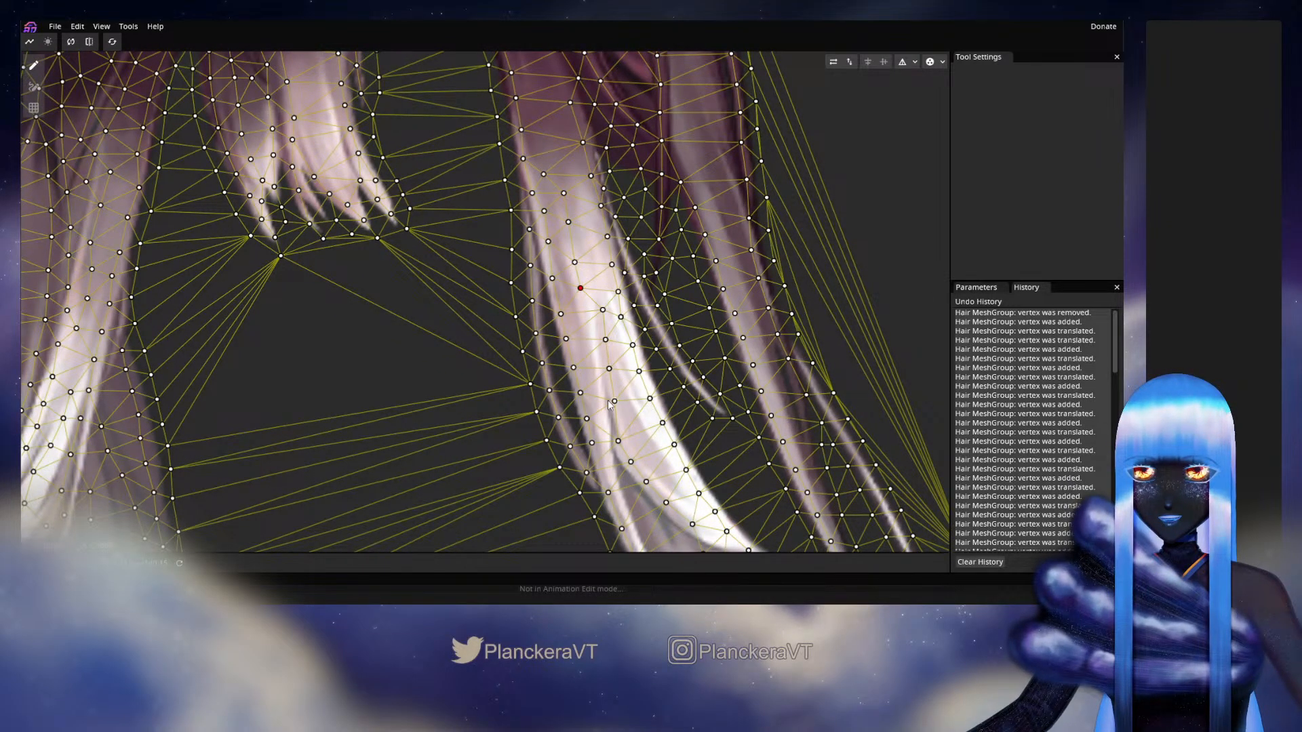
Step: Add a vertex line up the dark edge of the outermost long strand, beside the thin stray hair
drag(607, 400, 542, 291)
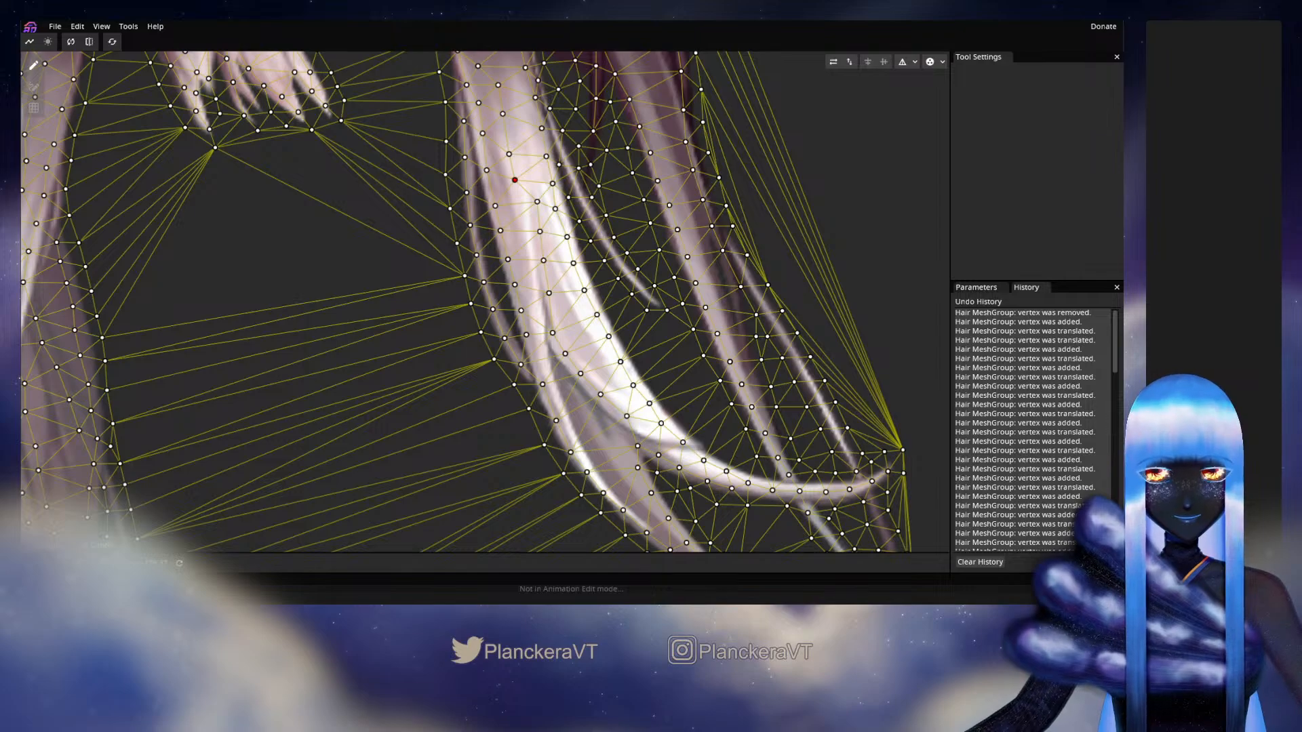
scroll(700, 377, down, 2)
scroll(745, 378, up, 2)
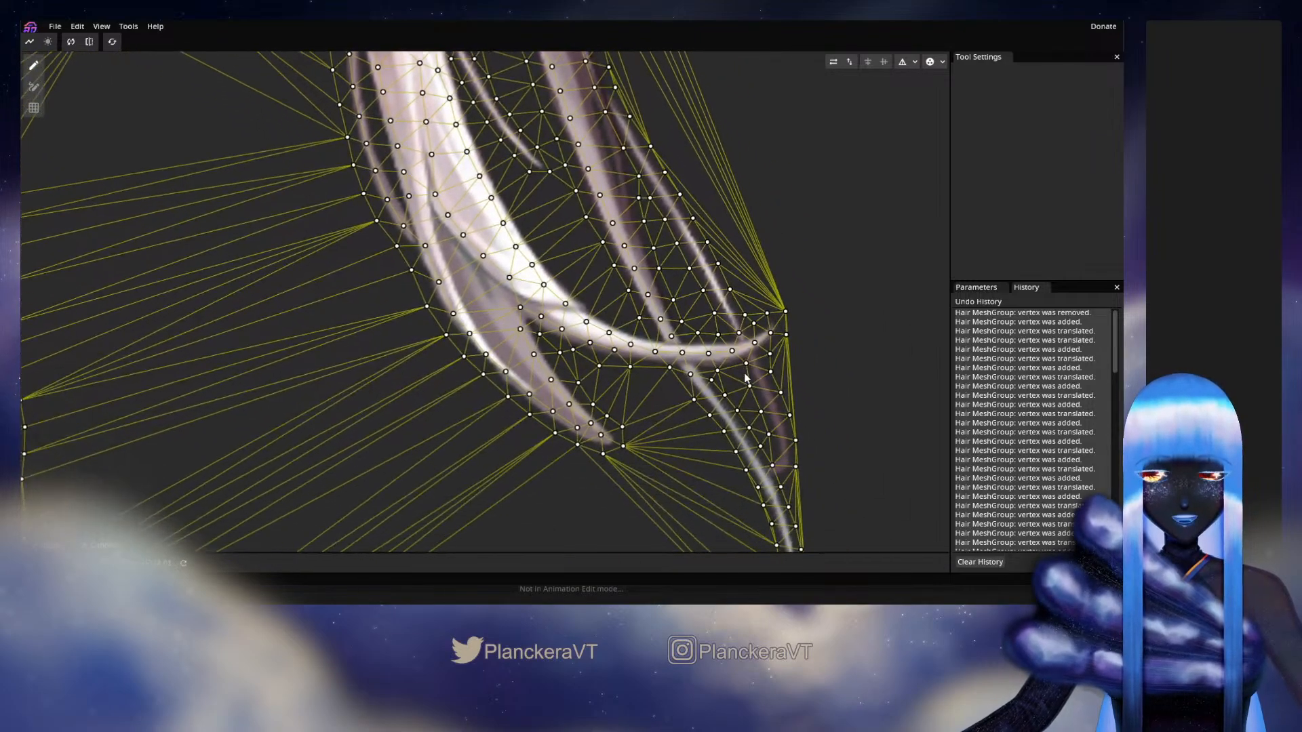
scroll(745, 378, down, 2)
scroll(773, 488, up, 2)
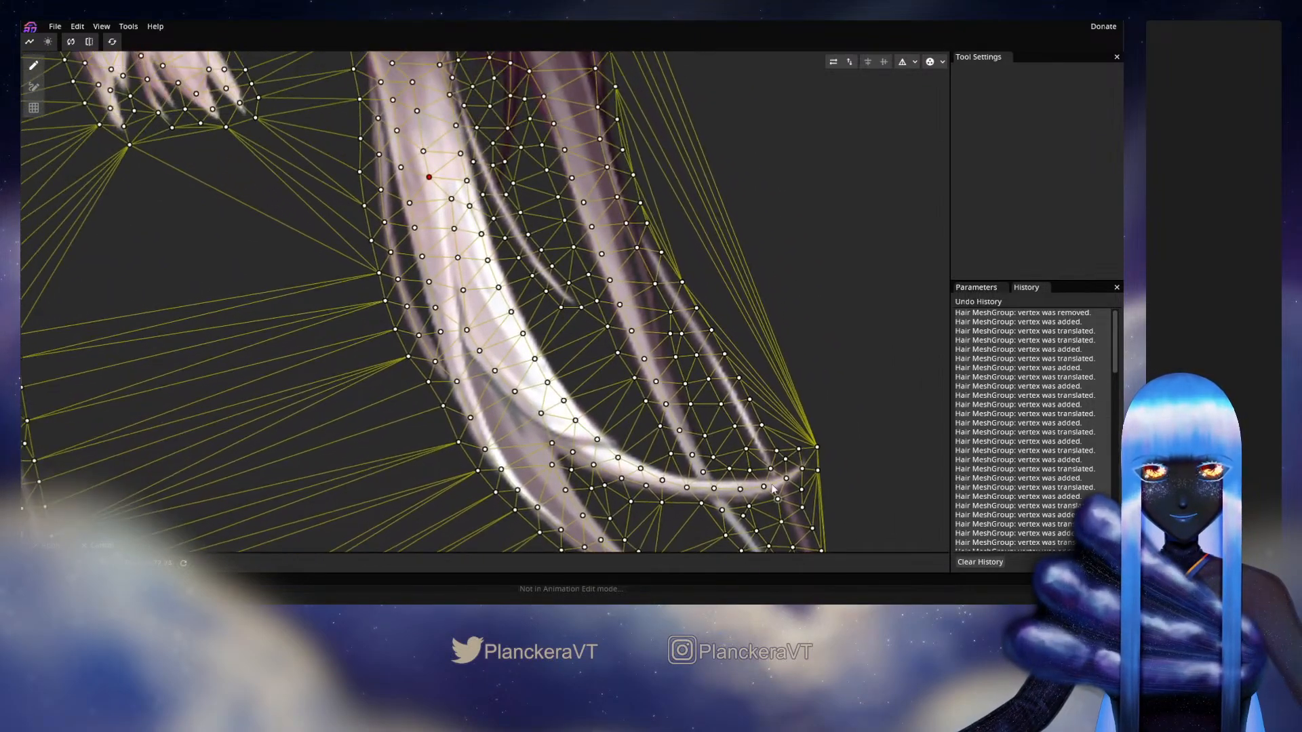
scroll(773, 488, down, 1)
scroll(680, 357, up, 1)
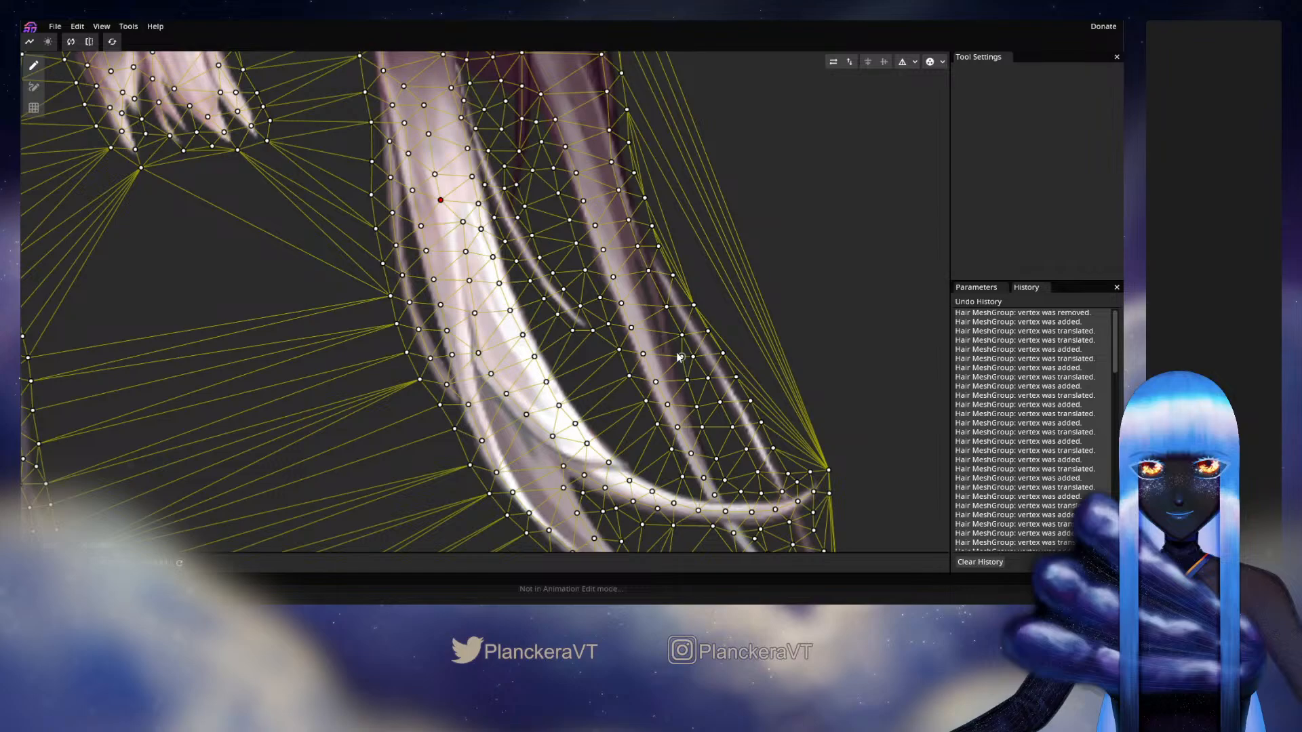
scroll(680, 358, down, 1)
scroll(680, 357, up, 1)
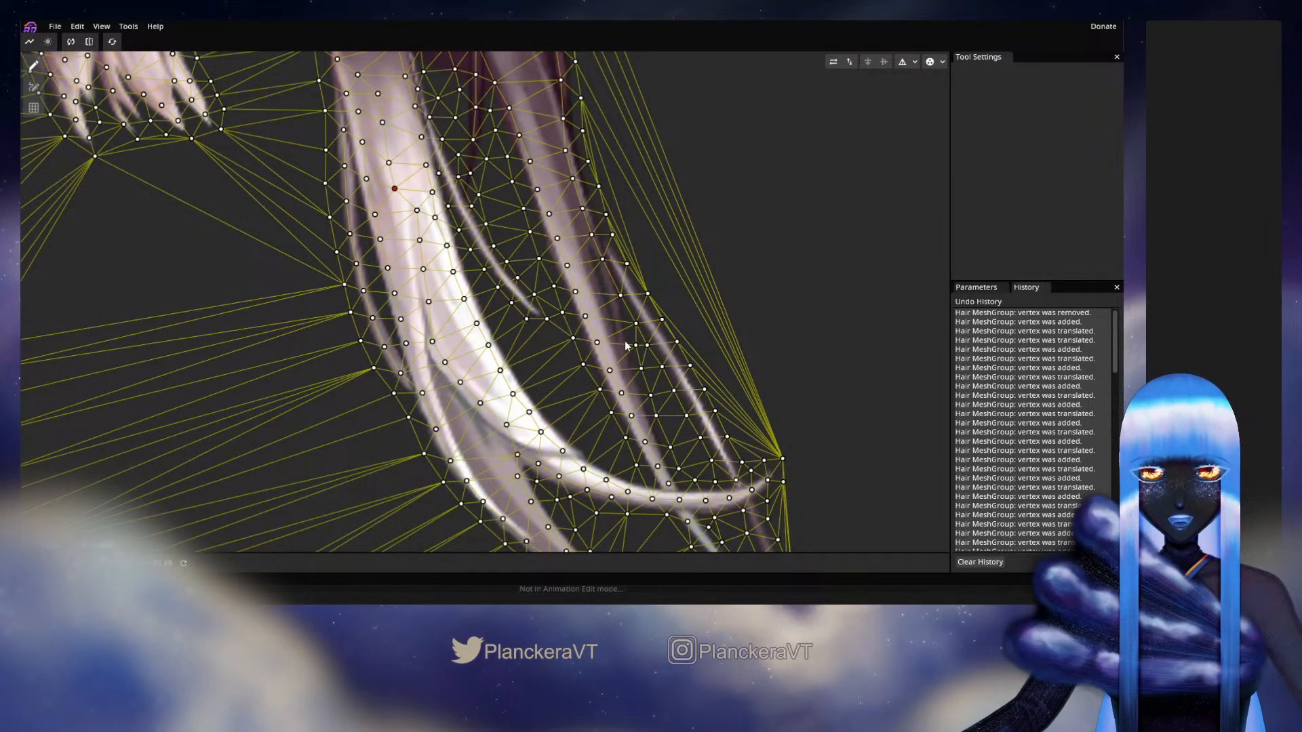
click(617, 344)
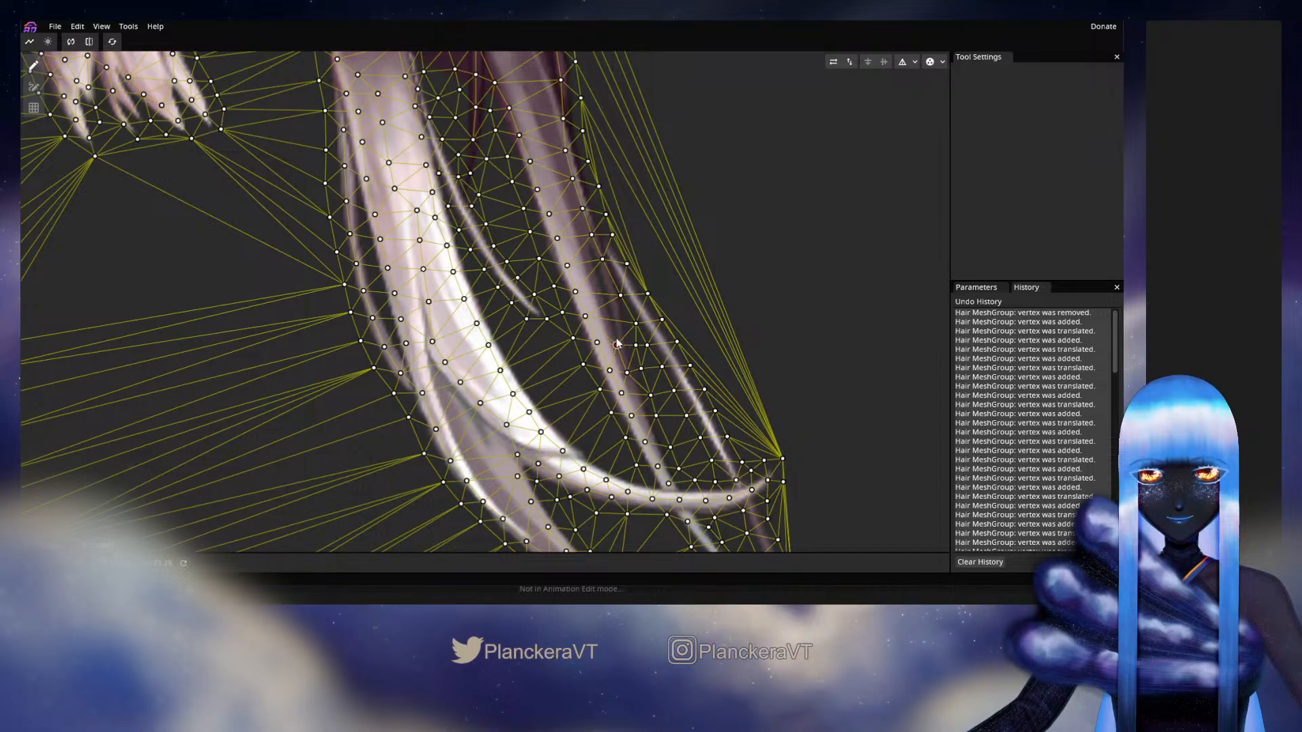
click(612, 318)
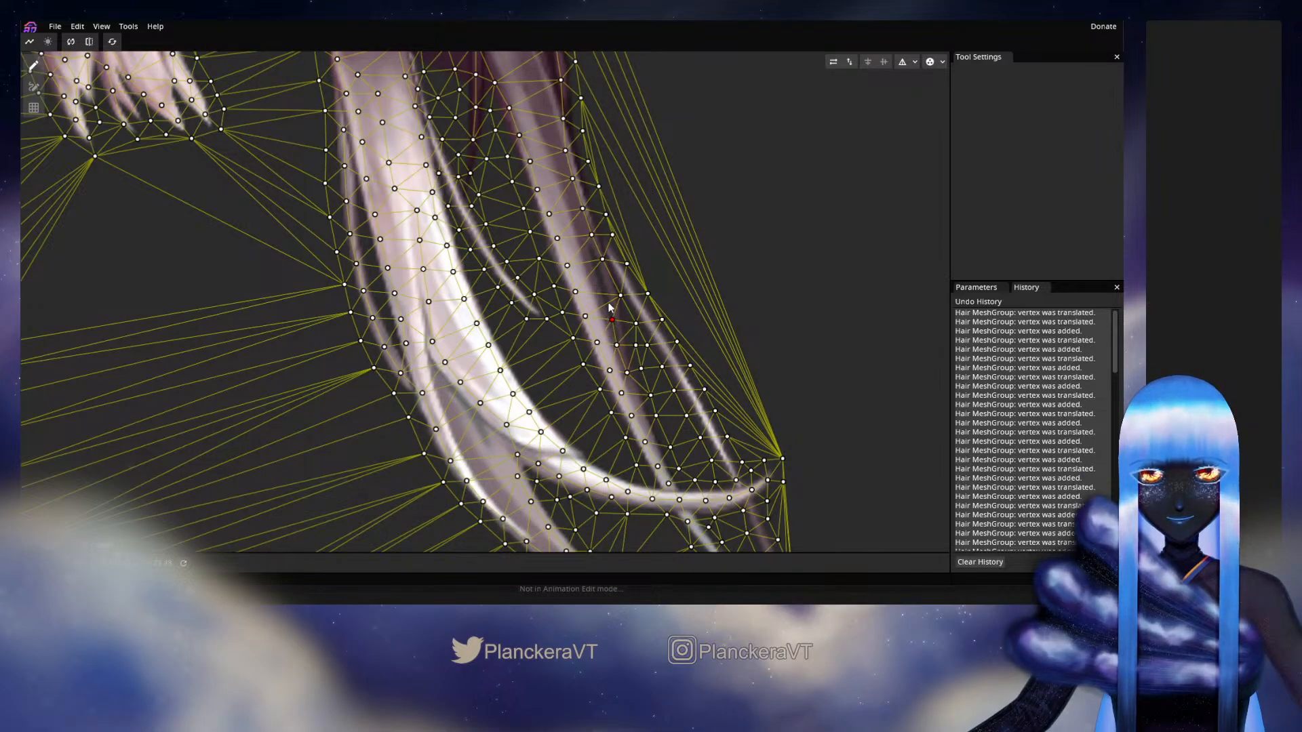
click(605, 291)
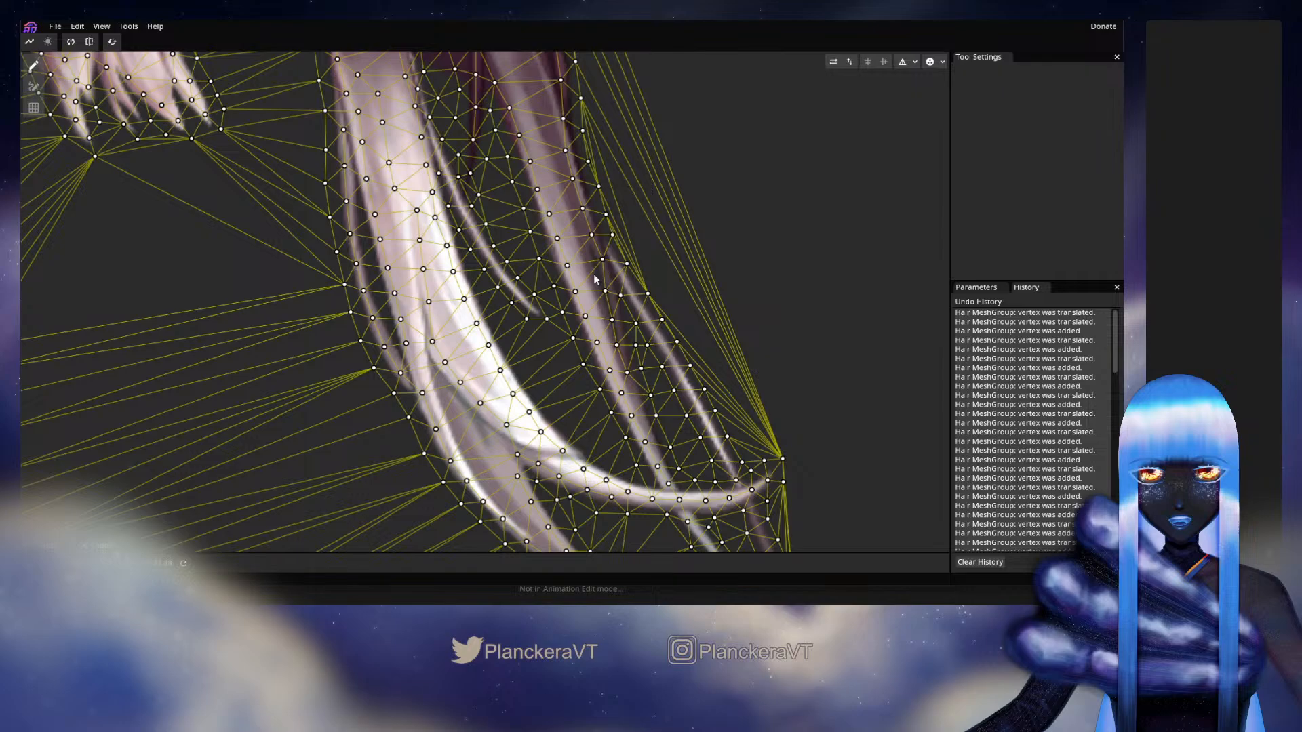
click(572, 220)
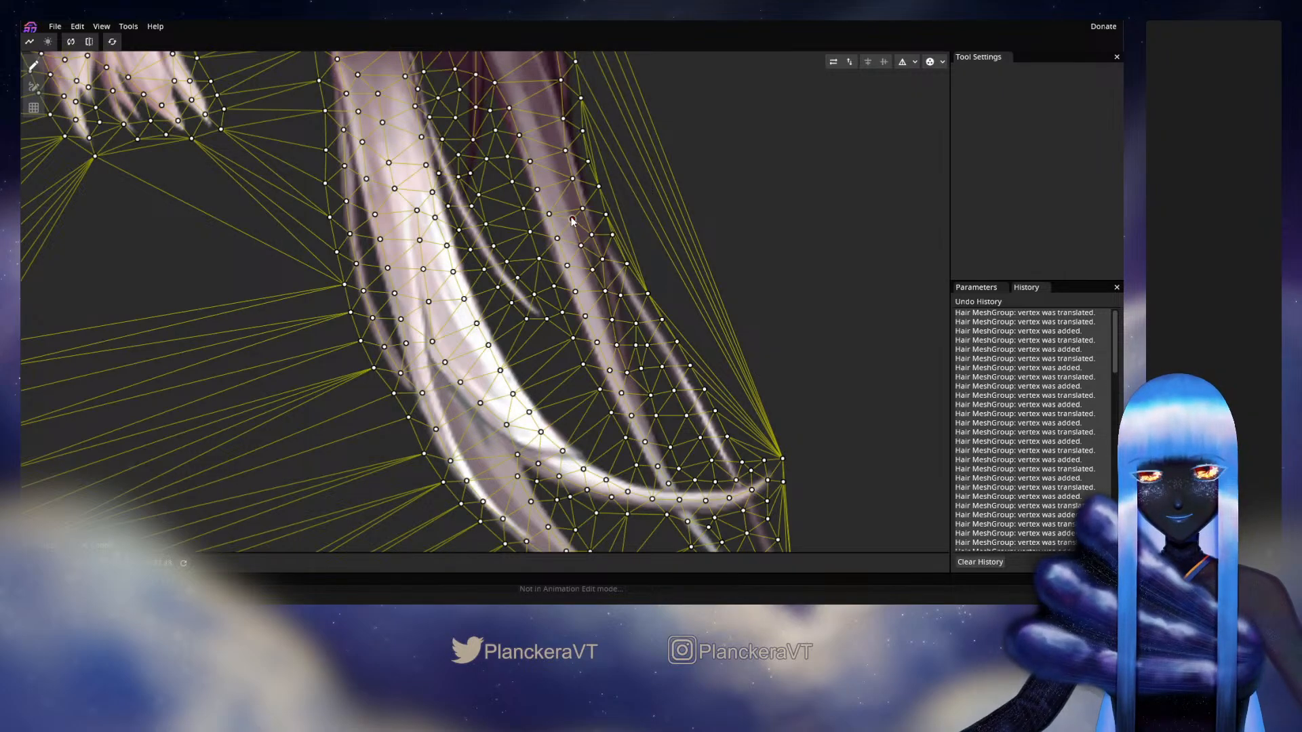
Step: Extend the outermost strand's vertex line upward through the area where the pale hair fades into the darker hair
drag(563, 198, 584, 298)
double_click(583, 297)
double_click(575, 272)
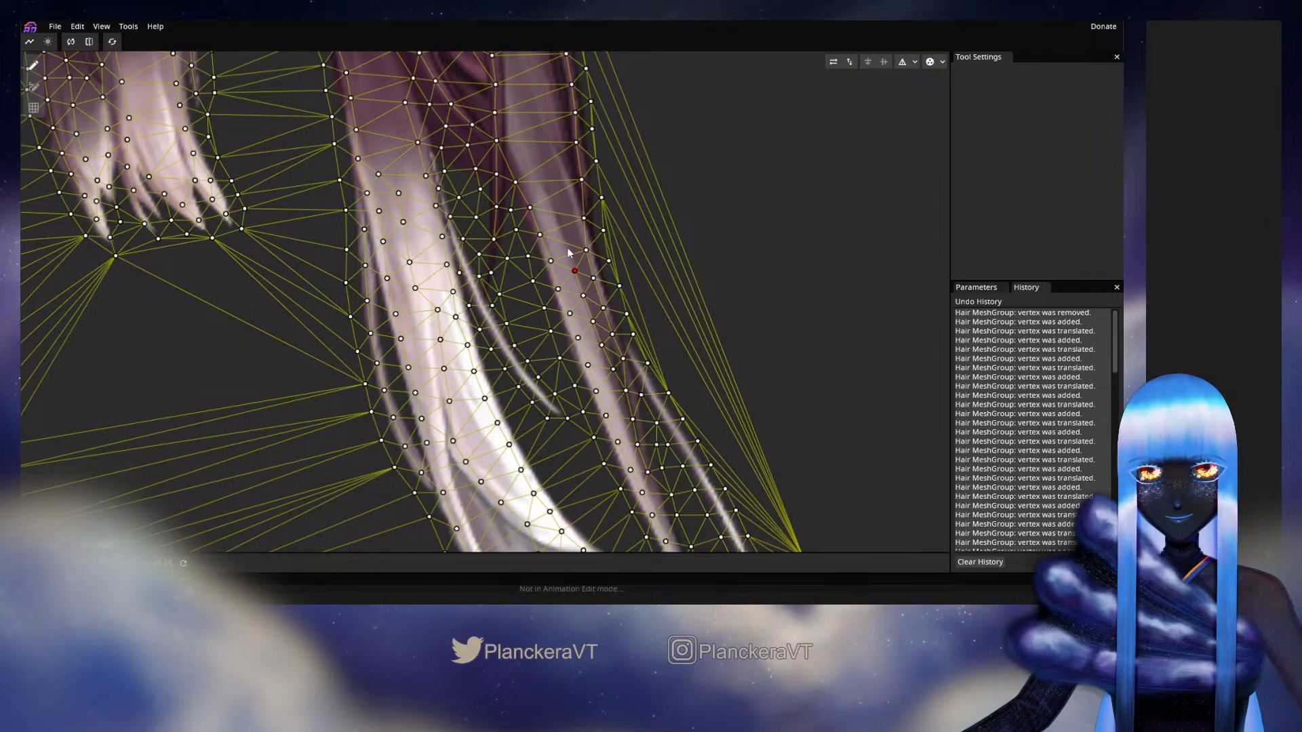
double_click(568, 248)
drag(561, 225, 587, 343)
double_click(587, 345)
double_click(580, 323)
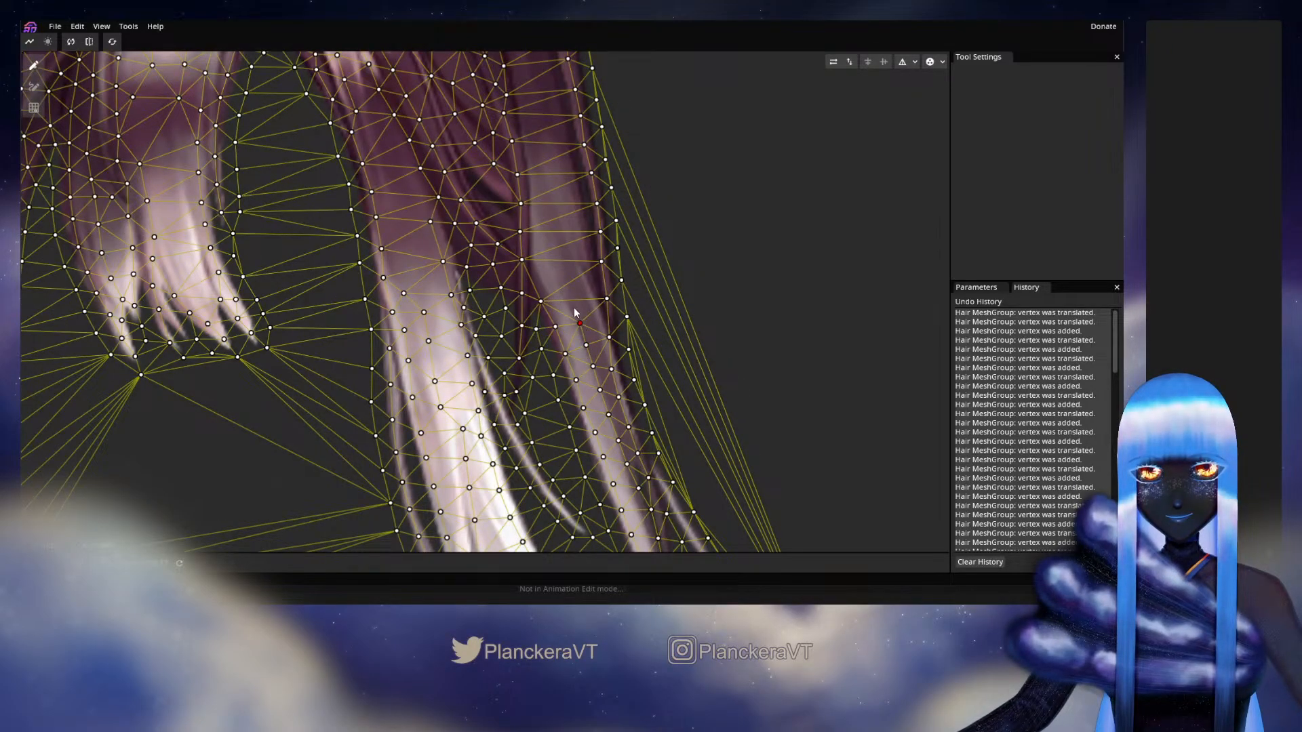
double_click(572, 303)
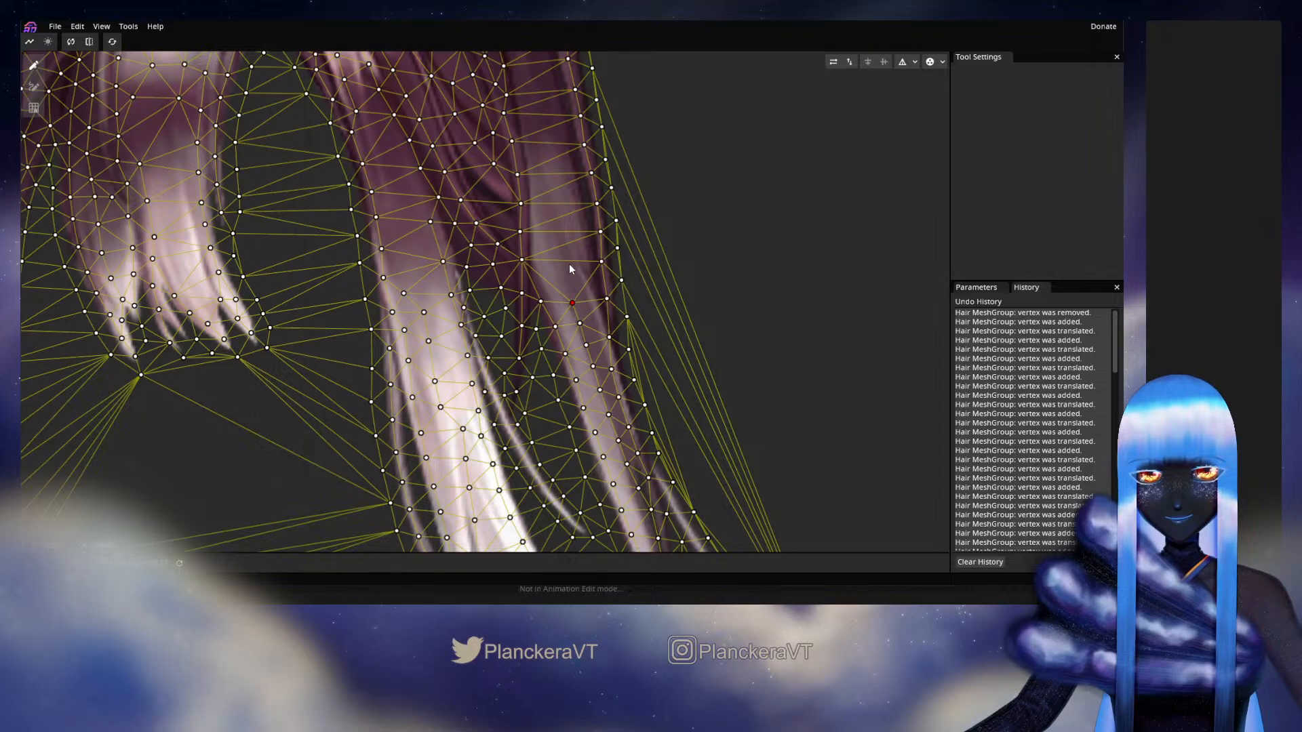
double_click(567, 262)
Step: Continue the vertex line up the centre of the outermost strand, alongside the dark crossing strands
drag(567, 263, 578, 348)
click(568, 308)
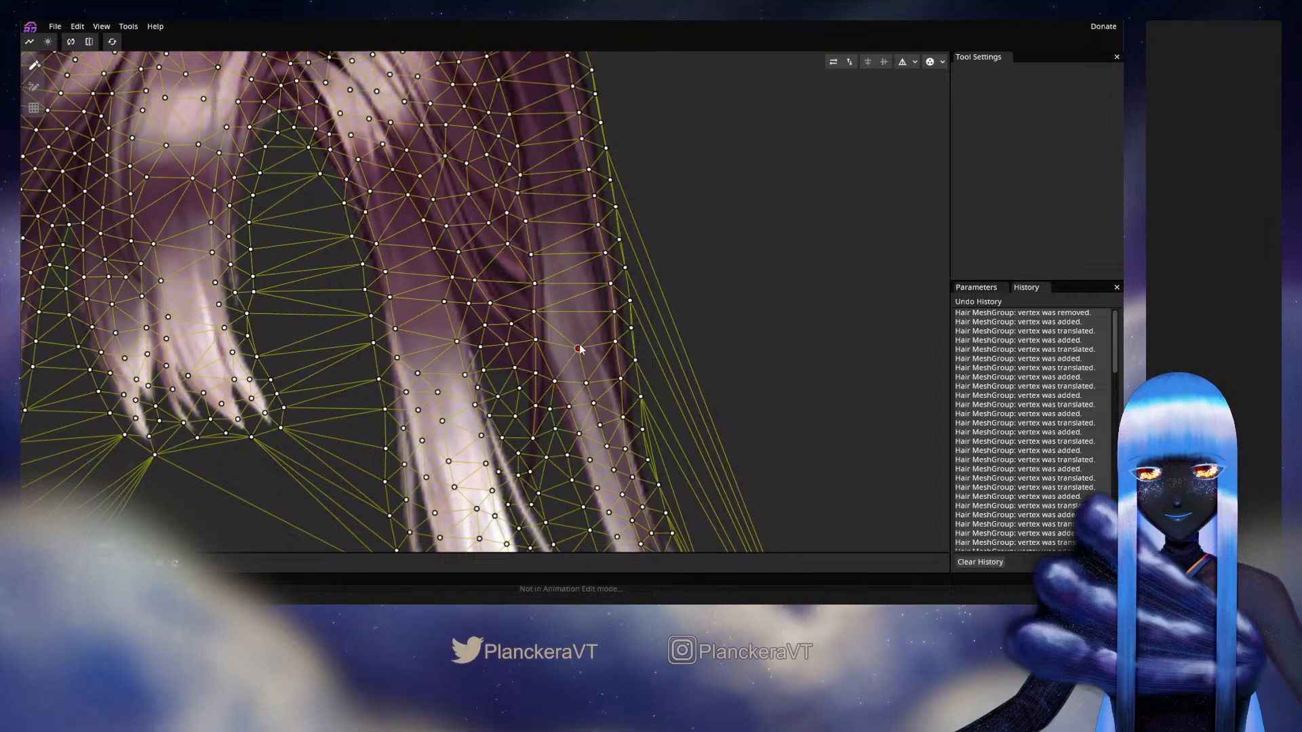
double_click(574, 319)
drag(574, 319, 575, 293)
double_click(573, 297)
click(569, 268)
double_click(570, 268)
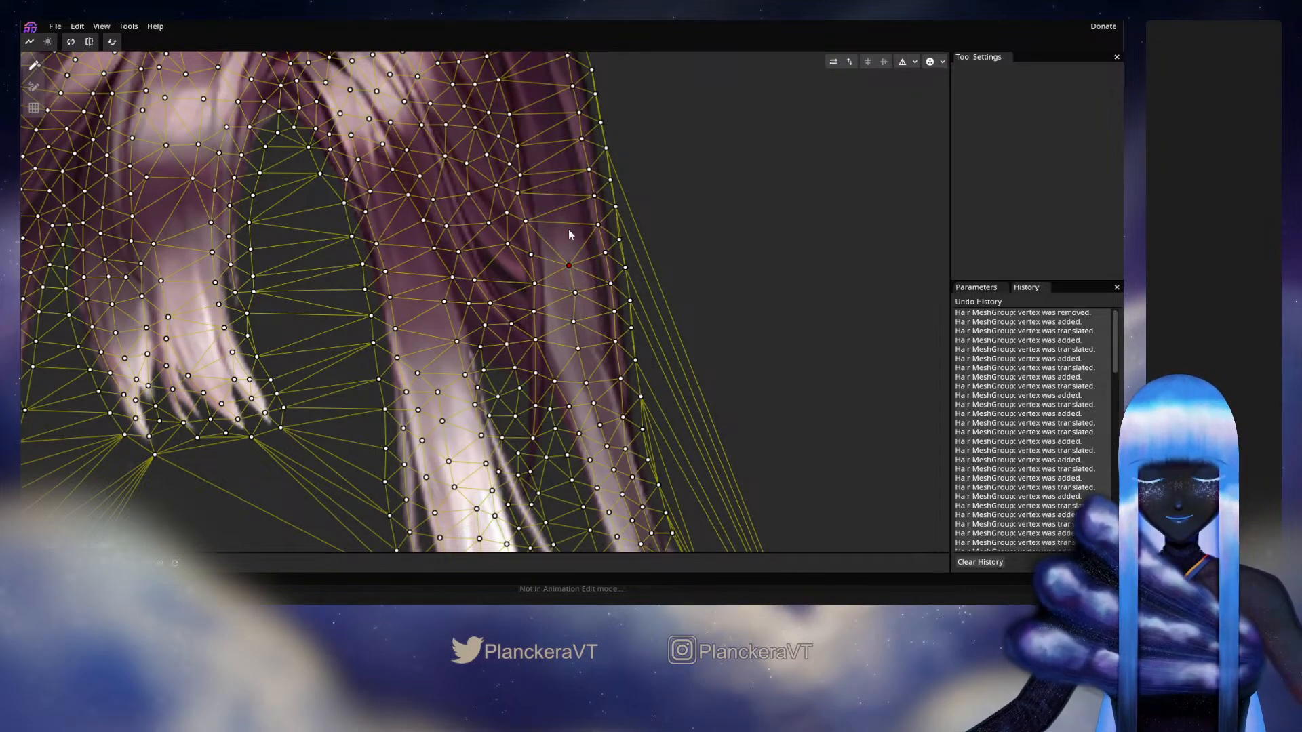
double_click(569, 229)
double_click(564, 204)
Step: Carry the vertex line up to where the outer hair bends toward the crown, and adjust the vertices just below the bend
drag(565, 215, 565, 293)
double_click(564, 297)
double_click(562, 264)
double_click(561, 234)
double_click(556, 210)
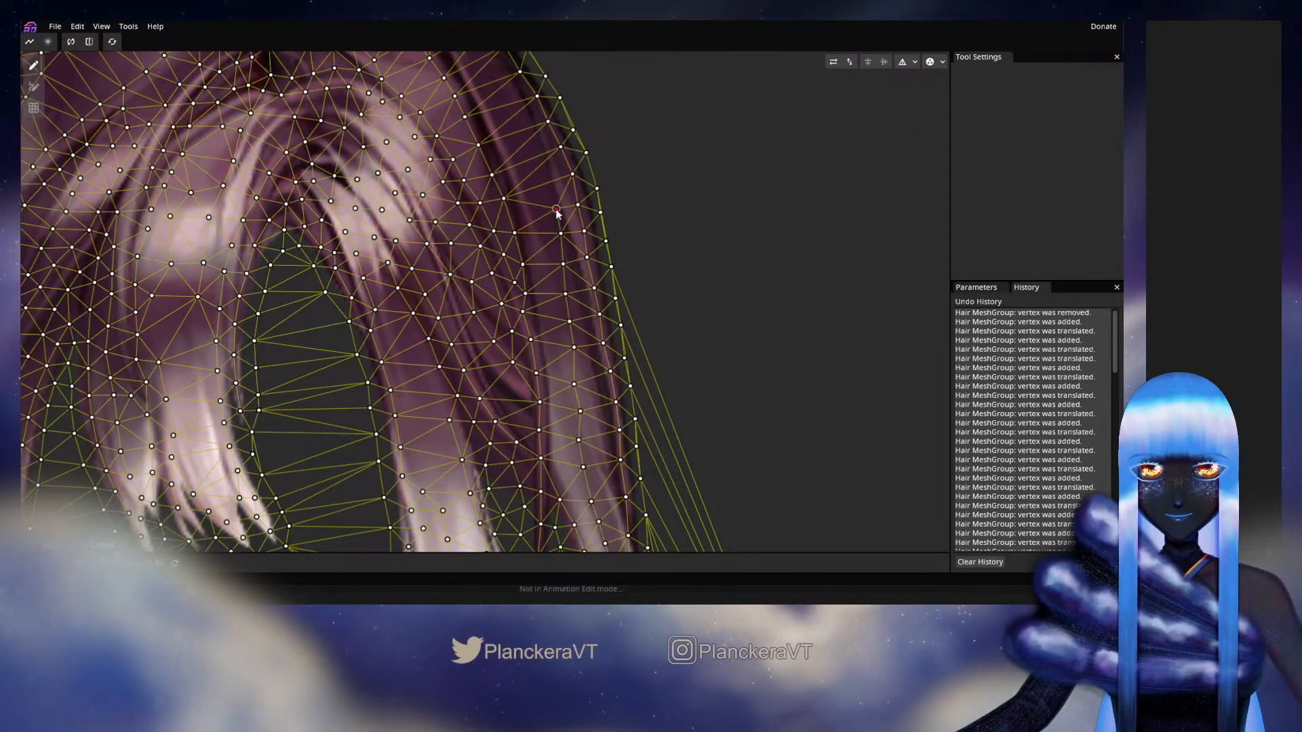
double_click(548, 185)
drag(547, 200, 563, 346)
double_click(568, 352)
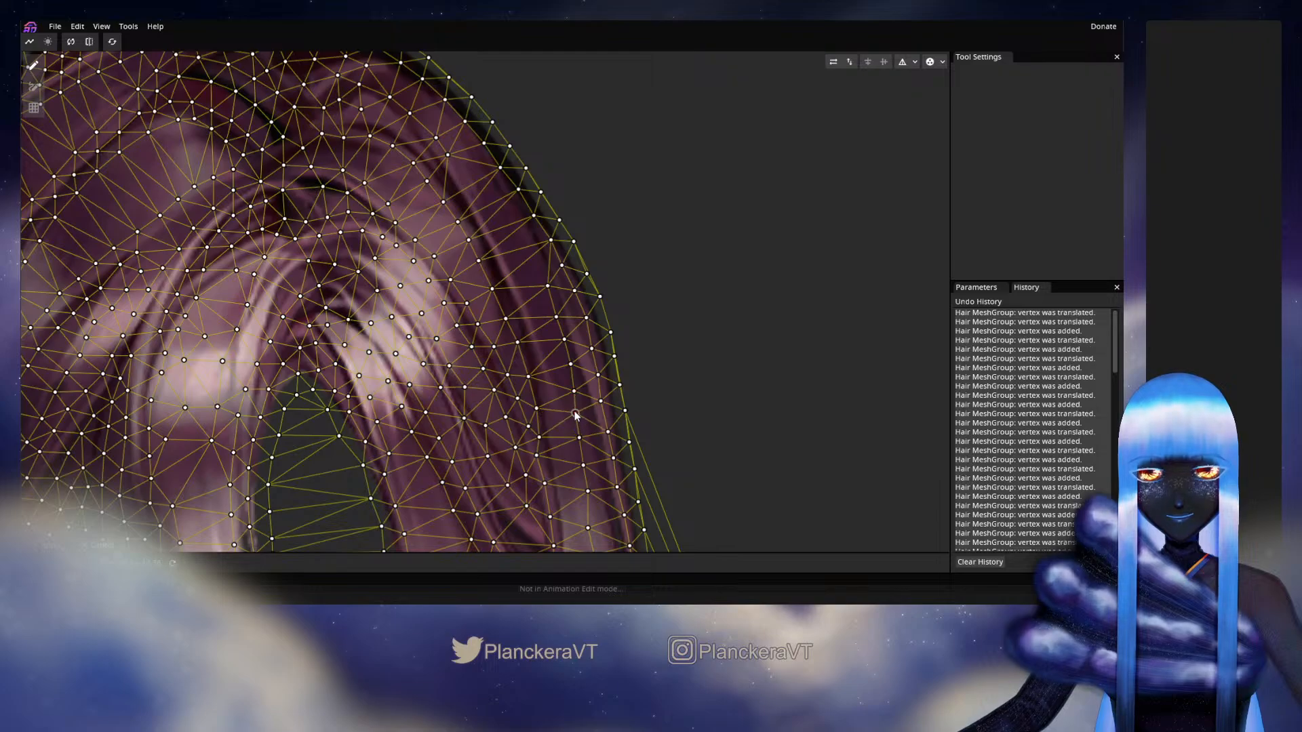
drag(581, 438, 582, 442)
click(583, 466)
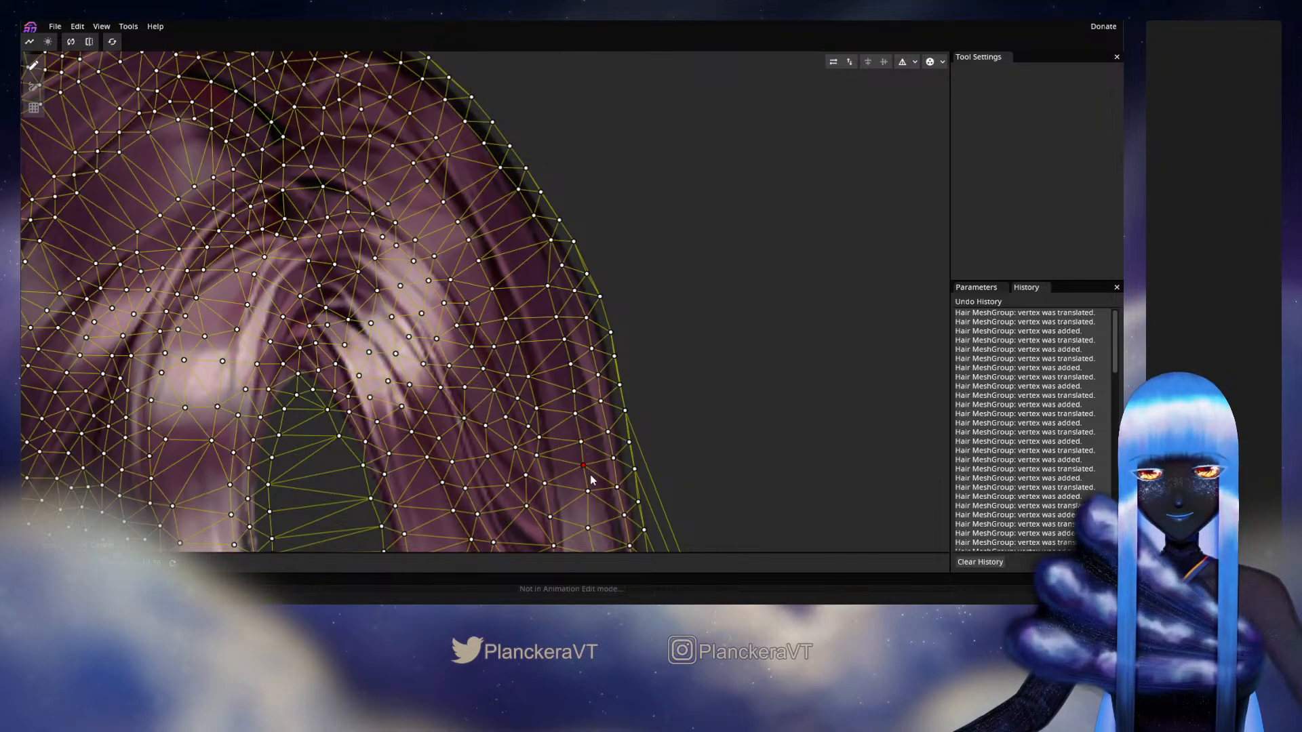
Step: Continue the vertex line from the bend up the dark strand just inside the hair's outer contour
click(535, 261)
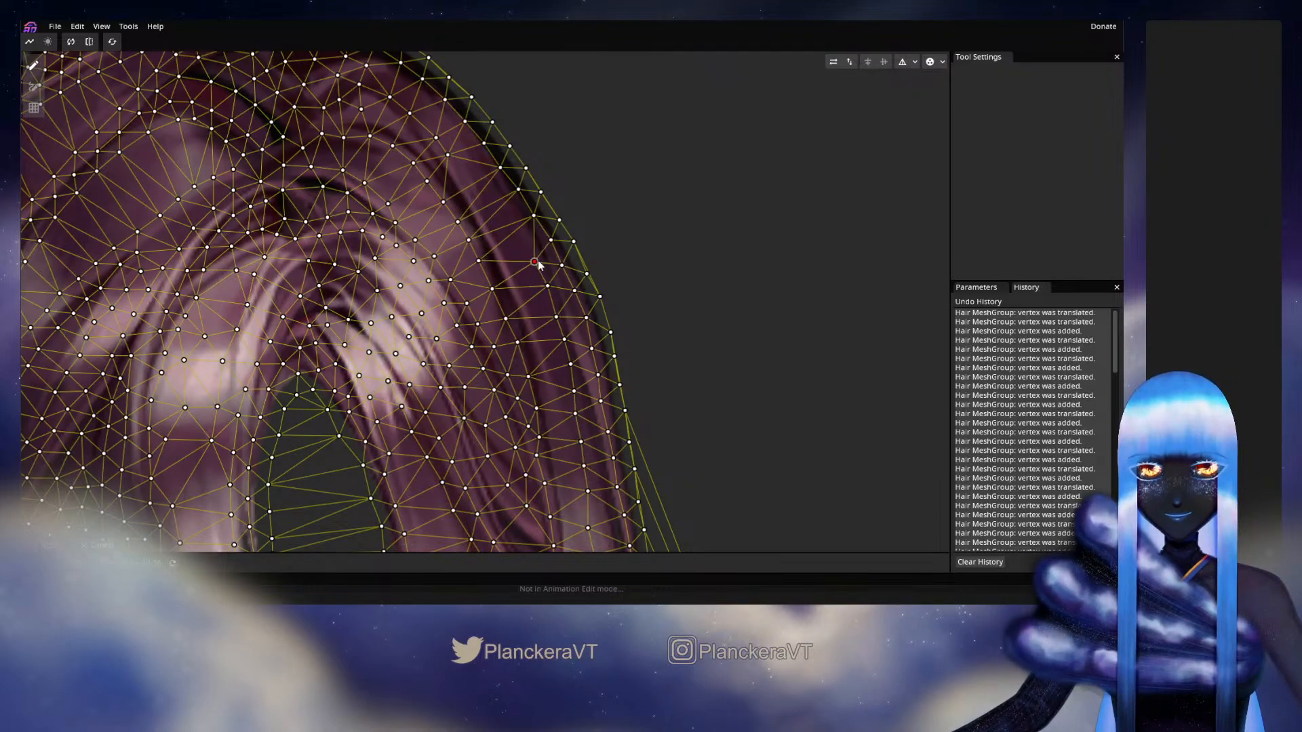
right_click(535, 263)
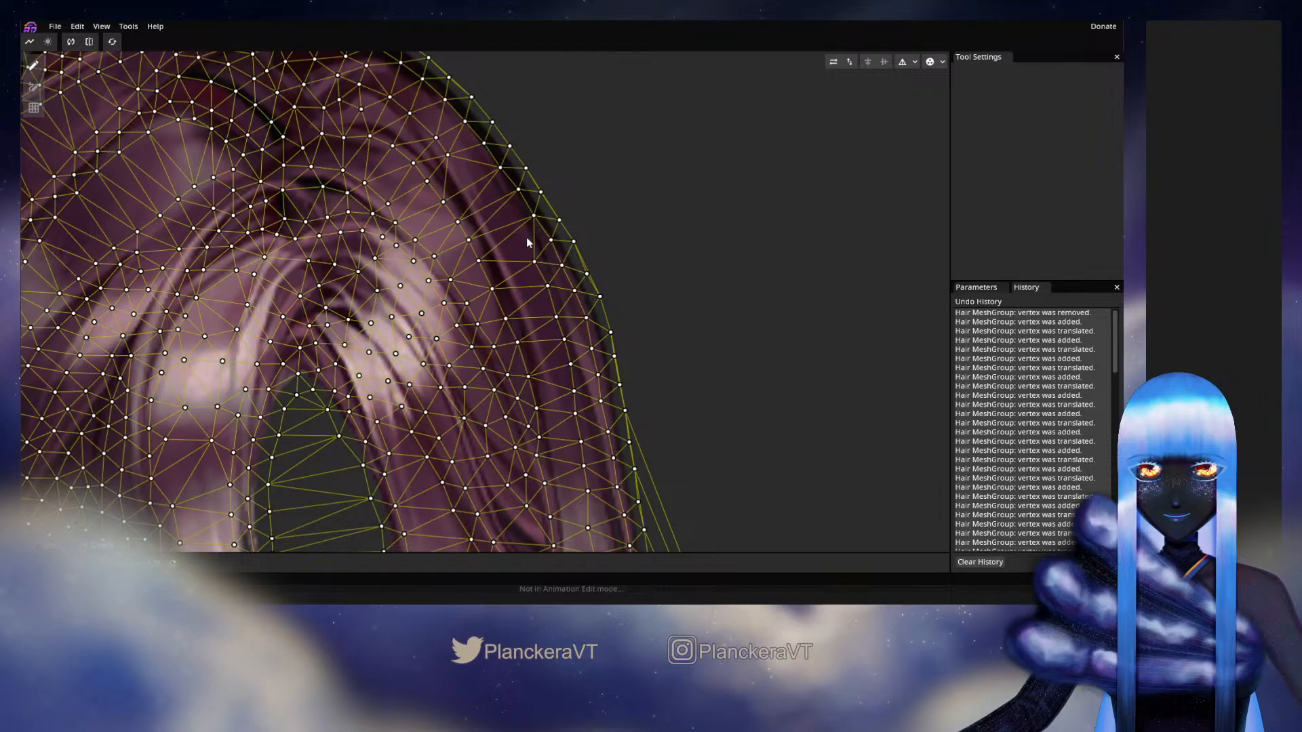
click(523, 234)
click(507, 208)
drag(501, 186, 551, 383)
click(544, 384)
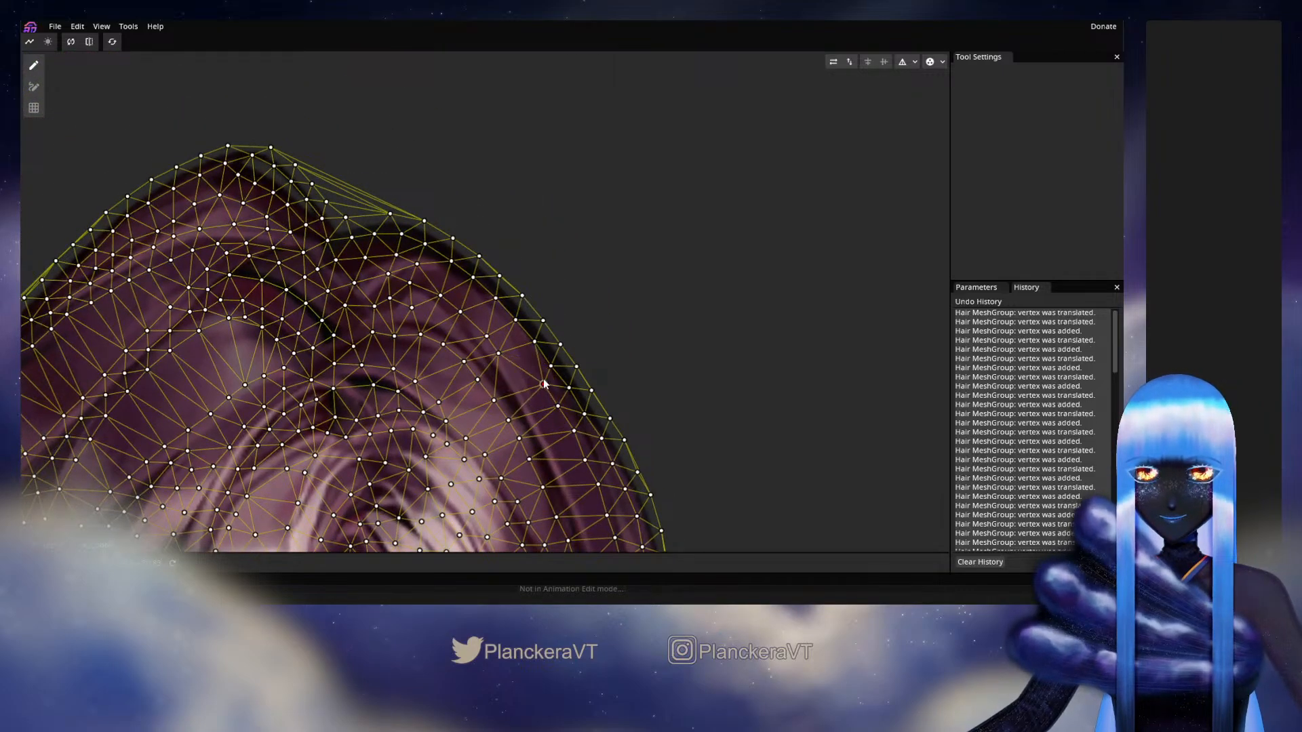
Step: Carry the vertex line over the rounded side of the crown toward the parting, adjusting vertices along the strand
right_click(544, 384)
click(532, 366)
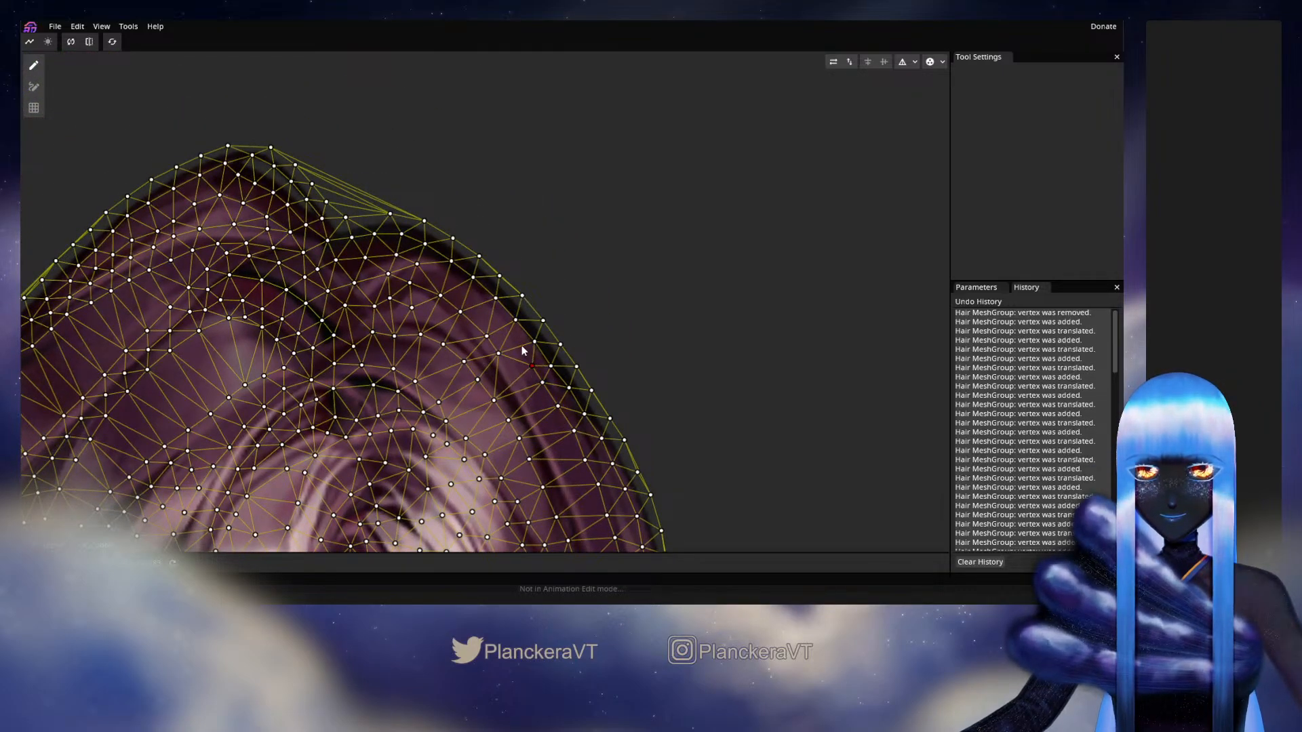
click(521, 345)
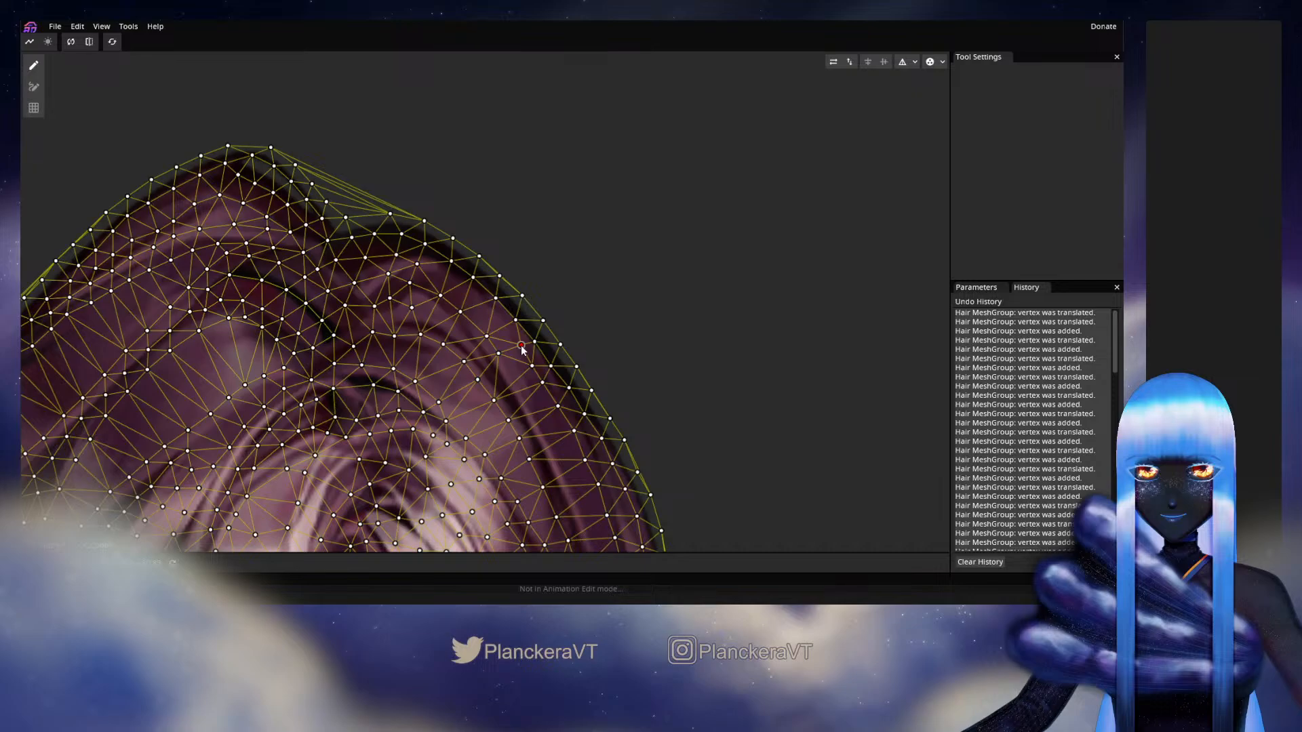
right_click(522, 345)
click(474, 297)
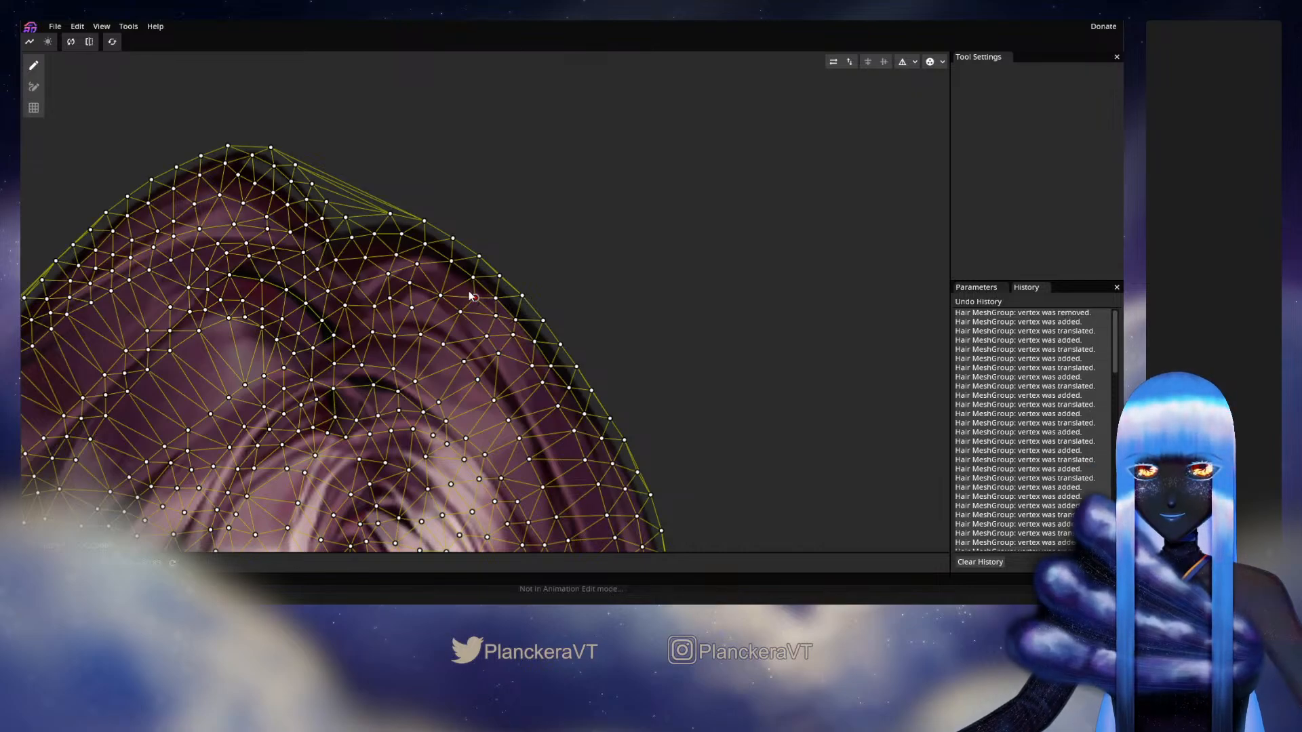
click(452, 280)
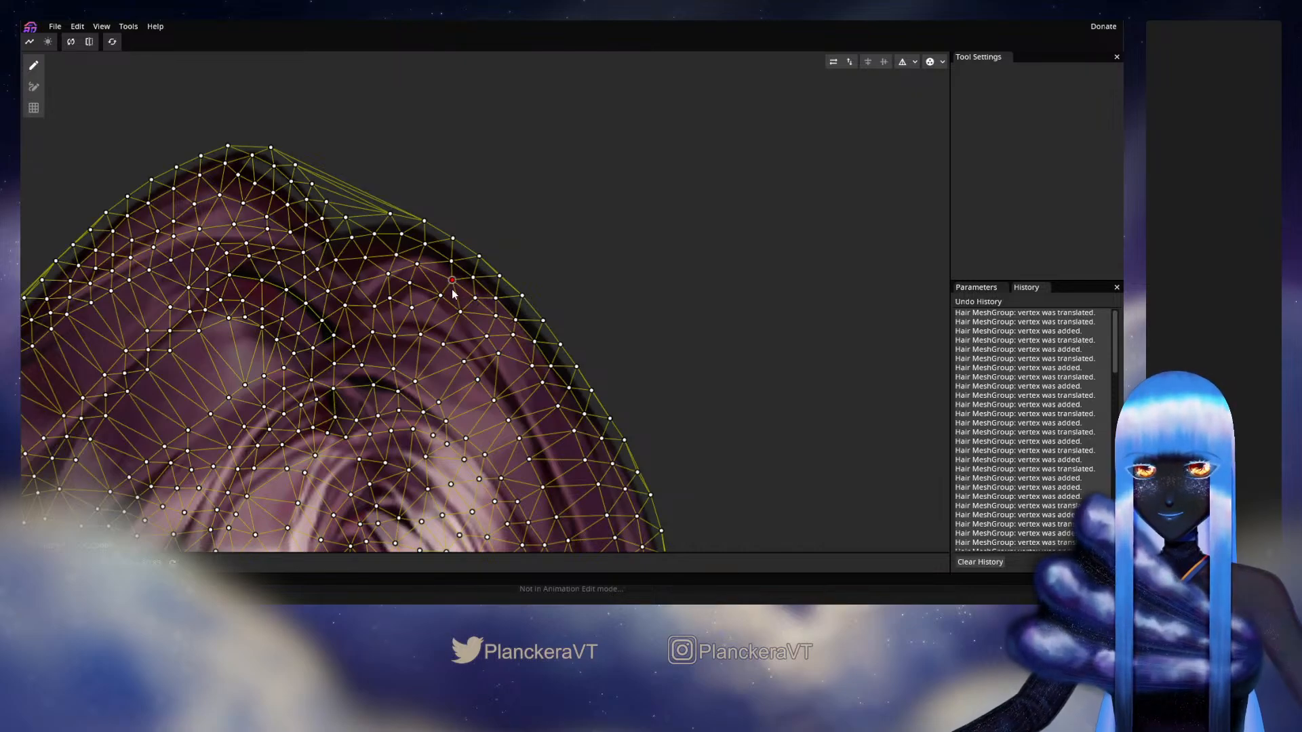
Step: Add a row of vertices down the dark strand on the side of the crown, between the existing lines, and adjust its lowest vertex
scroll(536, 348, down, 2)
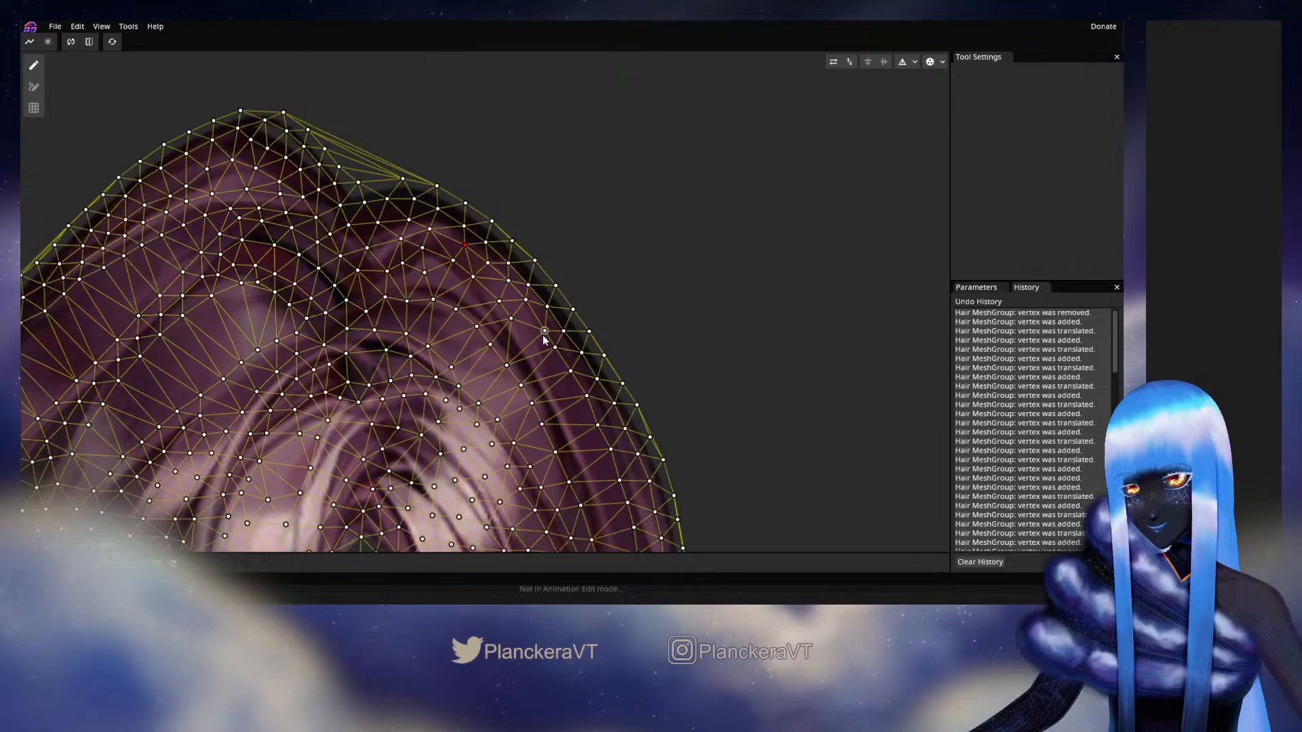
scroll(542, 335, down, 2)
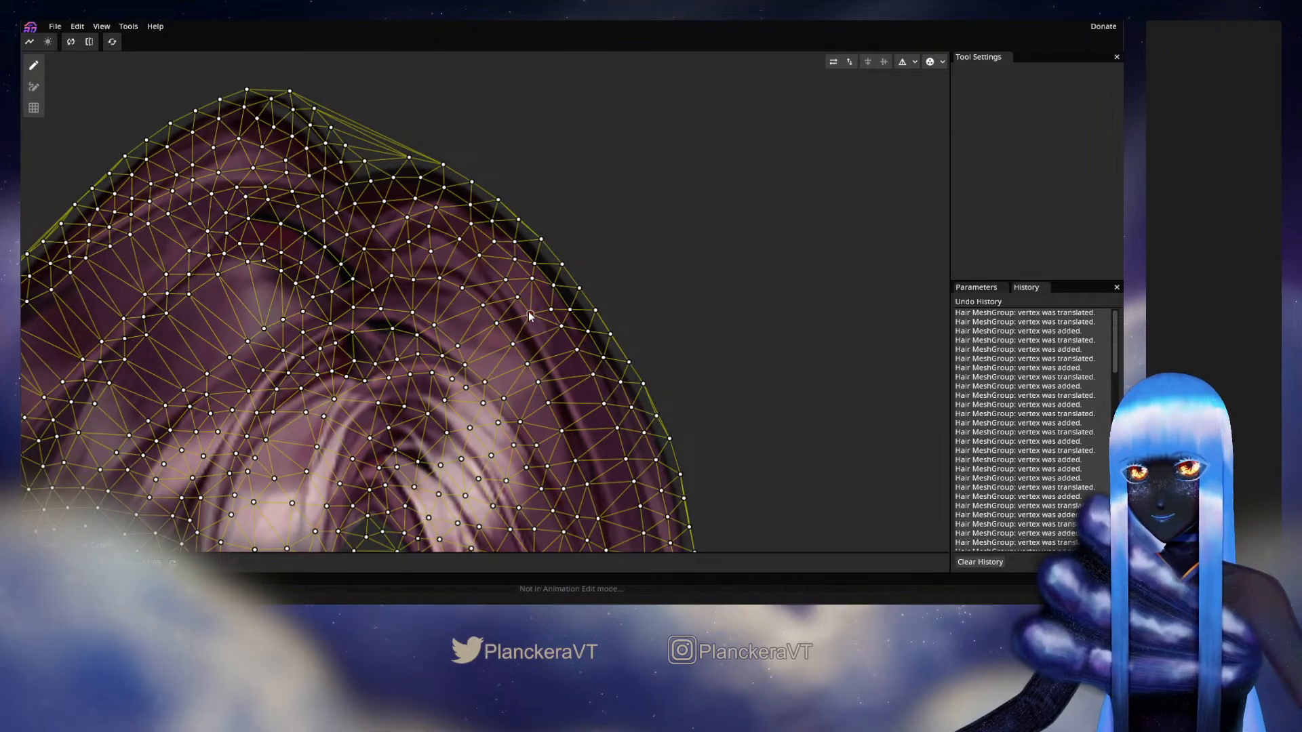
click(530, 317)
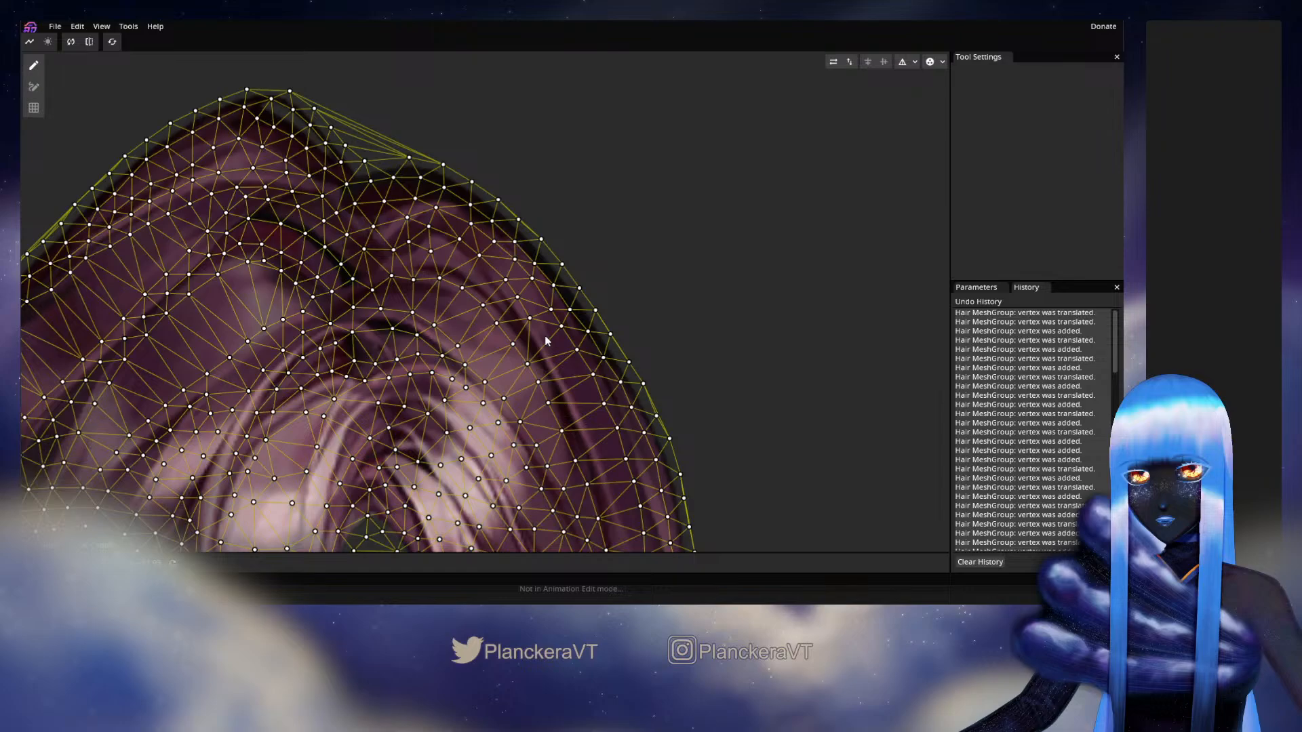
double_click(544, 338)
double_click(555, 358)
double_click(570, 379)
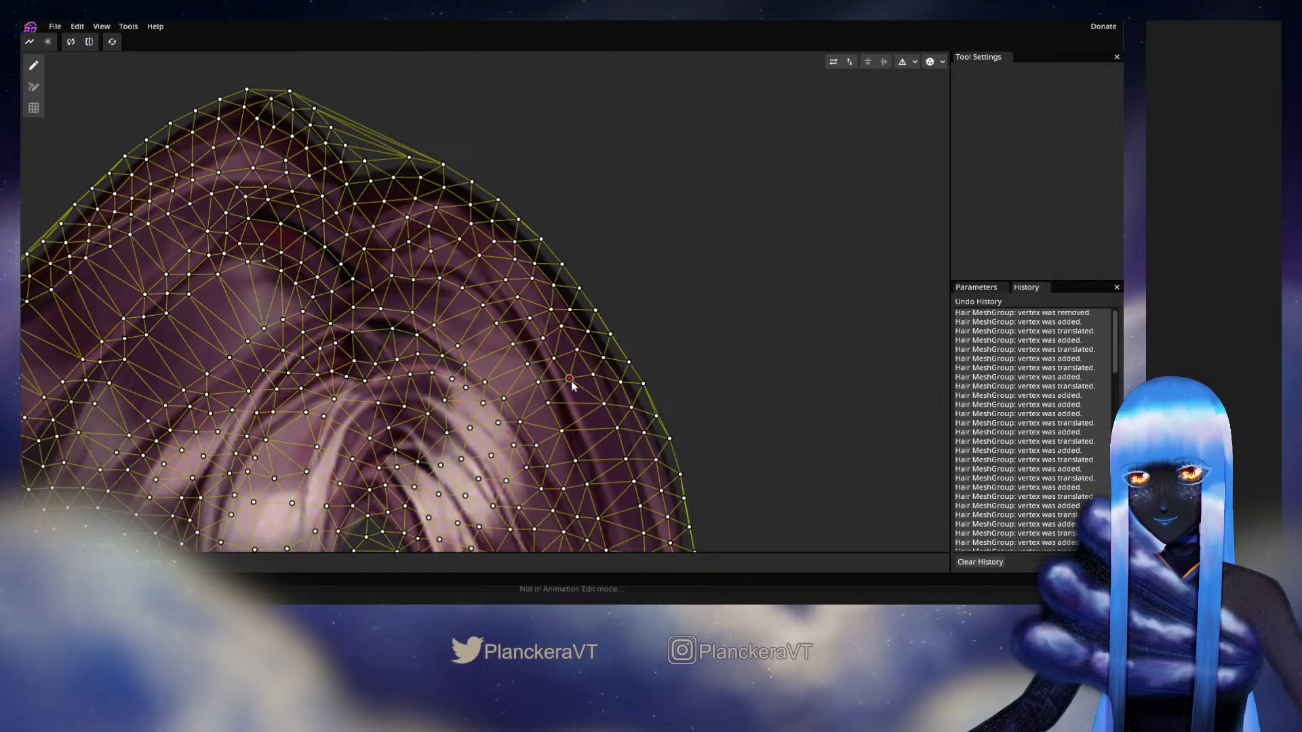
drag(587, 401, 565, 346)
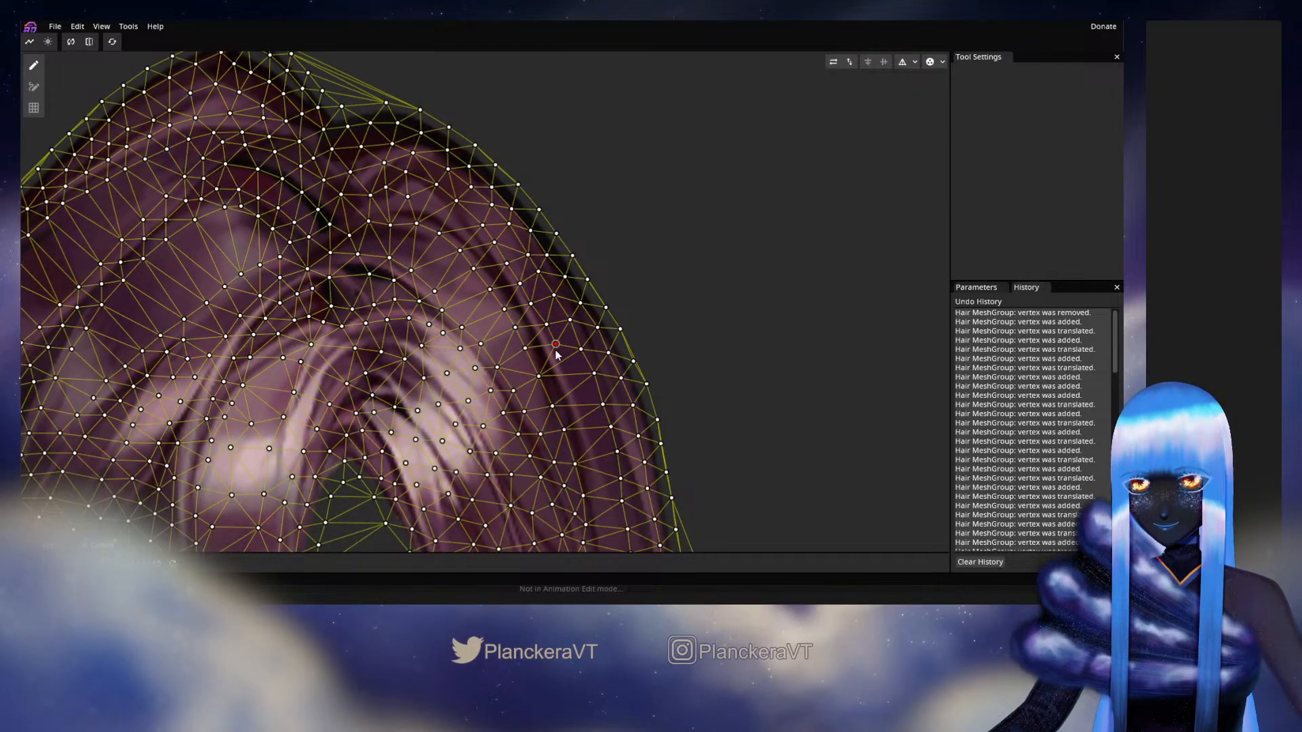
drag(555, 345, 556, 348)
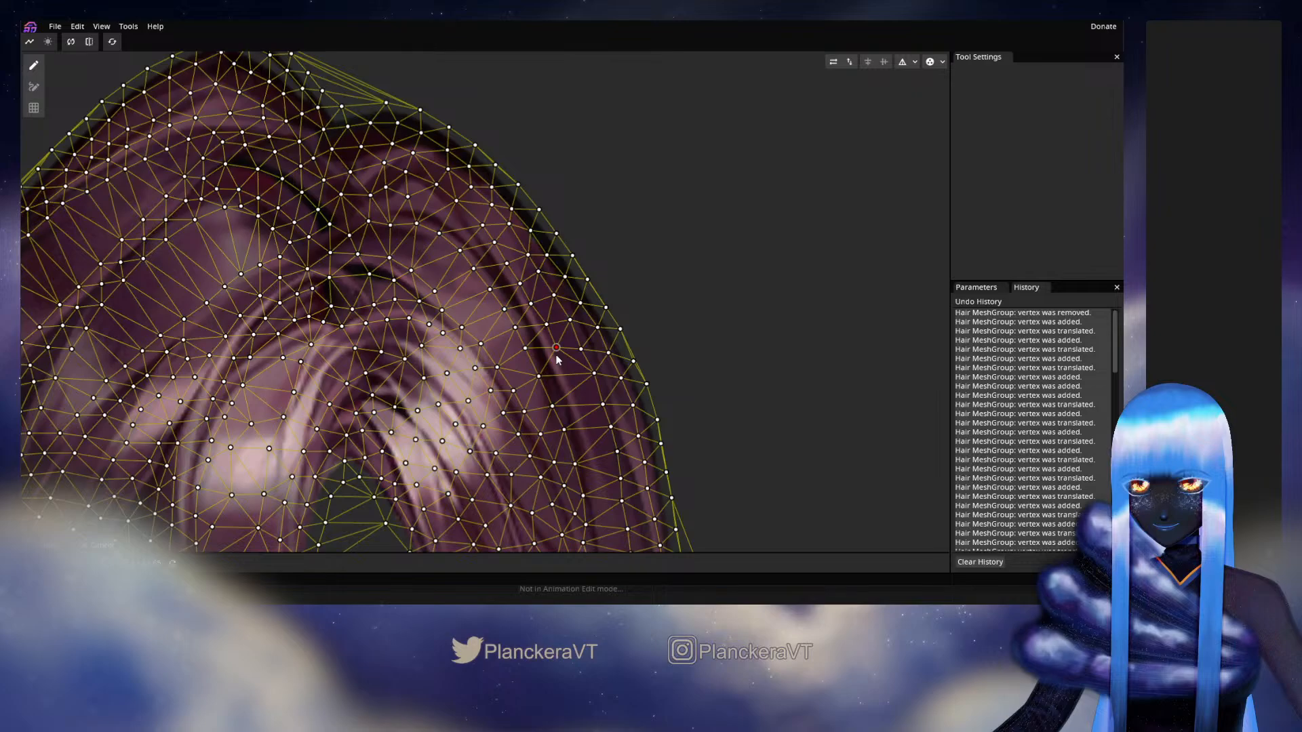
Step: Extend the in-between vertex row down the outer strand to where its pale section begins
double_click(576, 404)
drag(579, 405, 581, 334)
double_click(583, 387)
double_click(591, 403)
double_click(587, 415)
click(590, 433)
click(585, 416)
click(582, 332)
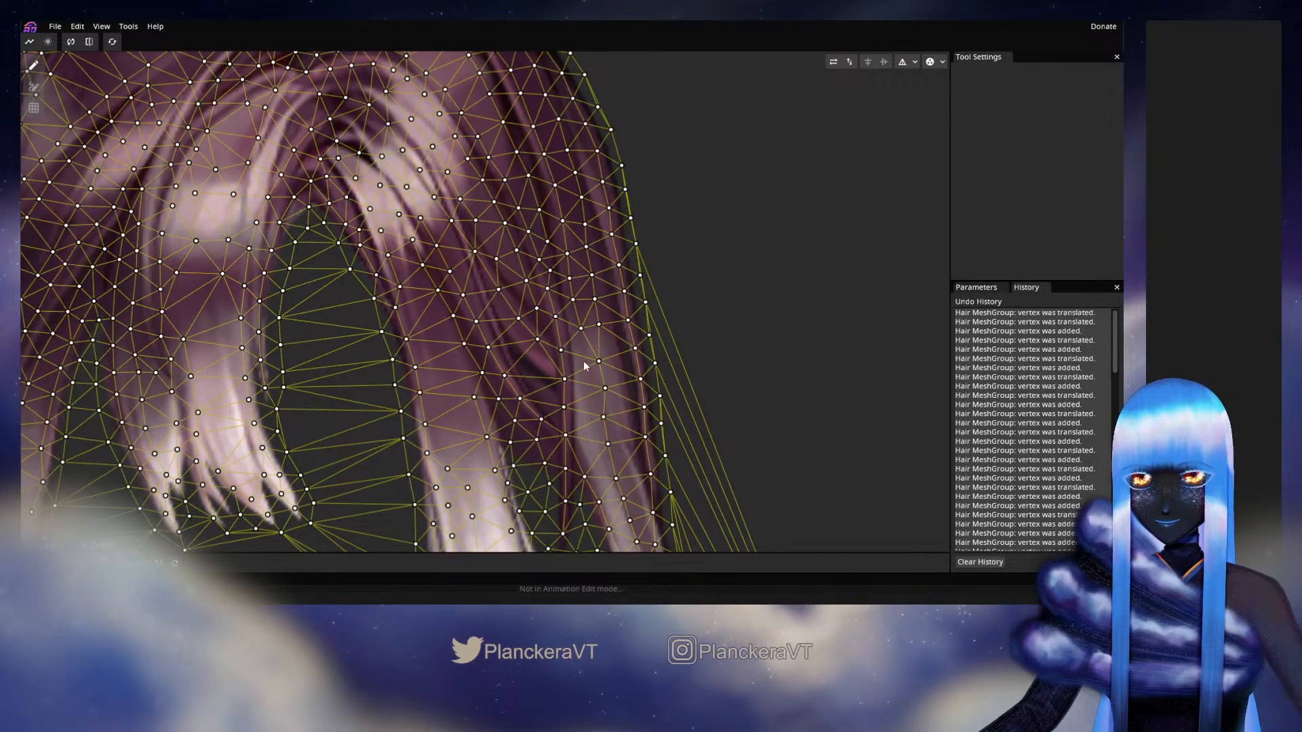
Step: Add vertices down the inner edge of the outer strand's pale section and adjust the lowest one
click(583, 361)
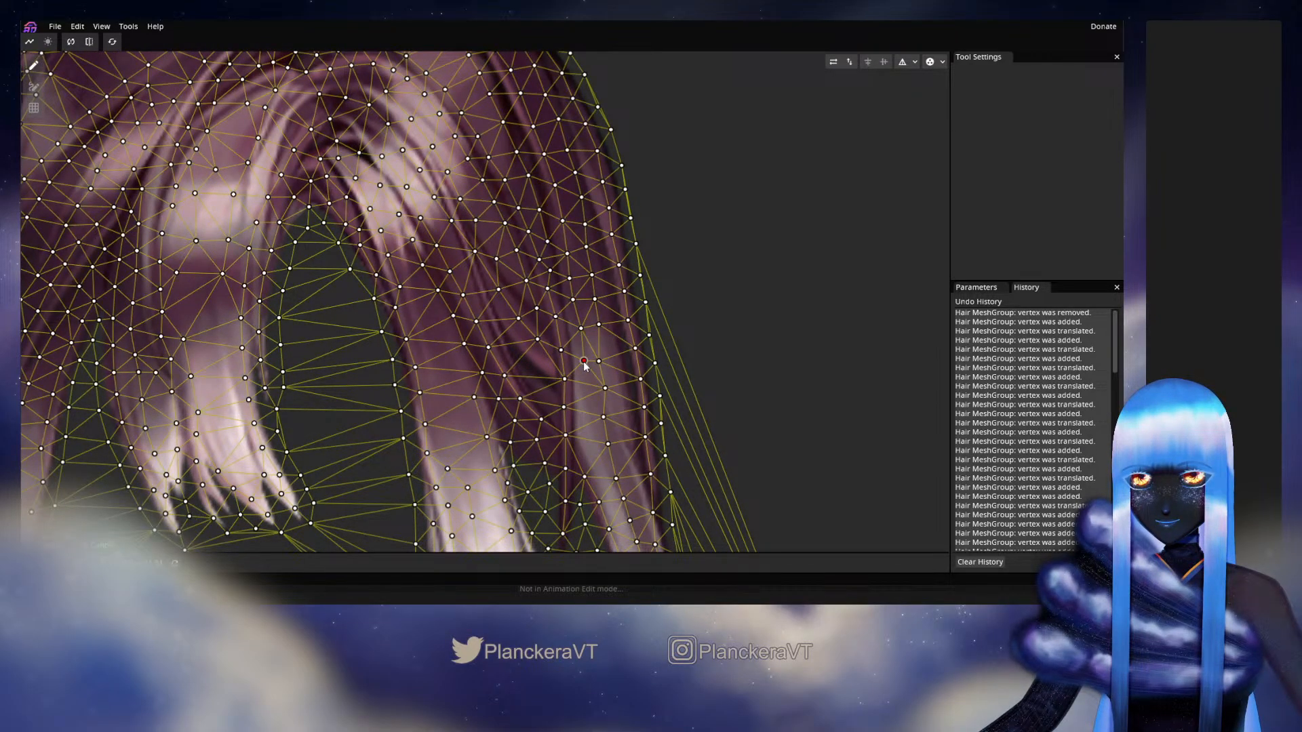
click(579, 393)
click(582, 421)
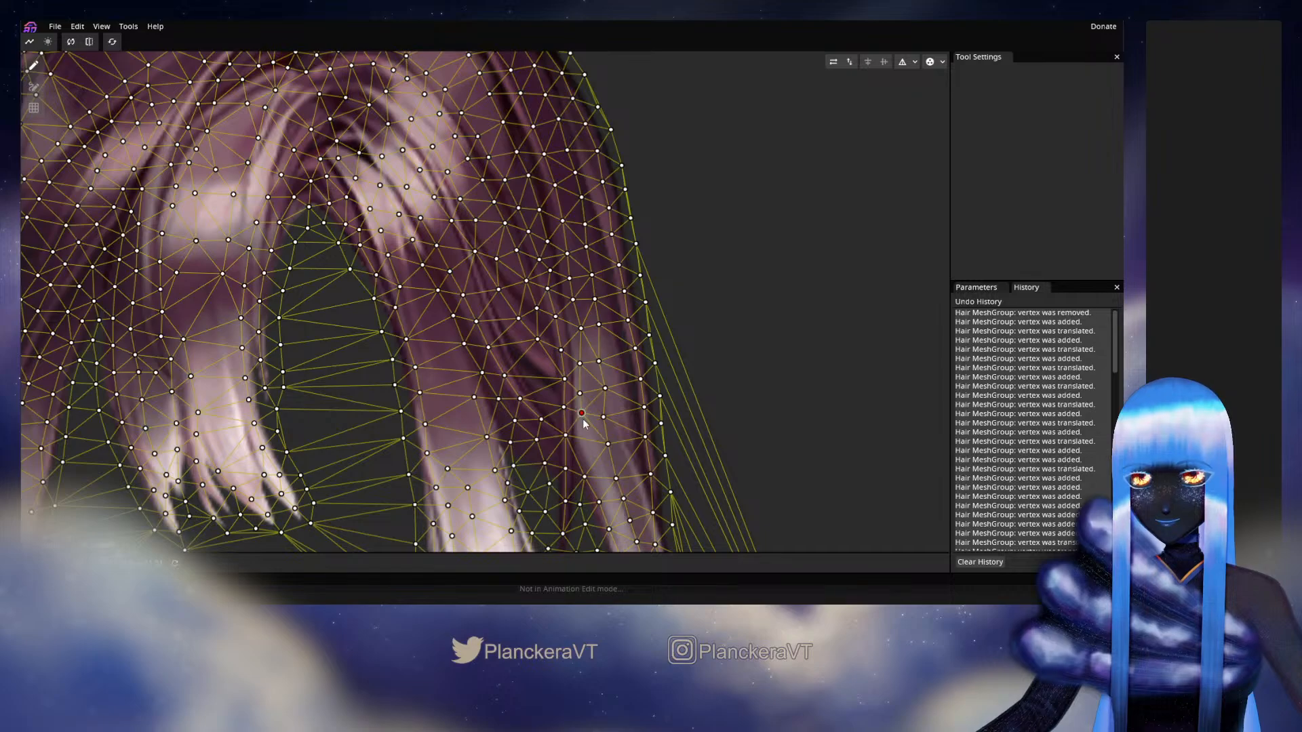
double_click(584, 446)
drag(584, 445, 581, 453)
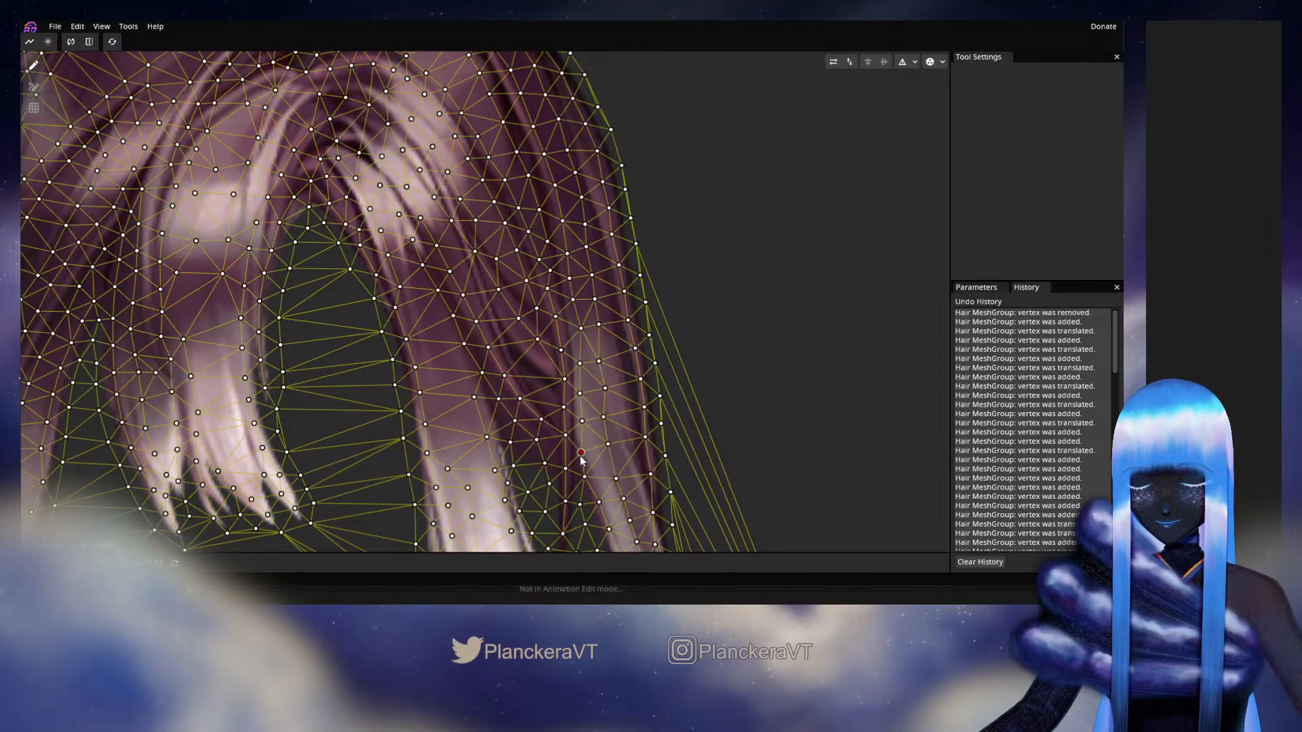
Step: Review the complete hair mesh and bake its automatic triangulation into editable edges
drag(538, 325, 581, 478)
drag(558, 351, 680, 416)
scroll(597, 326, down, 2)
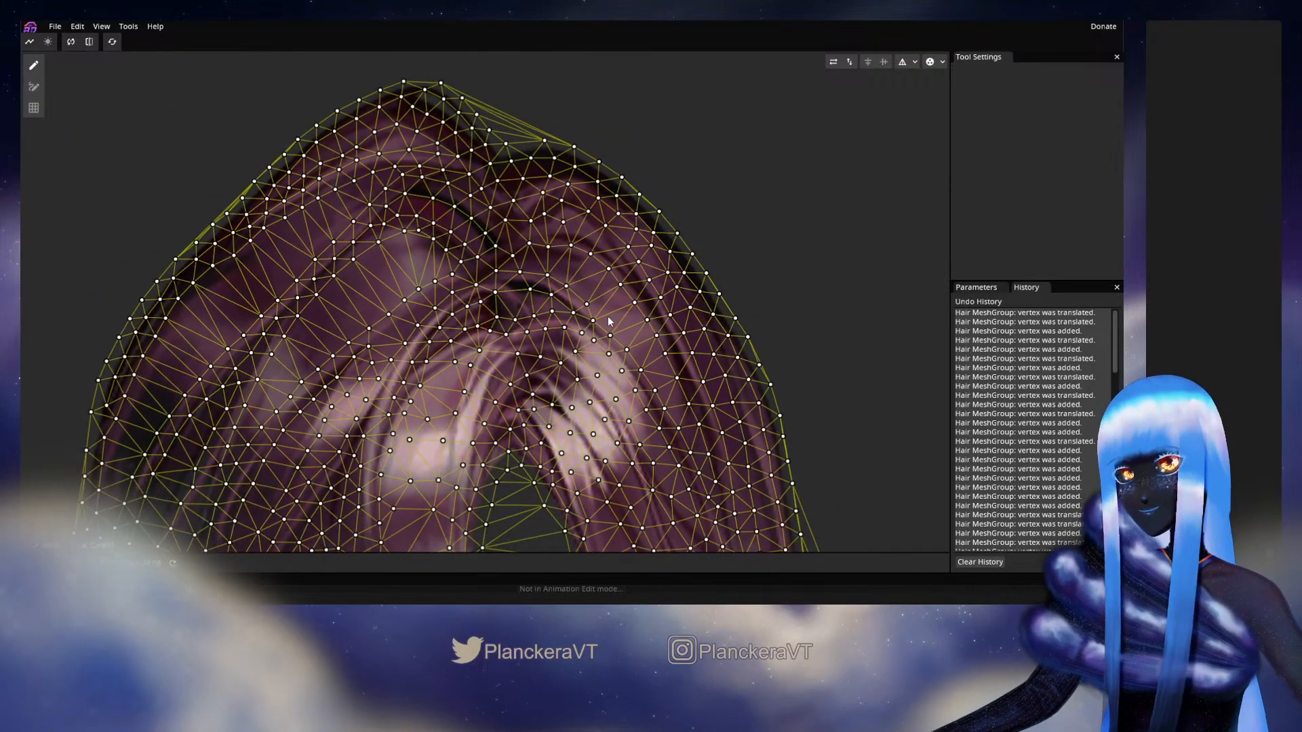
scroll(607, 316, down, 1)
scroll(609, 403, down, 3)
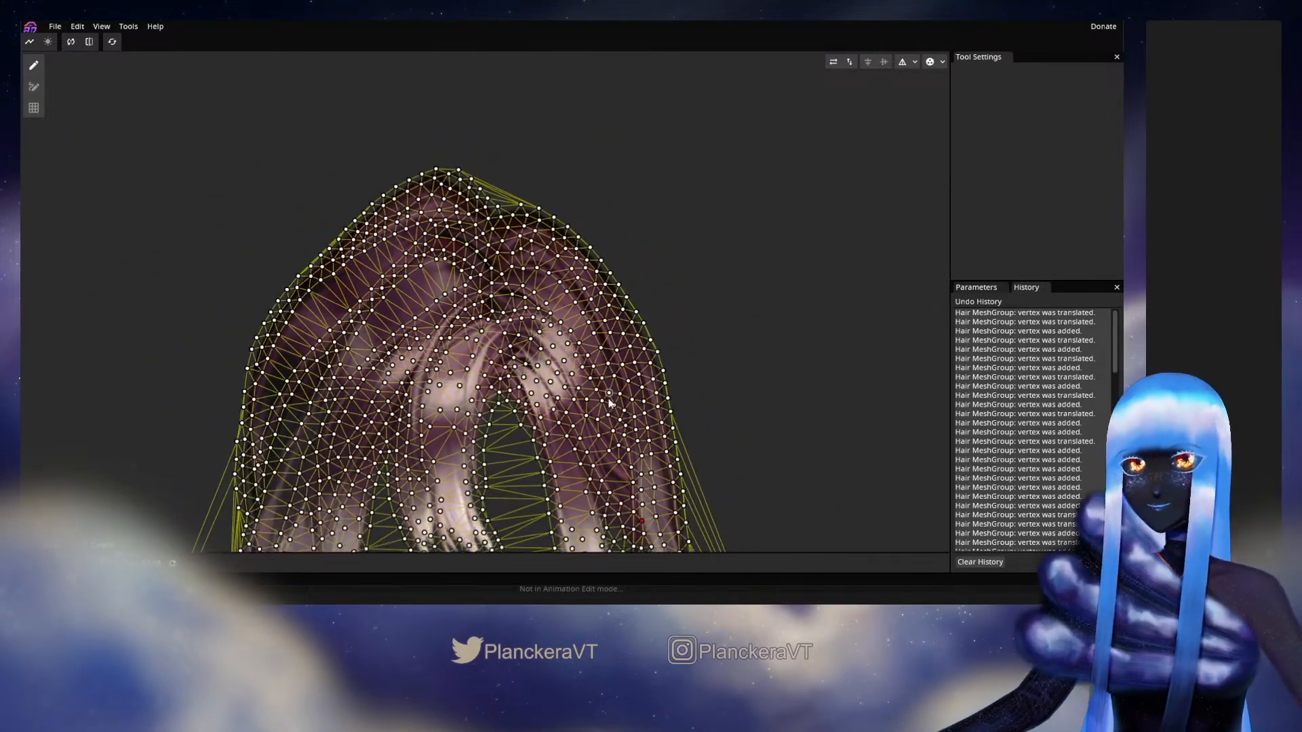
drag(610, 403, 638, 183)
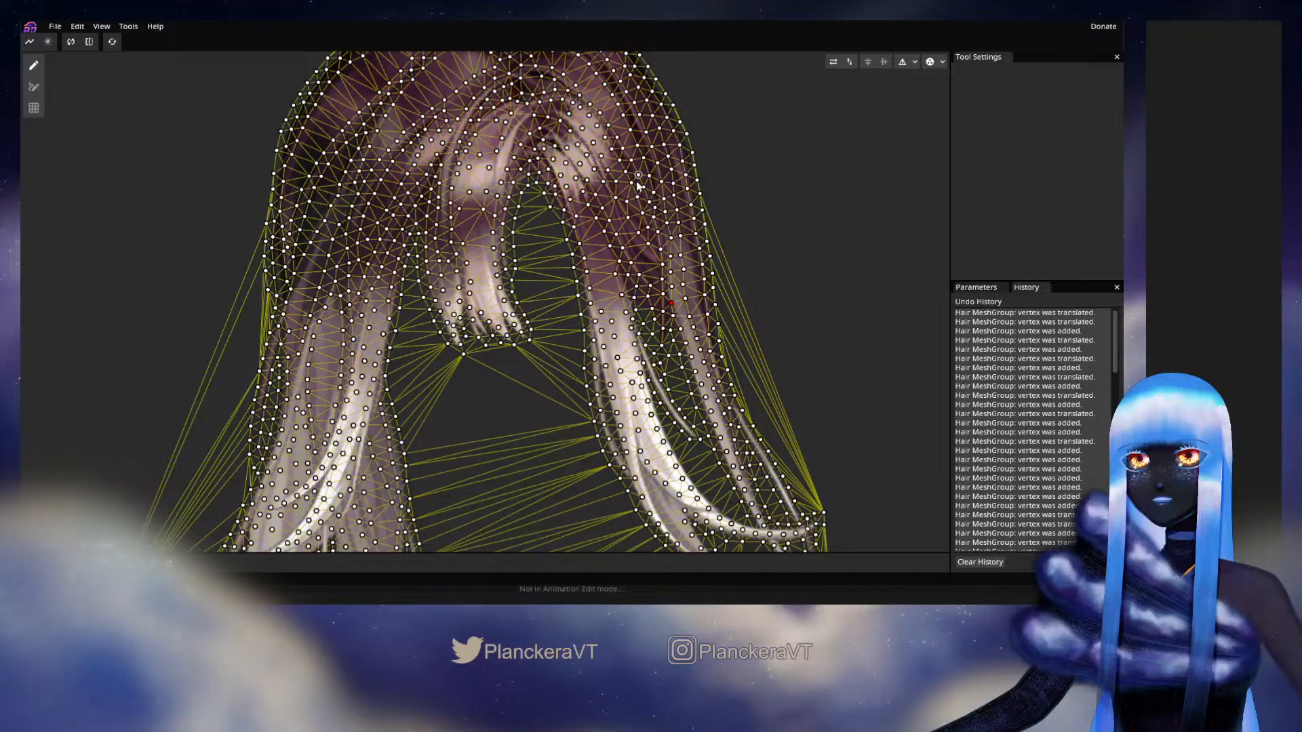
scroll(673, 271, down, 5)
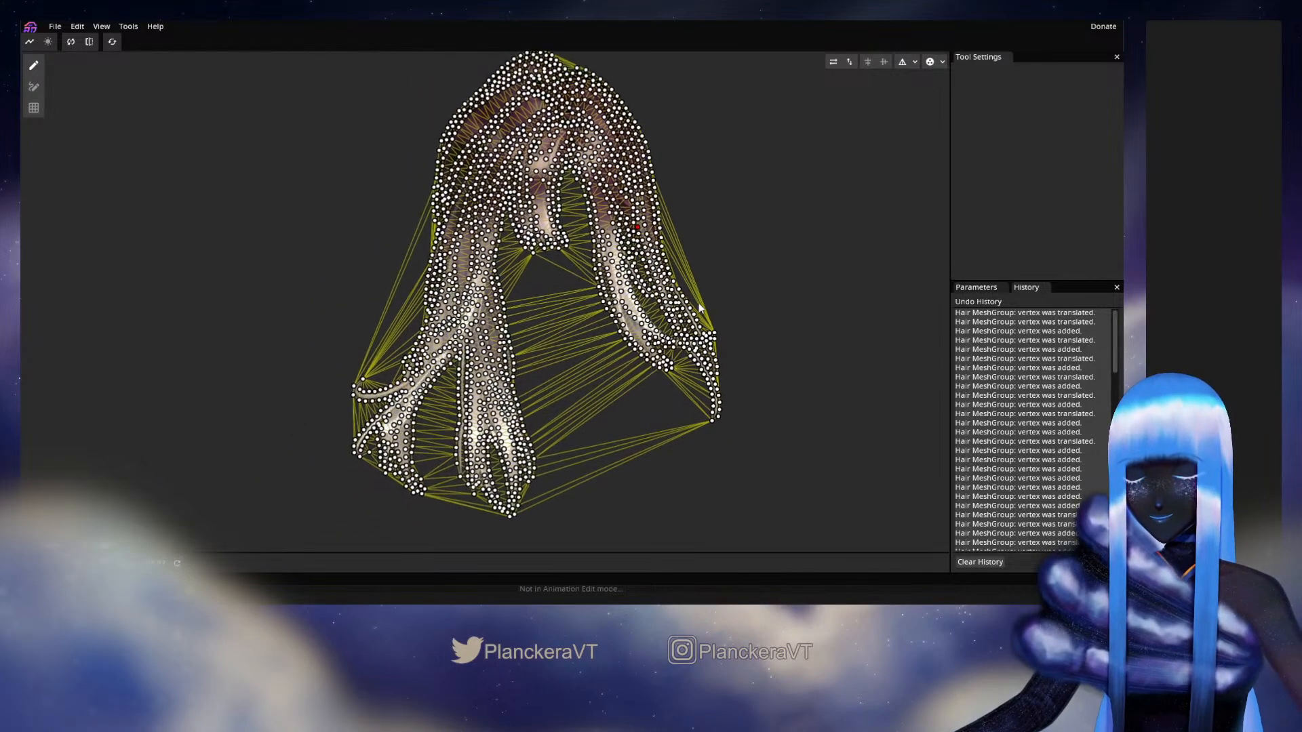
drag(701, 309, 696, 339)
click(915, 63)
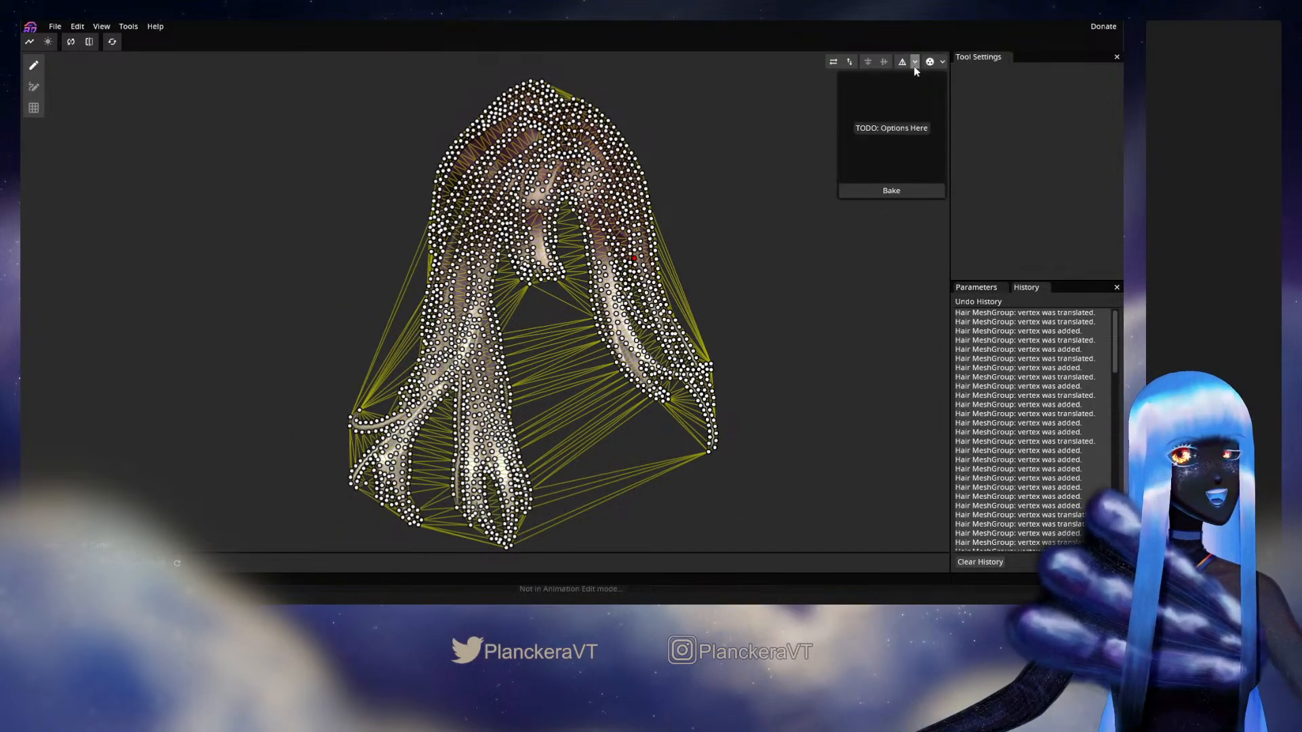
click(878, 193)
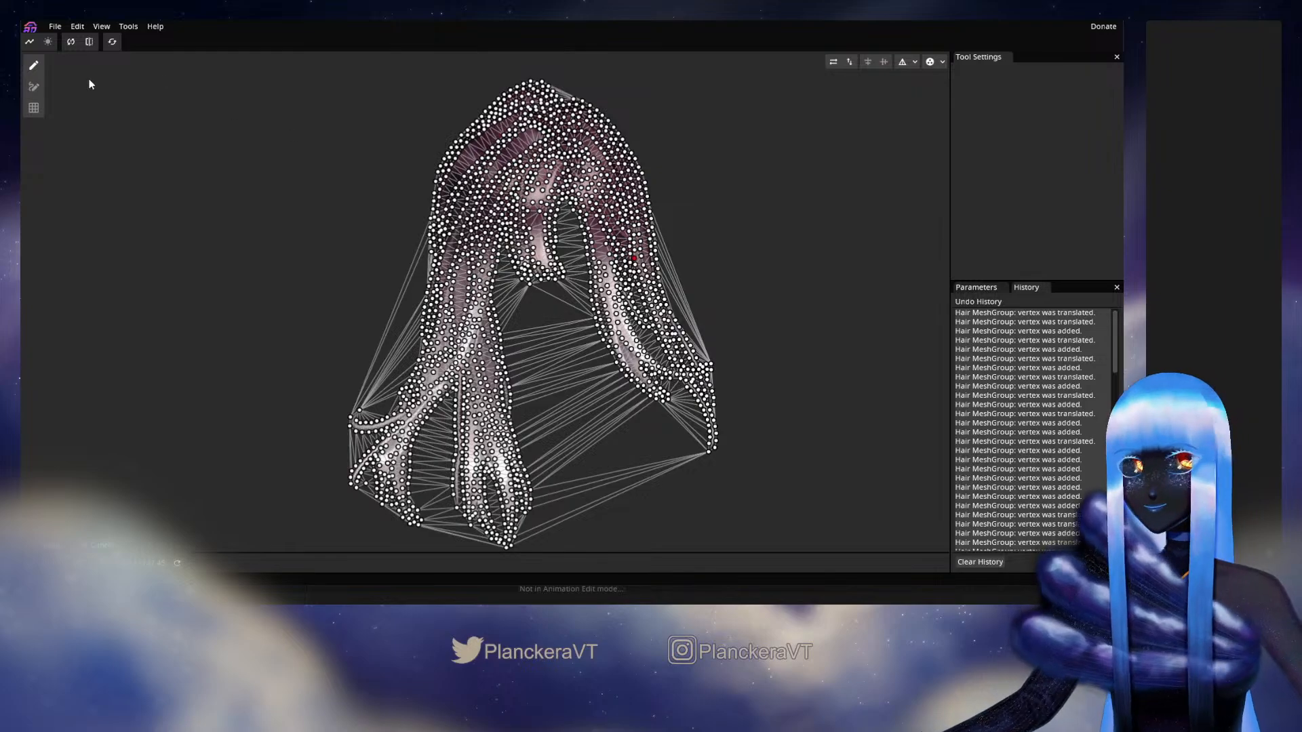
Step: With the connect tool, remove the long edge joining the curled strand tip to the upper outer hair contour
click(37, 87)
scroll(258, 288, up, 5)
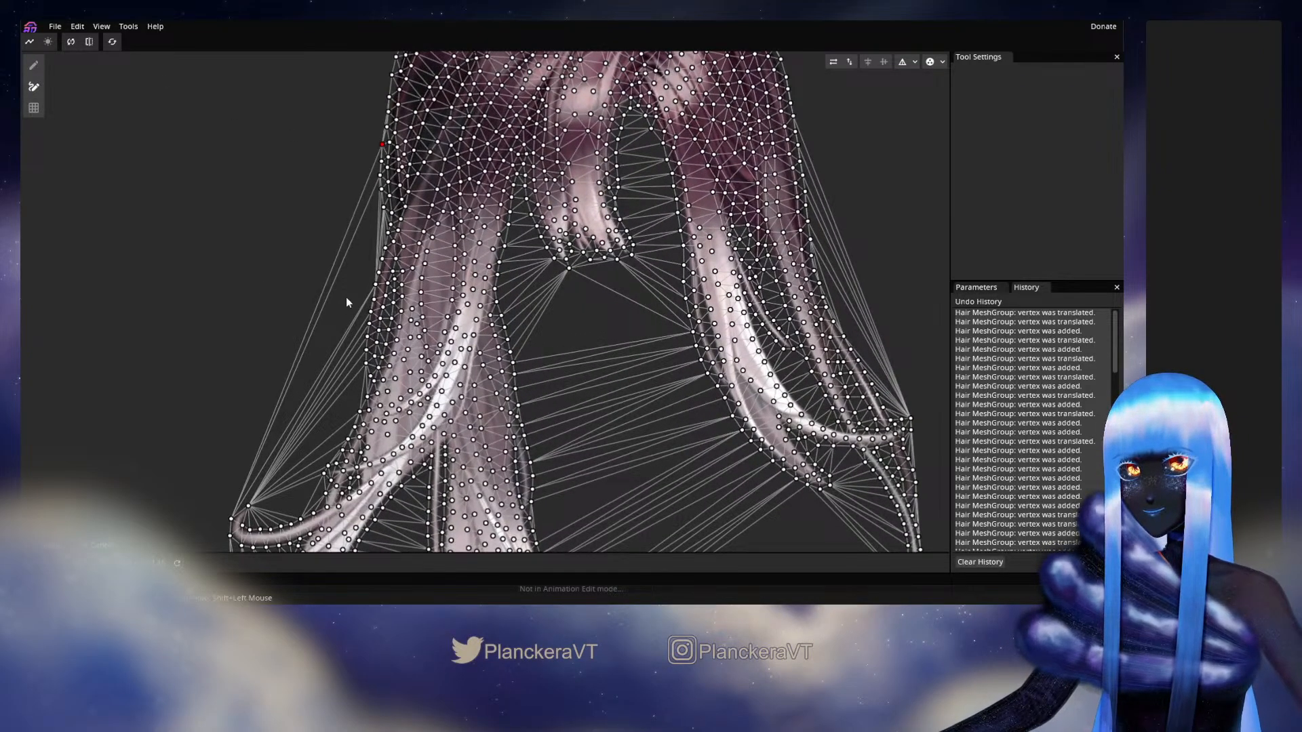
drag(345, 297, 493, 141)
click(379, 363)
drag(433, 194, 441, 275)
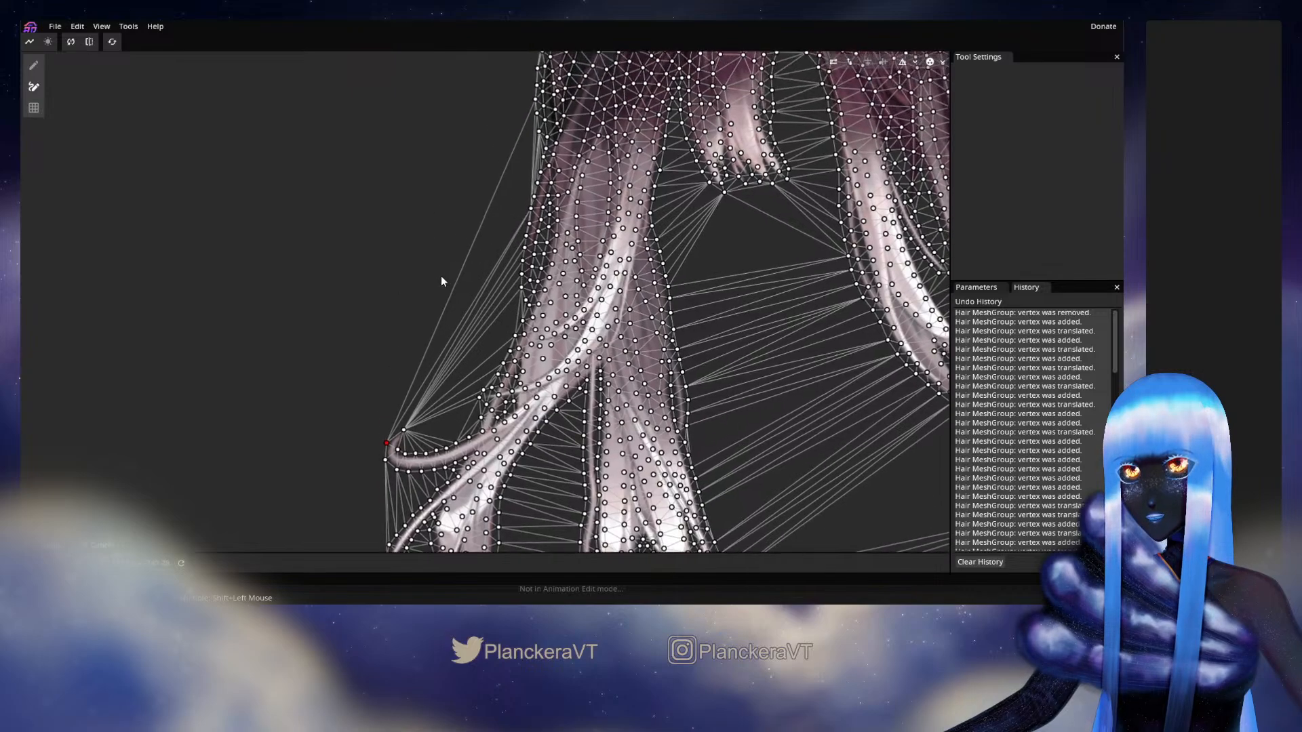
click(538, 108)
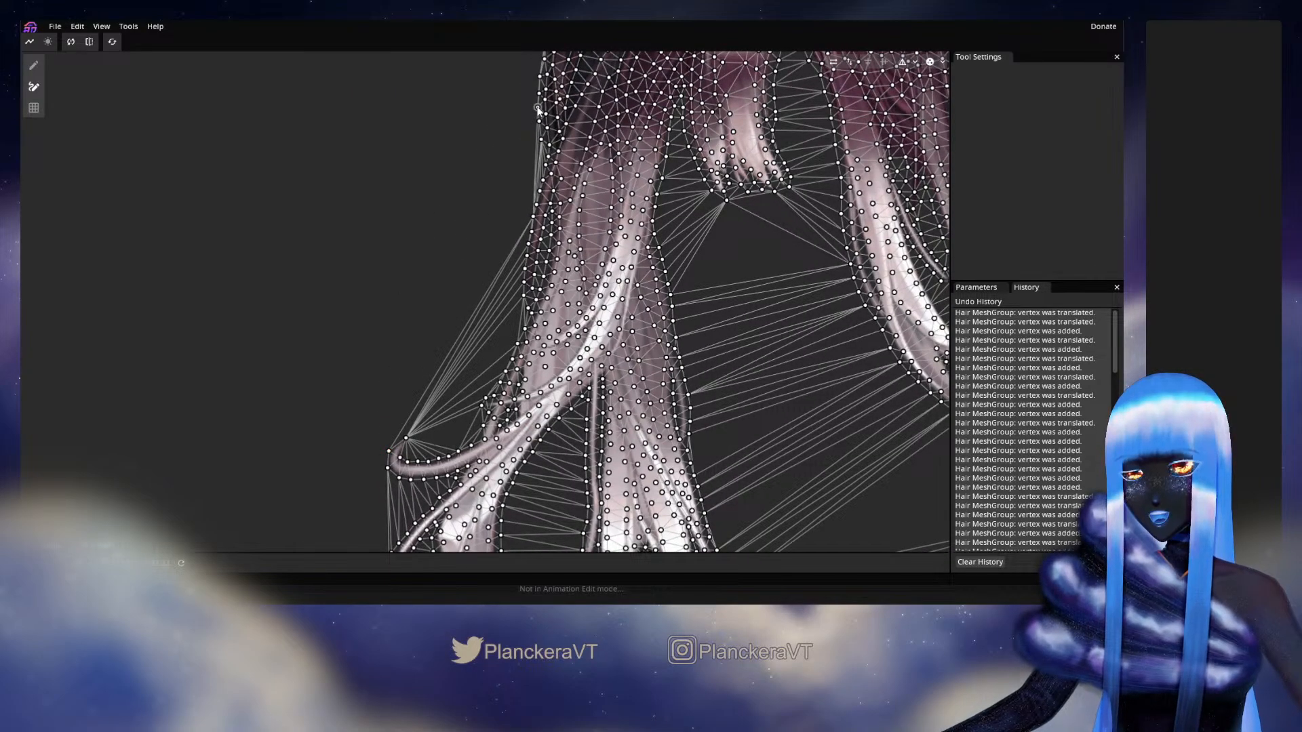
Step: Remove the stray edge running down the outer hair contour above the curled tip and apply the mesh
click(538, 108)
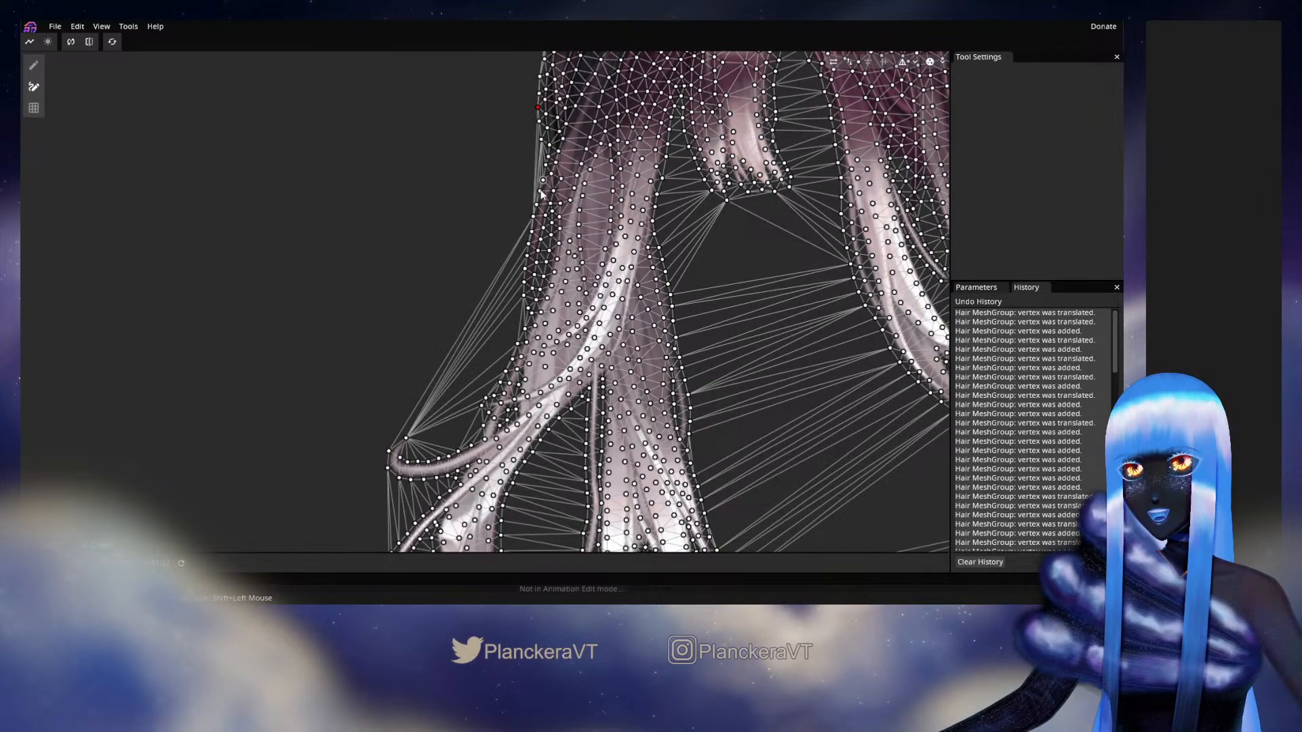
click(535, 213)
click(534, 214)
click(539, 122)
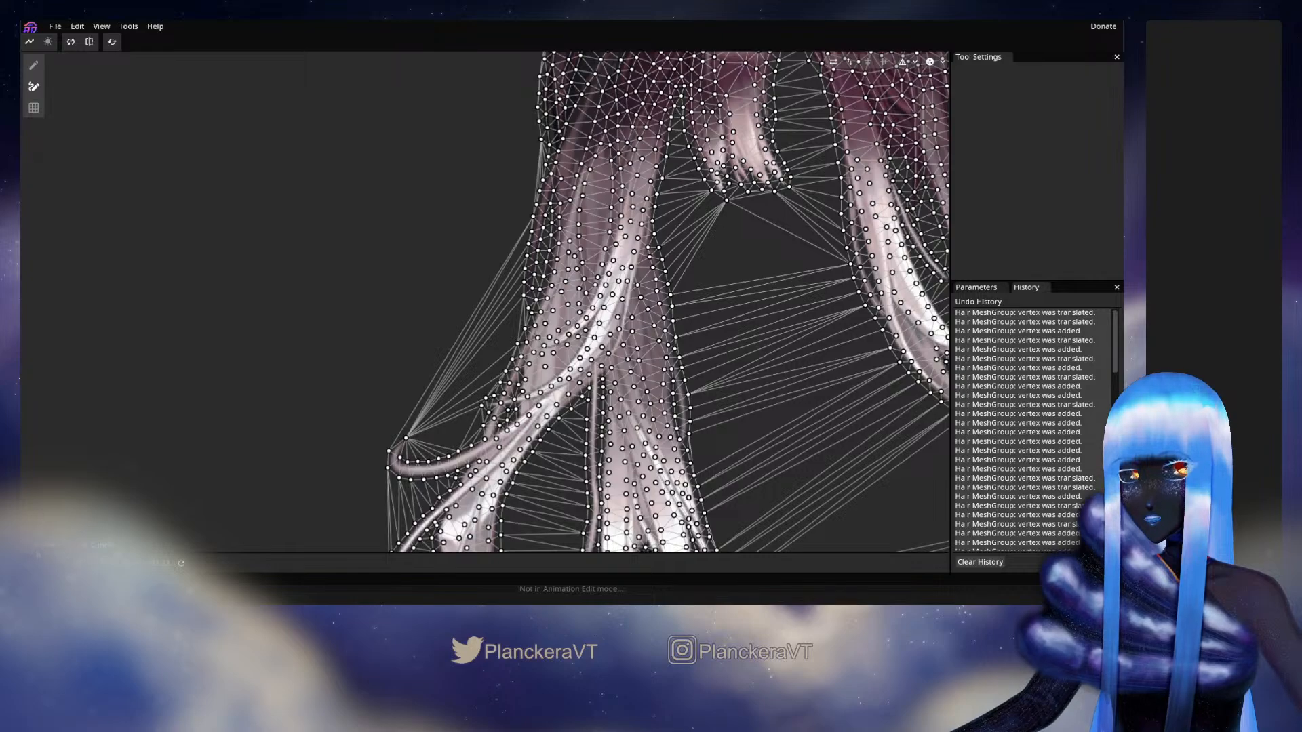
click(48, 545)
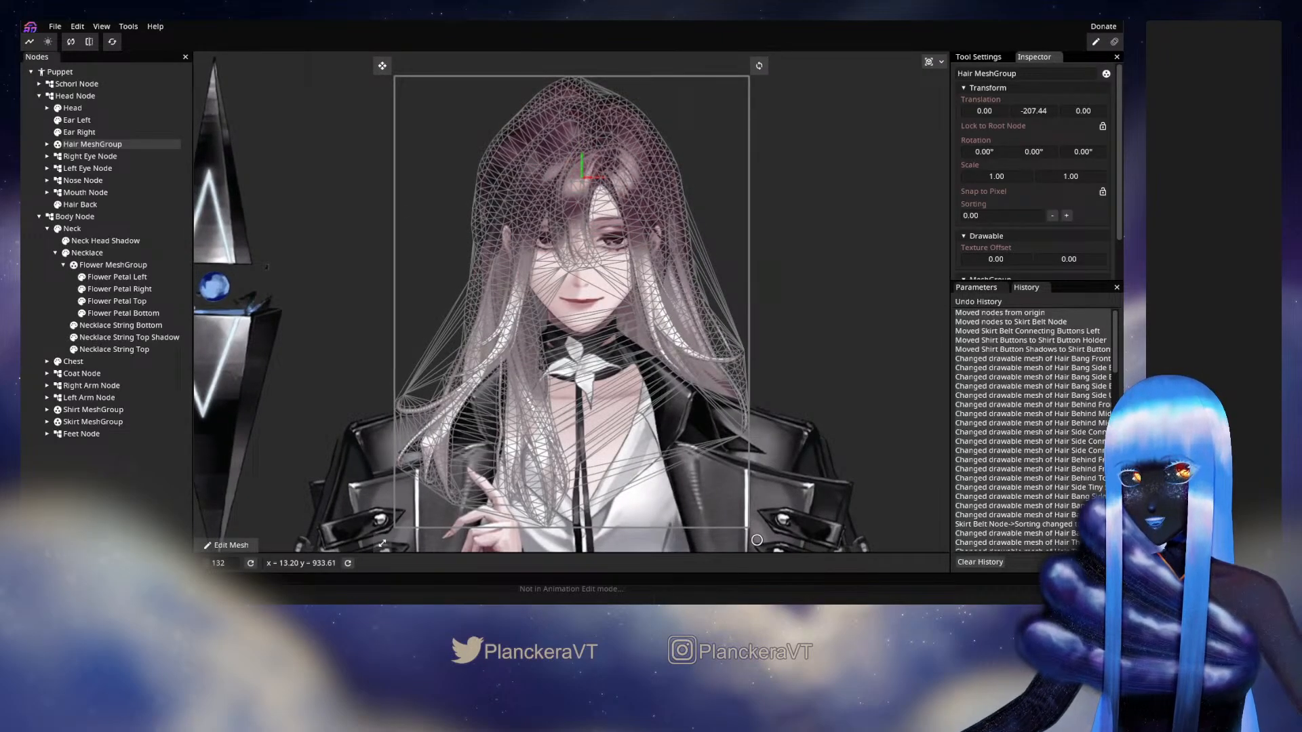
Step: Reopen the Hair MeshGroup mesh and disconnect the curled strand tip from the upper vertices of the outer long lock
click(248, 552)
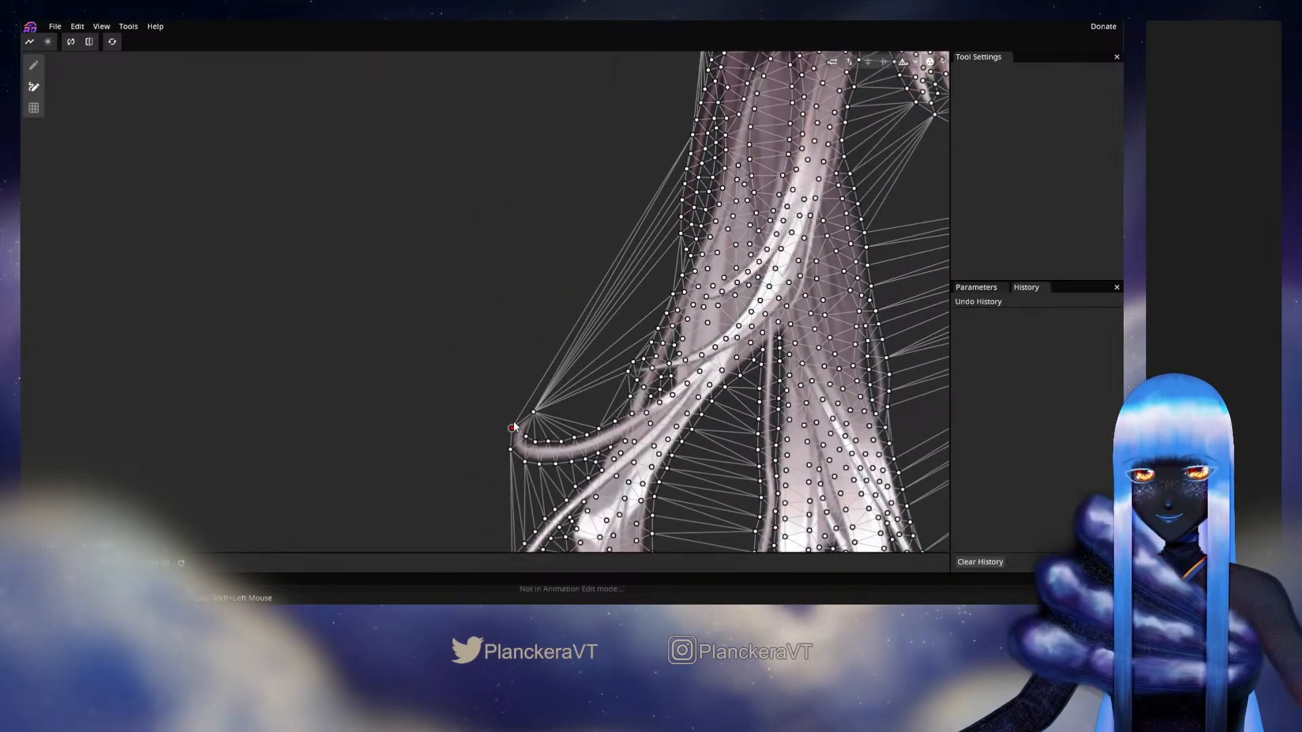
click(601, 243)
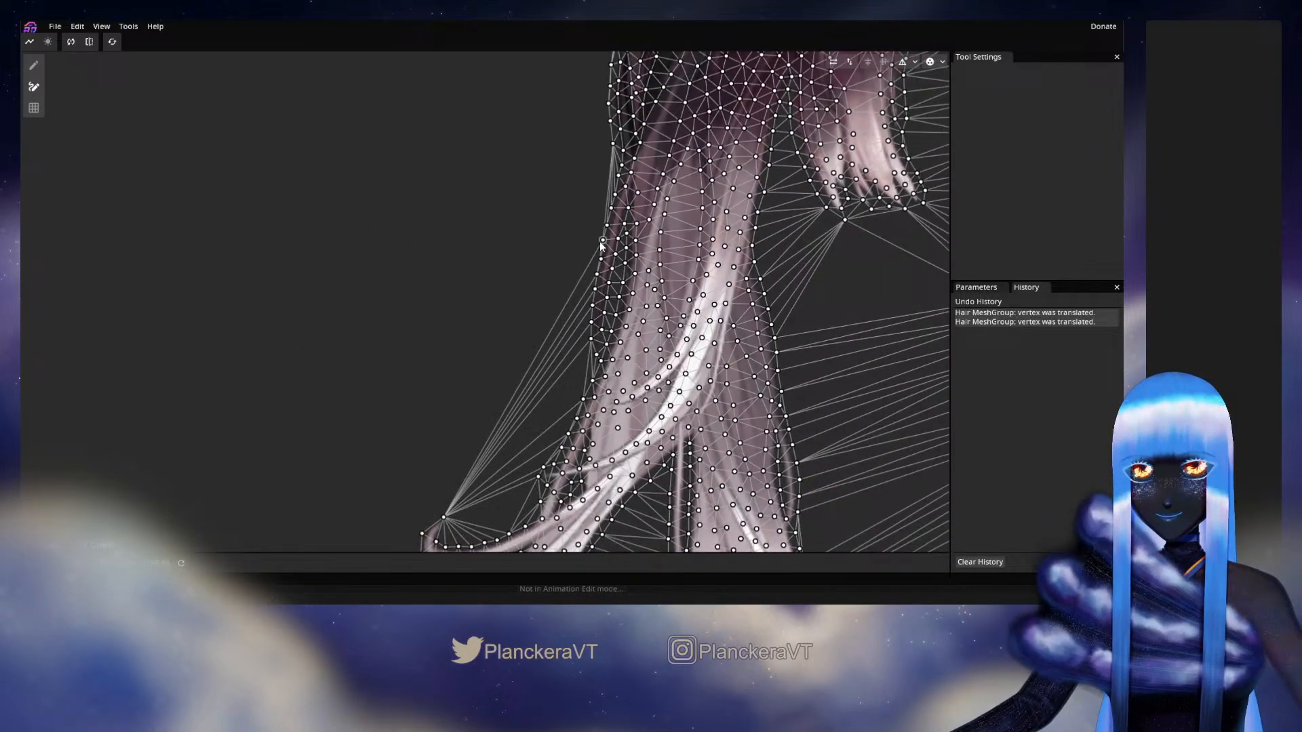
click(443, 517)
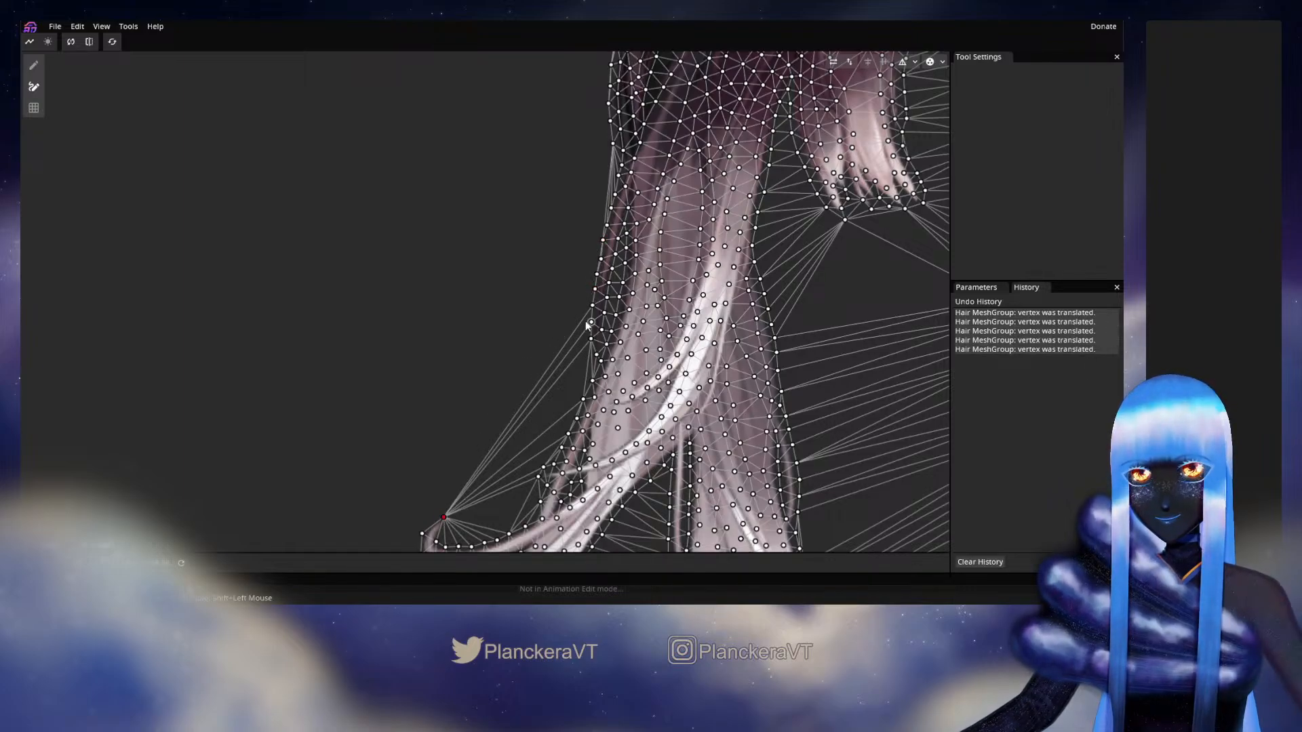
click(590, 323)
click(443, 518)
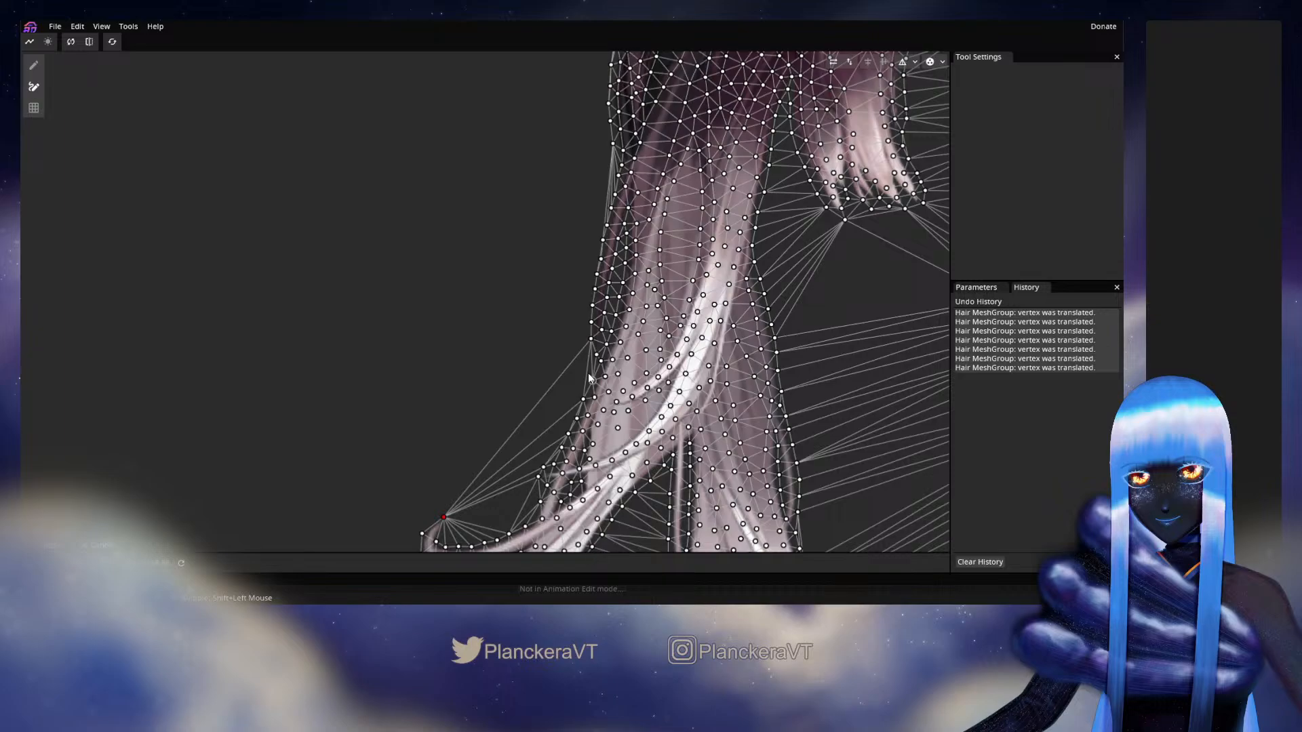
Step: Remove the edges running from the curled strand tip to the outer lock's contour vertices above the small side strand
click(591, 339)
click(584, 399)
drag(574, 407, 589, 313)
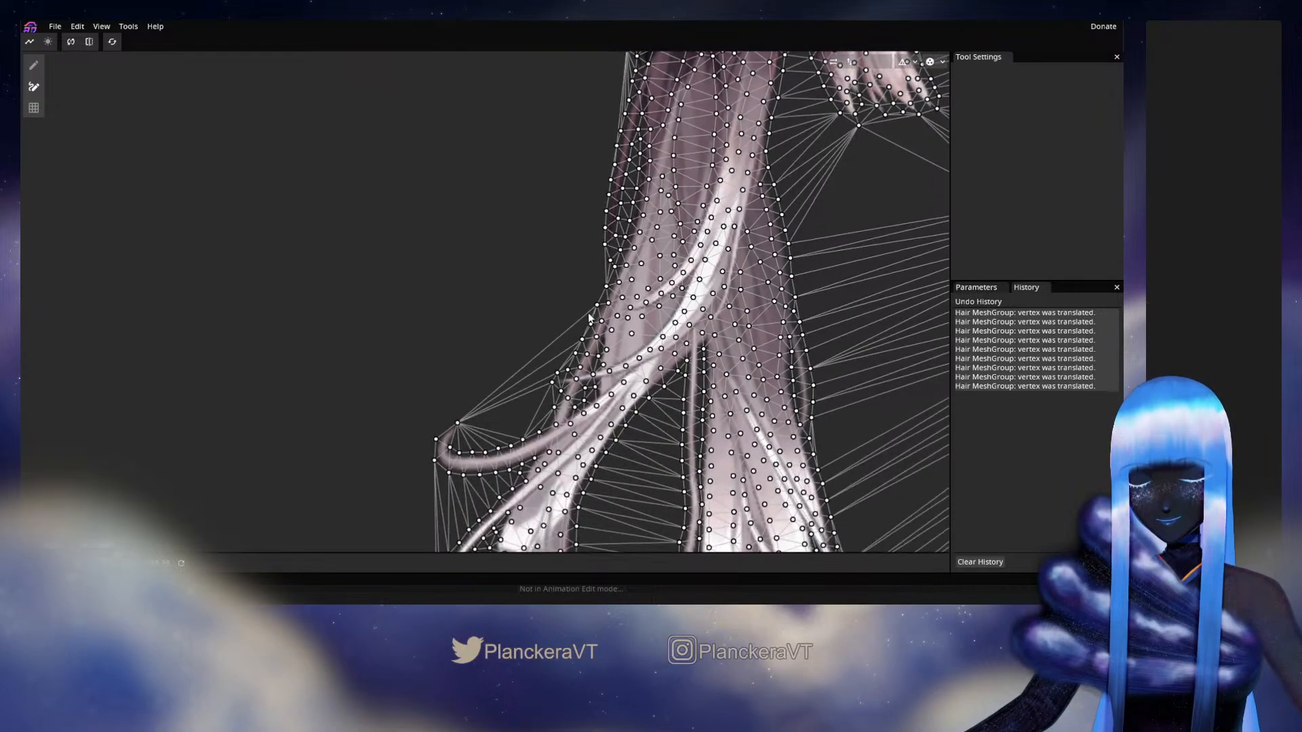
scroll(591, 316, up, 3)
click(626, 306)
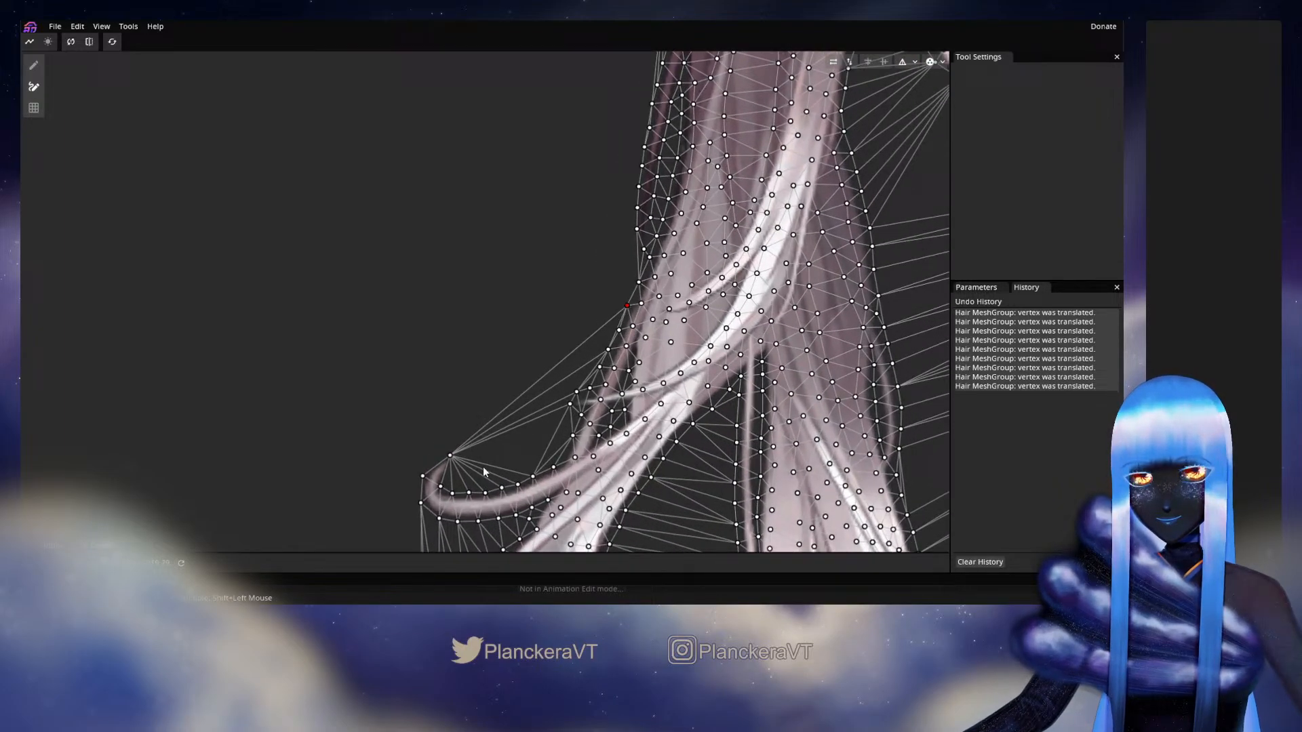
click(449, 457)
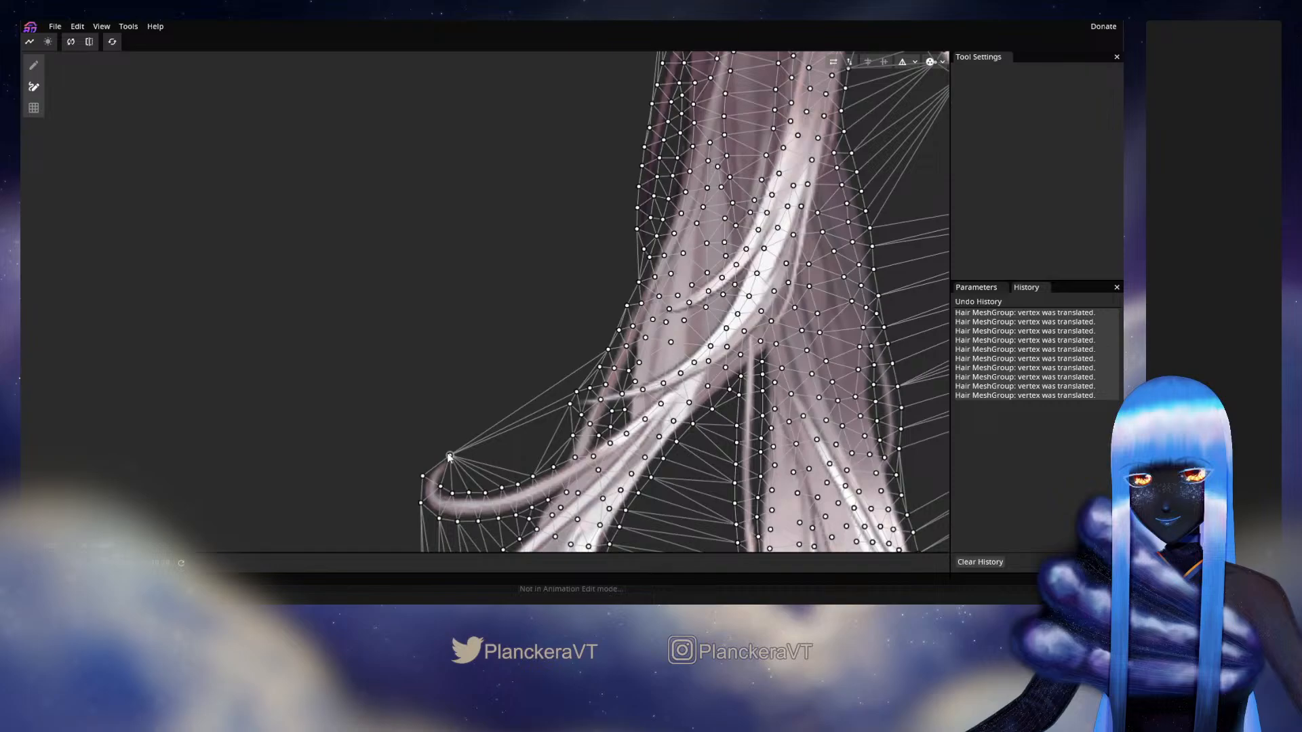
Step: Disconnect the curled strand tip from the small side strand and the contour vertices just above and below it
click(448, 457)
click(608, 350)
click(575, 392)
click(450, 457)
click(450, 456)
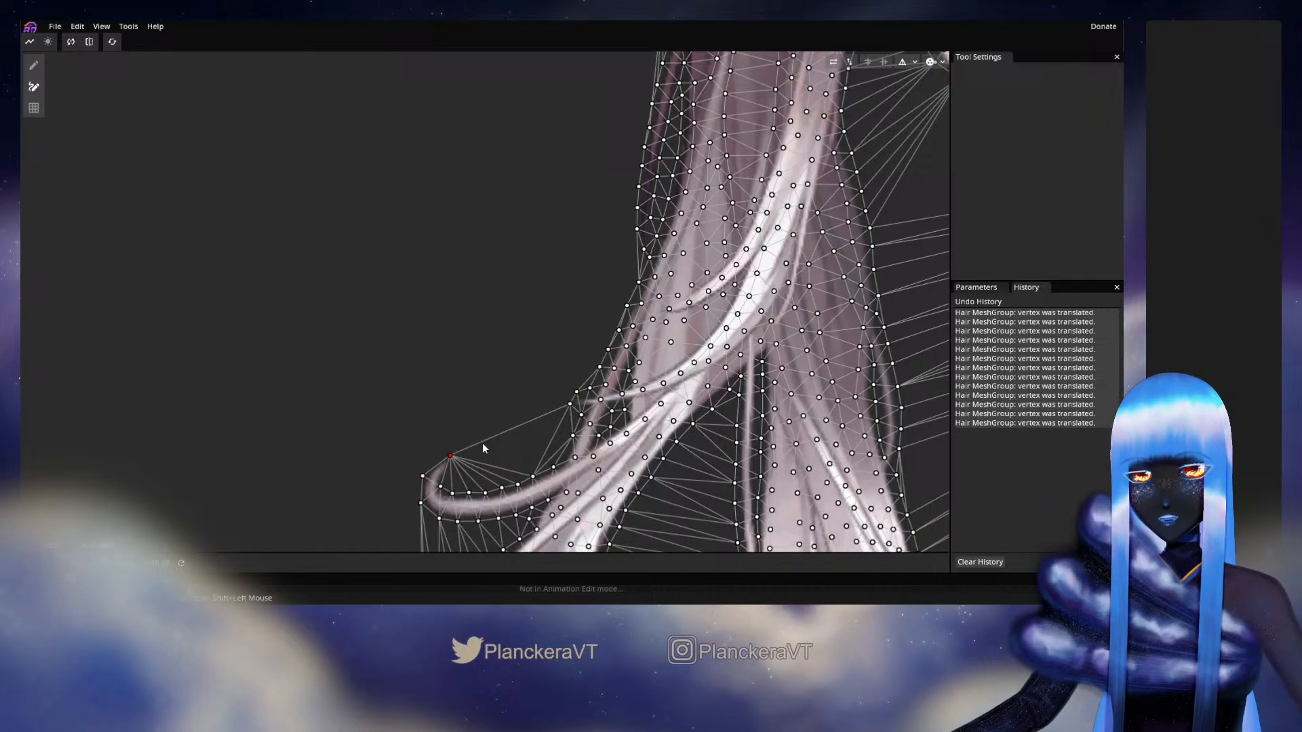
click(569, 405)
click(534, 476)
click(573, 436)
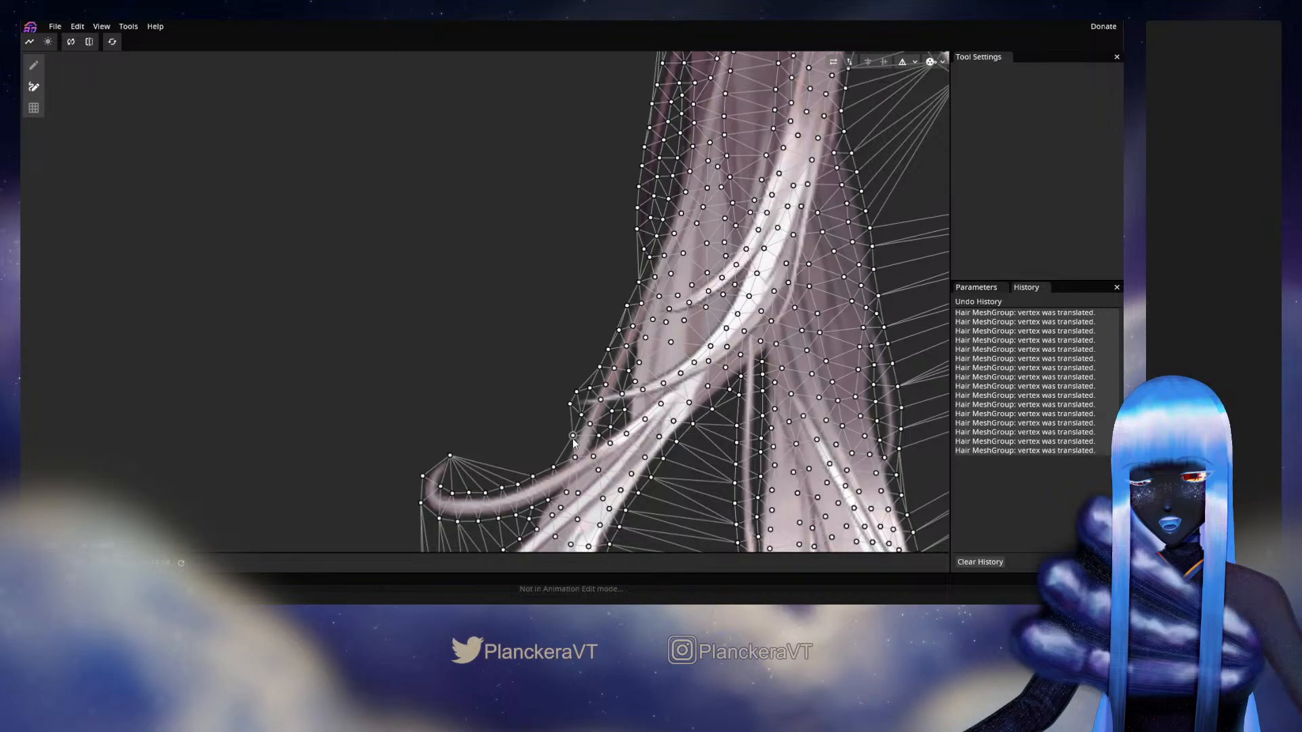
Step: Remove the edges crossing the hollow of the curled strand and nudge its end vertex to fit the tip
drag(573, 440, 583, 364)
click(582, 361)
click(579, 330)
scroll(575, 414, up, 2)
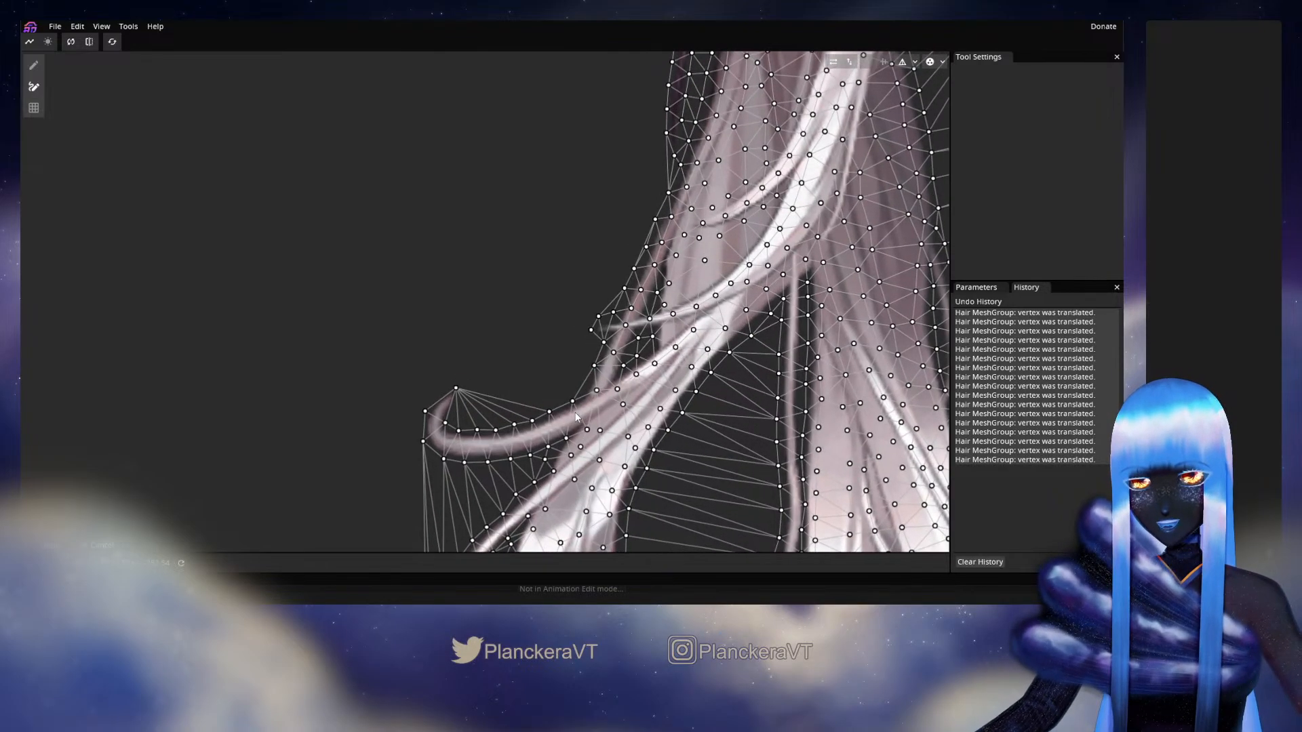
click(449, 390)
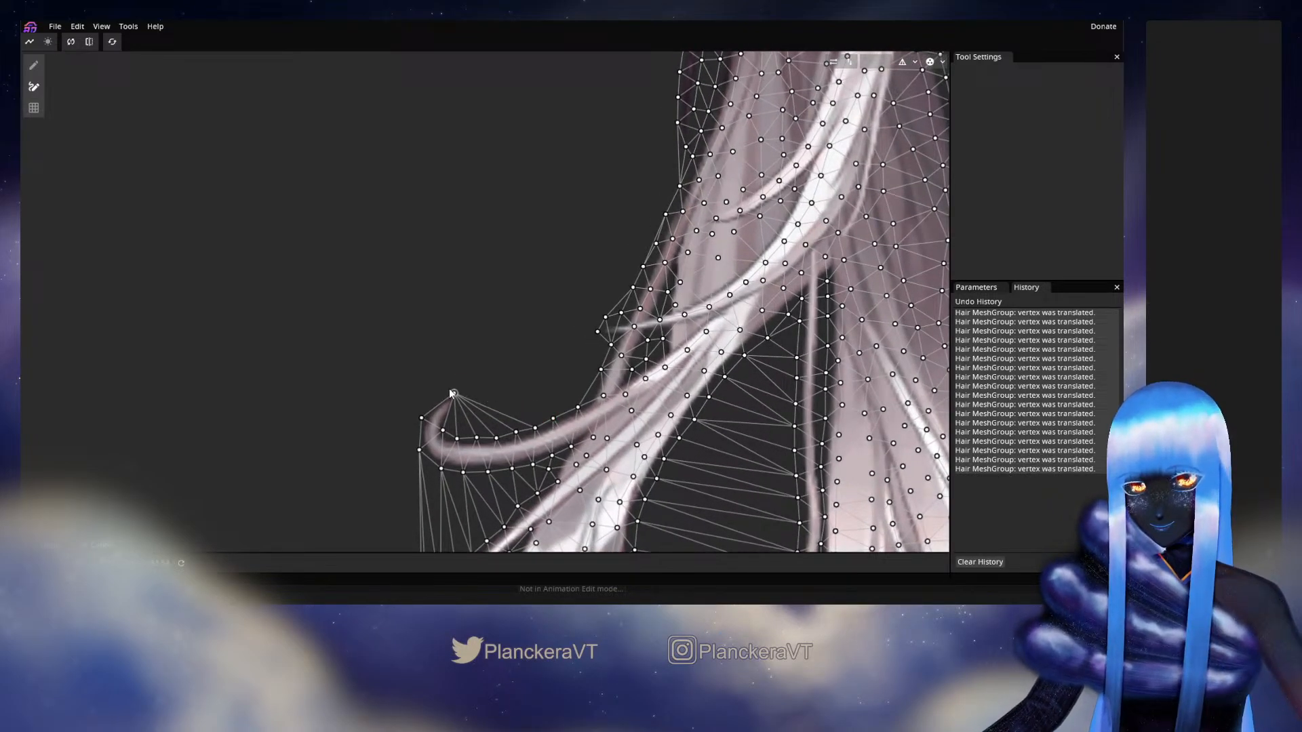
click(536, 429)
click(516, 431)
click(496, 438)
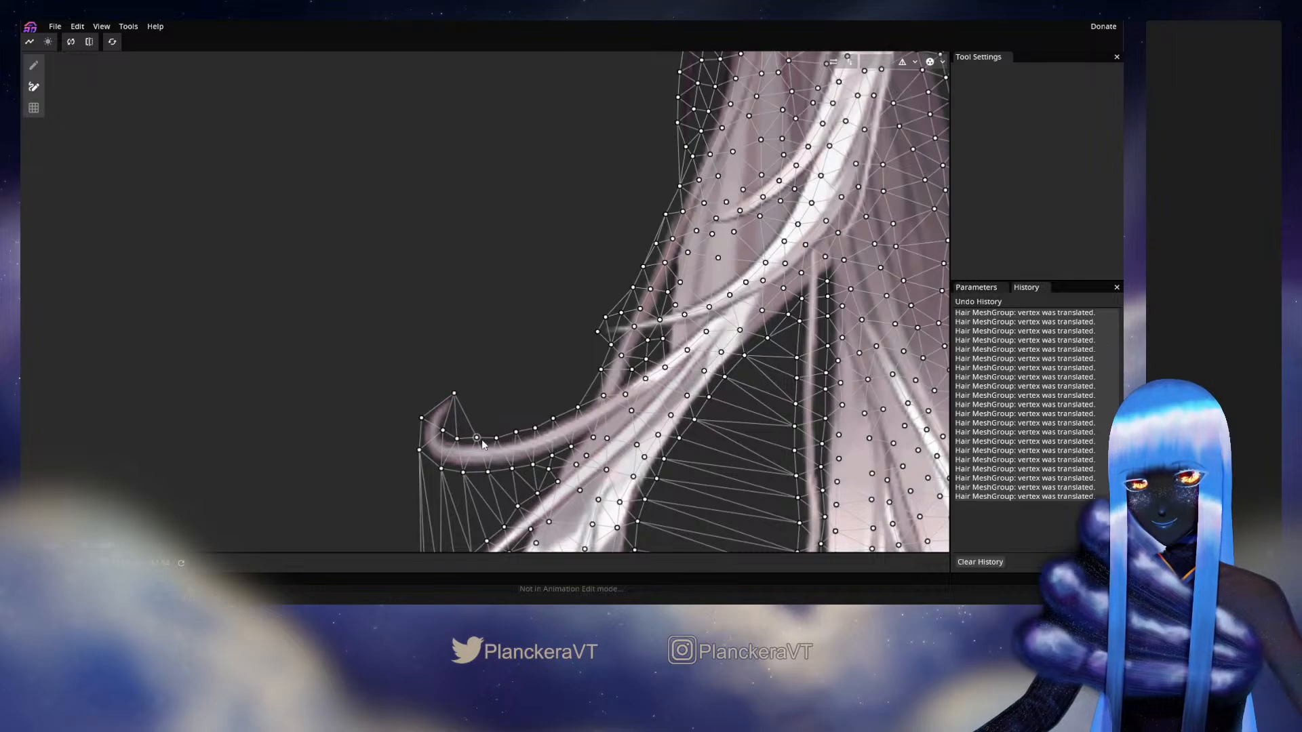
click(478, 439)
click(480, 441)
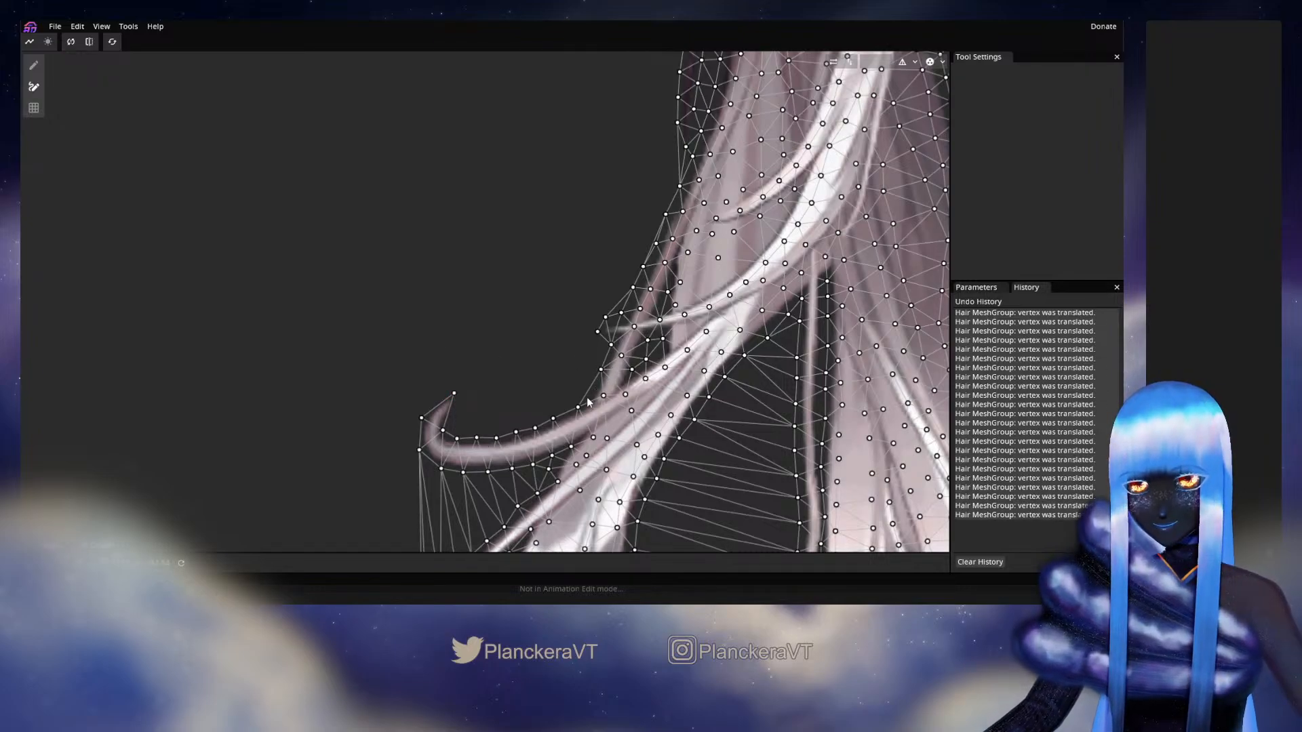
click(33, 65)
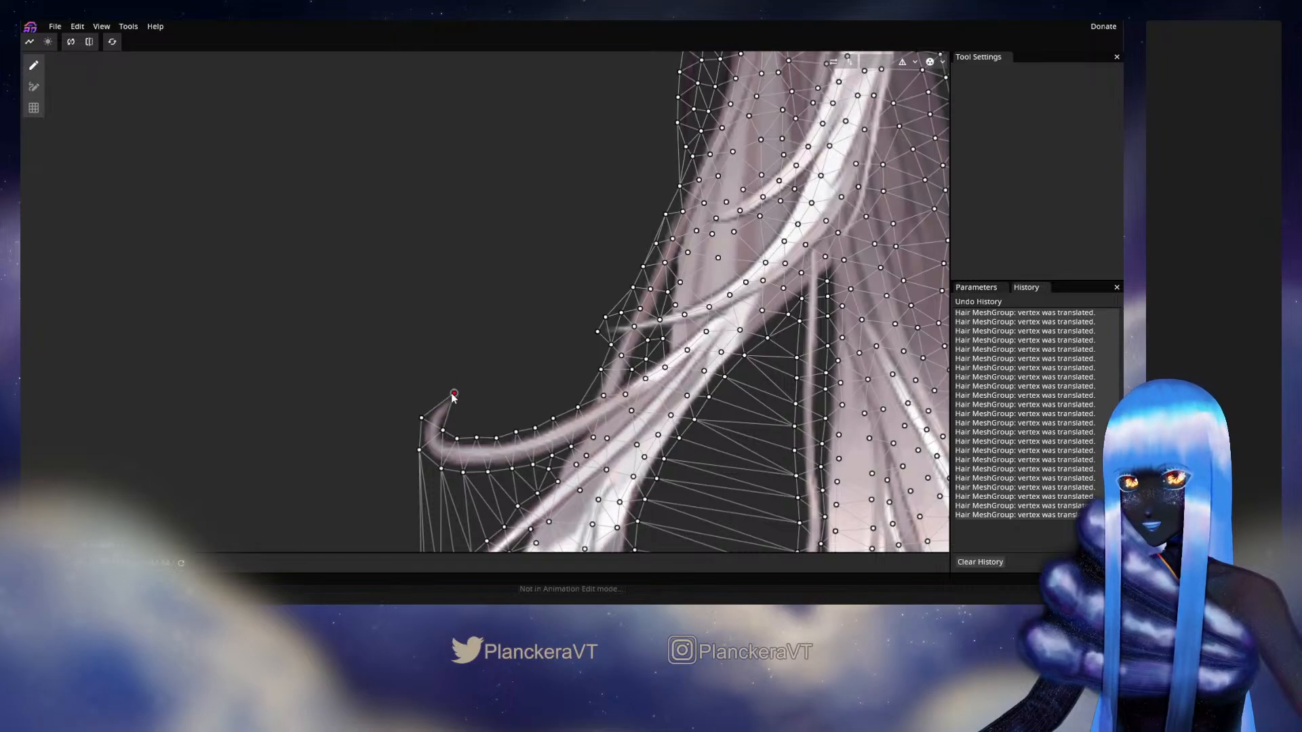
drag(453, 394, 454, 397)
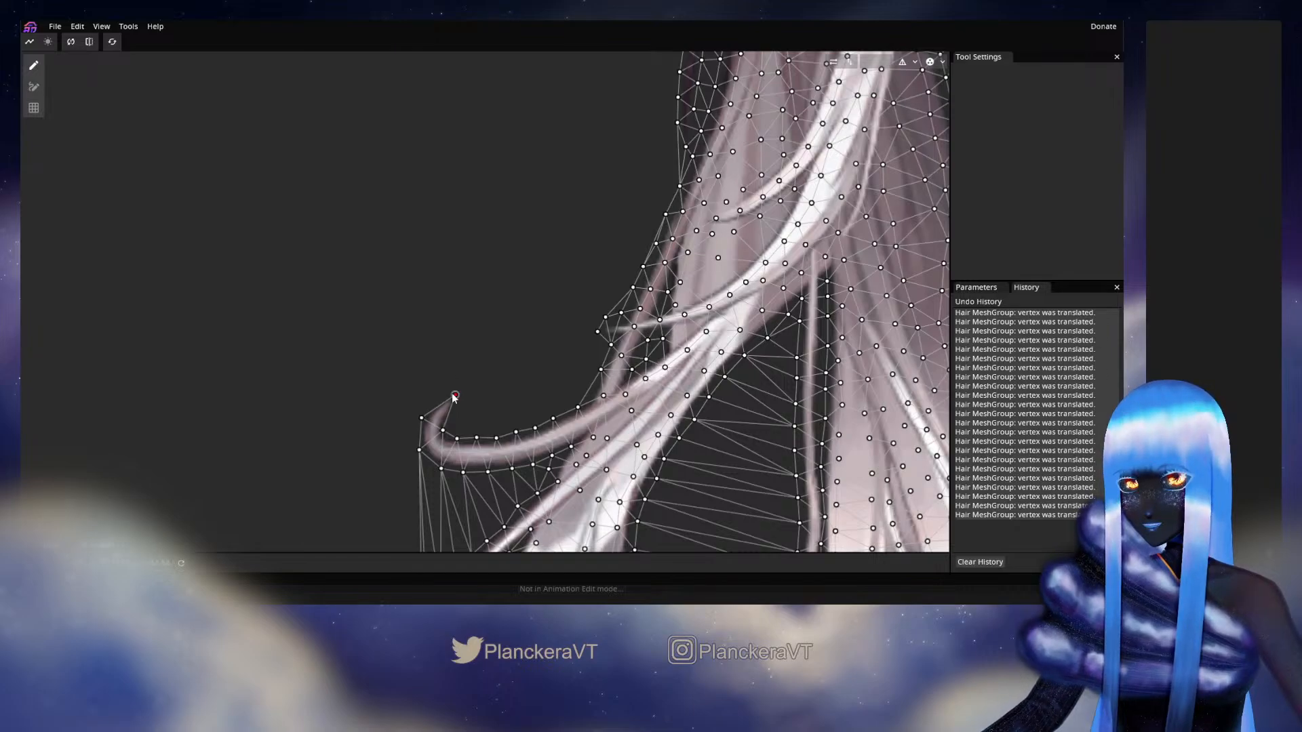
Step: With the Edge Tool, clean up the edges around the pointed tip of the small side strand
click(33, 86)
scroll(514, 283, up, 5)
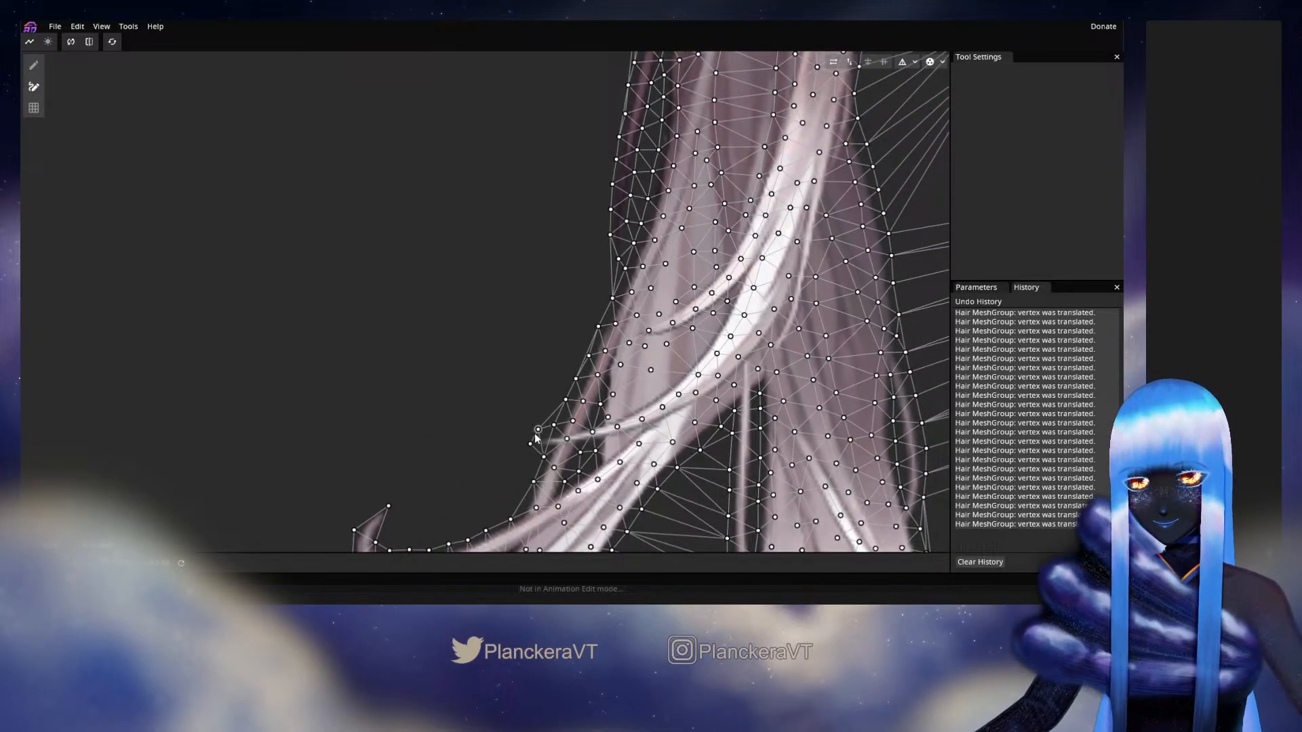
click(537, 430)
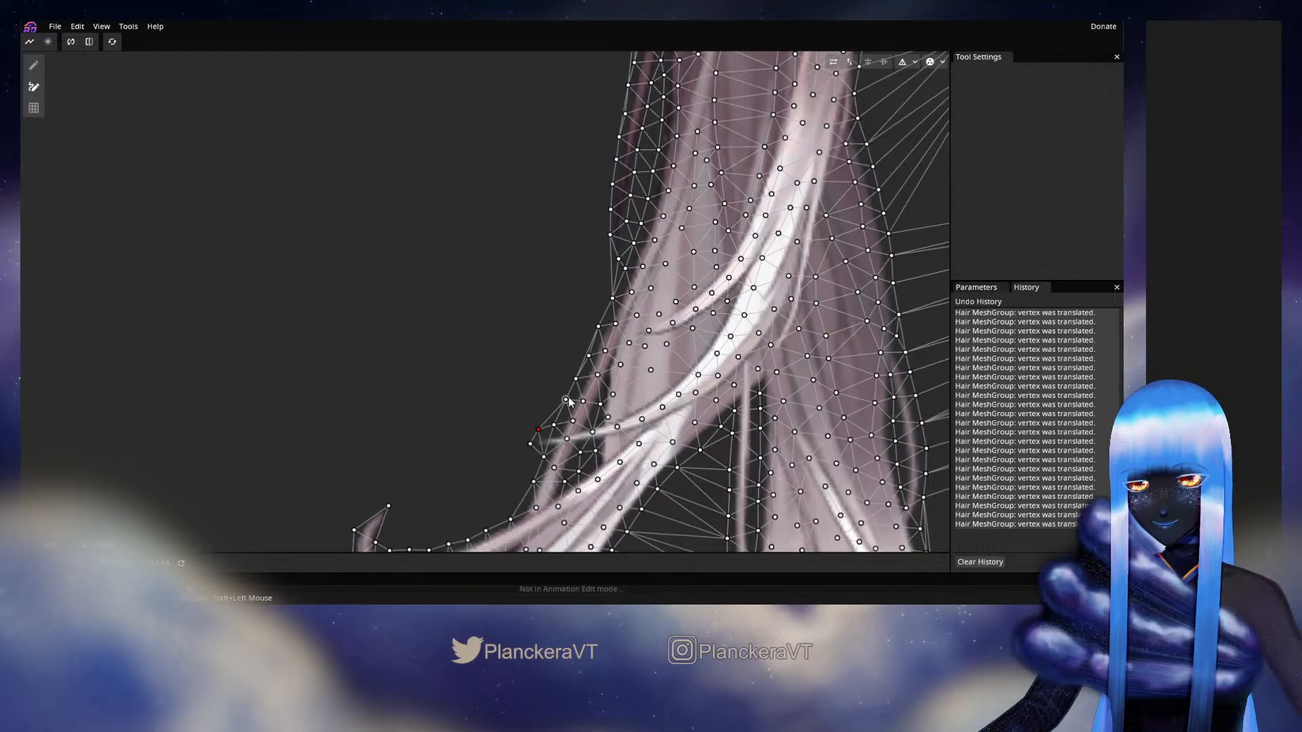
scroll(568, 402, up, 2)
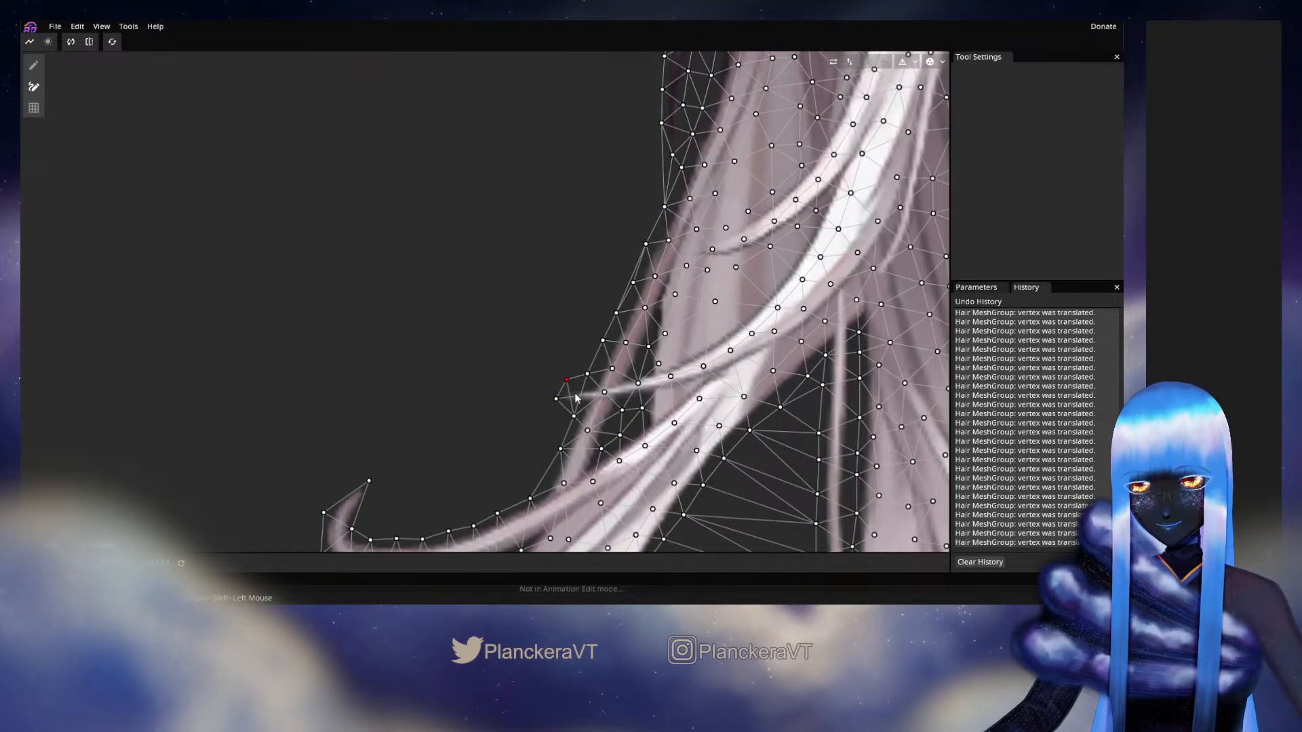
click(576, 399)
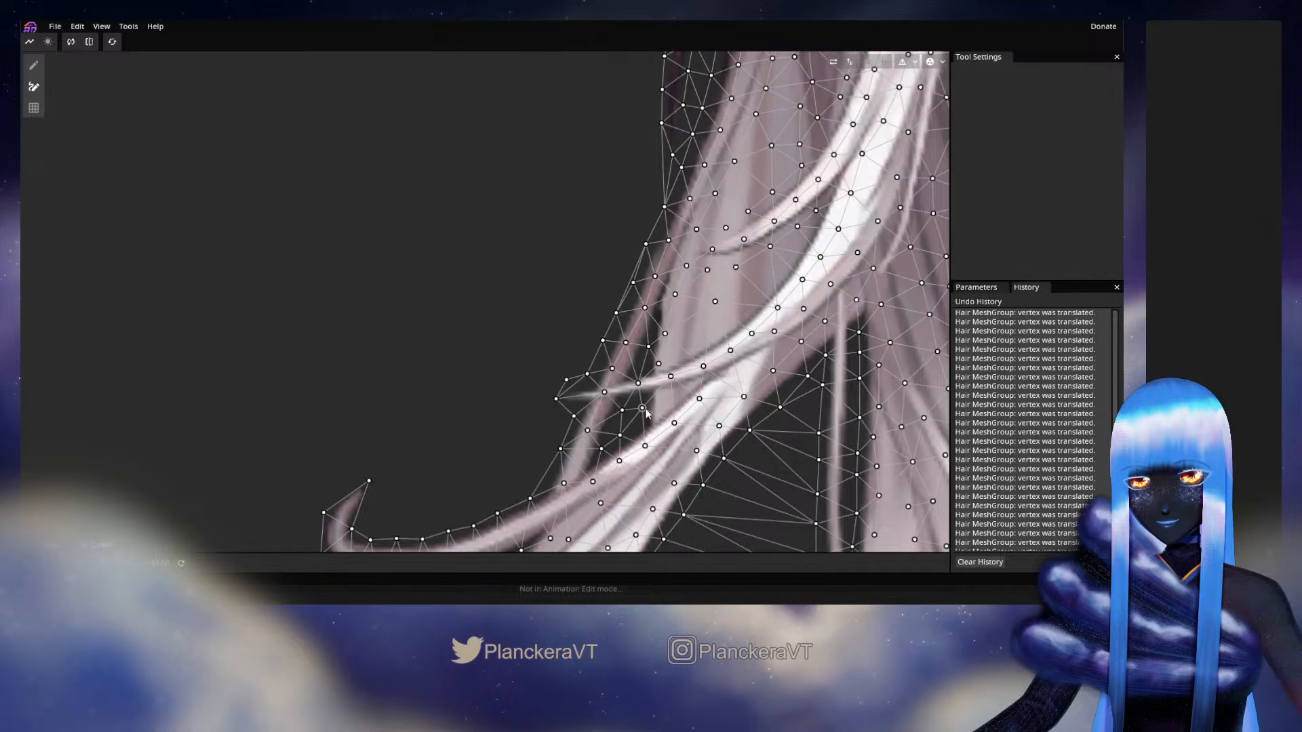
Step: Reposition the vertices at the small side strand's tip to follow its outline more closely
click(33, 65)
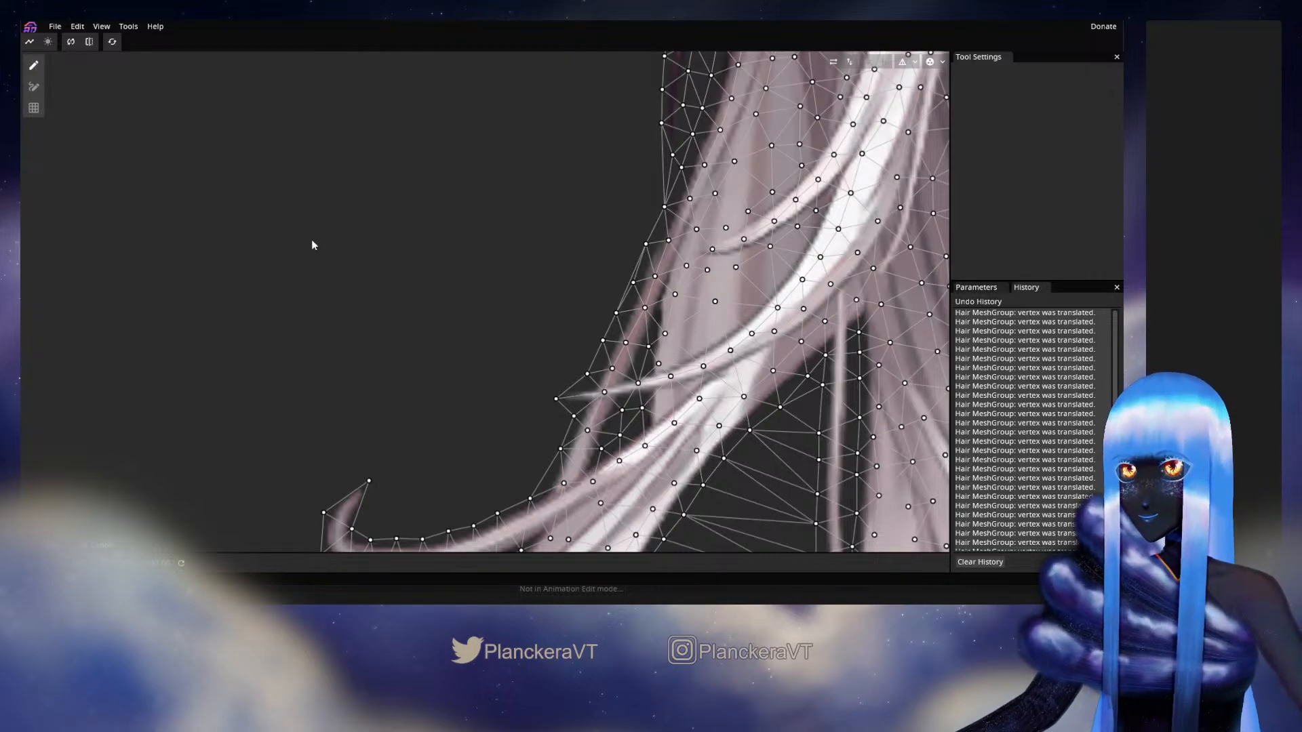
click(29, 92)
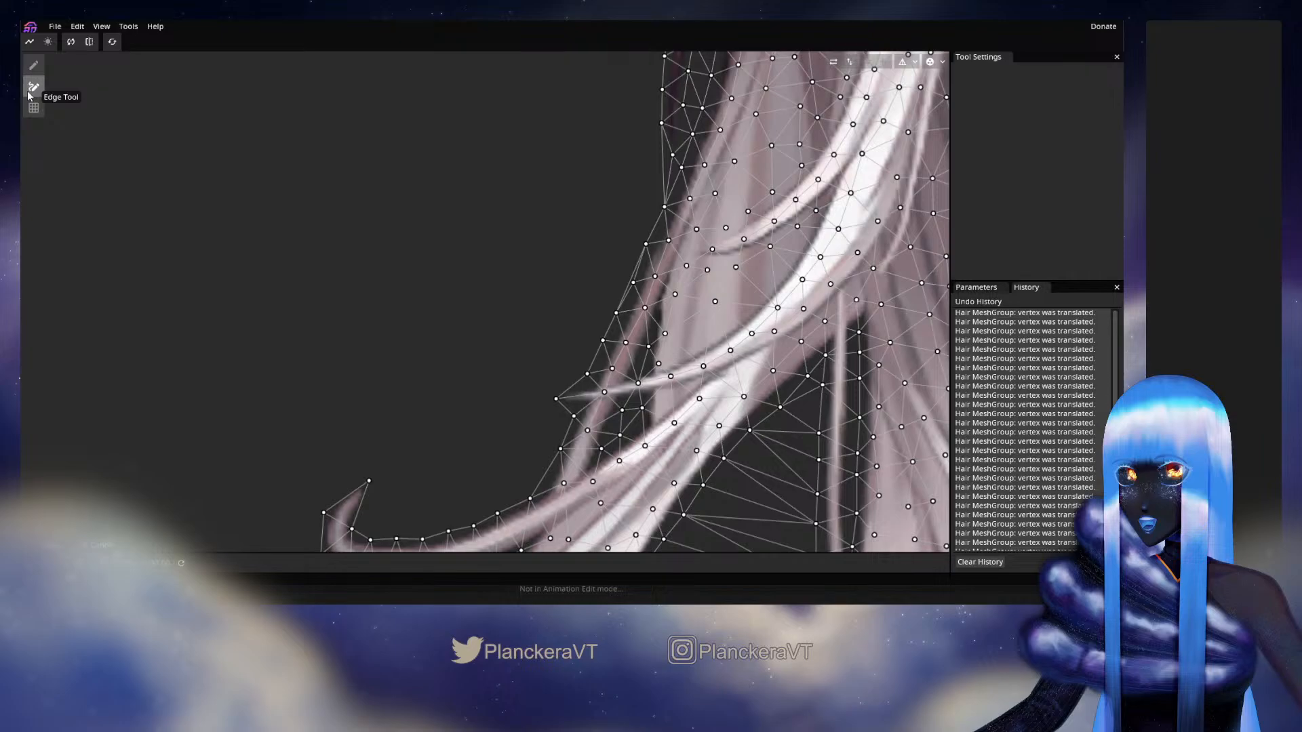
click(33, 65)
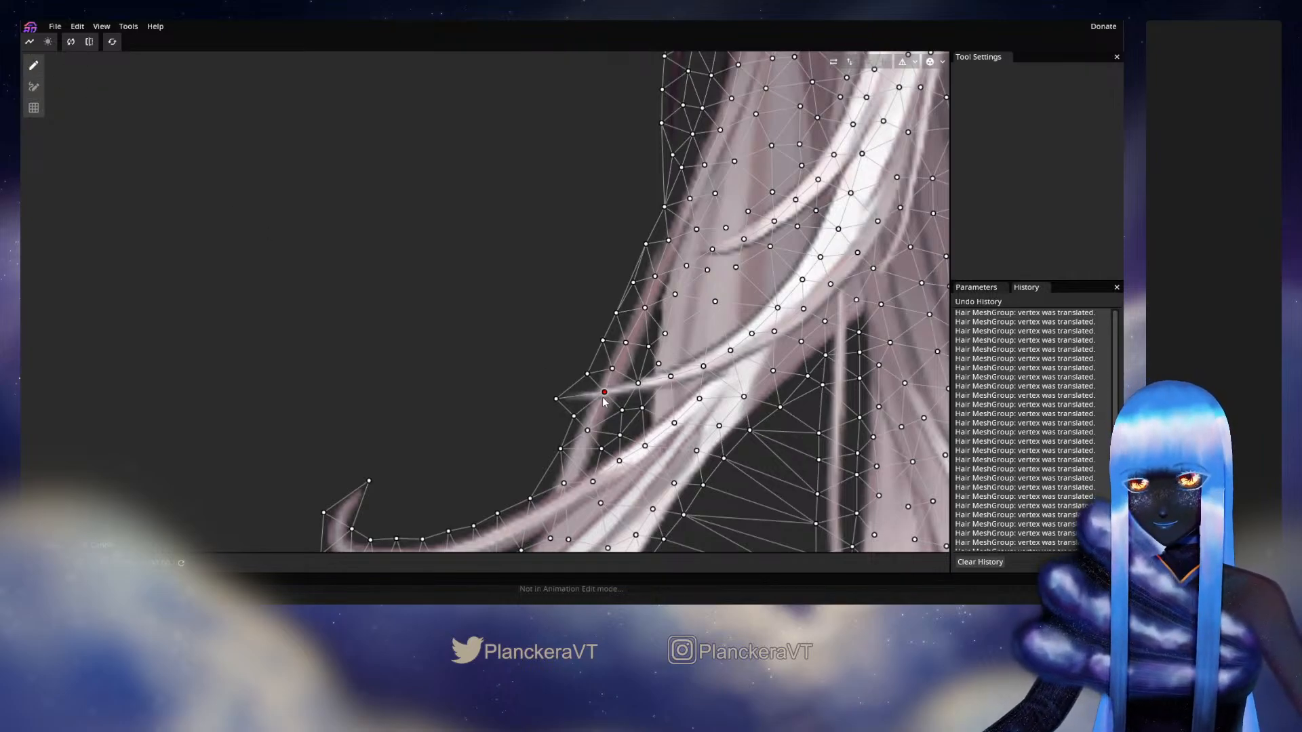
drag(603, 398, 586, 379)
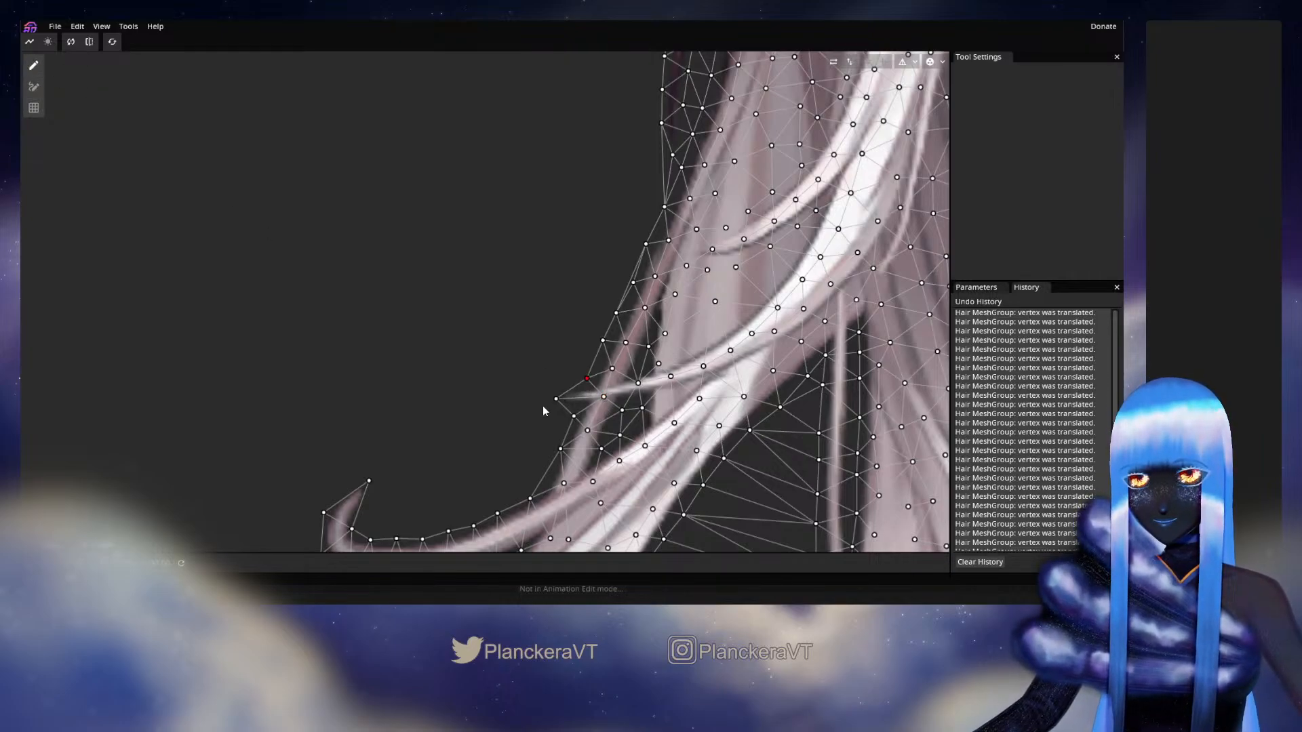
click(556, 398)
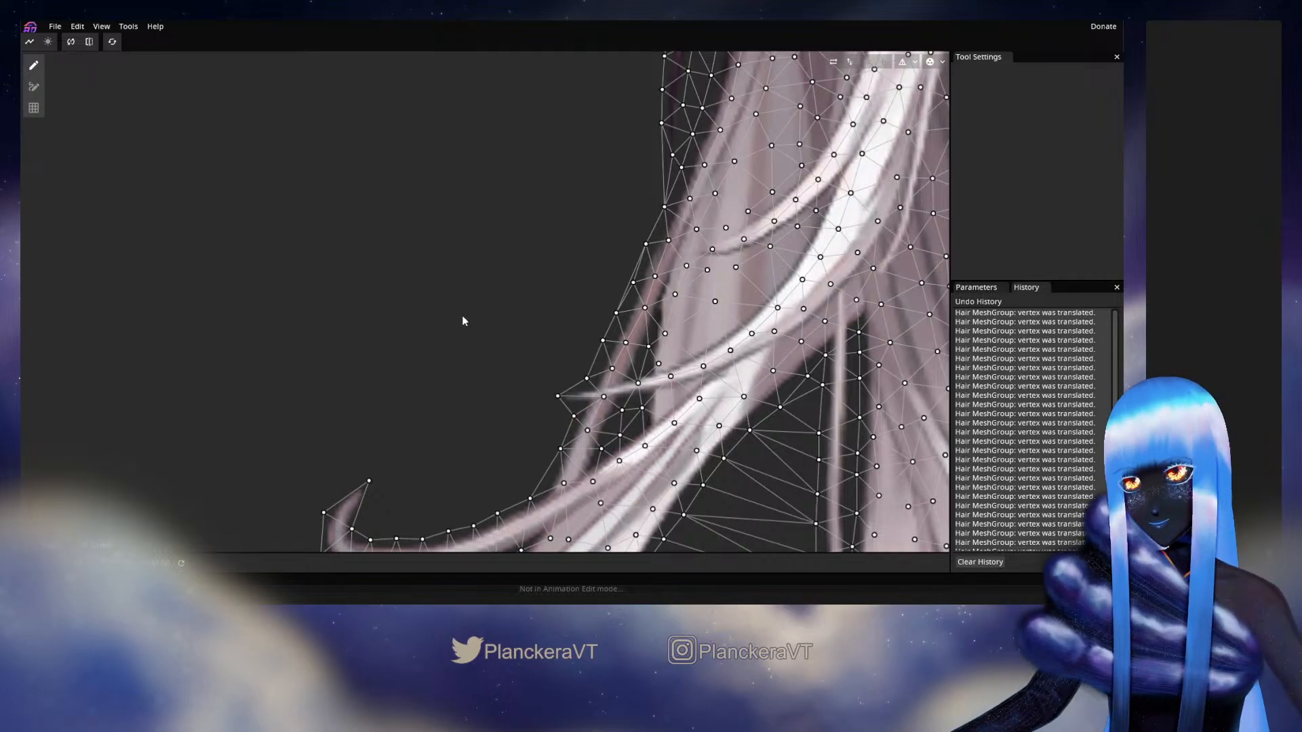
key(e)
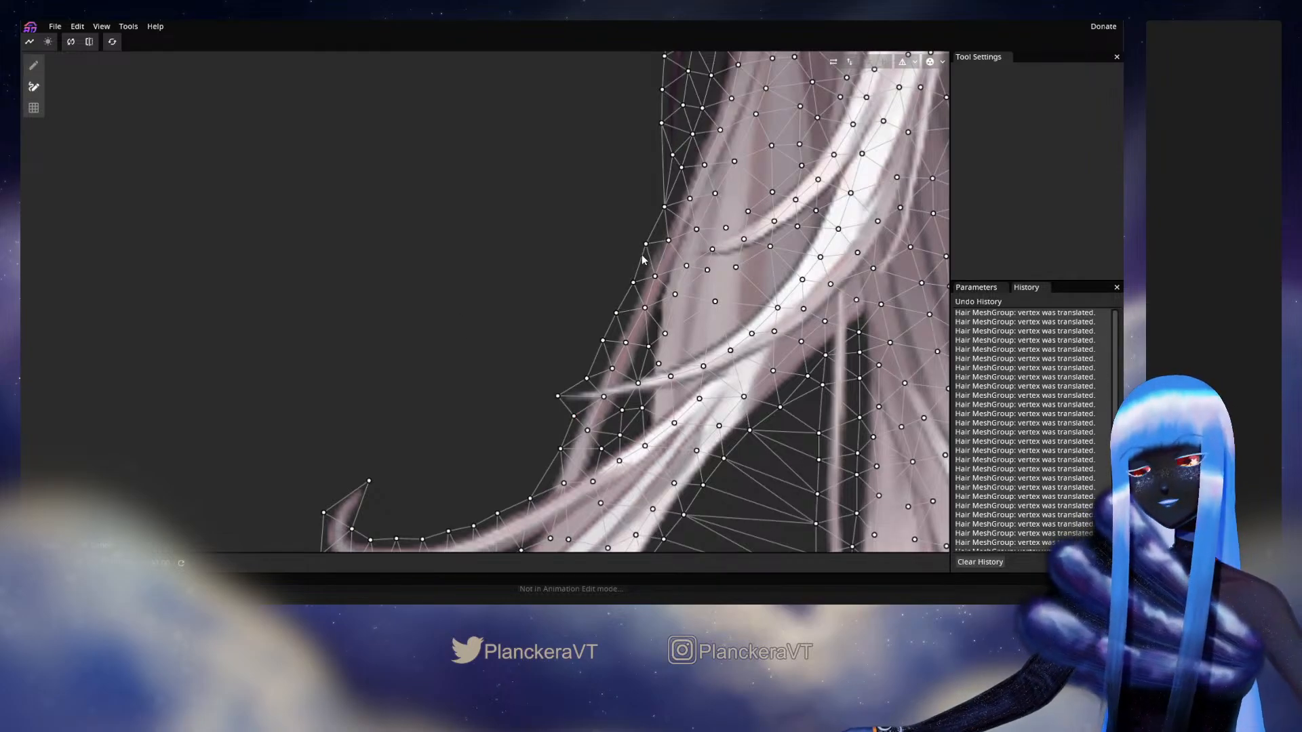
Step: Remove the long edges skipping vertices along the outer long lock, including the fan spanning the inward bend of its contour
drag(604, 227, 596, 410)
click(627, 391)
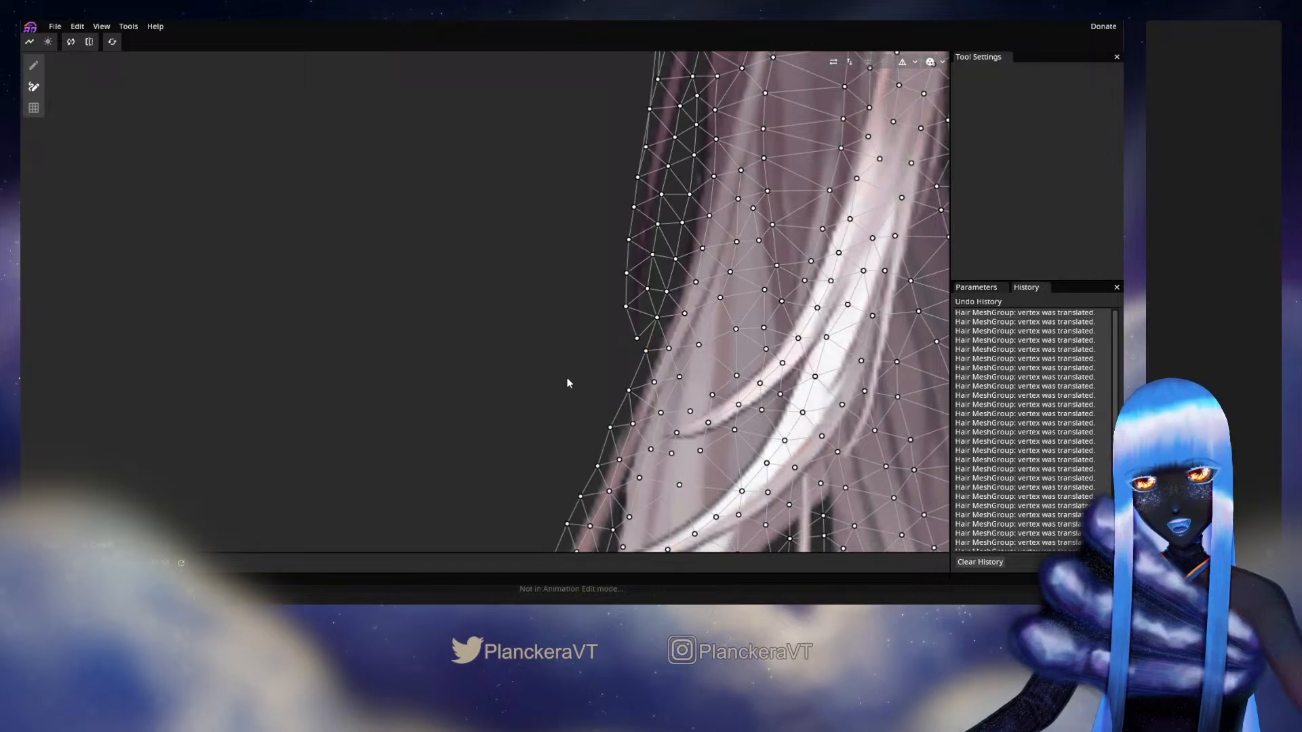
drag(566, 318, 548, 388)
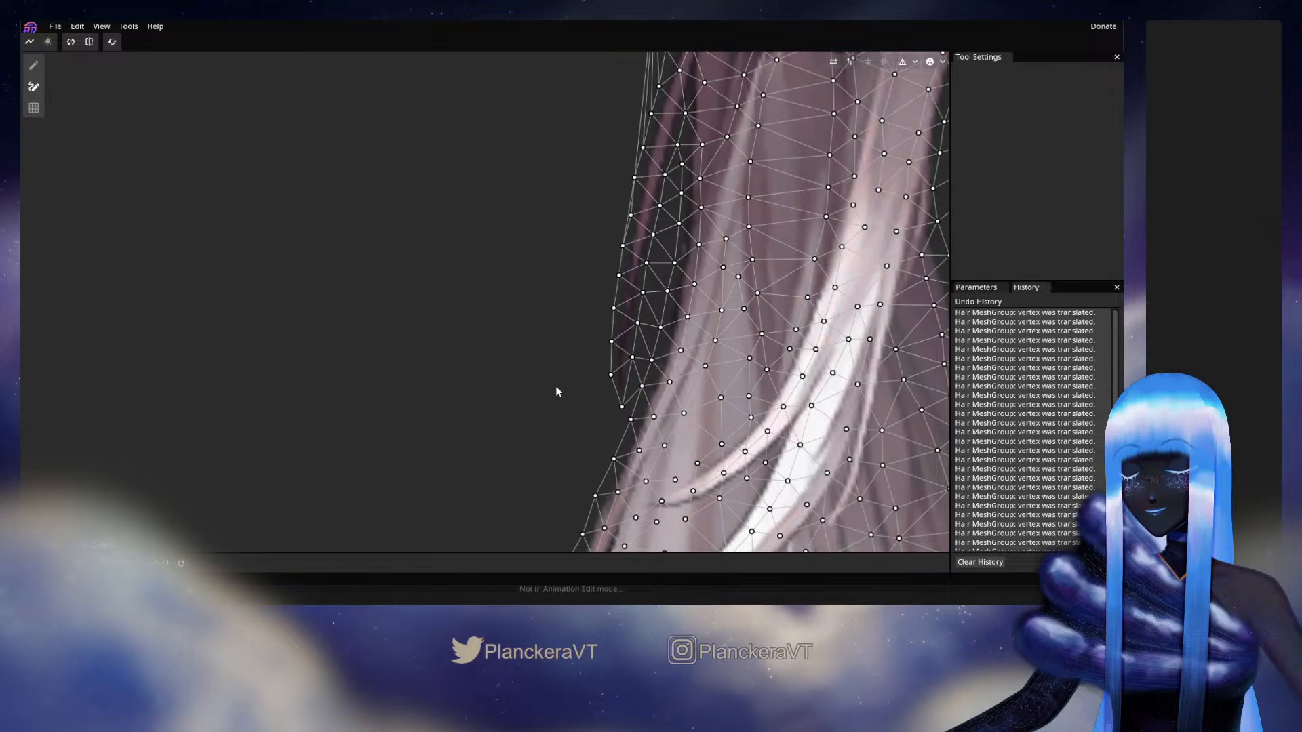
drag(556, 388, 531, 529)
drag(582, 351, 562, 417)
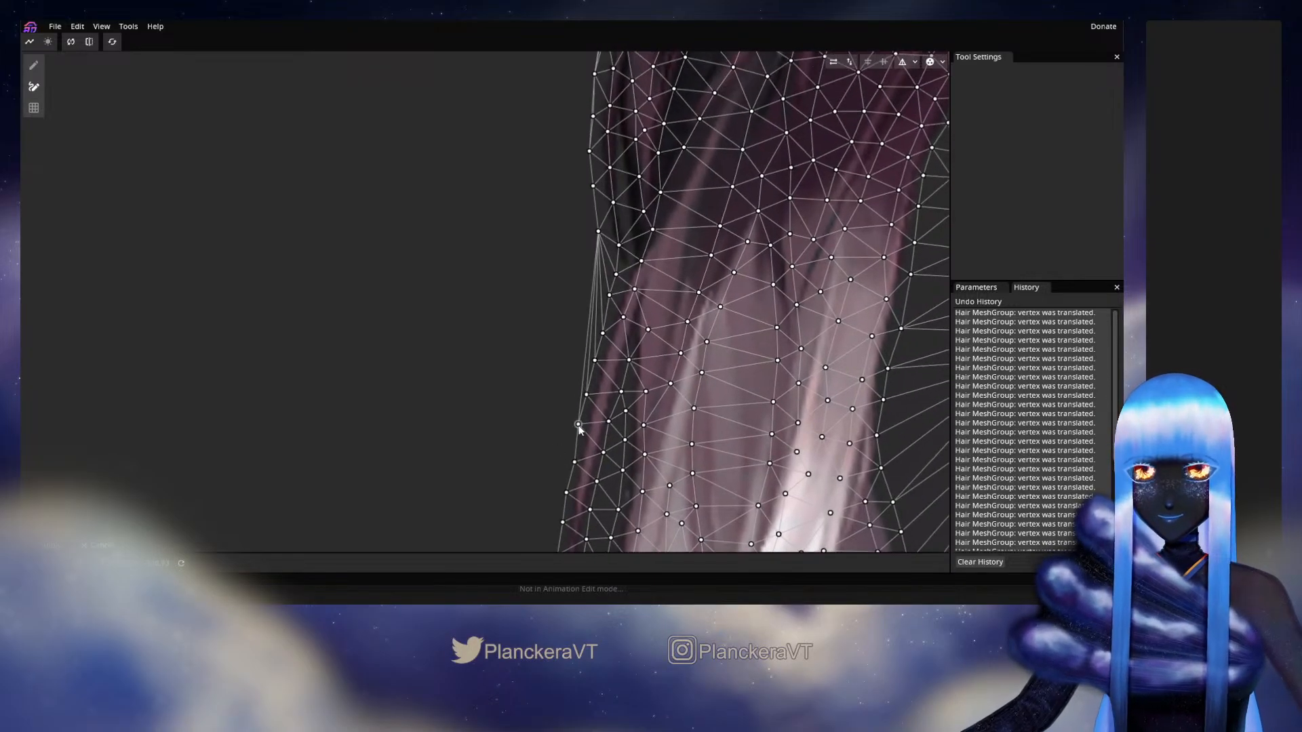
click(597, 231)
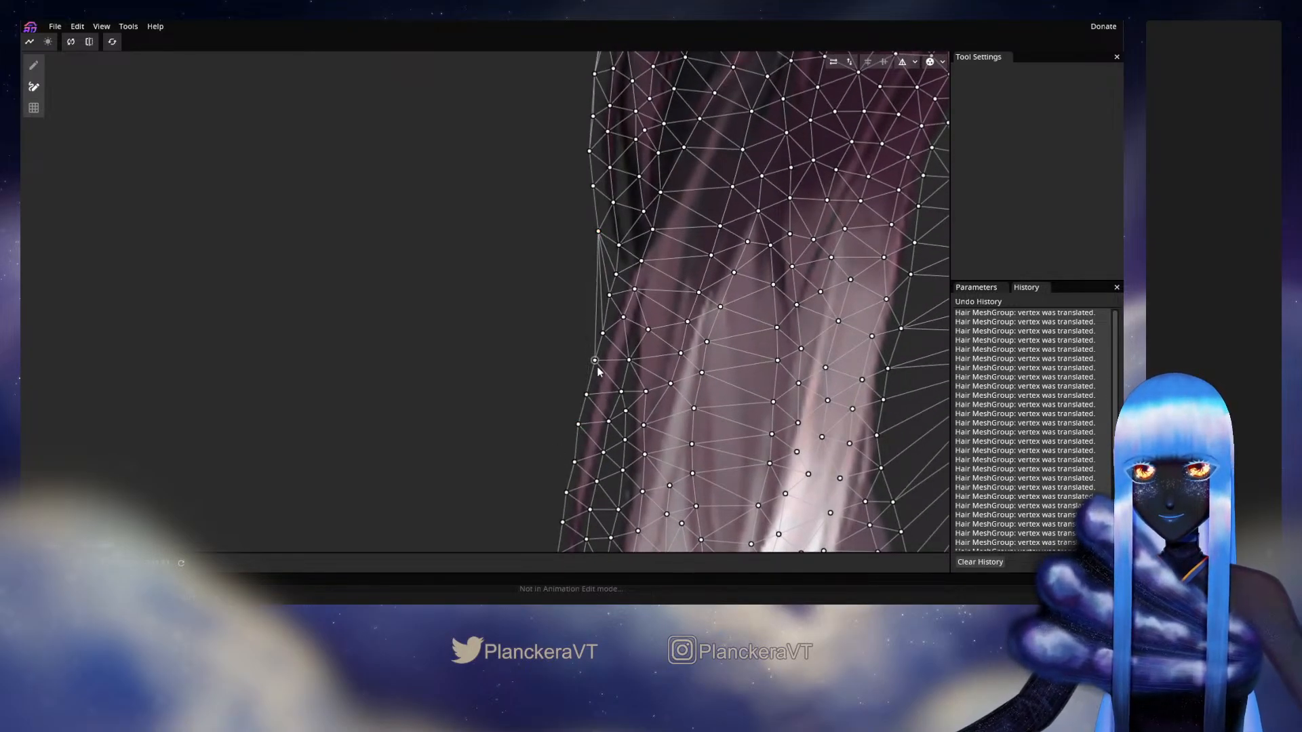
click(609, 295)
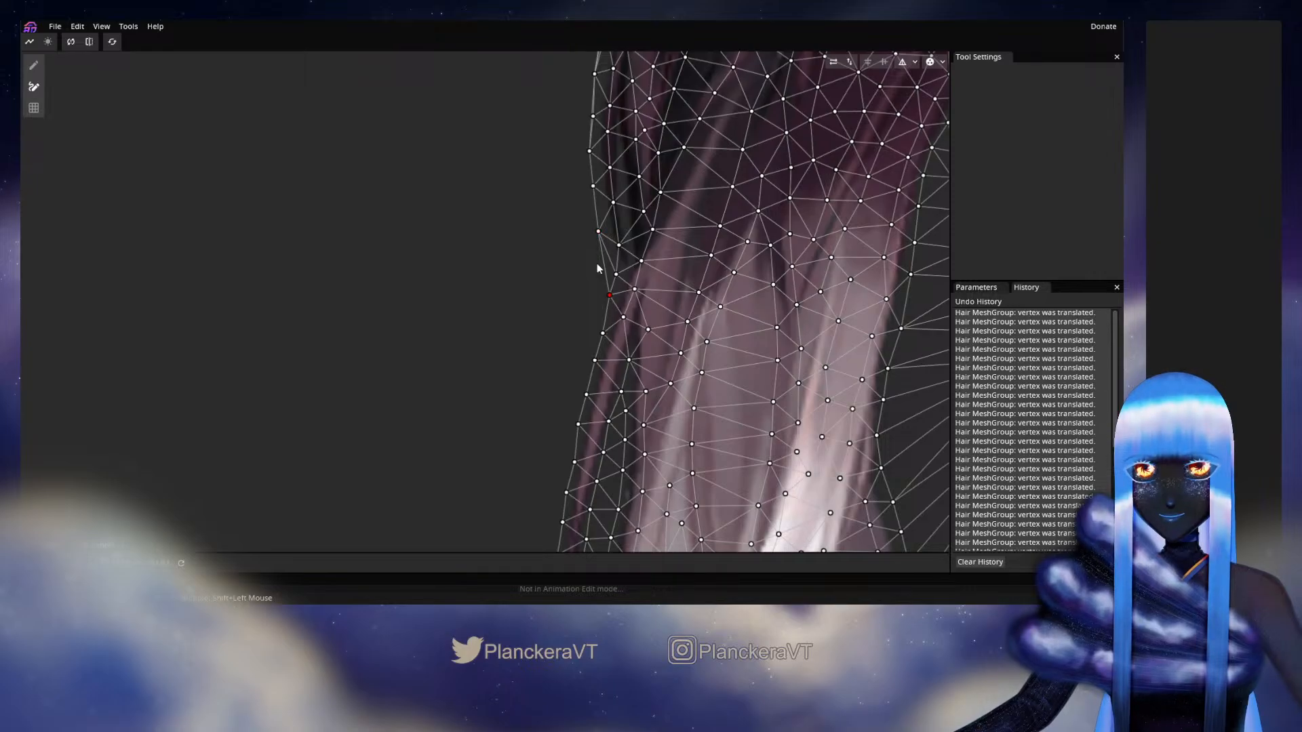
click(566, 271)
Step: Remove the stray outer edges that skip contour vertices along the side of the hair above the inward bend
drag(565, 267, 561, 426)
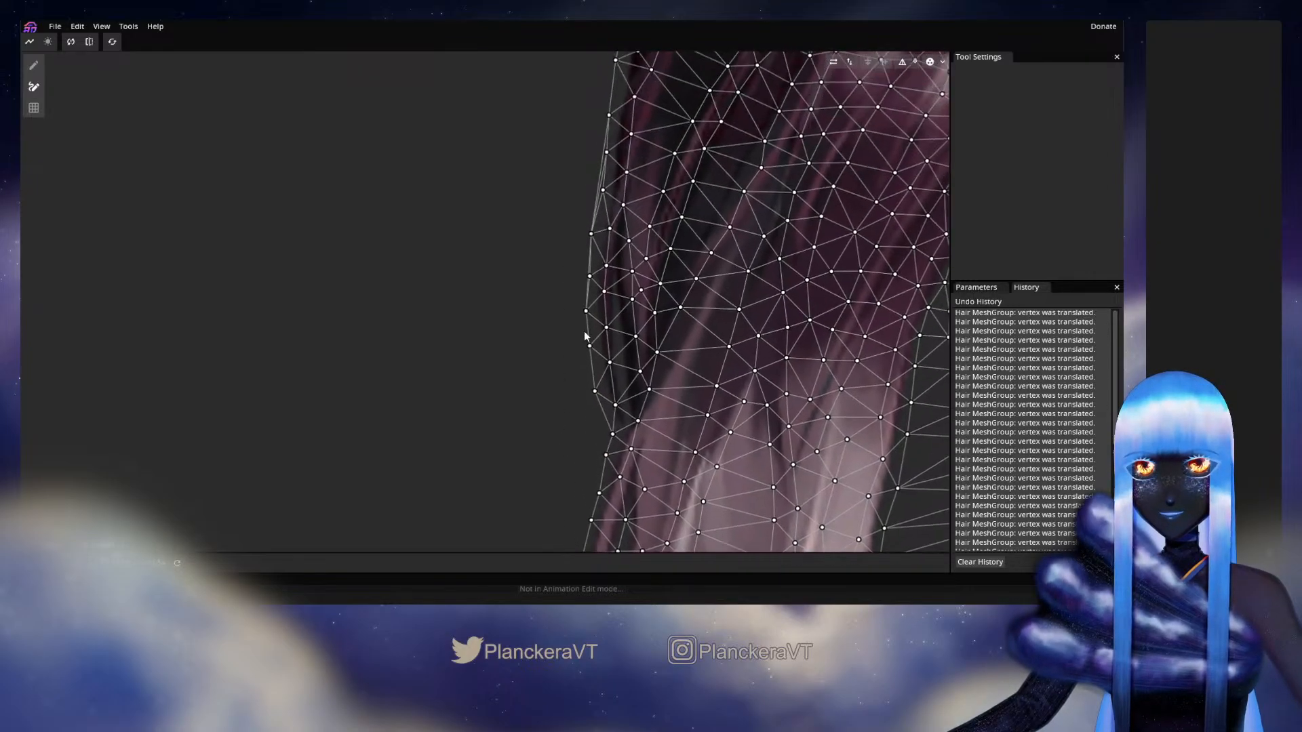
click(585, 312)
click(591, 233)
drag(592, 233, 579, 372)
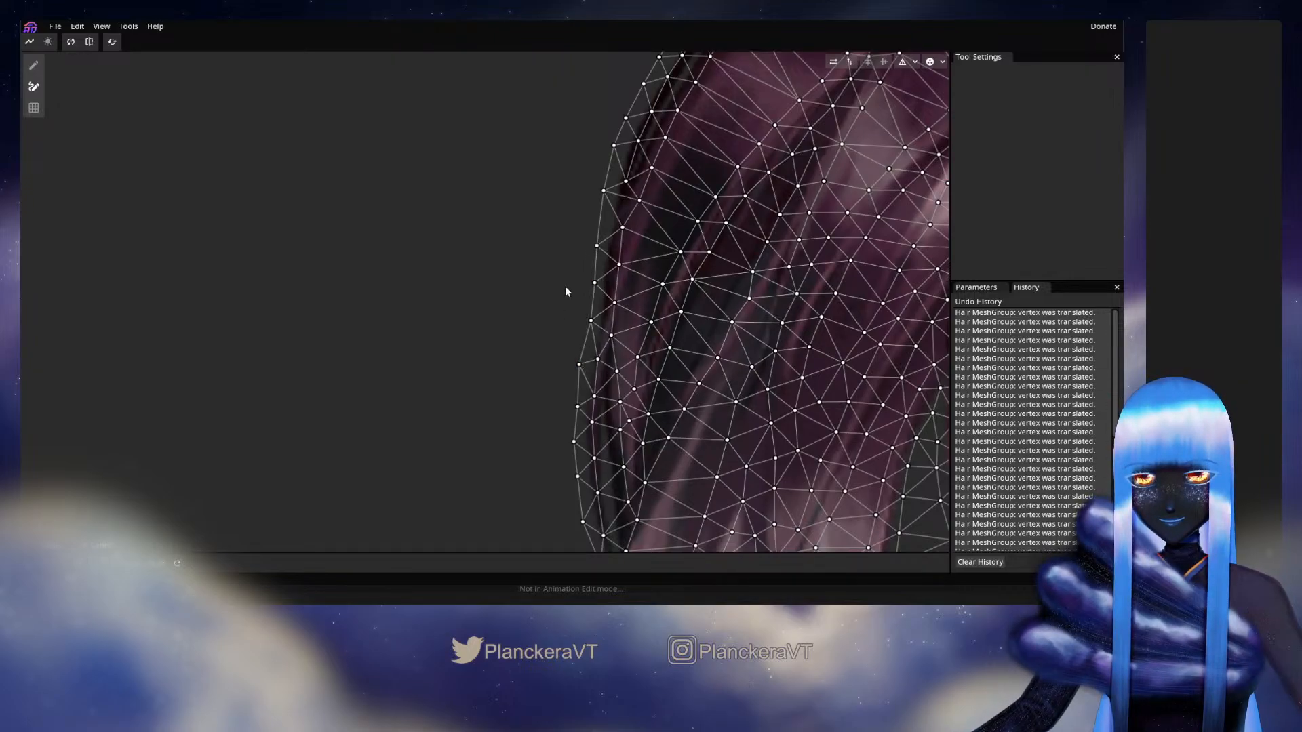
drag(564, 286, 556, 396)
click(618, 291)
click(615, 337)
click(595, 300)
click(632, 310)
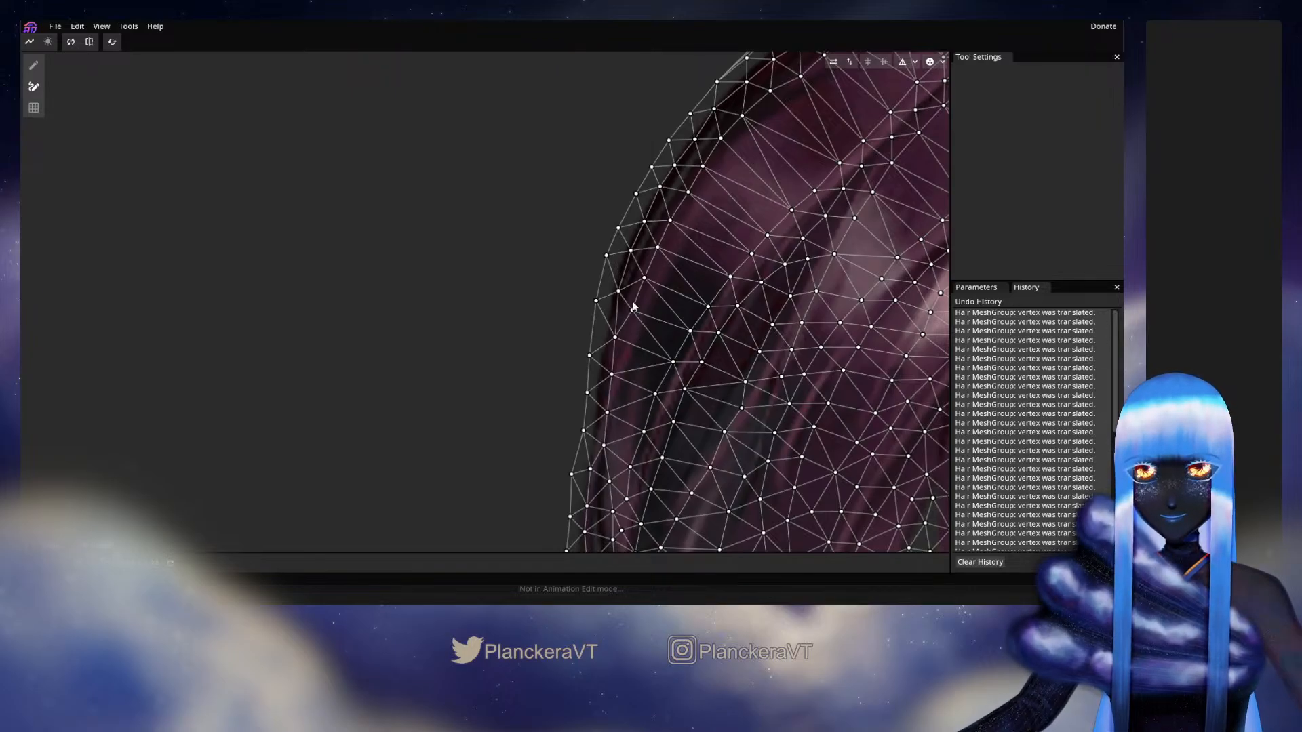
drag(615, 321, 600, 337)
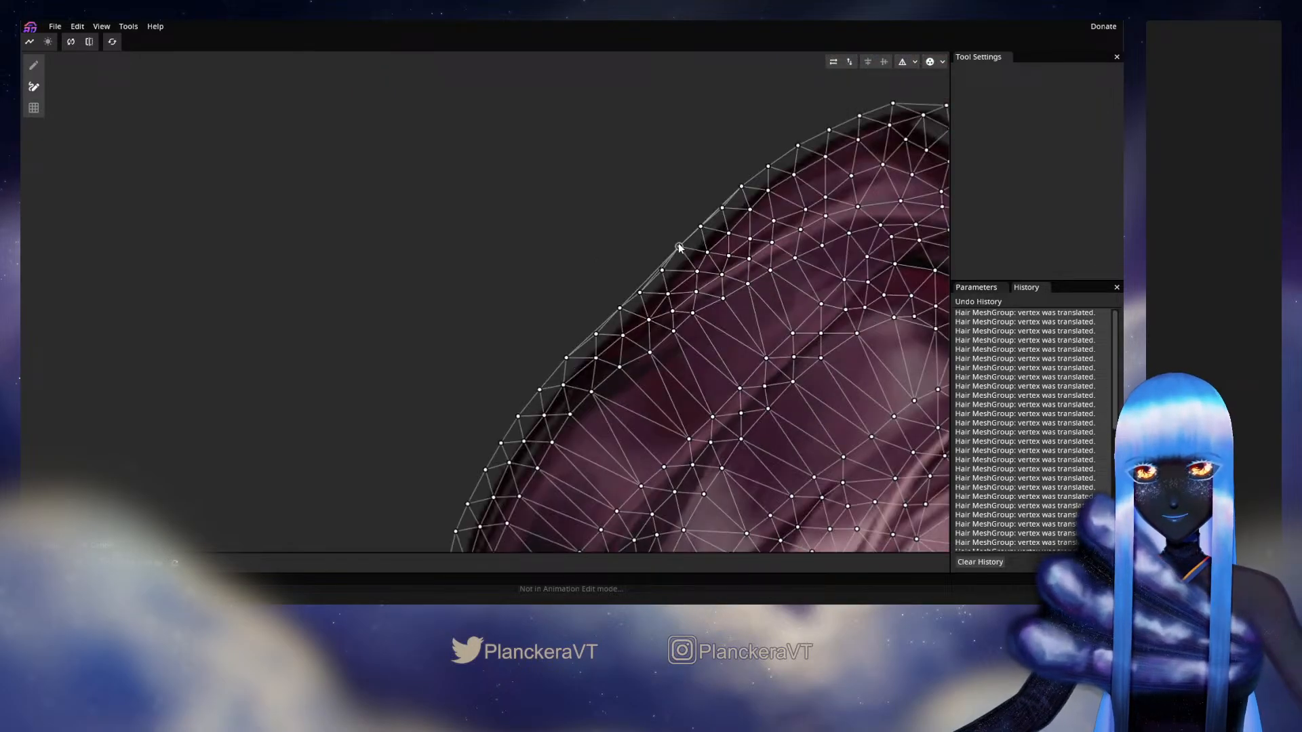
Step: Remove the redundant edges that skip contour vertices along the sloping outer side of the crown
click(679, 247)
click(619, 308)
click(639, 293)
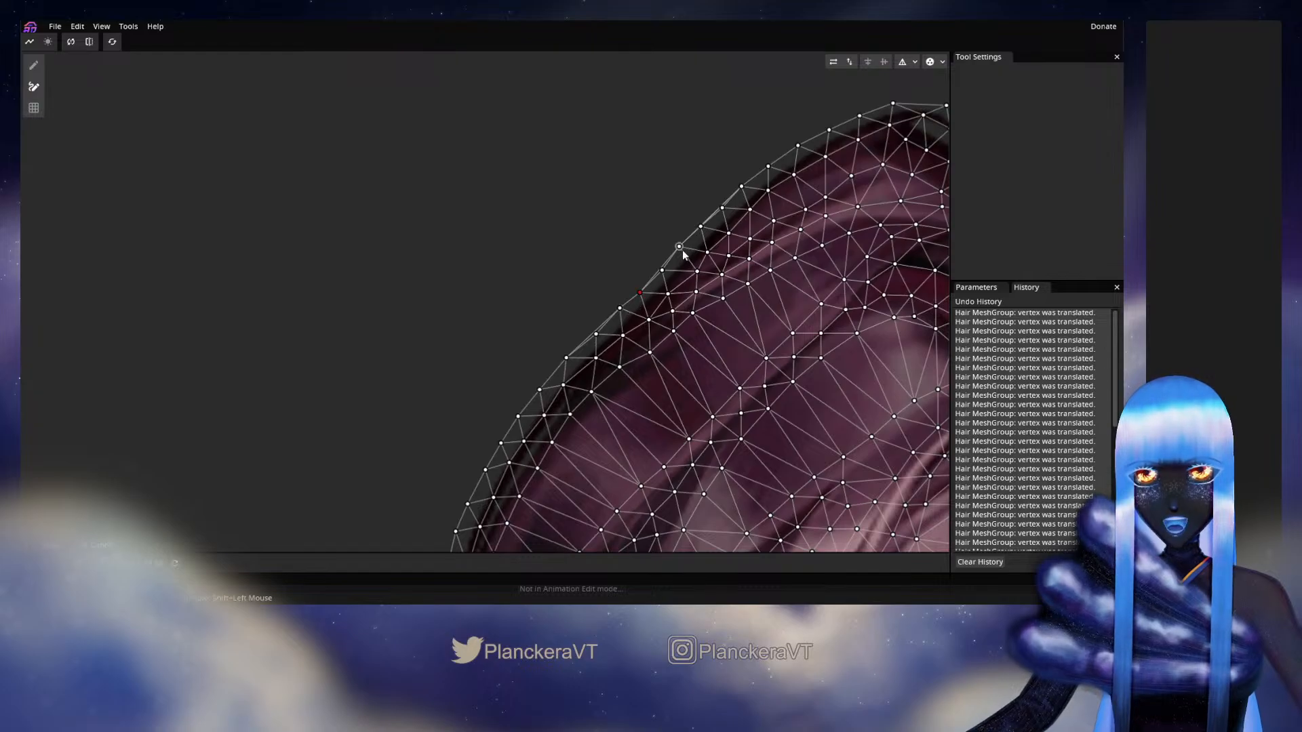
click(680, 247)
click(620, 309)
click(566, 357)
drag(692, 322, 586, 427)
click(630, 298)
click(590, 338)
drag(670, 334, 607, 383)
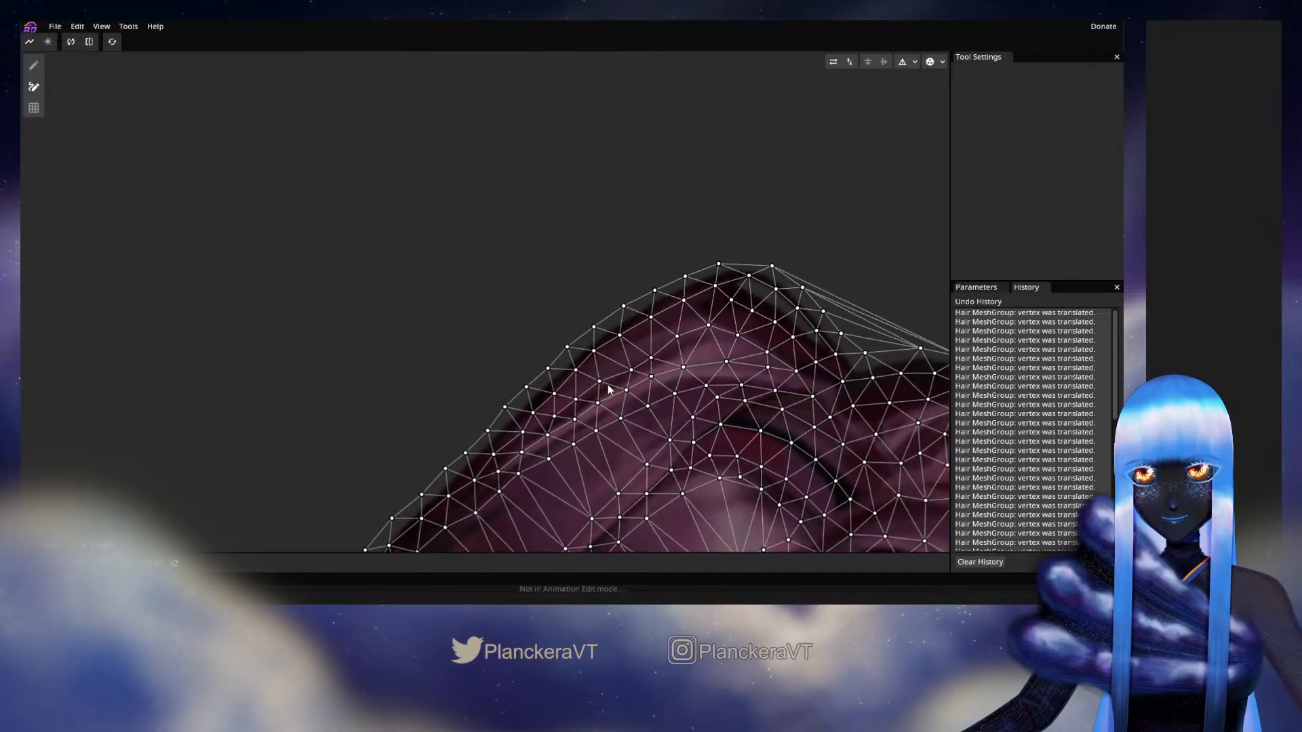
Step: Remove the long edges bridging the dip in the hair's crown contour between the peak and the neighbouring rounded bump
drag(764, 366, 472, 352)
click(478, 252)
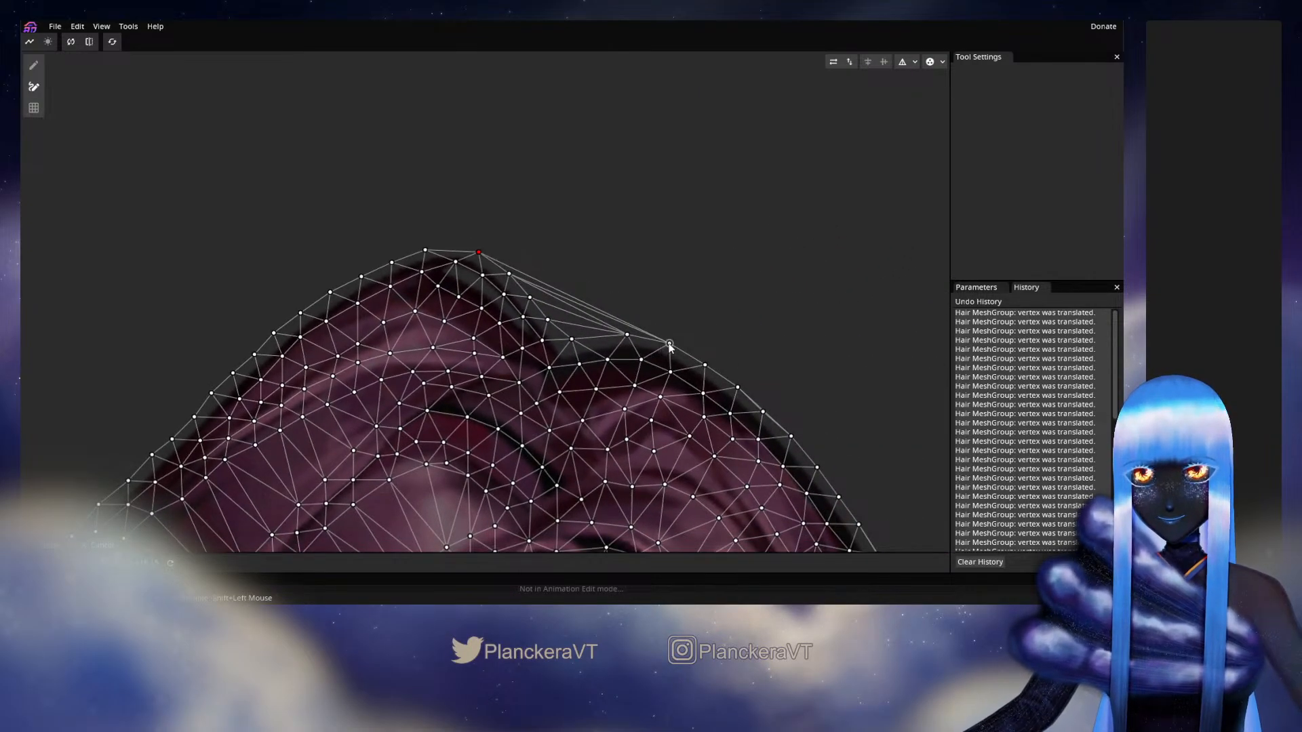
click(669, 343)
click(669, 343)
click(508, 274)
click(506, 274)
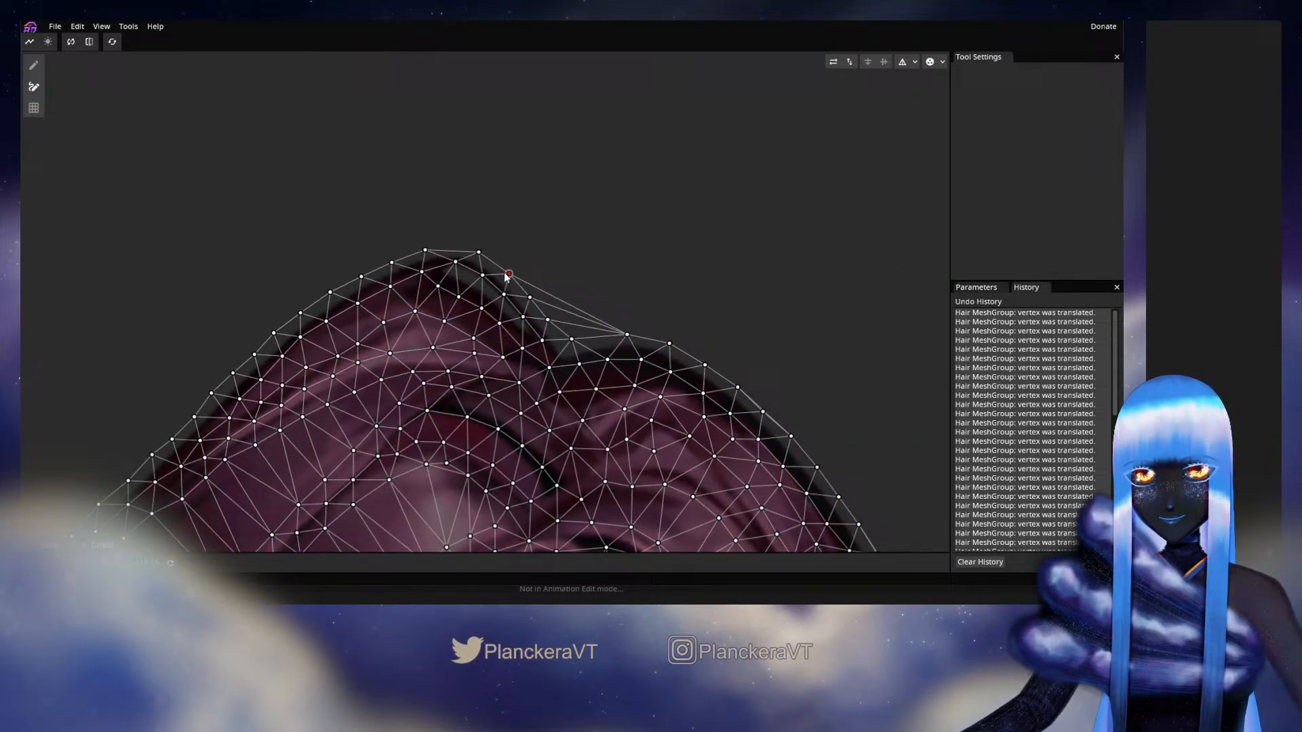
click(628, 335)
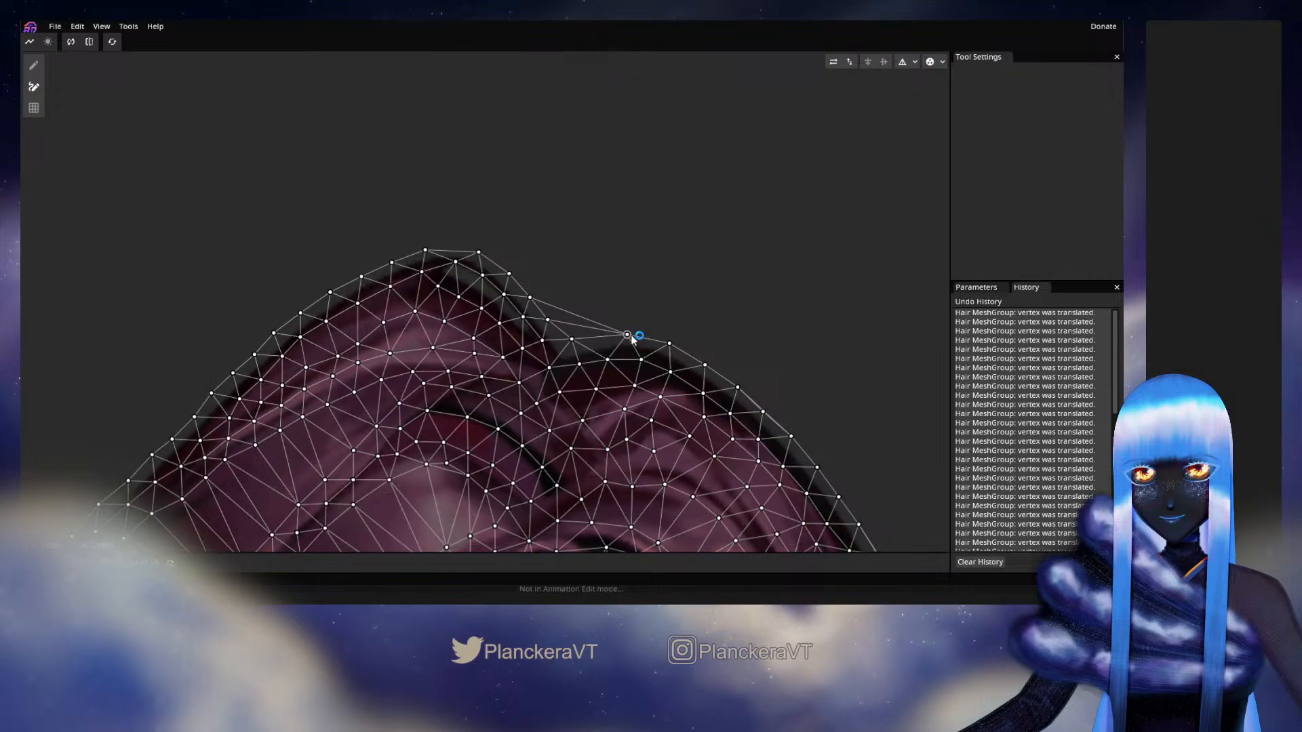
click(630, 339)
Step: Remove the redundant edges that skip contour vertices along the outer slope of the crown's rounded bump
drag(784, 447, 560, 276)
click(517, 221)
click(566, 267)
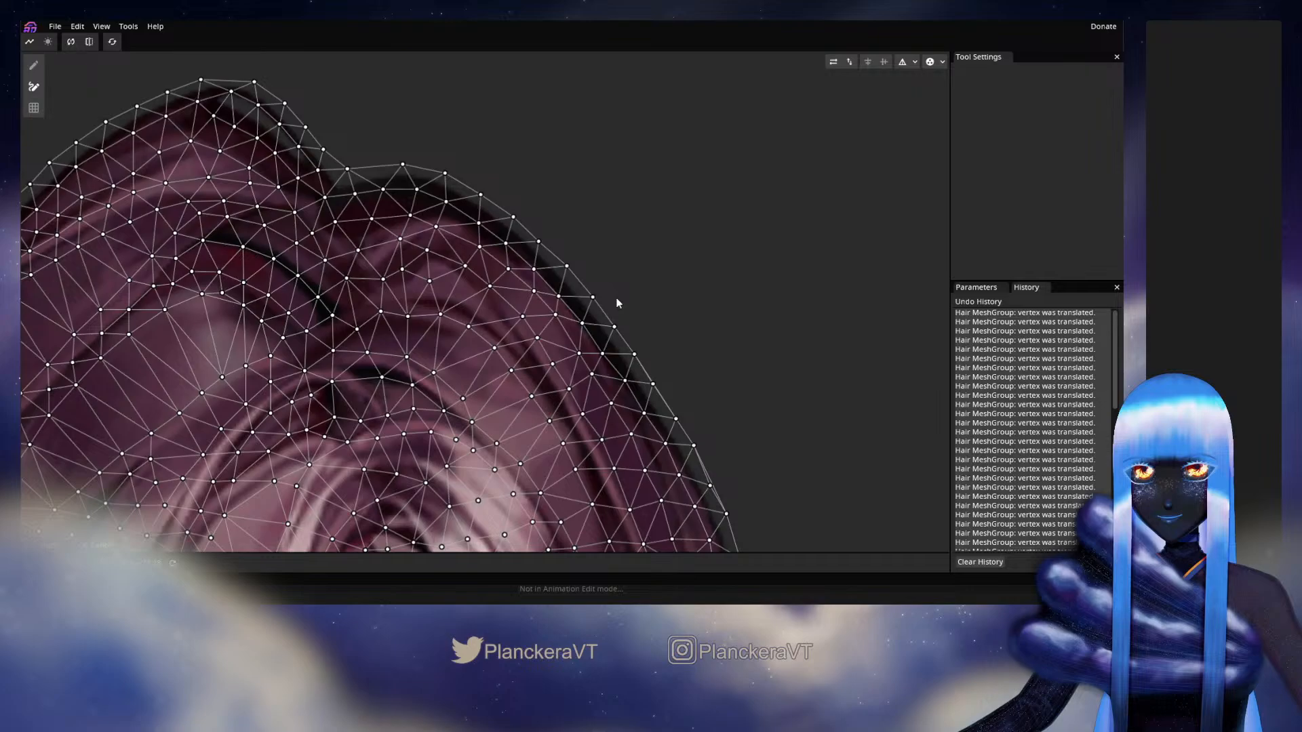
scroll(604, 299, up, 2)
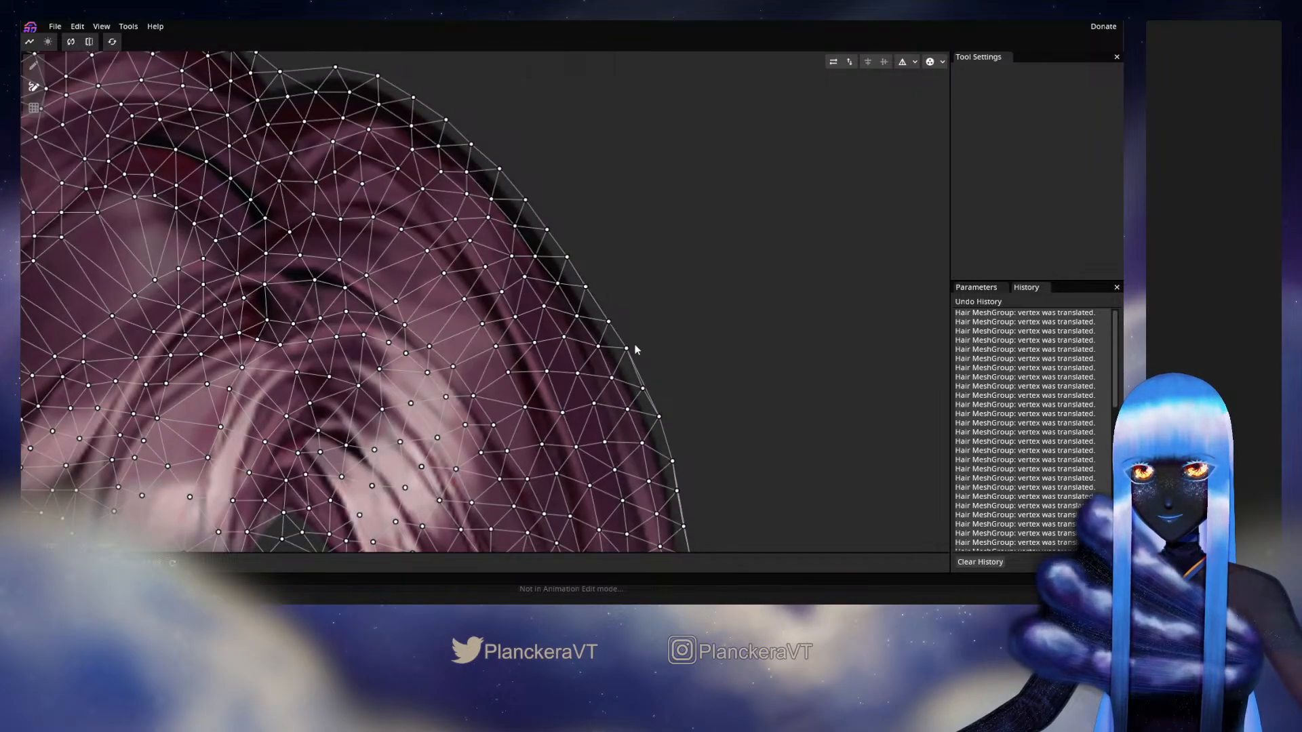
scroll(617, 274, down, 1)
click(605, 344)
drag(653, 402, 618, 291)
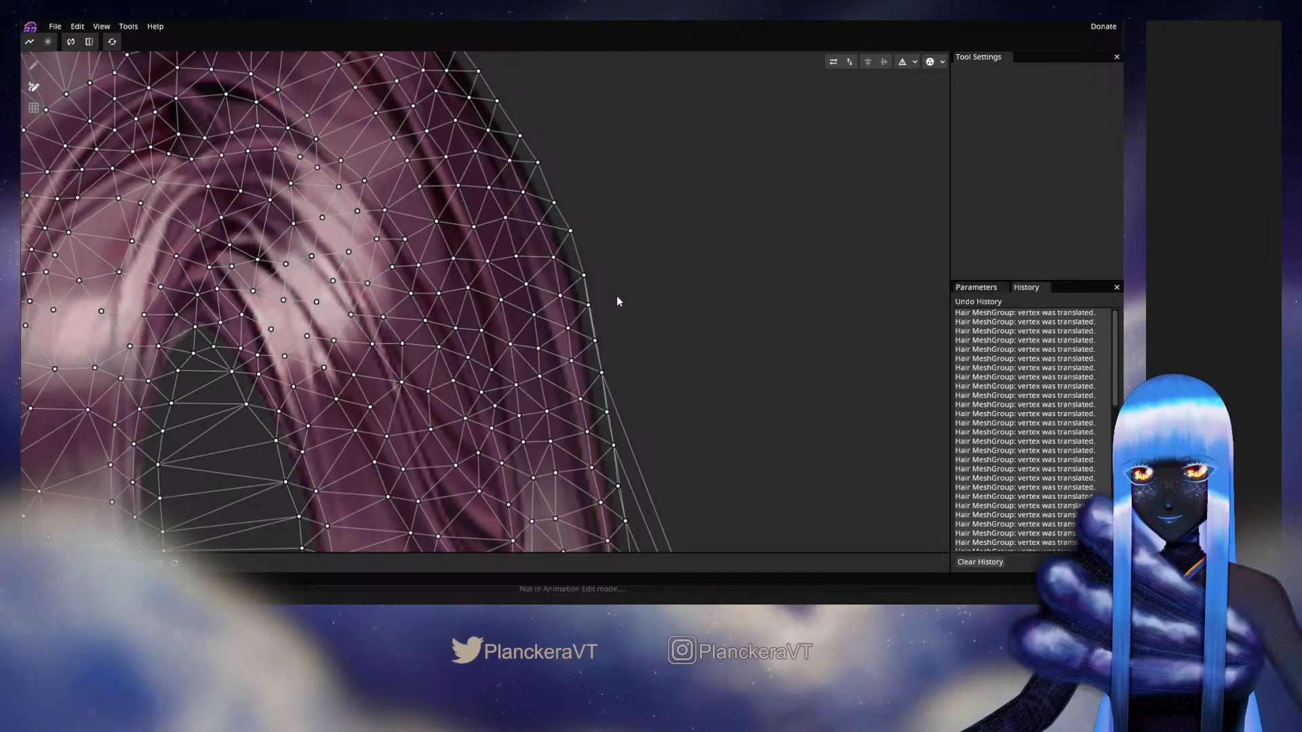
Step: Remove the fan of long outer edges linking the side contour of the hair to the curled lock's tip
drag(596, 343, 609, 248)
scroll(608, 249, down, 5)
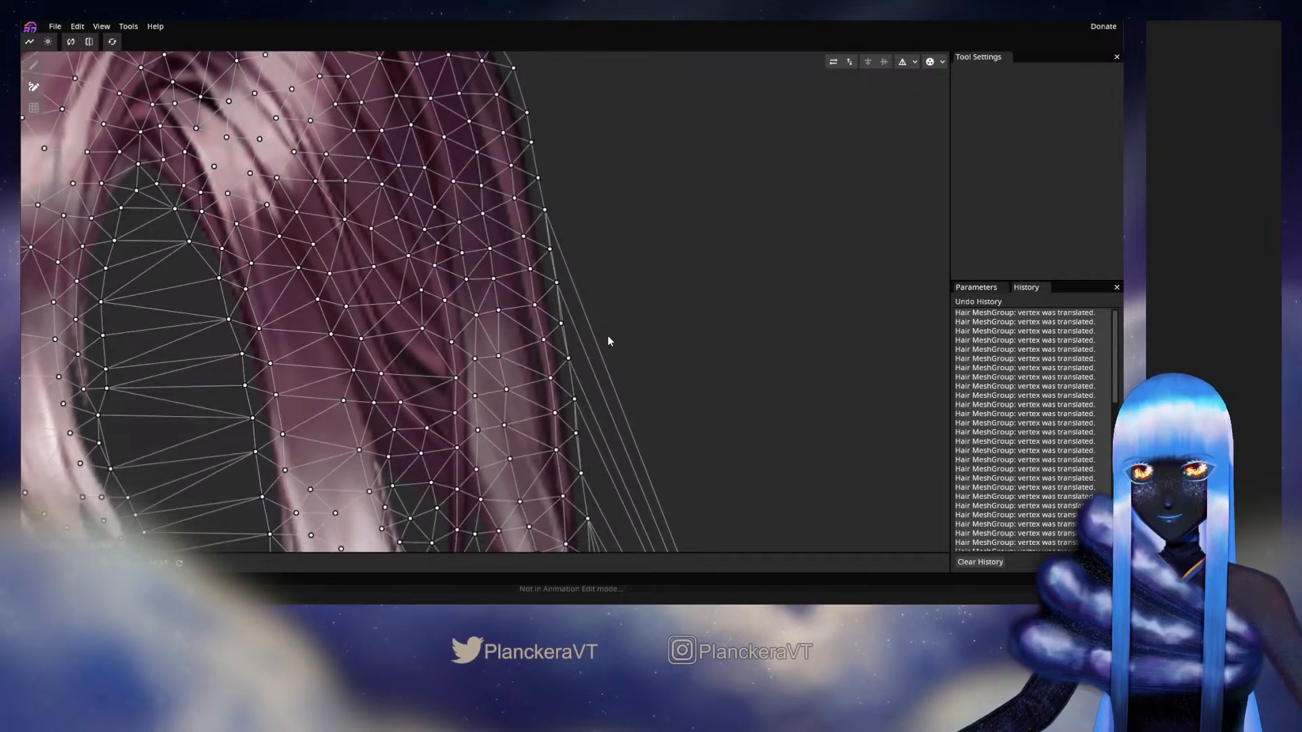
drag(681, 438, 558, 299)
click(425, 103)
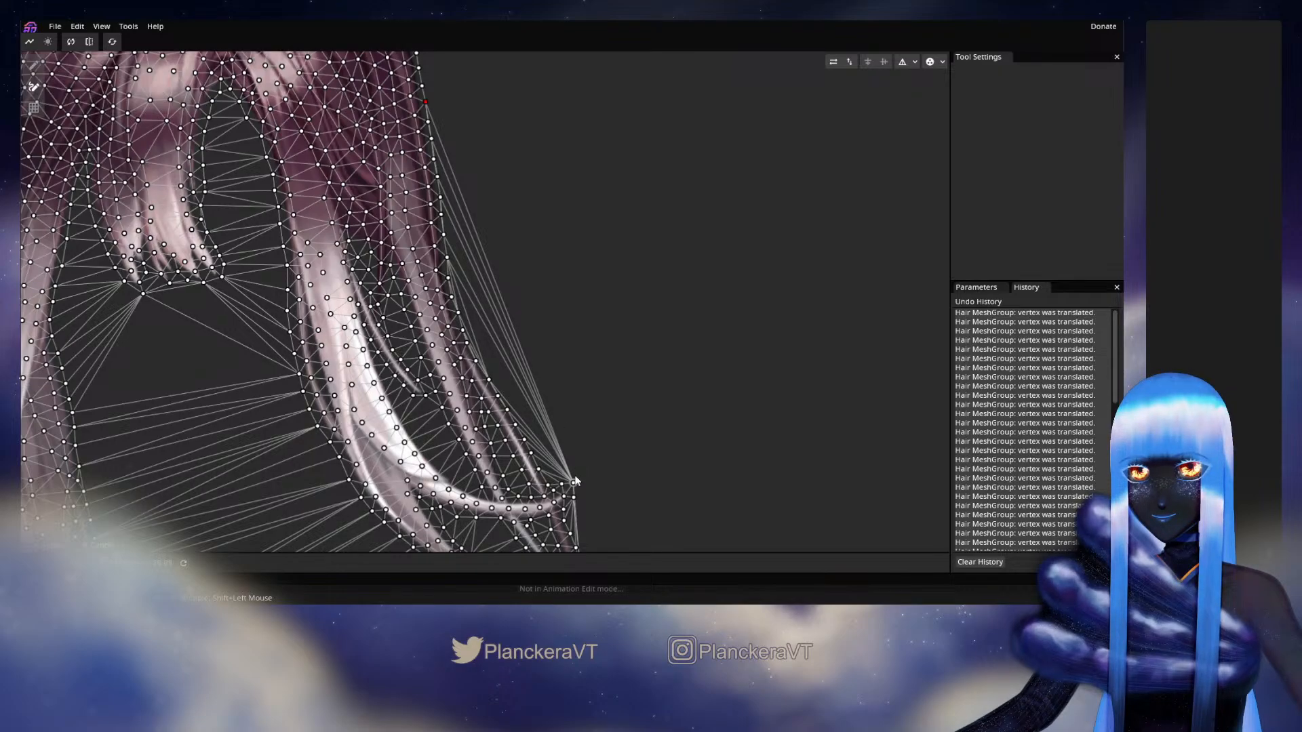
click(574, 482)
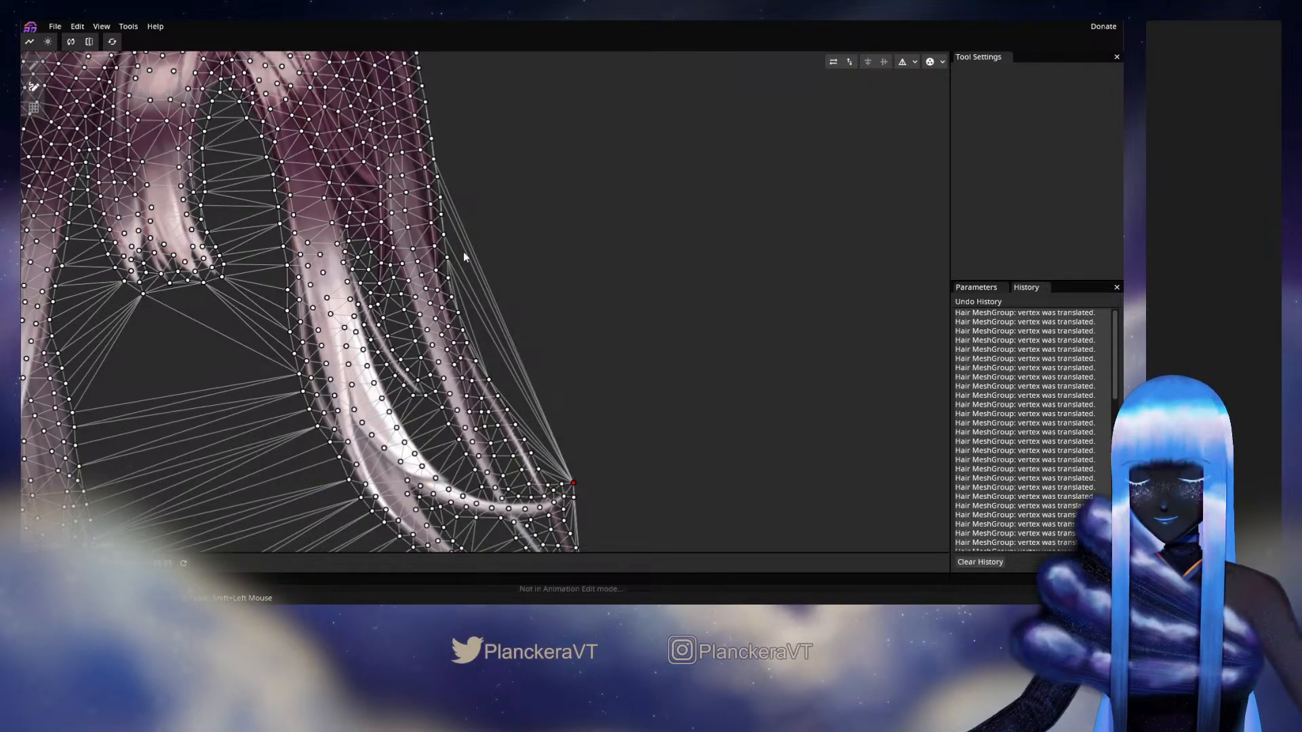
click(434, 158)
click(438, 178)
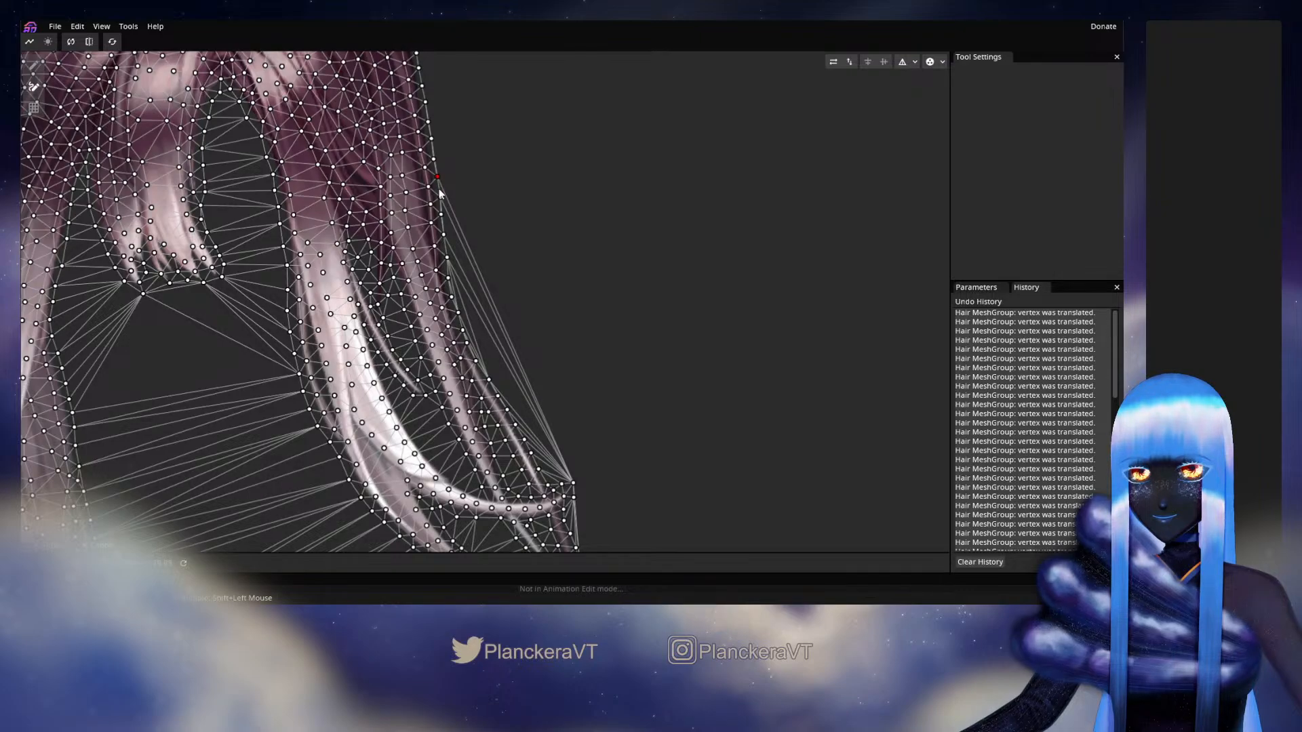
click(440, 193)
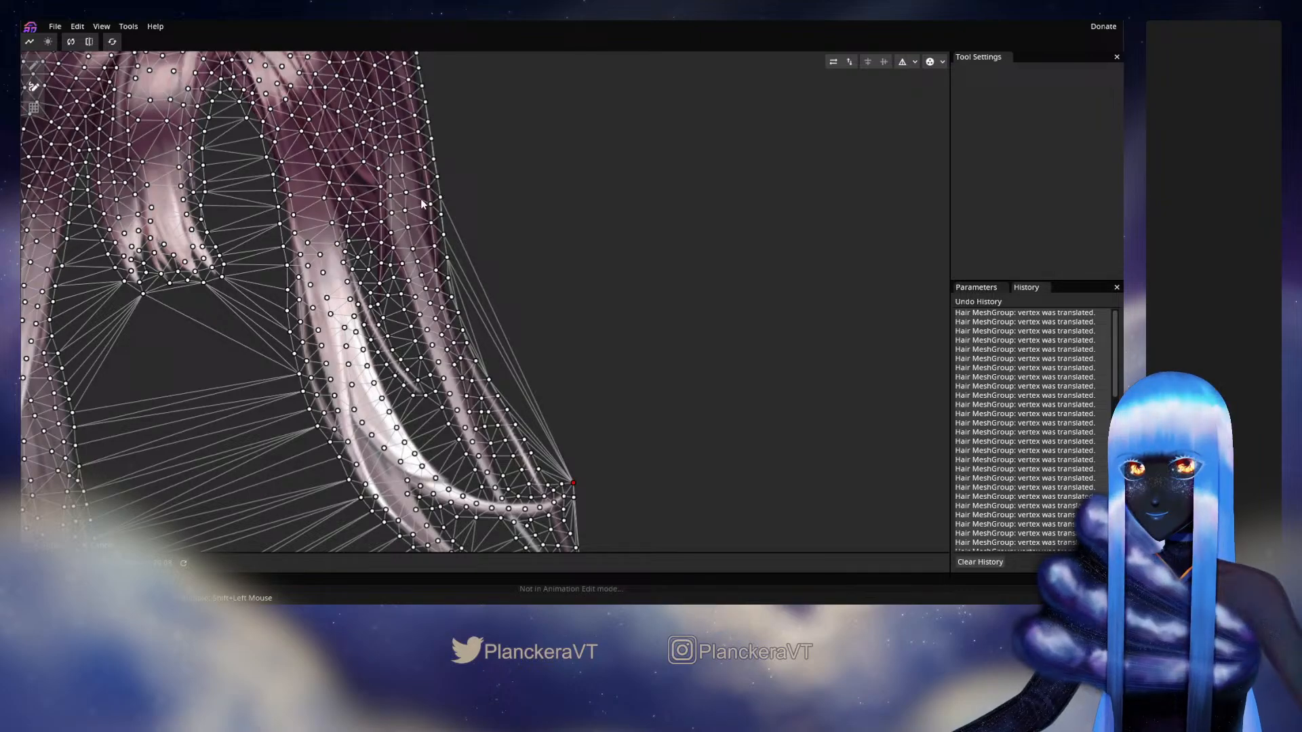
click(444, 236)
click(574, 484)
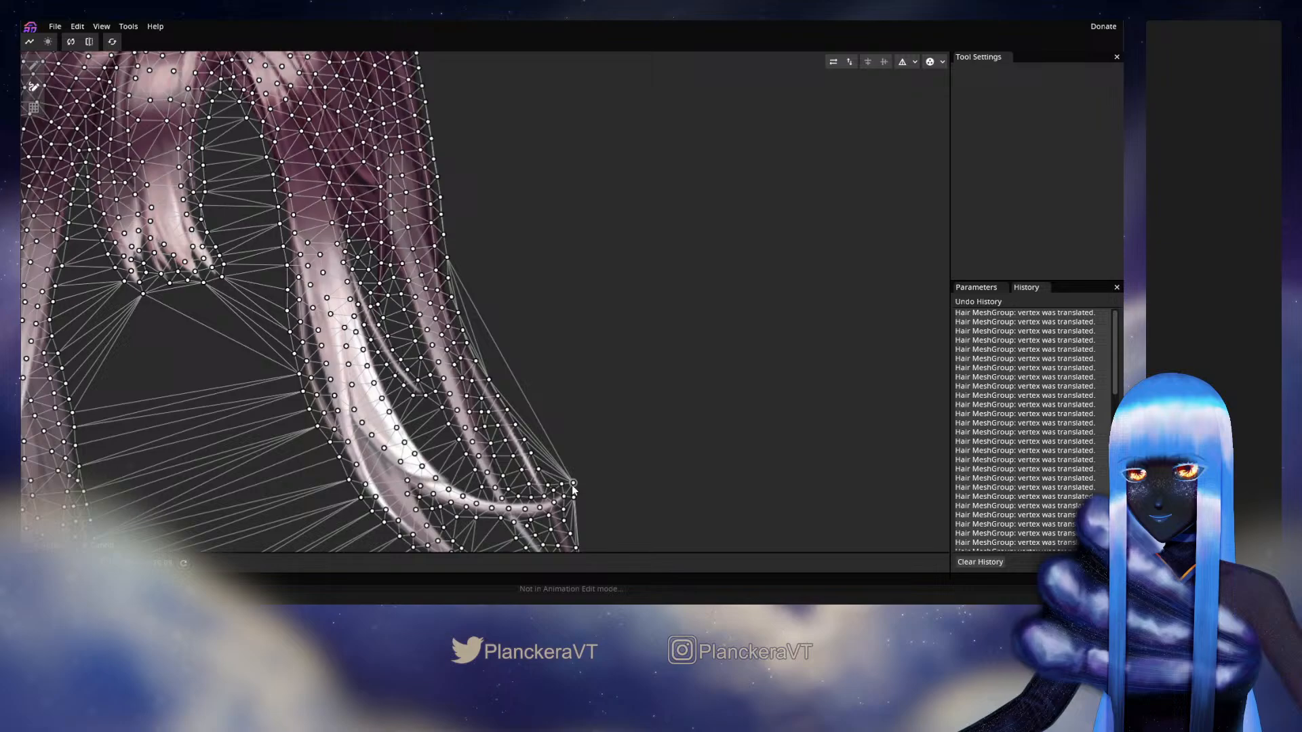
click(447, 257)
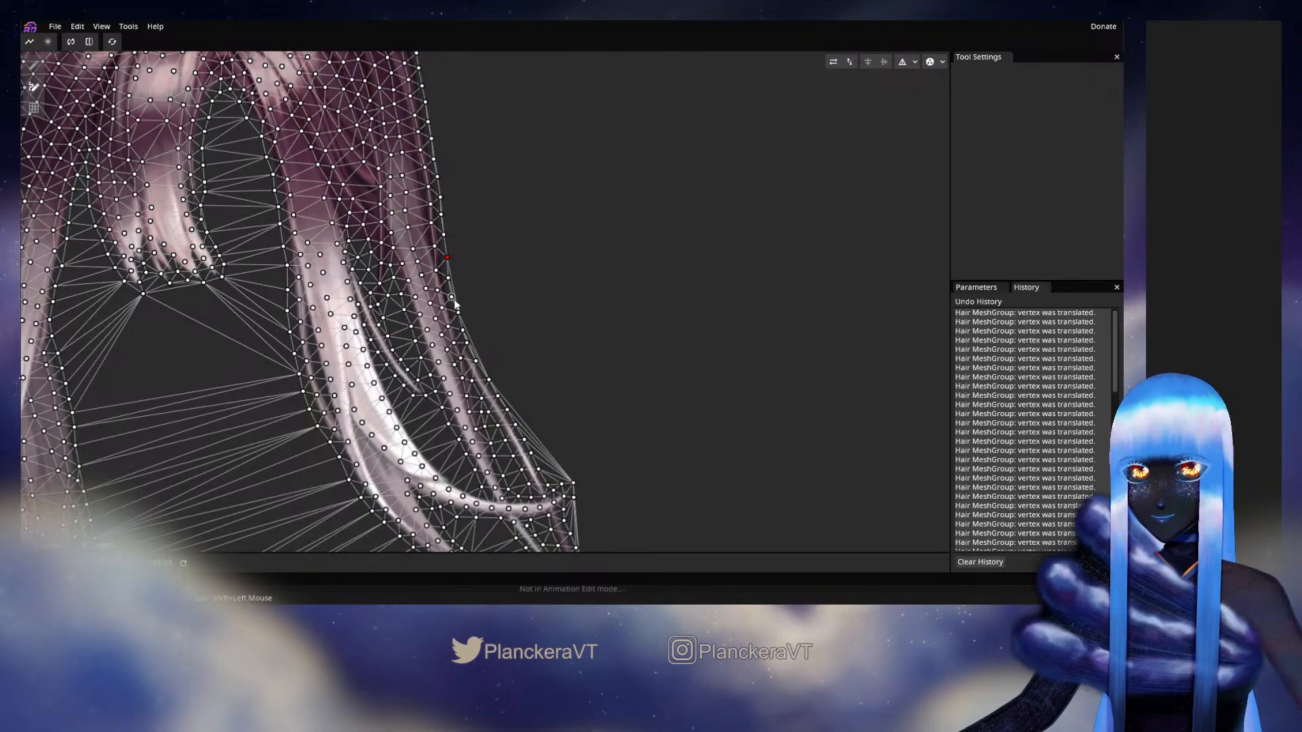
Step: Remove the short outer edges that skip contour vertices where the side of the hair bends toward the thin strand
scroll(477, 328, up, 5)
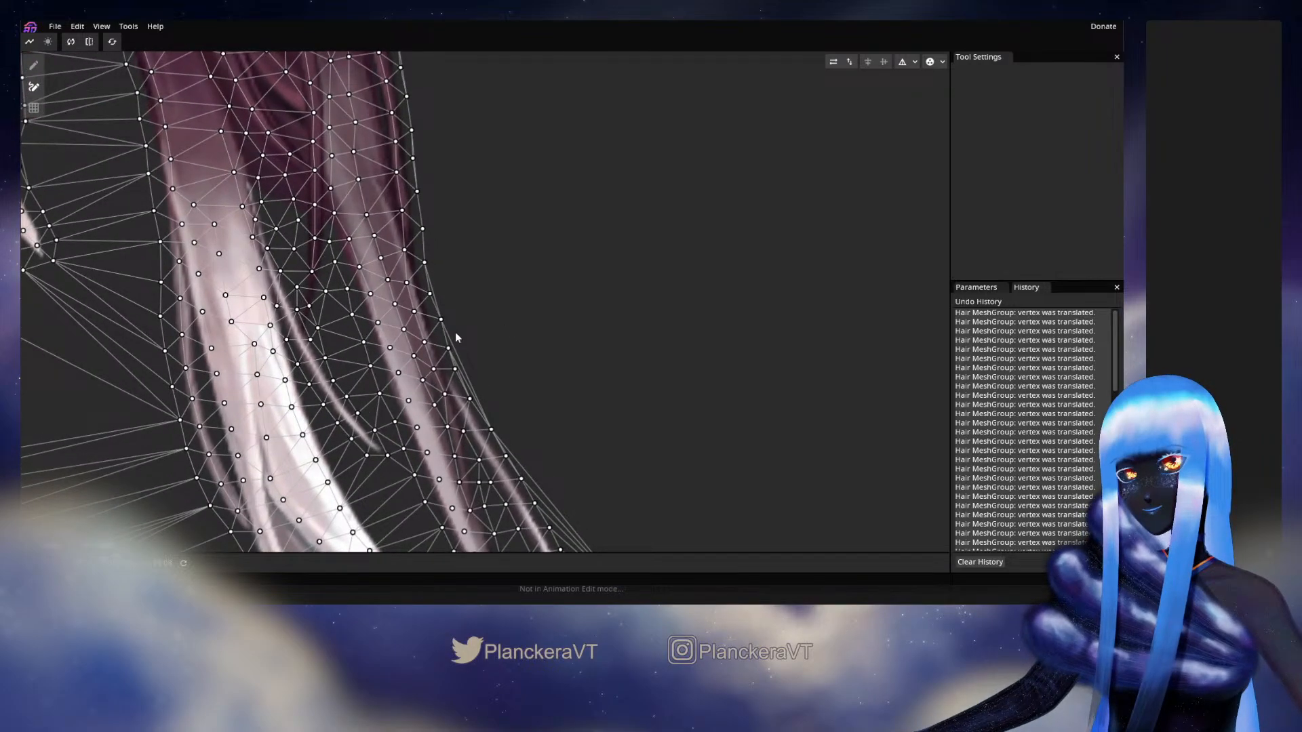
scroll(455, 337, up, 1)
scroll(471, 316, up, 1)
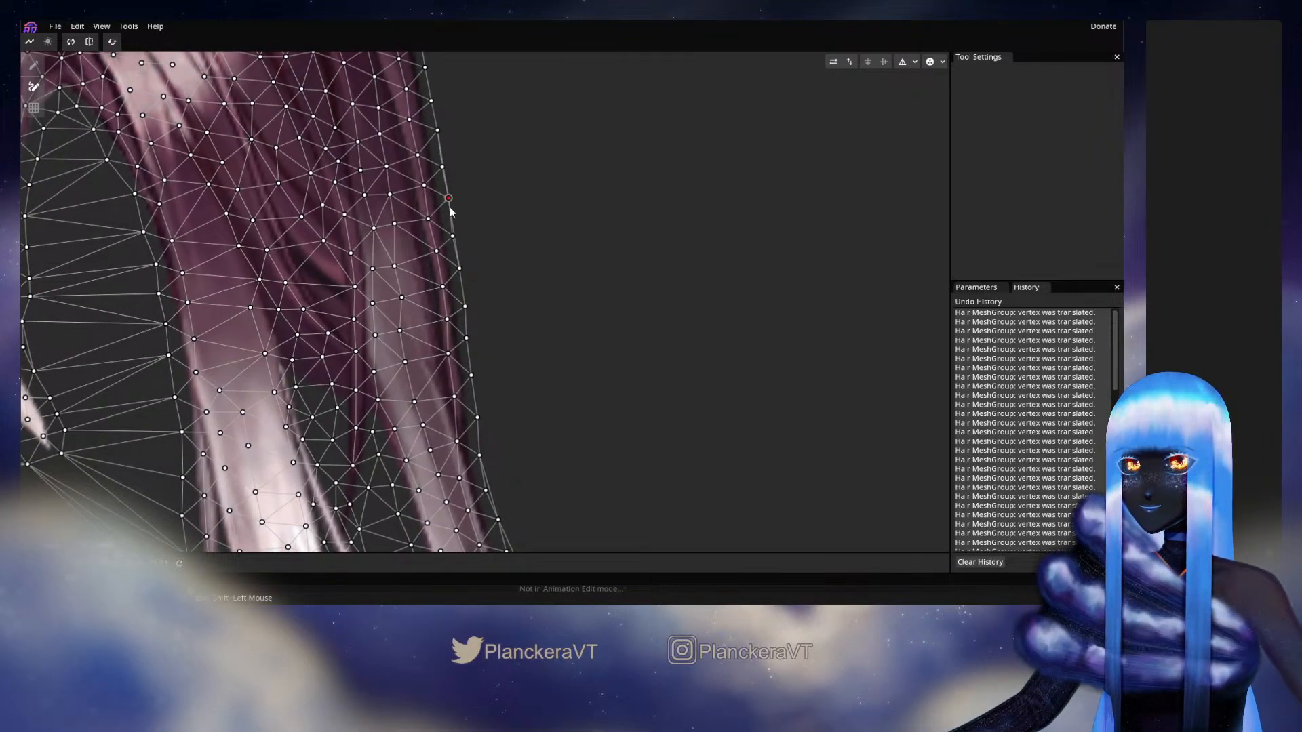
mouse_move(491, 239)
mouse_down()
mouse_move(513, 423)
mouse_move(479, 212)
mouse_move(485, 228)
mouse_up()
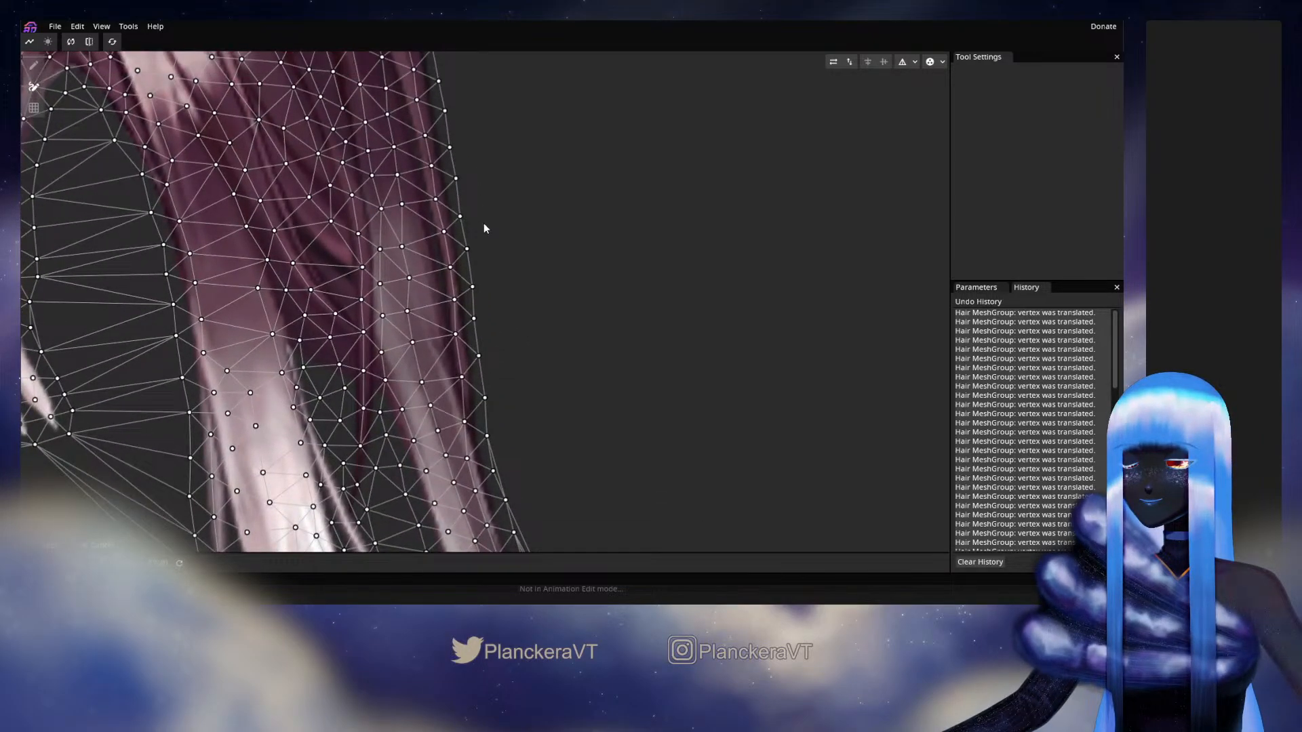
drag(505, 507, 467, 288)
click(468, 281)
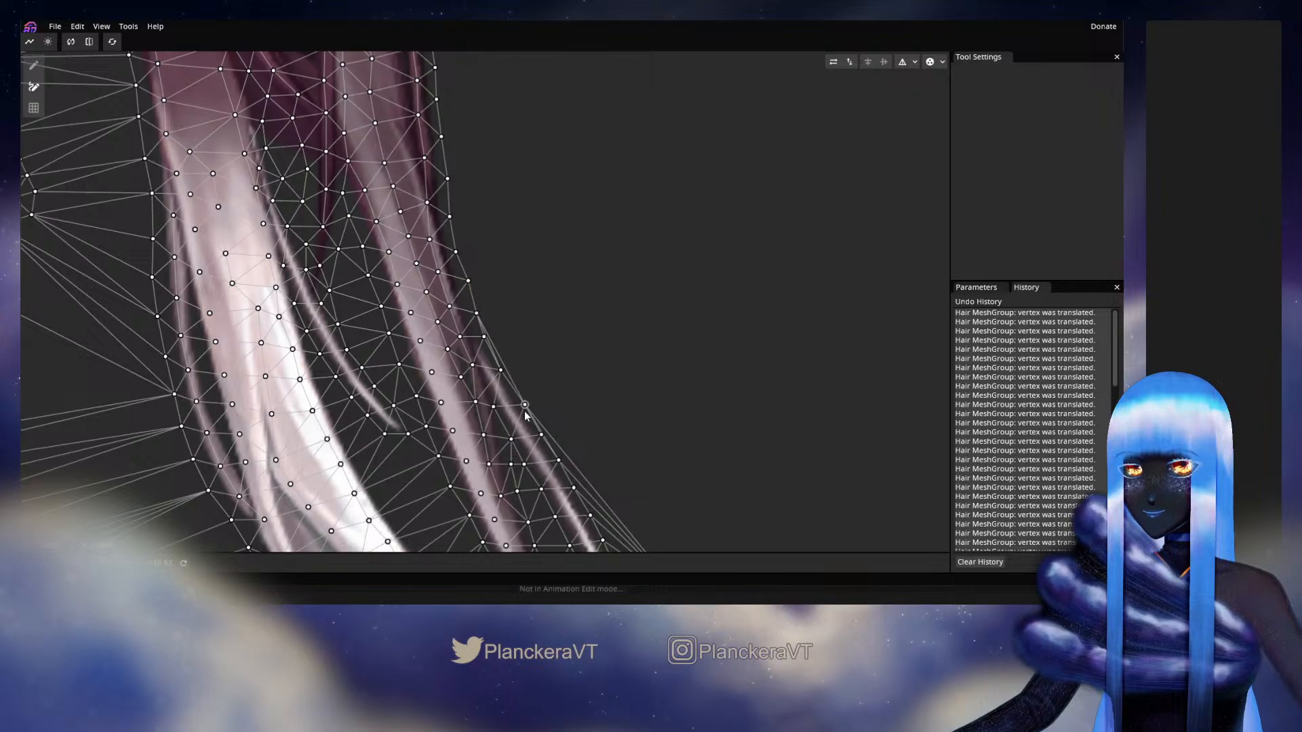
click(477, 313)
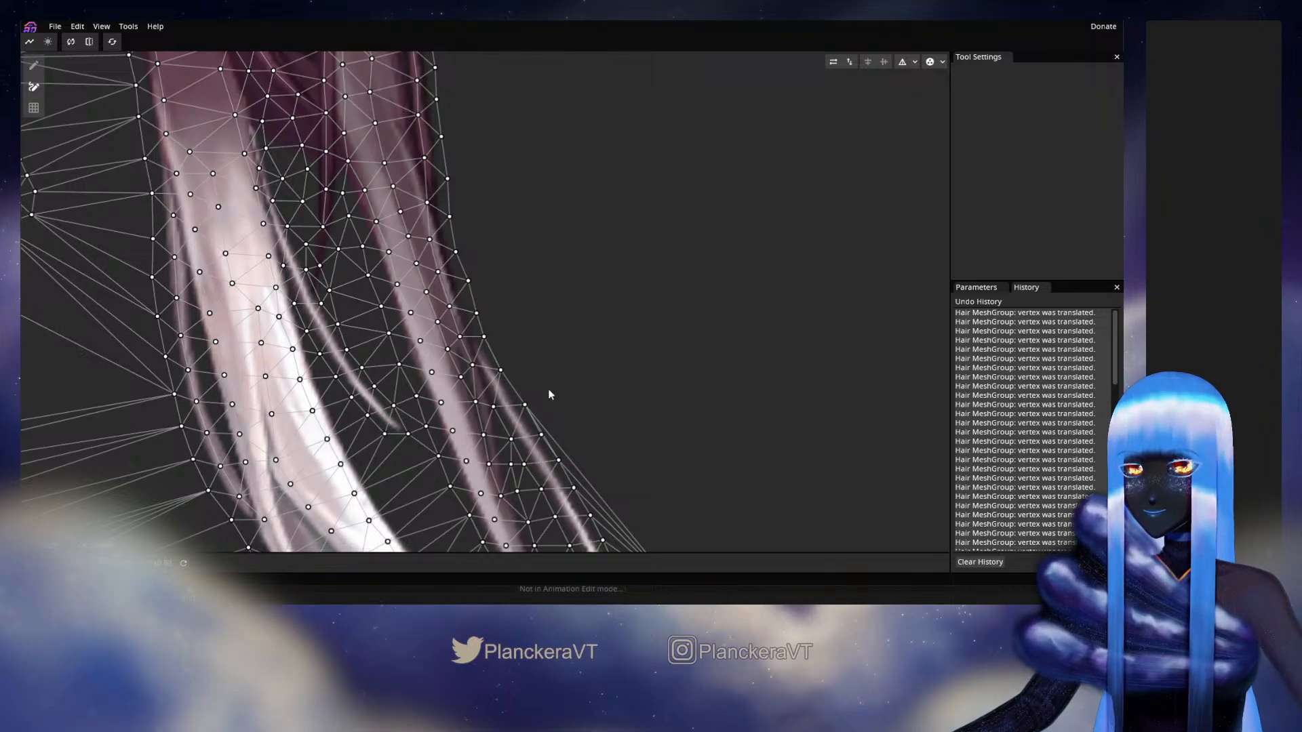
Step: Remove the outer edges along the thin side strand that skip vertices or reach across to the curled lock's tip
drag(547, 388, 471, 201)
click(589, 424)
click(466, 289)
click(465, 288)
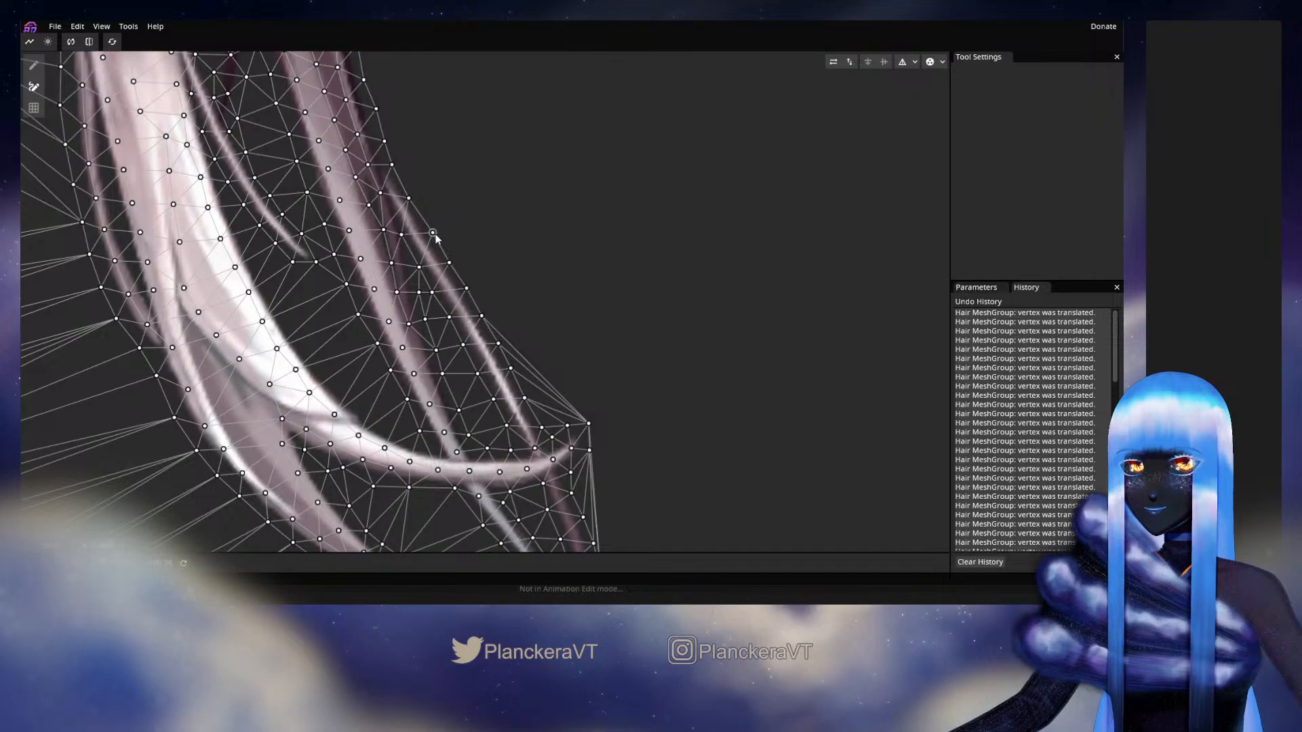
click(481, 315)
click(587, 424)
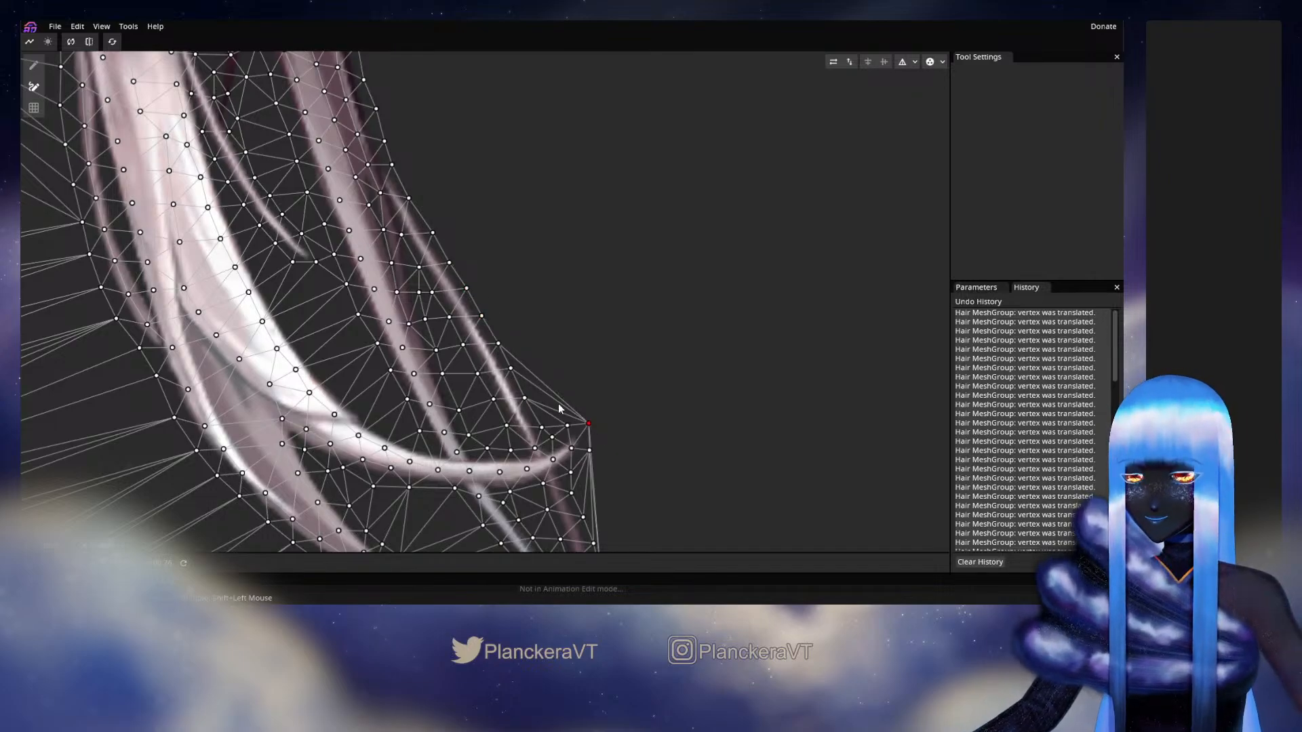
click(510, 369)
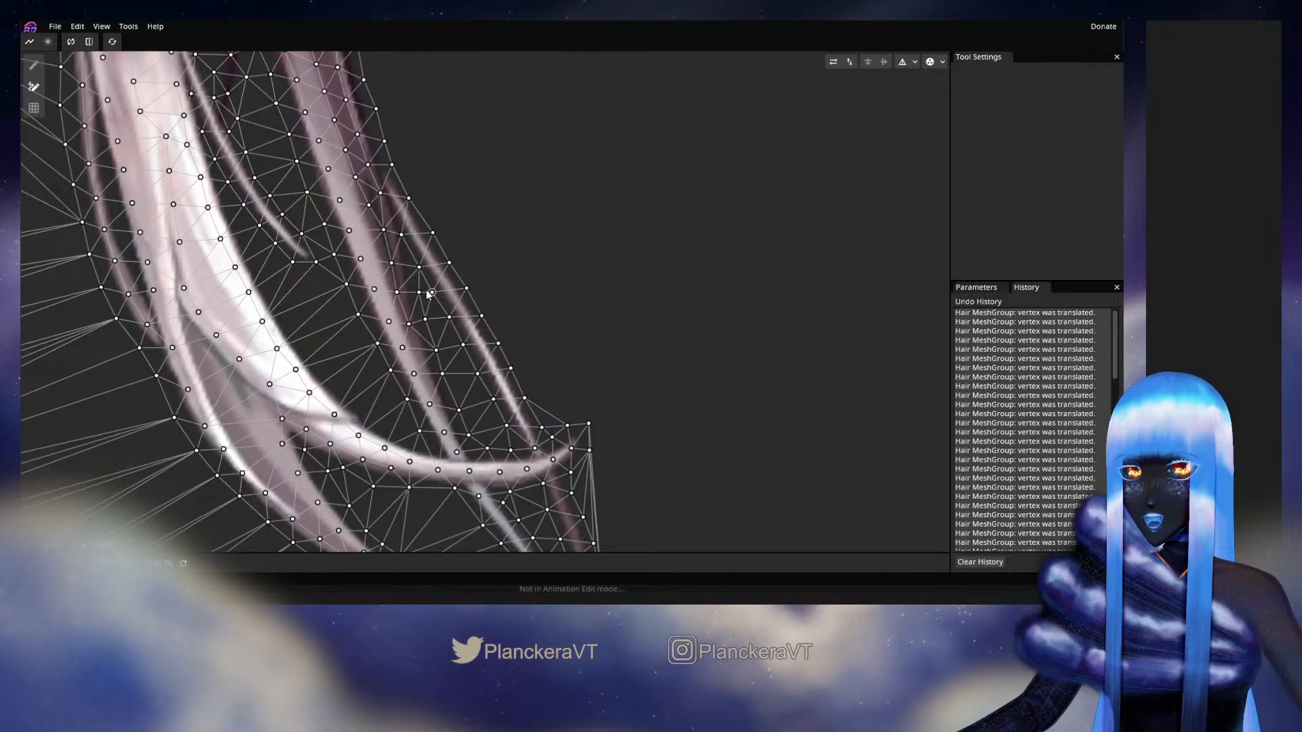
Step: Remove the edges crossing the gap between the thin side strand and the thicker lock beside it
click(425, 319)
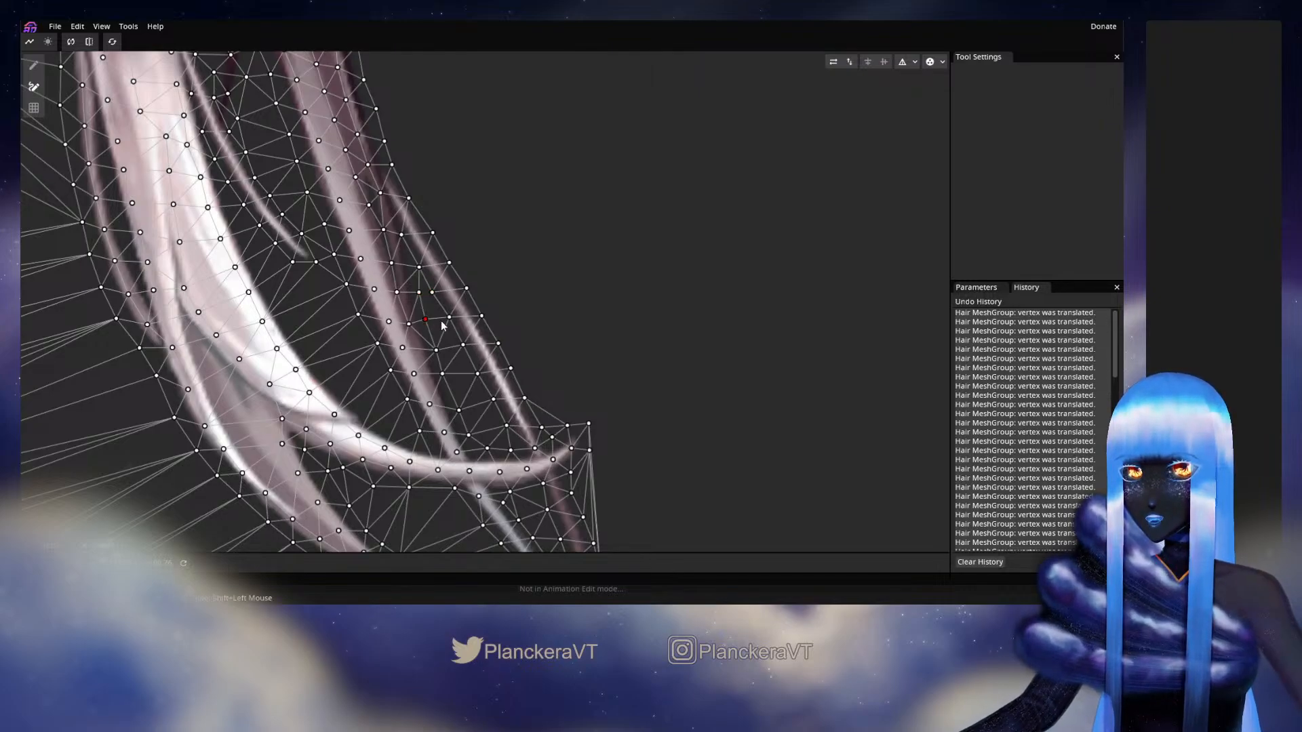
click(442, 374)
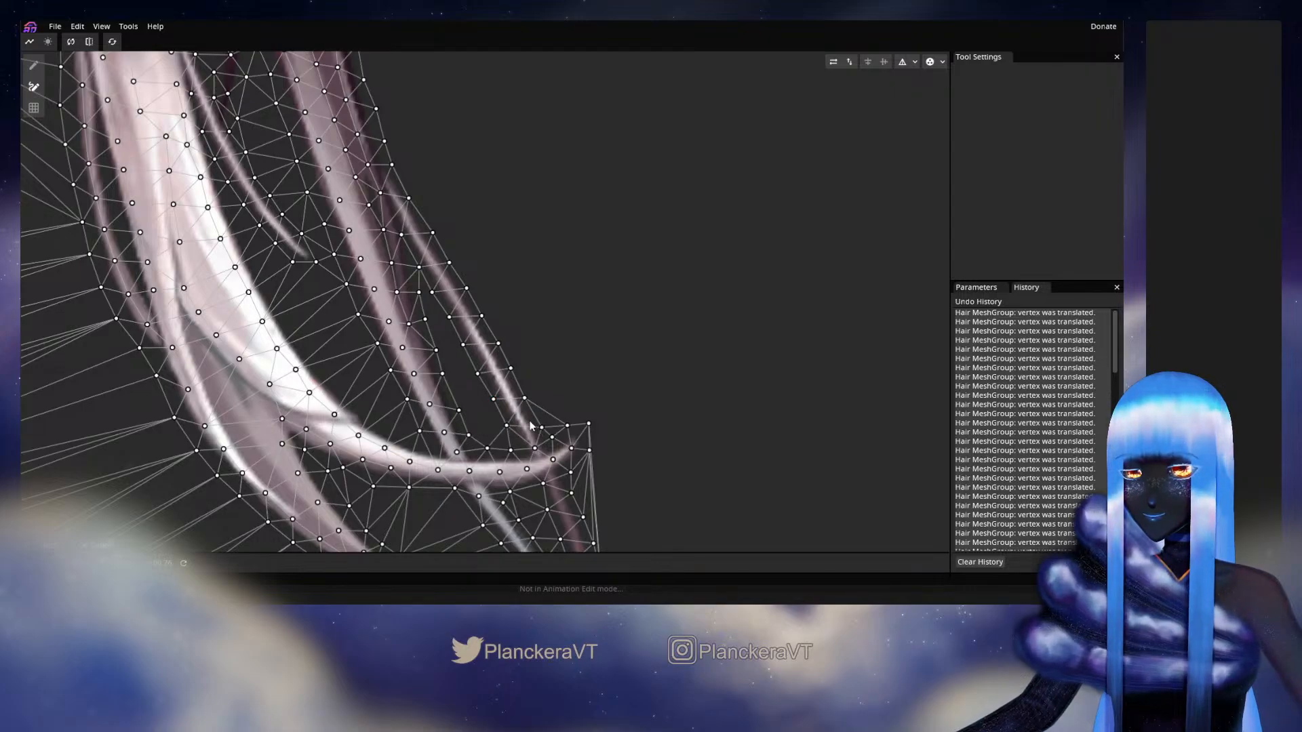
click(524, 398)
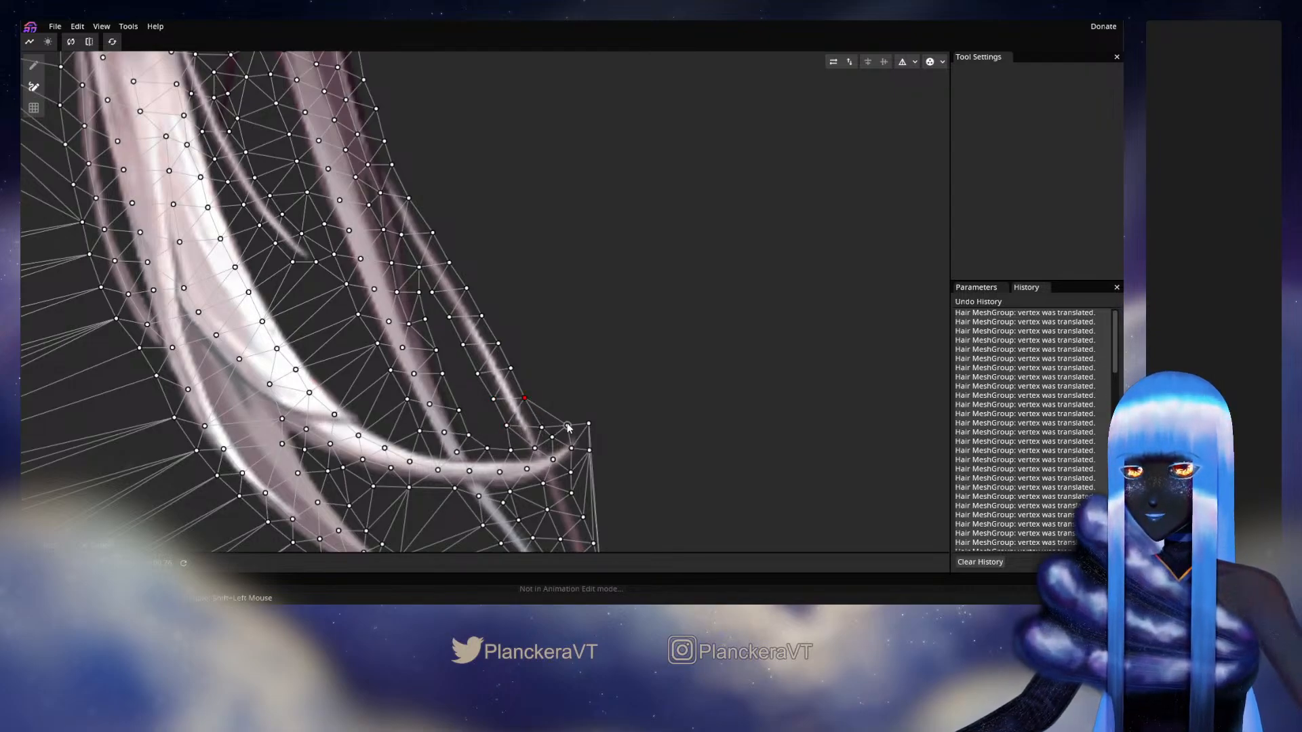
Step: Remove the long outer edges running from the curled lock's tip down to the strand below it
drag(645, 447, 595, 271)
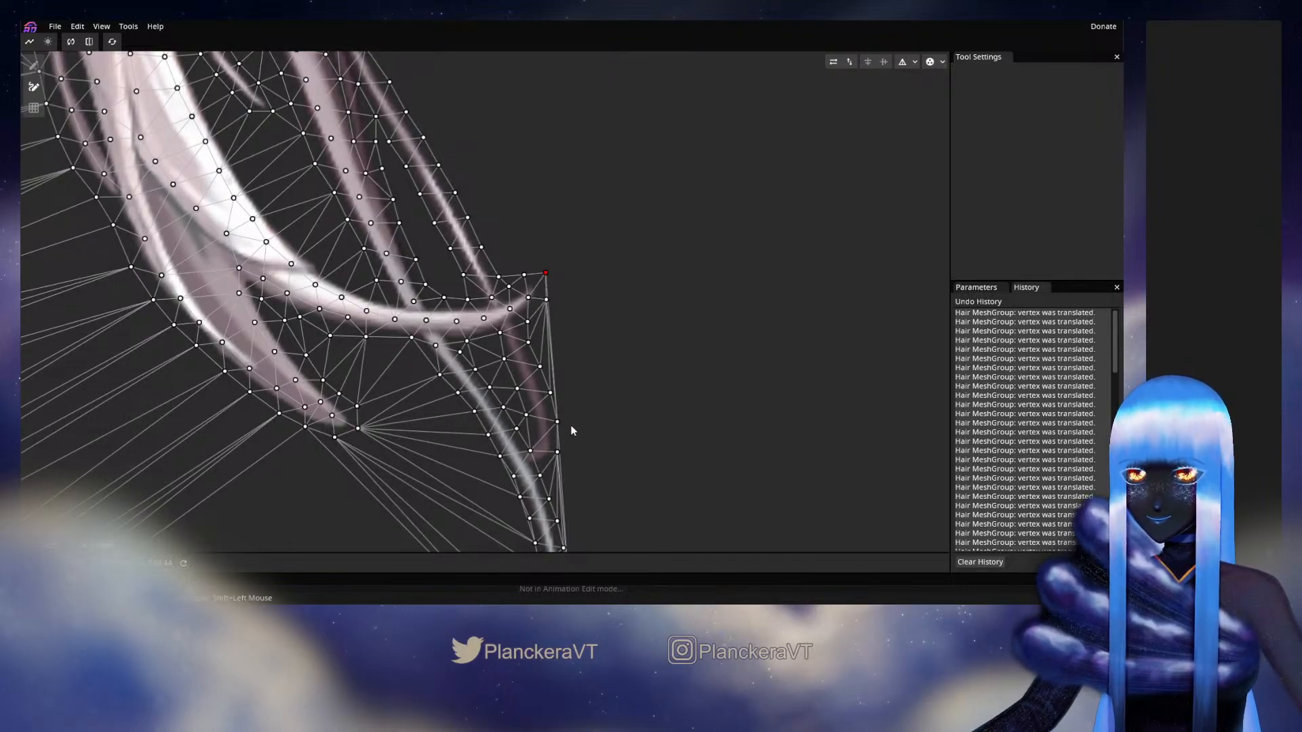
click(546, 299)
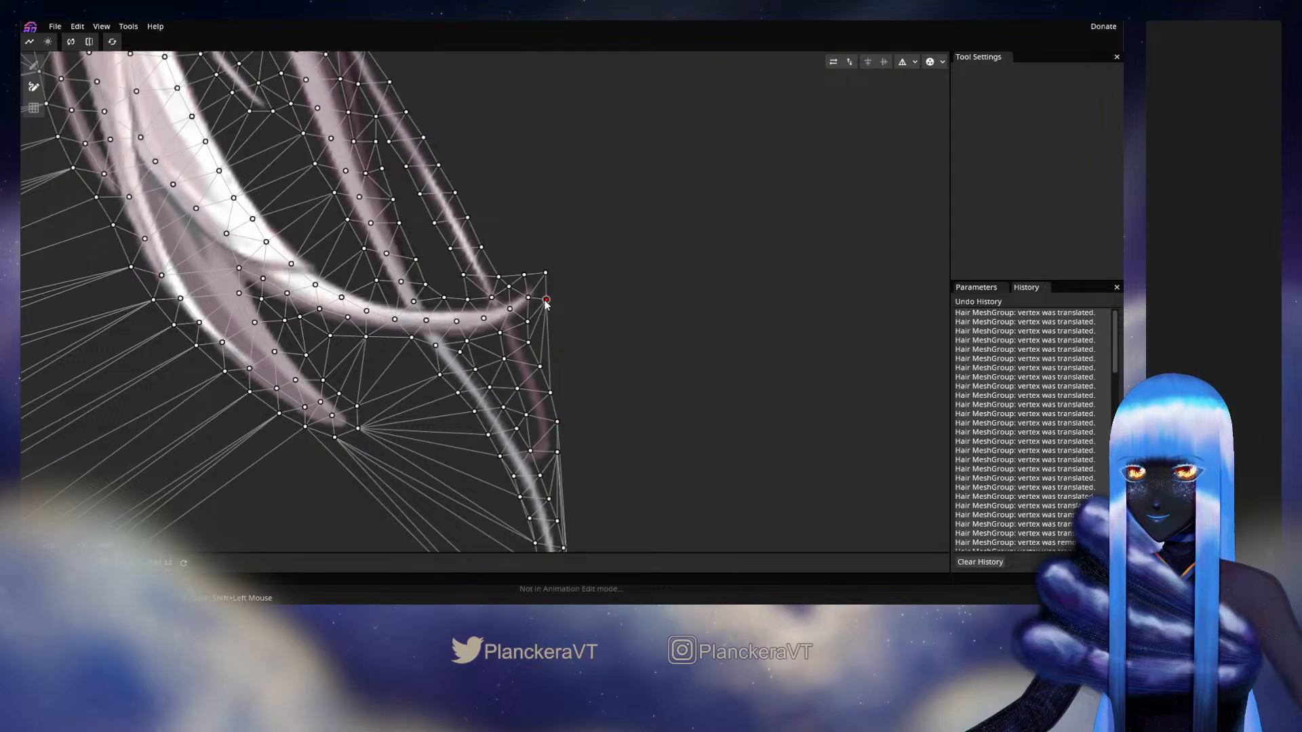
click(580, 380)
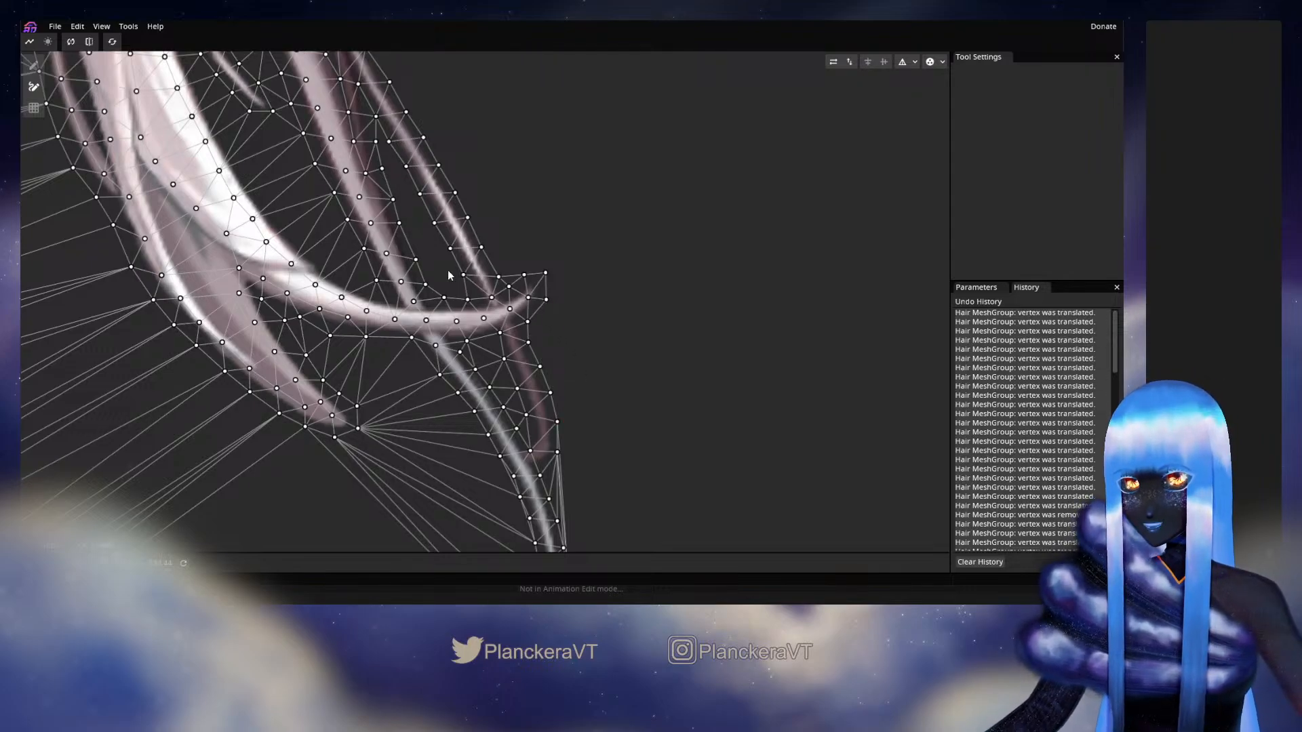
Step: Remove the outer edges that skip contour vertices between the short dark strand's tip and the lowest thin strand
drag(447, 270, 478, 333)
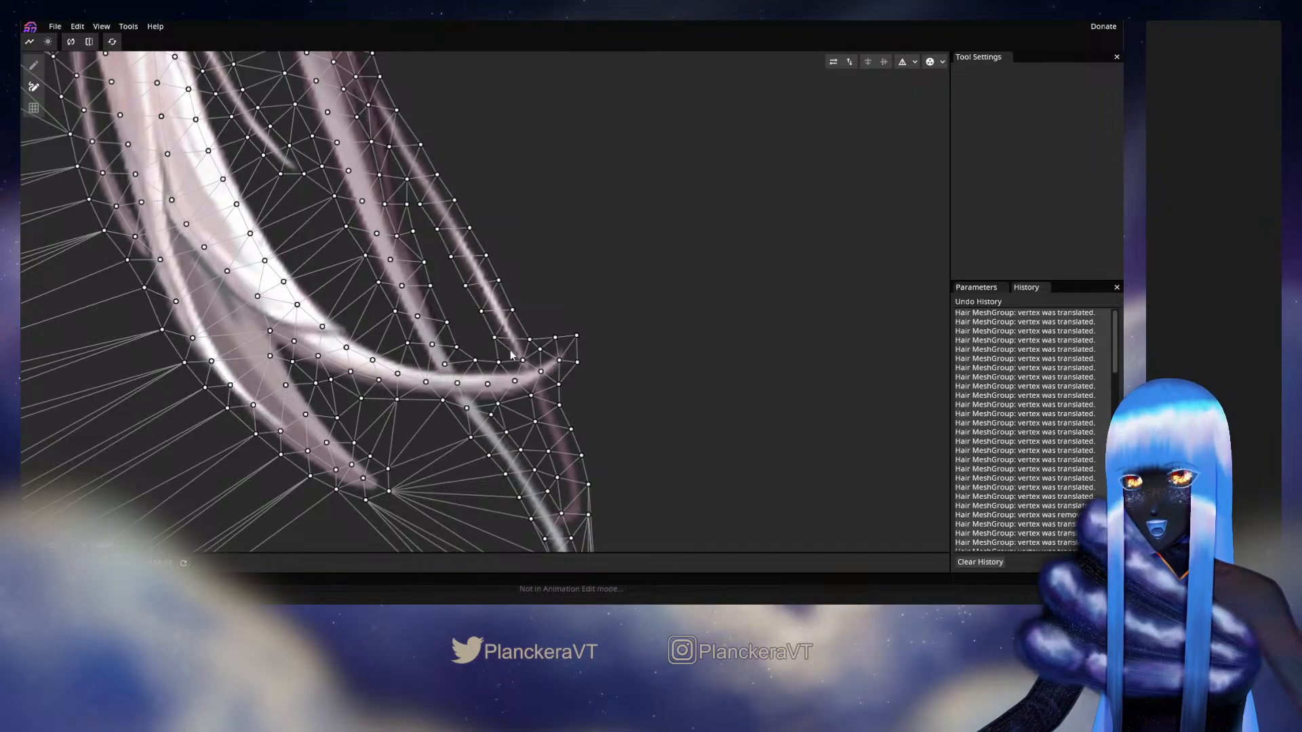
scroll(571, 292, down, 5)
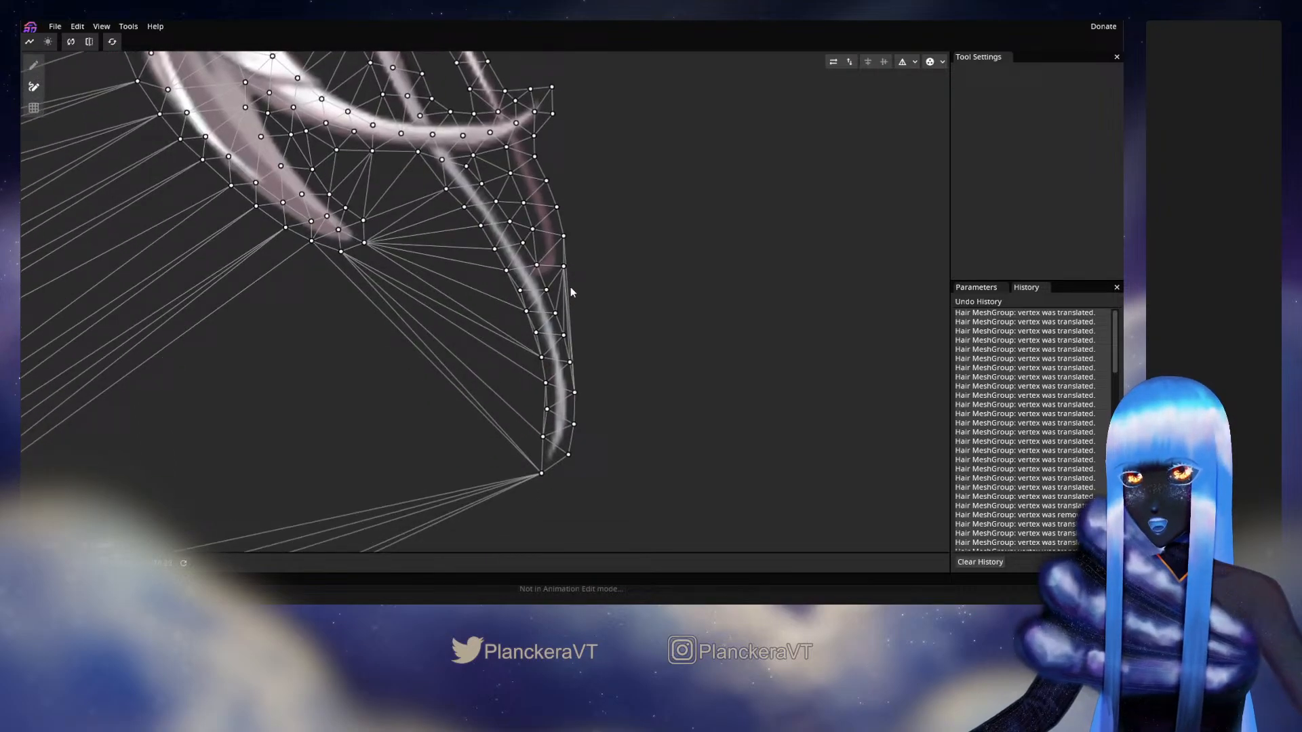
click(574, 392)
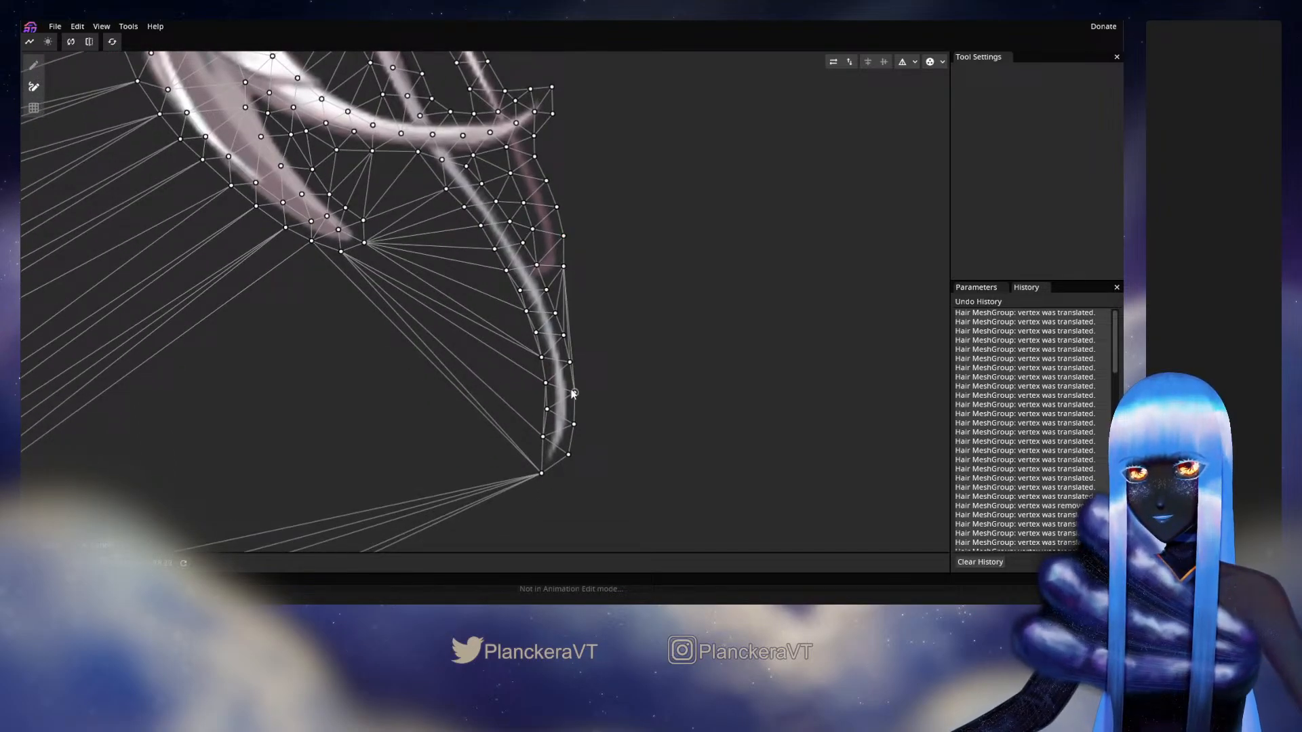
click(563, 335)
click(555, 314)
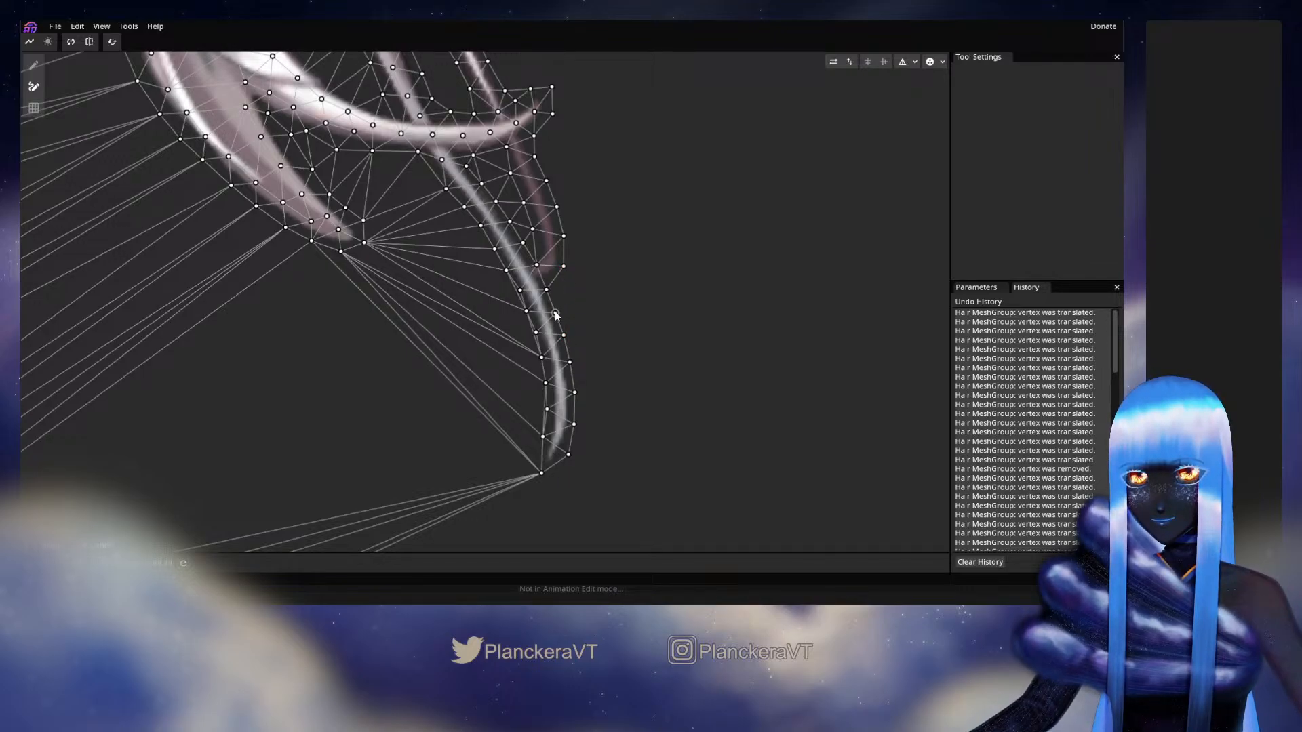
Step: Remove the long edges running from the lower lock's bottom tip vertex to the lower end of the thin hanging strand
click(541, 473)
click(310, 241)
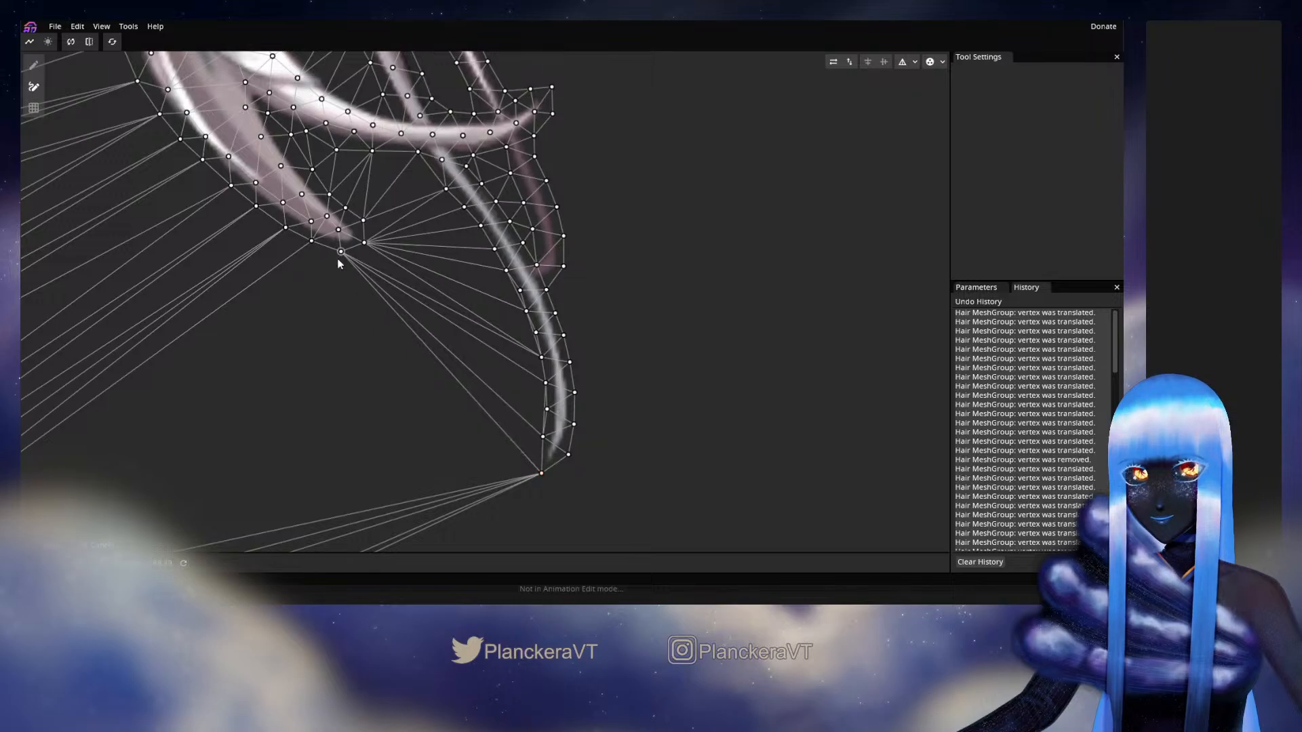
click(340, 252)
click(539, 473)
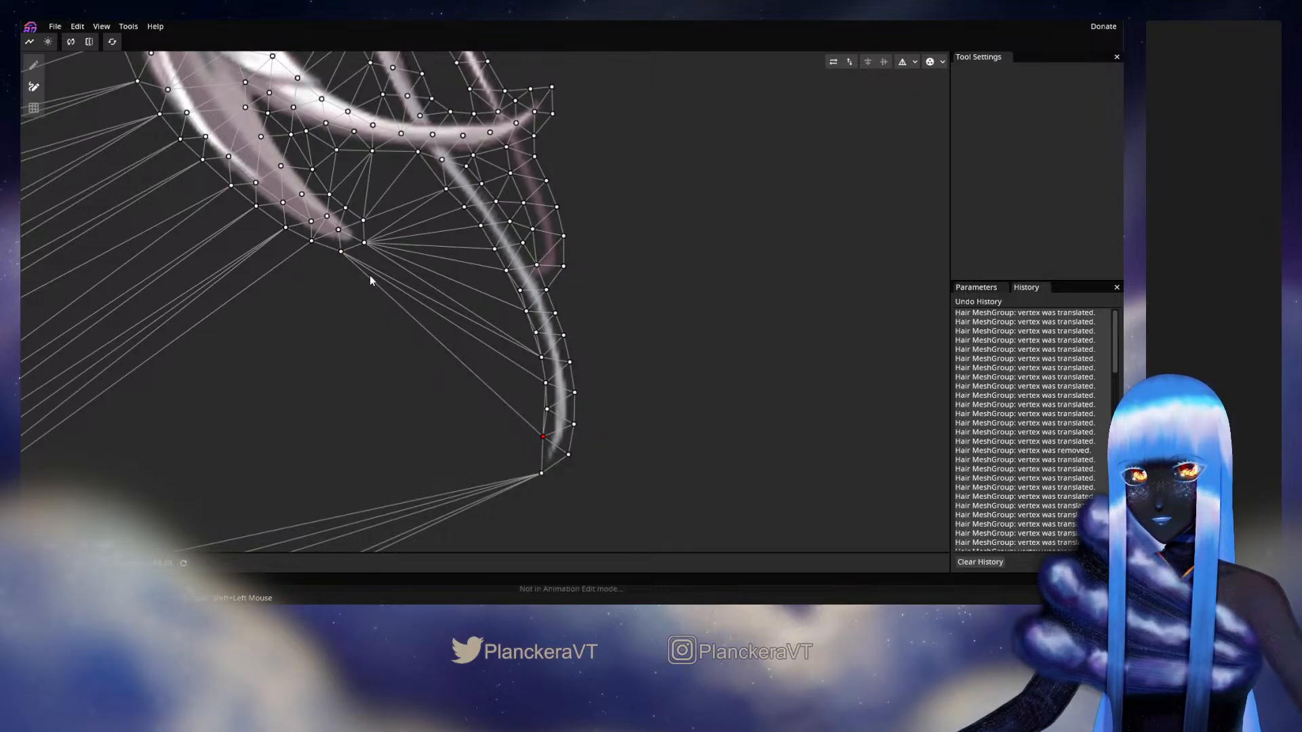
click(340, 251)
click(546, 383)
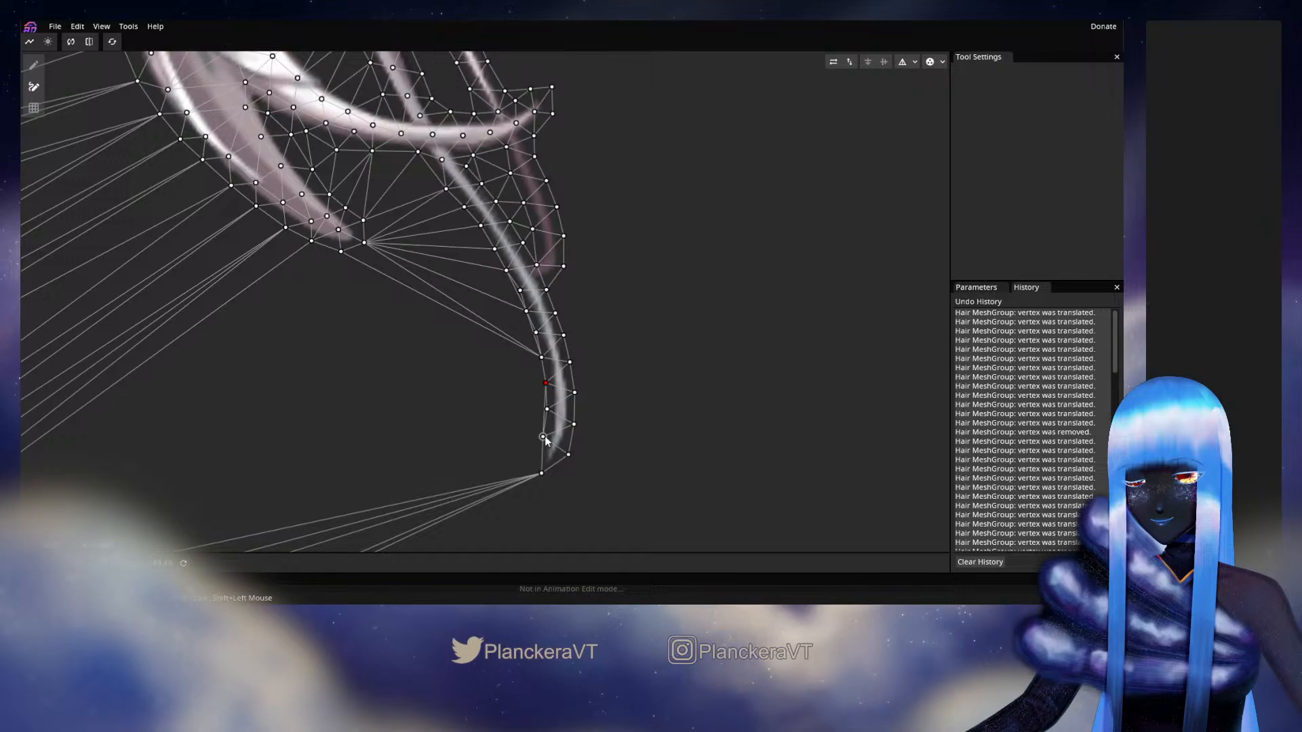
Step: Remove the edges fanning from the outer vertex at the lower lock's tip across to the thin hanging strand
click(543, 436)
click(545, 383)
click(541, 358)
click(526, 311)
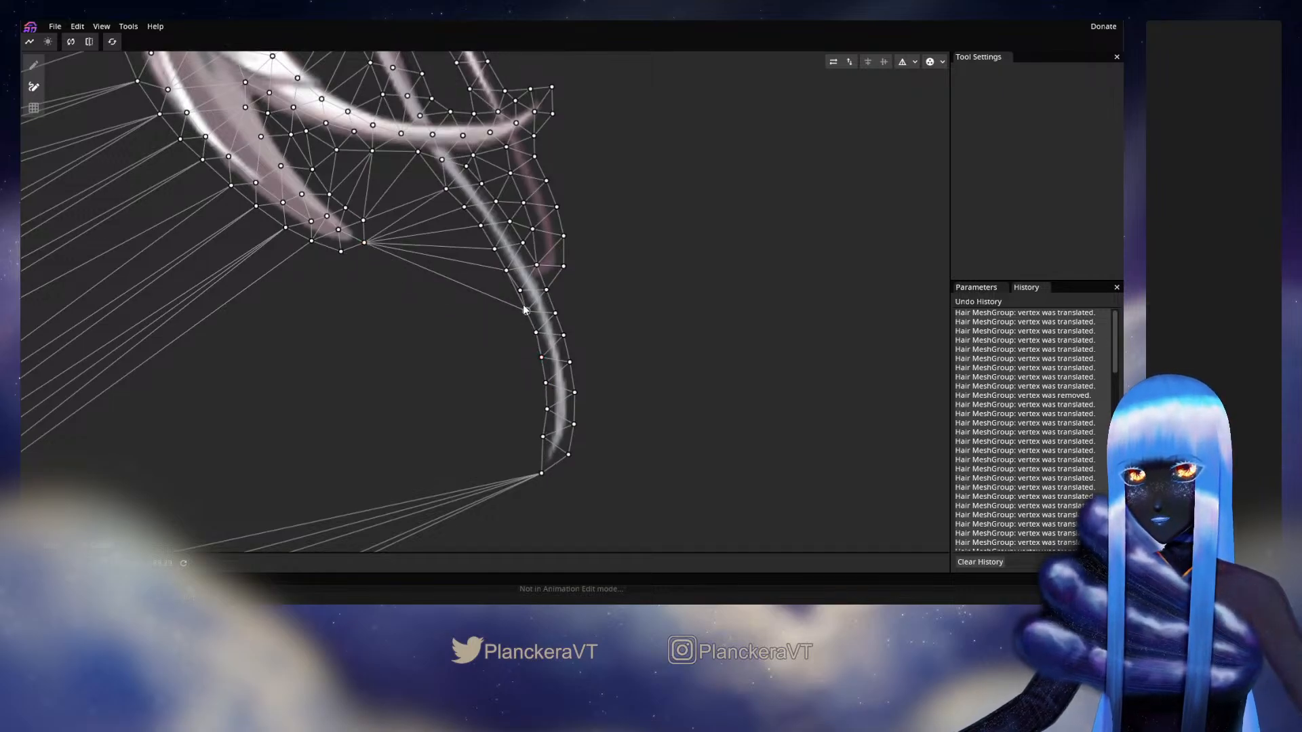
drag(524, 310, 627, 415)
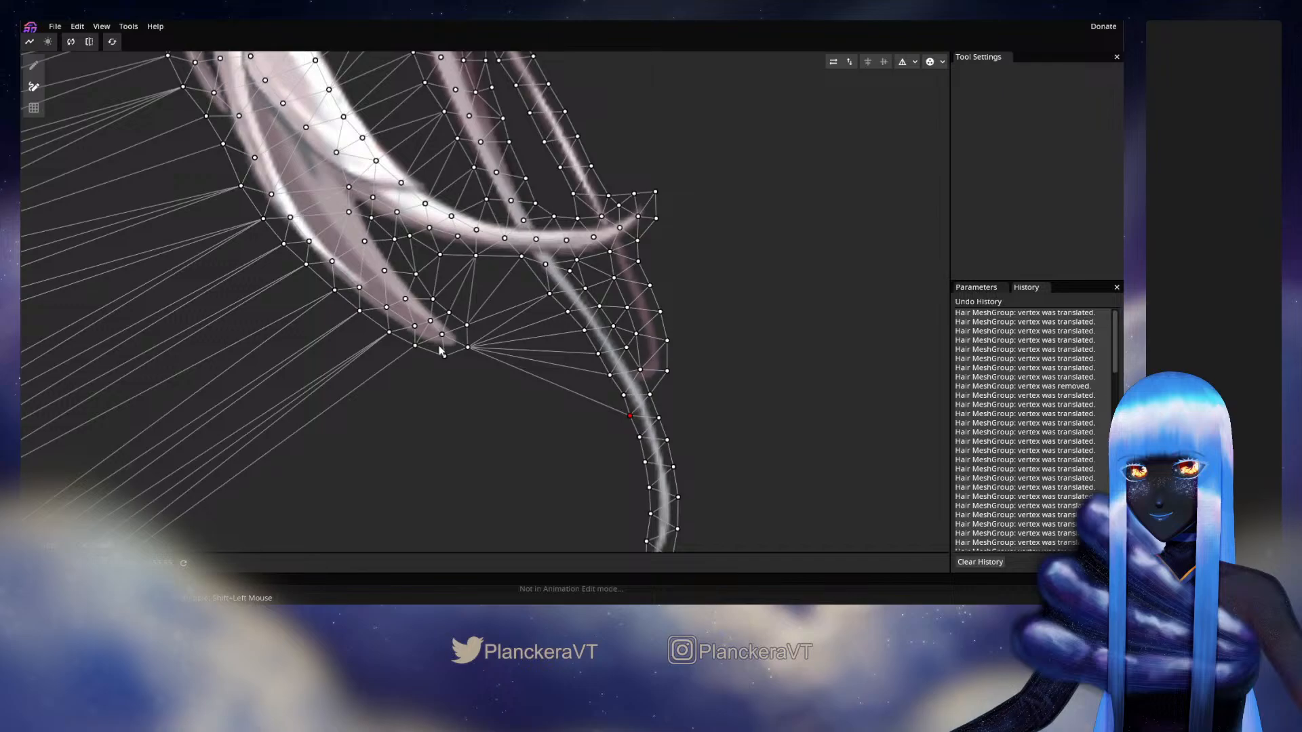
click(467, 348)
click(585, 330)
click(567, 311)
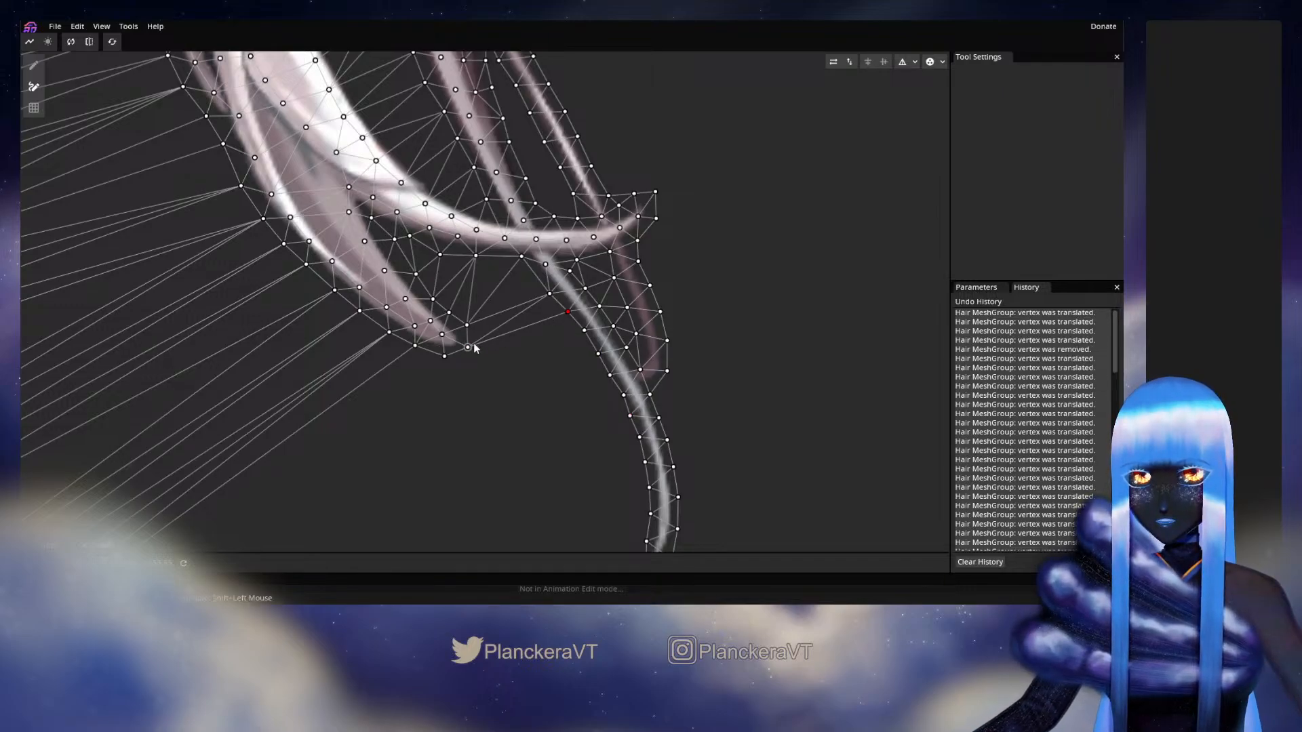
Step: Remove the edges bridging the gap between the lower lock's inner side and the underside of the curled lock
click(467, 347)
click(467, 325)
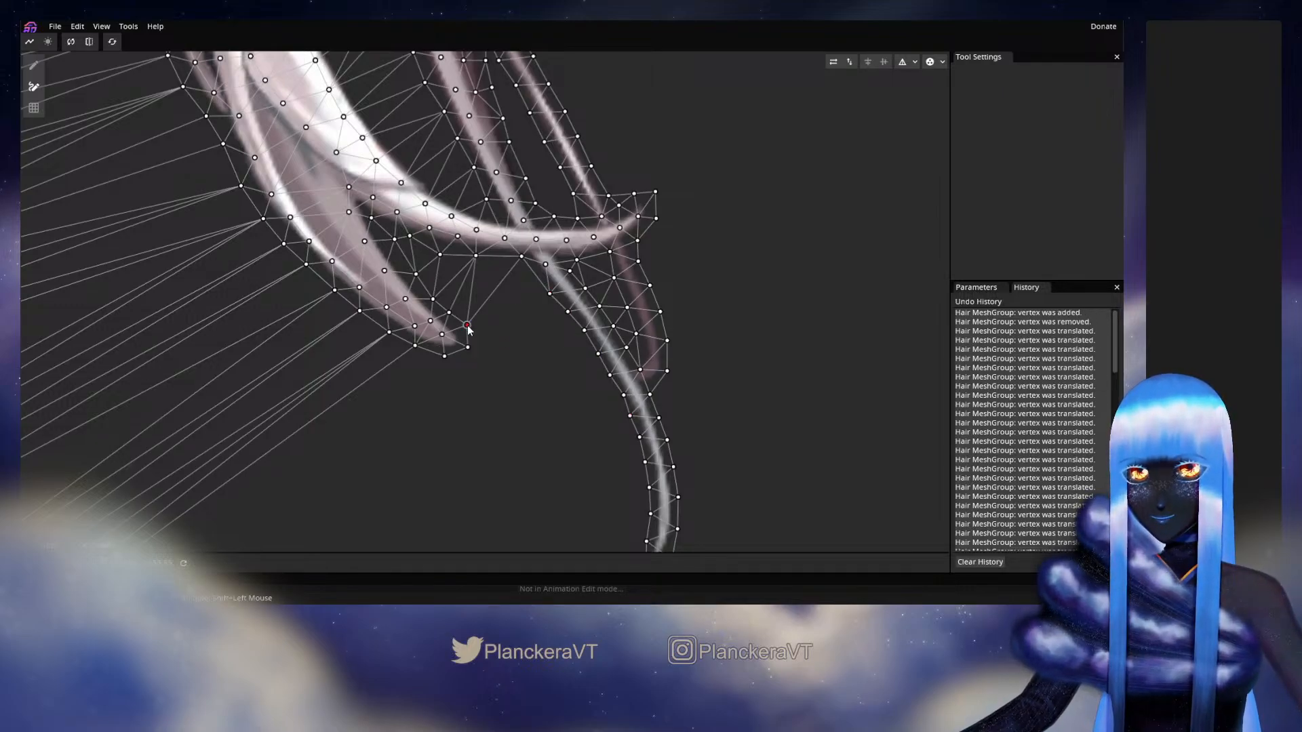
click(476, 257)
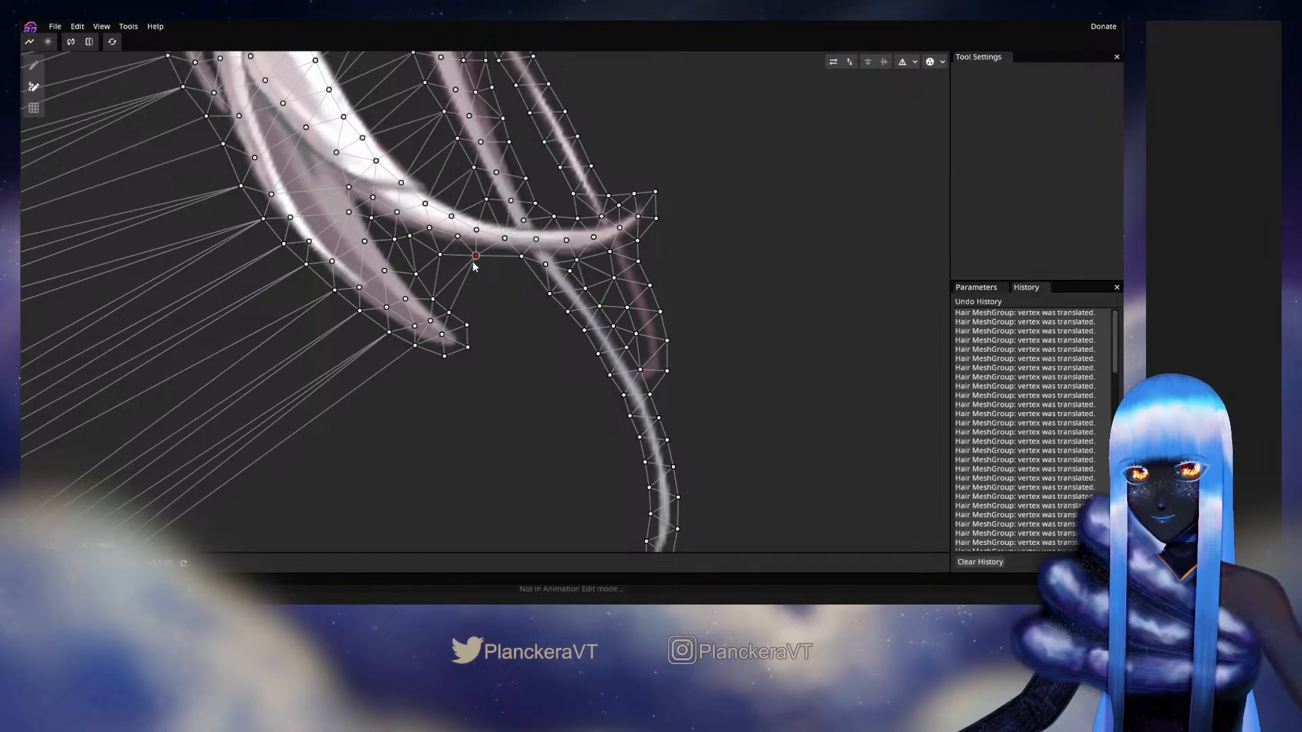
click(410, 236)
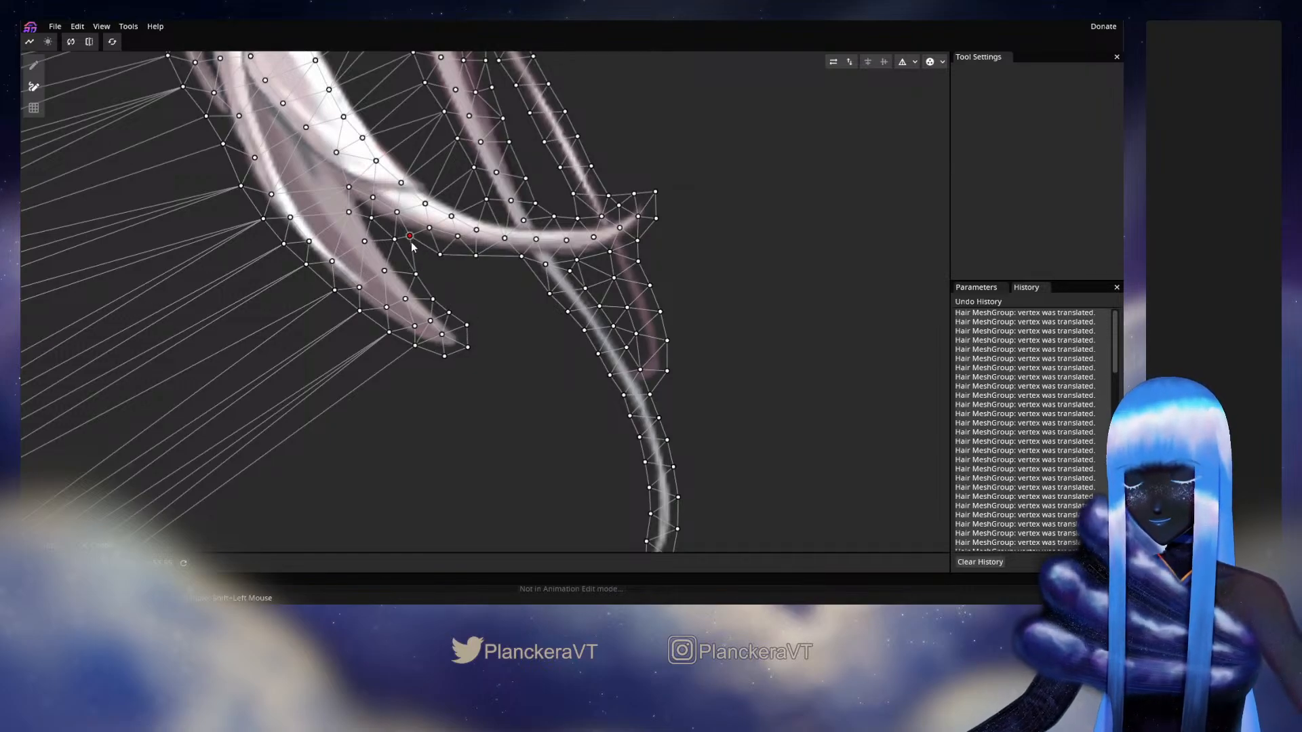
click(416, 275)
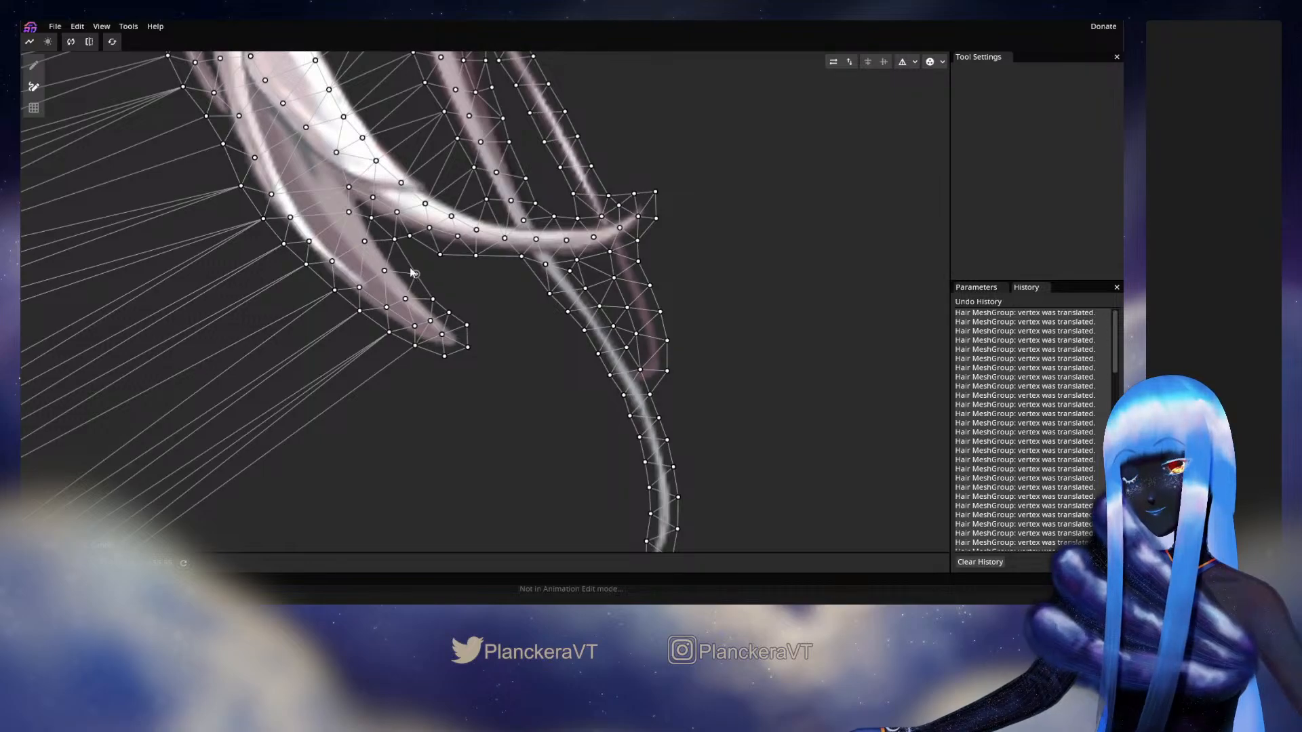
scroll(411, 273, up, 1)
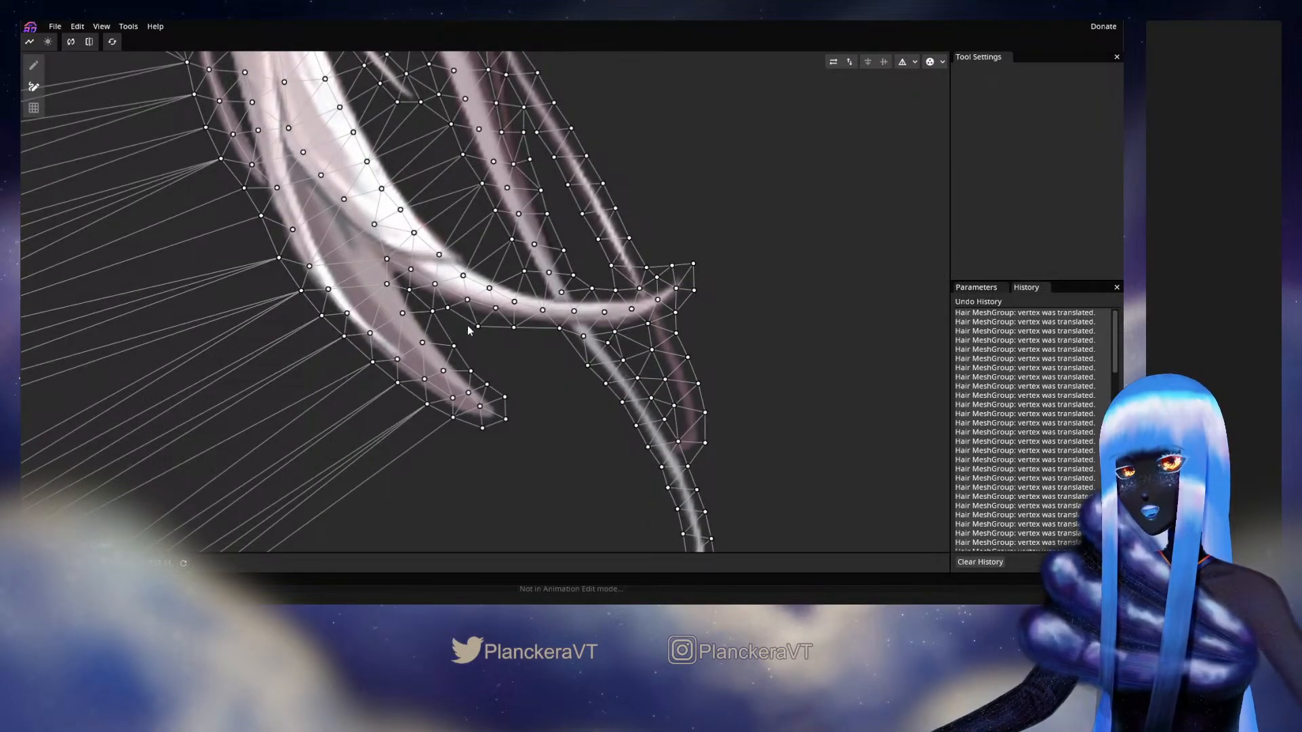
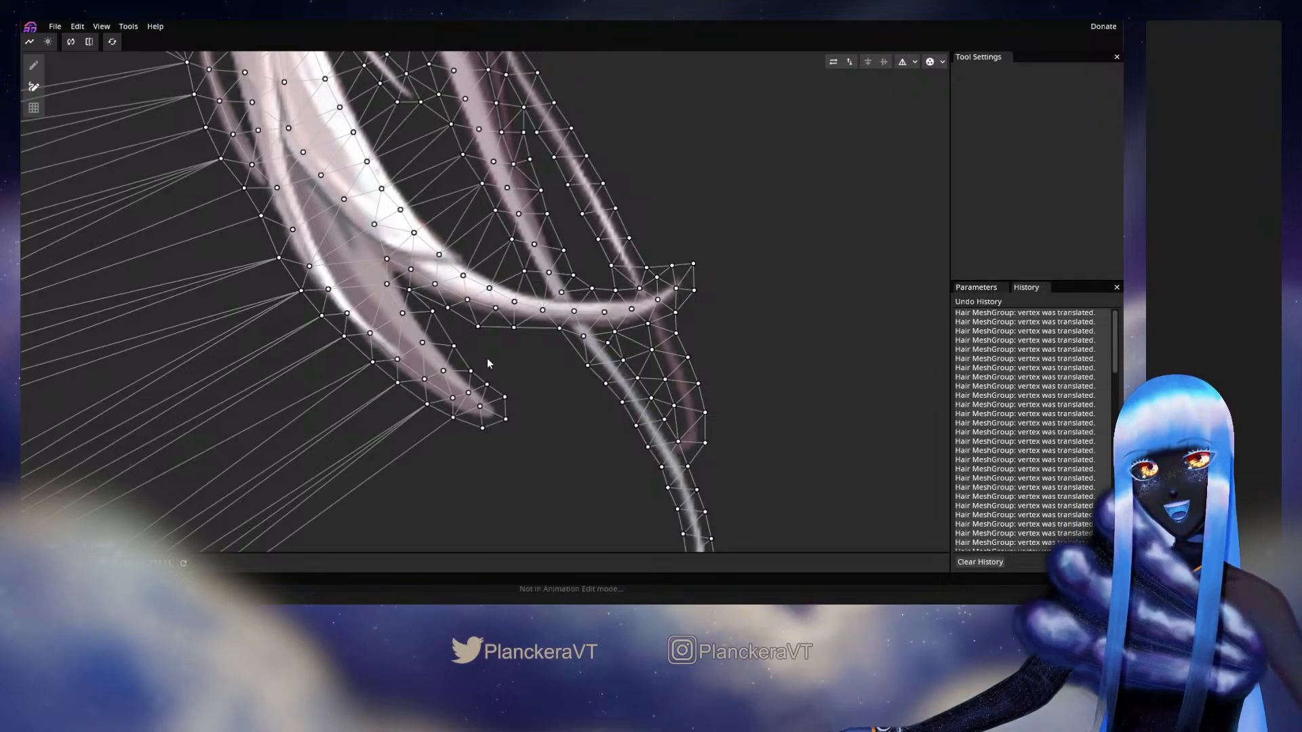
Step: Add a row of vertices just outside the inner contour of the bright curled lock, up to beside the thin curved strand
drag(487, 362, 542, 427)
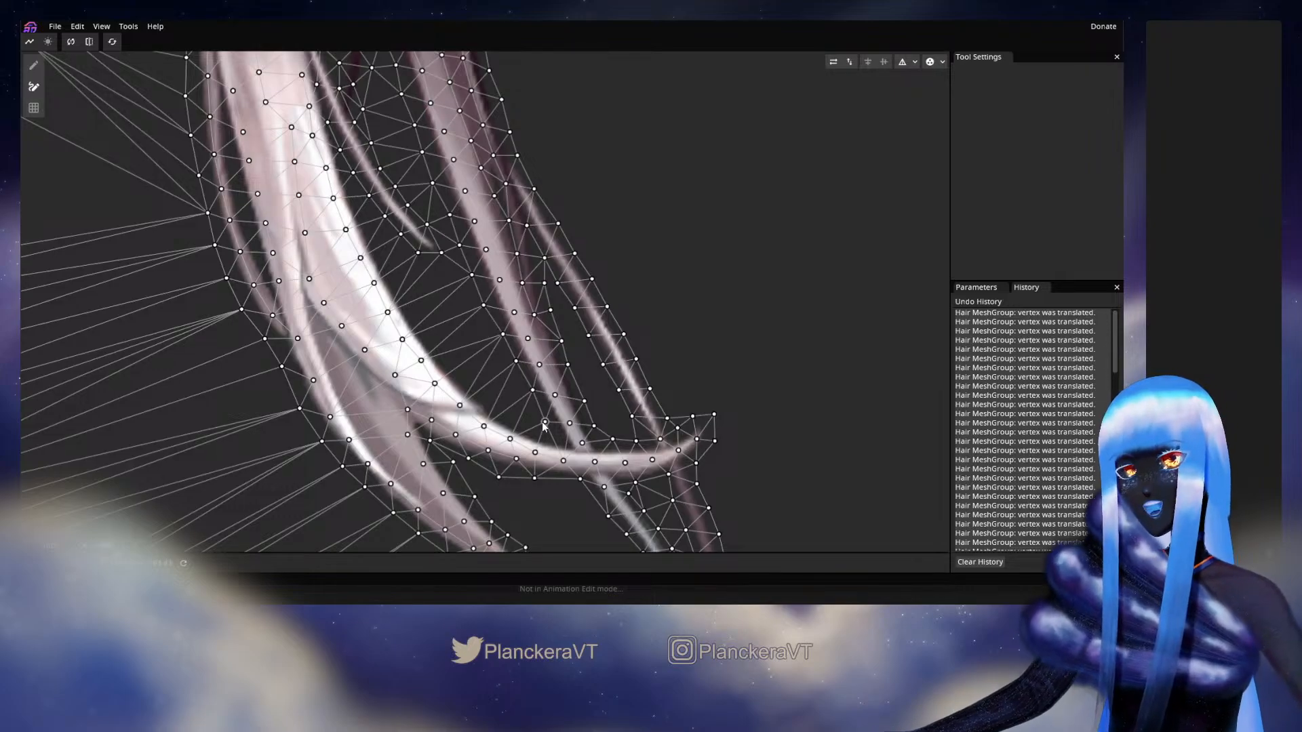
click(32, 68)
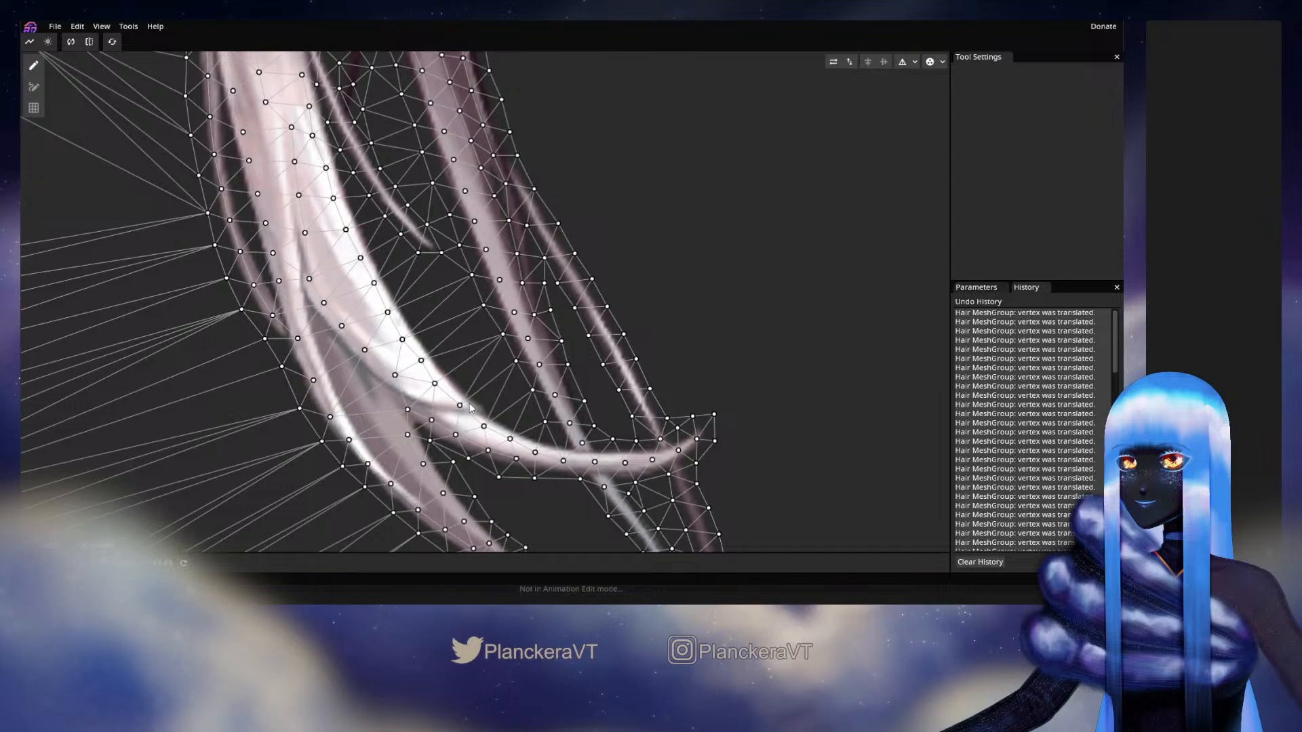
scroll(470, 407, up, 1)
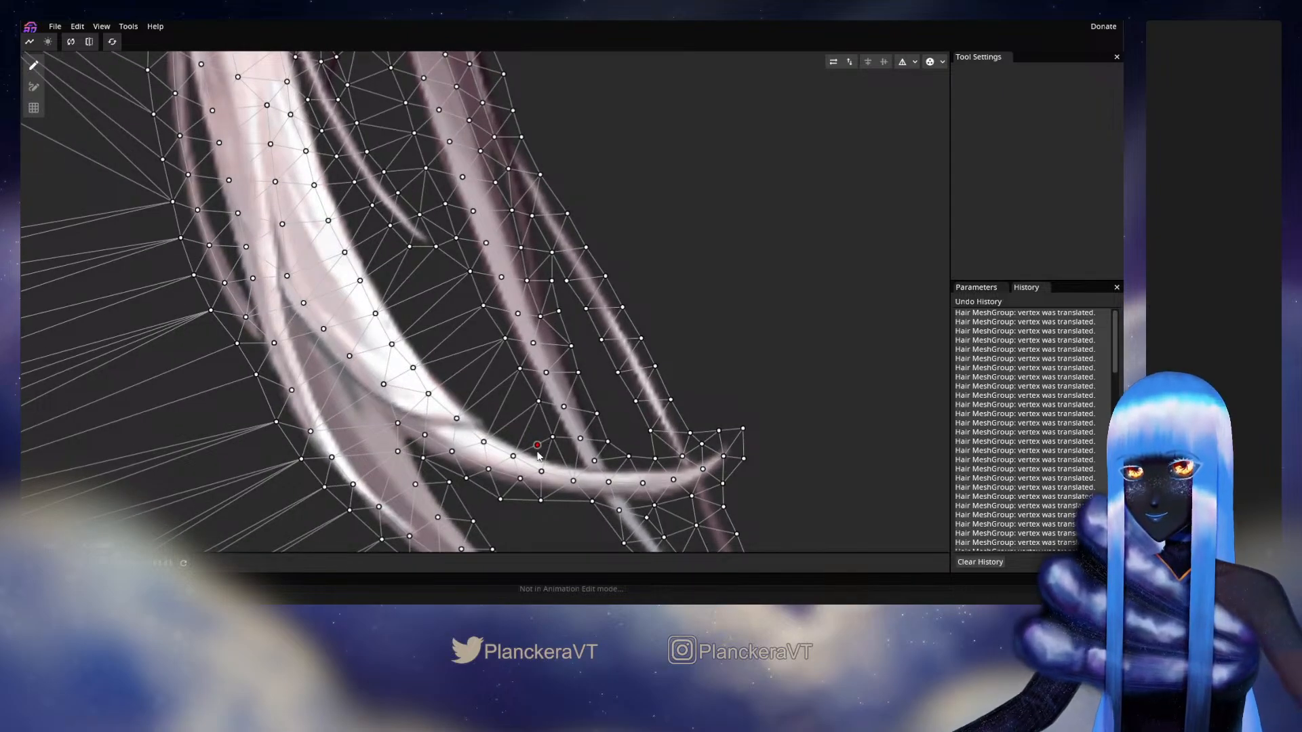
drag(535, 444, 511, 436)
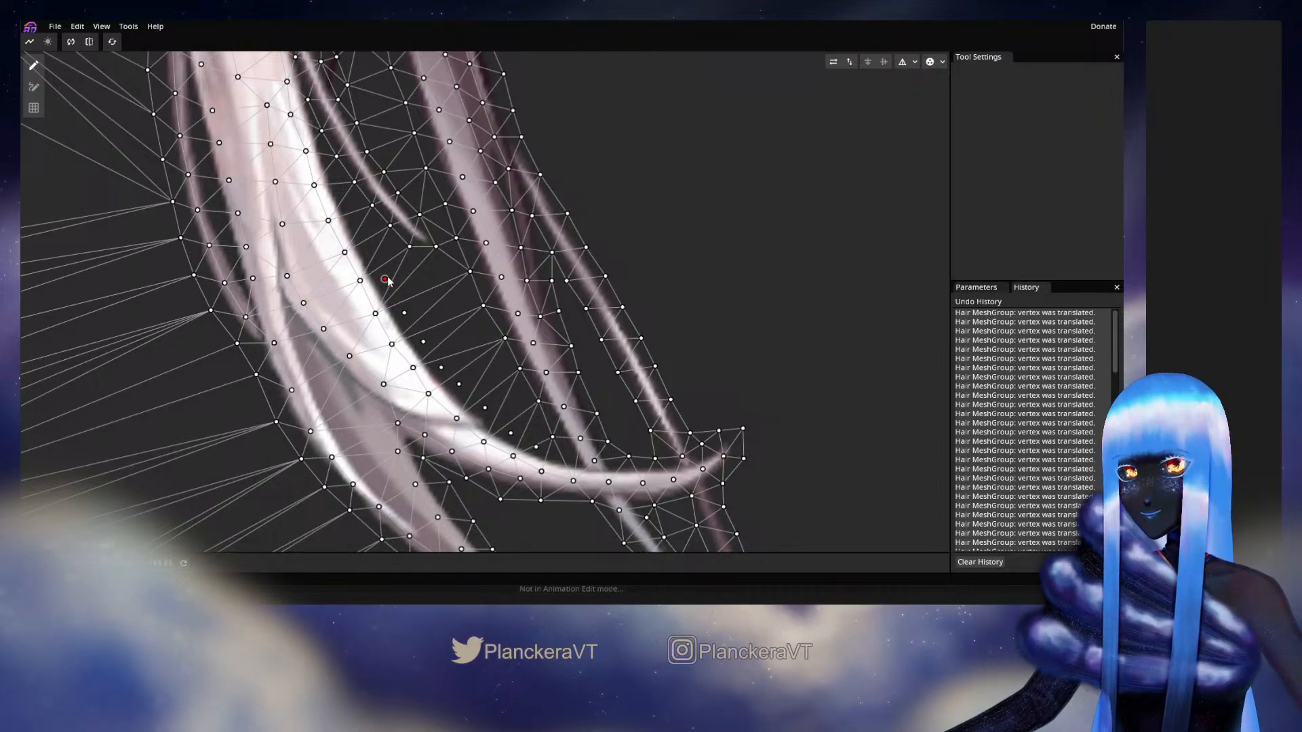
drag(388, 281, 441, 368)
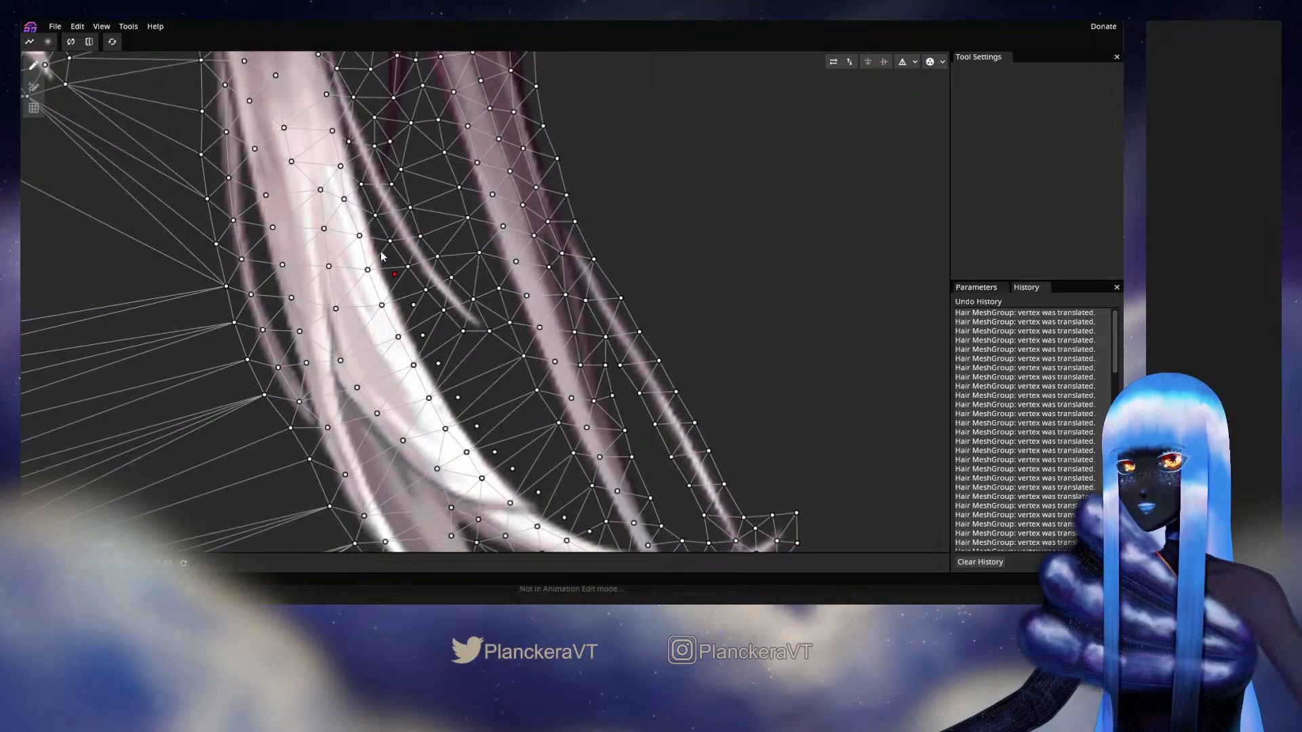
Step: Remove the edges crossing the gap from the bright curled lock to the thin curved strand and the thicker strand beside it
click(33, 87)
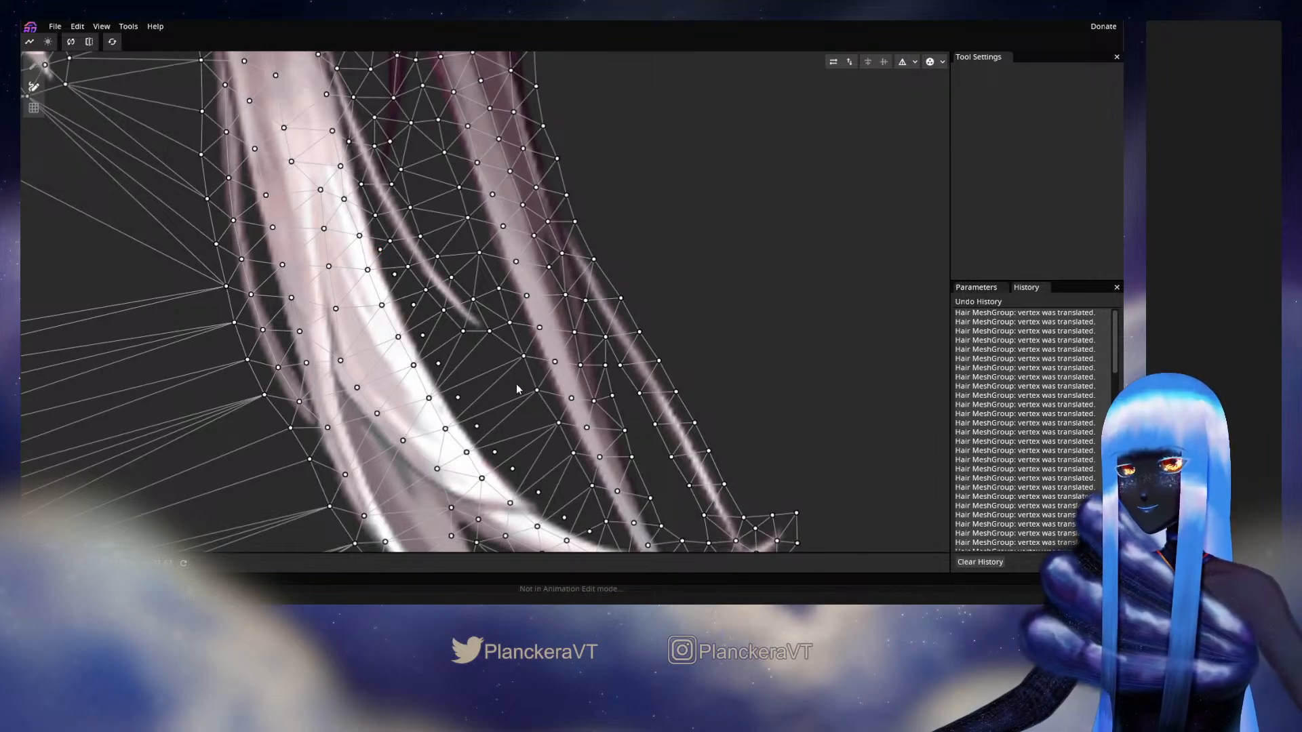
drag(582, 499, 558, 432)
click(572, 488)
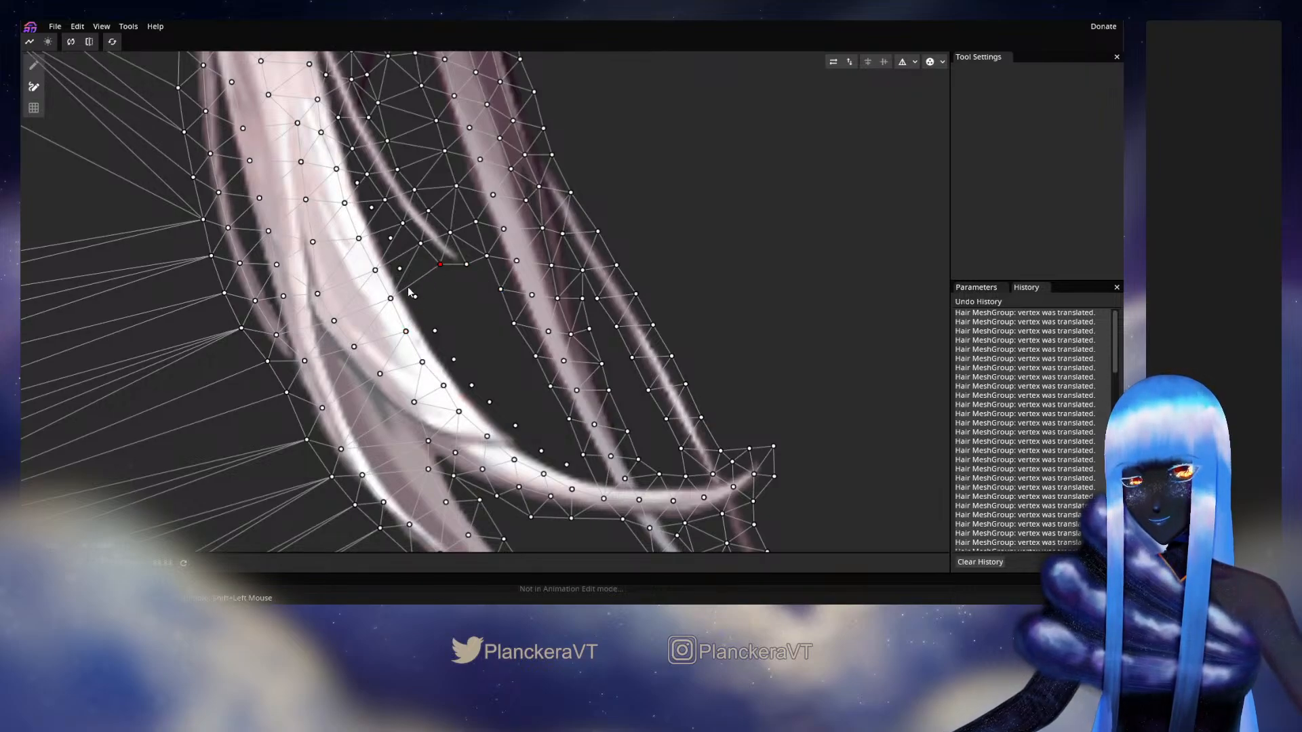
drag(397, 301, 488, 420)
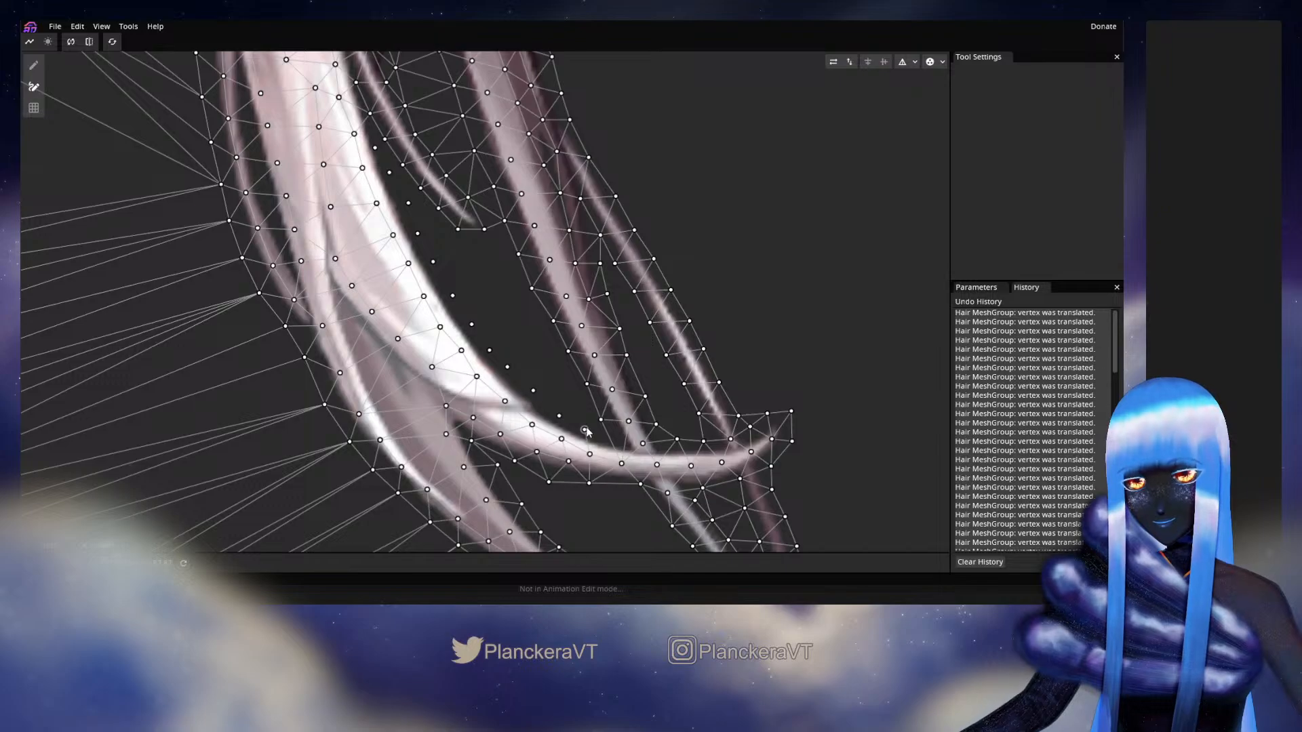
Step: Connect the new vertices into a continuous contour line along the inner side of the bright curled lock
click(585, 430)
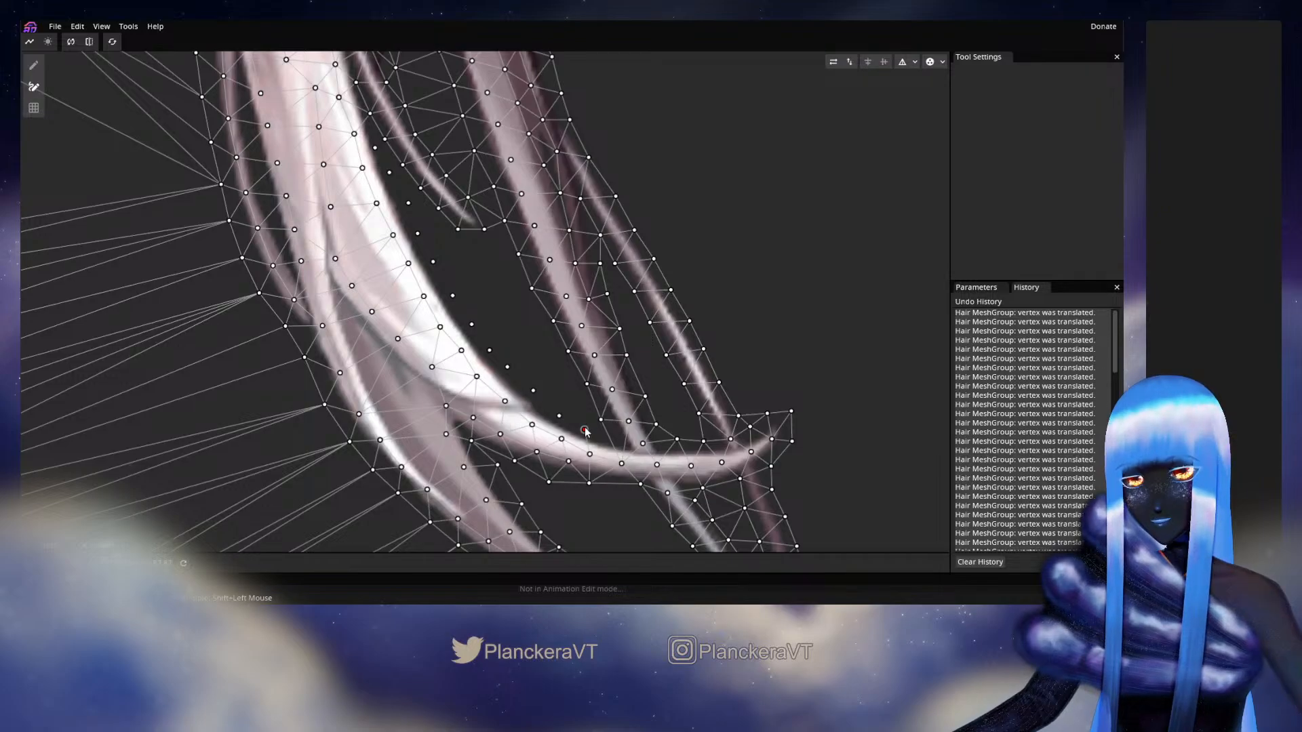
click(489, 349)
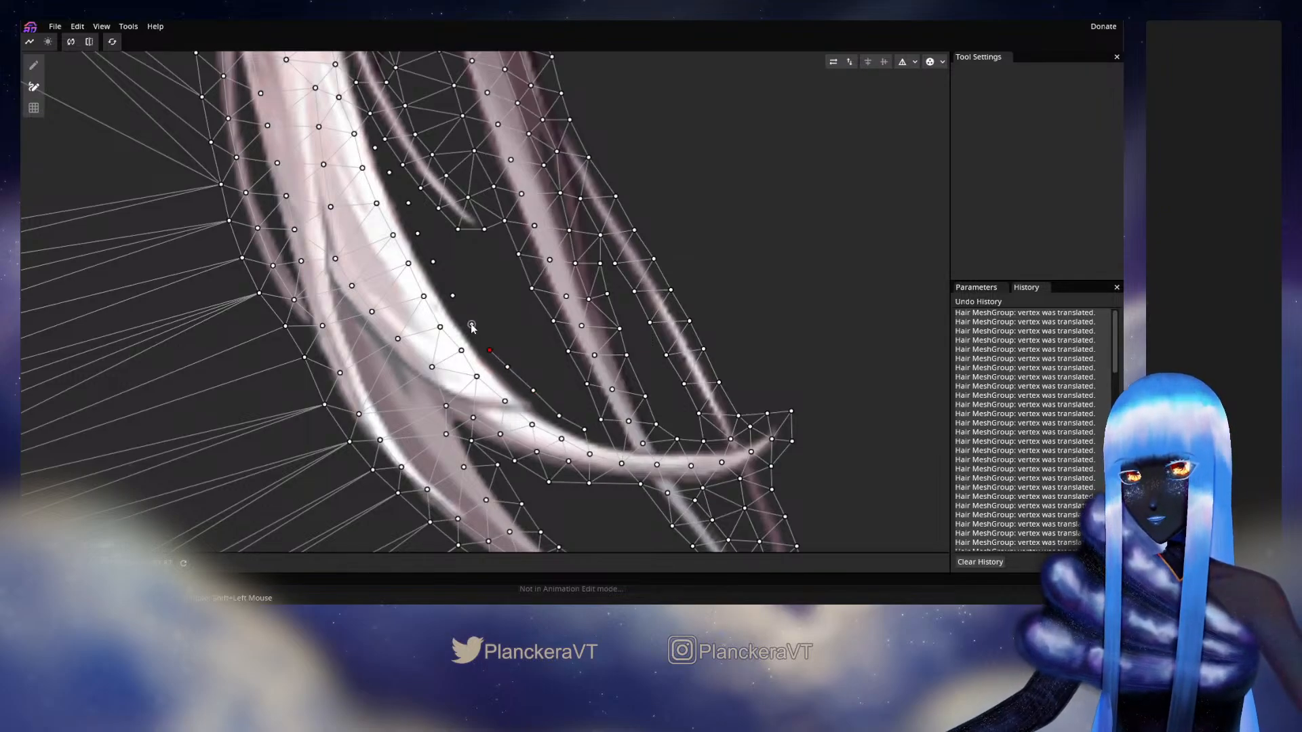
drag(472, 325, 529, 442)
click(510, 414)
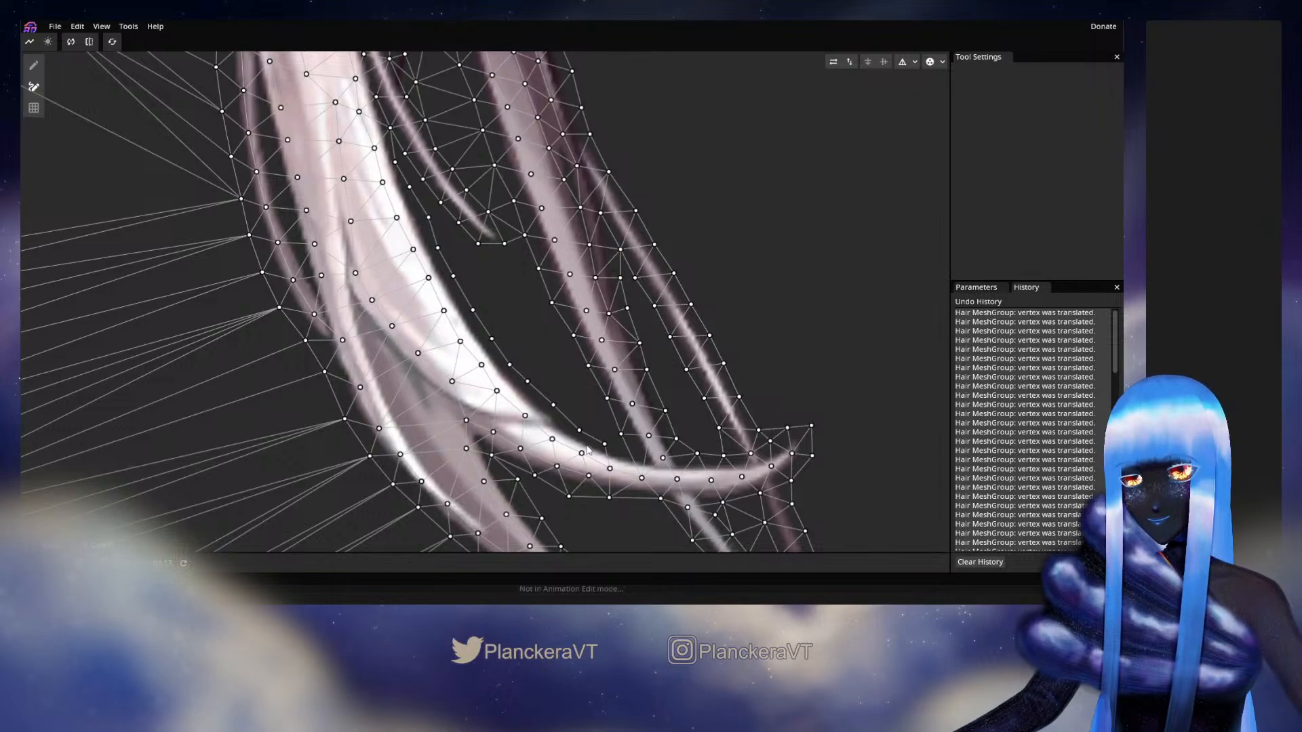
Step: Connect the lower and middle vertices of the new contour to the neighbouring vertices on the bright curled lock
click(579, 430)
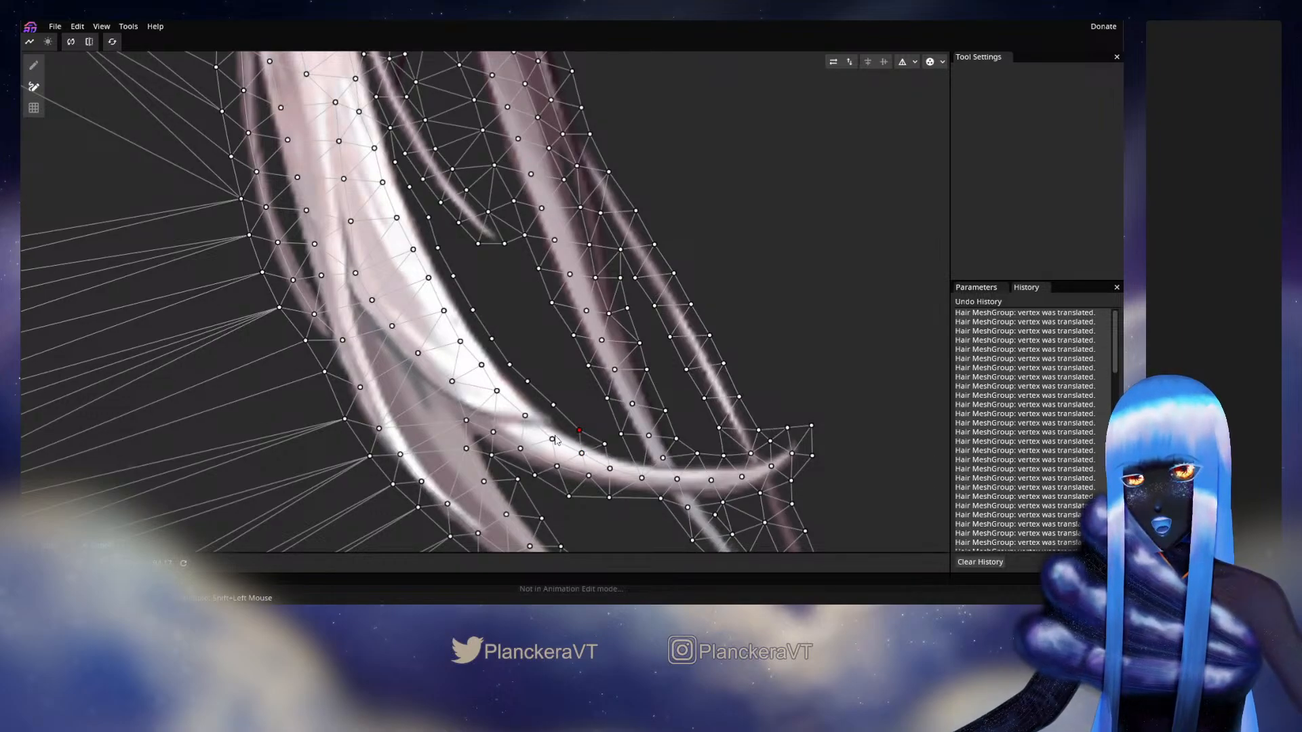
click(553, 438)
click(553, 406)
click(525, 415)
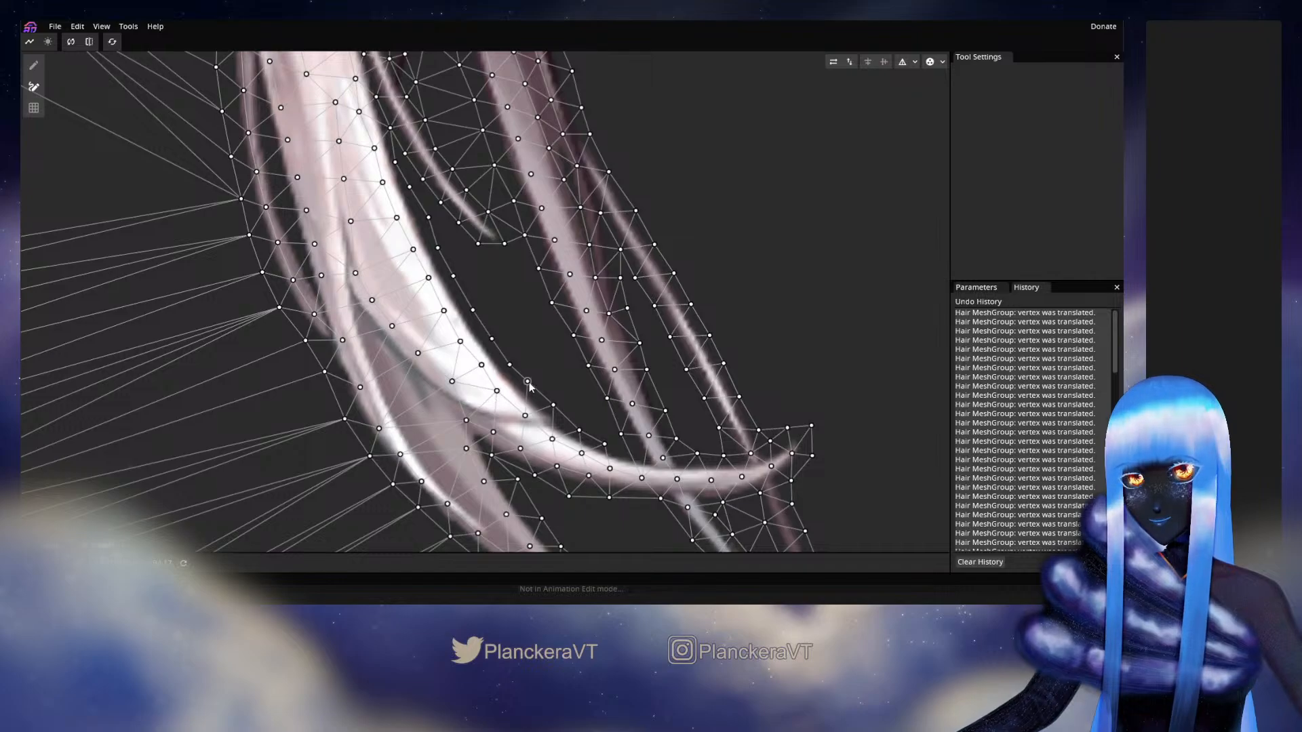
click(481, 365)
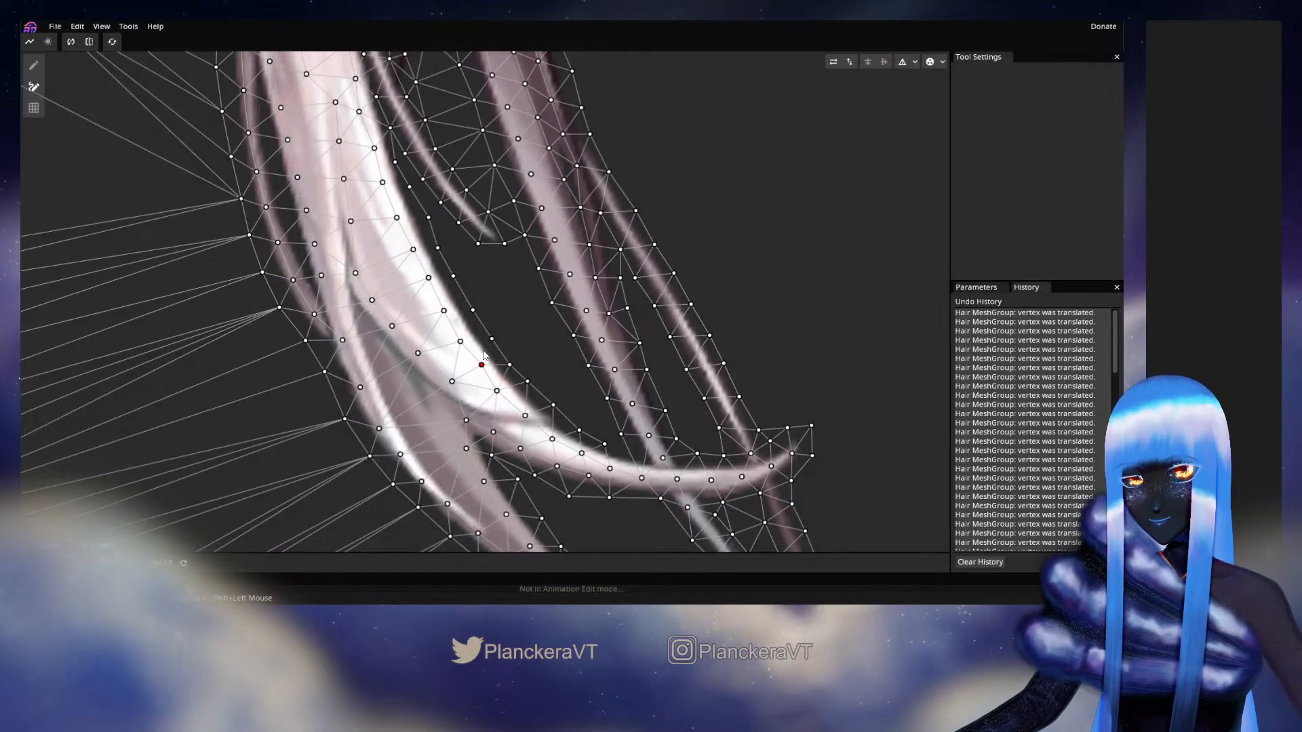
click(443, 311)
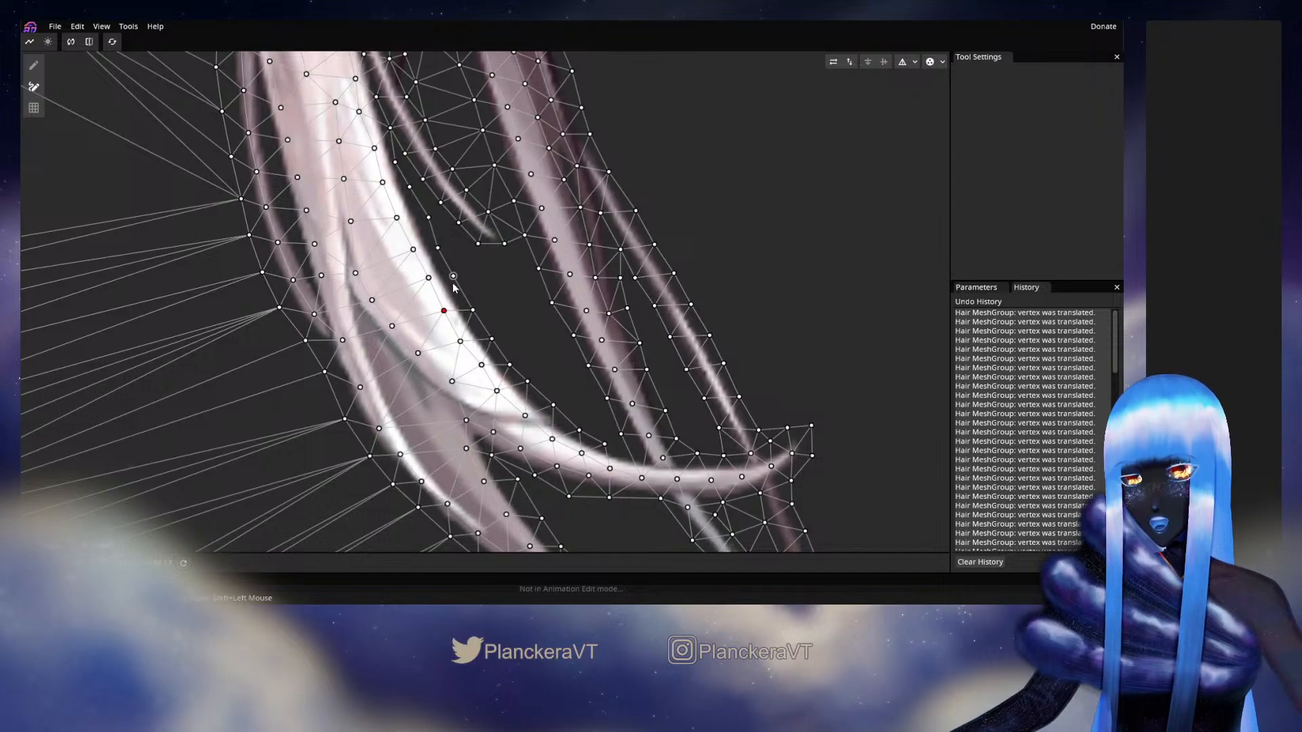
click(453, 279)
Step: Connect the upper vertices of the new contour to the bright lock's neighbouring vertices, up to beside the thin curved strand
drag(483, 309, 578, 421)
click(548, 389)
click(524, 390)
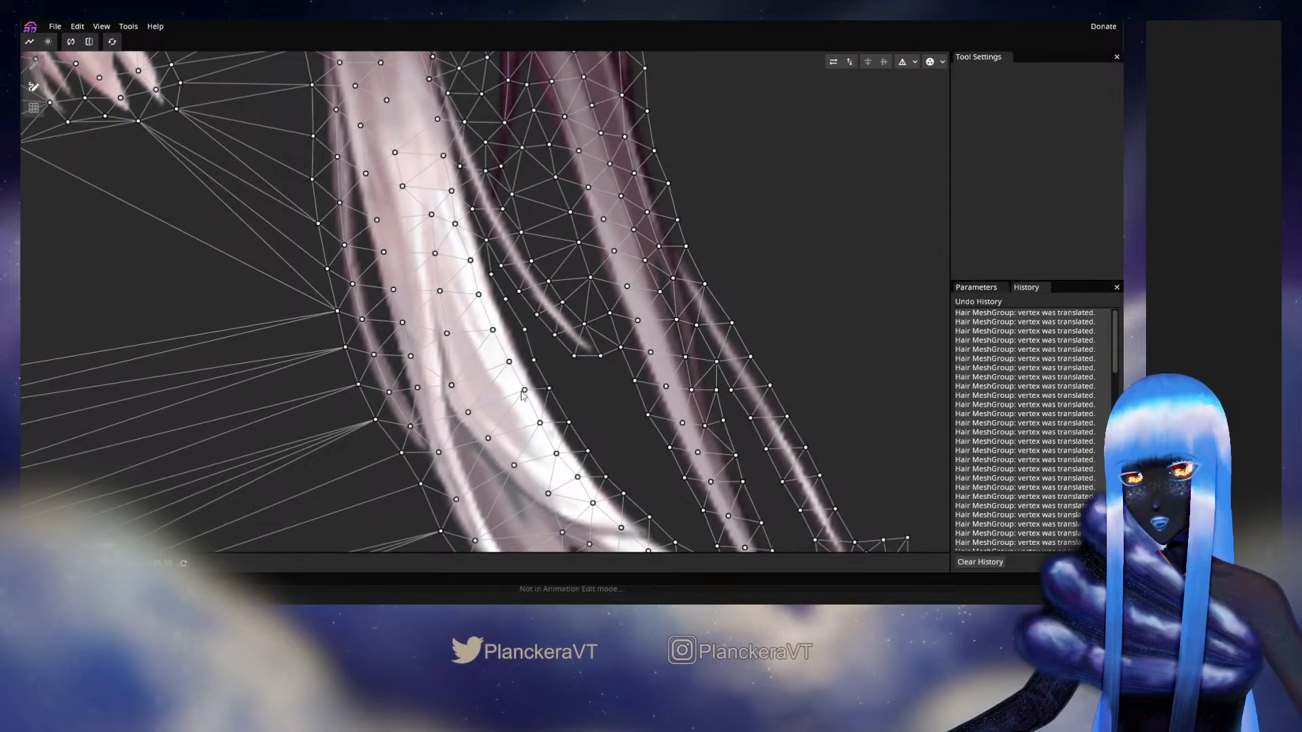
click(510, 361)
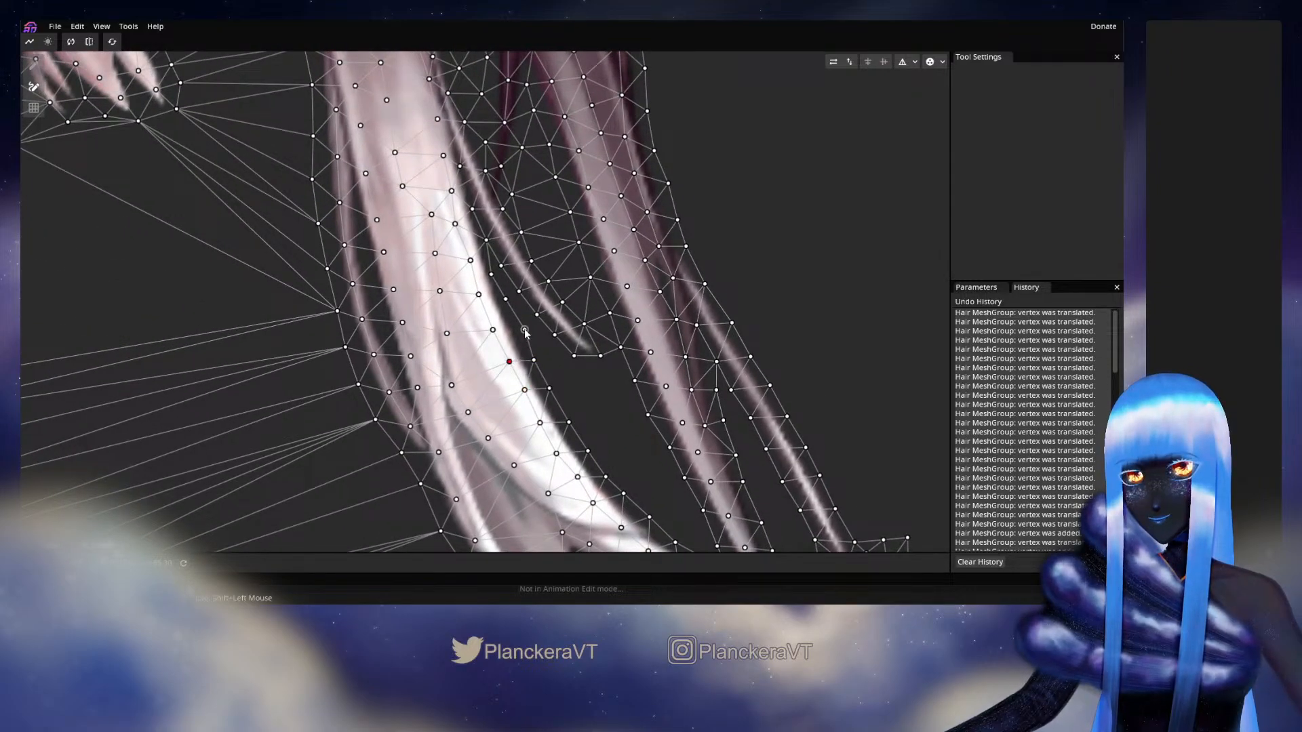
click(525, 331)
click(525, 331)
click(505, 299)
click(505, 299)
click(480, 296)
click(505, 299)
click(480, 297)
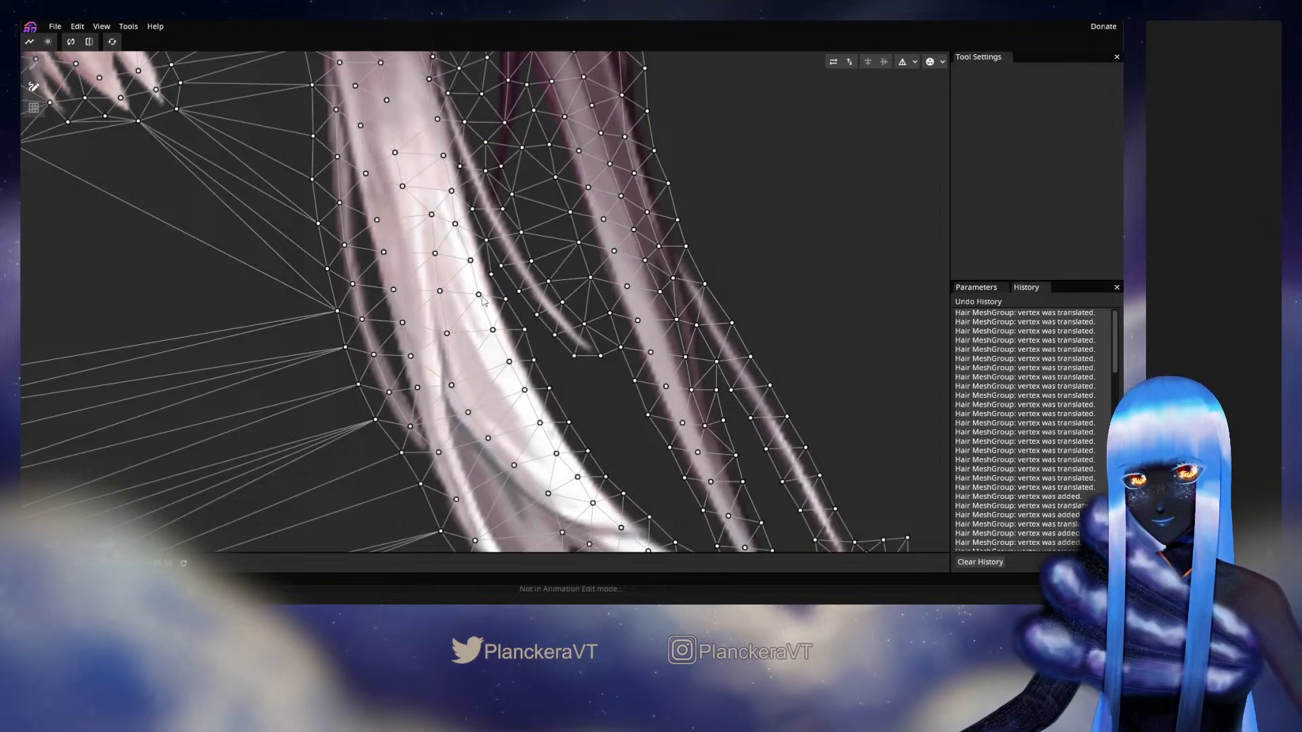
click(481, 296)
click(492, 276)
click(491, 276)
click(472, 264)
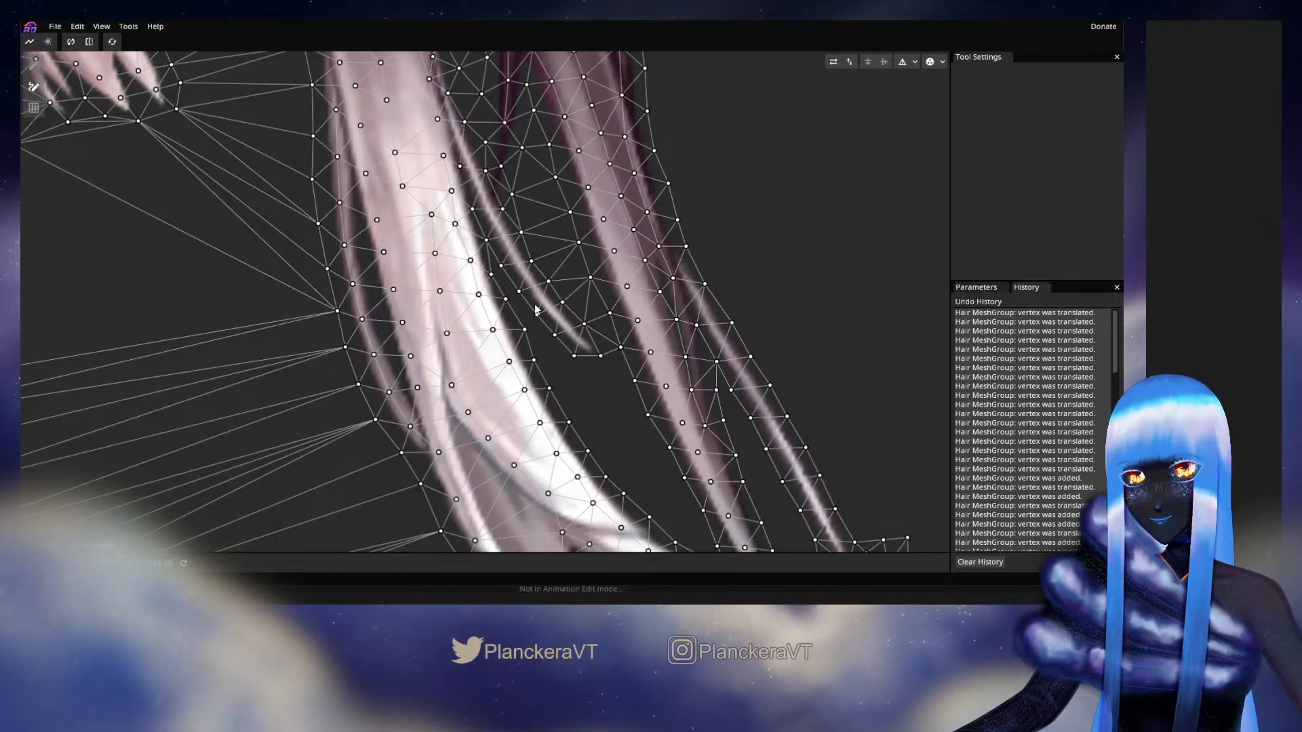
Step: Close the bright curled lock's upper contour where the thicker strand crosses it, and add a vertex in the middle of that stretch
scroll(534, 304, down, 5)
scroll(619, 501, down, 2)
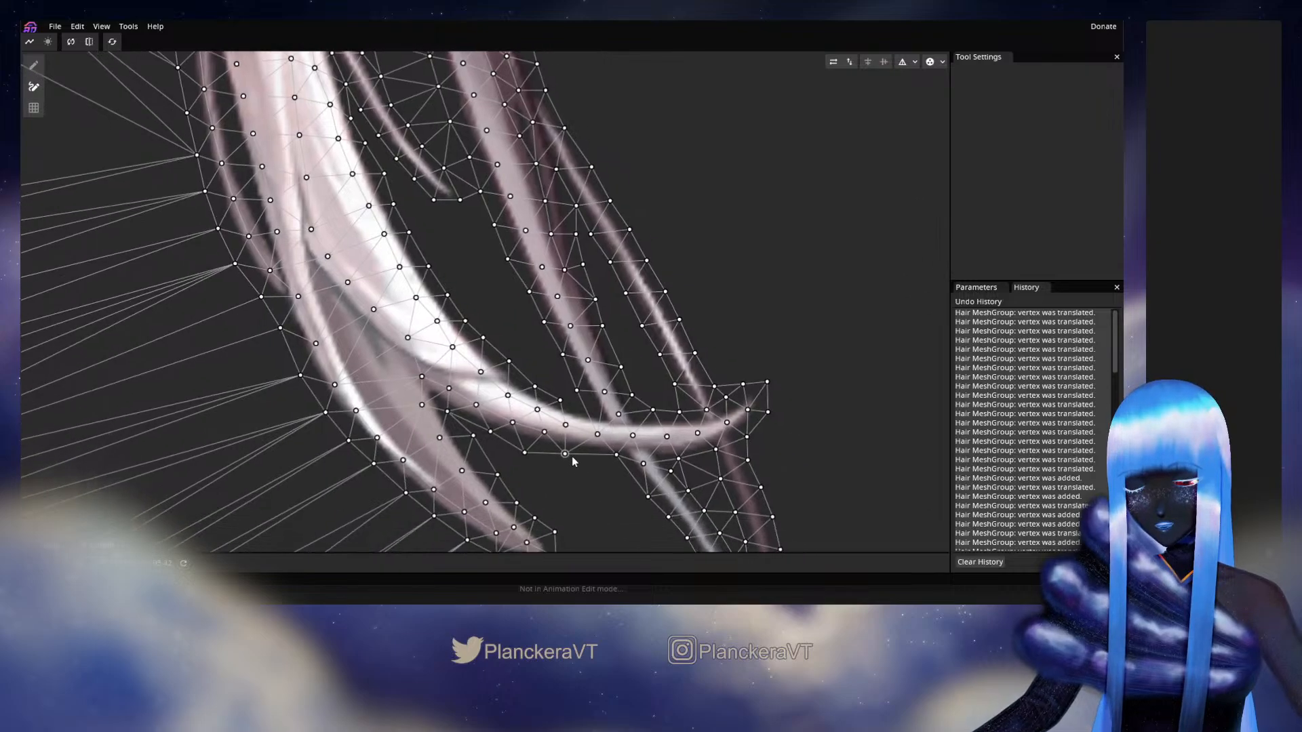
scroll(572, 456, down, 1)
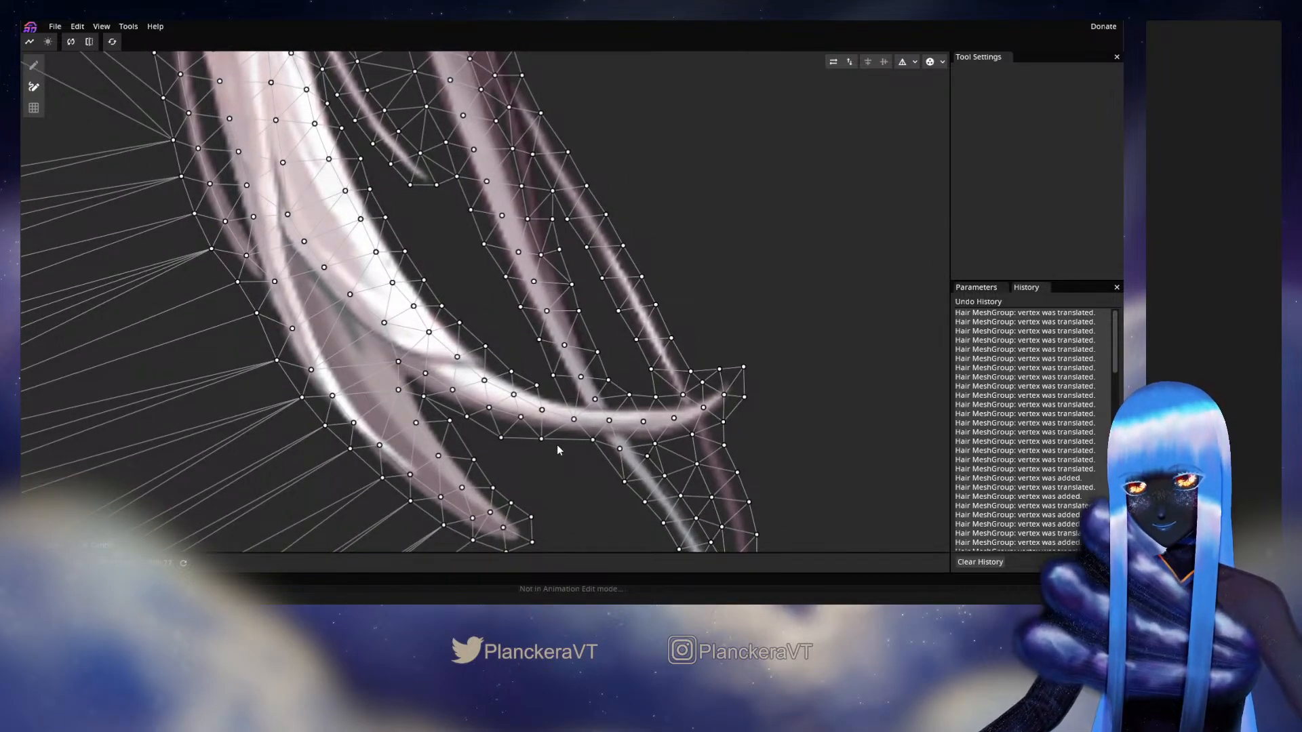
click(536, 385)
click(594, 399)
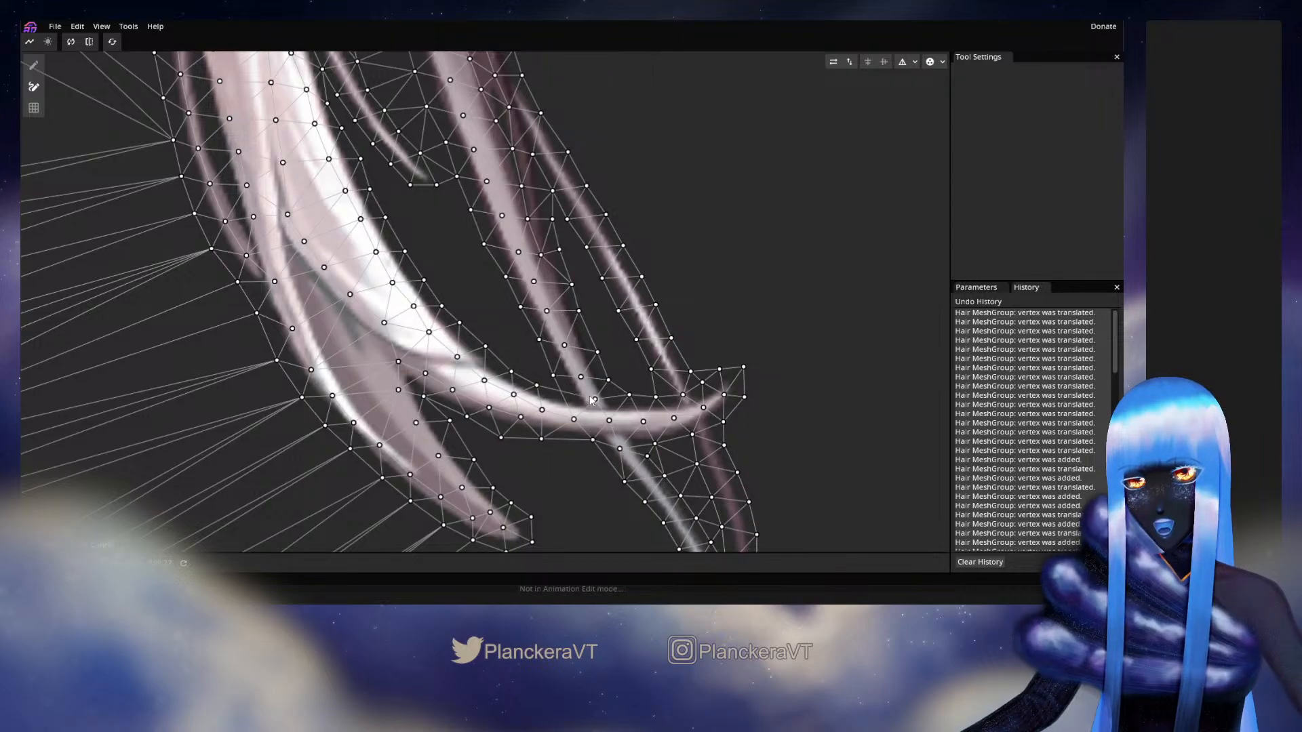
click(542, 409)
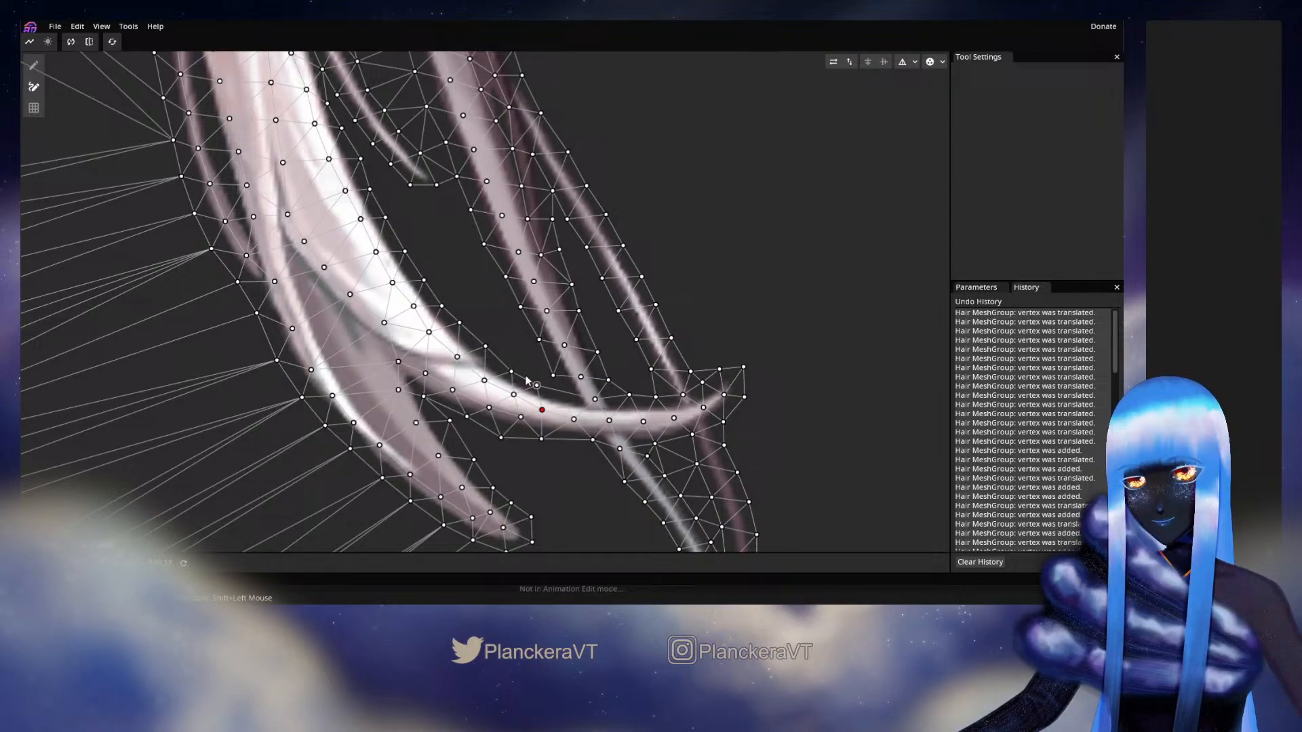
click(34, 89)
drag(536, 385, 593, 399)
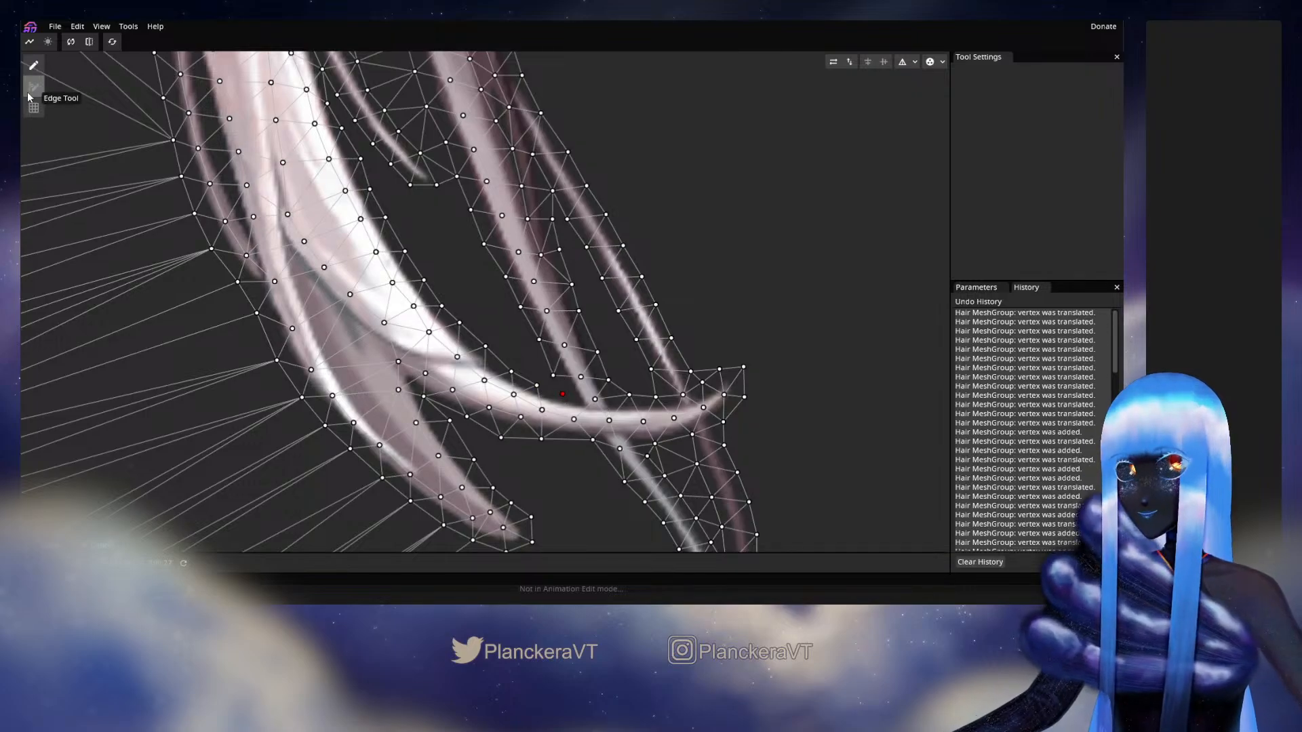
Step: Connect the new vertex to the neighbouring vertices on the curled lock and the crossing thicker strand
click(33, 91)
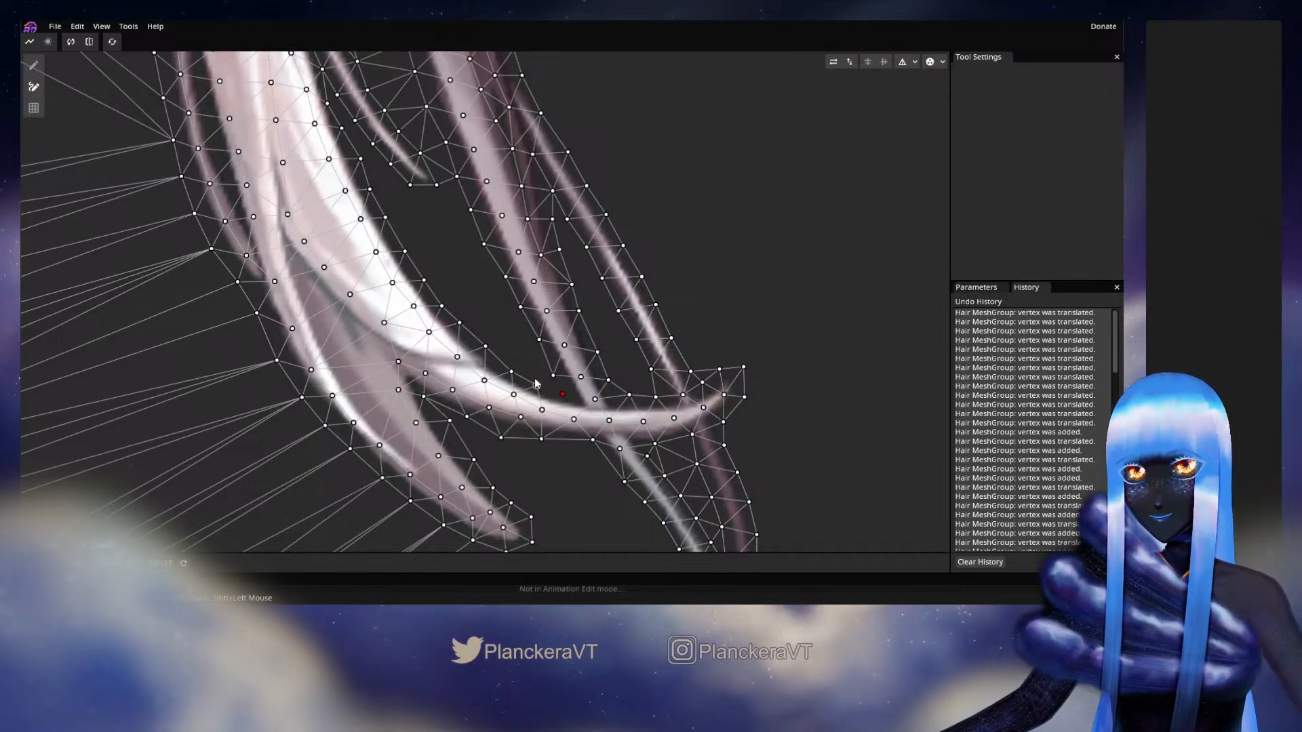
drag(536, 384, 573, 419)
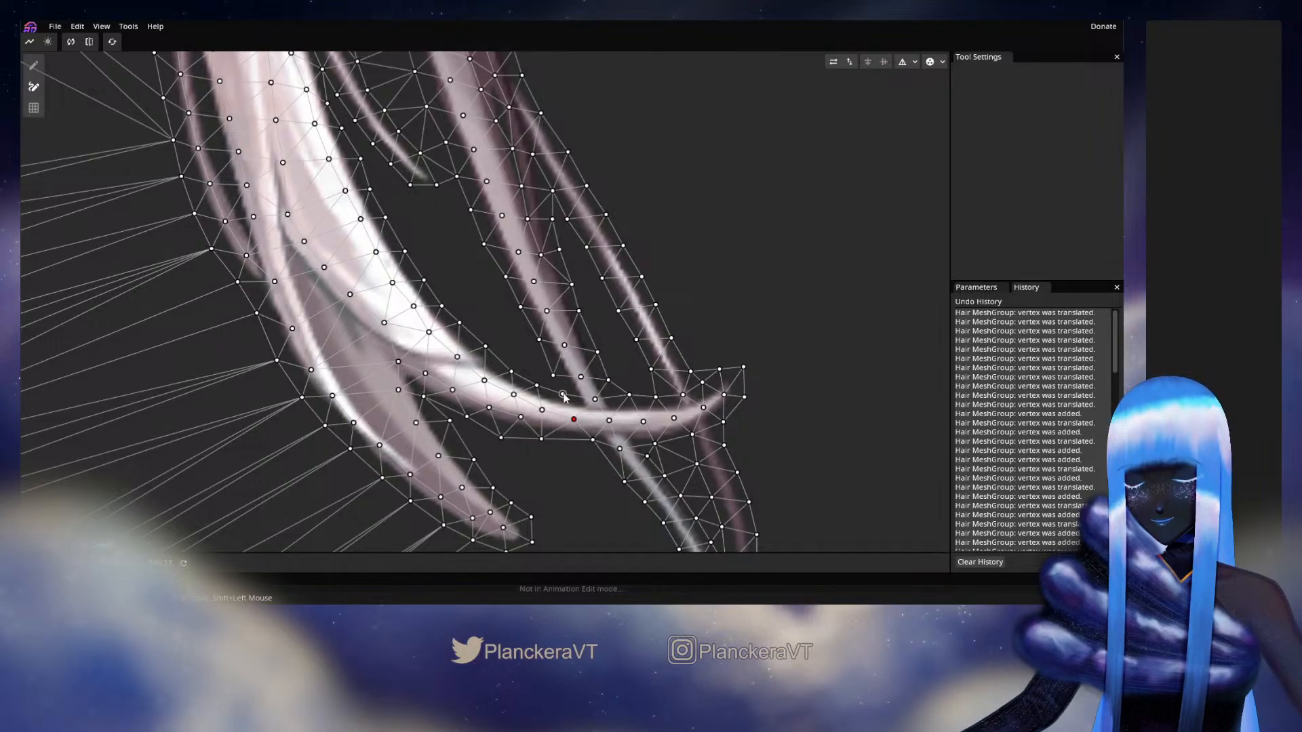
click(563, 394)
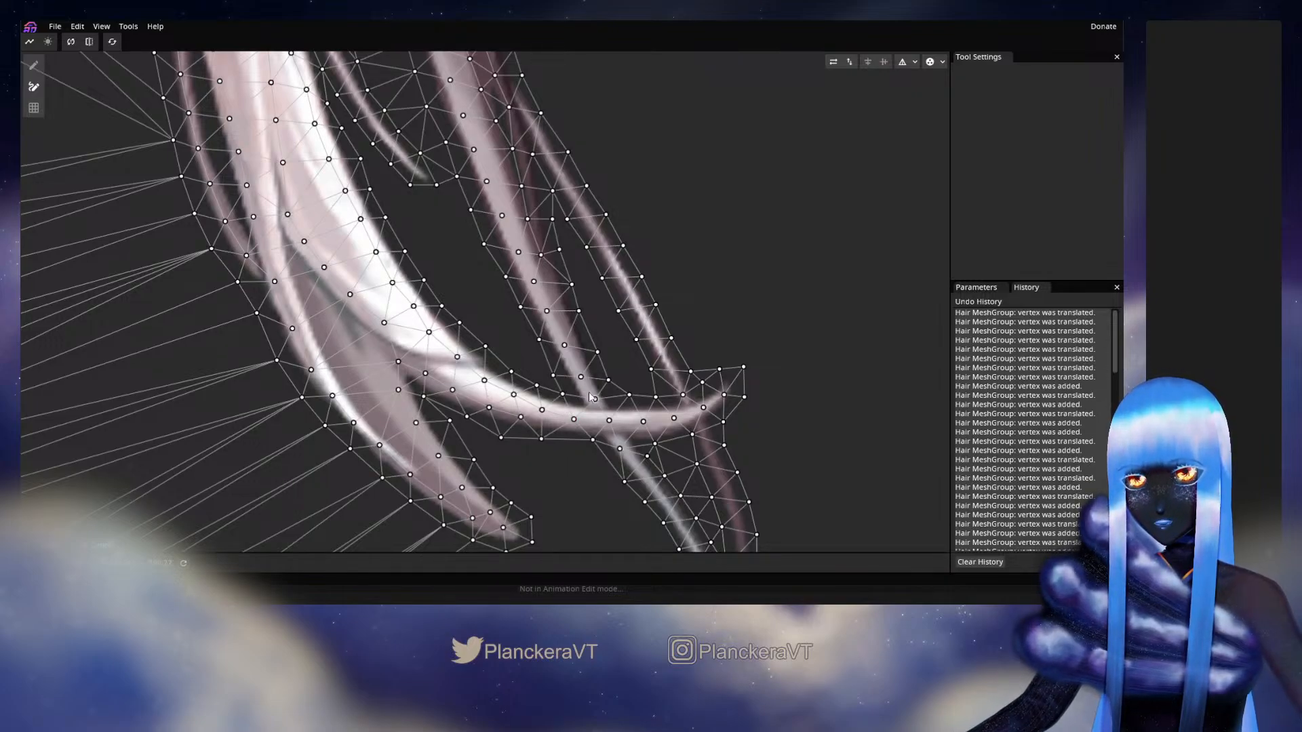
click(581, 377)
click(563, 394)
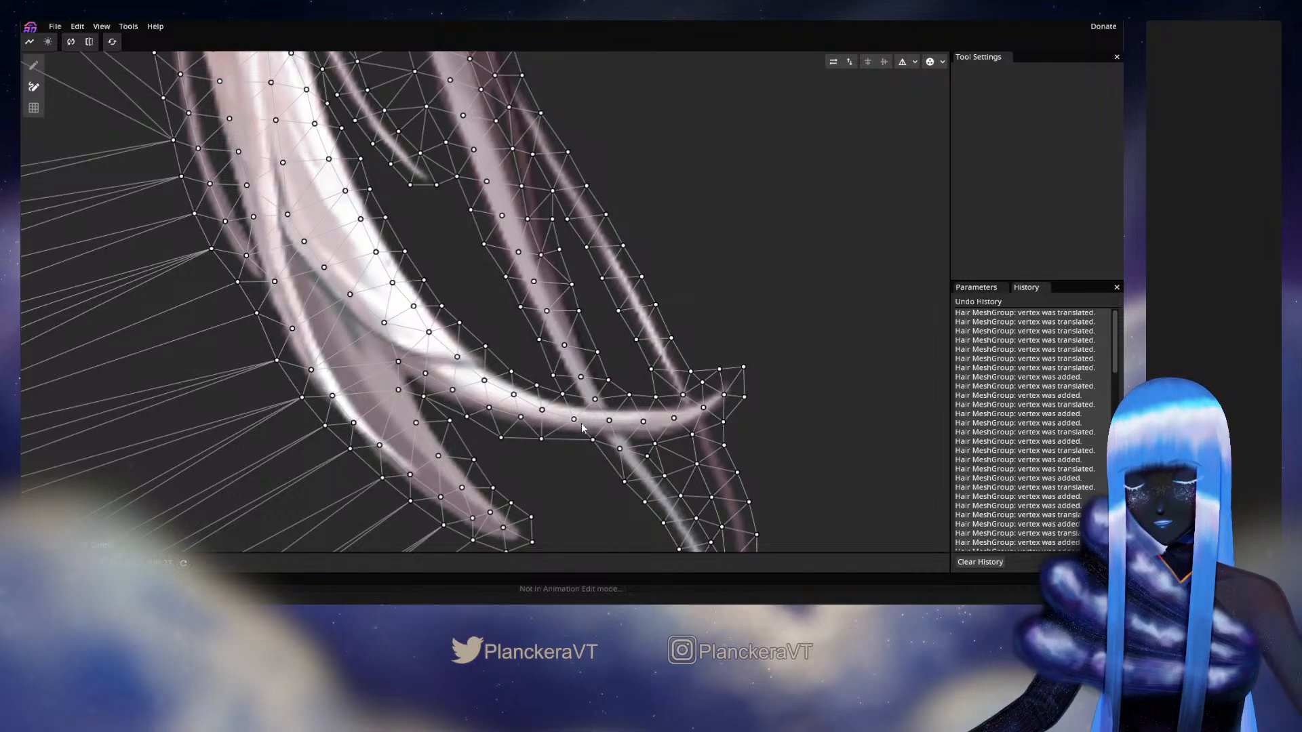
Step: Remove the edges bridging the gap between the thin curved strand's tip and the thicker strand beside it
drag(581, 423, 689, 572)
drag(523, 389, 552, 451)
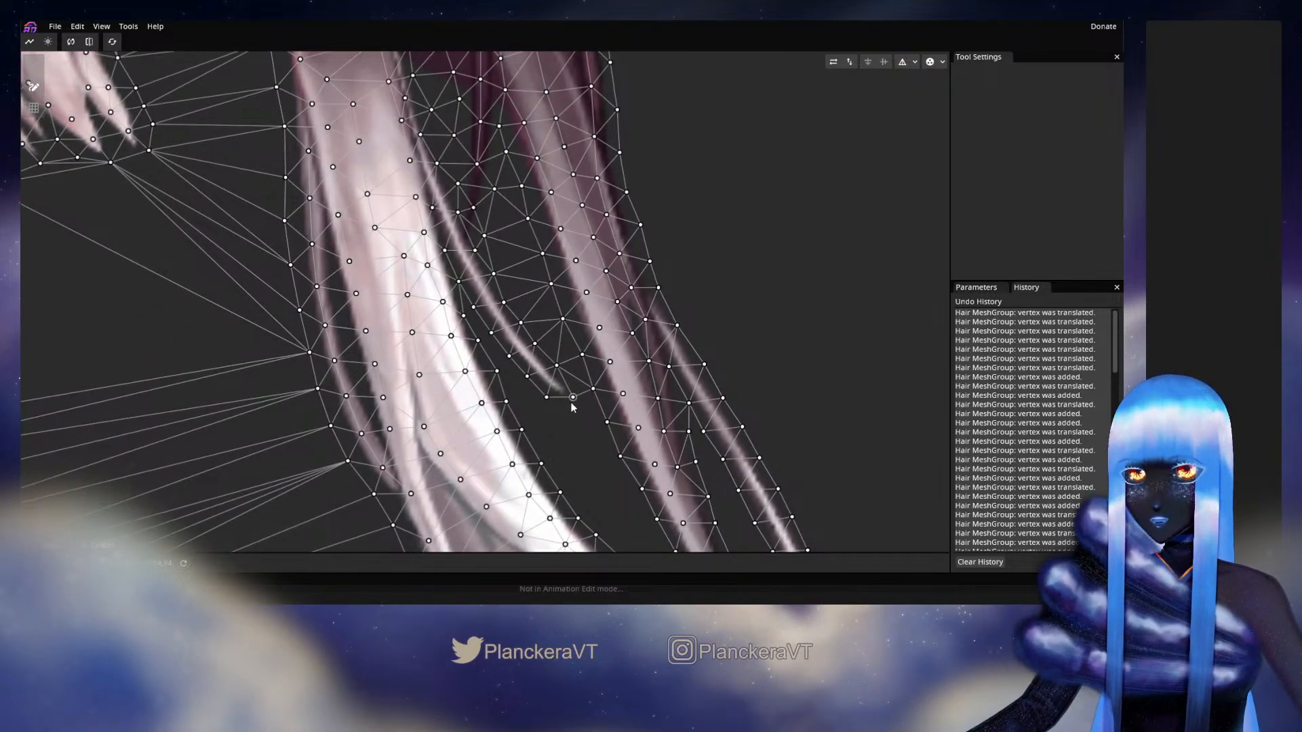
click(593, 388)
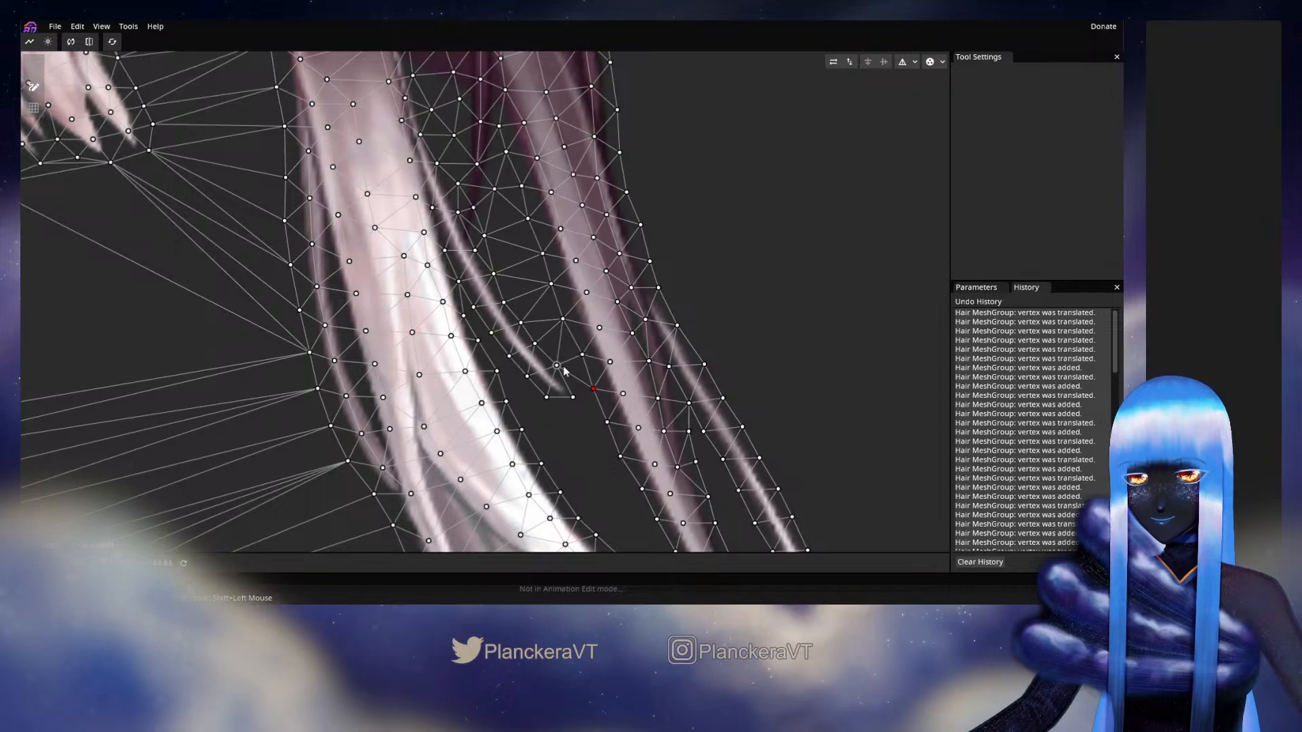
click(556, 366)
click(557, 366)
click(582, 355)
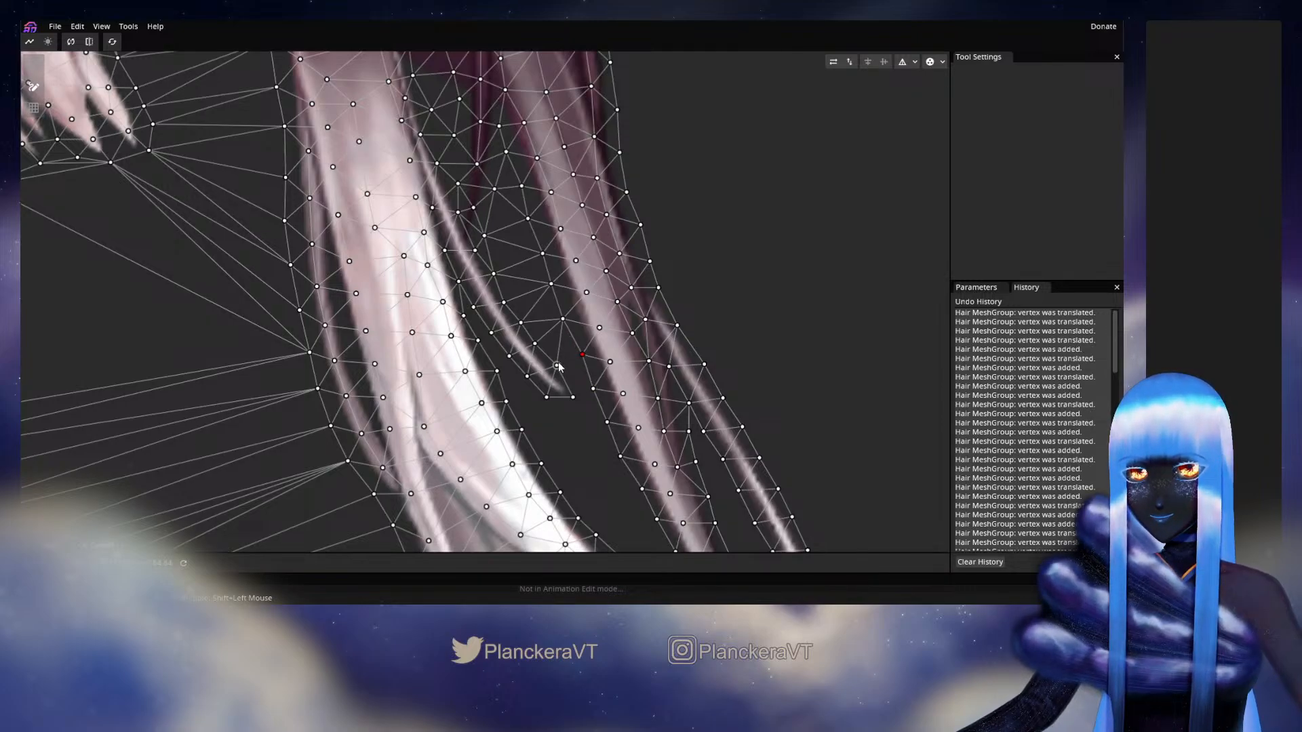
click(556, 366)
Step: Clear the bridging edges further up the gap, along the middle of the thin curved strand
click(563, 319)
click(562, 318)
click(535, 344)
click(565, 317)
click(563, 319)
click(521, 323)
click(521, 323)
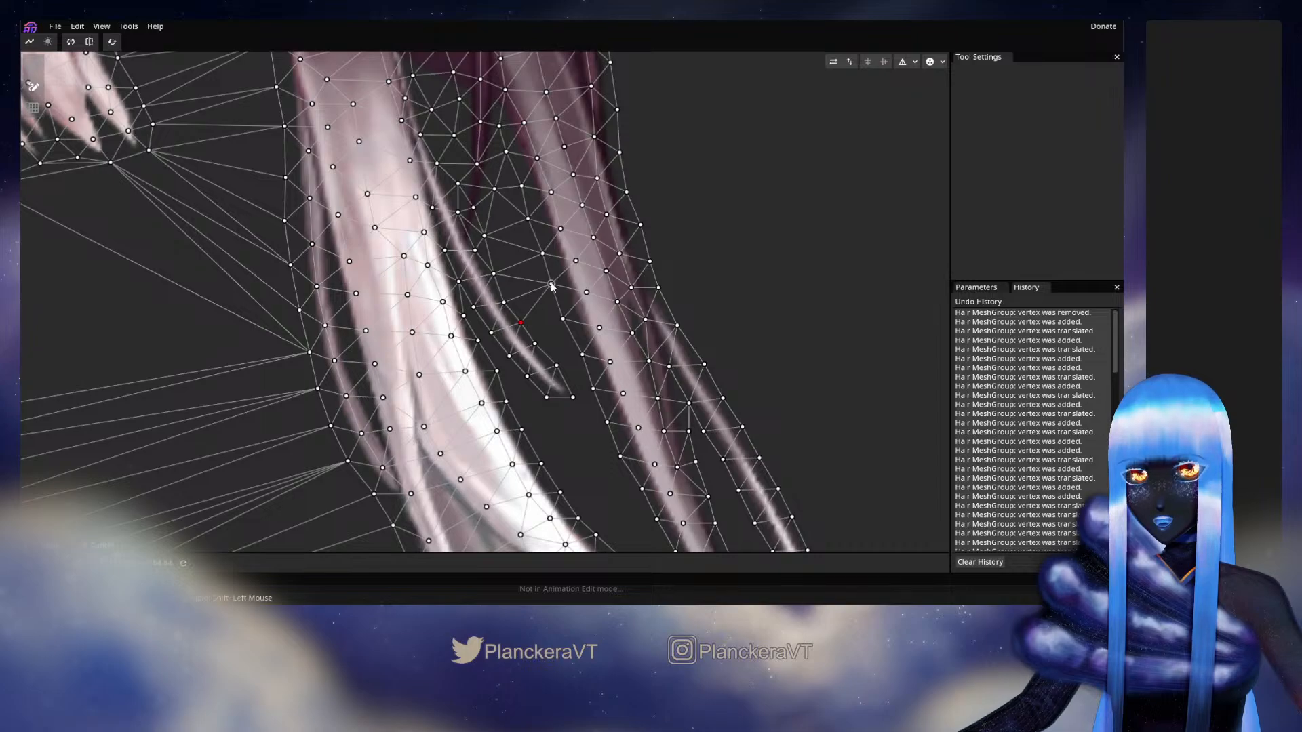
click(503, 303)
click(494, 274)
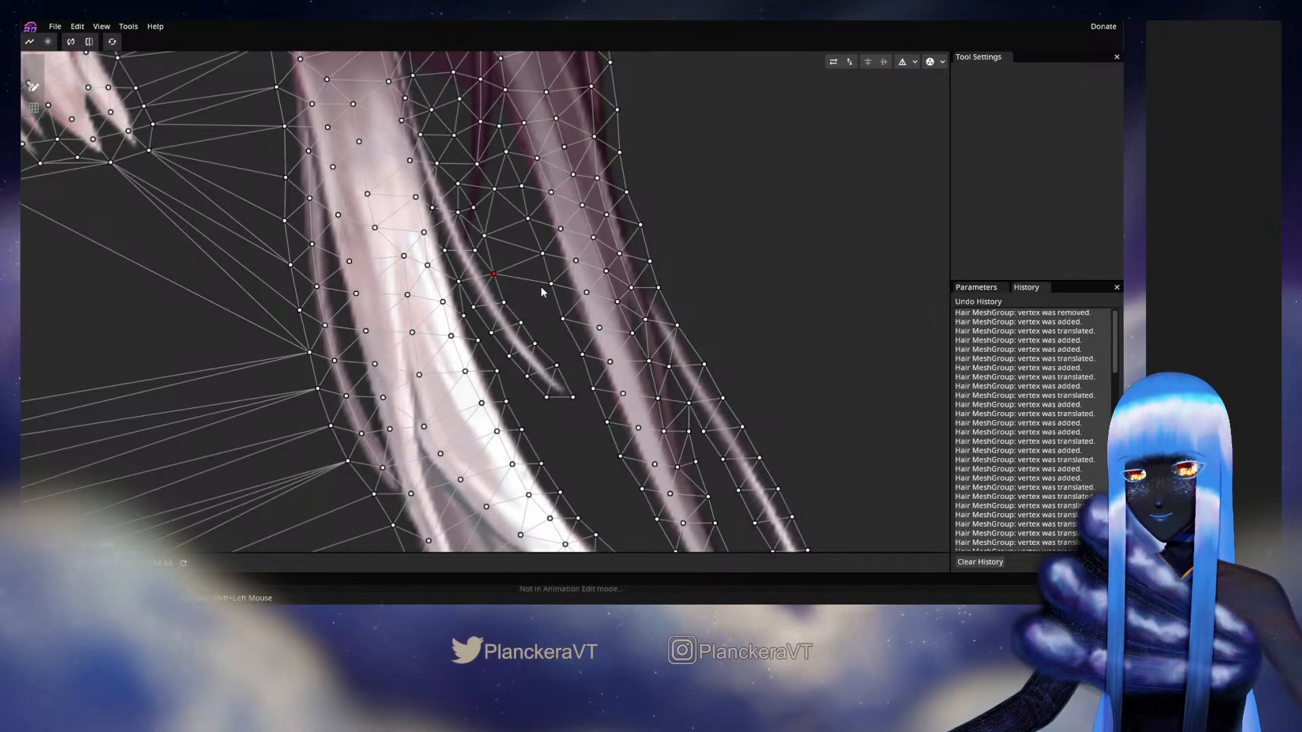
Step: Remove the stray mesh connection beside the dark pointed strand's tip at the head of the gap
scroll(543, 291, up, 2)
click(521, 358)
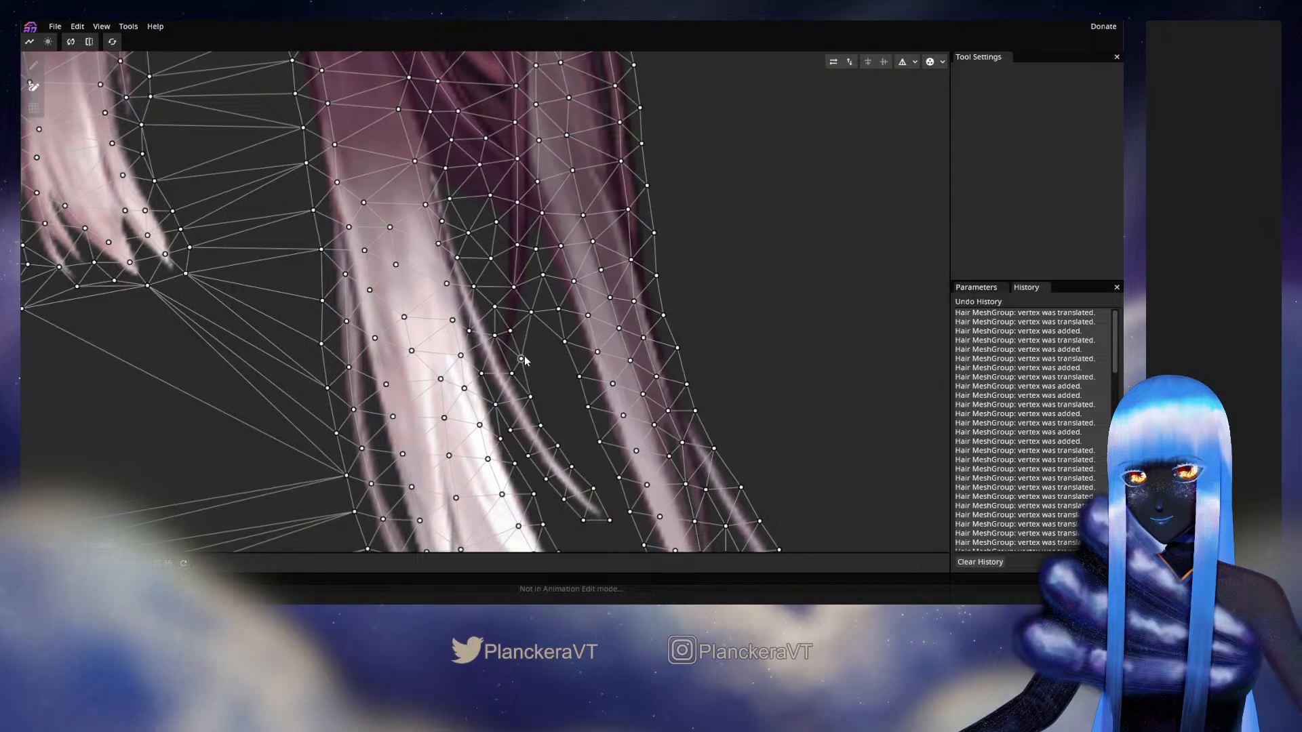
right_click(532, 314)
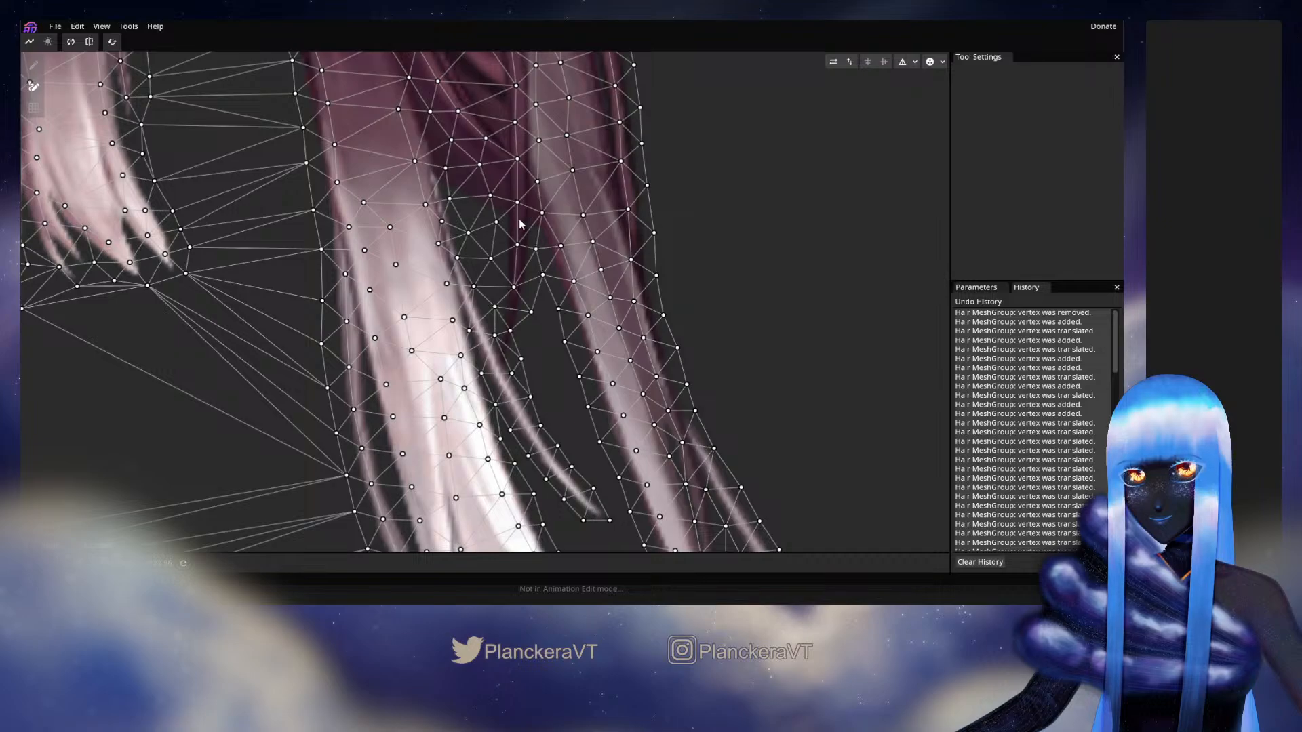
Step: Remove the edges crossing the small opening between the bright lock and the dark pointed strand
scroll(492, 261, up, 2)
click(523, 329)
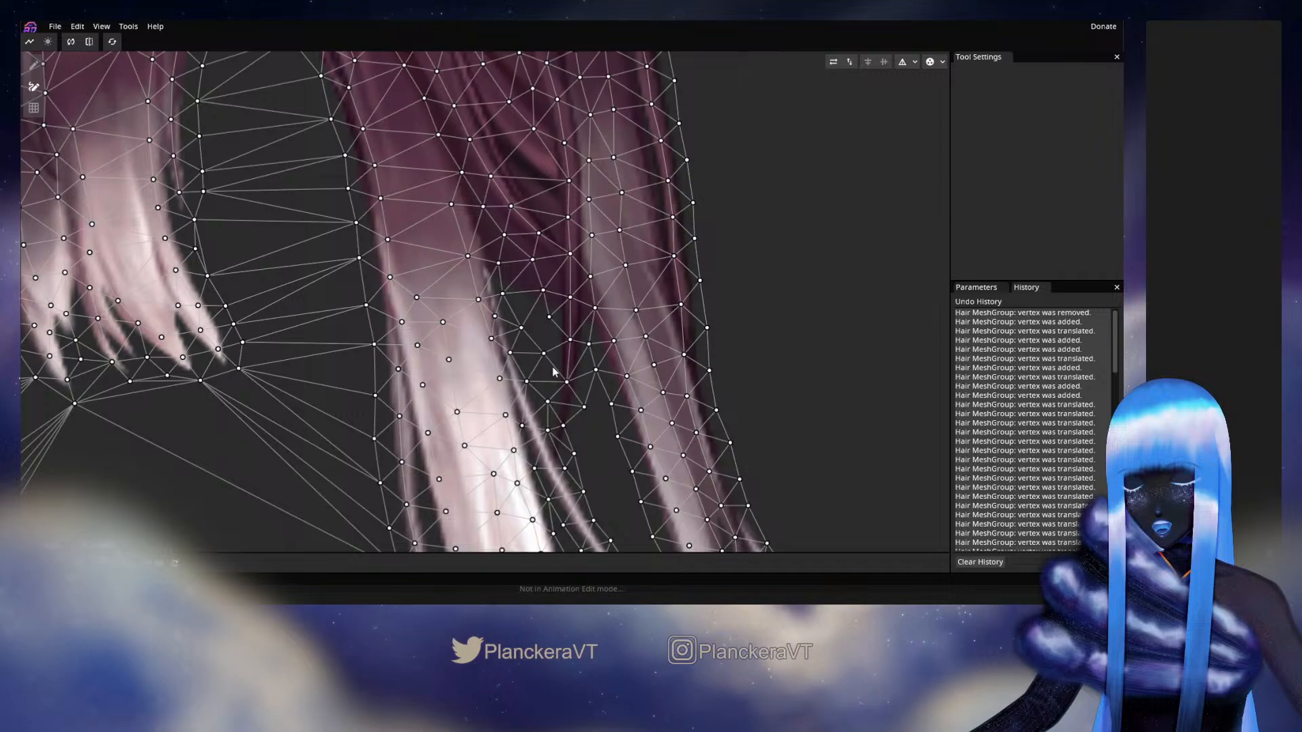
right_click(523, 331)
click(520, 328)
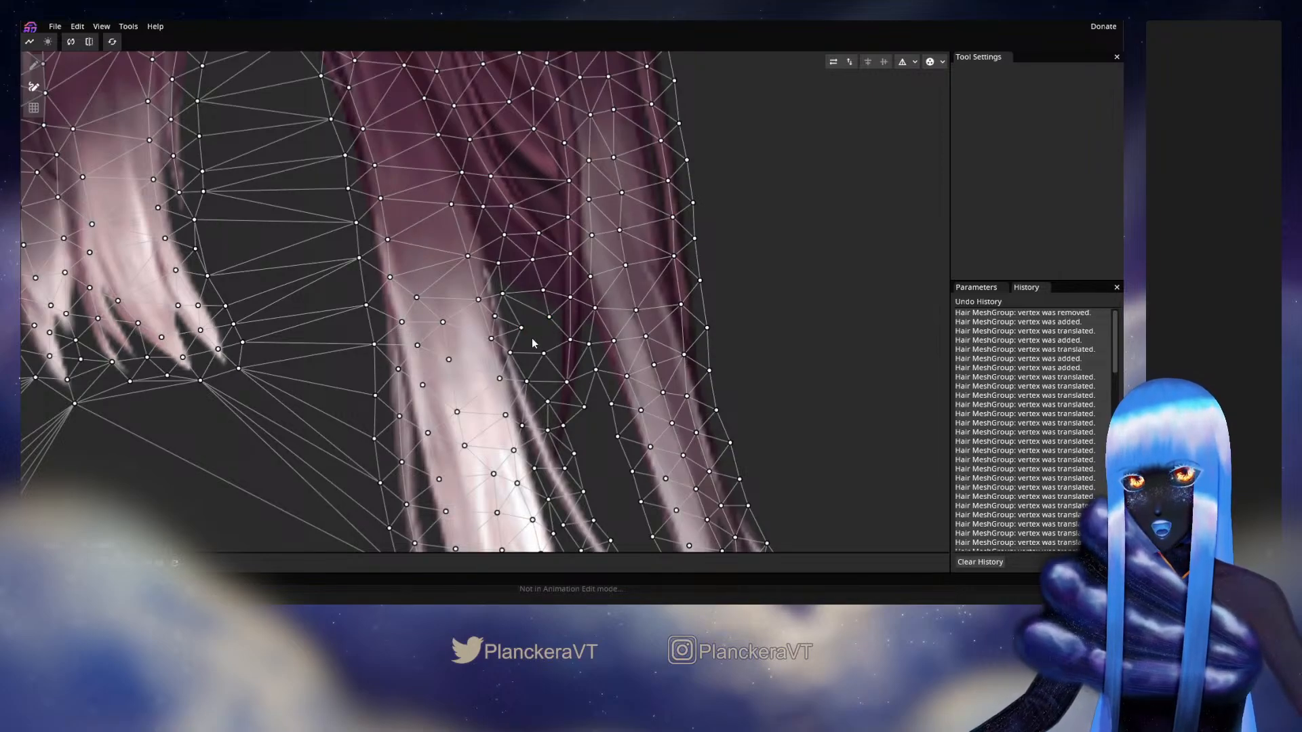
click(520, 328)
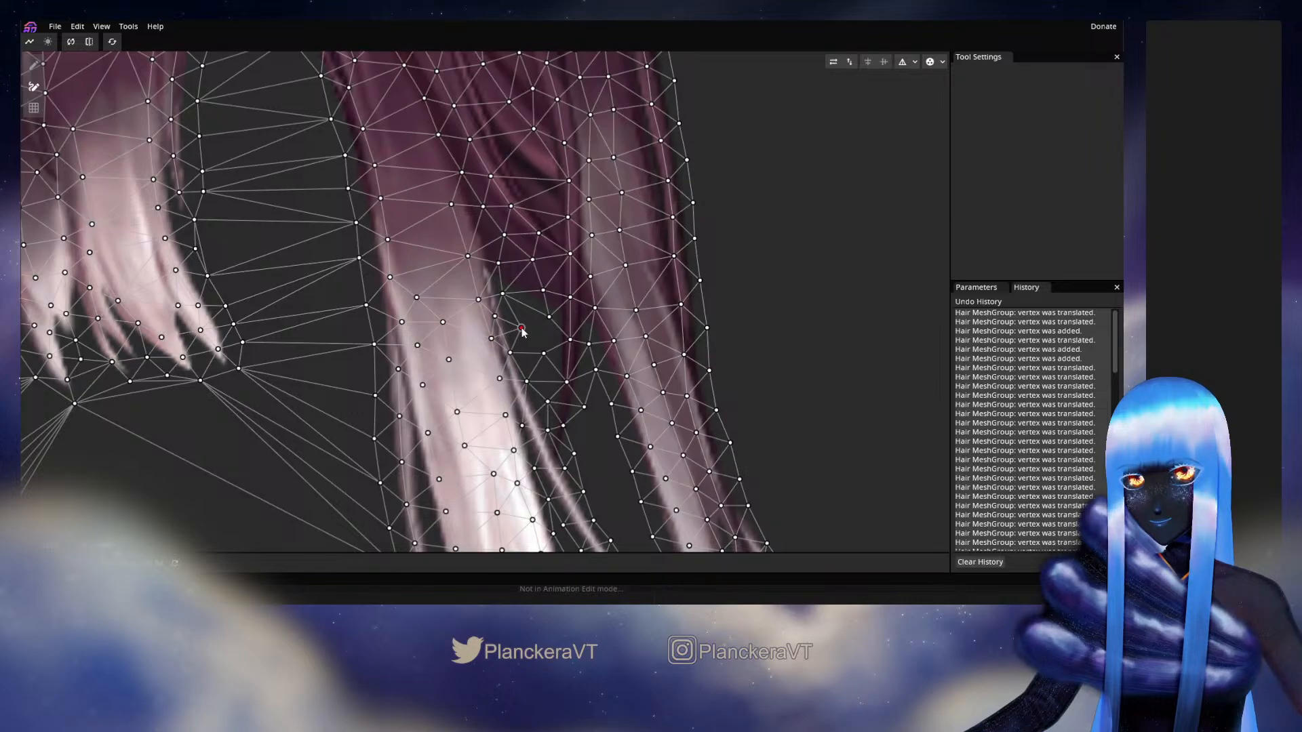
right_click(521, 328)
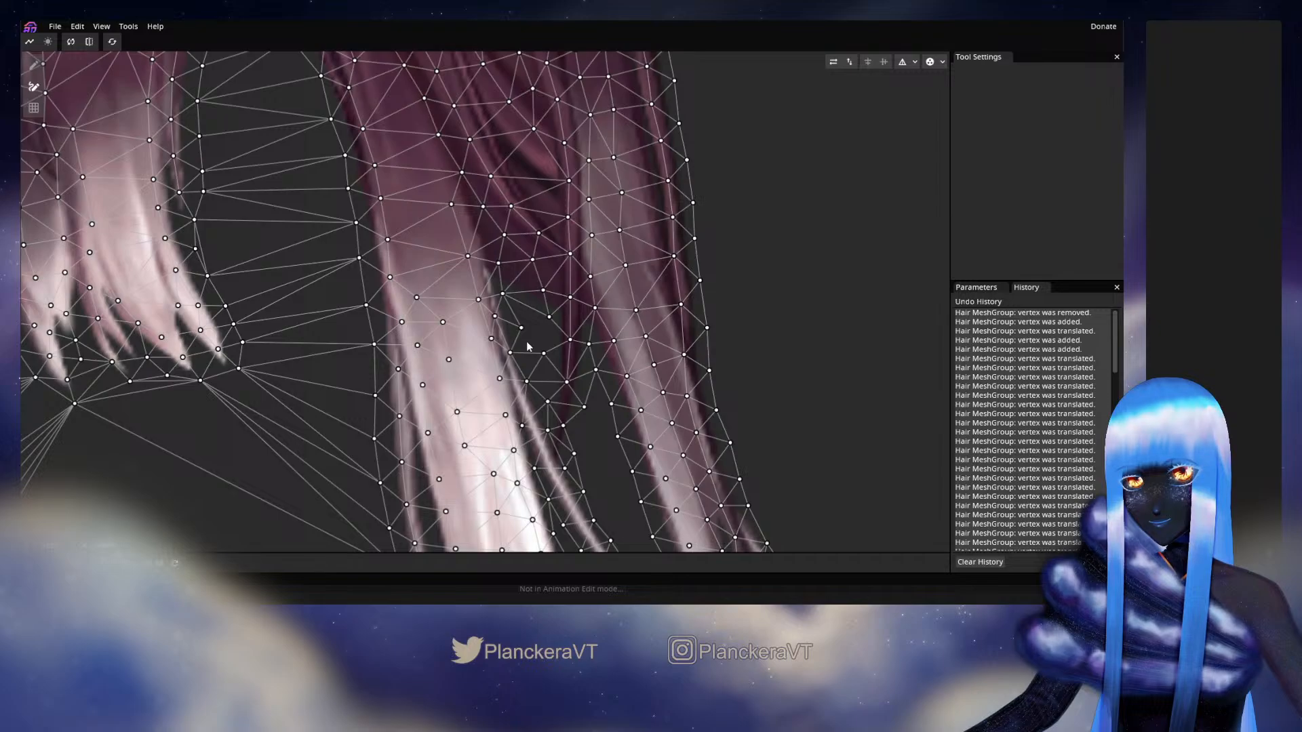
Step: Adjust the vertex beside the bright lock's inner edge and remove the stray vertex inside the small opening
scroll(528, 346, up, 3)
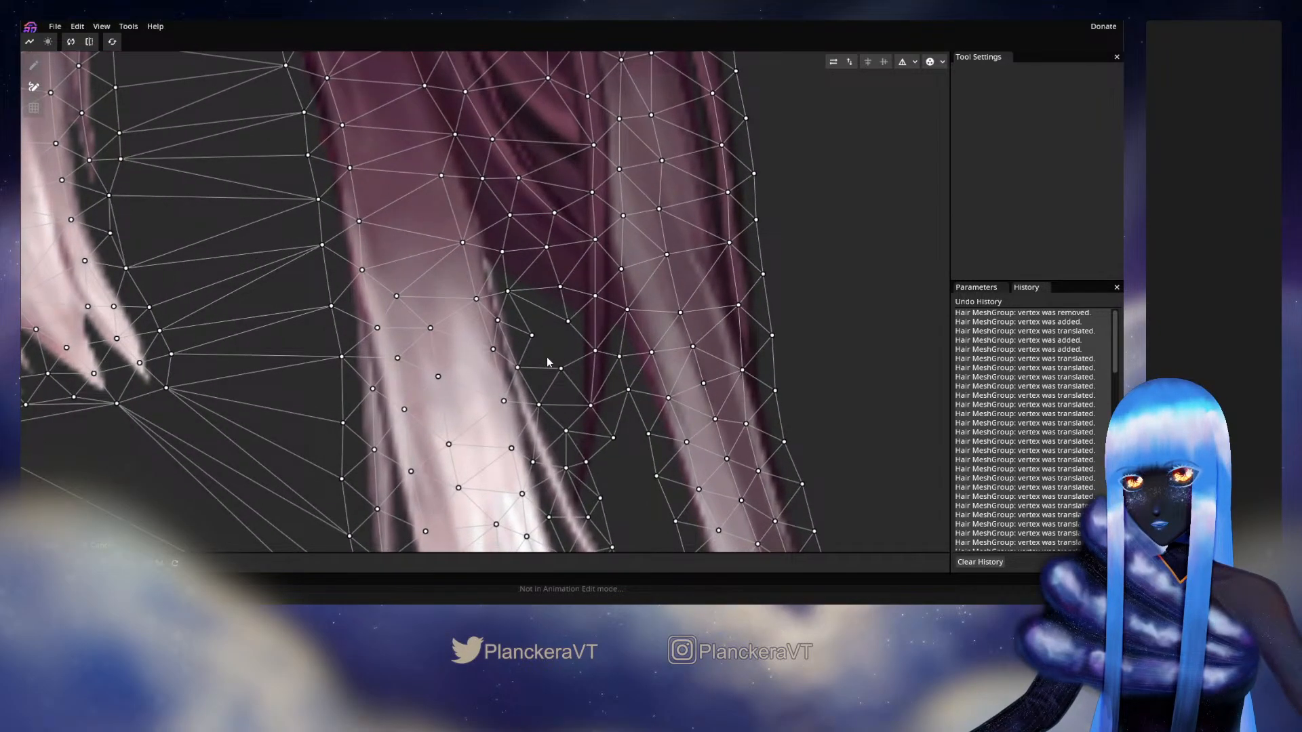
click(33, 65)
click(525, 369)
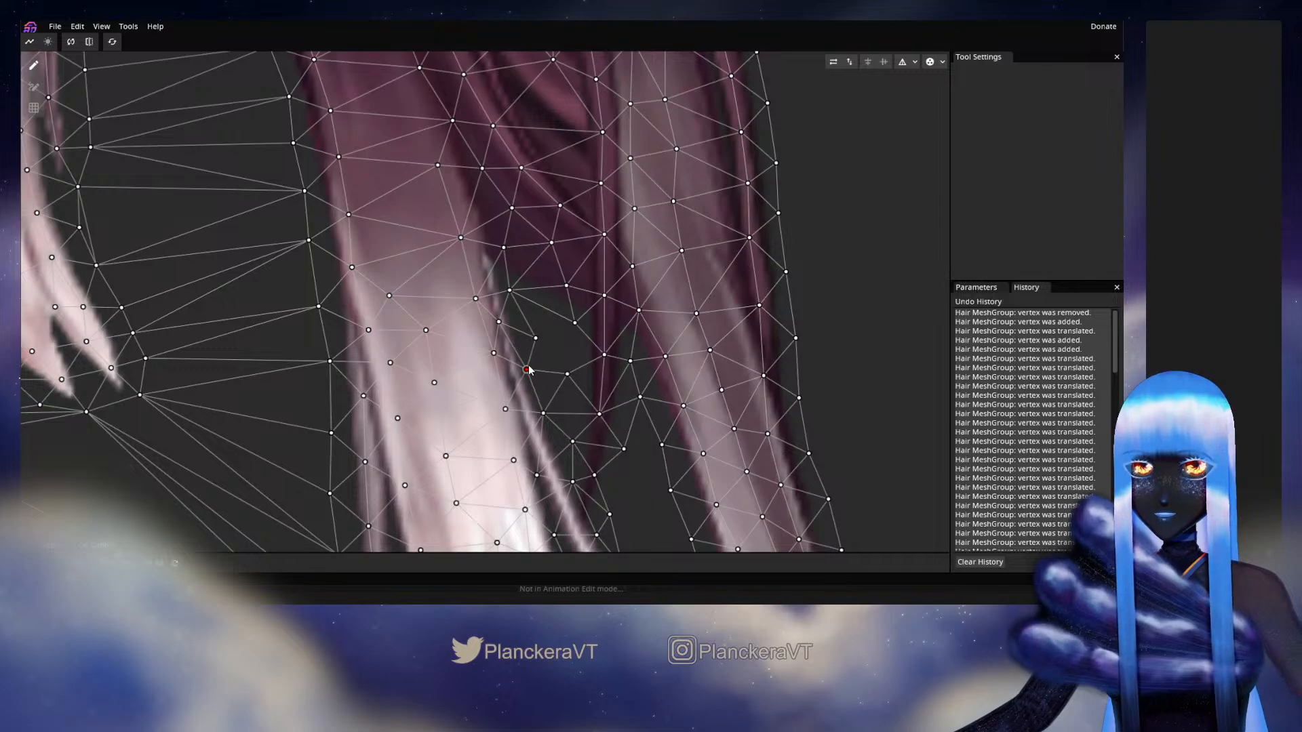
drag(526, 370, 526, 369)
right_click(536, 339)
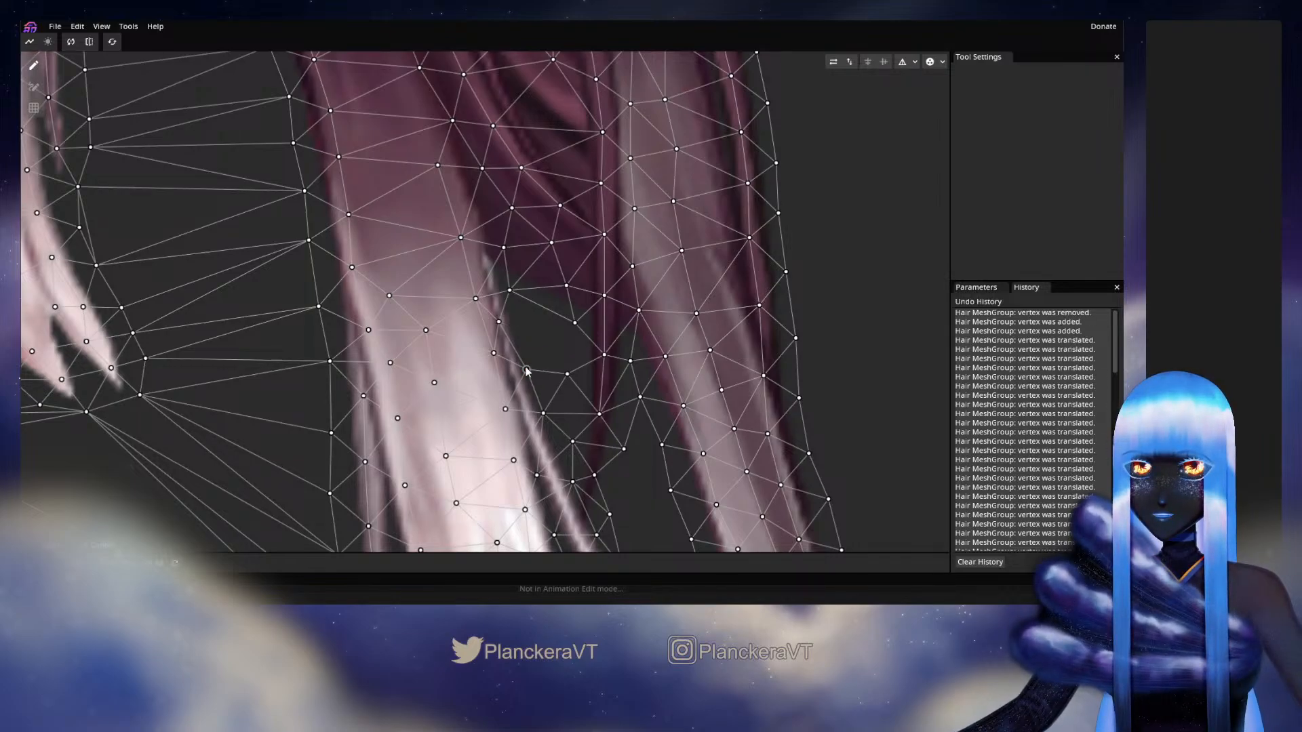
key(ctrl+z)
key(ctrl+z)
key(ctrl+z)
Step: Tidy the edges along the bright lock's side of the opening and move the opposite vertex closer to the dark strand
click(34, 86)
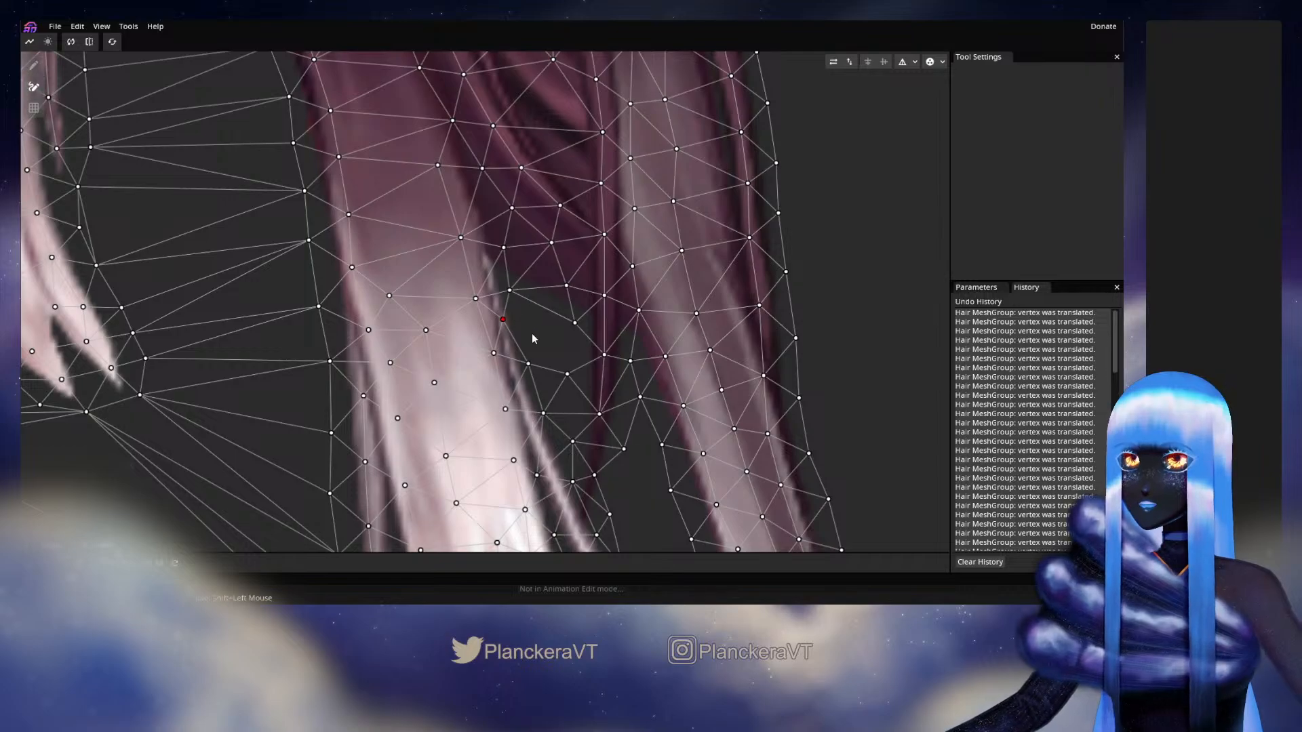
click(508, 291)
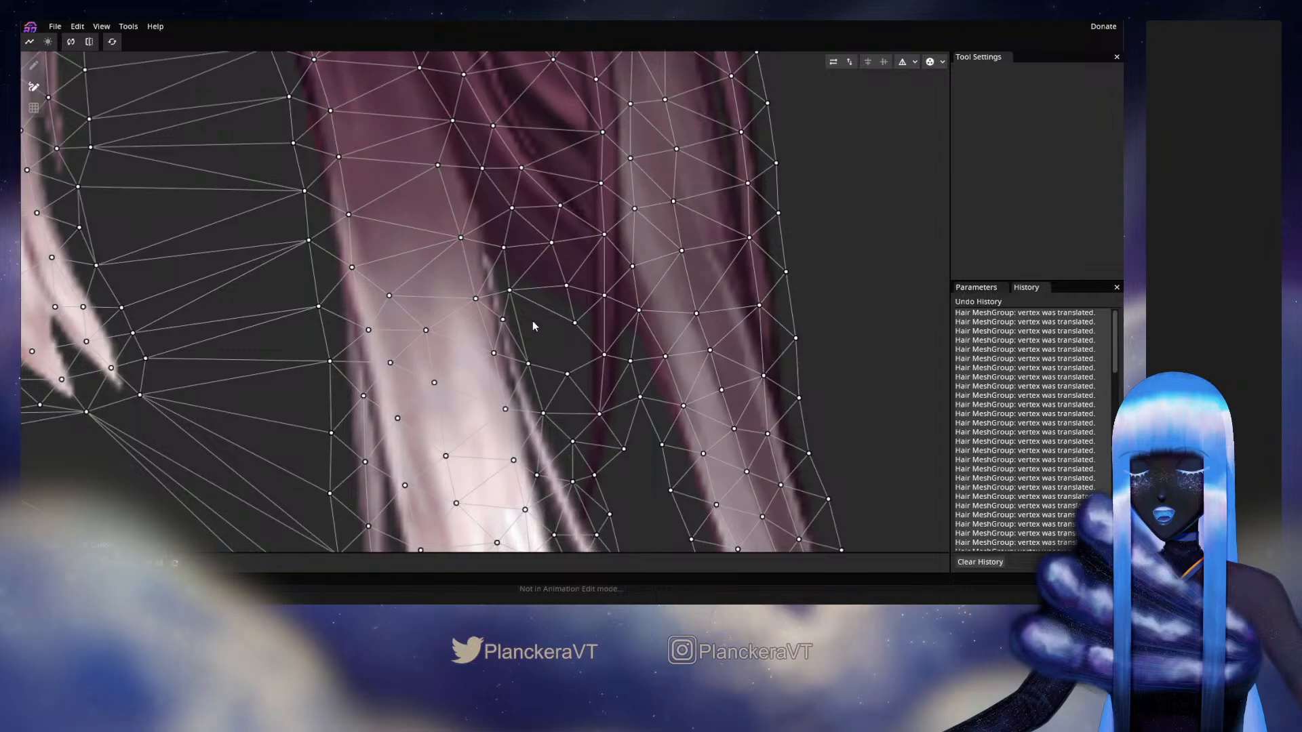
scroll(533, 326, down, 2)
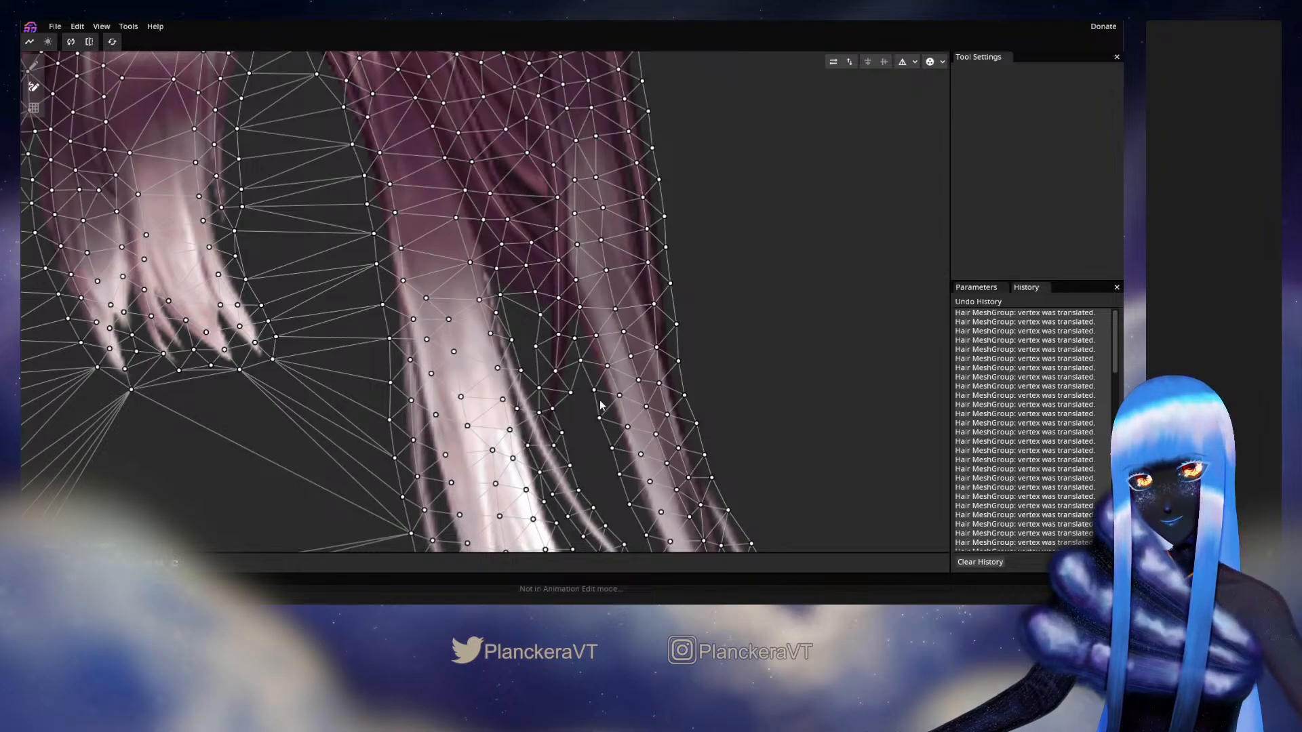
click(33, 65)
drag(533, 350, 547, 351)
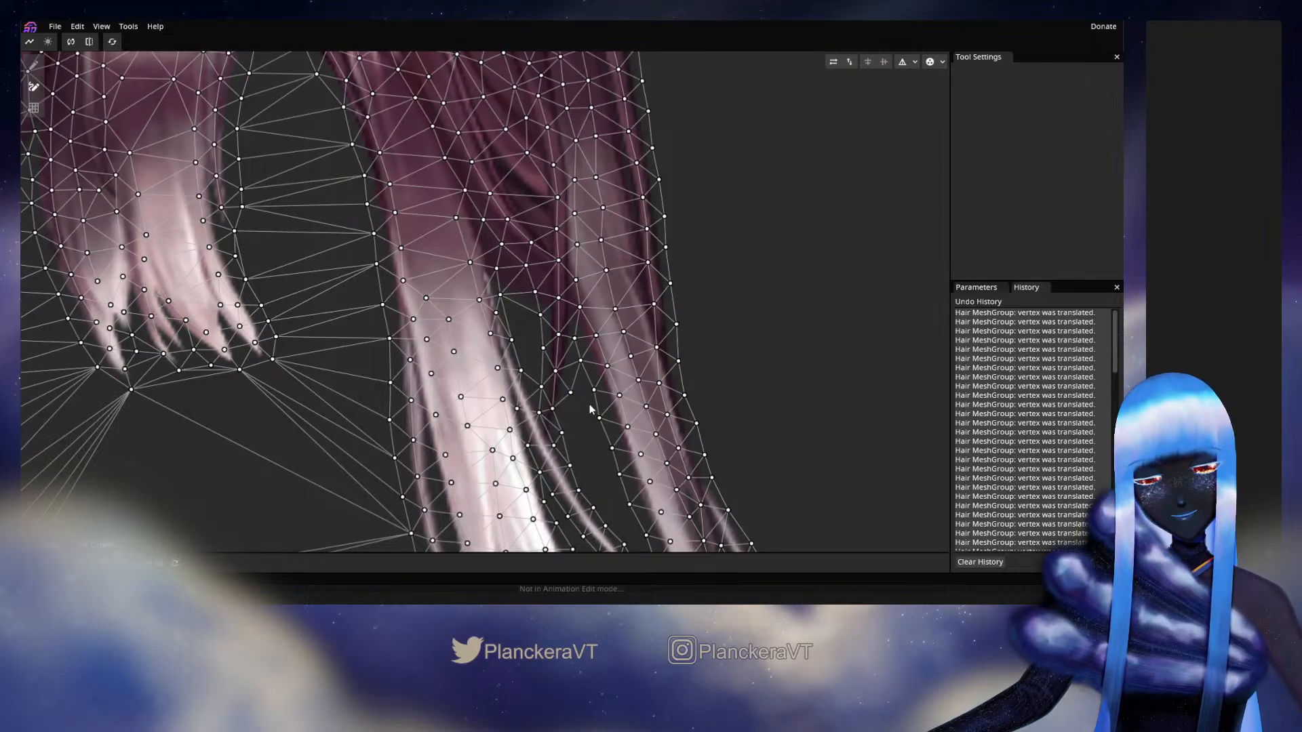
Step: Remove the long edges linking the thin strand's lowest tip to the bottom of the neighbouring hair section
drag(588, 404, 595, 194)
drag(571, 494, 579, 402)
scroll(580, 403, down, 5)
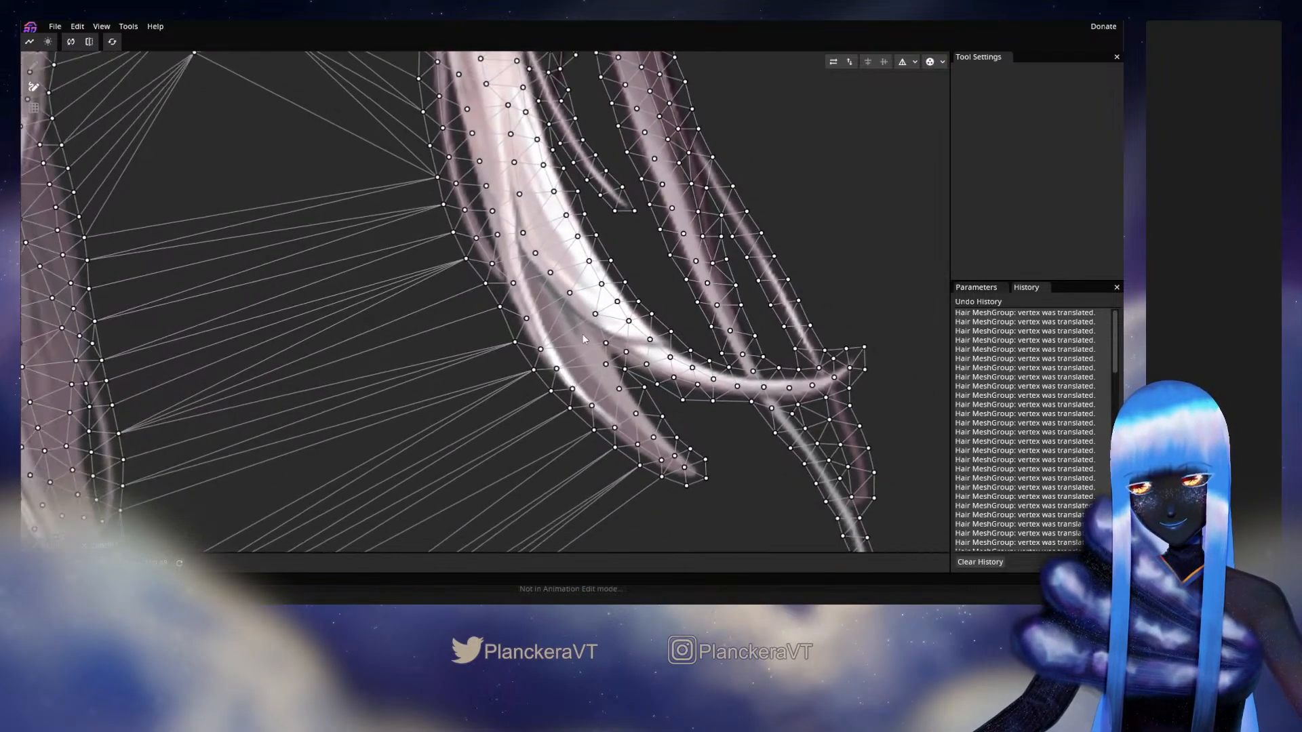
drag(603, 439, 568, 389)
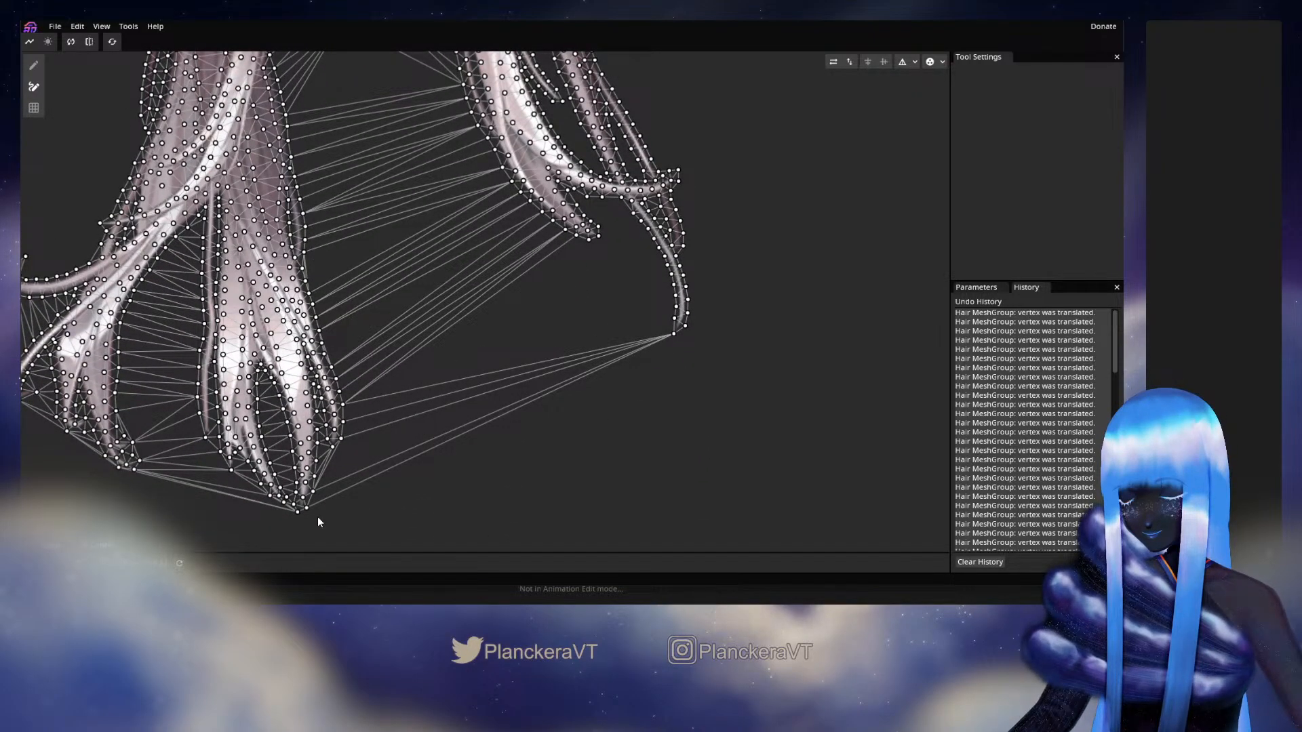
click(674, 334)
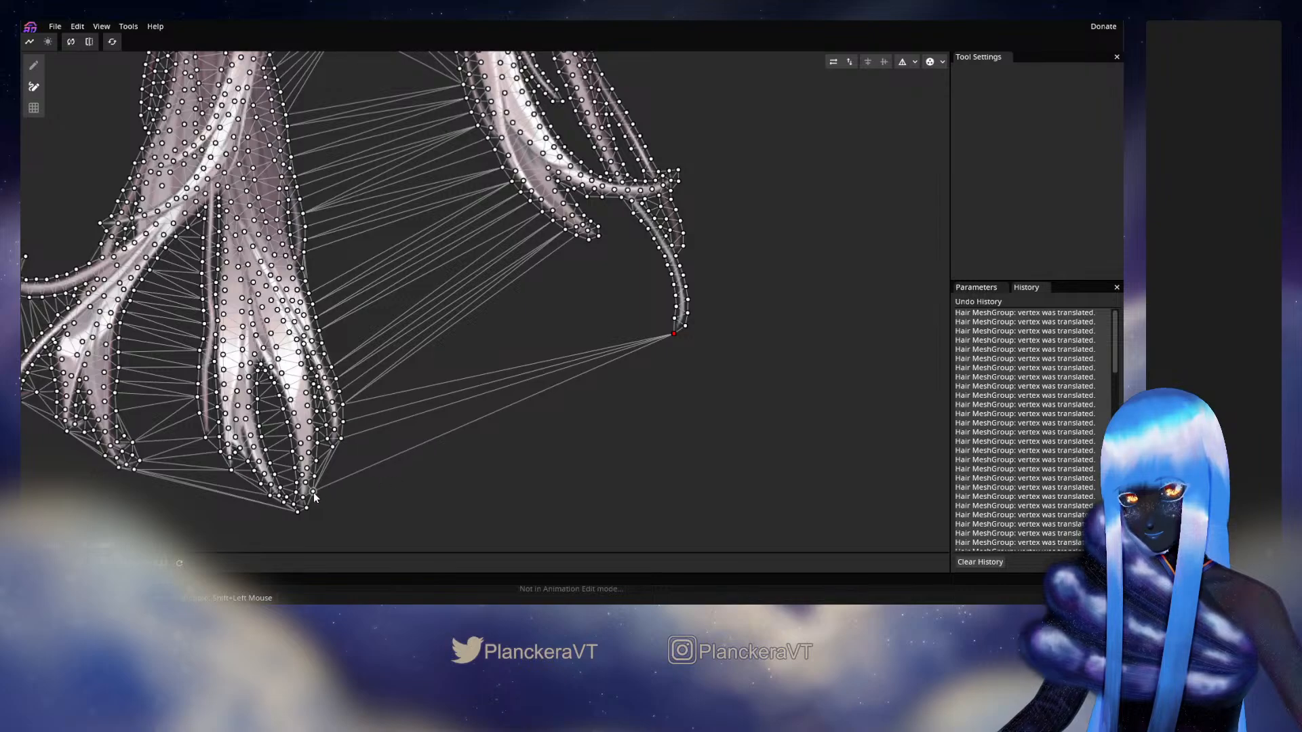
click(340, 439)
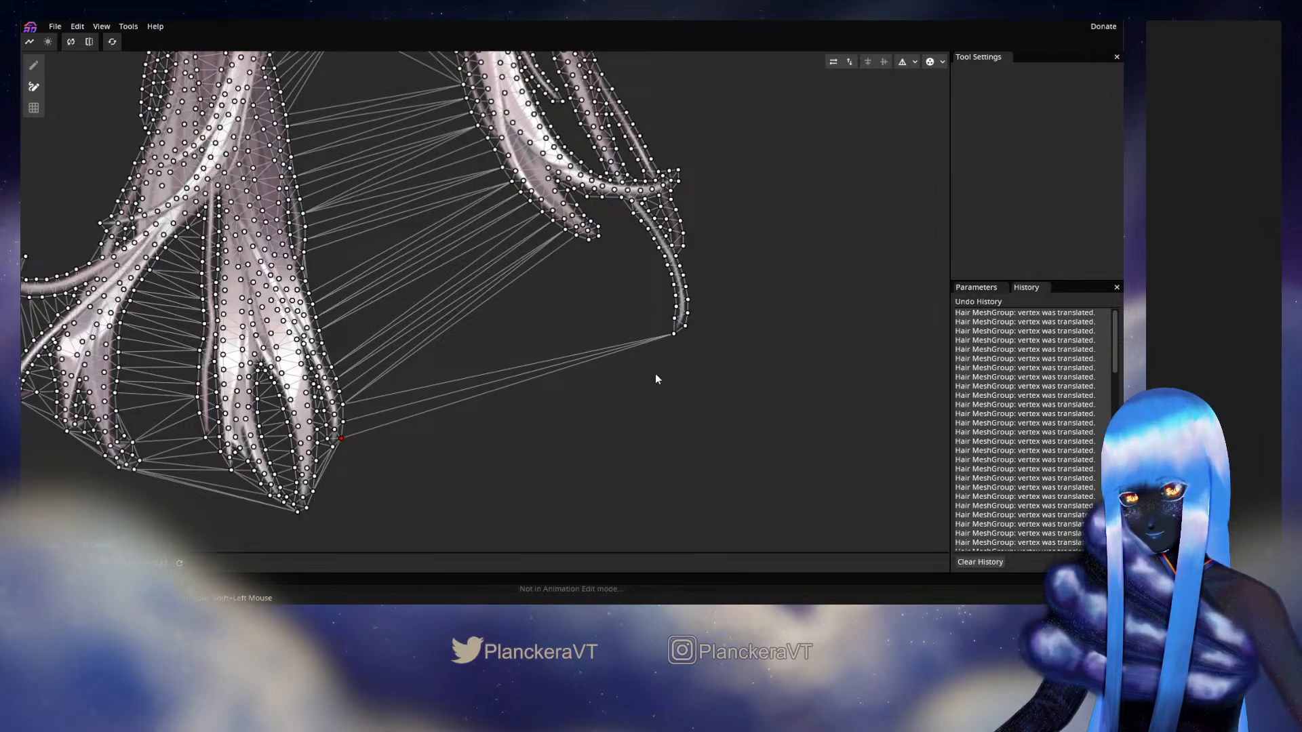
click(674, 333)
drag(350, 424, 345, 410)
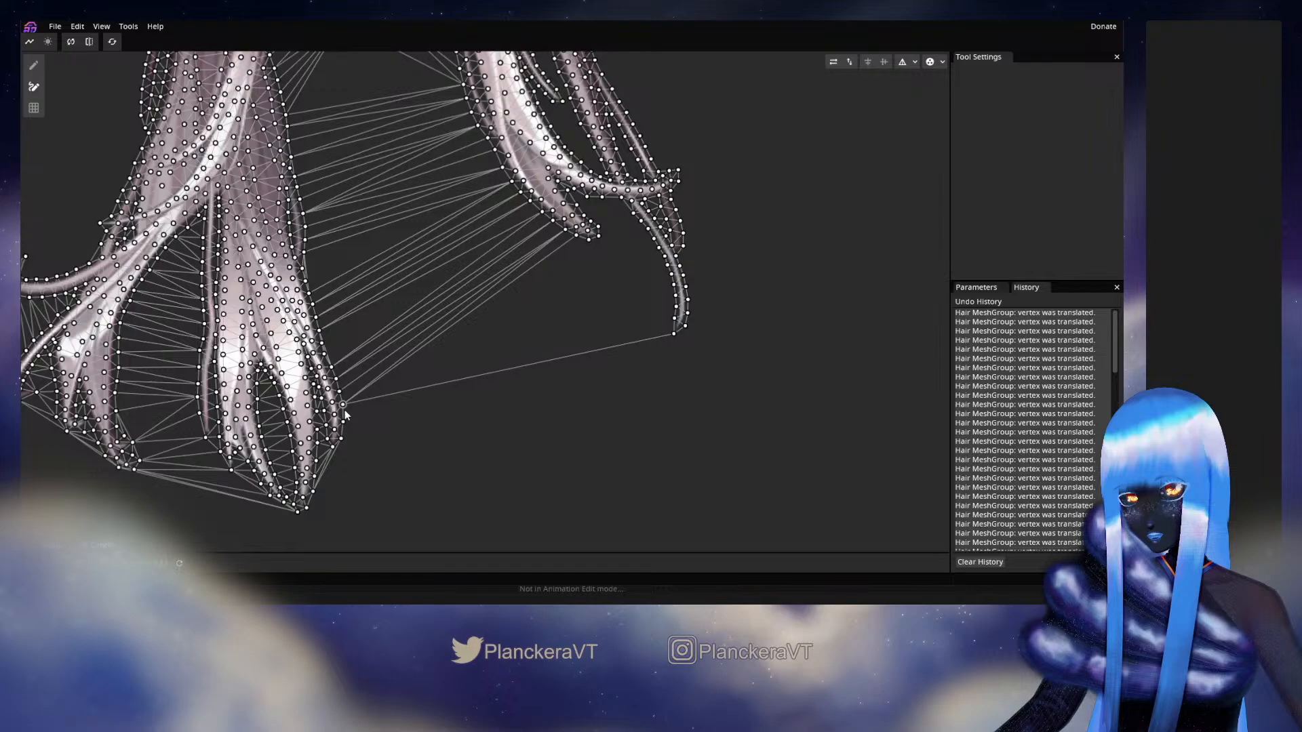
Step: Remove the long edges linking the large central lock's lower outer curve to the thin strand's tip and the neighbouring pointed lock's tip
click(424, 459)
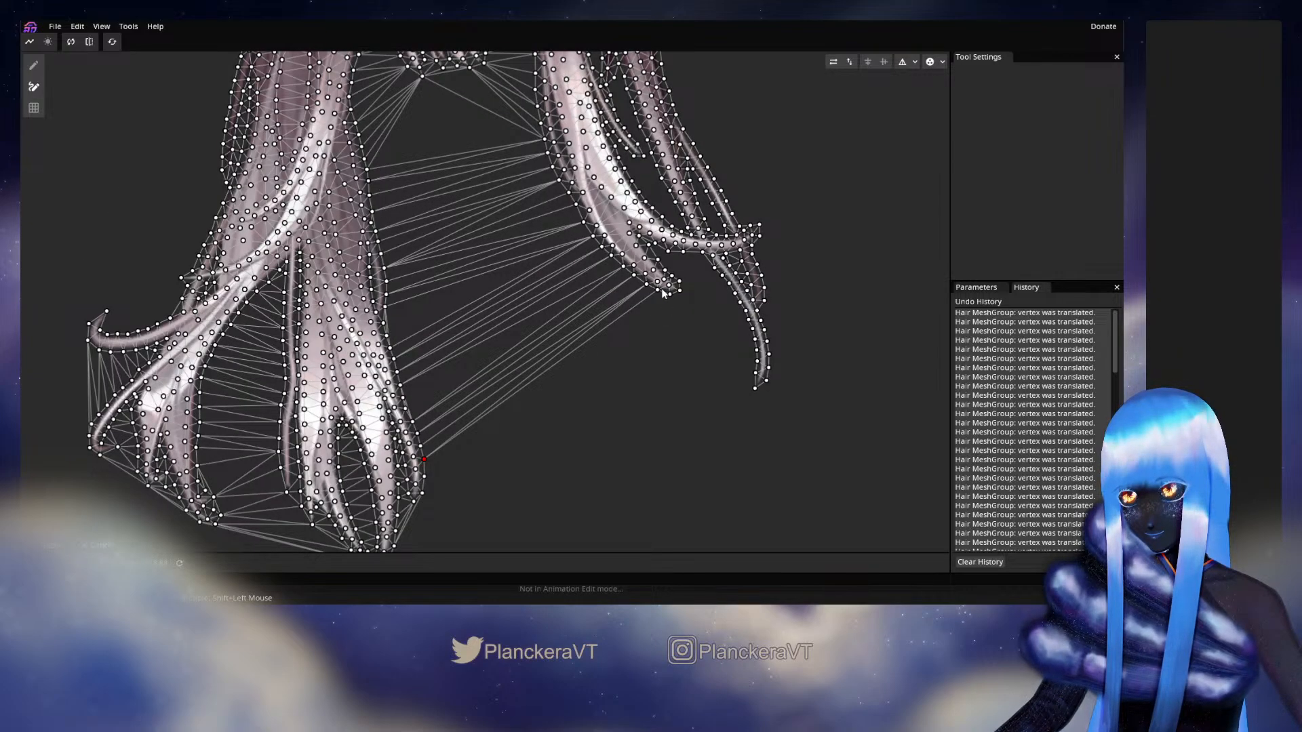
click(661, 292)
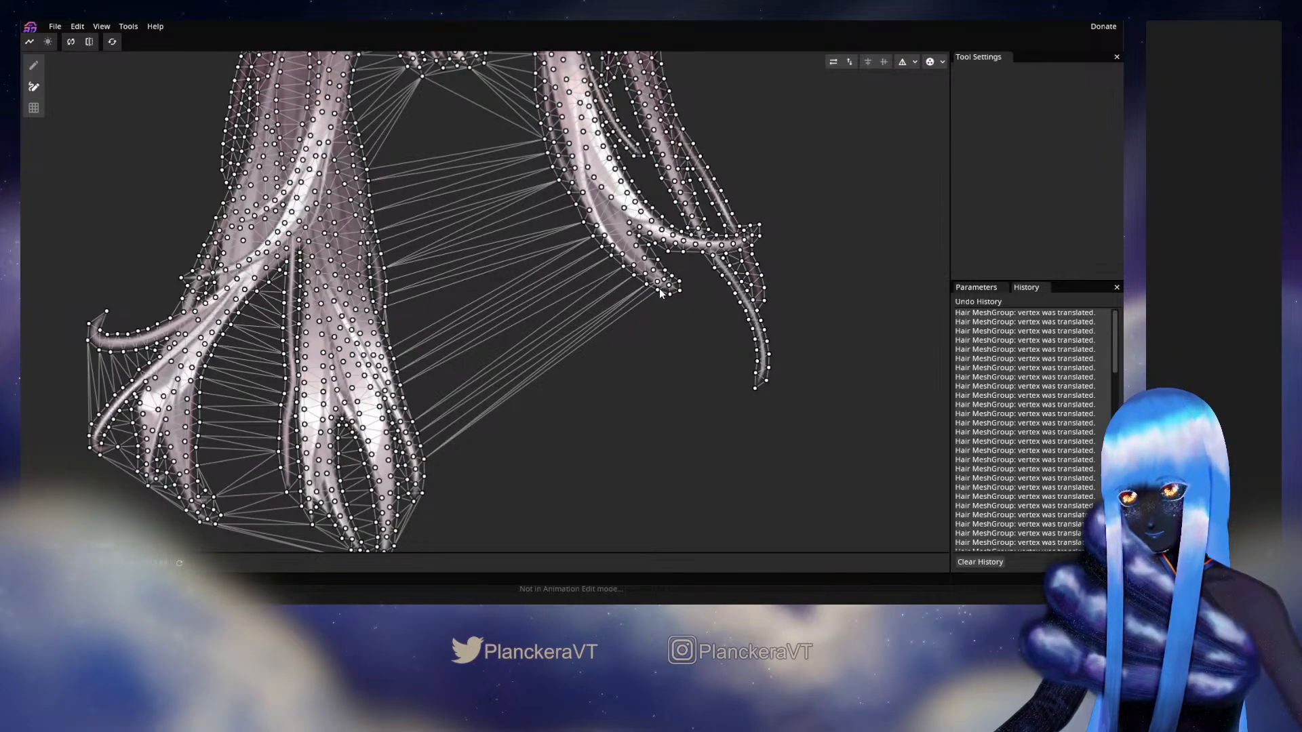
click(657, 282)
click(425, 460)
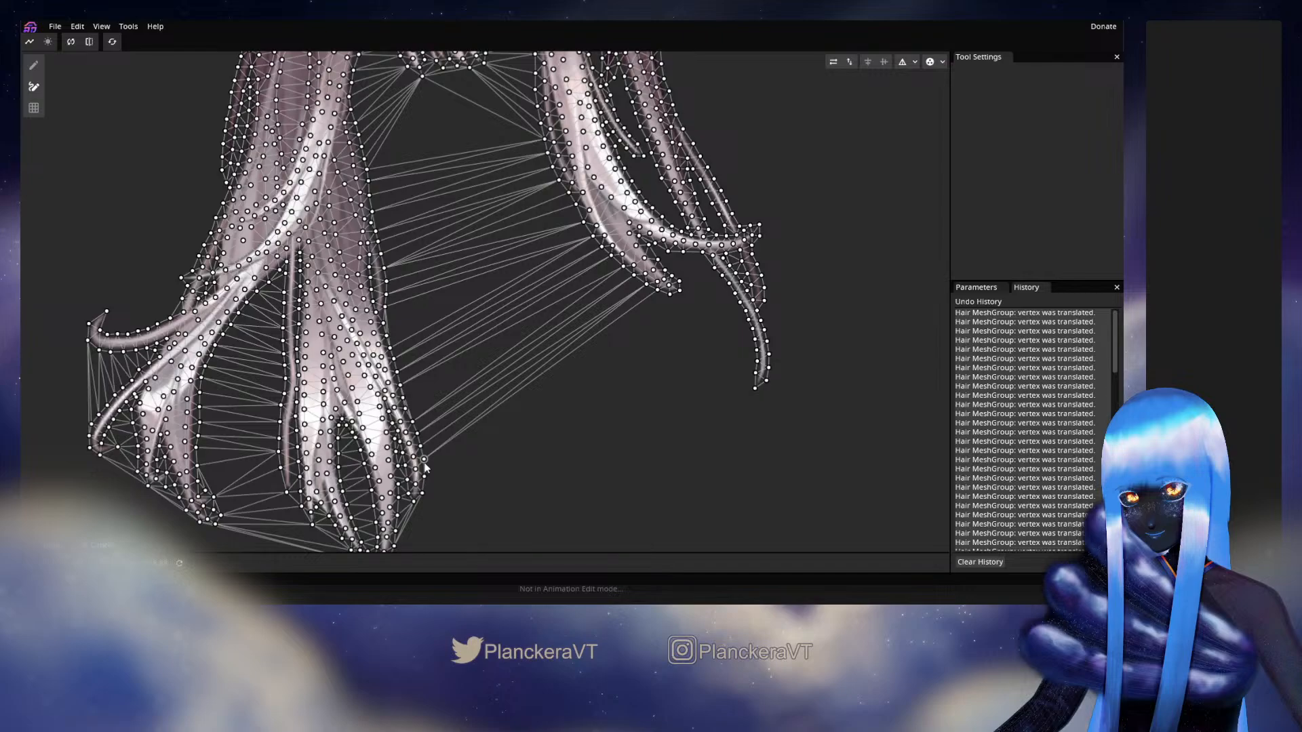
click(647, 285)
click(423, 461)
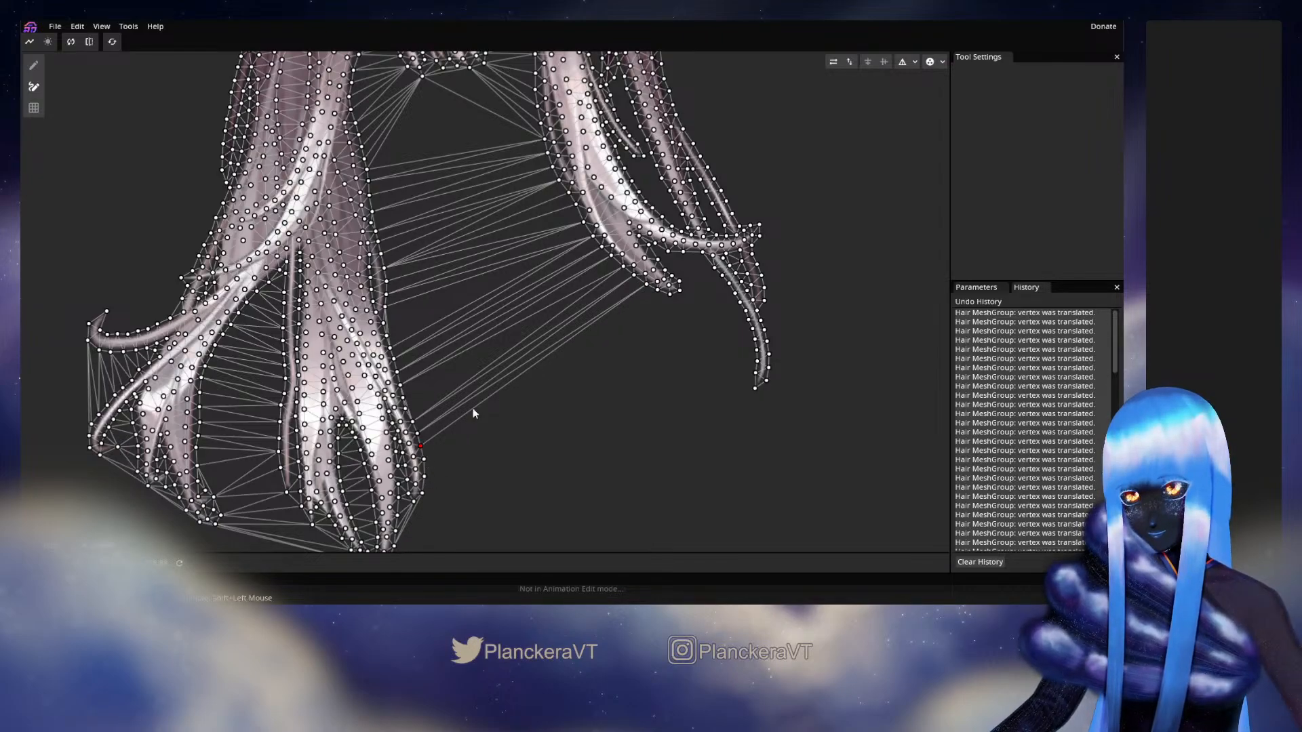
click(645, 276)
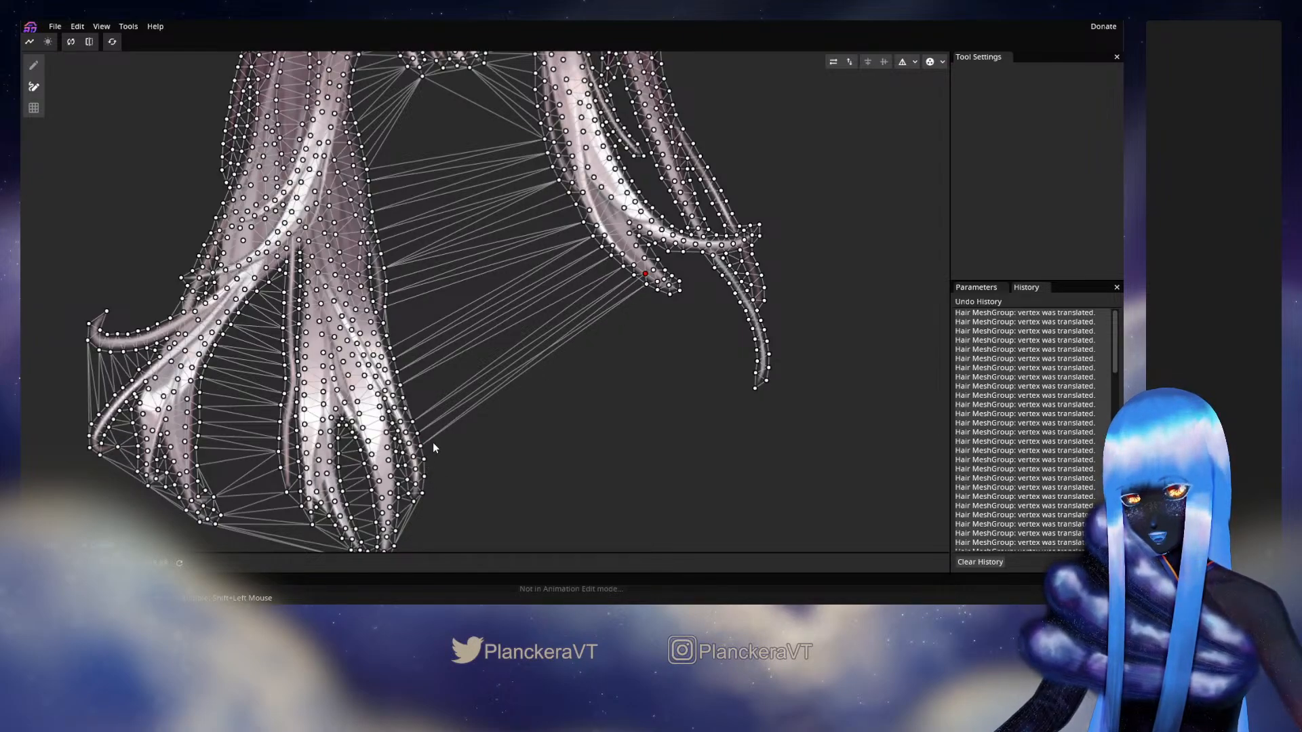
click(425, 451)
click(646, 283)
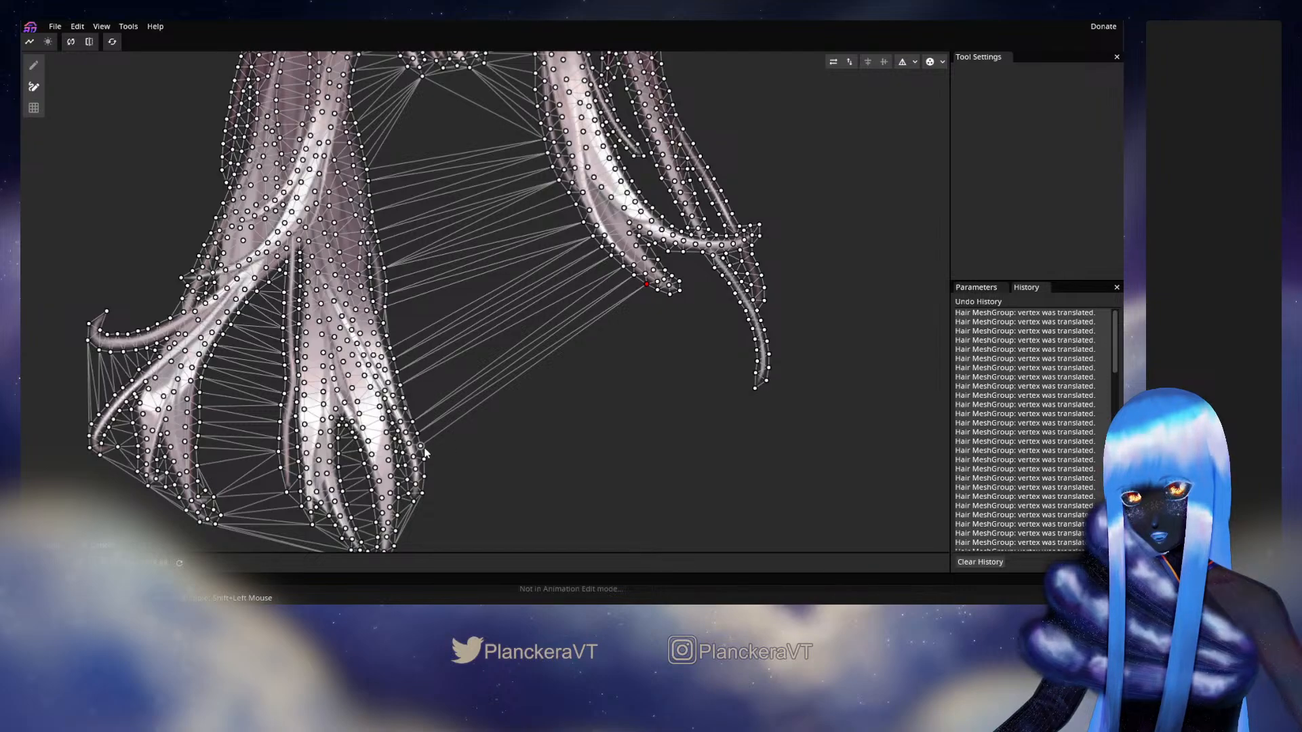
Step: Remove the next bridging edges higher up, between the central lock's outer contour and the pointed lock's underside just above its tip
click(424, 448)
click(418, 435)
click(646, 283)
click(635, 276)
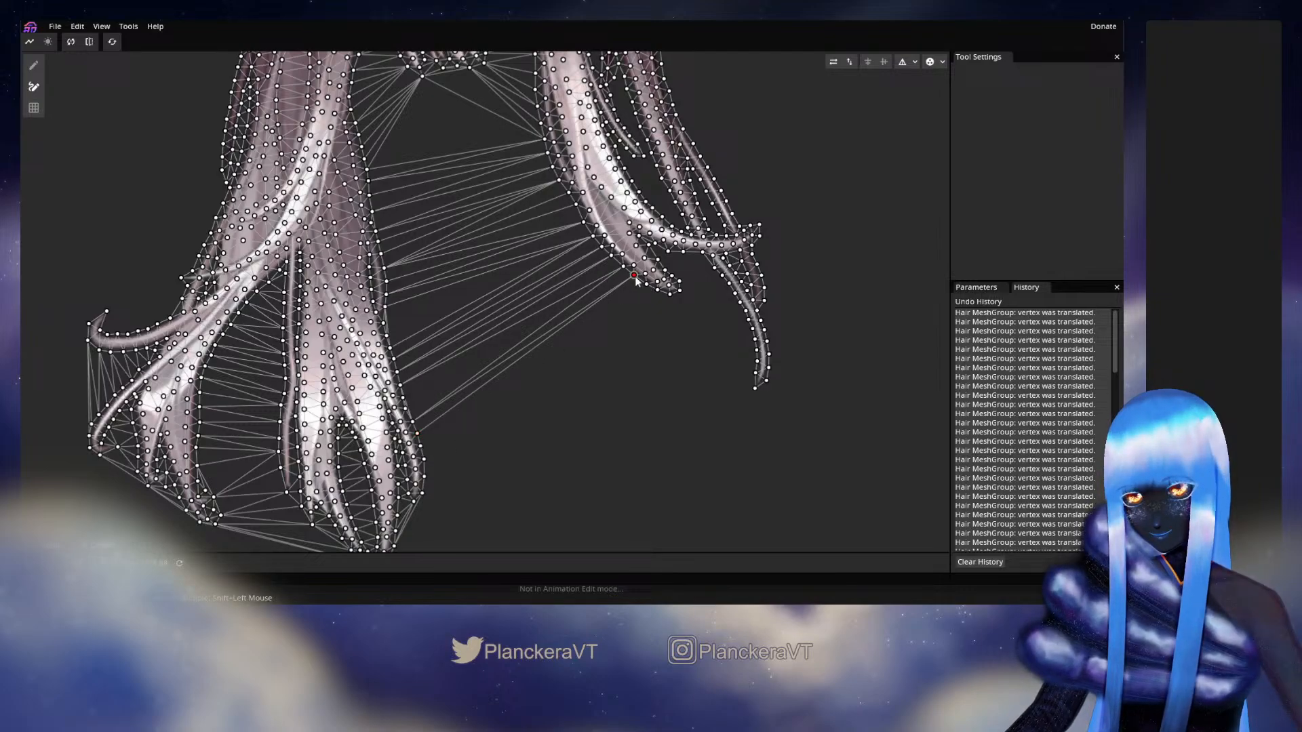
click(419, 434)
click(412, 422)
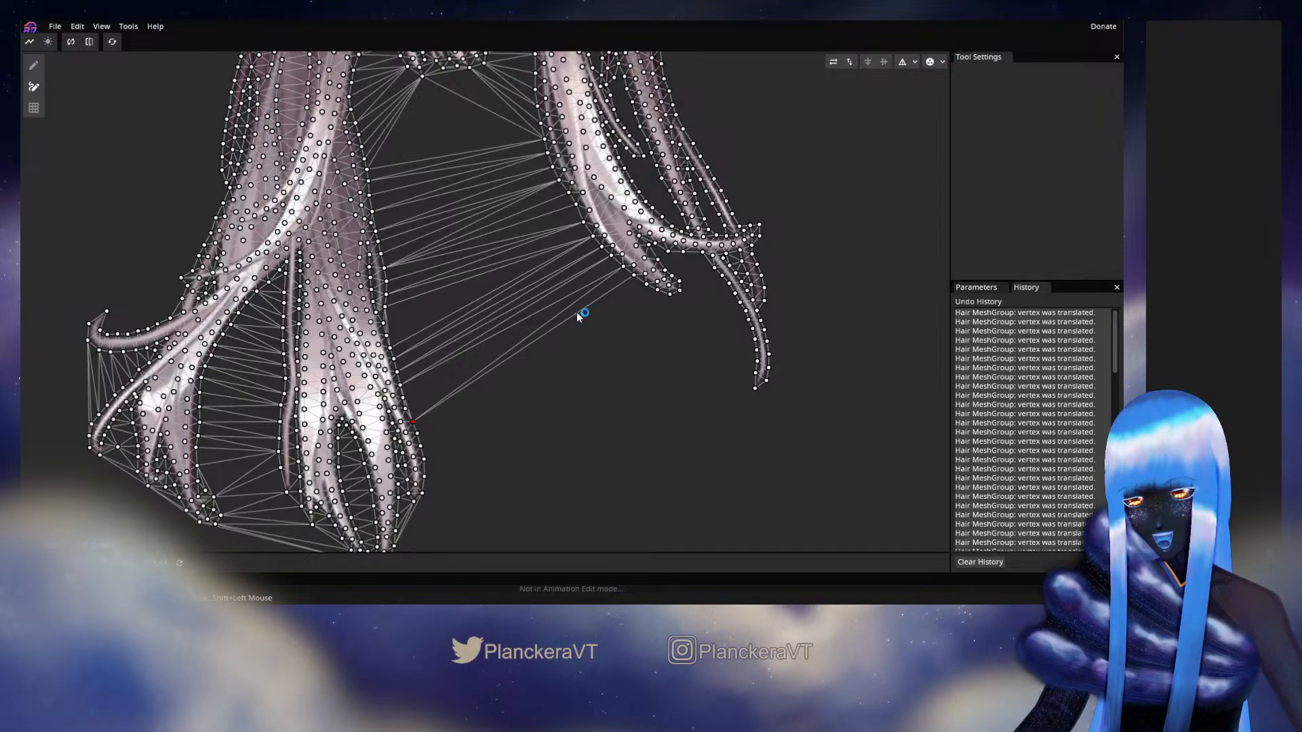
click(634, 276)
click(412, 422)
click(623, 267)
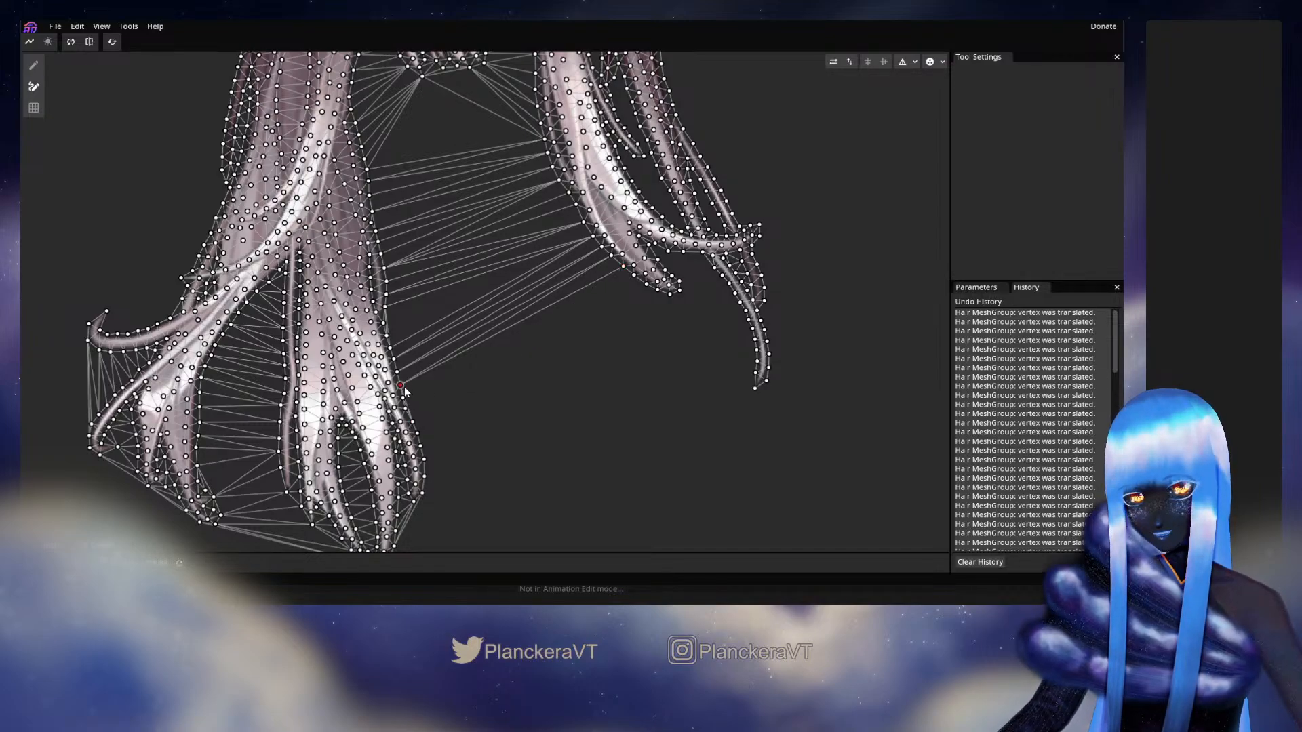
Step: Disconnect the lowest mesh edges bridging the gap between the left hair lock and the lower tip of the right lock
click(402, 386)
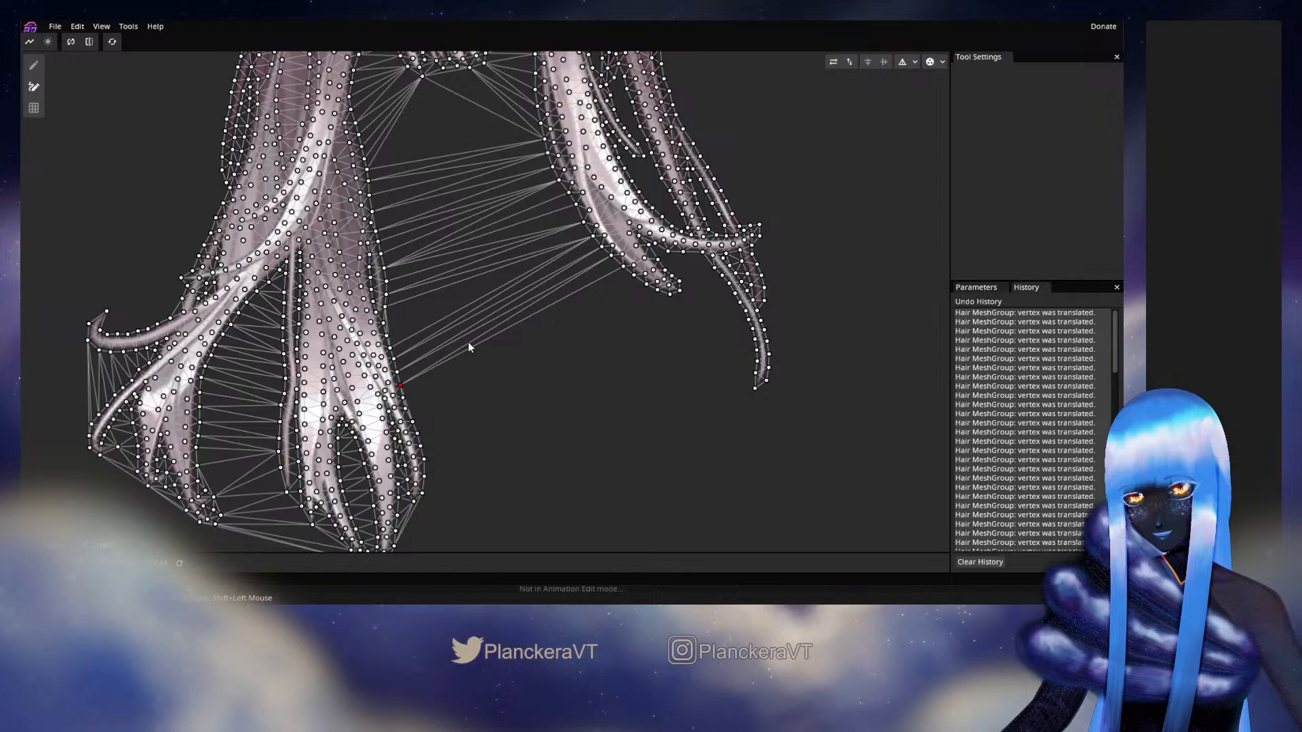
click(623, 267)
click(611, 255)
click(400, 384)
click(398, 373)
click(612, 255)
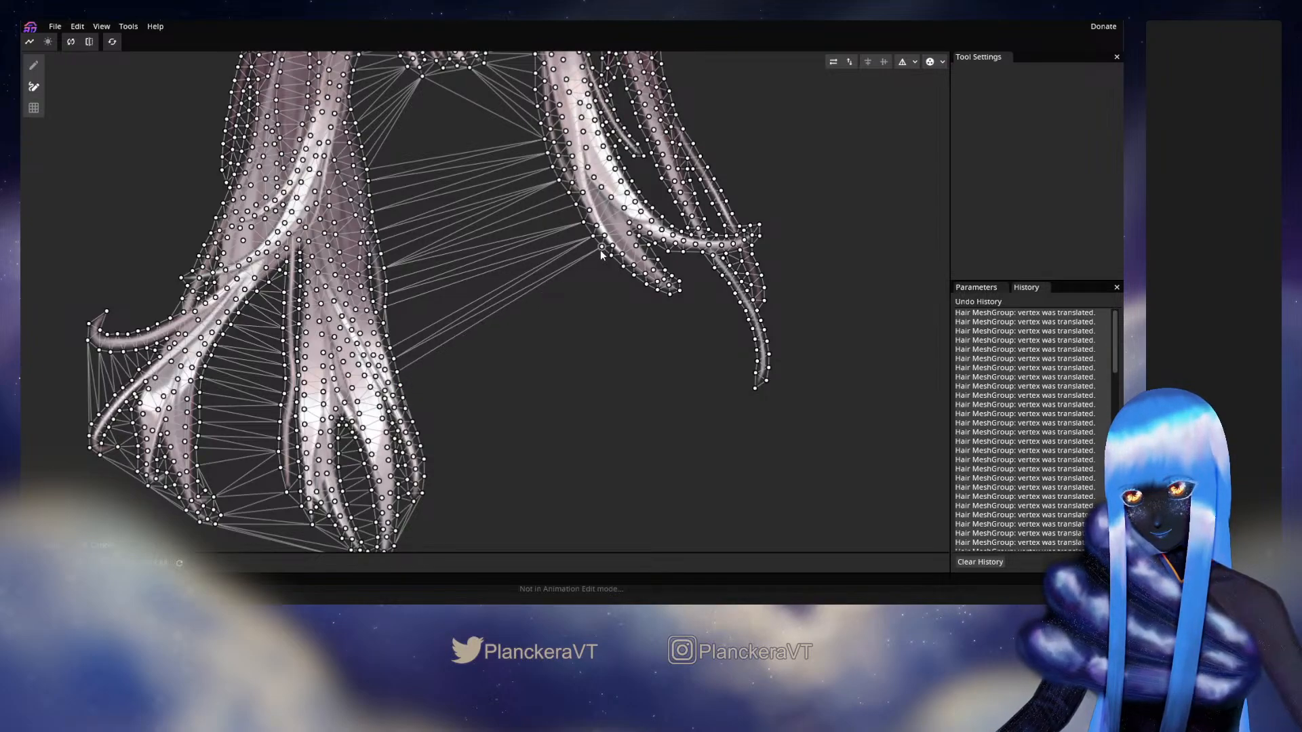
Step: Remove the next bridging edges between the left lock's inner outline and the right lock, just above its split tip
click(601, 254)
click(400, 386)
click(601, 252)
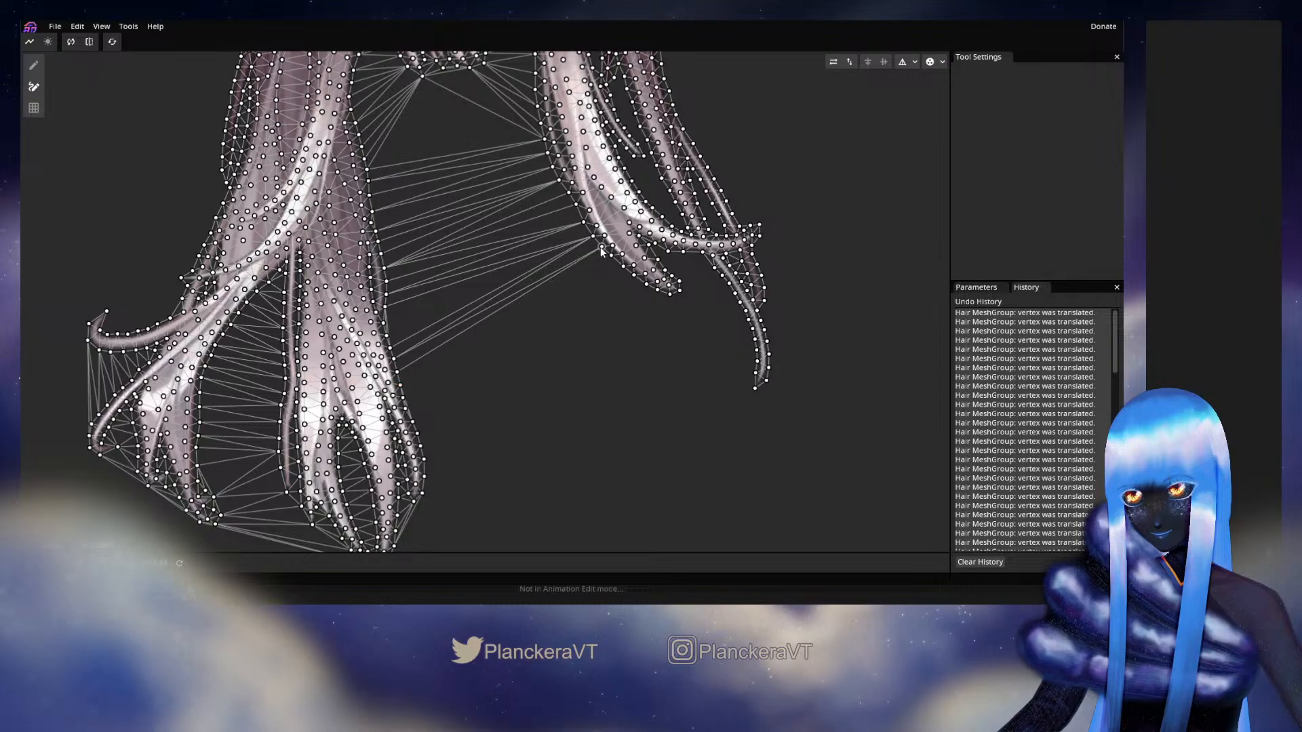
click(601, 252)
click(399, 377)
click(394, 359)
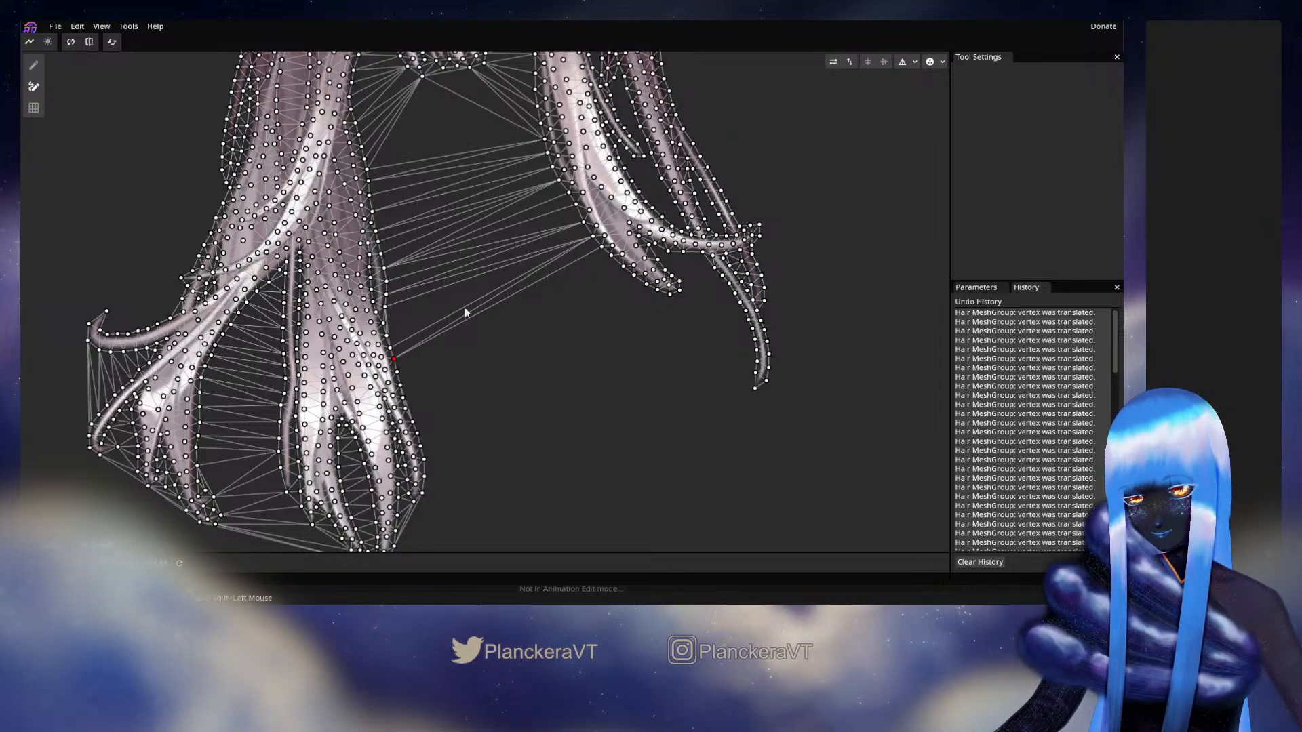
click(605, 253)
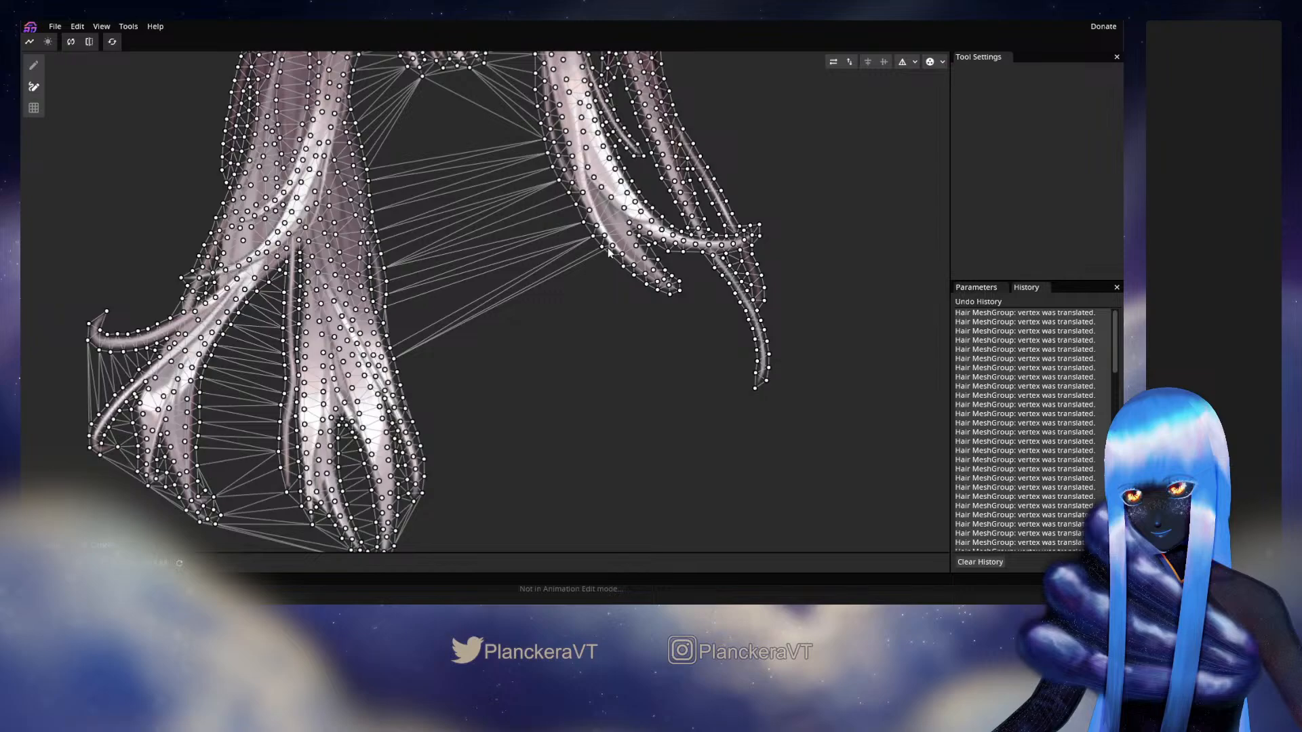
Step: Disconnect the steepest remaining edges running from the right lock's lower inner outline to the left lock, undoing the last change
scroll(438, 384, up, 1)
drag(484, 405, 498, 472)
scroll(490, 442, up, 1)
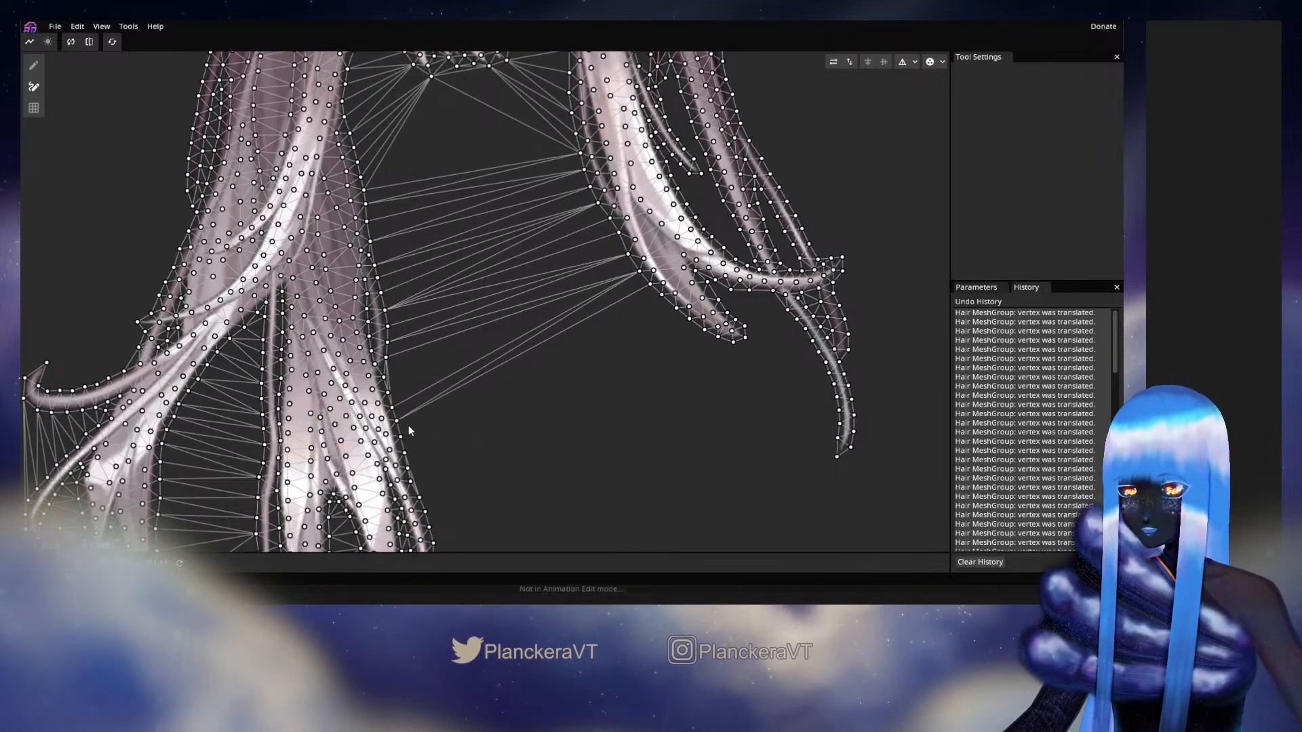
click(638, 281)
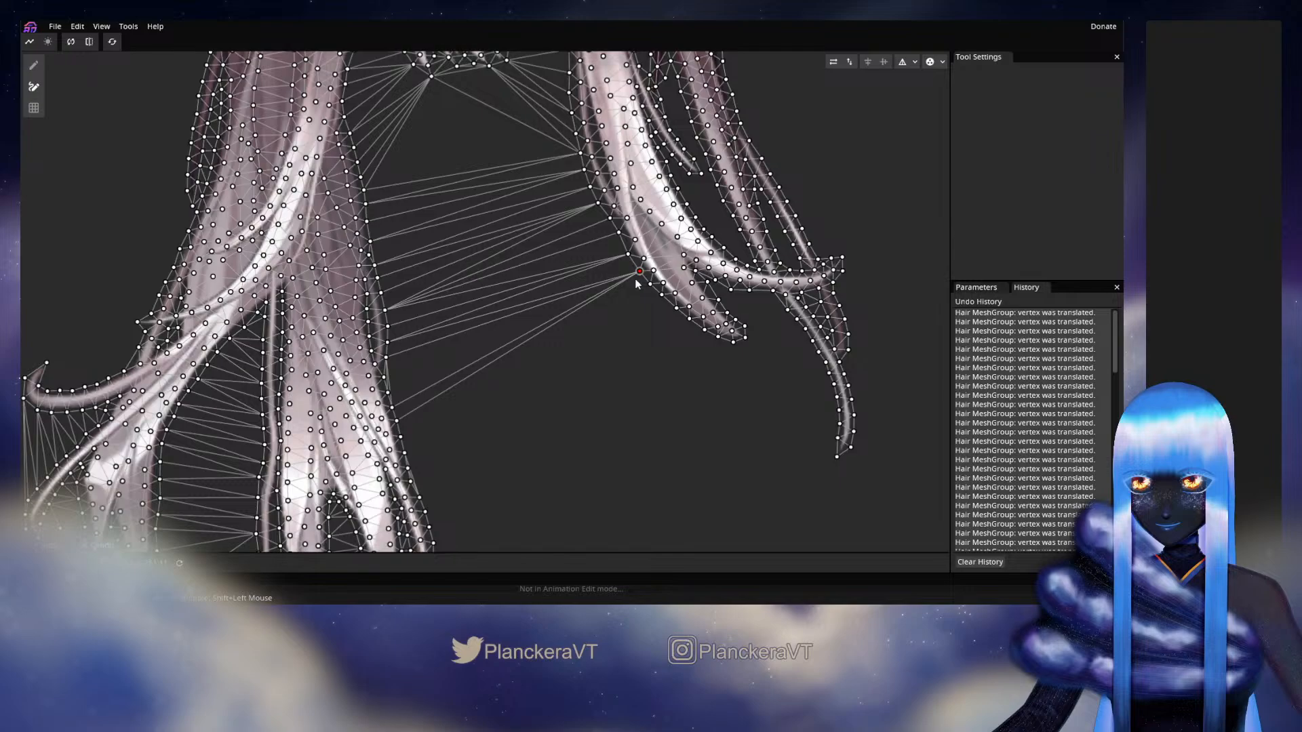
drag(637, 284, 389, 360)
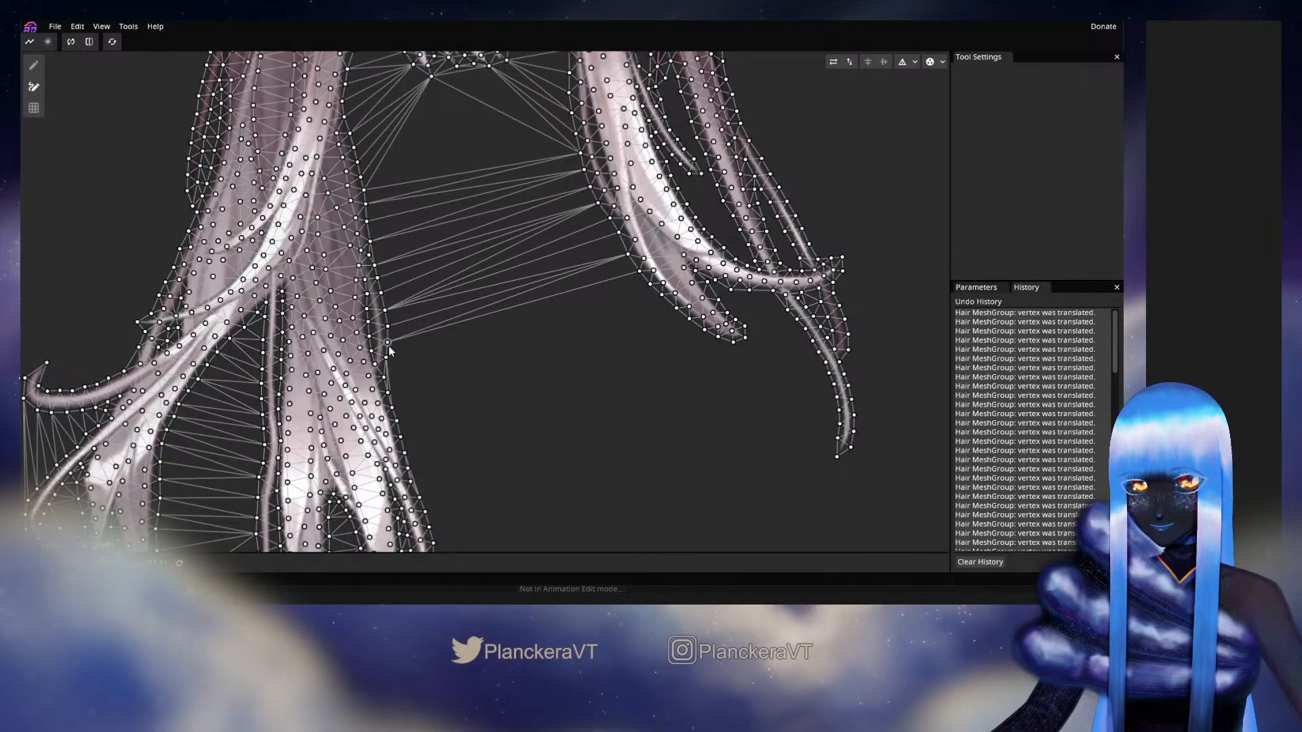
key(ctrl+z)
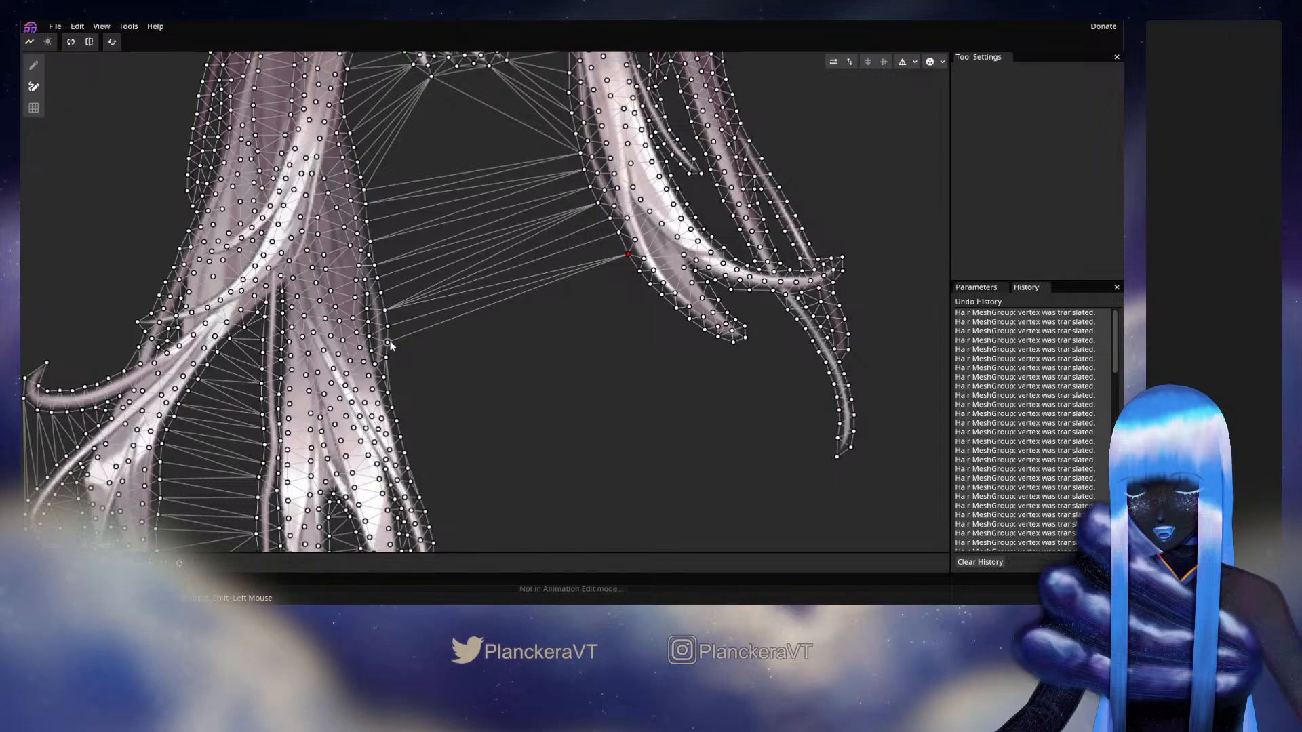
Step: Disconnect the fan of edges joining the thin strand on the left lock's inner outline to the right lock
shift+click(388, 342)
shift+click(388, 327)
click(385, 310)
click(386, 310)
click(617, 232)
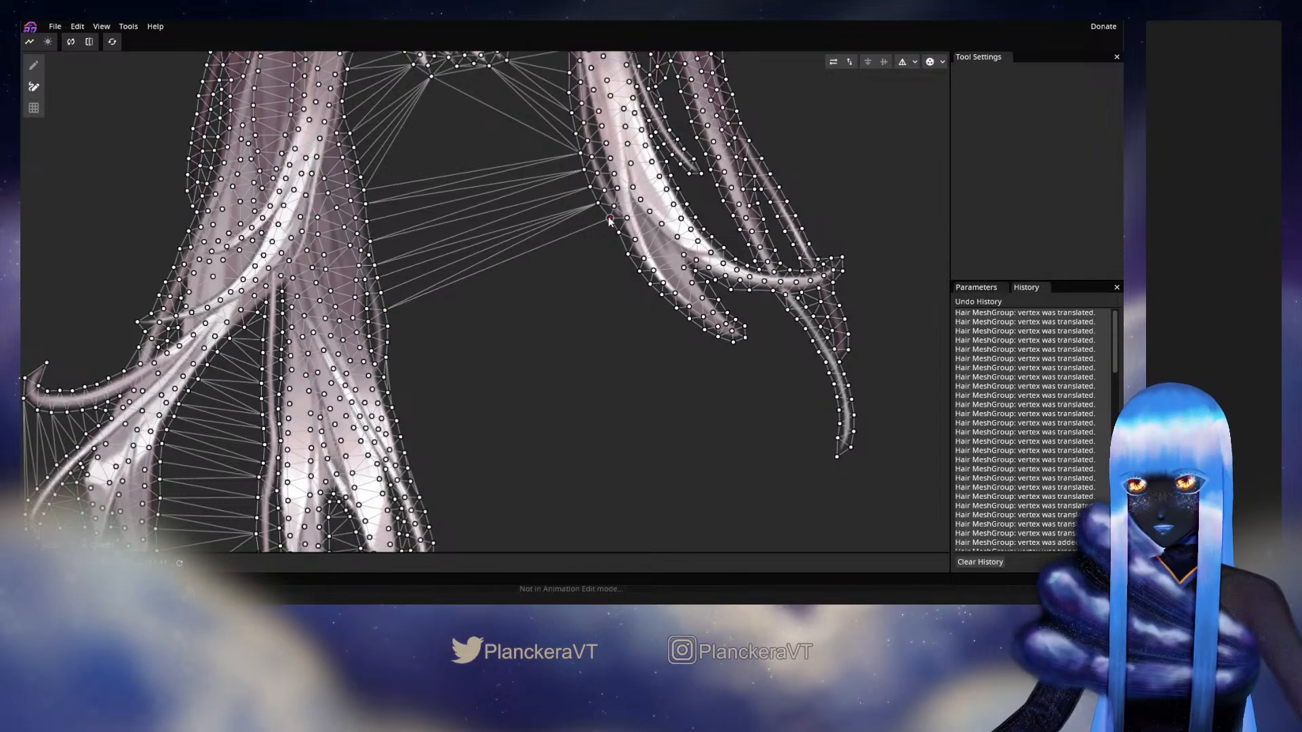
click(610, 218)
click(387, 310)
click(597, 203)
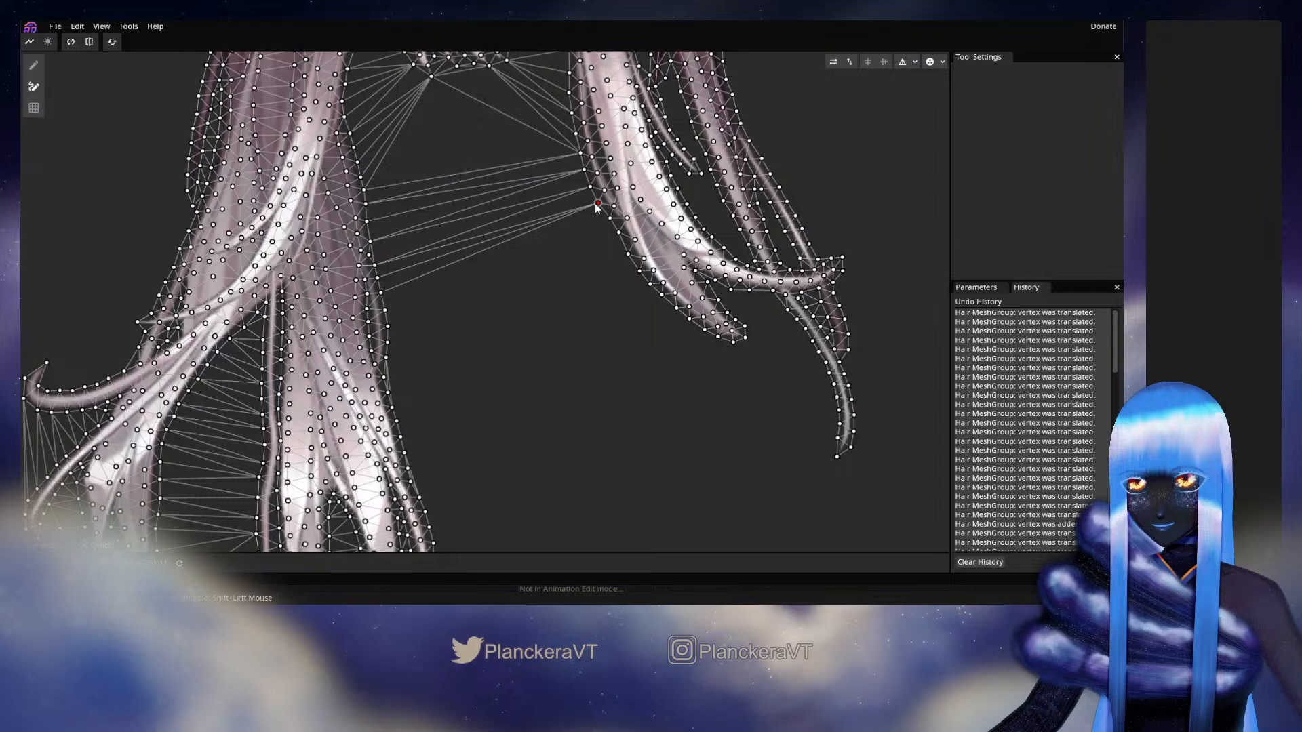
Step: Remove the lower edges of the remaining bundle between the two long locks beneath the central bang
drag(597, 207, 575, 346)
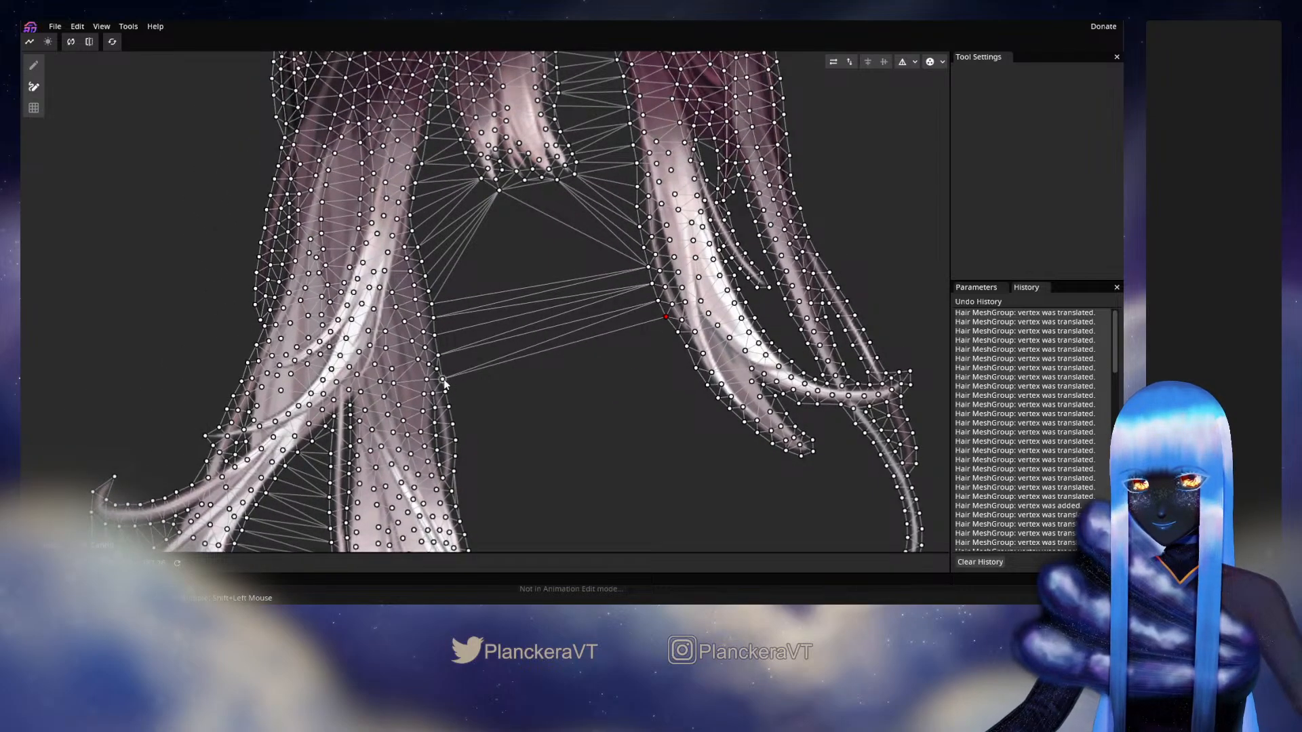
click(442, 379)
click(658, 301)
click(443, 379)
click(658, 300)
click(437, 356)
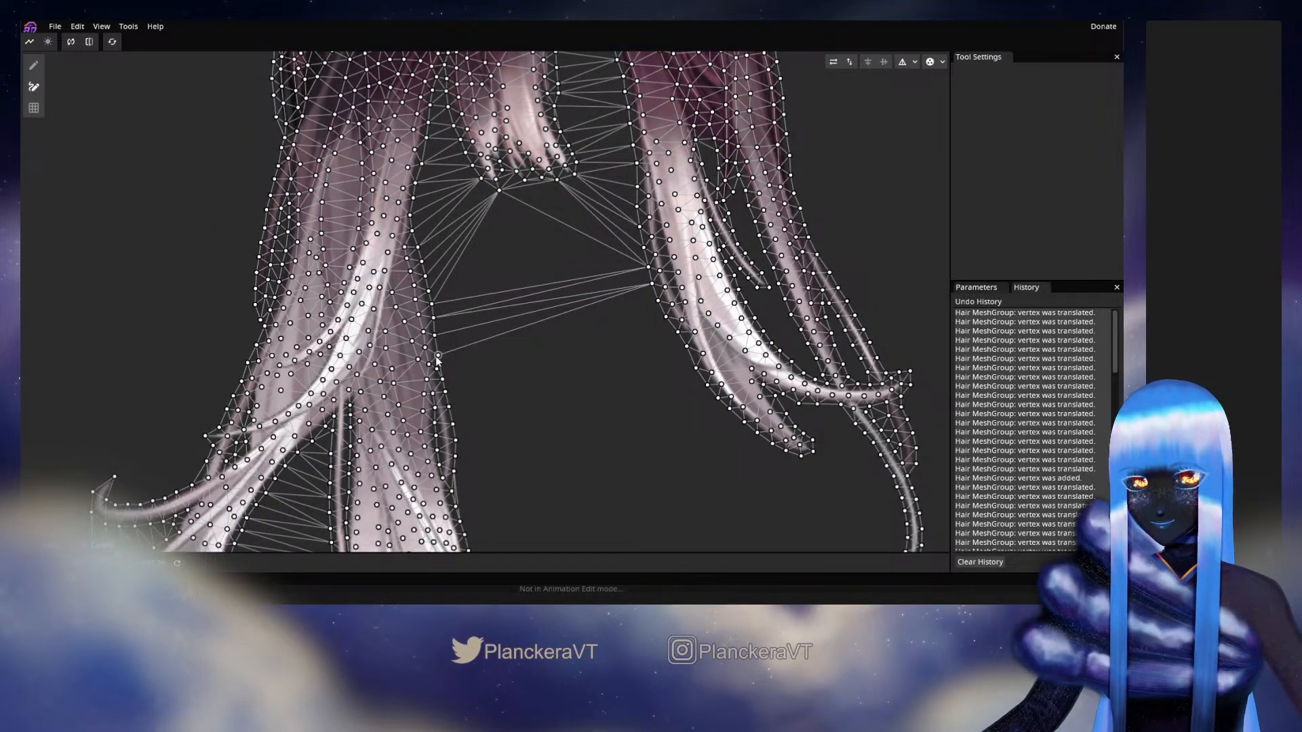
click(649, 285)
click(435, 337)
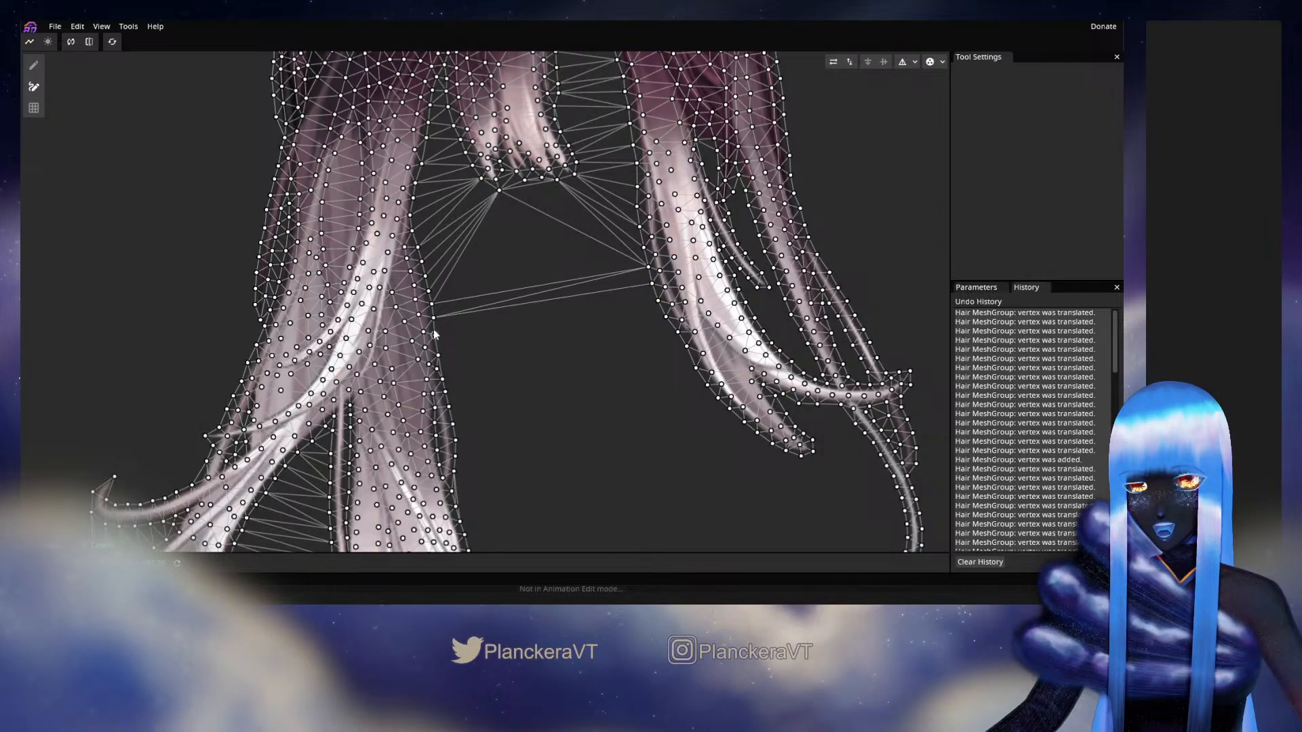
Step: Disconnect the last mesh edges directly joining the left and right long locks below the central bang
click(434, 318)
click(652, 283)
click(648, 268)
click(433, 318)
click(432, 304)
click(647, 268)
Step: Remove the long diagonal edge between the right lock and the central bang's lowest vertex
drag(643, 306, 719, 440)
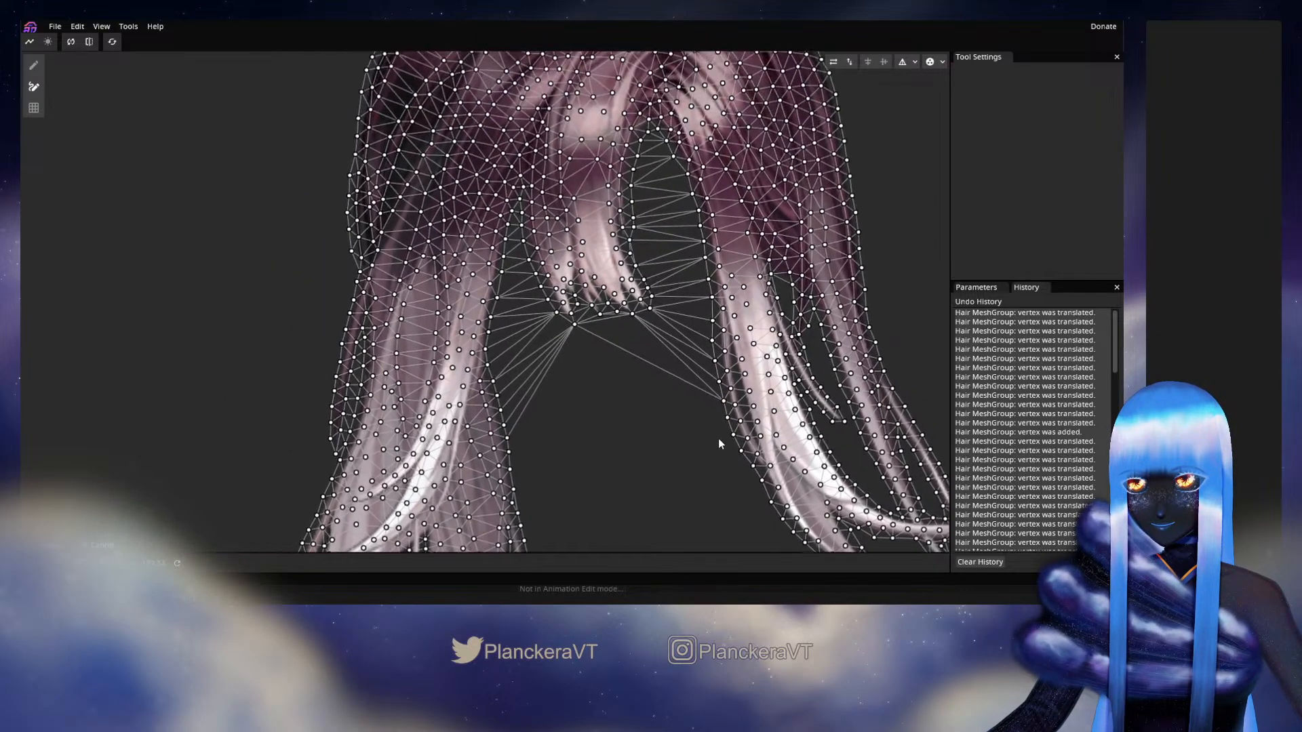
click(723, 402)
click(576, 330)
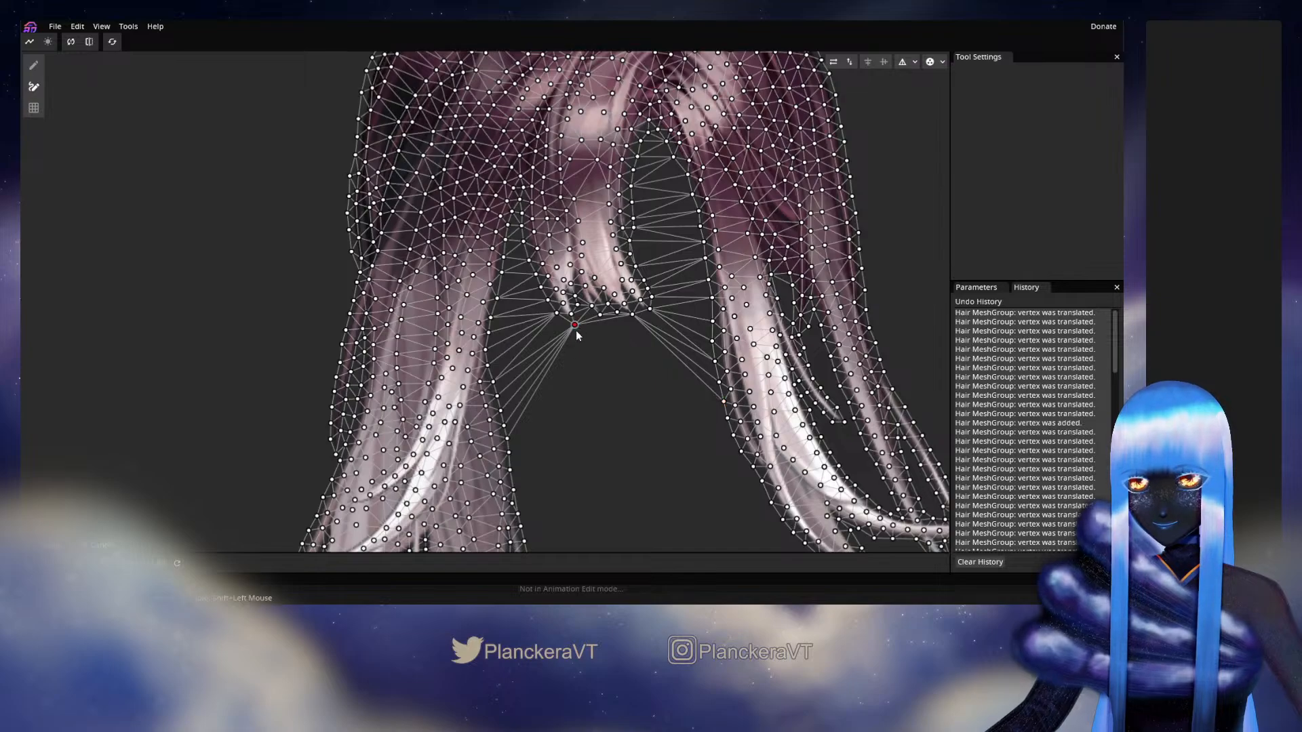
Step: Disconnect the edges fanning from the central bang's lowest vertices down to the left long lock
click(493, 449)
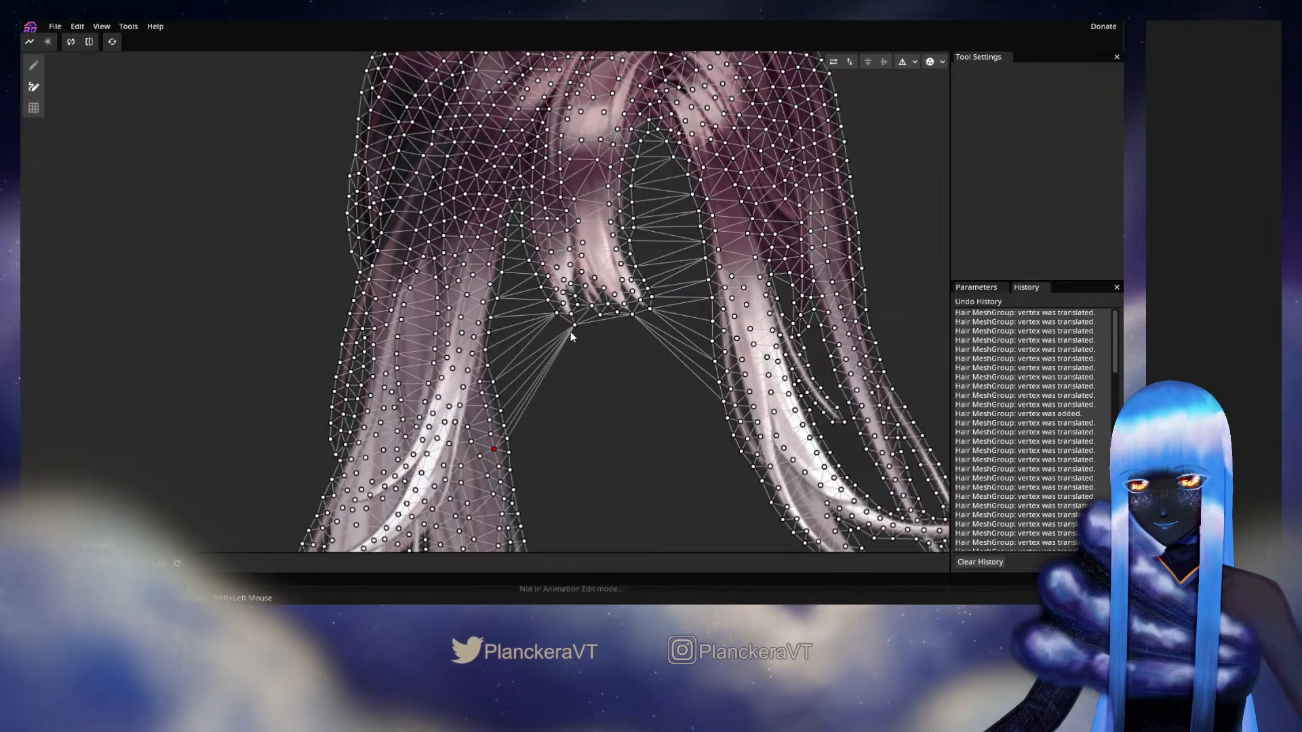
click(571, 332)
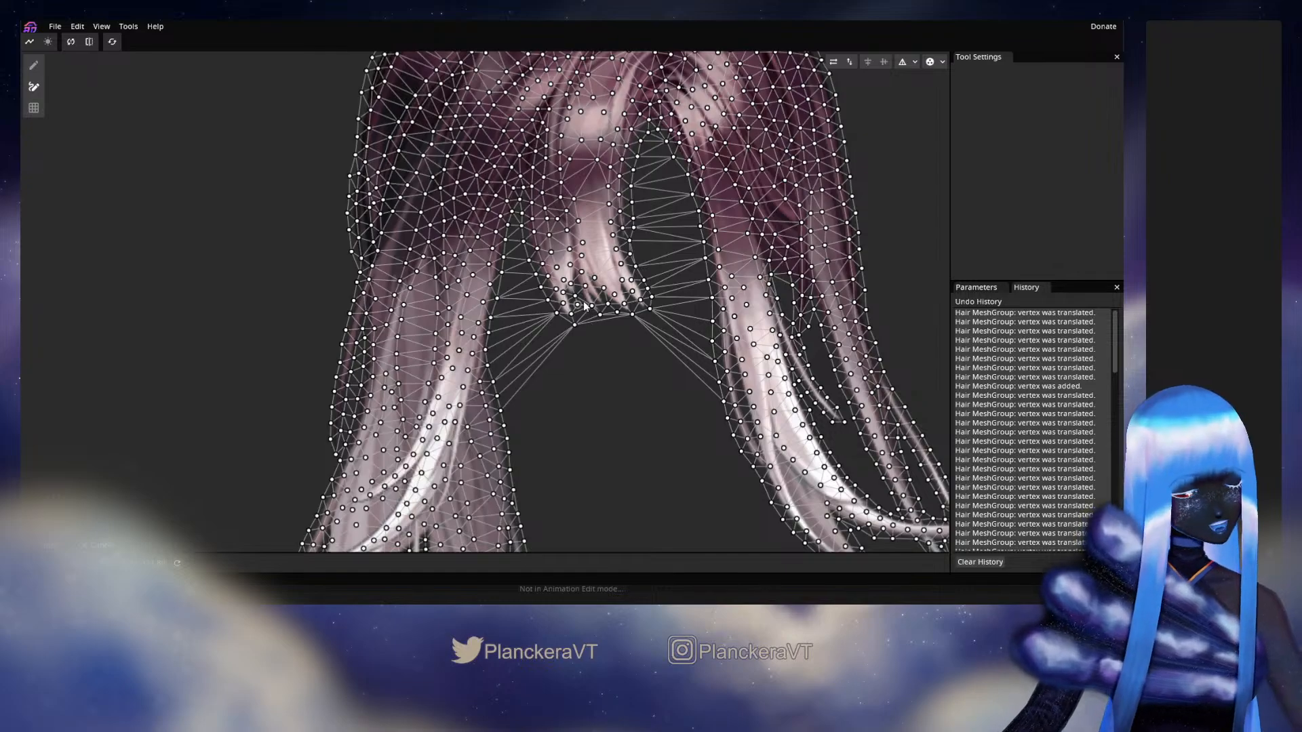
click(575, 325)
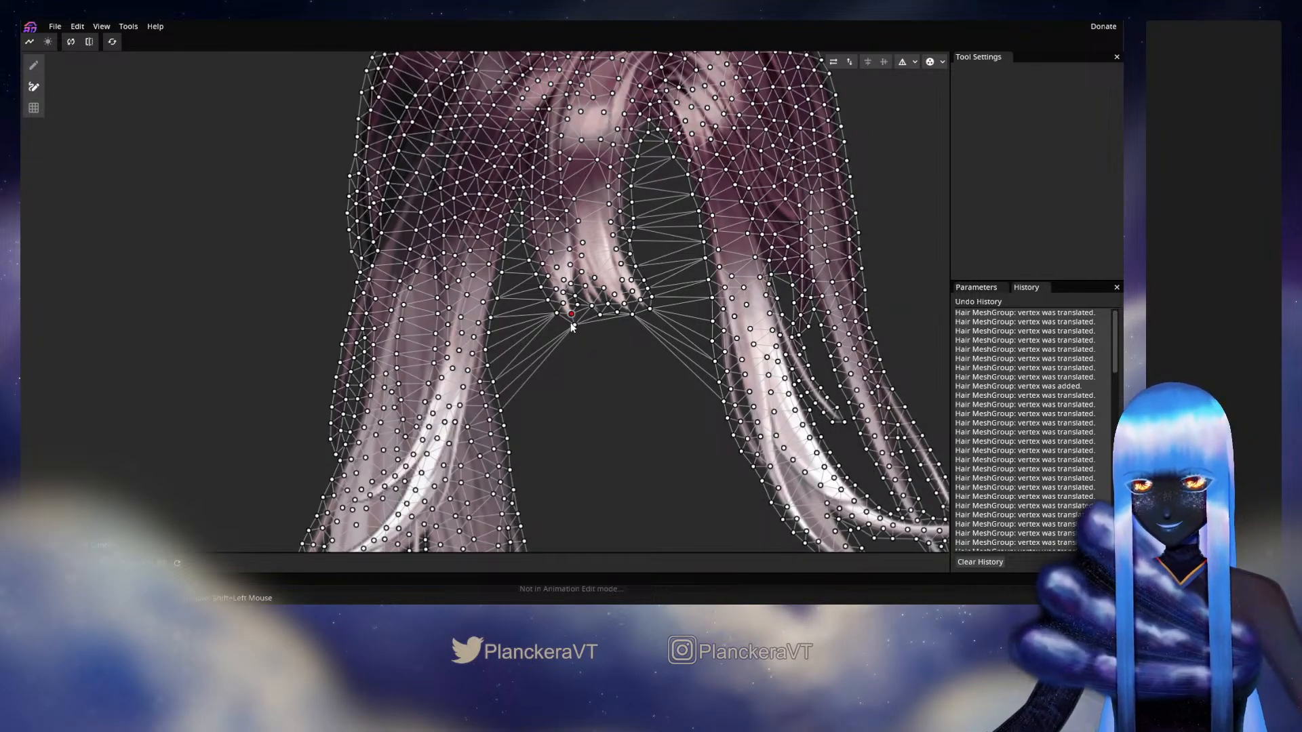
click(498, 398)
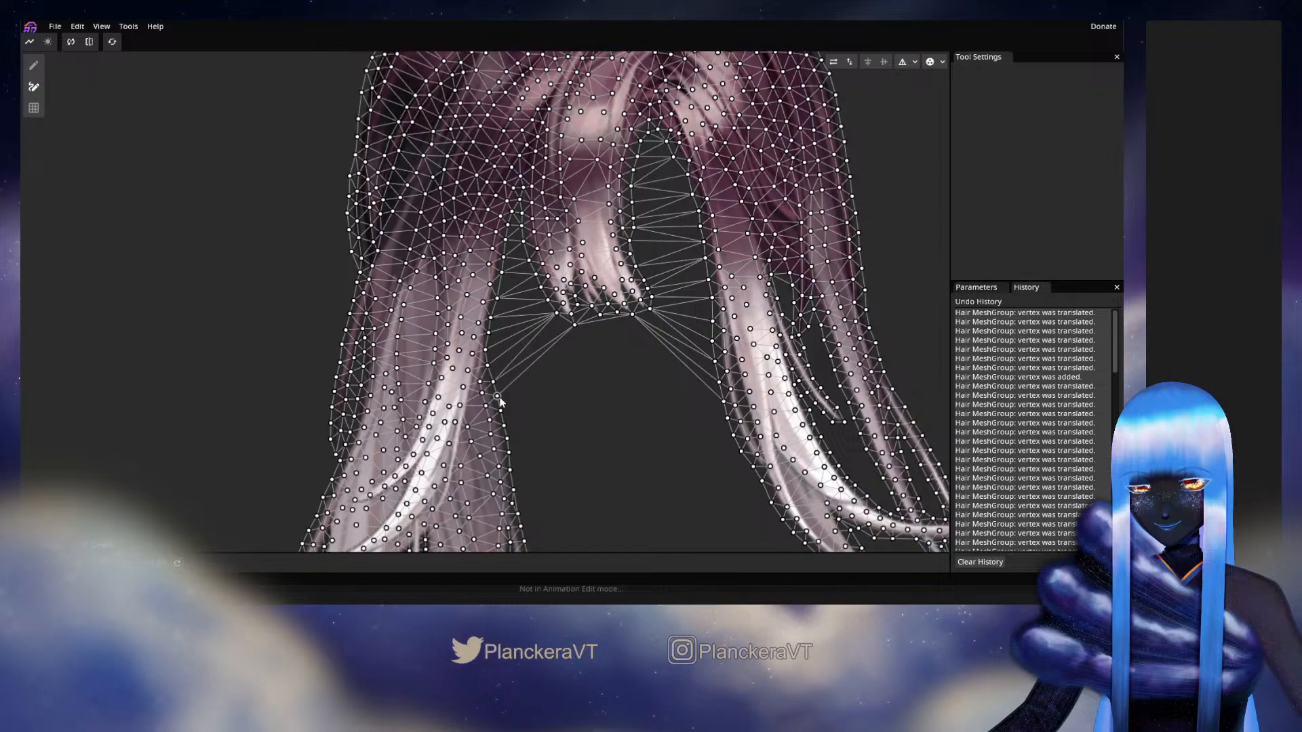
click(557, 312)
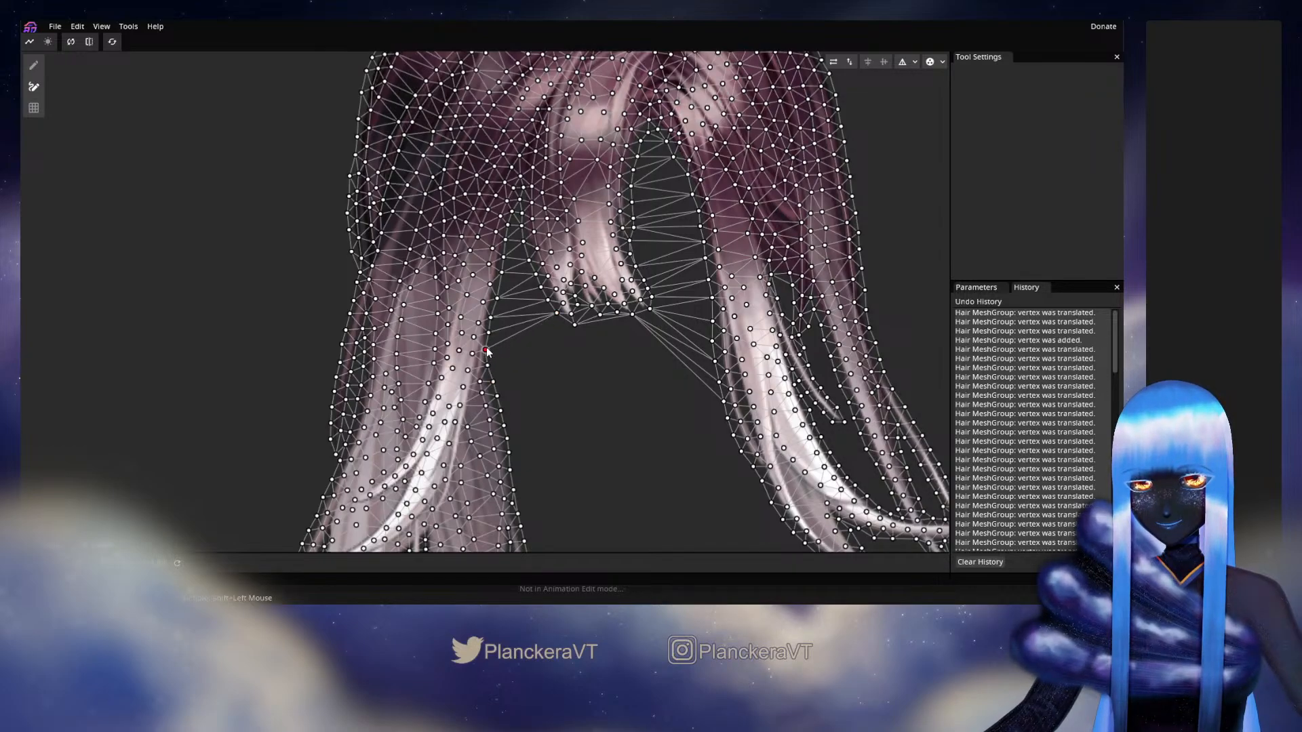
Step: Remove the edges joining the left corner of the central bang's tip to the left lock's inner outline
right_click(557, 313)
click(492, 317)
click(492, 318)
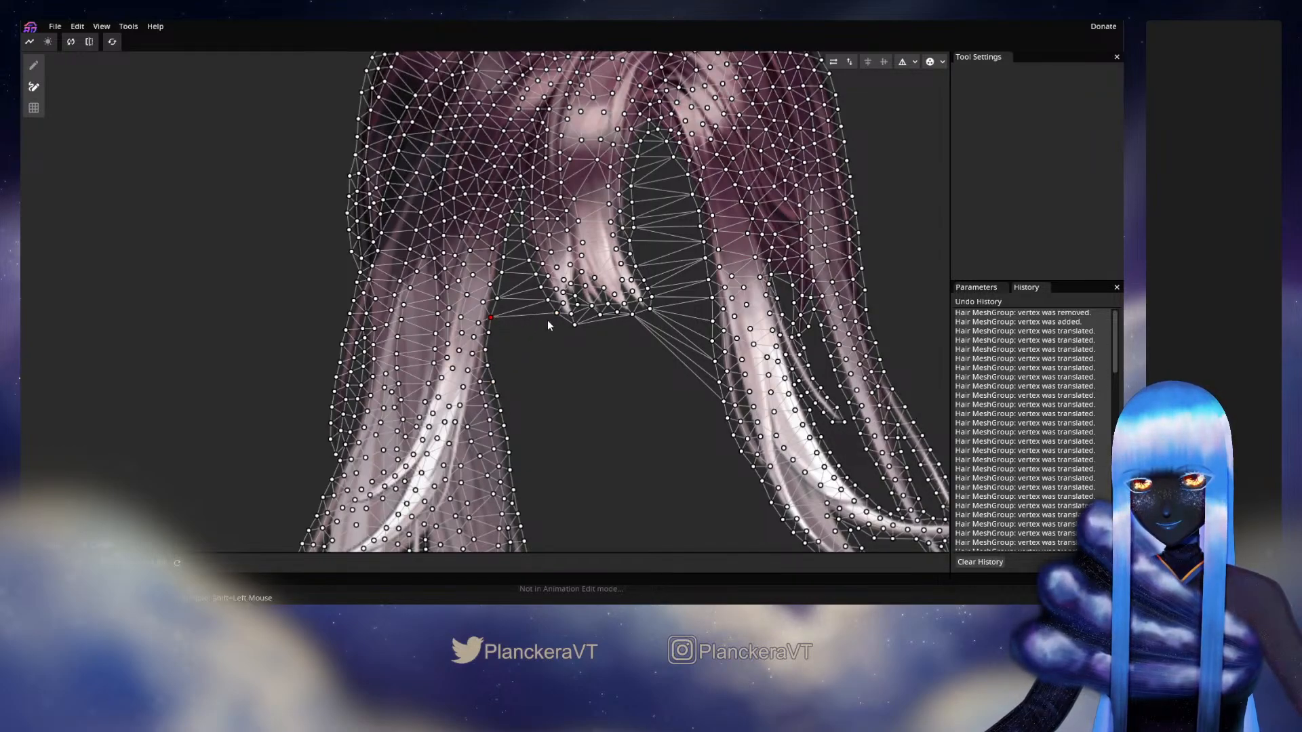
click(557, 313)
click(480, 322)
click(490, 318)
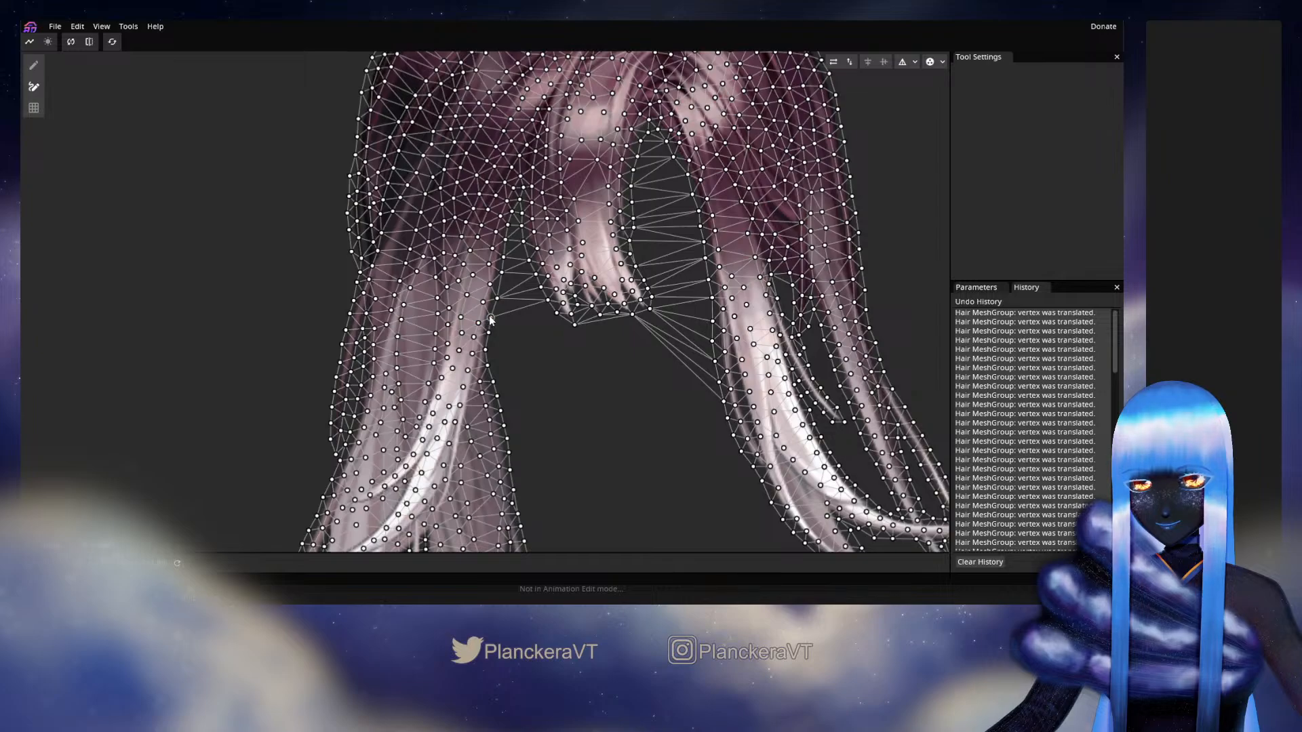
click(490, 318)
Step: Disconnect the edges between the lower left side of the central bang and the left lock
click(548, 299)
click(497, 298)
click(536, 275)
click(502, 273)
click(536, 275)
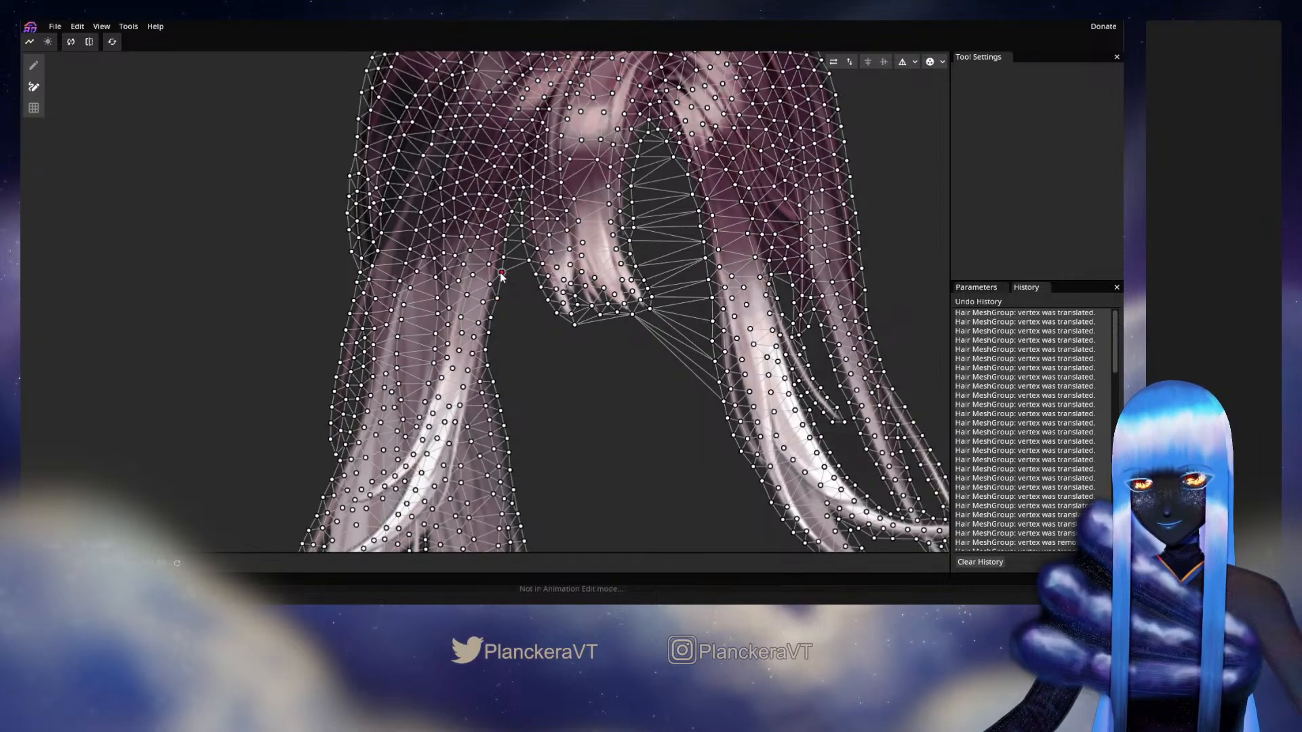
Step: Remove the remaining short edges across the narrow gap between the left lock and central bang, up to where they meet
click(529, 260)
click(503, 258)
click(529, 260)
click(504, 258)
click(523, 242)
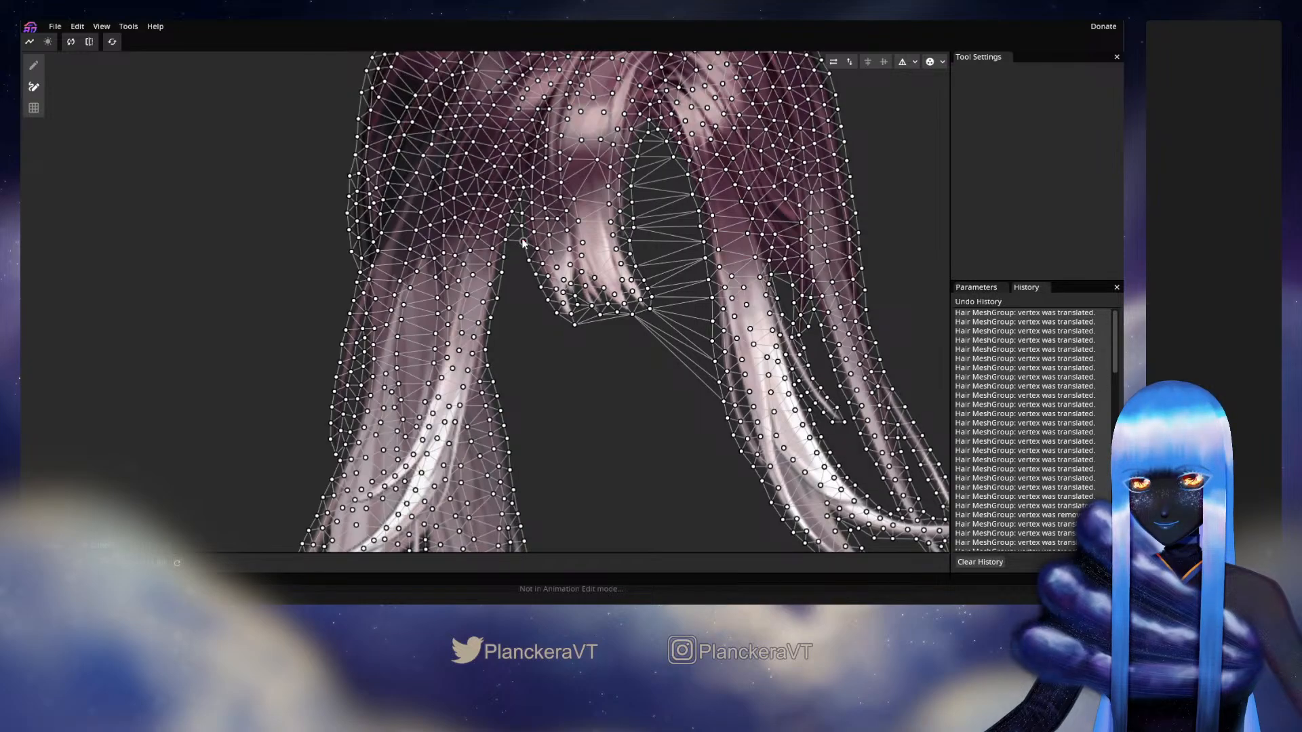
click(505, 239)
click(522, 226)
click(508, 226)
click(500, 216)
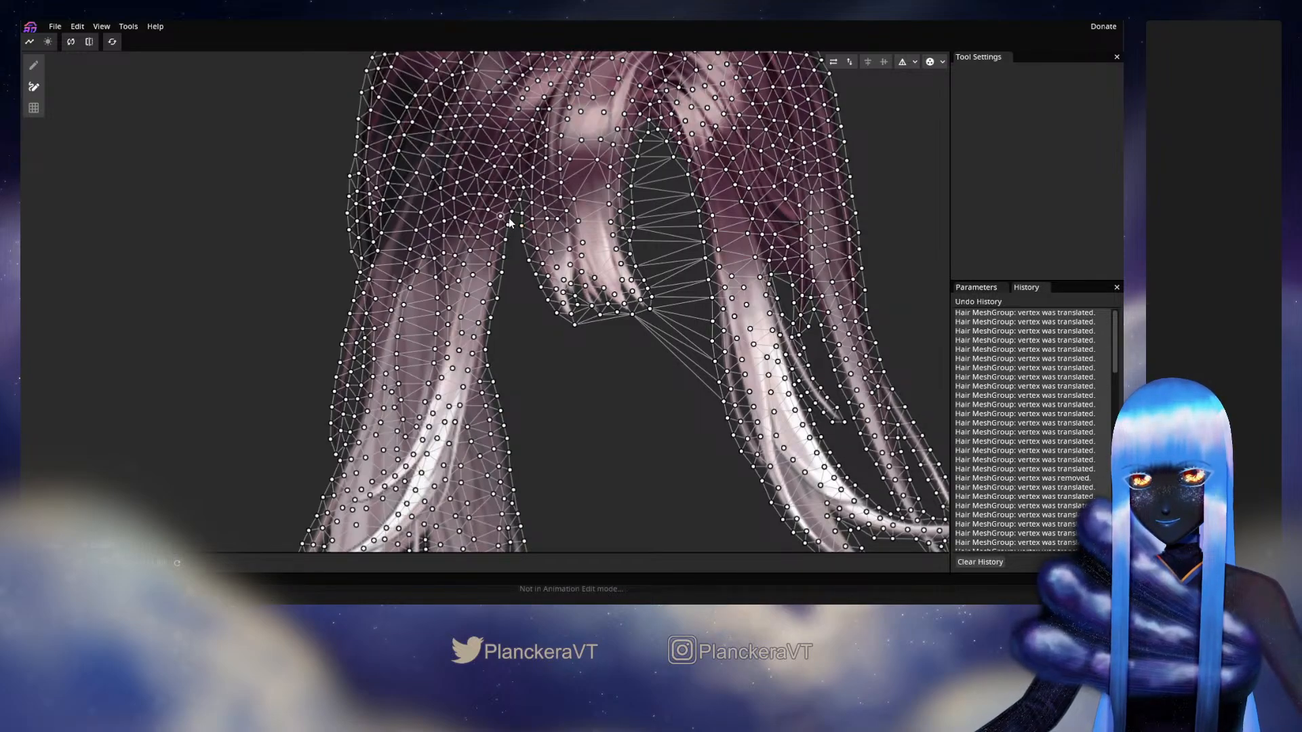
click(522, 214)
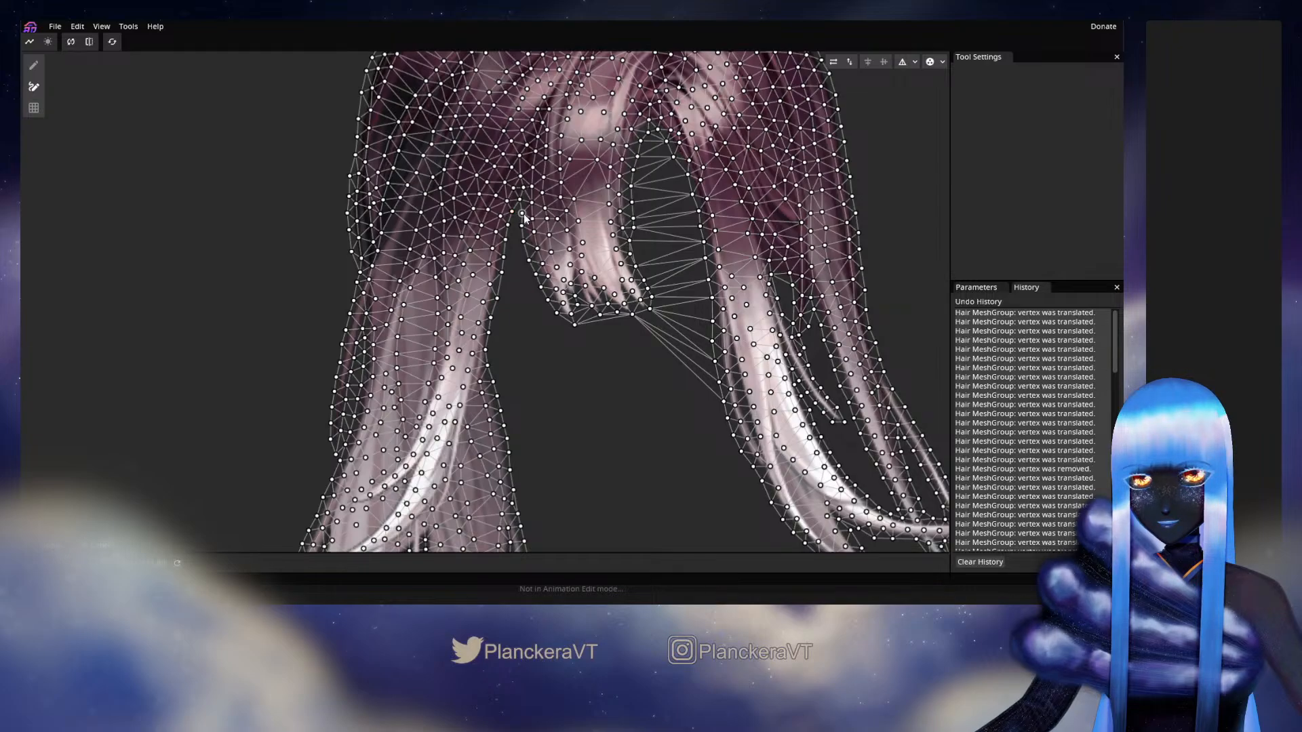
Step: Disconnect the diagonal edges from the vertex beside the central bang's right corner to the right lock
click(632, 314)
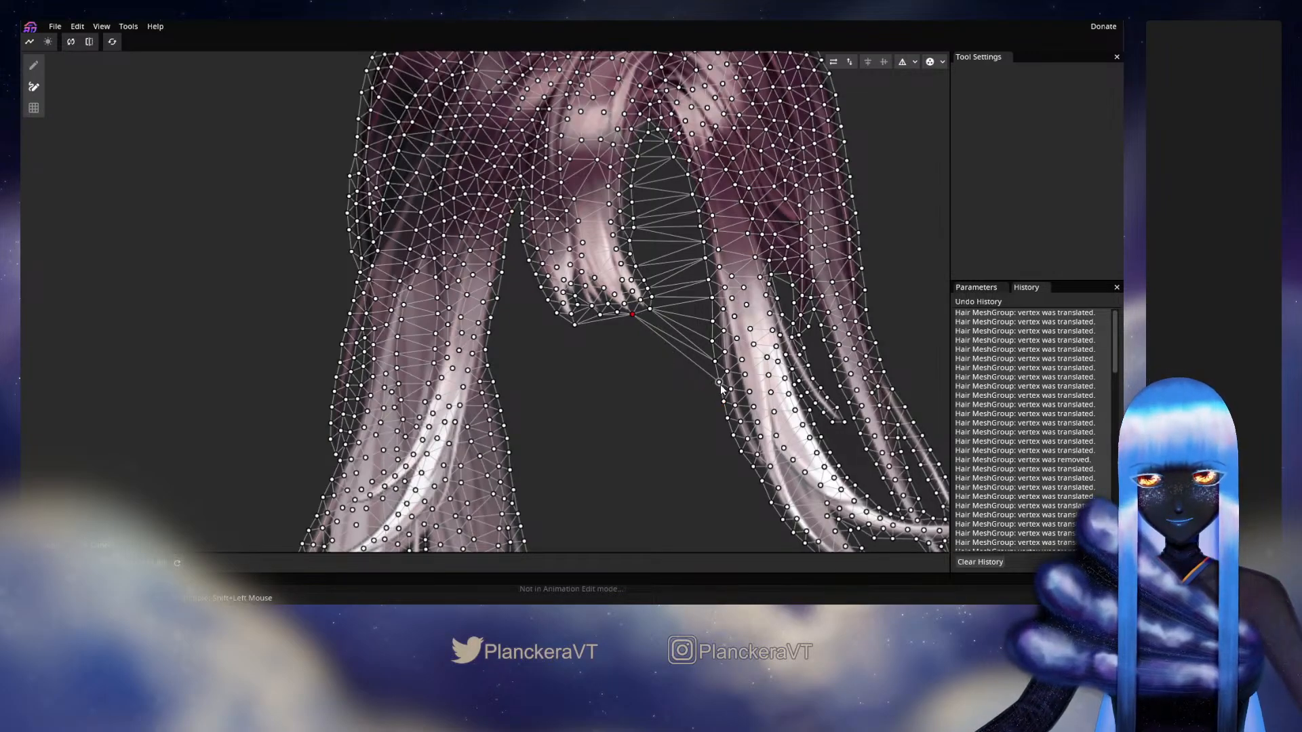
click(719, 382)
click(715, 361)
click(633, 314)
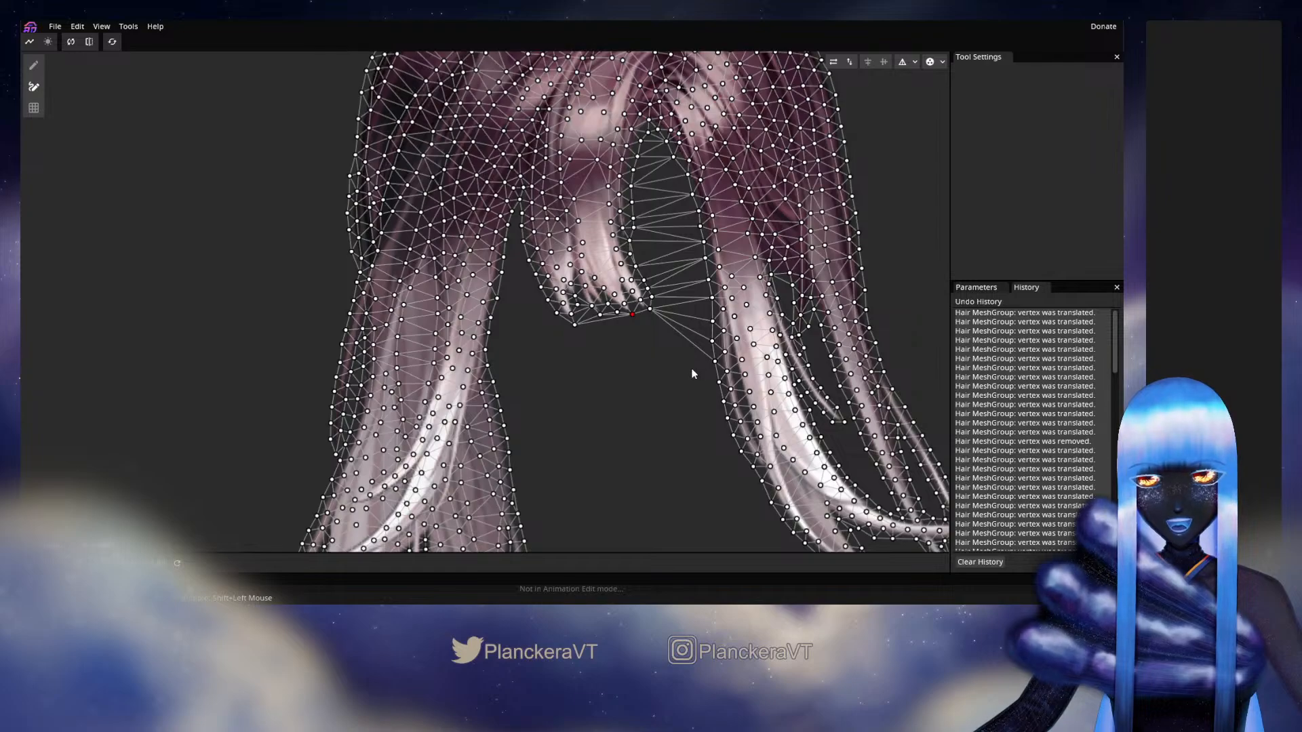
click(691, 369)
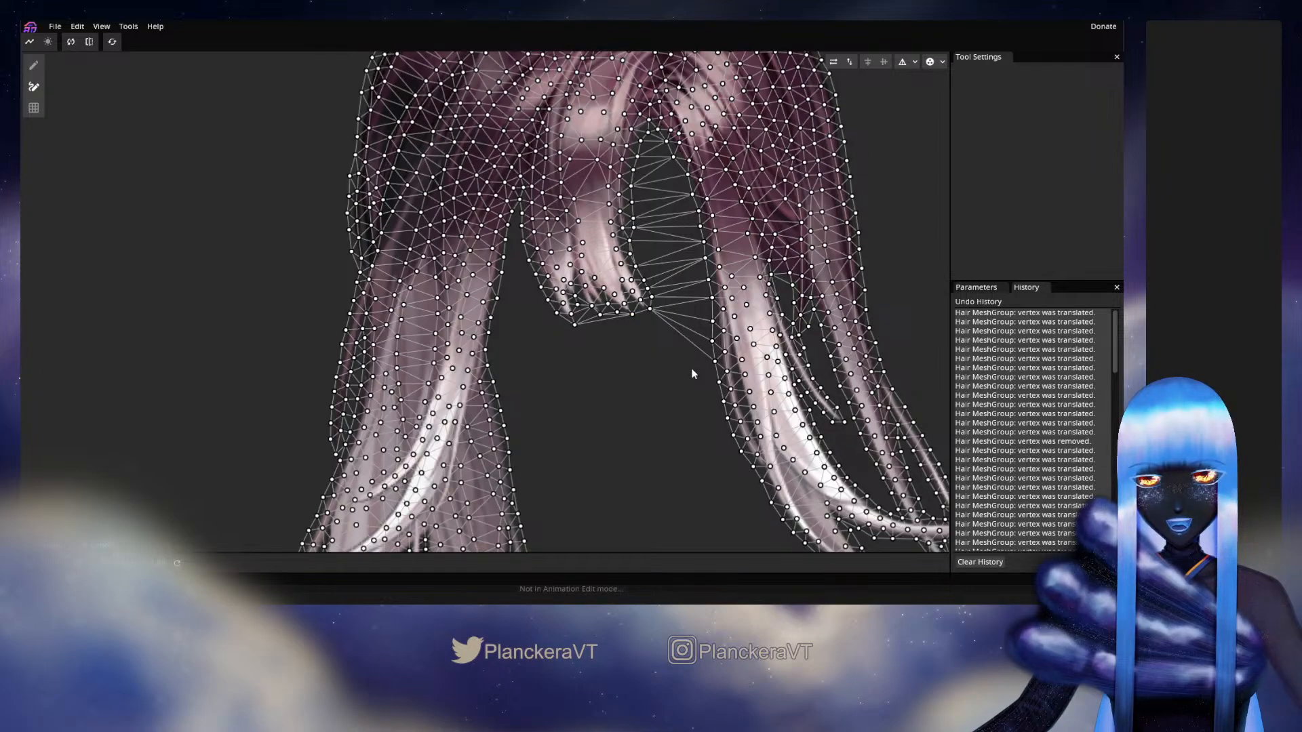
Step: Remove the edges linking the right corner of the central bang's tip to the right lock's inner outline
click(712, 321)
click(650, 308)
click(650, 308)
click(712, 297)
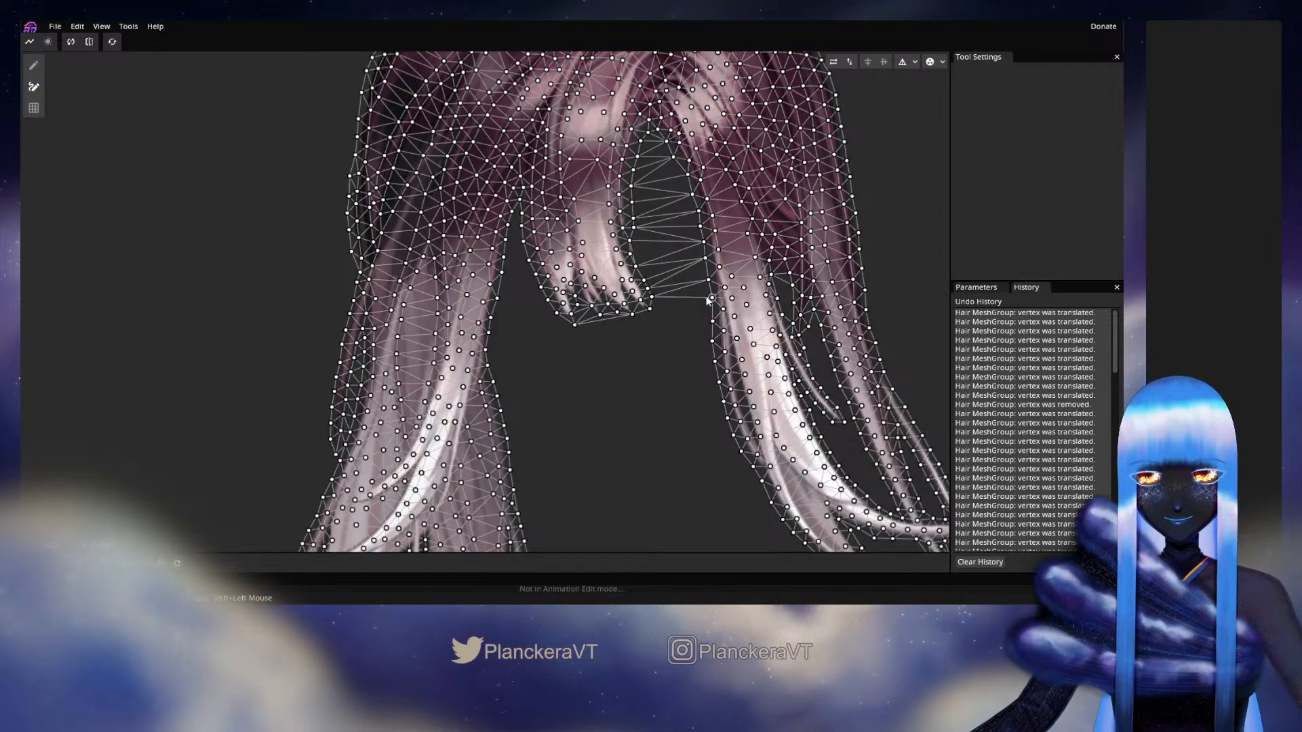
click(712, 298)
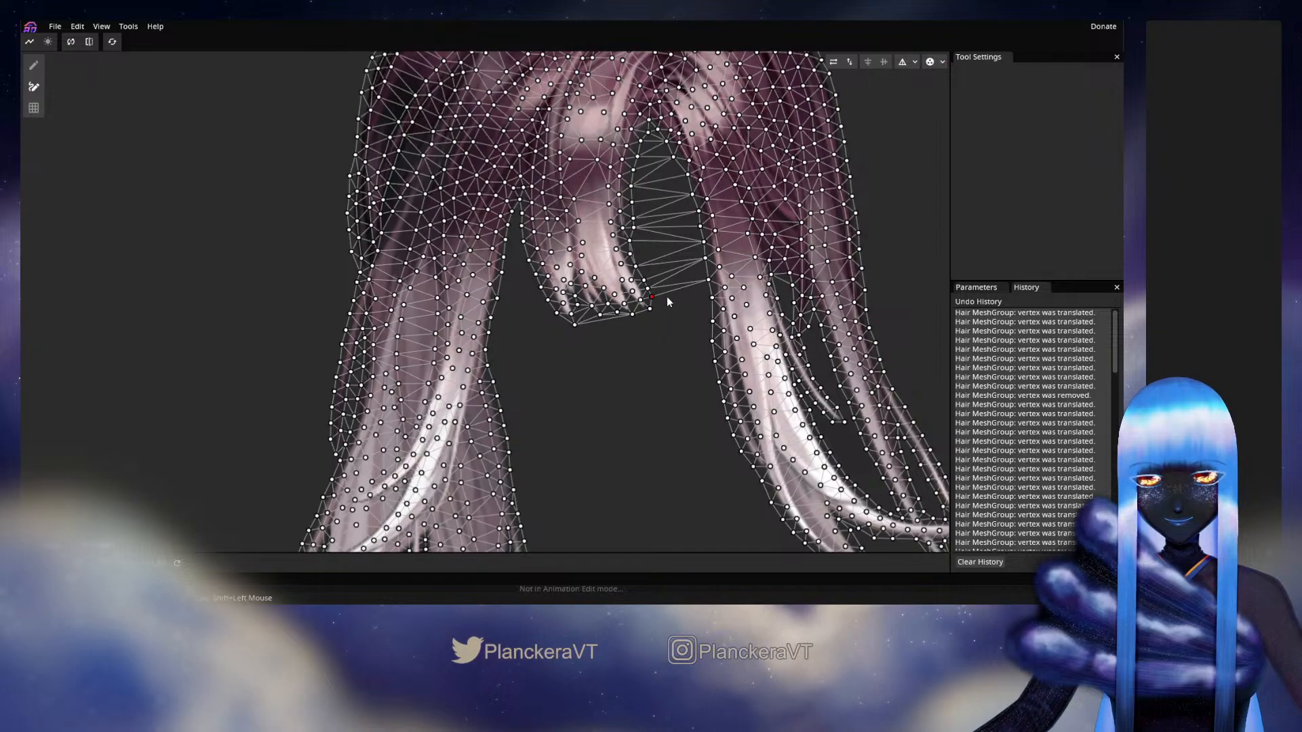
Step: Disconnect the edges between the central bang's lower right side, just above its tip, and the right lock
drag(712, 298, 708, 279)
click(650, 292)
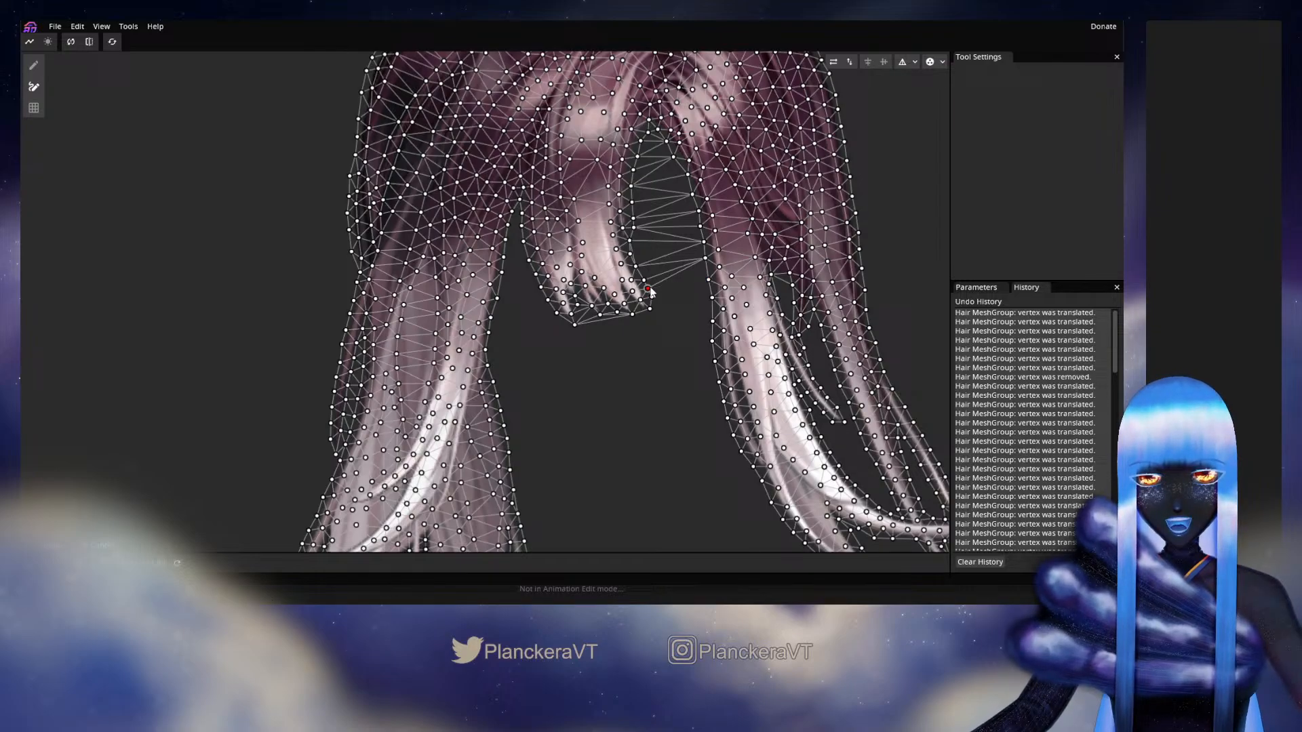
click(703, 260)
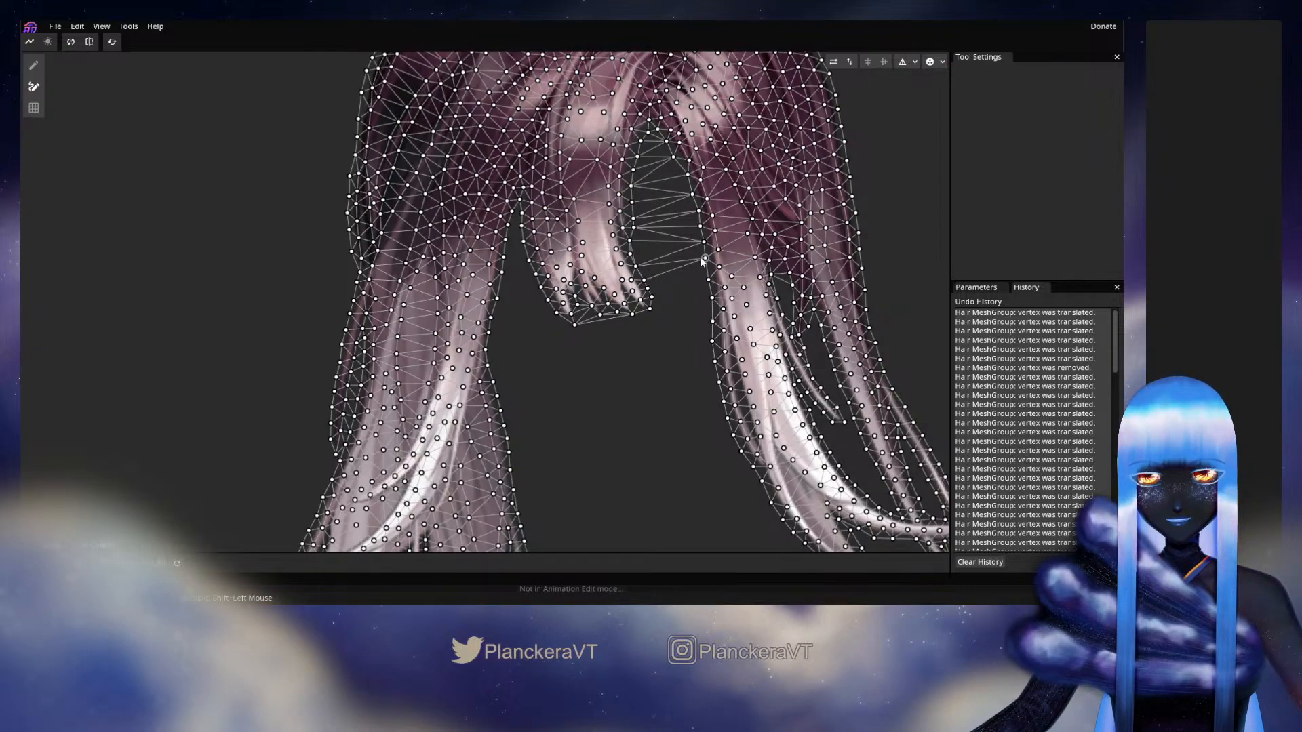
click(645, 282)
click(705, 258)
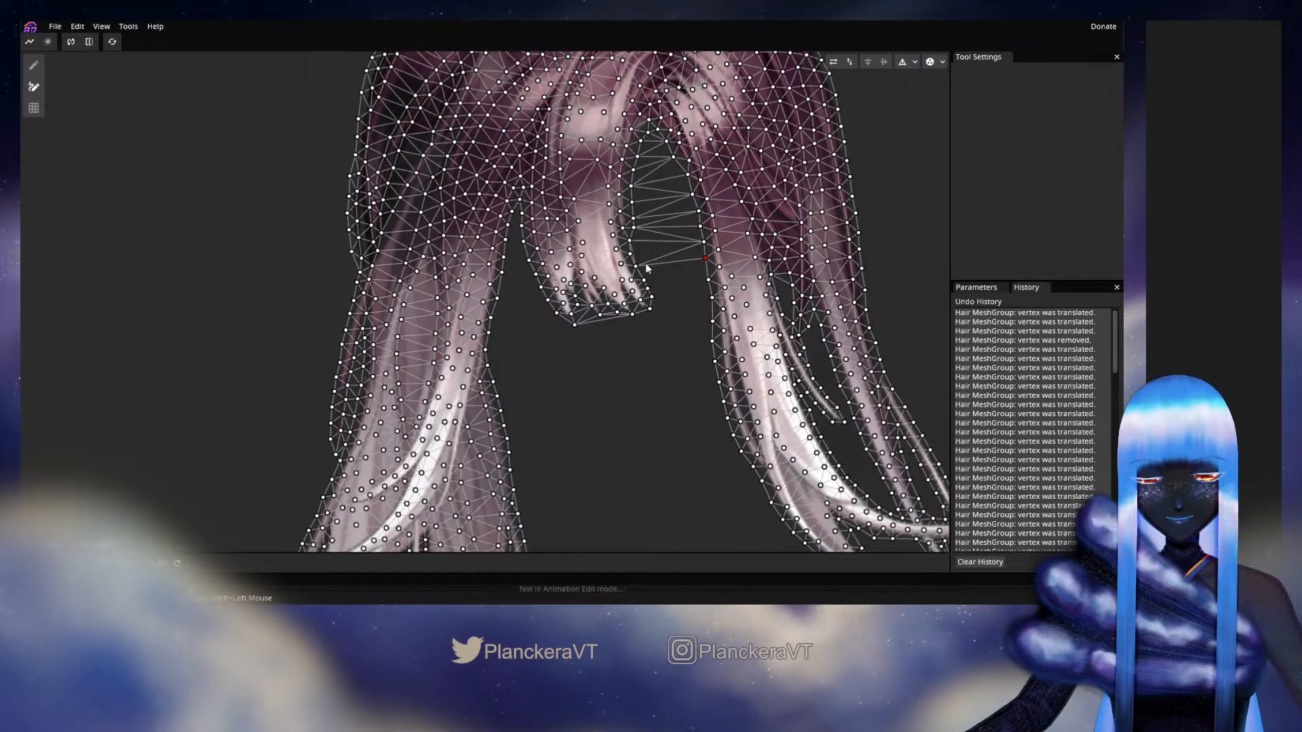
click(703, 246)
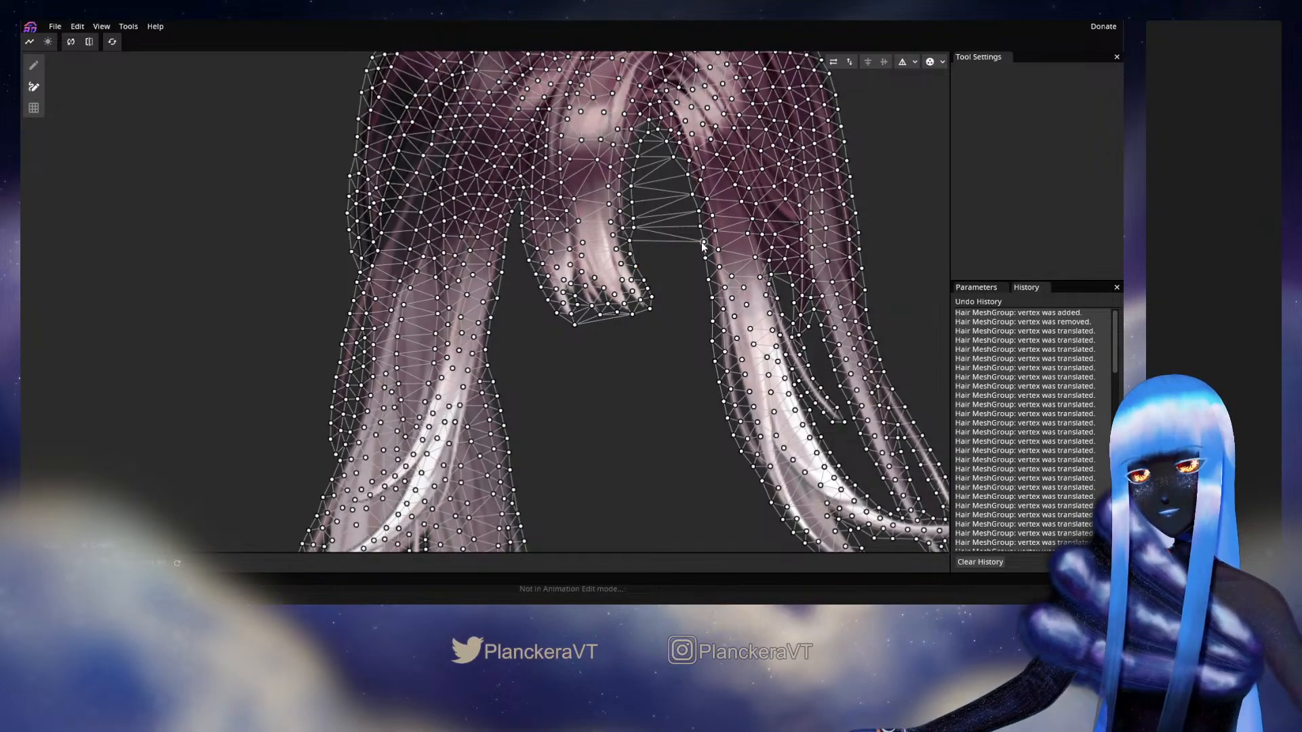
Step: Remove the edges crossing the middle of the gap between the central bang and the right lock
click(703, 243)
click(632, 241)
click(634, 229)
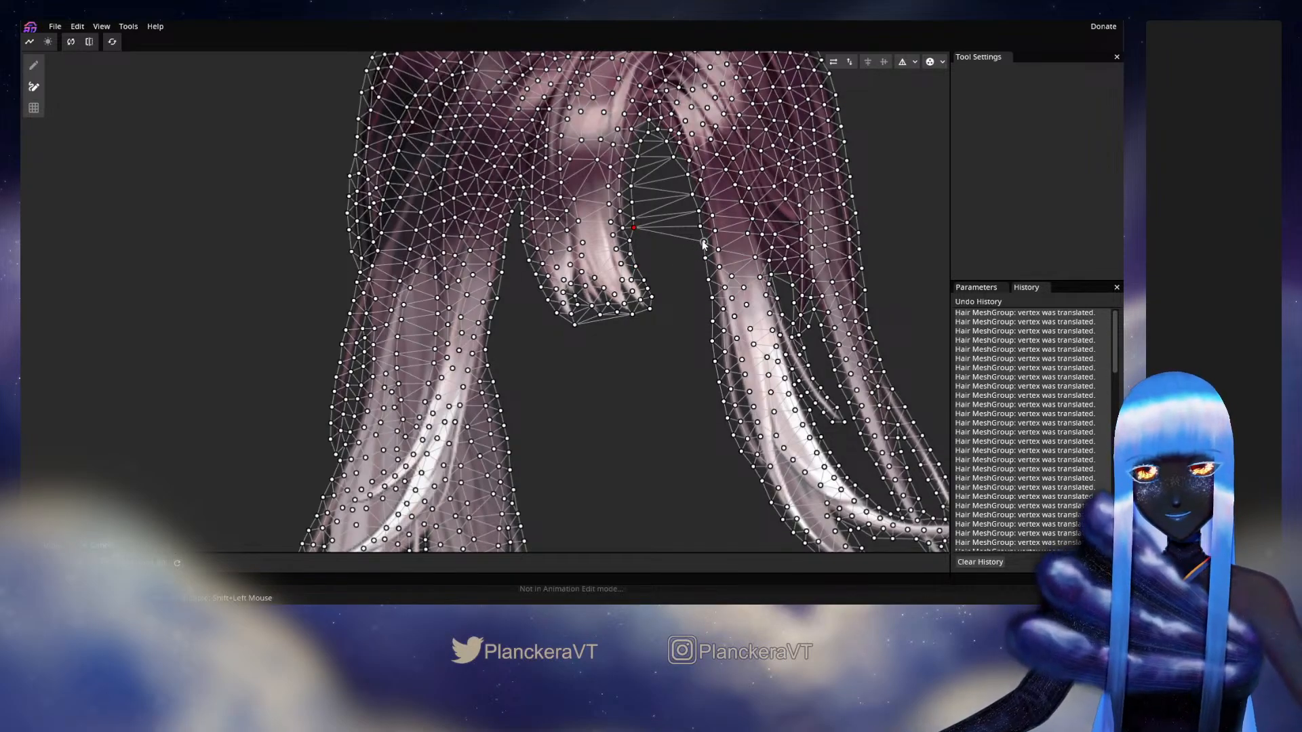
click(703, 243)
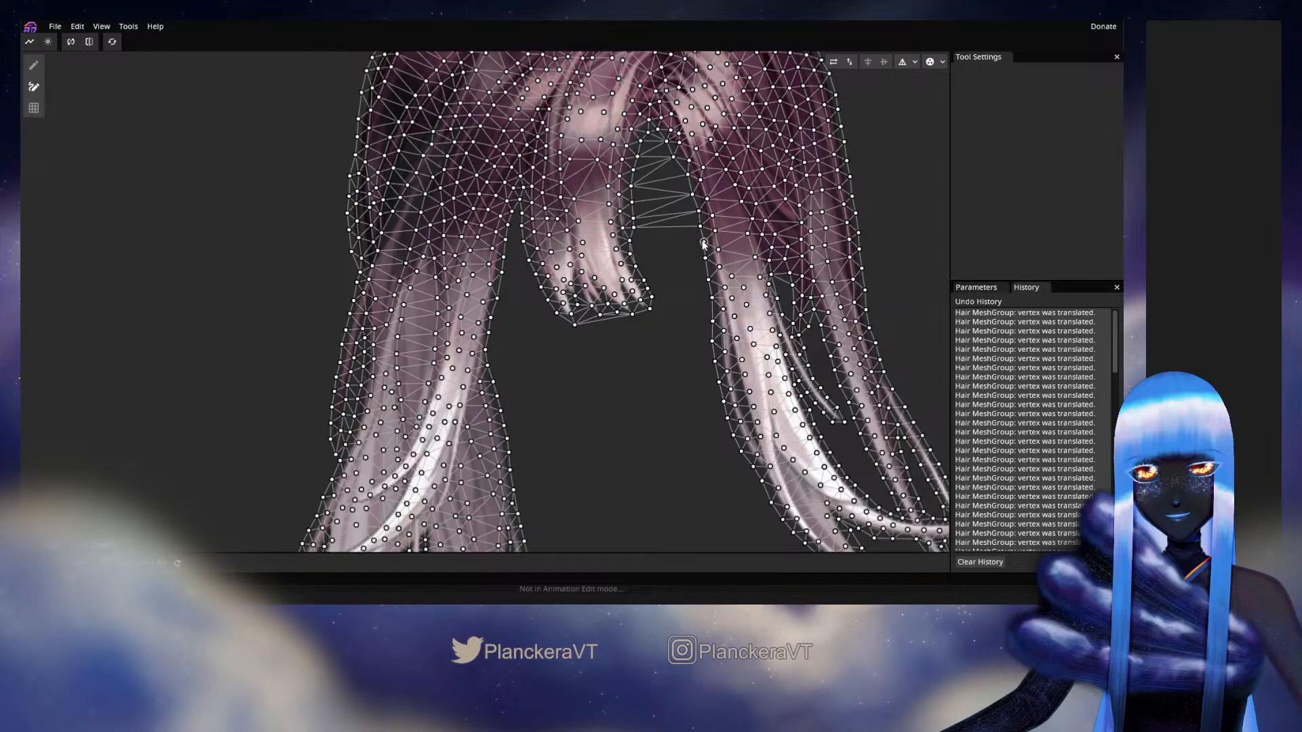
click(700, 226)
click(634, 228)
Step: Remove the remaining edges across the upper part of the right gap, up to the arch where the central bang meets the right lock
click(698, 212)
click(699, 212)
click(635, 218)
click(634, 218)
click(692, 195)
click(692, 195)
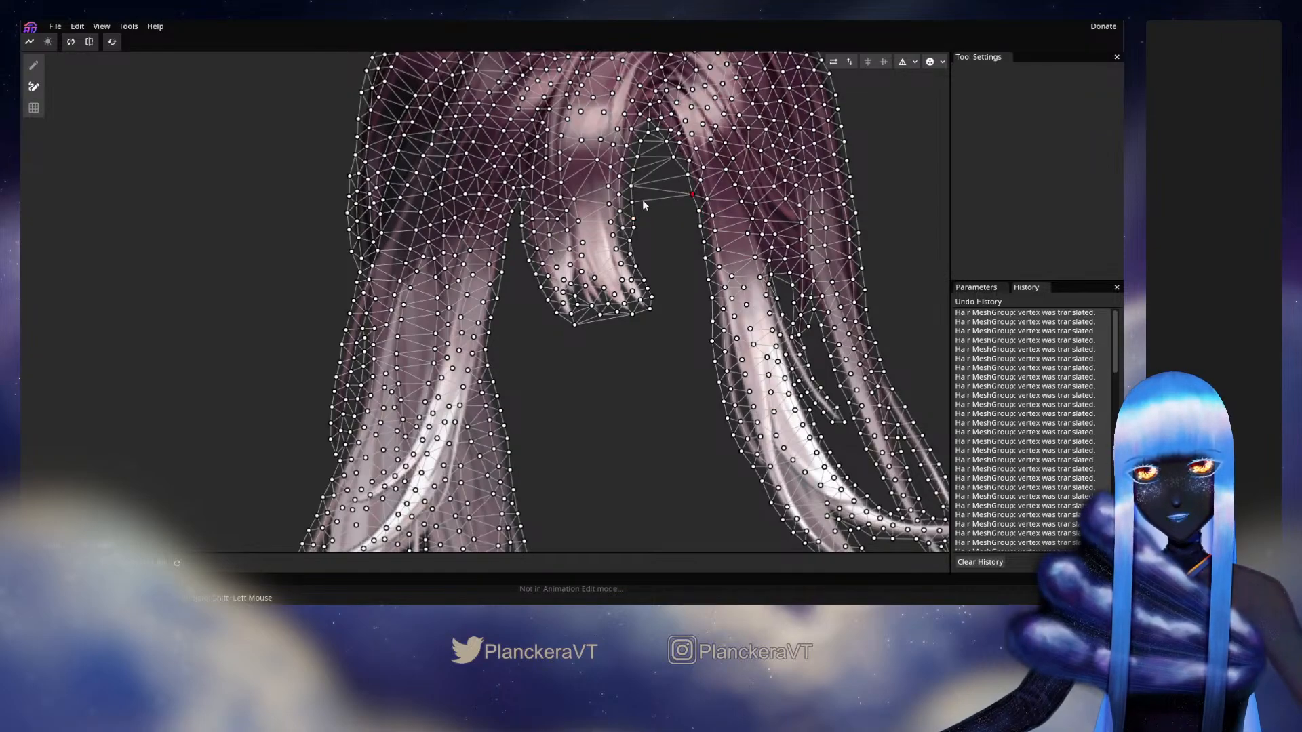
click(631, 202)
click(632, 186)
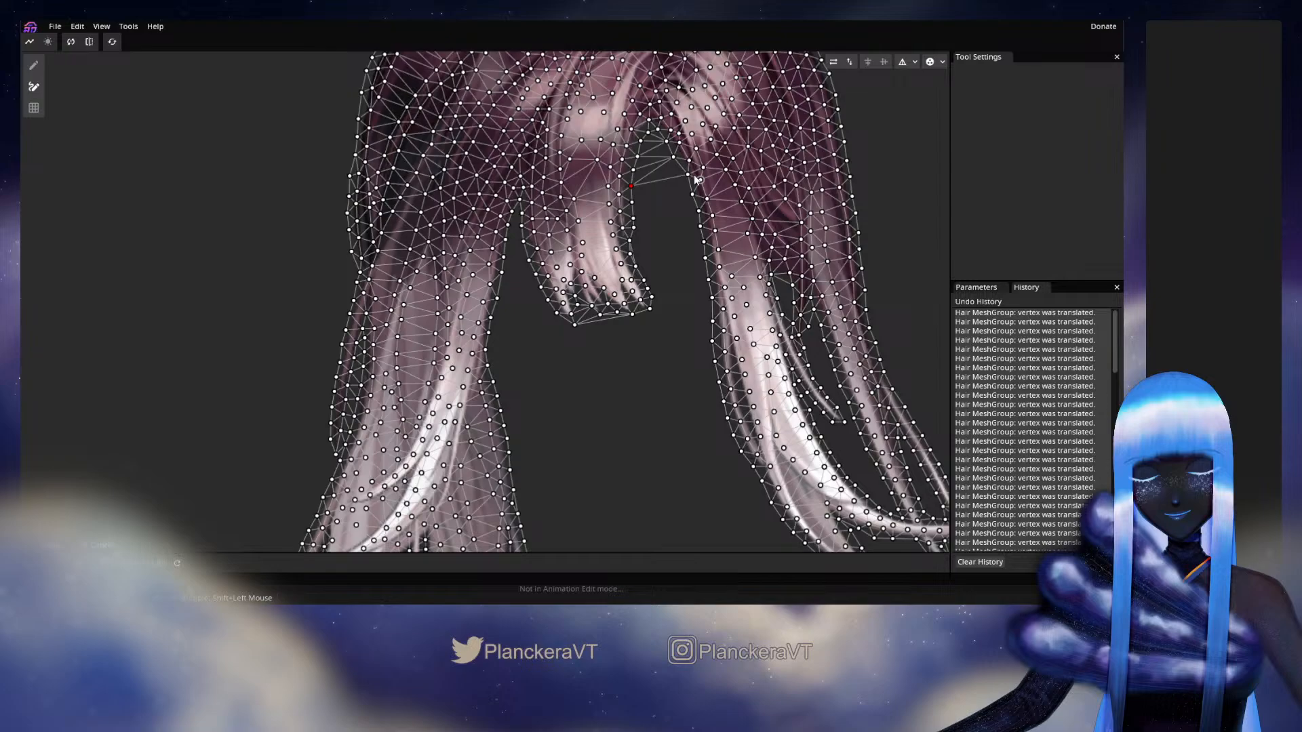
click(658, 162)
click(637, 157)
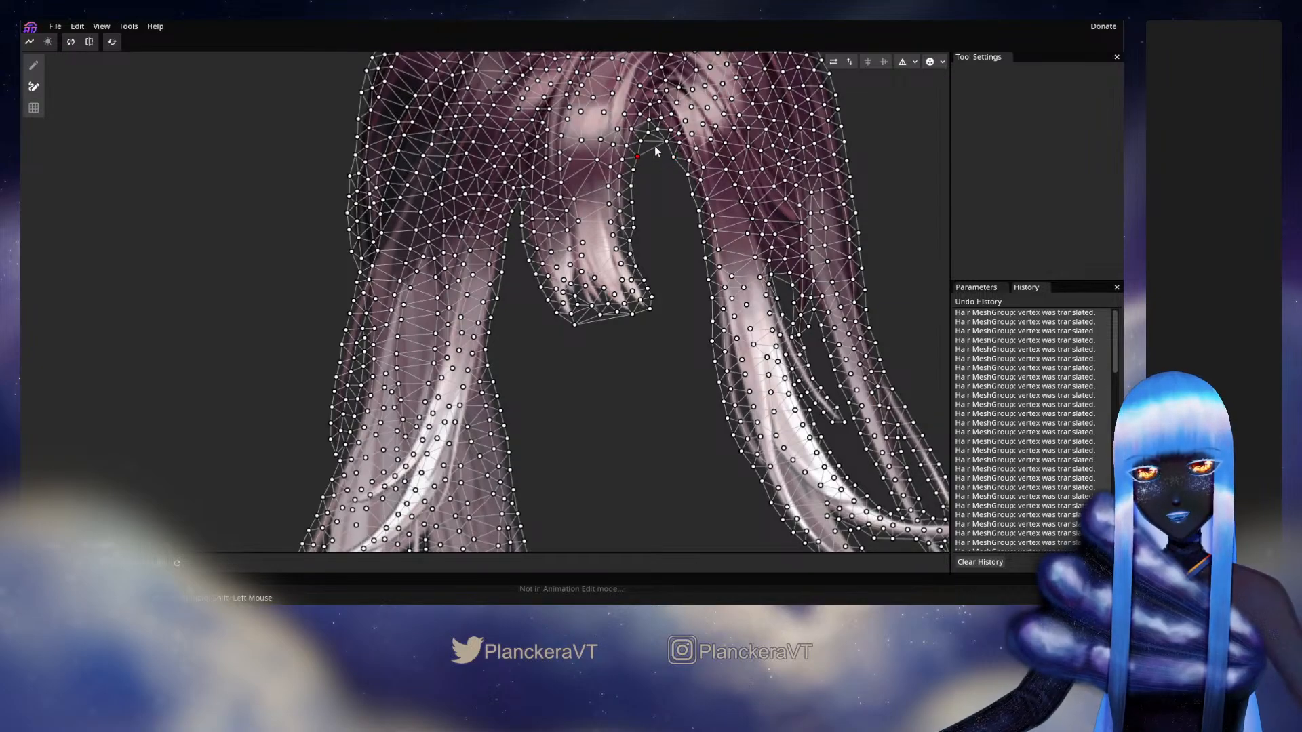
click(665, 142)
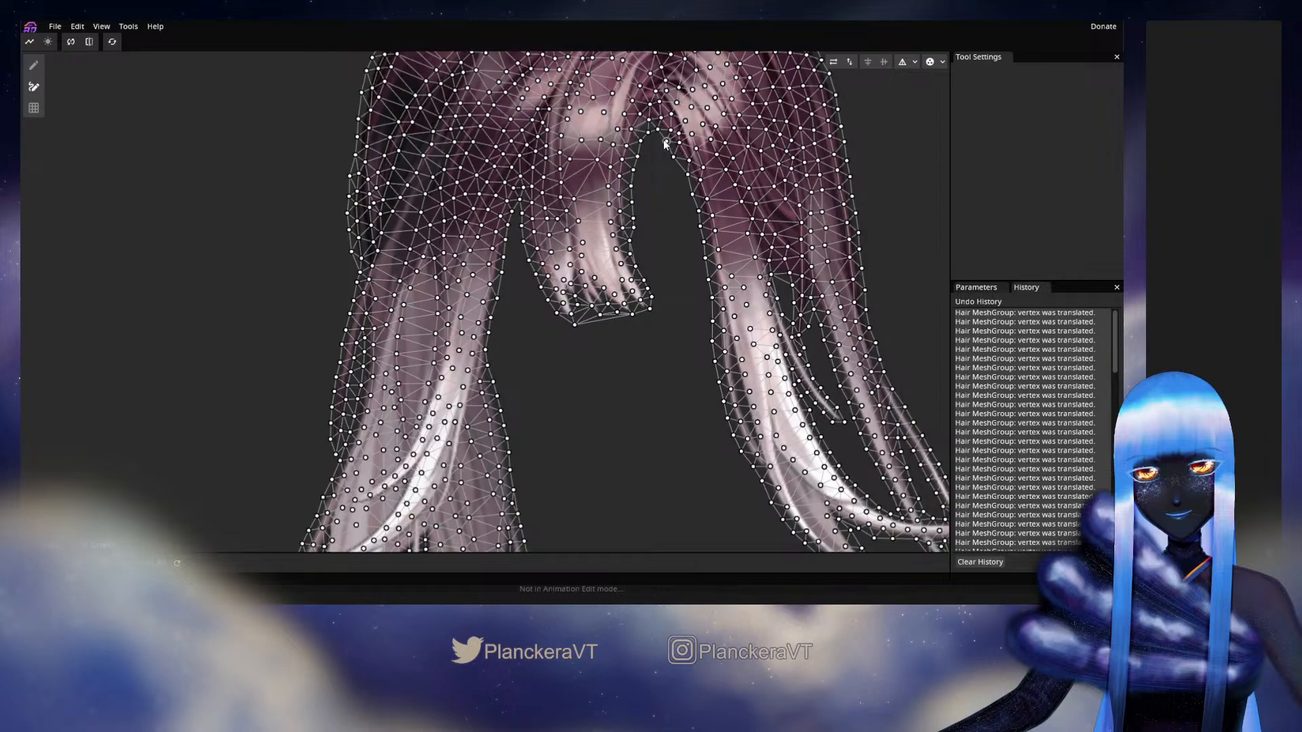
Step: Remove the edges spanning the empty space below the central bang's tip, from the leftmost strand's lowest vertex to the neighbouring strands
scroll(675, 373, up, 6)
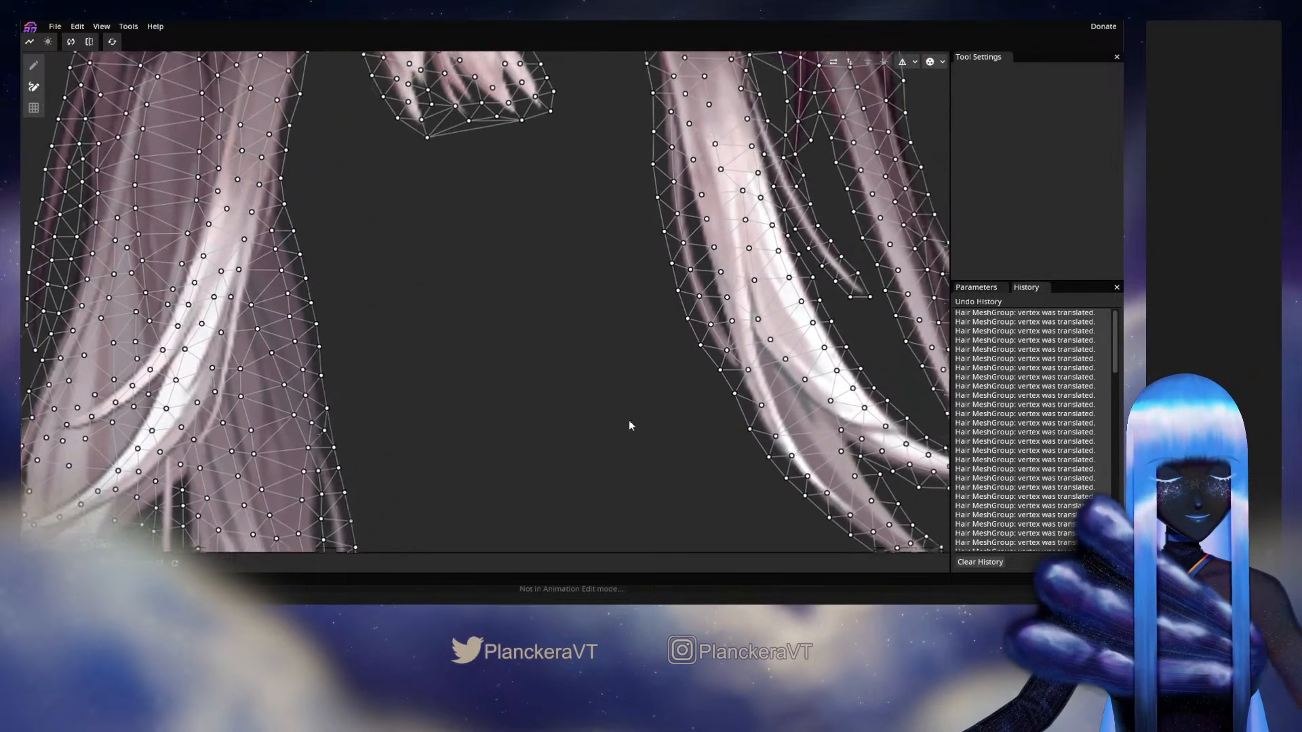
scroll(454, 312, up, 3)
scroll(604, 465, down, 3)
scroll(538, 224, up, 4)
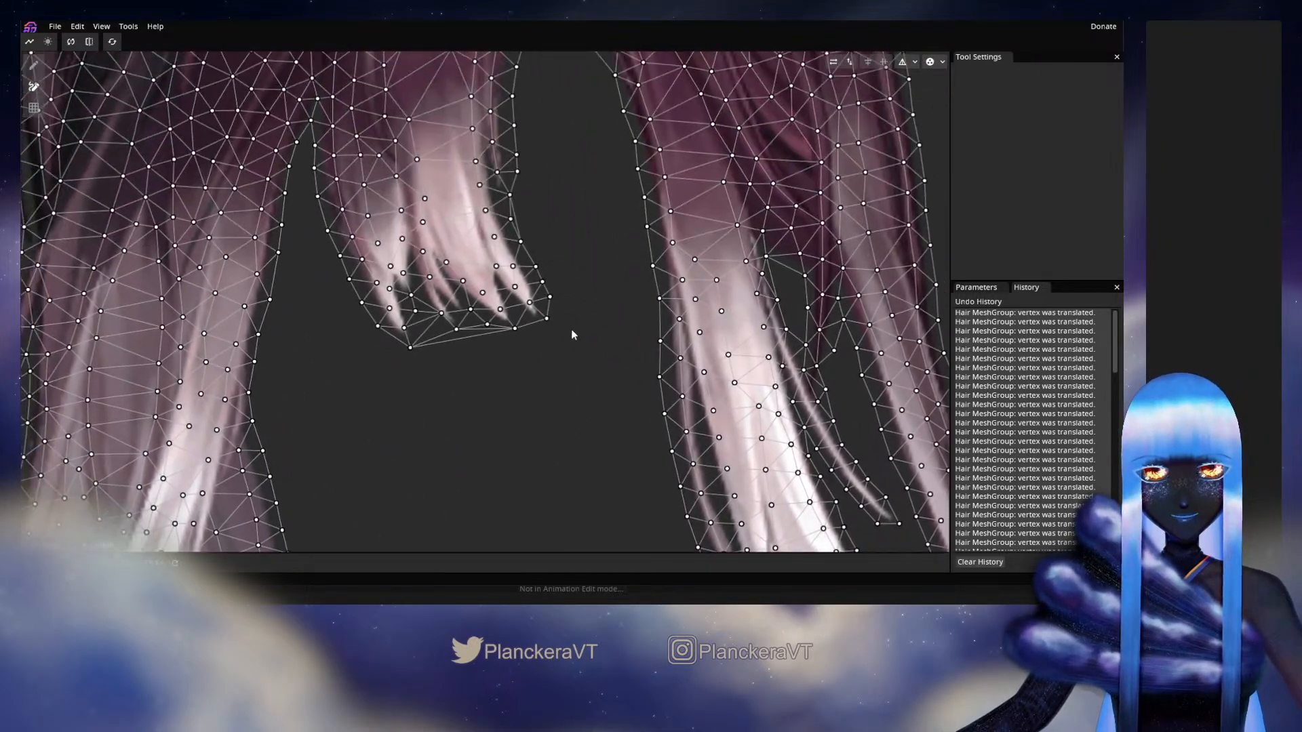
scroll(576, 369, down, 2)
scroll(577, 369, up, 2)
click(539, 391)
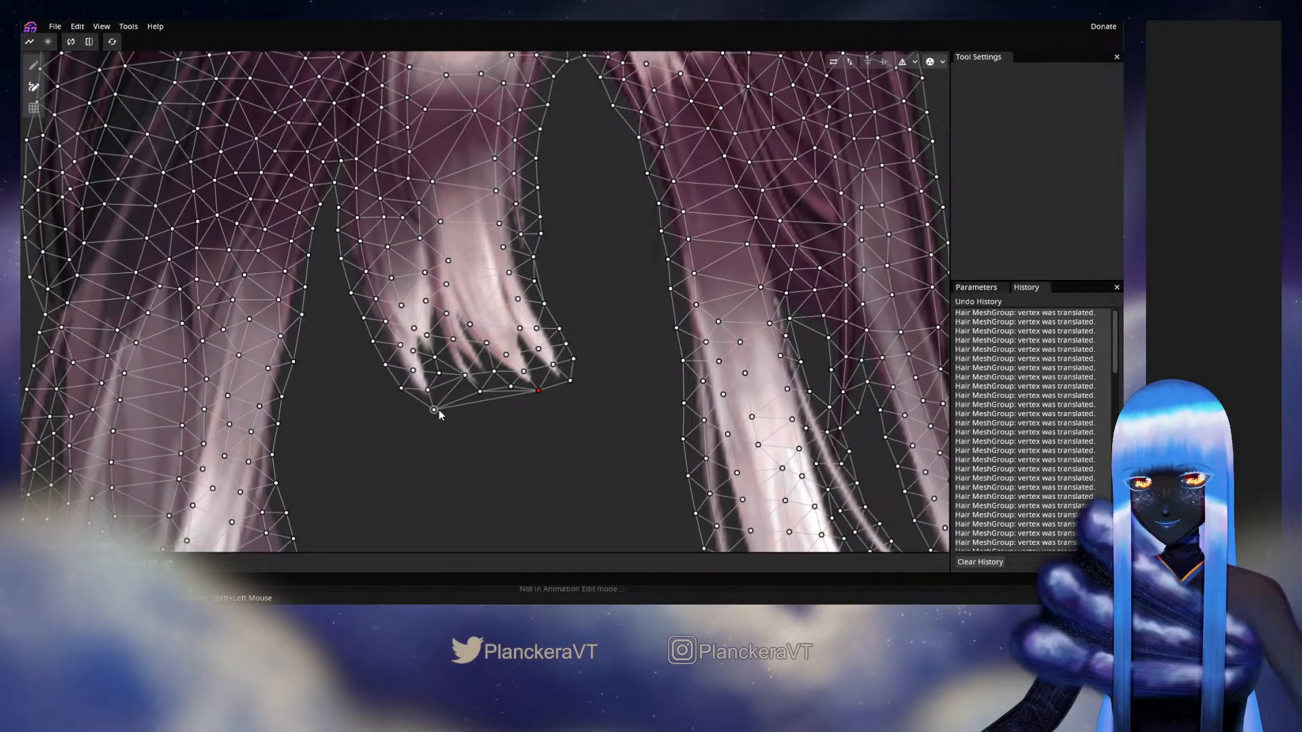
click(480, 391)
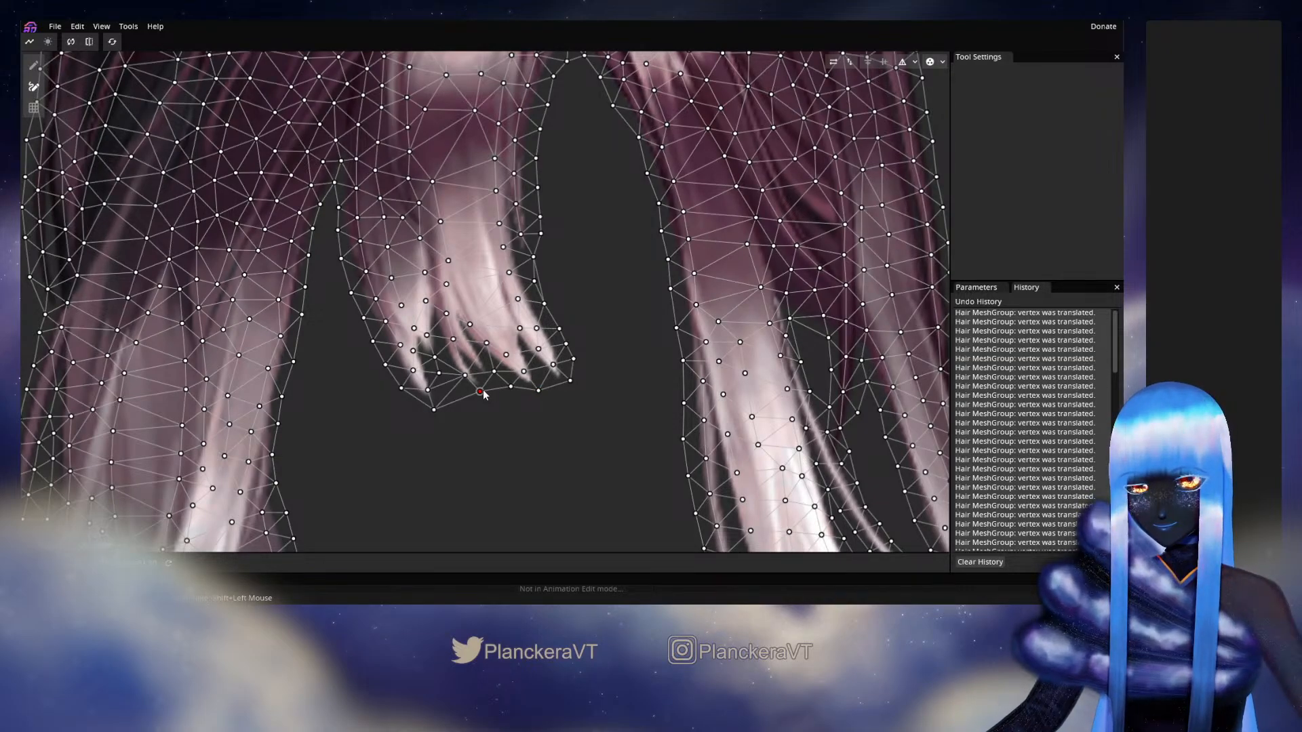
scroll(475, 432, up, 2)
click(422, 432)
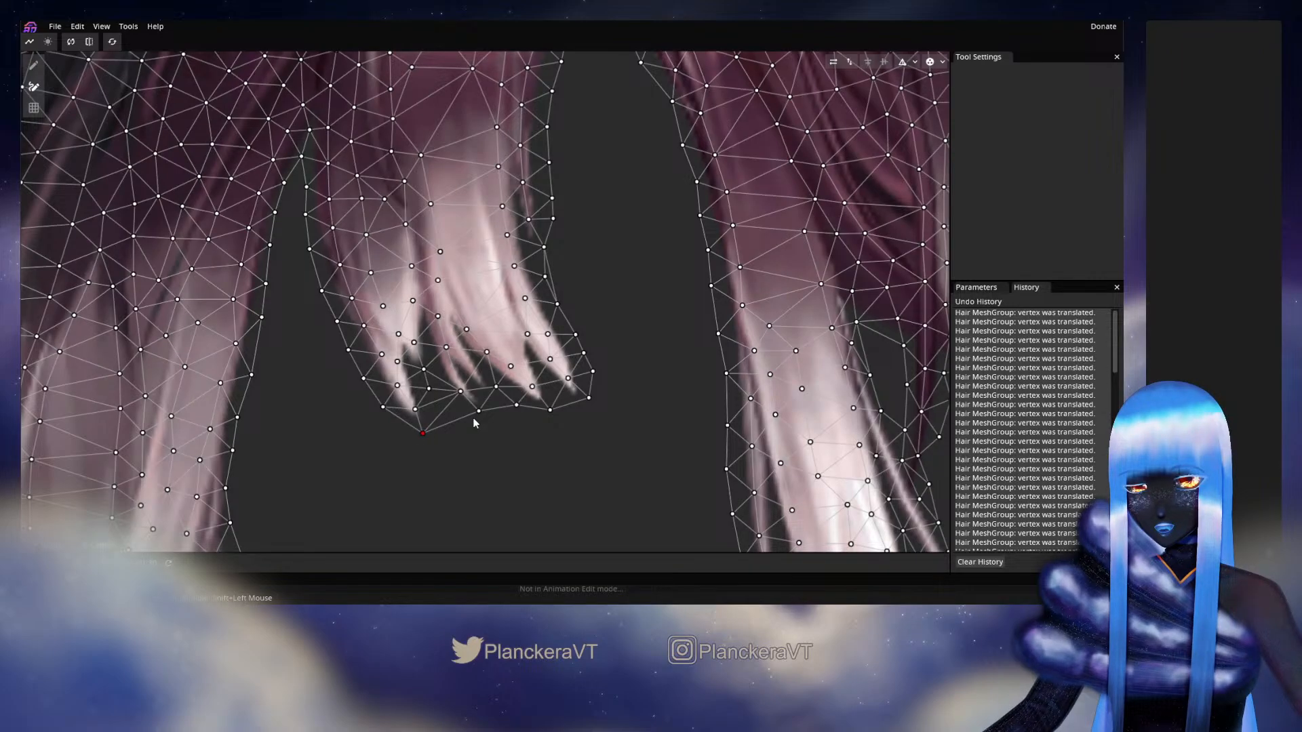
click(473, 423)
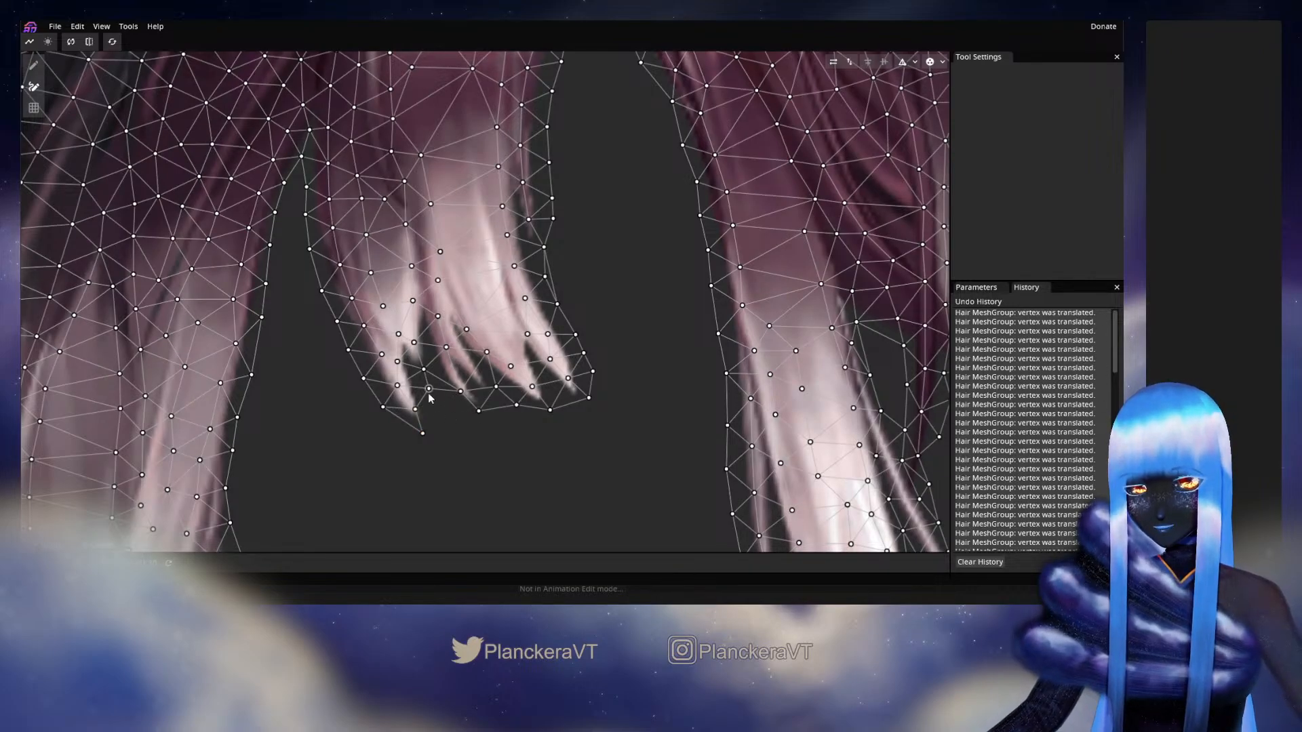
Step: Move the lowest vertex of the central bang's leftmost strand slightly to the right
scroll(469, 418, up, 1)
drag(470, 413, 551, 408)
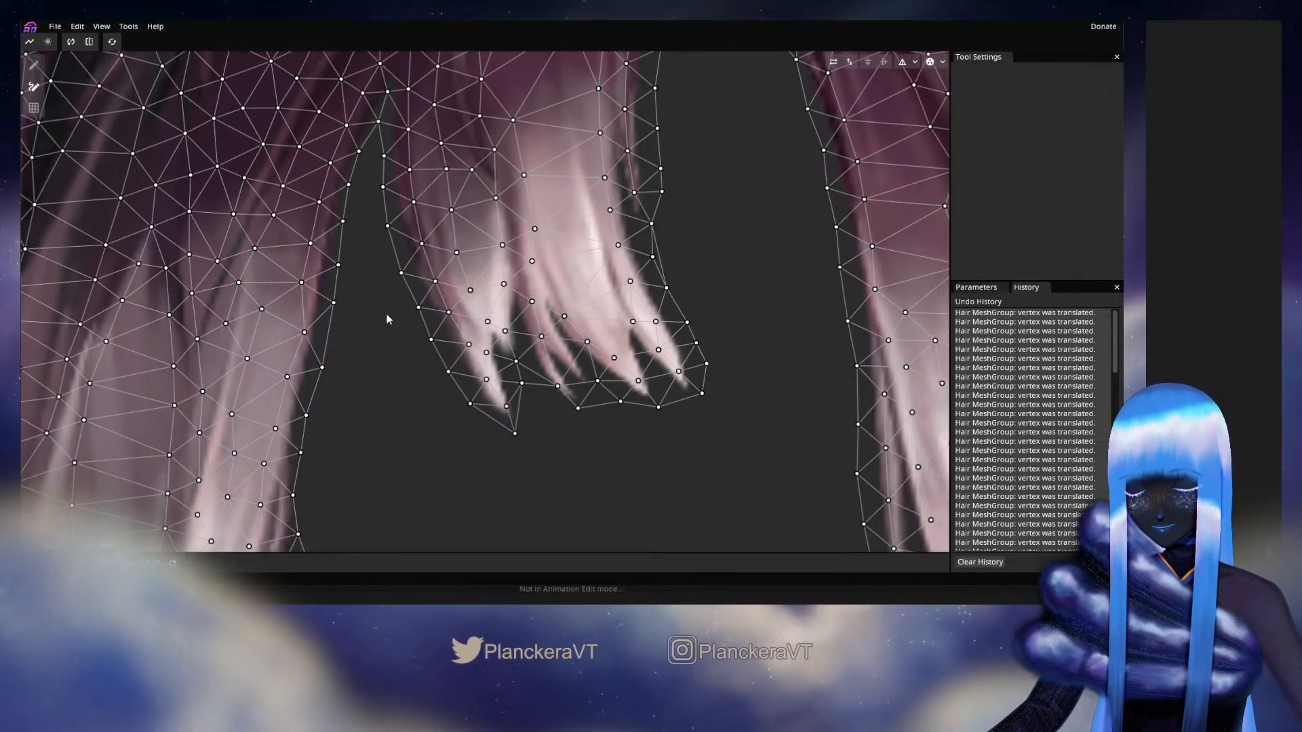
key(1)
mouse_move(515, 432)
mouse_down()
mouse_move(526, 429)
mouse_move(470, 413)
mouse_up()
click(522, 386)
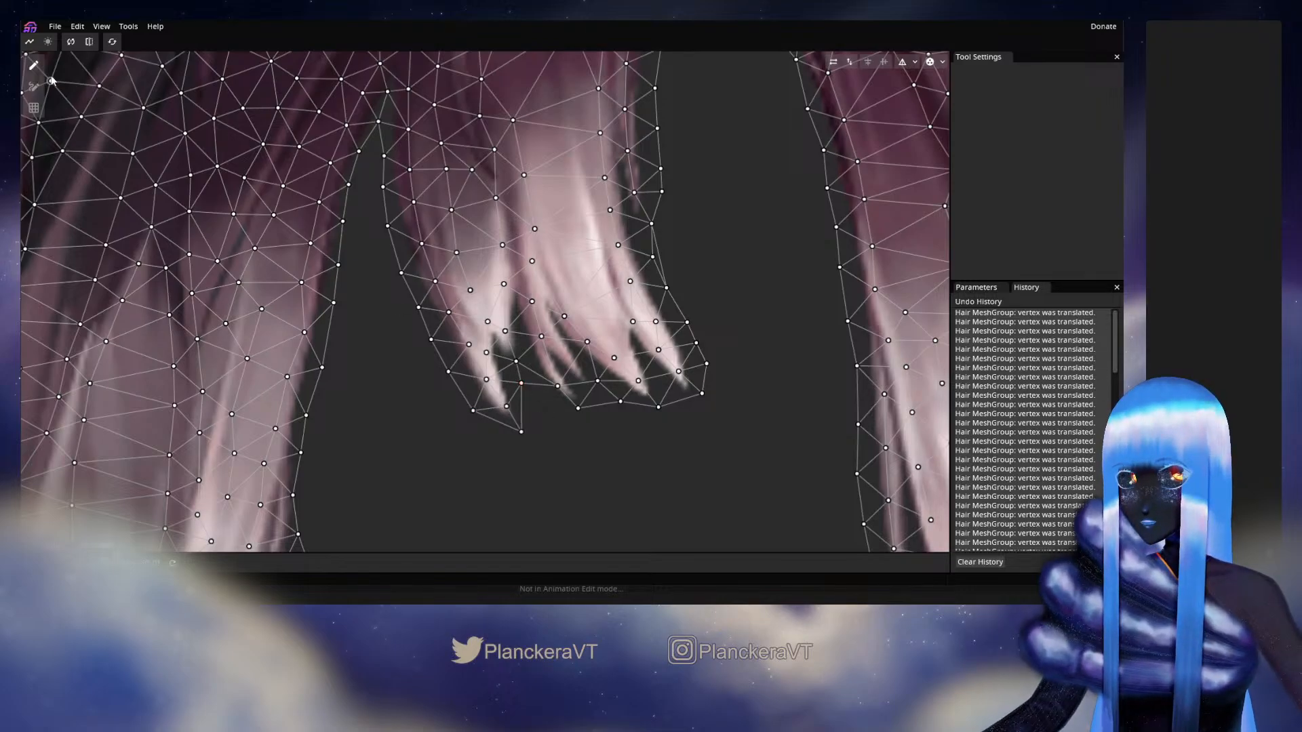
Step: Disconnect the leftmost strand's inner-side vertex from the middle strand's tip and move it up closer to its own strand
key(2)
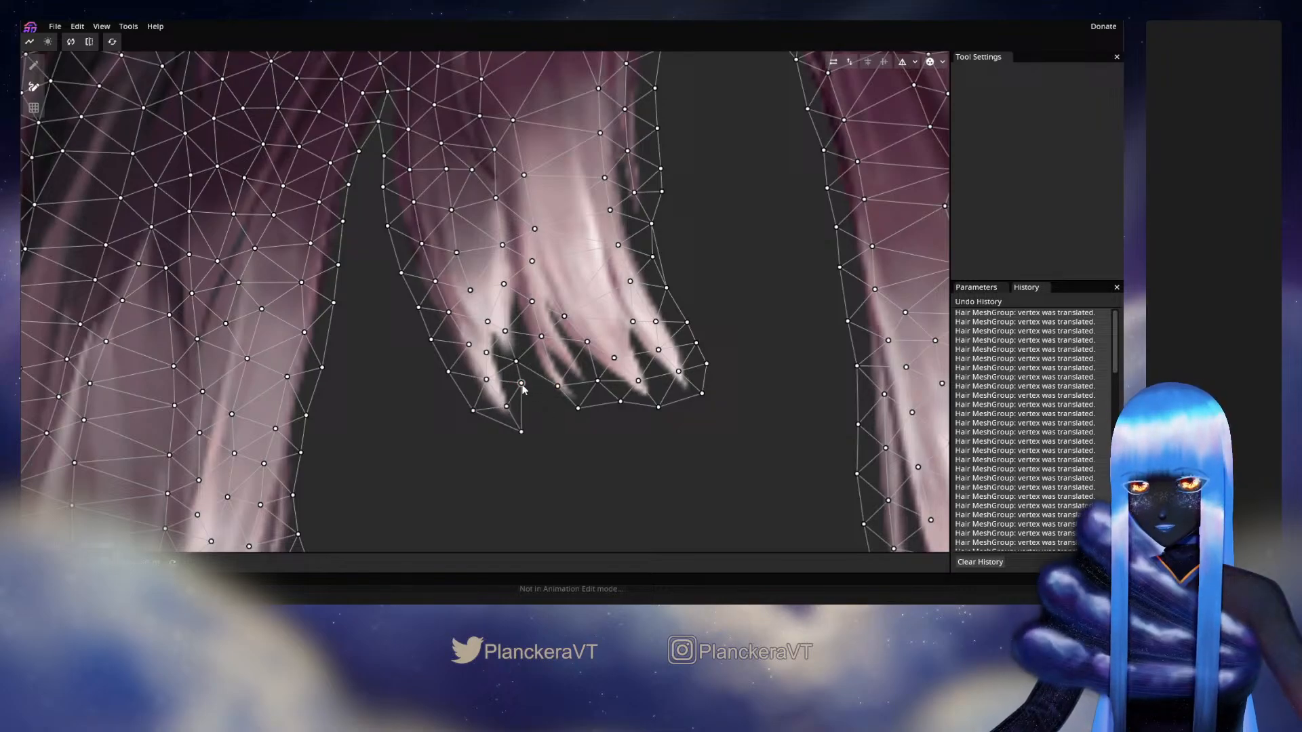
click(557, 386)
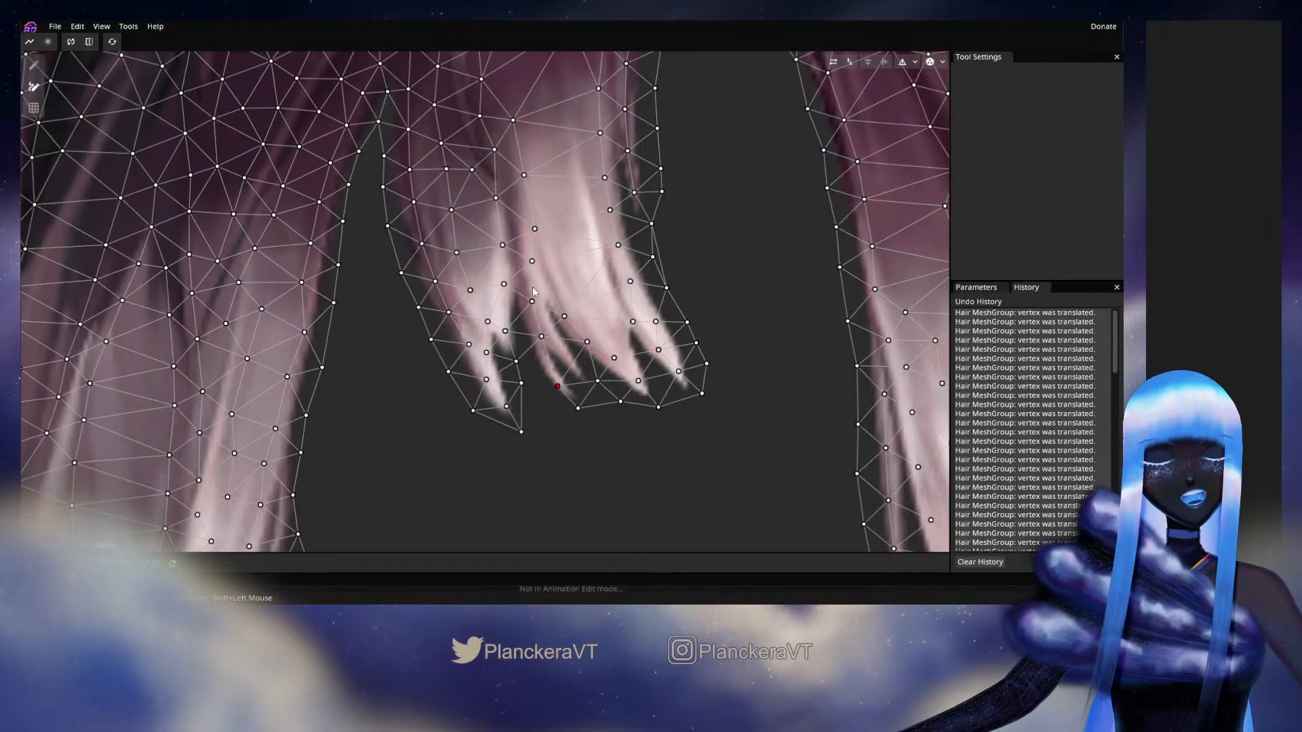
click(43, 73)
drag(521, 383, 510, 361)
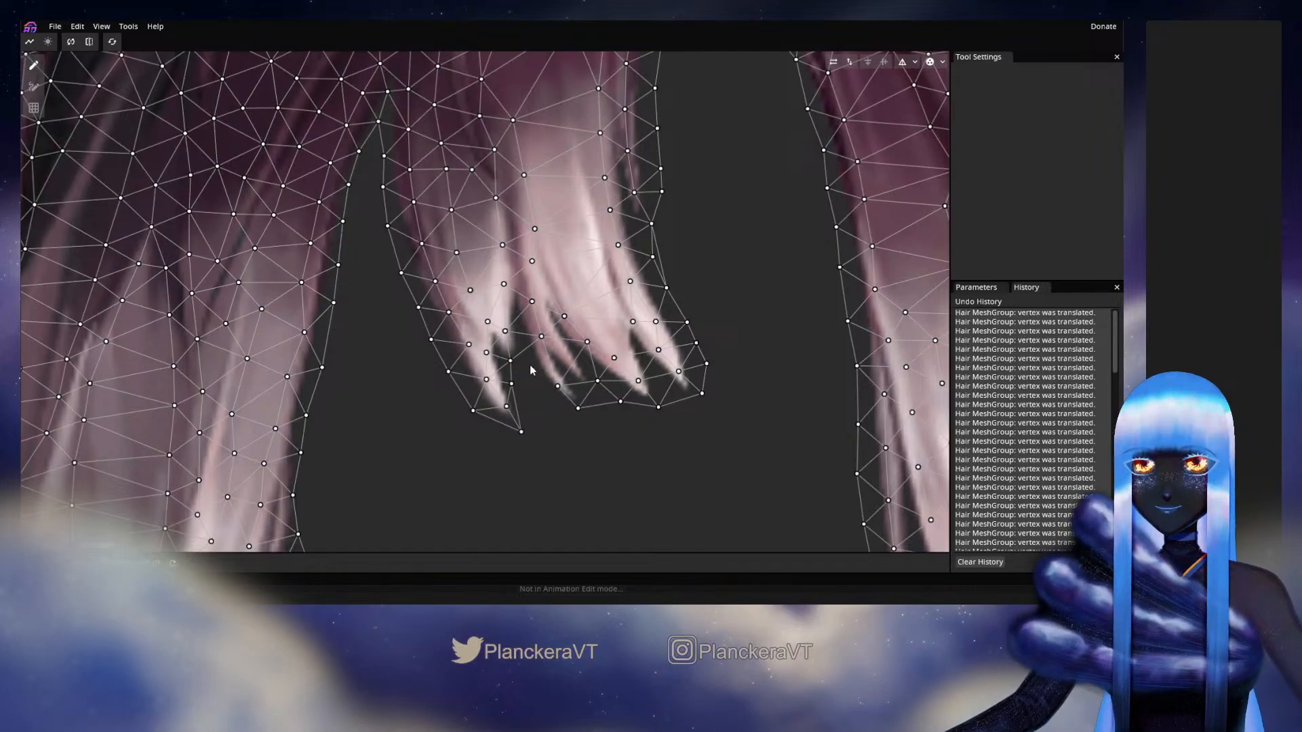
Step: Add two vertices along the left side of the central bang's middle strand and connect them into that strand's outline
drag(577, 408, 579, 404)
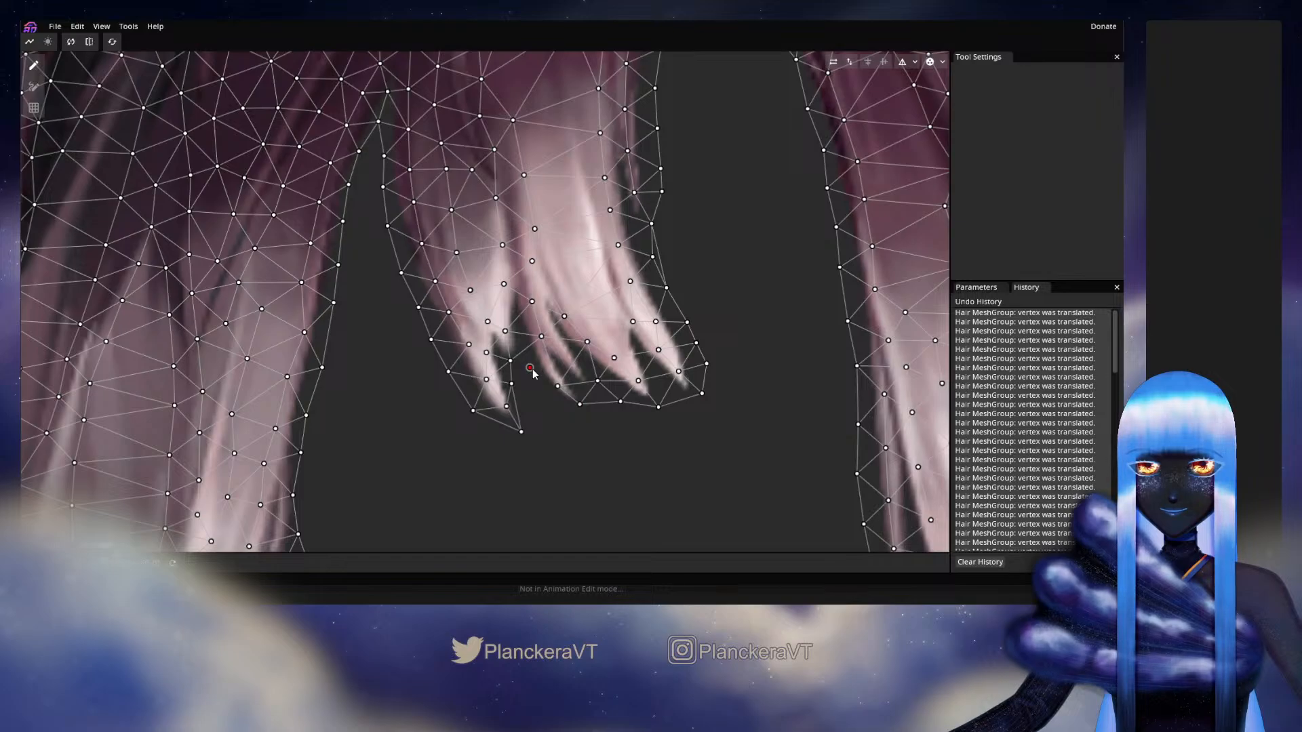
drag(580, 406, 577, 408)
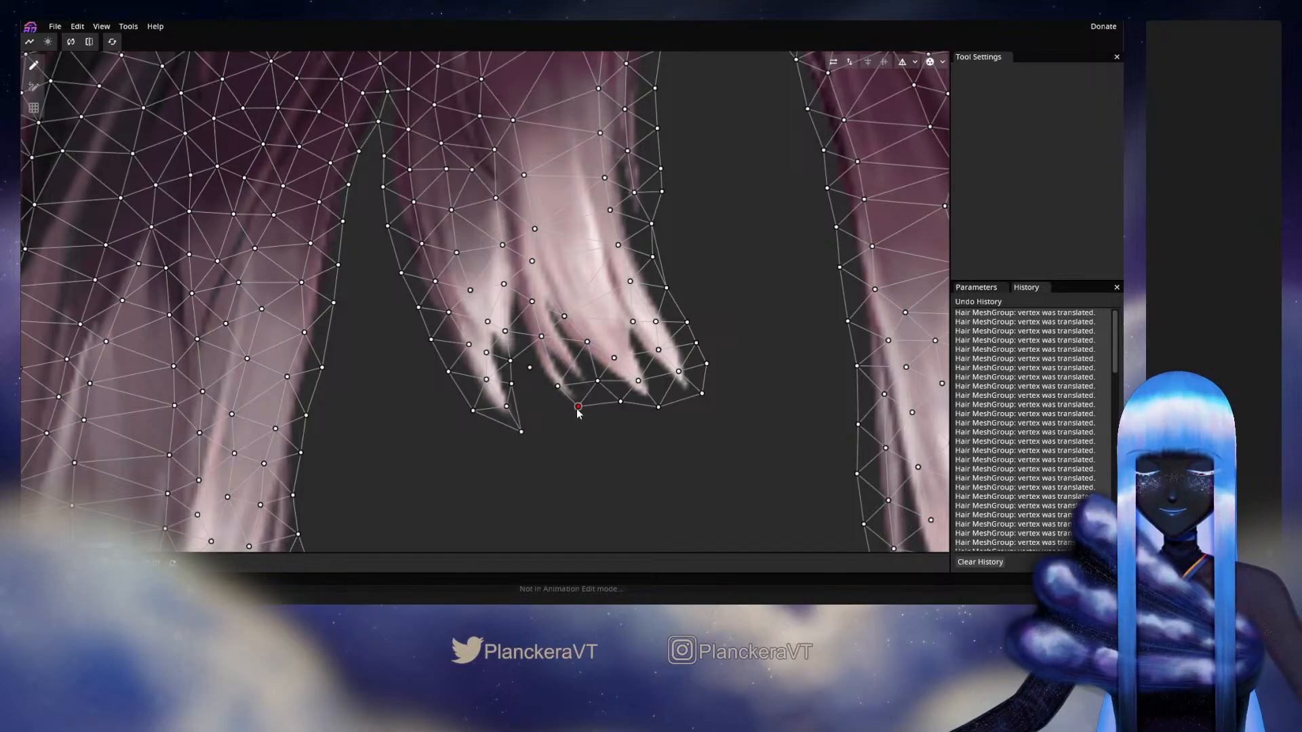
click(33, 86)
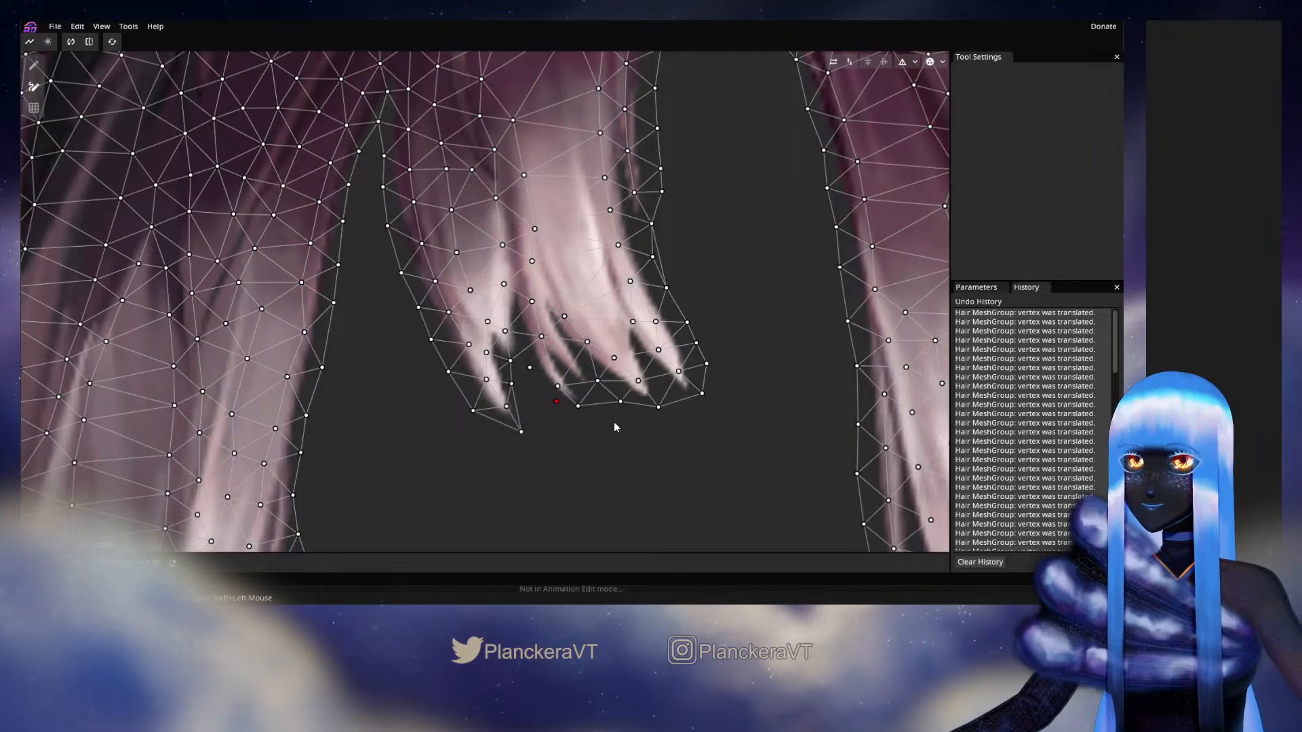
click(529, 368)
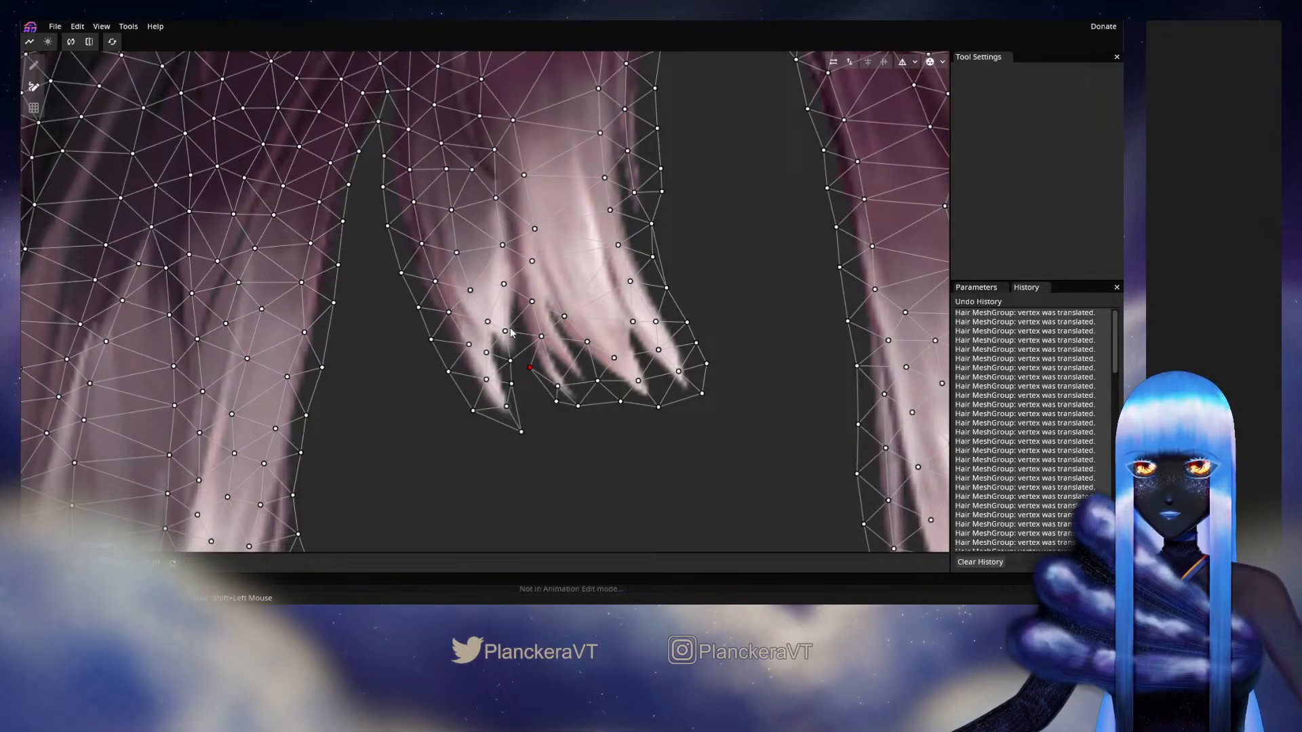
click(507, 331)
click(511, 361)
click(529, 367)
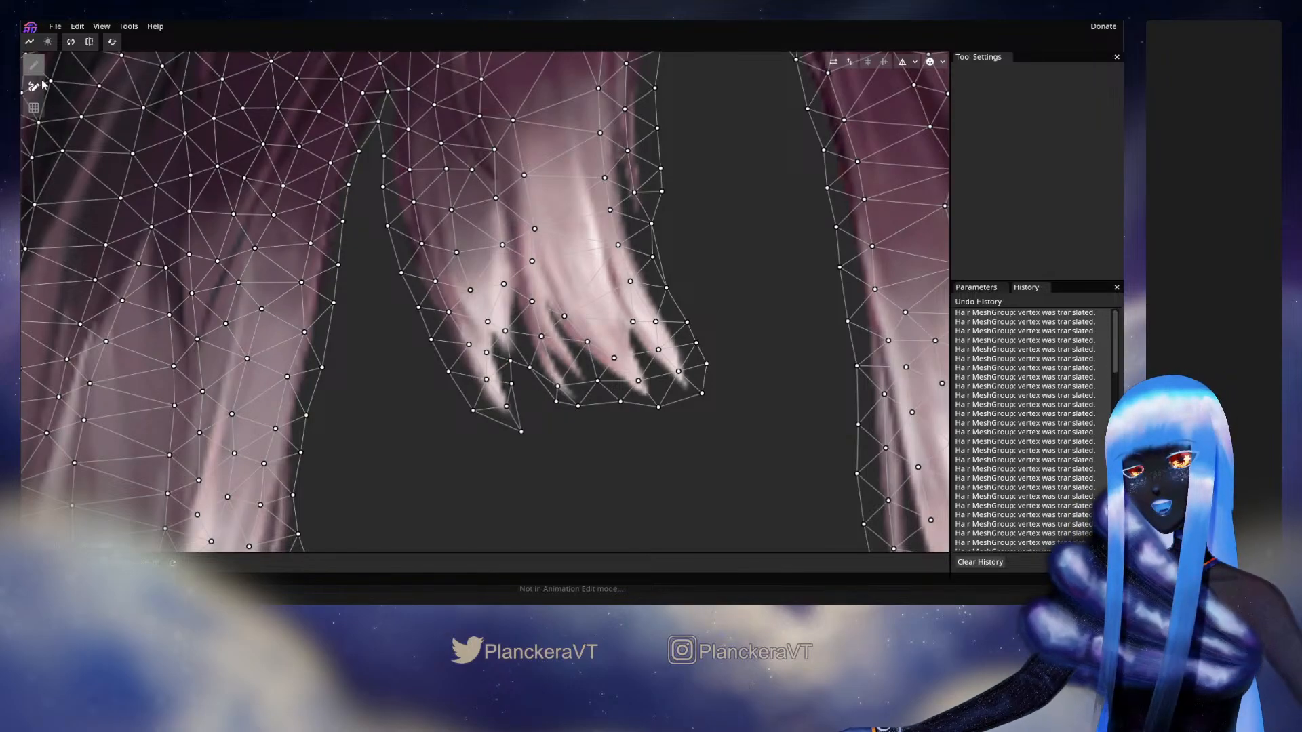
Step: Reposition the vertices around the middle strand's tip and add a vertex on its right side, next to the adjacent strand
click(35, 67)
drag(557, 387, 583, 405)
click(555, 404)
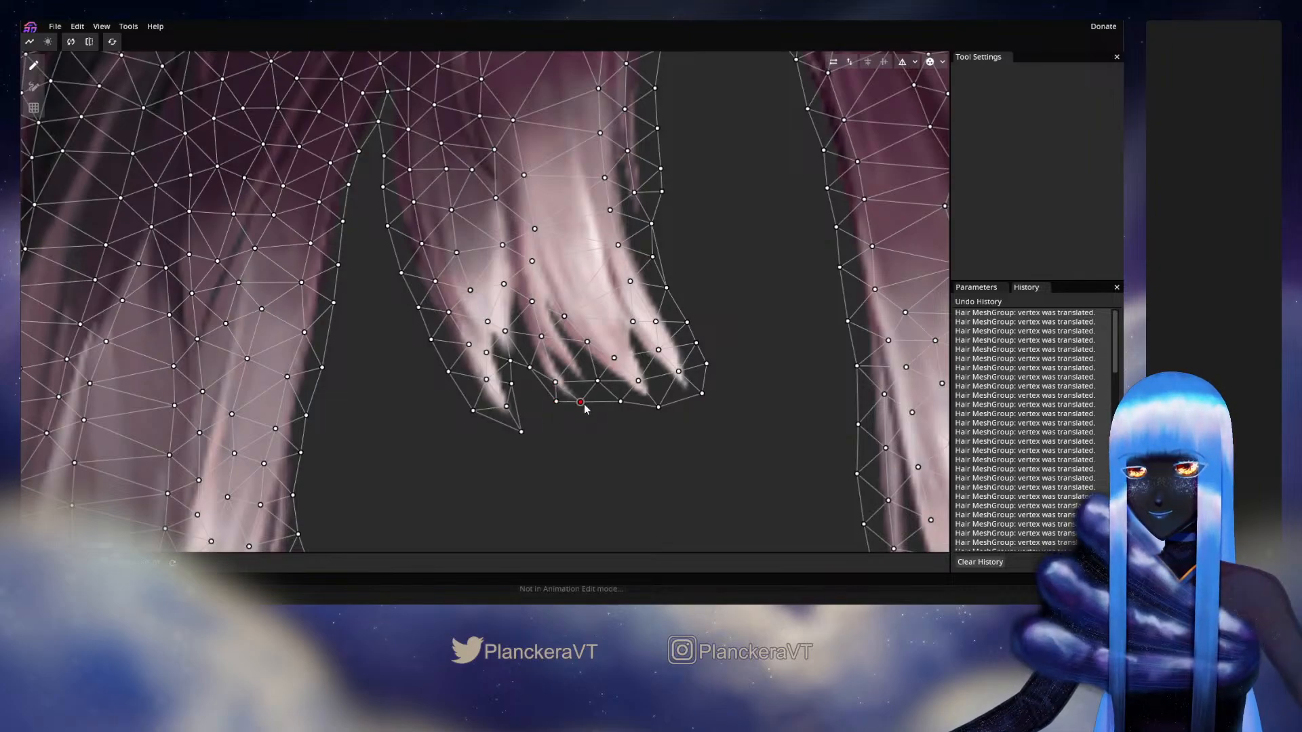
drag(595, 388, 610, 390)
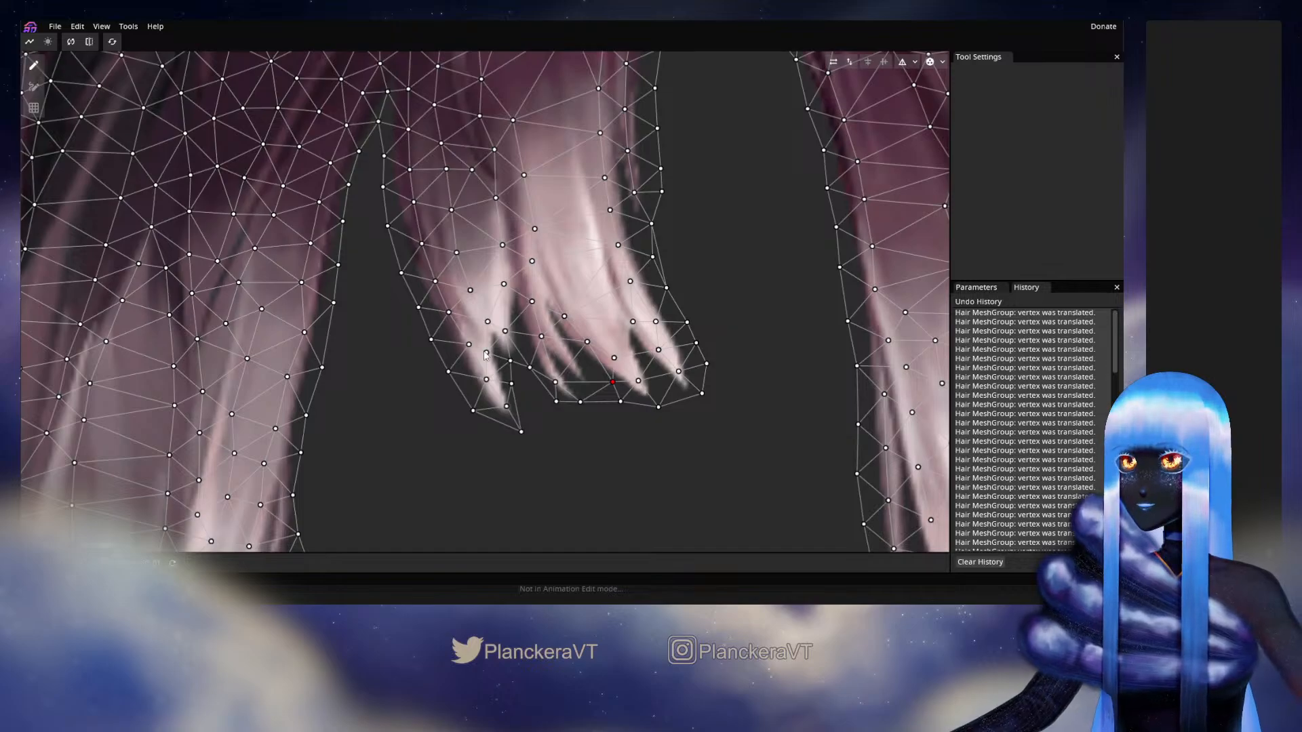
drag(588, 384, 590, 388)
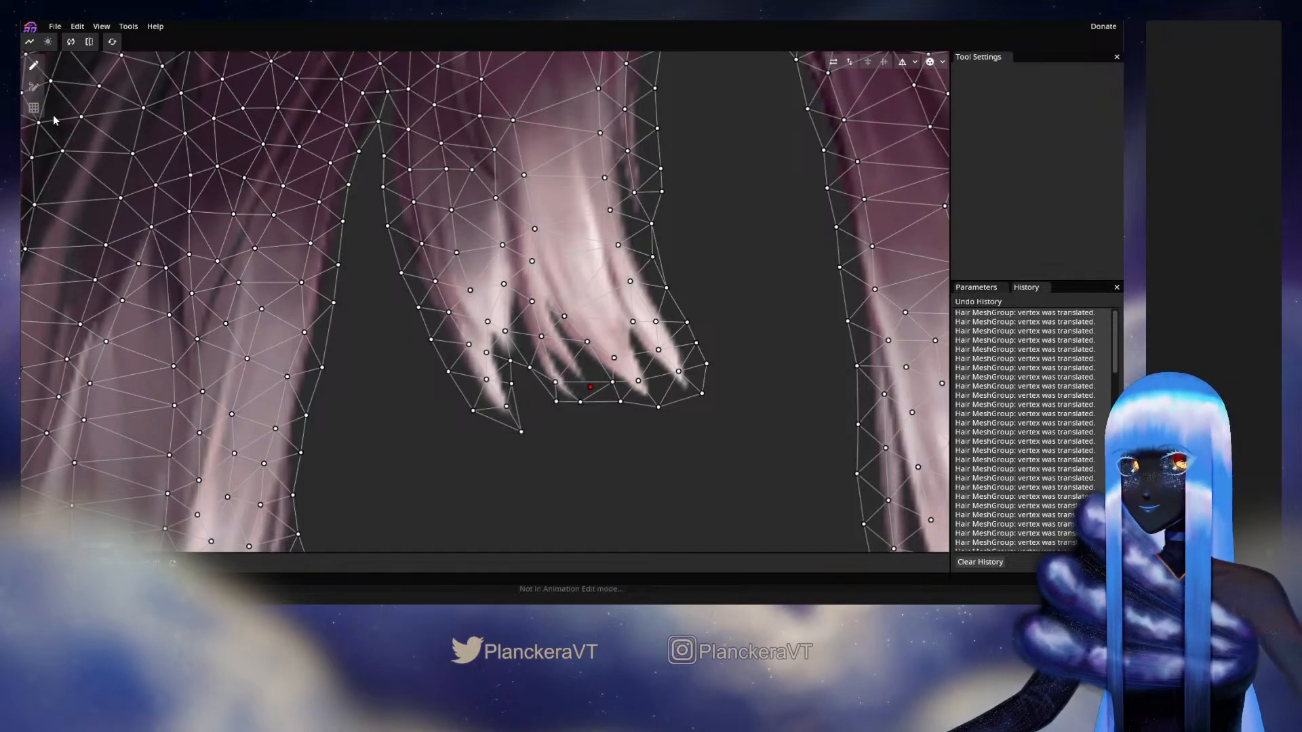
Step: Disconnect the middle strand's tip from the strand to its right, connect the tip's own outline vertices, and save the project
click(33, 86)
click(580, 402)
click(621, 401)
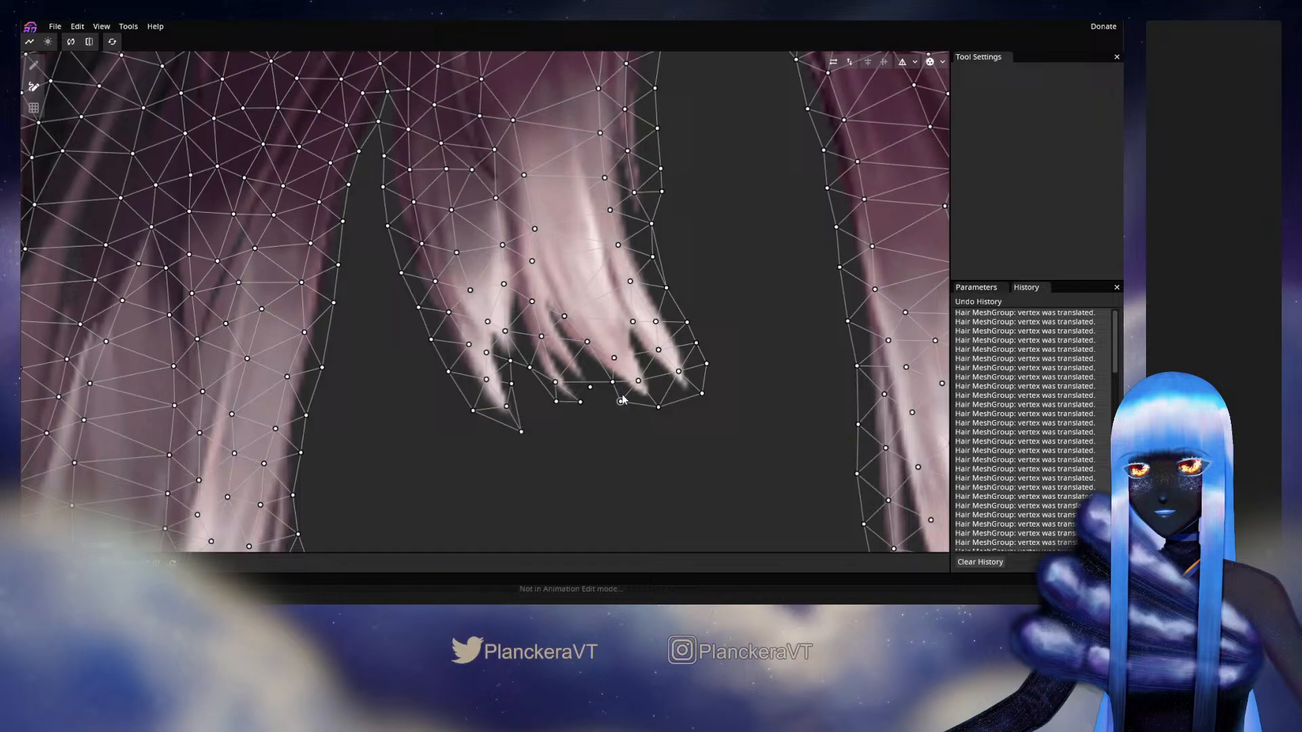
key(ctrl+s)
click(556, 383)
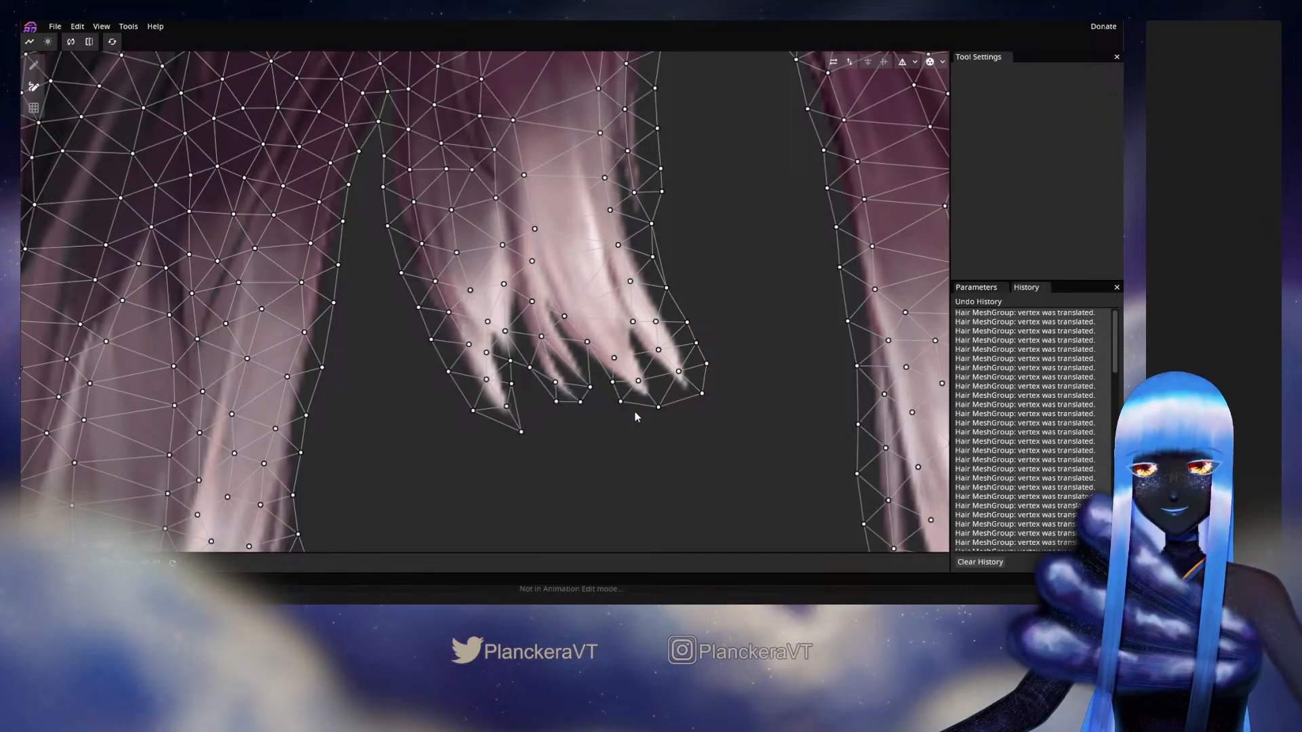
Step: Add a vertex in the notch between the middle strand and the strand to its right, and connect it to the surrounding vertices
click(33, 65)
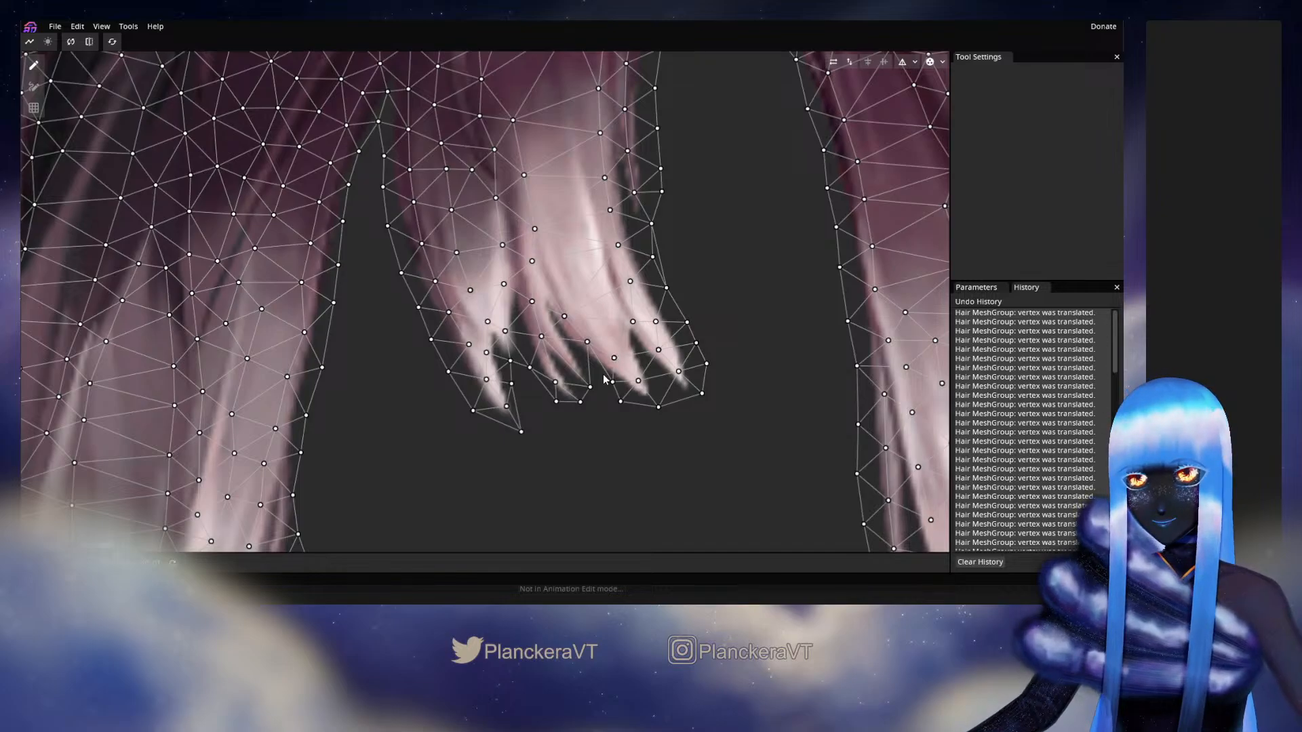
click(33, 87)
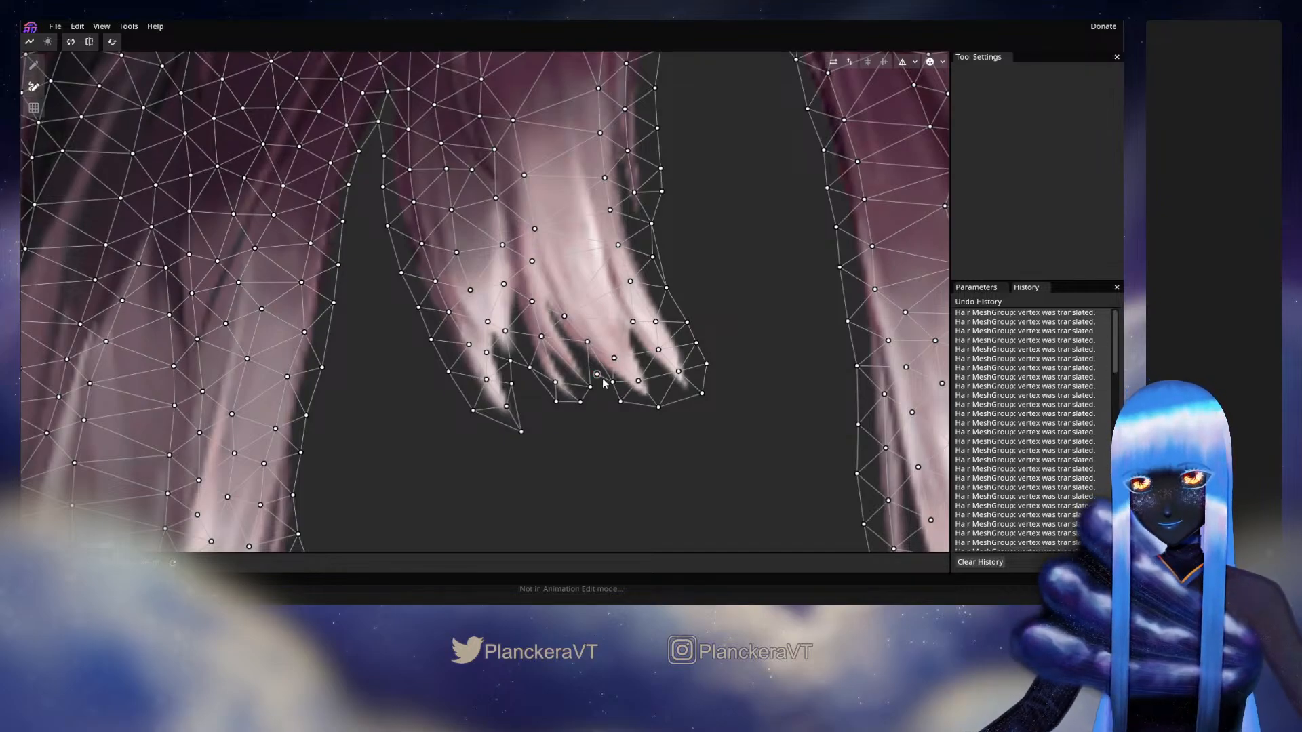
click(587, 341)
click(616, 386)
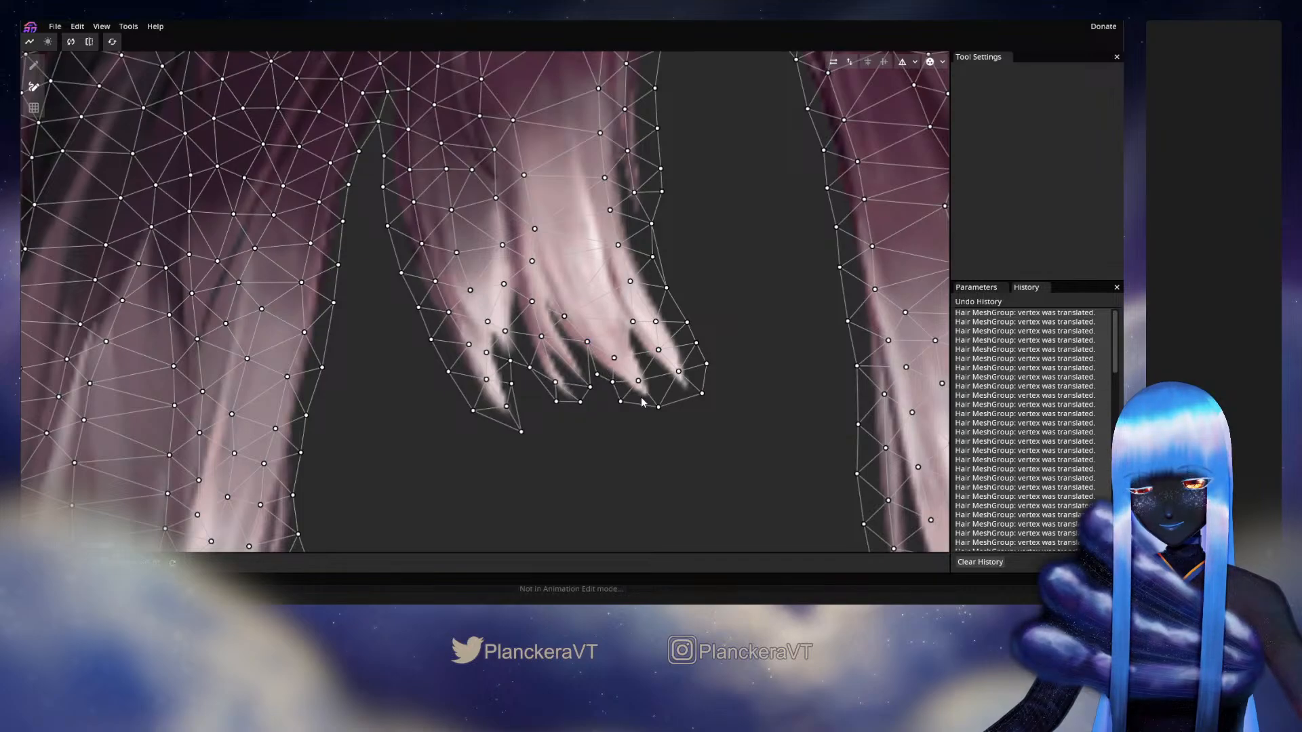
click(33, 65)
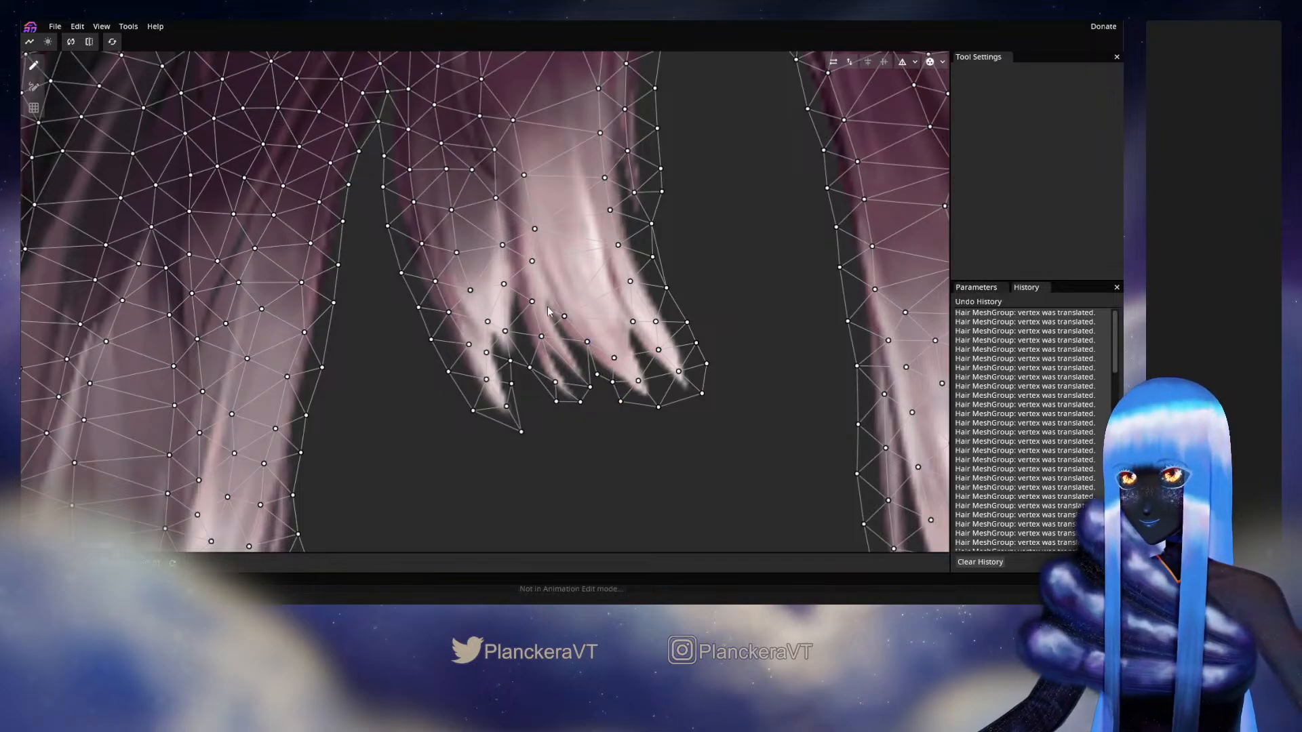
Step: Reposition the vertices in the notch between the central bang's middle strand and the strand to its right, and adjust their connections
drag(612, 382, 608, 387)
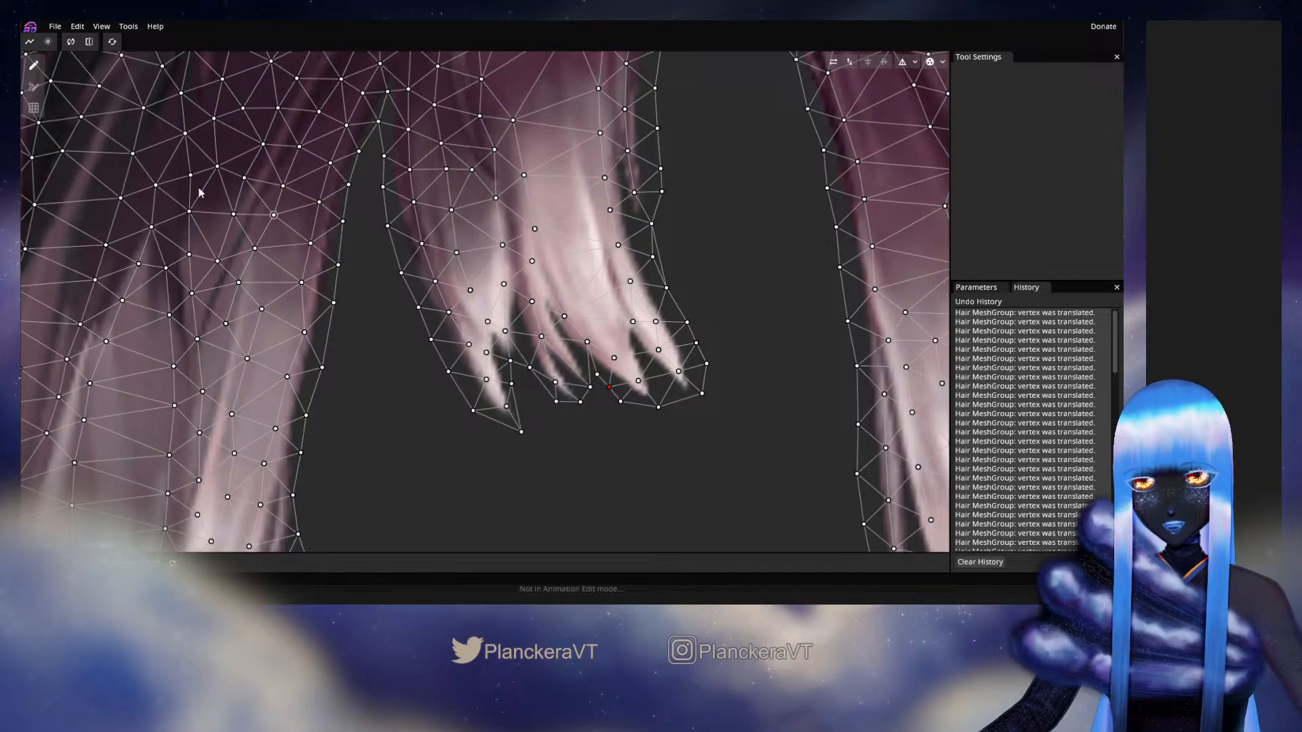
click(33, 86)
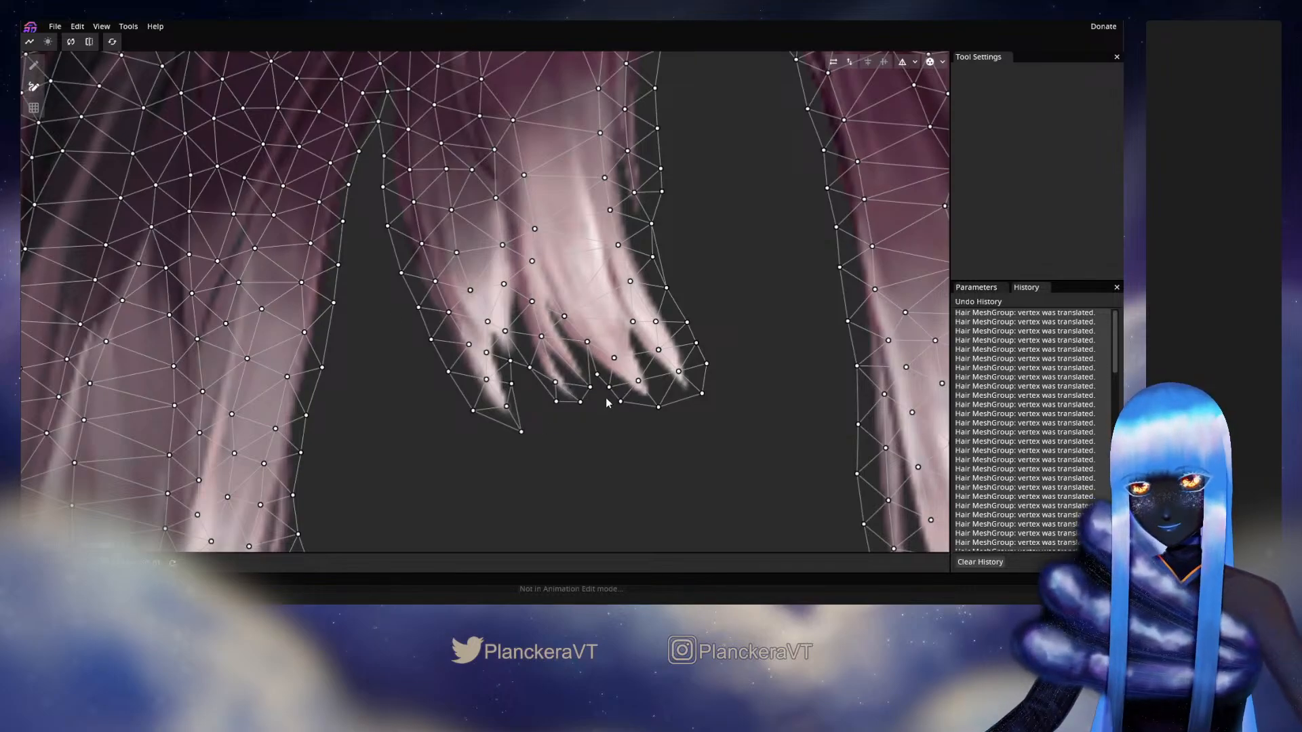
click(36, 69)
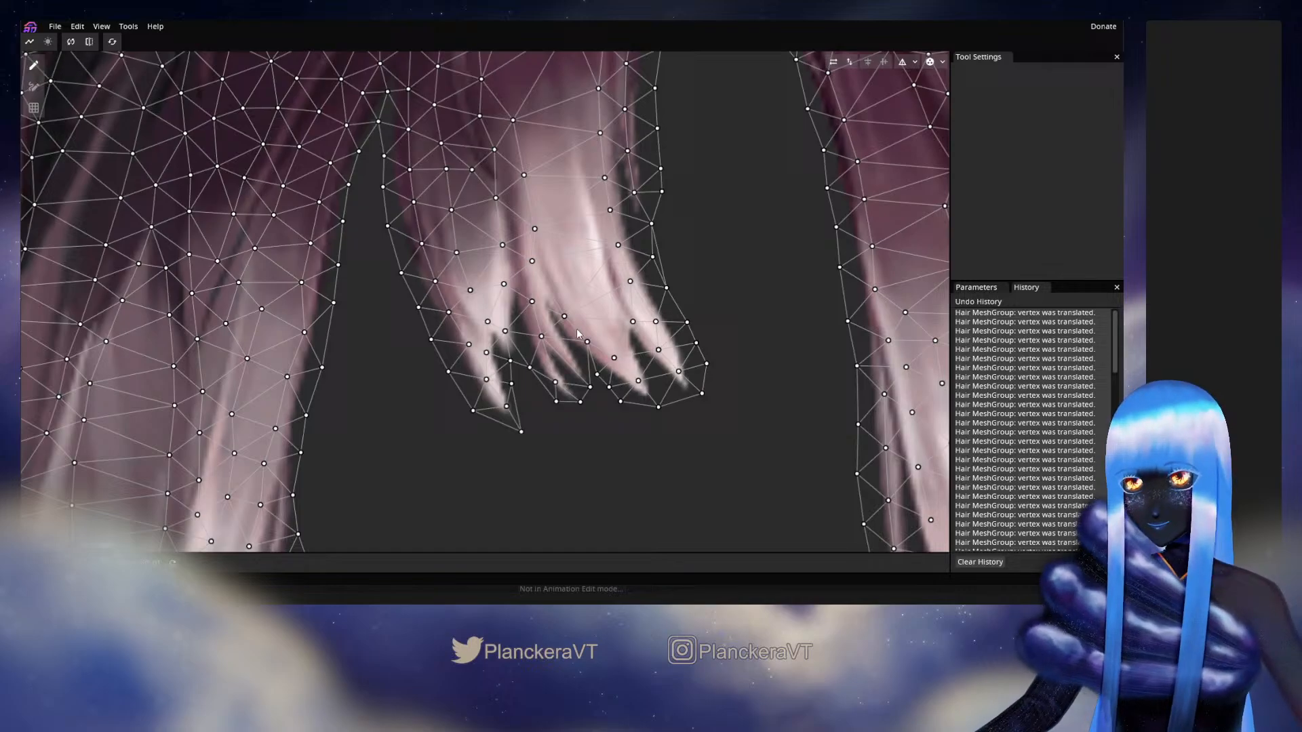
click(596, 371)
drag(589, 387, 587, 387)
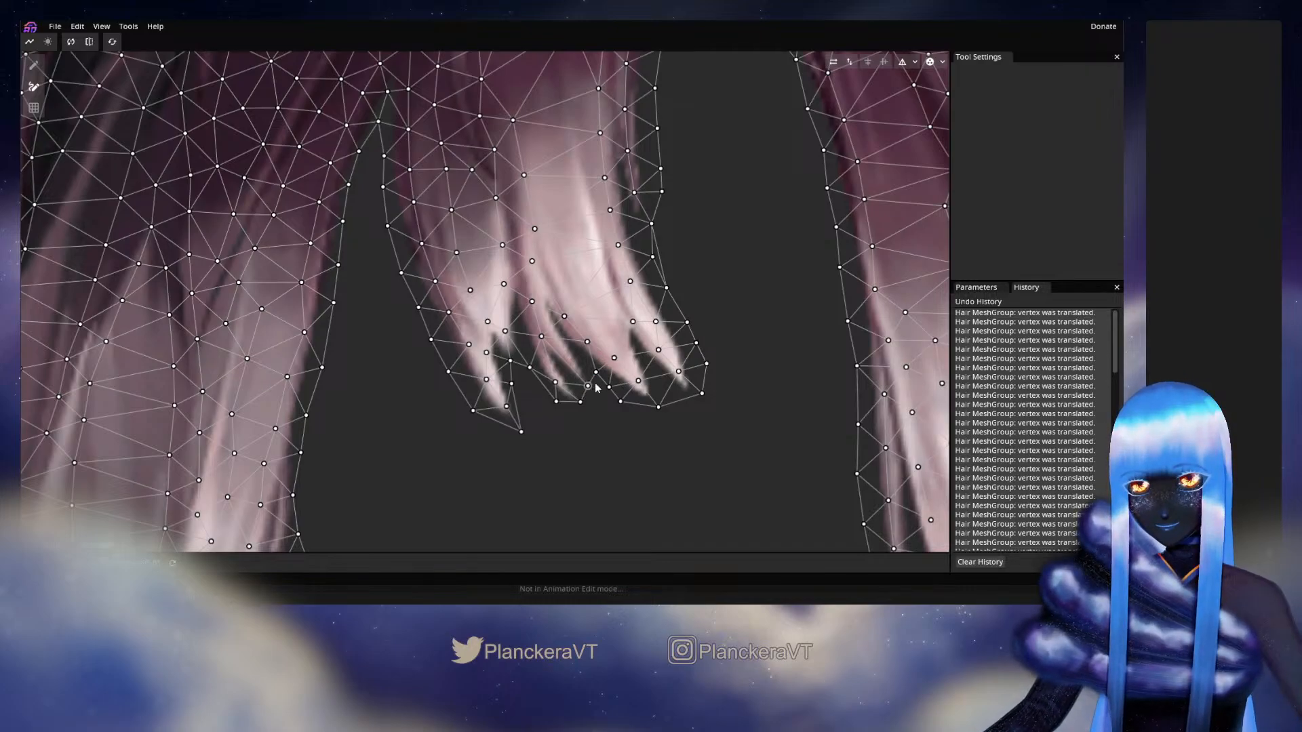
click(595, 371)
click(588, 417)
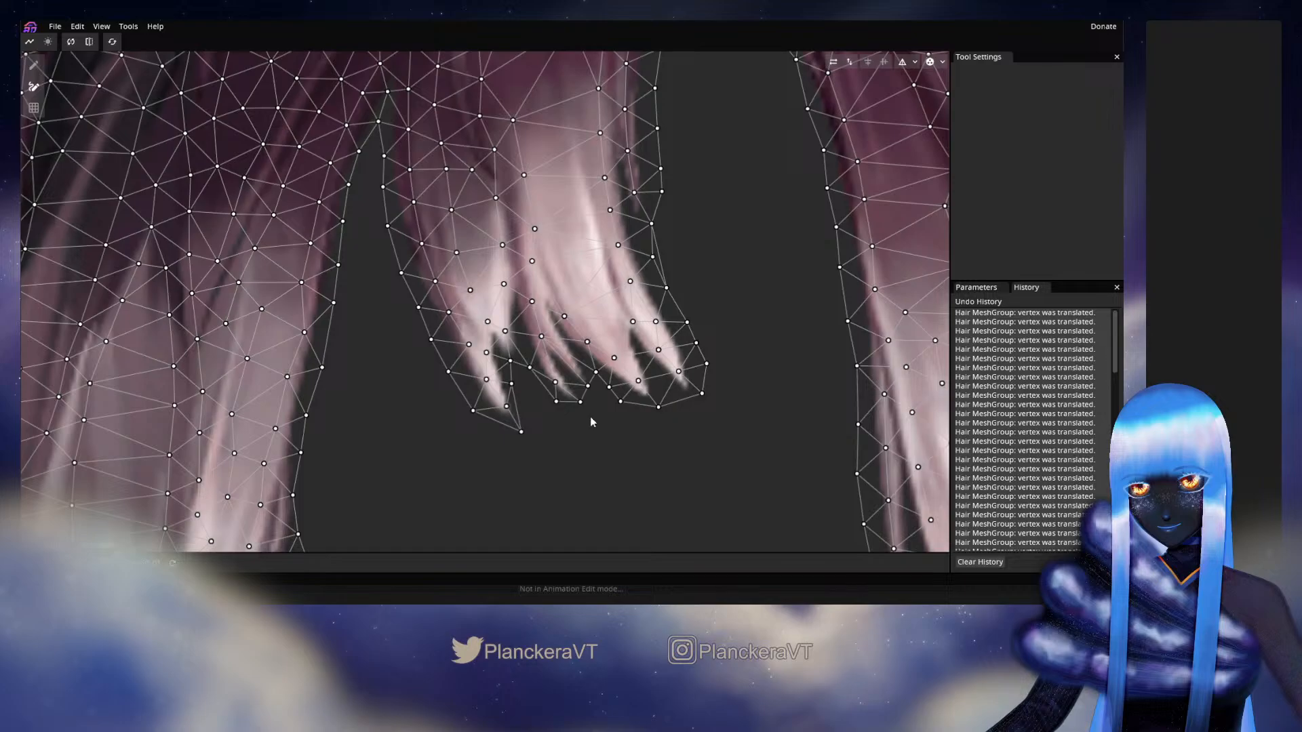
click(595, 372)
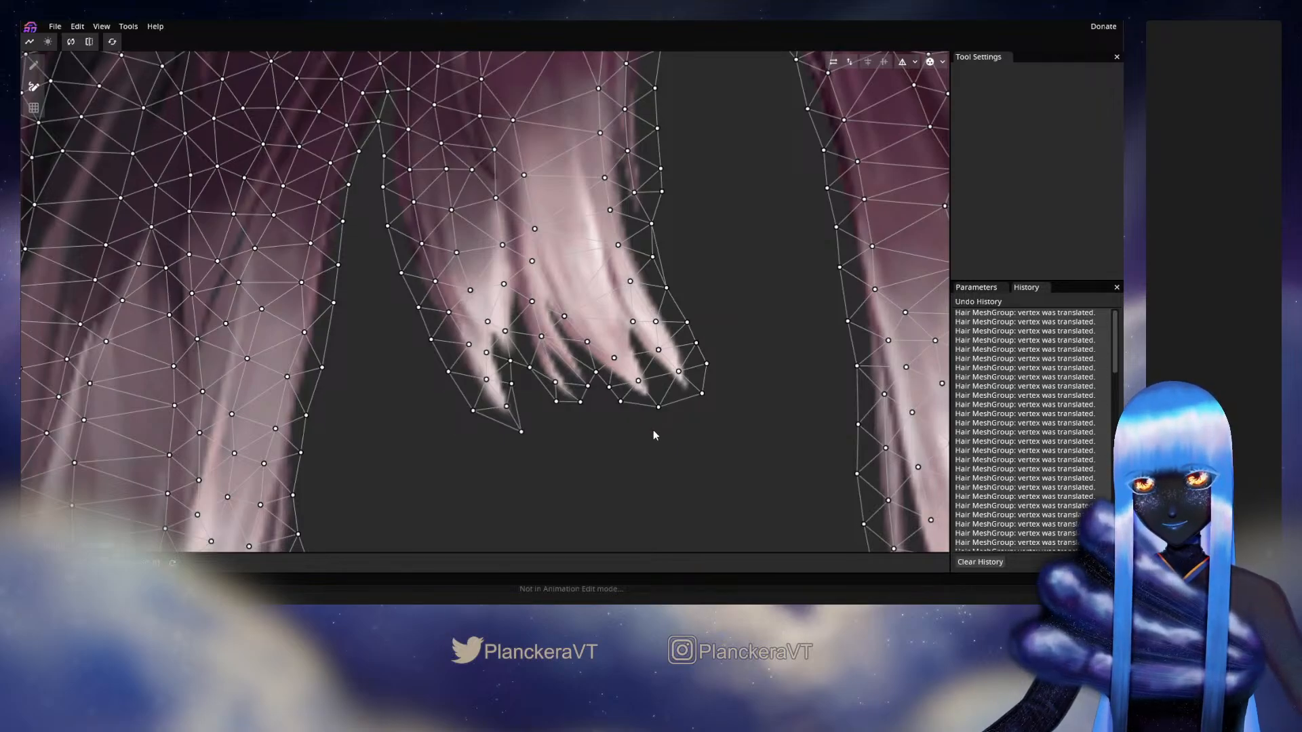
Step: Disconnect the edges that cut across the inward curves along the outer outline of the long hair on the model's far right side
drag(653, 432, 607, 507)
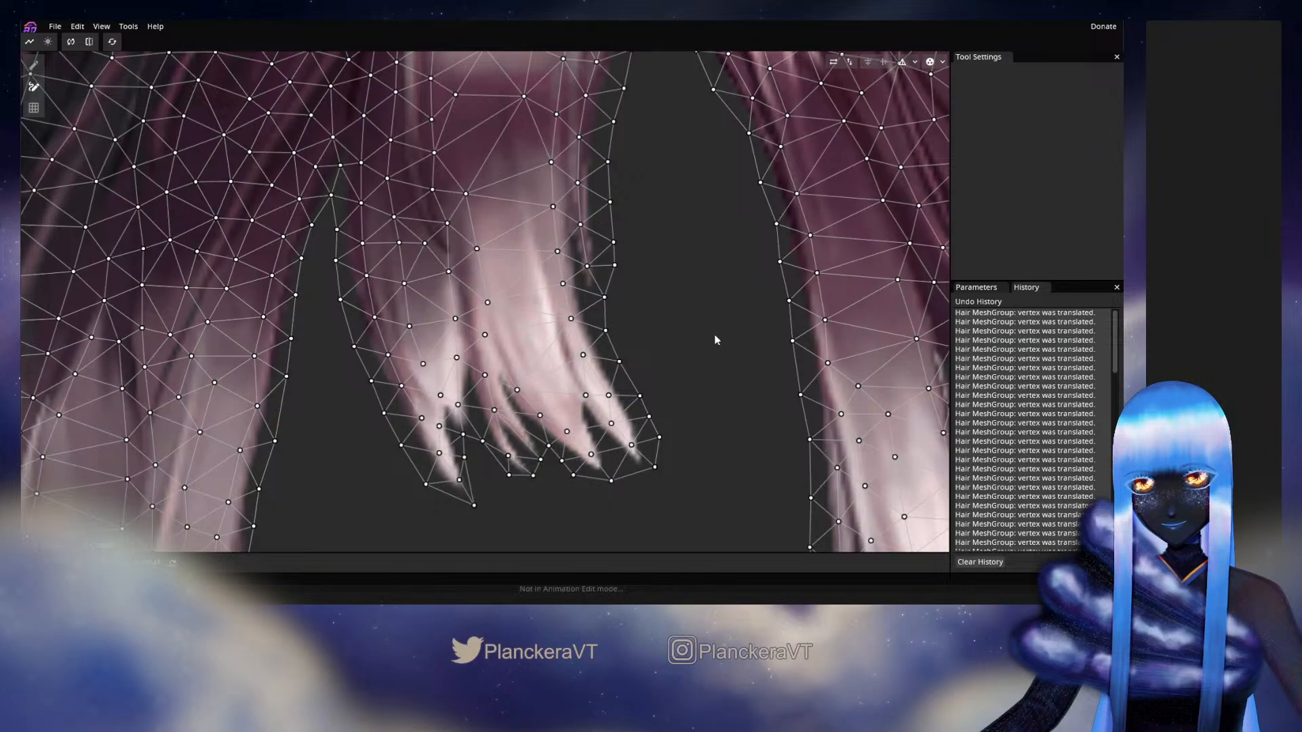
scroll(653, 386, up, 5)
drag(651, 432, 765, 271)
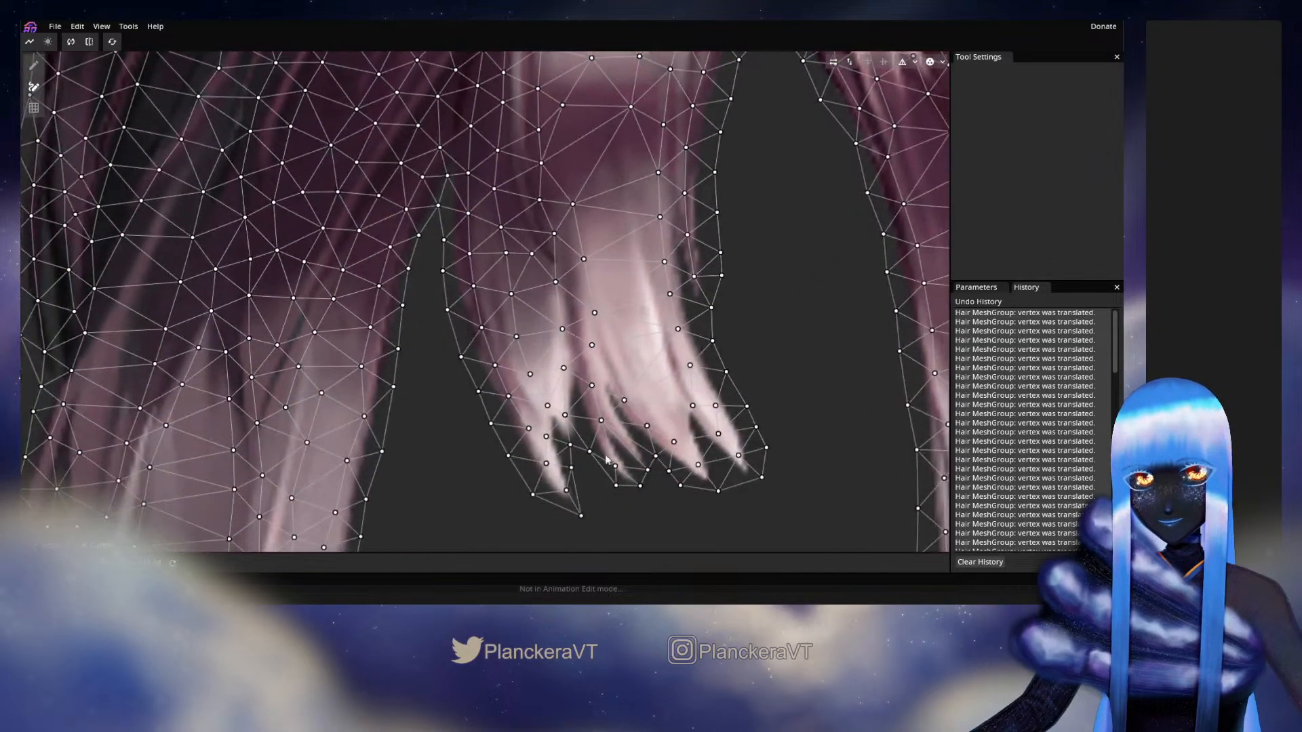
drag(571, 427, 676, 232)
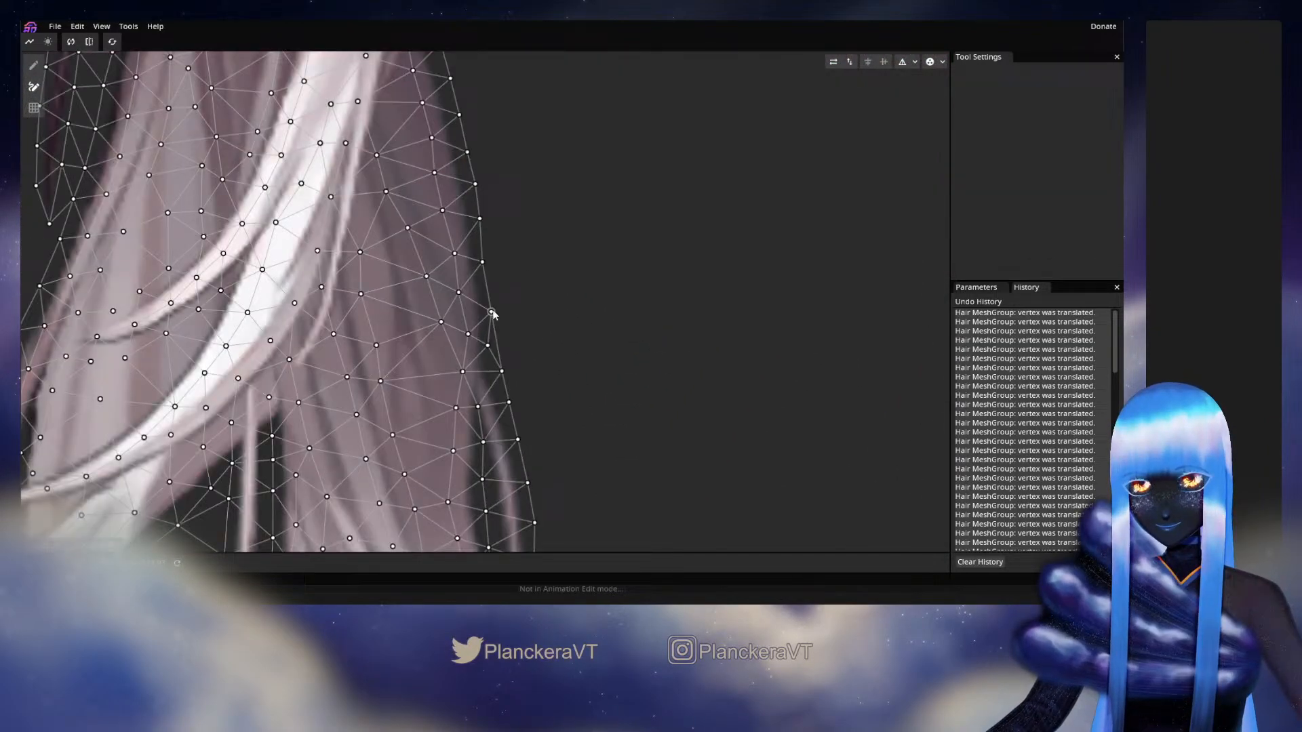
click(490, 309)
click(498, 367)
drag(583, 496, 520, 267)
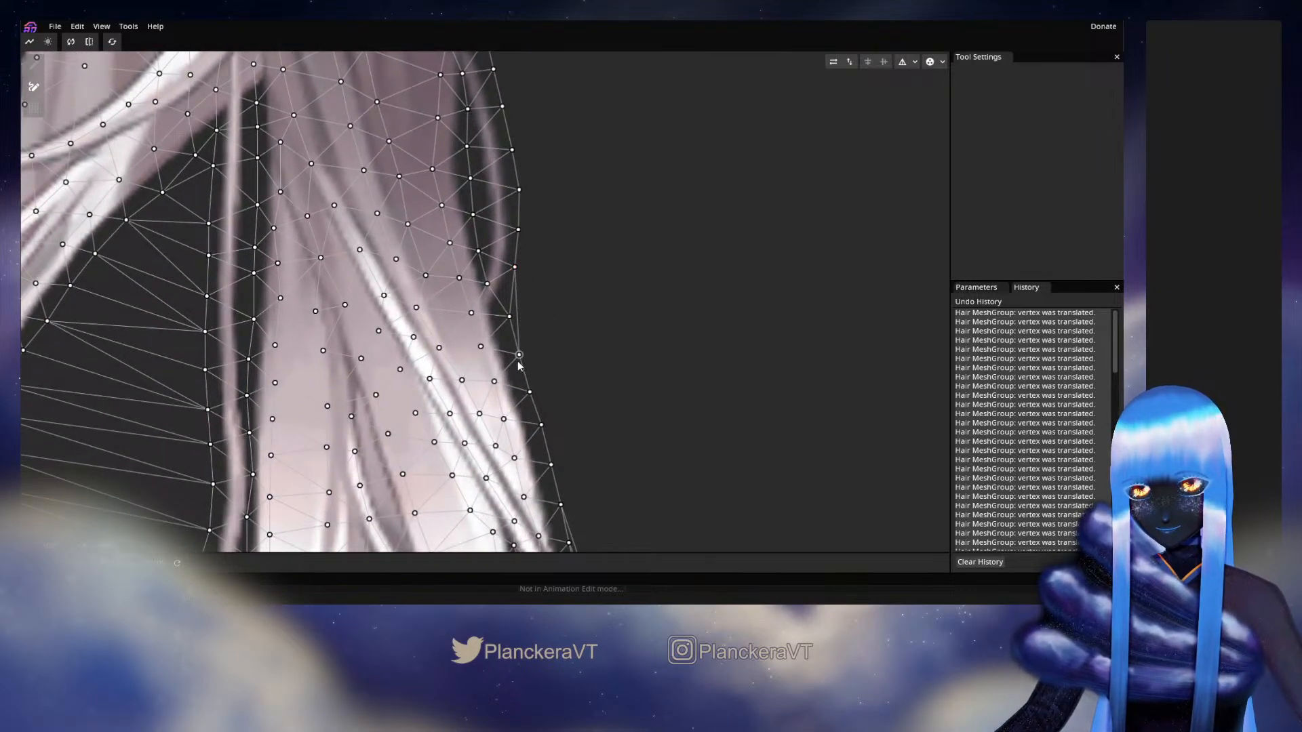
click(518, 359)
click(514, 273)
drag(594, 500, 537, 285)
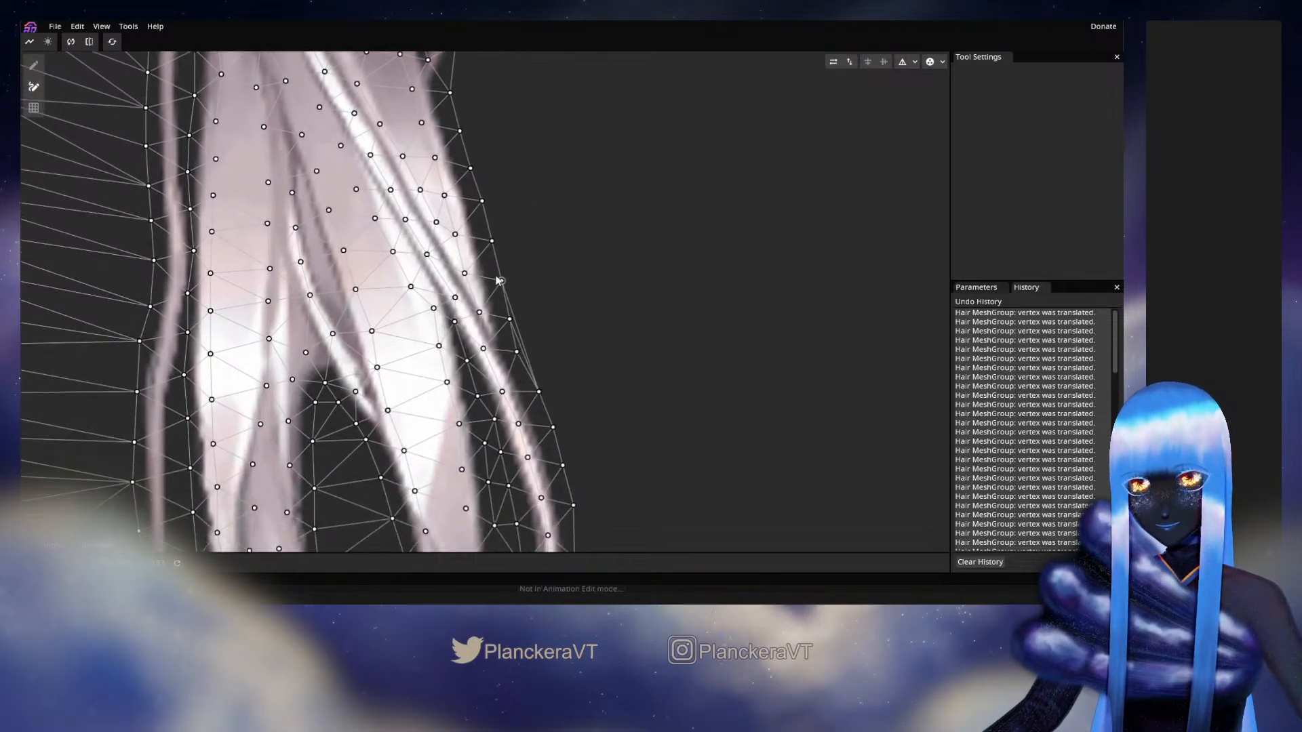
click(500, 281)
click(539, 391)
click(539, 392)
click(510, 320)
drag(593, 439, 567, 330)
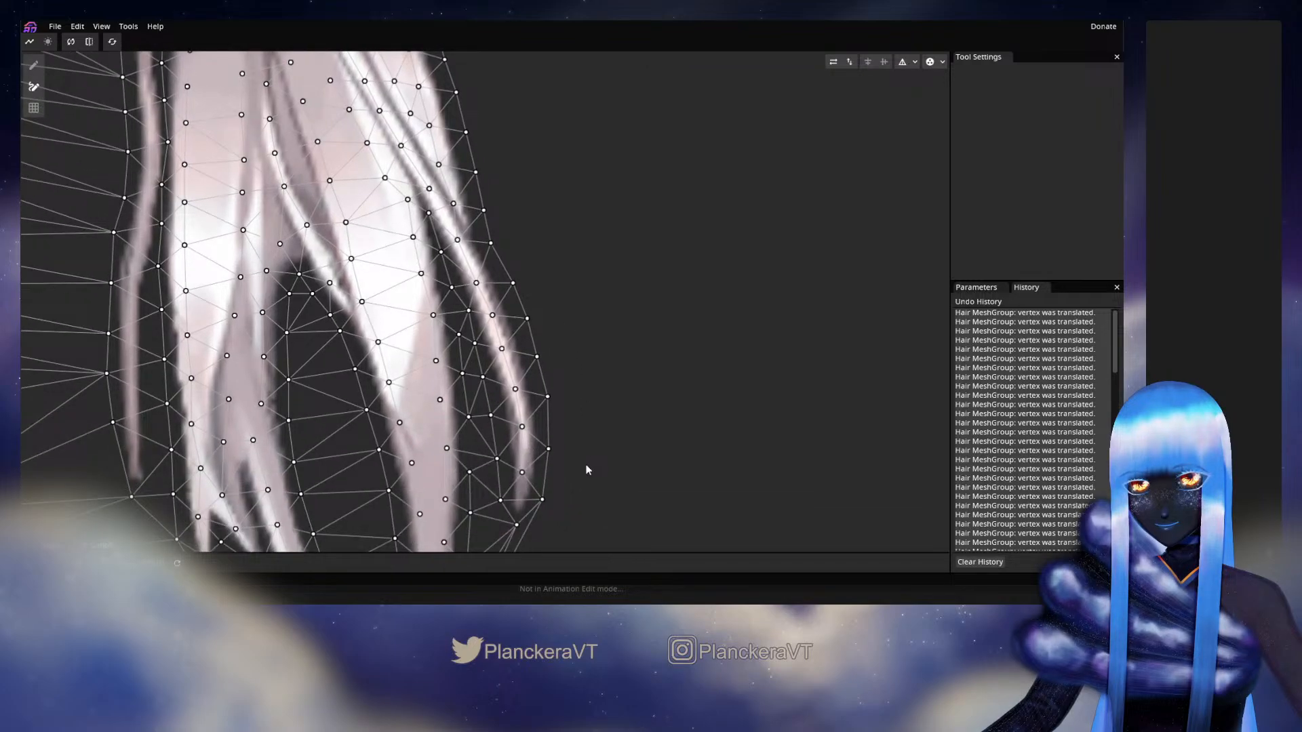
Step: Disconnect the thin outermost strand's tip from the long pointed lock beside it, removing the edges across the lower gap
drag(586, 466, 602, 244)
click(559, 278)
click(473, 440)
click(473, 440)
click(532, 305)
click(532, 305)
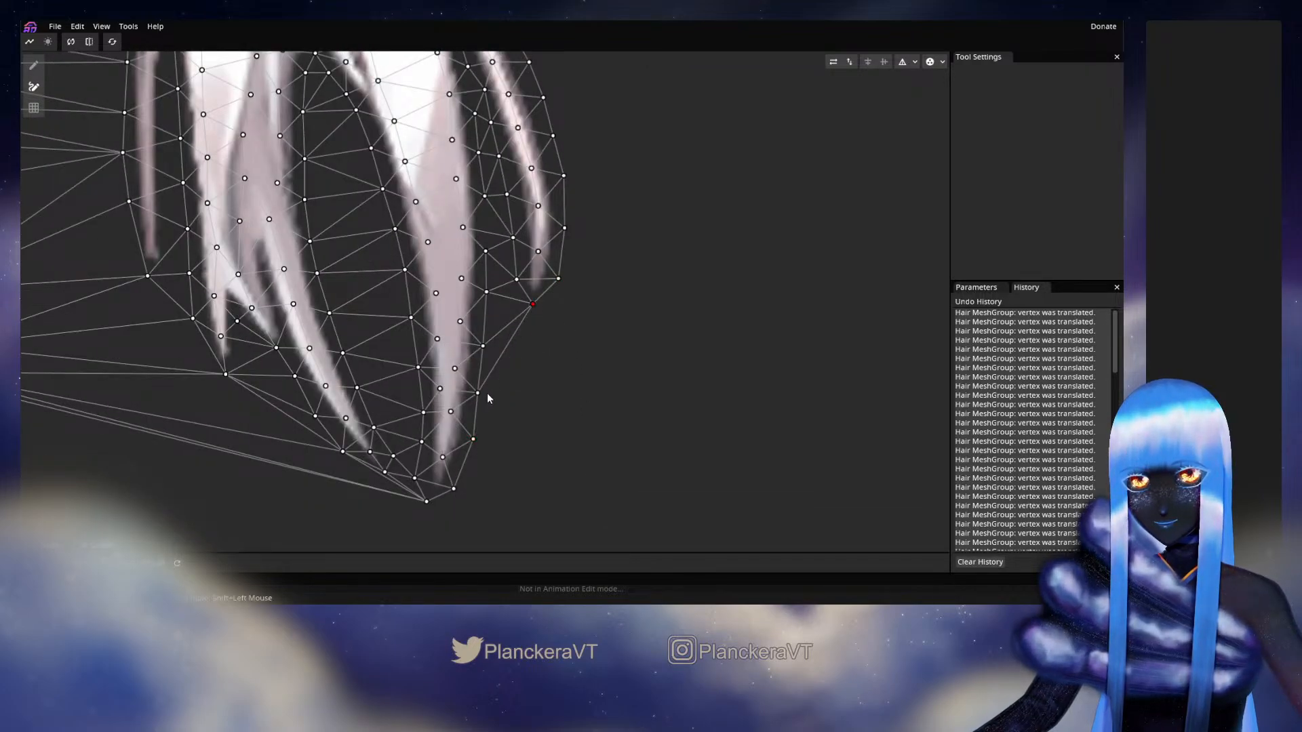
click(479, 393)
click(483, 347)
click(532, 304)
click(533, 304)
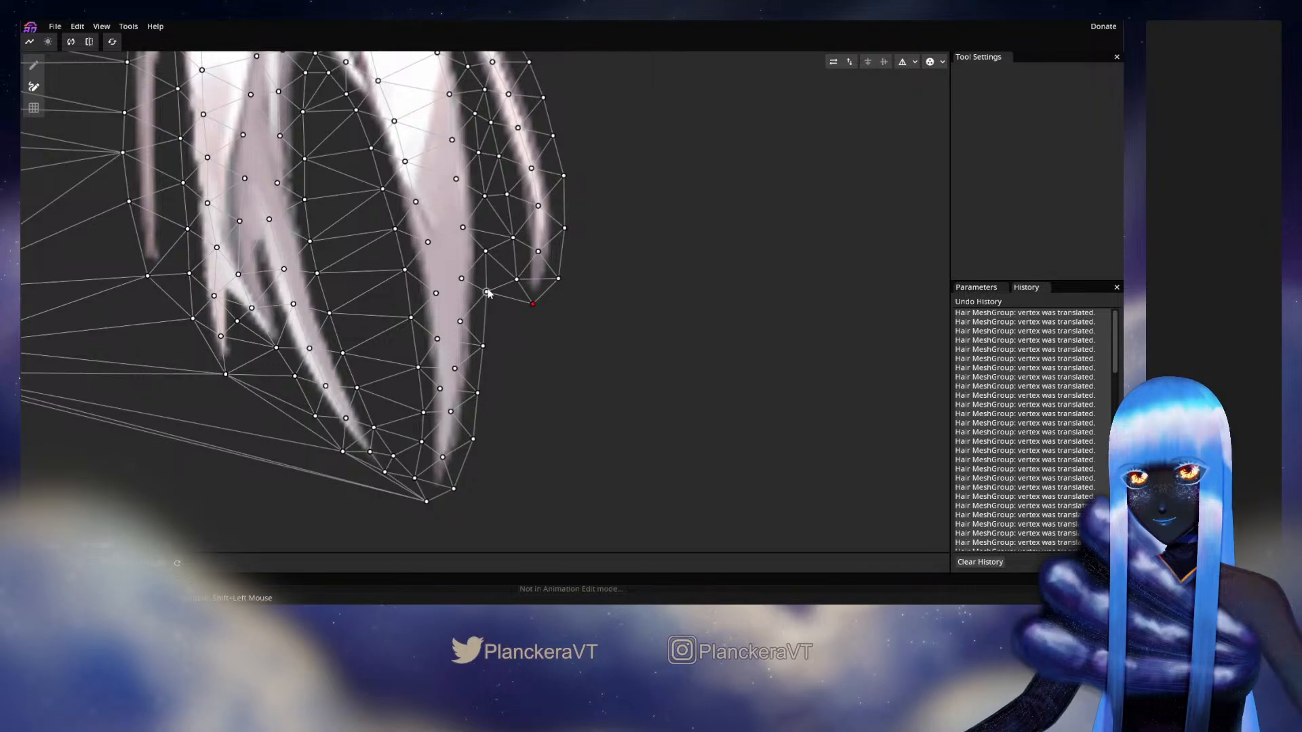
click(486, 292)
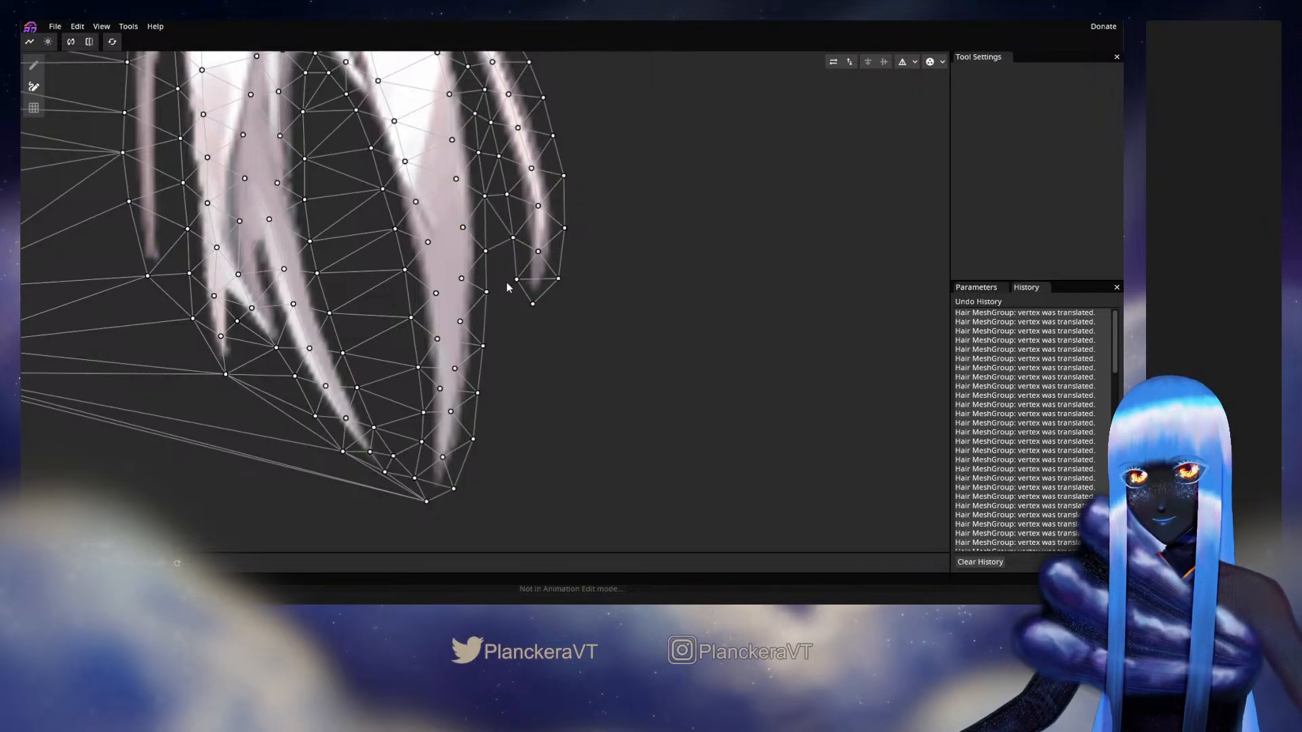
Step: Disconnect the remaining edges higher up in the gap between the thin outermost strand and the long pointed lock
drag(507, 282, 632, 450)
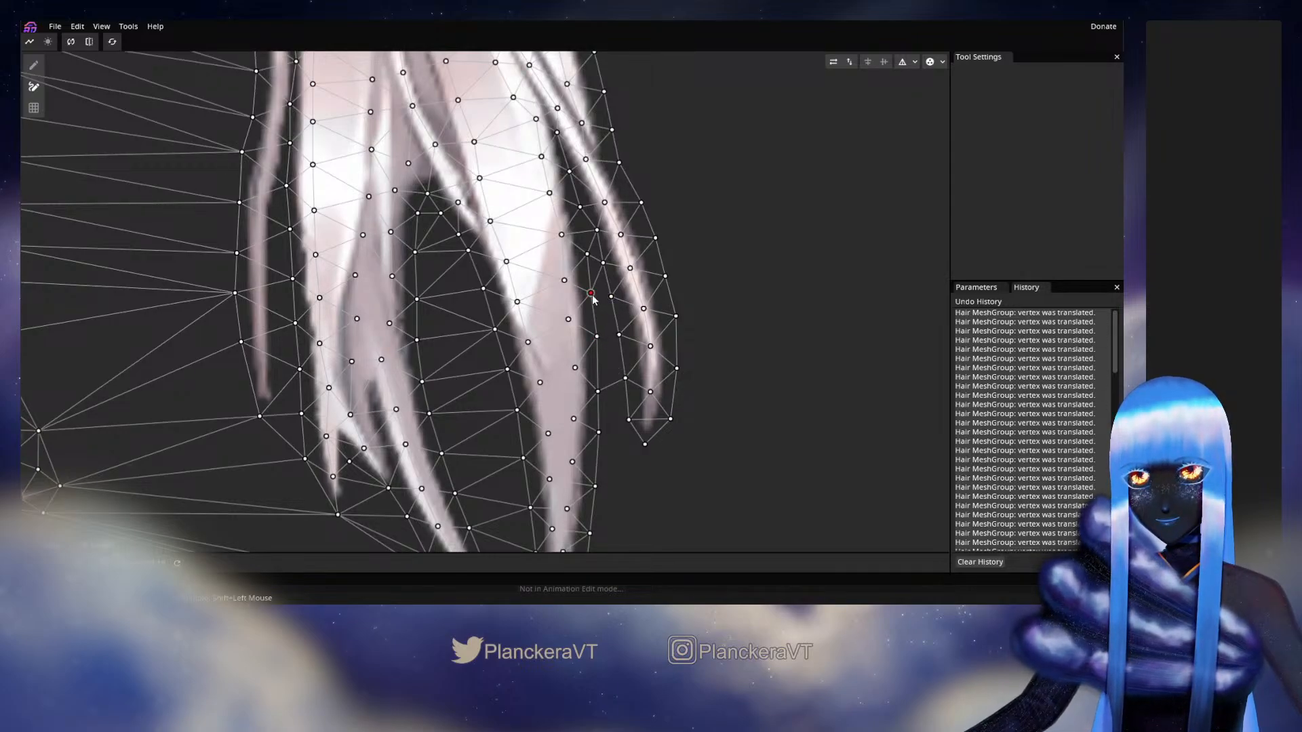
click(587, 254)
click(573, 216)
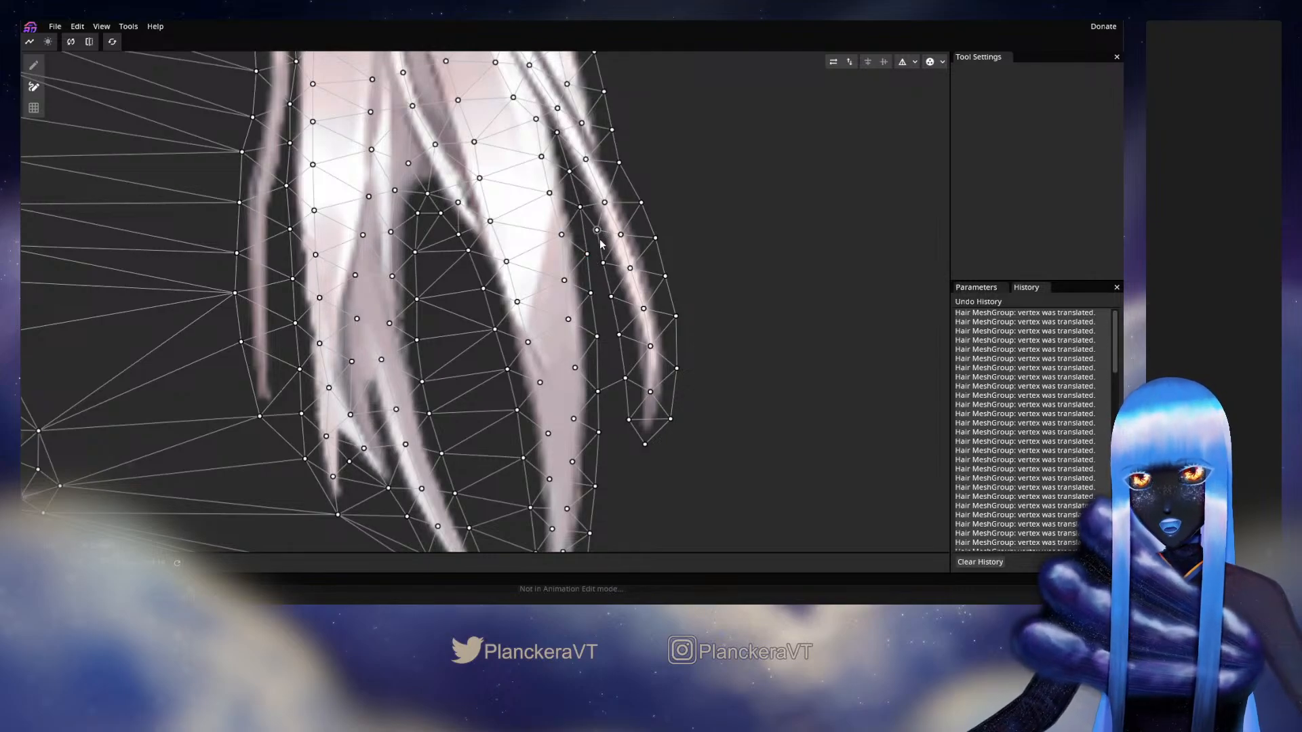
scroll(608, 292, up, 2)
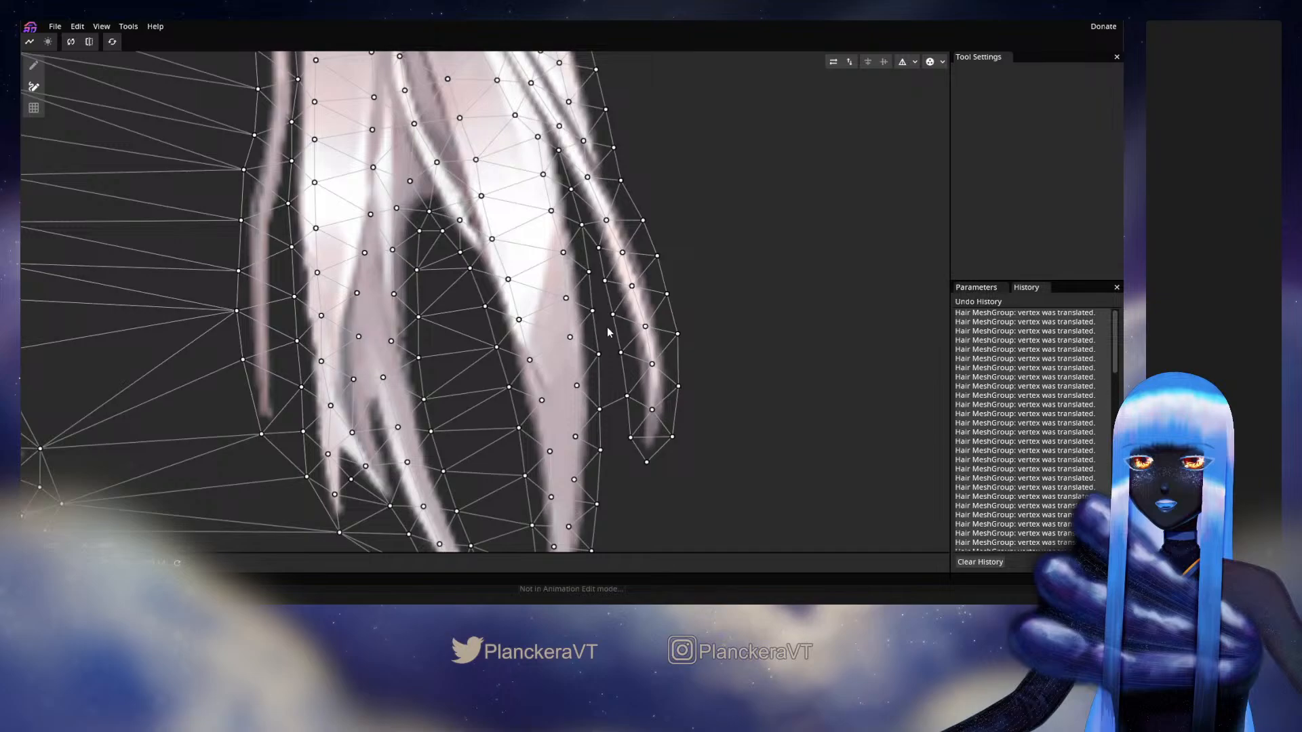
Step: Disconnect the long pointed lock's bottom tip vertex from the separate hair lock far to its left
scroll(608, 333, down, 5)
click(571, 511)
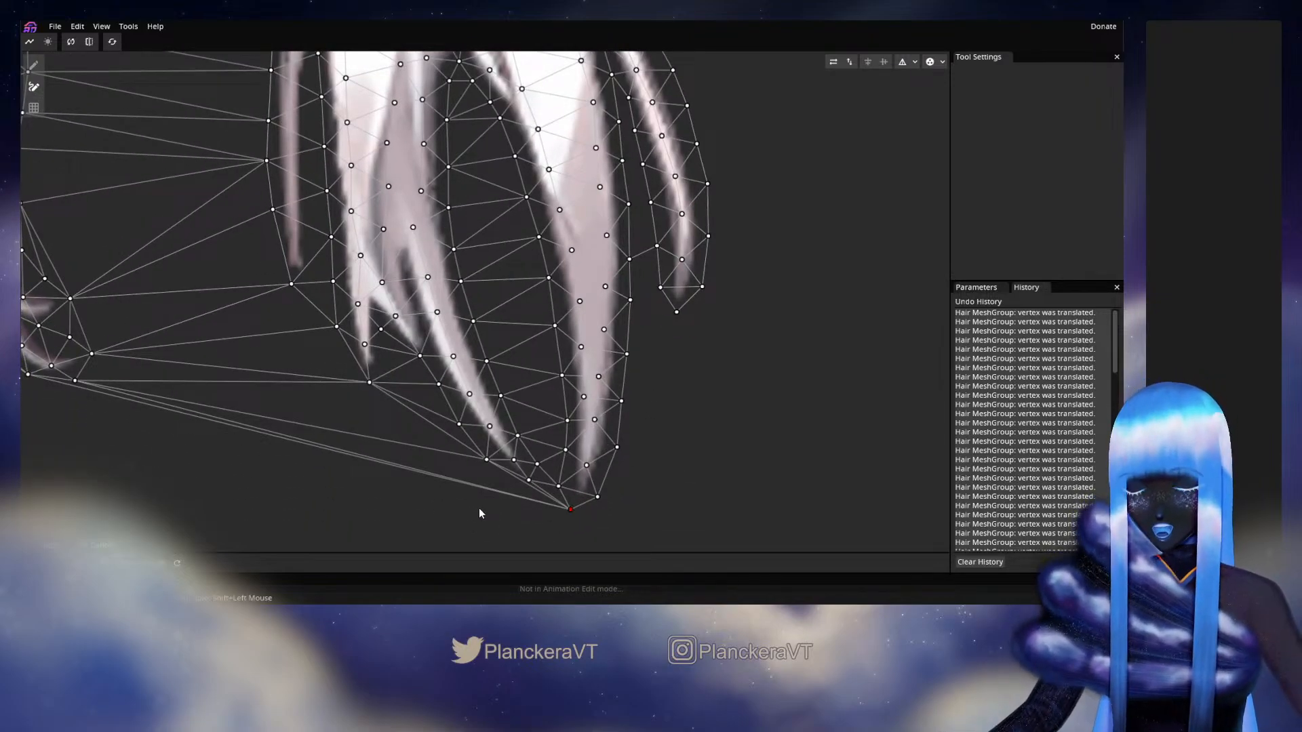
drag(479, 507, 563, 510)
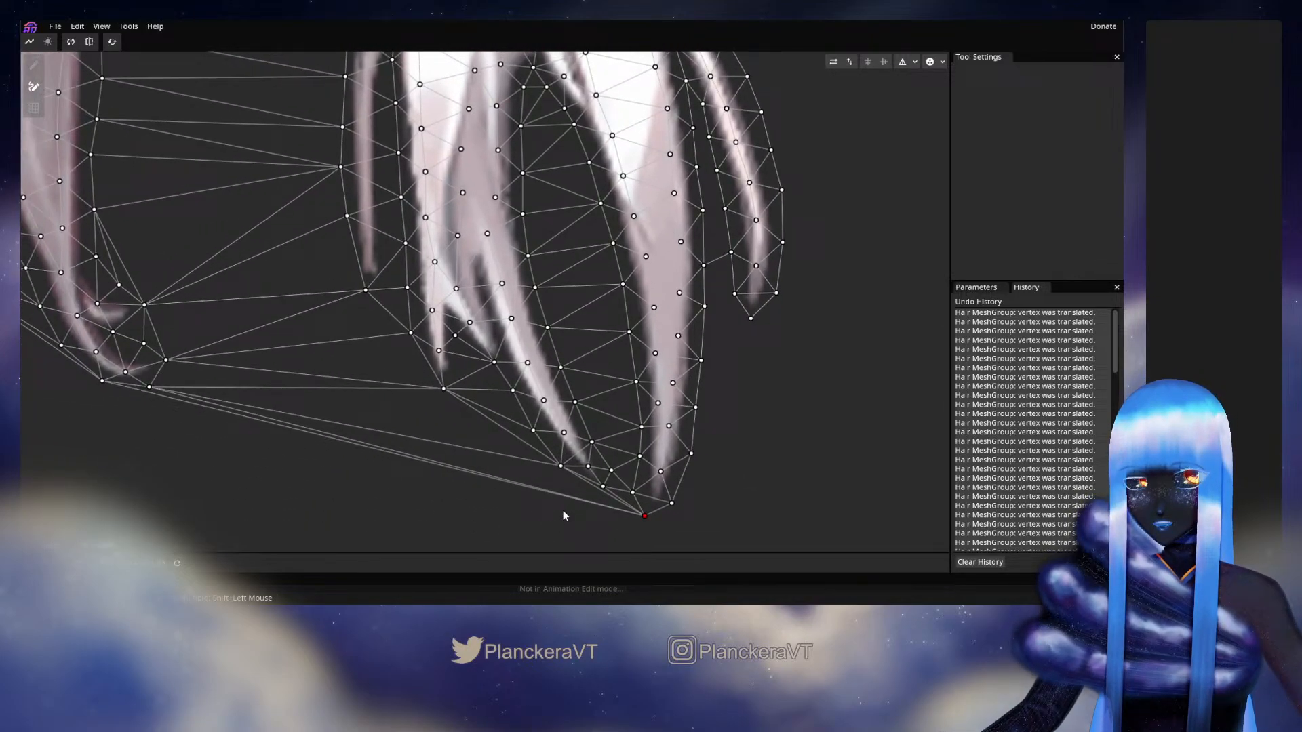
click(102, 382)
click(656, 534)
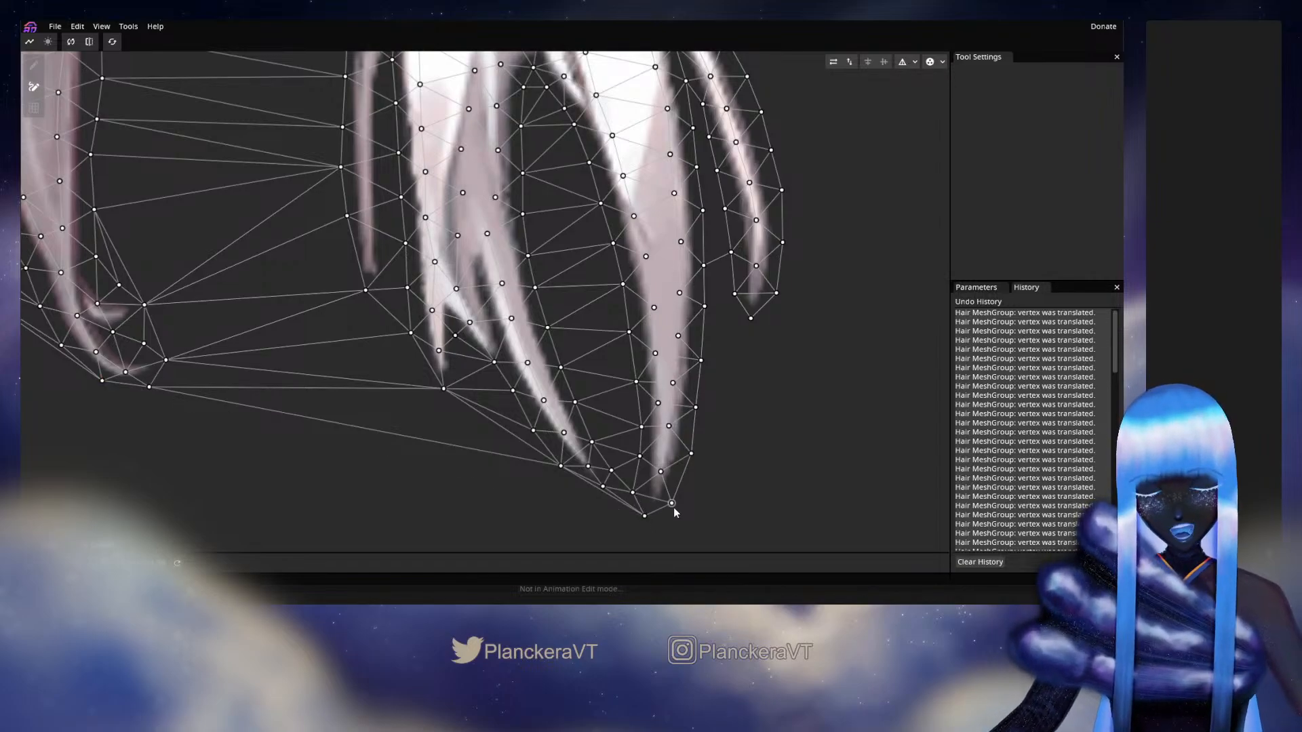
Step: Rework the connections between the long pointed lock's bottom tip vertex and the inner vertices above it
click(646, 510)
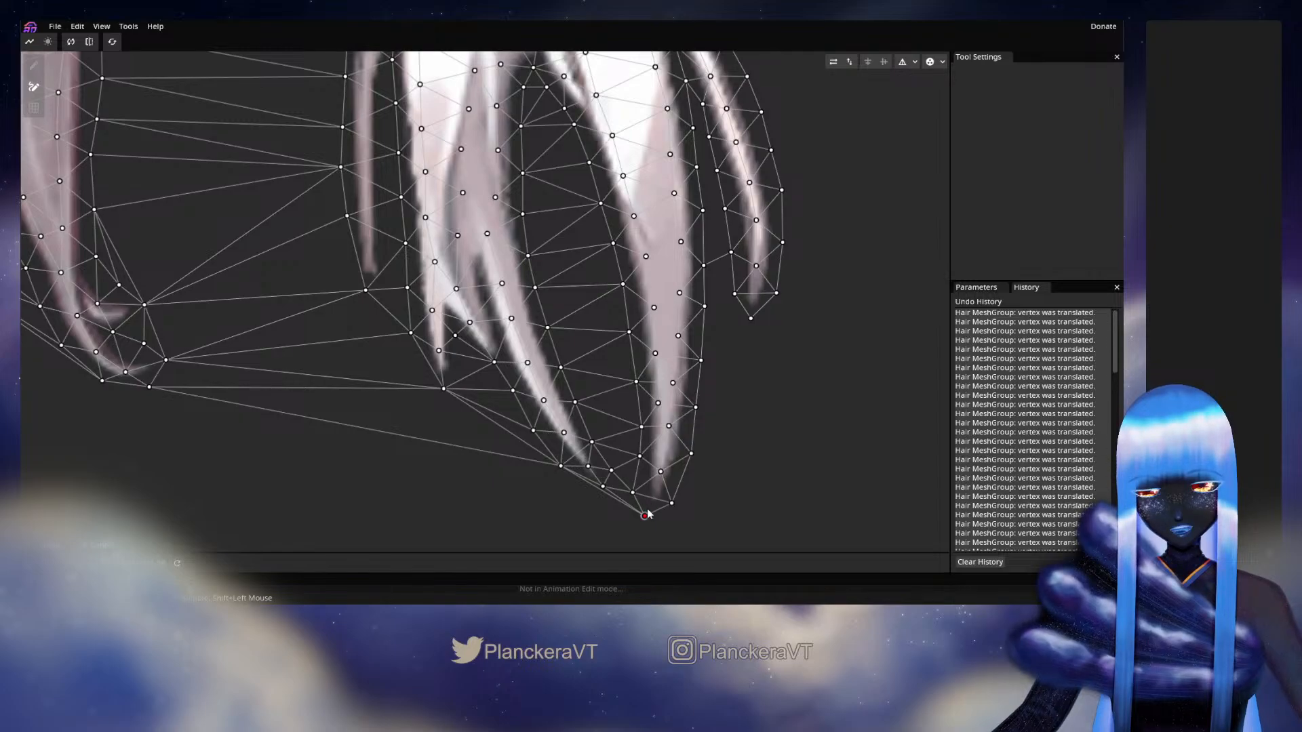
click(661, 473)
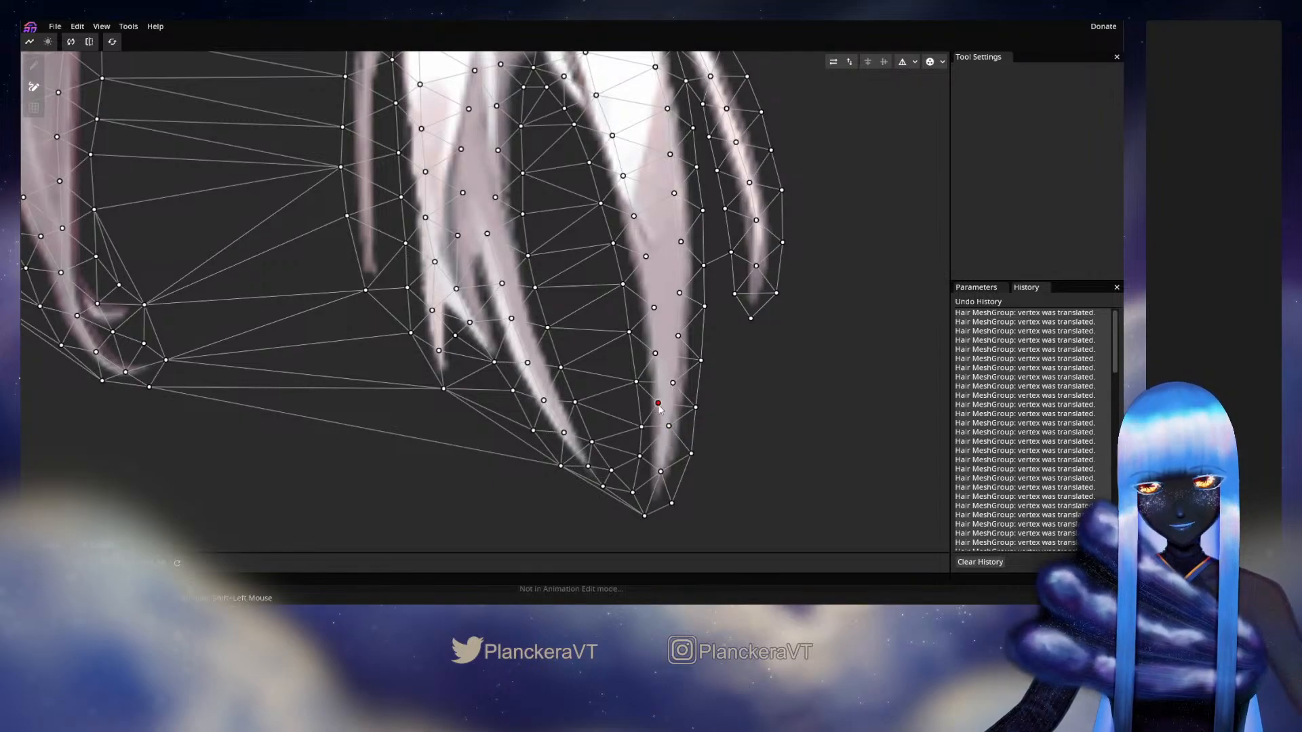
click(656, 355)
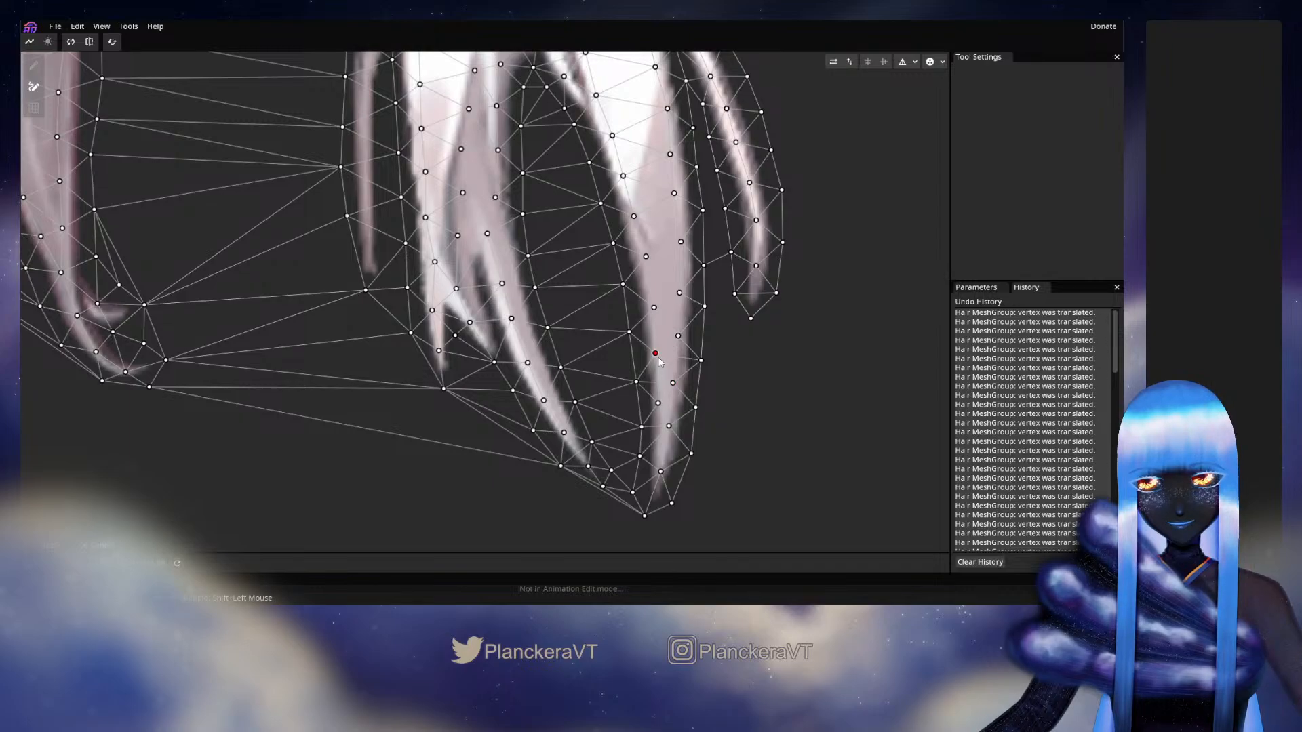
click(673, 384)
scroll(673, 487, up, 1)
drag(674, 452, 637, 512)
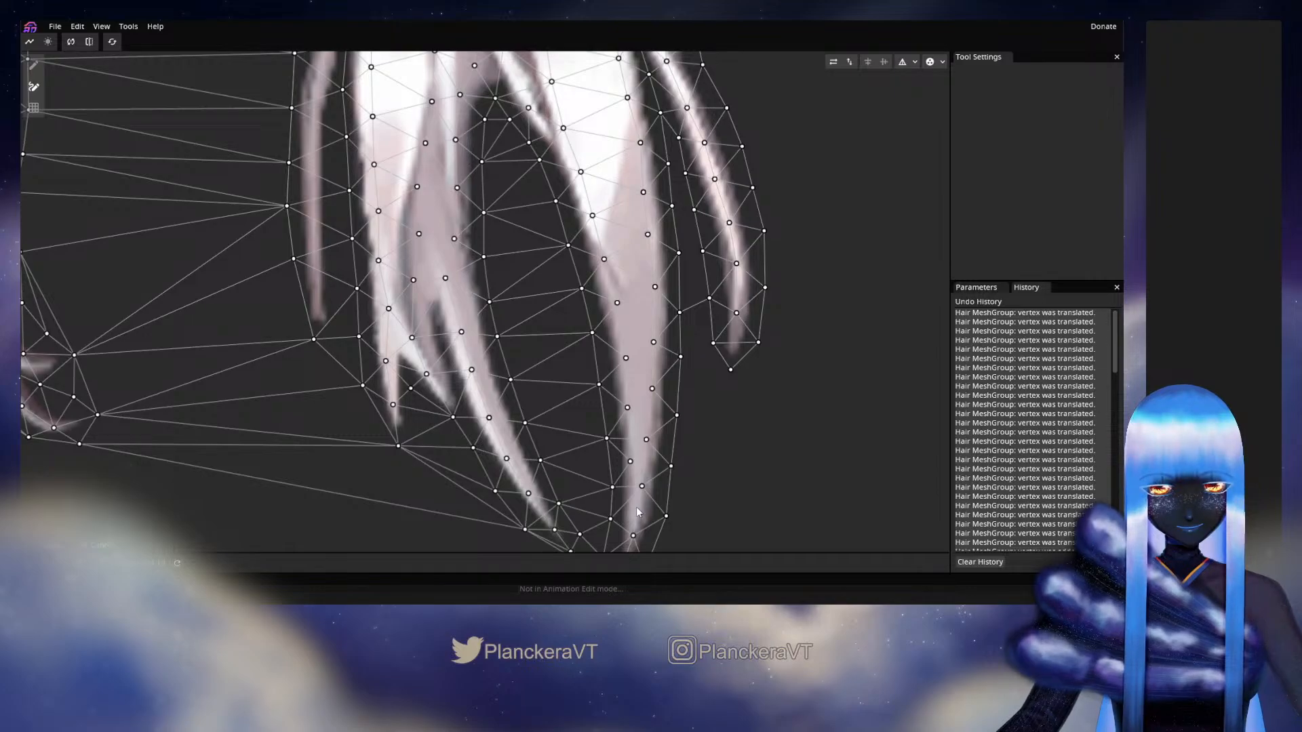
drag(637, 511, 667, 400)
Step: Disconnect the long pointed lock's bottom tip from the tip of the neighbouring strand to its left
click(620, 482)
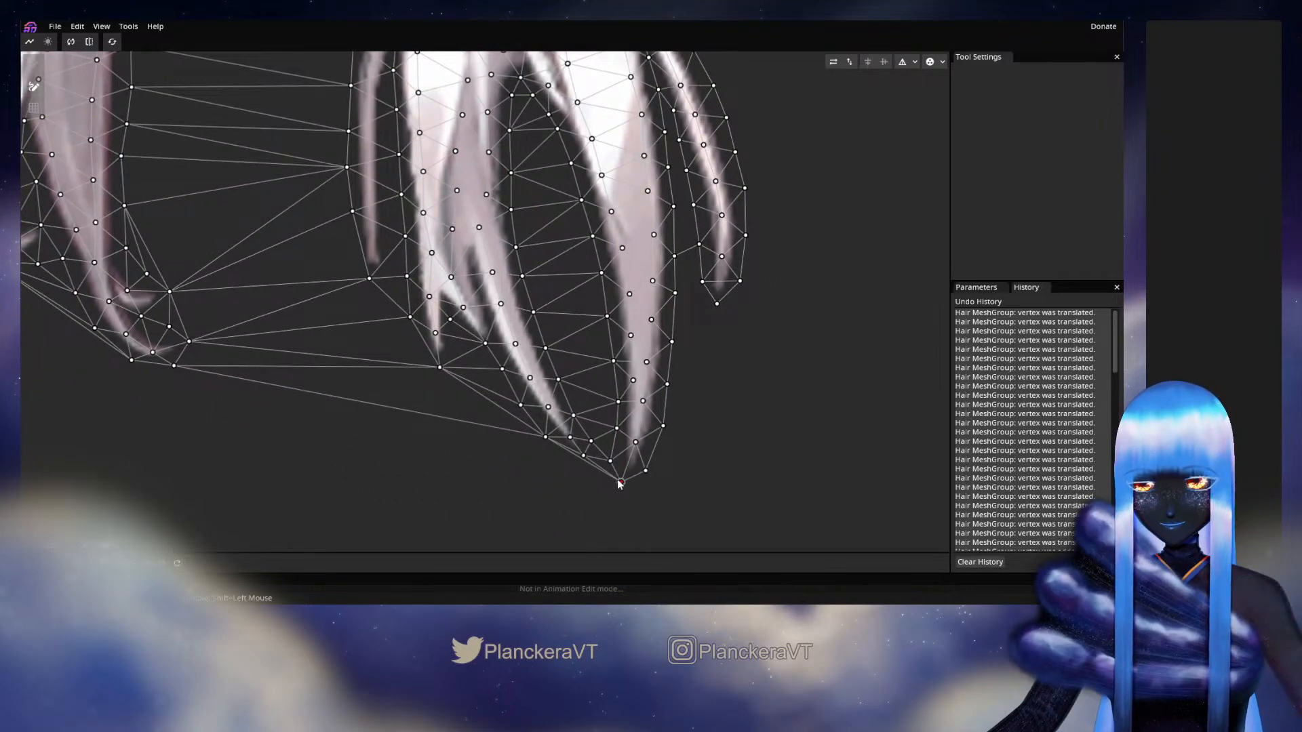
click(545, 438)
click(583, 455)
click(620, 482)
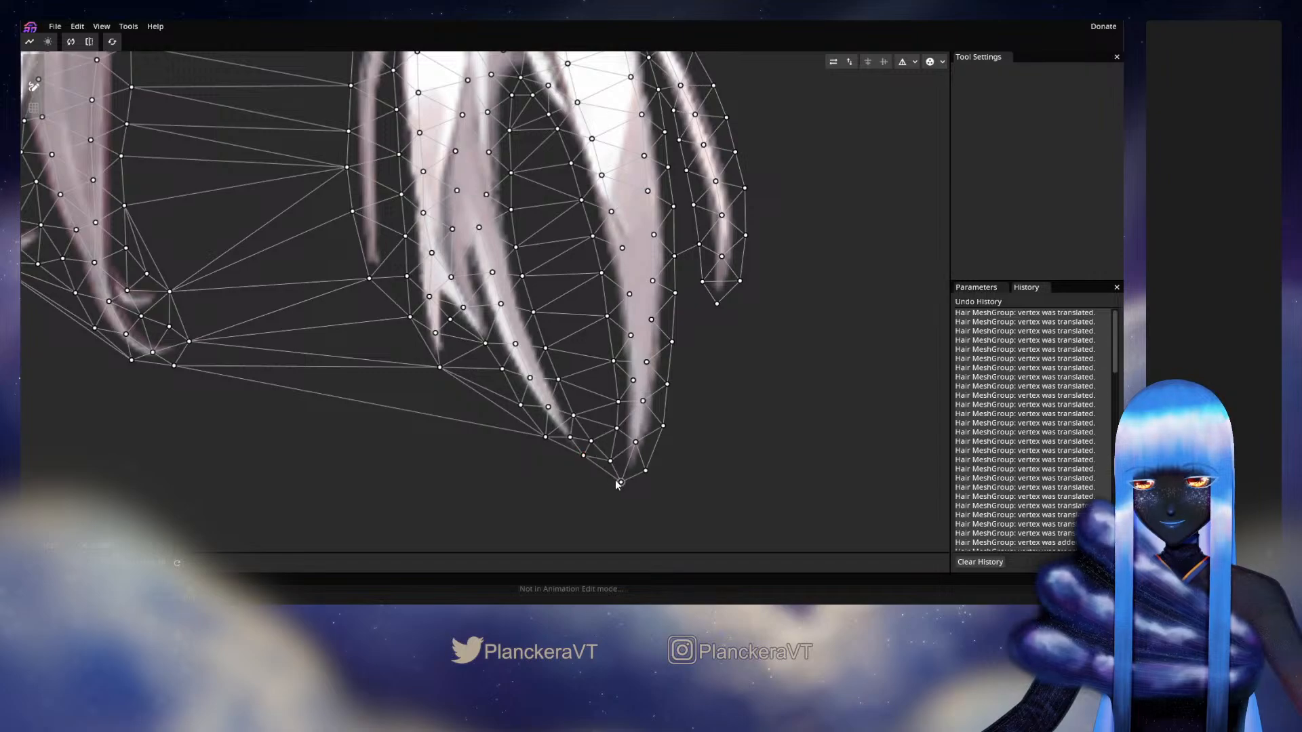
click(620, 482)
click(610, 461)
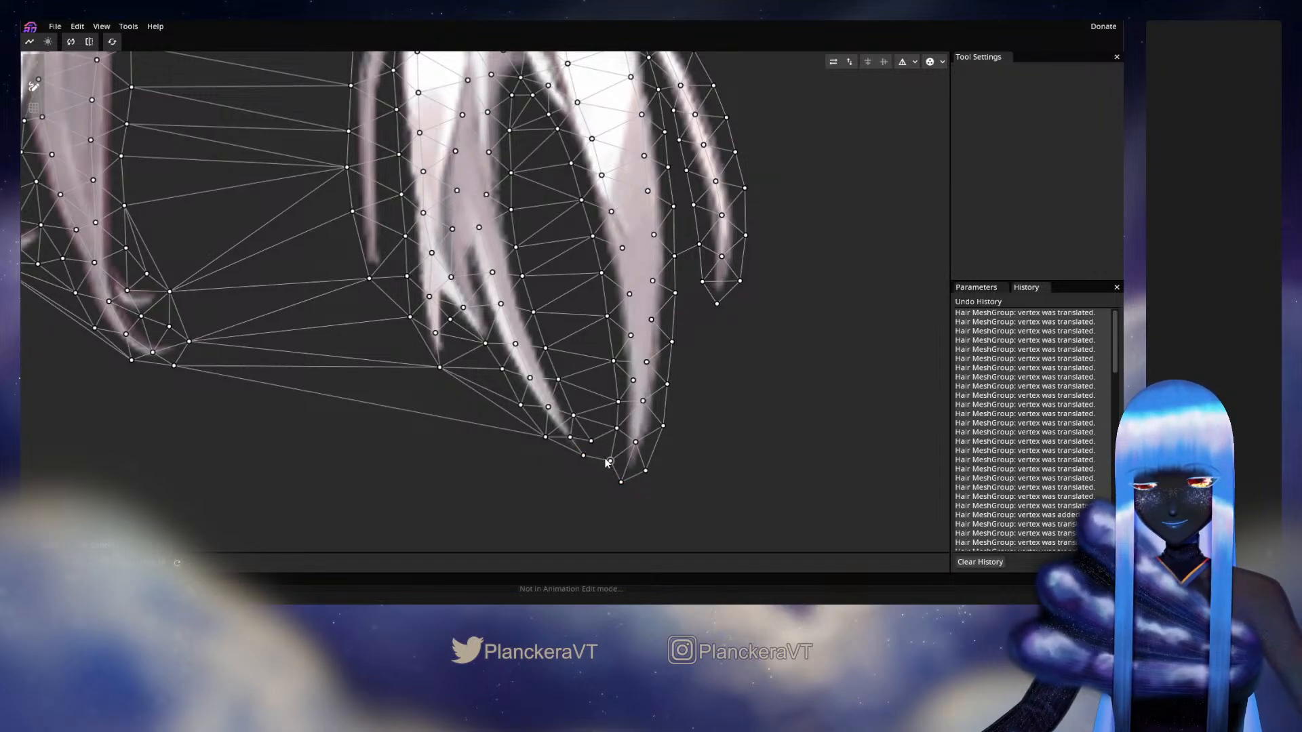
click(608, 462)
click(584, 455)
click(583, 456)
click(574, 415)
click(591, 441)
click(583, 455)
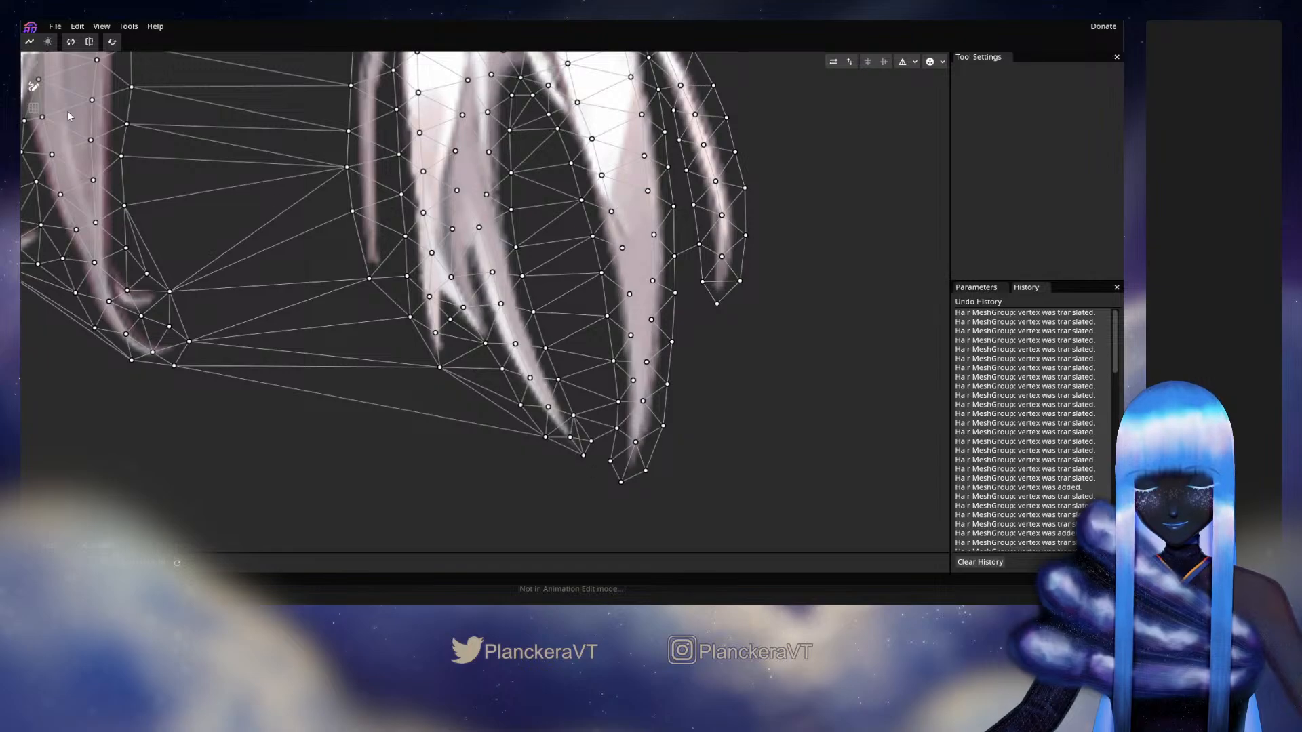
Step: Remove the extra vertex beside the neighbouring strand's tip and reposition that tip's two lower outline vertices
click(36, 66)
click(590, 441)
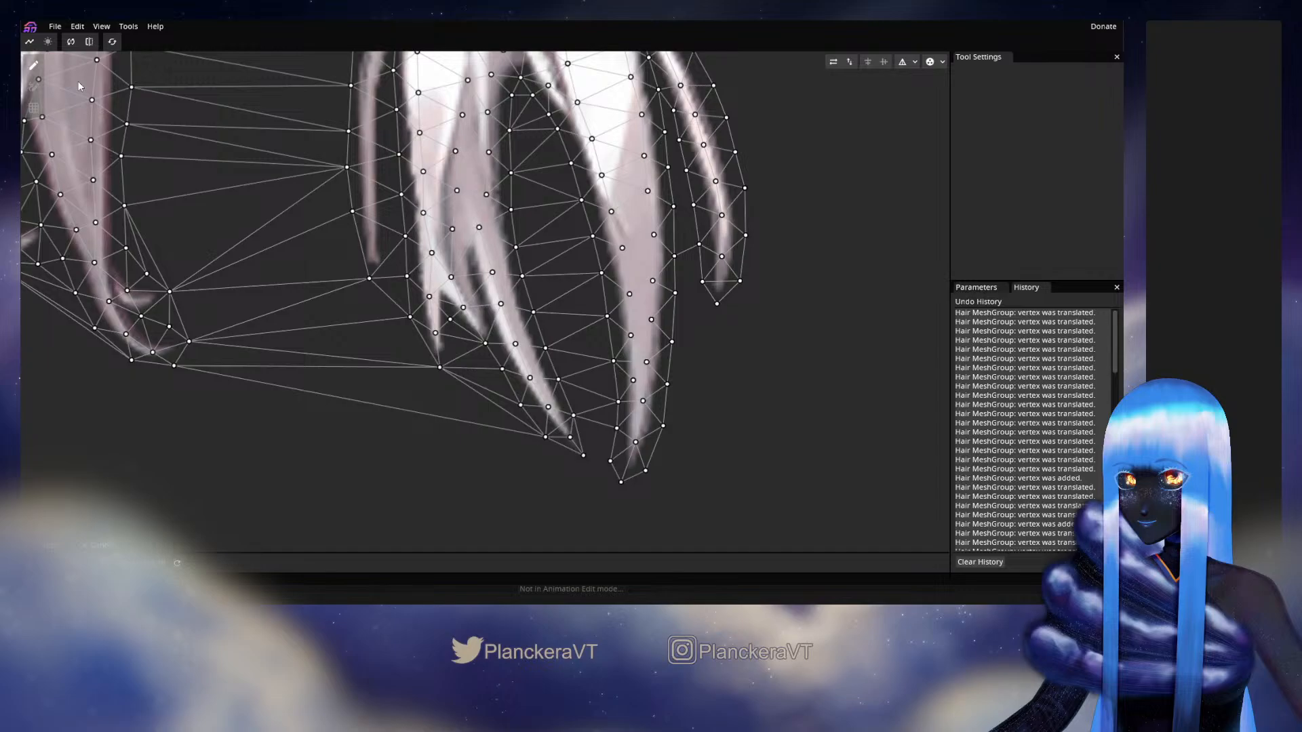
drag(583, 455, 542, 434)
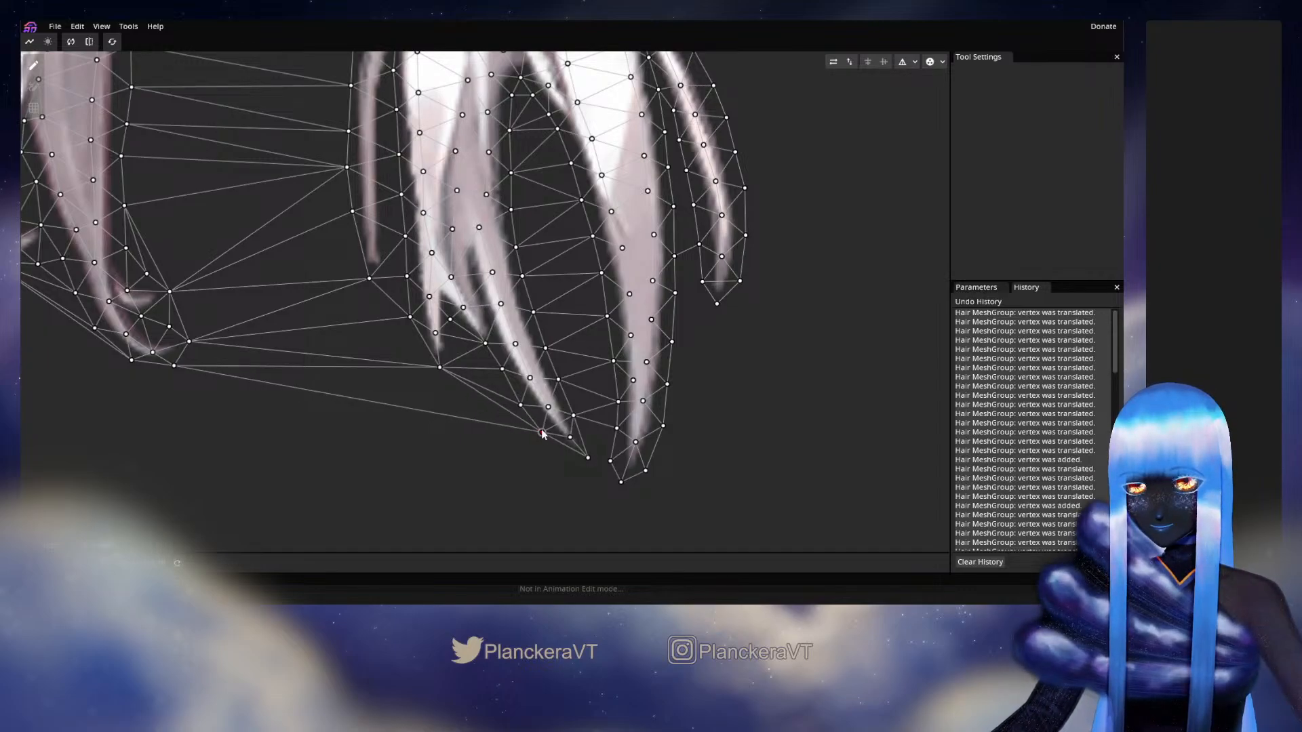
Step: Disconnect the edges bridging the lower half of the gap between the curved strand and the long pointed lock
click(33, 86)
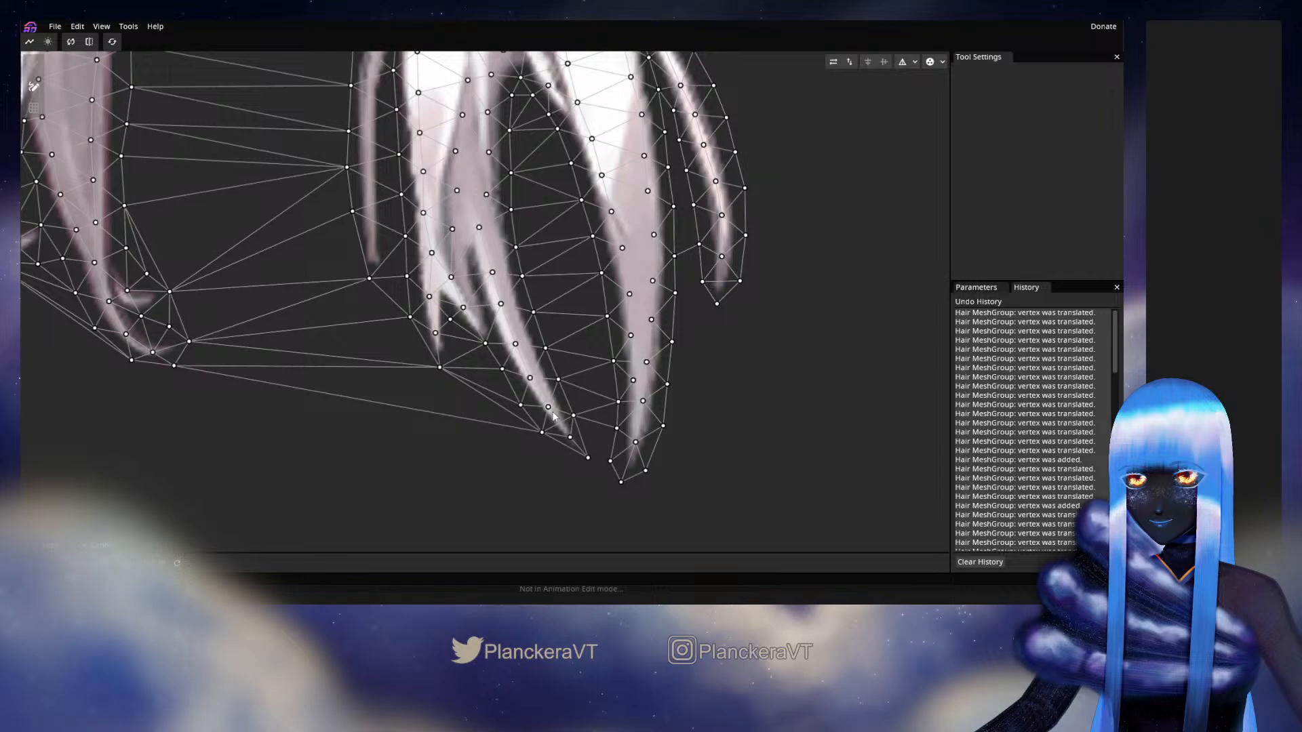
click(618, 401)
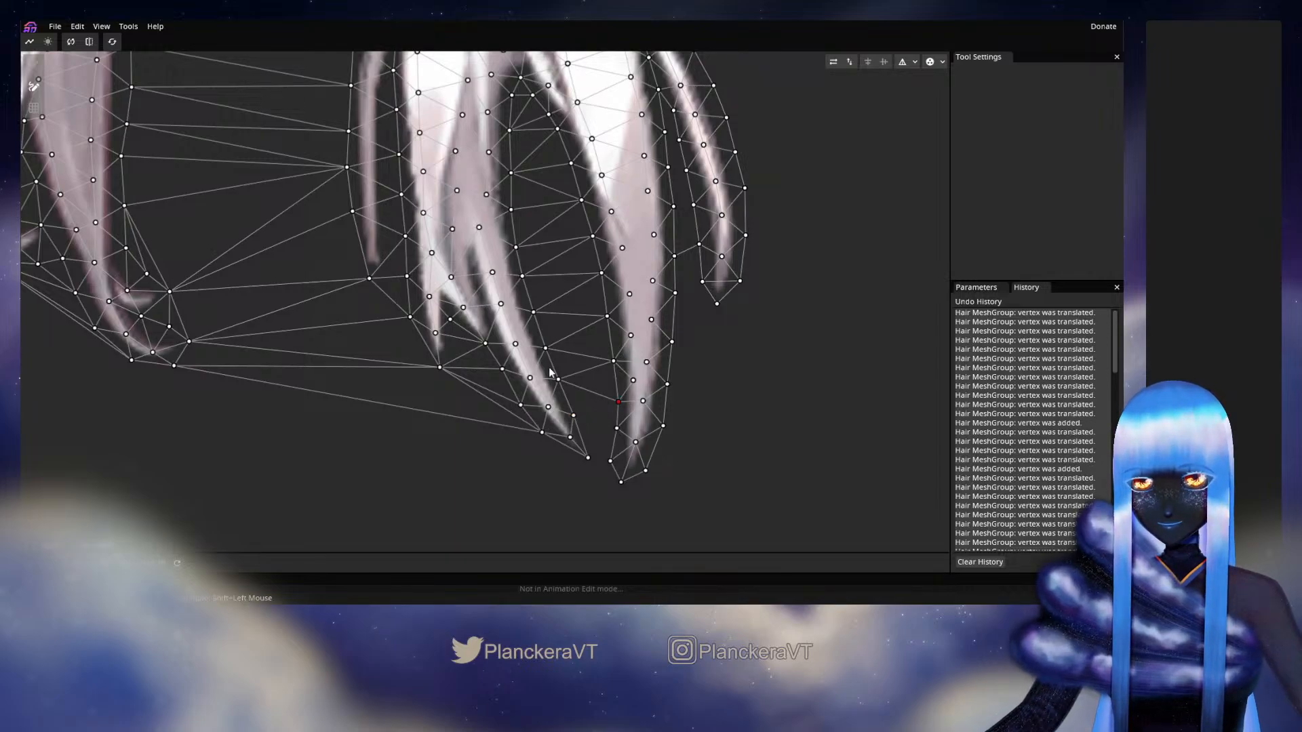
drag(550, 373, 553, 349)
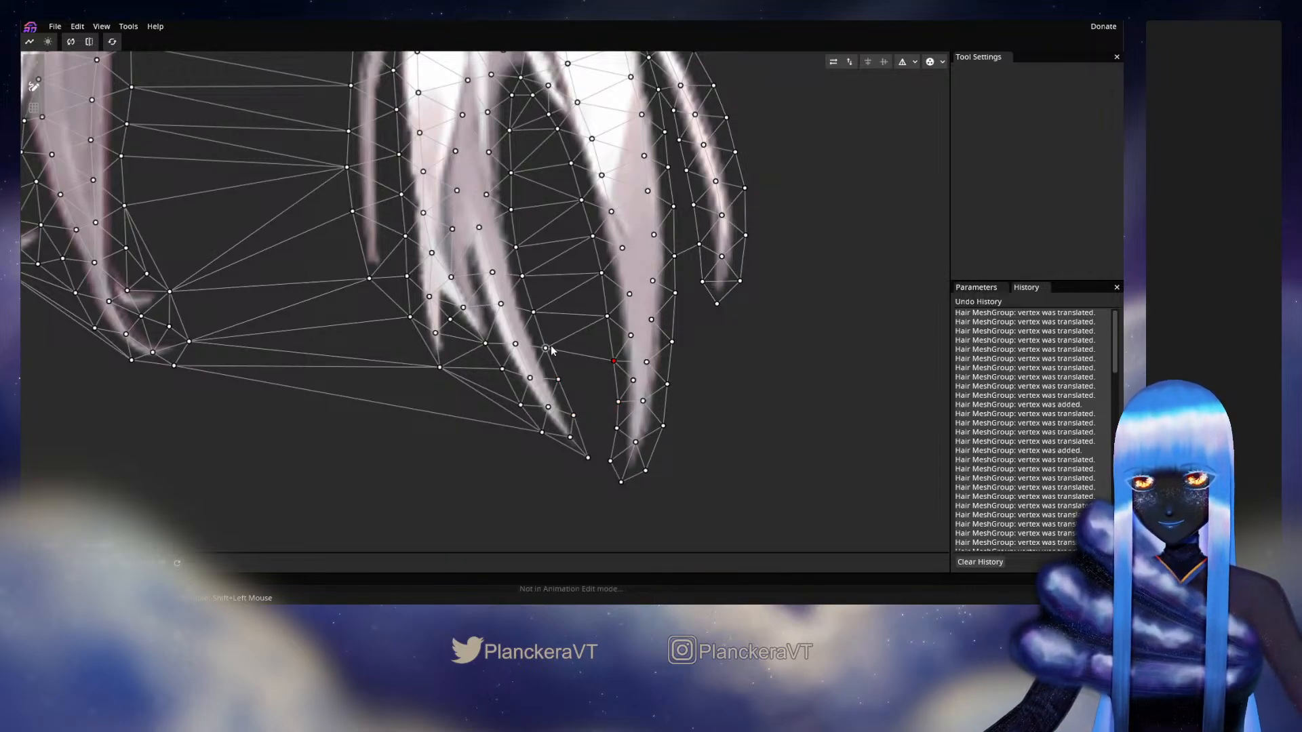
click(551, 350)
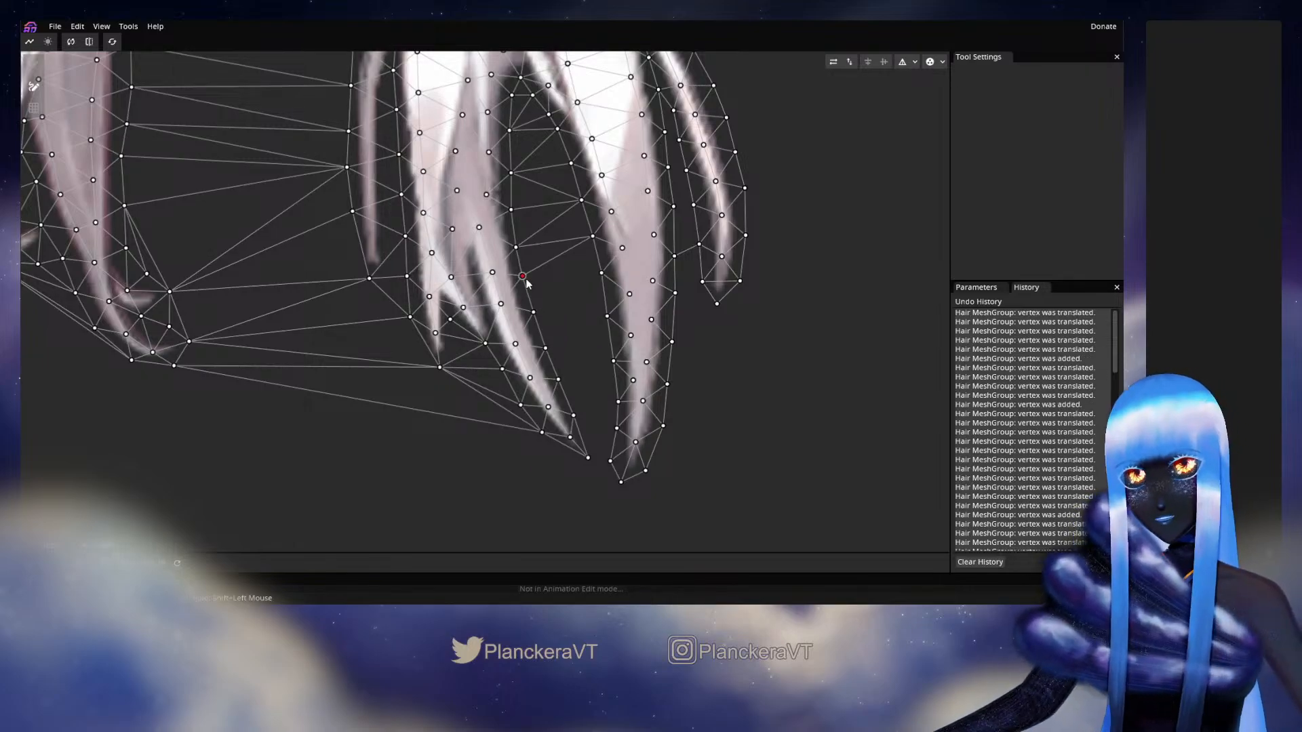
Step: Disconnect the edges crossing the upper half of the gap between the curved strand and the long pointed lock
scroll(582, 339, up, 3)
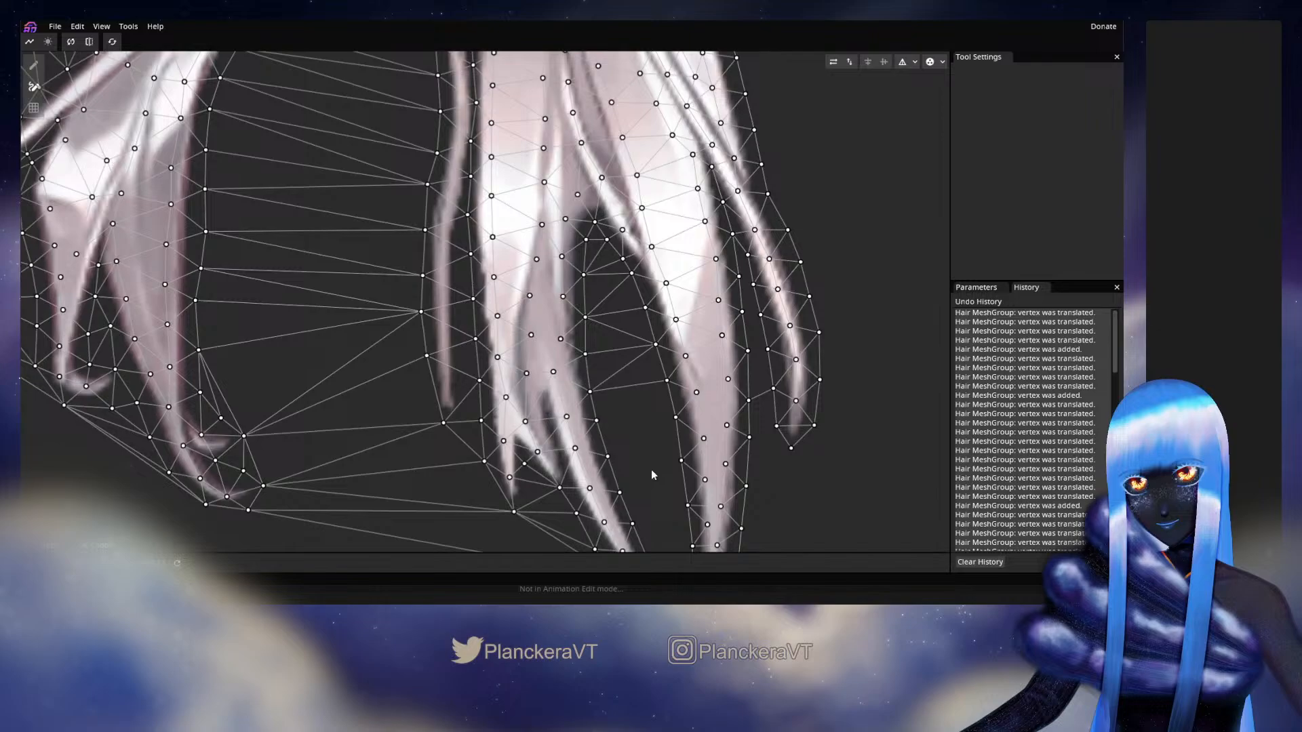
click(591, 388)
click(655, 344)
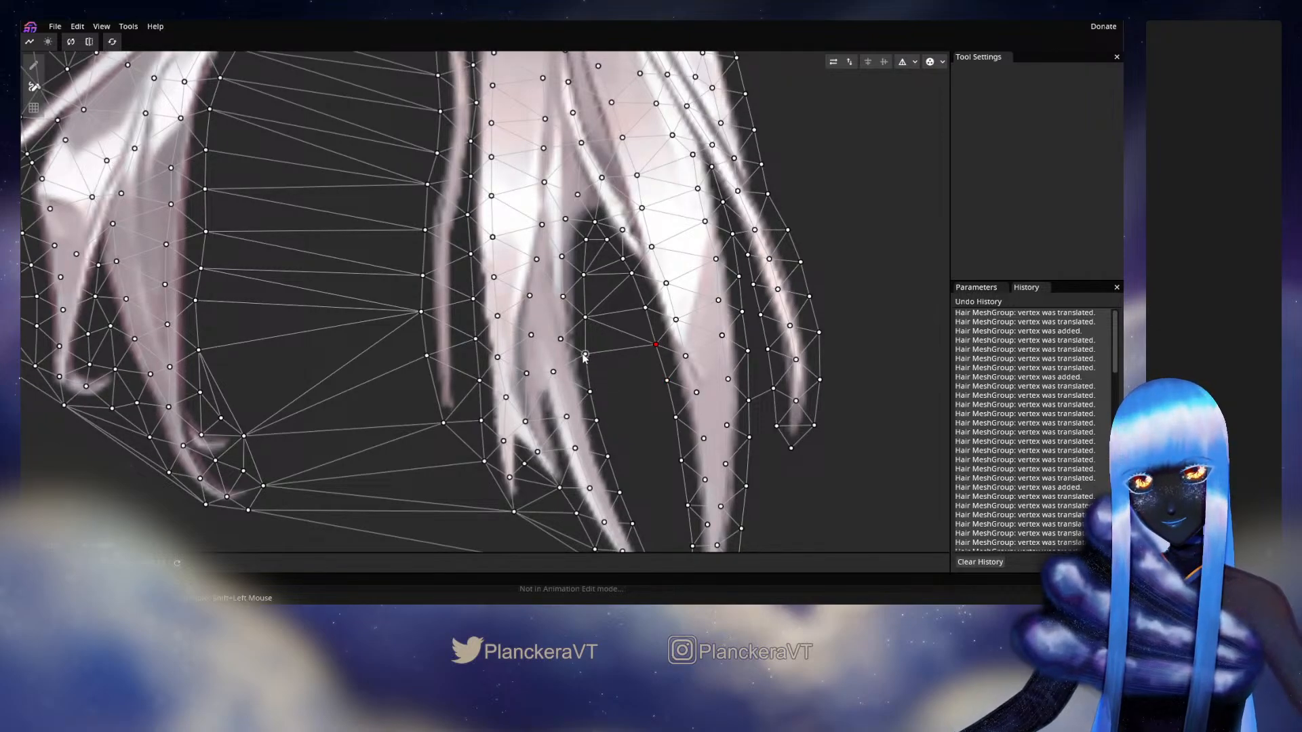
click(585, 354)
click(584, 317)
click(642, 310)
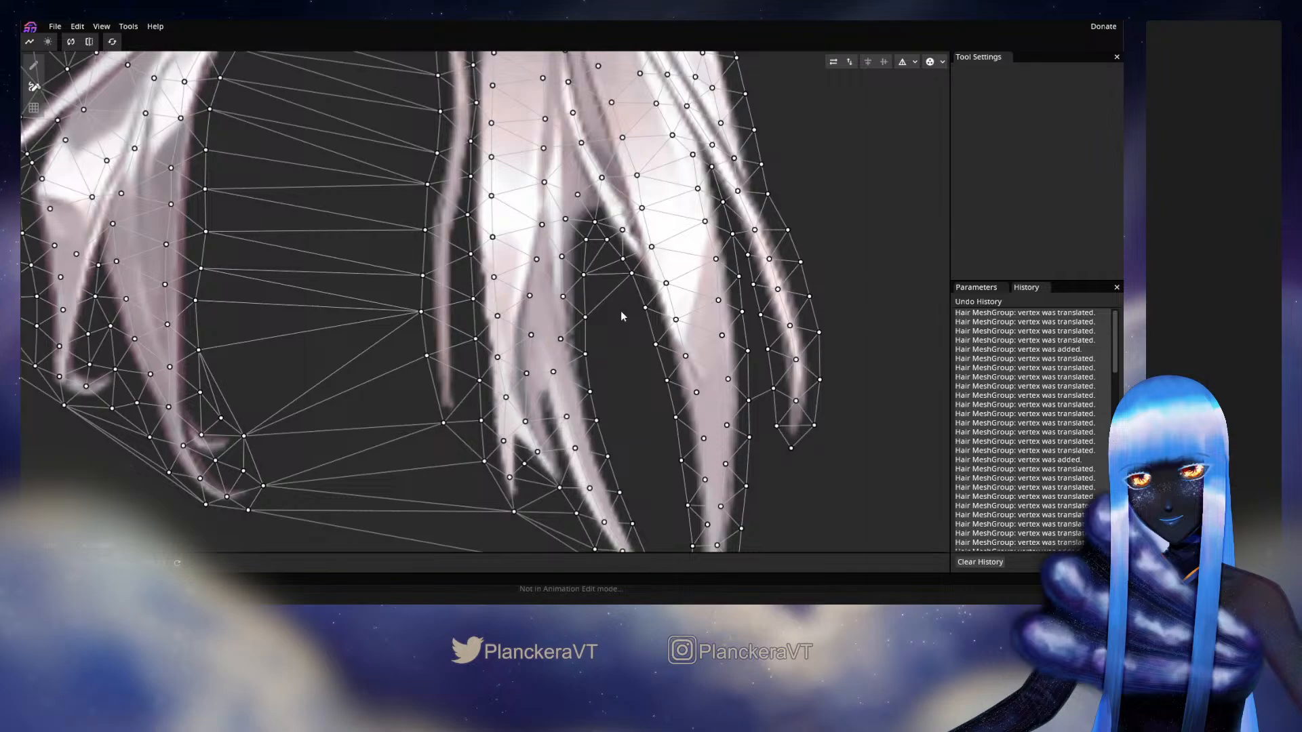
Step: Clear the leftover edges just below the fork where the curved strand and the long pointed lock meet
click(607, 240)
click(607, 240)
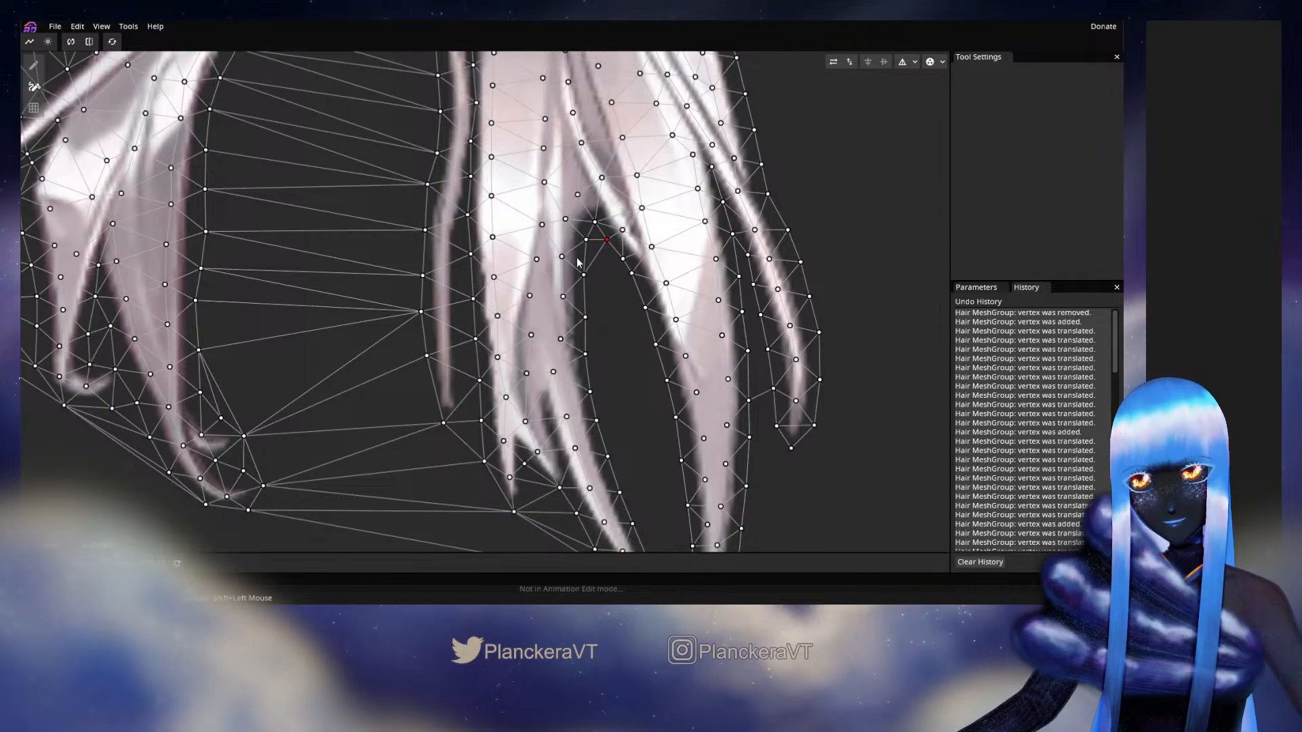
click(583, 275)
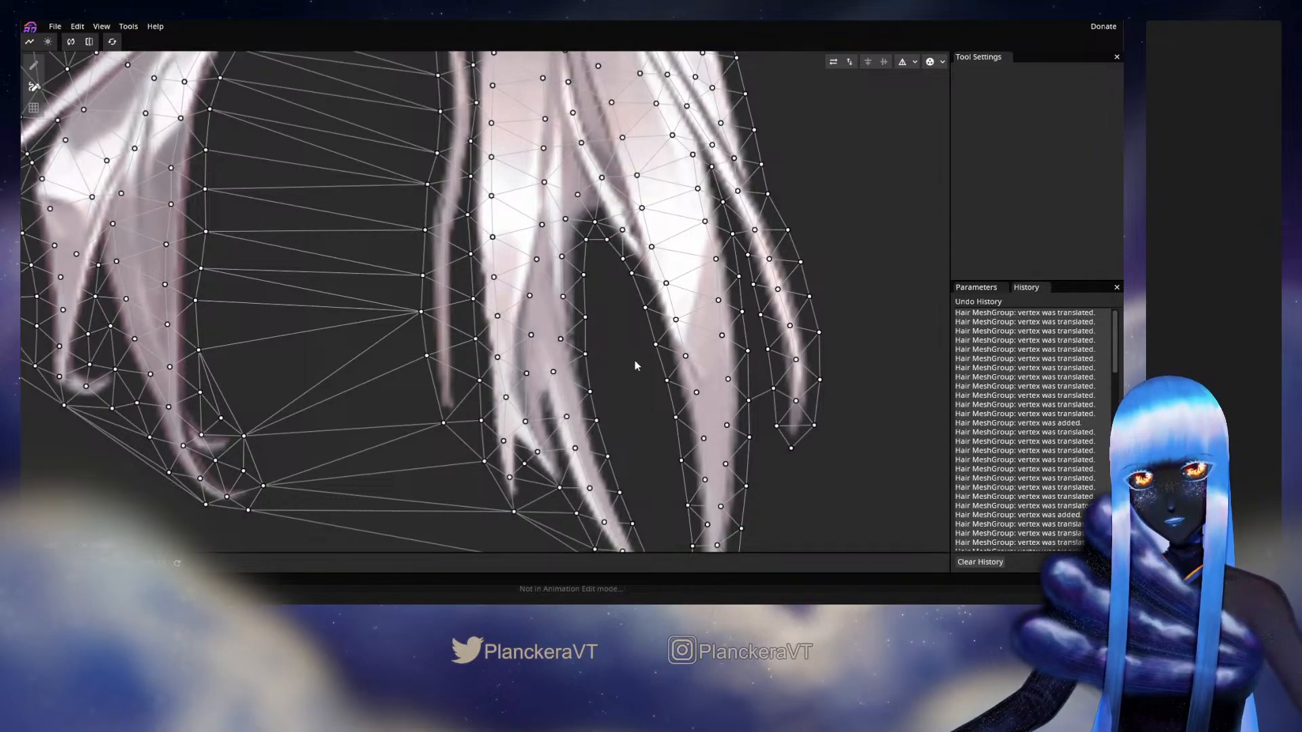
click(586, 240)
Step: Disconnect the curved strand's lower outline from the far-left lock's tip and from the short strand's tip beside it
drag(633, 442, 663, 314)
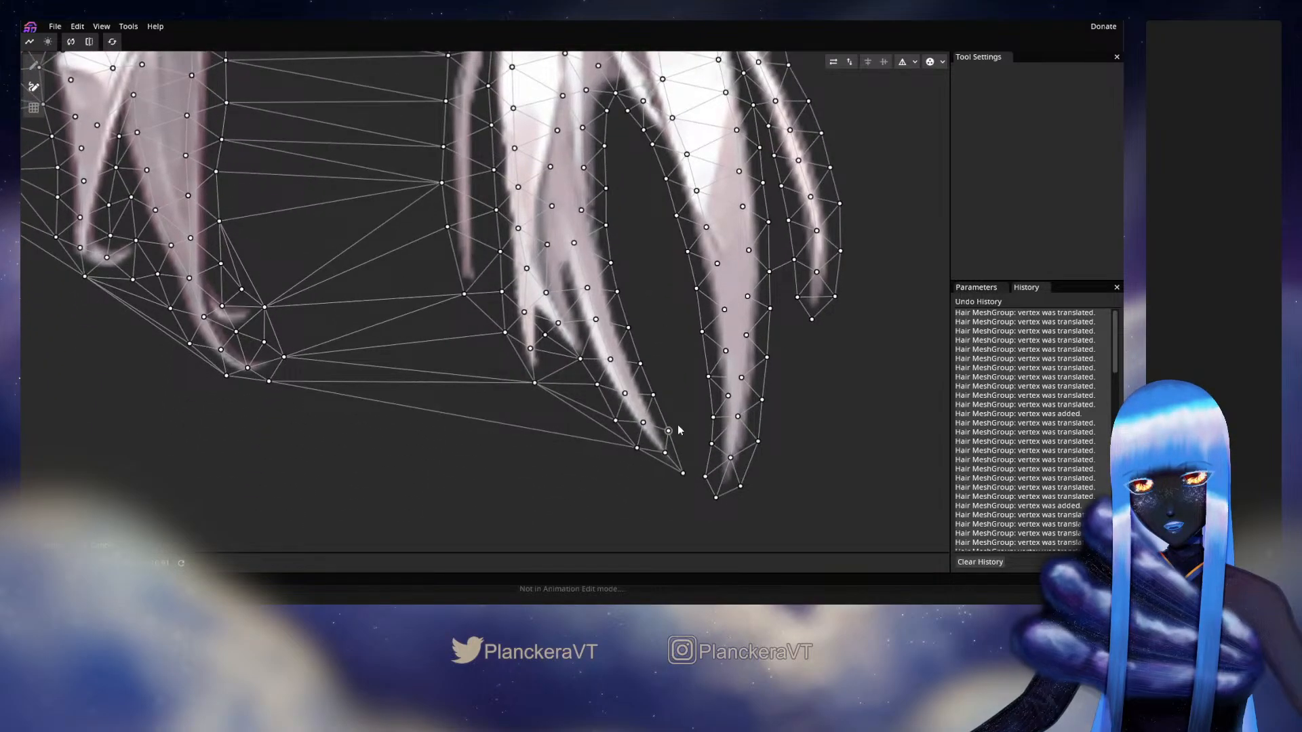
drag(678, 427, 759, 427)
click(717, 448)
click(350, 381)
click(350, 381)
click(615, 384)
click(615, 383)
click(716, 447)
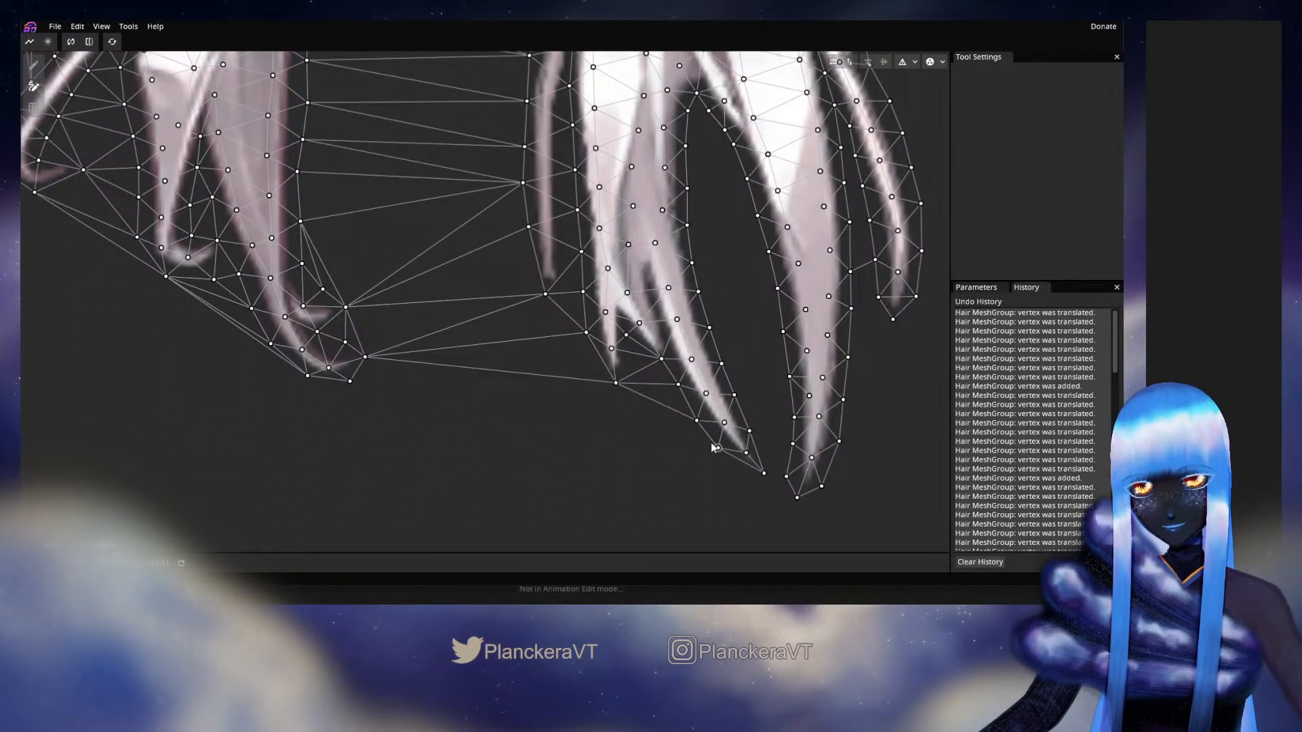
click(617, 384)
click(678, 385)
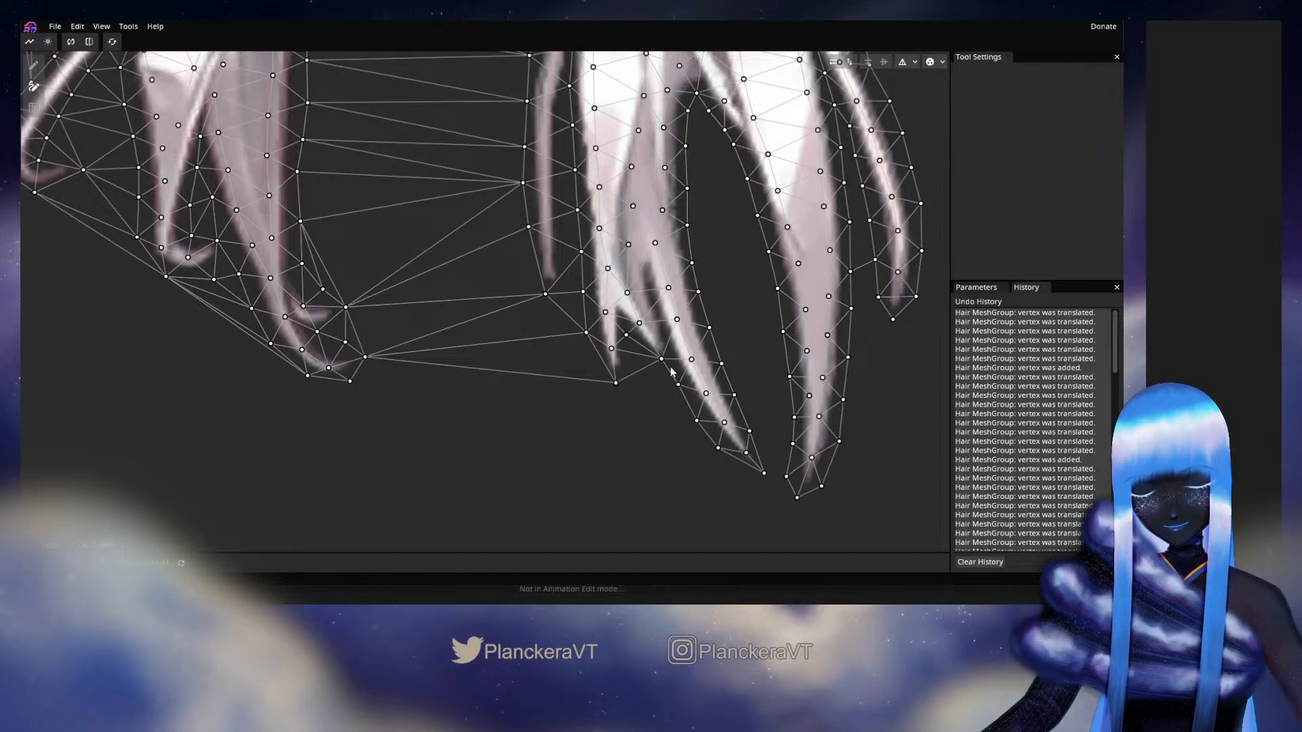
Step: Disconnect the short strand's tip from the curved strand and tidy the edges in the notch between them
click(661, 358)
click(661, 359)
click(611, 348)
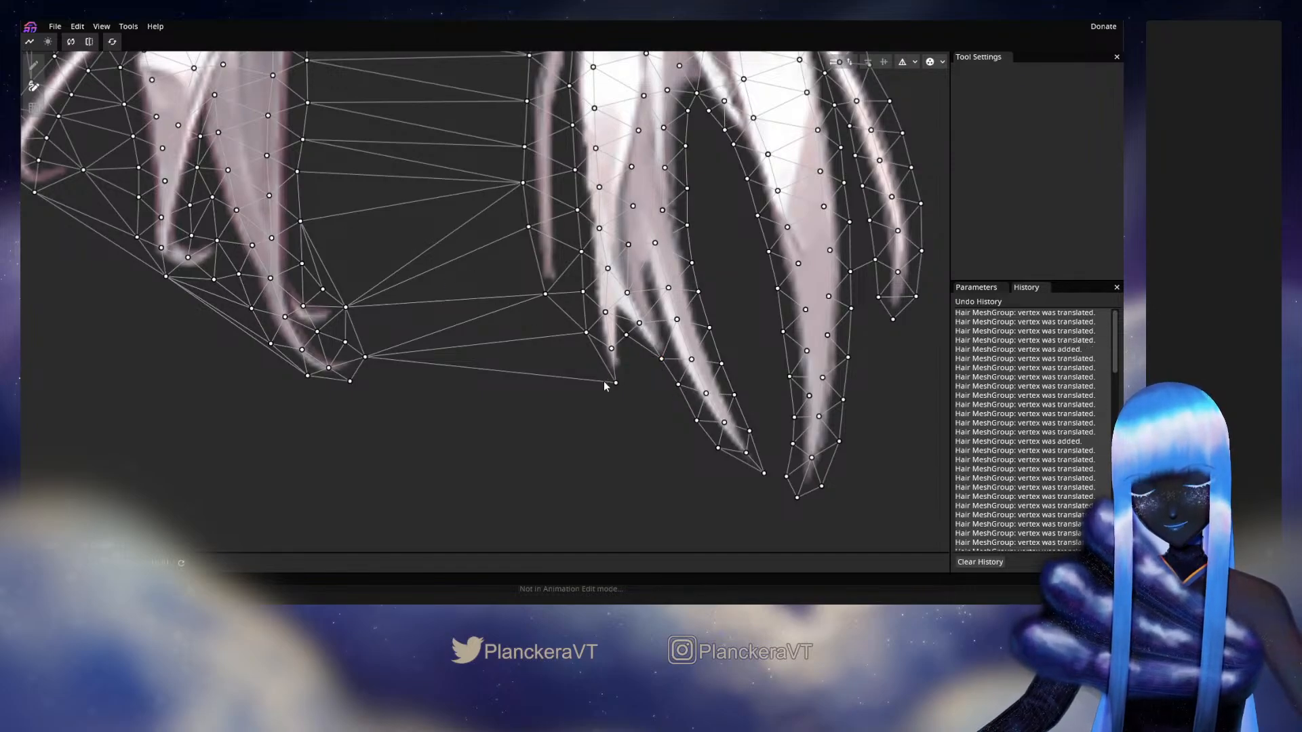
click(616, 383)
click(626, 335)
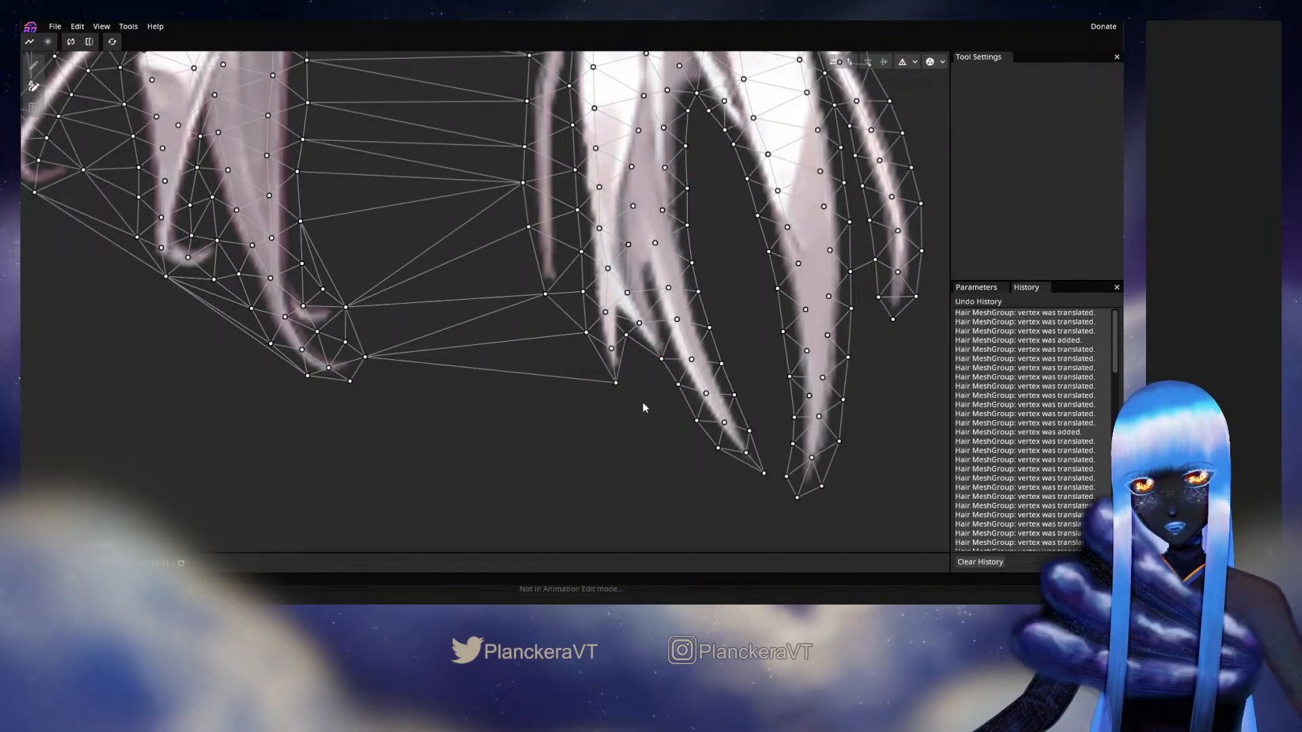
Step: Nudge the short strand's tip vertex slightly outward, and disconnect the short strand from the far-left lock and the thin strand's tip
click(43, 64)
drag(616, 383, 618, 384)
click(43, 96)
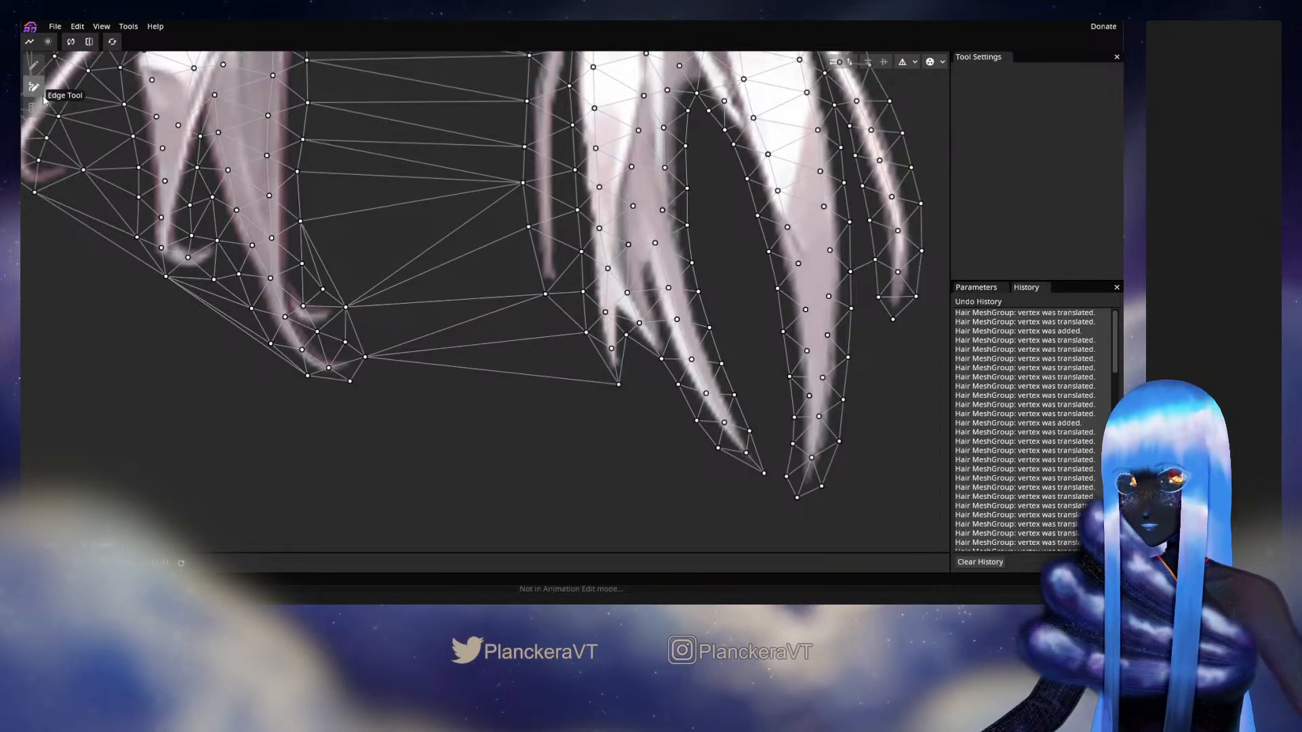
click(366, 358)
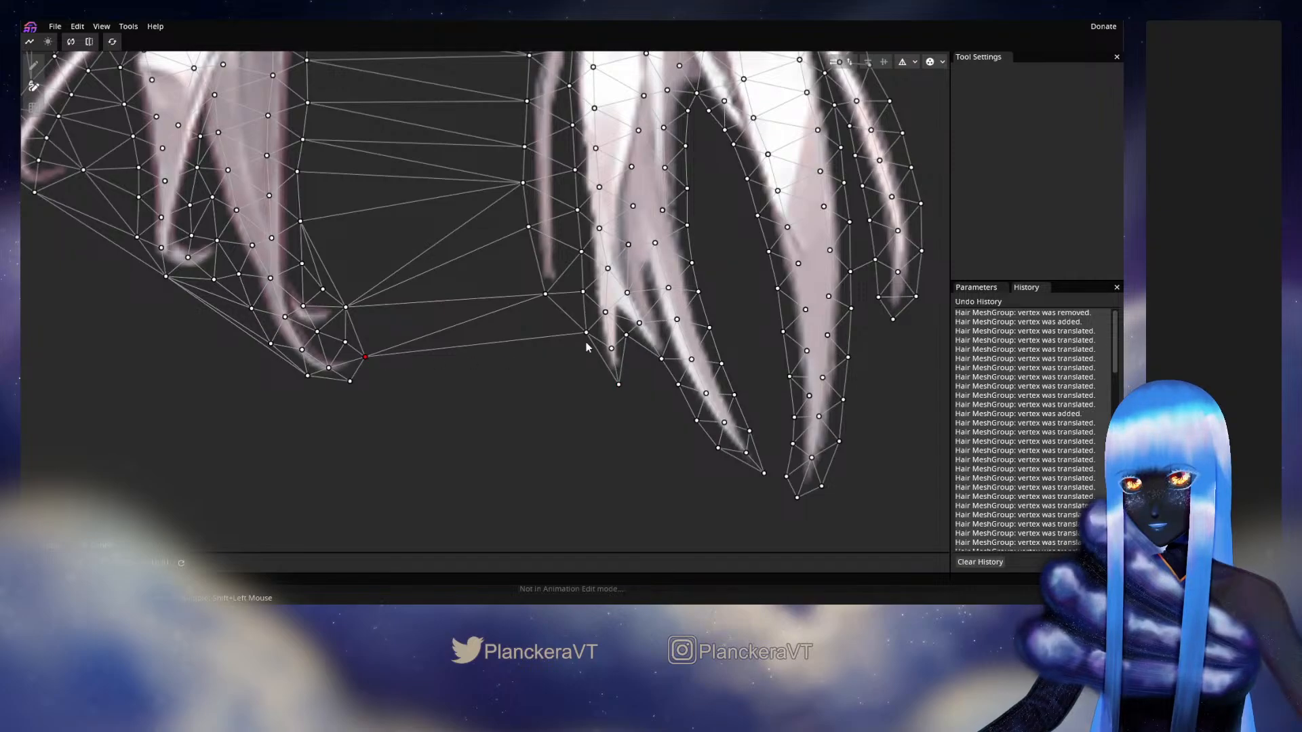
click(346, 307)
click(546, 294)
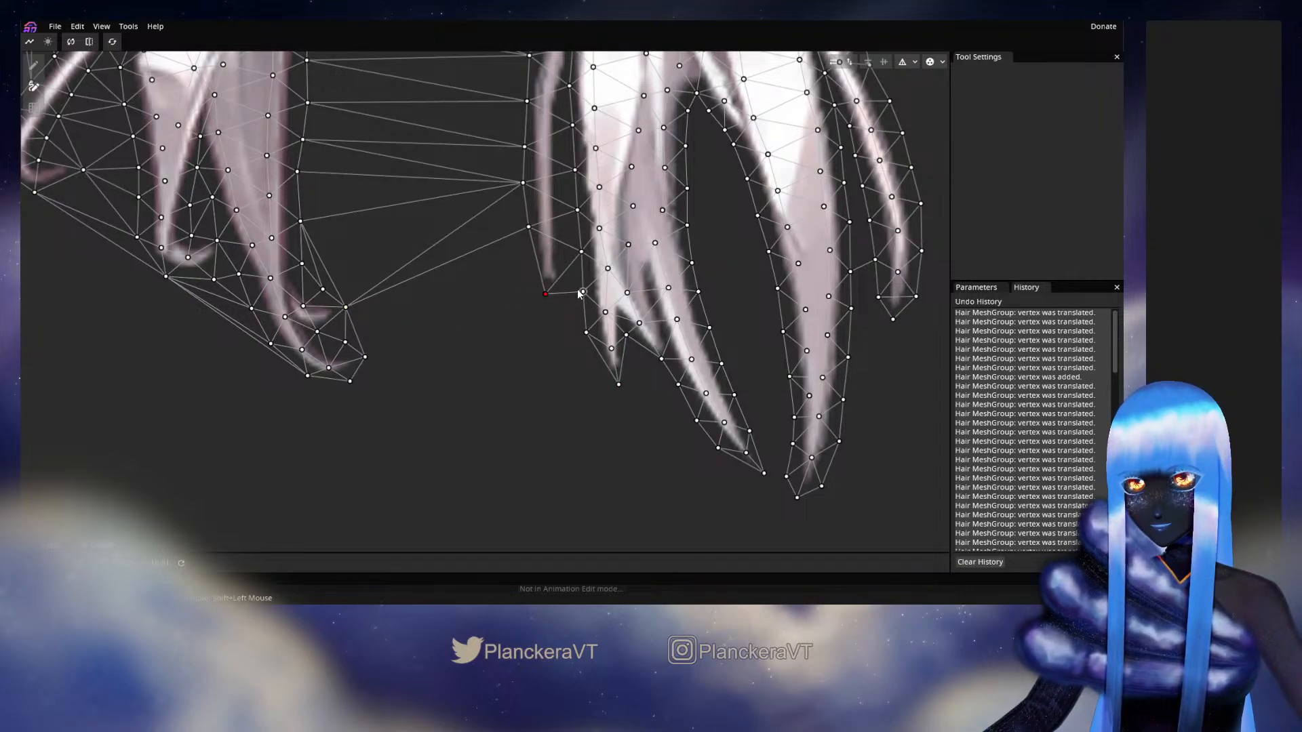
click(581, 293)
drag(572, 342, 602, 469)
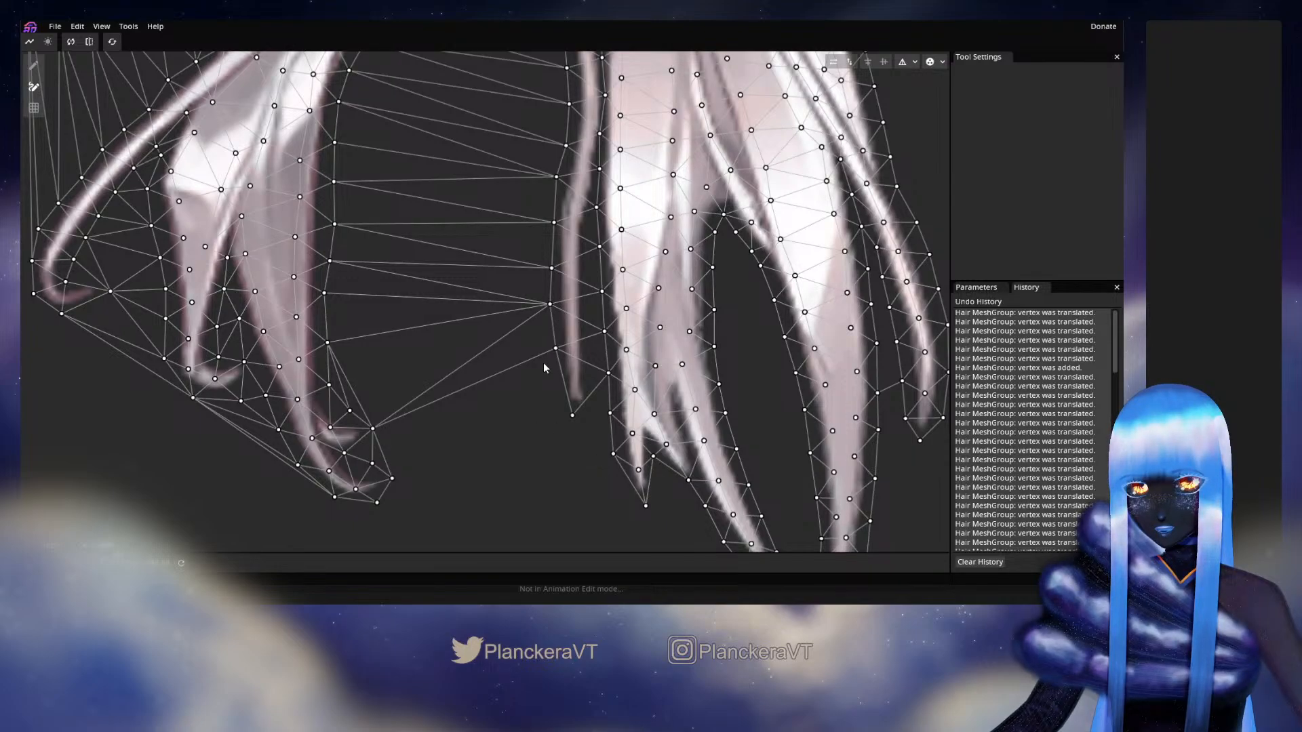
Step: Disconnect the thin strand's lower outline vertices from the far-left lock's hooked tip and the outline vertex above it
click(555, 348)
click(372, 428)
click(372, 428)
click(550, 304)
click(549, 304)
click(327, 342)
click(328, 342)
click(372, 431)
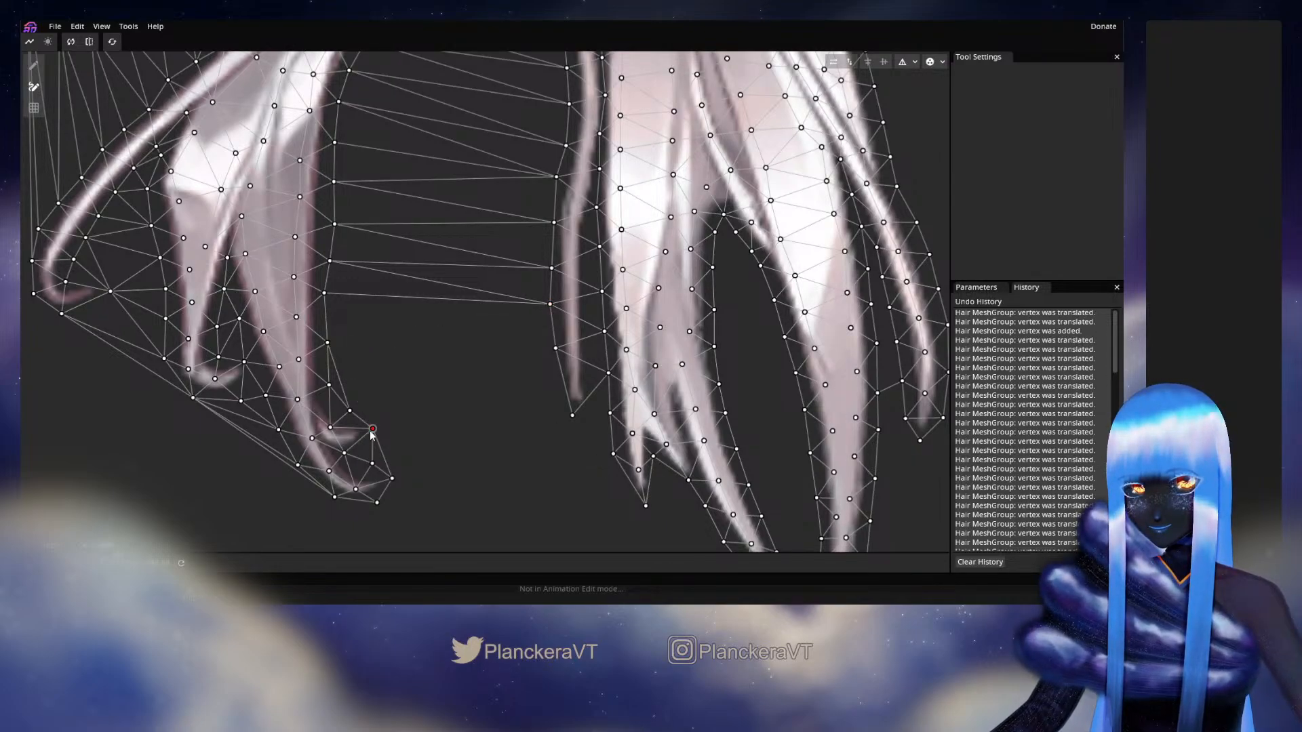
Step: Disconnect the extra vertex above the far-left lock's hooked tip from its neighbours and delete that vertex
click(371, 430)
click(350, 412)
click(350, 412)
click(330, 344)
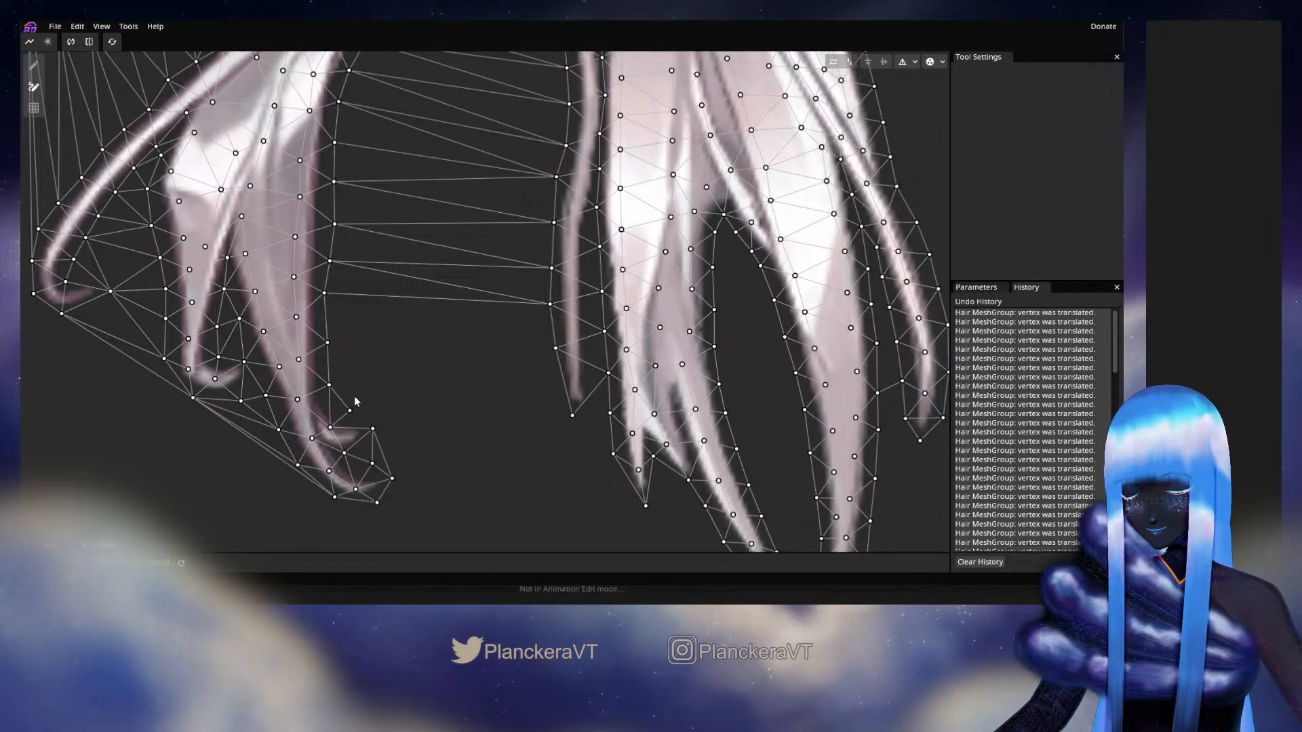
click(34, 66)
double_click(349, 411)
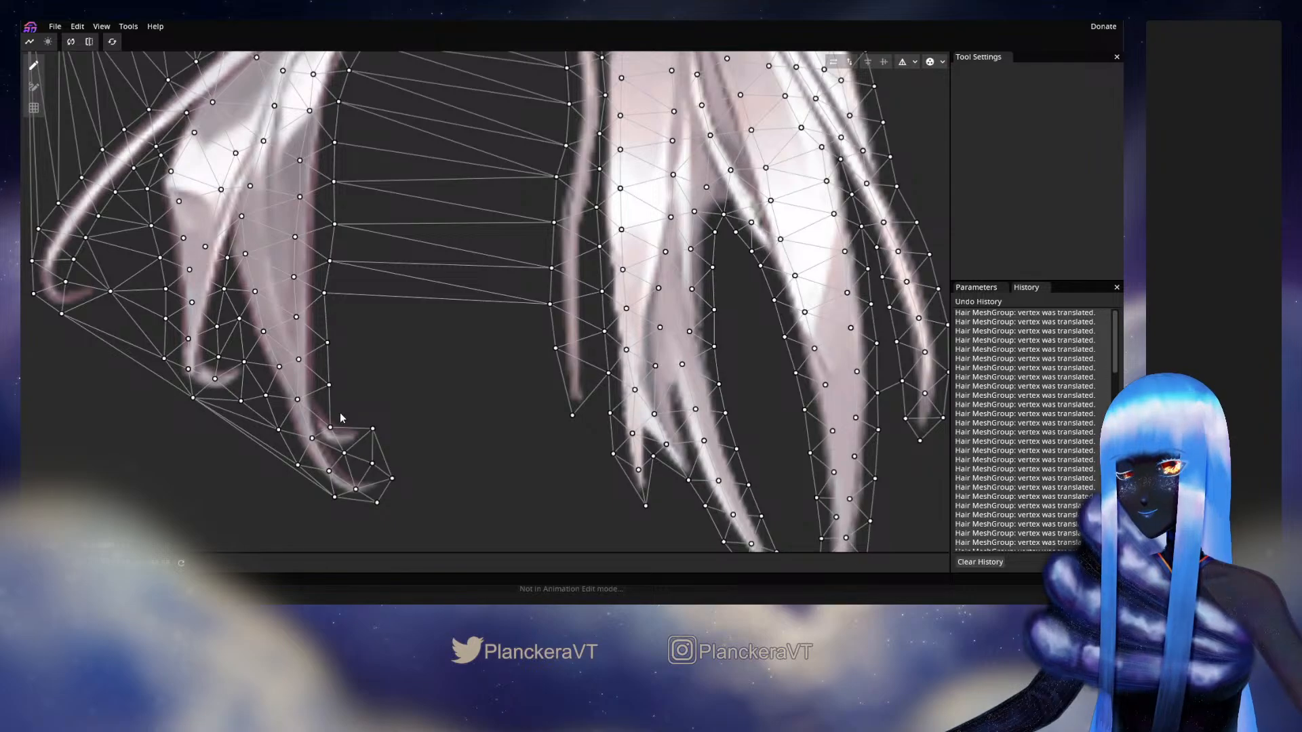
click(341, 408)
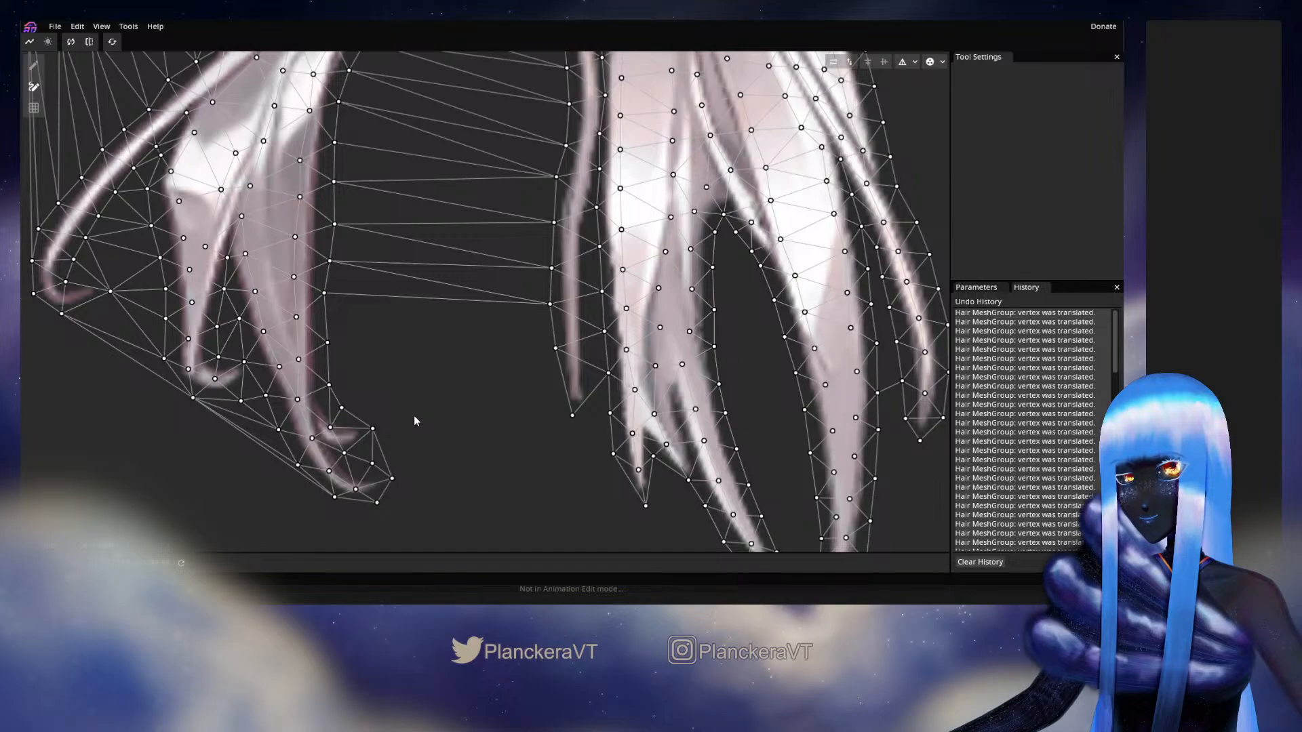
click(33, 65)
right_click(342, 407)
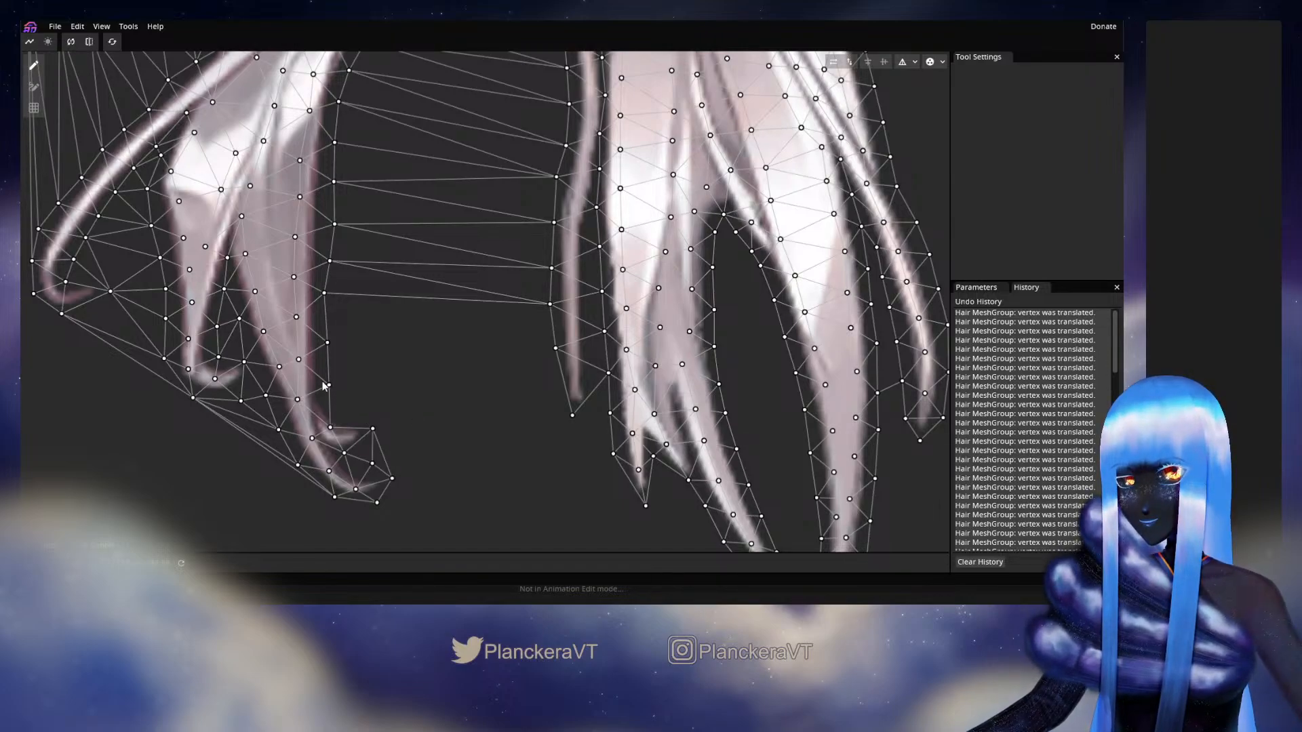
Step: Disconnect the straight lower part of the left lock's inner outline from the thin strand across the wide gap
click(34, 86)
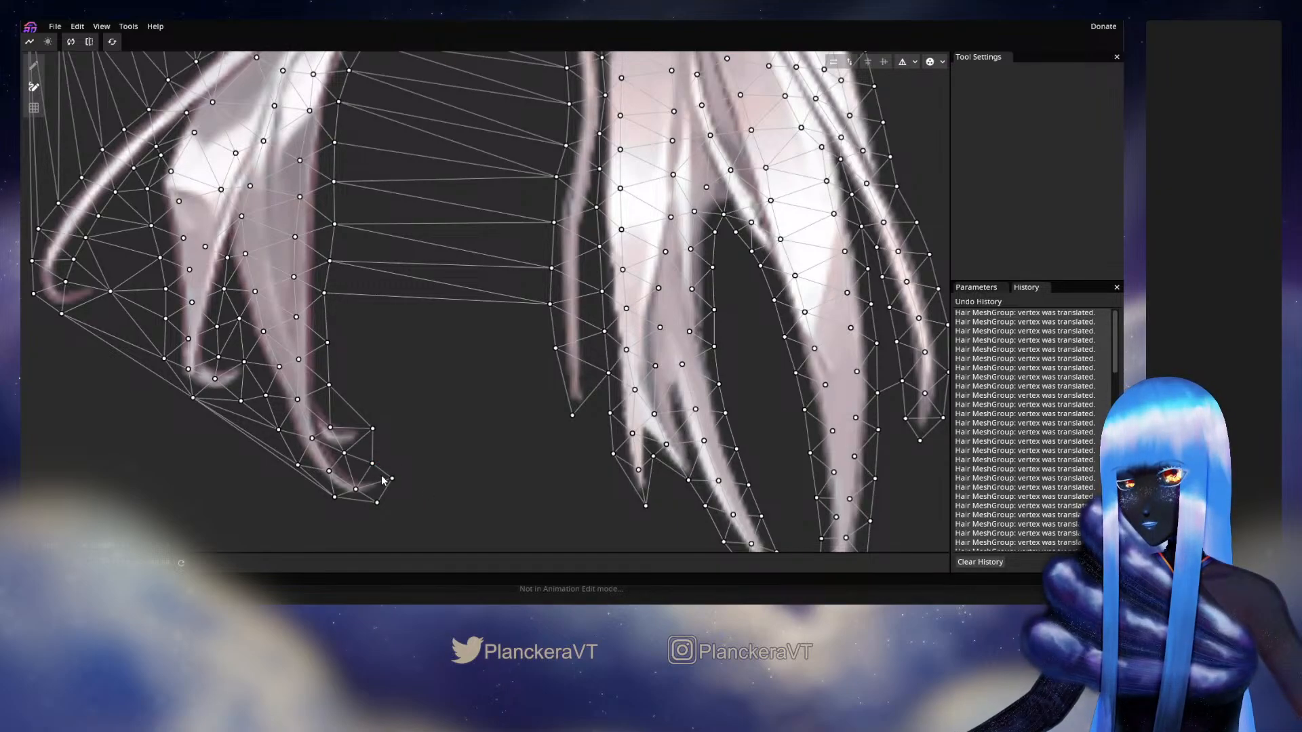
scroll(381, 479, up, 4)
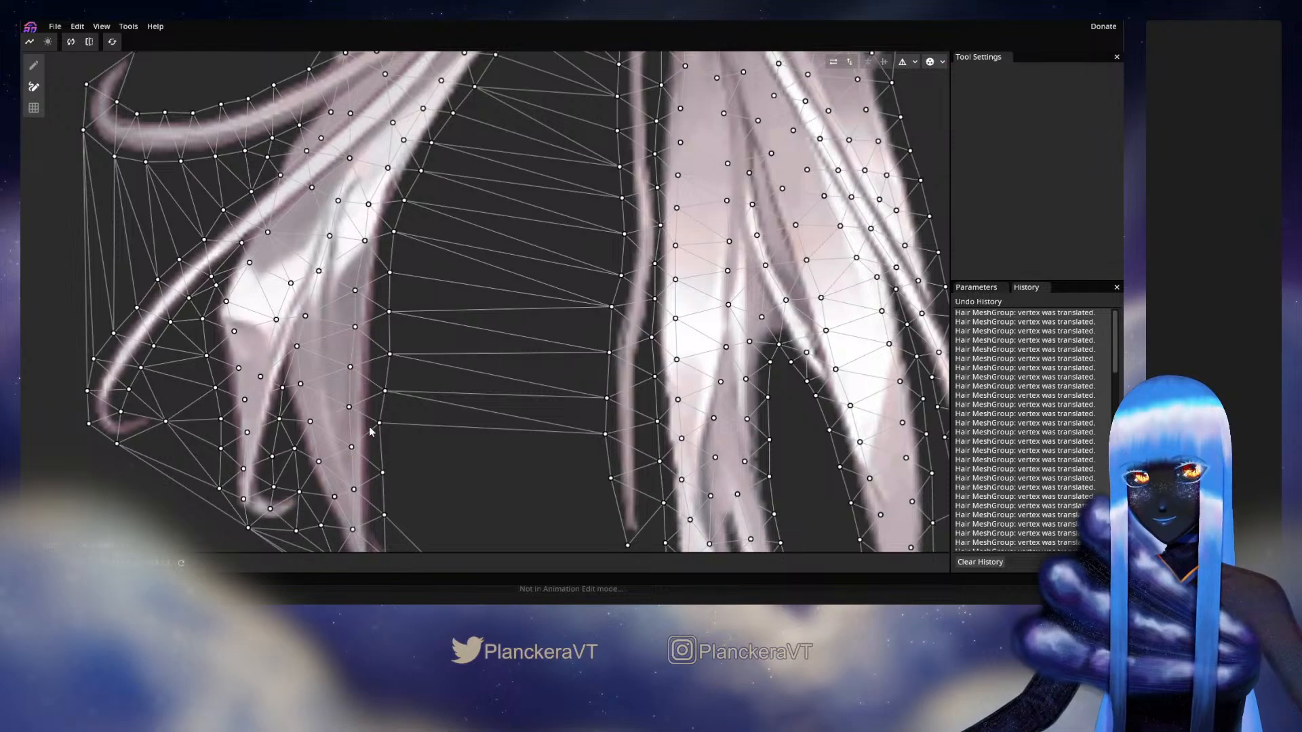
click(378, 424)
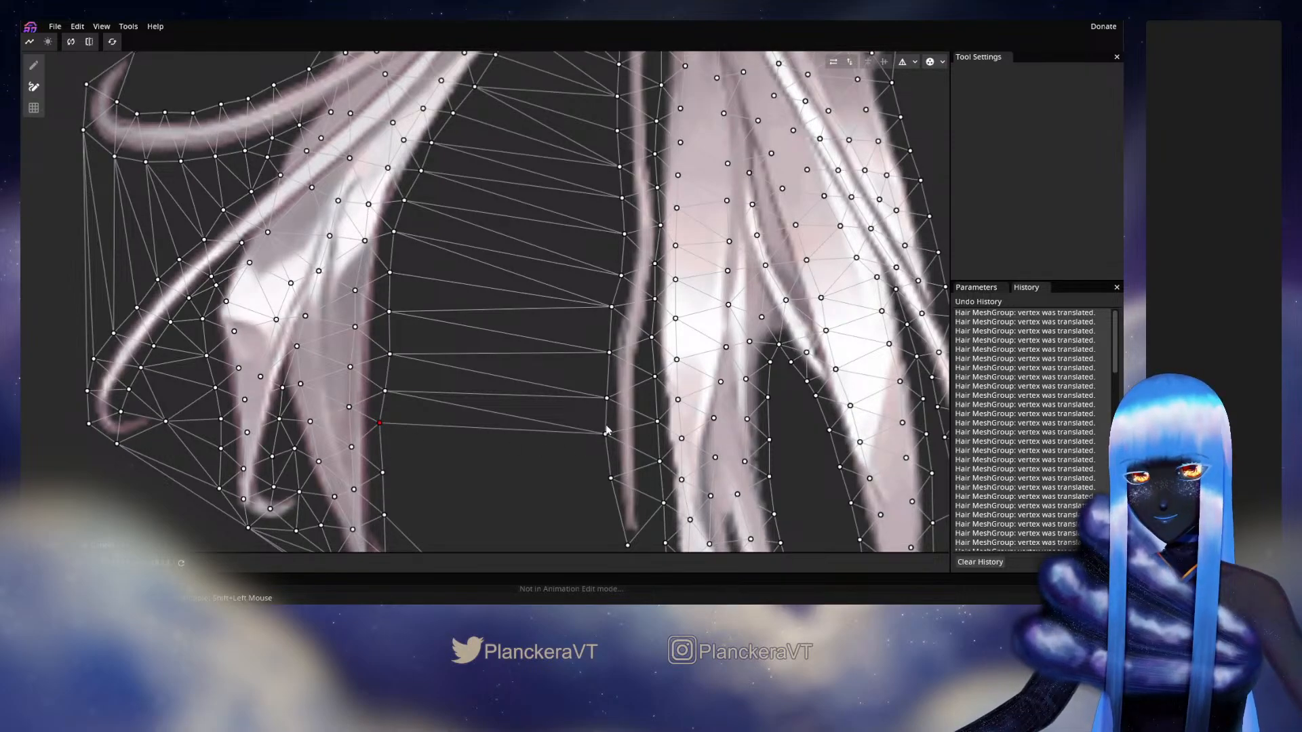
click(607, 429)
click(391, 354)
click(607, 353)
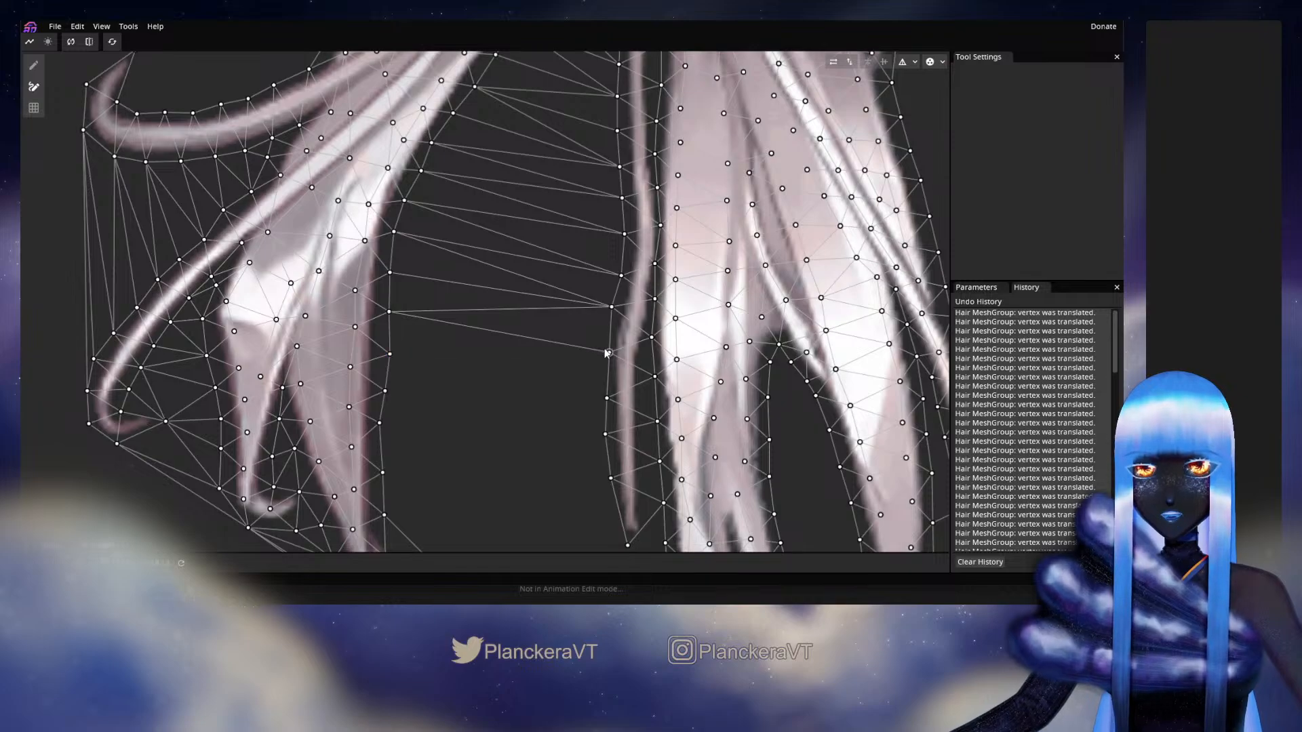
click(389, 310)
click(613, 307)
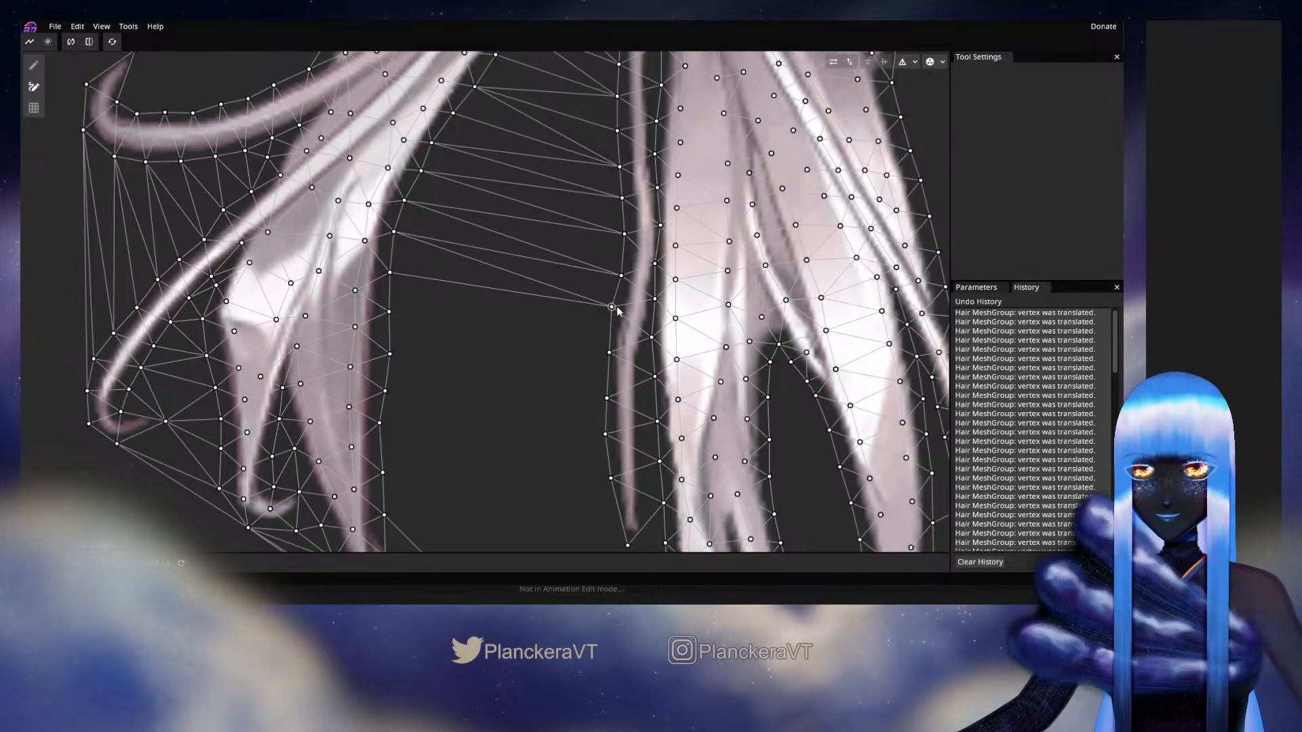
click(614, 307)
shift+click(390, 273)
Step: Disconnect the left lock's inner outline from the thin strand where the lock begins to slant toward the fork
click(394, 232)
click(393, 232)
click(620, 276)
click(619, 276)
click(403, 202)
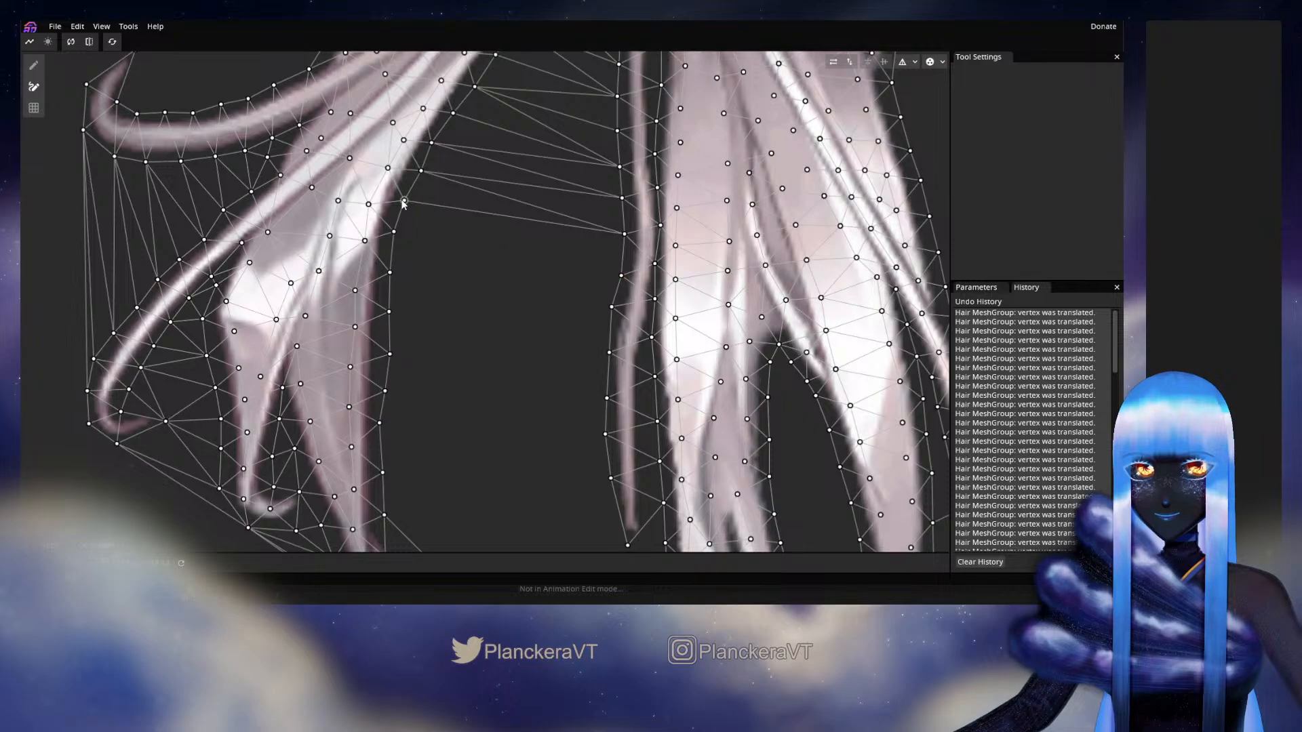
click(624, 234)
Step: Disconnect the two lowest remaining vertices of the left lock's slanted edge from the thin strand
click(421, 171)
drag(427, 179, 412, 430)
click(613, 421)
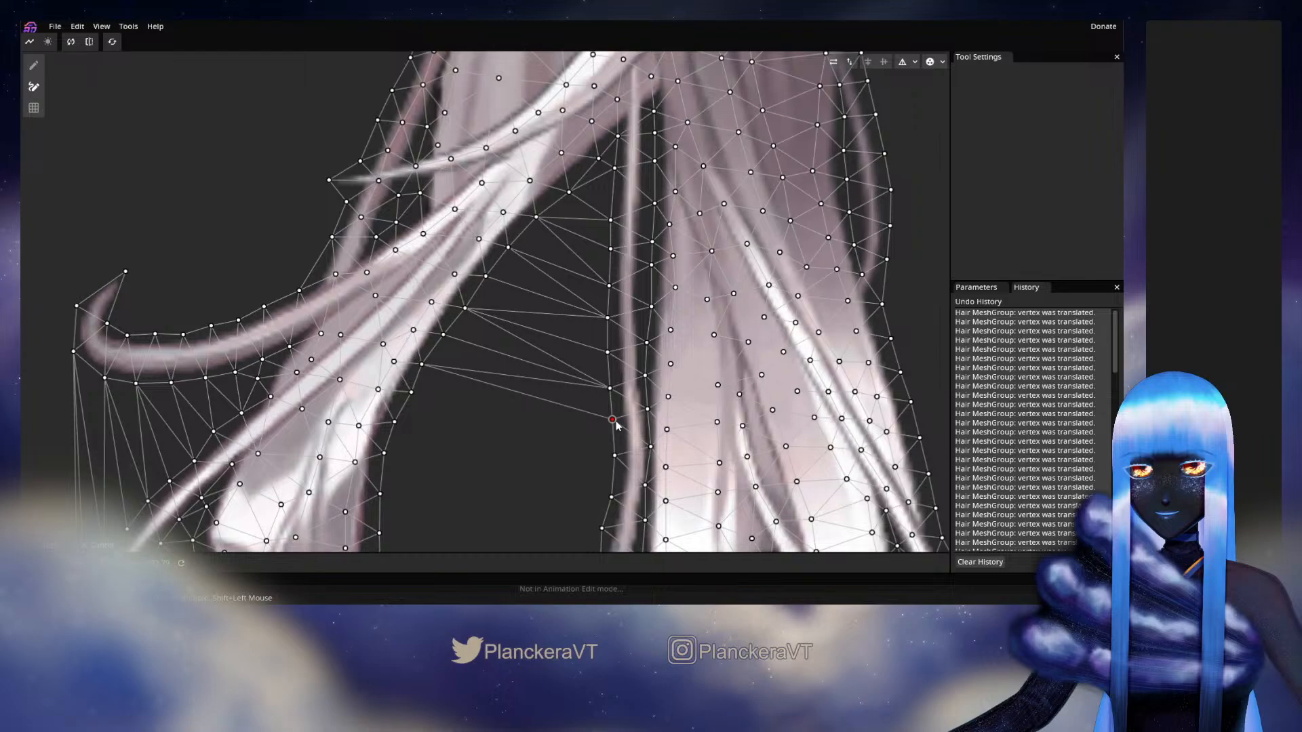
shift+click(423, 365)
shift+click(612, 388)
shift+click(447, 335)
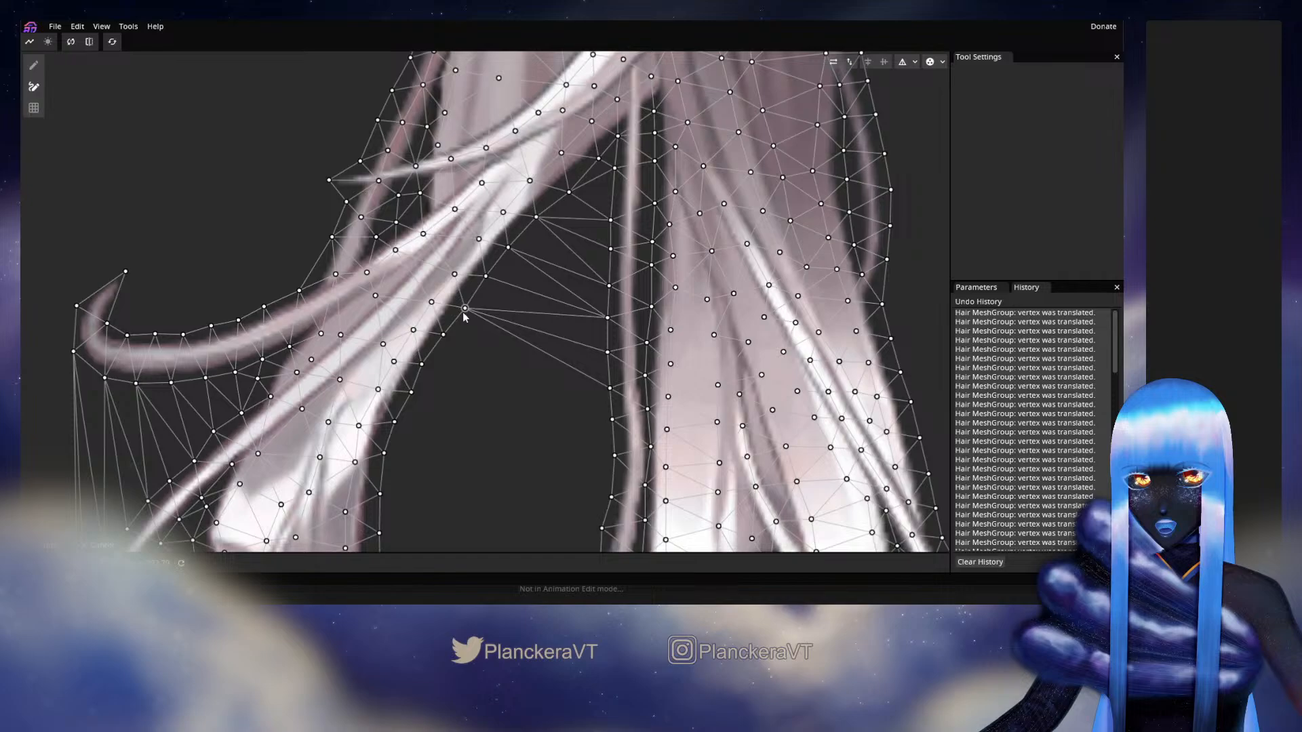
Step: Disconnect the middle vertices of the left lock's slanted edge from the thin strand
click(465, 309)
click(608, 319)
click(608, 318)
click(486, 277)
click(608, 318)
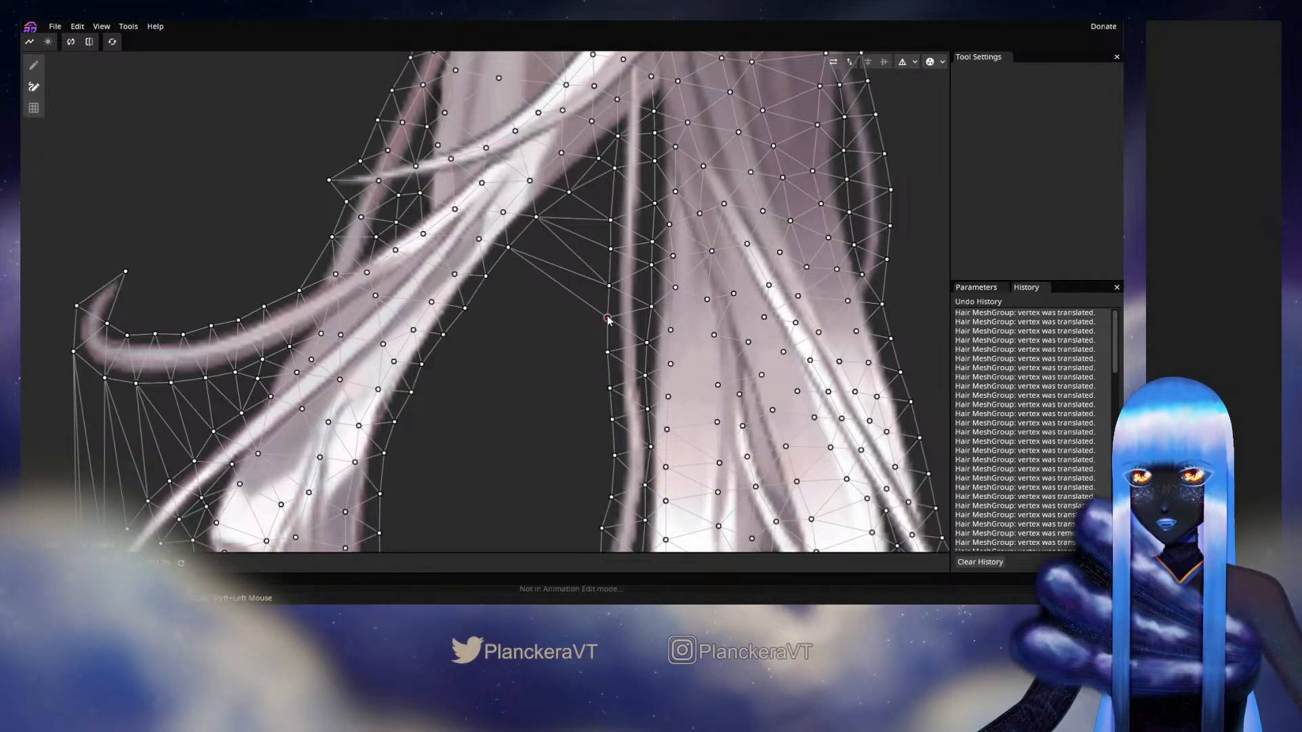
shift+click(510, 247)
shift+click(609, 286)
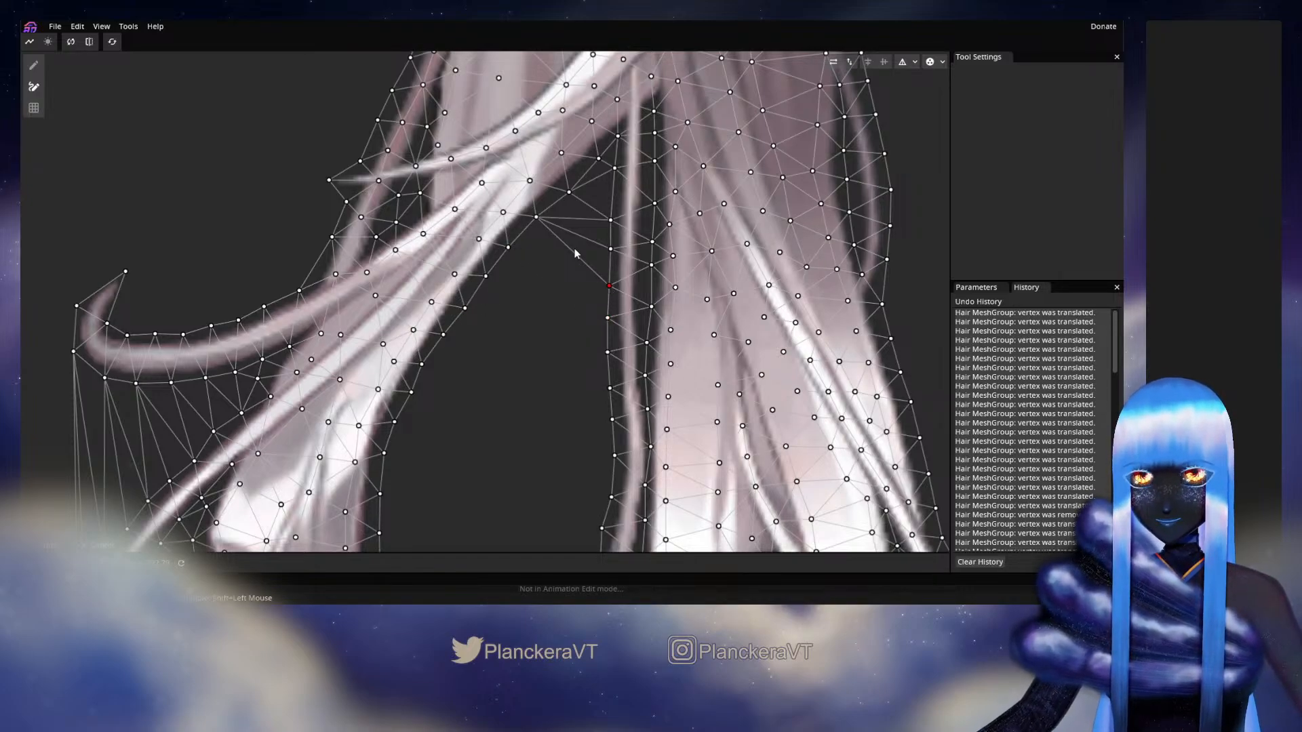
Step: Disconnect the last edges bridging the narrow top of the gap between the left lock and the thin strand
click(536, 217)
click(536, 217)
click(610, 250)
click(609, 220)
click(537, 217)
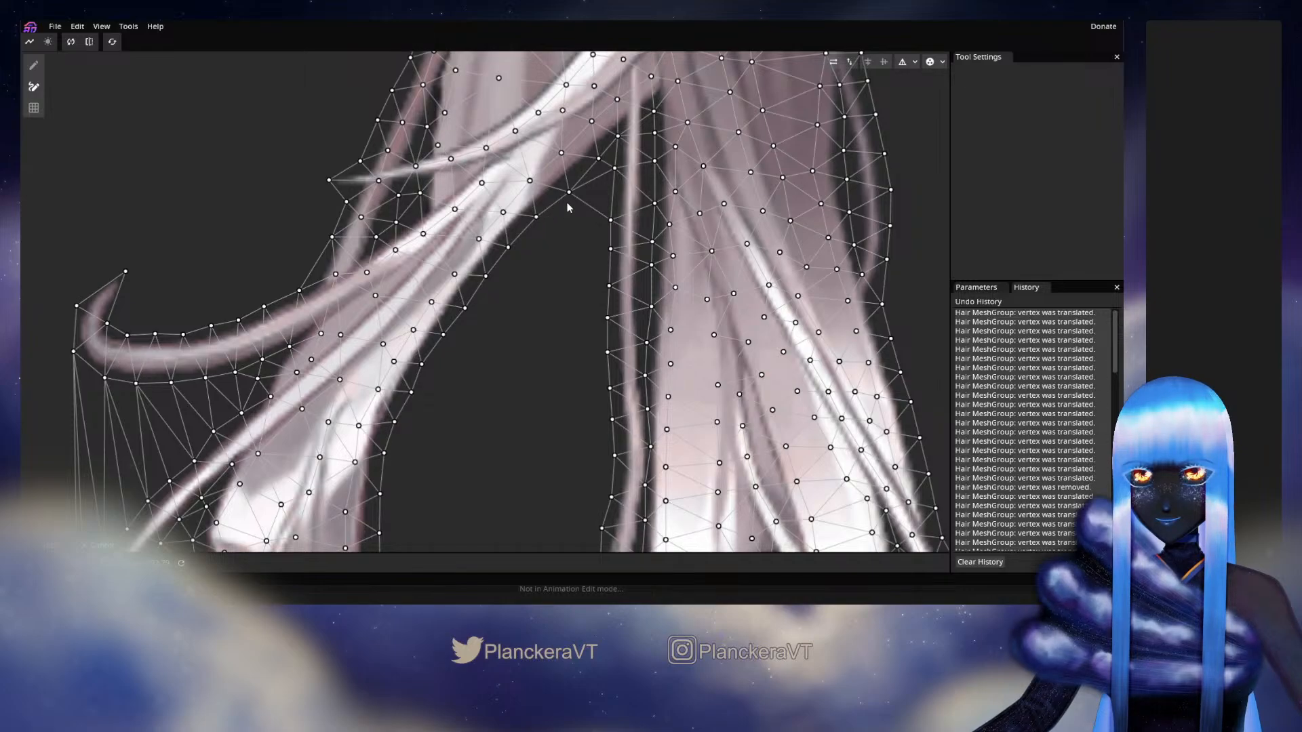
click(569, 193)
click(611, 220)
click(614, 168)
click(569, 192)
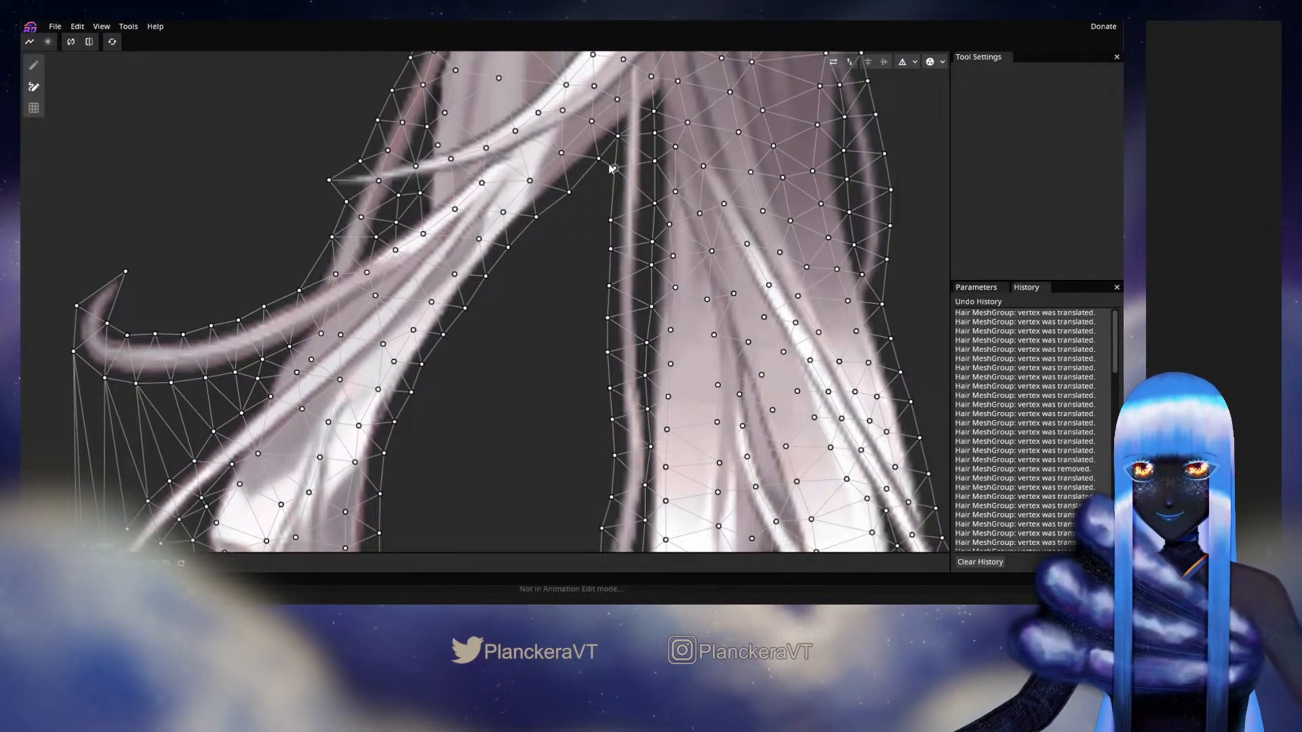
Step: Disconnect the left lock's topmost inner outline vertex from the thin strand beside it
click(613, 167)
click(599, 159)
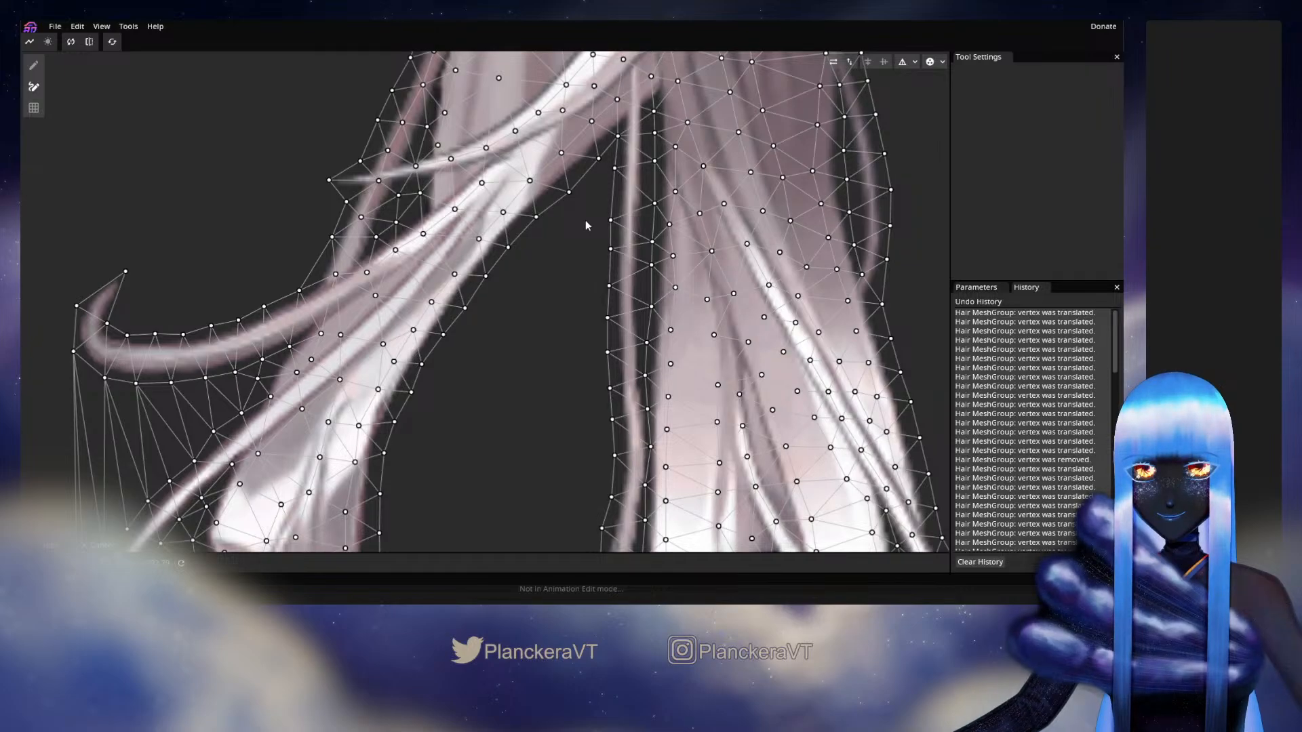
Step: Disconnect the lower curled strand's lowest vertex from the bottom tips of the left lock, including the long outer edges
drag(475, 522, 680, 191)
drag(632, 431, 690, 507)
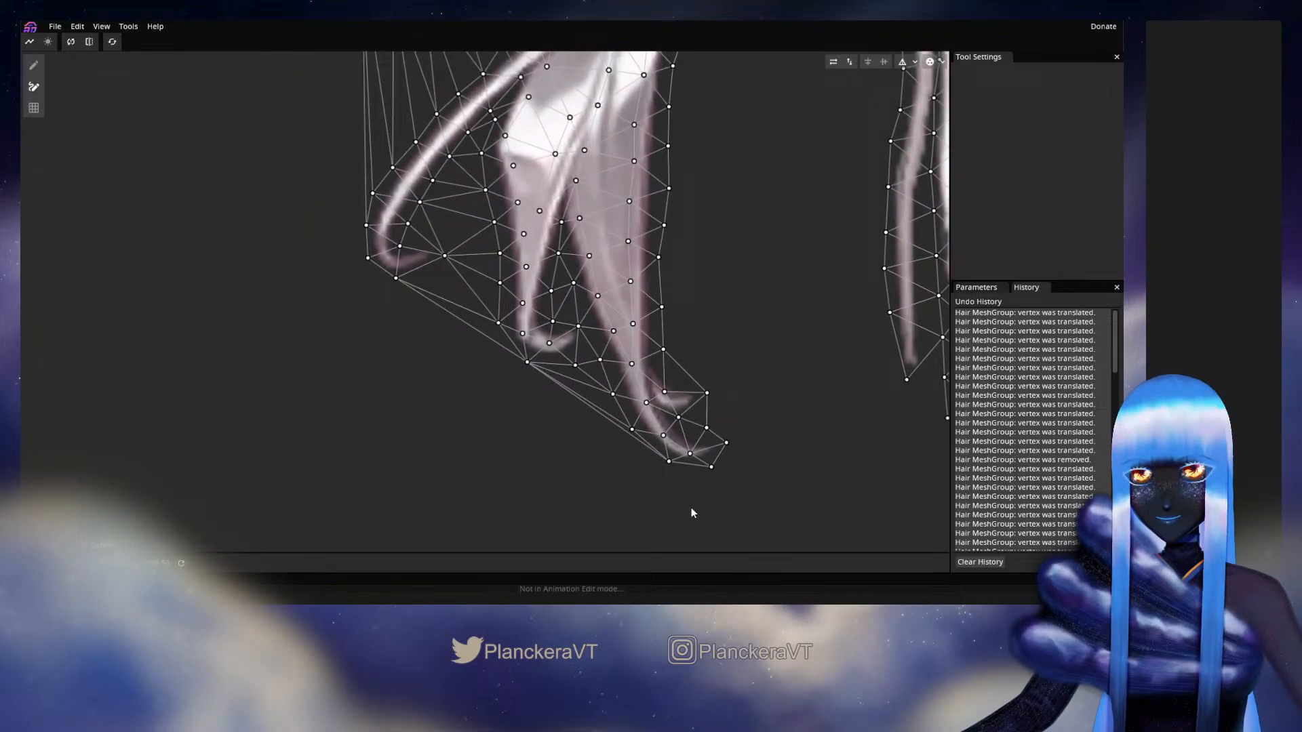
click(669, 462)
click(395, 278)
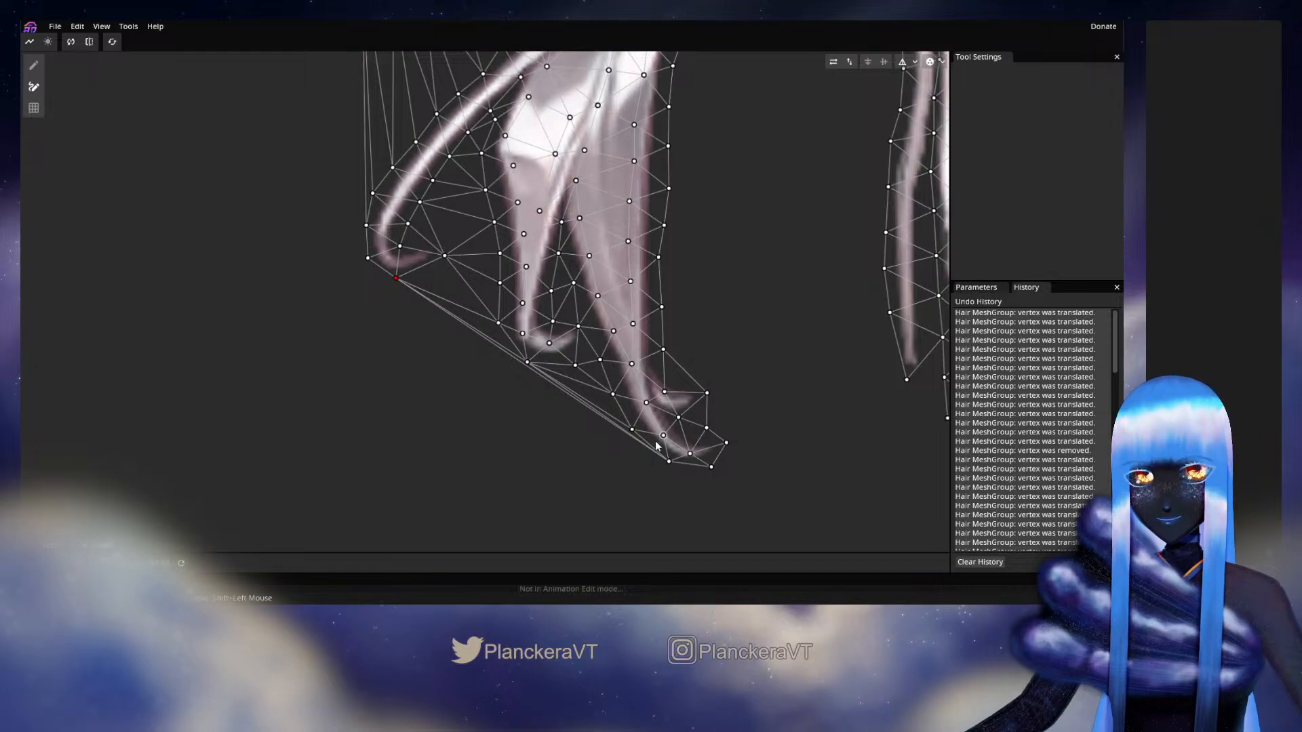
click(669, 462)
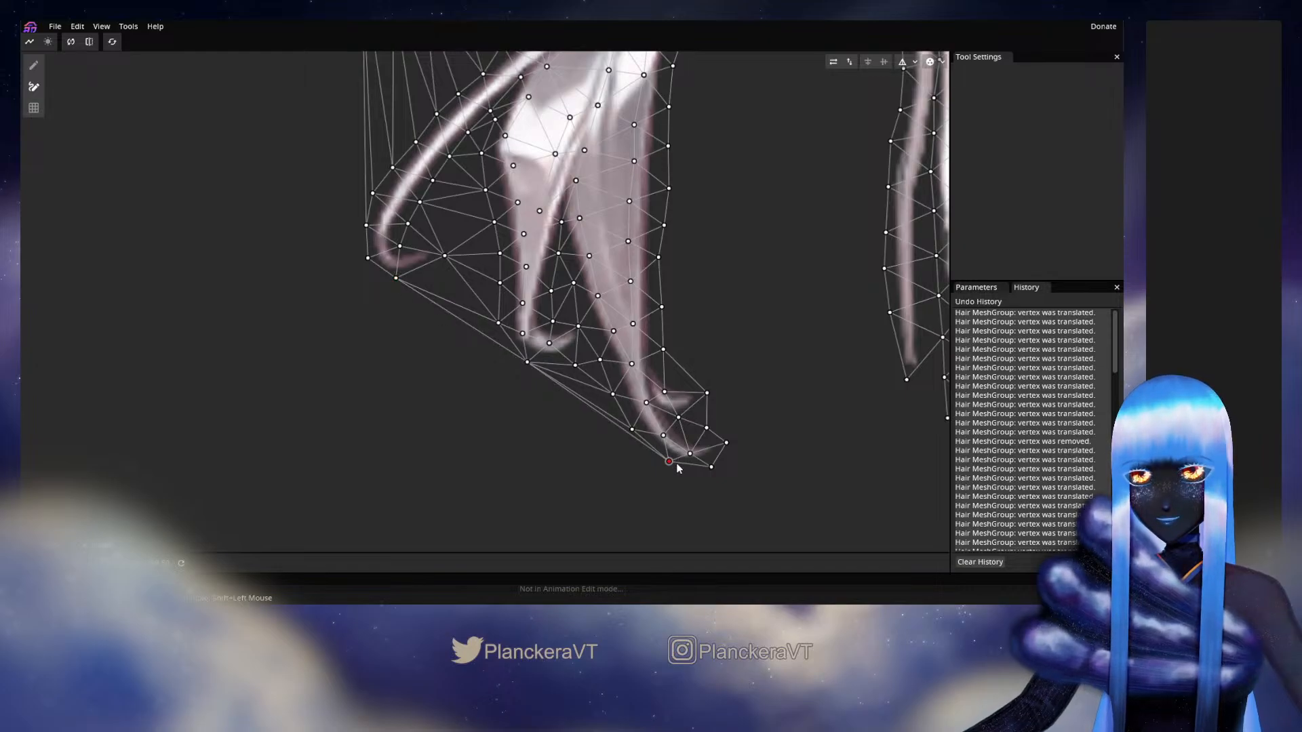
shift+click(528, 364)
shift+click(396, 278)
click(498, 324)
Step: Disconnect the left lock's small hooked tip from the outline of the longer tip below it
click(528, 362)
shift+click(633, 431)
click(631, 429)
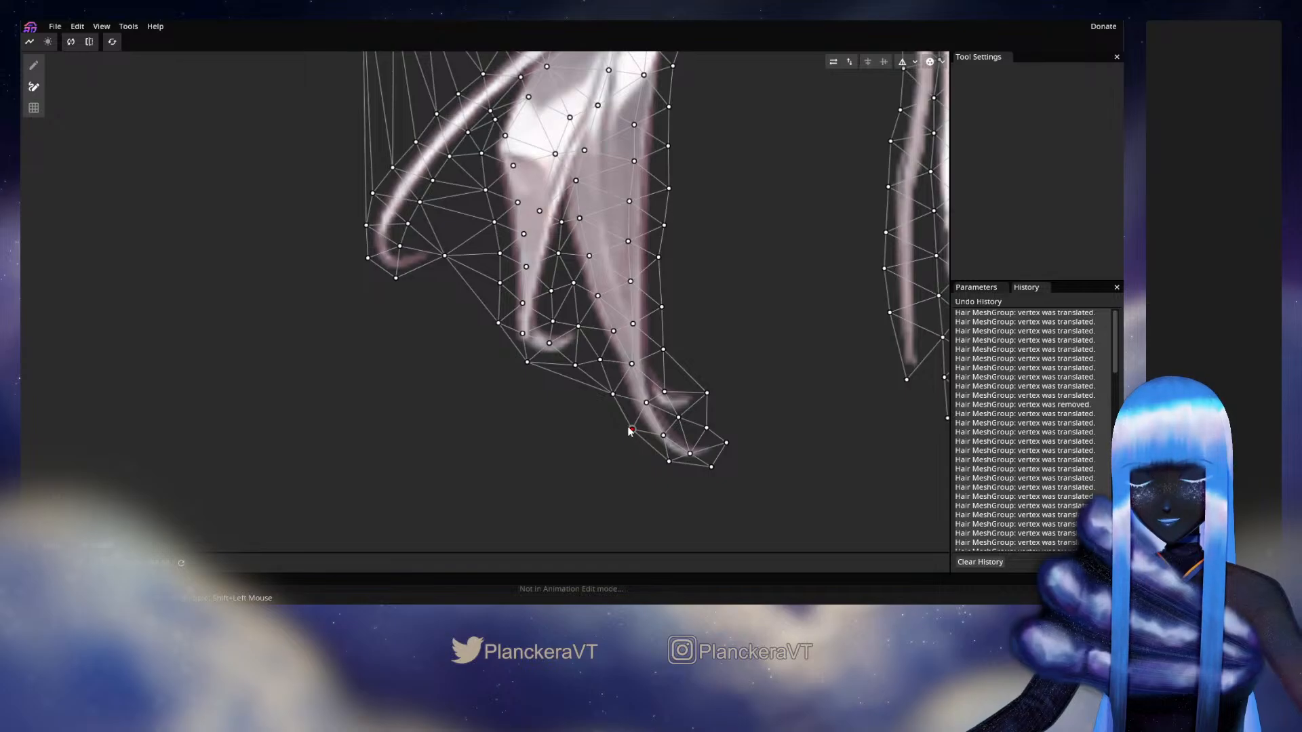
click(613, 394)
shift+click(574, 366)
click(599, 360)
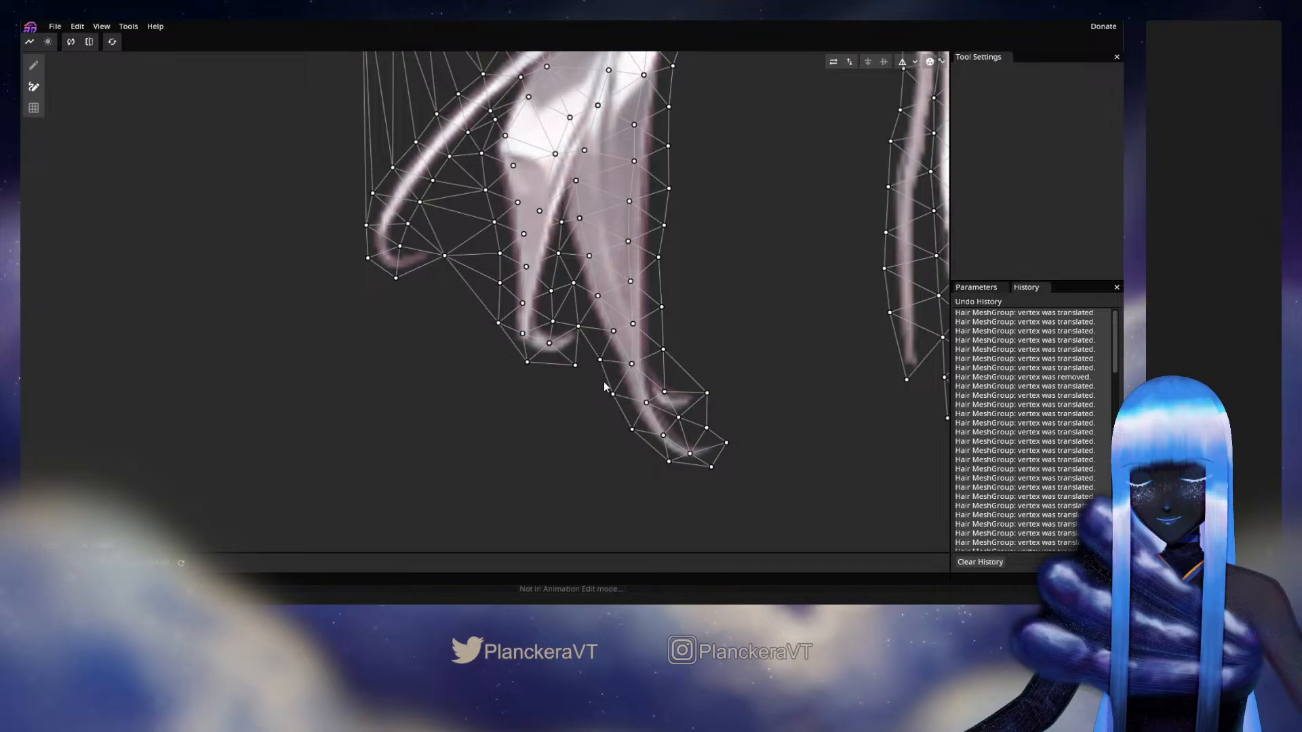
Step: Reposition the outline vertices around the left lock's small hooked tip so they hug the artwork more closely
click(33, 65)
click(582, 329)
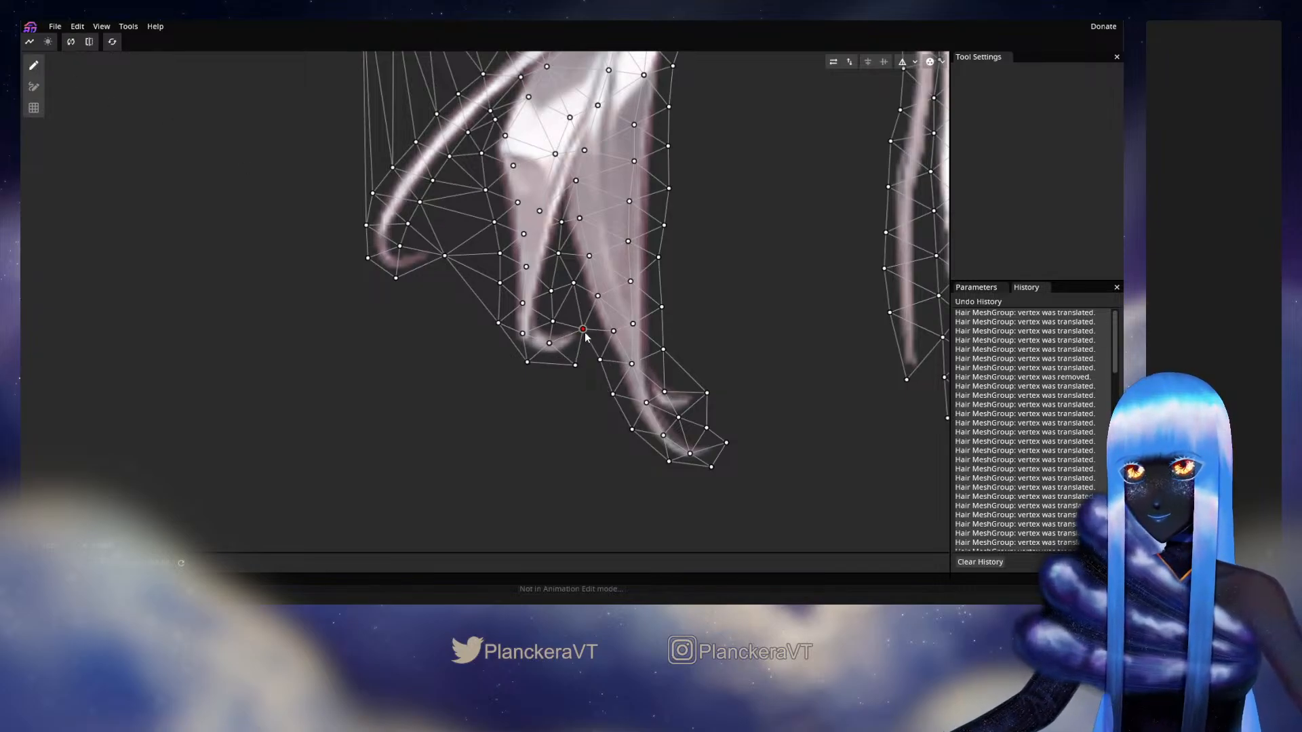
drag(575, 366, 520, 355)
click(527, 362)
click(499, 323)
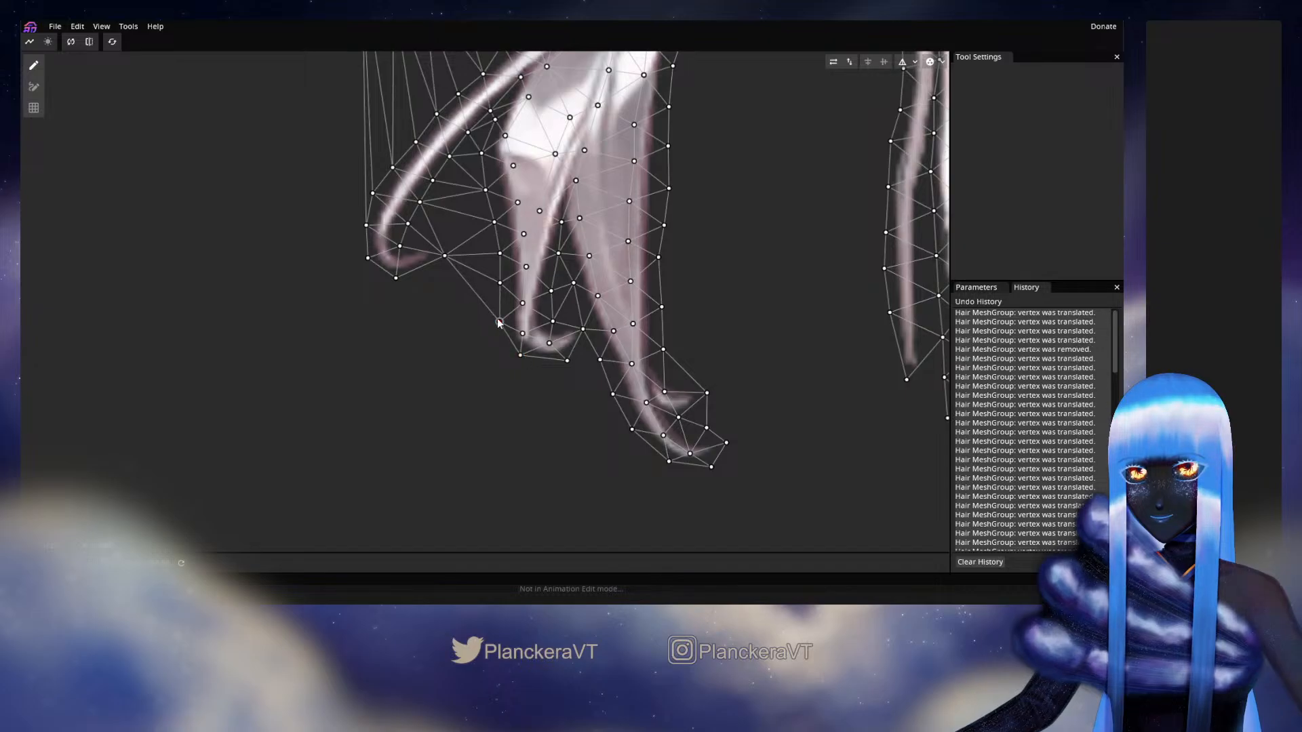
drag(498, 323, 500, 317)
Step: Disconnect the edges spanning the narrow gap between the small hooked tip and the longer tip beside it
click(33, 87)
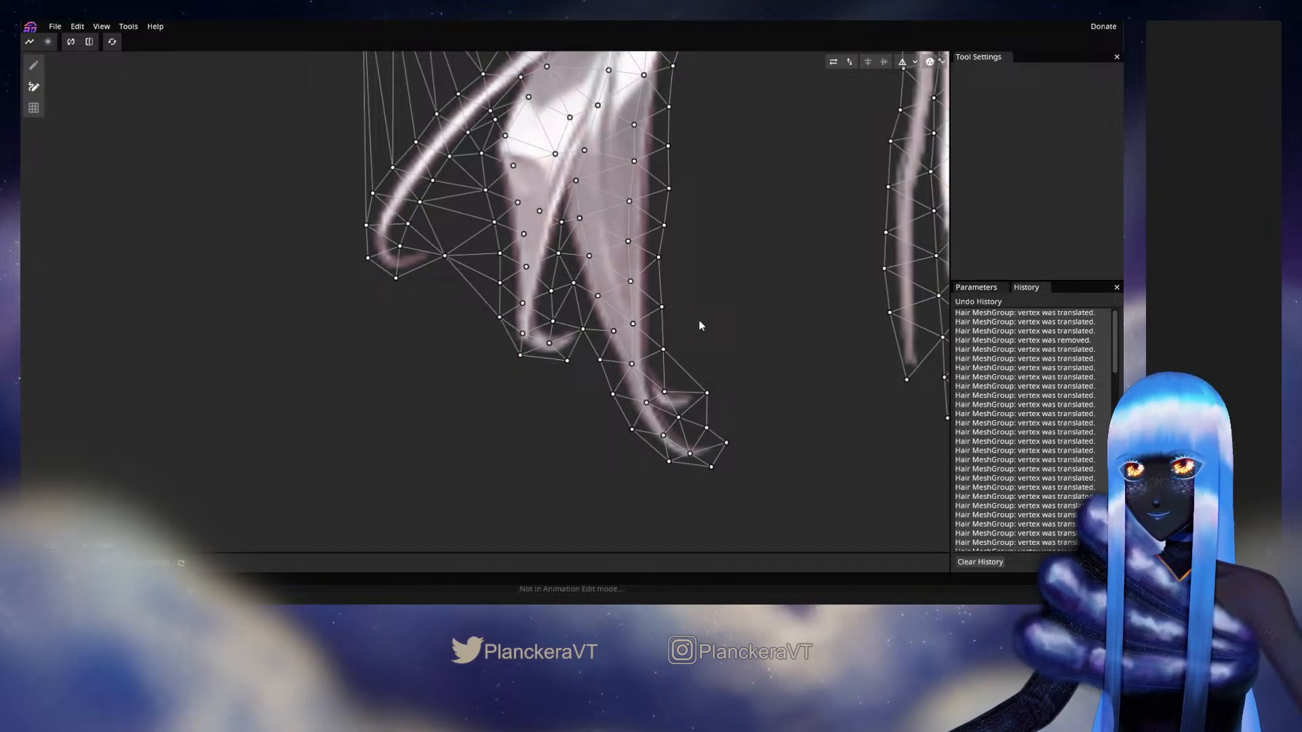
click(585, 329)
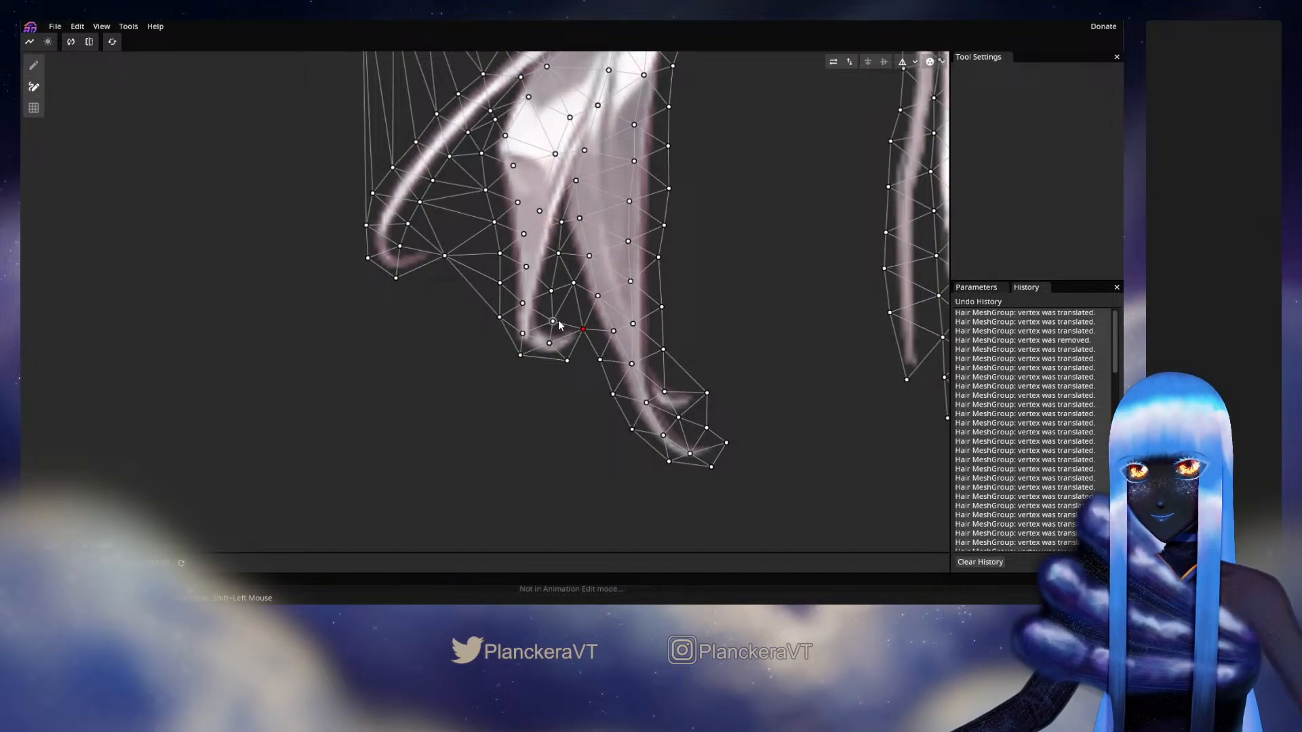
click(575, 287)
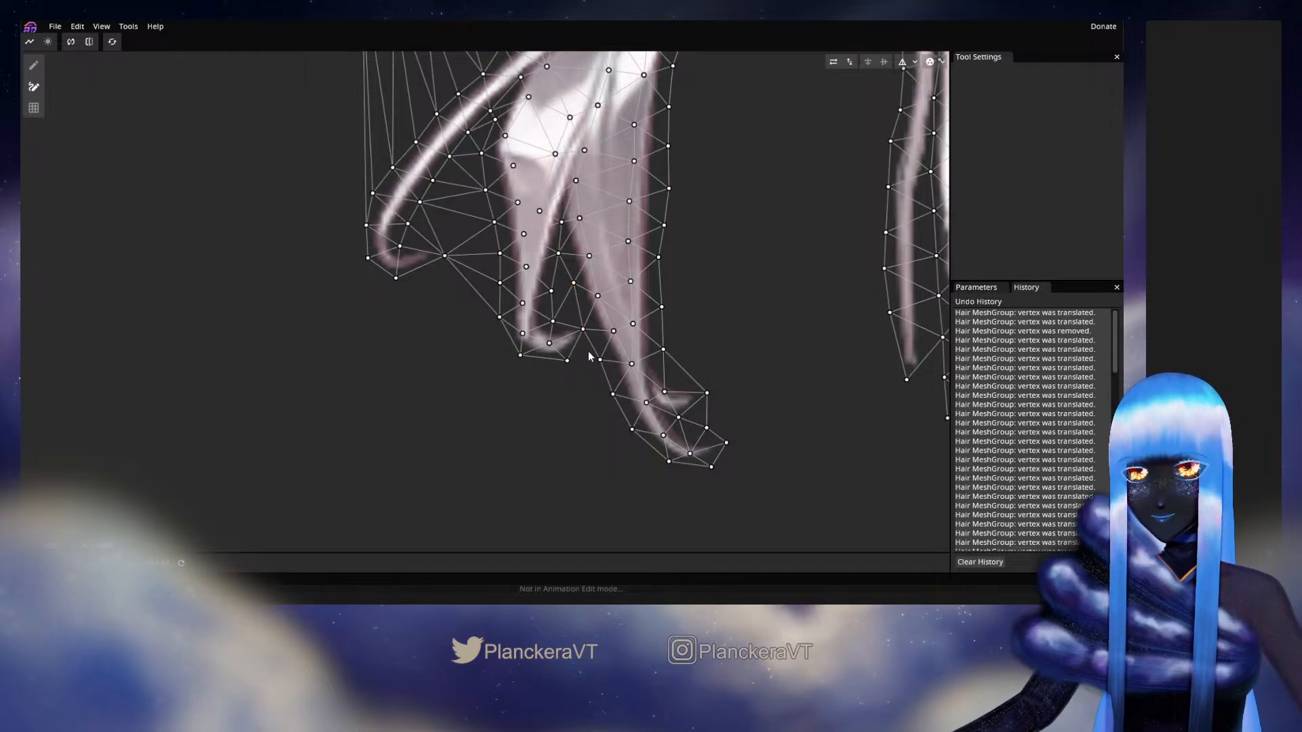
click(573, 284)
click(552, 322)
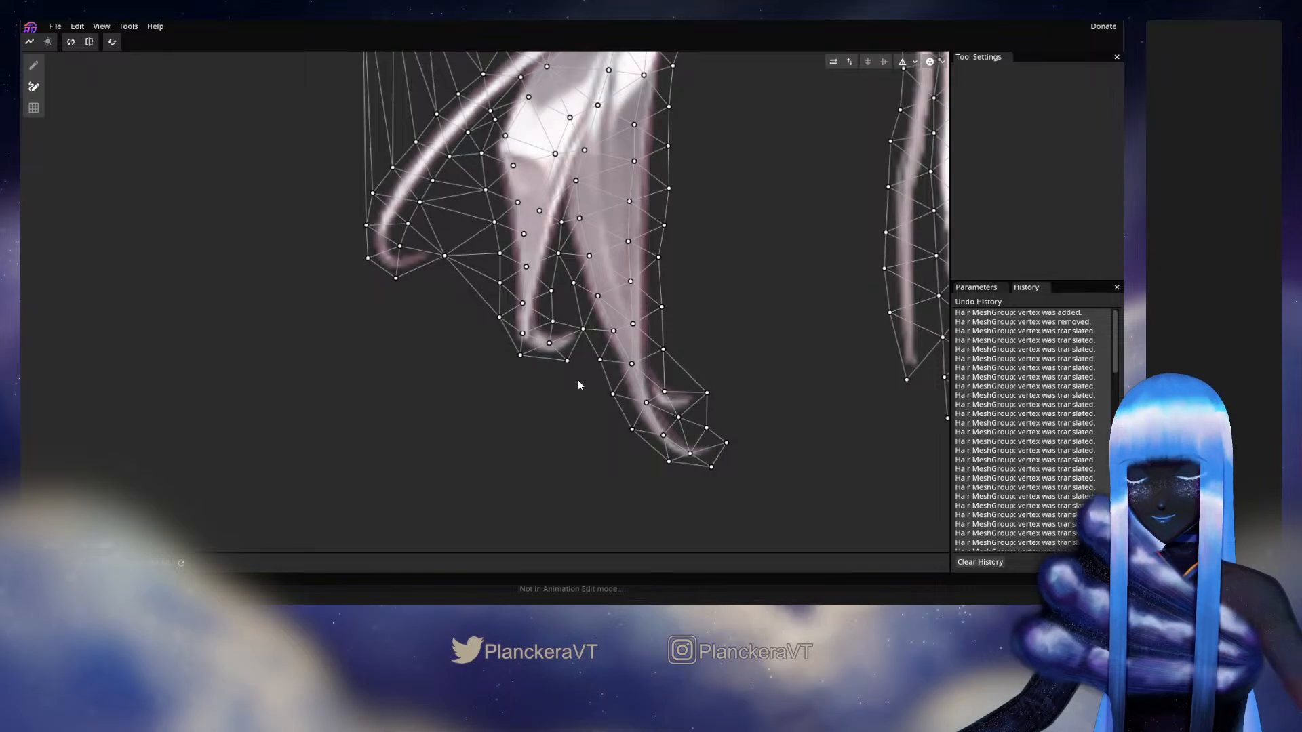
Step: Disconnect the lower curled strand's end vertex from the outline vertices of the wide lock across the gap
drag(587, 297, 681, 438)
click(595, 461)
click(539, 399)
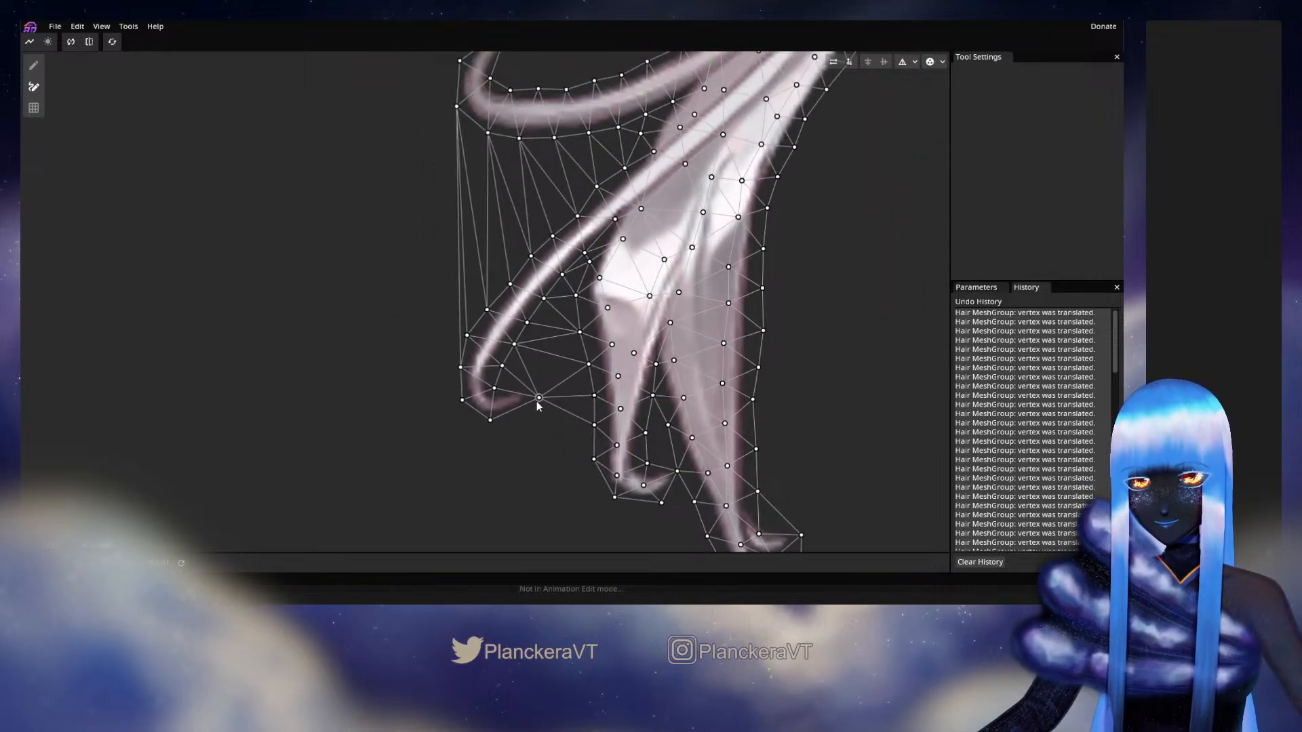
click(539, 398)
click(594, 426)
click(594, 397)
click(539, 399)
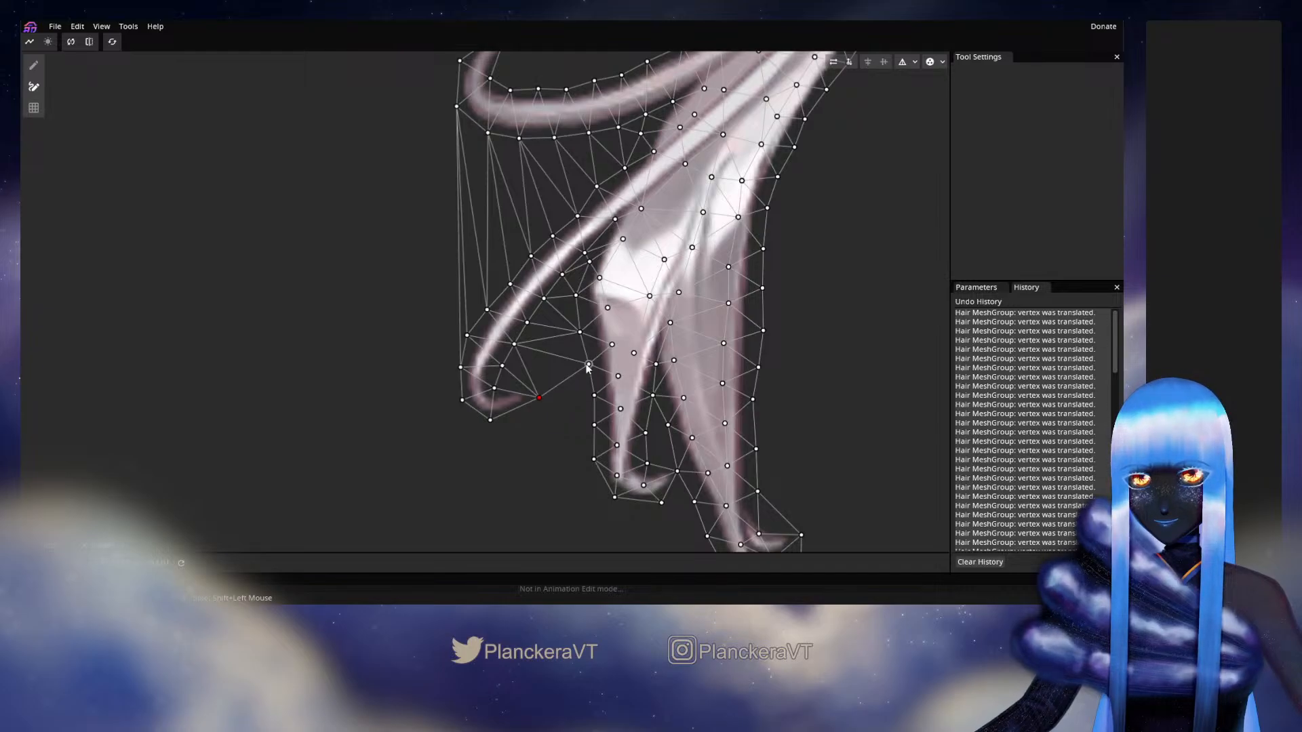
click(588, 365)
Step: Disconnect the lower curled strand's inner outline from the wide lock up to the gap's top, and slightly adjust the strand's end vertex
click(514, 344)
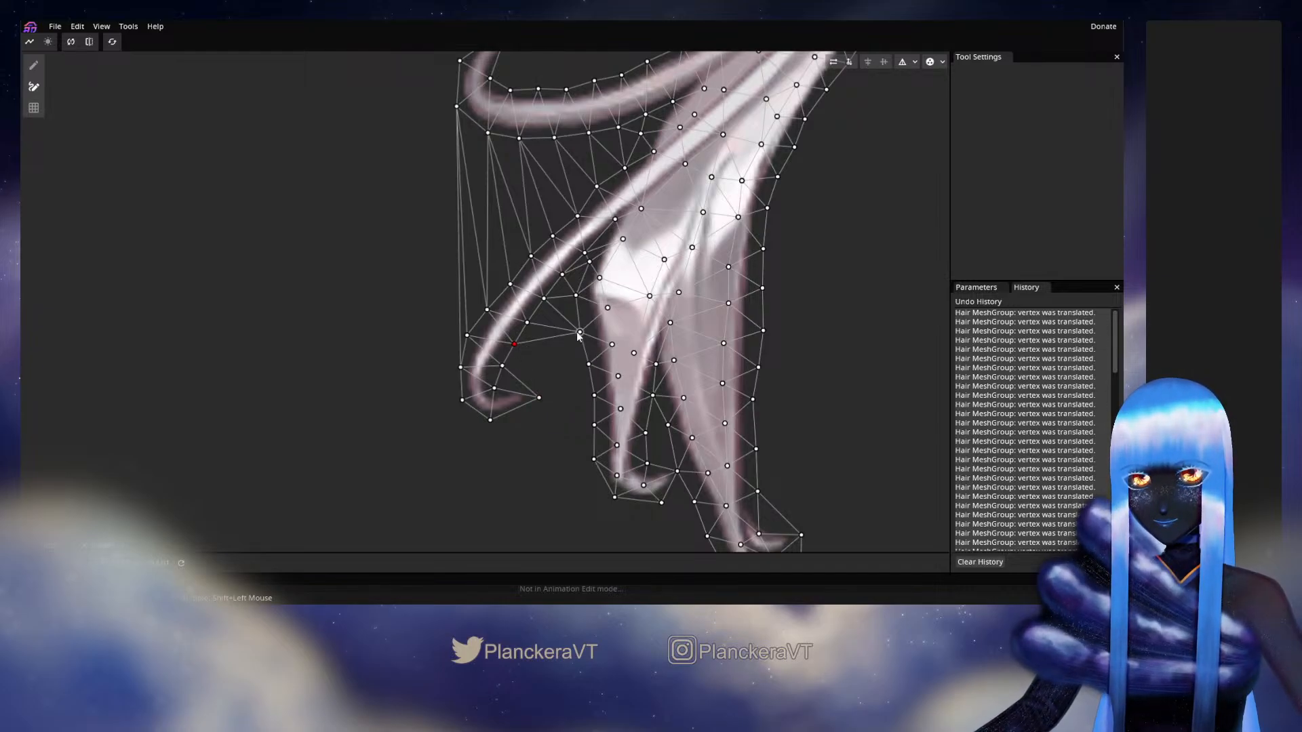
click(540, 398)
click(504, 367)
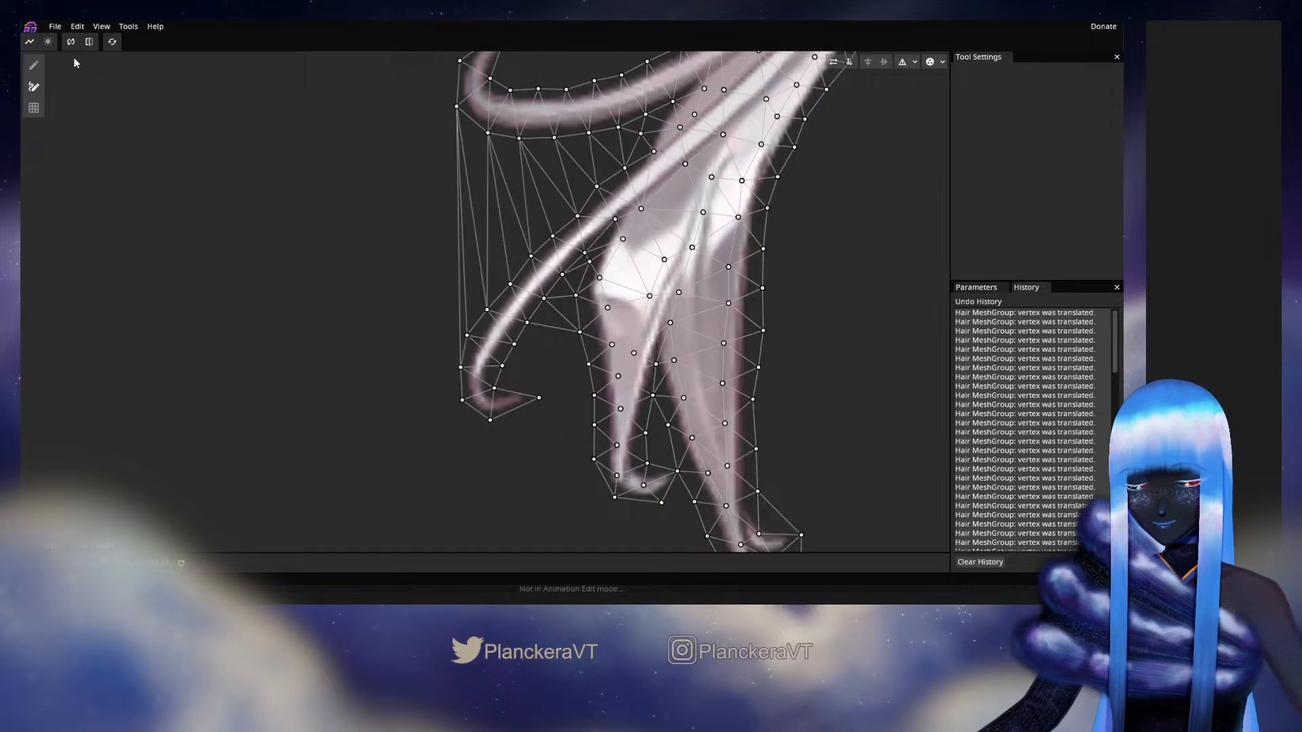
click(34, 65)
click(33, 86)
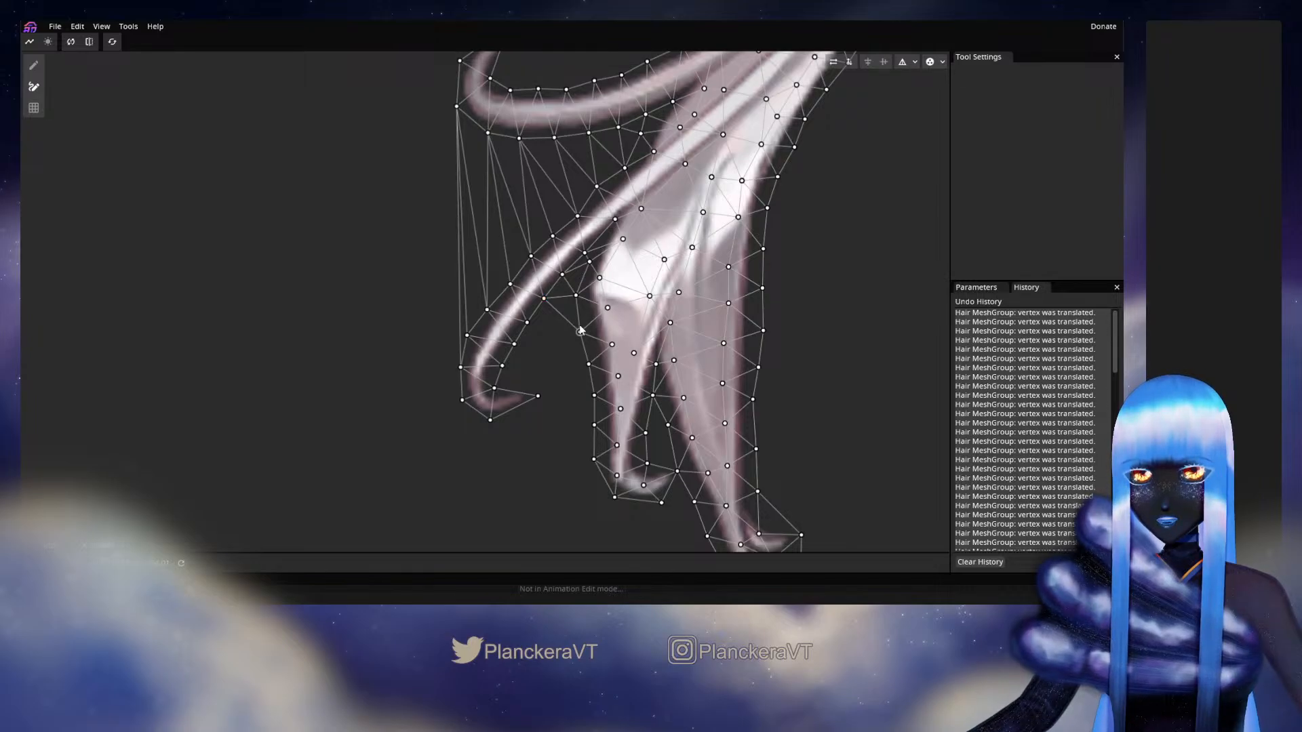
click(576, 296)
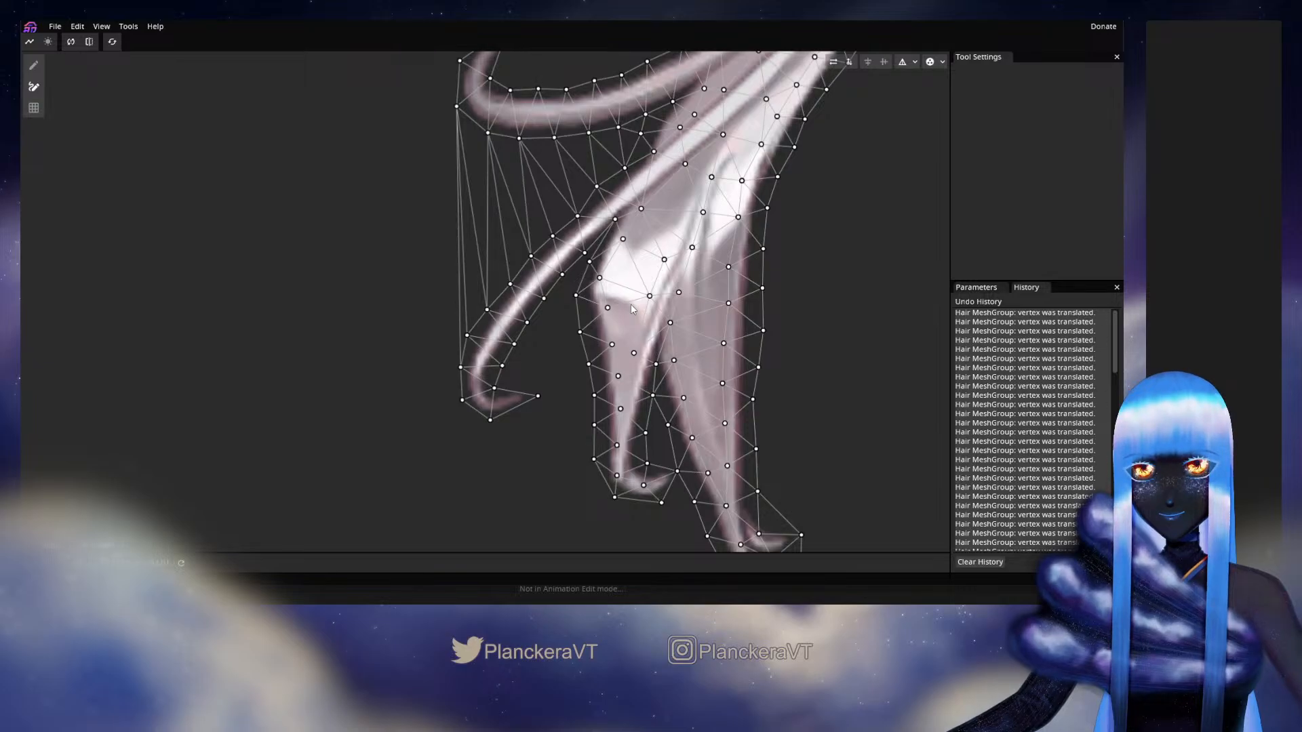
Step: Disconnect the outer underside vertices of the upper curled strand from the lower curled strand
drag(549, 256, 582, 332)
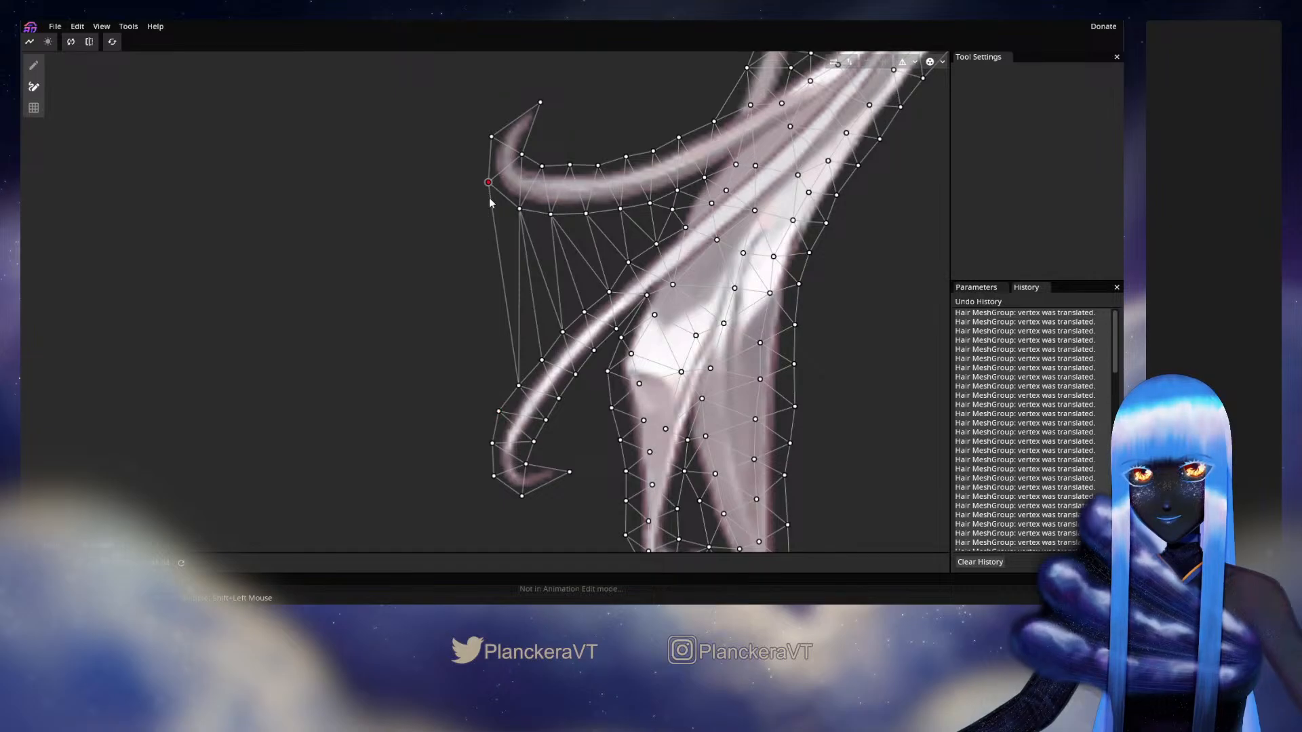
right_click(519, 208)
click(519, 209)
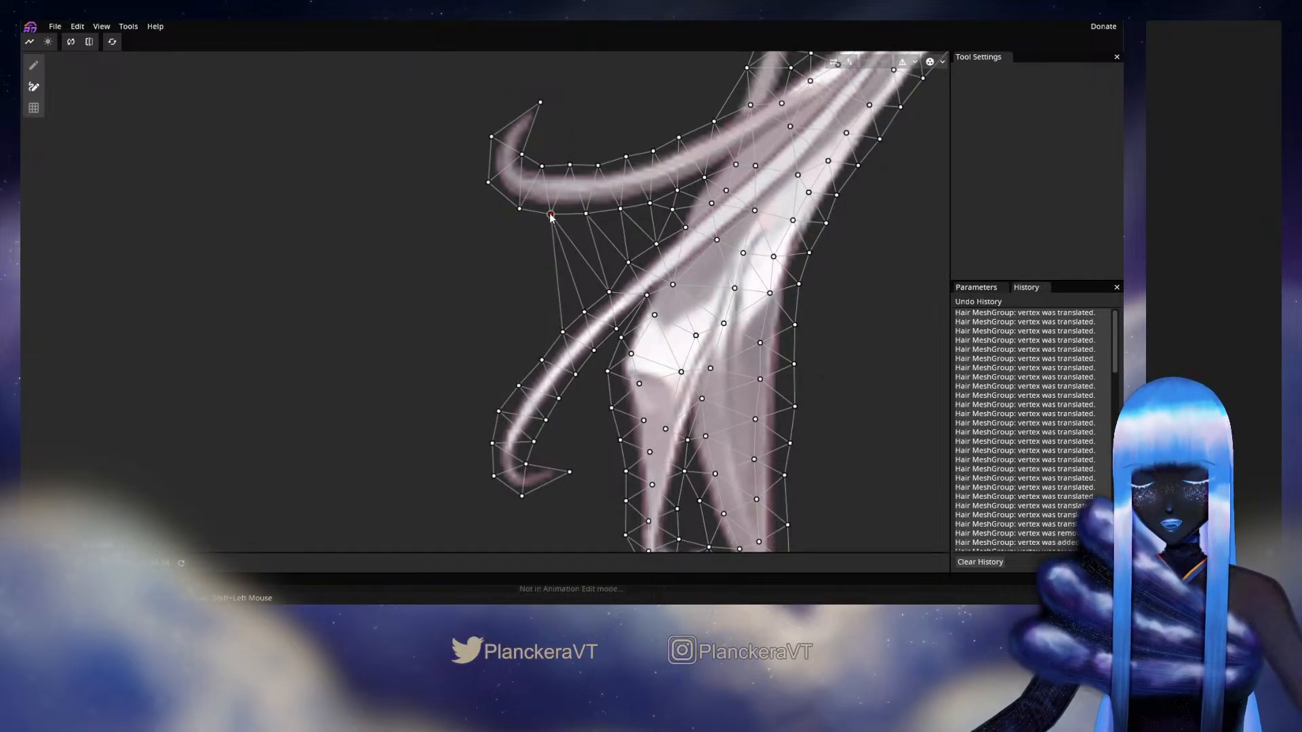
click(551, 214)
click(583, 313)
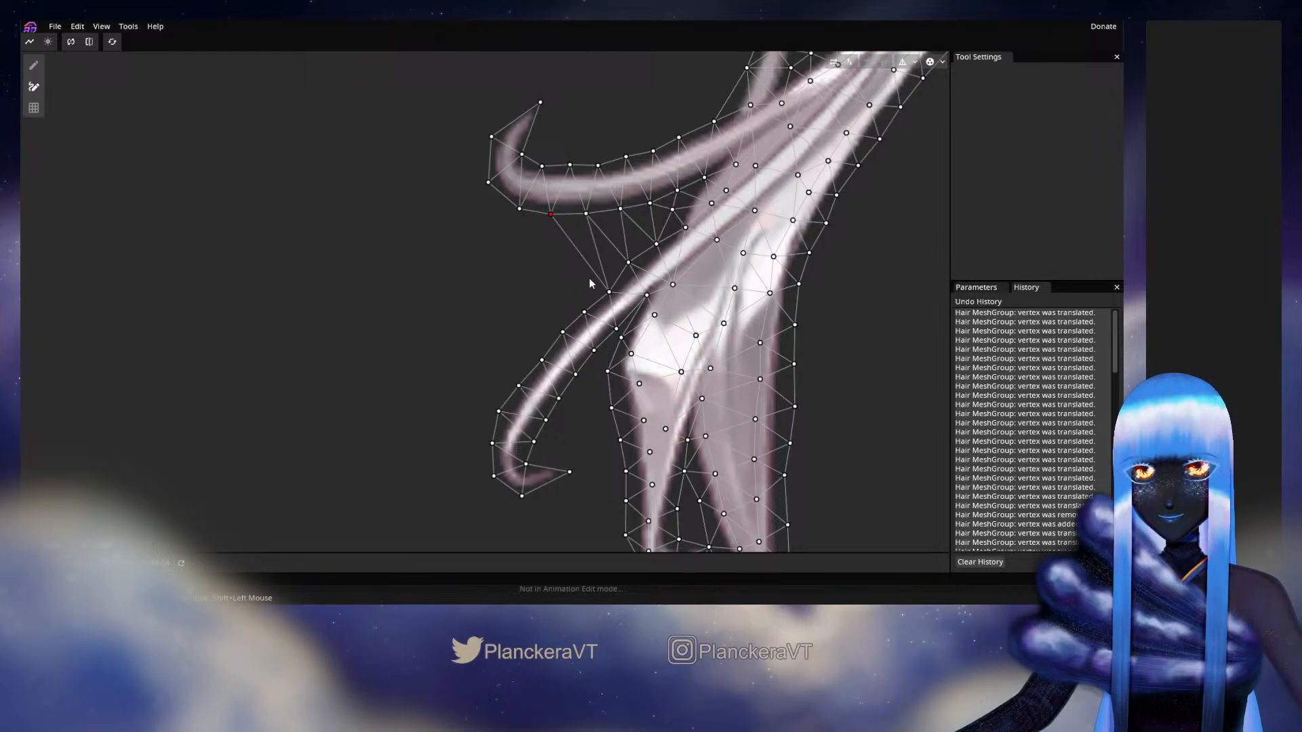
Step: Disconnect the remaining edges between the two curled strands toward the notch where they join the lock
right_click(586, 213)
click(586, 213)
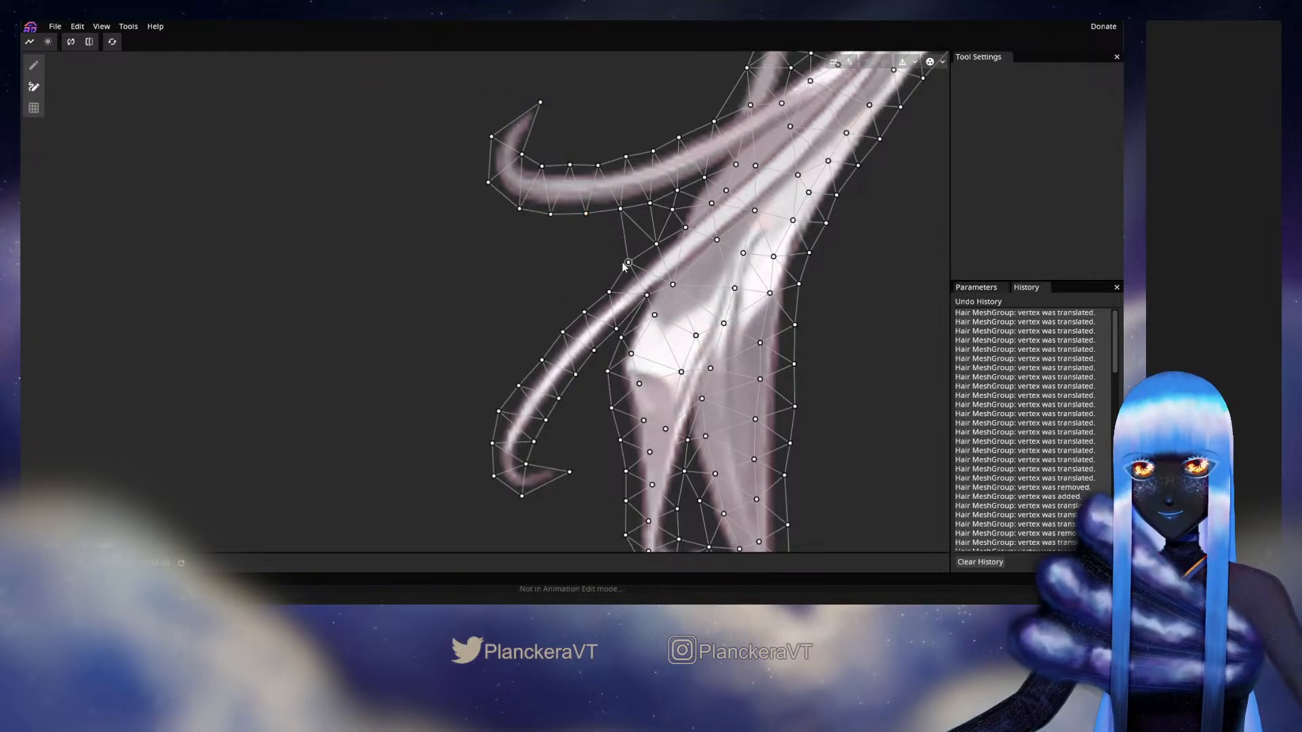
right_click(656, 244)
click(657, 244)
click(649, 203)
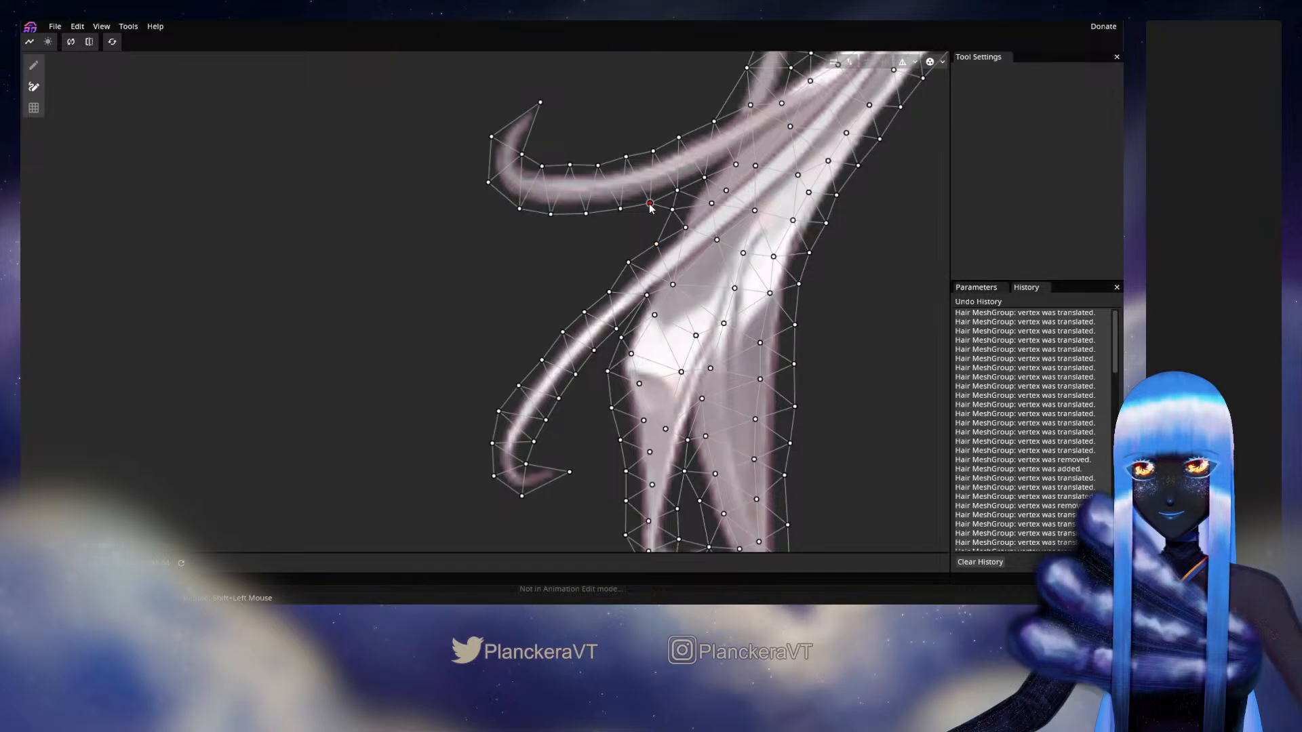
right_click(649, 204)
click(649, 204)
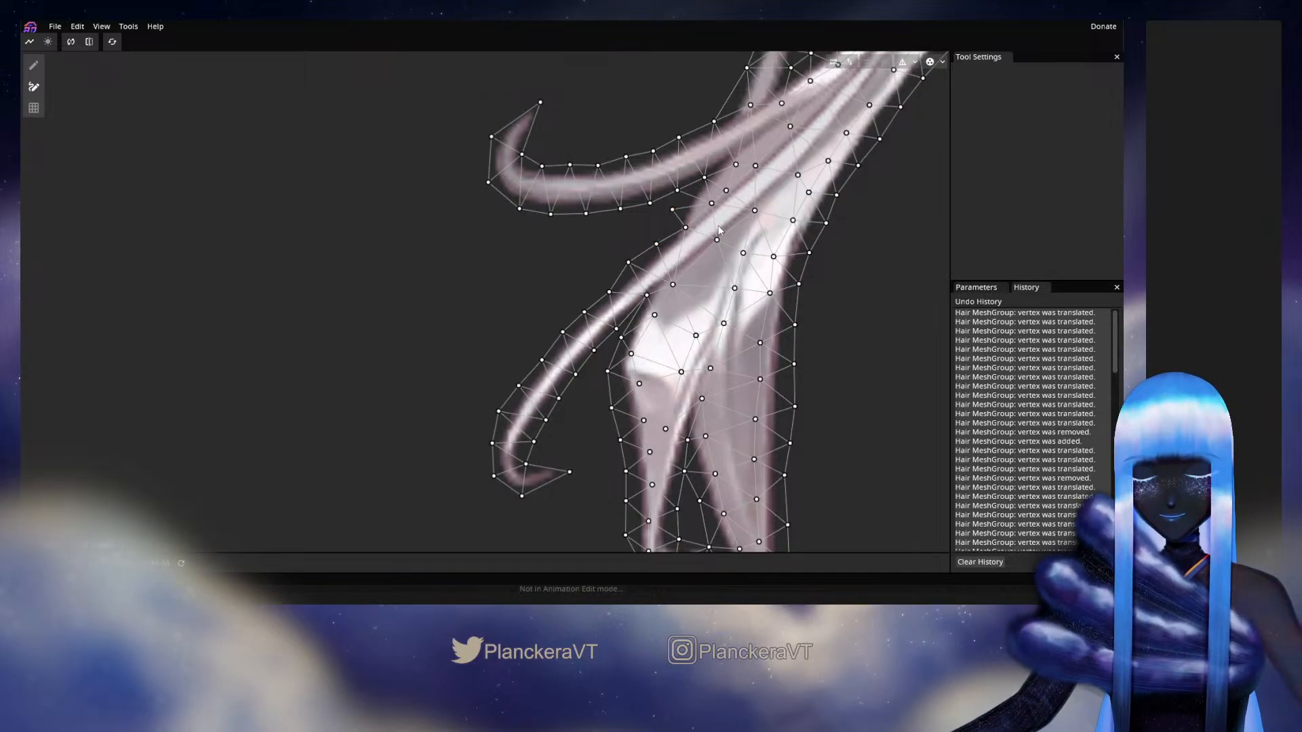
Step: Move the protruding vertex into the notch below the upper curled strand and rework its connections to the neighbouring outline vertices
drag(720, 231, 653, 327)
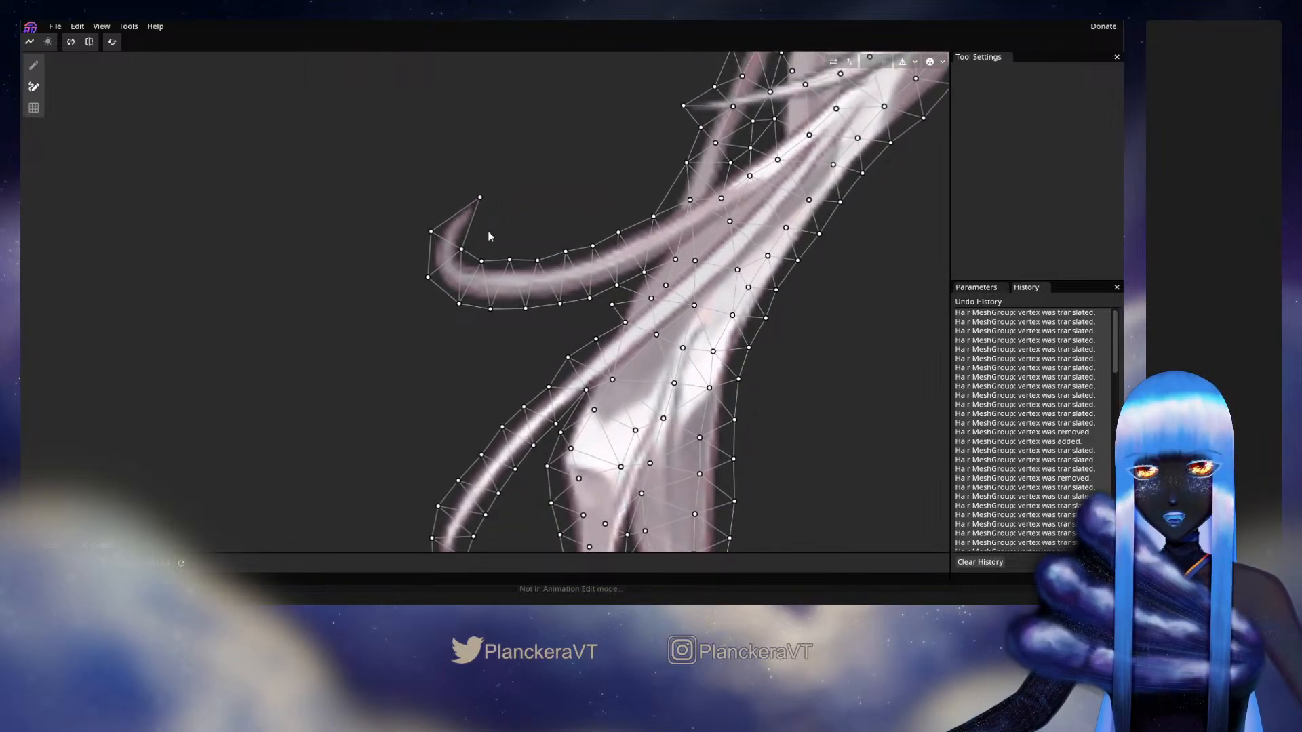
drag(612, 305, 620, 293)
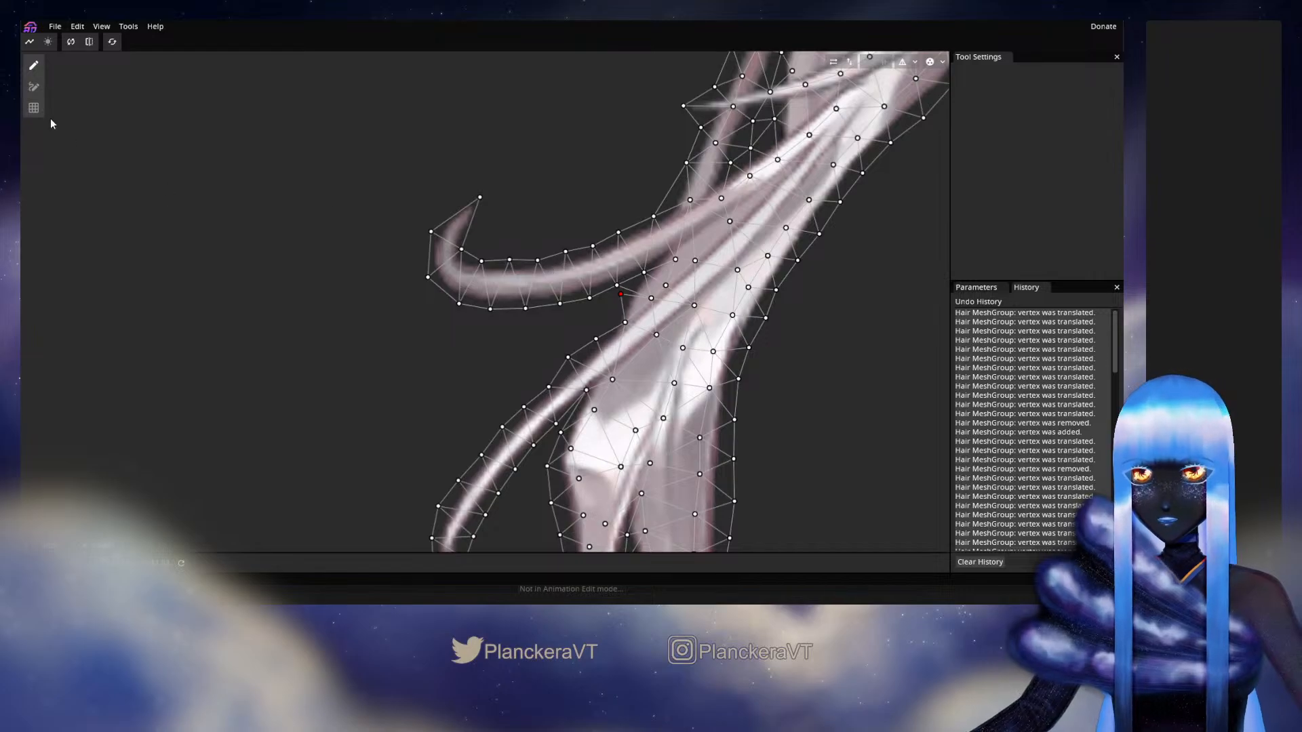
click(33, 86)
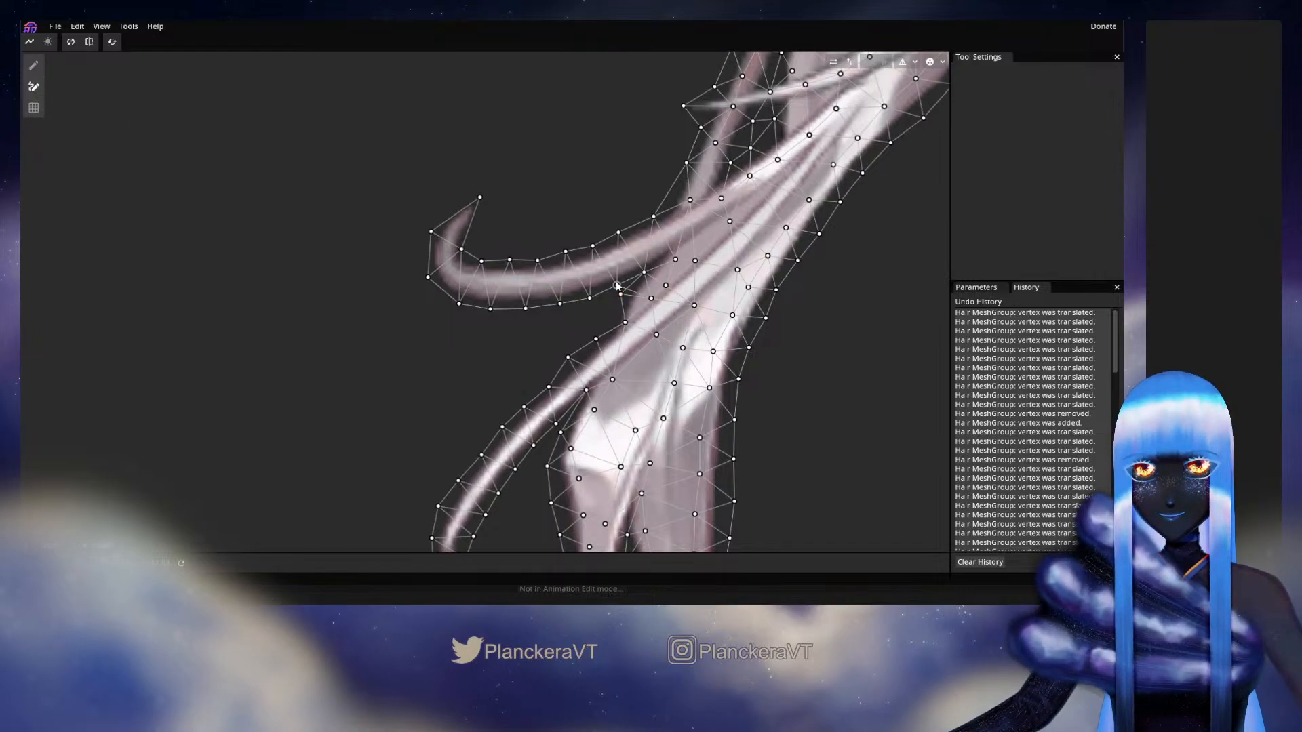
click(617, 286)
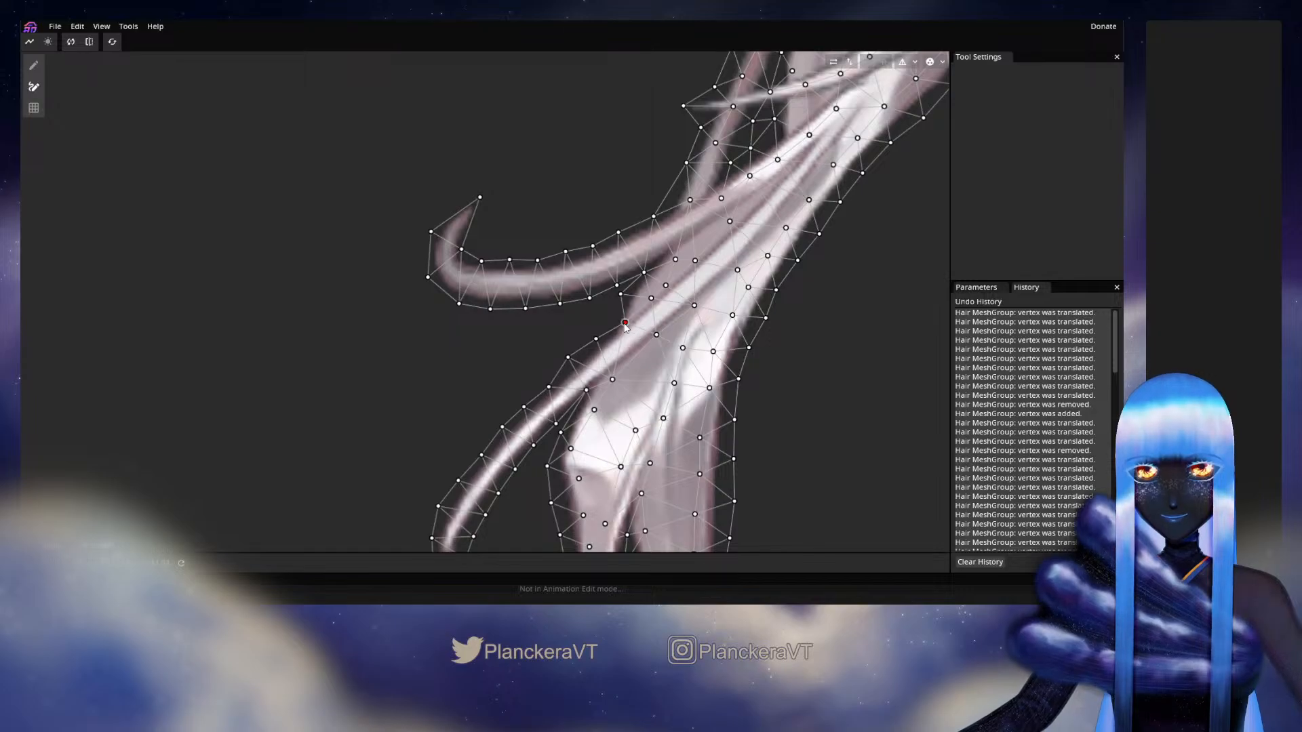
click(619, 294)
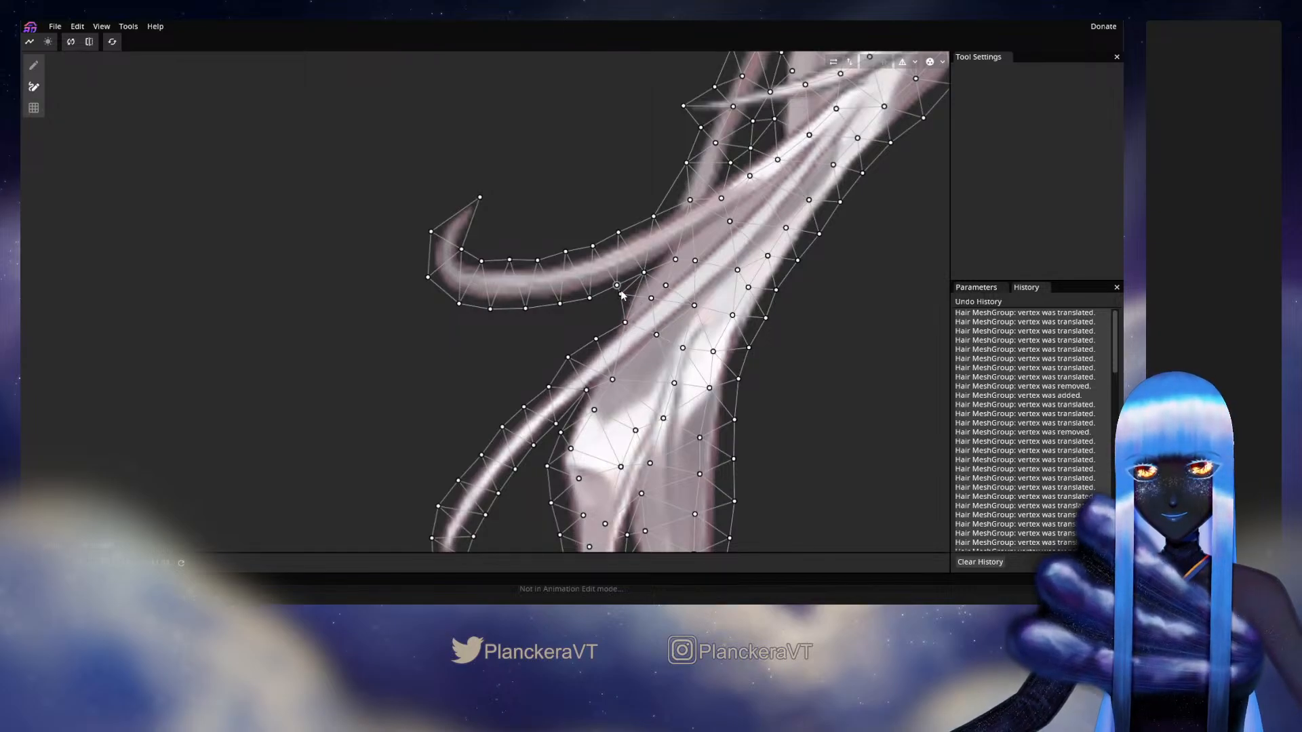
drag(618, 290, 621, 298)
click(621, 297)
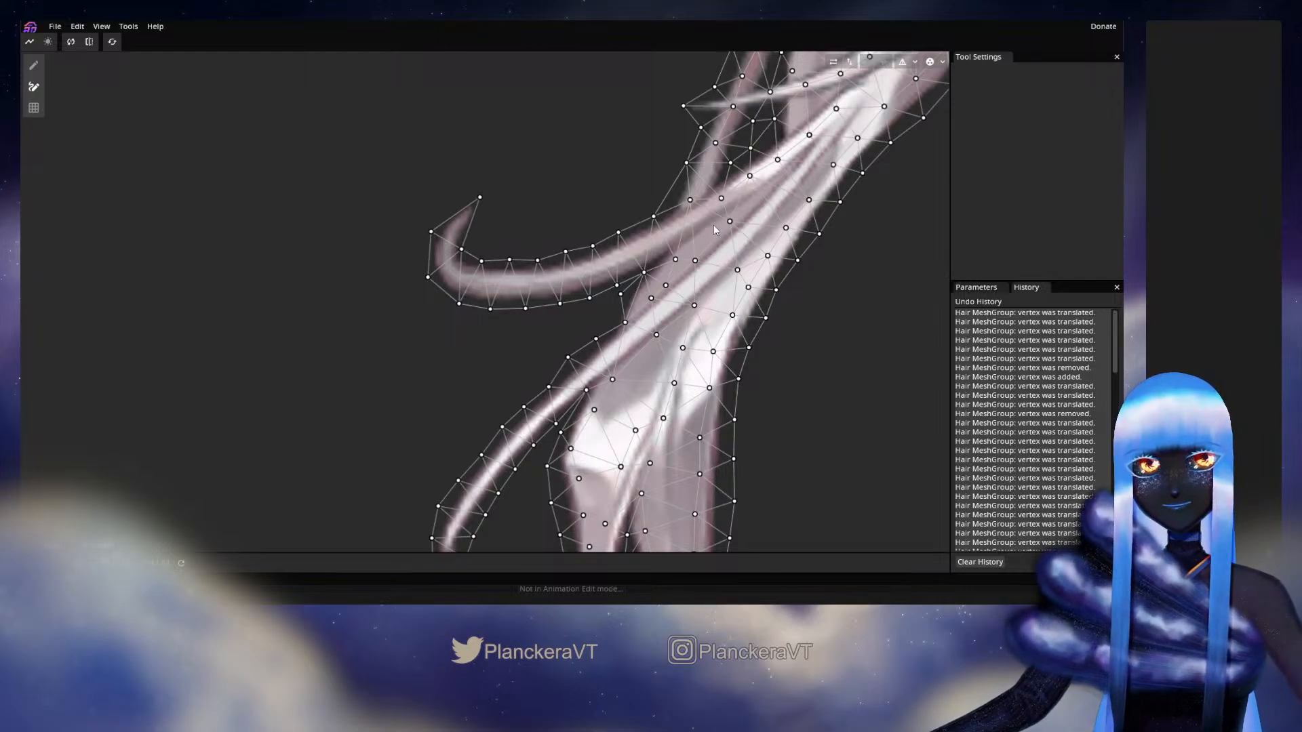
Step: Inspect the whole hair mesh and the lower strand tips for remaining edges that bridge gaps
drag(714, 225, 559, 381)
scroll(618, 378, down, 1)
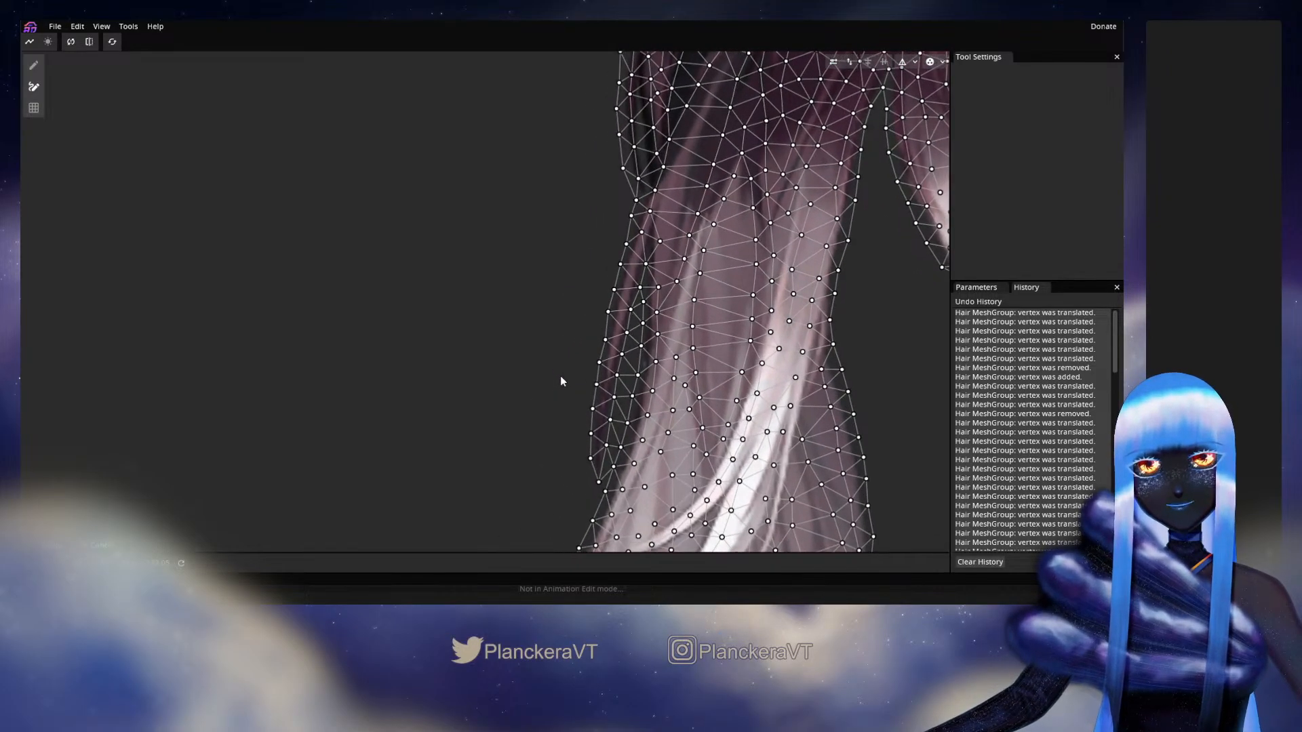
scroll(560, 378, down, 4)
scroll(561, 439, down, 5)
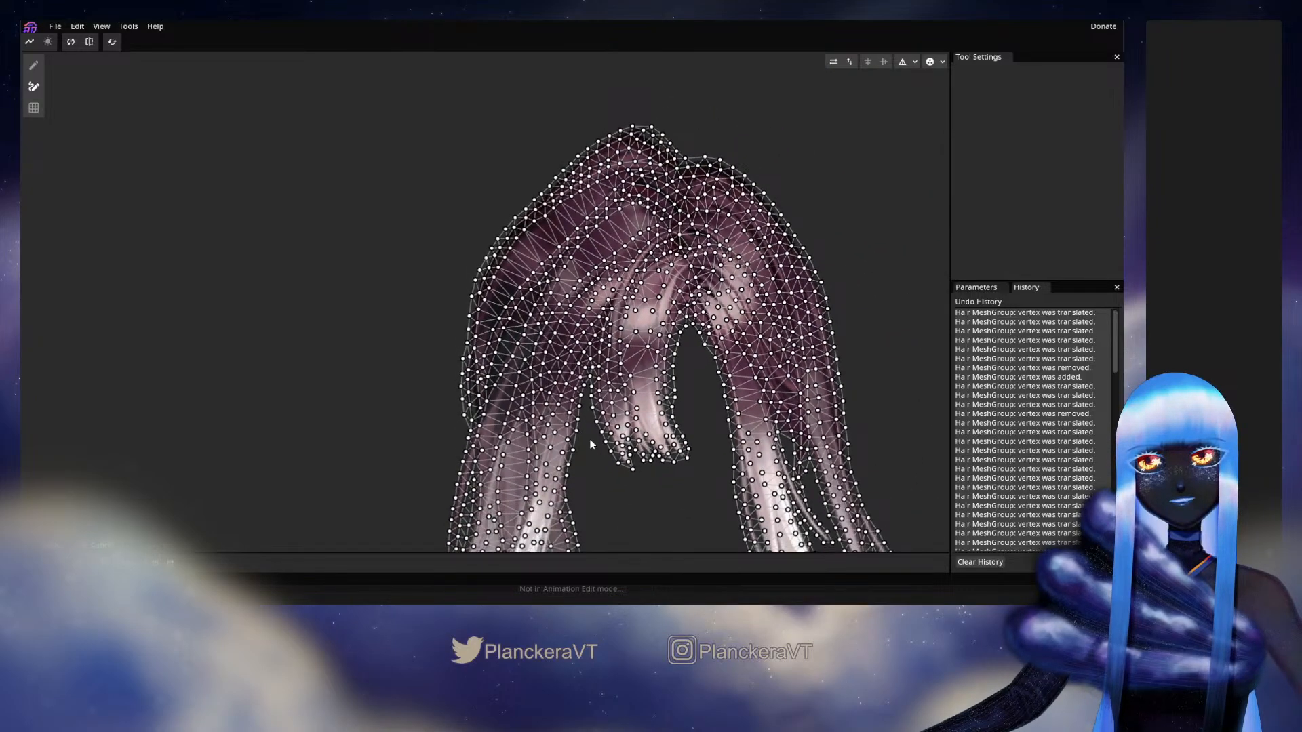
scroll(591, 440, up, 5)
scroll(596, 437, up, 6)
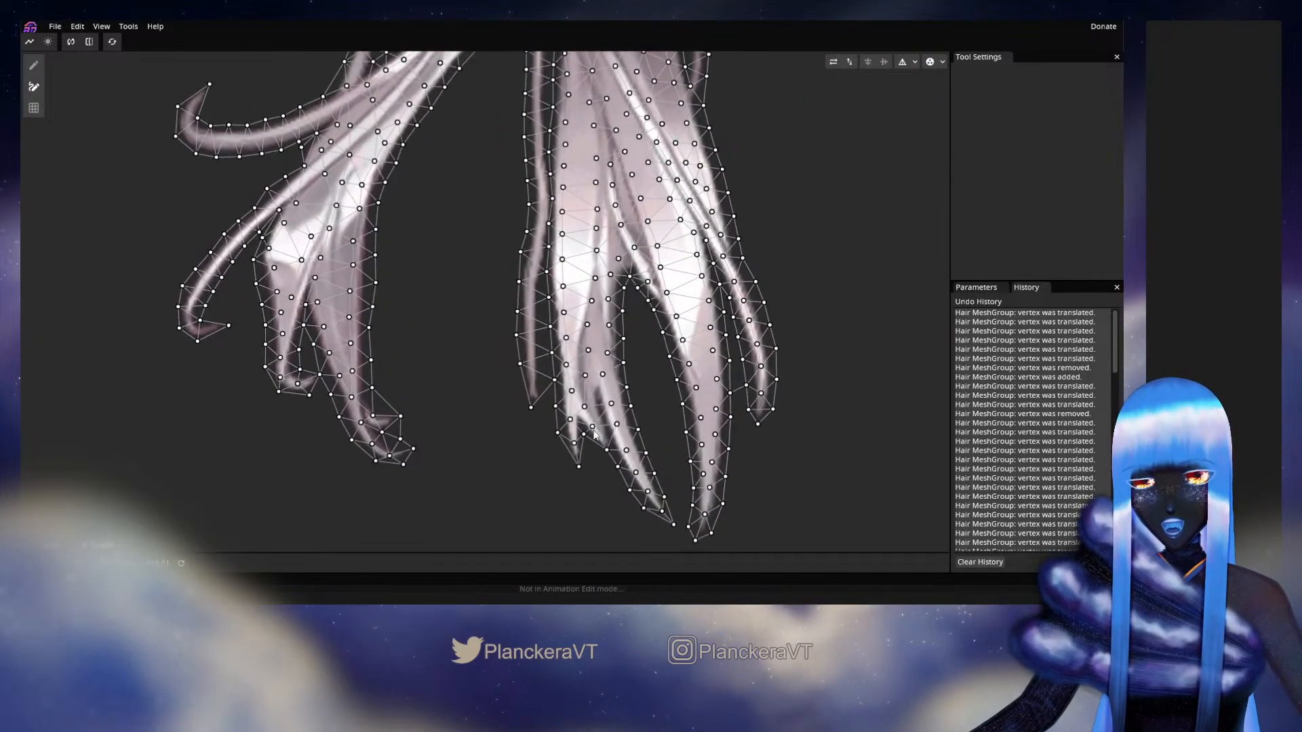
scroll(590, 442, up, 2)
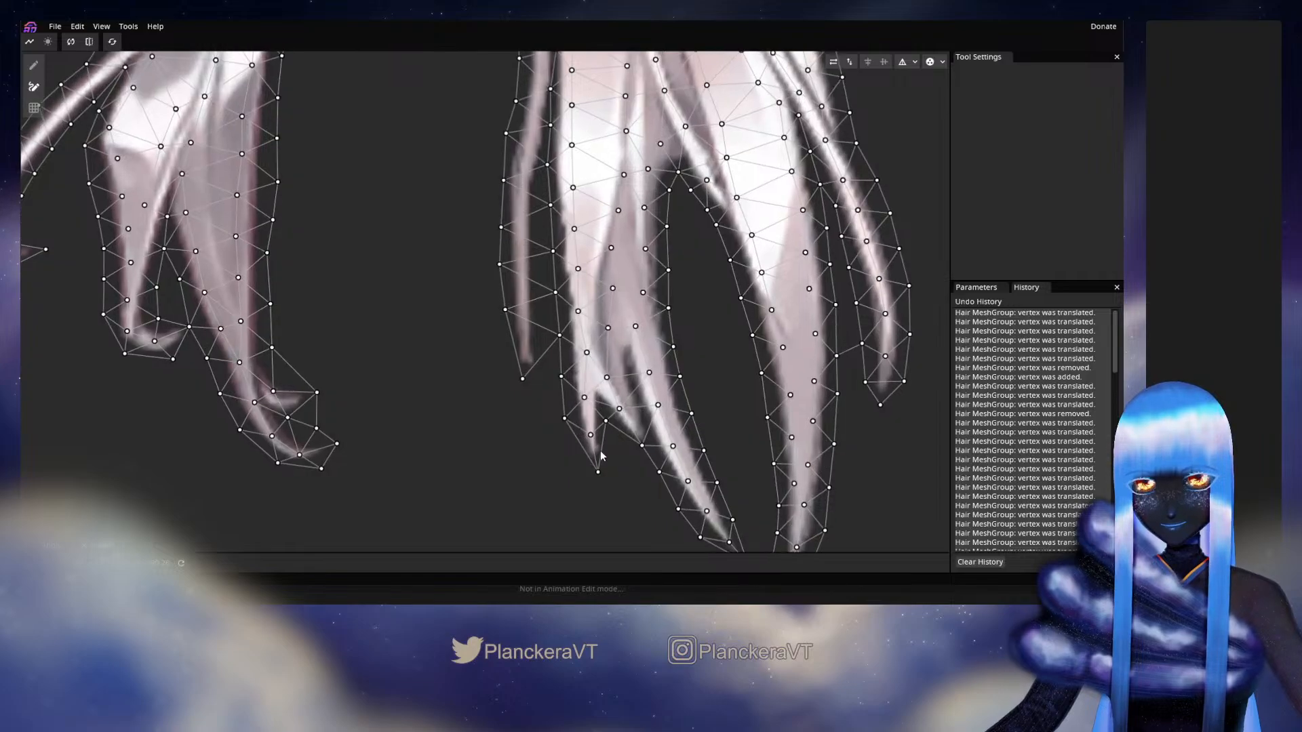
drag(581, 308, 577, 508)
drag(584, 176, 576, 392)
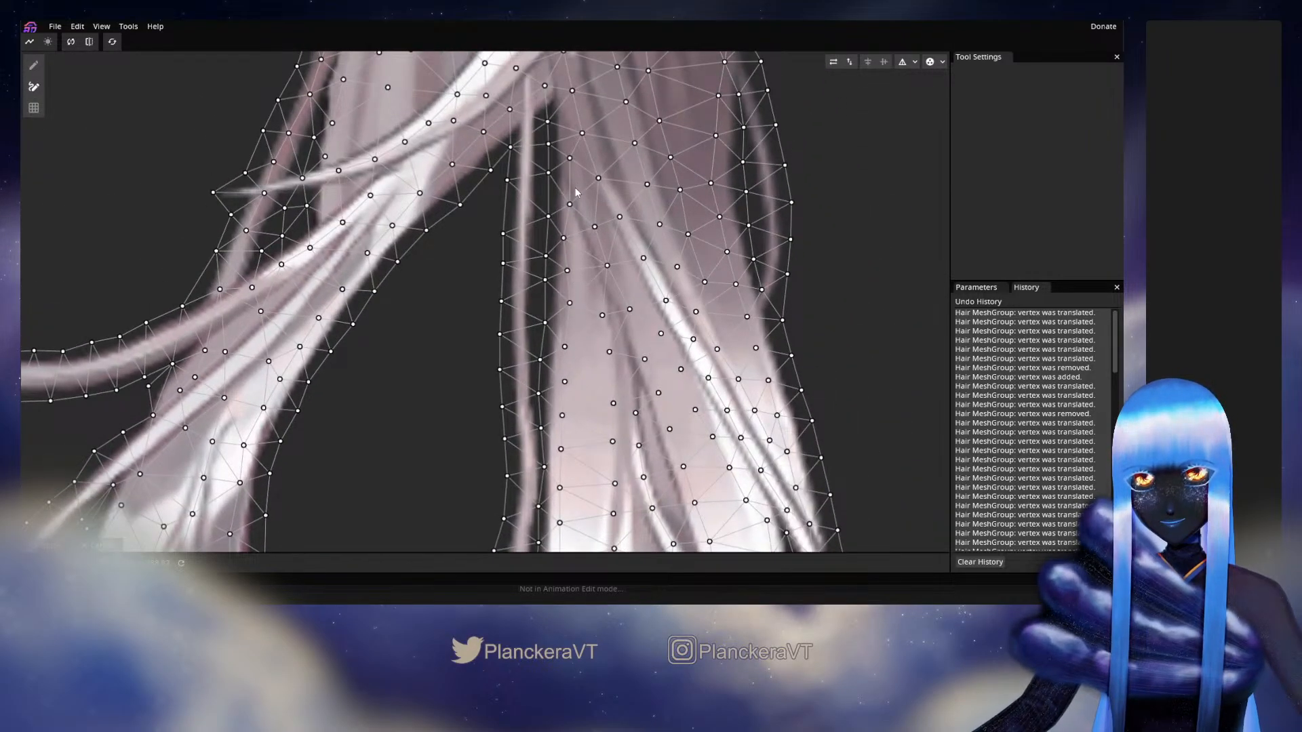
Step: Rework the edge connection near the top of the gap between the thin hanging strand and the wide lock beside it
drag(576, 191, 568, 370)
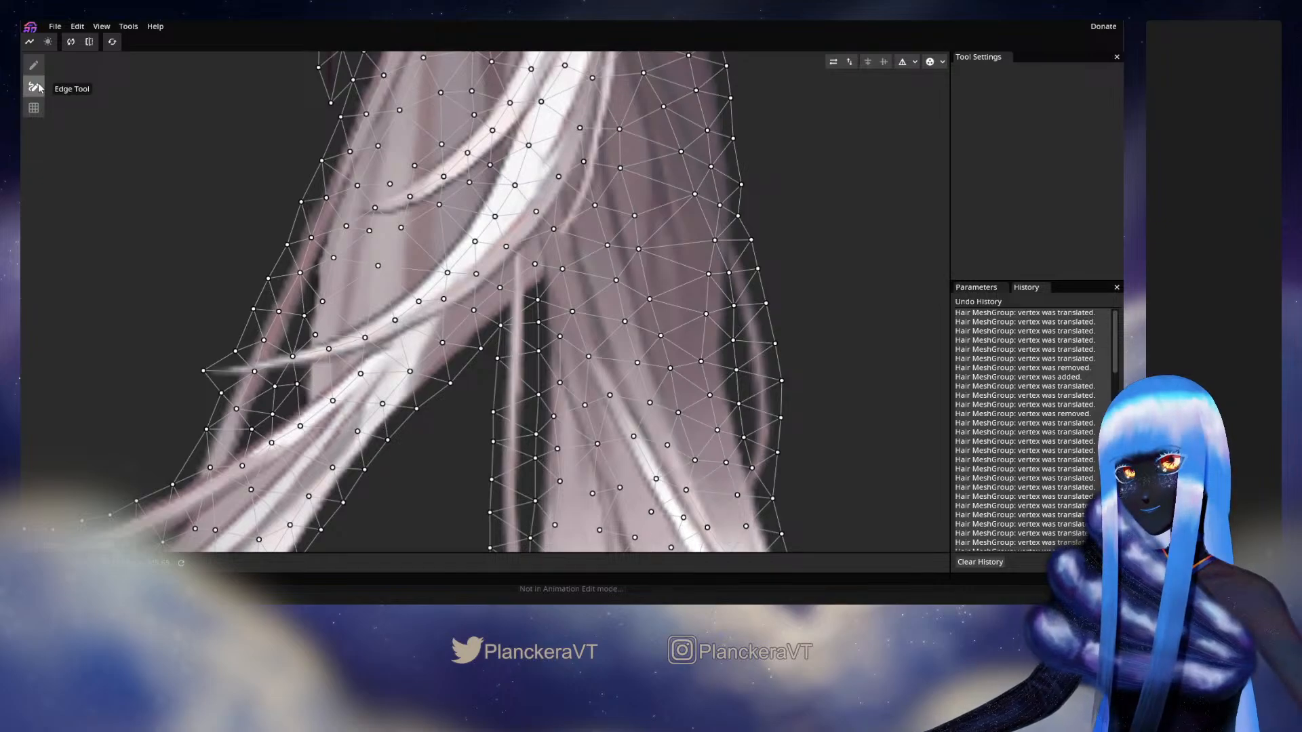
click(536, 320)
click(568, 310)
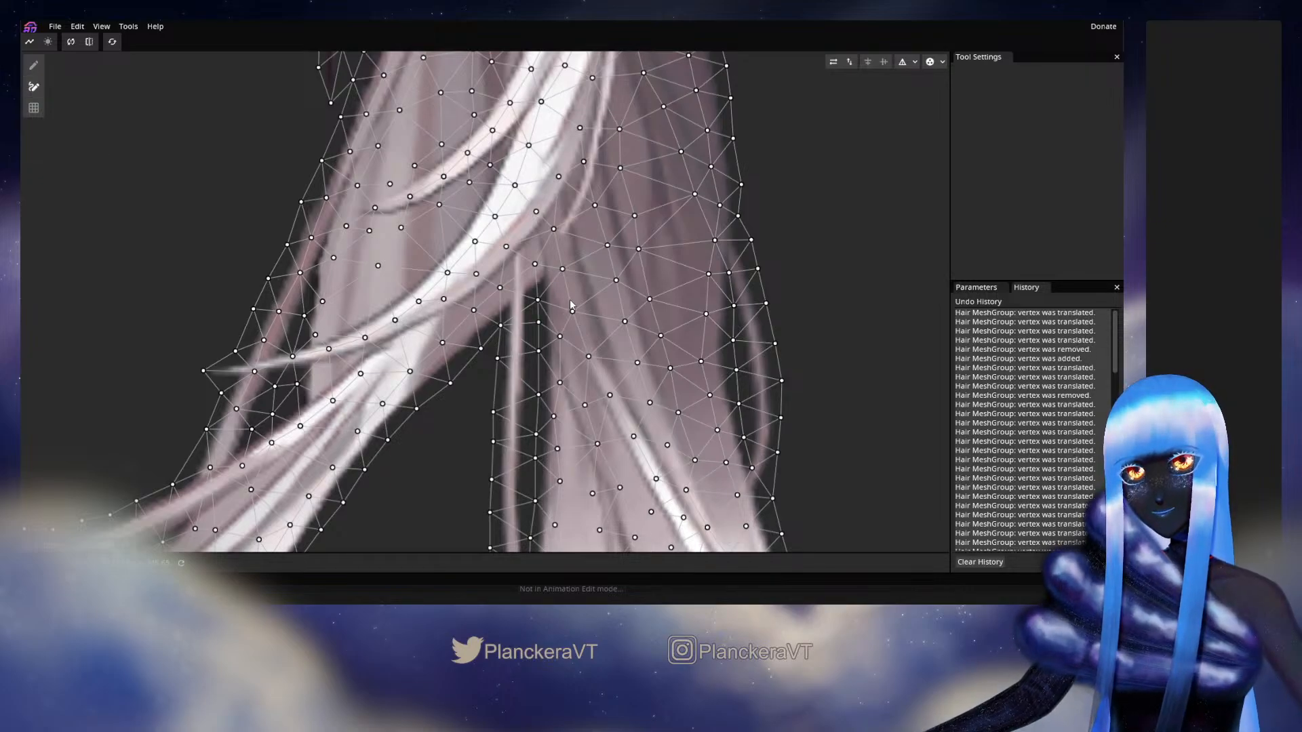
Step: Inspect the curled strands and the lower lock tips for misplaced outline vertices and leftover bridging edges
drag(439, 427, 573, 250)
drag(455, 446, 525, 290)
drag(494, 482, 502, 286)
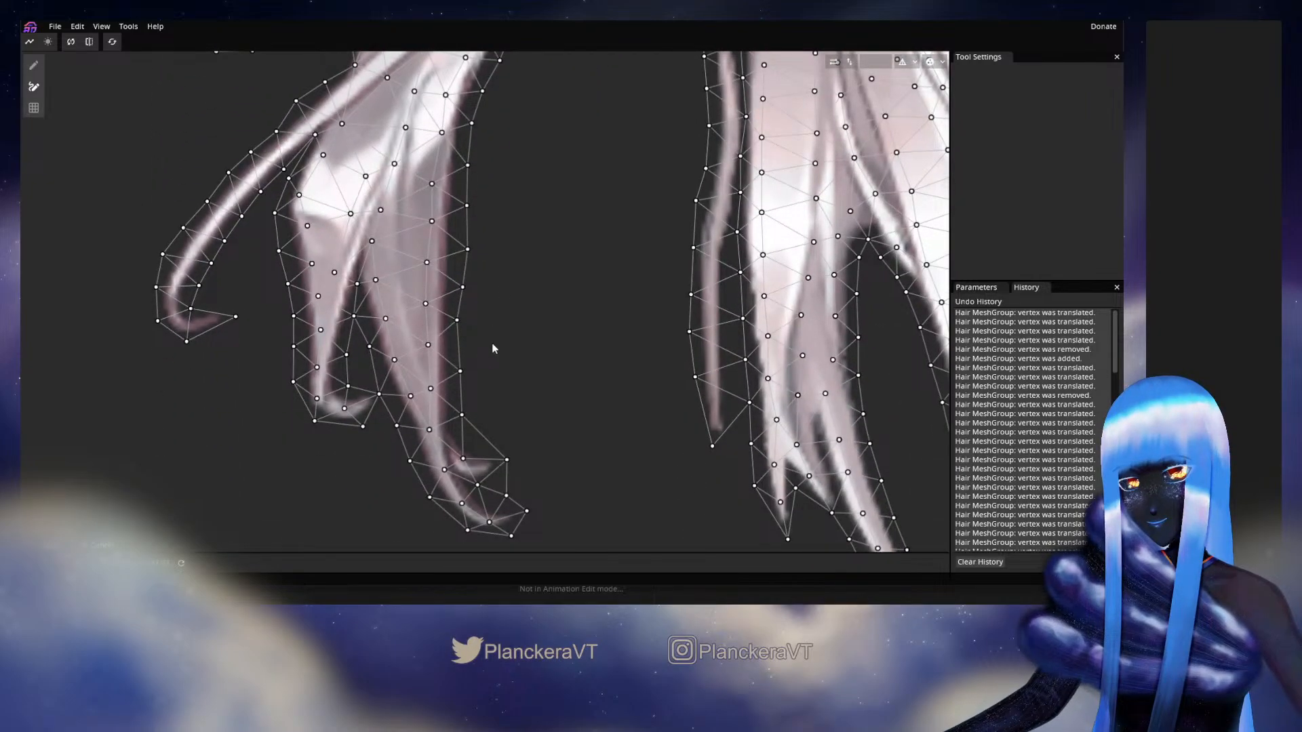
drag(433, 252, 410, 409)
drag(447, 244, 416, 411)
drag(683, 110, 724, 110)
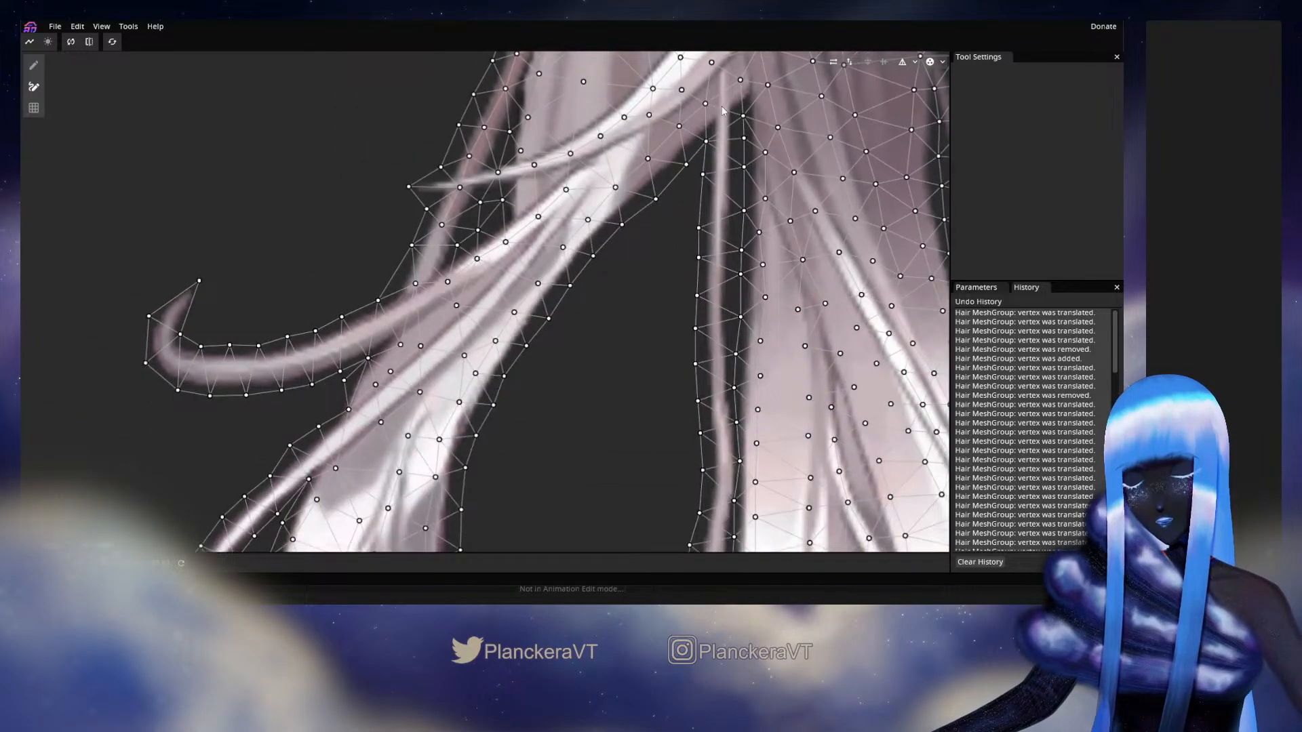
drag(582, 471, 717, 120)
drag(486, 269, 484, 433)
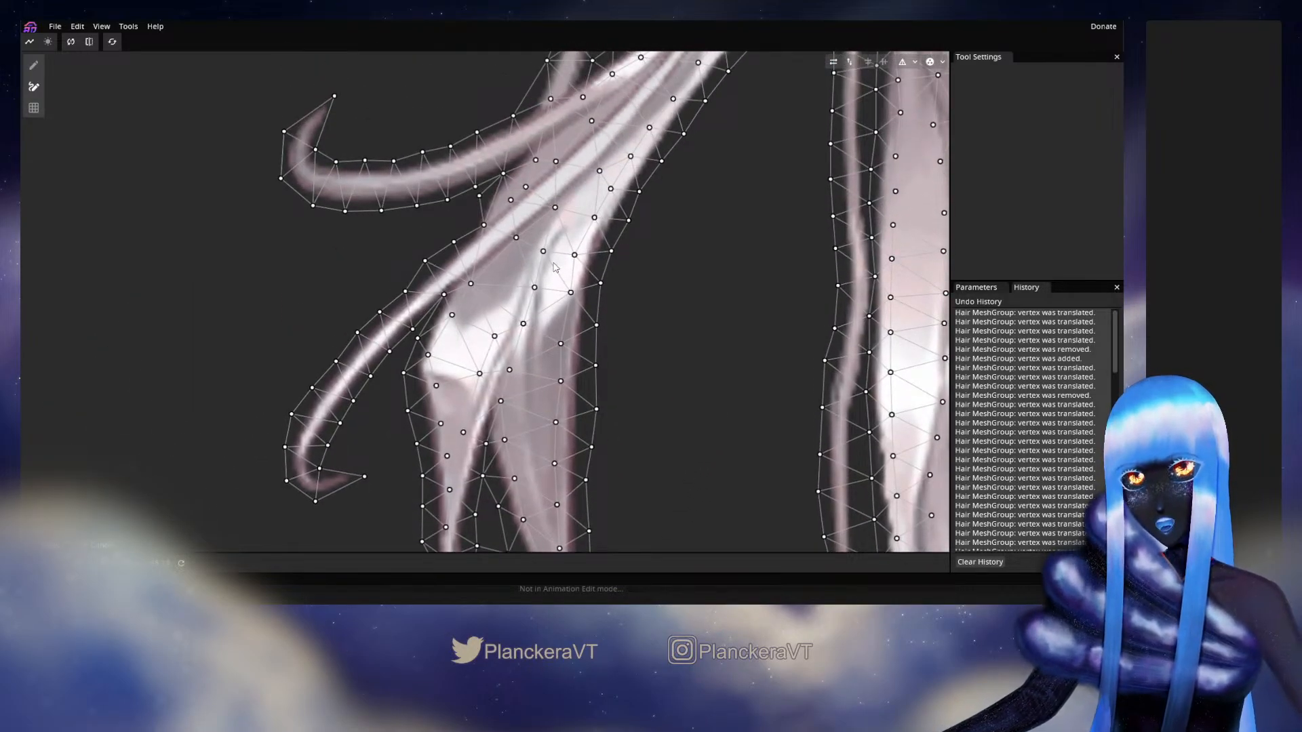
drag(495, 501, 533, 393)
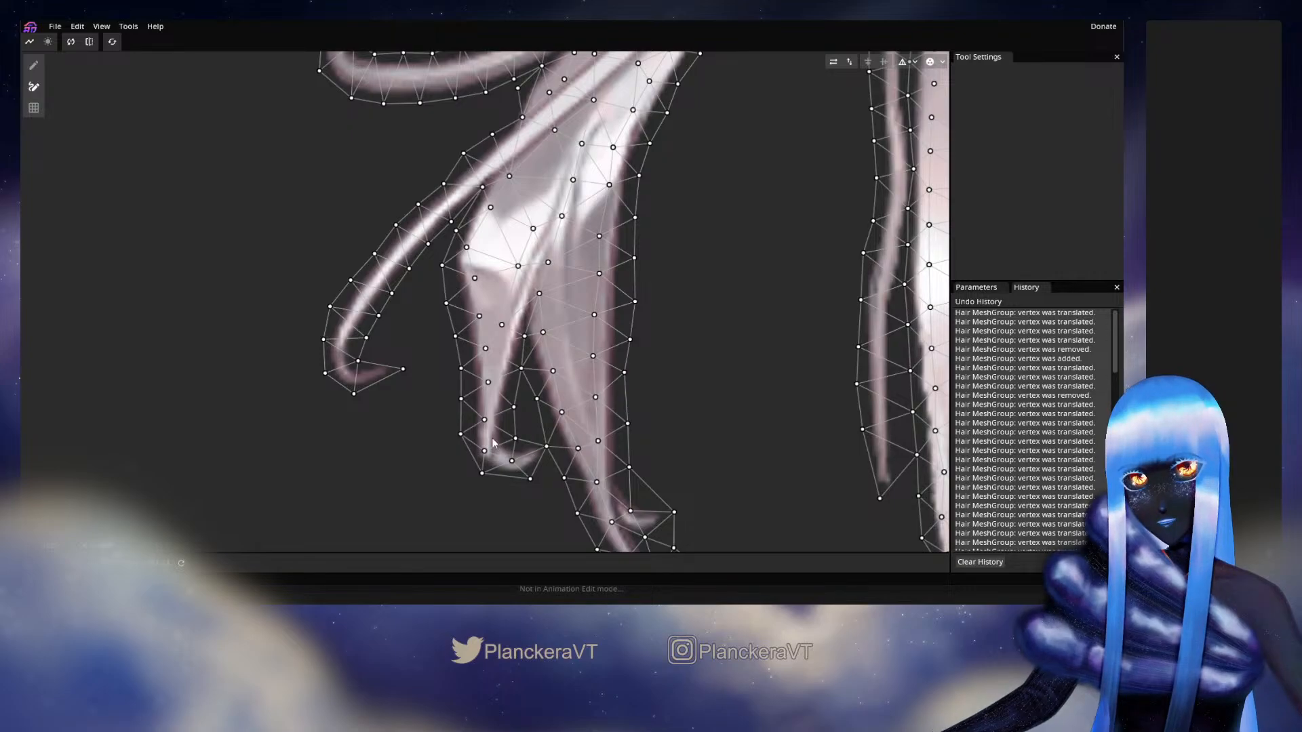
scroll(493, 444, up, 5)
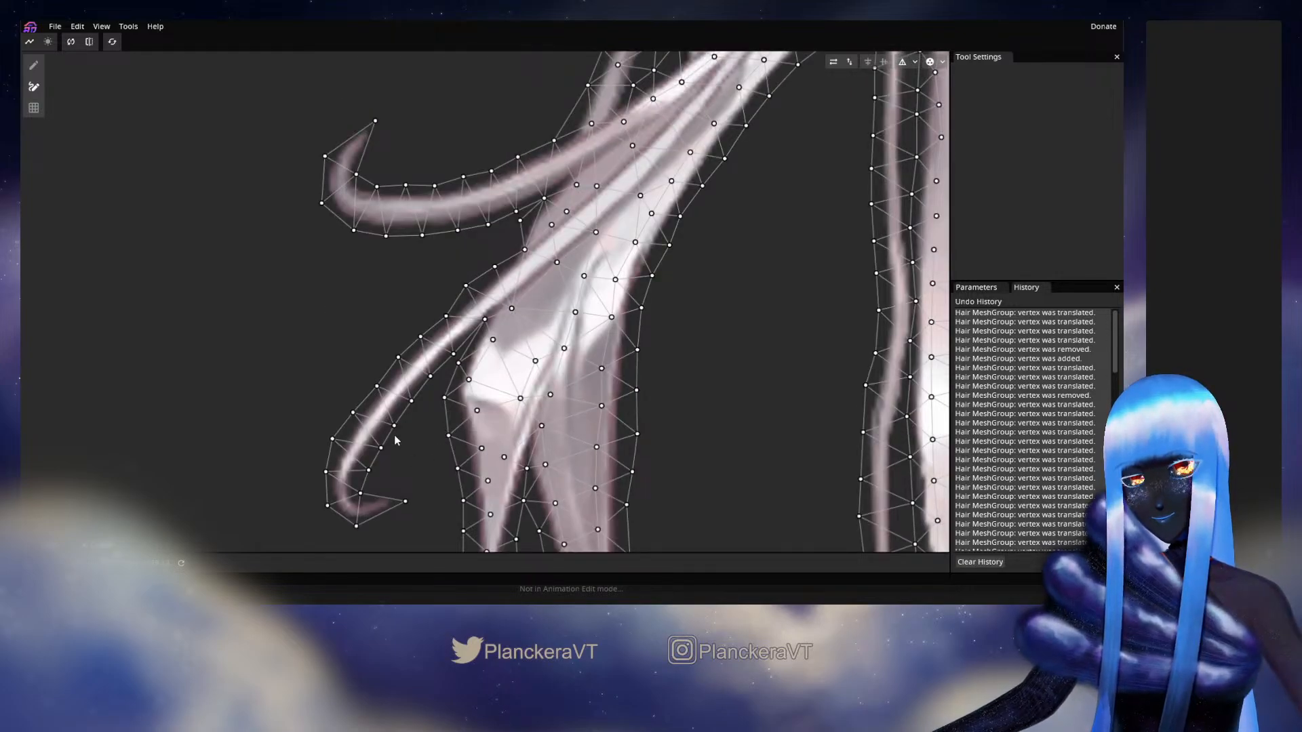
Step: Remove the surplus outline vertex on the upper side of the second curled strand and connect its neighbouring outline vertices
click(33, 66)
drag(469, 290, 481, 289)
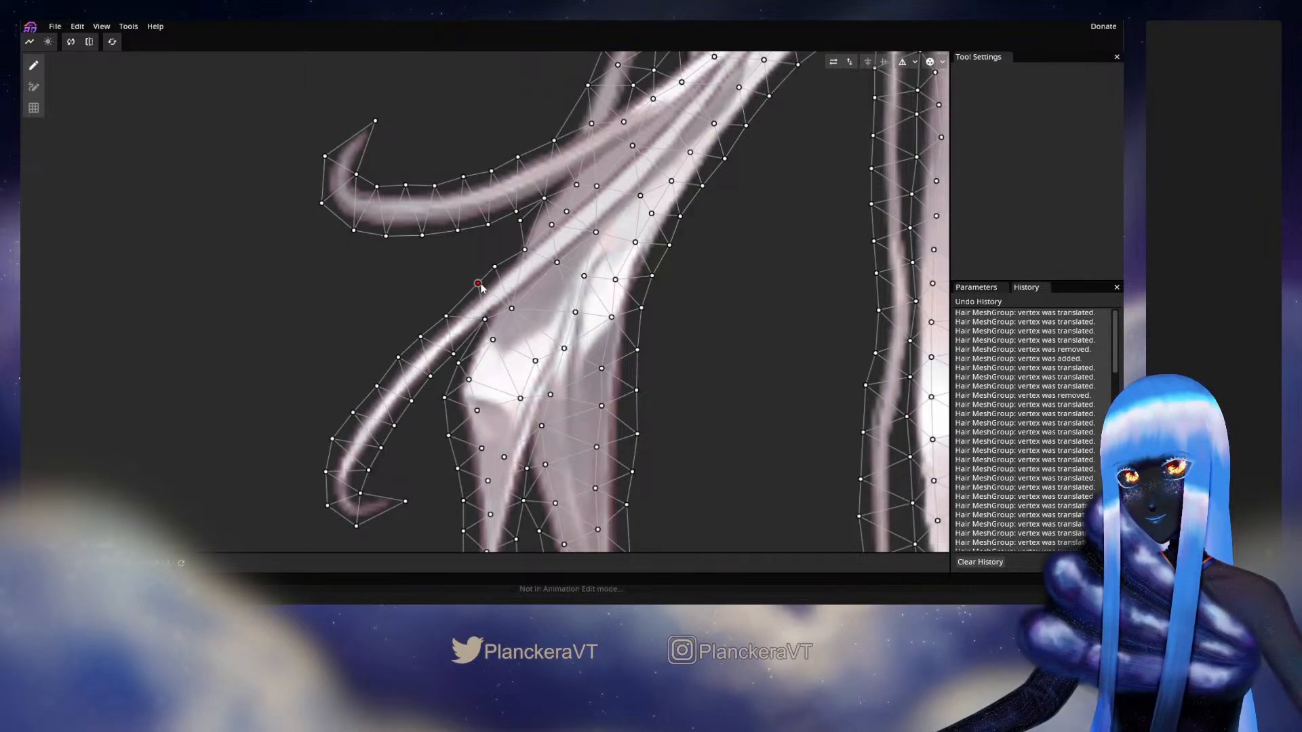
drag(393, 293, 384, 344)
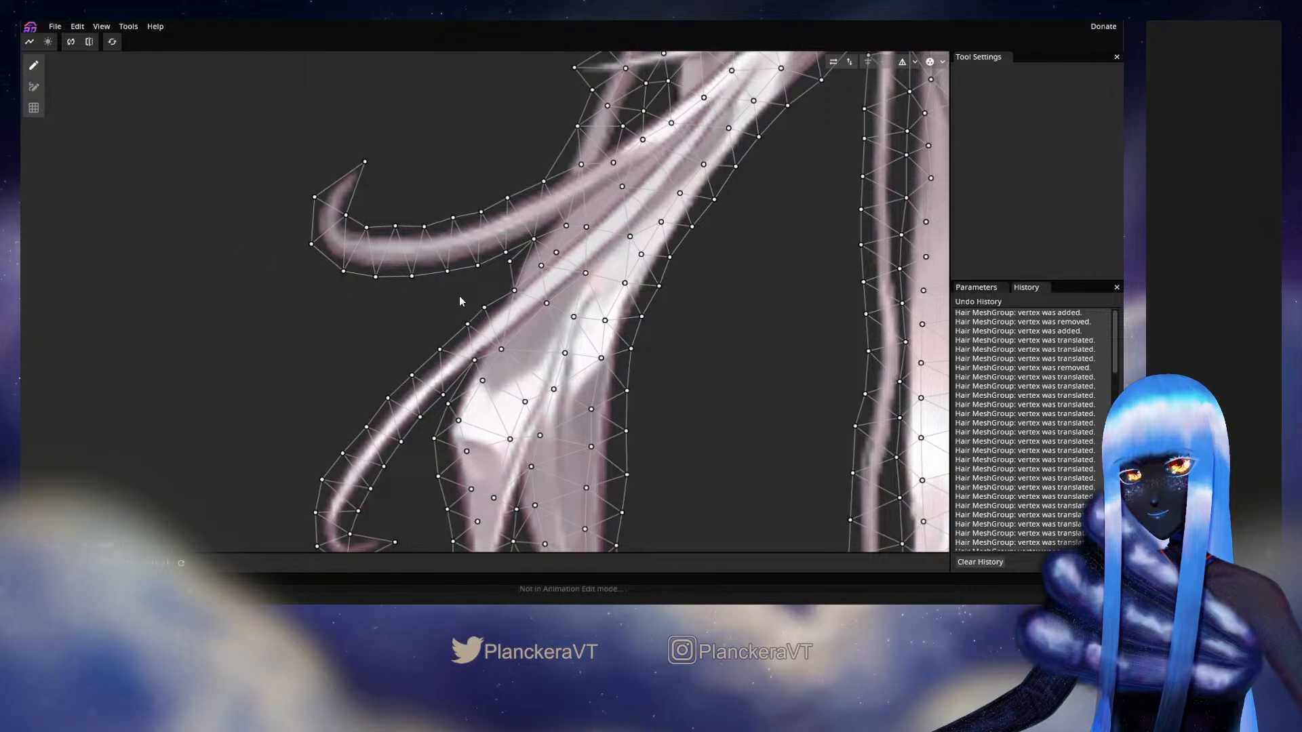
right_click(484, 307)
click(33, 87)
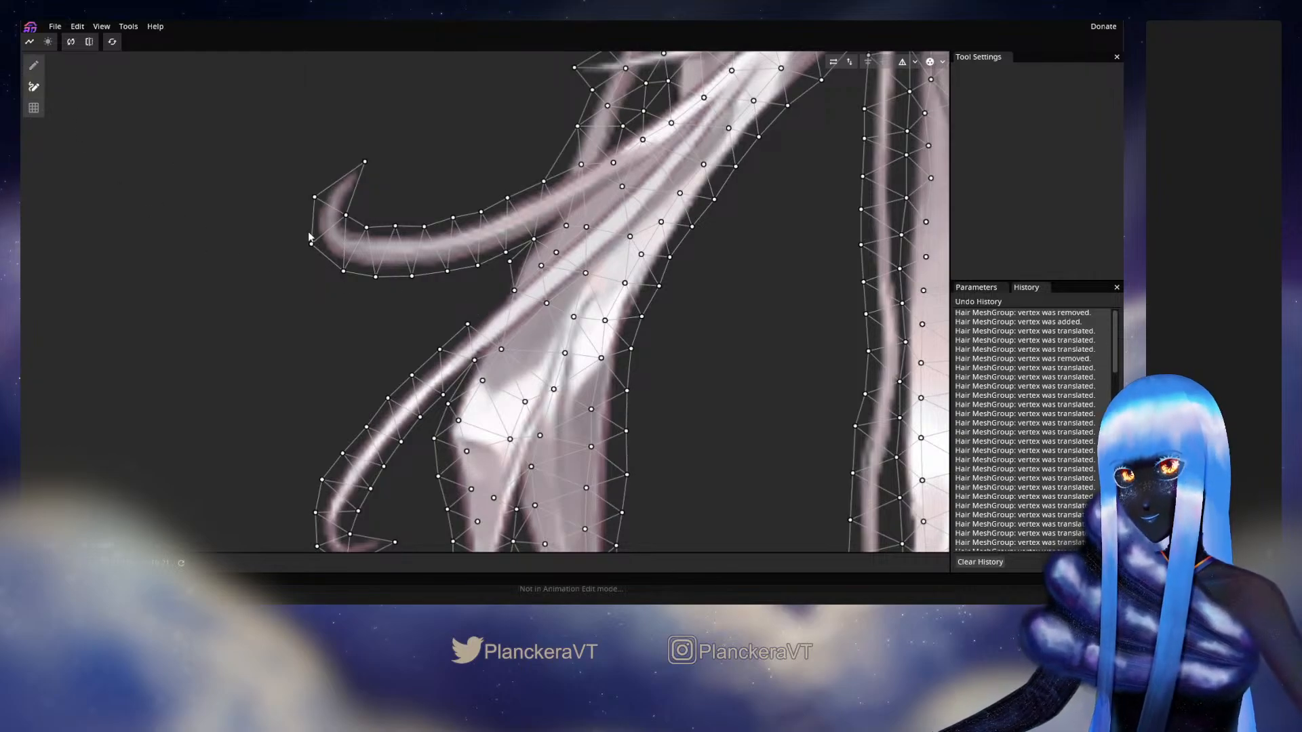
click(467, 324)
click(514, 291)
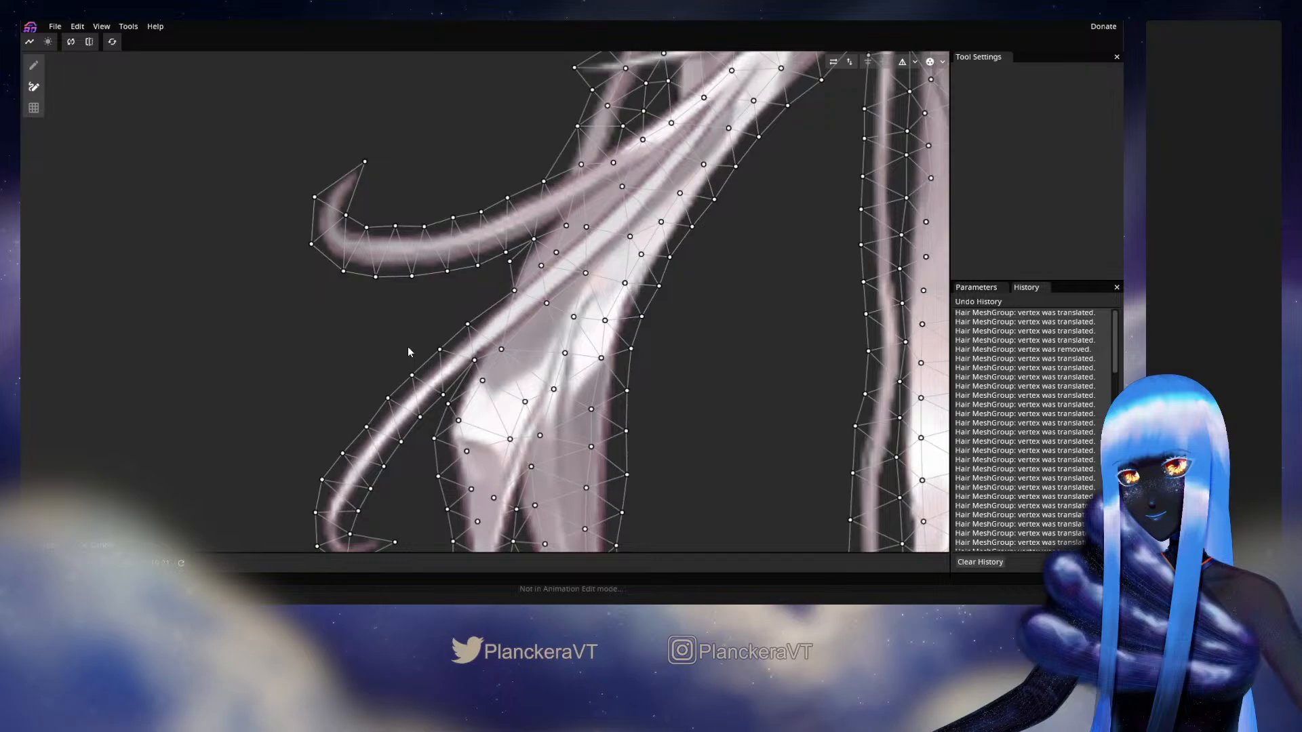
Step: Rework the edges between the vertices where the thin pointed strand crosses the bright main lock
drag(408, 347, 479, 418)
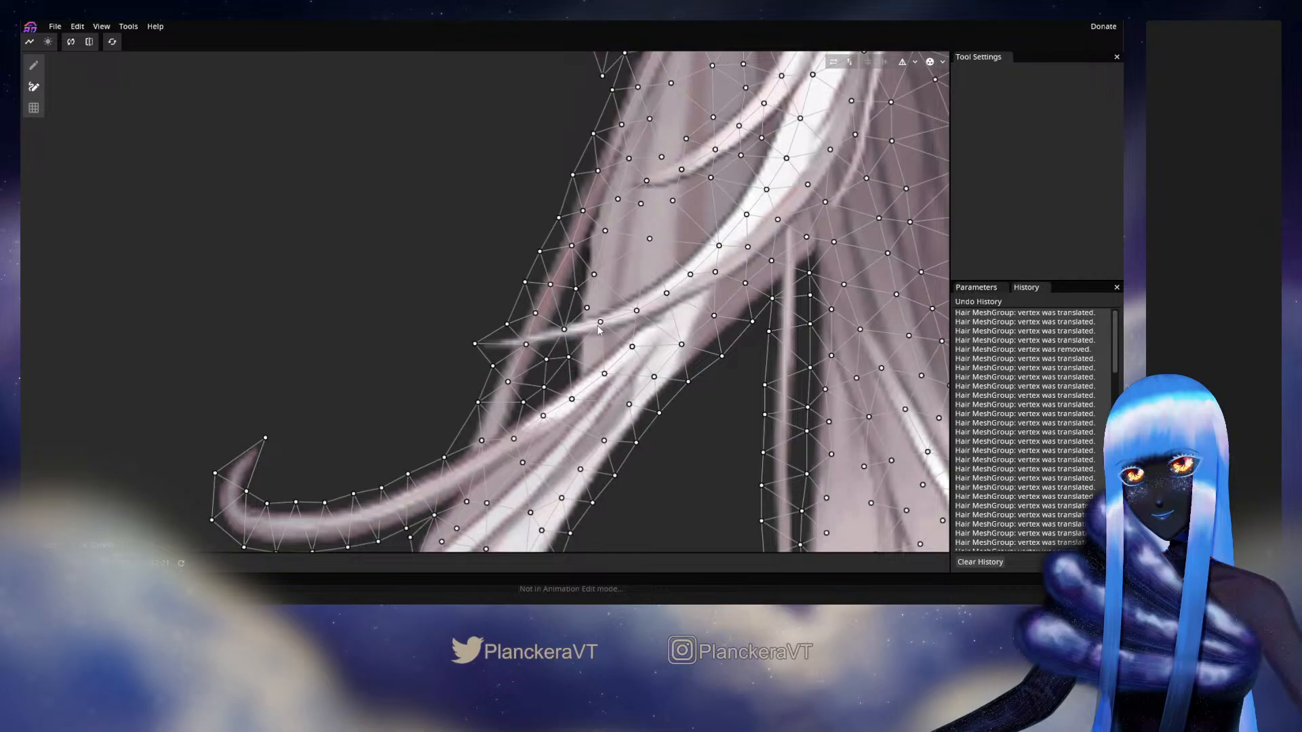
click(690, 275)
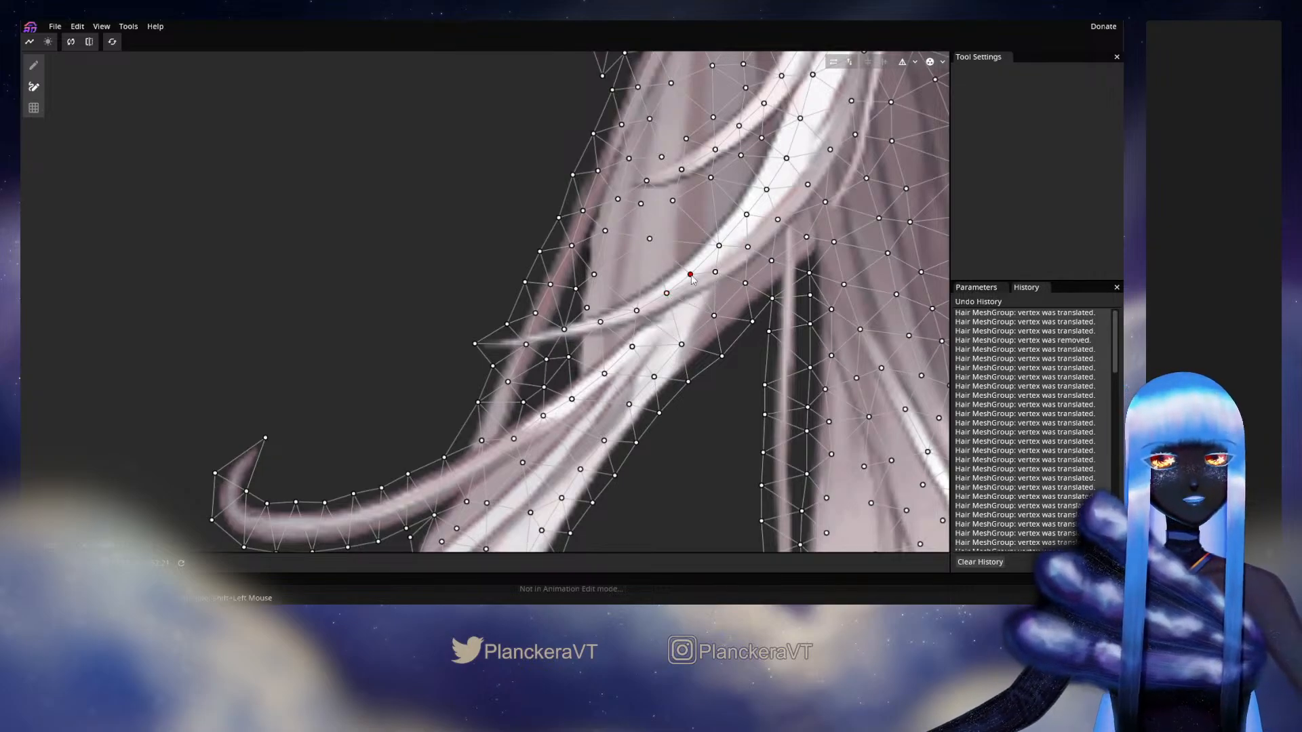
click(714, 315)
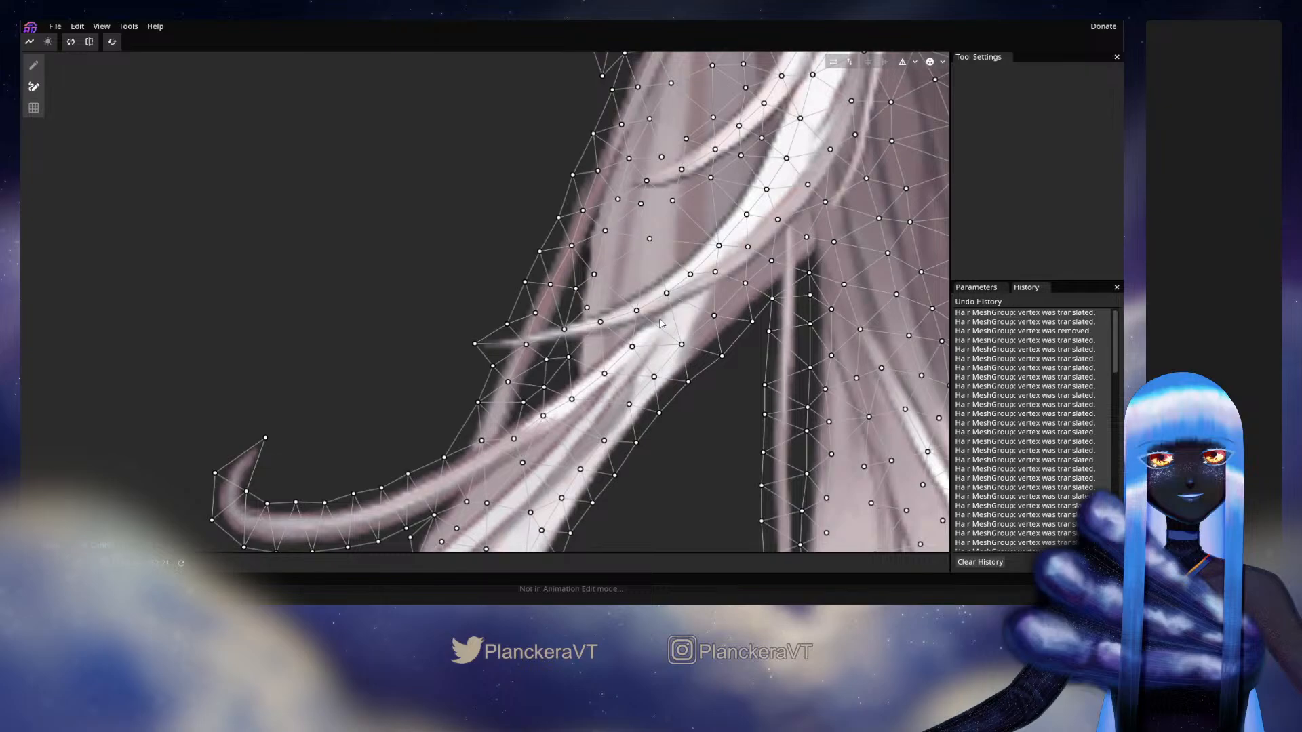
click(637, 312)
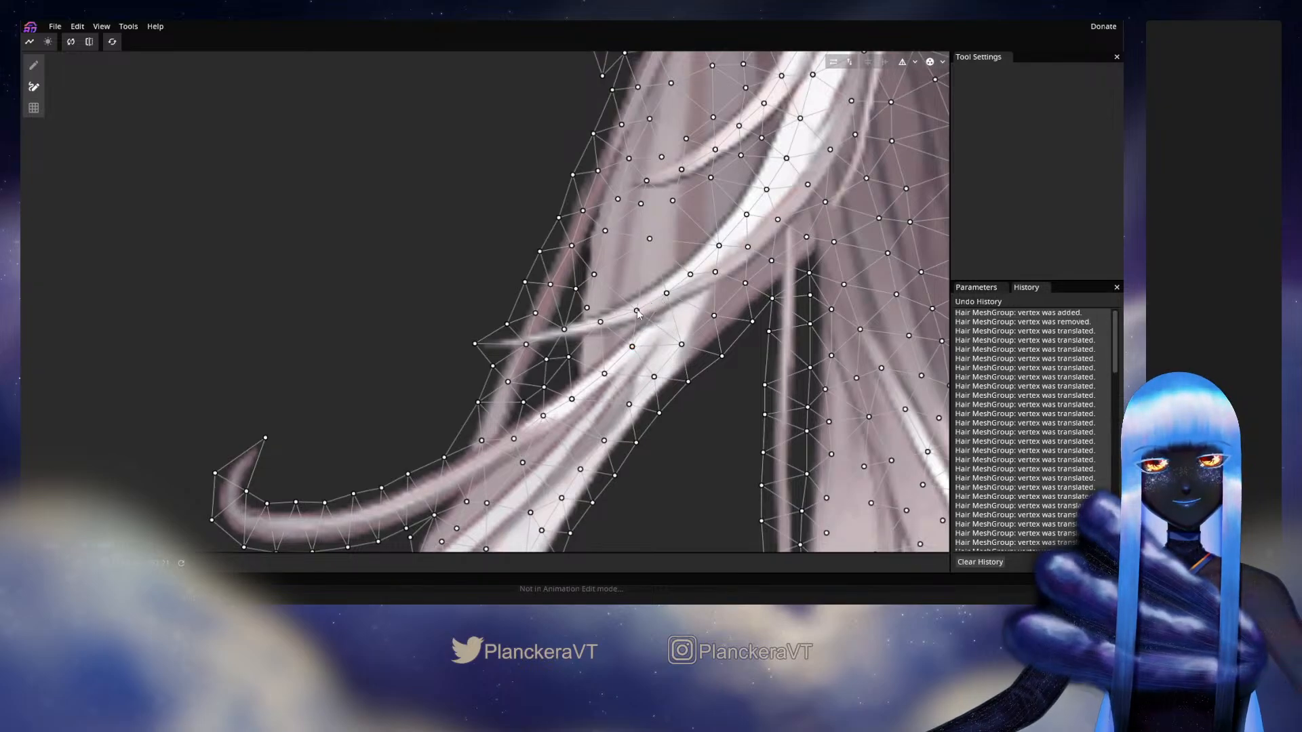
click(637, 313)
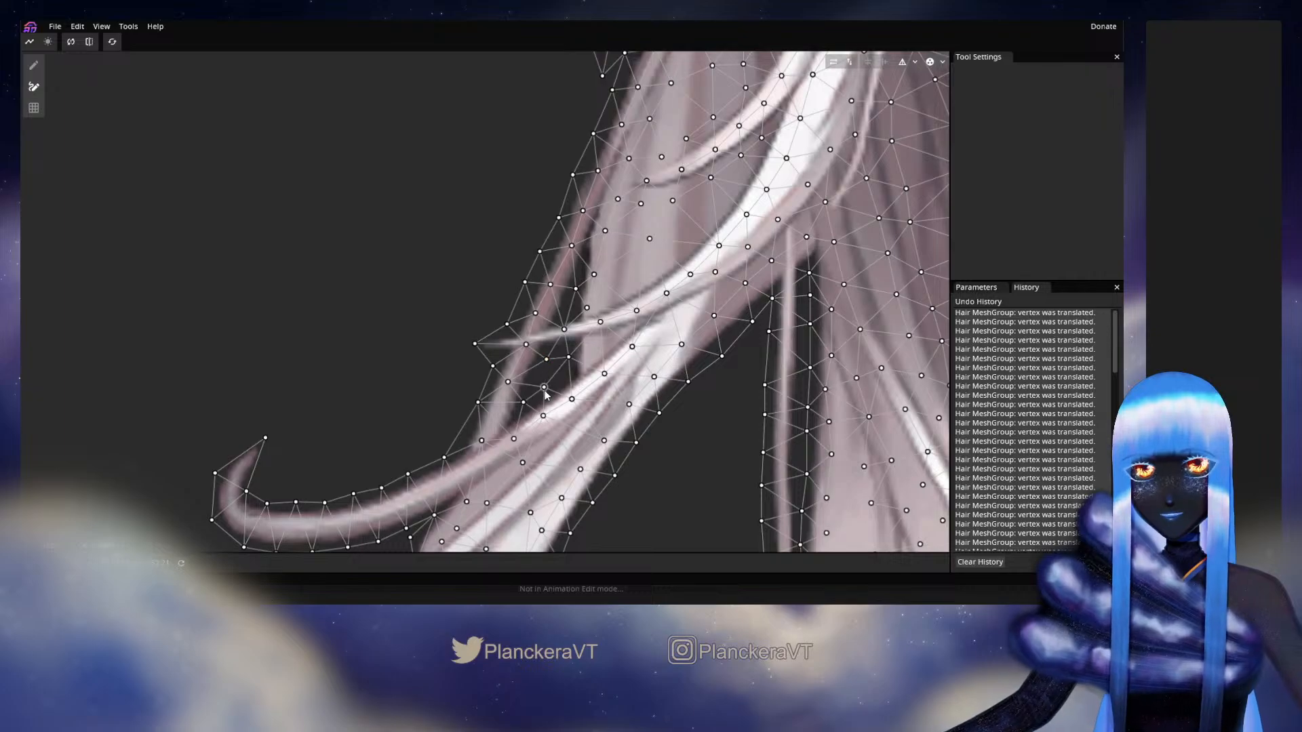
Step: Rework the edge connections along the underside of the thin pointed strand, around the small gap above the curled strand
click(568, 359)
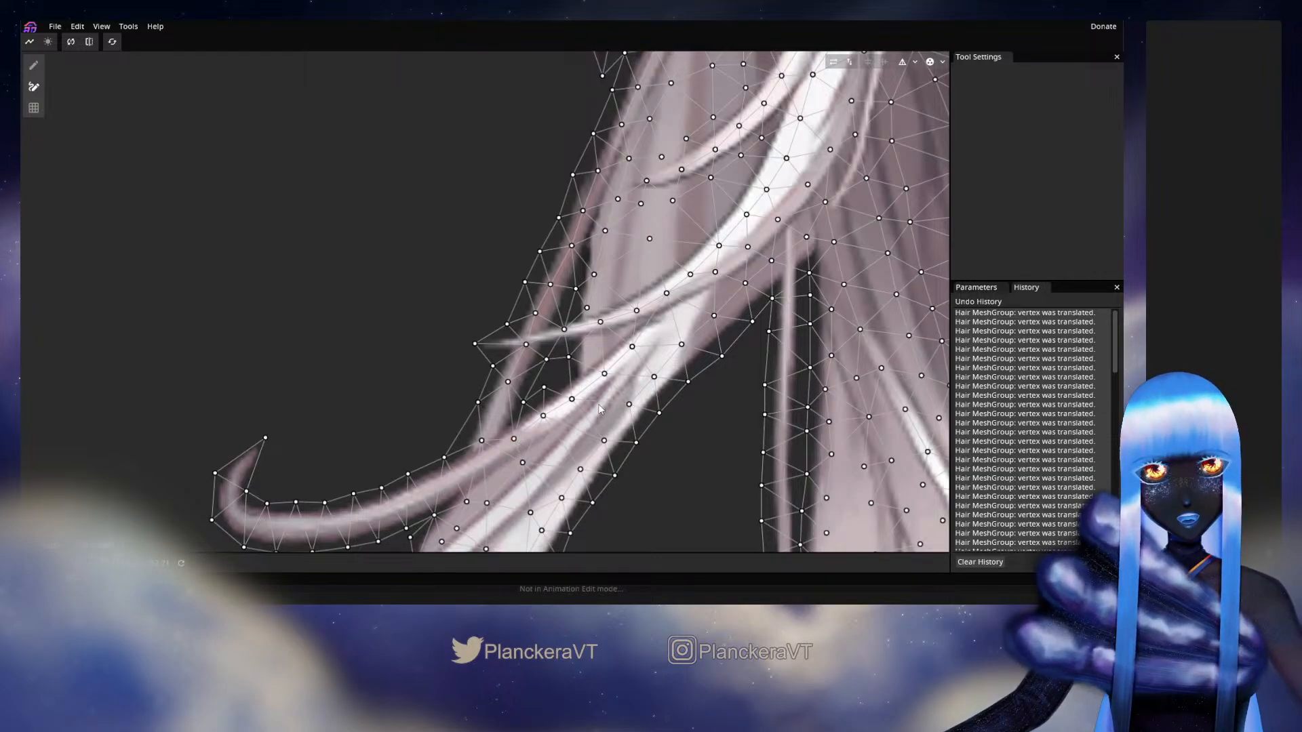
click(563, 329)
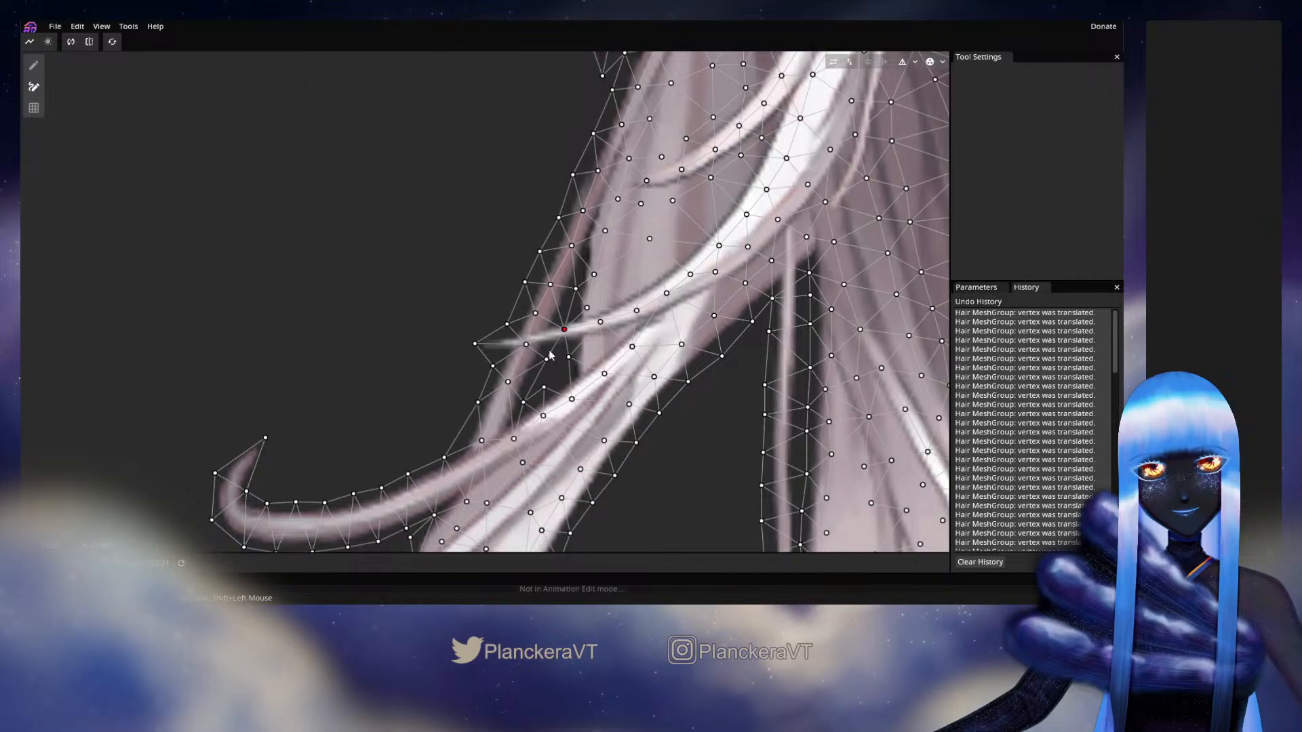
click(546, 359)
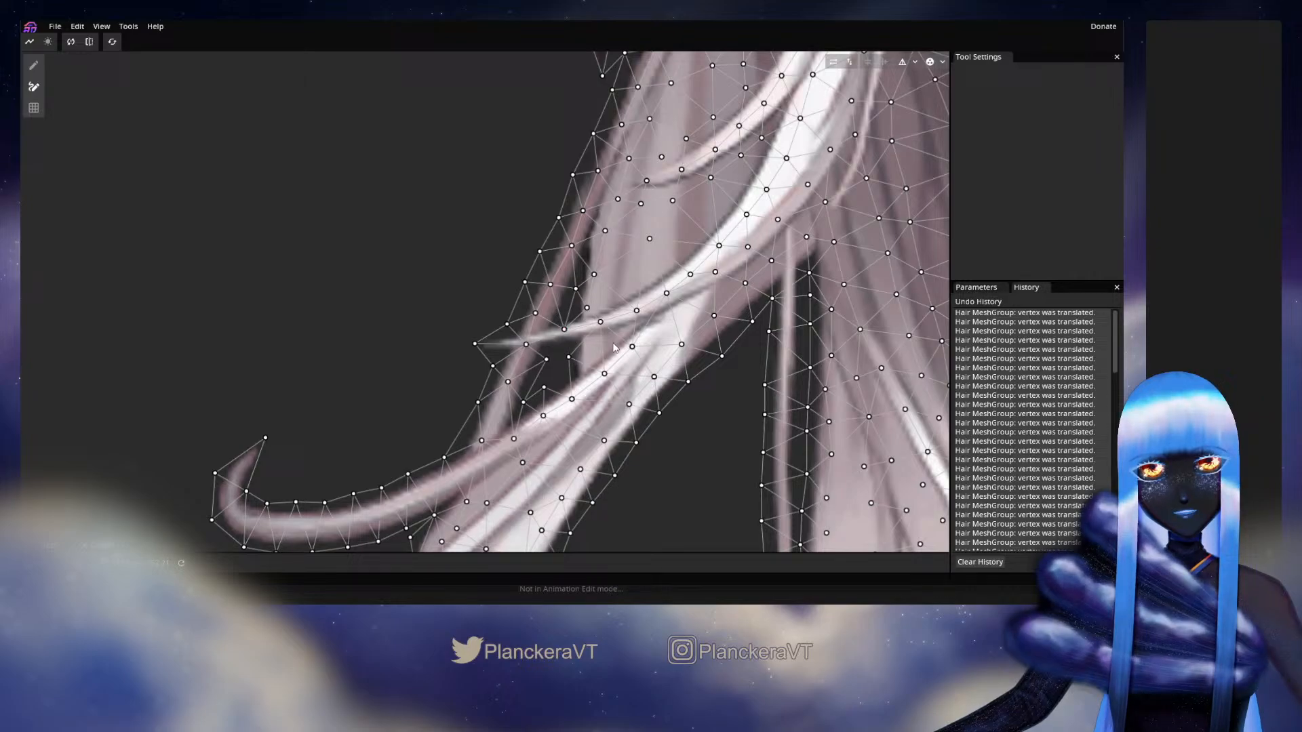
click(547, 360)
click(557, 370)
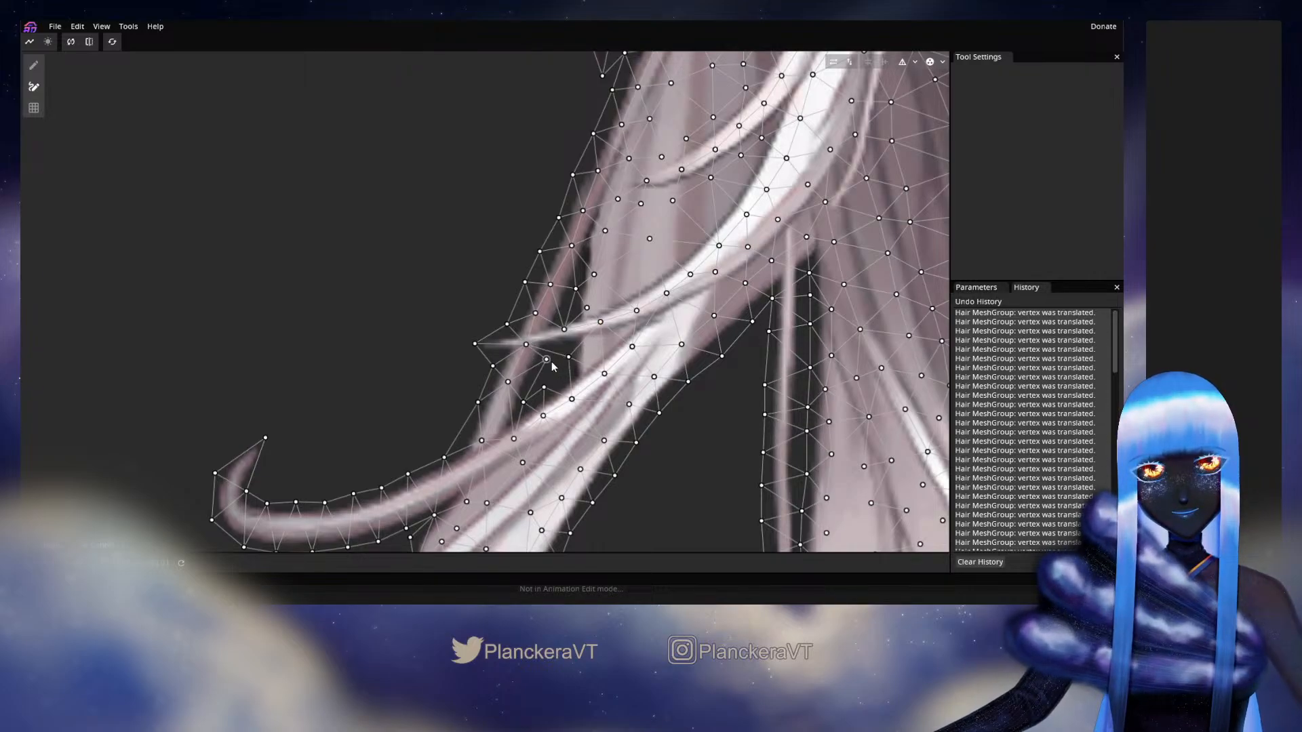
click(535, 345)
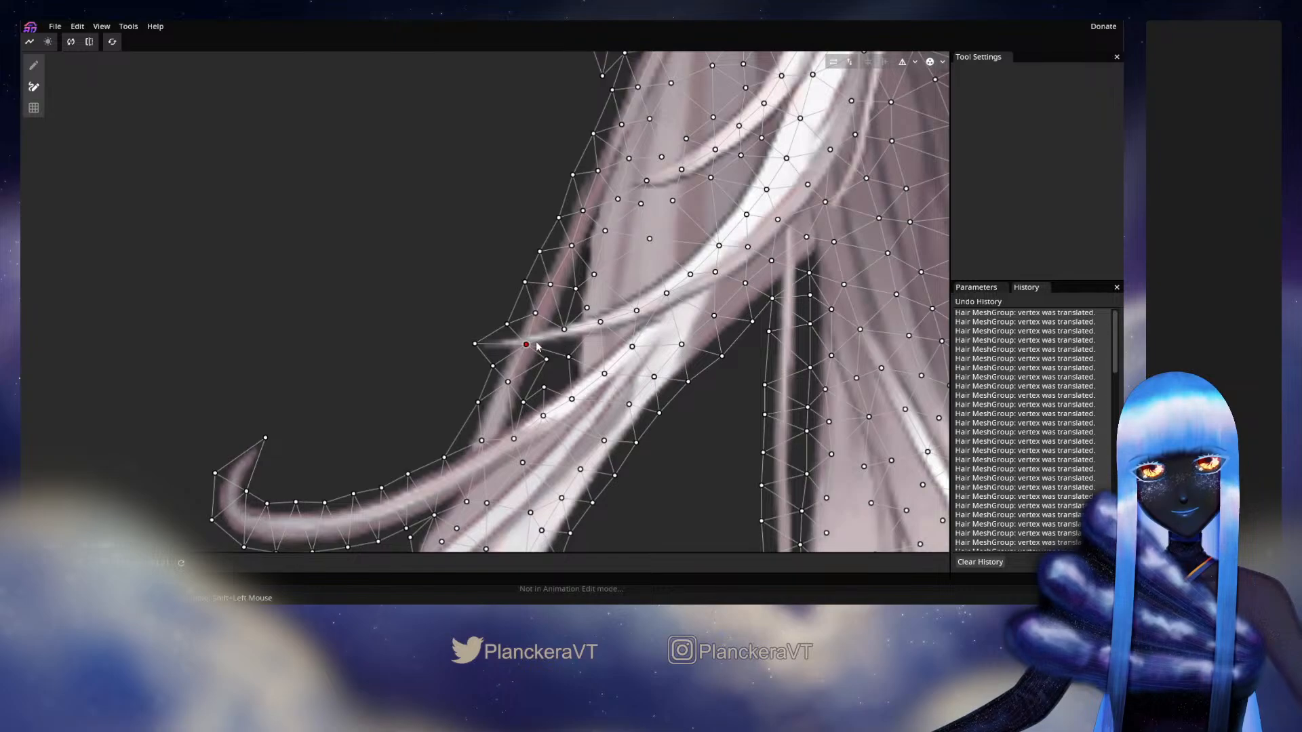
click(604, 334)
click(600, 328)
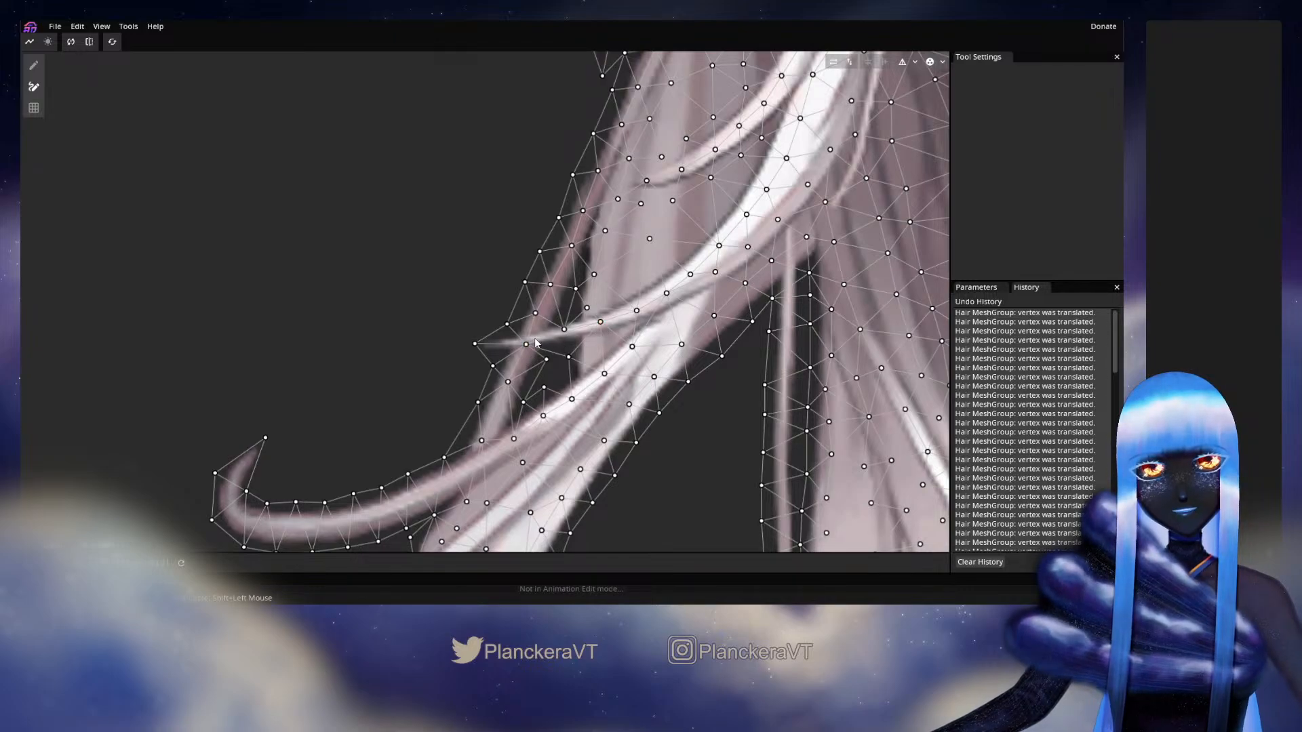
click(586, 338)
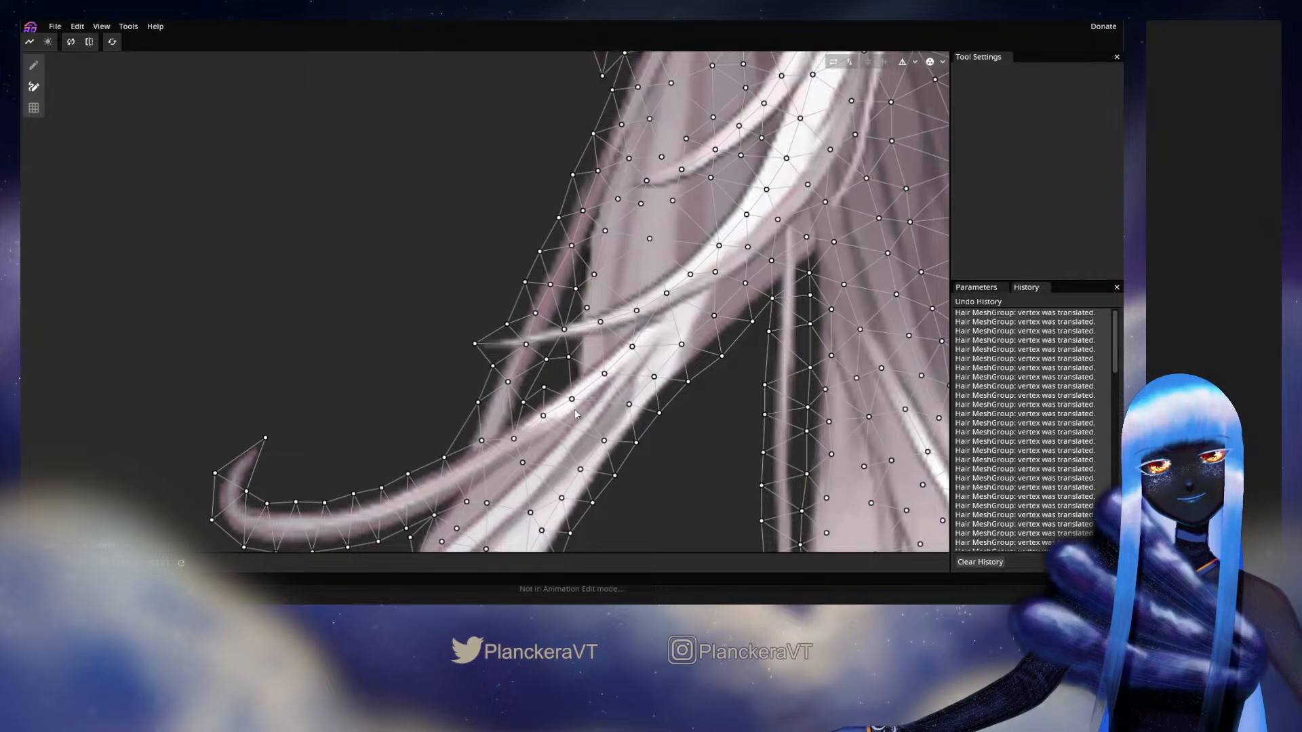
Step: Disconnect the inner vertices of the thin dark side strand from the main lock, from its tip up to where they join
scroll(575, 415, up, 3)
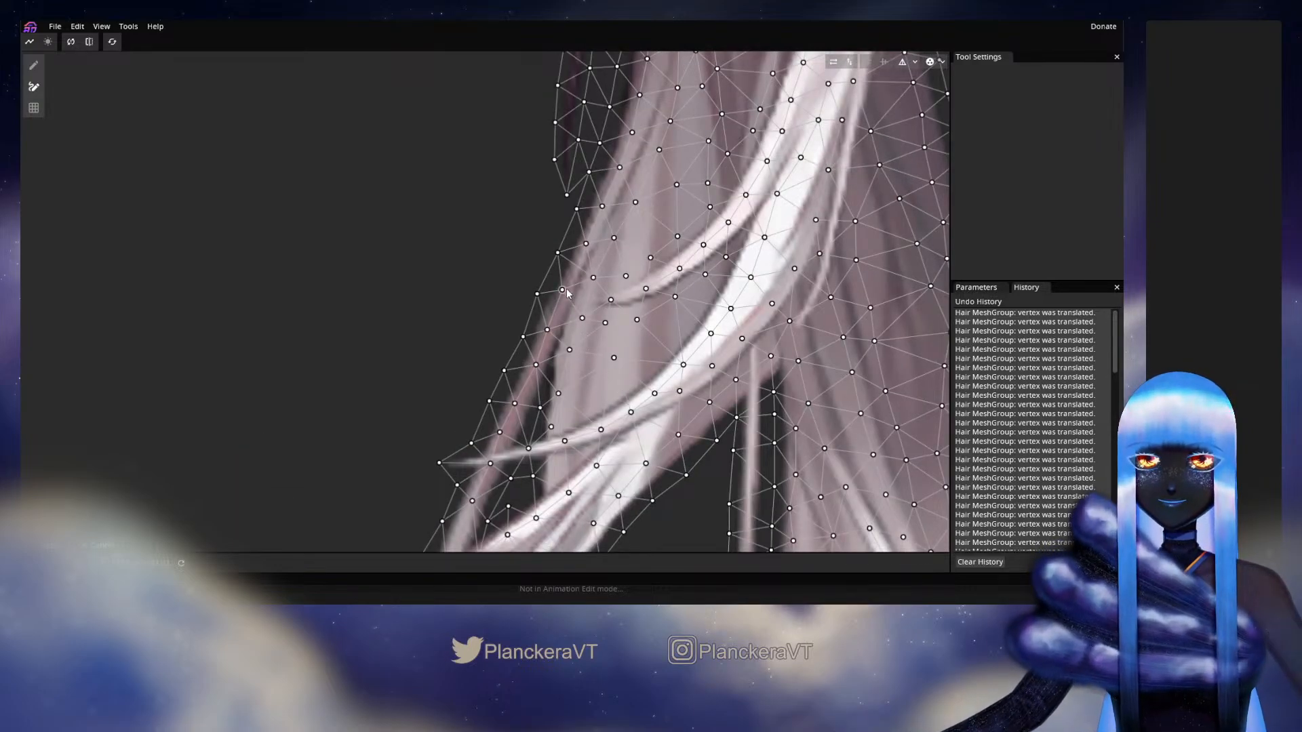
drag(607, 305, 550, 459)
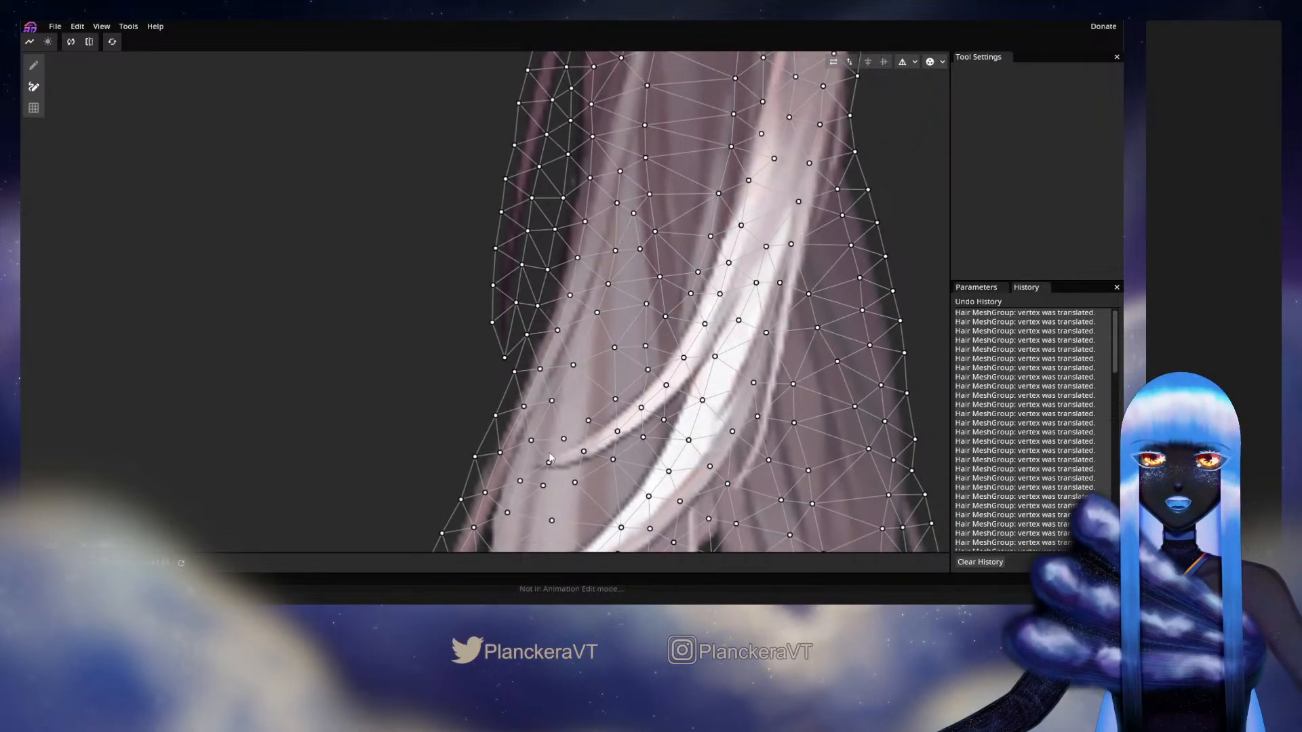
drag(565, 308, 558, 384)
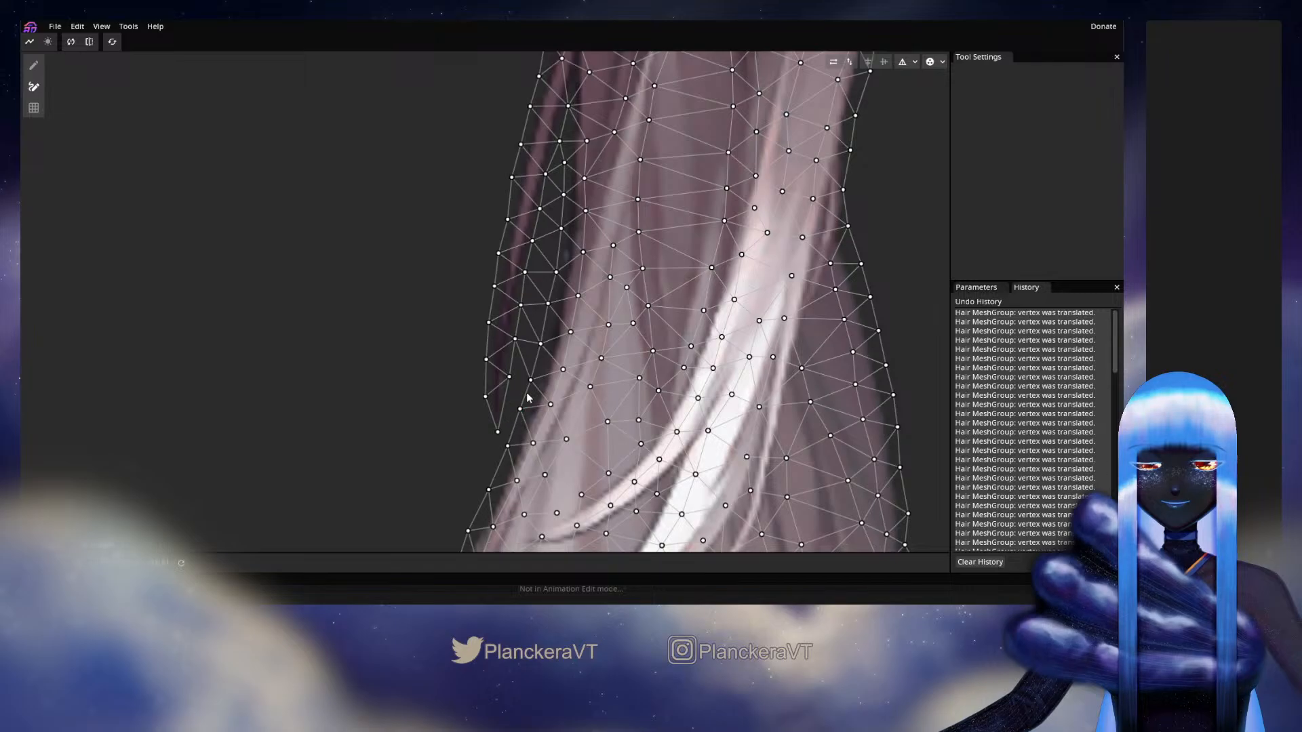
click(520, 306)
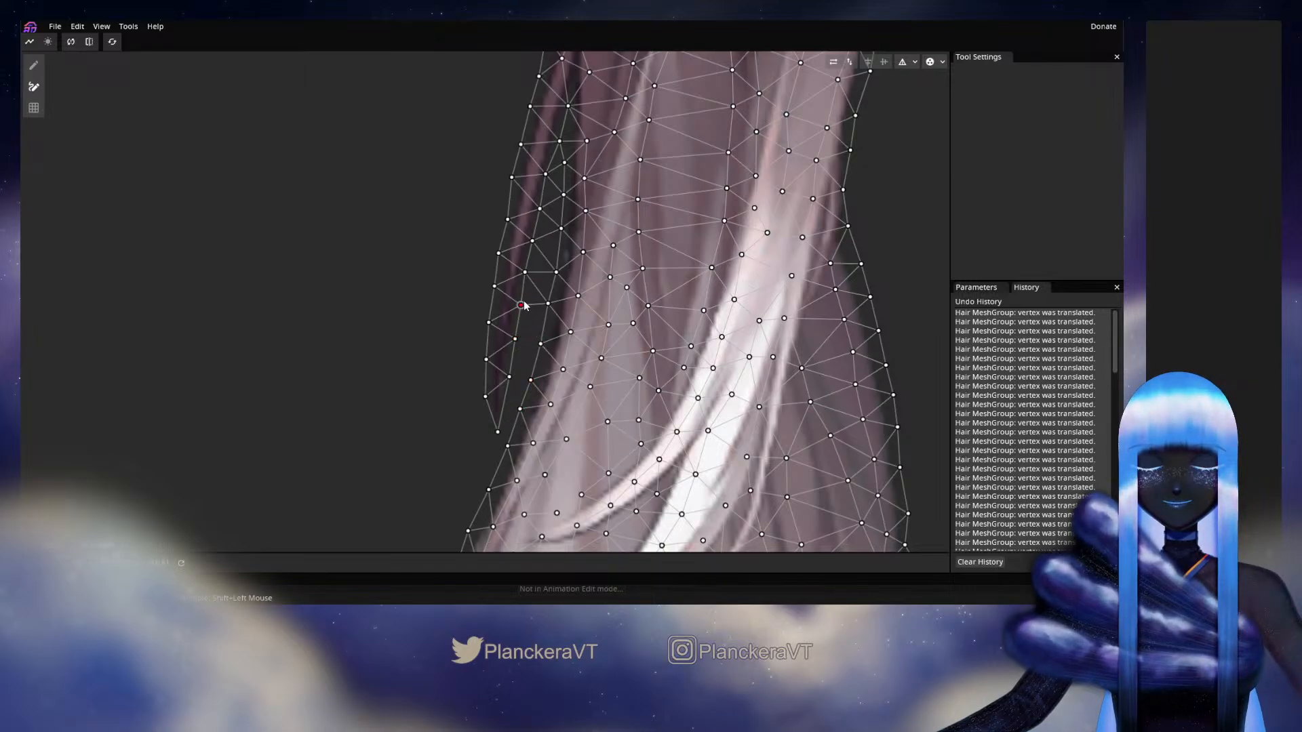
drag(523, 305, 564, 196)
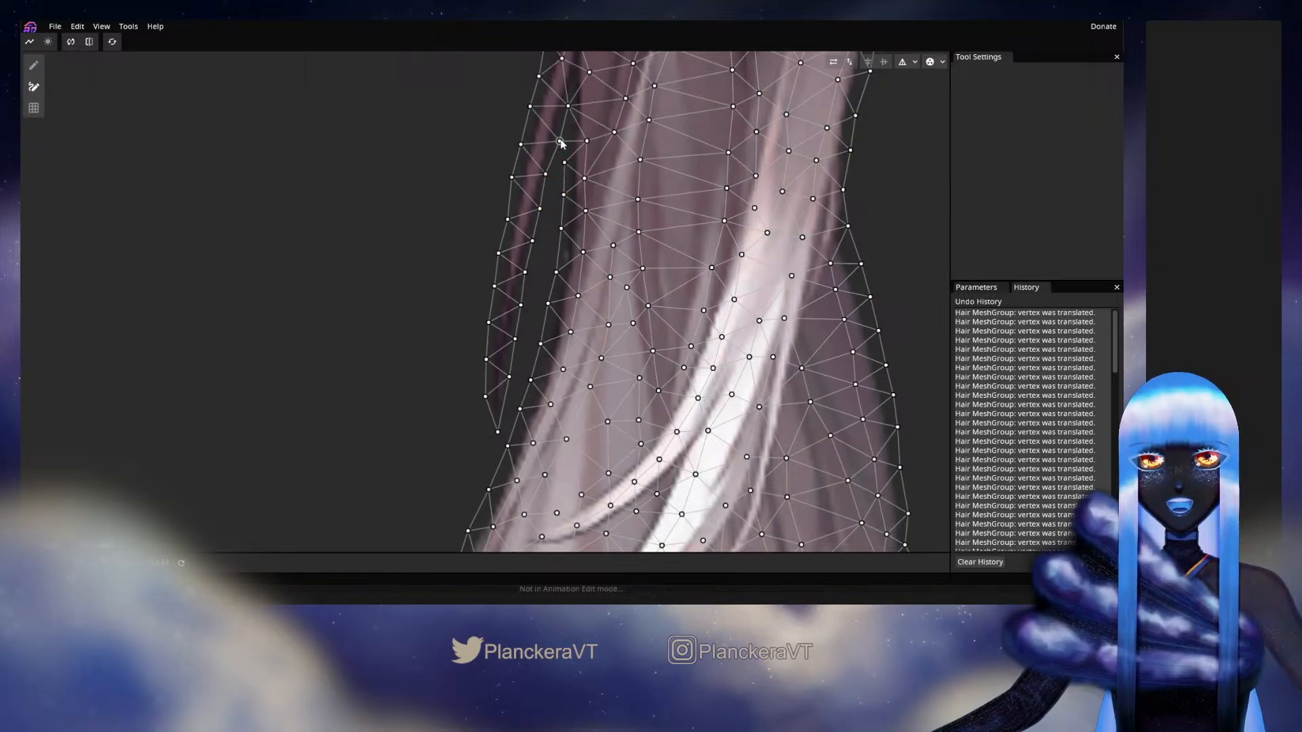
drag(560, 141, 547, 308)
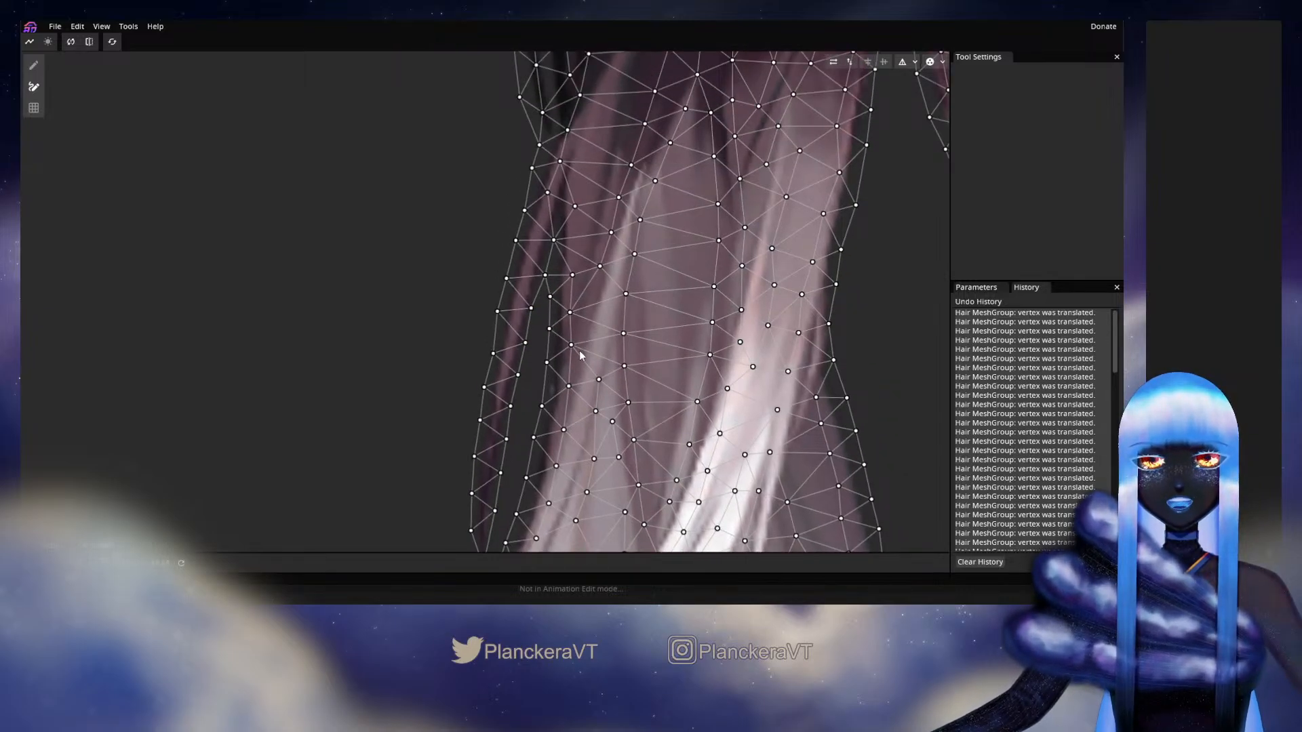
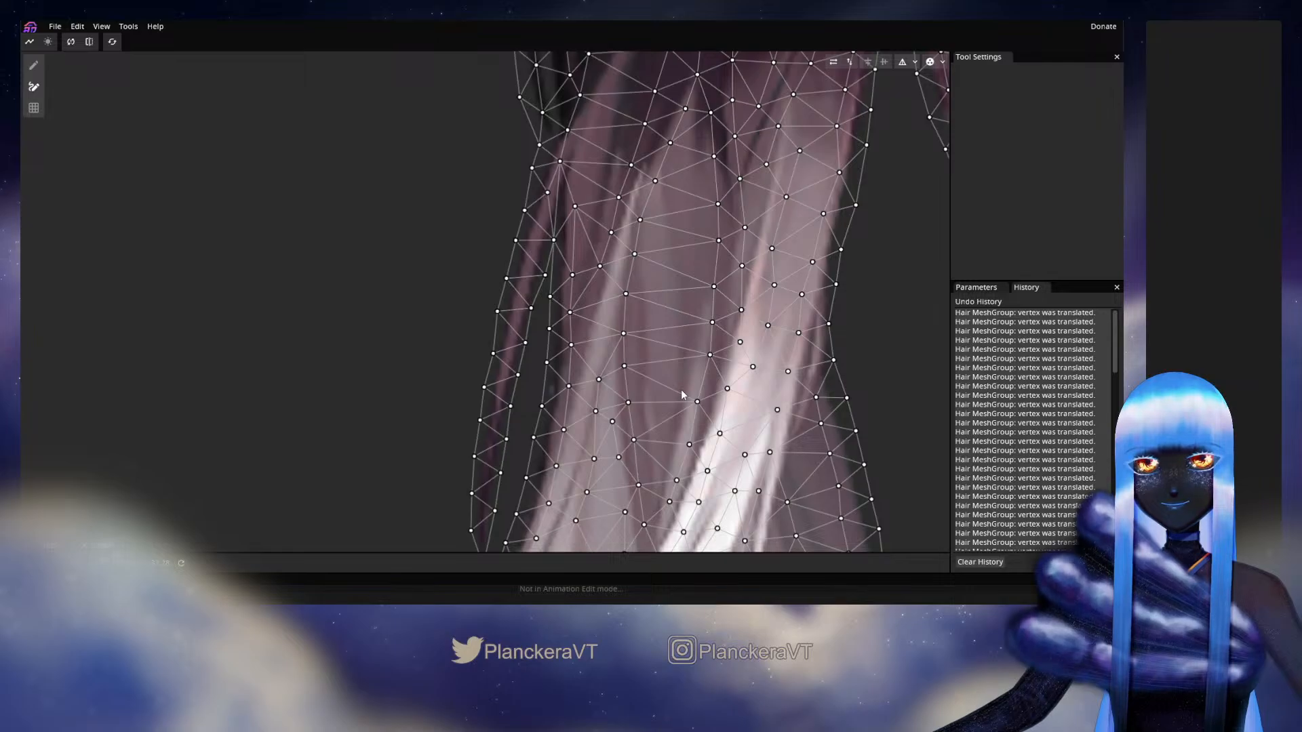
Step: Nudge the inner vertex in the dark narrow side strand and the outline vertex farther up its outer edge
scroll(681, 389, down, 5)
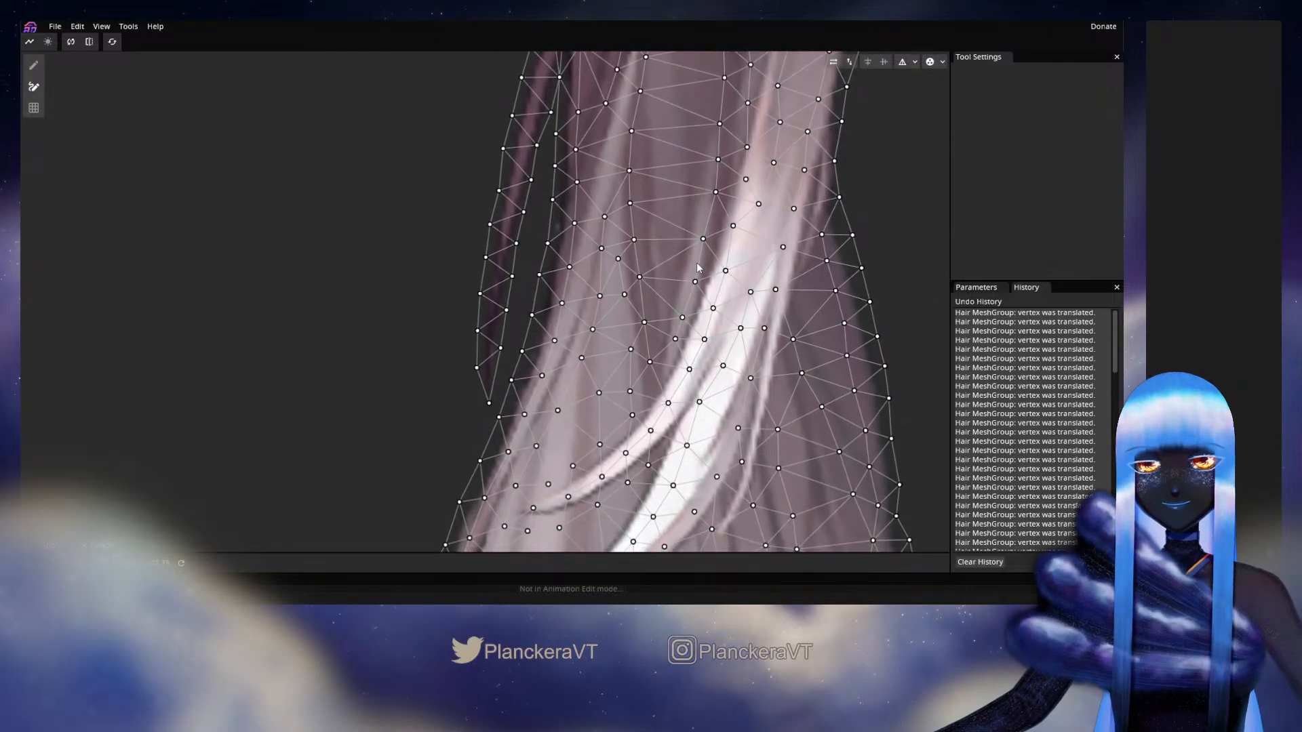
scroll(698, 268, down, 5)
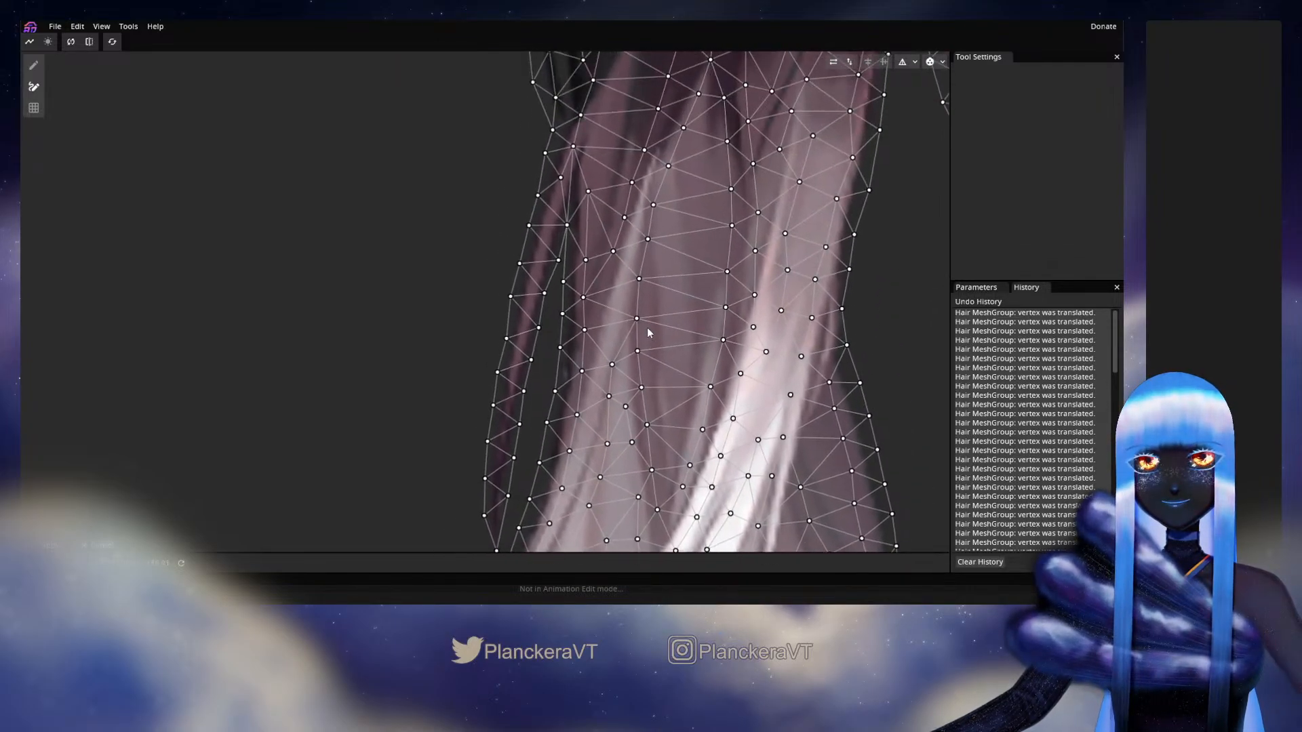
scroll(641, 297, up, 5)
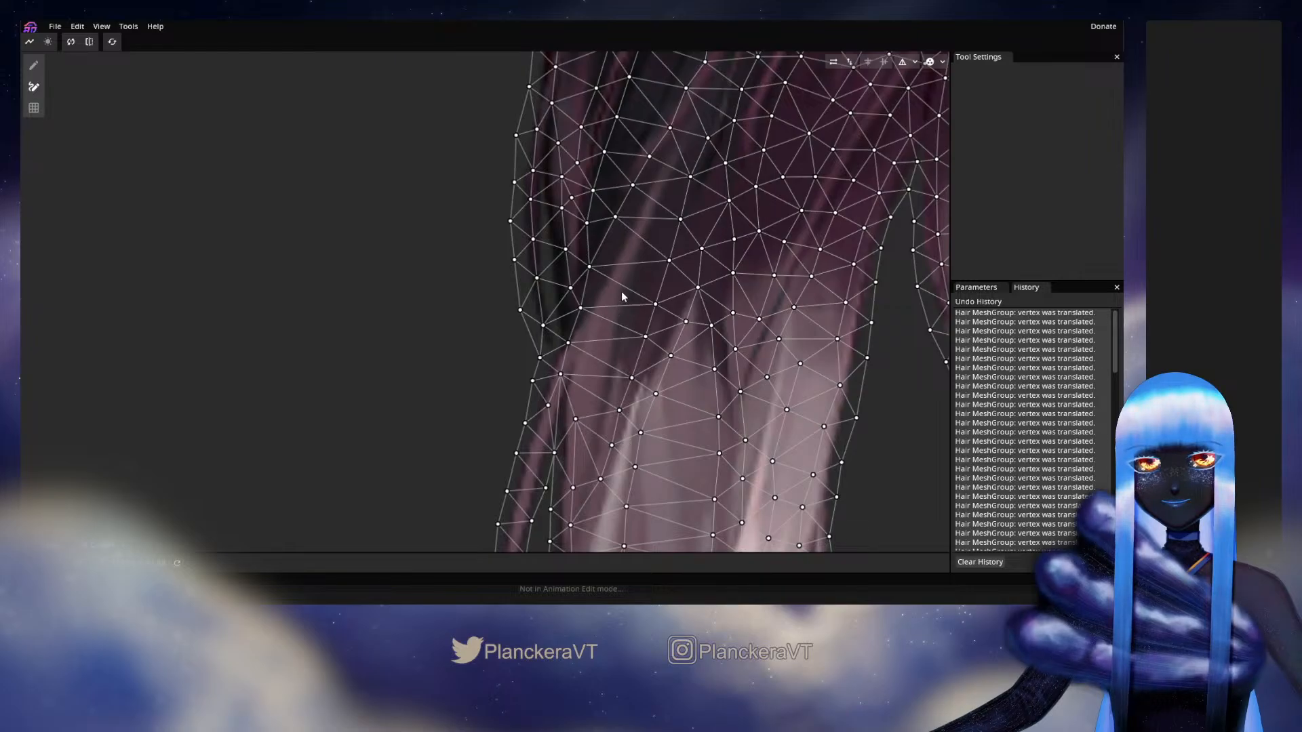
scroll(622, 296, up, 3)
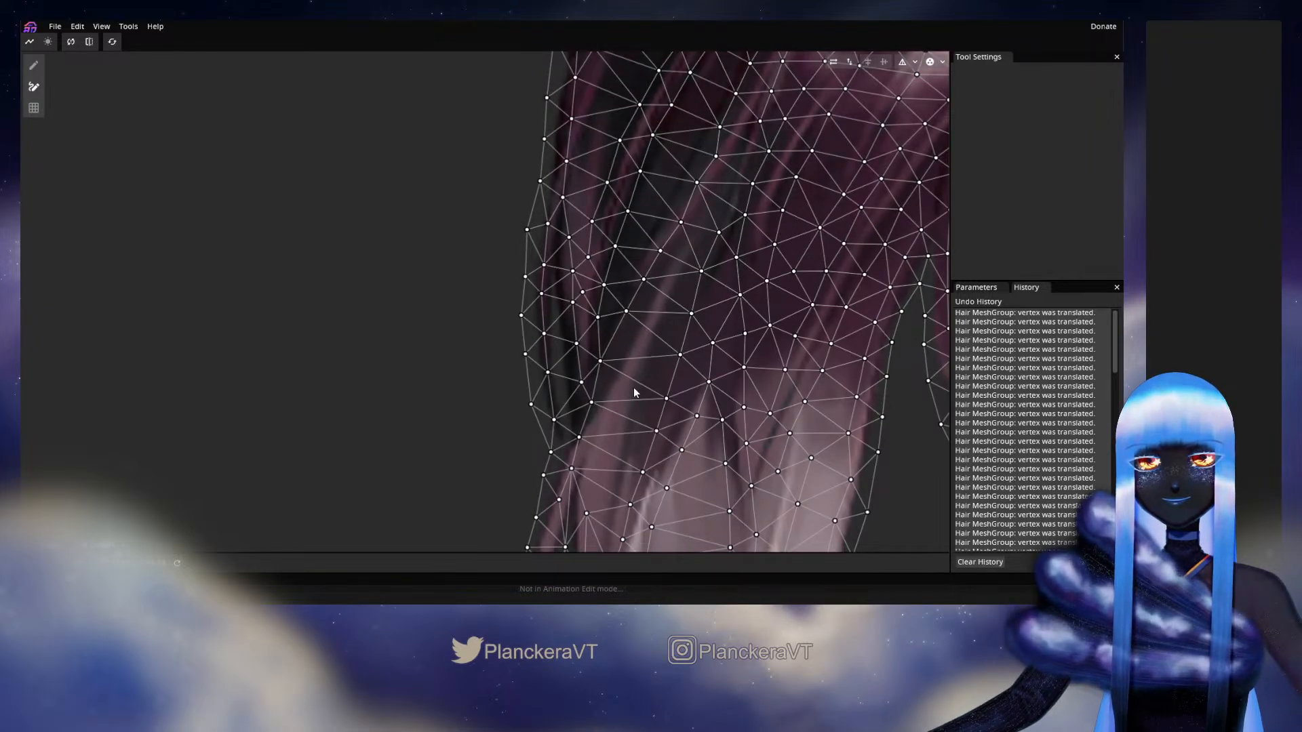
click(33, 65)
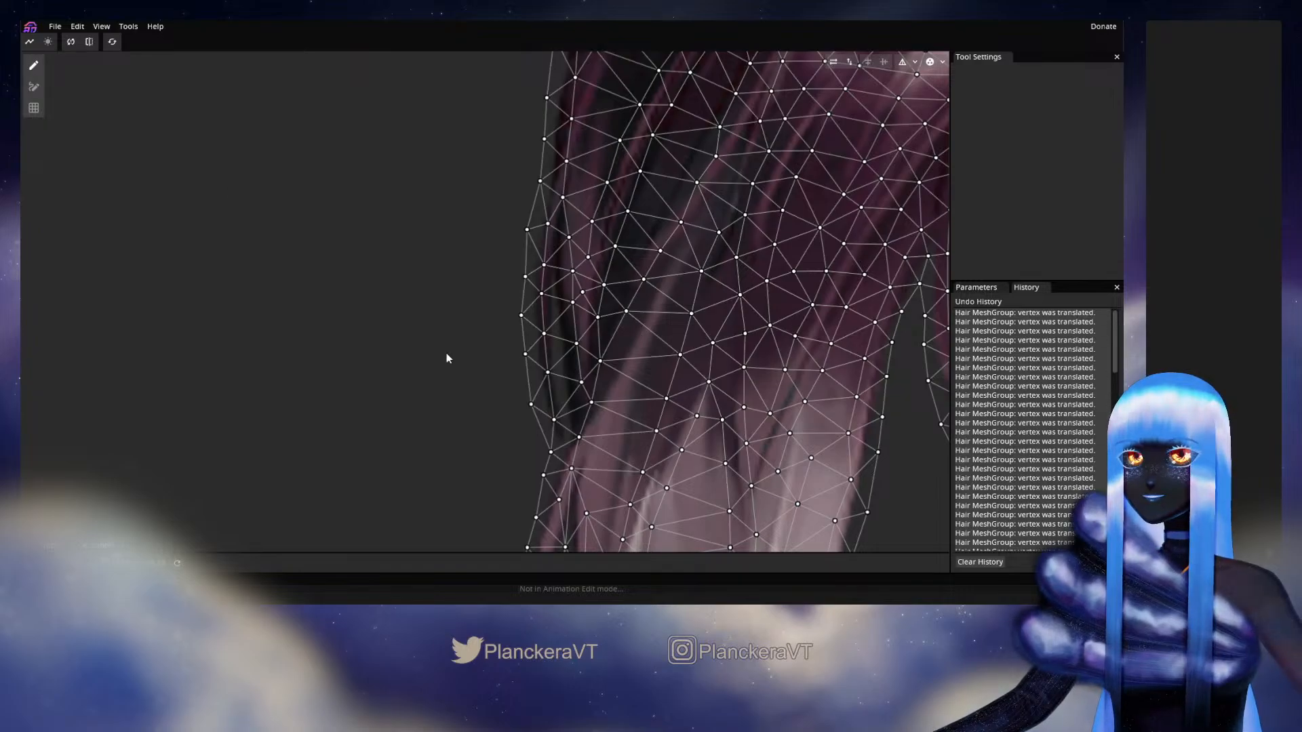
drag(591, 404, 570, 301)
click(573, 303)
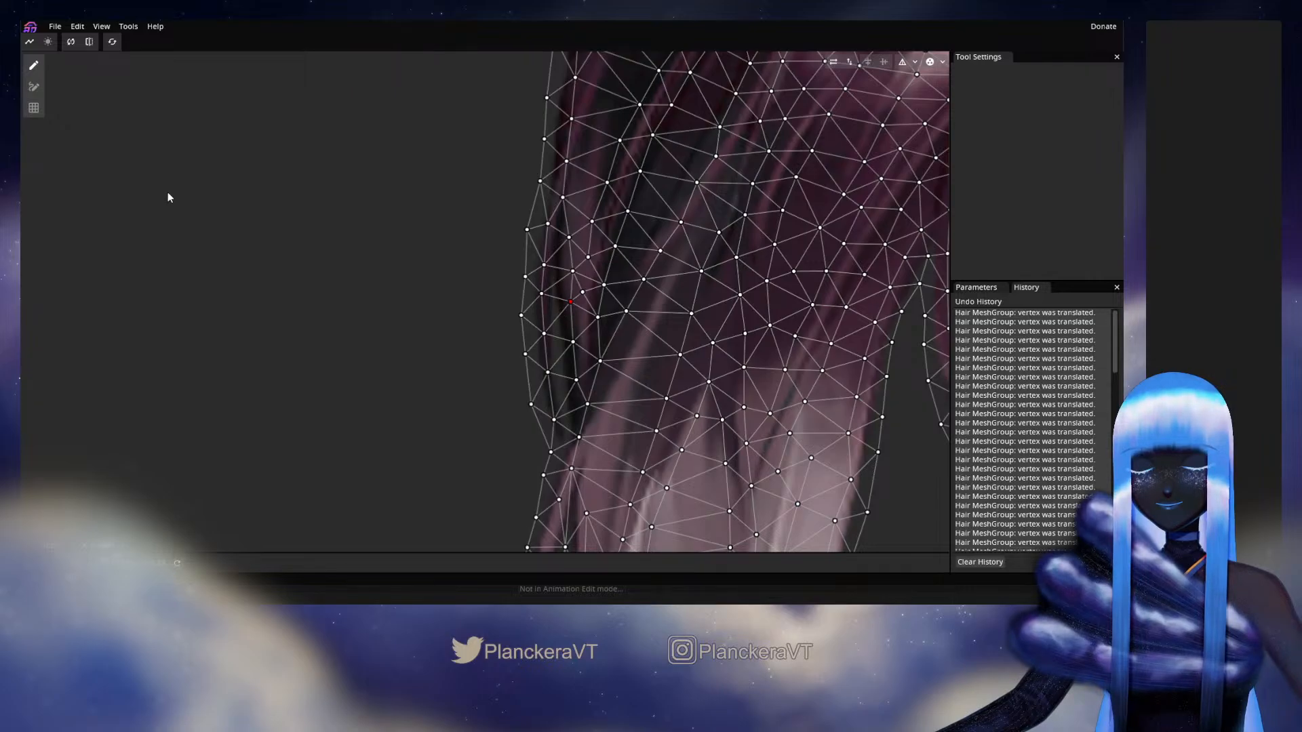
click(34, 87)
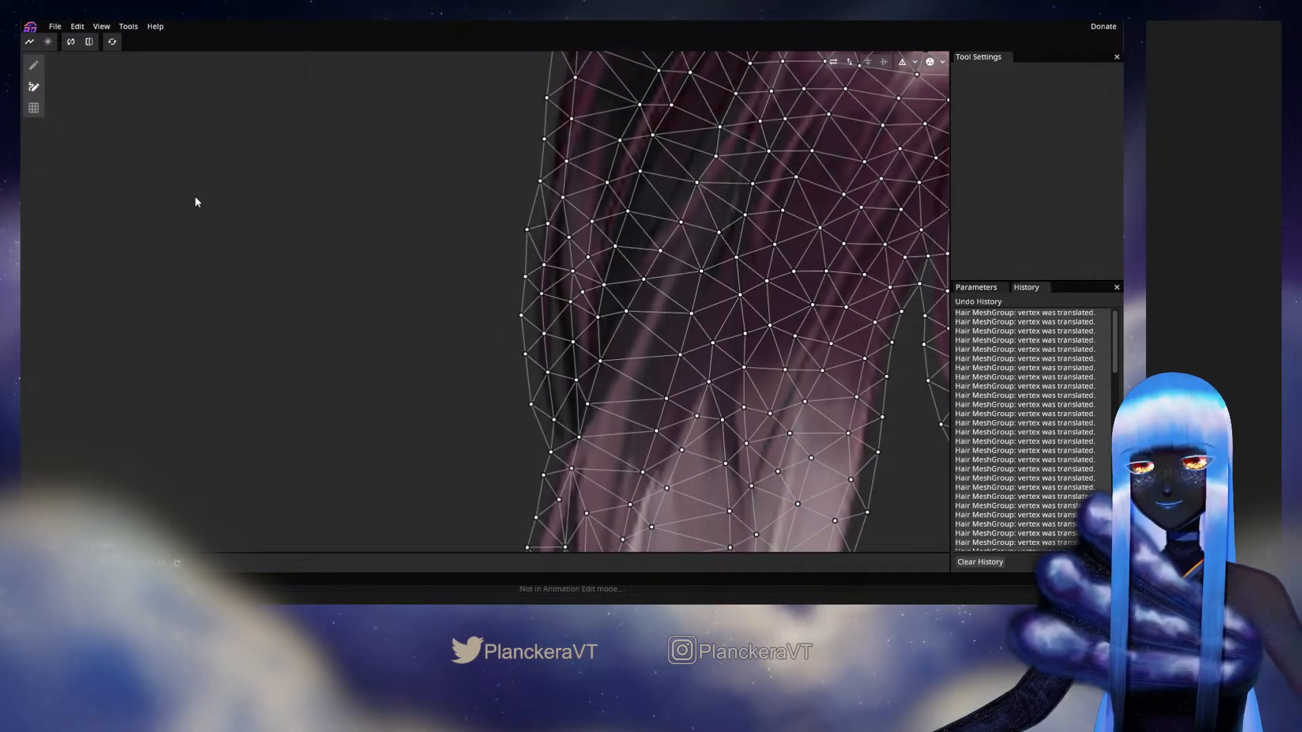
click(34, 65)
drag(587, 409, 623, 434)
drag(600, 326, 603, 324)
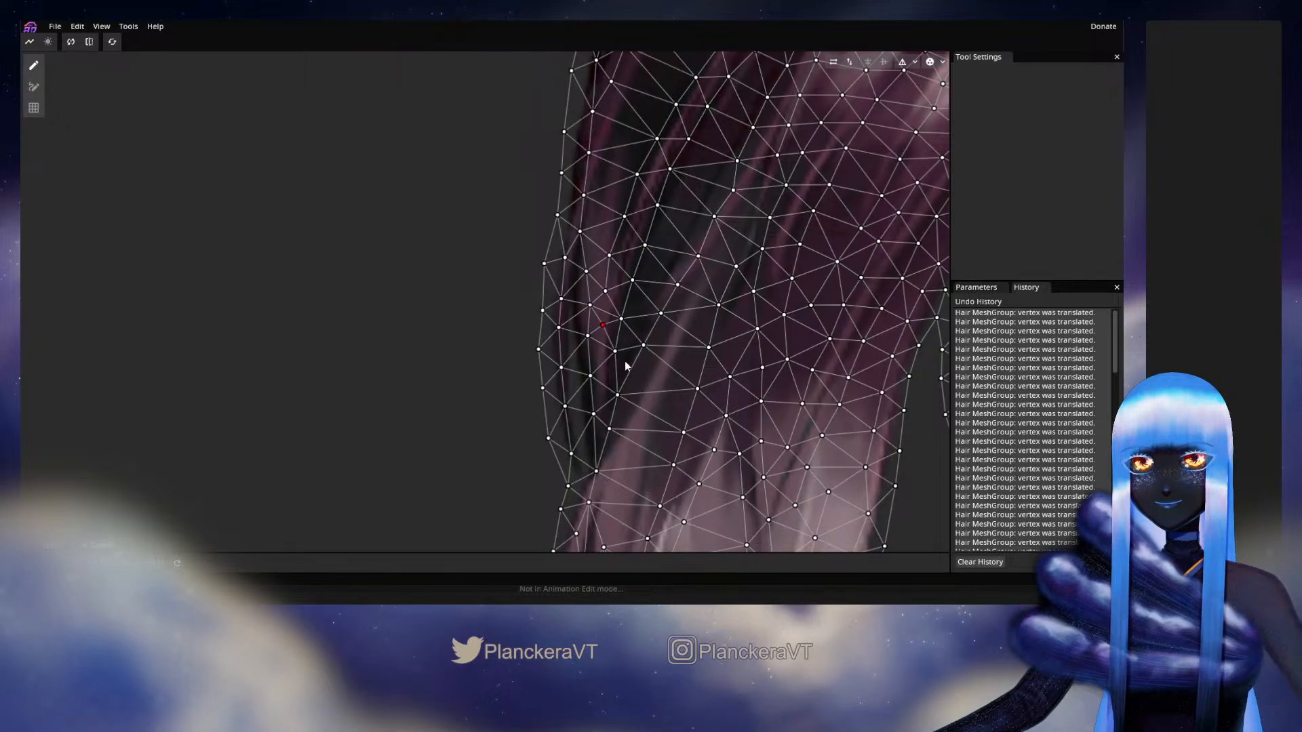
drag(624, 360, 614, 450)
drag(571, 321, 587, 345)
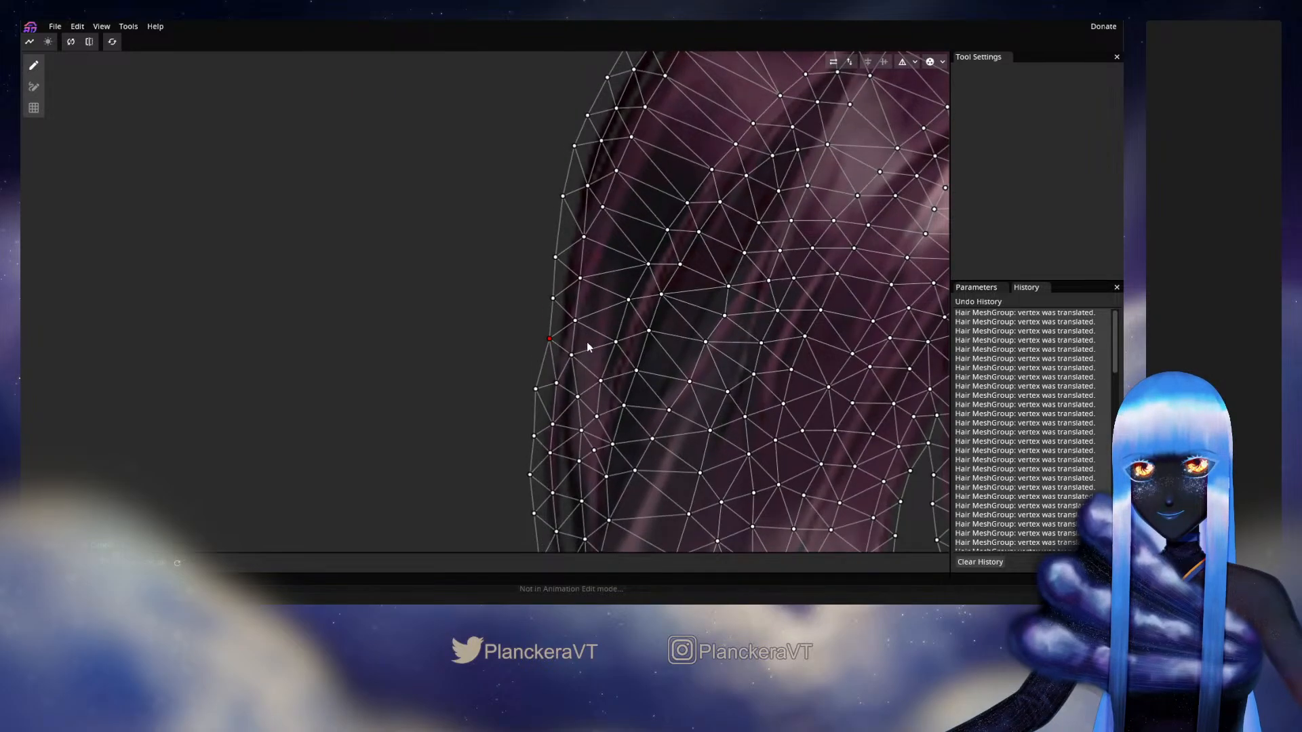
Step: Examine the mesh outline from the dark side strand up over the crown of the hair
drag(631, 108, 572, 335)
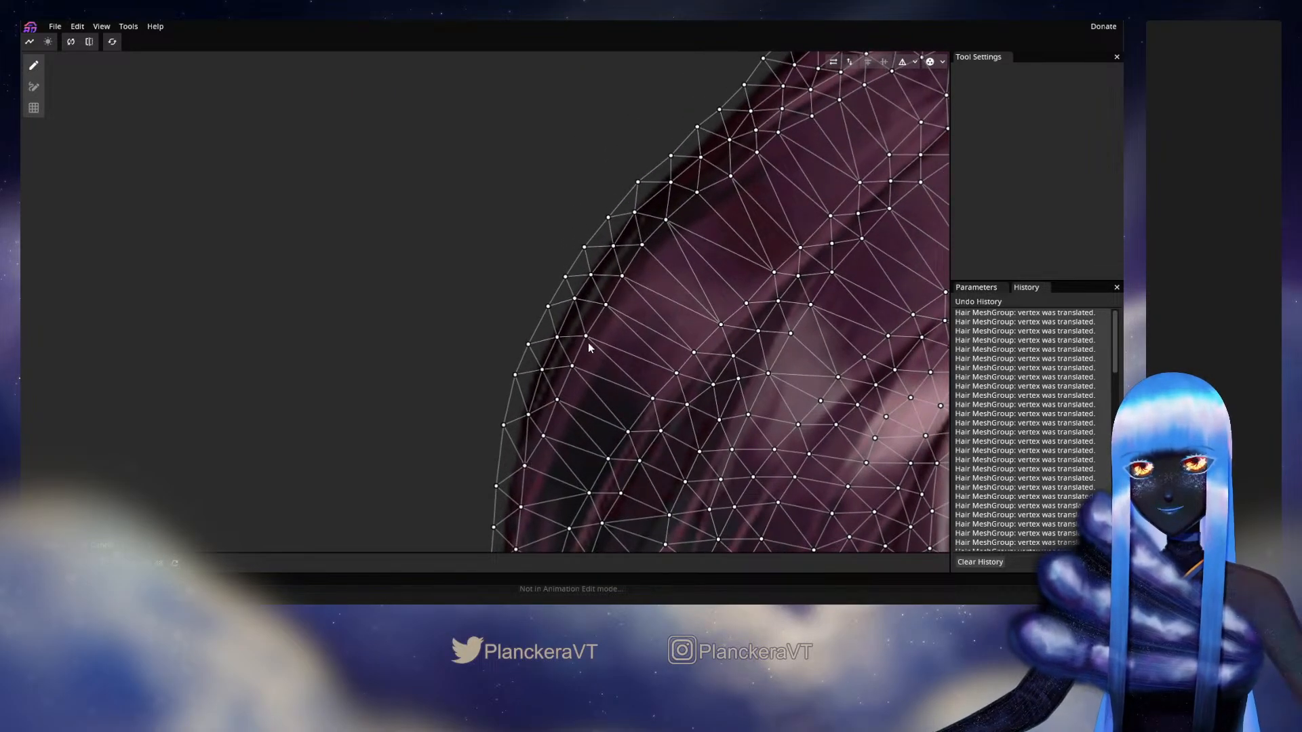
drag(626, 258, 548, 370)
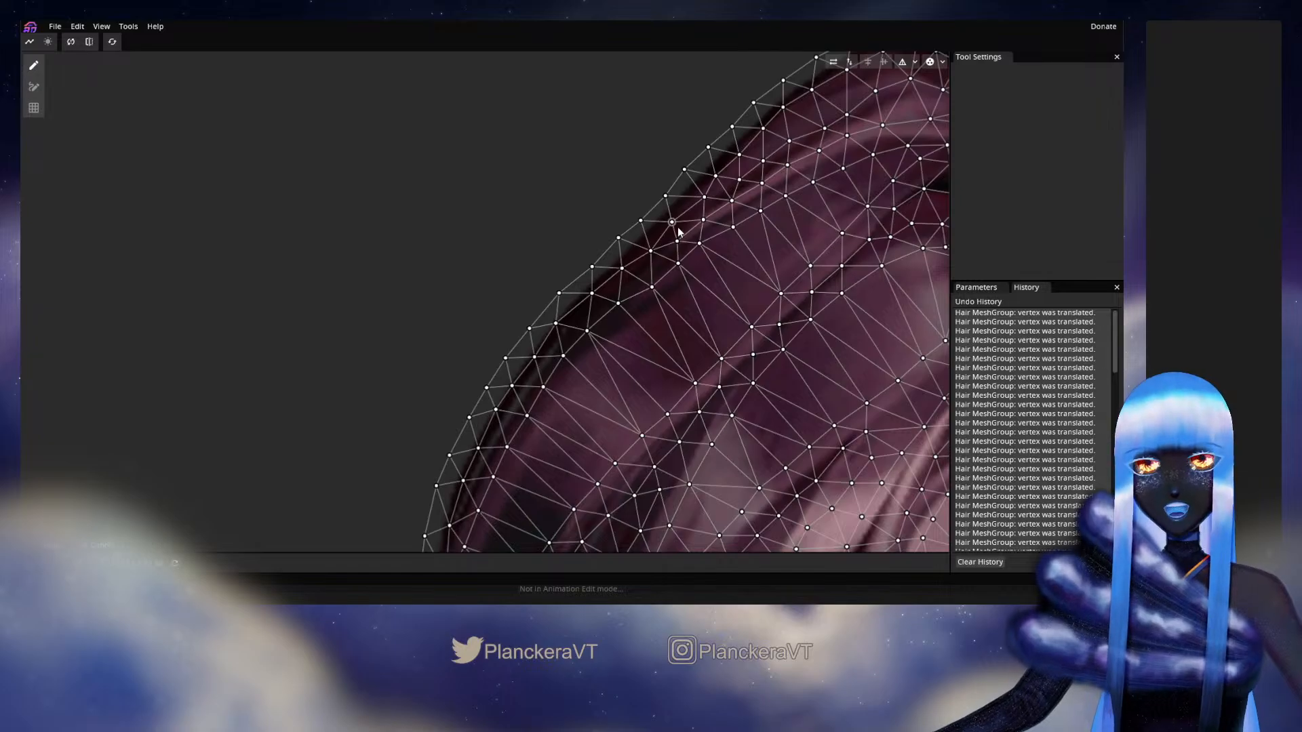
scroll(617, 288, up, 2)
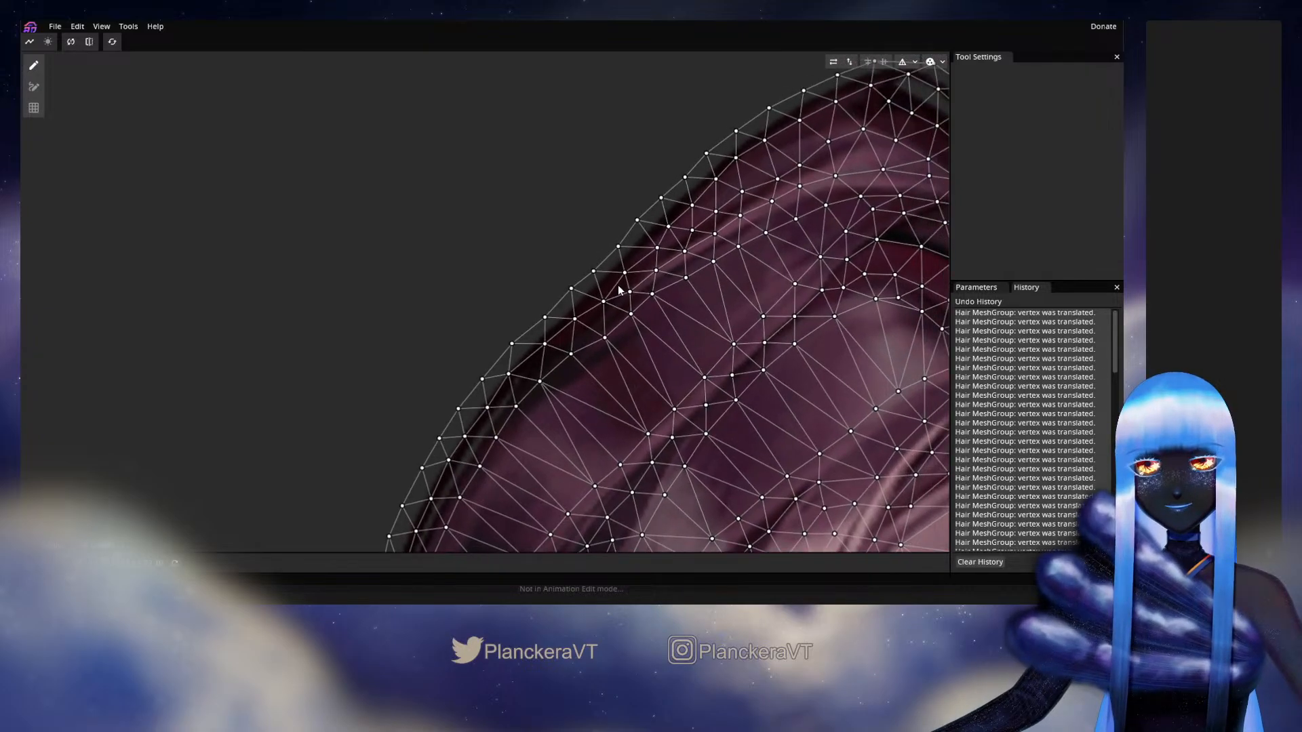
drag(618, 290, 573, 329)
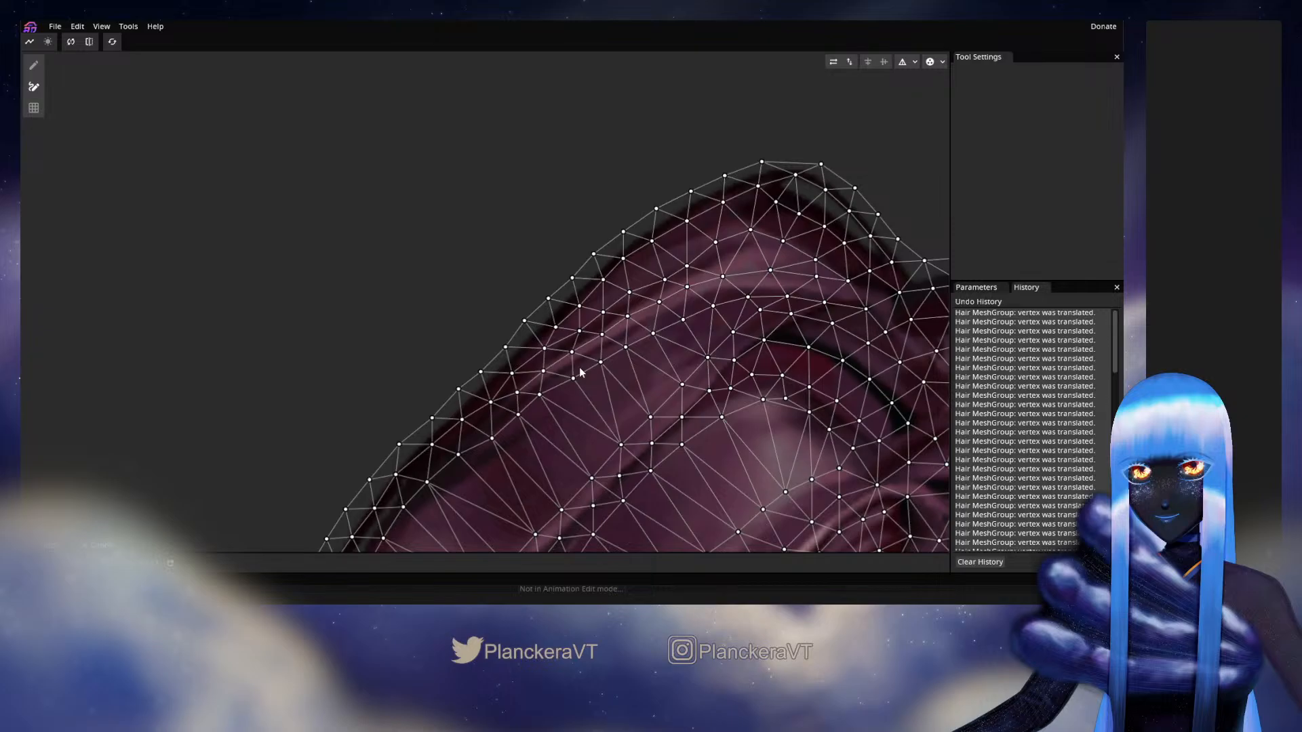
drag(744, 312, 529, 346)
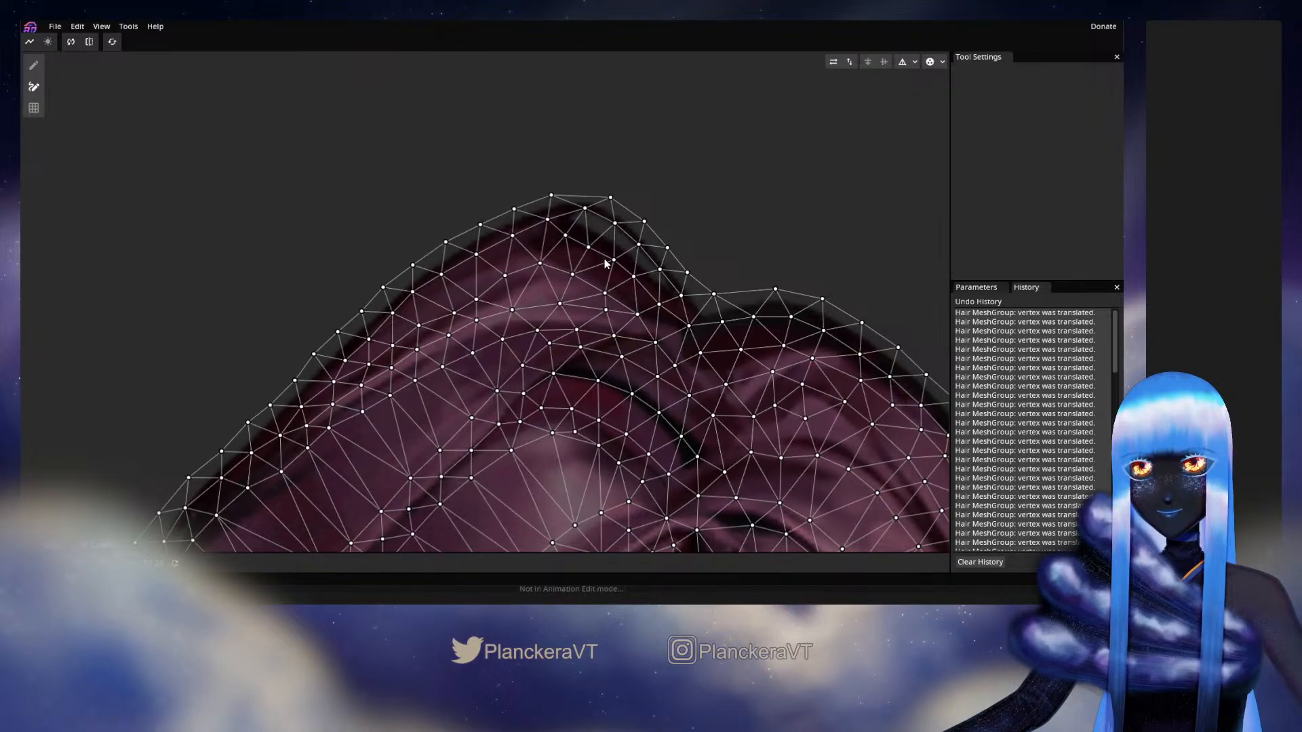
drag(605, 263, 566, 316)
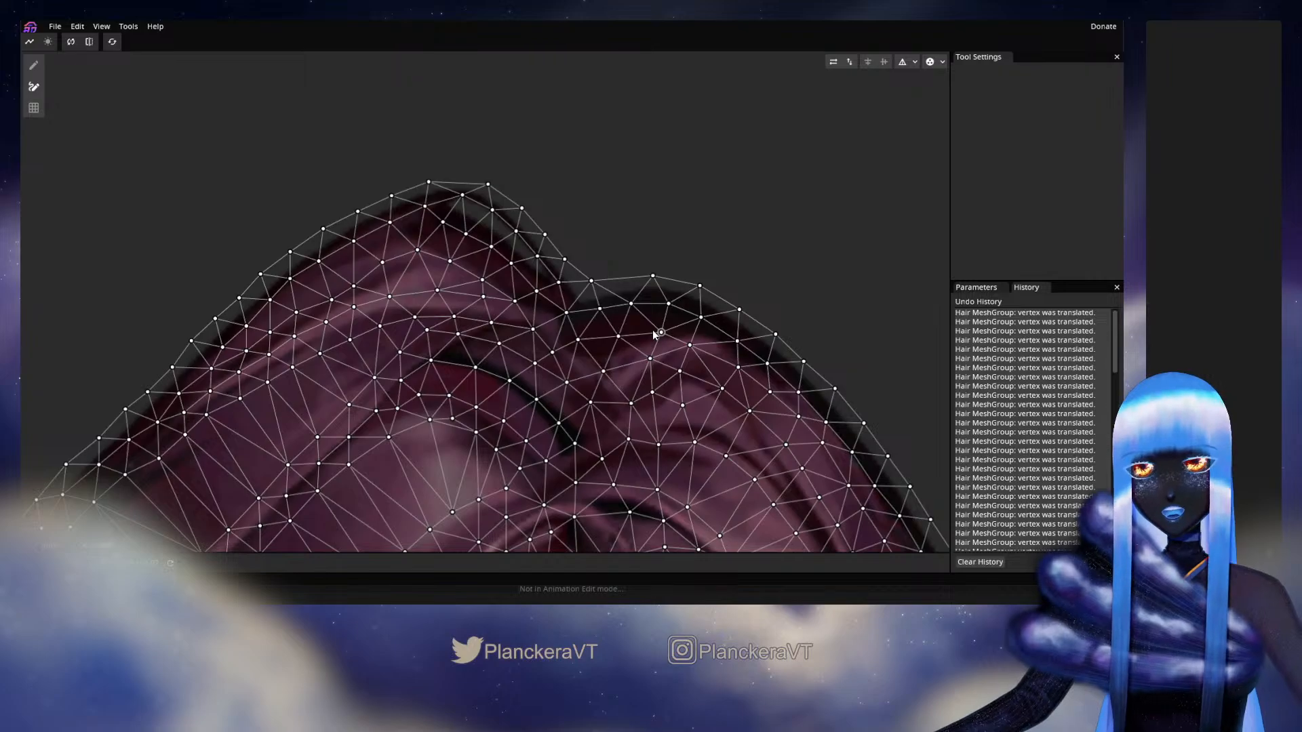
drag(773, 357, 703, 330)
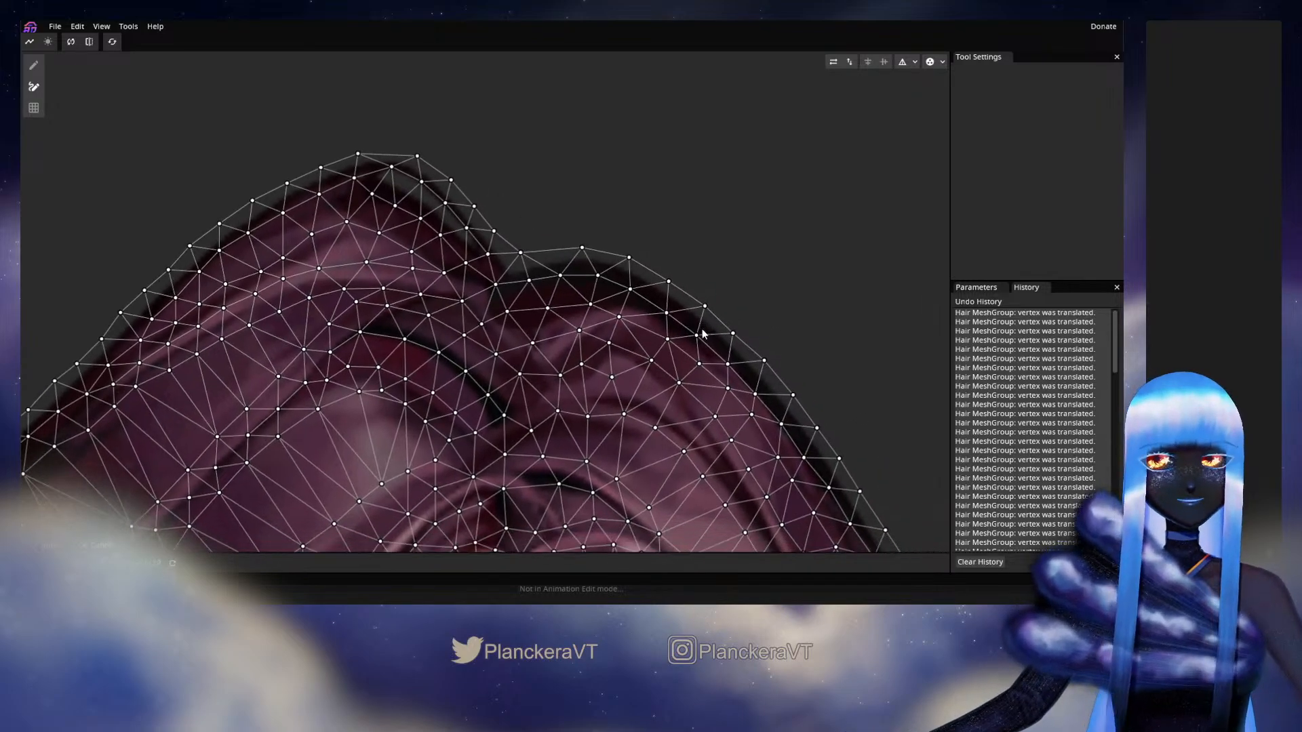
Step: Inspect the mesh edges and gaps along the long curved locks and thin strands on the hair's right side
drag(721, 384, 598, 263)
mouse_move(723, 442)
mouse_down()
mouse_move(629, 304)
mouse_move(578, 55)
mouse_up()
mouse_move(665, 388)
mouse_down()
mouse_move(643, 208)
mouse_move(669, 288)
mouse_move(661, 352)
mouse_move(647, 320)
mouse_up()
mouse_move(679, 411)
mouse_down()
mouse_move(655, 327)
mouse_move(582, 218)
mouse_up()
drag(676, 436, 627, 309)
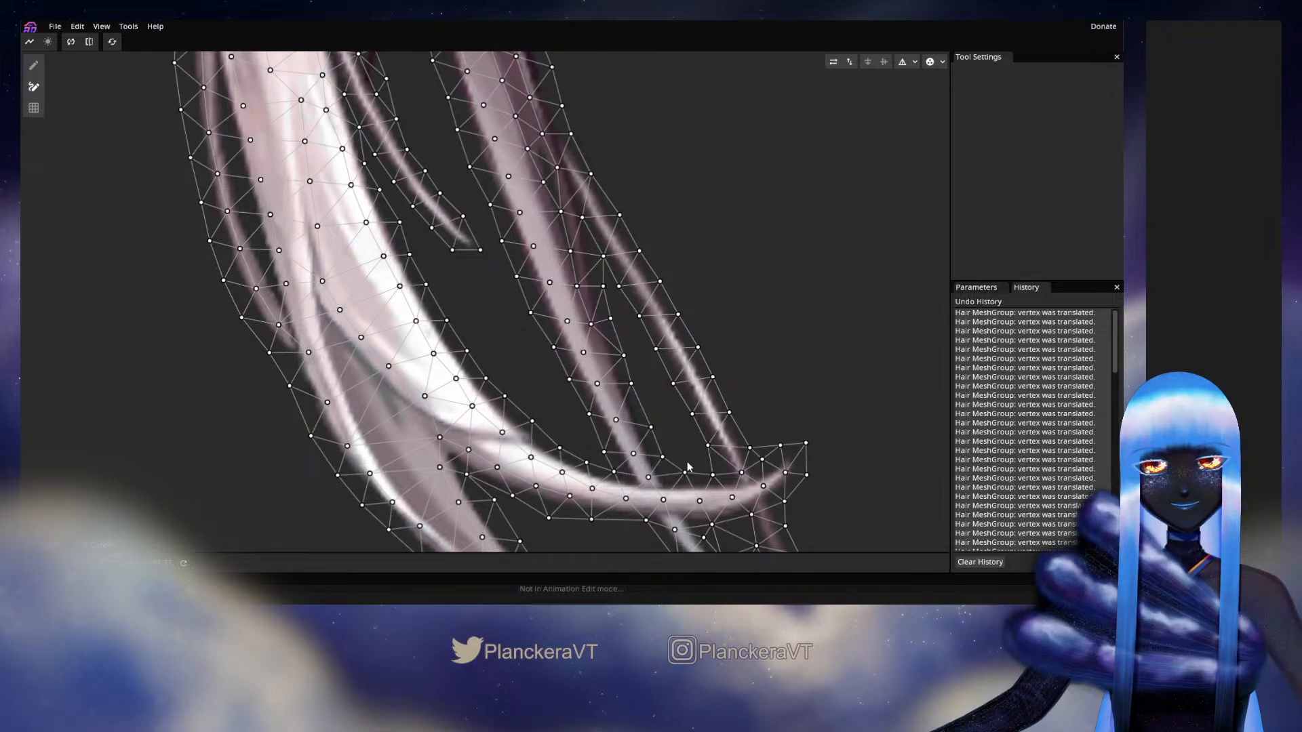
drag(686, 466, 676, 311)
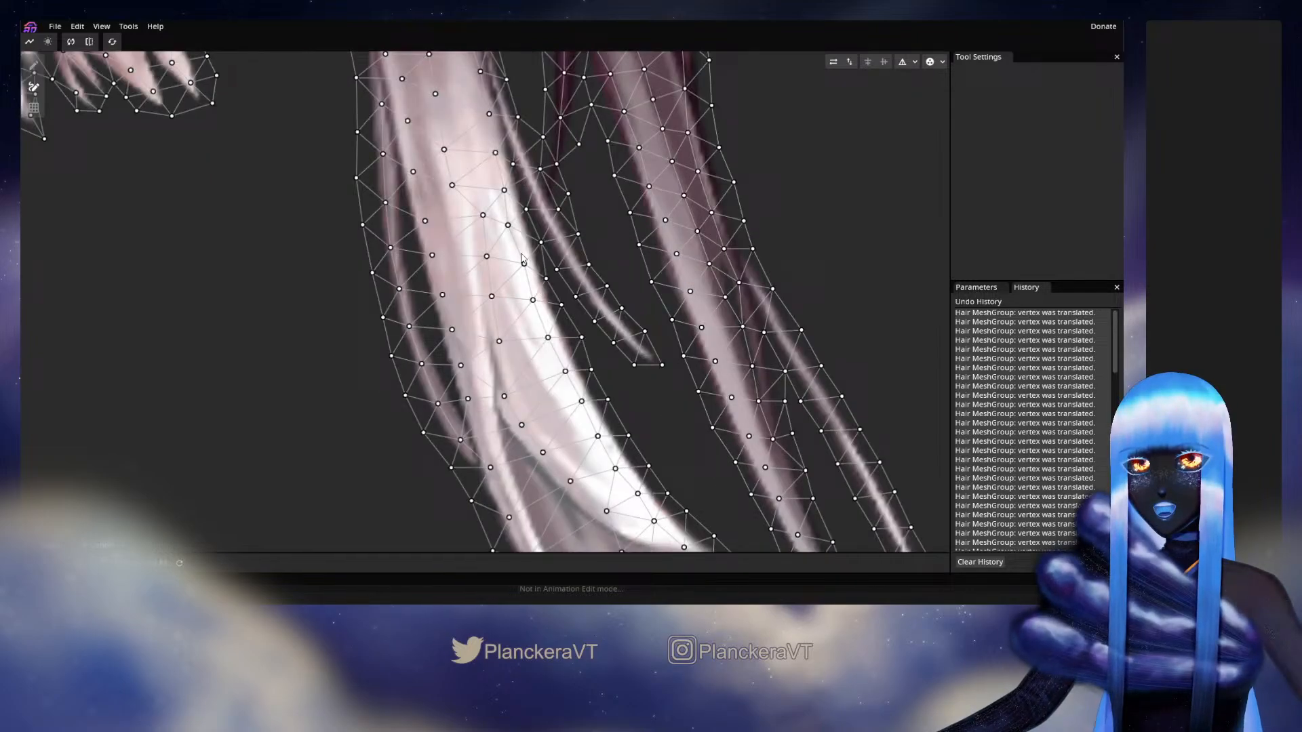
drag(523, 256, 536, 368)
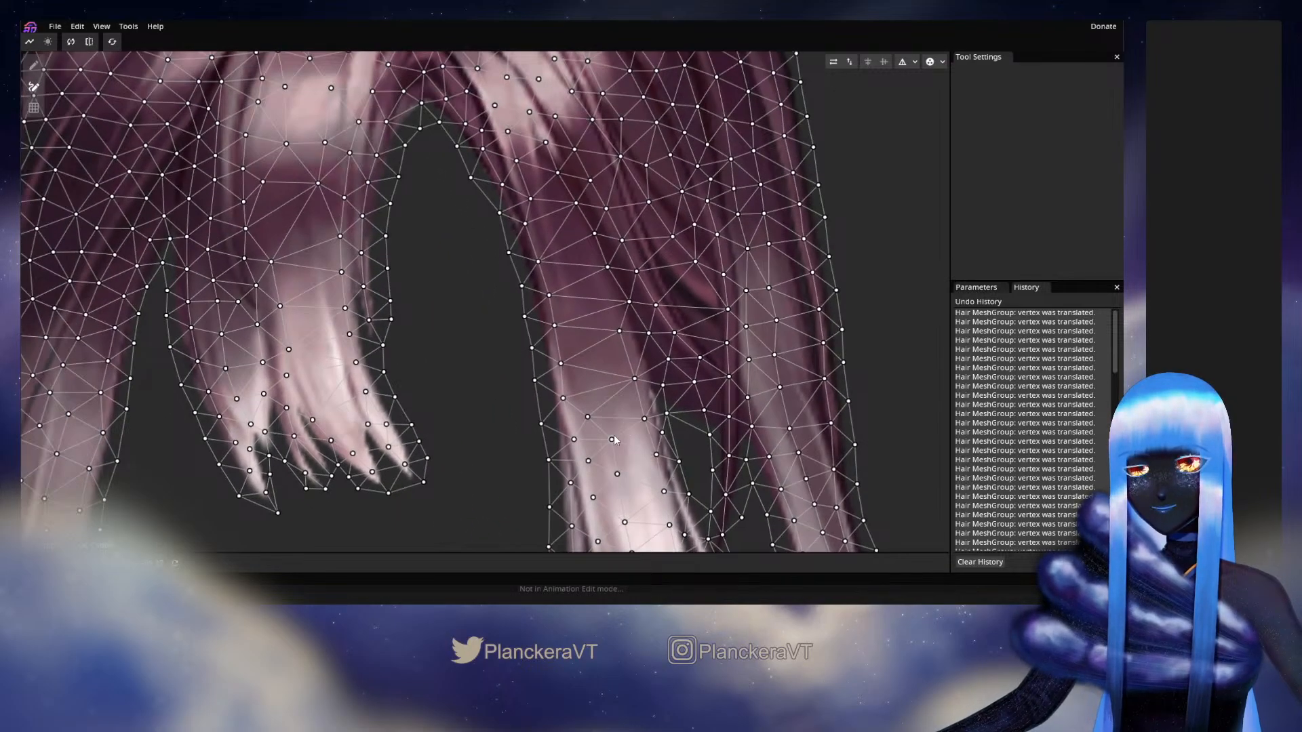
drag(613, 436, 593, 295)
scroll(591, 346, up, 2)
click(562, 296)
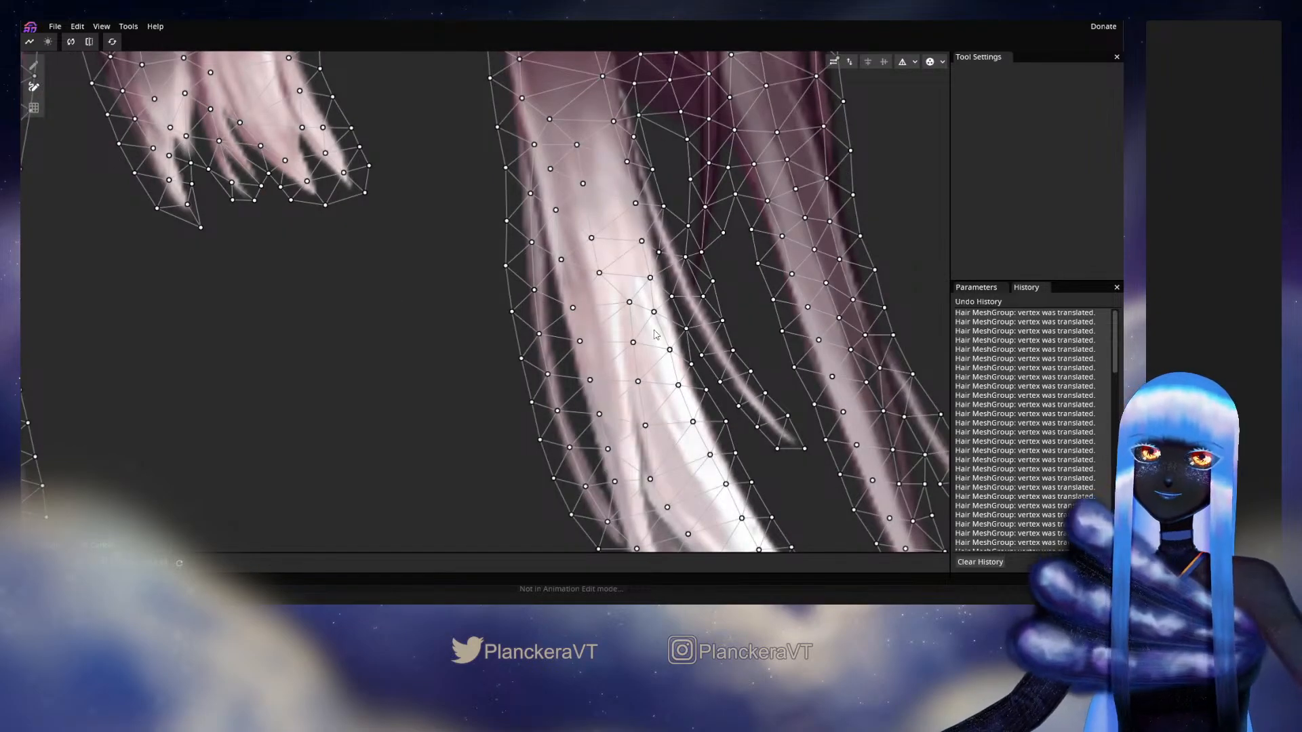
drag(667, 434, 702, 472)
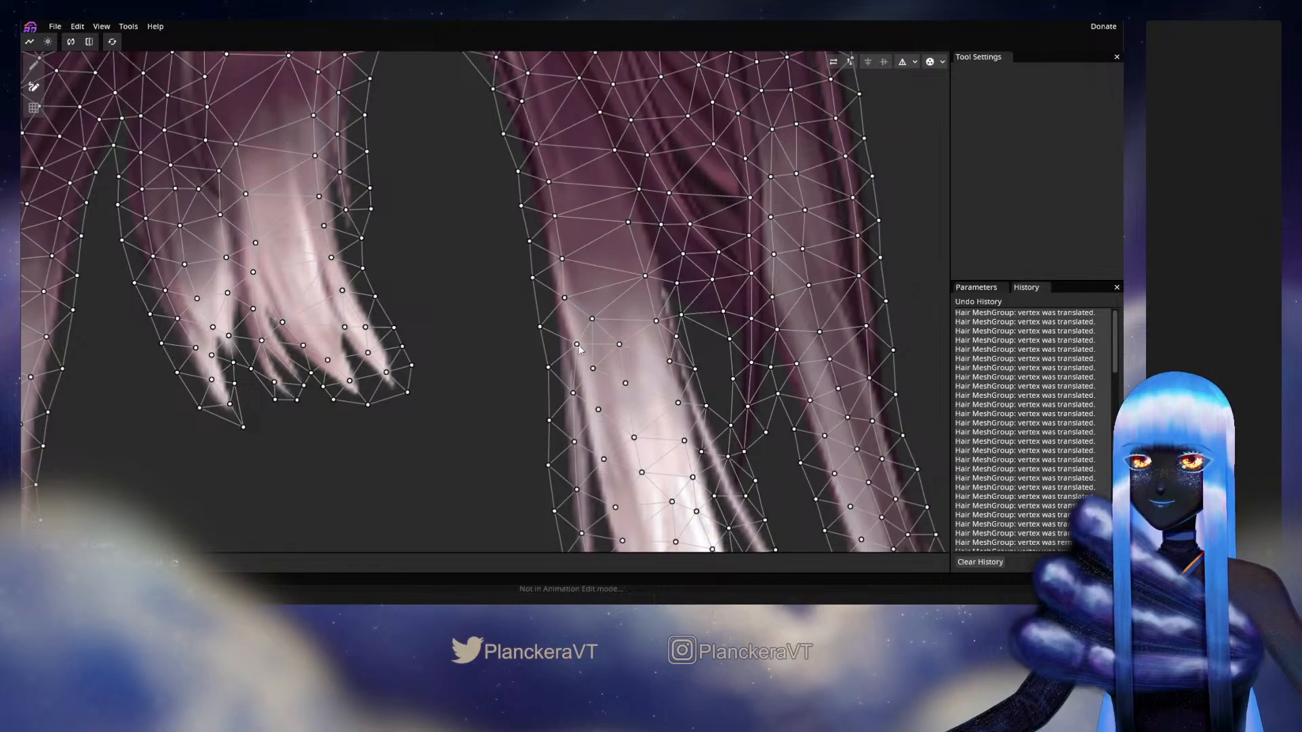
drag(668, 480, 656, 439)
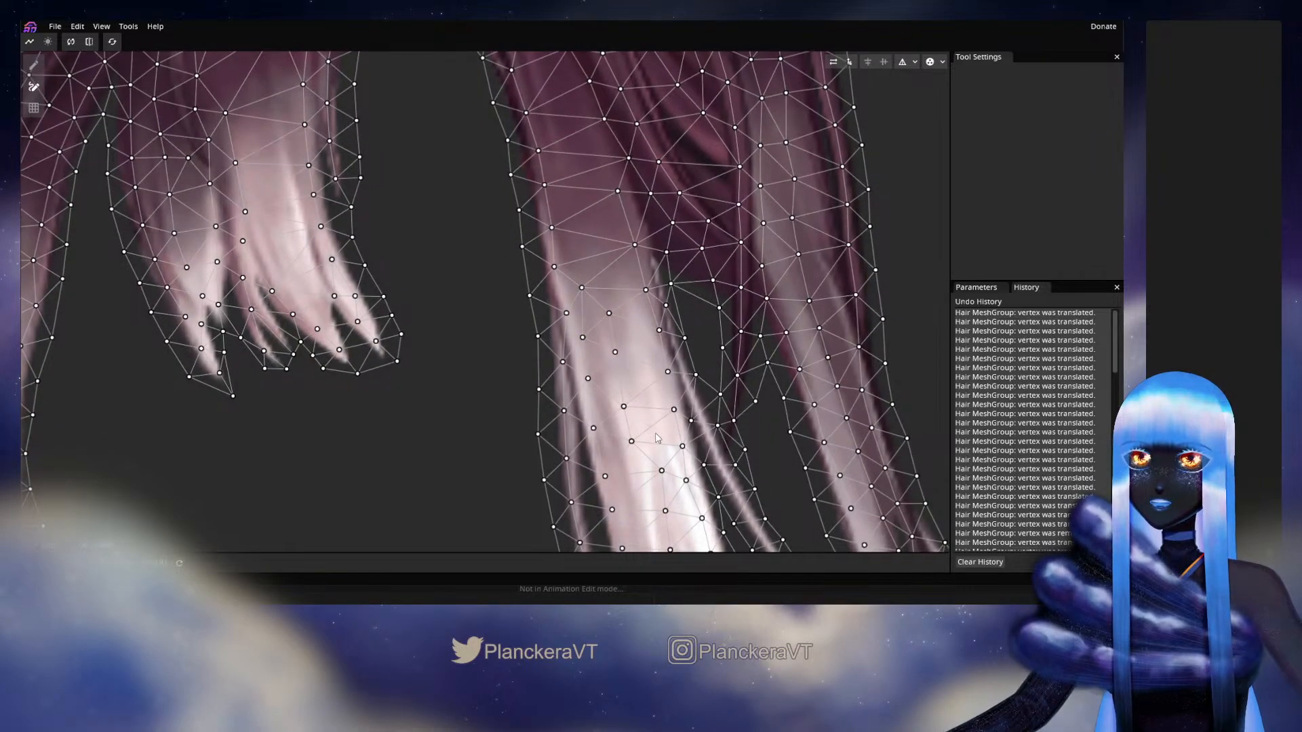
drag(531, 336, 660, 441)
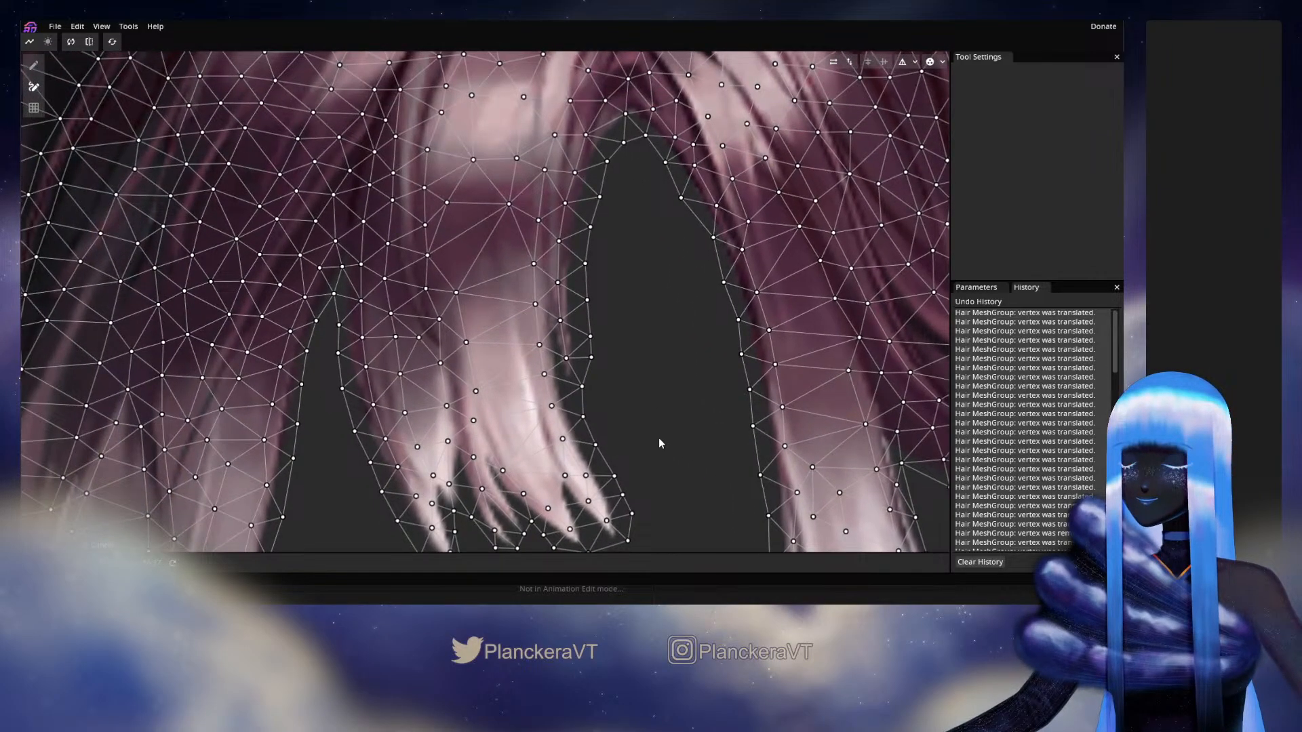
scroll(660, 443, down, 2)
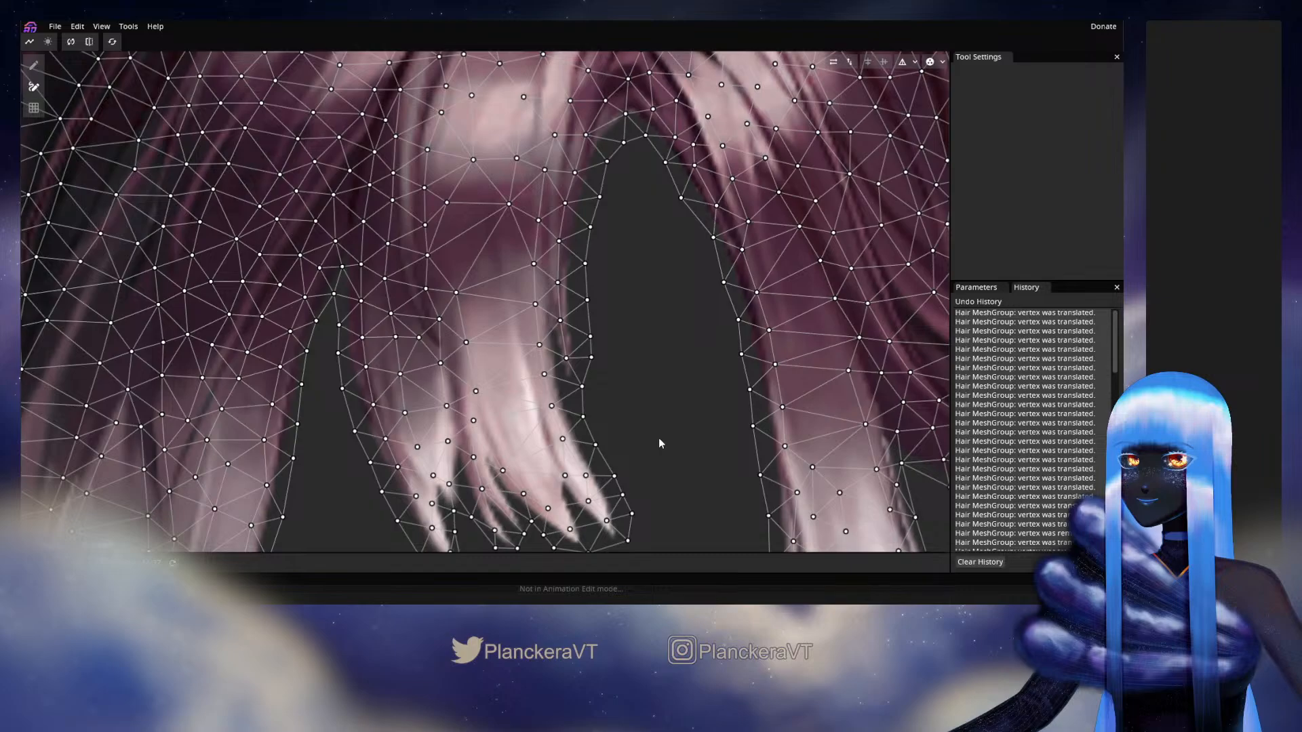
Step: Reposition the outline vertices along the right edge of the short central lock, down to its rightmost tip
click(34, 66)
scroll(684, 354, up, 3)
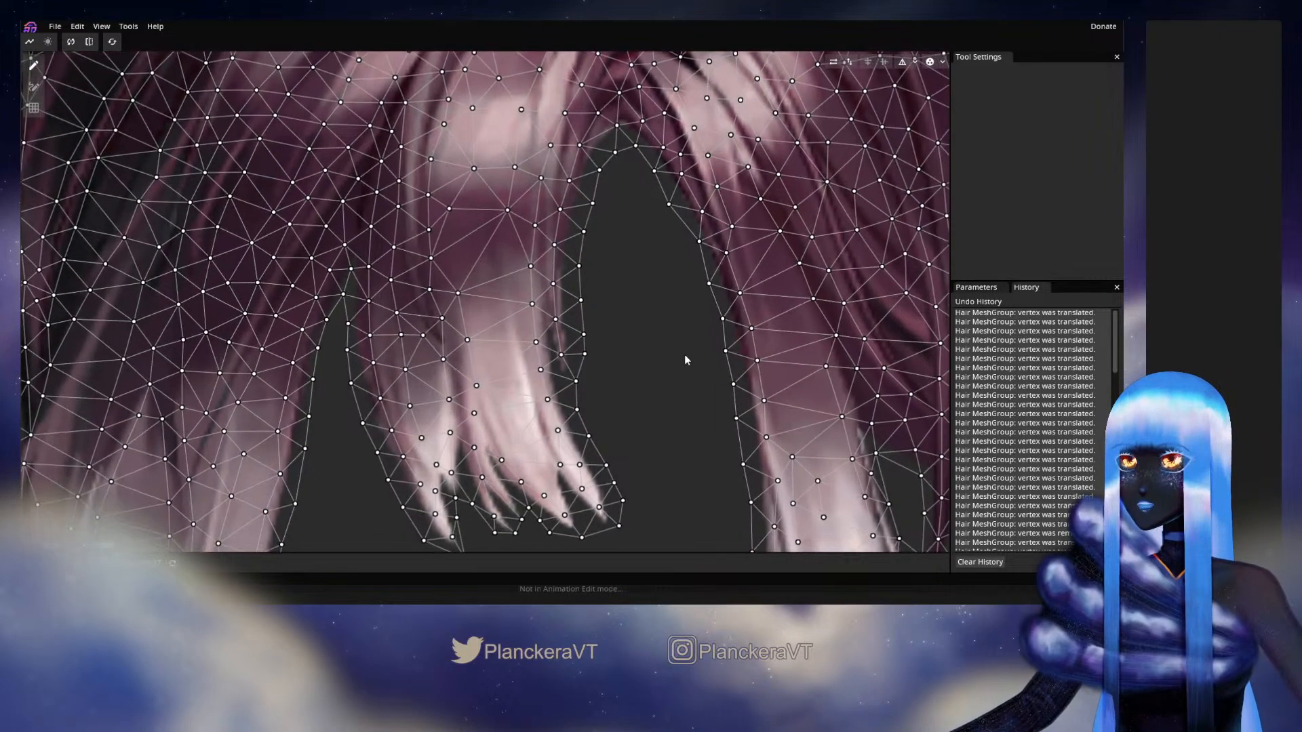
click(580, 411)
drag(583, 412, 598, 450)
drag(601, 457, 602, 395)
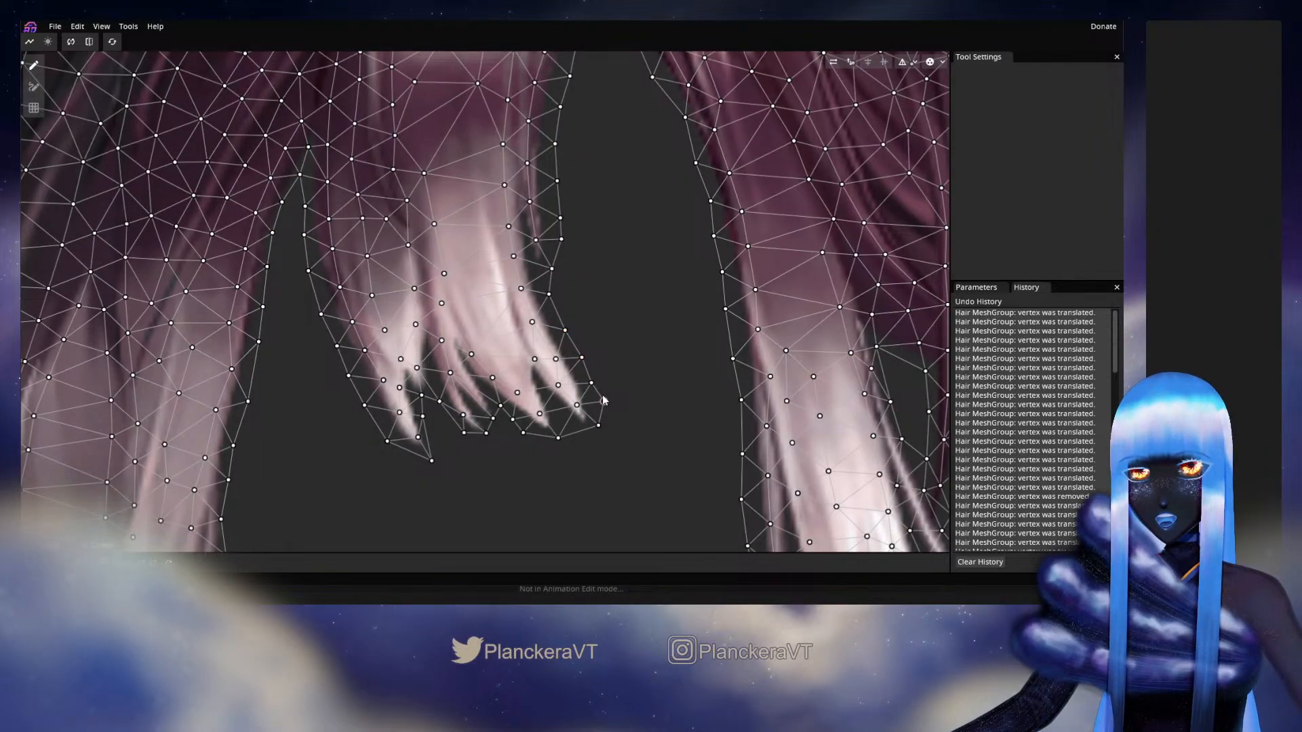
Step: Adjust the outline vertices beneath the short central lock, around the notch between its middle tips
drag(524, 432, 556, 442)
click(33, 86)
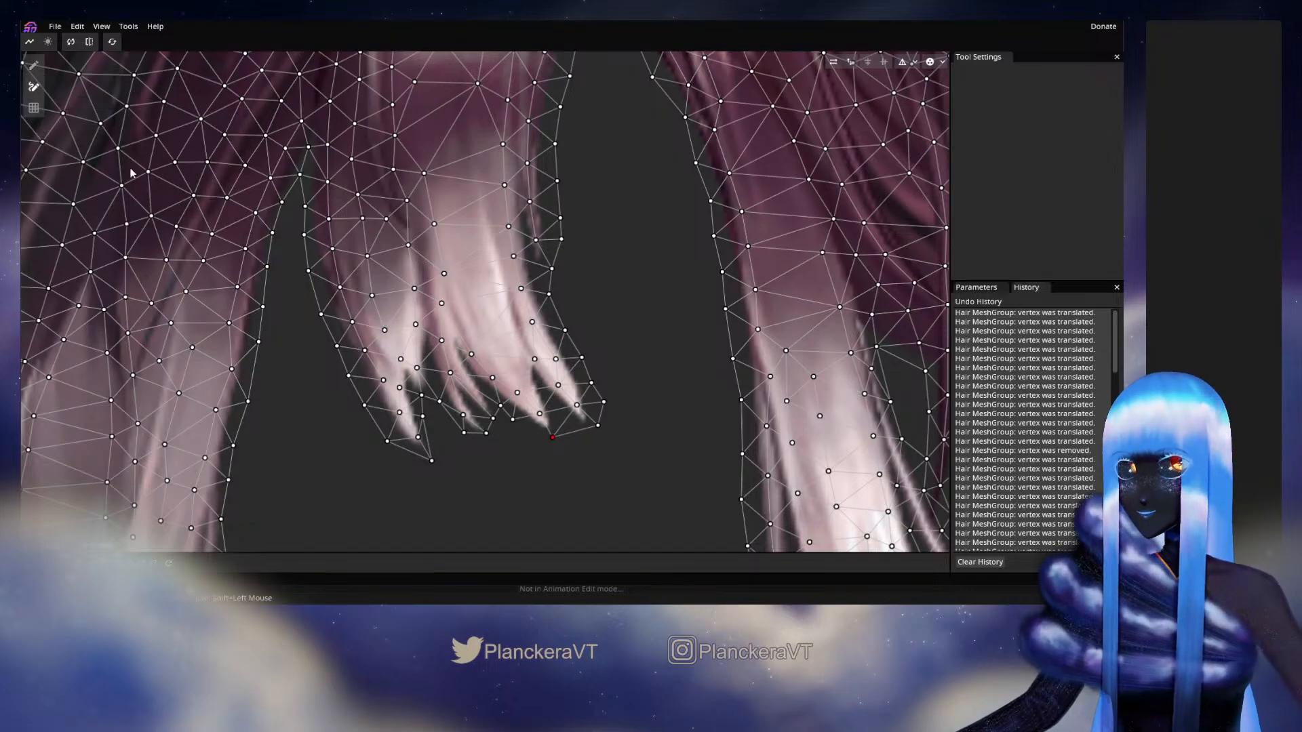
click(507, 427)
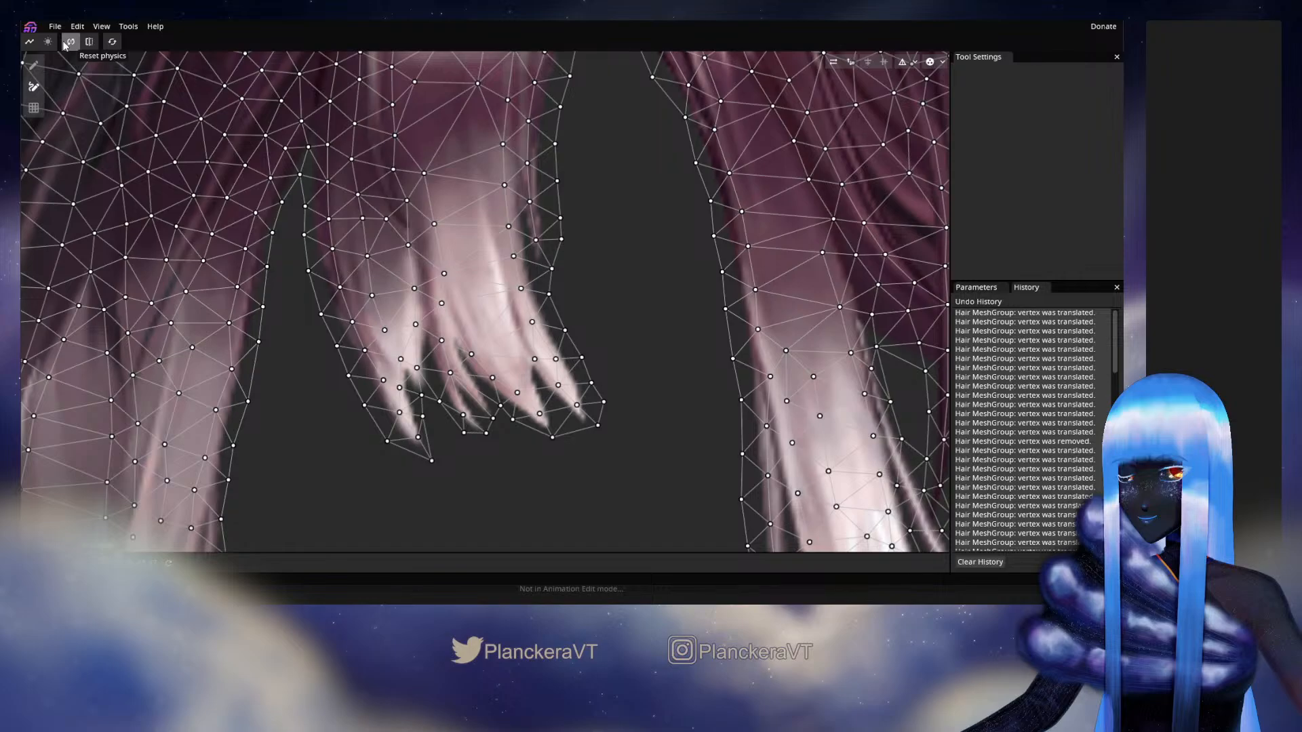
click(33, 64)
click(493, 419)
drag(457, 445, 478, 461)
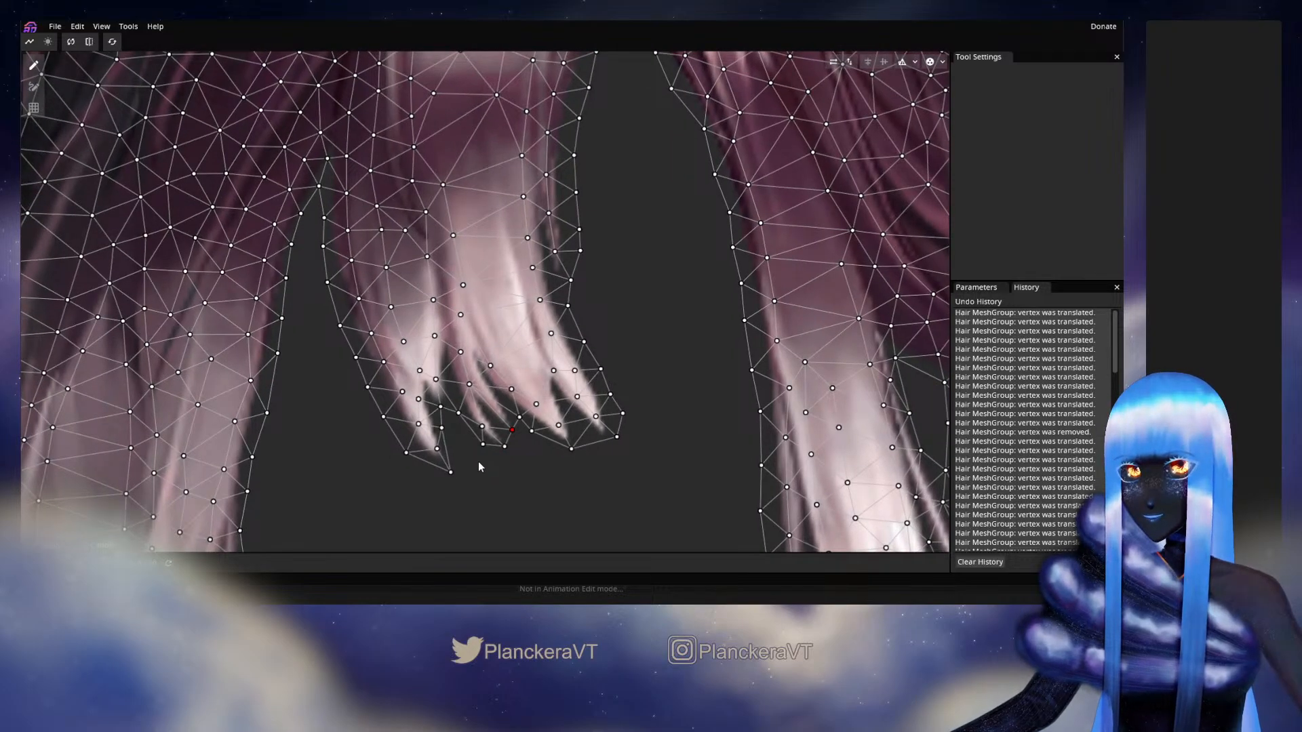
Step: Reposition the outline vertices along the left edge of the short central lock and nudge an inner vertex above its leftmost tip
click(405, 450)
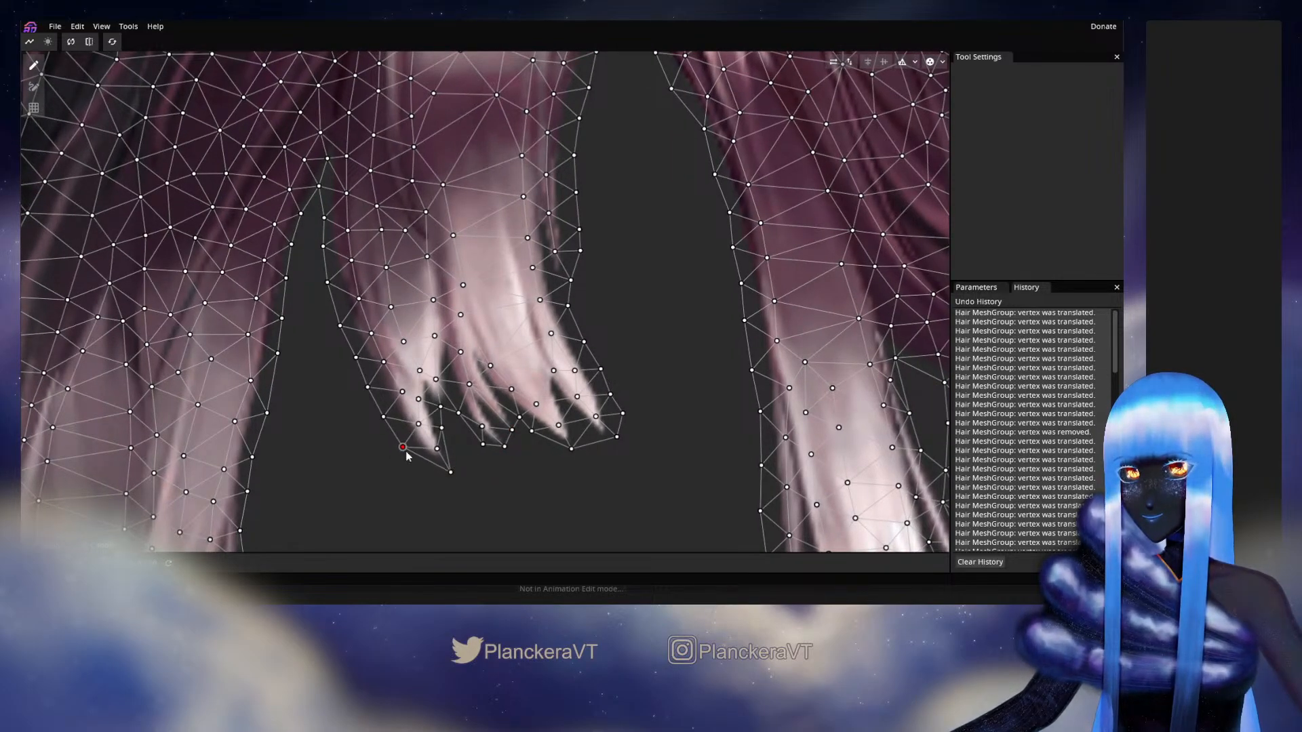
click(371, 392)
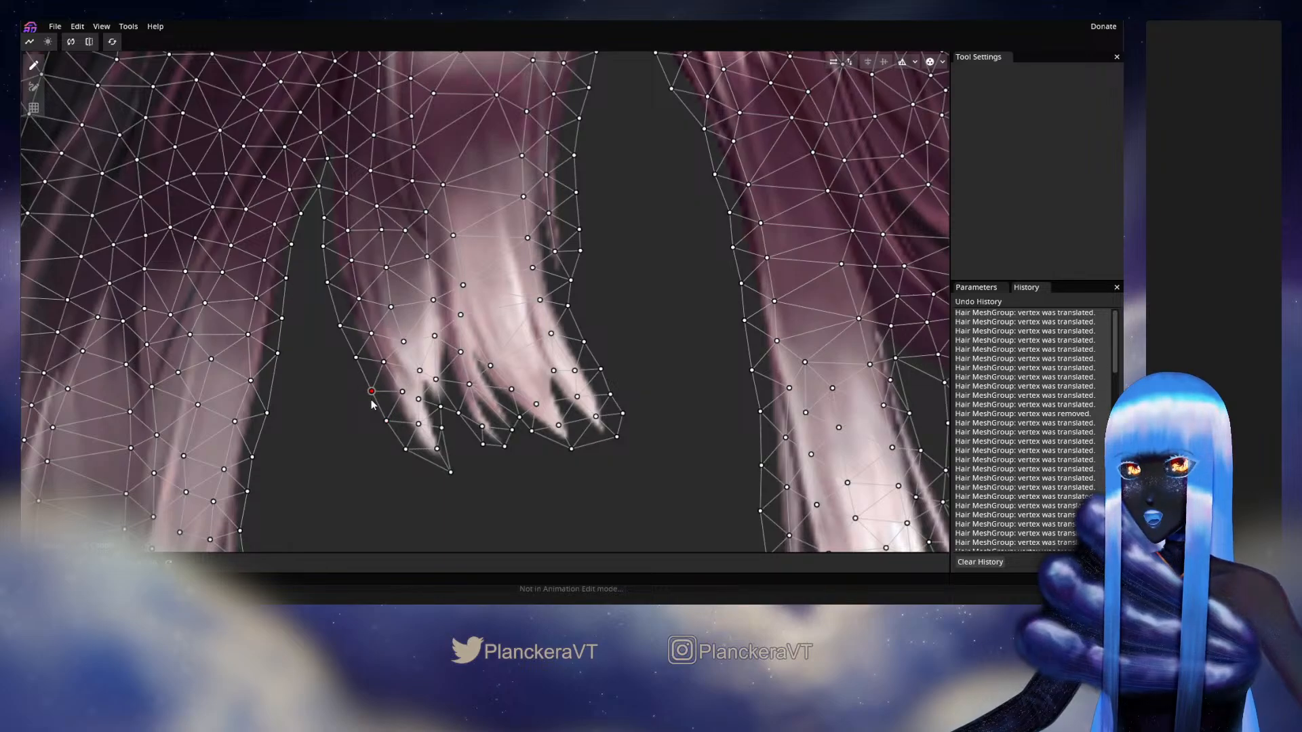
scroll(372, 405, up, 2)
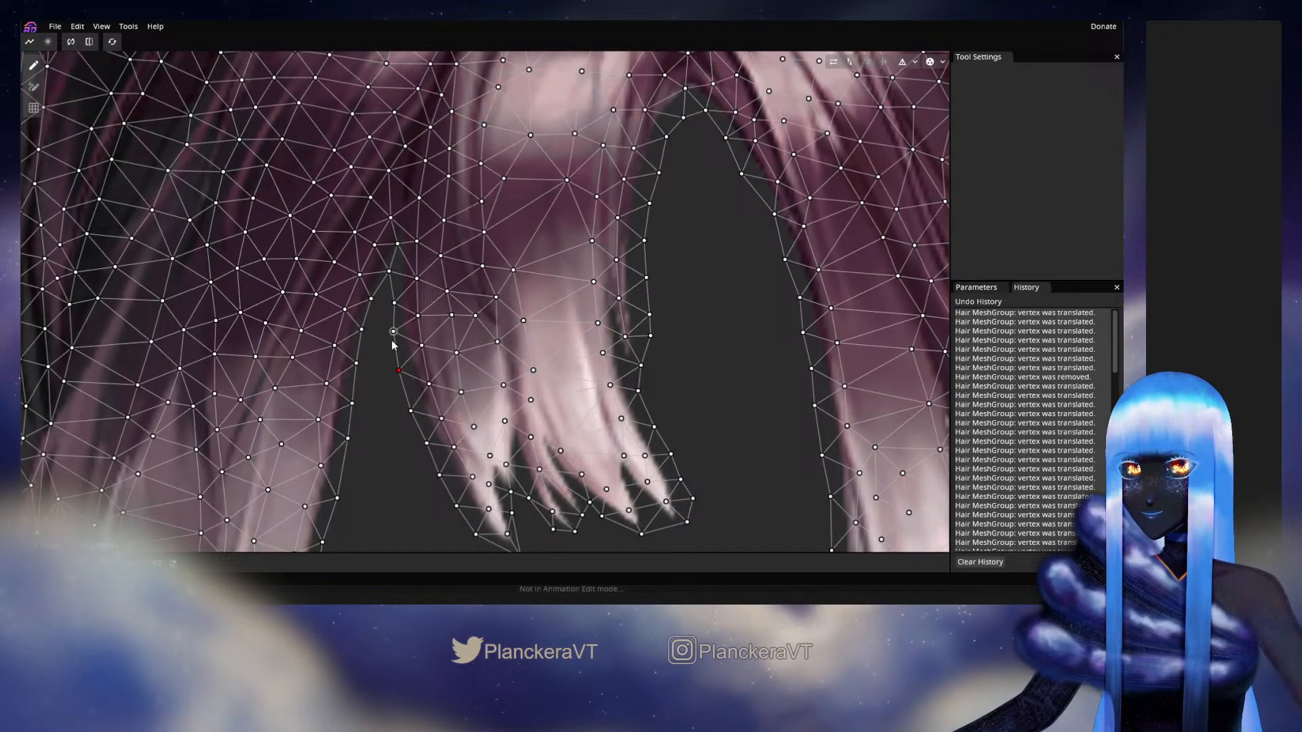
drag(394, 344, 397, 350)
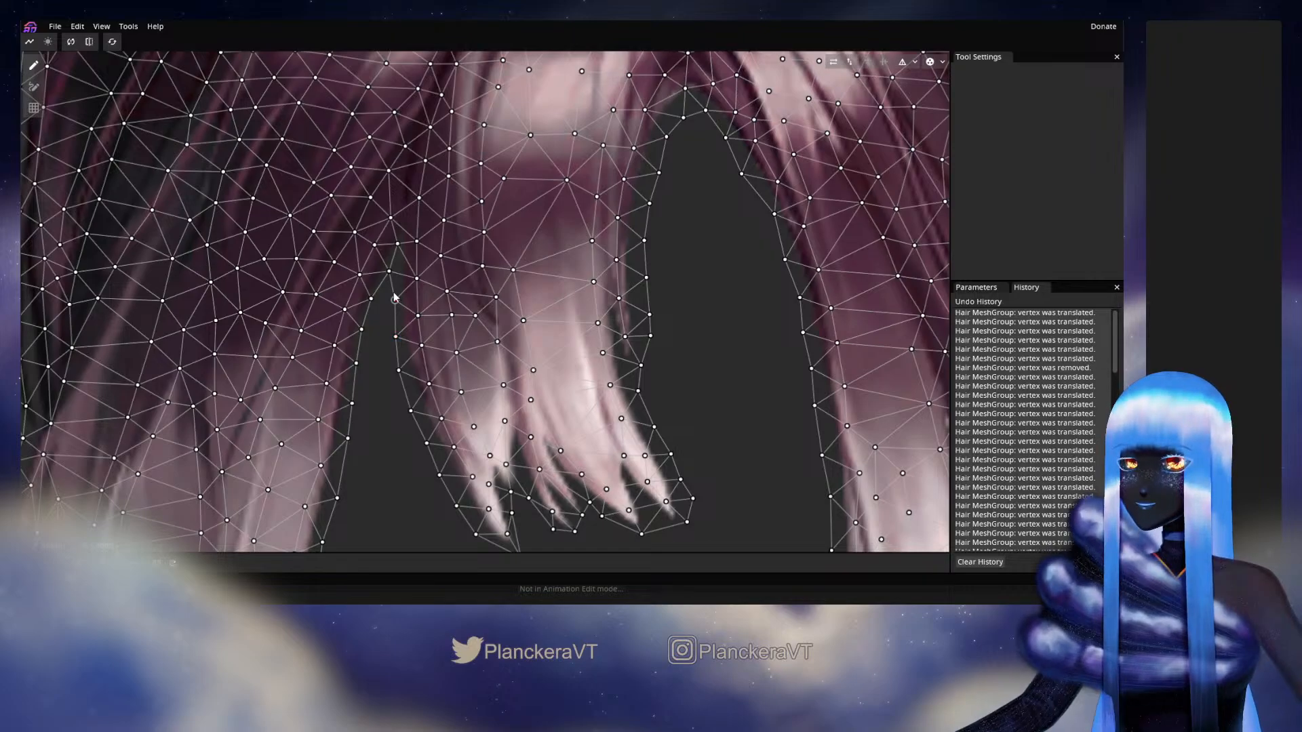
drag(453, 314, 472, 429)
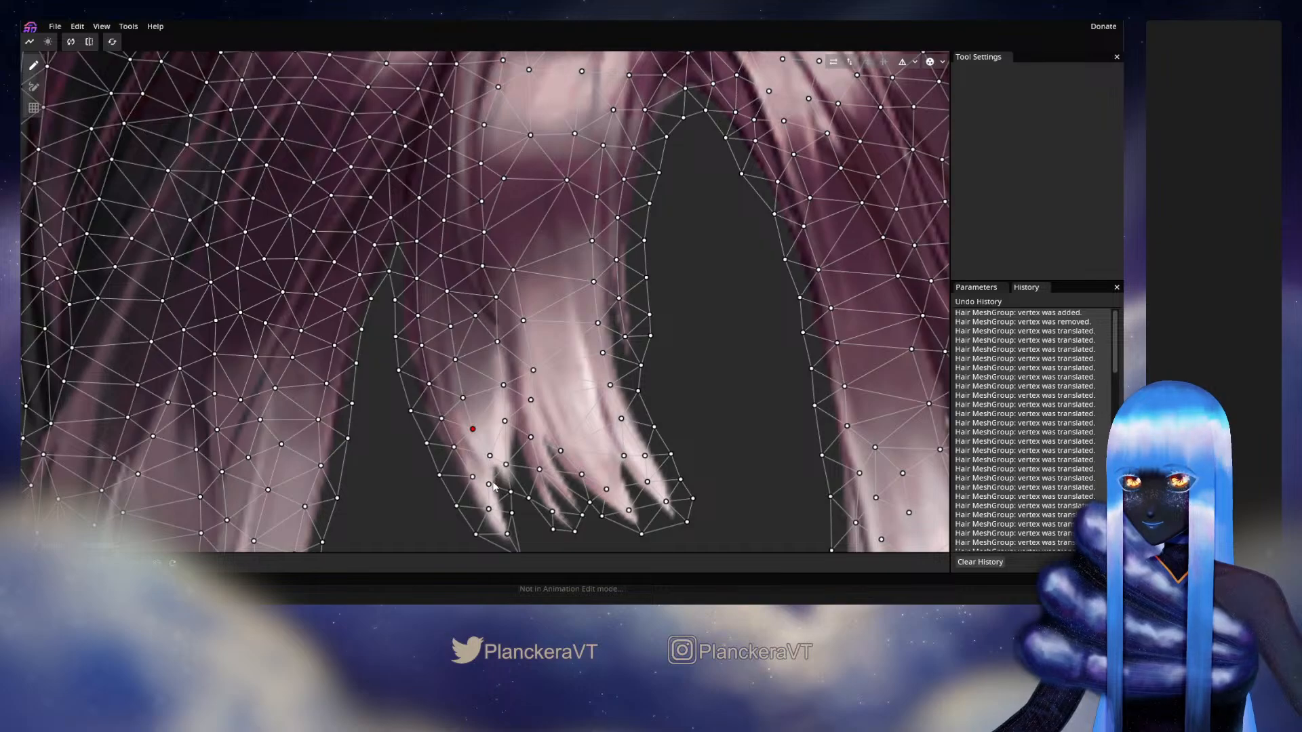
click(34, 87)
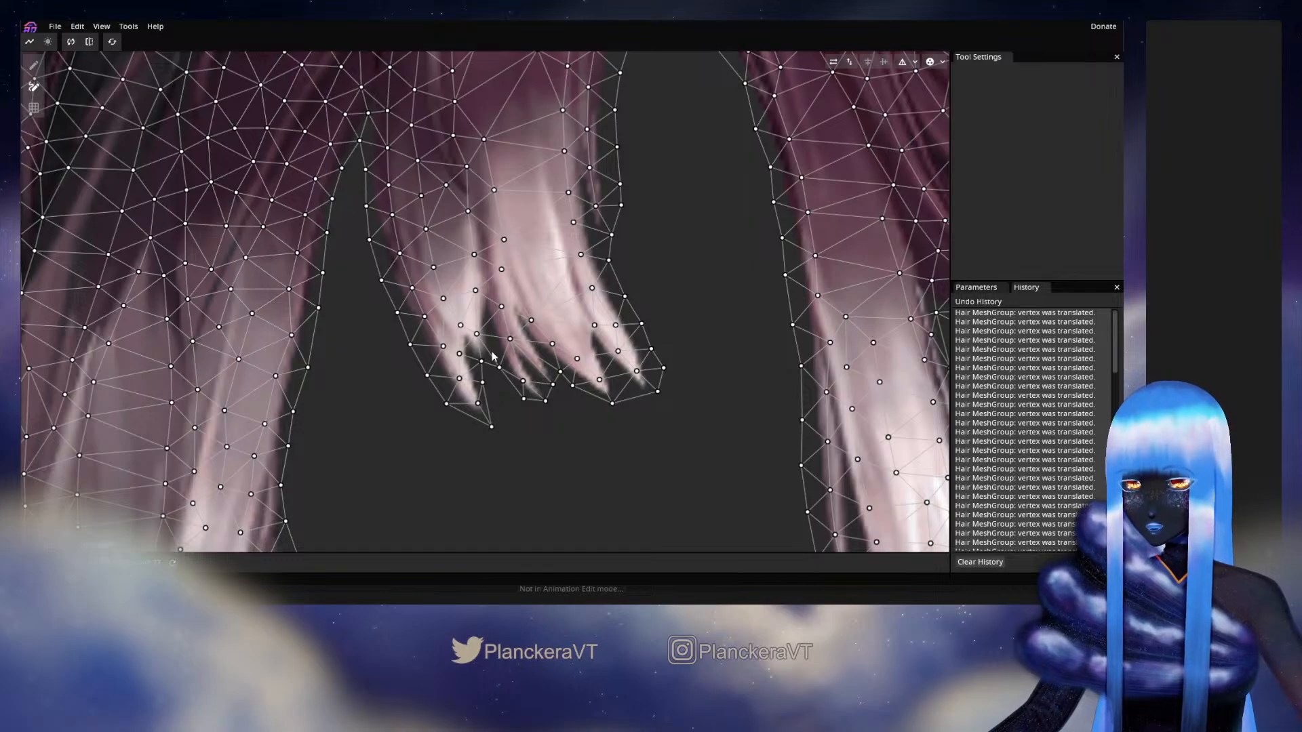
Step: Reposition the inner vertices of the short central lock along the strand divisions above its middle and right tips
click(33, 65)
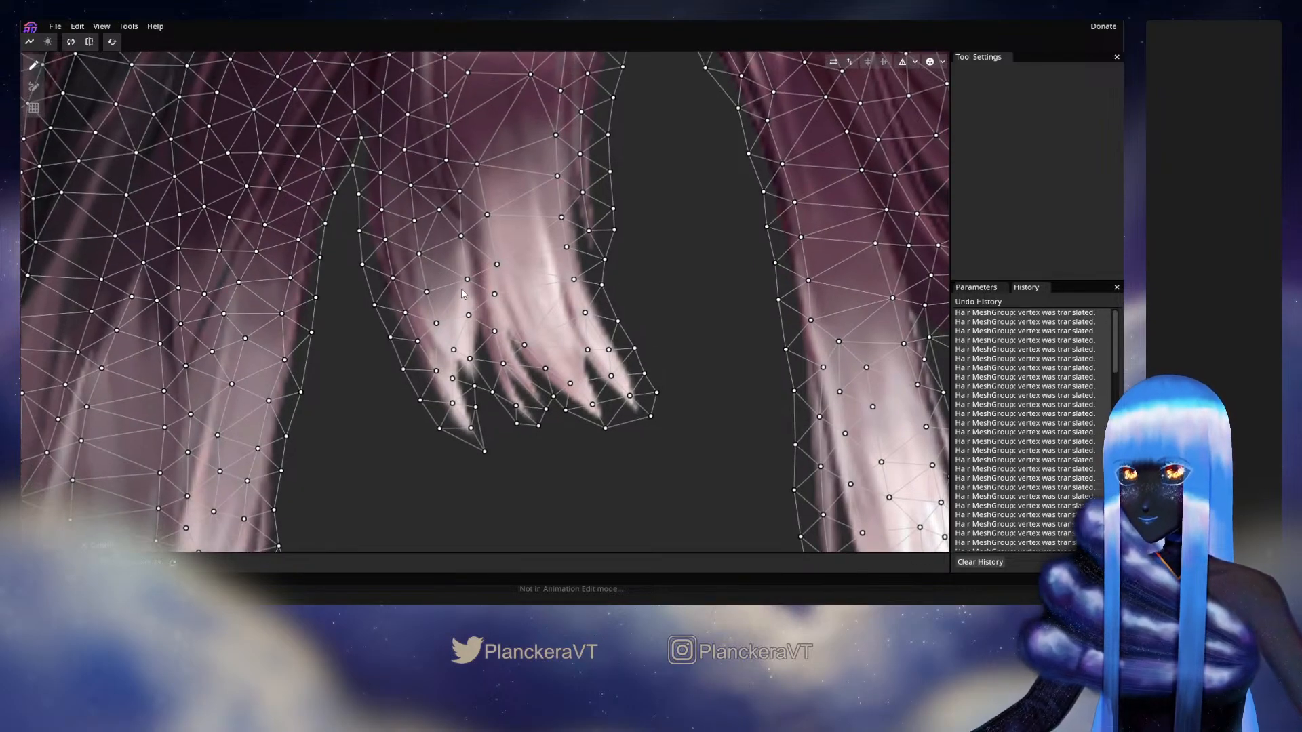
drag(467, 279, 470, 320)
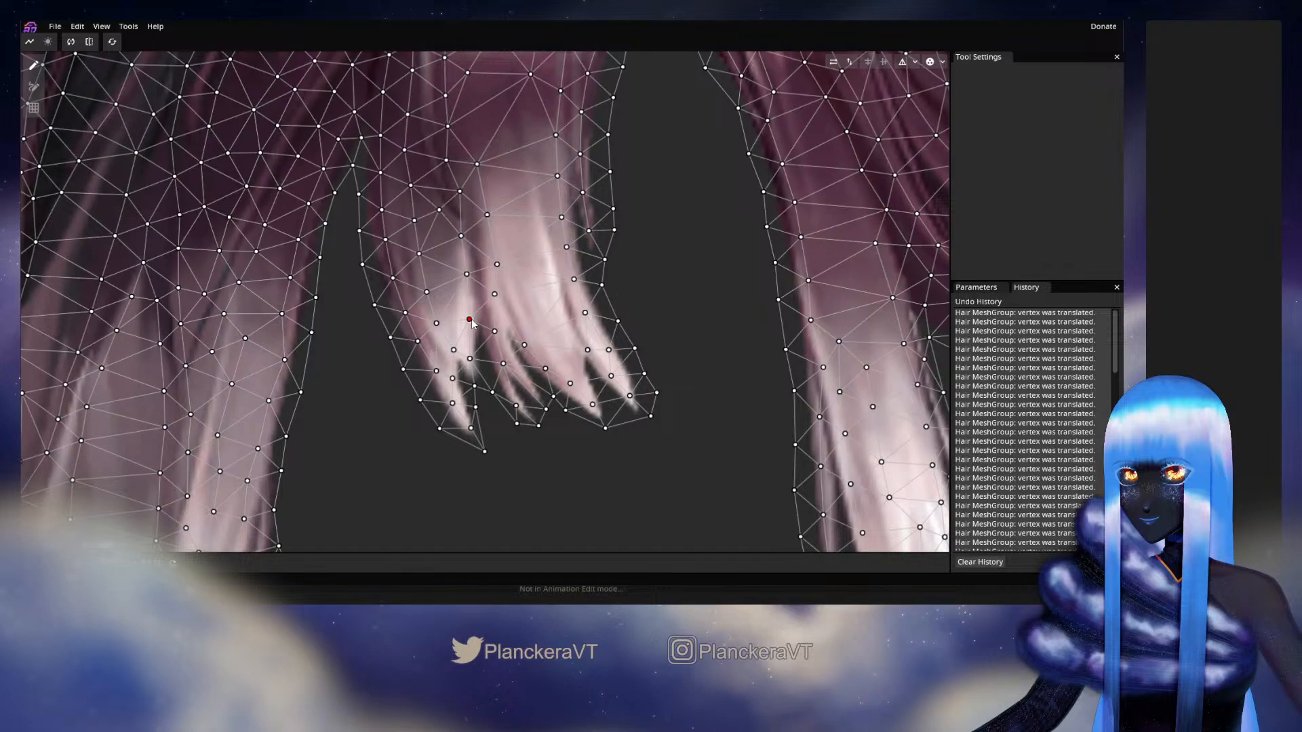
click(497, 265)
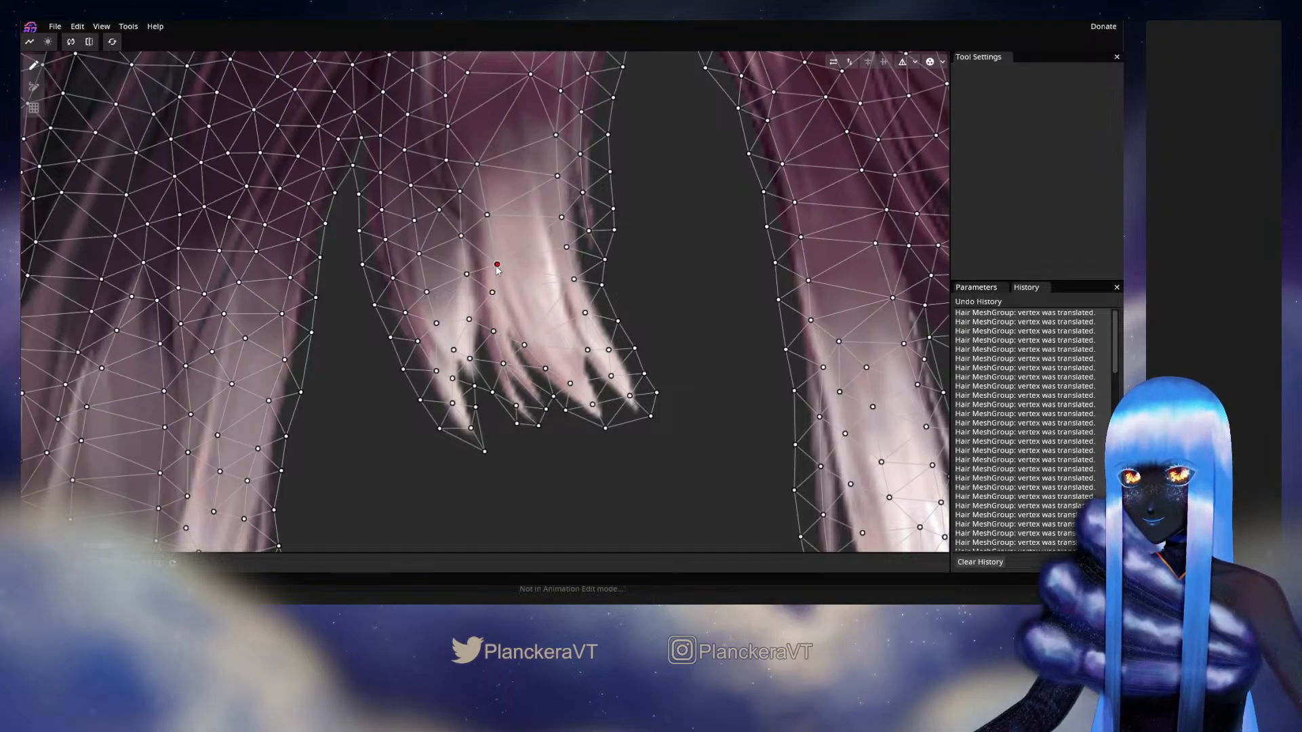
drag(497, 265, 484, 210)
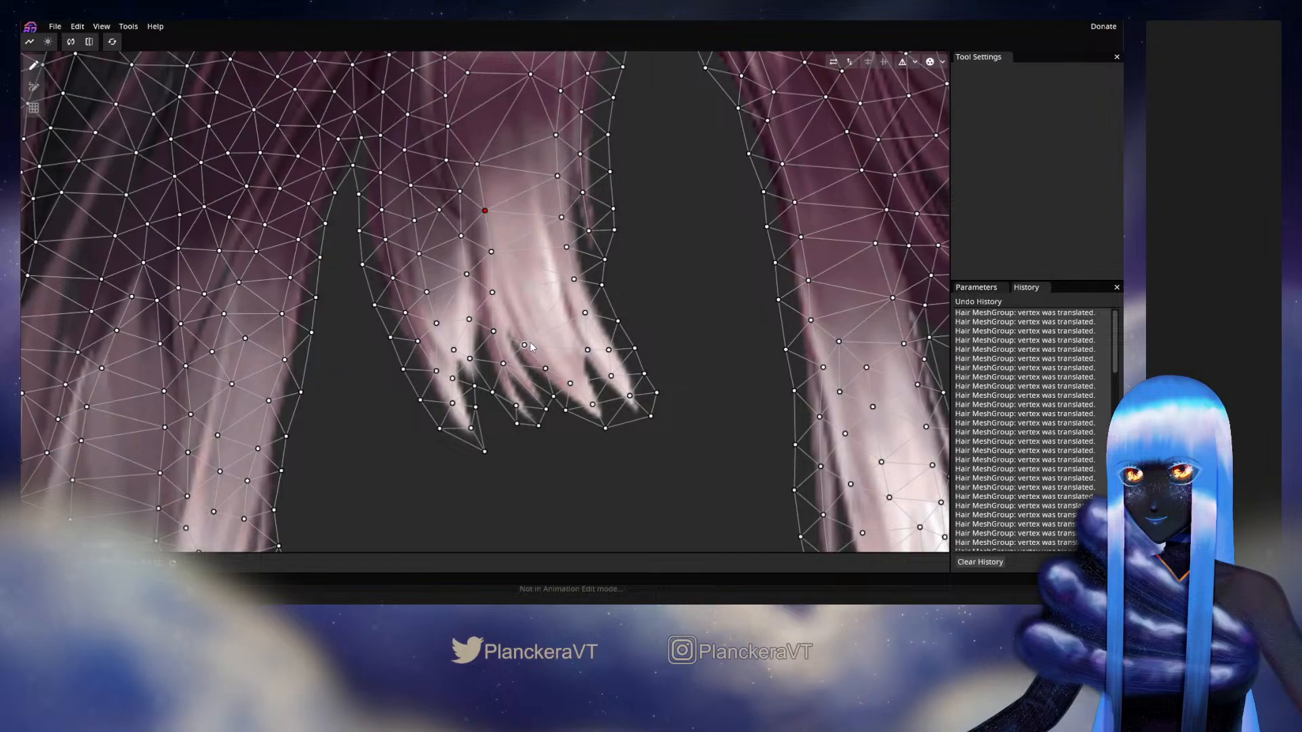
drag(531, 347, 516, 403)
click(573, 404)
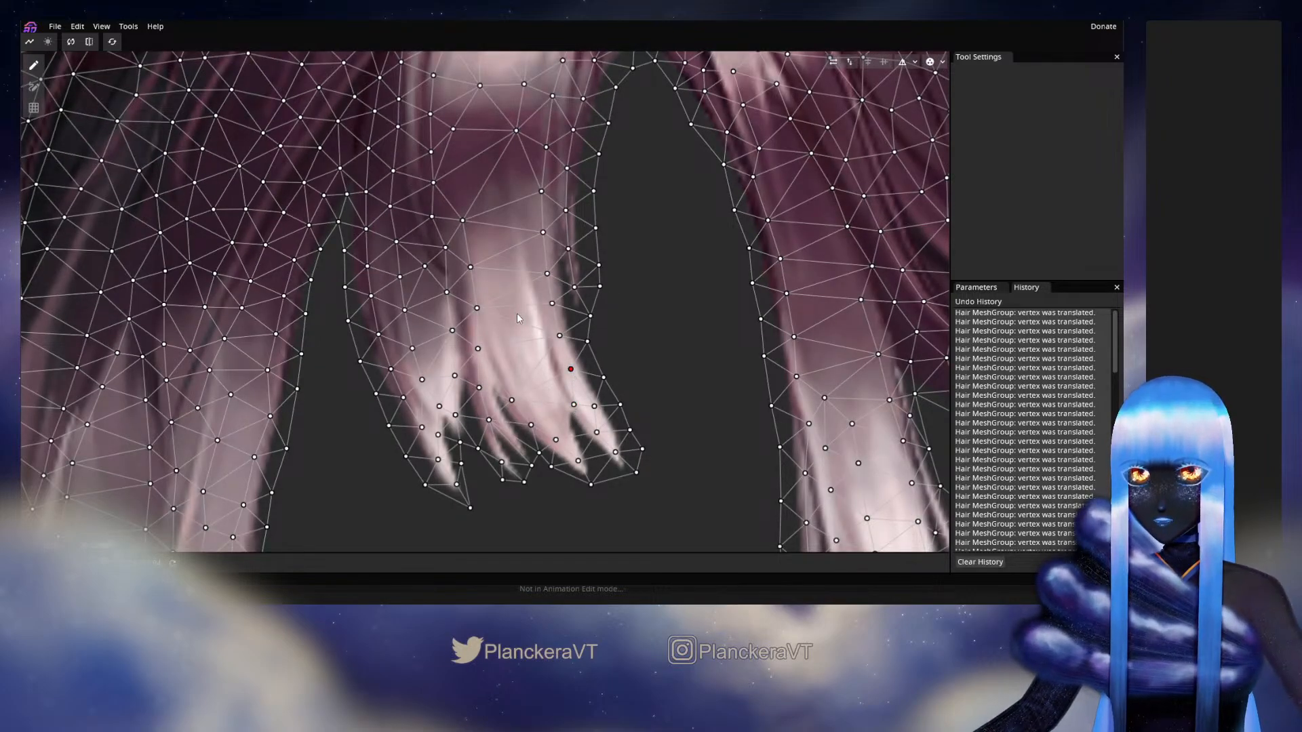
drag(517, 315, 523, 365)
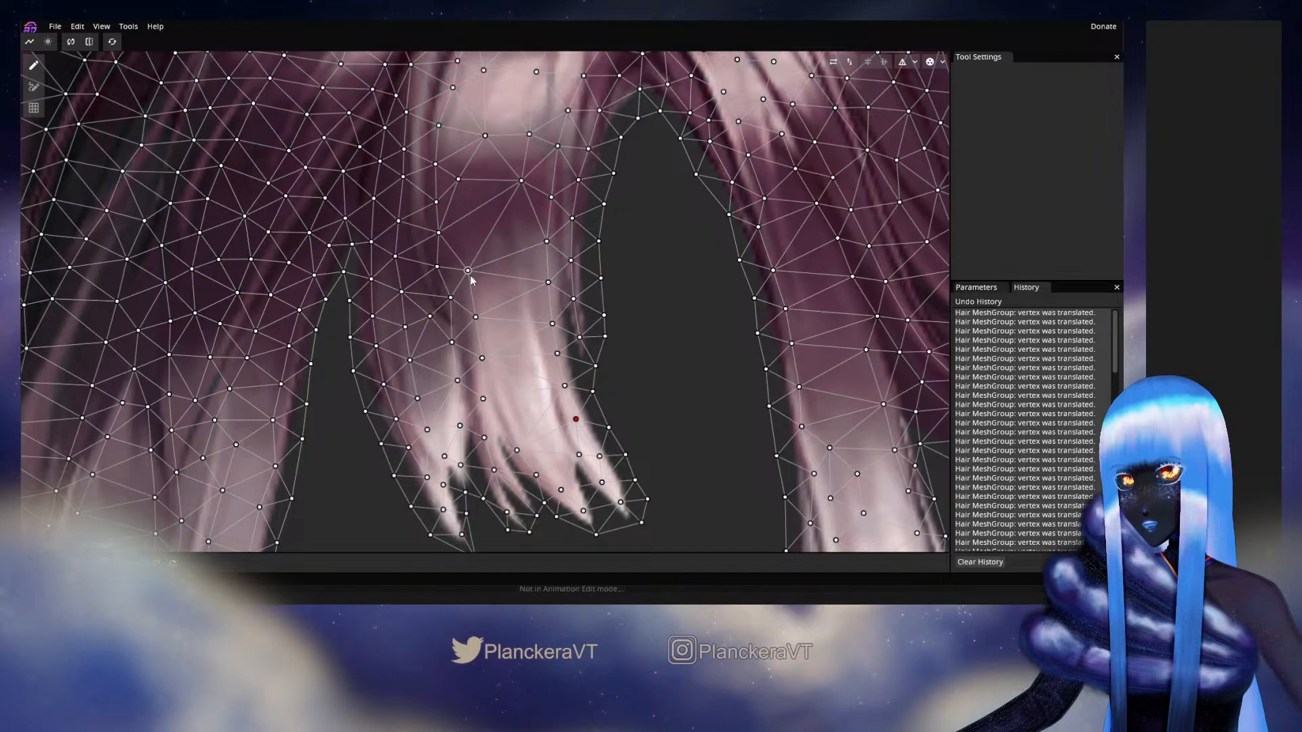
Step: Reposition the outline vertices on the right edge of the long left lock, just below the narrow gap beside the short central lock
scroll(451, 285, left, 5)
click(473, 300)
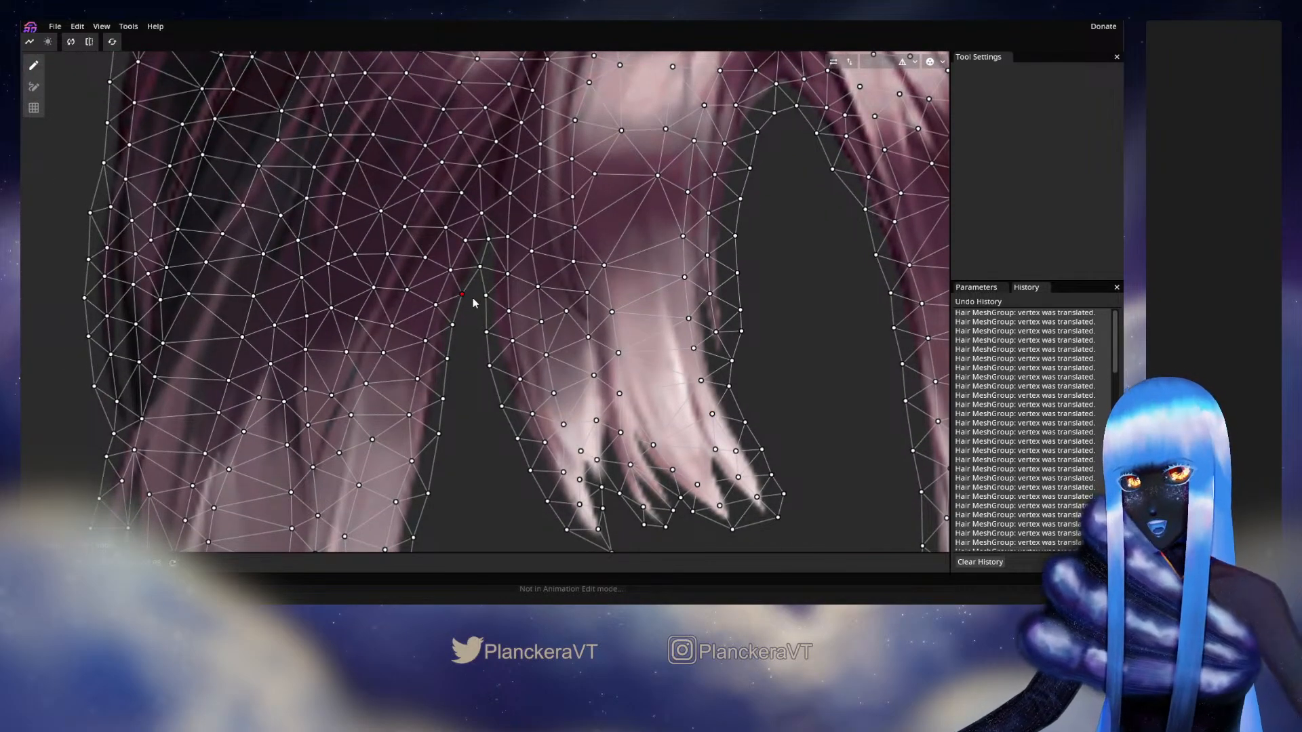
drag(474, 302, 451, 327)
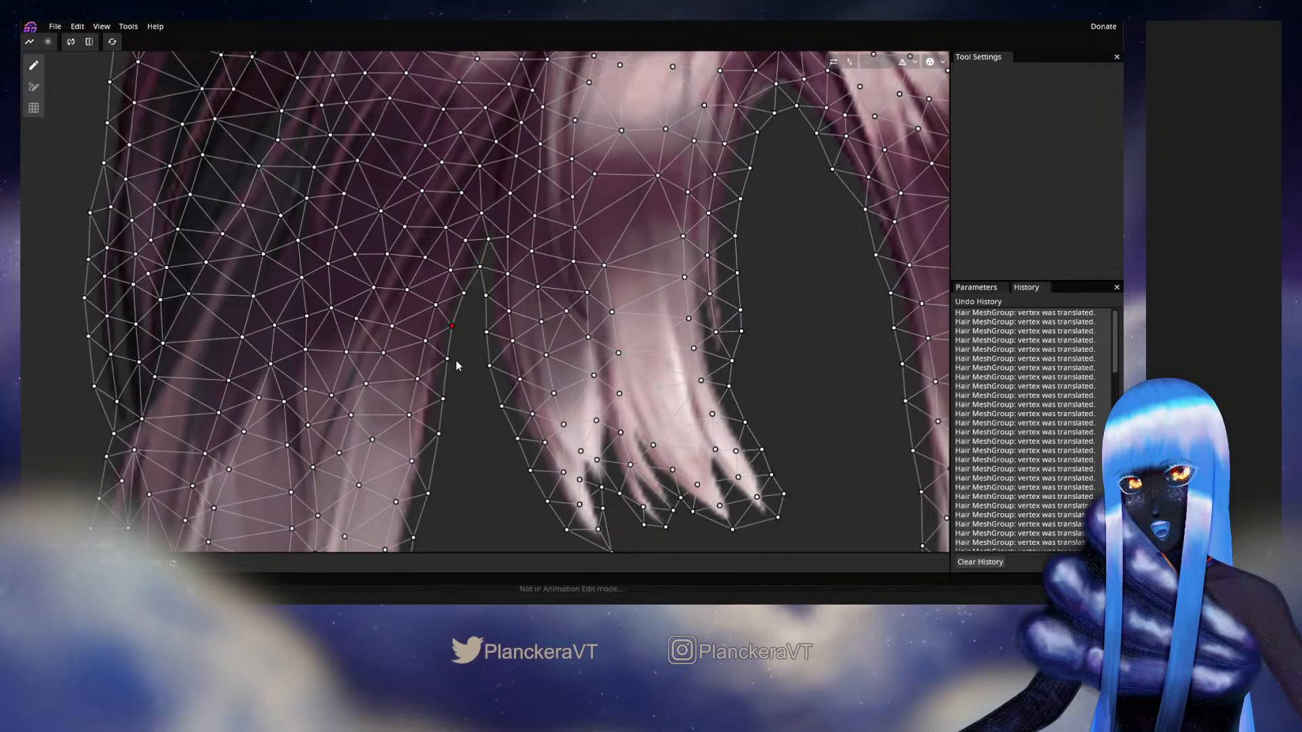
scroll(456, 363, down, 4)
scroll(456, 364, left, 2)
click(481, 342)
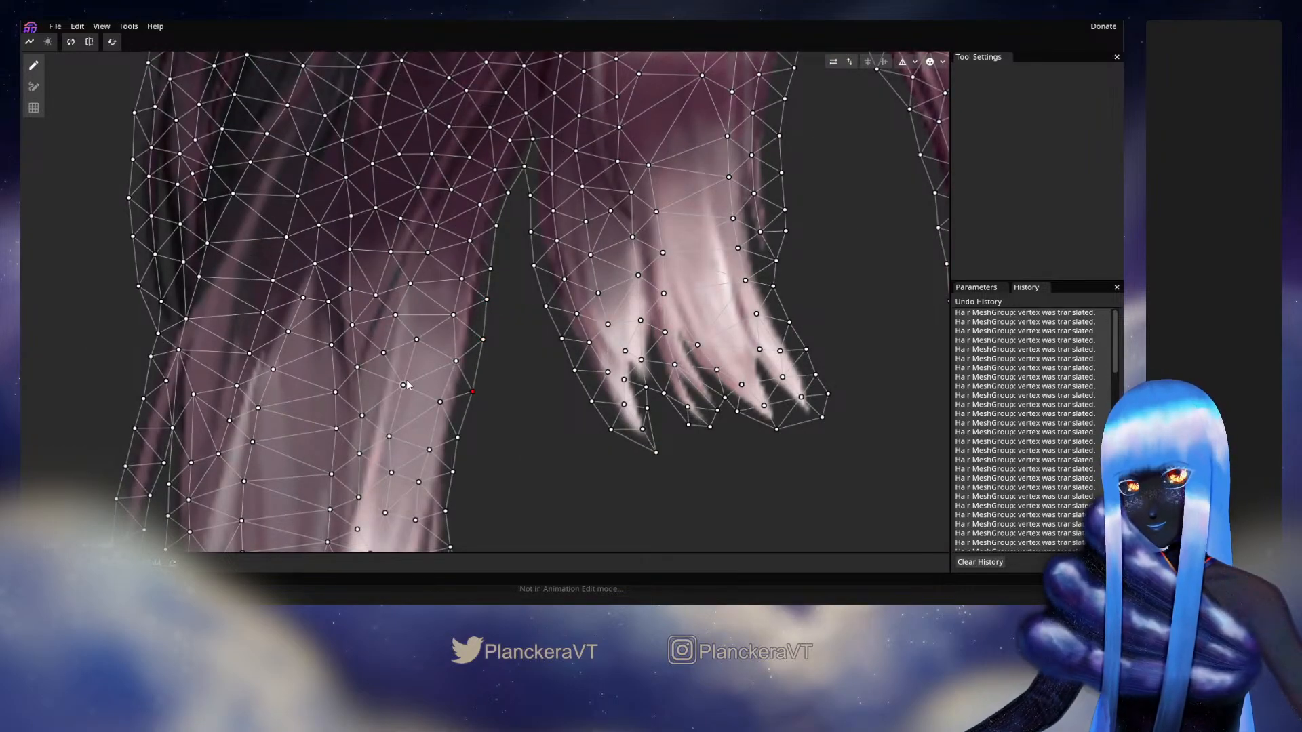
Step: Nudge the inner vertices along the long left lock's bright strand and adjust the adjacent outline vertices on its right edge
drag(402, 385, 408, 374)
drag(389, 435, 398, 420)
drag(392, 473, 425, 372)
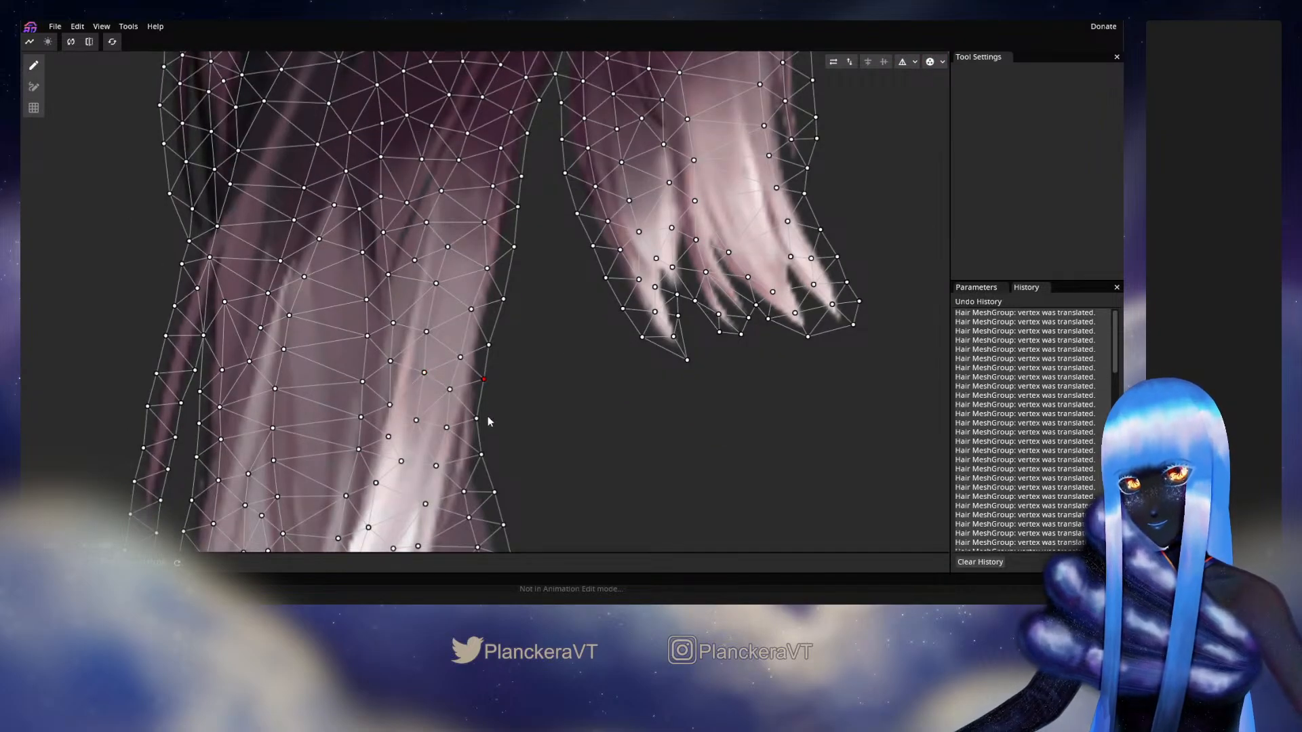
drag(486, 442, 508, 349)
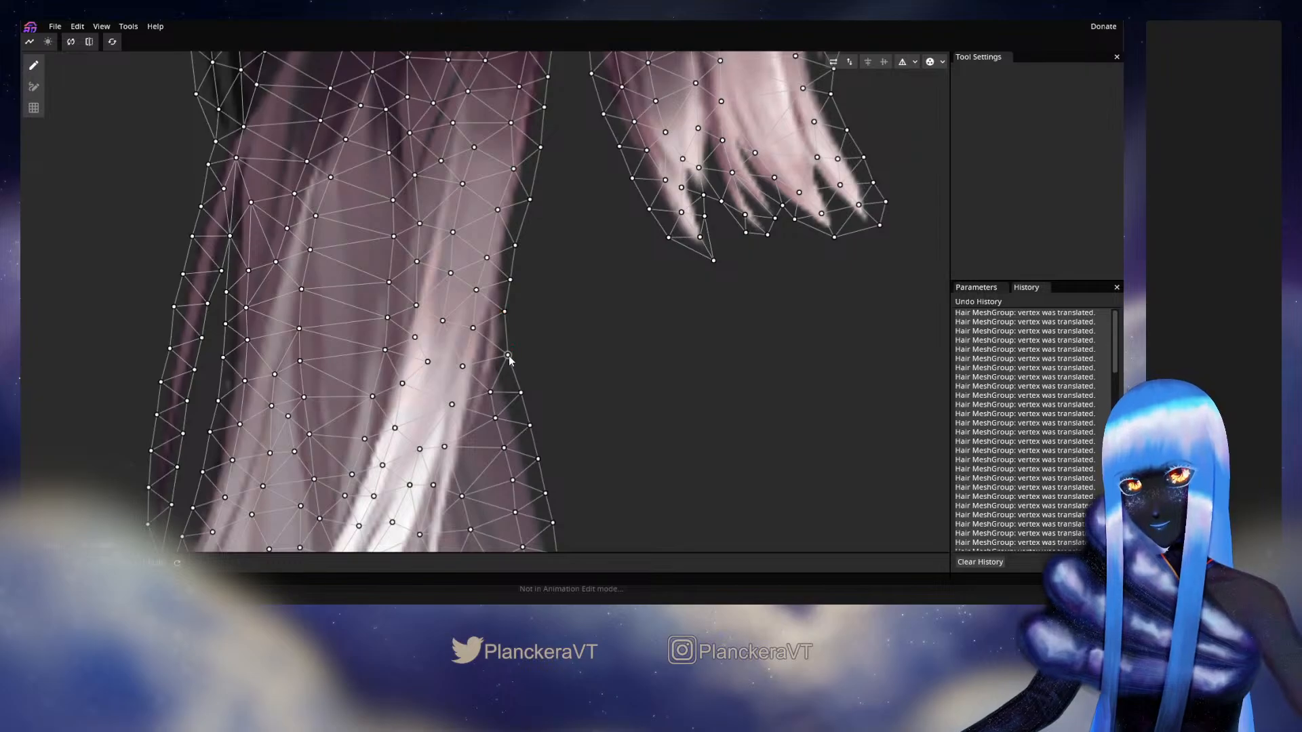
click(508, 357)
click(34, 86)
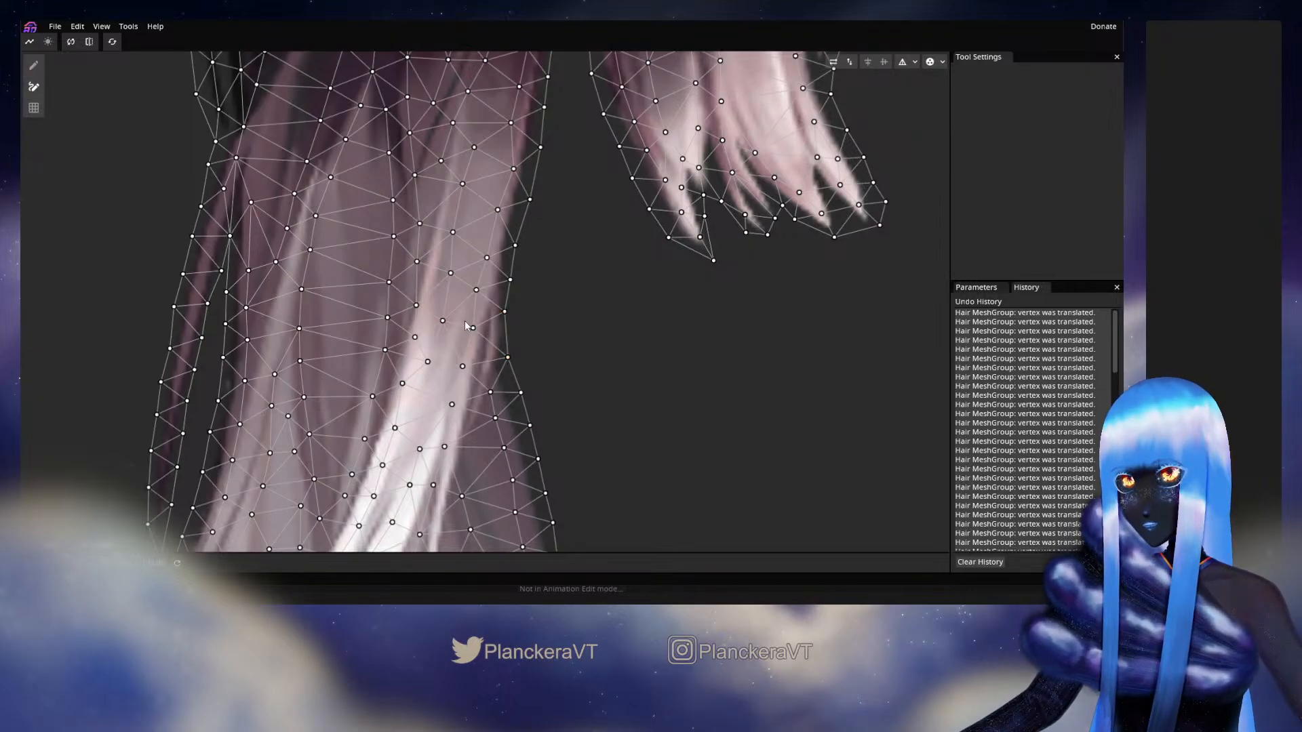
click(33, 66)
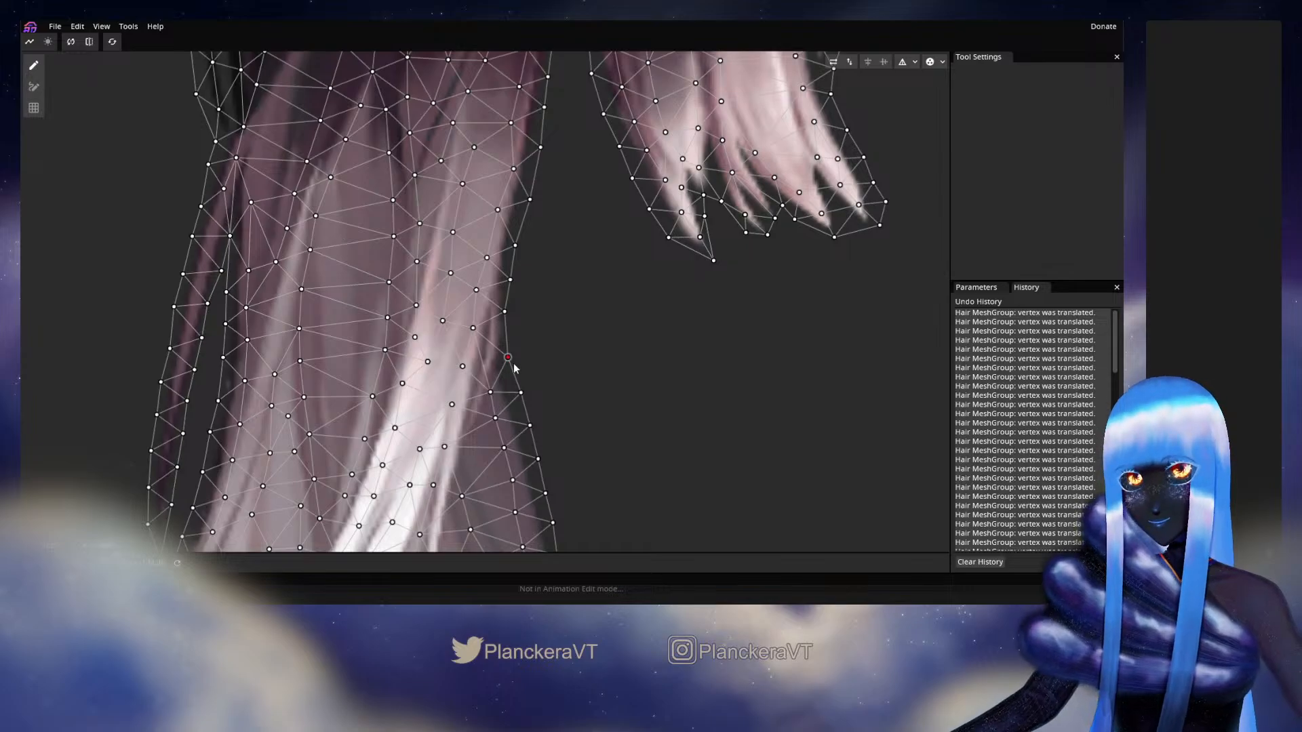
Step: Reposition the outline vertices down the lower right edge of the long left lock, beside its white curved strands
drag(517, 393, 525, 281)
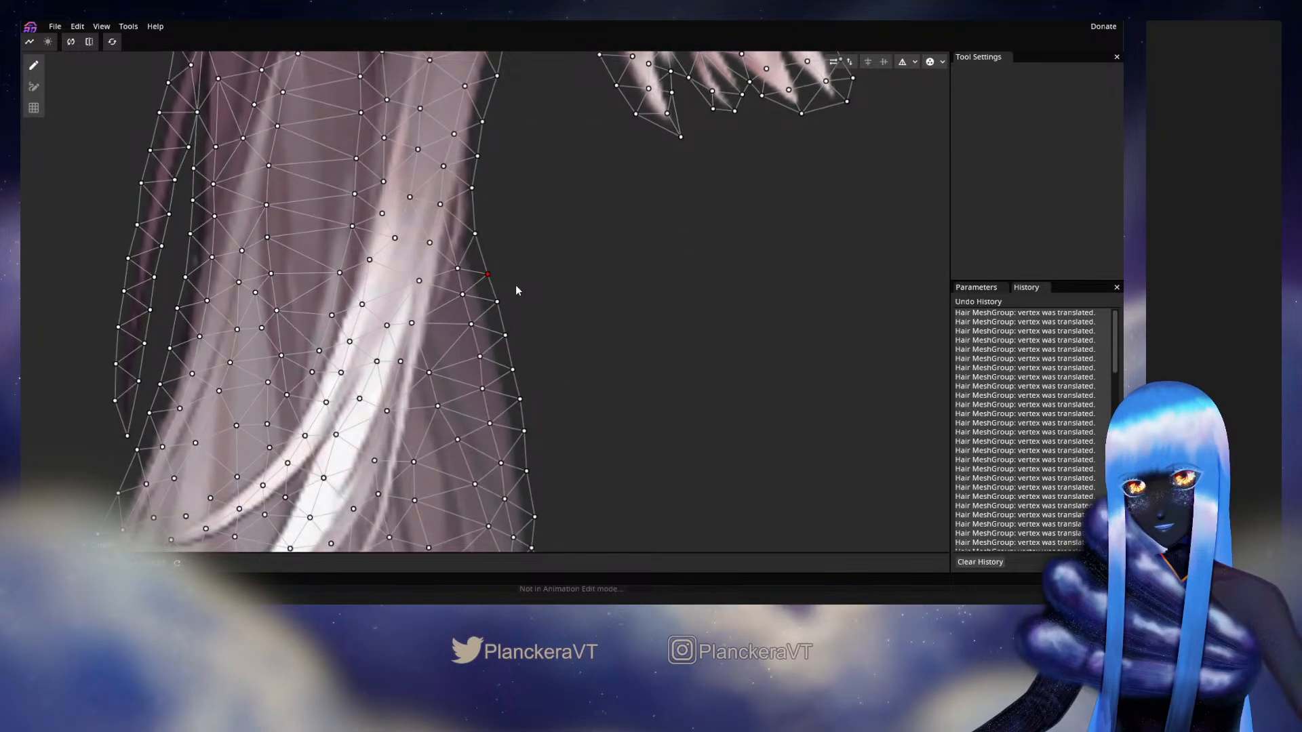
drag(505, 335, 480, 303)
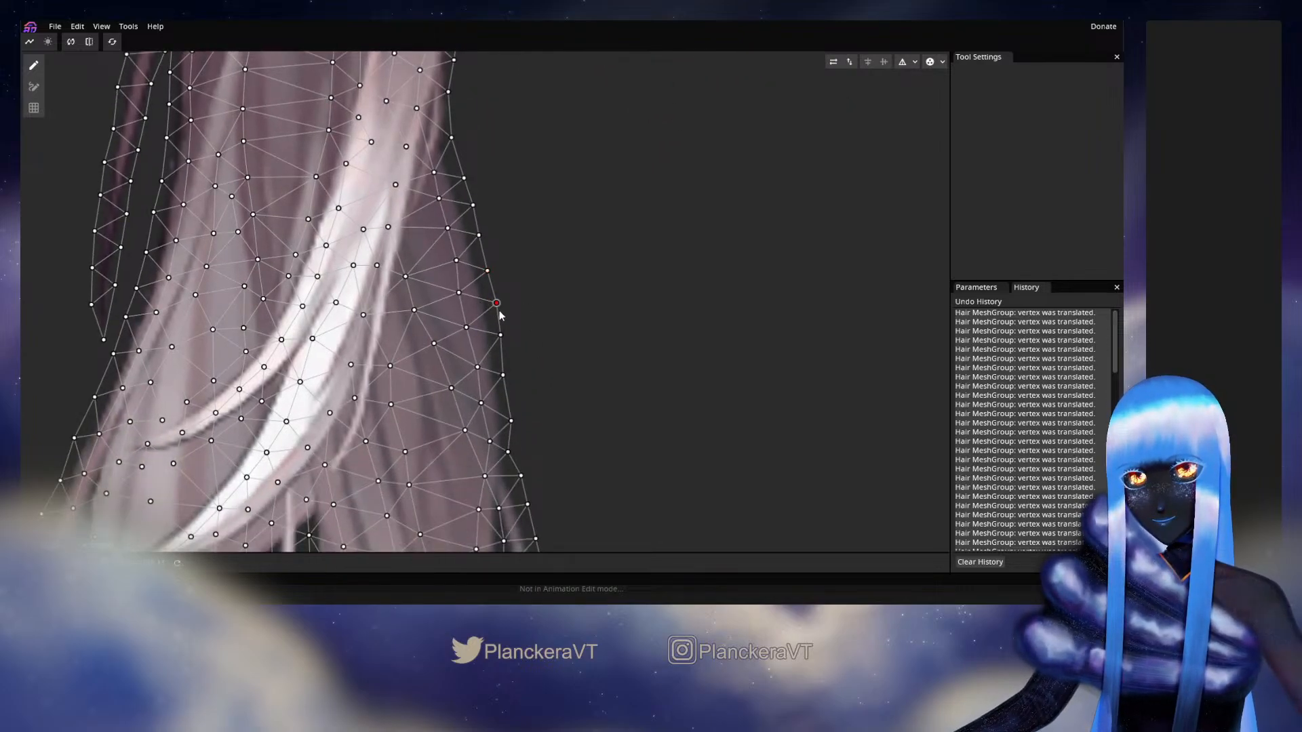
drag(499, 309, 499, 312)
mouse_move(502, 337)
mouse_down()
mouse_move(494, 297)
mouse_move(493, 328)
mouse_up()
drag(547, 374, 464, 294)
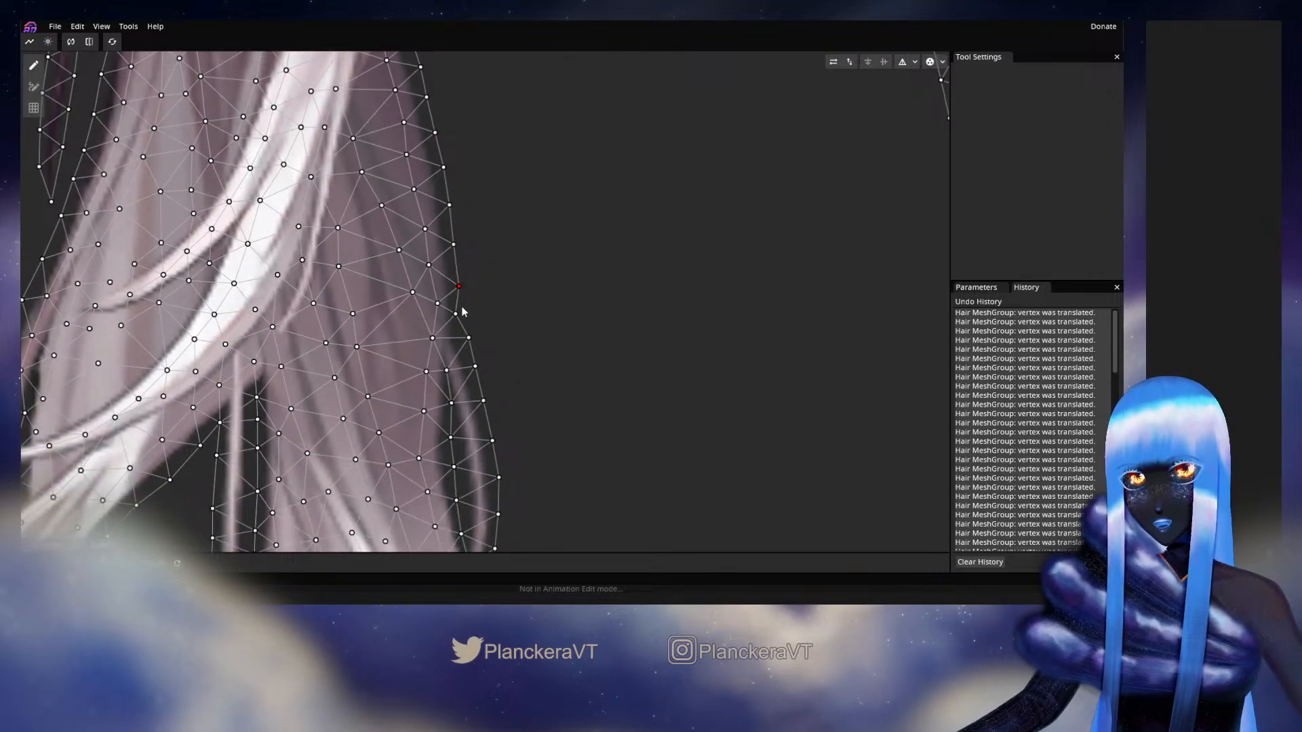
Step: Adjust the outline vertices along the outer edge where the thin strand splits off from the long left lock
drag(479, 381, 459, 286)
click(454, 270)
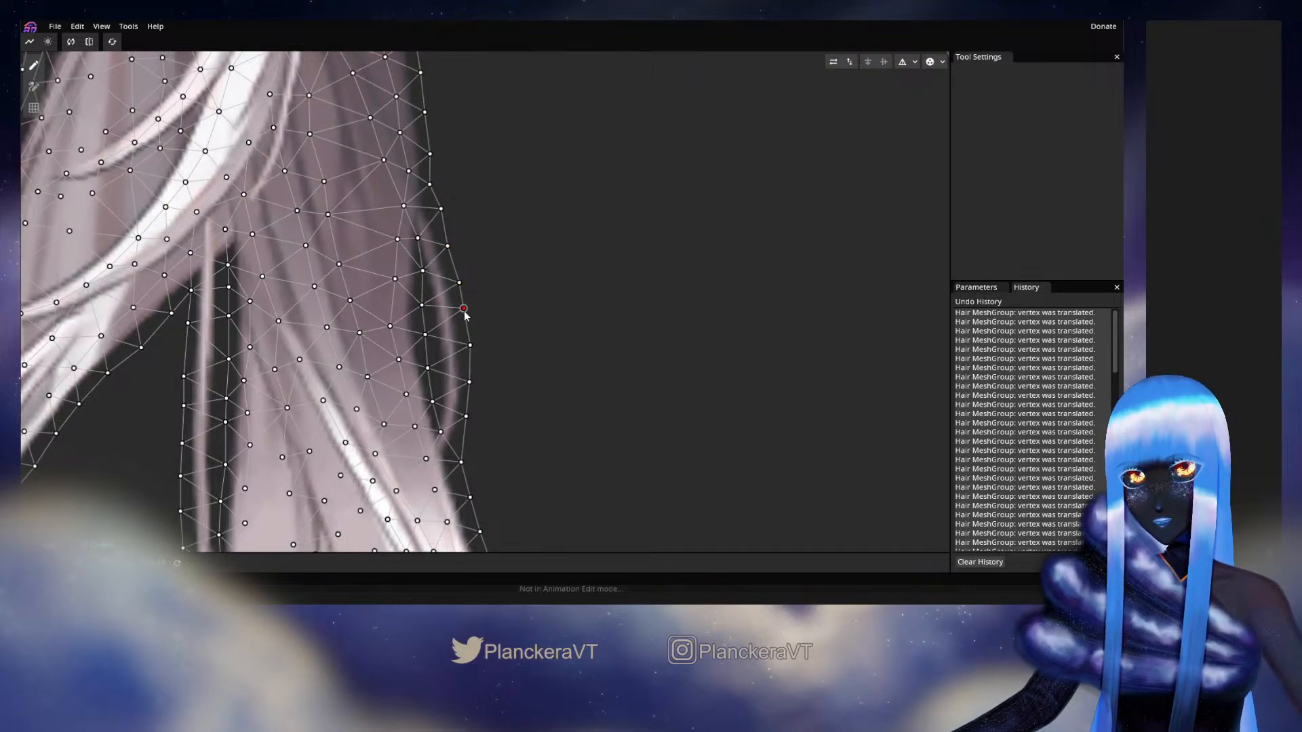
drag(463, 311, 465, 318)
drag(470, 347, 470, 388)
click(467, 418)
drag(503, 290, 552, 411)
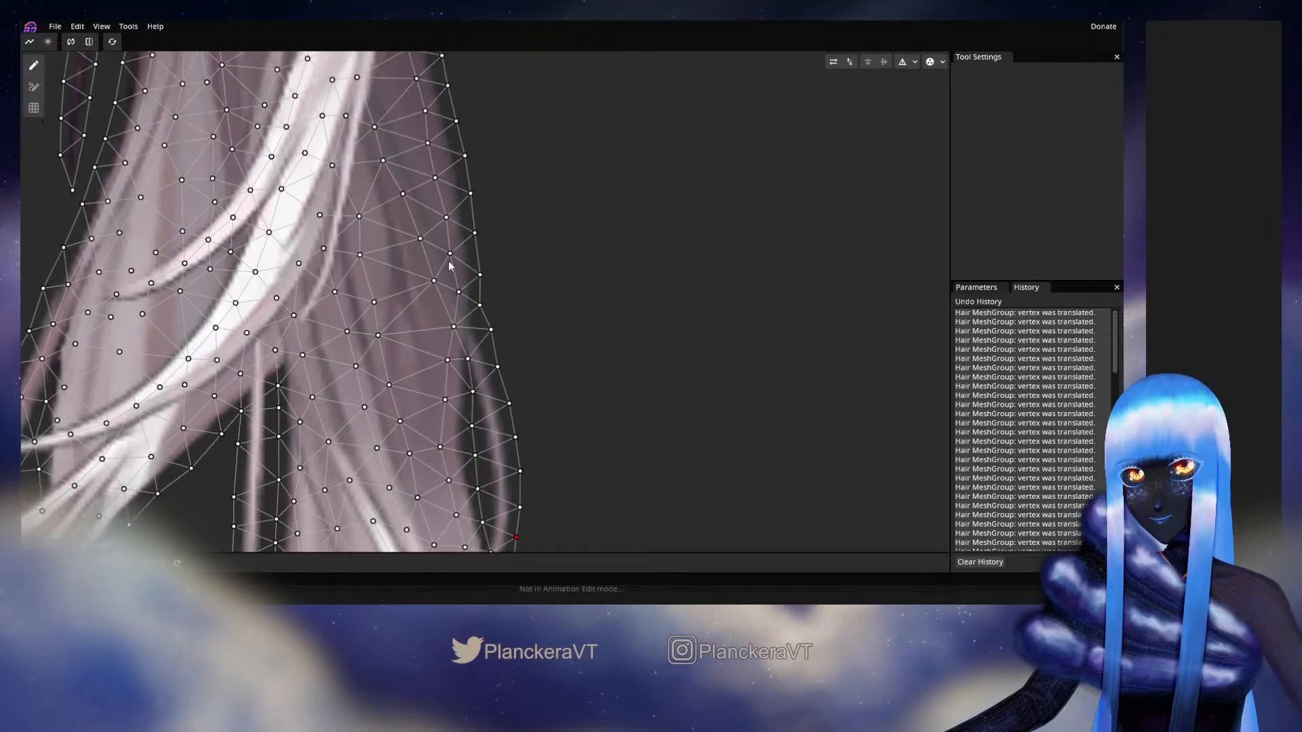
Step: Nudge the inner vertices just inside the long left lock's right edge, above the split-off strand
drag(445, 218, 465, 365)
drag(454, 318, 455, 318)
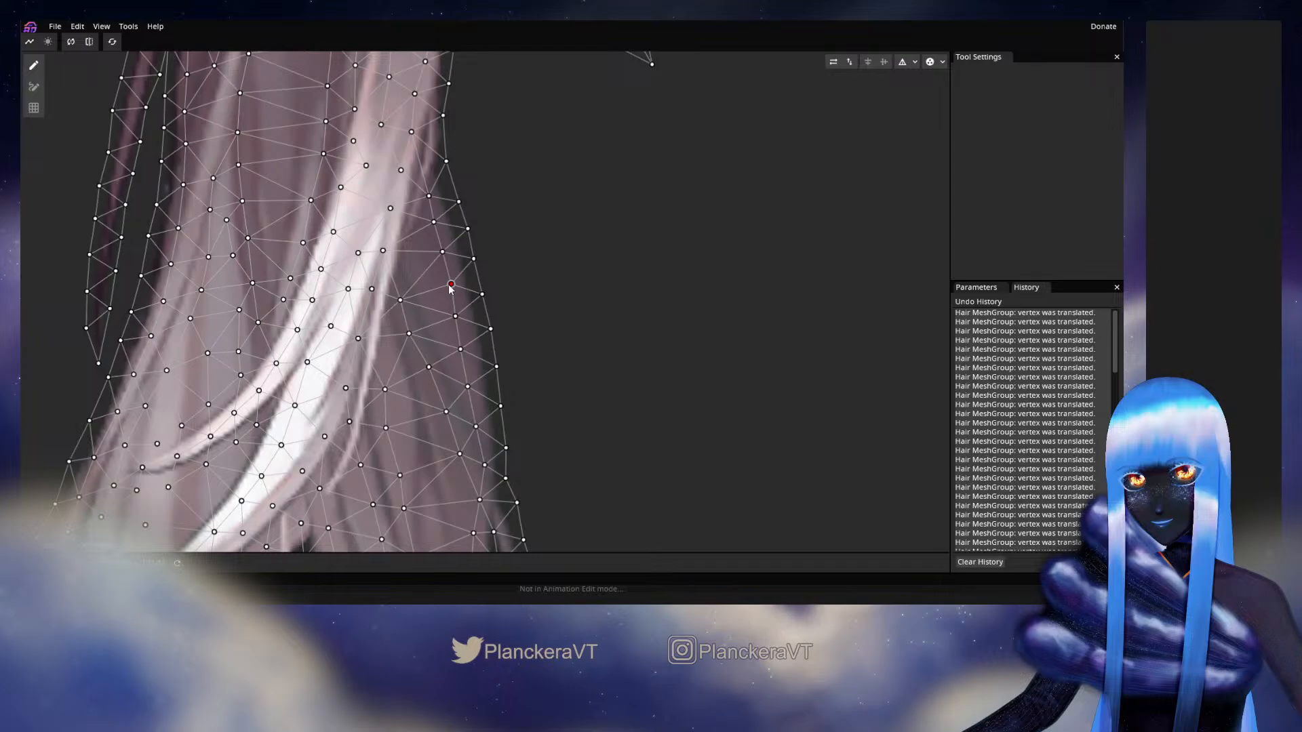
drag(450, 286, 447, 284)
drag(442, 252, 441, 251)
click(434, 222)
Step: Reposition the outline vertices along the outer edge of the thin curved strand at the lower right, down toward its tip
drag(409, 335, 407, 134)
drag(415, 368, 419, 275)
click(429, 440)
drag(454, 353, 492, 322)
drag(475, 354, 473, 356)
drag(483, 391, 471, 288)
drag(466, 344, 463, 349)
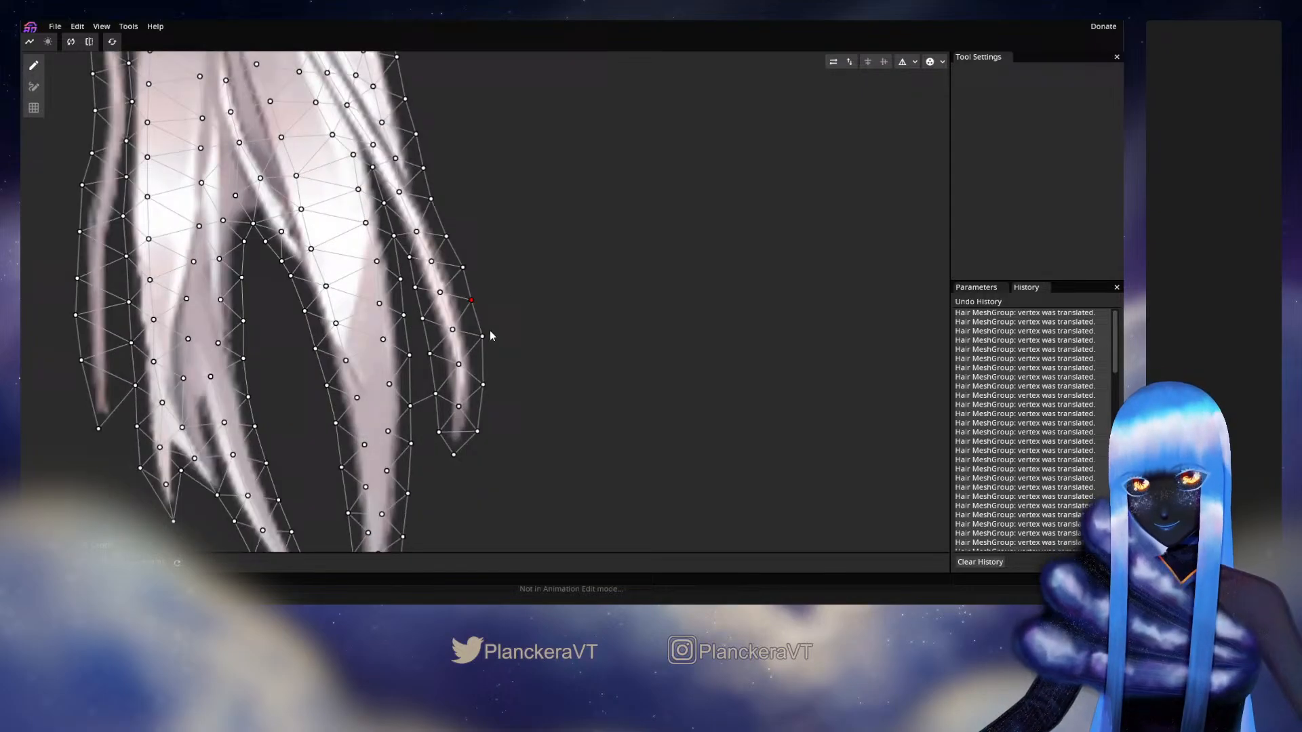
drag(484, 337, 481, 390)
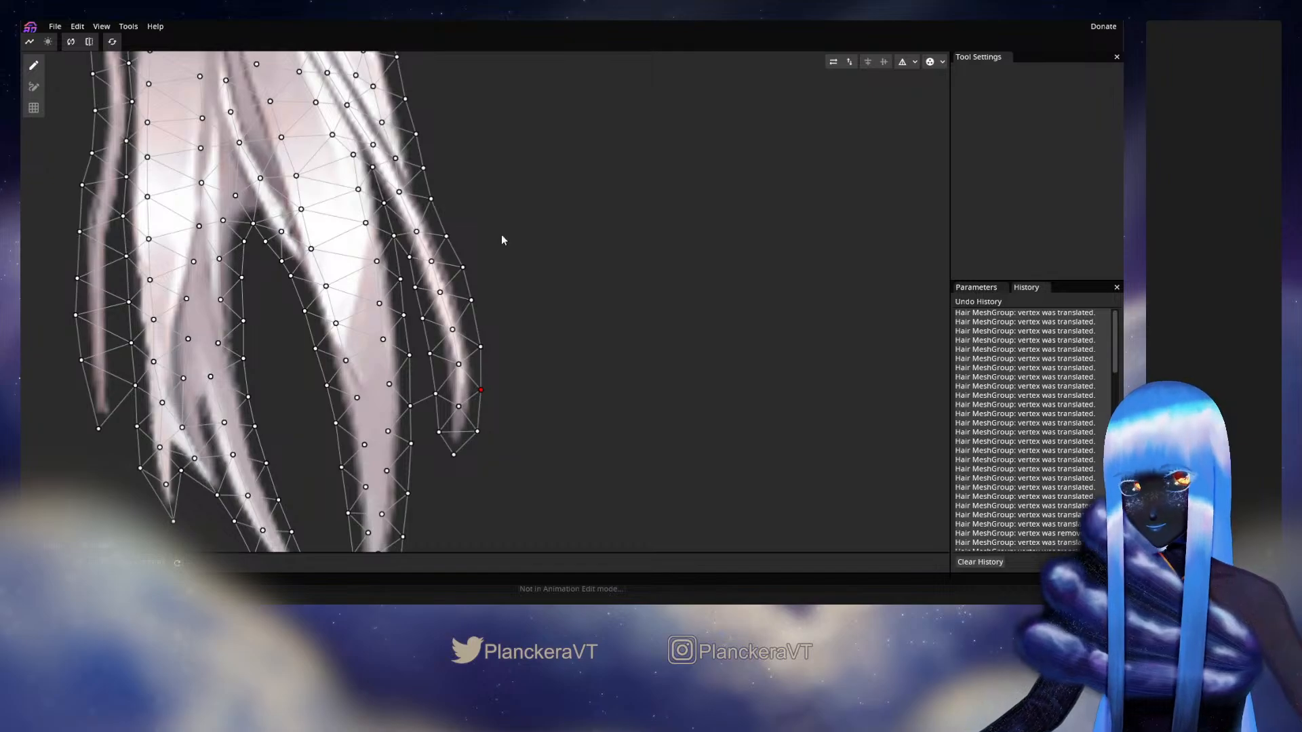
Step: Adjust the vertex connections around the tip of the thin curved outer strand
click(33, 86)
click(458, 407)
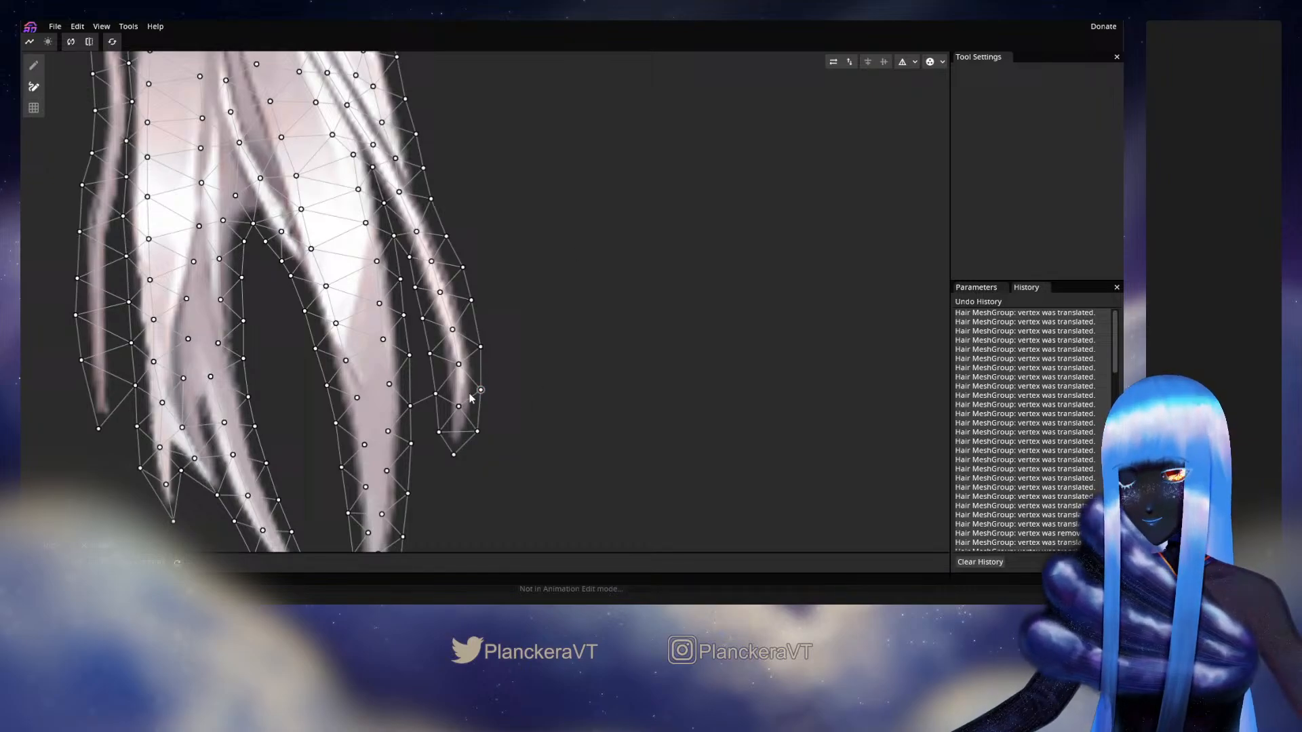
click(463, 438)
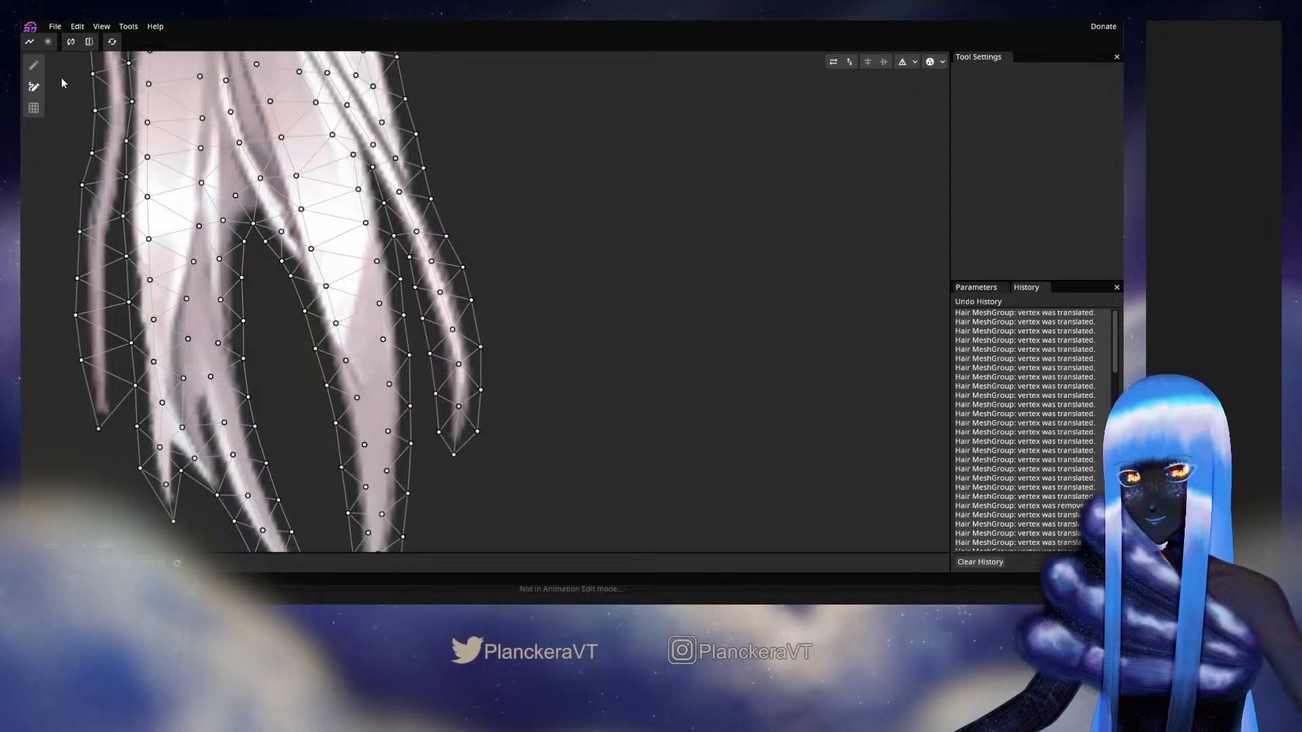
click(34, 65)
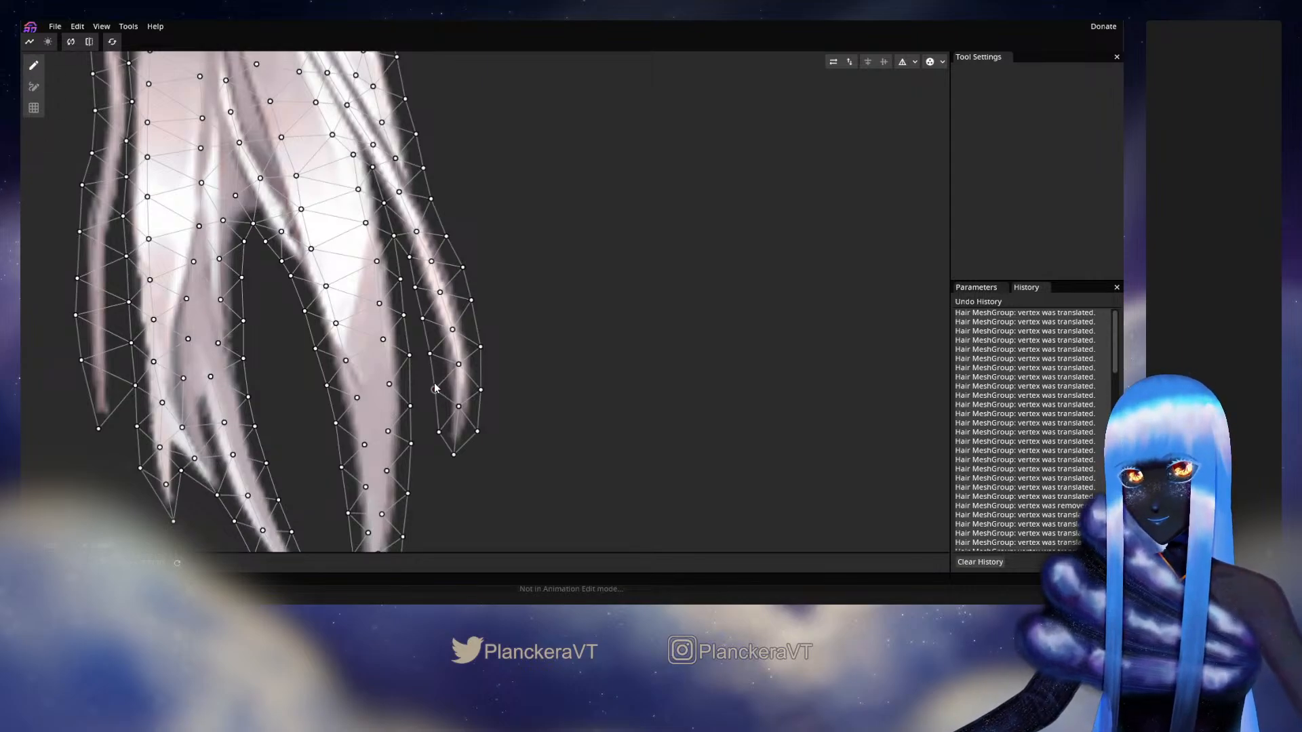
Step: Reposition the outline vertices on both sides of the gap between the thin outer strand and the long pointed lock
click(430, 354)
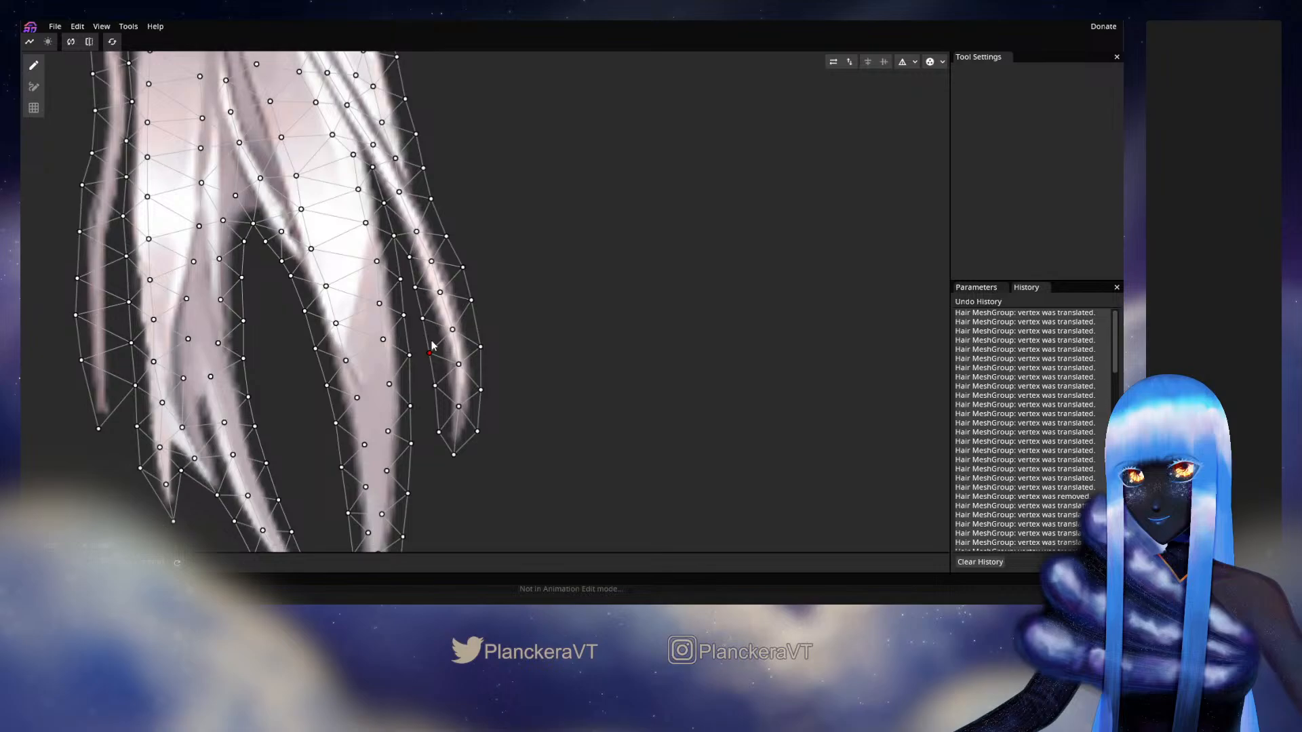
click(401, 278)
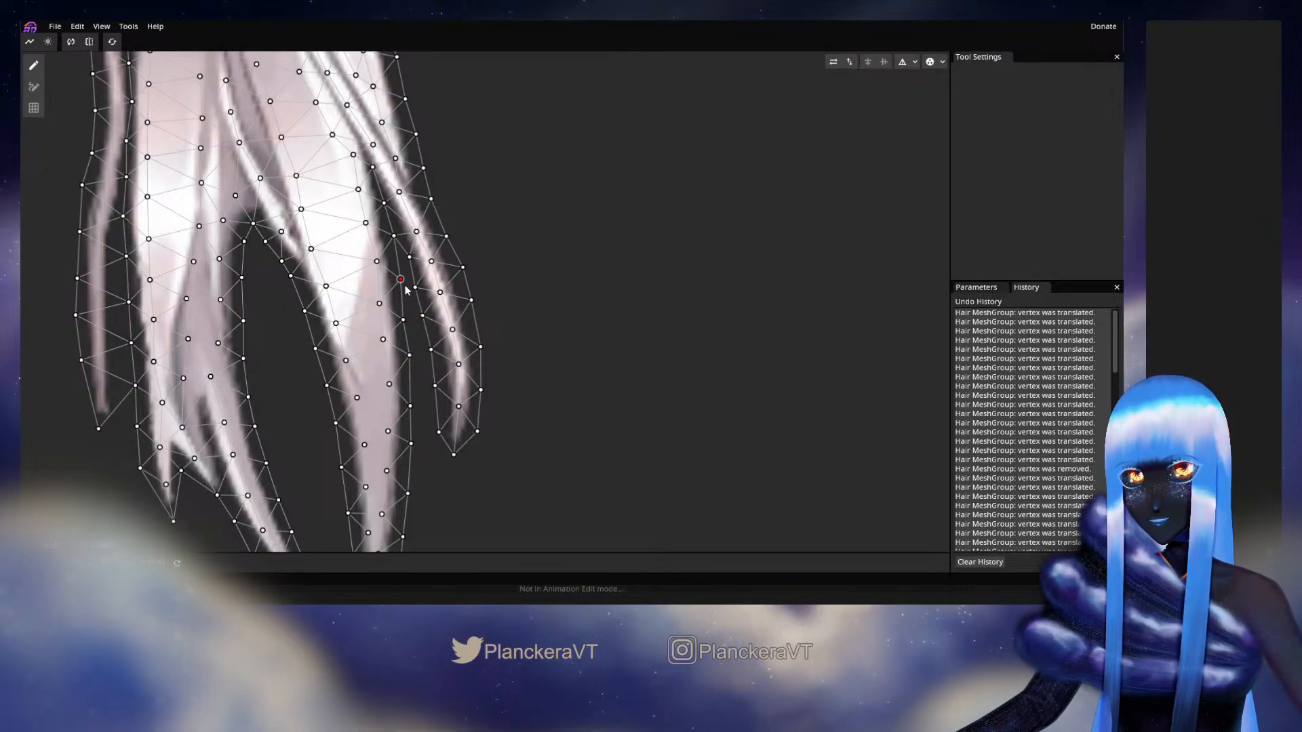
scroll(415, 288, down, 2)
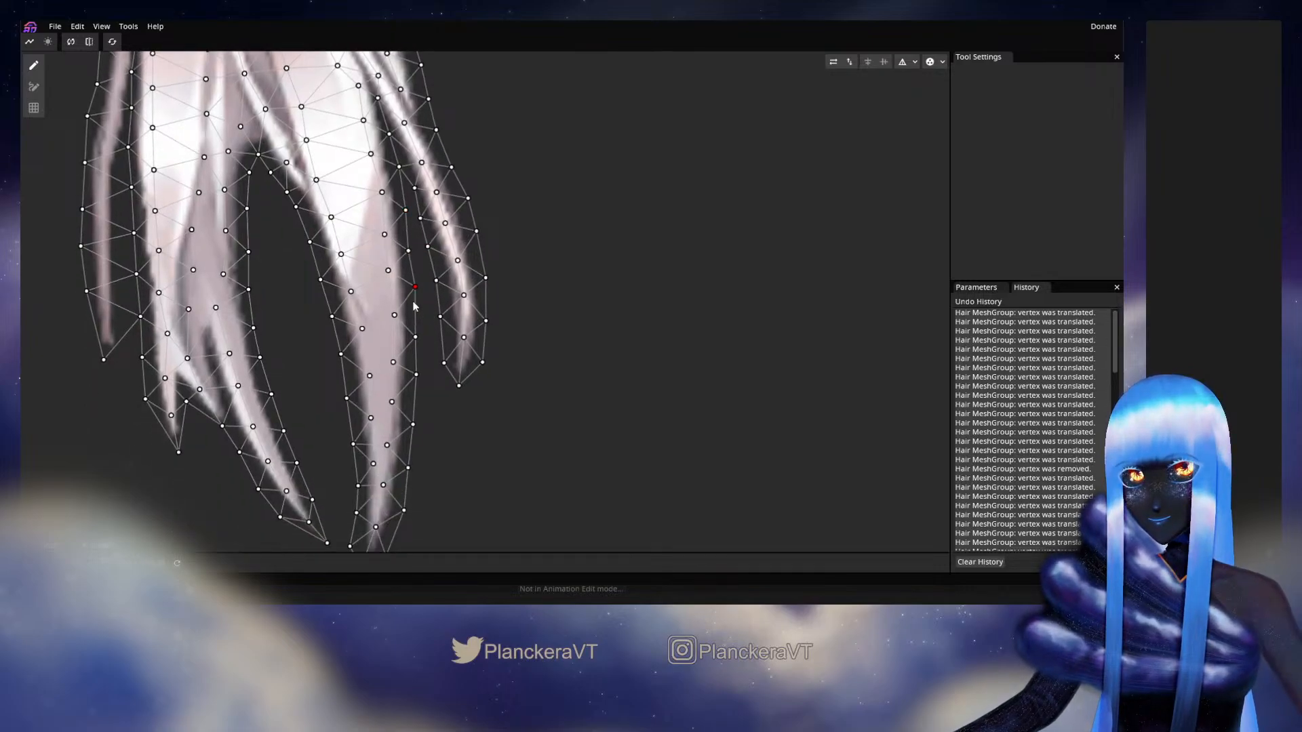
drag(416, 337, 415, 377)
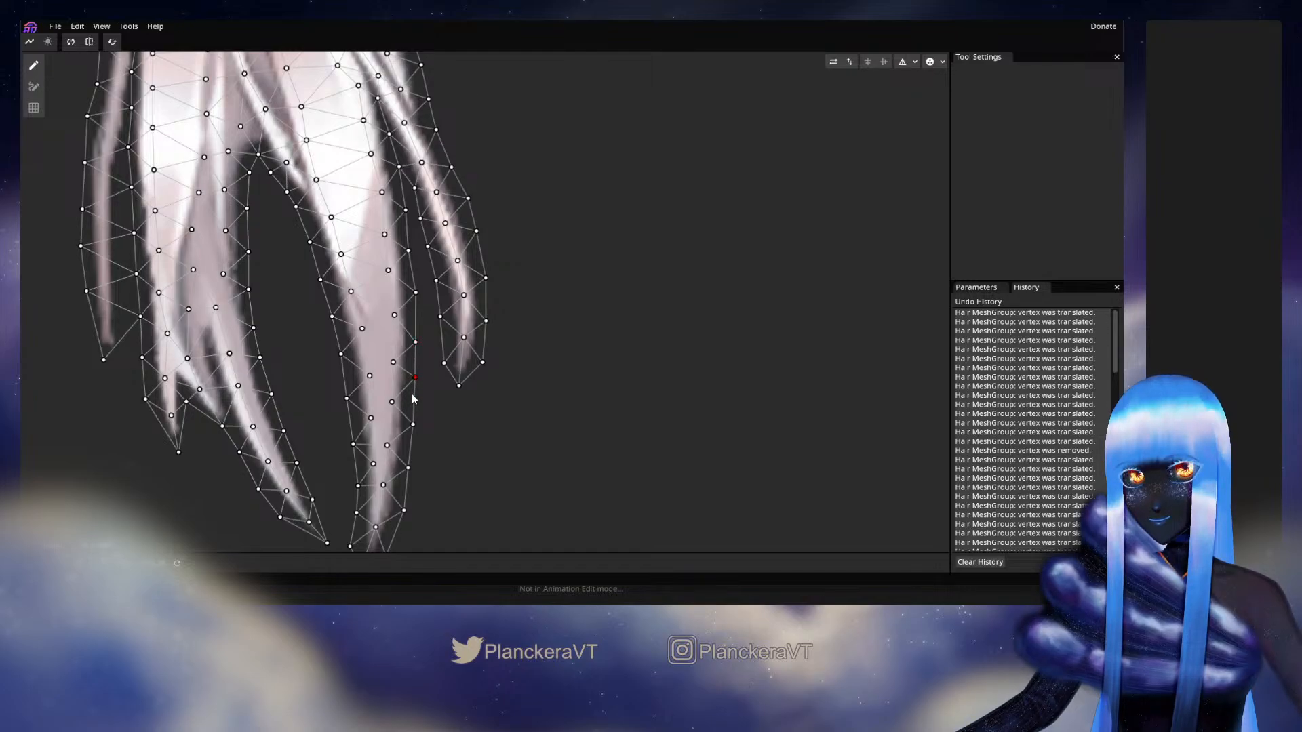
drag(415, 378, 415, 383)
drag(413, 425, 411, 428)
Step: Reposition the outline vertices along the left edge of the long pointed lock, down toward its tip
drag(440, 428, 493, 352)
drag(462, 395, 405, 464)
drag(409, 437, 408, 364)
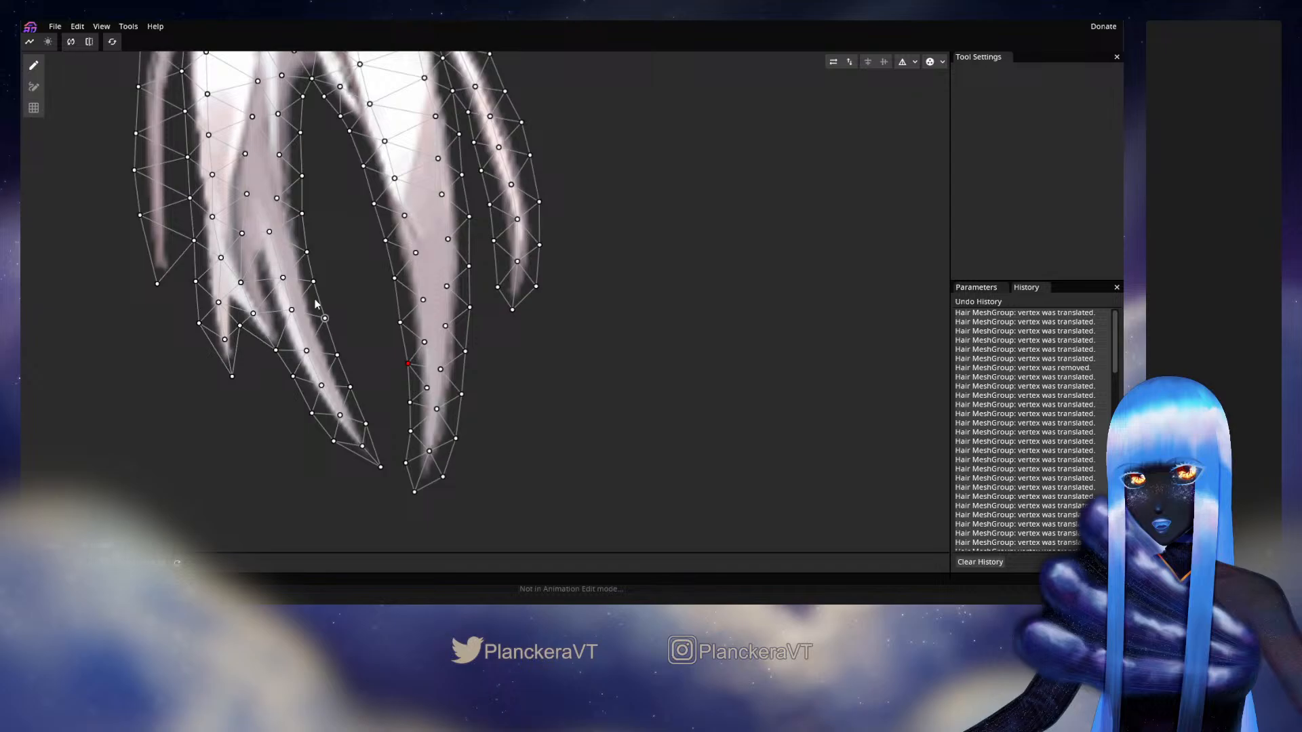
click(31, 90)
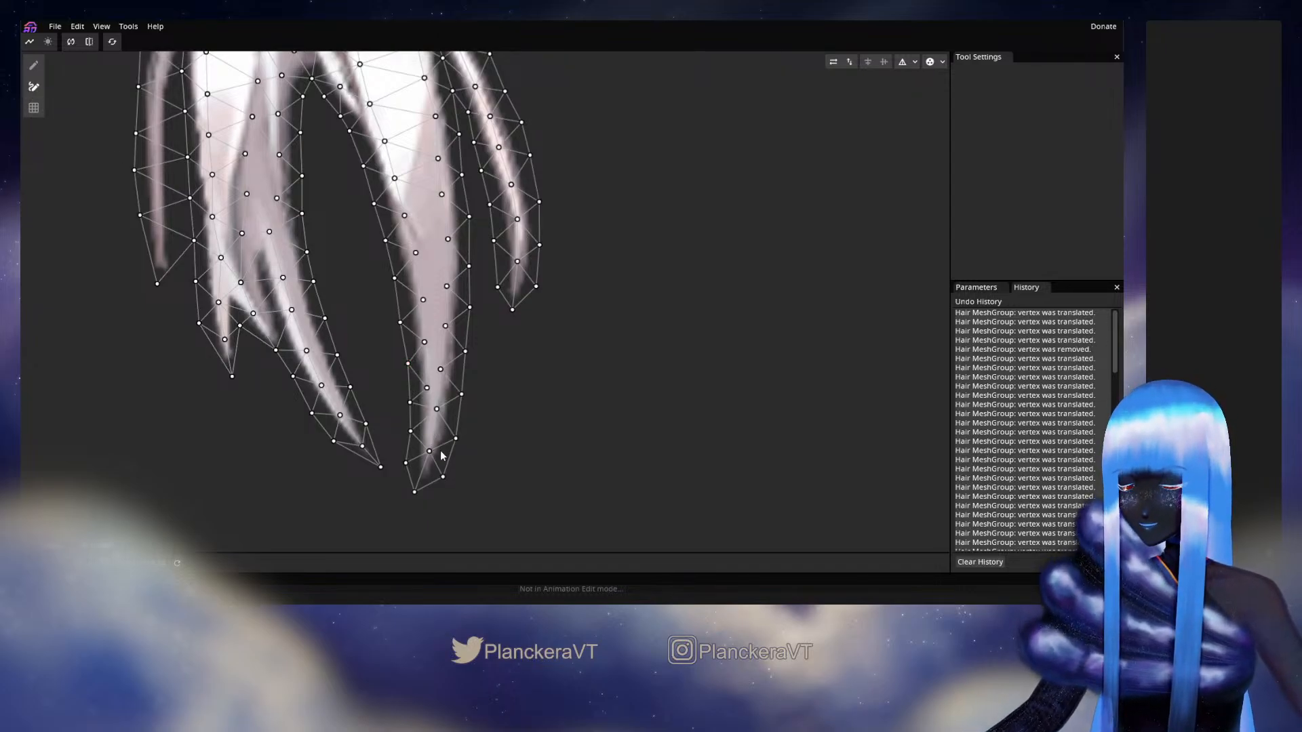
scroll(447, 448, up, 6)
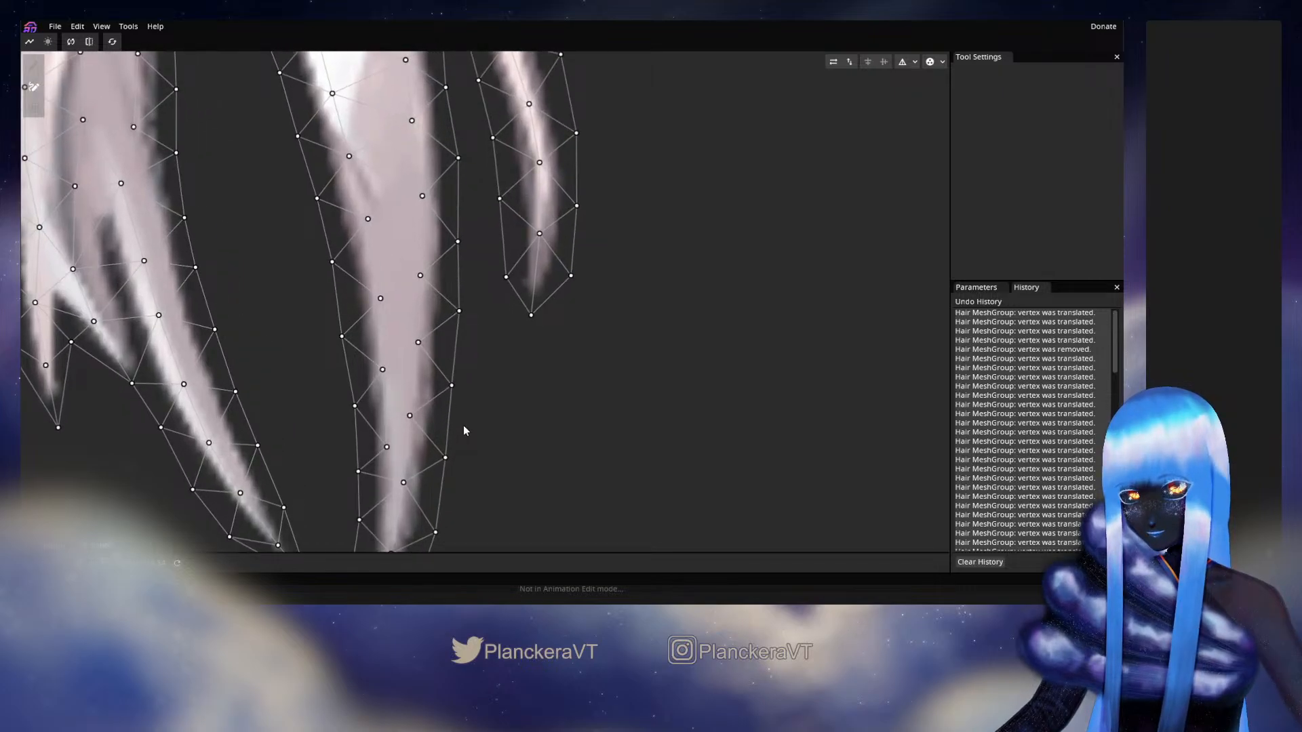
drag(464, 427, 544, 263)
click(33, 68)
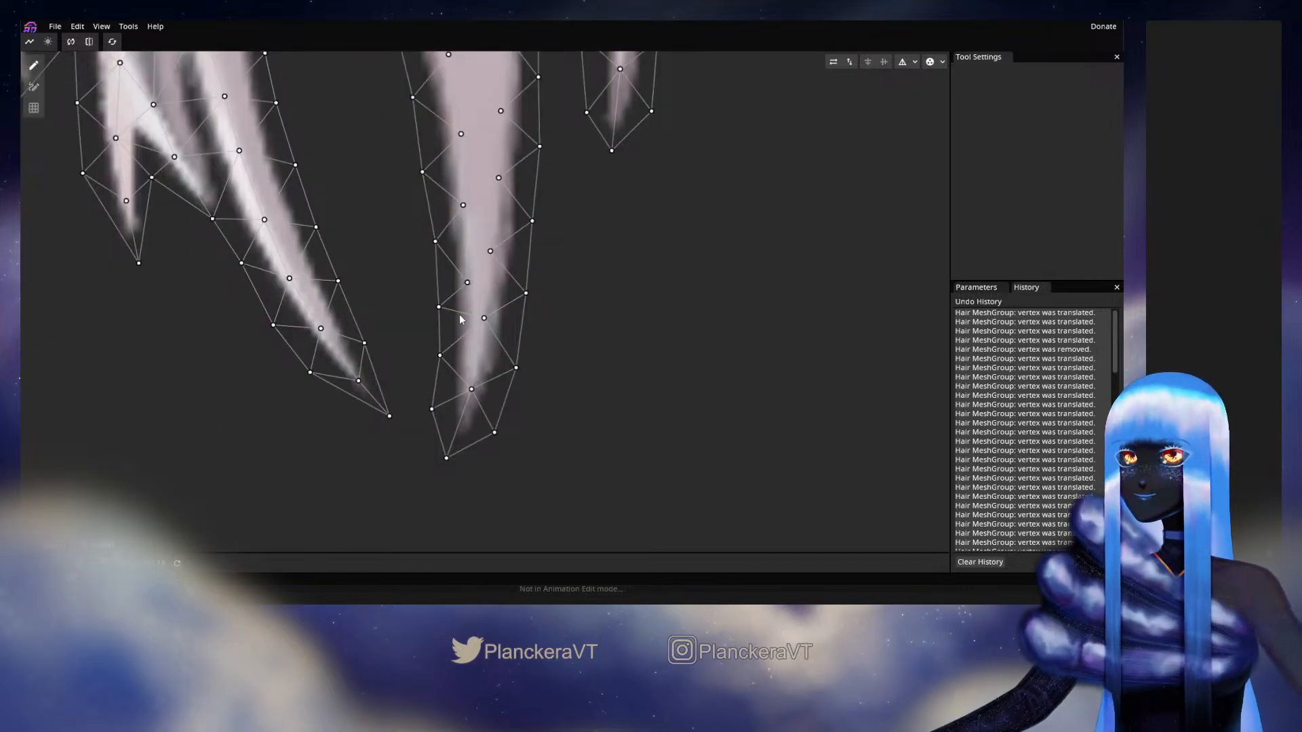
mouse_move(428, 307)
mouse_down()
mouse_move(427, 280)
mouse_move(442, 306)
mouse_up()
drag(439, 356, 440, 351)
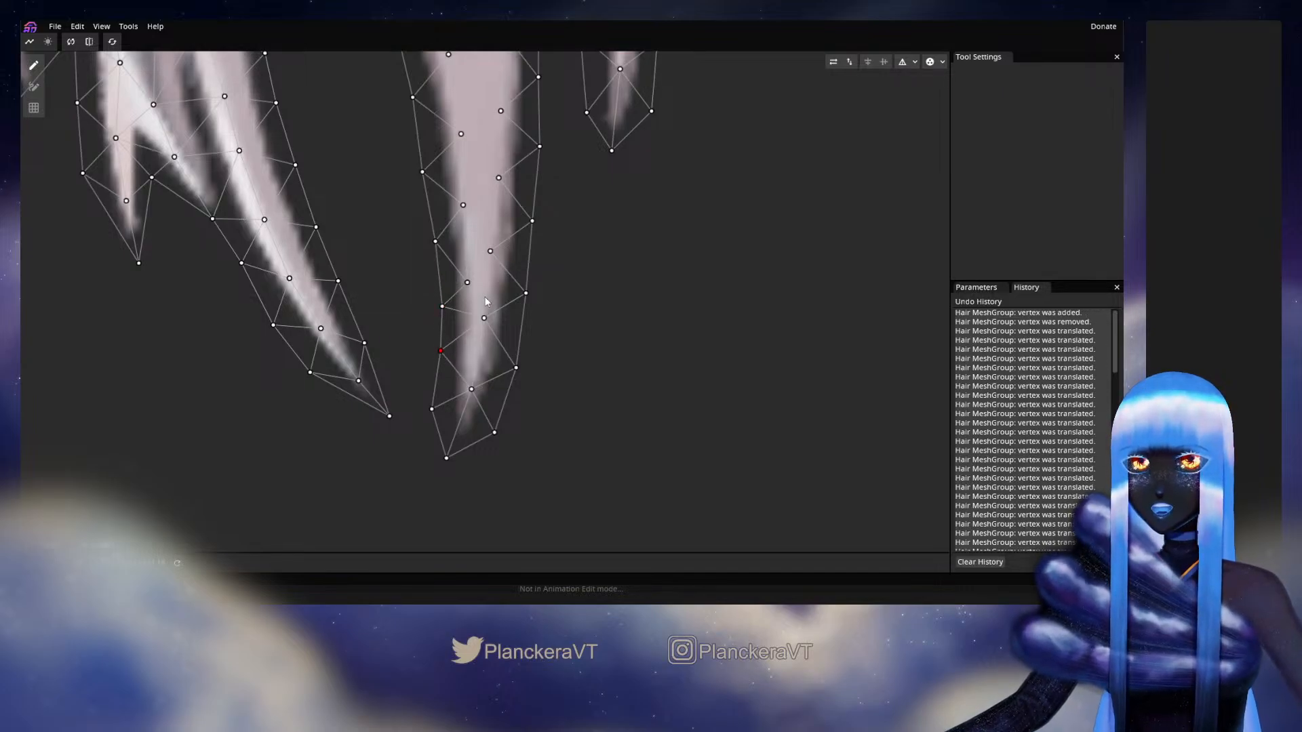
Step: Inspect the mesh over the lower thin strands and the fork between the pointed locks
scroll(484, 297, down, 4)
click(616, 303)
drag(623, 239, 628, 406)
scroll(629, 377, down, 1)
drag(611, 305, 638, 420)
scroll(597, 404, up, 3)
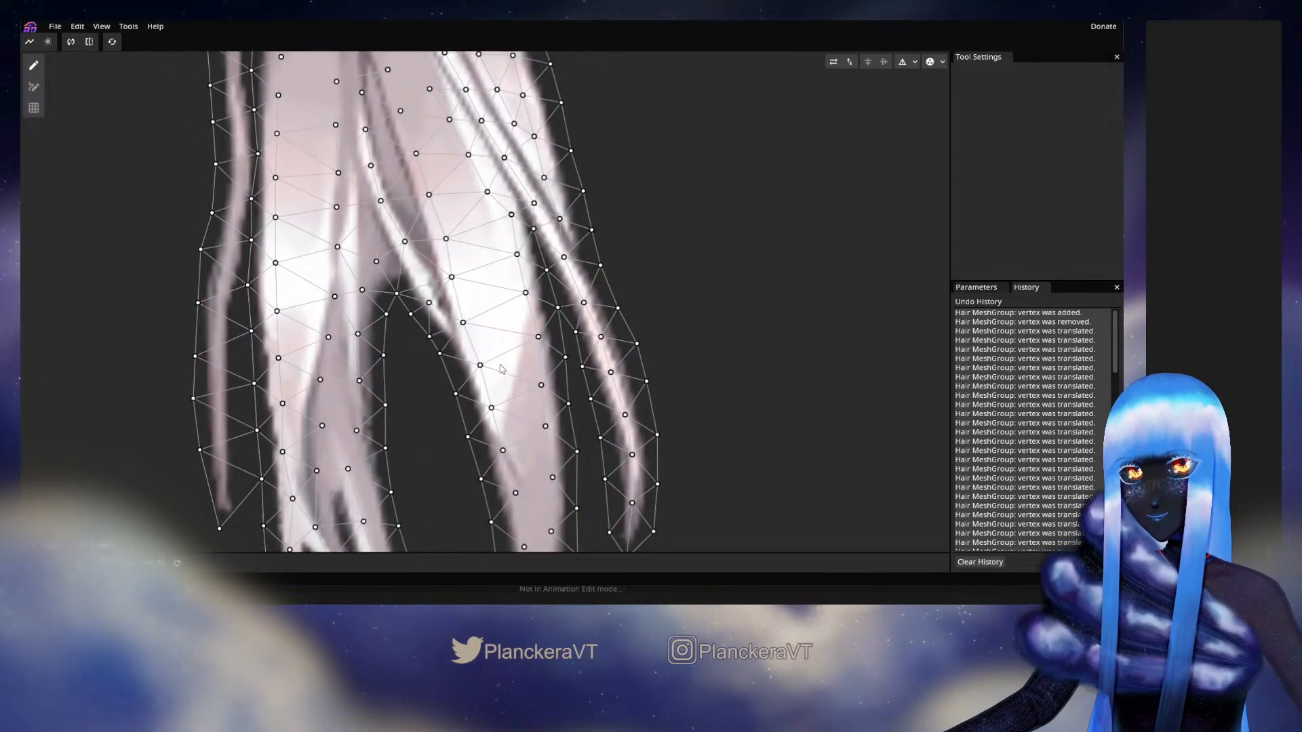
scroll(501, 370, up, 1)
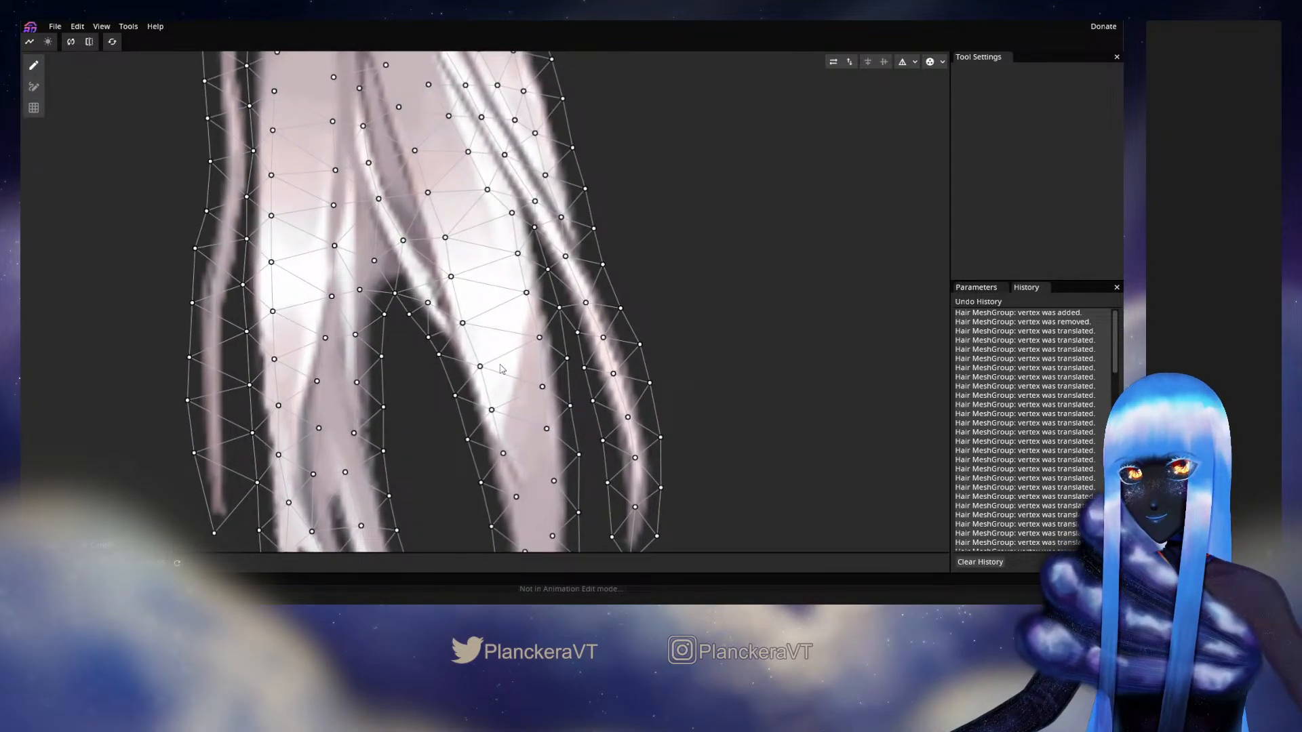
Step: Reposition the outline vertices around the fork between the two large pointed locks and adjust the vertex connections there
scroll(501, 369, up, 1)
click(462, 325)
drag(425, 339, 422, 335)
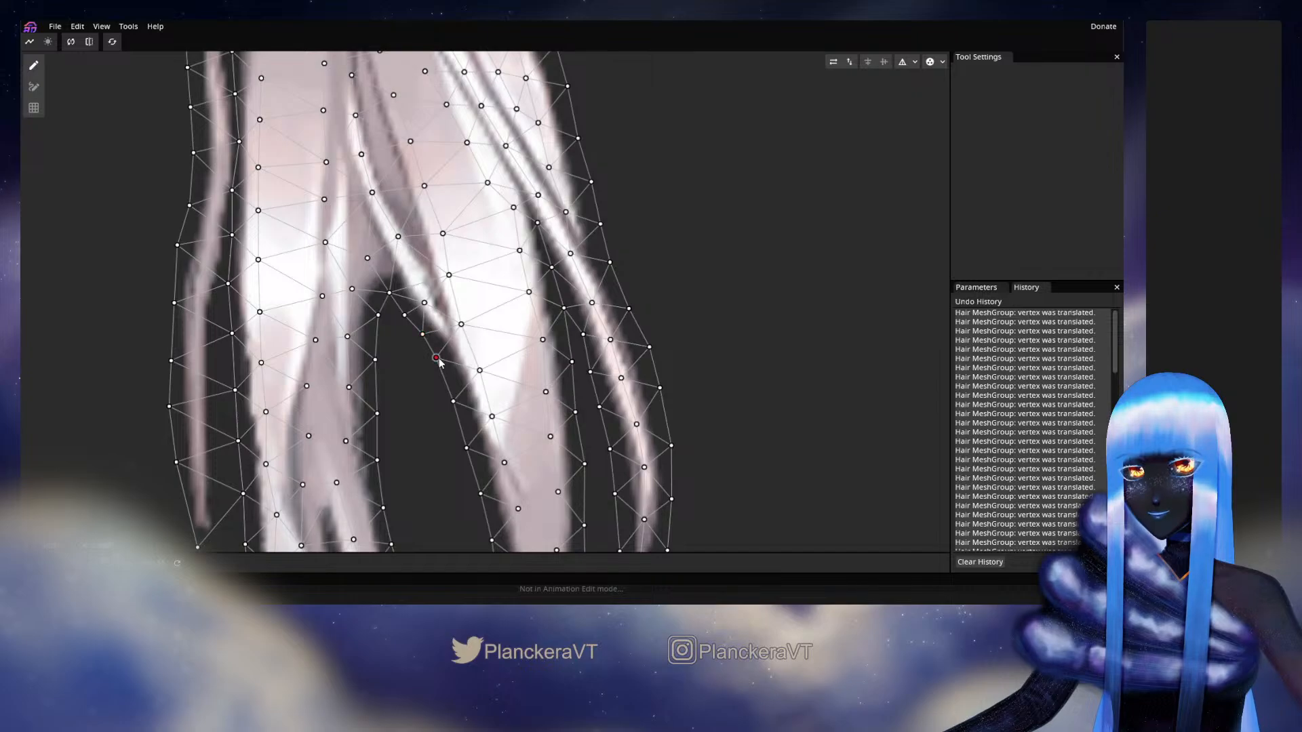
click(404, 316)
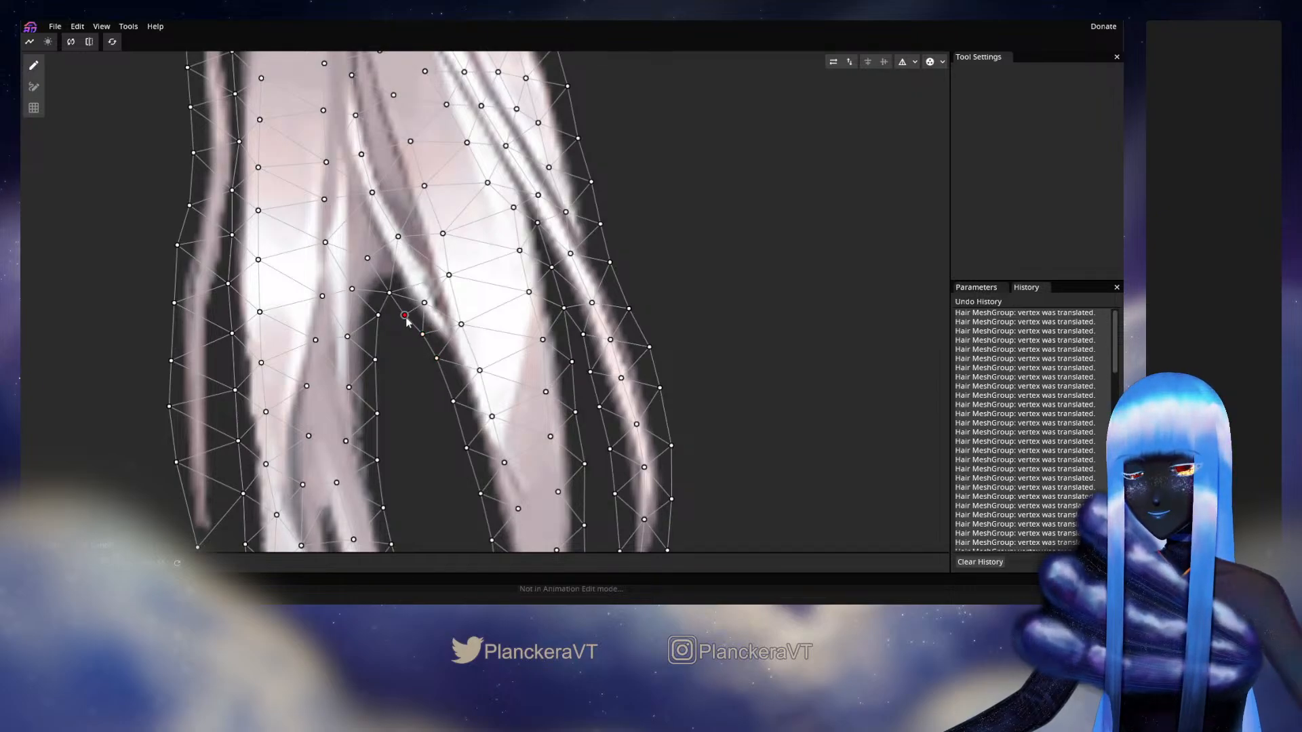
click(33, 86)
click(389, 293)
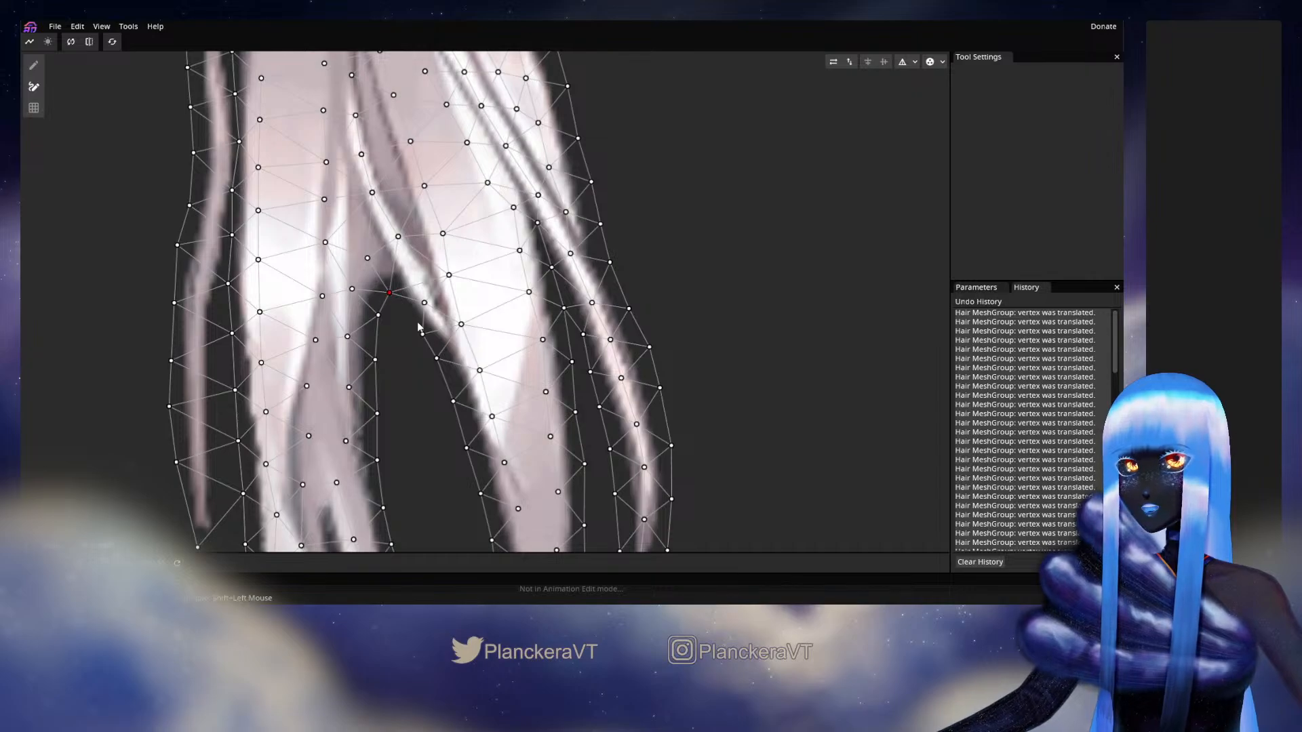
click(426, 338)
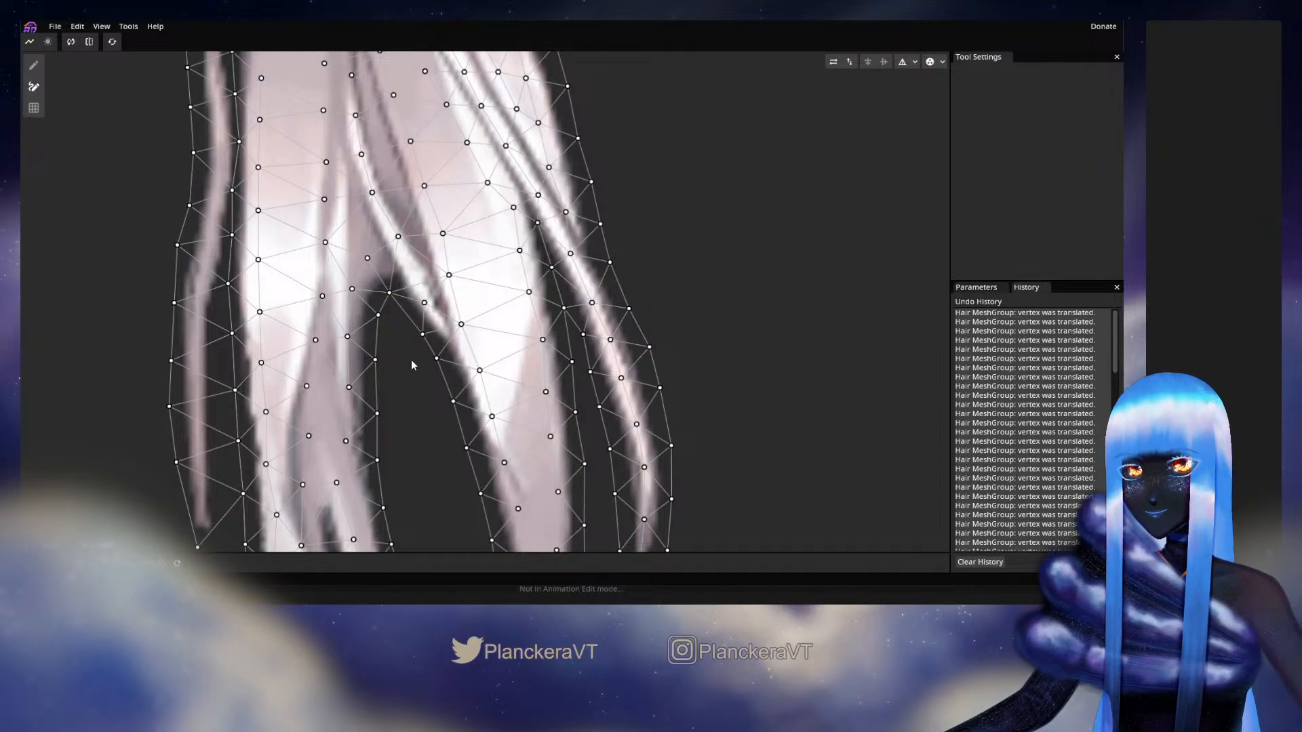
Step: Reposition the outline vertices along the inner edge of the lower forked lock, down to its pointed tips
scroll(411, 359, down, 3)
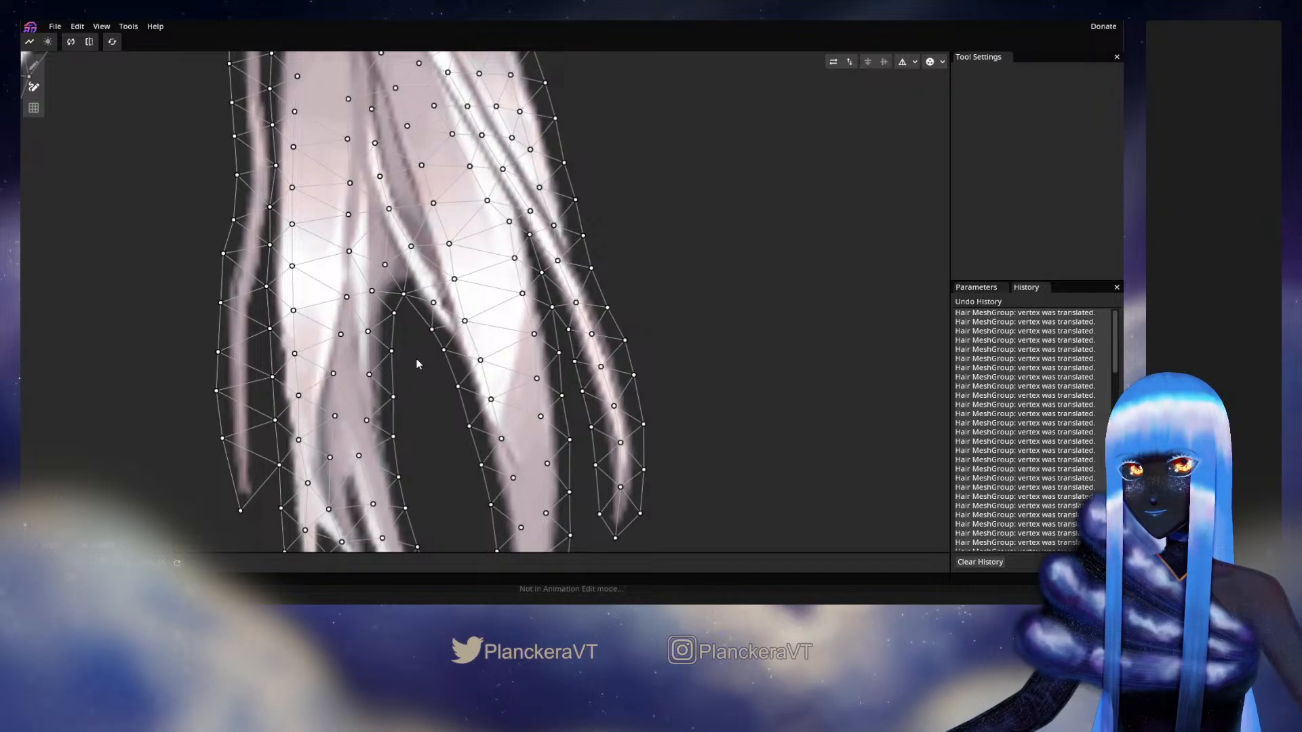
scroll(417, 360, down, 1)
drag(422, 360, 436, 291)
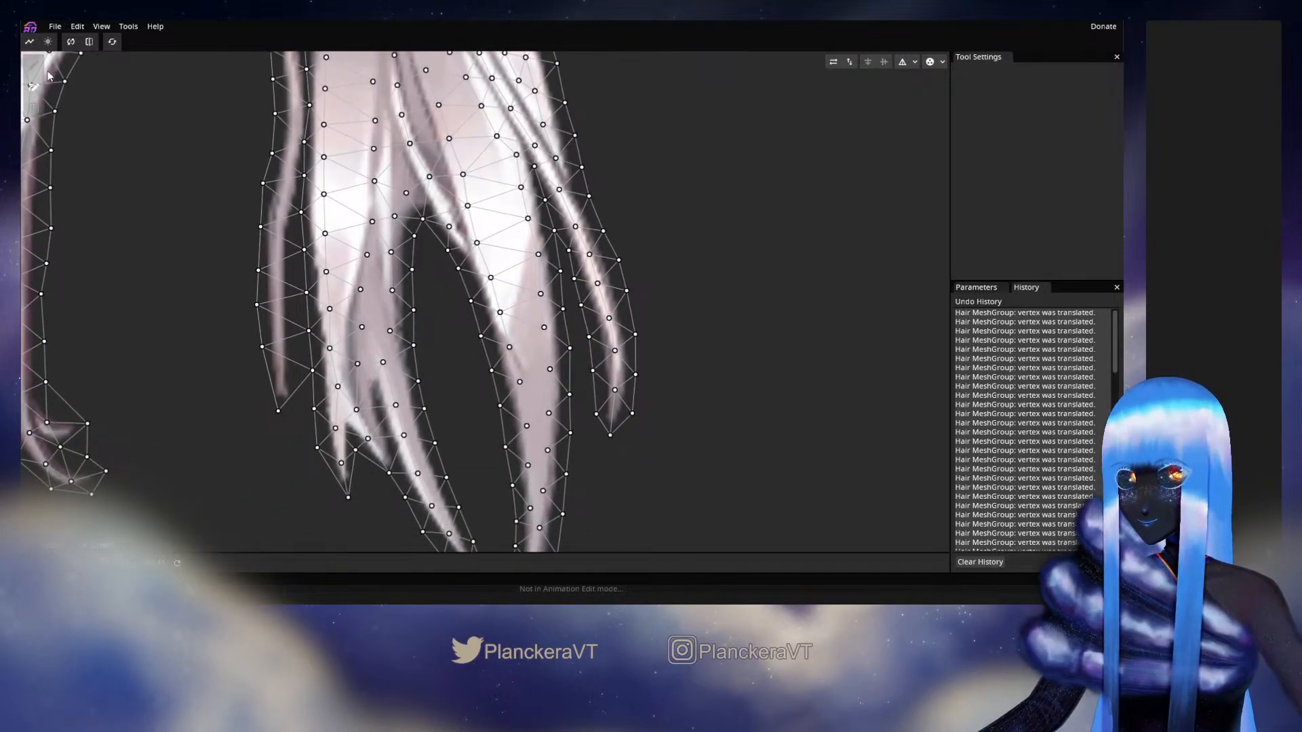
click(33, 66)
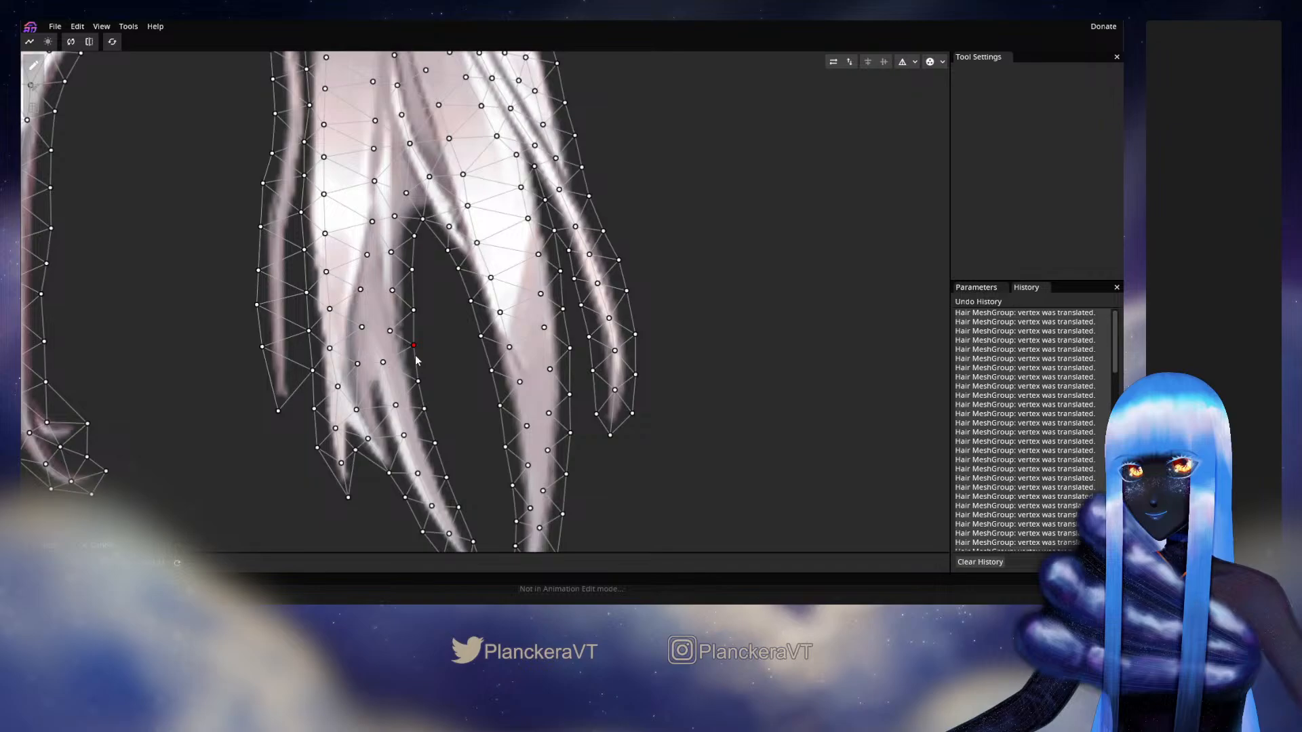
drag(424, 415, 440, 392)
click(452, 419)
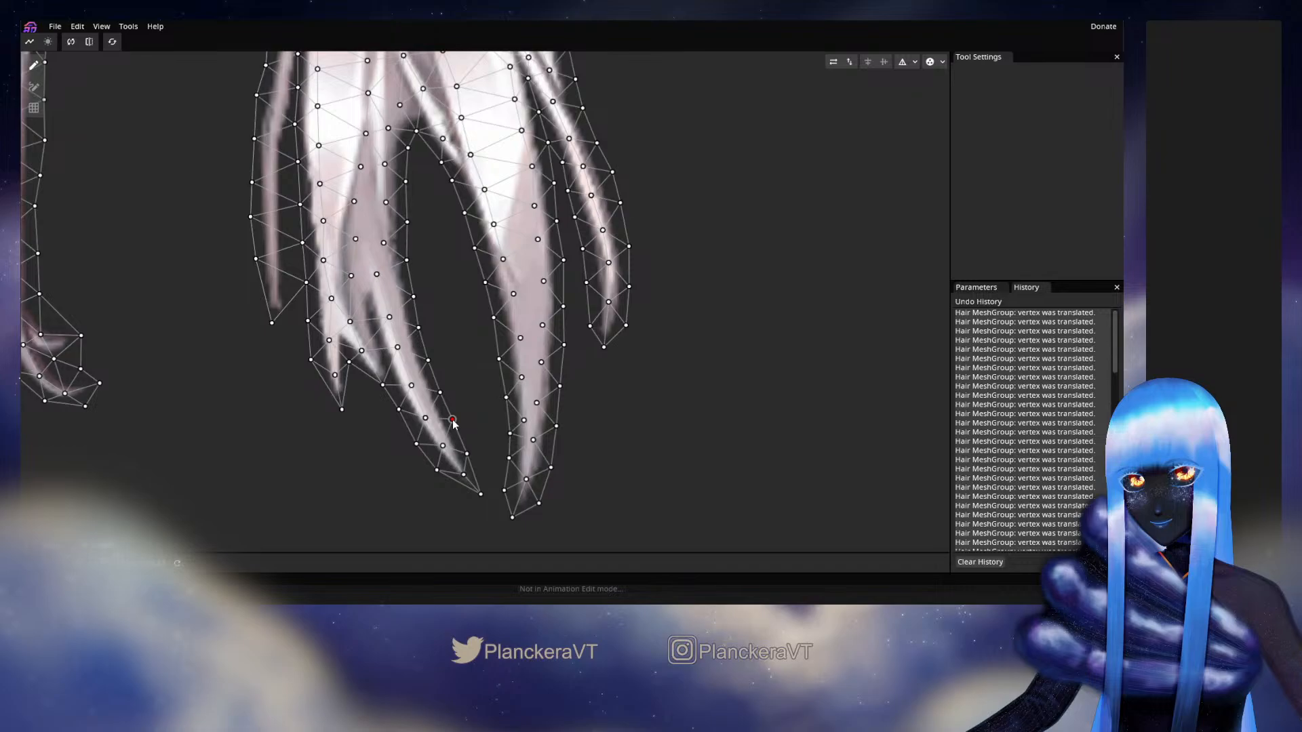
drag(452, 420, 453, 423)
drag(436, 470, 385, 388)
Step: Save the model and reposition the outline vertices along the gap between the thin straight strand and the wide forked lock
drag(312, 362, 396, 365)
click(394, 330)
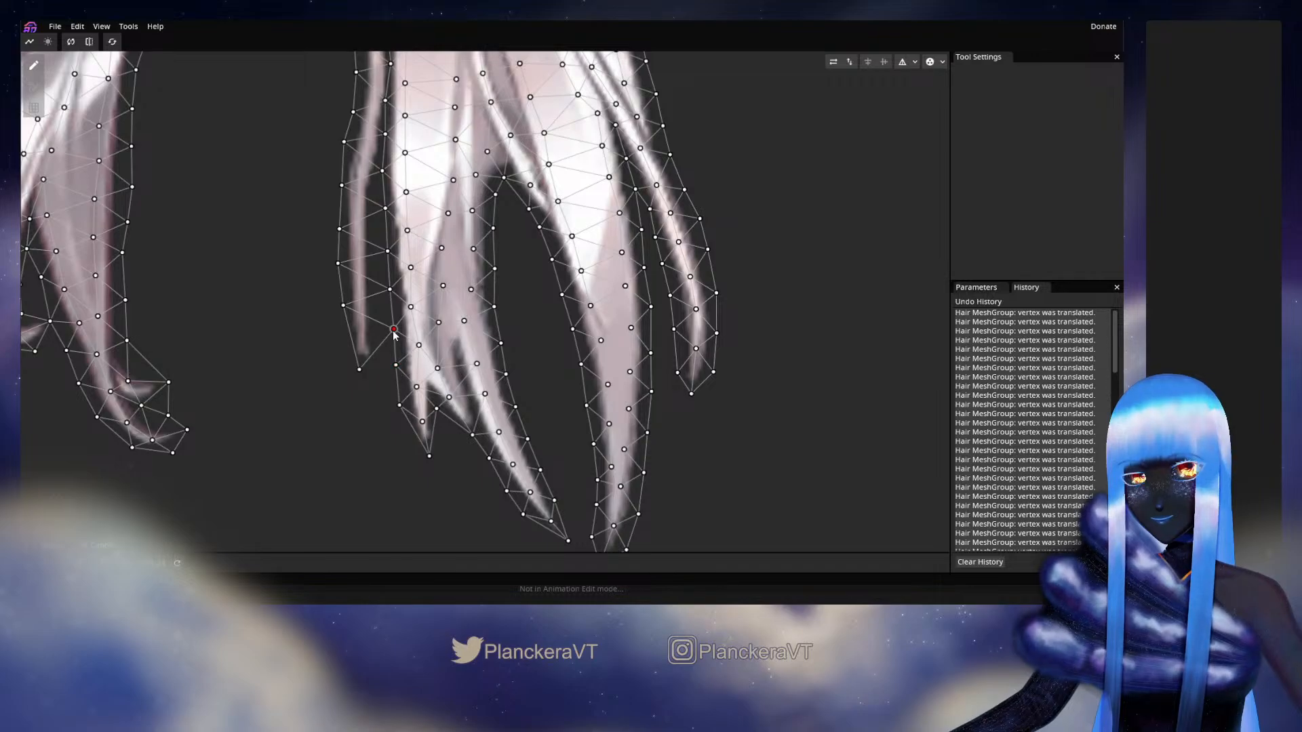
key(ctrl+s)
drag(394, 333, 408, 419)
drag(414, 311, 419, 345)
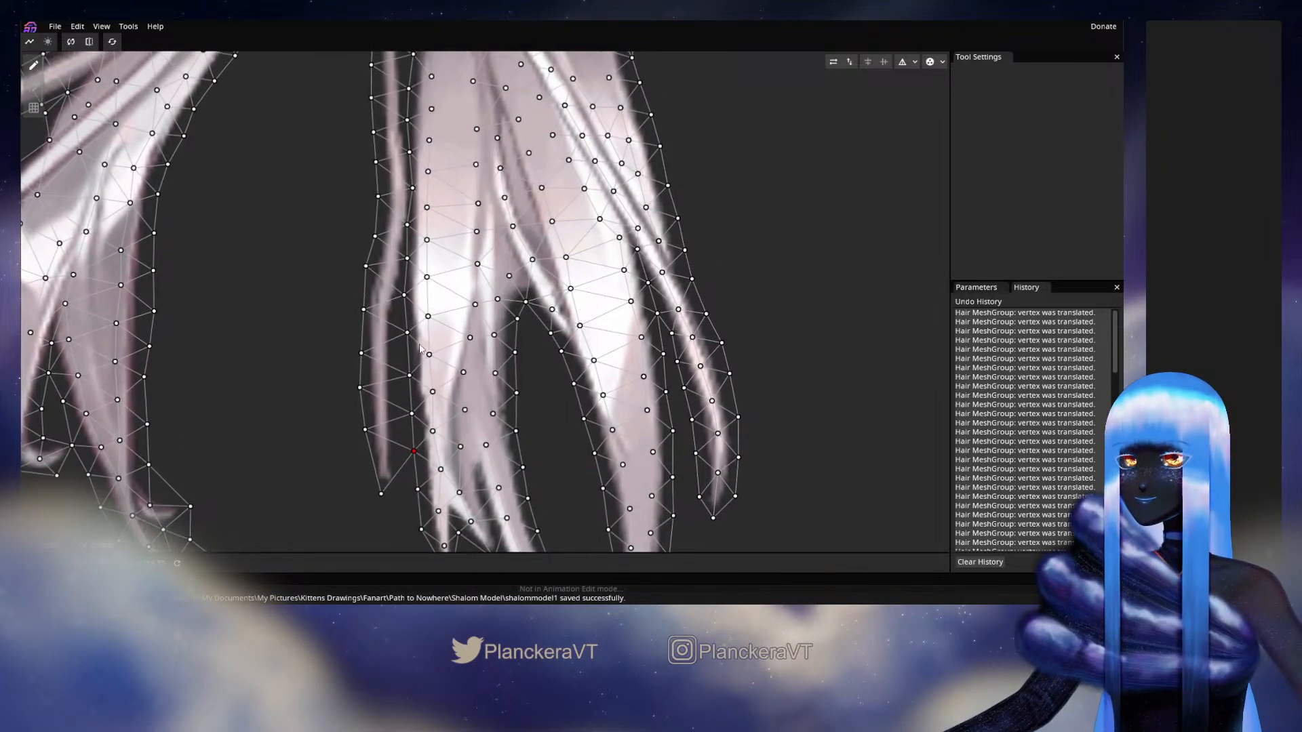
mouse_move(412, 251)
mouse_down()
mouse_move(445, 325)
mouse_move(436, 253)
mouse_up()
mouse_move(536, 429)
mouse_down()
mouse_move(520, 383)
mouse_move(557, 449)
mouse_up()
drag(558, 244, 555, 342)
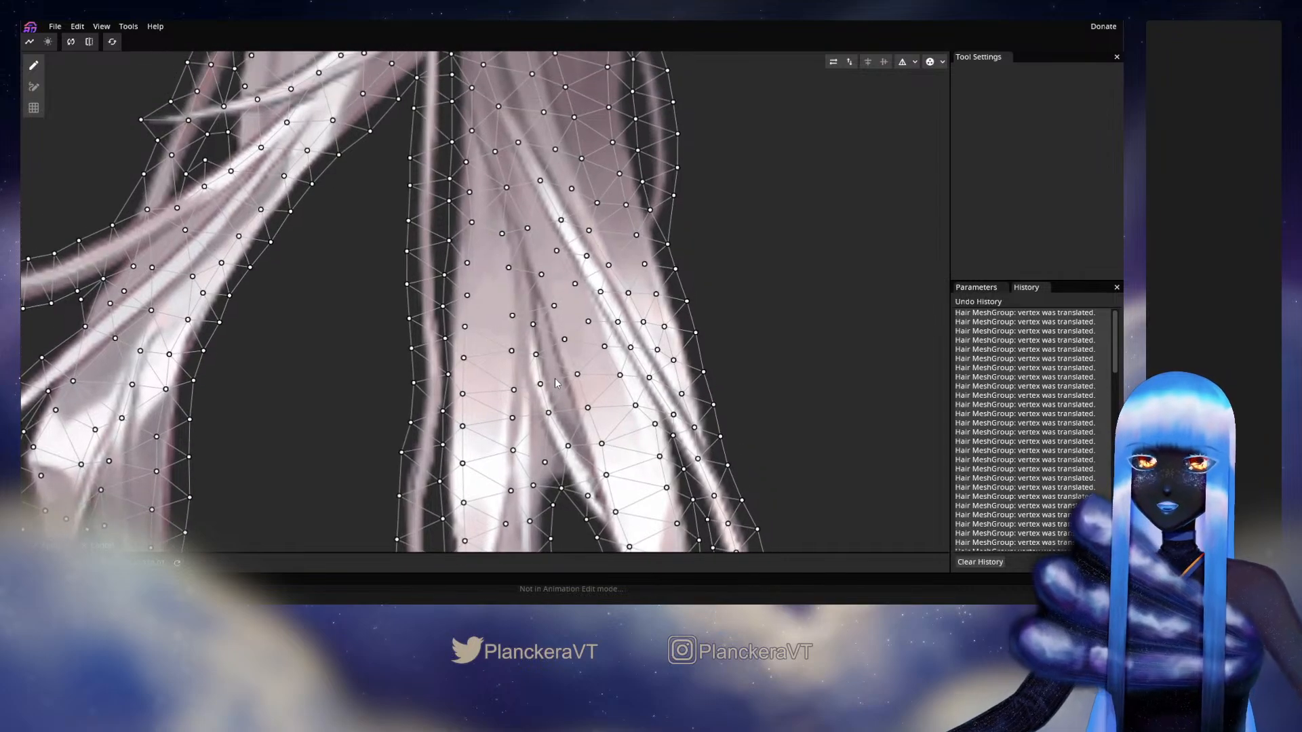
Step: Reposition the inner vertices along the strand lines in the middle of the wide lock, above its fork
click(511, 351)
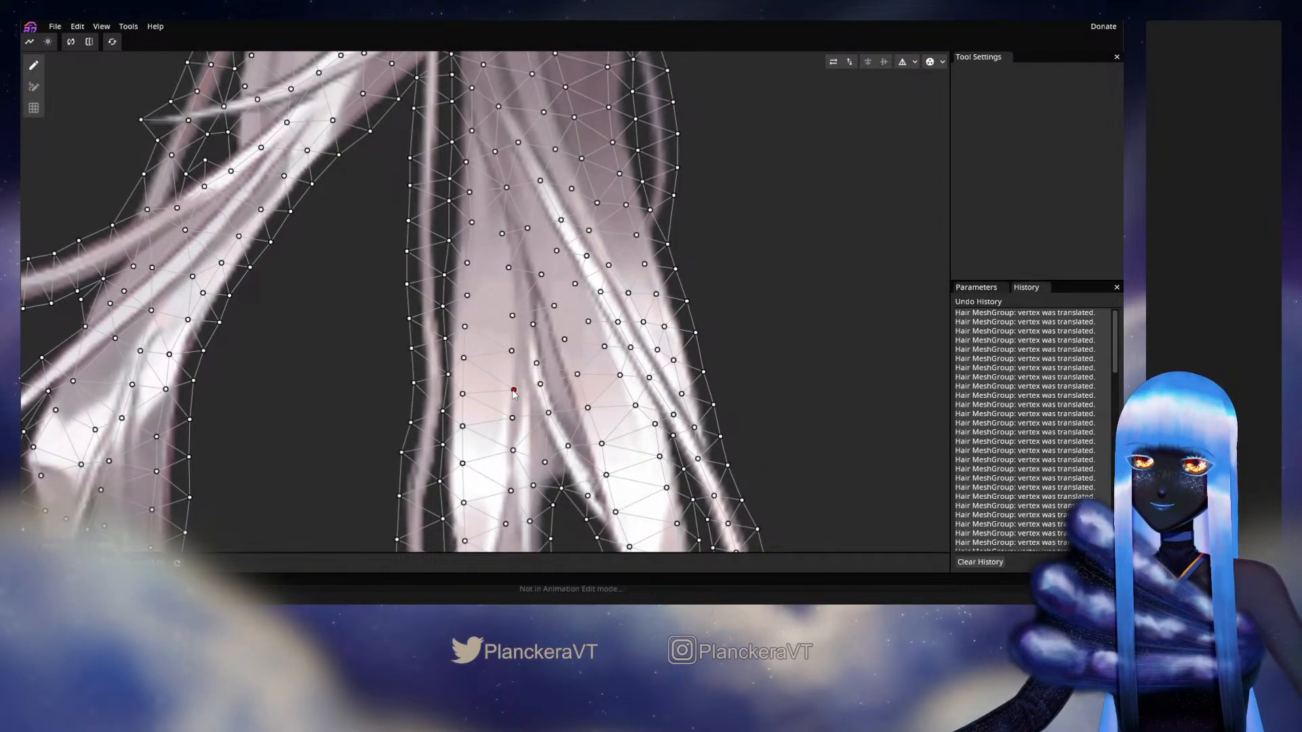
drag(541, 274, 543, 289)
click(509, 267)
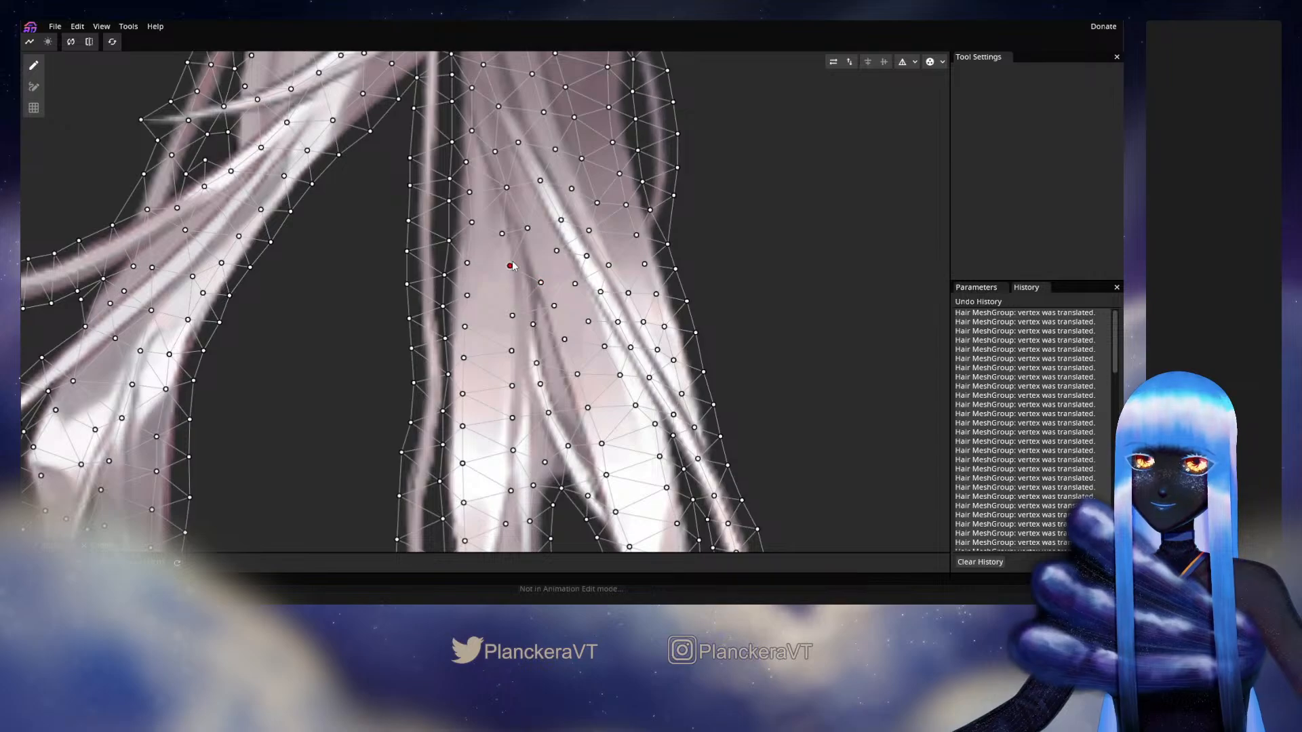
drag(545, 254, 558, 395)
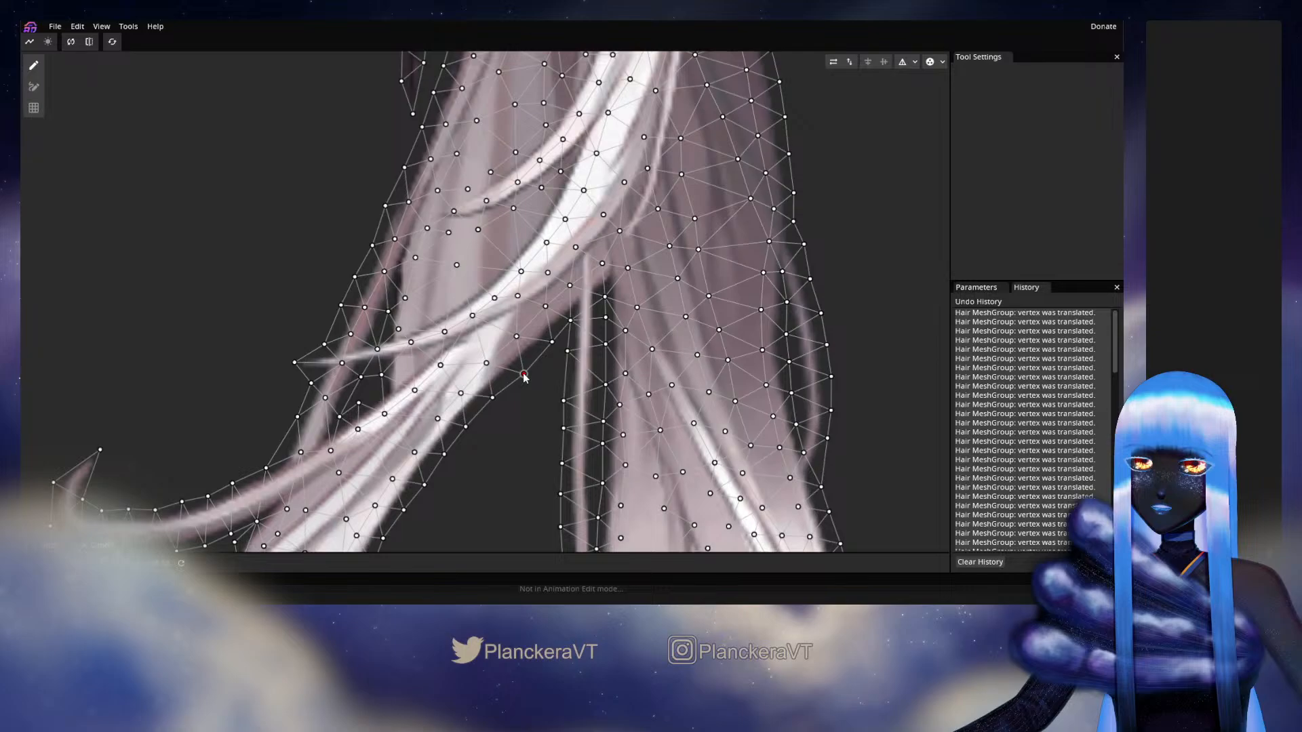
Step: Reposition the outline vertices along the inner edge of the diagonal swept lock, facing the large central gap
drag(524, 377, 565, 351)
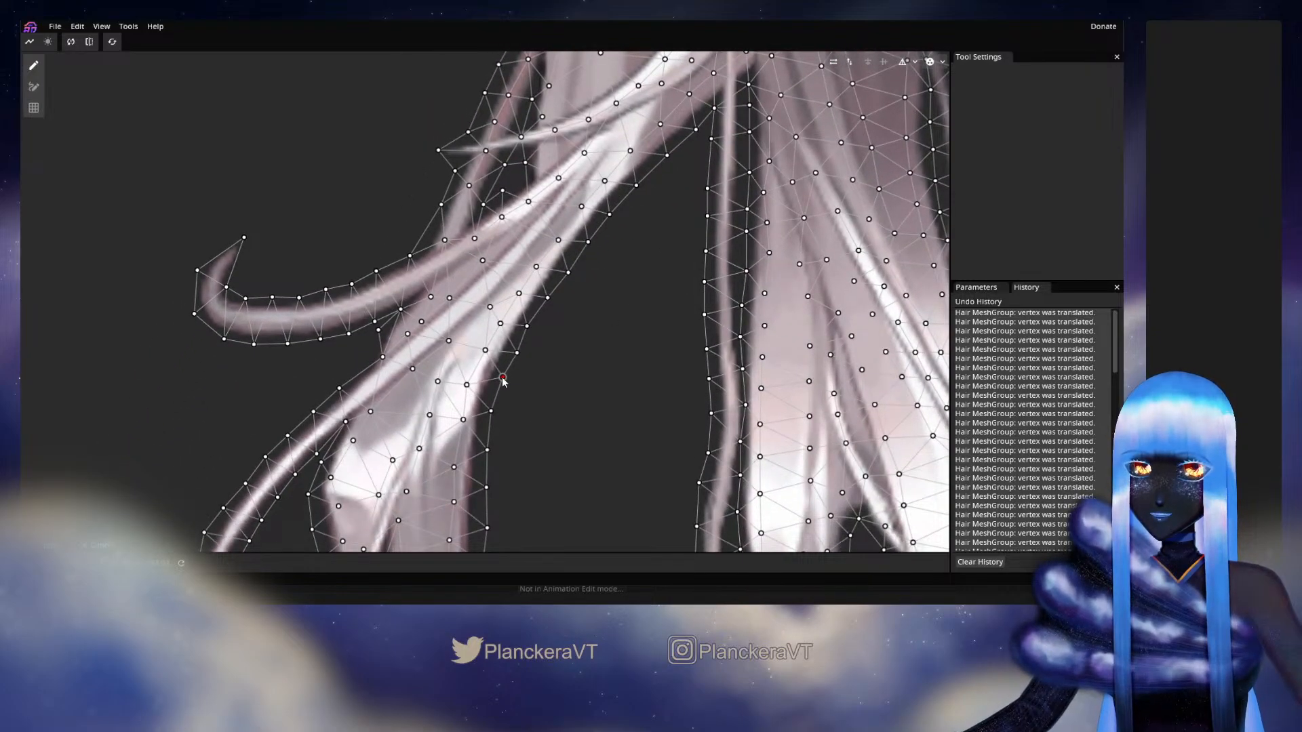
click(529, 323)
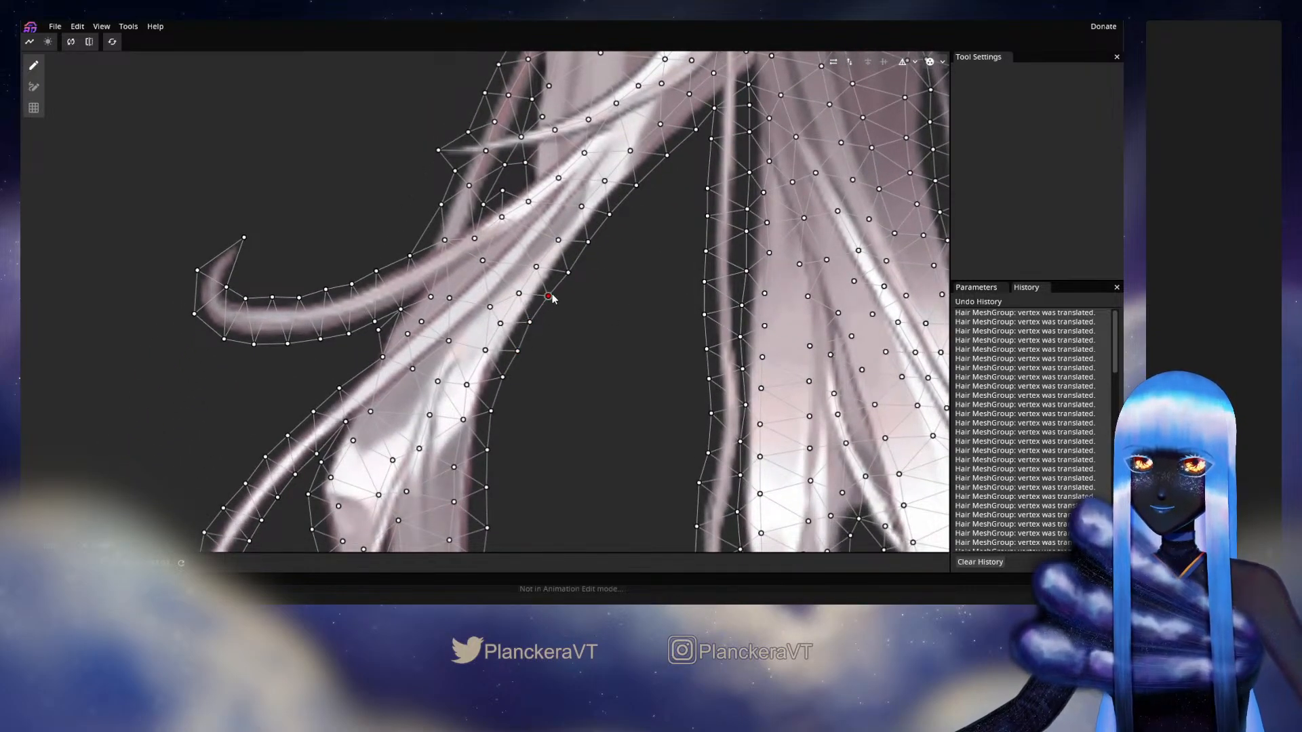
click(568, 273)
drag(559, 392, 549, 353)
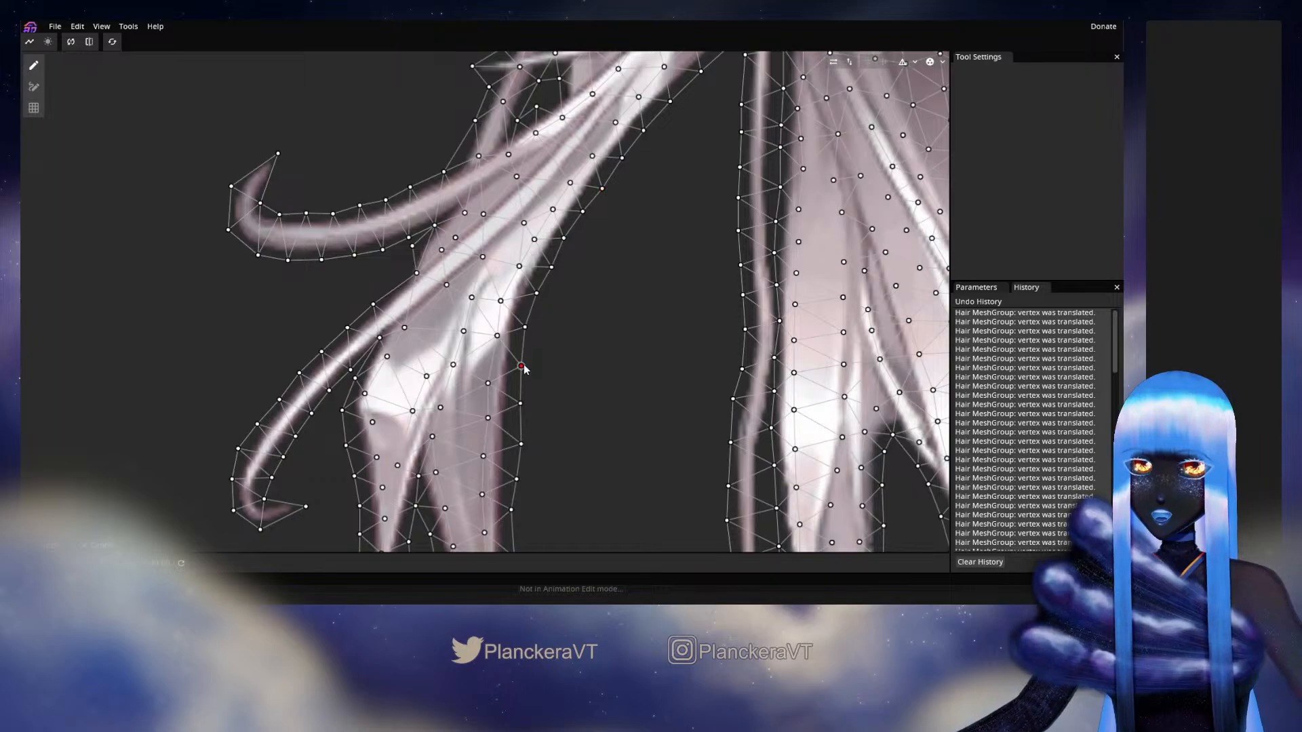
Step: Reposition the outline vertices down the straight lower part of the swept lock to its curled tip
click(522, 365)
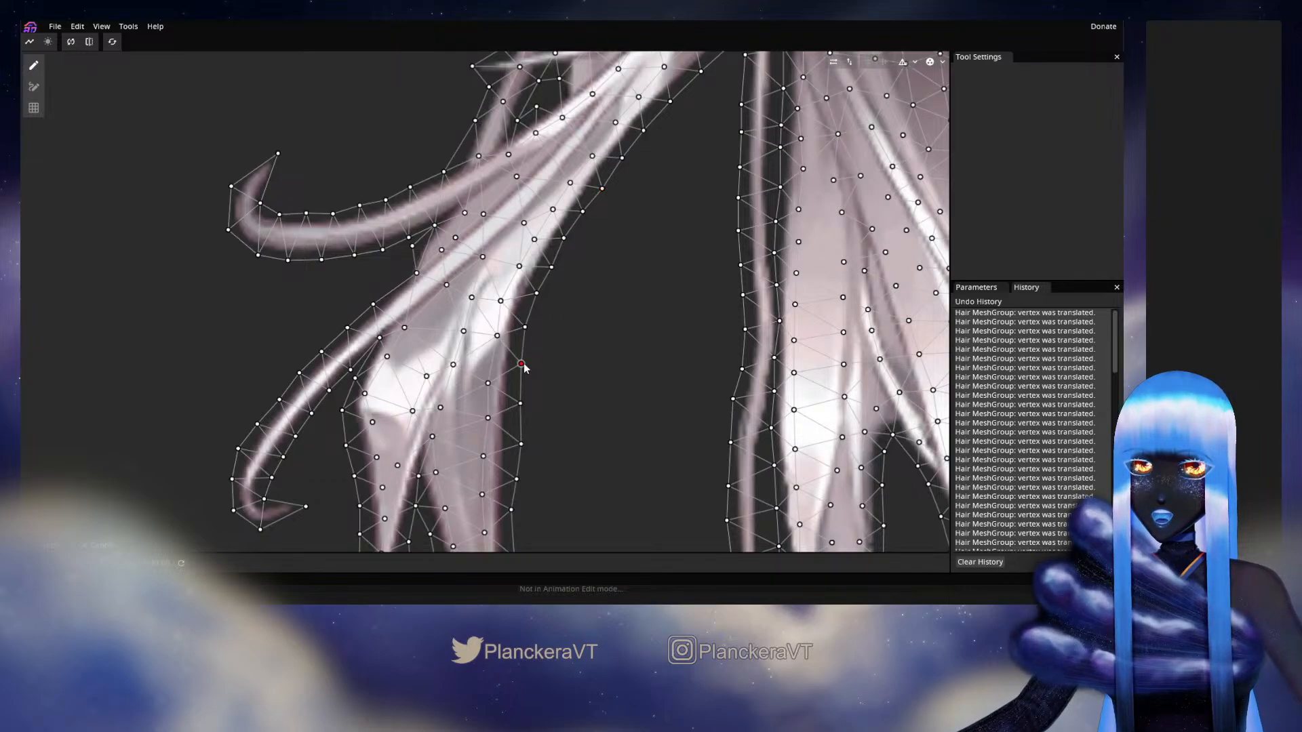
drag(520, 403, 516, 399)
drag(521, 444, 514, 436)
drag(518, 481, 545, 418)
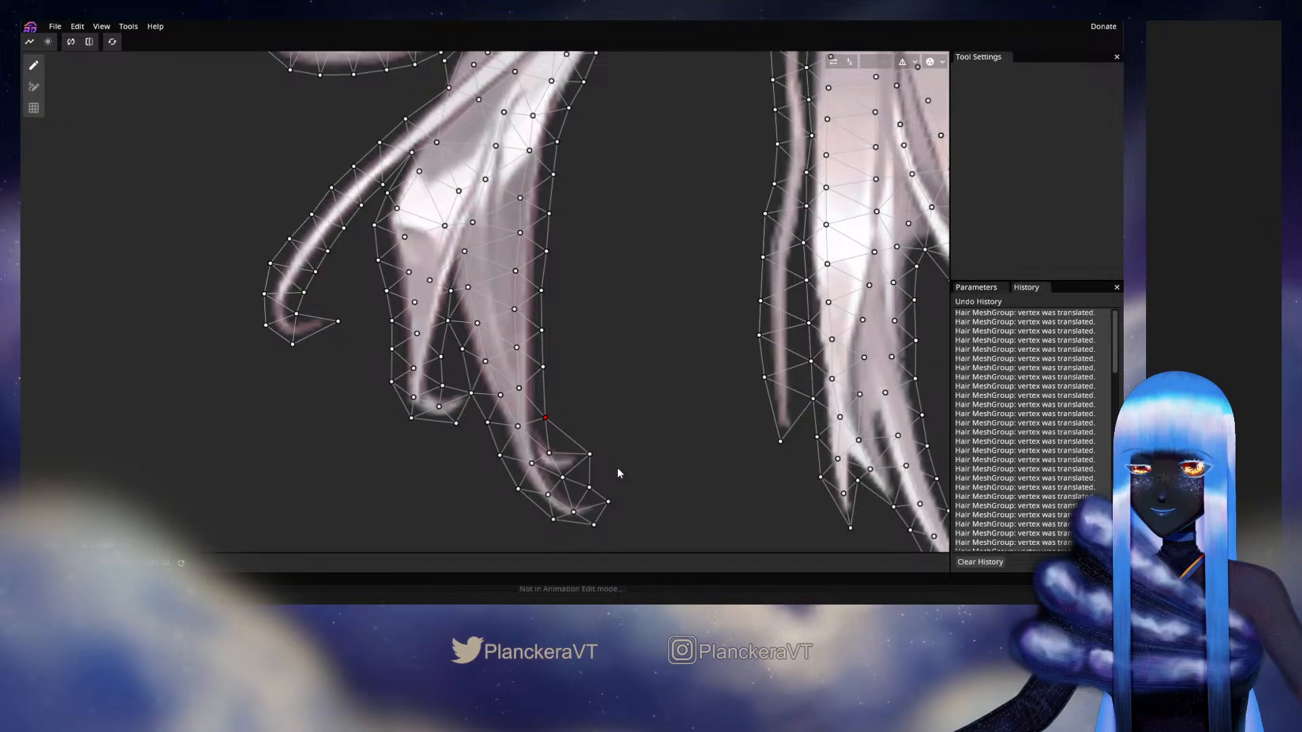
drag(549, 453, 587, 486)
click(589, 486)
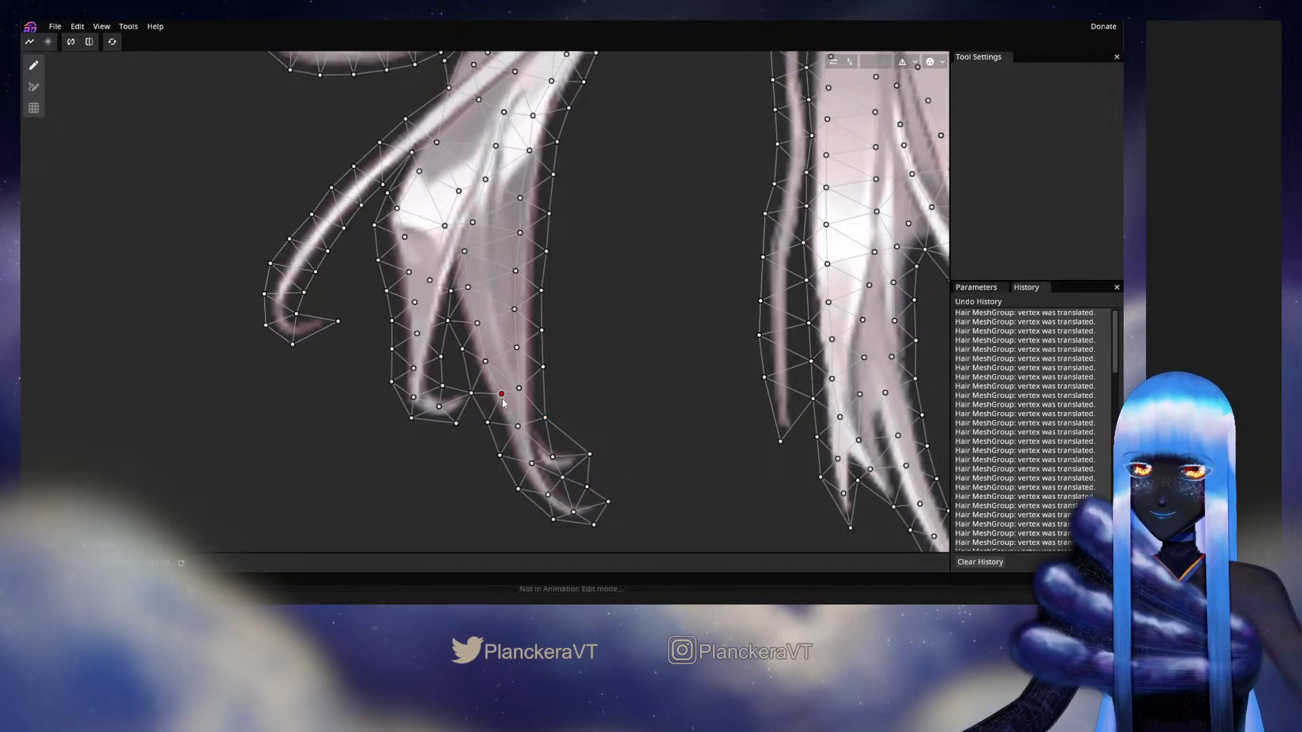
Step: Reposition the vertices around the narrow gap between the two curled lower tips of the swept lock
drag(471, 393, 489, 357)
click(485, 362)
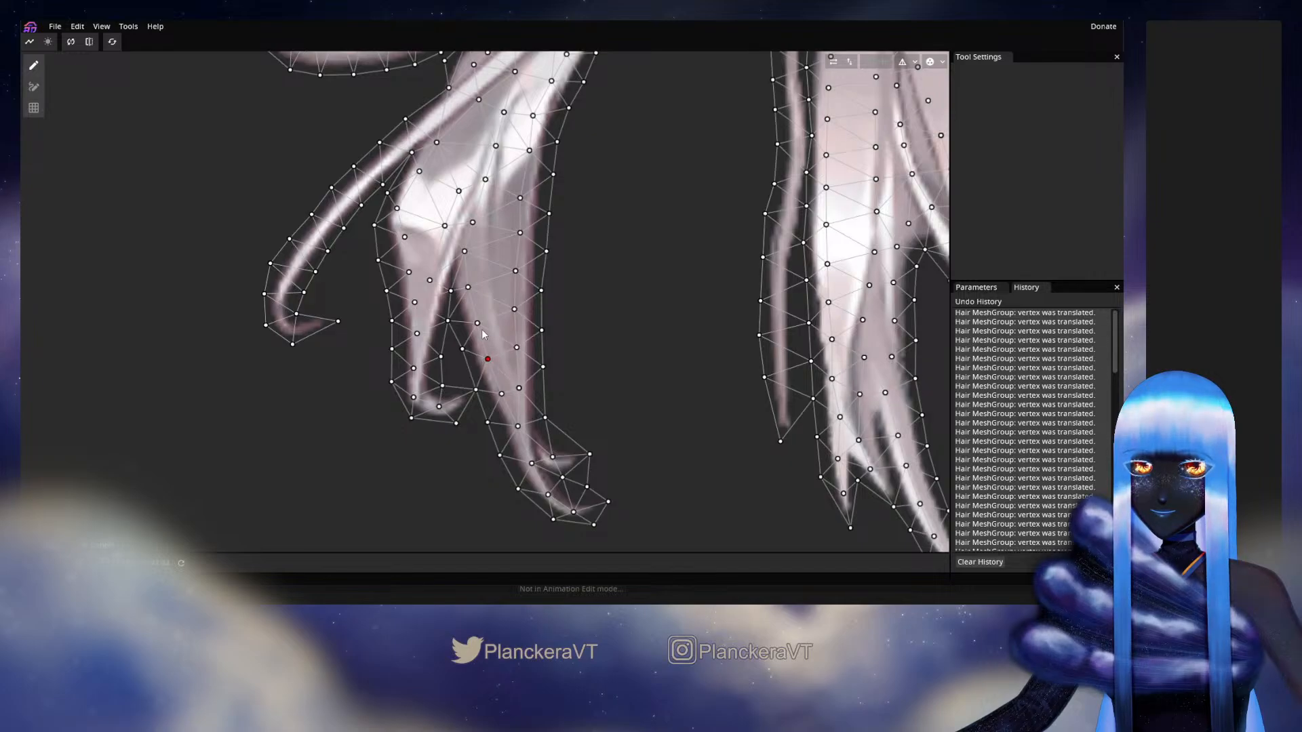
click(449, 319)
drag(503, 331, 504, 466)
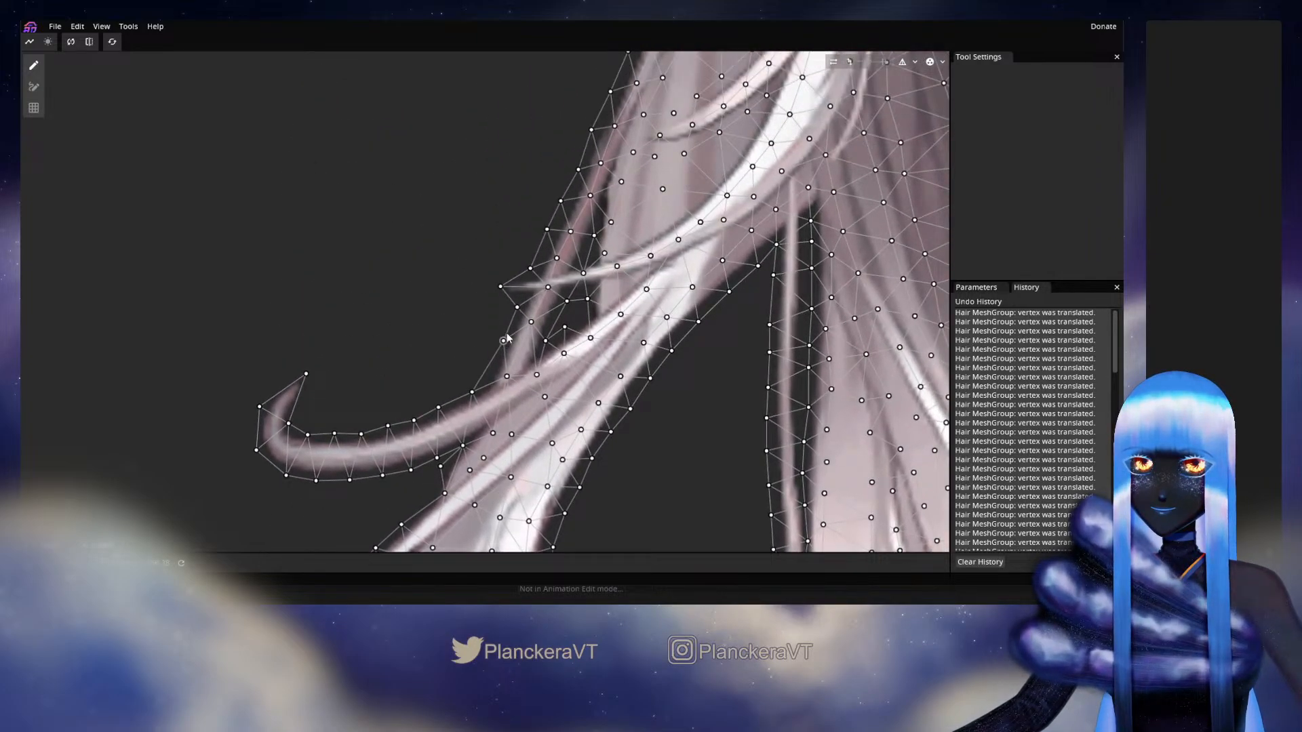
Step: Reposition the outline vertex in the small gap beneath the thin crossing strand and refine the vertex connections around it
mouse_move(588, 340)
mouse_down()
mouse_move(580, 363)
mouse_move(569, 351)
mouse_up()
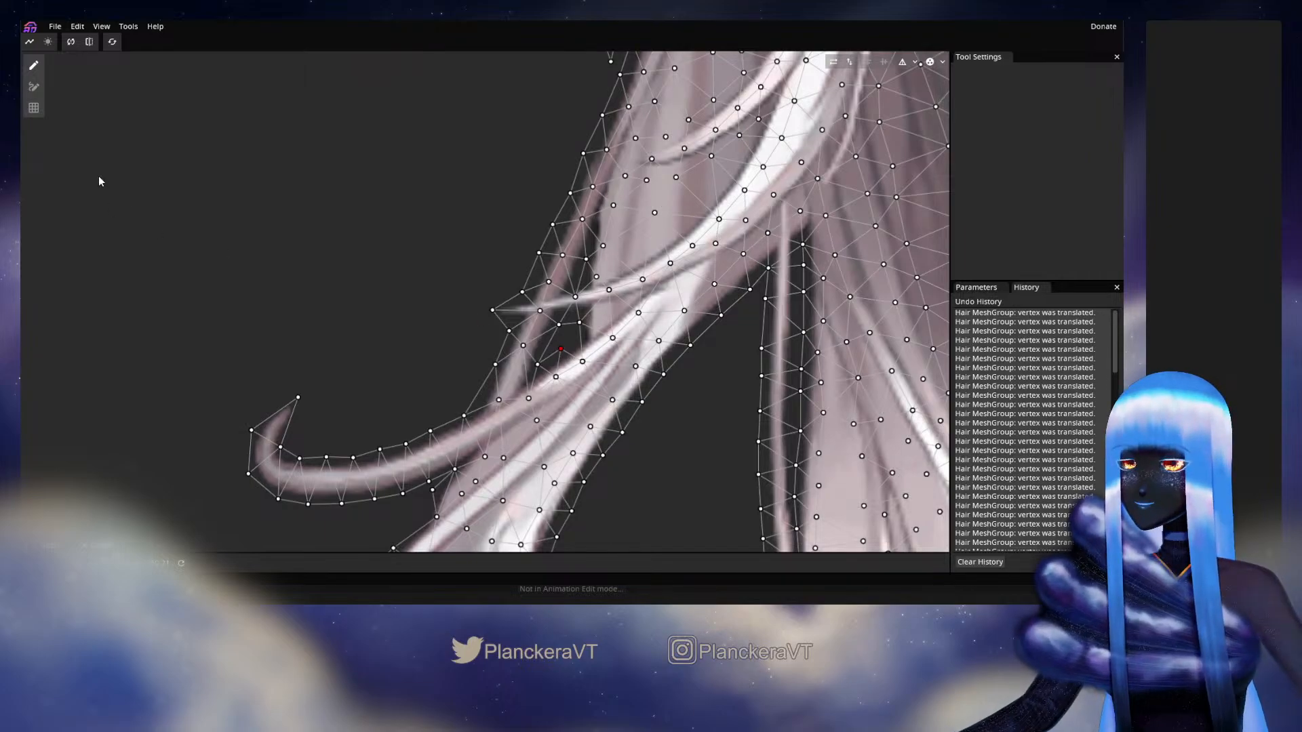
click(34, 87)
drag(626, 409, 534, 457)
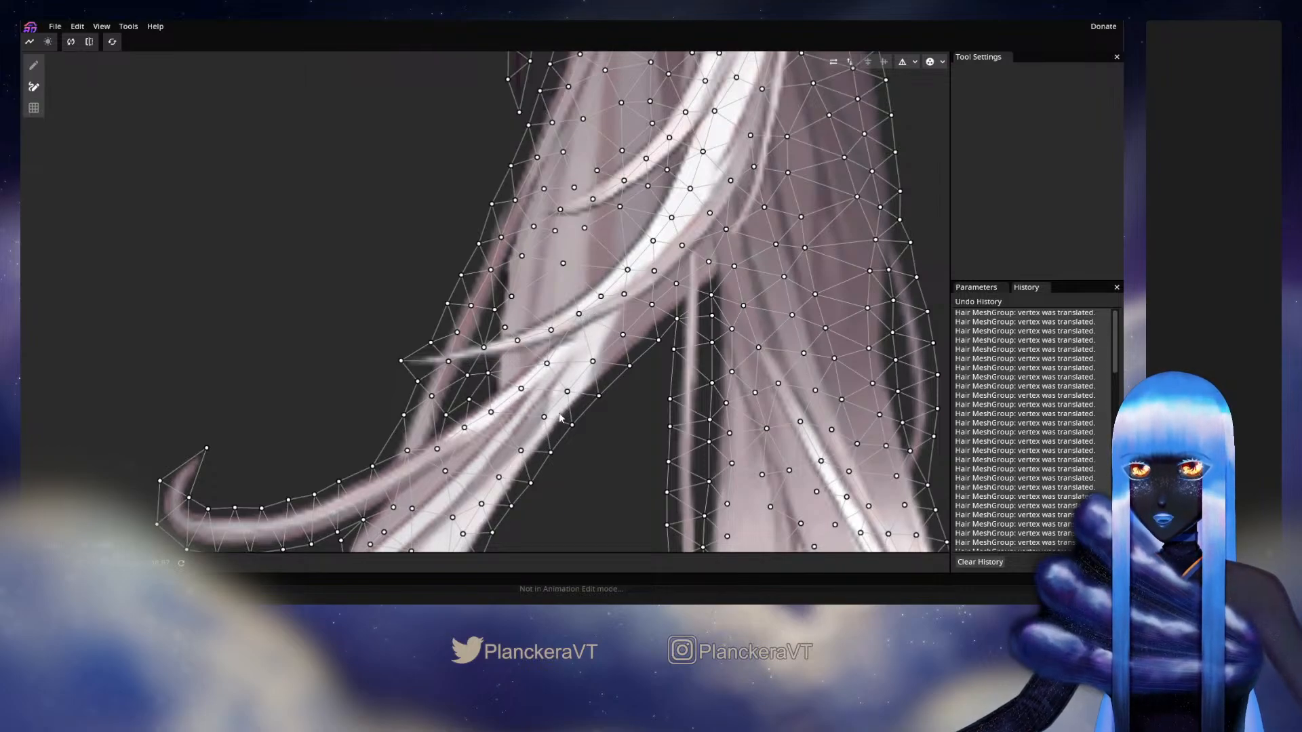
click(34, 65)
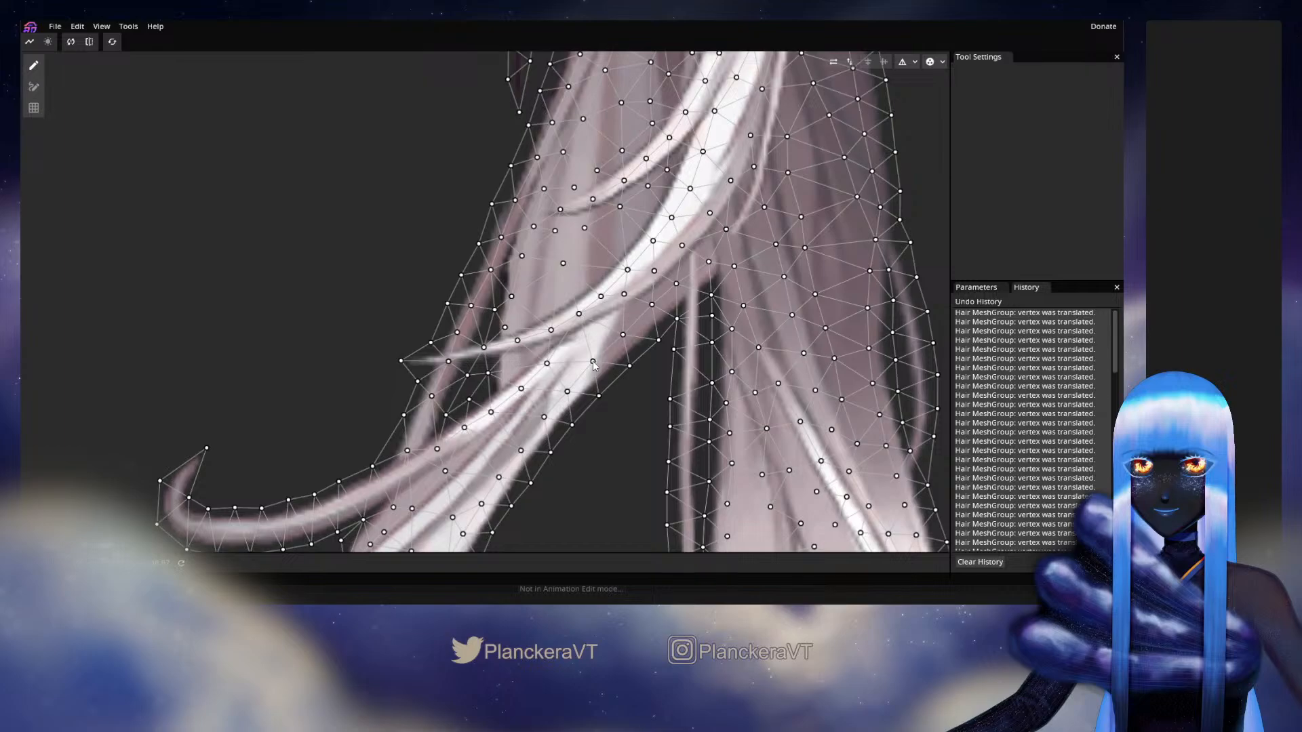
Step: Reposition the outer outline and nearby inner vertices above the pointed tip of the thin crossing strand
drag(593, 362, 609, 457)
drag(478, 371, 463, 406)
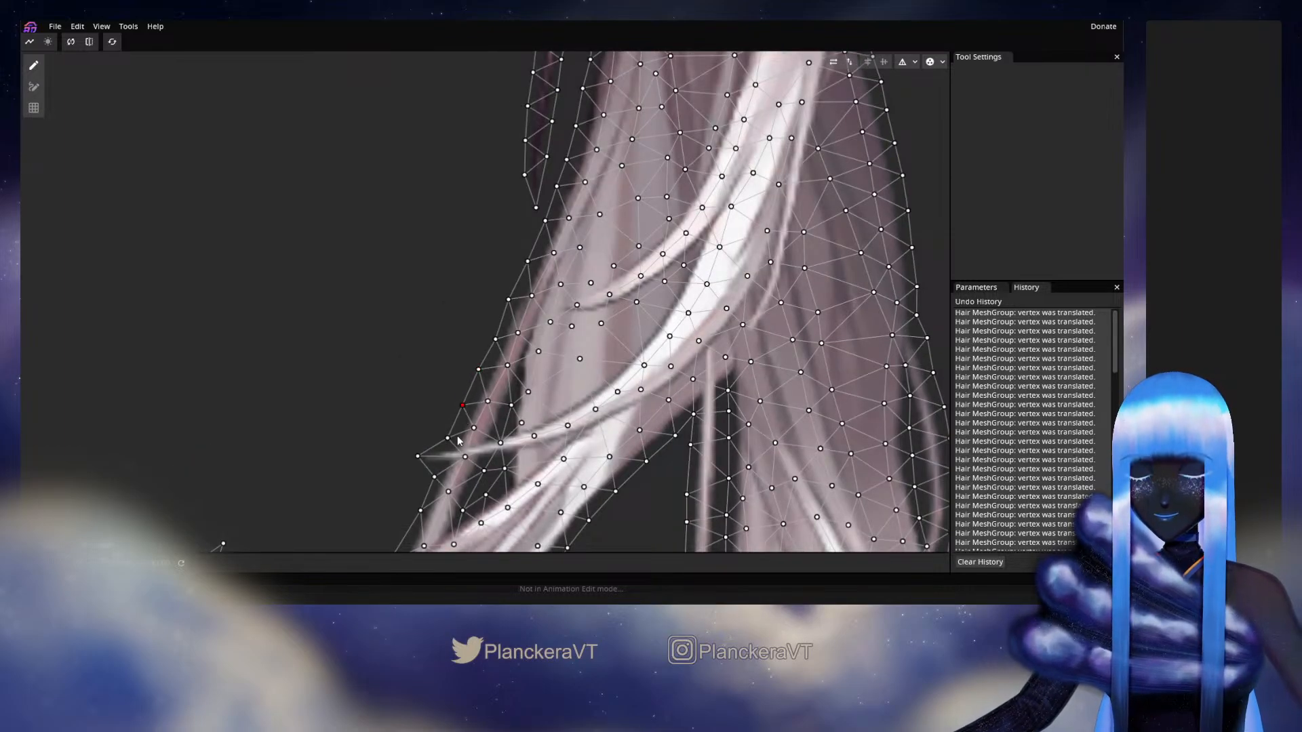
click(538, 351)
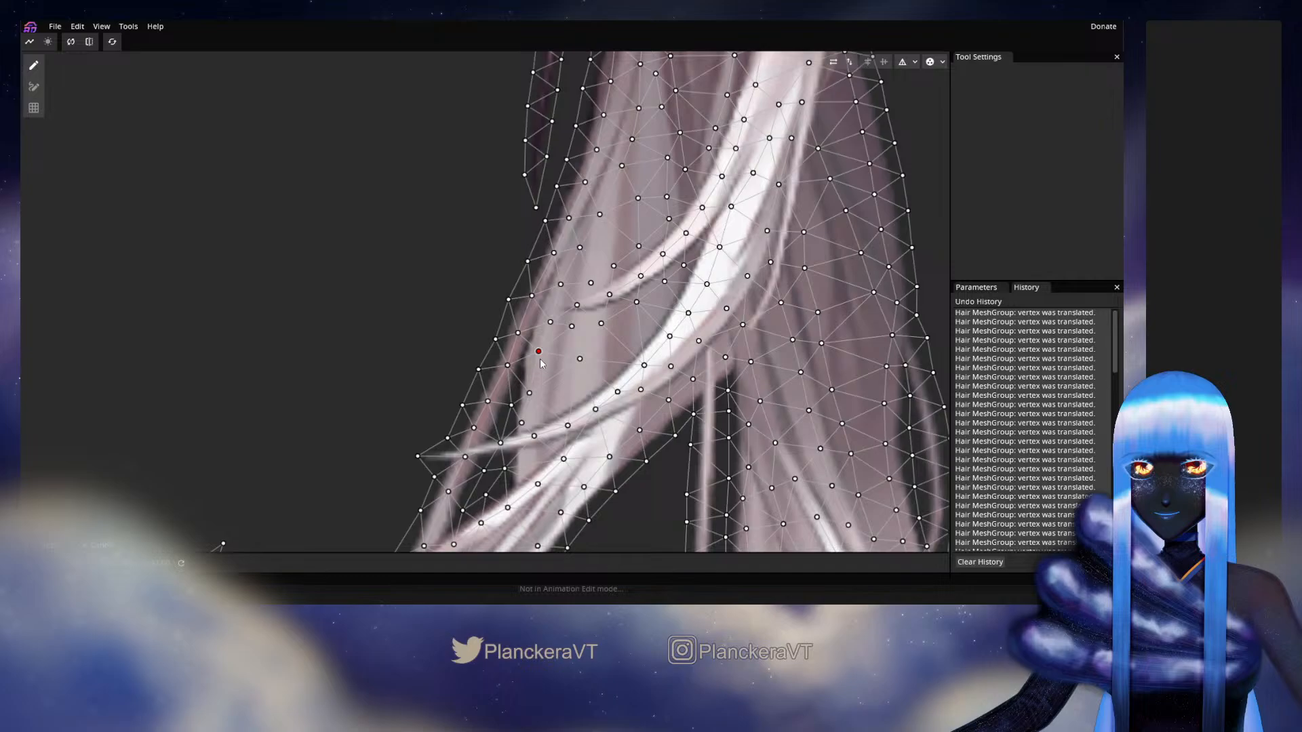
scroll(541, 363, up, 2)
click(509, 365)
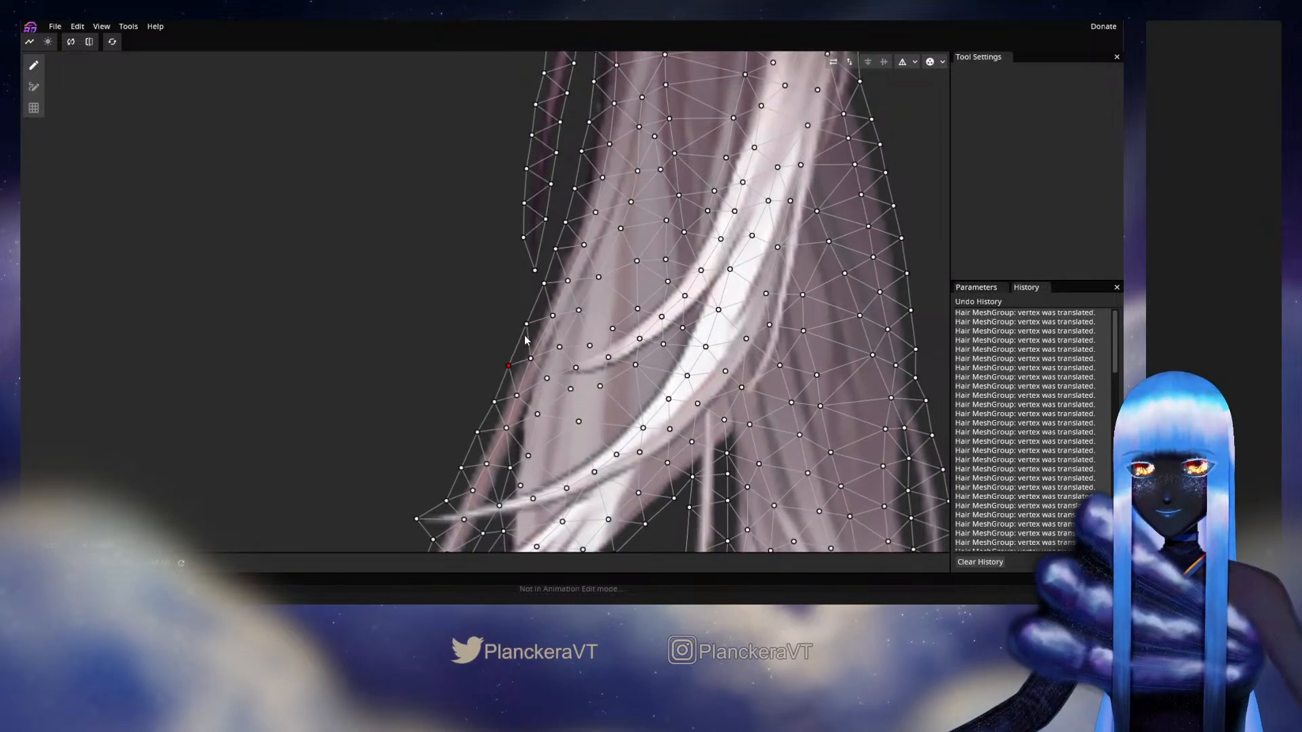
scroll(526, 349, up, 3)
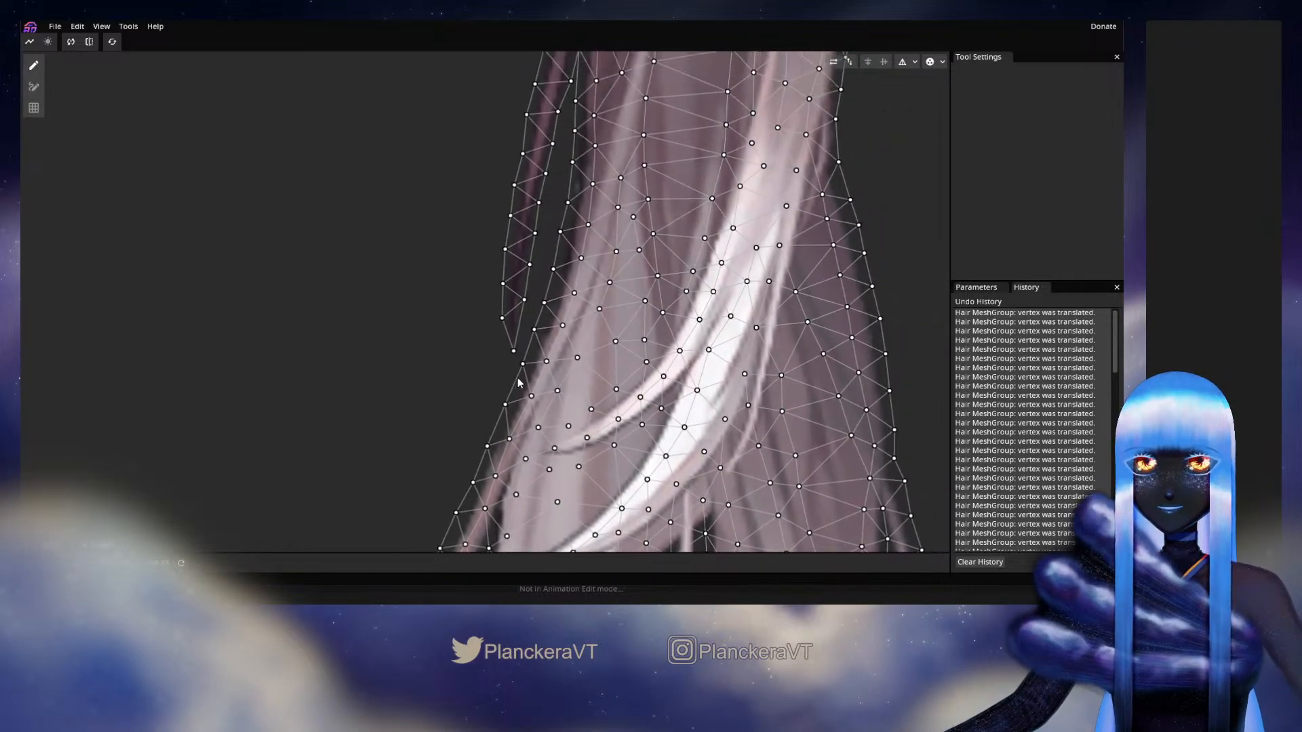
Step: Reposition the outer outline vertices from above the thin side strand up along the outer side of the hair
scroll(580, 380, up, 5)
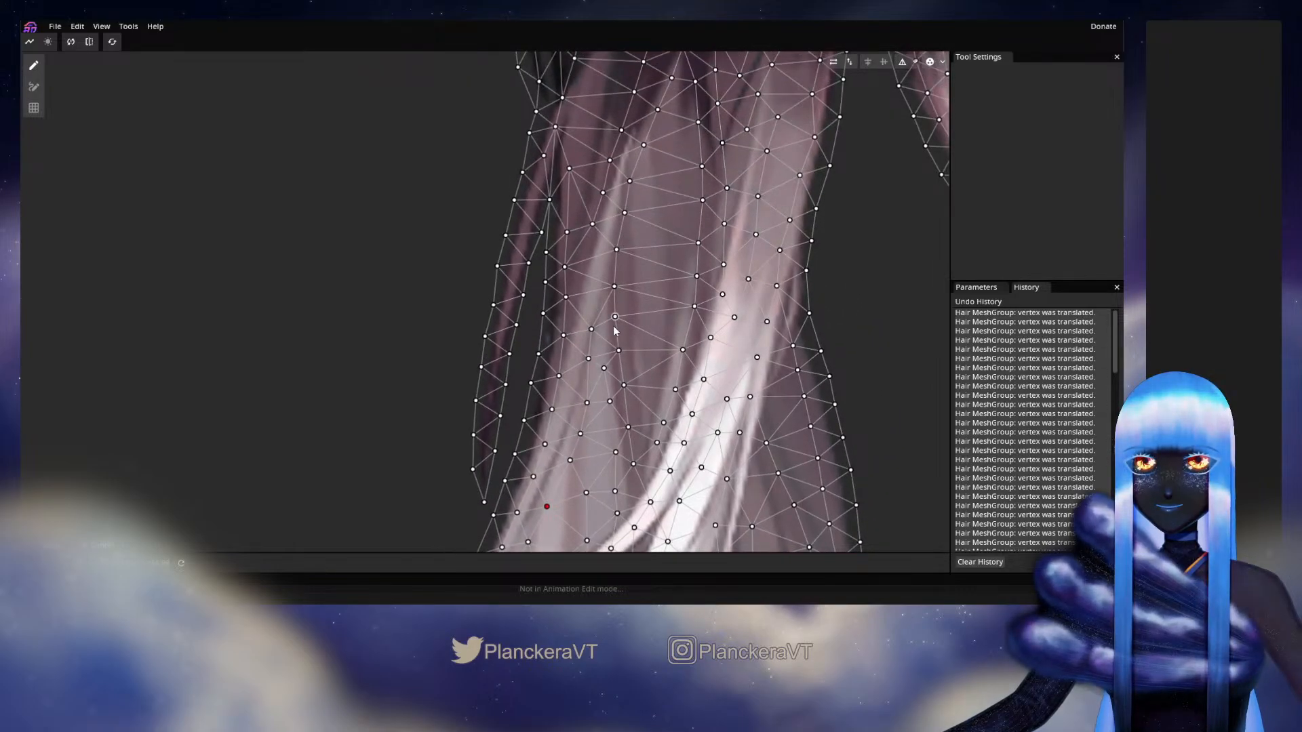
scroll(547, 298, up, 3)
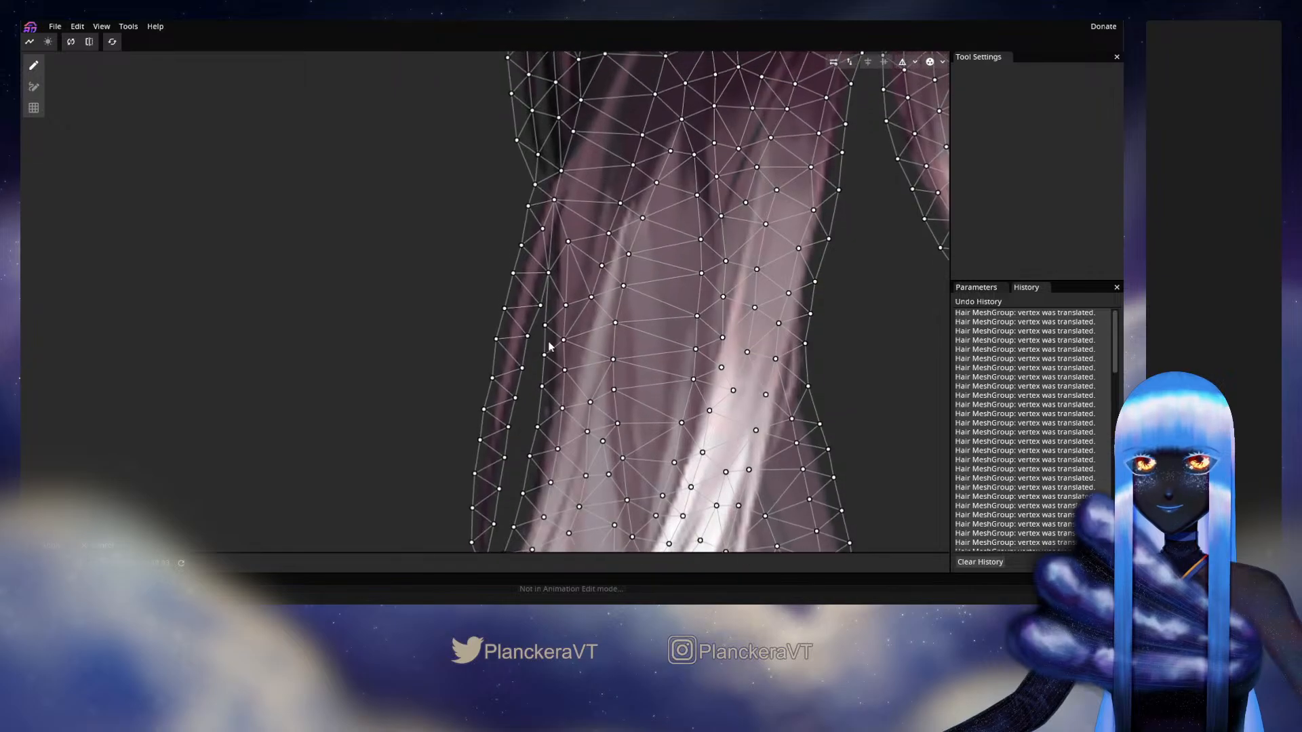
scroll(551, 346, up, 3)
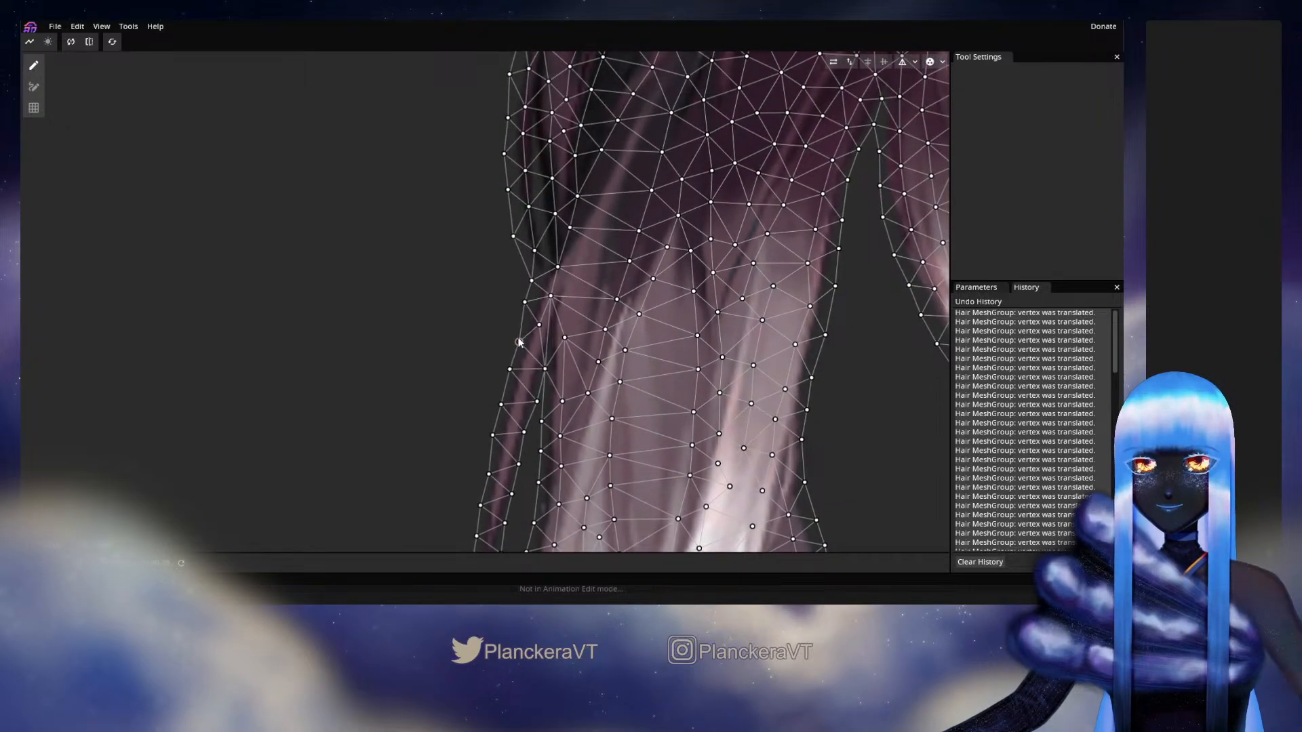
scroll(661, 343, up, 4)
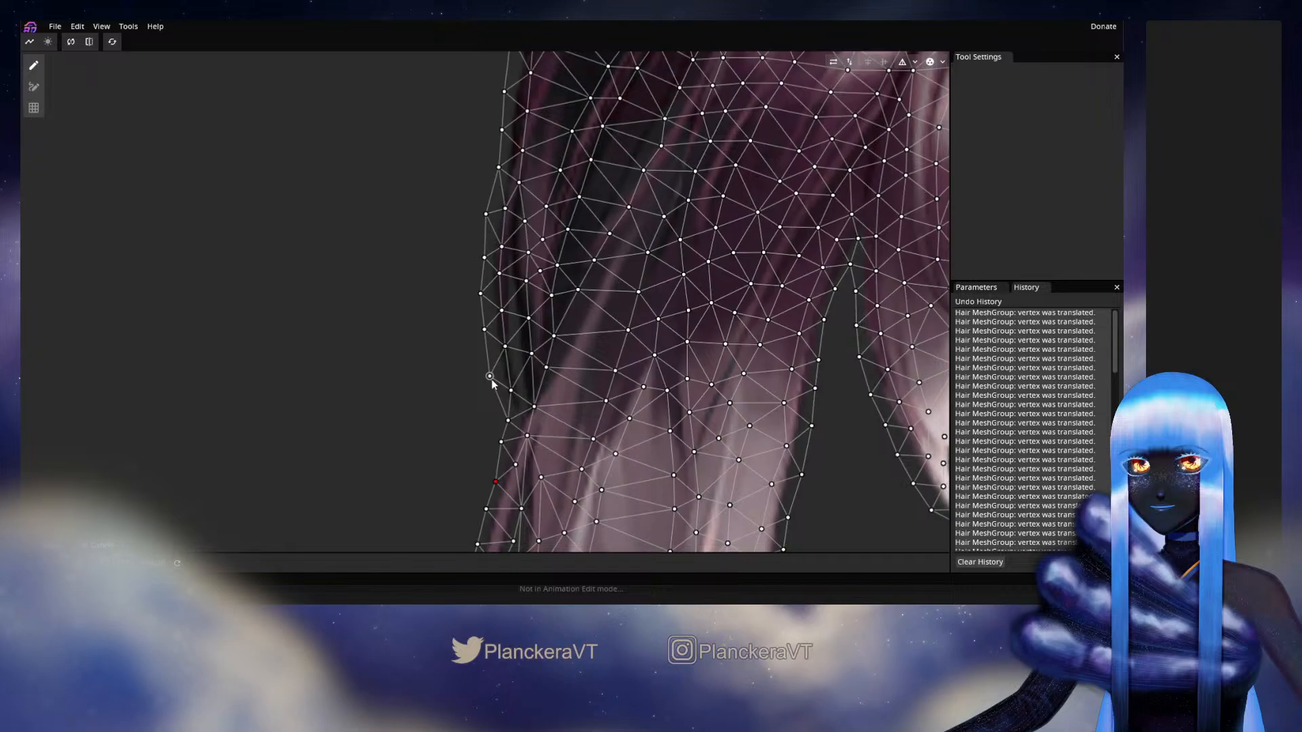
drag(489, 377, 492, 370)
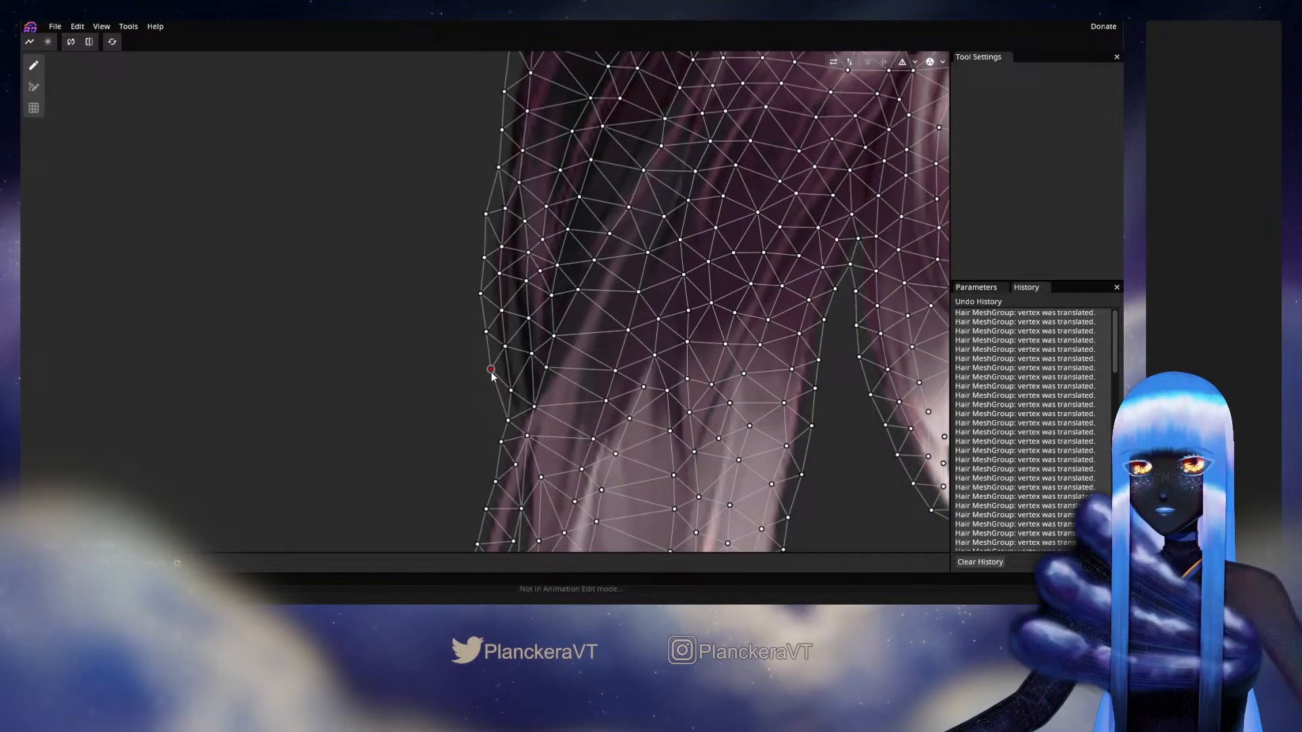
click(482, 295)
mouse_move(483, 296)
mouse_down()
mouse_move(490, 370)
mouse_move(494, 289)
mouse_move(496, 312)
mouse_up()
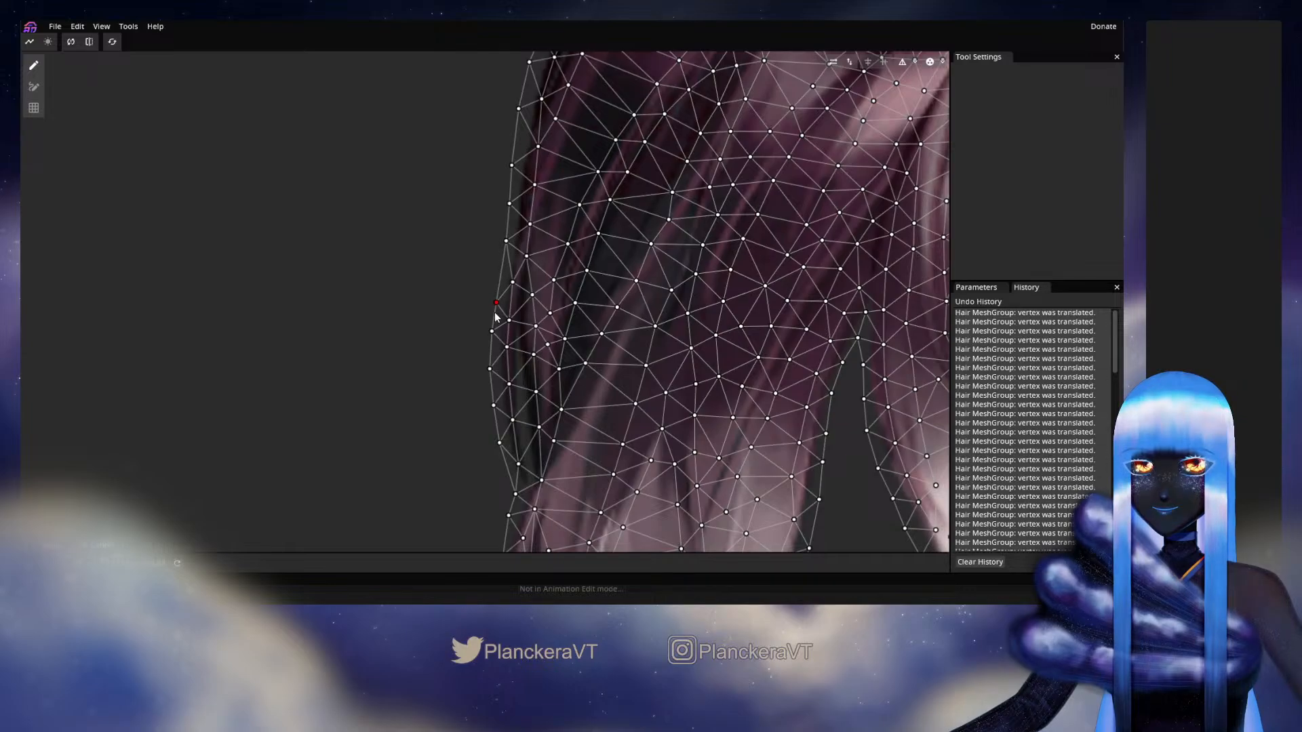
drag(506, 241, 501, 276)
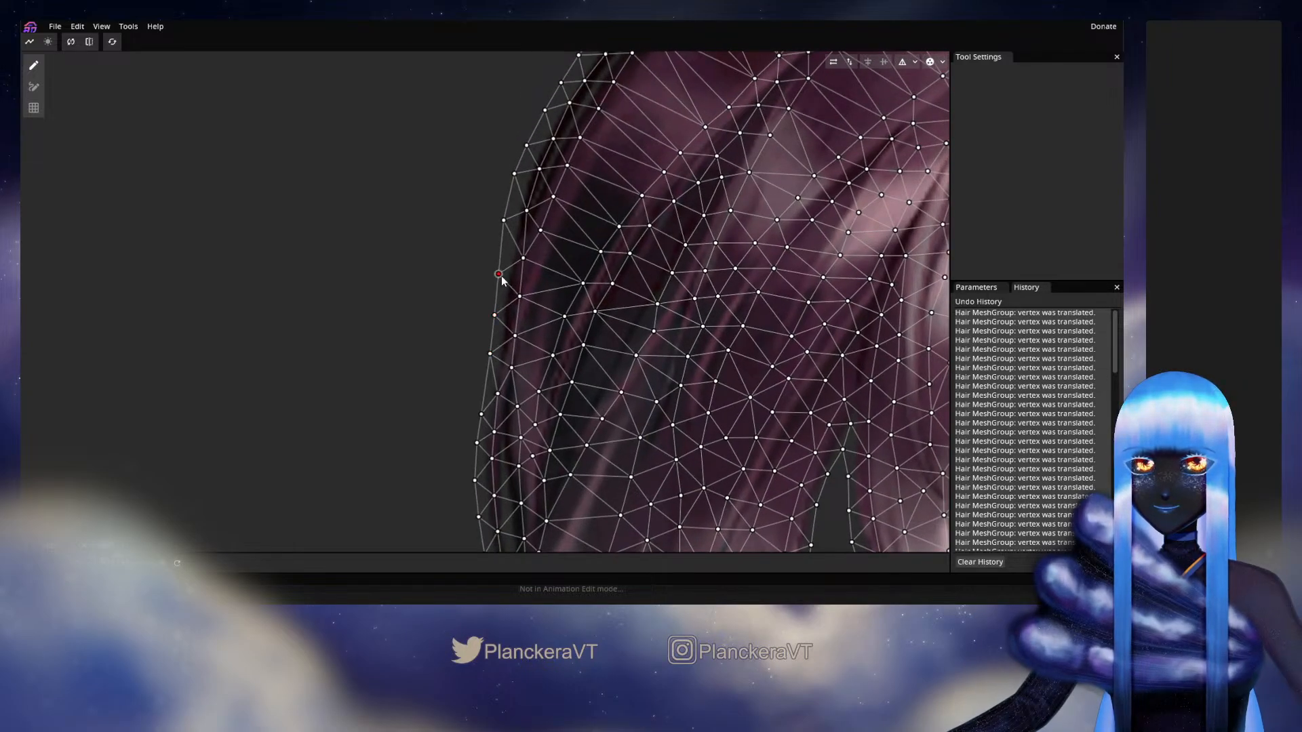
drag(510, 229, 502, 301)
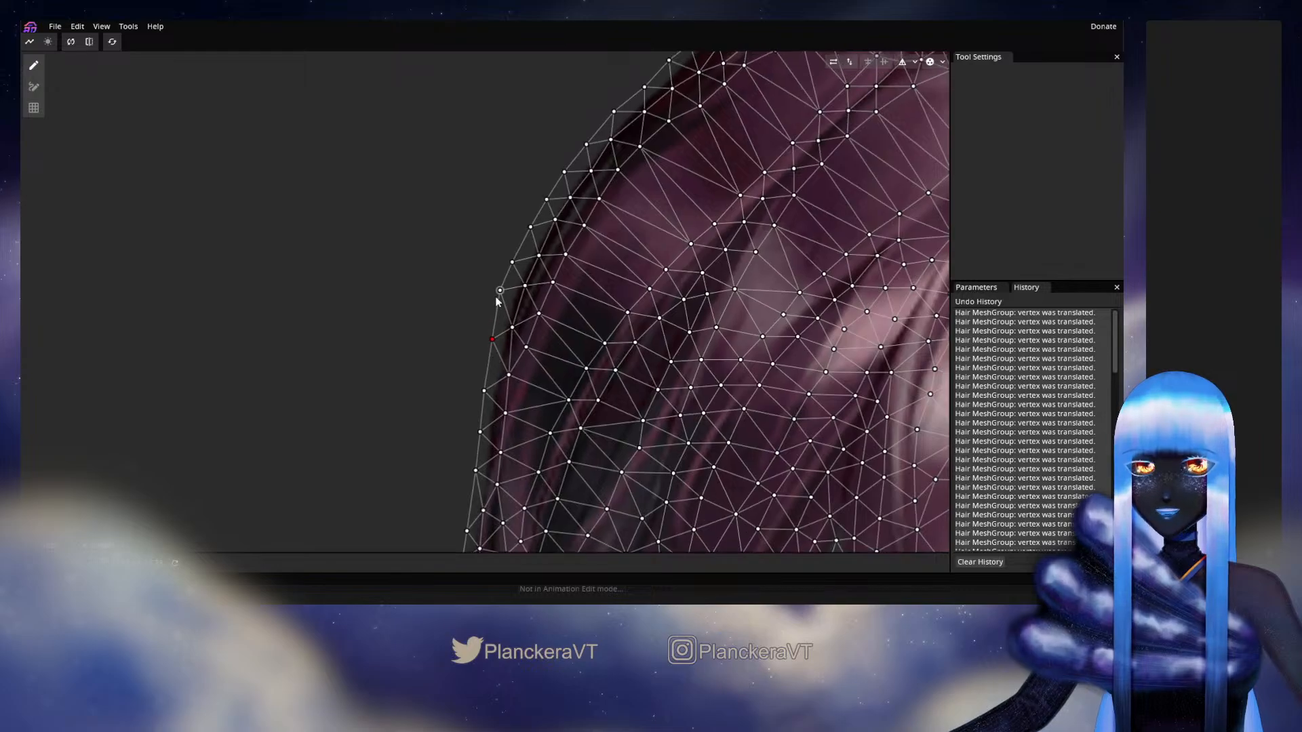
click(512, 262)
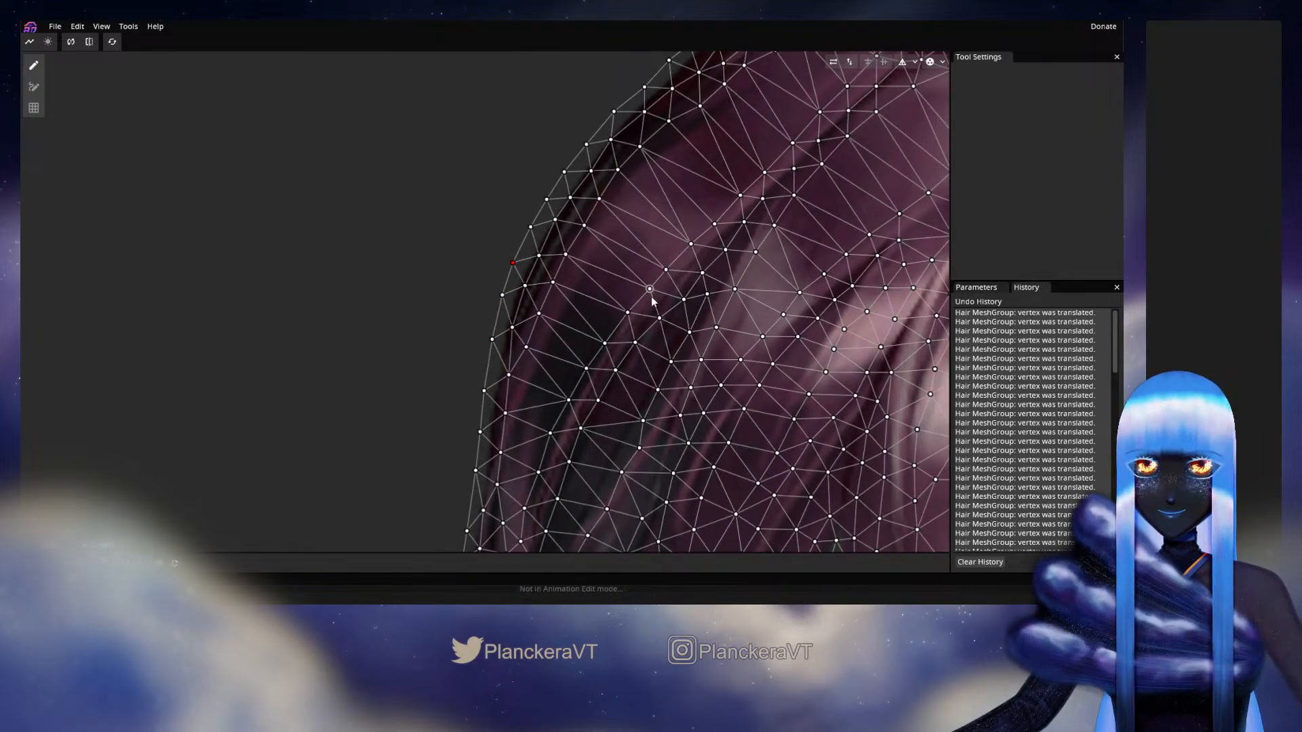
Step: Reposition the inner vertices along the dark shaded fold on the outer side of the hair
drag(653, 300, 645, 314)
click(576, 388)
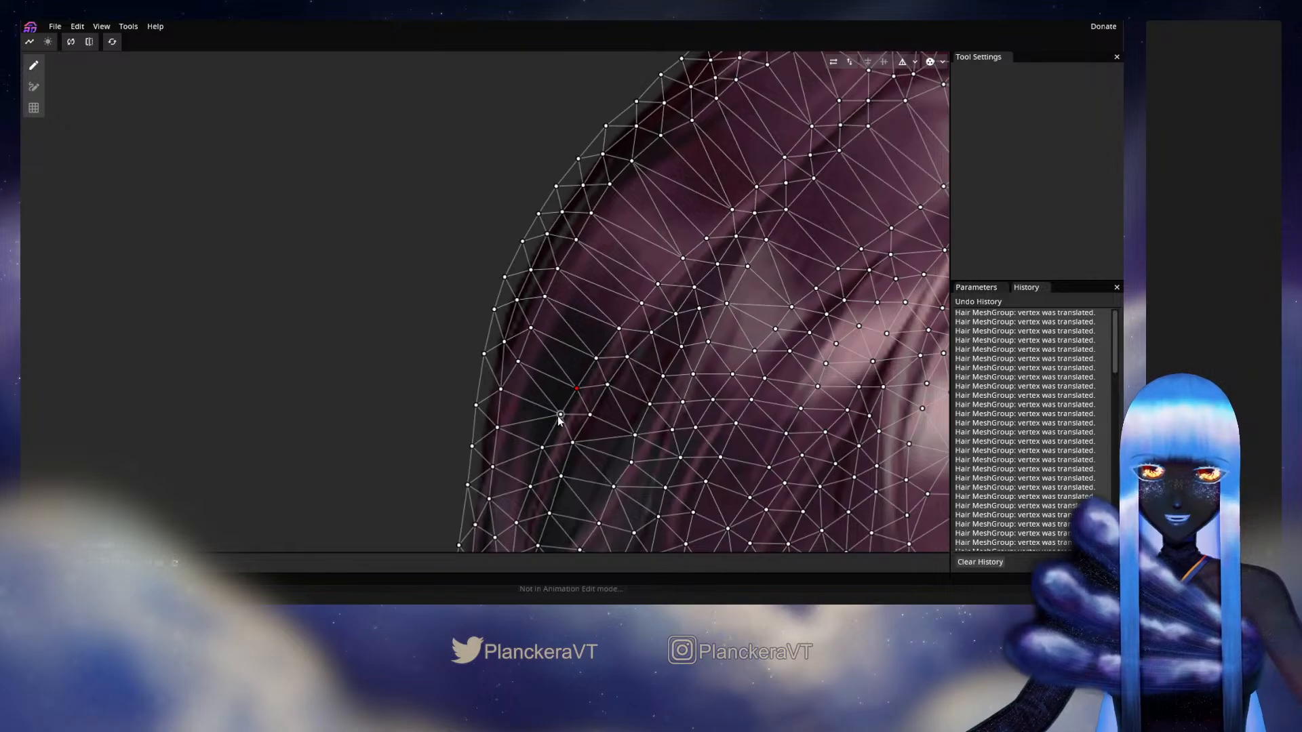
drag(554, 437, 583, 366)
click(573, 381)
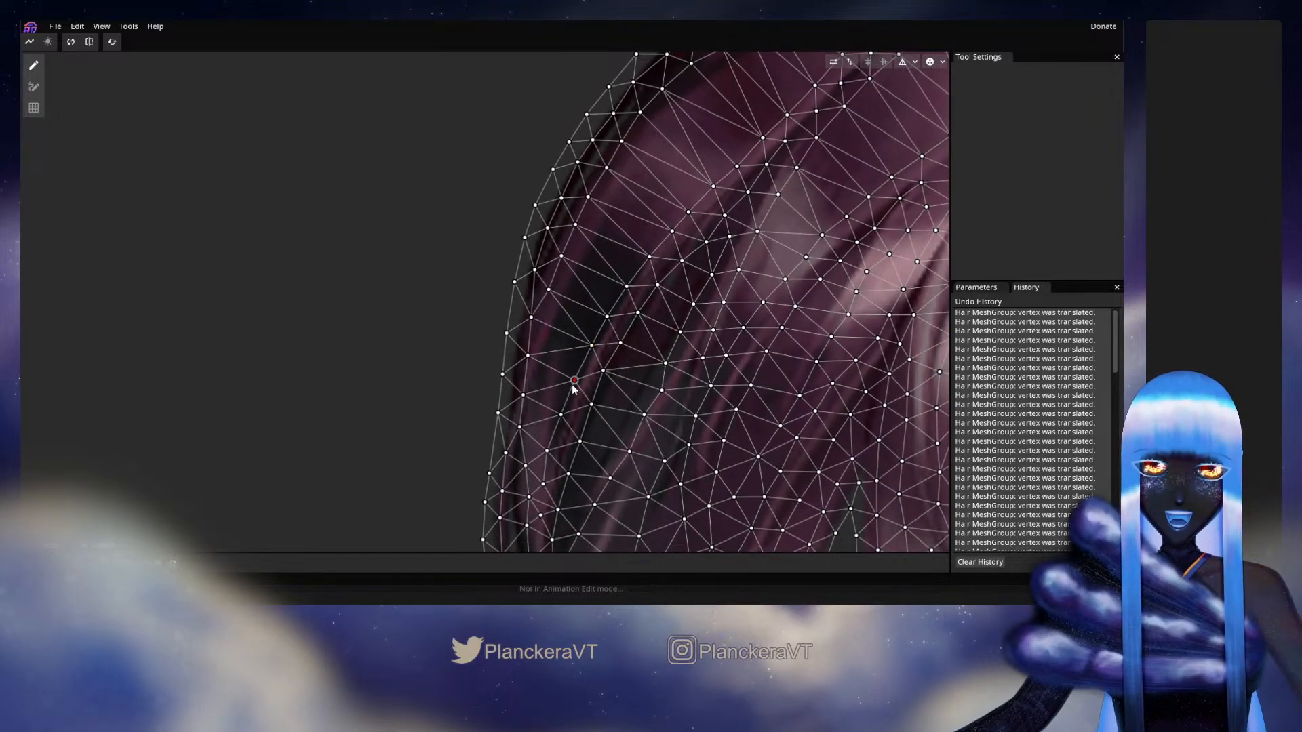
drag(558, 430, 560, 367)
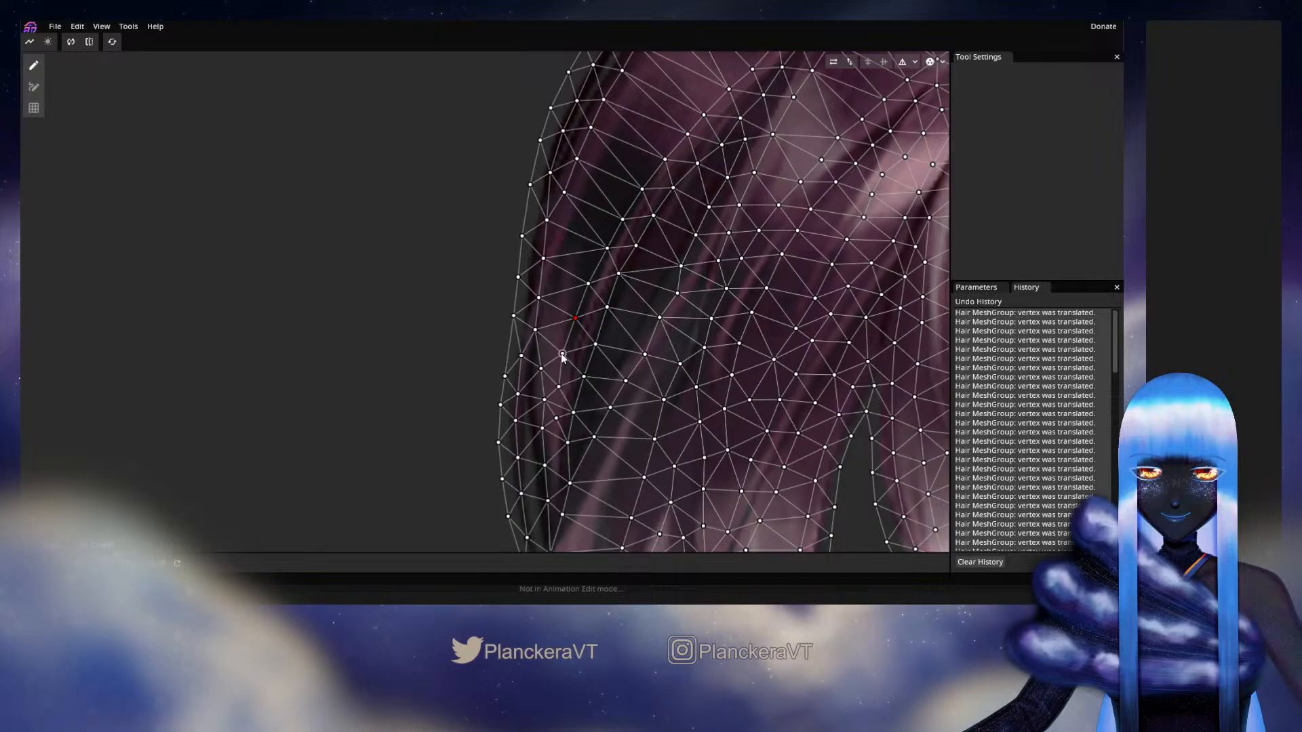
click(33, 86)
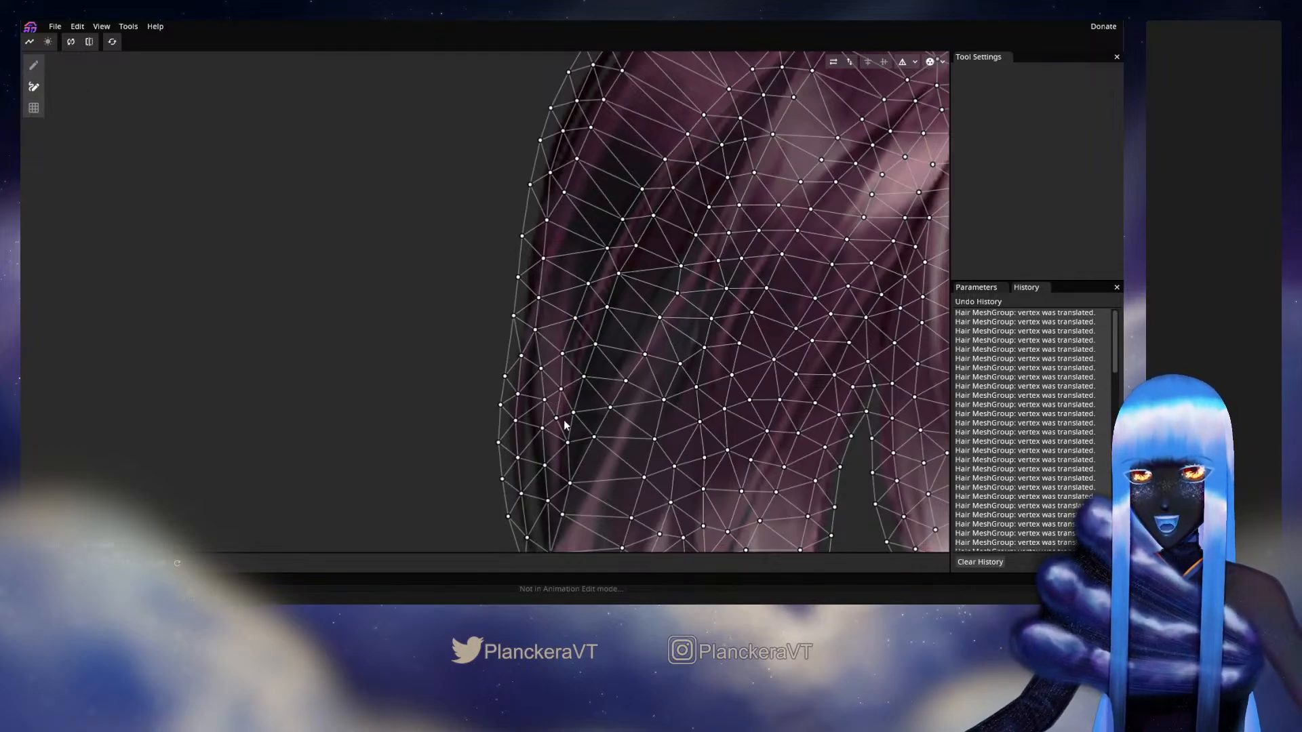
drag(566, 425, 574, 355)
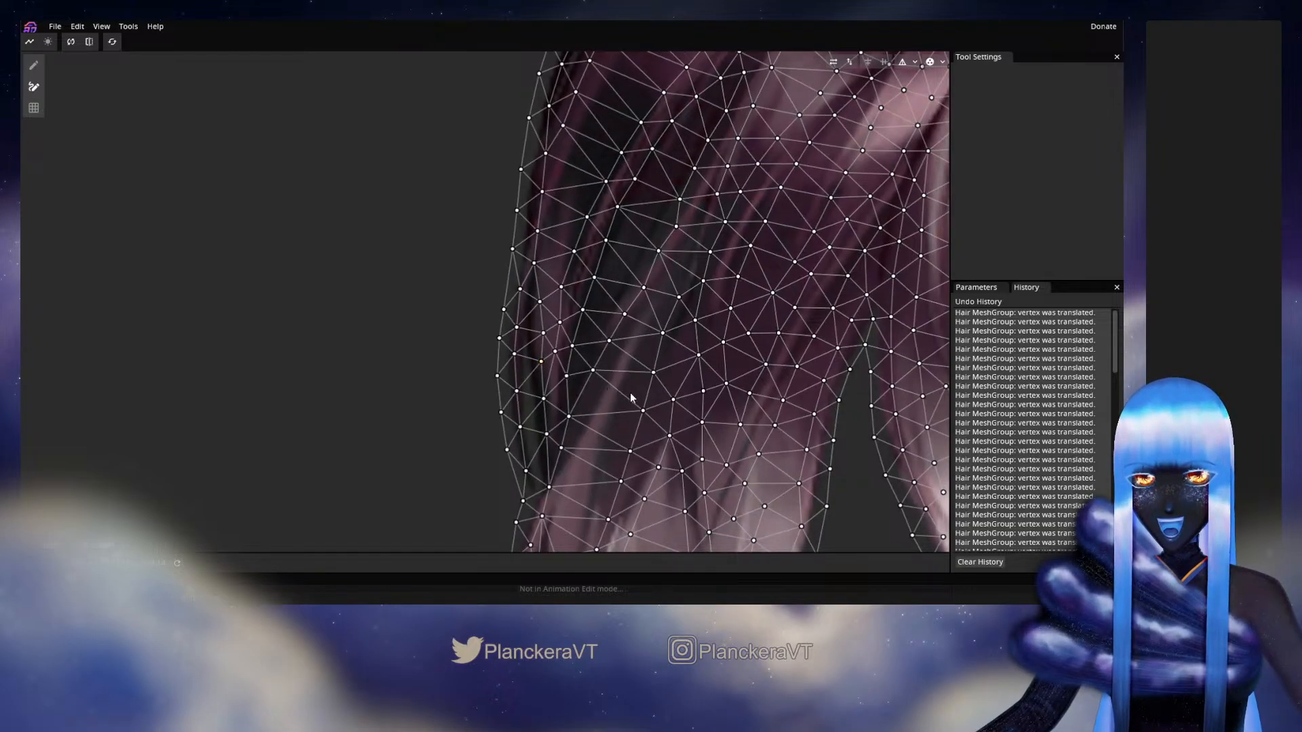
scroll(653, 269, down, 4)
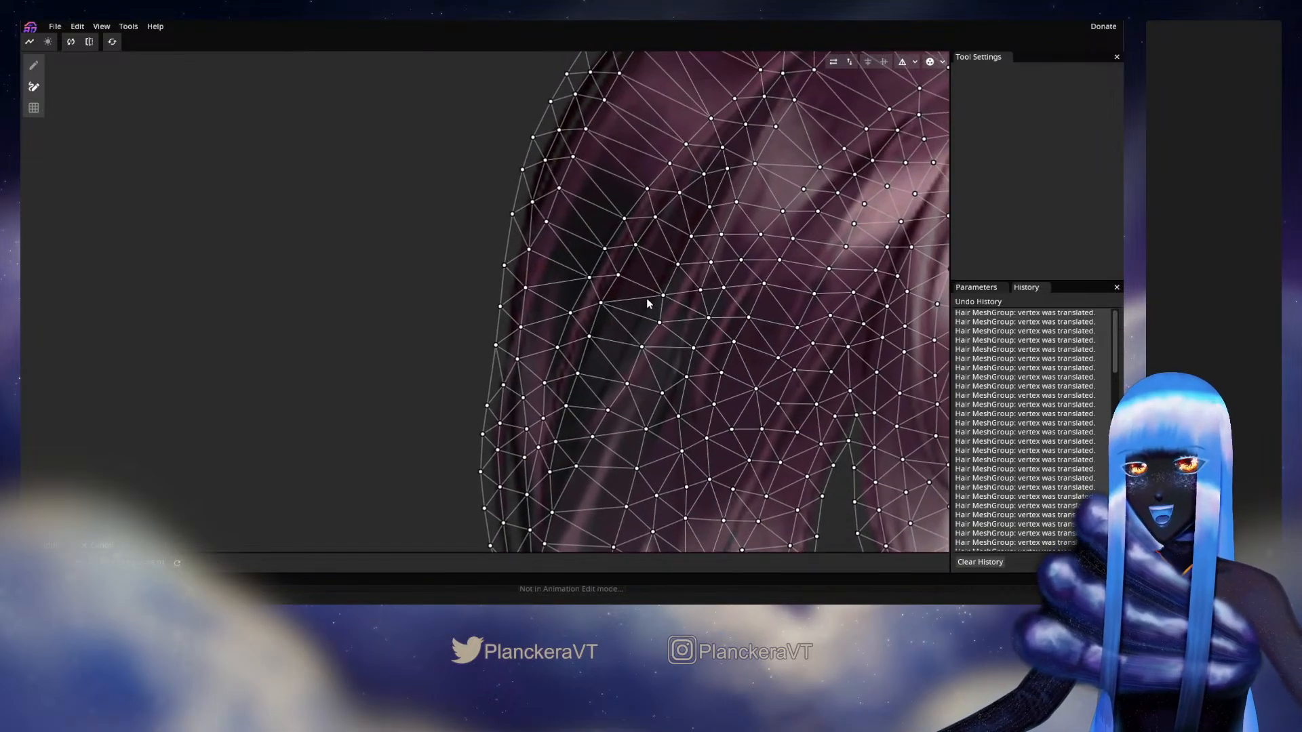
drag(657, 289, 612, 367)
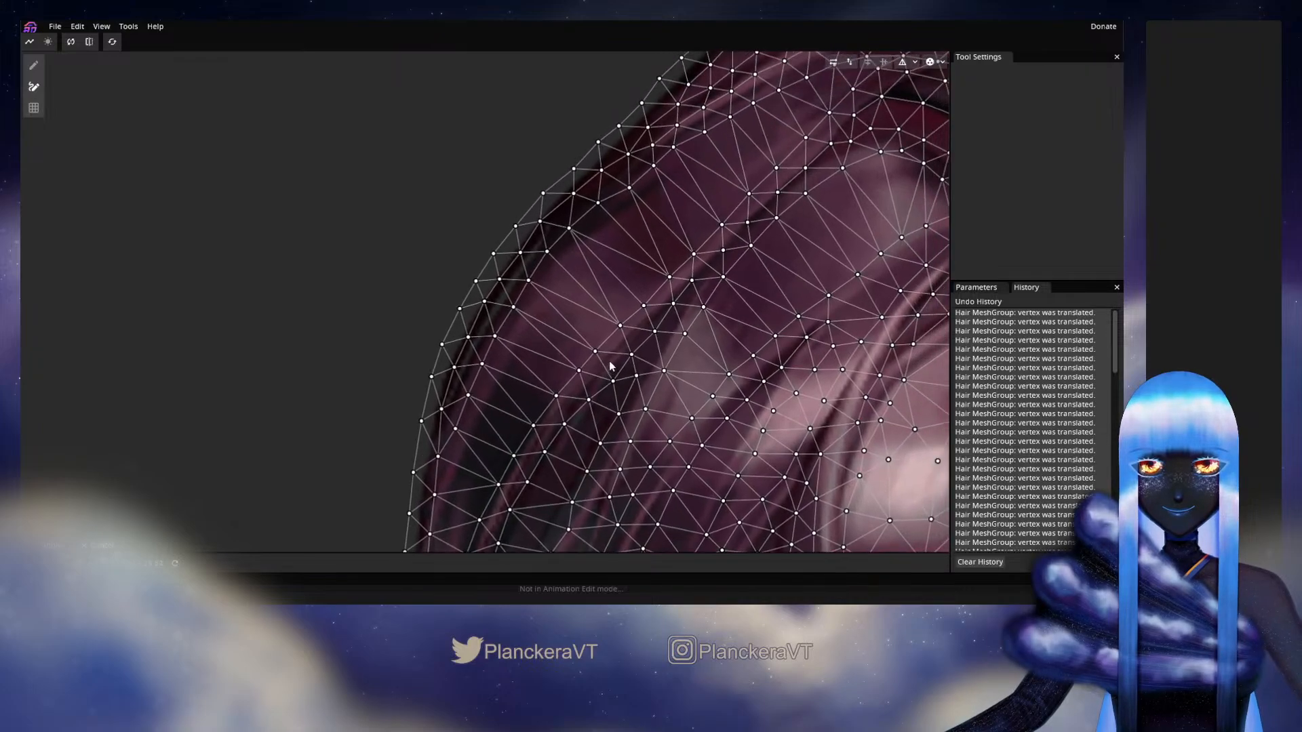
Step: Reposition the vertices along the dark rim where the outer side of the hair curves up toward the crown
click(34, 65)
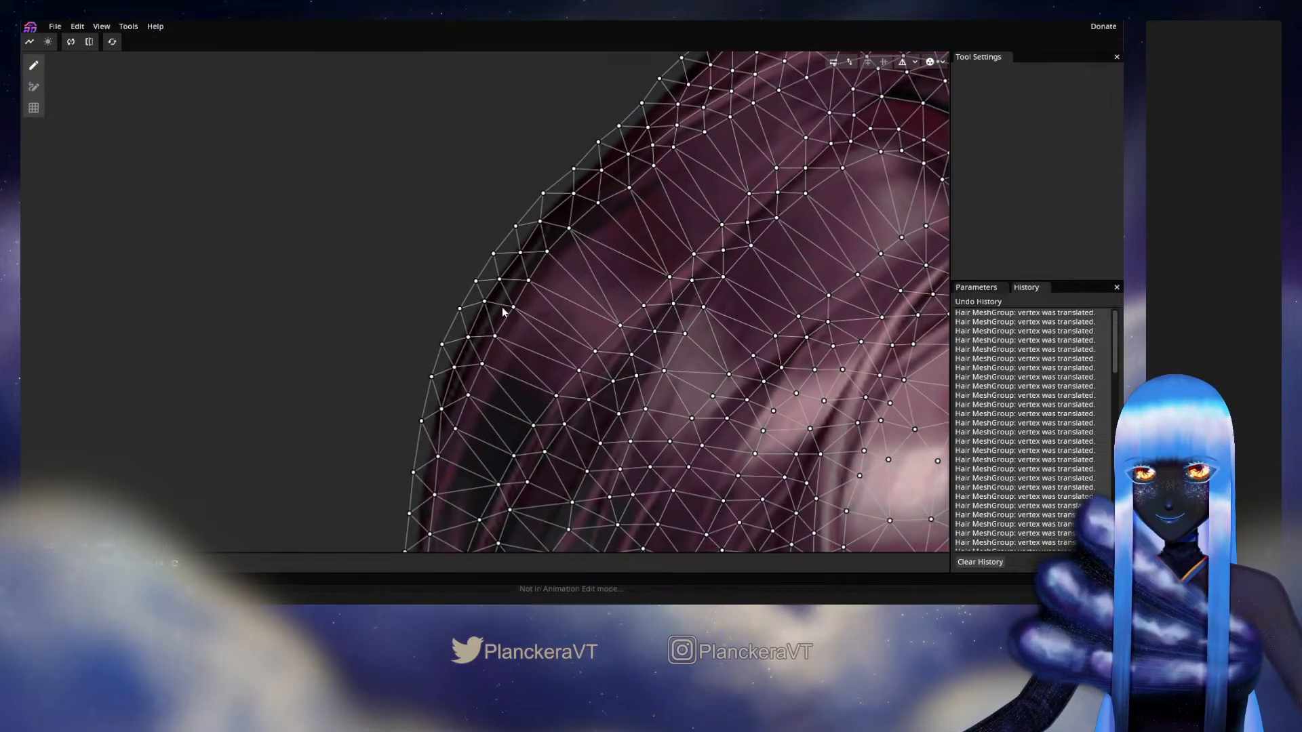
drag(485, 363, 541, 388)
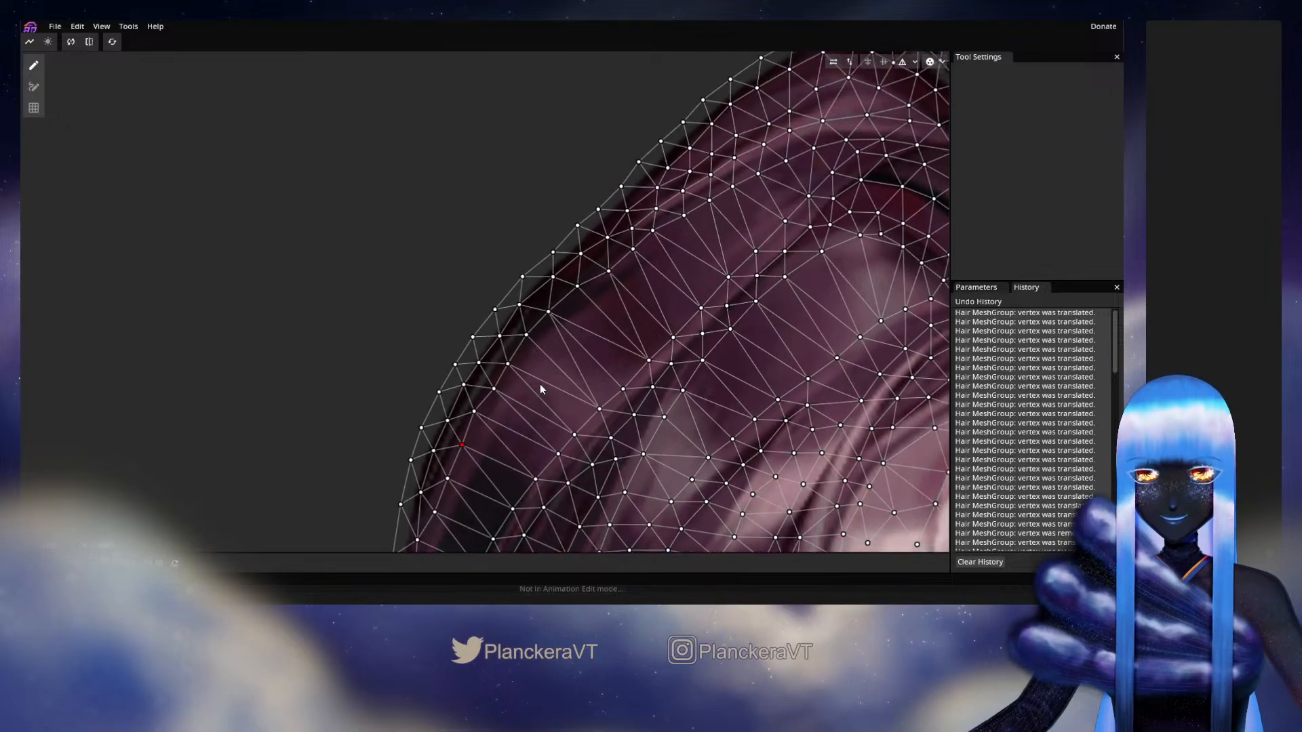
drag(526, 333, 551, 309)
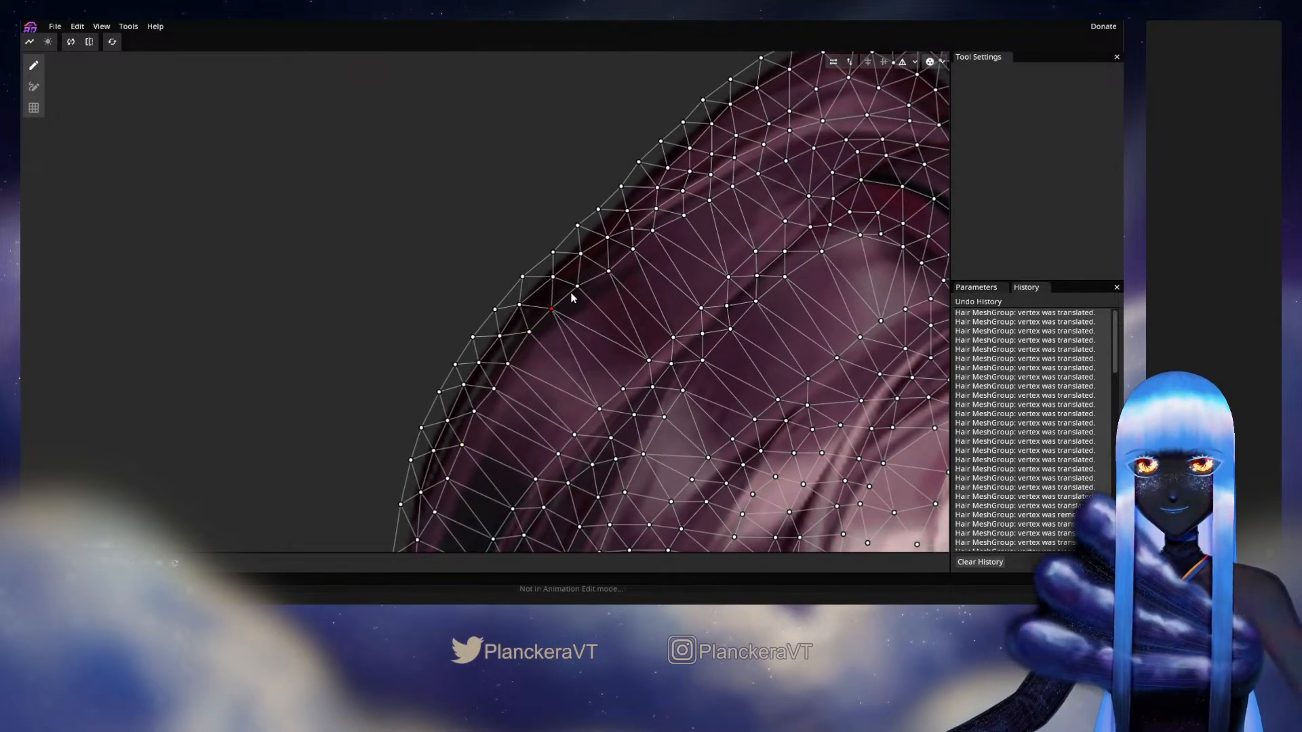
drag(608, 272, 546, 321)
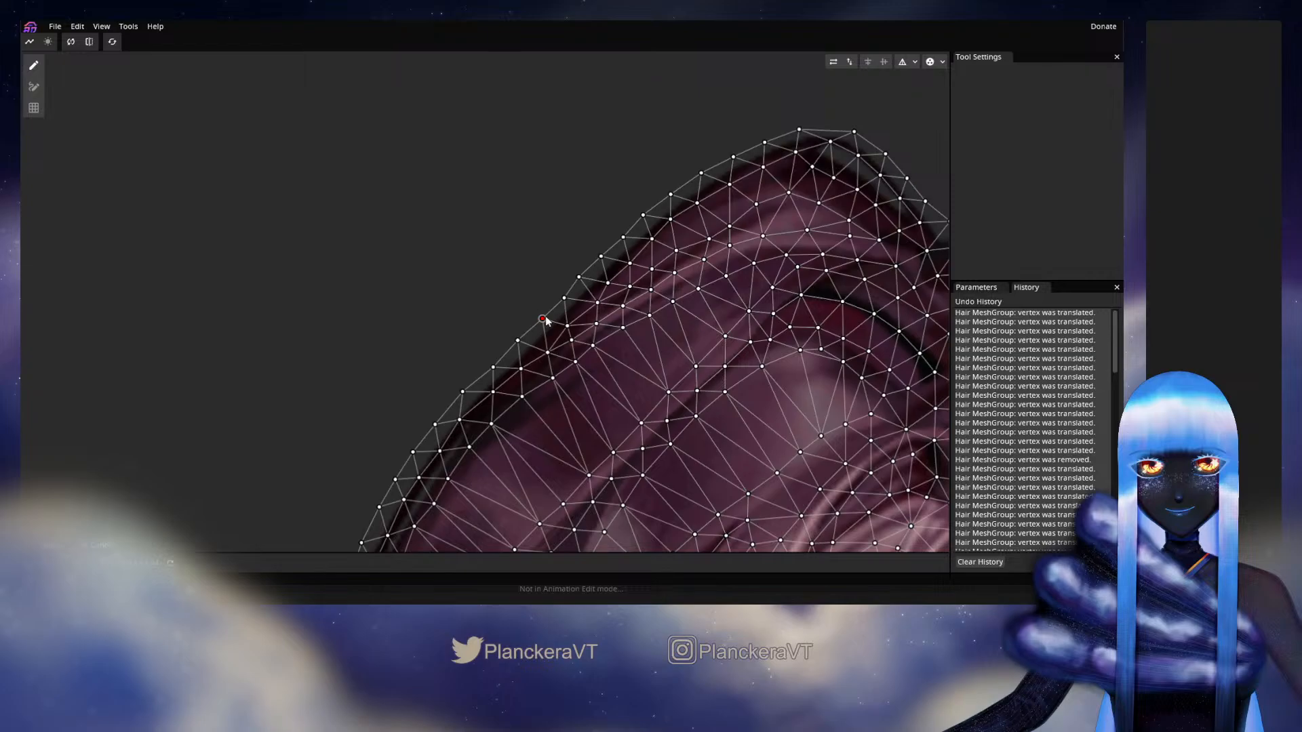
Step: Reposition the outline vertices up to the peak of the crown and the inner vertices just beneath it
drag(582, 279, 705, 178)
scroll(589, 298, down, 2)
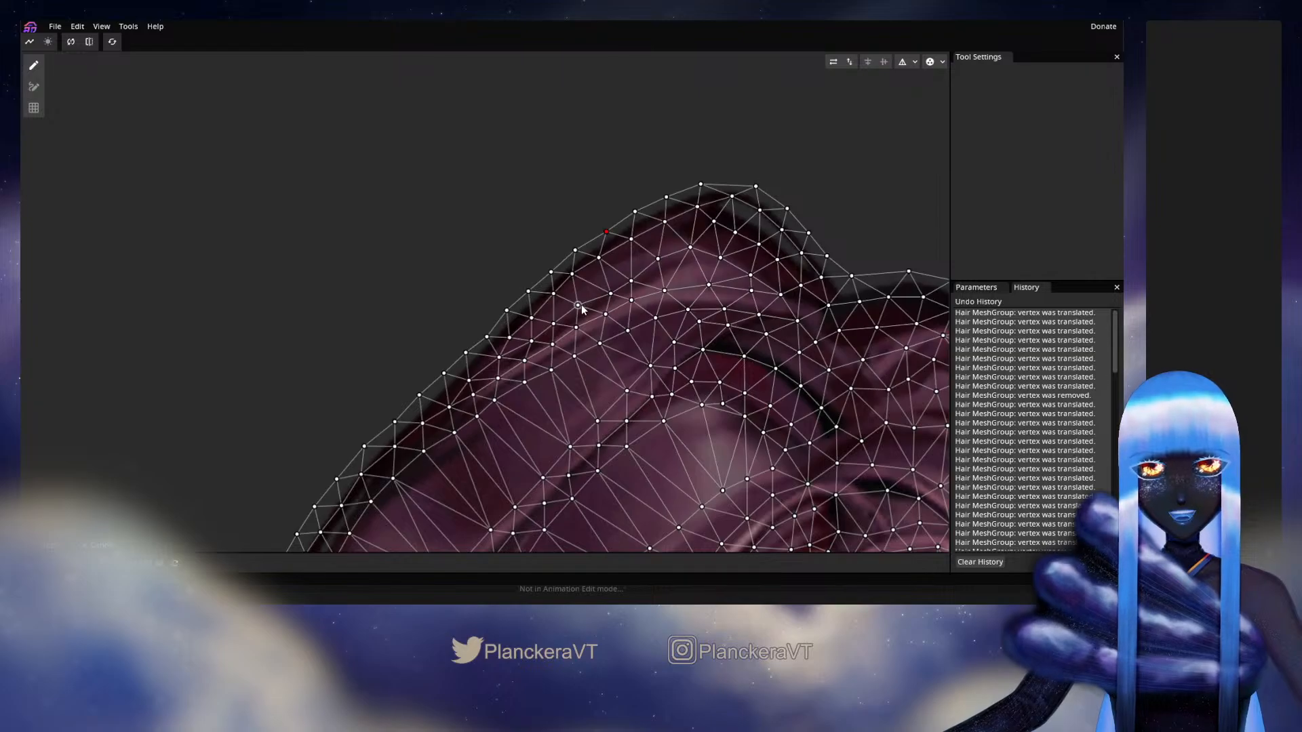
drag(610, 294, 609, 292)
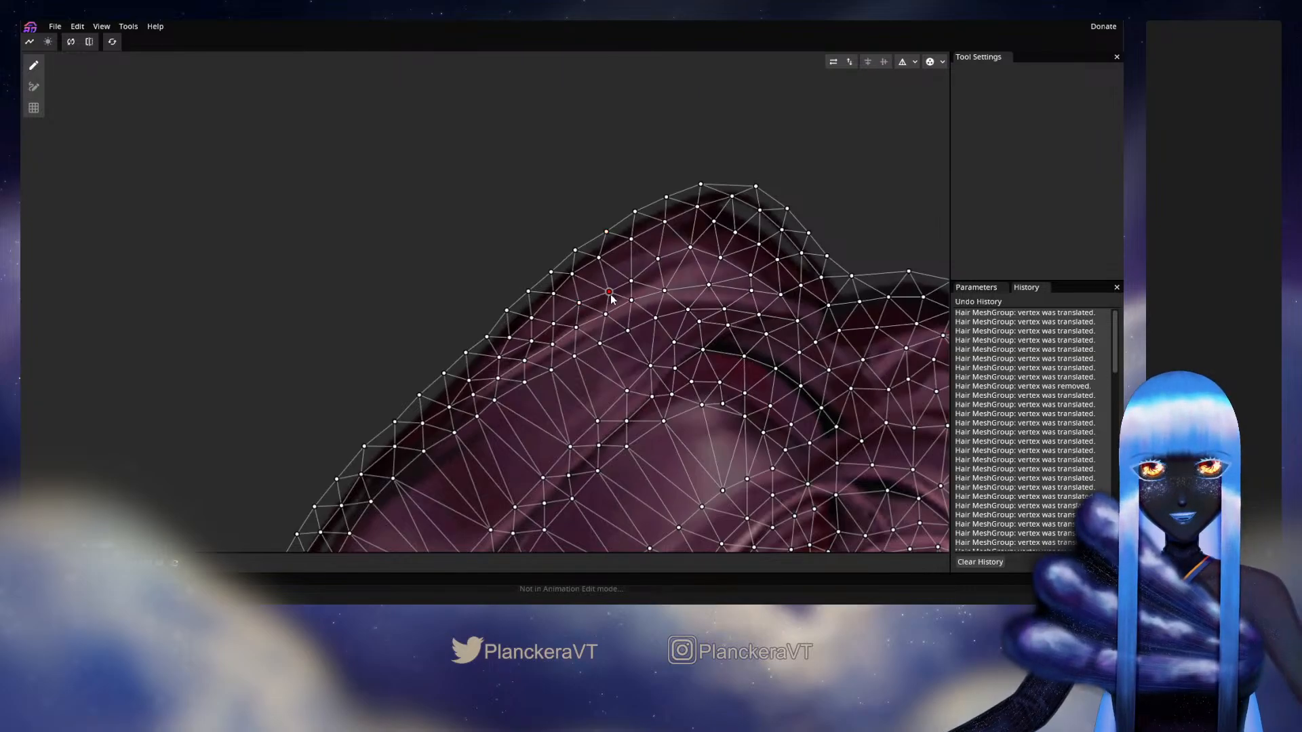
click(701, 192)
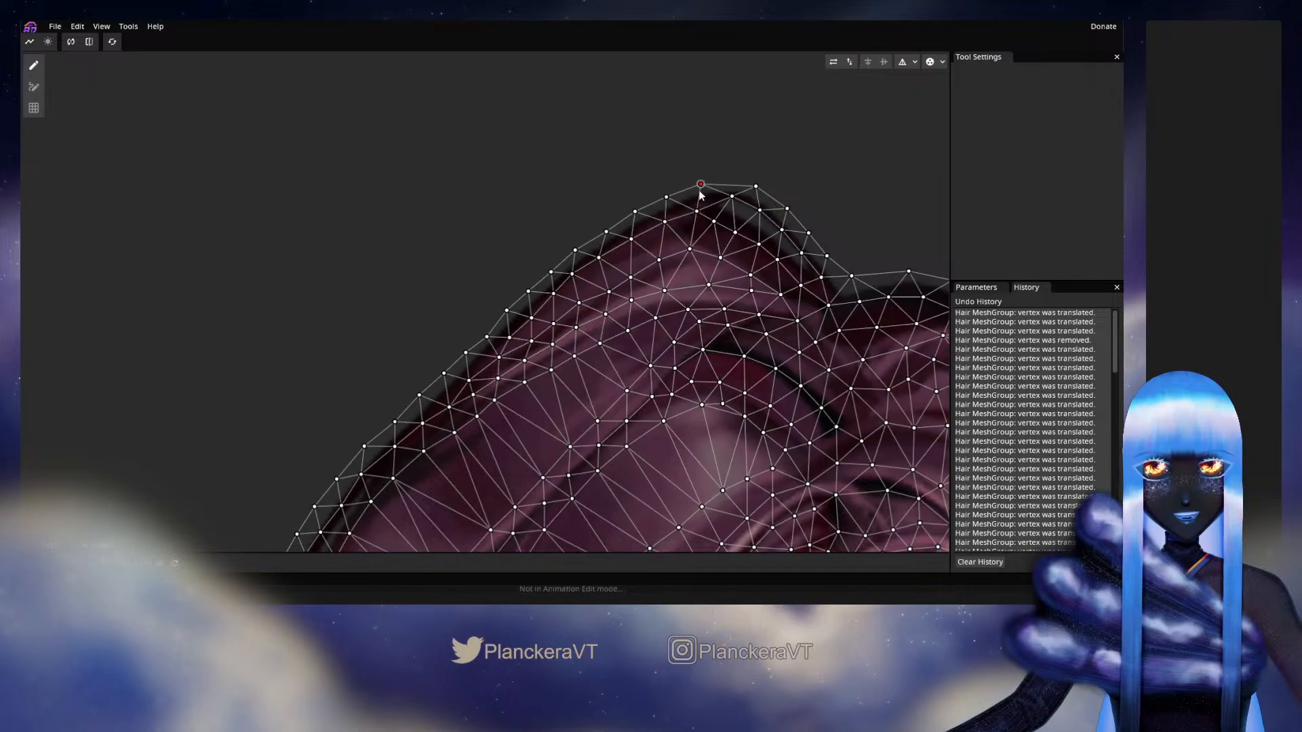
drag(701, 192, 540, 184)
click(573, 223)
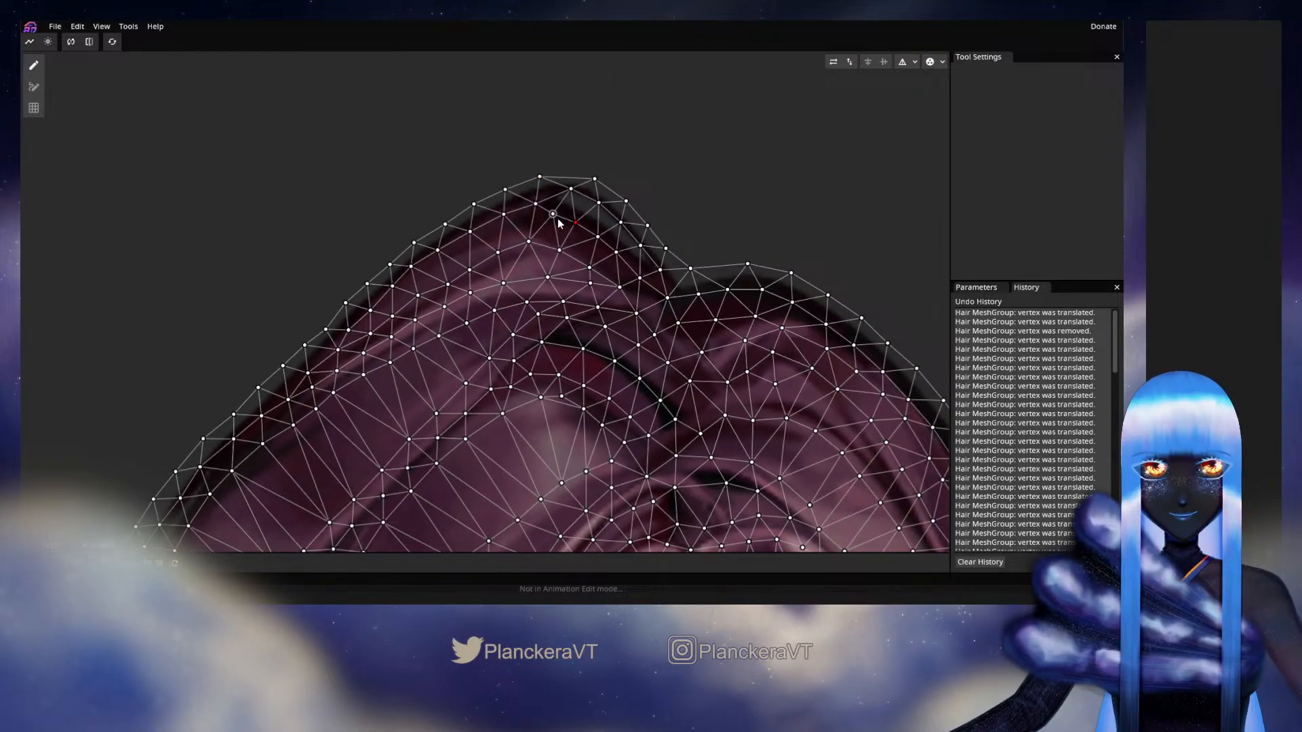
click(554, 212)
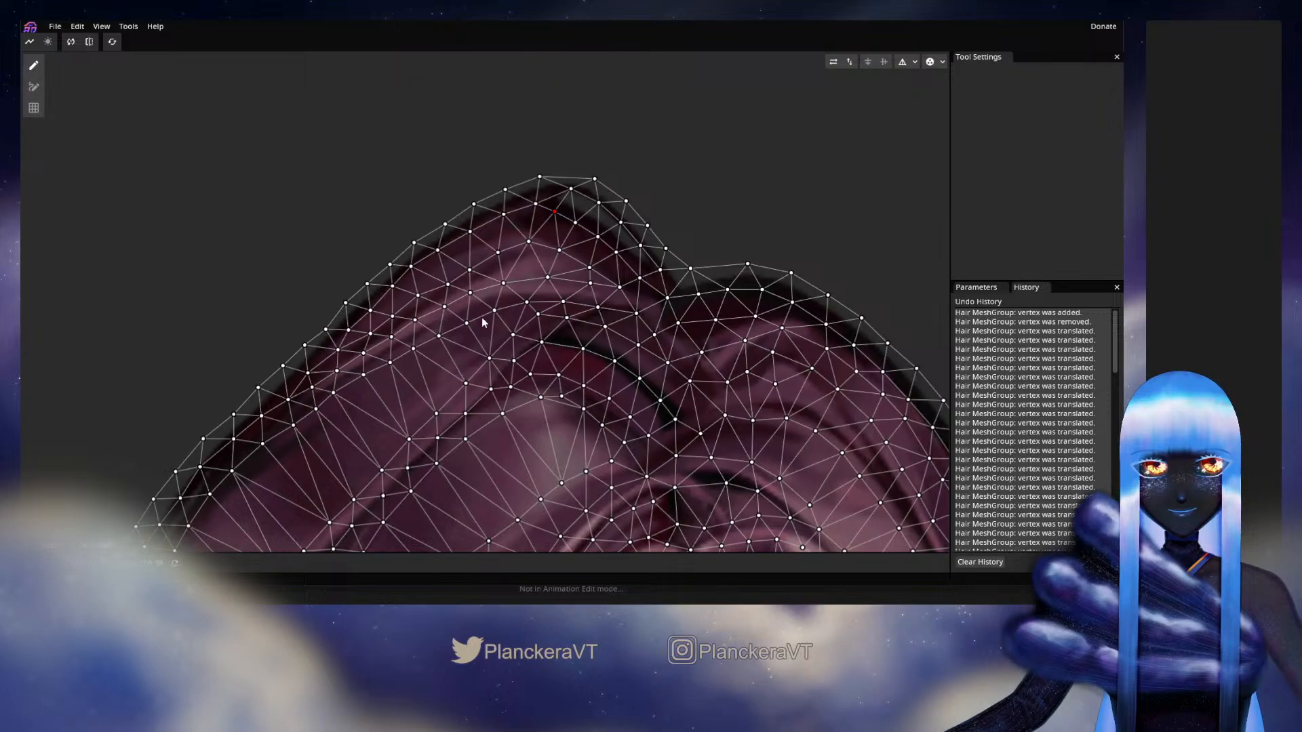
Step: Check the whole hair mesh and apply the edited mesh to the Hair MeshGroup
scroll(760, 363, up, 3)
drag(720, 290, 689, 306)
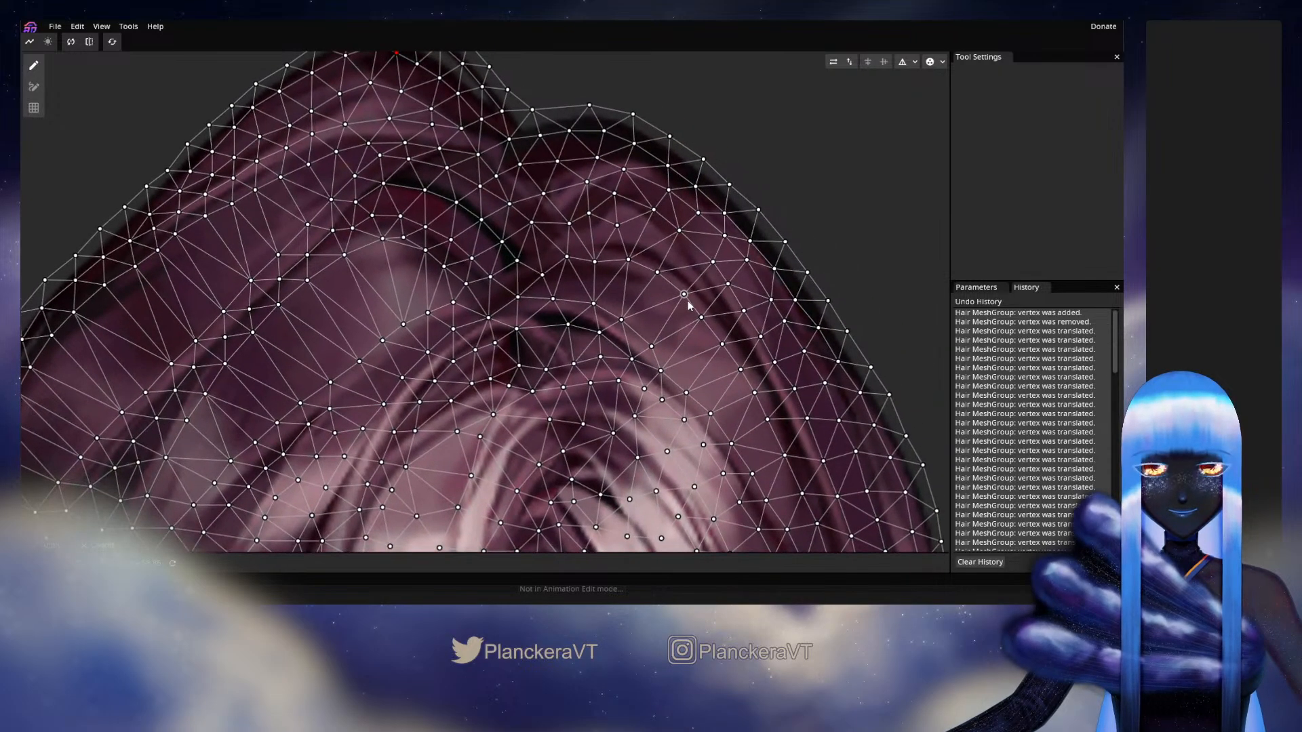
scroll(689, 303, down, 2)
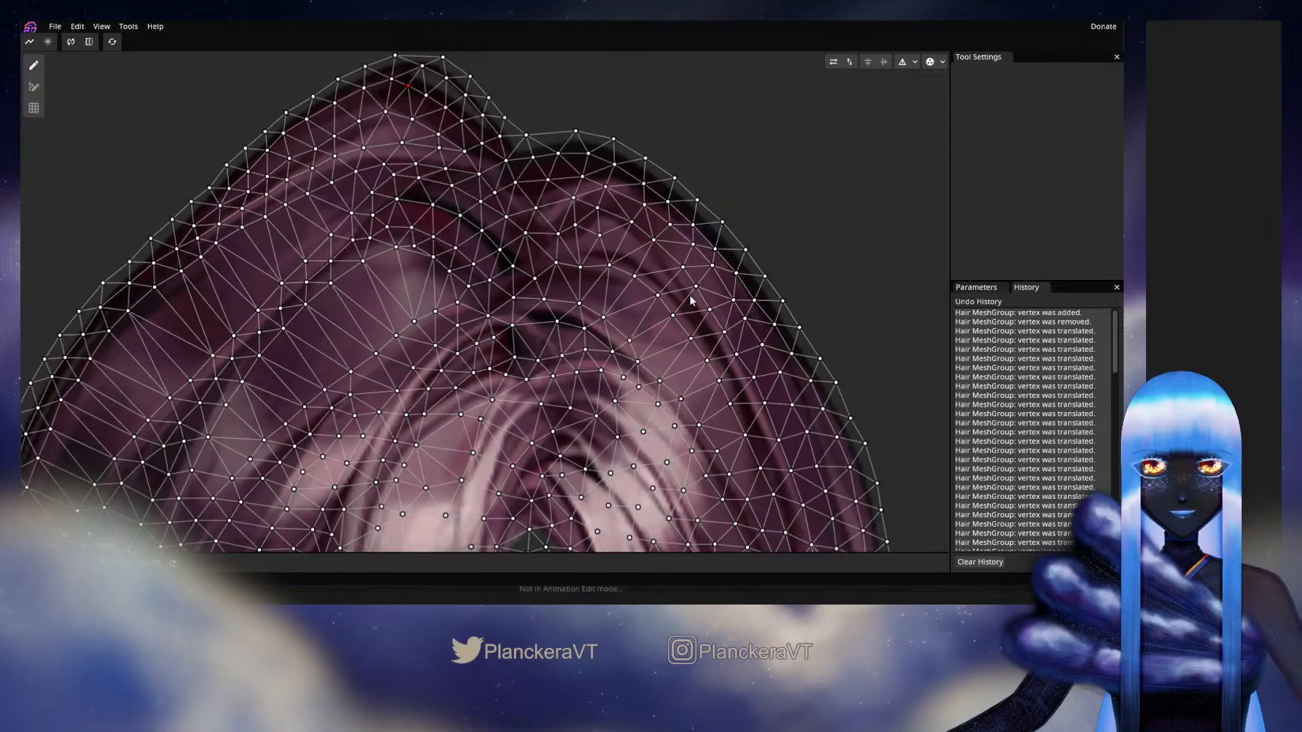
scroll(678, 318, up, 2)
scroll(667, 335, down, 5)
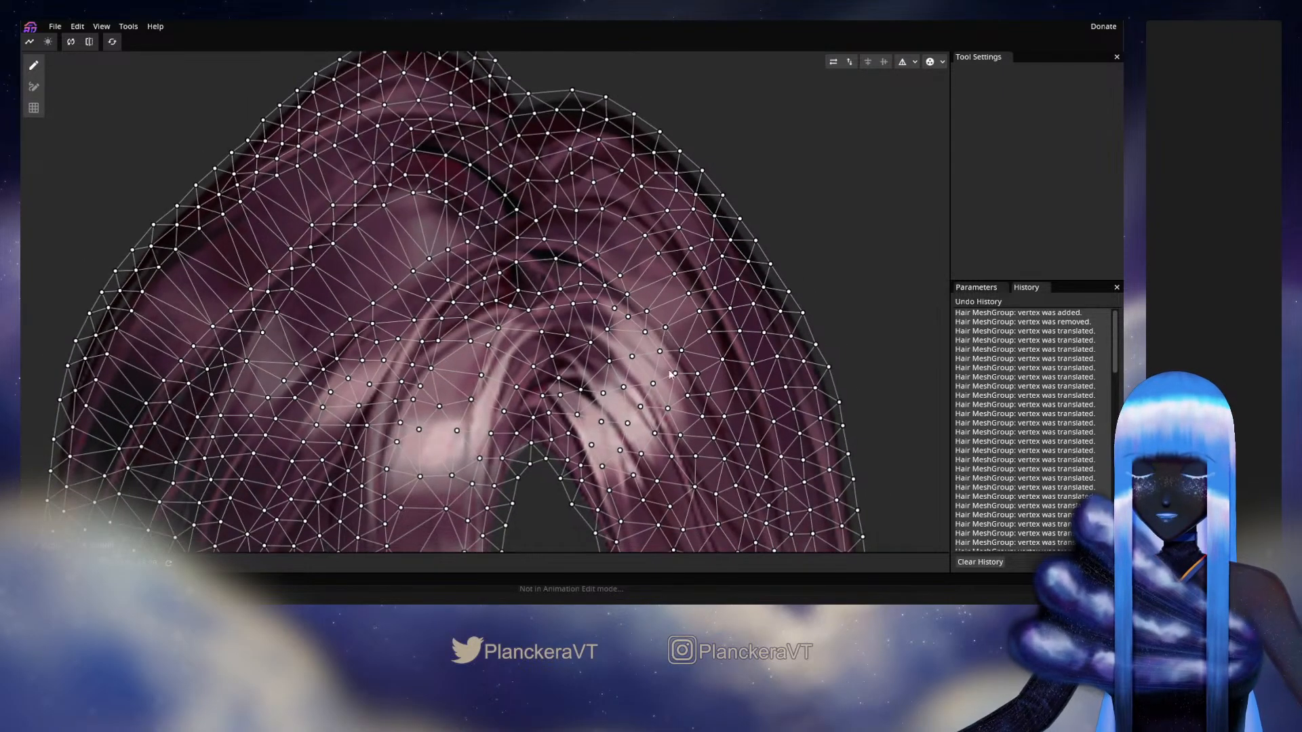
scroll(639, 429, down, 3)
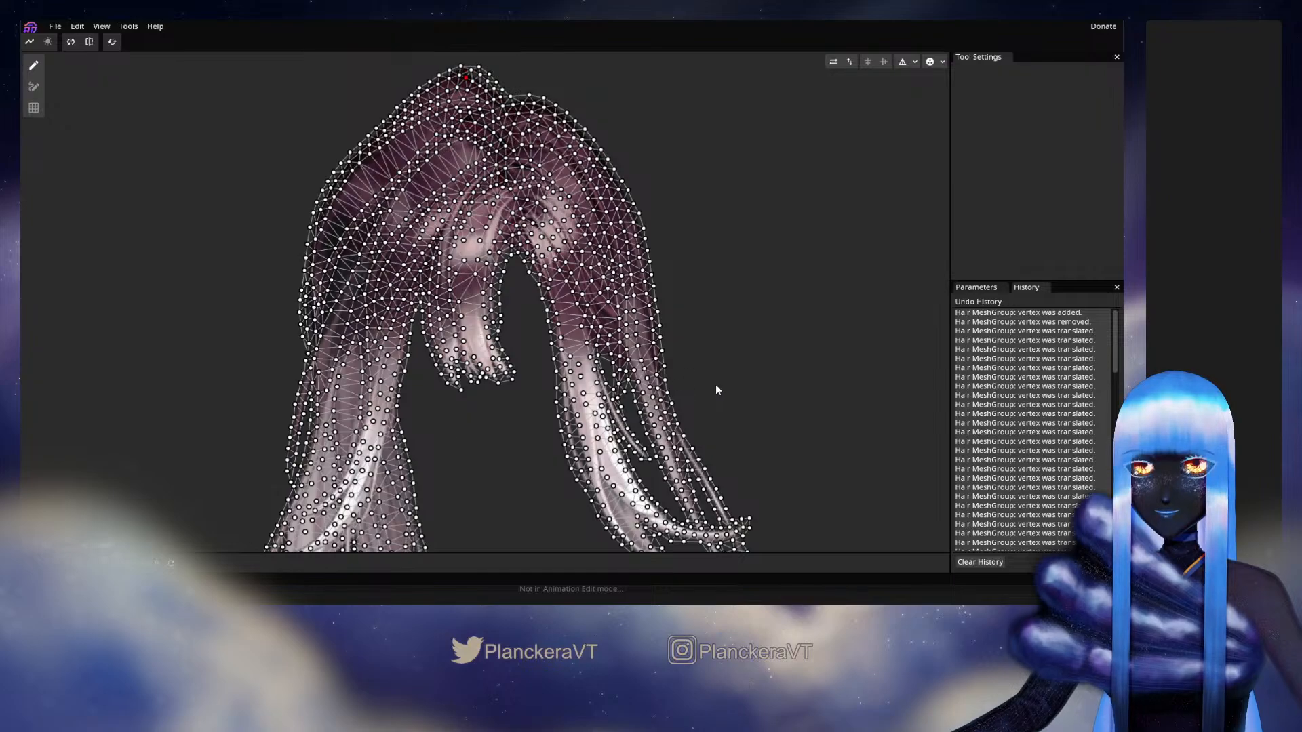
key(Return)
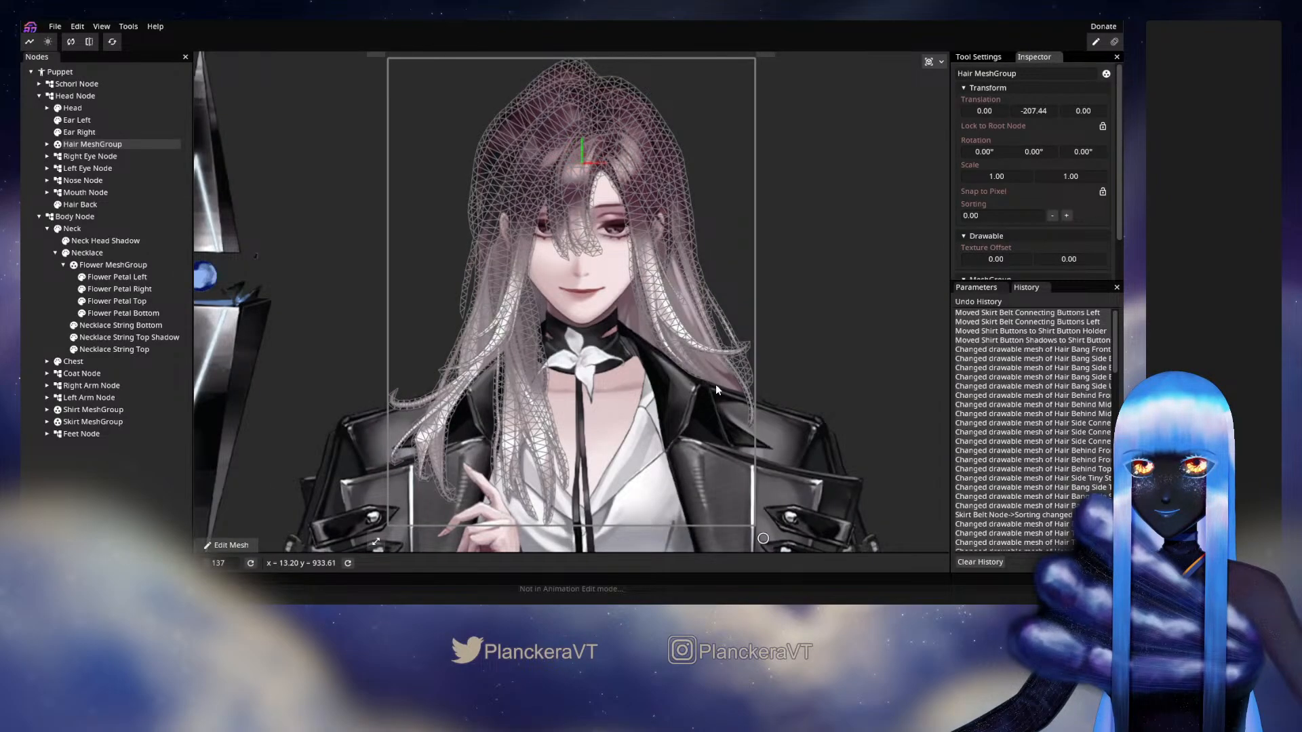
Step: Deselect the Hair MeshGroup and save the project
scroll(715, 384, down, 3)
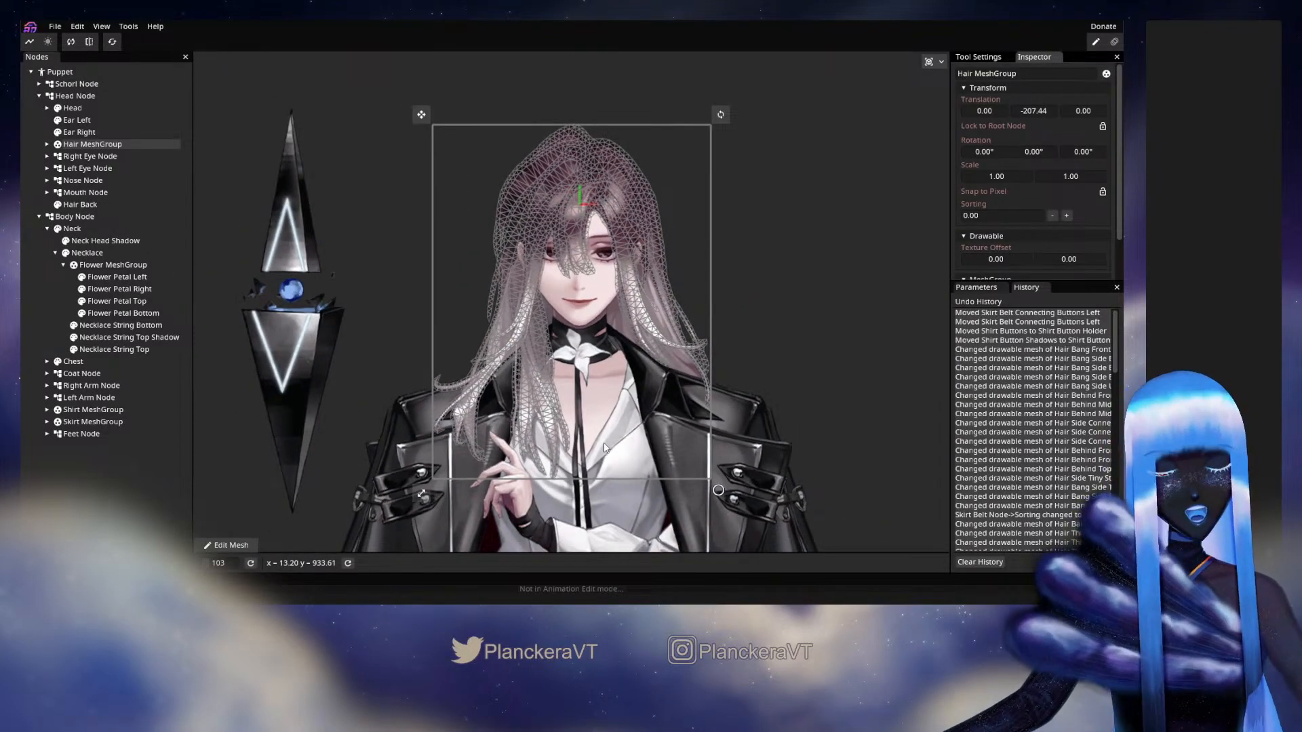
click(29, 297)
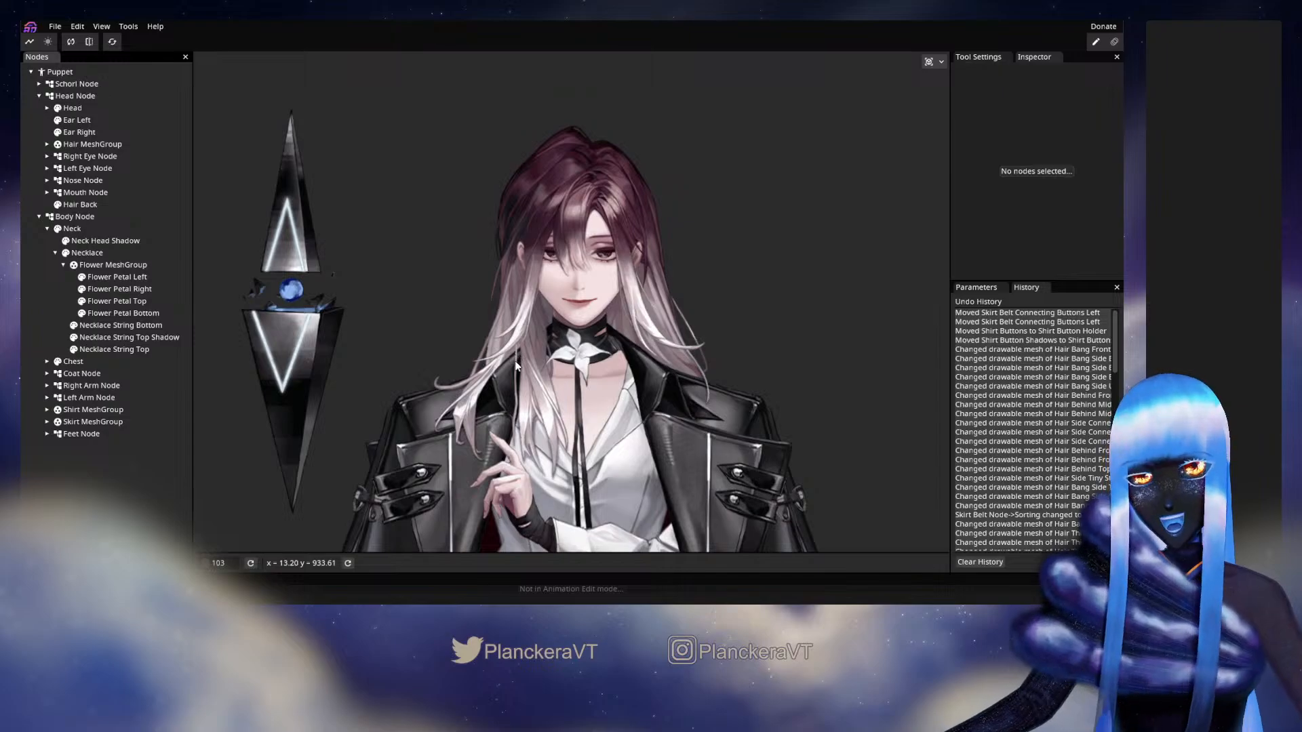
scroll(515, 361, down, 1)
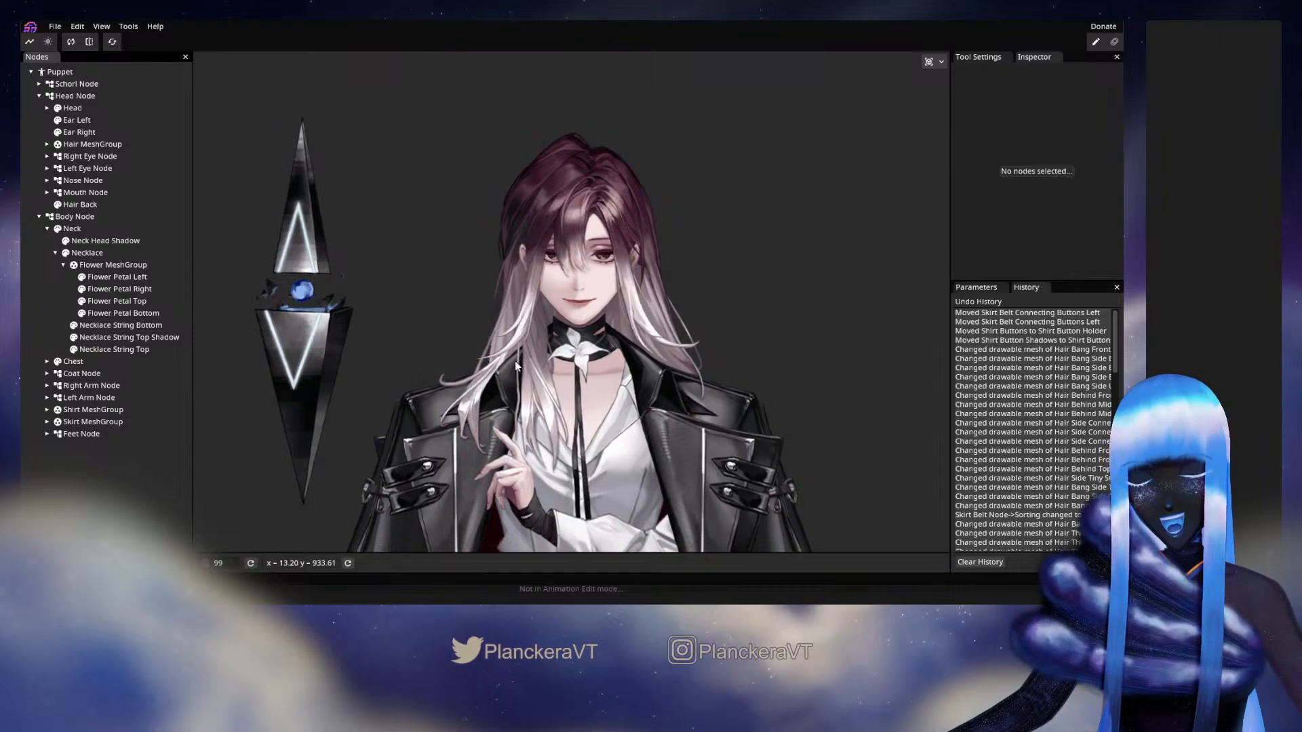
scroll(517, 370, down, 1)
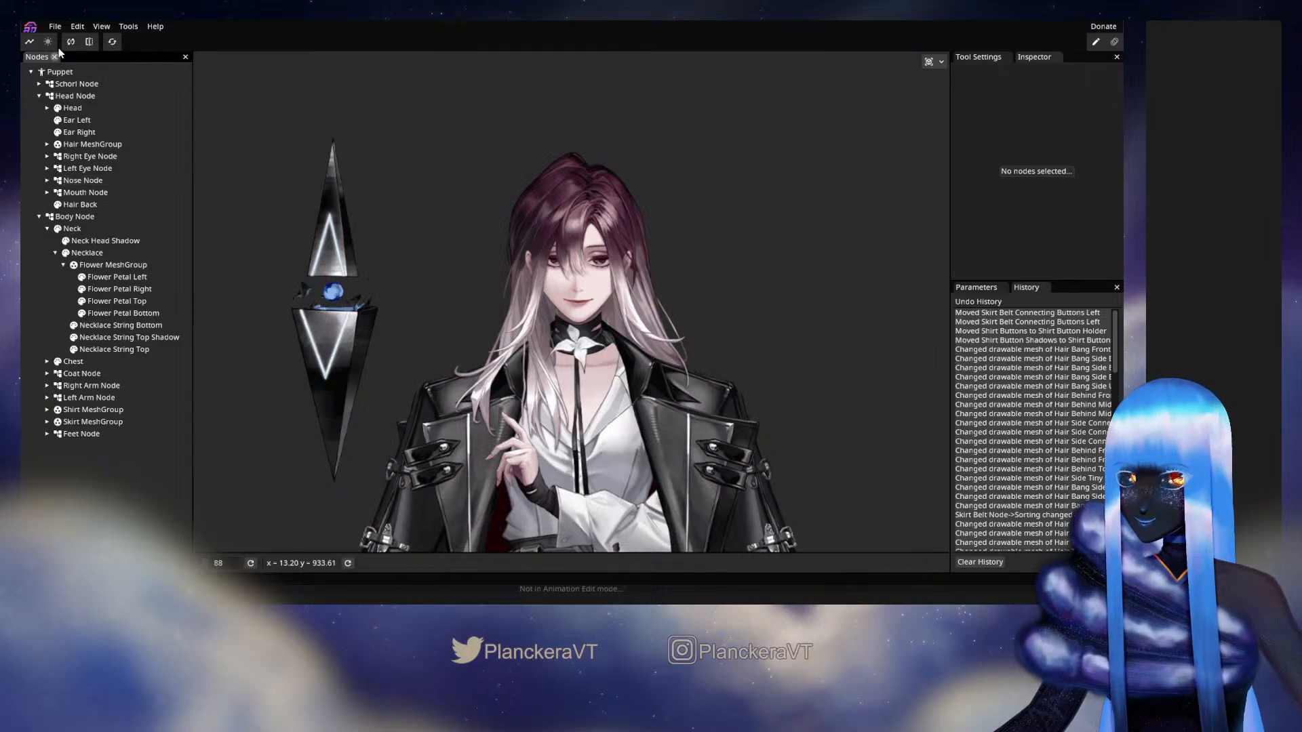
click(55, 26)
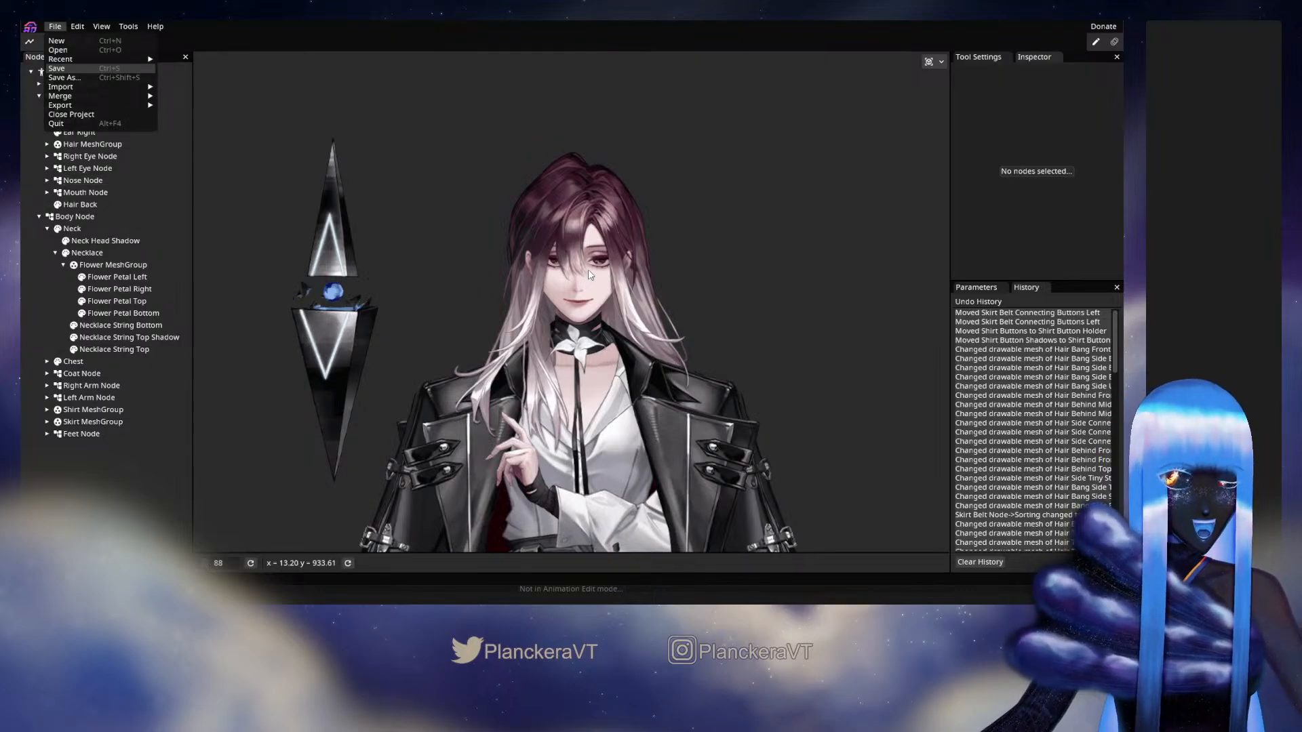